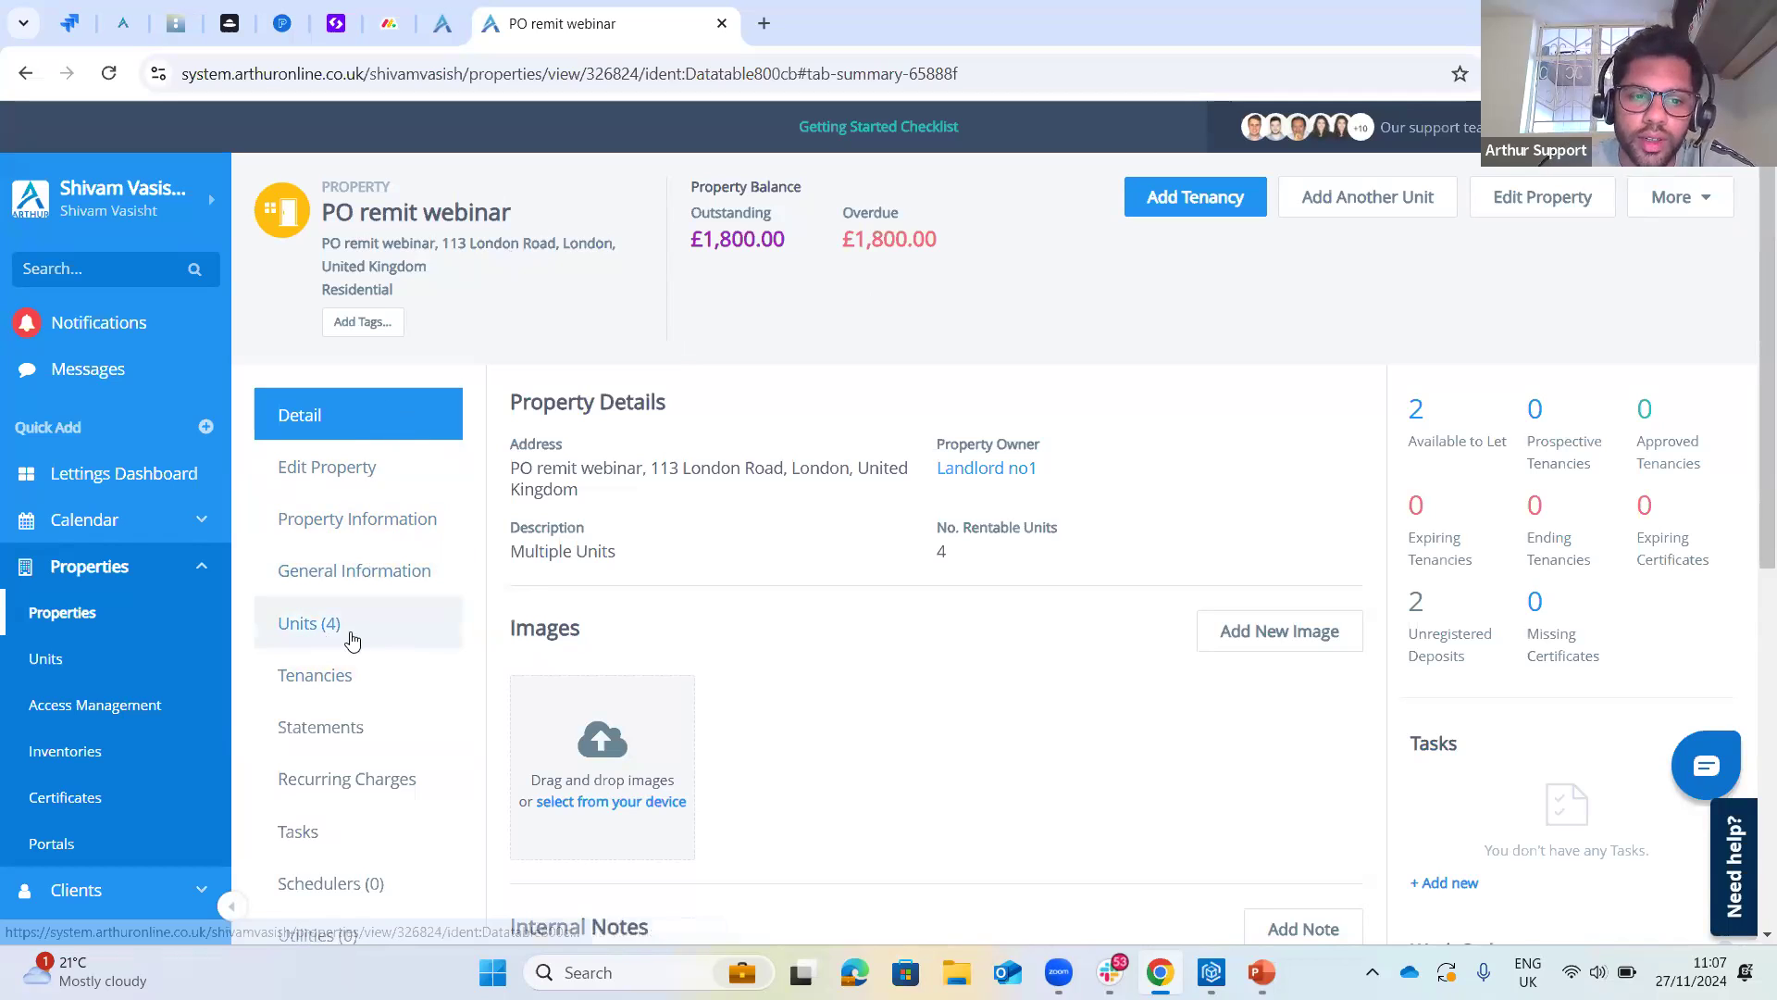
- Open the current tenancy of Unit 1 - A from the units of the PO remit webinar property
left_click_drag(331, 186, 390, 185)
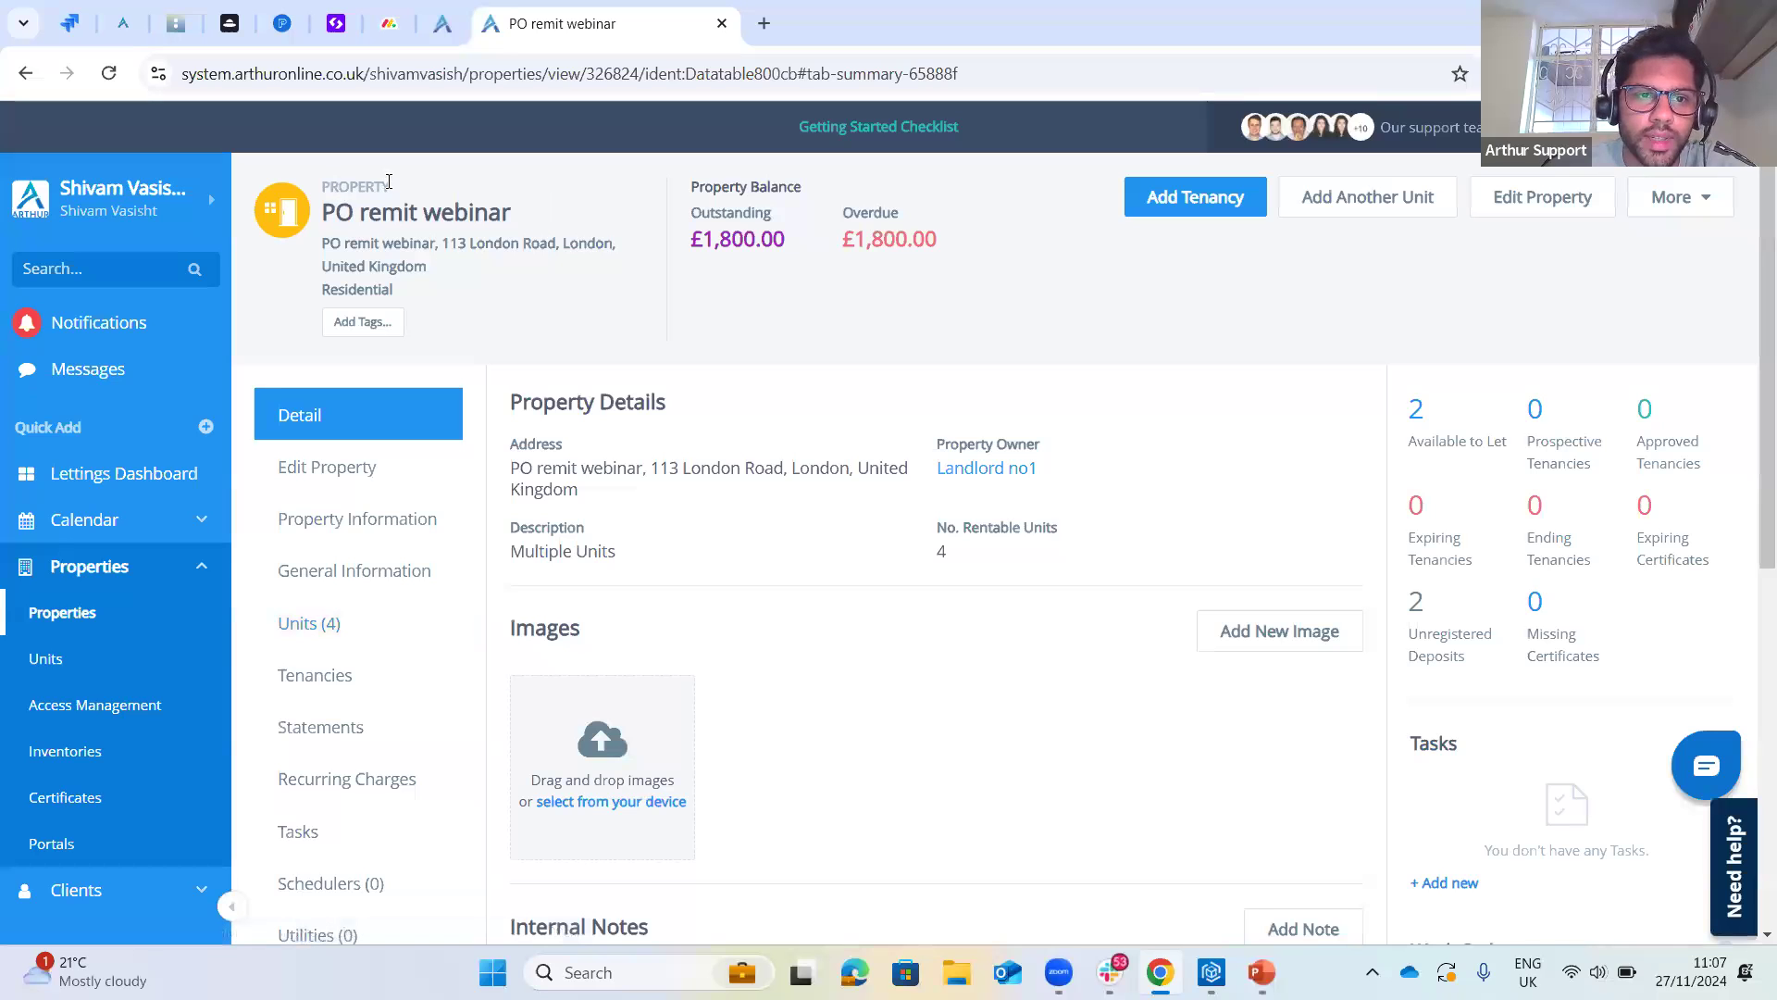
left_click(341, 634)
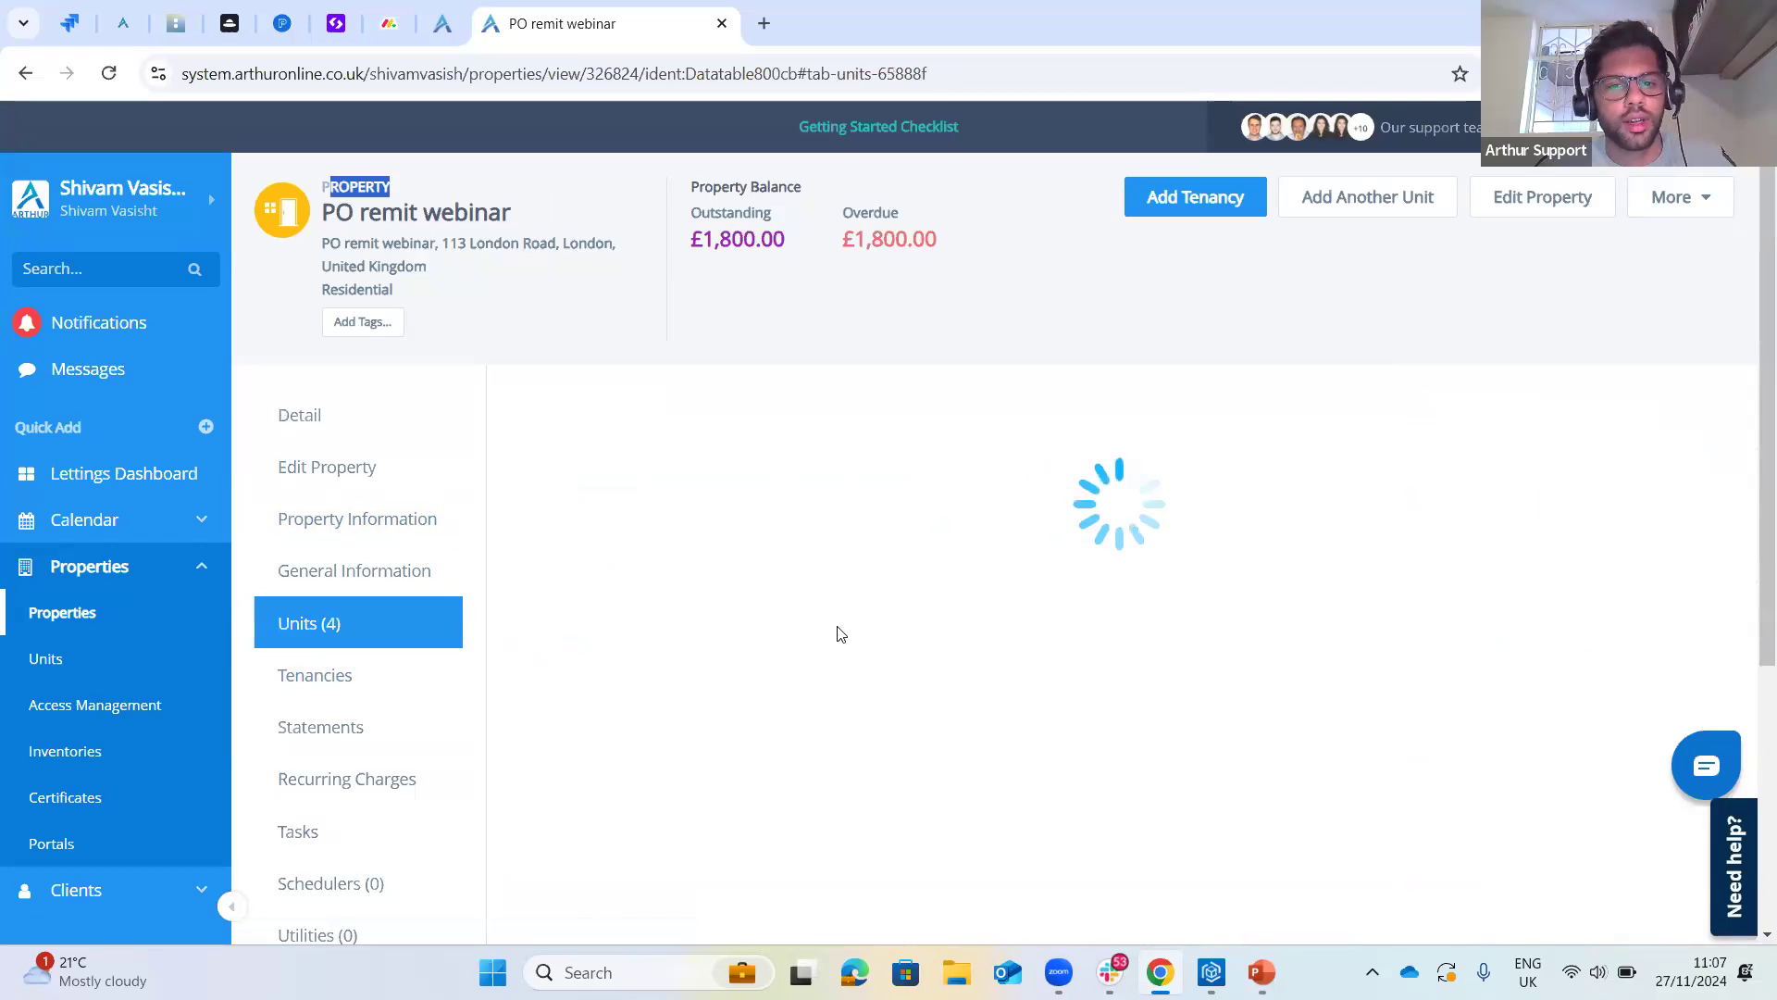
scroll(795, 588, "down", 4)
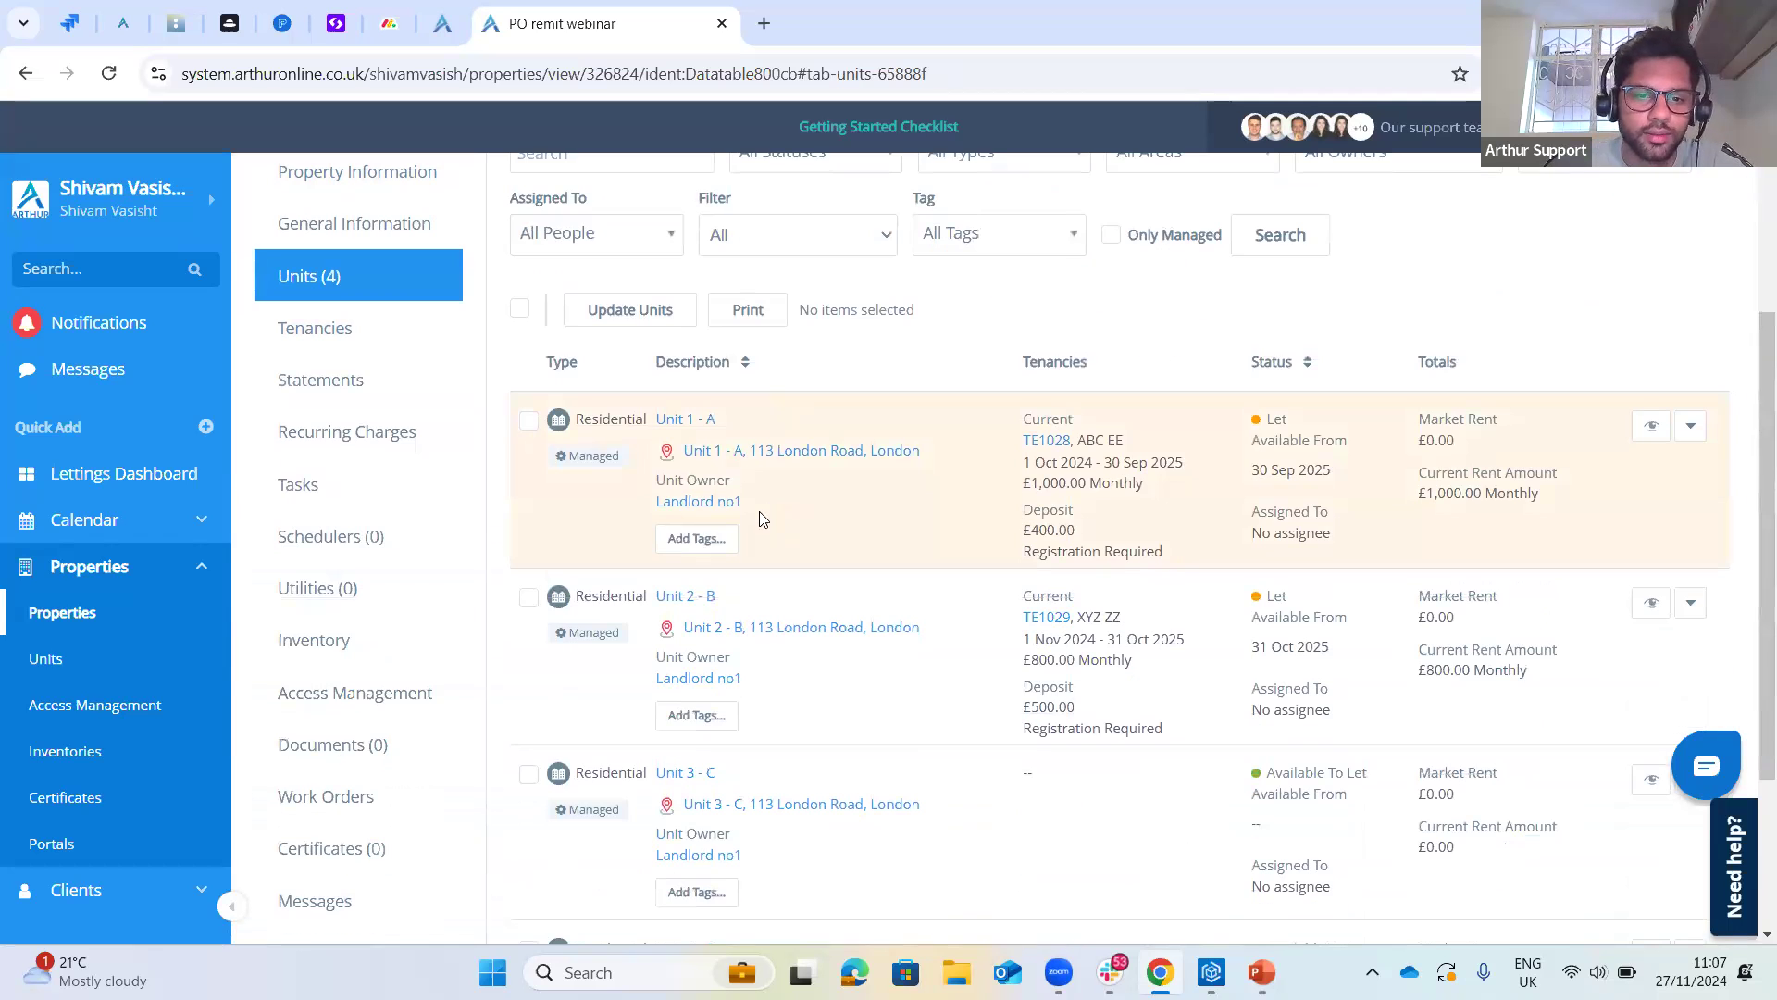
scroll(759, 509, "down", 1)
scroll(731, 527, "up", 2)
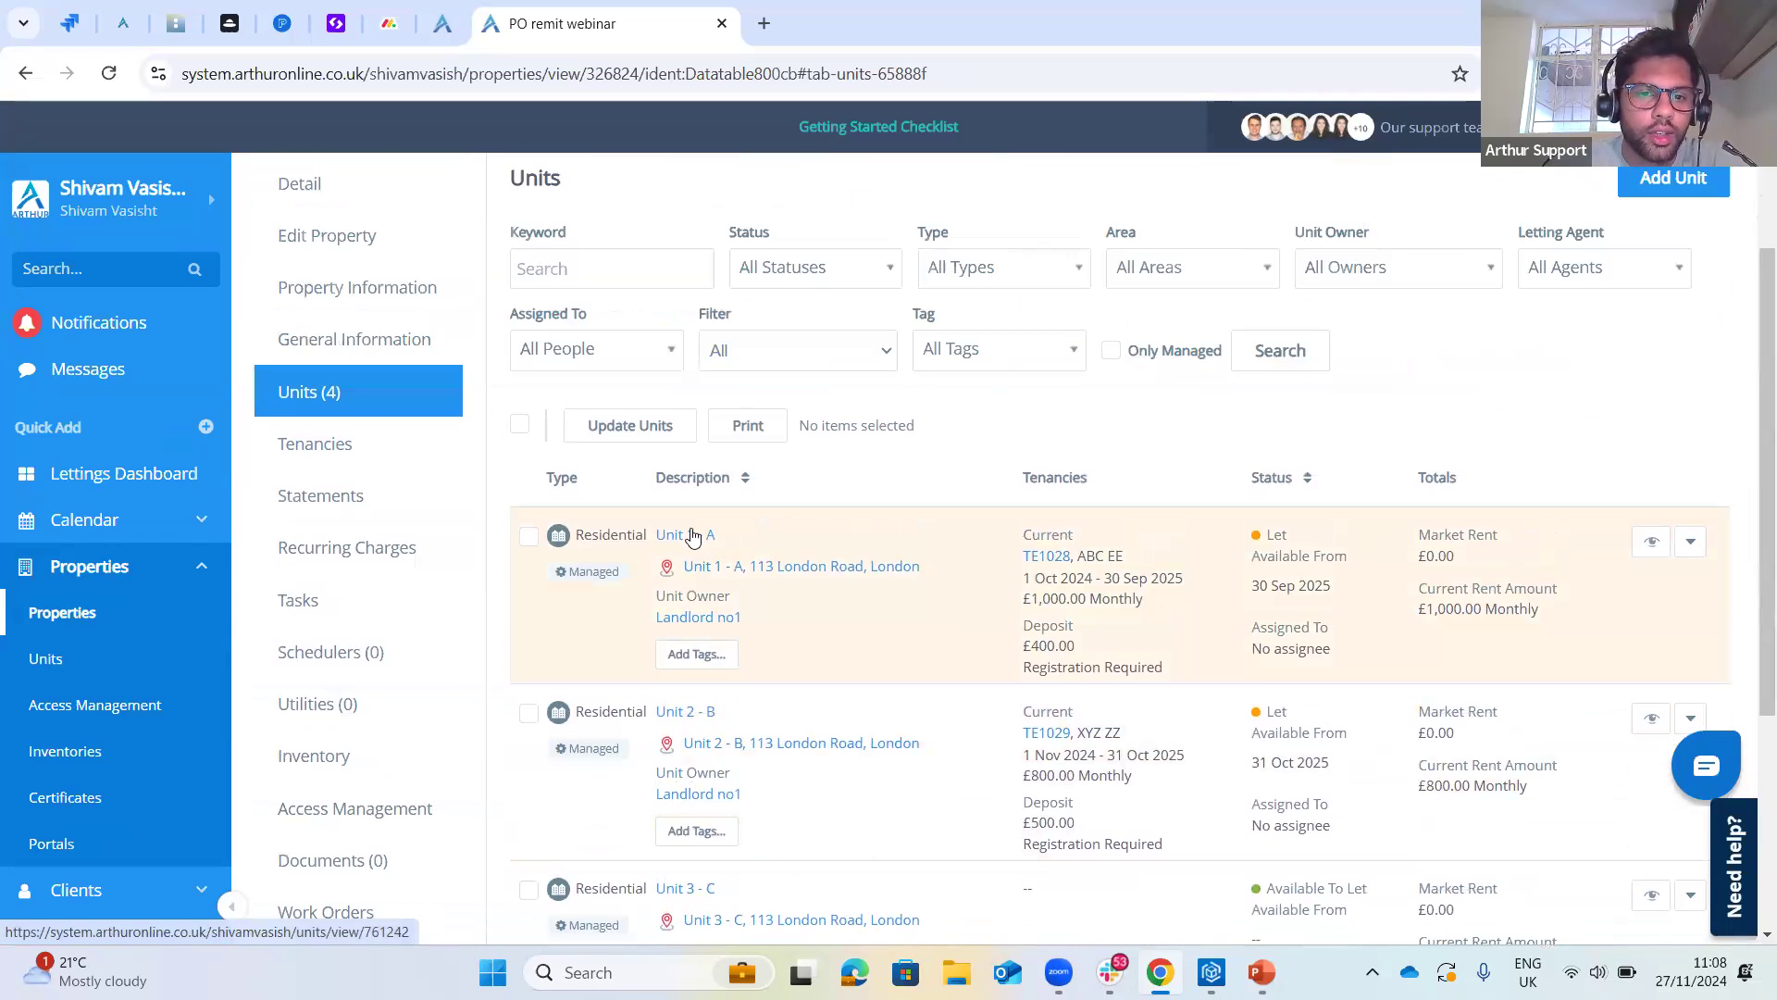
left_click(686, 536)
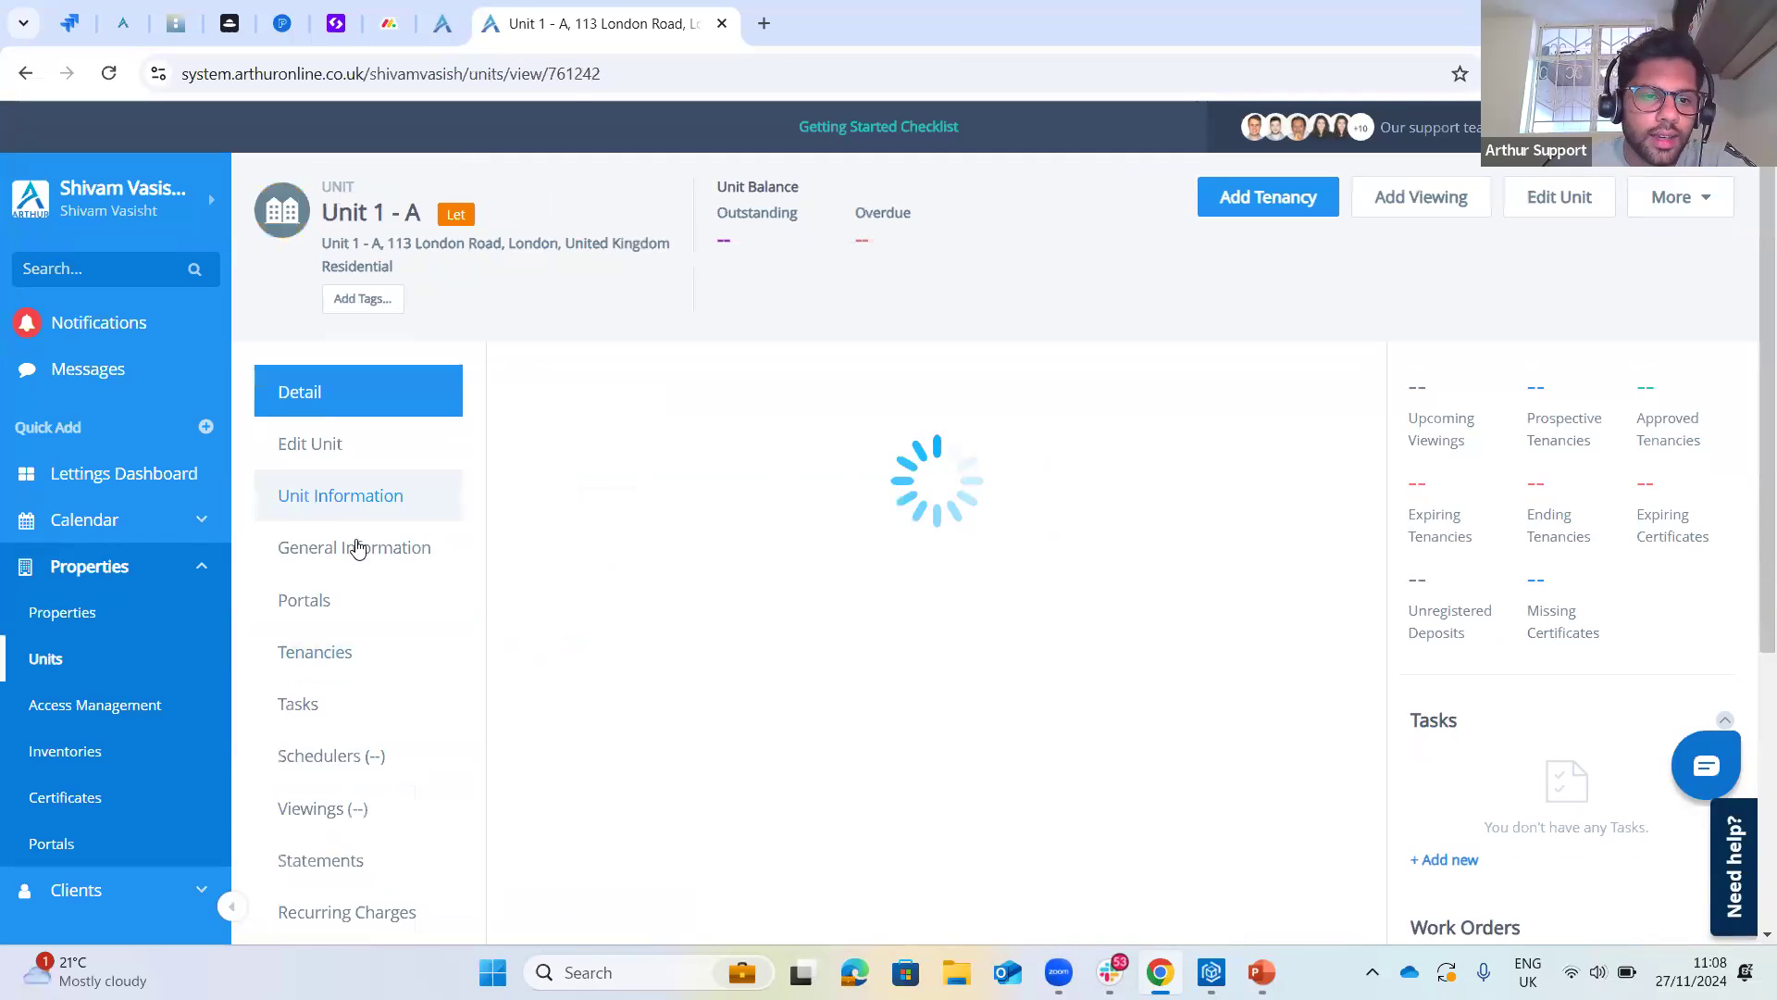
left_click(397, 662)
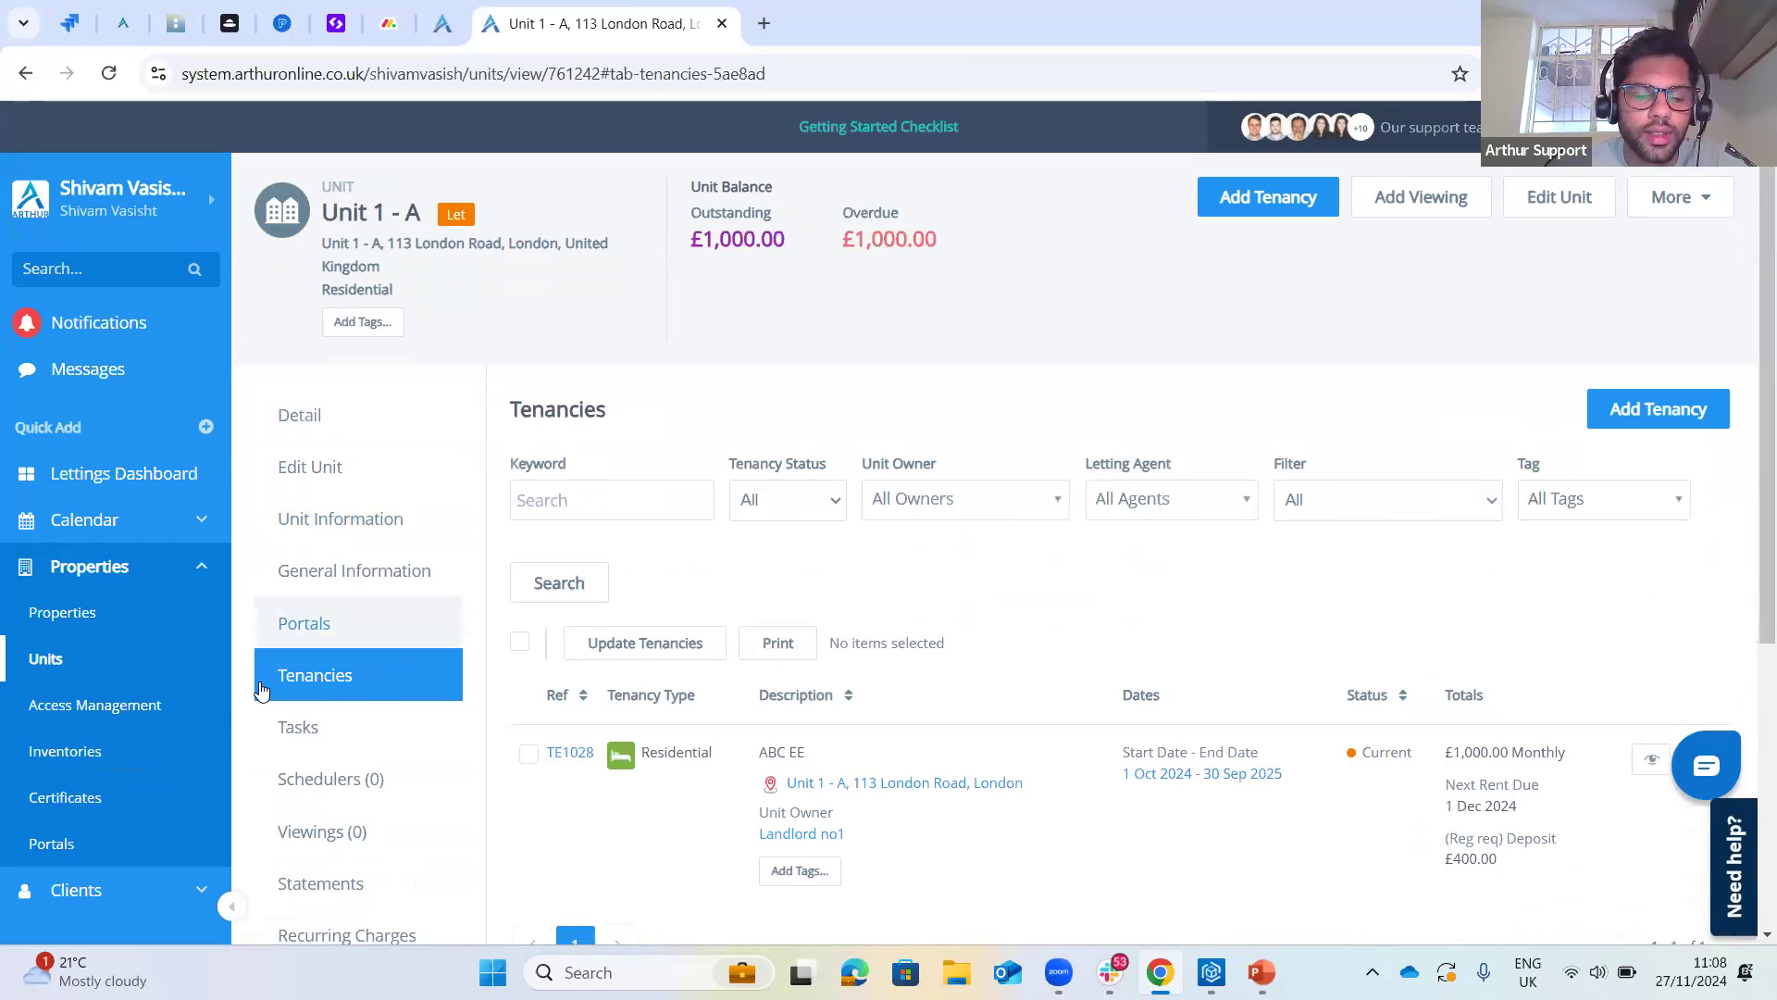
left_click(571, 753)
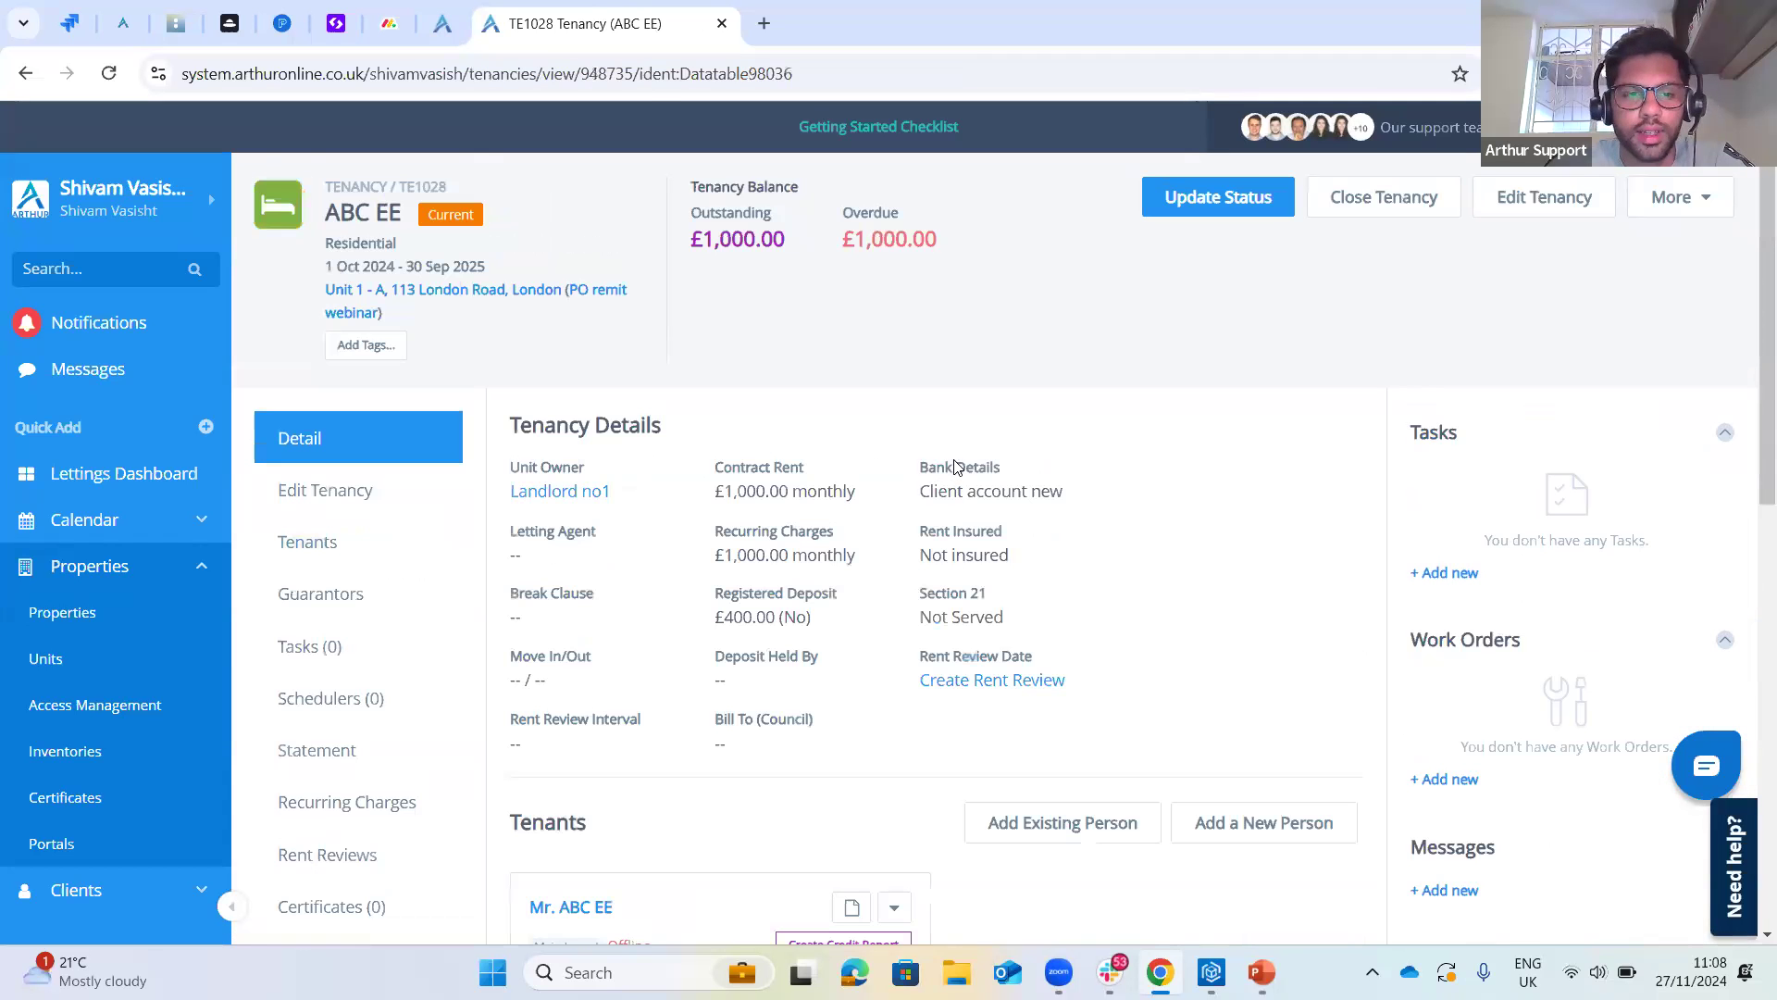
- Open the tenancy's recurring charges and shrink the page so both charges fit in view
left_click(364, 802)
scroll(861, 667, "down", 1)
scroll(813, 722, "up", 1)
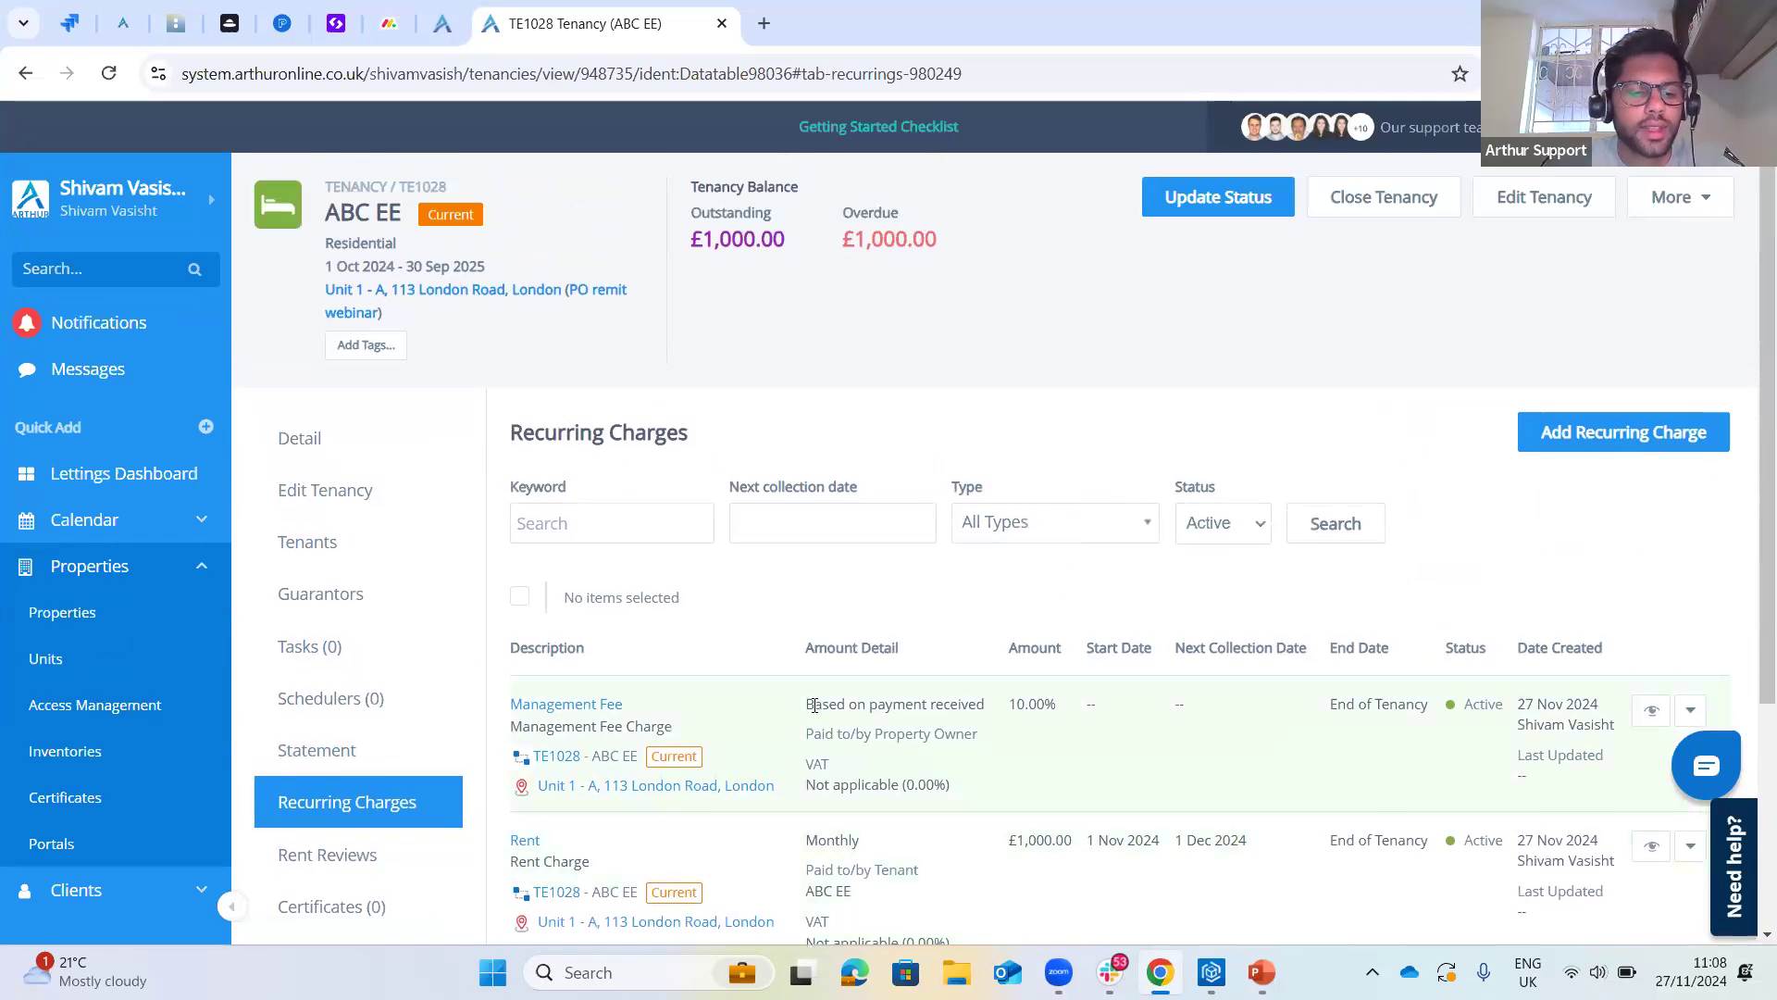
key("ctrl+minus")
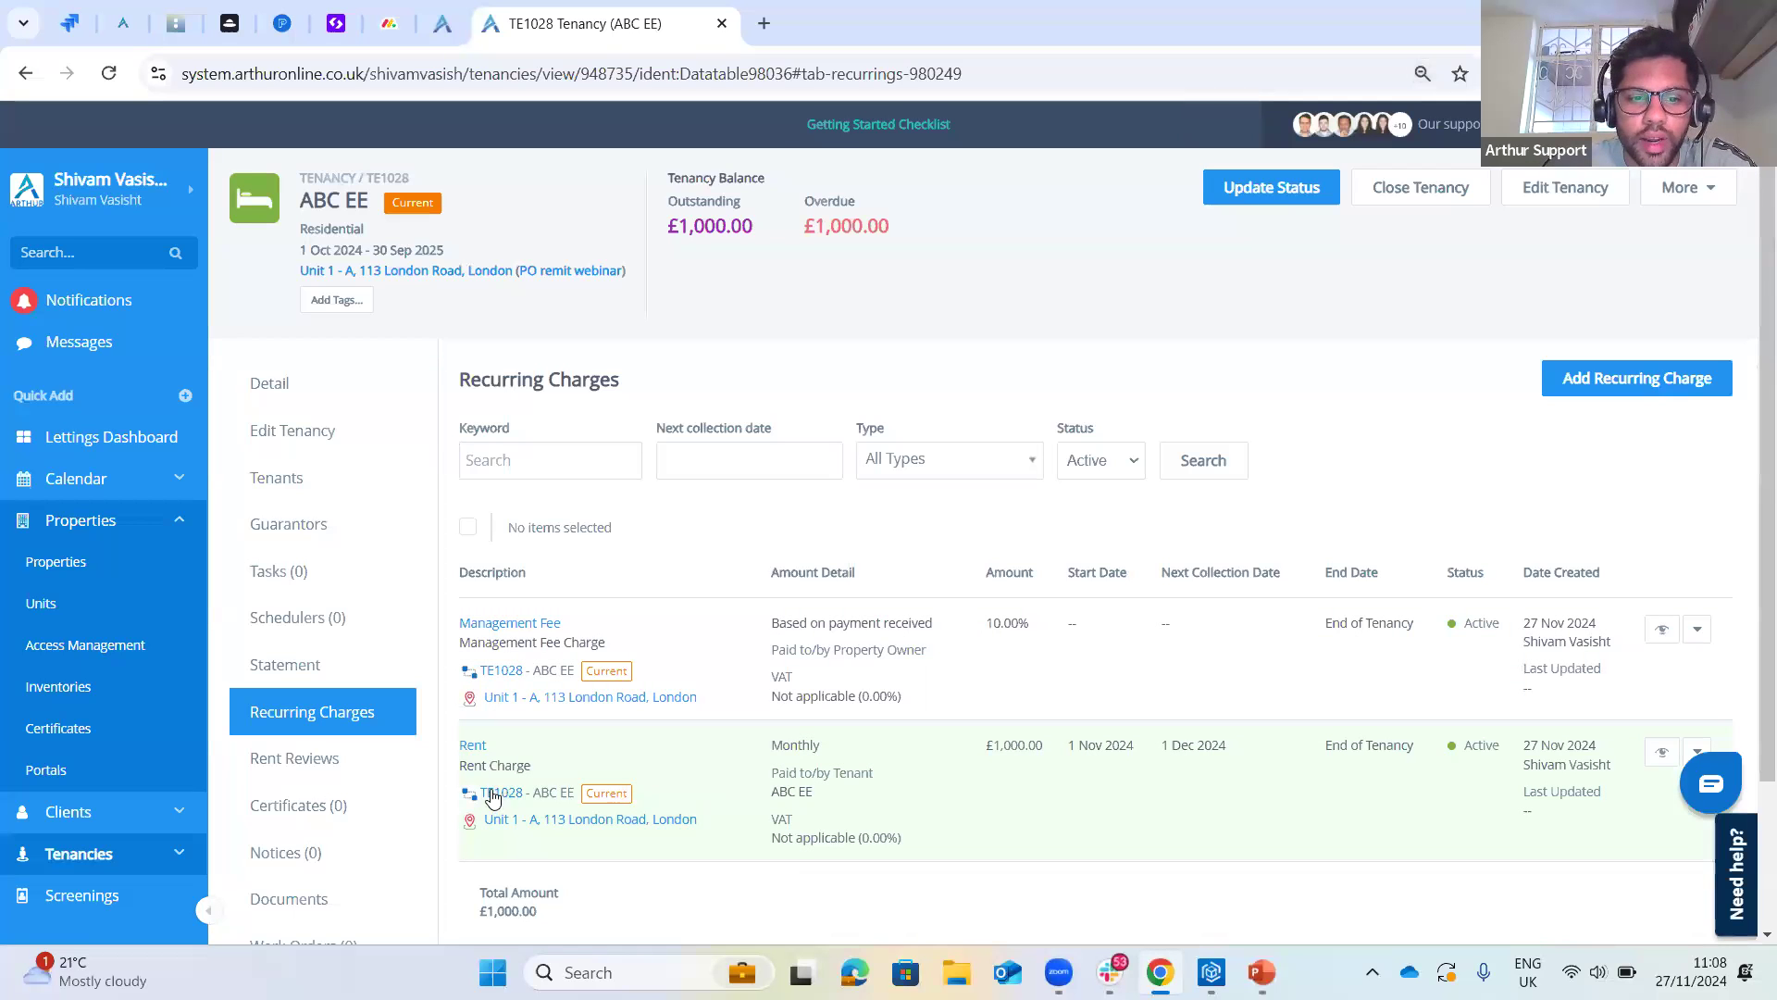
- Examine the rent charge's amount, frequency, start date and next collection date
left_click_drag(470, 767, 668, 719)
left_click(1068, 758)
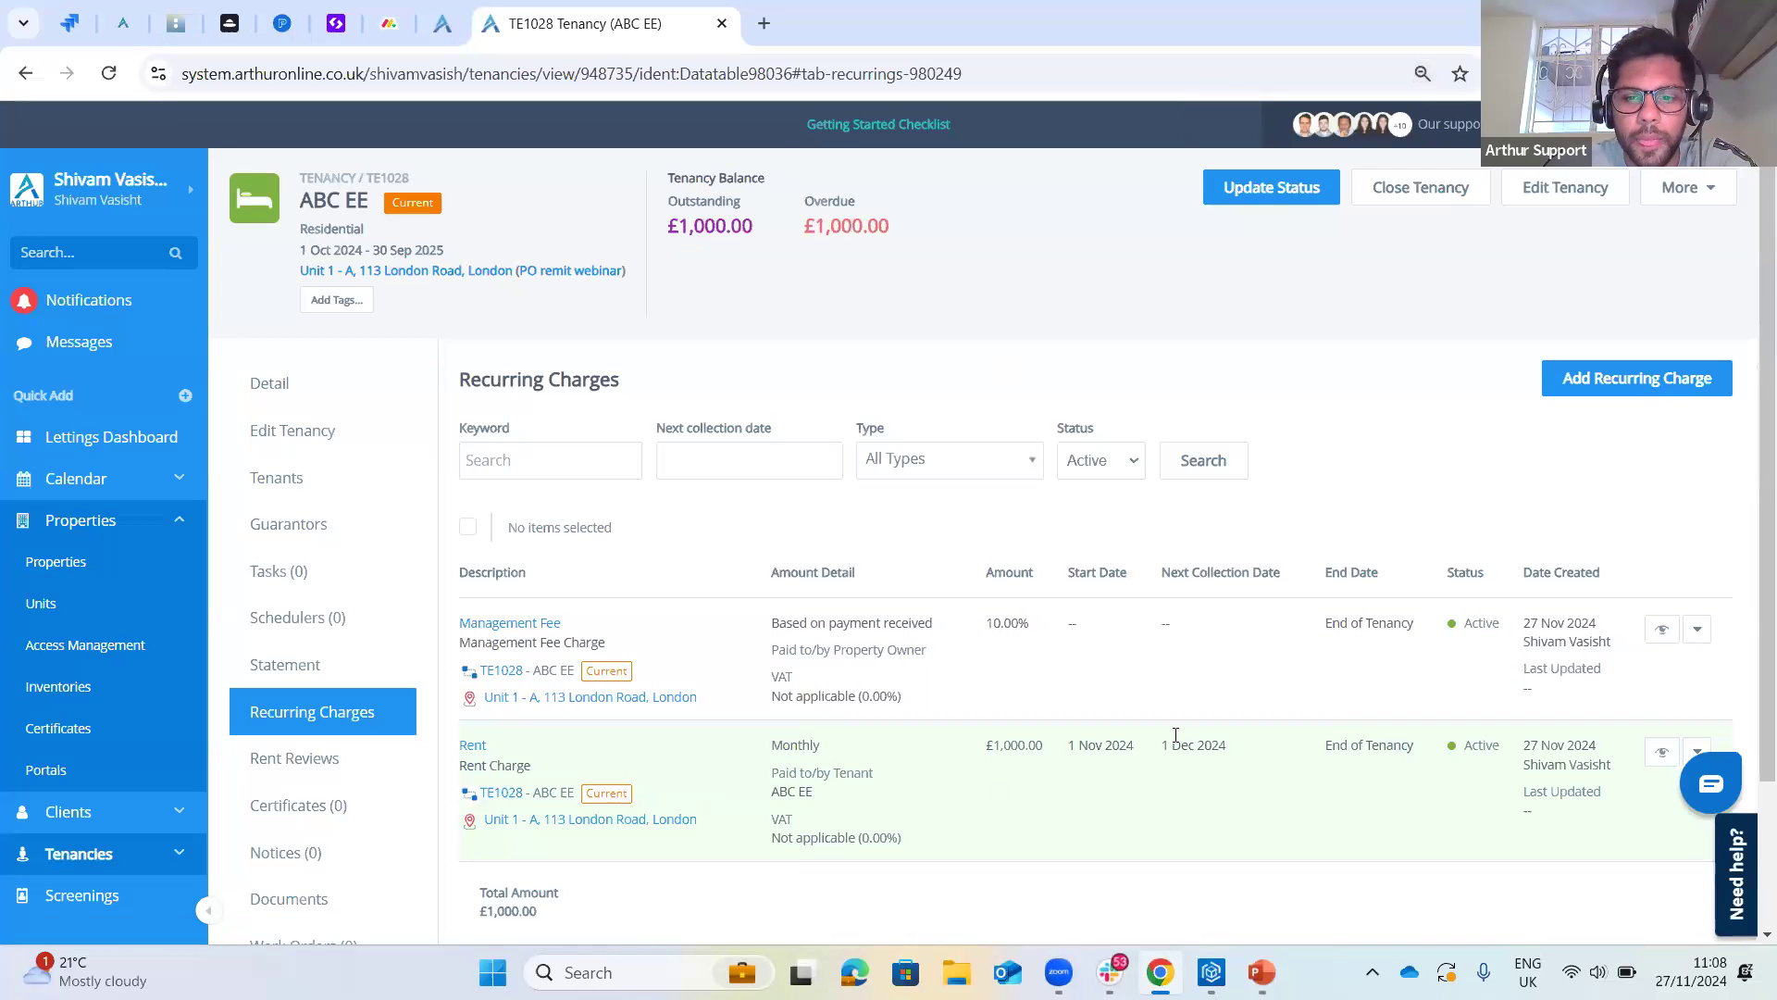
double_click(1014, 747)
left_click(807, 744)
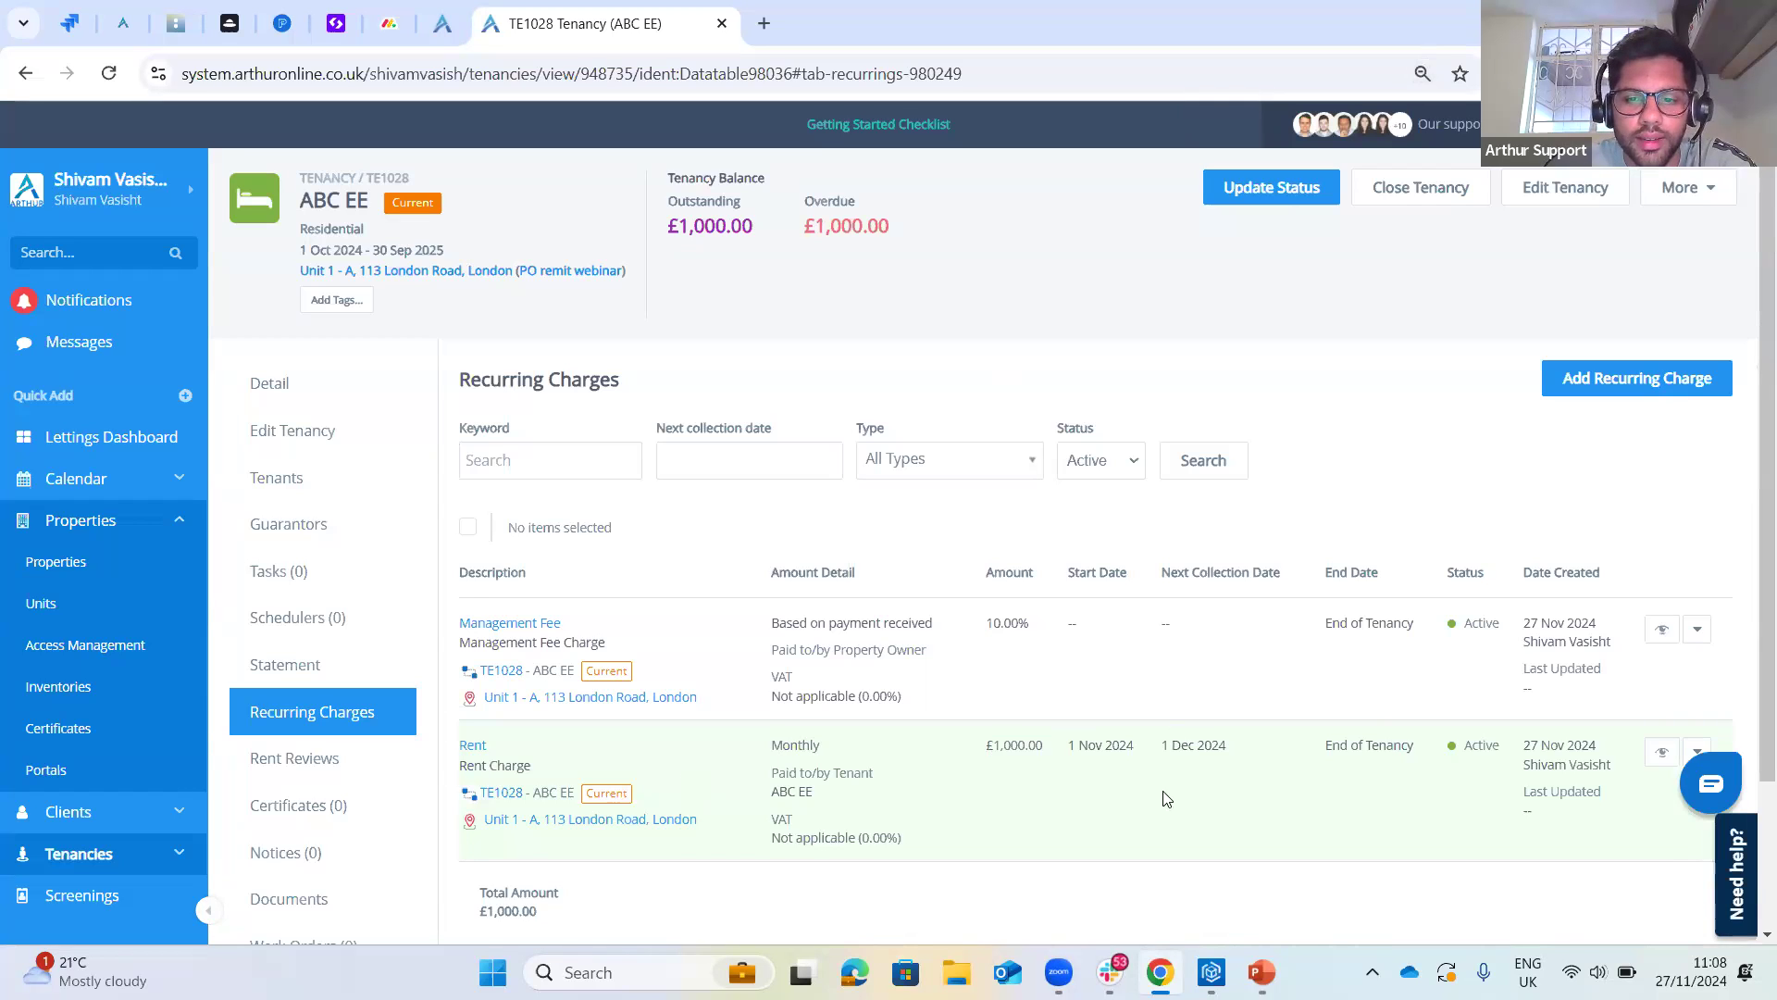
left_click_drag(1159, 750, 1210, 804)
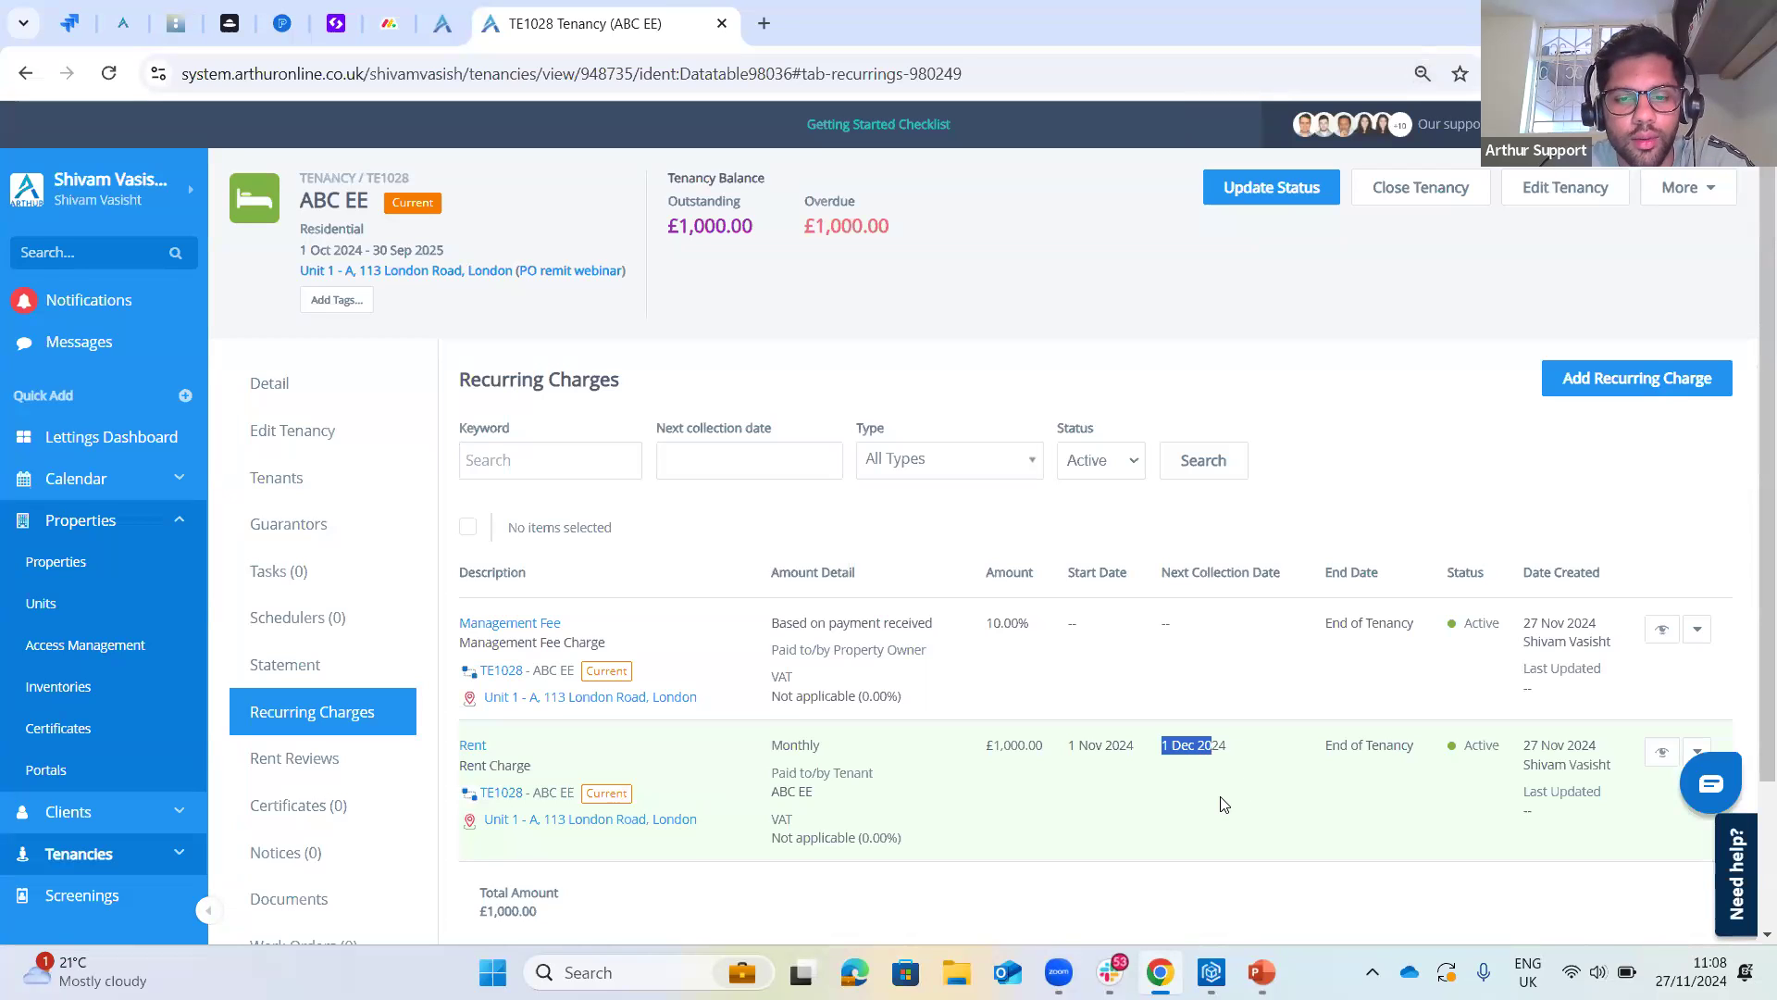
left_click(1238, 783)
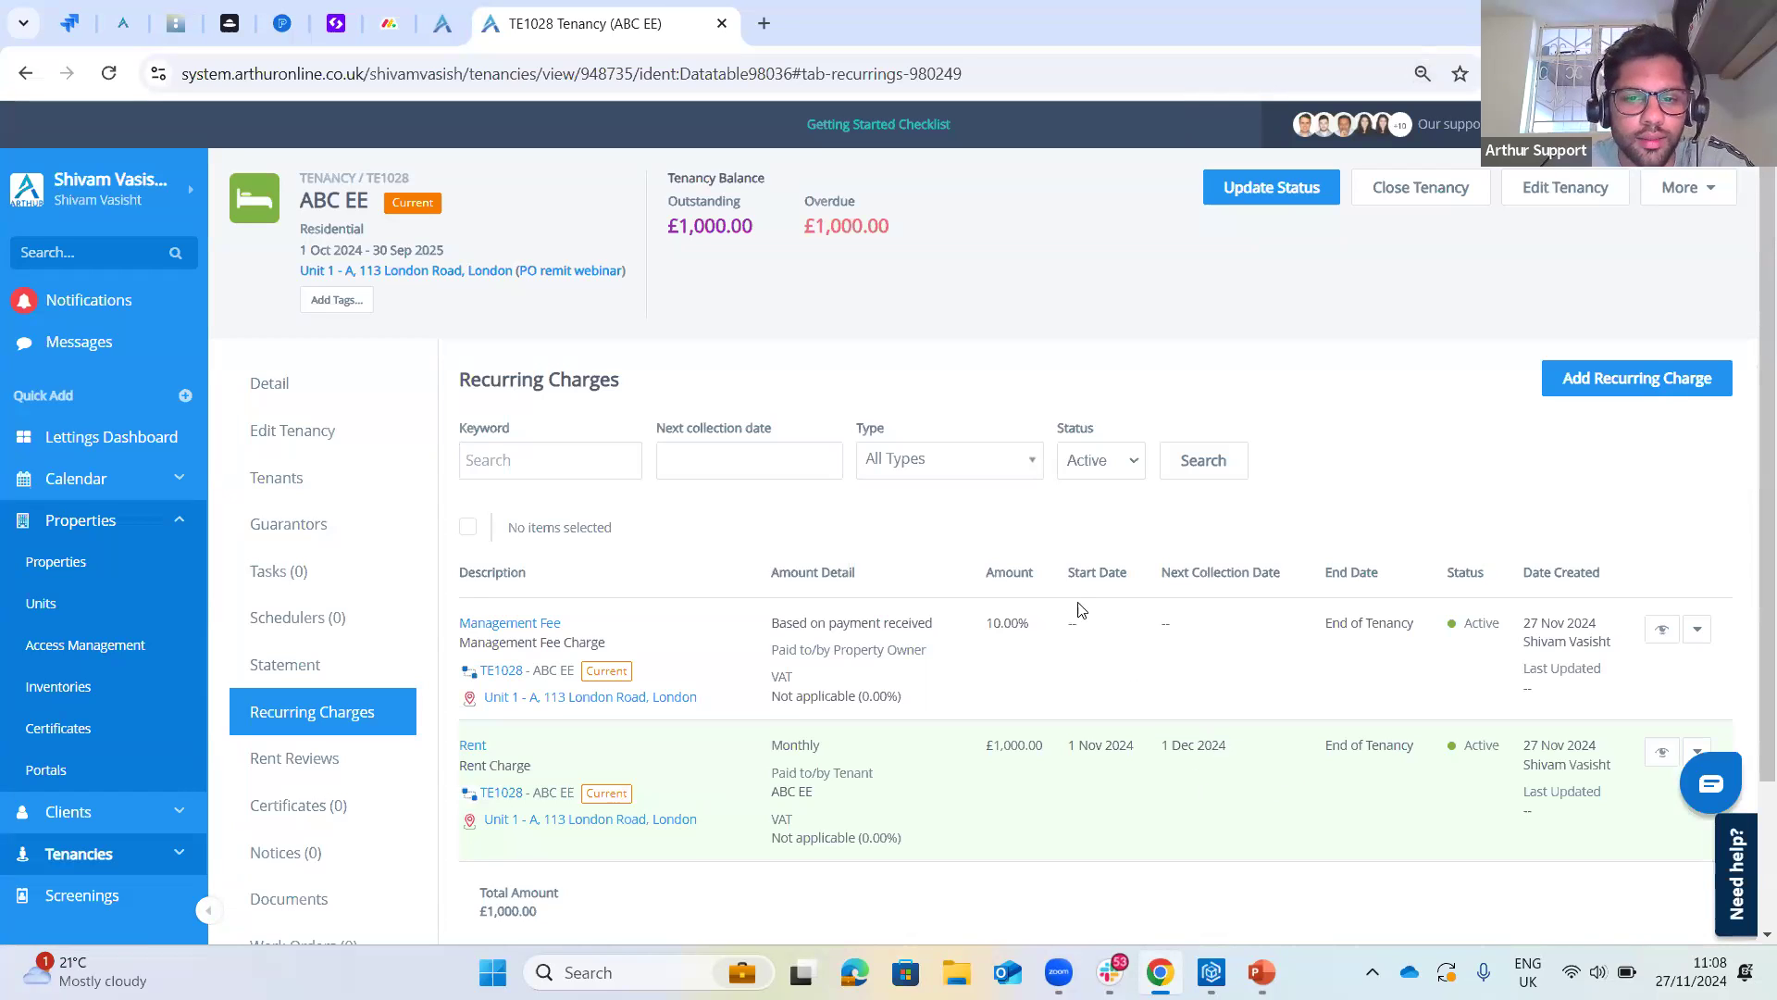
left_click_drag(1068, 746, 1126, 746)
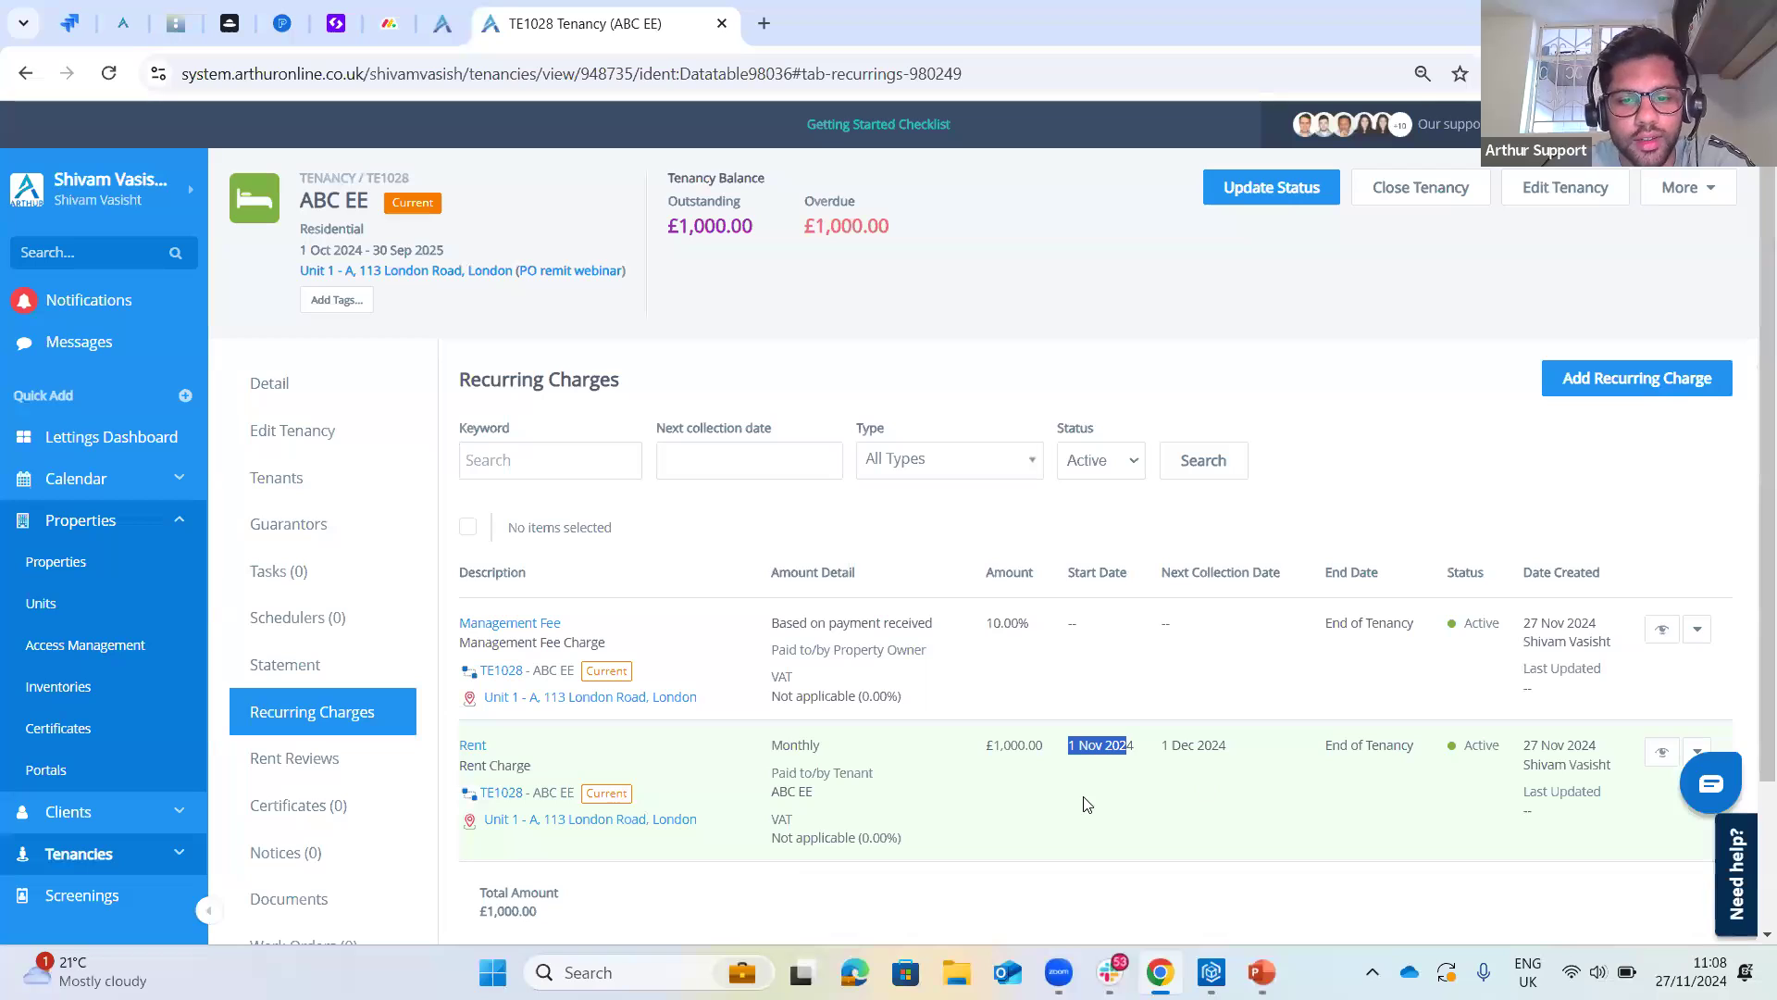
left_click(1069, 746)
left_click_drag(1070, 740, 1137, 748)
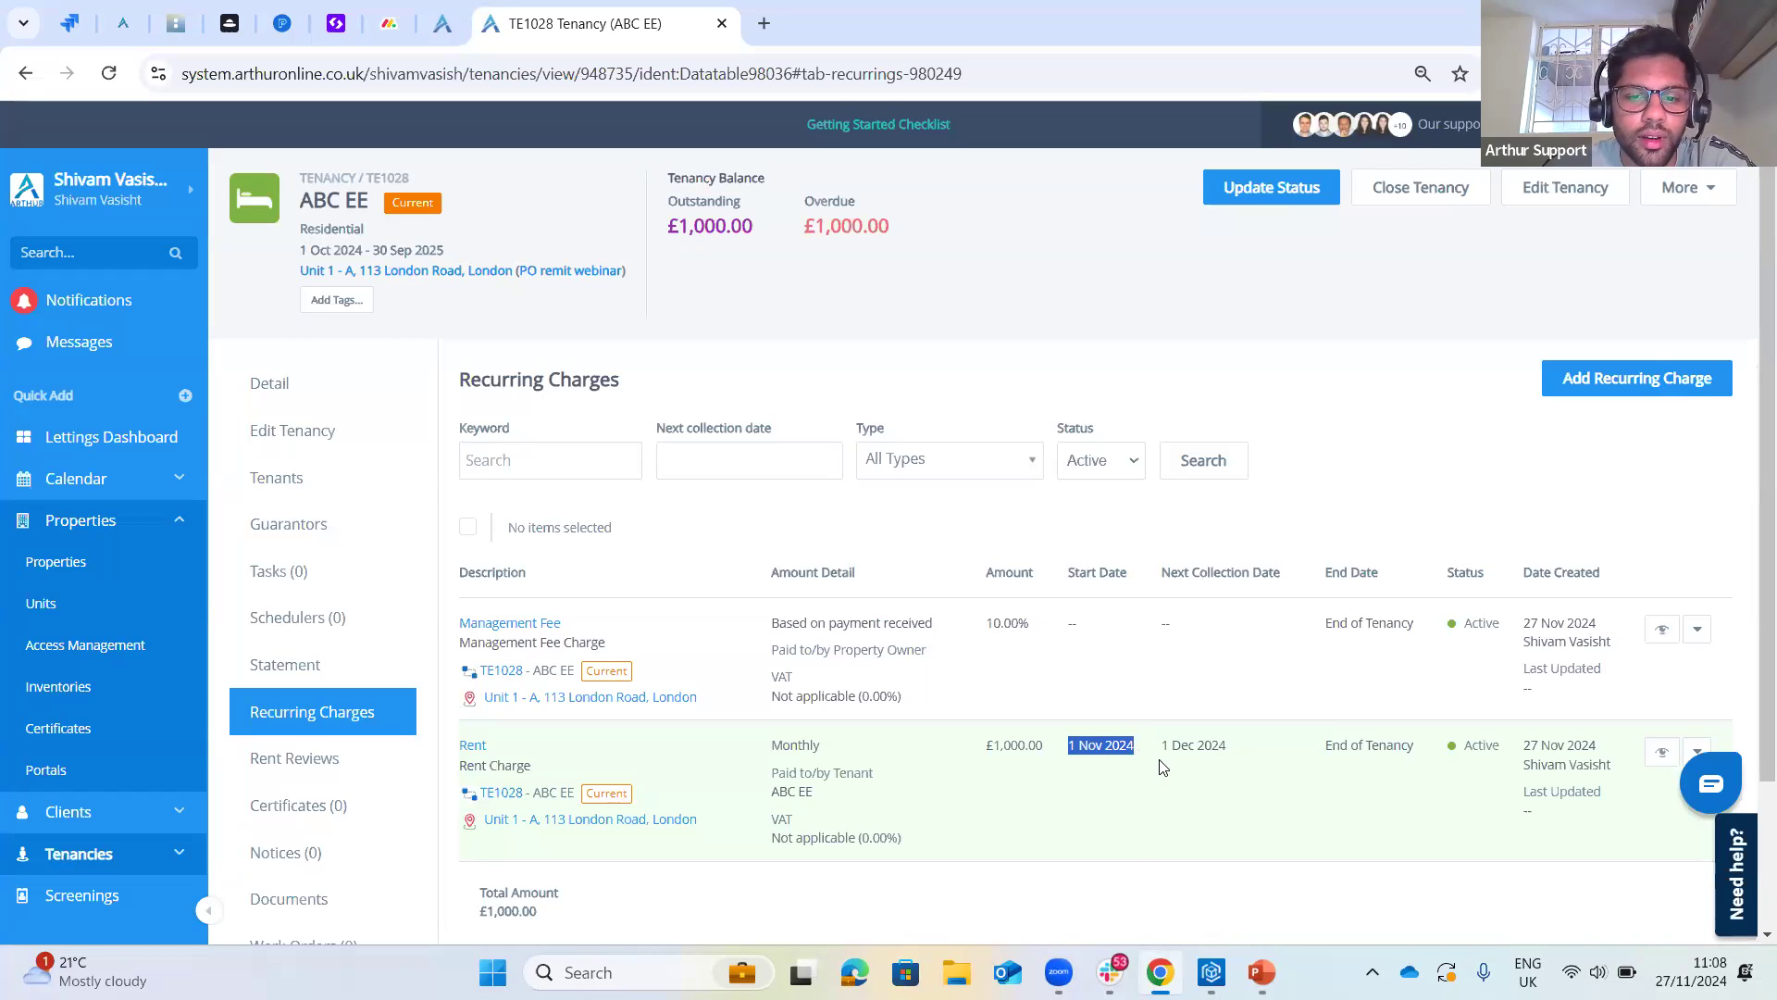
left_click(1254, 756)
left_click_drag(1161, 746, 1233, 748)
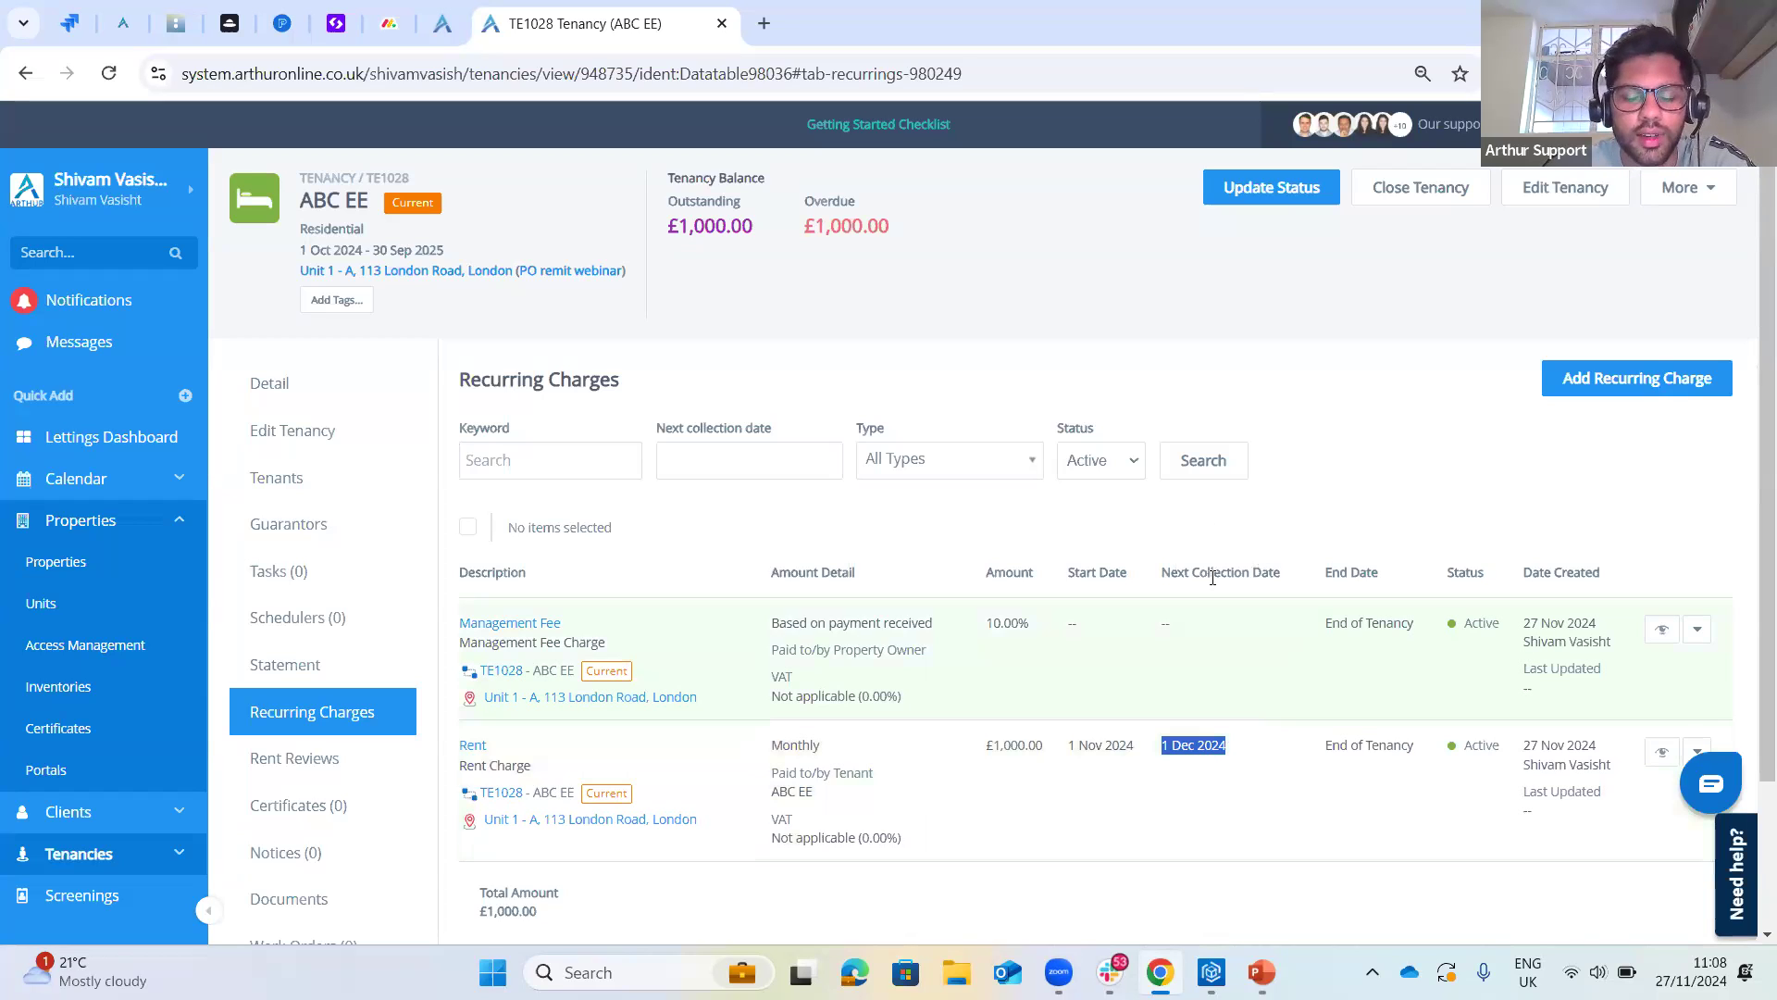
left_click(1120, 579)
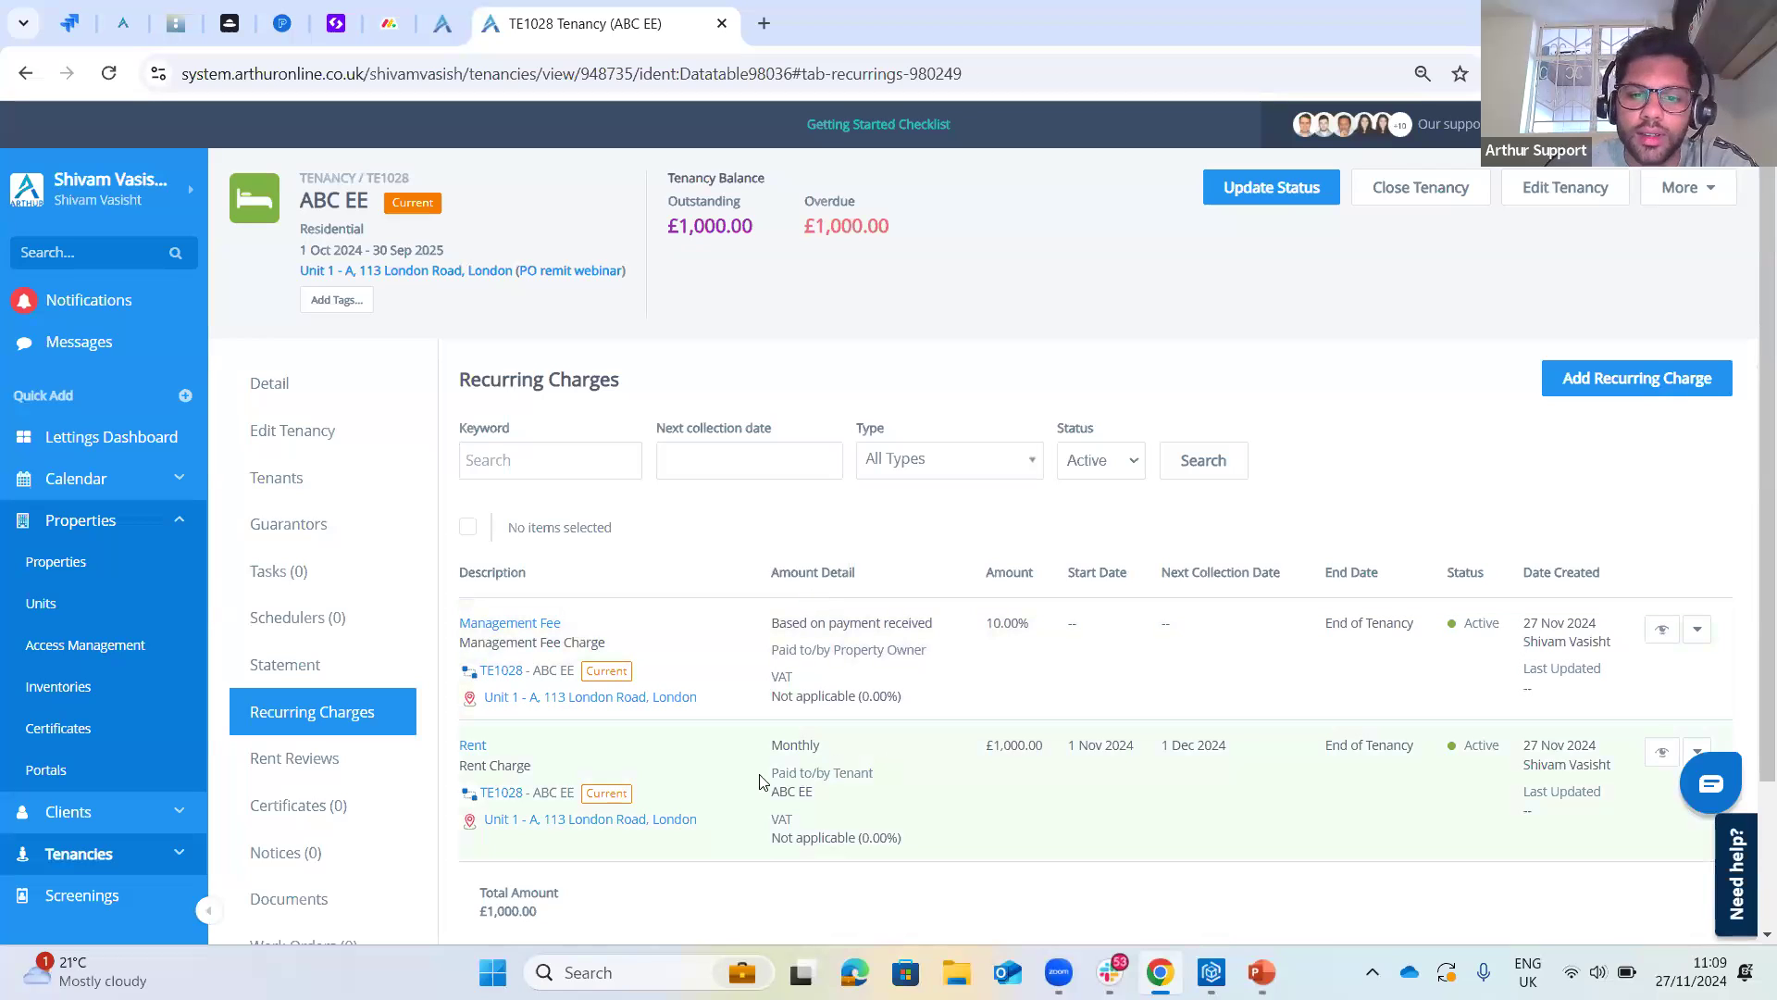
- Examine who pays the rent and management fee charges, and the rent's charge type
left_click_drag(774, 781, 892, 803)
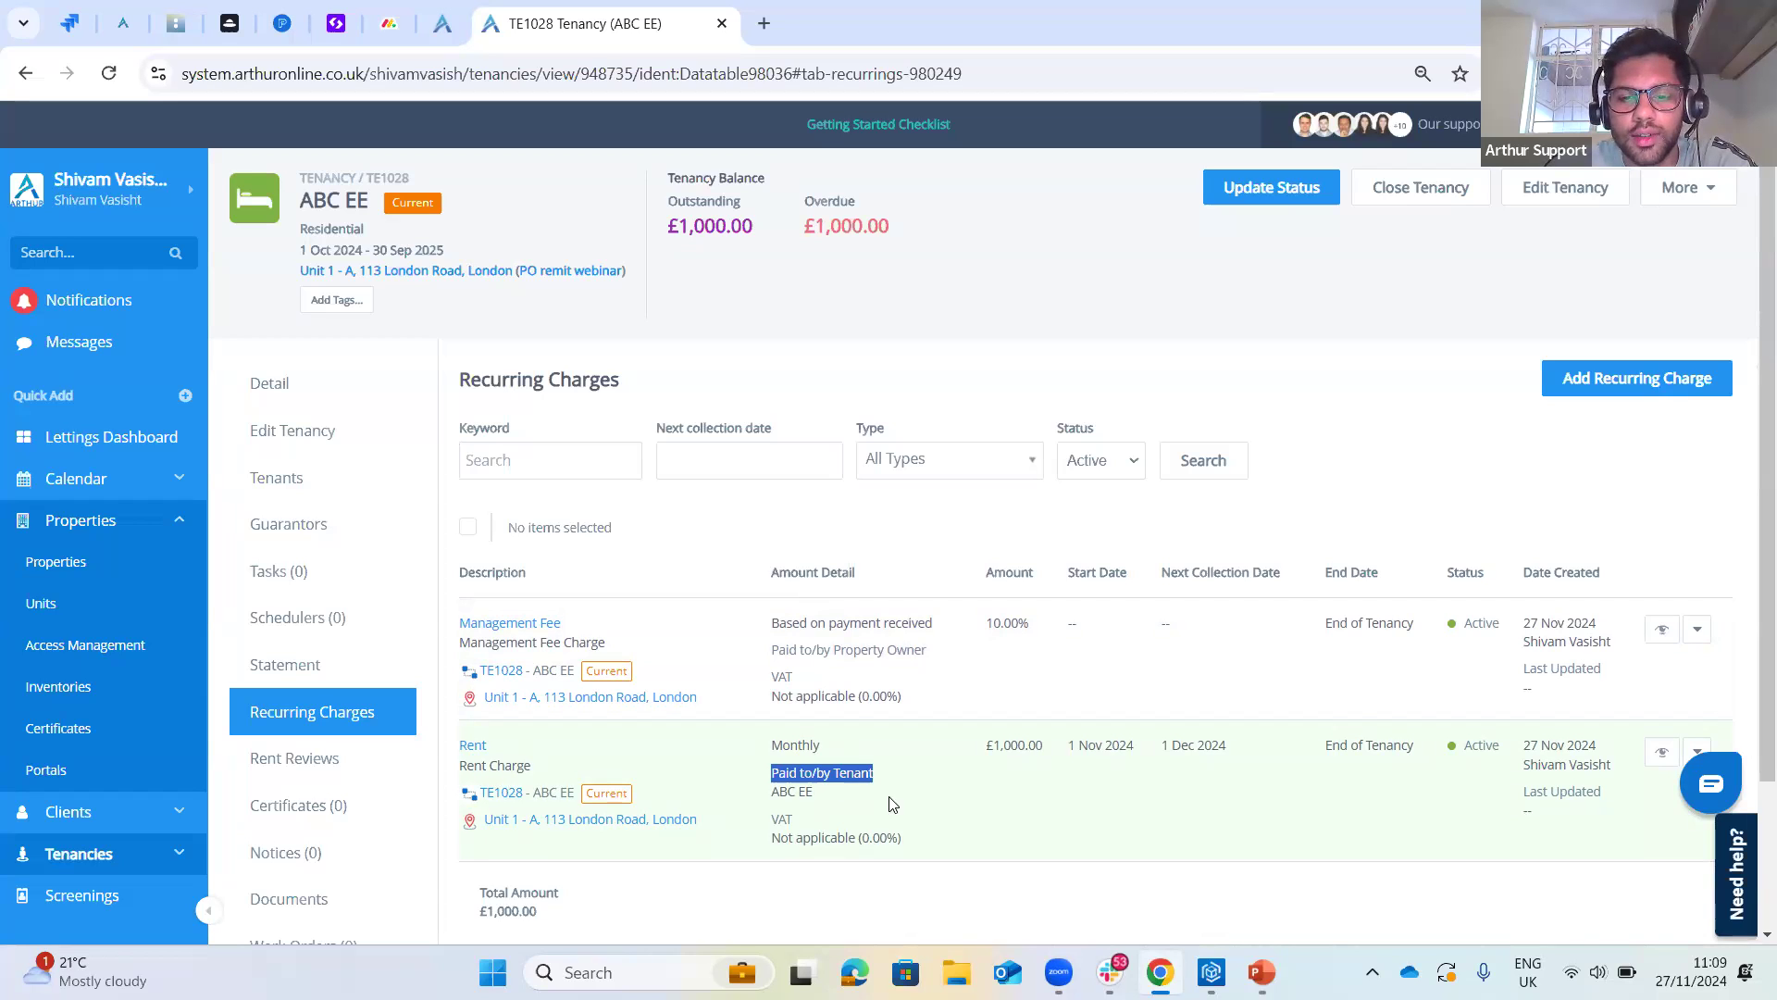
left_click(891, 804)
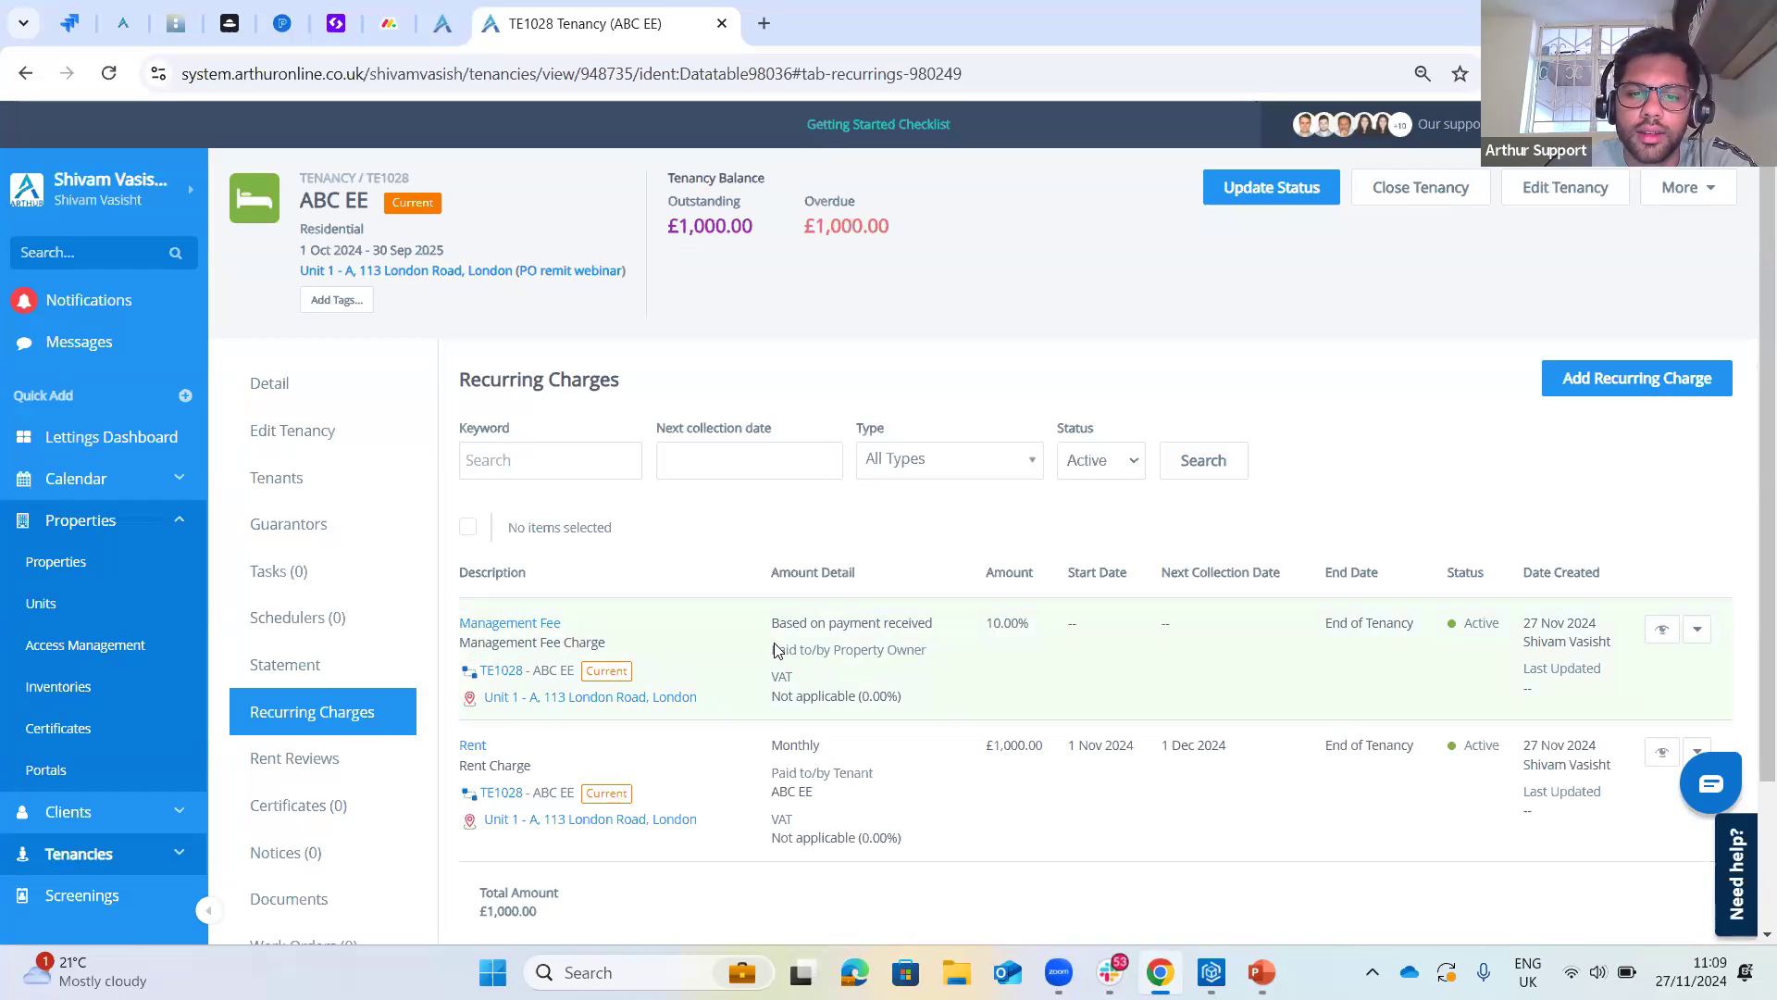
left_click_drag(771, 650, 930, 659)
left_click(930, 659)
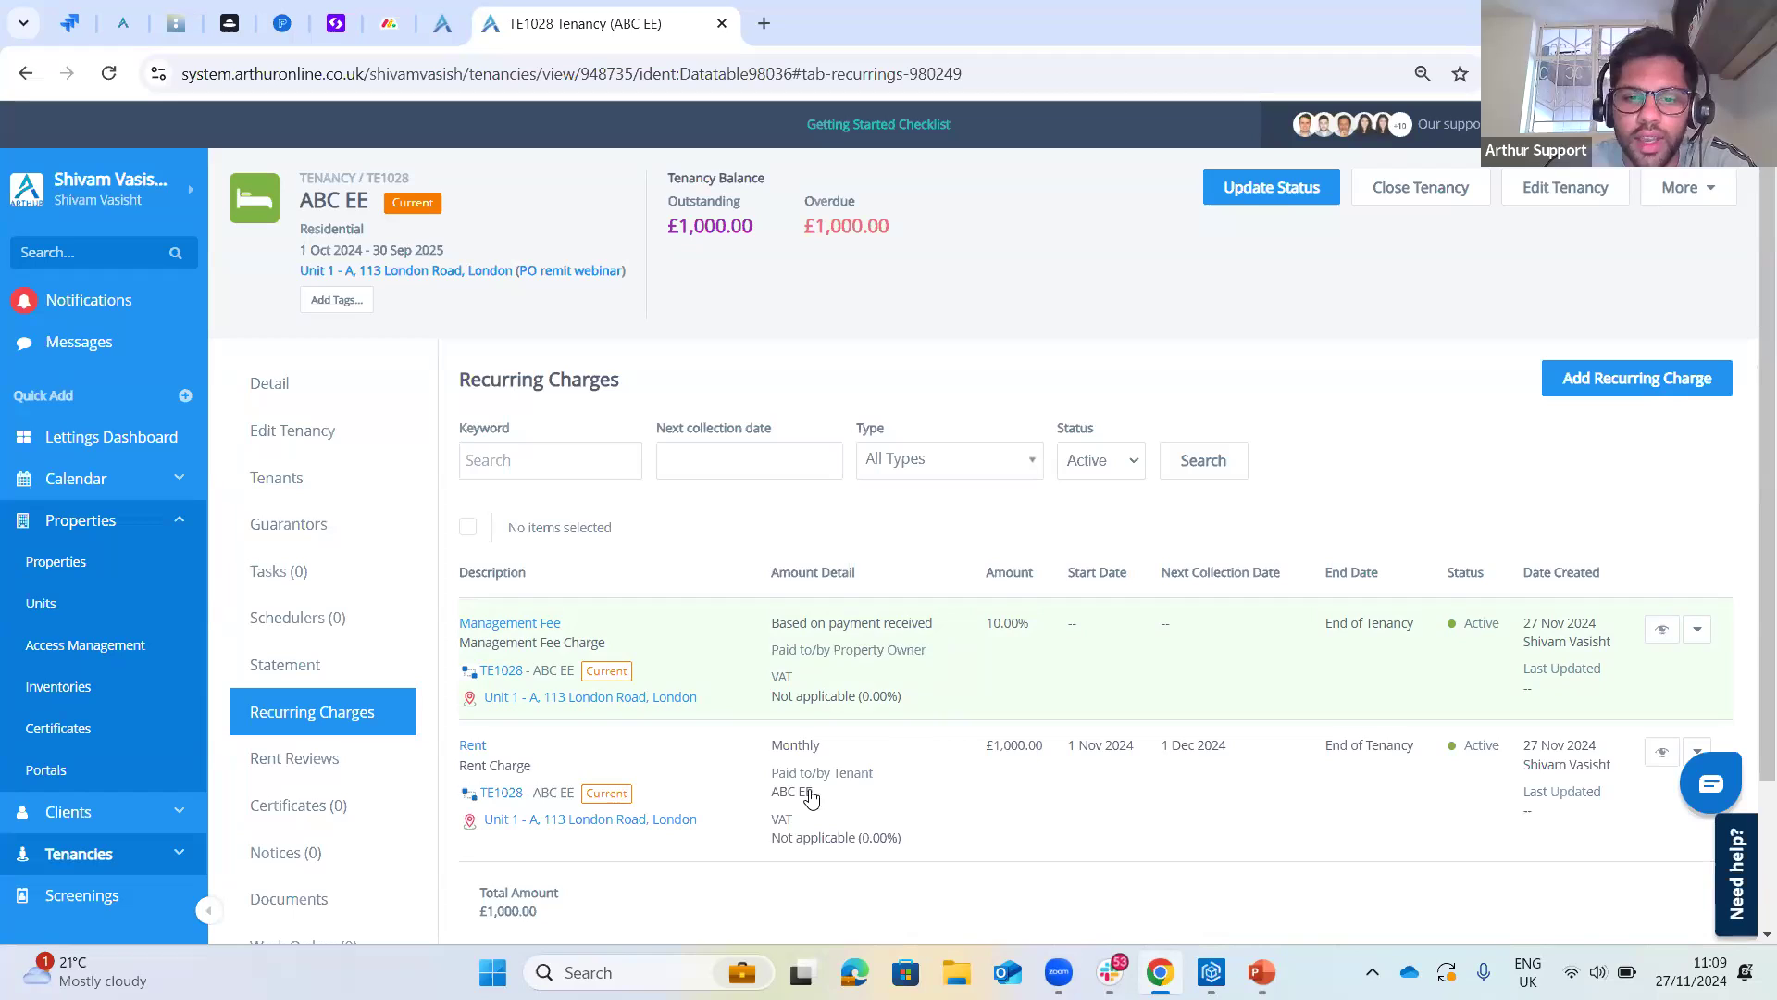
left_click_drag(779, 776, 840, 776)
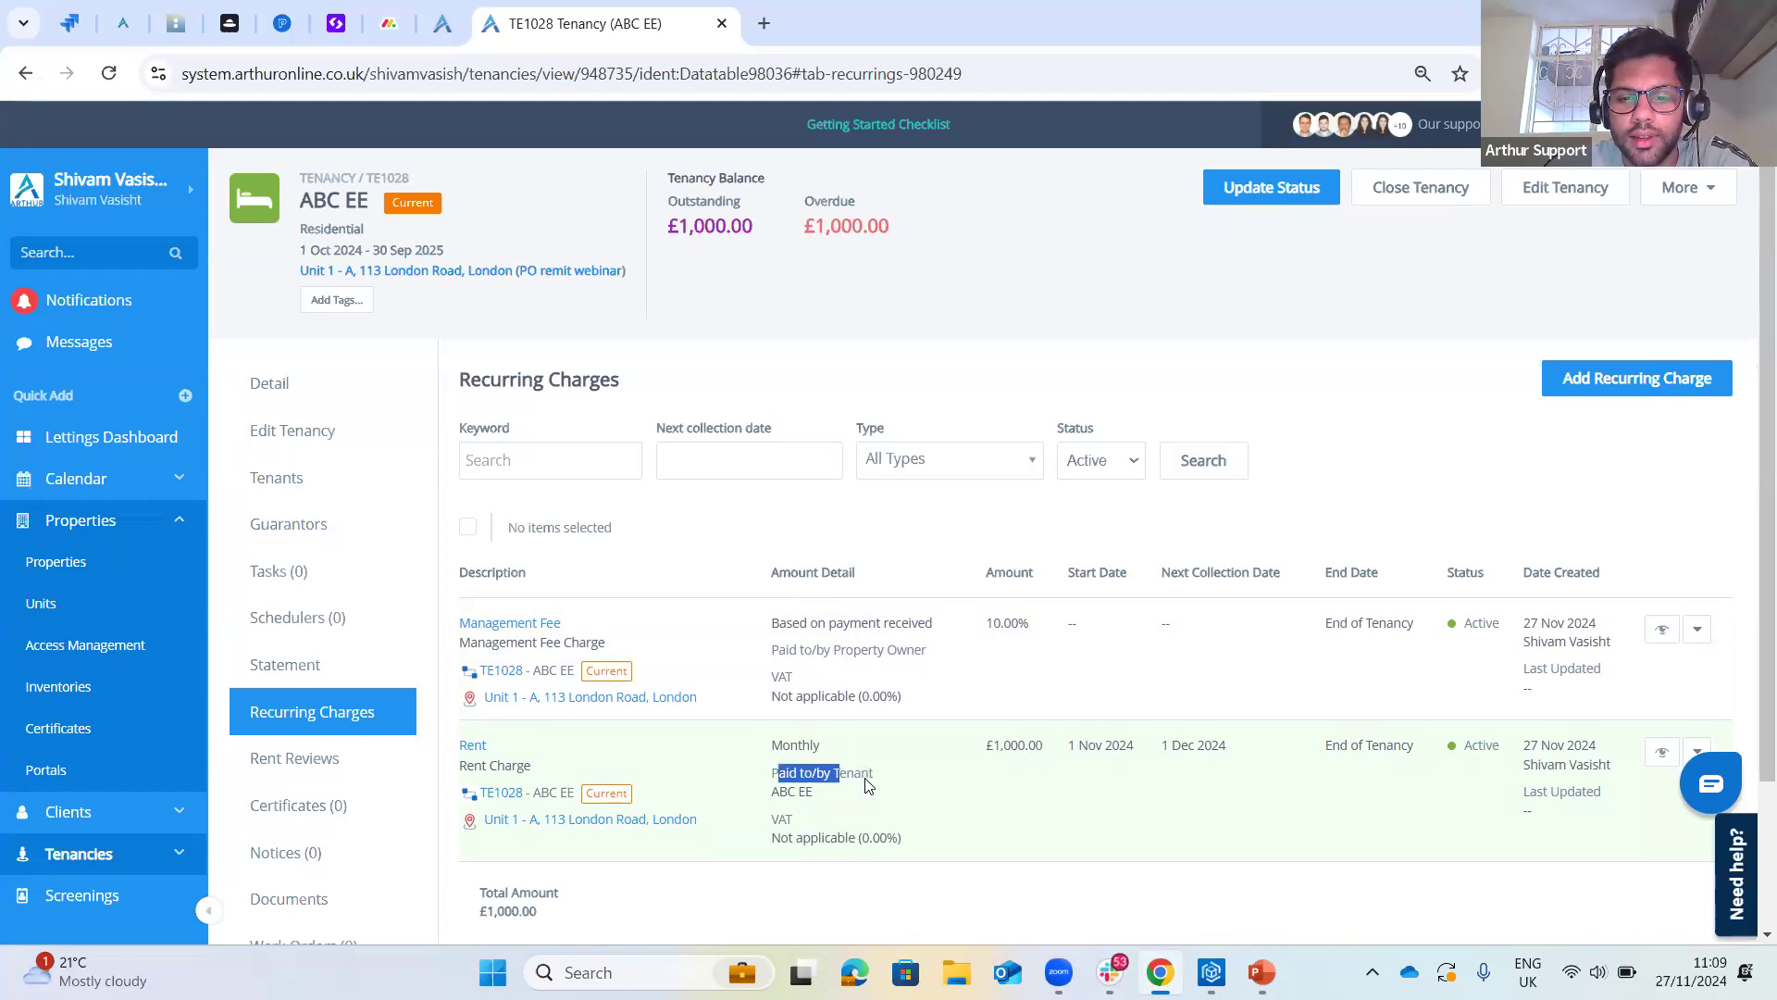
left_click_drag(780, 776, 886, 794)
left_click_drag(796, 660, 929, 662)
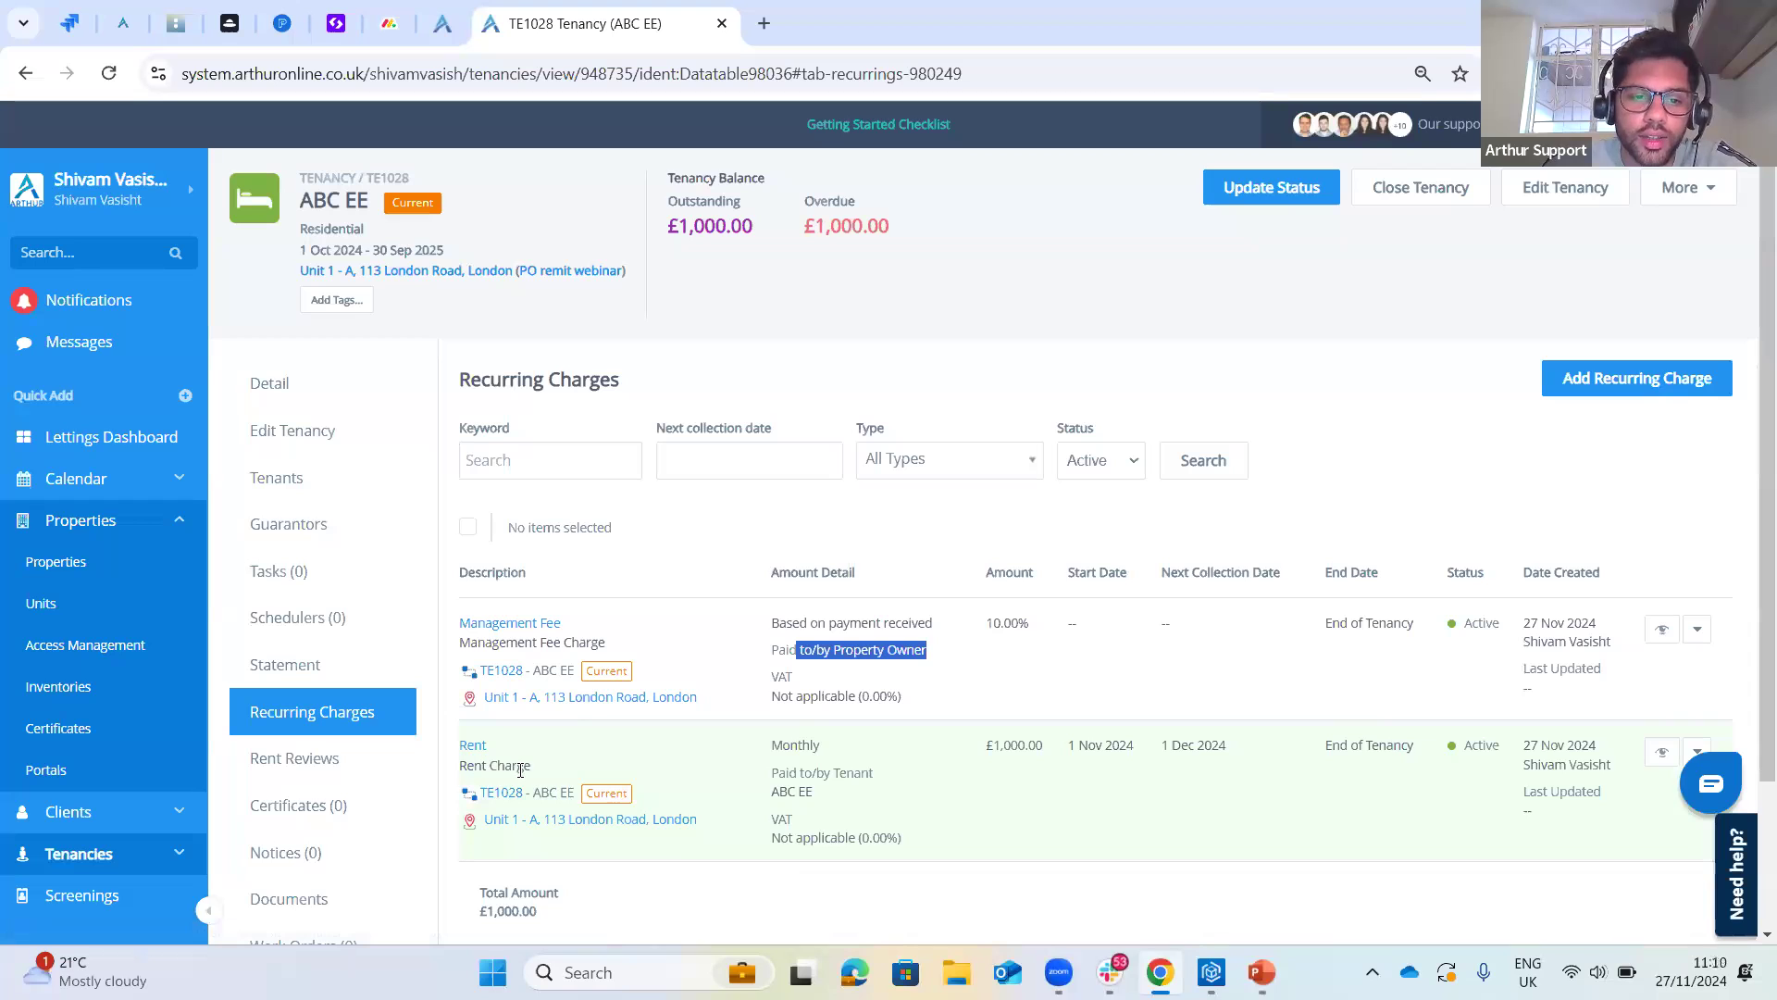
left_click_drag(545, 777, 441, 763)
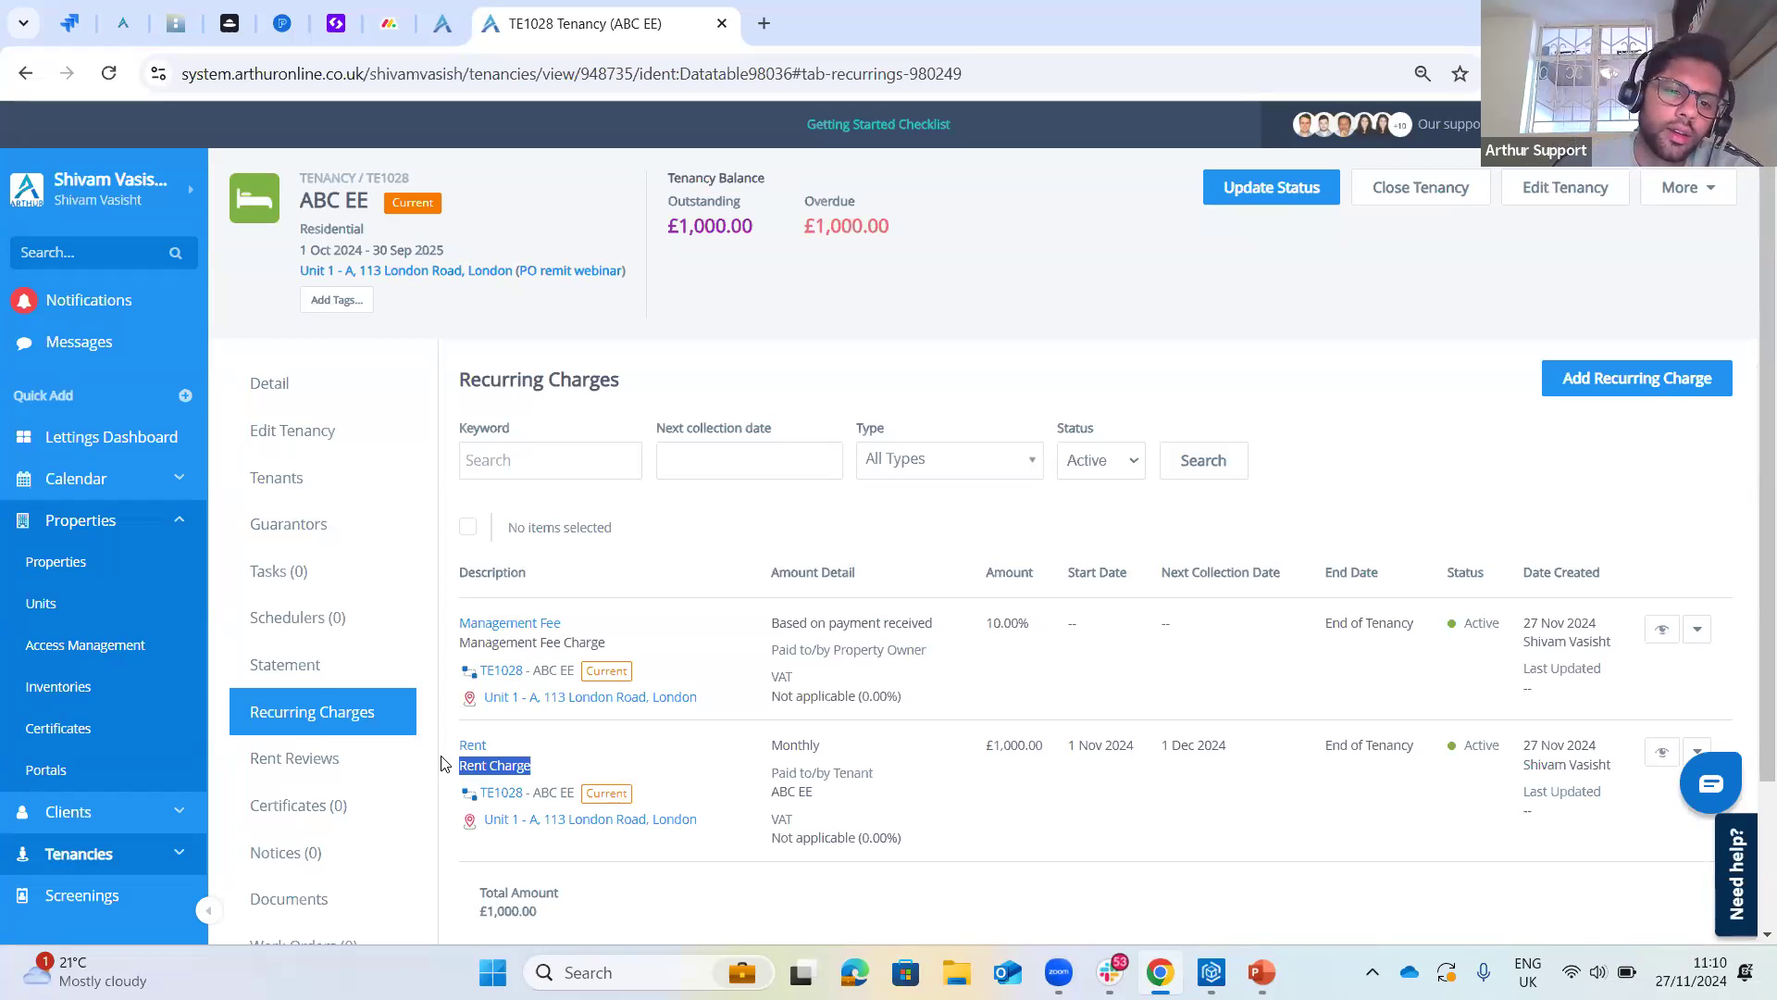
left_click_drag(546, 773, 466, 768)
left_click(556, 771)
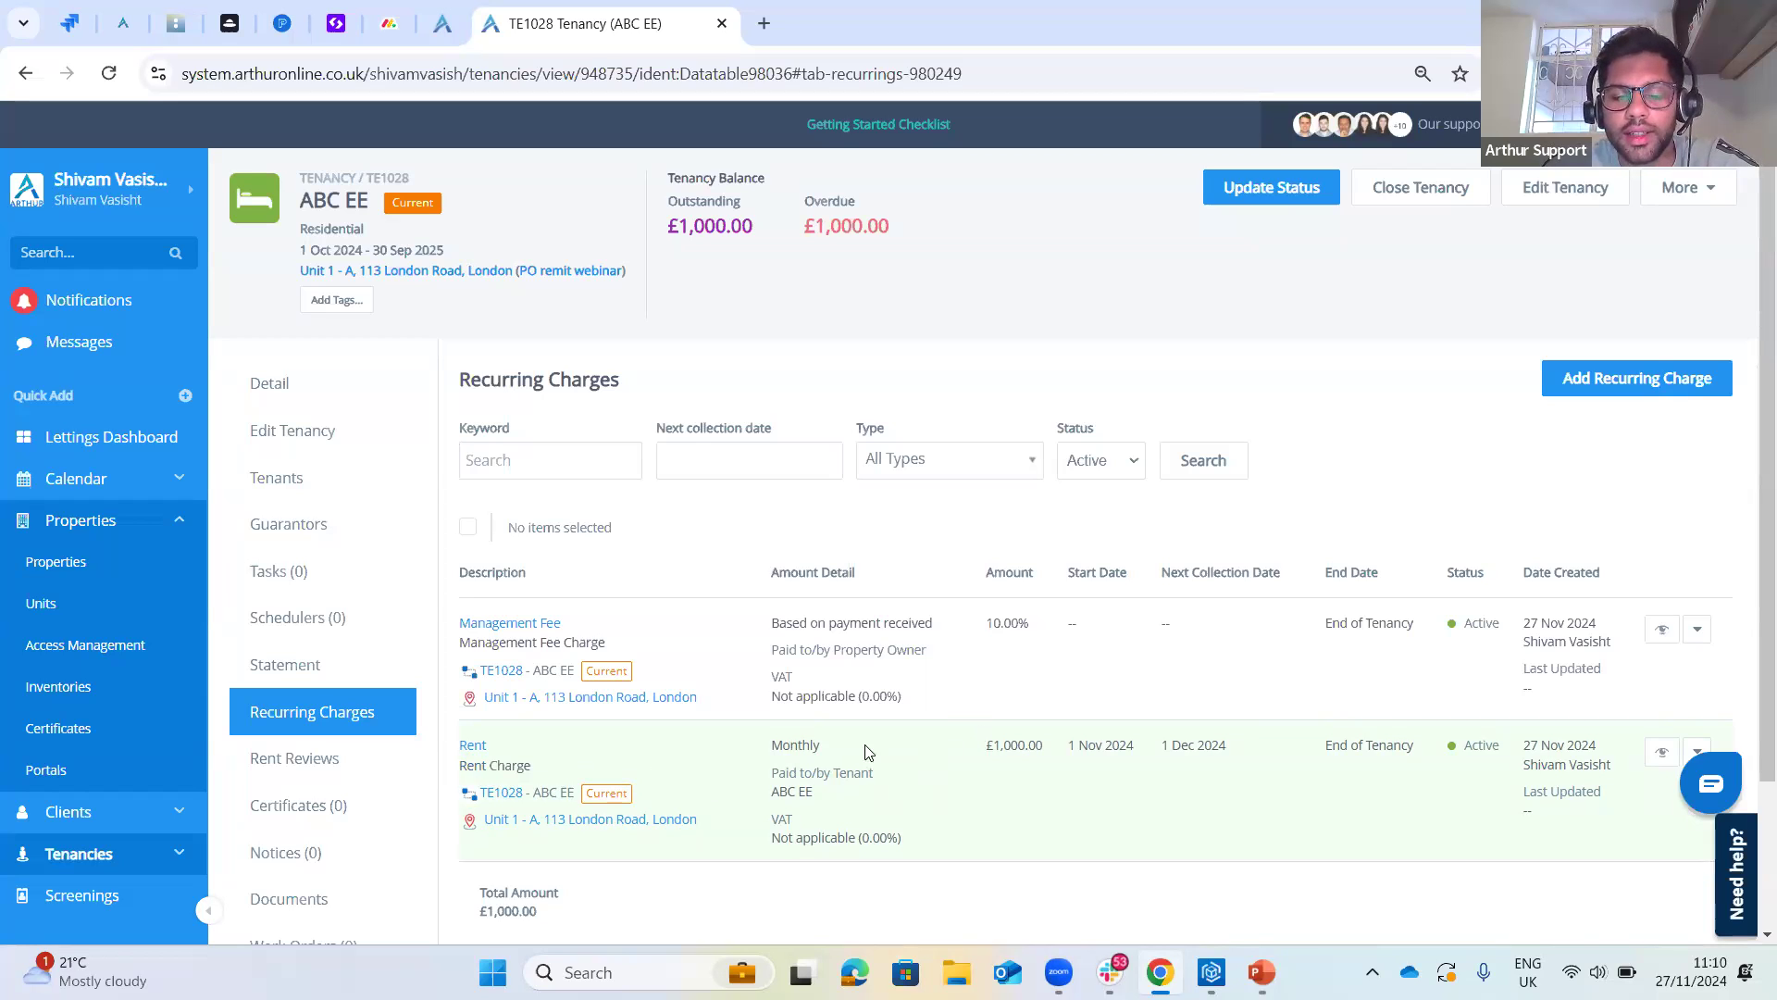
left_click_drag(553, 768, 463, 765)
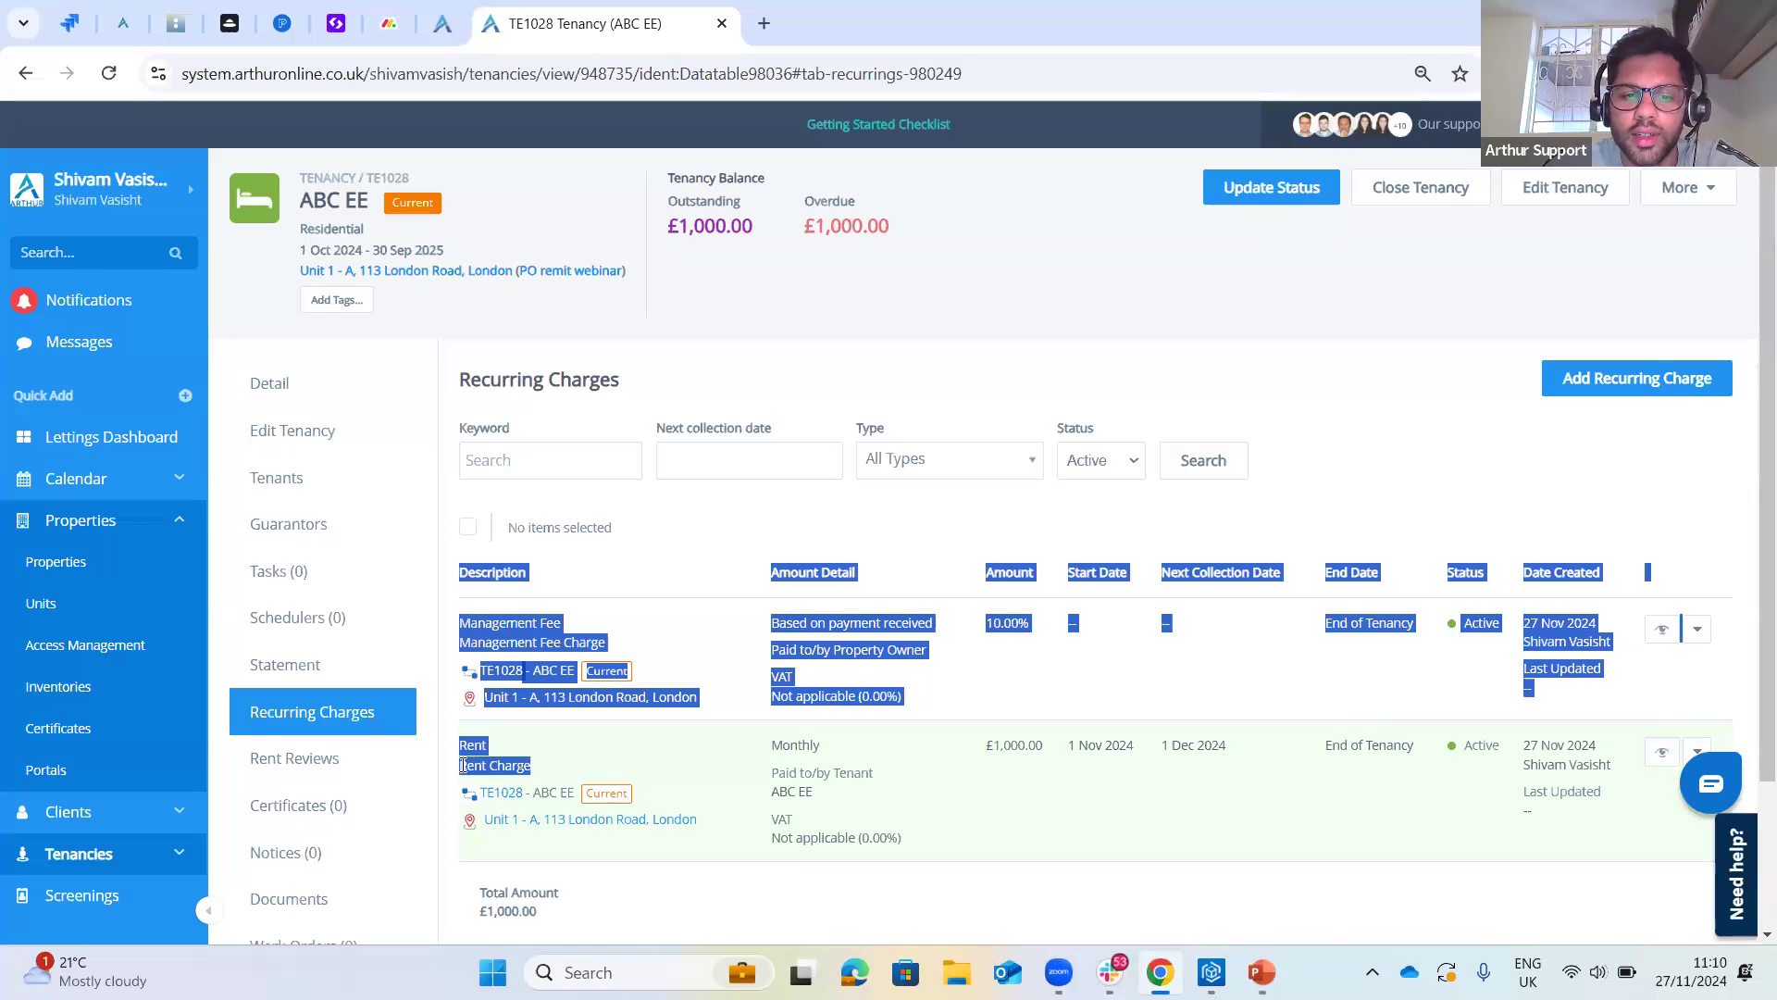
left_click(546, 775)
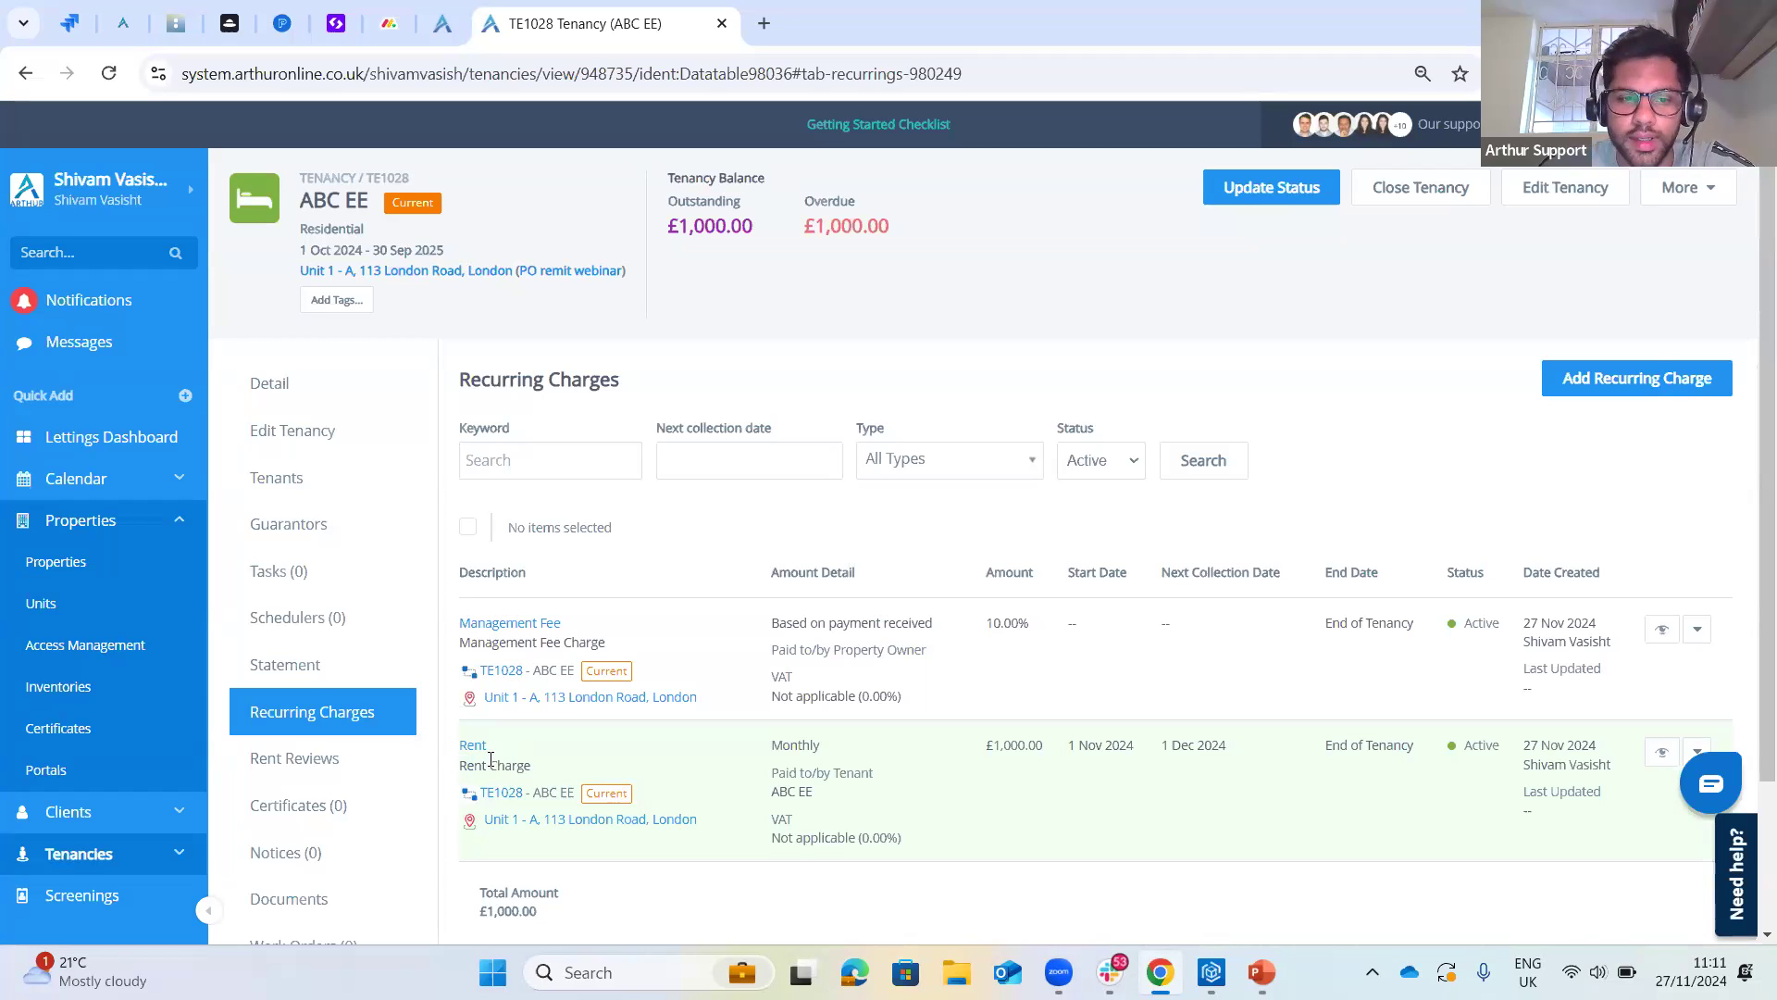
- Open the tenancy's rent statement and review the period covered by its rent charge
left_click(359, 659)
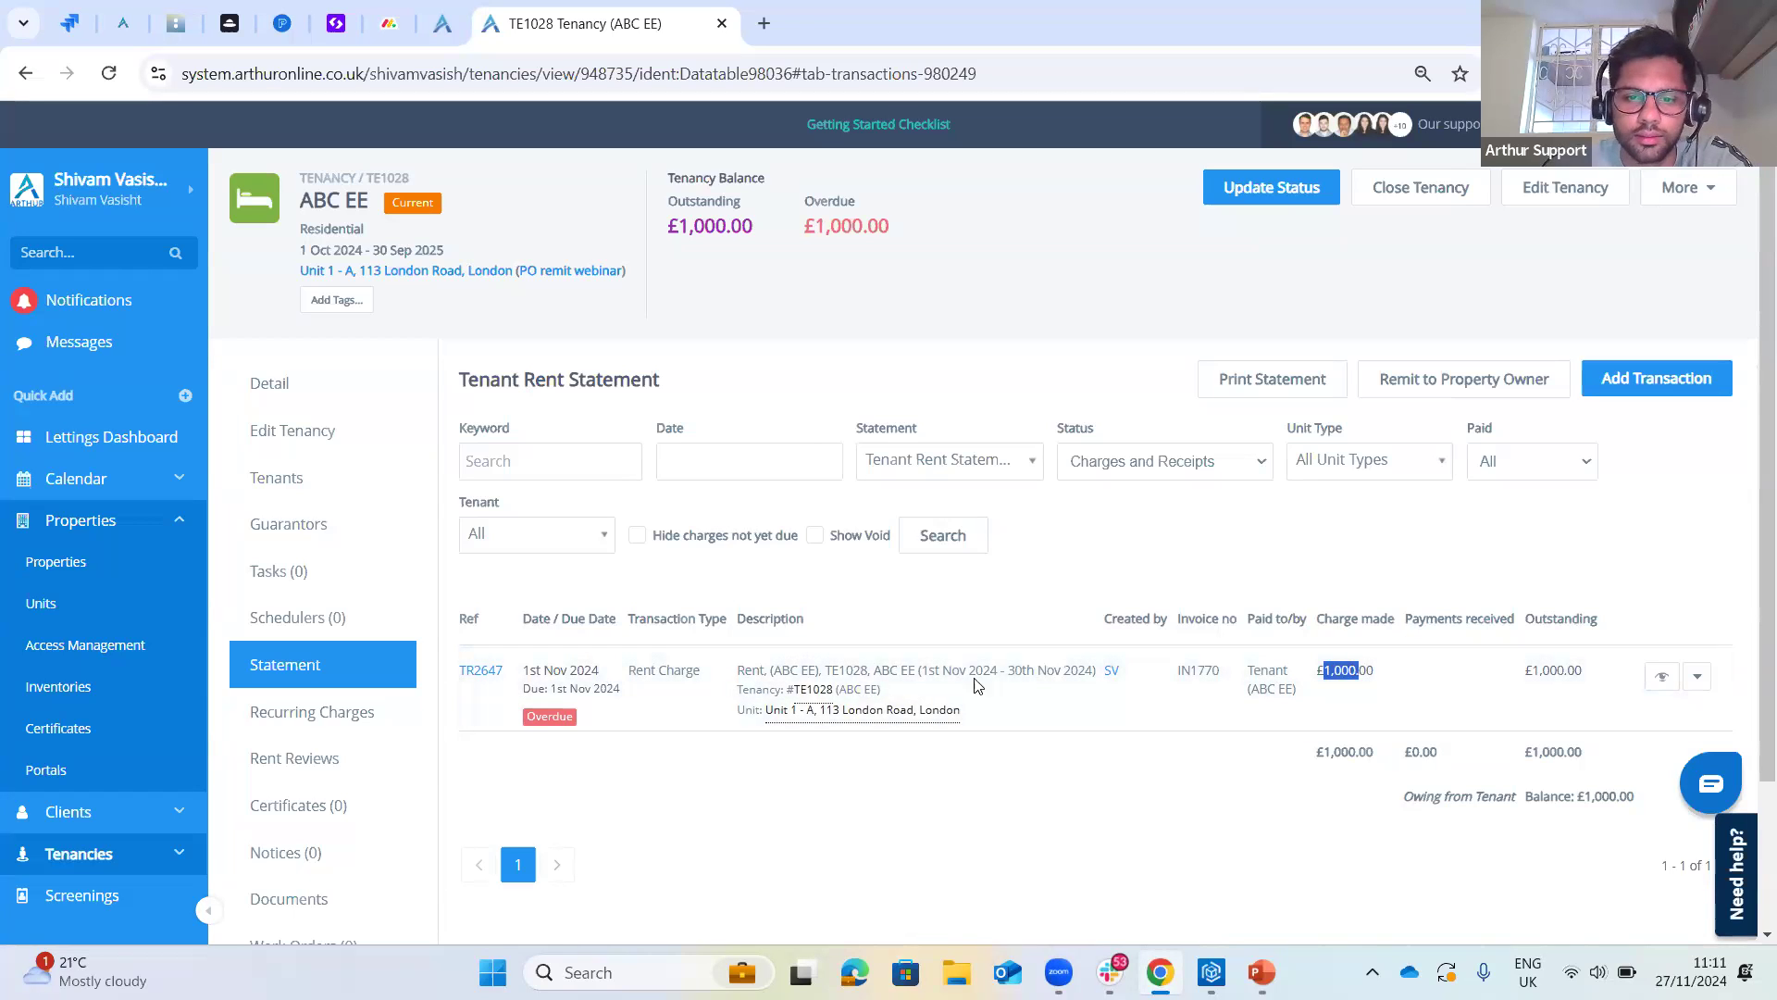
left_click_drag(935, 670, 1089, 675)
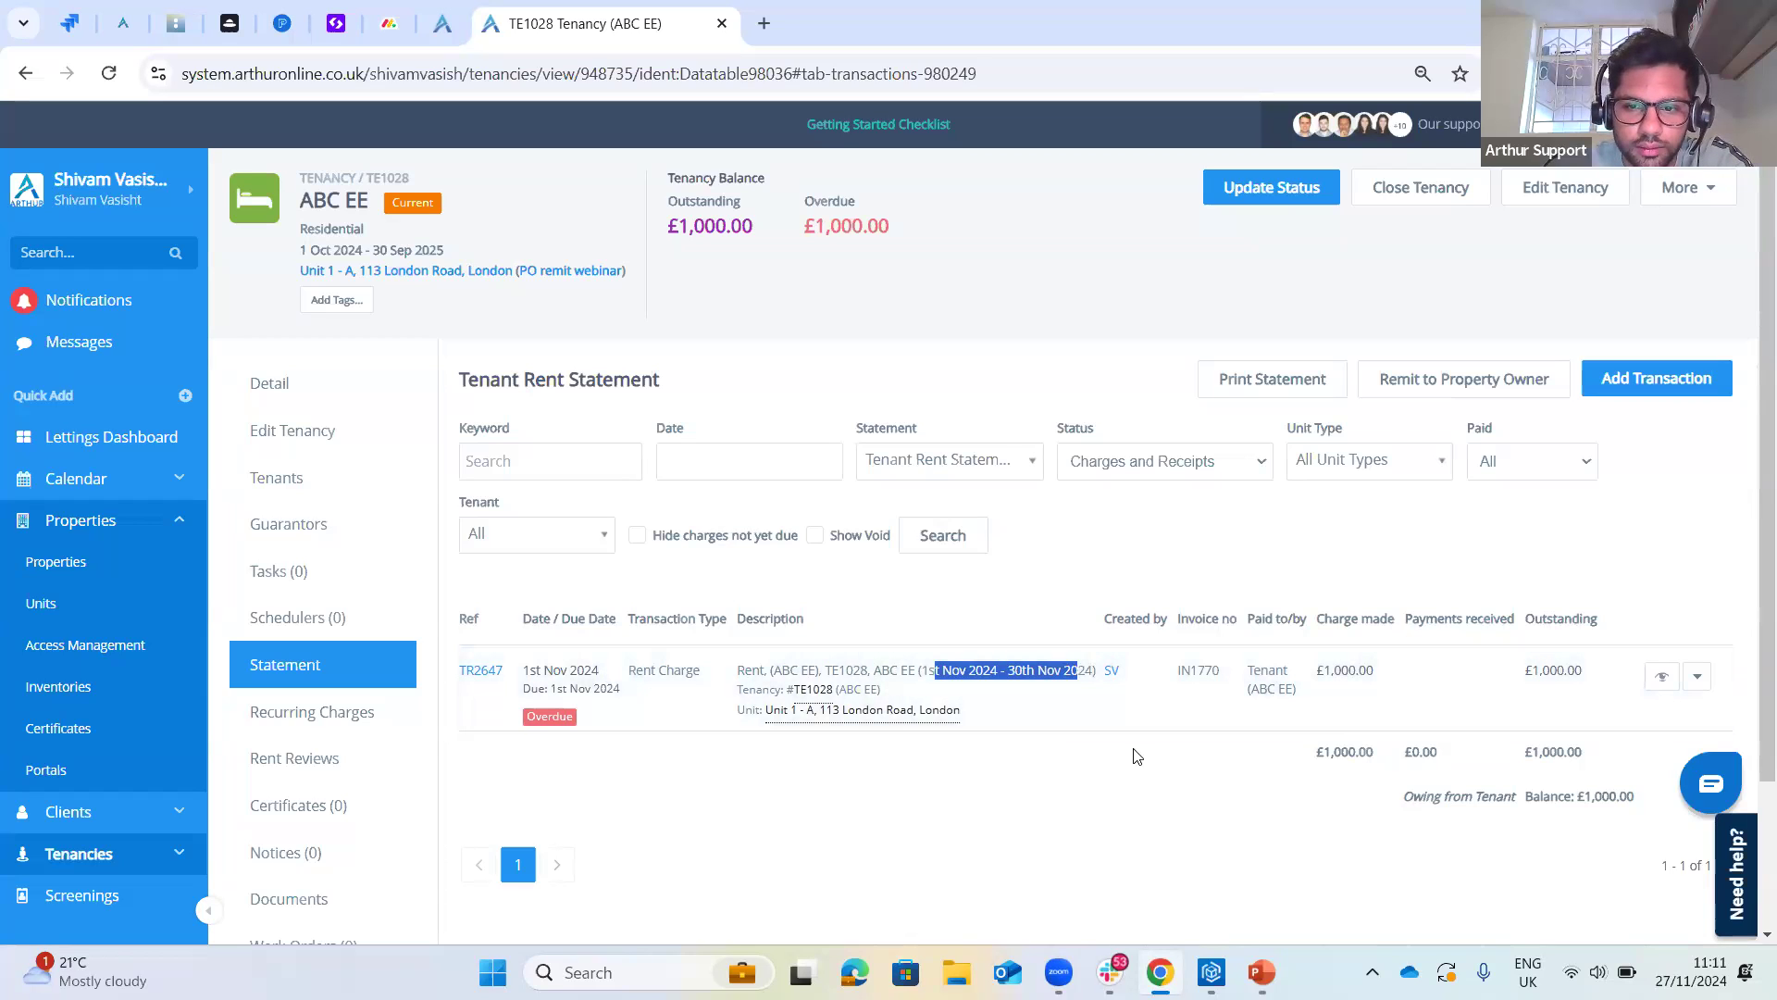
left_click(689, 740)
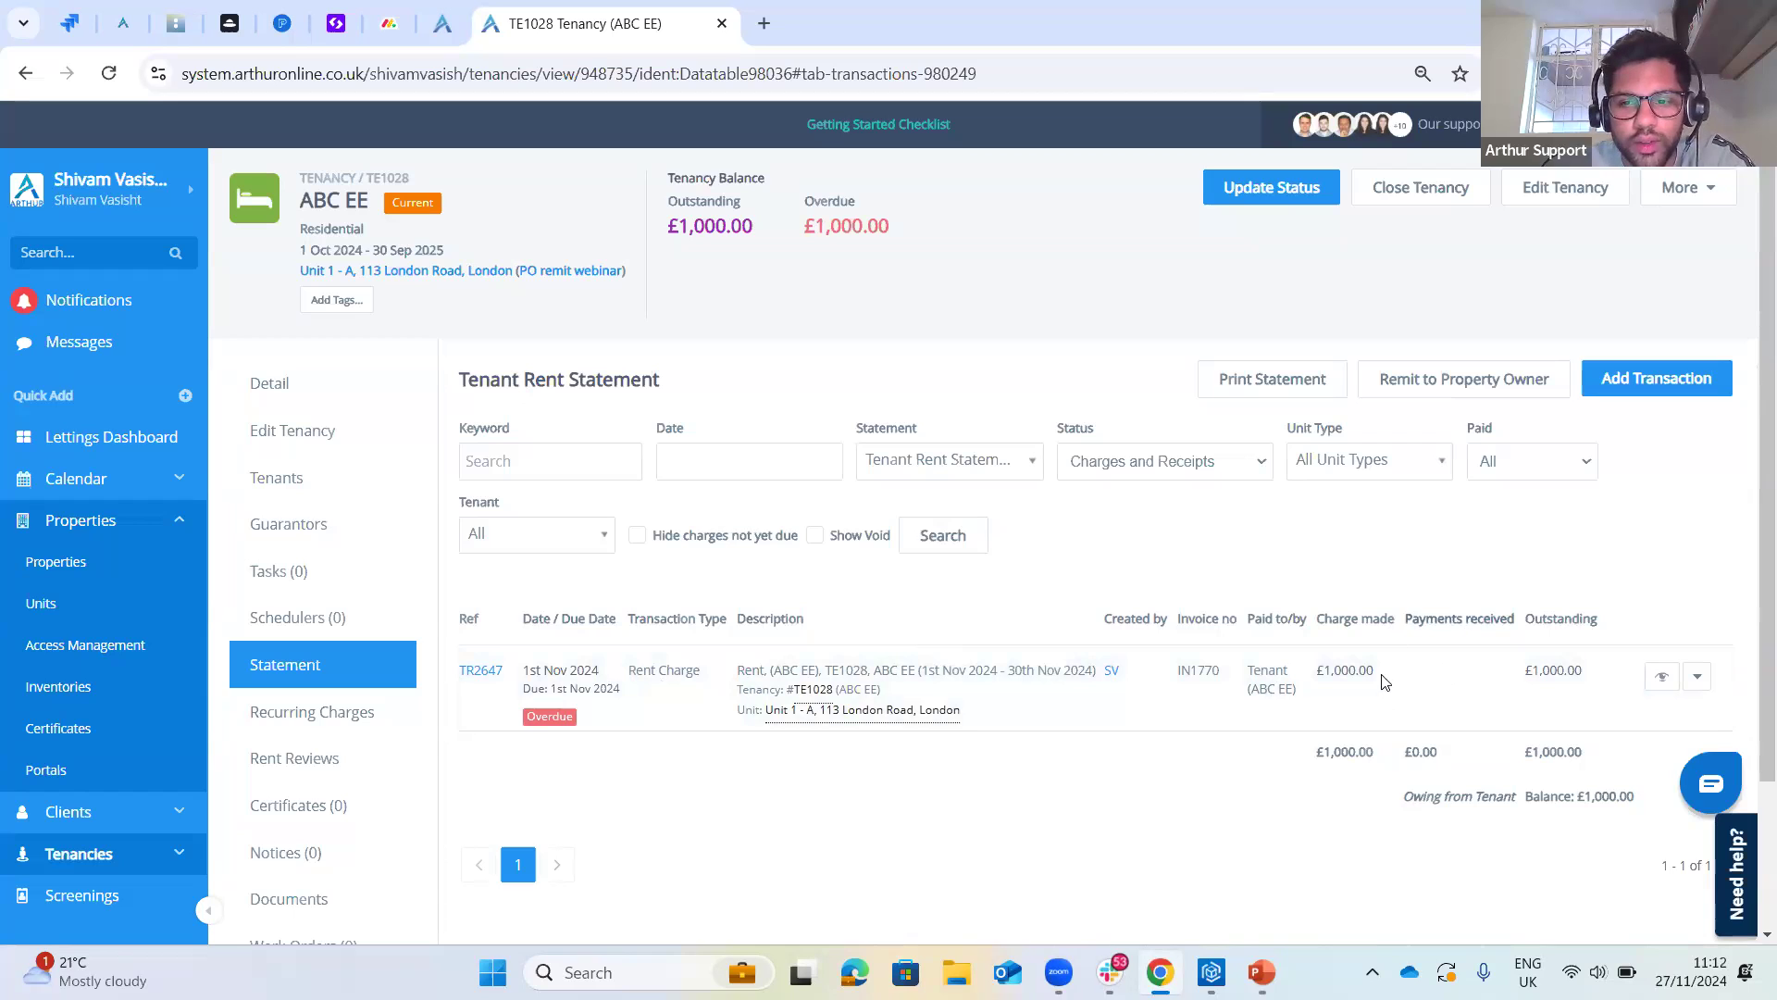
left_click(1697, 681)
scroll(1561, 801, "down", 1)
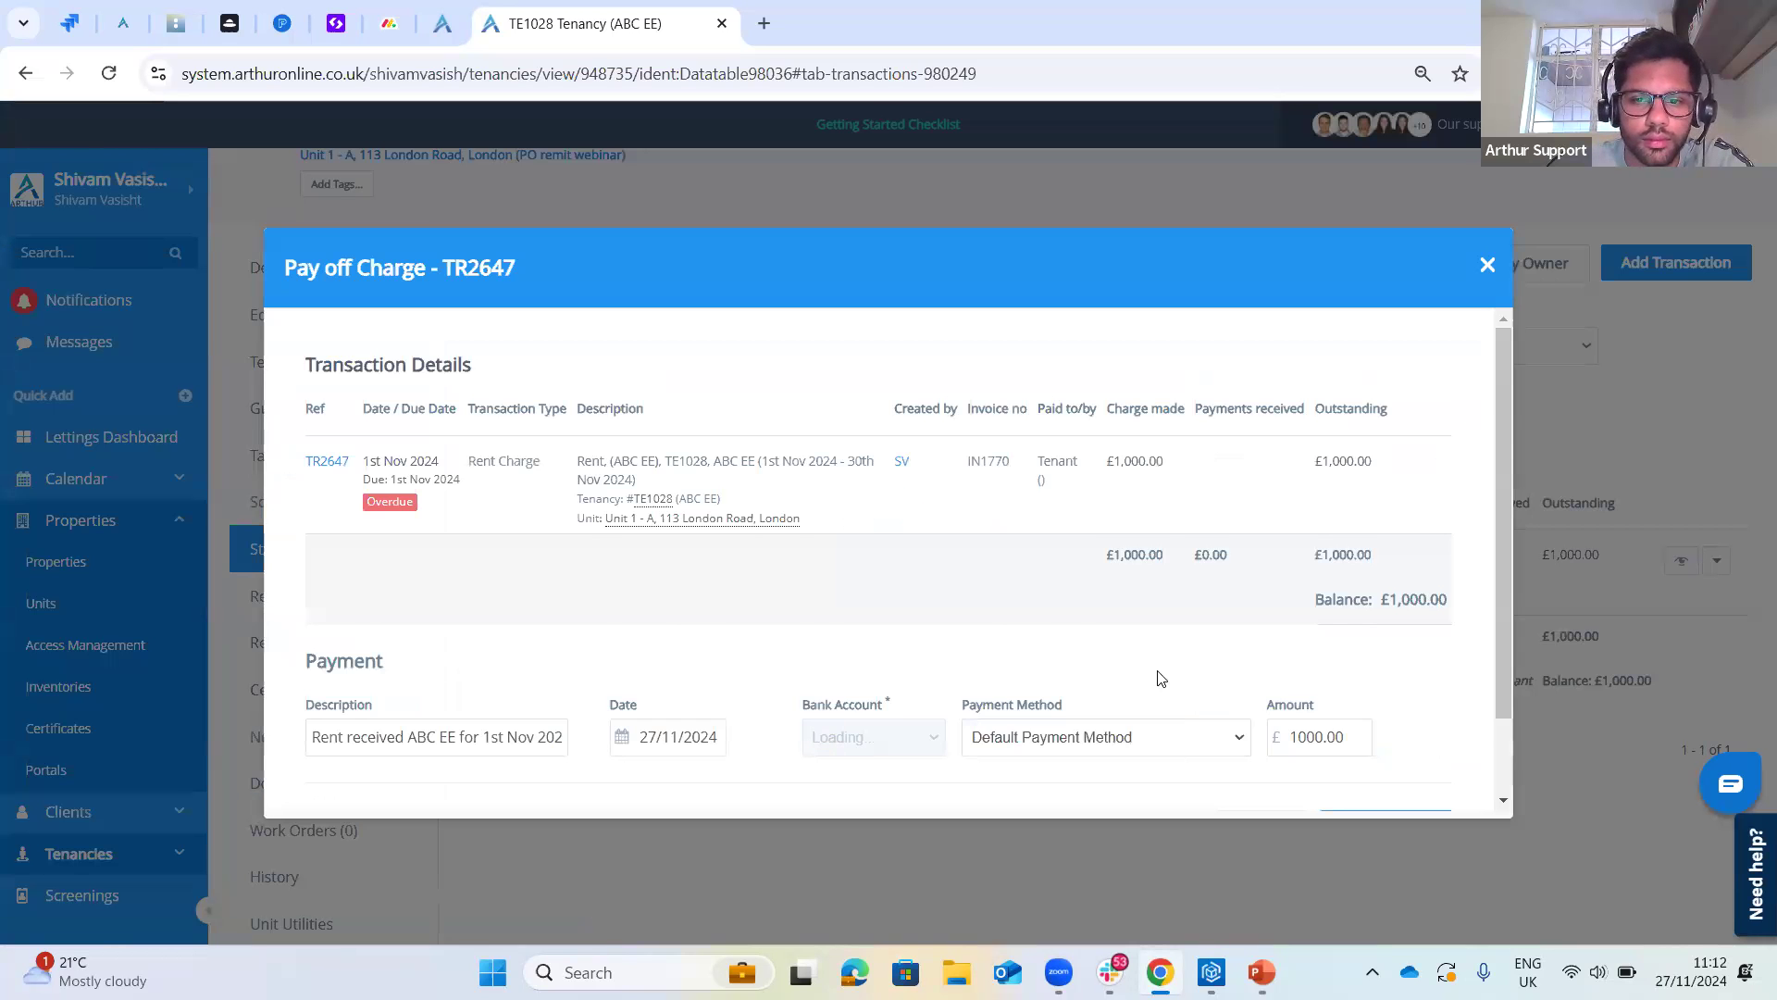
scroll(1158, 675, "down", 1)
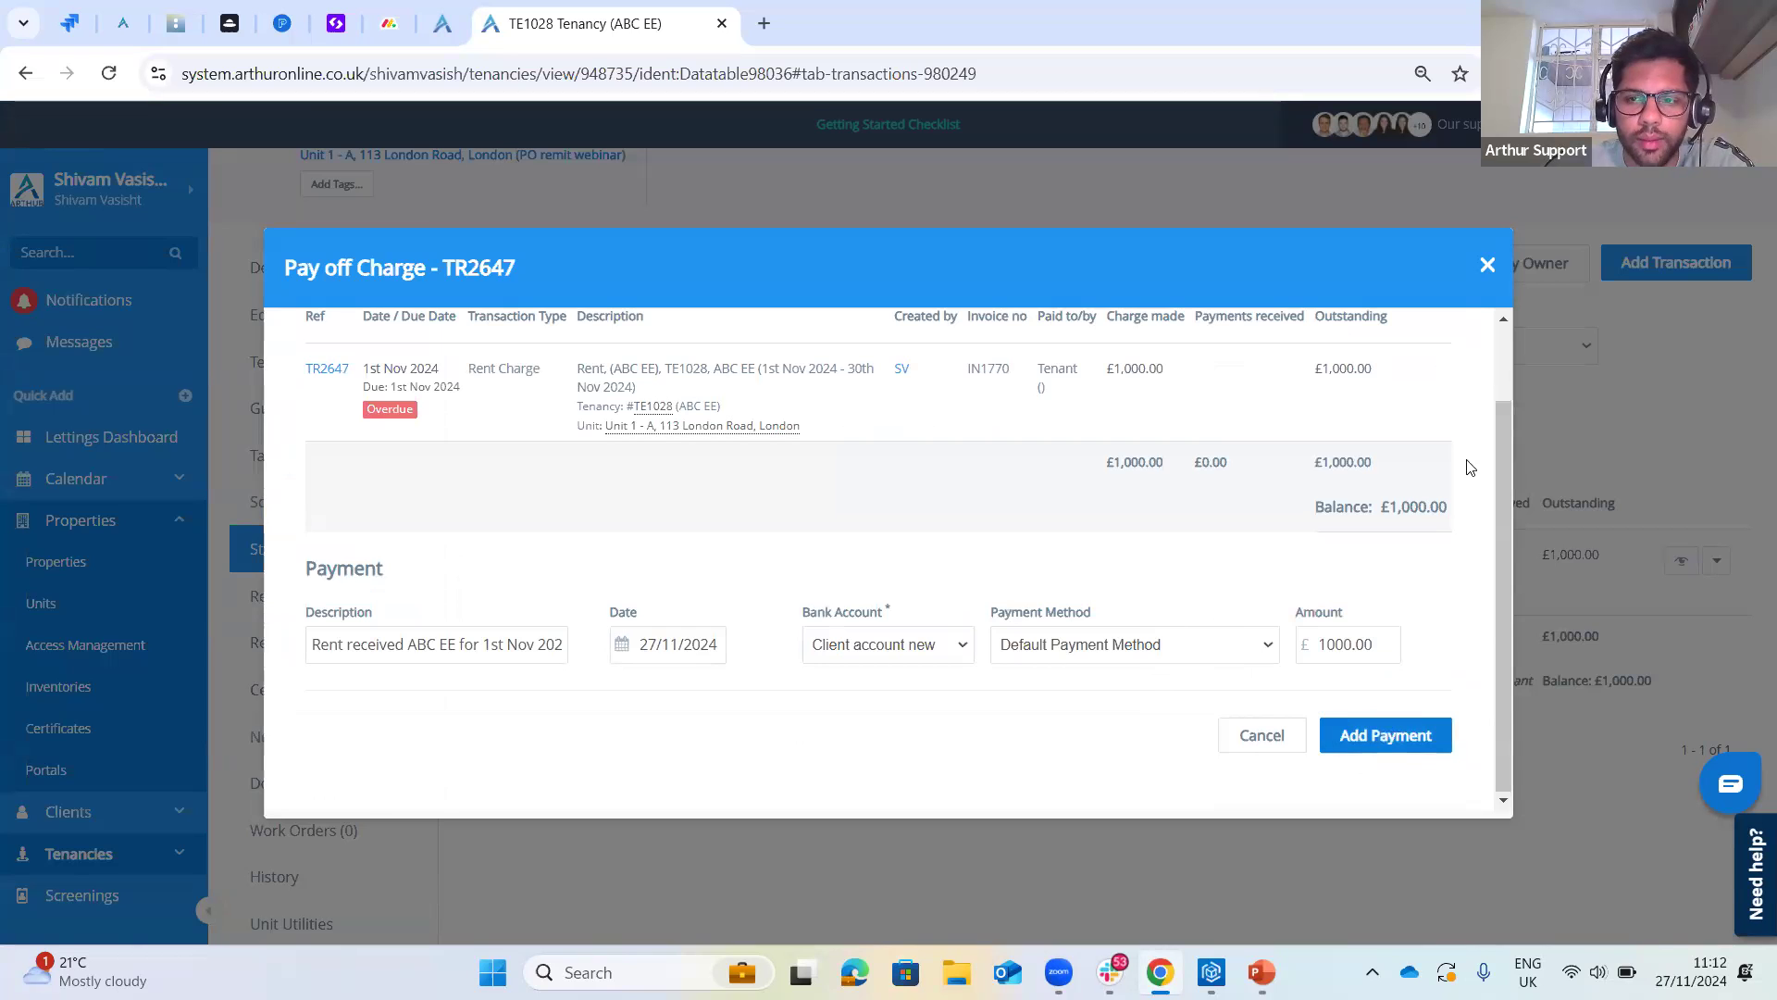
left_click(1481, 268)
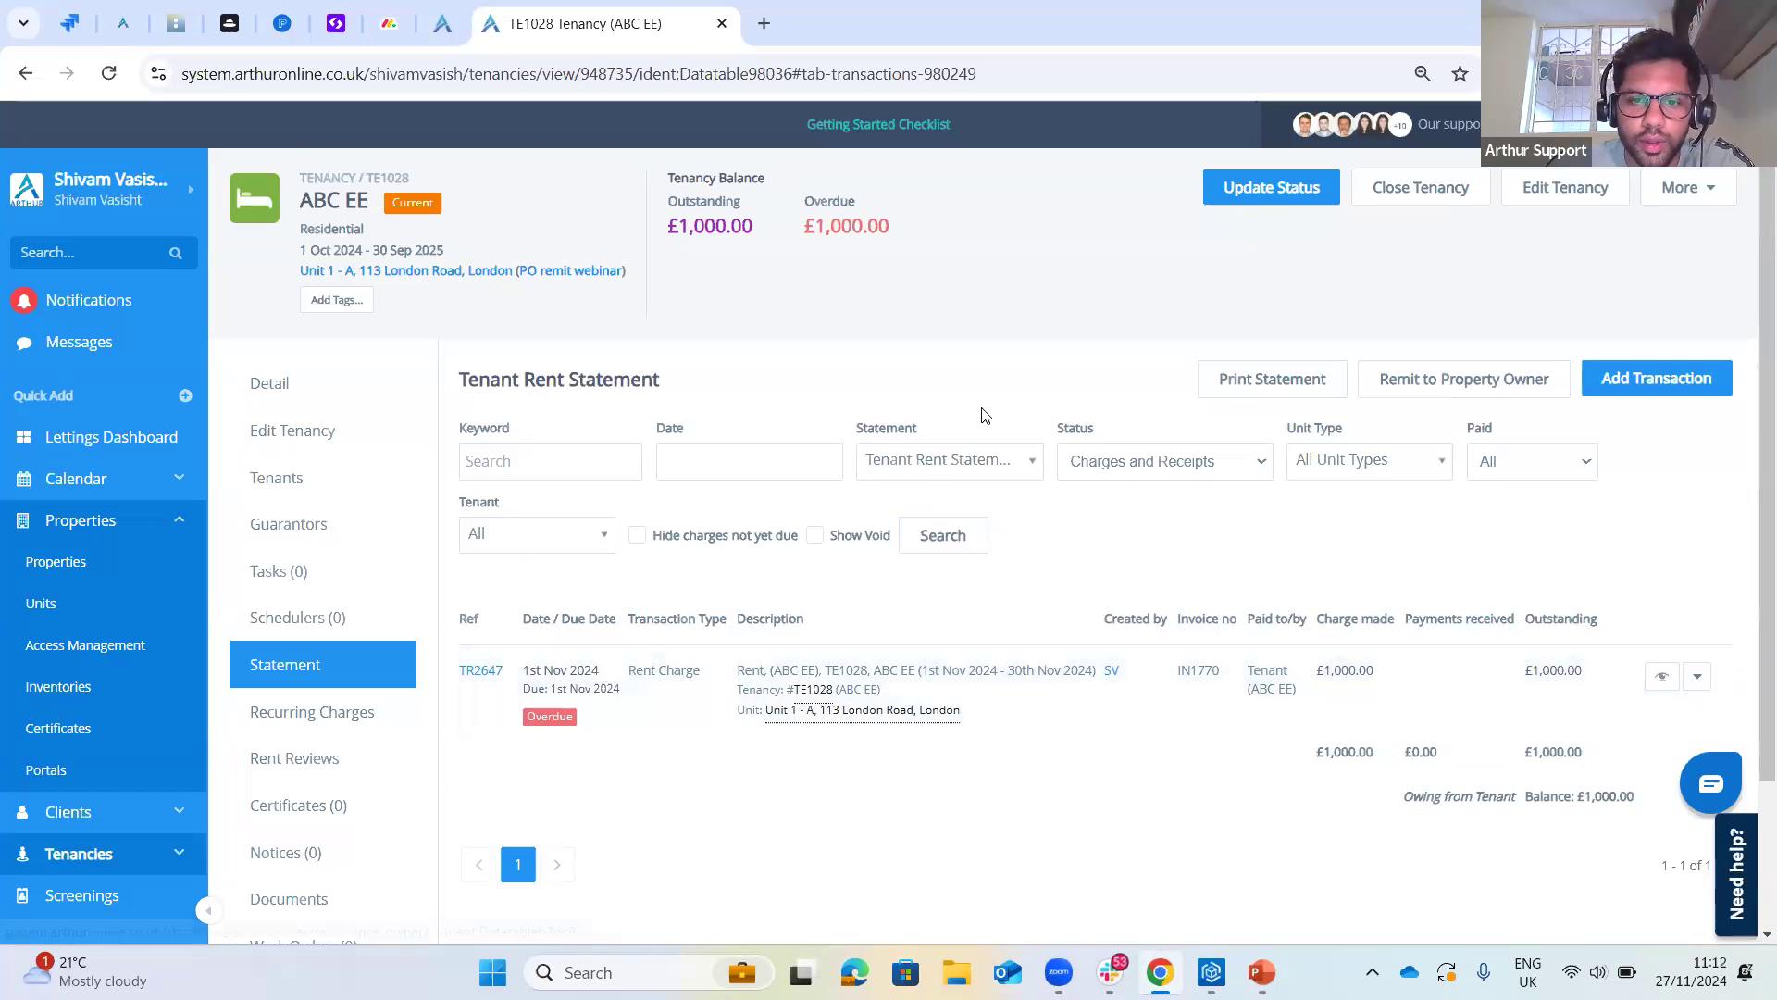
- Check the tenancy's Property Owner Statement and return to the Tenant Rent Statement
left_click(928, 463)
left_click(981, 637)
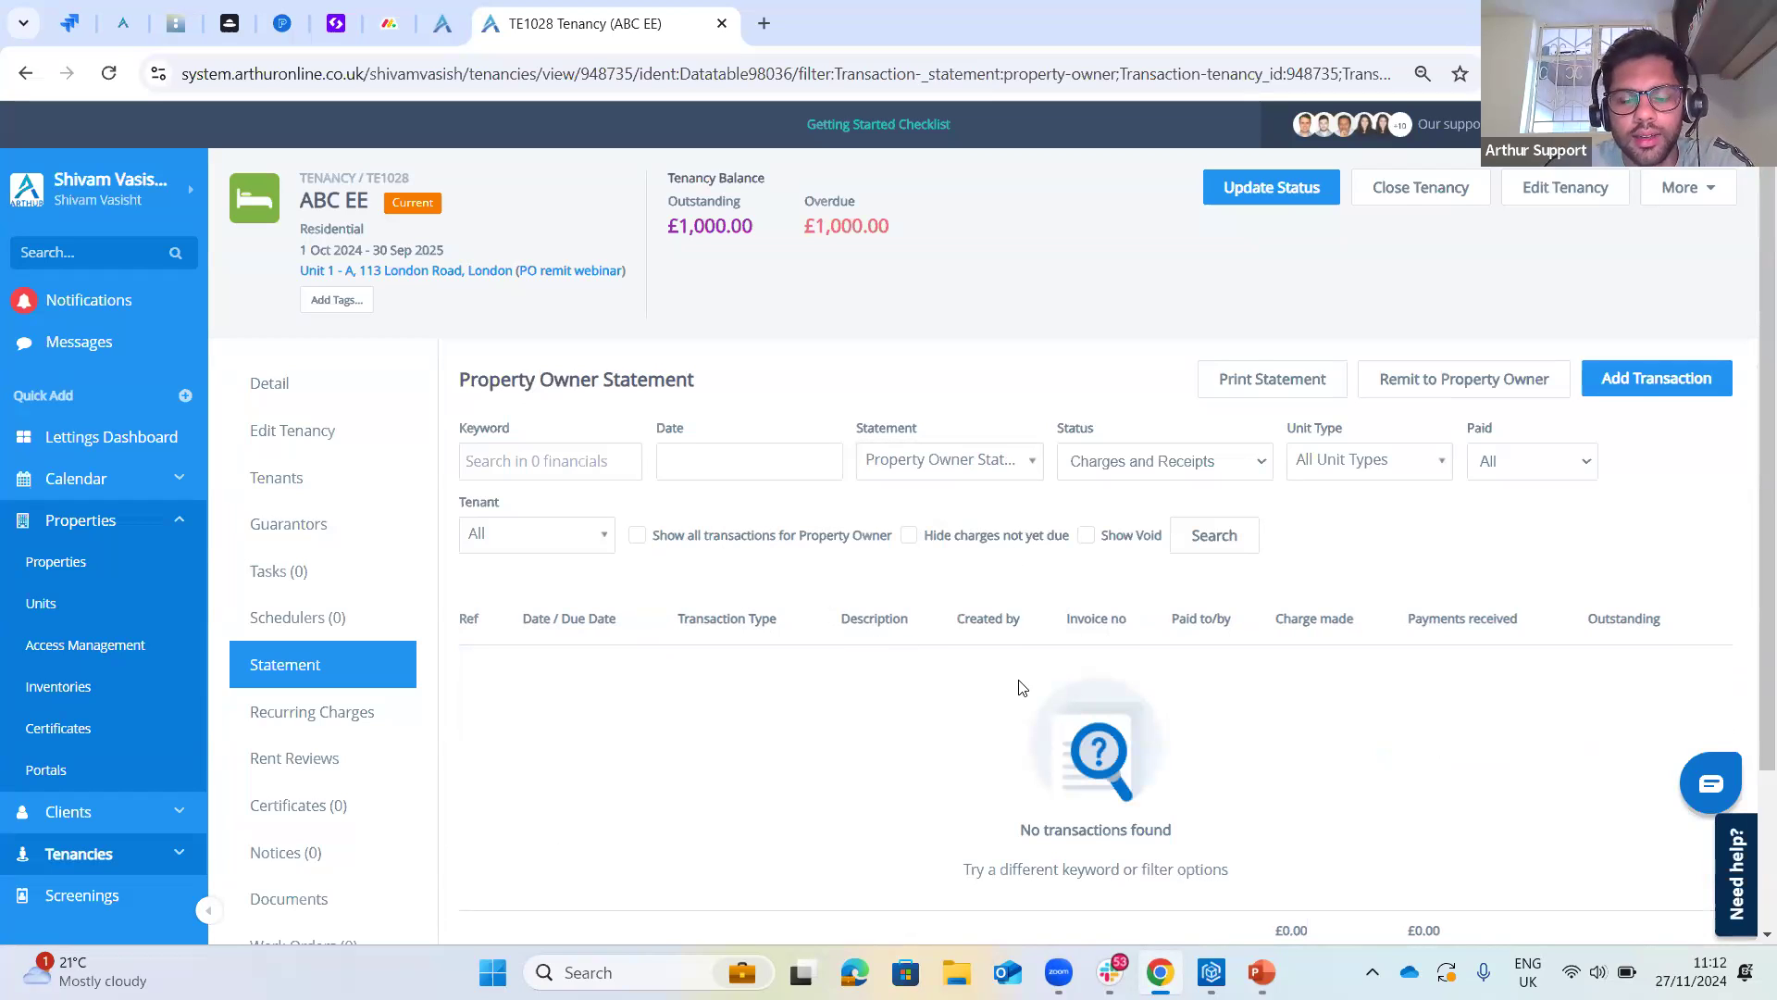
left_click(912, 469)
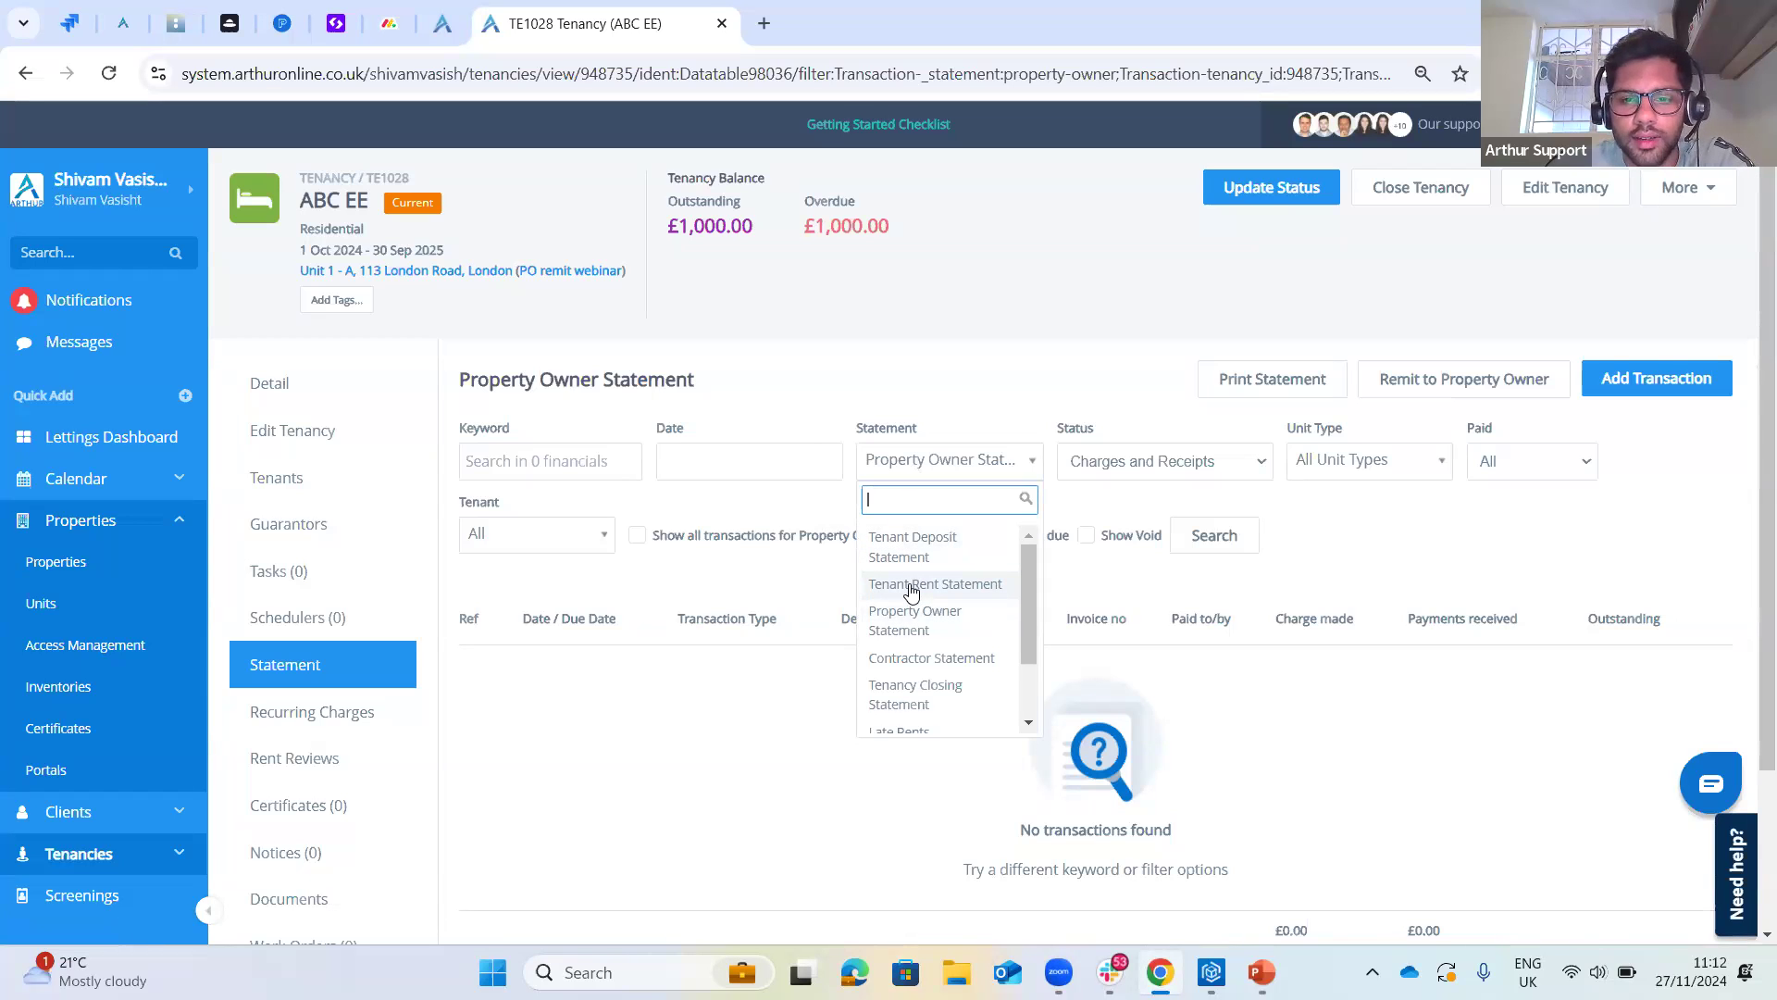
left_click(912, 587)
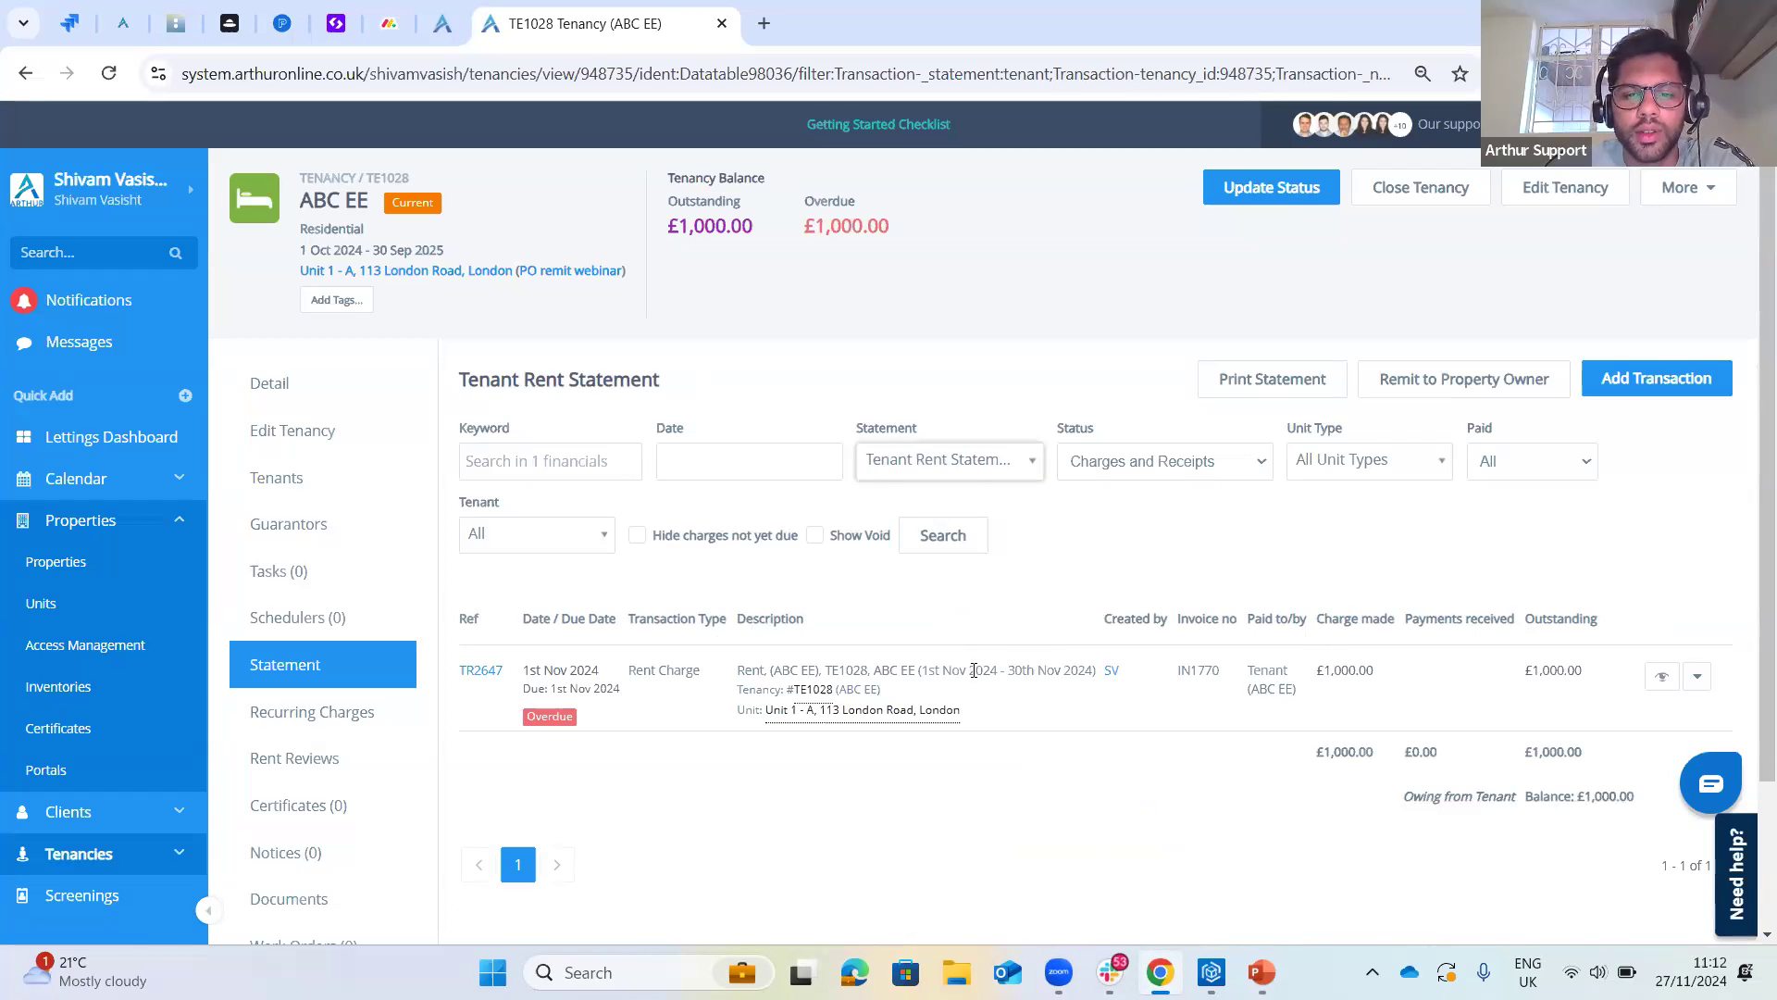
- Check the rent charge's transaction type, then switch to the Property Owner Statement and examine its balance
left_click_drag(629, 670, 703, 709)
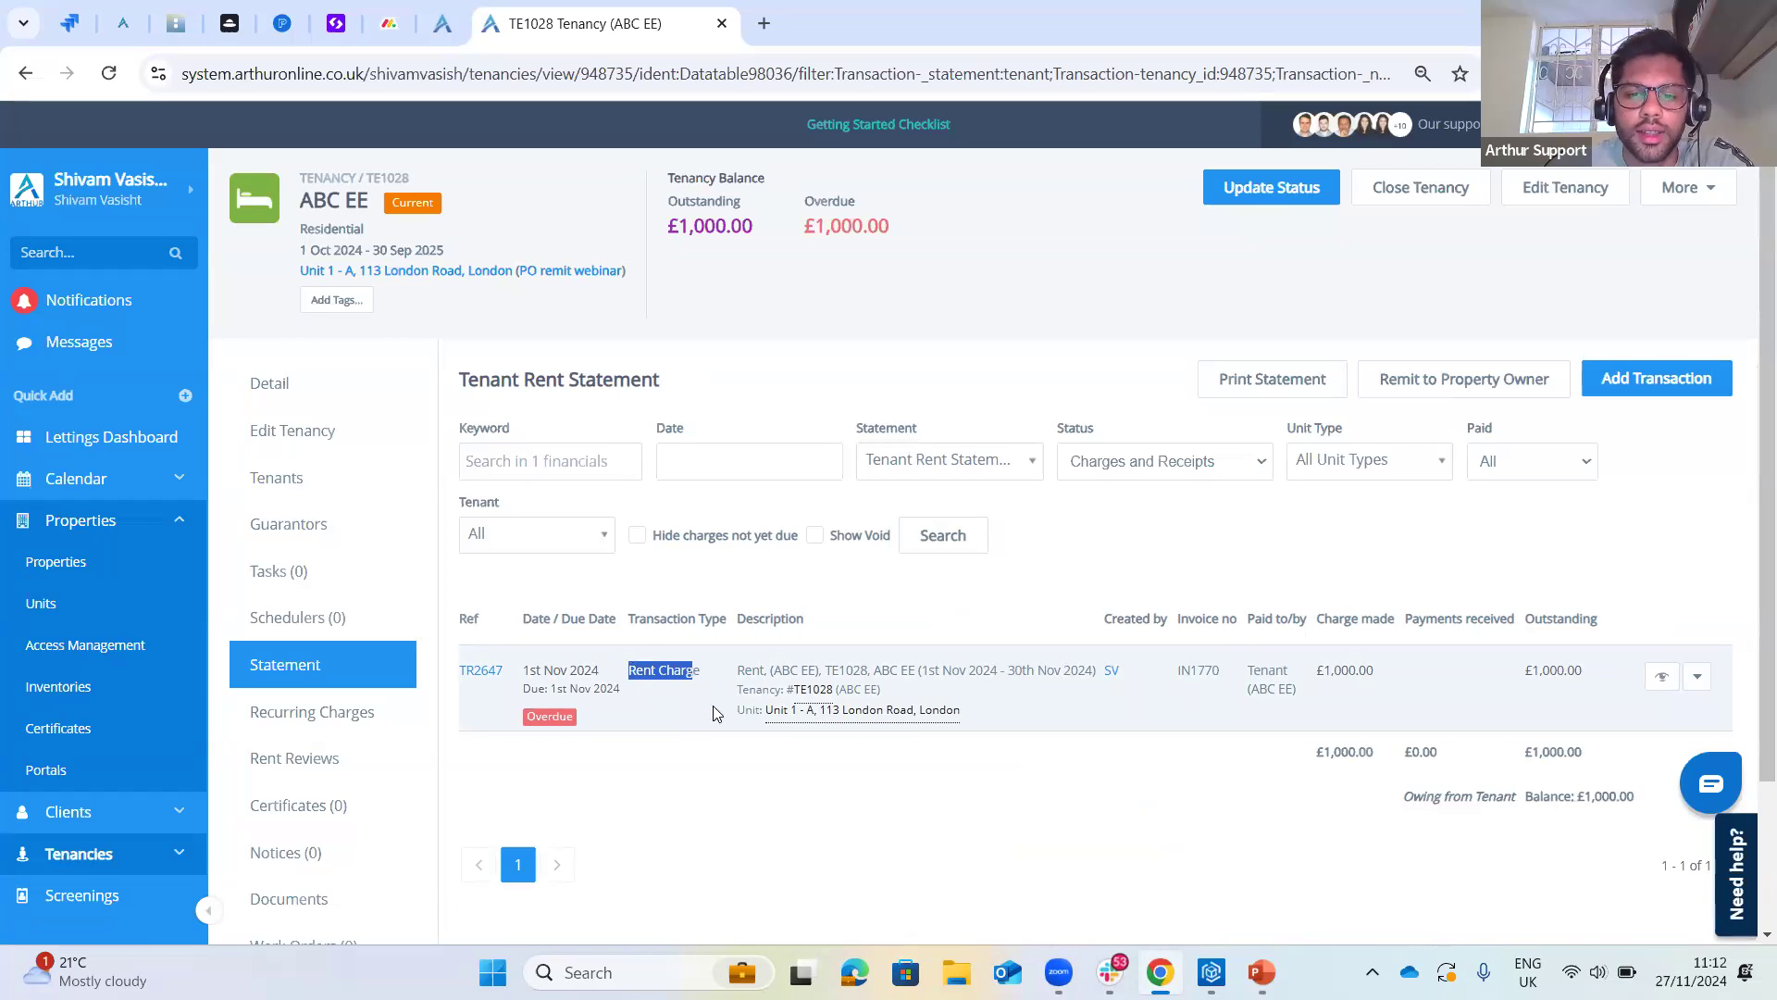
left_click(705, 711)
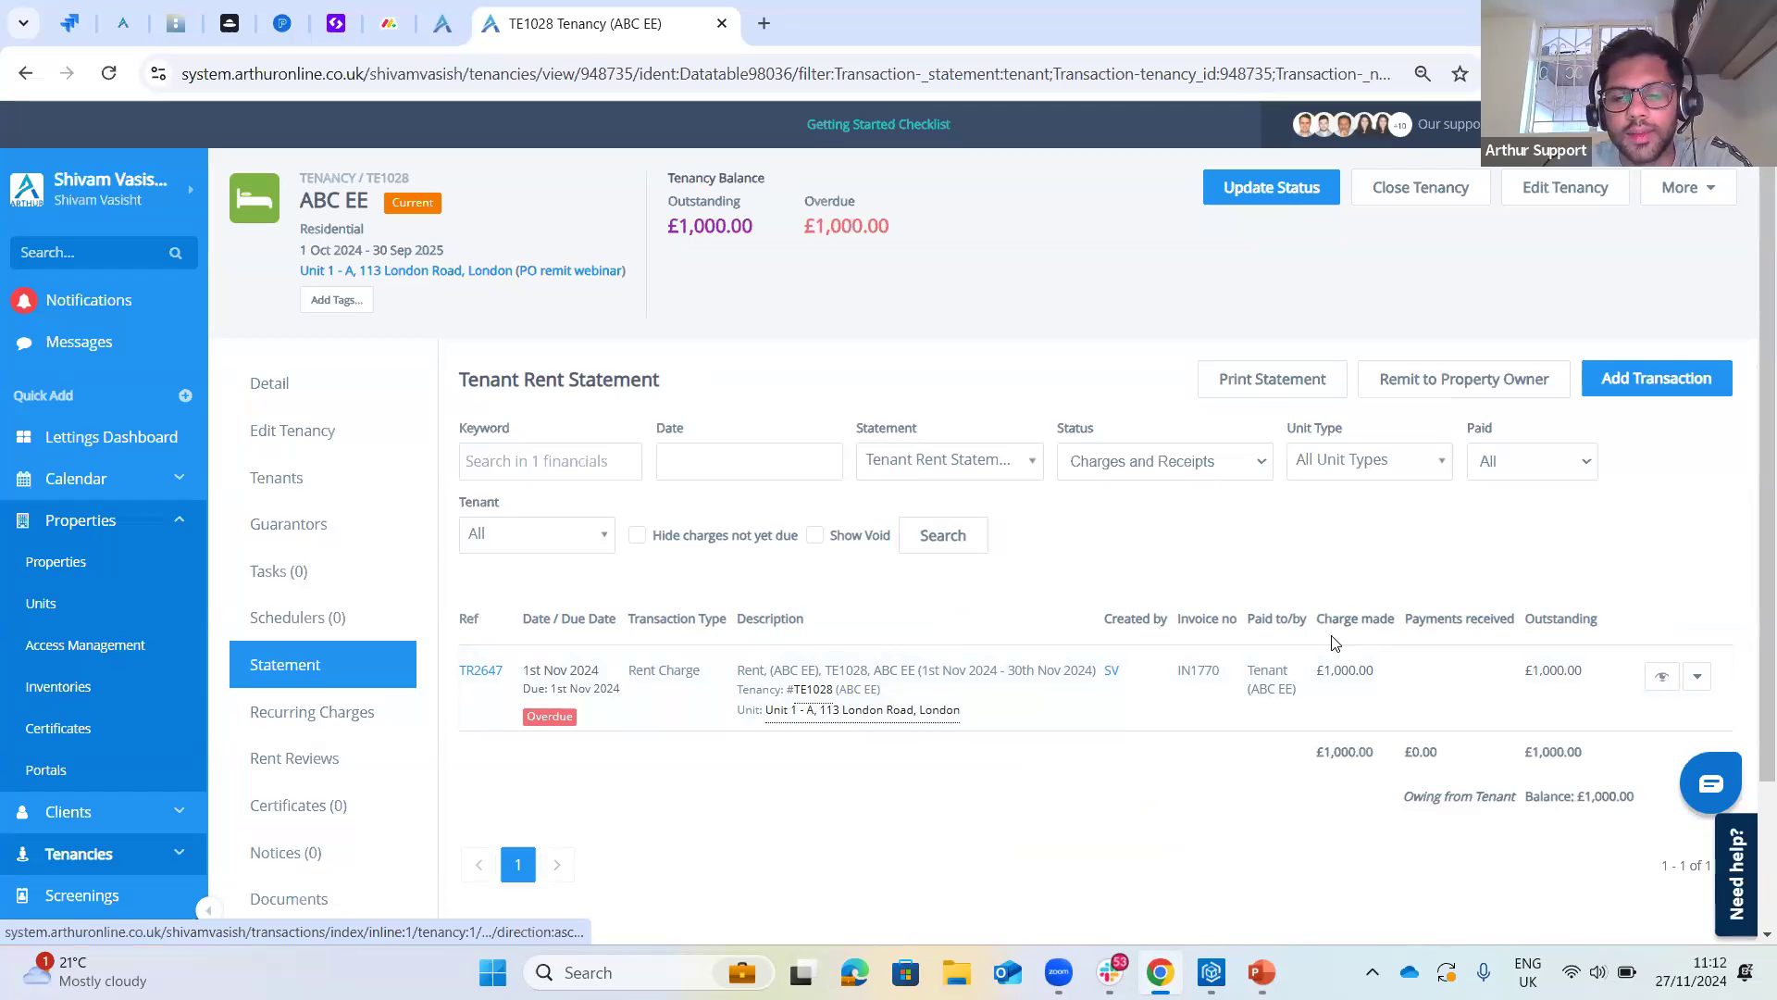
left_click(985, 463)
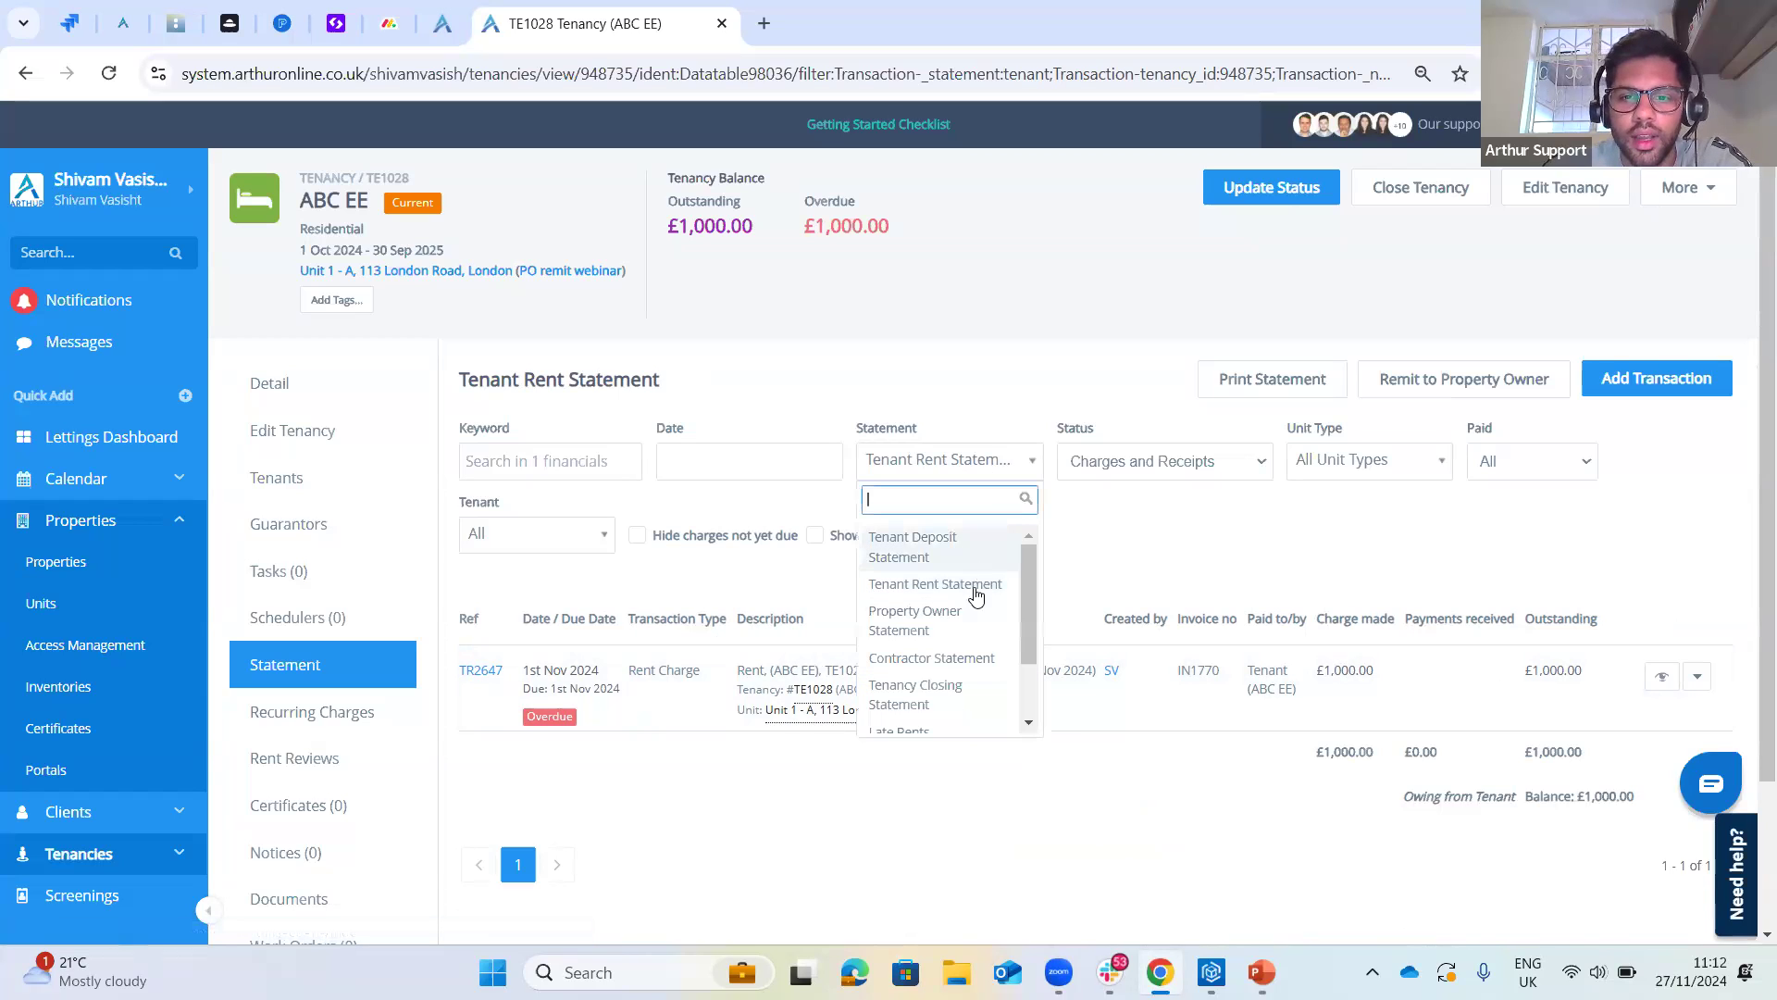
left_click(949, 621)
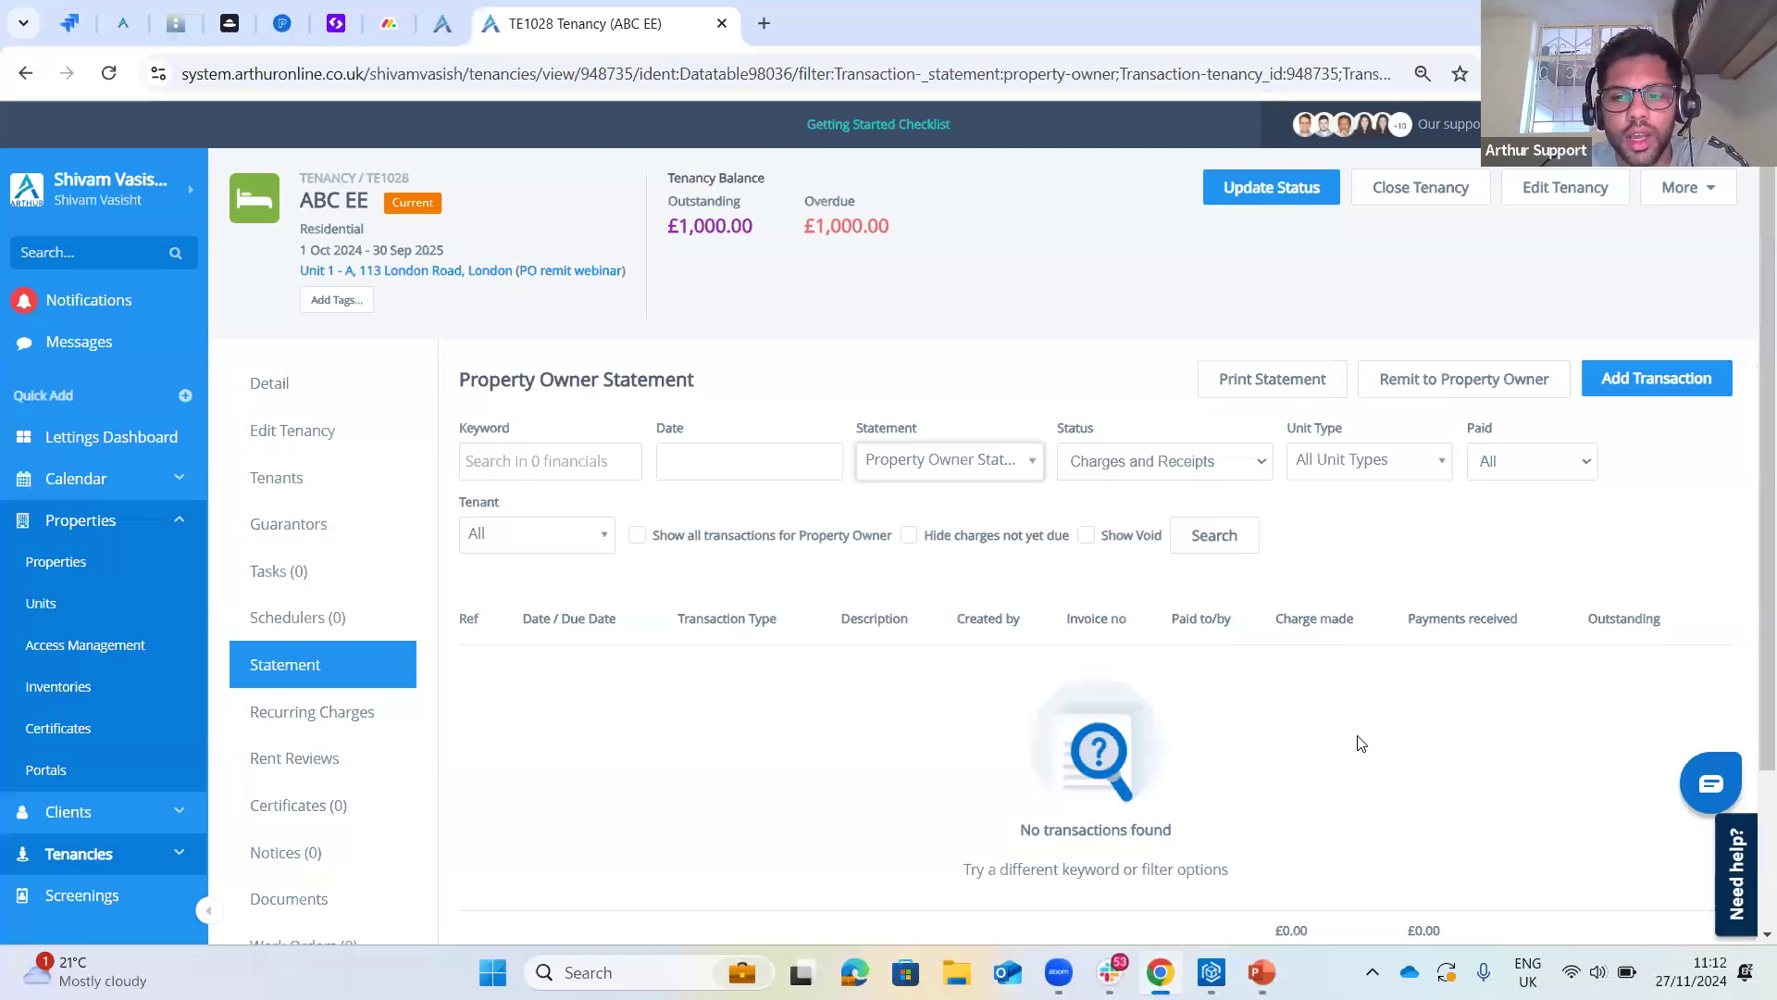
scroll(1424, 768, "down", 2)
left_click_drag(1487, 774, 1382, 754)
left_click(1414, 773)
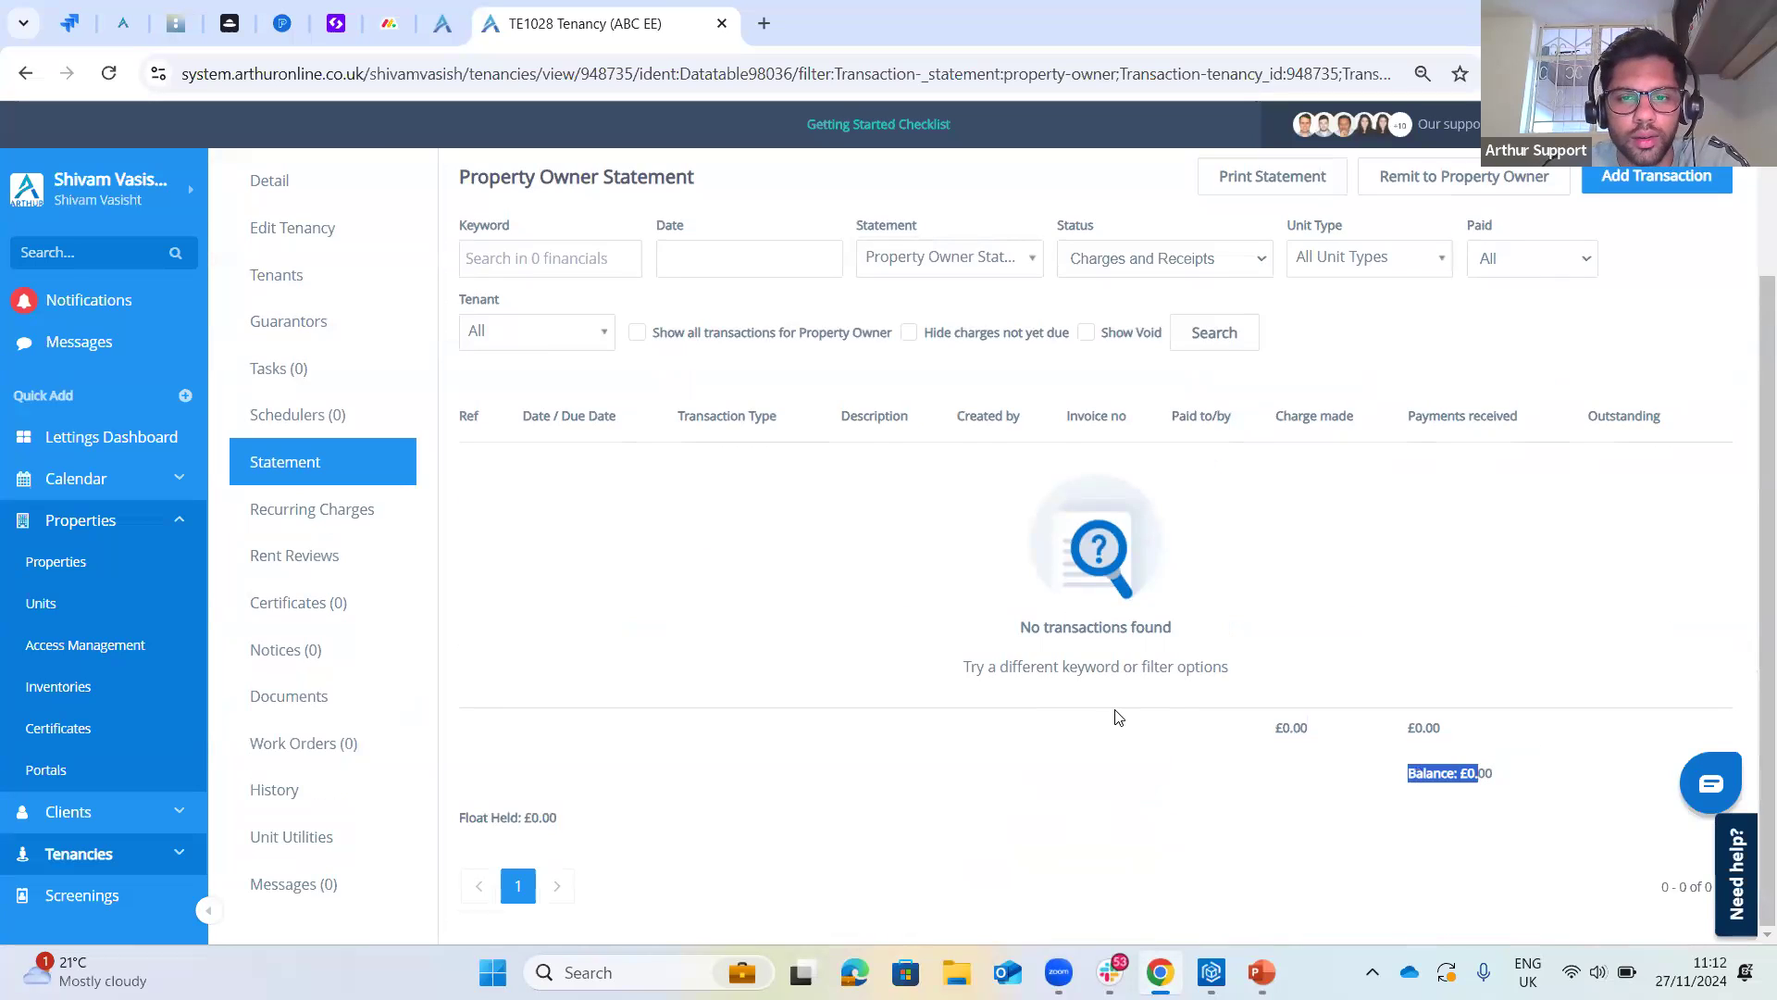
- Return to the Tenant Rent Statement and review the November rent charge
scroll(1117, 717, "up", 2)
left_click(981, 470)
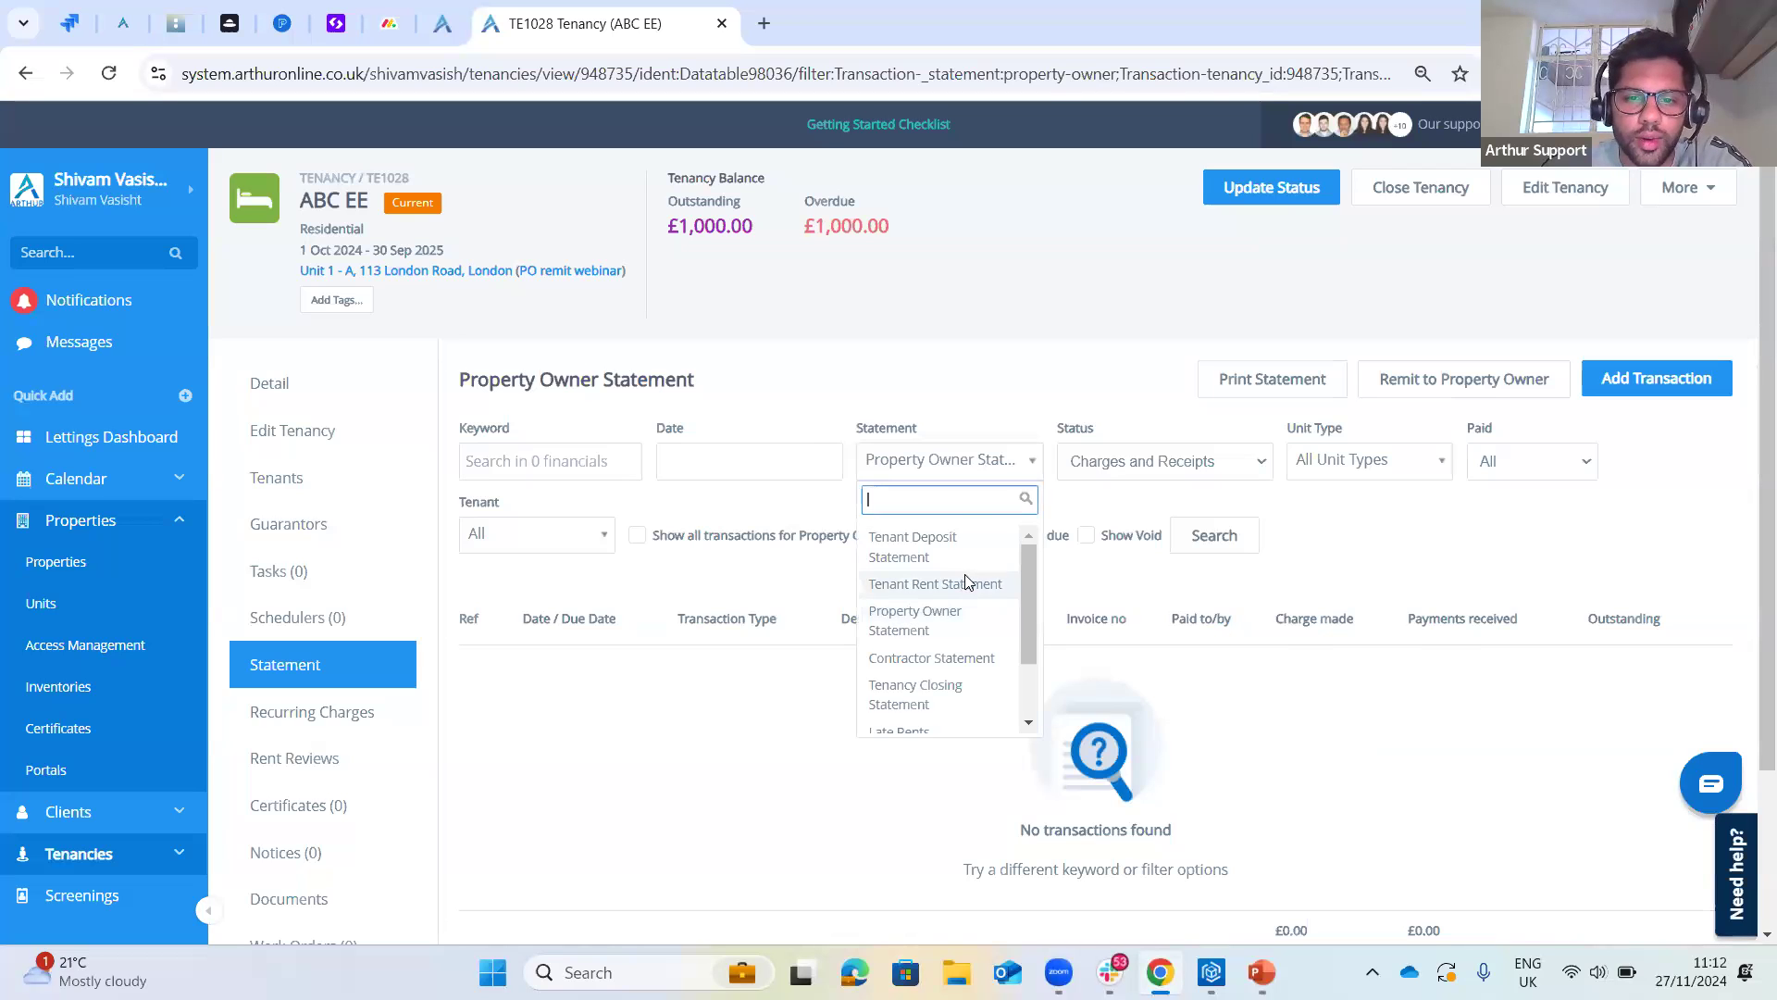
left_click(965, 581)
scroll(1699, 655, "down", 1)
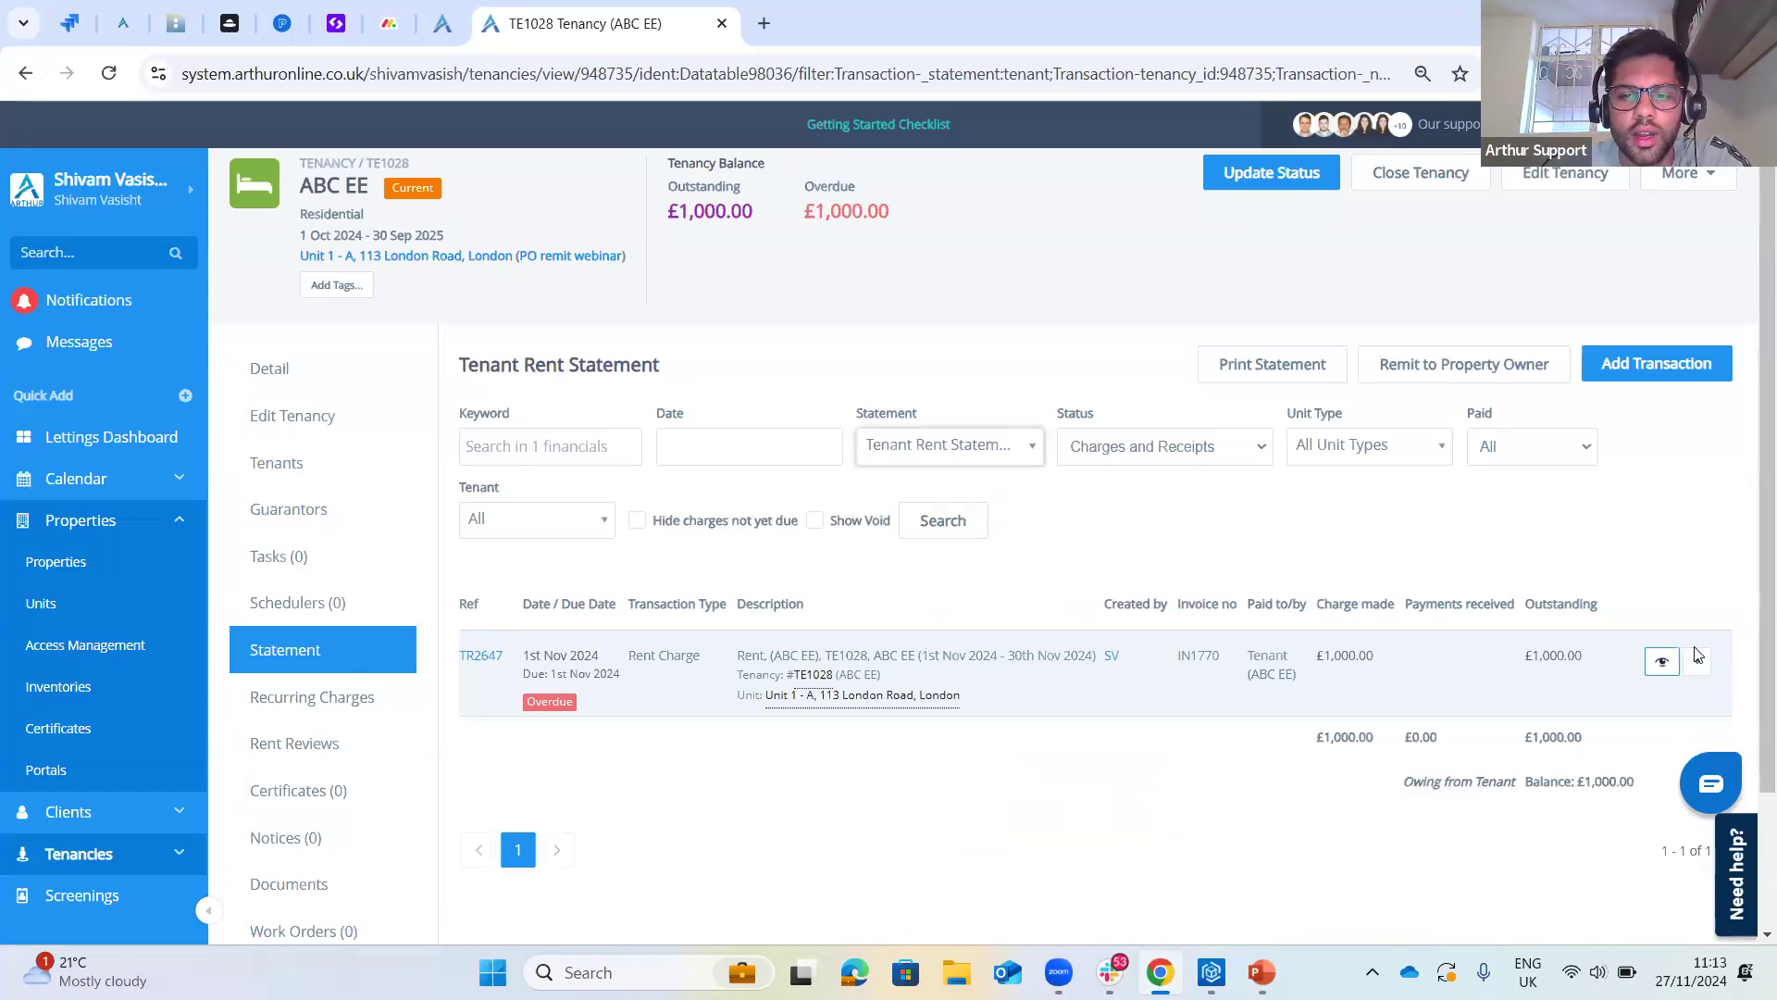
scroll(930, 534, "down", 1)
scroll(899, 568, "up", 1)
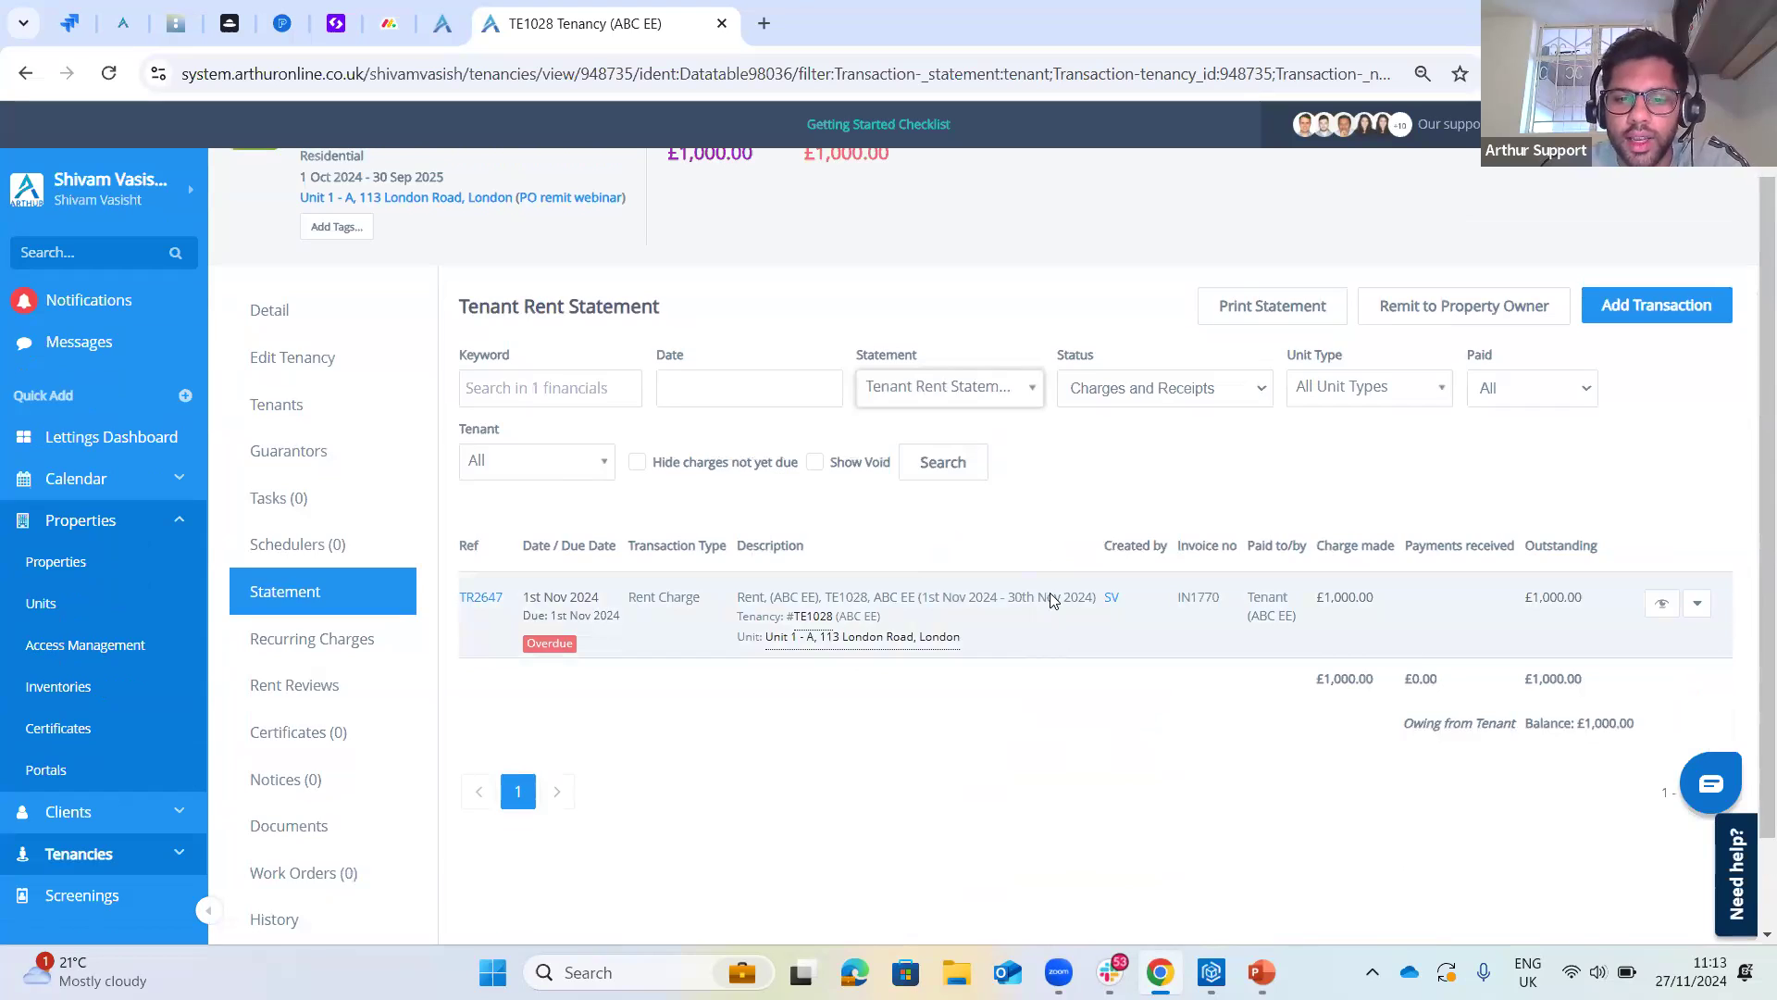
scroll(1050, 601, "up", 1)
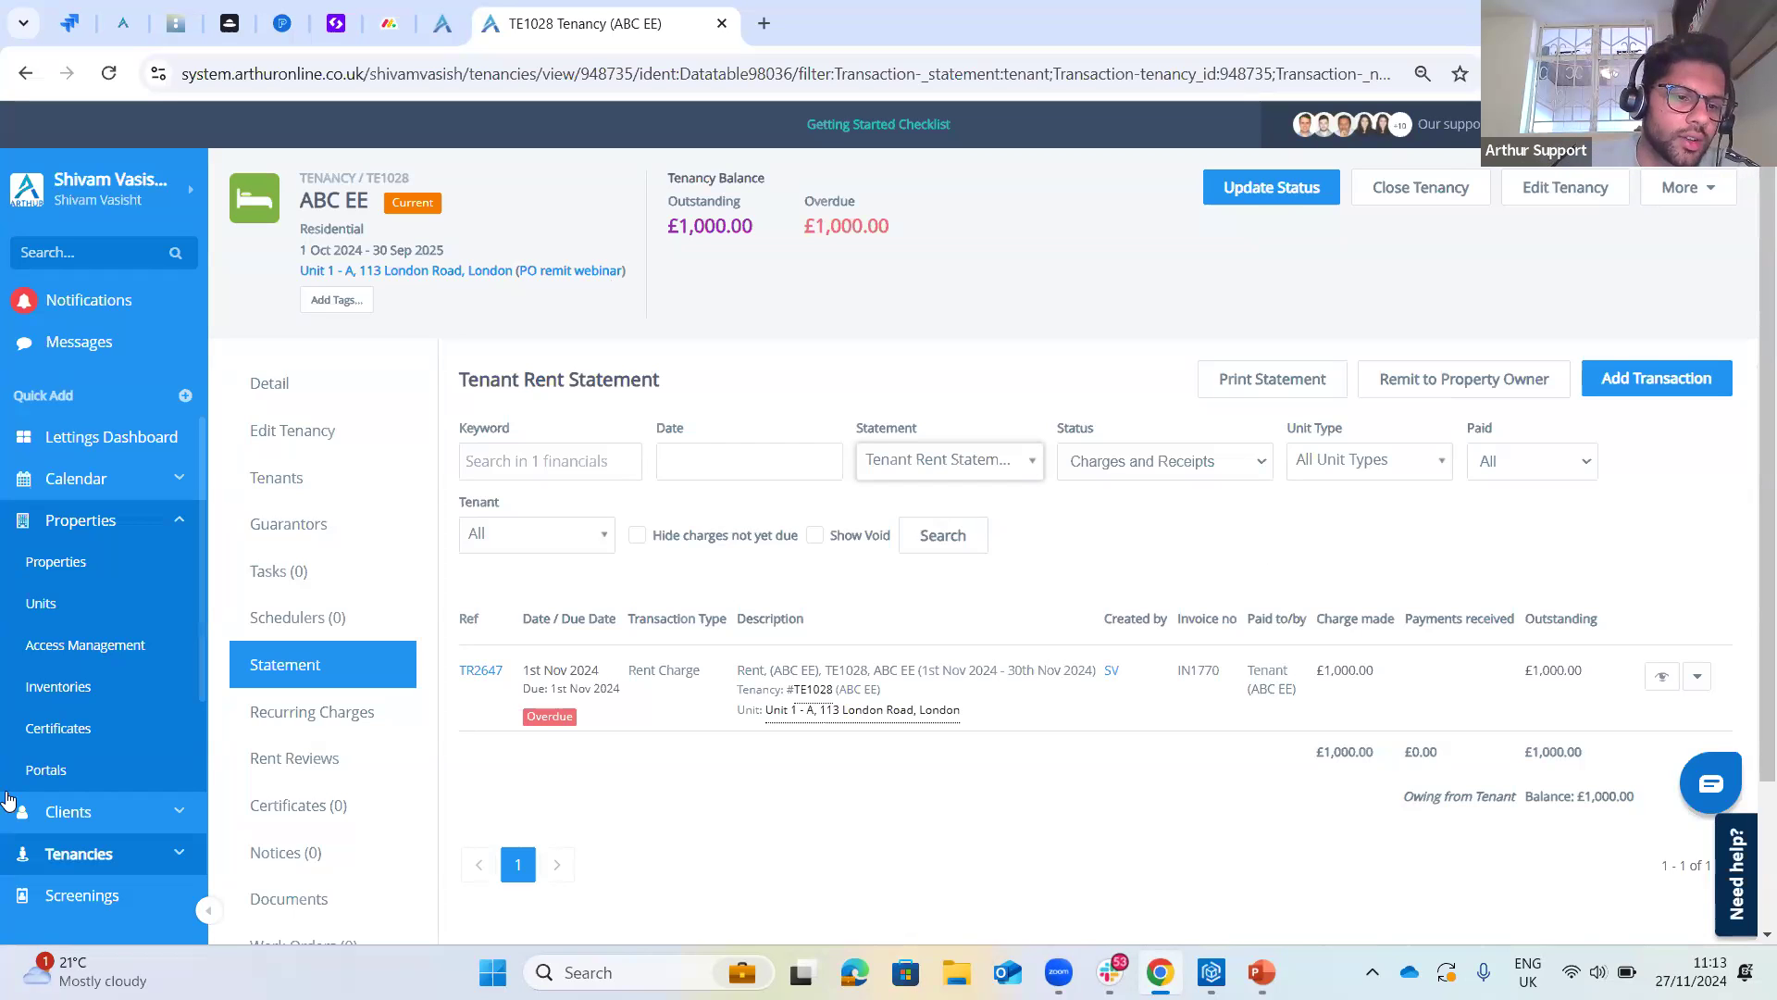
- View the bank accounts overview in the financials area and return to the tenancy's rent statement
scroll(19, 800, "down", 2)
left_click(67, 839)
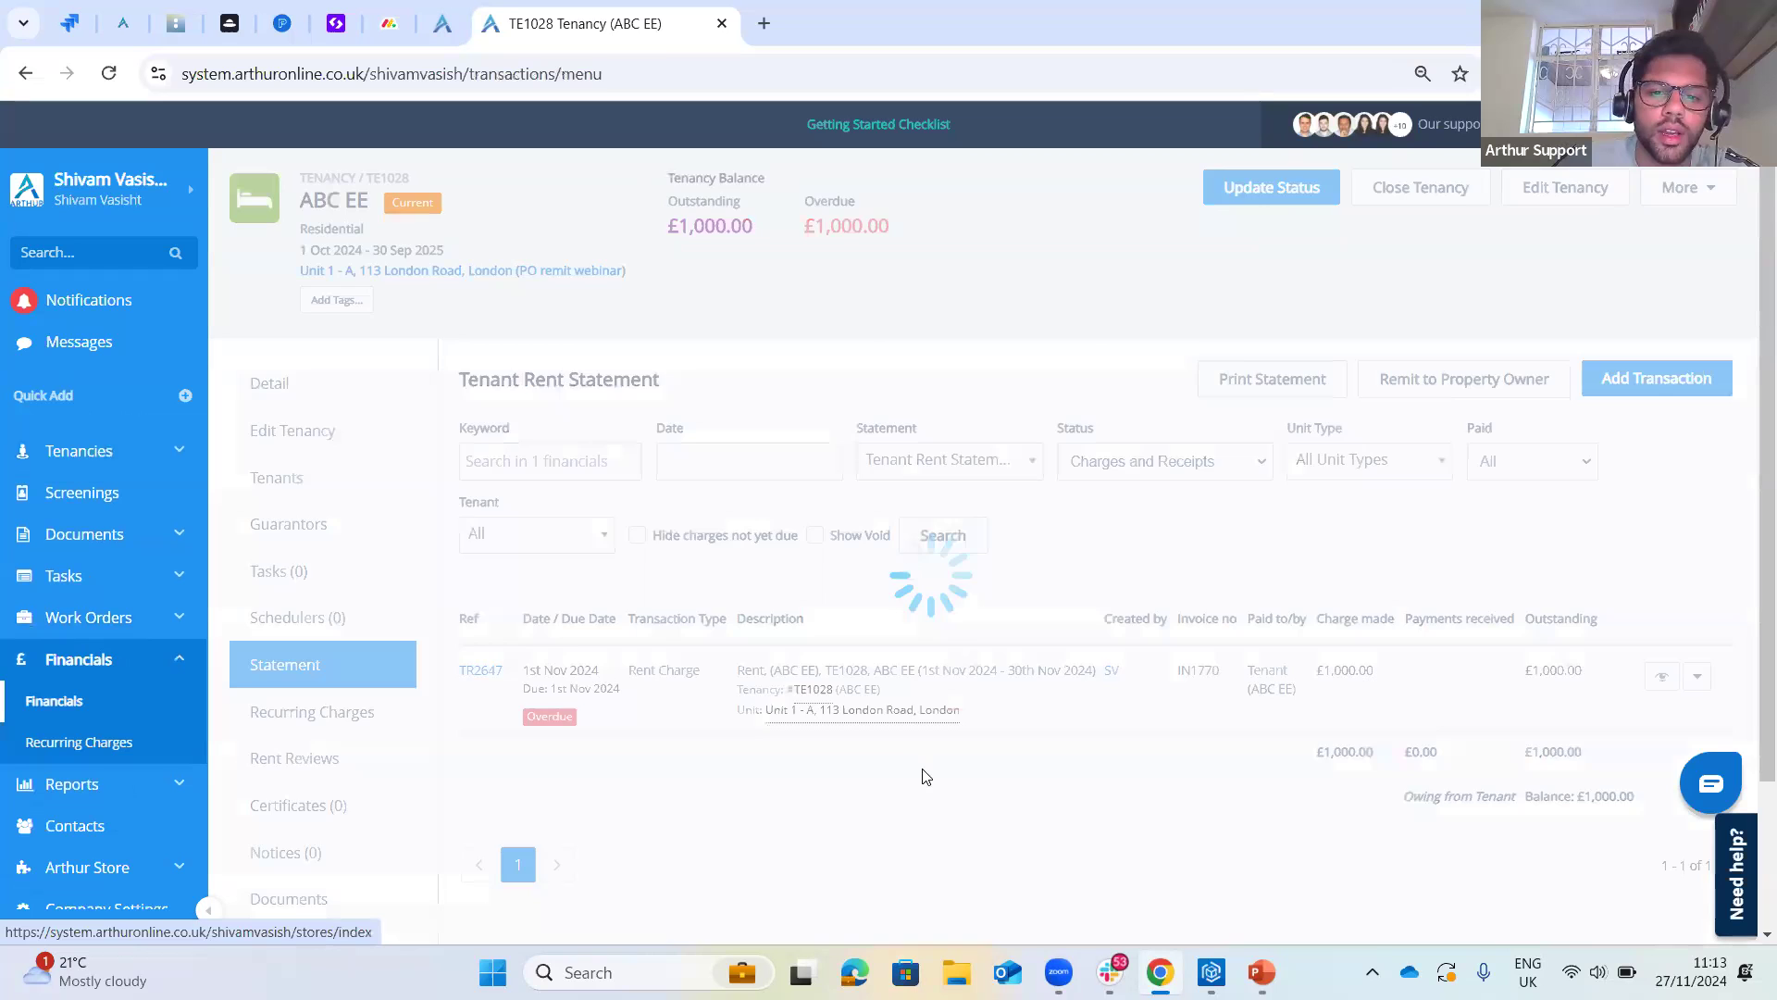
scroll(925, 787, "down", 2)
scroll(947, 810, "down", 2)
left_click(1005, 796)
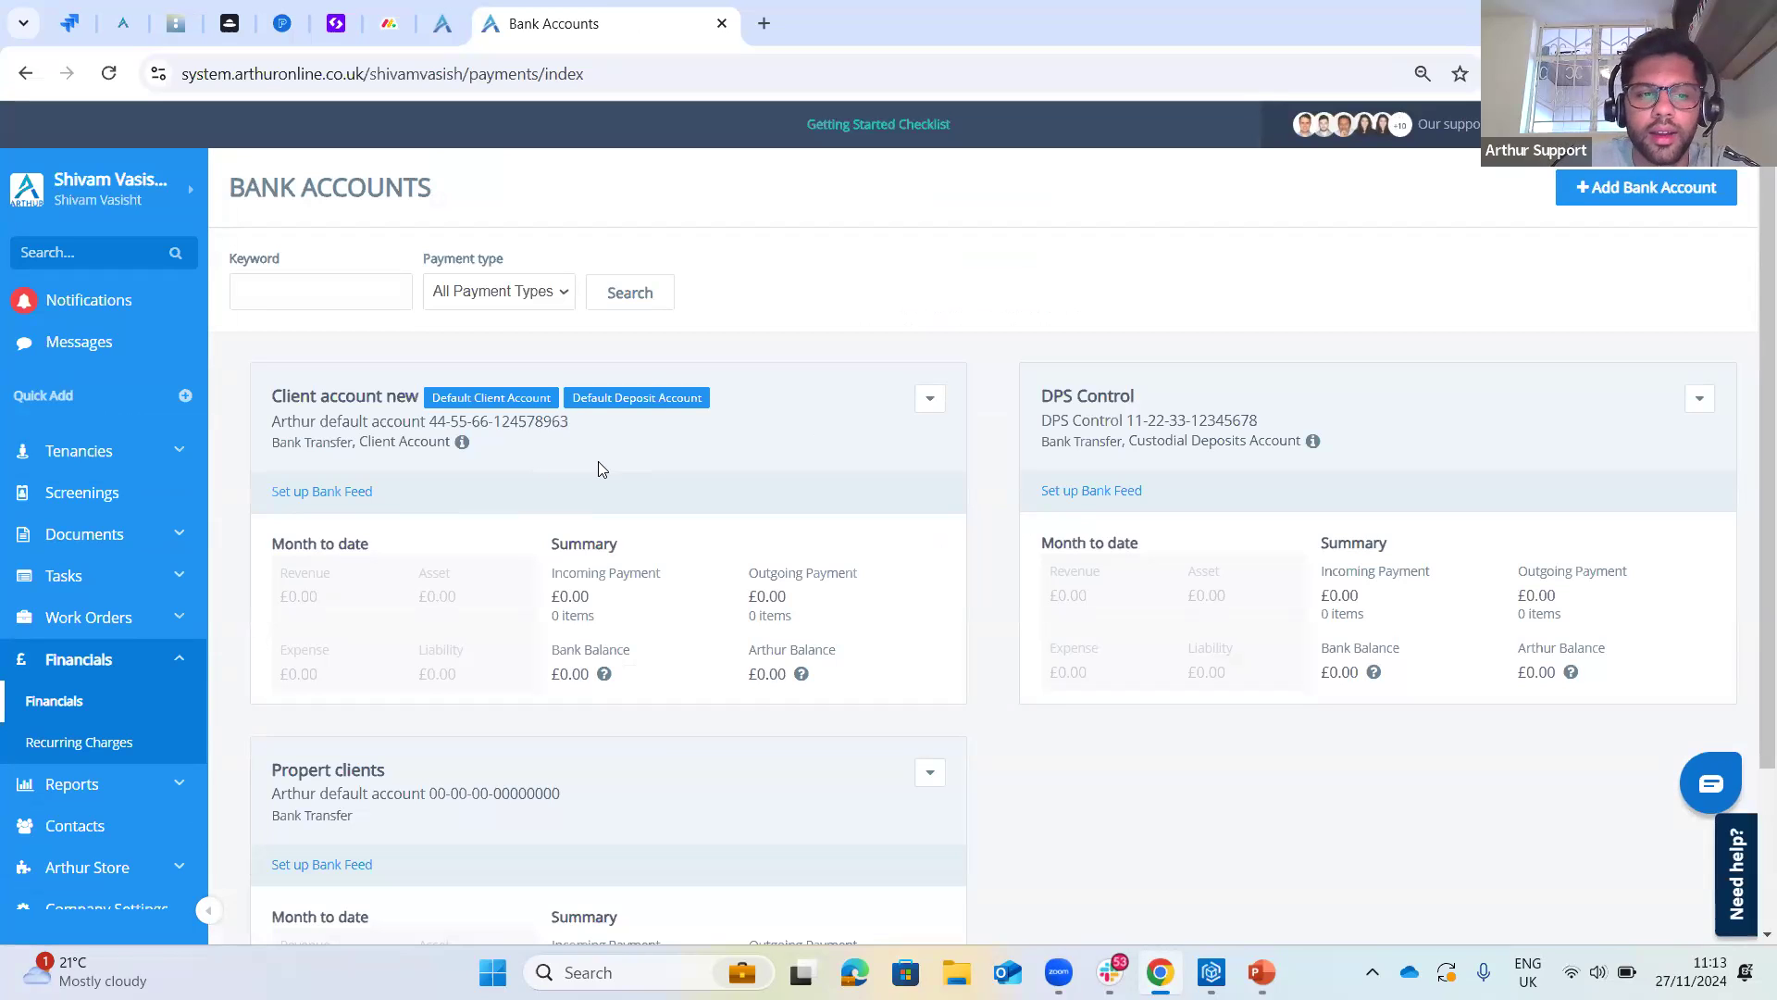
left_click(13, 86)
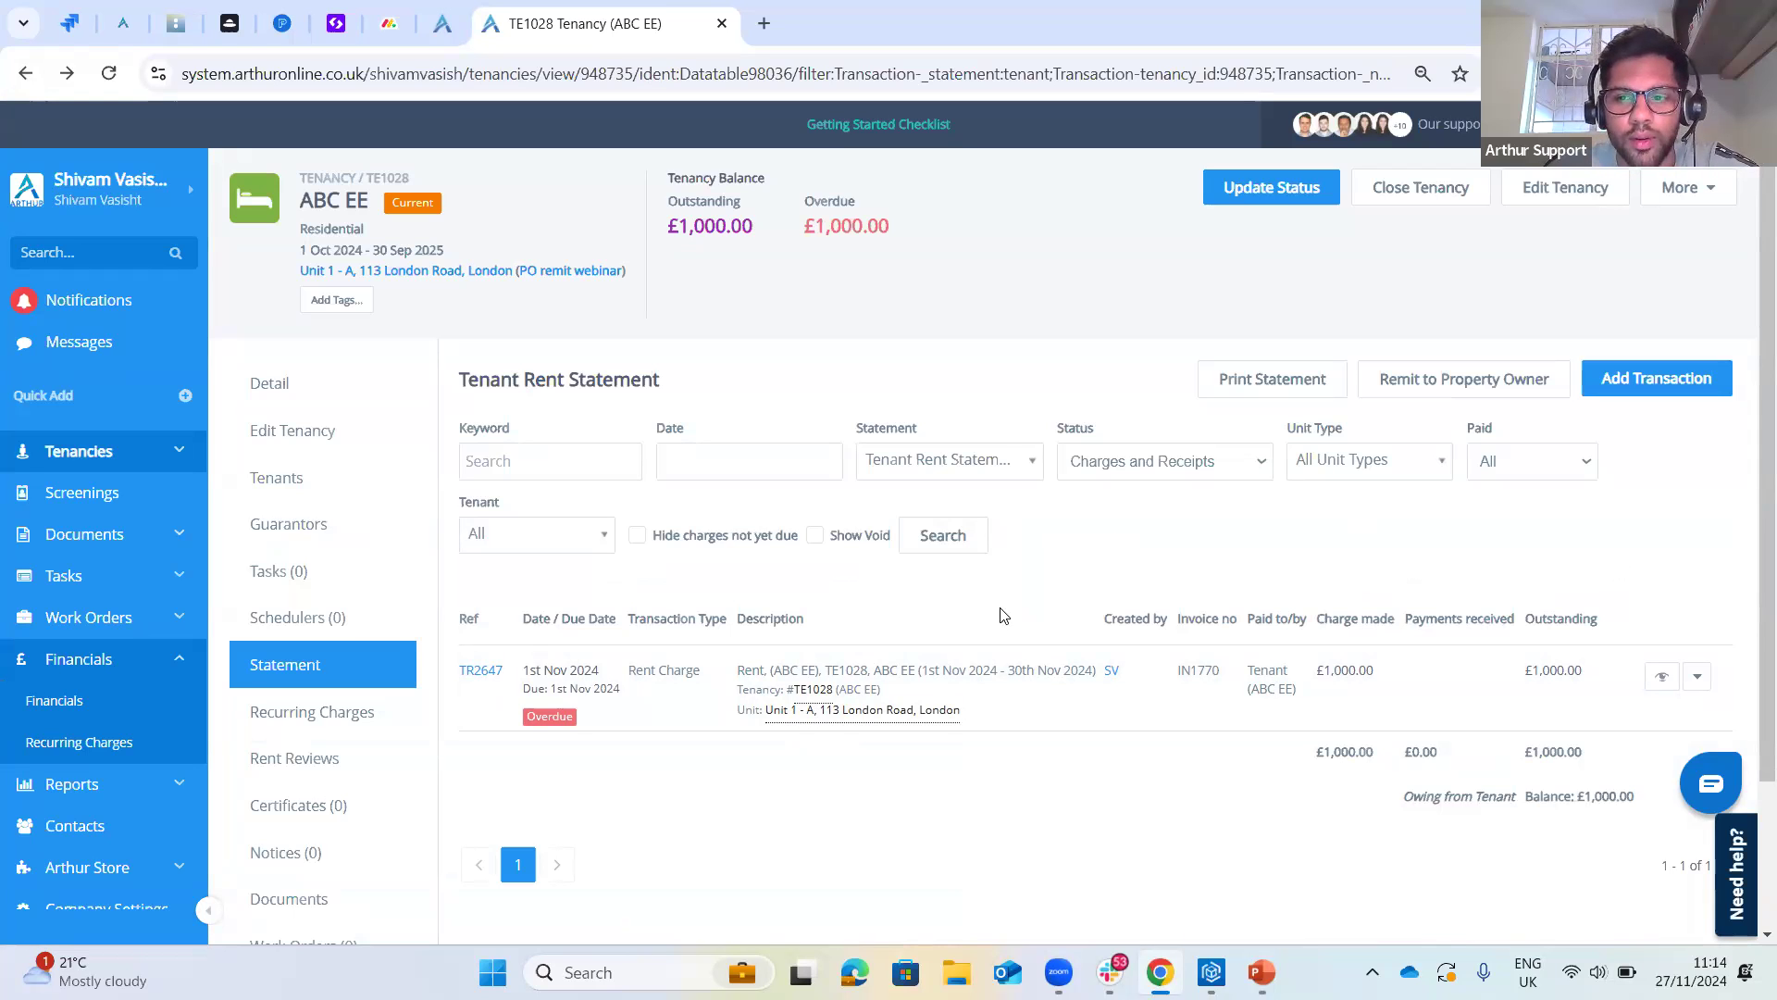
- Open the pay-off form for the tenant's November 2024 rent charge
scroll(1004, 615, "down", 1)
scroll(968, 663, "up", 1)
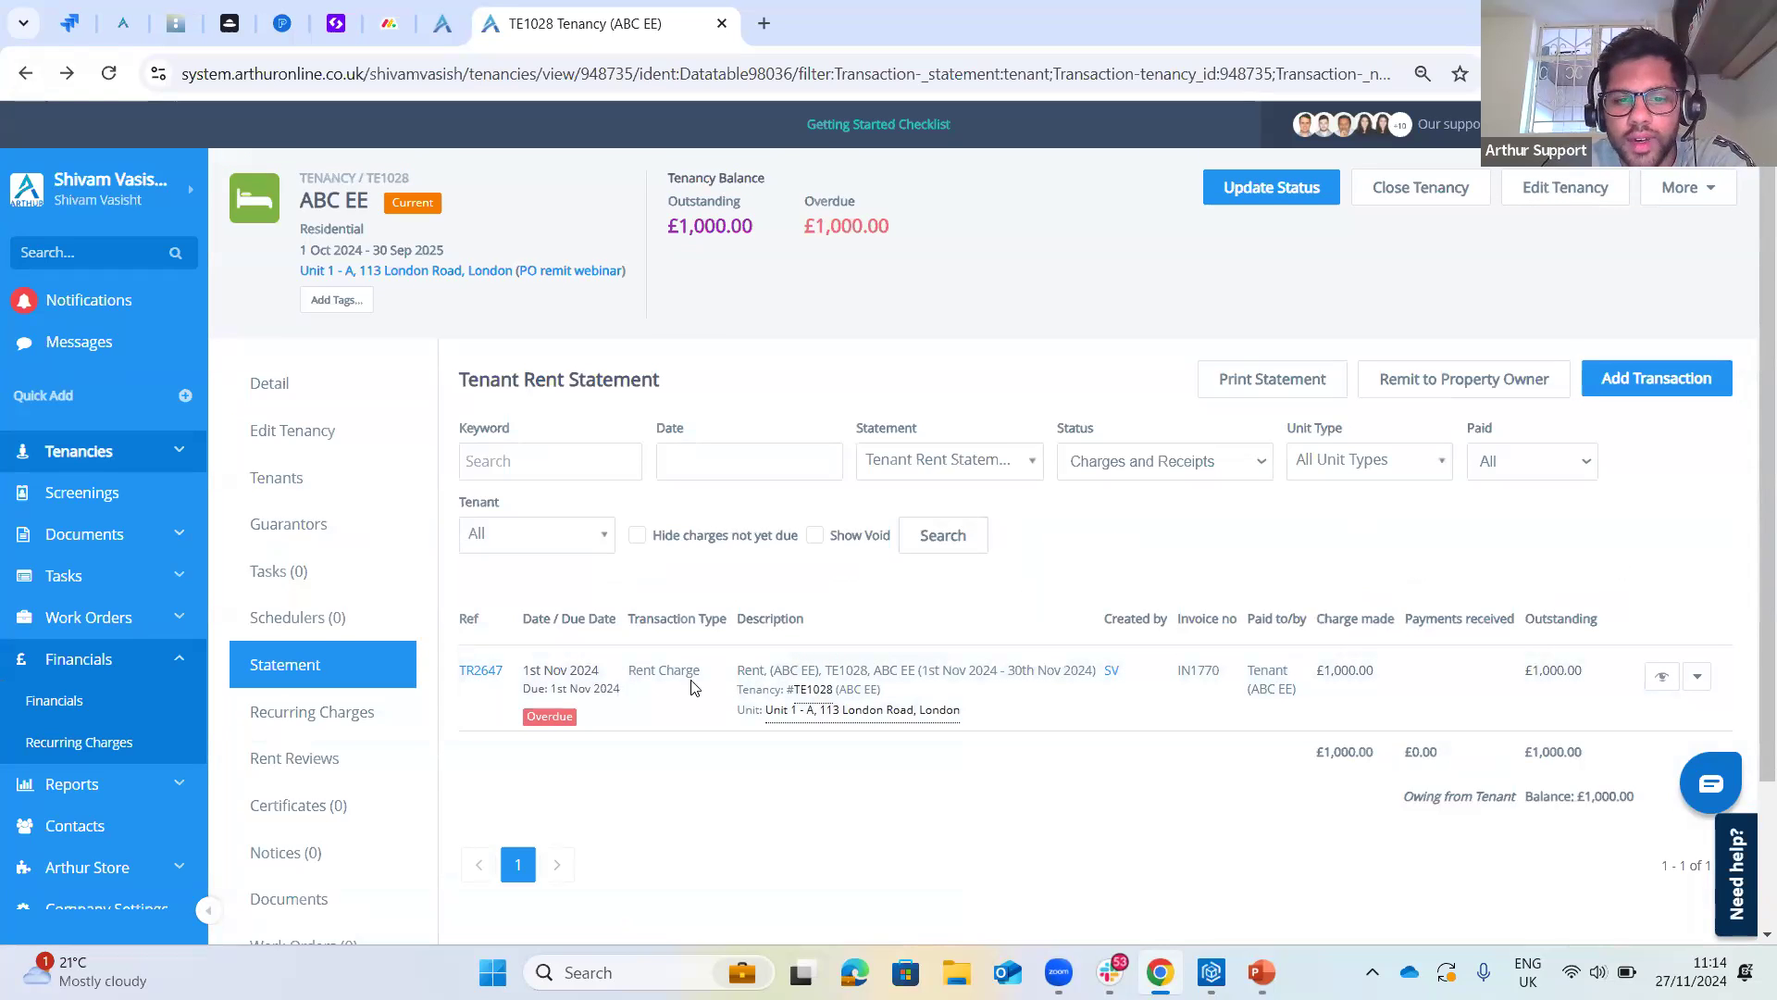
left_click_drag(631, 670, 783, 670)
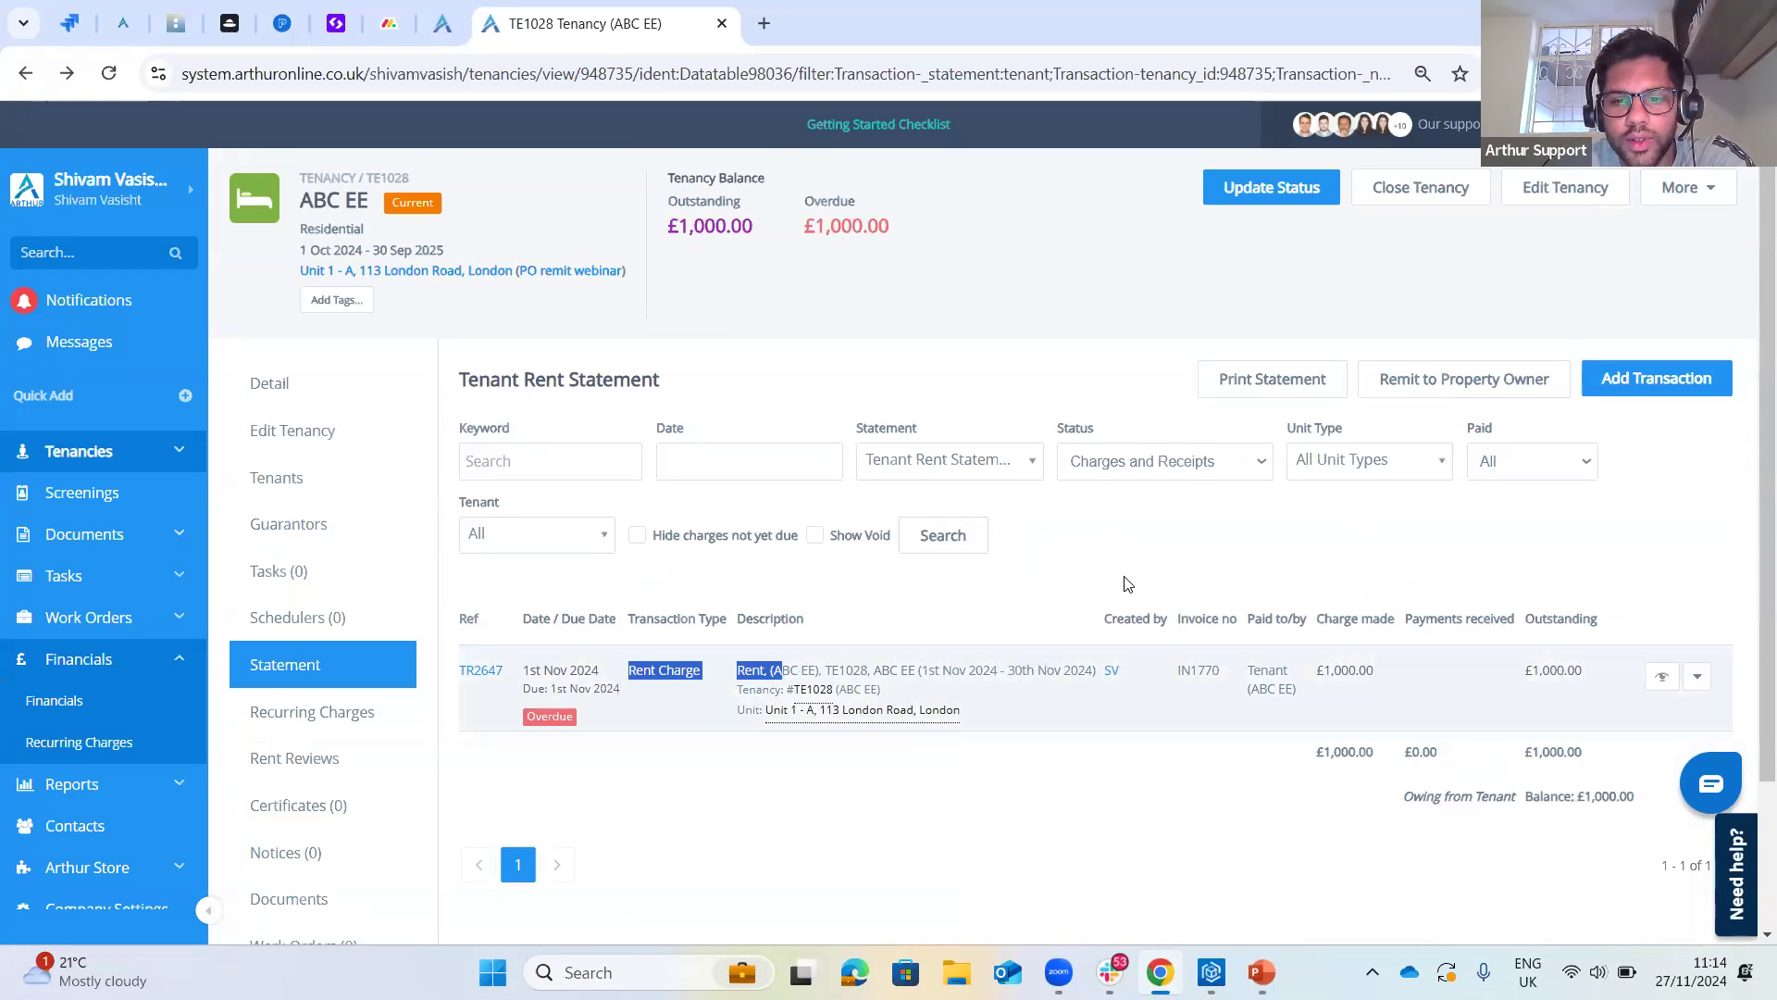
left_click(1445, 565)
left_click(1698, 682)
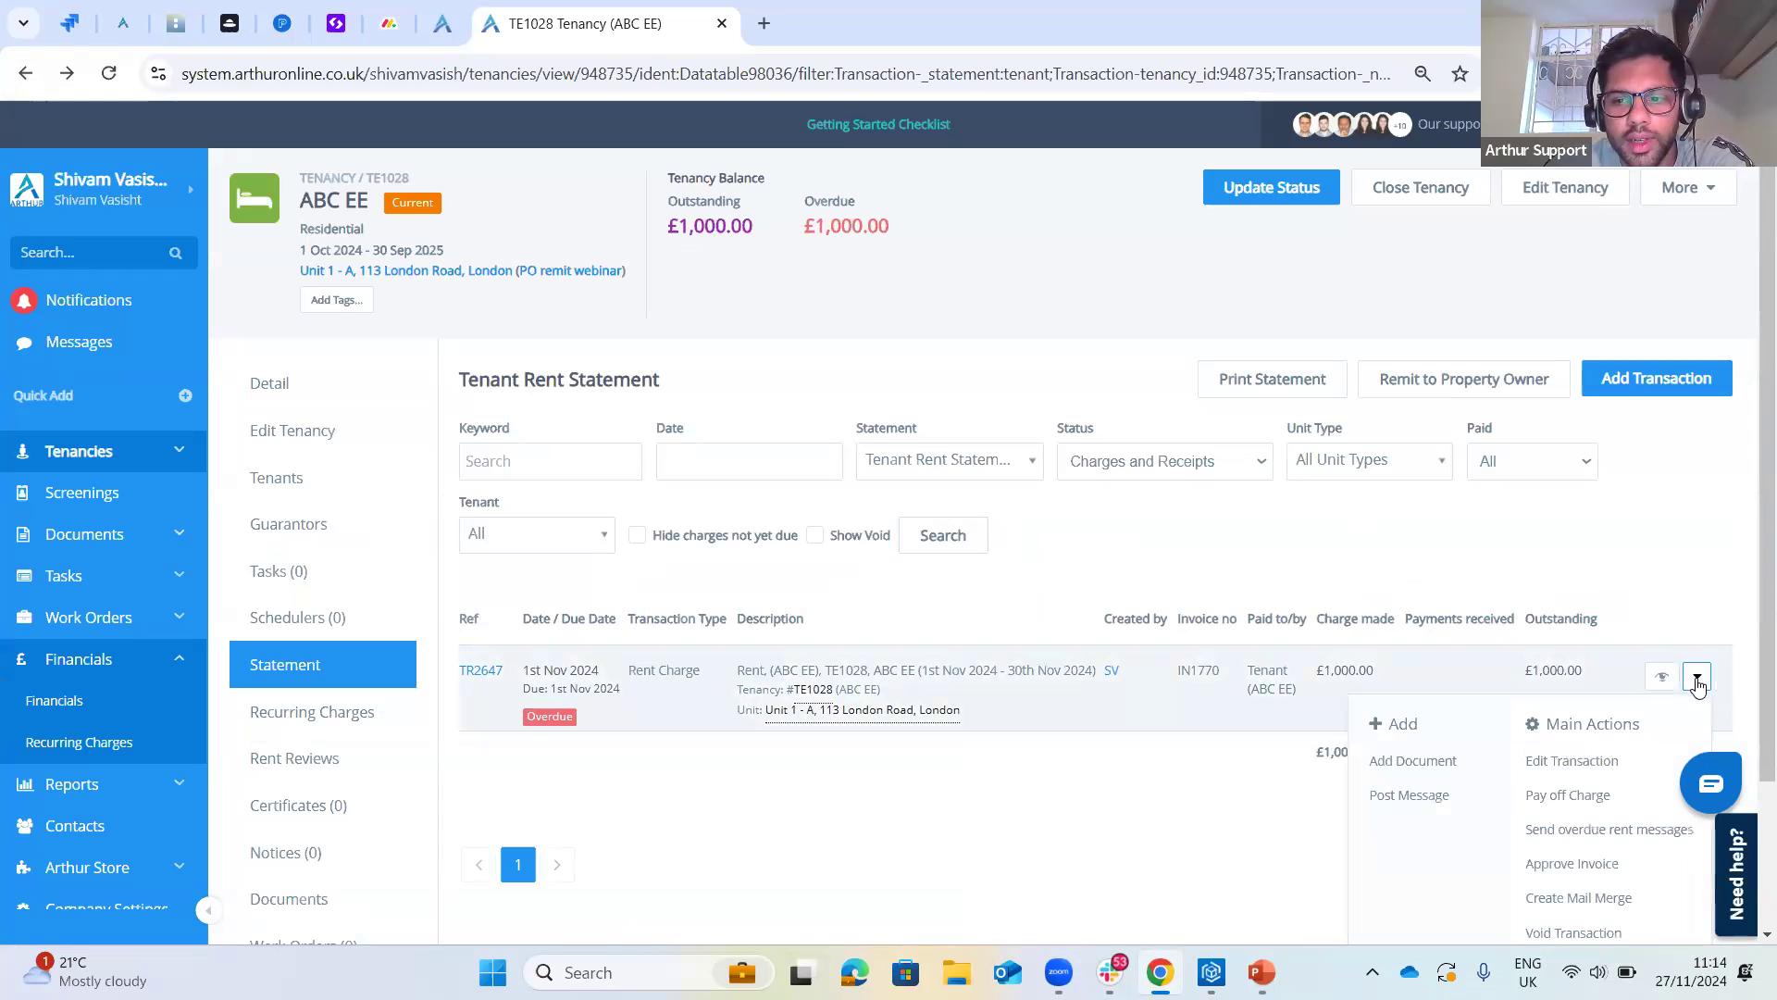
left_click(1566, 796)
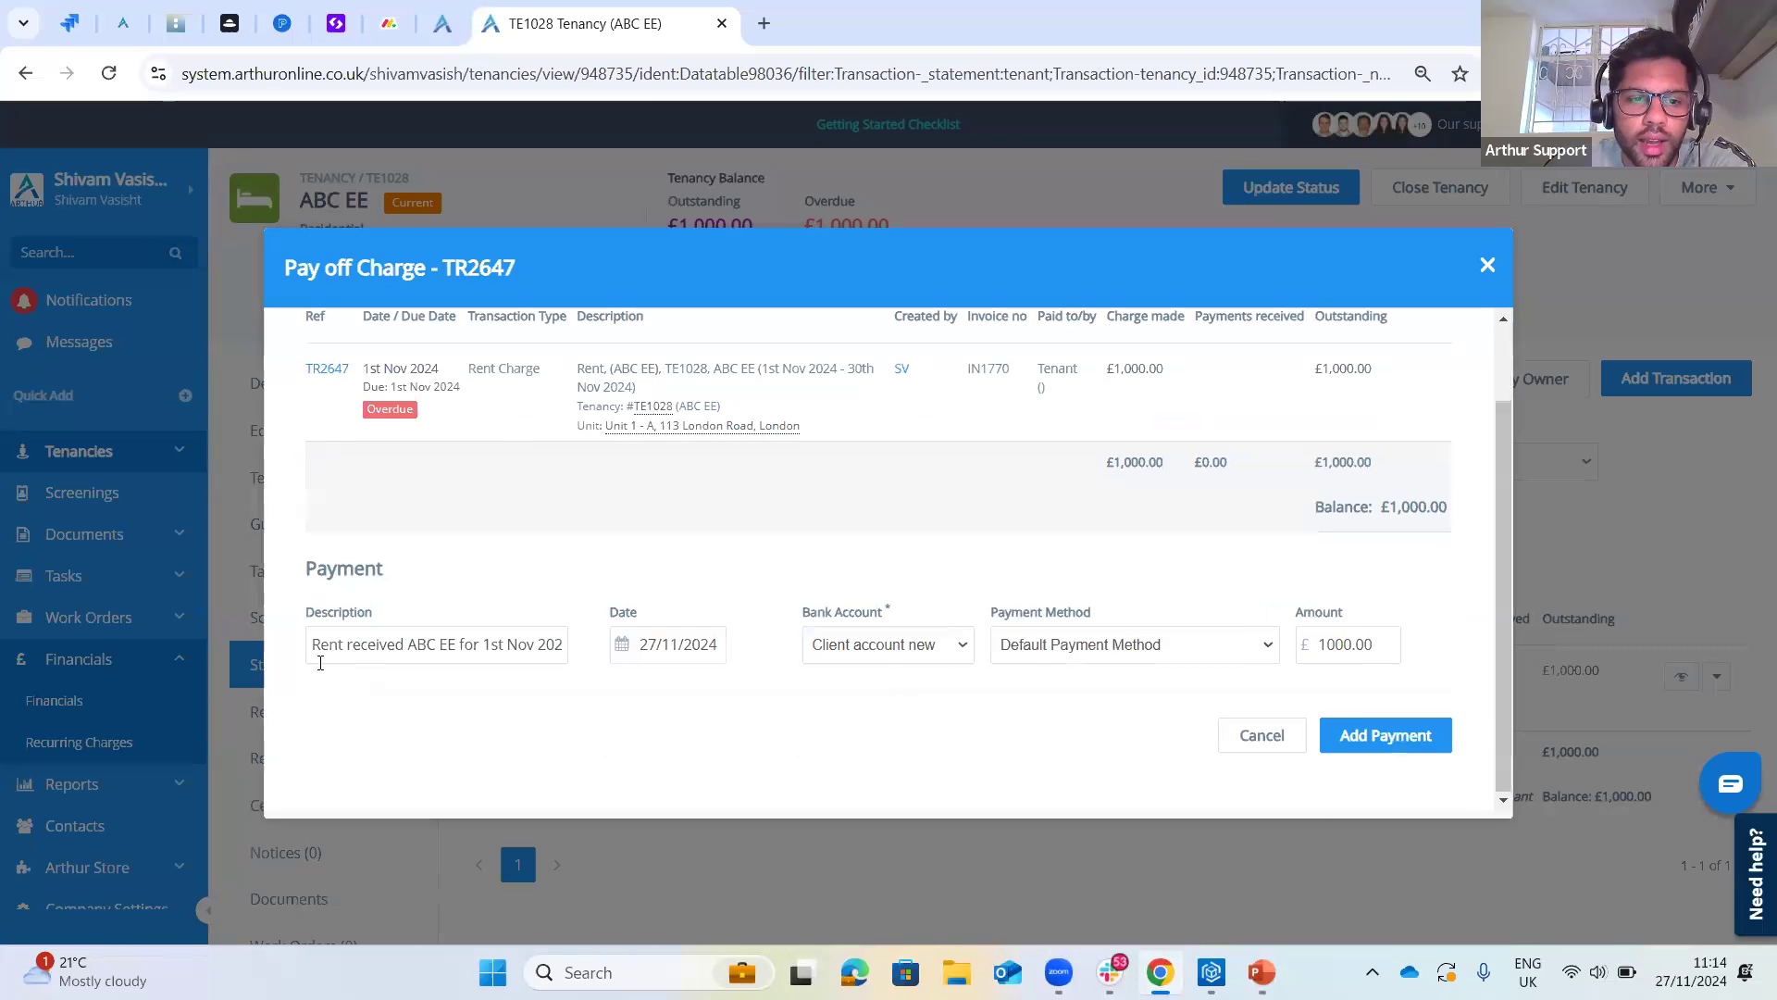
- Review the payment description filled in on the pay-off form
left_click_drag(368, 649, 566, 662)
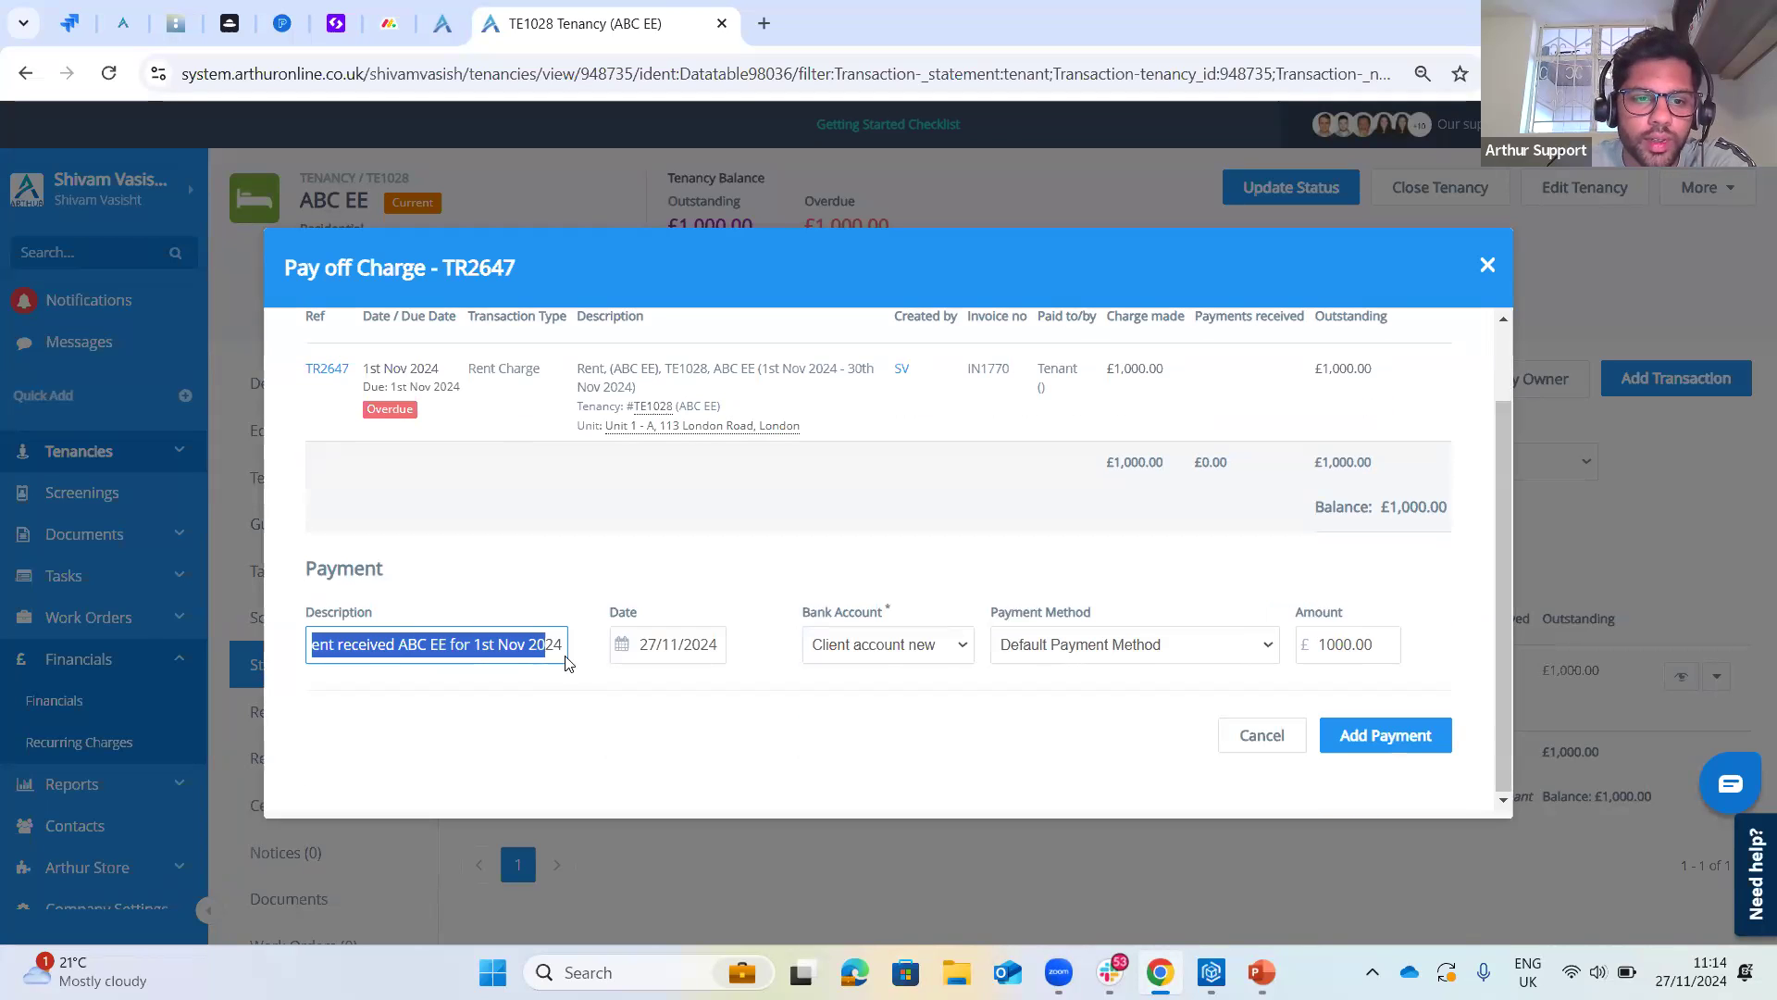
left_click(316, 671)
left_click_drag(313, 645, 570, 725)
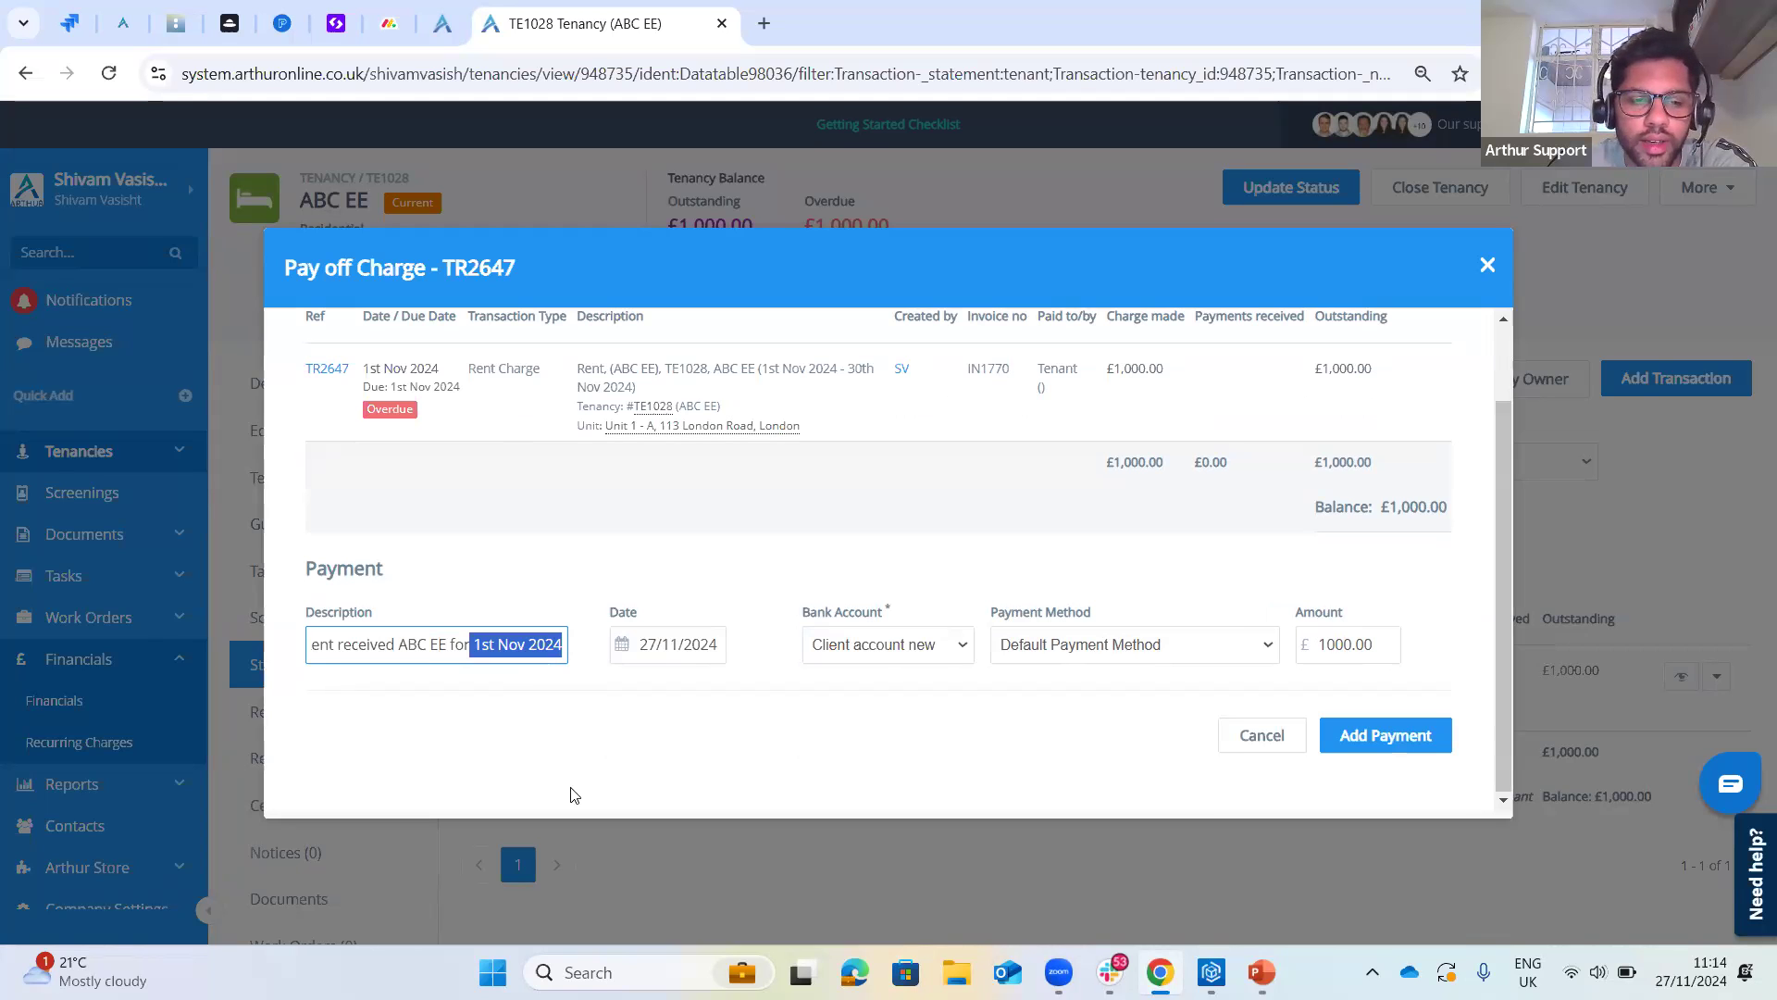
scroll(571, 789, "up", 1)
scroll(507, 676, "down", 1)
left_click(507, 677)
left_click_drag(315, 648, 568, 770)
left_click(589, 722)
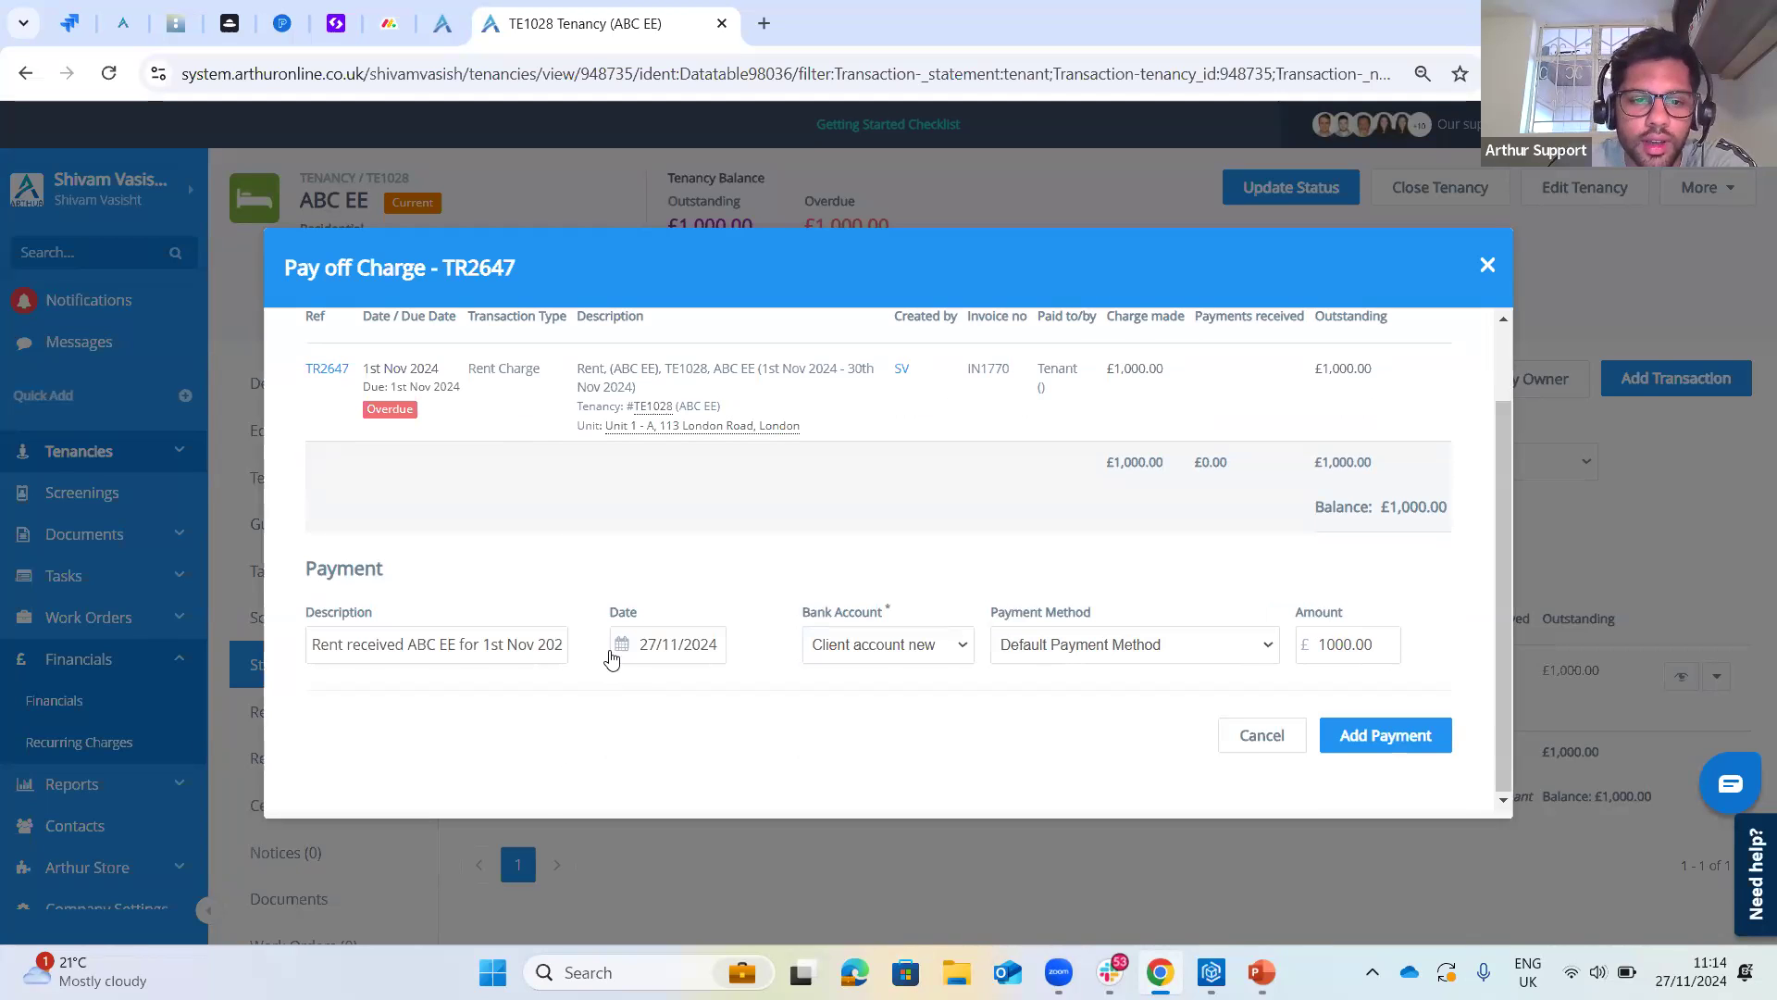
- Compare the payment date with the rent charge's date and set the payment date to 01/11/2024
double_click(626, 616)
scroll(370, 426, "up", 1)
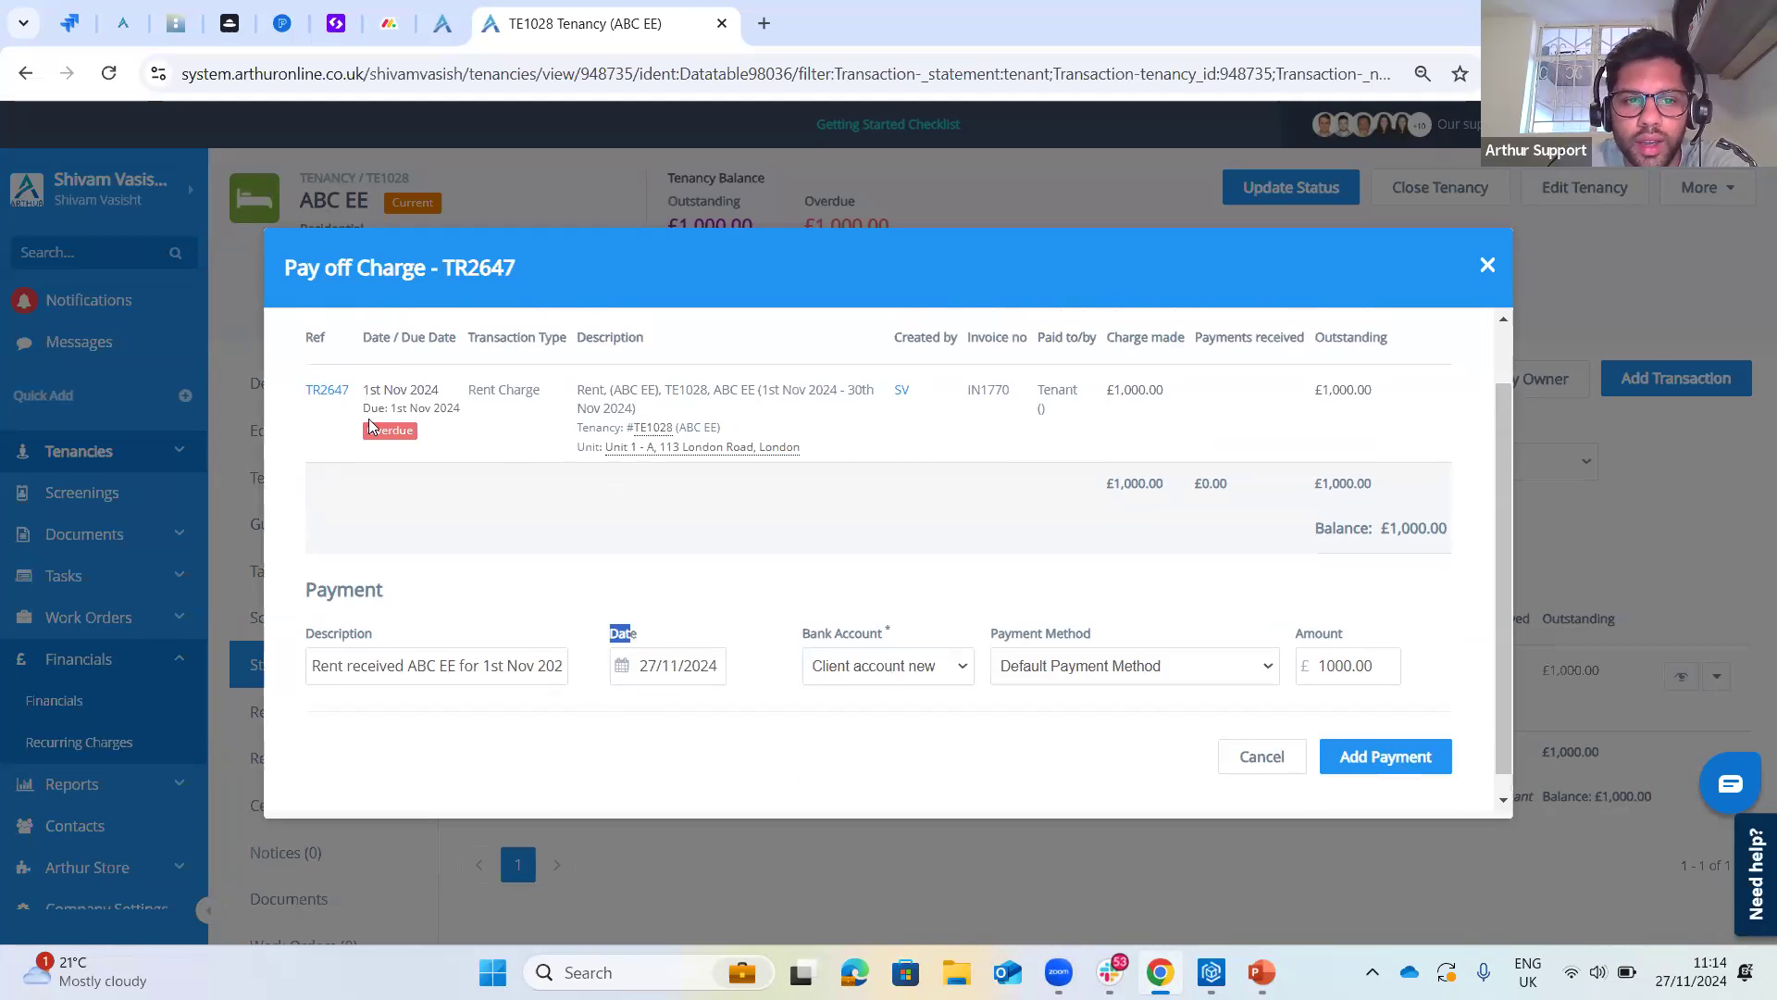
left_click_drag(364, 461, 425, 462)
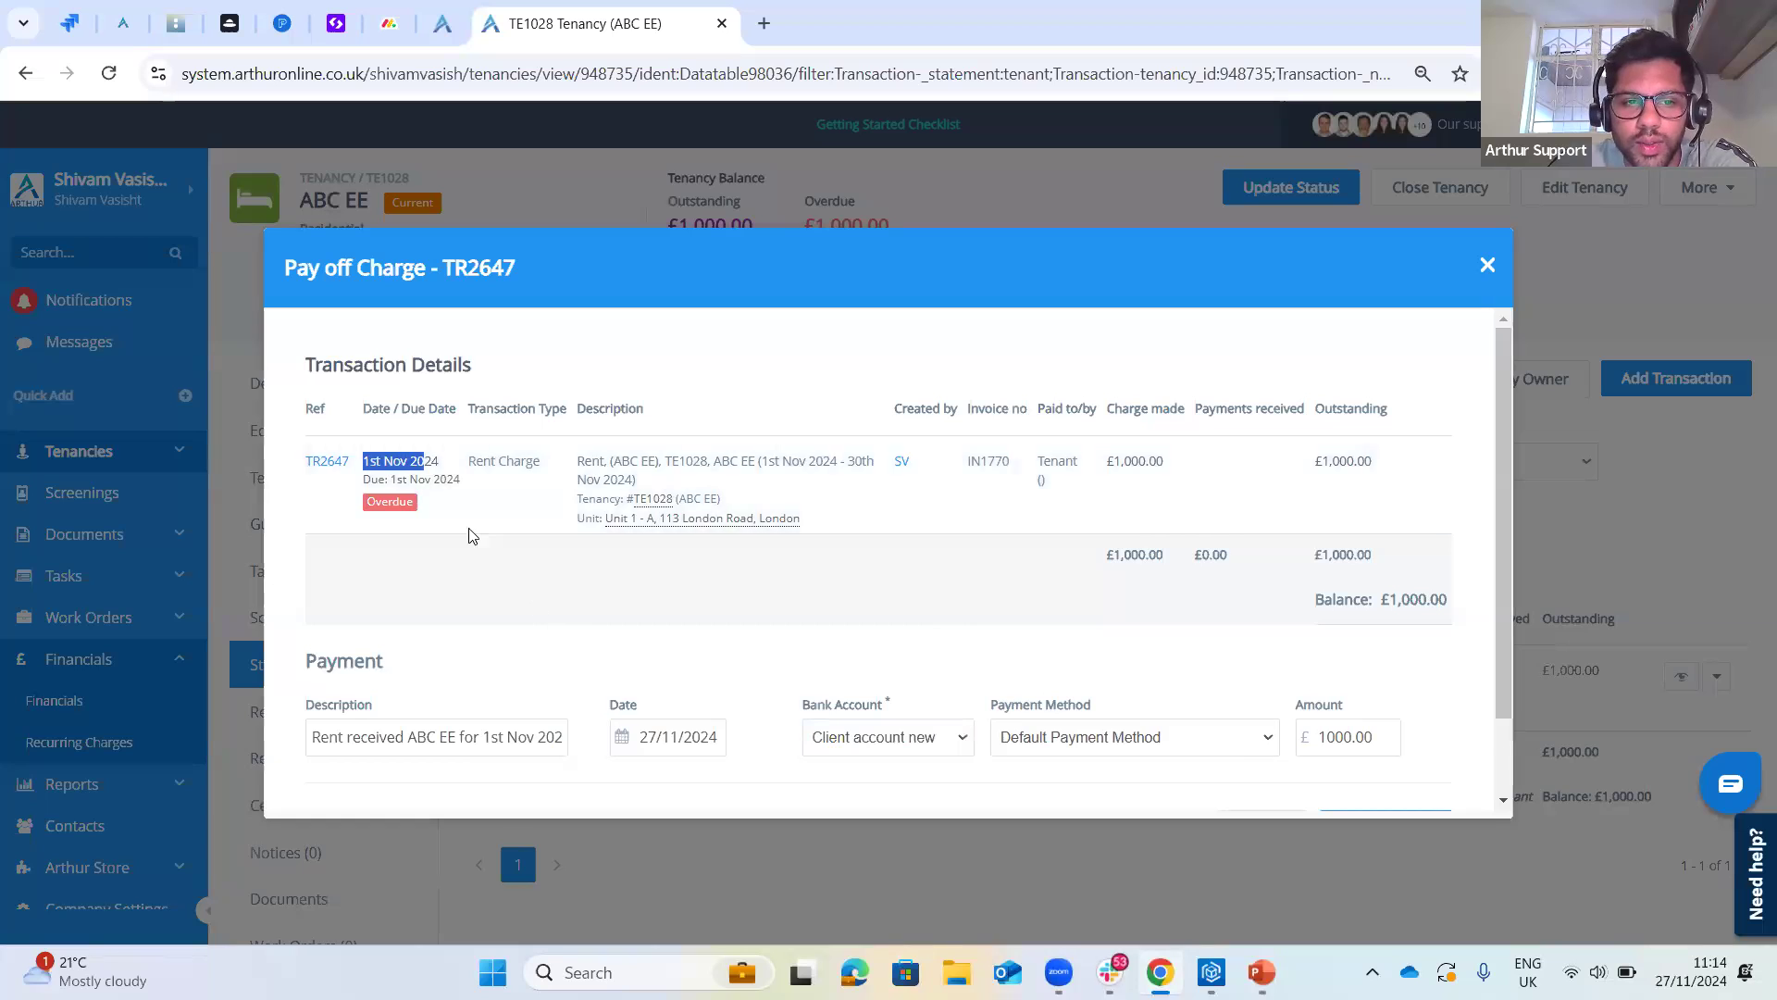
left_click(512, 574)
scroll(593, 666, "down", 1)
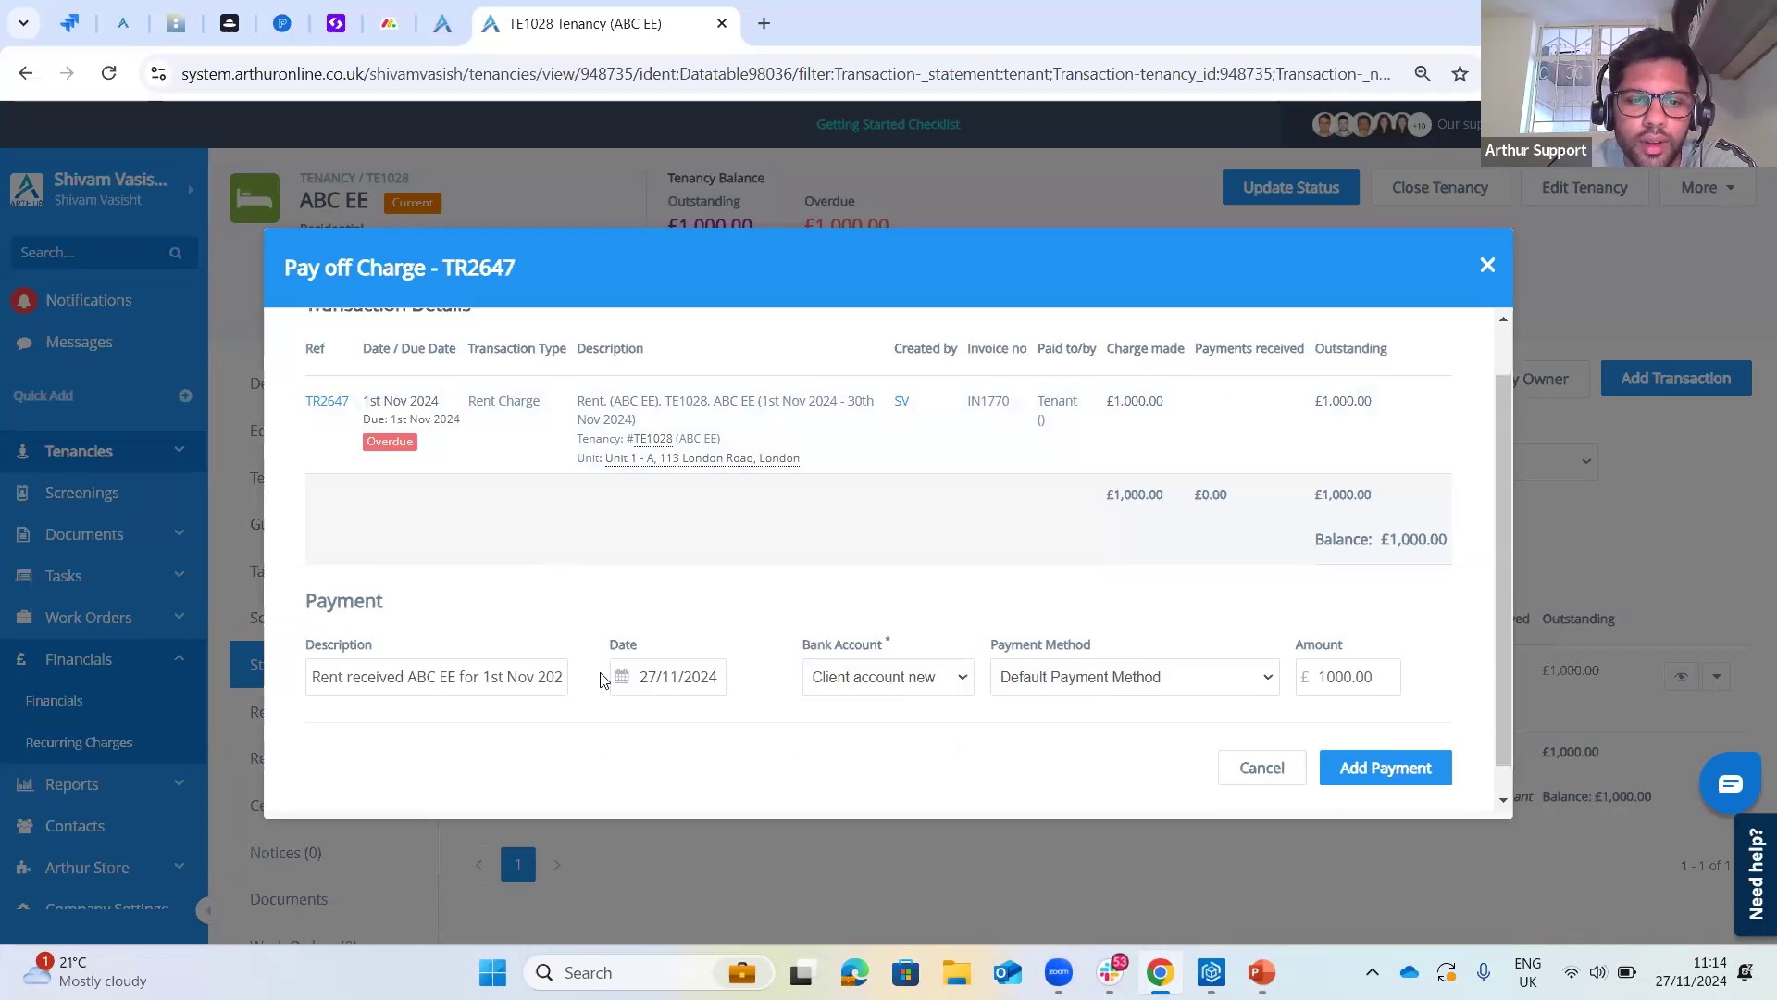
left_click(630, 644)
left_click(627, 427)
left_click(699, 432)
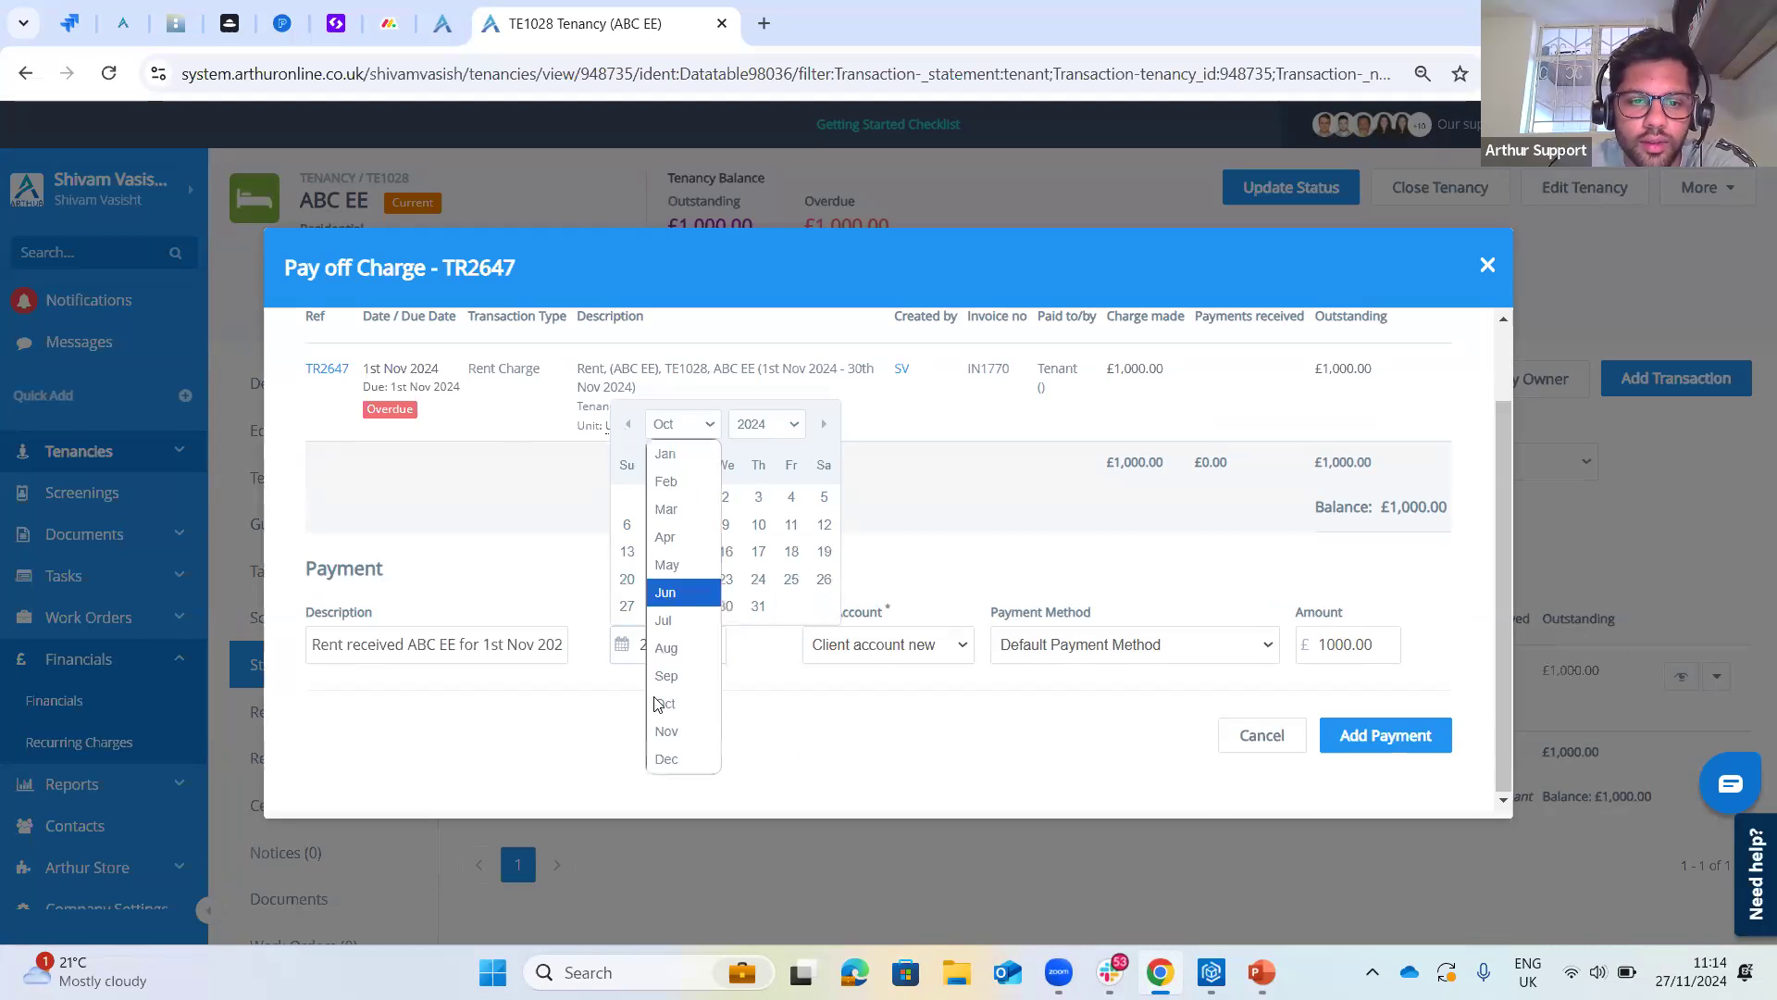
left_click(665, 731)
left_click(790, 500)
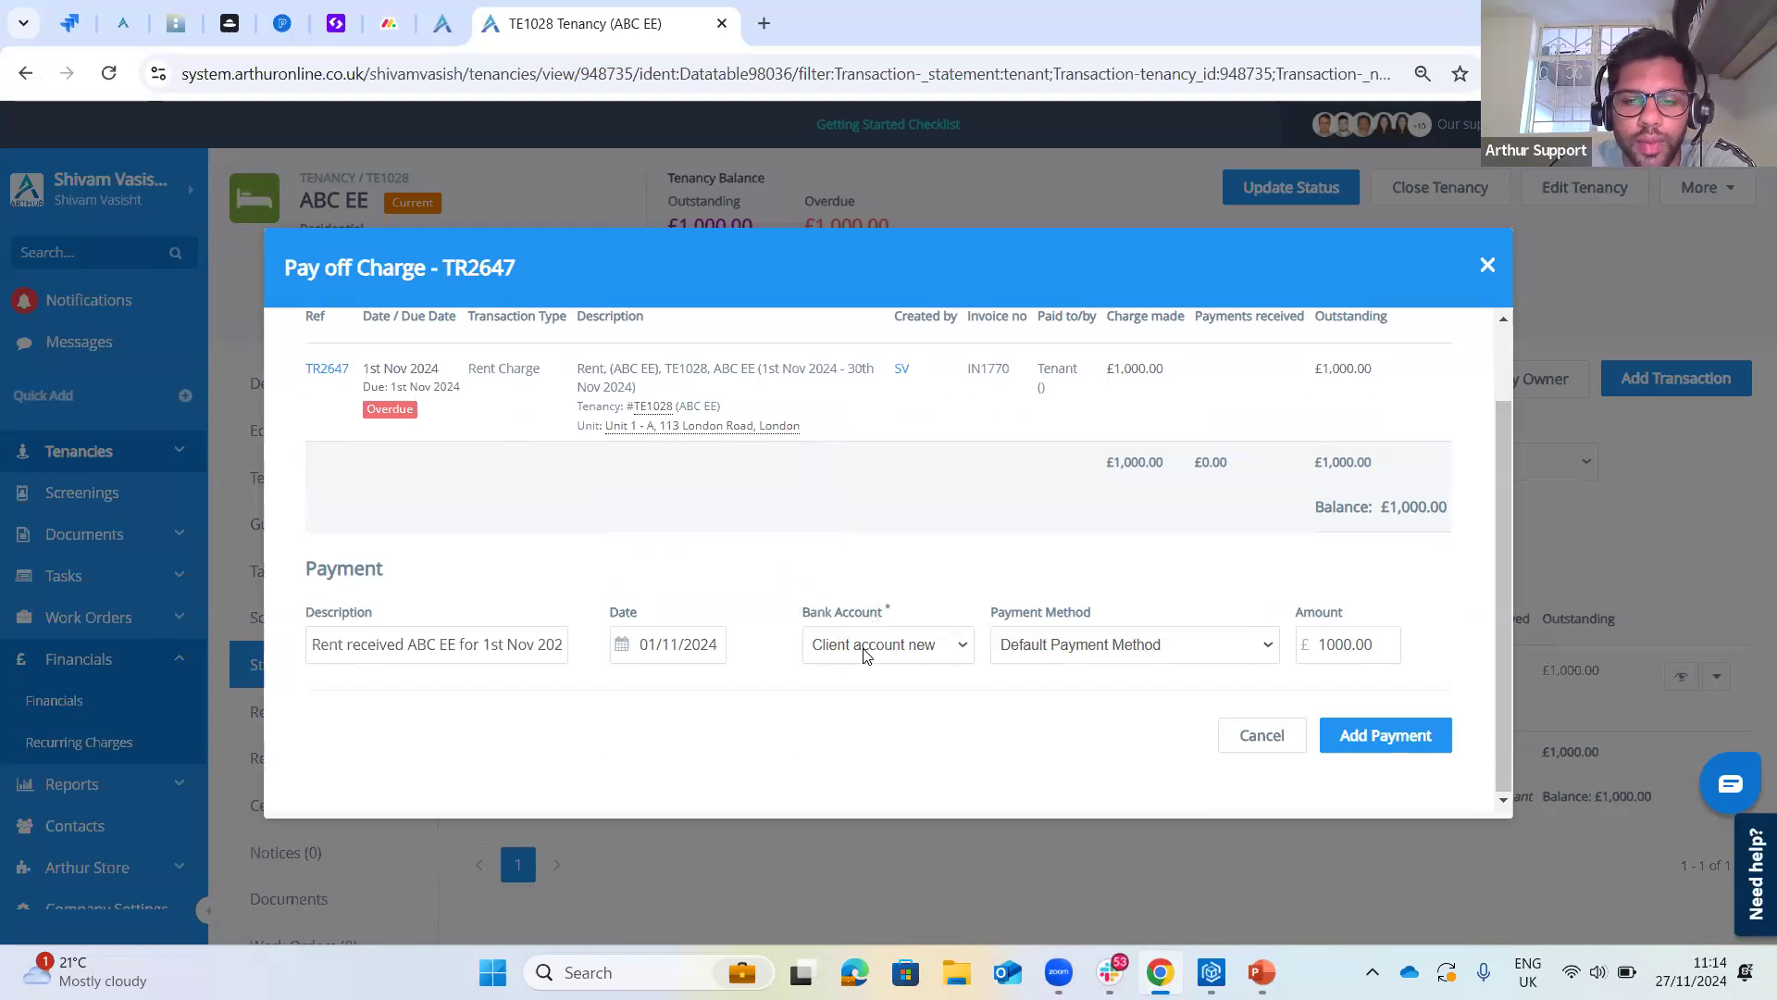
- Review the available payment methods and the payment amount on the pay-off form
left_click(1095, 655)
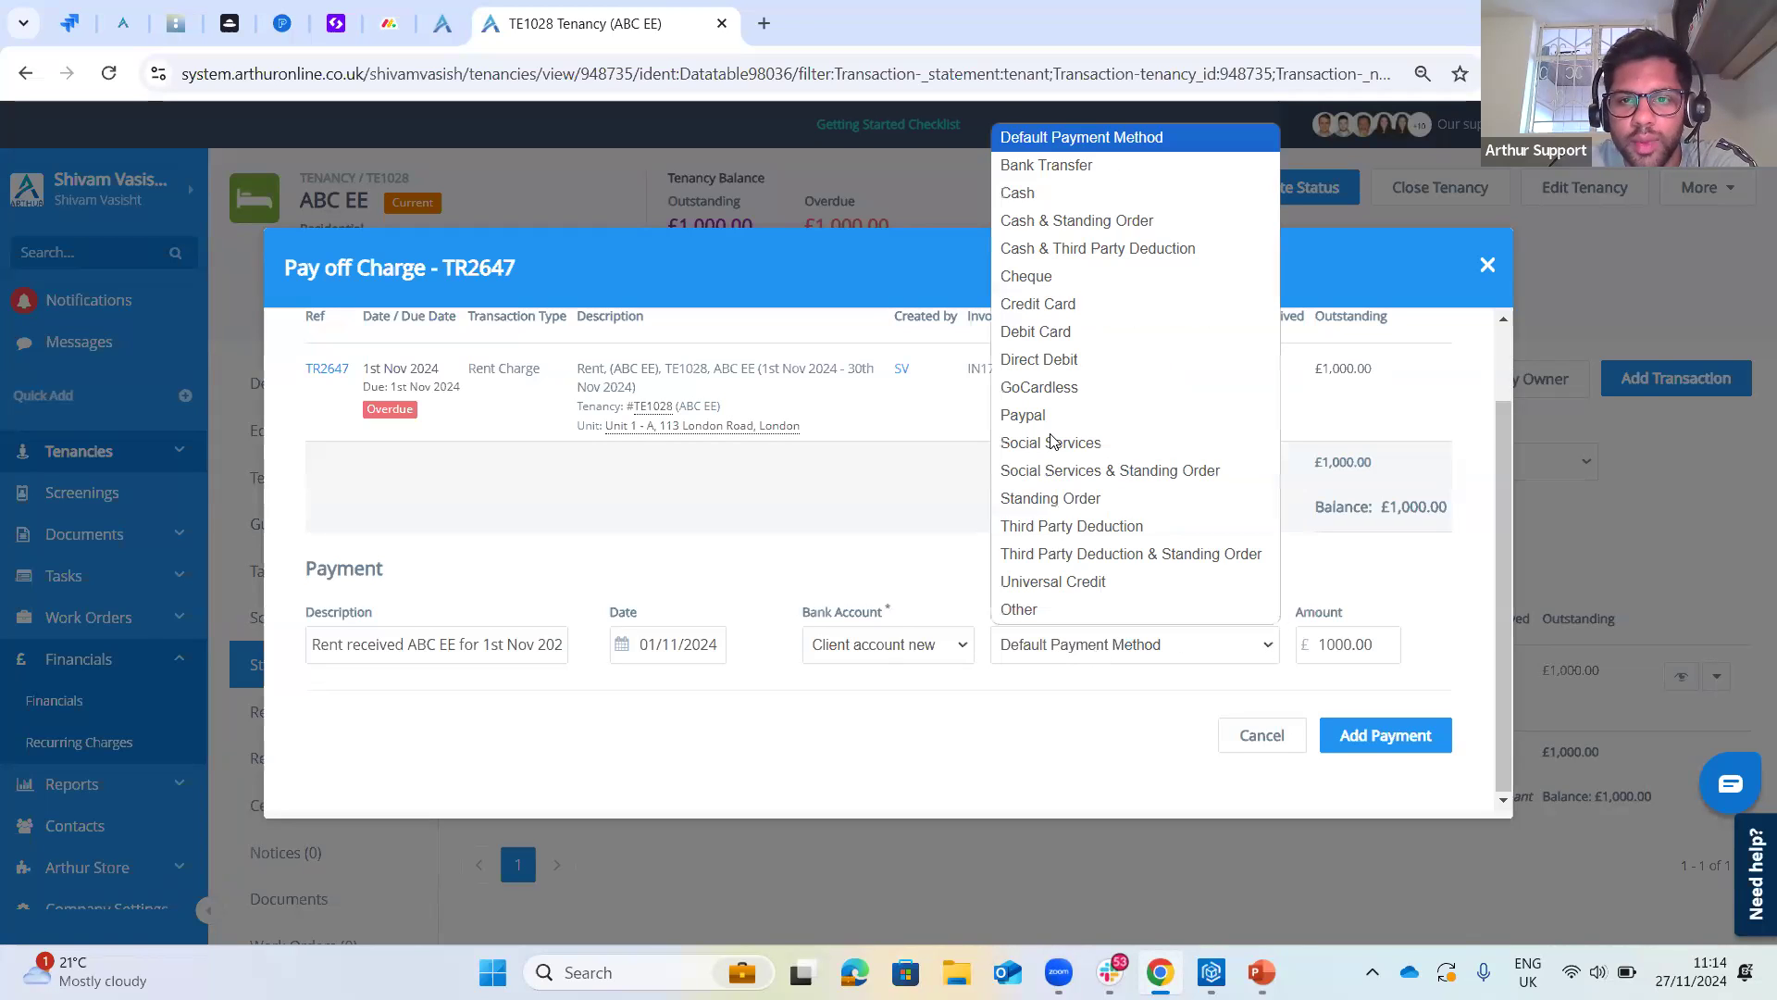
left_click(1046, 640)
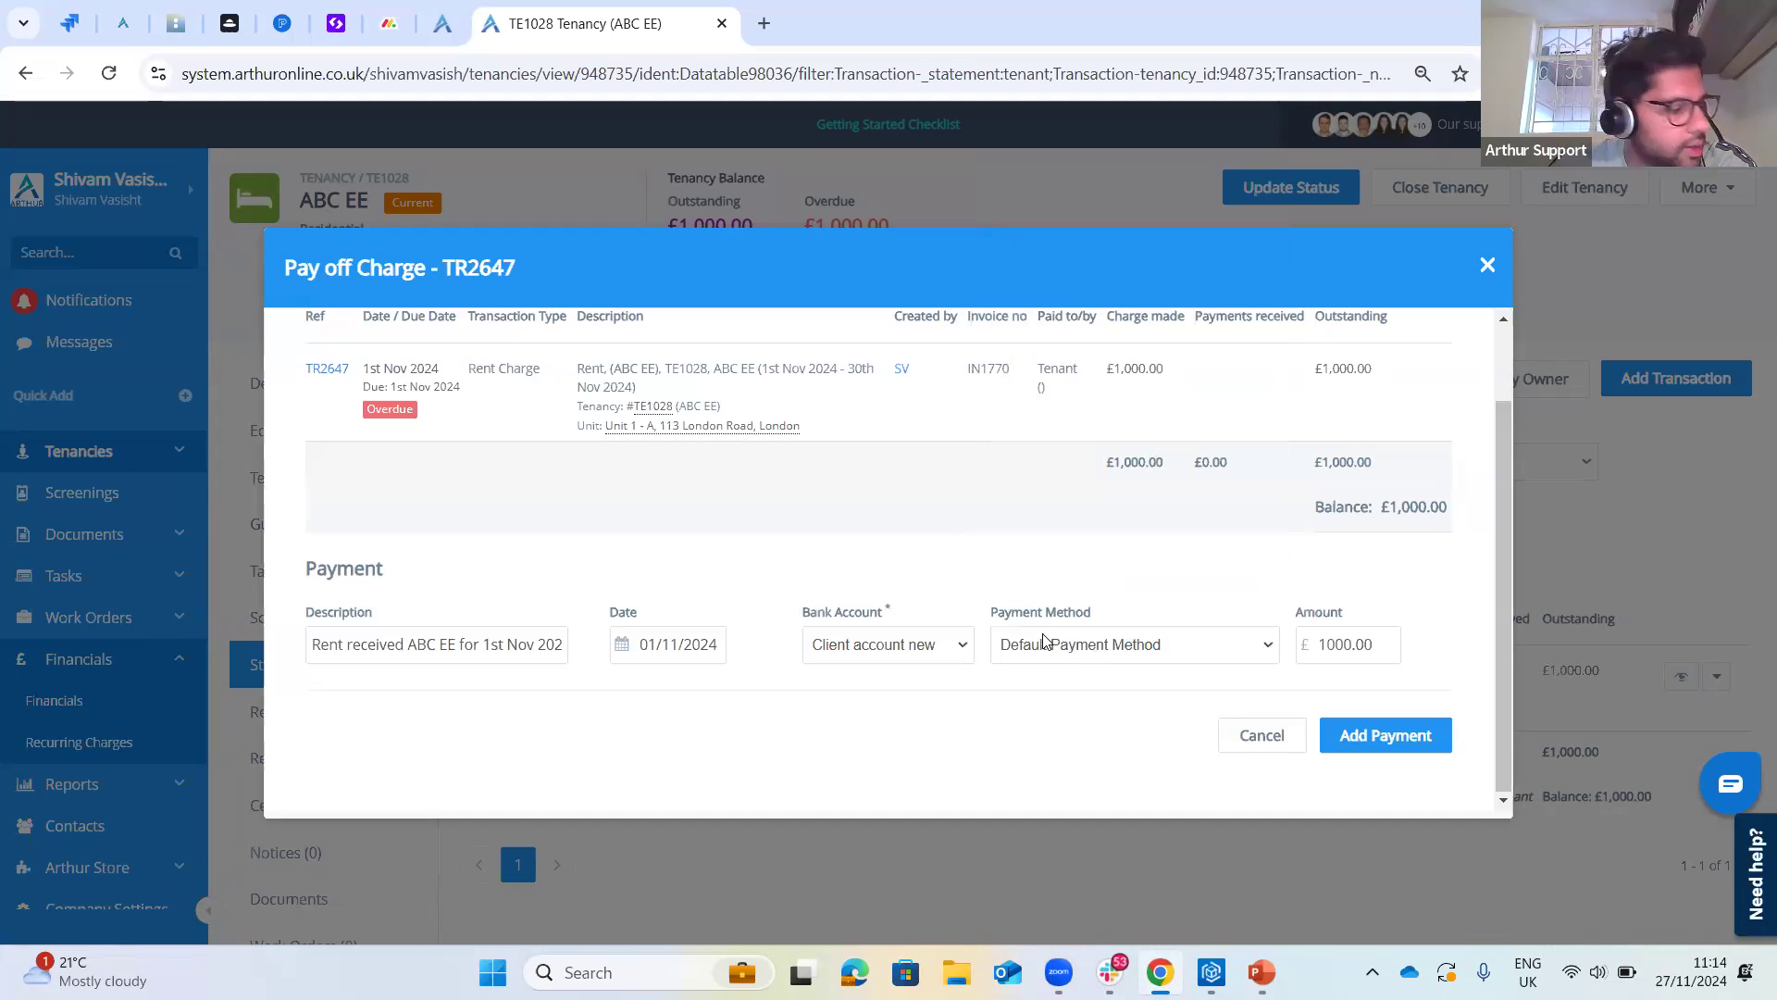
double_click(1357, 648)
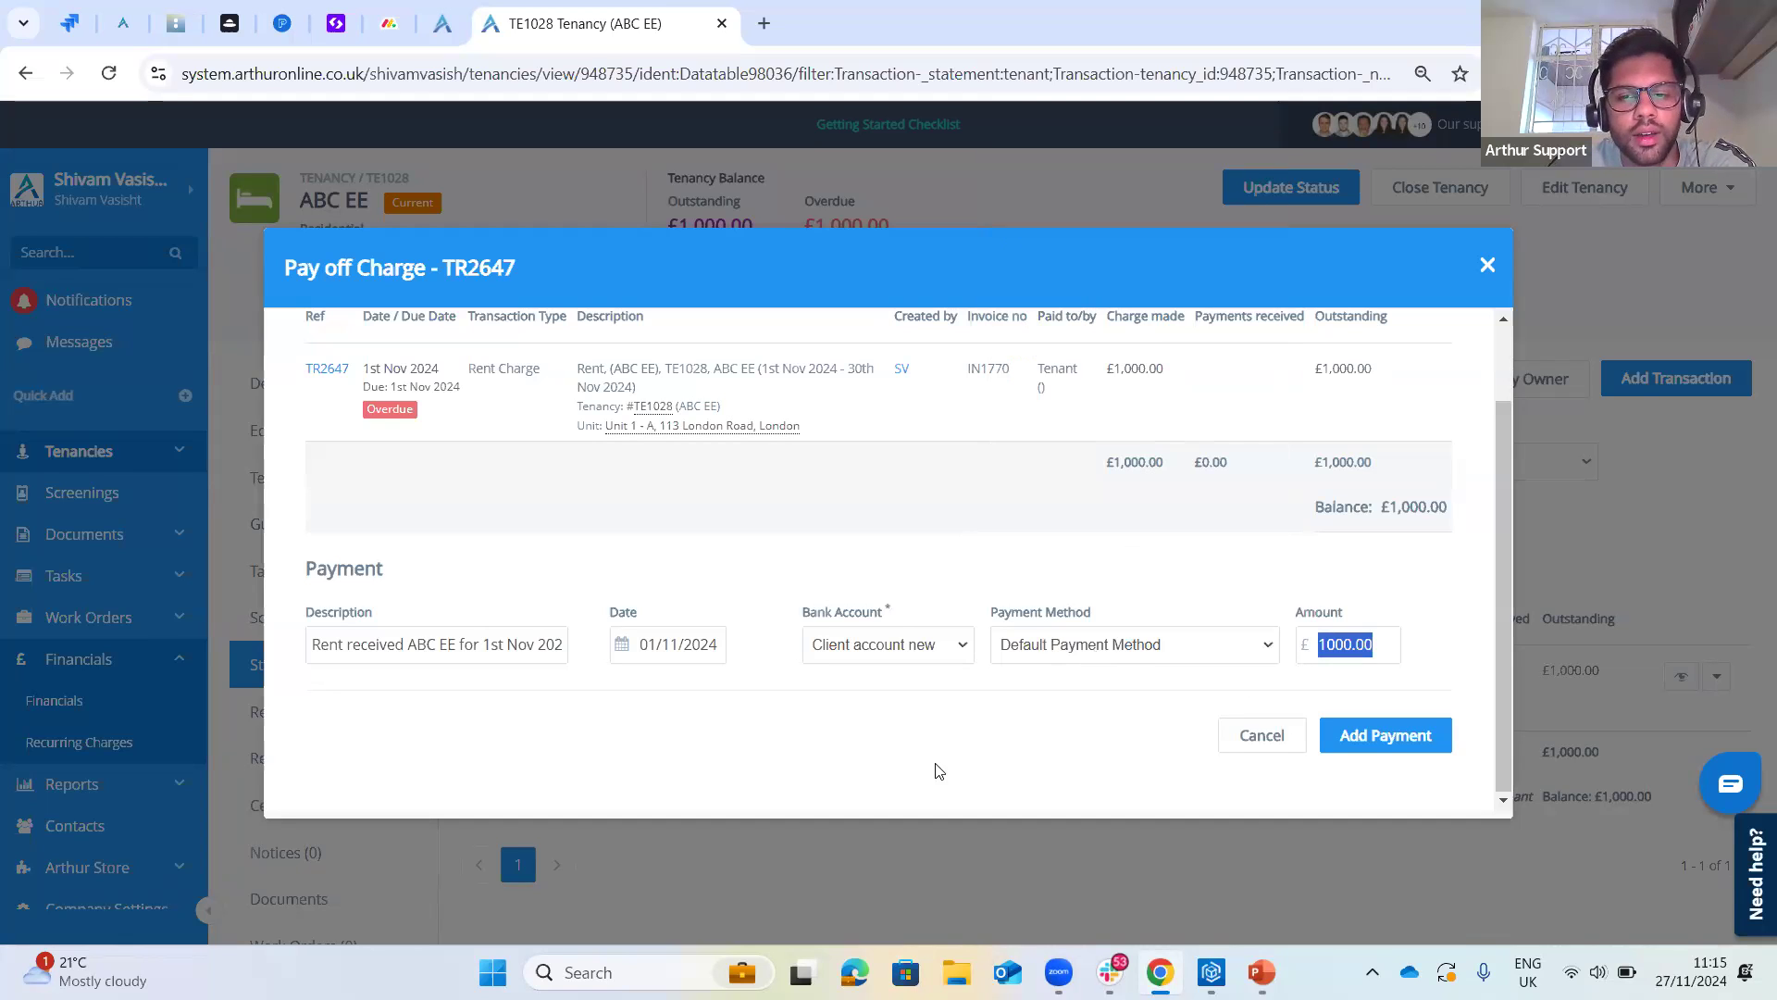
scroll(1095, 674, "up", 1)
scroll(1095, 669, "down", 1)
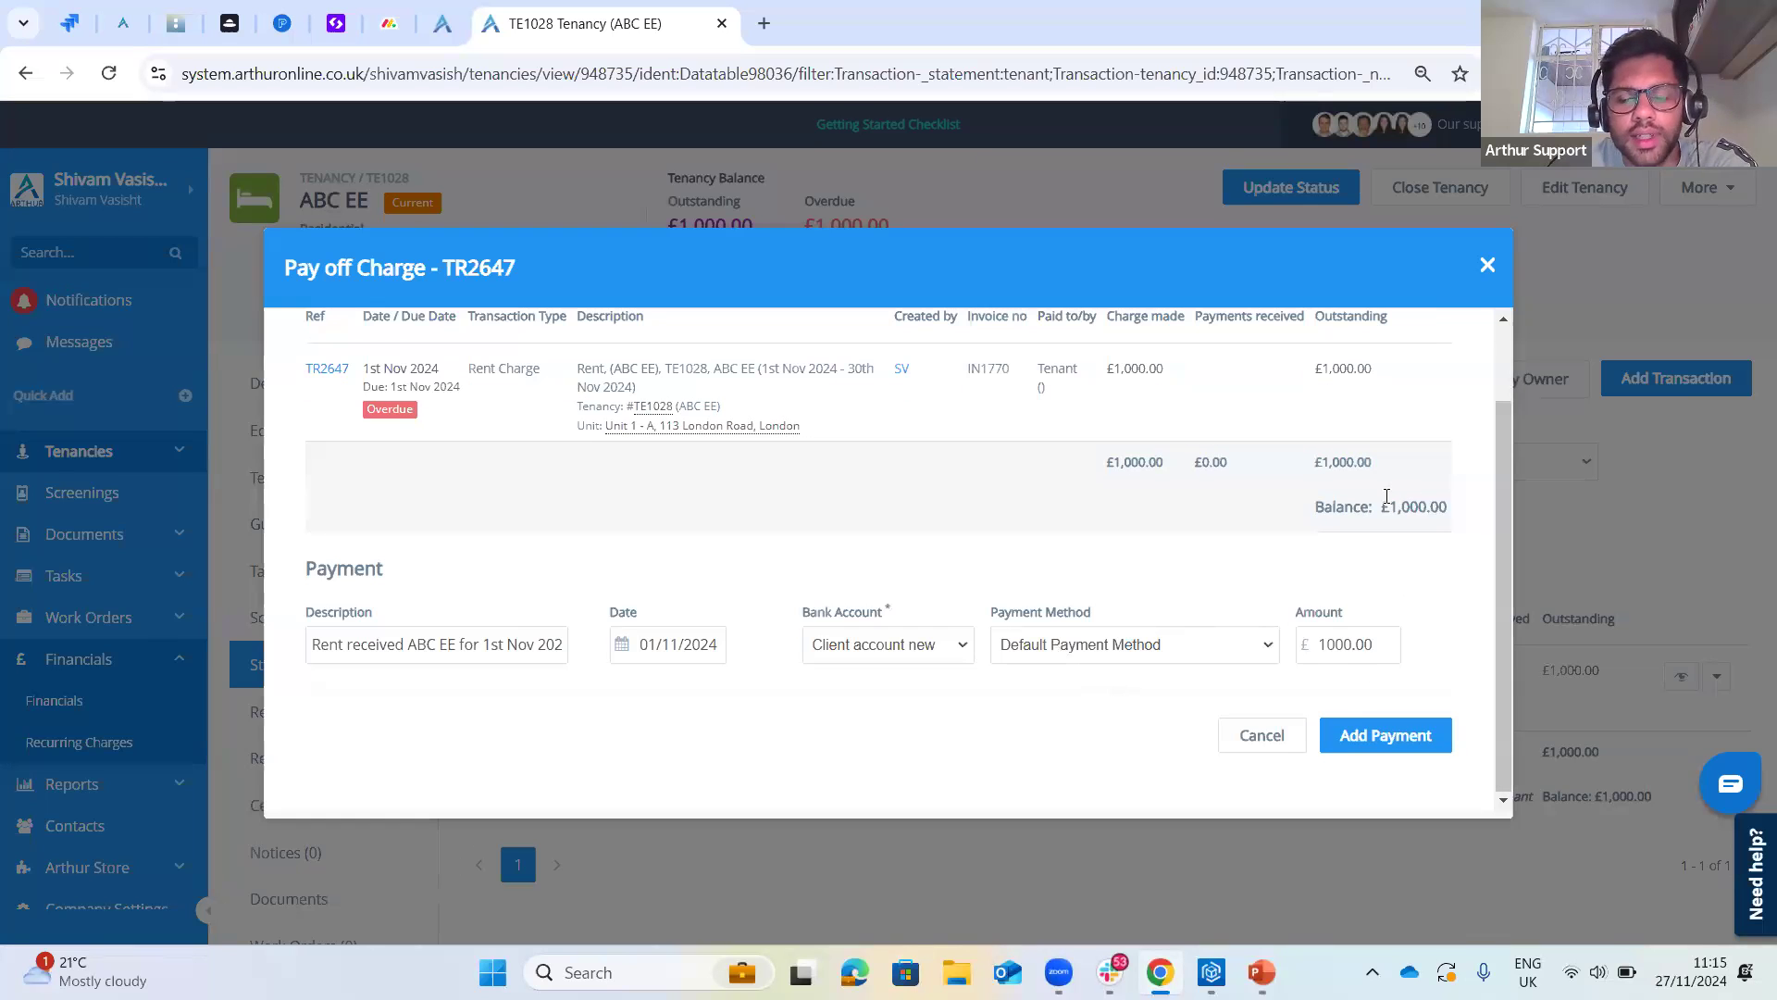
- Set the payment amount to £900 to show a partial rent payment
double_click(1376, 645)
type("900")
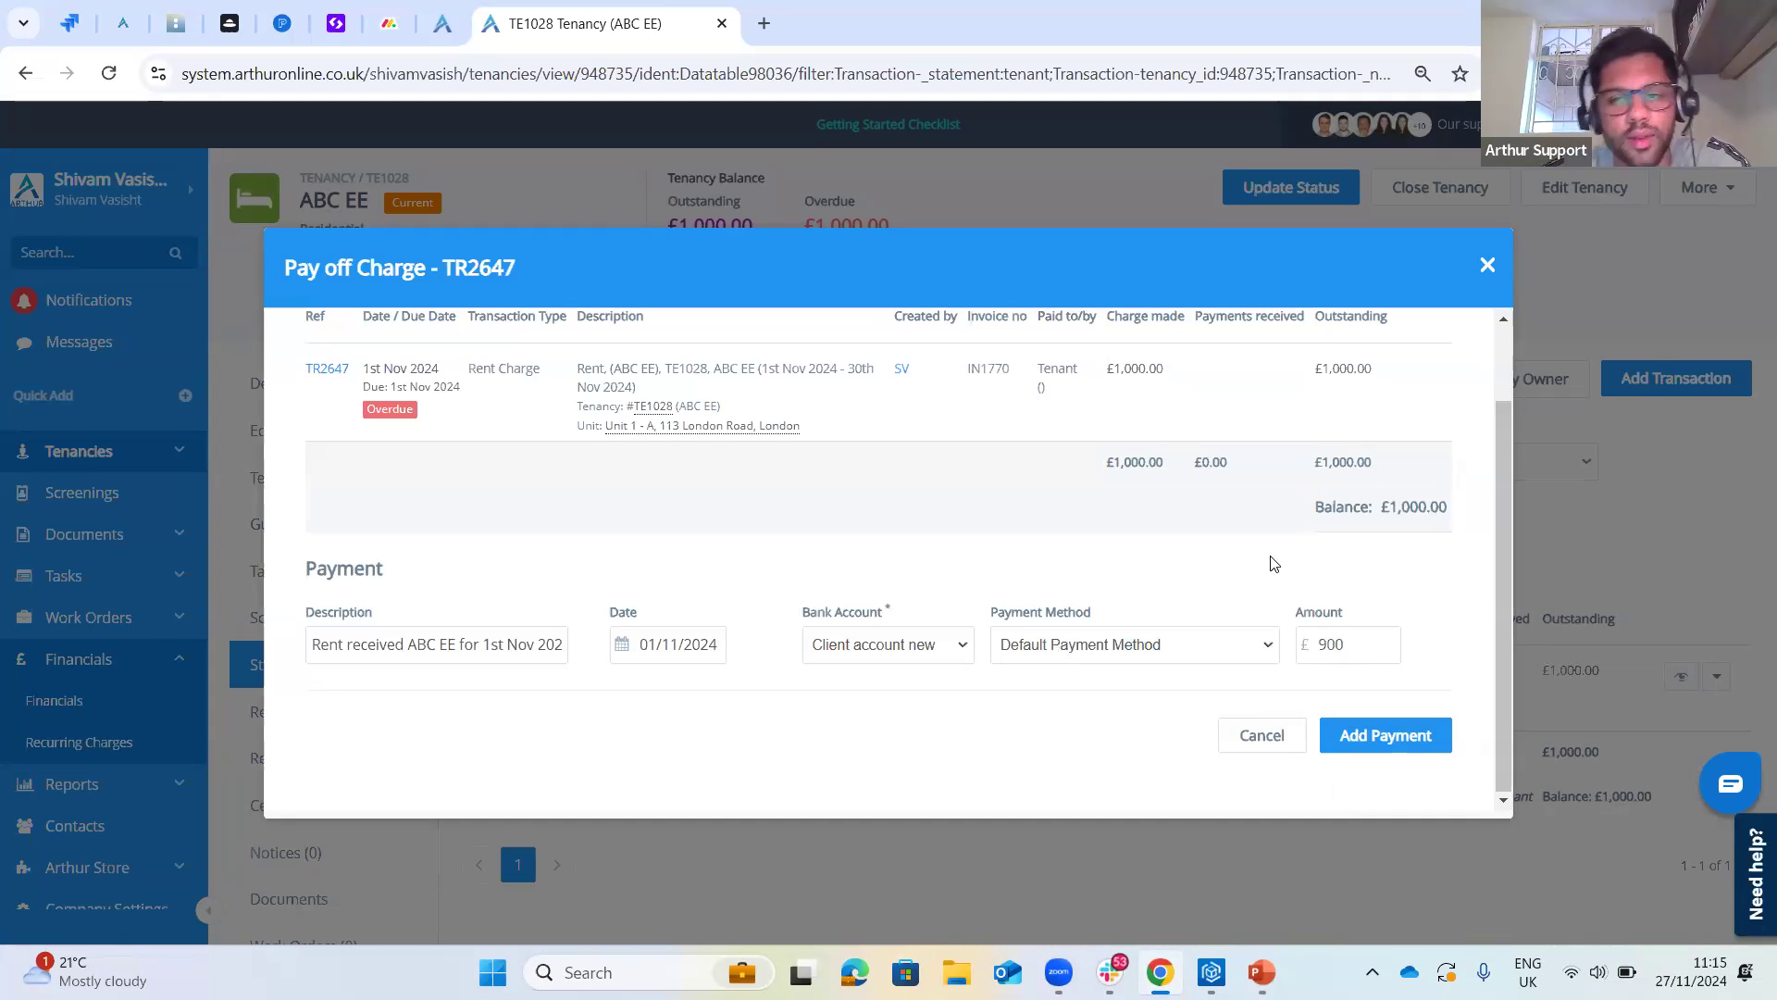
left_click(1348, 580)
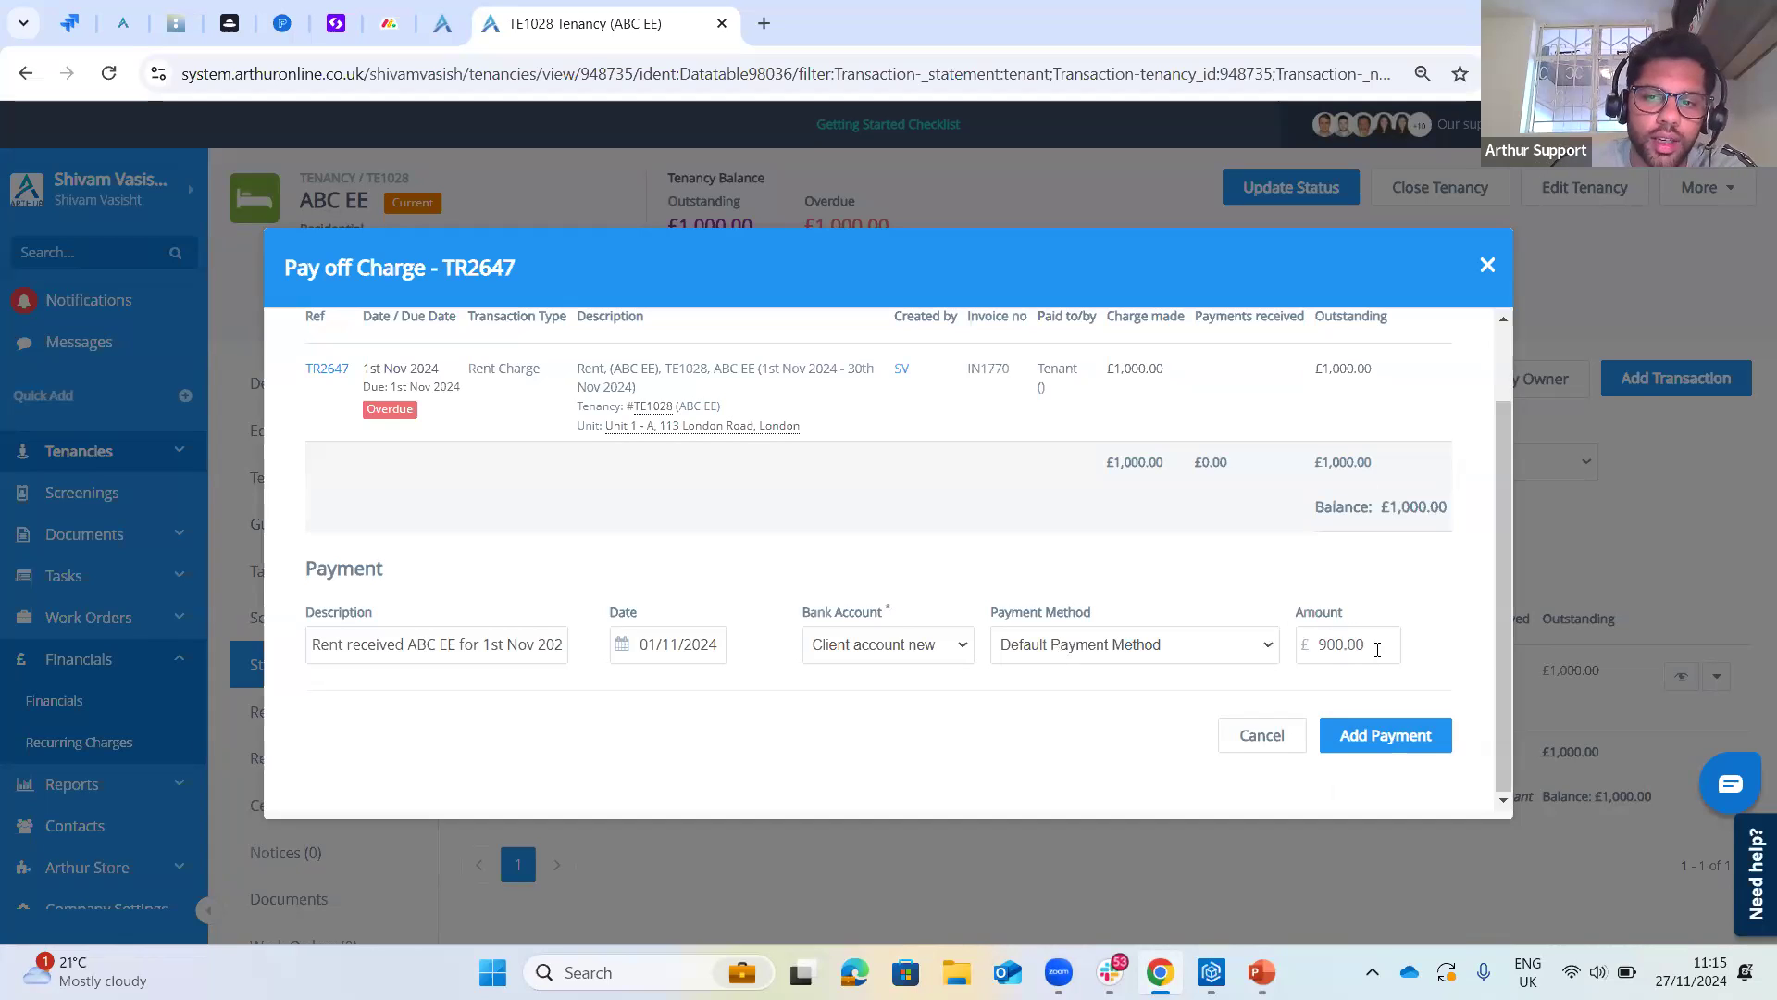
- Set the payment amount to the full £1000 and add the payment to the rent charge
key("ctrl+a")
type("1000")
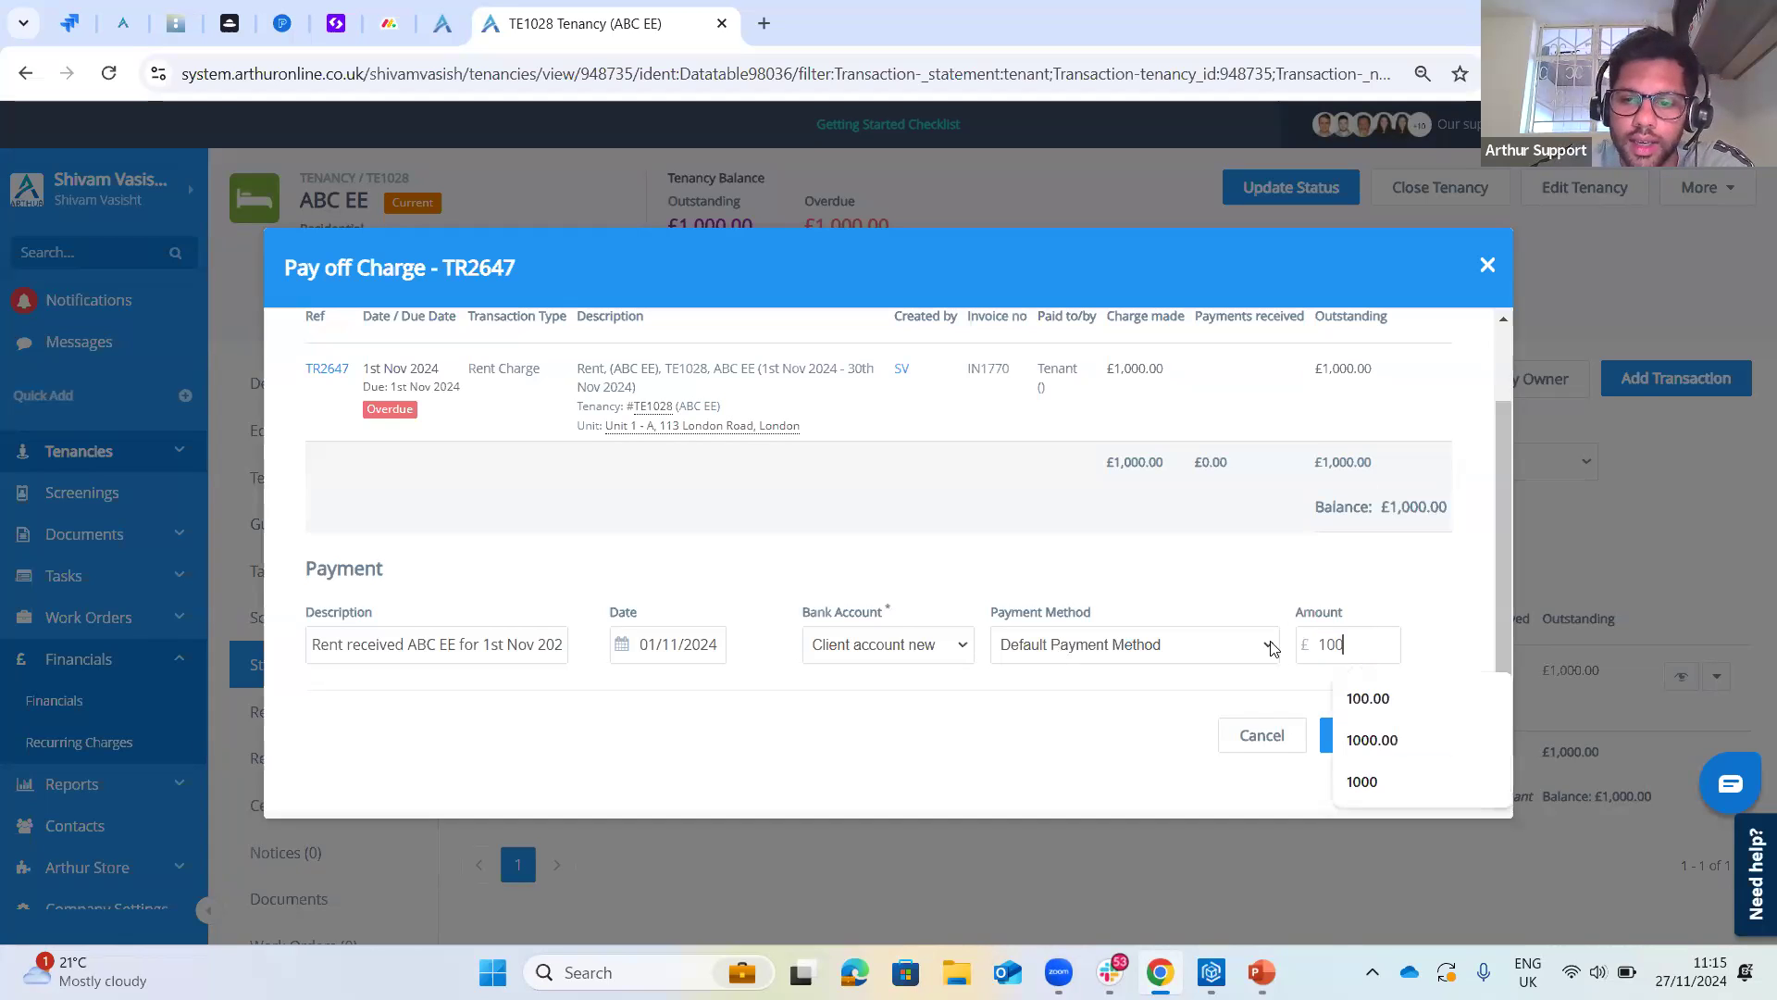
left_click(1246, 582)
scroll(1345, 636, "up", 1)
scroll(1344, 636, "down", 1)
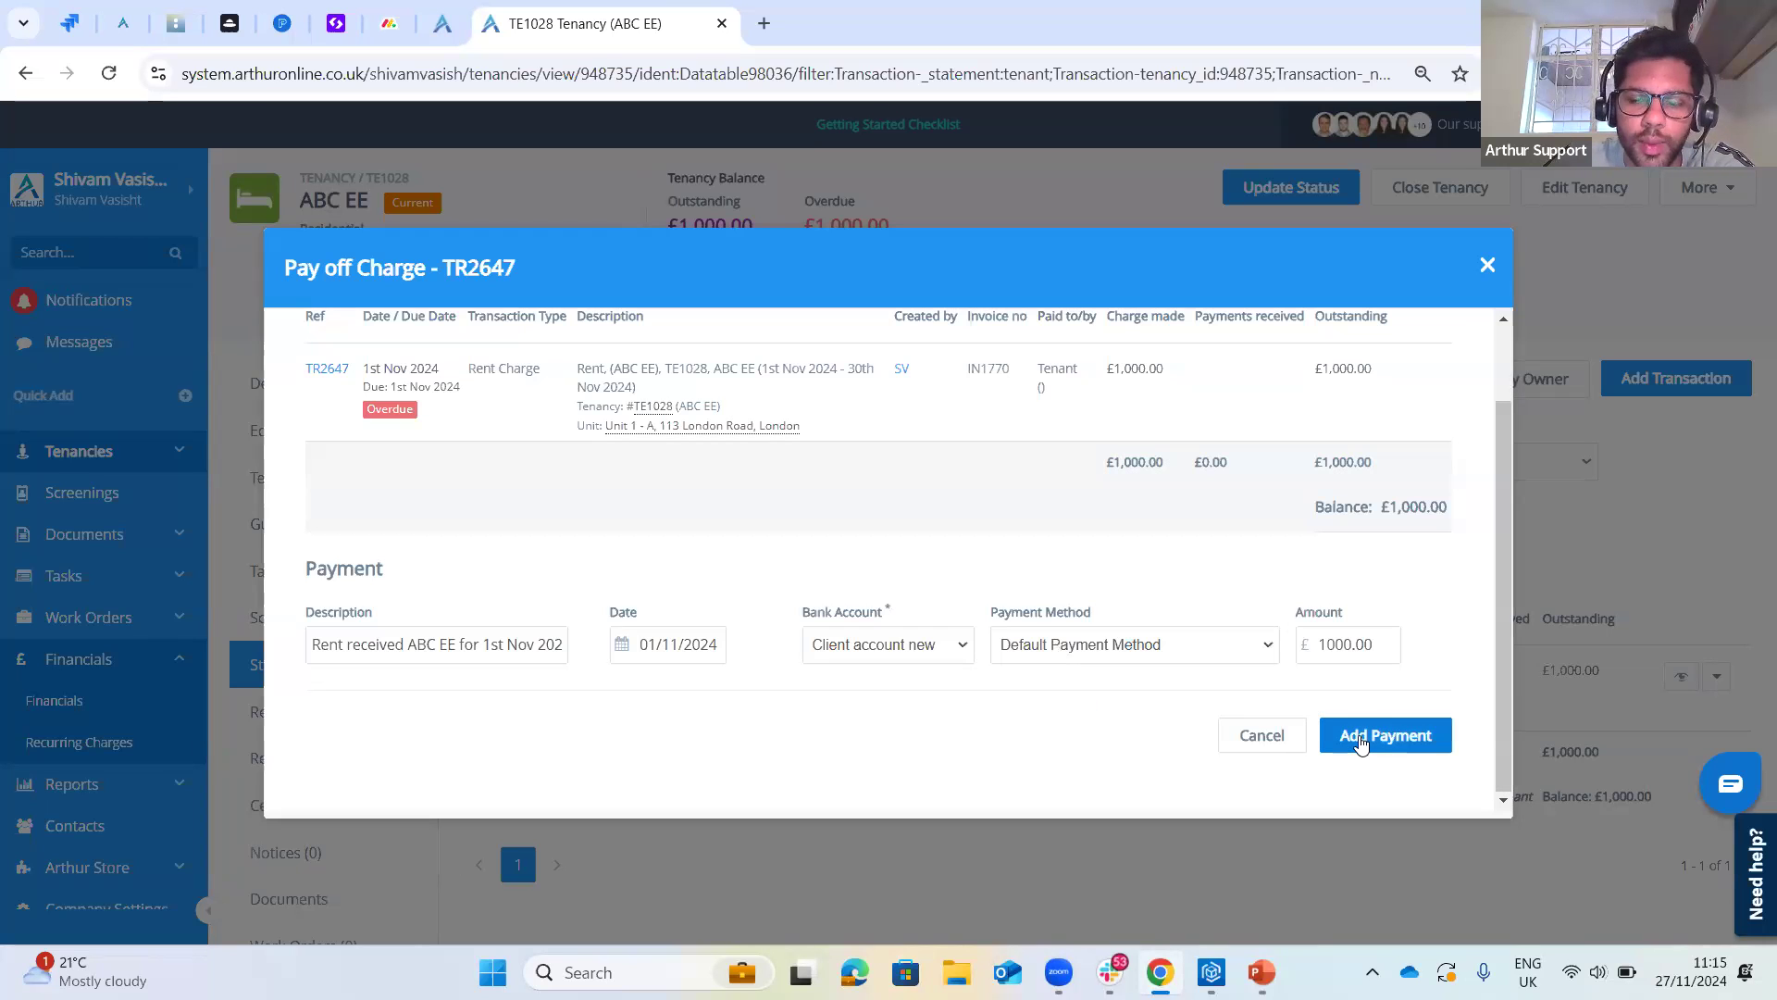
left_click(1361, 743)
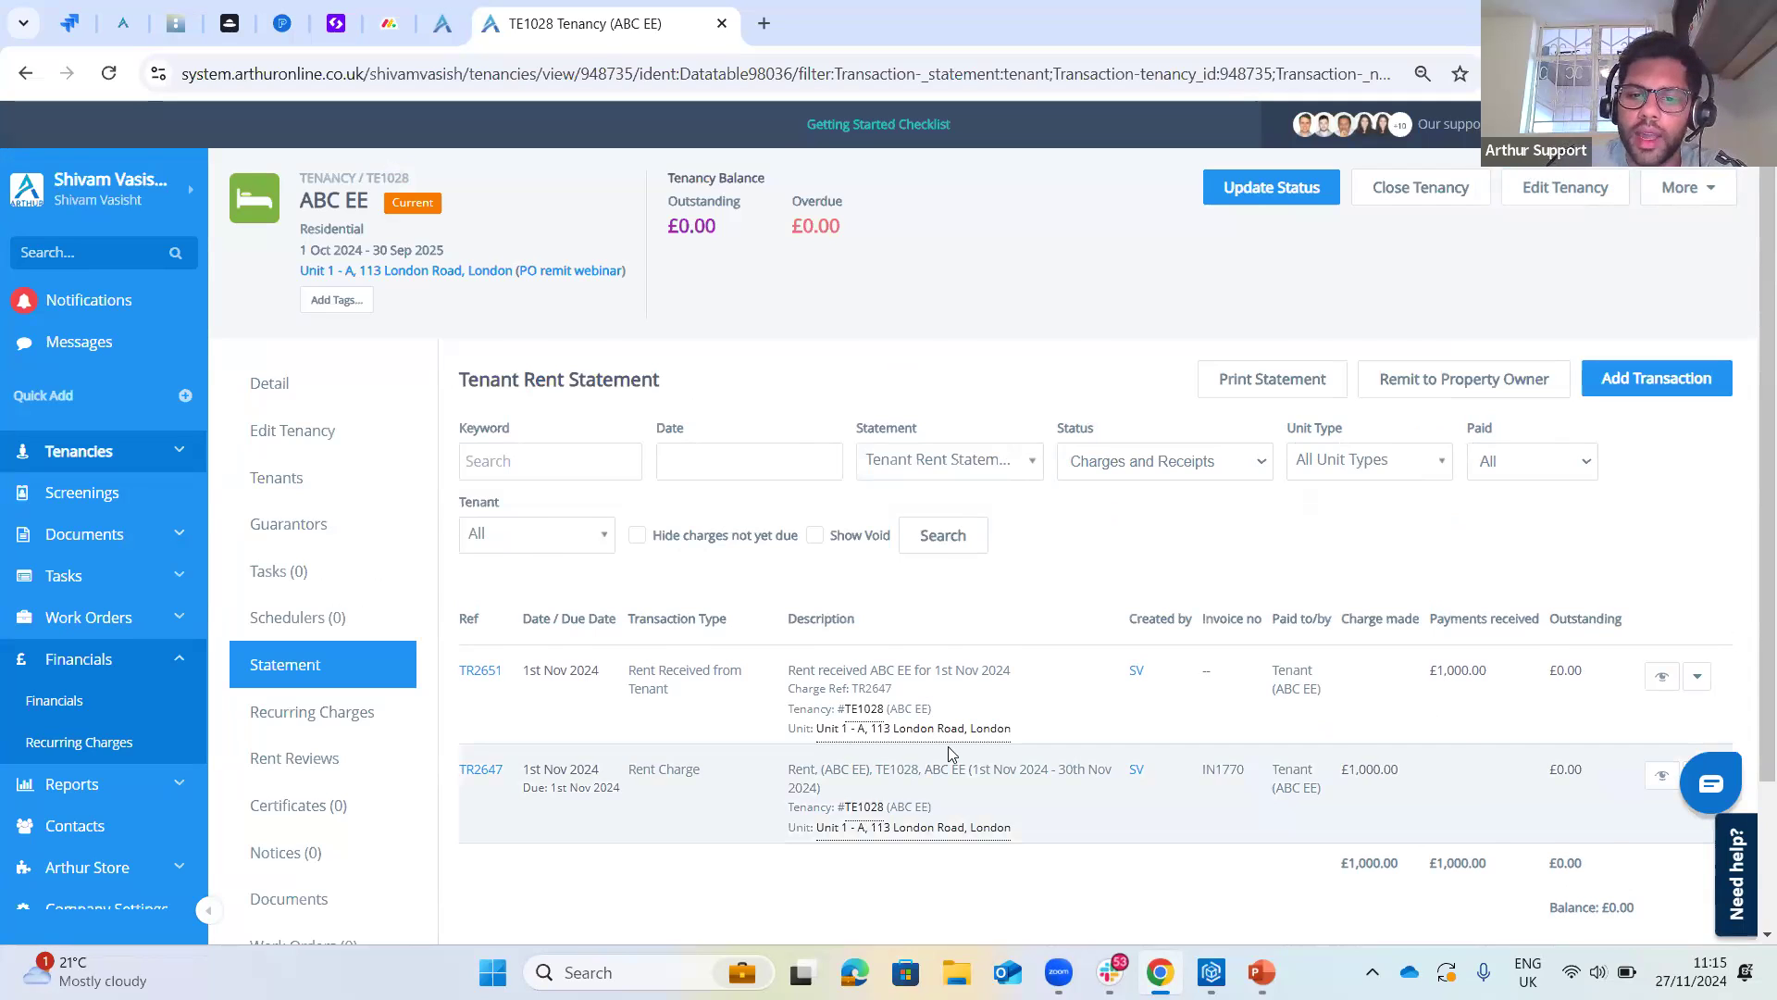
- Examine the received rent transaction on the Tenant Rent Statement
scroll(1482, 782, "down", 1)
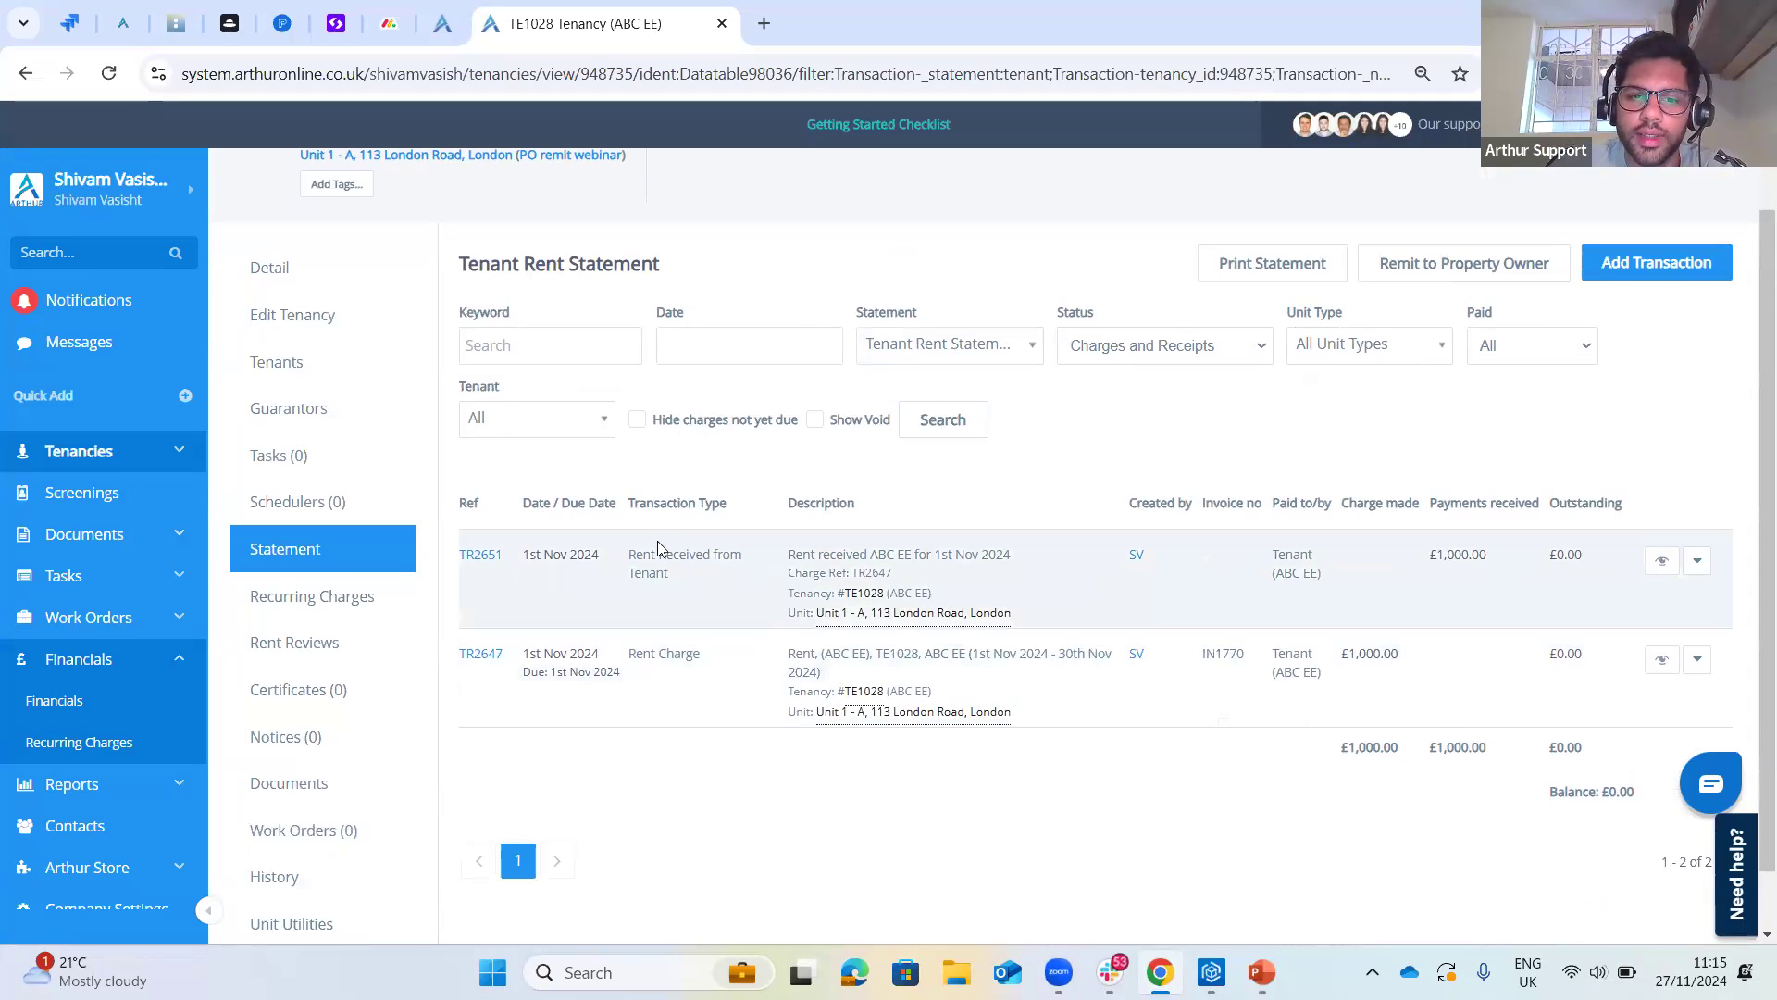
triple_click(680, 577)
scroll(1000, 710, "up", 1)
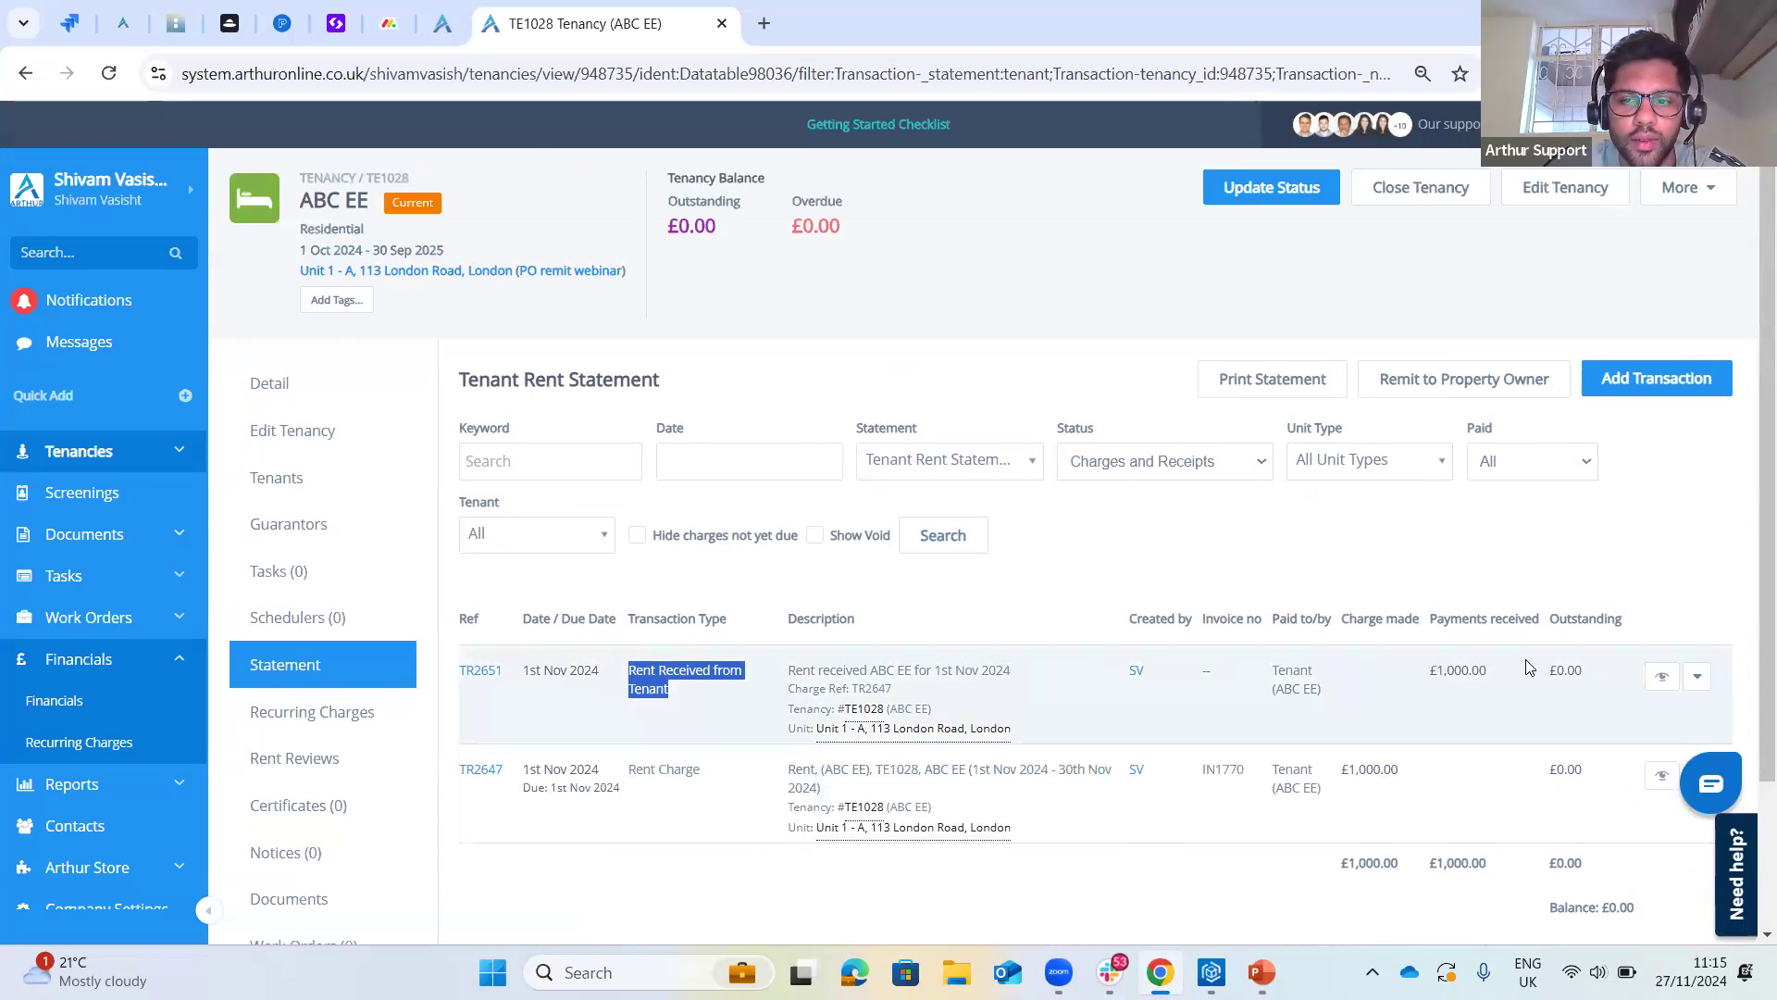
- Examine the received payment, the tenancy balance and the rent charge's outstanding amount on the Tenant Rent Statement
triple_click(1444, 670)
left_click(1489, 766)
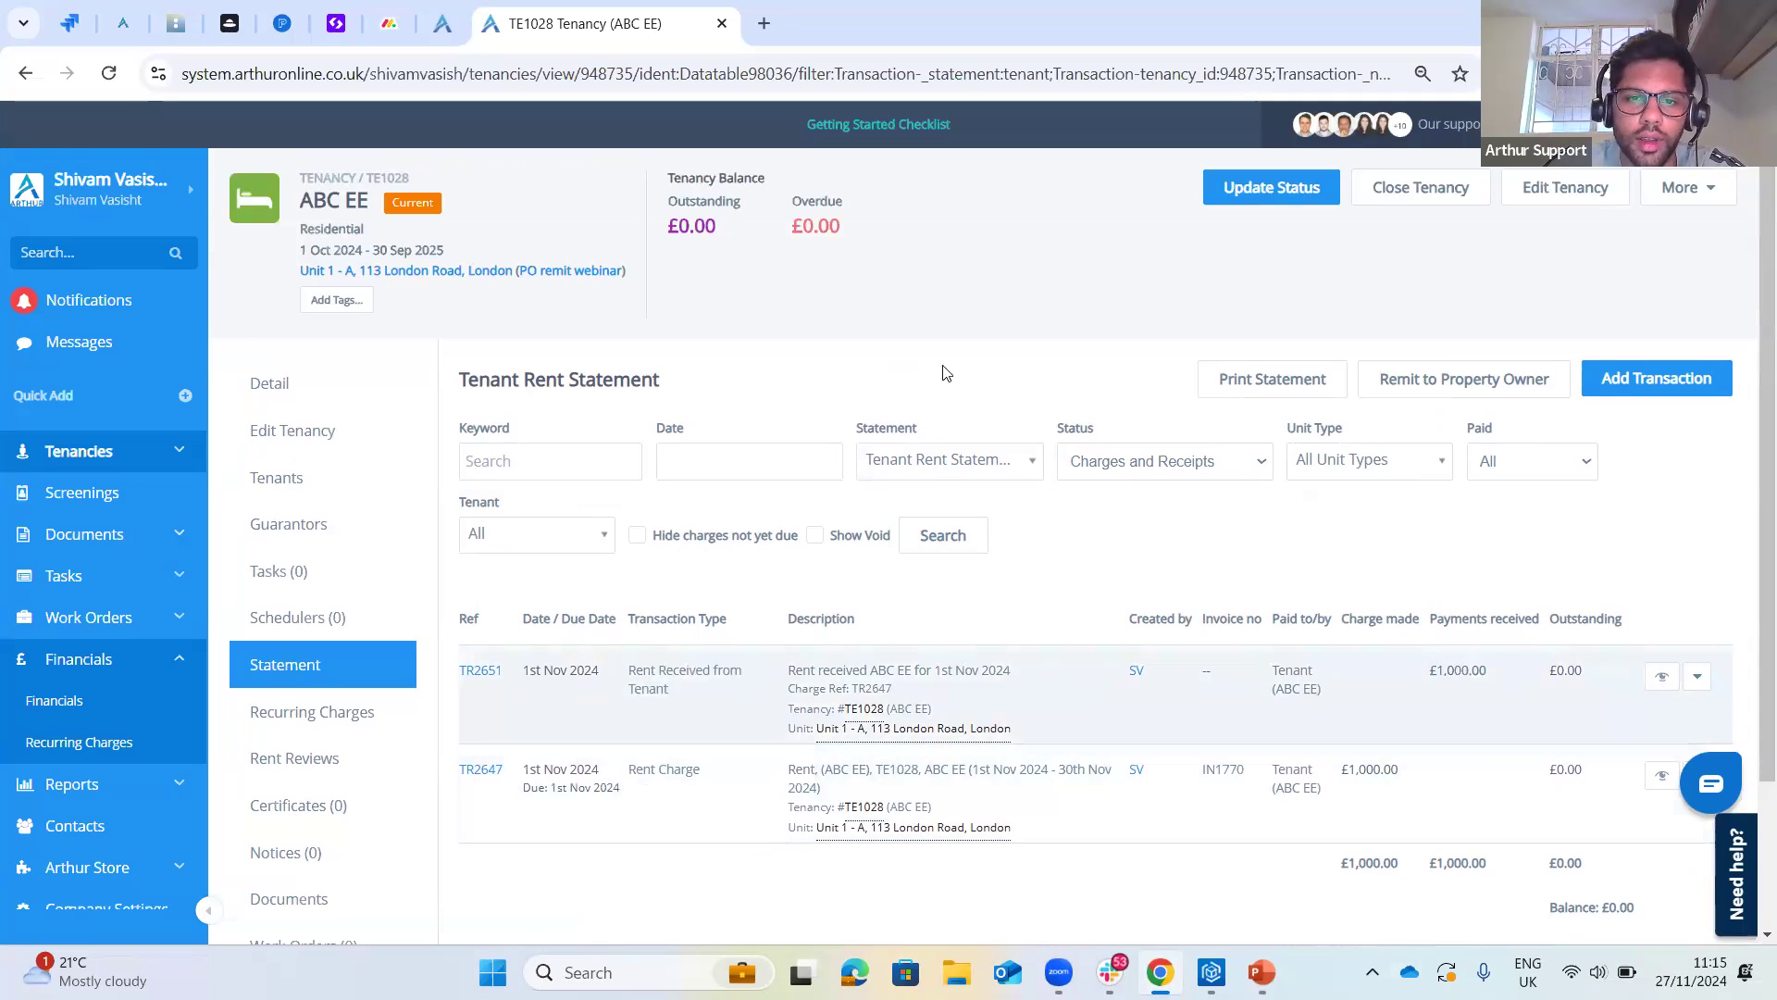
triple_click(853, 227)
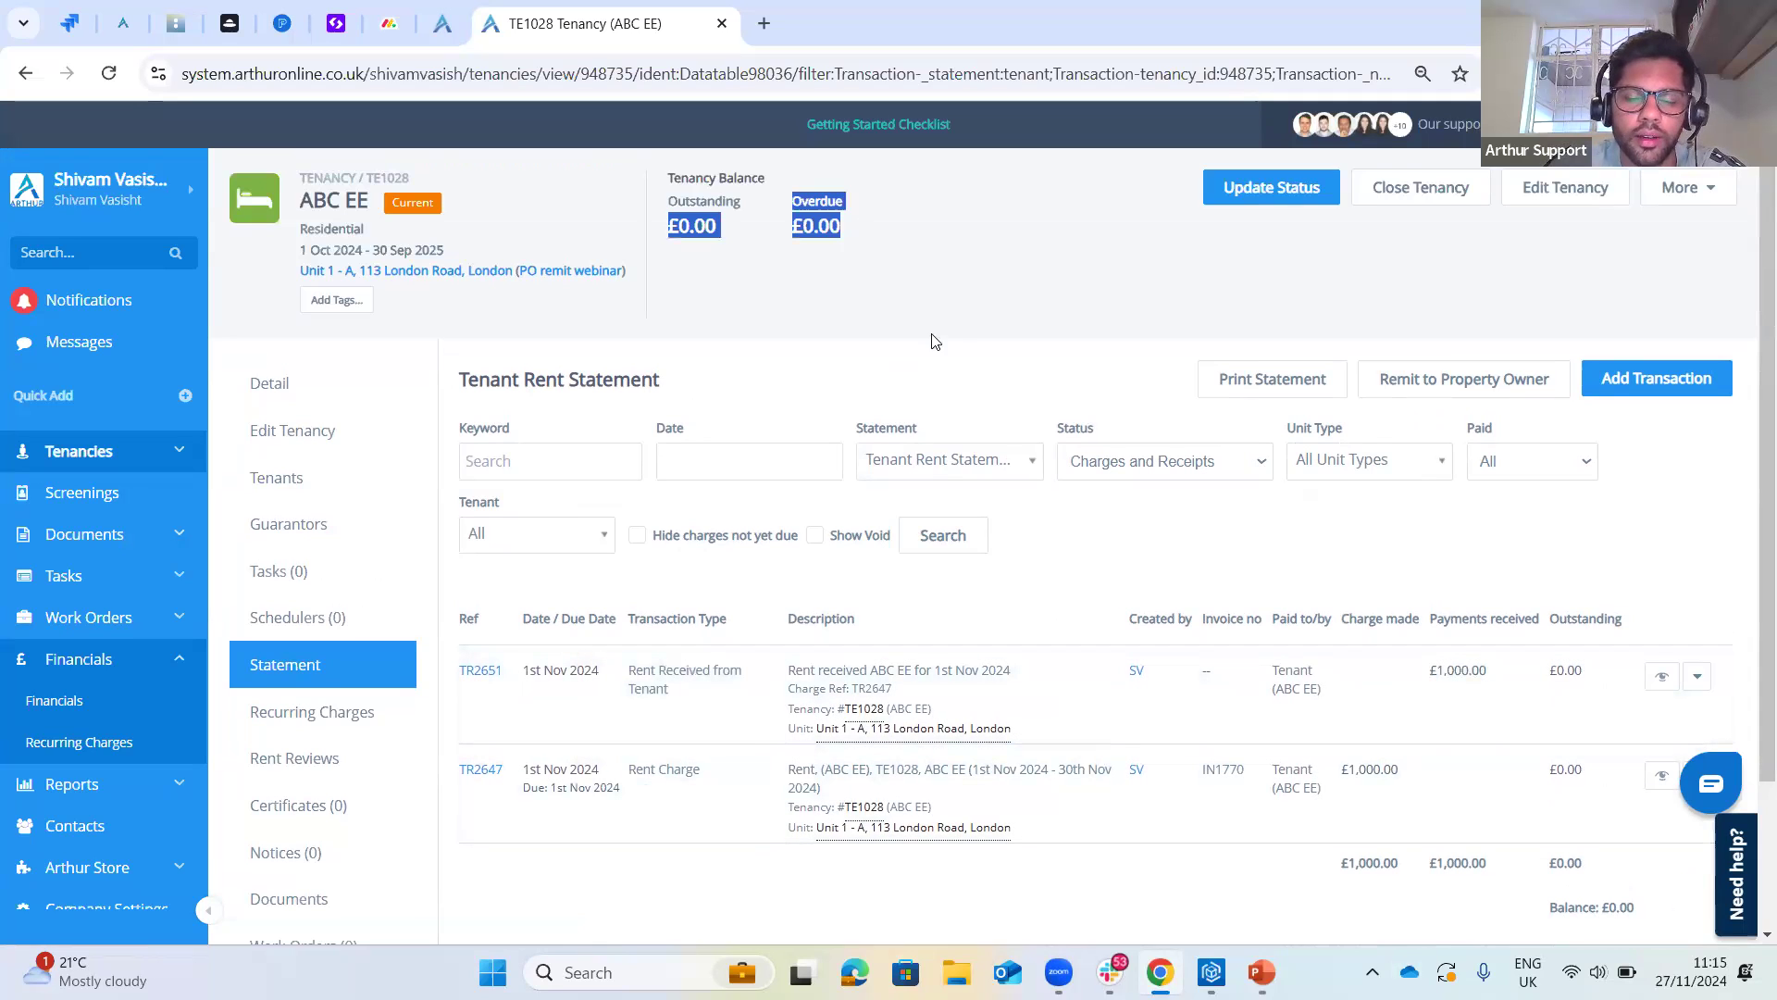
left_click(1507, 685)
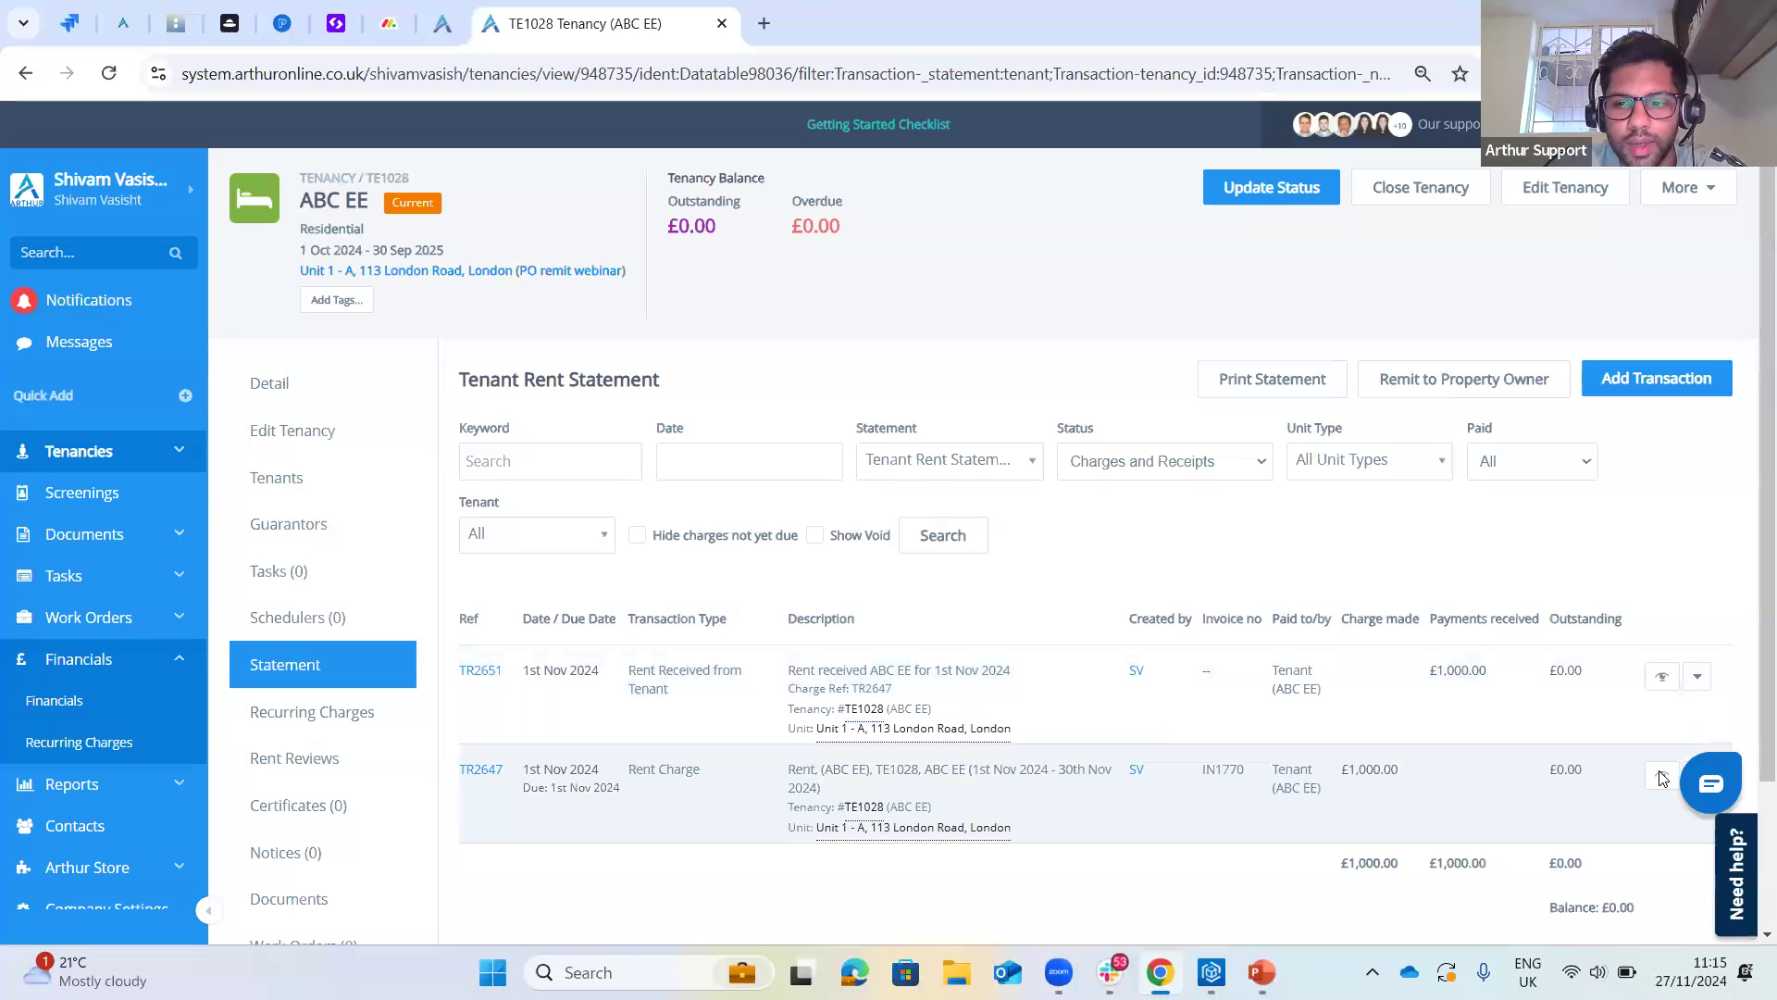
double_click(1566, 770)
scroll(1578, 903, "down", 1)
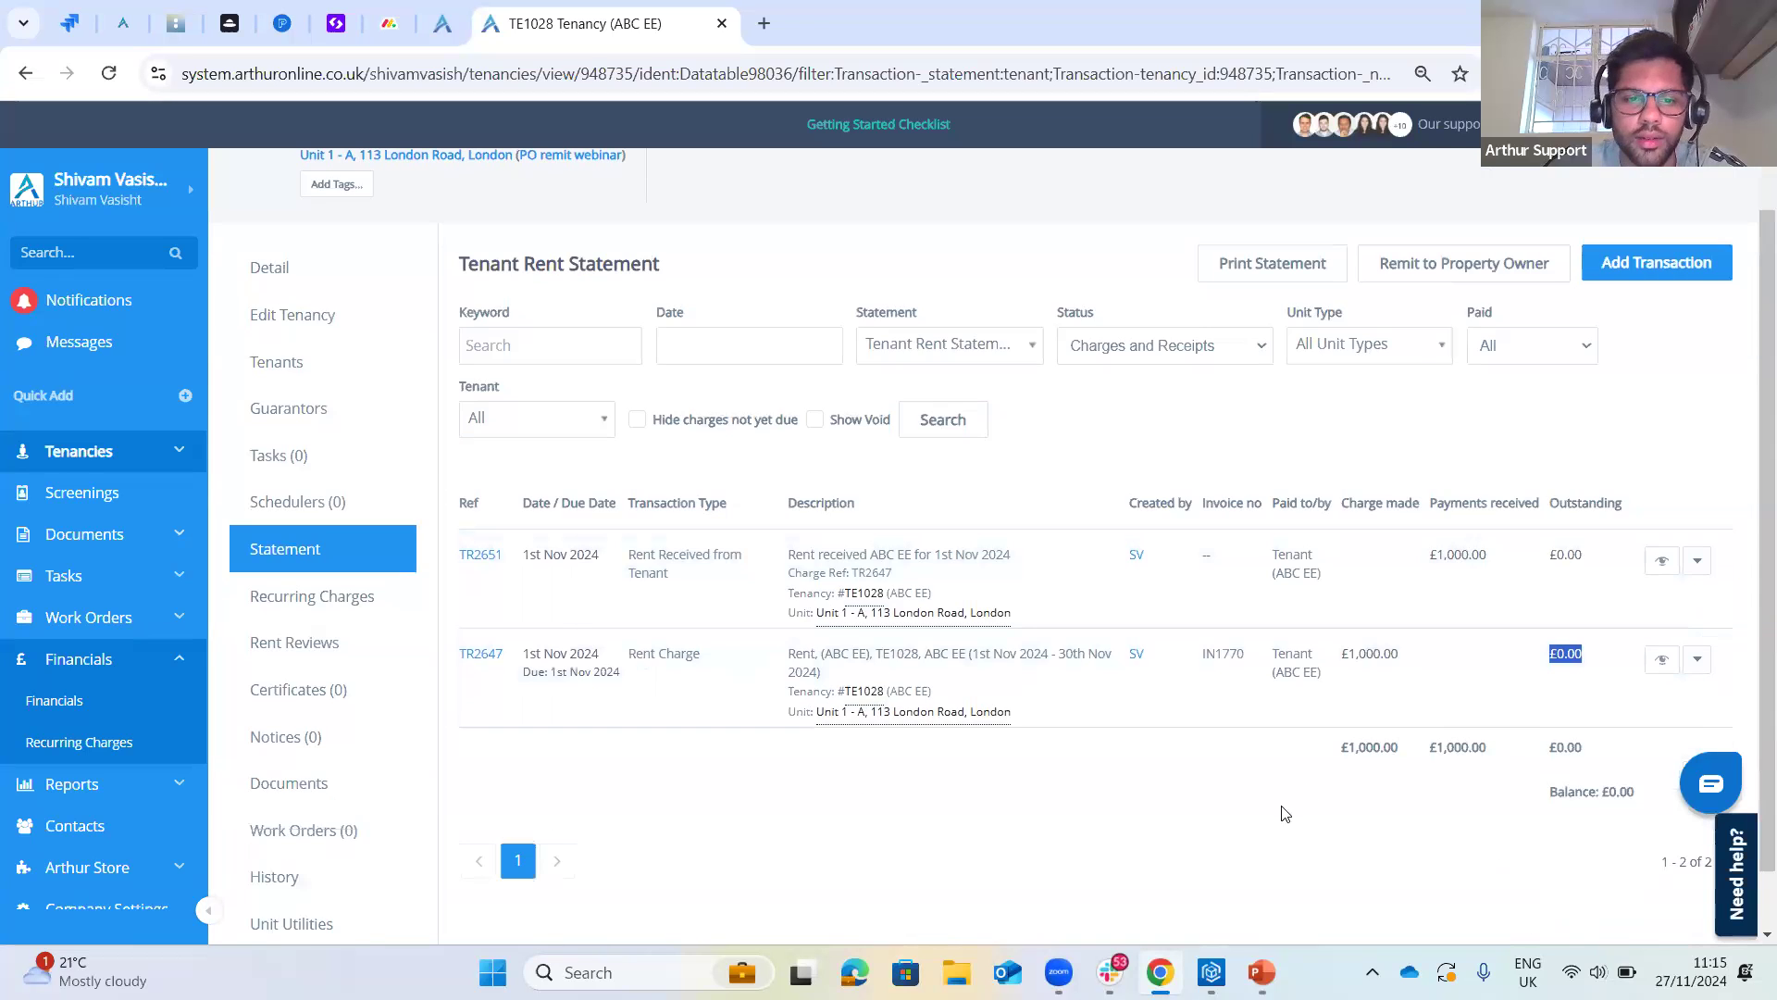
scroll(1285, 813, "up", 1)
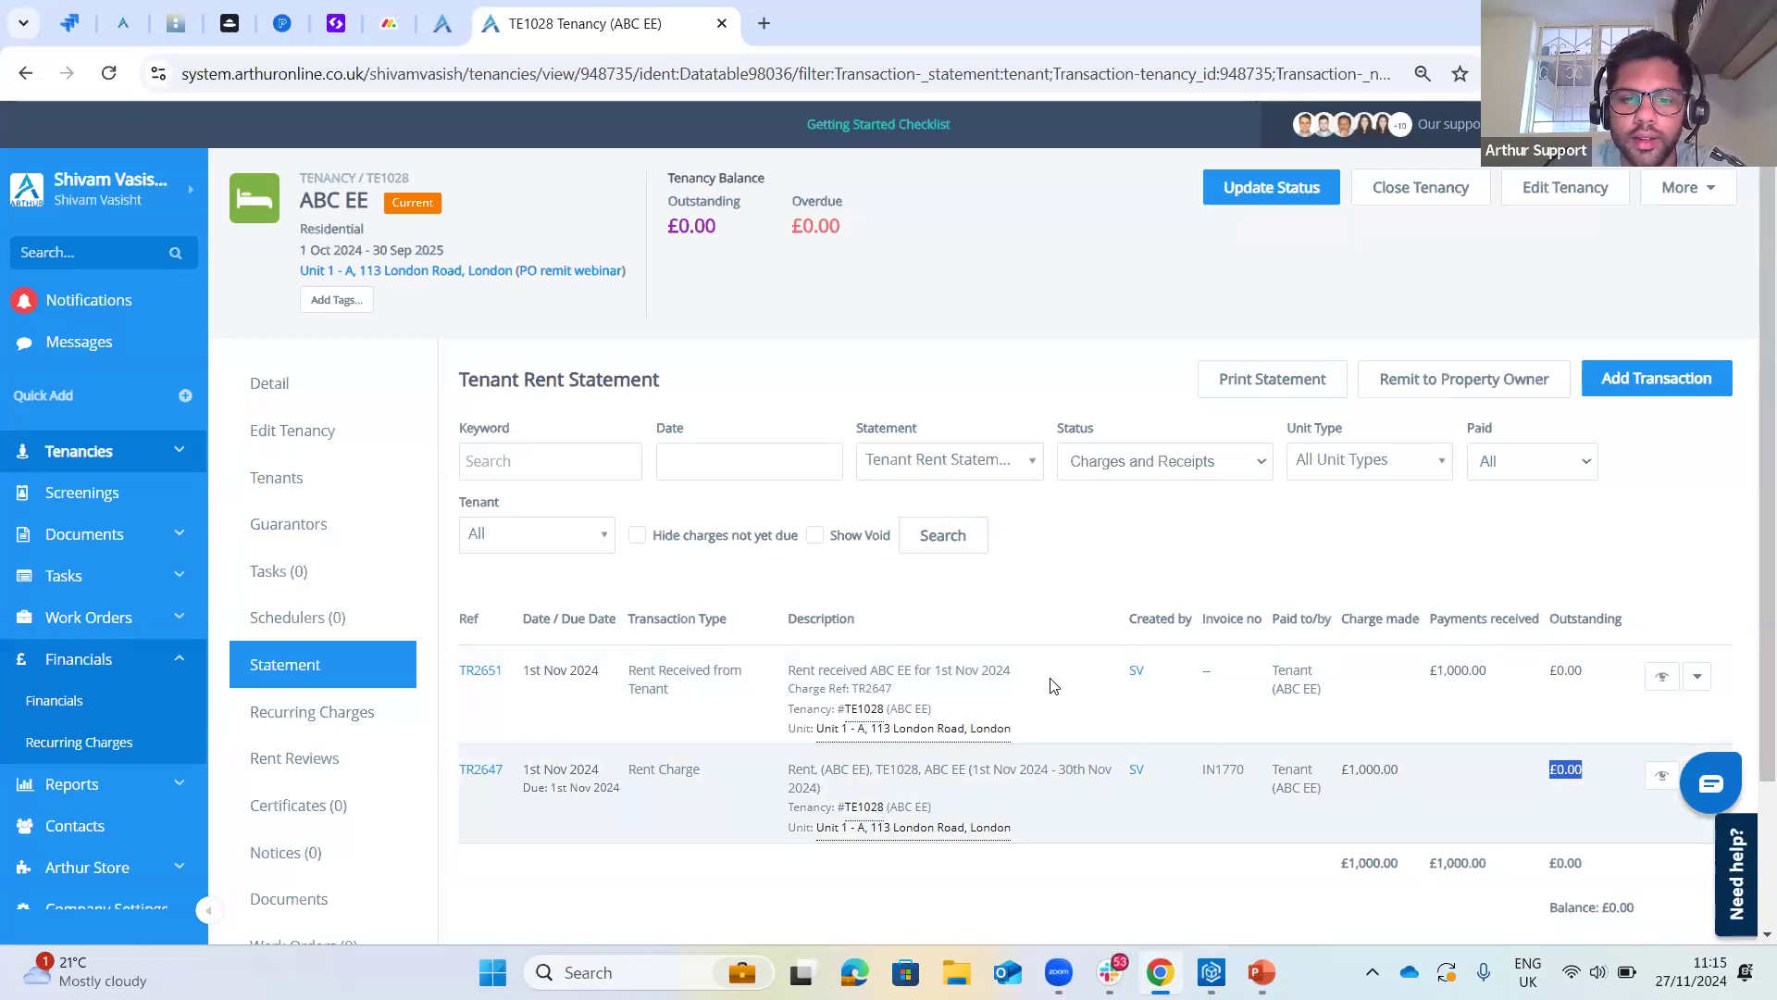
left_click_drag(1434, 670, 1489, 671)
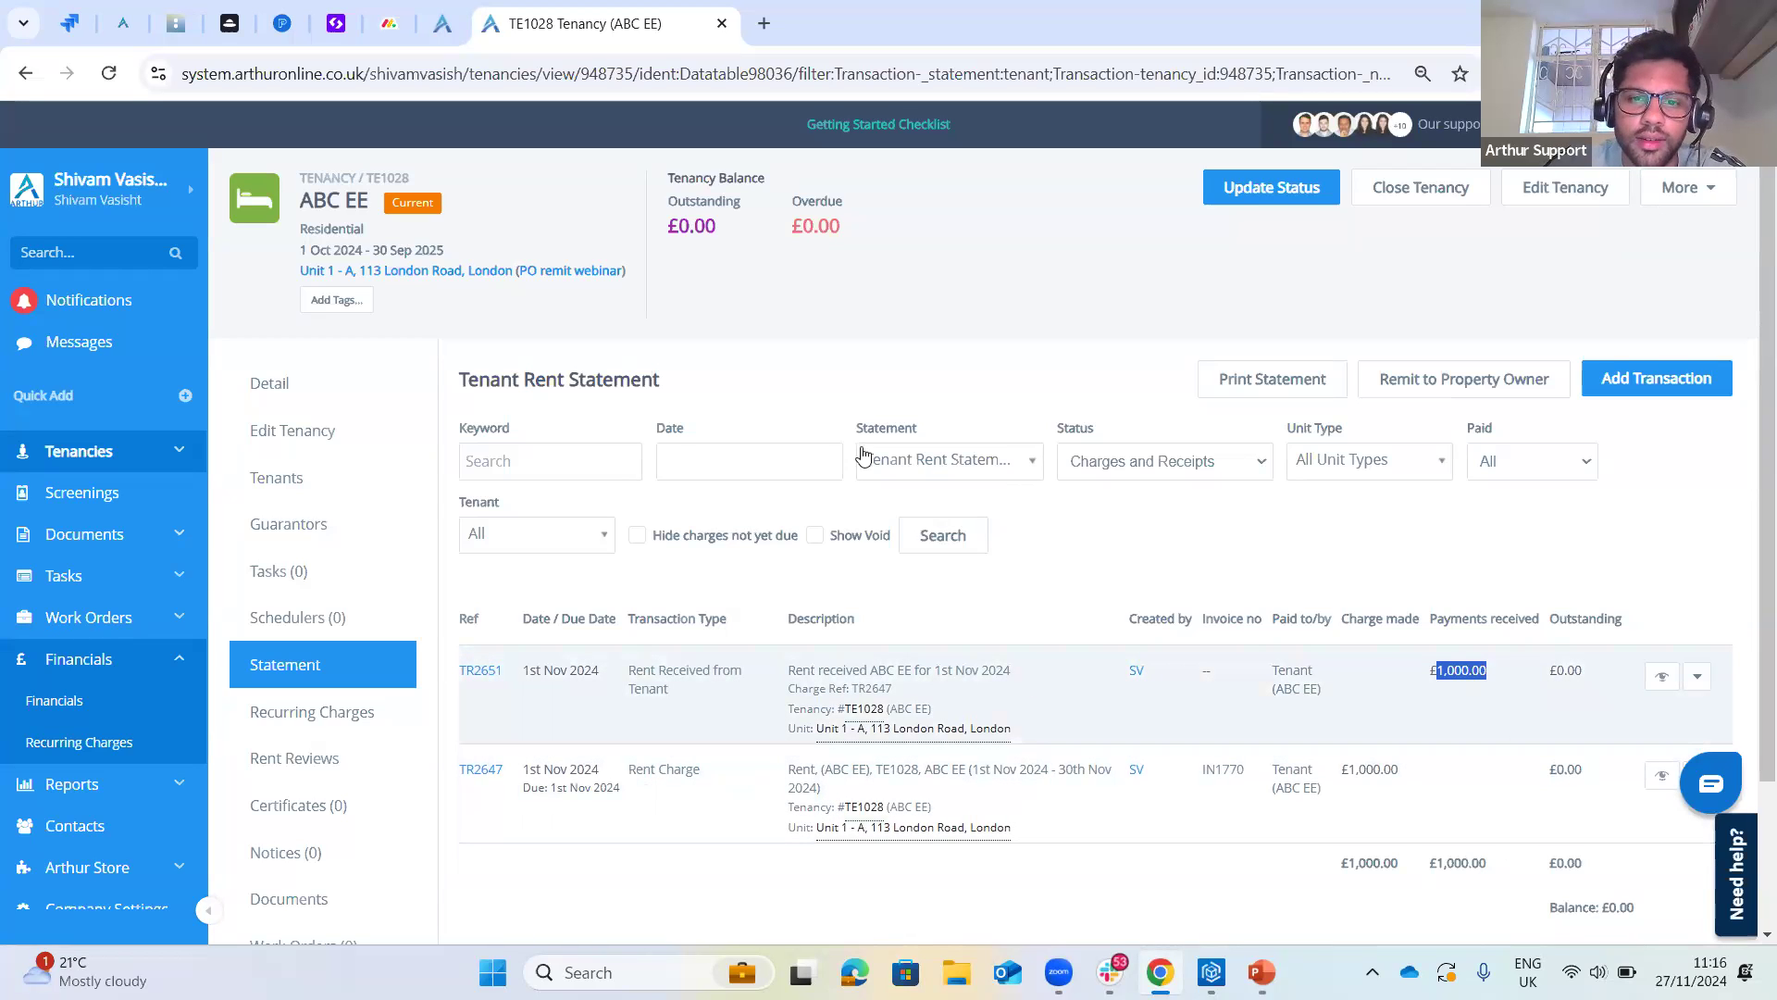
- Switch to the Property Owner Statement and turn off showing all transactions for the property owner
left_click(878, 468)
left_click(935, 616)
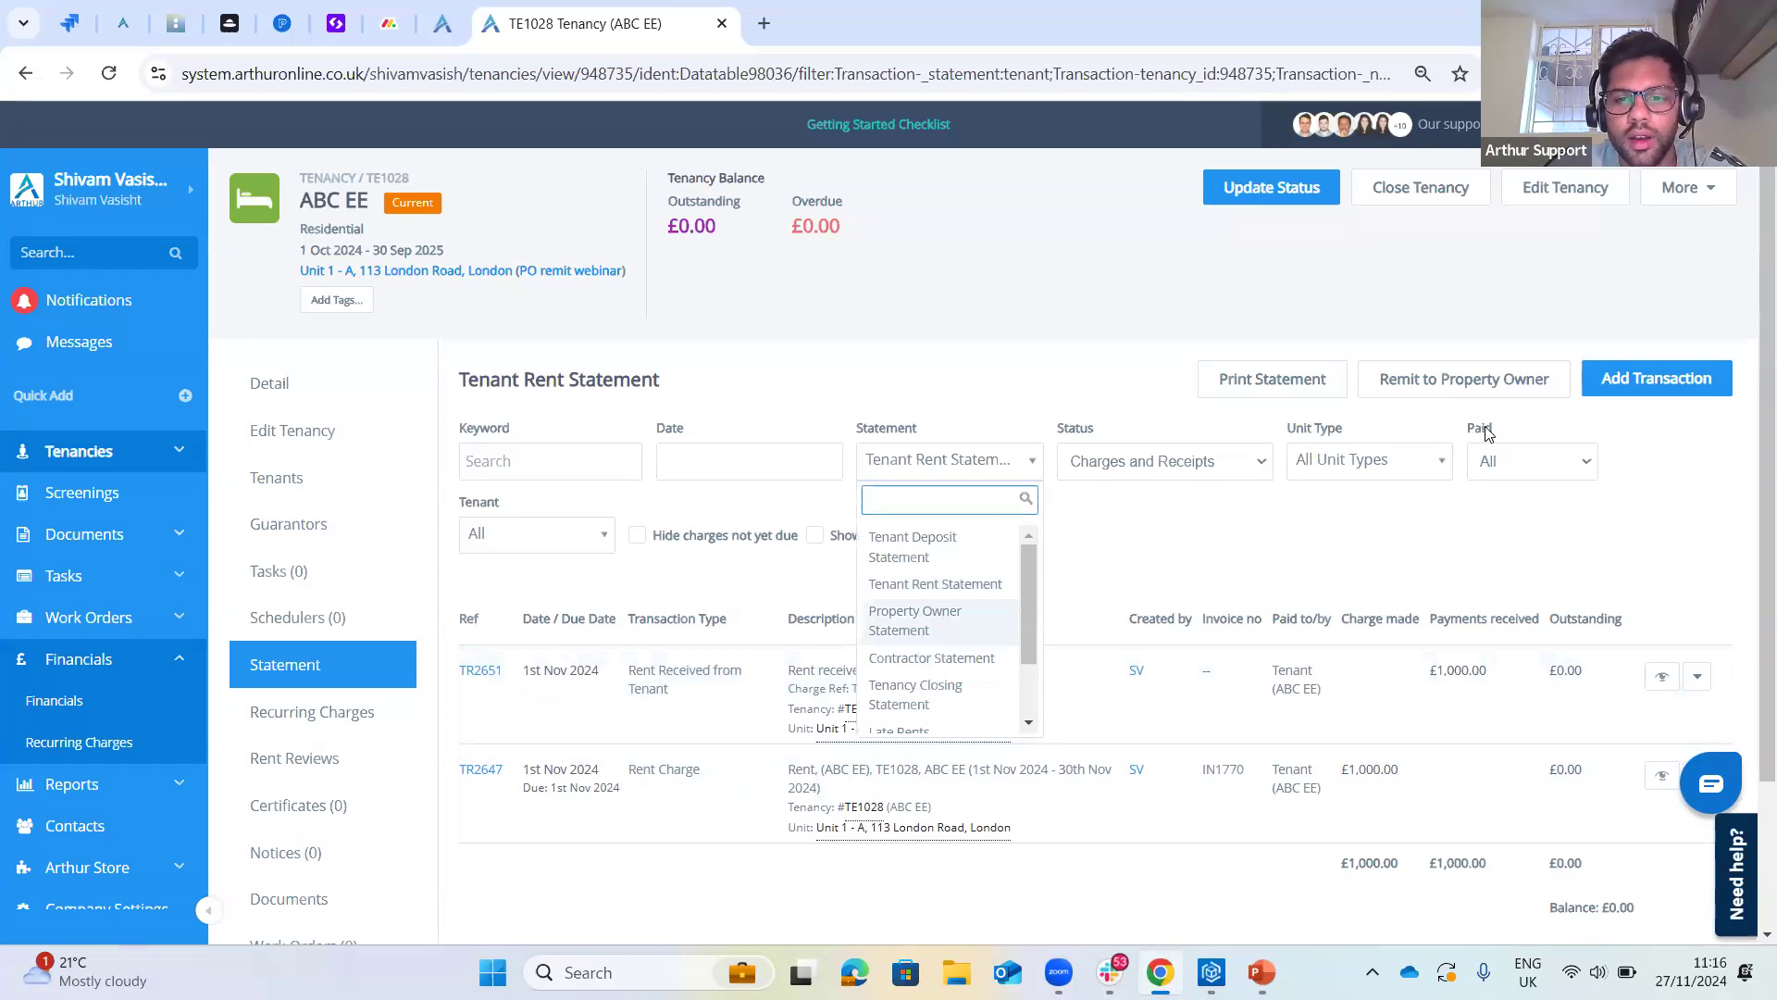
left_click(637, 535)
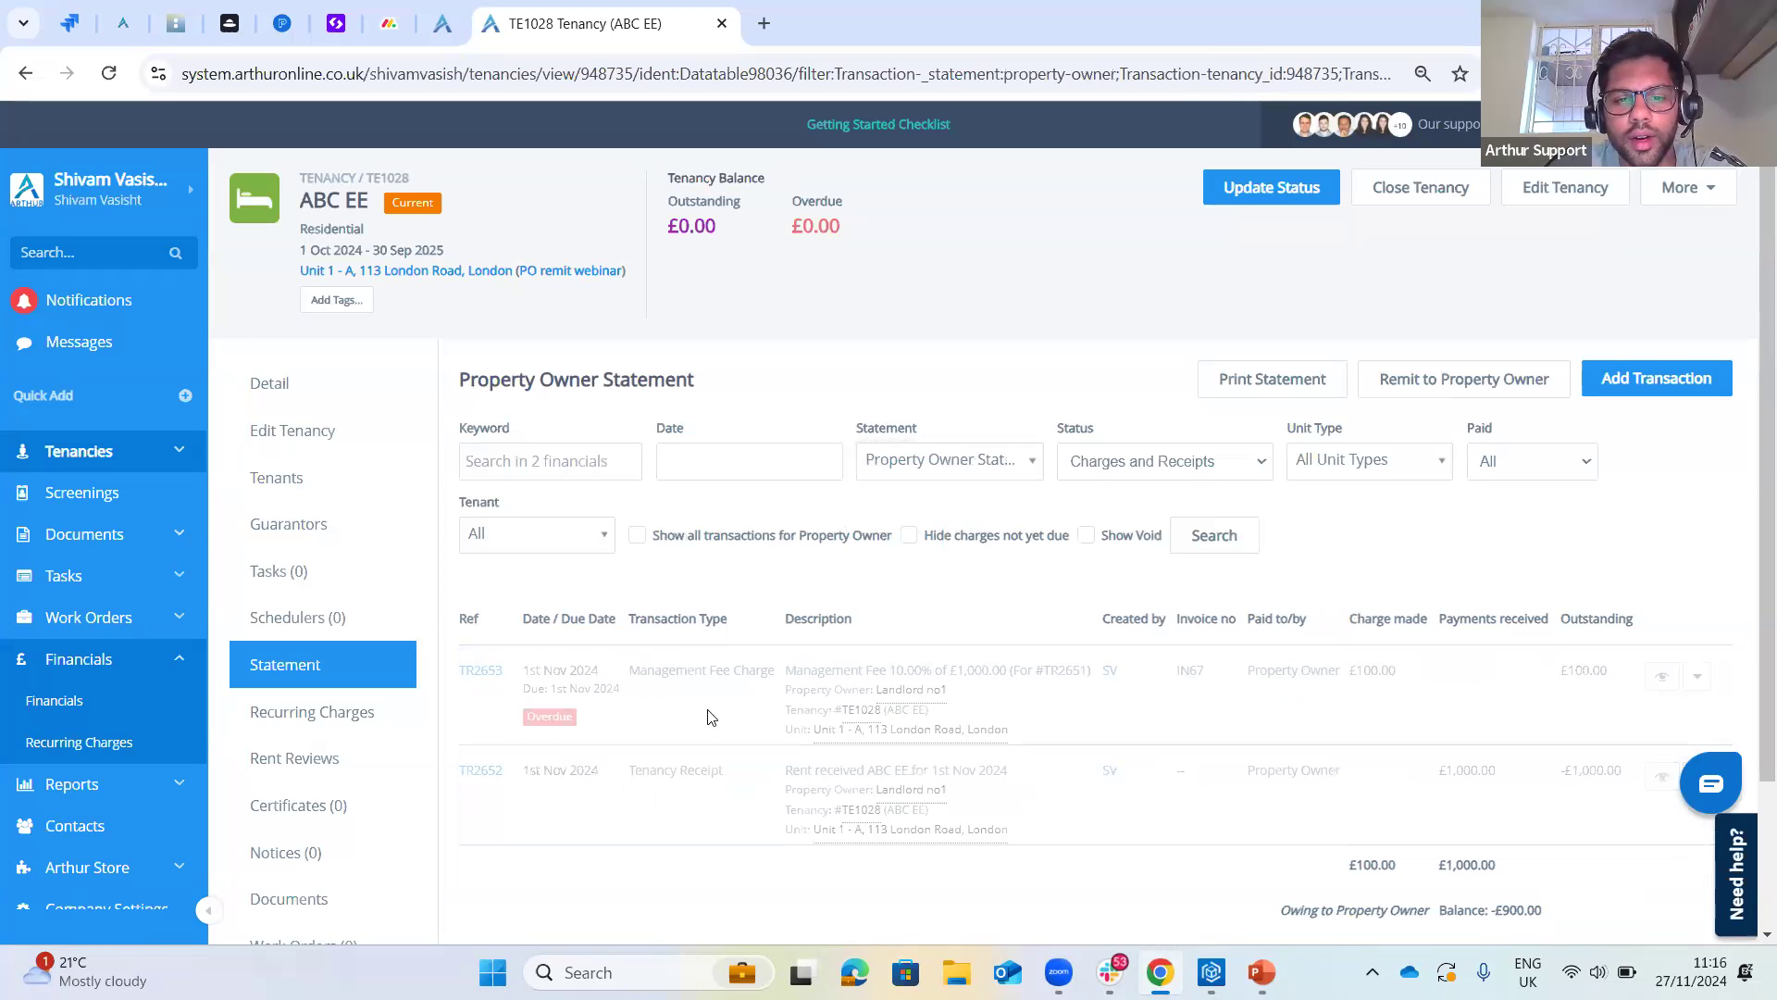
- Examine the tenancy receipt and its received payment on the Property Owner Statement
triple_click(736, 782)
scroll(1505, 703, "down", 2)
left_click_drag(1439, 654, 1502, 655)
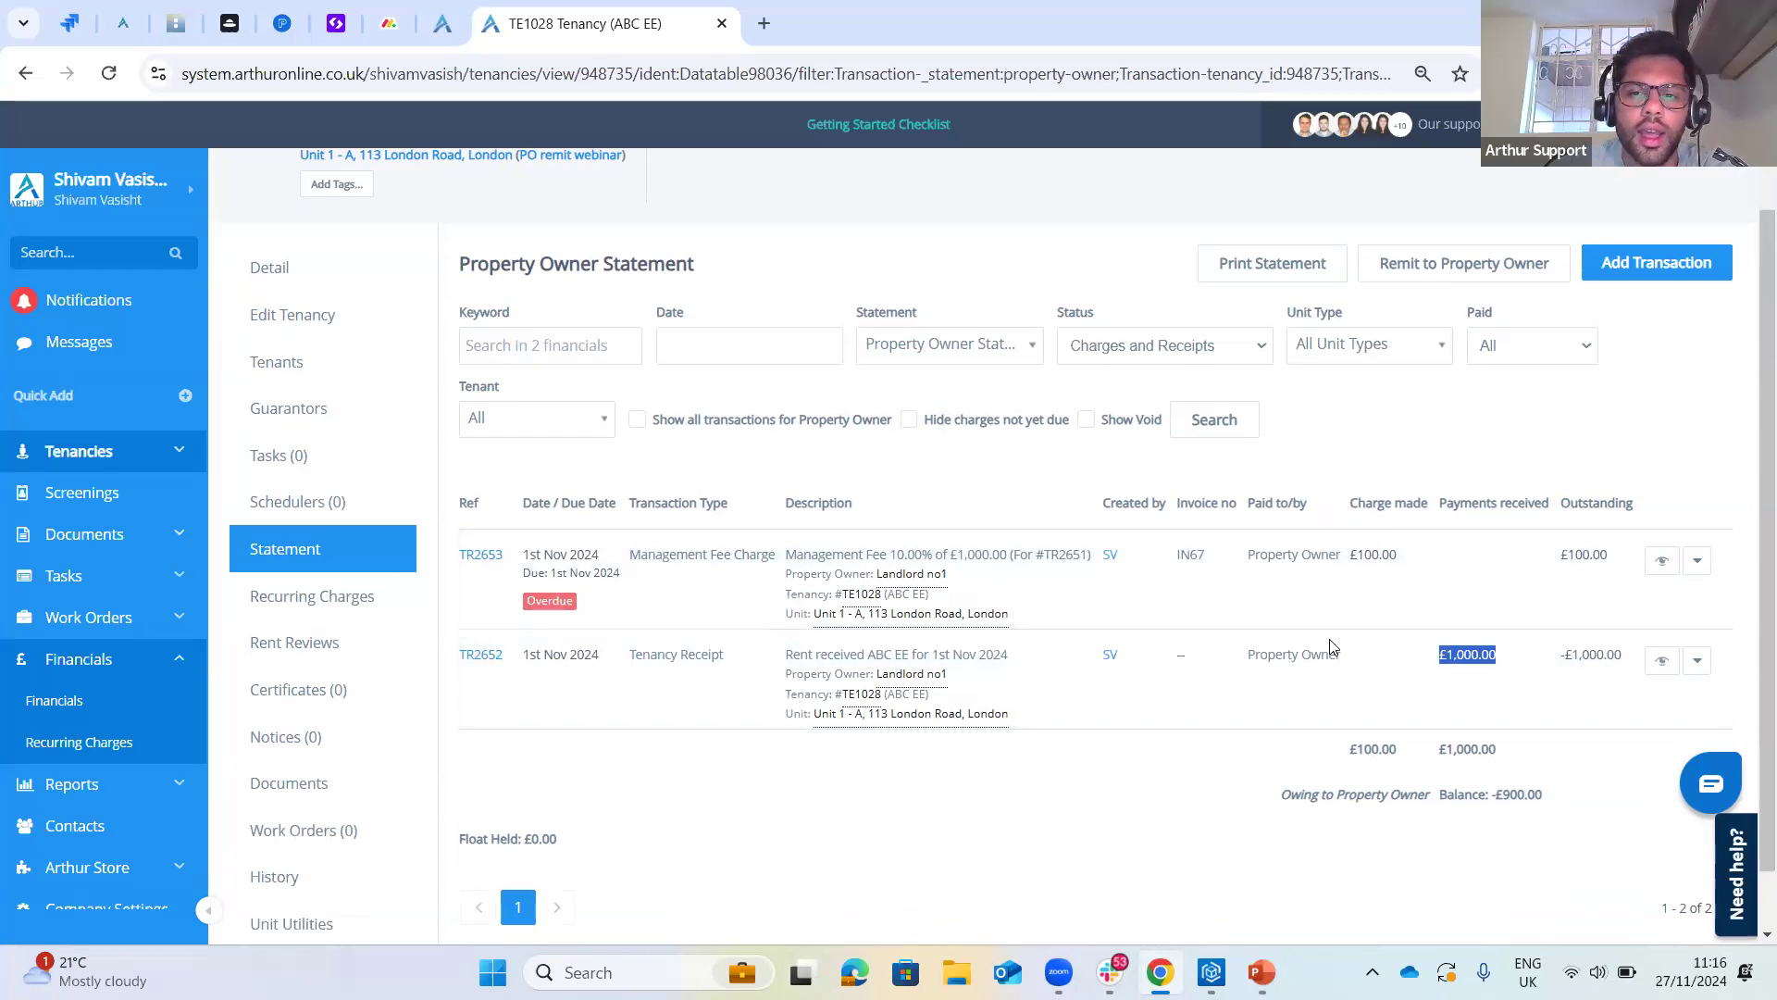
scroll(1333, 643, "up", 2)
- Check the management fee's percentage and its calculation basis in the tenancy's recurring charges
left_click(292, 712)
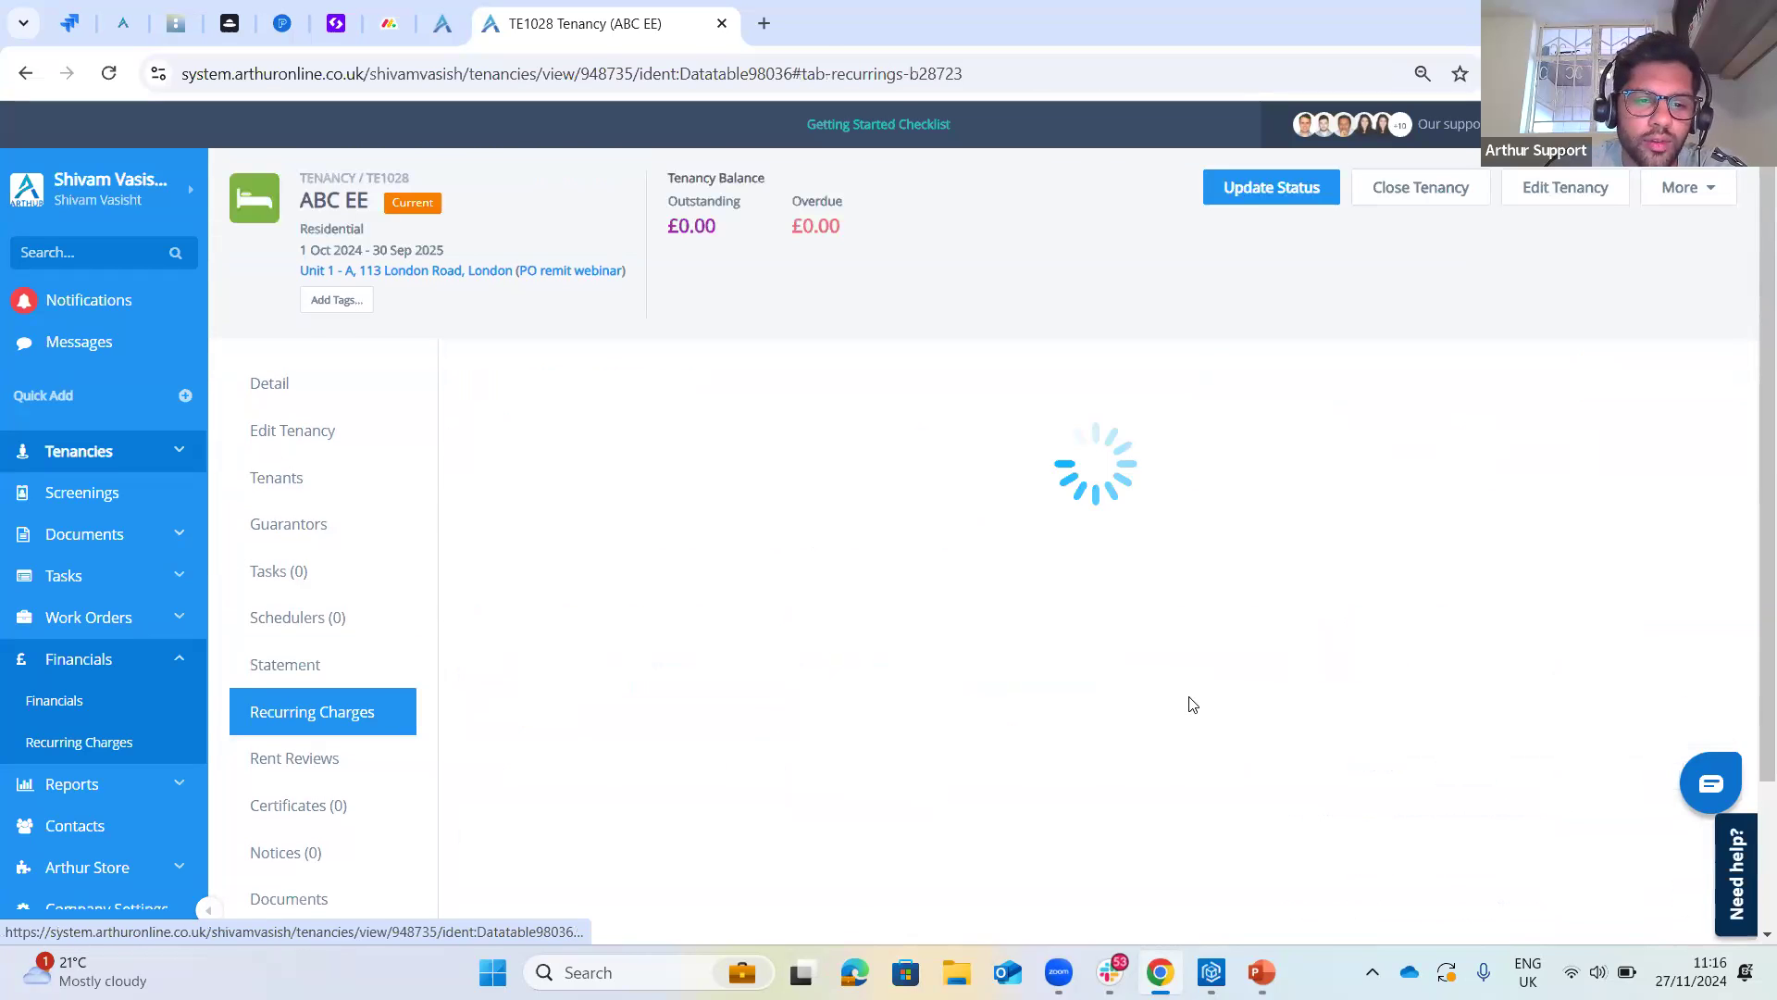
left_click_drag(1030, 627, 992, 625)
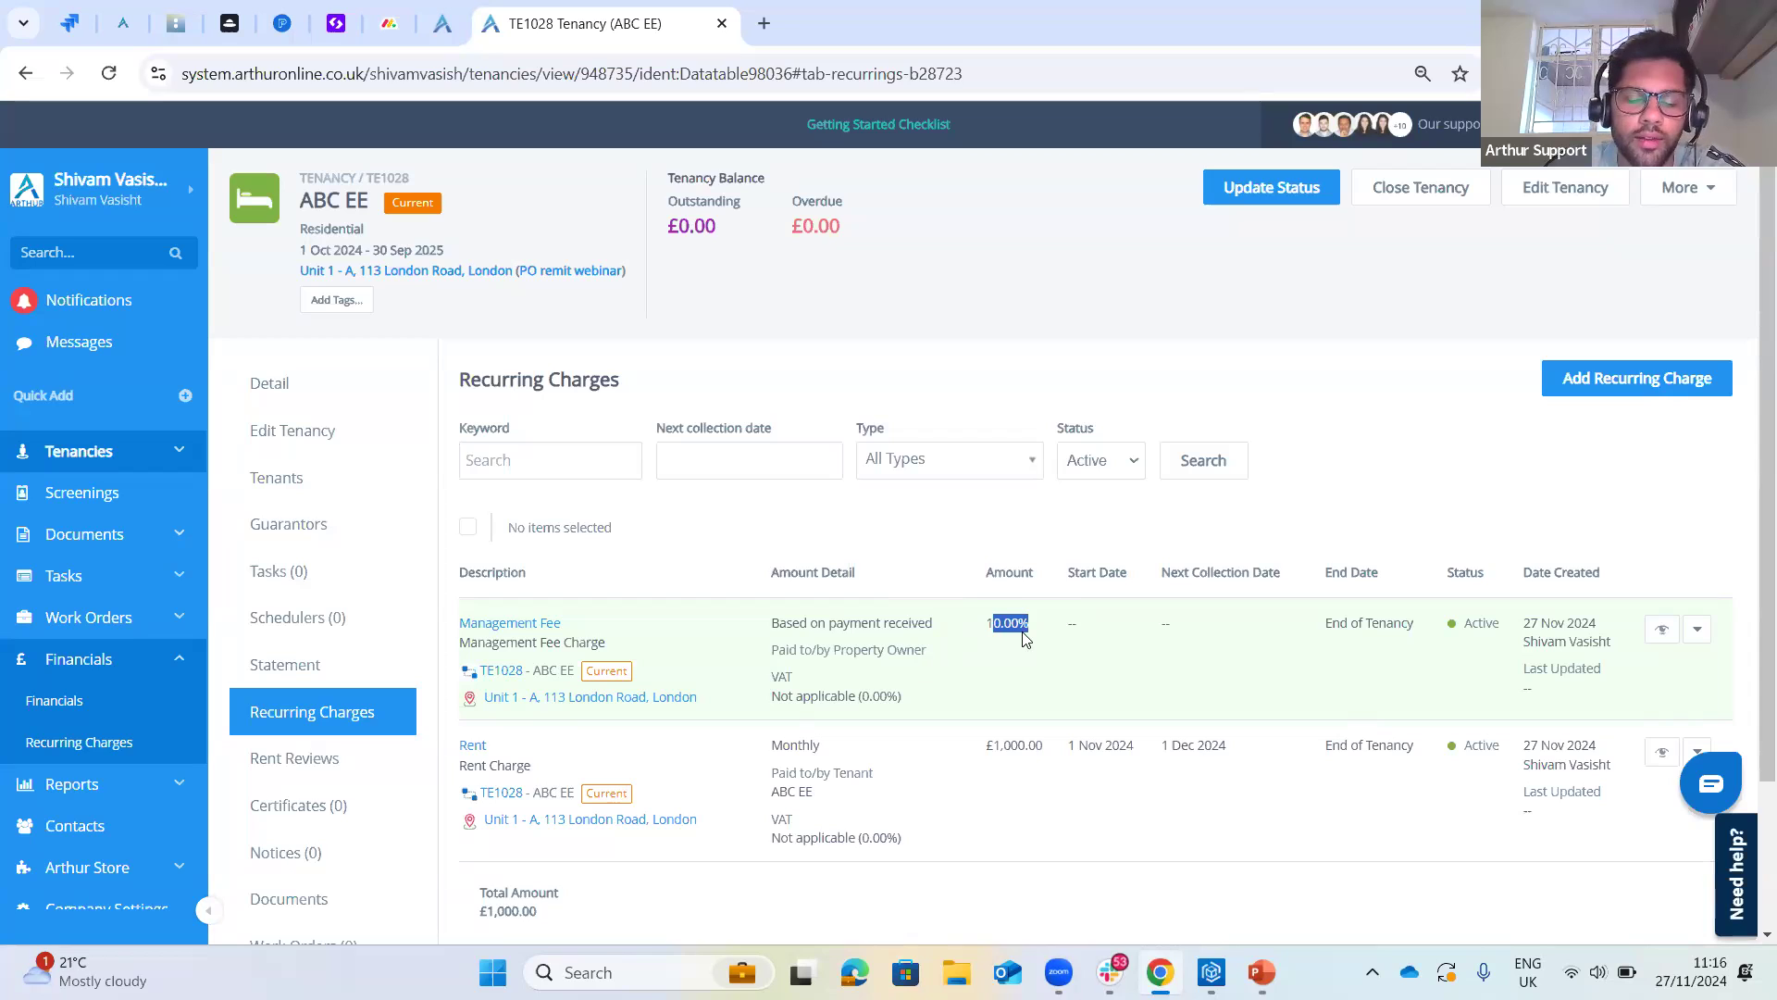
left_click(1010, 663)
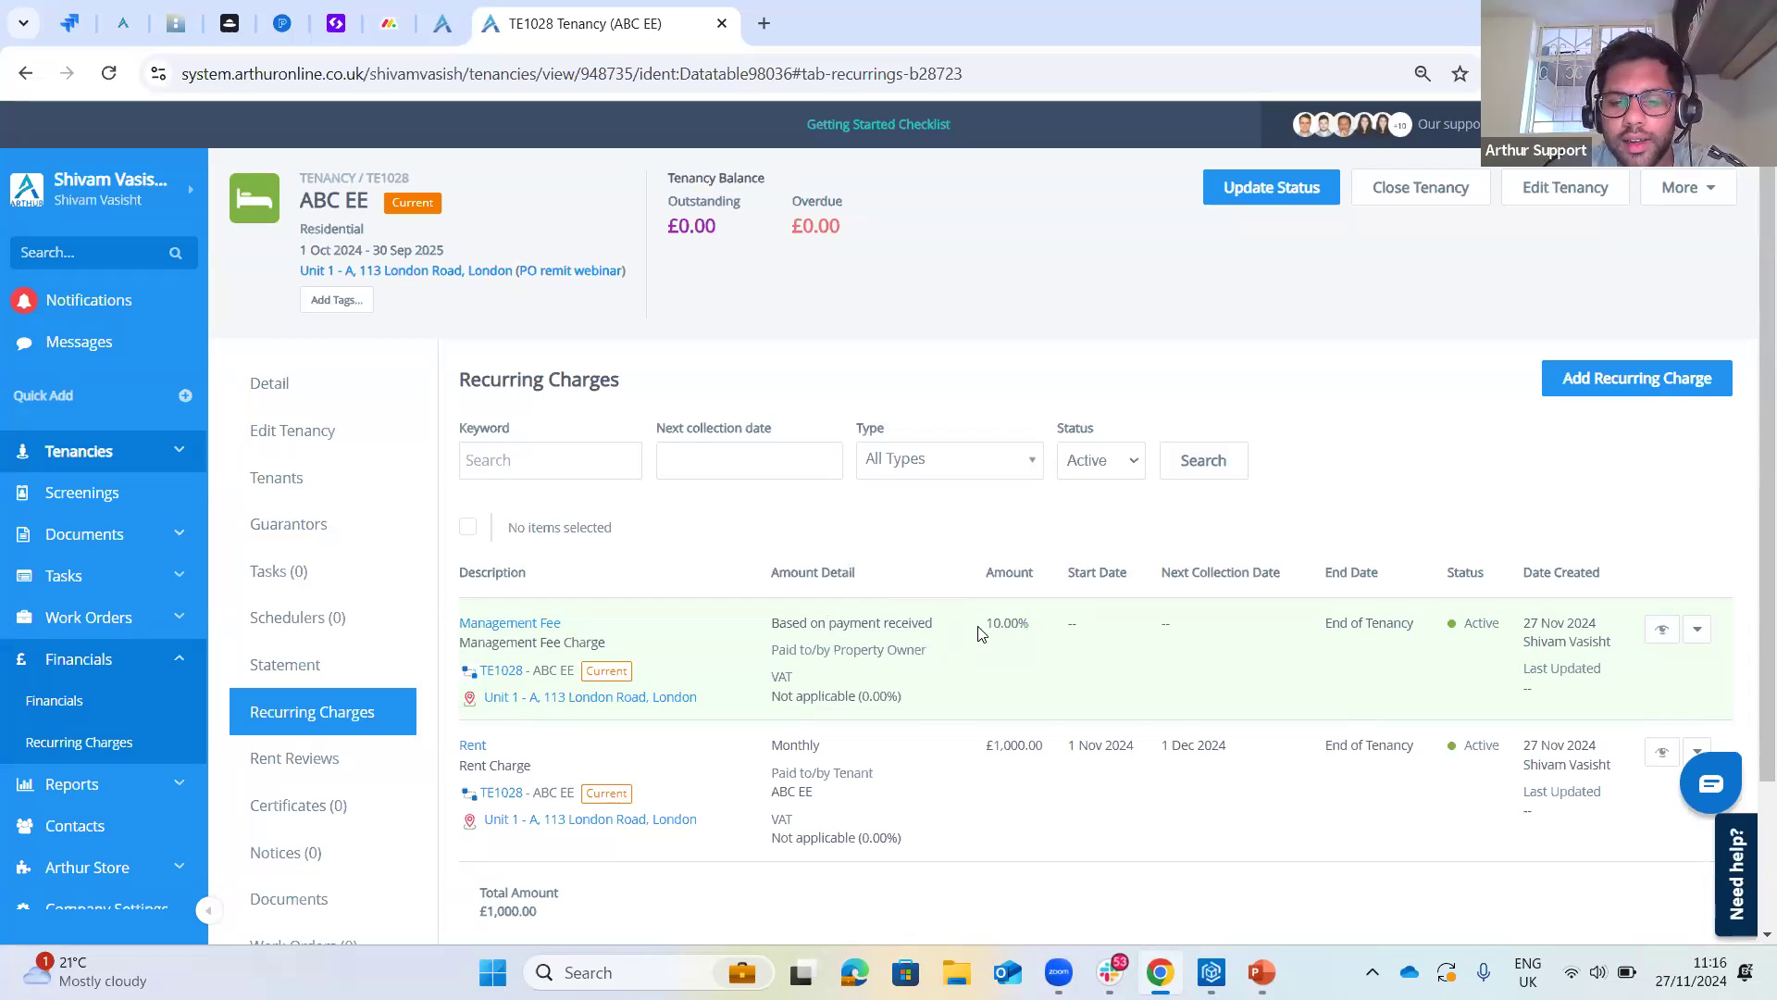
left_click_drag(1044, 635, 1061, 668)
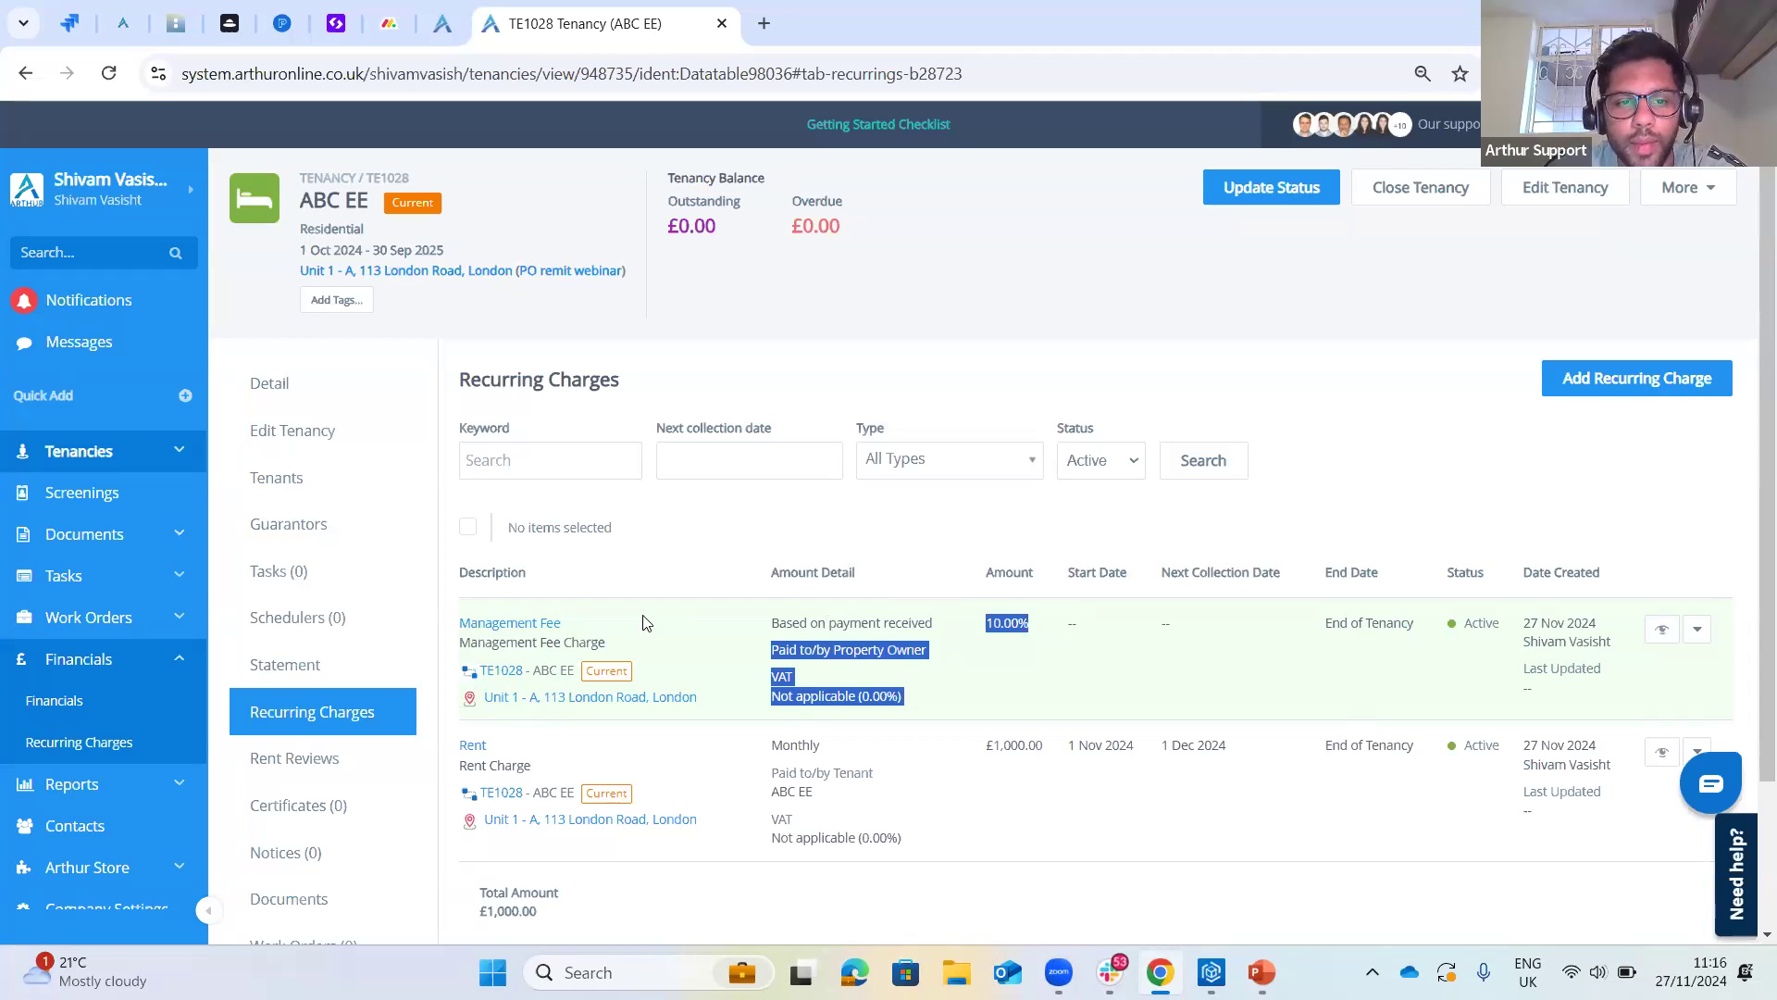
left_click(578, 624)
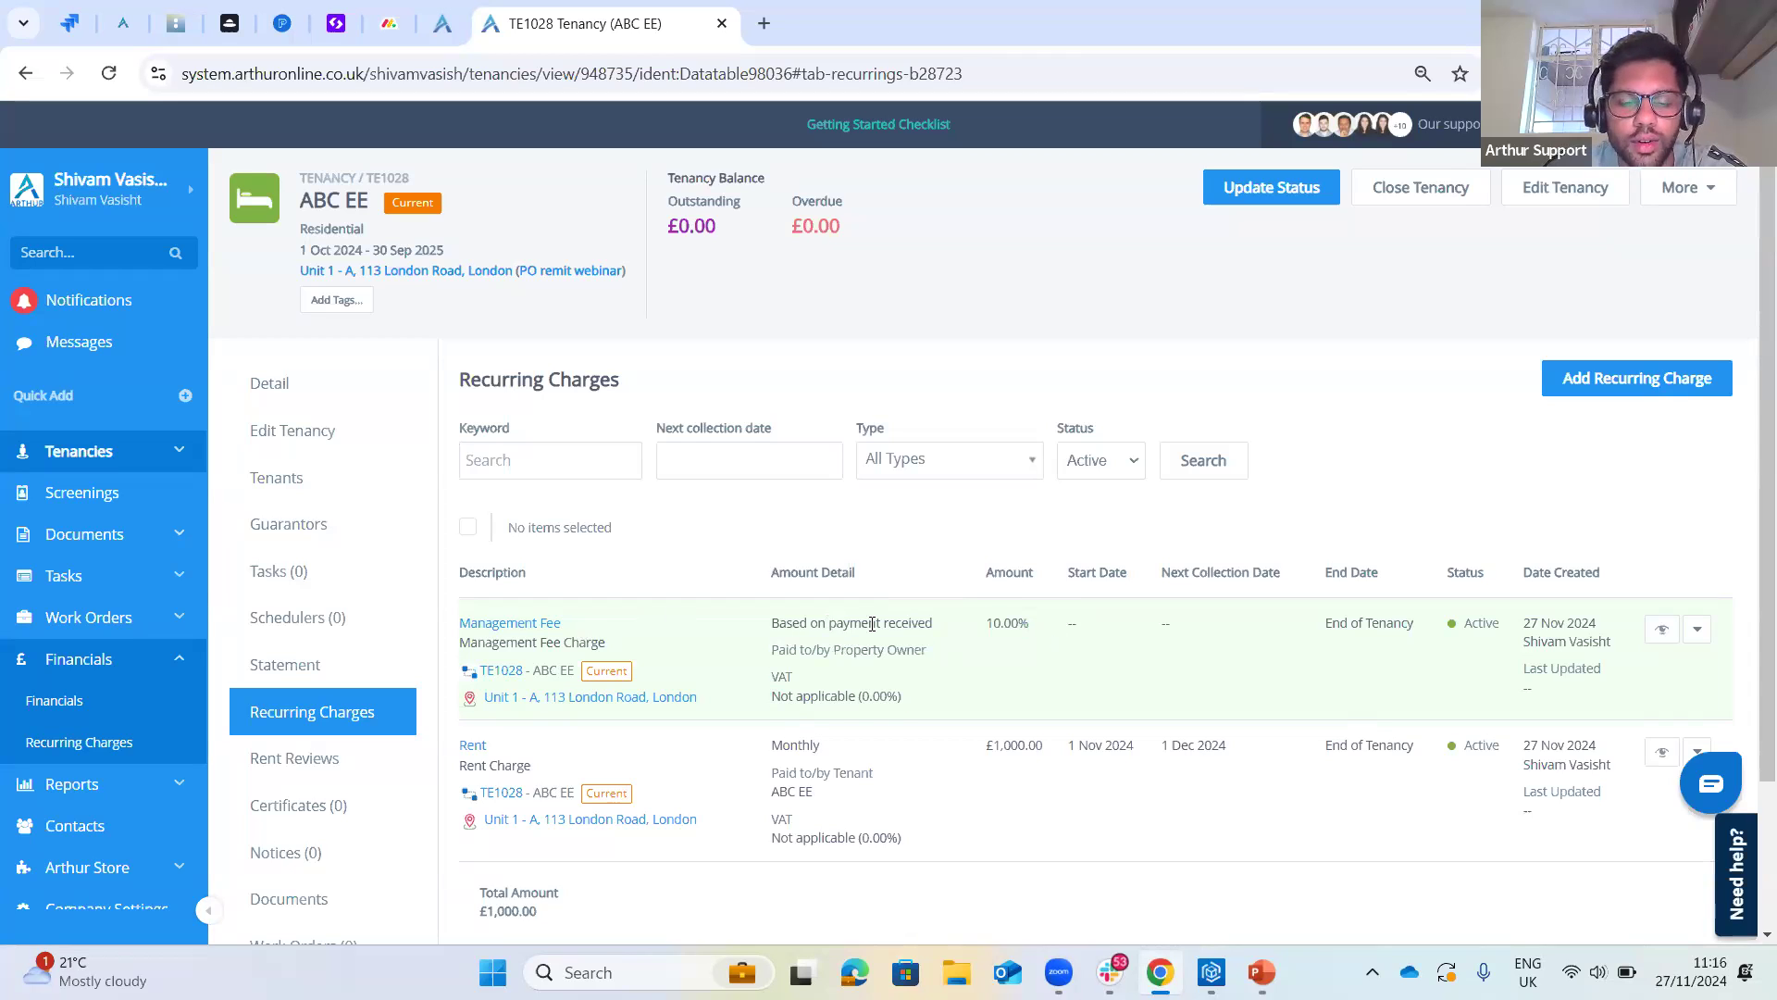
- Reopen the Property Owner Statement and examine the management fee charge and the balance owing to the owner
left_click(347, 662)
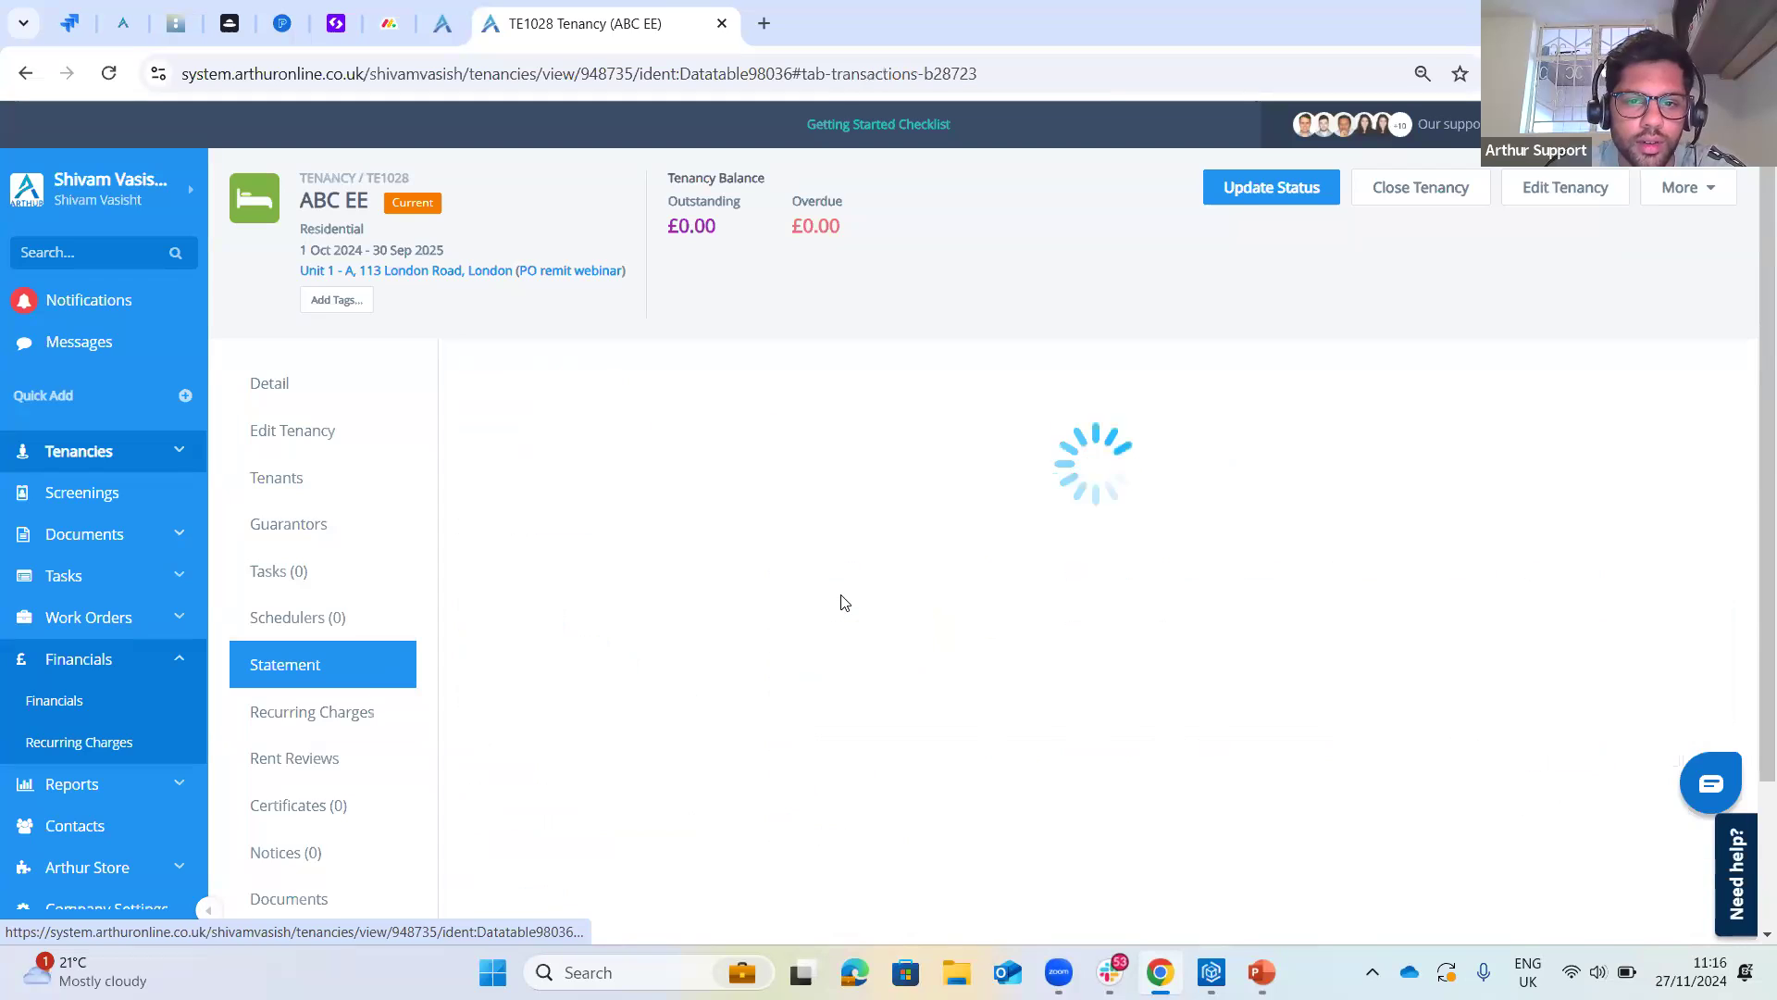
left_click(914, 469)
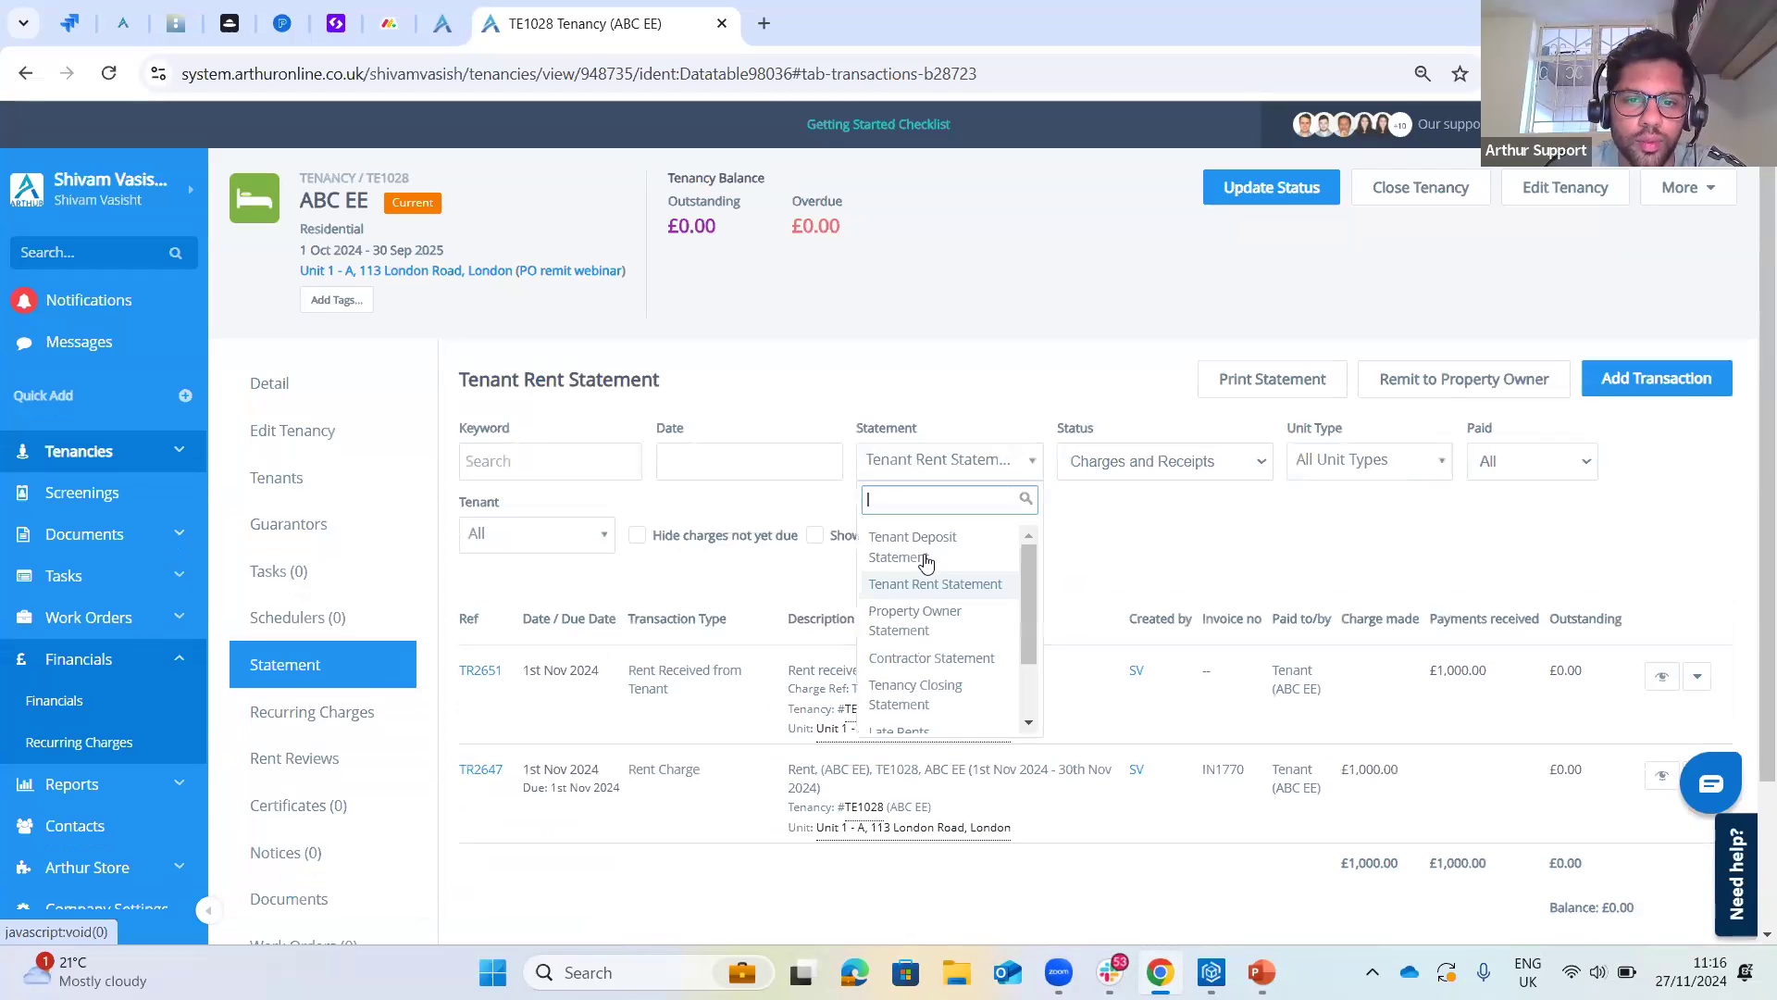
left_click(928, 636)
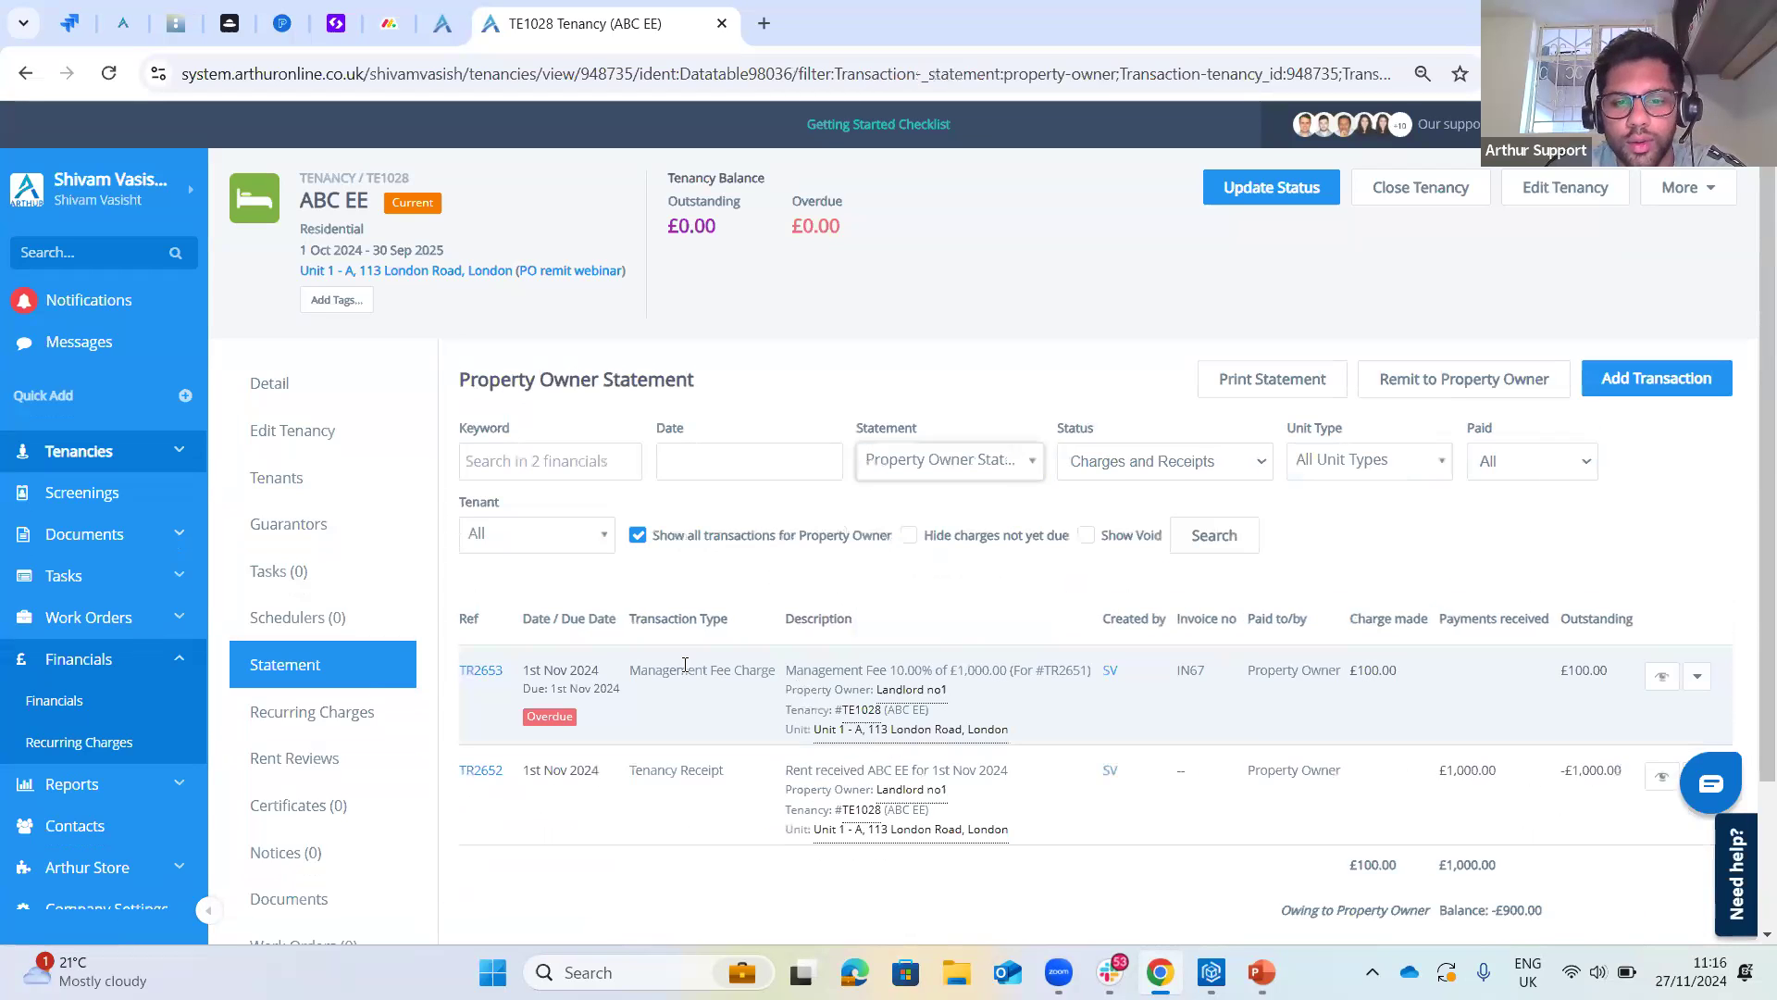
left_click_drag(677, 670, 1039, 696)
left_click(942, 654)
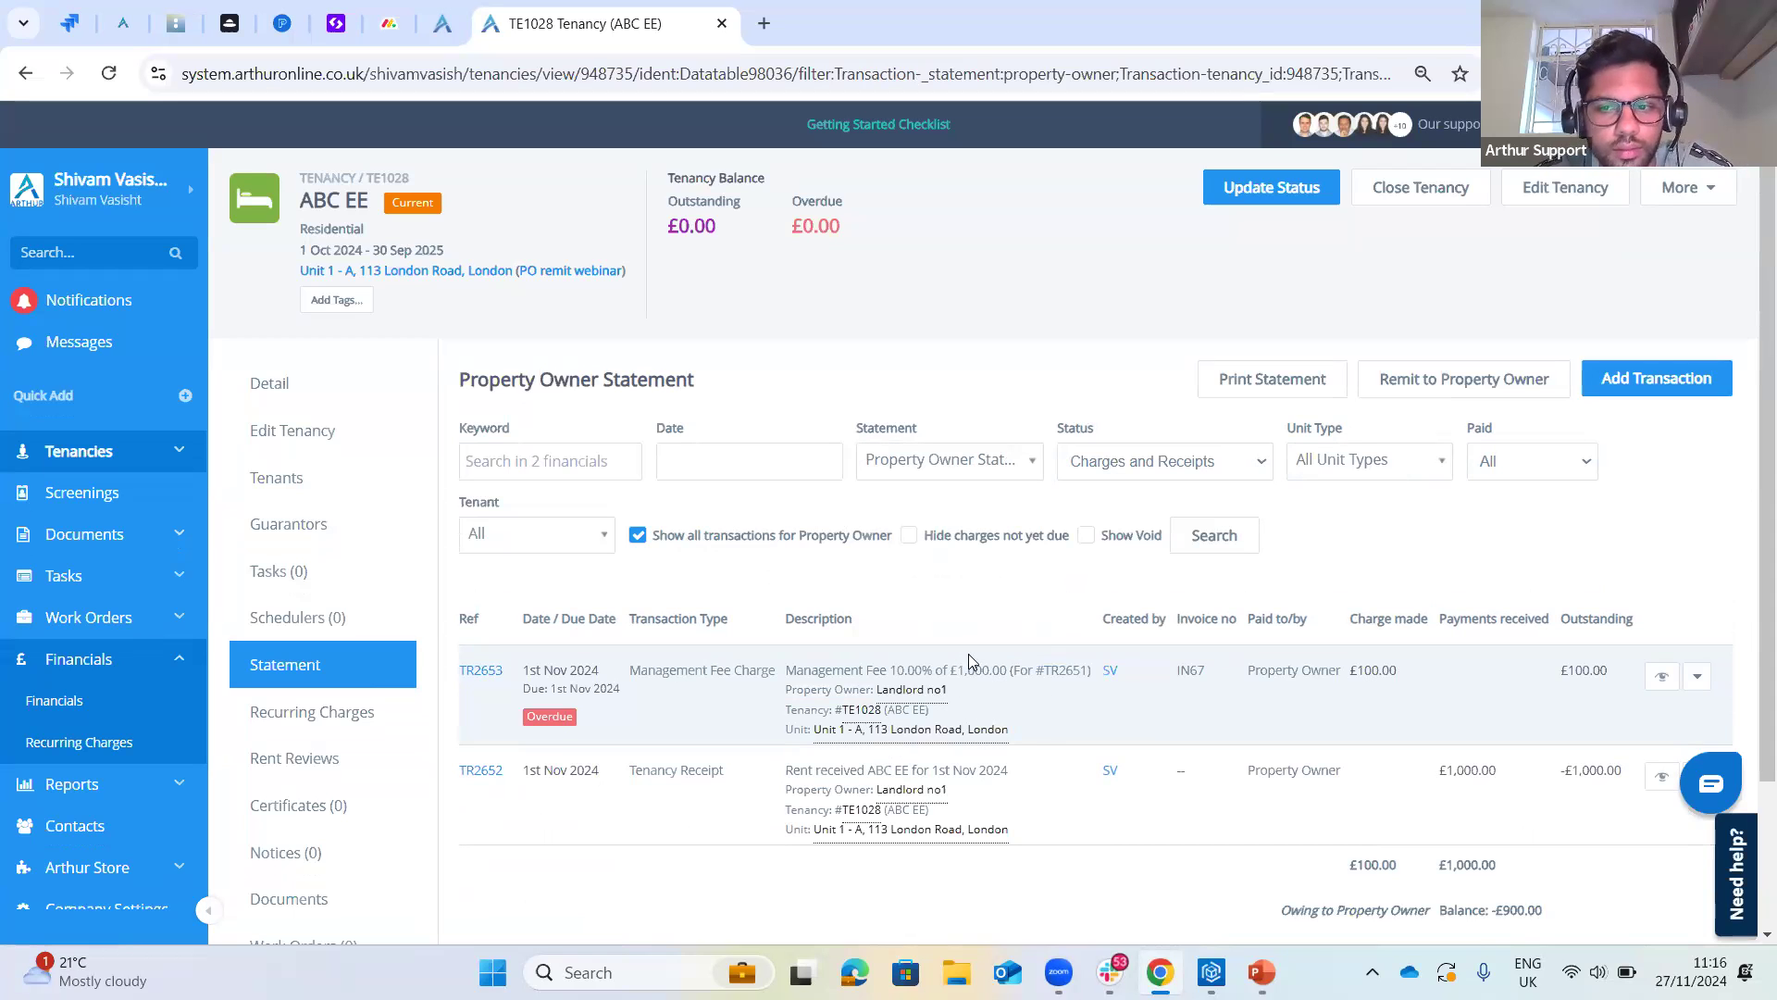
scroll(1520, 816, "down", 1)
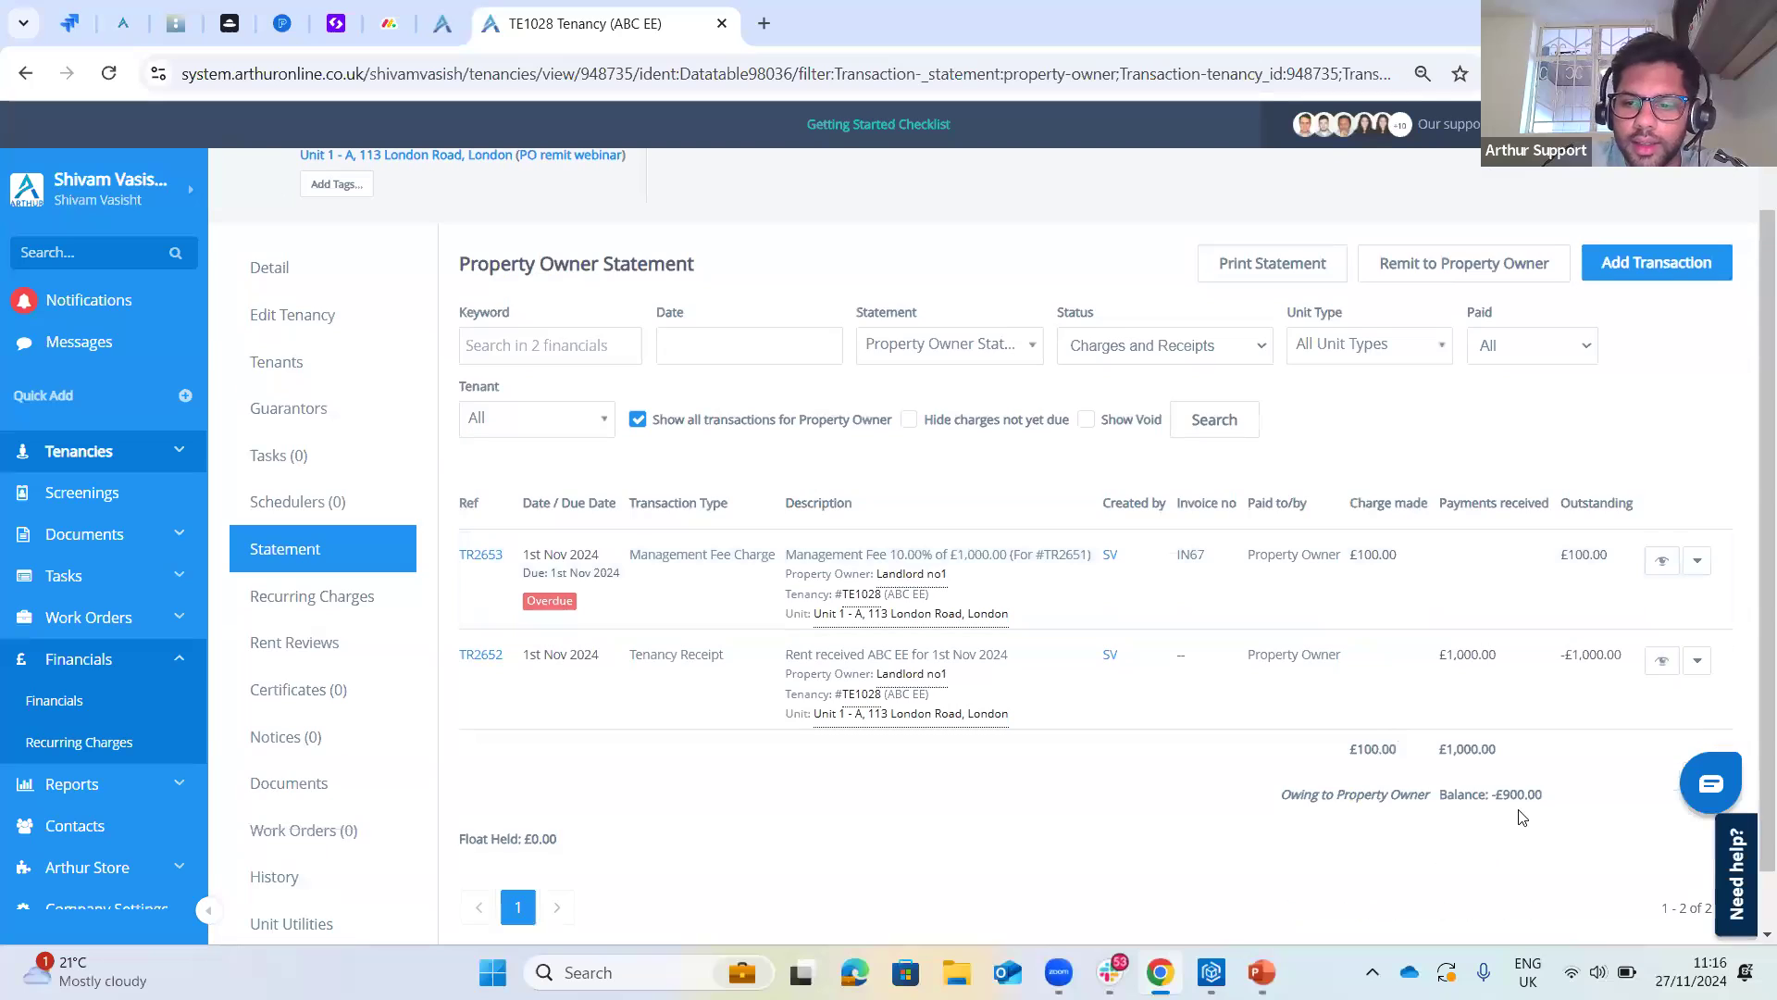
double_click(1542, 798)
left_click(1548, 870)
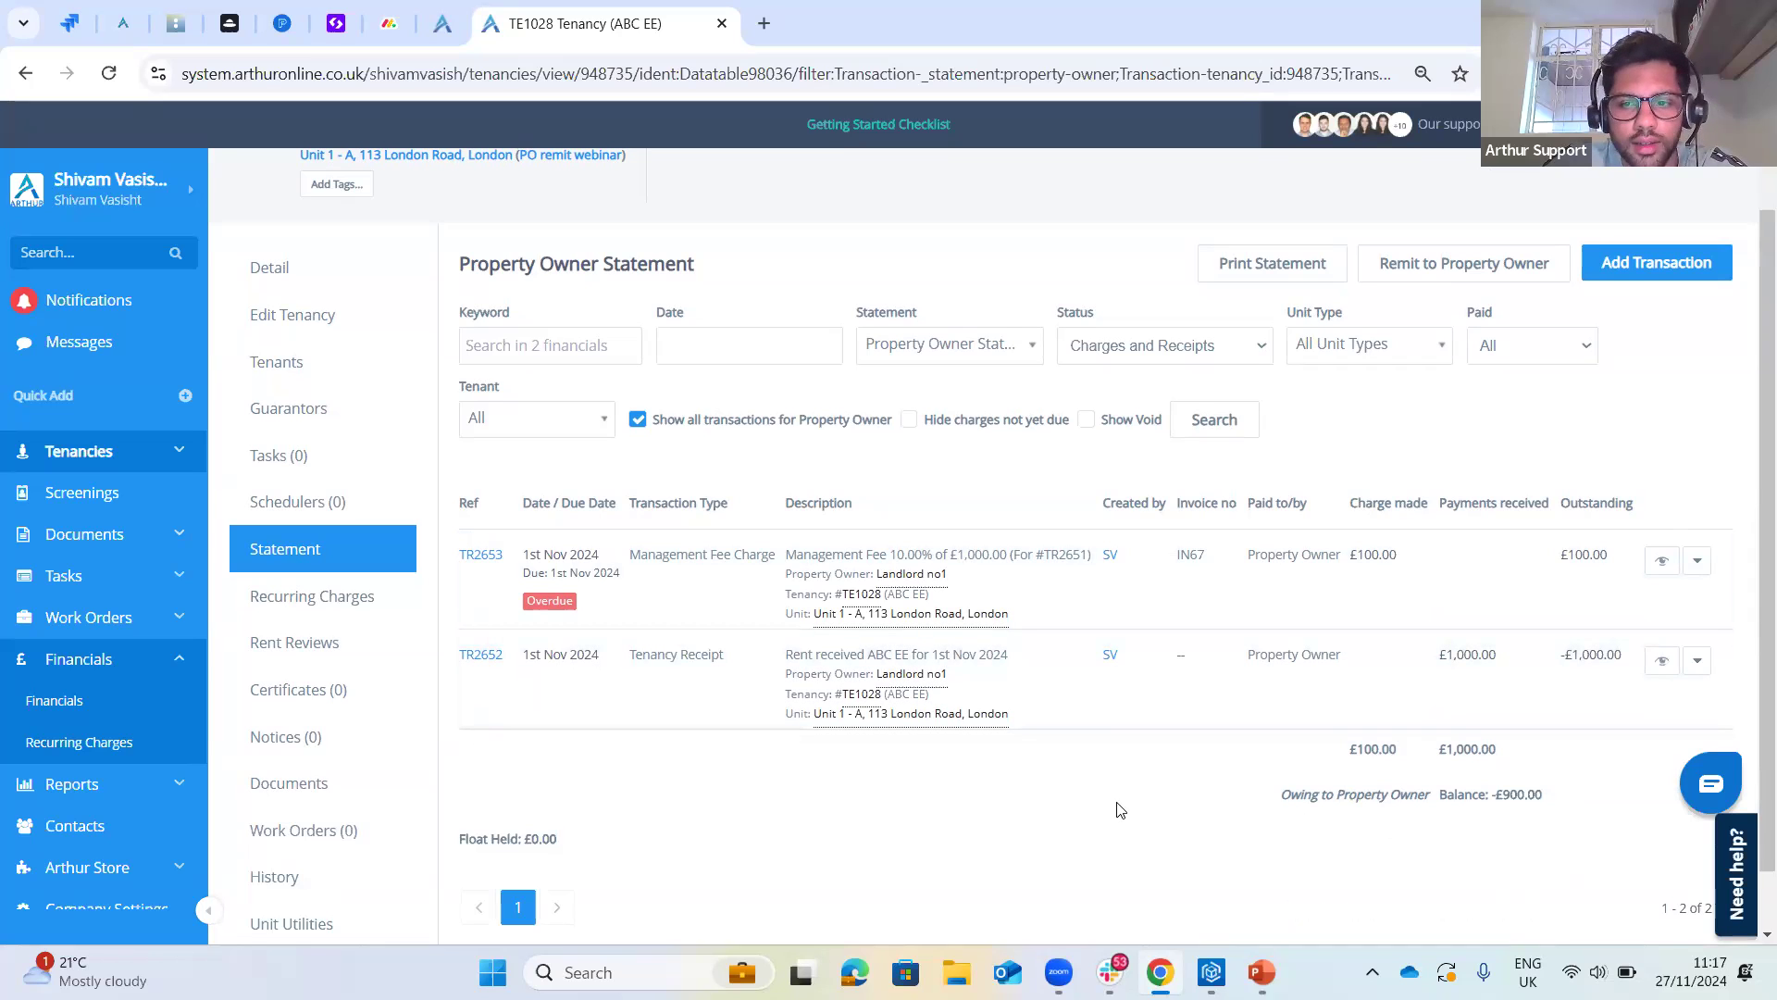
- Compare the outstanding amounts of the tenancy receipt and the management fee charge on the Property Owner Statement
scroll(1093, 829, "up", 2)
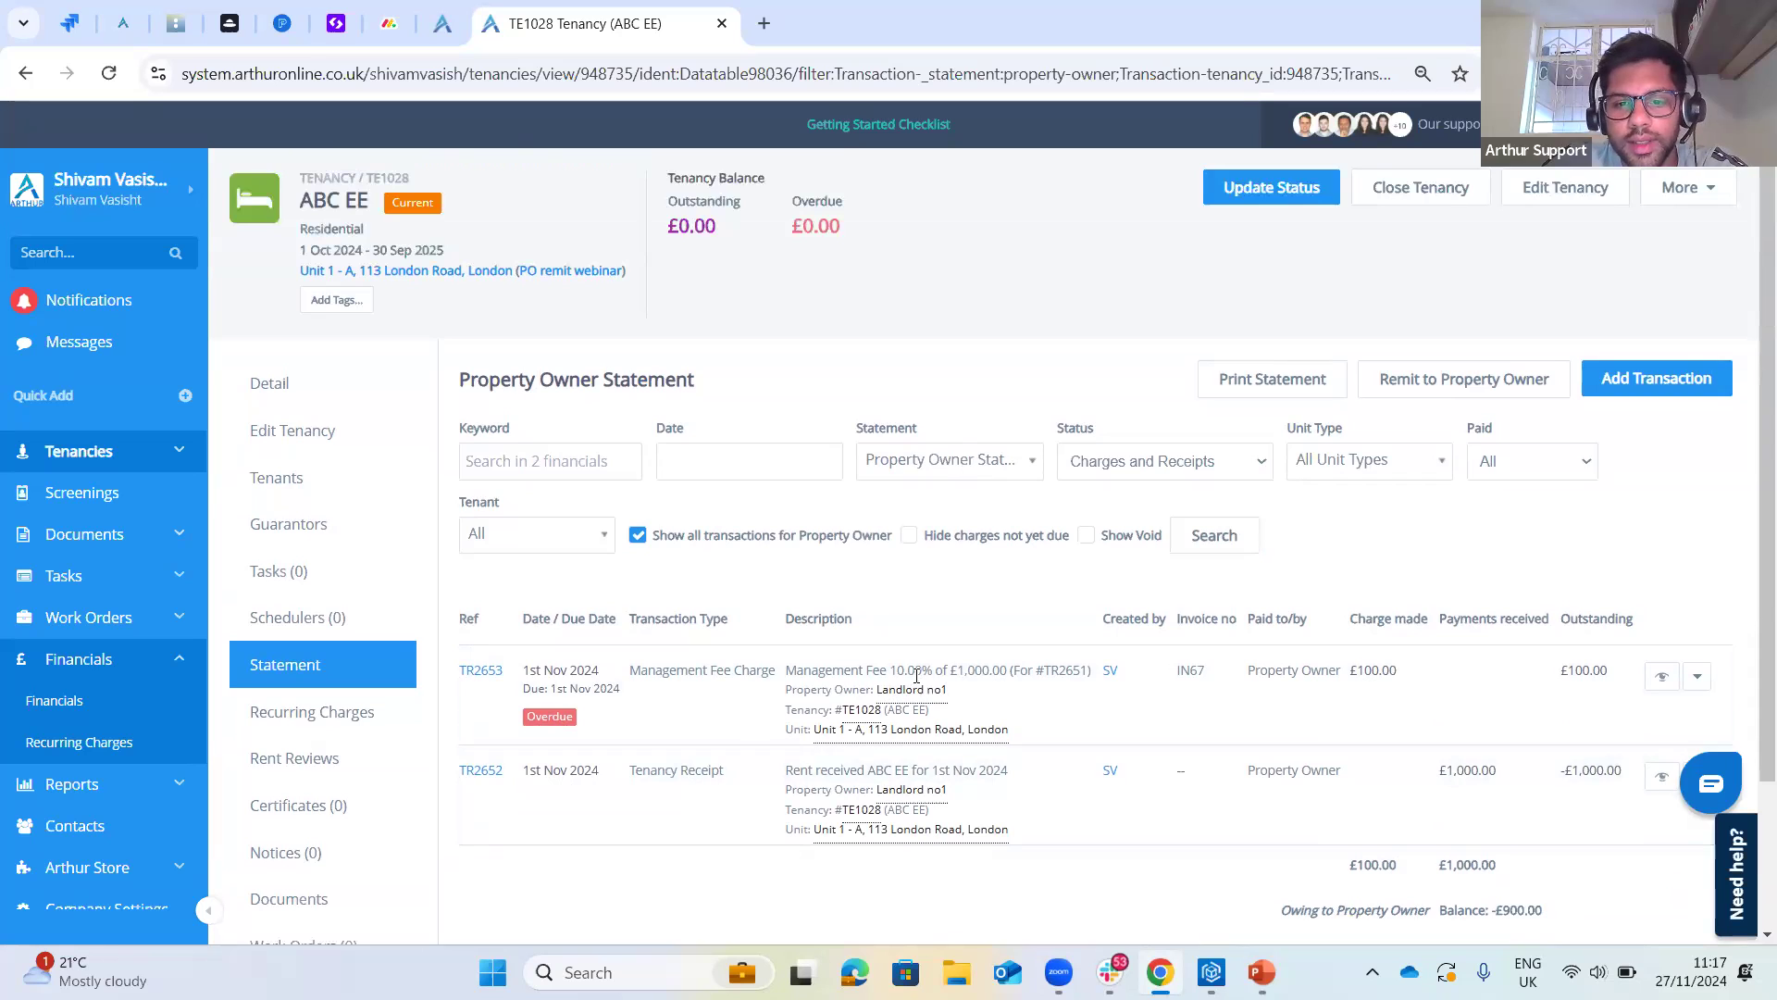
scroll(921, 731, "down", 2)
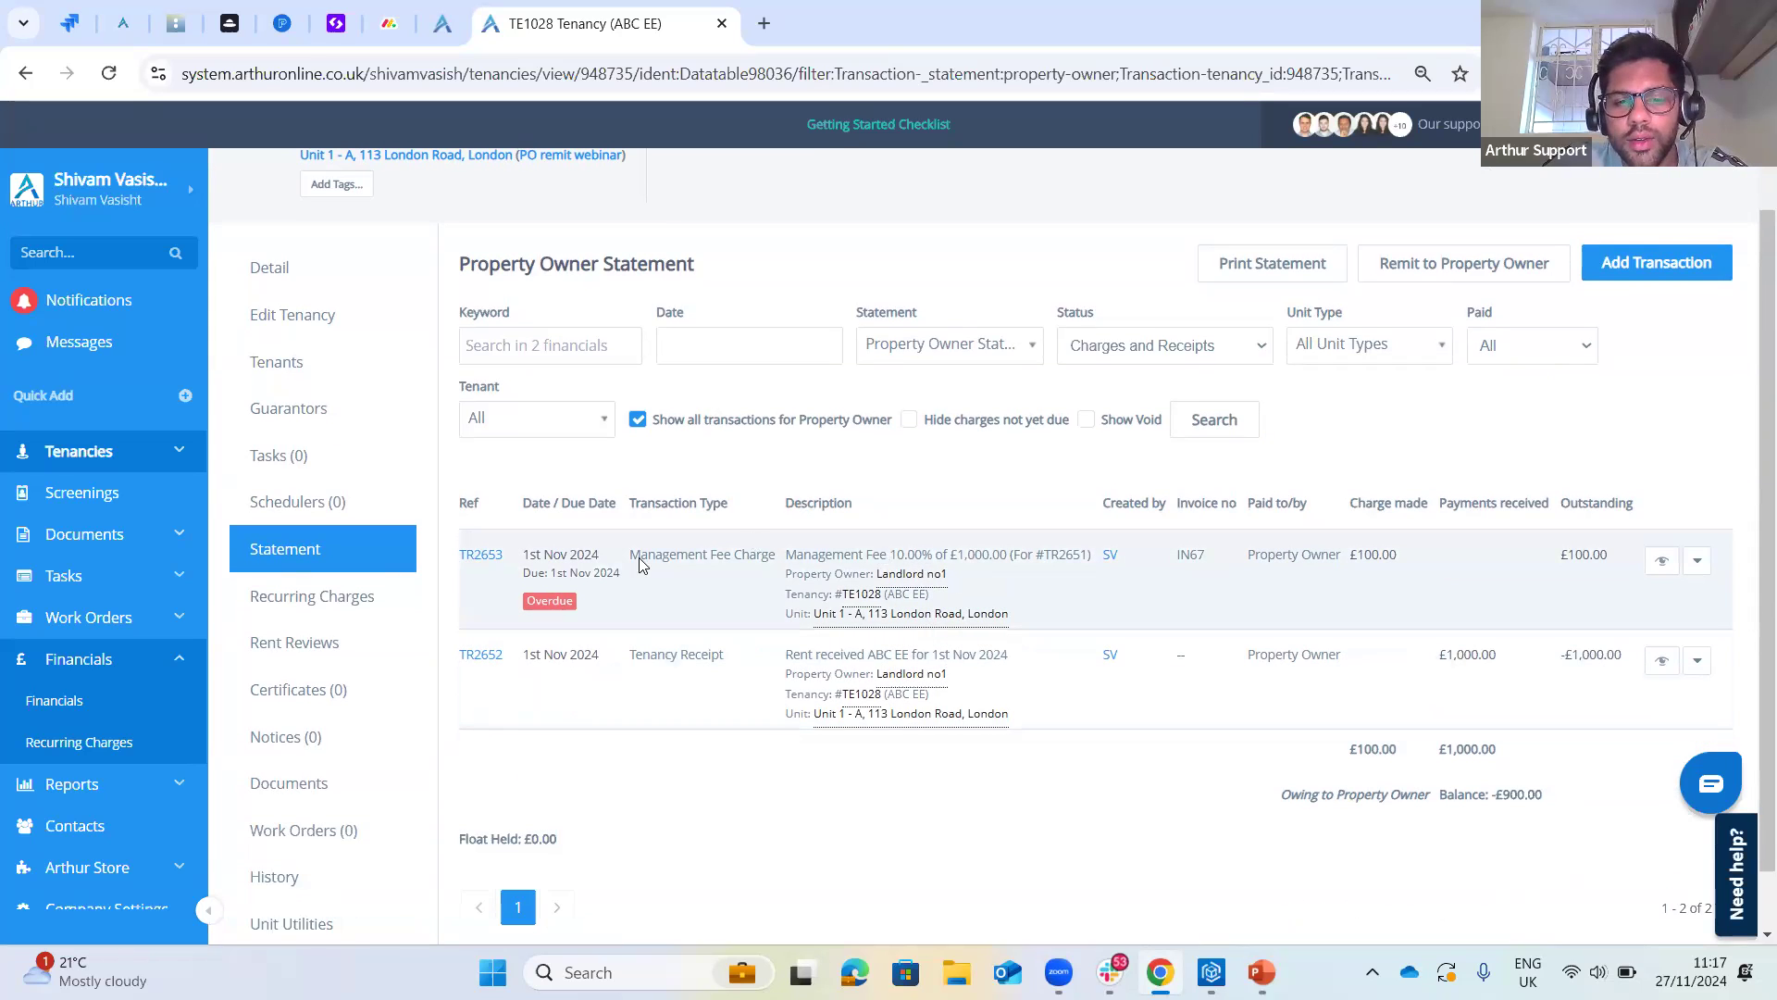
scroll(1565, 839, "up", 2)
scroll(1592, 610, "down", 3)
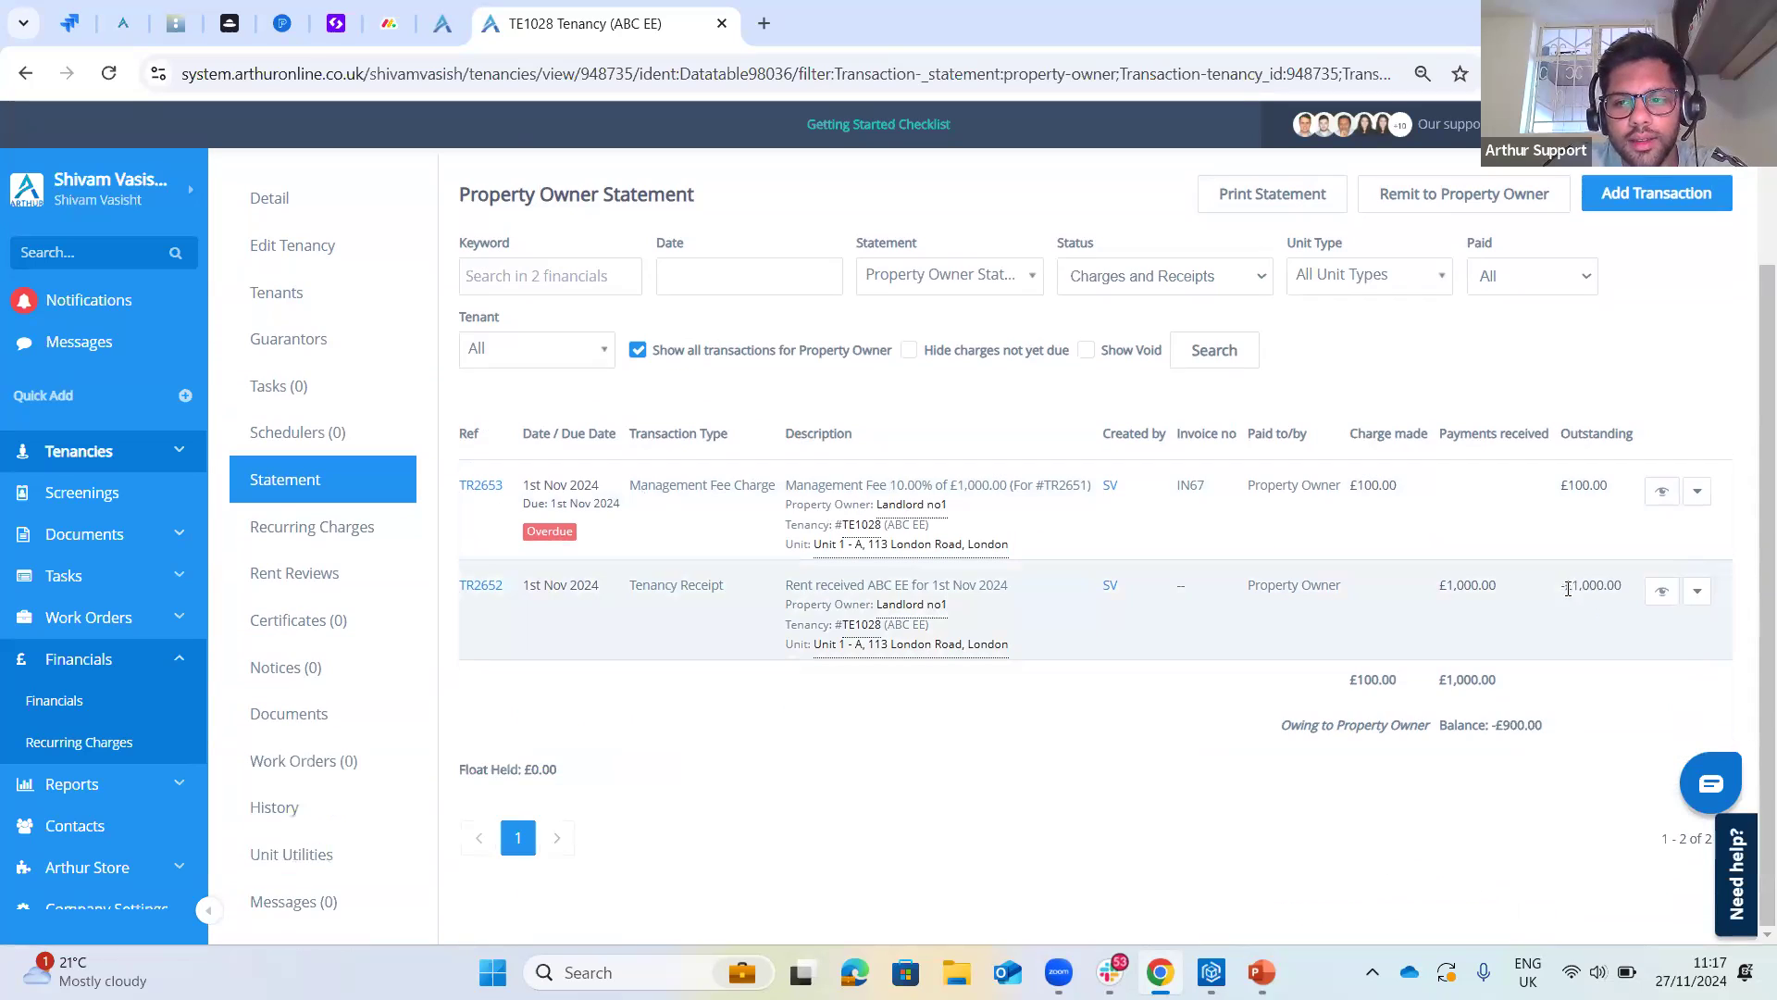
left_click_drag(1565, 585, 1622, 585)
double_click(1584, 485)
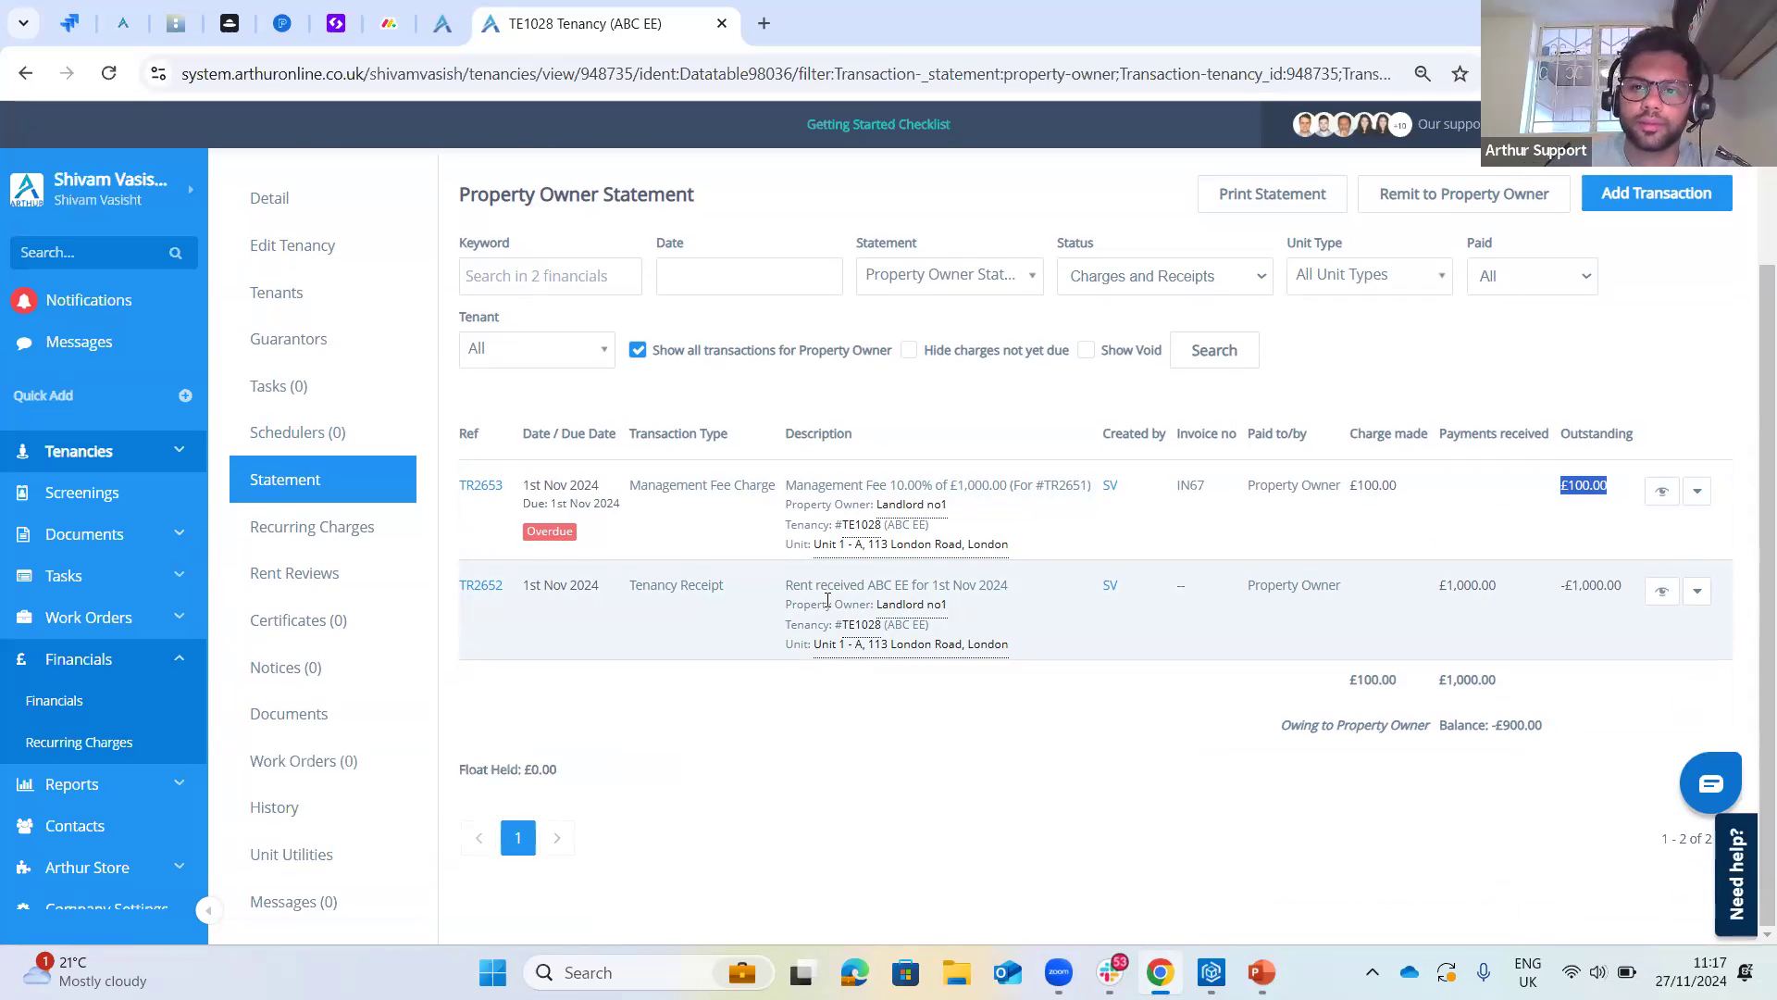
scroll(1255, 646, "up", 1)
scroll(1533, 575, "up", 2)
left_click(1047, 674)
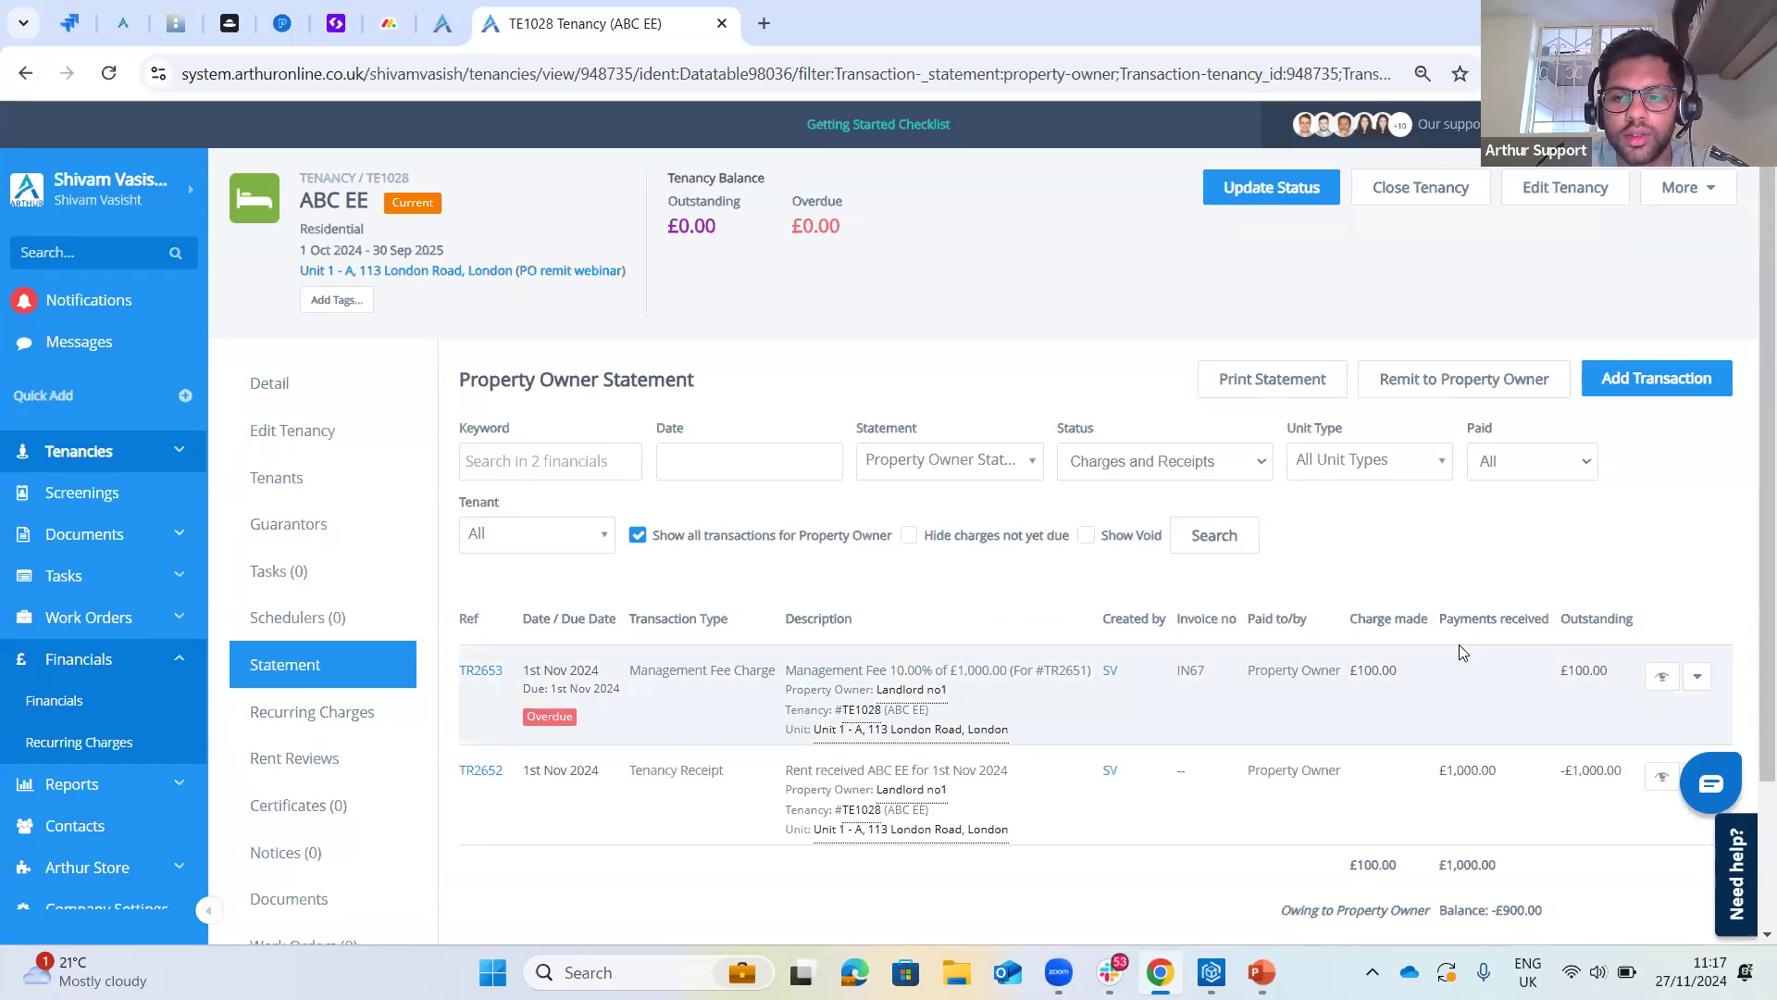
scroll(1352, 796, "down", 1)
scroll(1348, 838, "up", 1)
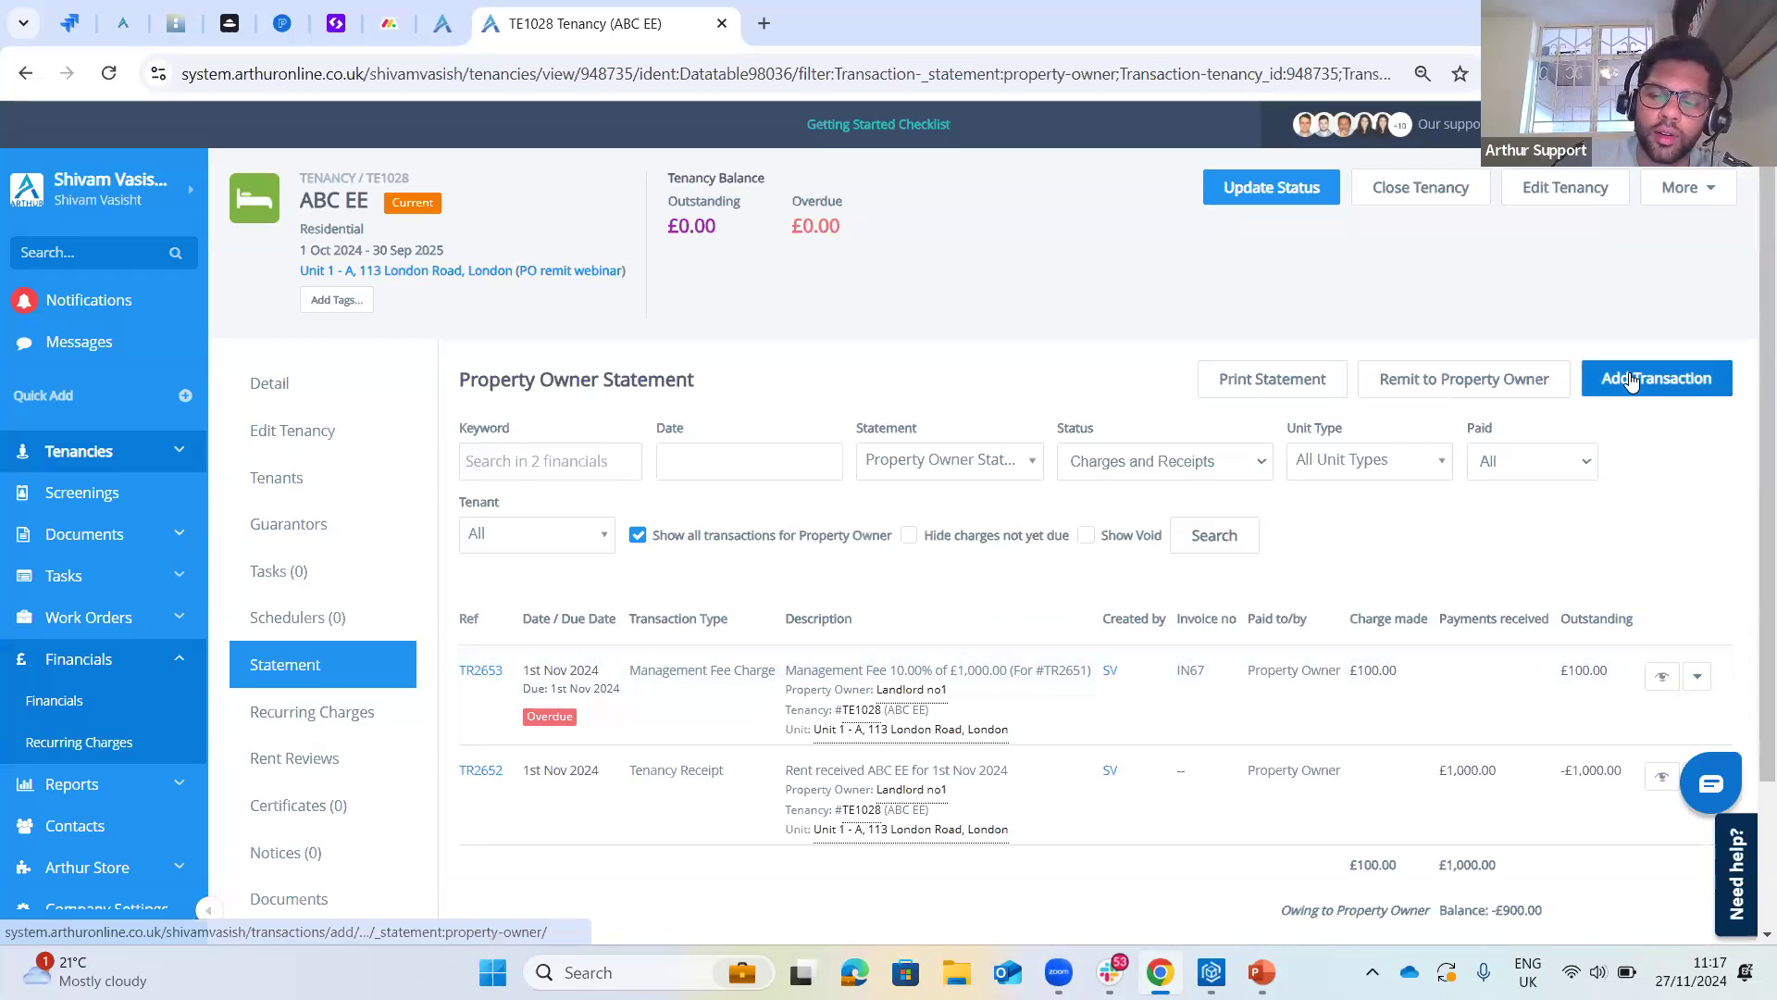
- Start a new transaction of type Disbursement Charge (Recharge) with an additional transaction for the contractor
left_click(1654, 387)
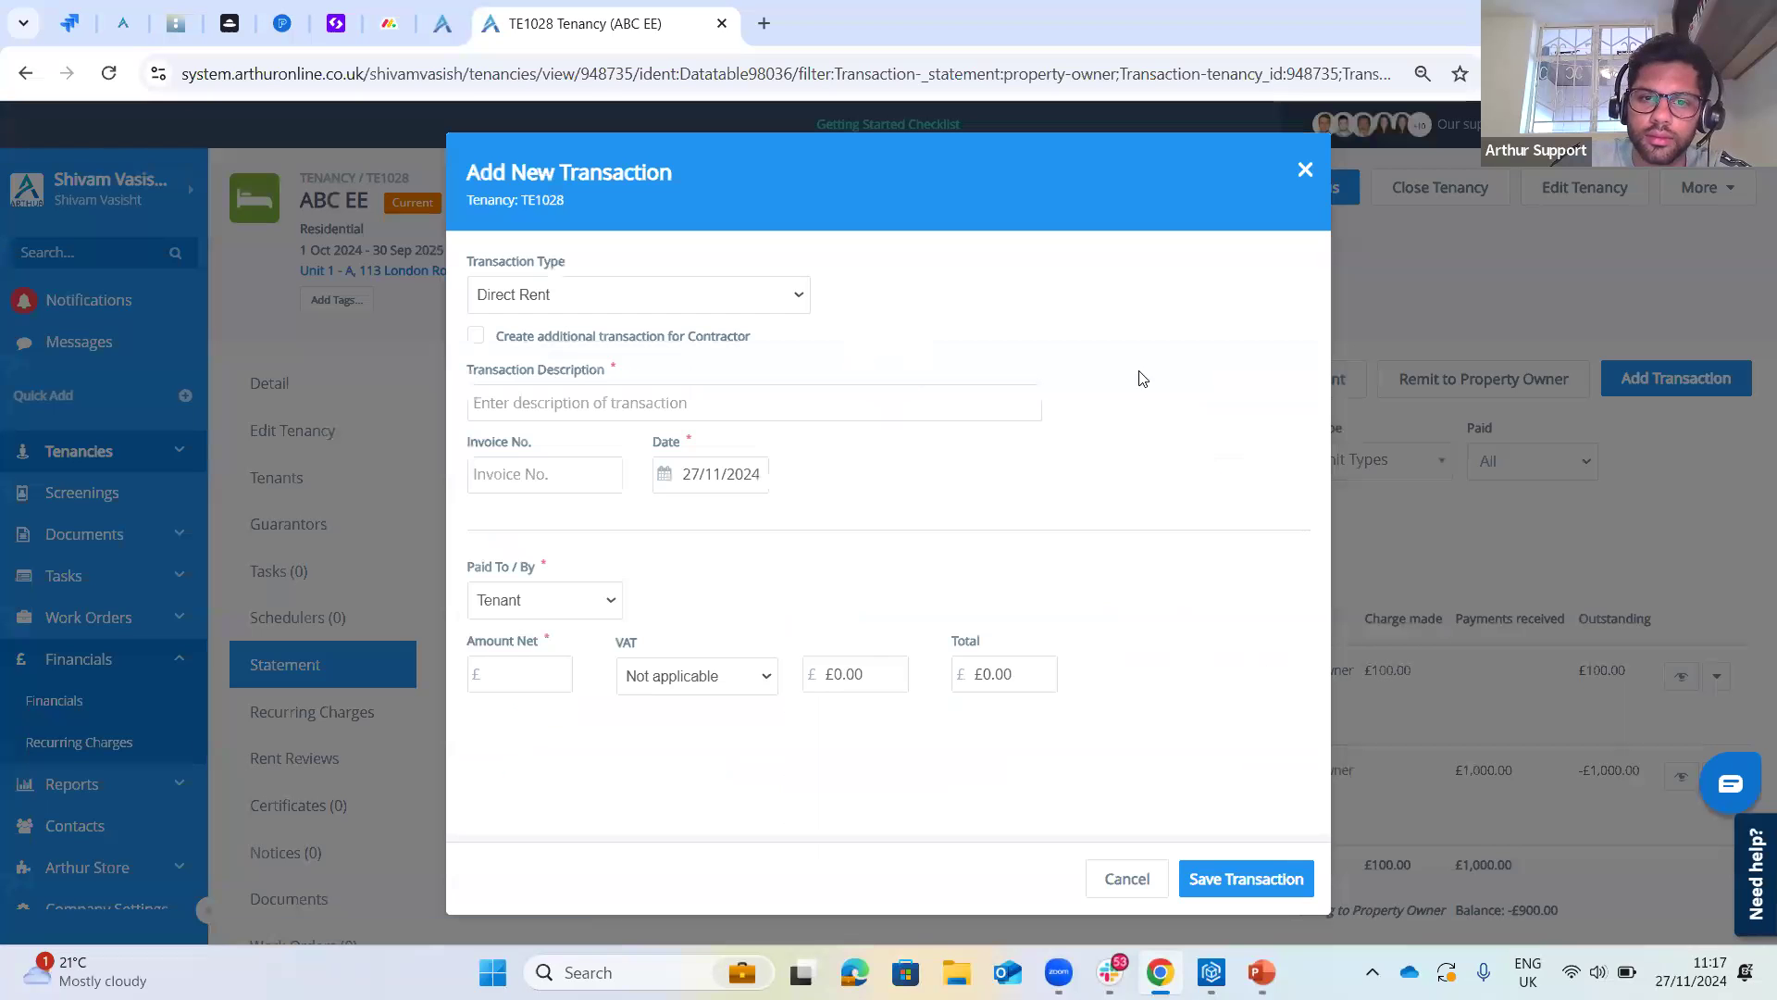
left_click(623, 307)
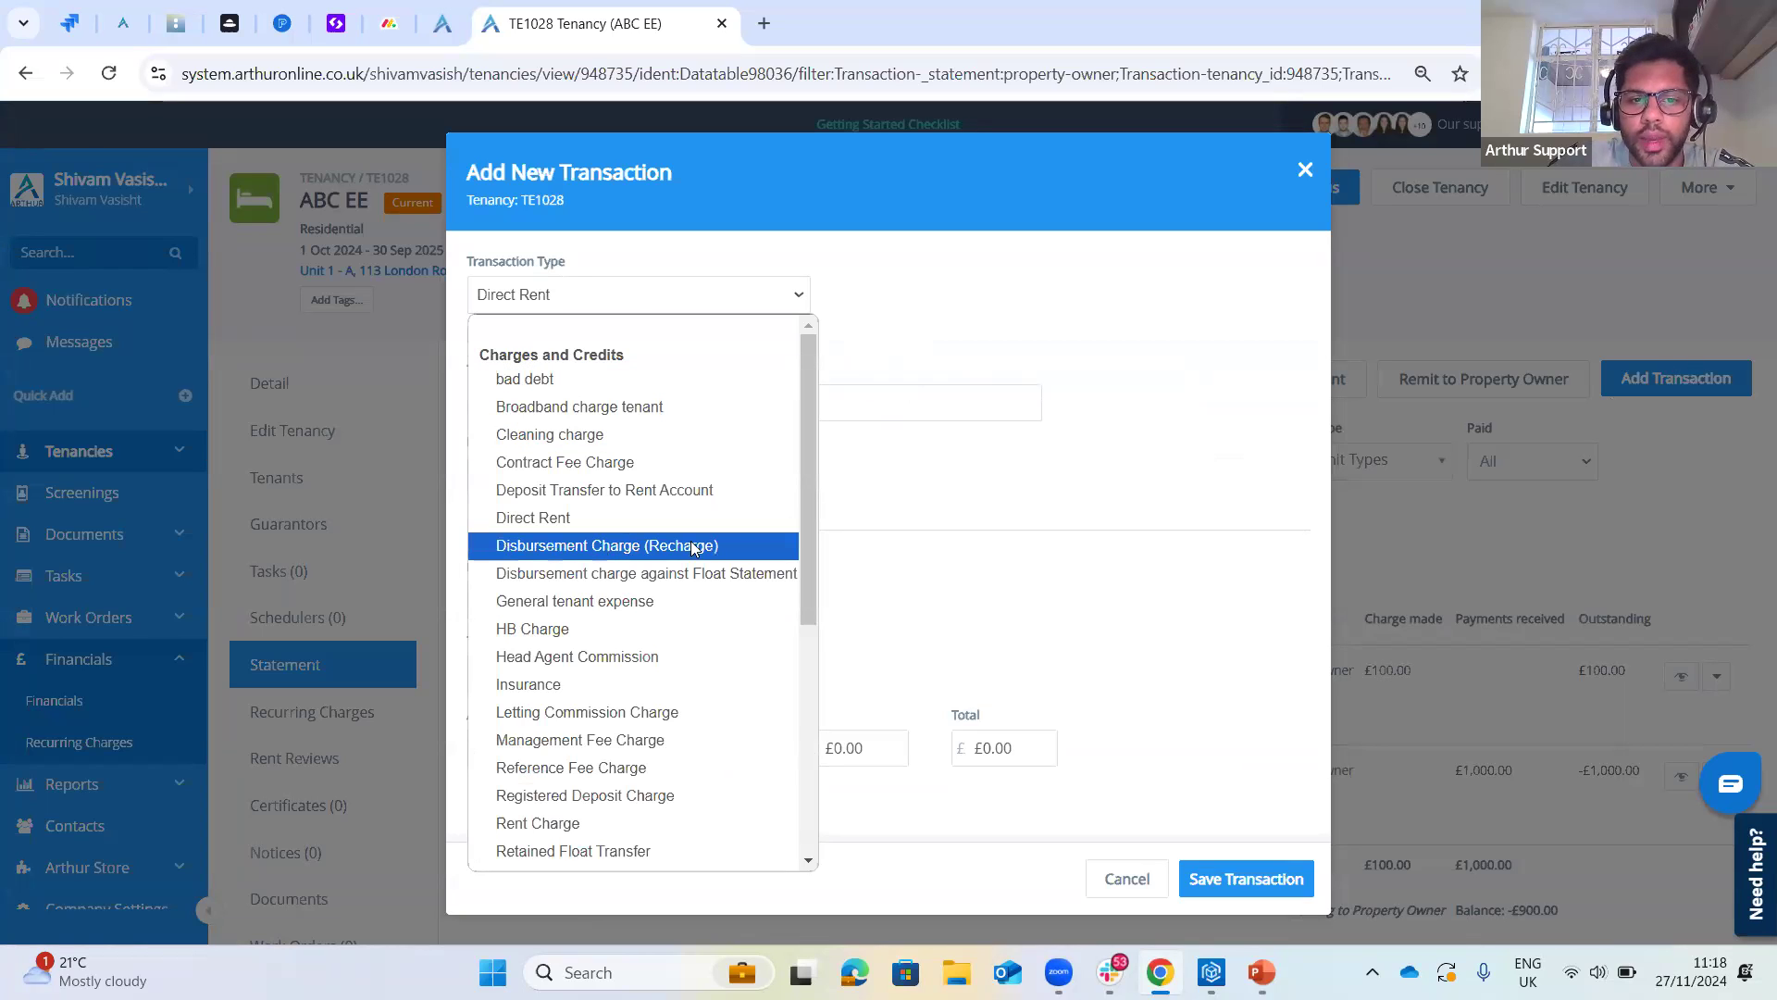
left_click(597, 547)
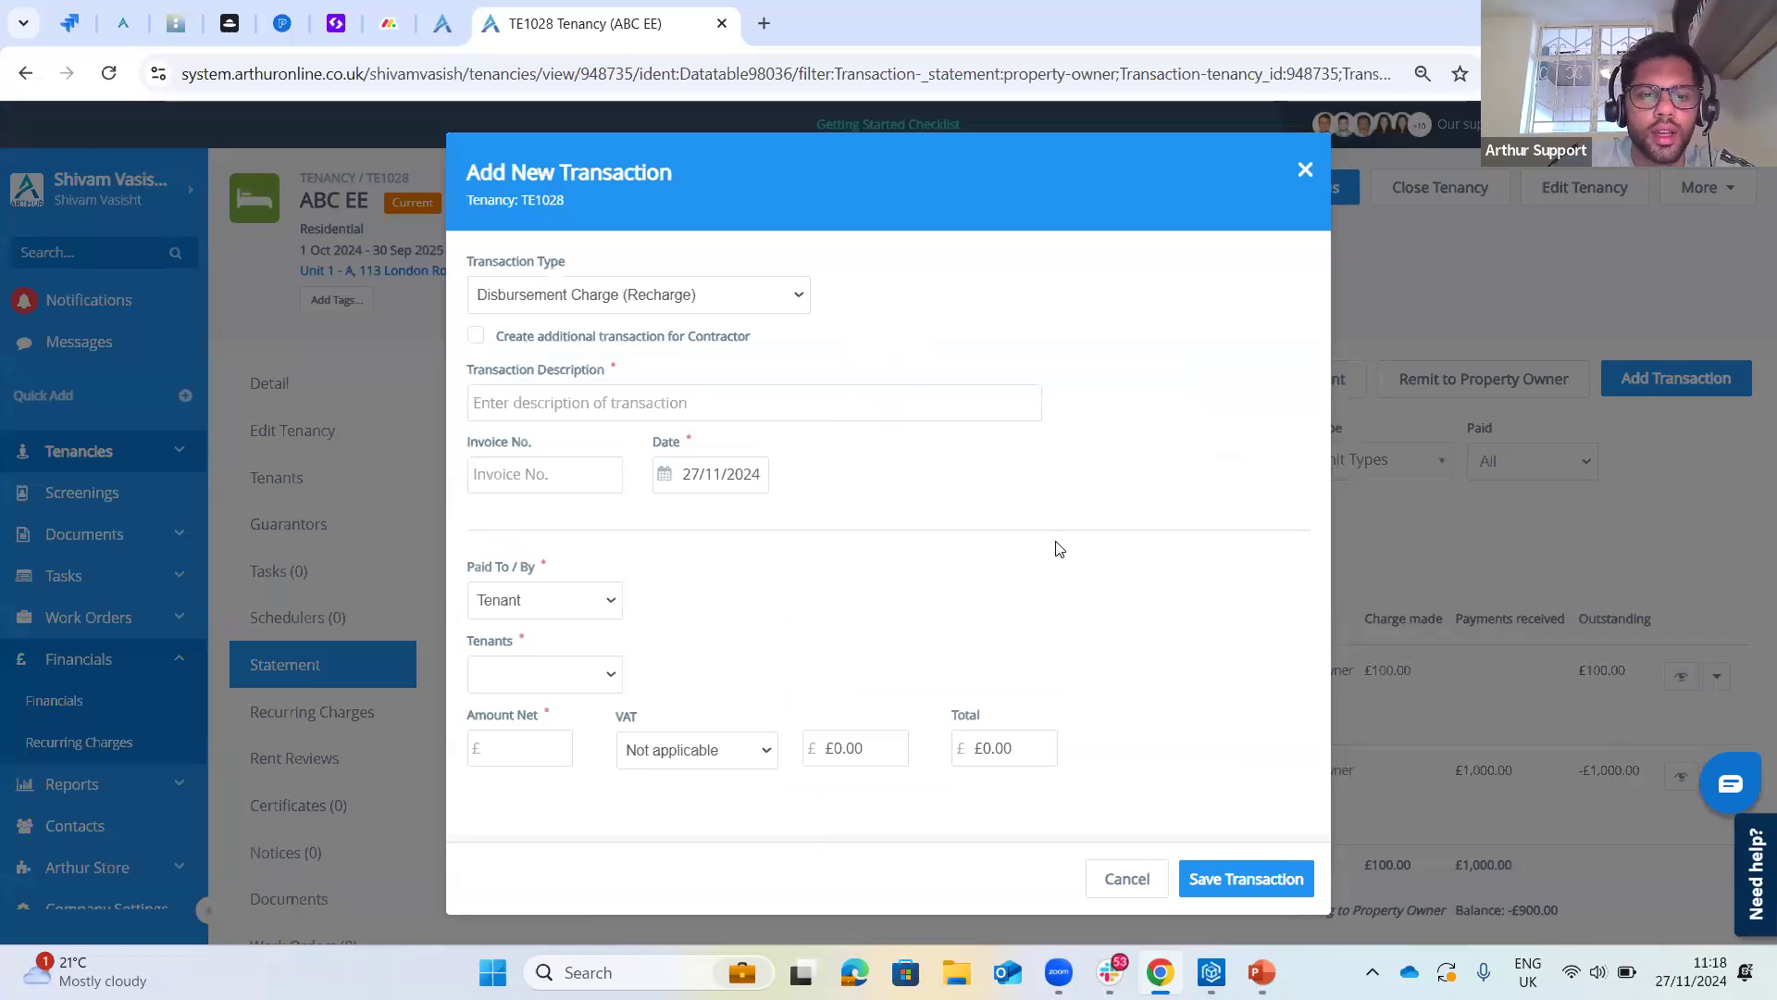
left_click(477, 345)
scroll(639, 599, "down", 3)
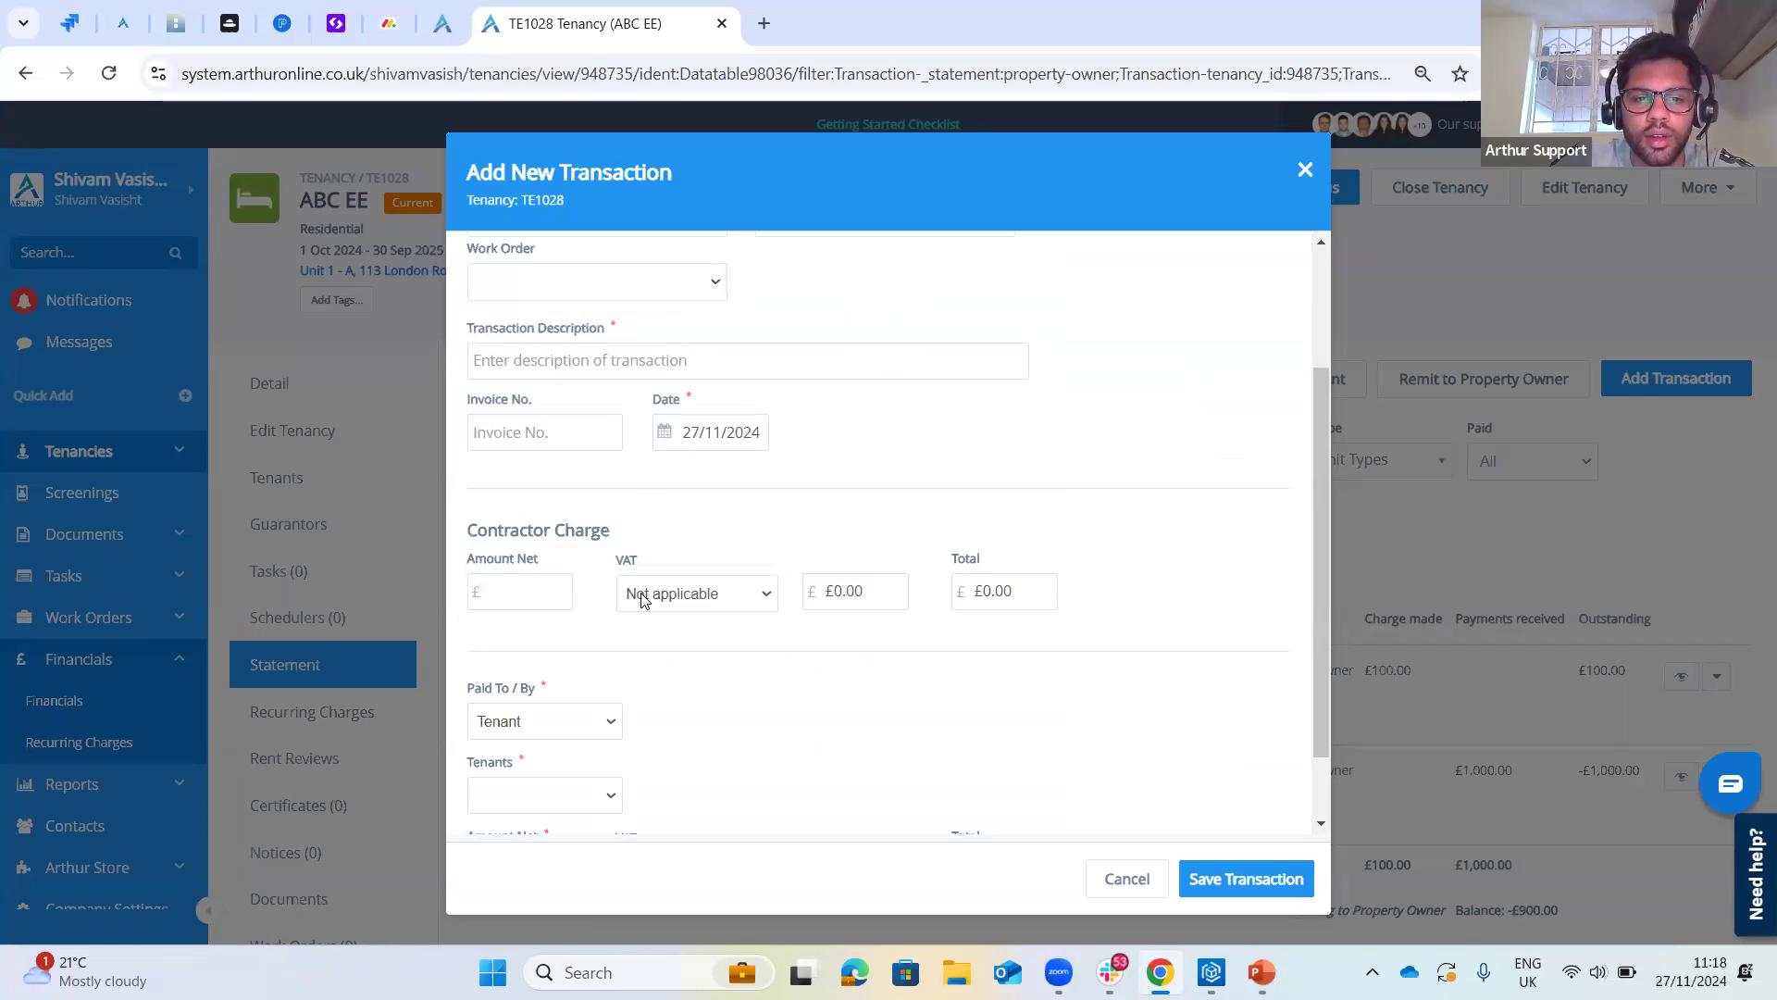
scroll(580, 421, "up", 3)
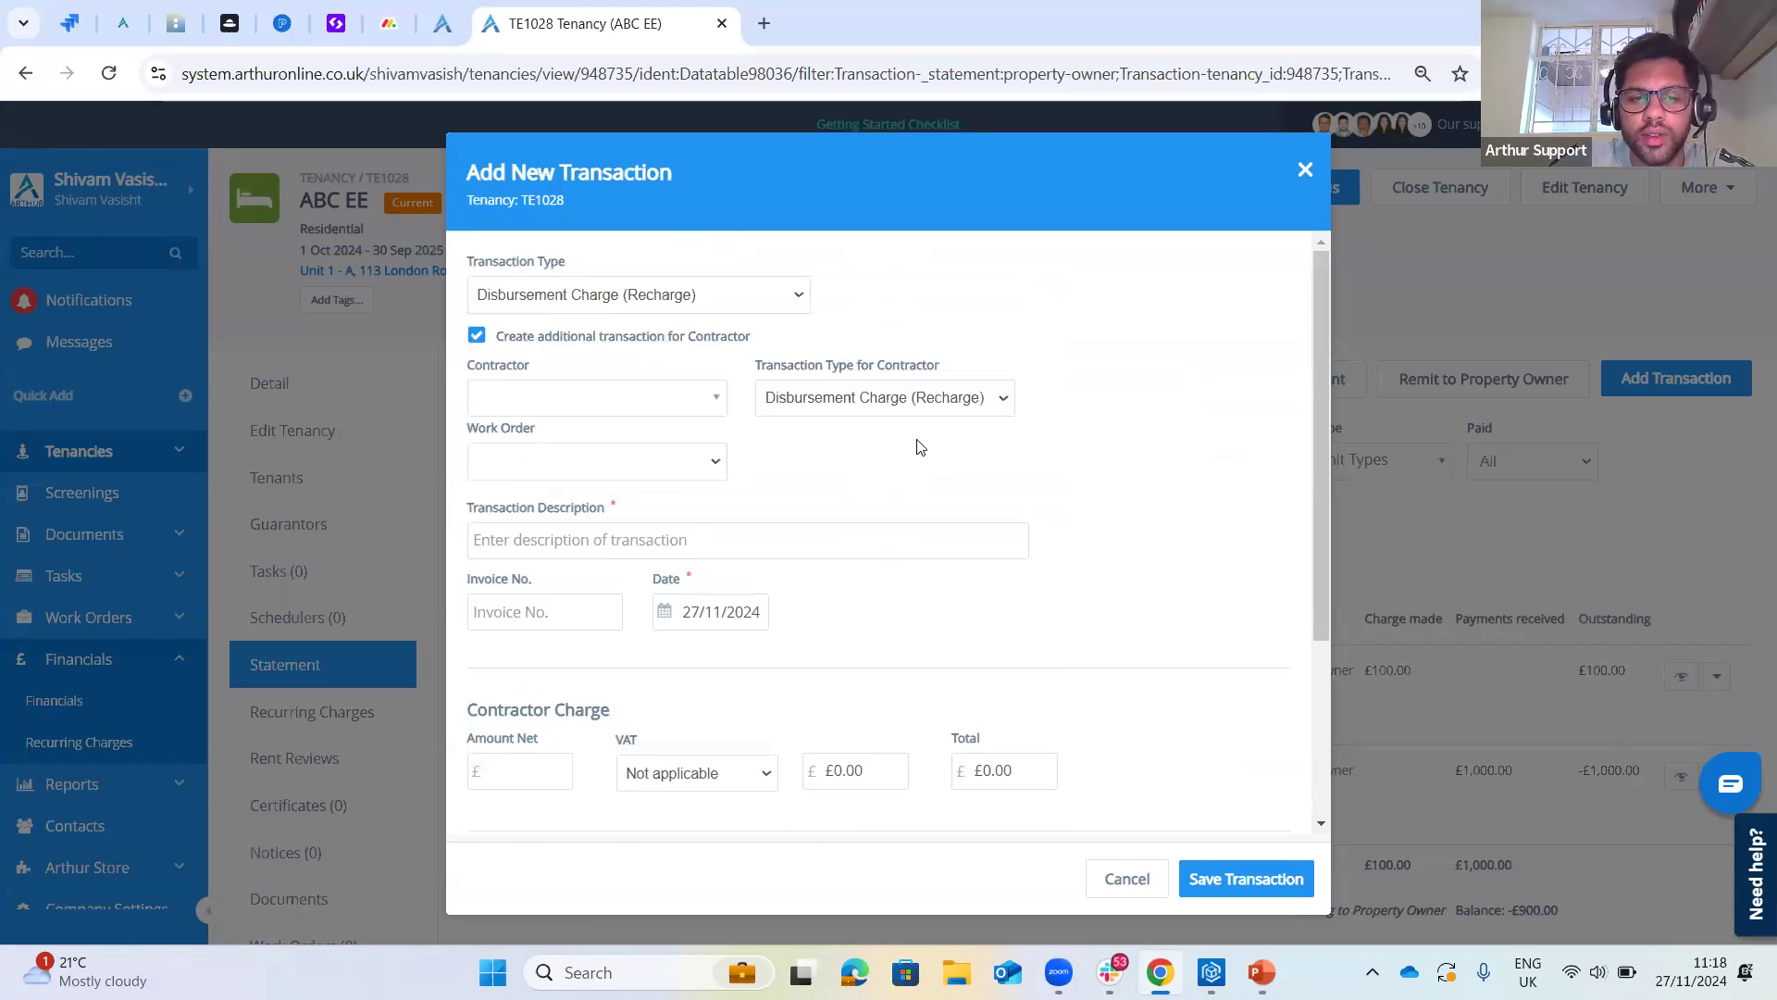
- Set the Paid To / By party of the disbursement charge to Property Owner
scroll(639, 432, "down", 3)
left_click(568, 637)
left_click(561, 692)
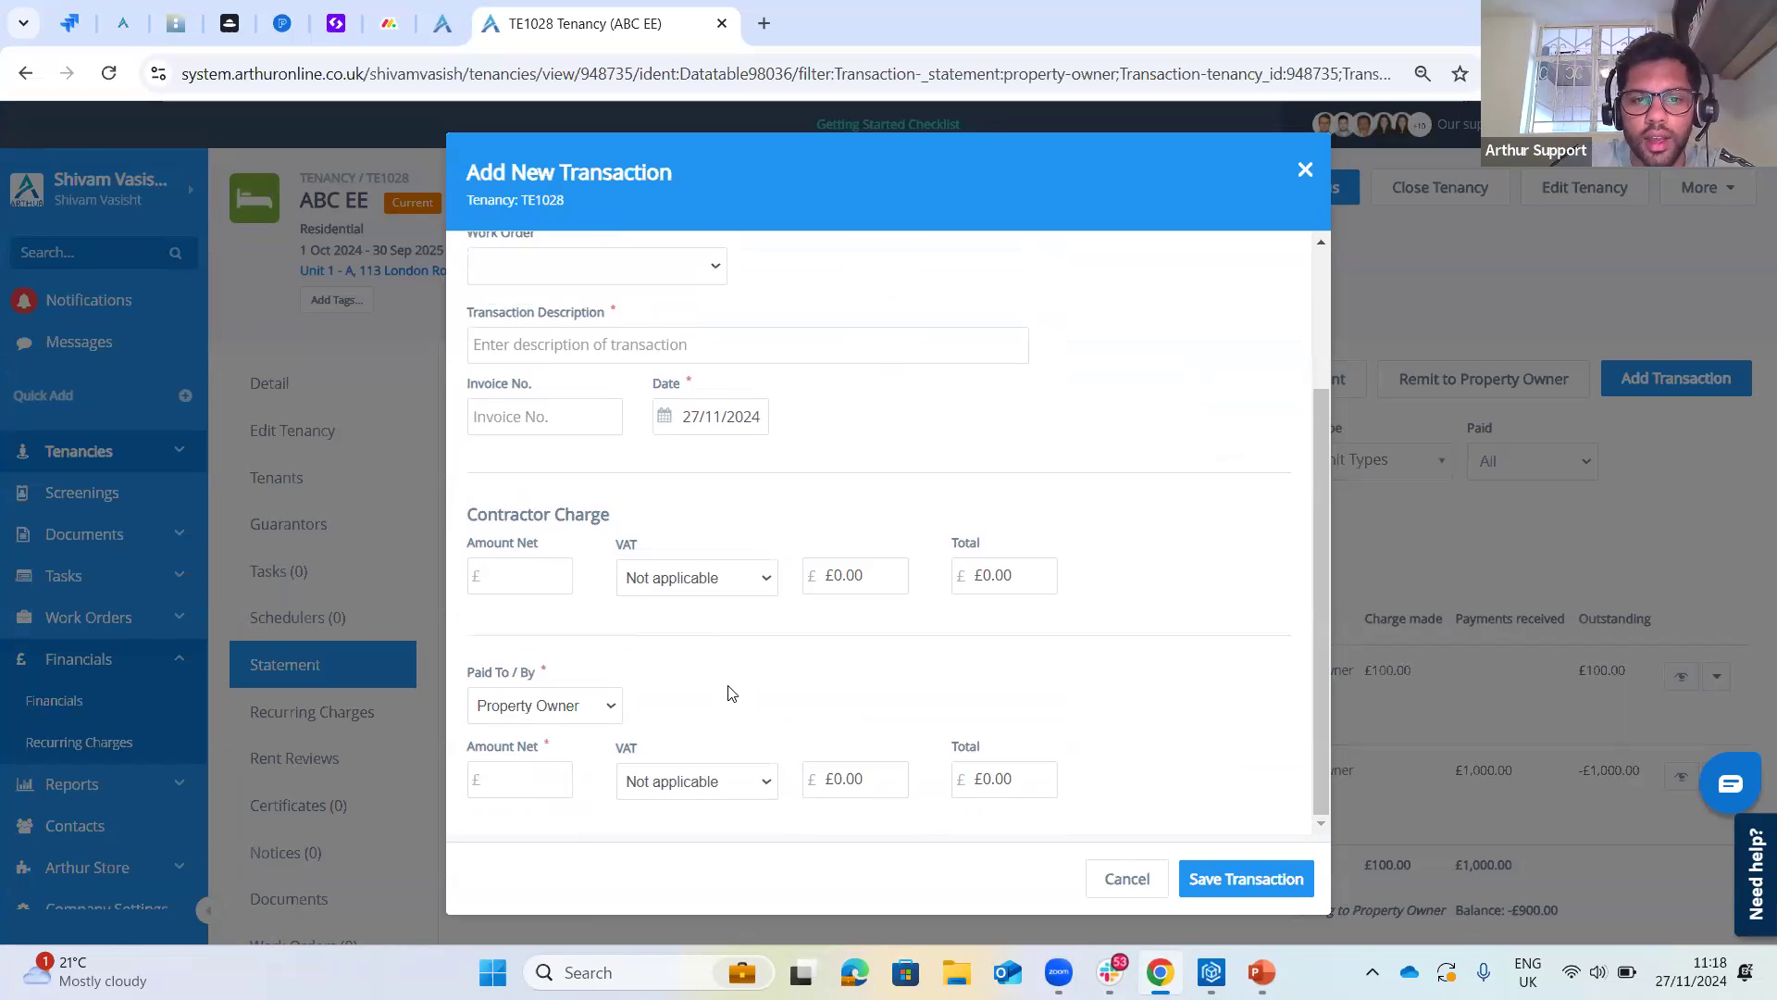
scroll(726, 693, "up", 3)
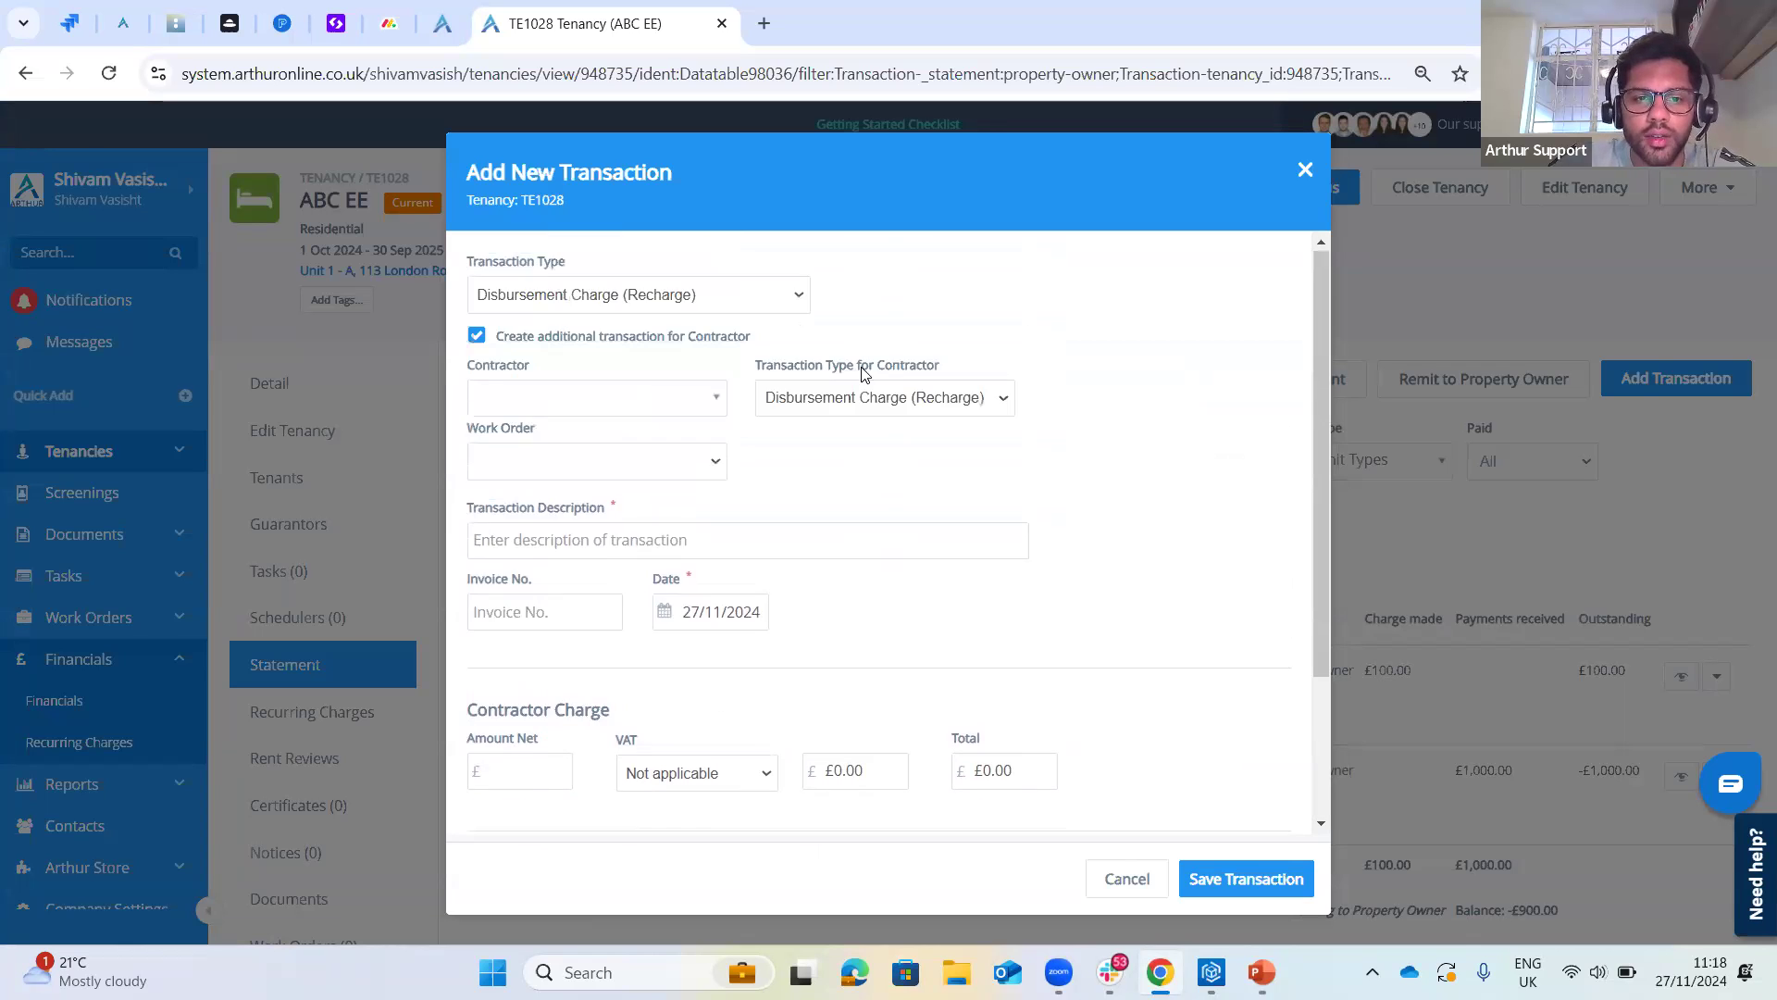
- Enter "Repairs" as the transaction description of the disbursement charge
left_click(527, 533)
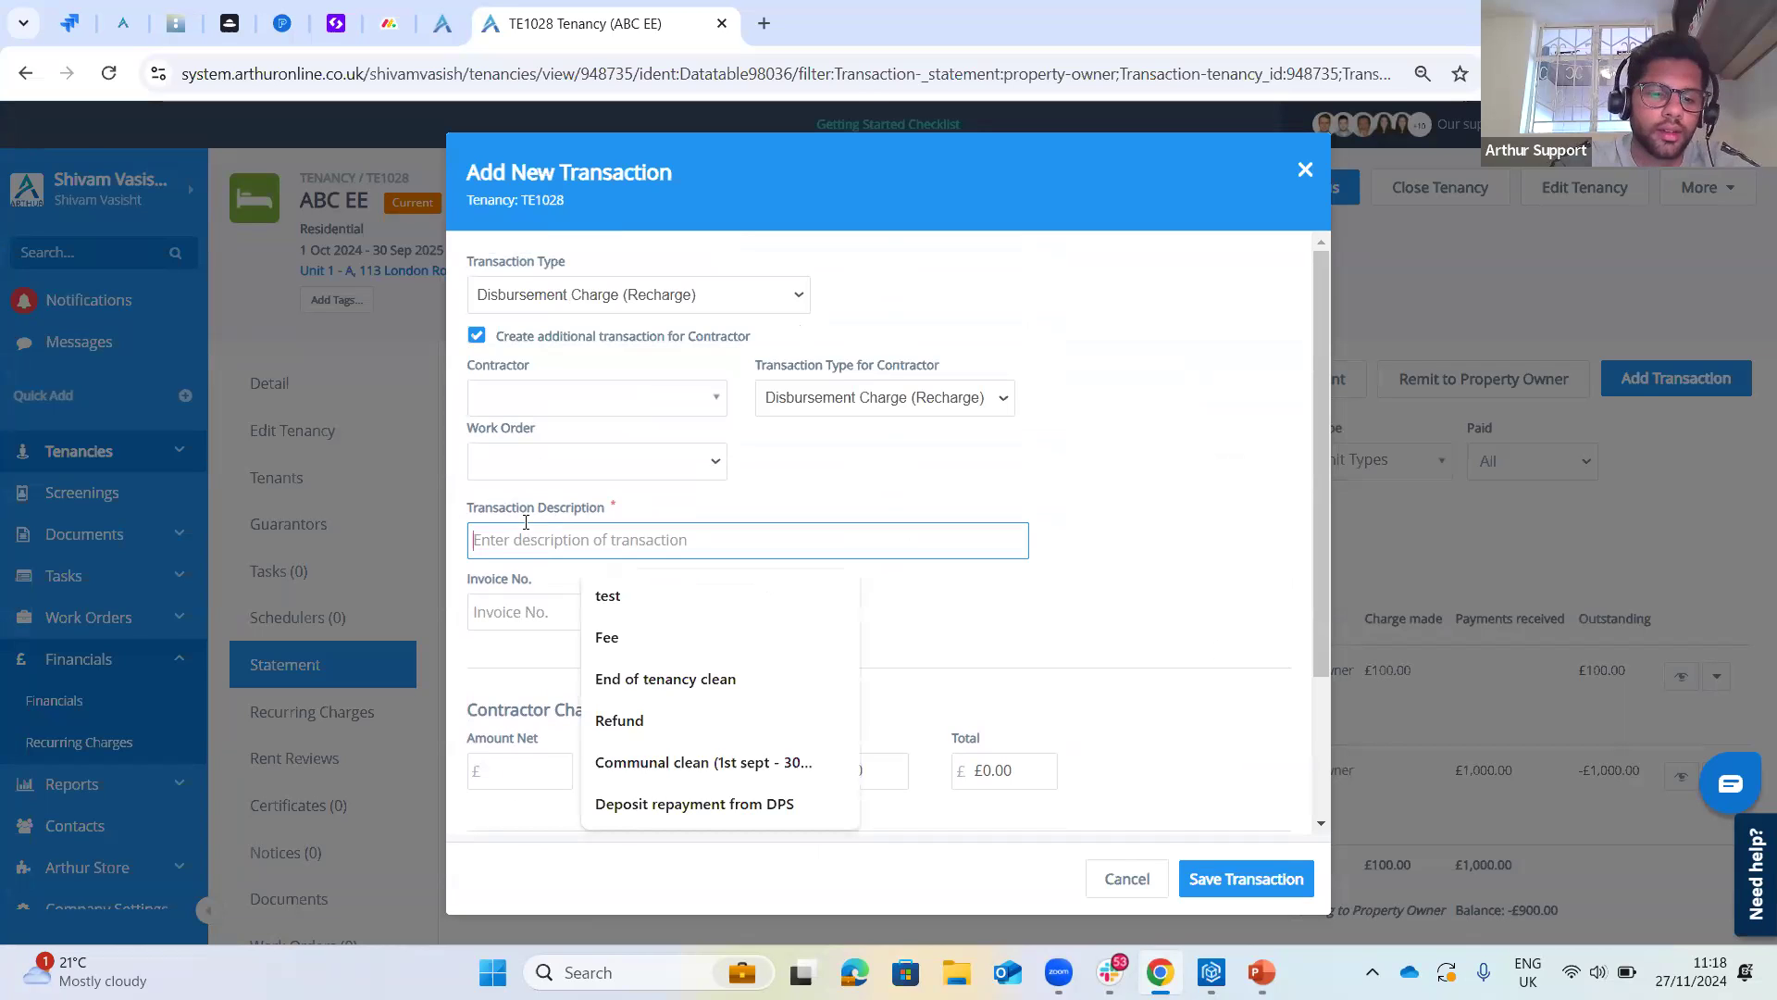
type("R")
key("Caps_Lock")
type("epa")
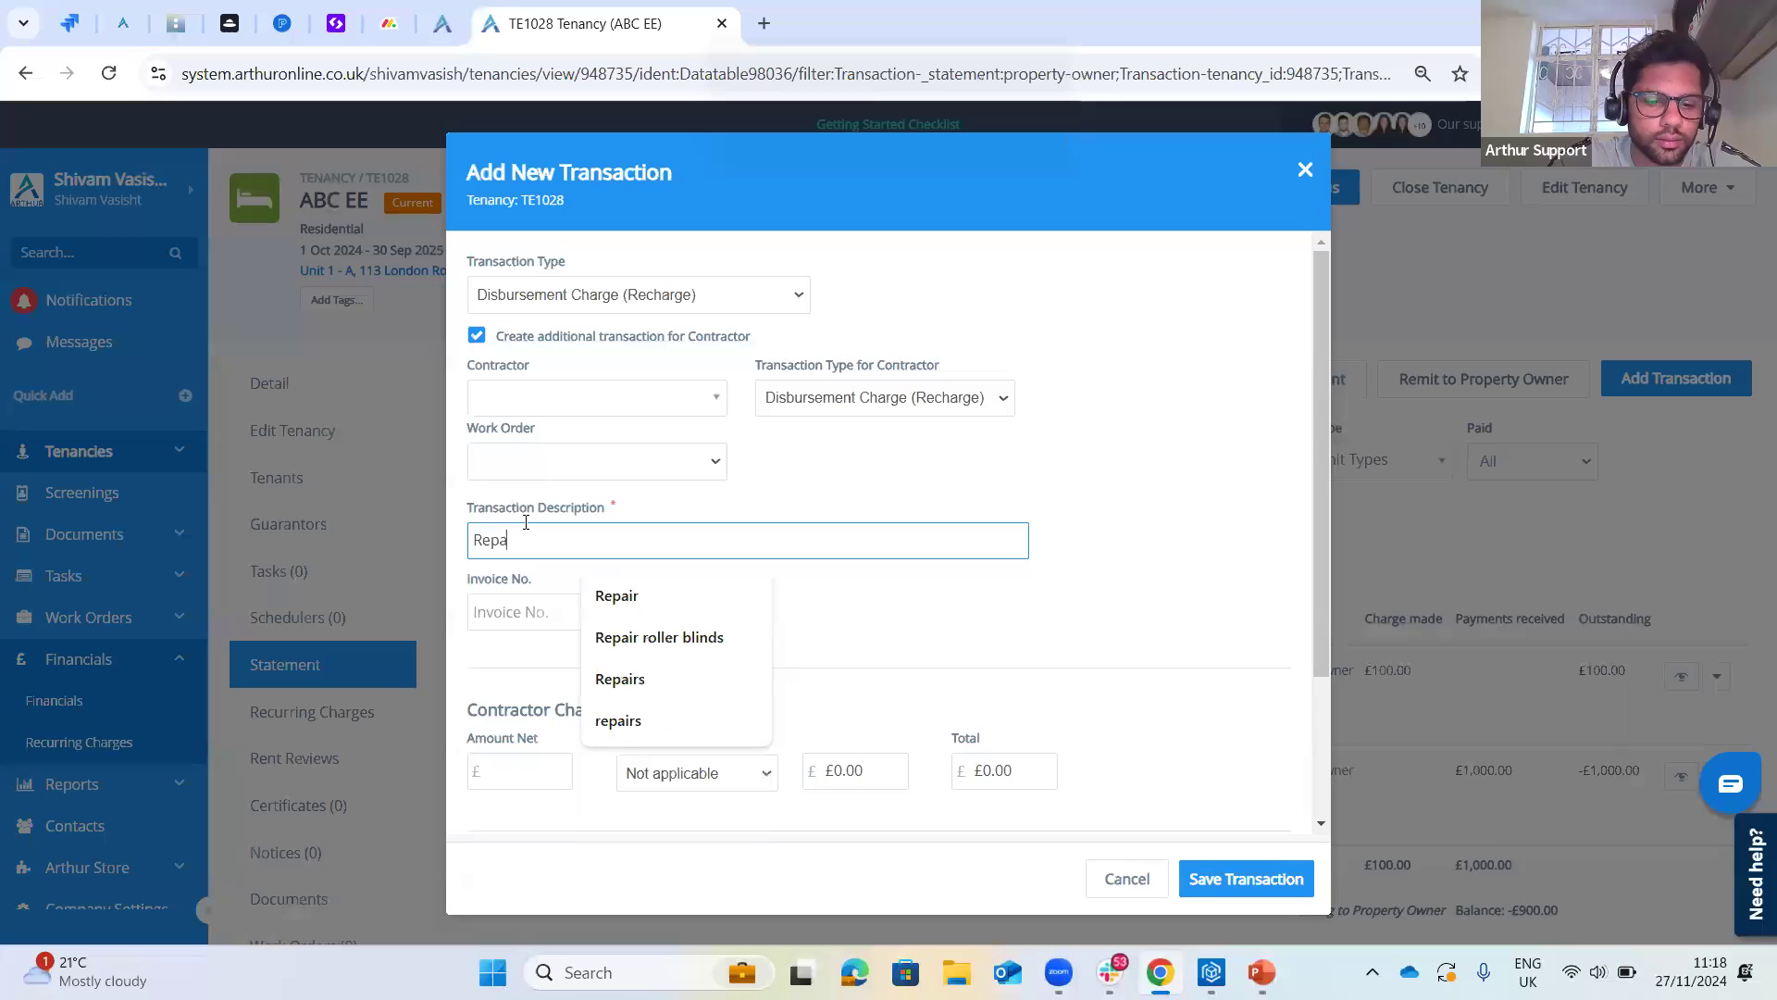
type("irs")
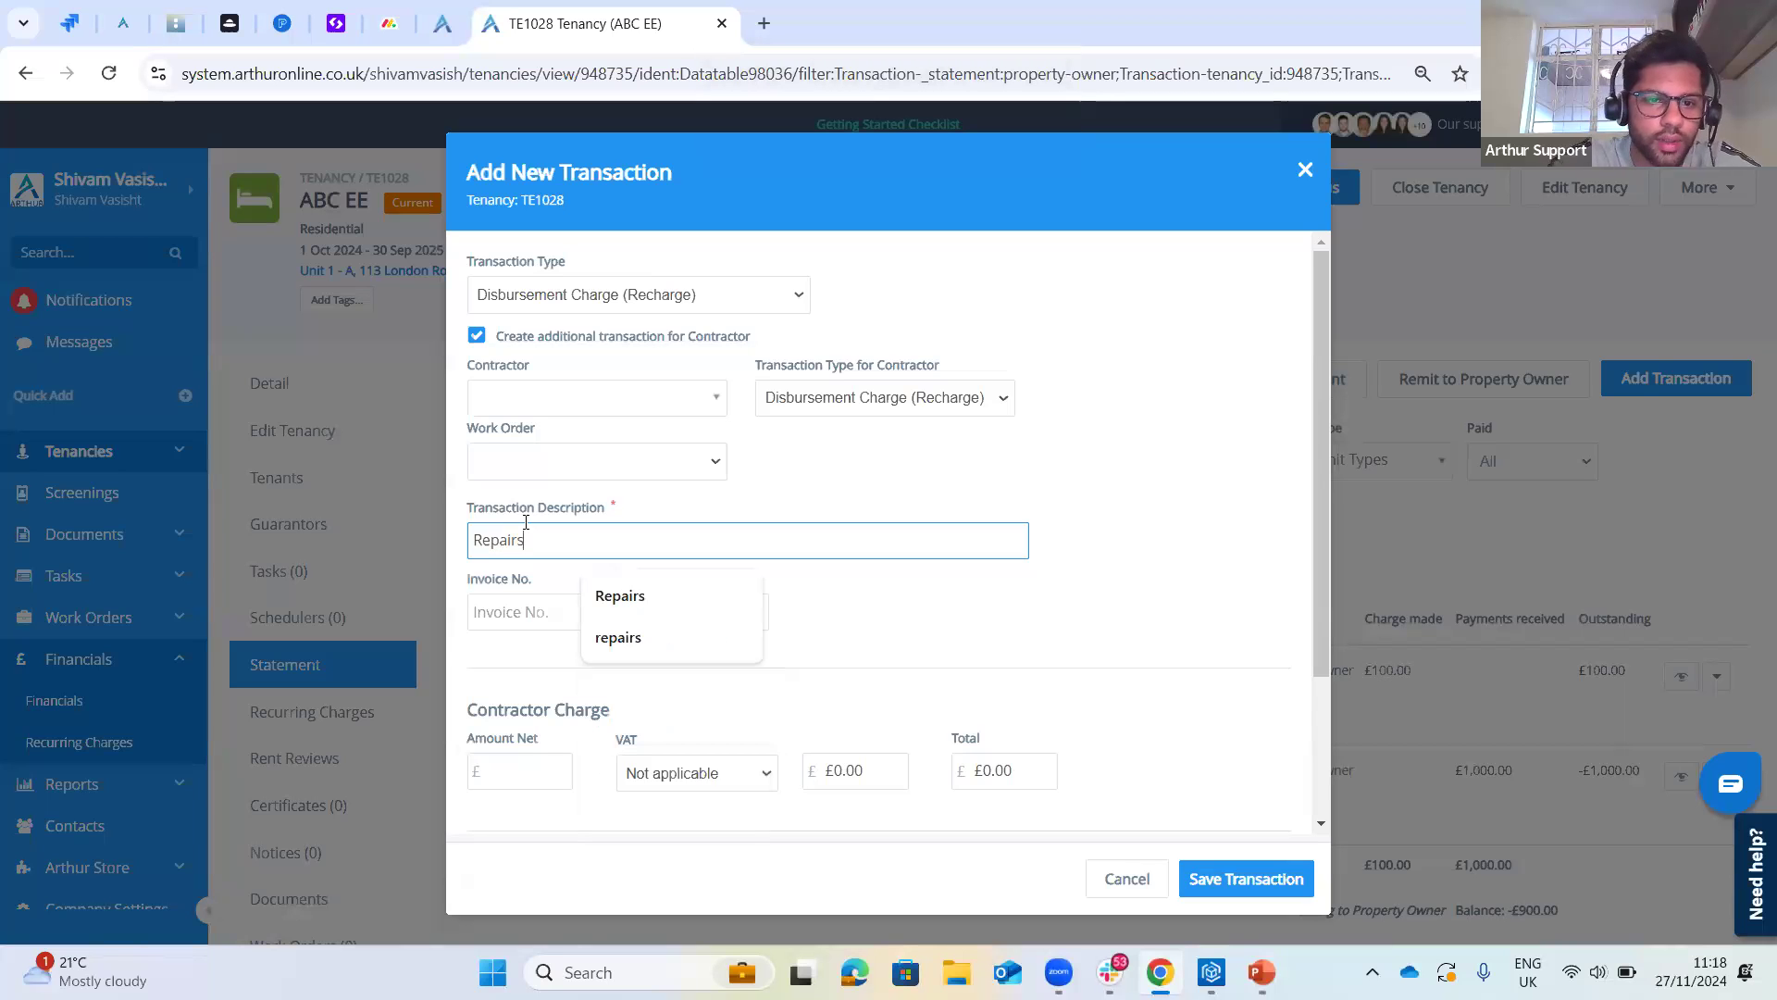
left_click(619, 597)
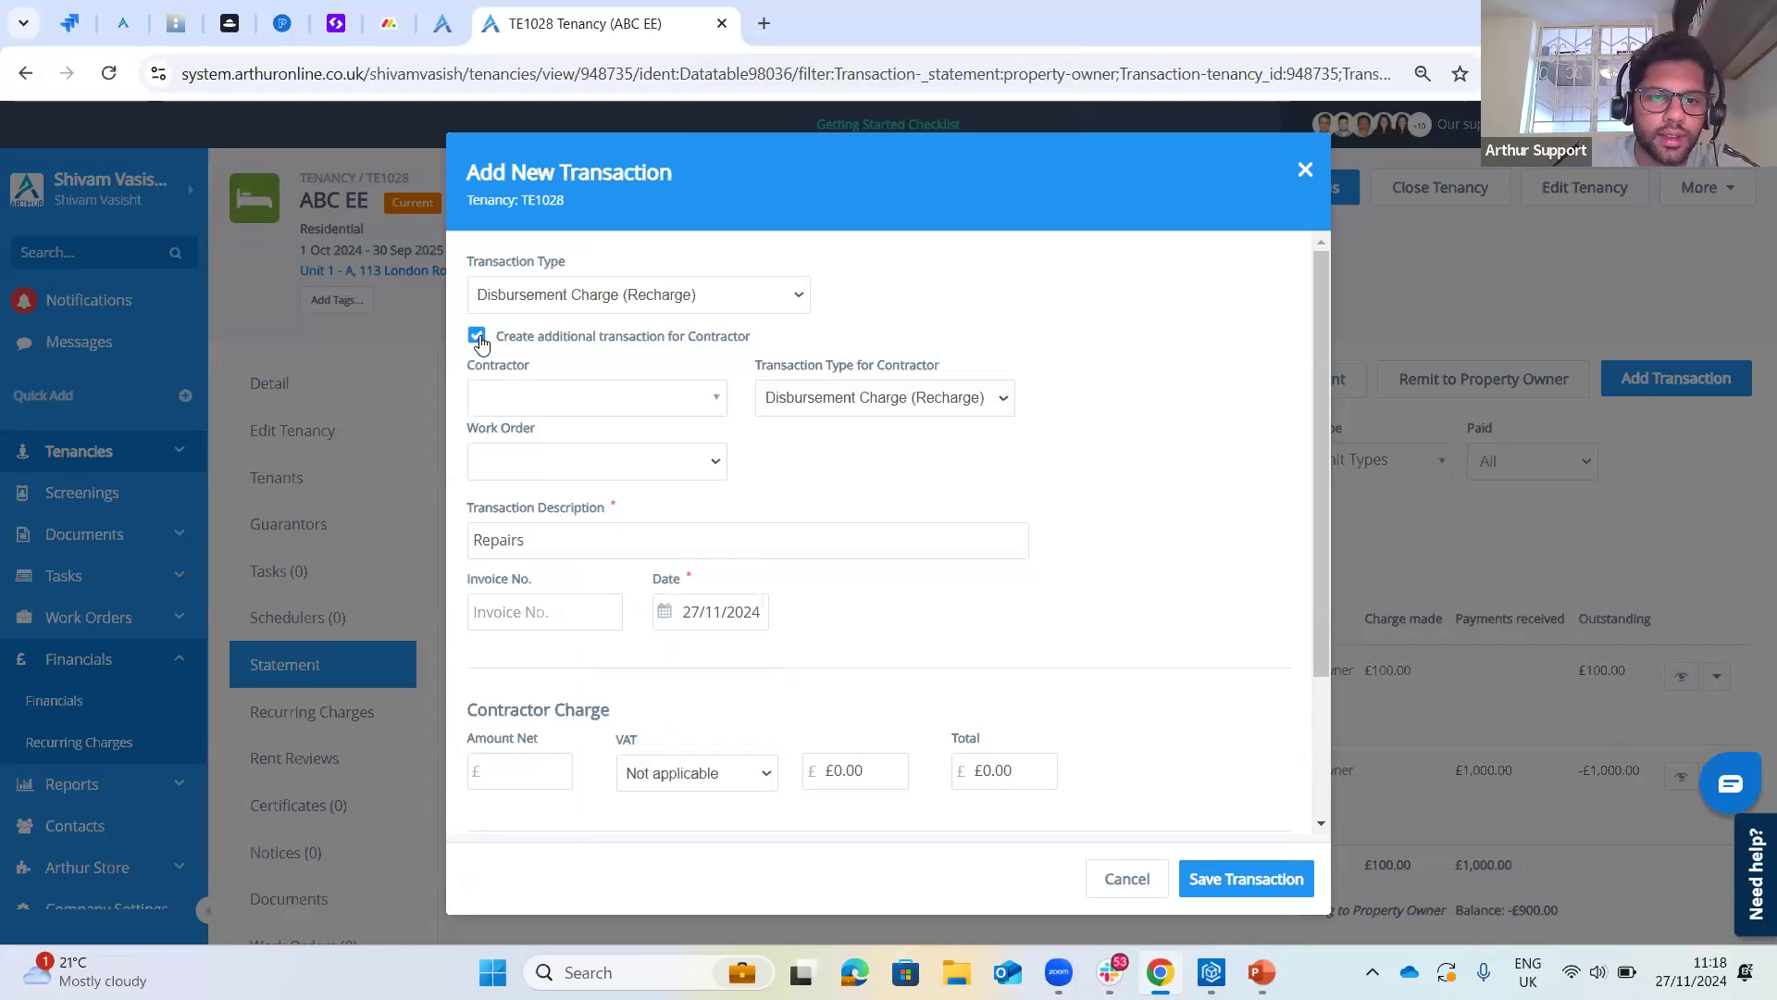
- Set the net amount to £100.00 for both the property owner and the contractor charge
scroll(603, 542, "down", 2)
scroll(555, 539, "down", 1)
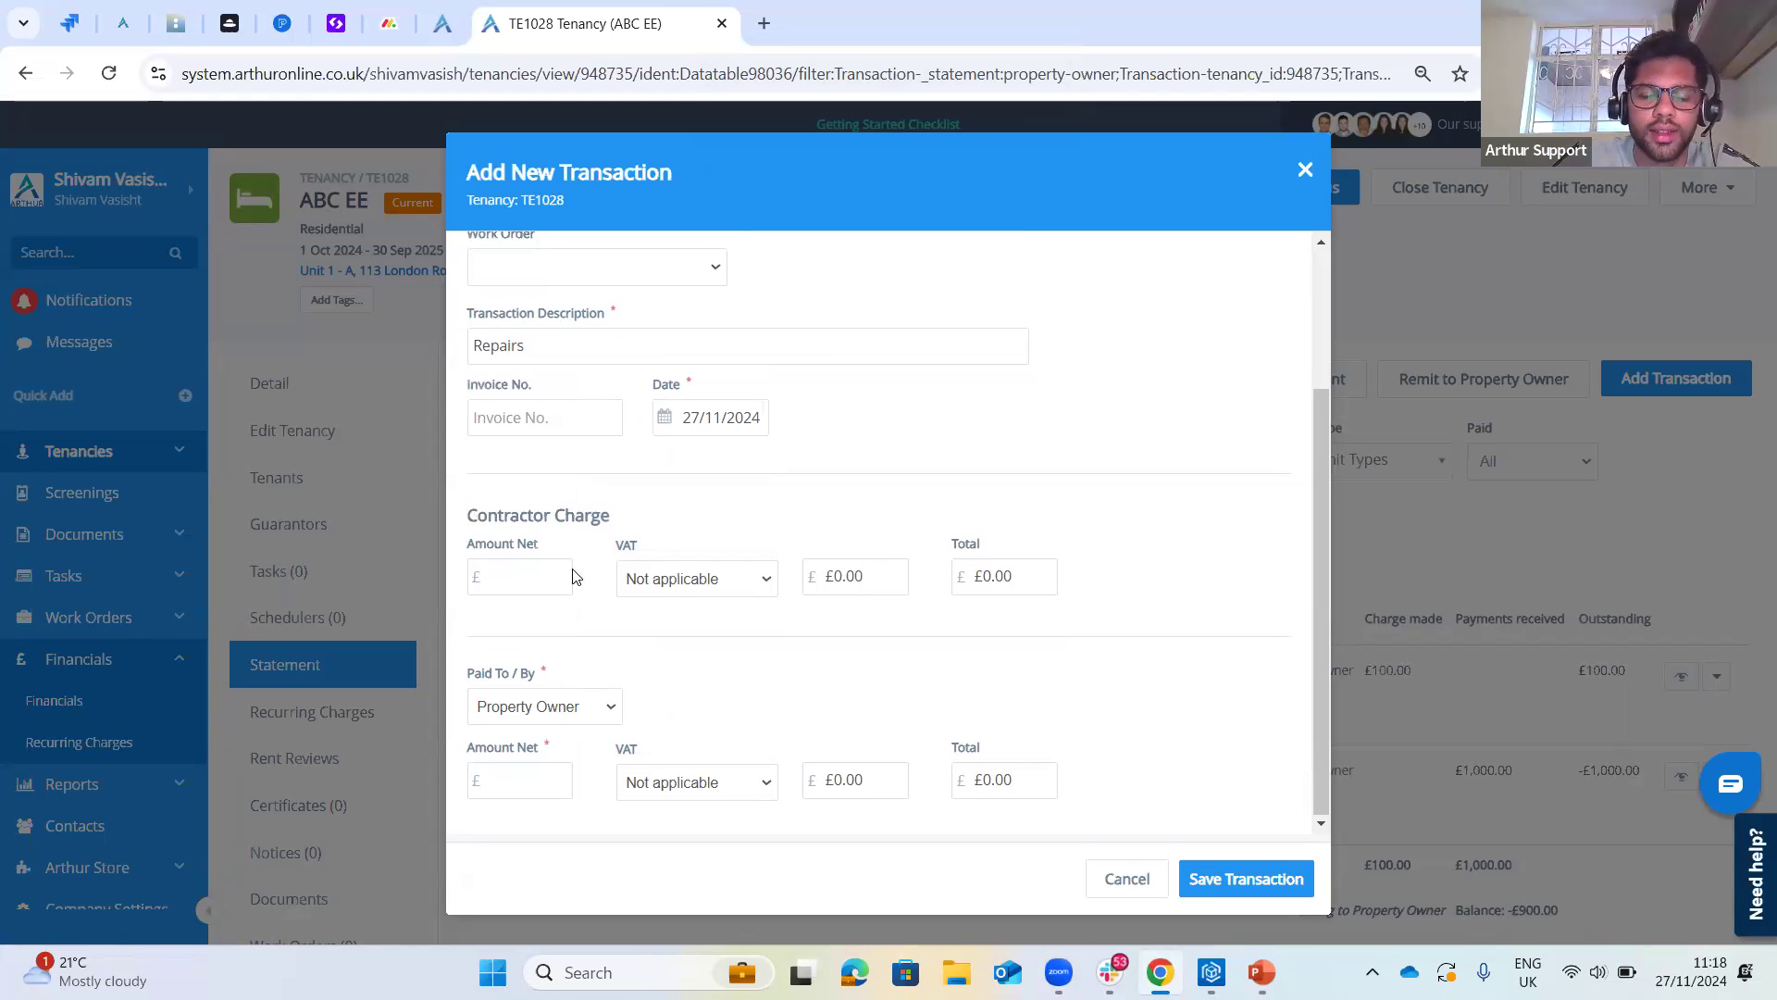
left_click(503, 798)
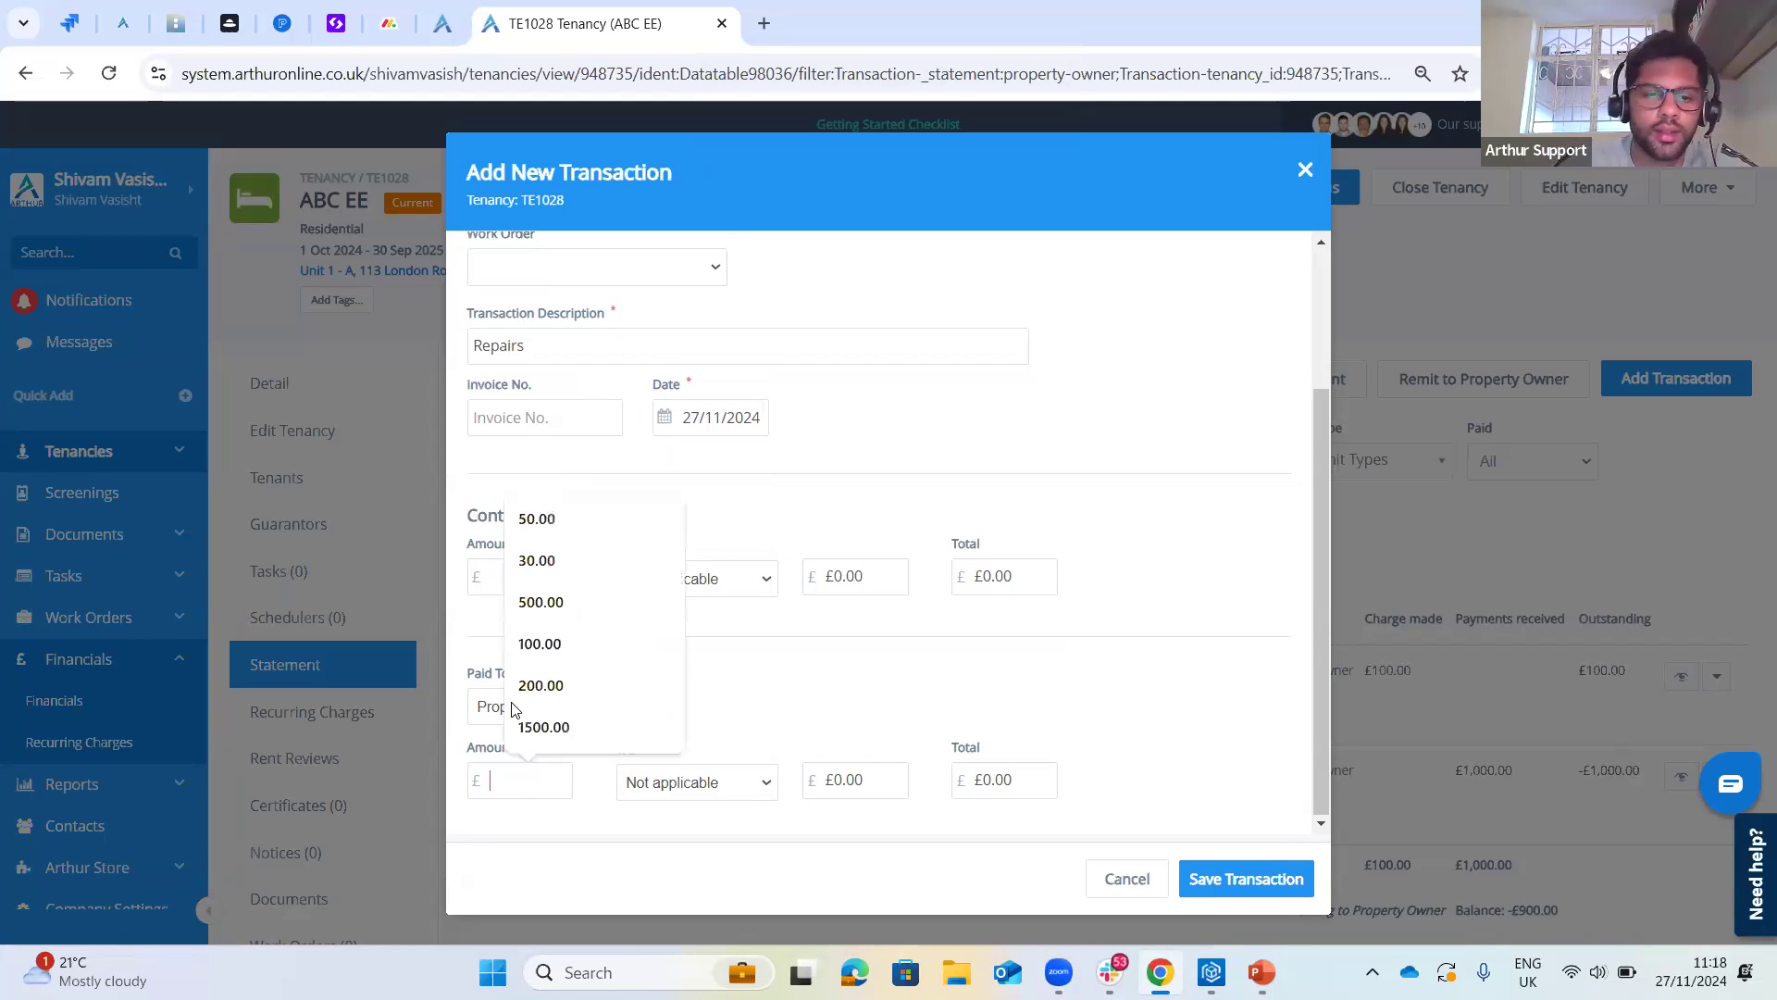
type("100")
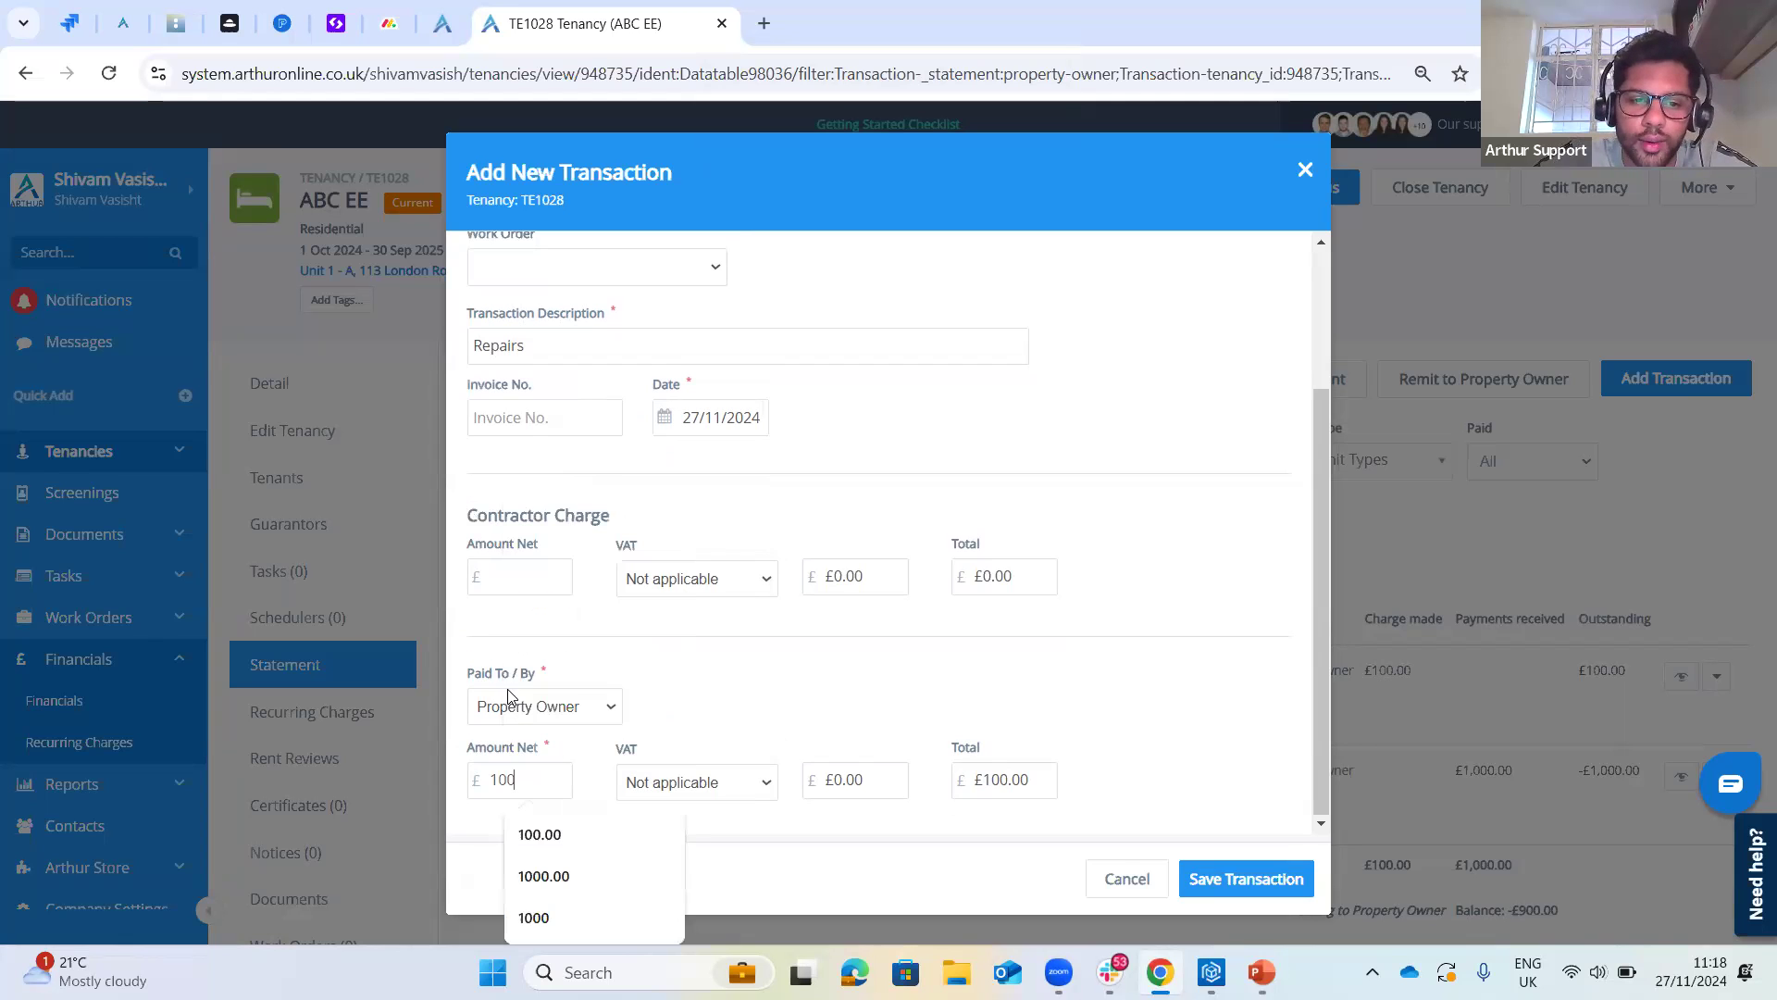
left_click(880, 662)
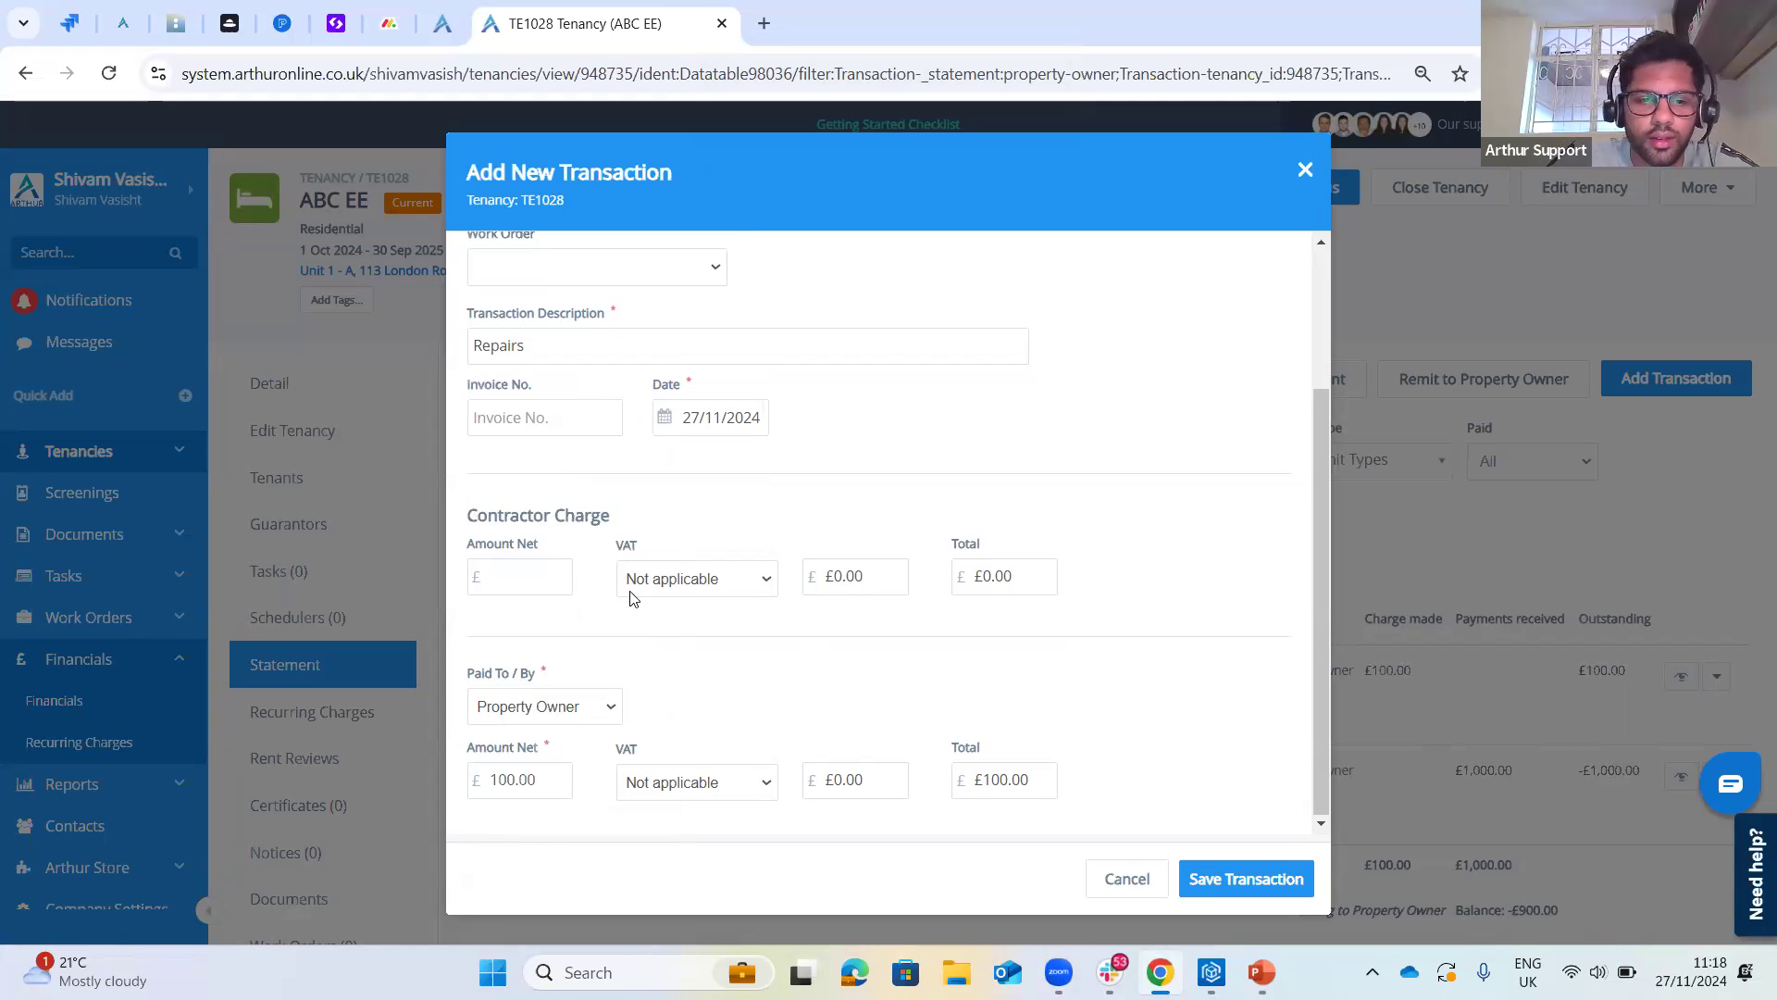
left_click(509, 564)
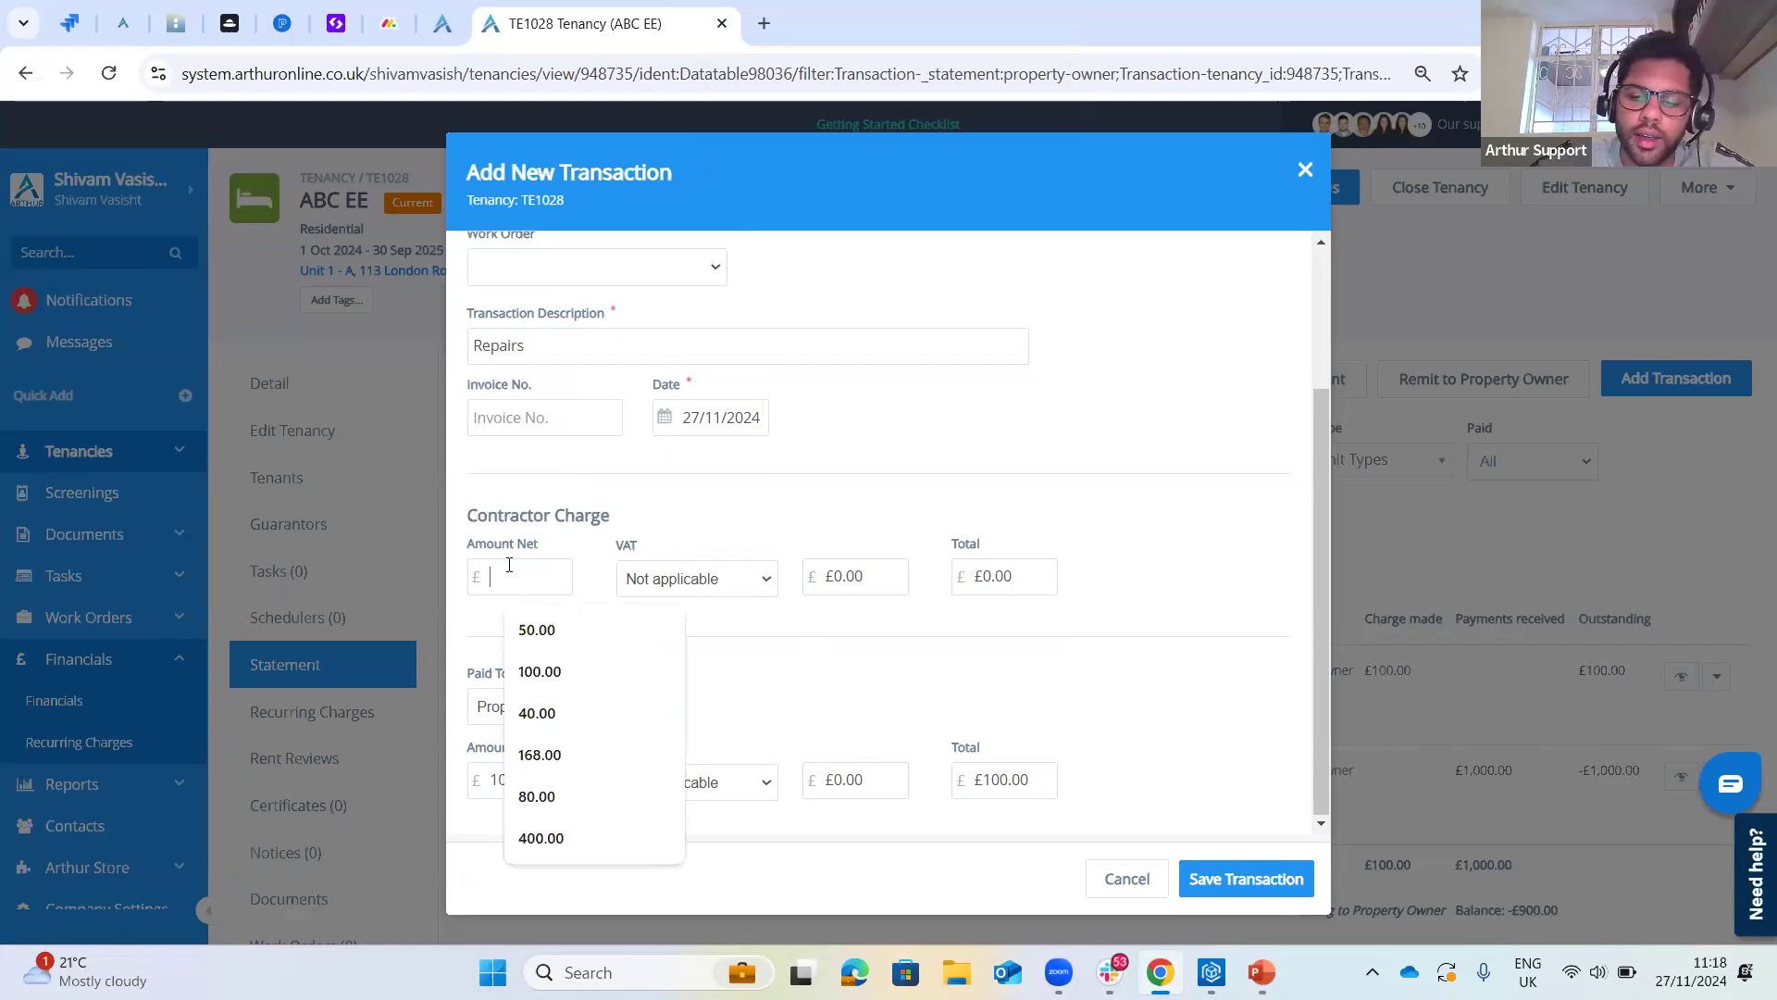
type("100")
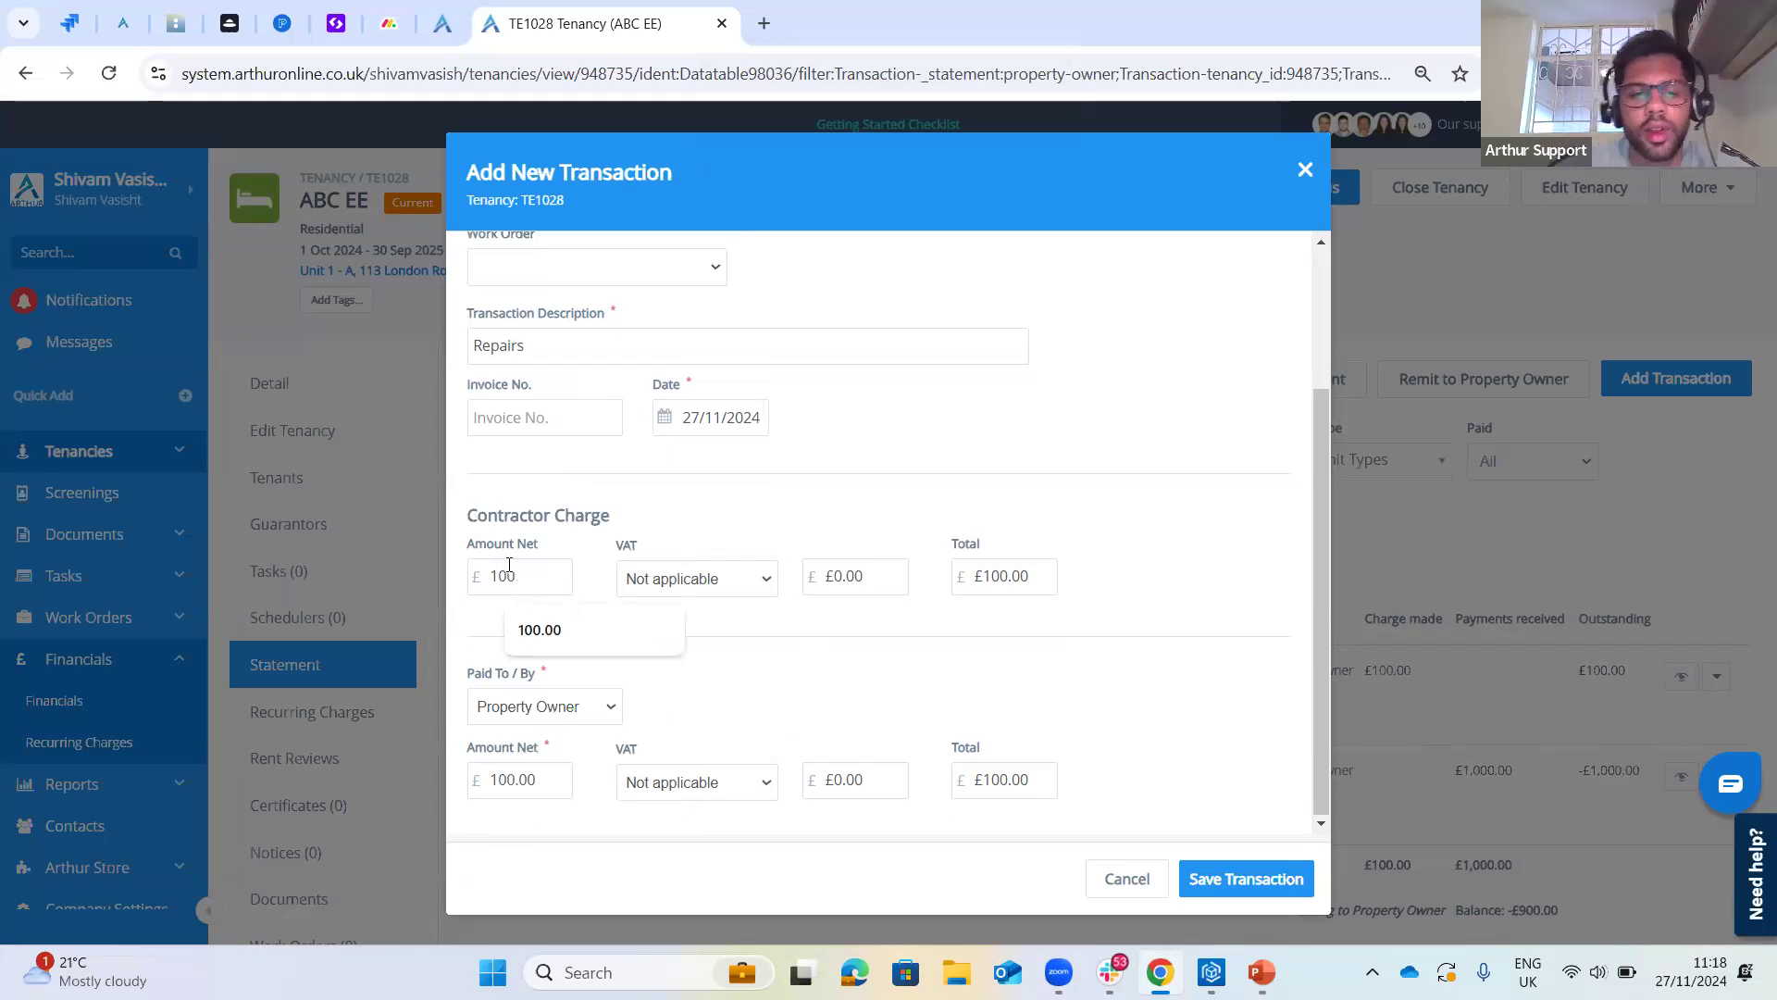
left_click(767, 612)
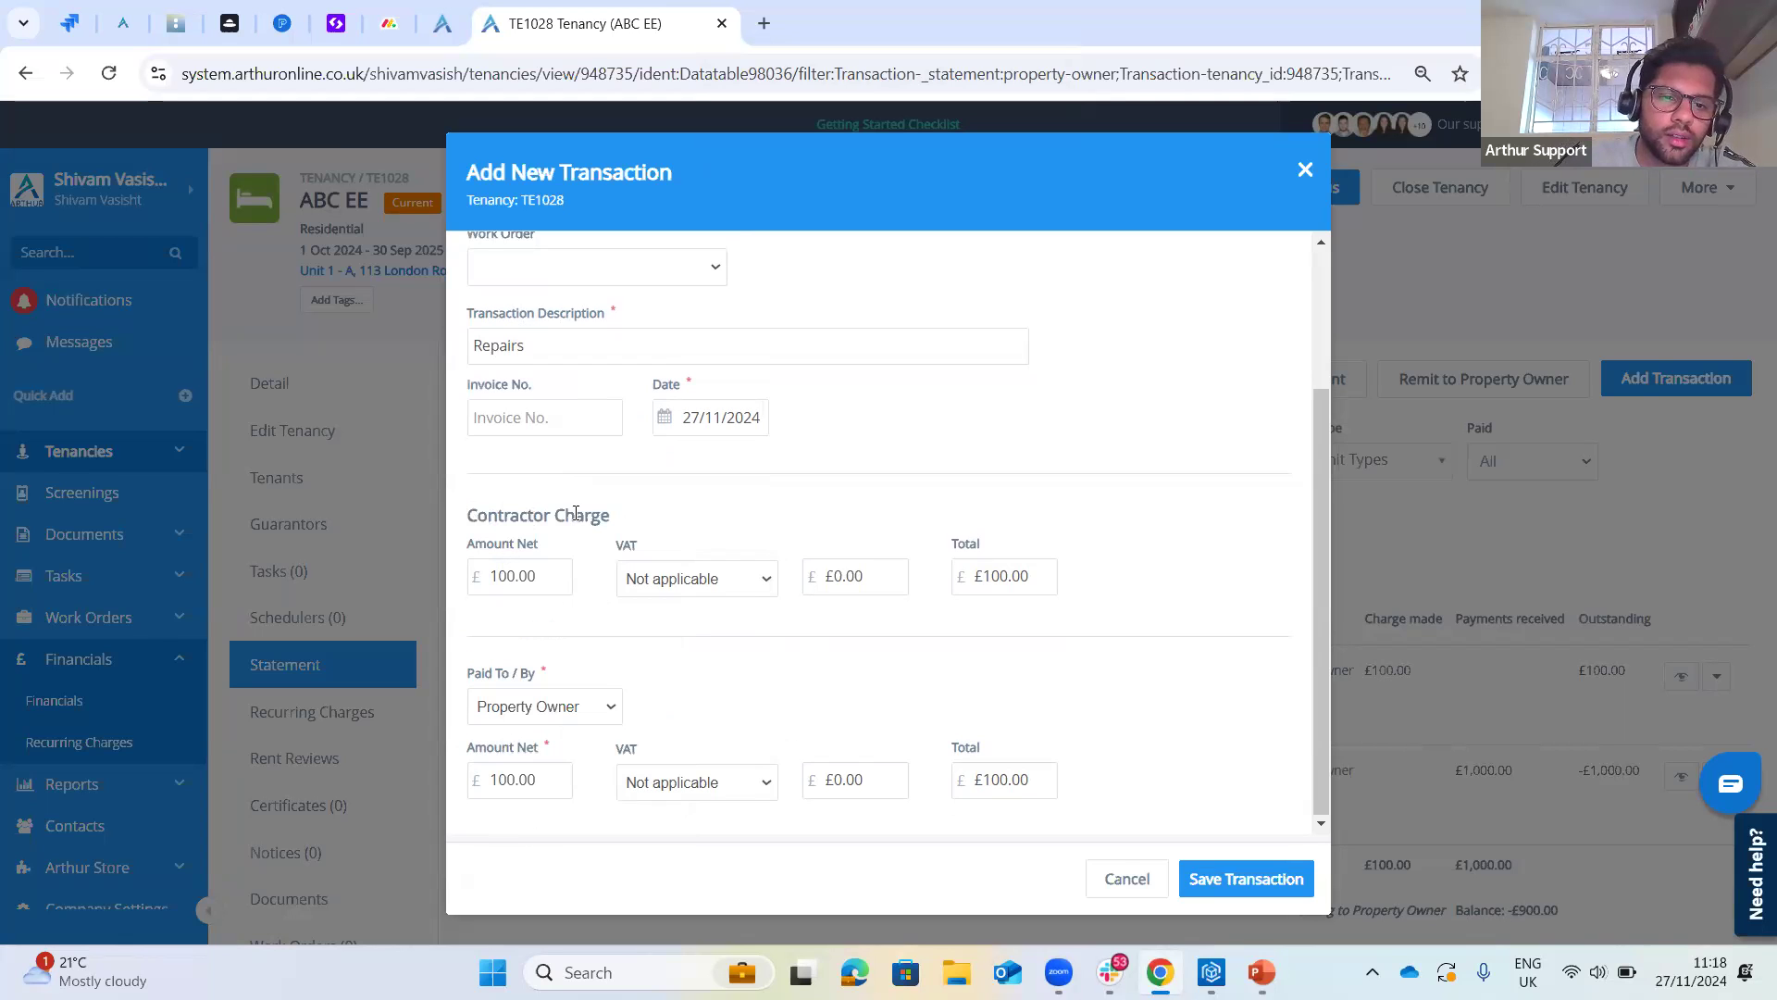
- Assign the contractor to the additional contractor transaction of the disbursement charge
scroll(575, 602, "up", 3)
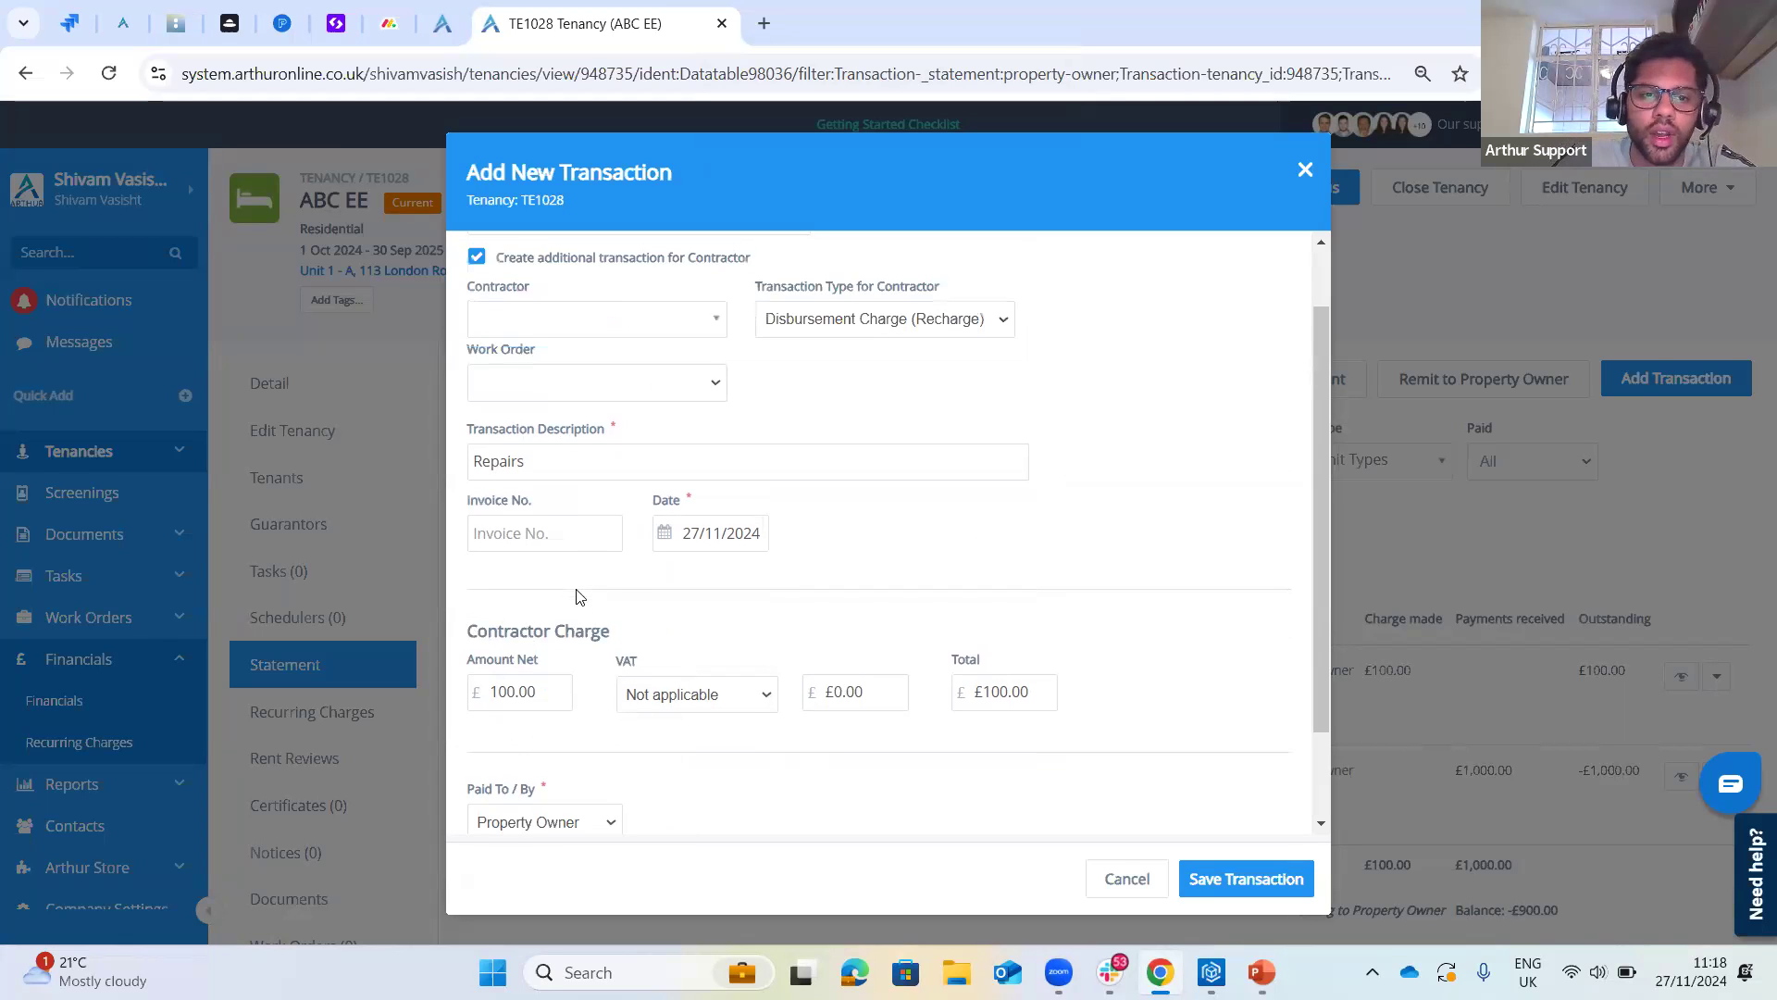
scroll(695, 583, "down", 2)
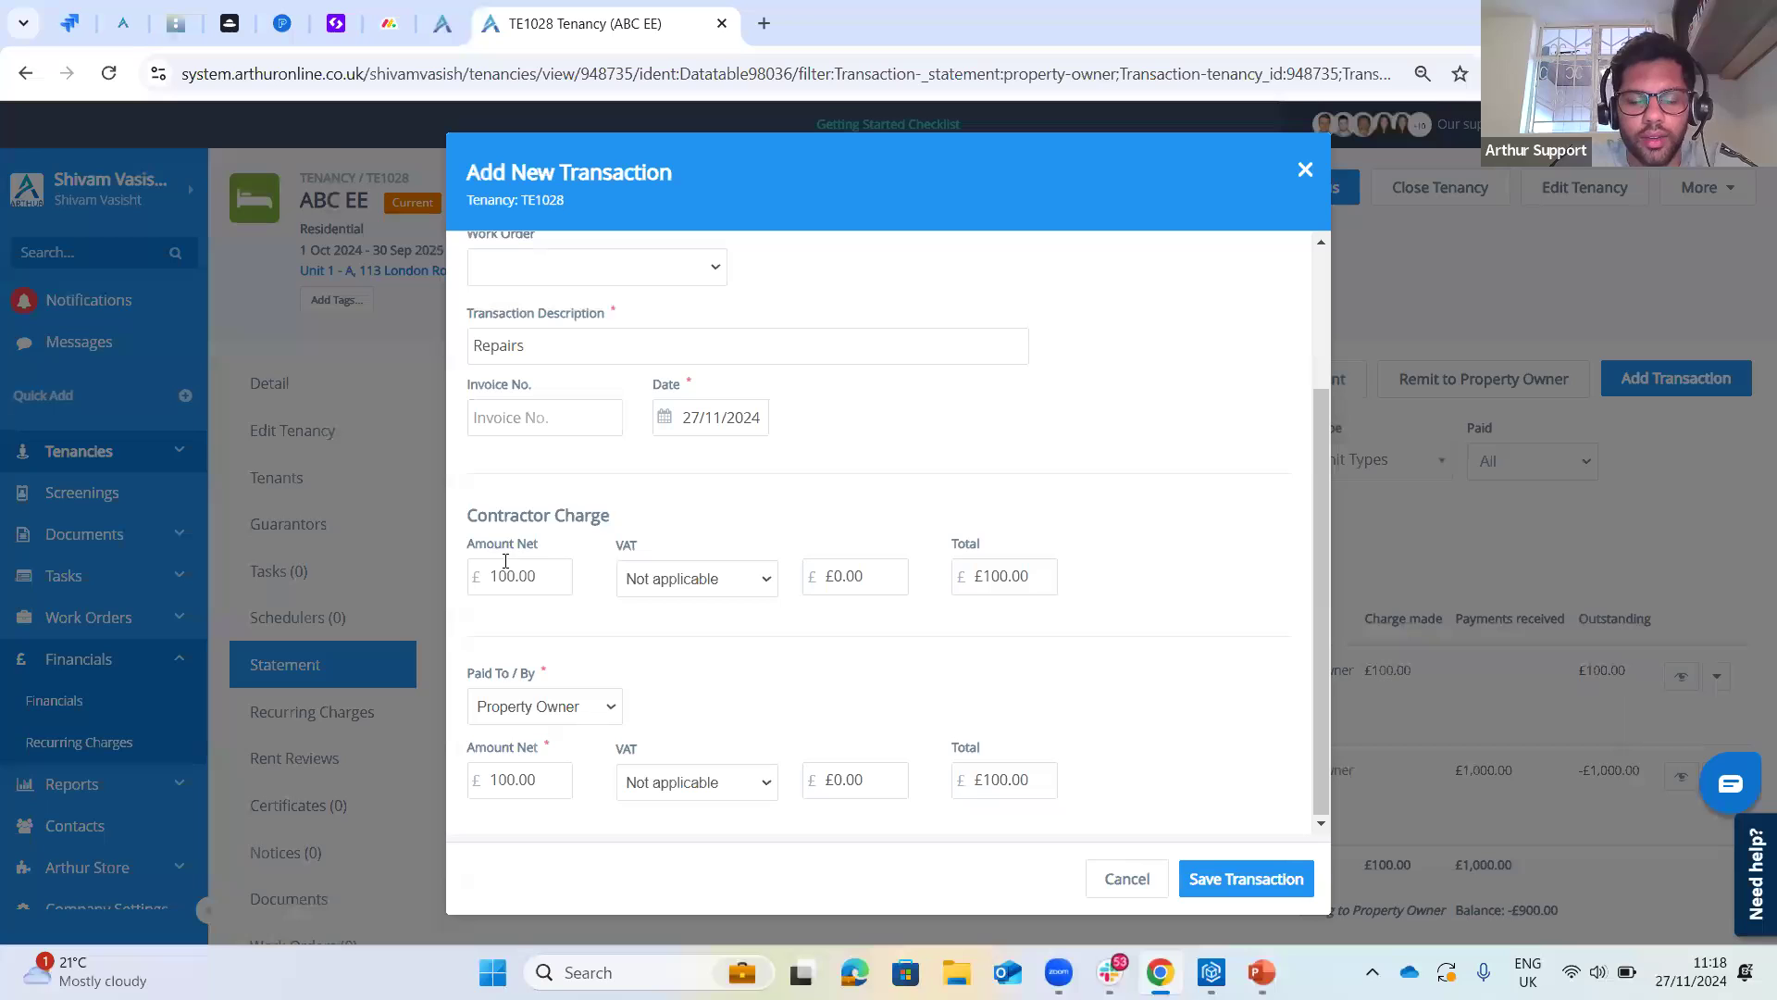
scroll(526, 600, "up", 3)
scroll(516, 607, "down", 3)
scroll(587, 416, "up", 3)
left_click(578, 403)
left_click(547, 493)
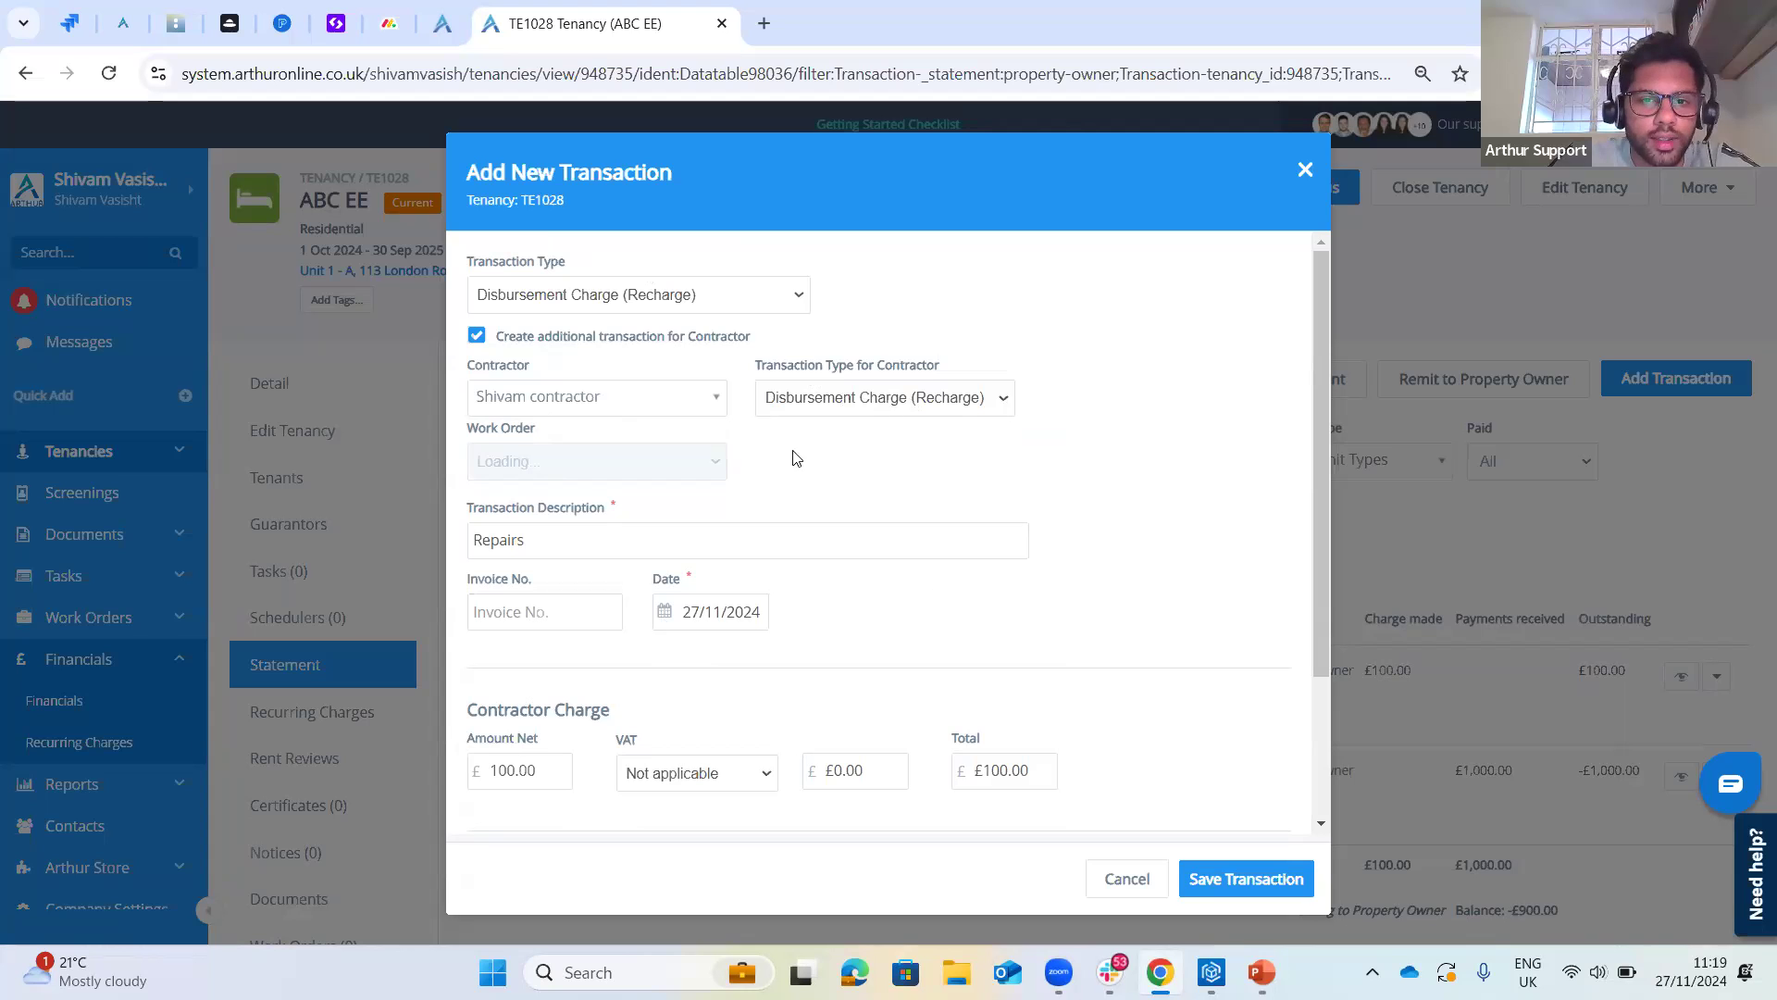
- Review the completed disbursement charge form and save the transaction
scroll(928, 529, "down", 2)
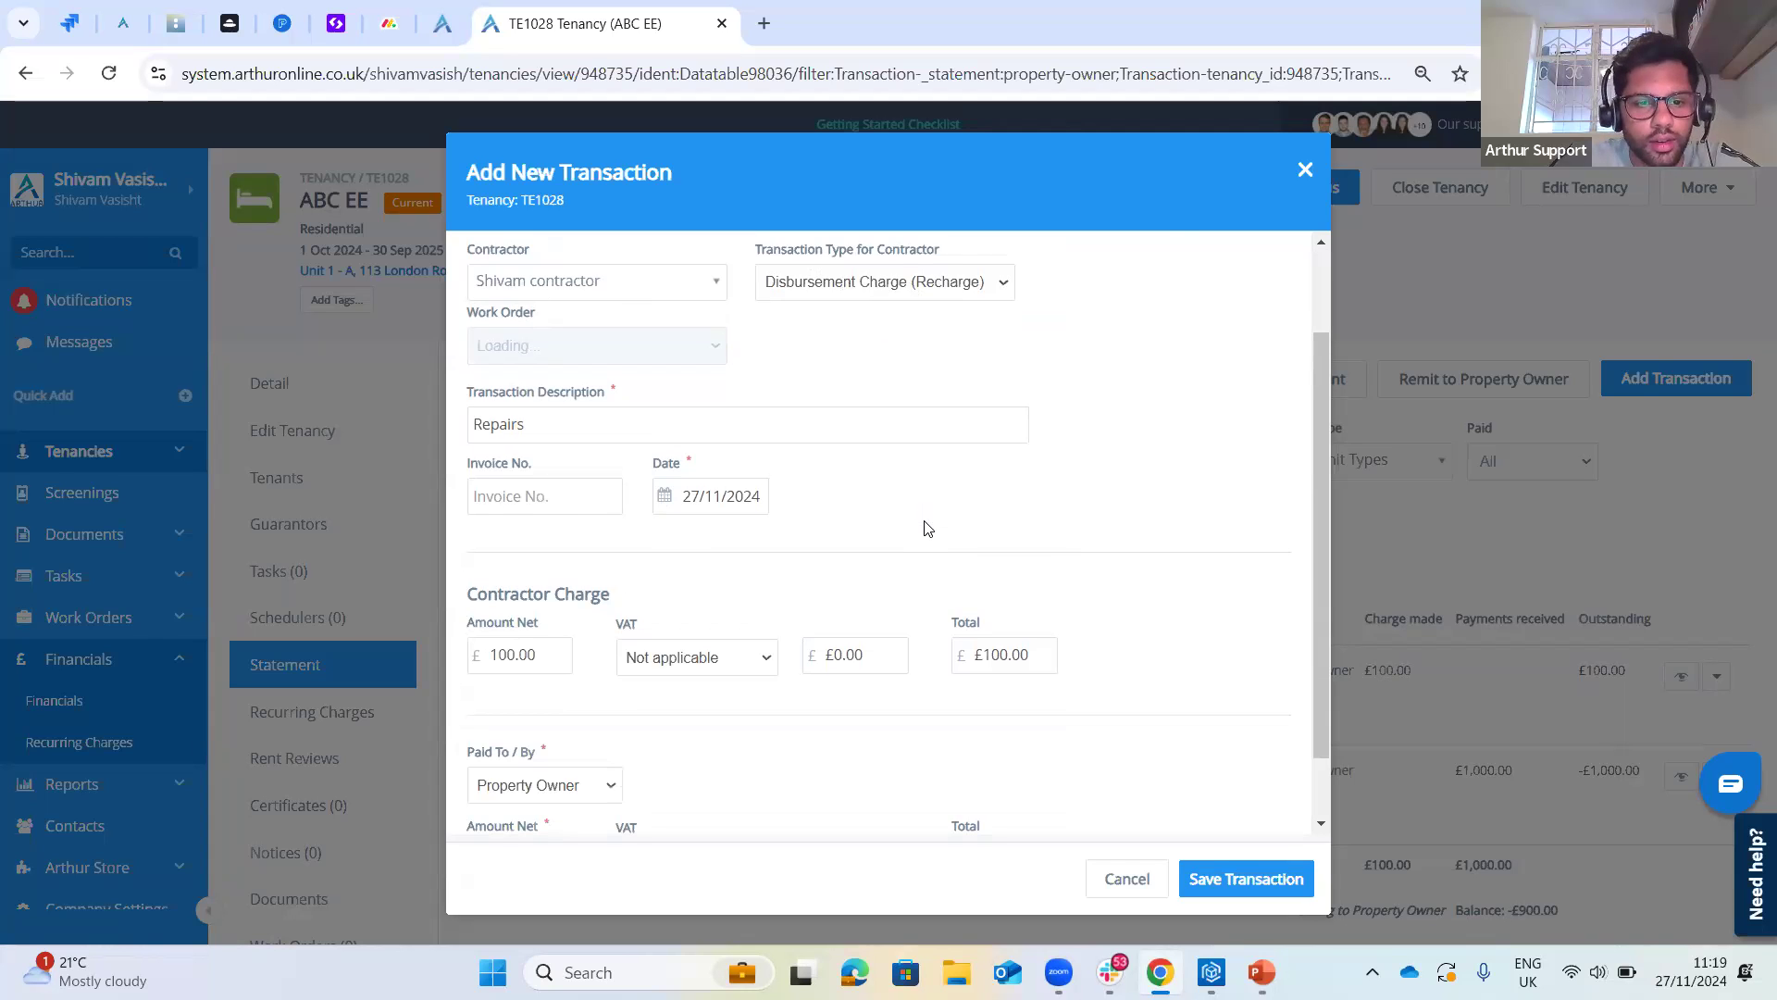
scroll(679, 685, "up", 2)
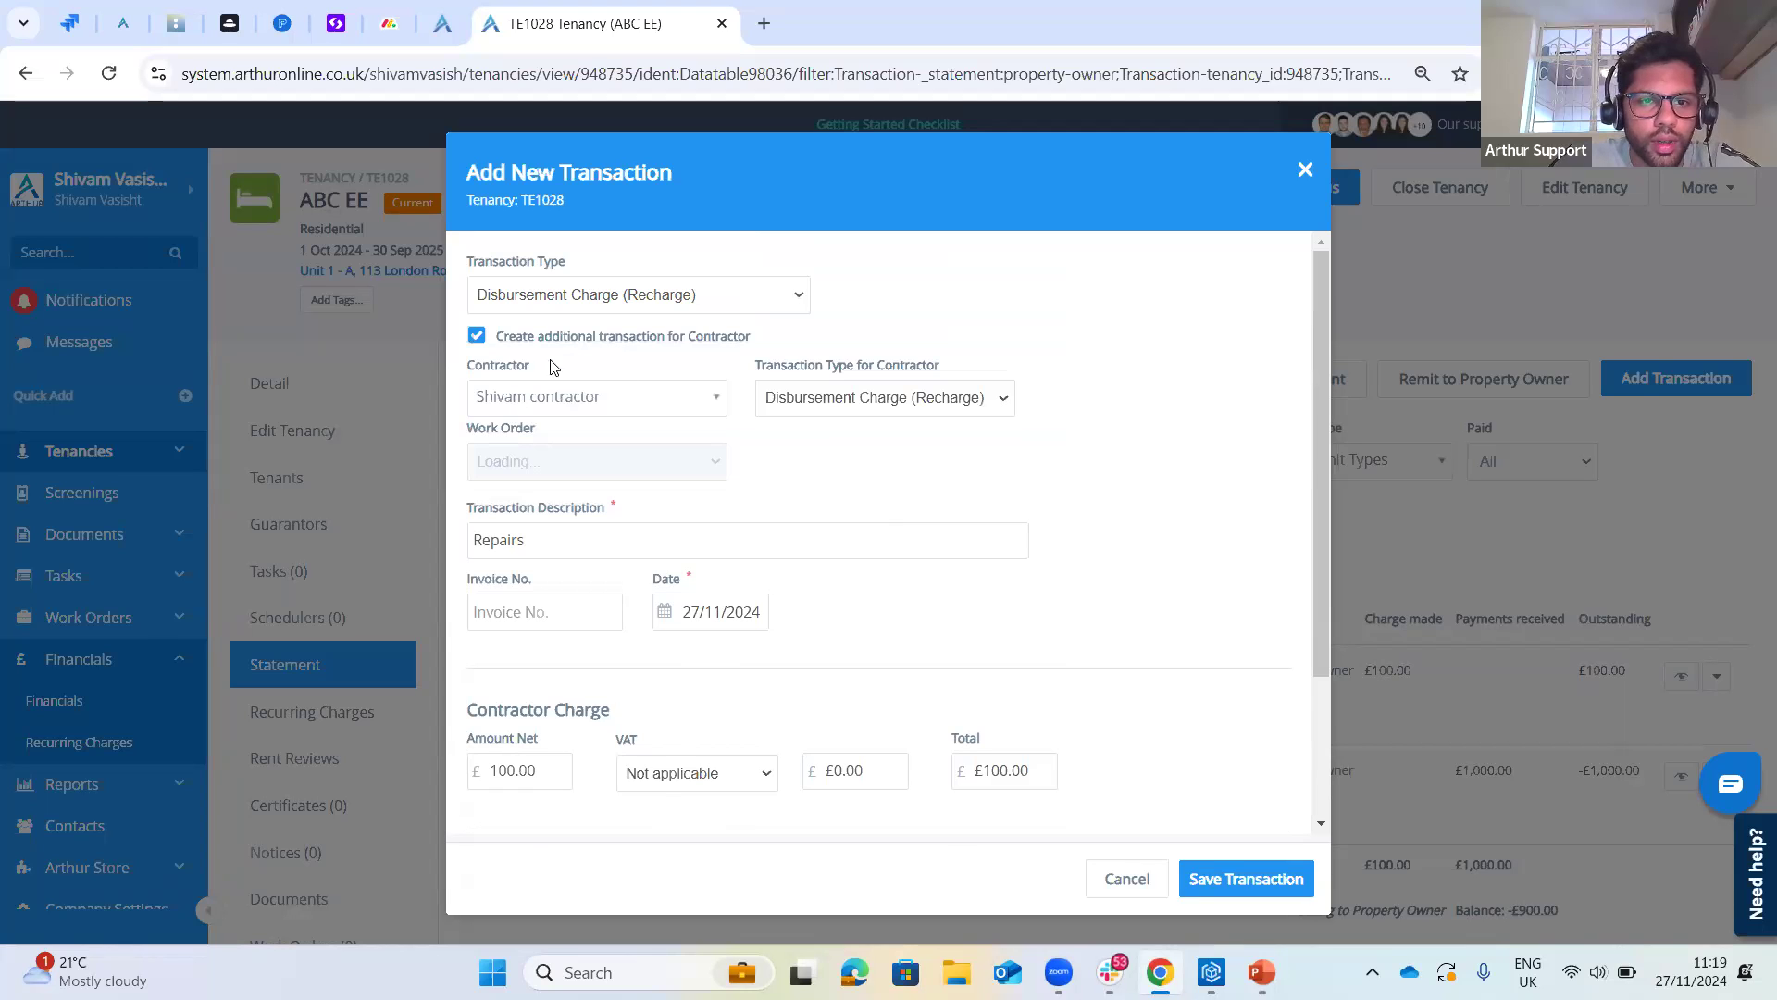
scroll(566, 357, "down", 1)
scroll(568, 373, "down", 1)
scroll(585, 390, "up", 1)
scroll(593, 398, "down", 1)
scroll(1074, 706, "up", 2)
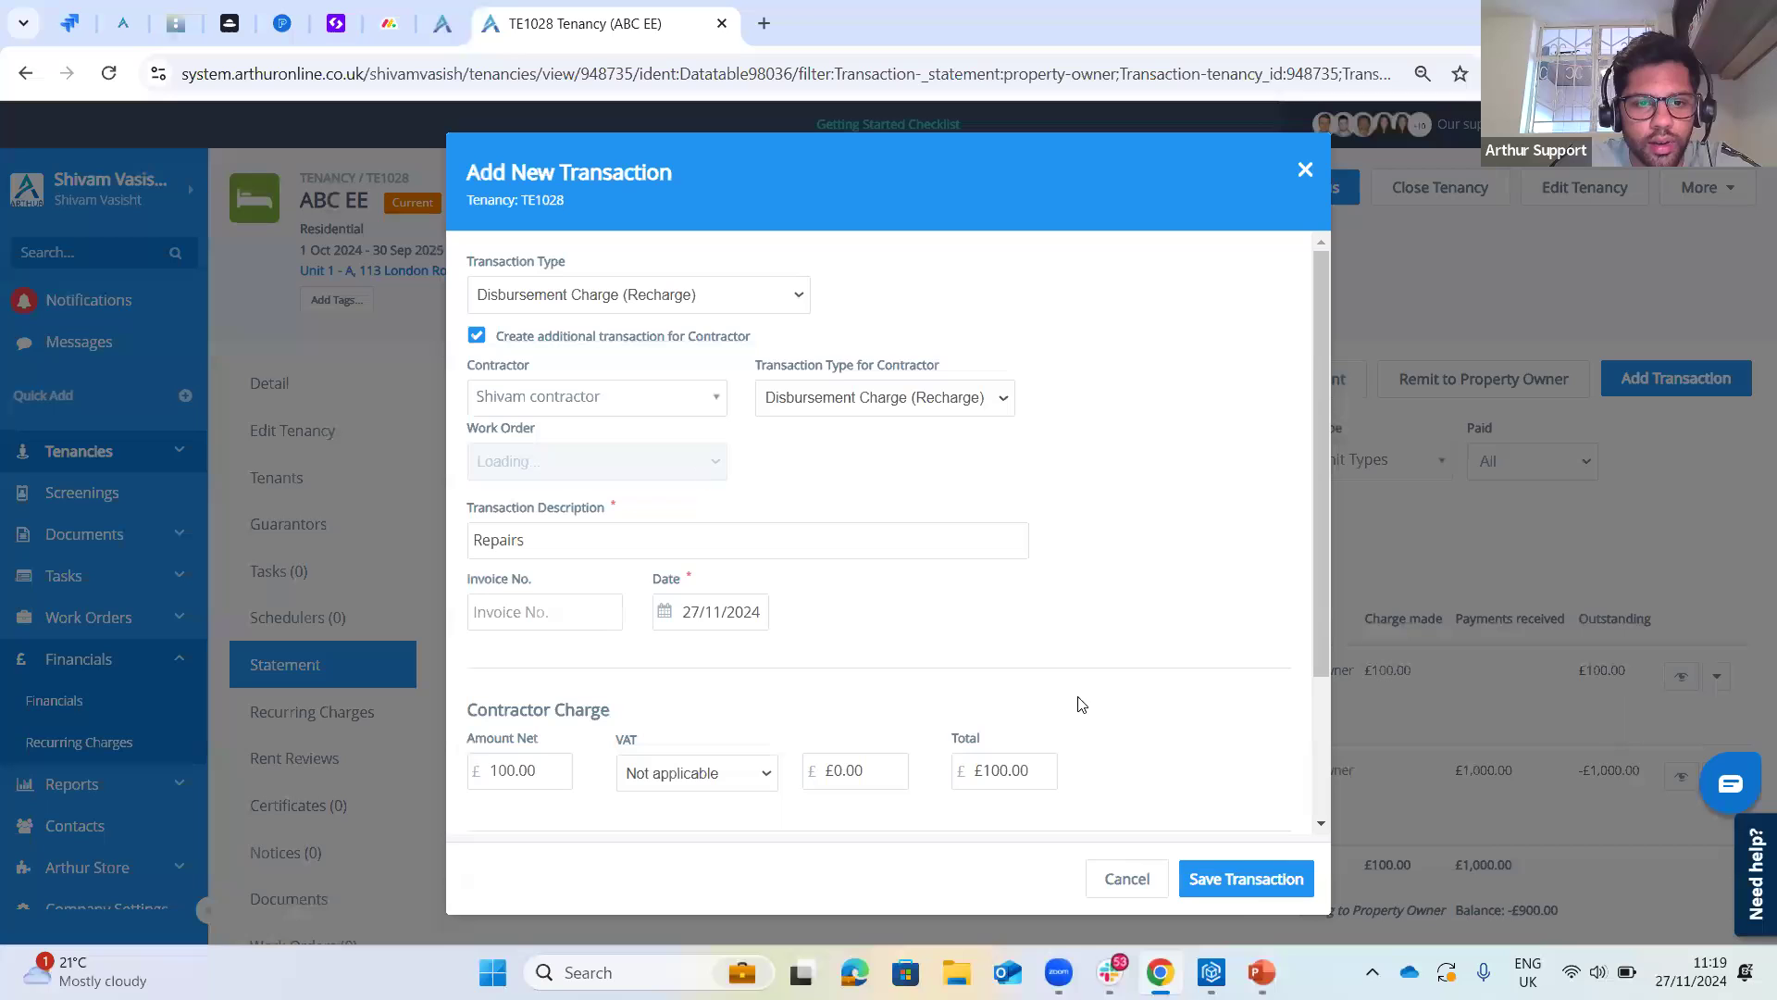
left_click(1520, 620)
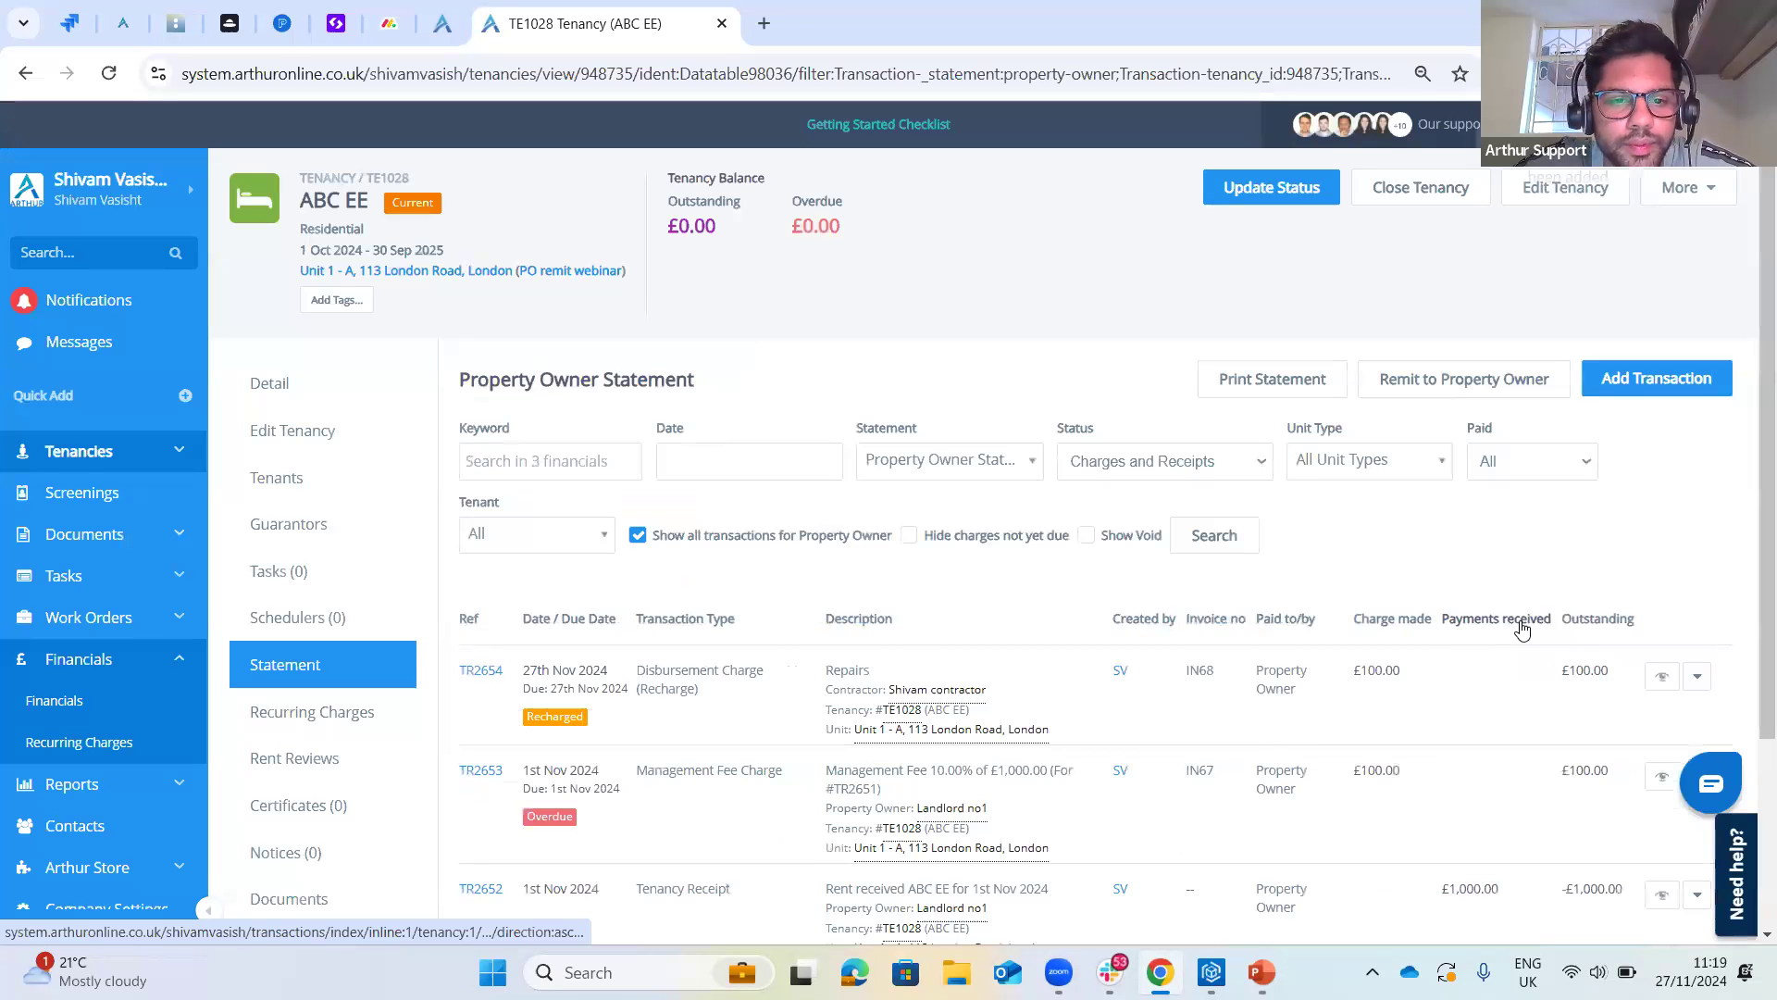
- Examine the balance owing to the owner and compare the receipt's outstanding amount with the repairs charge on the Property Owner Statement
scroll(1408, 686, "down", 3)
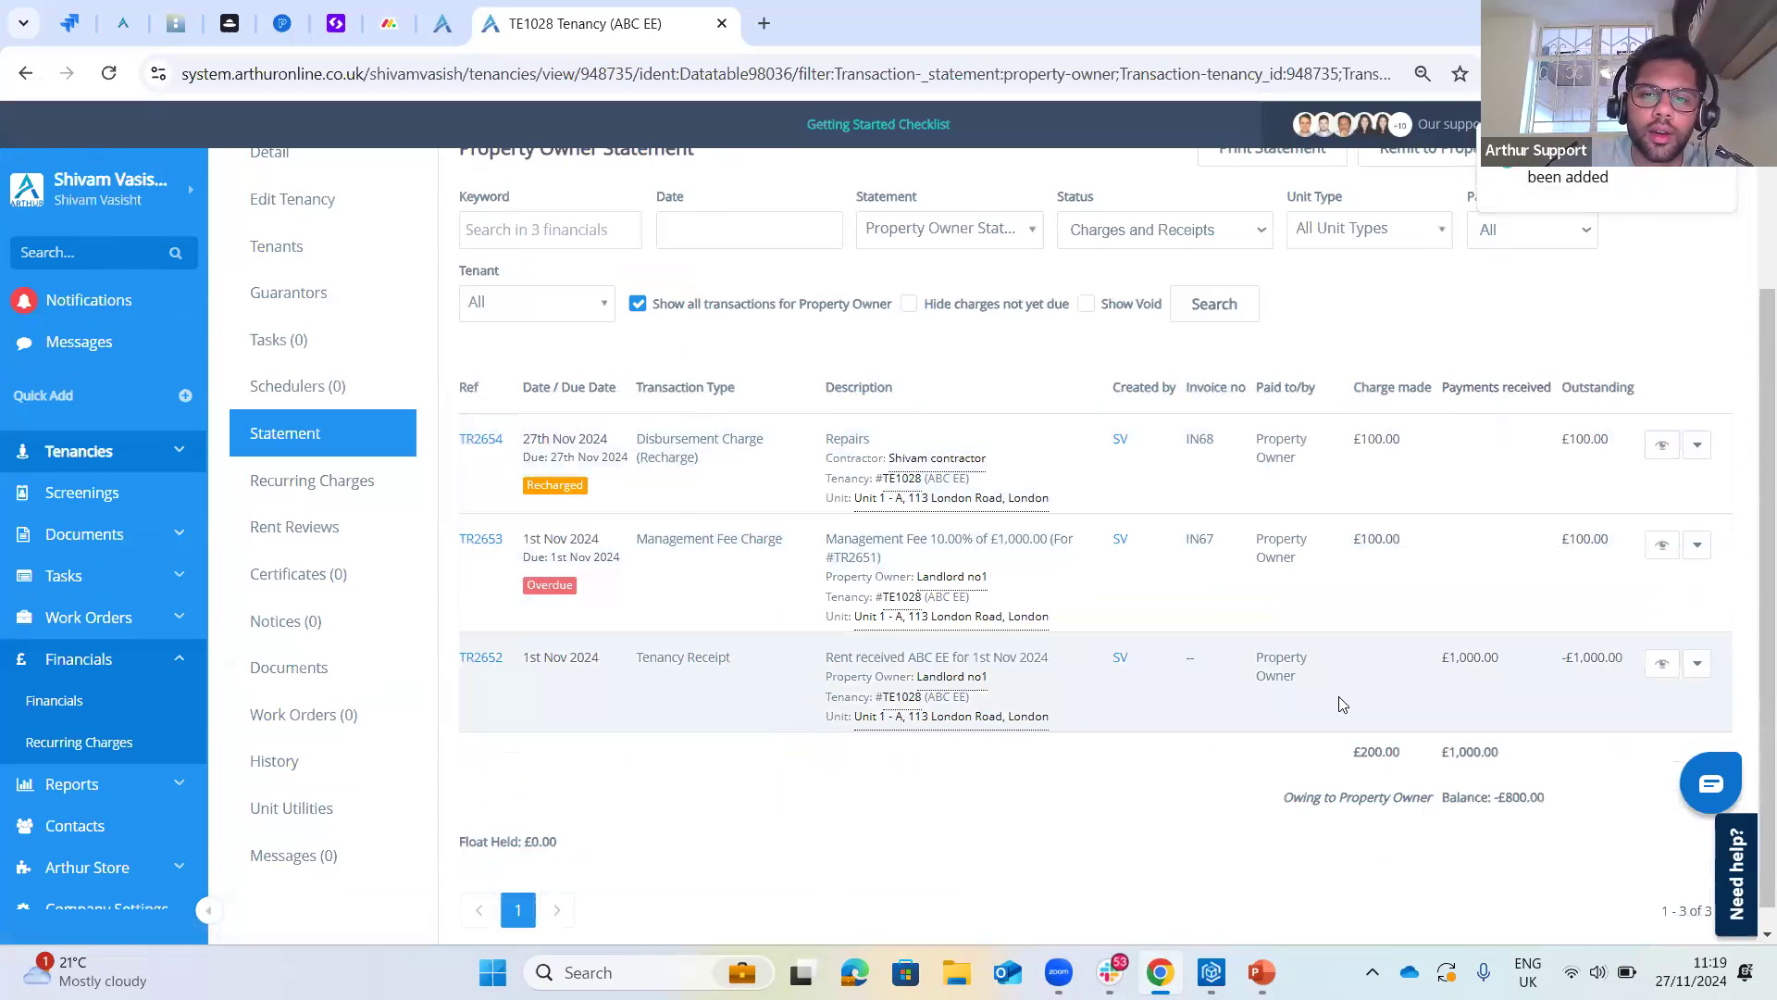
double_click(1573, 881)
left_click_drag(1612, 658, 1598, 658)
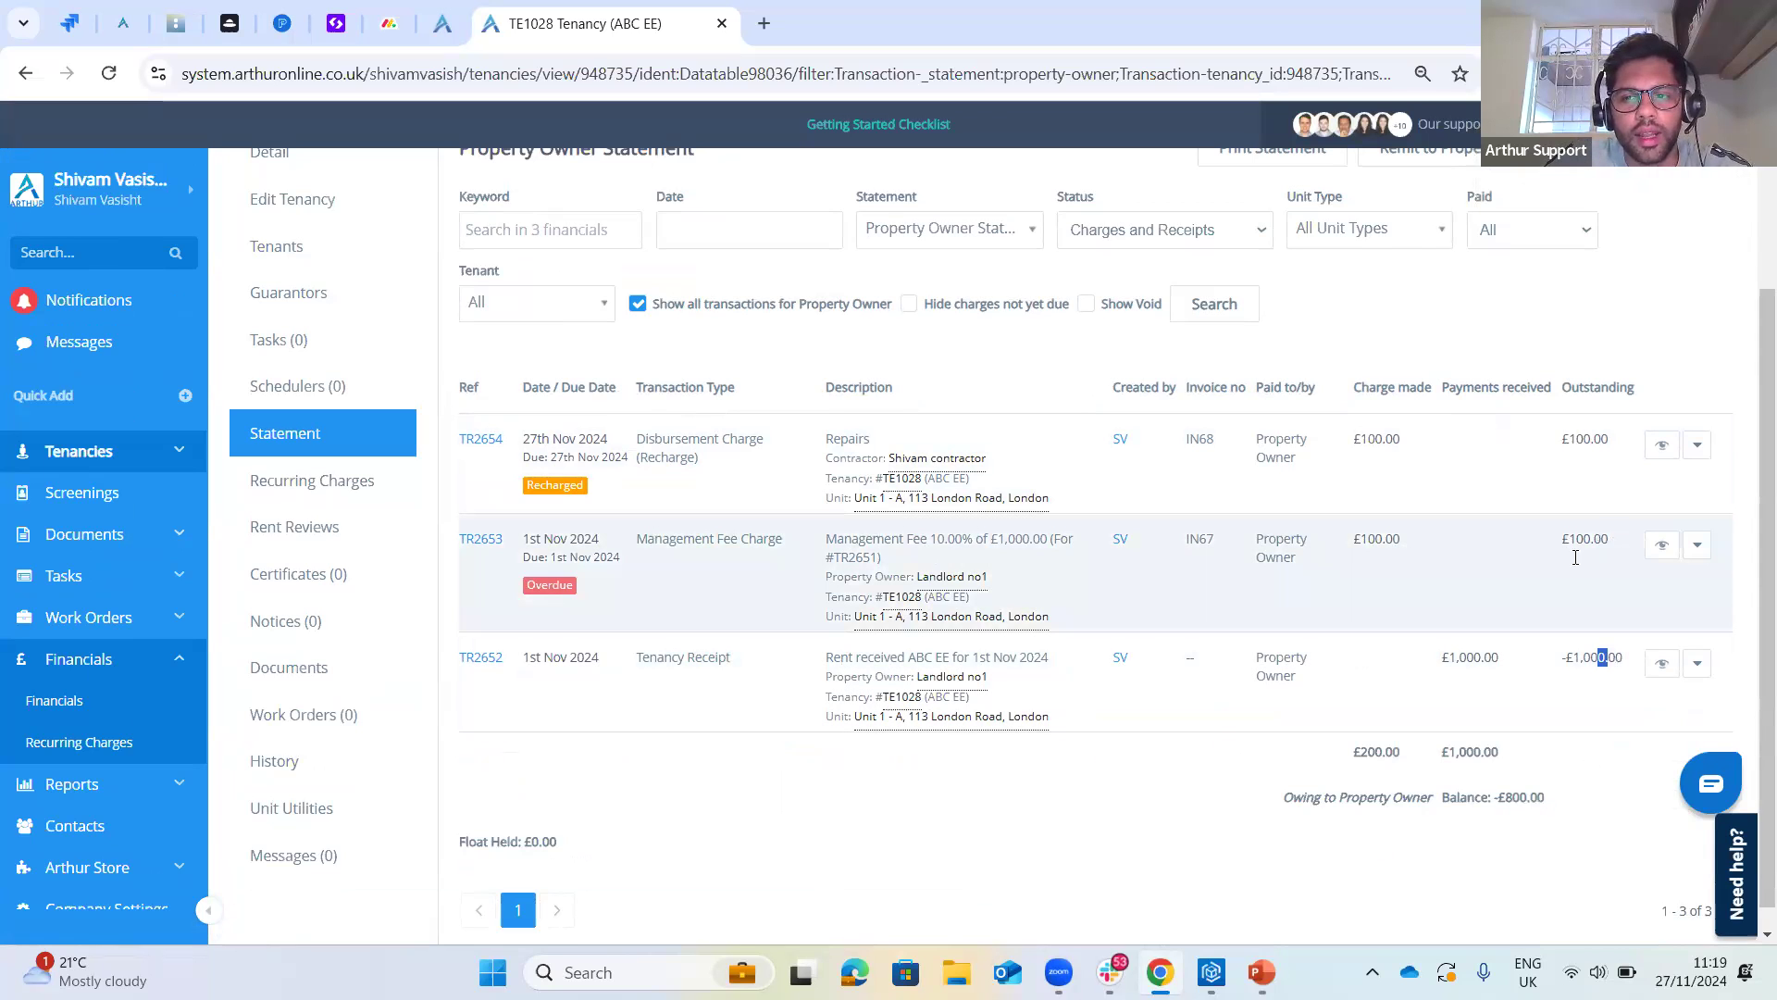
scroll(1575, 555, "up", 1)
left_click_drag(1570, 556, 1592, 557)
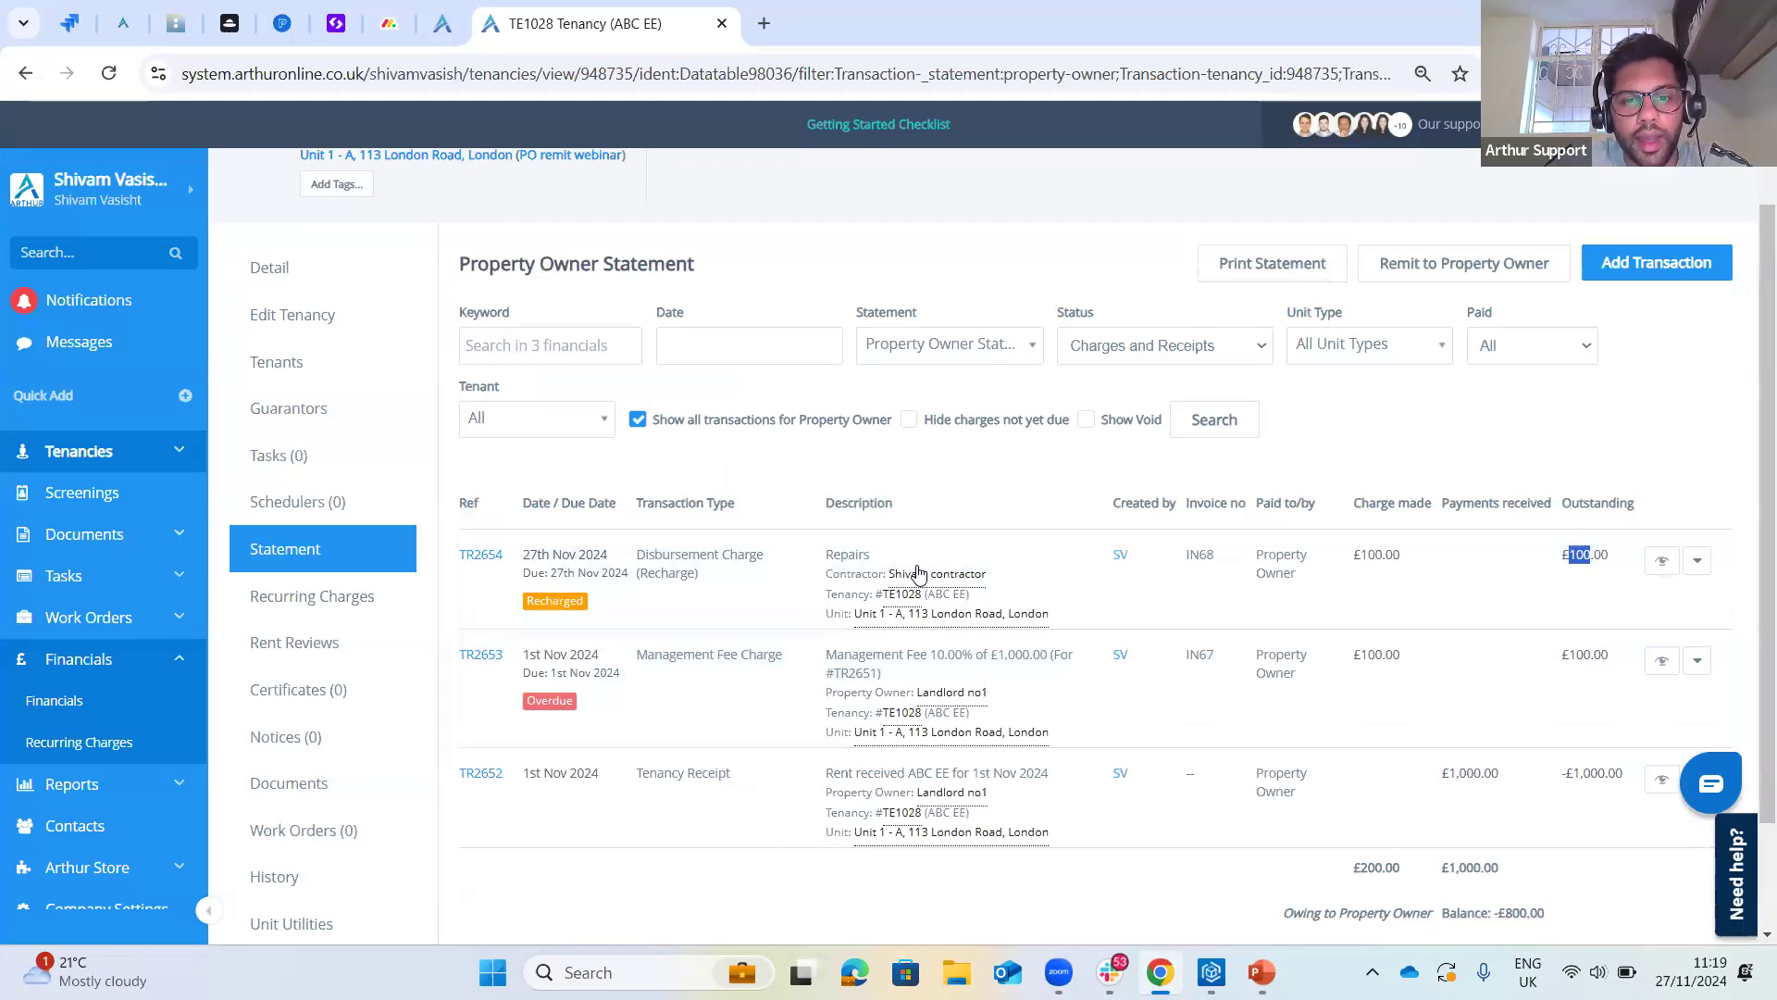
left_click(1409, 575)
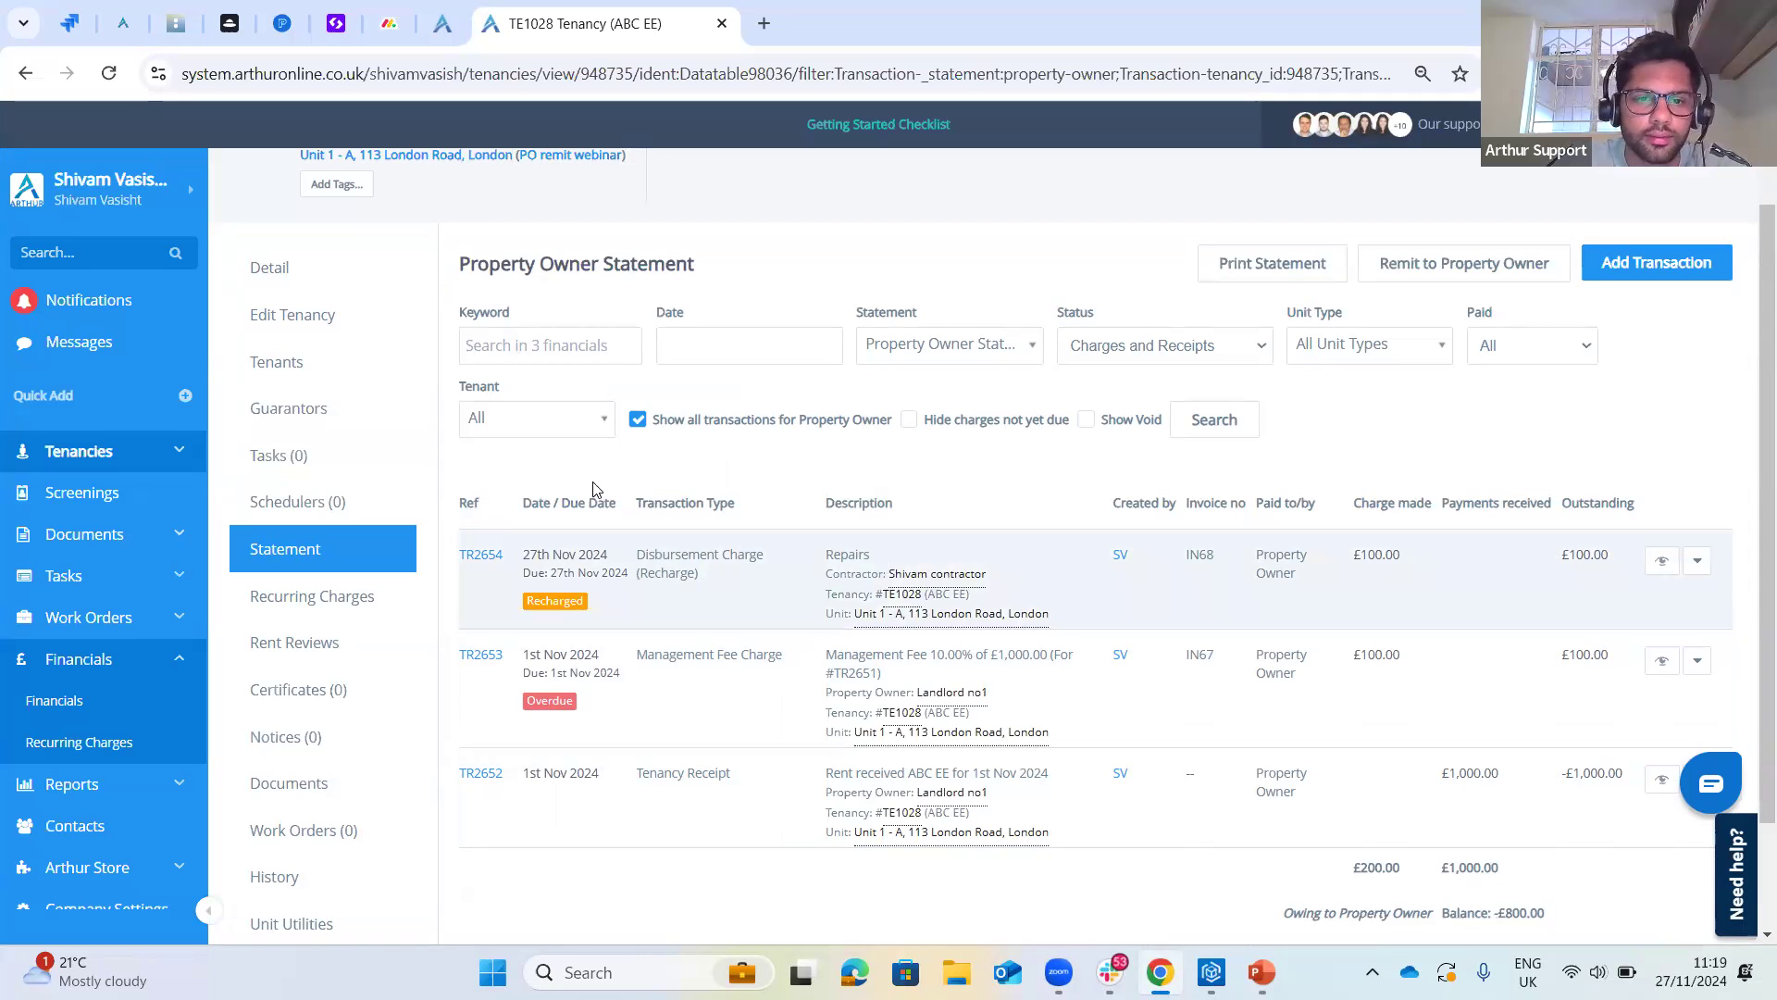
- Switch to the Contractor Statement and examine the amount charged for the repairs disbursement
left_click(932, 360)
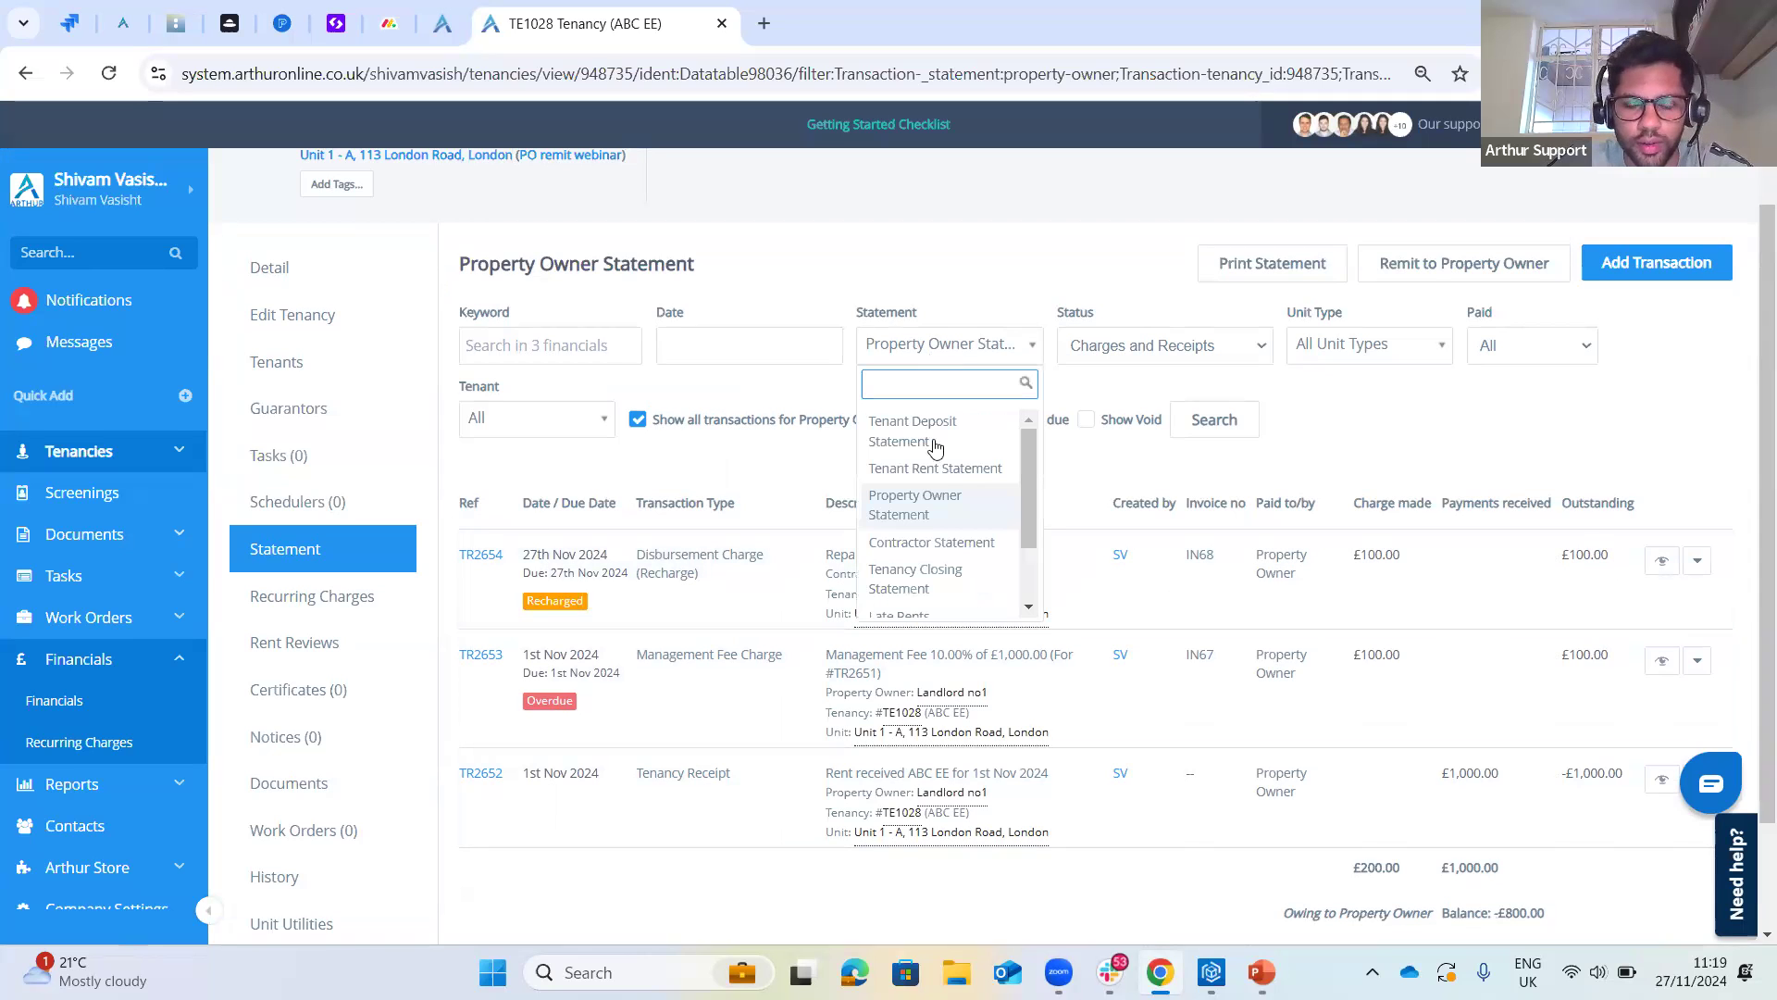
left_click(936, 542)
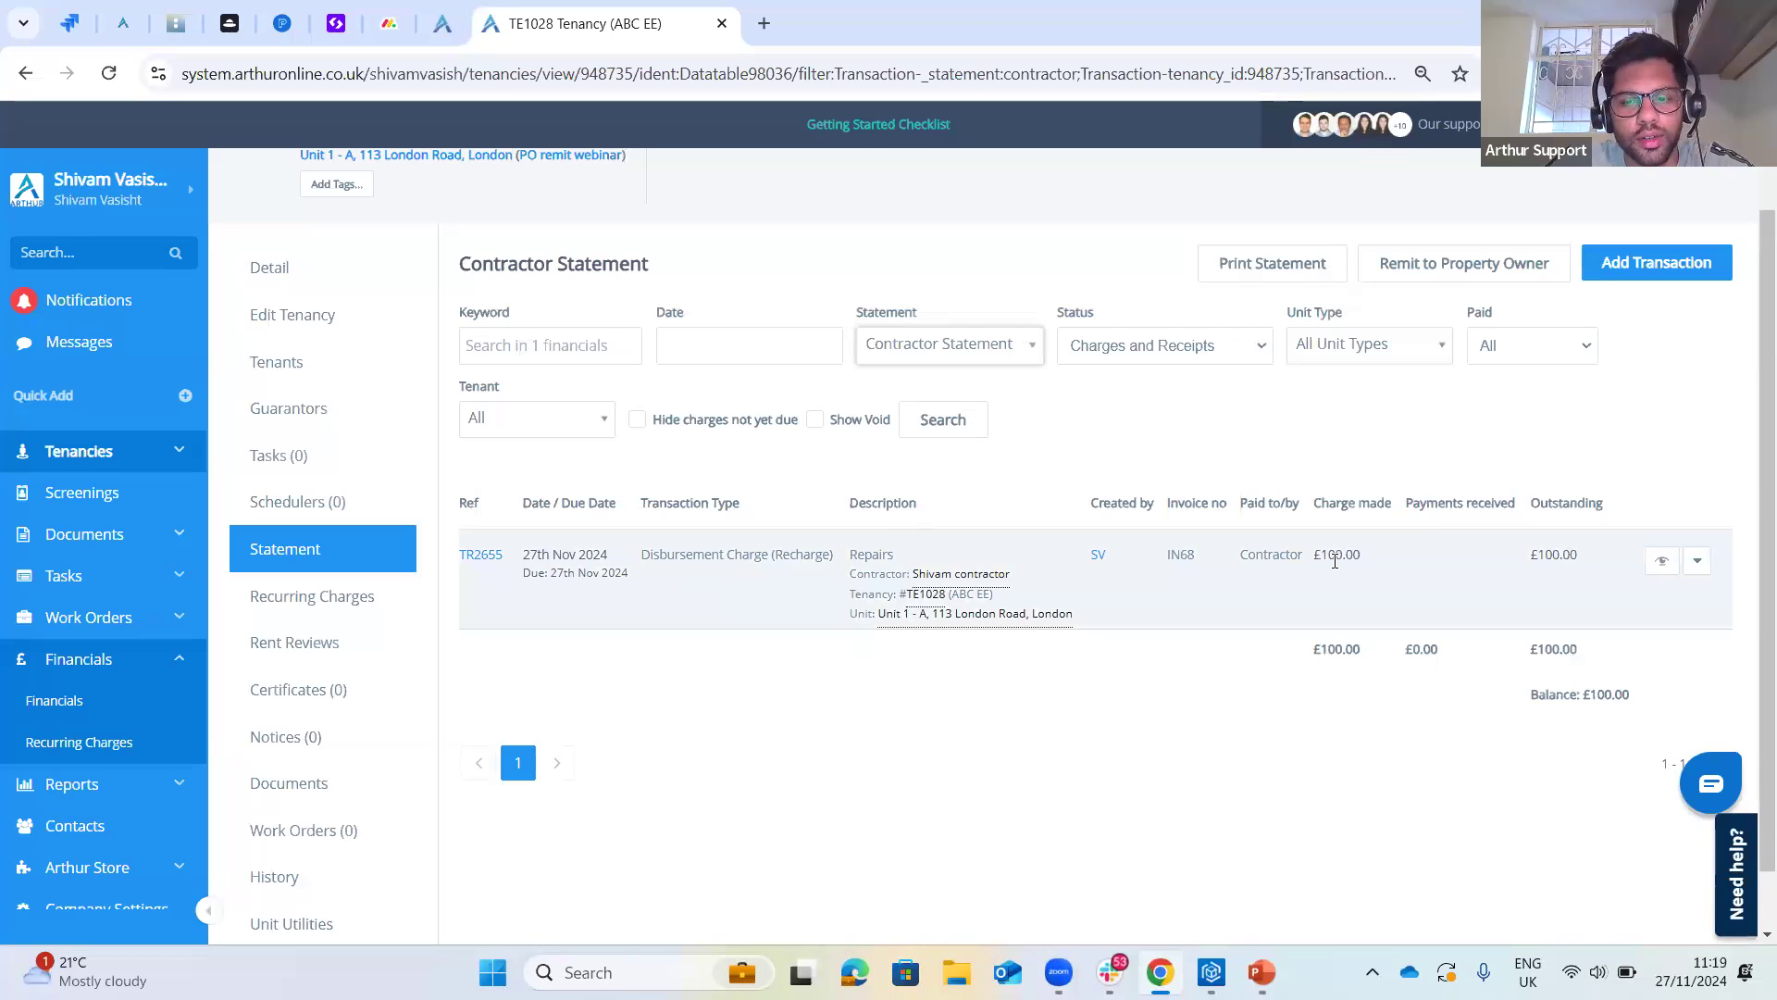
left_click_drag(1364, 556, 1314, 561)
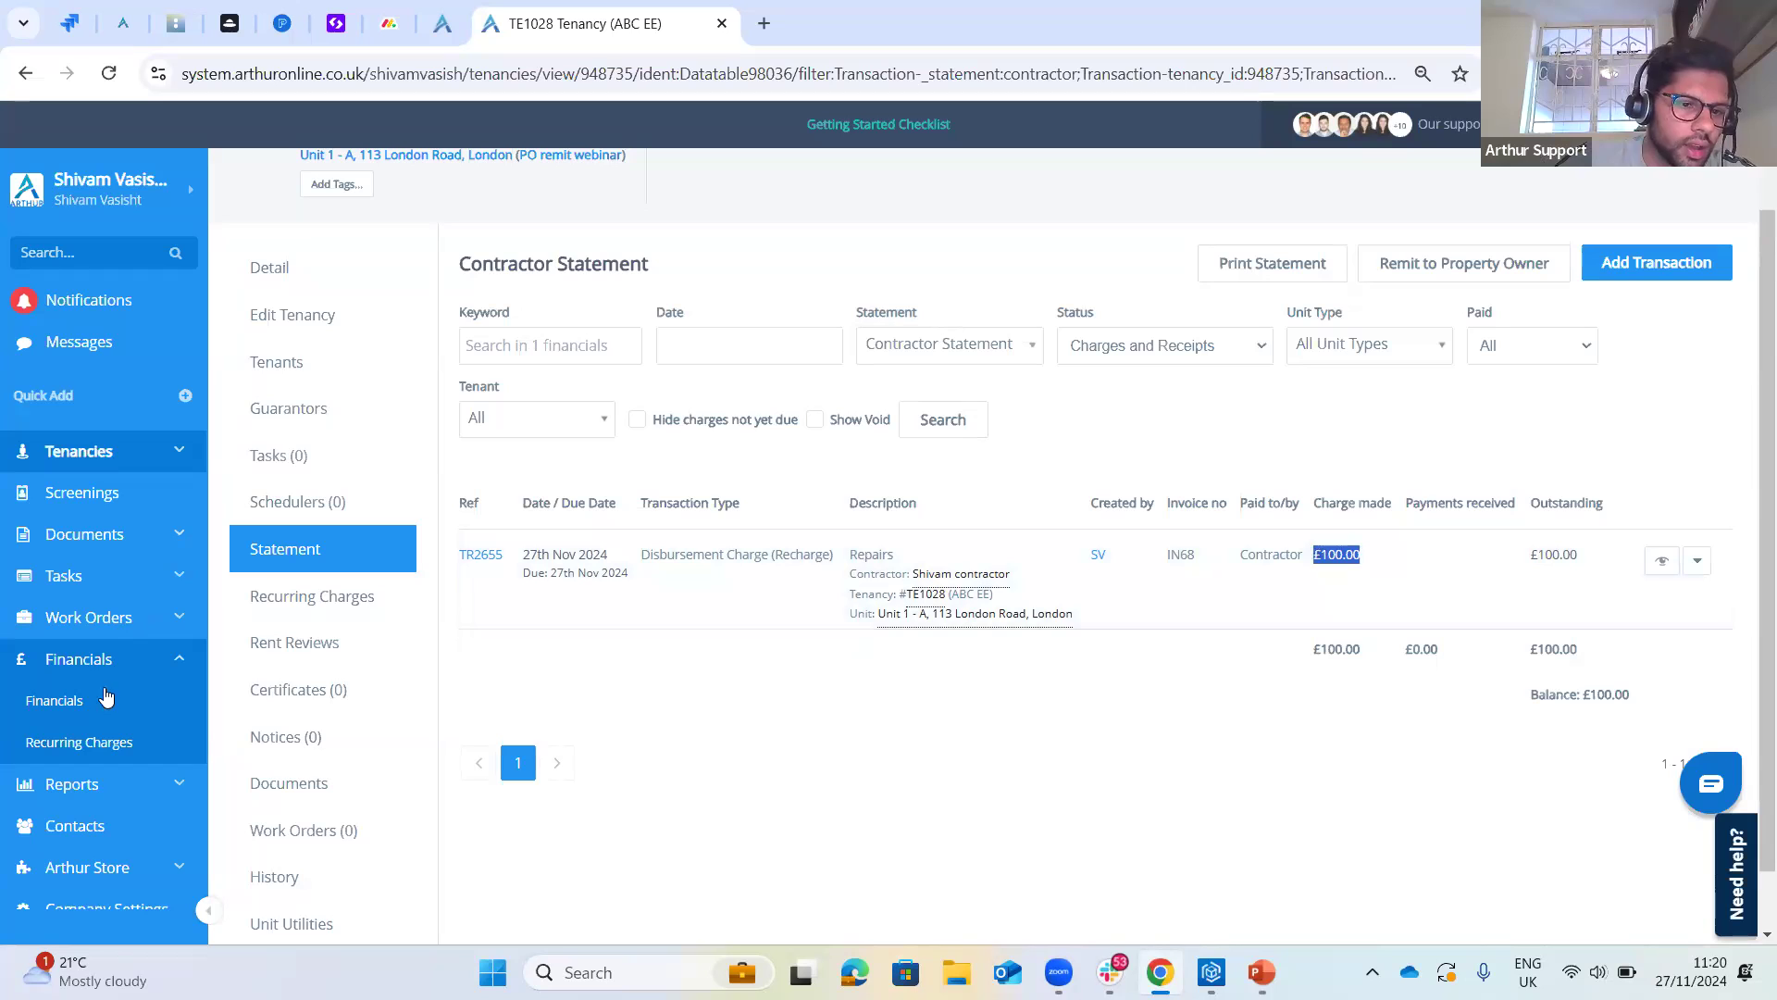
- Switch to the Tenant Rent Statement and examine the rent received from the tenant
scroll(958, 491, "up", 2)
left_click(951, 462)
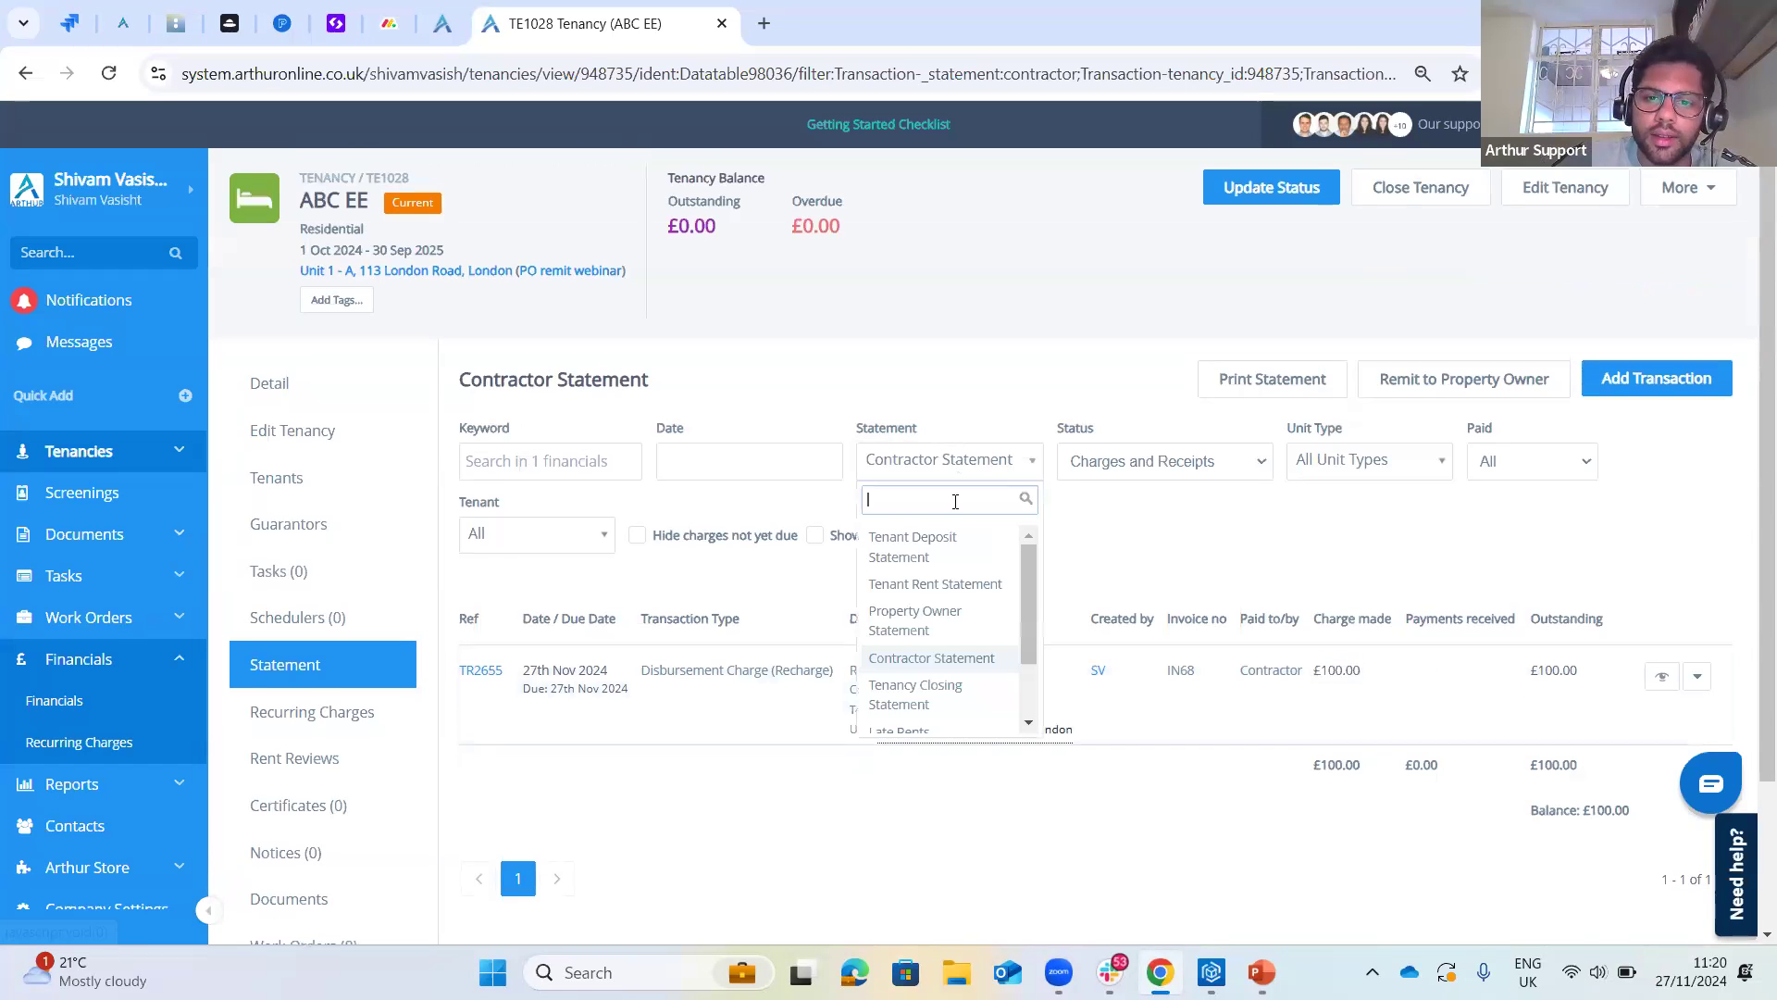
left_click(935, 584)
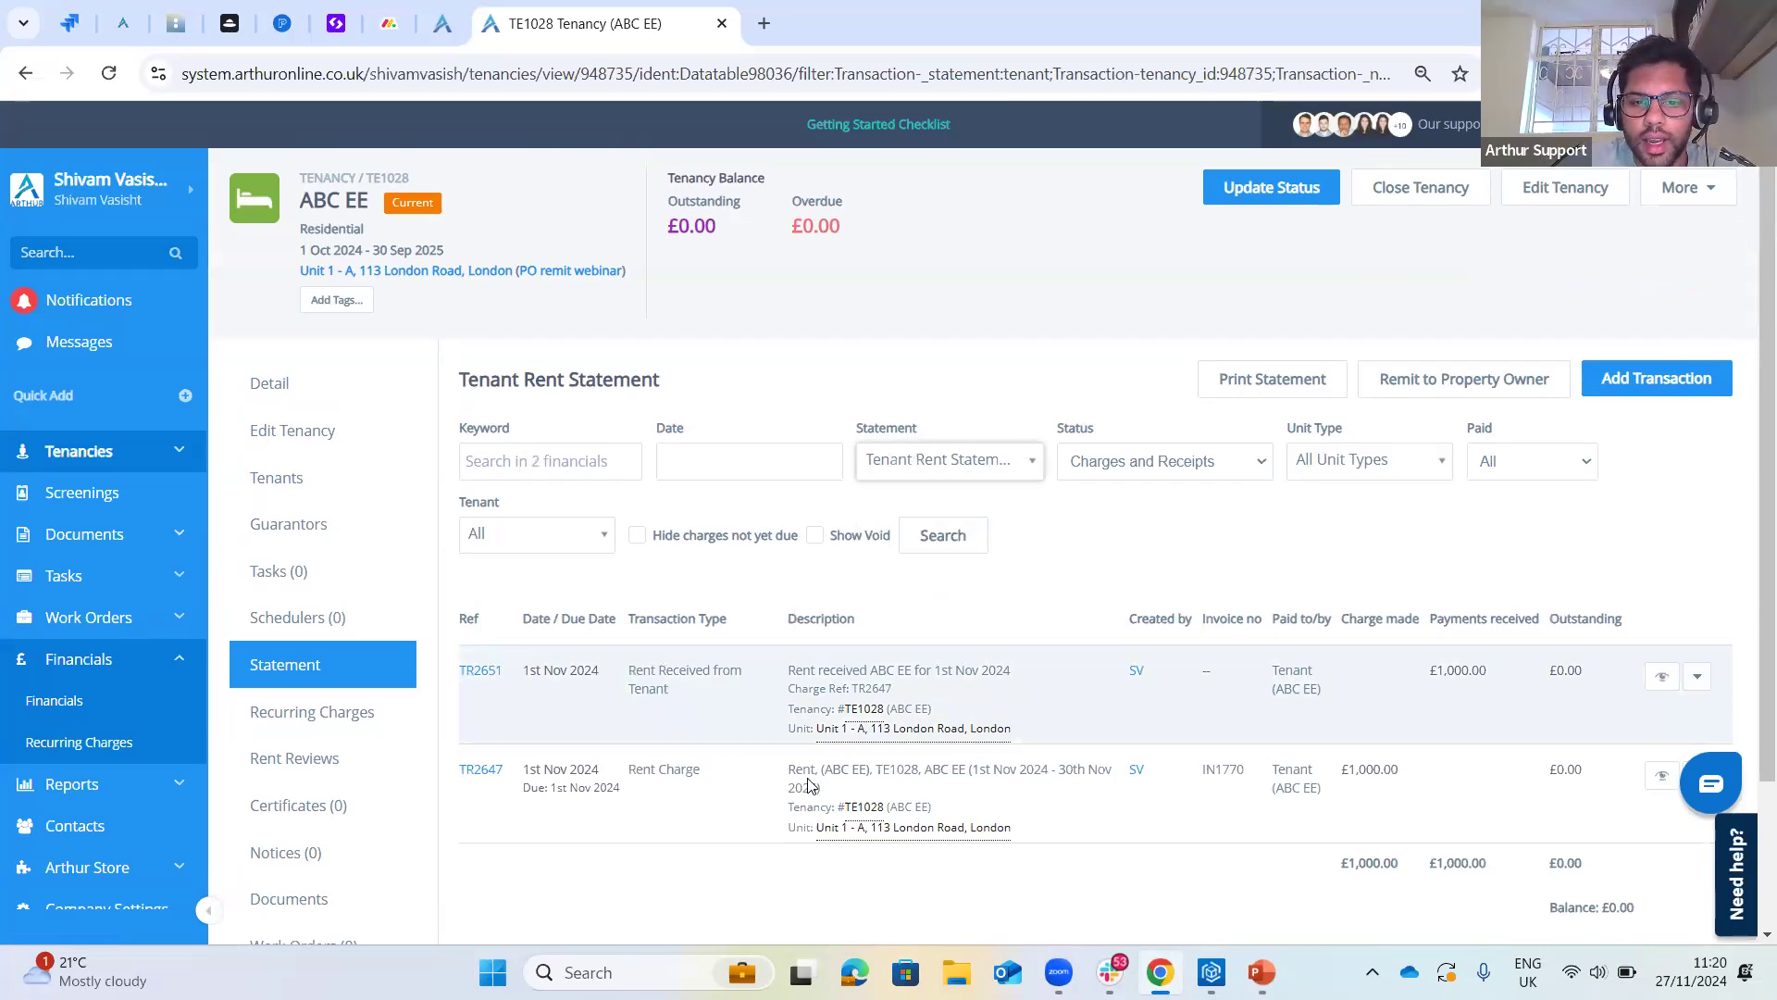
left_click_drag(636, 673, 727, 675)
- Return to the Property Owner Statement and examine the outstanding charges, tenancy receipt and balance owing to the owner
left_click(945, 462)
left_click(909, 623)
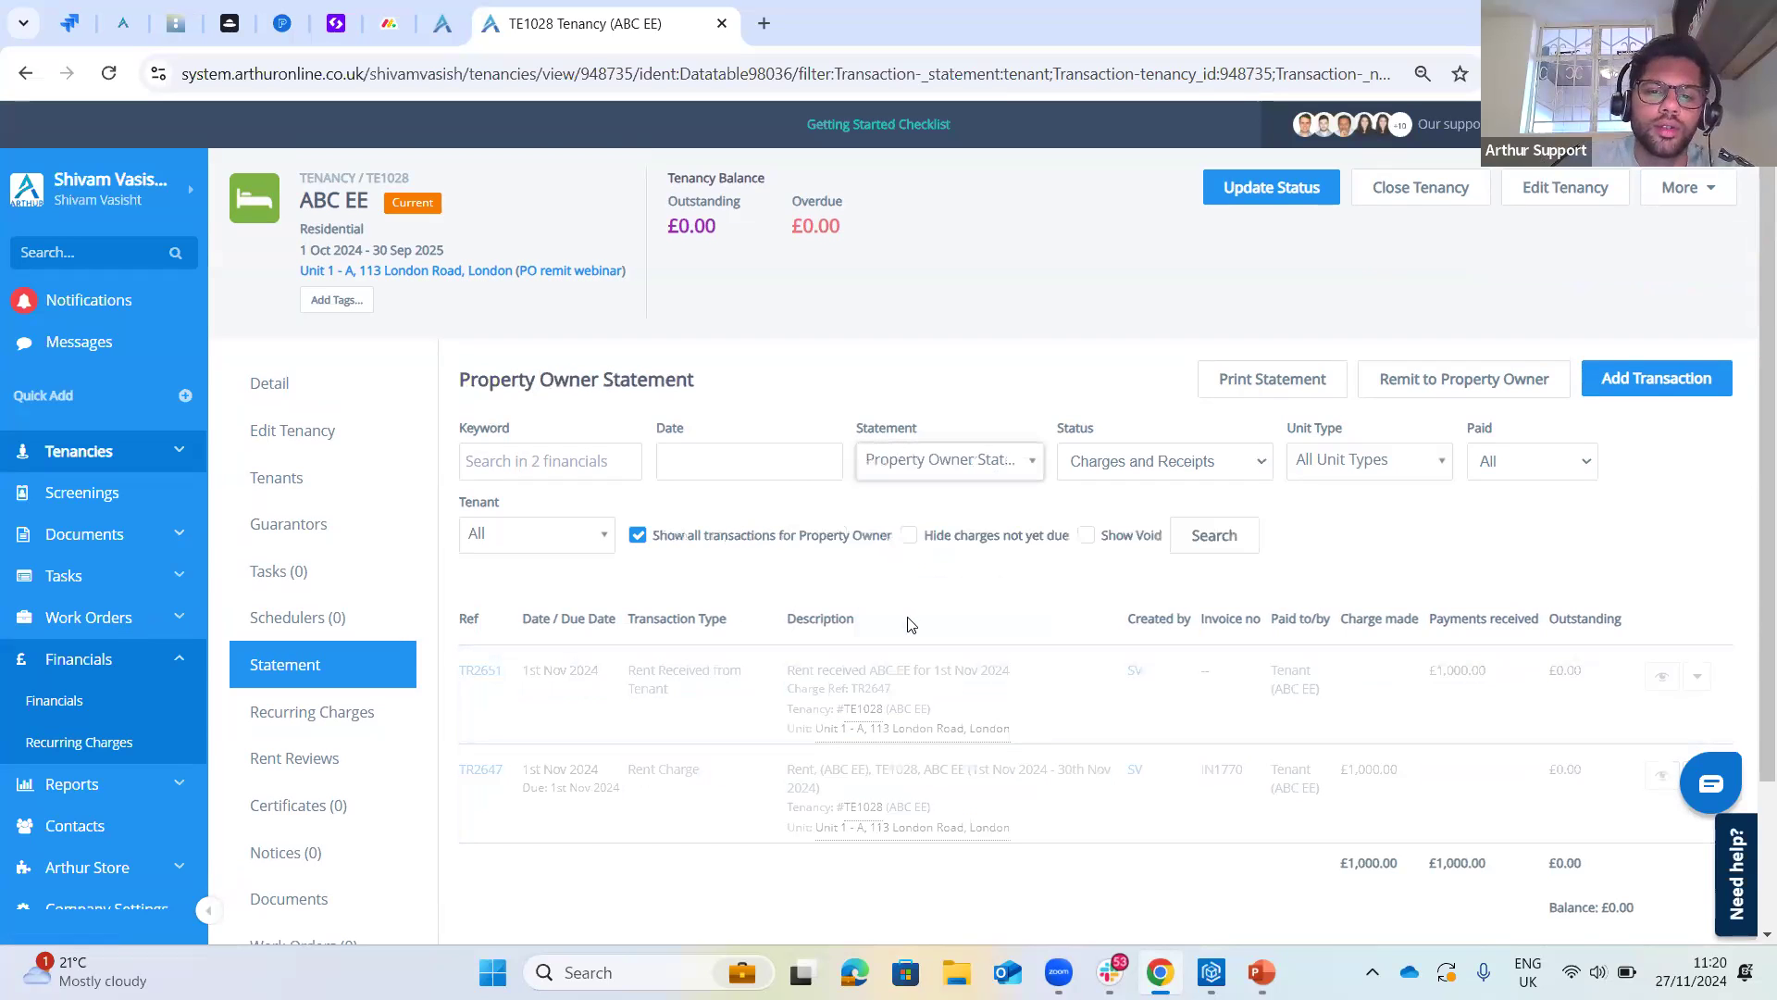
scroll(787, 787, "down", 1)
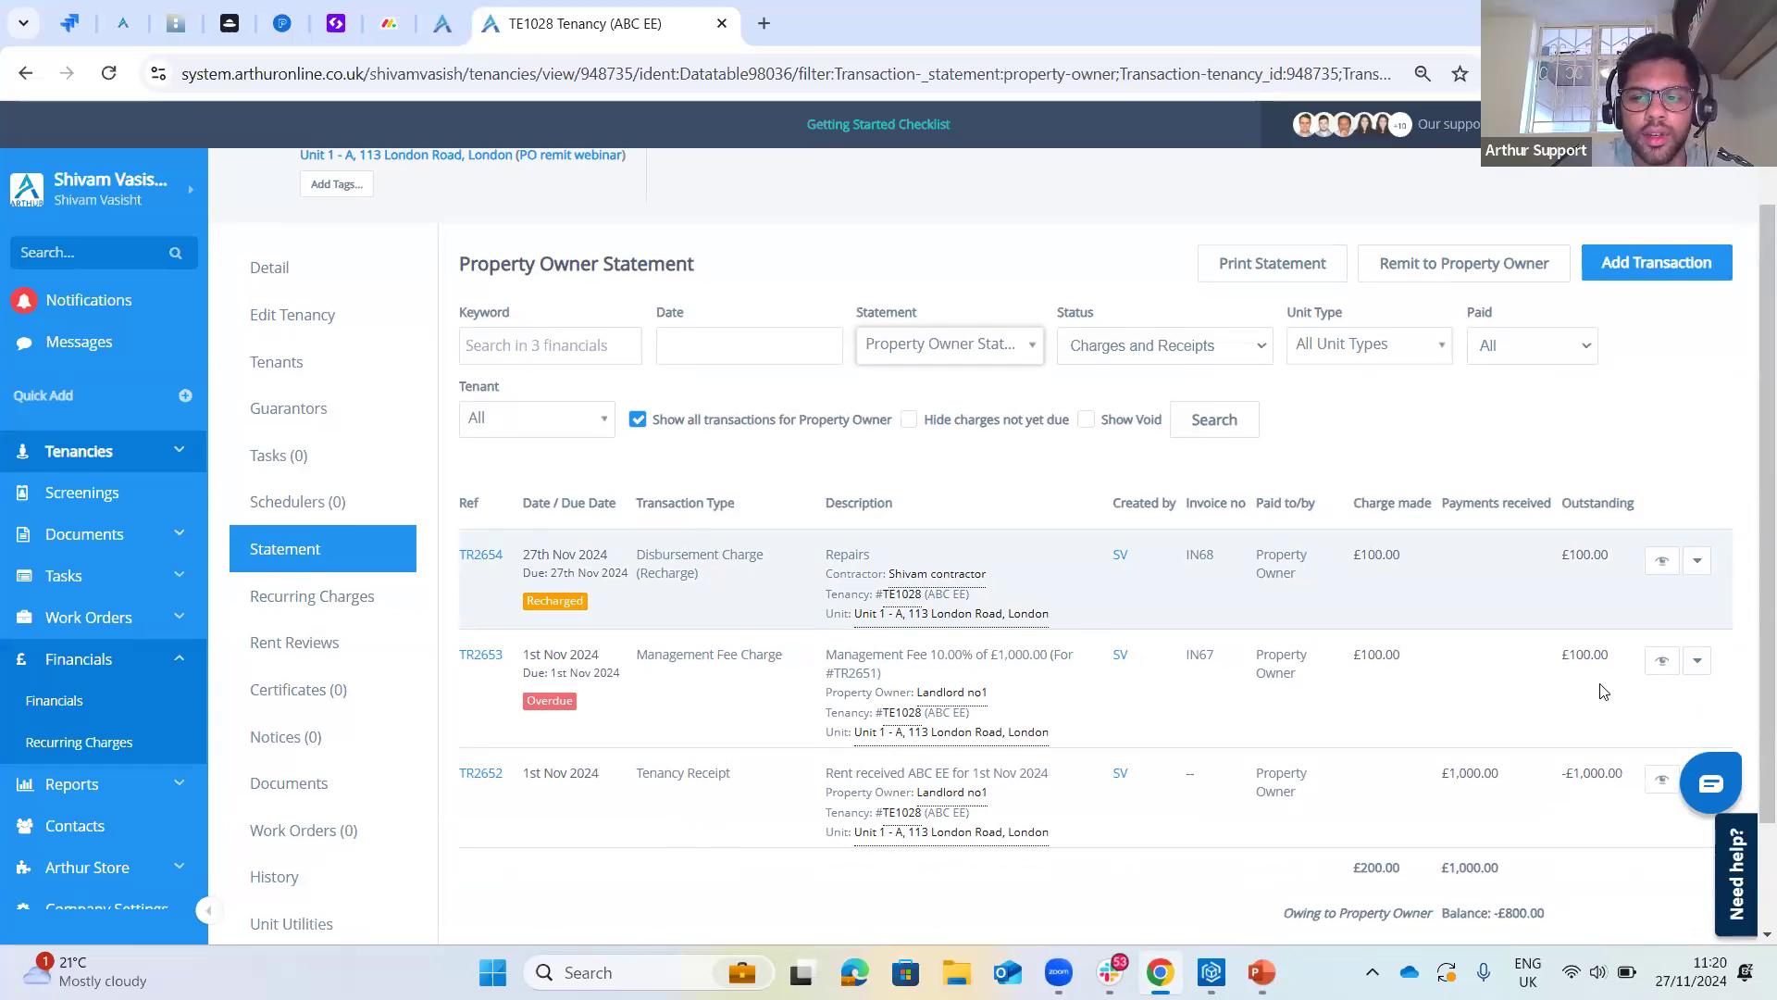
scroll(1555, 657, "up", 2)
scroll(1182, 508, "down", 2)
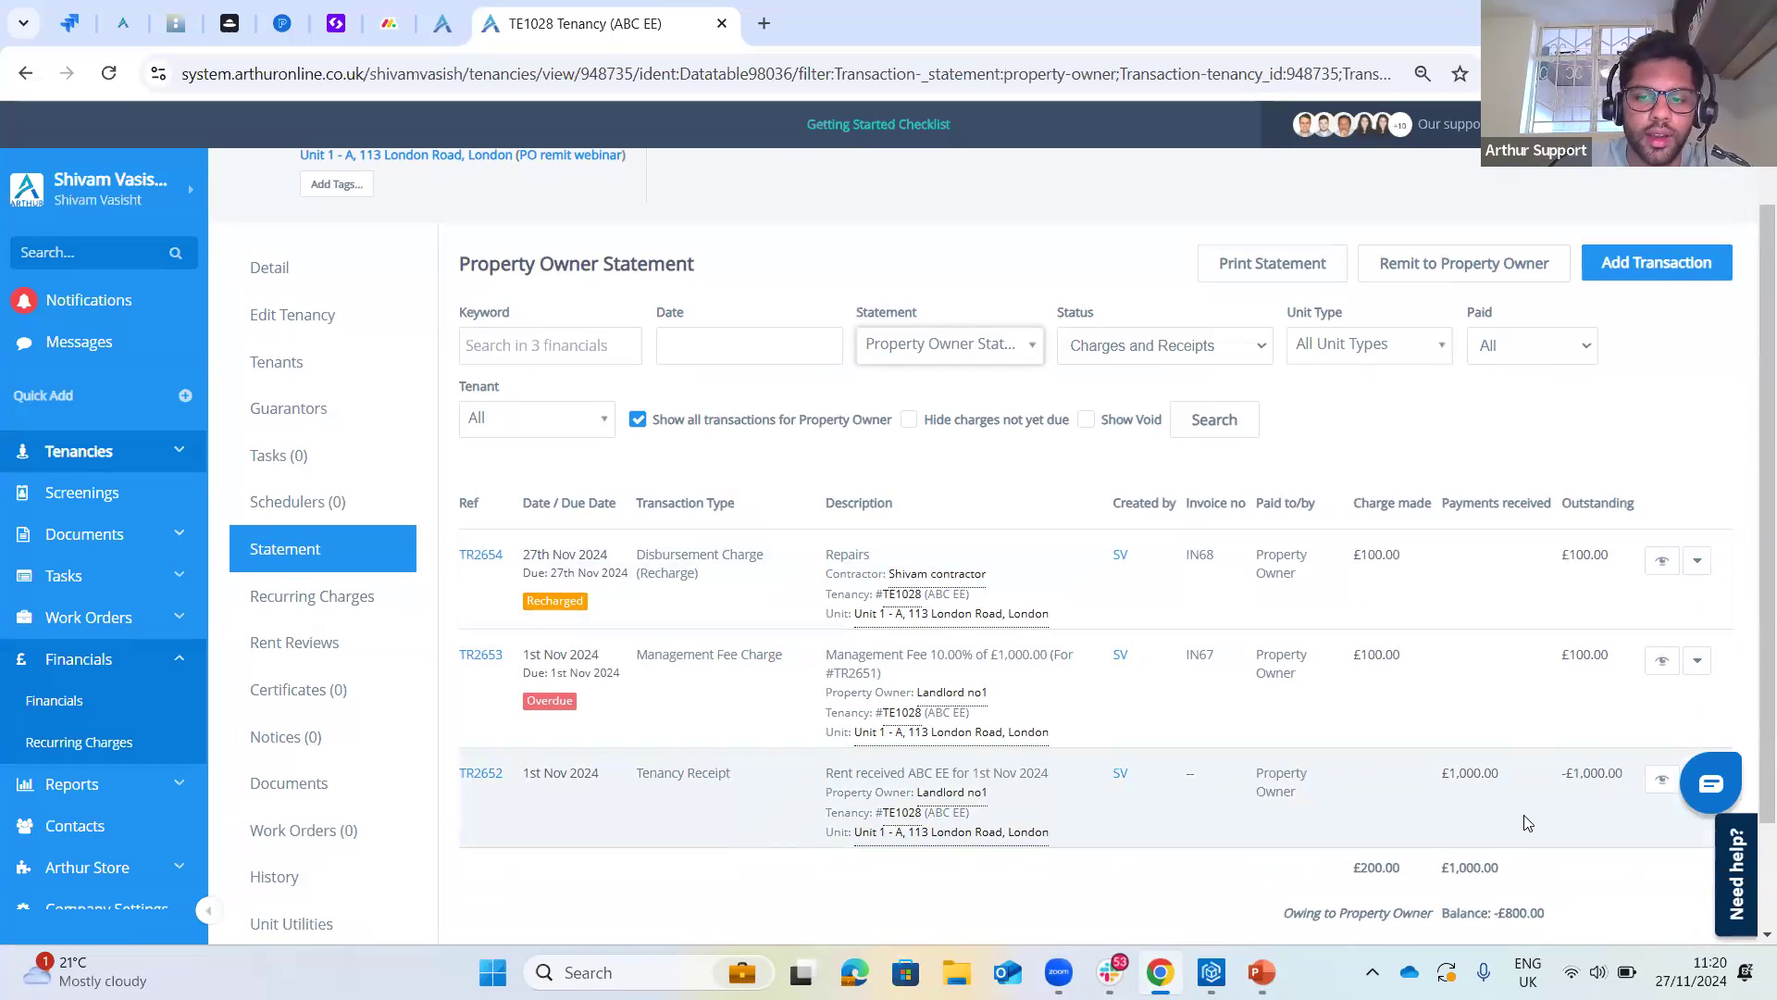
scroll(1528, 823, "down", 1)
scroll(1567, 809, "down", 2)
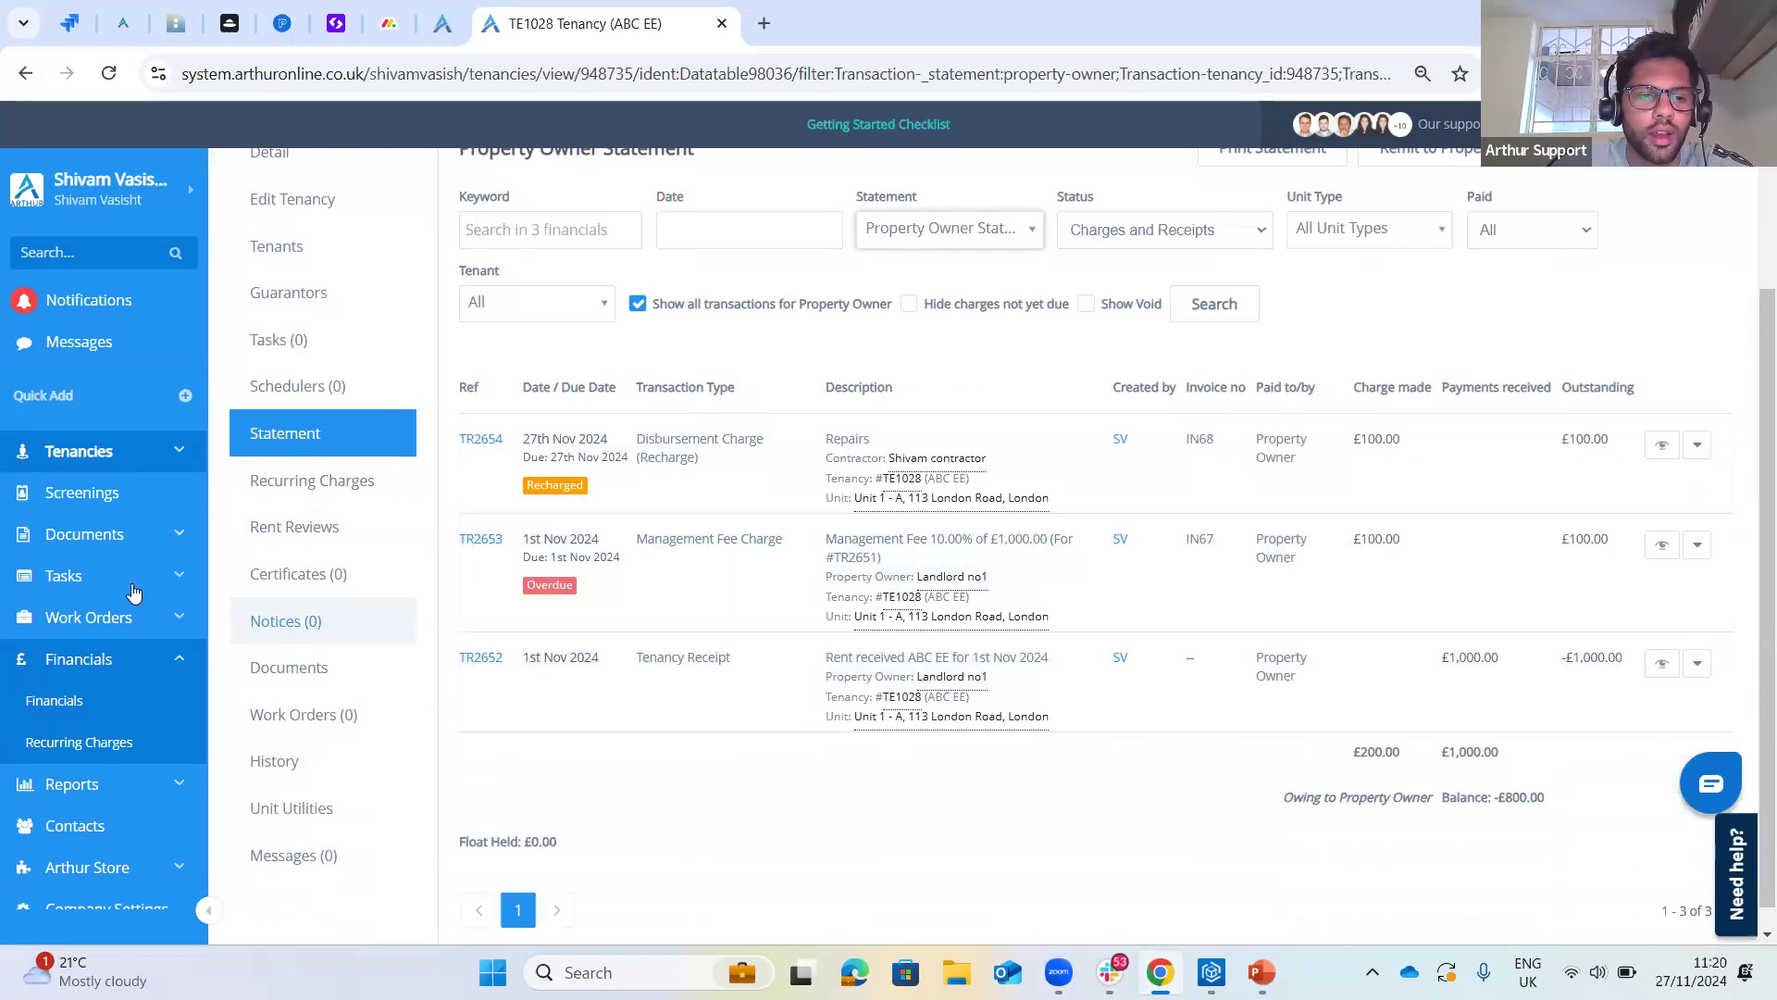
- Open the Financials overview in a new browser tab and switch to it
scroll(83, 579, "up", 2)
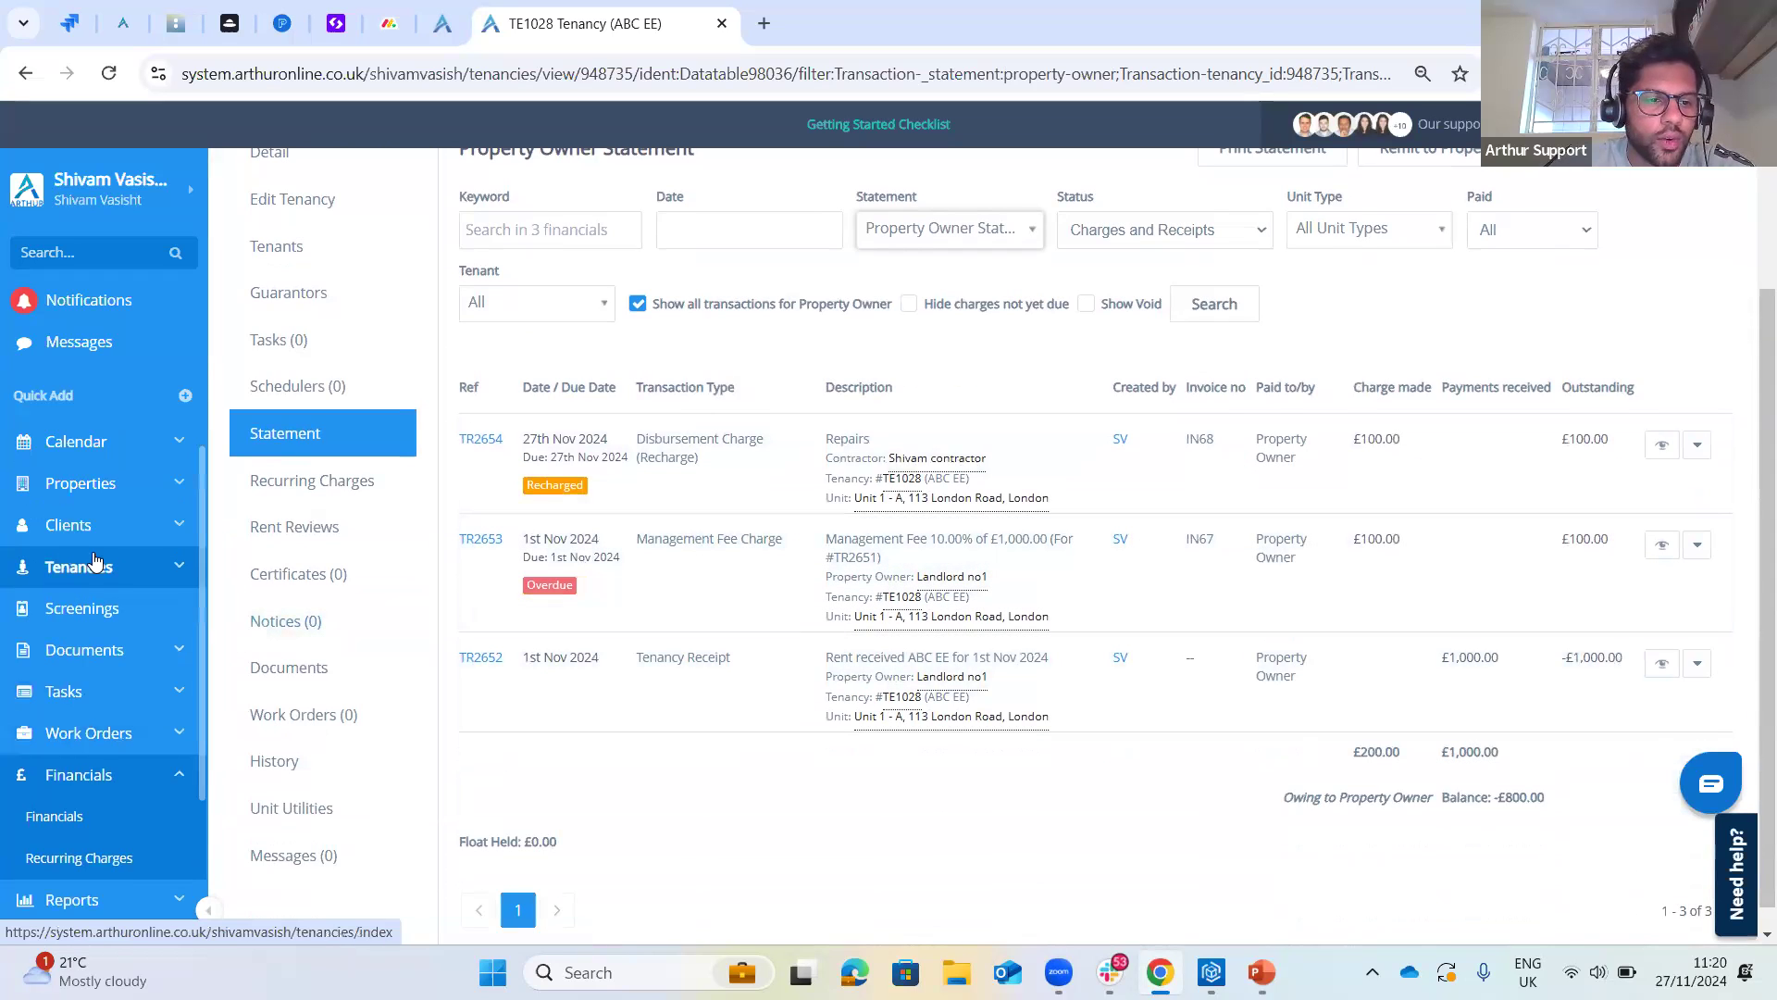
scroll(94, 560, "down", 2)
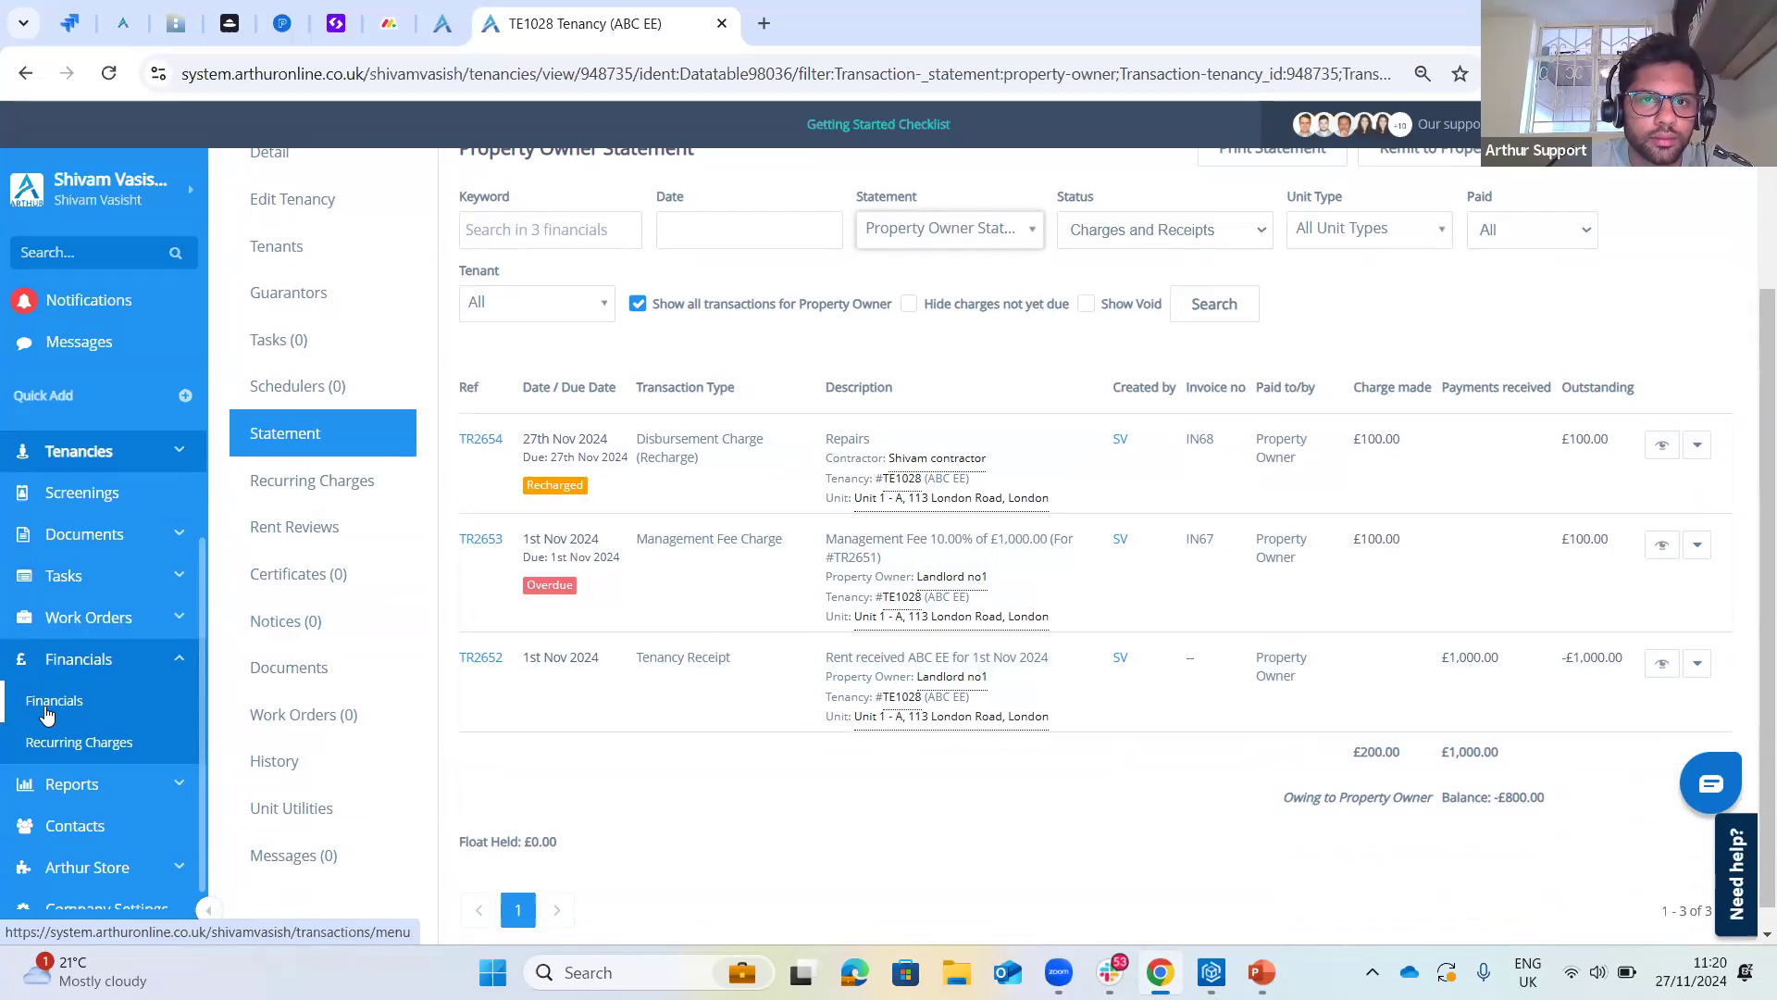
middle_click(46, 711)
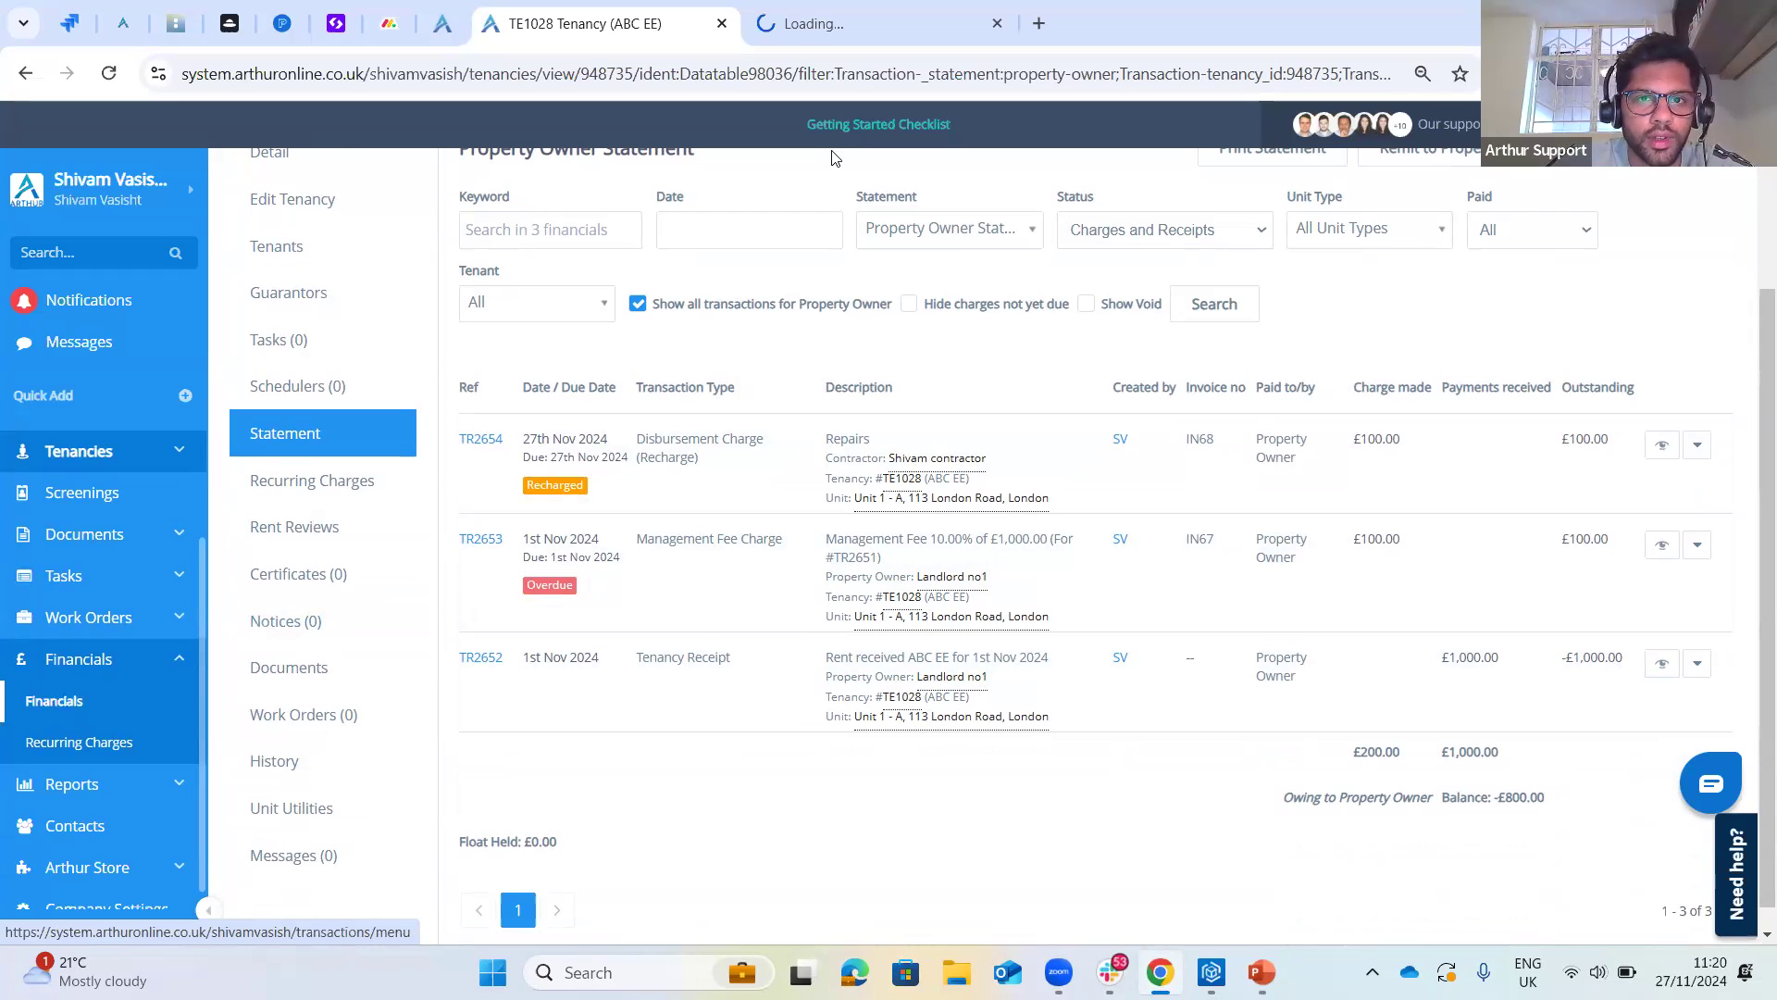
left_click(894, 20)
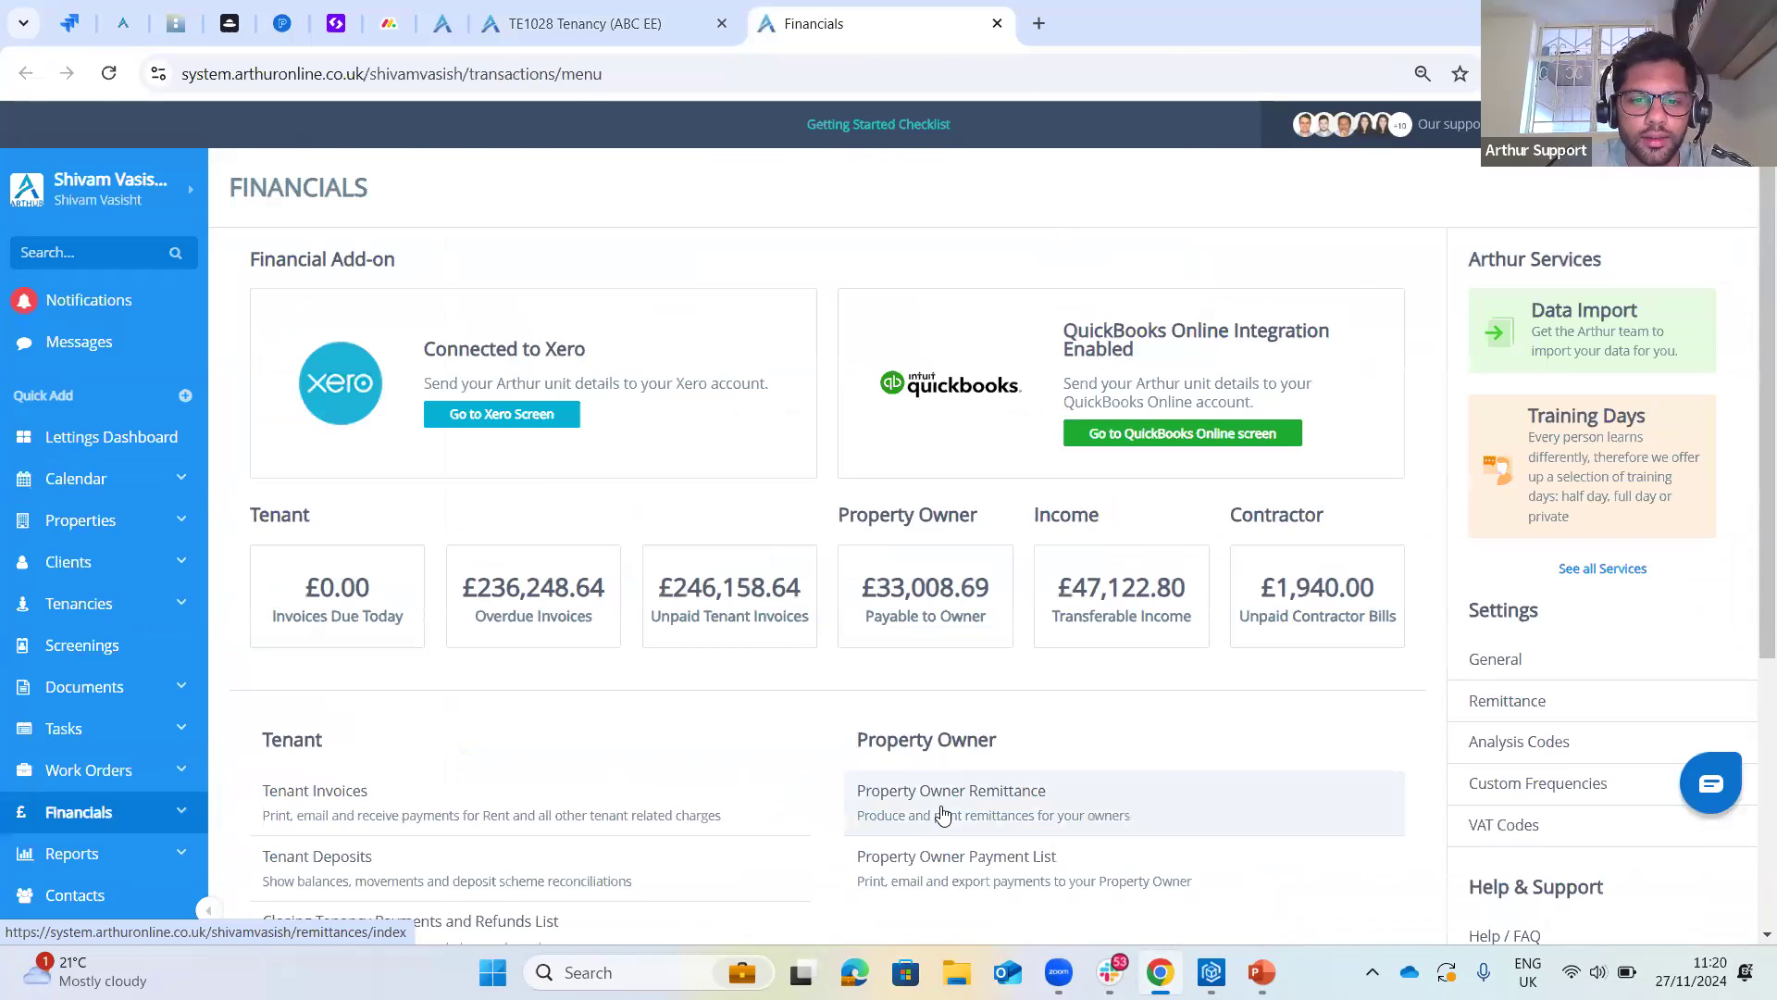
- Open the Property Owner Remittance list from Financials and examine the payable amount for Landlord no1's unit
scroll(984, 681, "down", 1)
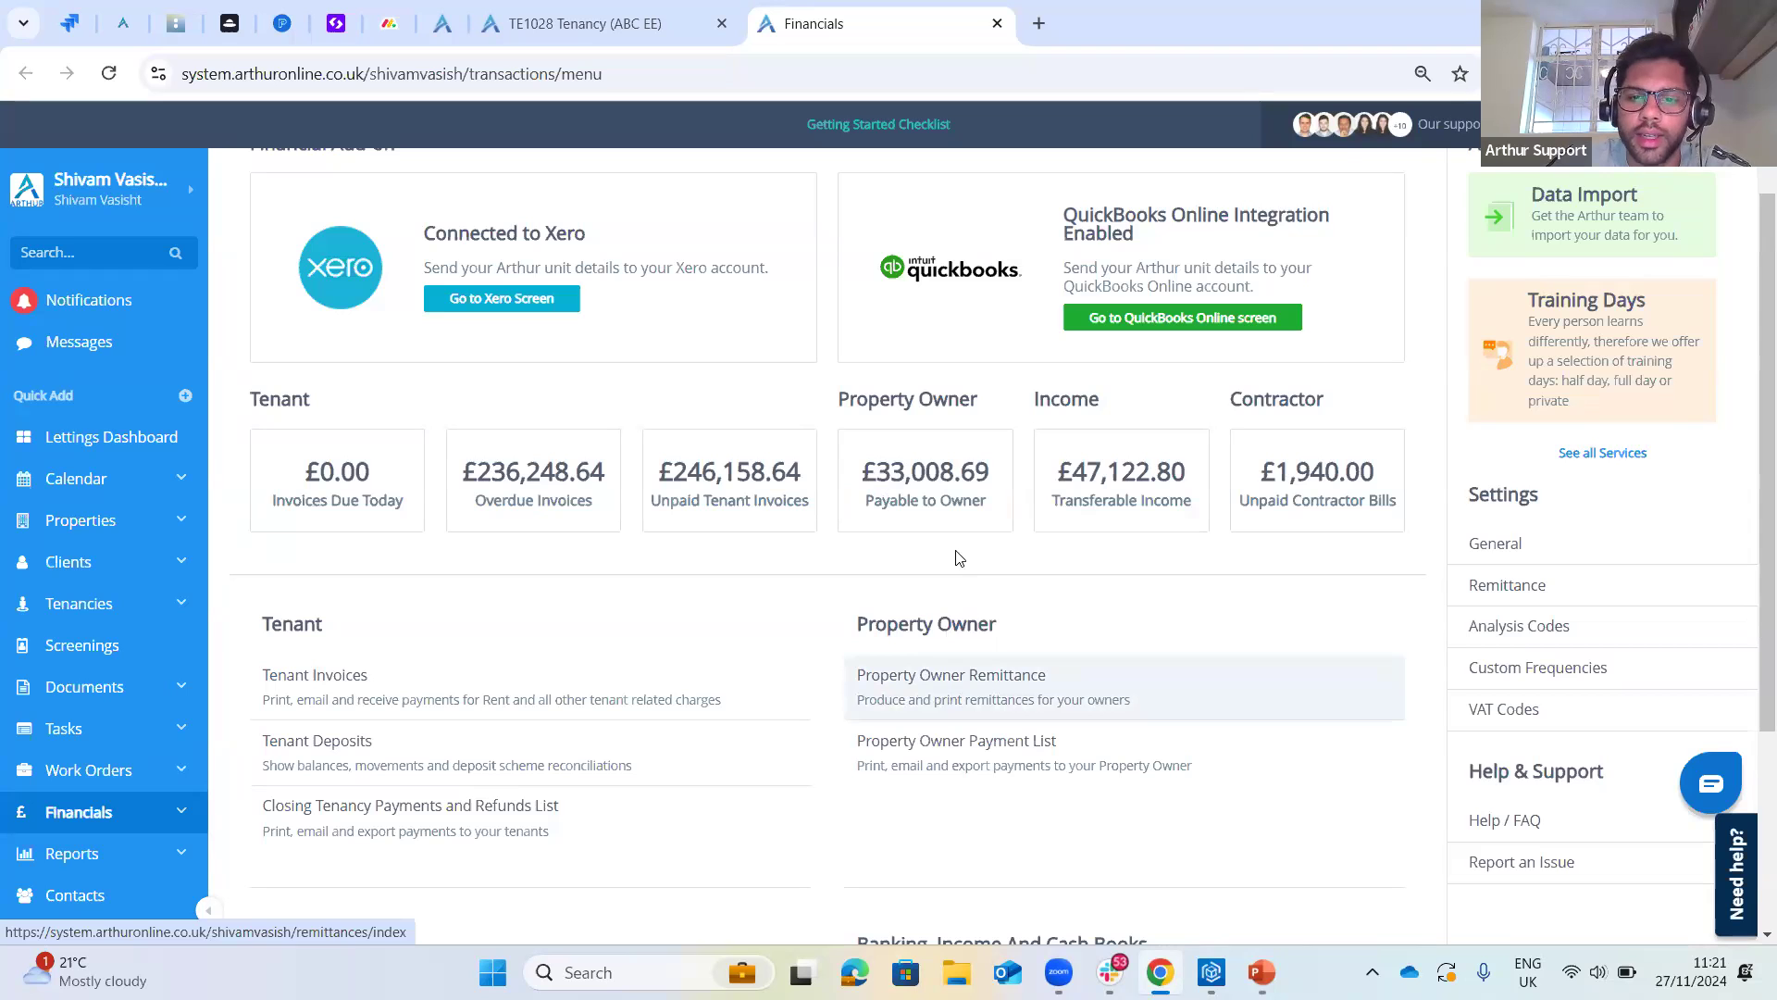
left_click(963, 692)
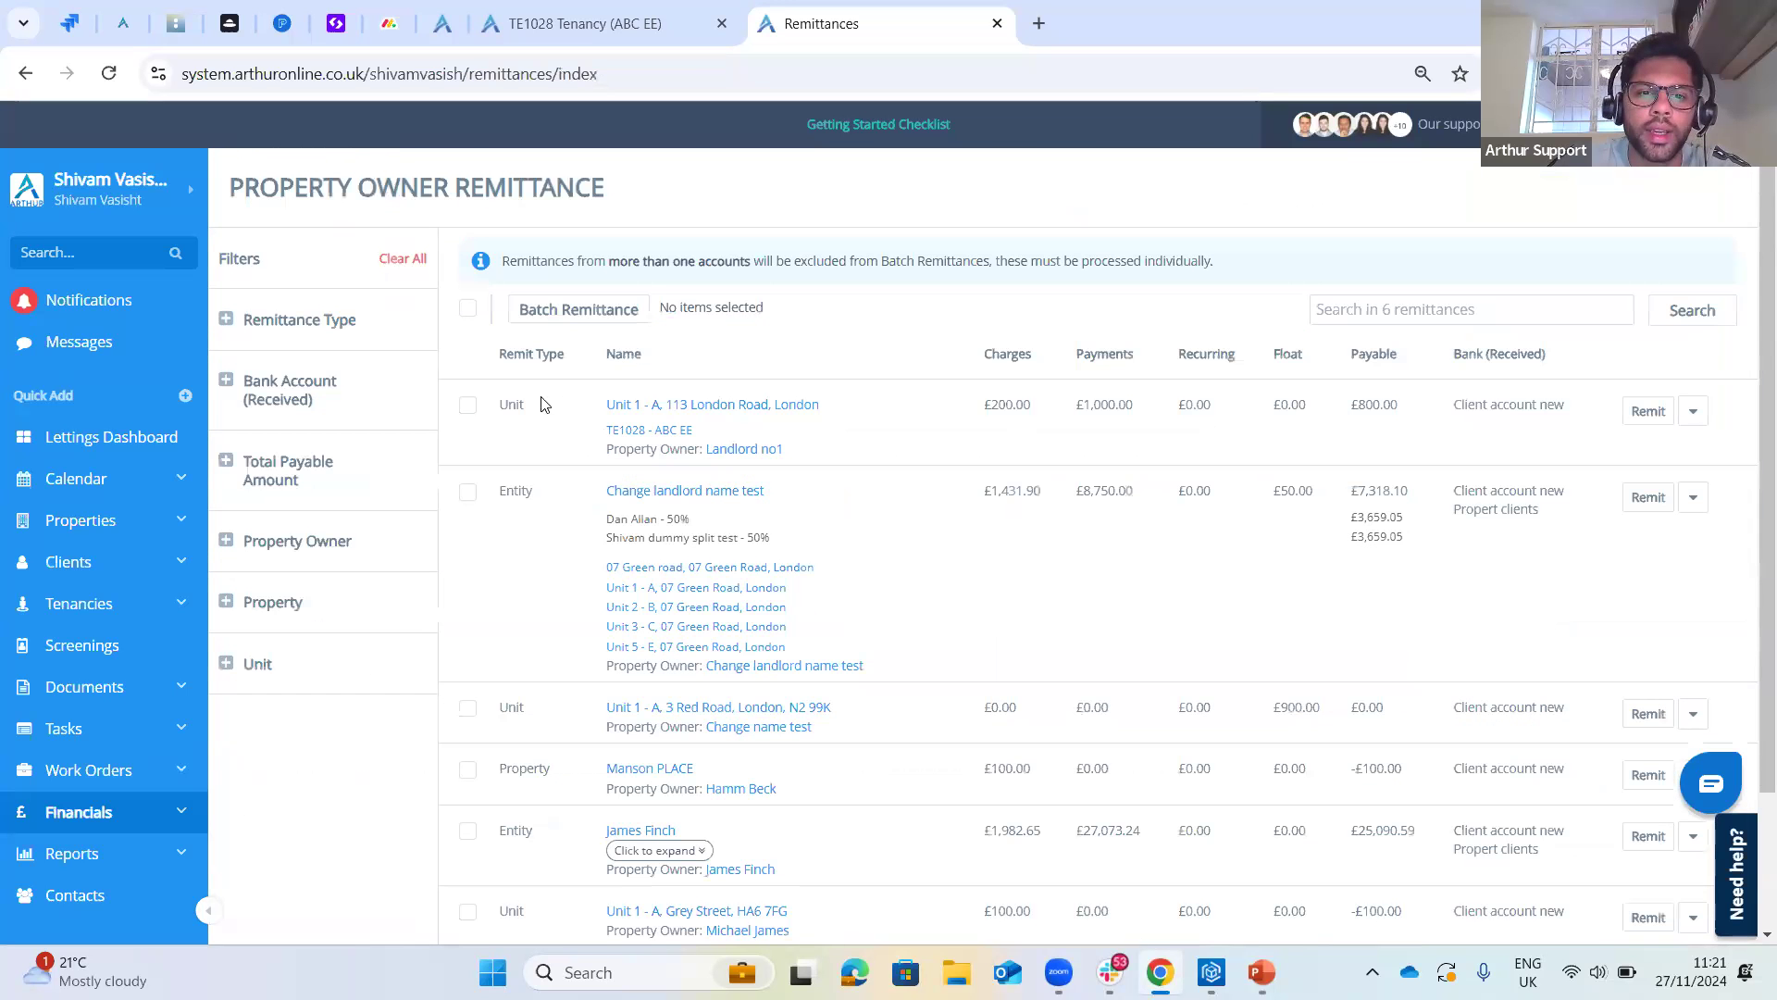
triple_click(689, 404)
left_click(881, 405)
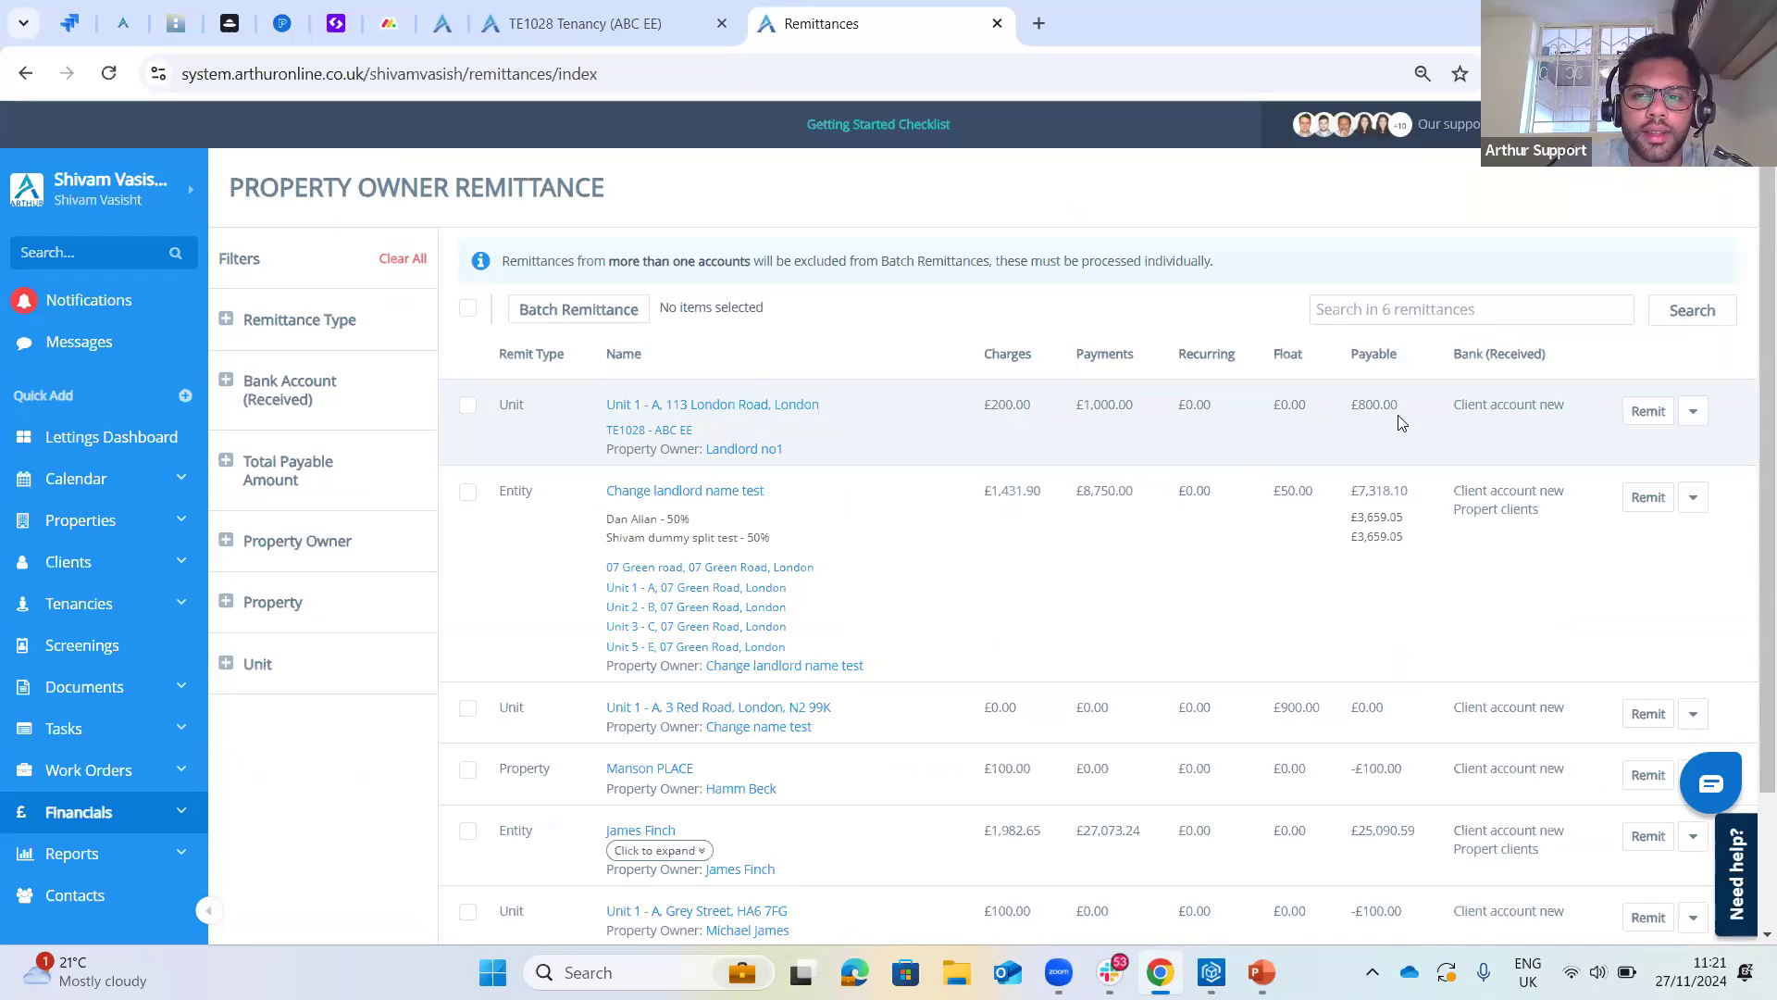
left_click_drag(1400, 412, 1357, 410)
left_click(1339, 444)
- Review the transactions in the remittance for Landlord no1's unit and close it without remitting
left_click(1662, 414)
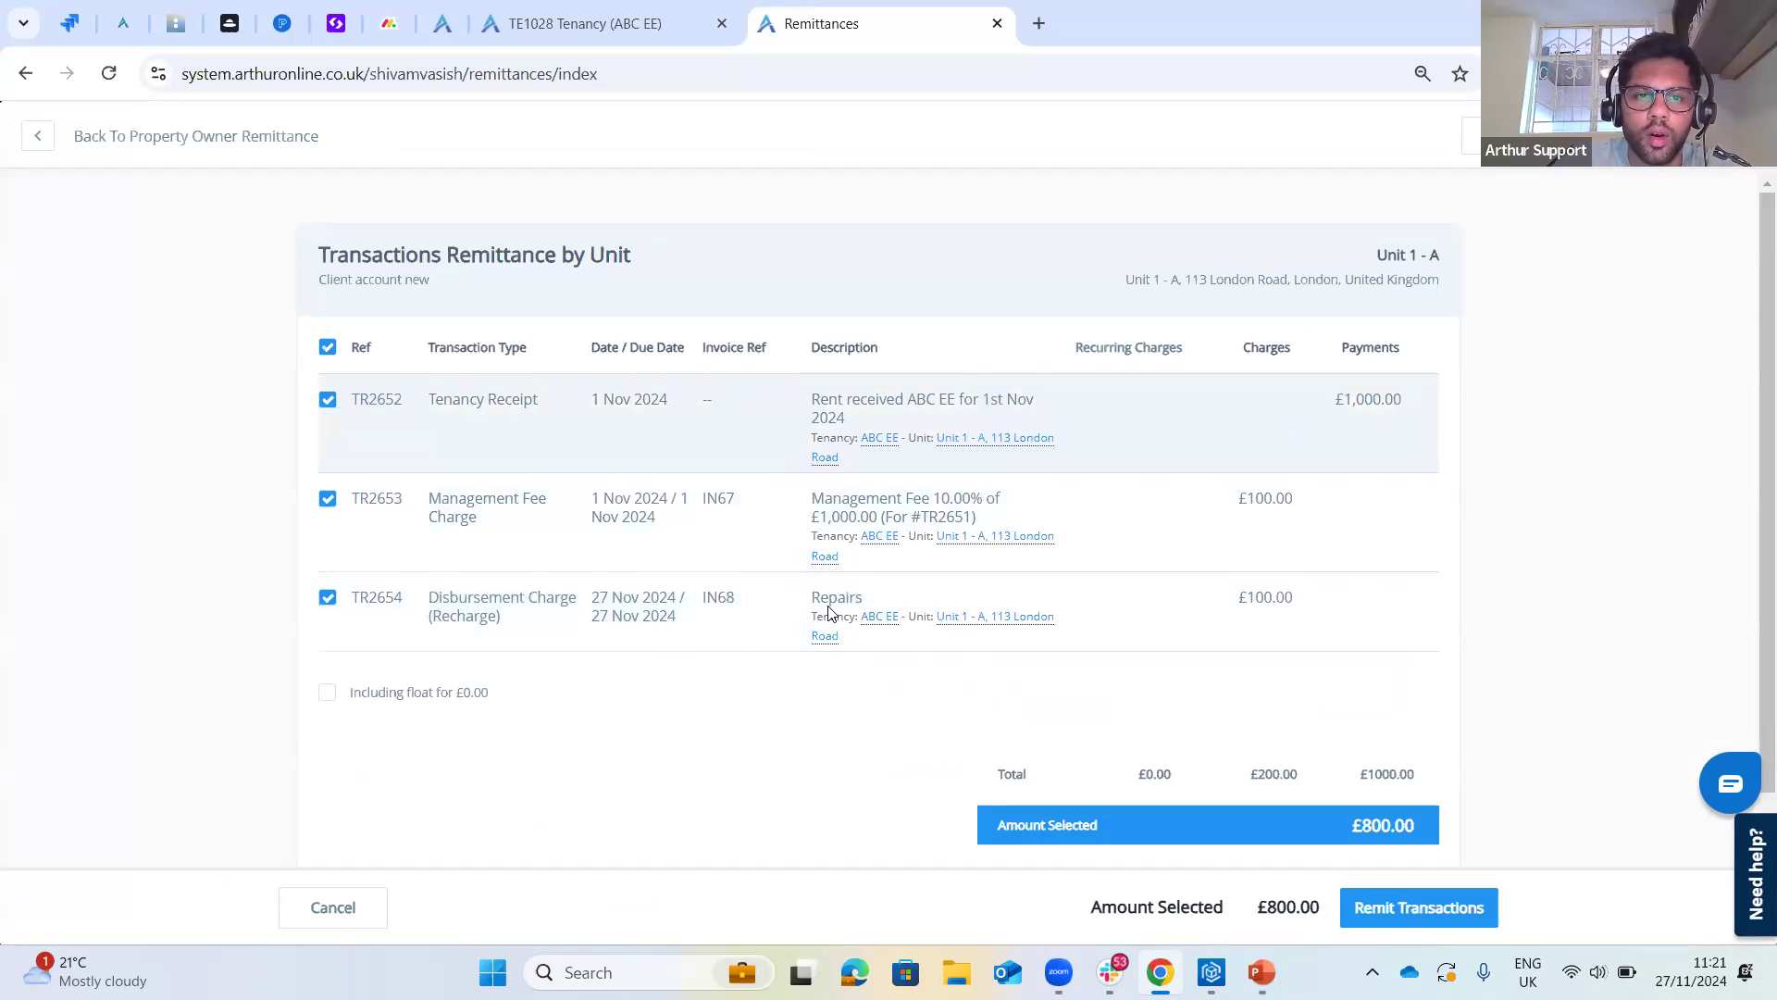
left_click(318, 908)
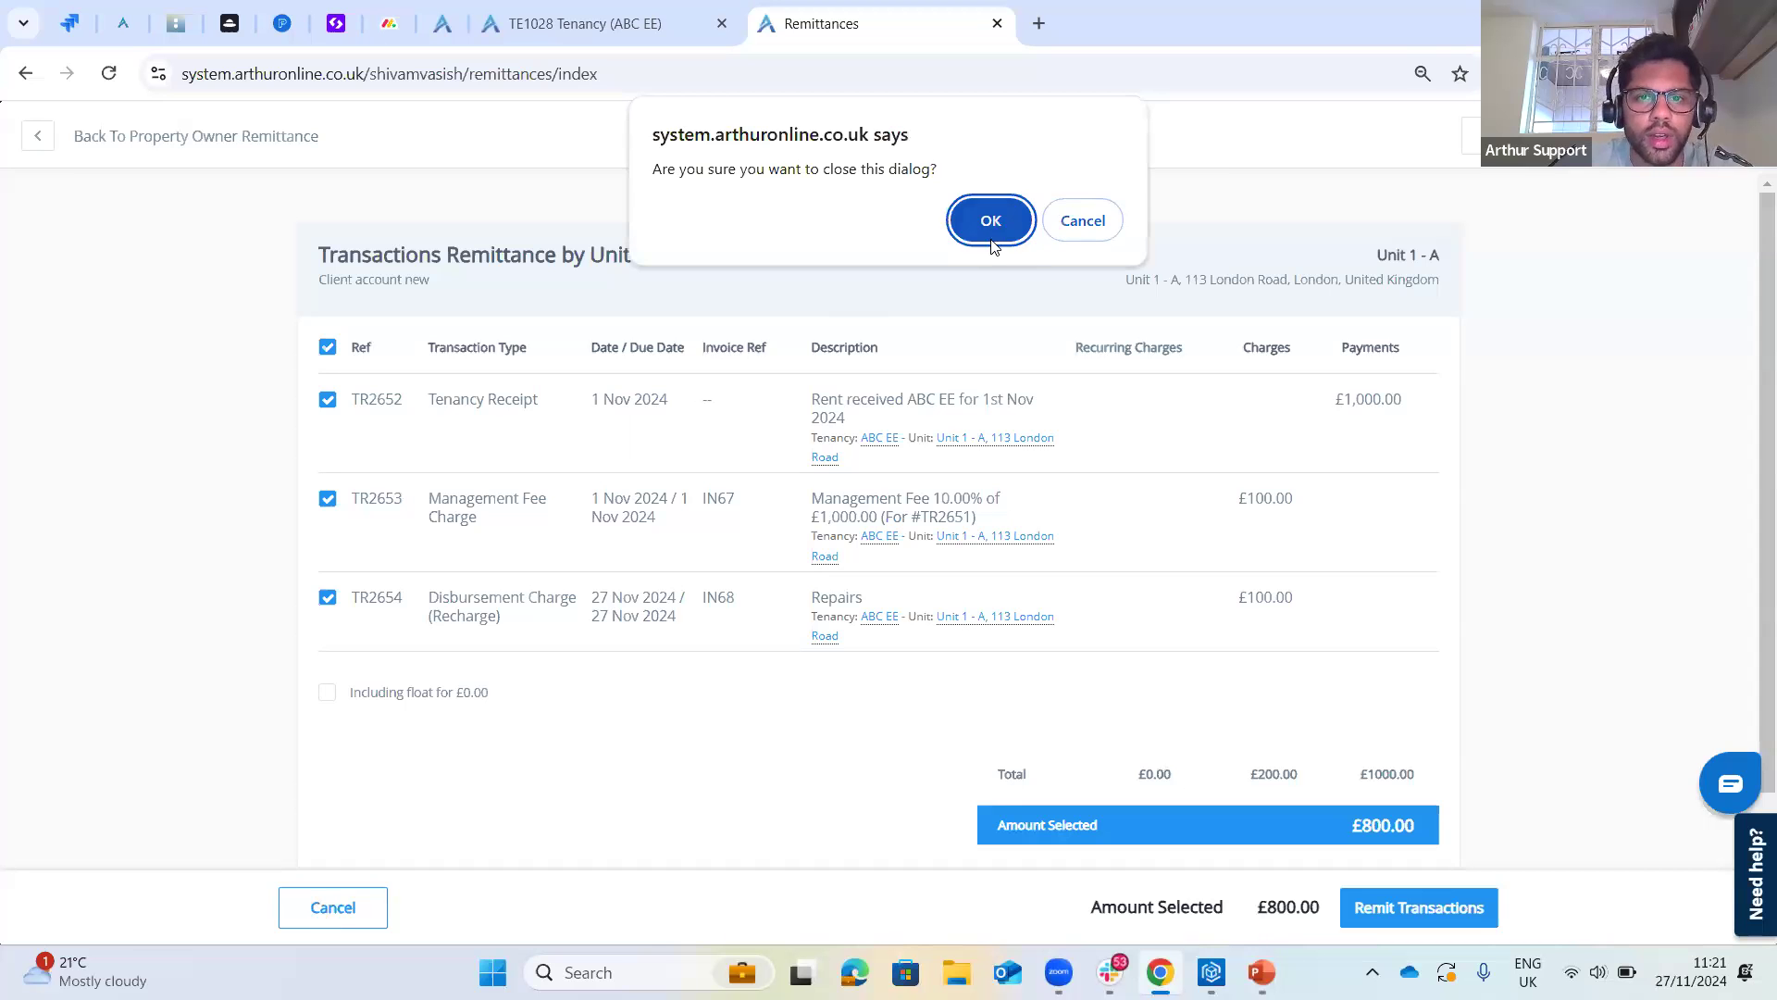
key("Return")
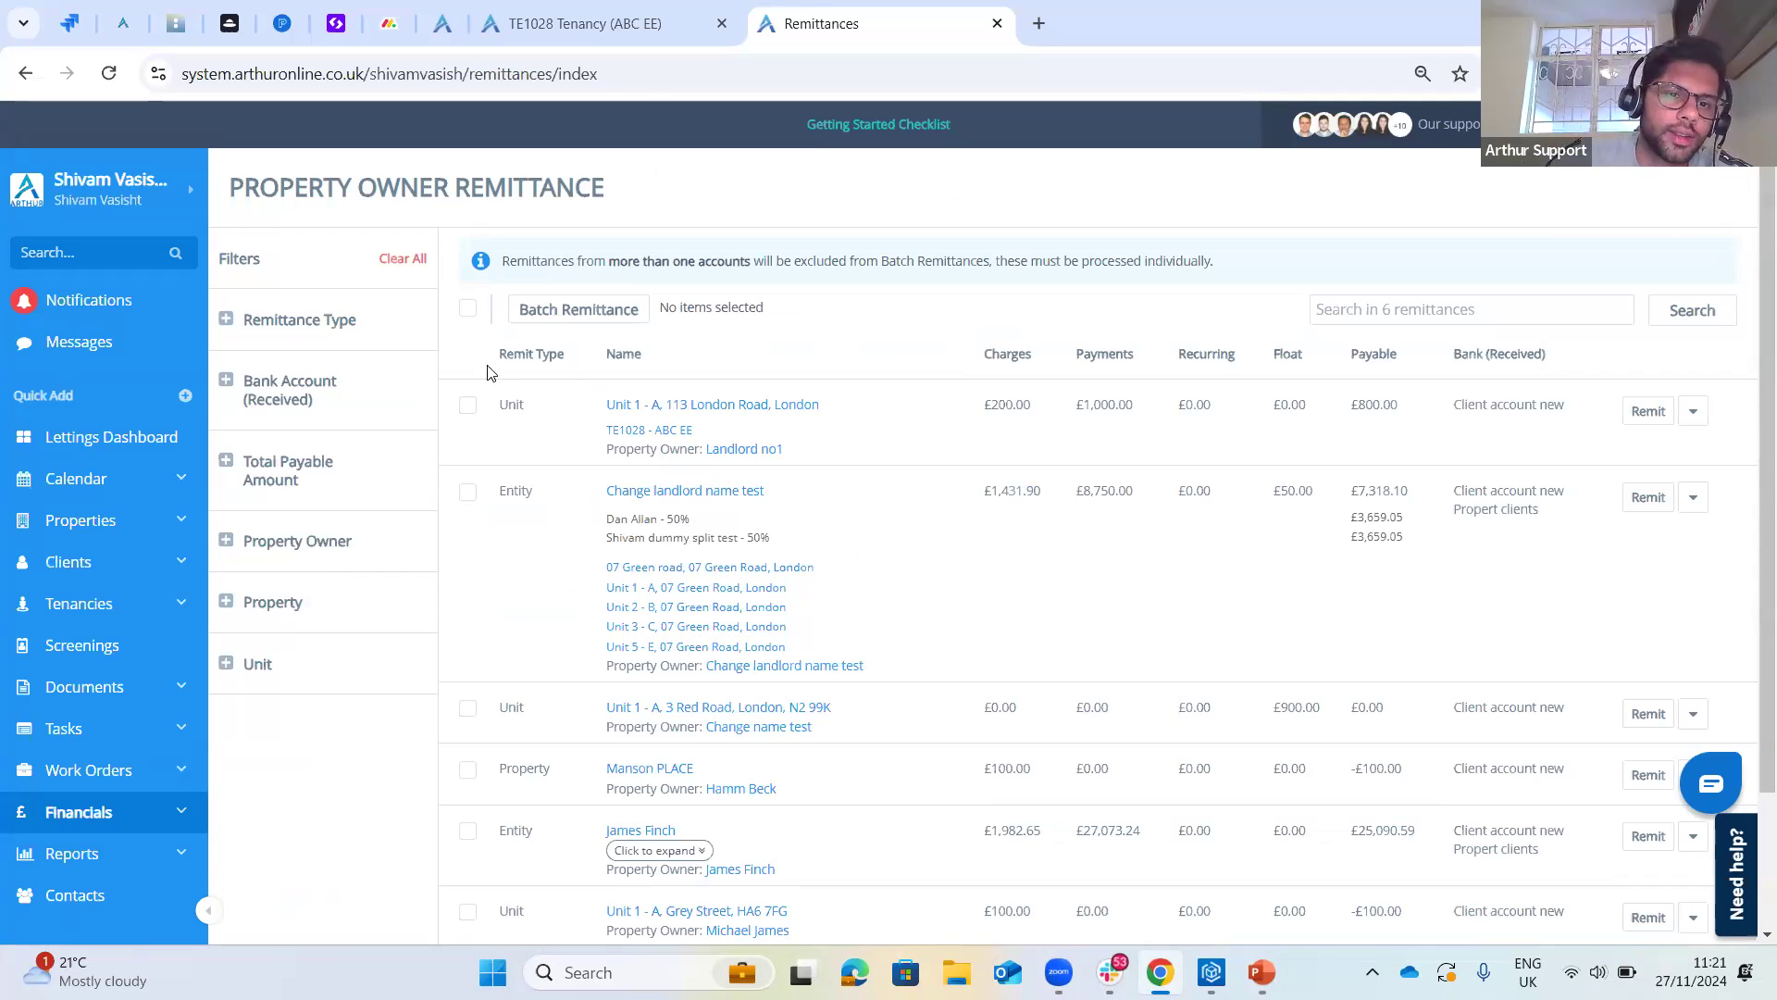
- Examine the Remit Type column, comparing the remittances listed by unit, property and entity
left_click_drag(495, 361, 568, 365)
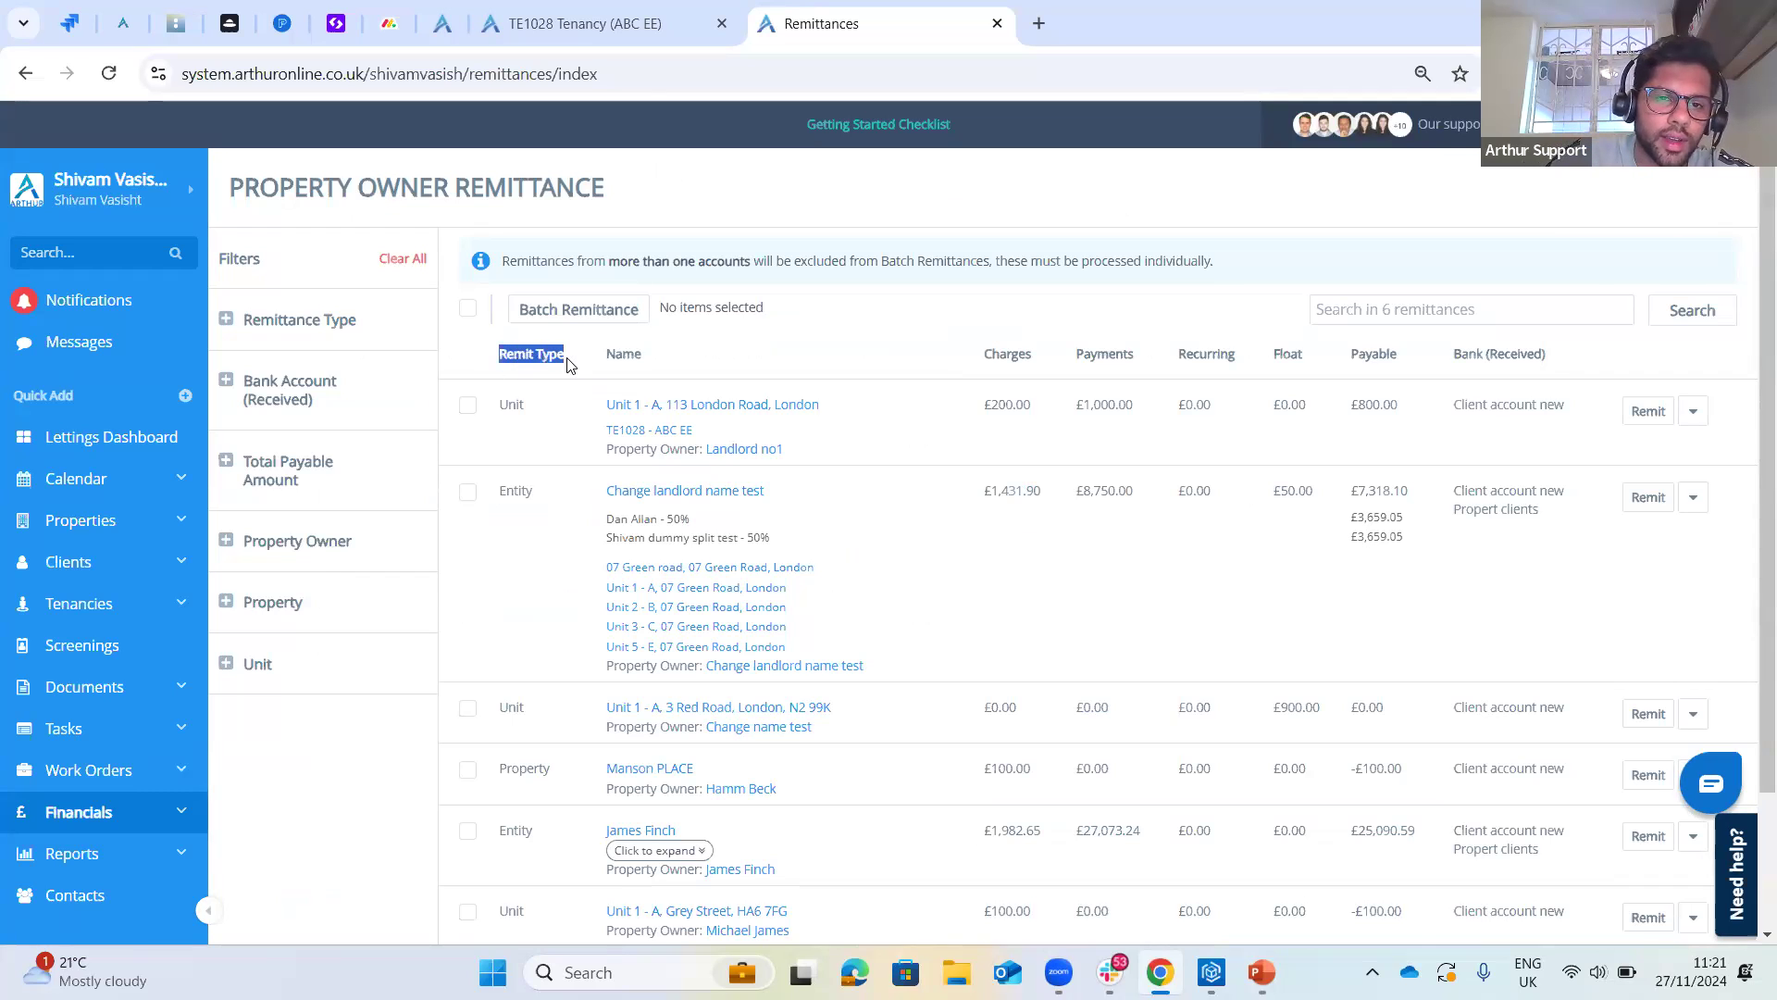
scroll(531, 615, "down", 2)
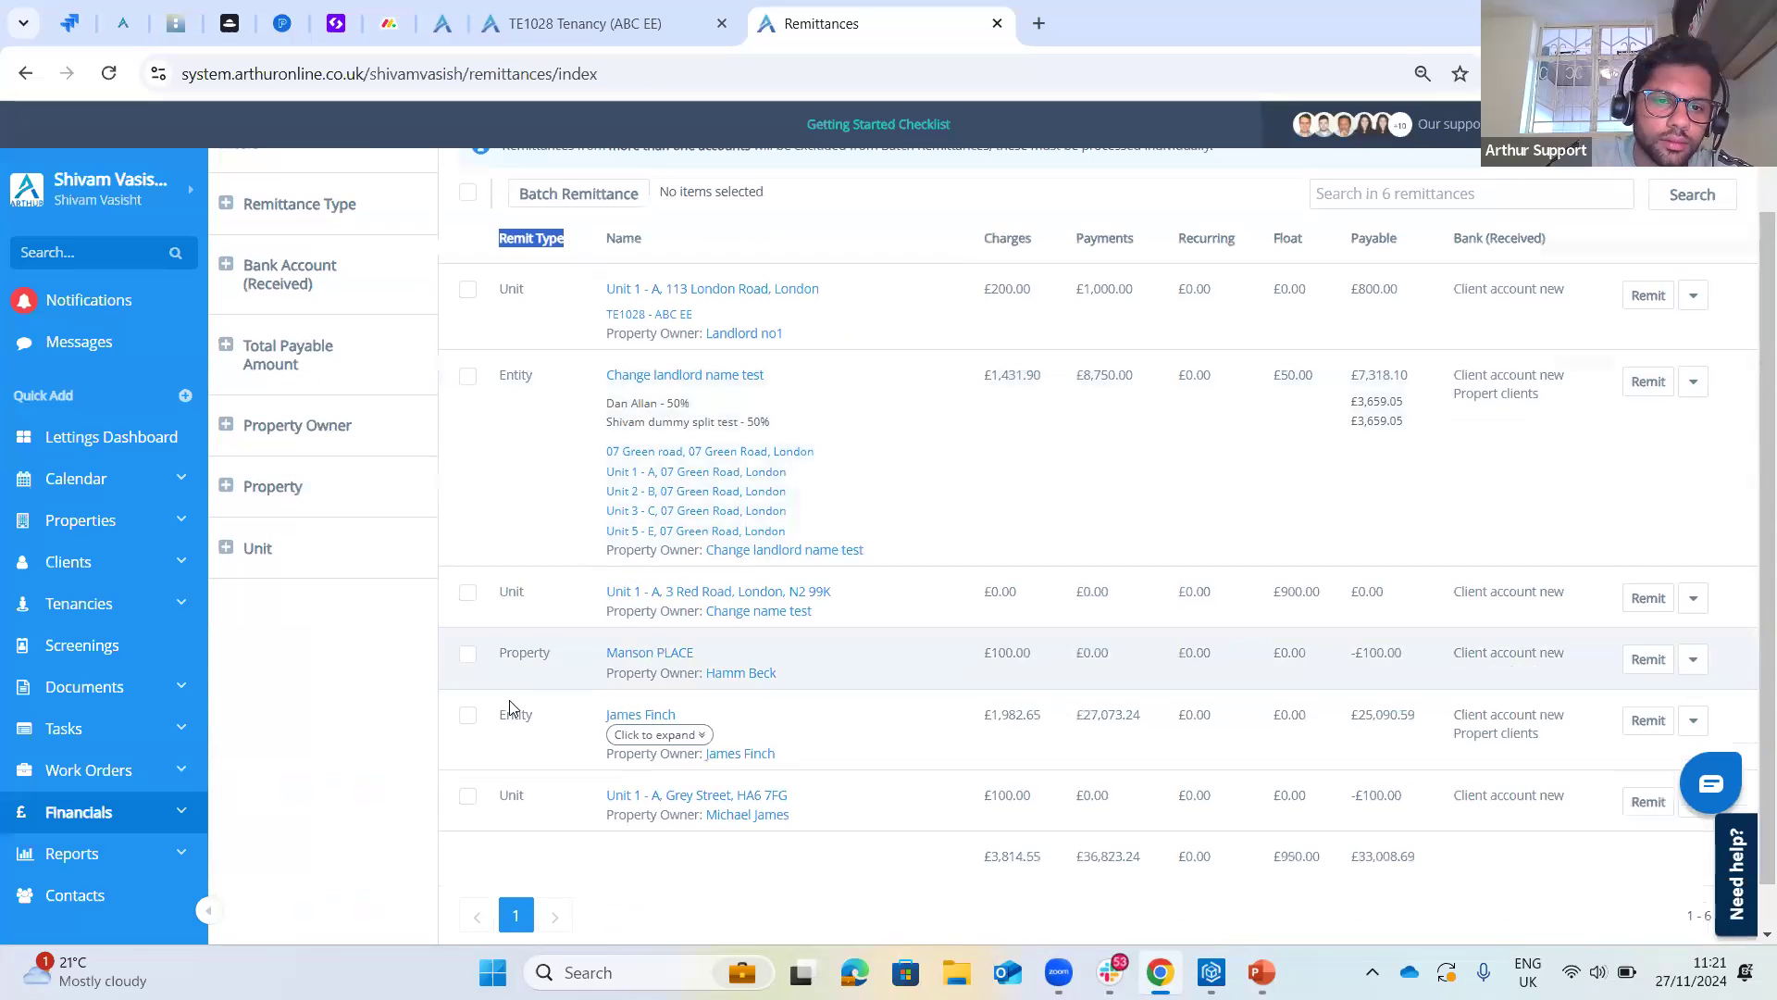
scroll(518, 731, "up", 2)
left_click(538, 777)
left_click_drag(541, 764, 519, 768)
left_click(568, 432)
left_click_drag(498, 709, 515, 734)
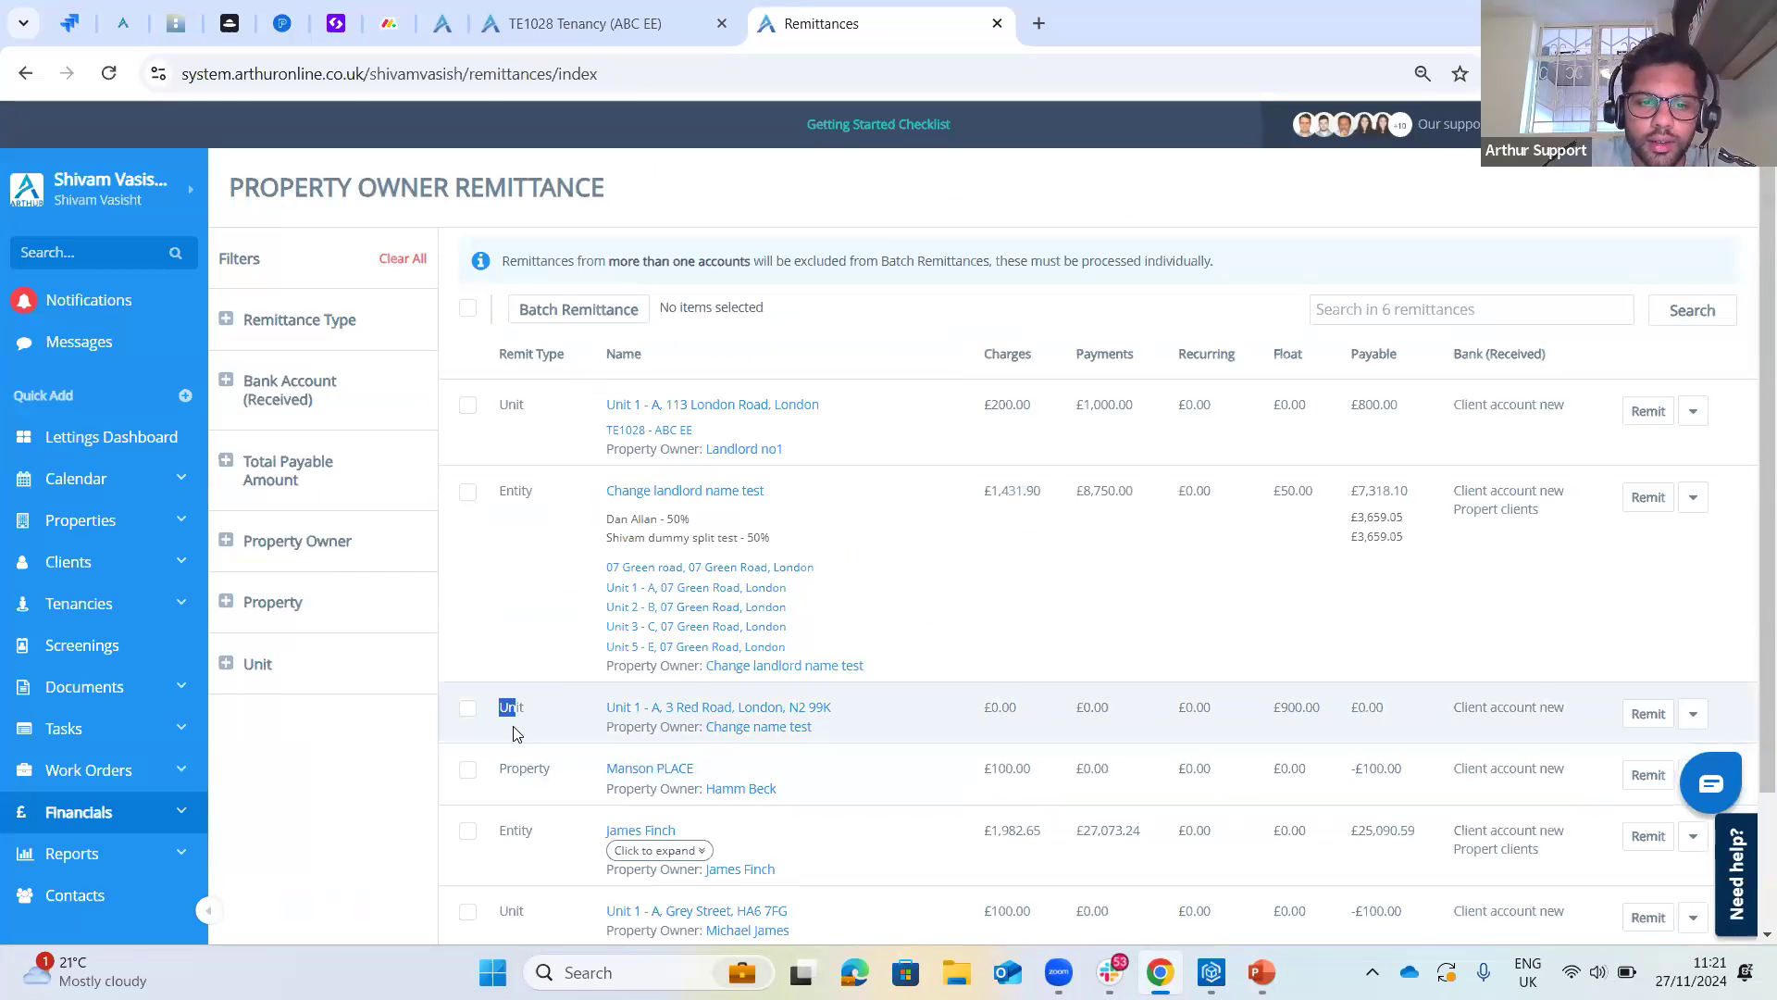
double_click(508, 769)
left_click(536, 833)
double_click(535, 833)
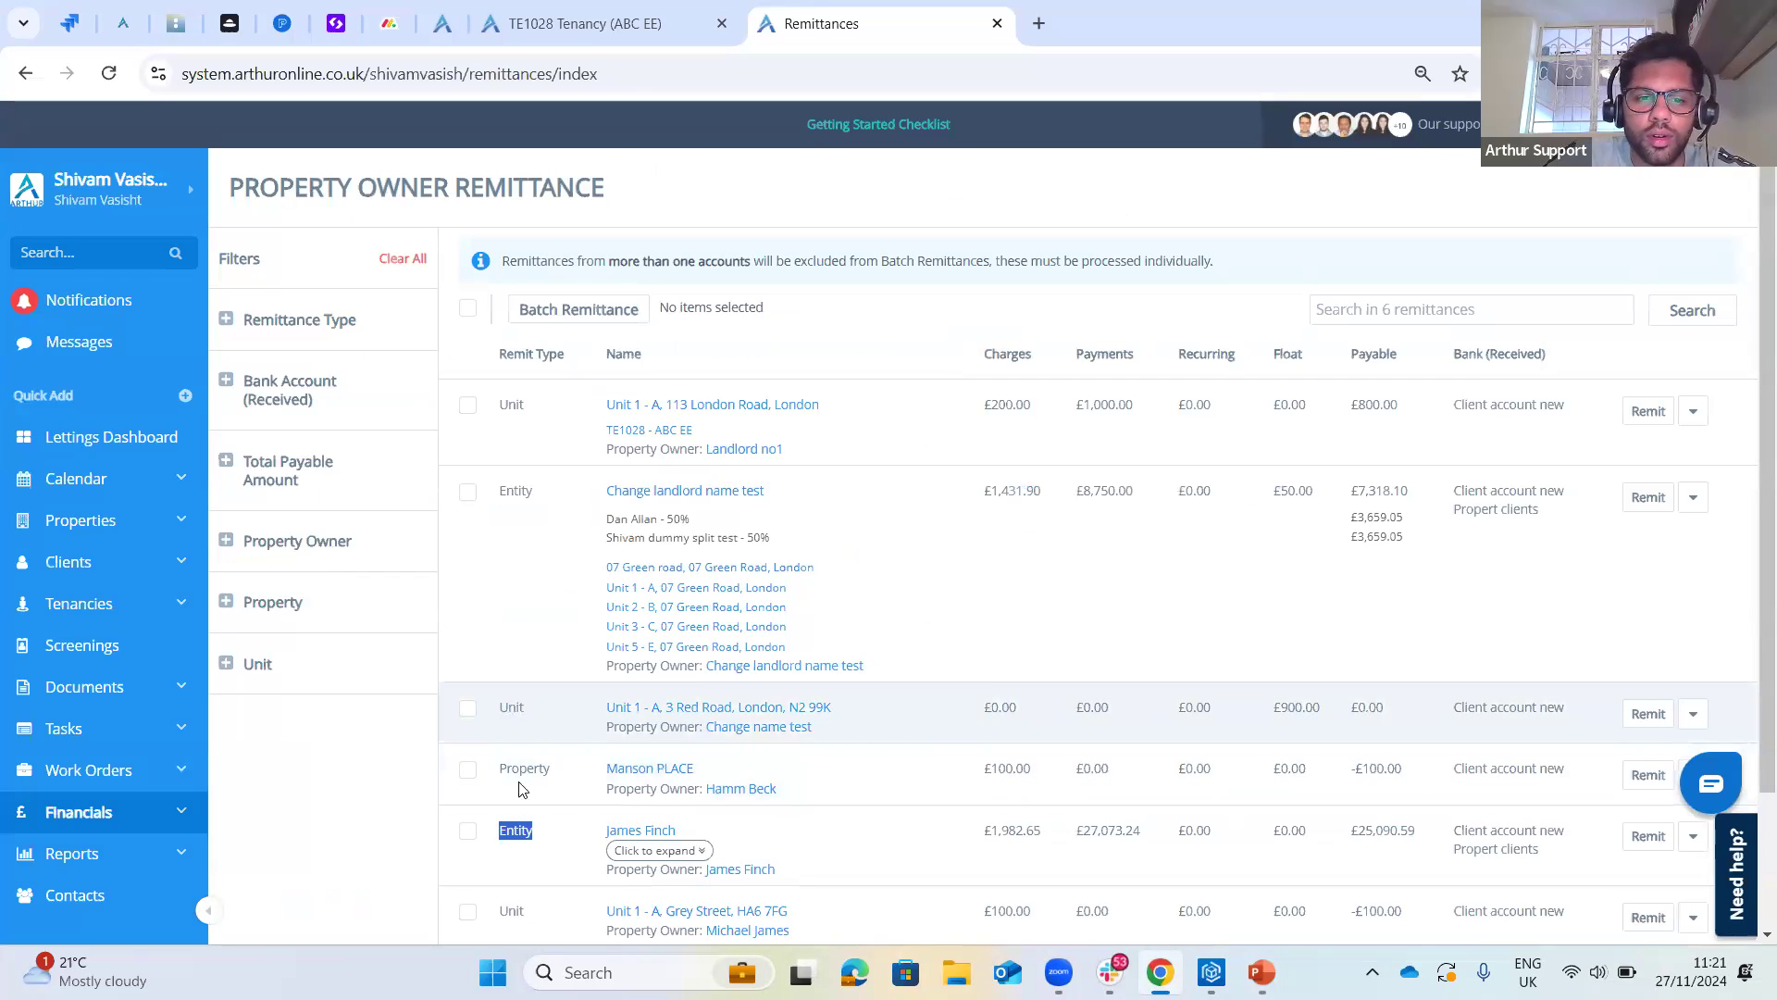
left_click(520, 769)
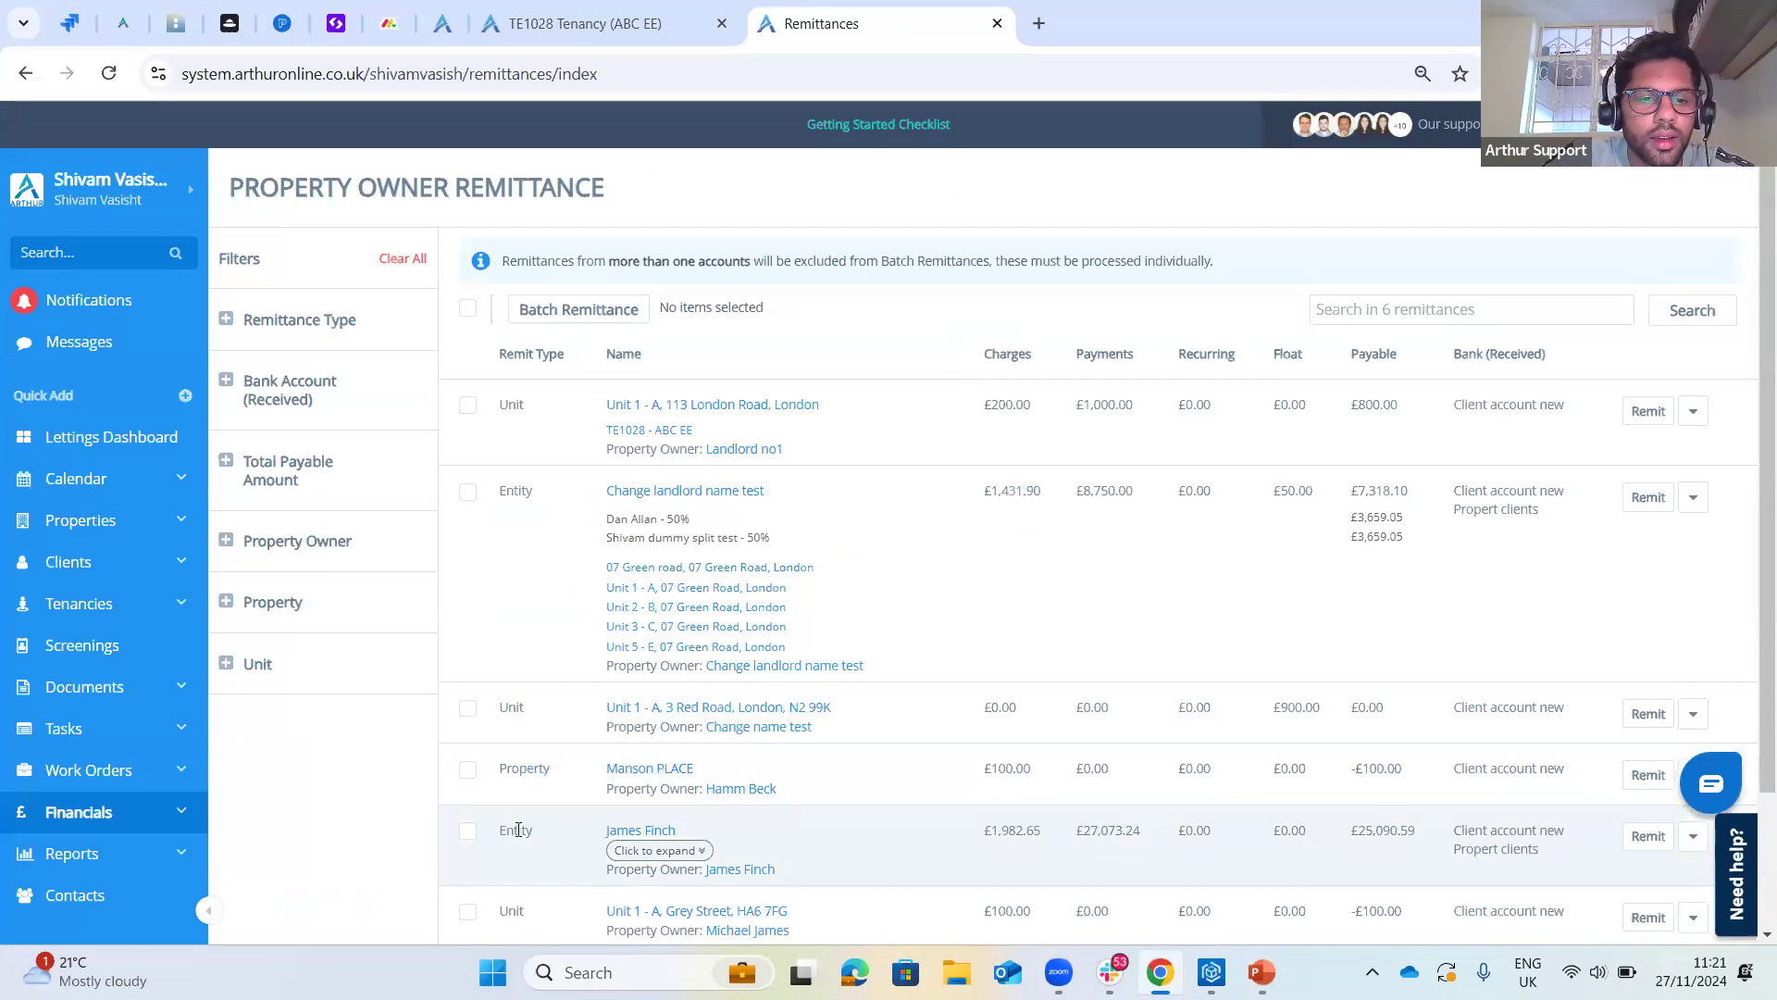
- Expand the collapsed entity remittance to list its properties and units, and examine its combined payable amount
scroll(533, 796, "down", 2)
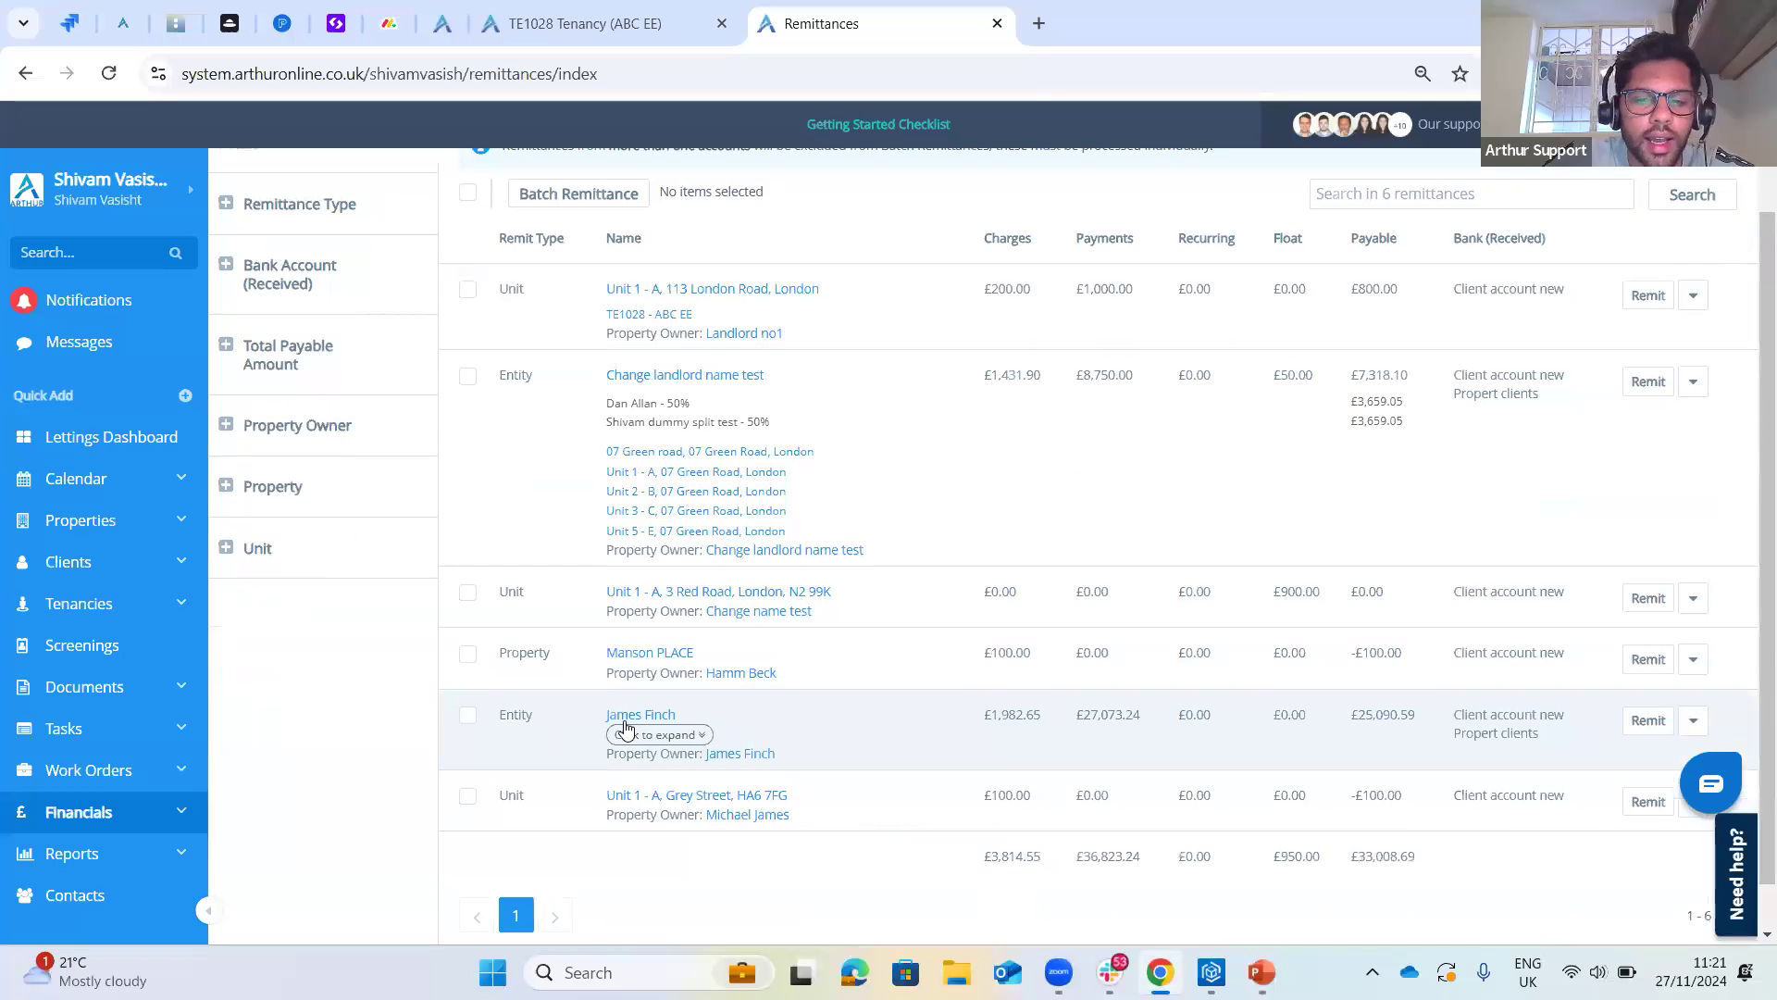
mouse_move(1394, 712)
left_mouse_down()
mouse_move(1356, 715)
mouse_move(1412, 712)
mouse_move(1394, 696)
mouse_move(1408, 687)
left_mouse_up()
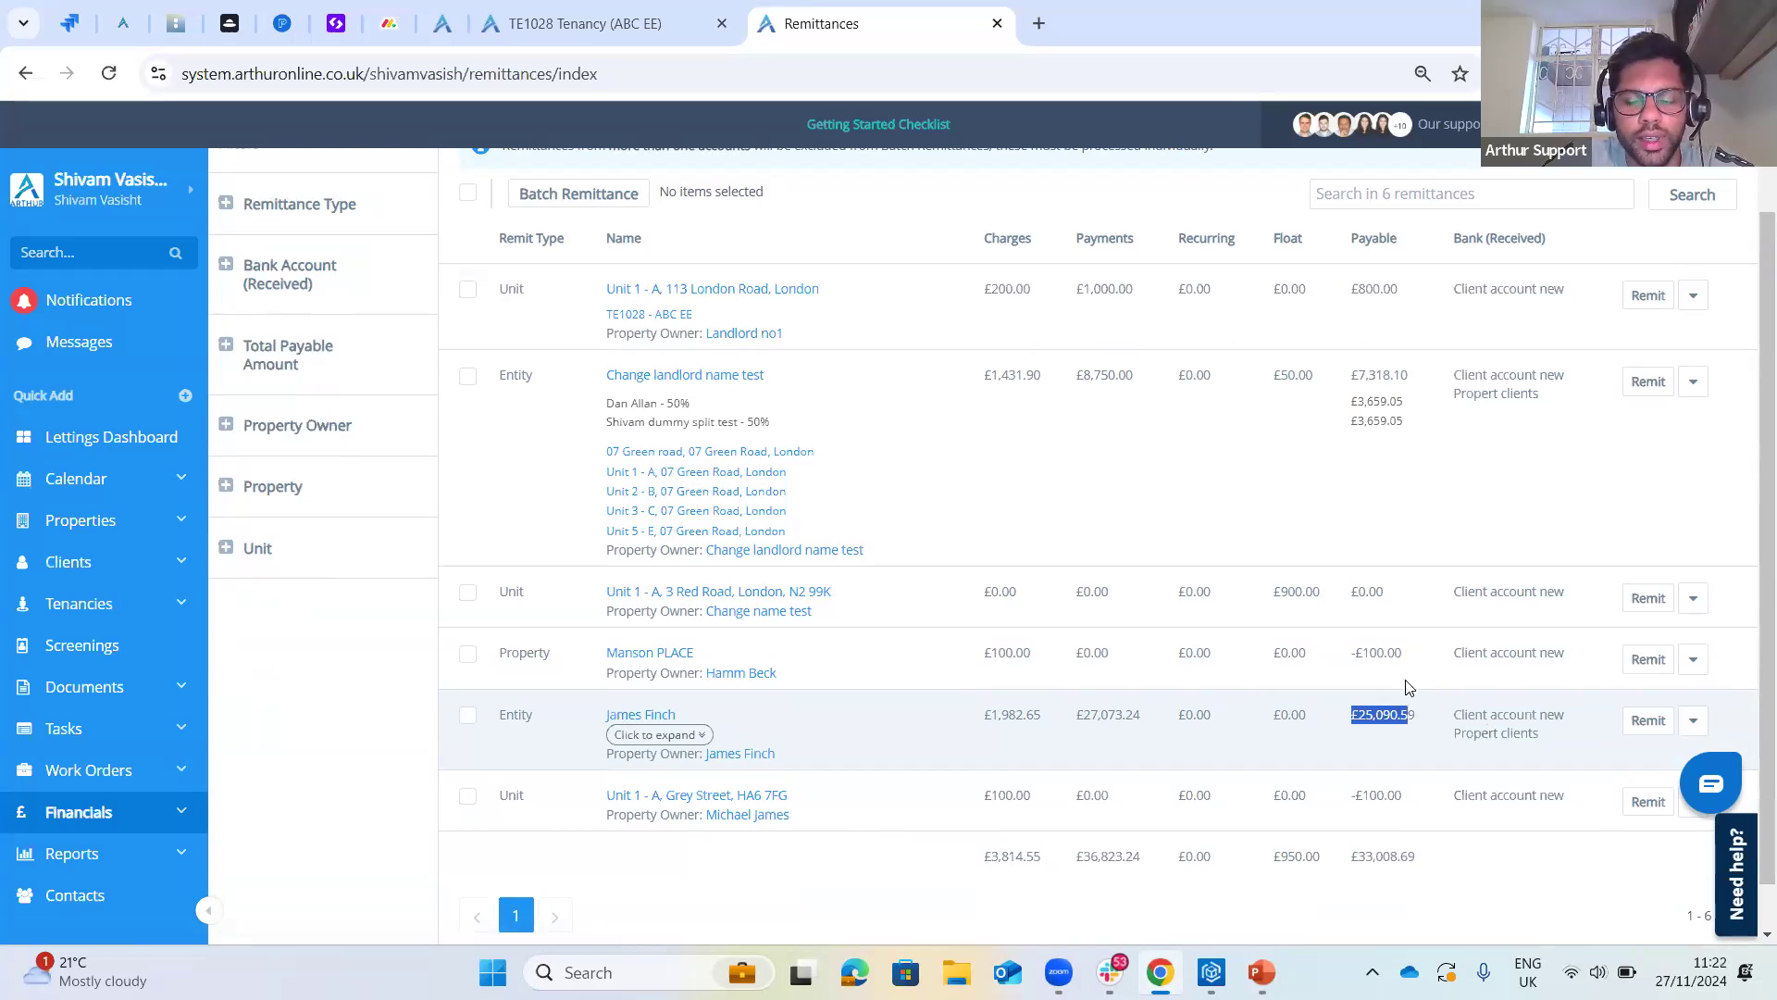
left_click(677, 739)
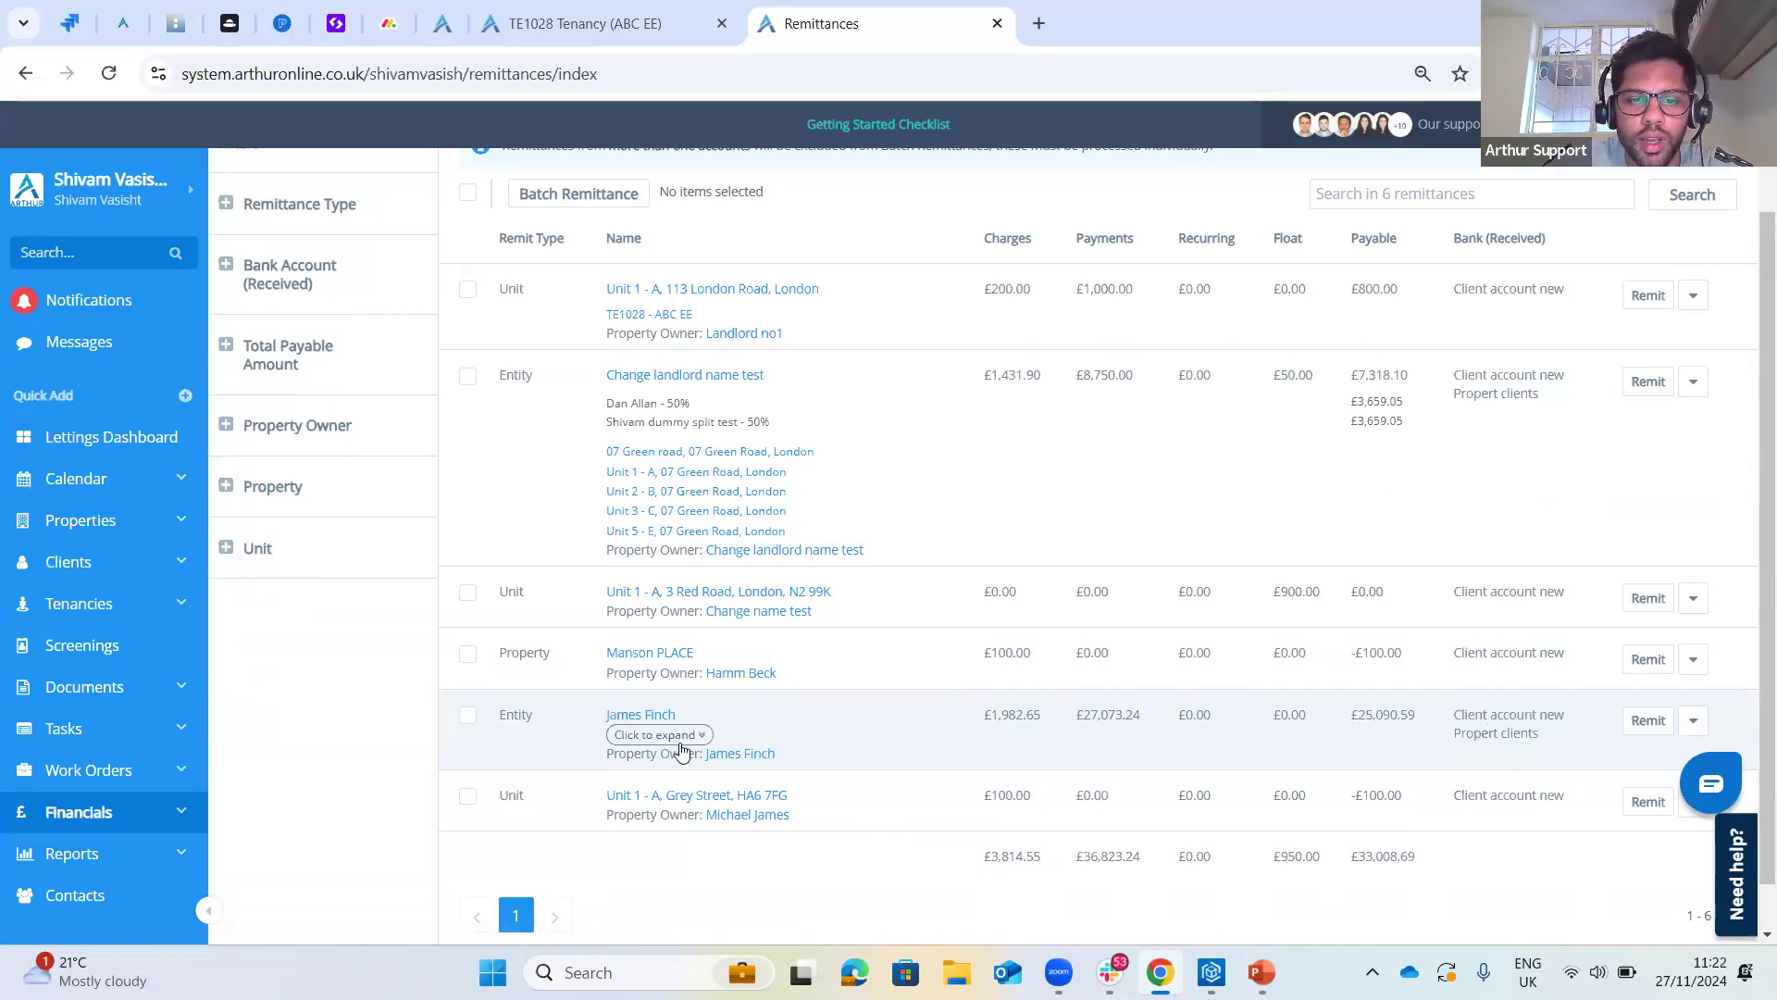
left_click(665, 736)
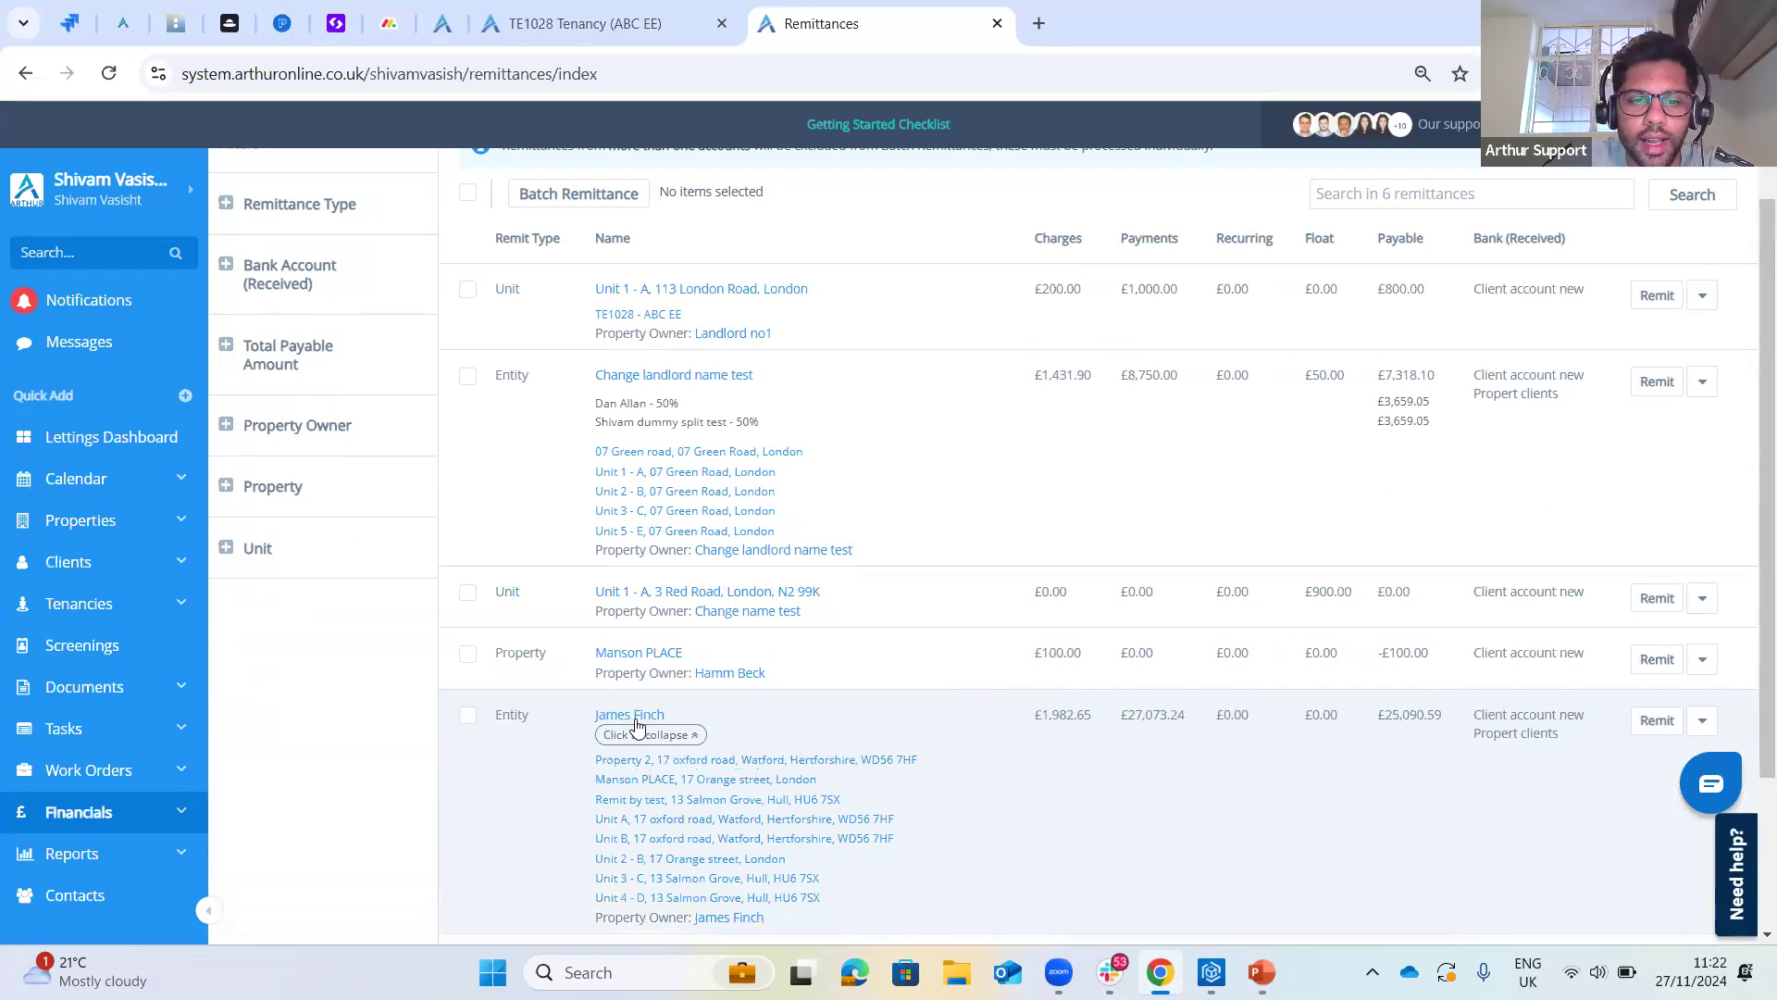
scroll(539, 635, "down", 2)
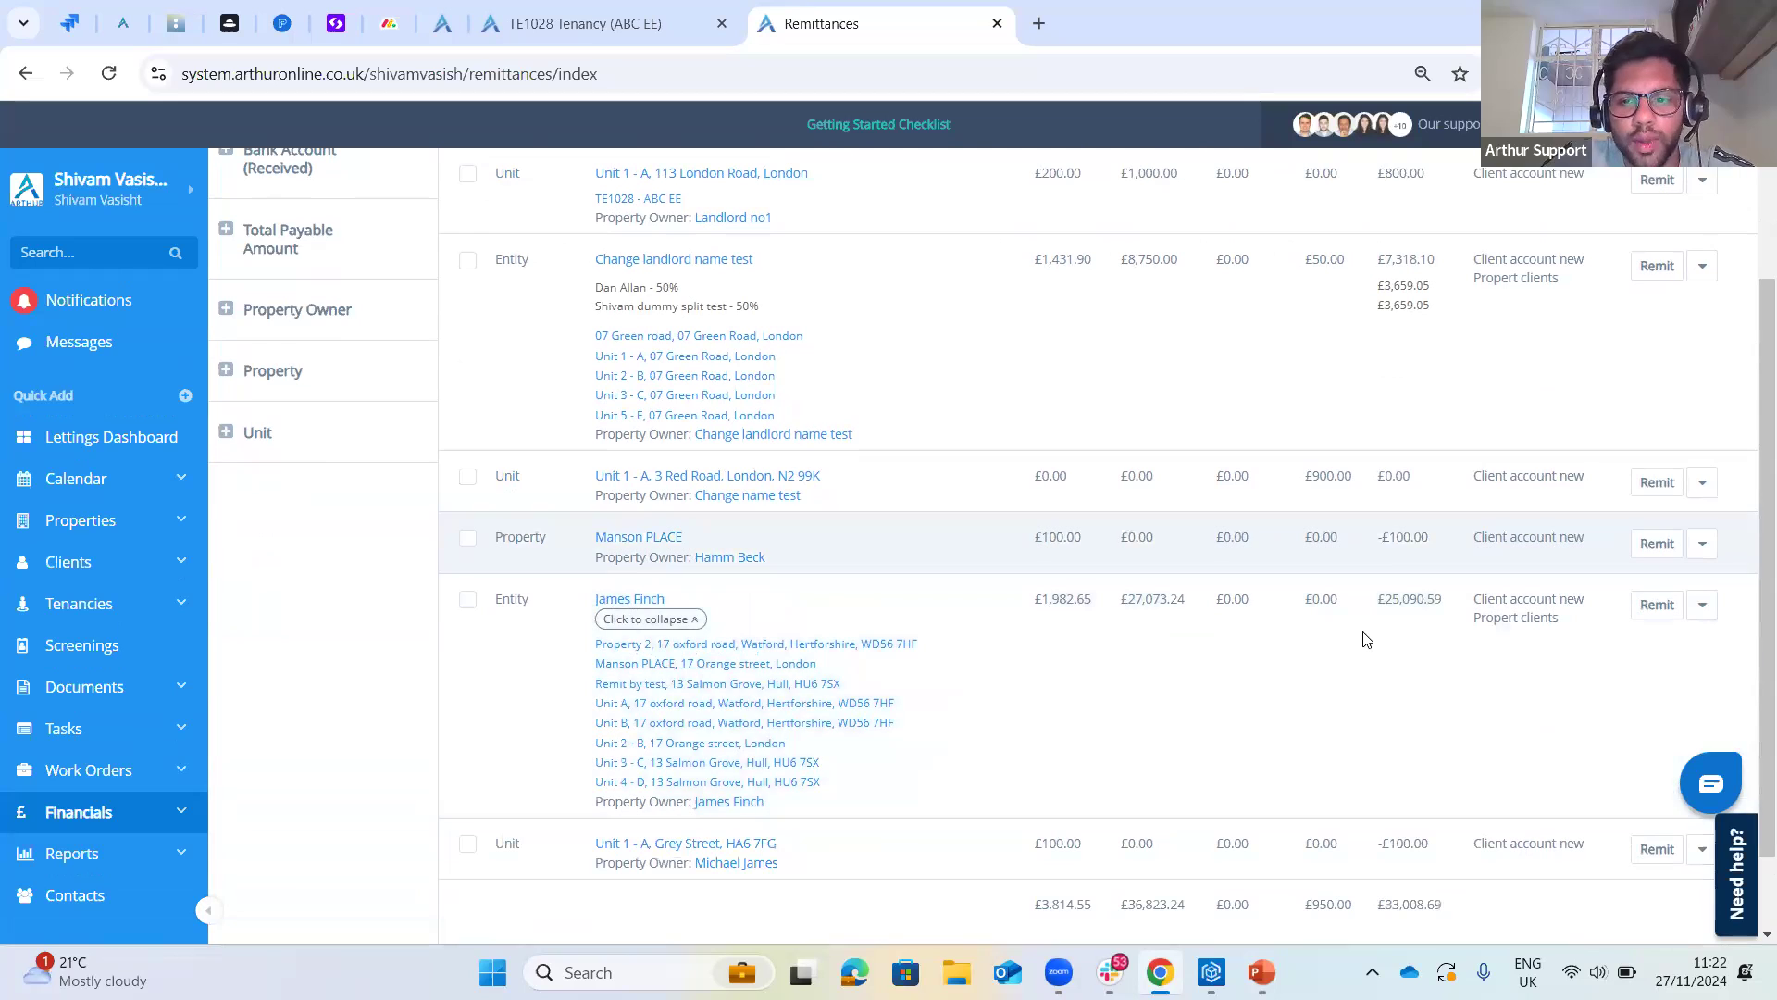
double_click(1434, 600)
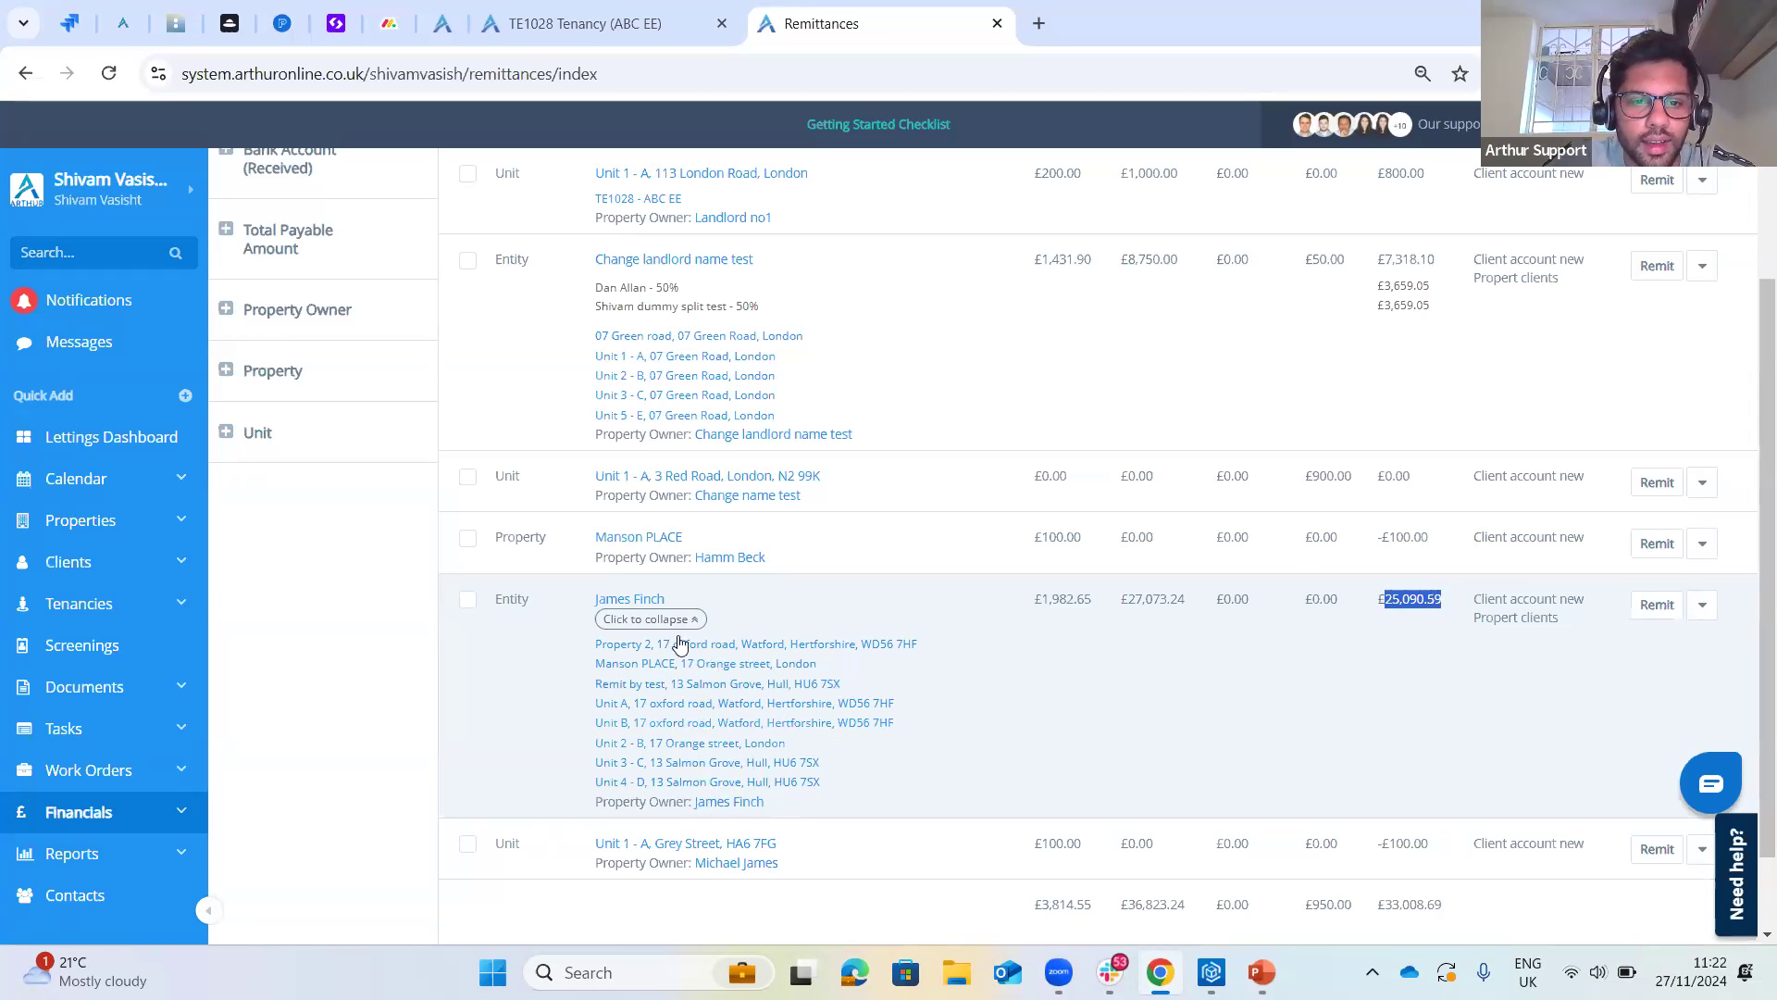
left_click_drag(497, 599, 532, 630)
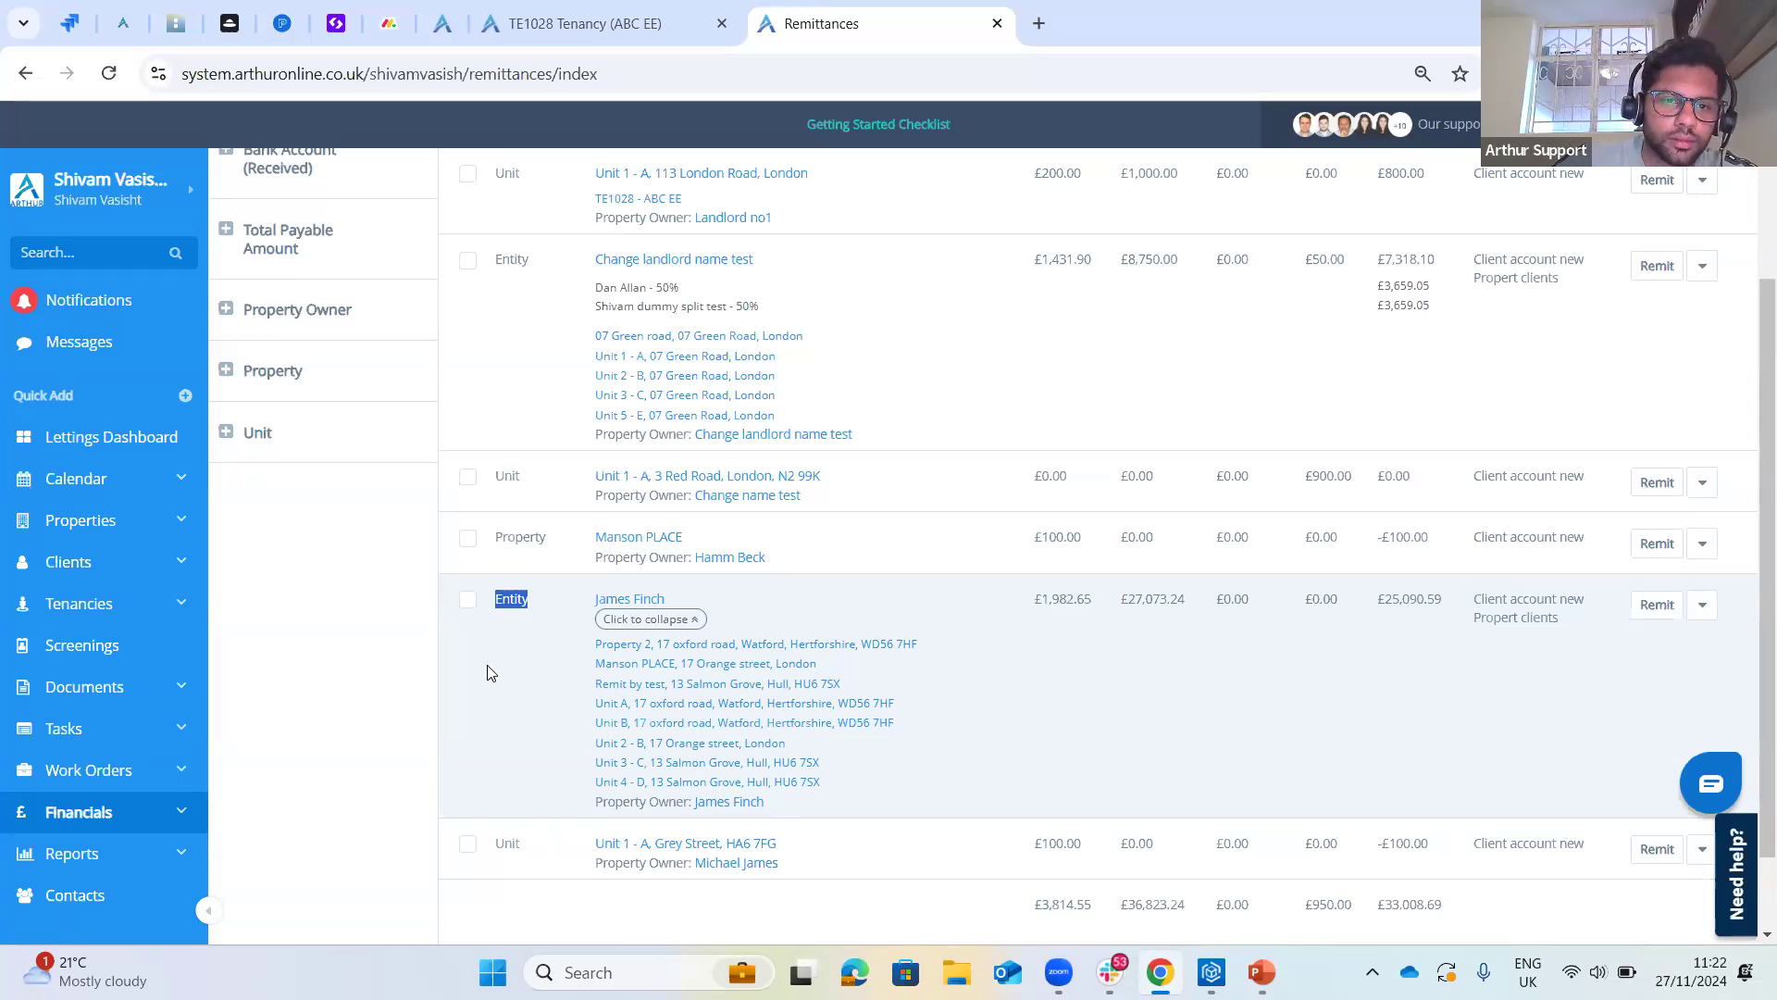
left_click(556, 604)
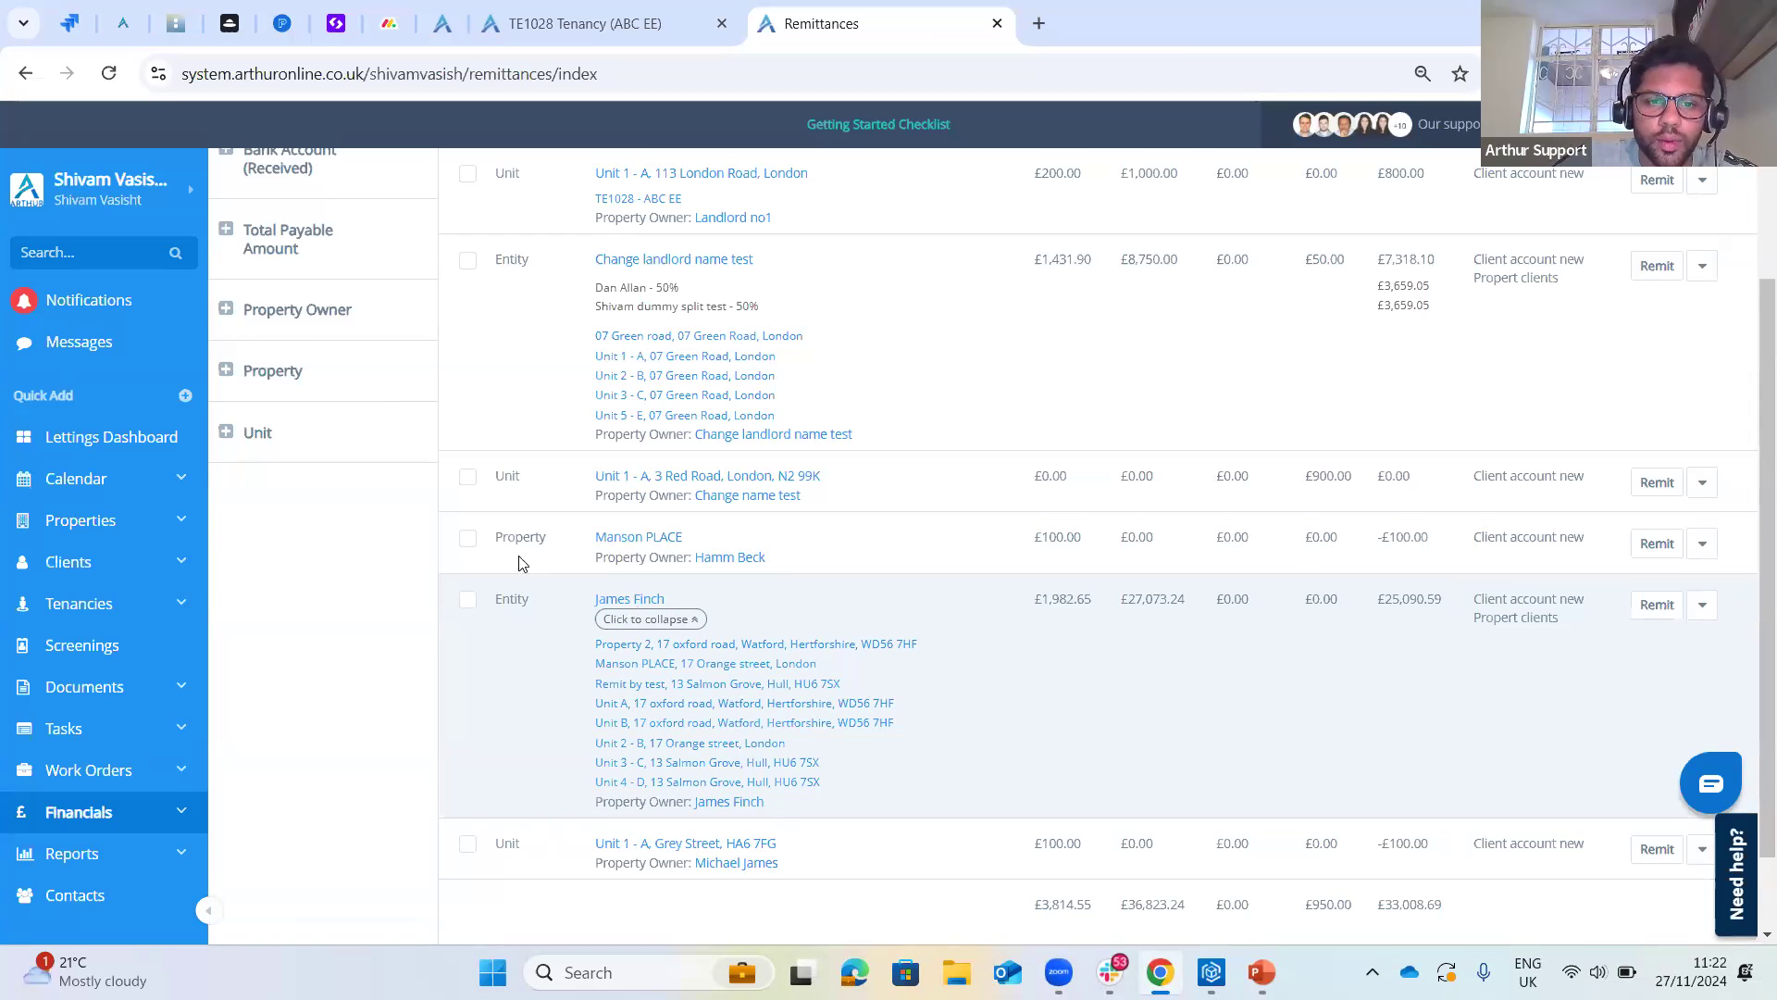
- Compare the payable amounts of the Manson PLACE property remittance and the expanded entity remittance, and check the unit remit type
left_click_drag(537, 536, 503, 537)
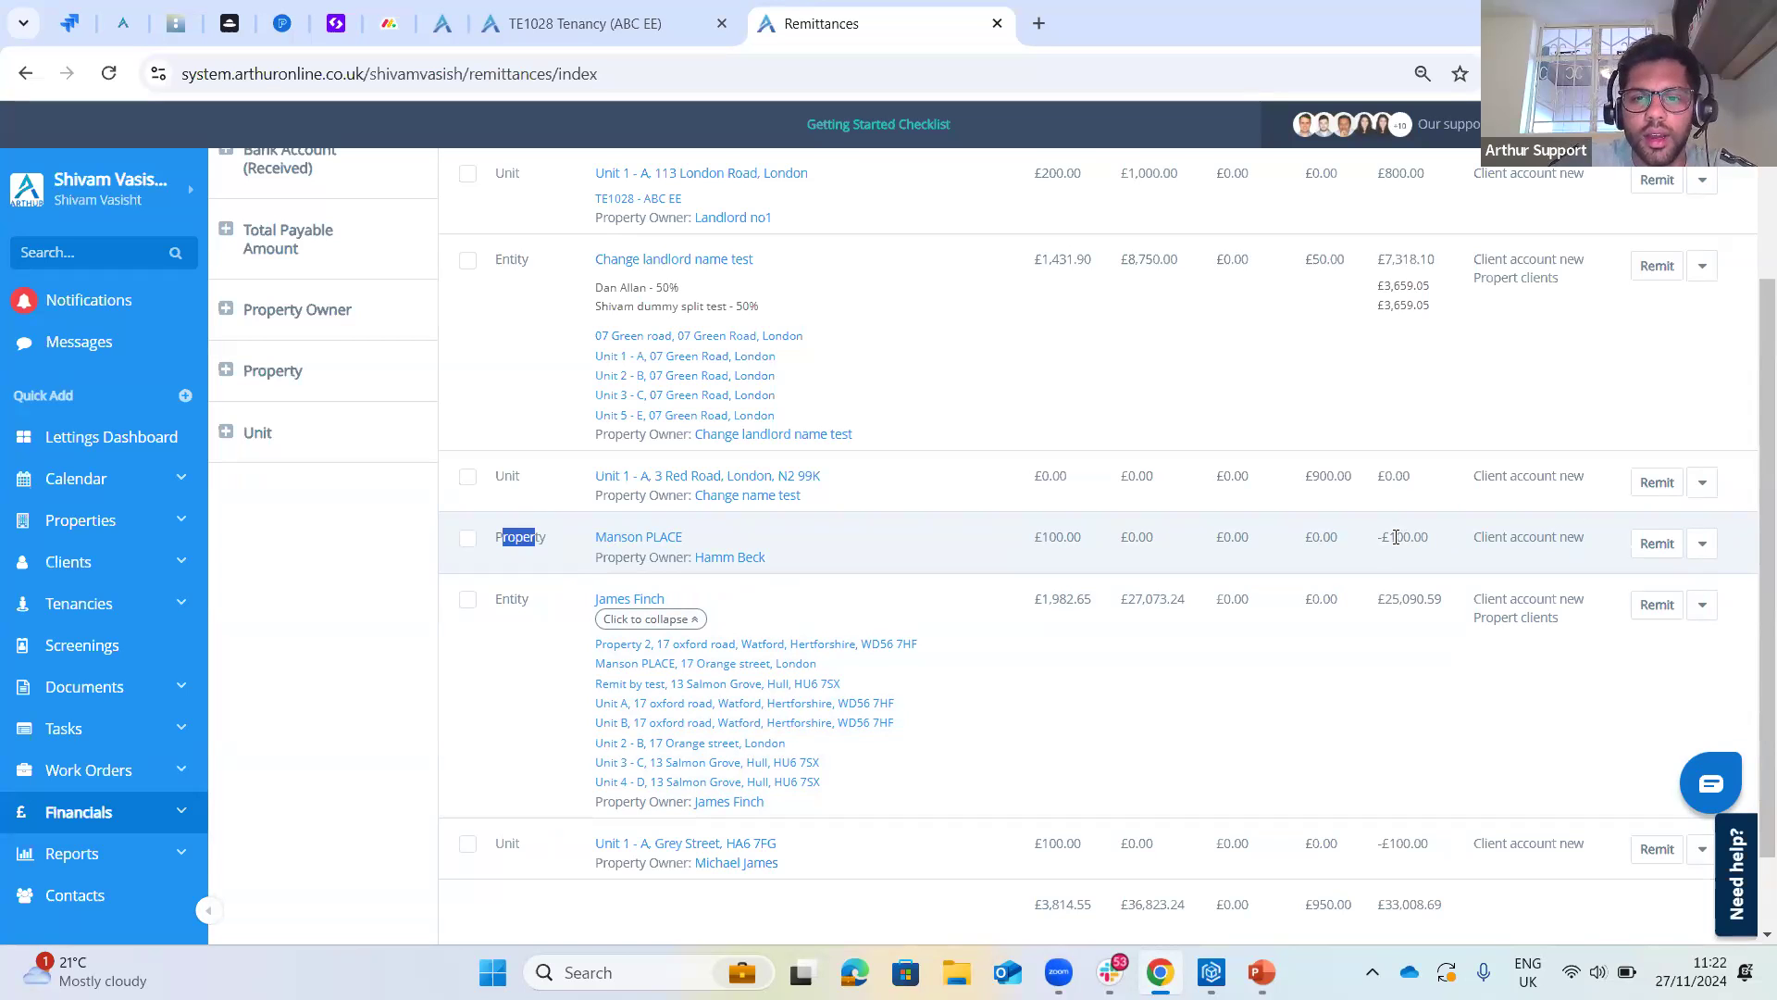
scroll(882, 670, "up", 1)
scroll(667, 659, "down", 1)
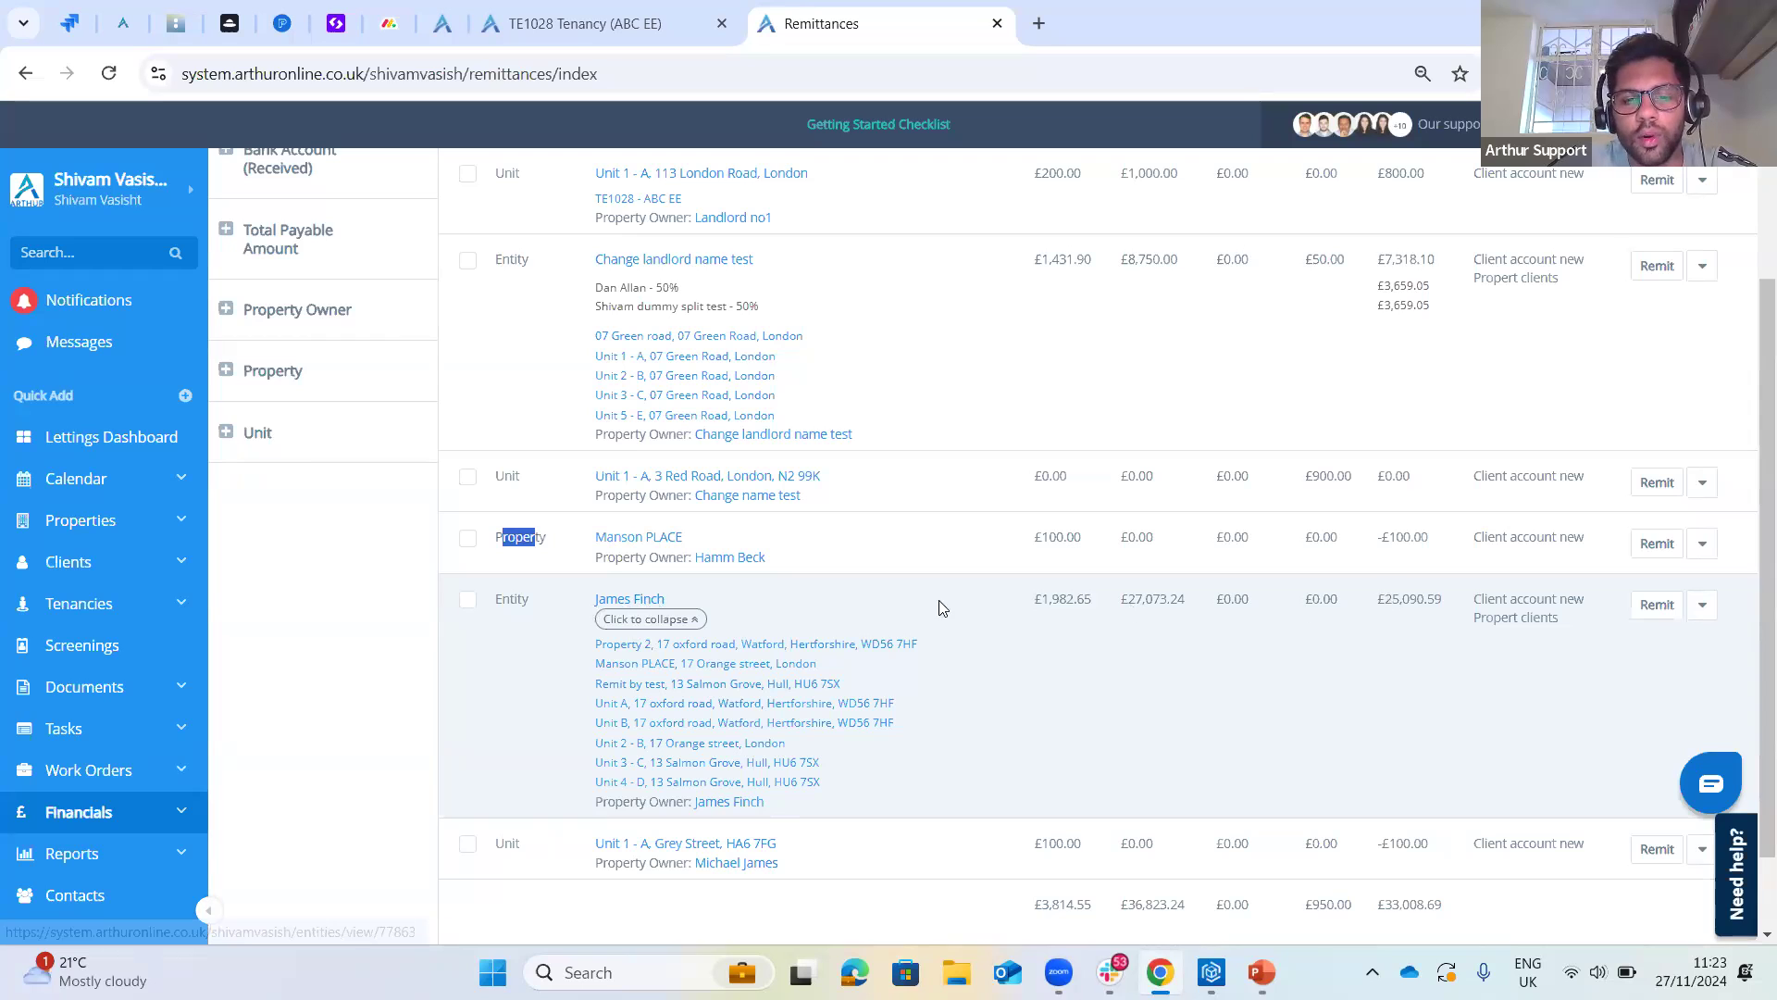
left_click(1431, 675)
left_click_drag(1392, 600, 1443, 600)
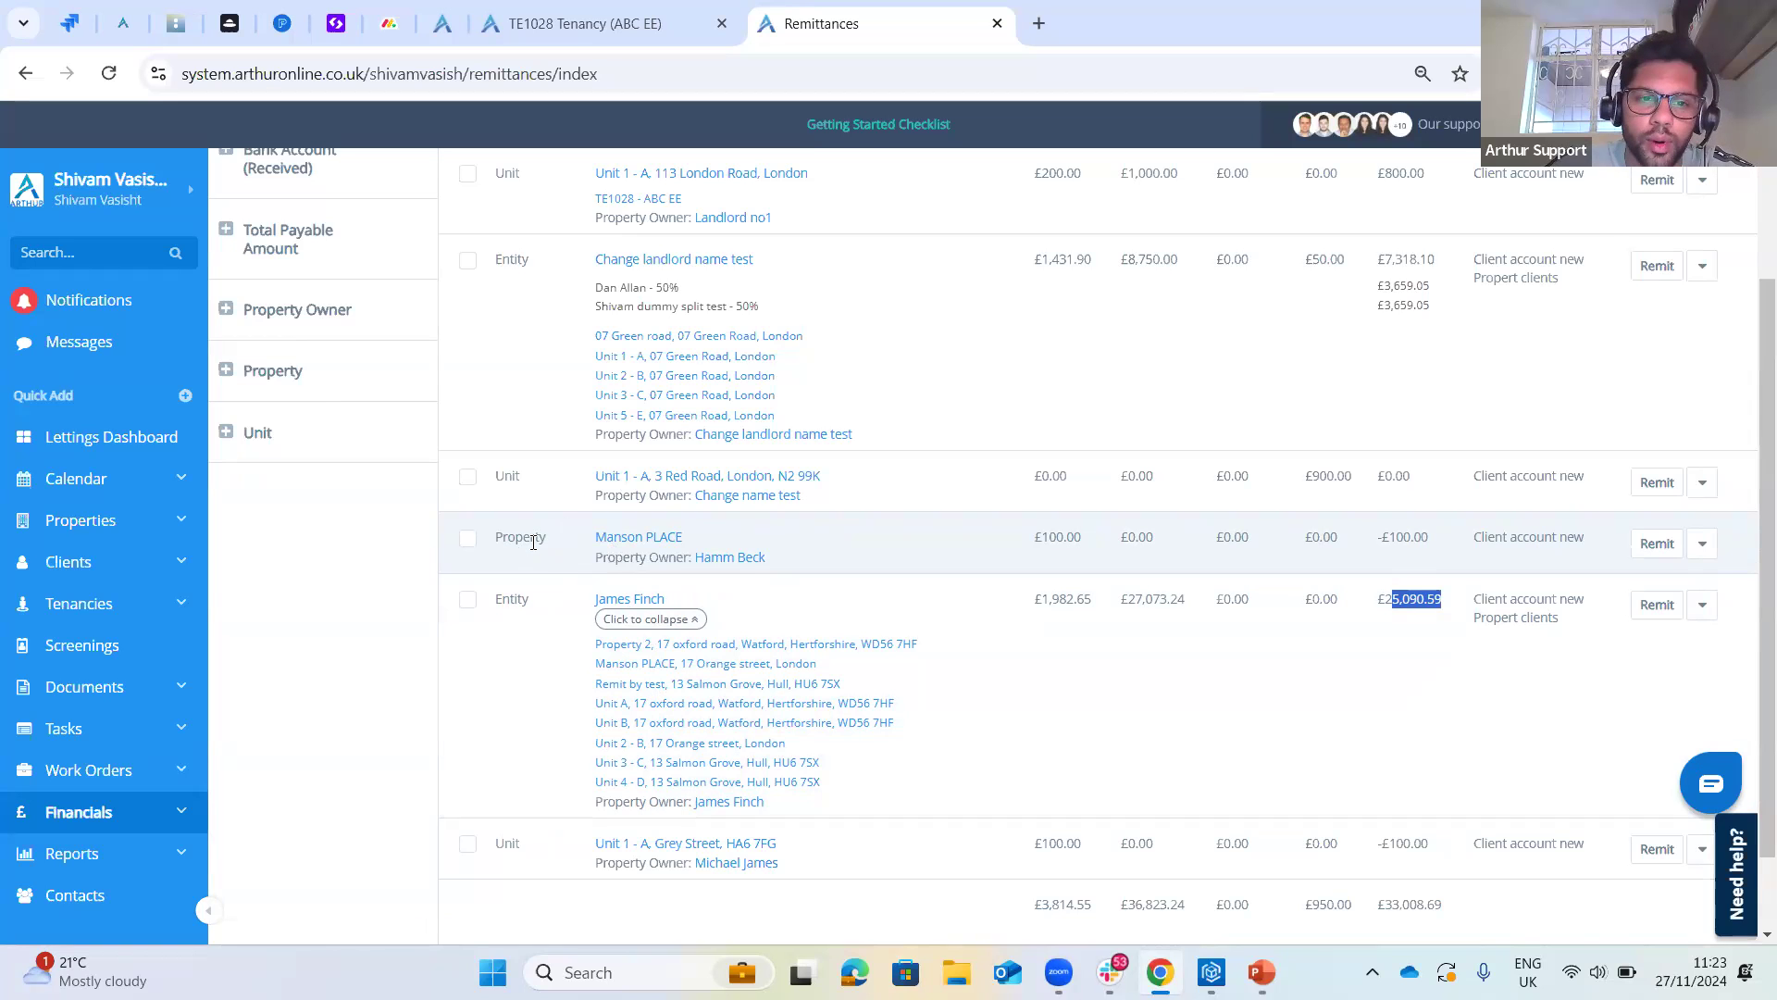
double_click(510, 476)
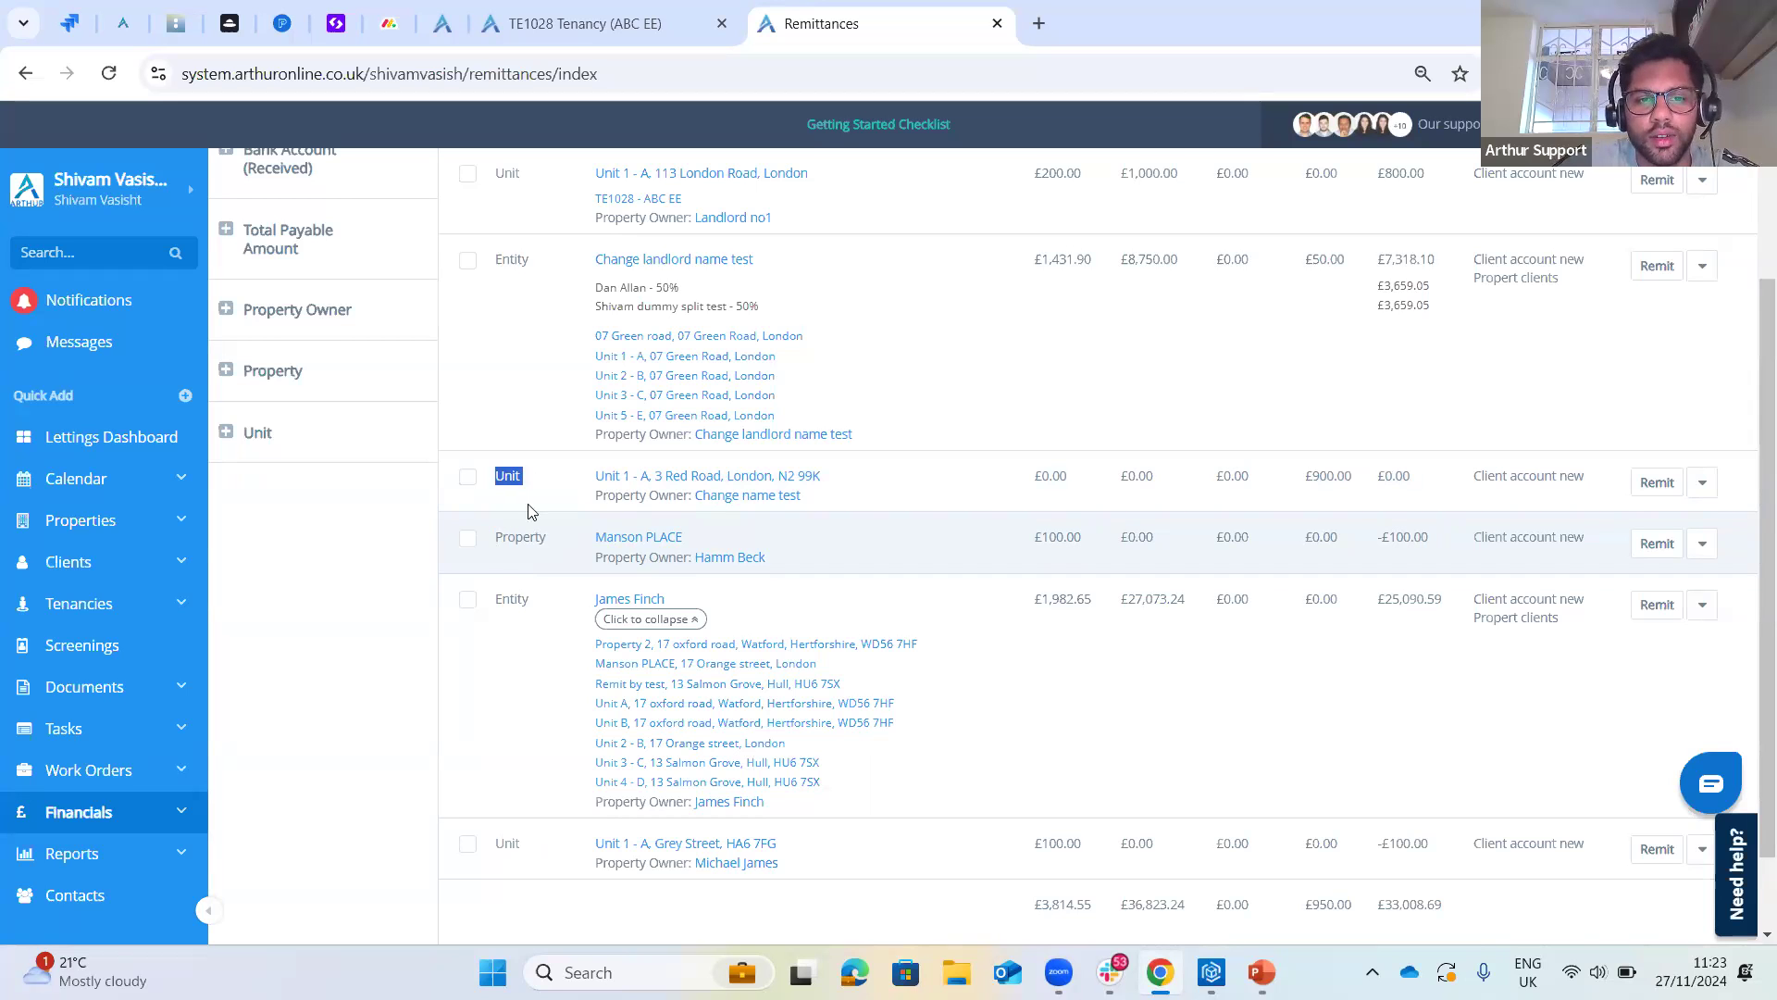
- Examine the unit remit type of Landlord no1's remittance against the entity type of the remittance below it
scroll(535, 340, "up", 1)
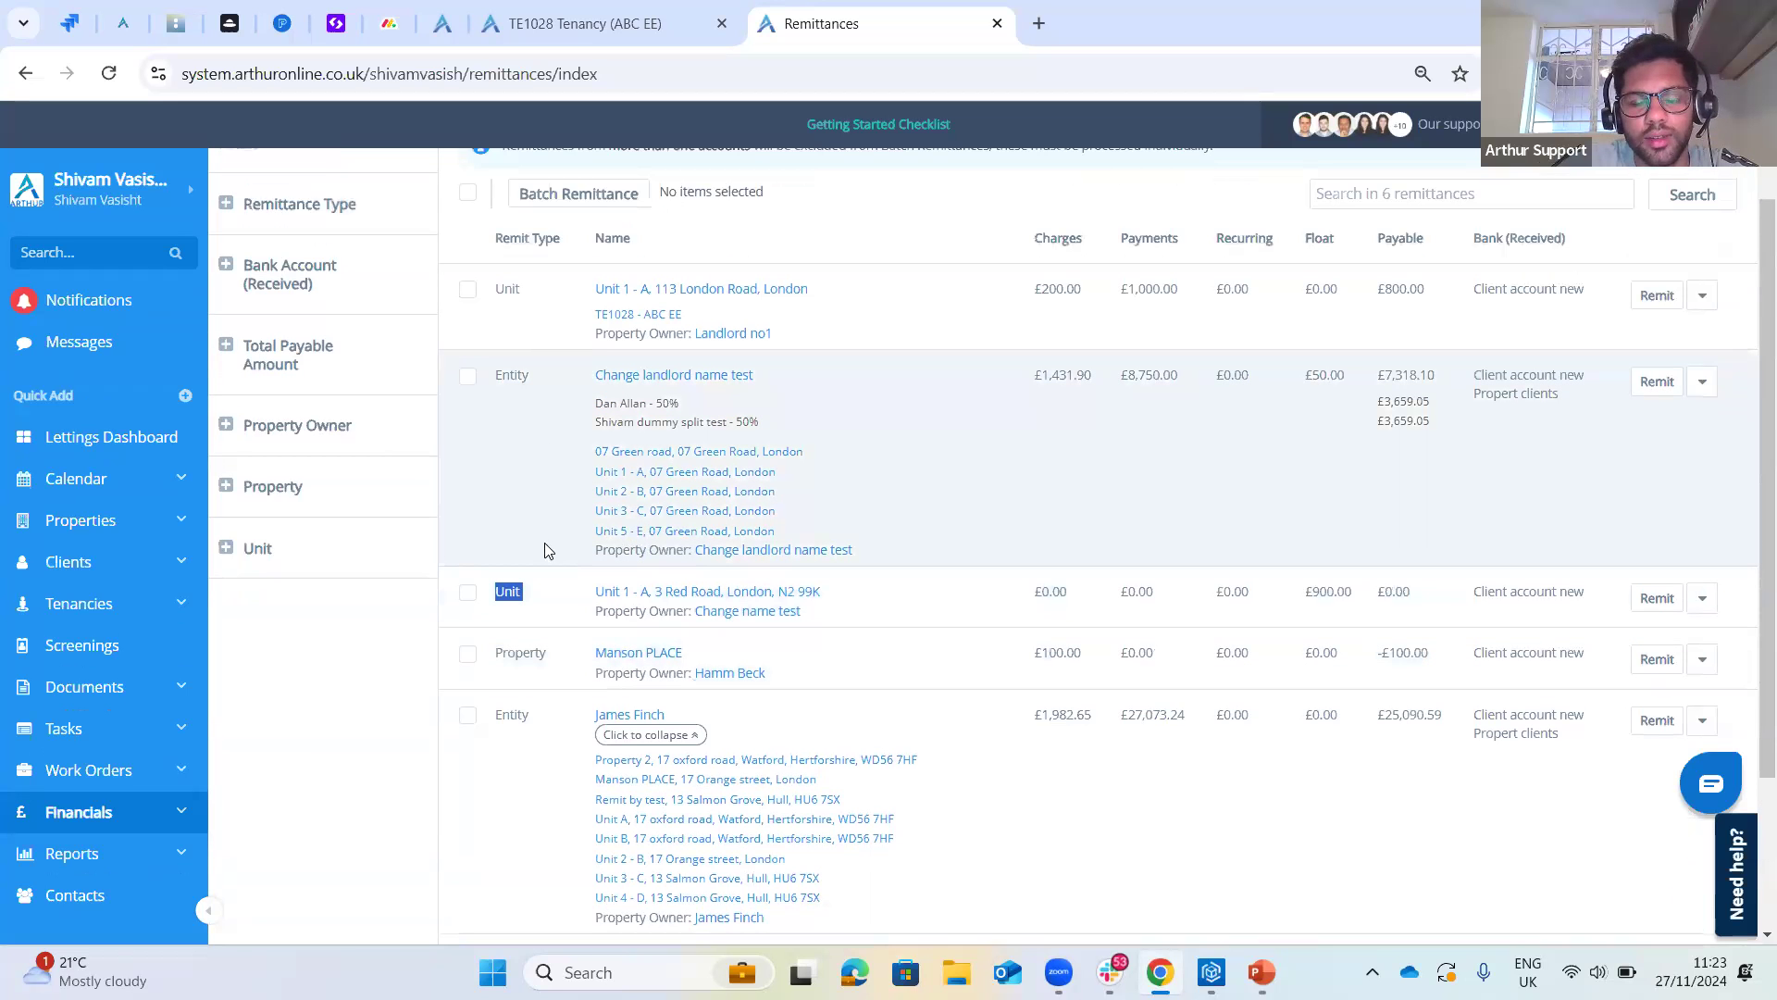
left_click(528, 605)
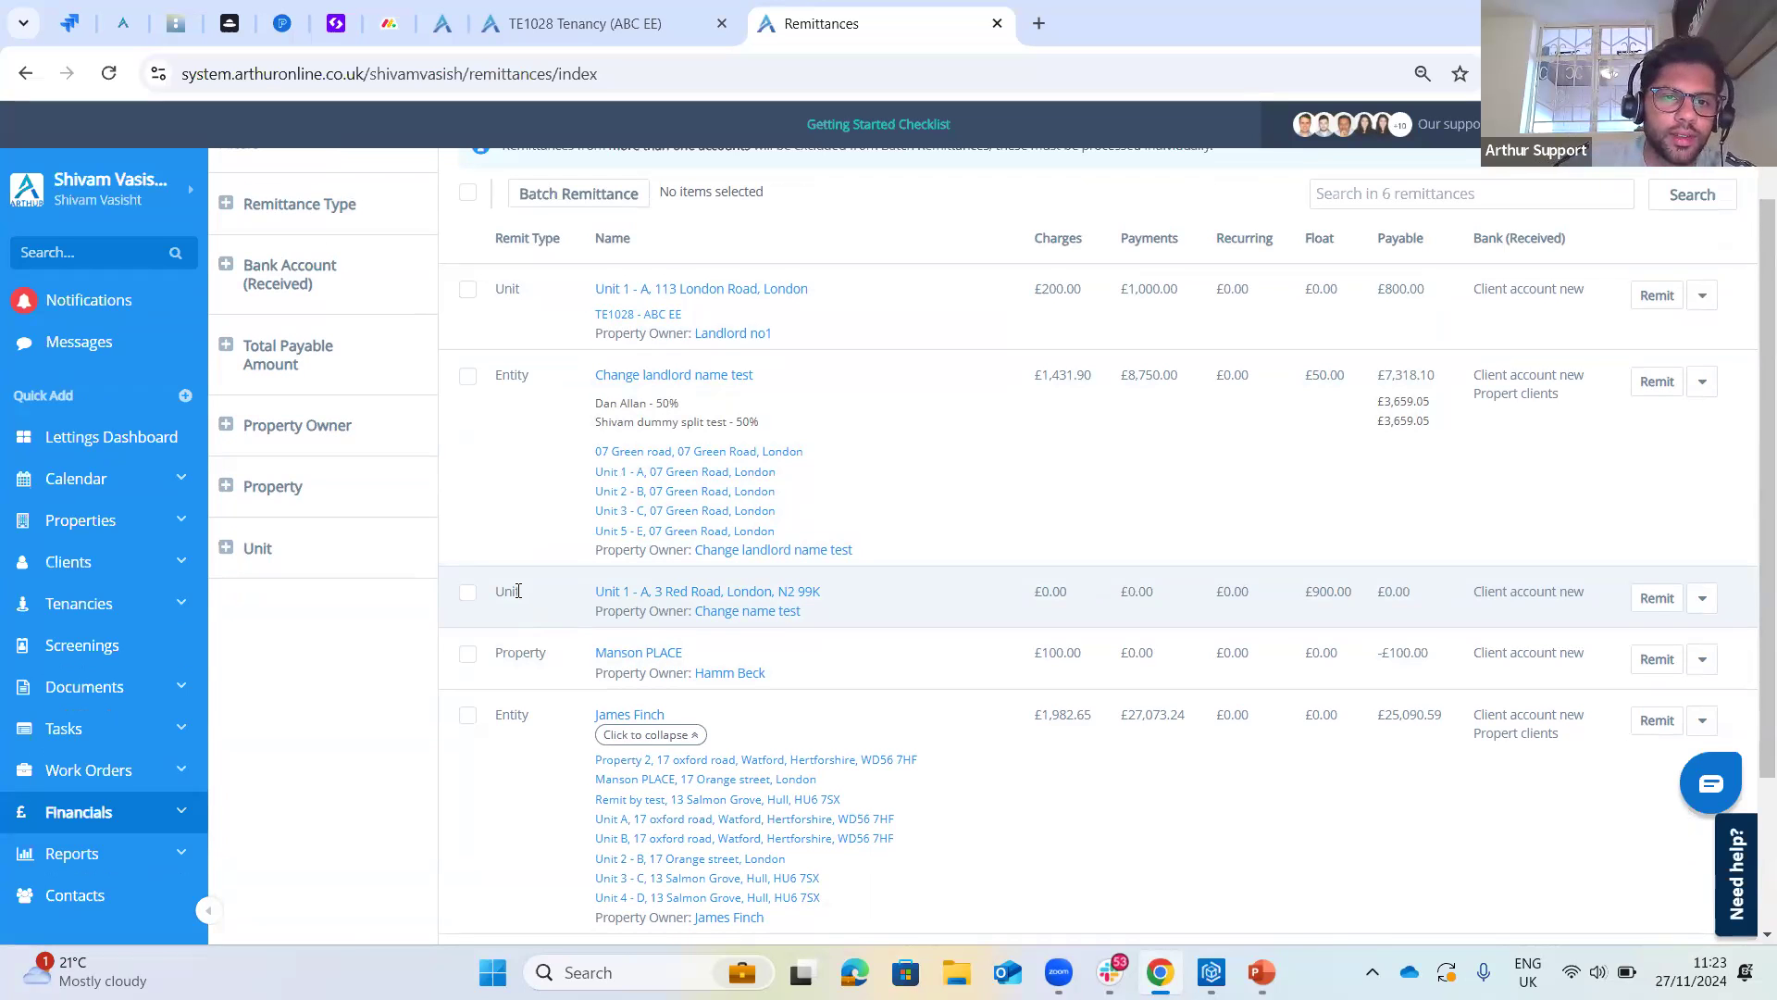
scroll(579, 425, "up", 2)
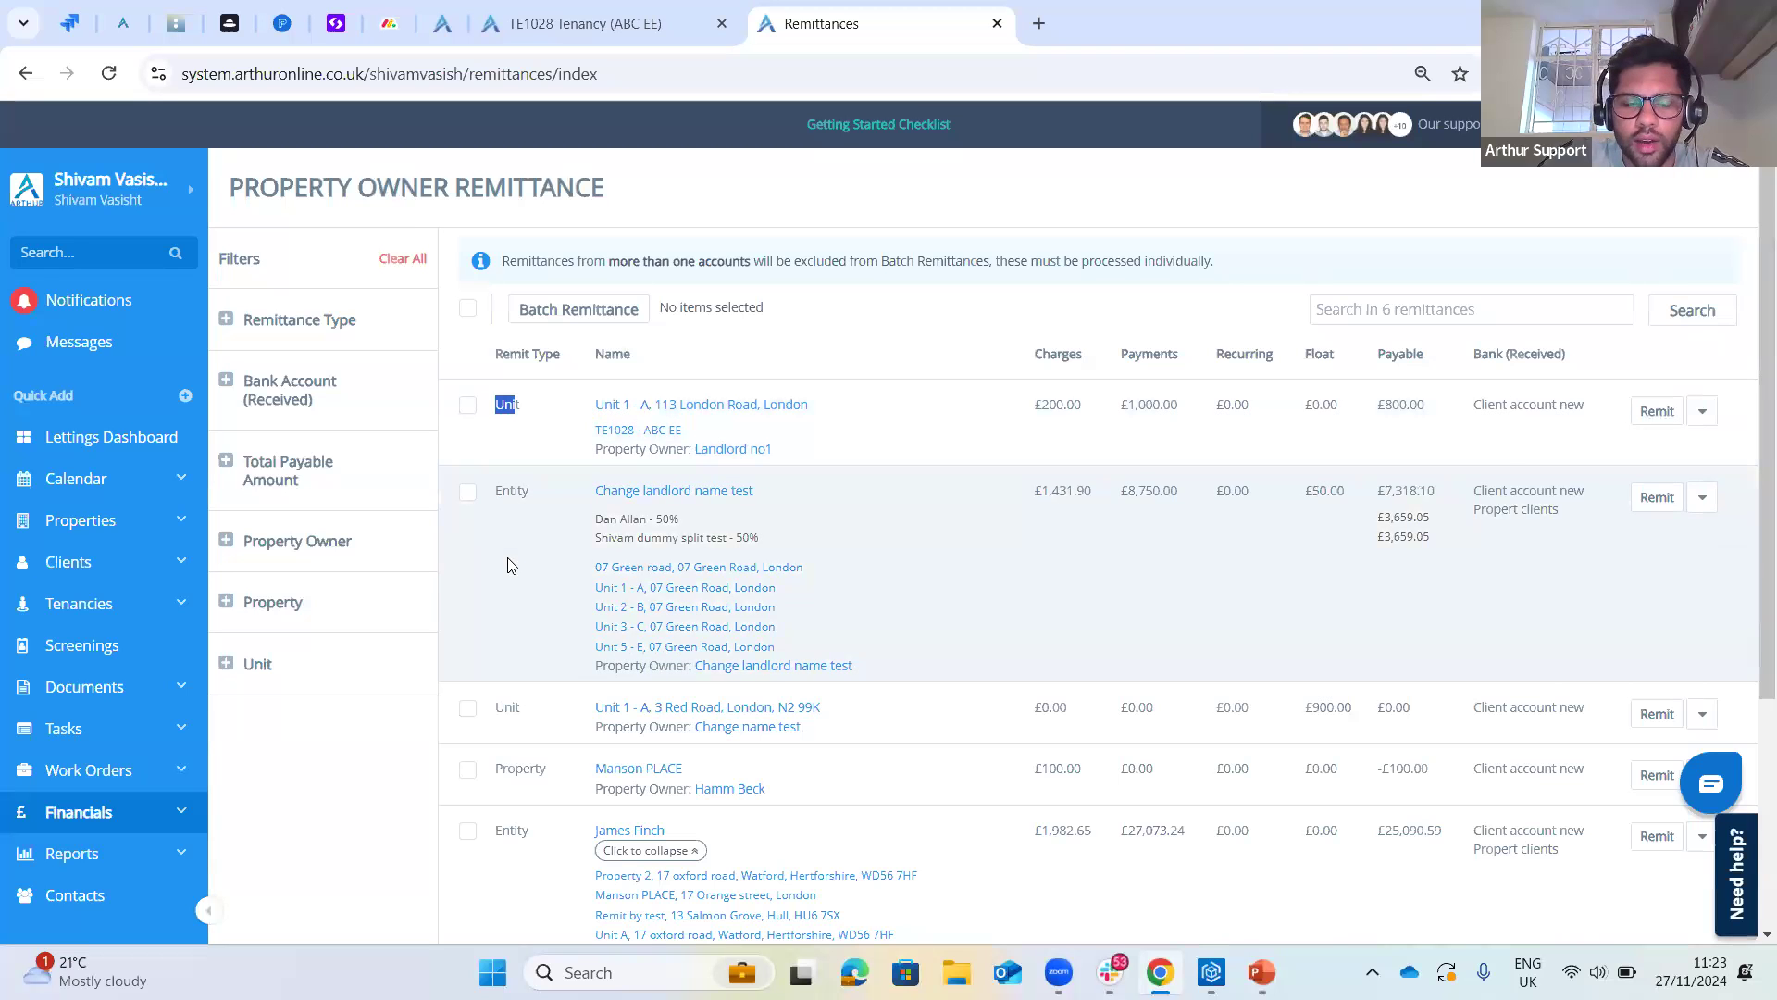
scroll(490, 630, "down", 5)
scroll(468, 682, "up", 5)
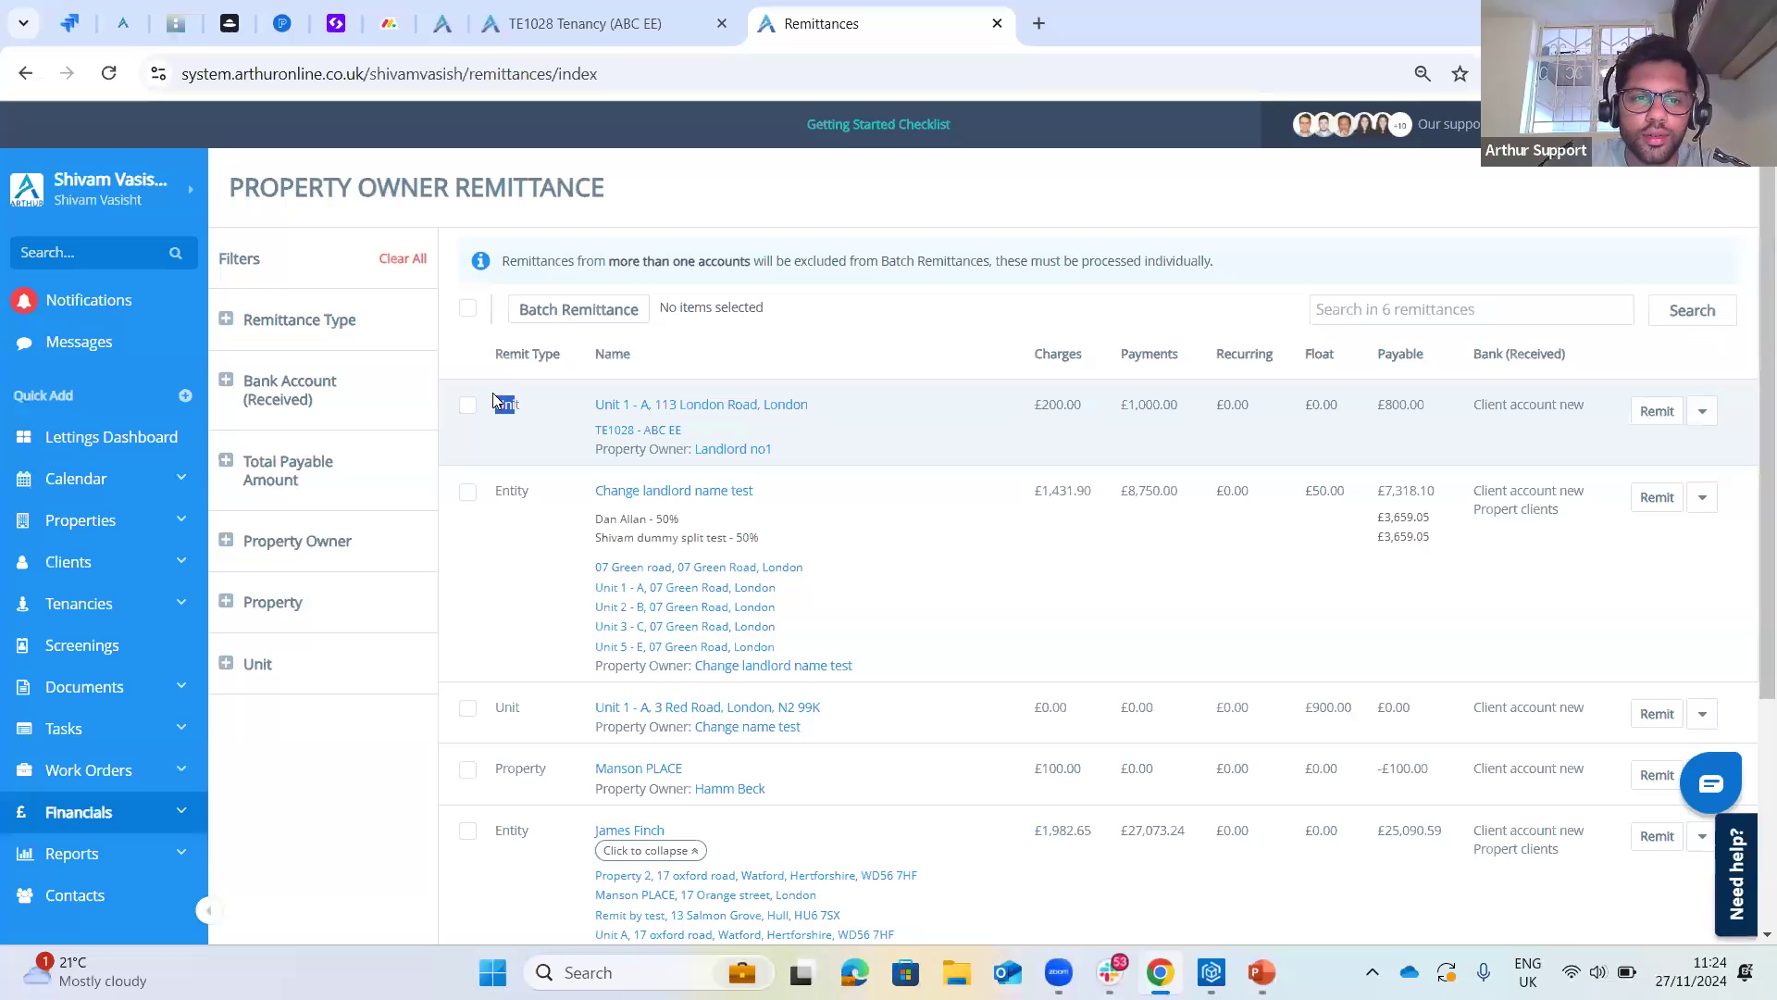
left_click_drag(502, 499, 497, 491)
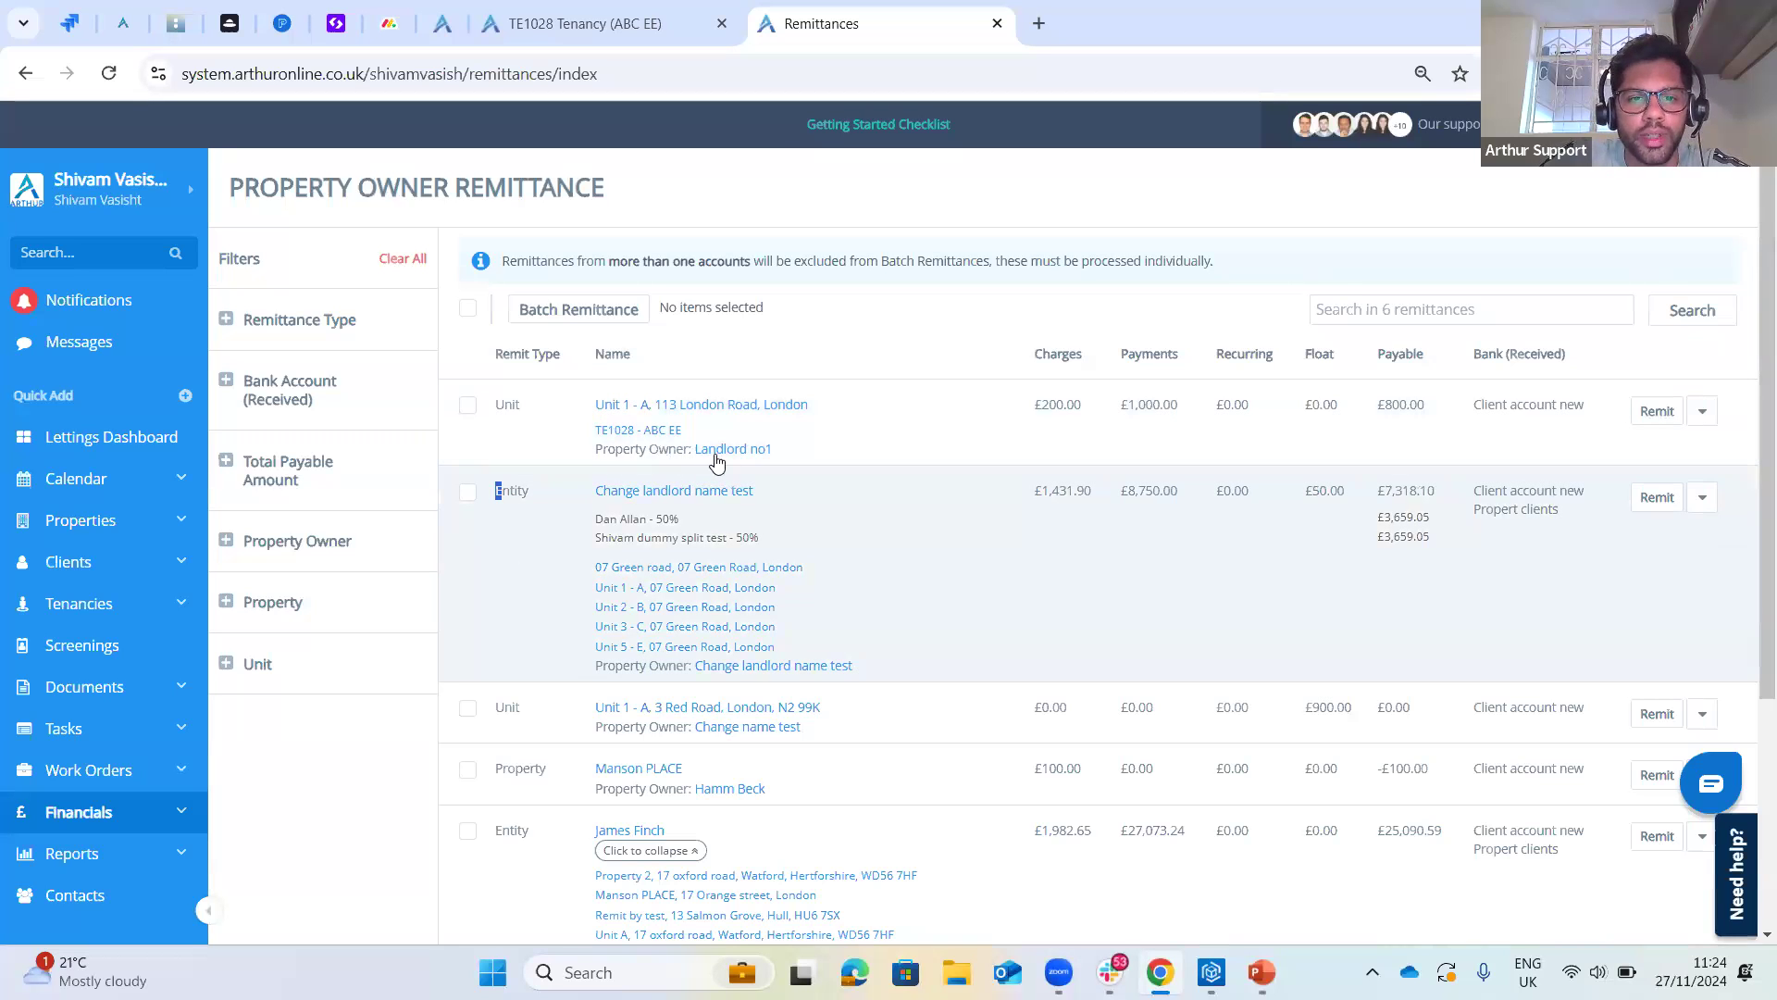
left_click(534, 405)
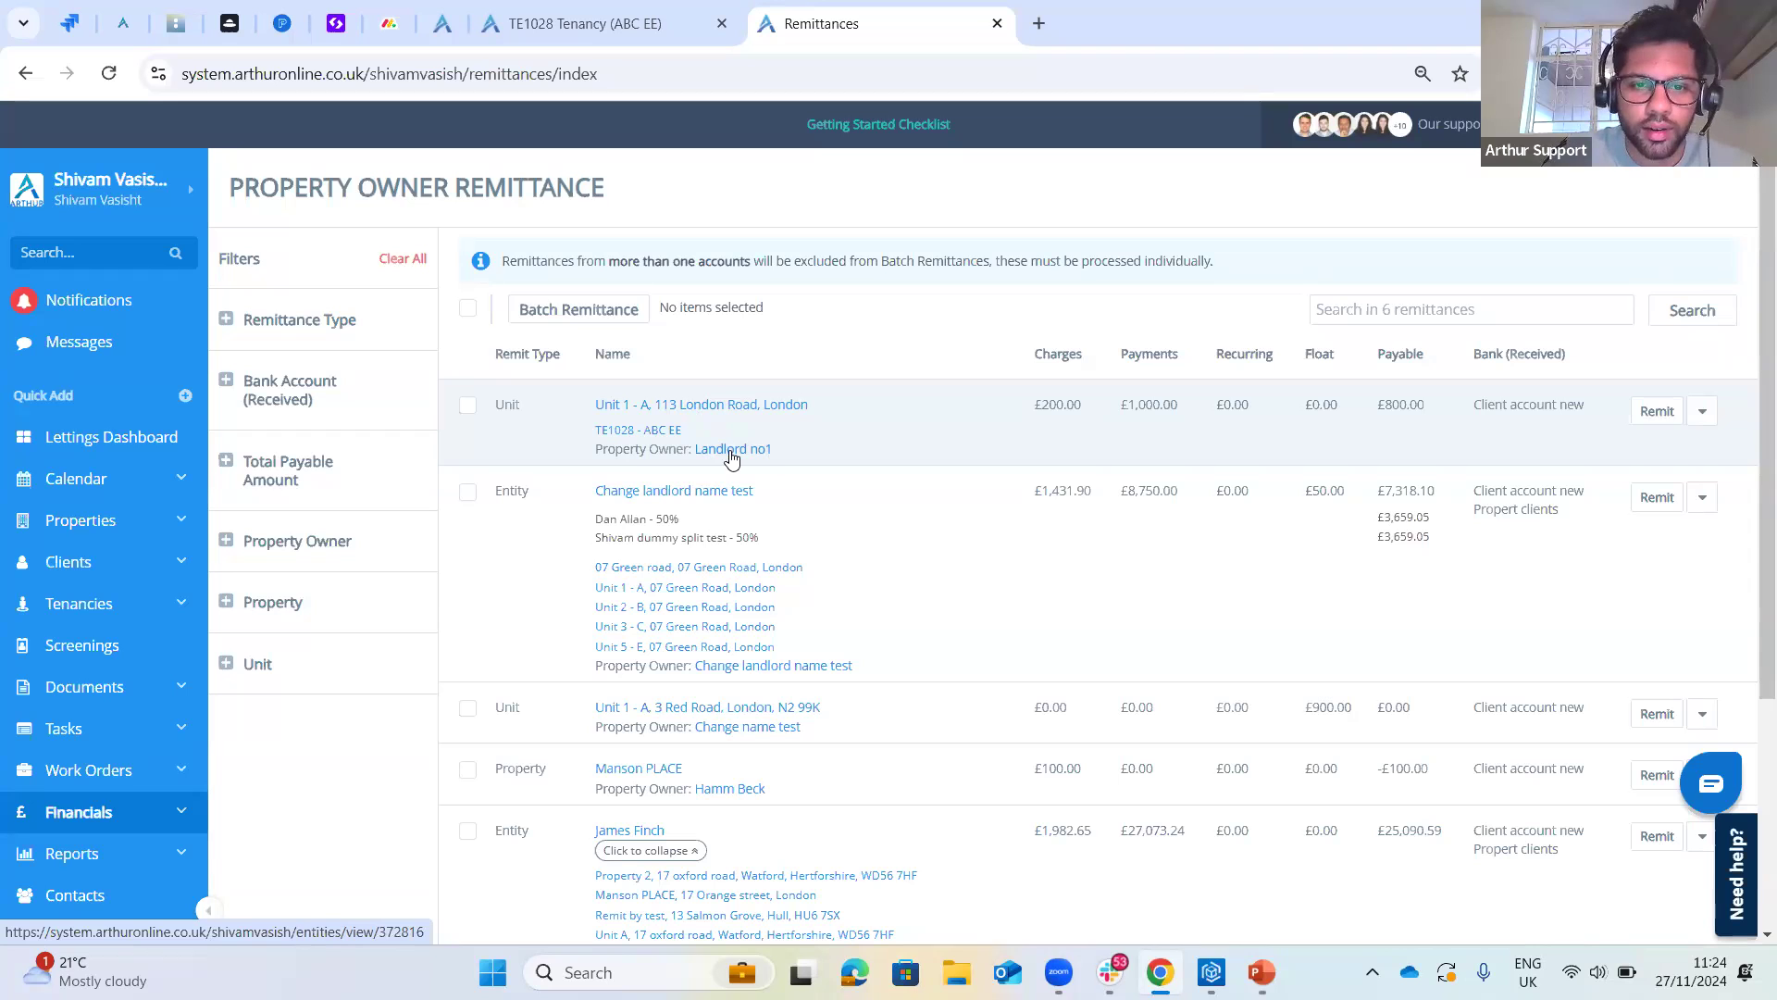
- Open the Landlord no1 record from the property owners in Contacts
scroll(69, 797, "down", 1)
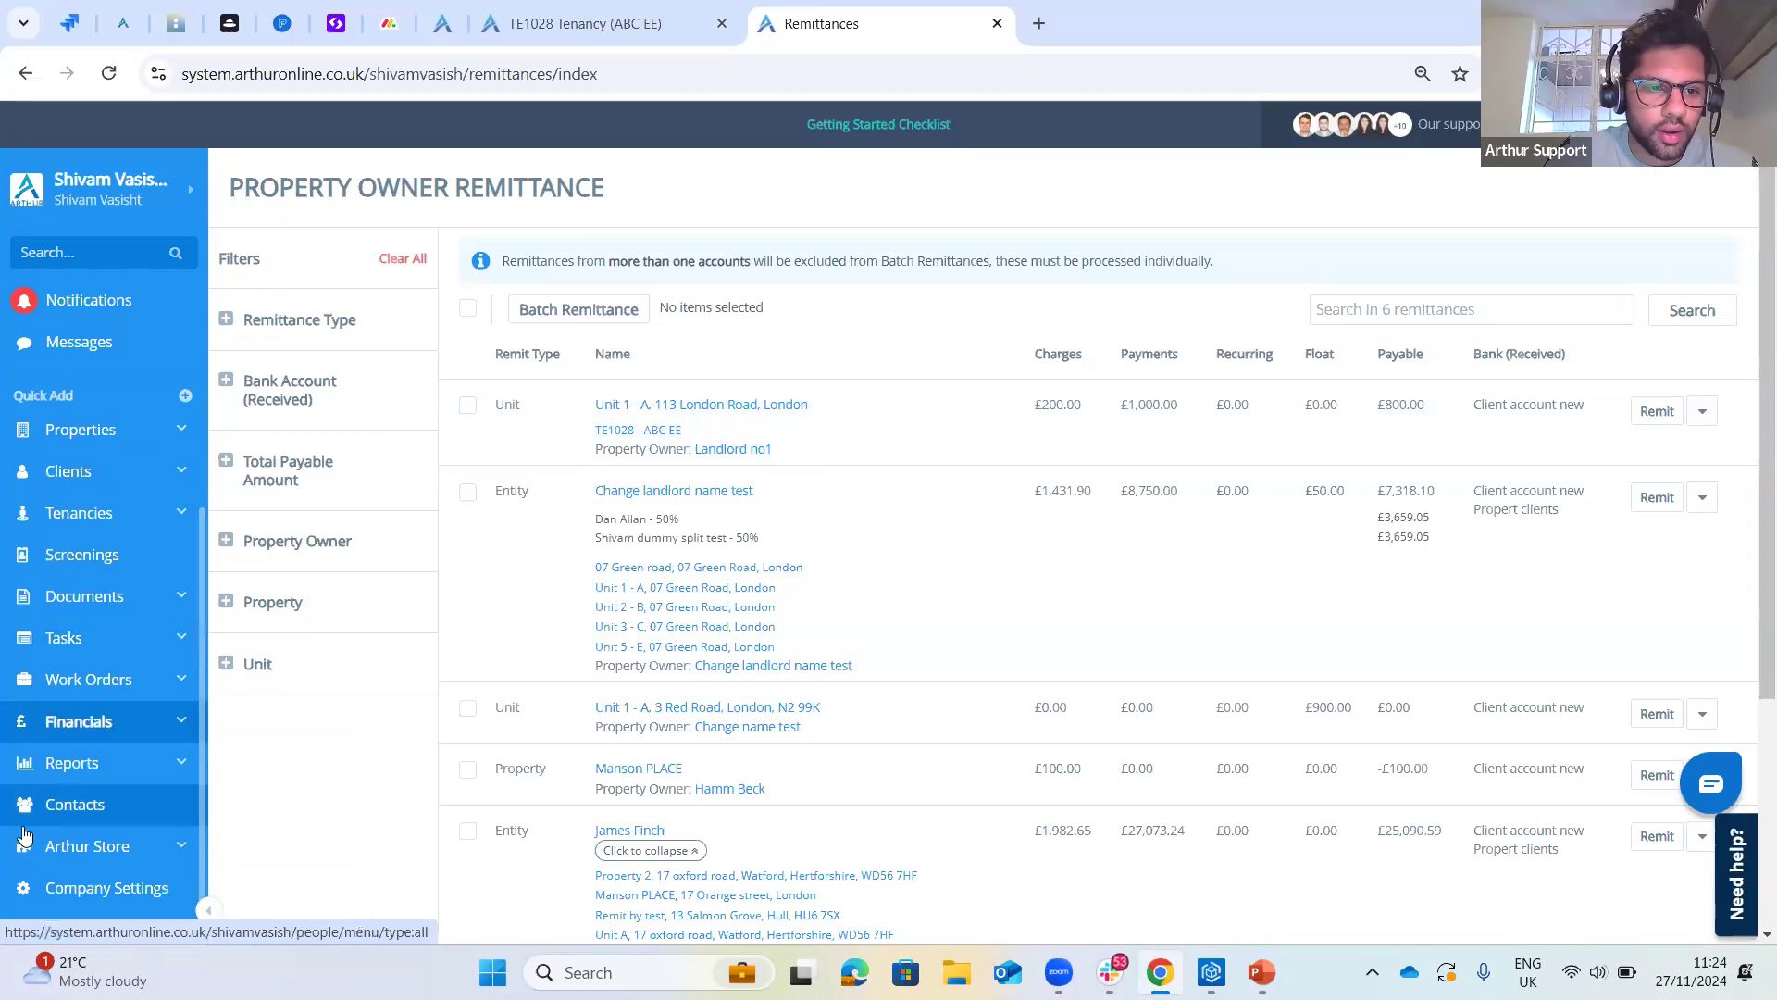
left_click(63, 812)
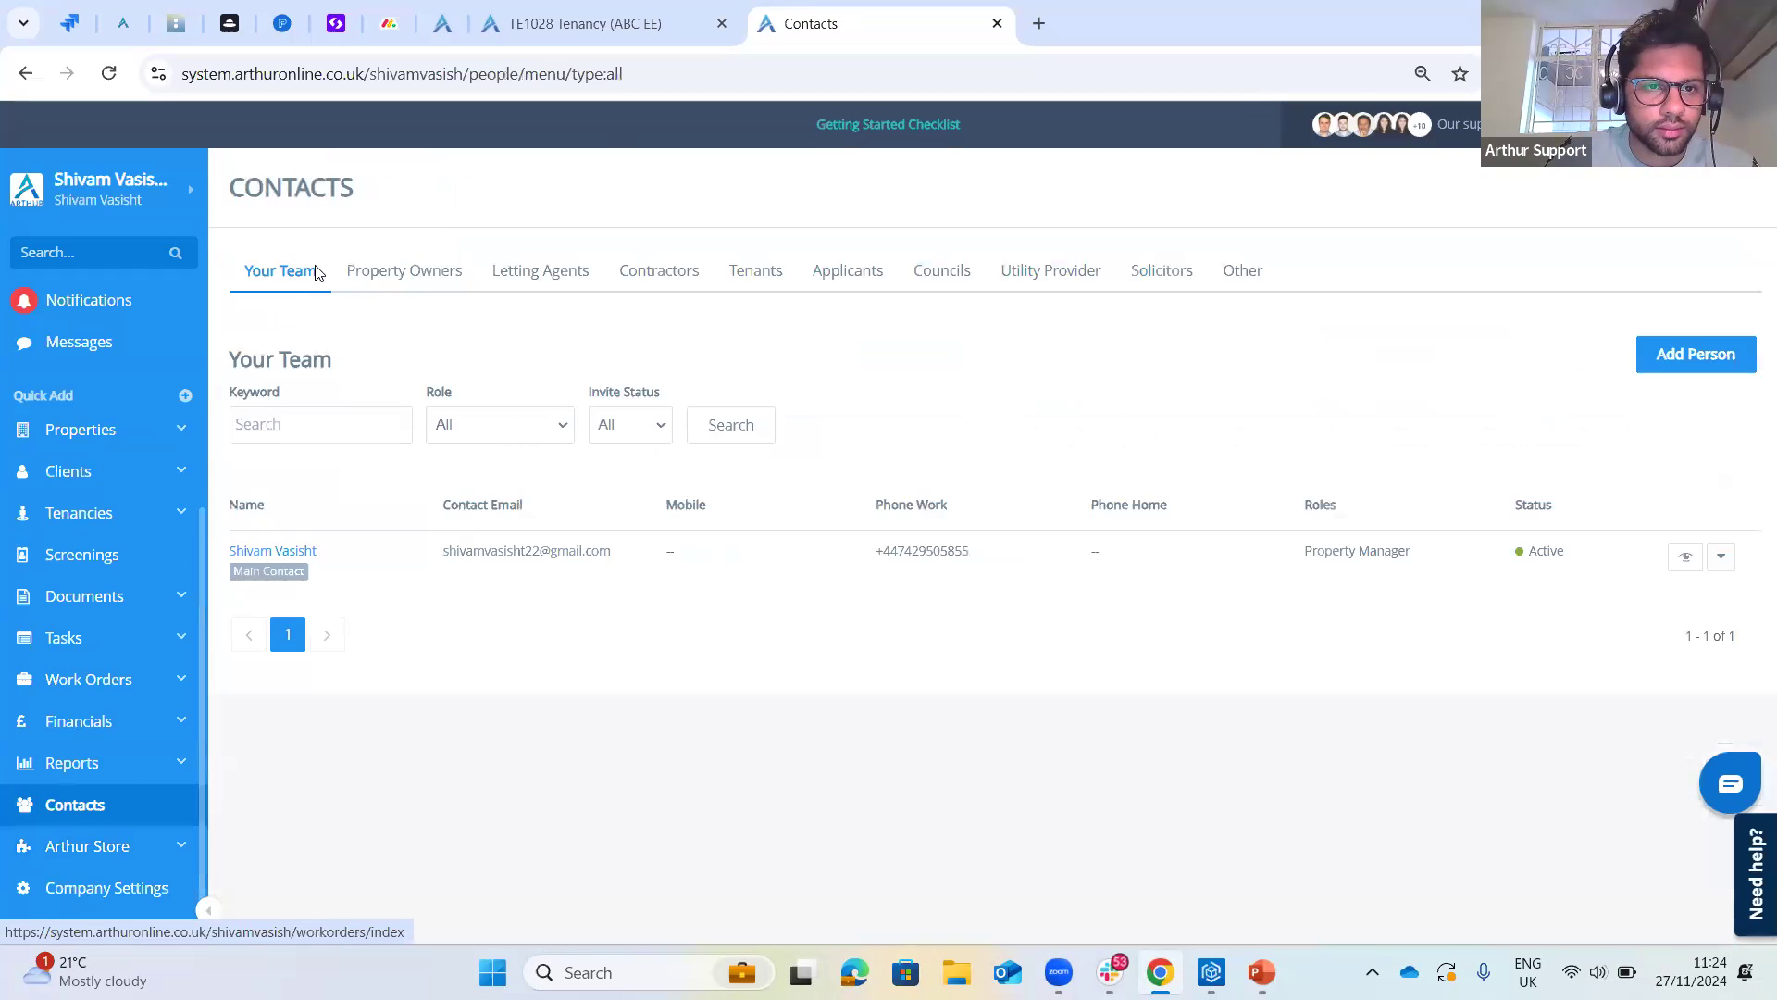
left_click(418, 283)
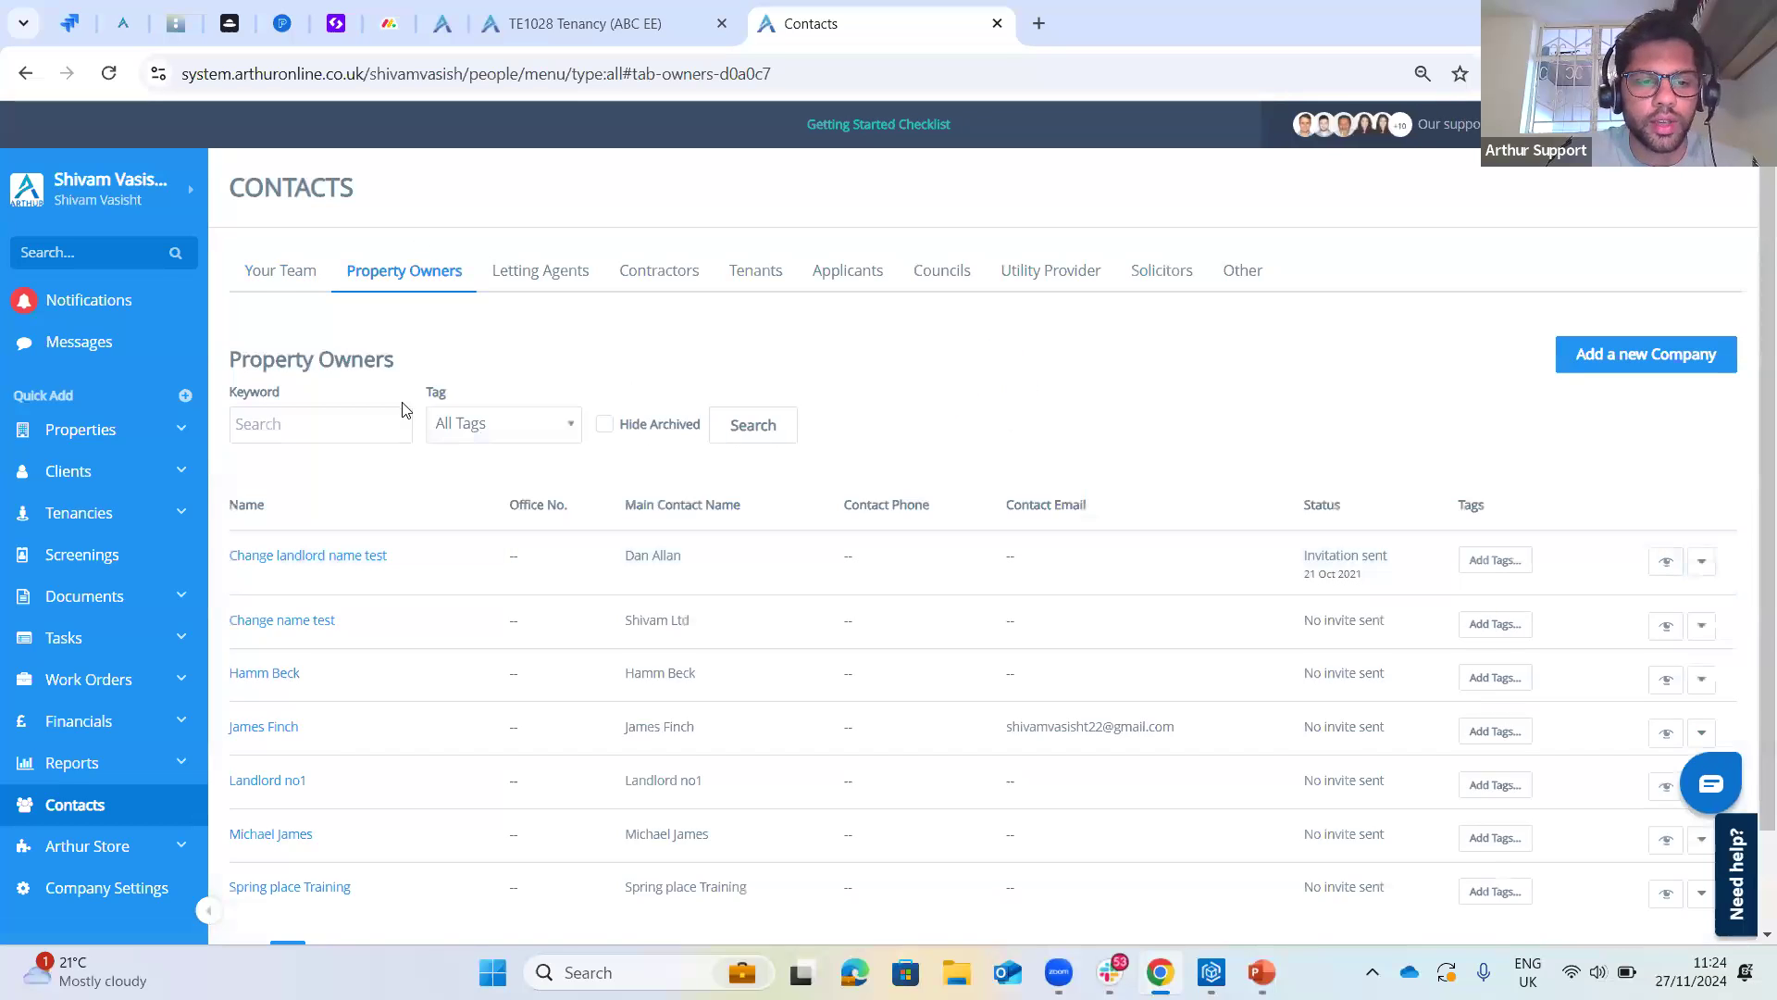
scroll(335, 447, "down", 1)
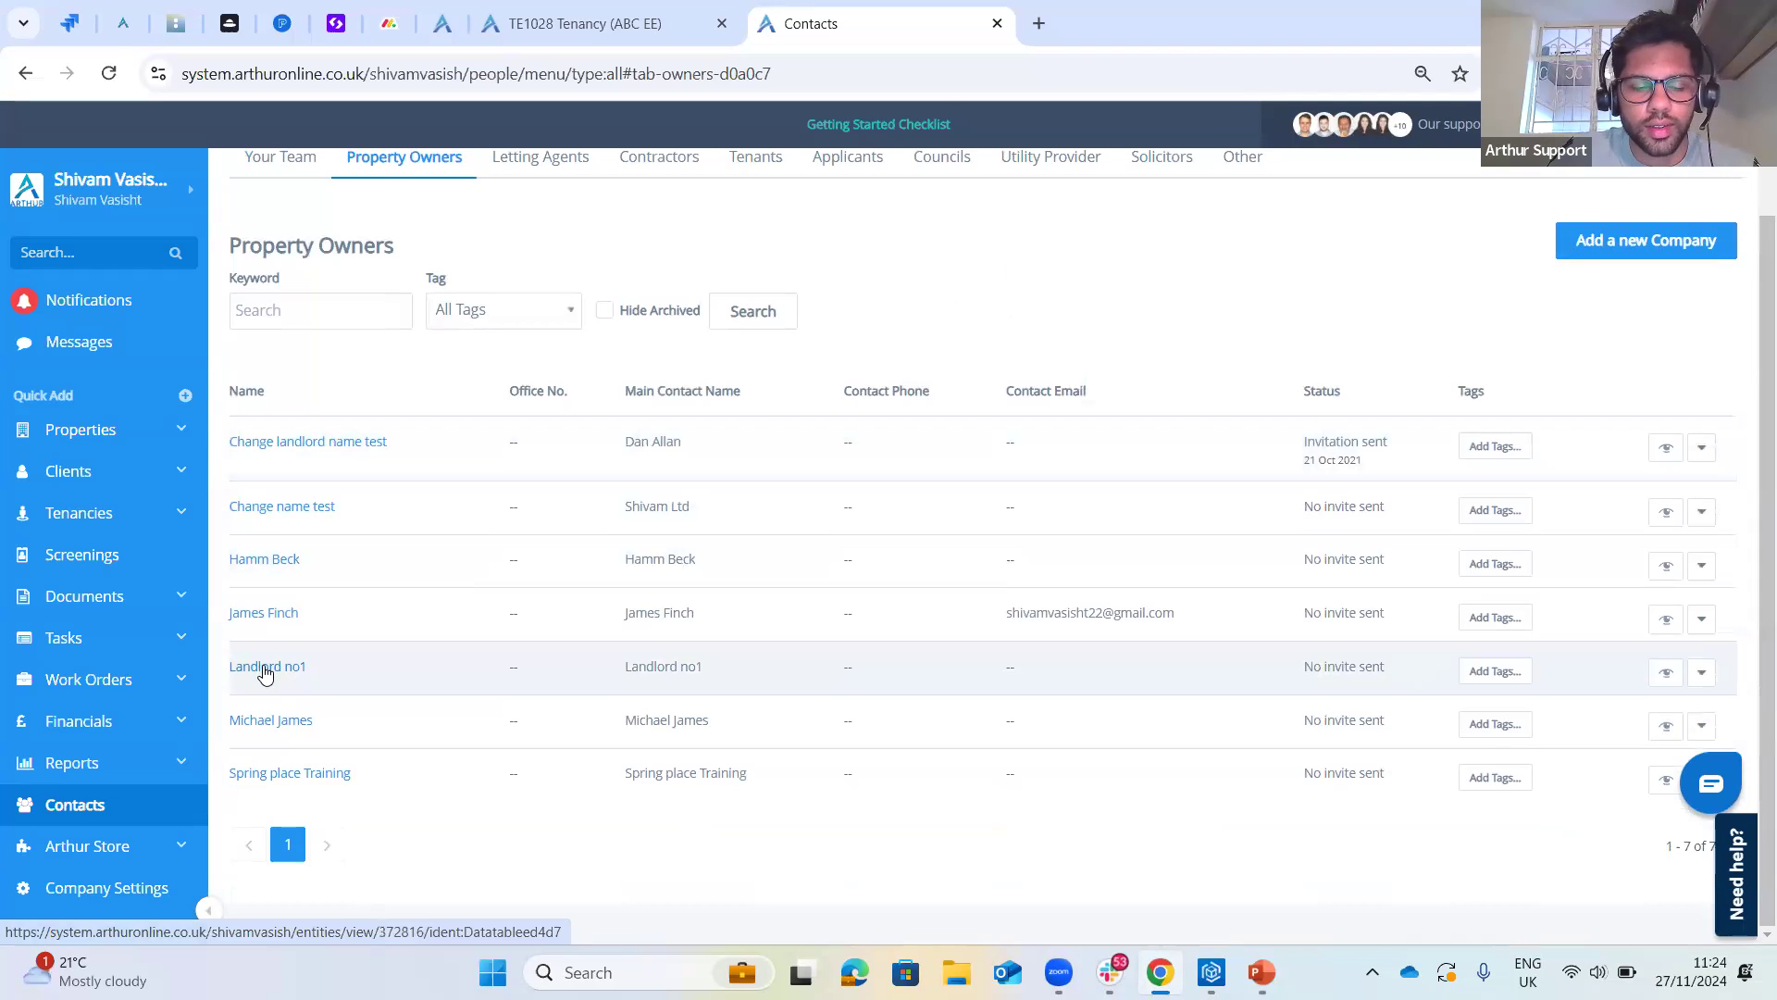
scroll(267, 664, "up", 1)
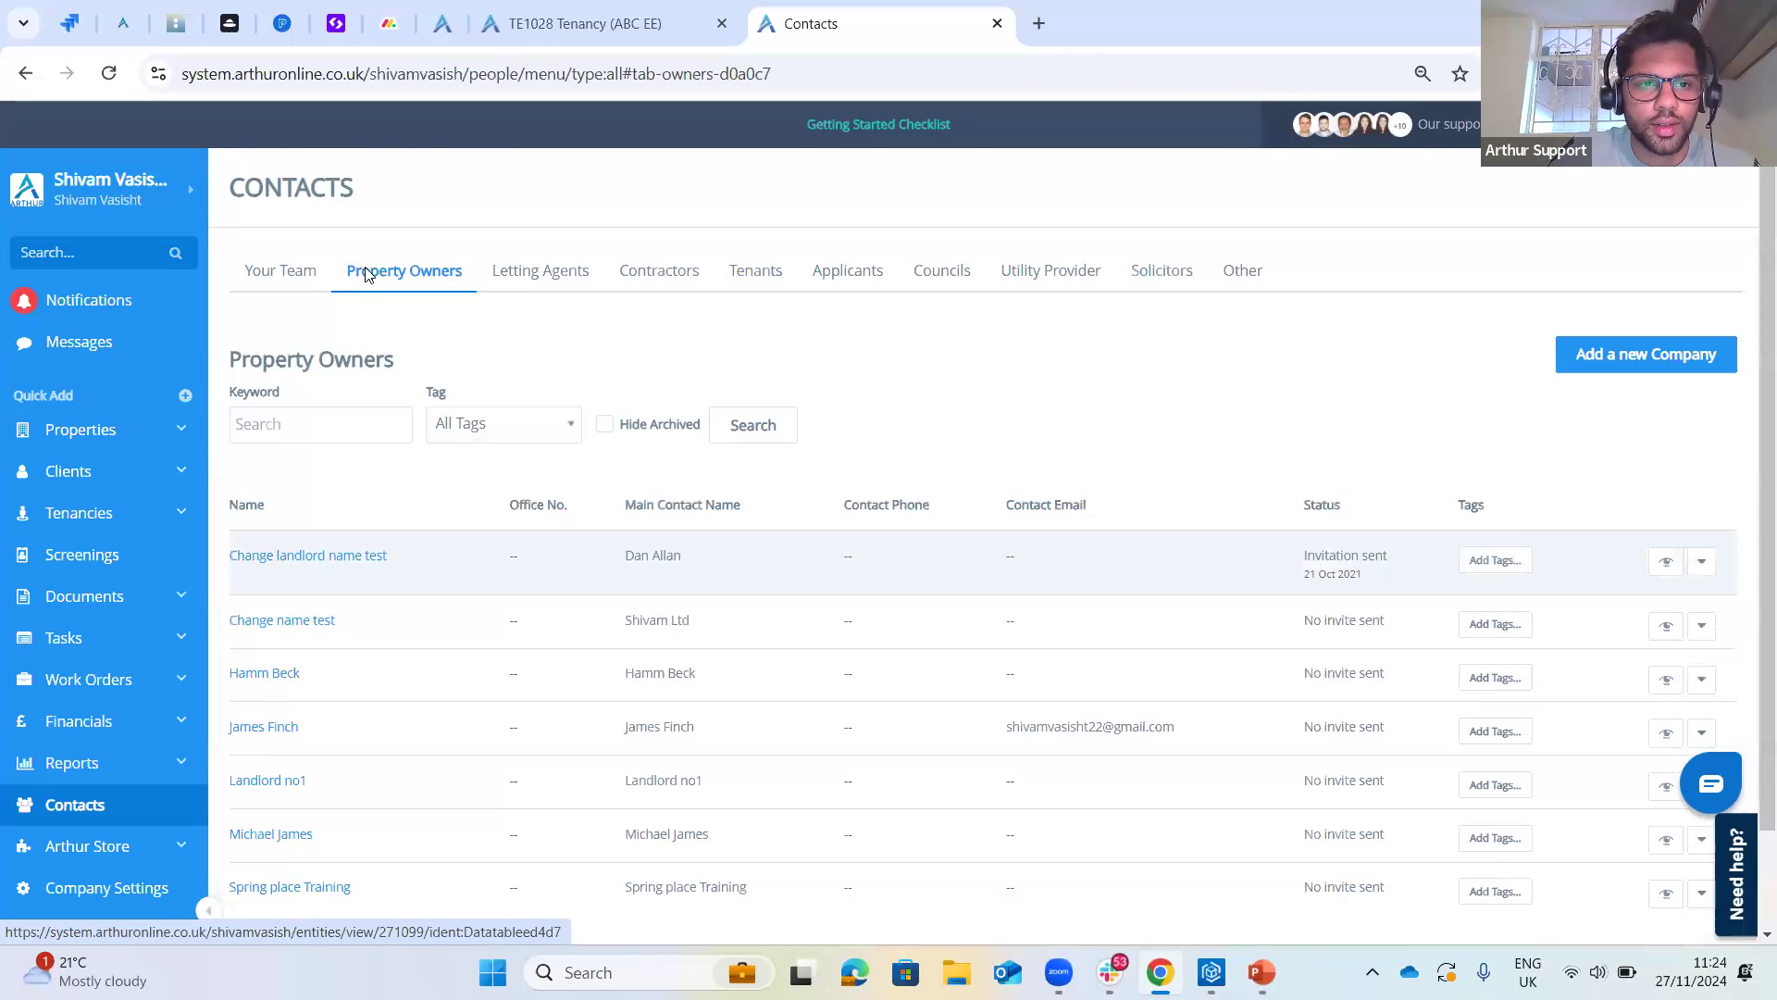
scroll(259, 676, "down", 1)
left_click(259, 676)
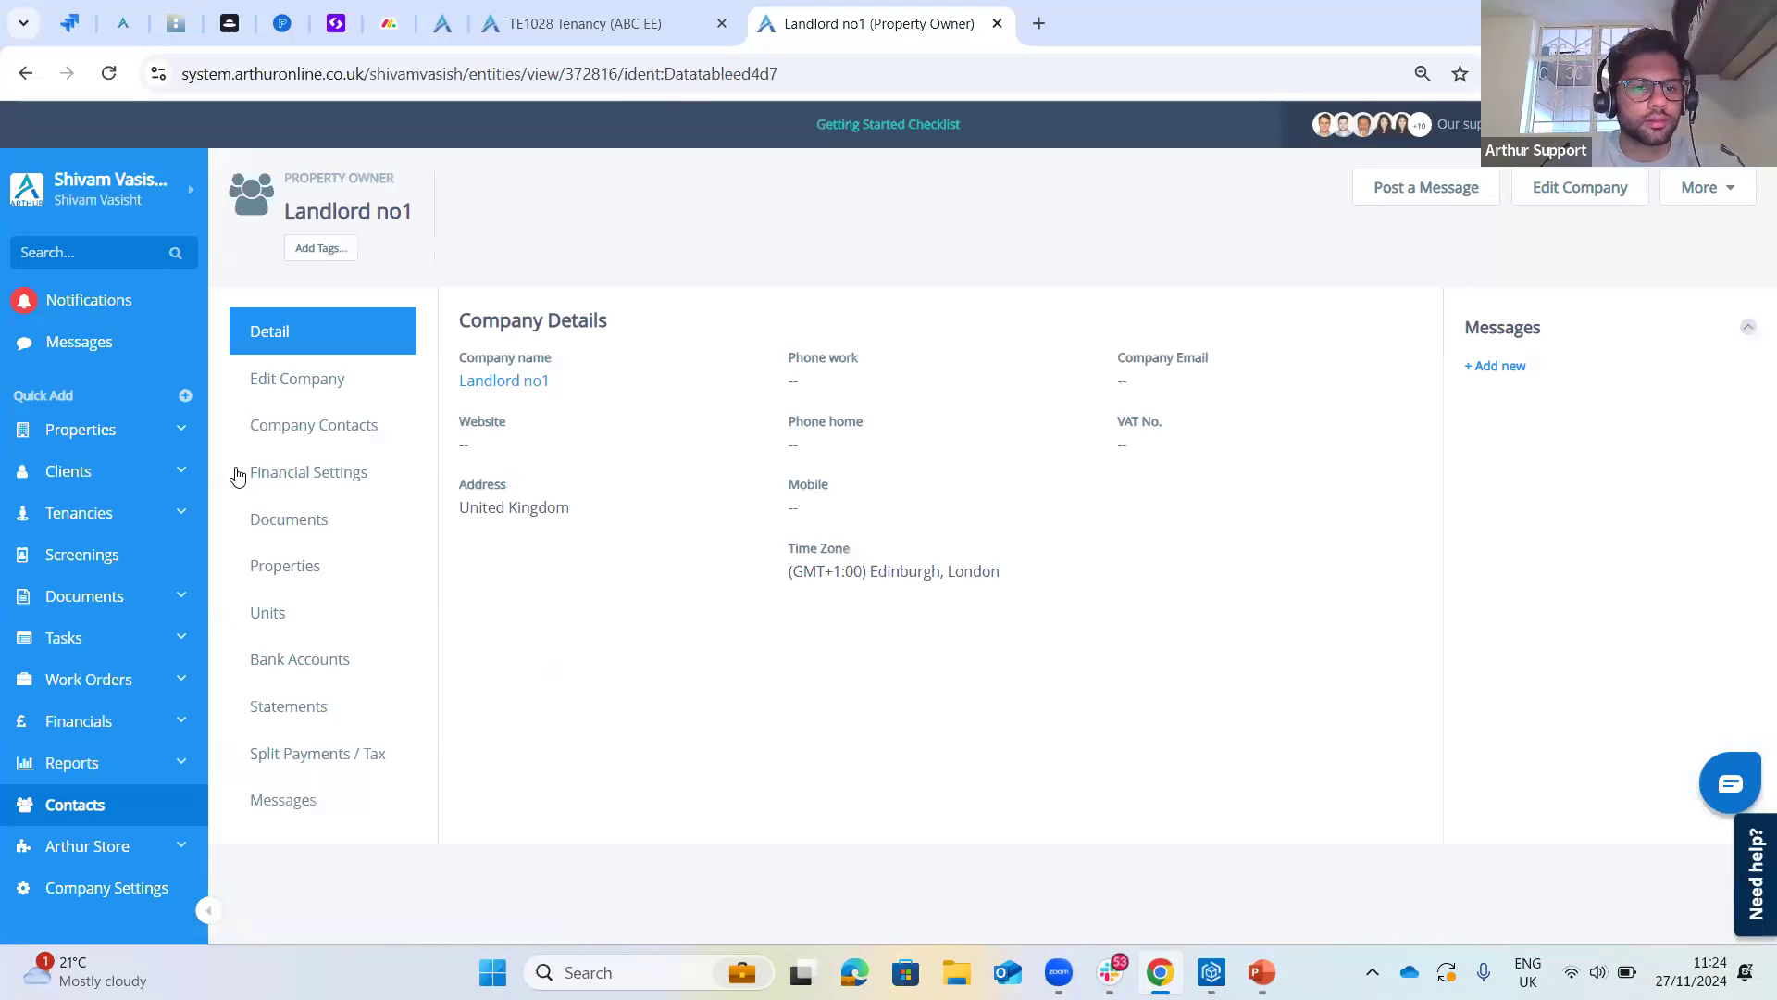
- Check the Remit By setting of the owner's property, and open the owner's list of units to compare
left_click(309, 570)
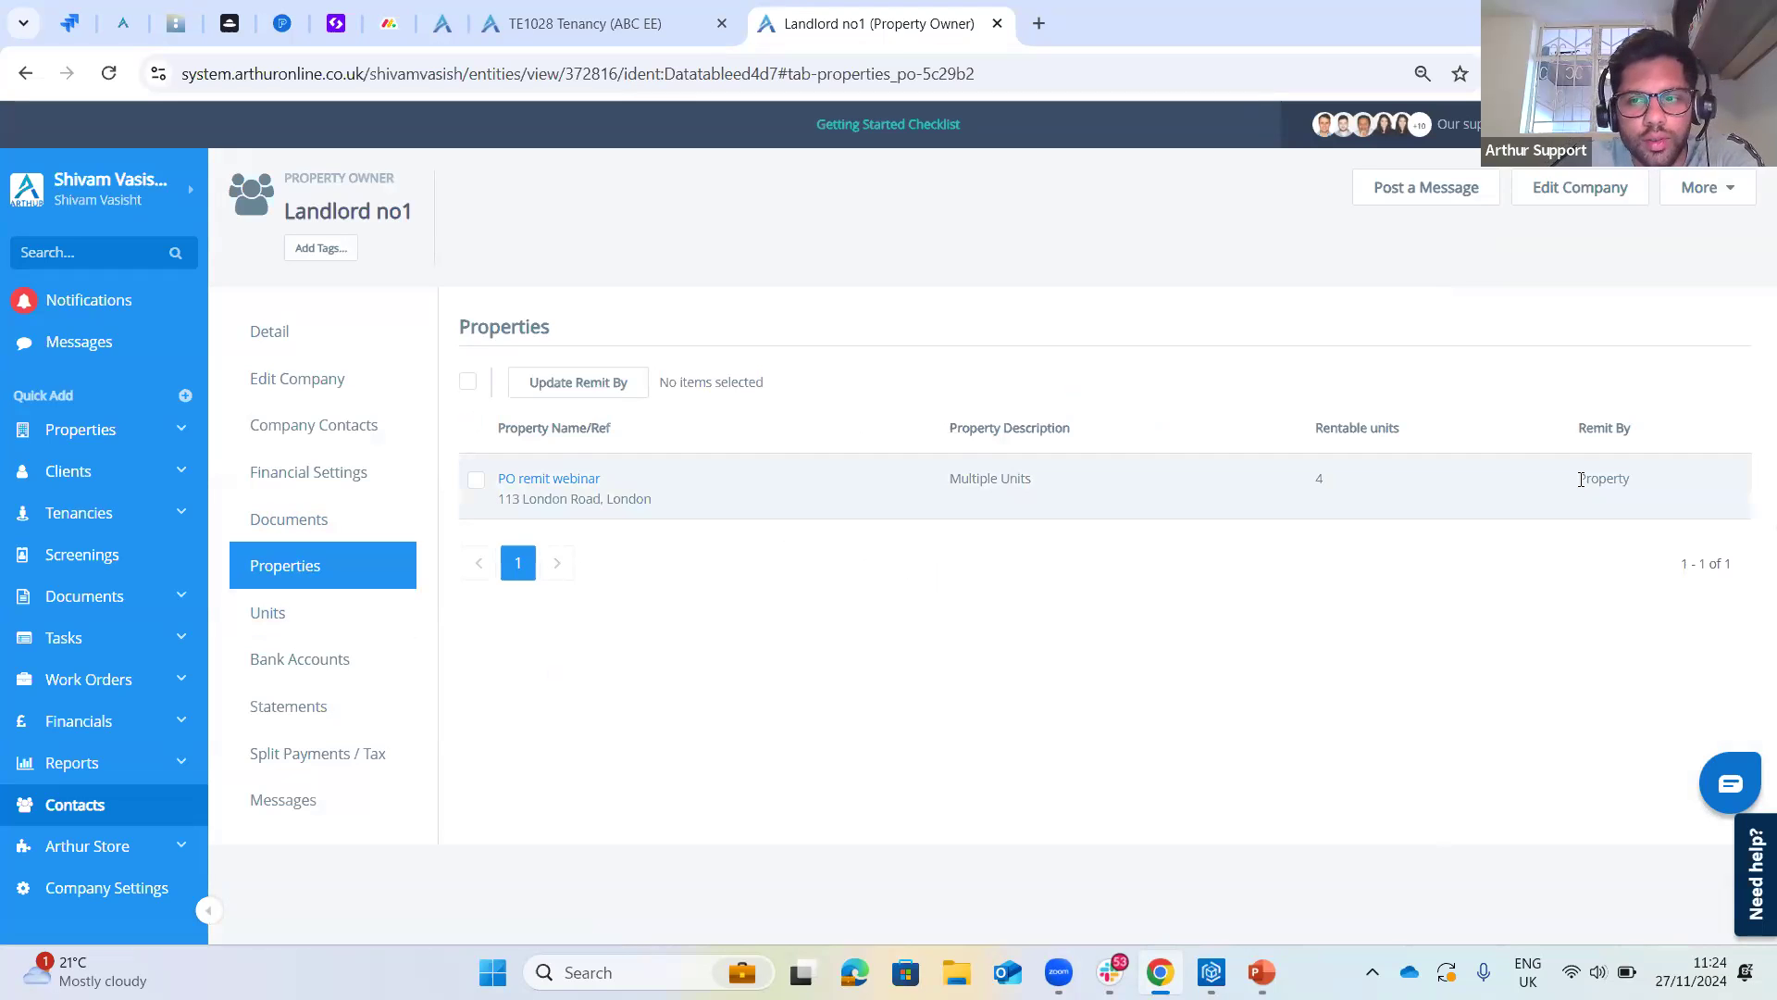
double_click(1658, 478)
left_click(1508, 682)
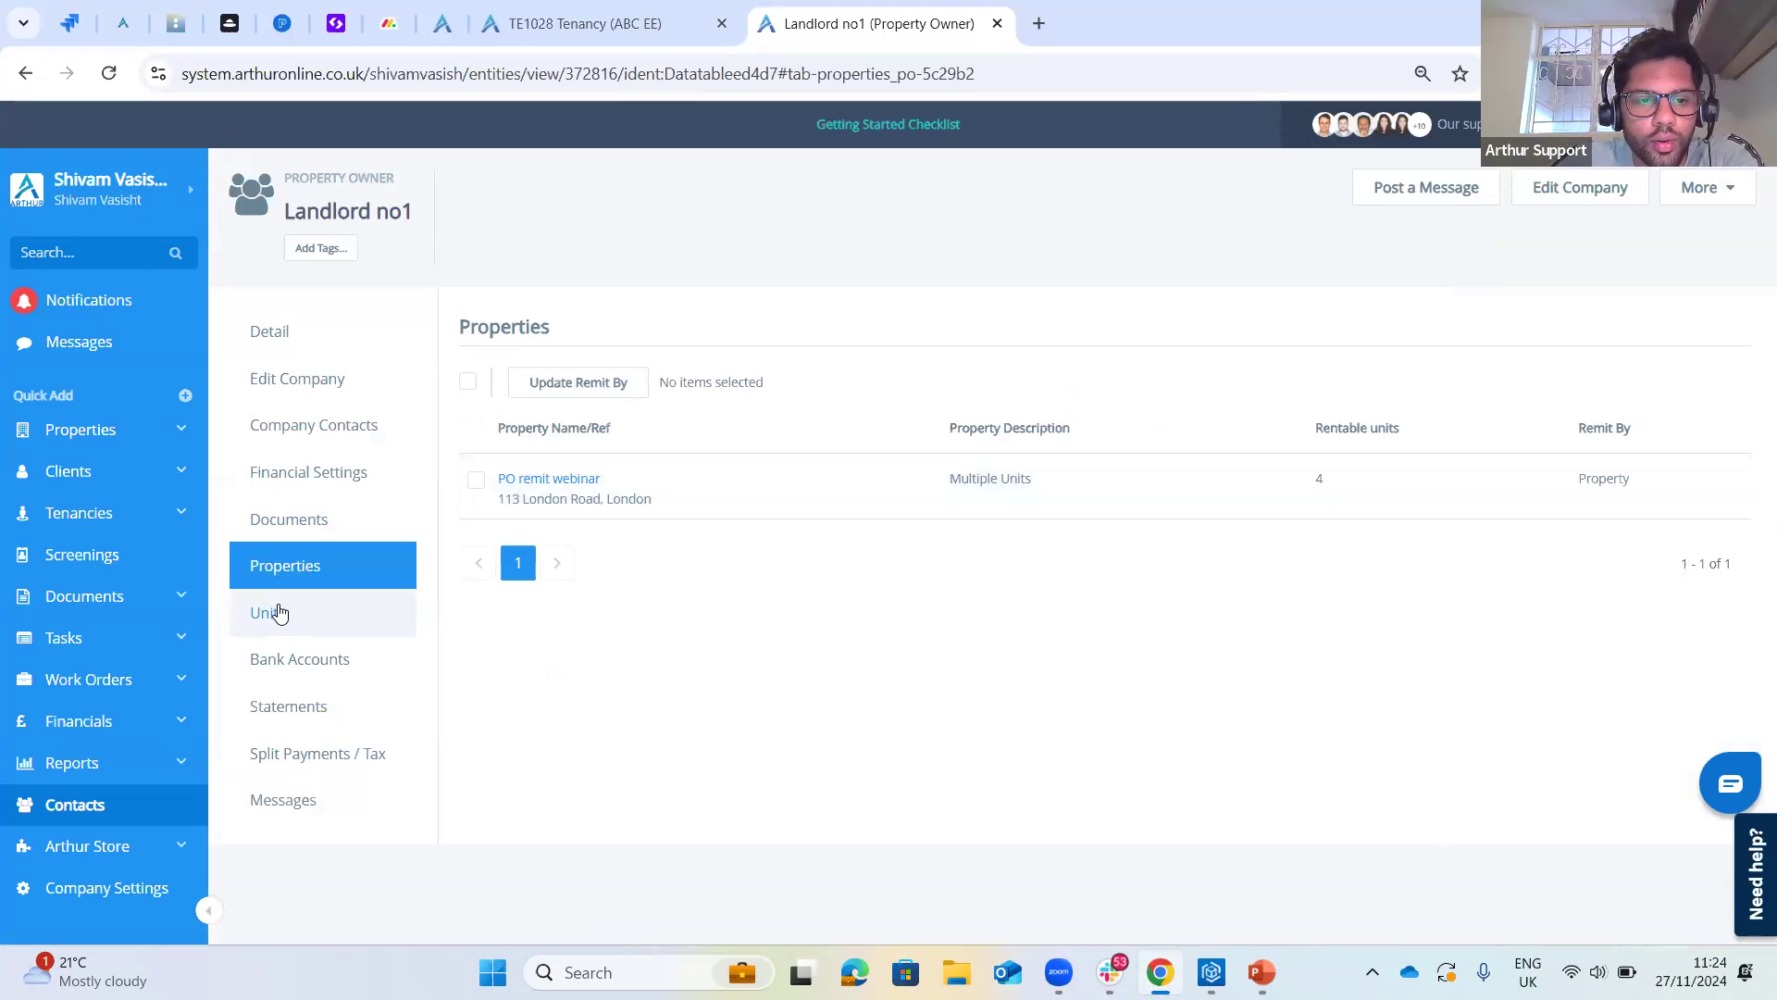
left_click(290, 572)
left_click(252, 621)
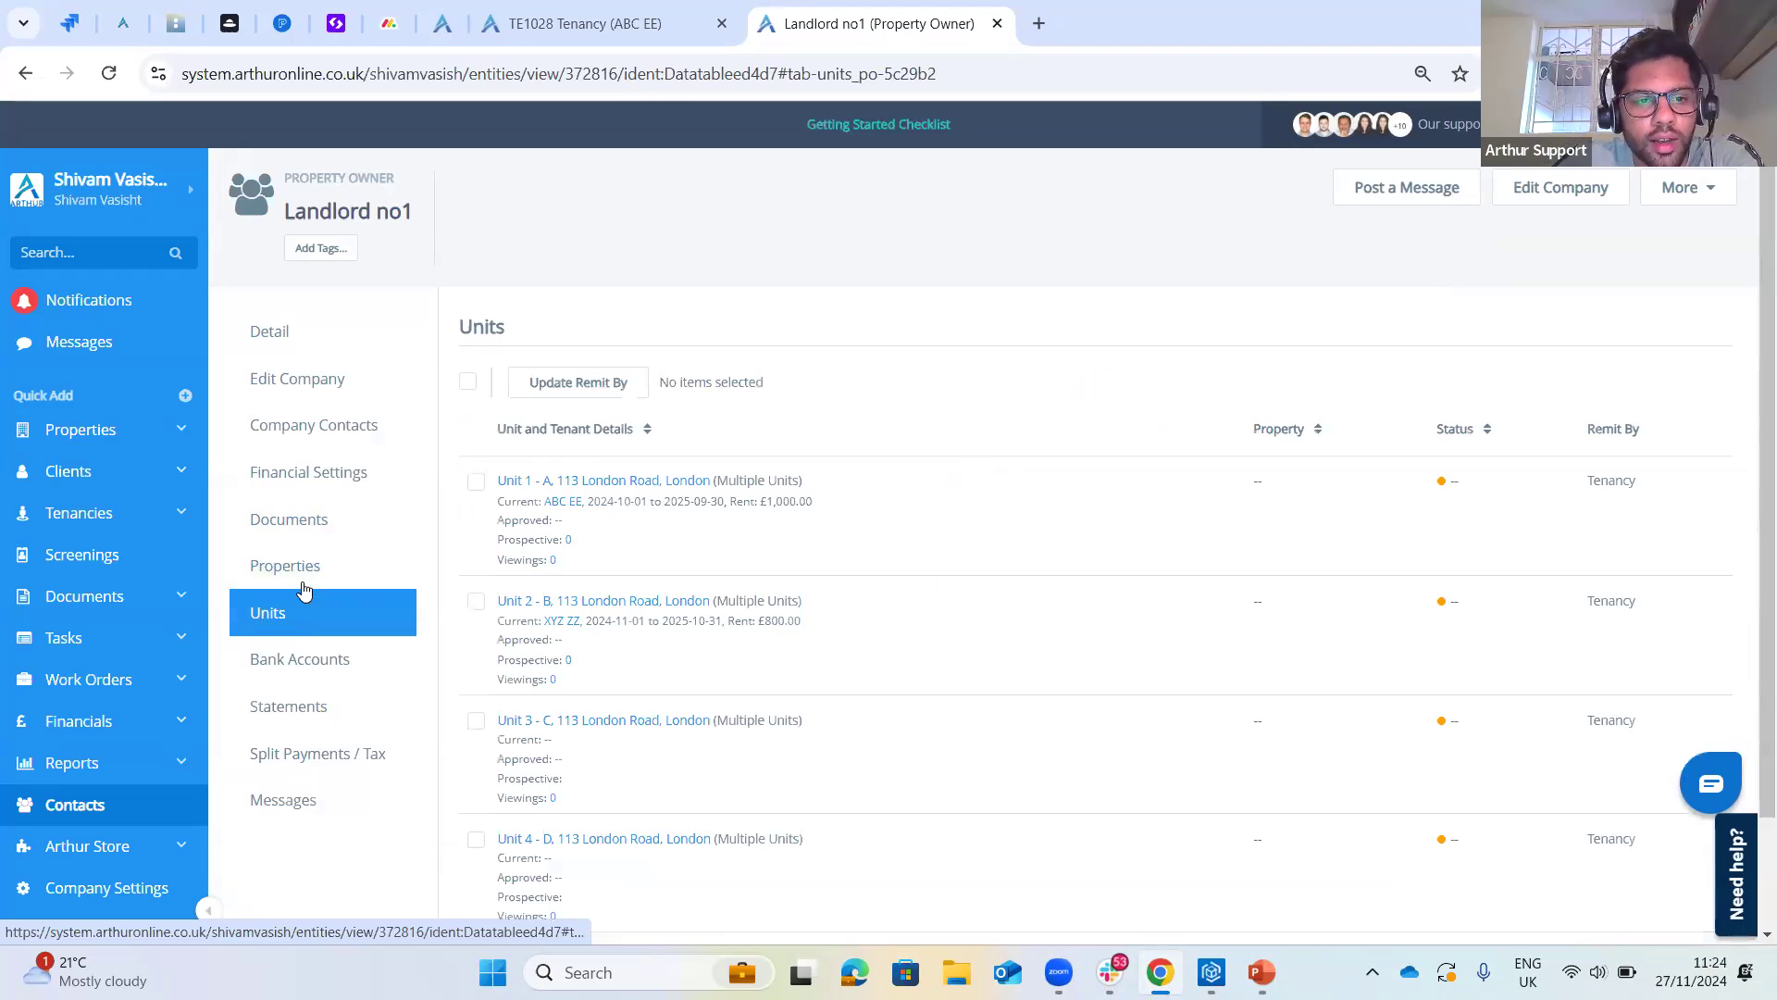
- Return to the owner's properties and examine the Remit By column for PO remit webinar
left_click(295, 566)
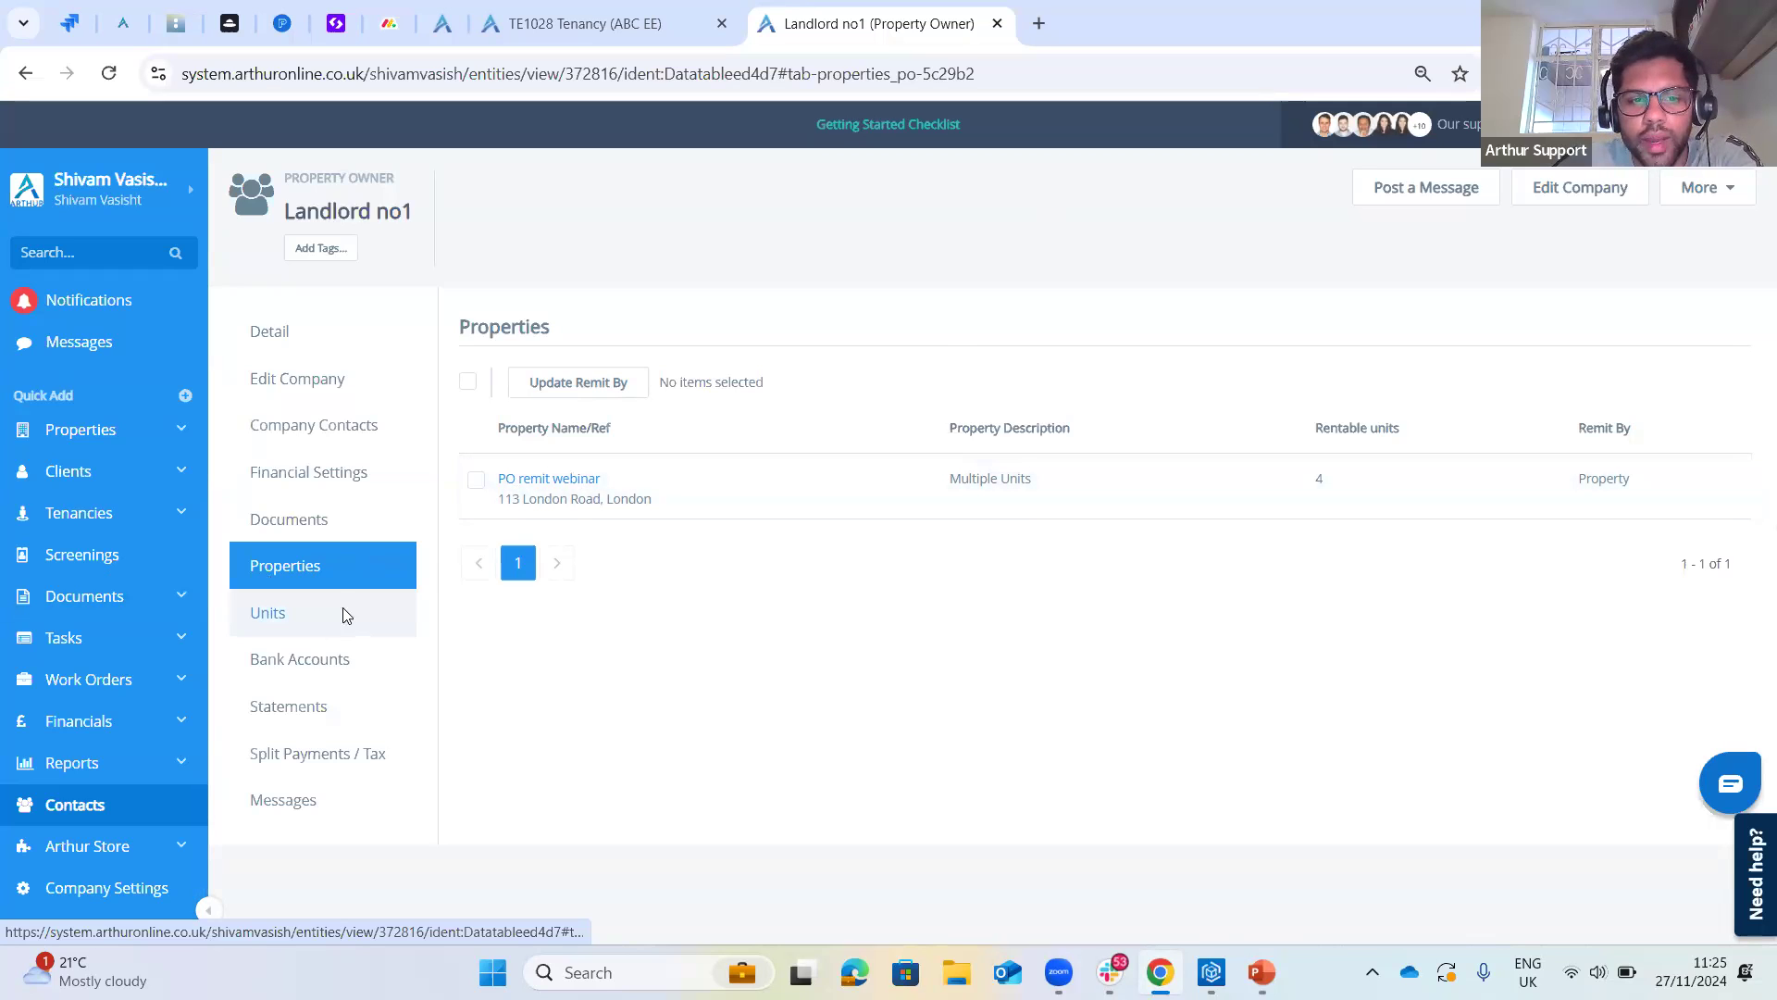
left_click_drag(1579, 478, 1658, 487)
left_click(1658, 487)
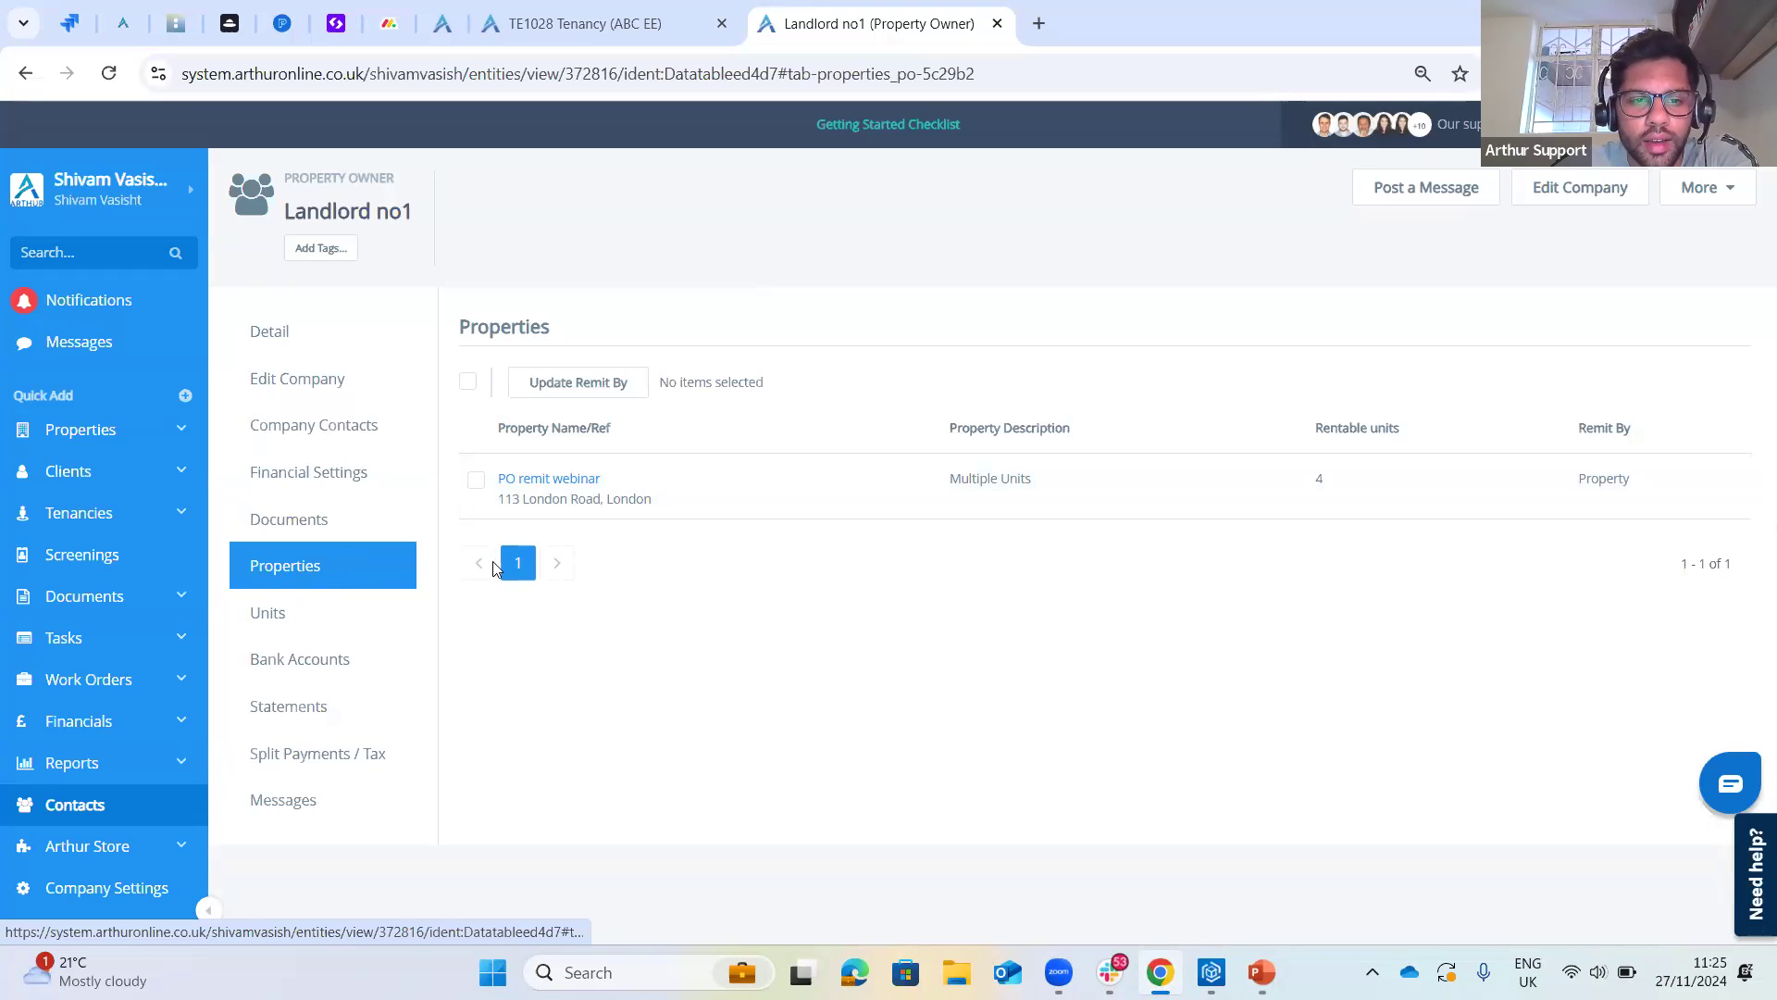
left_click_drag(1589, 478, 1579, 479)
left_click(1630, 506)
left_click_drag(1579, 430, 1652, 432)
left_click(1629, 561)
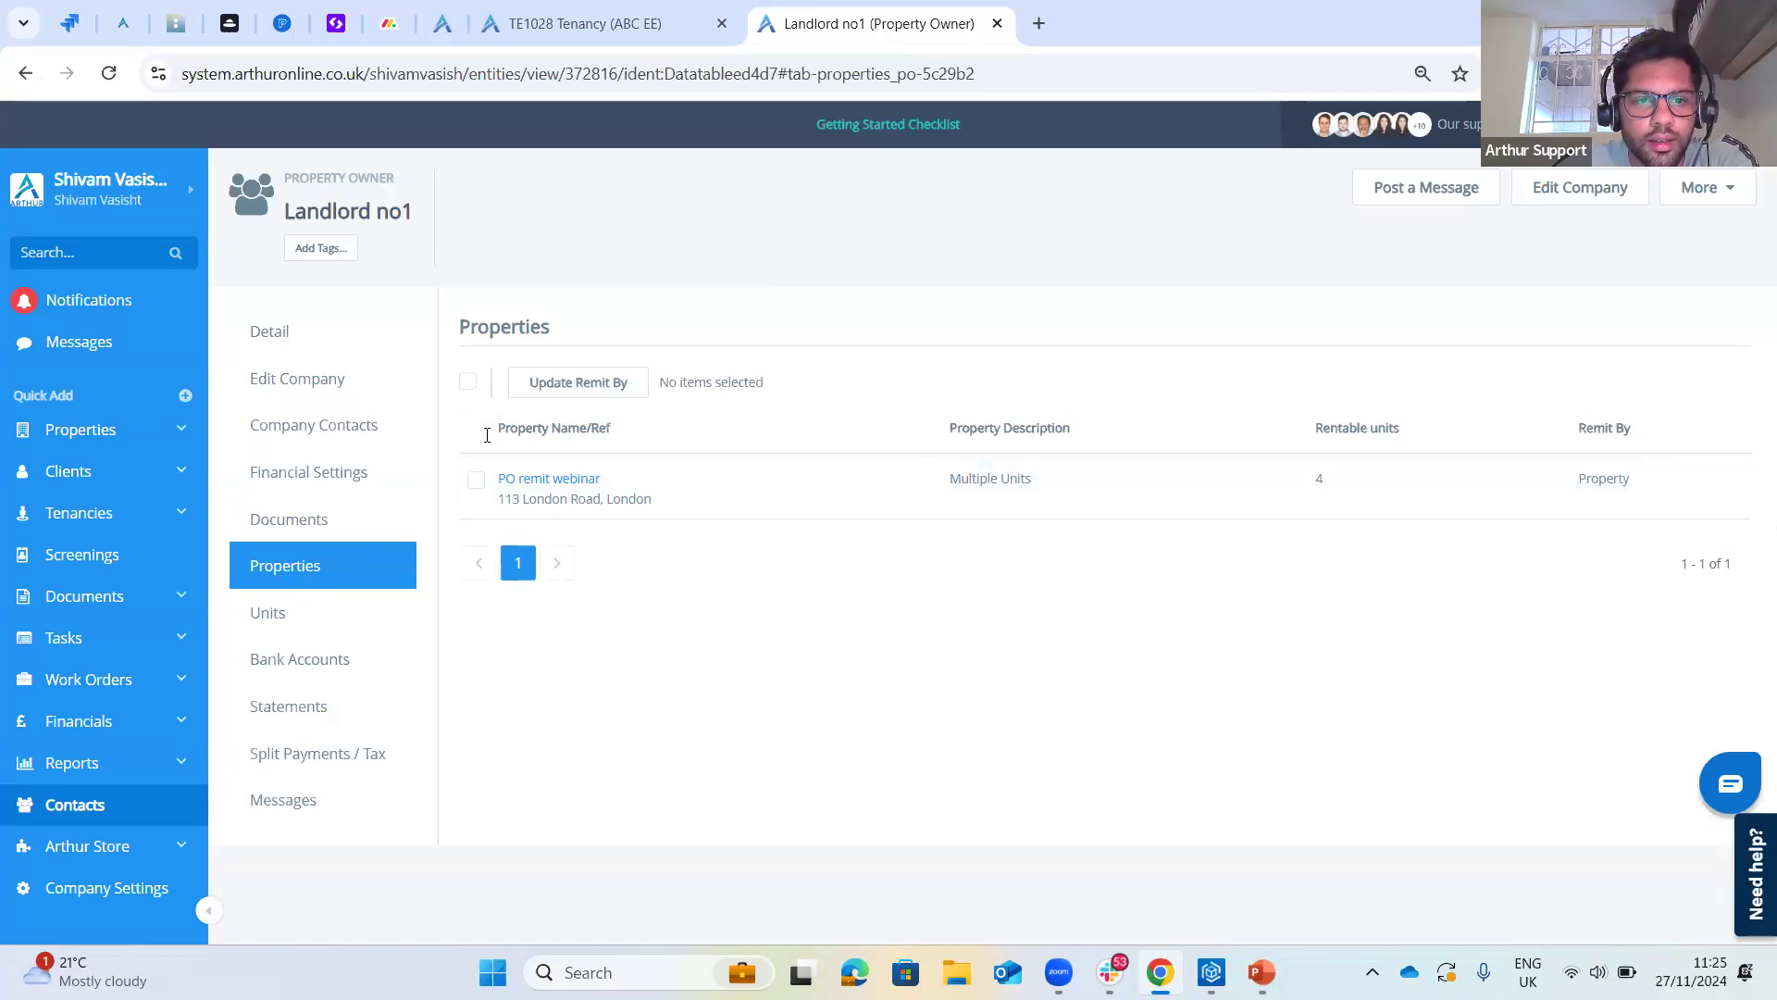
- Batch update the owner's PO remit webinar property with Remit By set to Property, and check its remit setting
left_click(467, 382)
left_click(599, 389)
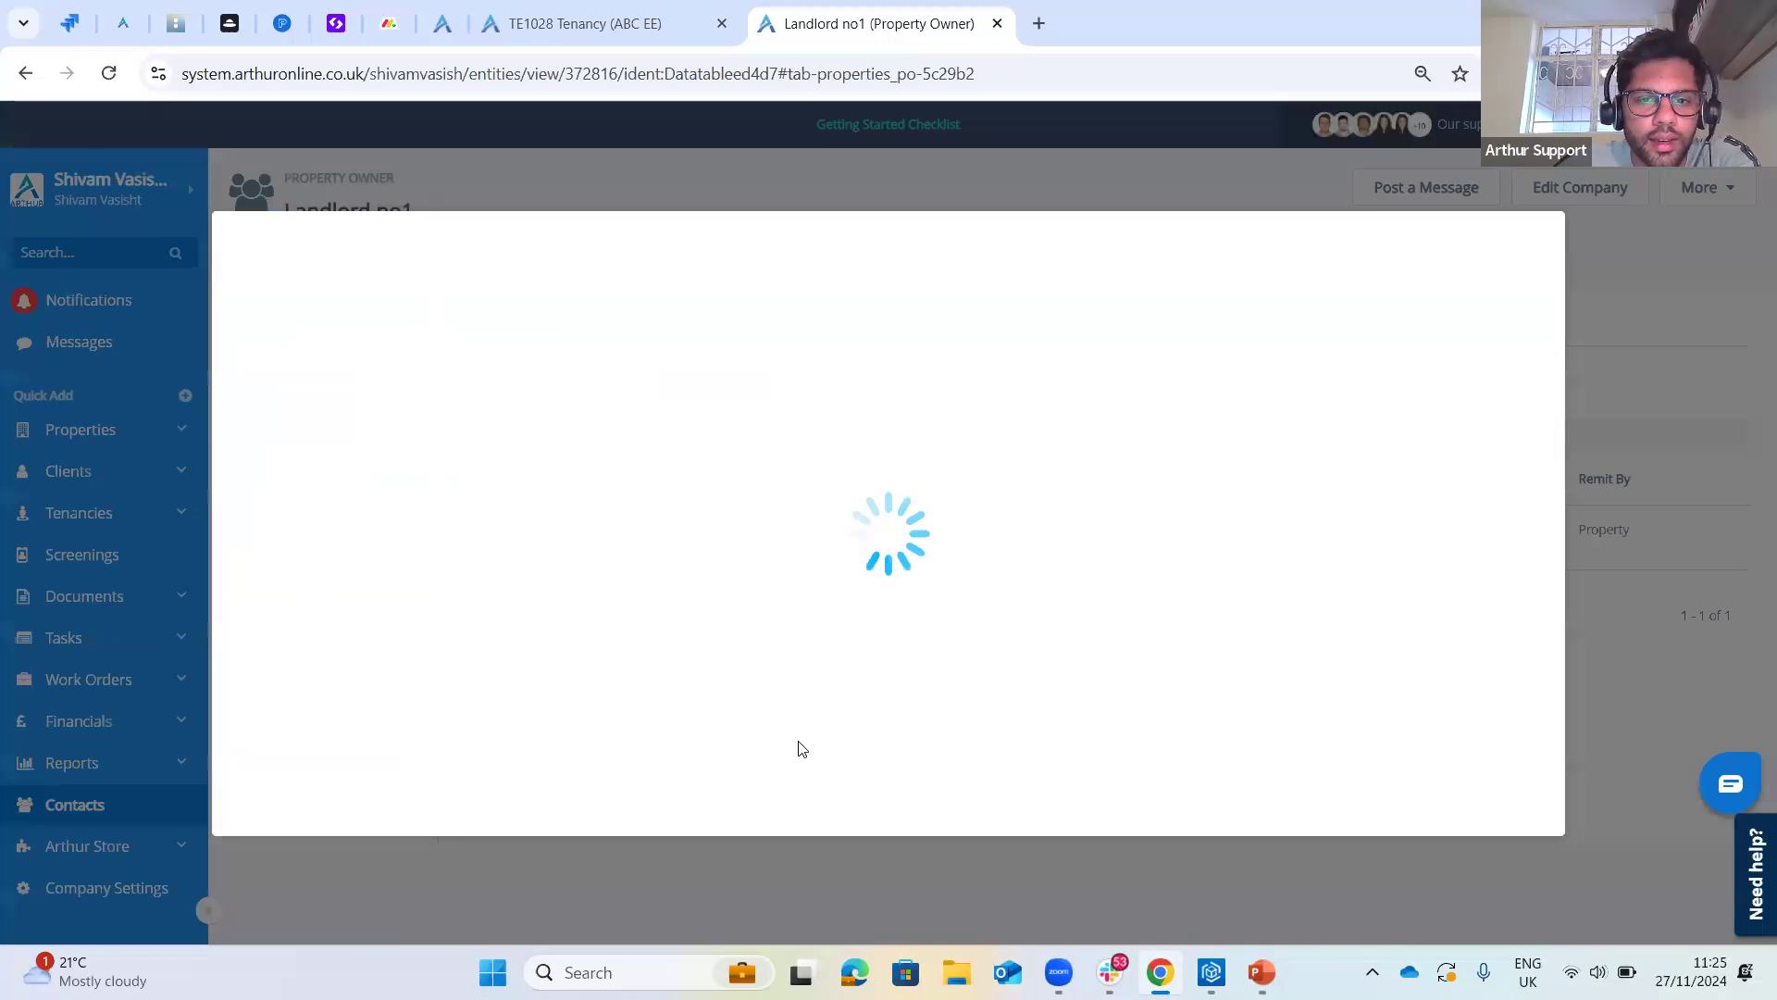
left_click(323, 449)
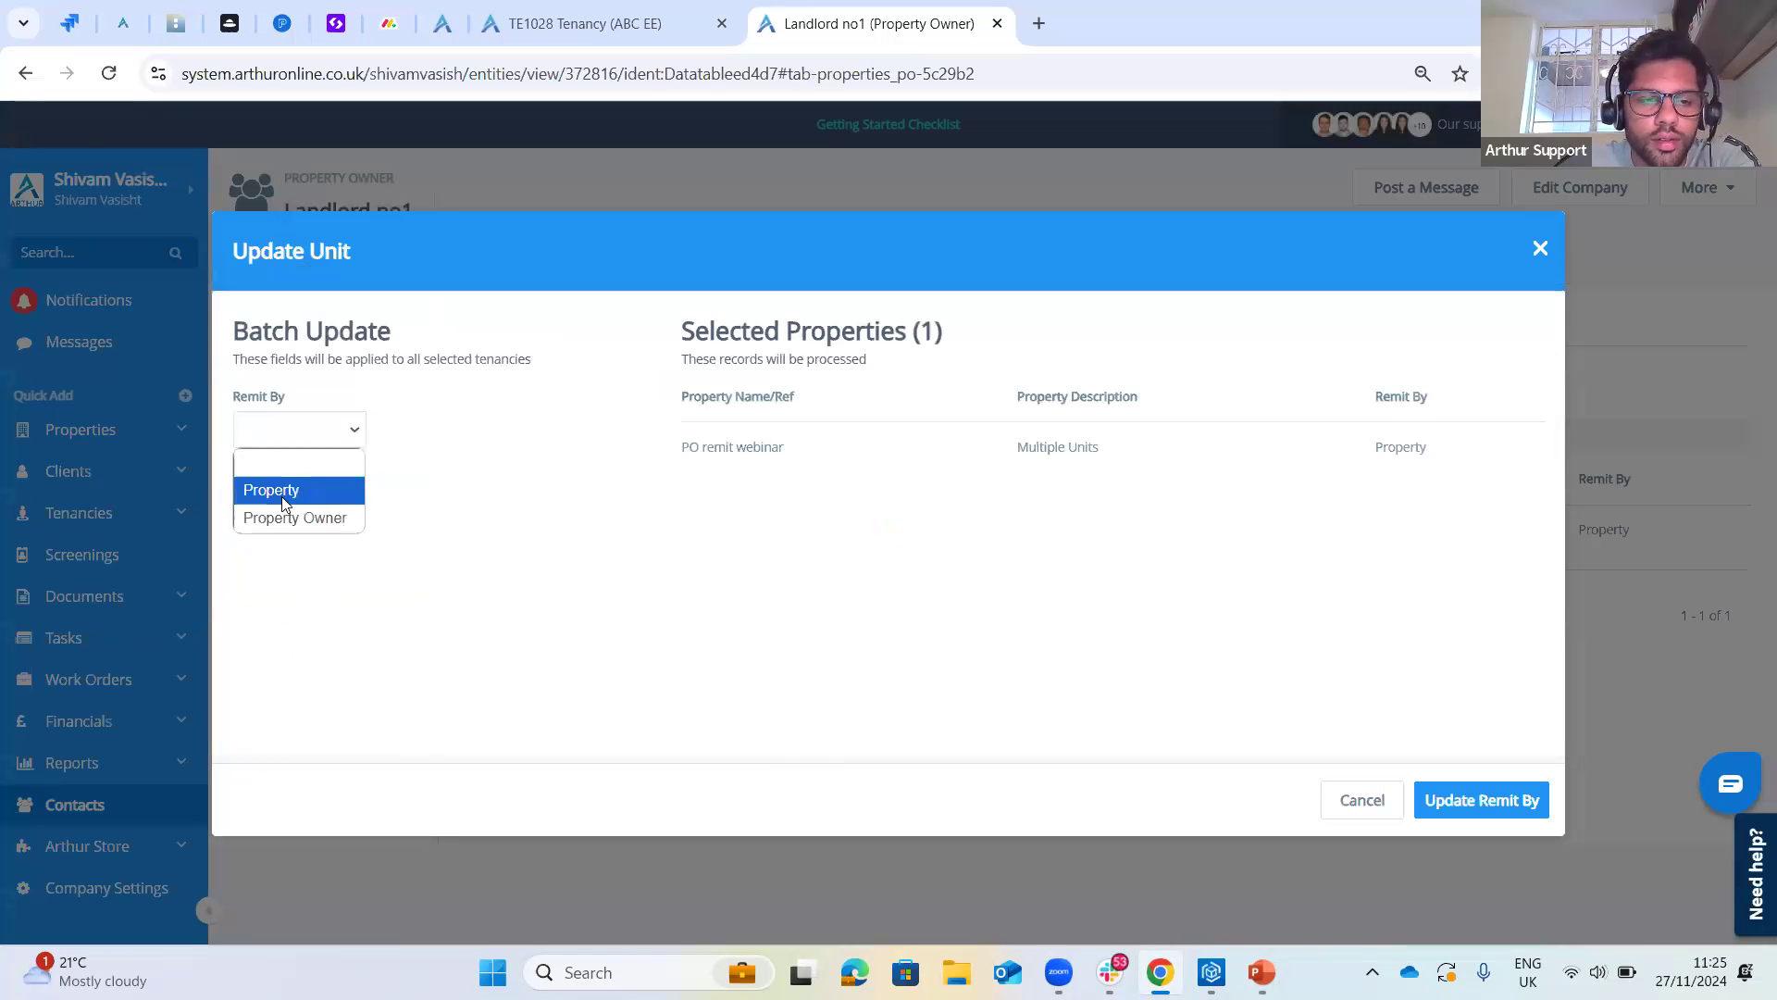
key("Return")
left_click(1450, 814)
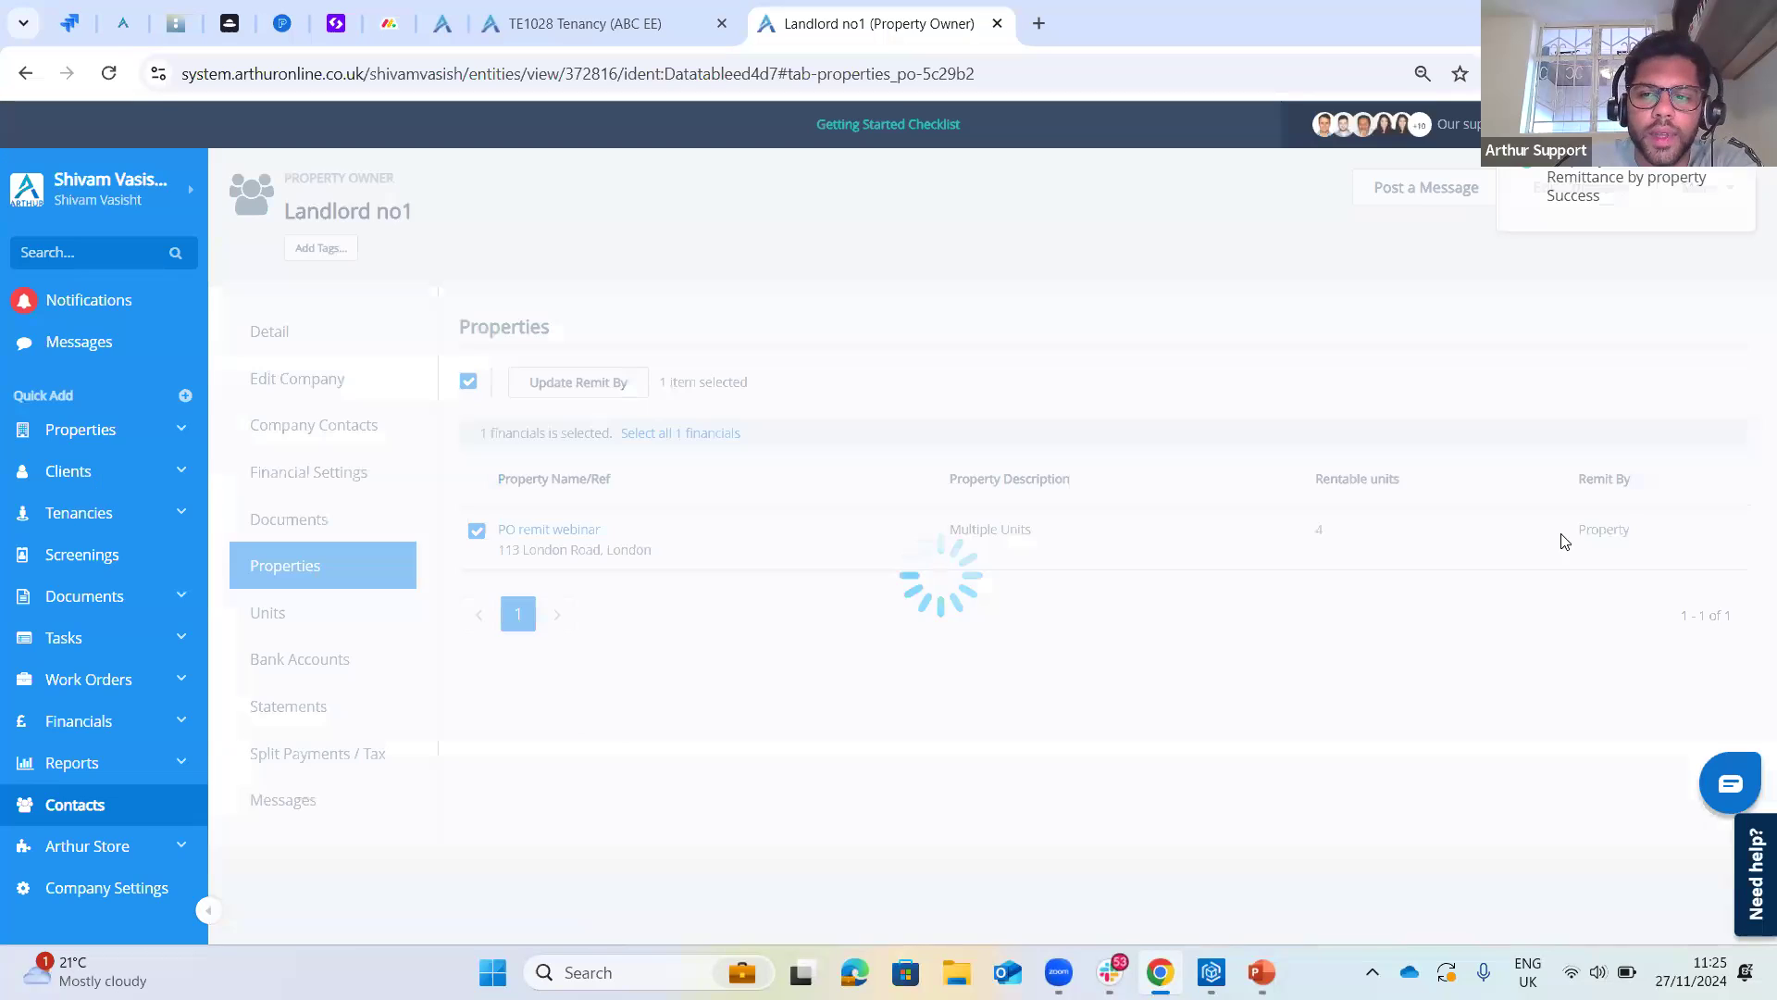
left_click_drag(1598, 481, 1639, 479)
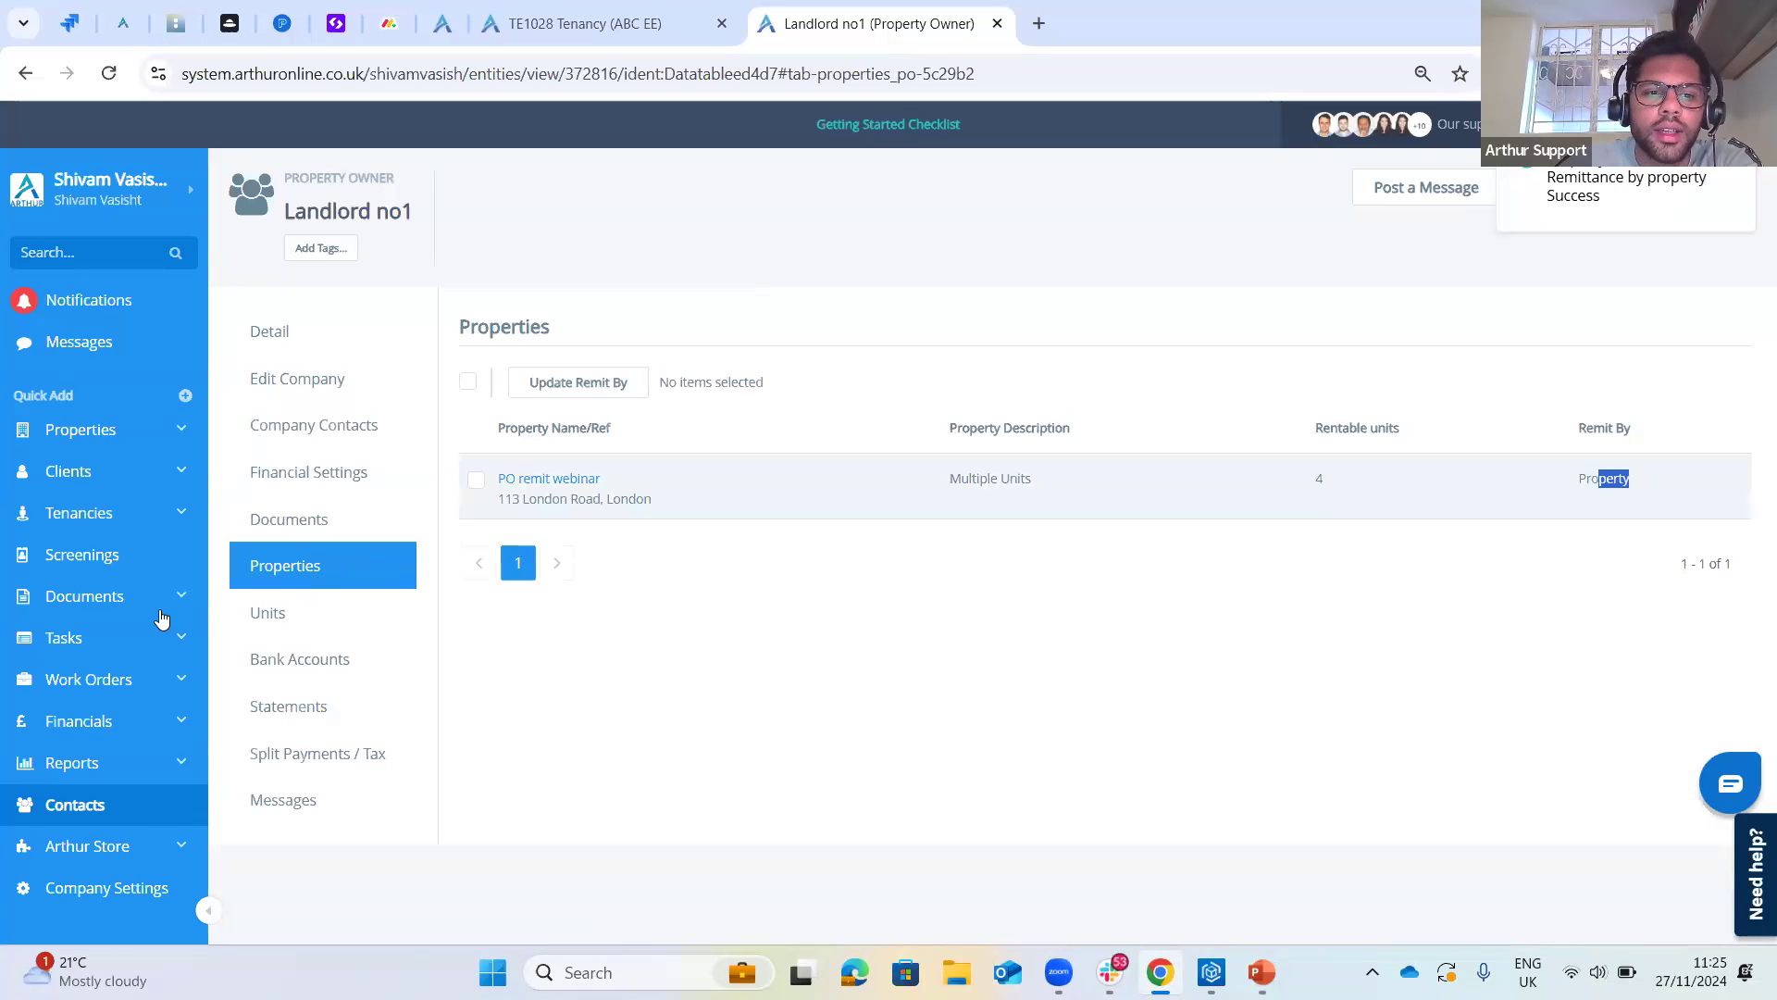
left_click(277, 616)
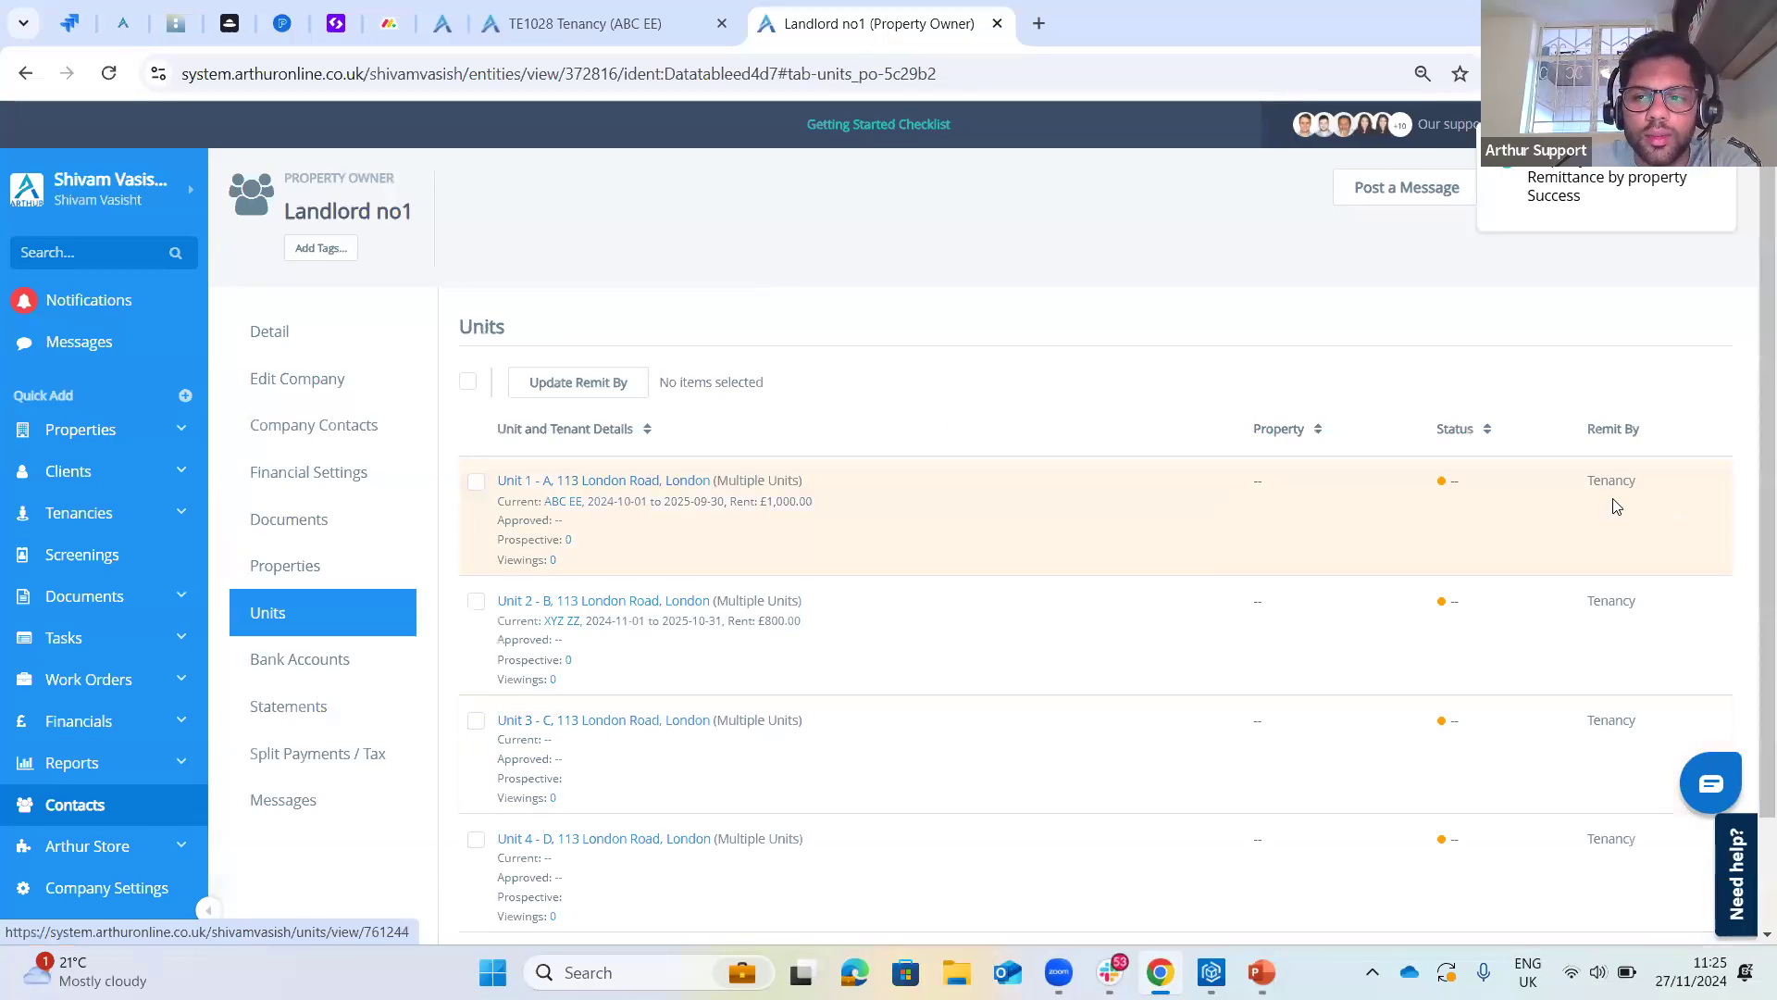
left_click_drag(1588, 485, 1666, 483)
left_click_drag(1586, 593, 1634, 596)
scroll(1603, 668, "down", 1)
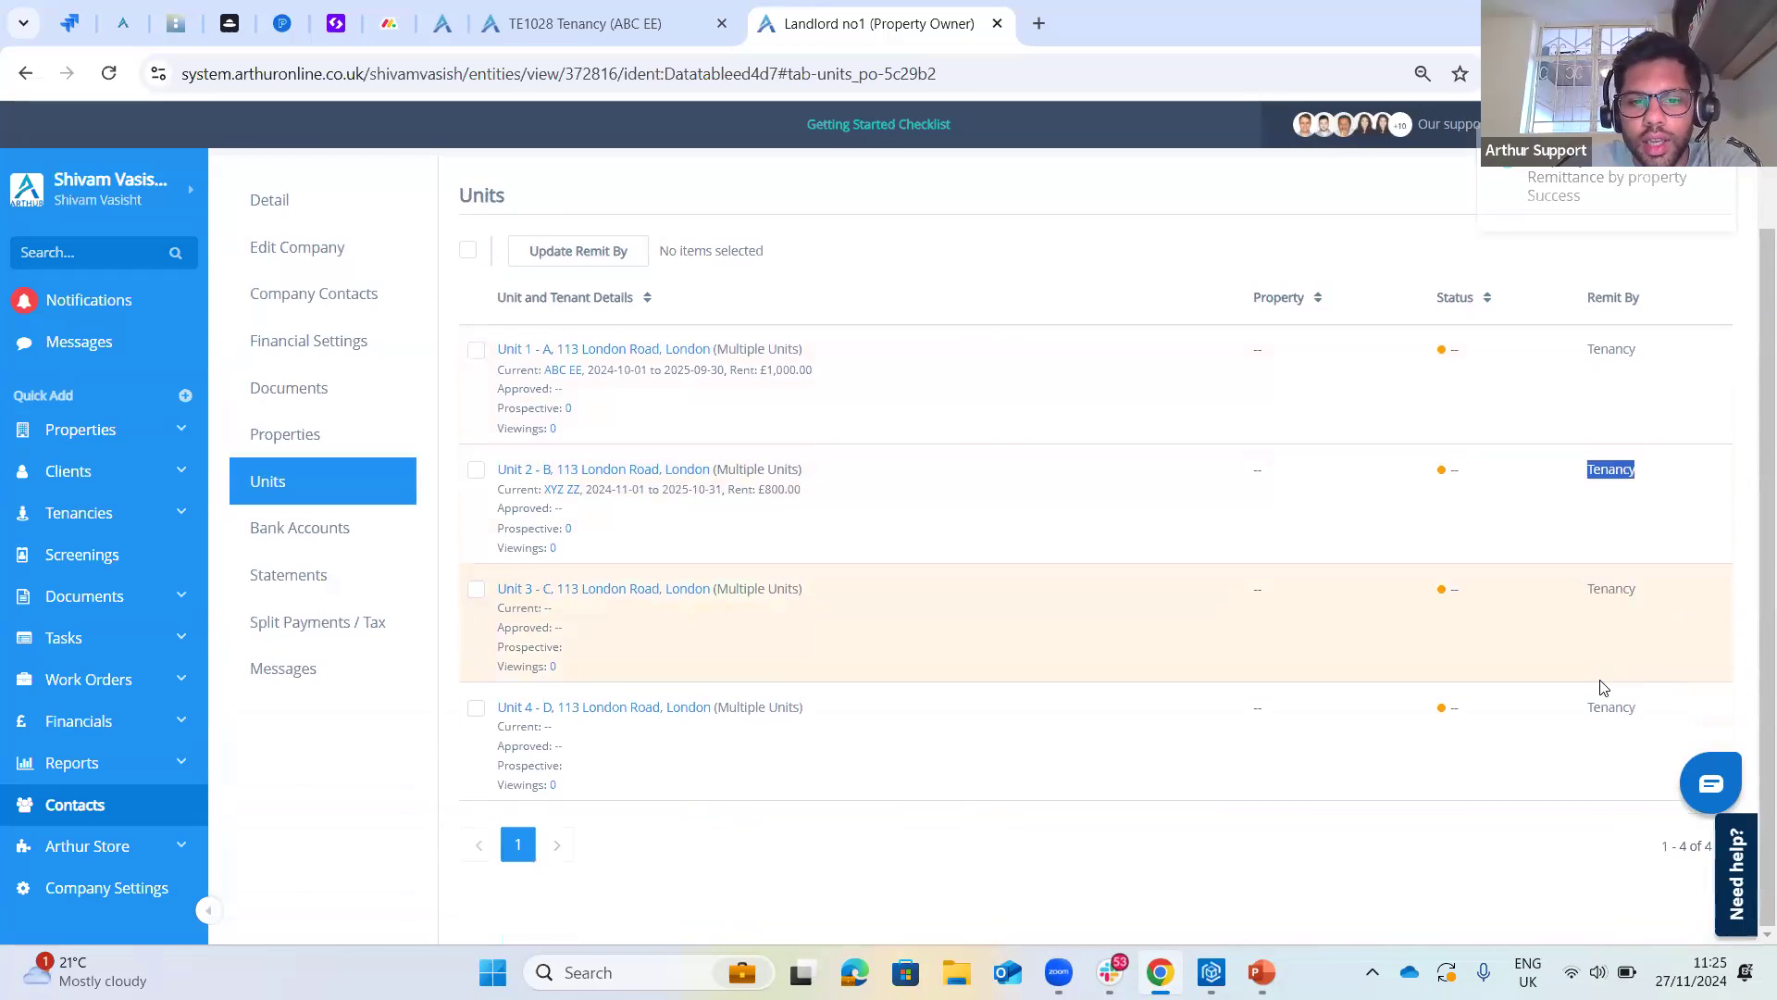
scroll(1203, 407, "up", 1)
- Batch update all four of the owner's units with Remit By set to Tenancy
left_click(470, 390)
left_click(470, 391)
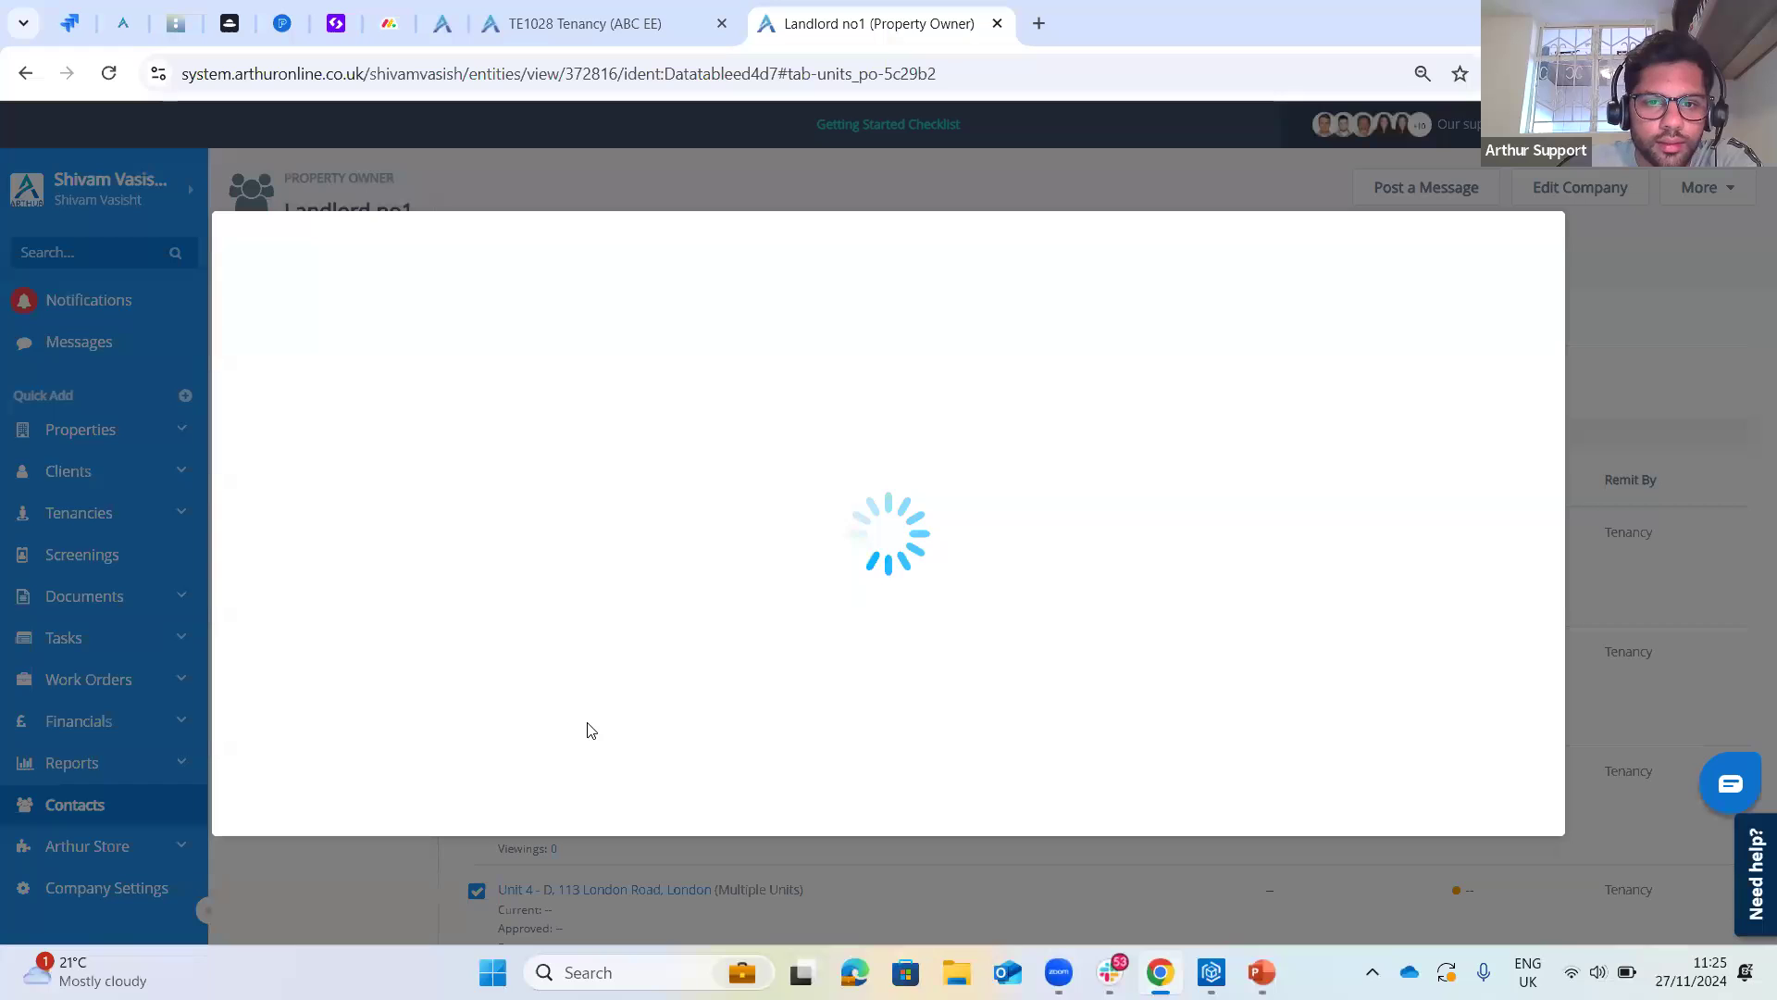
left_click(295, 437)
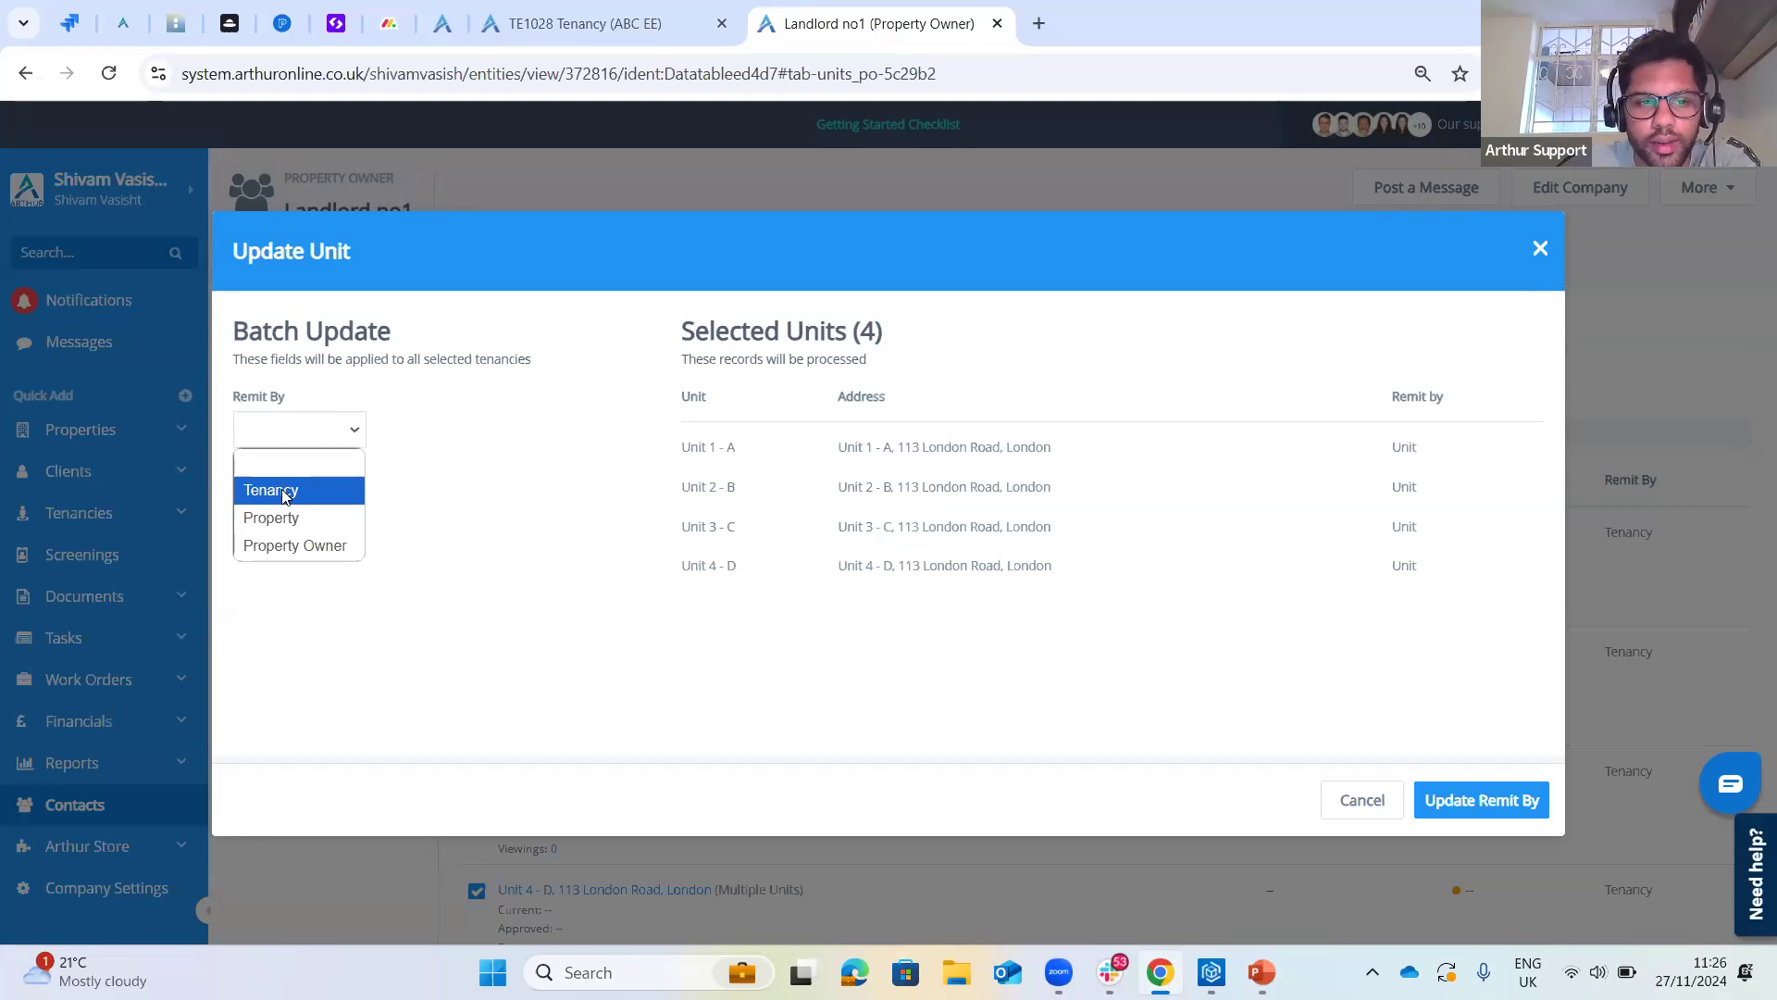
left_click(284, 496)
left_click(1460, 820)
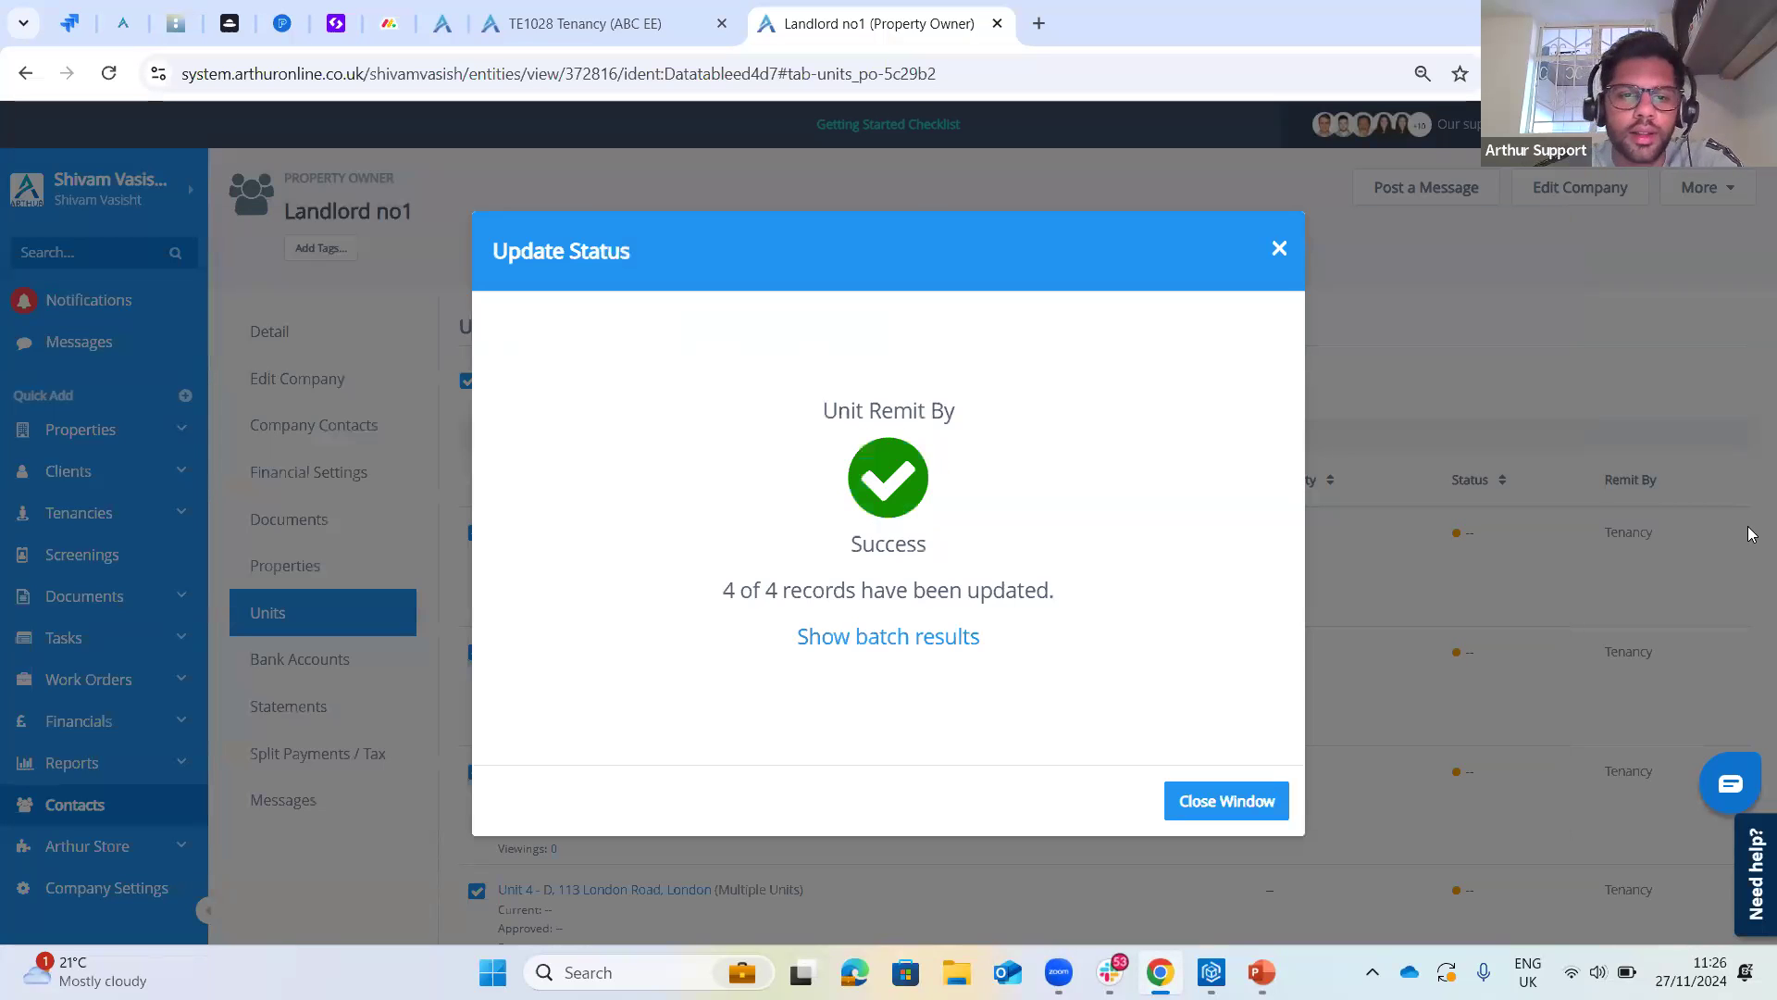
left_click(1225, 800)
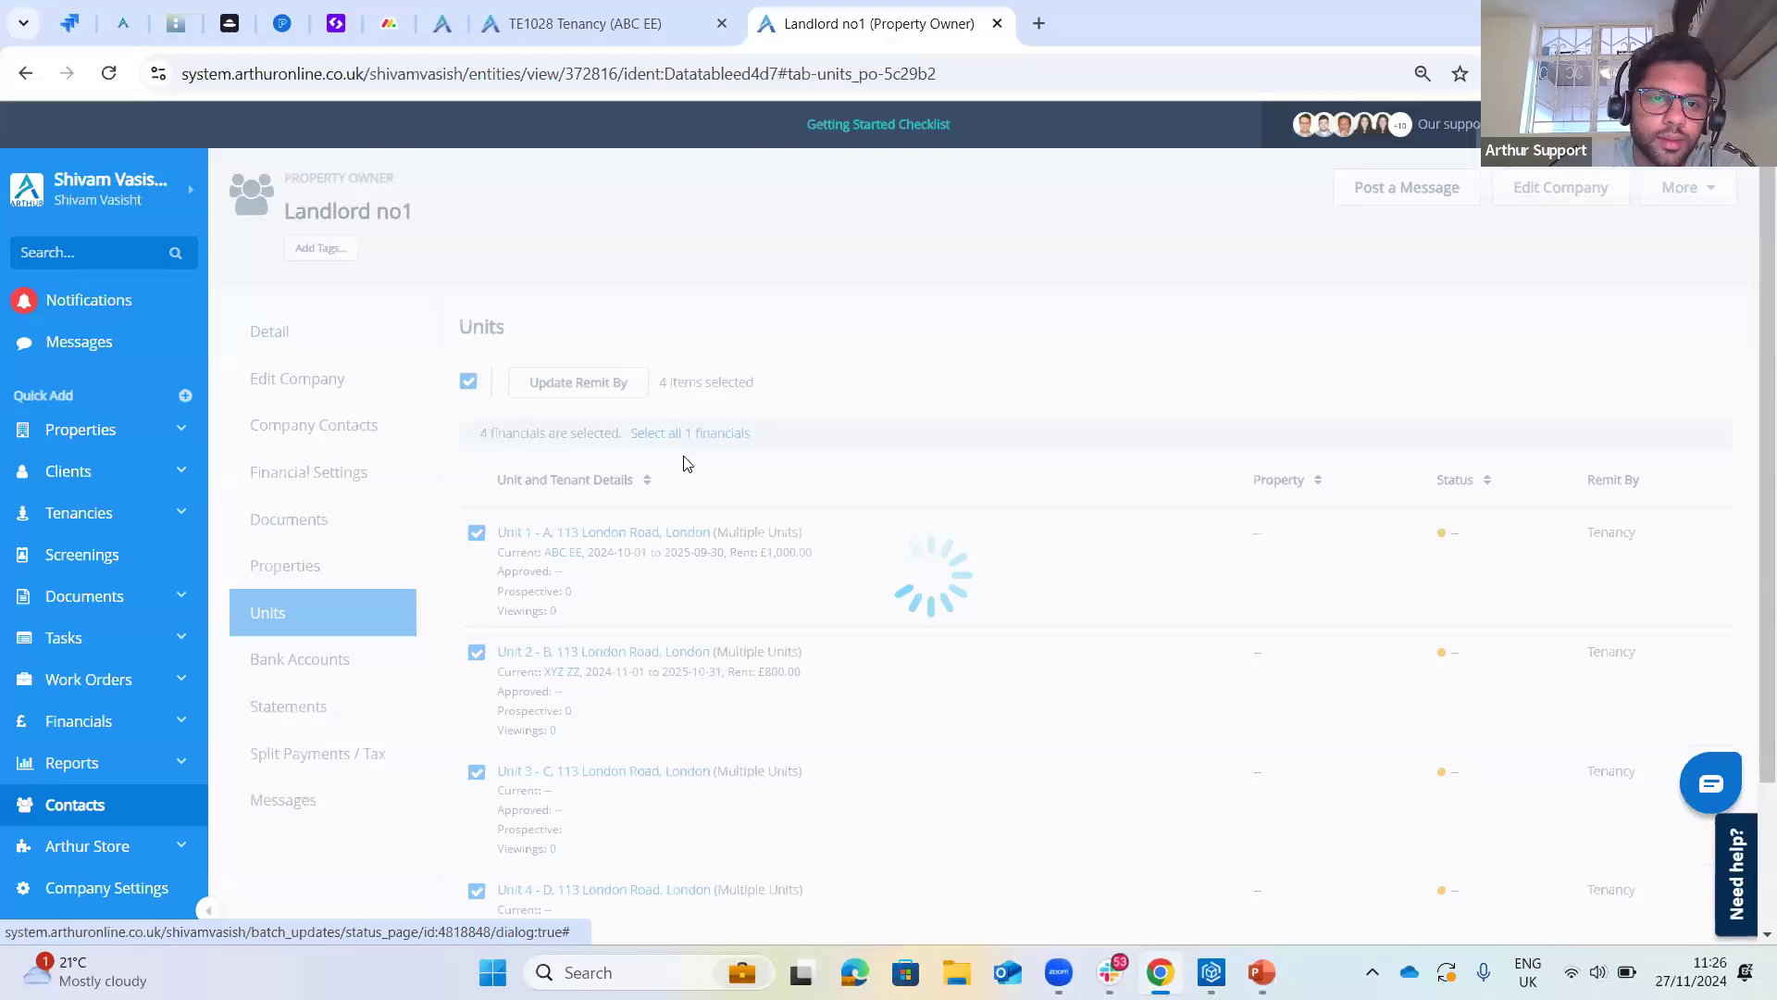
- Open the property owner remittances in a new browser tab and check the remit type of Landlord no1's remittance
middle_click(73, 731)
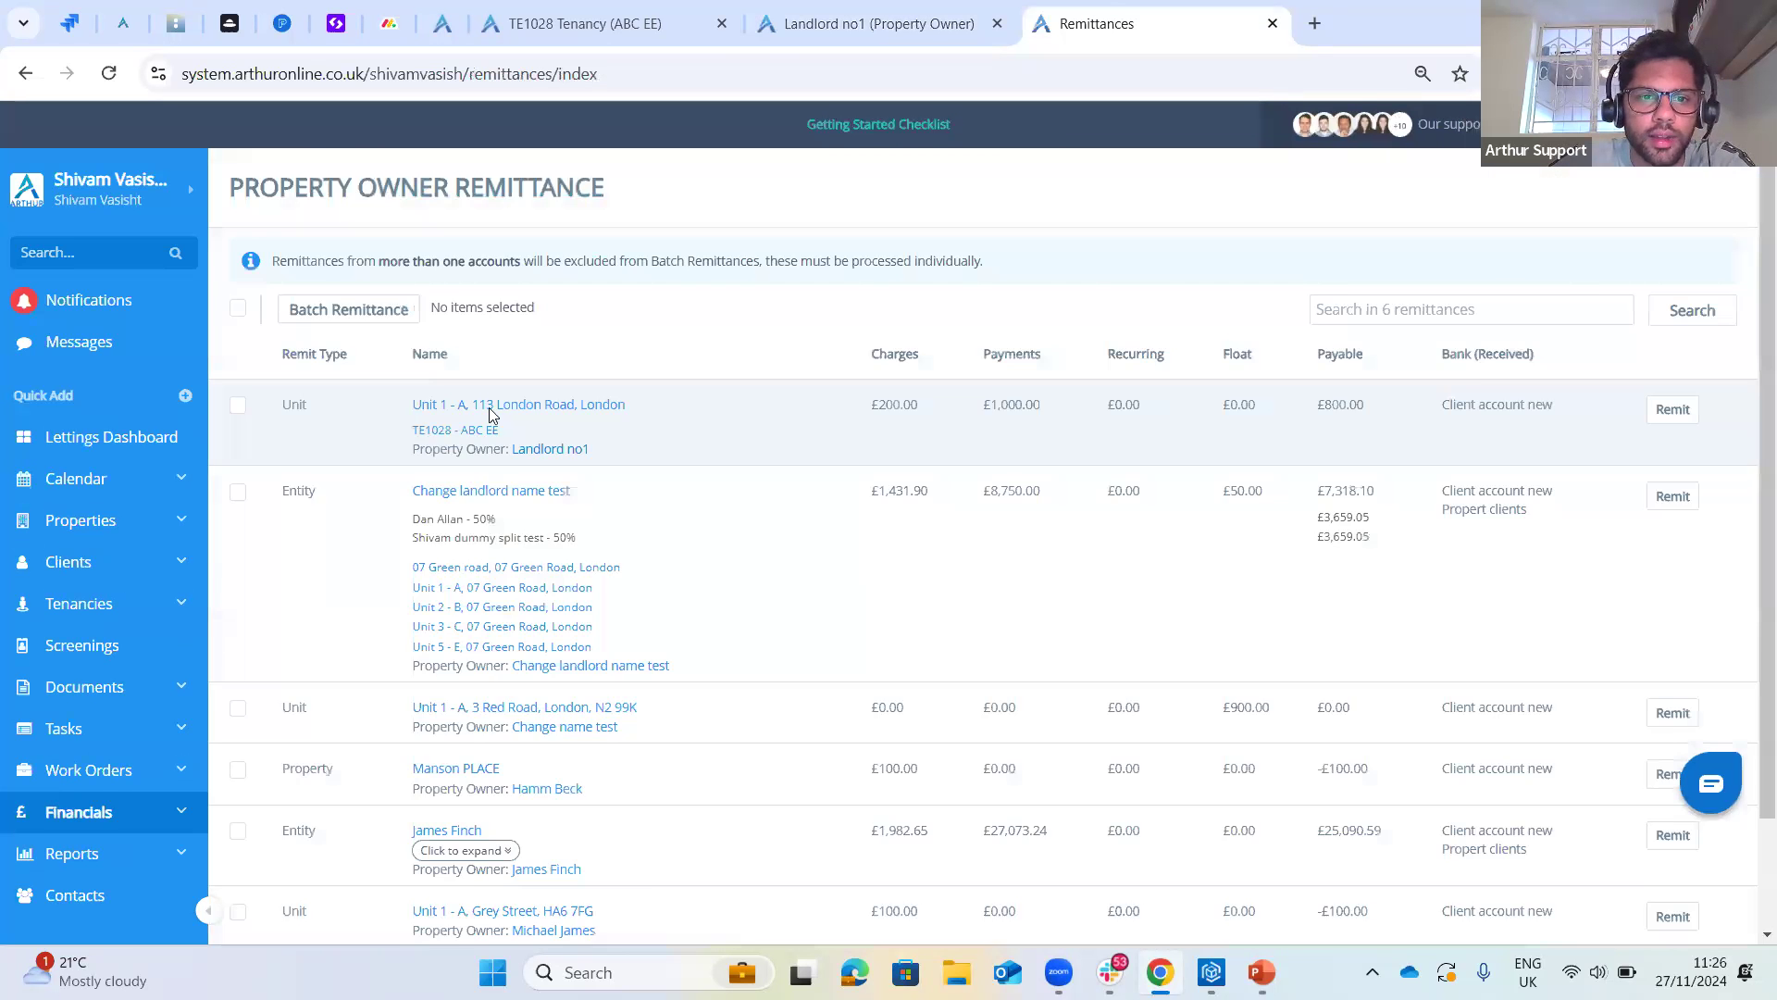
left_click_drag(499, 413, 520, 413)
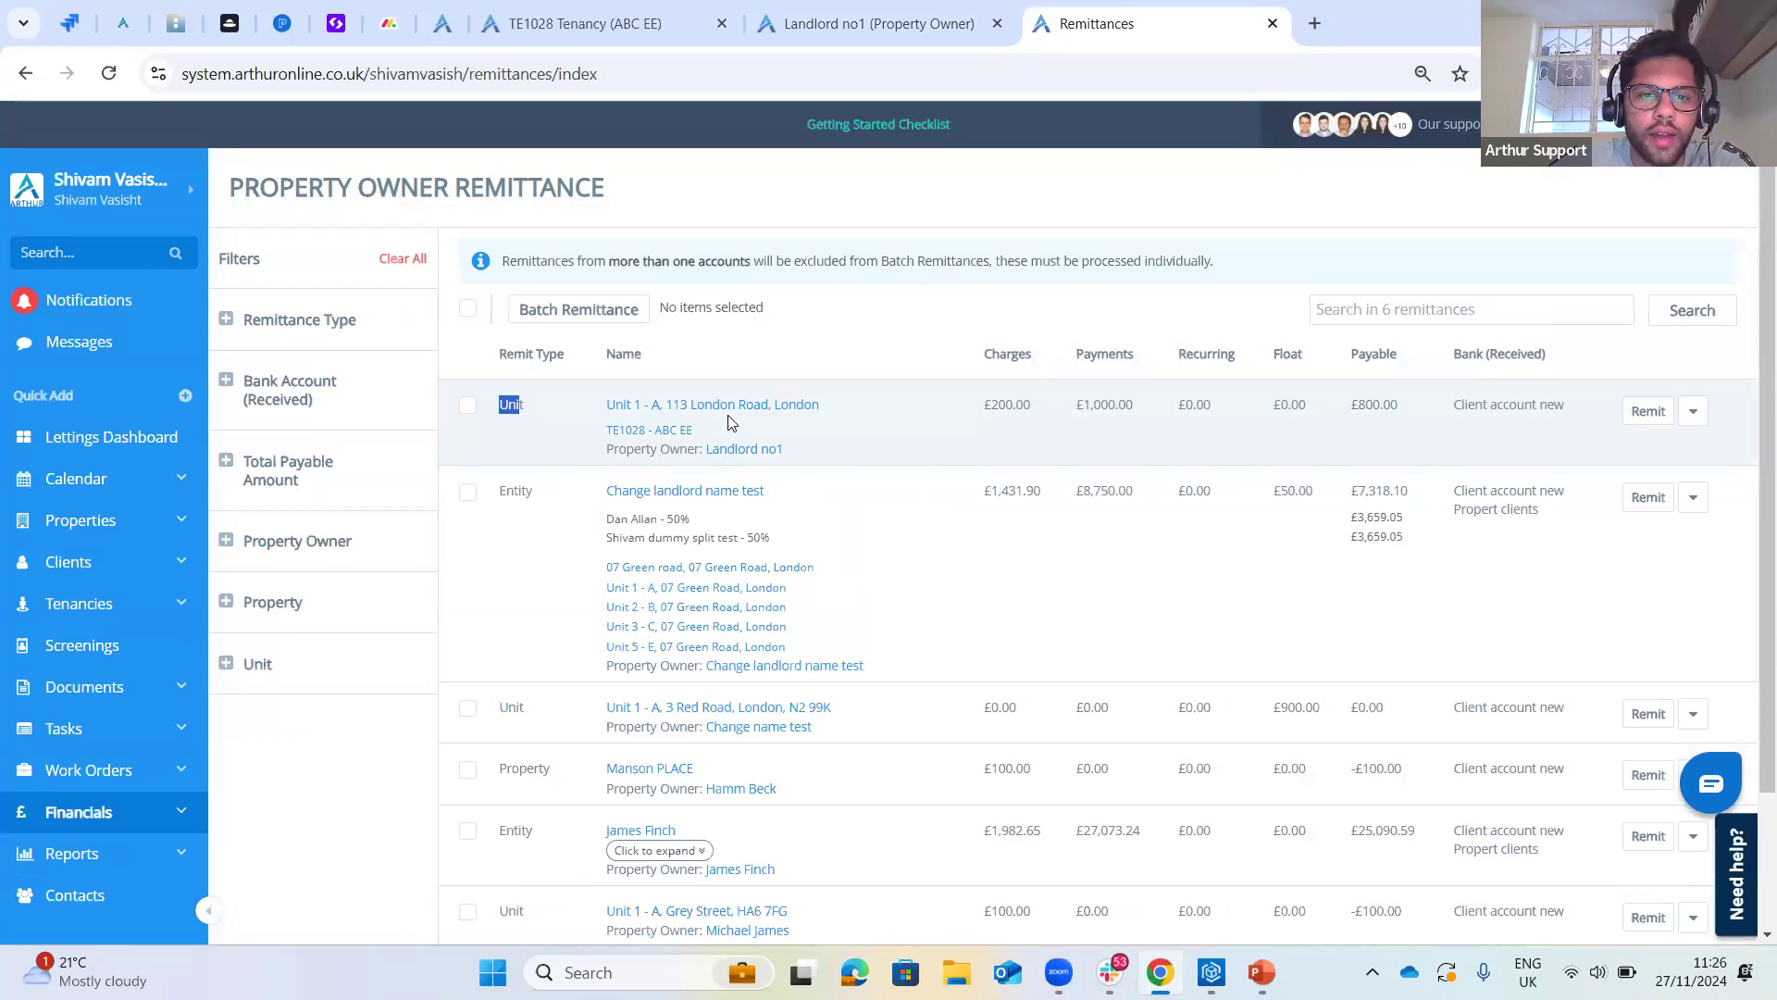
left_click(526, 414)
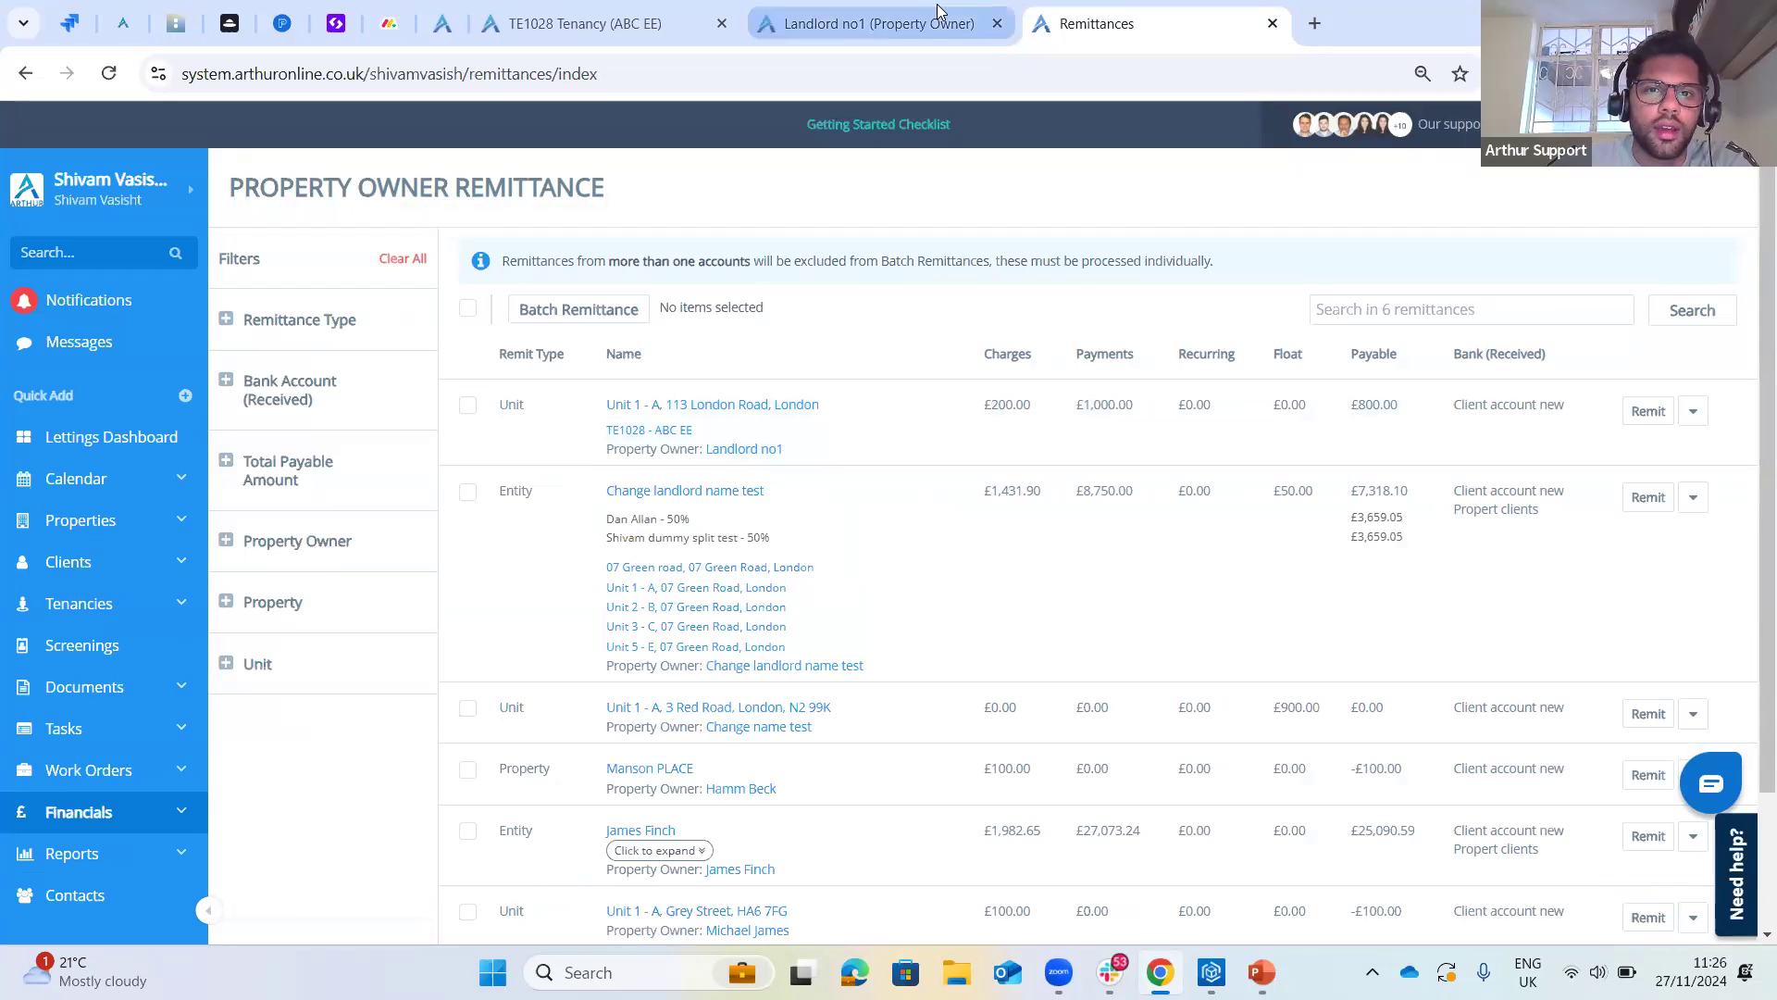
double_click(519, 407)
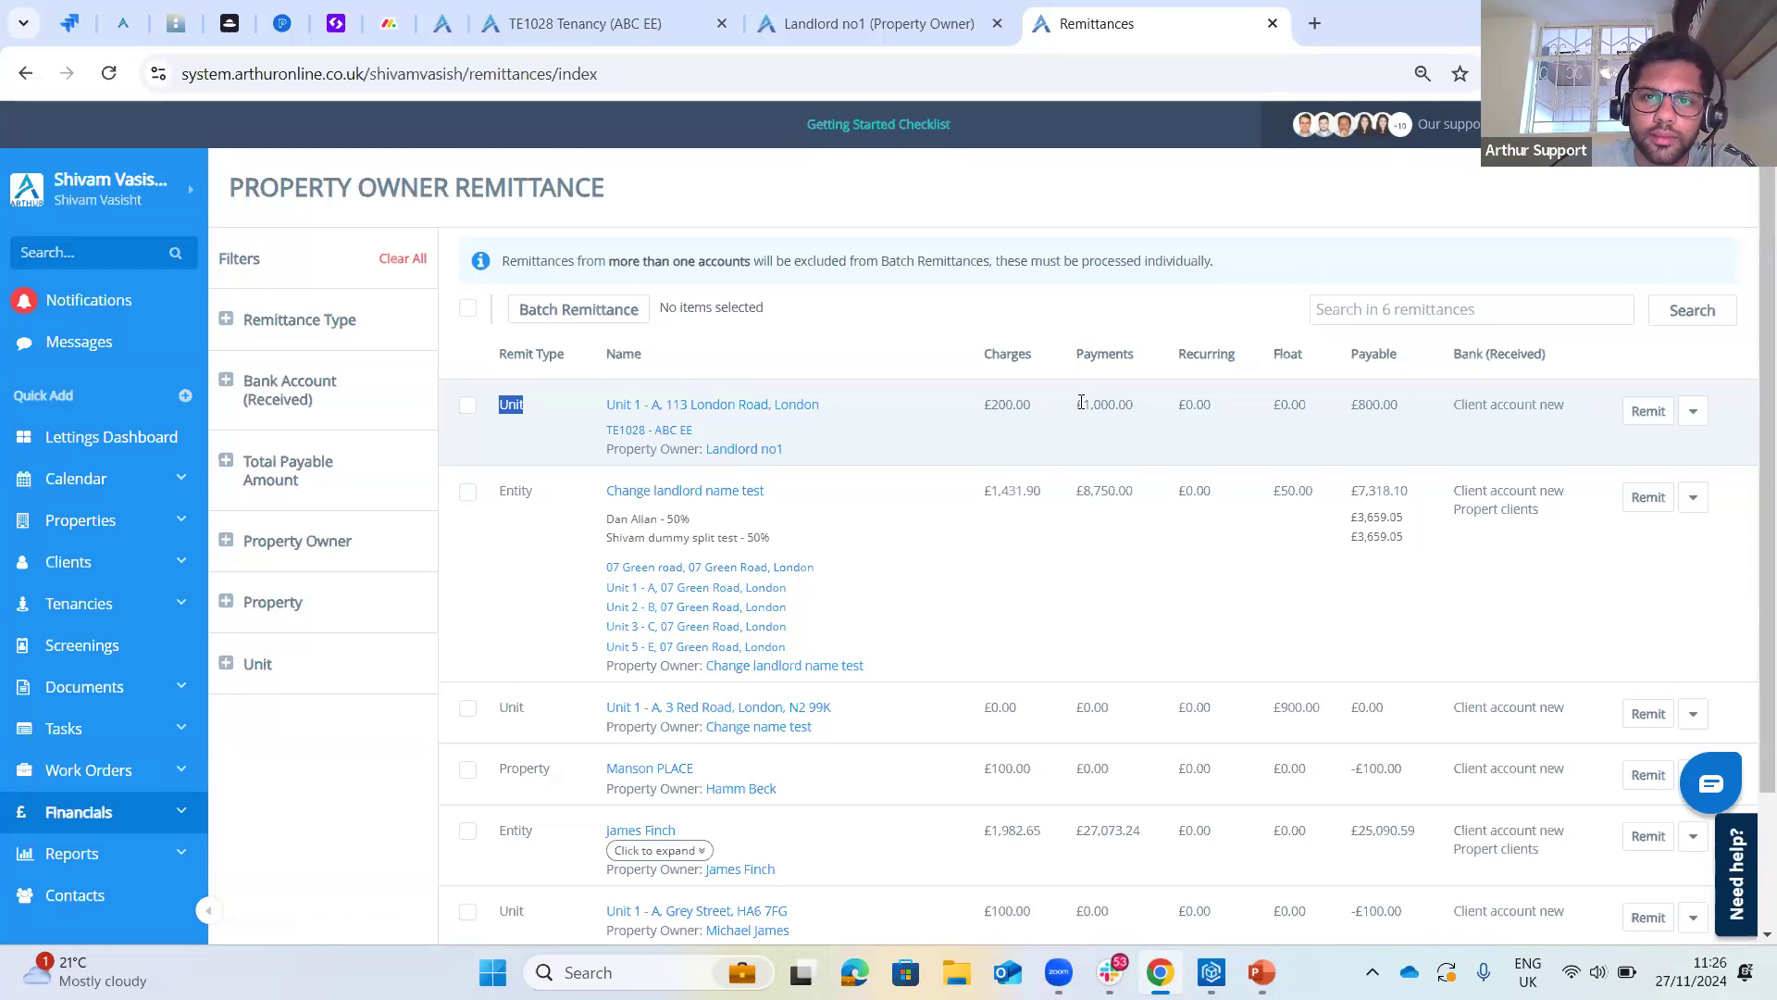
- Return to the Landlord no1 record, check its property's Remit By setting and open the batch remit update for it
left_click(886, 22)
left_click(335, 568)
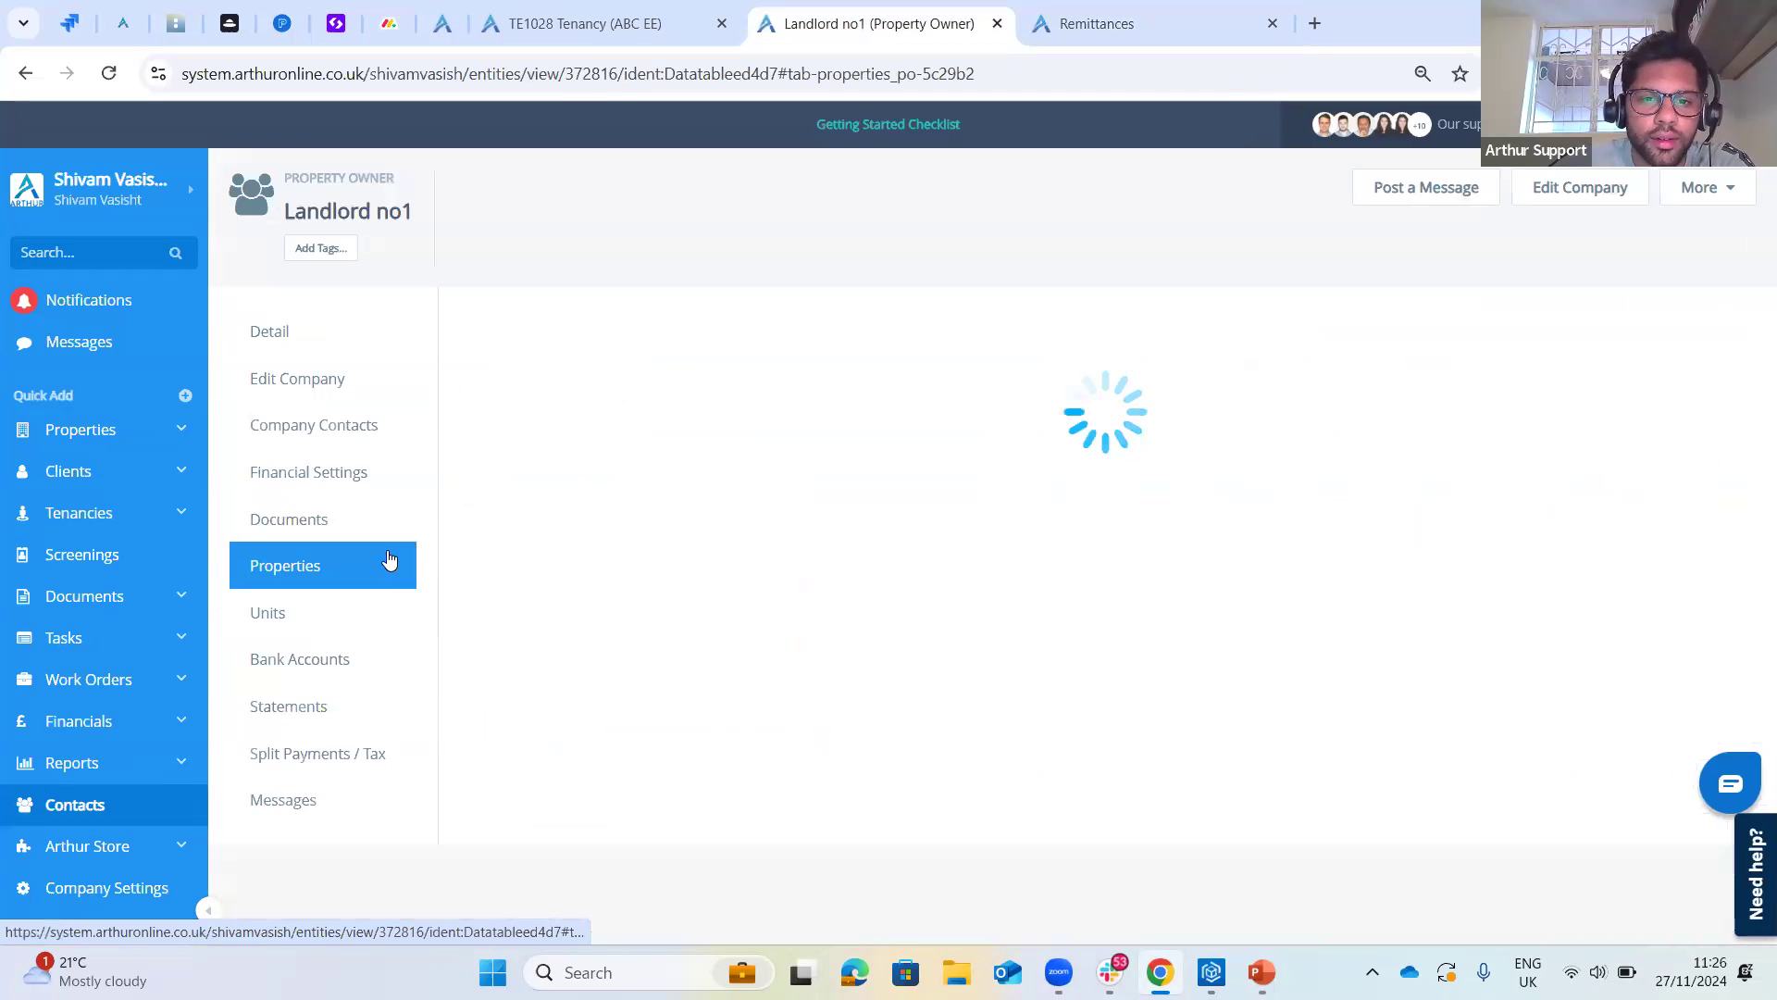
double_click(1579, 477)
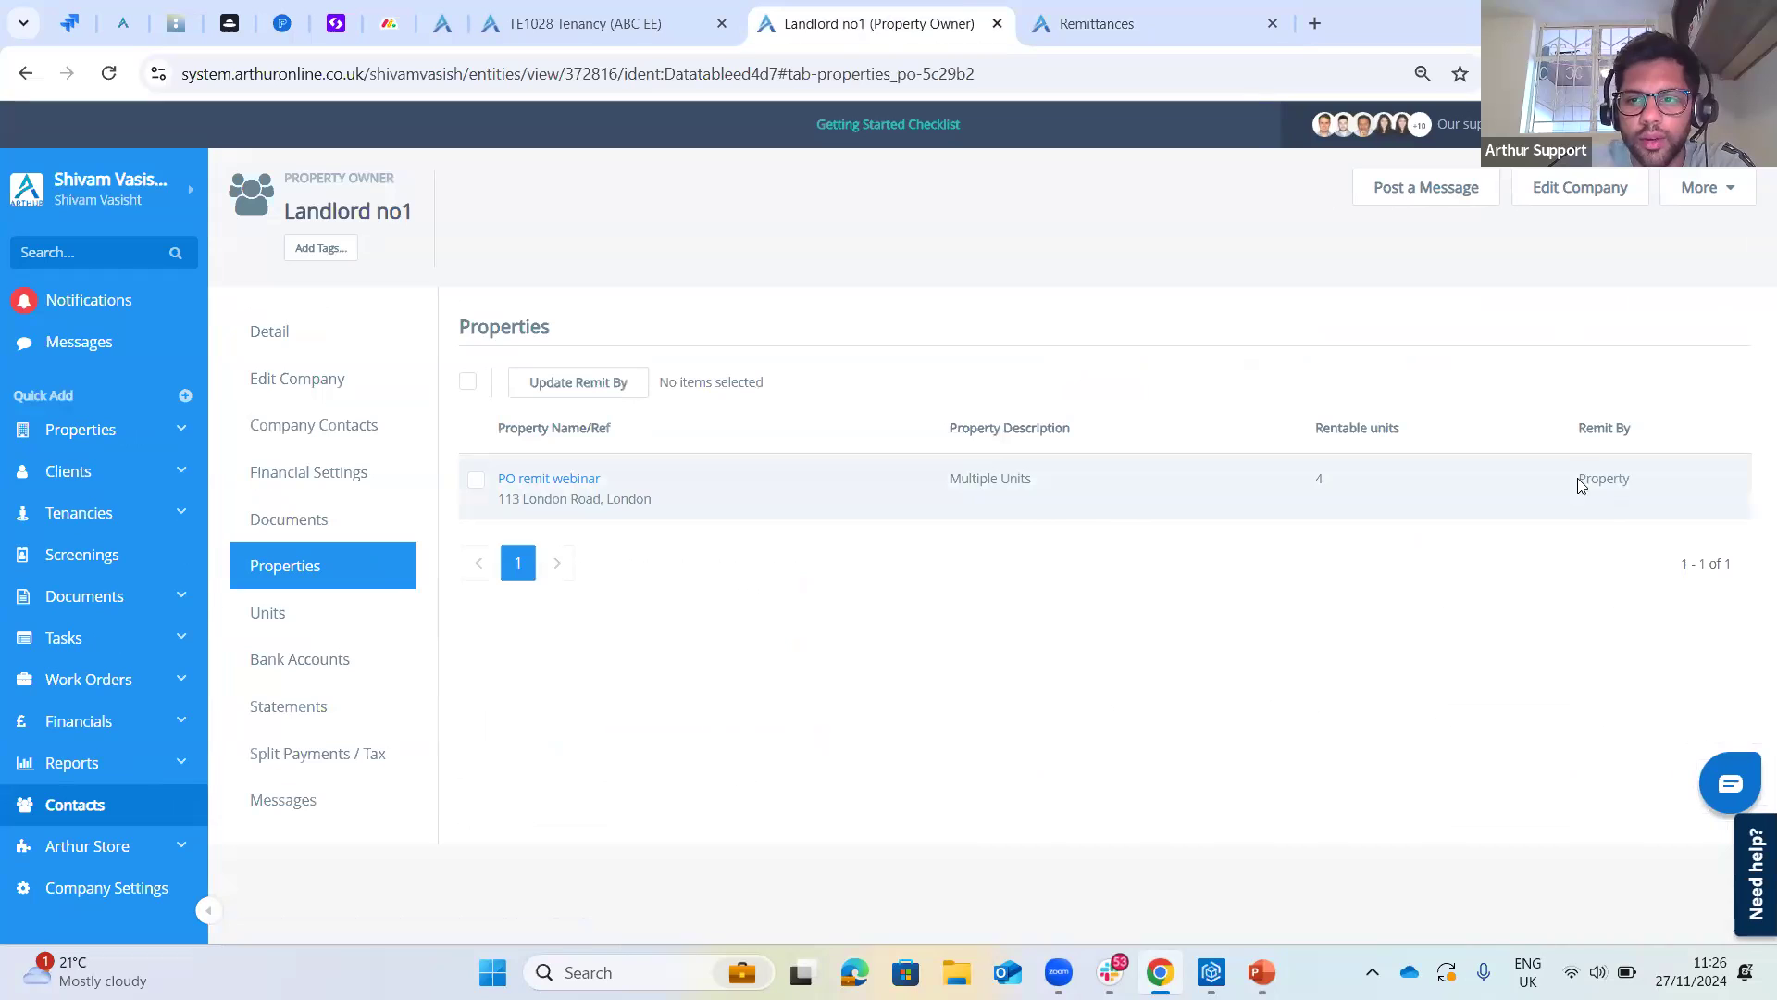
left_click(1544, 604)
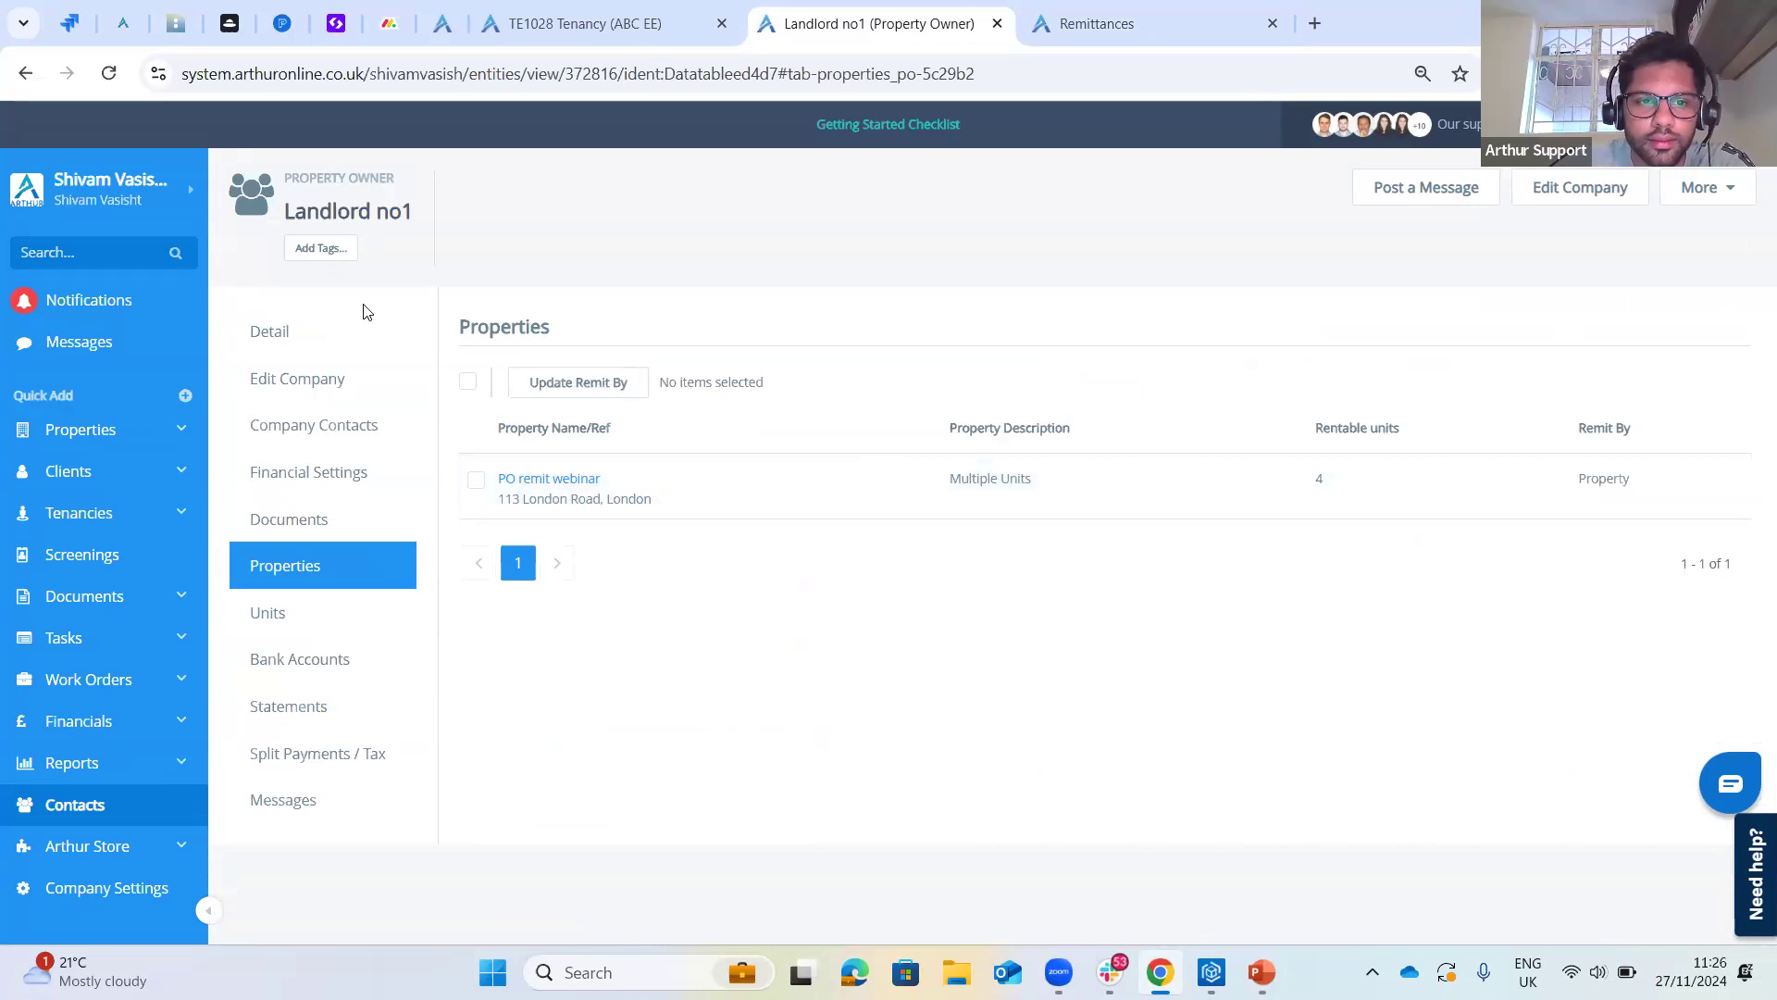
left_click(469, 383)
left_click(581, 383)
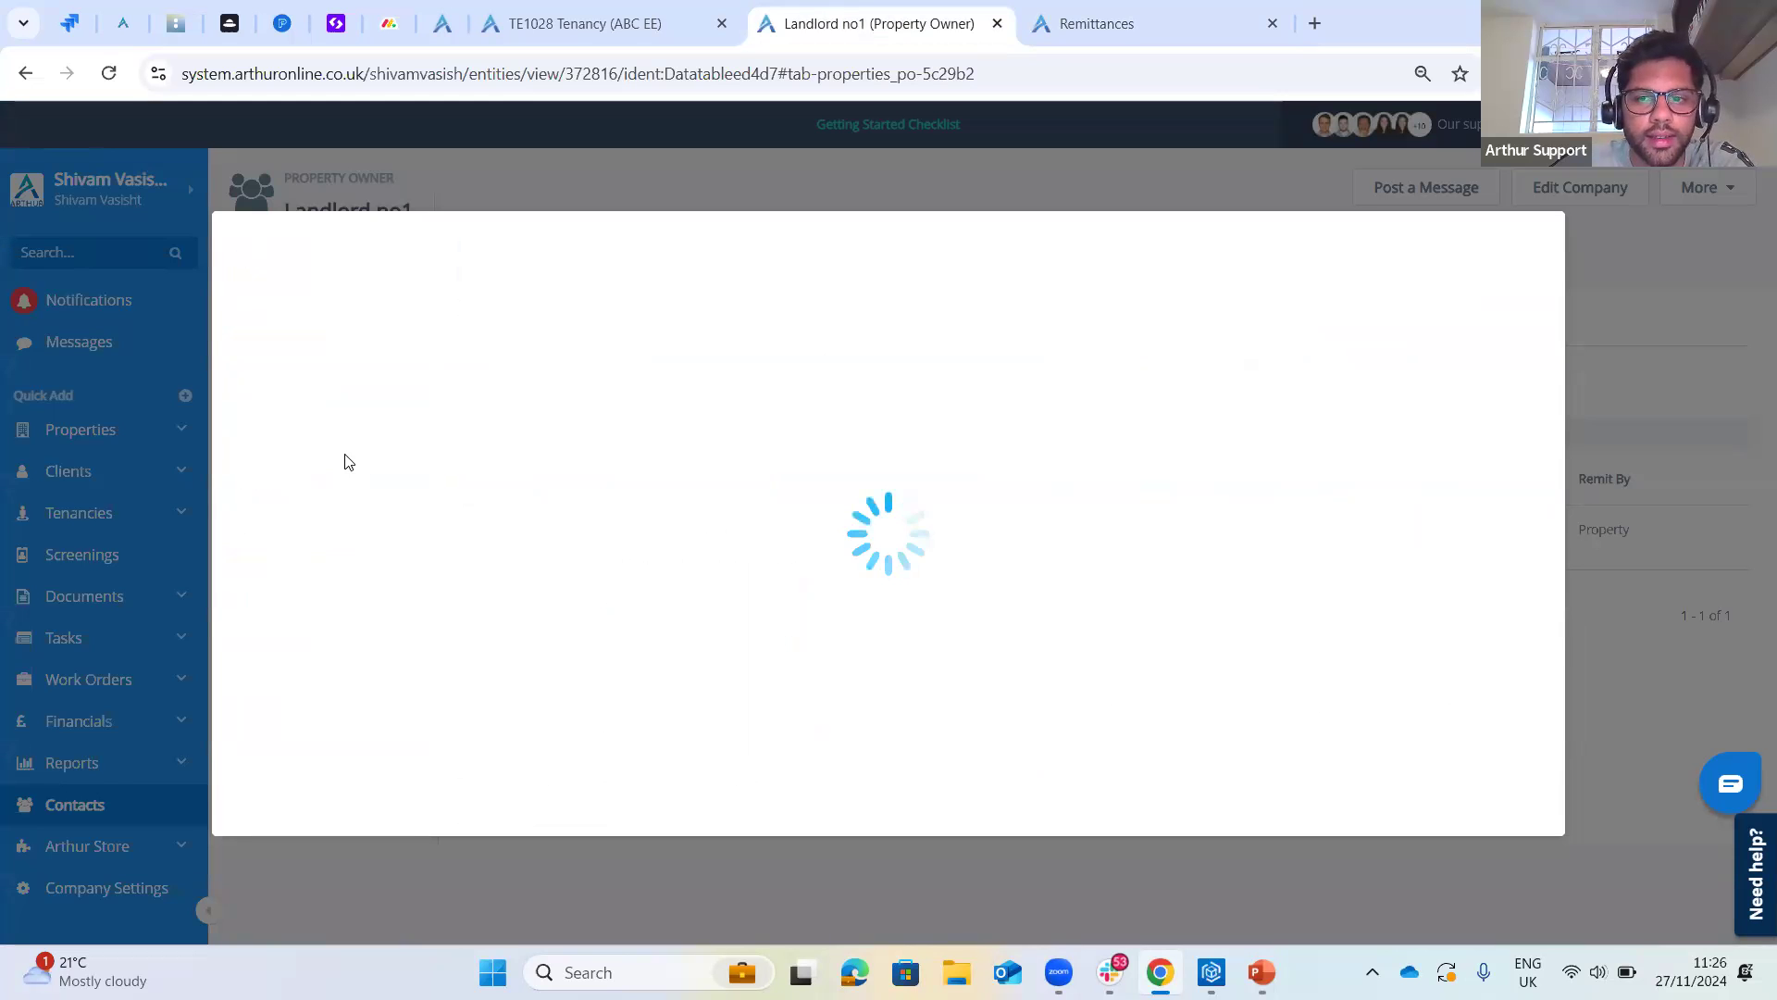
- Batch update all four units of Landlord no1 with Remit By set to Property
left_click(352, 611)
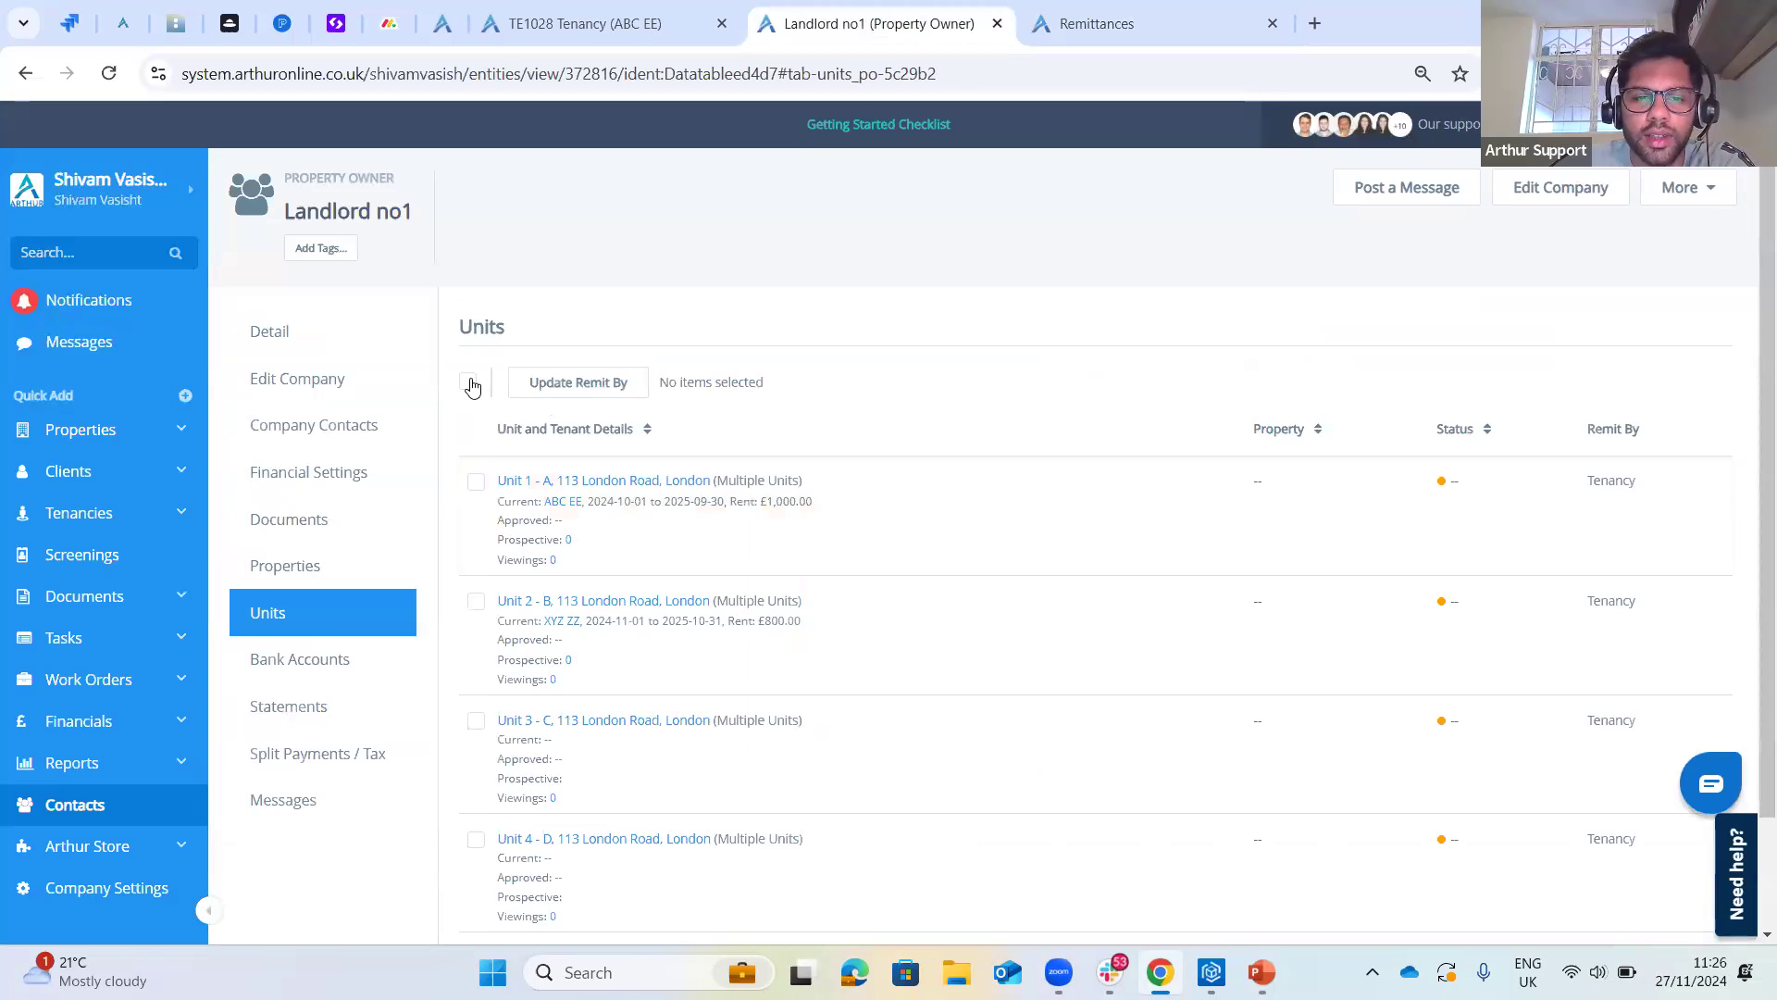
left_click(469, 384)
double_click(1592, 535)
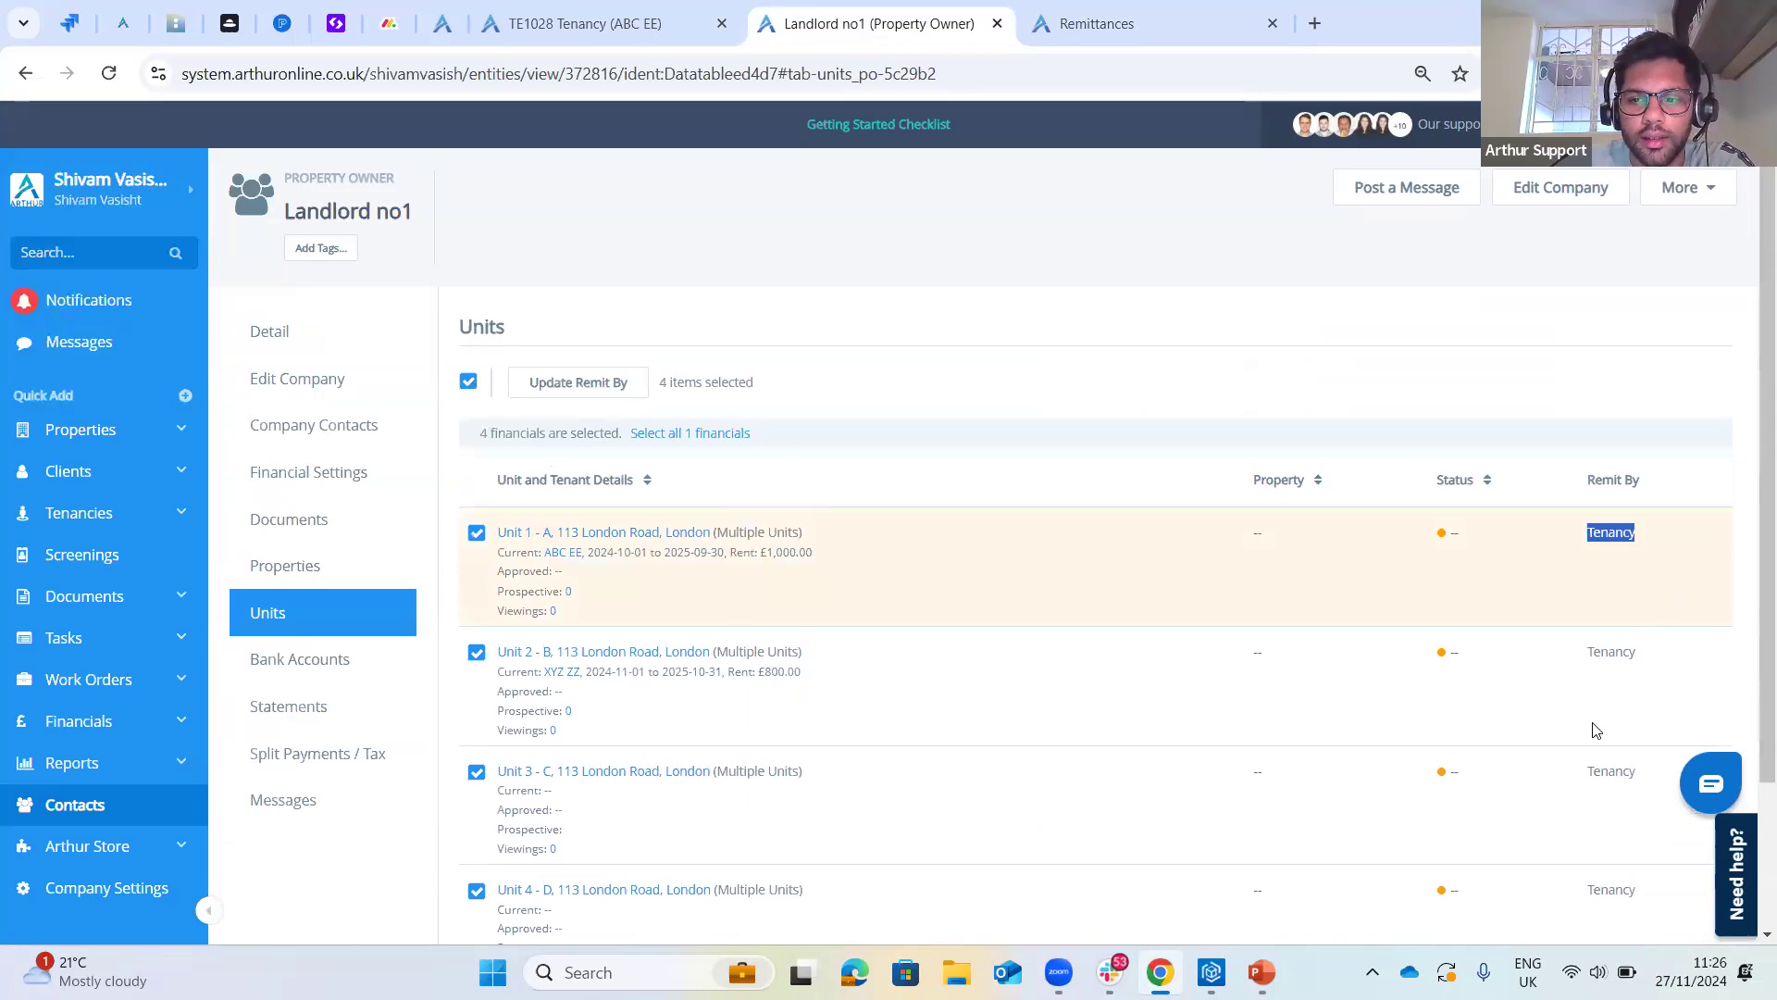
scroll(647, 314, "down", 1)
left_click(603, 270)
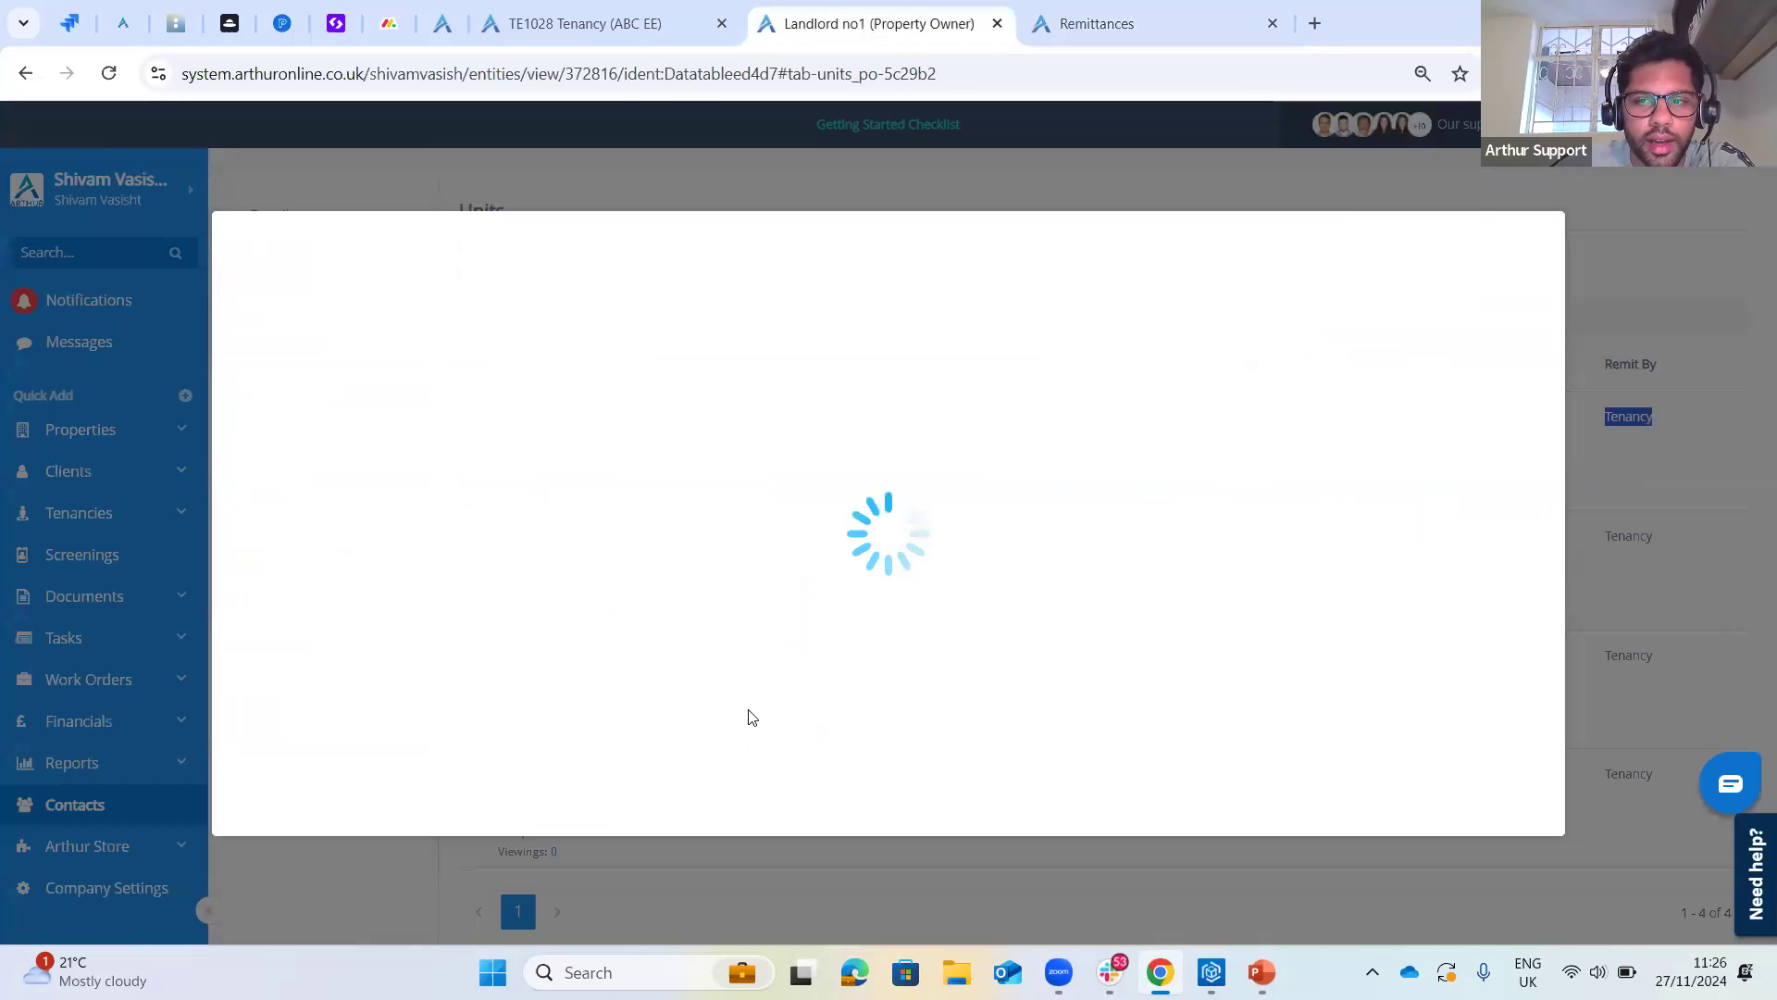
left_click(354, 433)
left_click(286, 516)
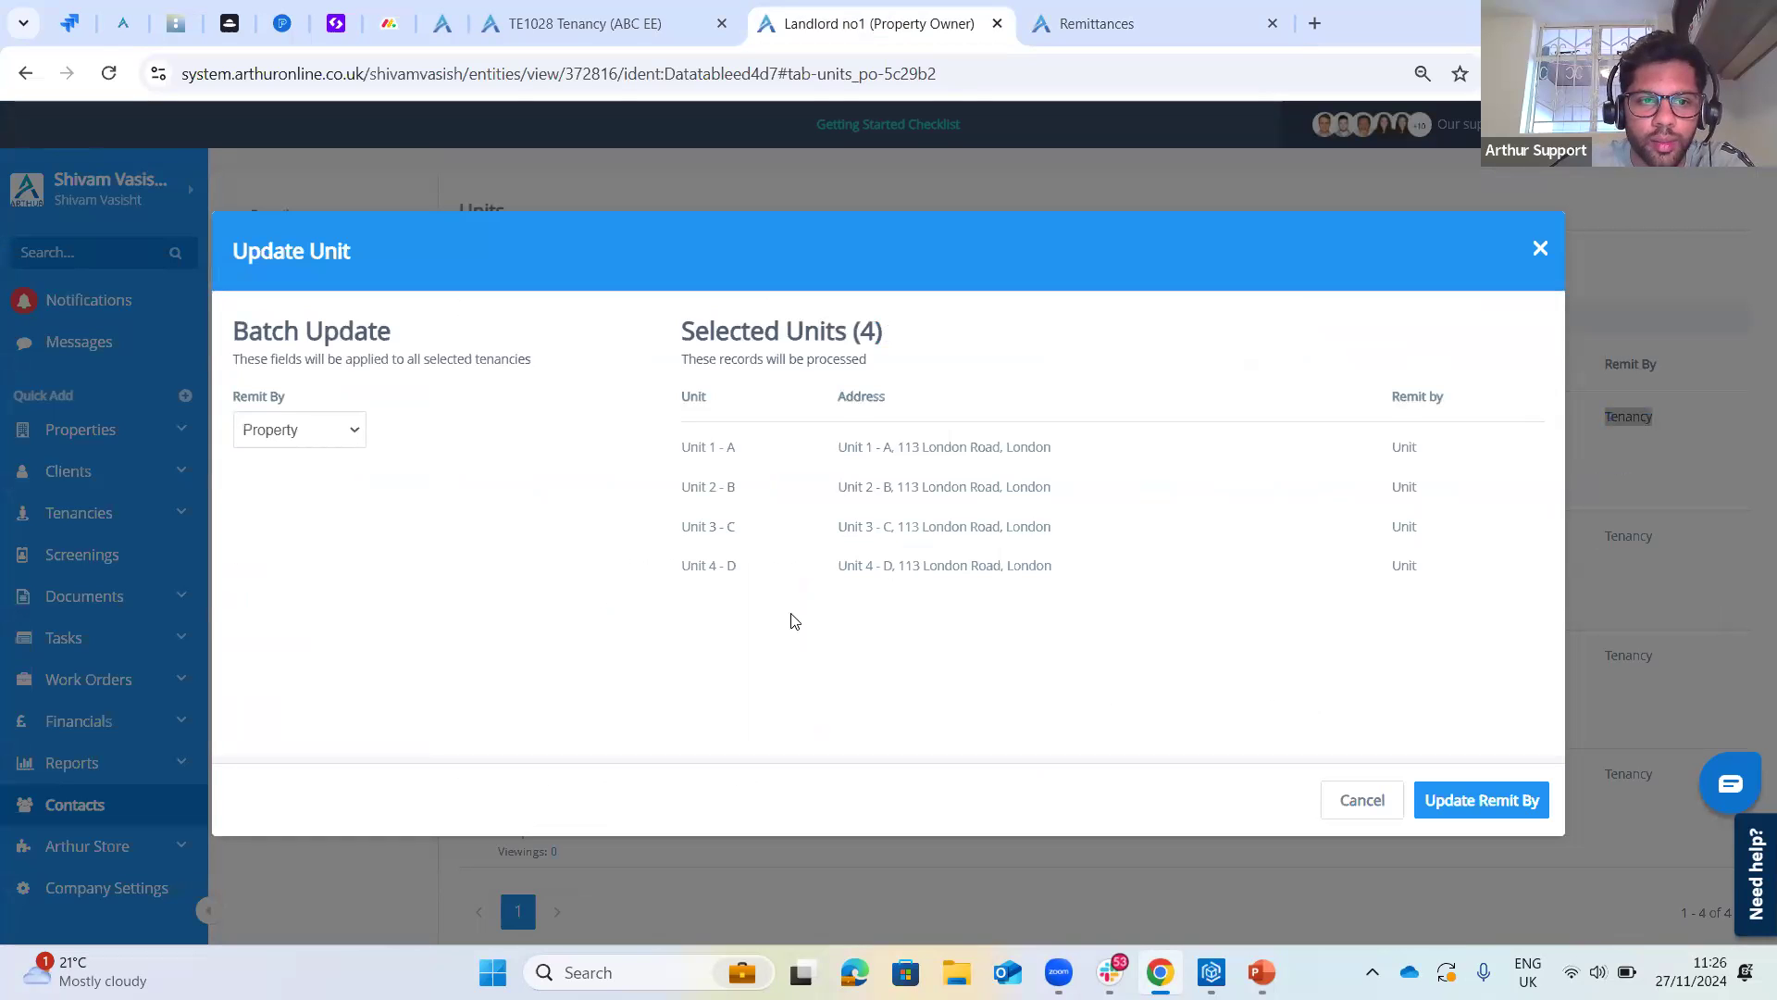
left_click(1481, 800)
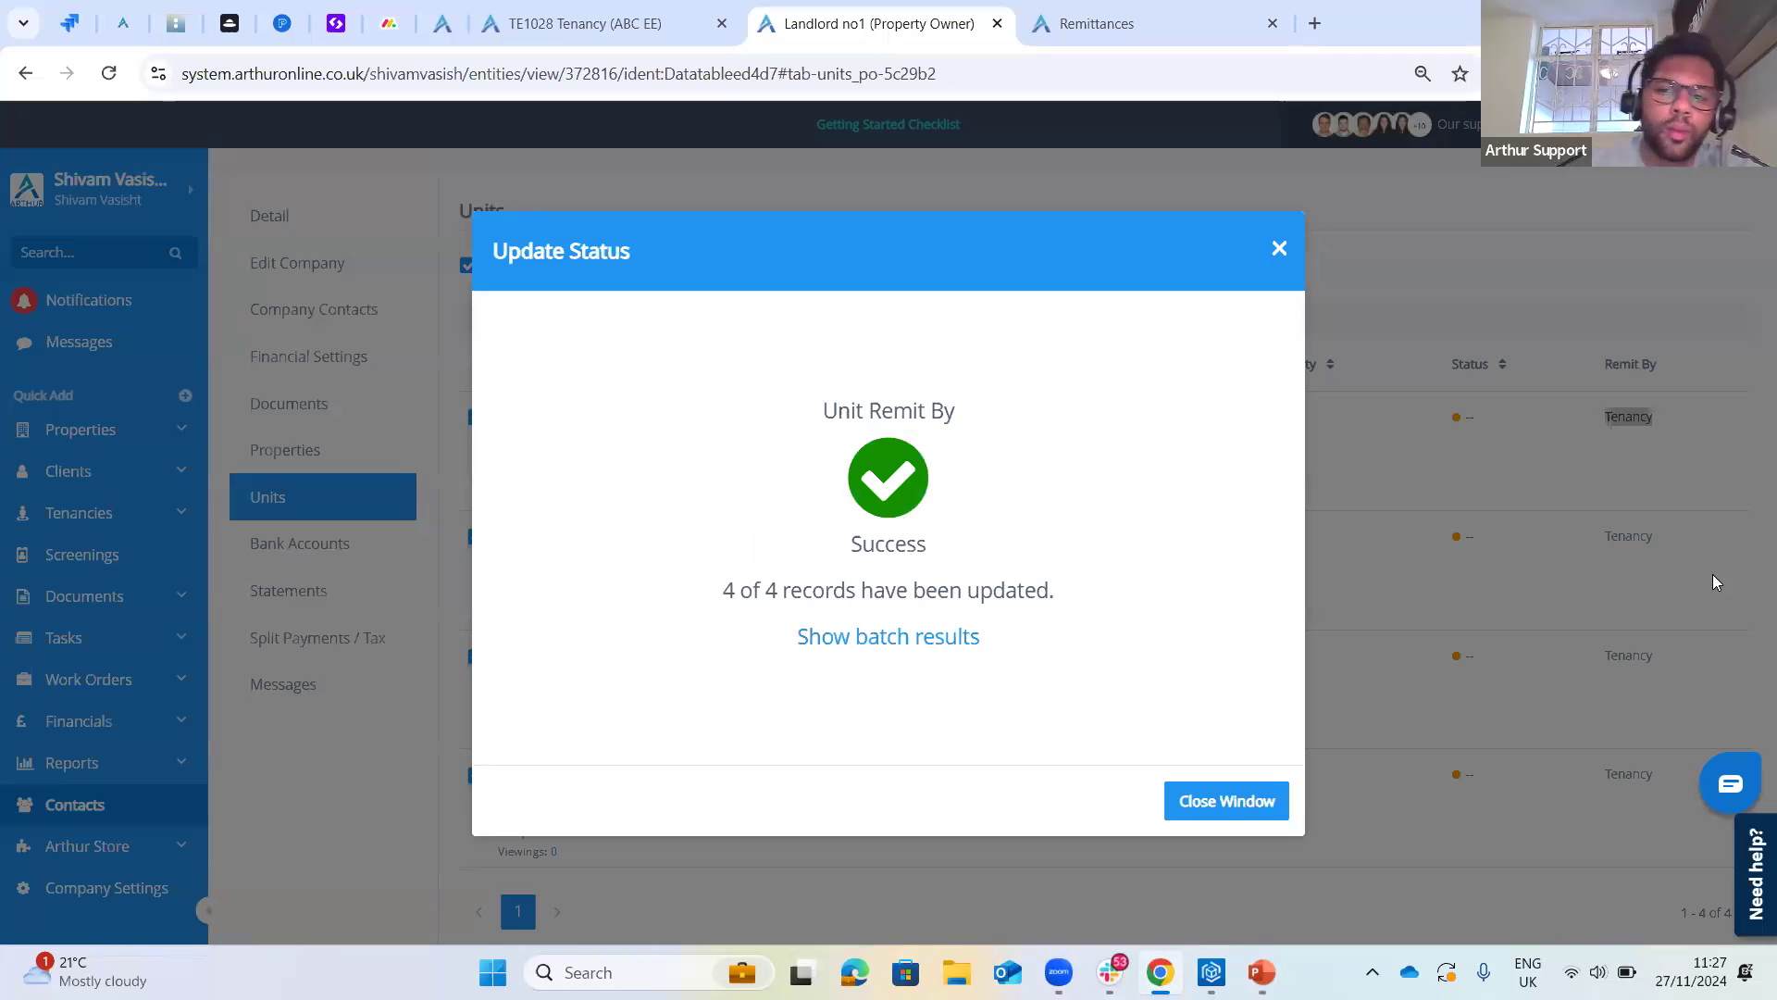
left_click(1224, 806)
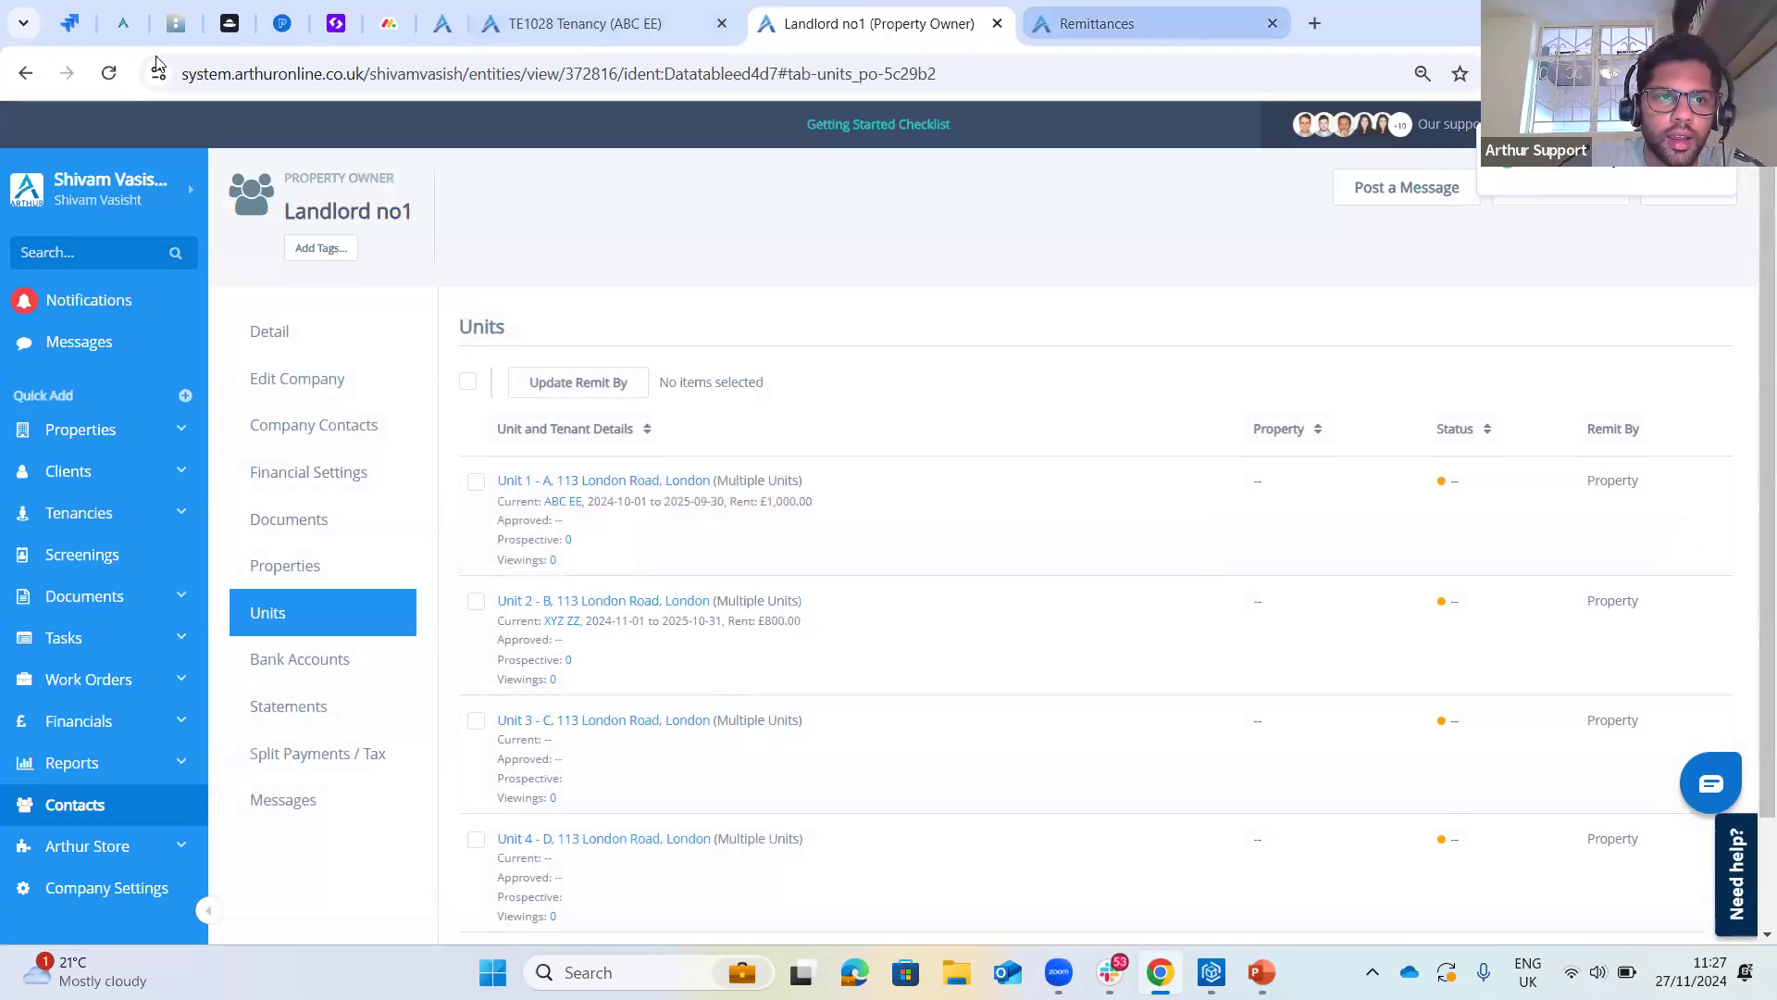
- Reload the property owner remittances and examine the remit type and payable amount of Landlord no1's remittance
left_click(1097, 24)
left_click(105, 75)
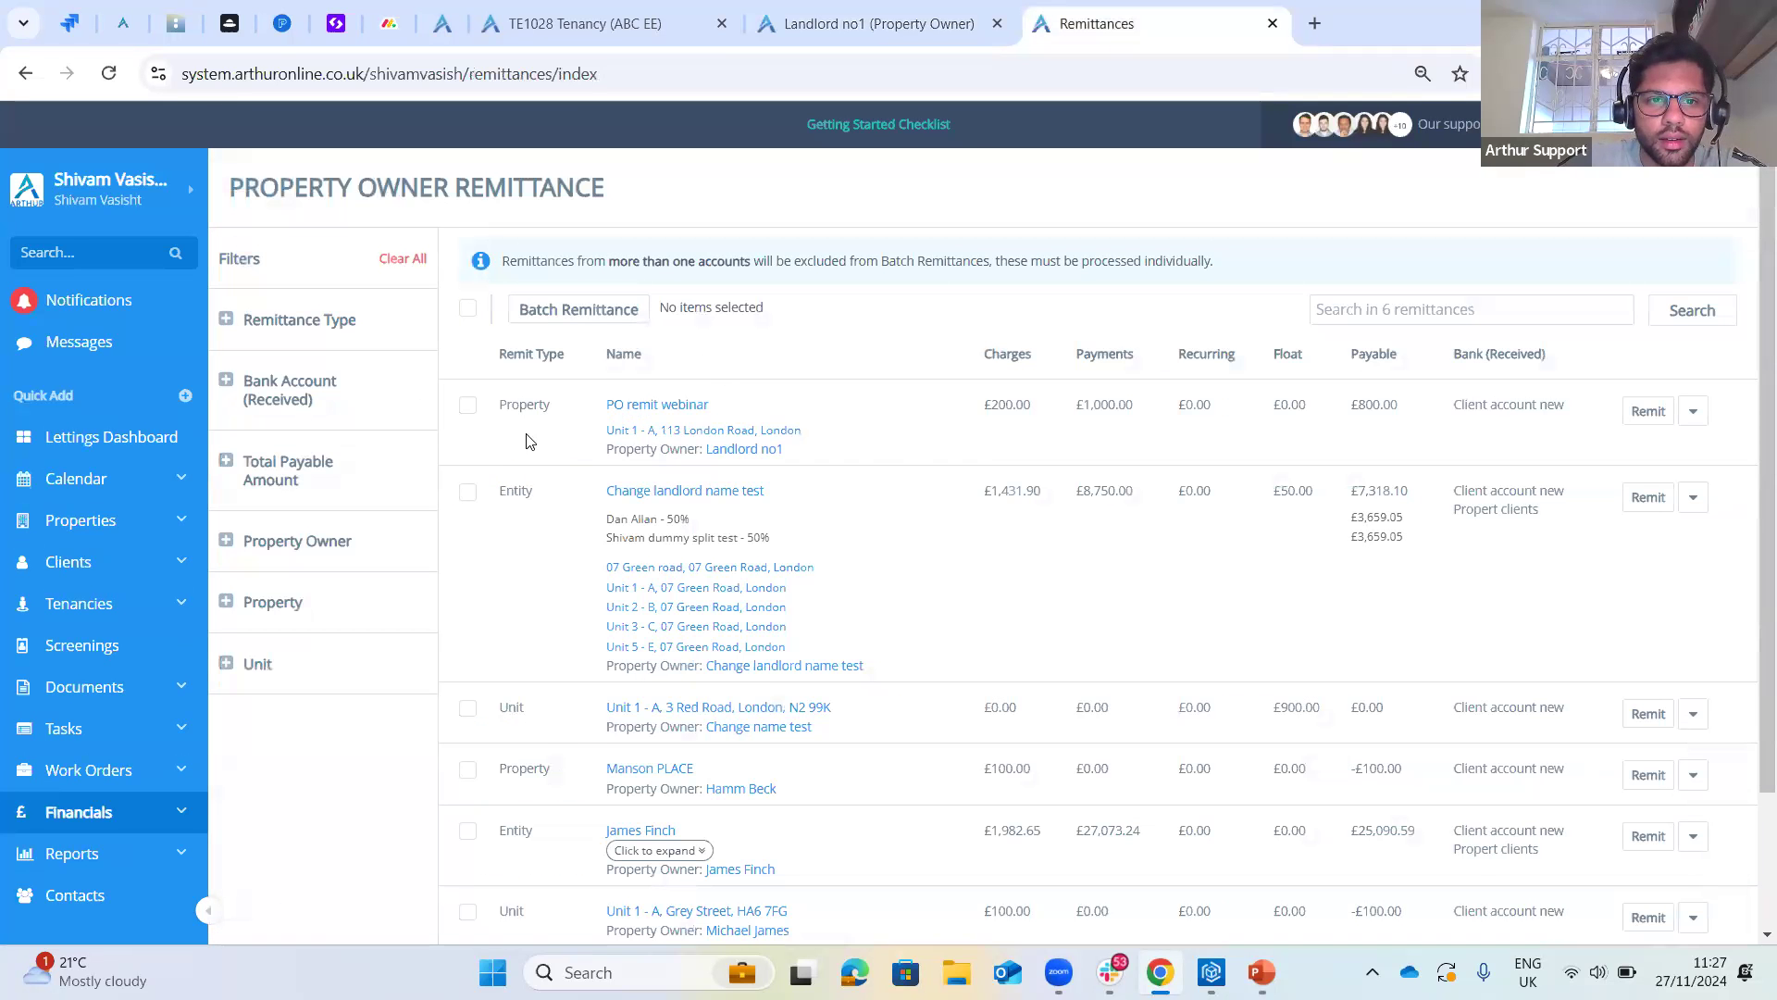
left_click_drag(502, 409, 535, 408)
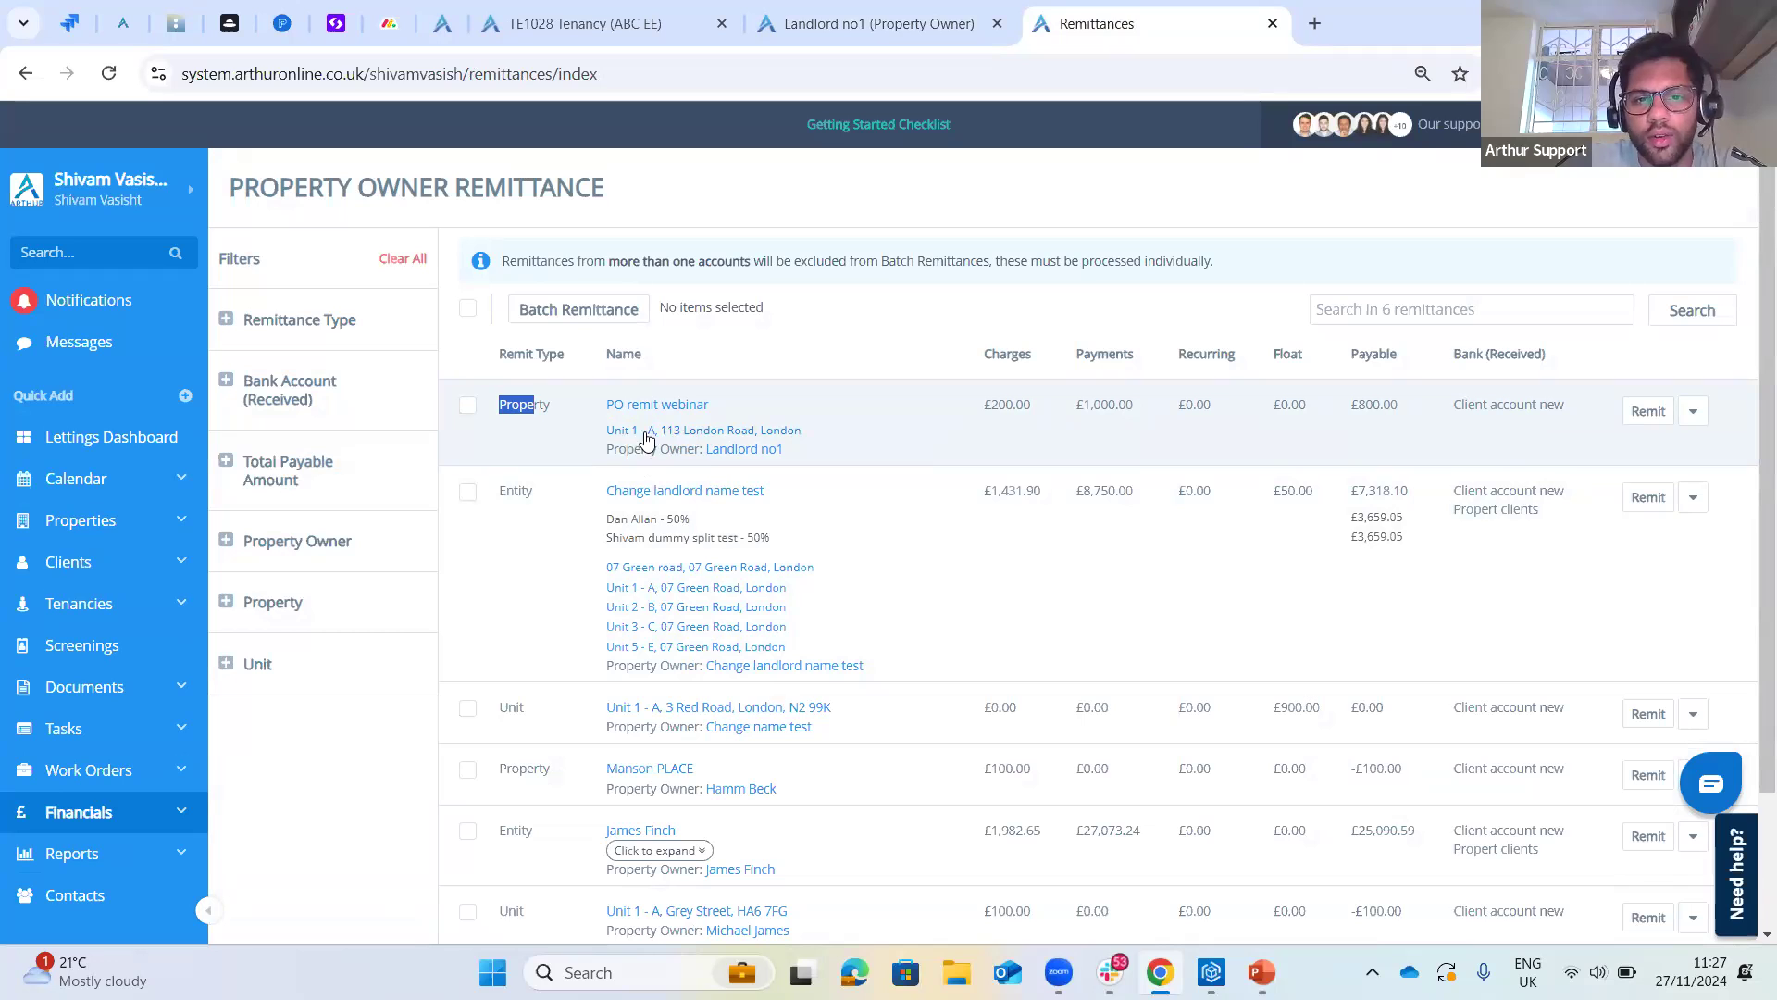
left_click_drag(1352, 418, 1407, 410)
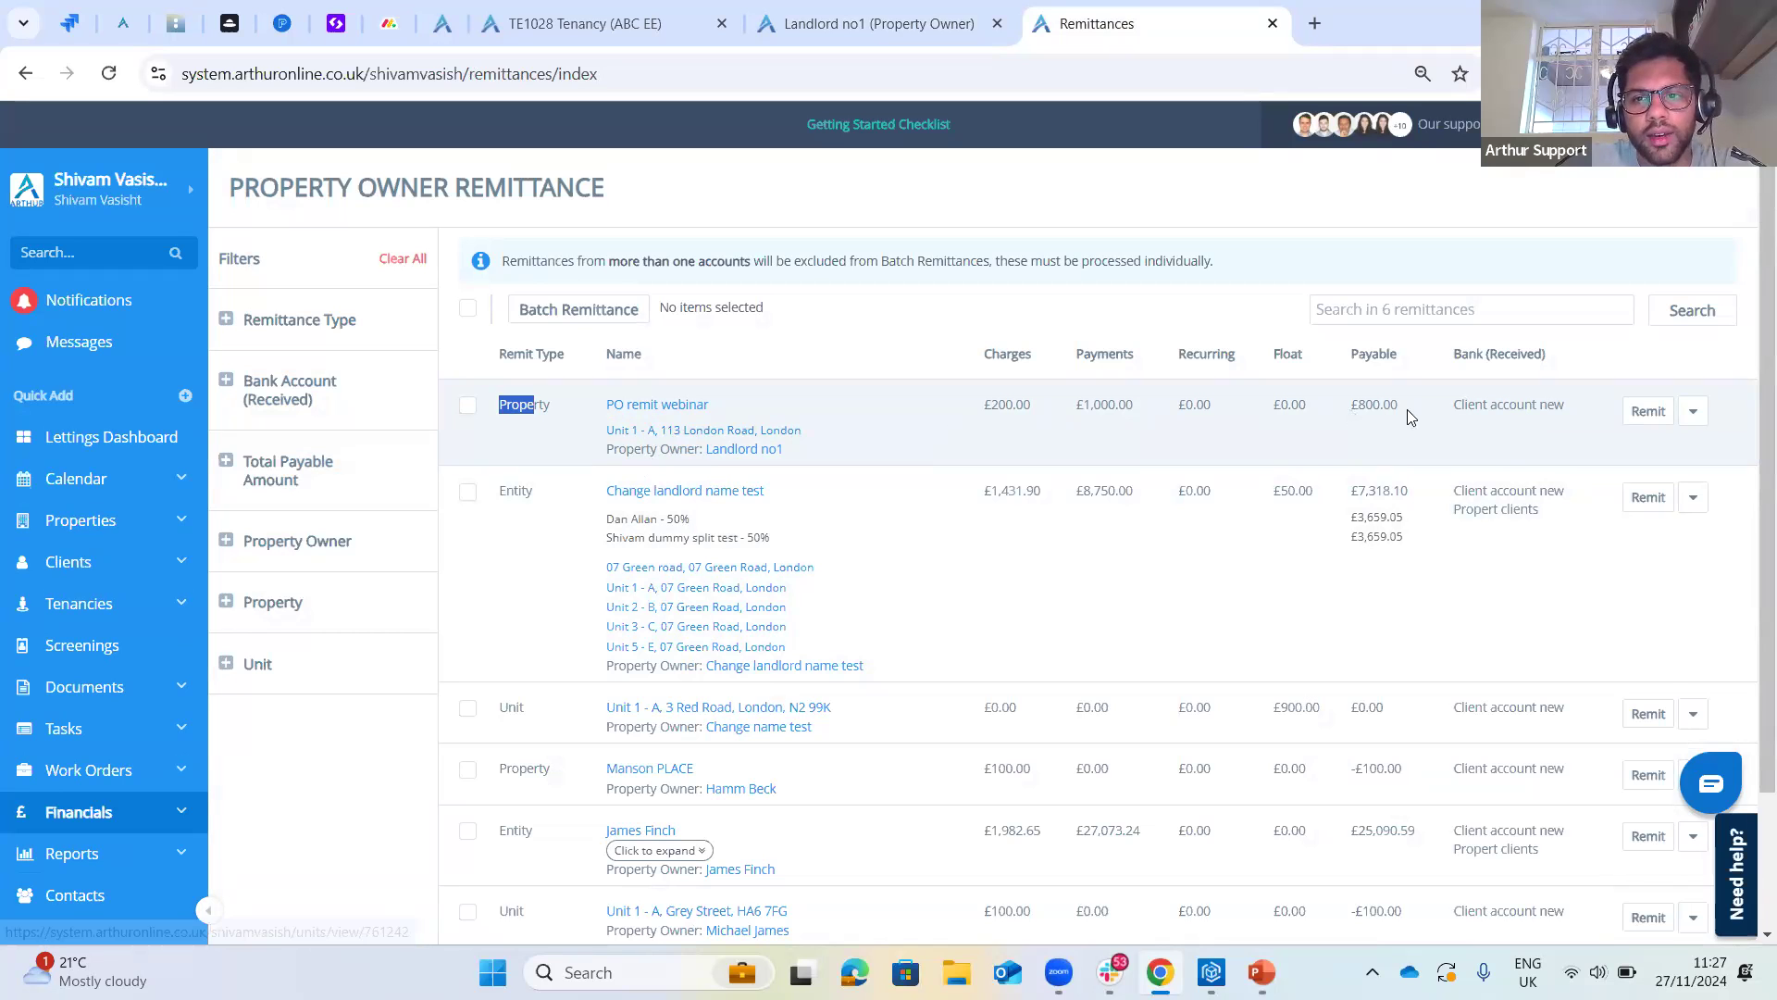
left_click(1401, 378)
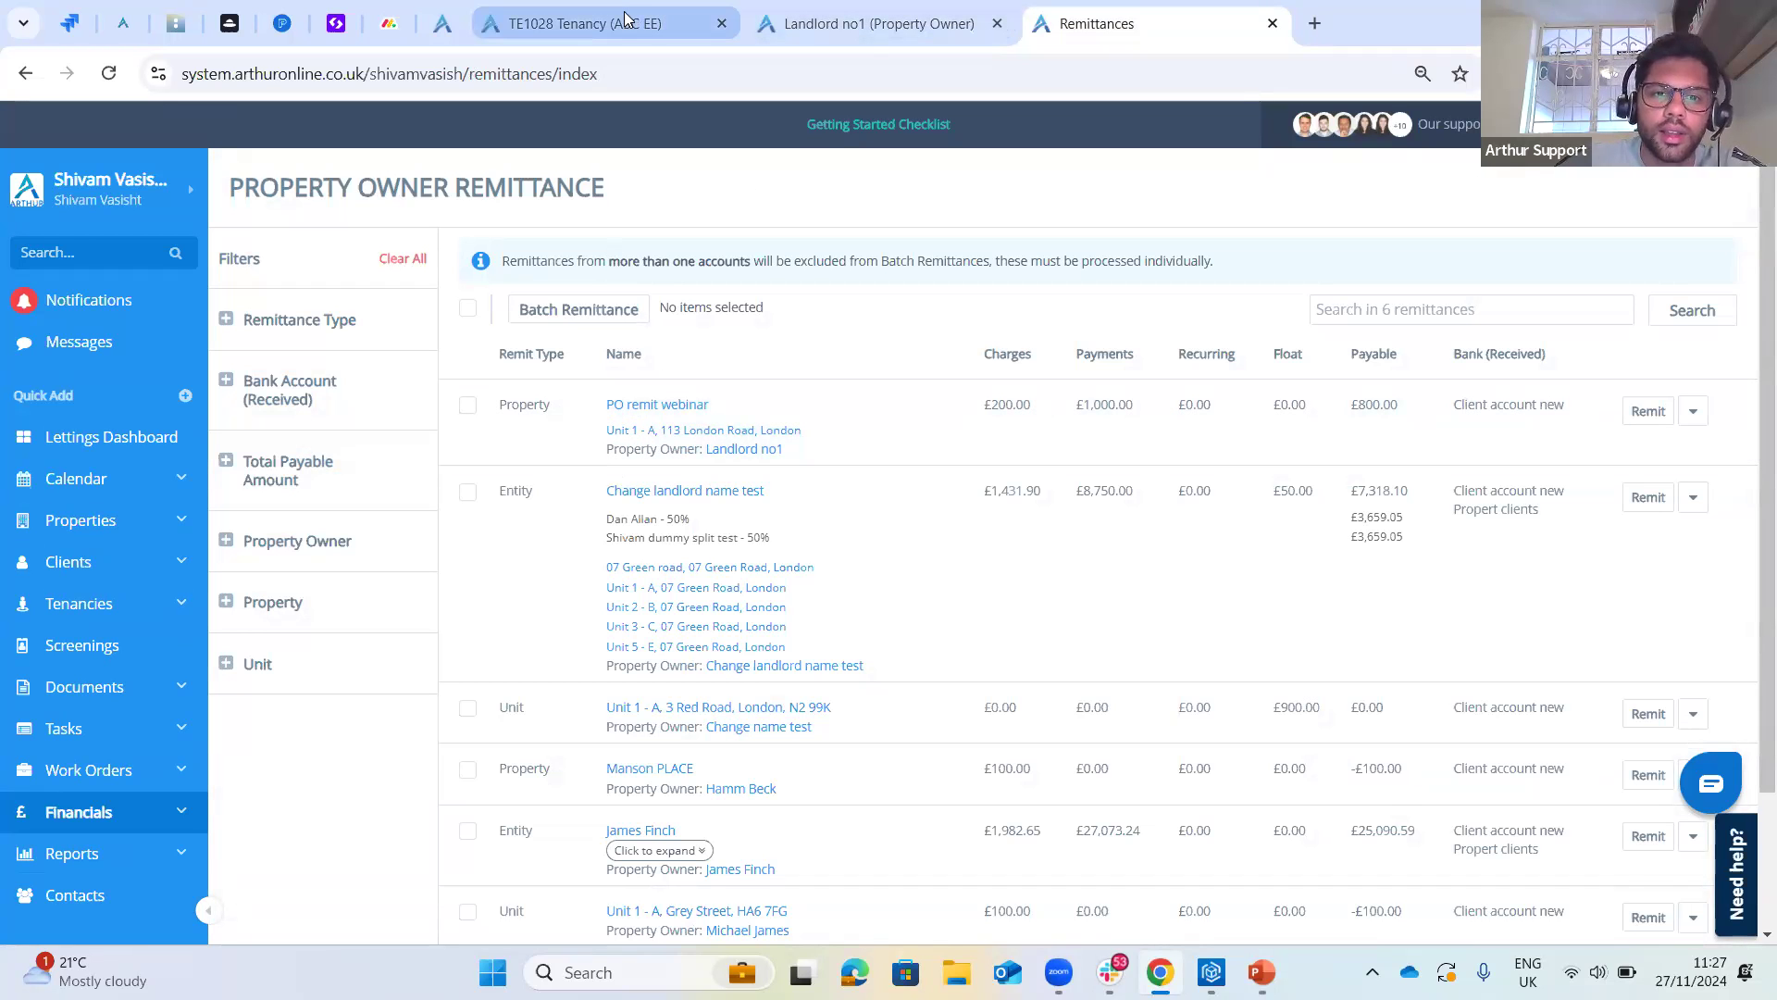
- Return to the Landlord no1 record and batch update its PO remit webinar property with Remit By set to Property Owner
left_click(782, 20)
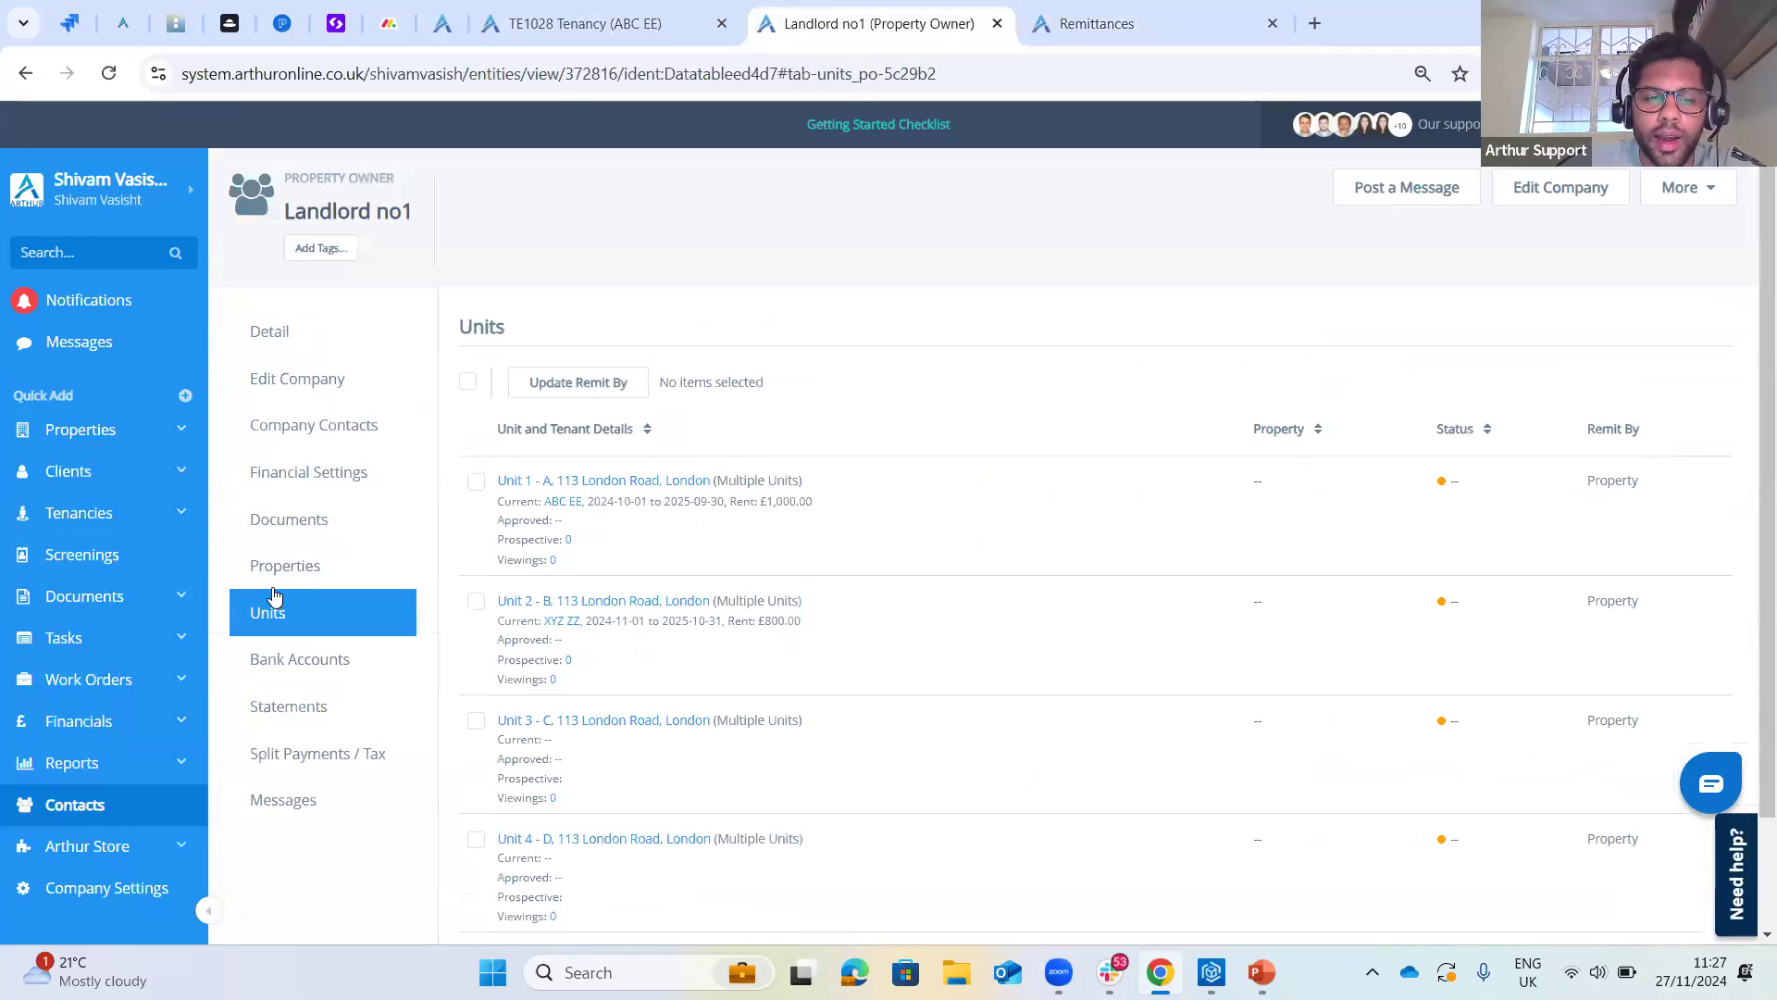
left_click(313, 573)
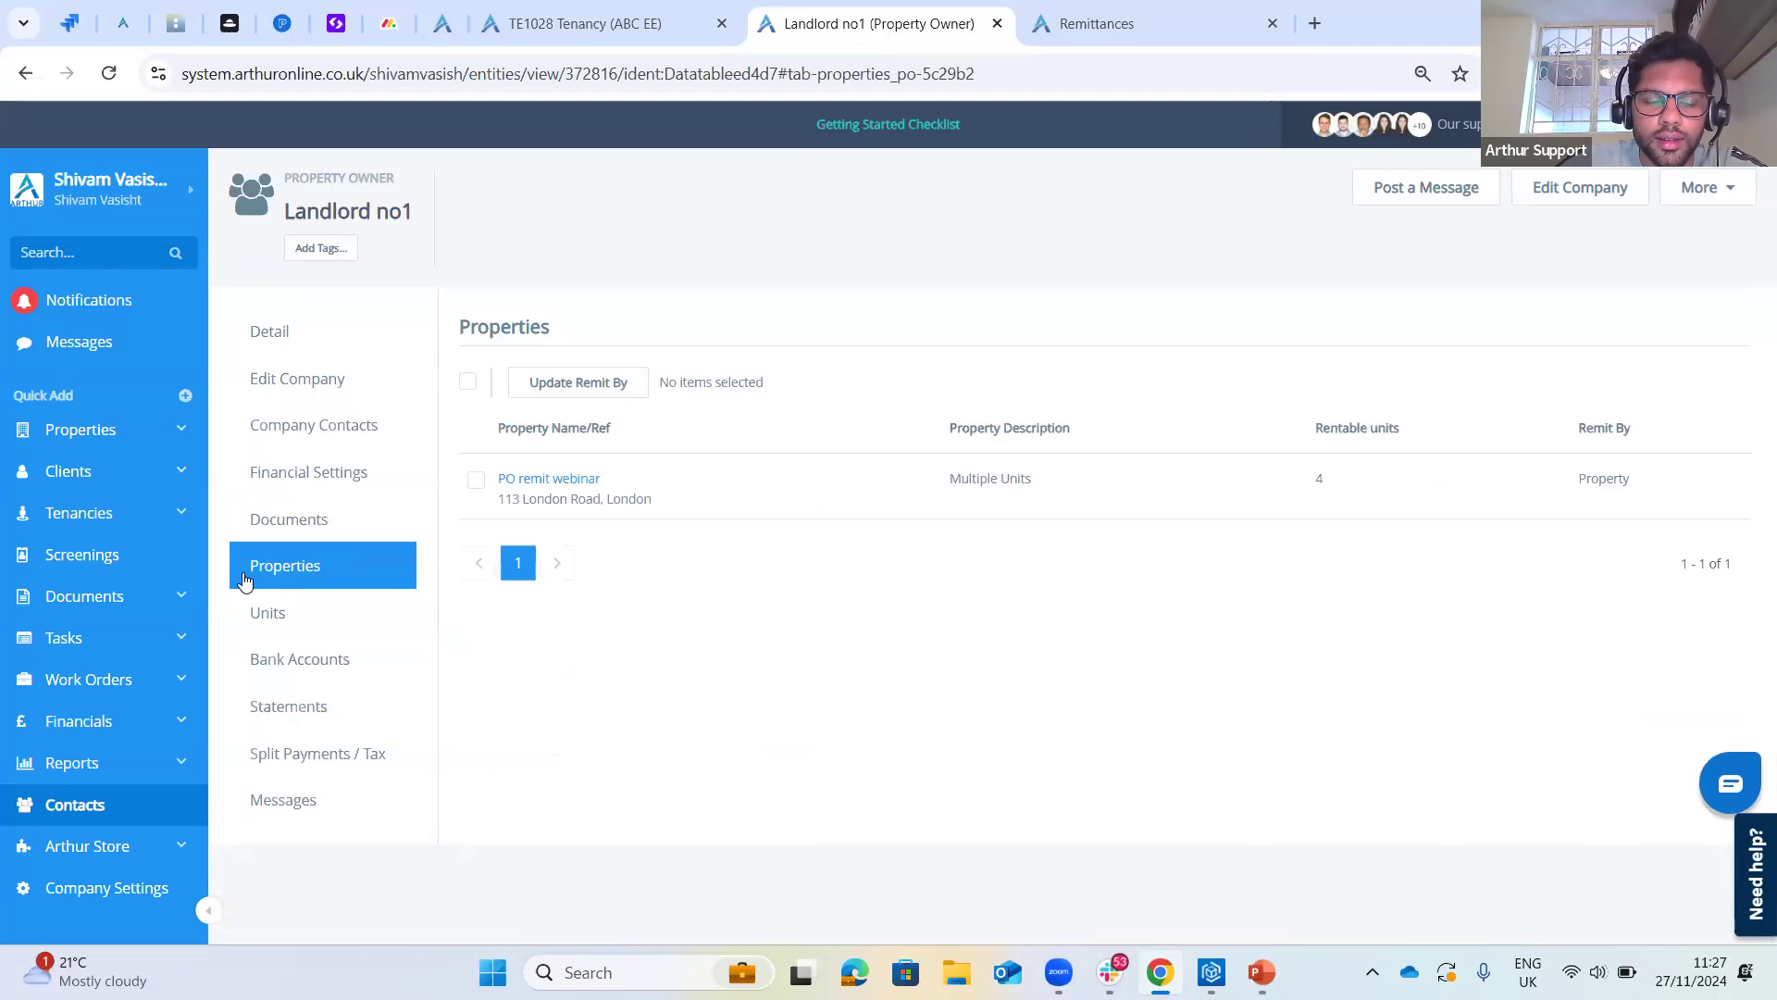
left_click(468, 381)
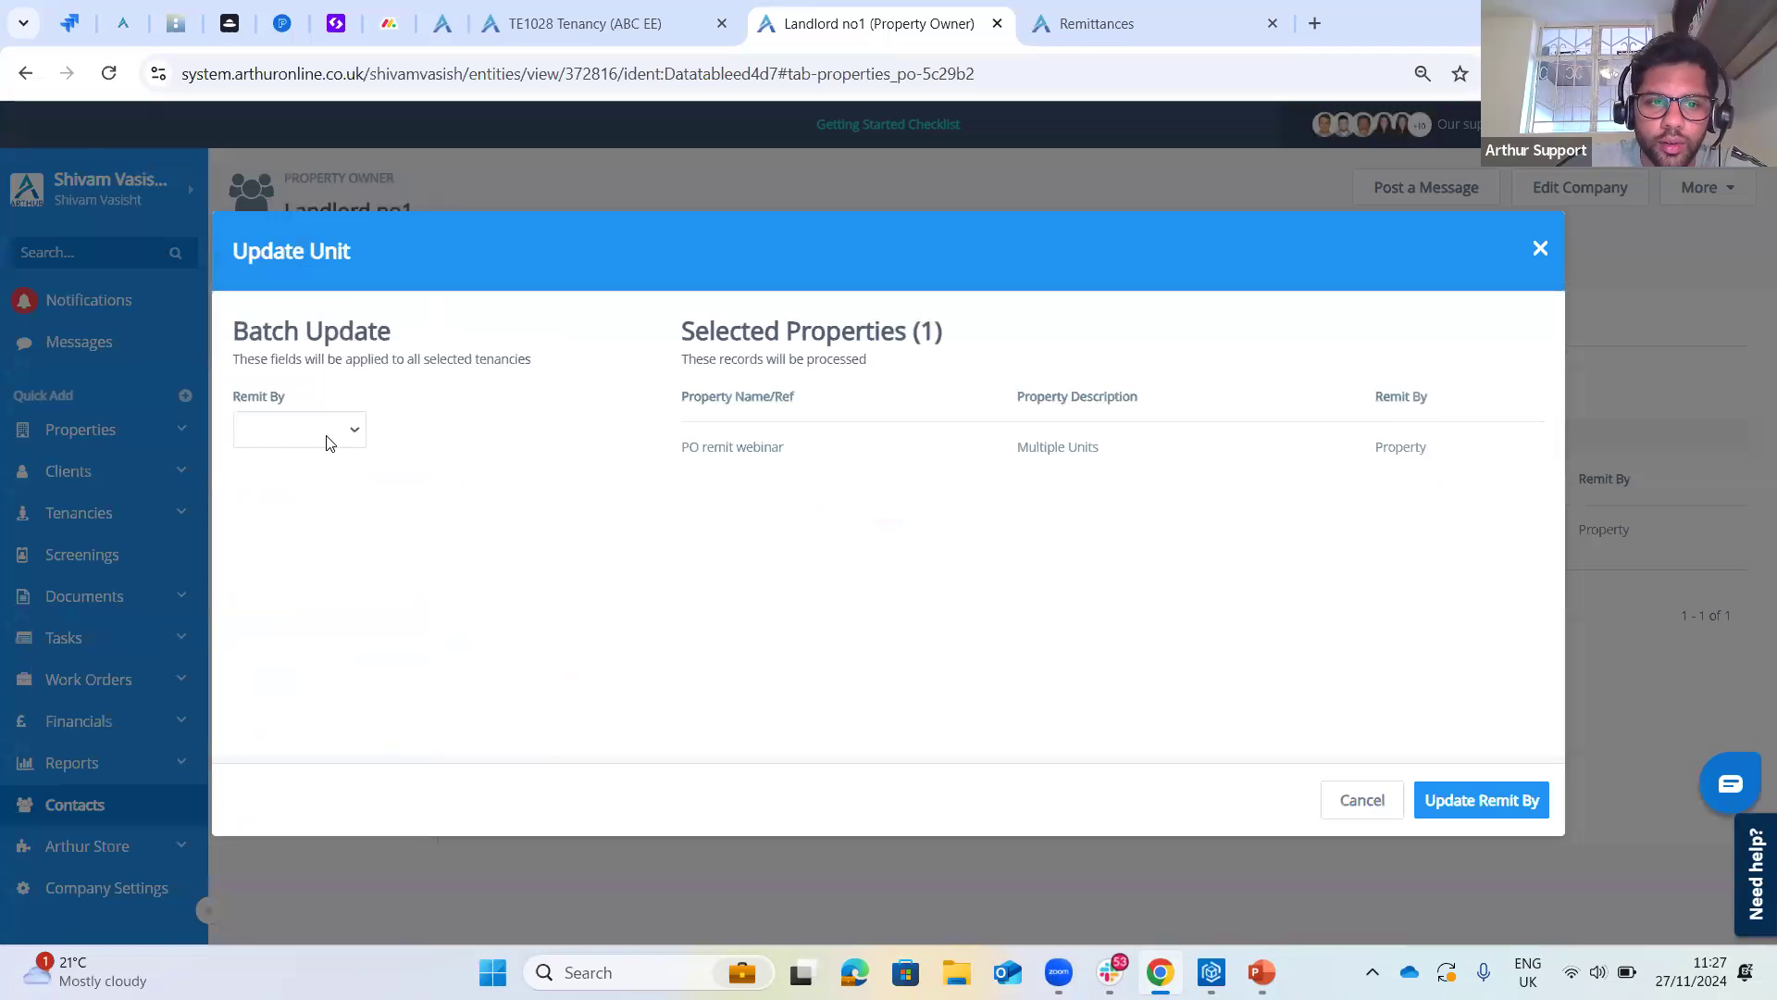
left_click(329, 435)
left_click(319, 520)
left_click(1479, 802)
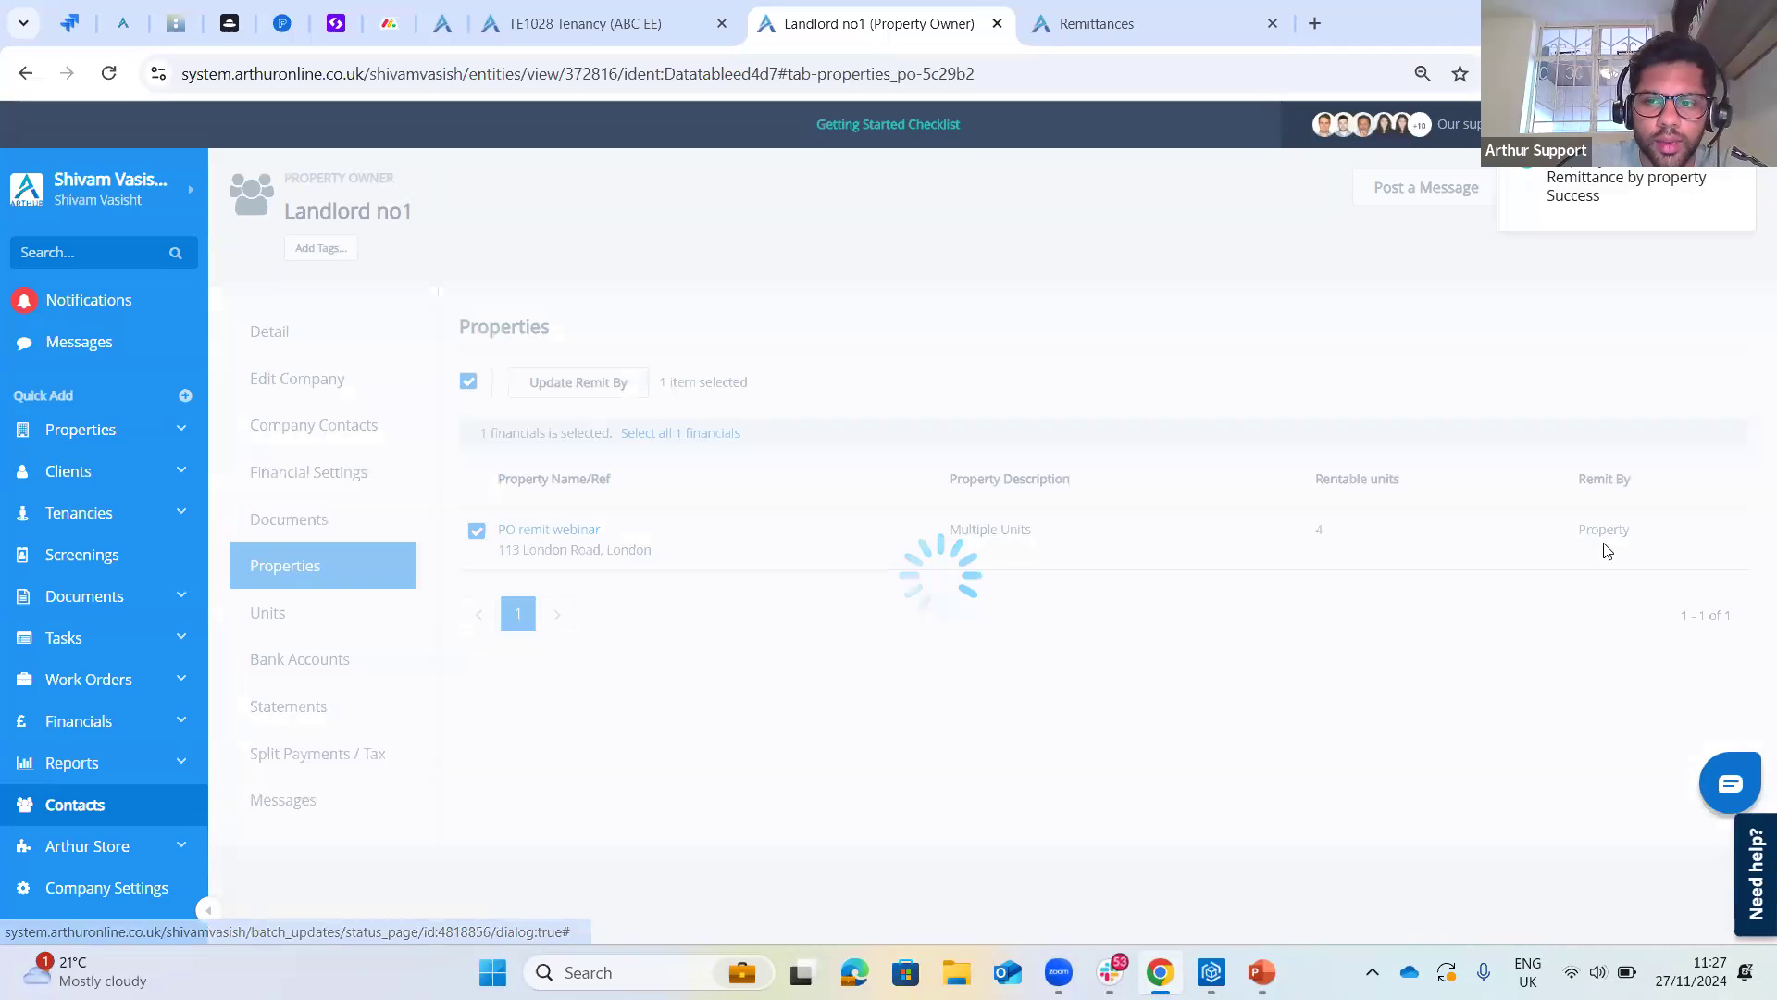
- Batch update all four units of Landlord no1 with Remit By set to Property Owner
left_click(274, 618)
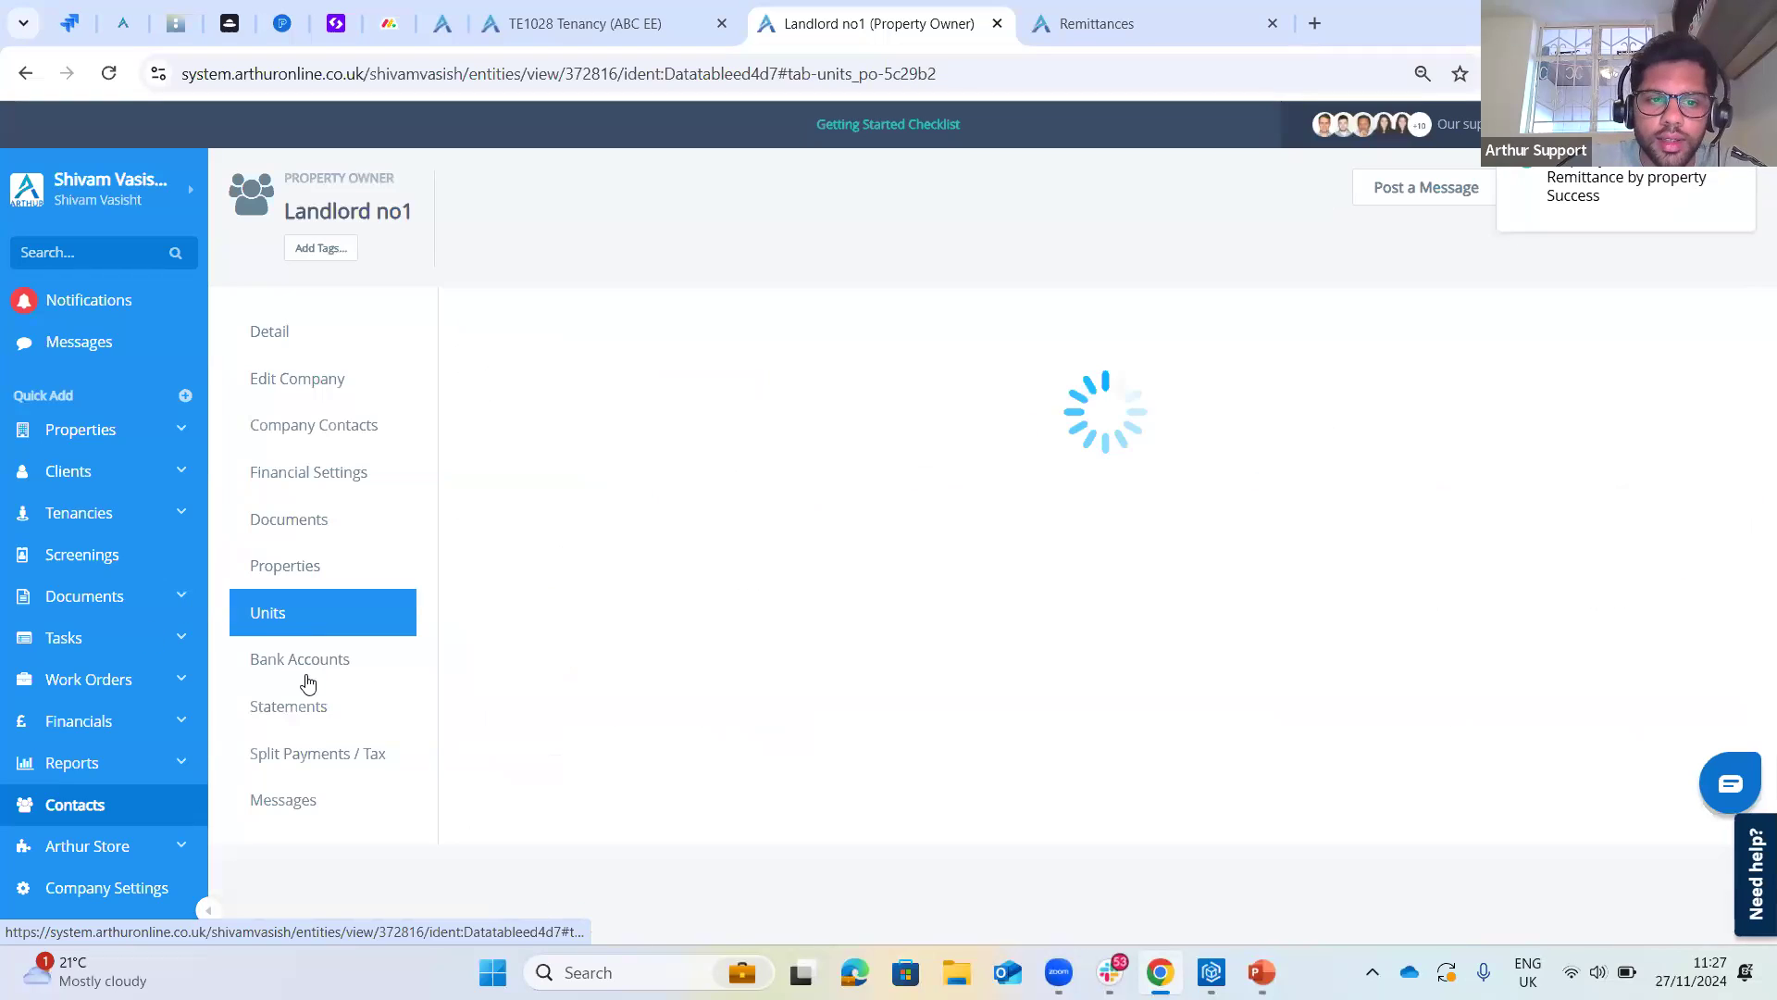
left_click(470, 390)
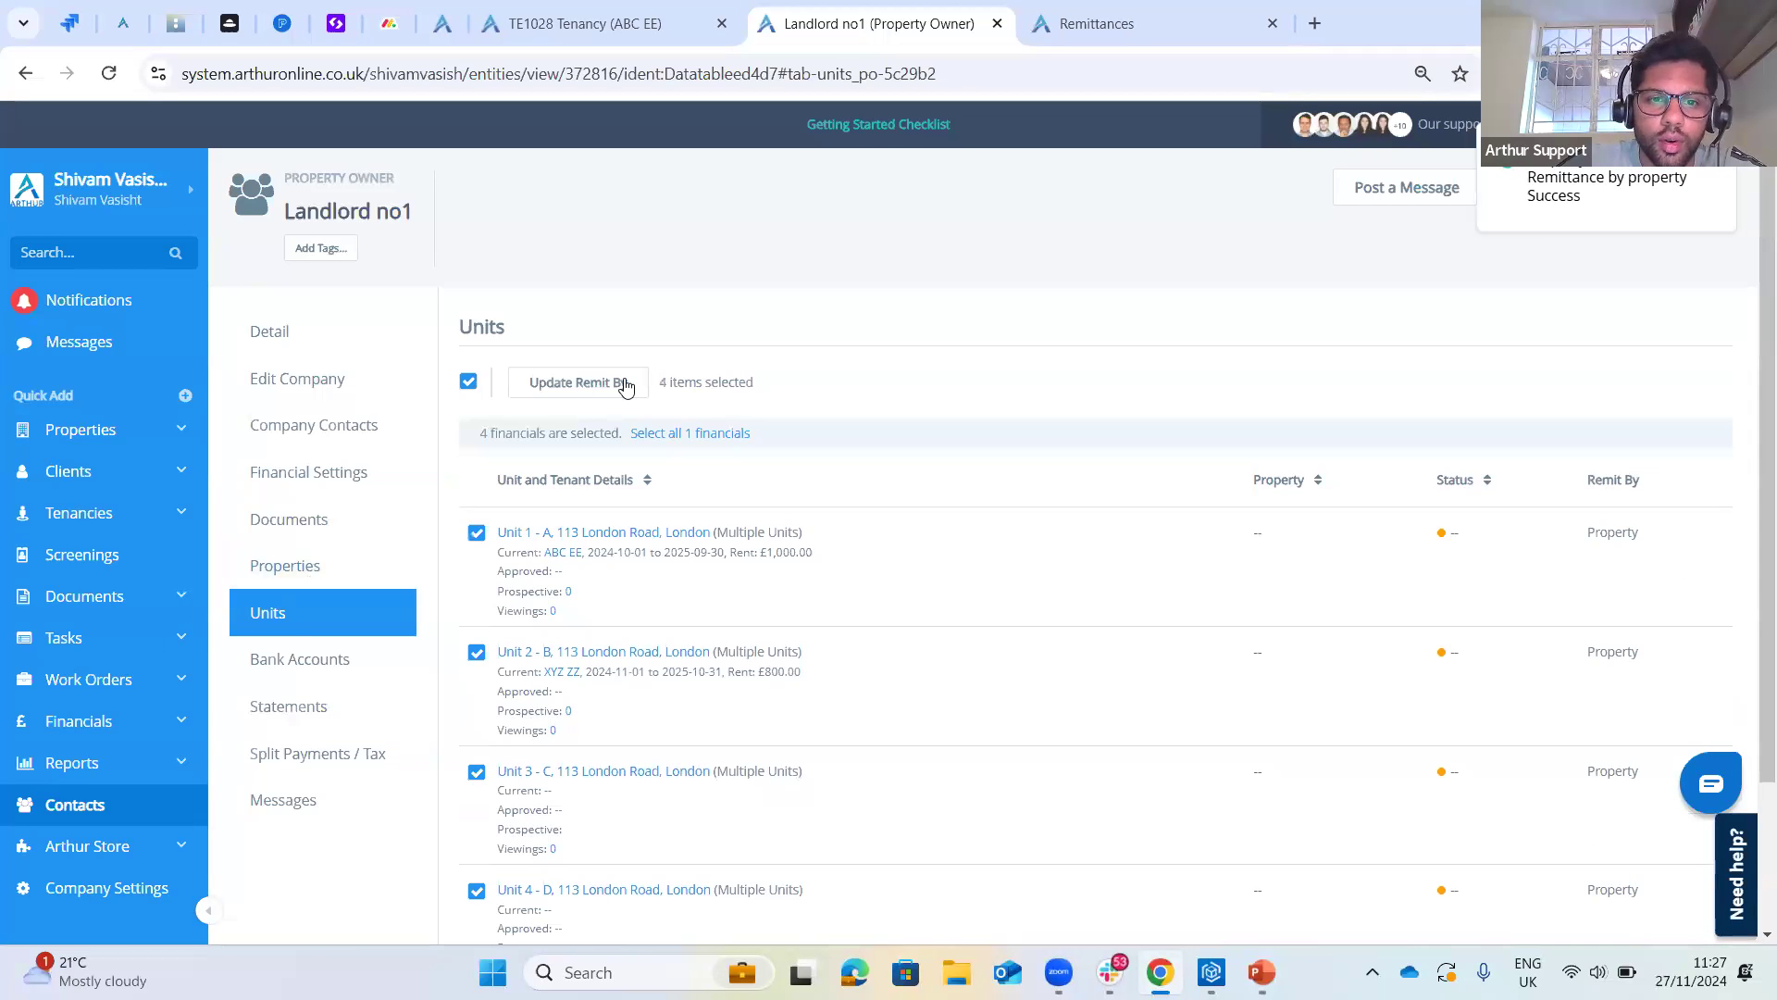
left_click(621, 384)
left_click(296, 439)
left_click(294, 543)
left_click(1481, 800)
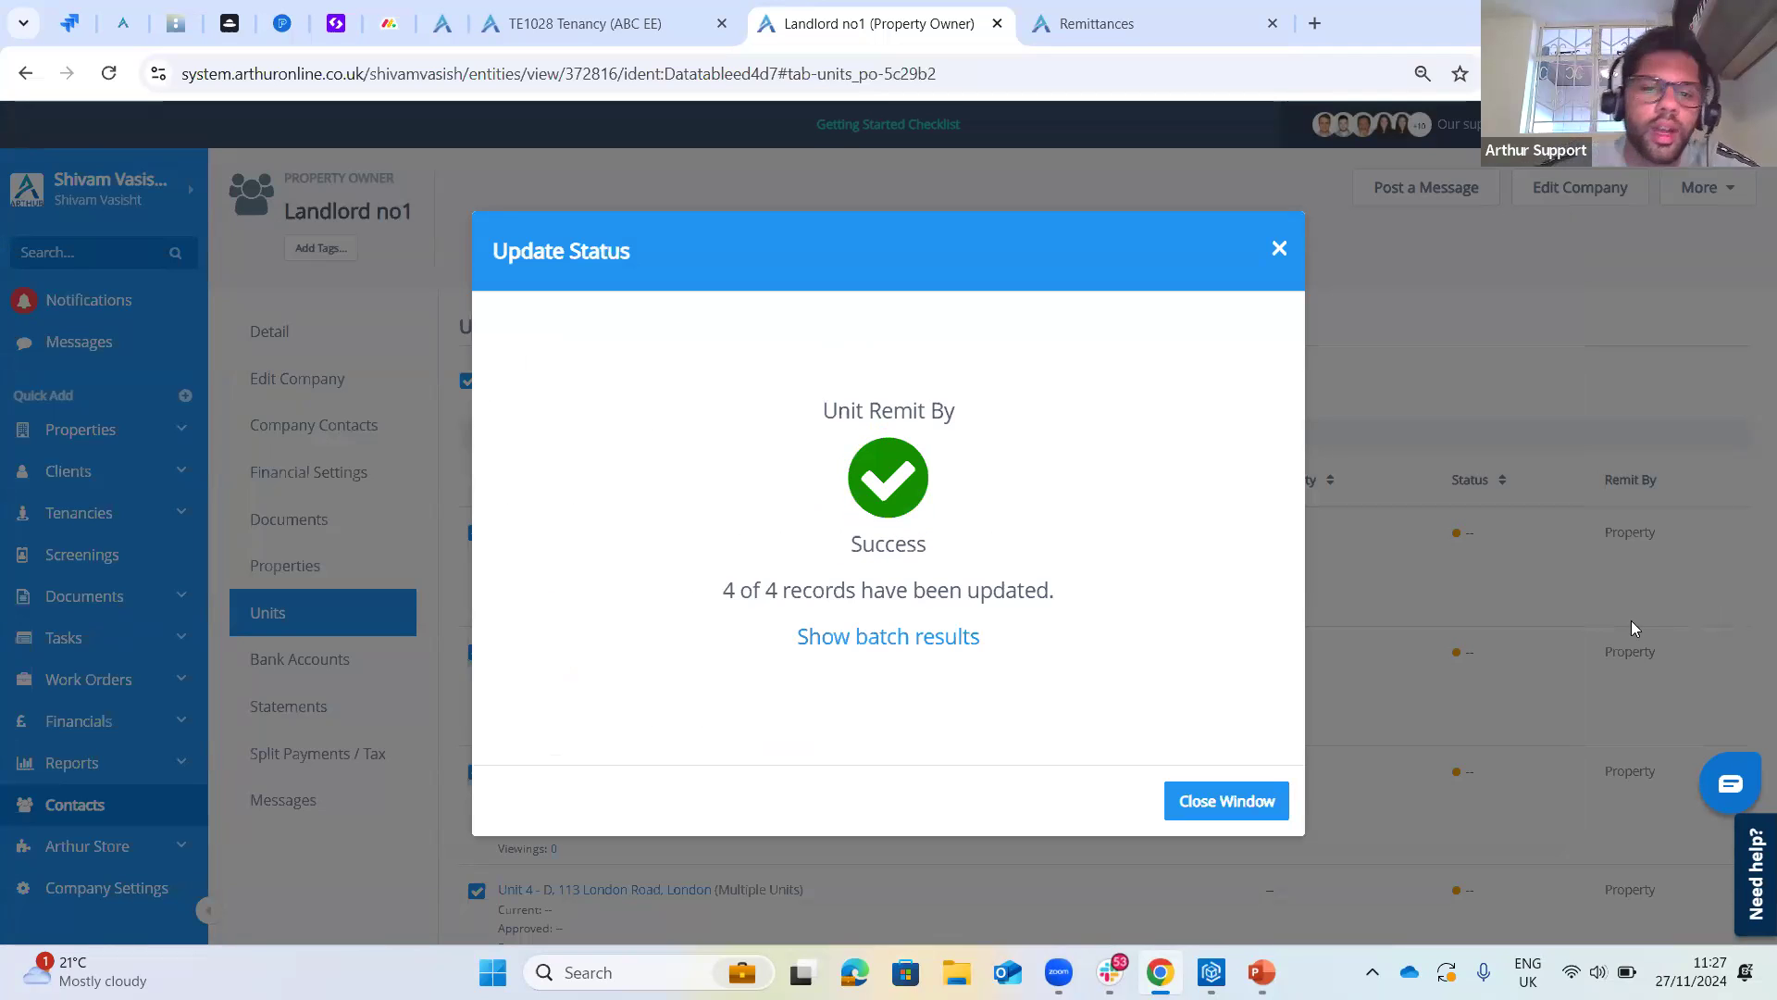
left_click(1278, 800)
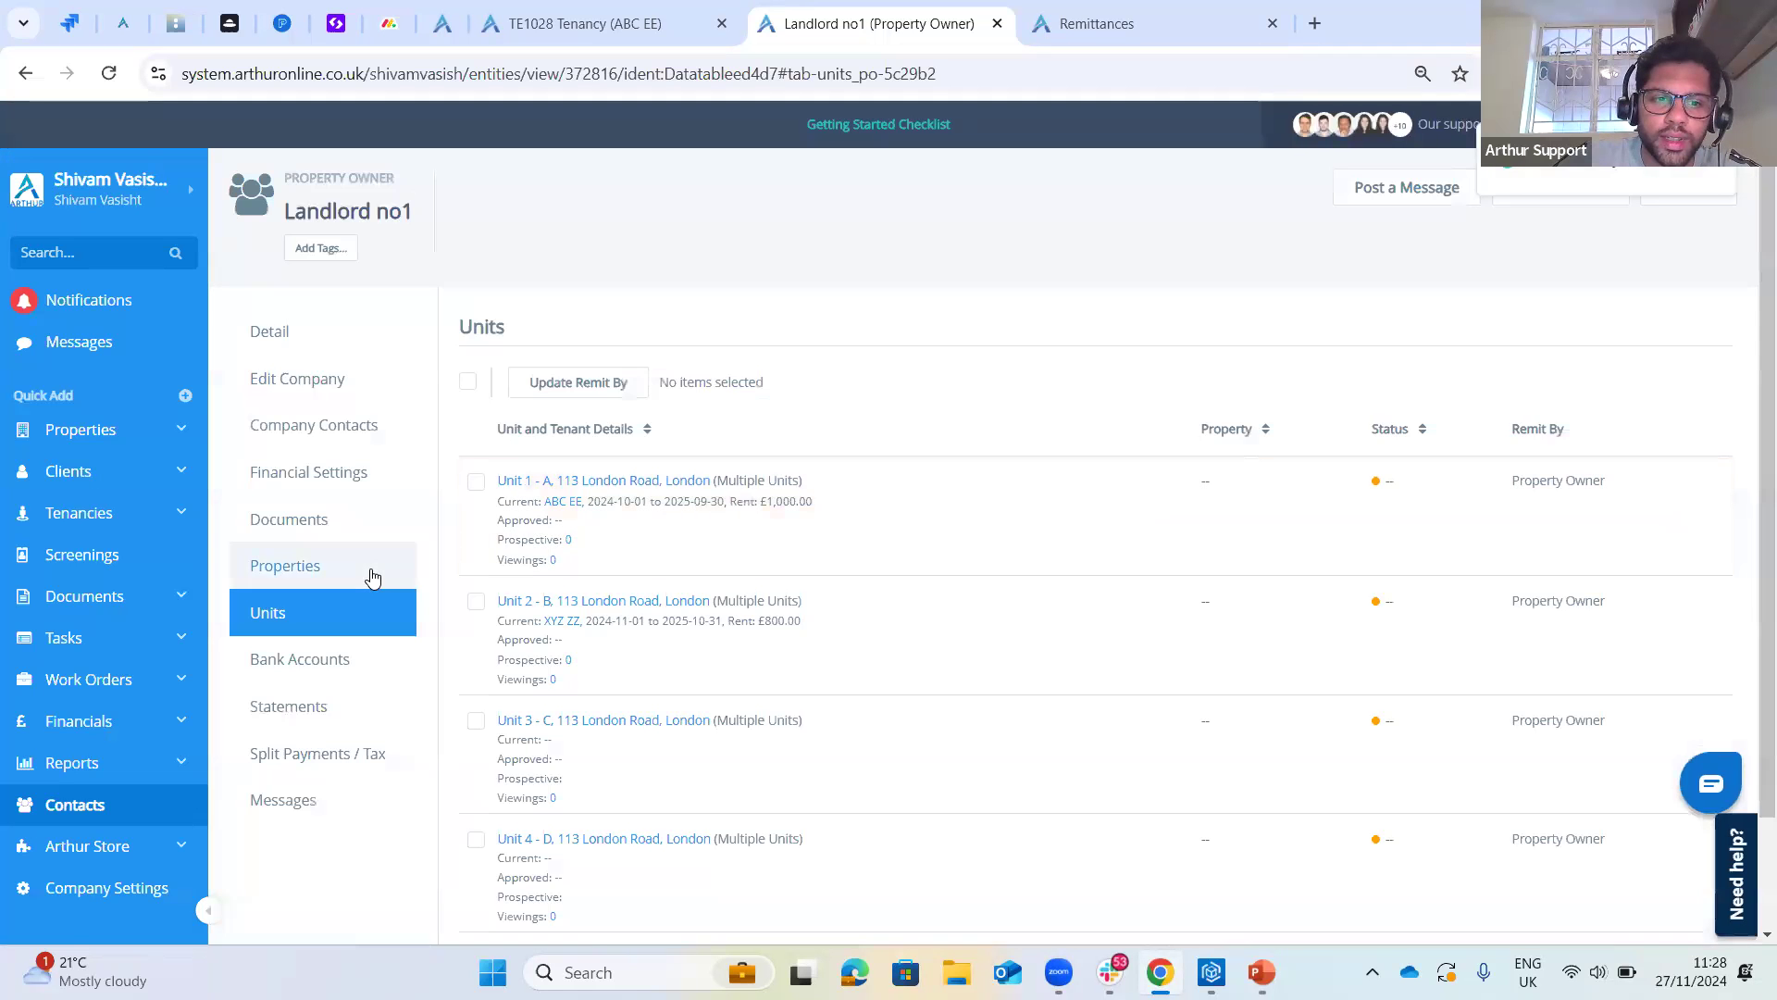
- Check the property's Remit By setting, then reload the property owner remittances and examine the remit type of Landlord no1's remittance
left_click(370, 569)
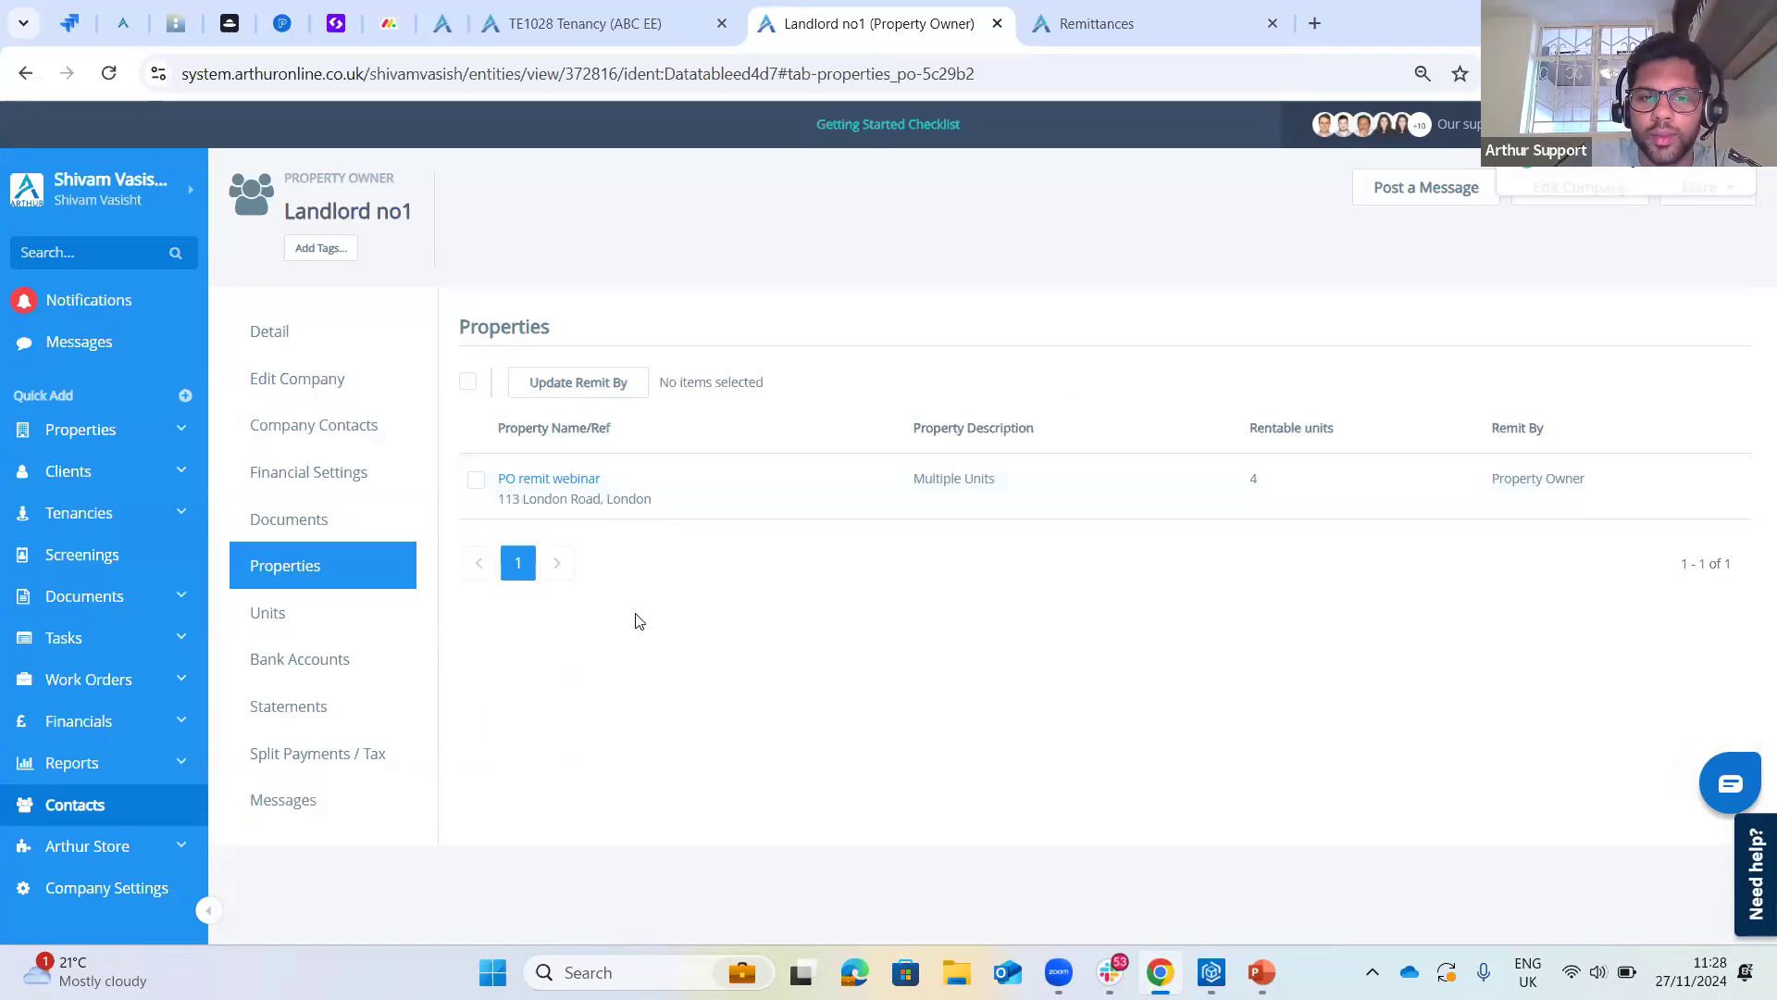
left_click(1155, 25)
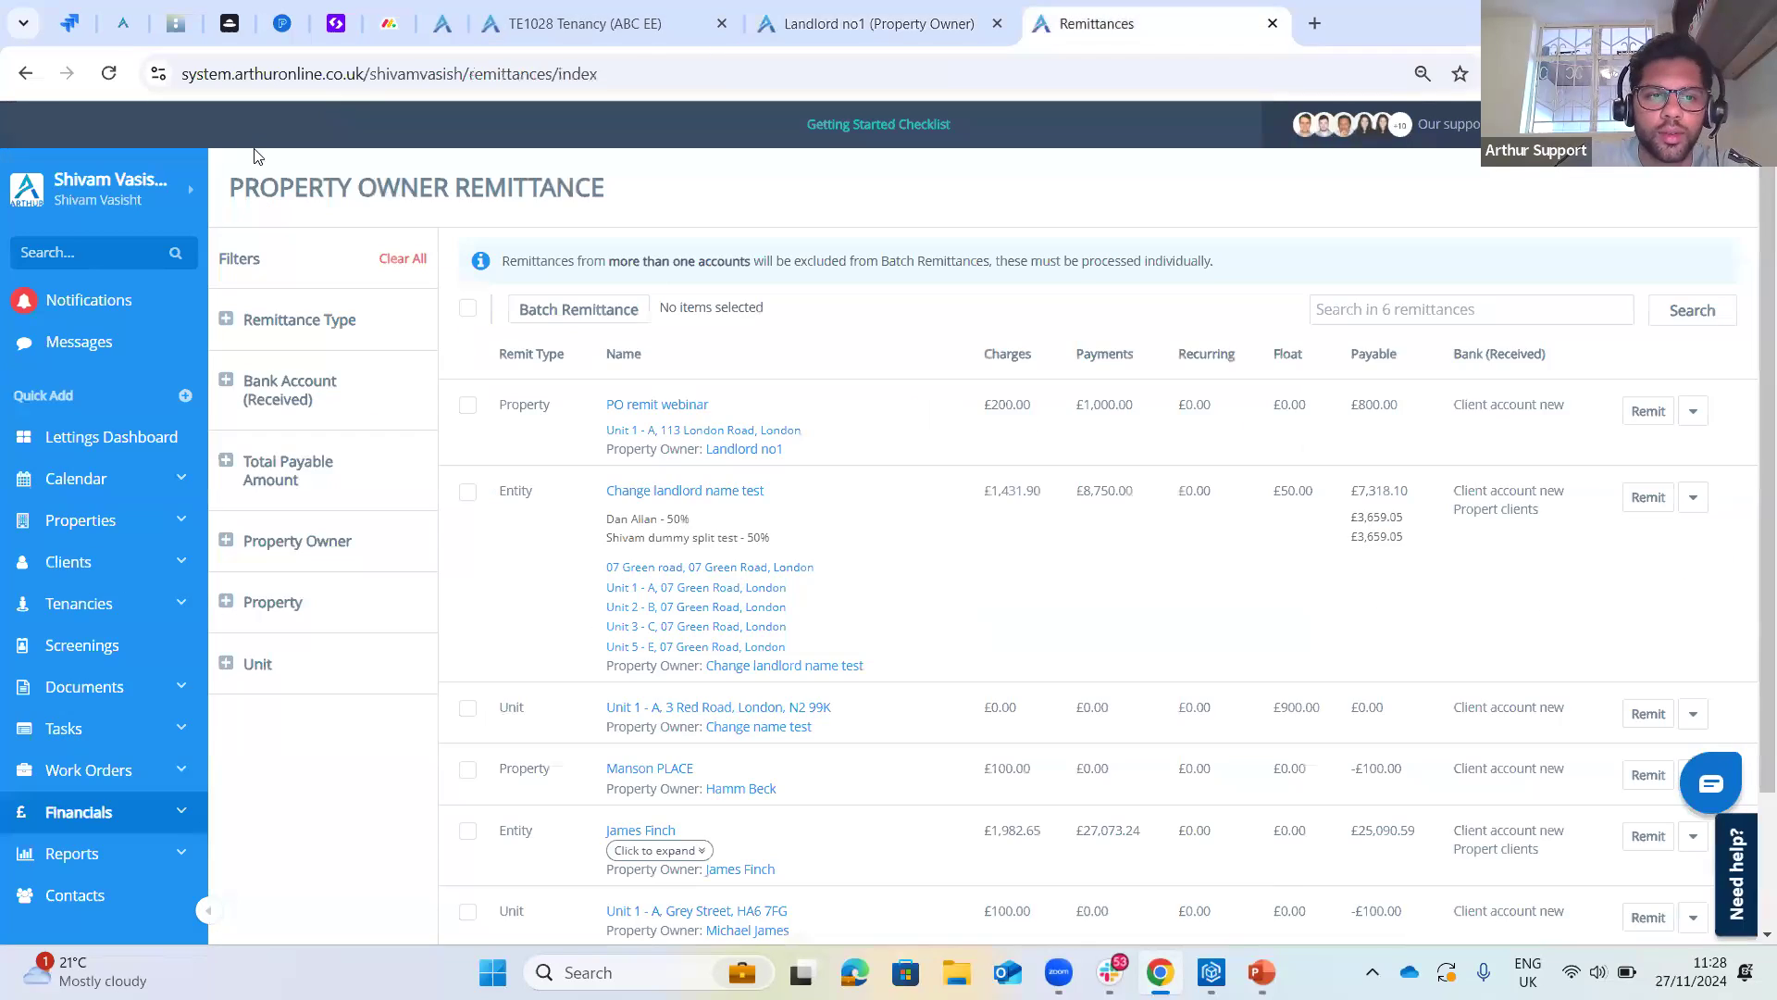
left_click(108, 73)
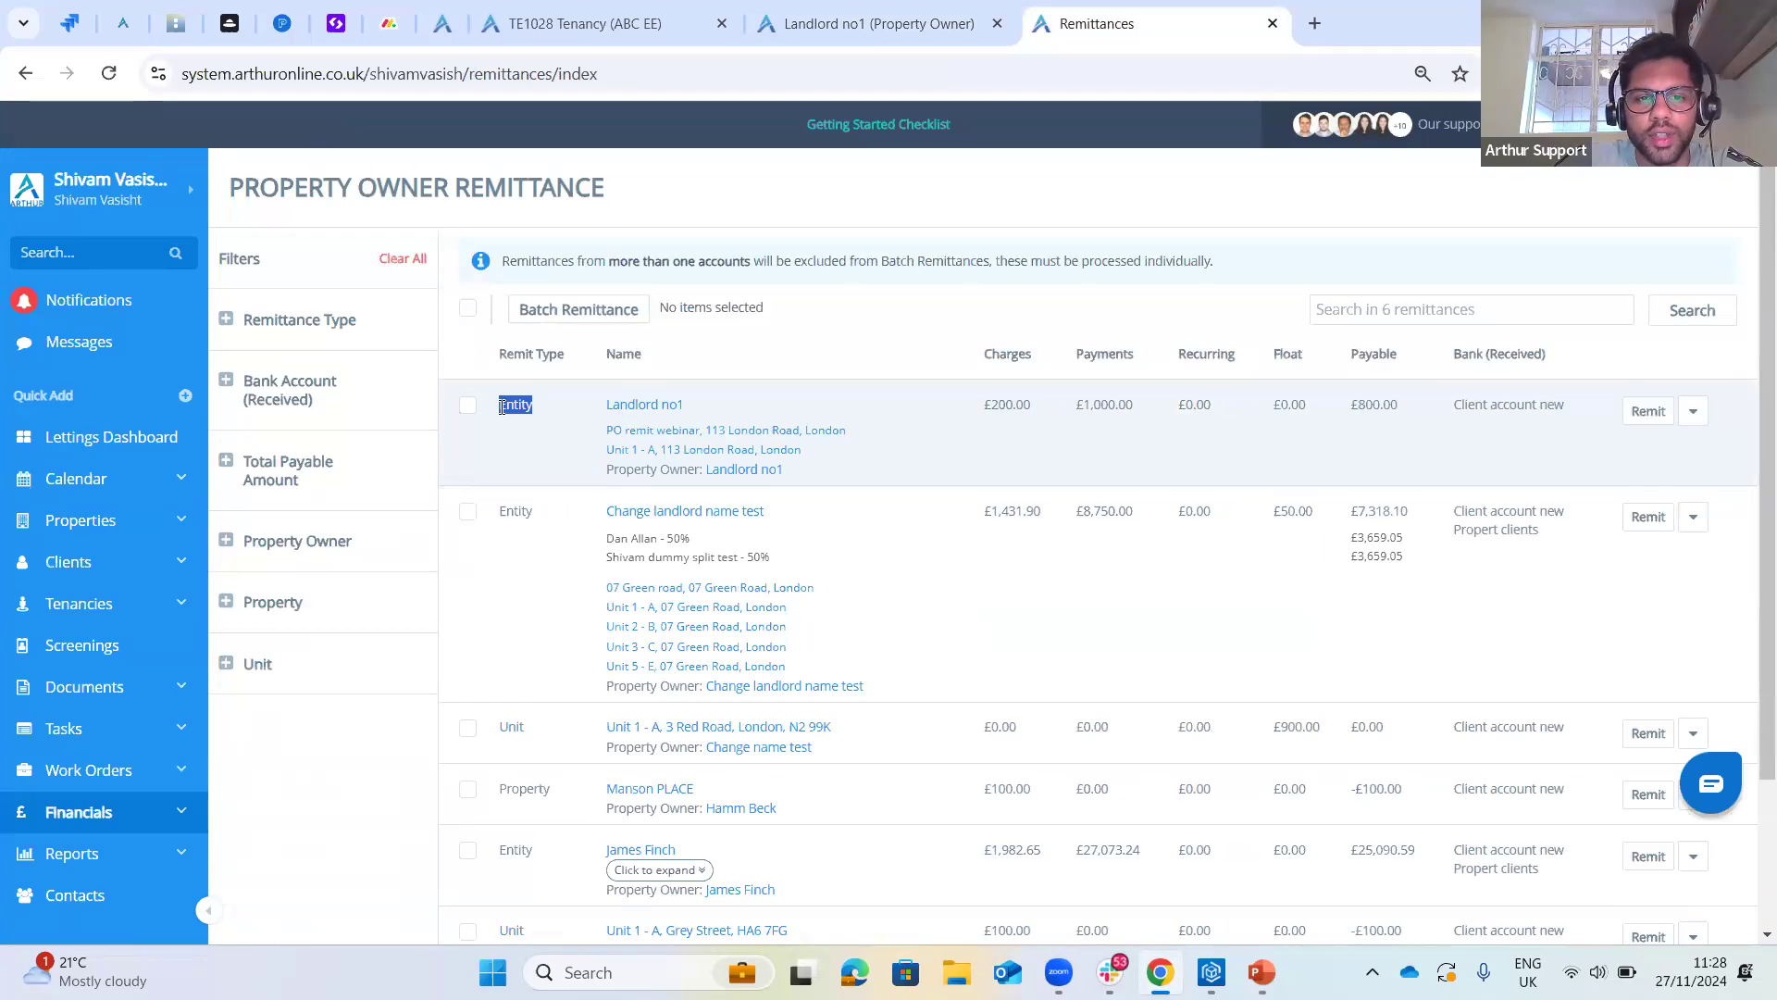
double_click(568, 414)
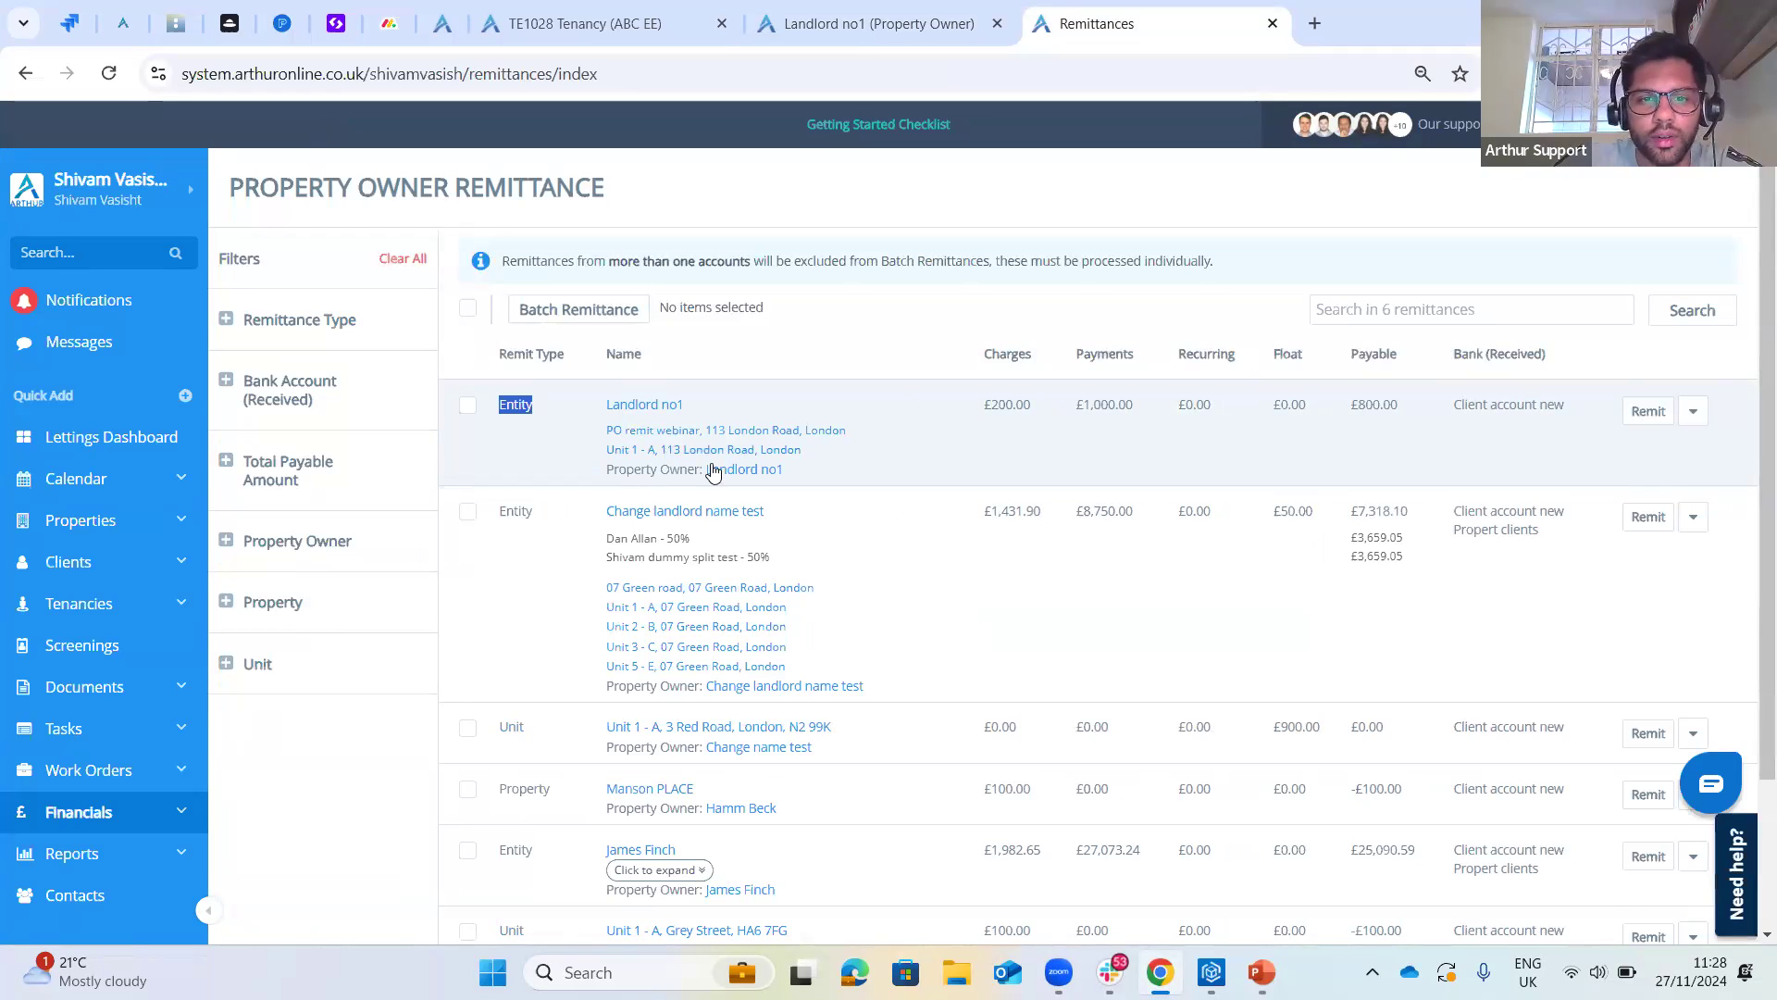
left_click(1511, 416)
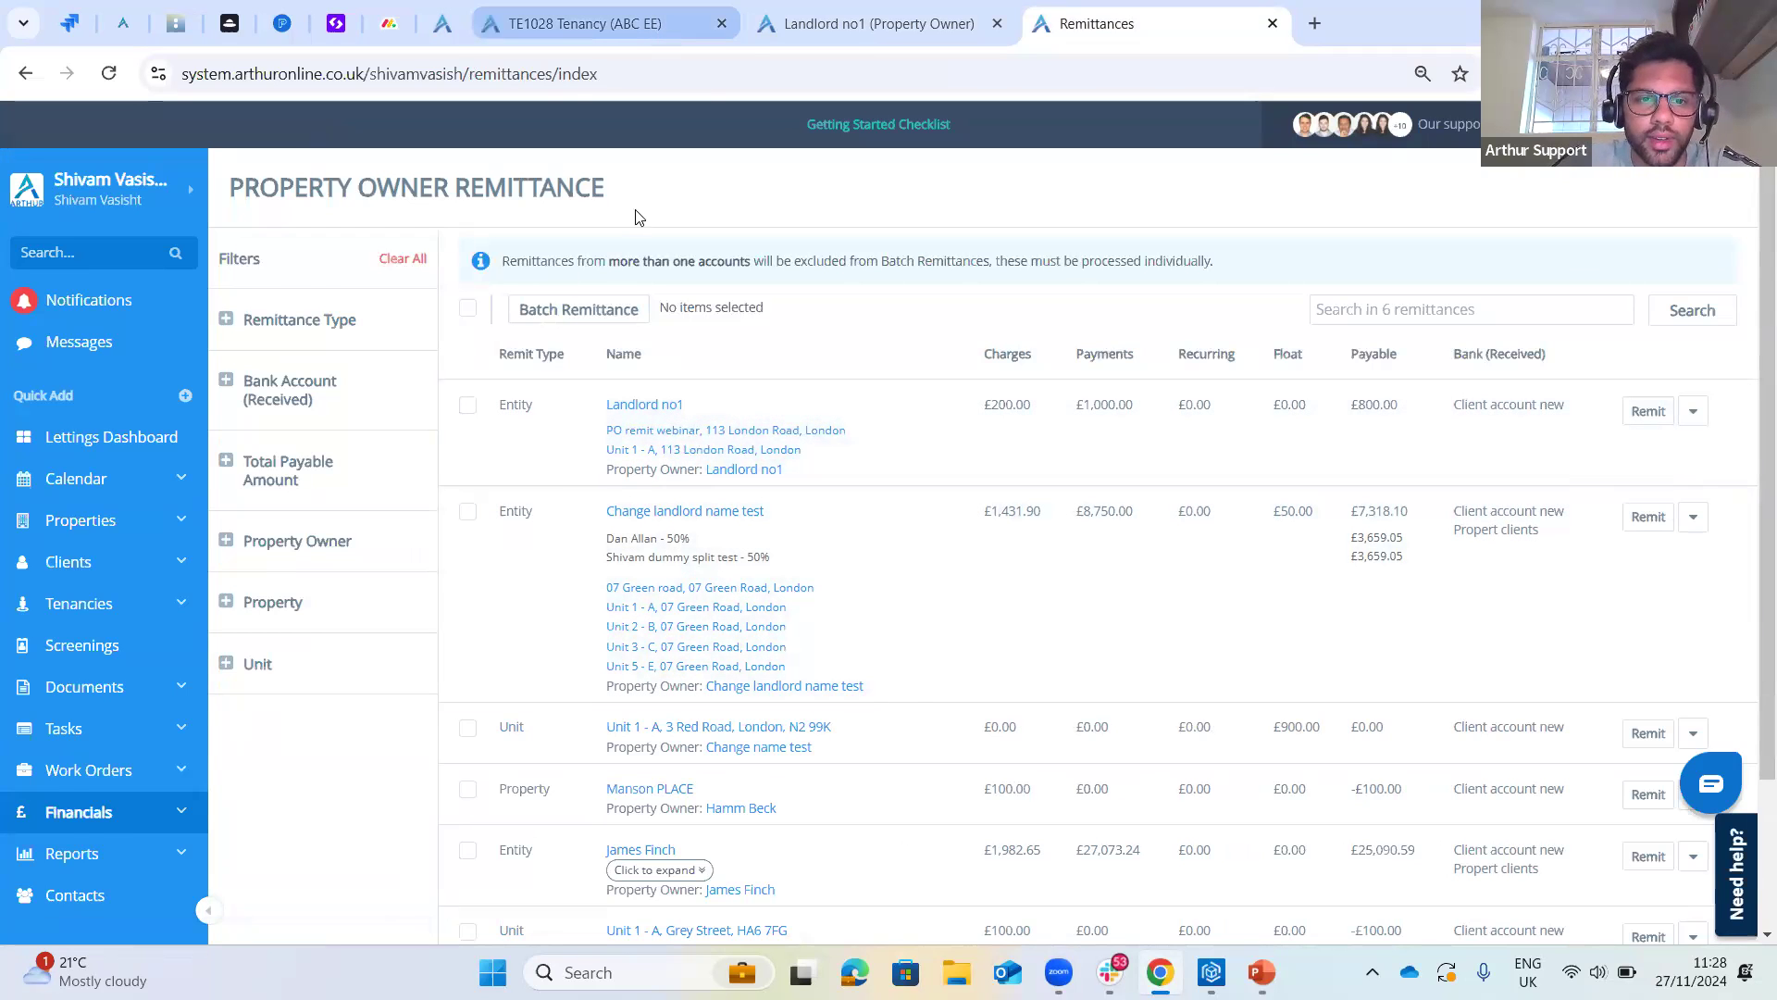
- Return to the Landlord no1 record and batch update the Remit By setting of its PO remit webinar property
left_click(653, 35)
left_click(870, 25)
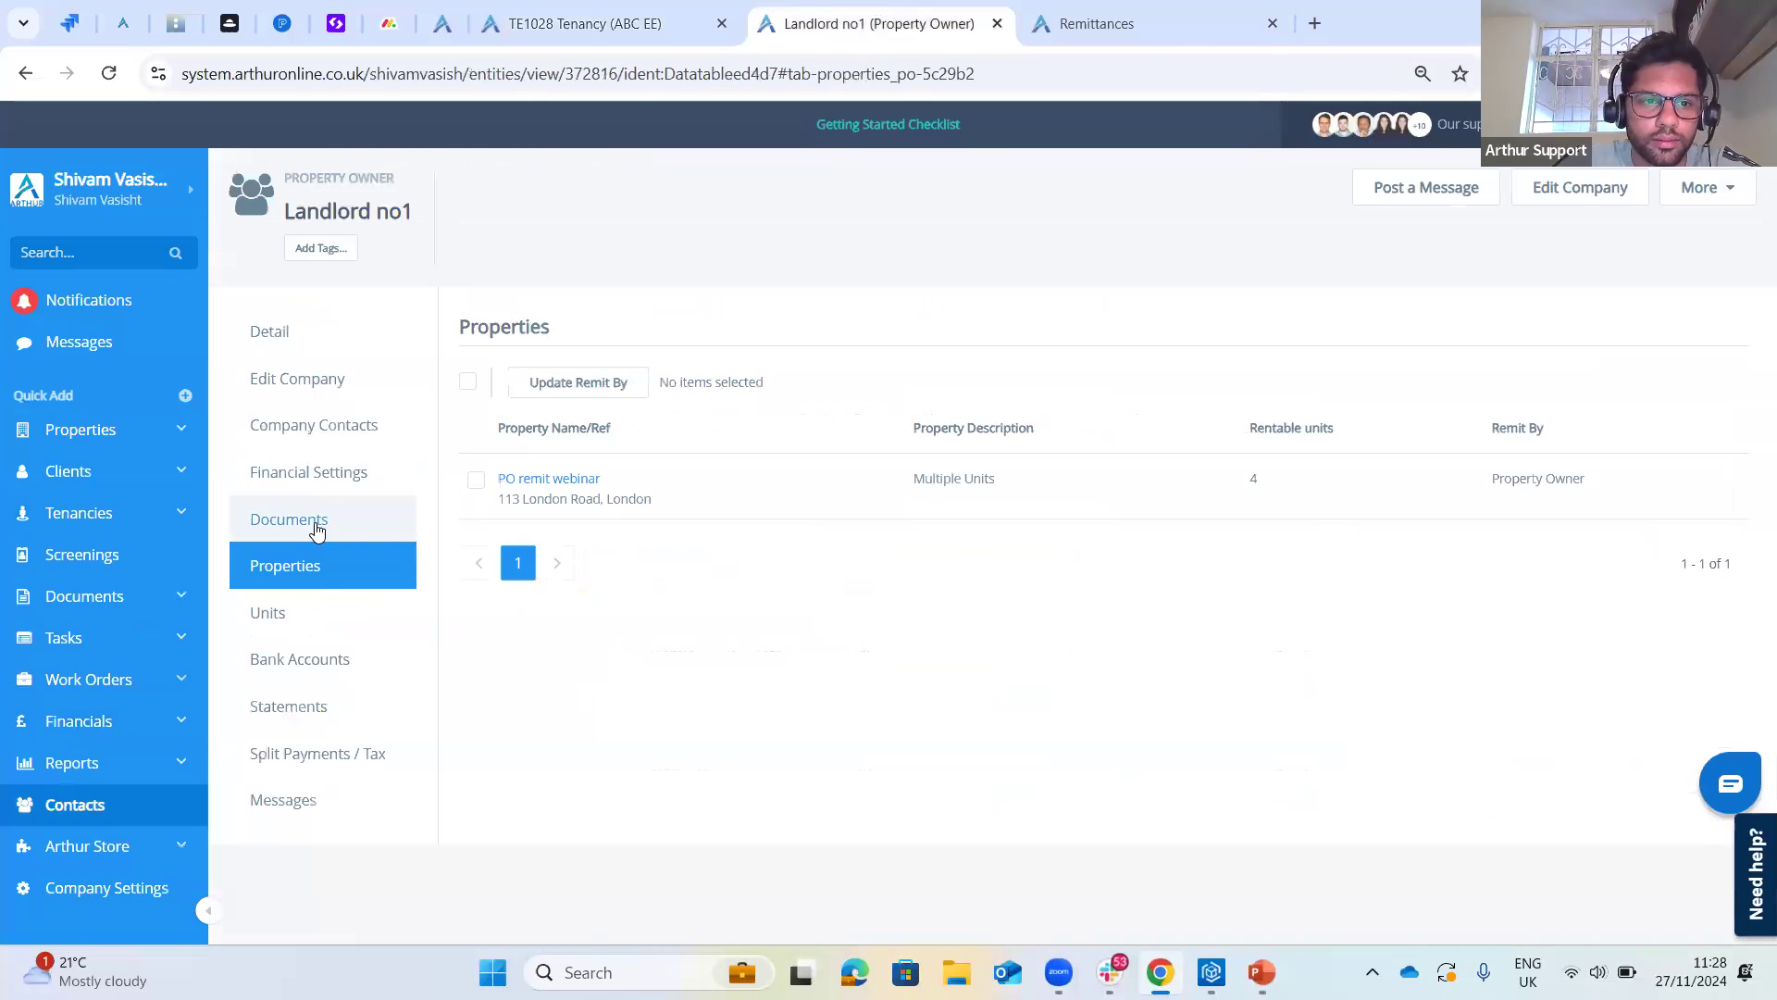
left_click(318, 569)
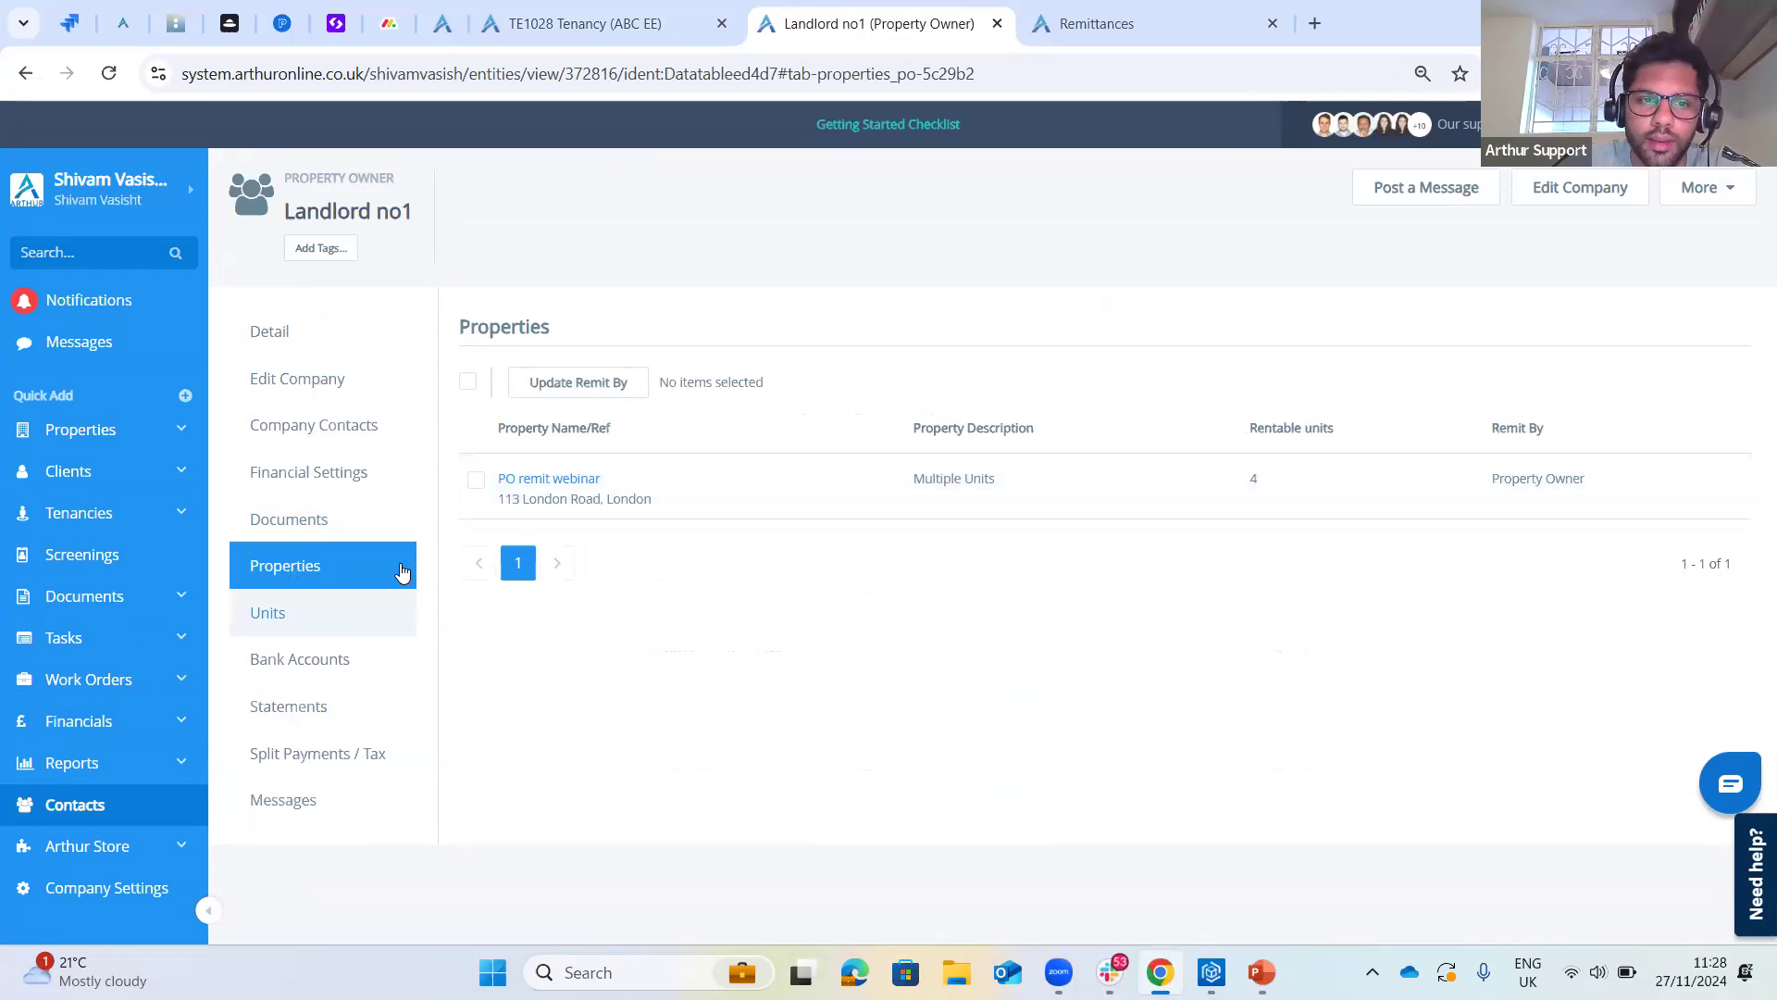
left_click(473, 386)
left_click(523, 387)
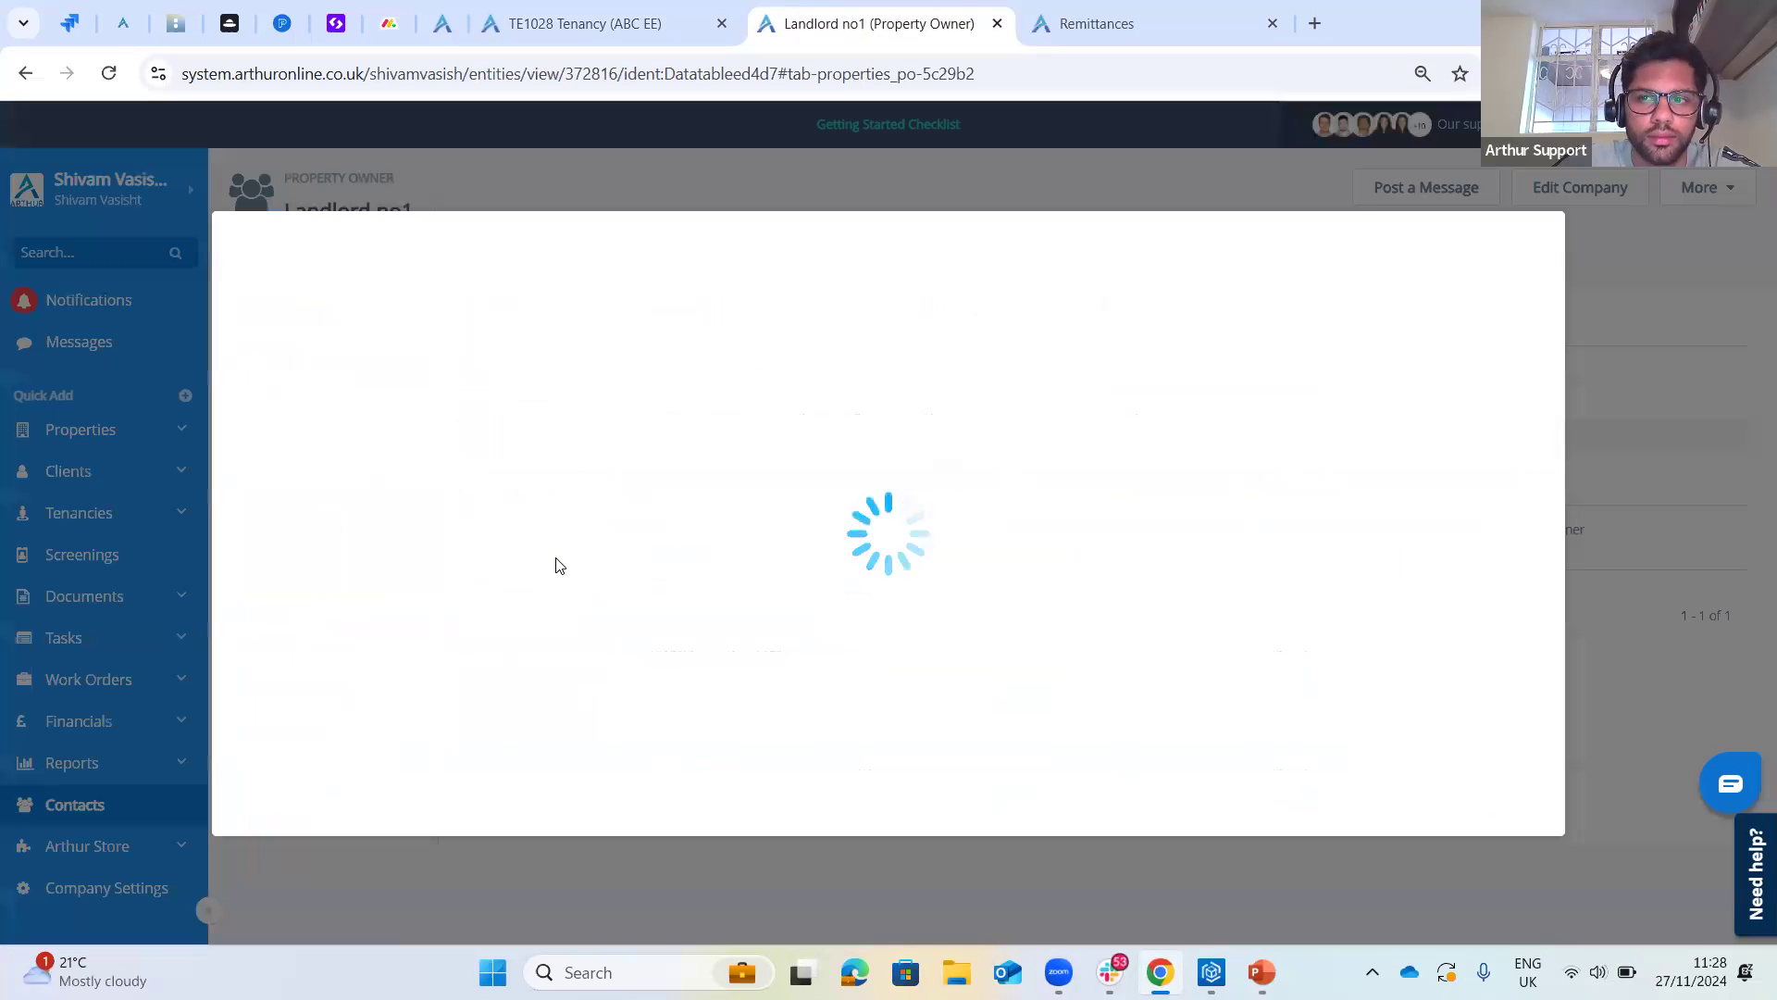
left_click(266, 427)
left_click(269, 485)
left_click(1537, 801)
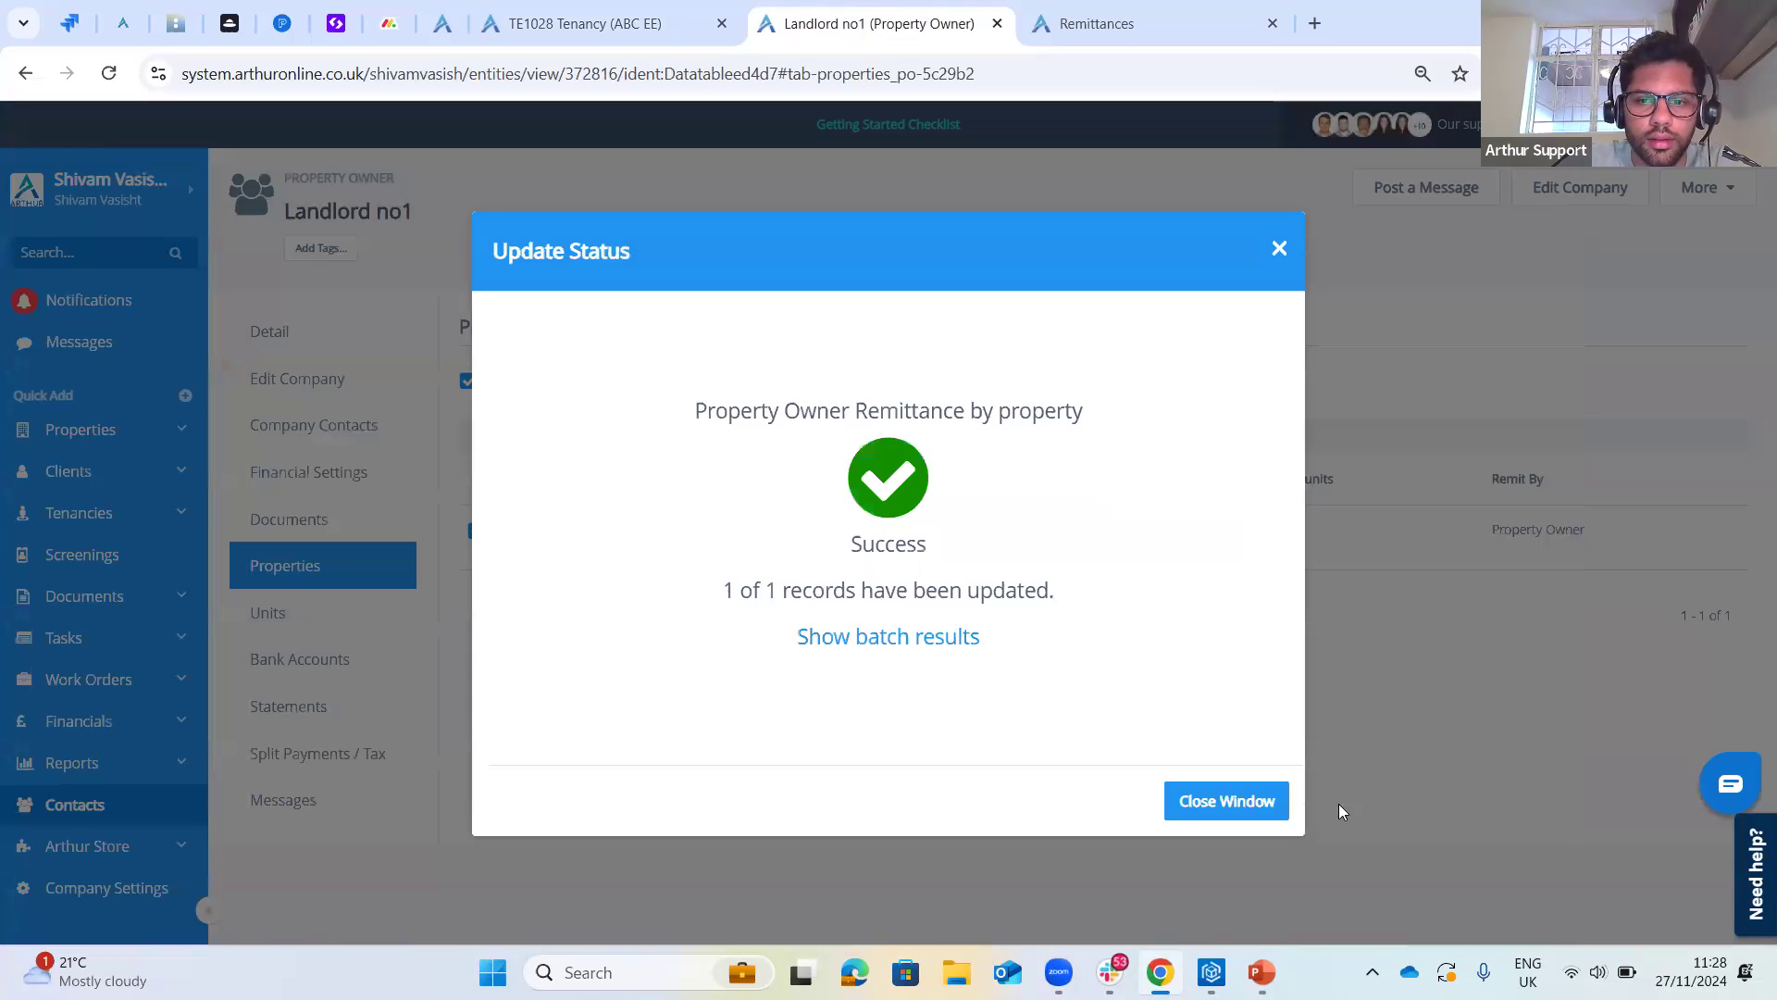
left_click(1261, 809)
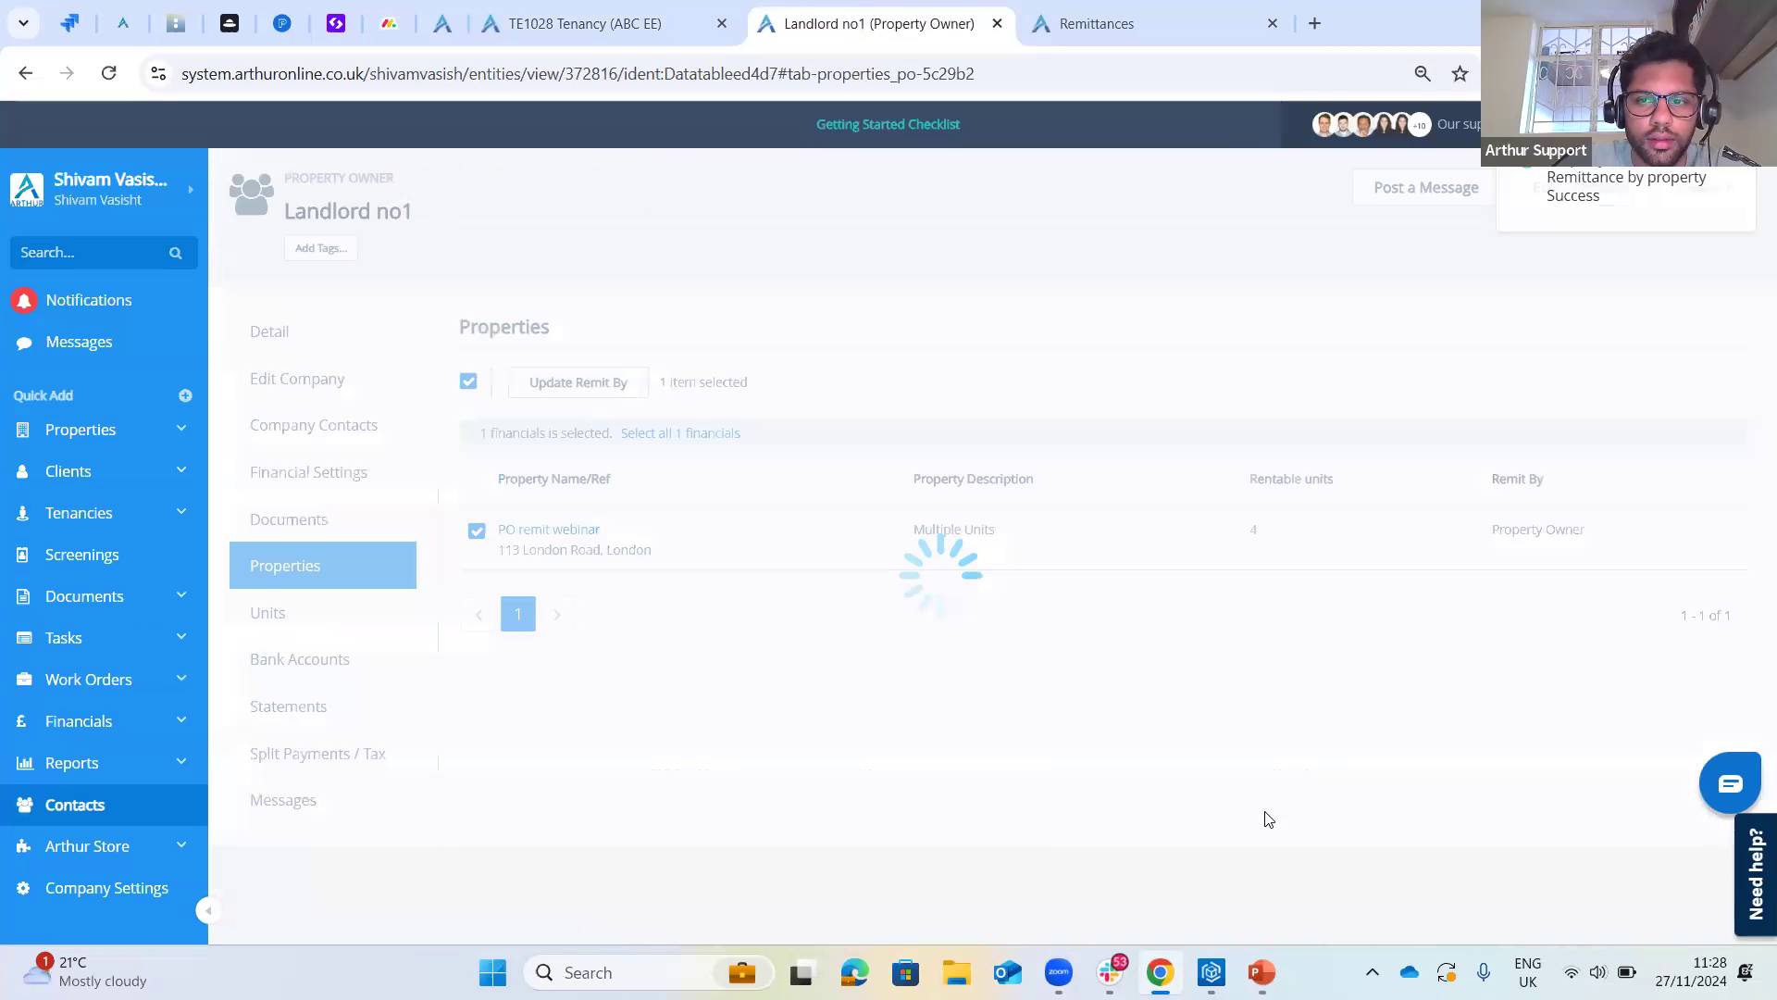
- Batch update all four units of Landlord no1 with Remit By set to Tenancy
left_click(268, 612)
left_click(468, 381)
left_click(569, 387)
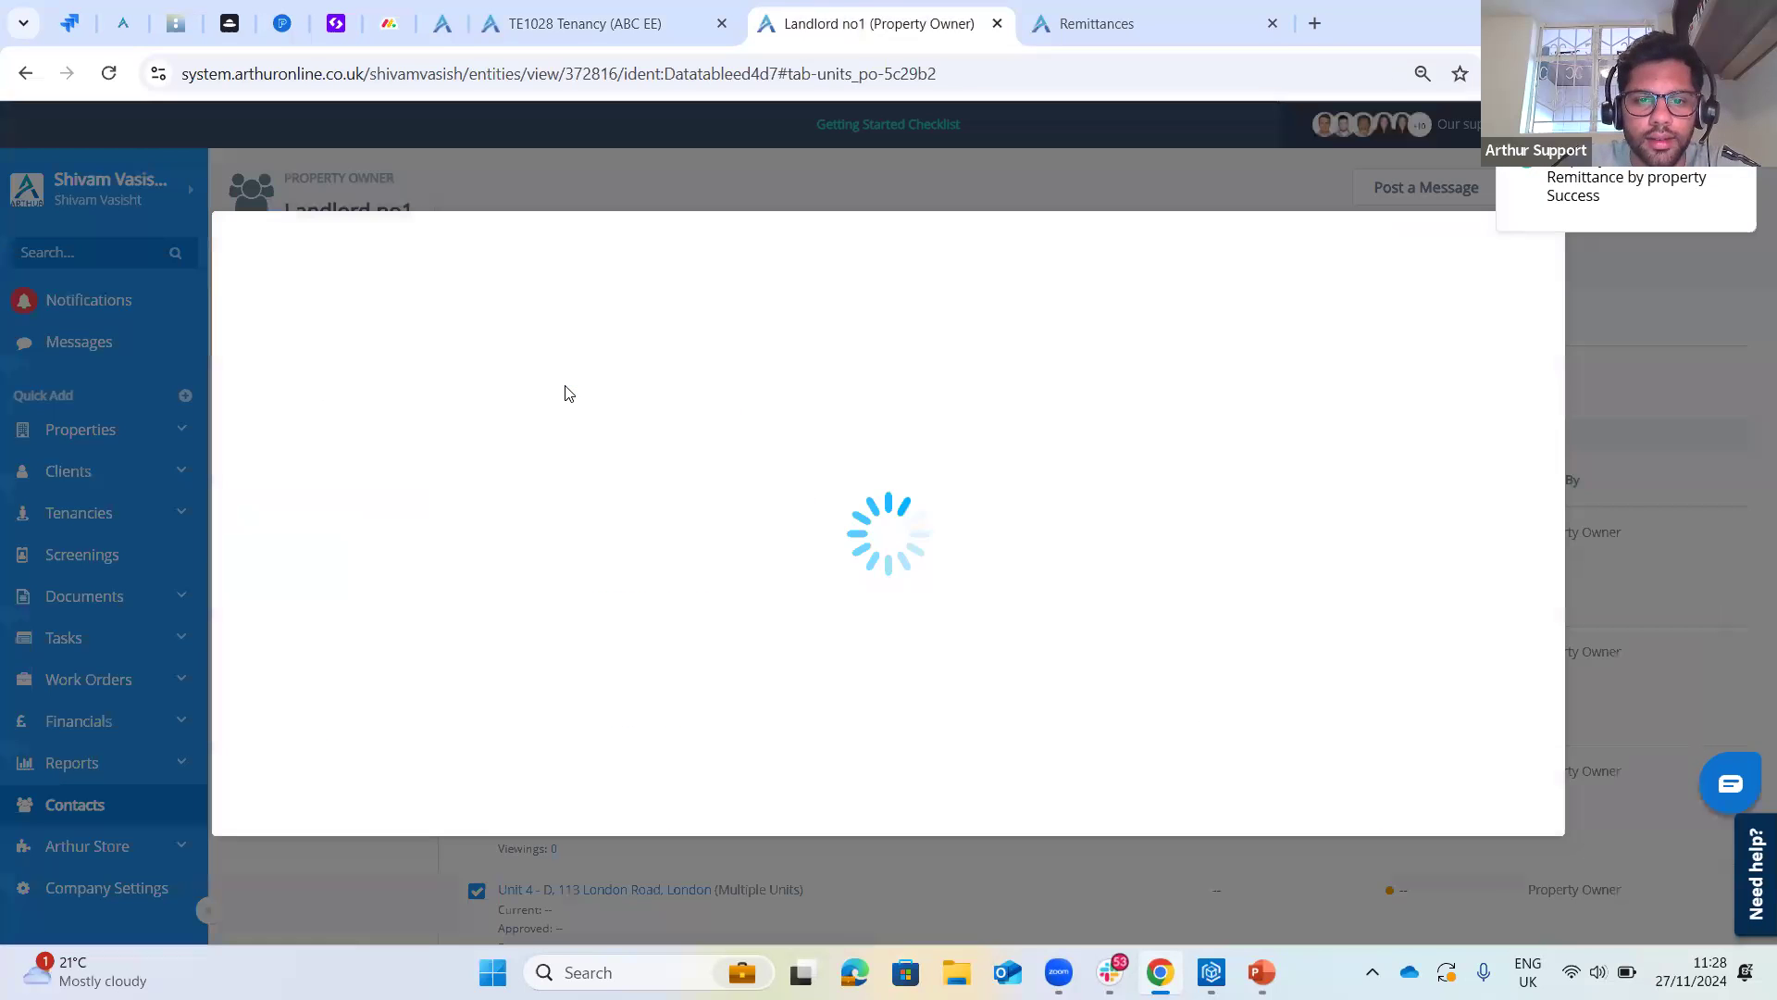
left_click(297, 439)
left_click(278, 490)
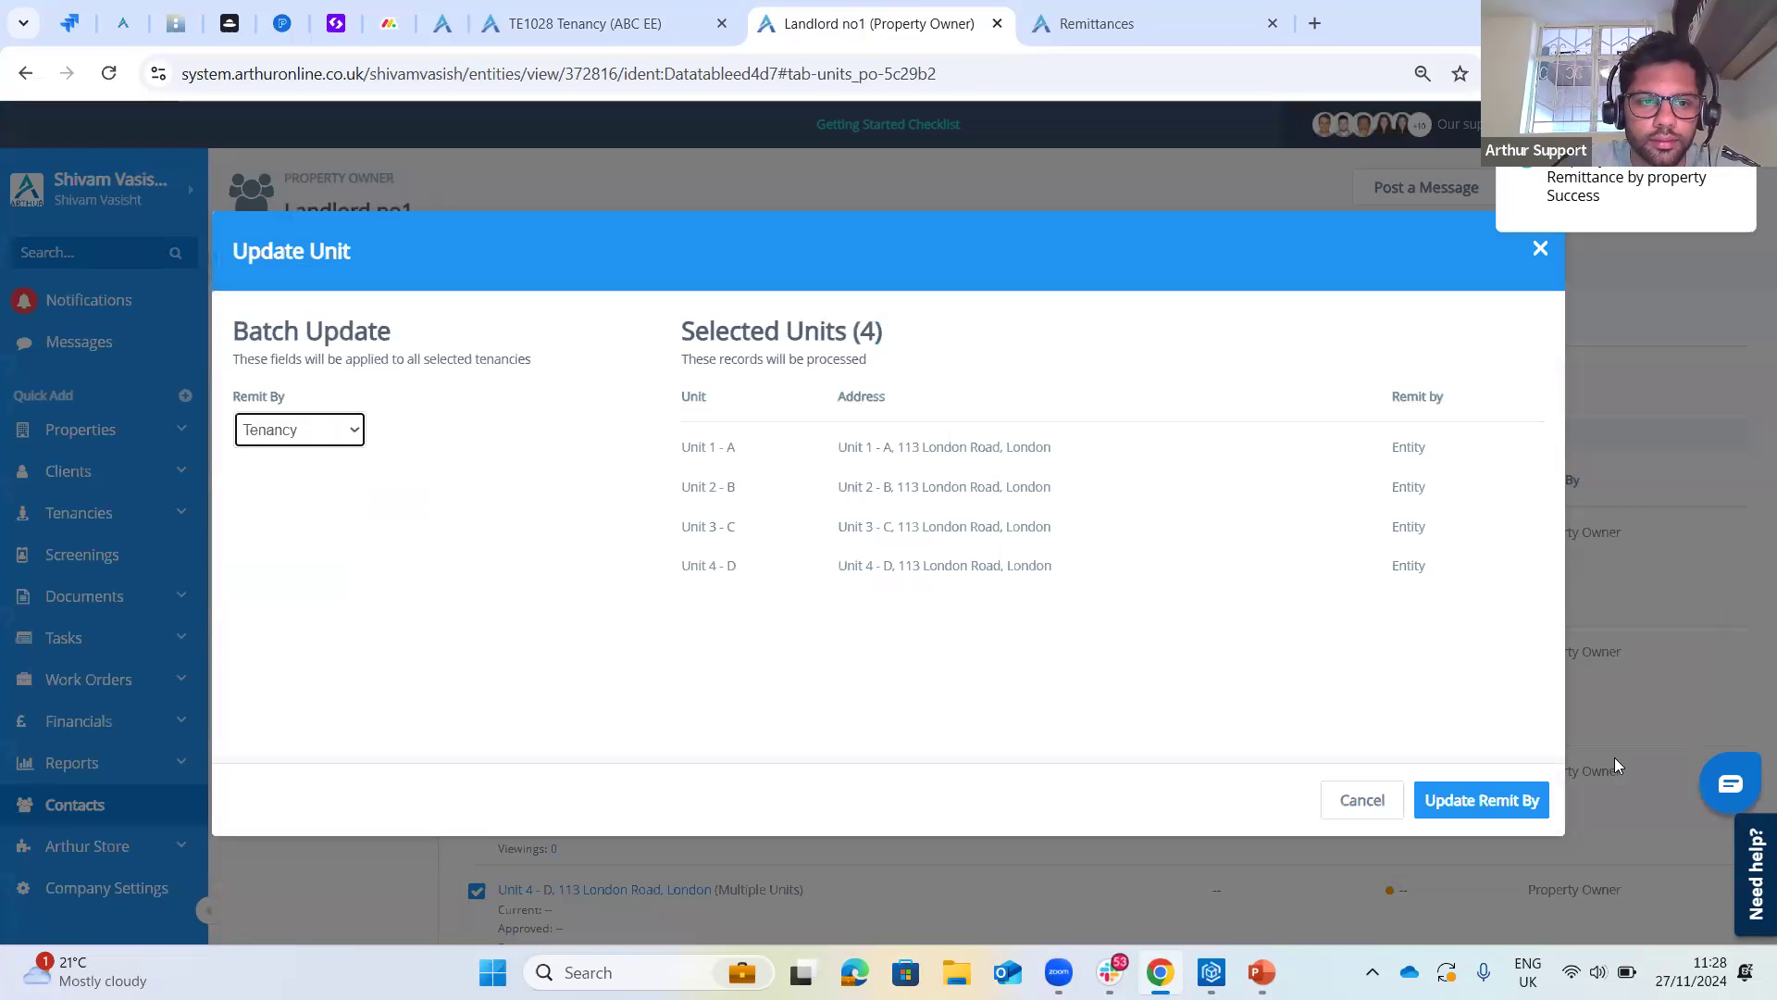
left_click(1535, 798)
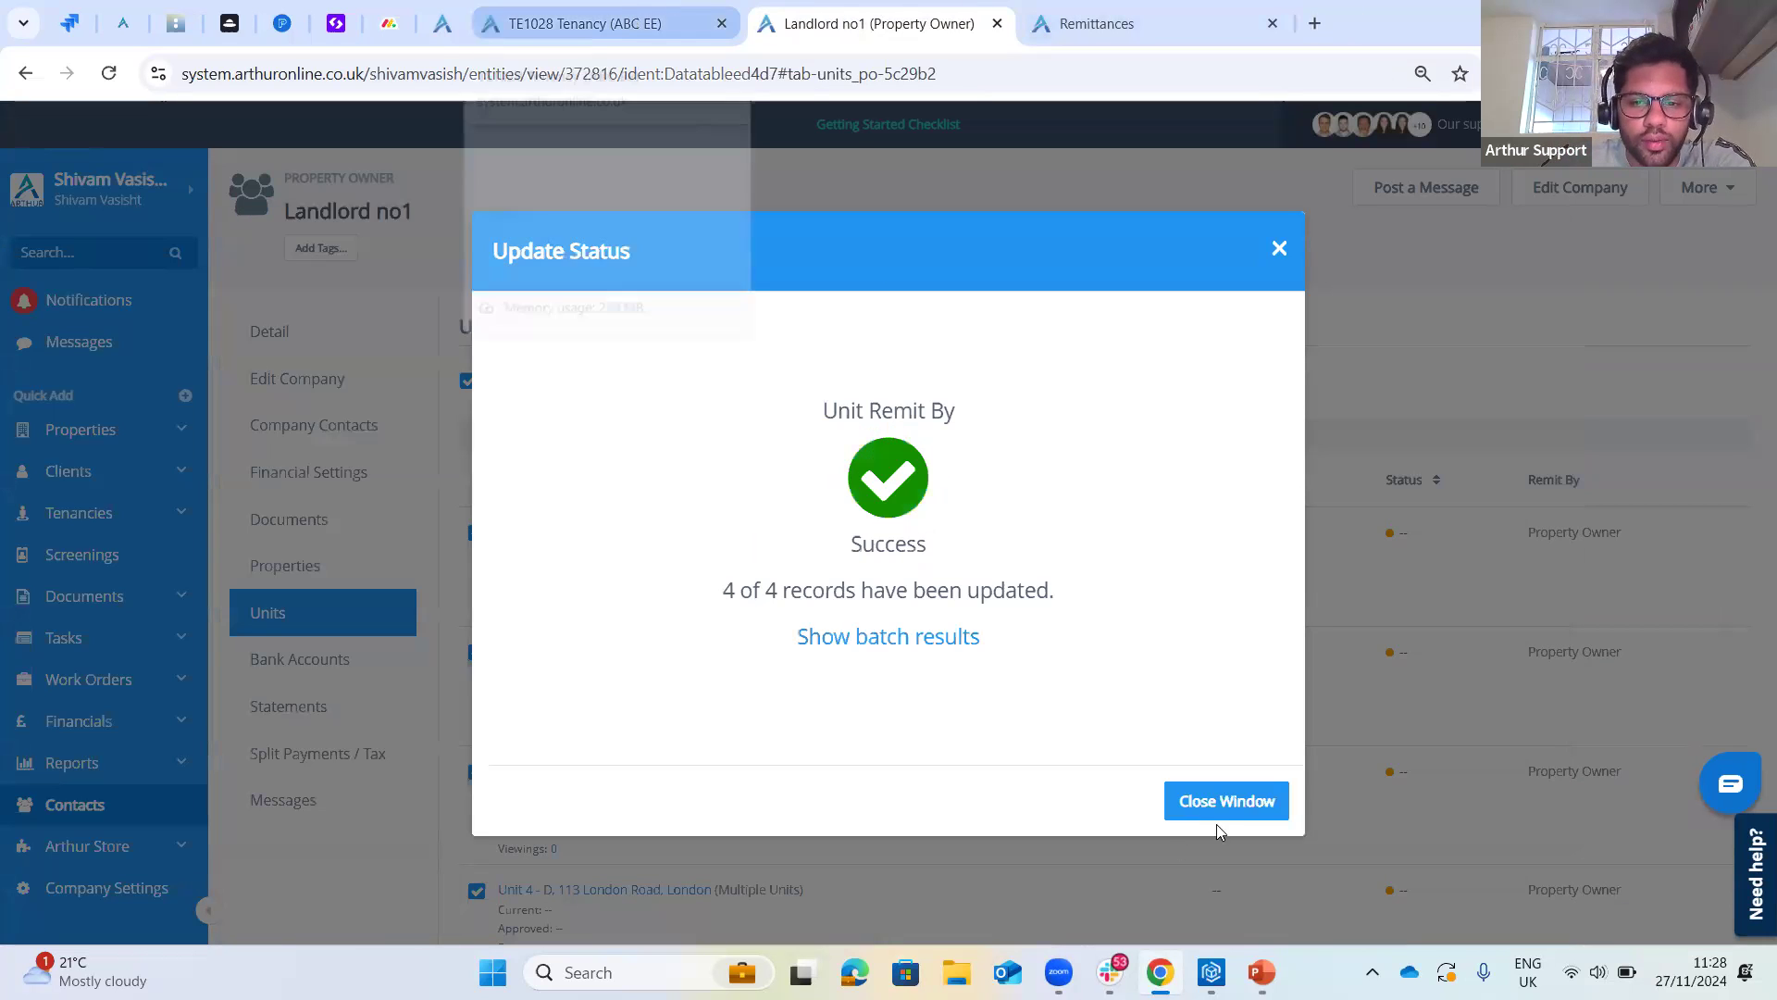
left_click(1215, 813)
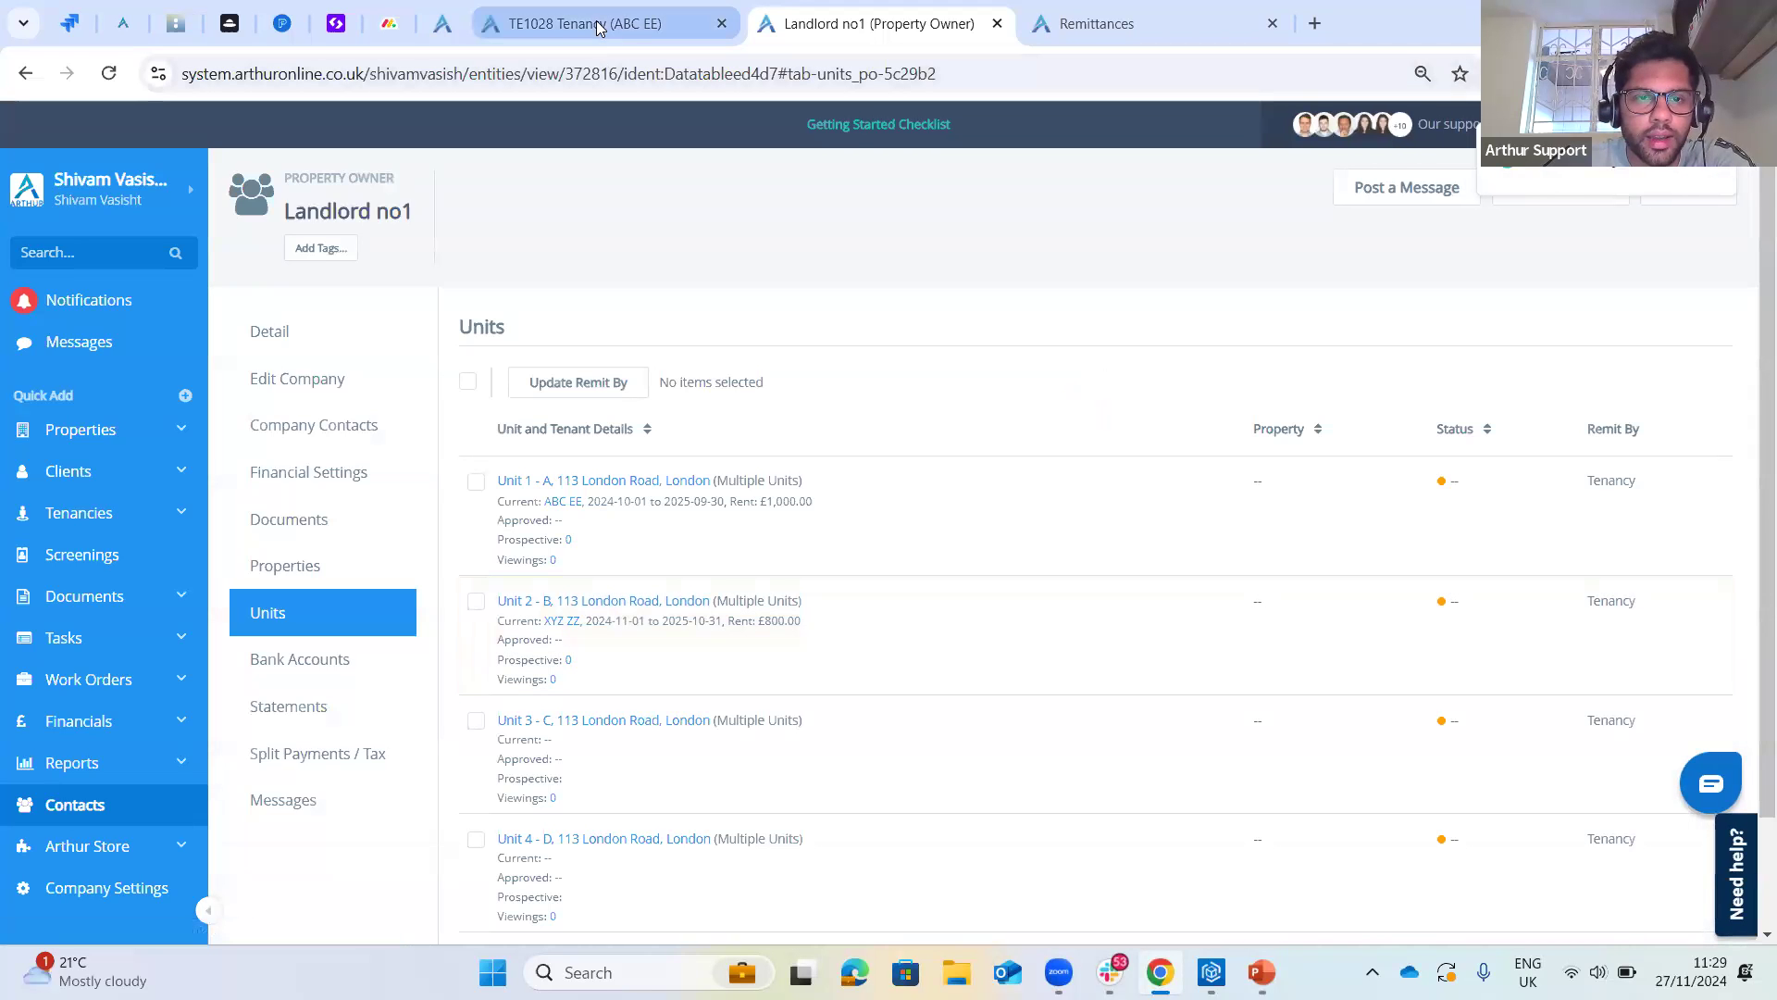
- Reload the property owner remittances and compare the remit type of Landlord no1's remittance with the other remittances
key("ctrl+Tab")
left_click(109, 73)
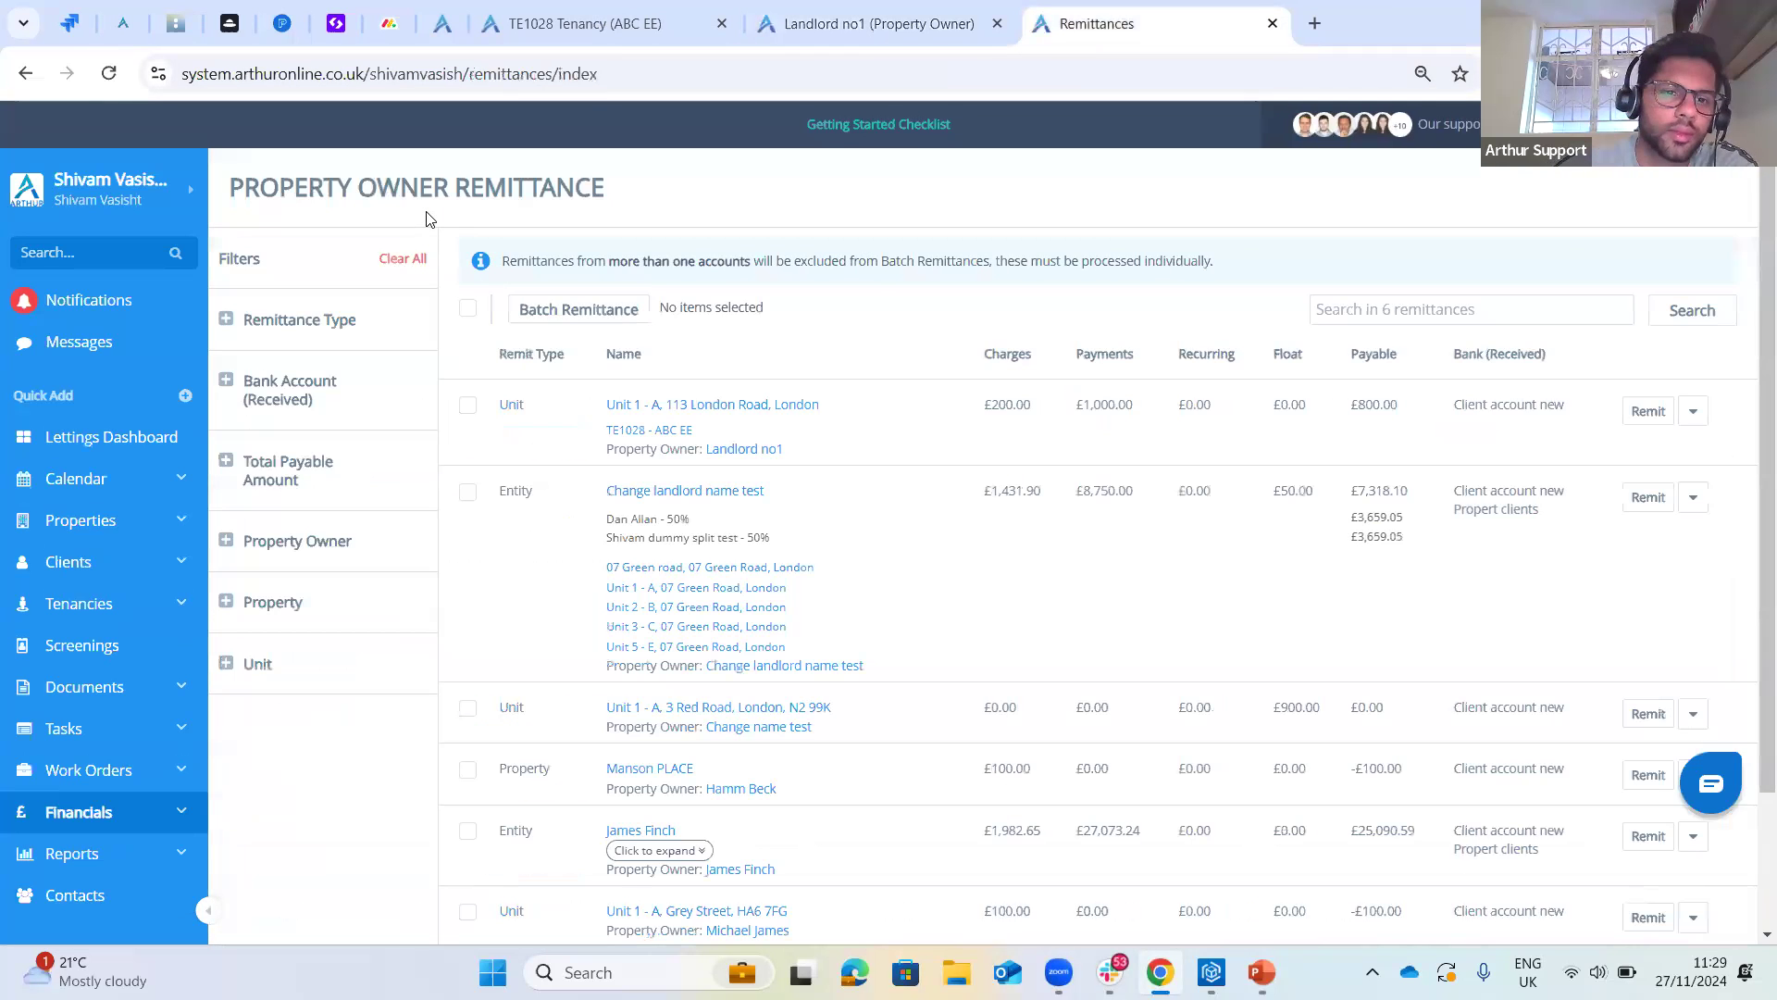
left_click_drag(497, 408, 509, 405)
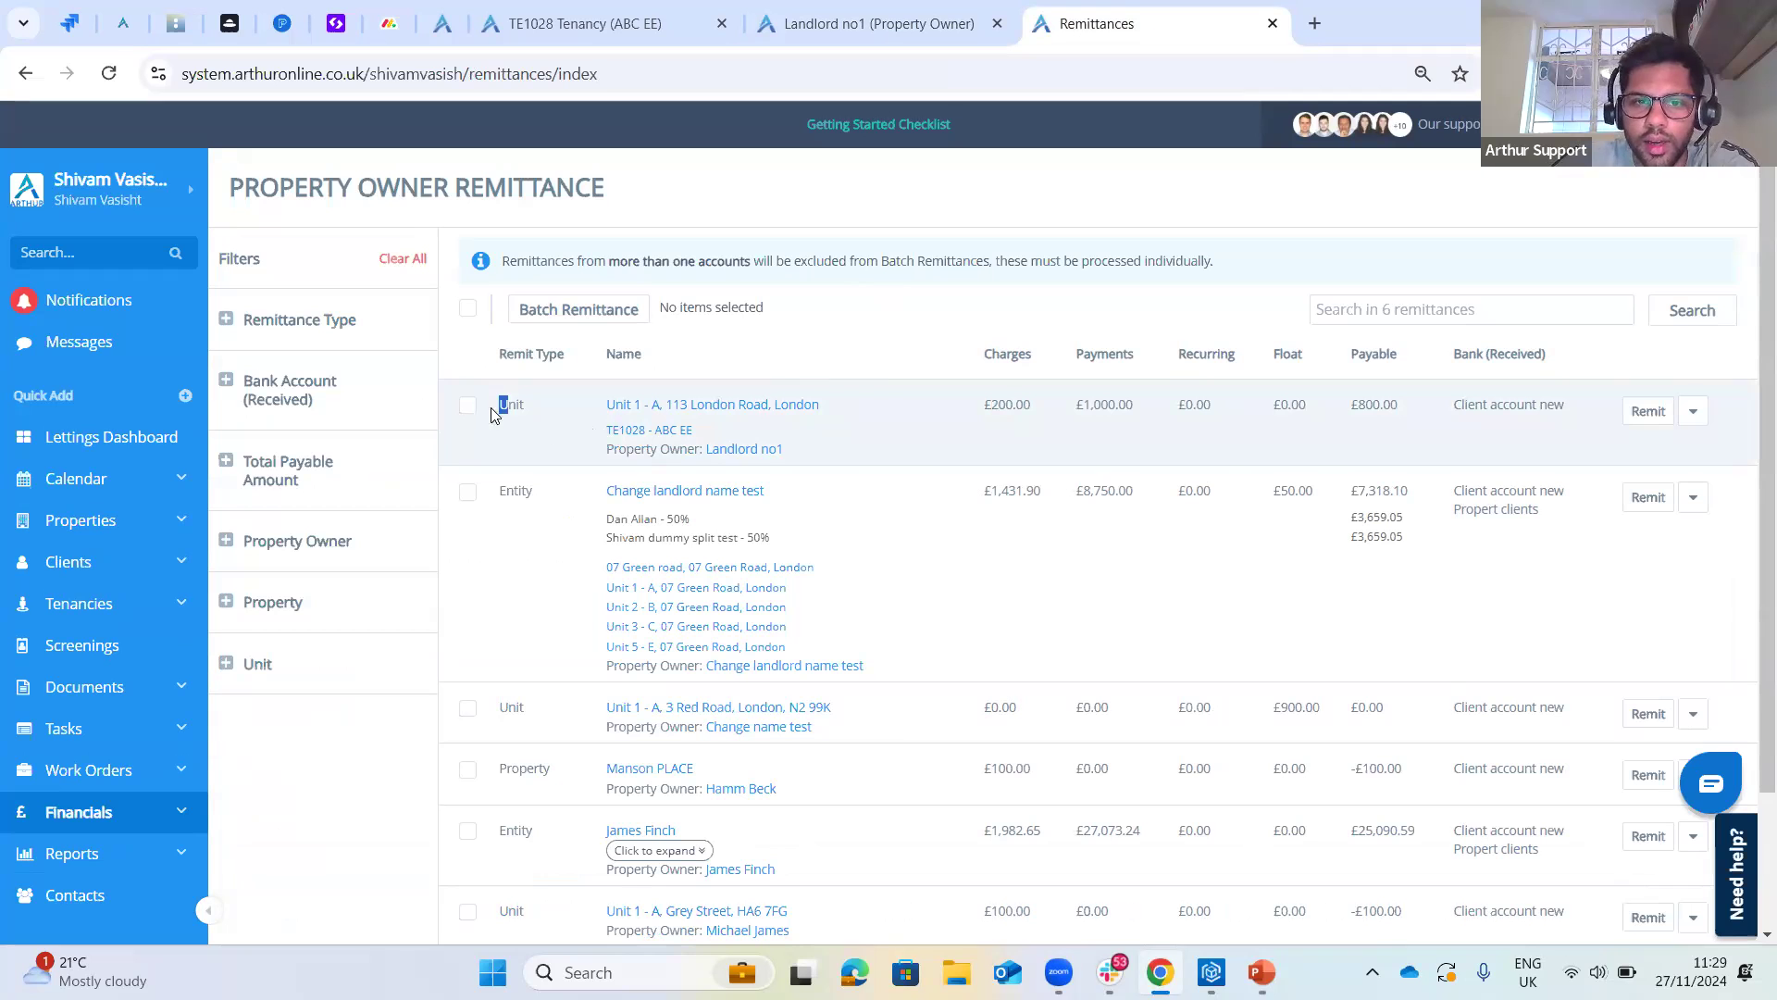
left_click_drag(508, 404, 525, 405)
left_click_drag(501, 493, 518, 493)
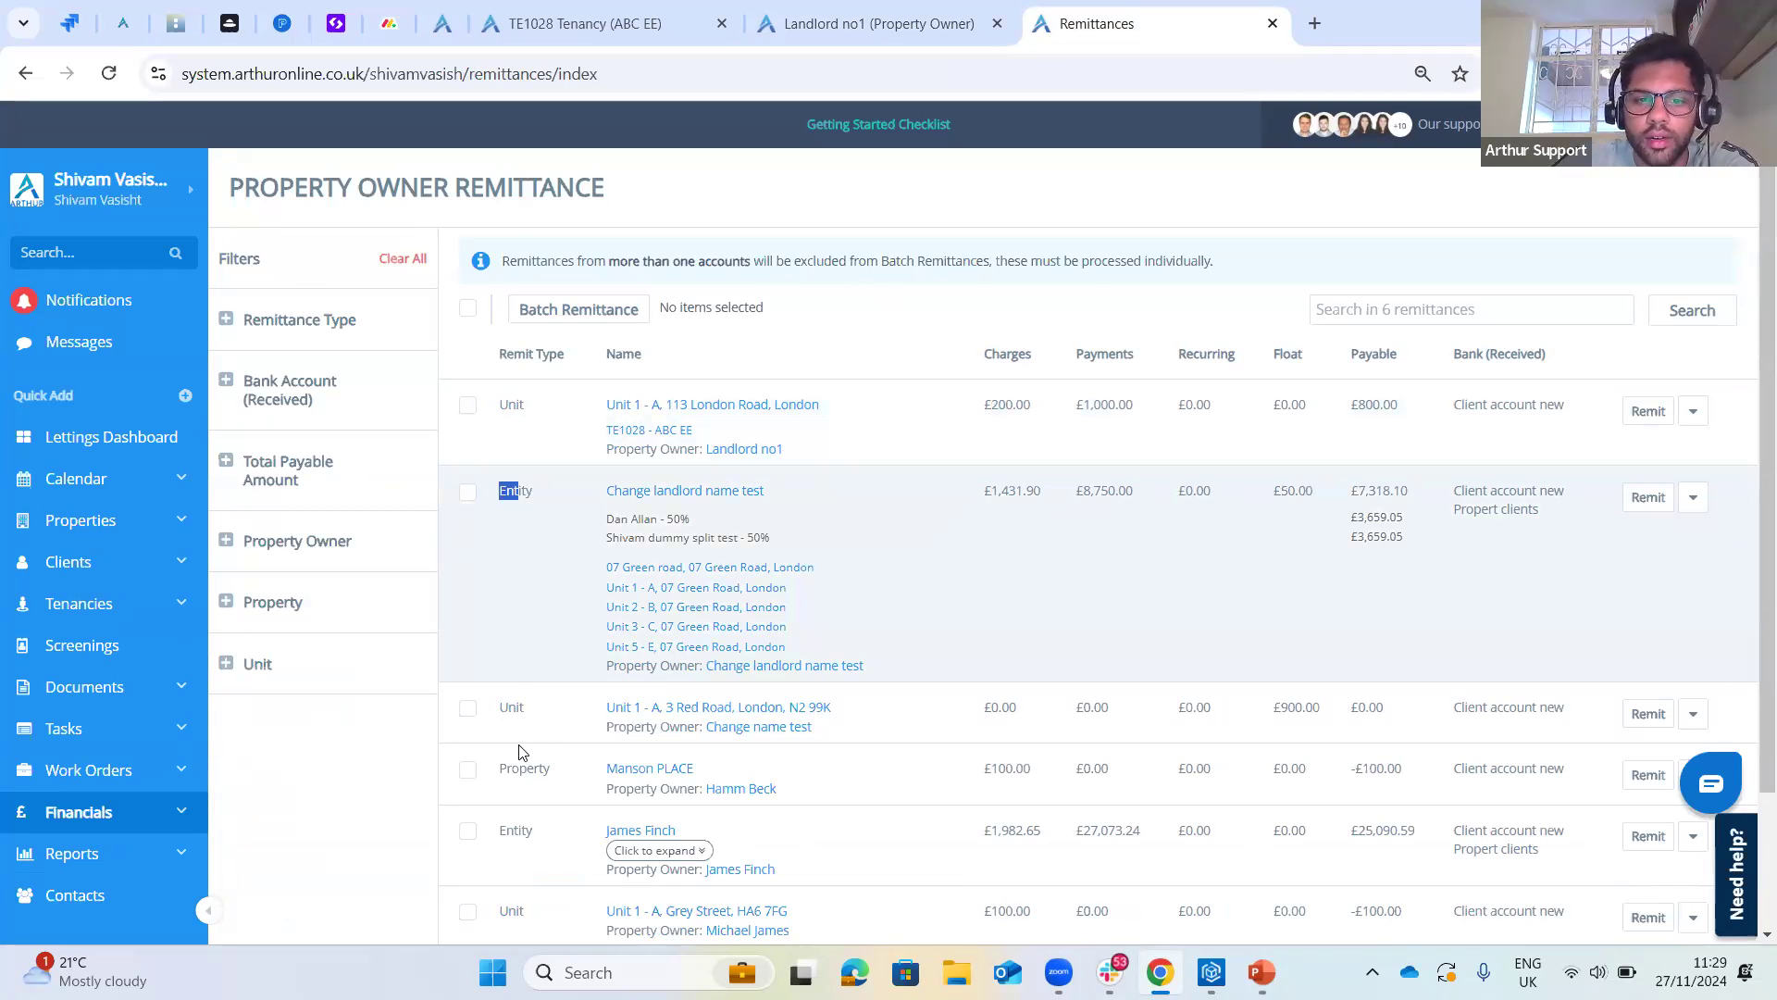
scroll(518, 752, "down", 2)
scroll(583, 755, "up", 2)
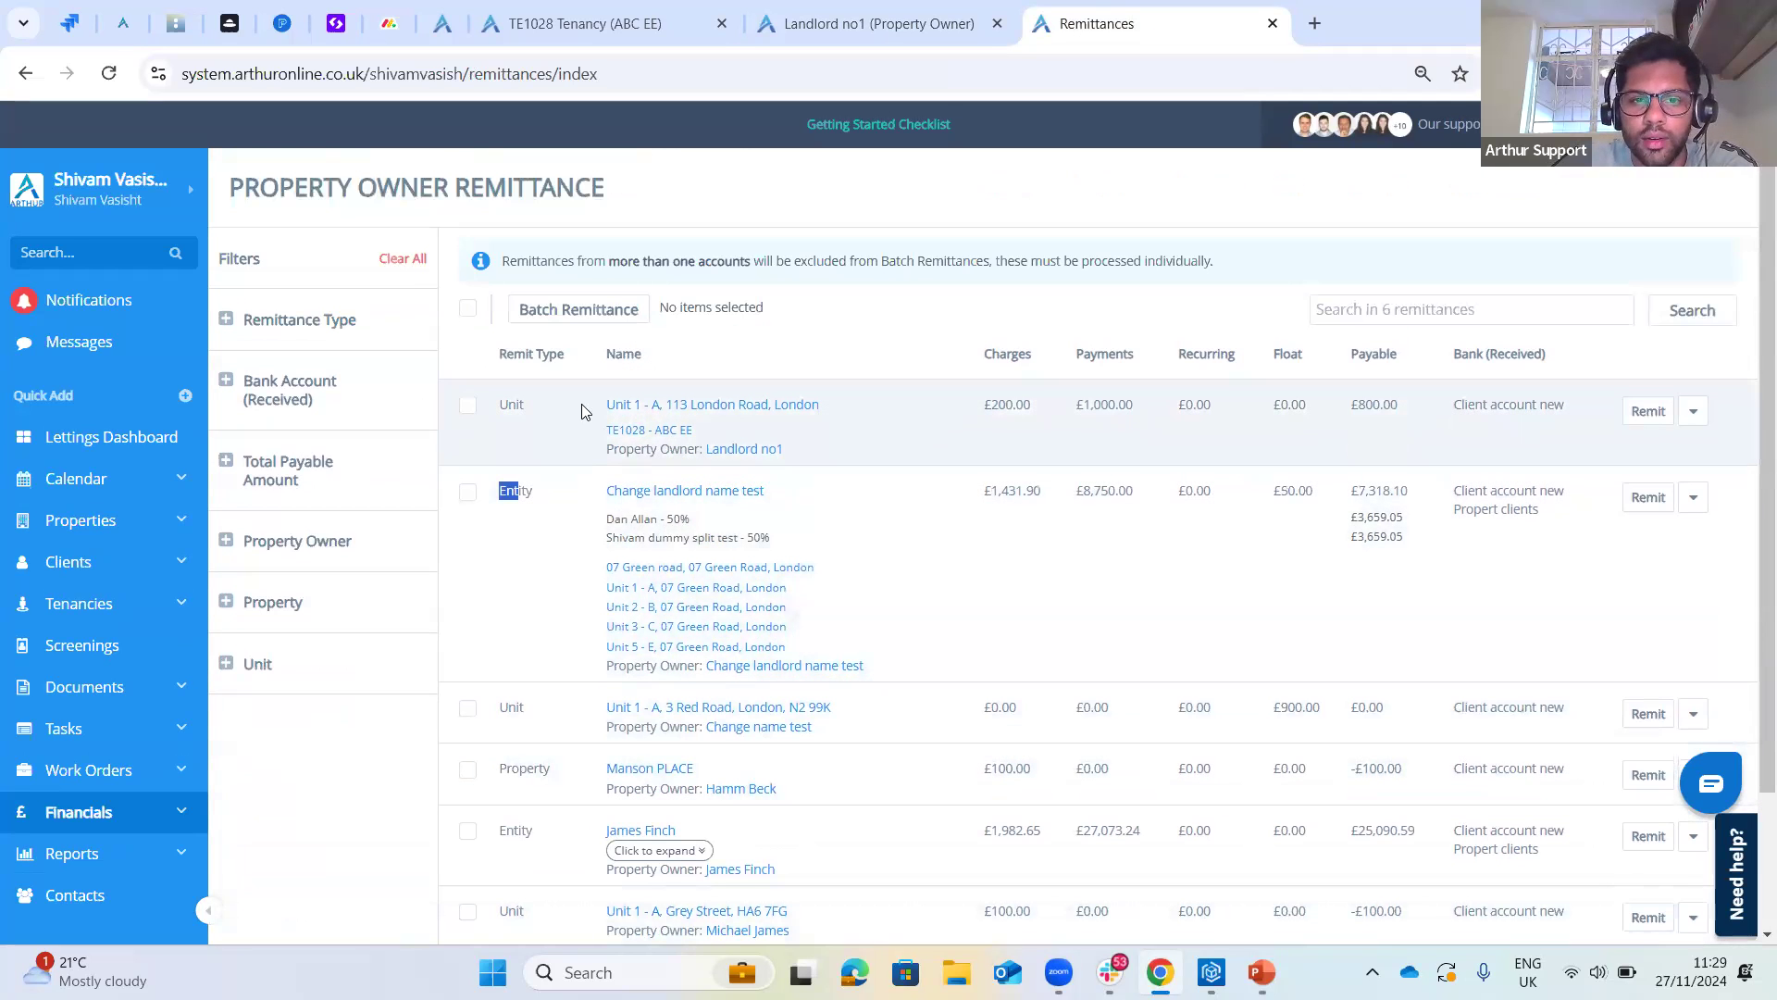
left_click(515, 396)
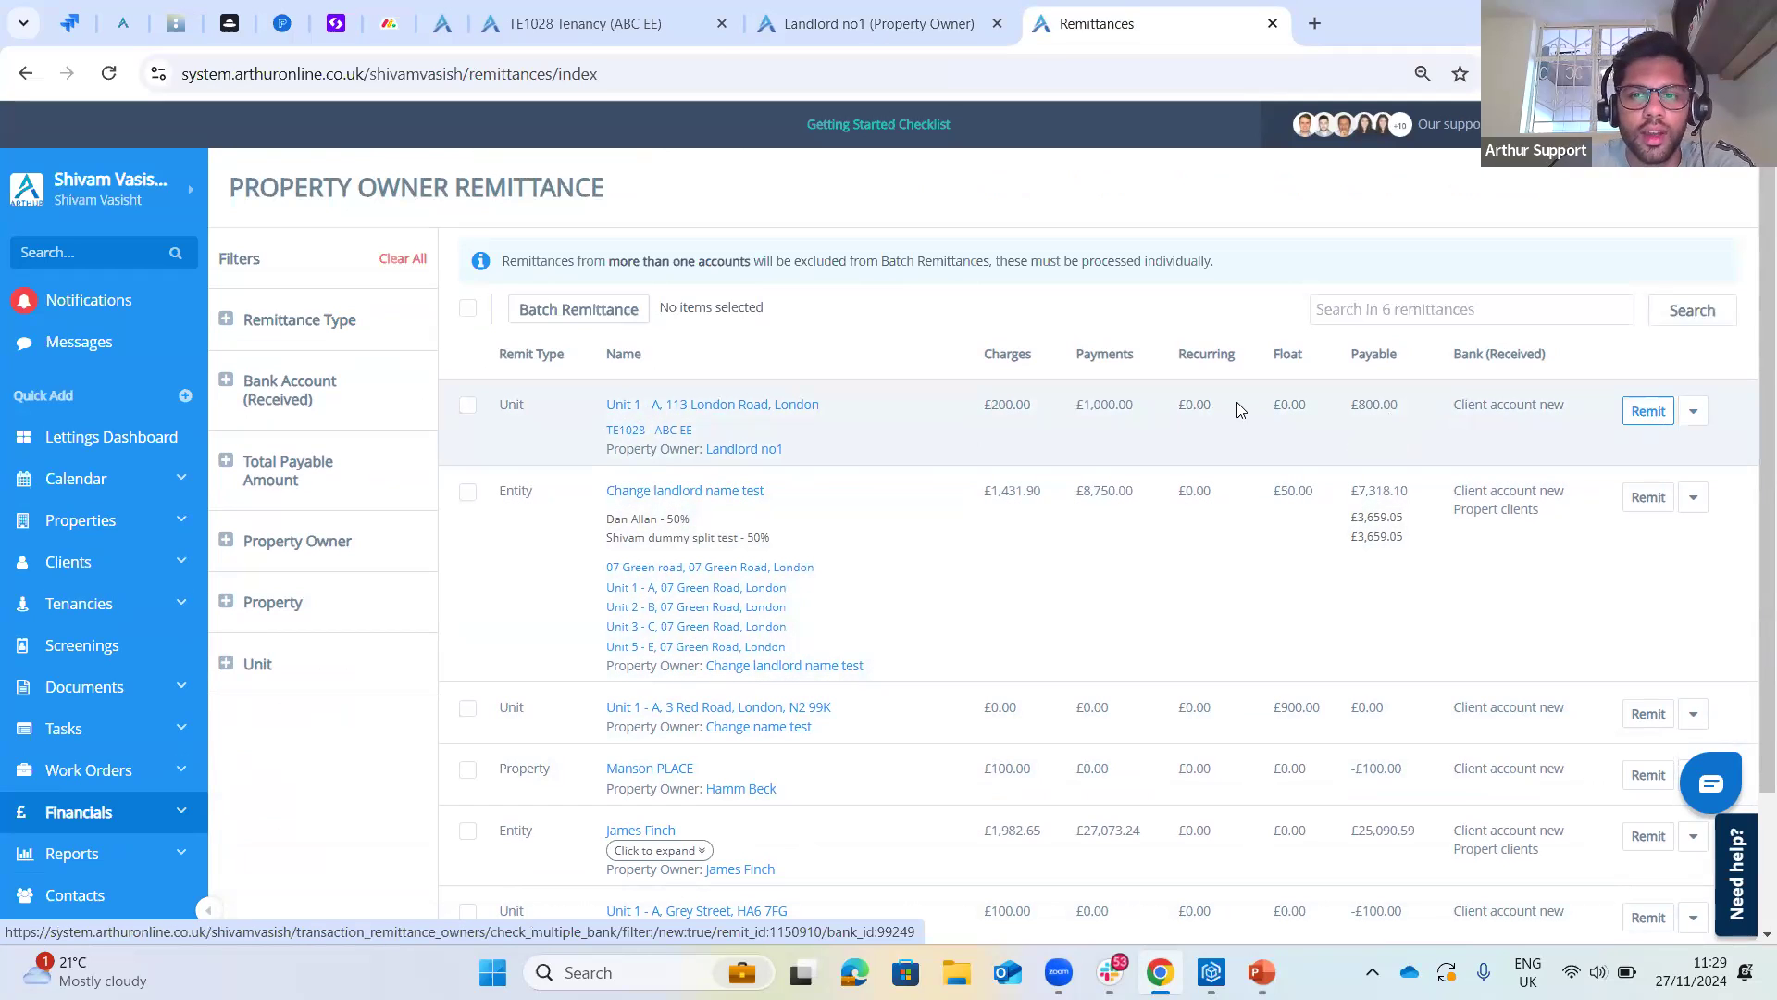
left_click(1645, 414)
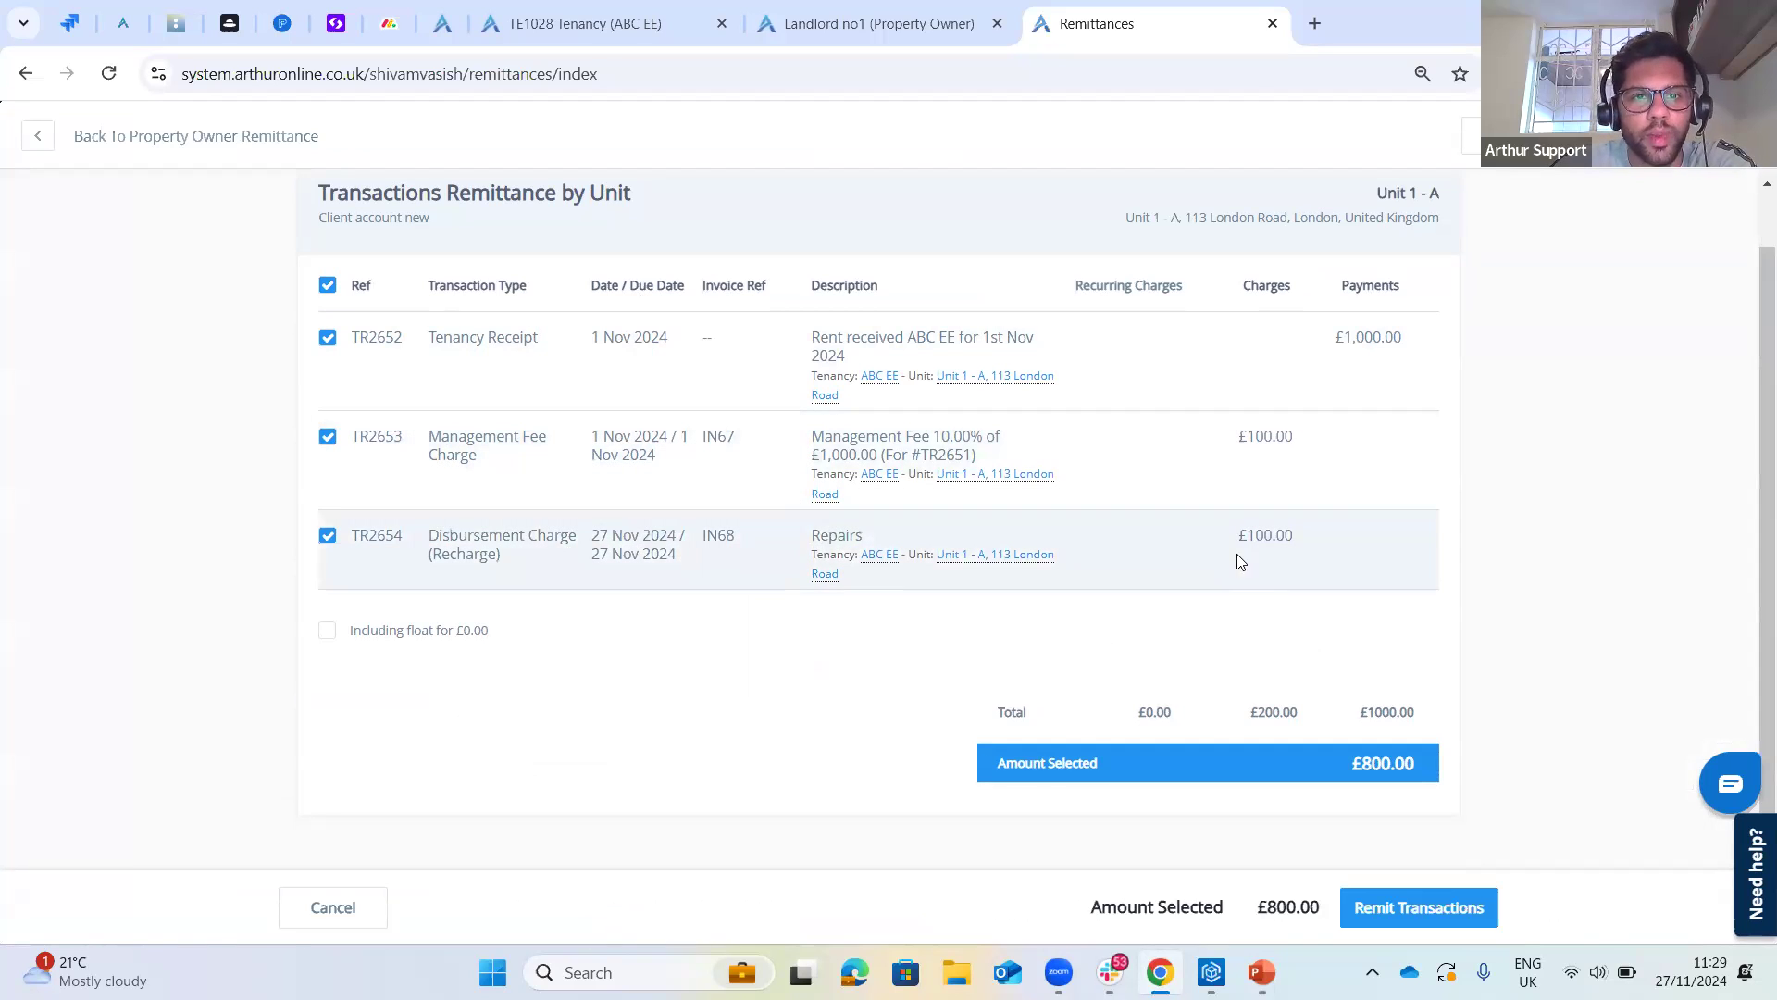
left_click(593, 24)
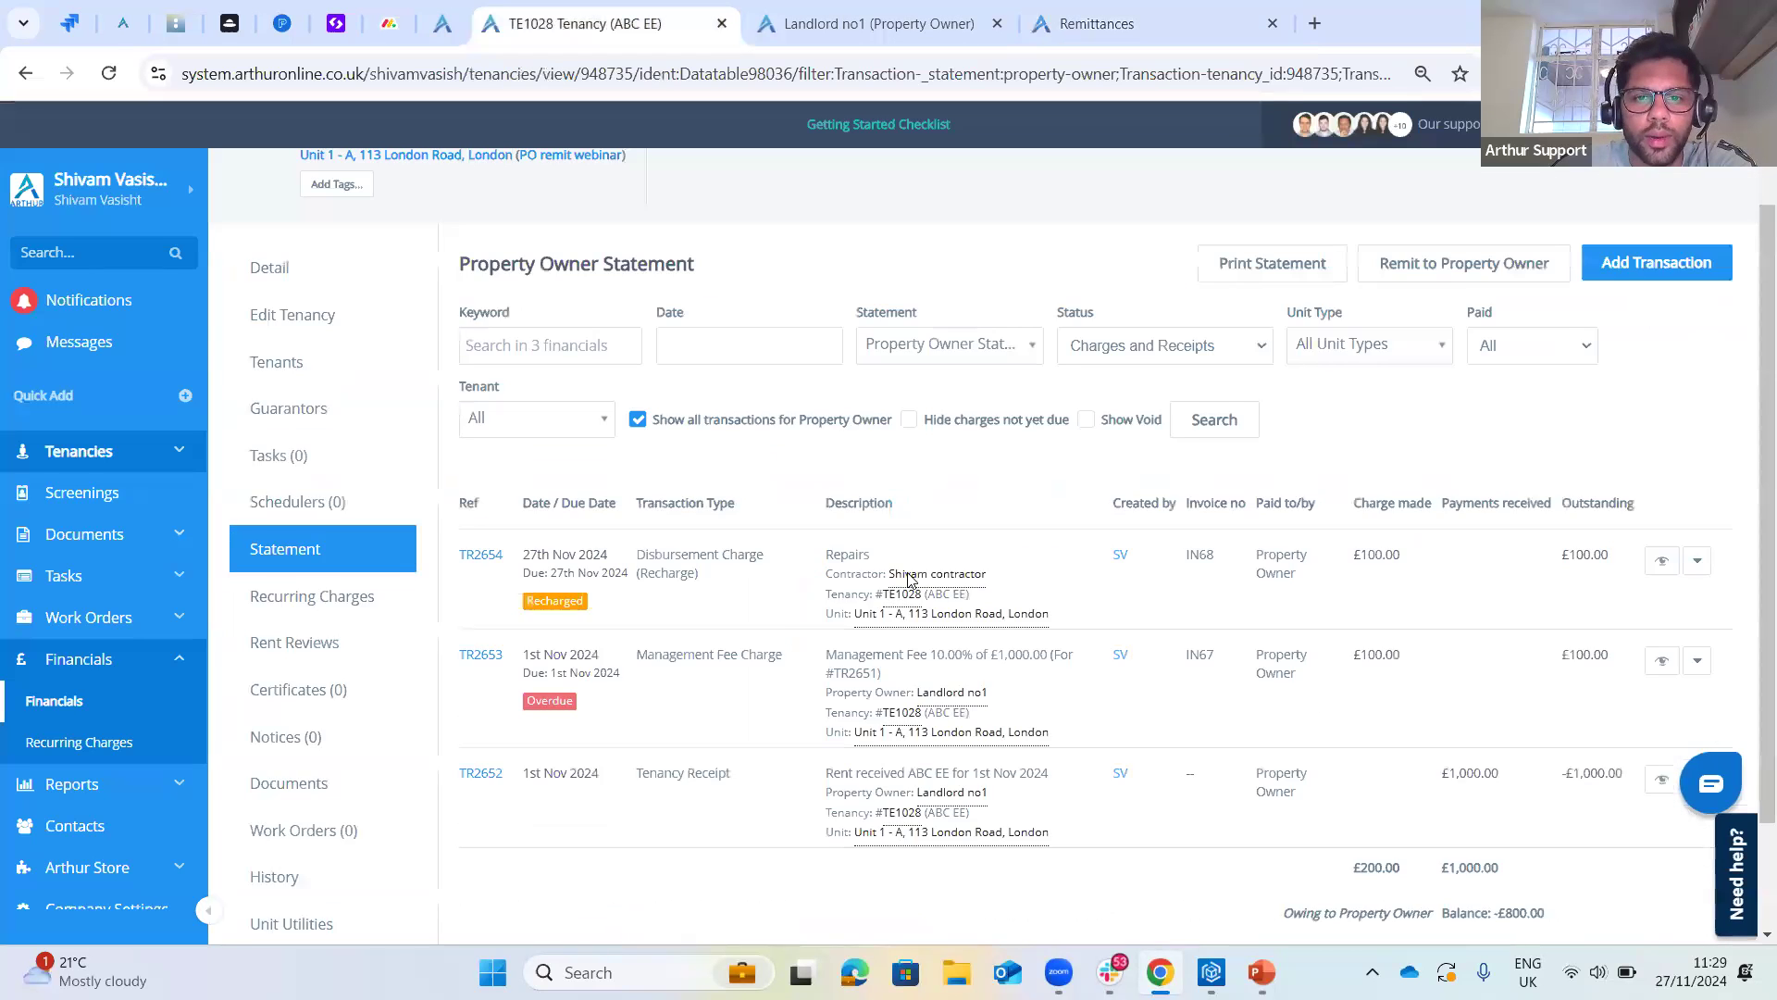
scroll(912, 585, "up", 2)
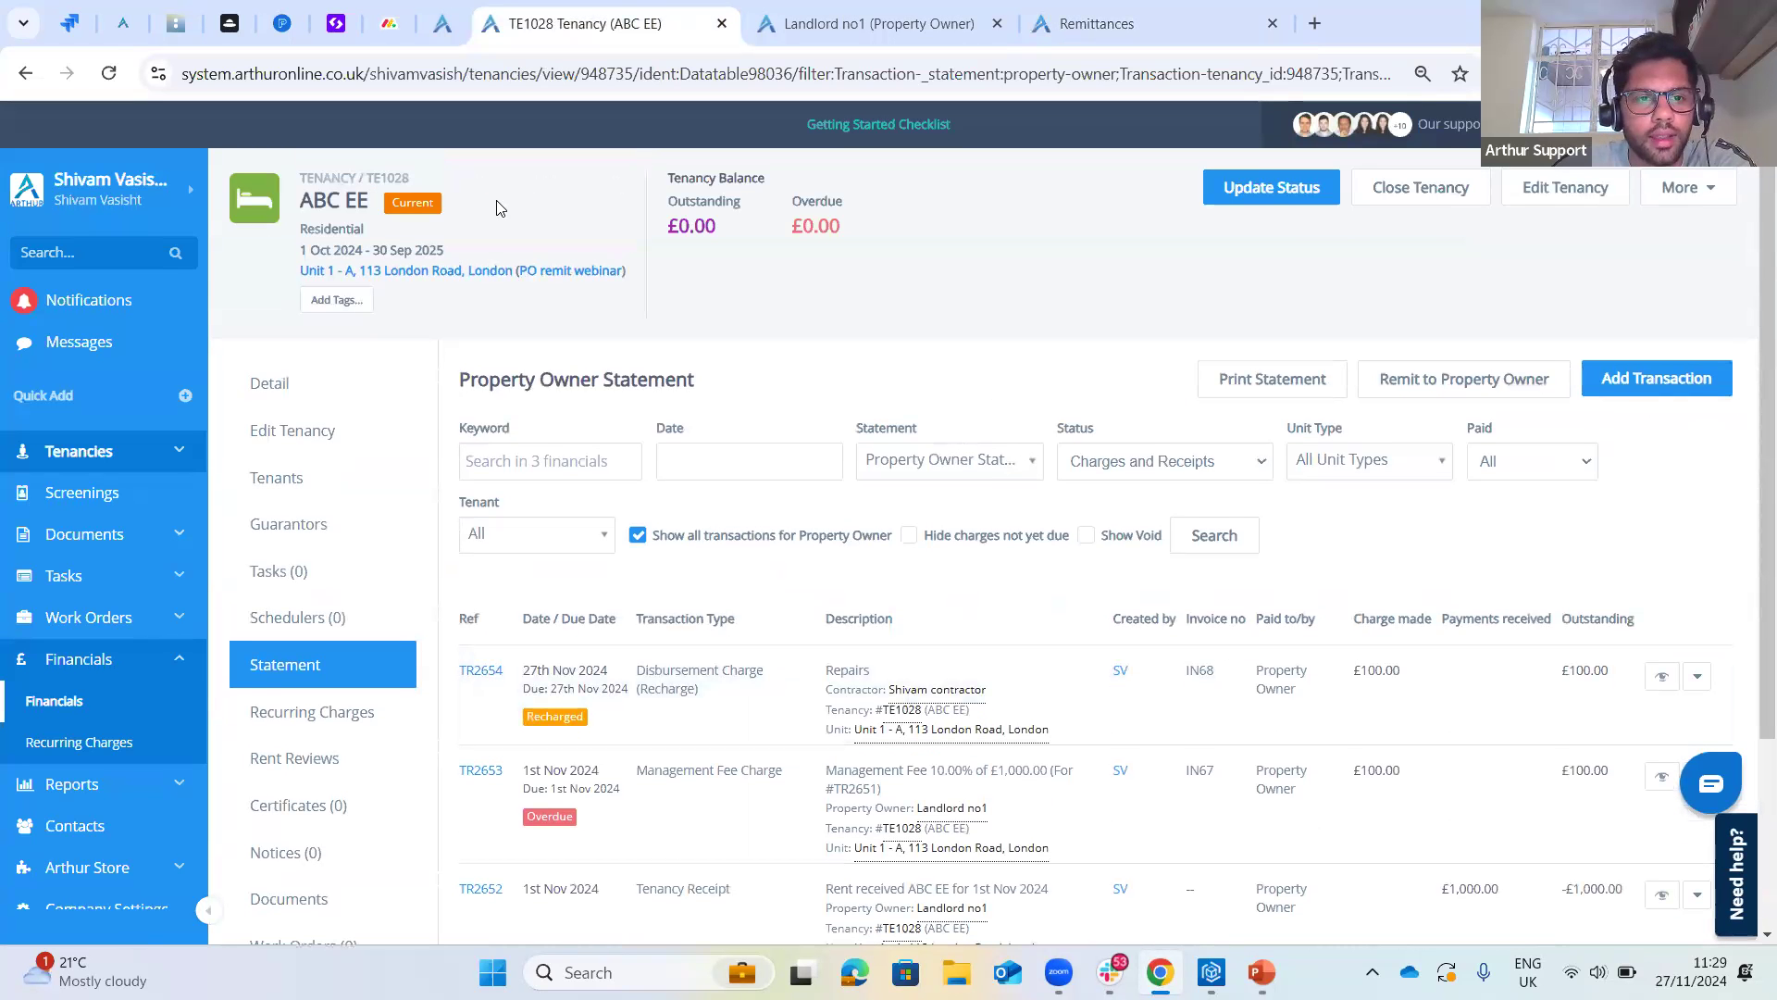
scroll(952, 623, "down", 1)
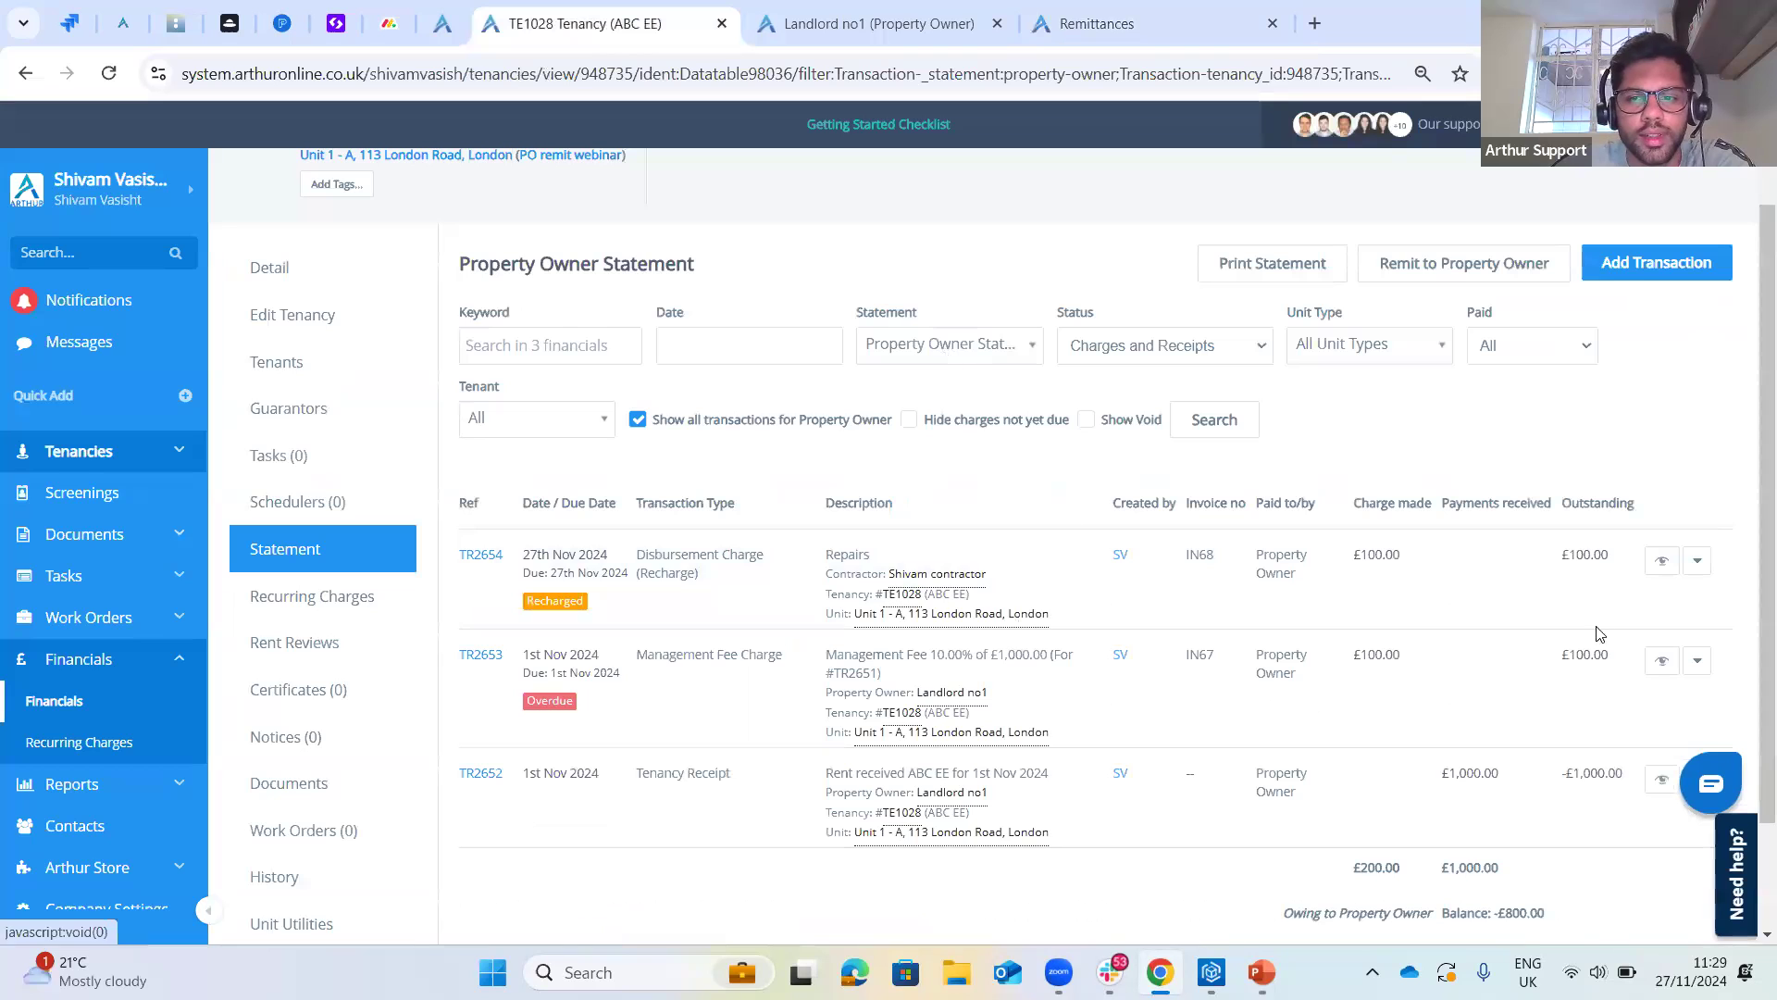
left_click_drag(1563, 555, 1602, 555)
left_click_drag(1562, 655, 1609, 655)
left_click_drag(1609, 775, 1573, 775)
scroll(1568, 718, "down", 1)
scroll(1574, 435, "down", 1)
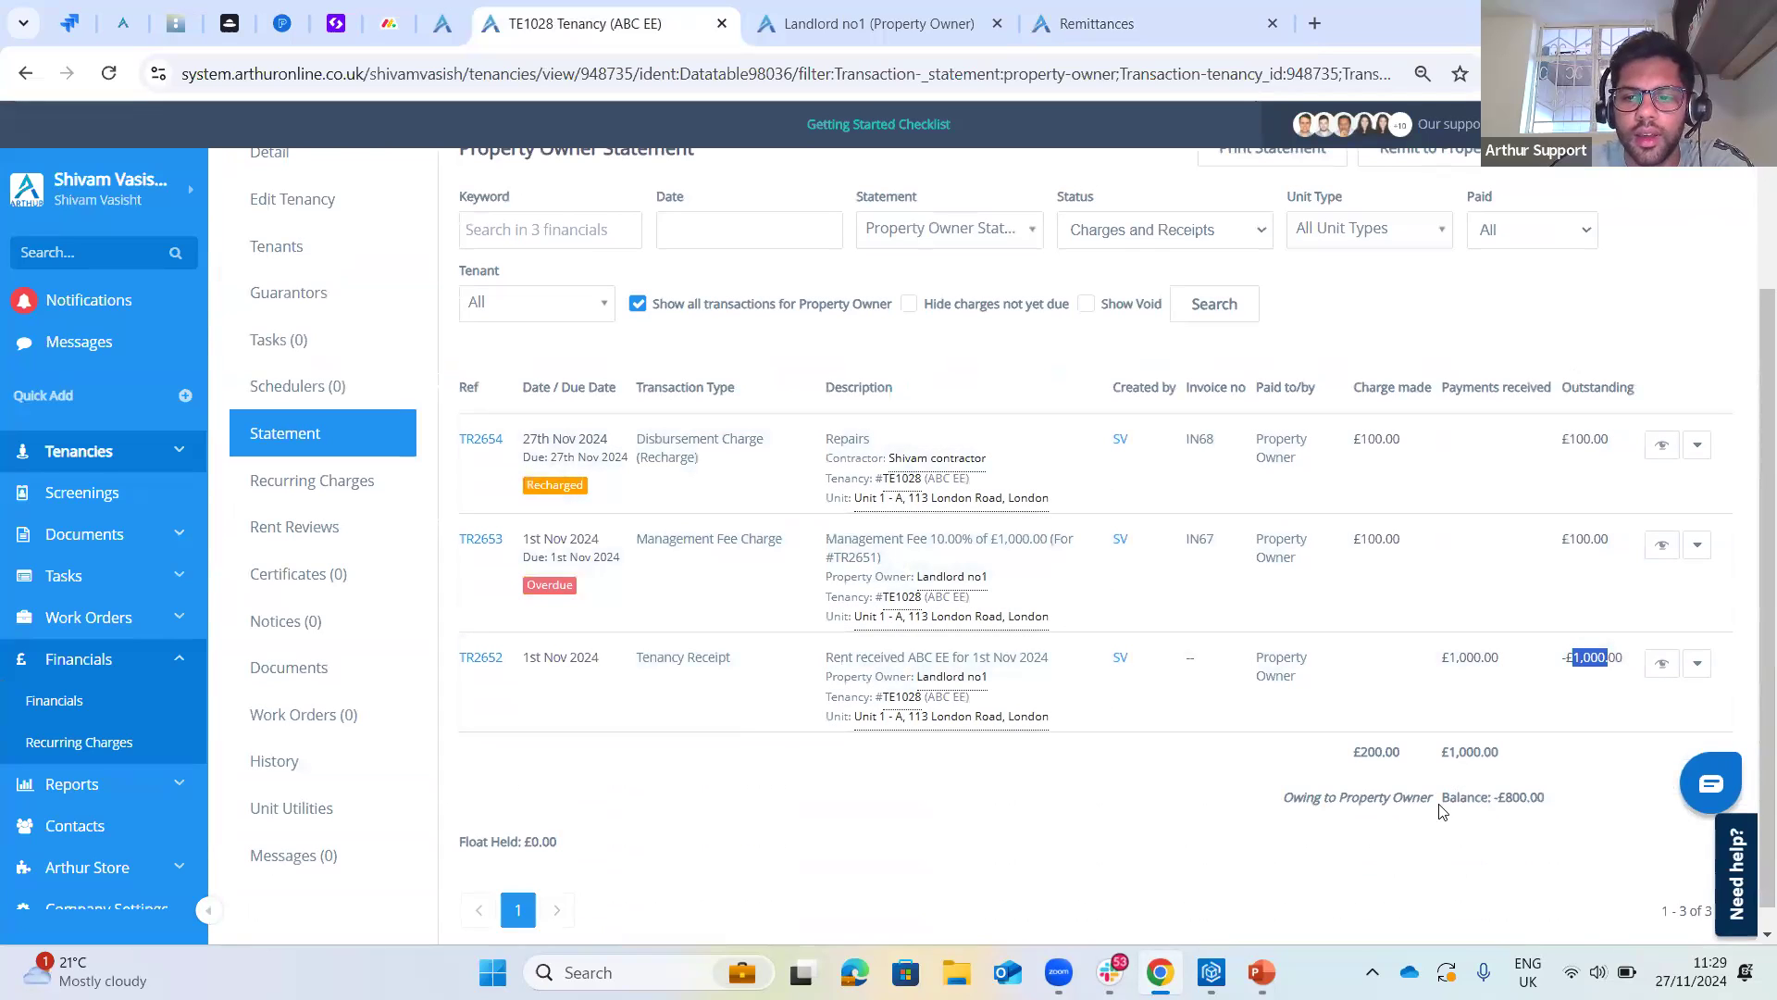
left_click(1485, 797)
left_click_drag(1518, 788, 1510, 787)
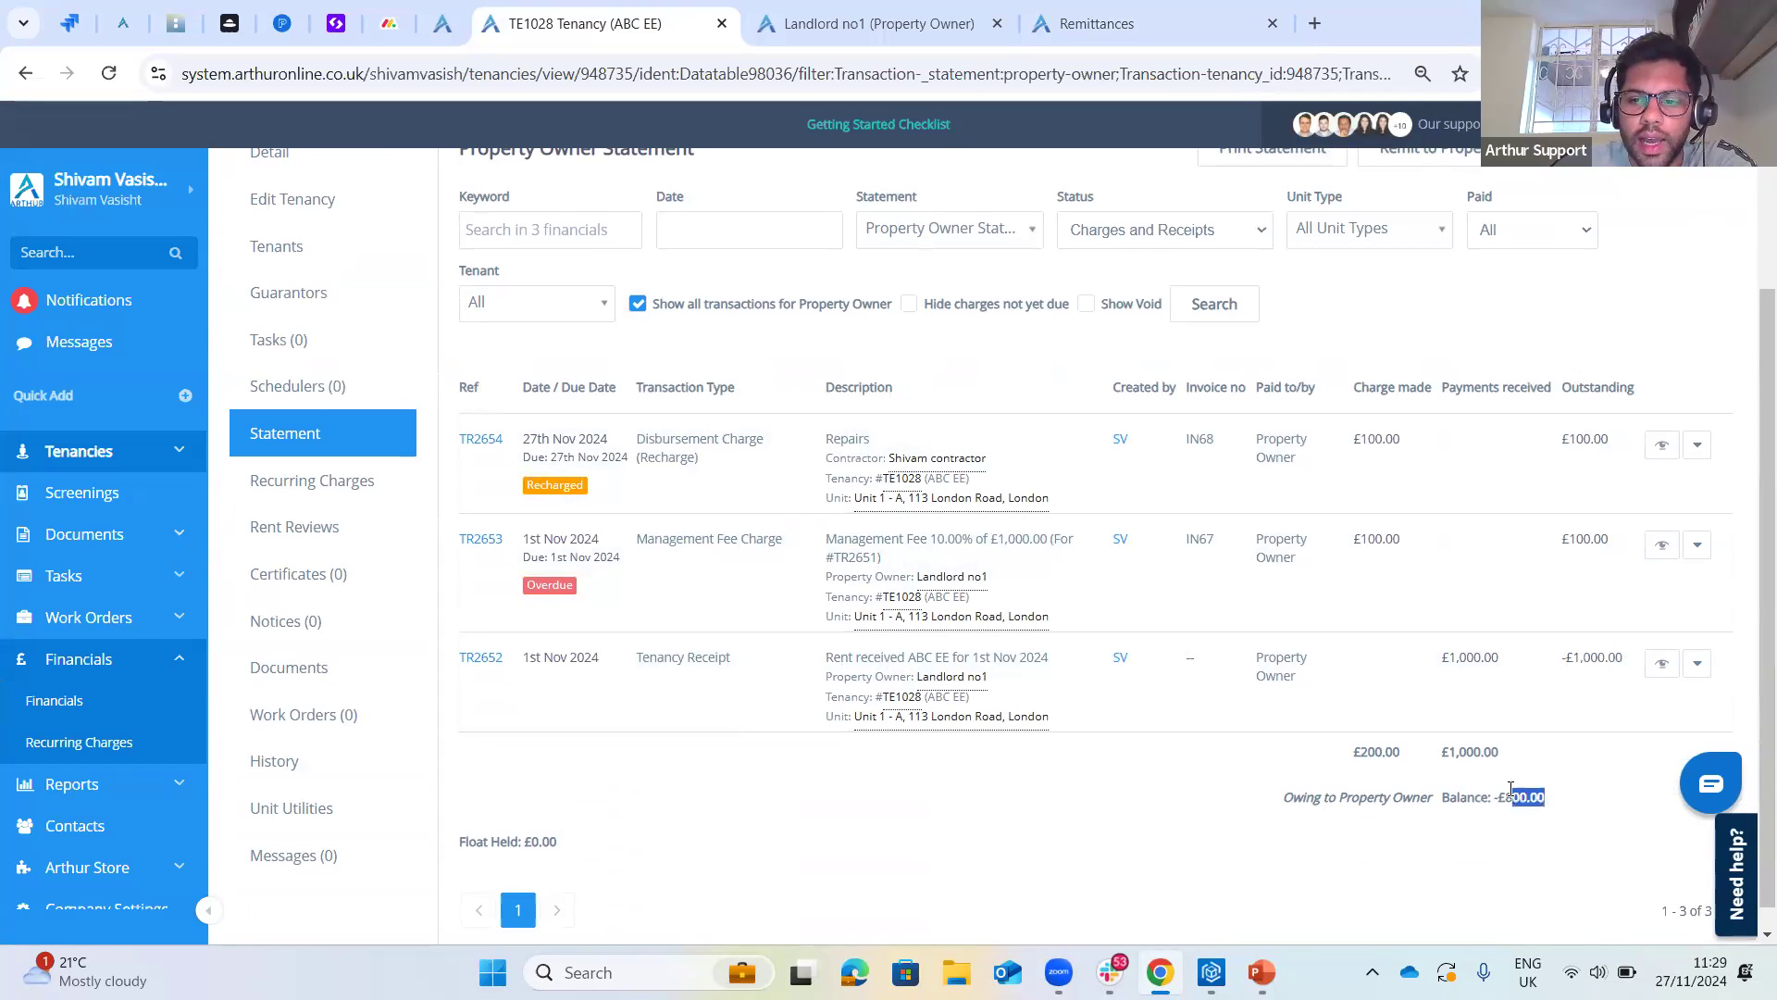
- Return to Unit 1 - A's remittance and exclude the Repairs disbursement charge TR2654 from the transactions to remit
left_click(1101, 17)
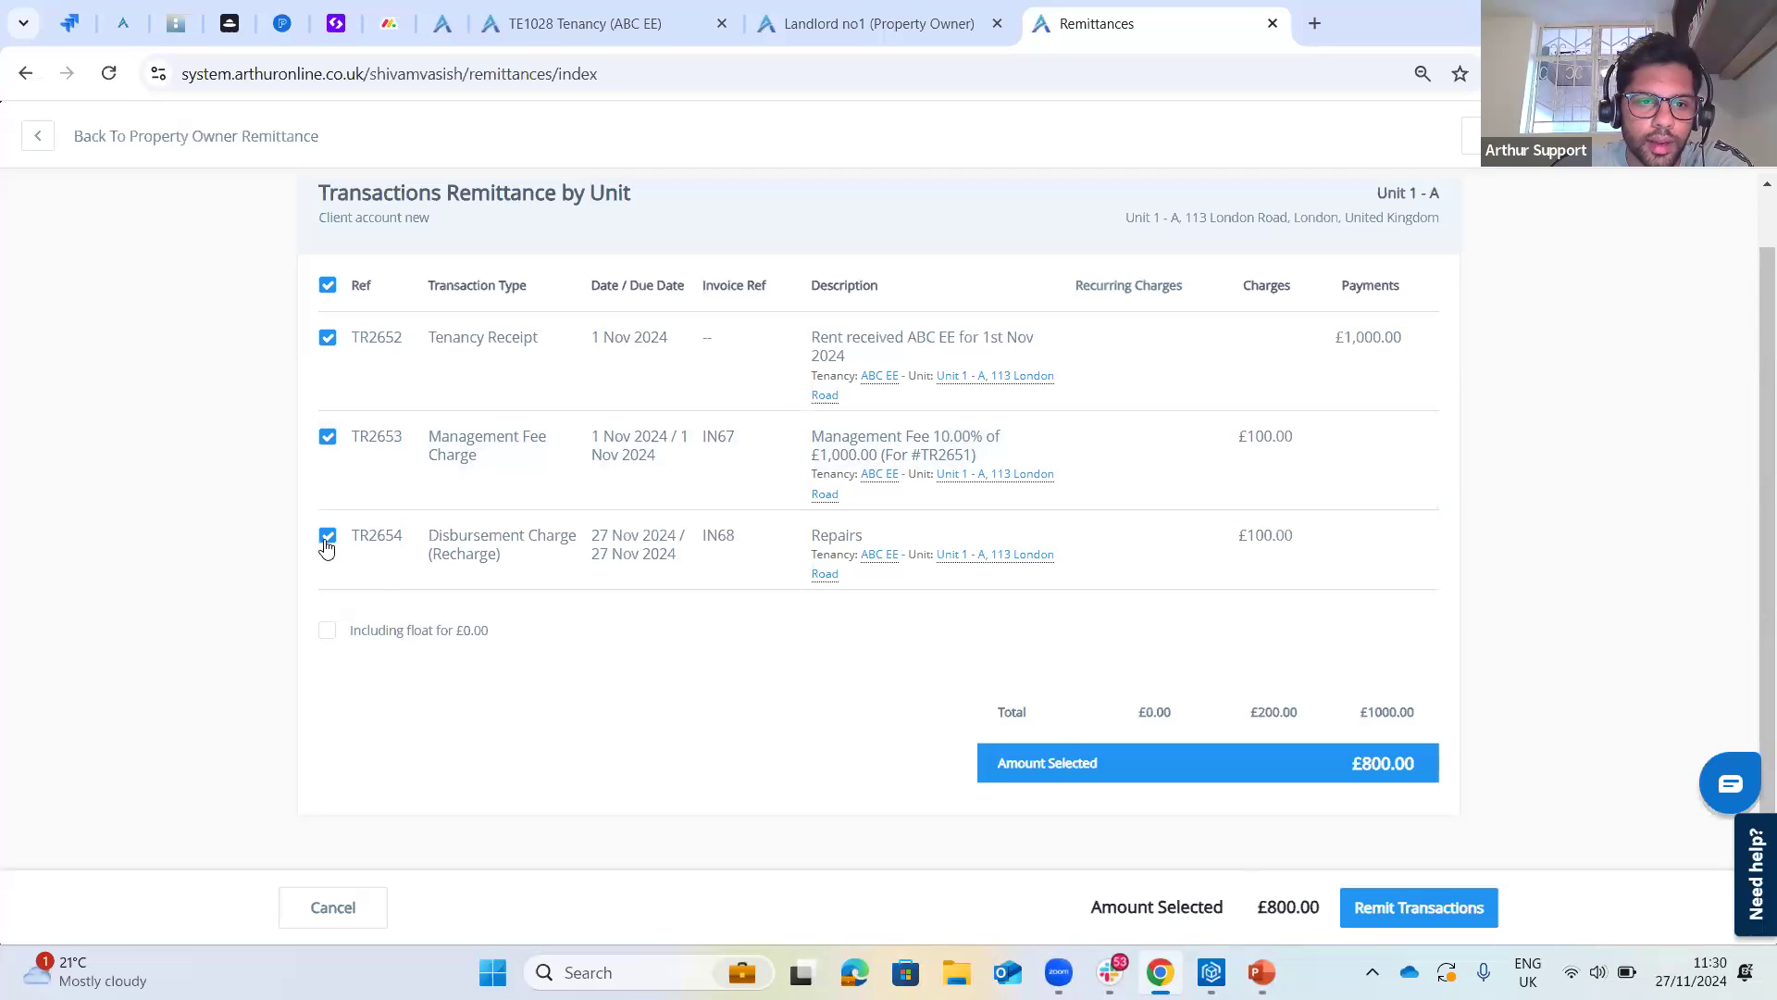
left_click(328, 537)
left_click_drag(1204, 548, 1334, 548)
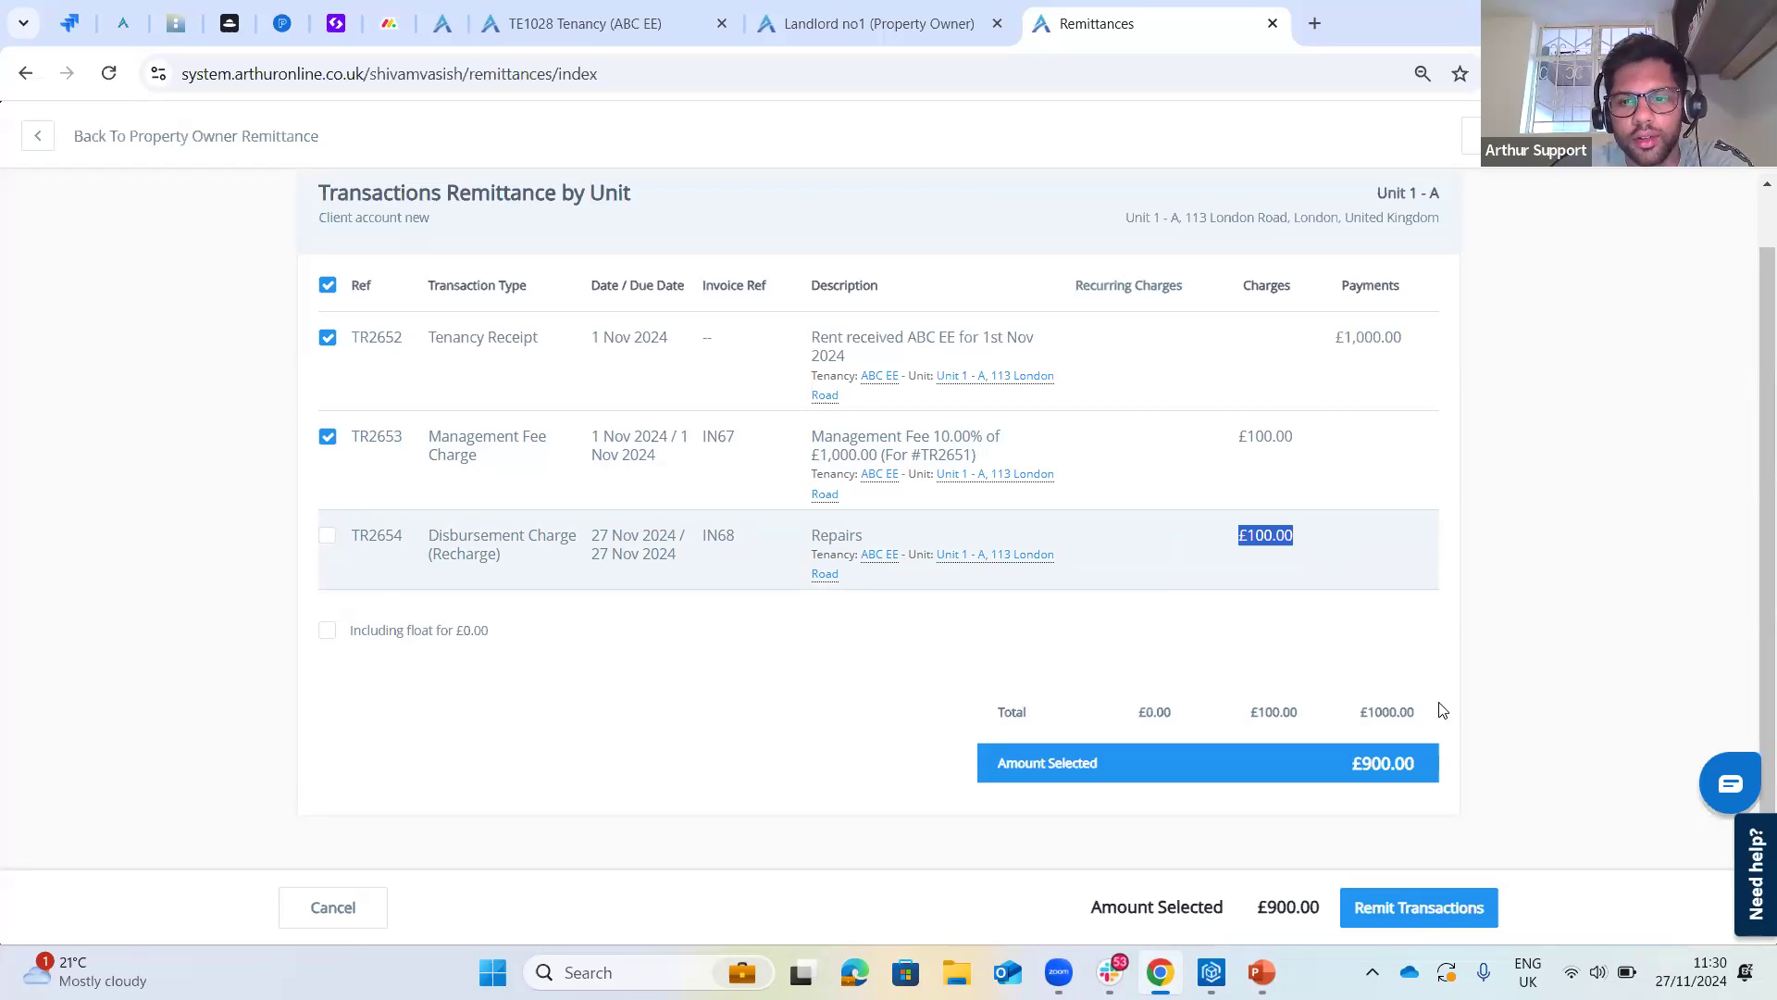
- Include the Repairs disbursement charge TR2654 again in Unit 1 - A's remittance and proceed to the remittance details
left_click(1331, 606)
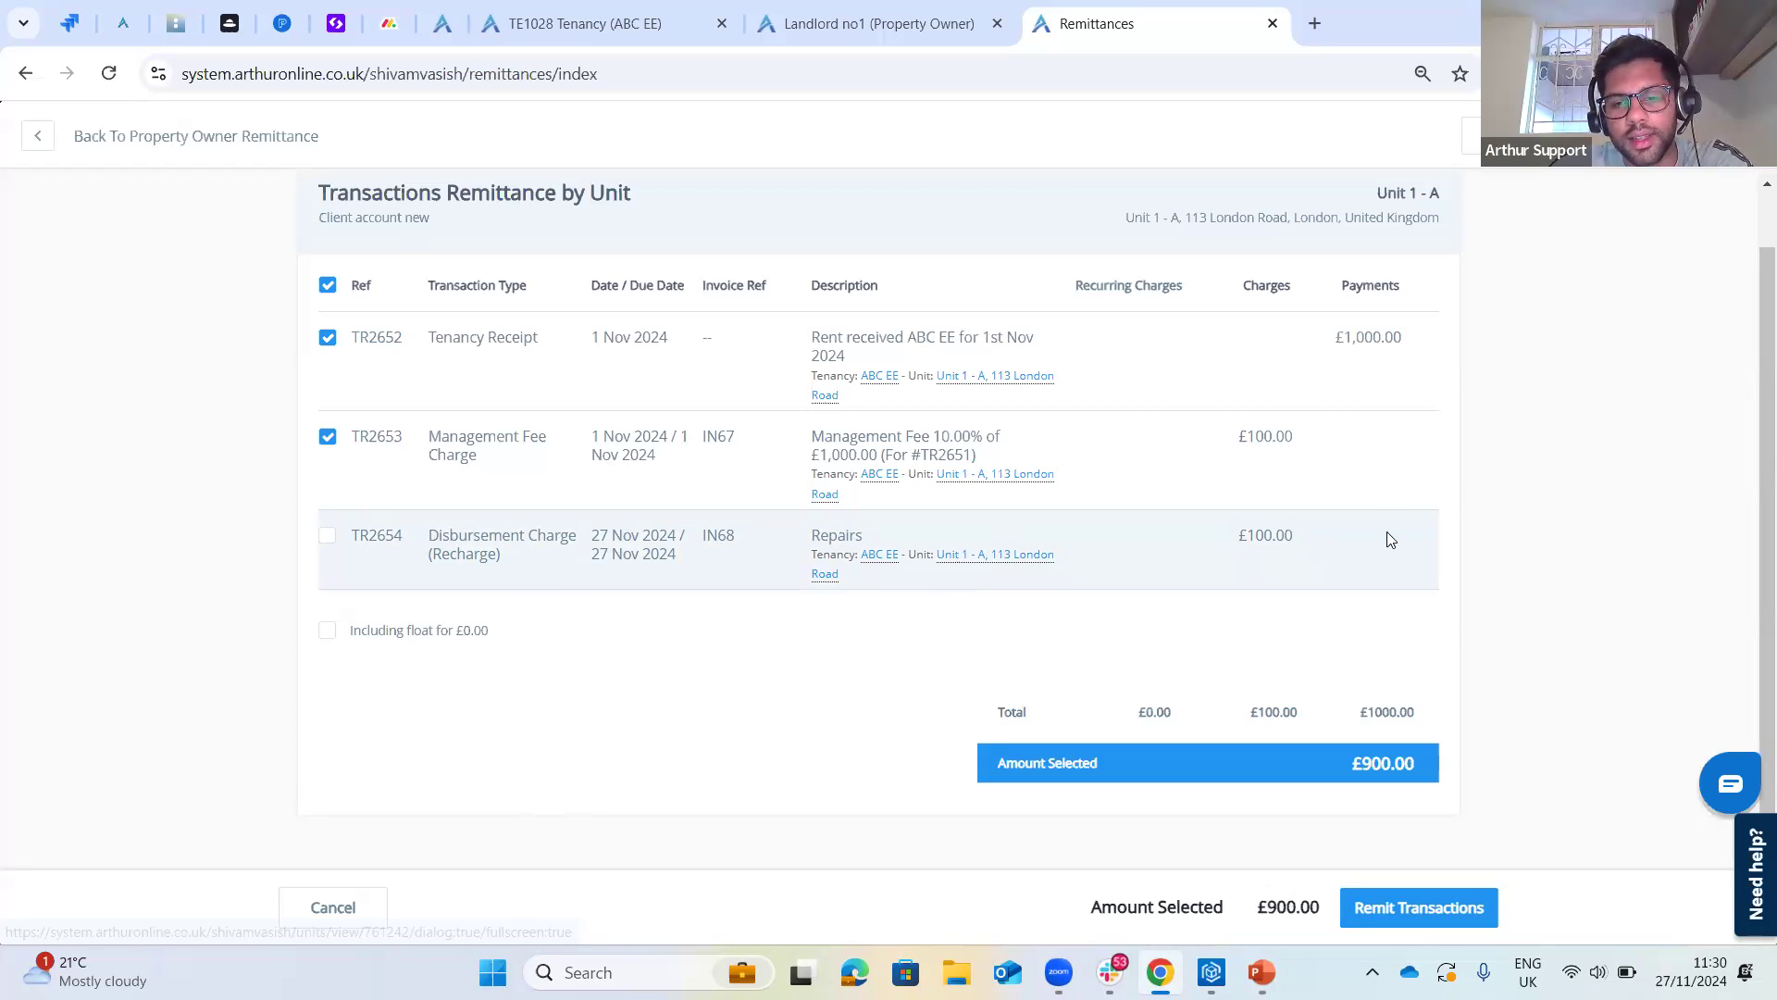
left_click_drag(1299, 535, 1238, 536)
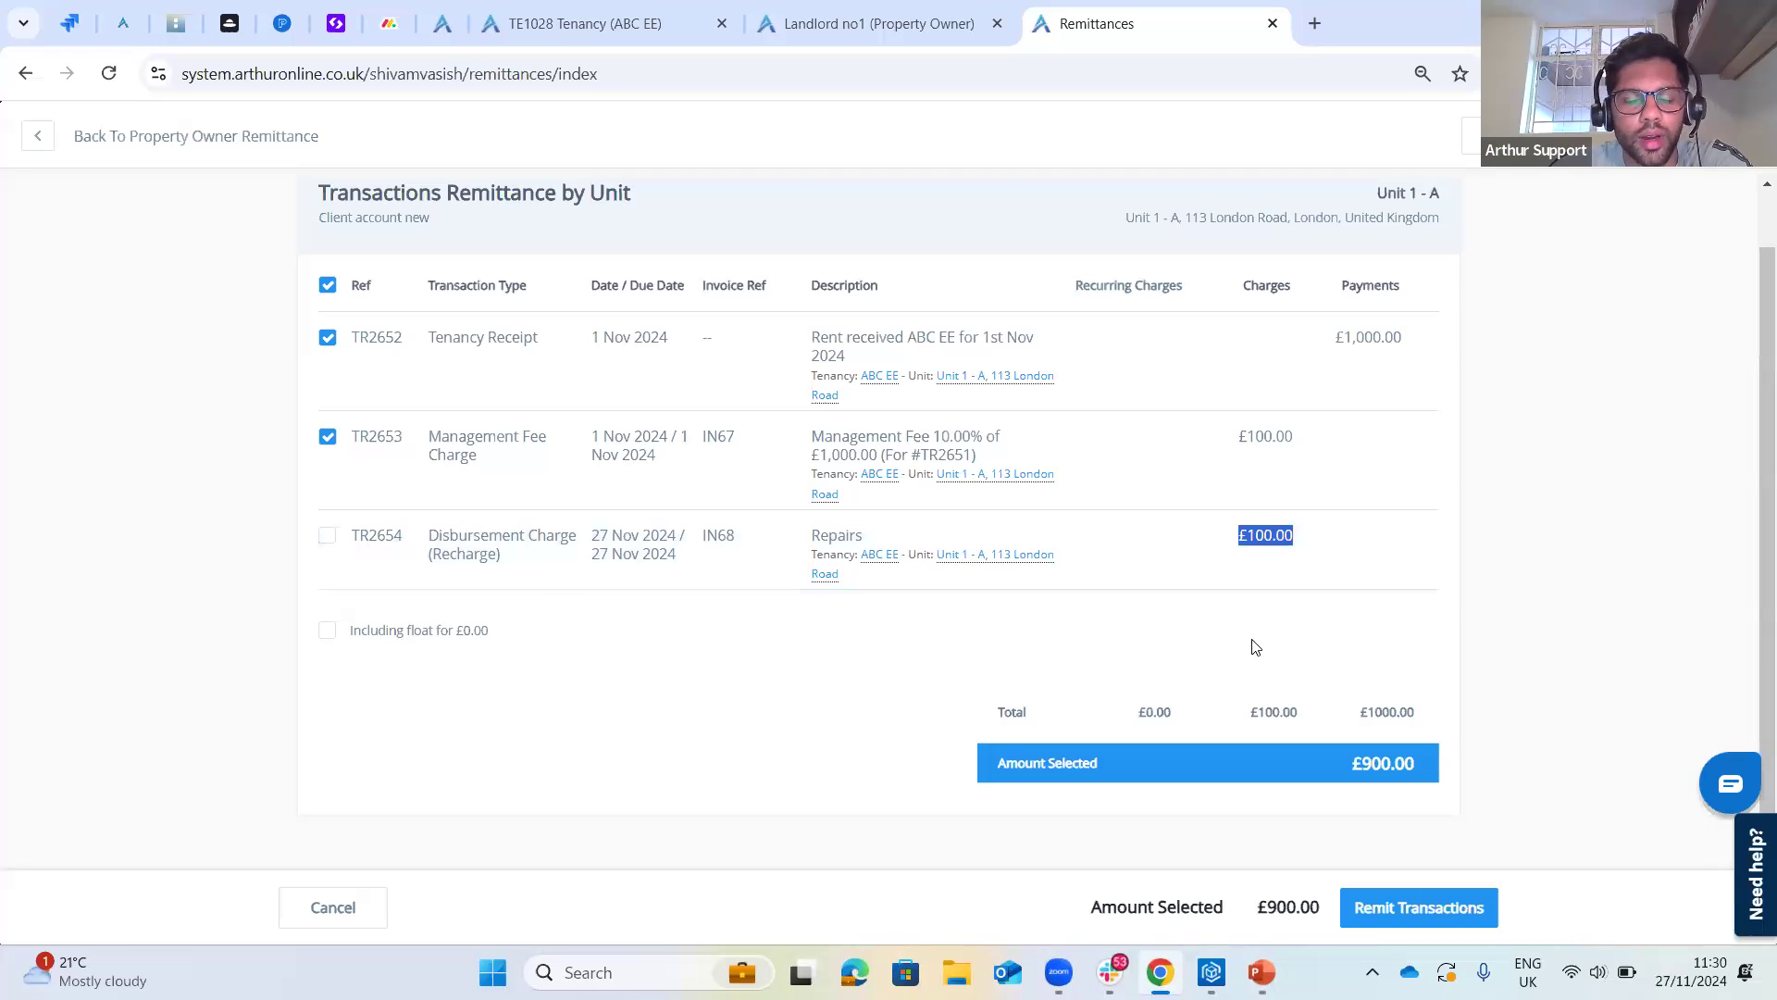
left_click_drag(1336, 341, 1434, 343)
left_click(1191, 581)
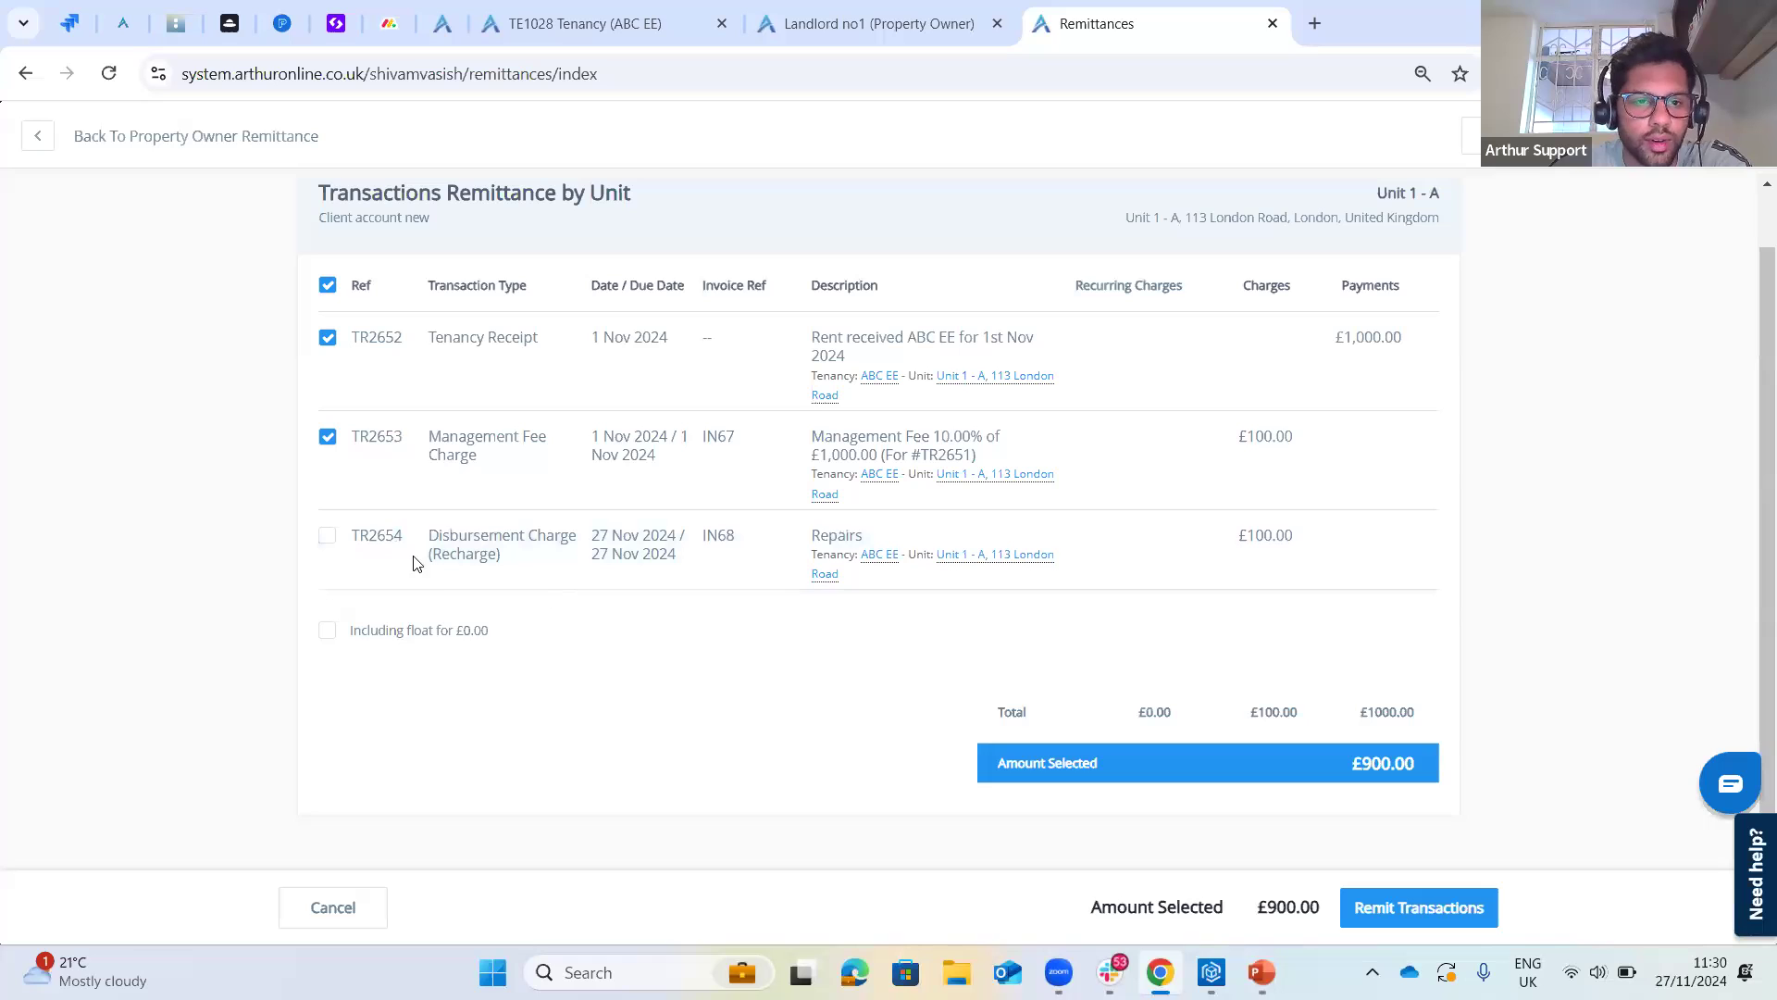
left_click(328, 535)
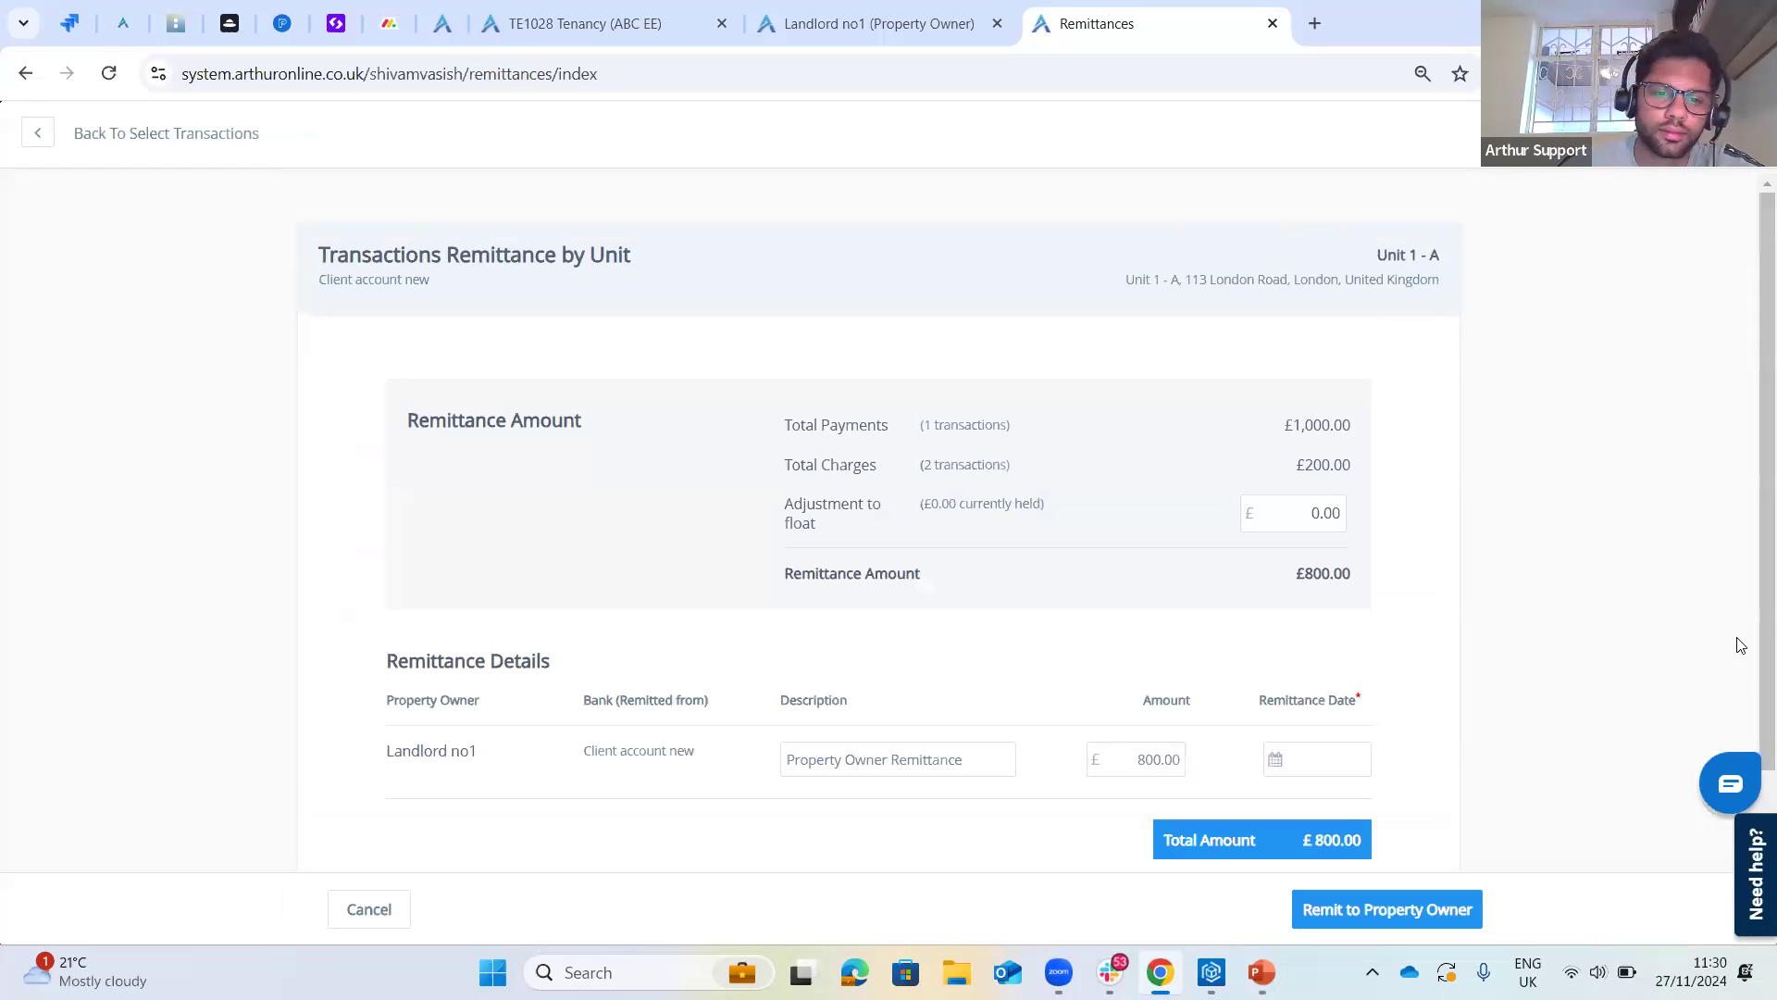
- Set the remittance date for Landlord no1 to 01/11/2024 and check the bank account the payment is remitted from
scroll(1230, 686, "down", 1)
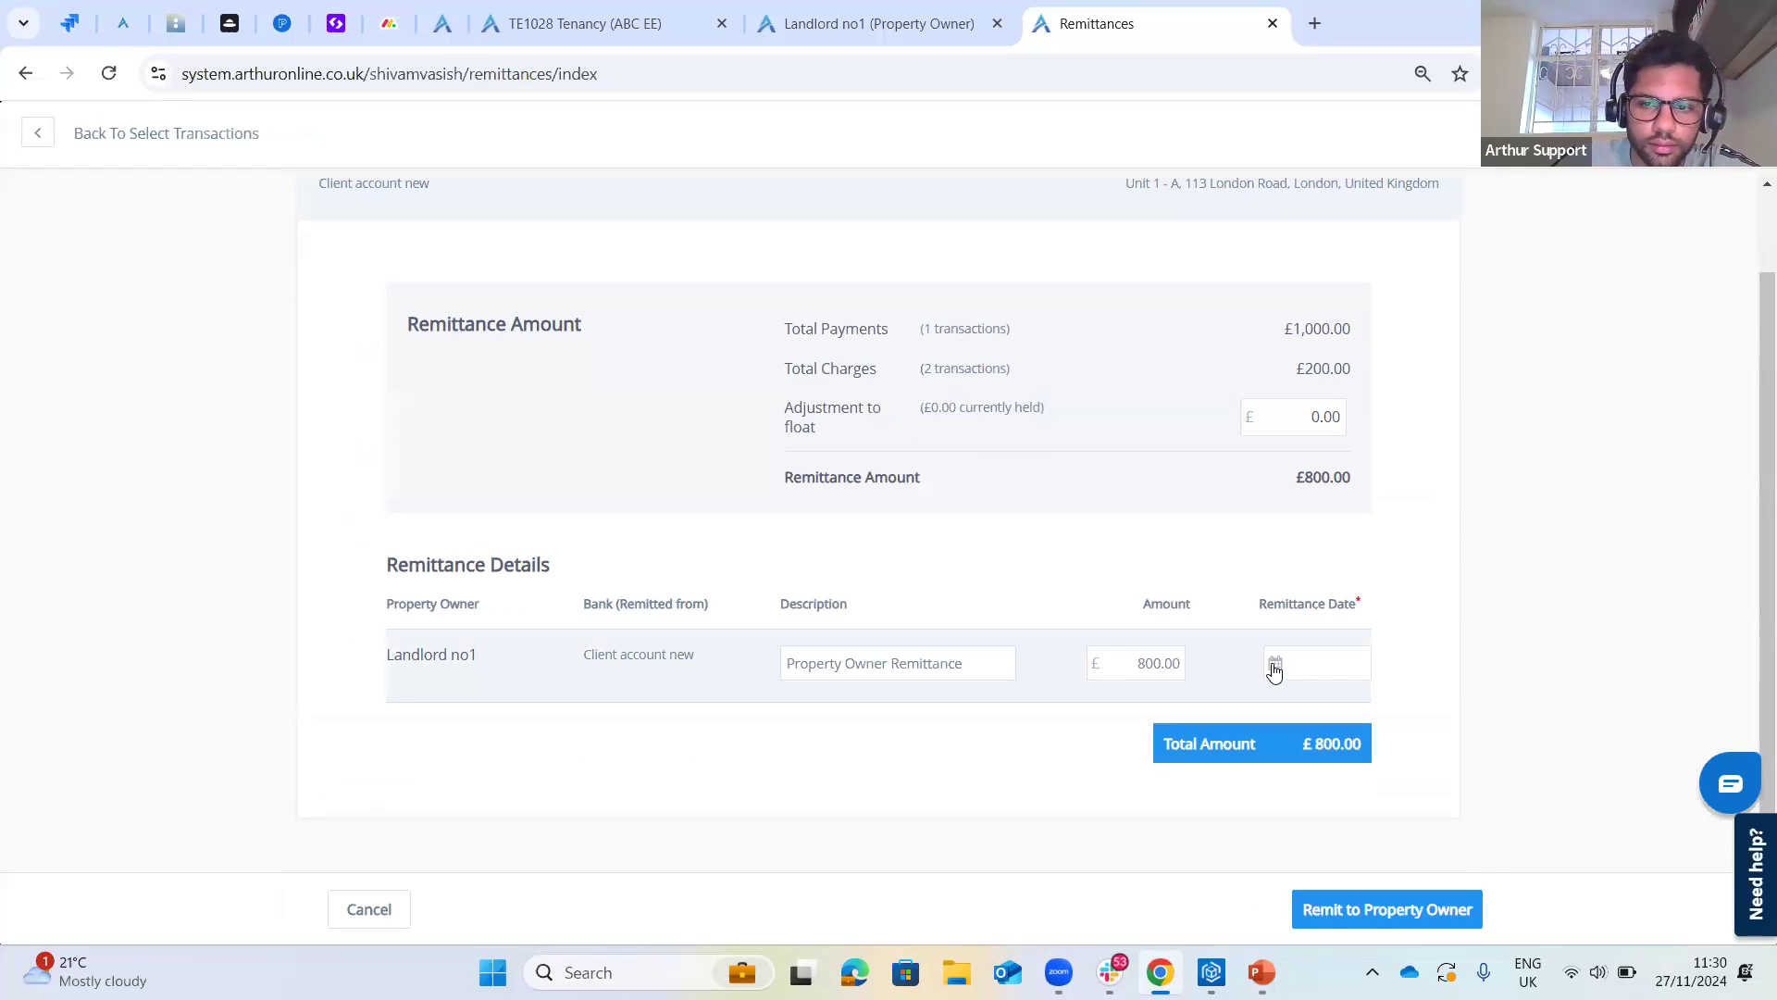
left_click(1275, 670)
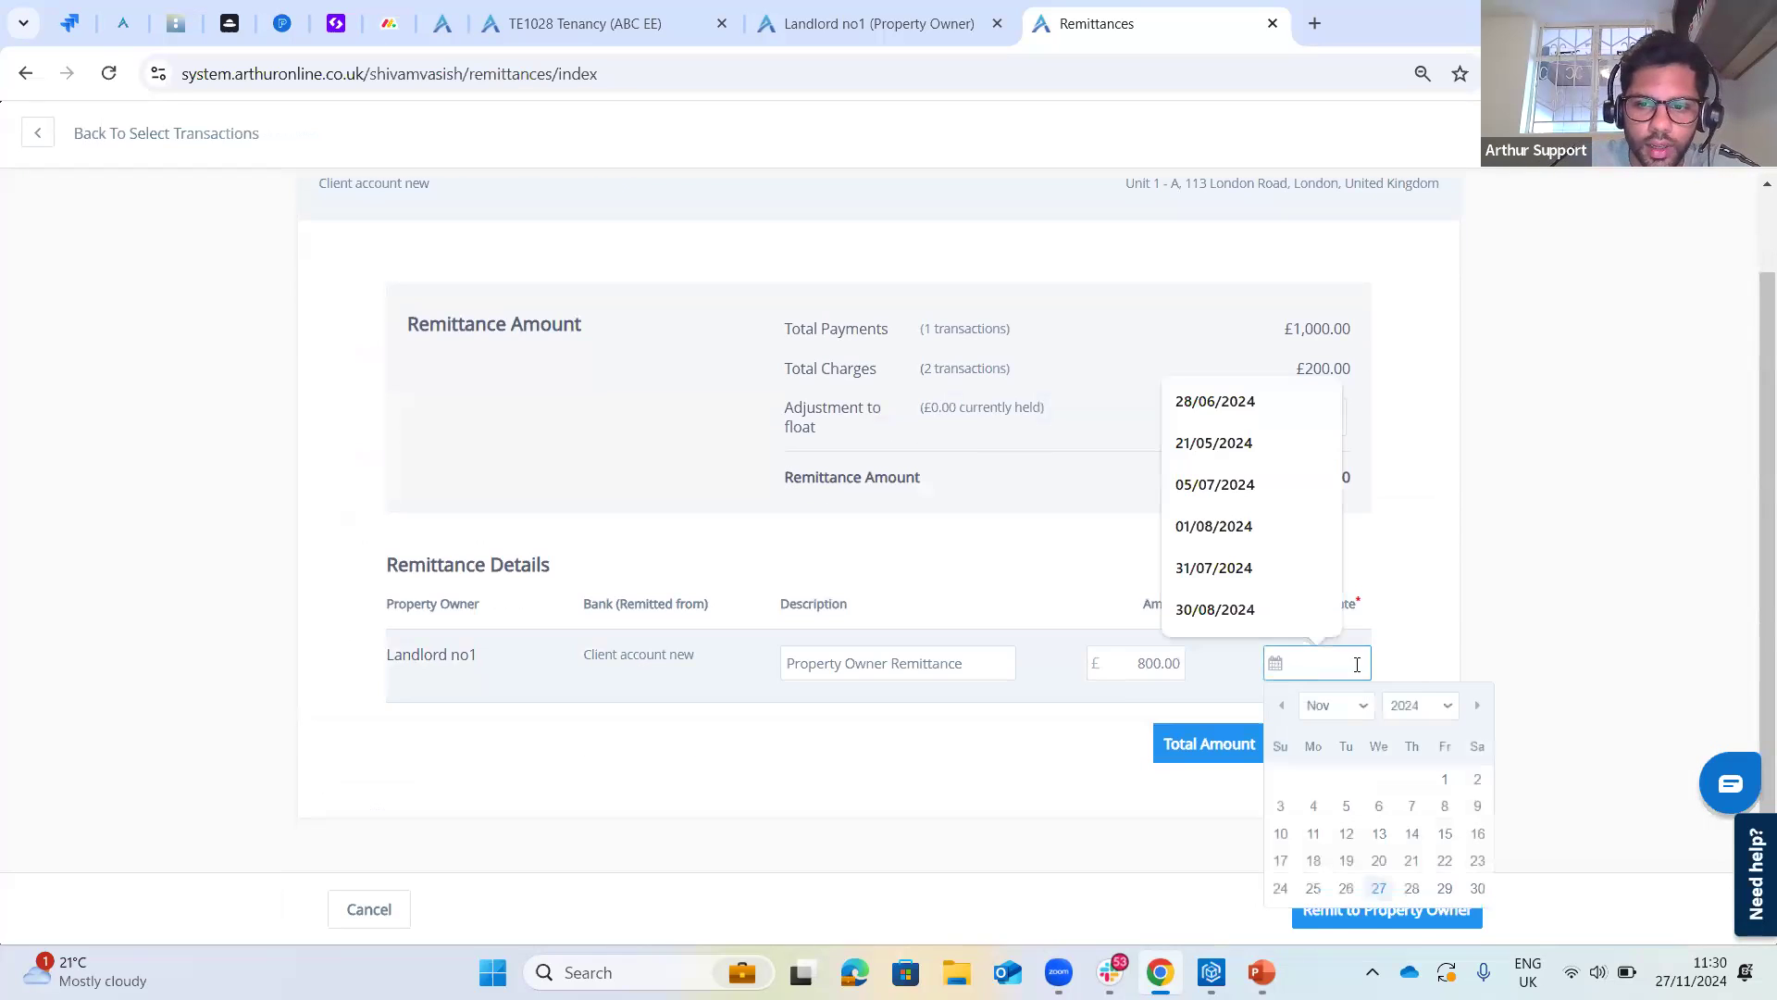
left_click(1446, 783)
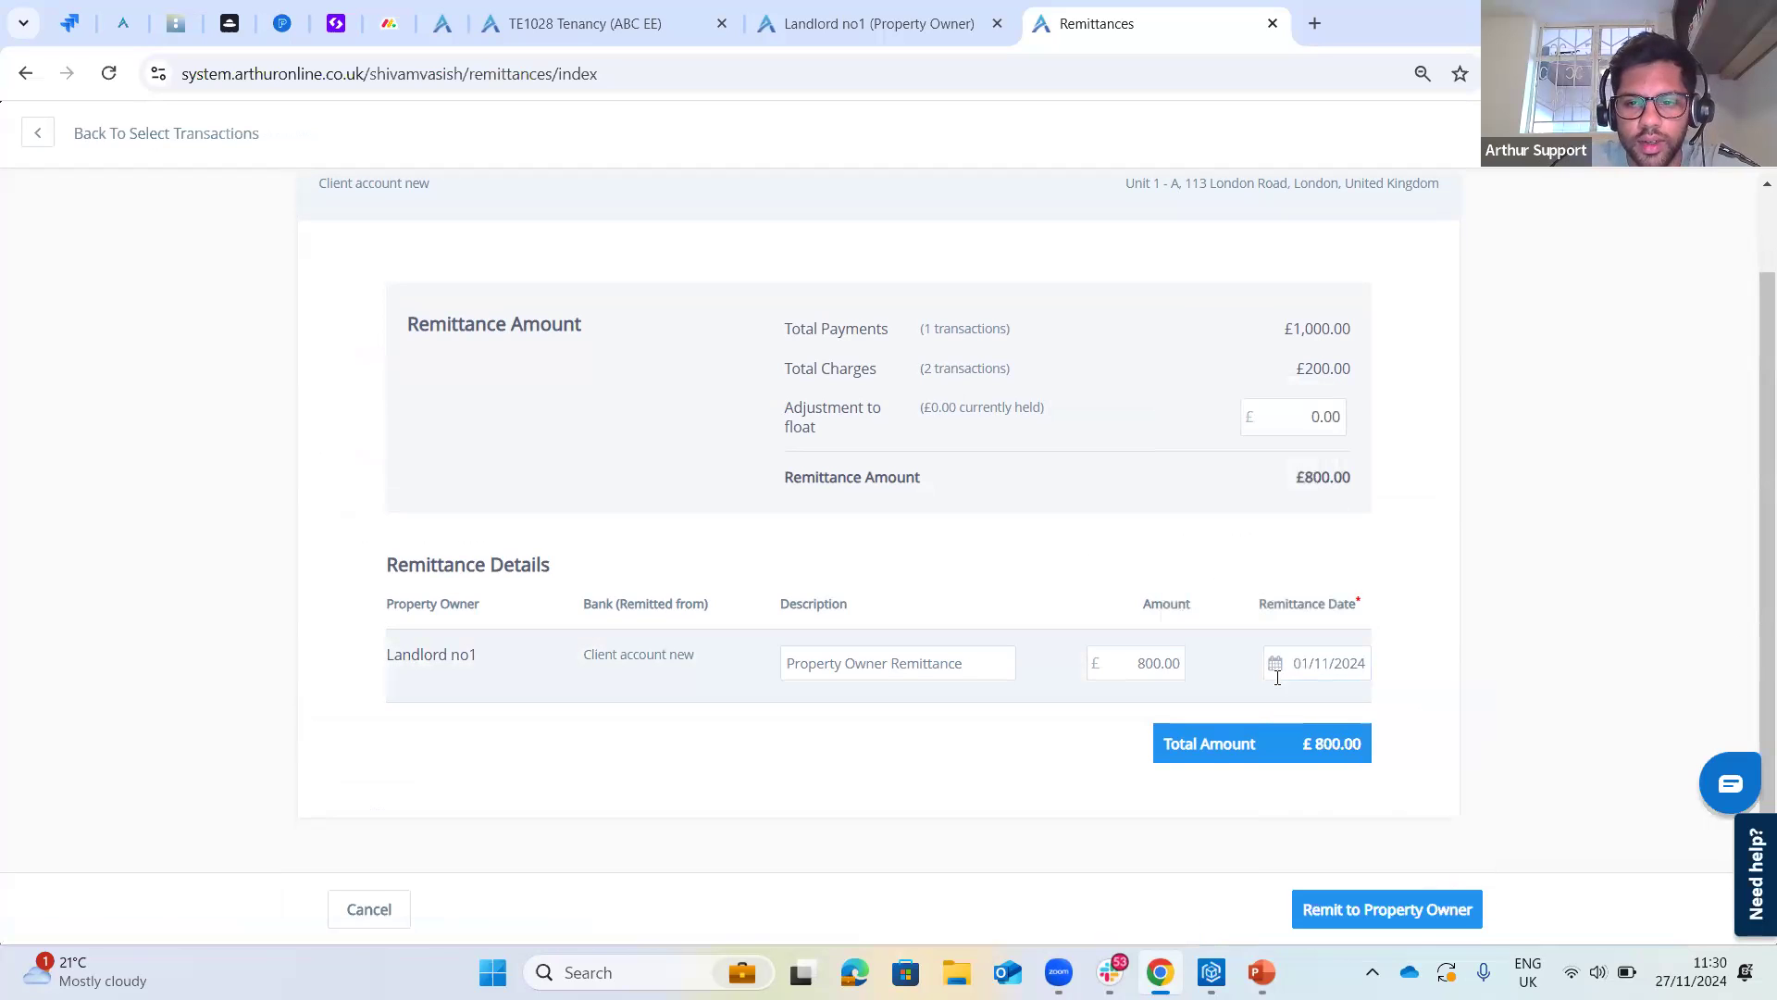
left_click_drag(591, 654, 695, 731)
left_click(577, 651)
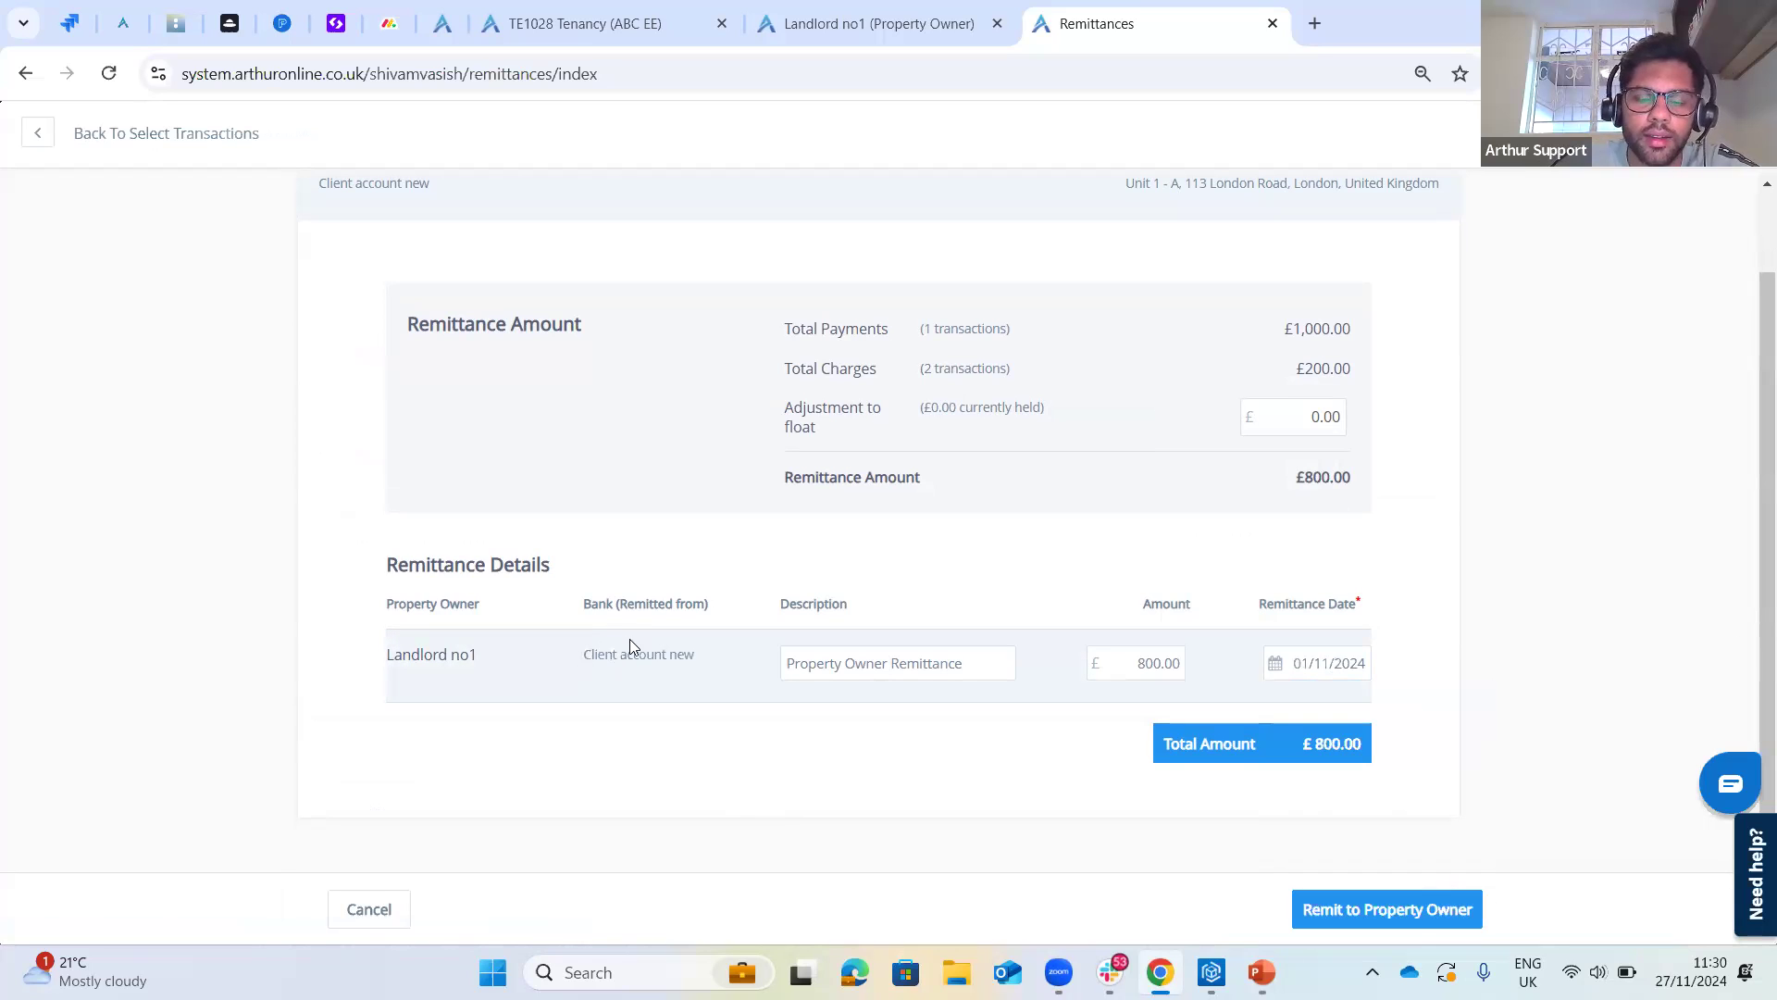
left_click_drag(585, 653, 778, 802)
left_click(775, 801)
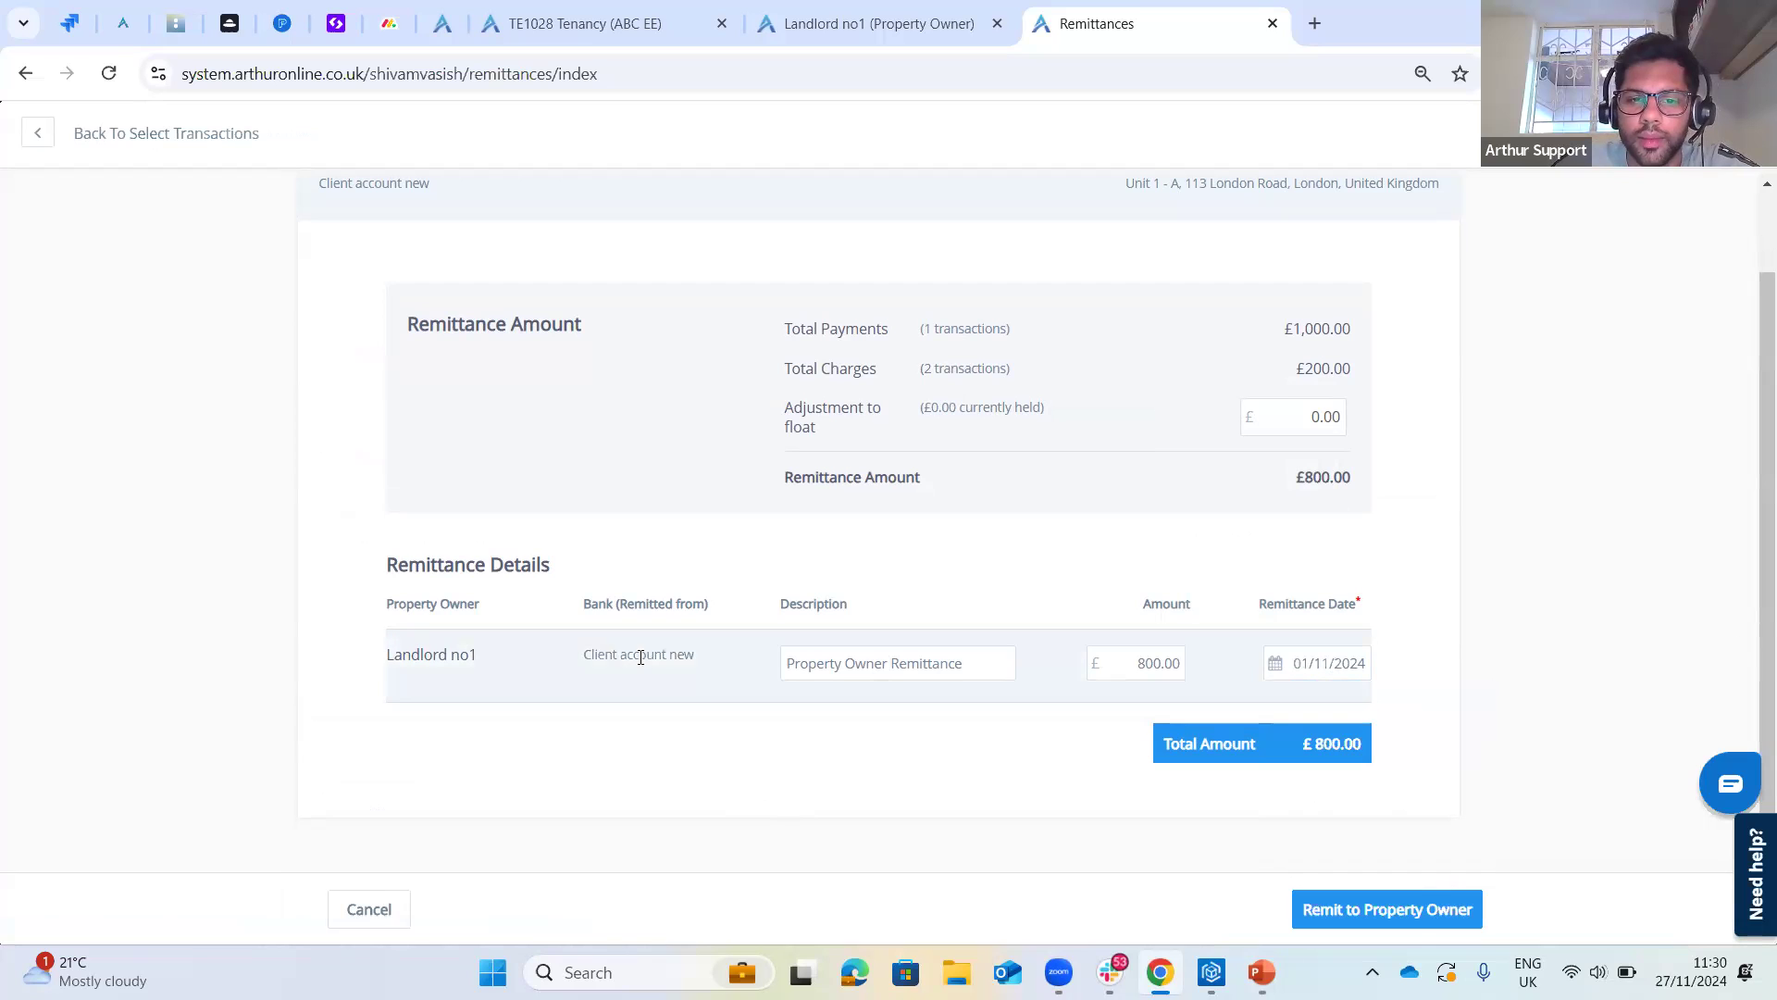
left_click_drag(567, 654, 696, 656)
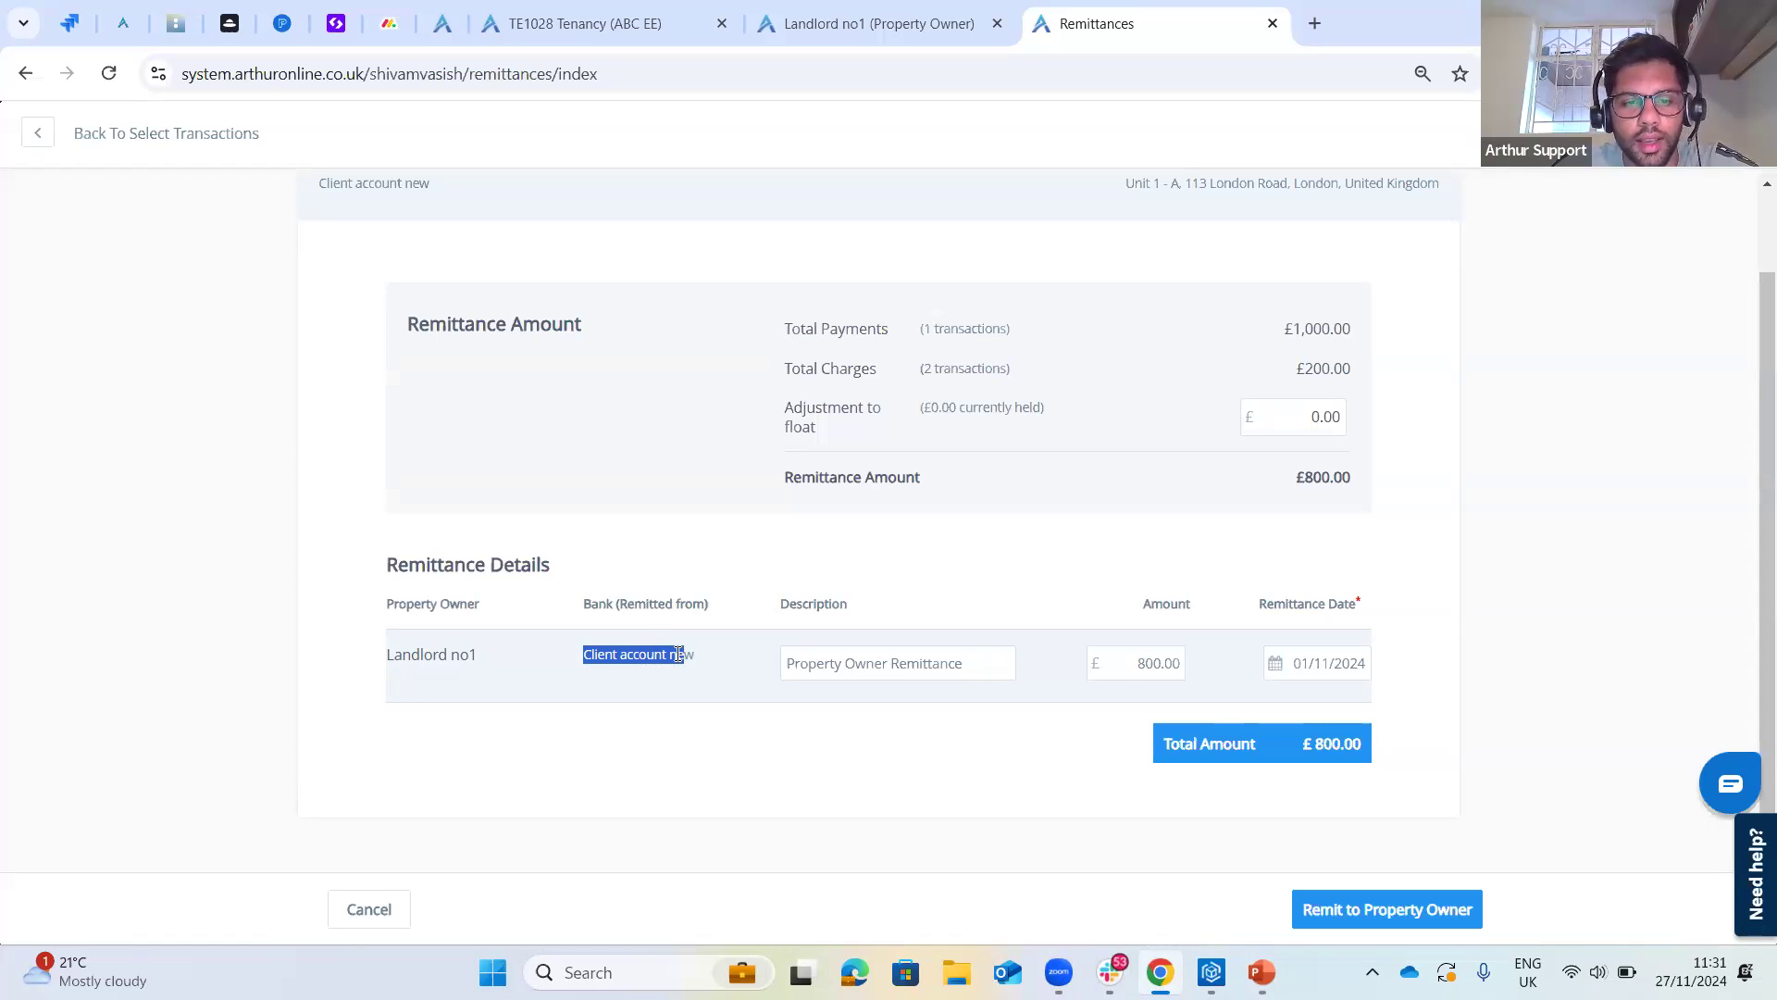
- Switch tenancy TE1028's statement to the Tenant Rent Statement and examine the rent received under TR2651
left_click(635, 31)
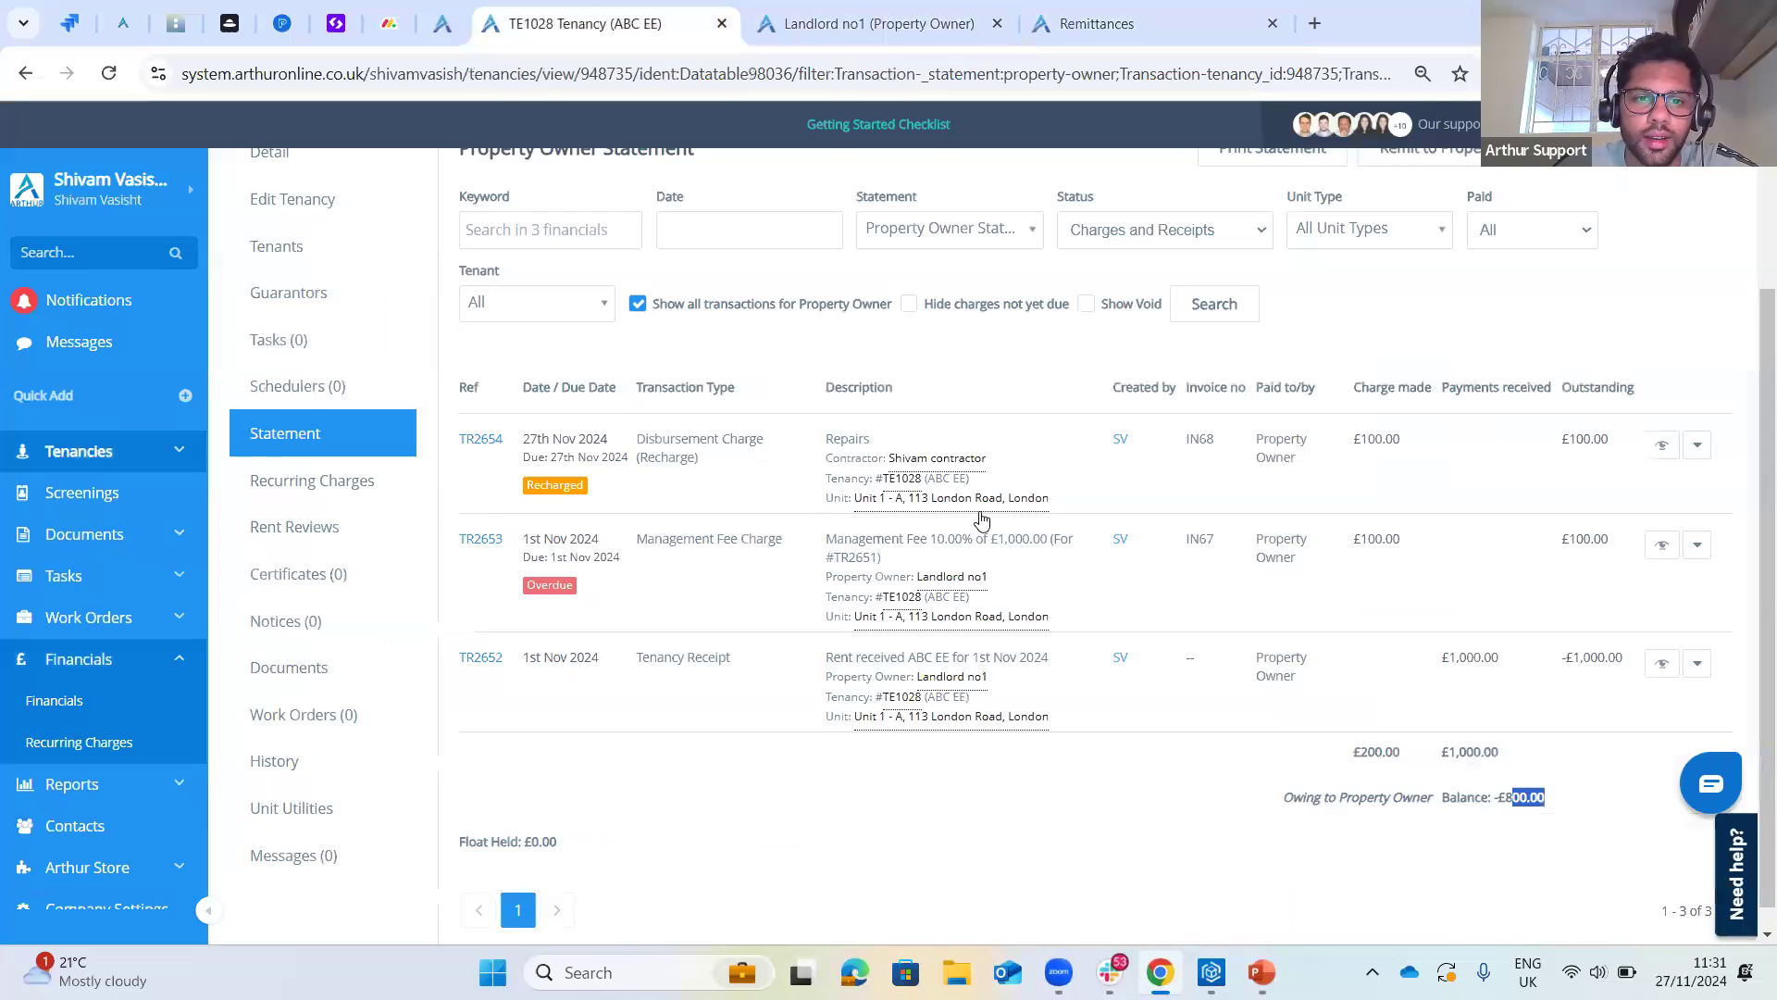
left_click(949, 460)
left_click(937, 592)
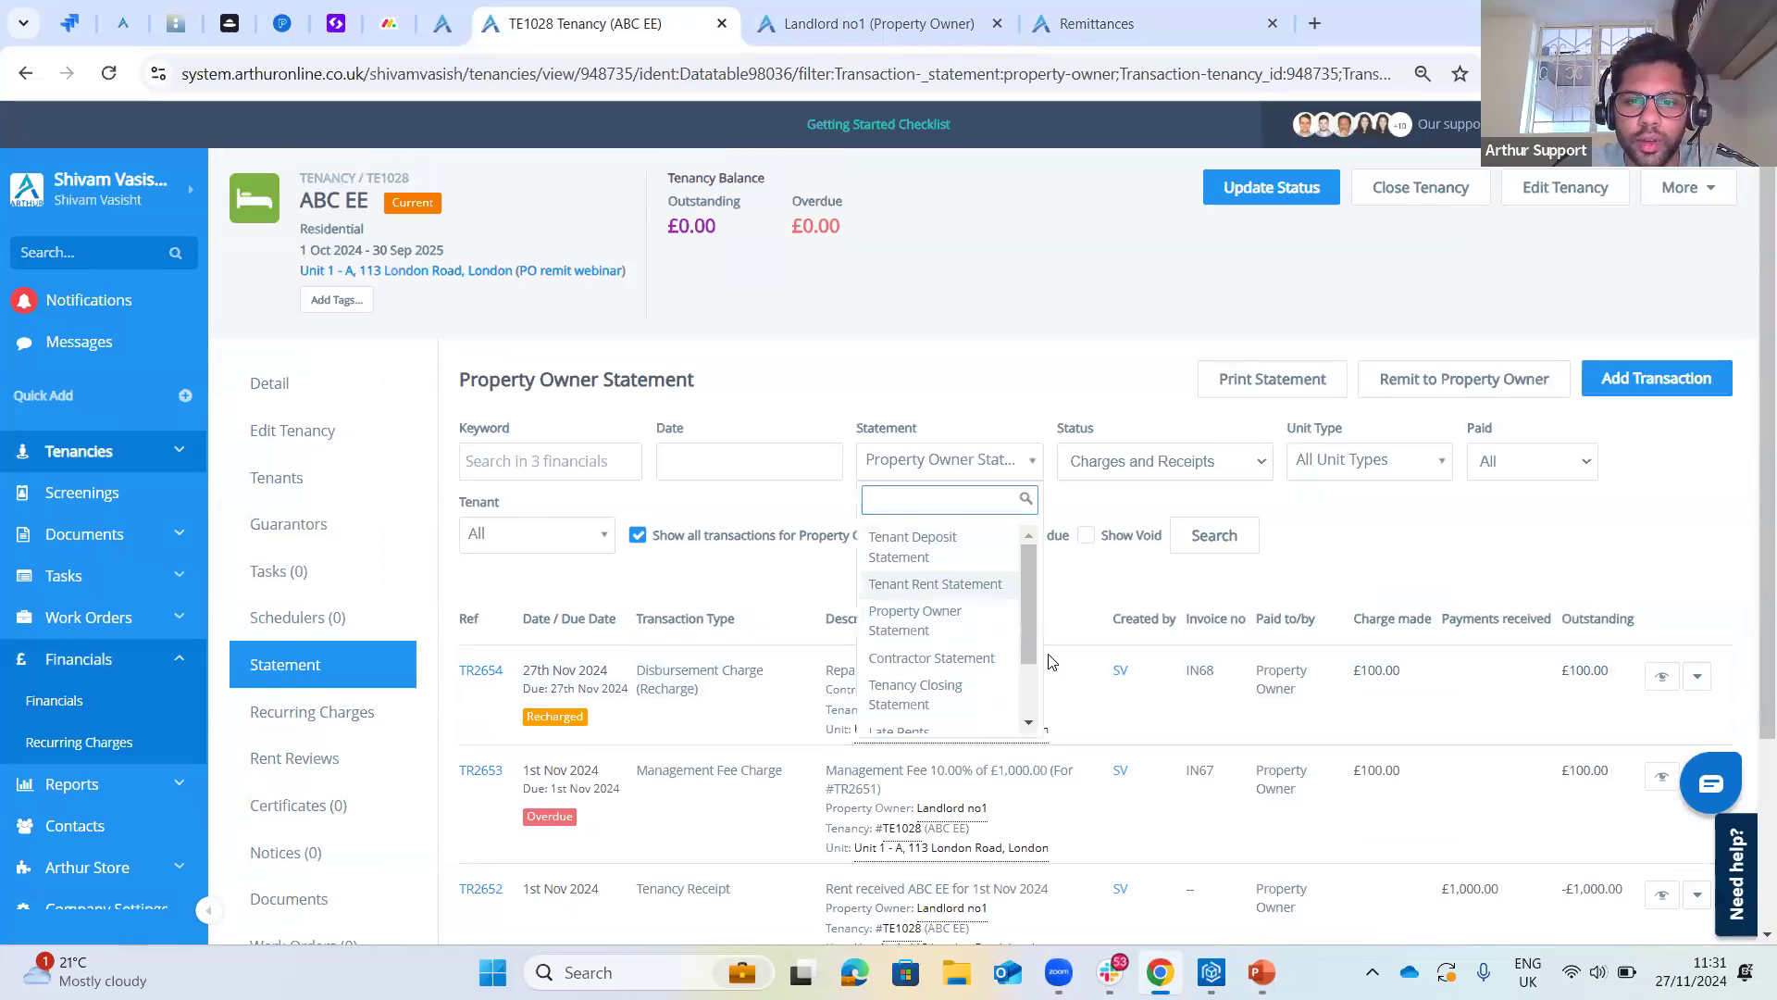
scroll(1051, 663, "down", 1)
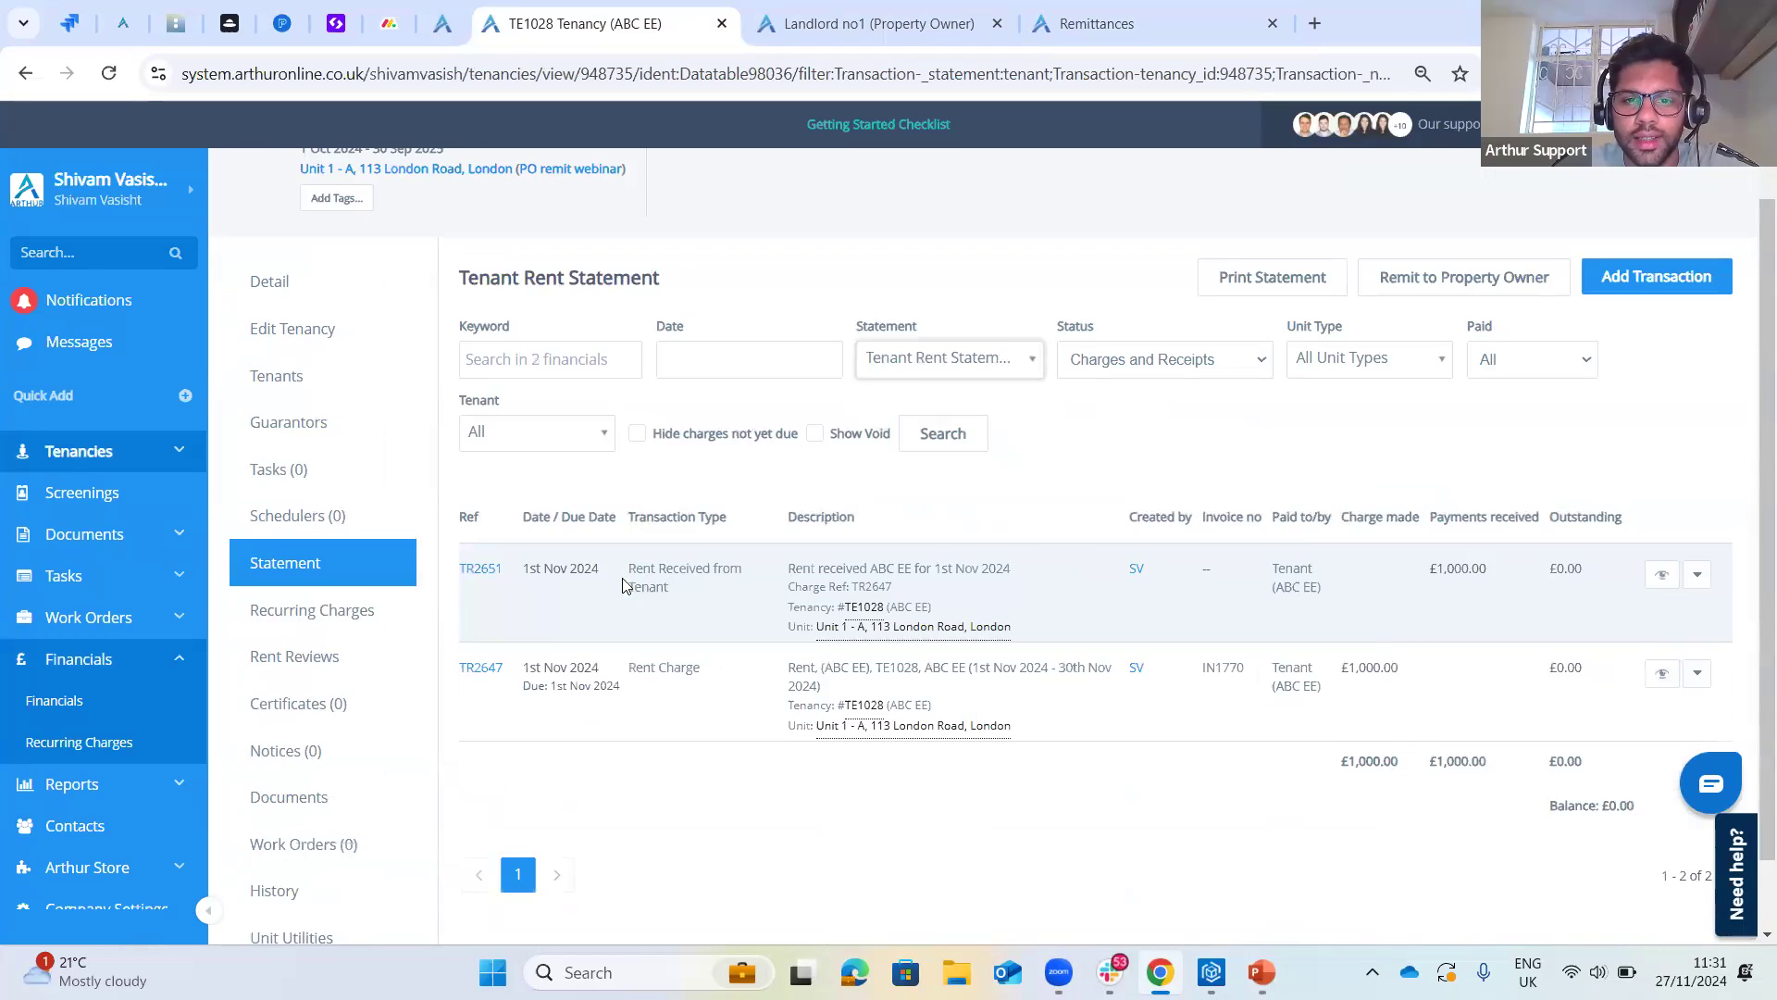
triple_click(682, 567)
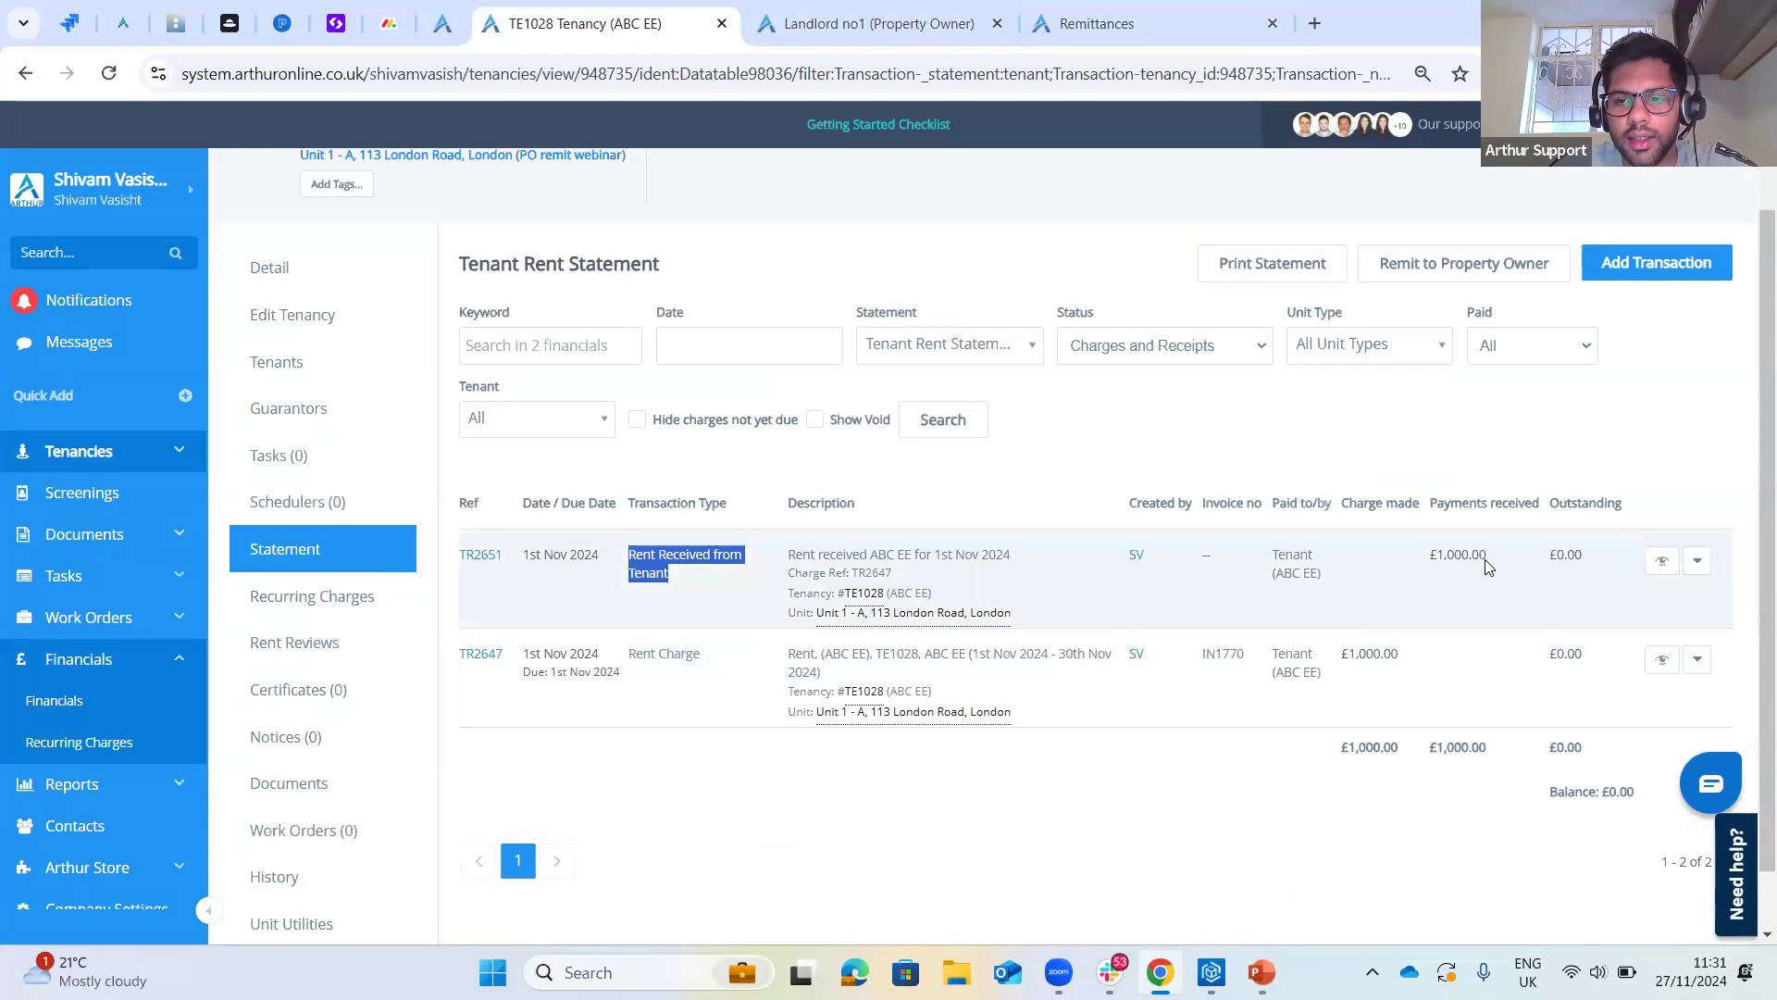
left_click_drag(1414, 558, 1491, 557)
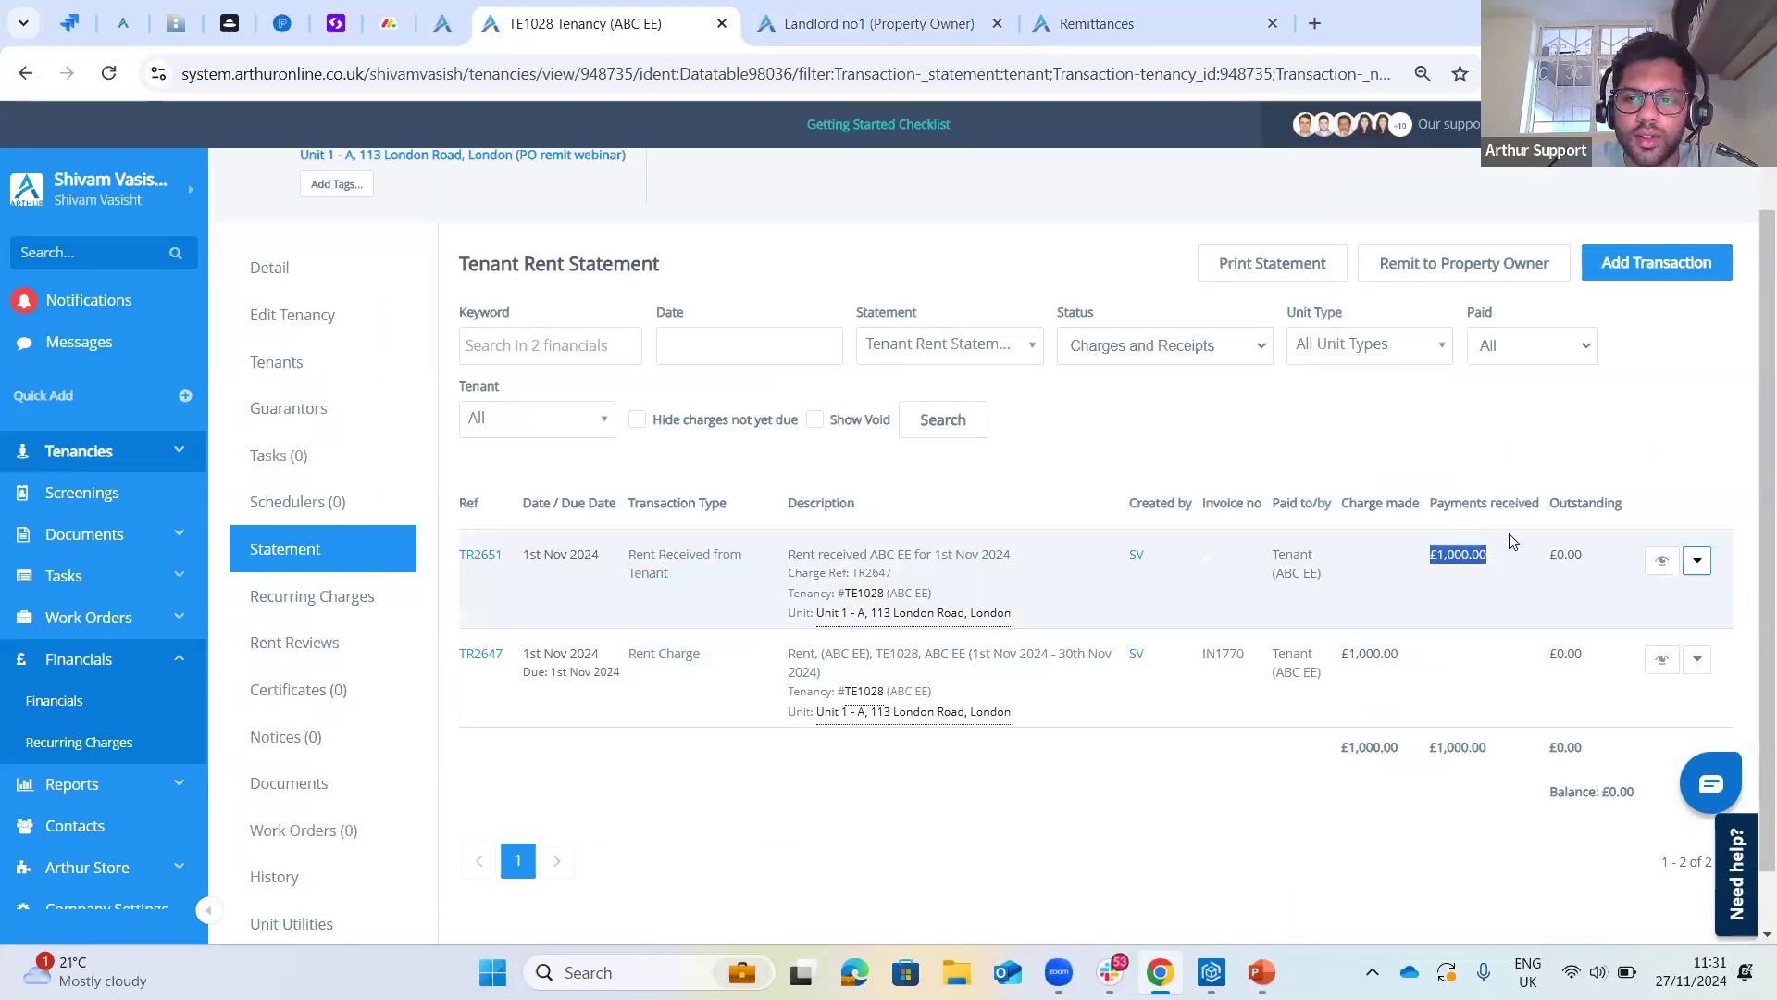
left_click(1484, 578)
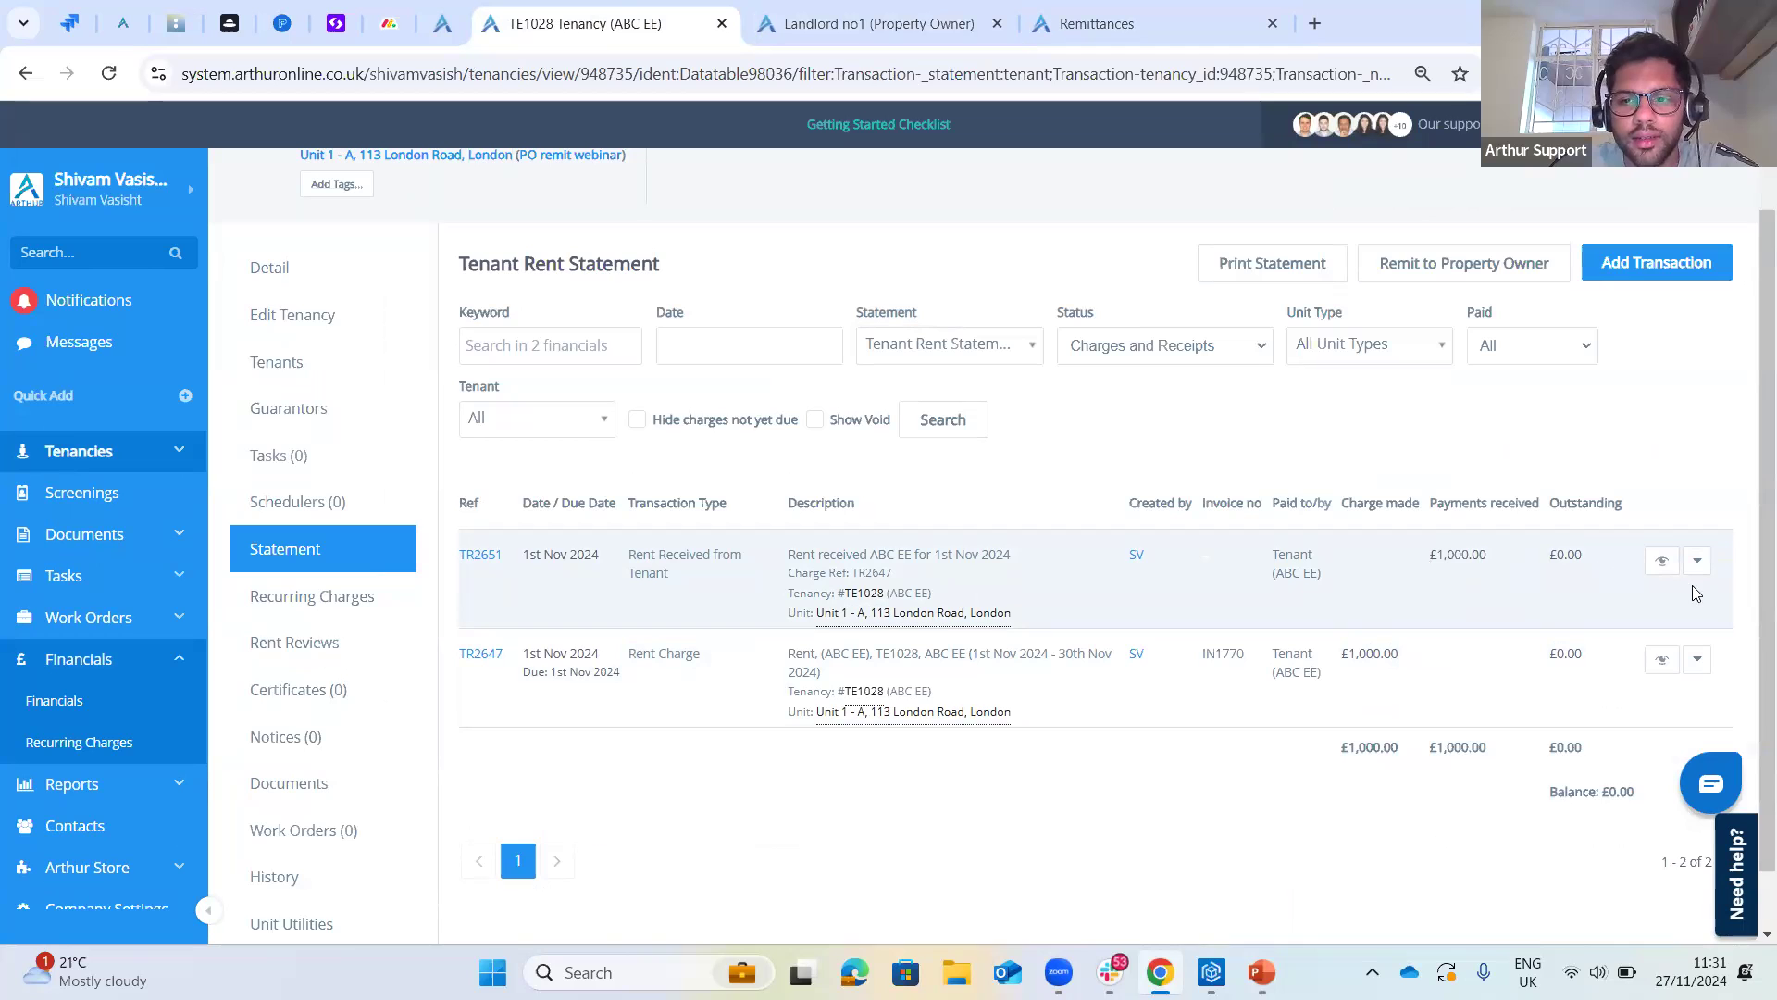
key("ctrl+Tab")
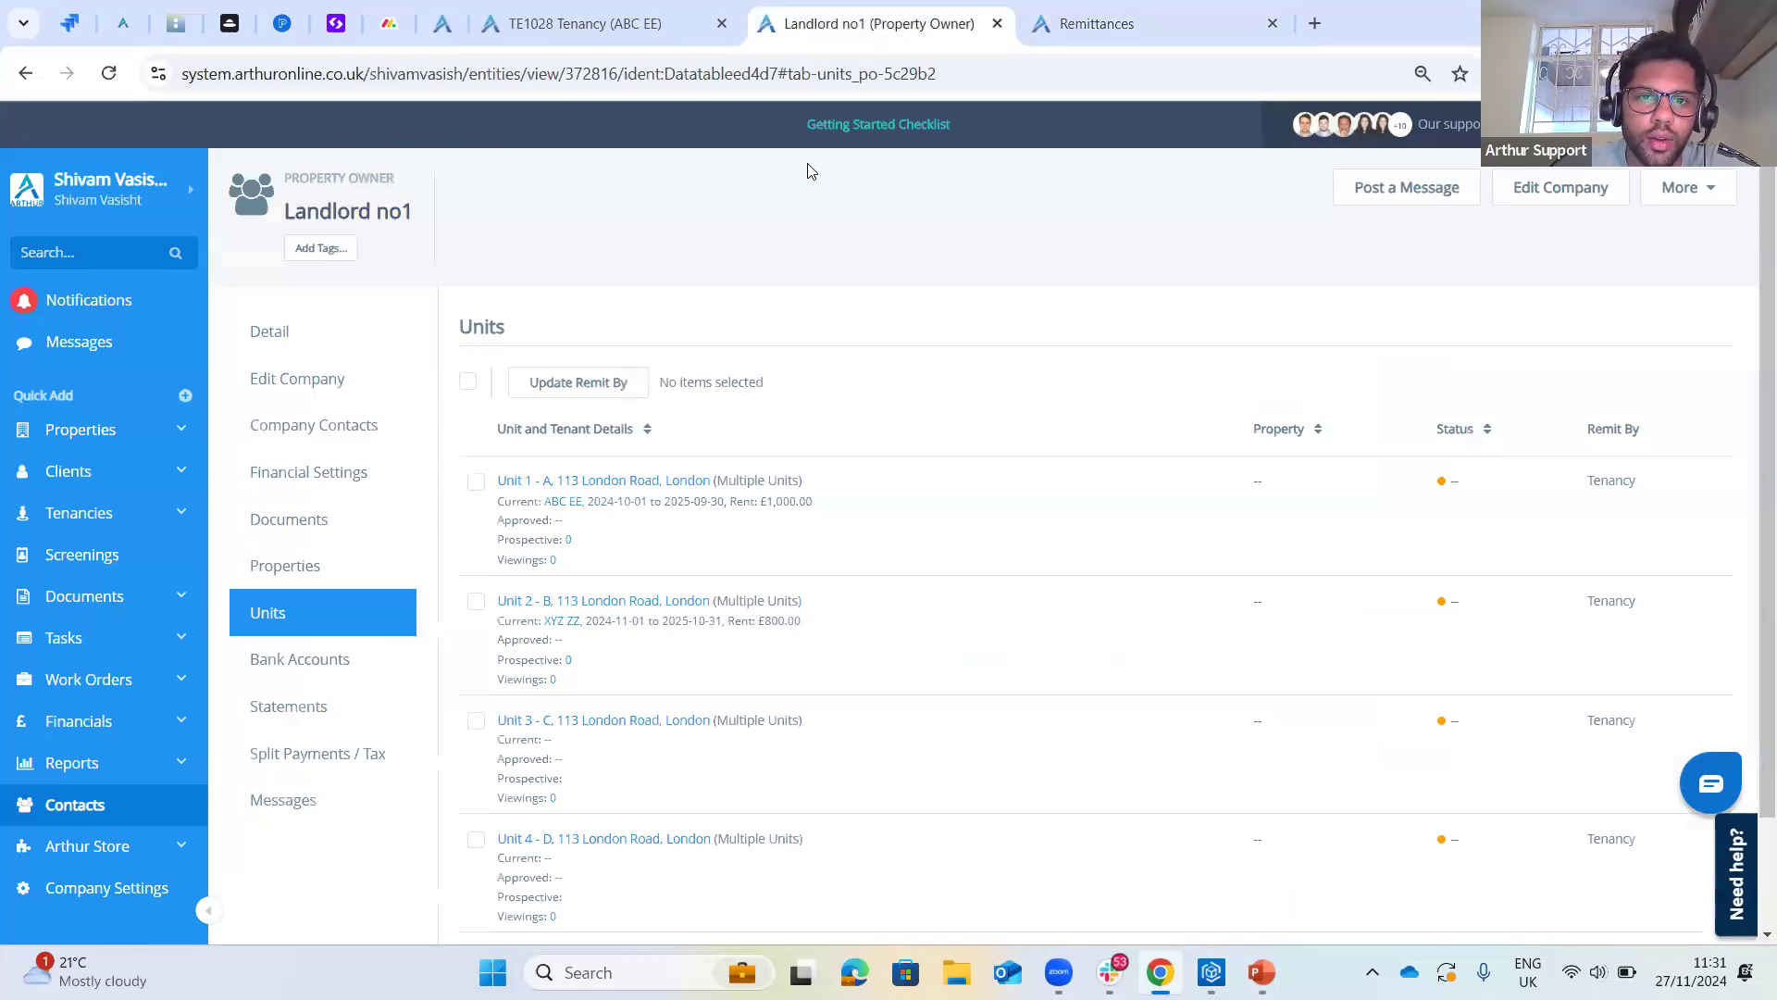
- Return to Unit 1 - A's remittance, recheck the bank it is remitted from, and remit the £800.00 to the property owner
left_click(1148, 11)
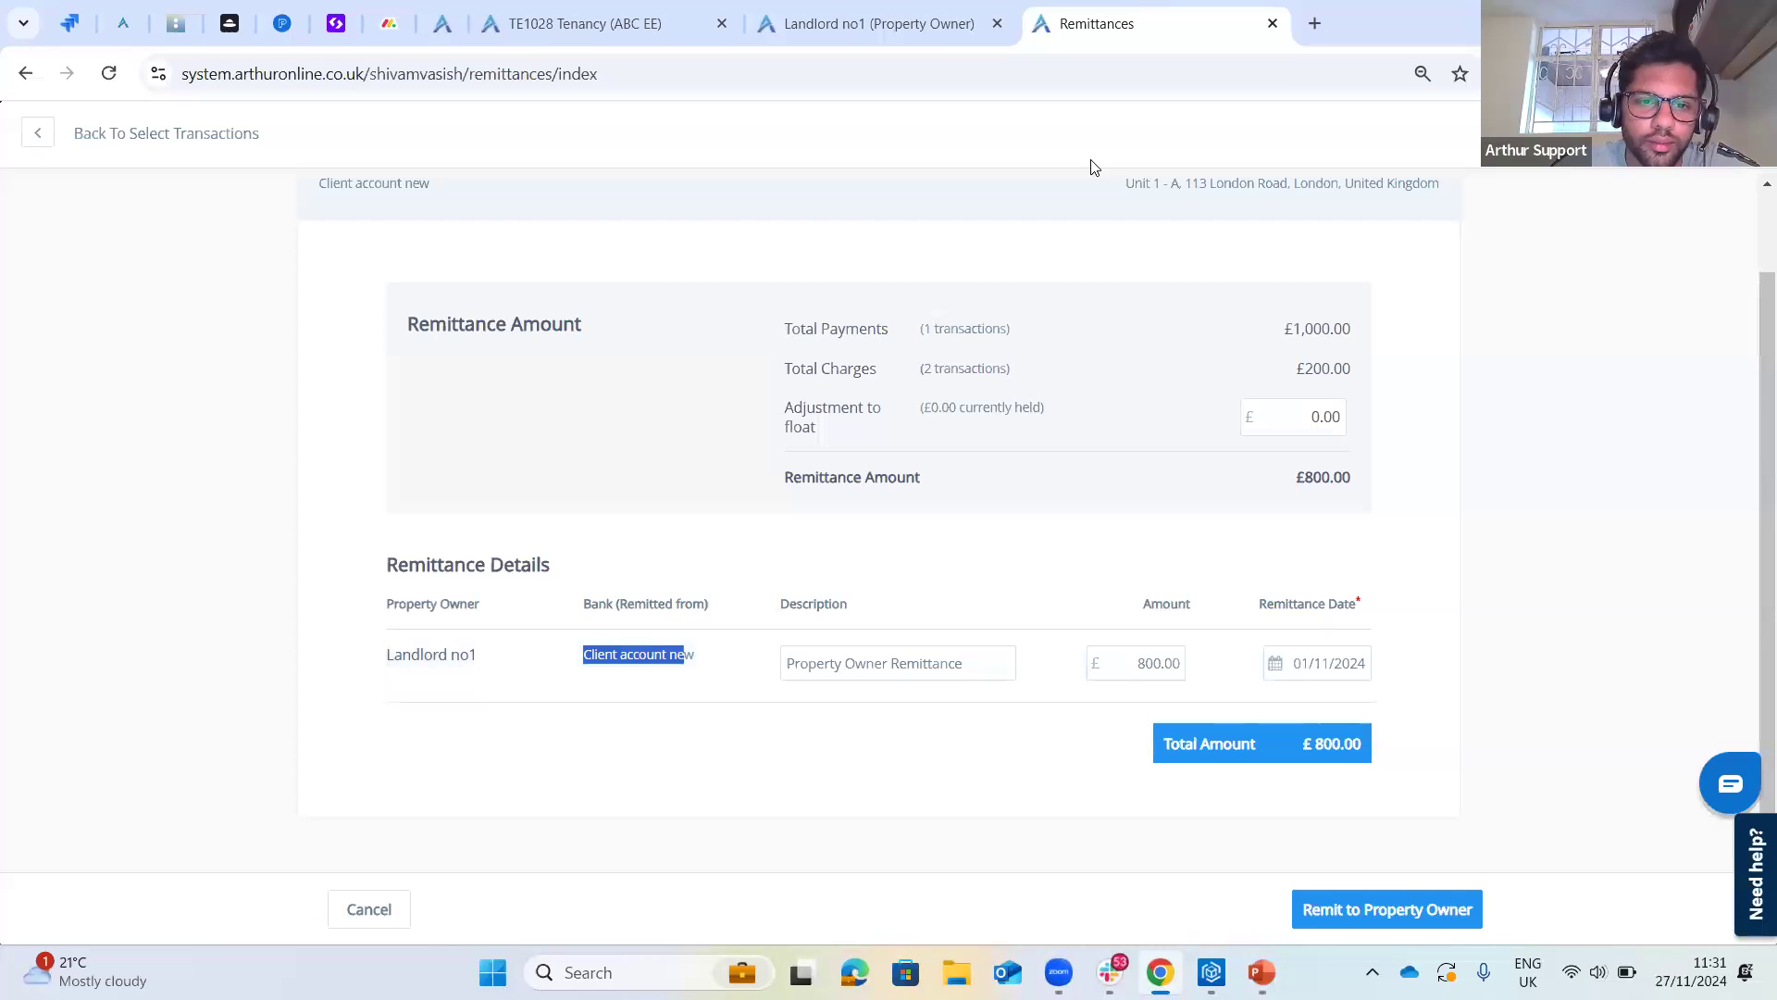
left_click_drag(673, 647, 829, 596)
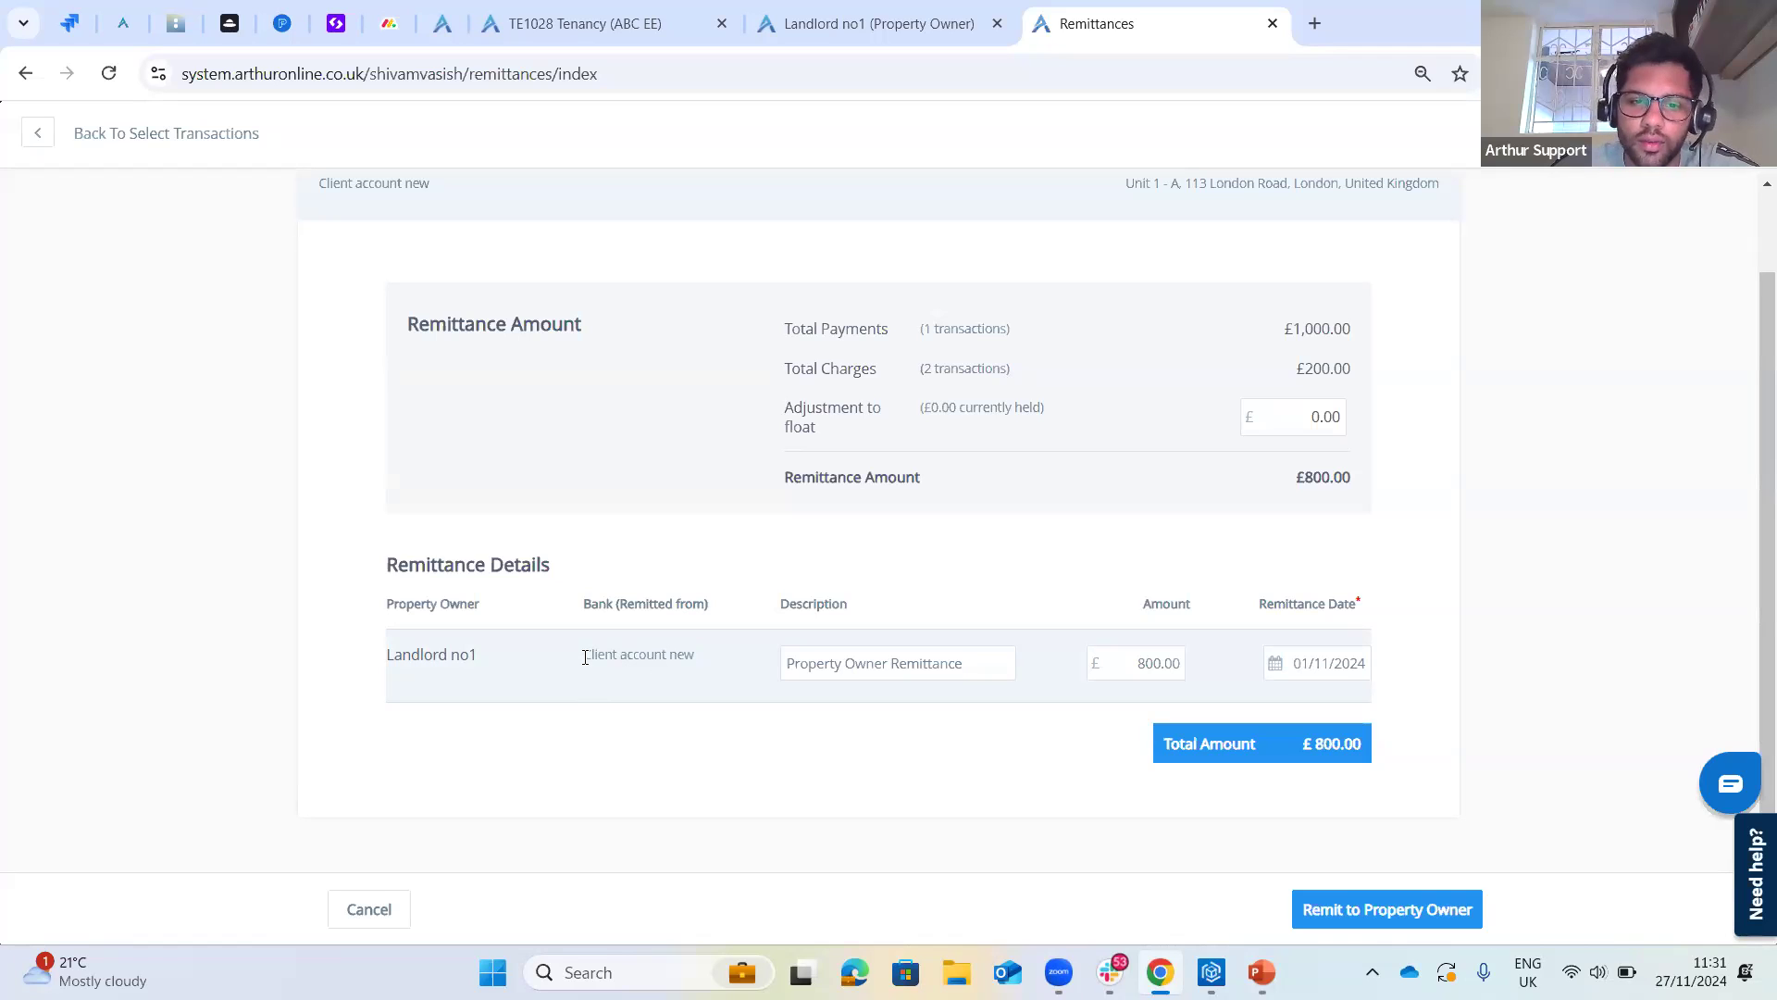
left_click_drag(568, 657, 663, 668)
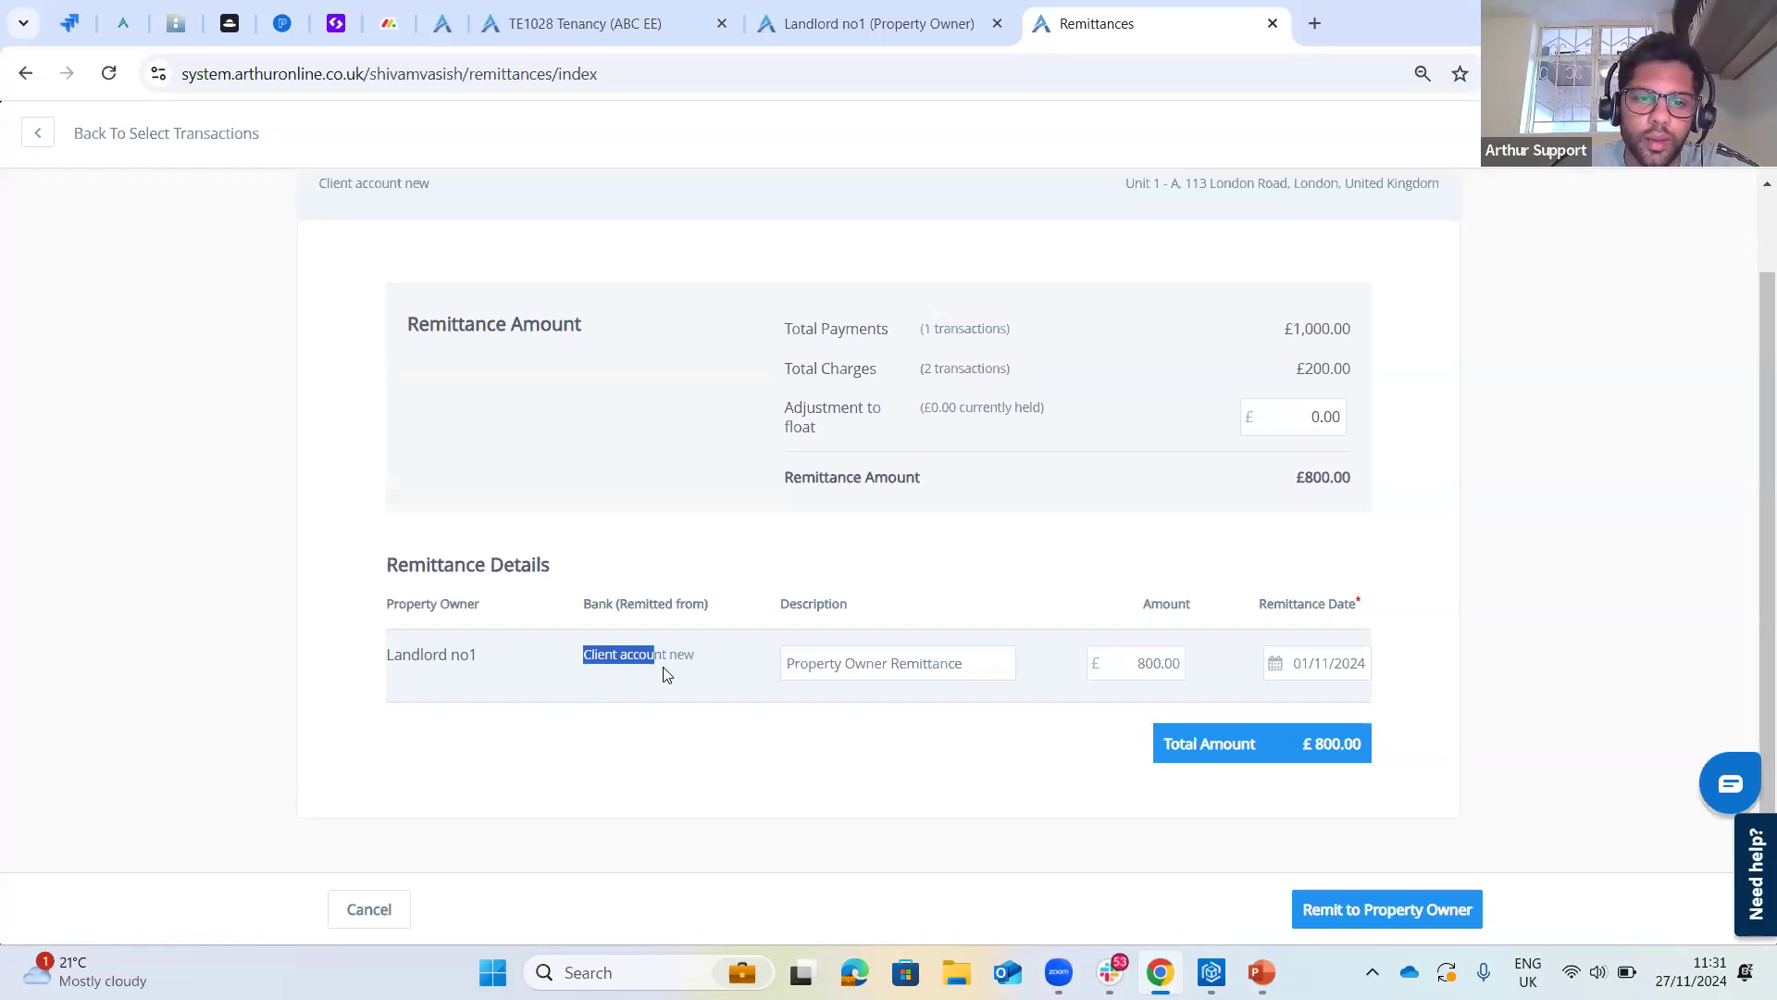
left_click(1031, 606)
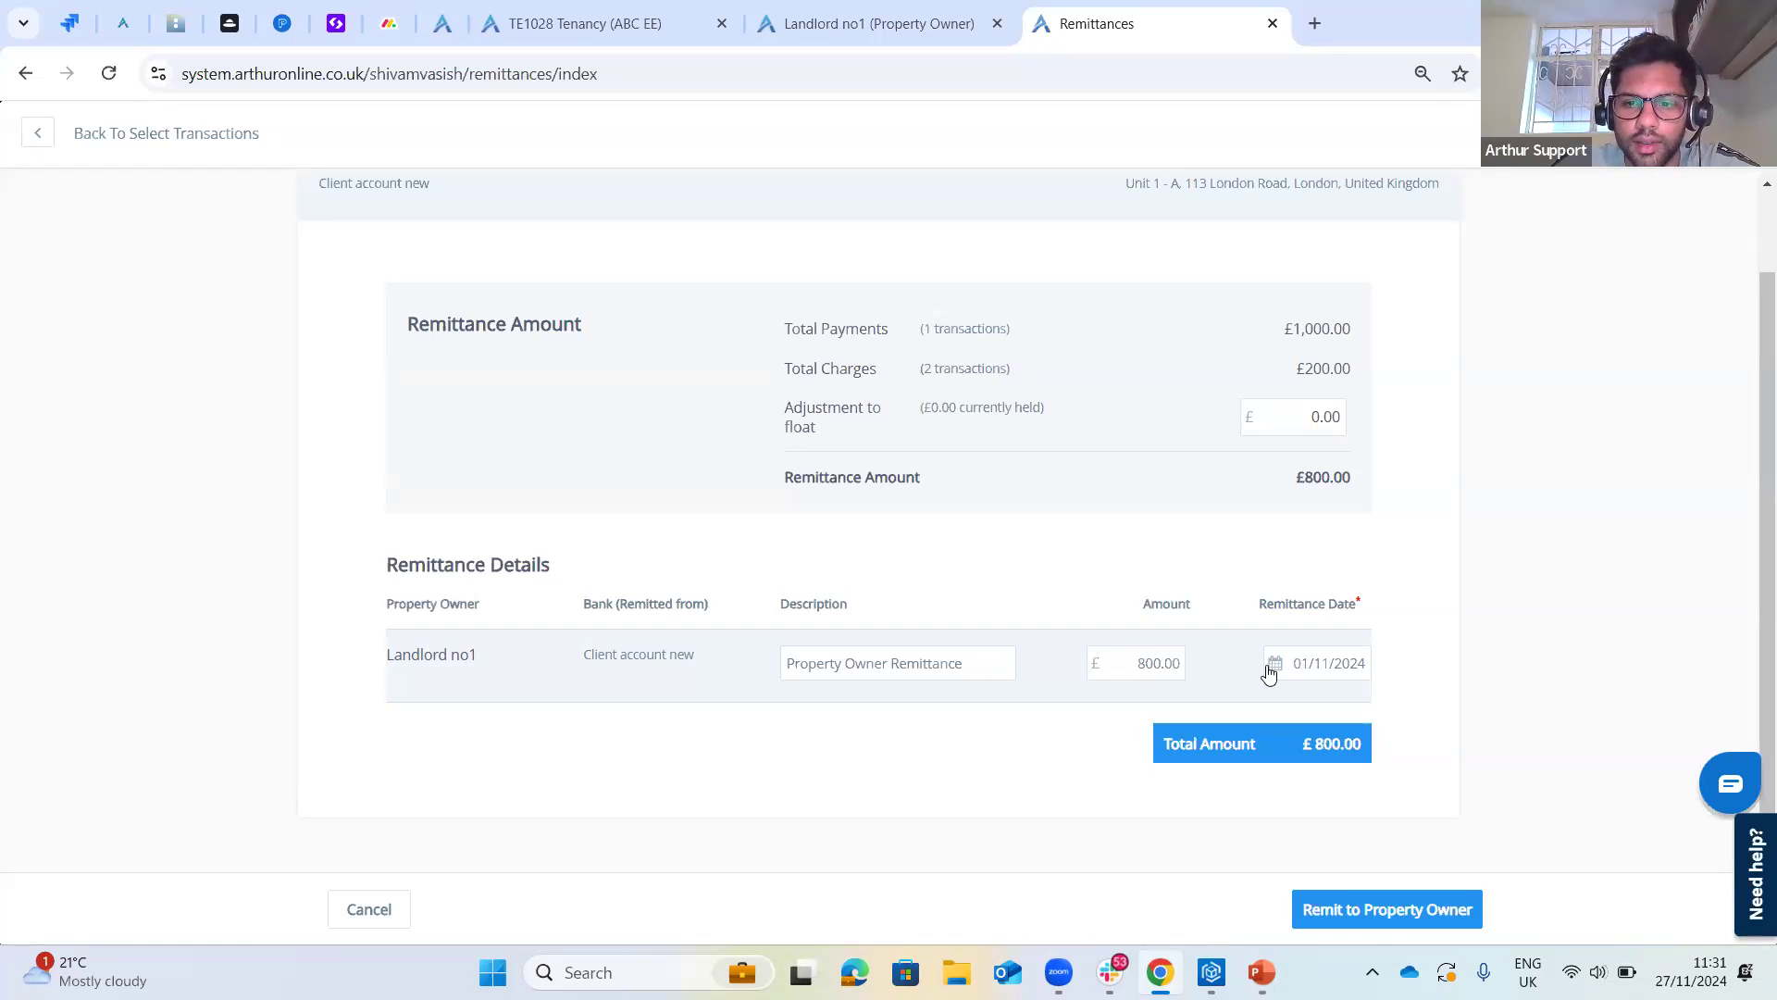
left_click(1358, 912)
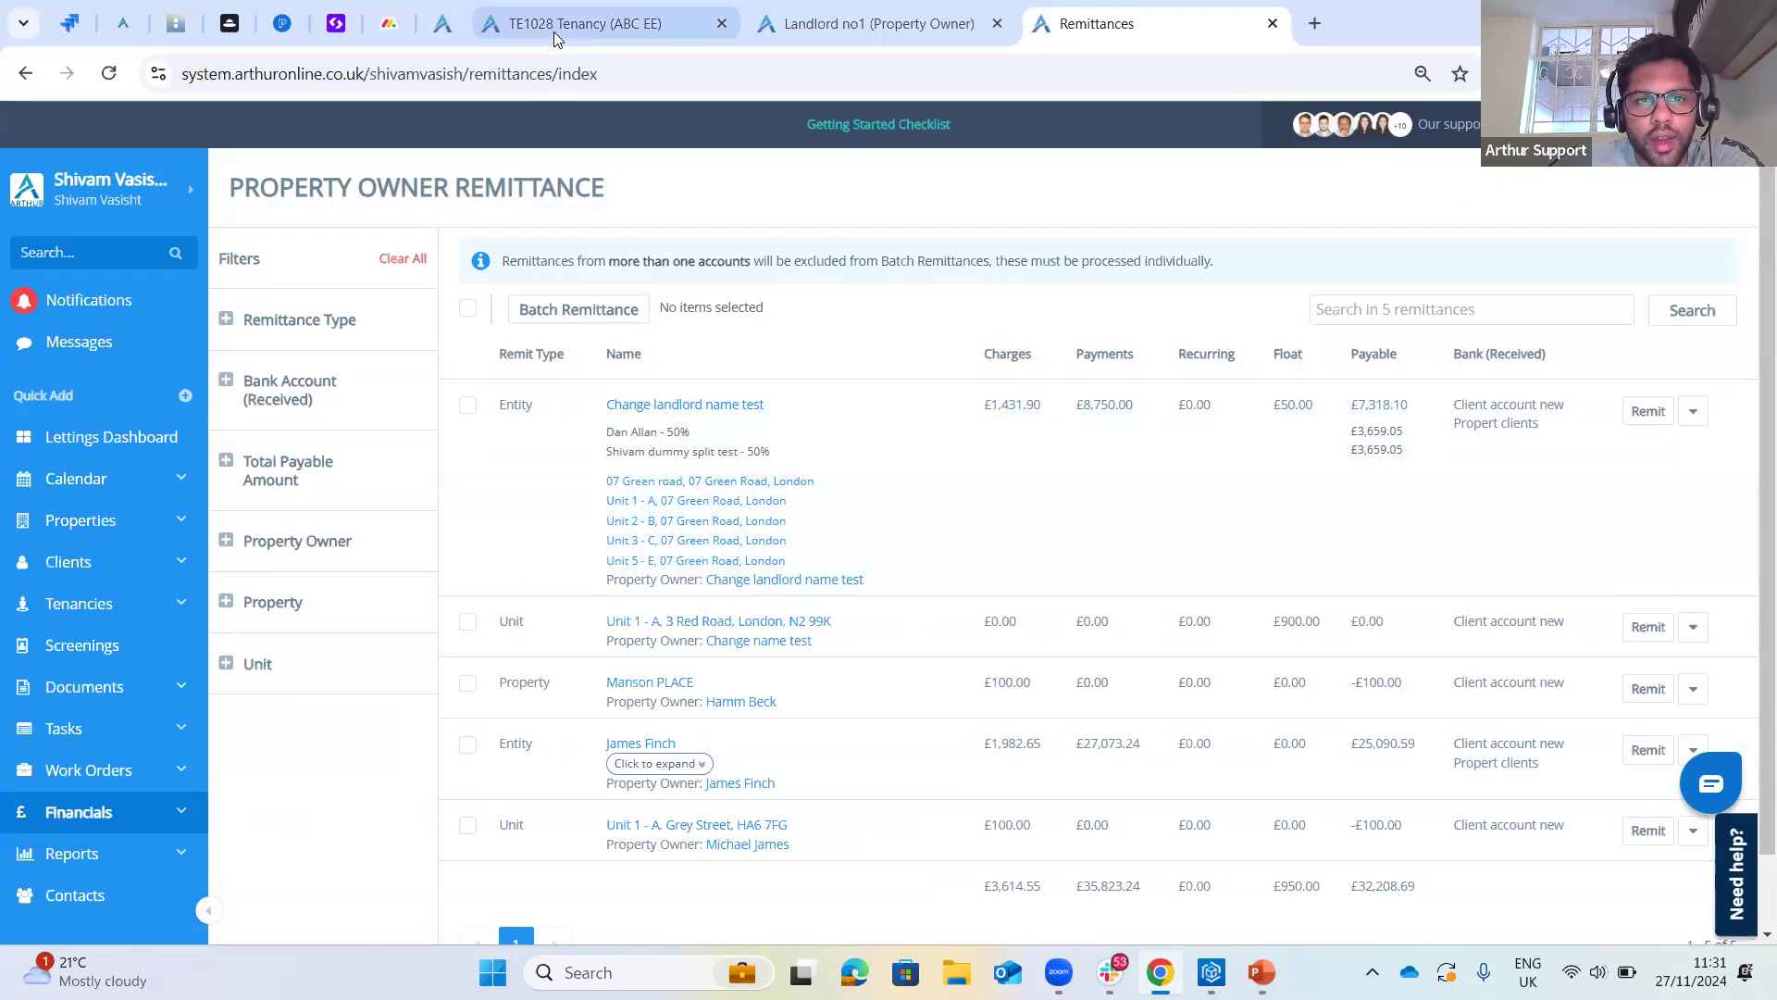
- Reload tenancy TE1028 and display its Property Owner Statement
left_click(555, 33)
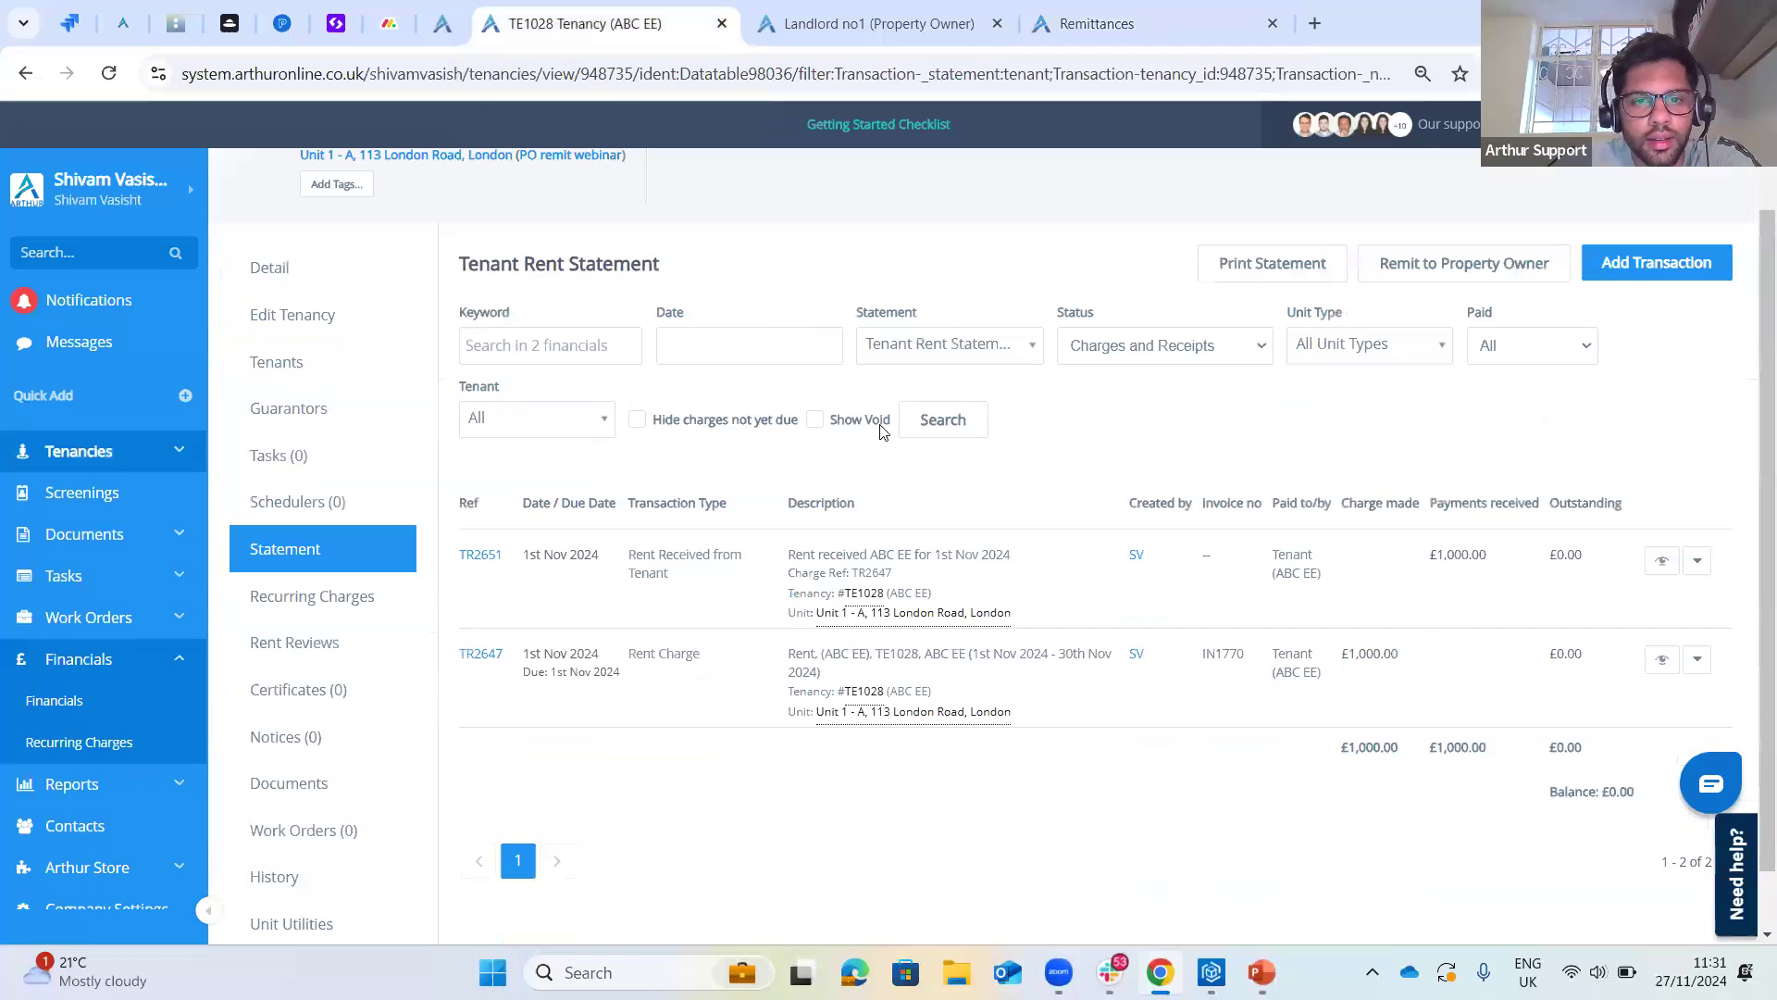
scroll(480, 245, "up", 1)
left_click(966, 467)
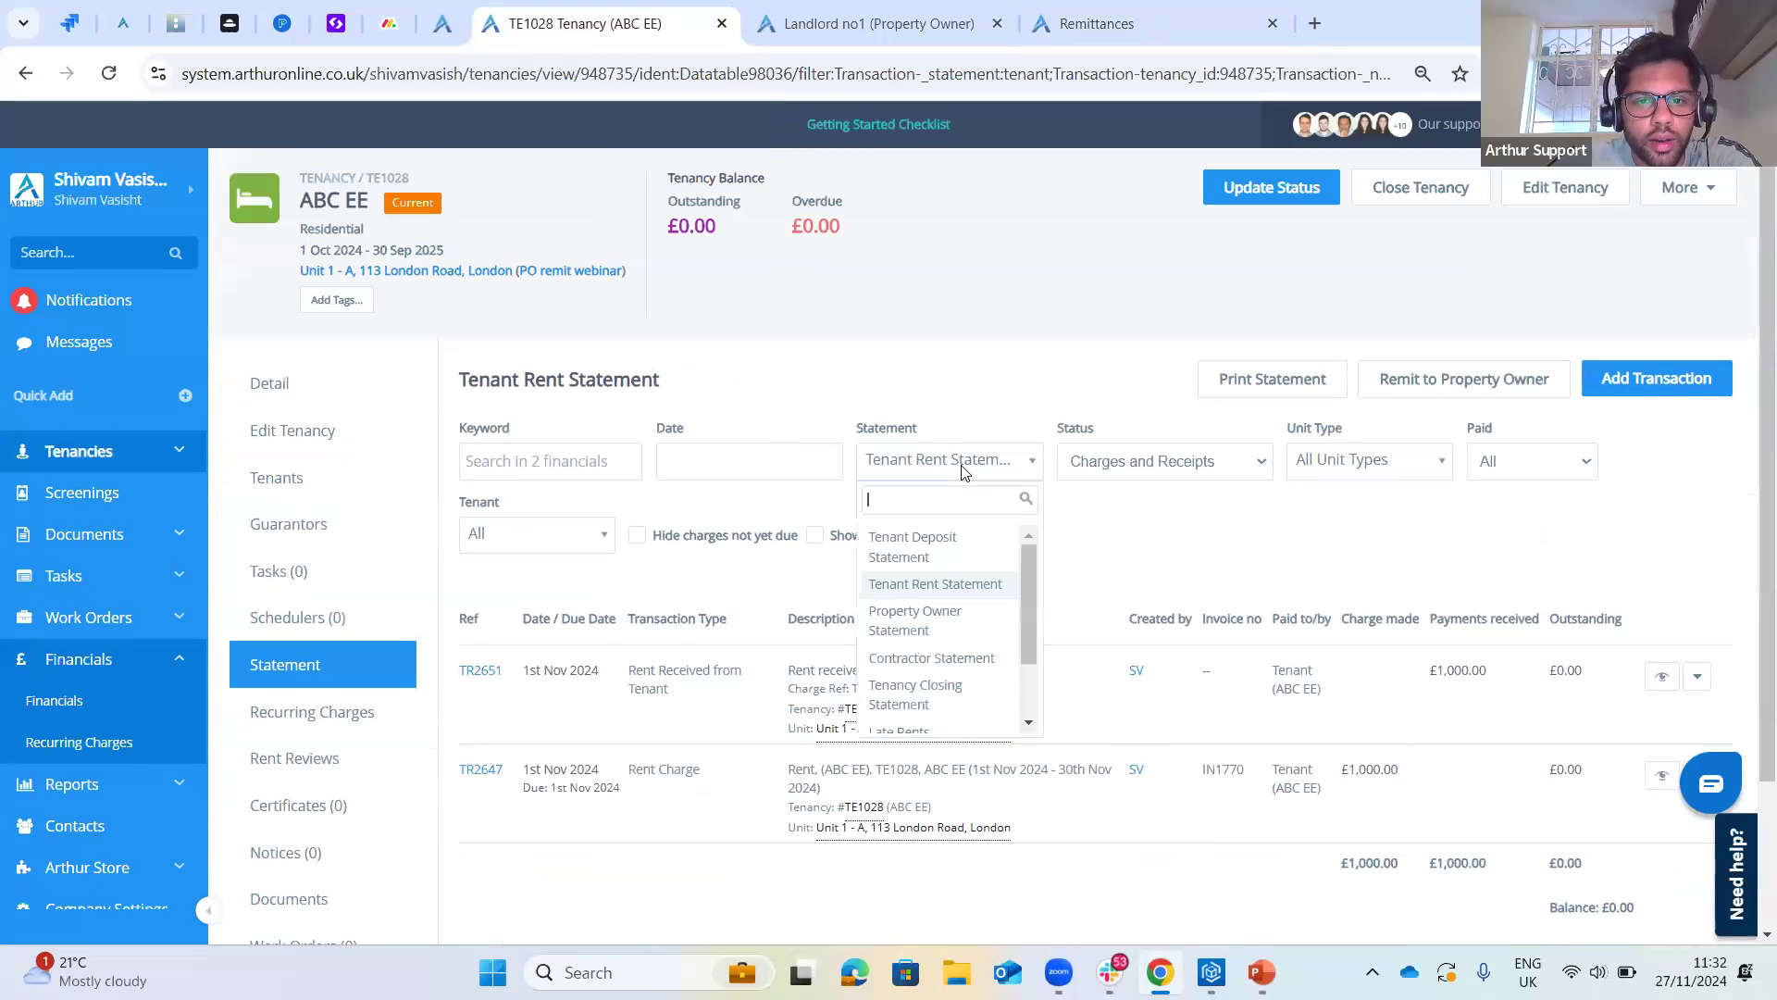
left_click(907, 630)
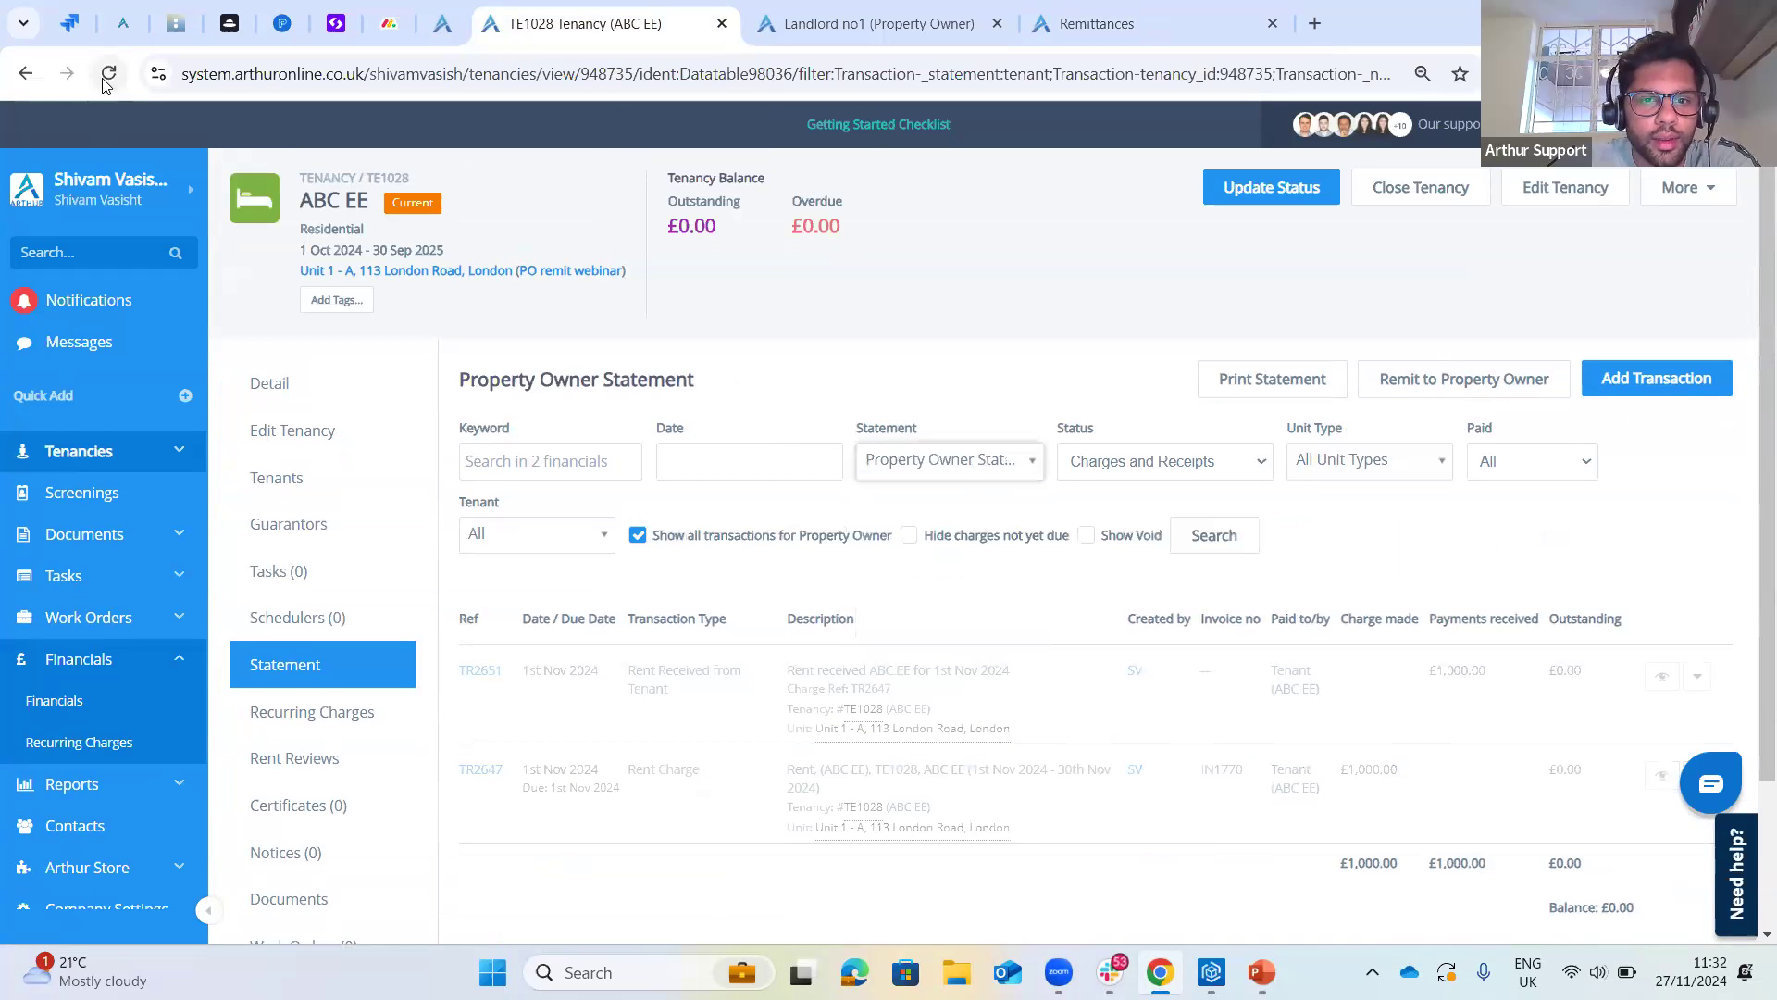
left_click(104, 78)
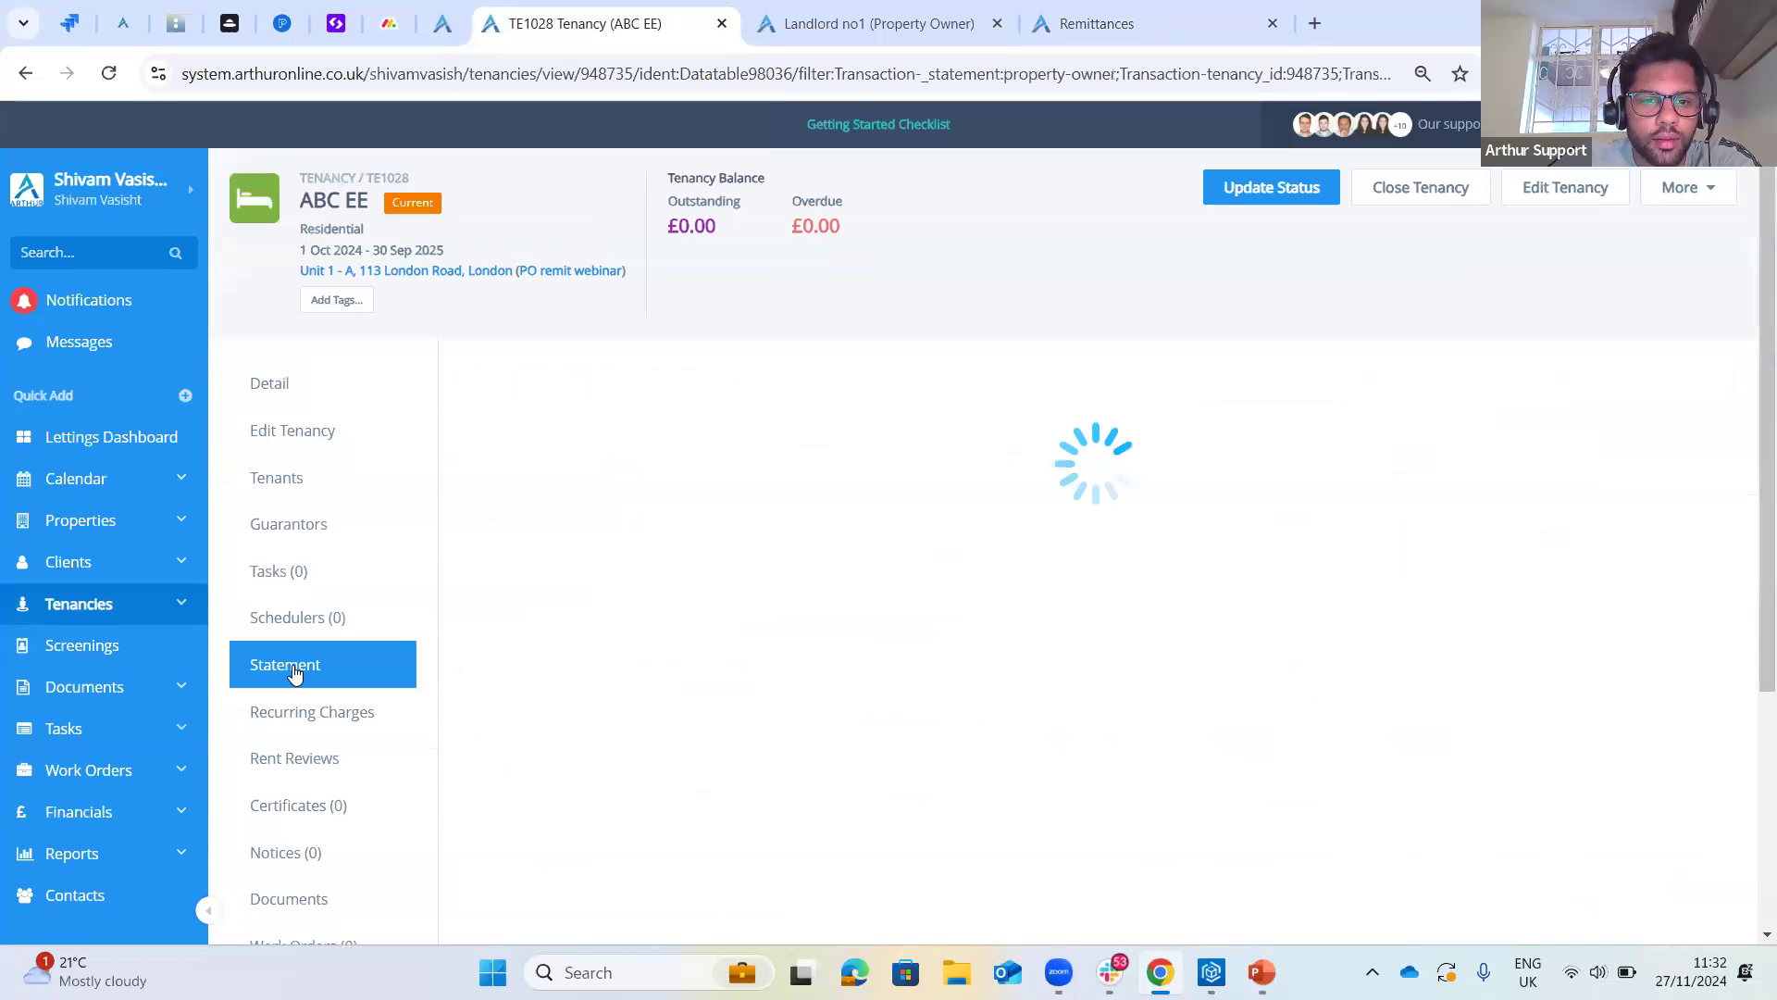
left_click(968, 474)
left_click(916, 614)
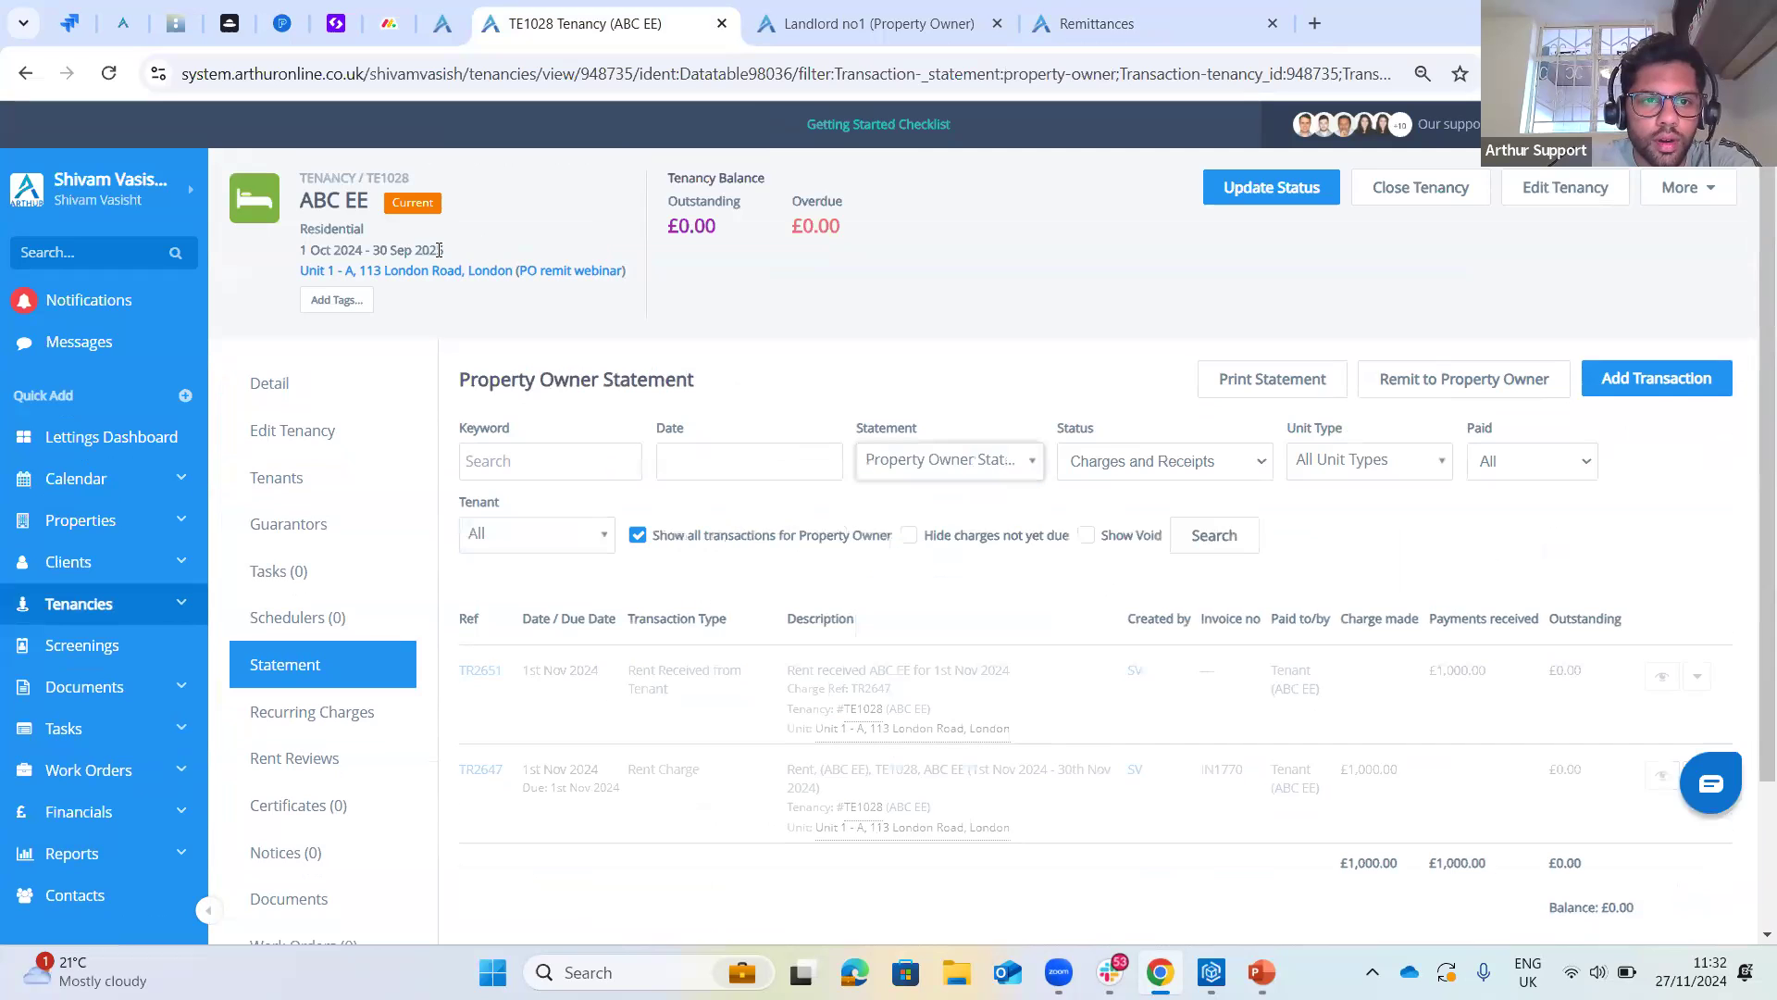
scroll(718, 546, "down", 2)
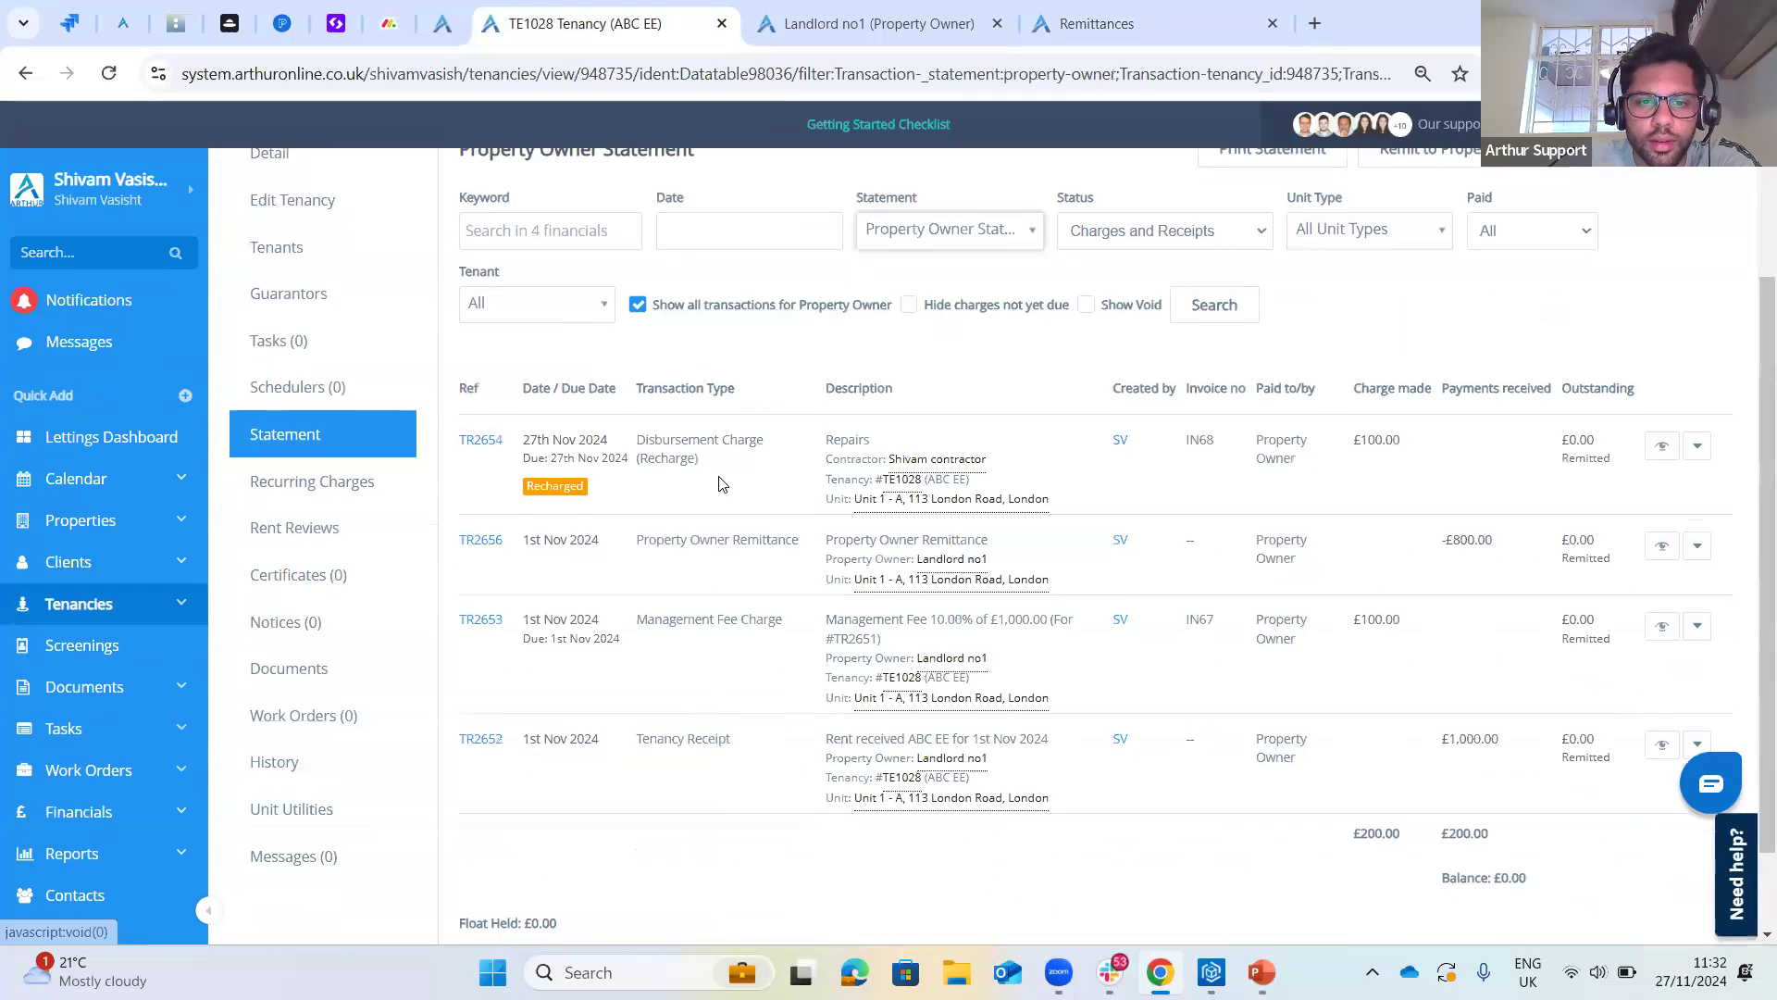
- Examine the property owner remittance entry, the outstanding status of each transaction and the balance on the statement
left_click_drag(690, 546, 812, 566)
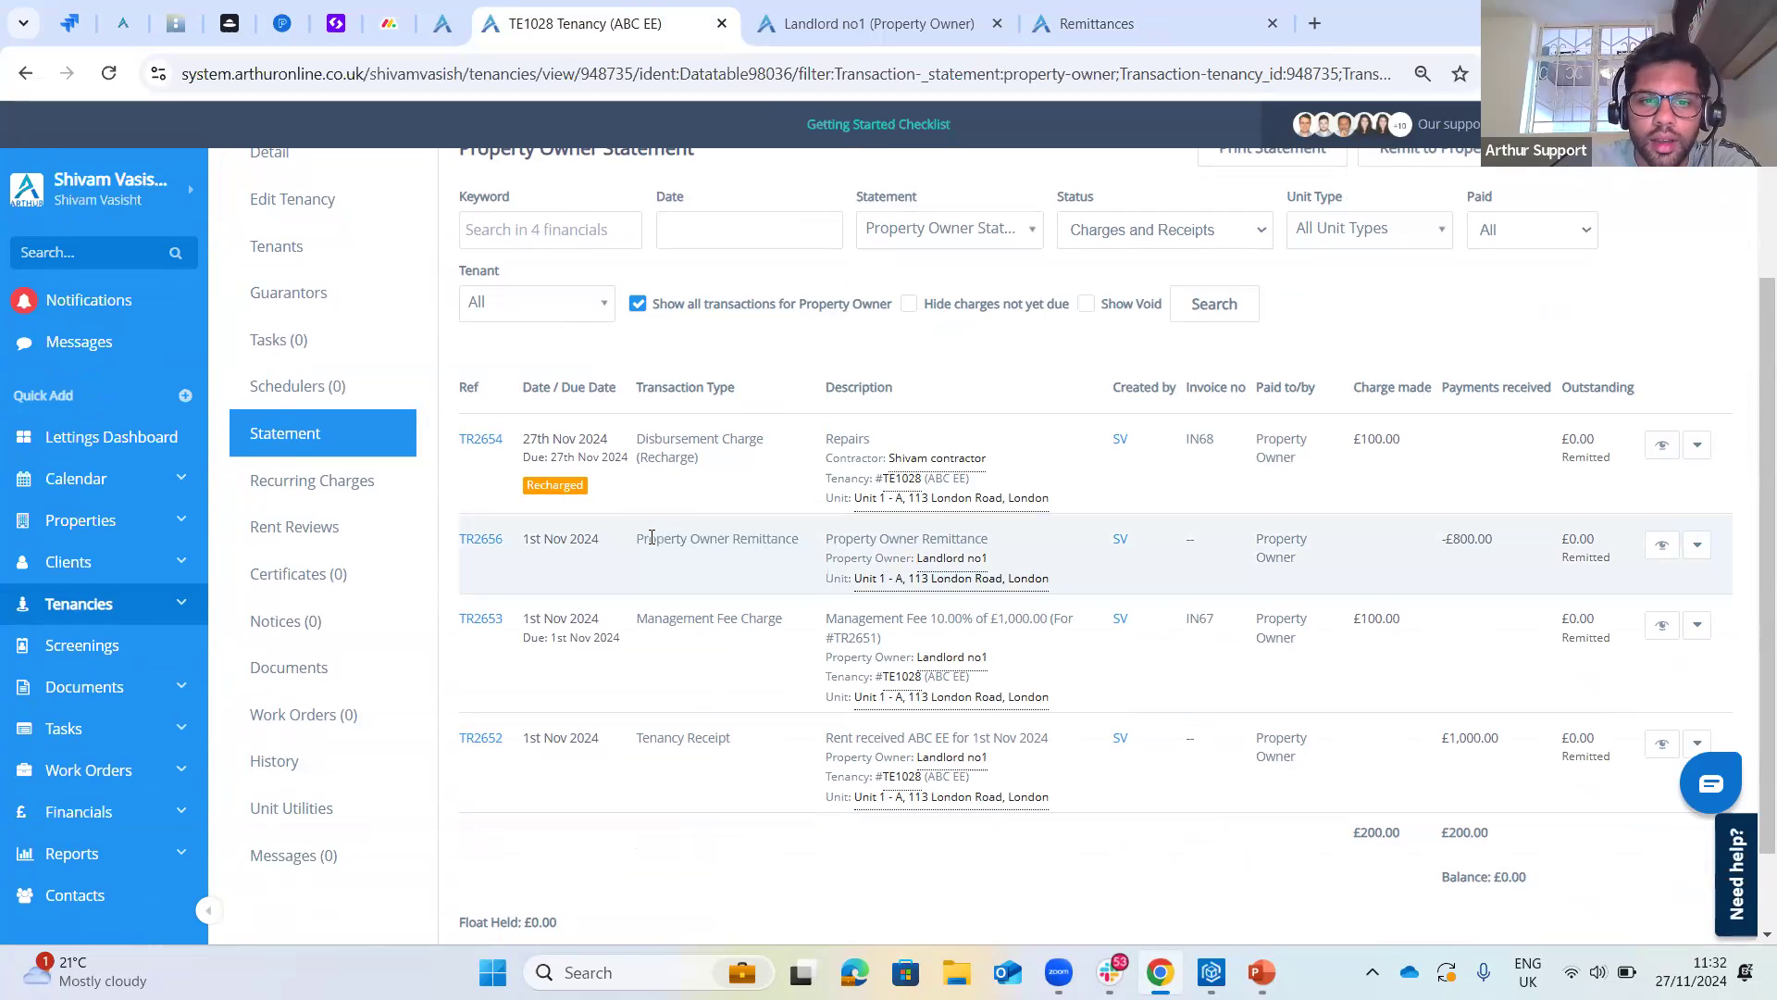
left_click_drag(647, 539, 994, 543)
left_click(1511, 543)
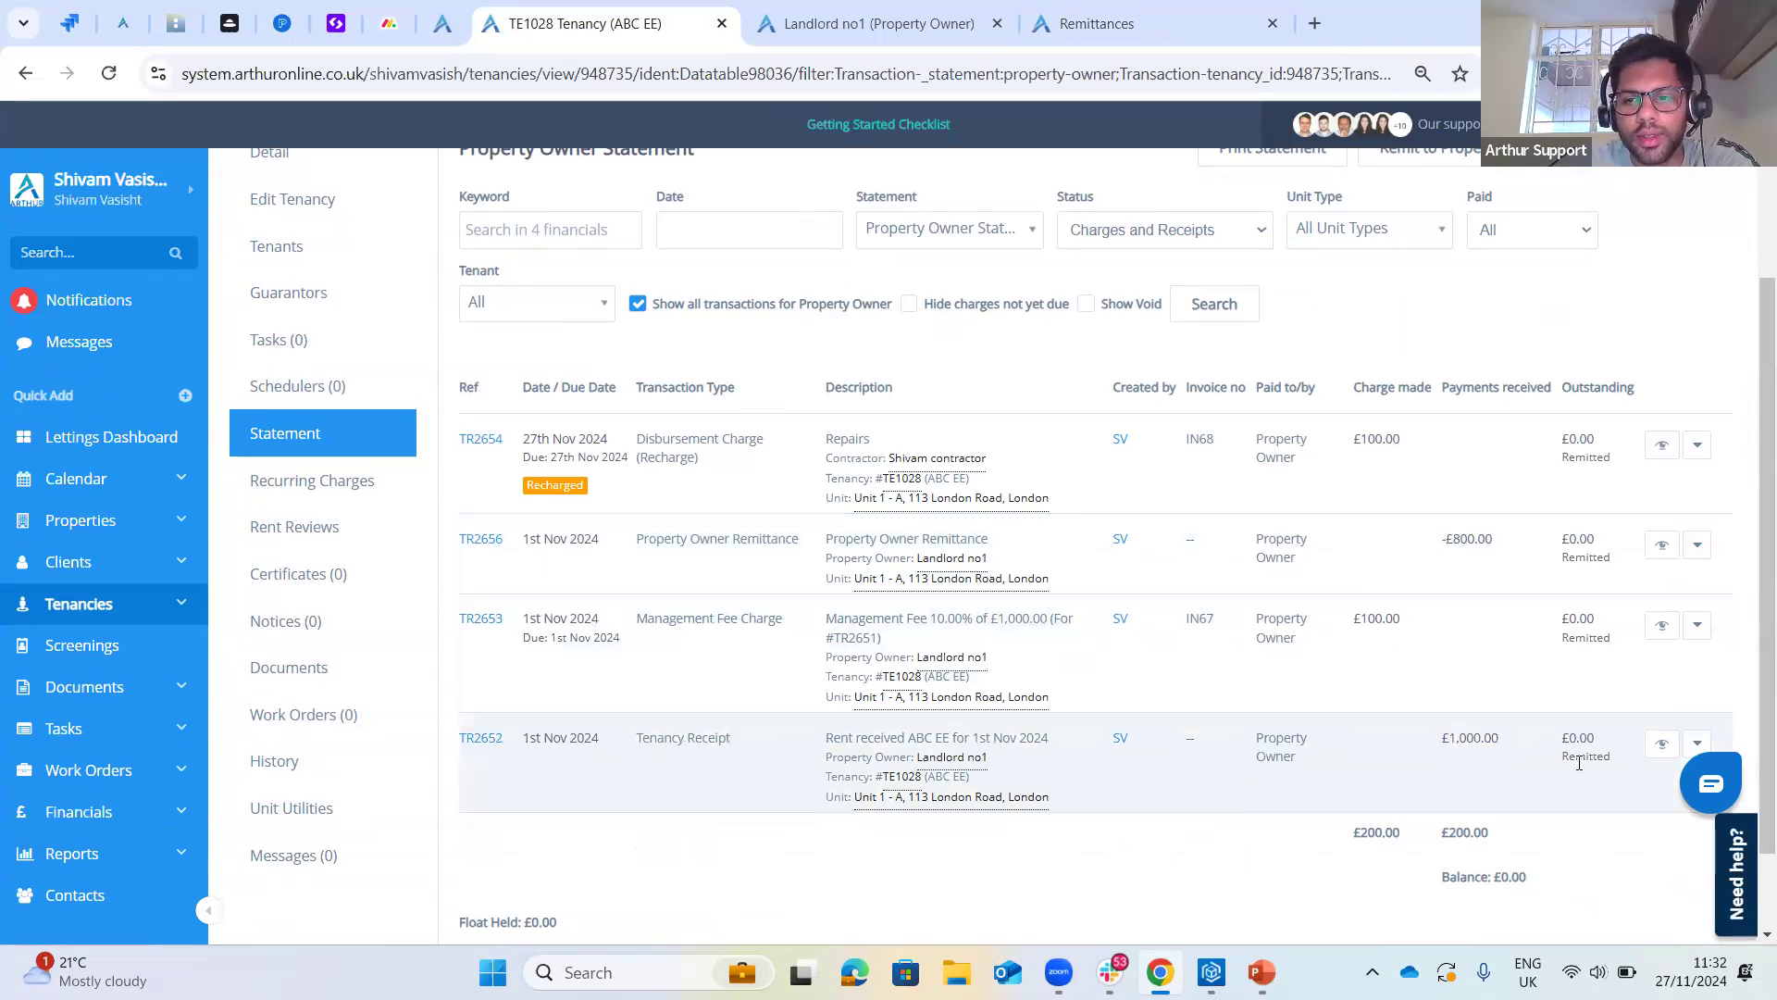
left_click_drag(1615, 659, 1575, 639)
left_click_drag(1571, 470, 1562, 435)
left_click(1588, 554)
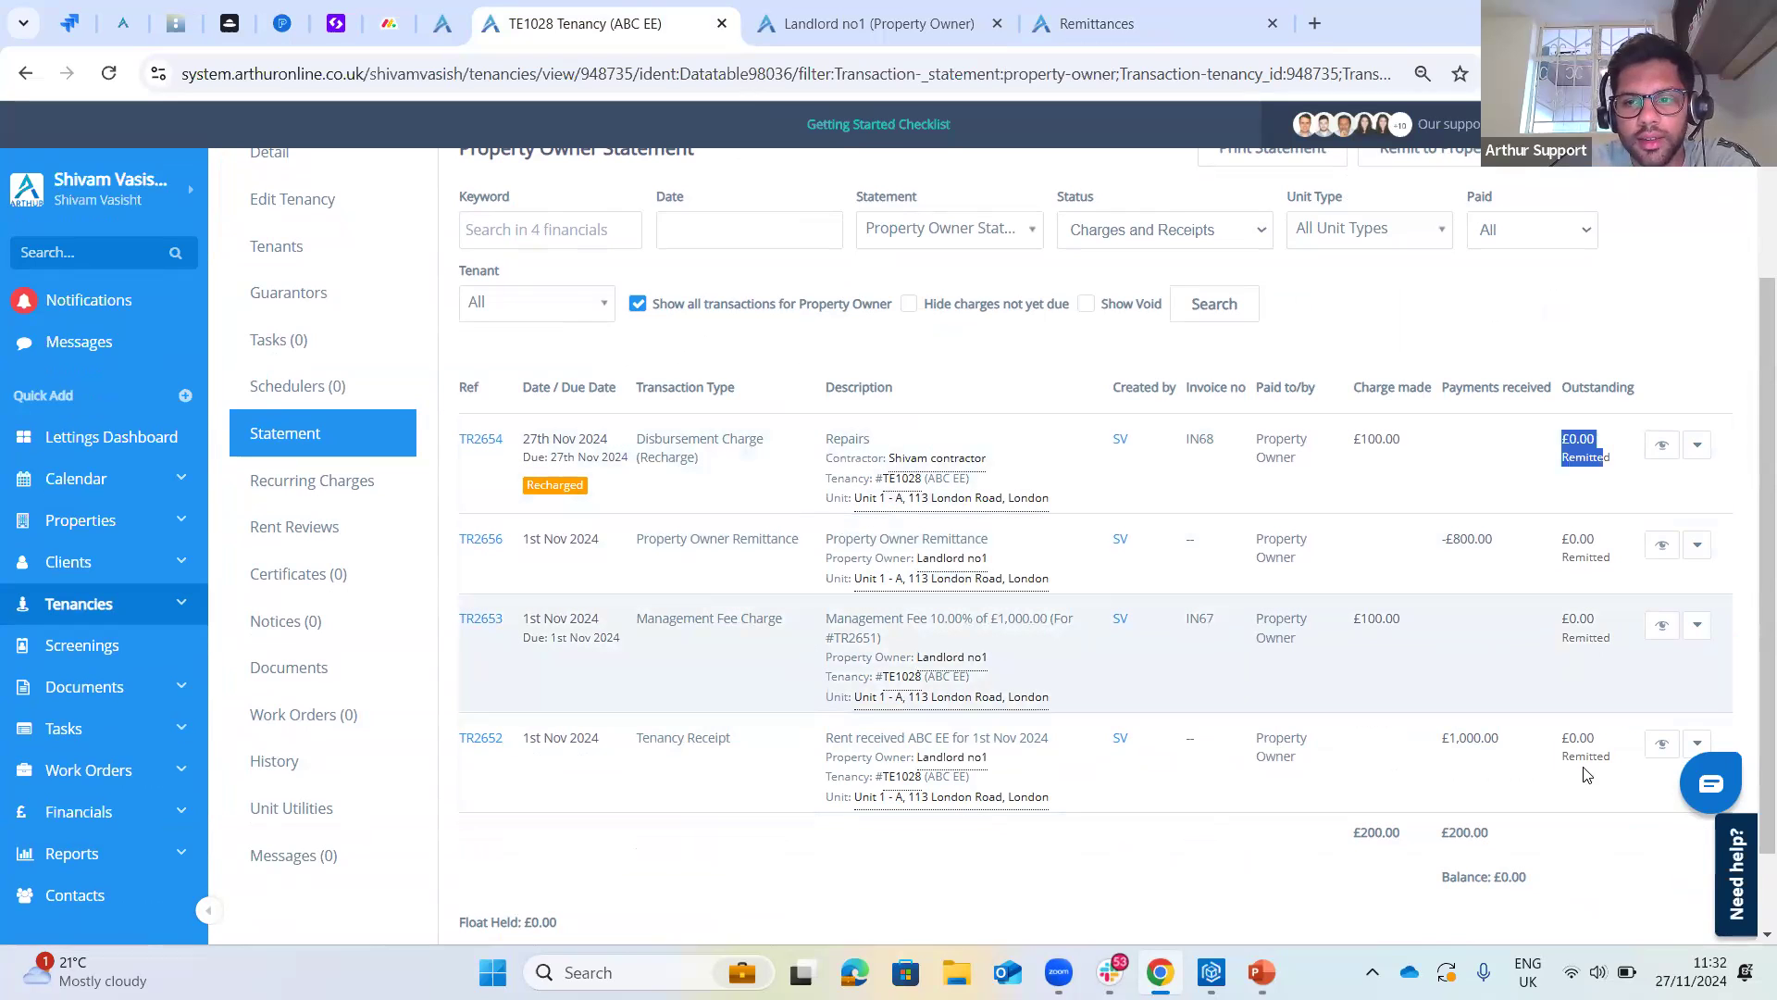
left_click(1570, 694)
triple_click(1547, 875)
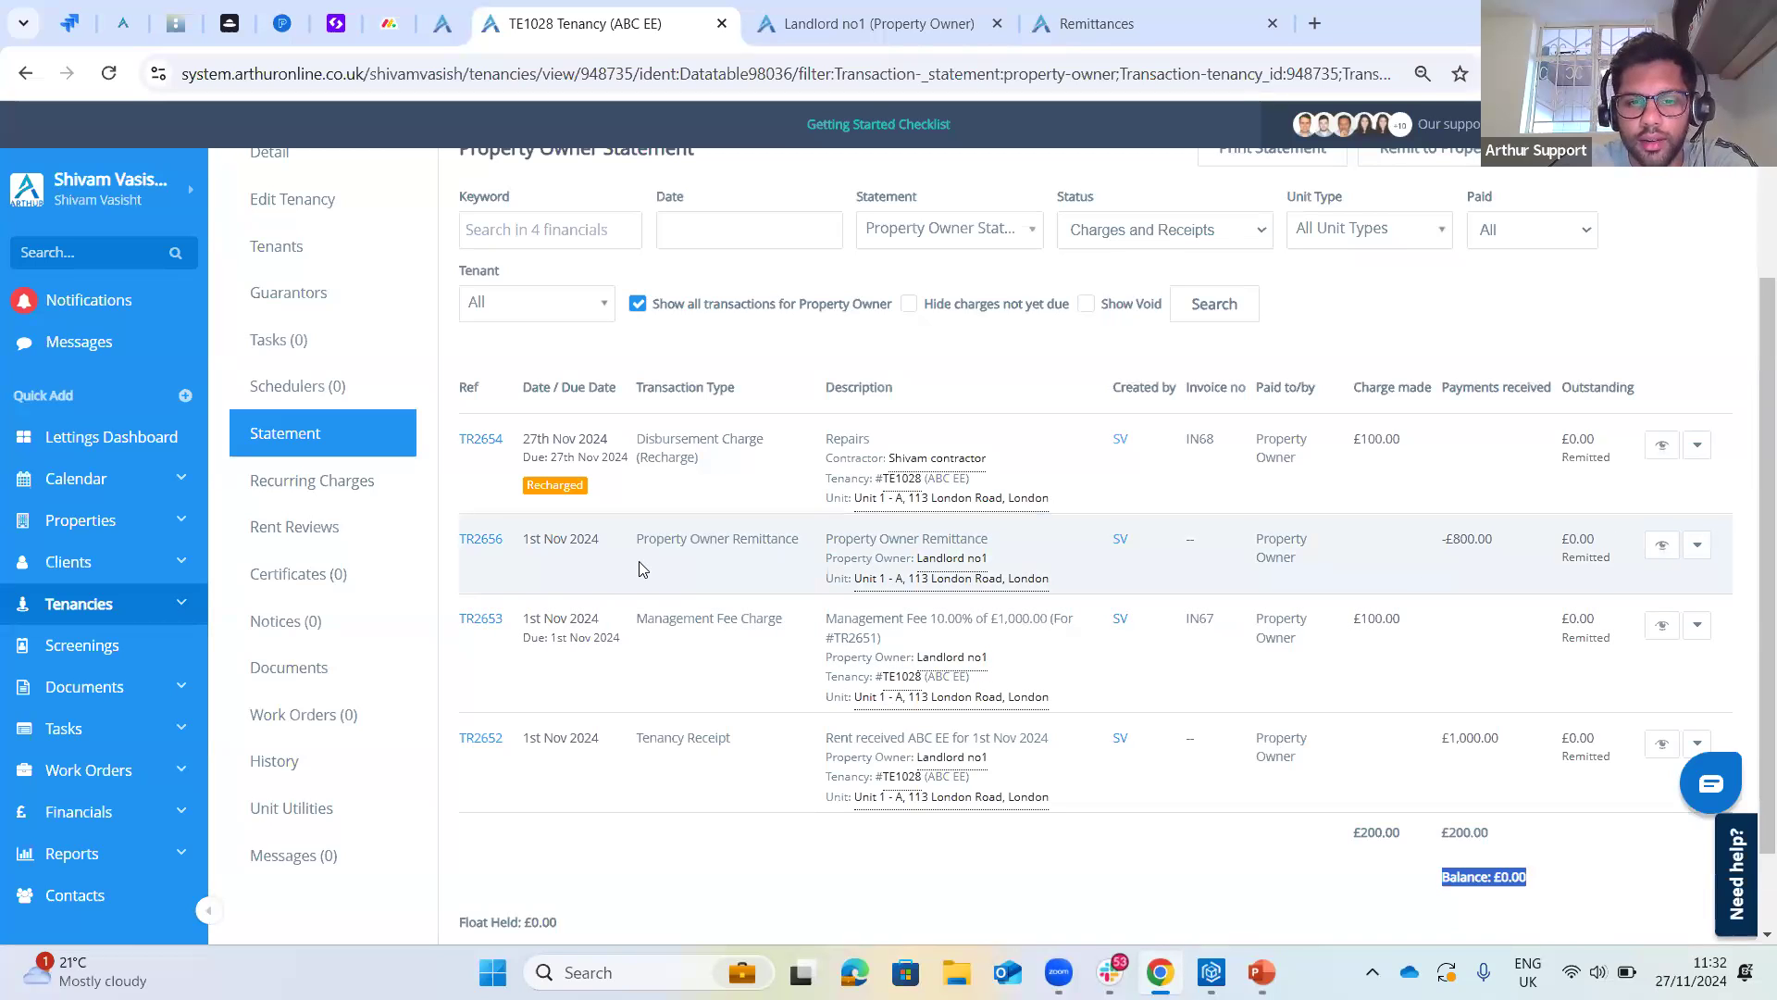
- Examine the property owner remittance amount against the tenancy receipt, management fee and repairs charge on the statement
left_click_drag(633, 538, 989, 541)
left_click(1507, 553)
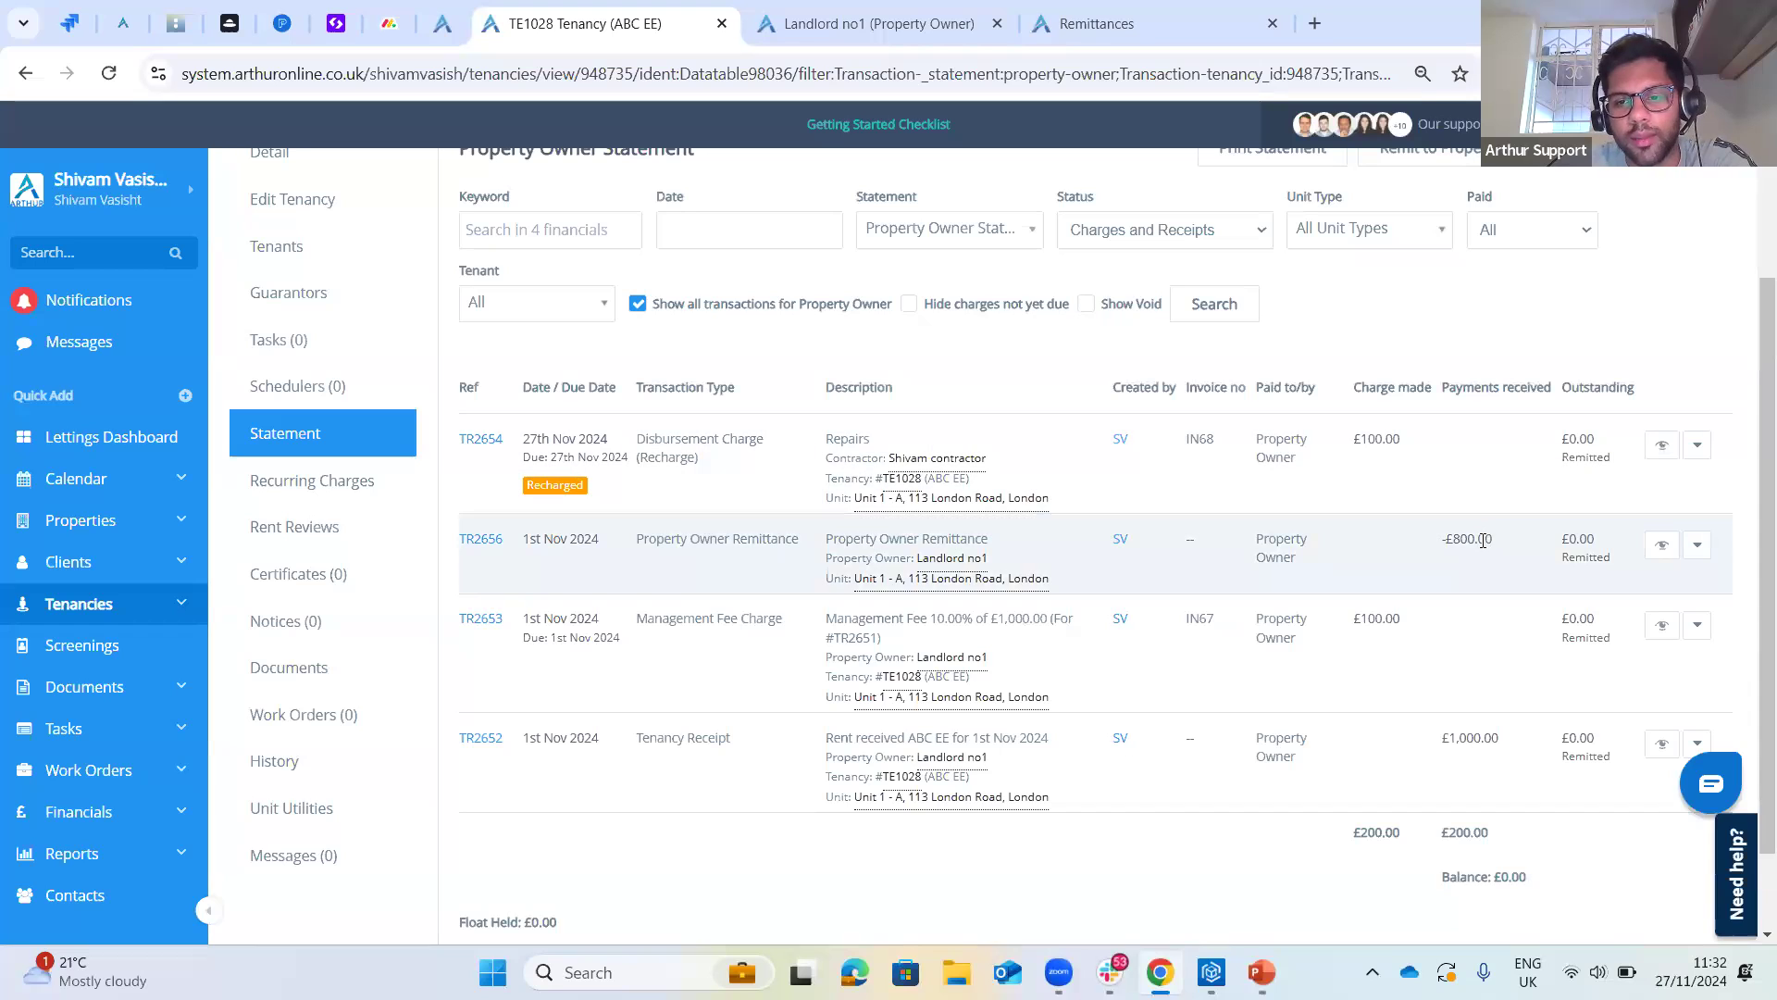
left_click_drag(1507, 548, 1441, 540)
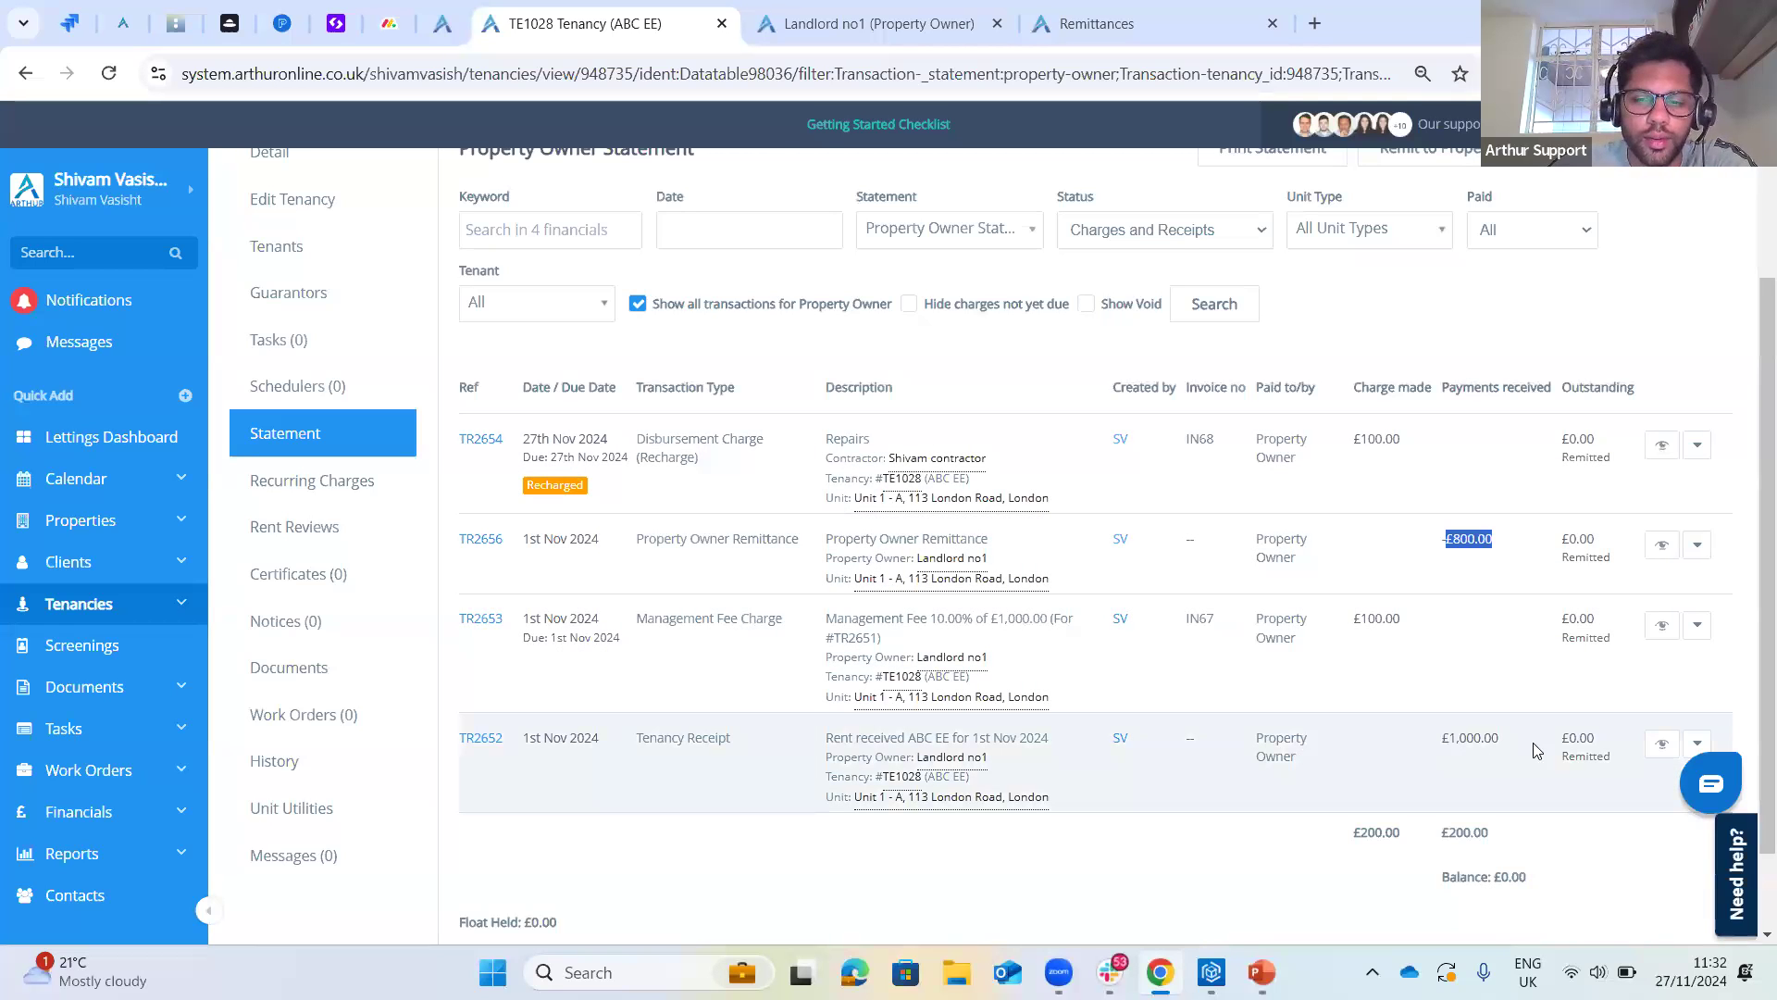
left_click_drag(1537, 750, 1450, 740)
left_click_drag(1348, 618, 1393, 615)
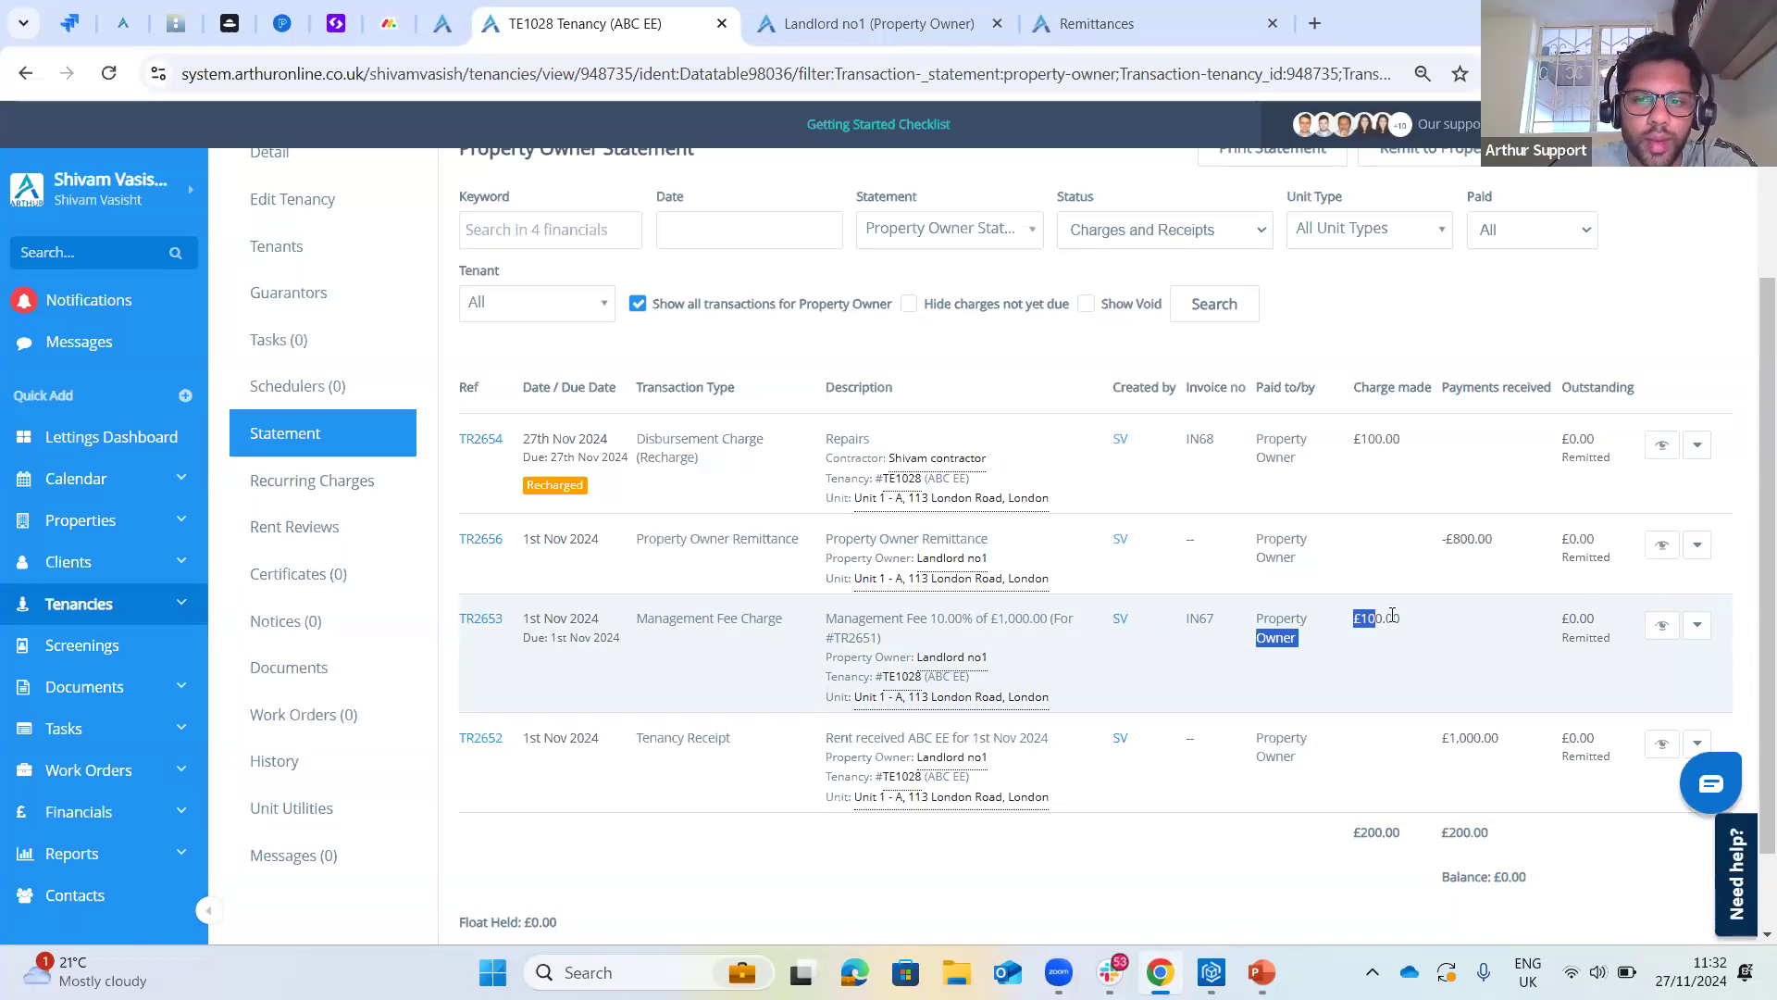
left_click_drag(1348, 442, 1393, 439)
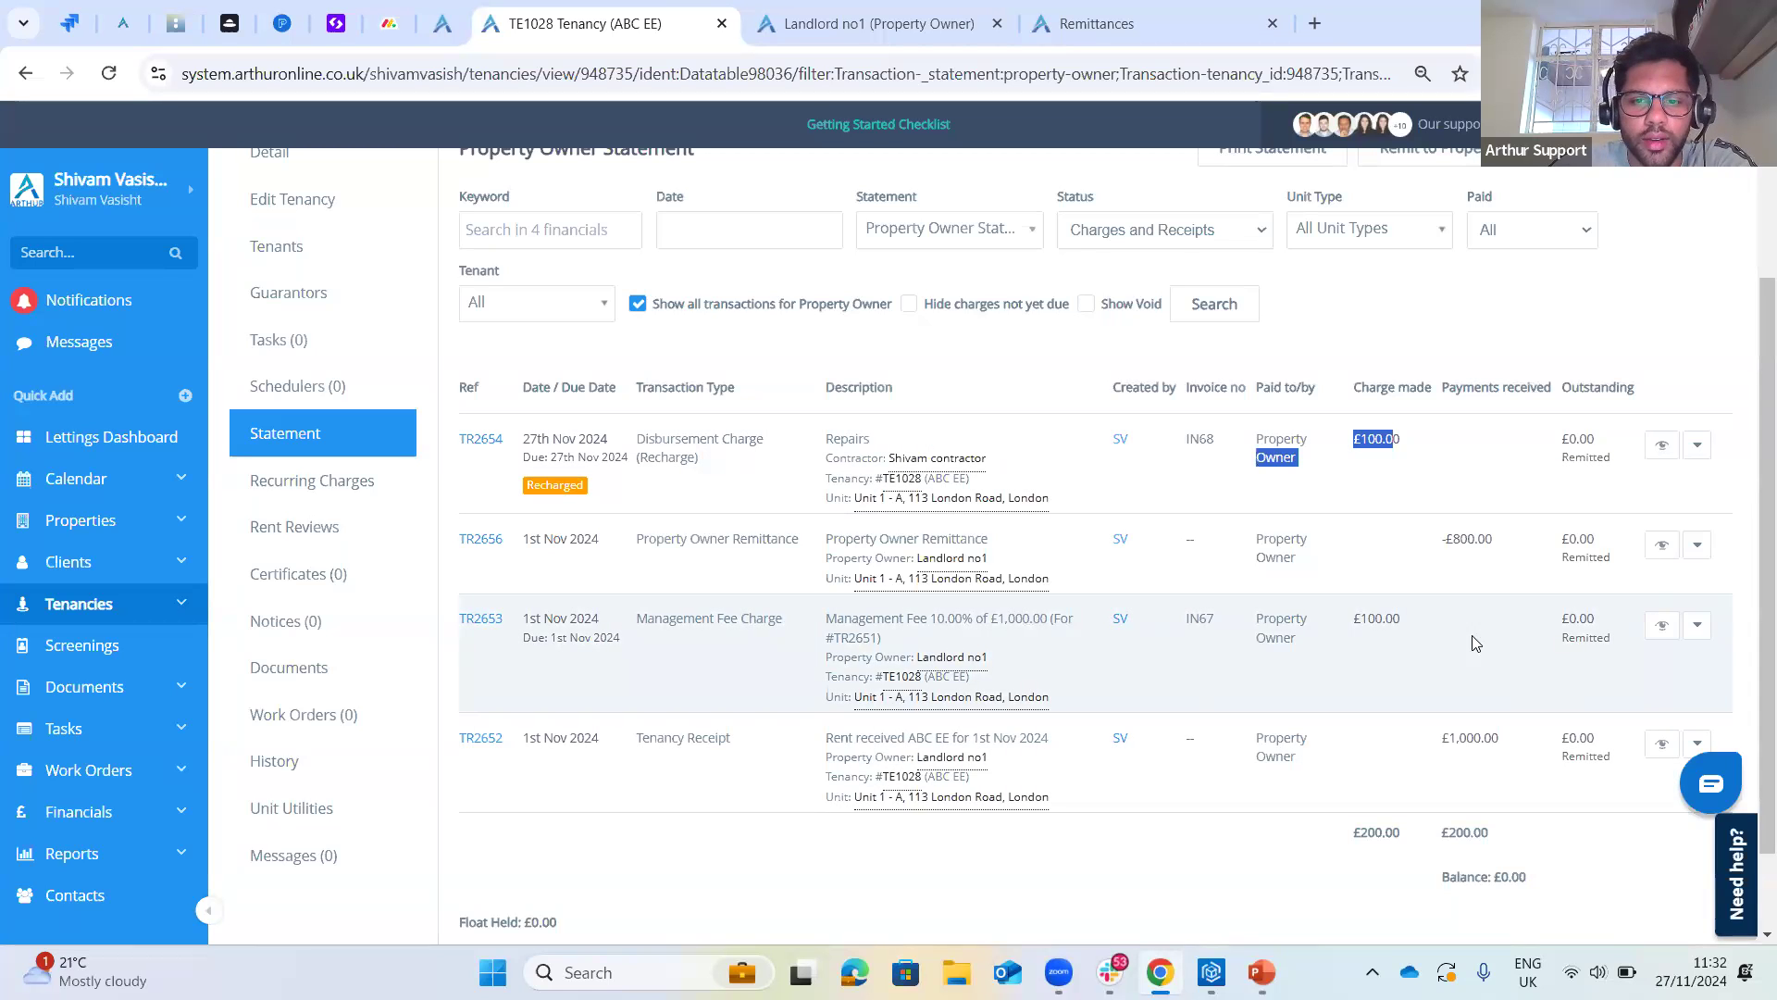
- Open the Property Owner Payment List from the Financials overview
scroll(890, 447, "up", 3)
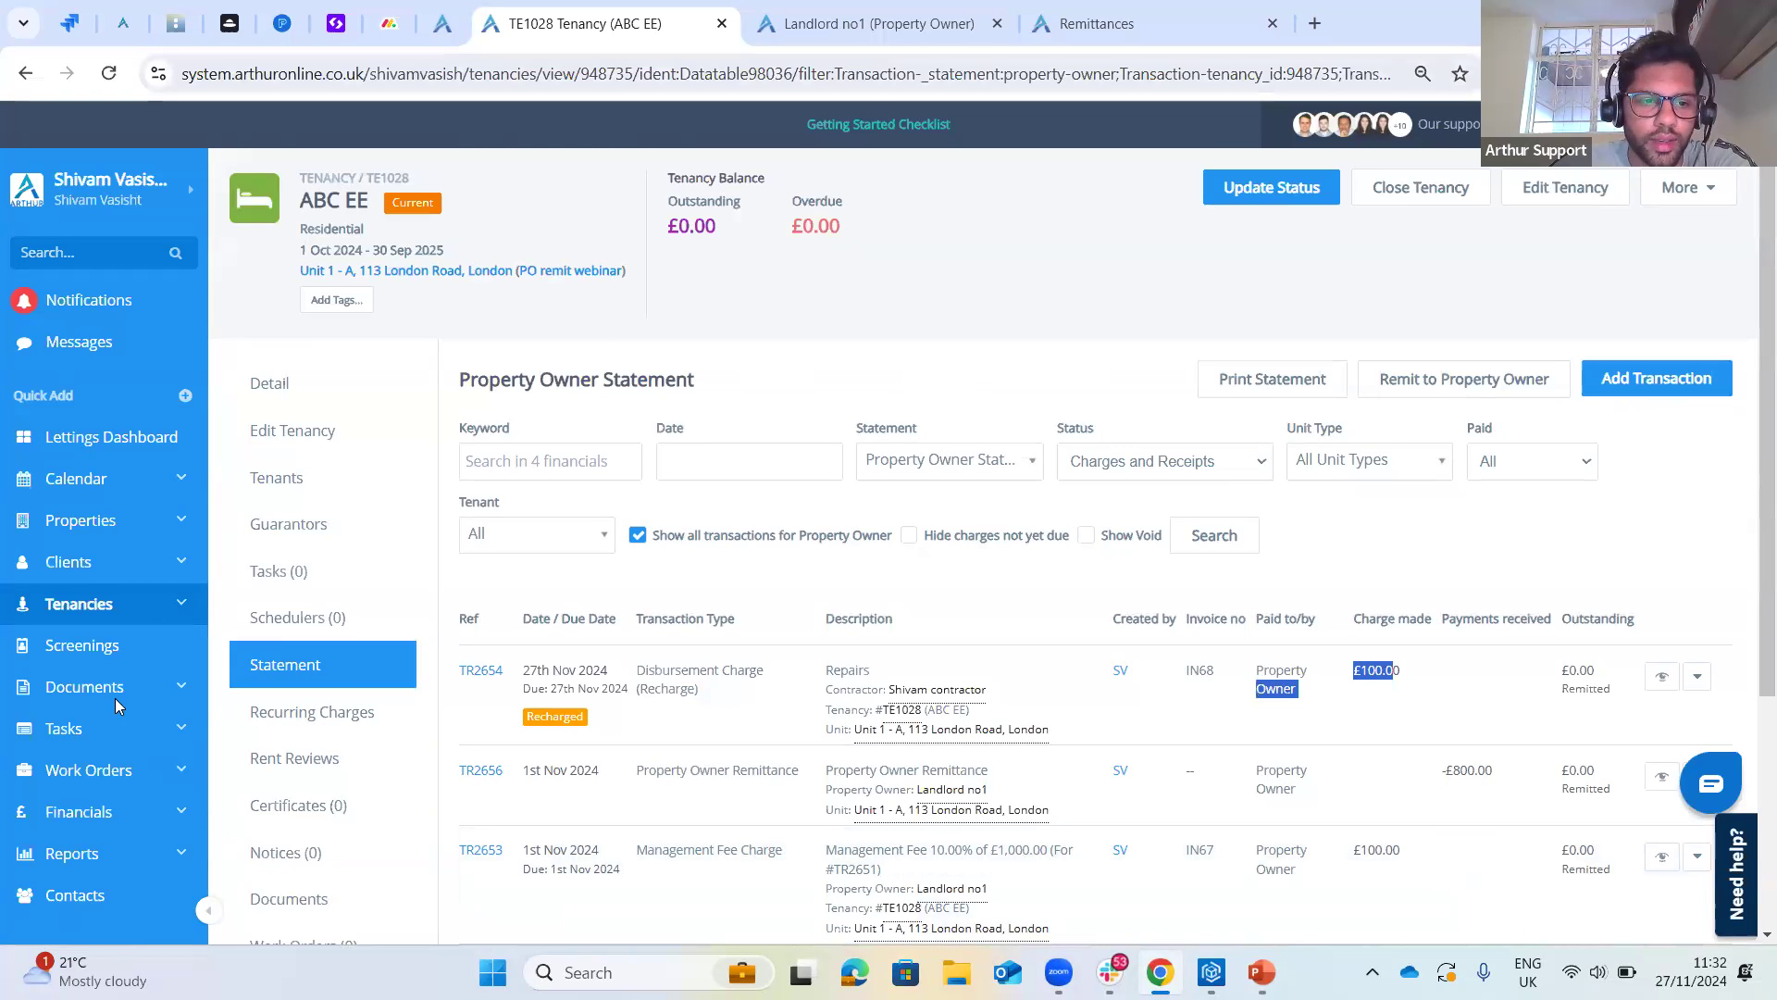
left_click(78, 815)
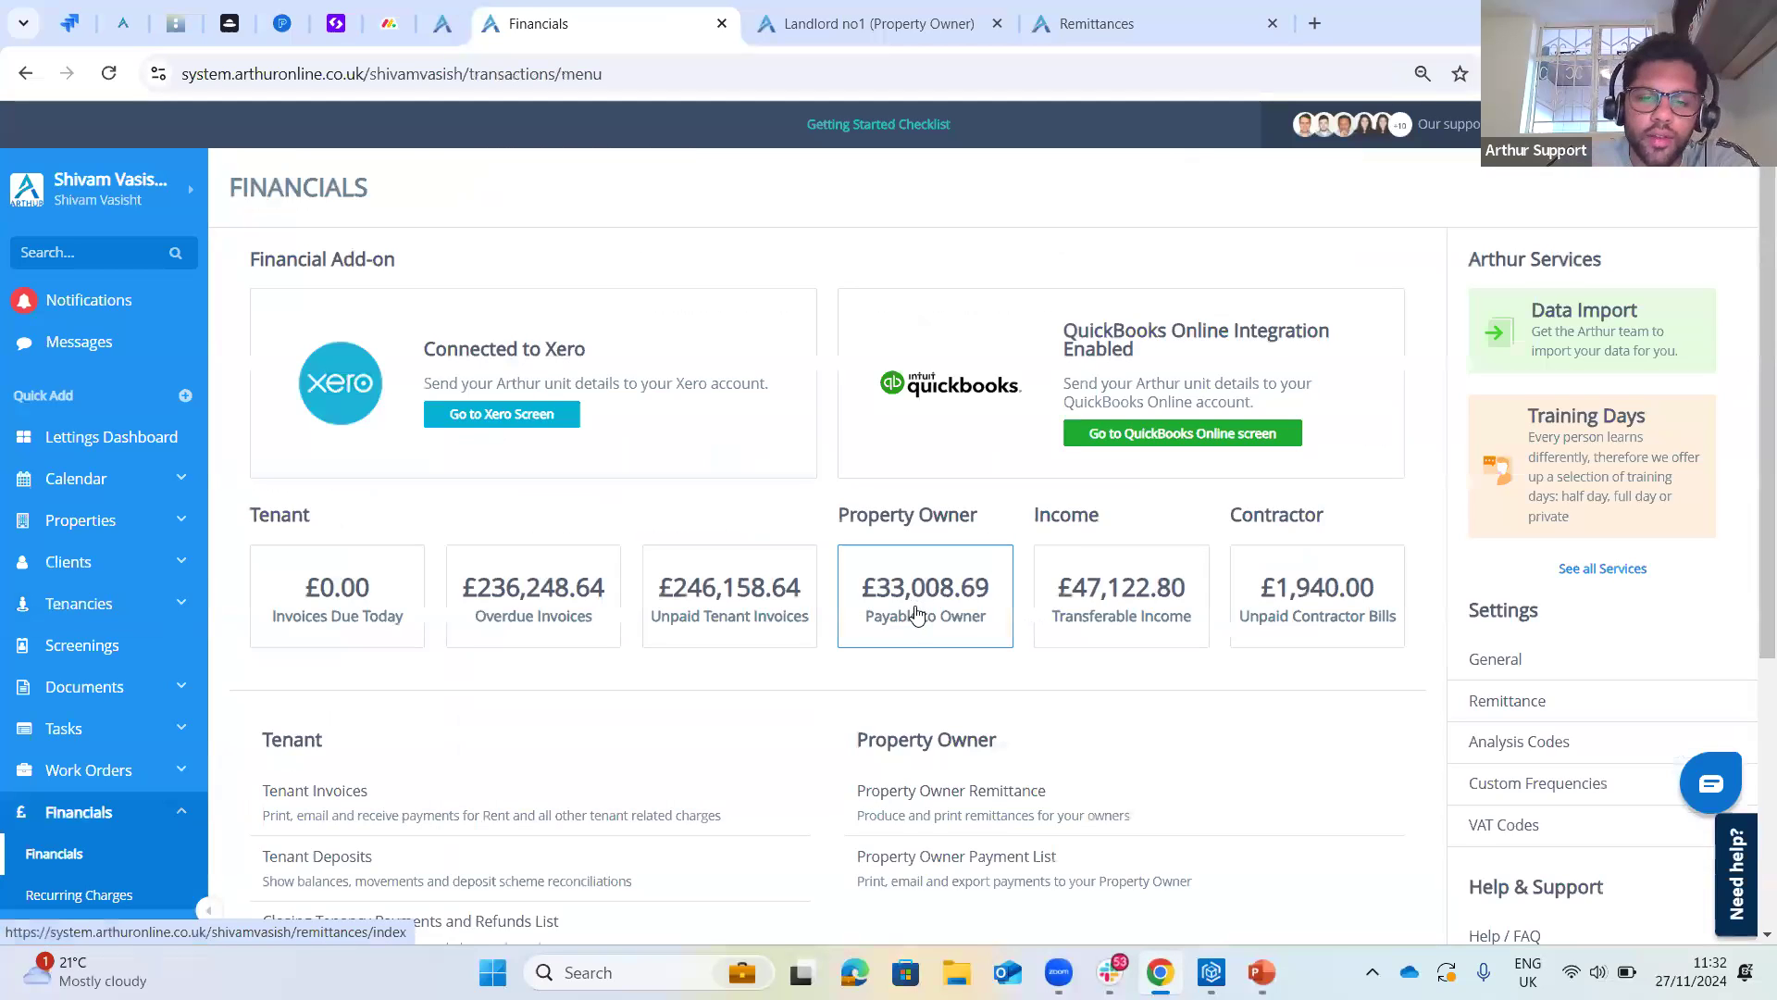
scroll(910, 657, "down", 1)
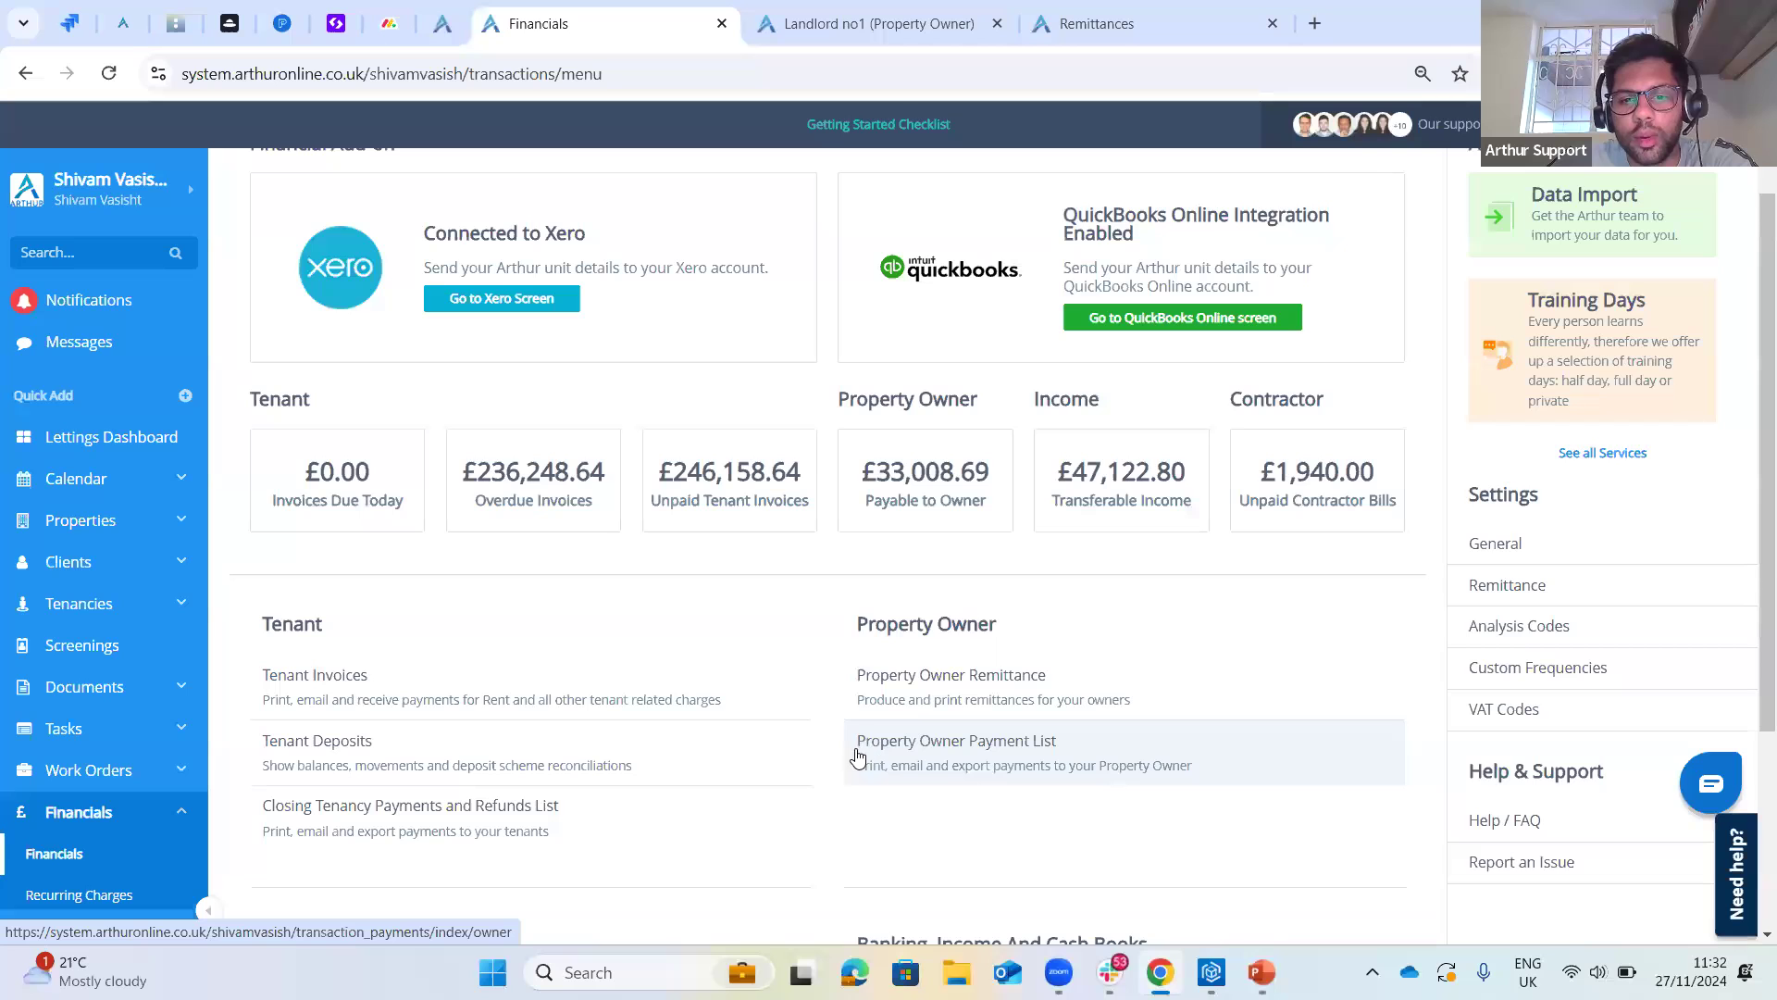
left_click(907, 767)
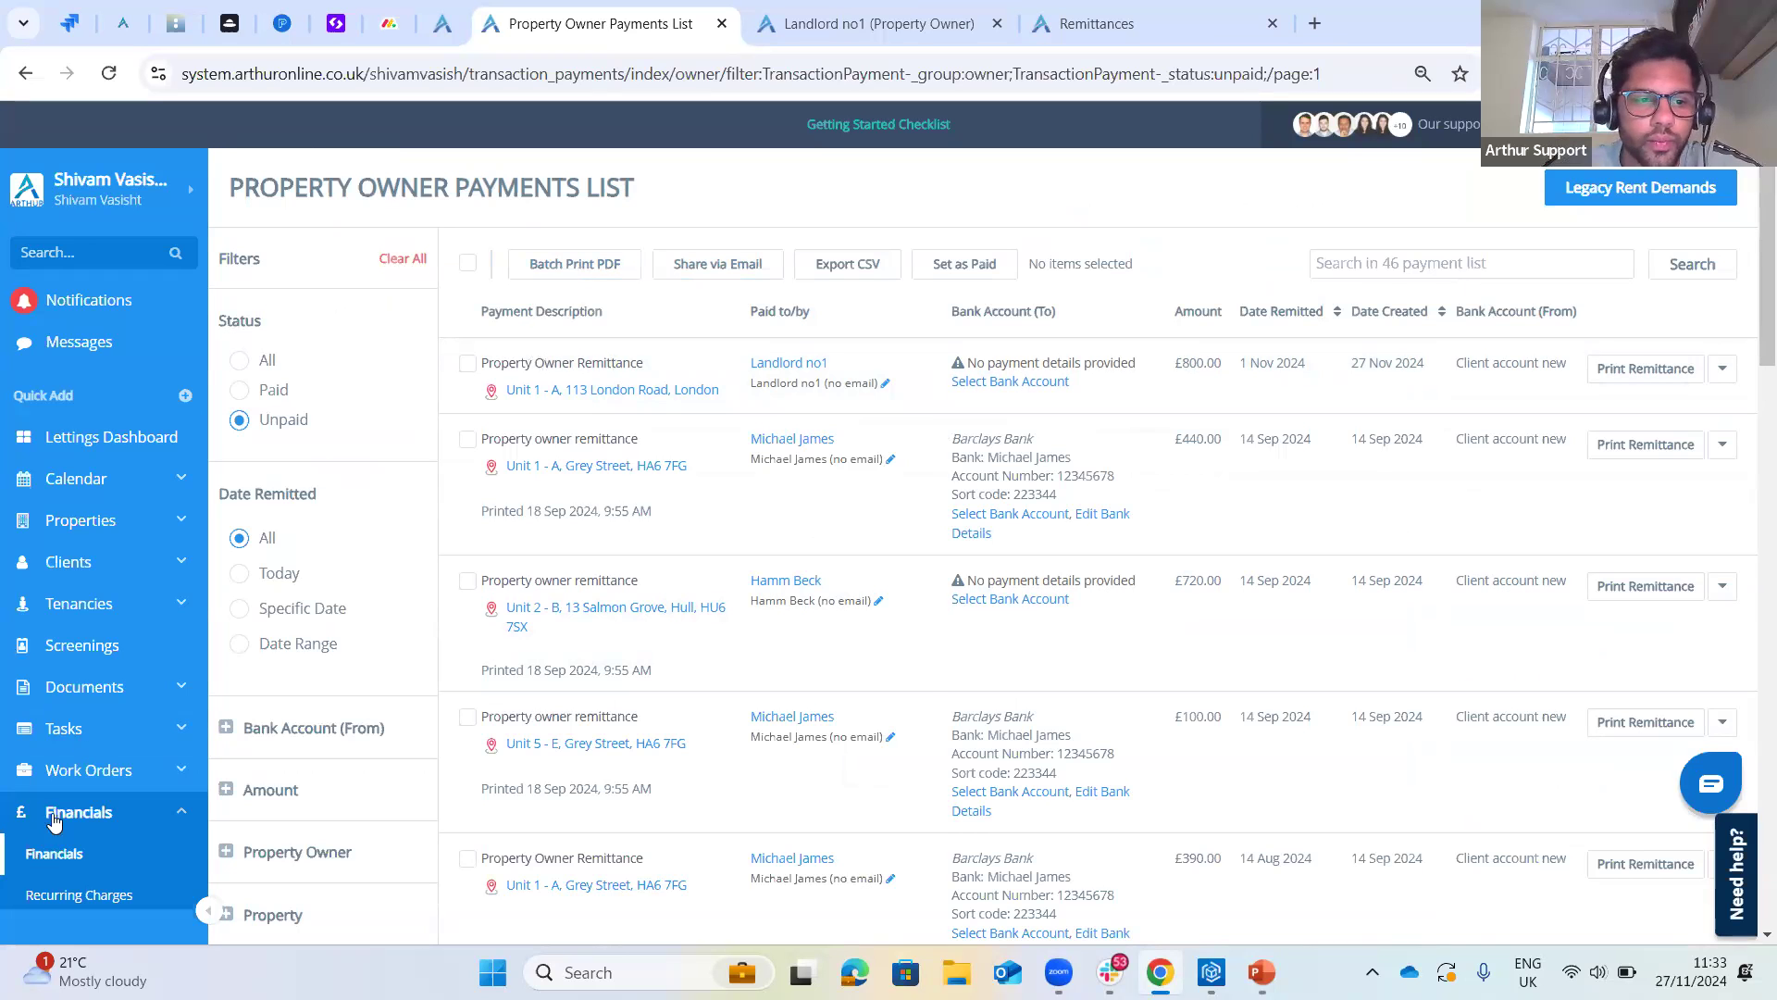
left_click(30, 863)
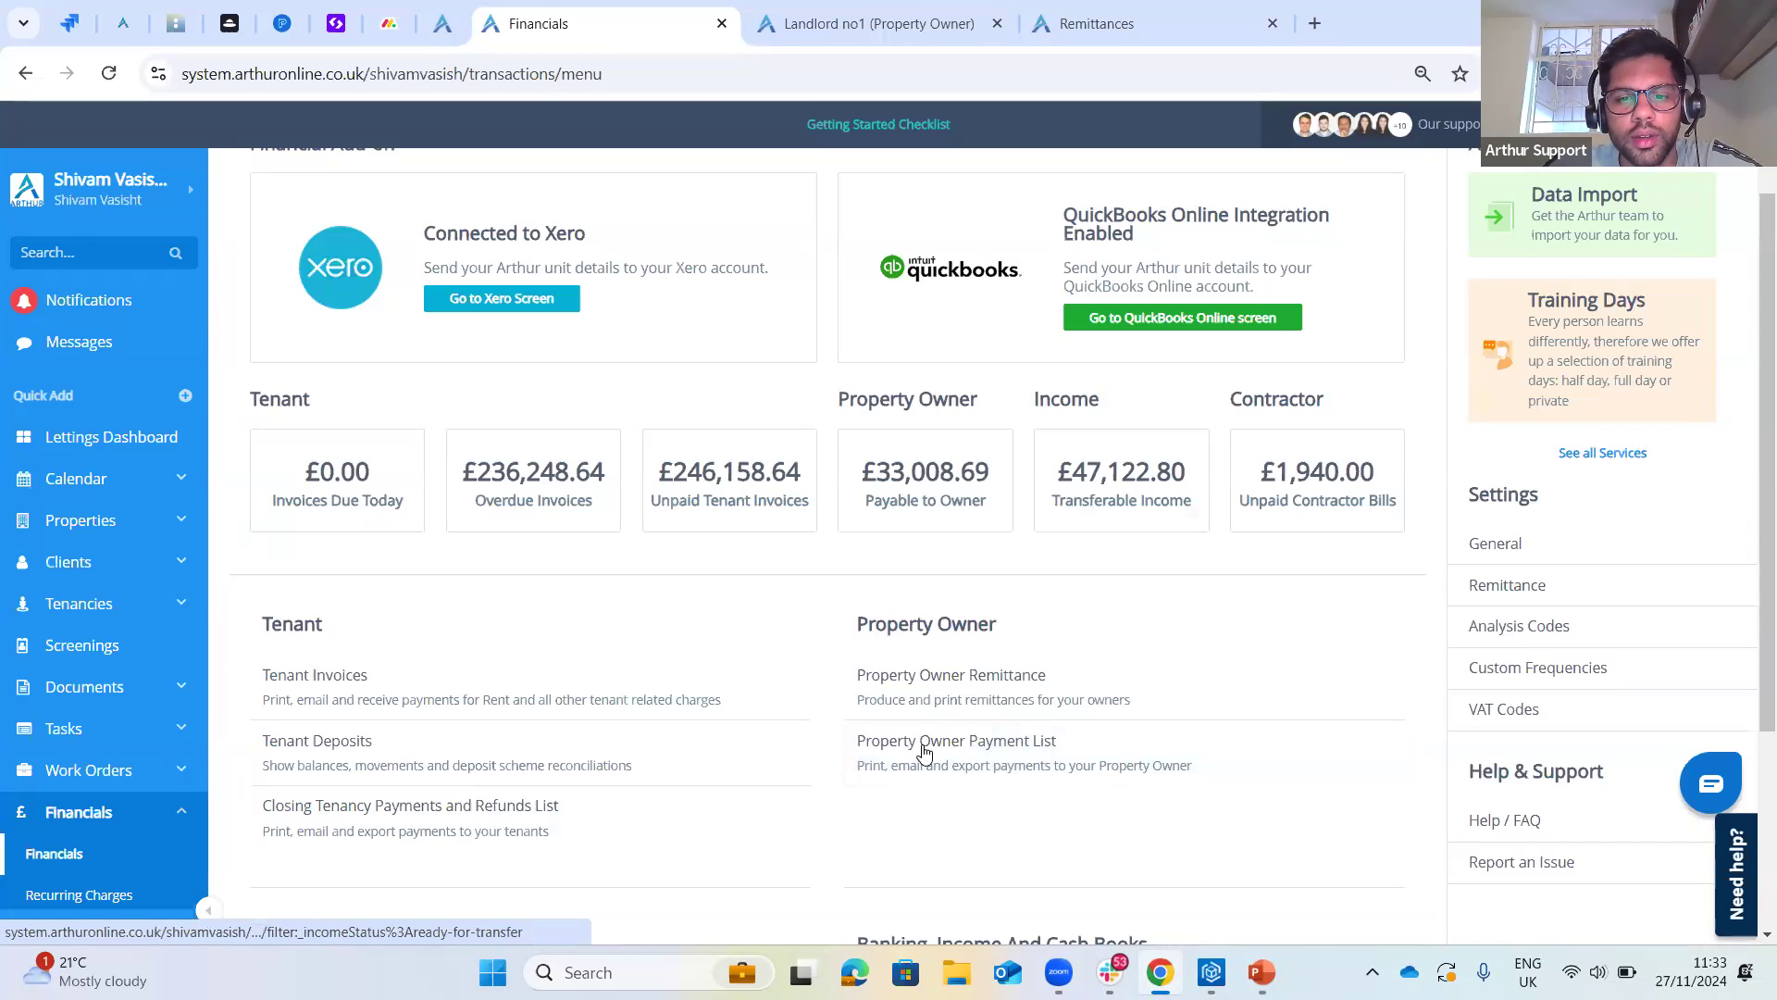
left_click(911, 768)
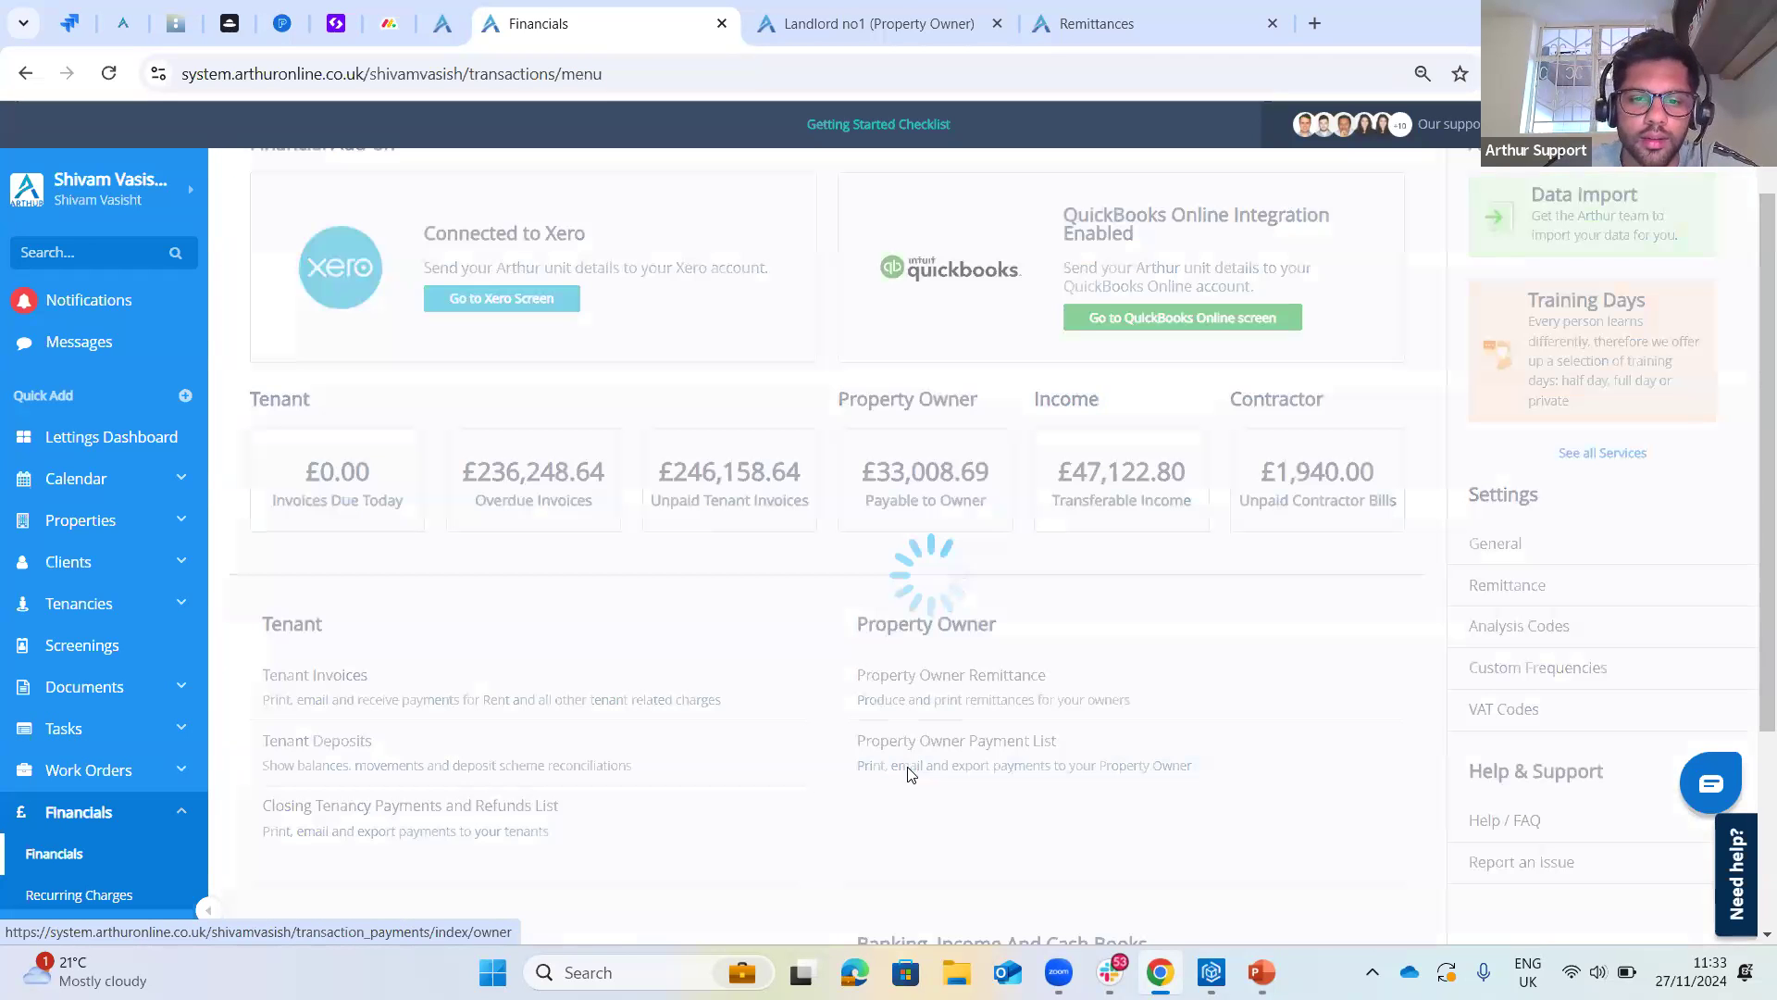
- Select the new Unit 1 - A property owner remittance in the payments list and check its amount
left_click(496, 348)
left_click(576, 264)
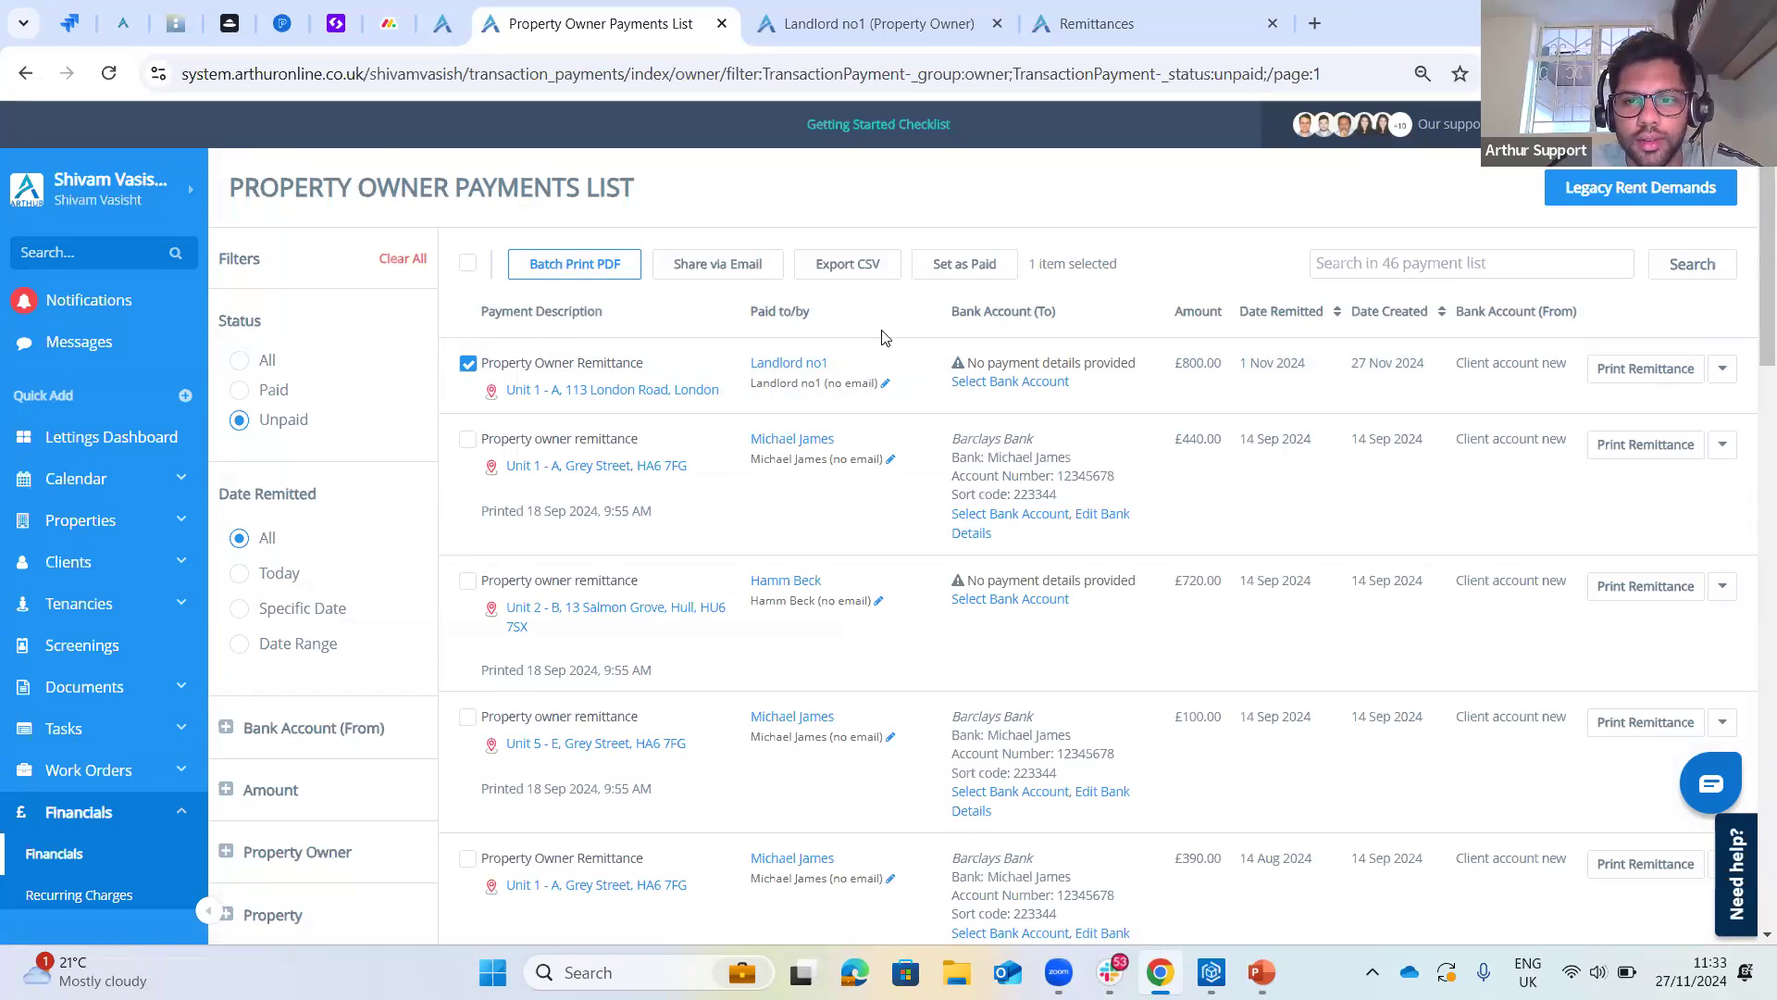
left_click_drag(1177, 369, 1227, 379)
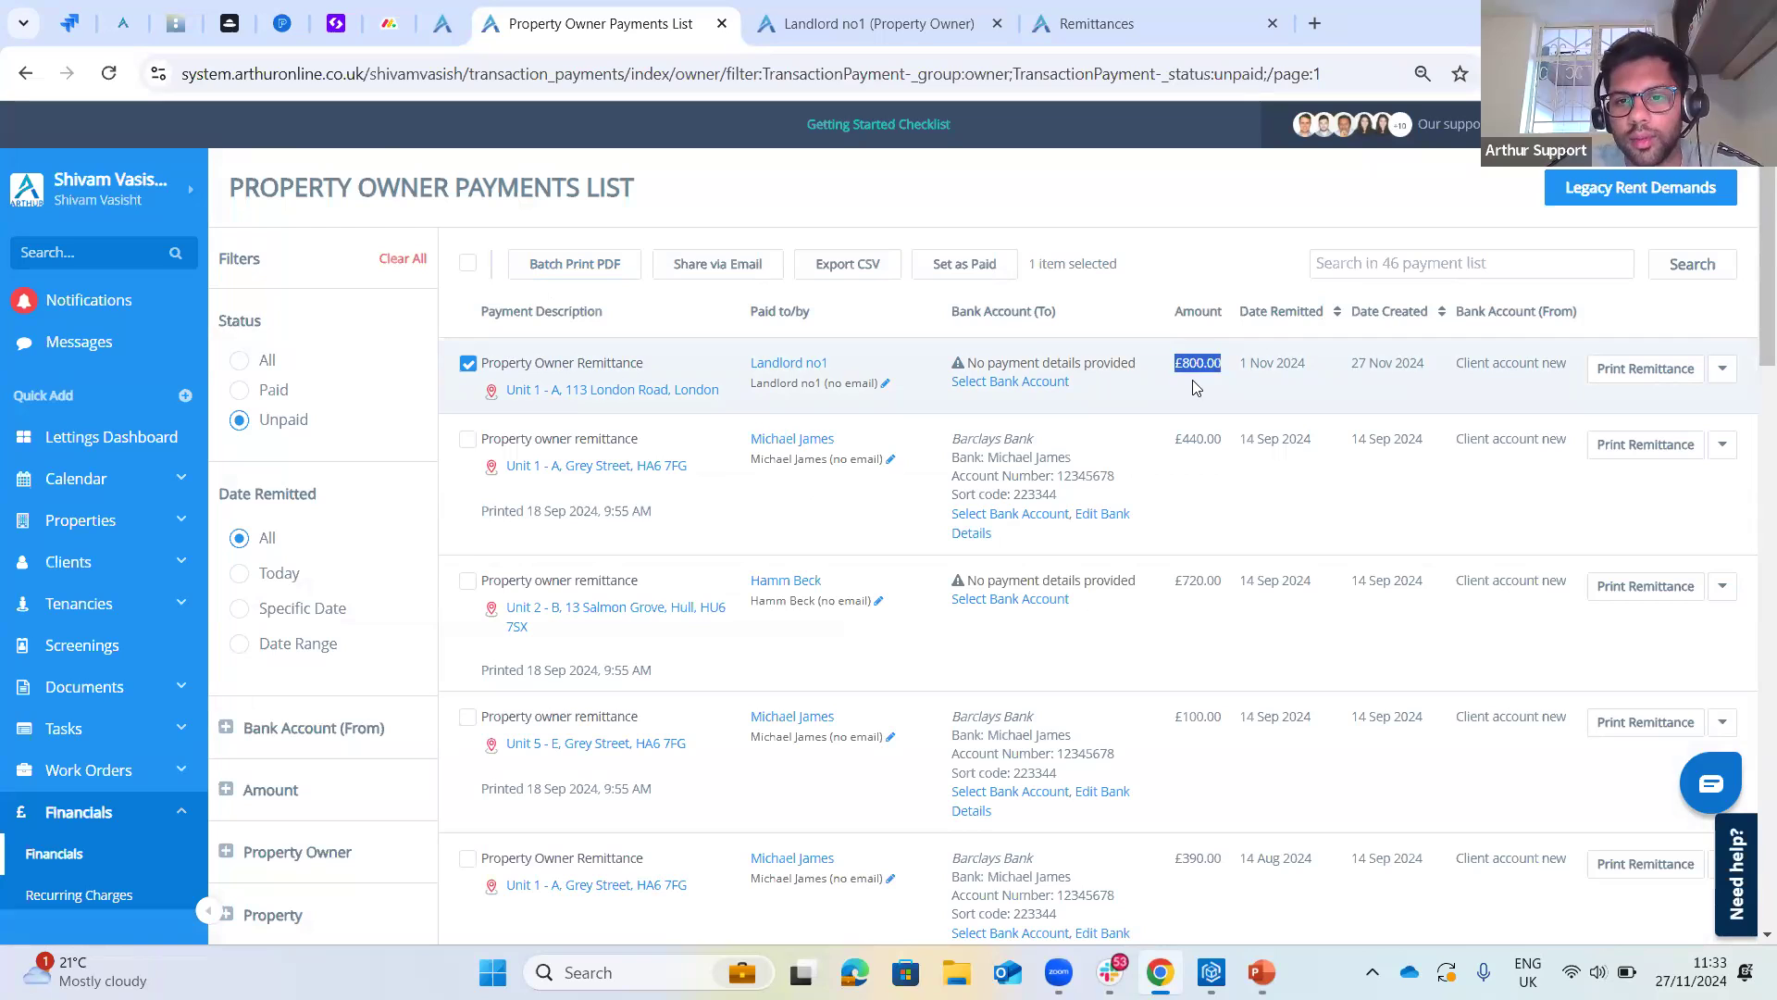
left_click(526, 323)
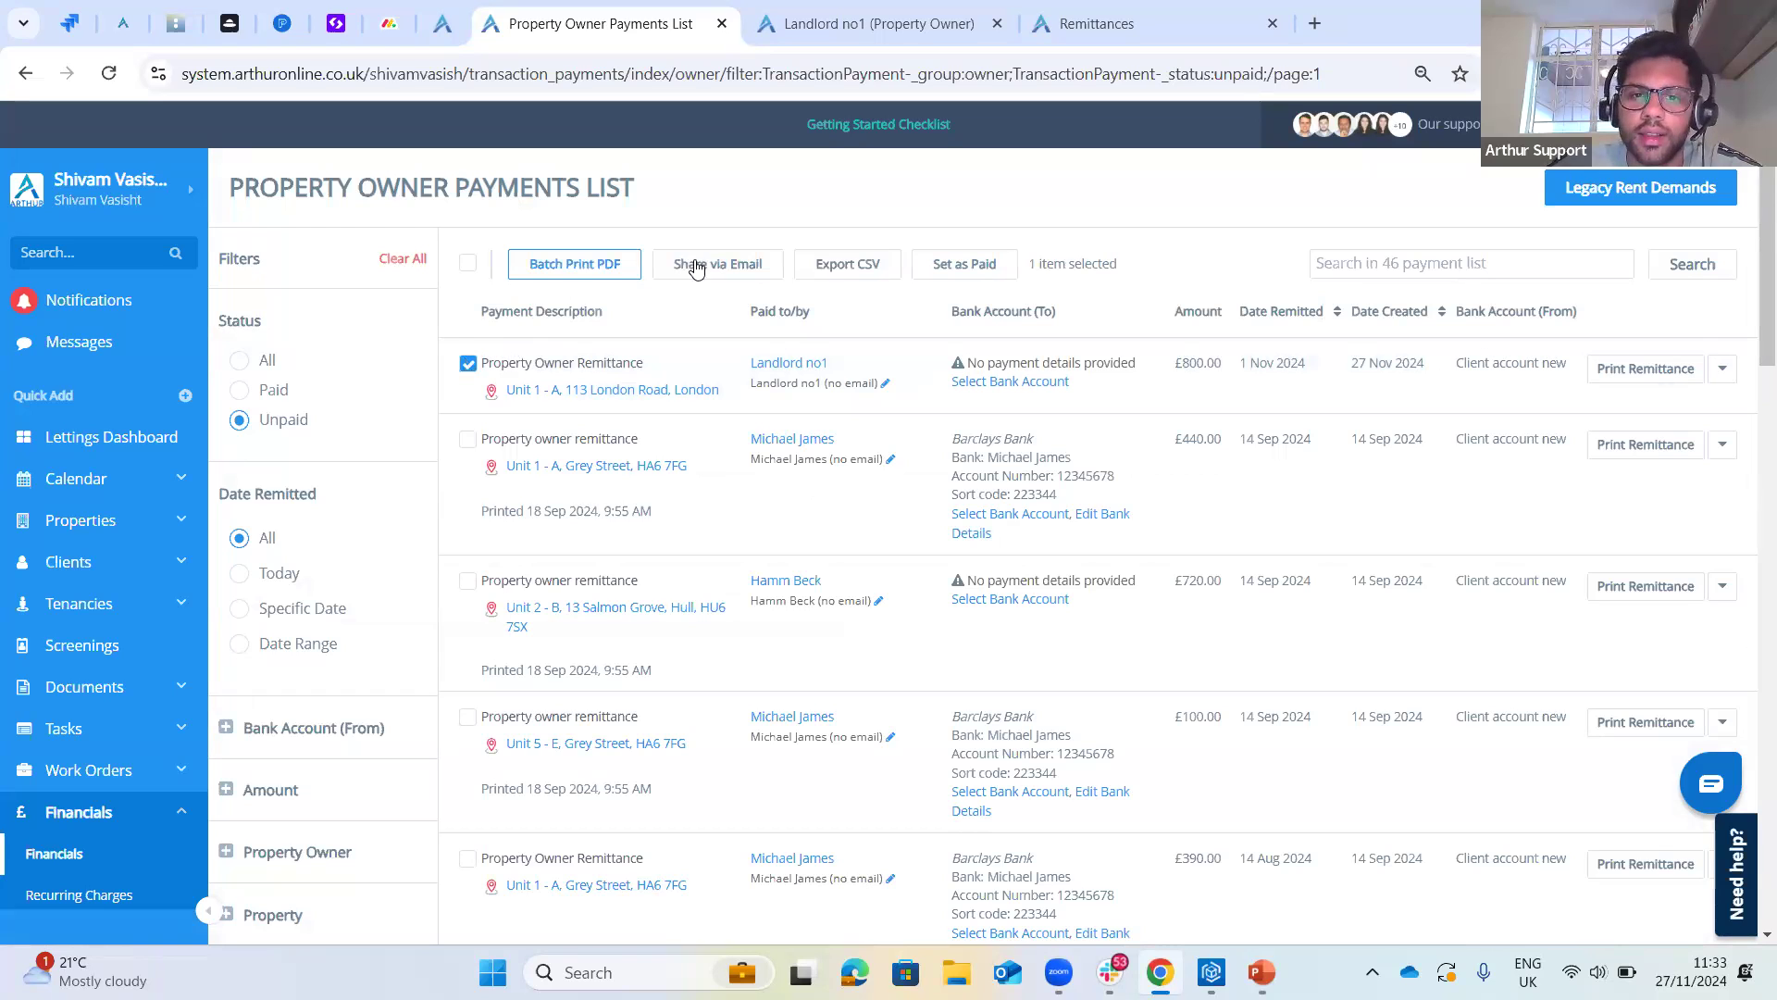
- Batch print the selected remittance as a PDF with the PO Remittance Statement template and close the finished batch
left_click(573, 268)
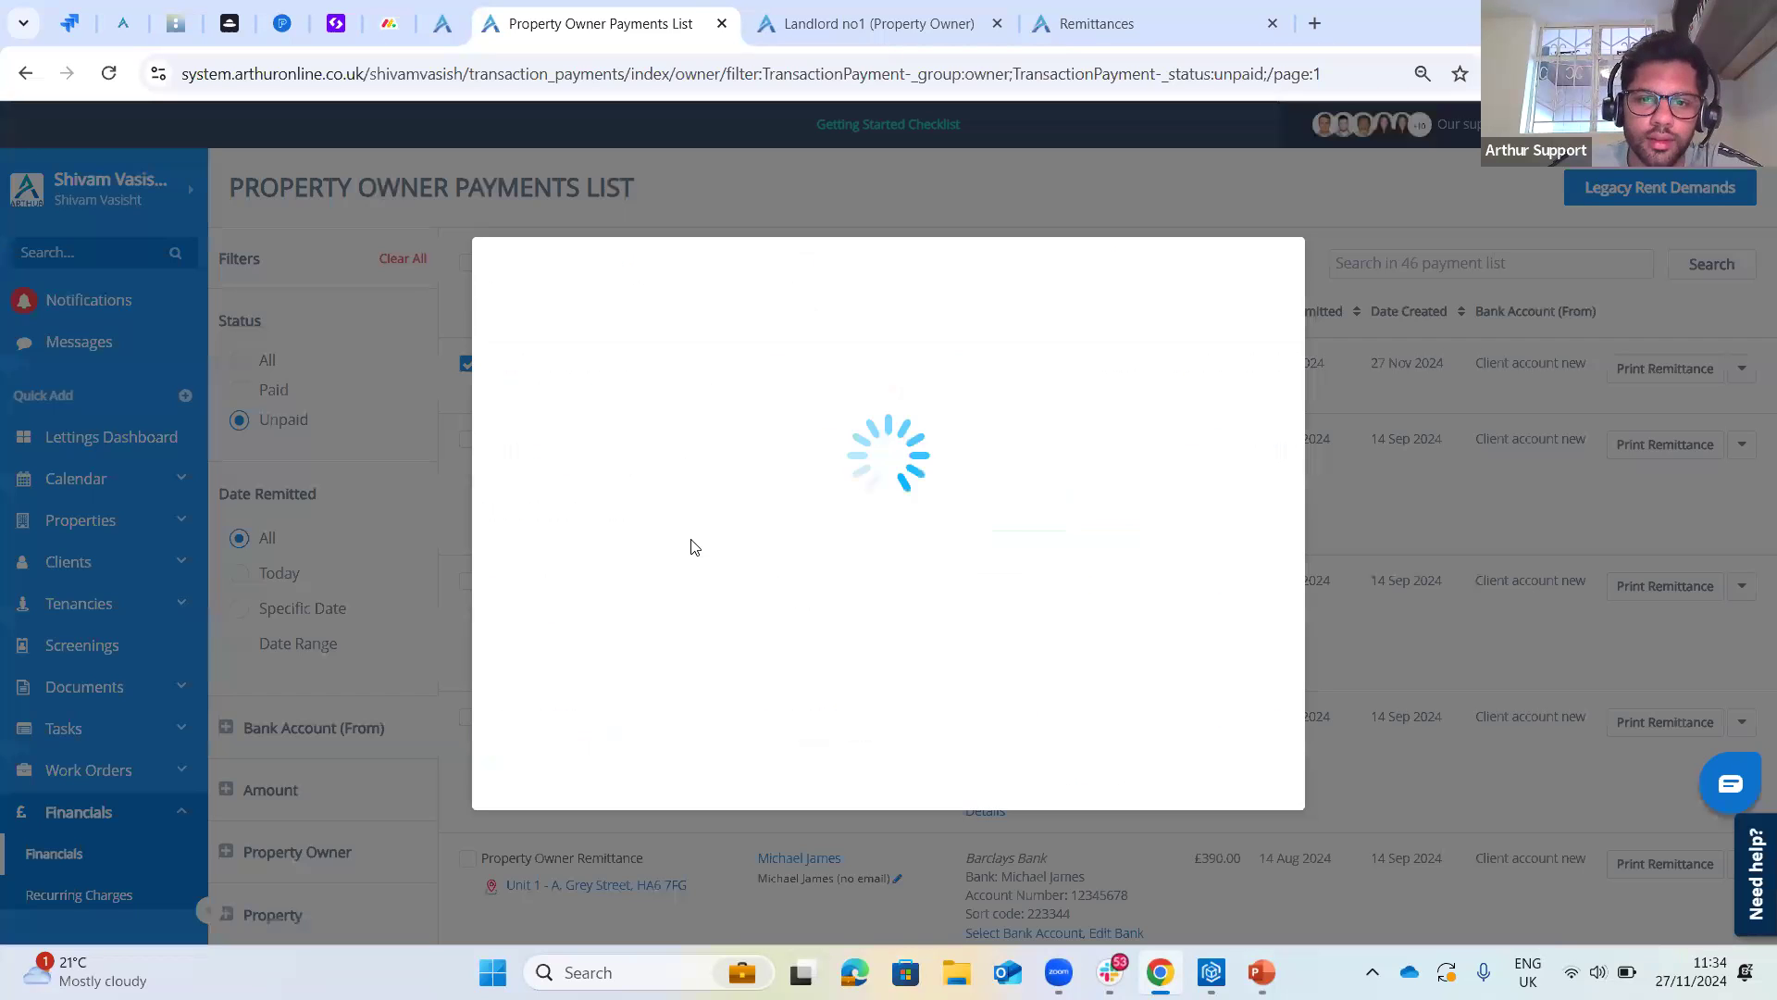
left_click(628, 386)
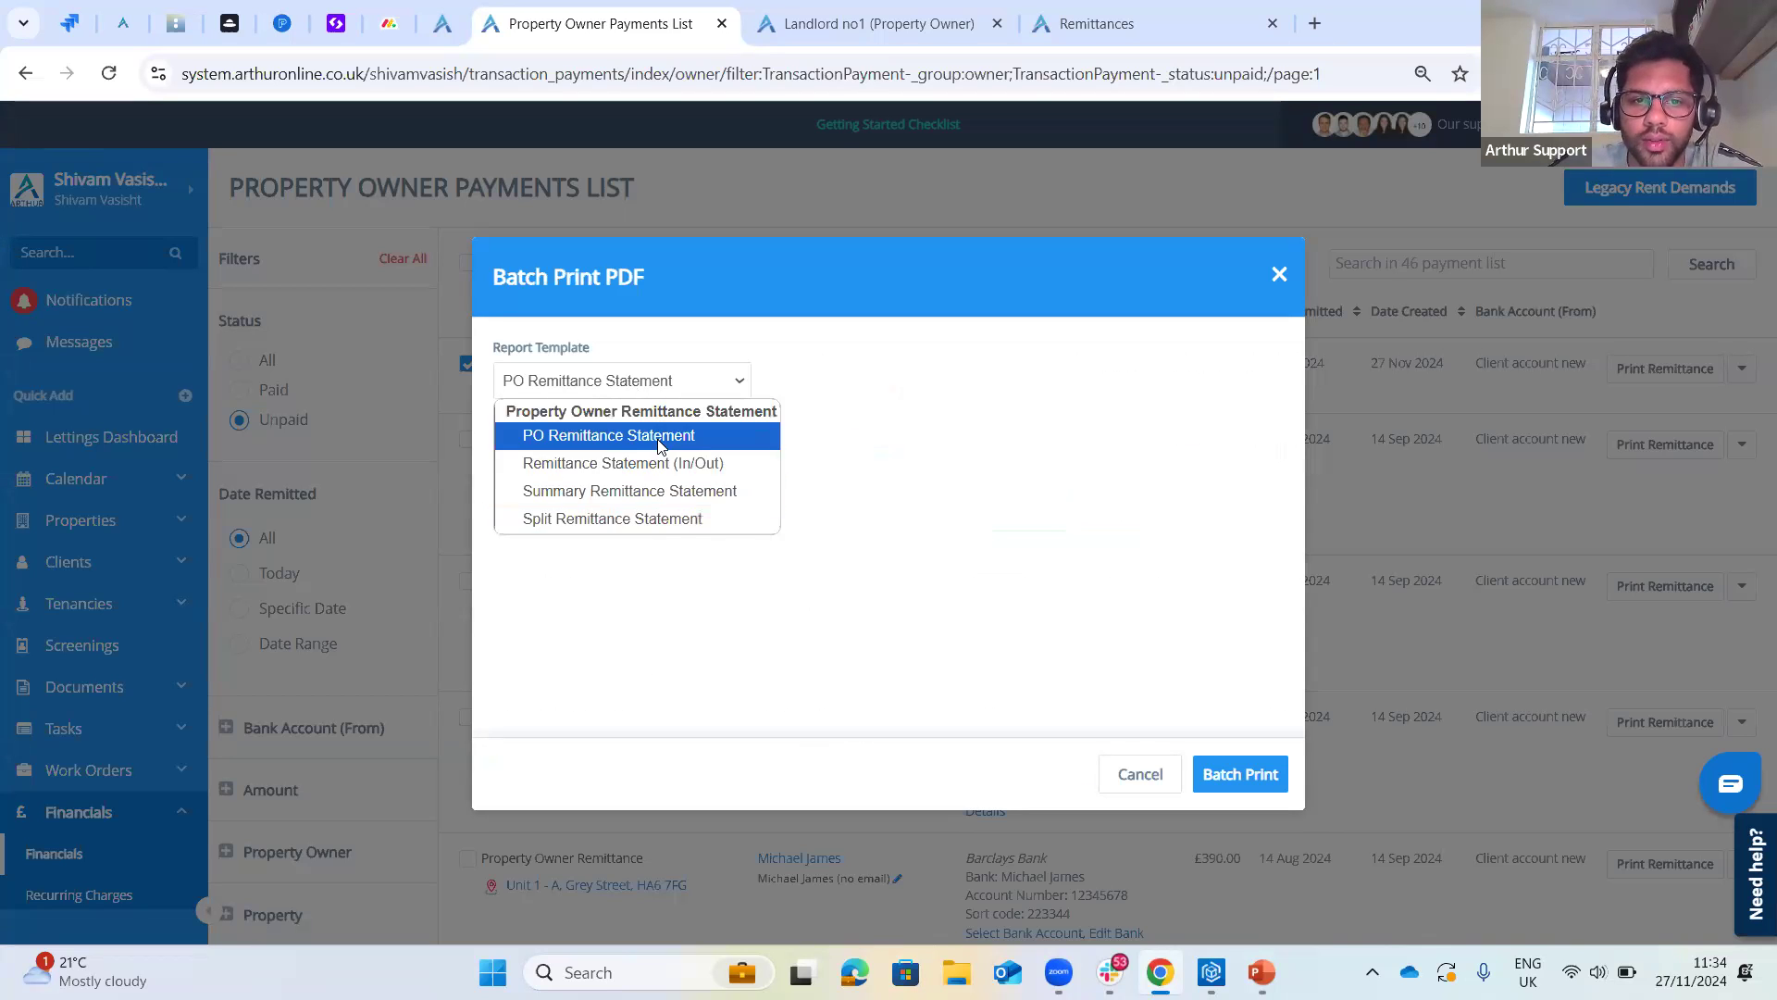
left_click(660, 445)
left_click(1231, 778)
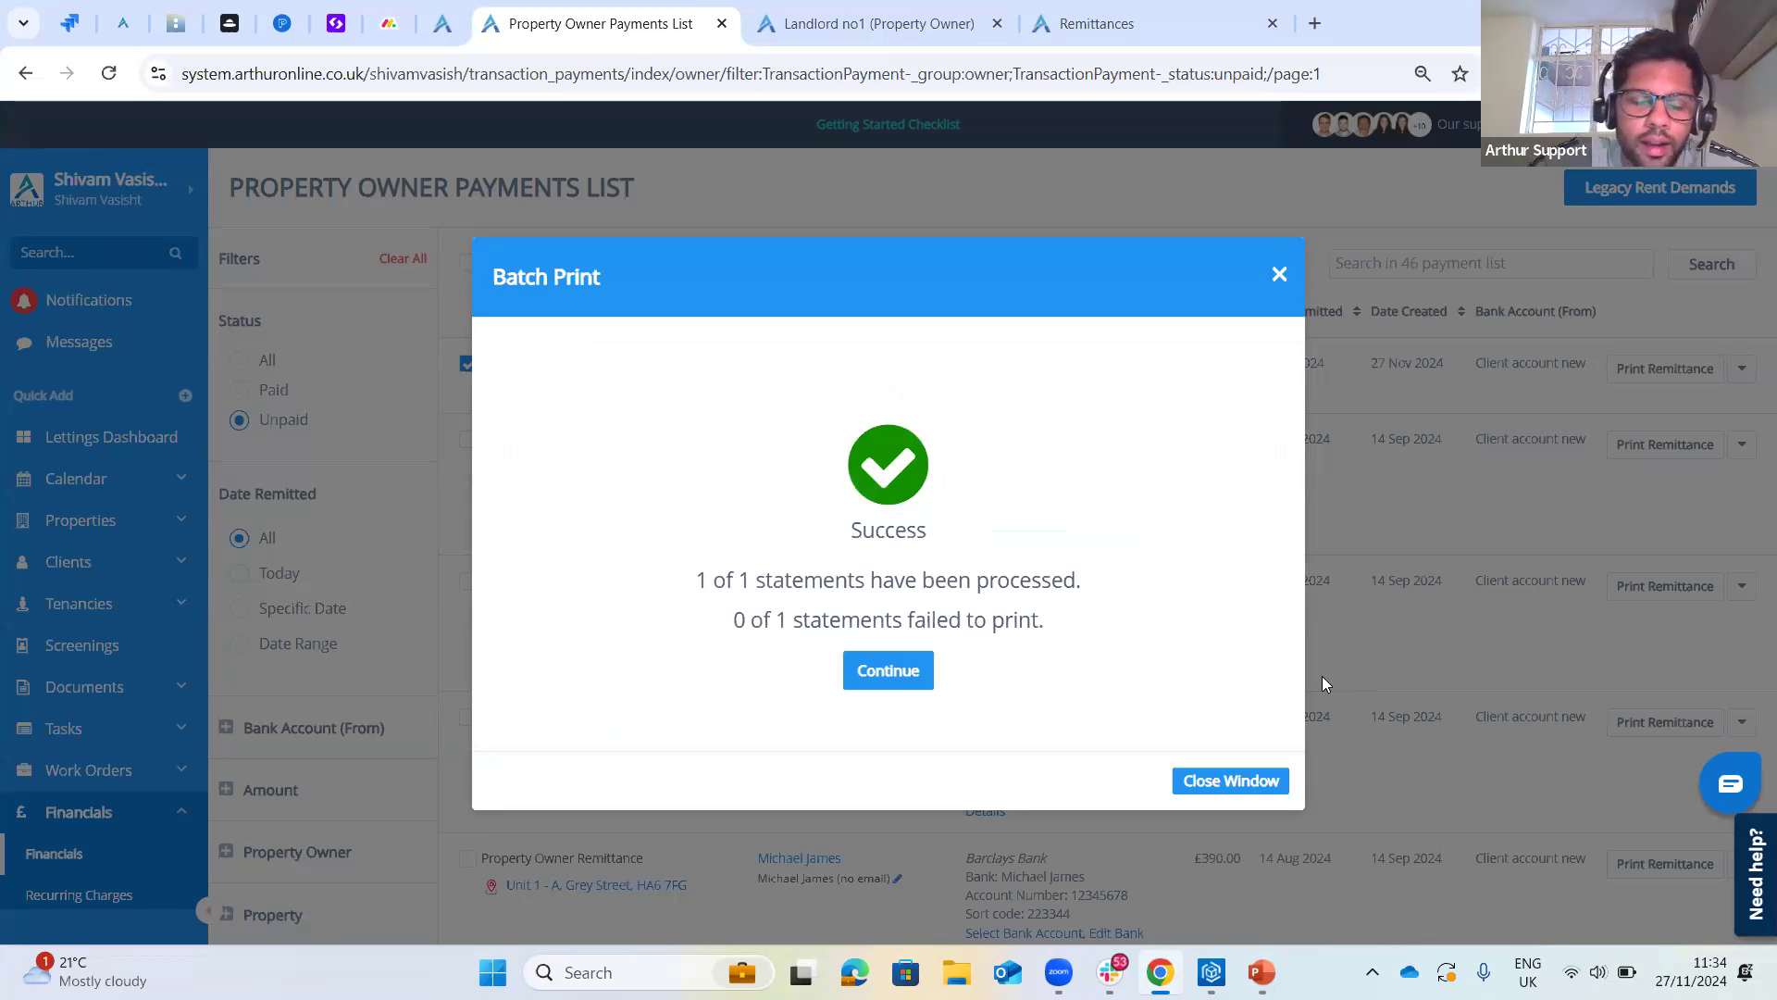
left_click(1239, 779)
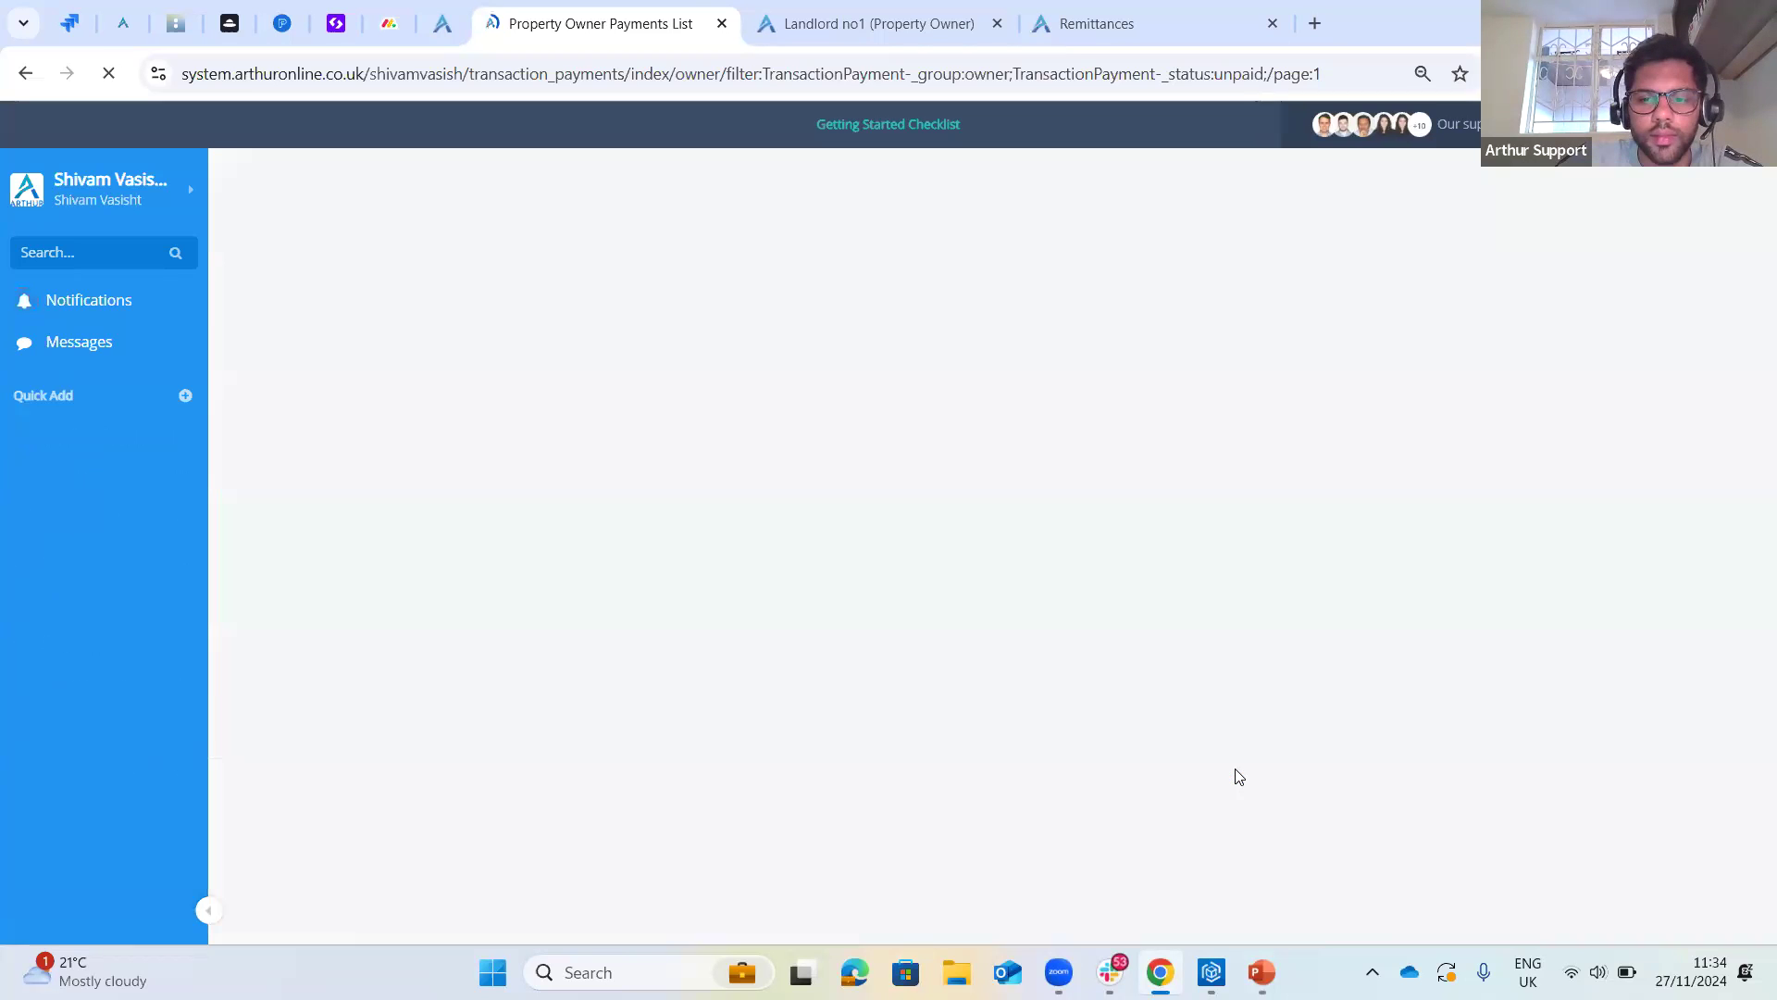
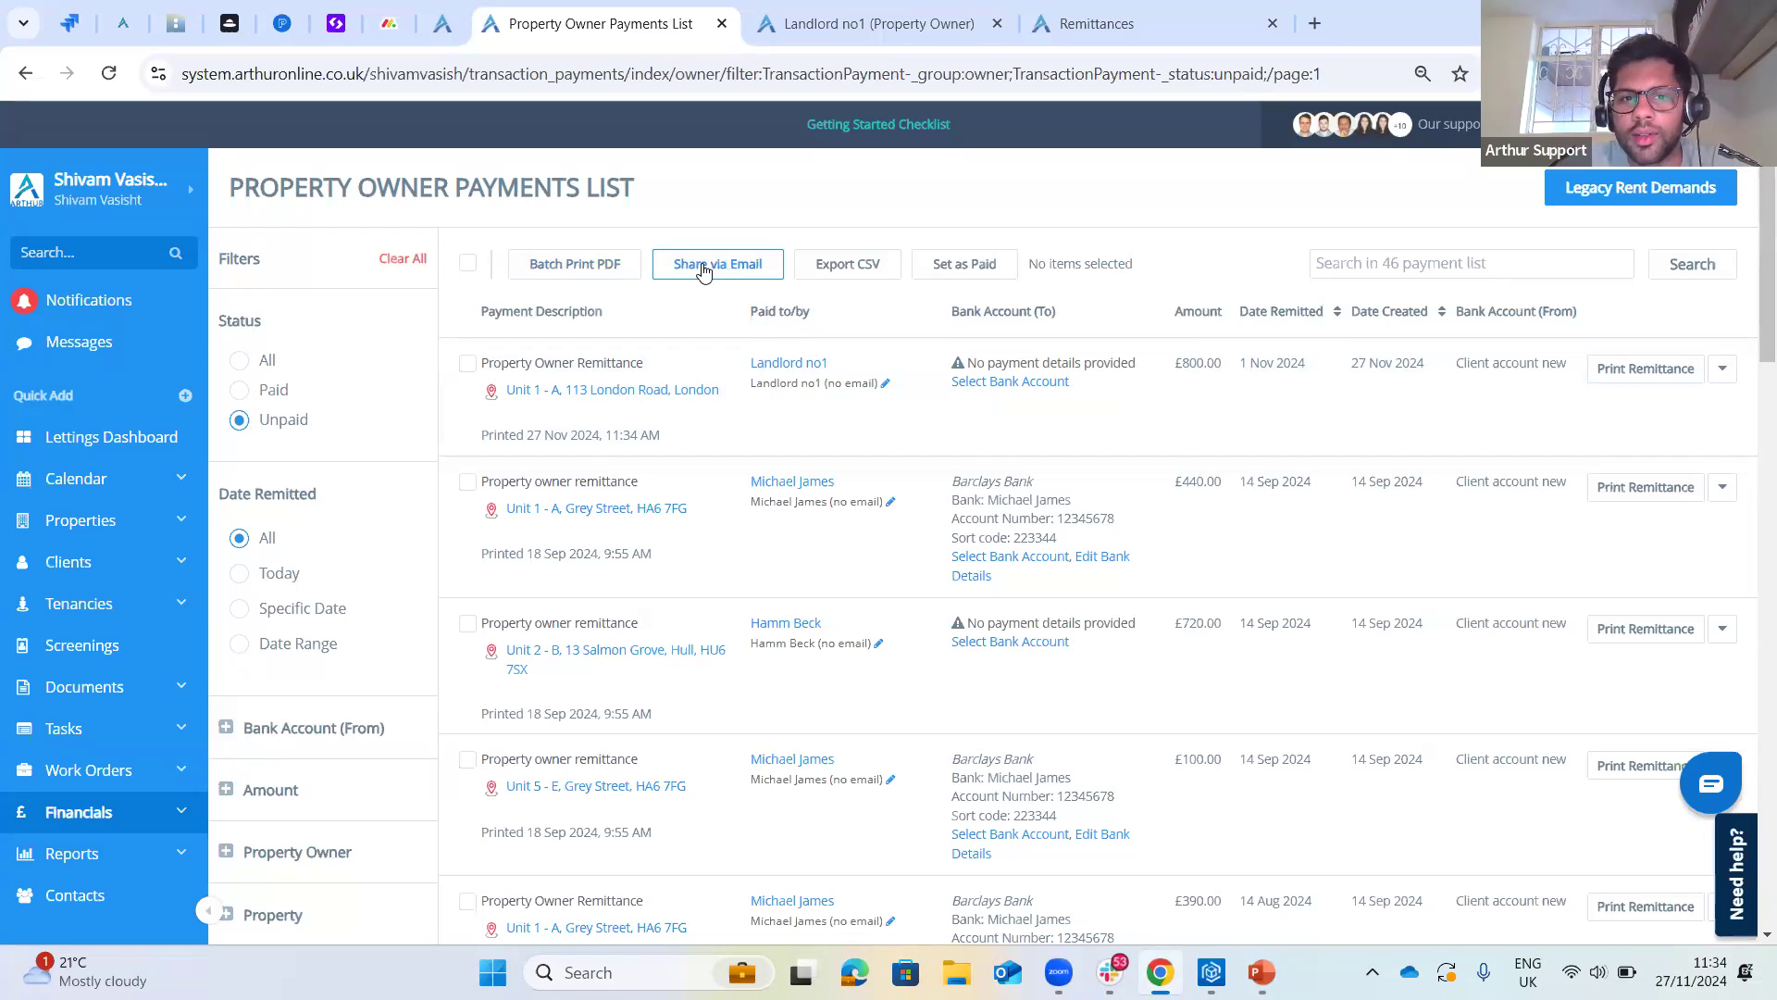
- Reselect the £800.00 Unit 1 - A remittance and print it with the Property Owner Remittance Statement layout
left_click(468, 363)
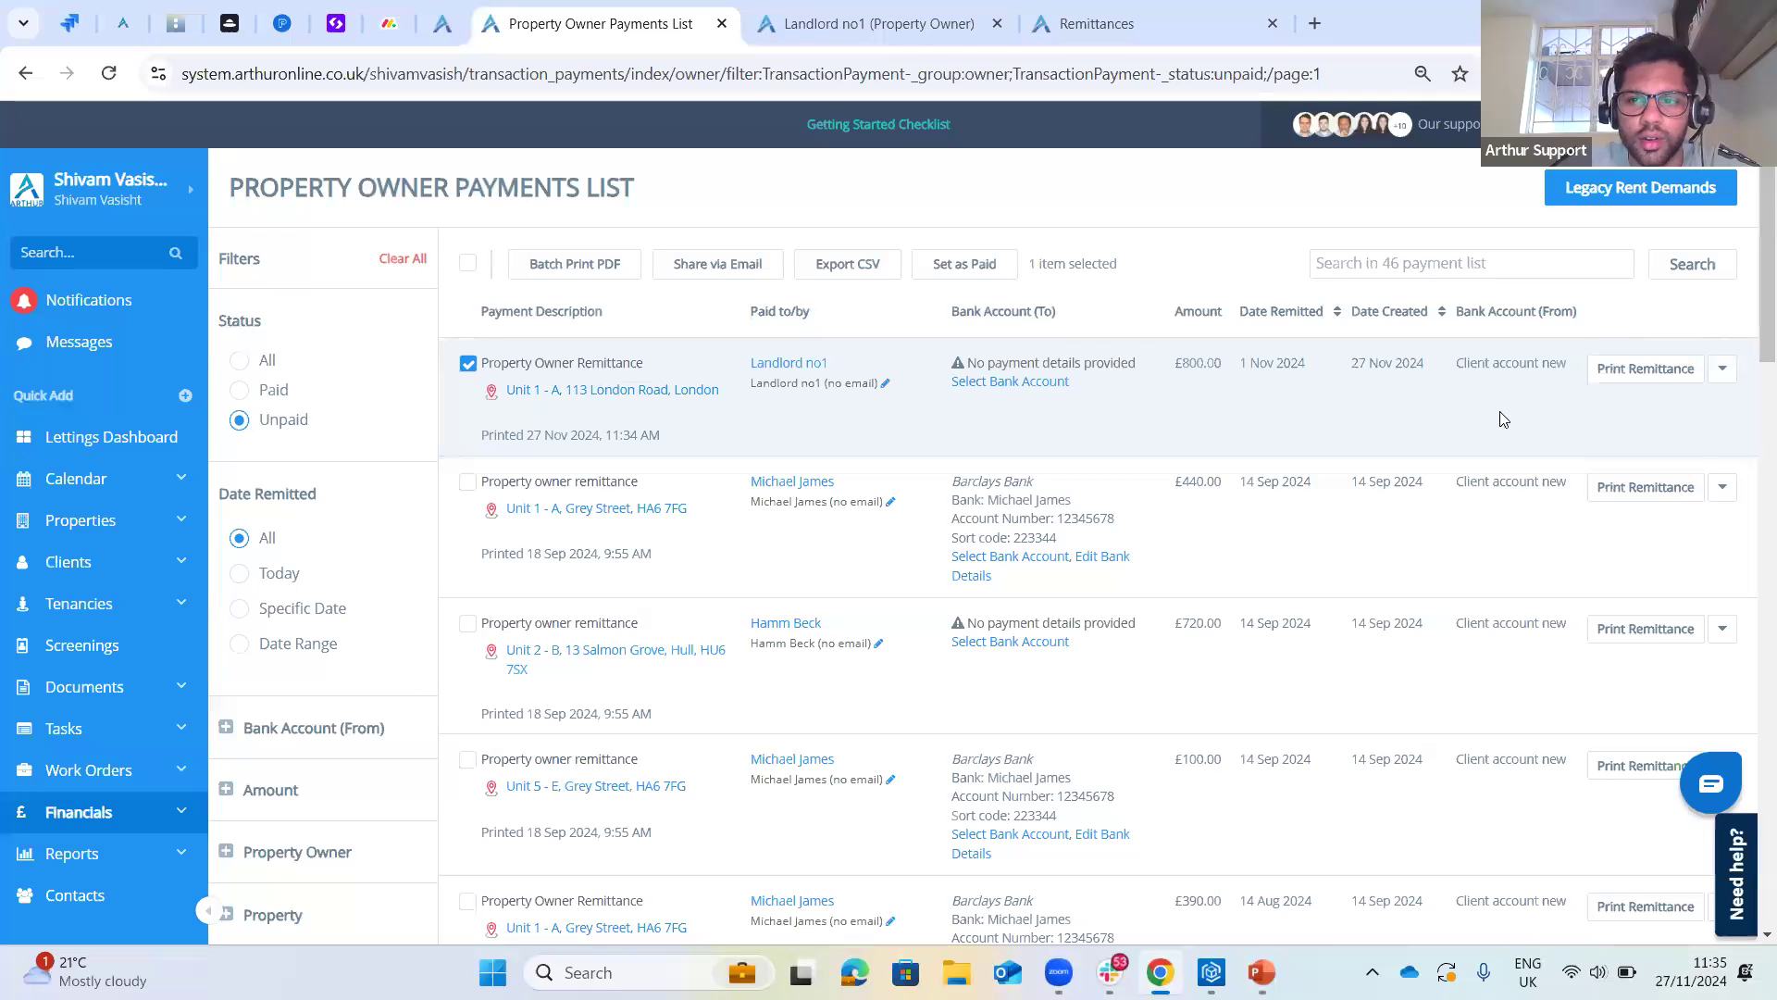
left_click(1629, 381)
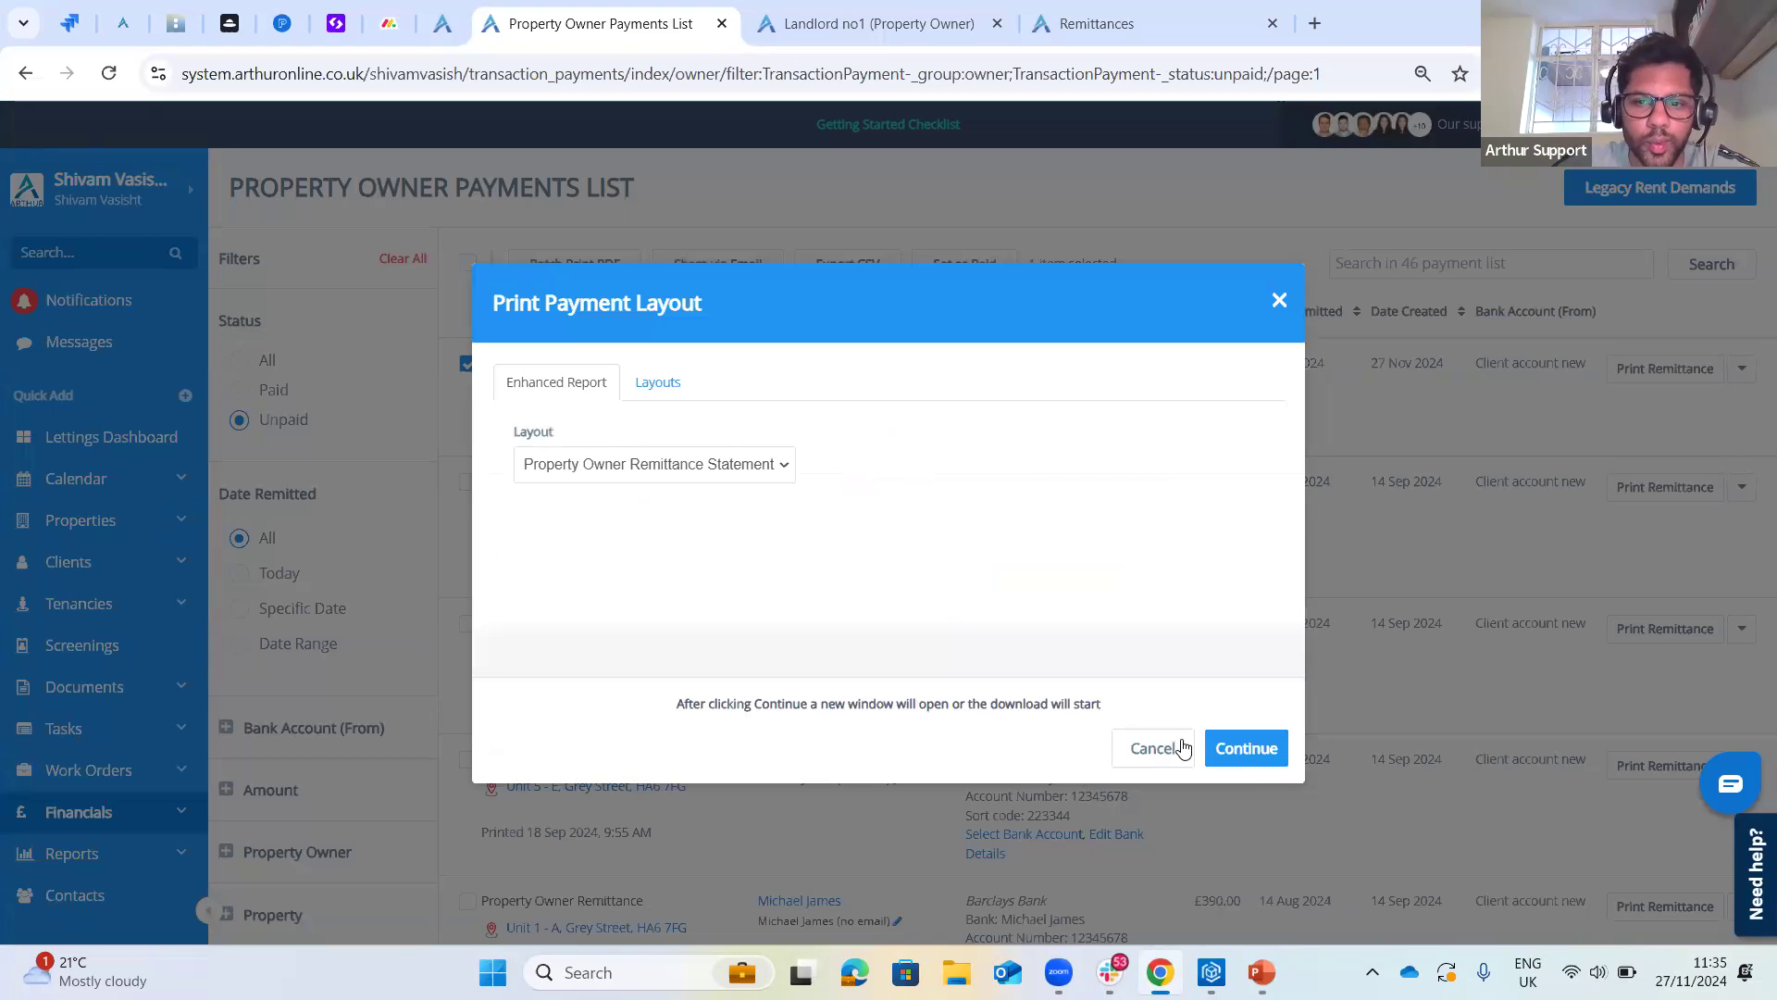
left_click(1247, 748)
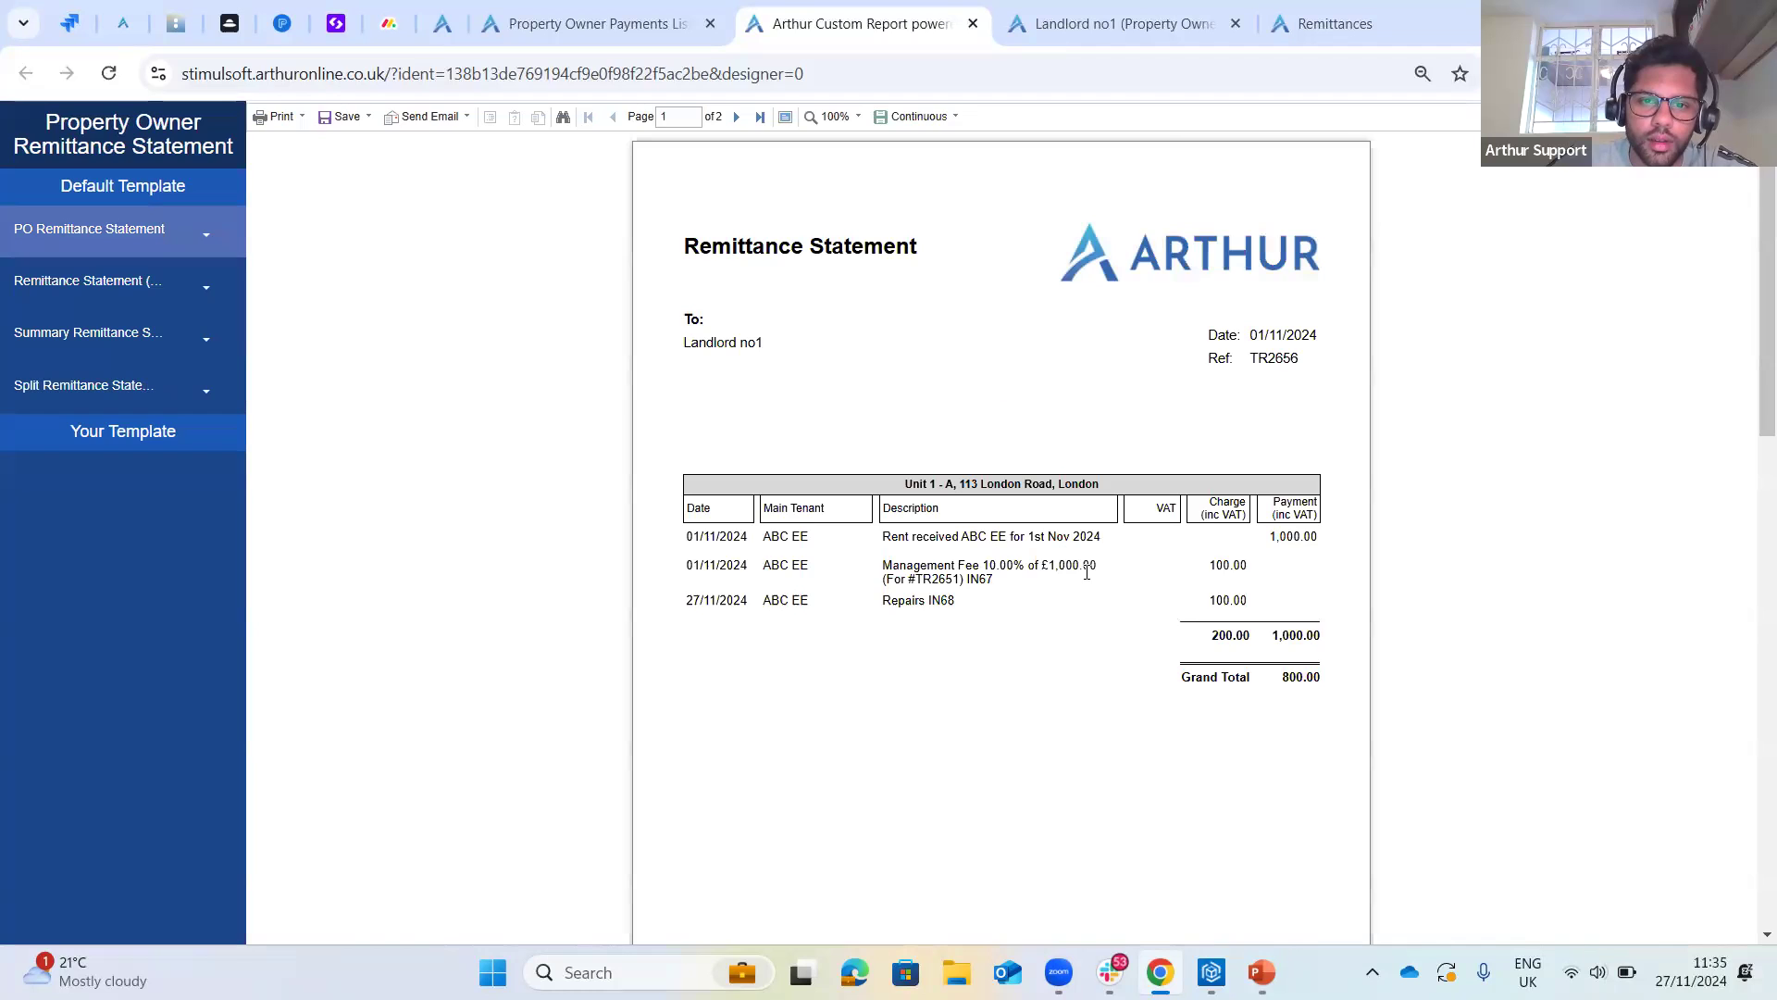
- Examine the rent, charges and grand total on the first page of the remittance statement
scroll(1064, 587, "down", 10)
scroll(646, 294, "up", 10)
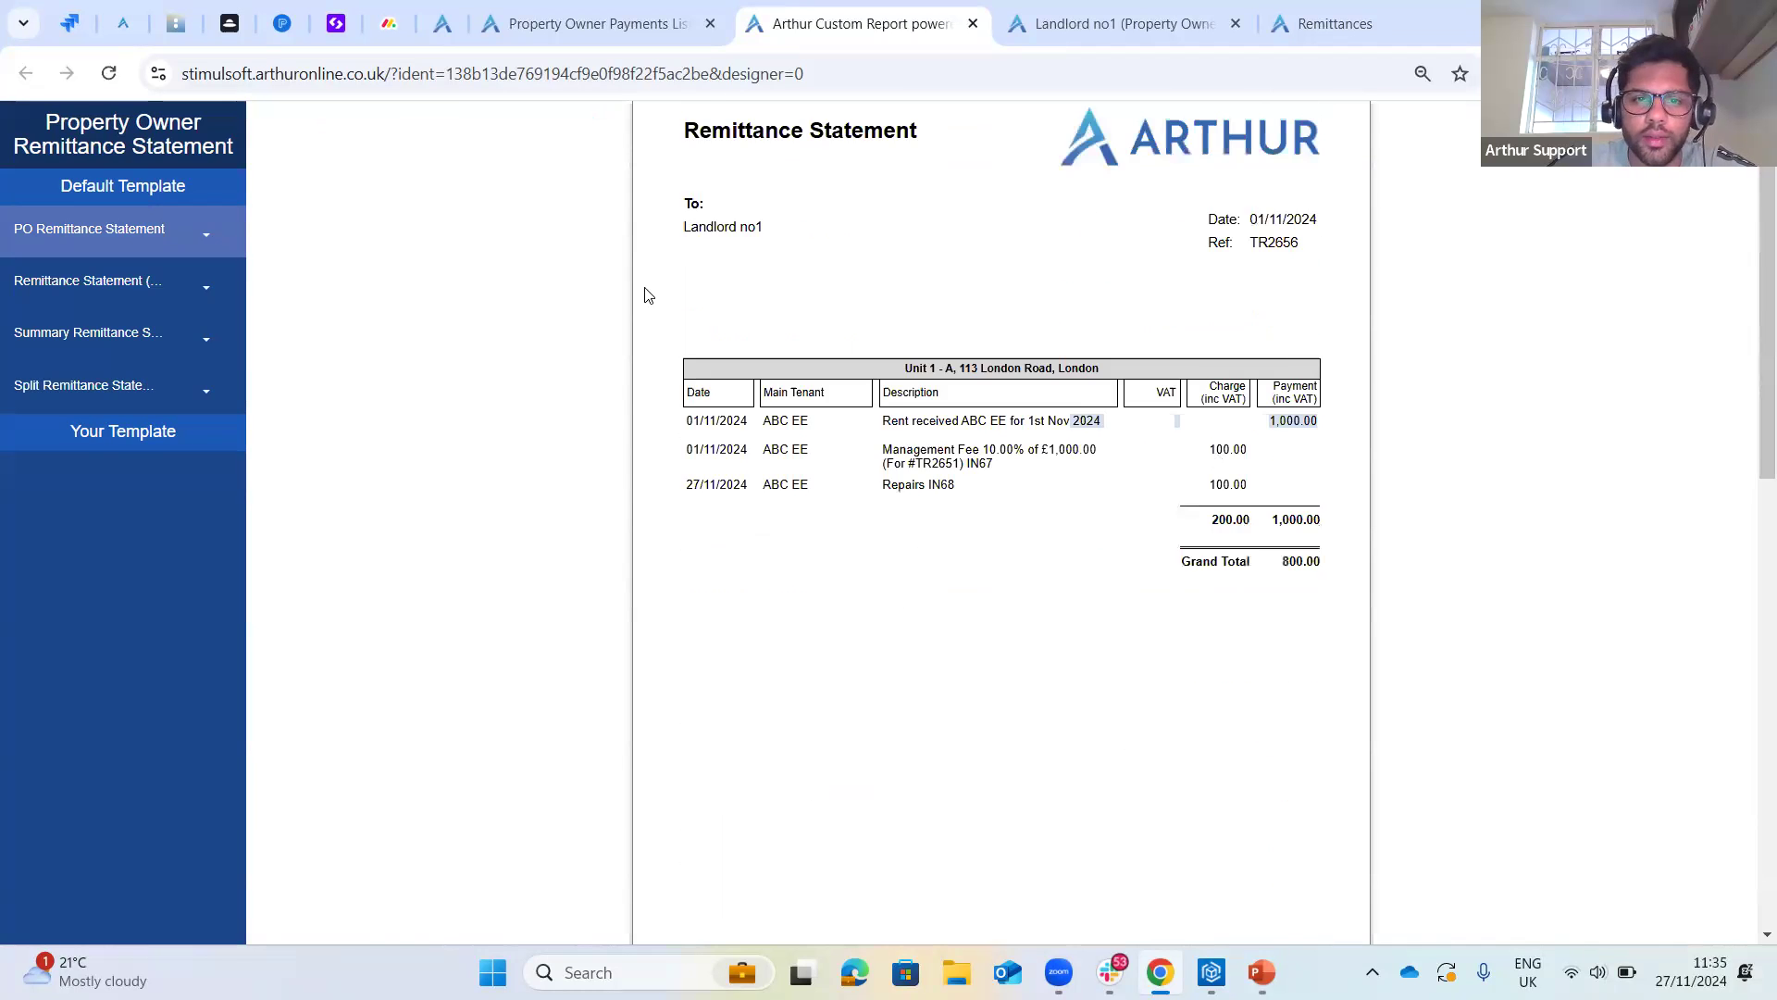
scroll(645, 295, "up", 2)
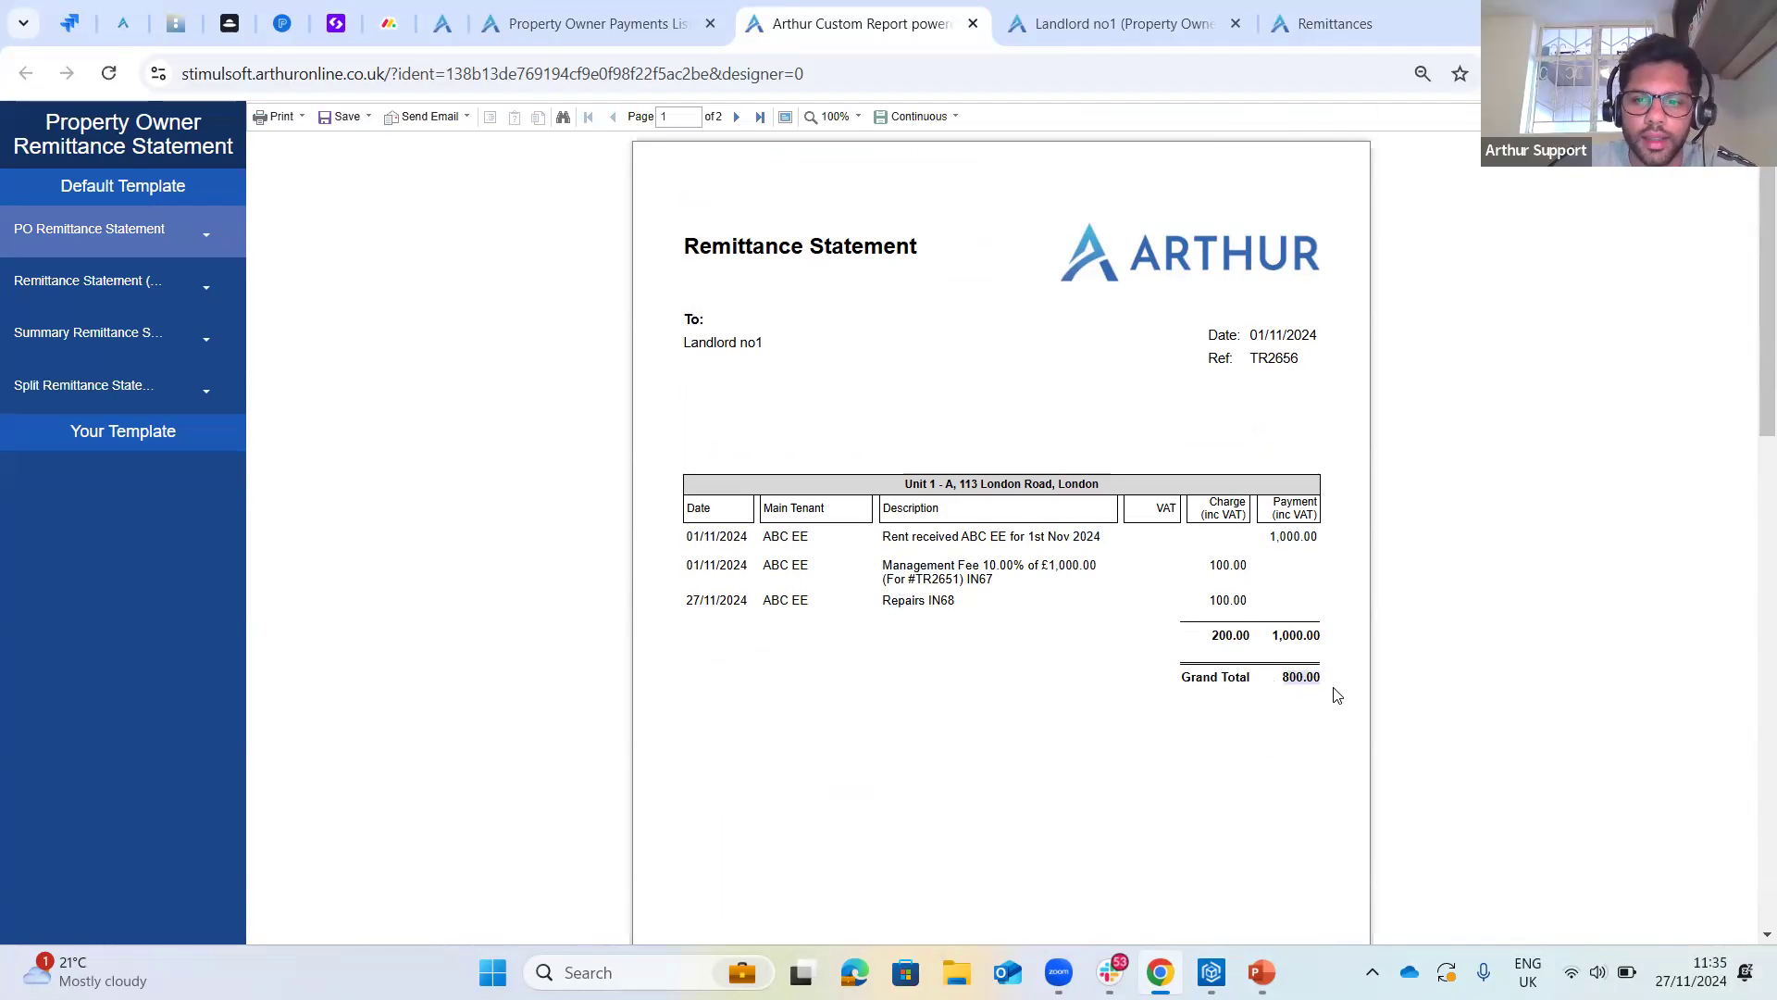
scroll(1331, 746, "down", 6)
scroll(1333, 620, "up", 6)
scroll(1315, 796, "down", 1)
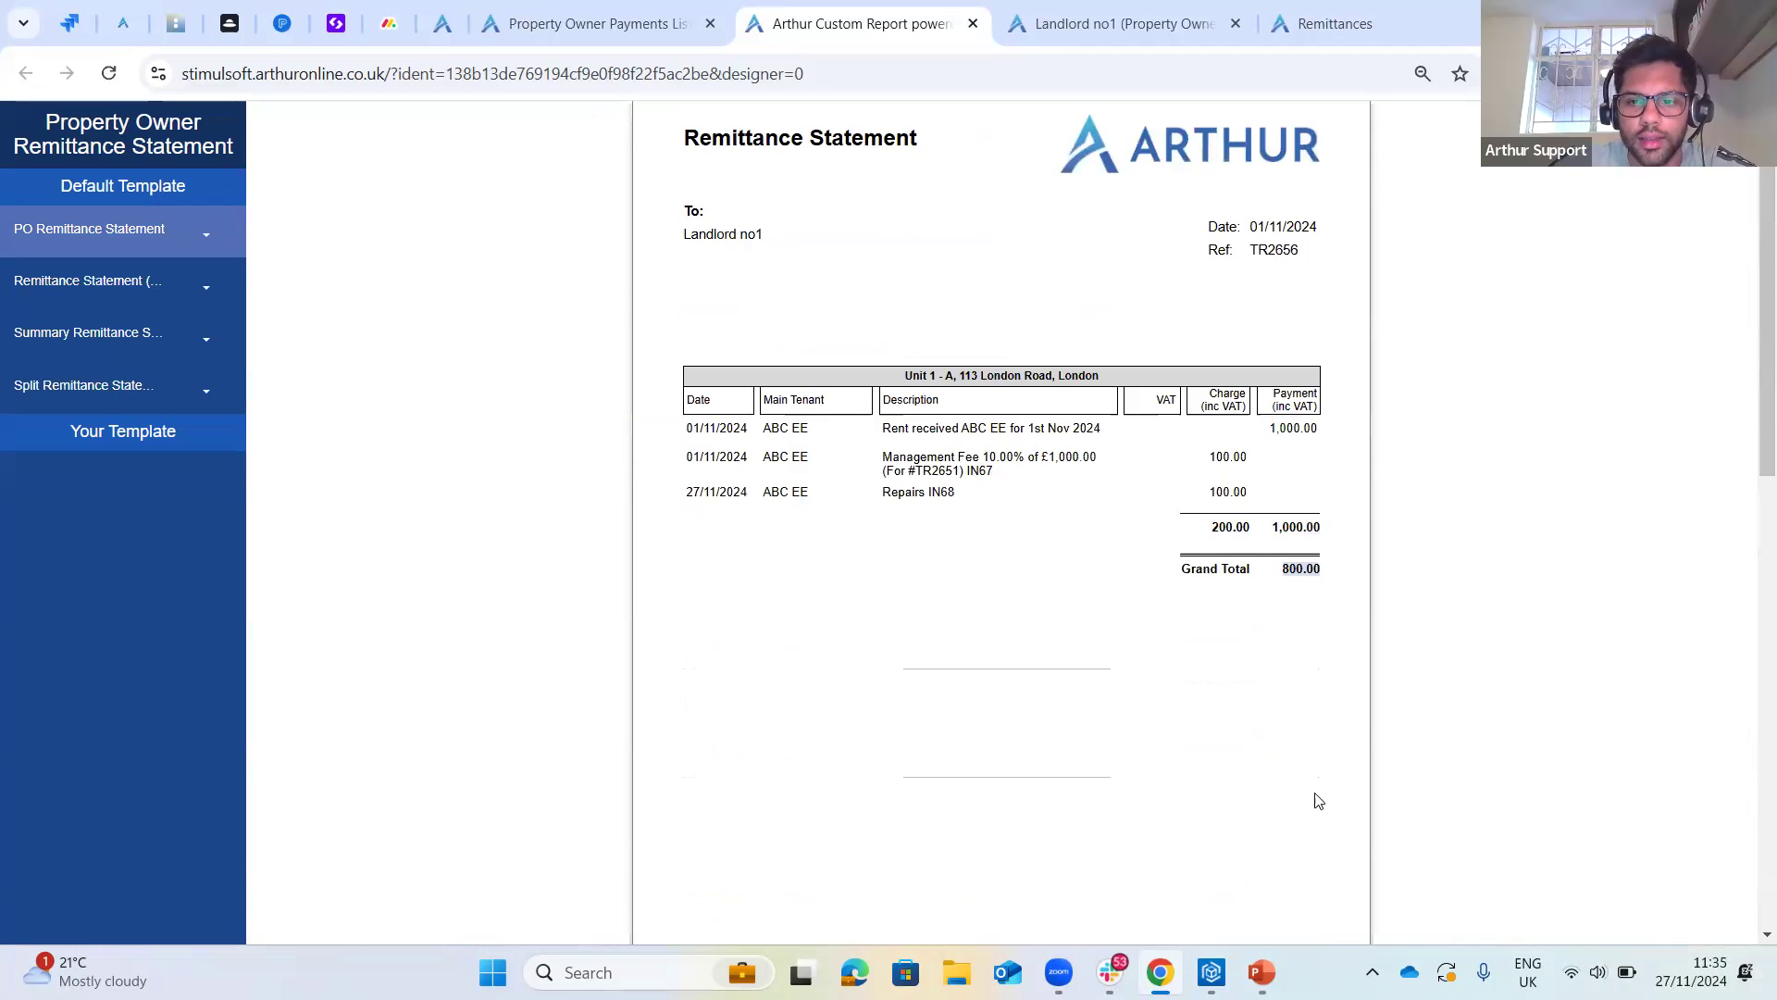
- Compare the itemised transactions with the Income and Expenditure table, checking money in, money out and the total remitted
scroll(836, 656, "down", 6)
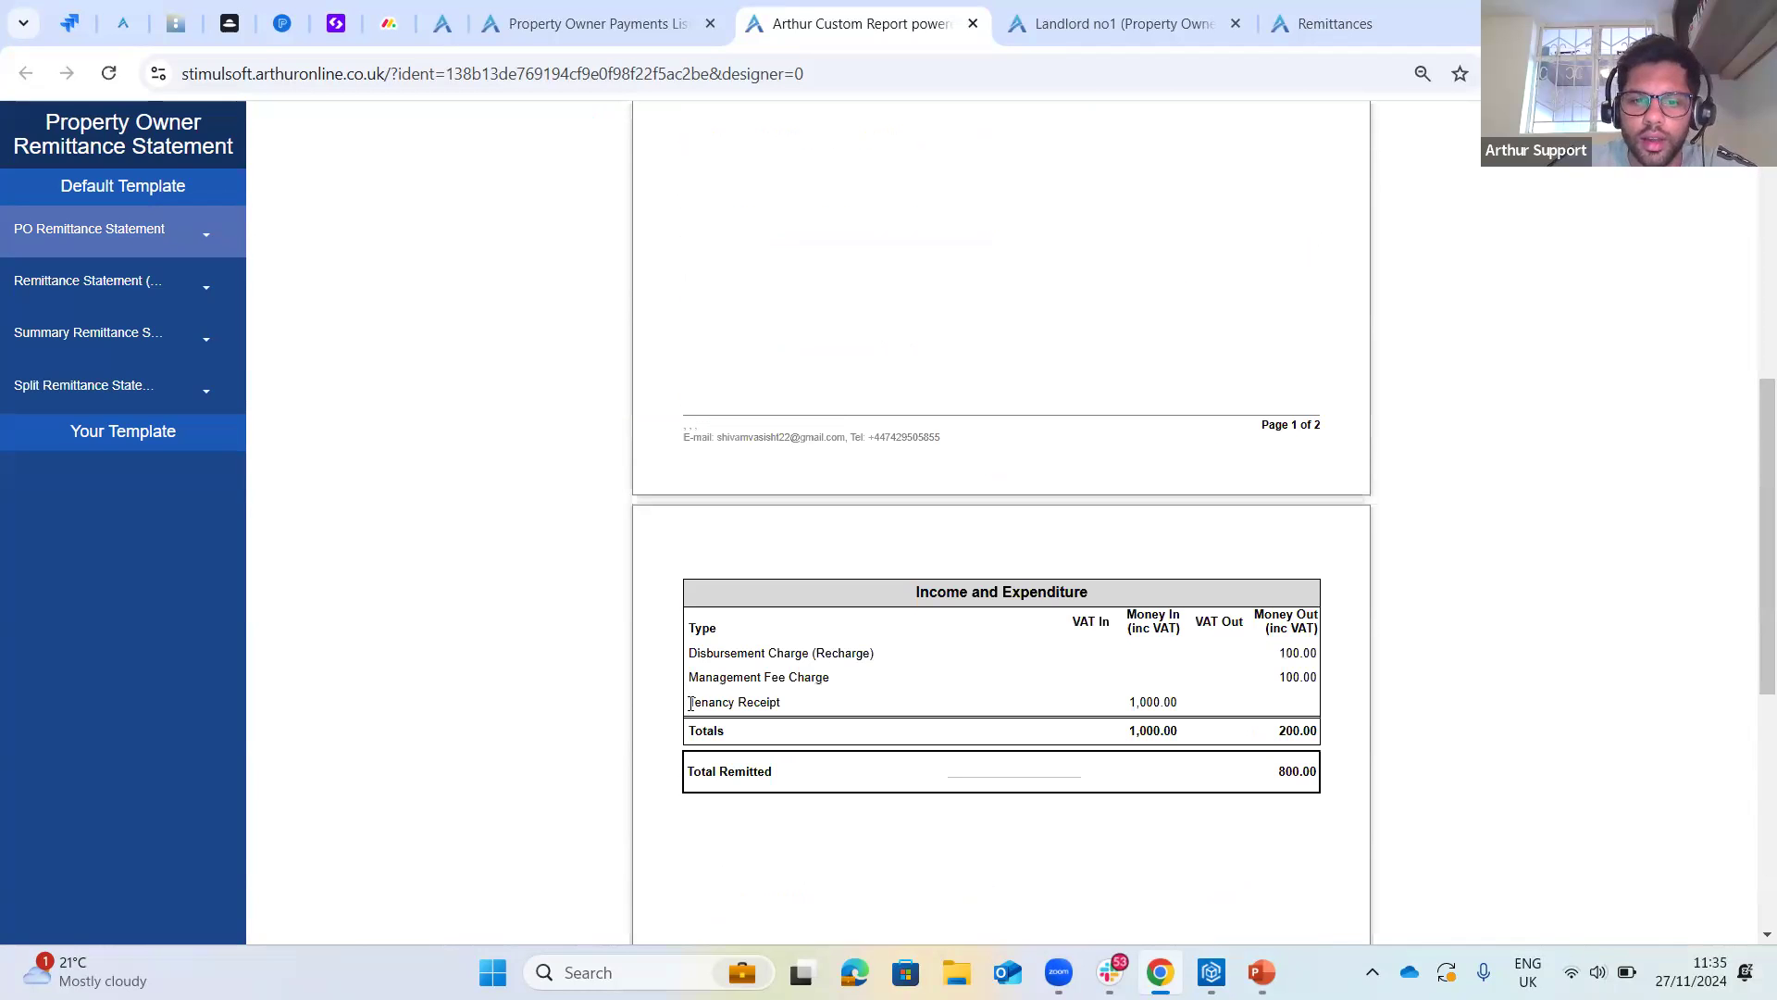
scroll(1231, 549, "up", 4)
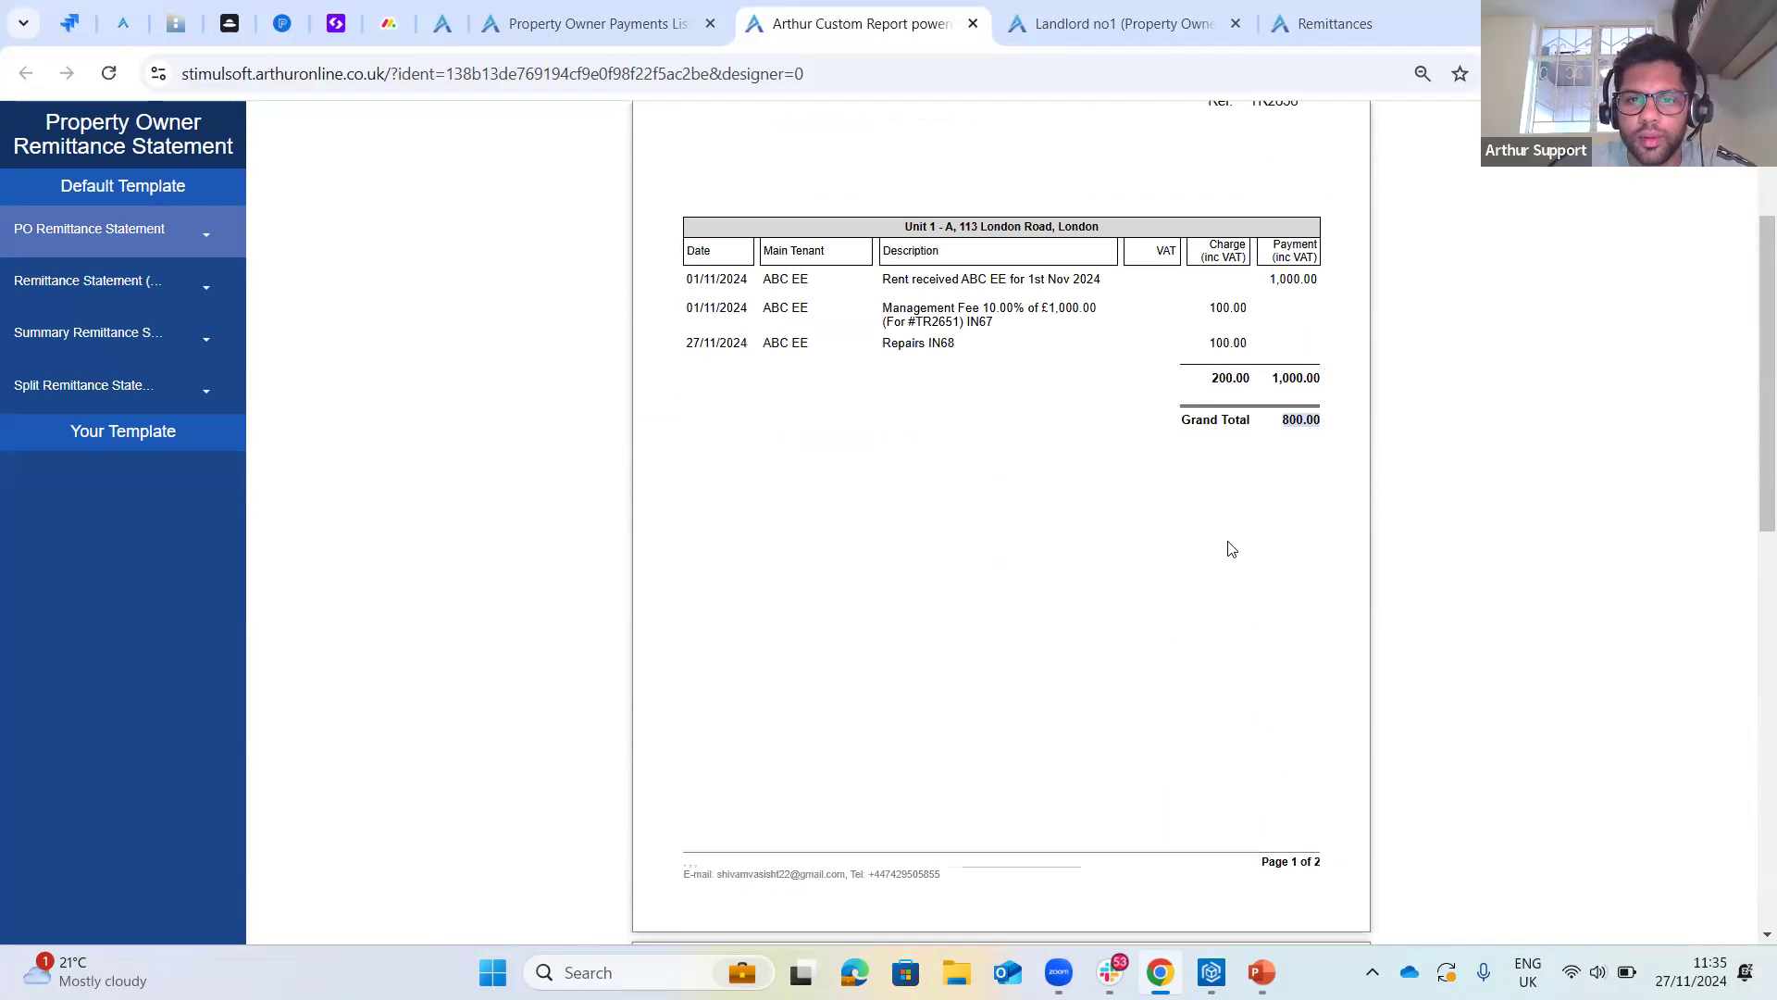
scroll(1024, 490, "up", 3)
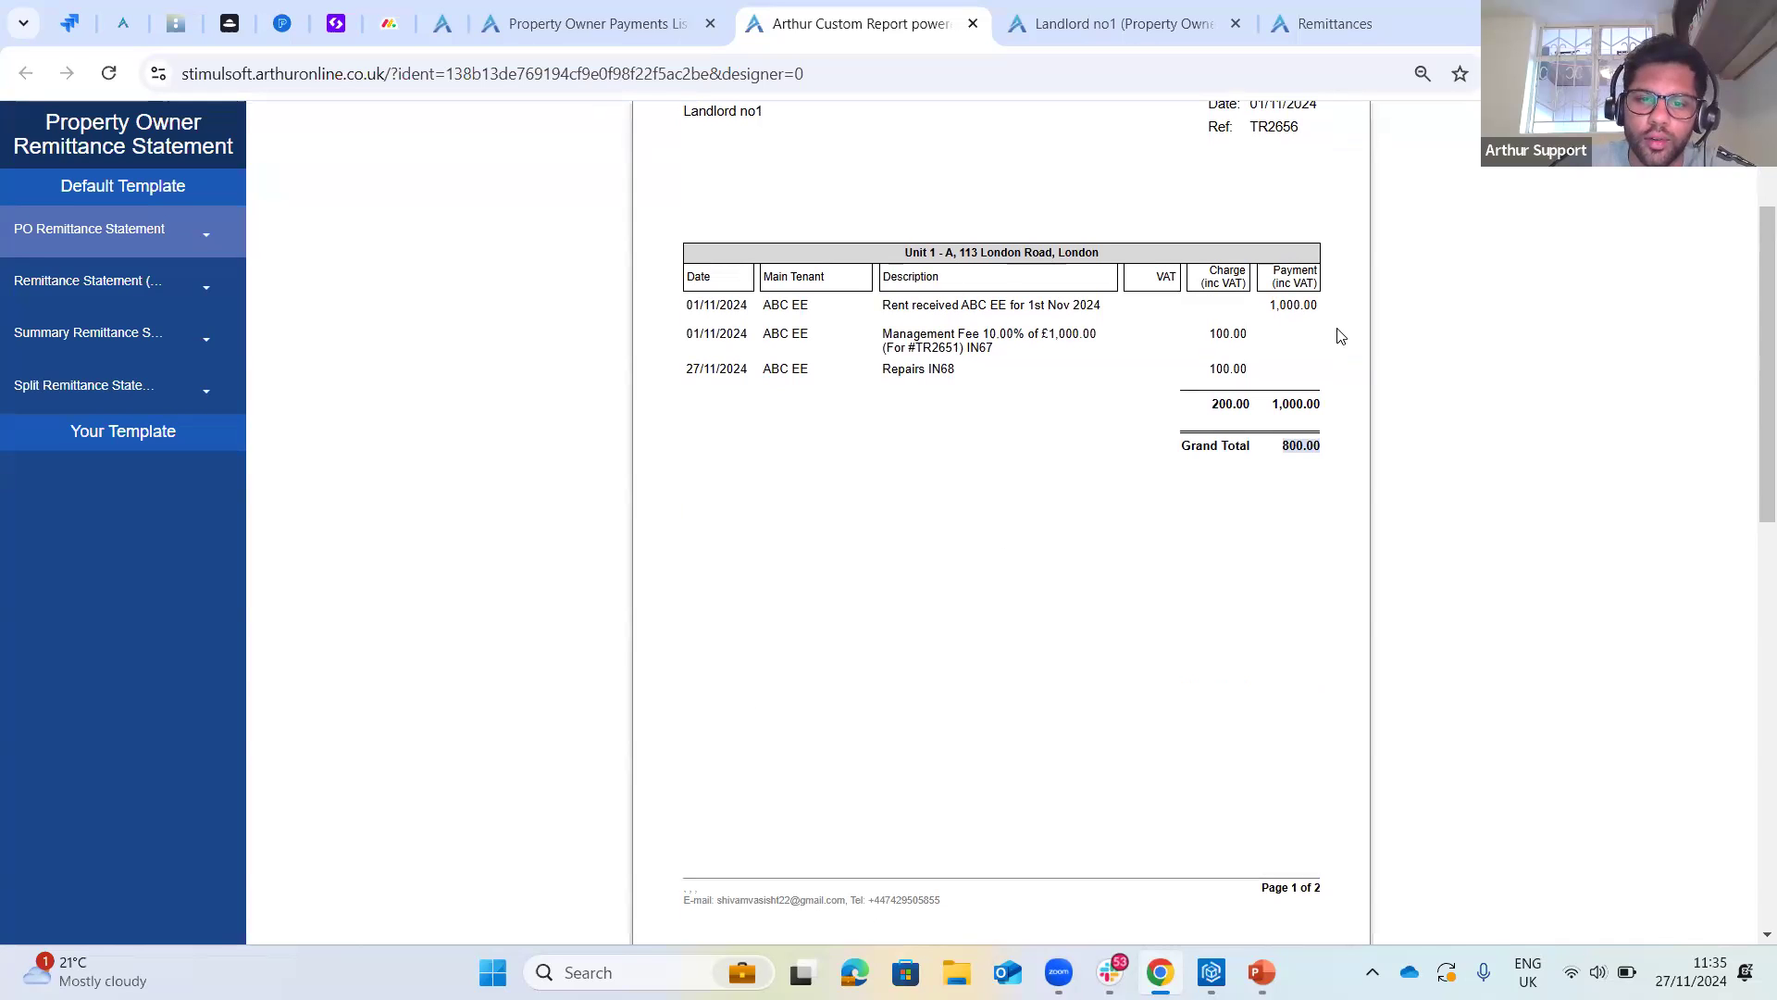
scroll(1019, 559, "down", 4)
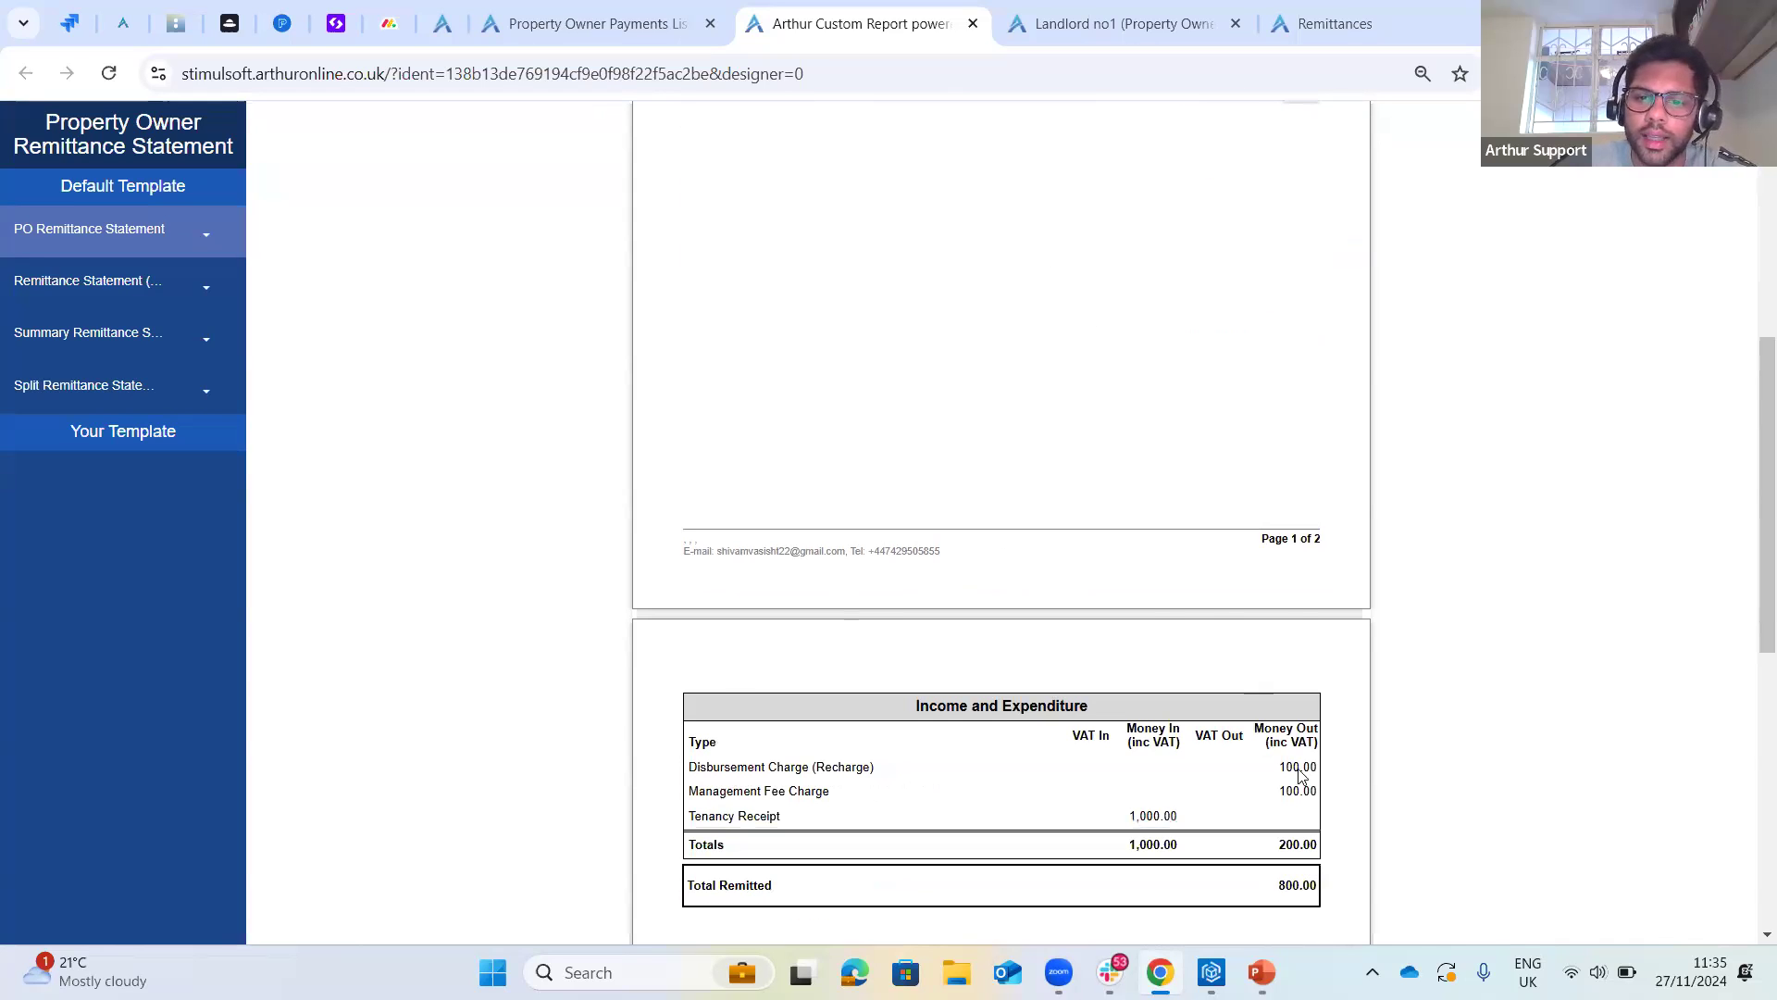
scroll(735, 683, "down", 1)
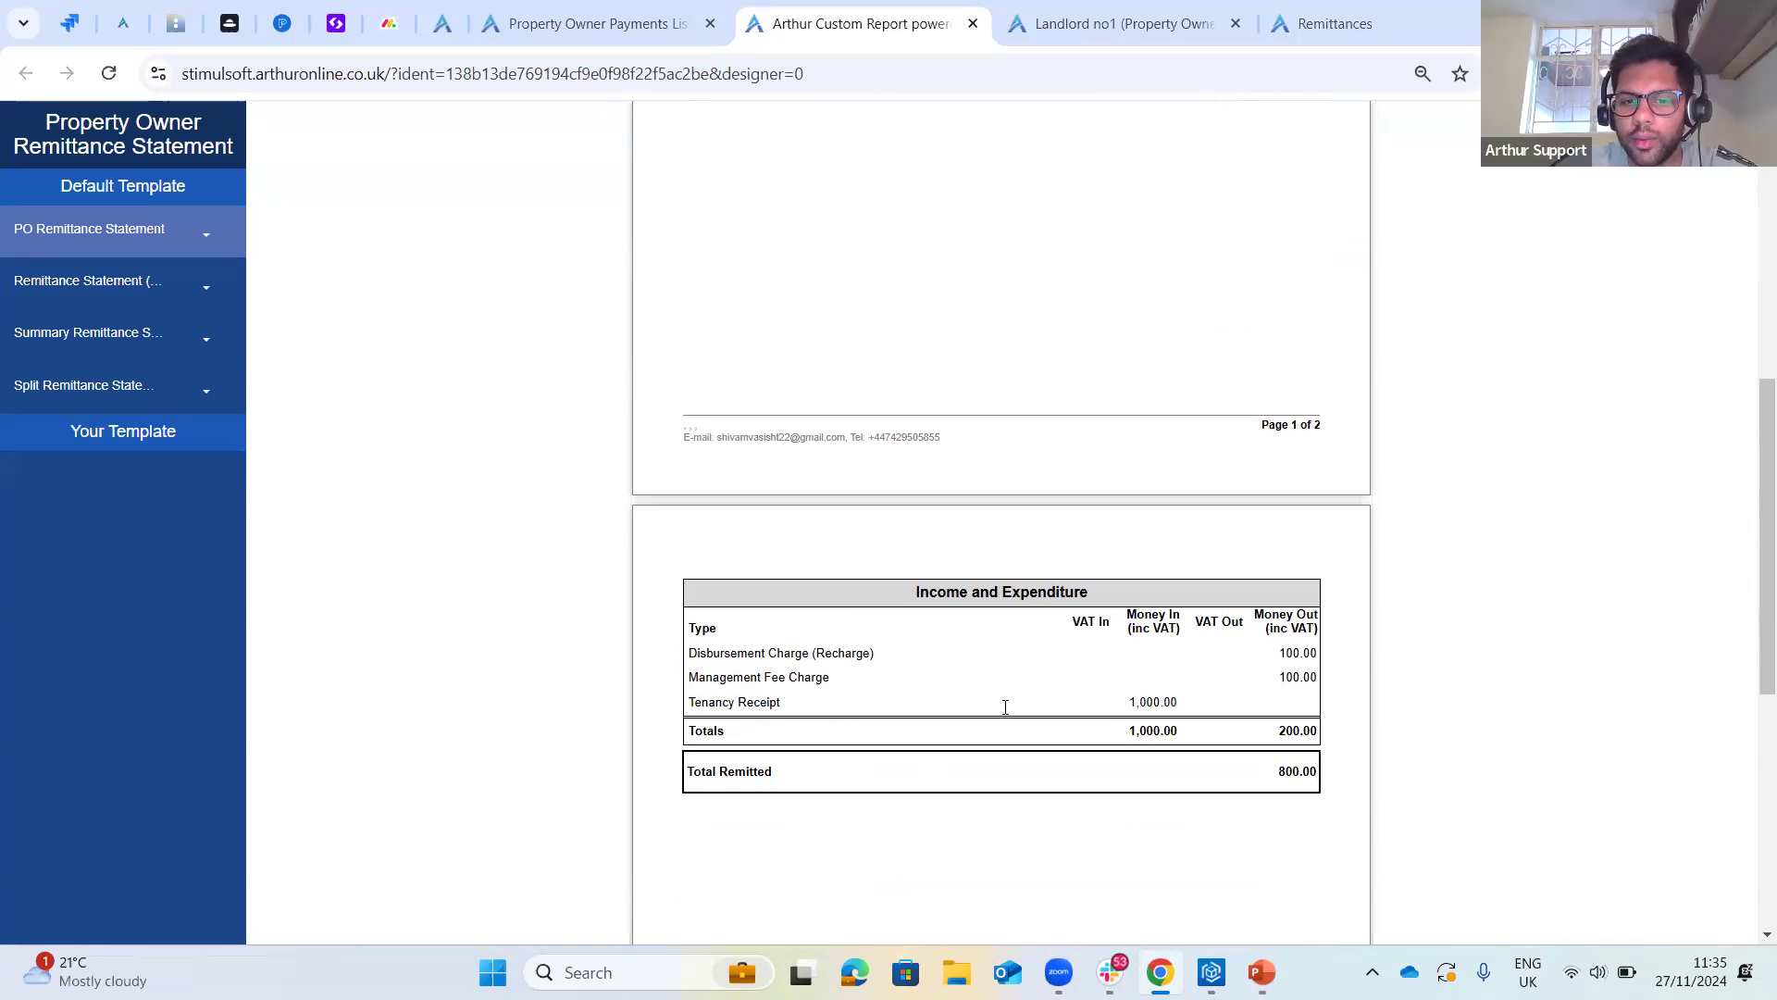
double_click(1163, 701)
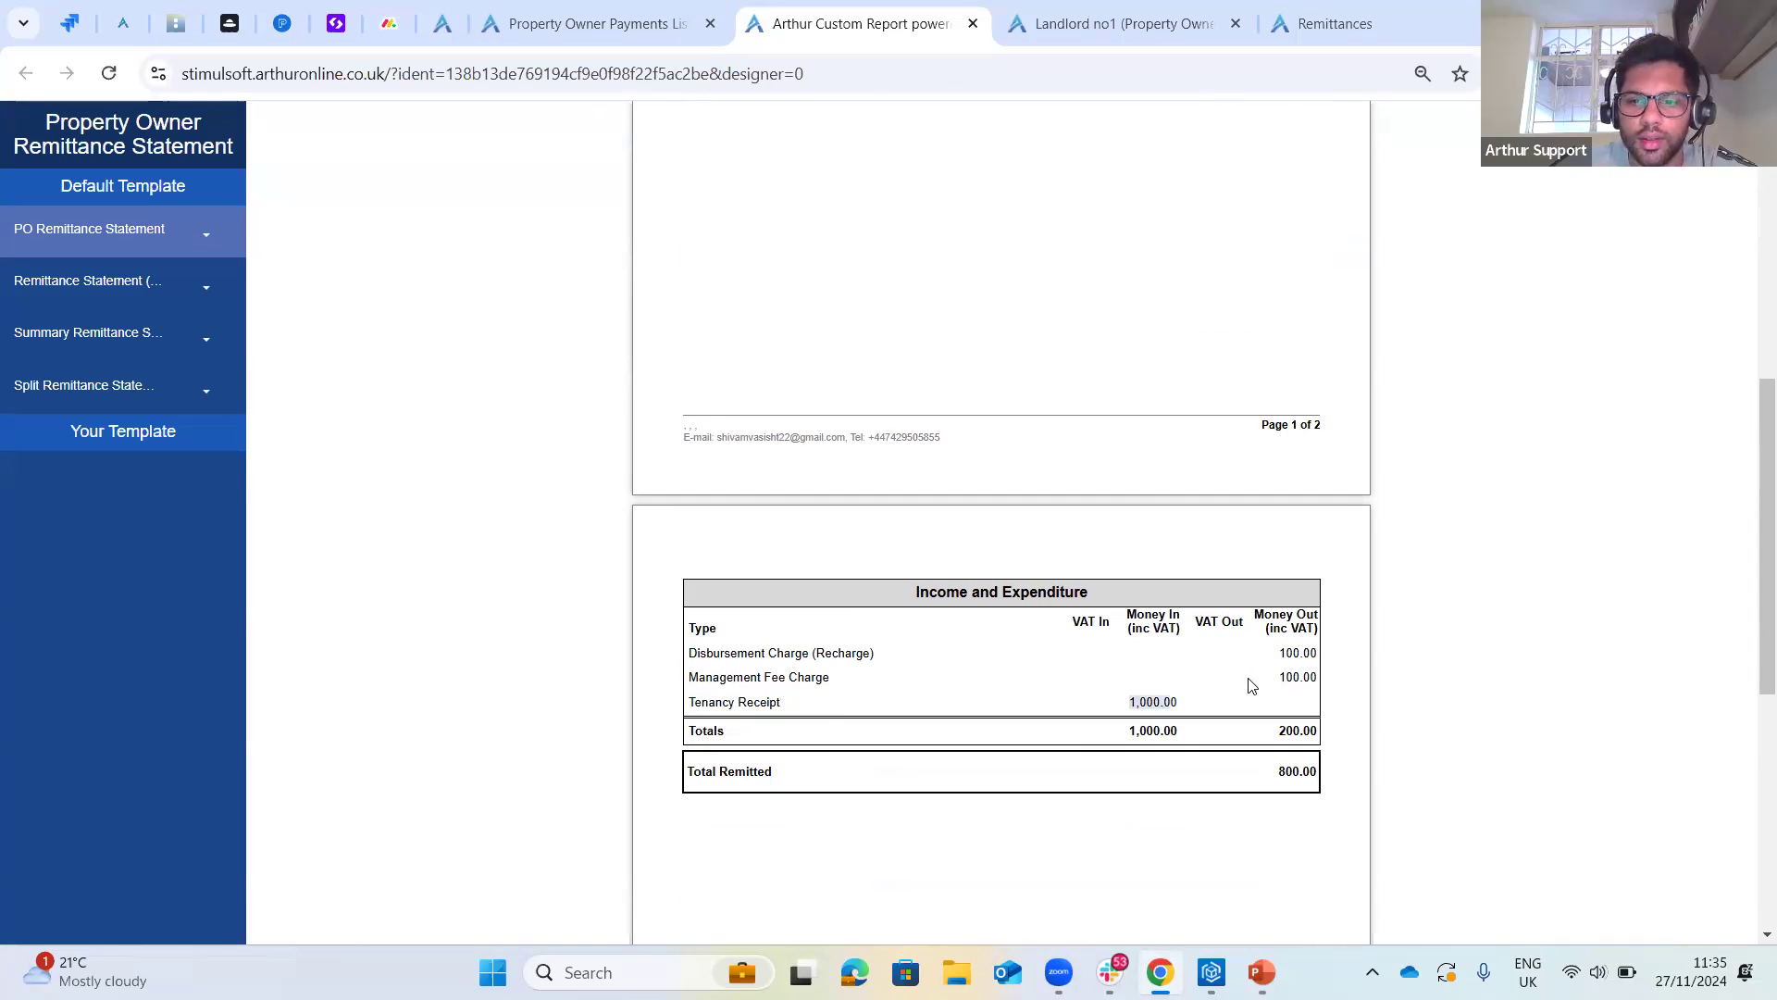
left_click_drag(1278, 653, 1318, 656)
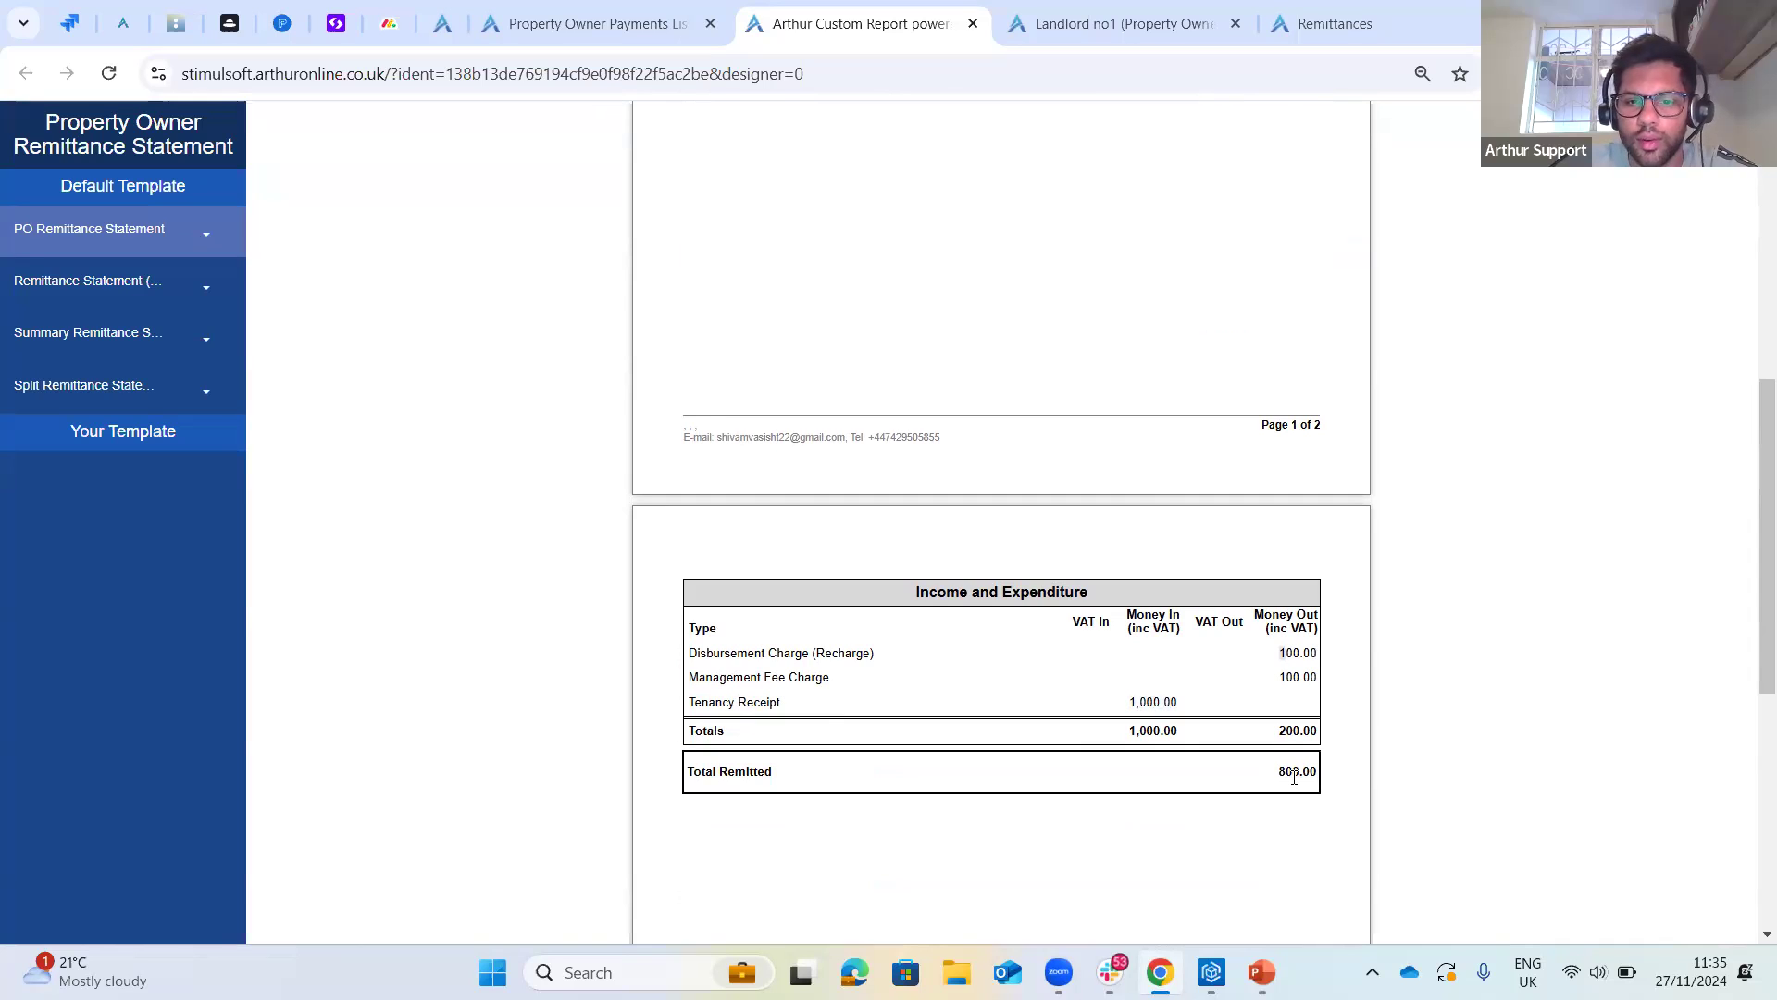
left_click_drag(1282, 773, 1317, 776)
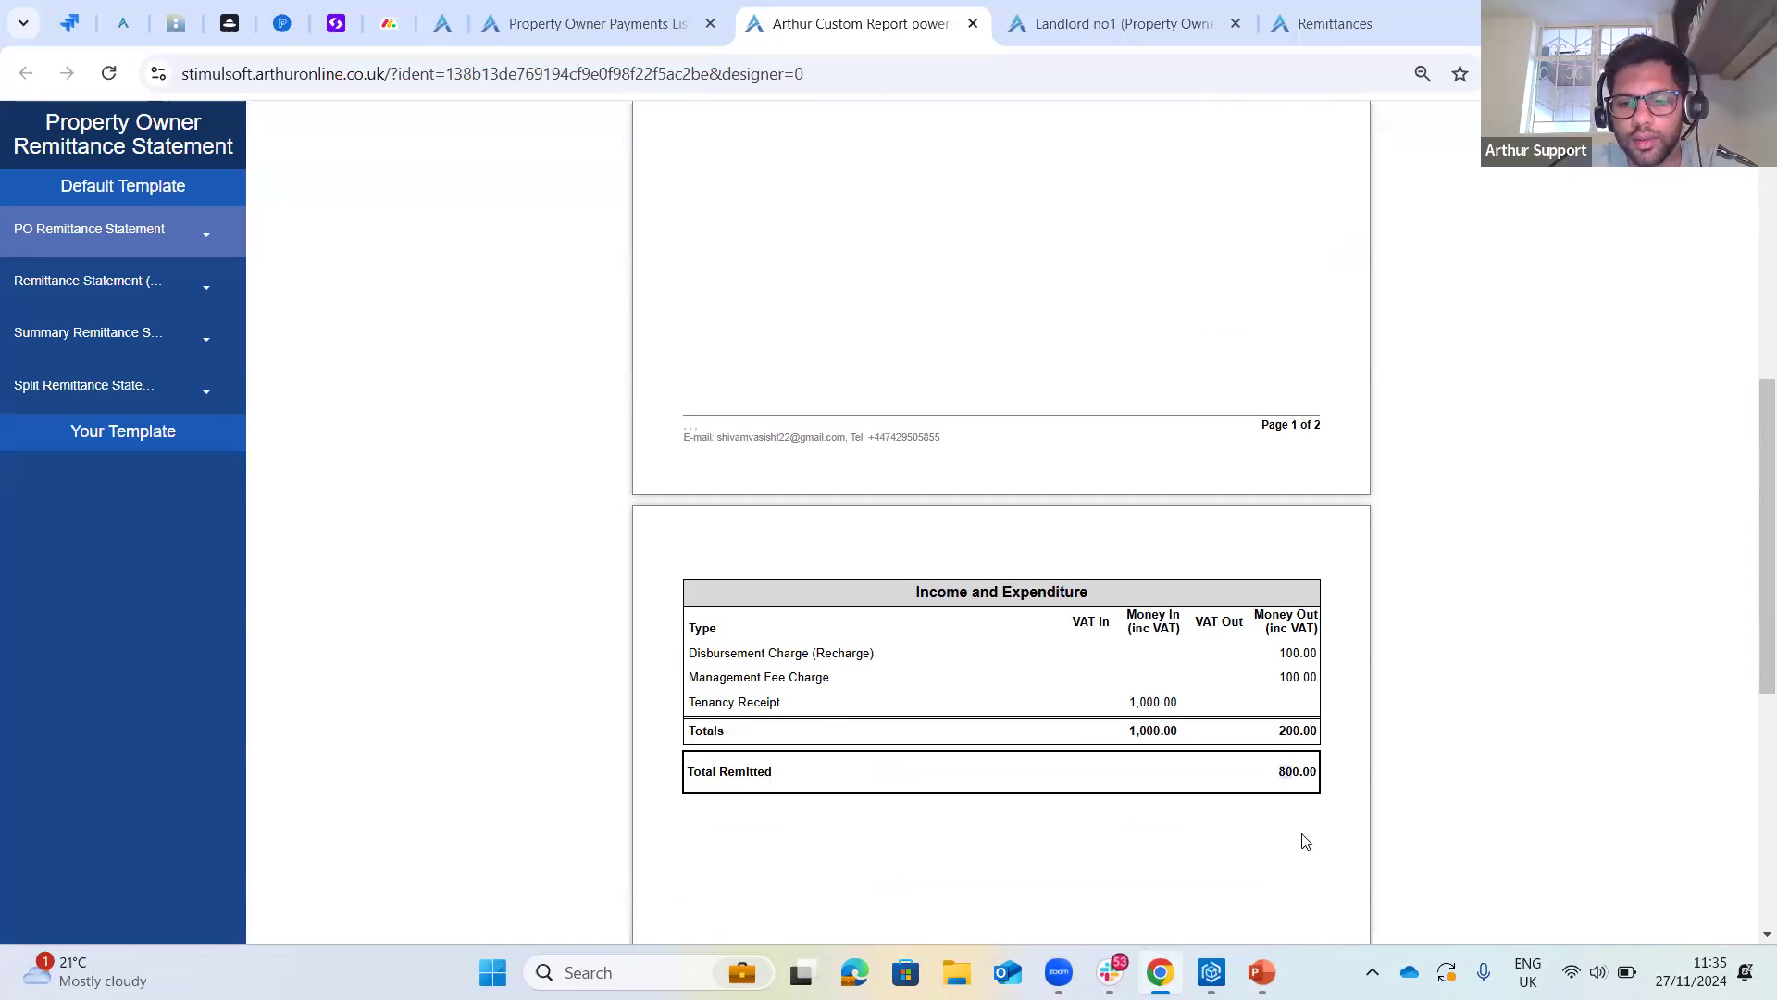
- Return to the Property Owner Payments List and close the Print Payment Layout dialog
scroll(1080, 856, "up", 10)
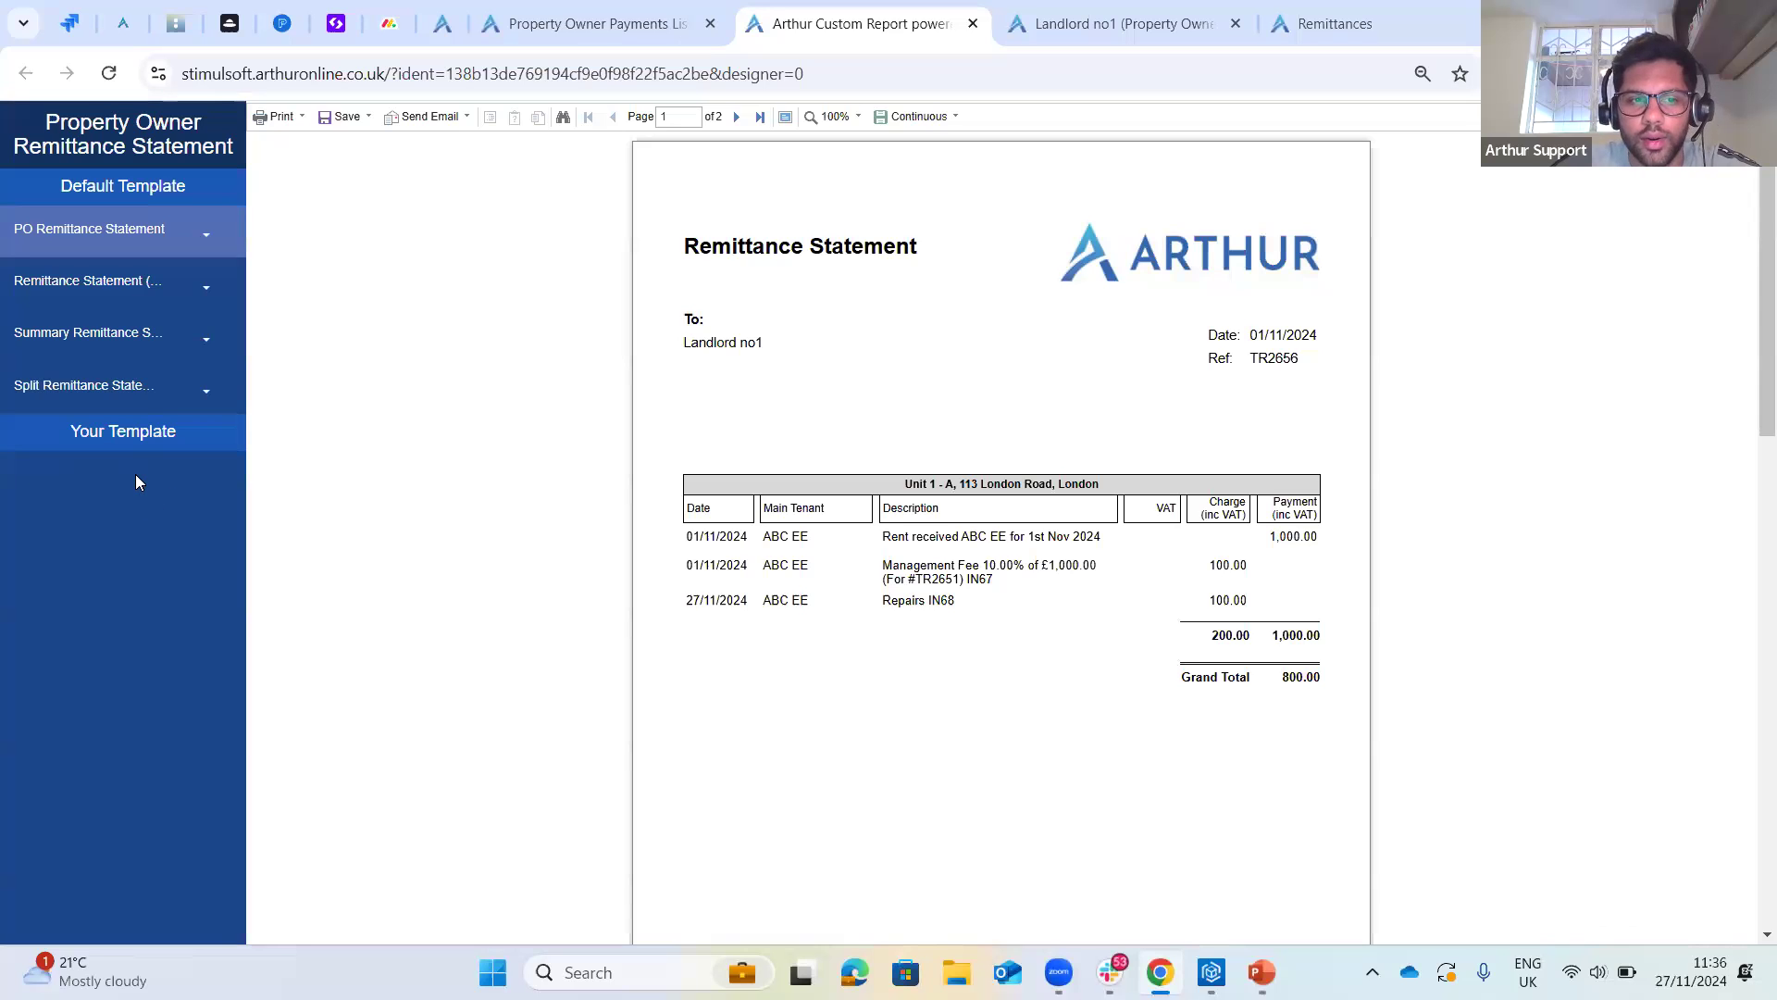
left_click(653, 18)
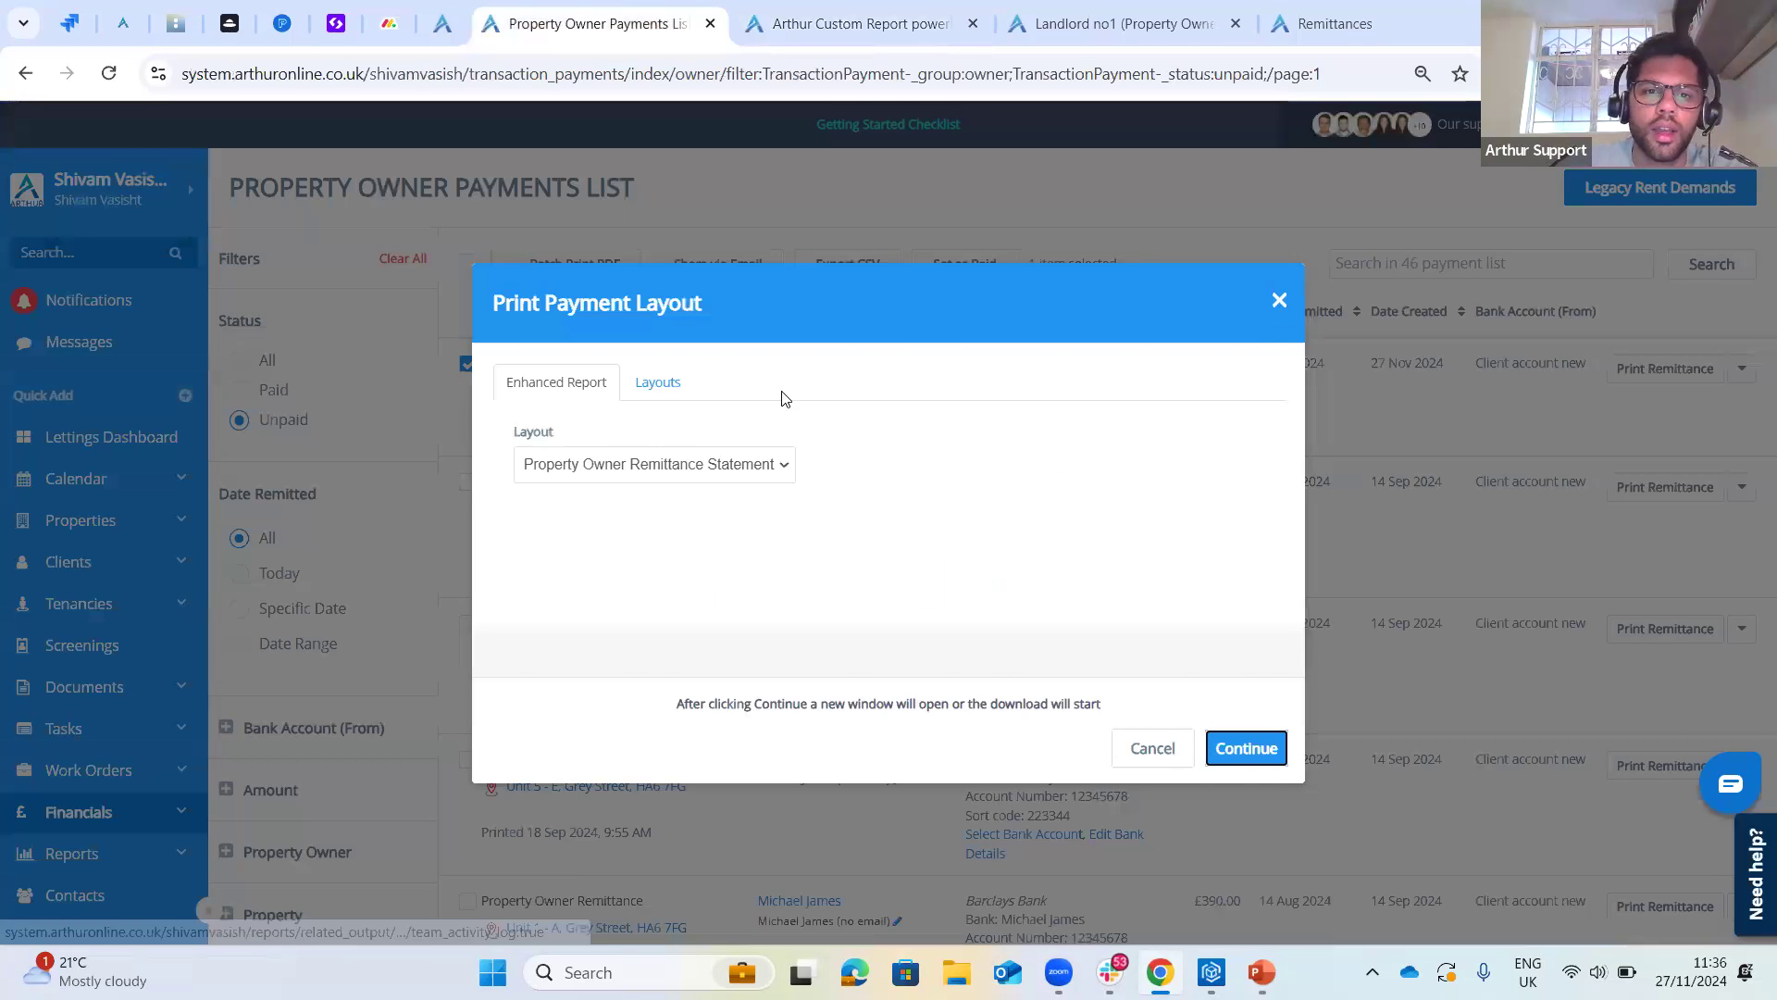
key("Escape")
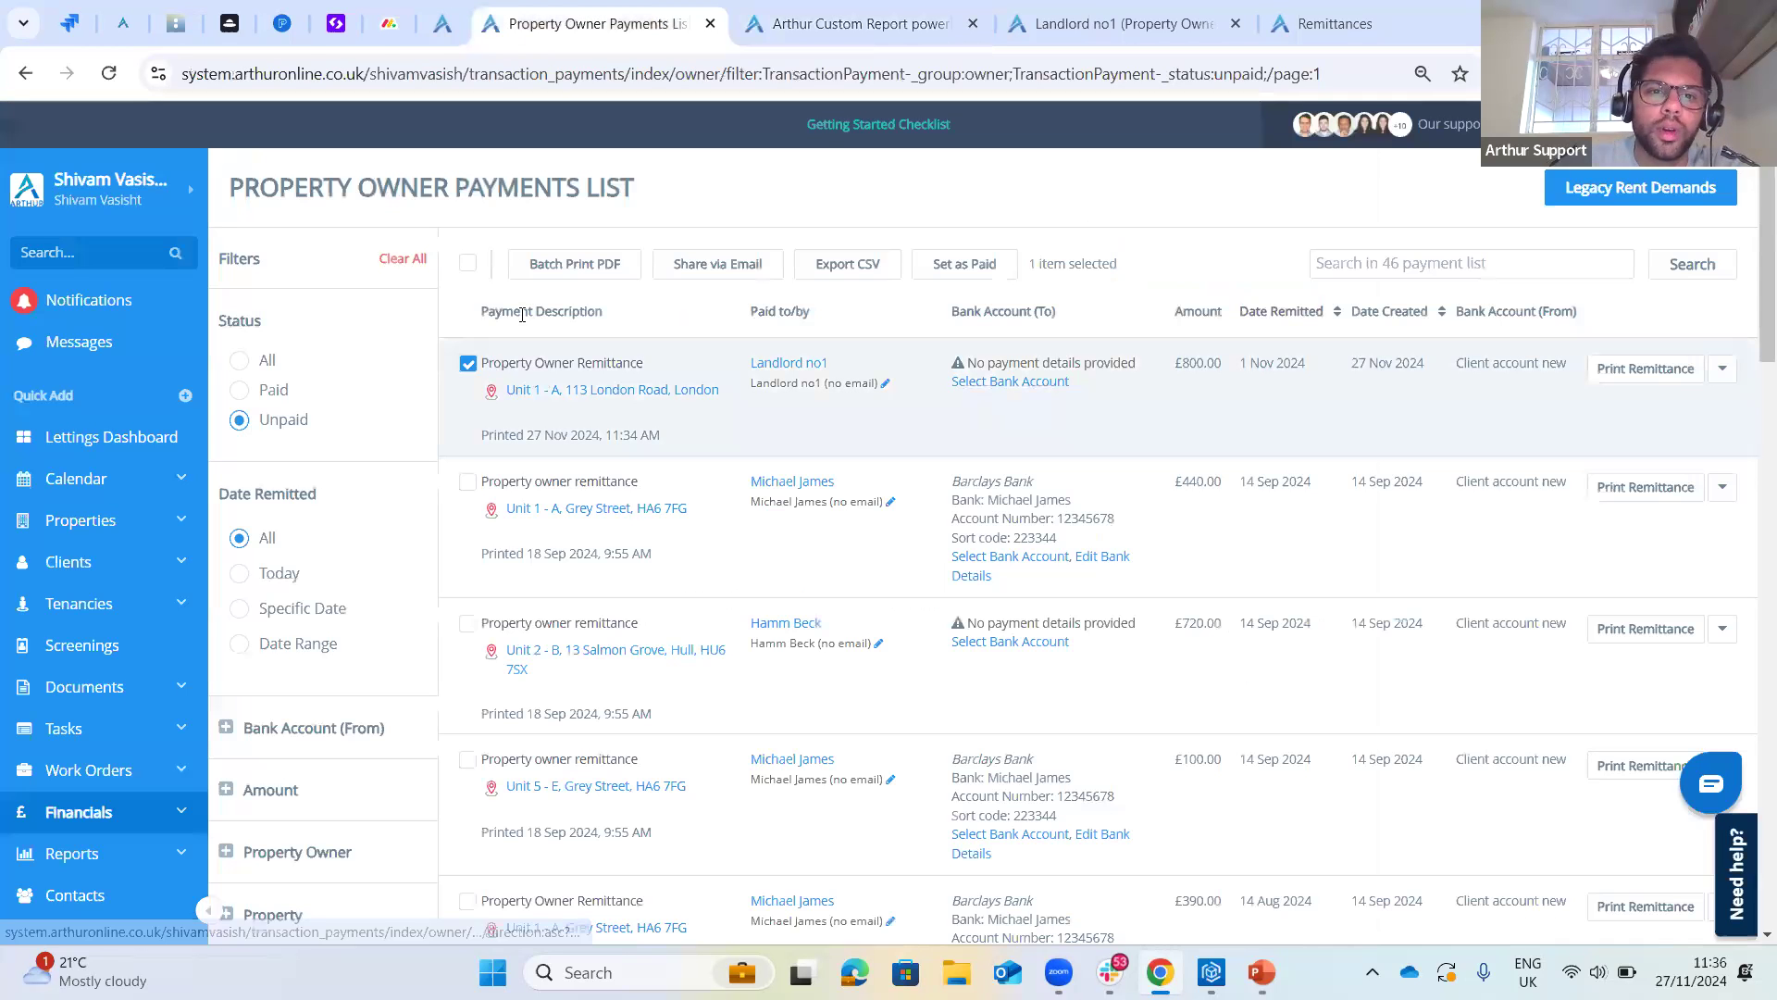
- Draft a share email for the selected £800.00 remittance, opening the body with "Hi" and the To First Name field, and cancel it
left_click(728, 268)
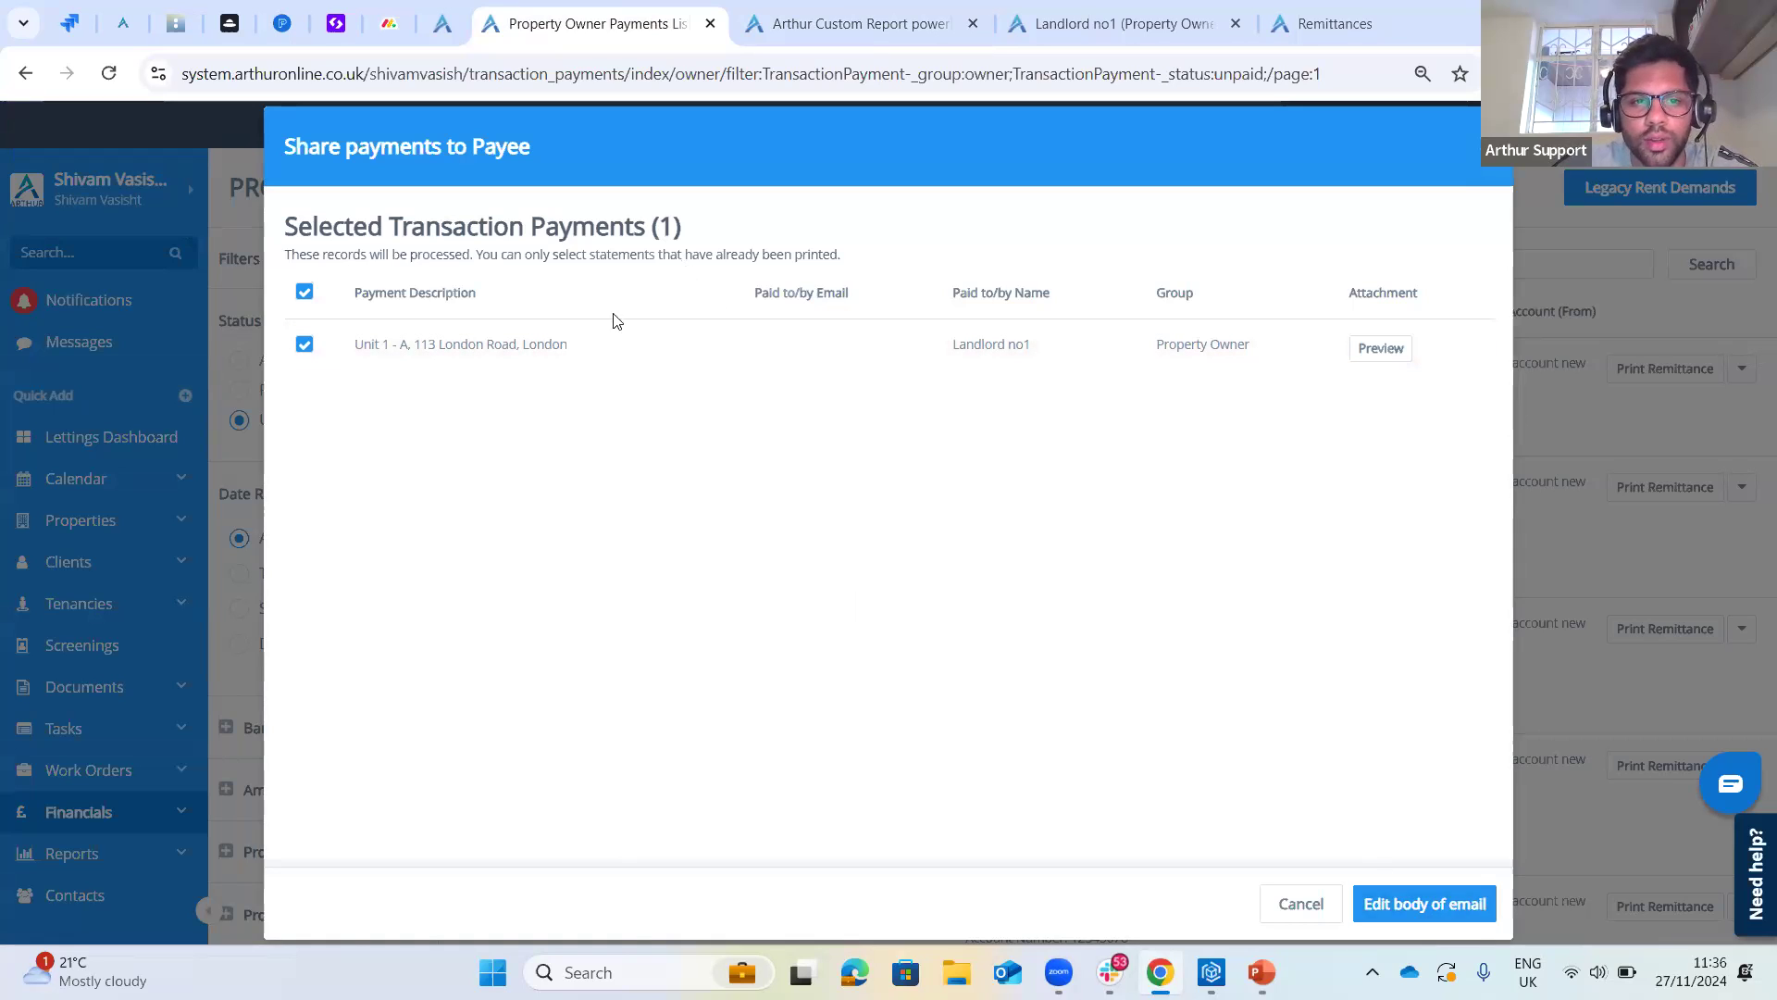
left_click(1440, 911)
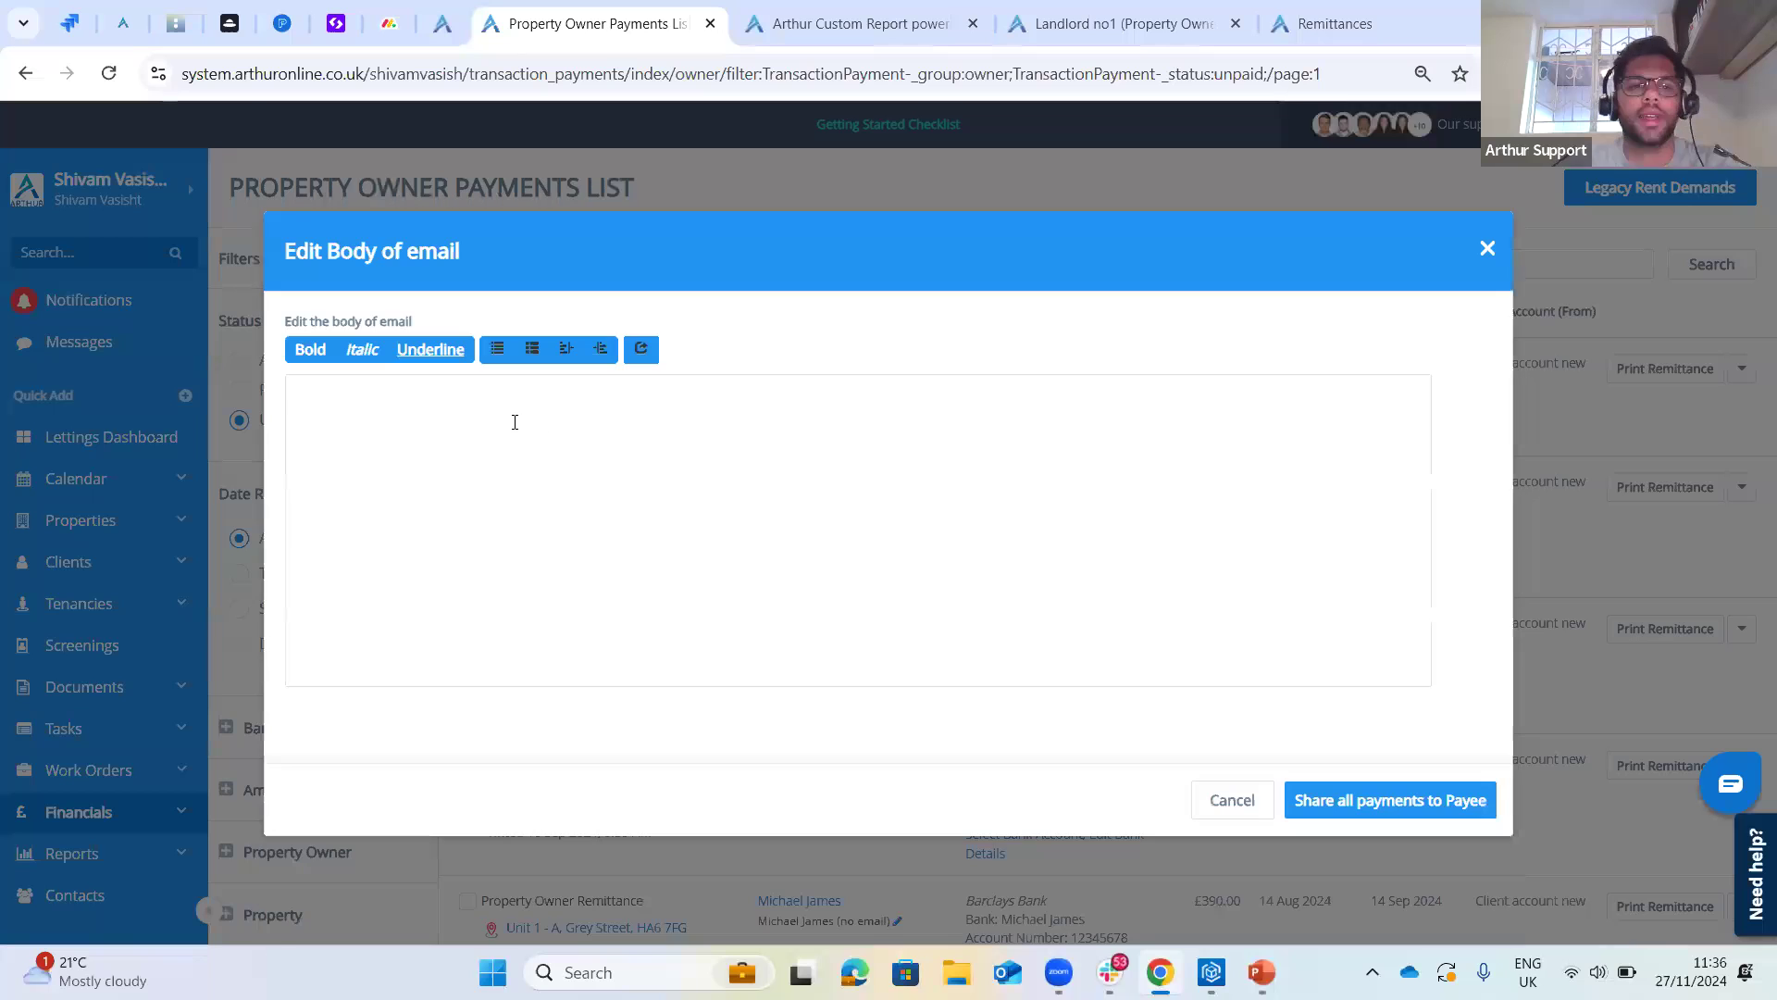
left_click(515, 420)
key("Caps_Lock")
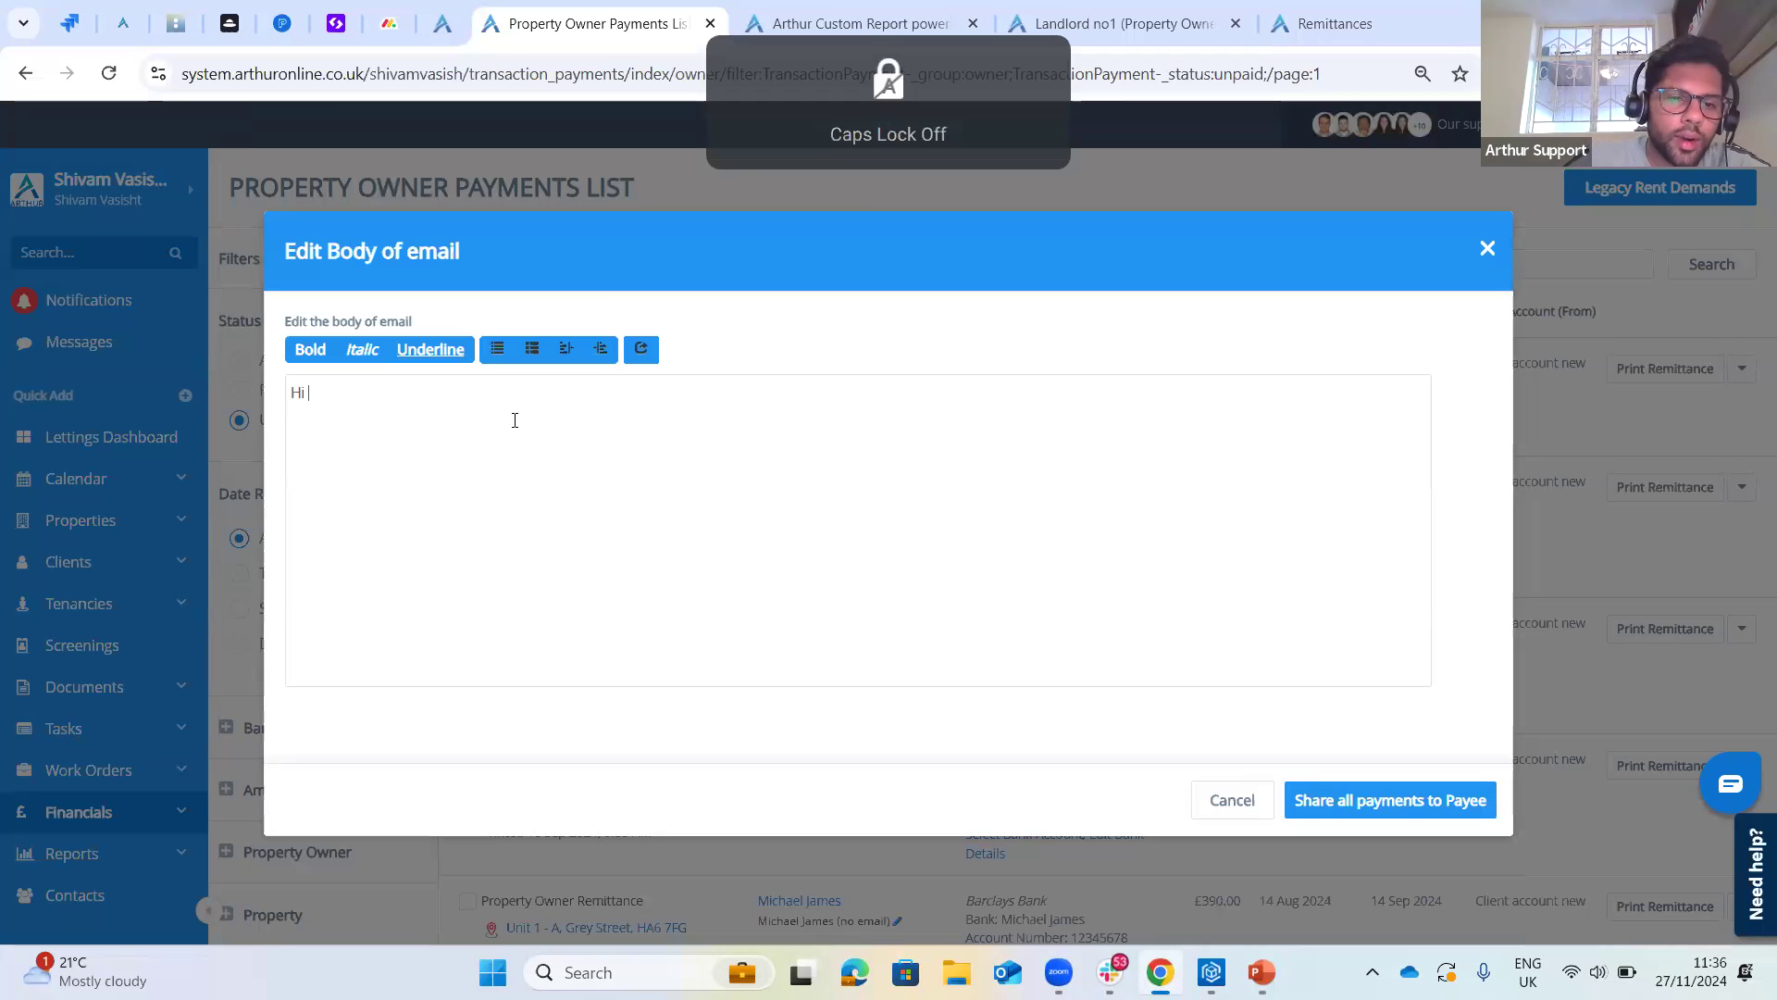
type("Hi")
right_click(411, 403)
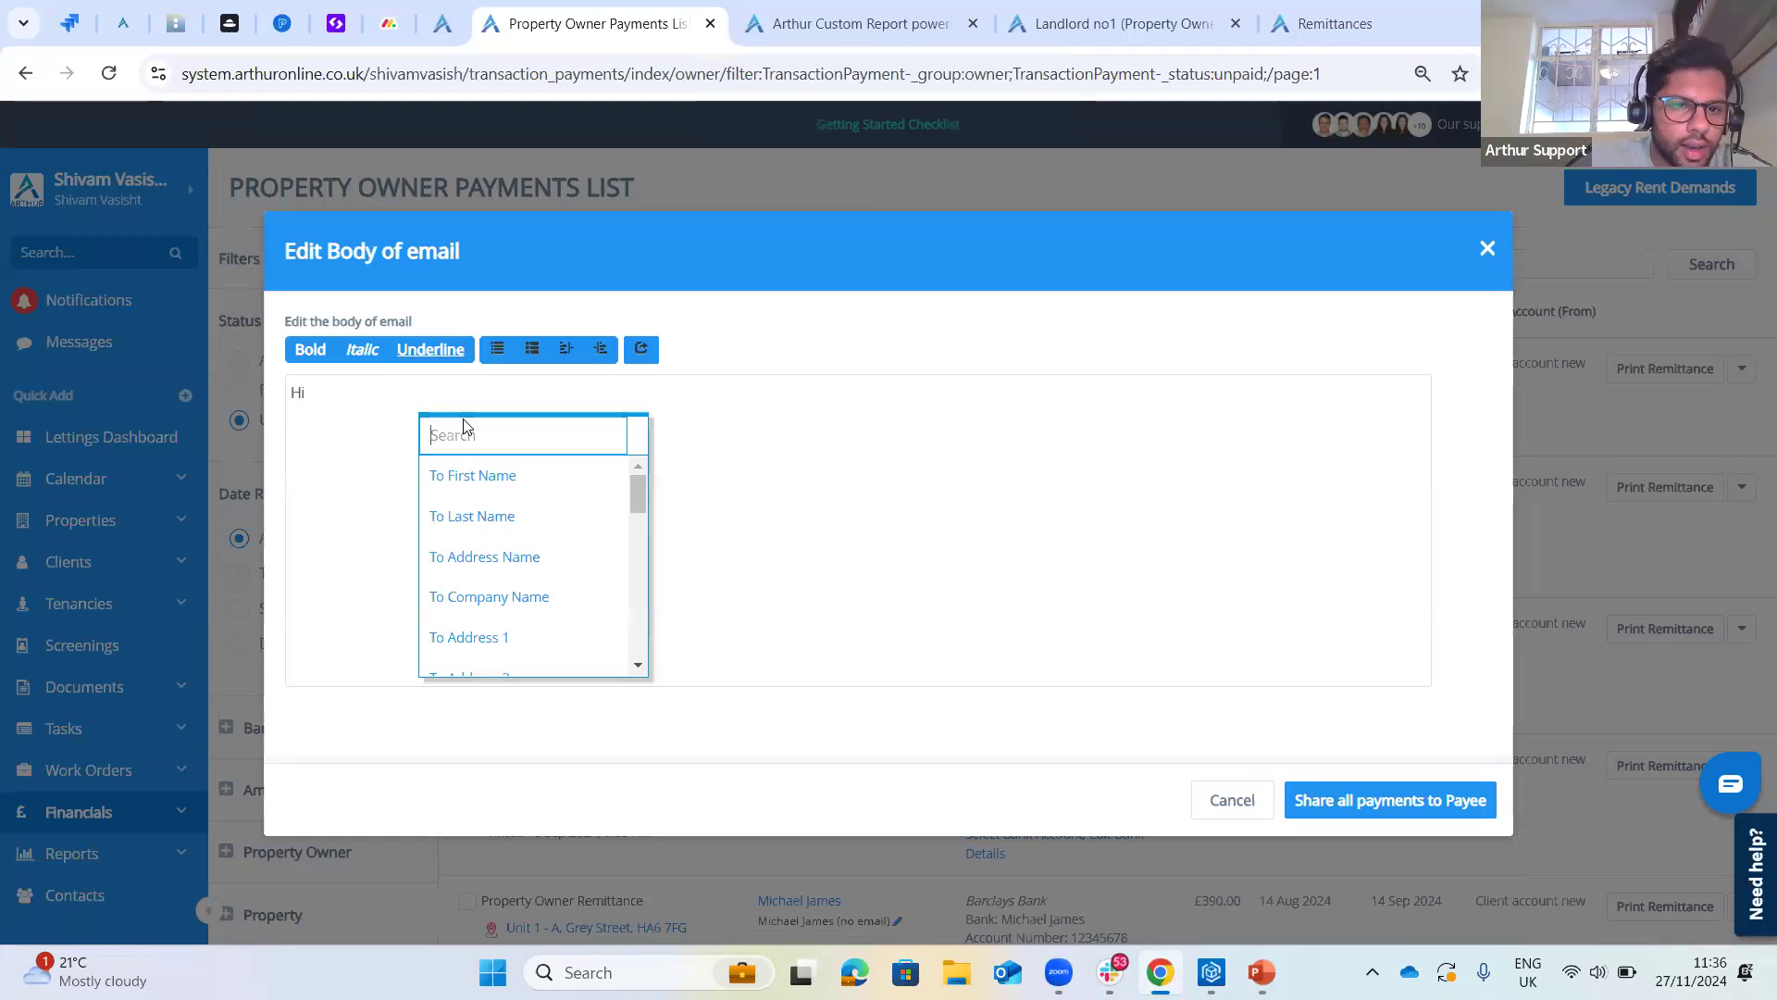
left_click(469, 472)
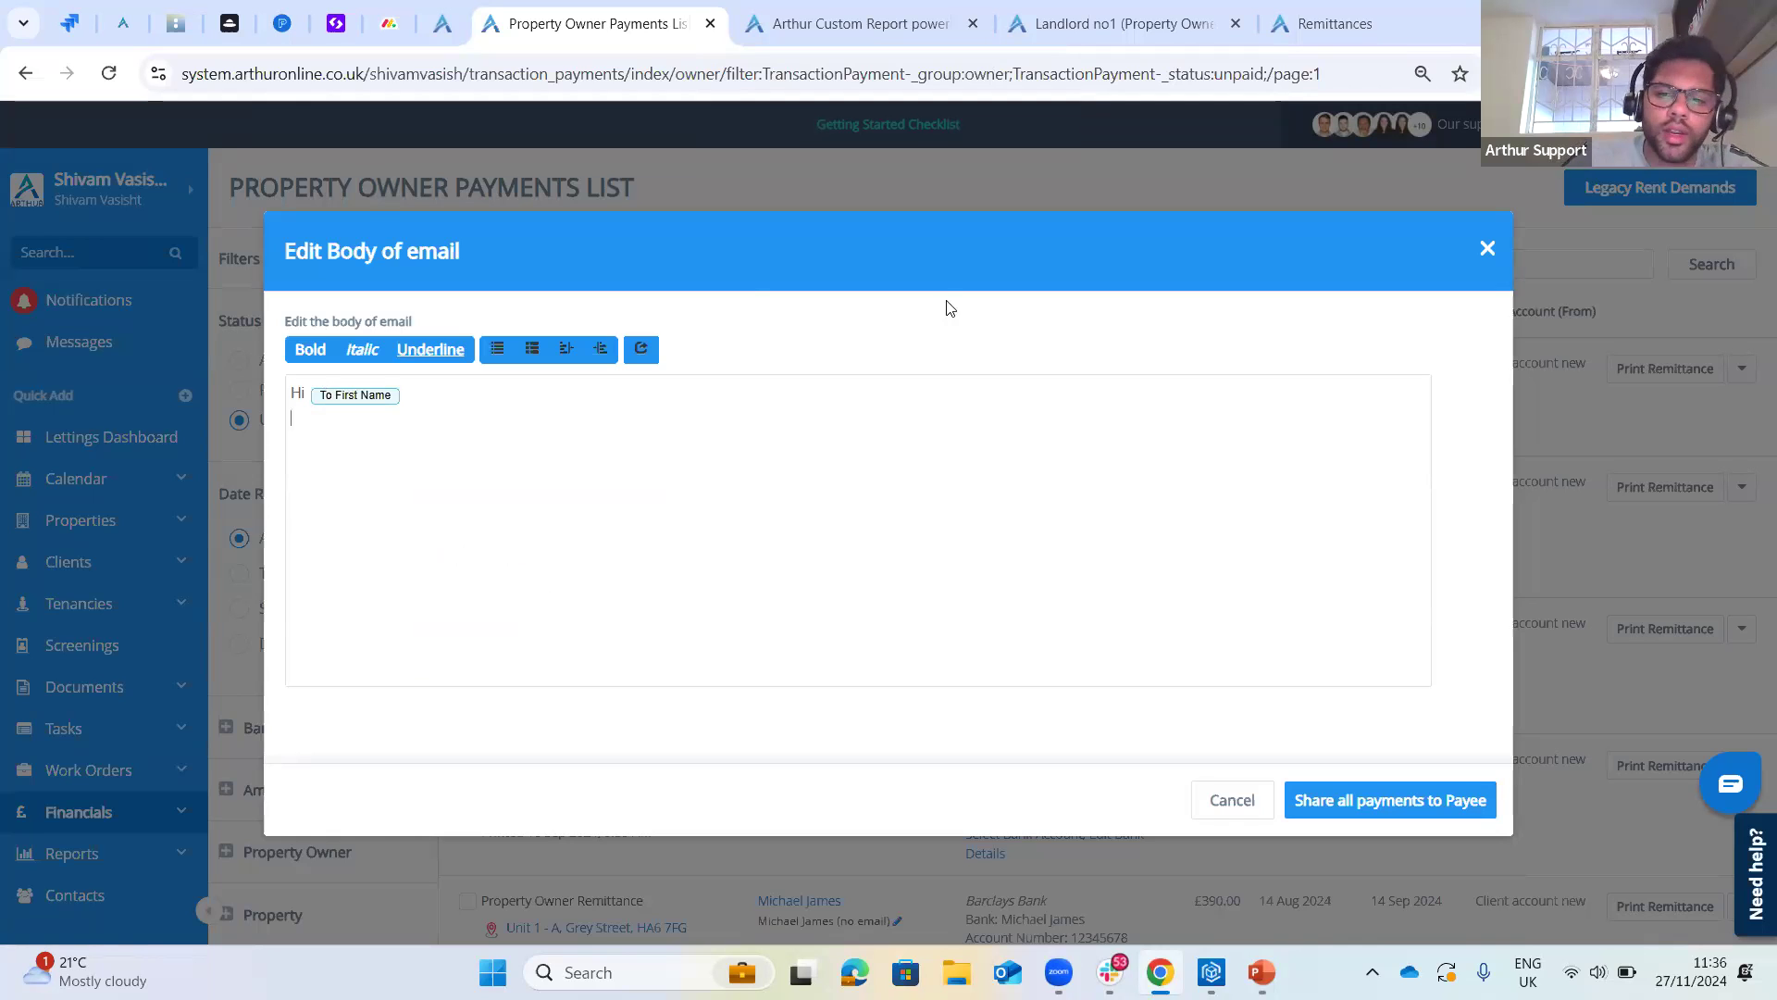
left_click(1255, 798)
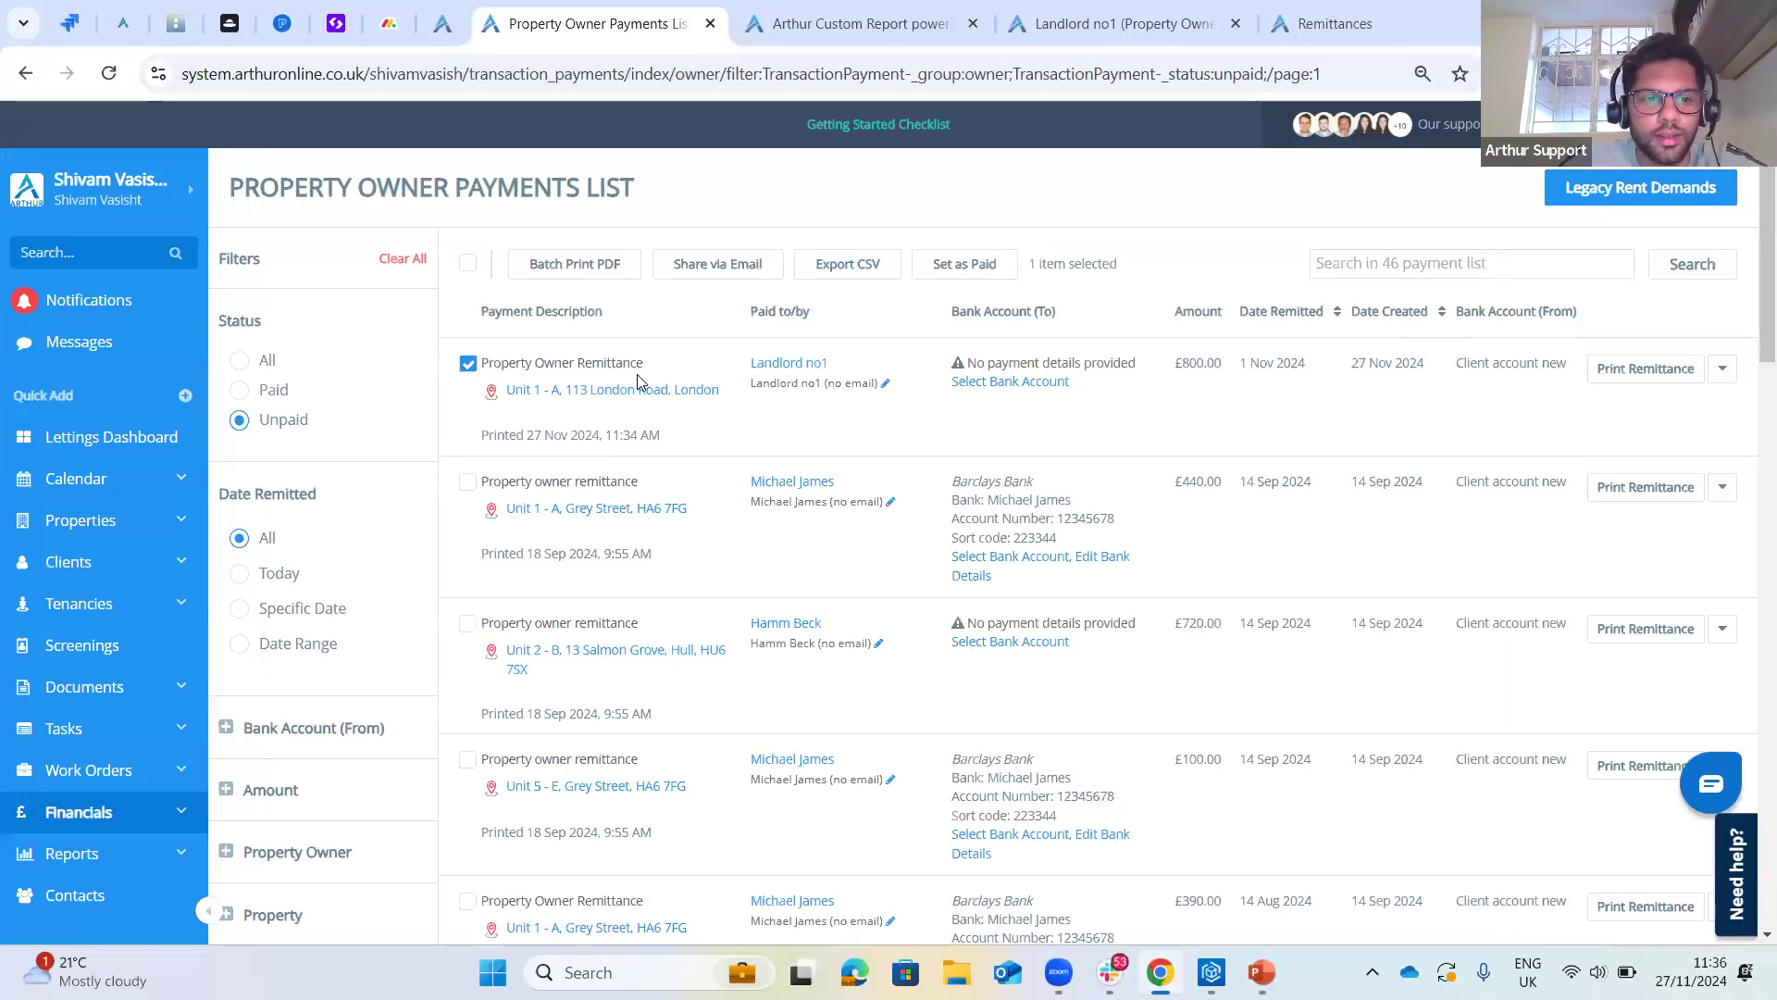
- Add the £440.00, £720.00 and £100.00 remittances to the selection and start an email body for sharing all four with their payees
left_click(467, 482)
left_click(468, 623)
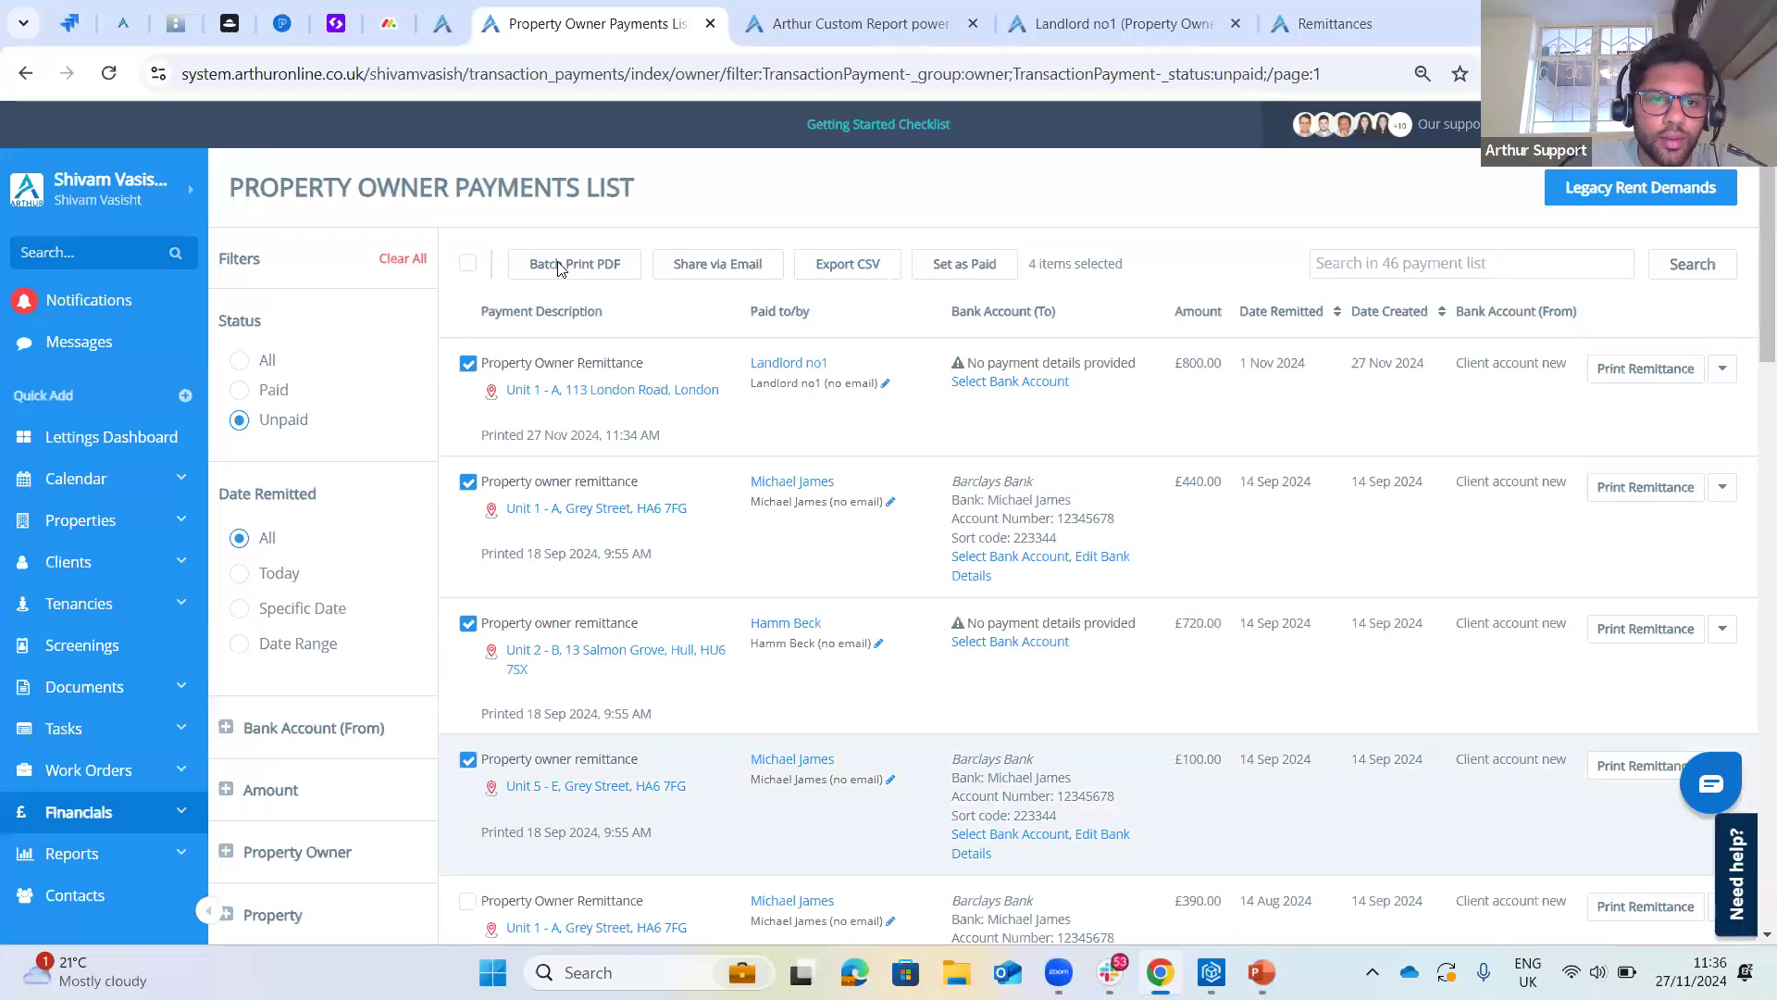
left_click(707, 268)
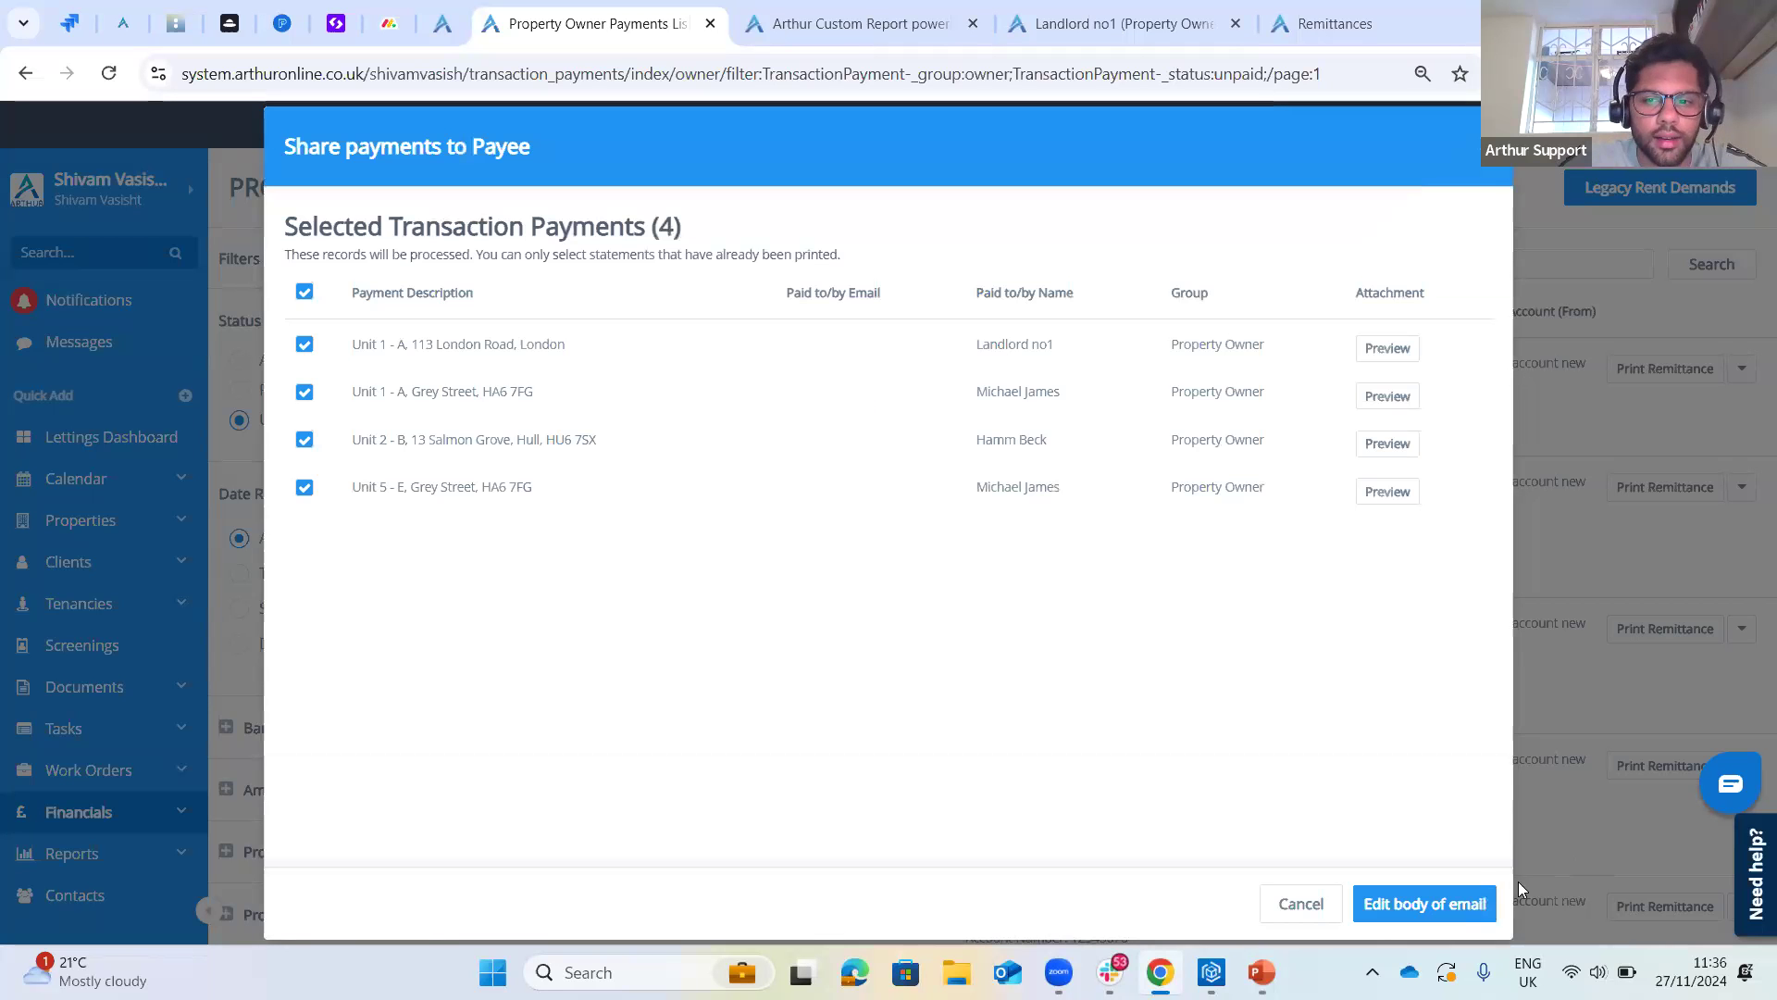
left_click(1450, 897)
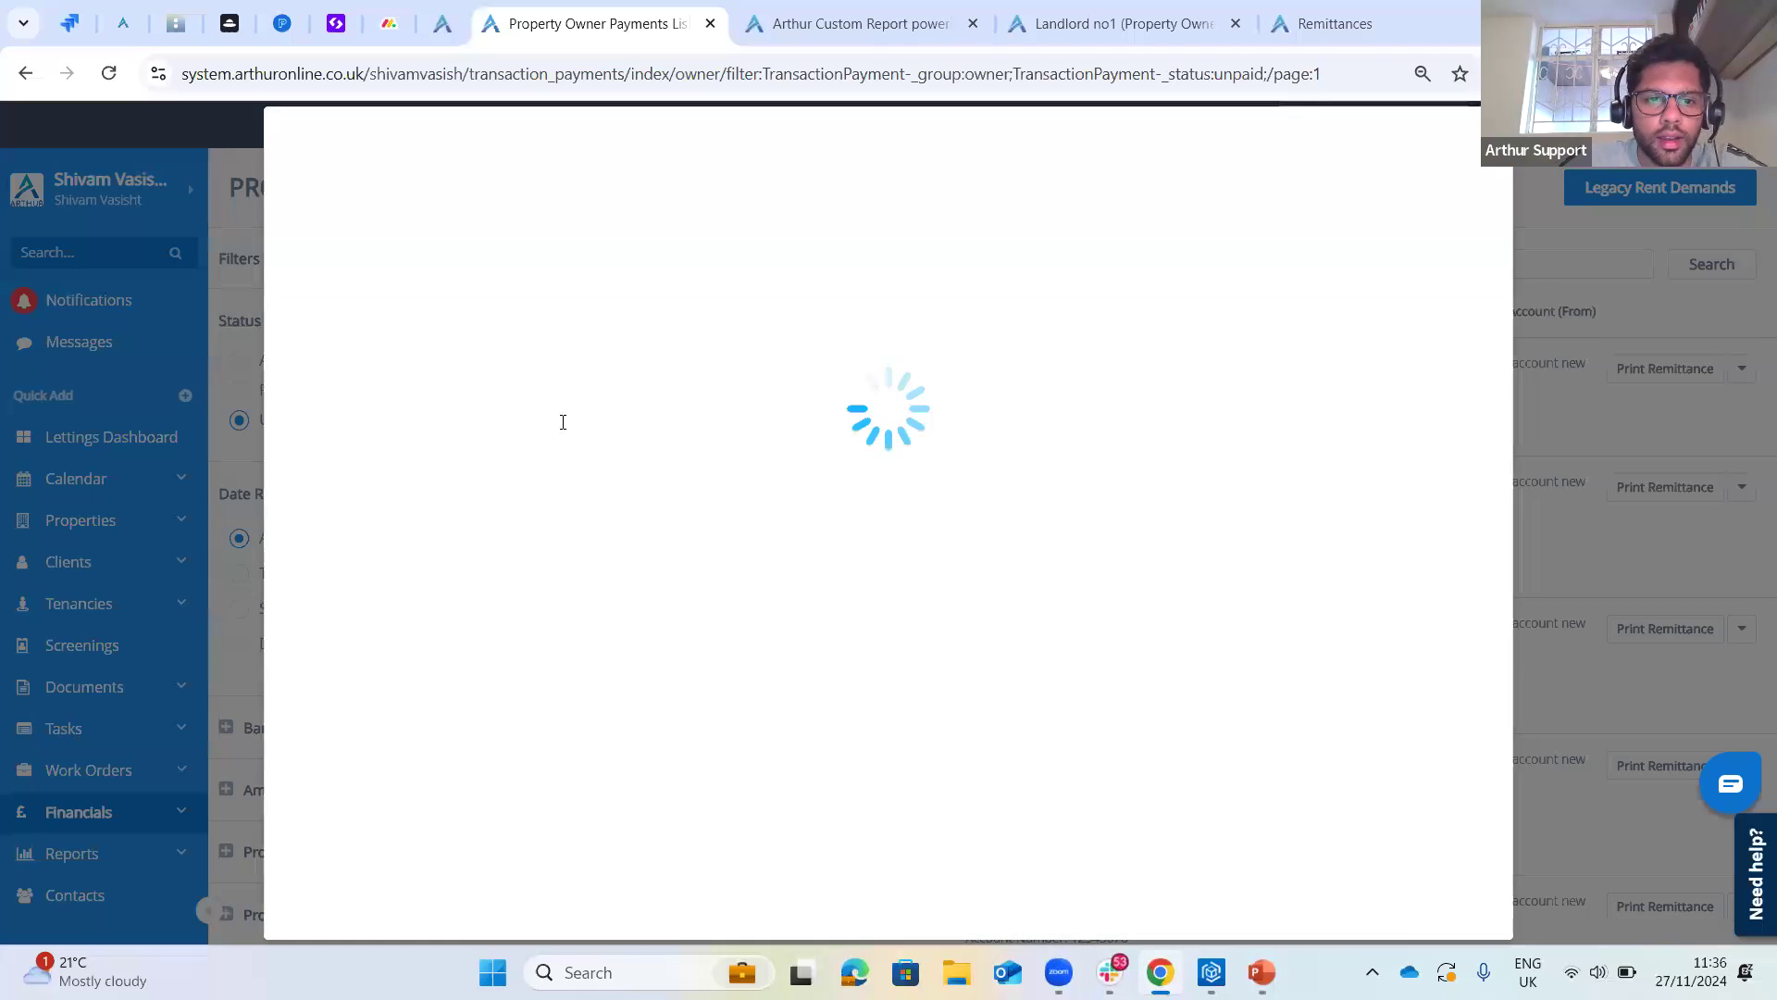
- Begin the email body with "Hi" followed by the To First Name and To Last Name merge fields
key("Caps_Lock")
type("Hi")
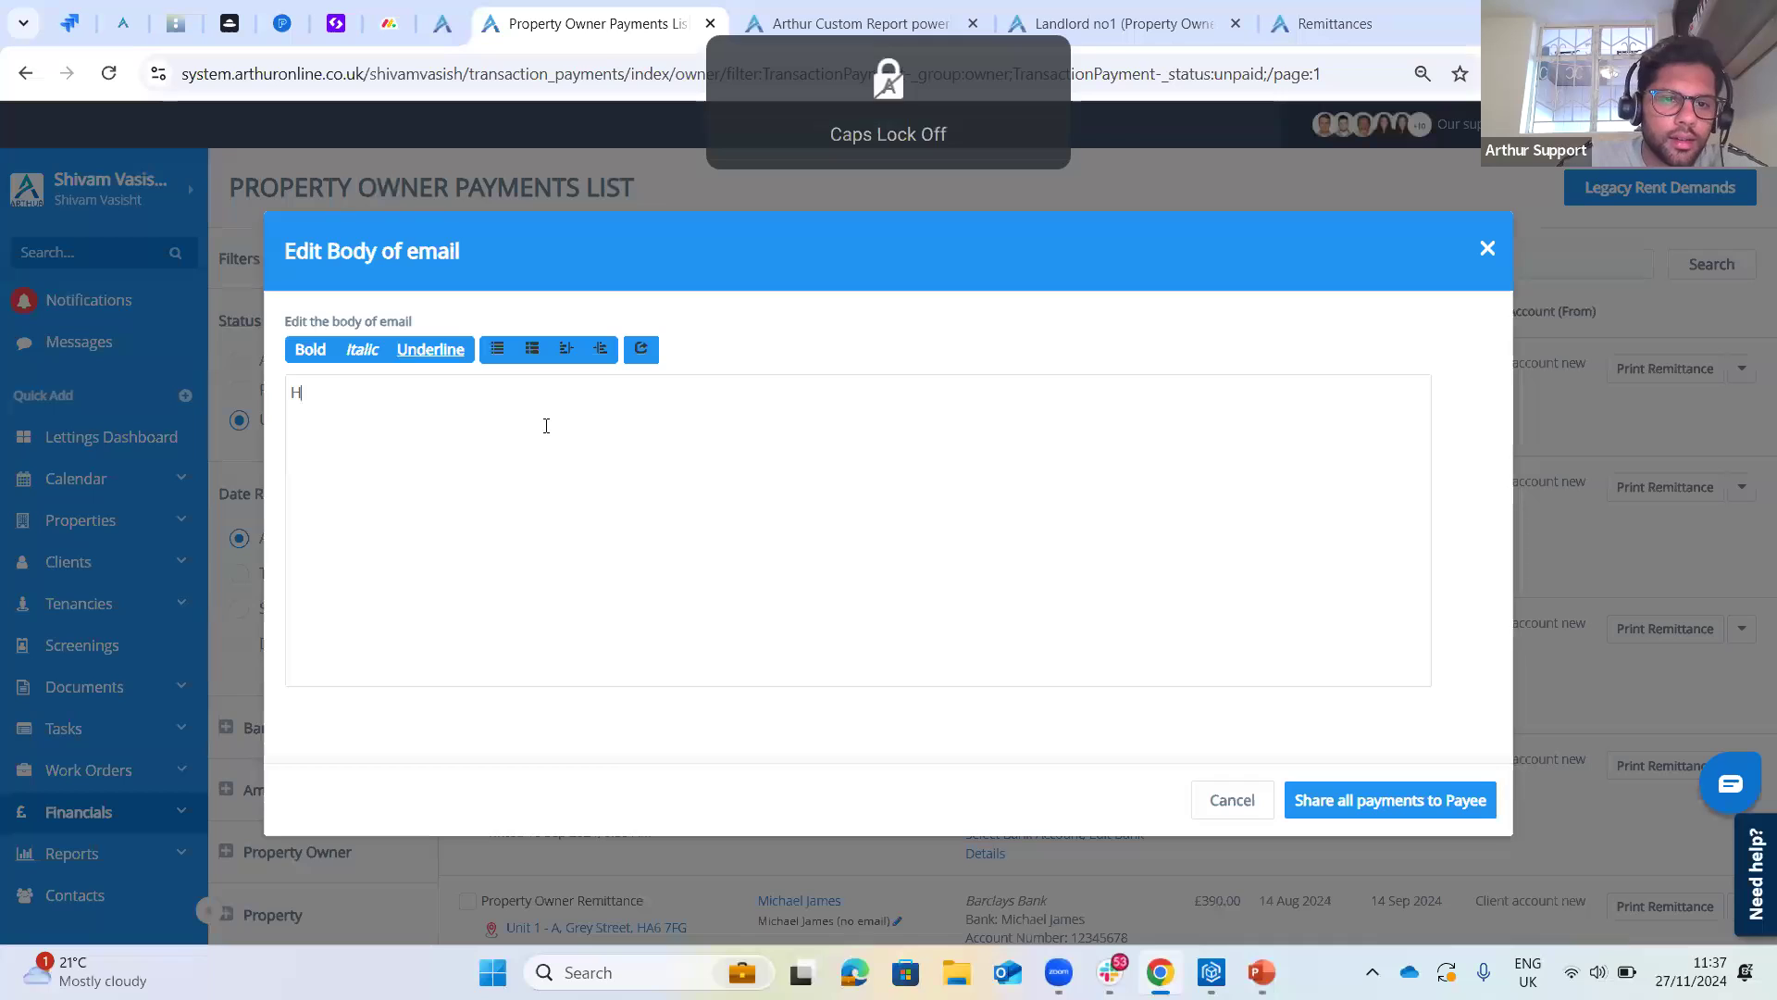
right_click(513, 422)
left_click(582, 497)
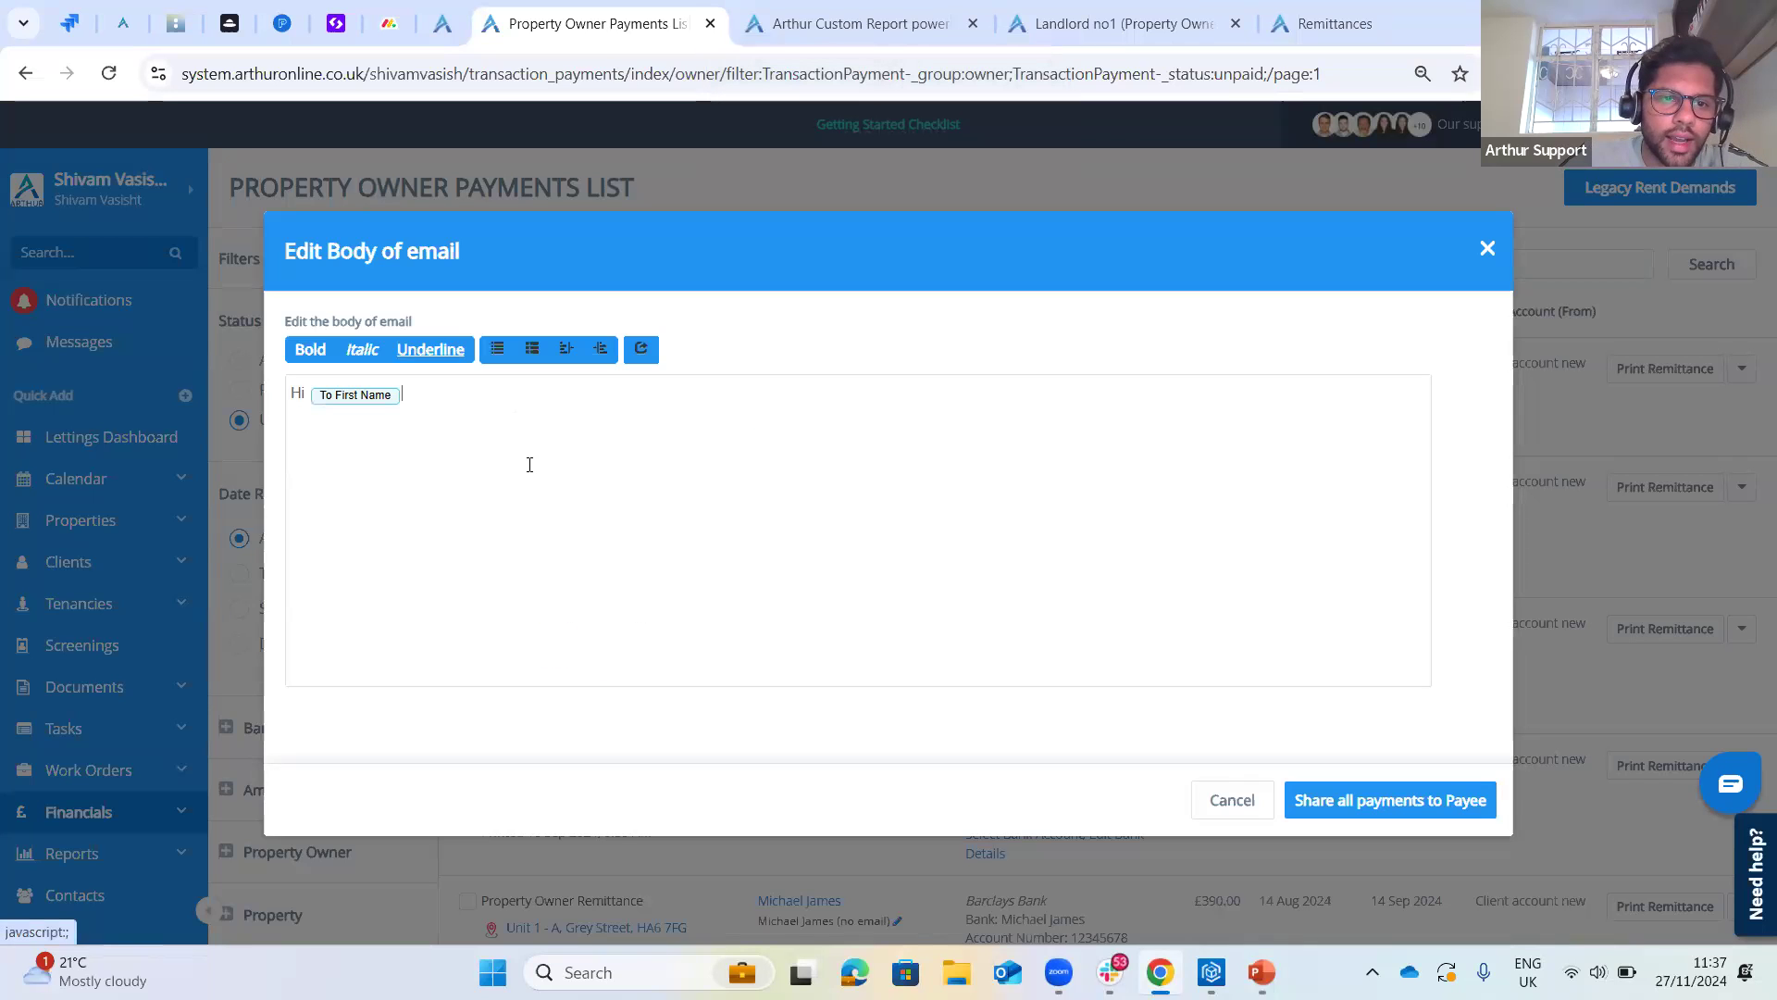
right_click(532, 389)
left_click(603, 512)
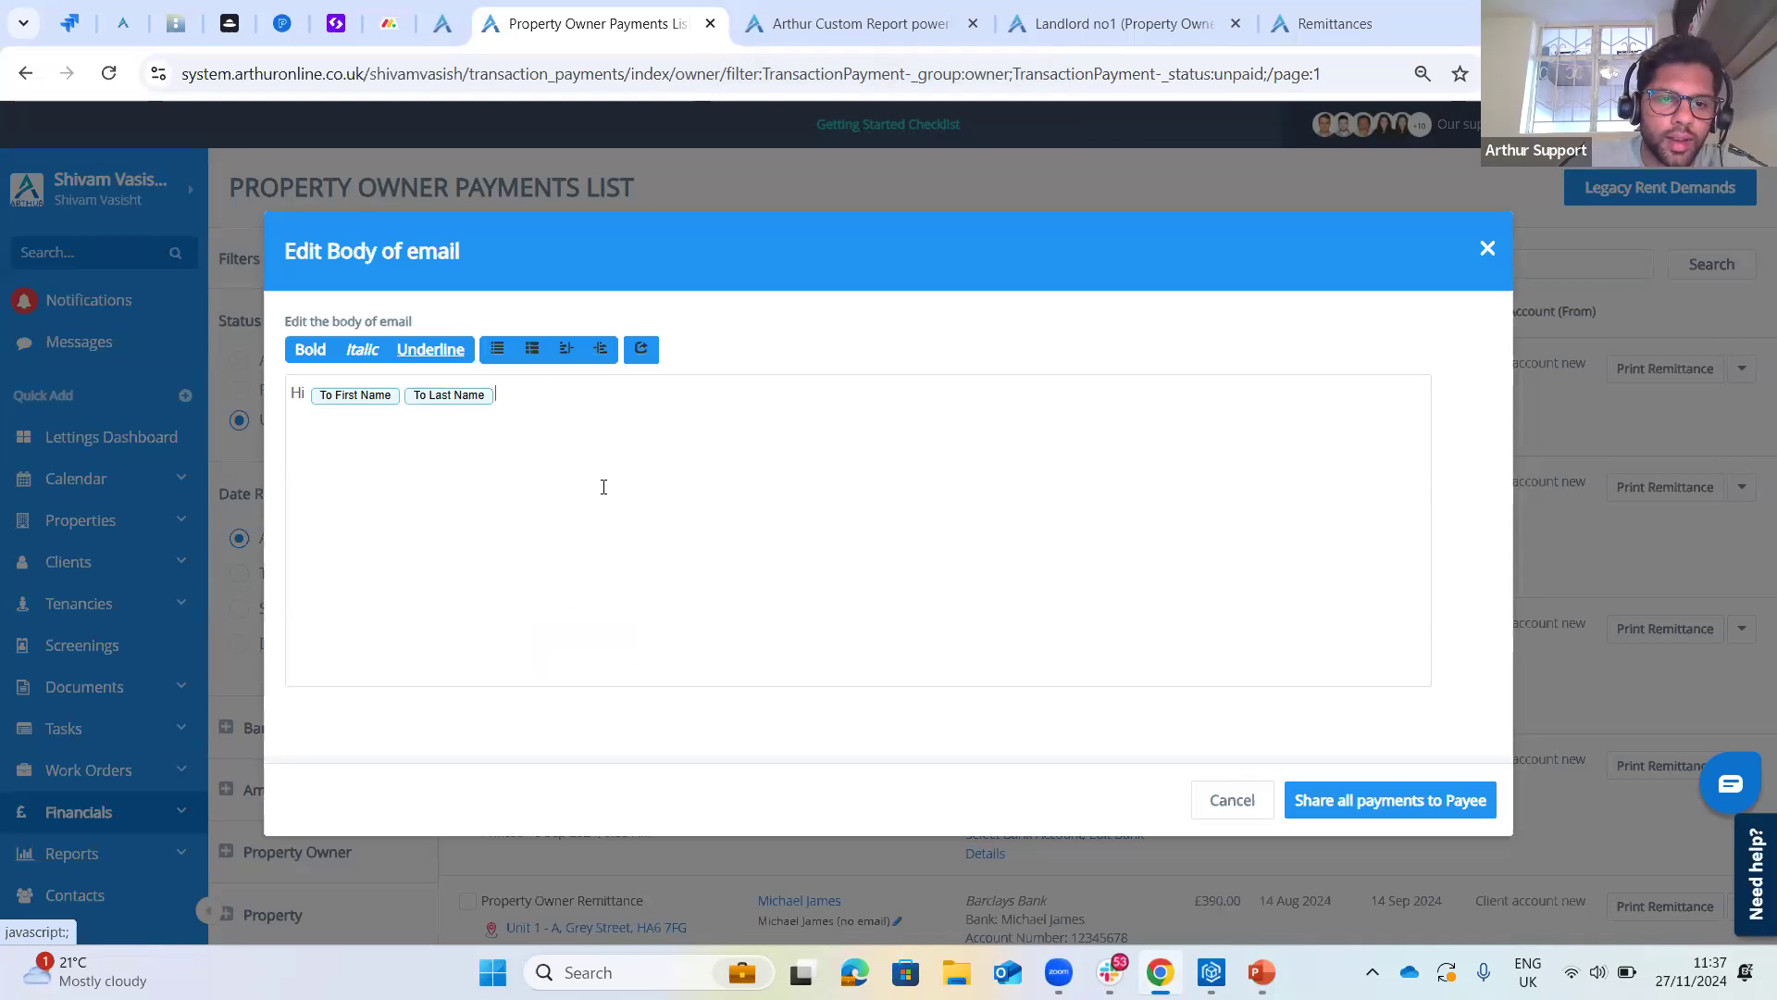
- Write "please see attached stat" below the greeting, correcting the spelling of "attached", and close the email without sharing it
type("please ss")
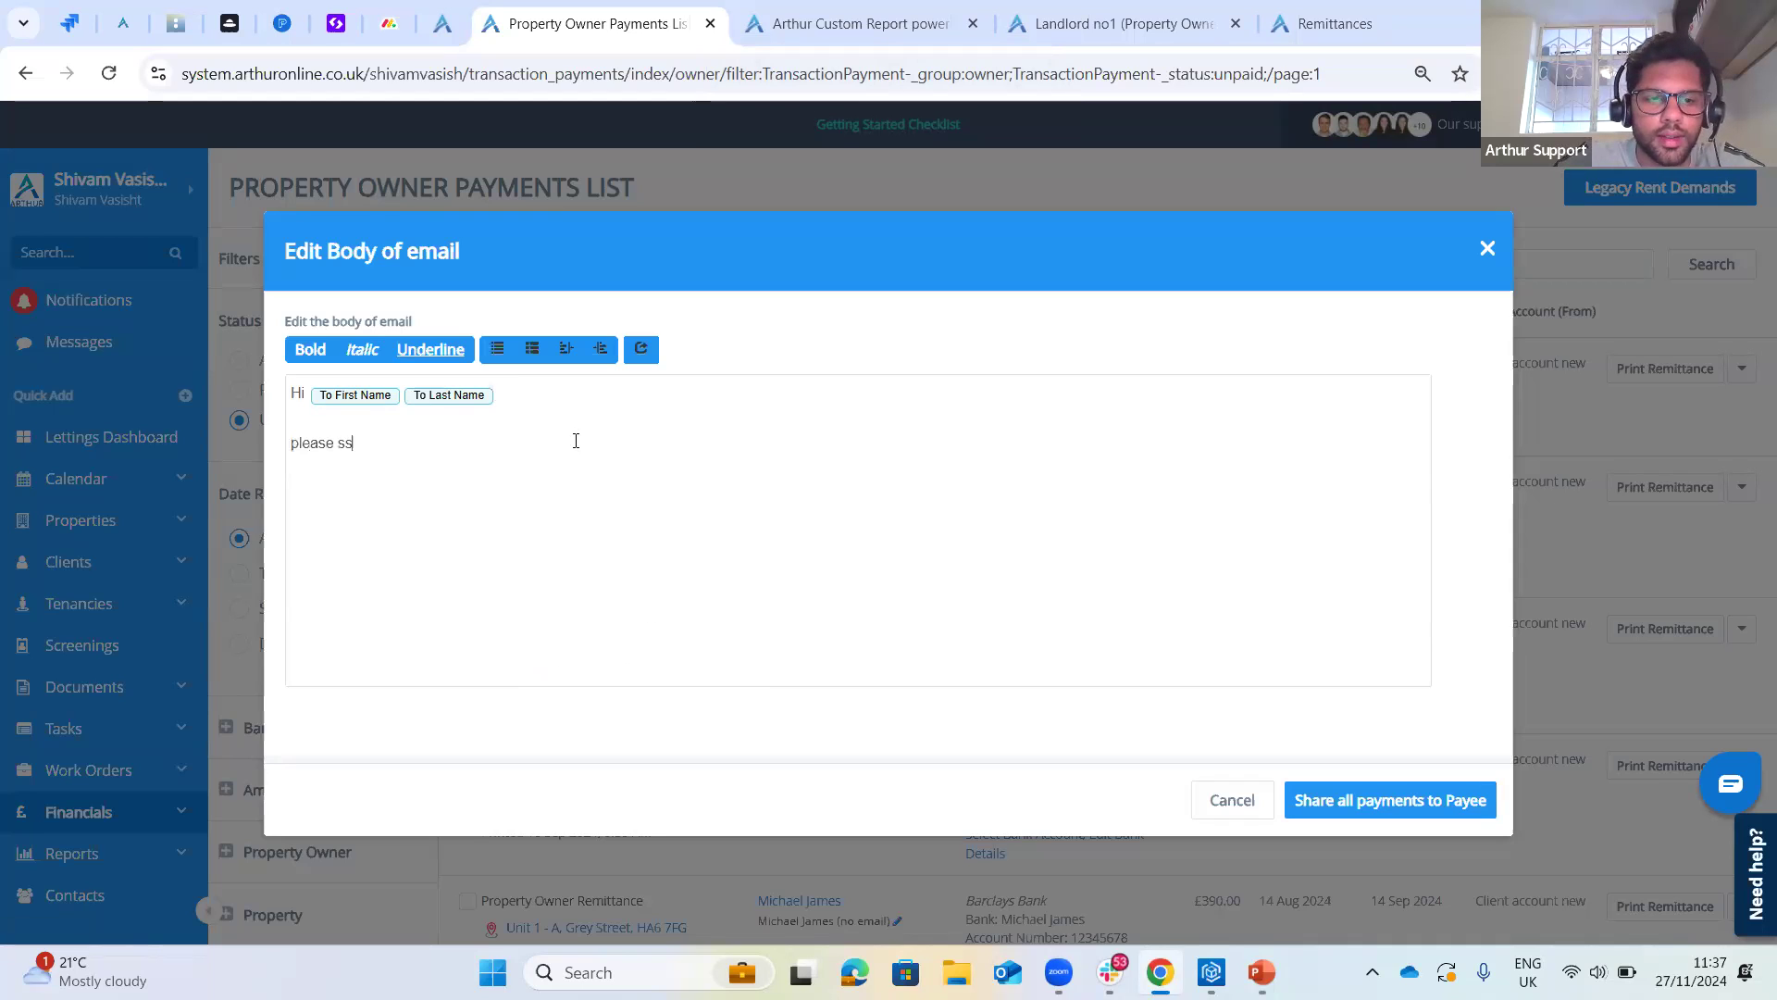
key("BackSpace")
type("ee attched stat")
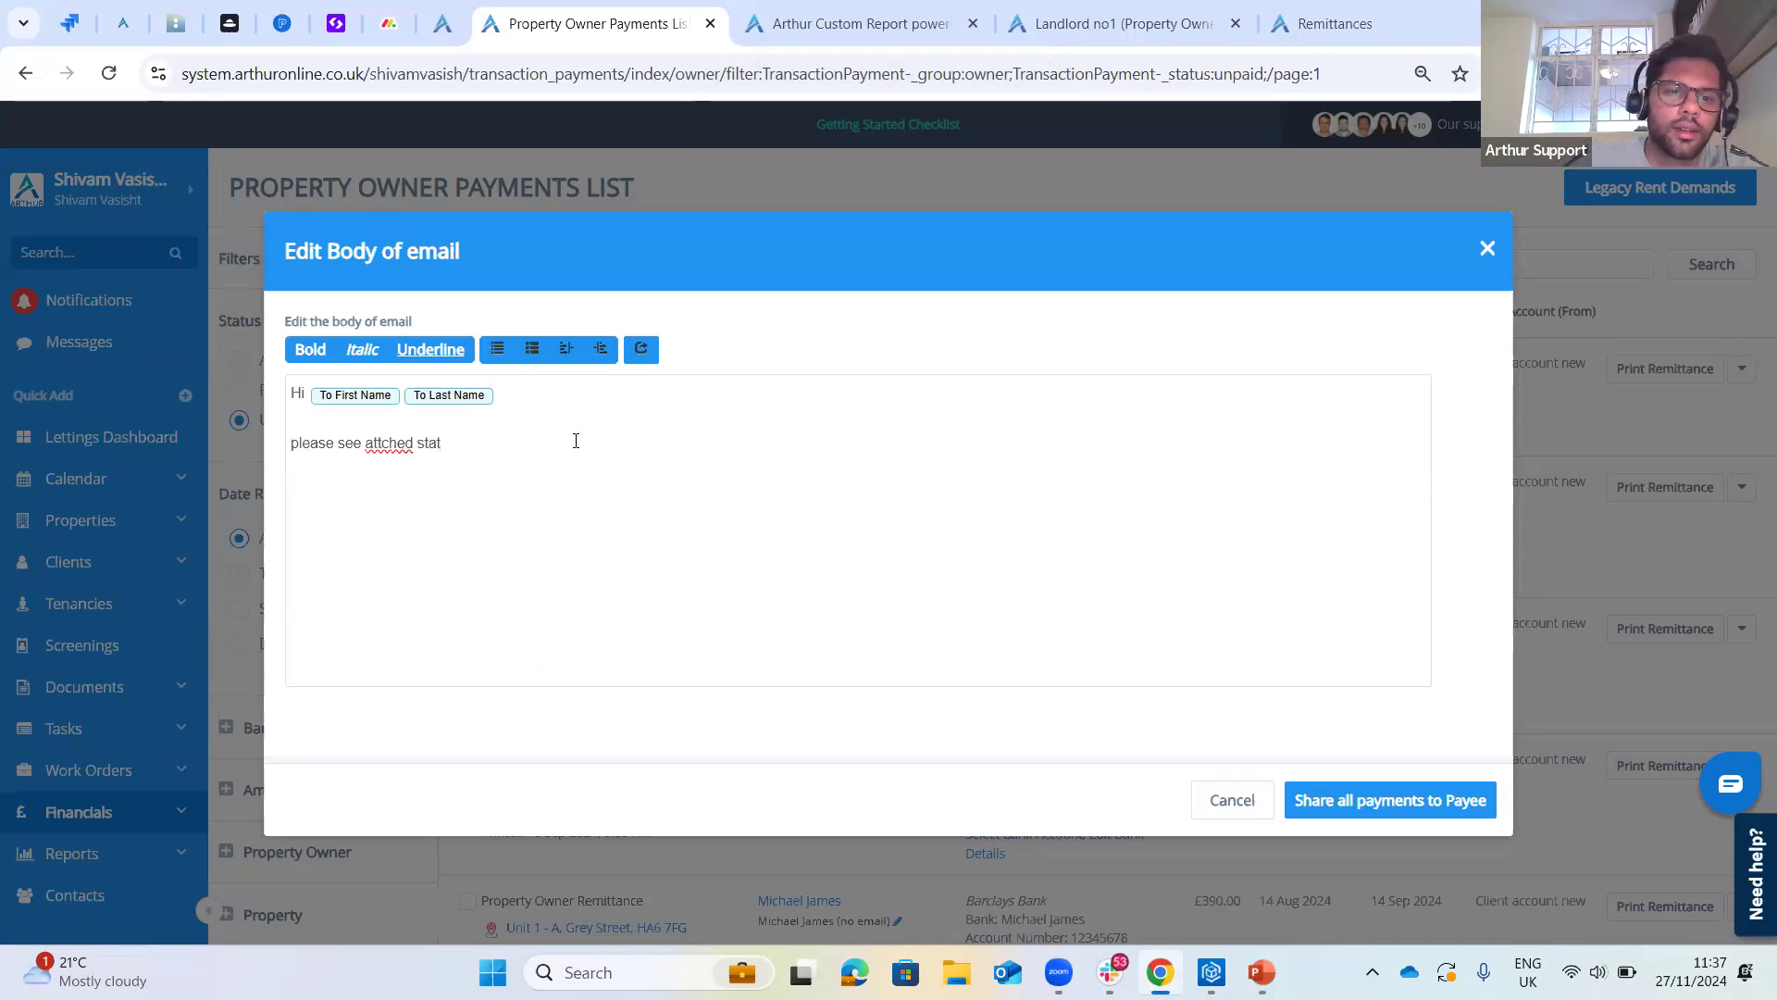
right_click(385, 448)
left_click(369, 485)
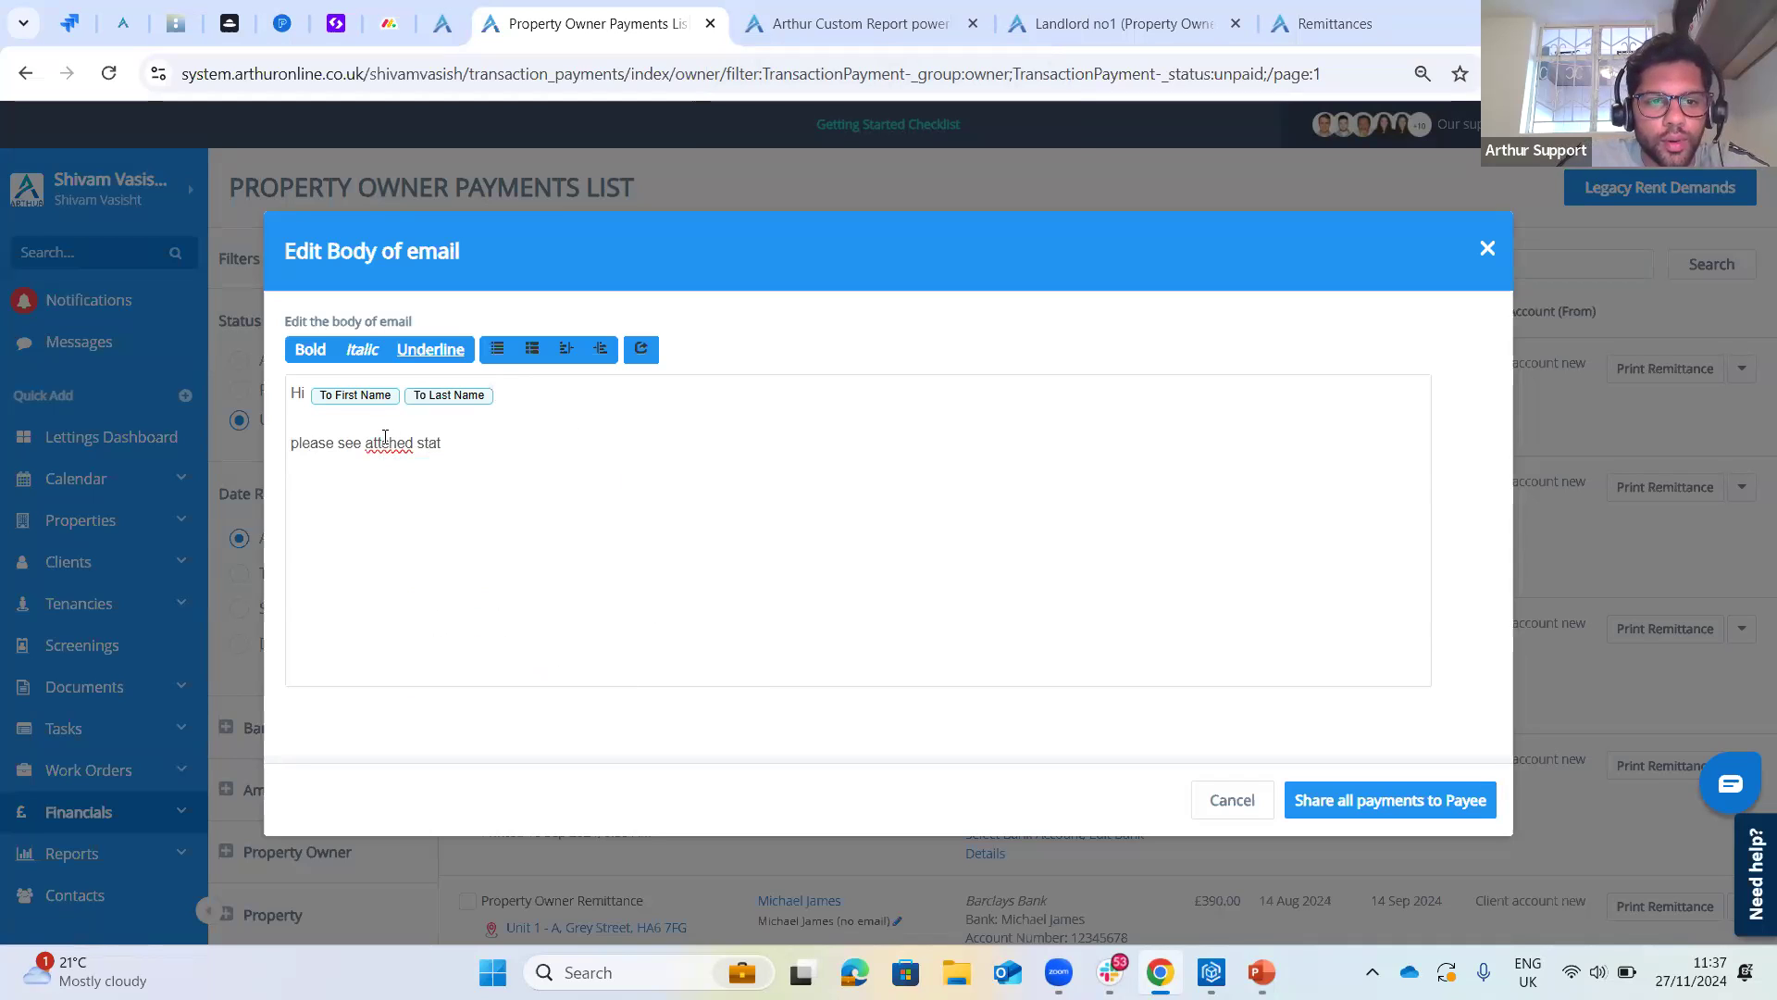
type("ac")
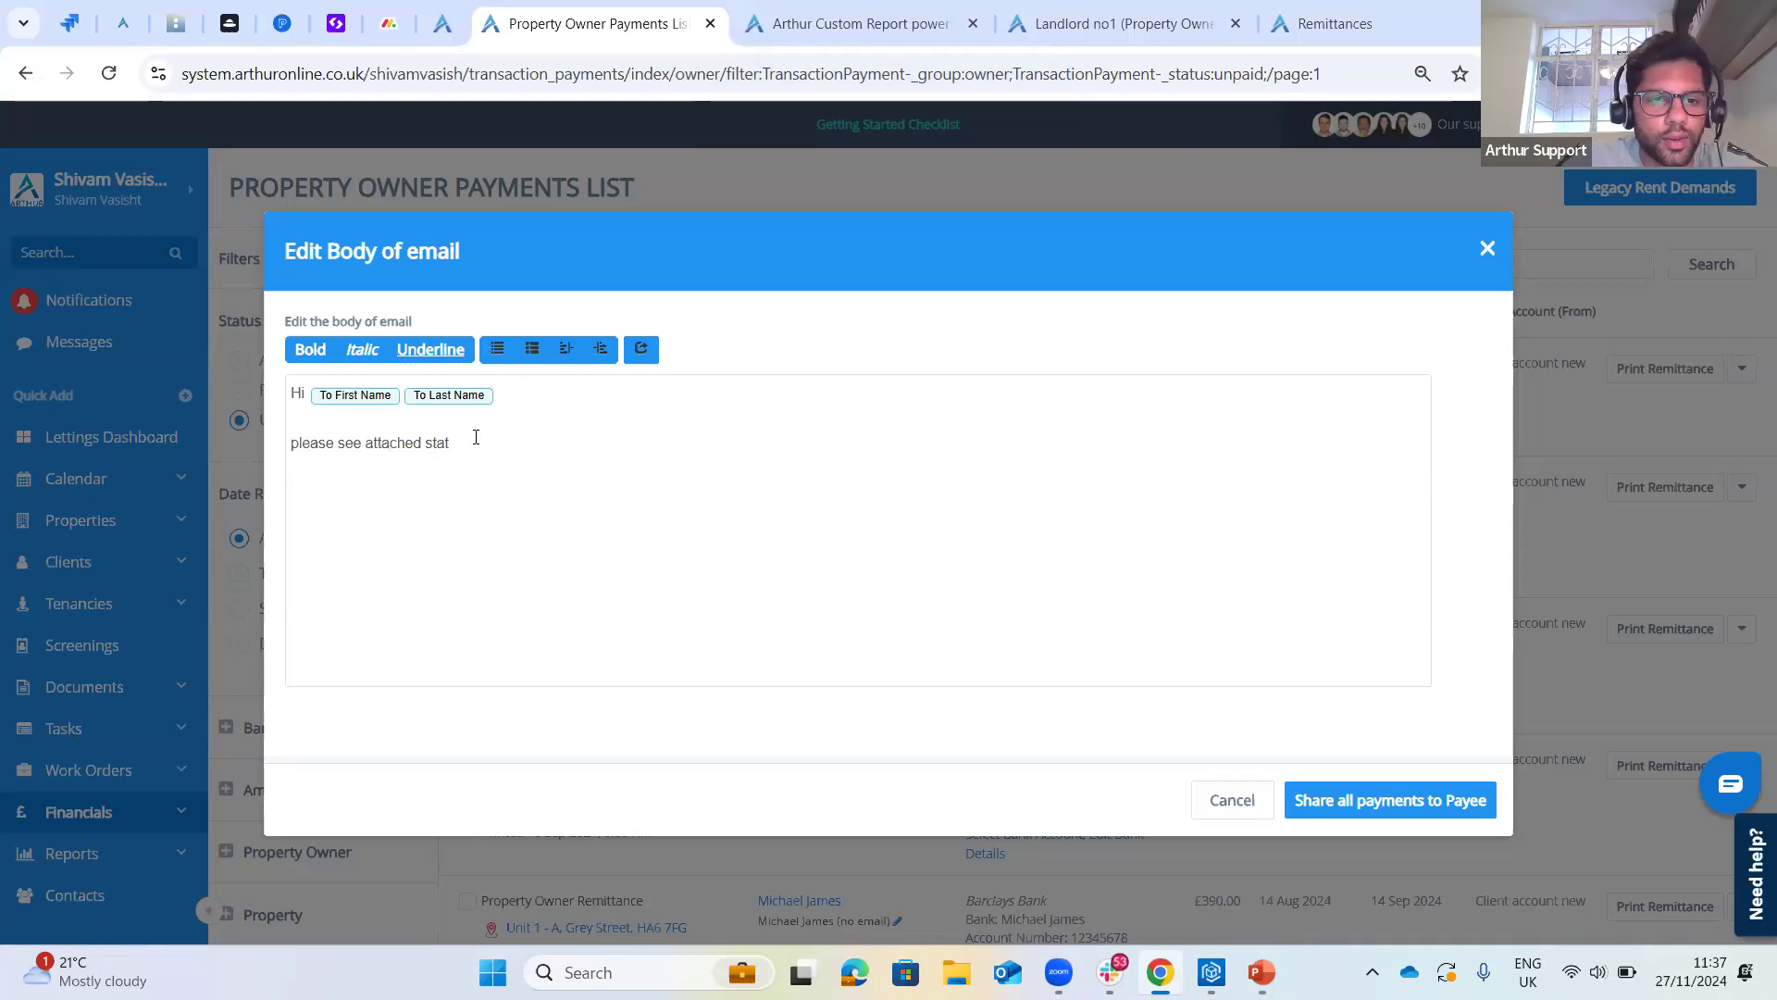
left_click_drag(448, 445, 393, 480)
left_click(391, 463)
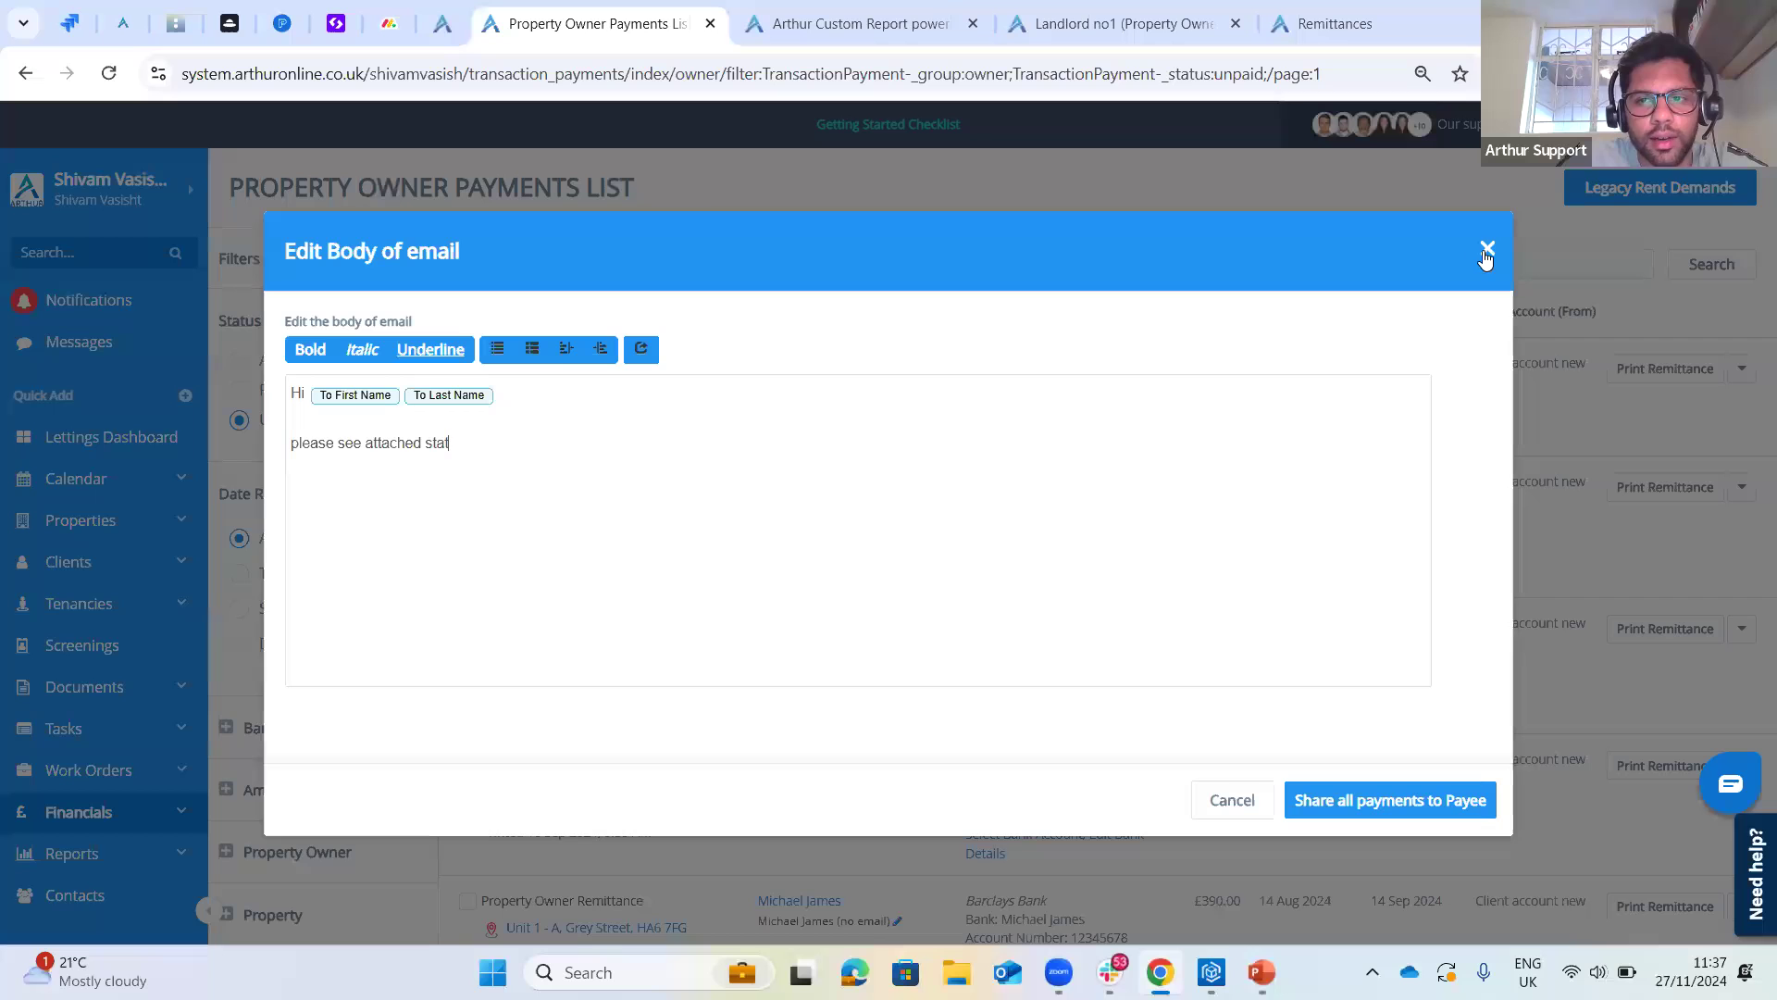
key("Escape")
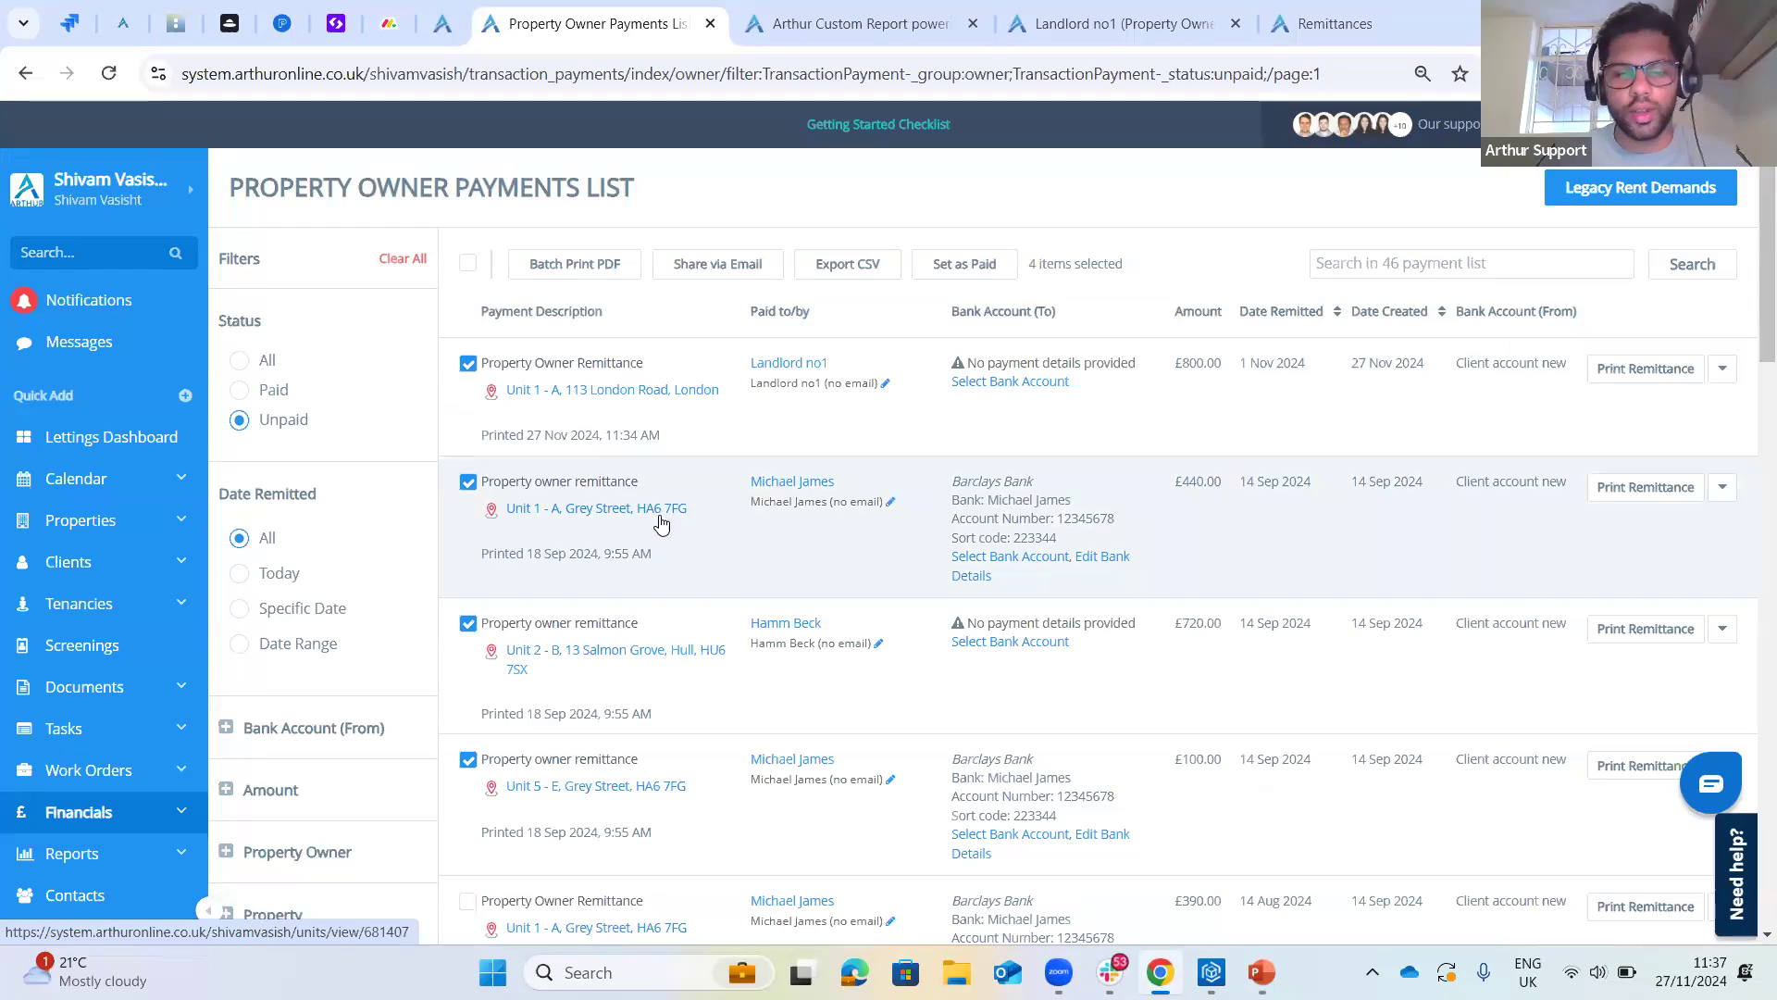
- Deselect all four remittances in the payments list
left_click(469, 760)
left_click(469, 624)
left_click(469, 482)
left_click(469, 364)
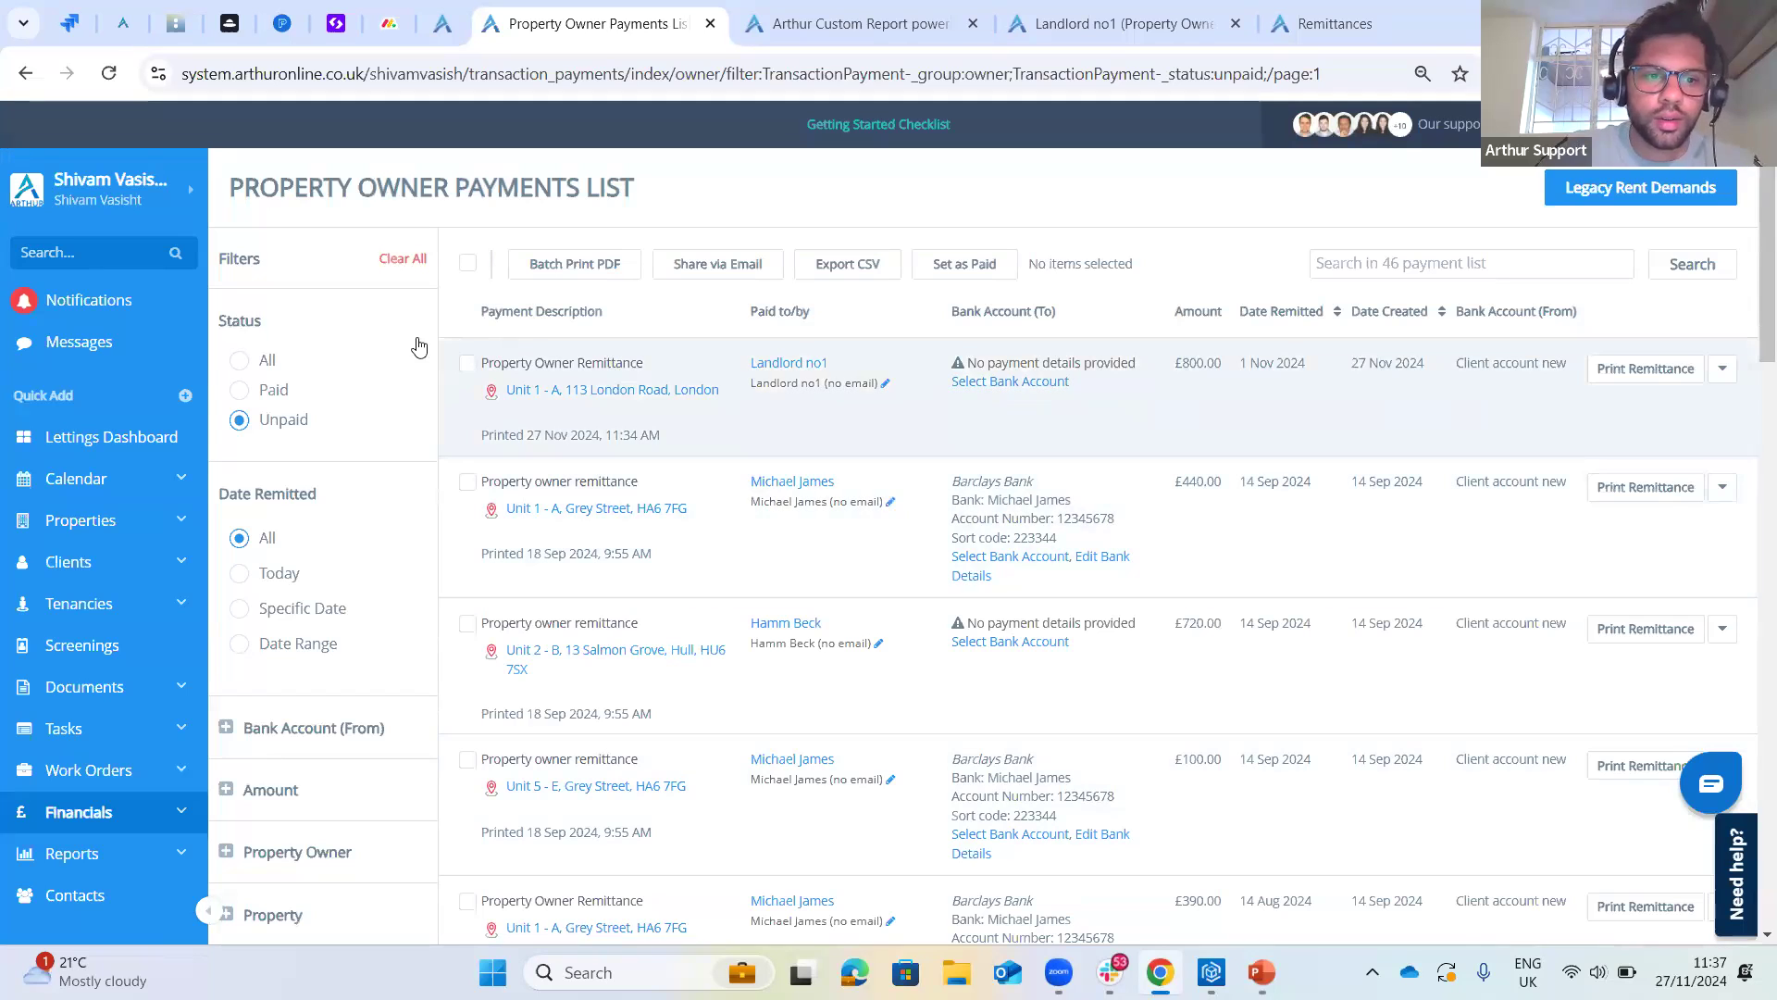
- Open the Unit 1 - A unit from the £800.00 remittance and examine the rent charge and receipt on its Tenant Rent Statement
left_click(1062, 23)
left_click(648, 23)
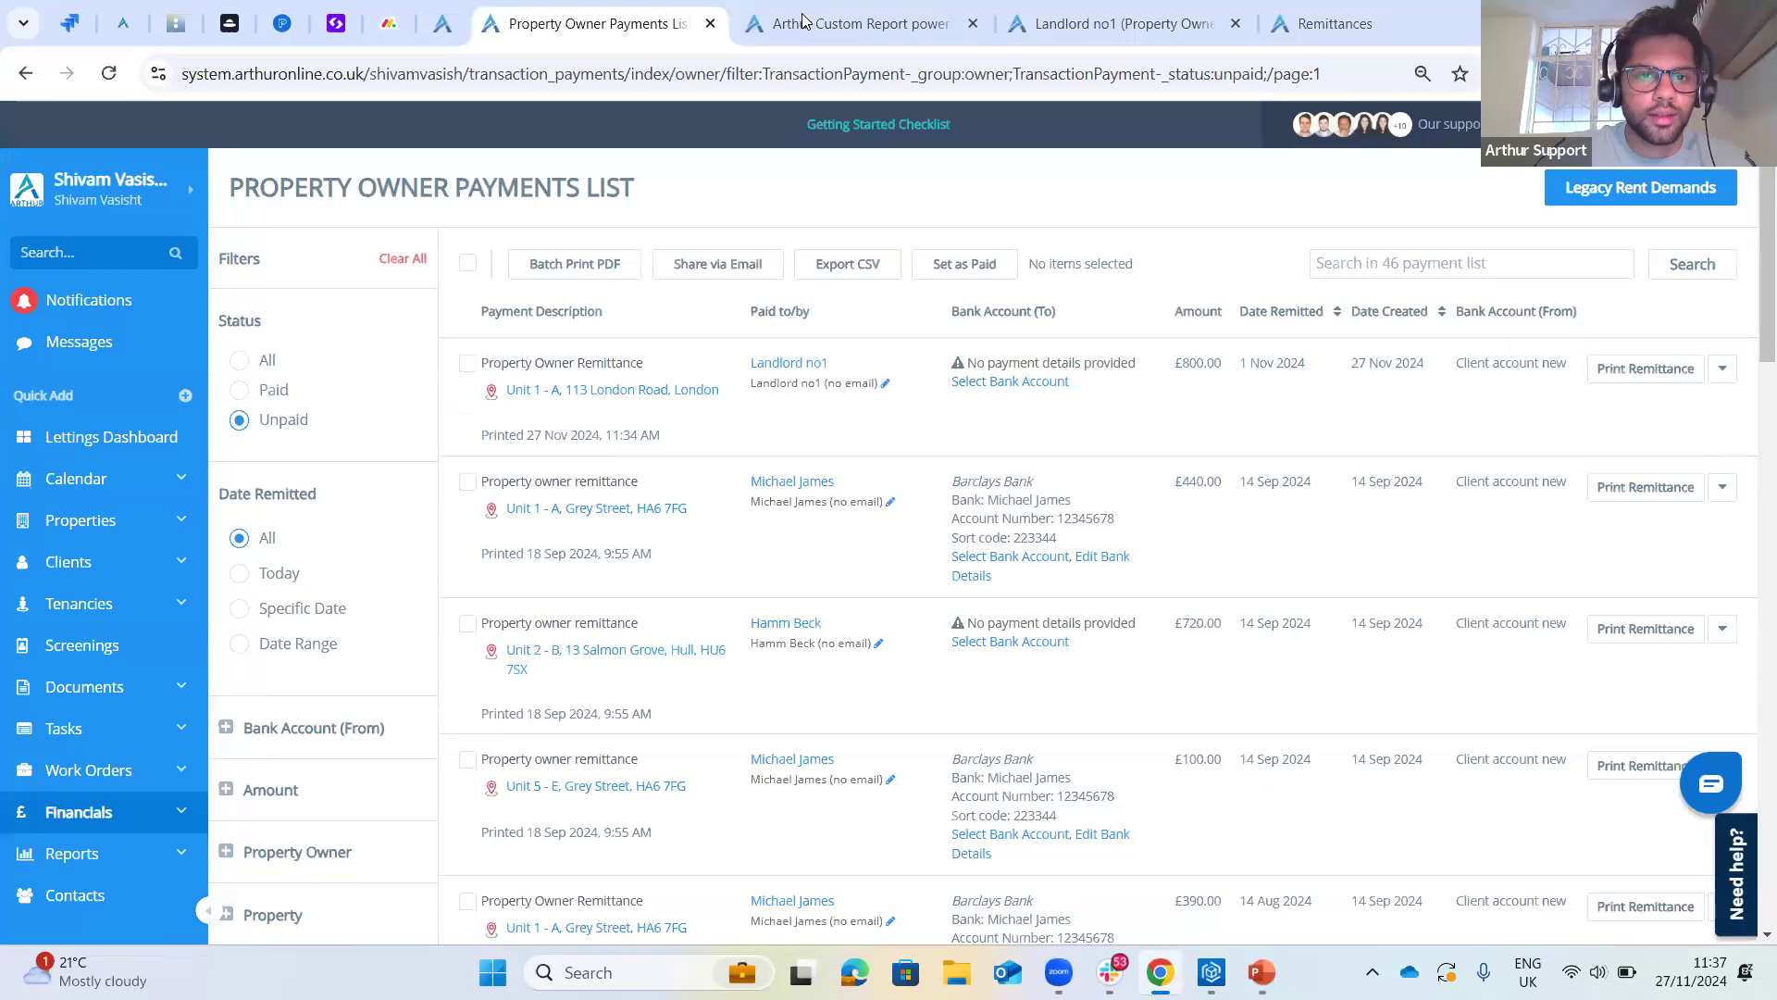
left_click(611, 390)
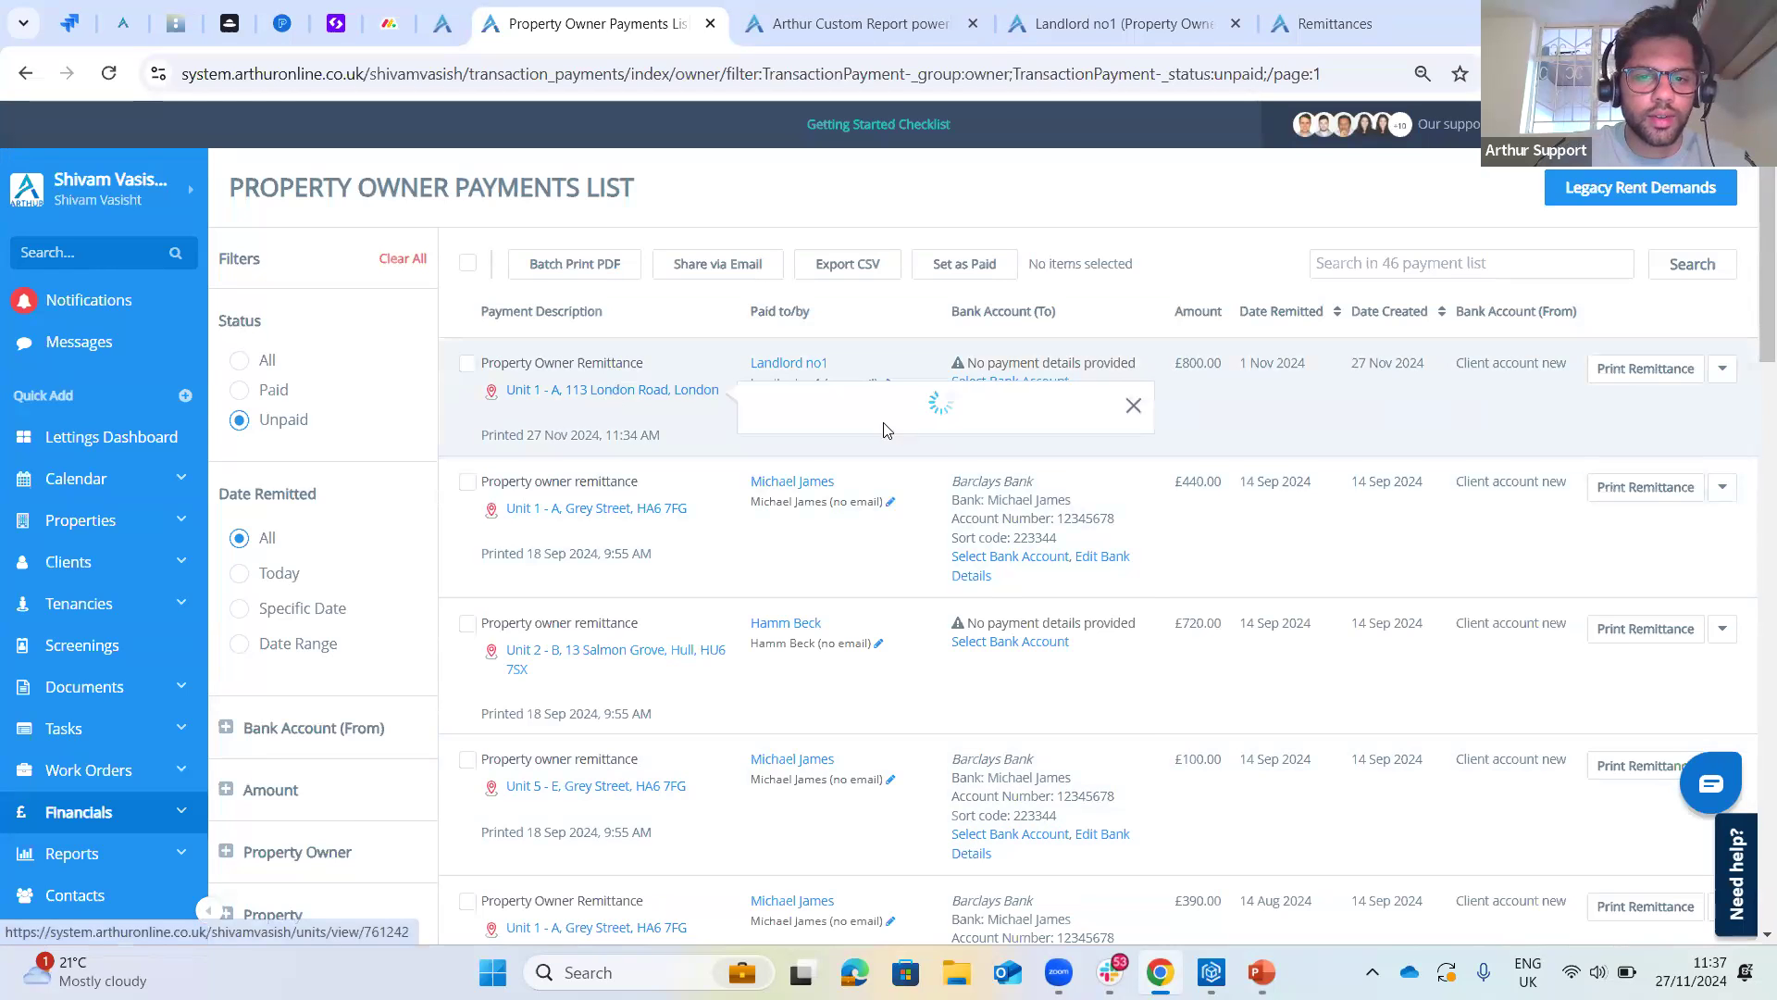
left_click(921, 439)
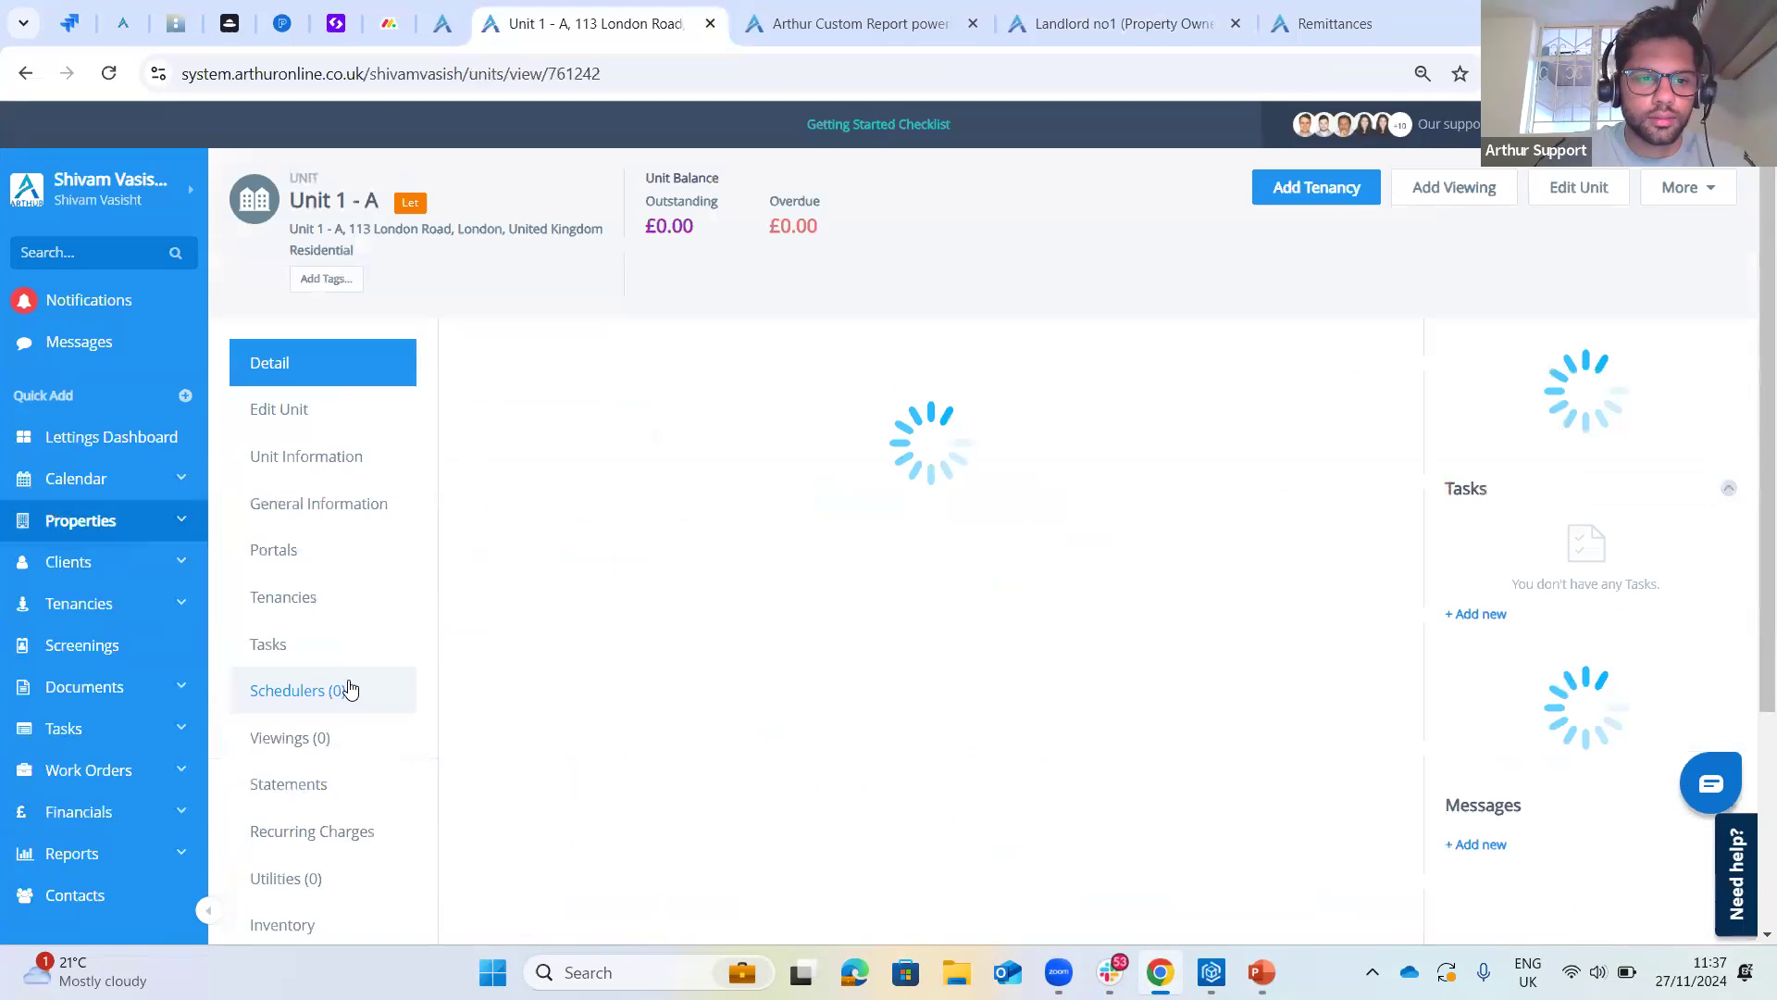
left_click(348, 784)
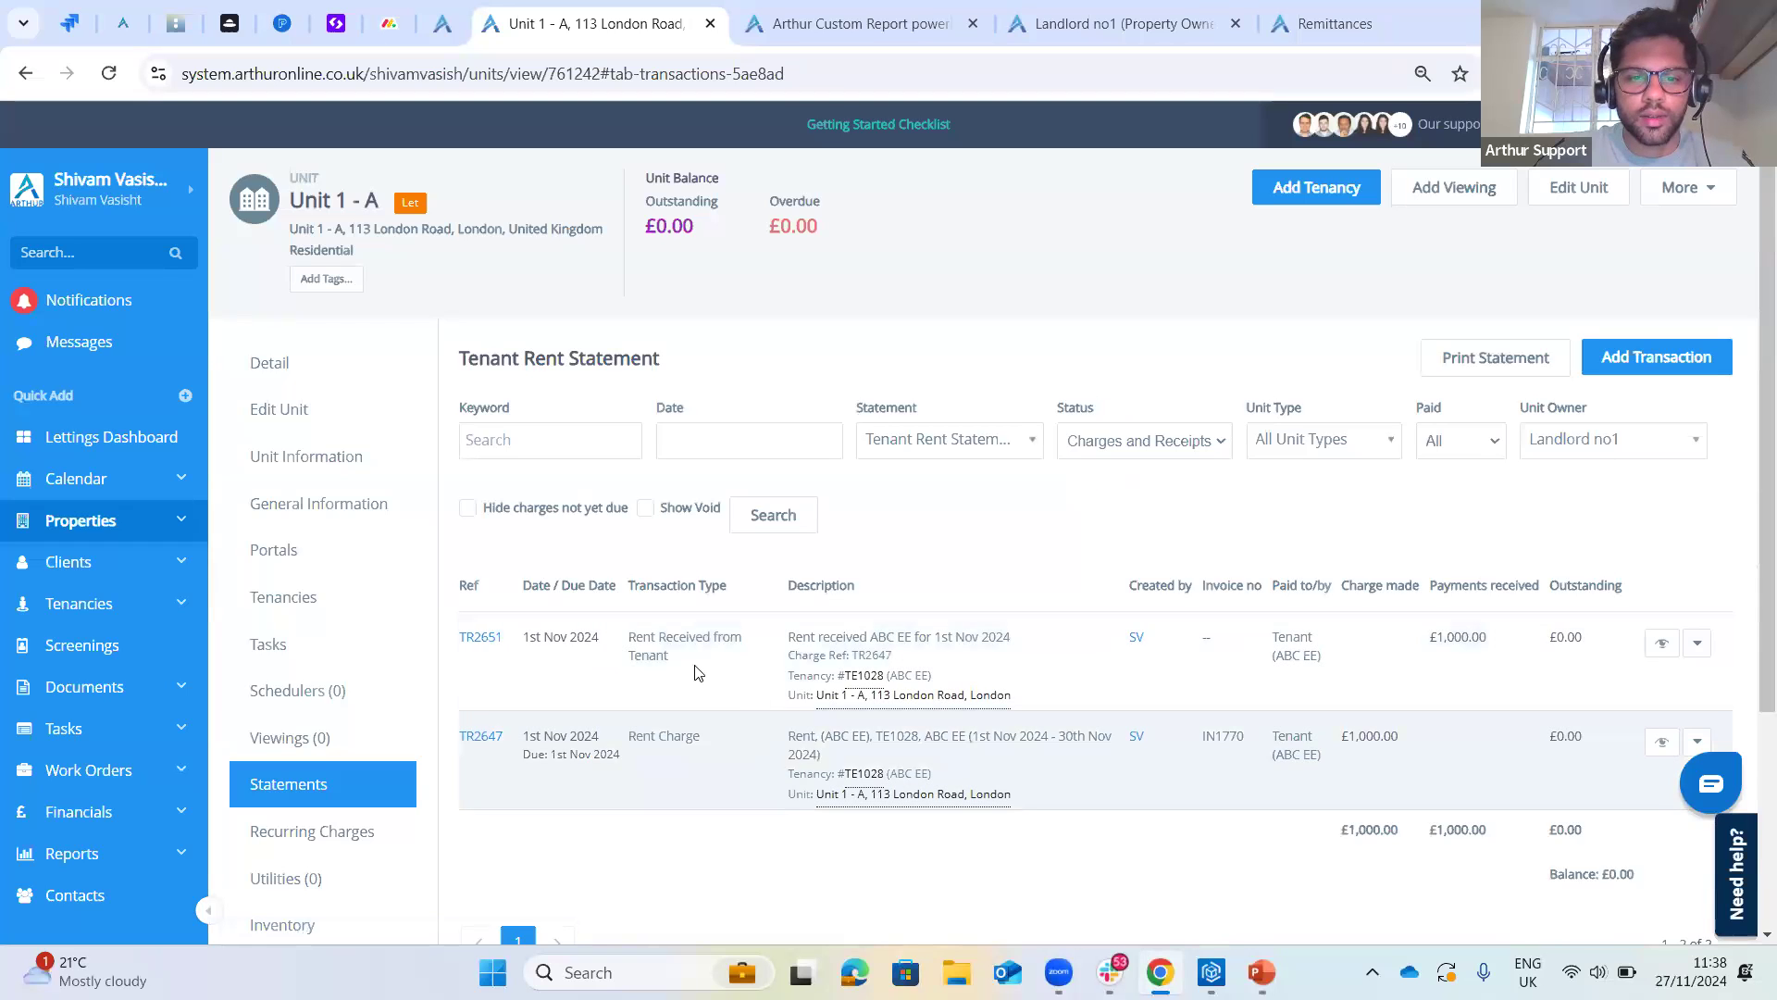
left_click_drag(725, 738, 652, 698)
left_click(720, 668)
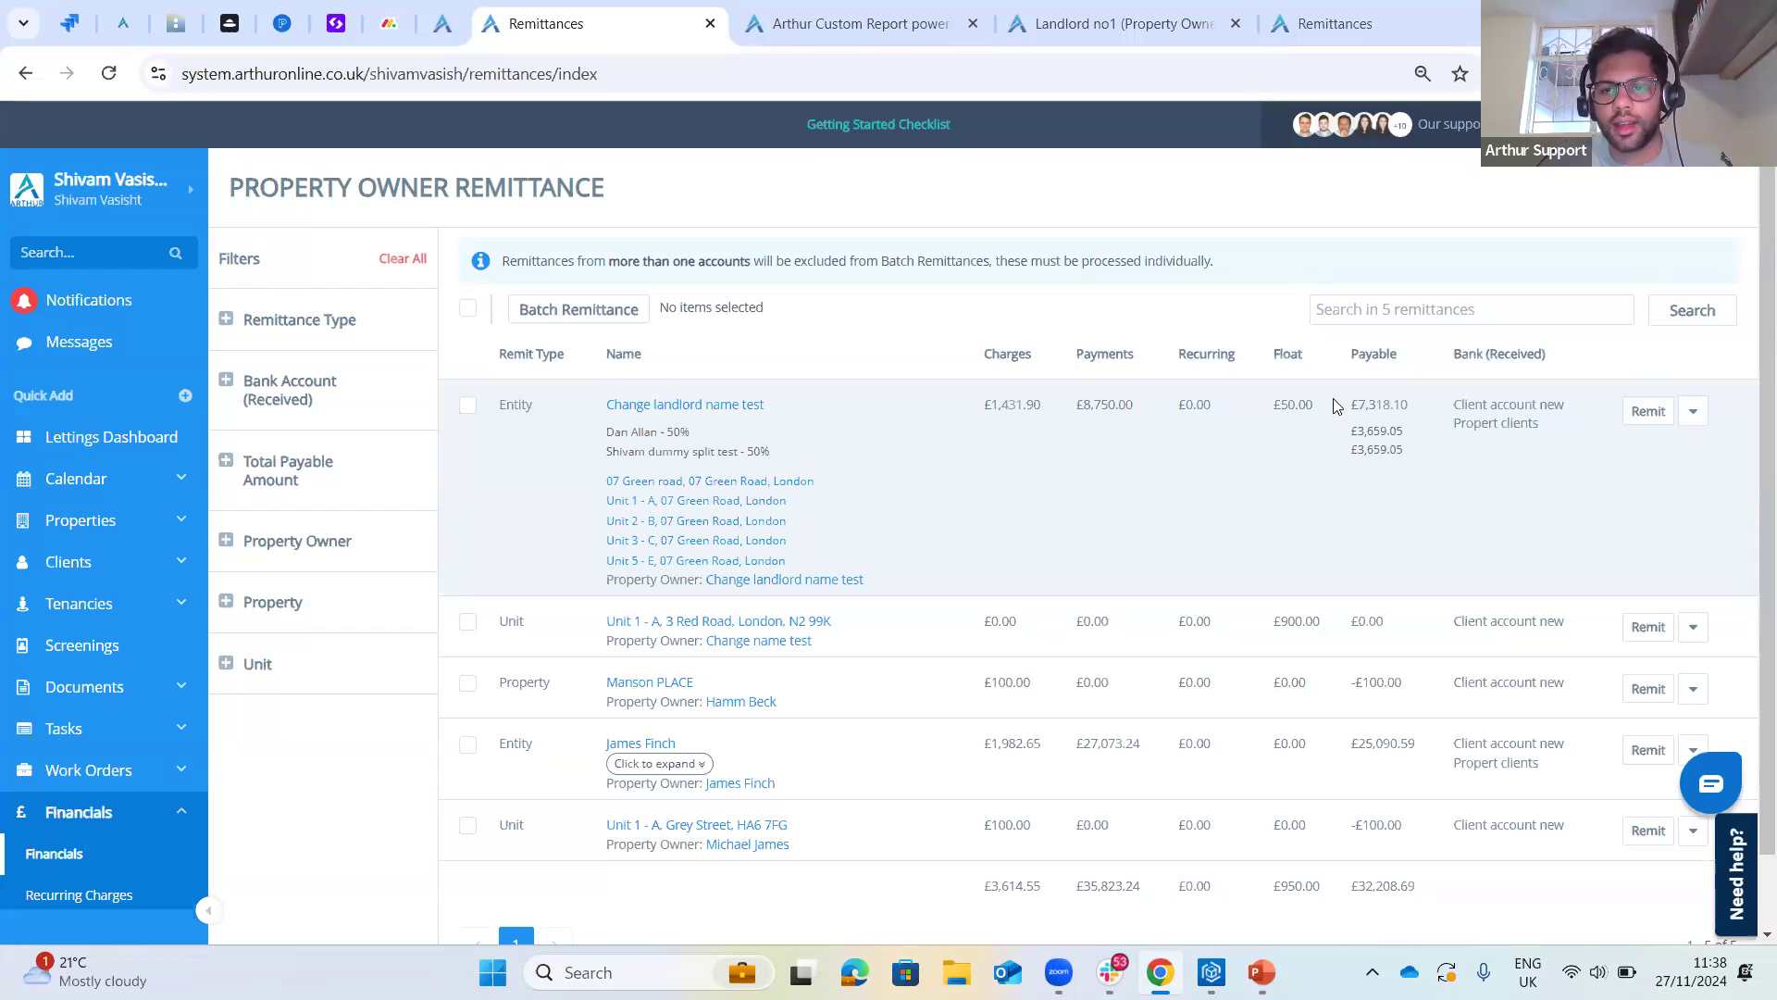
- Return to the Property Owner Payment List from the Financials overview
left_click(45, 853)
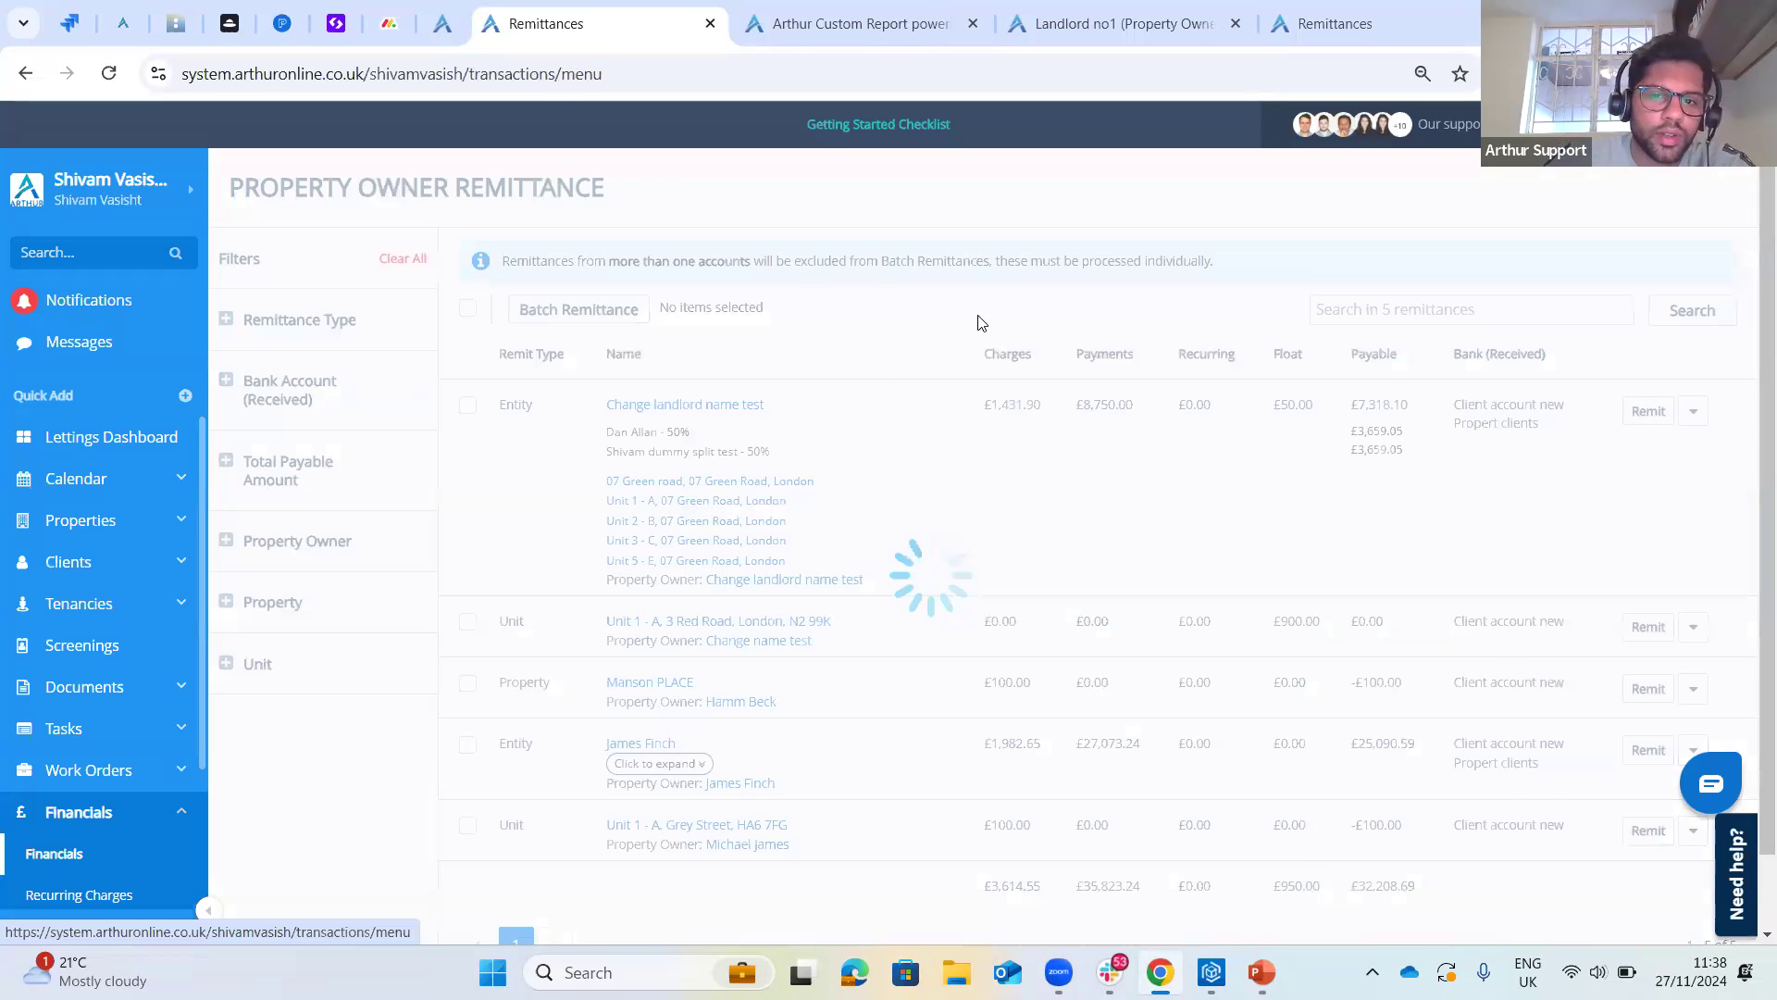
scroll(1134, 539, "down", 2)
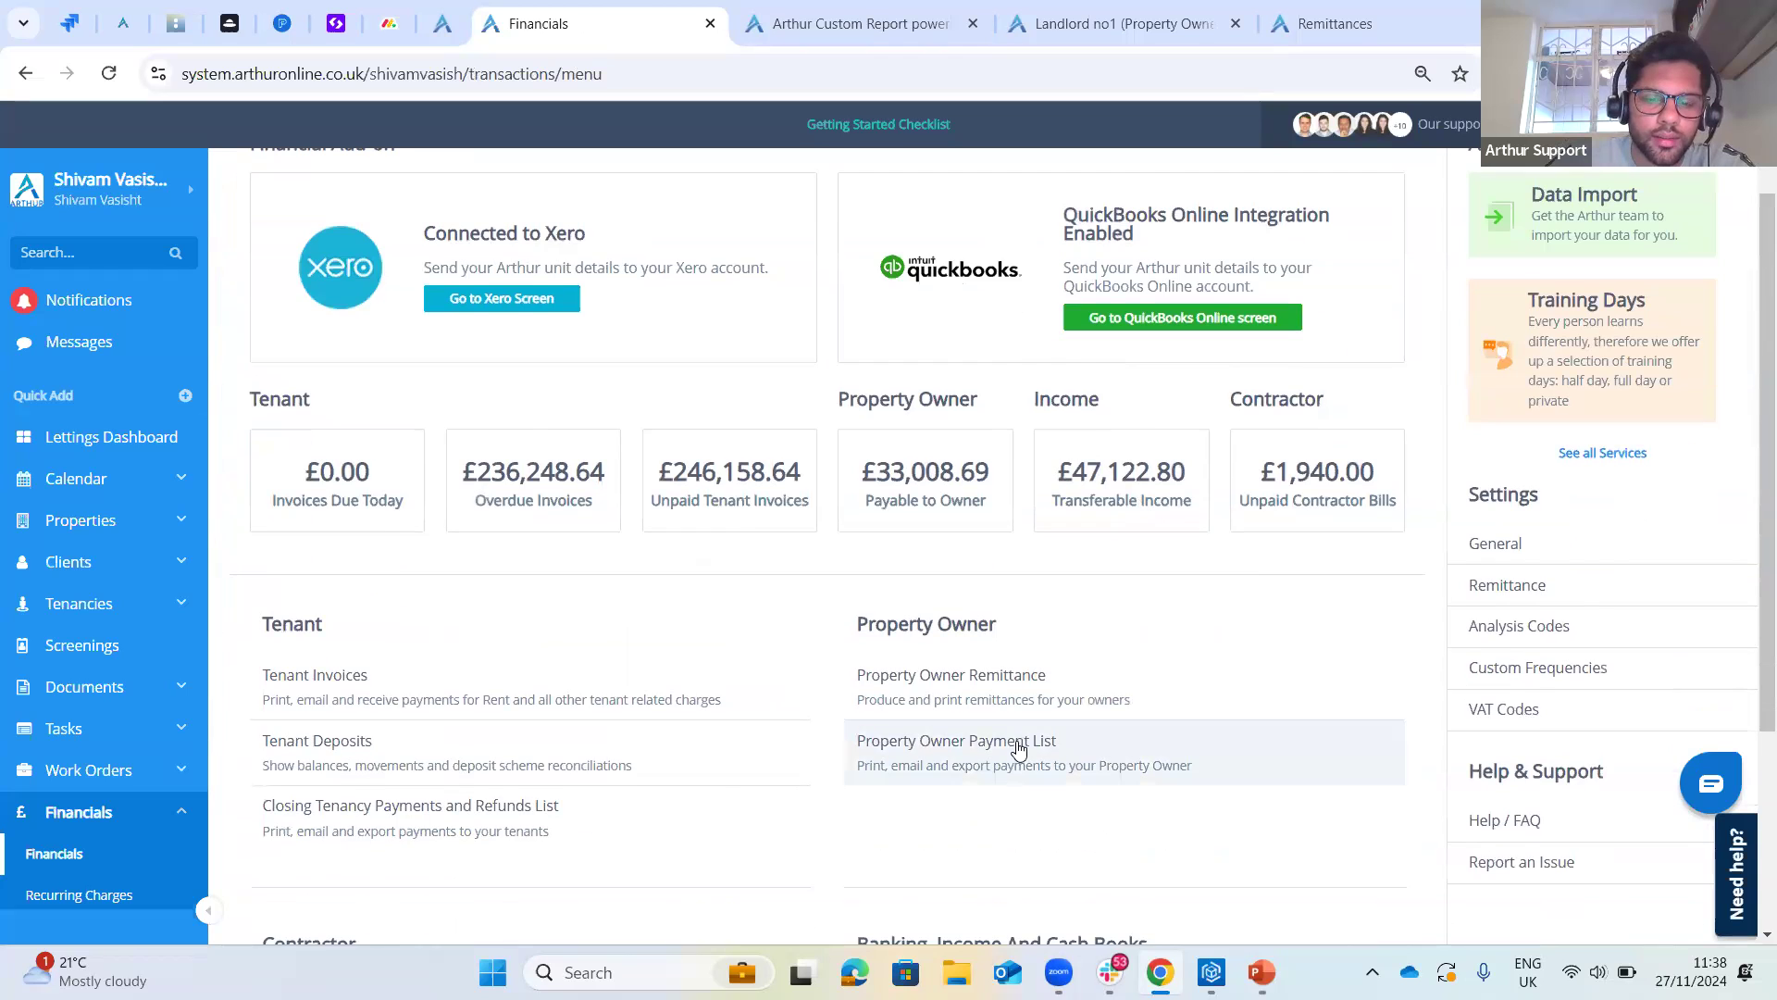
left_click(1019, 748)
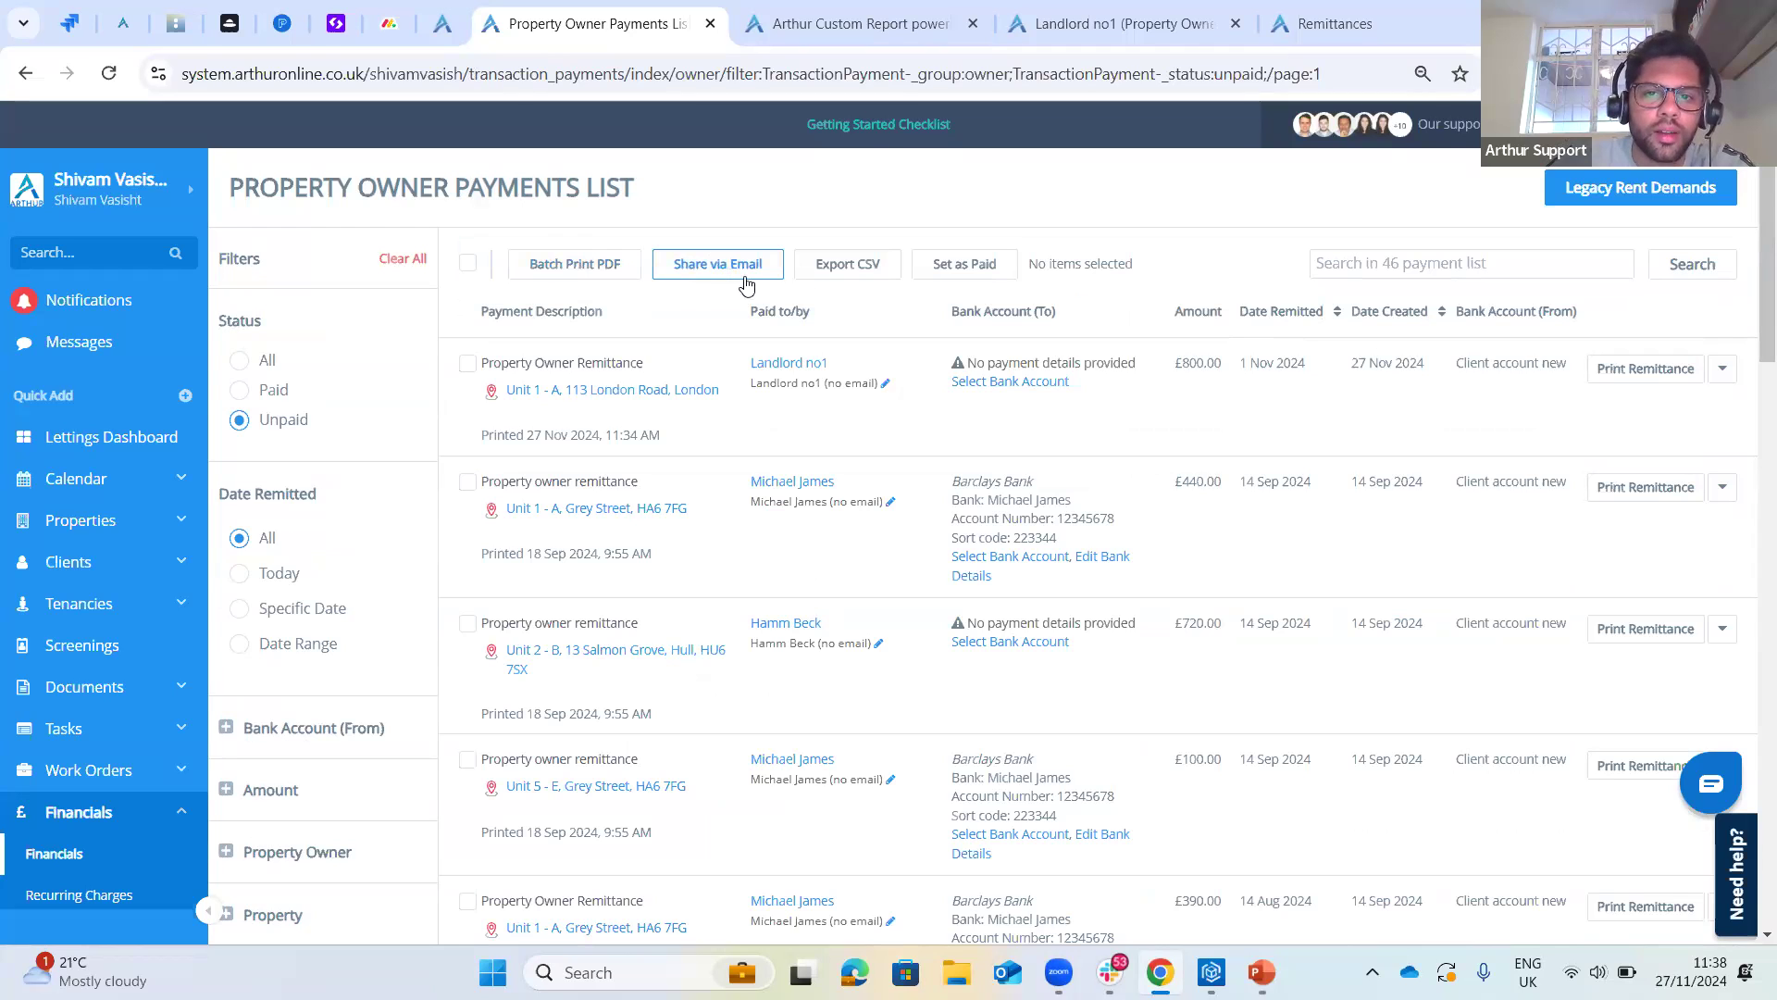
- Select the £800.00, £440.00, £720.00 and £100.00 remittances for the CSV export
left_click(853, 265)
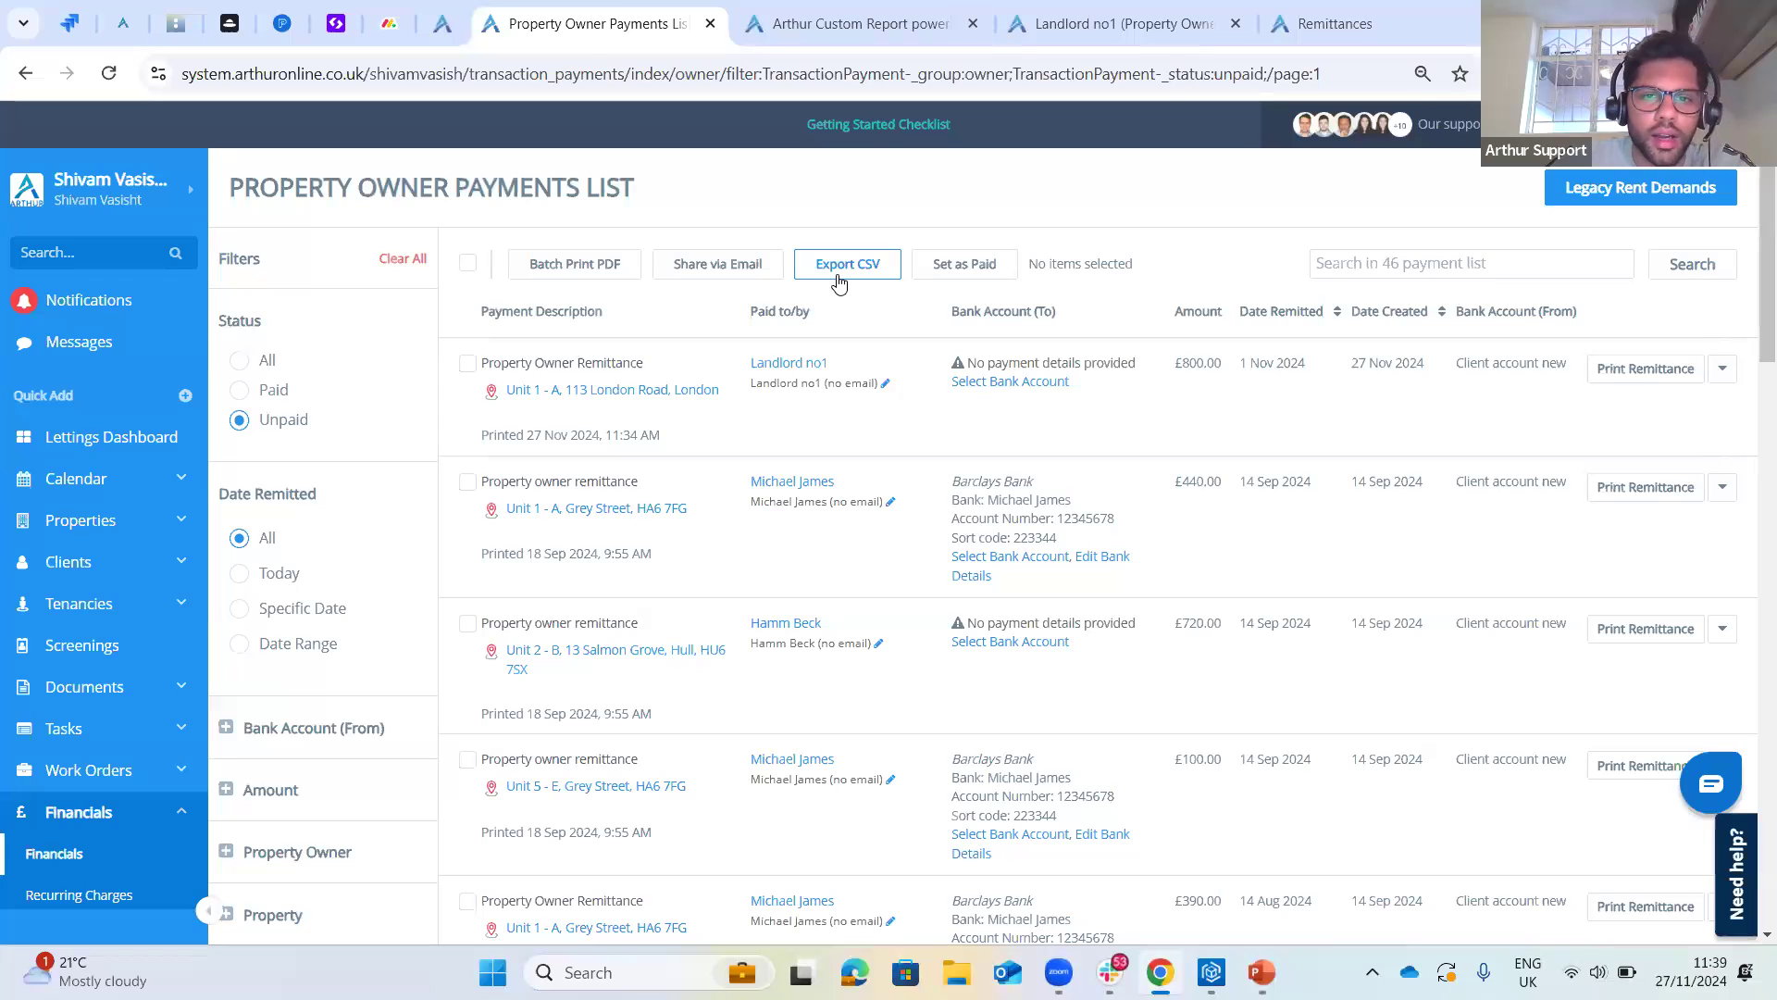
left_click(466, 368)
left_click(467, 483)
left_click(468, 624)
left_click(468, 759)
- Check the selected payments' amounts and bank details, open the Export Payment List form for them and cancel it
left_click_drag(1182, 361, 1208, 363)
left_click_drag(1207, 477, 1230, 484)
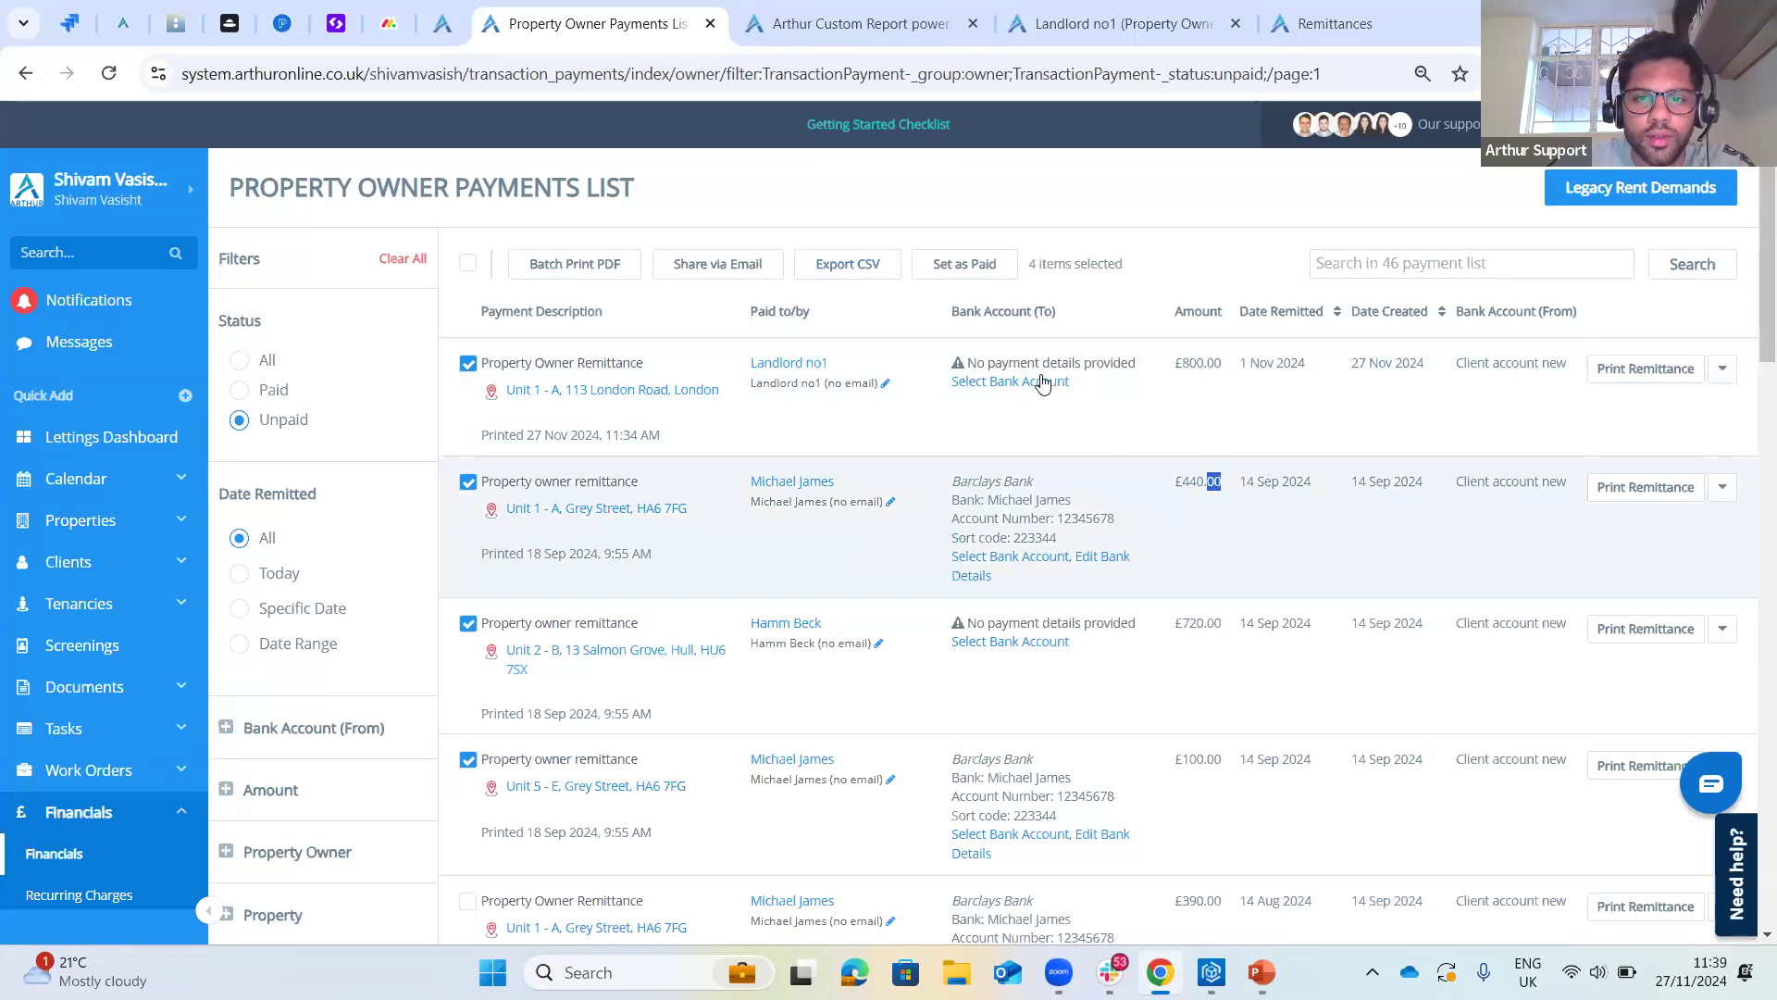
left_click_drag(1069, 519, 979, 483)
left_click(1151, 570)
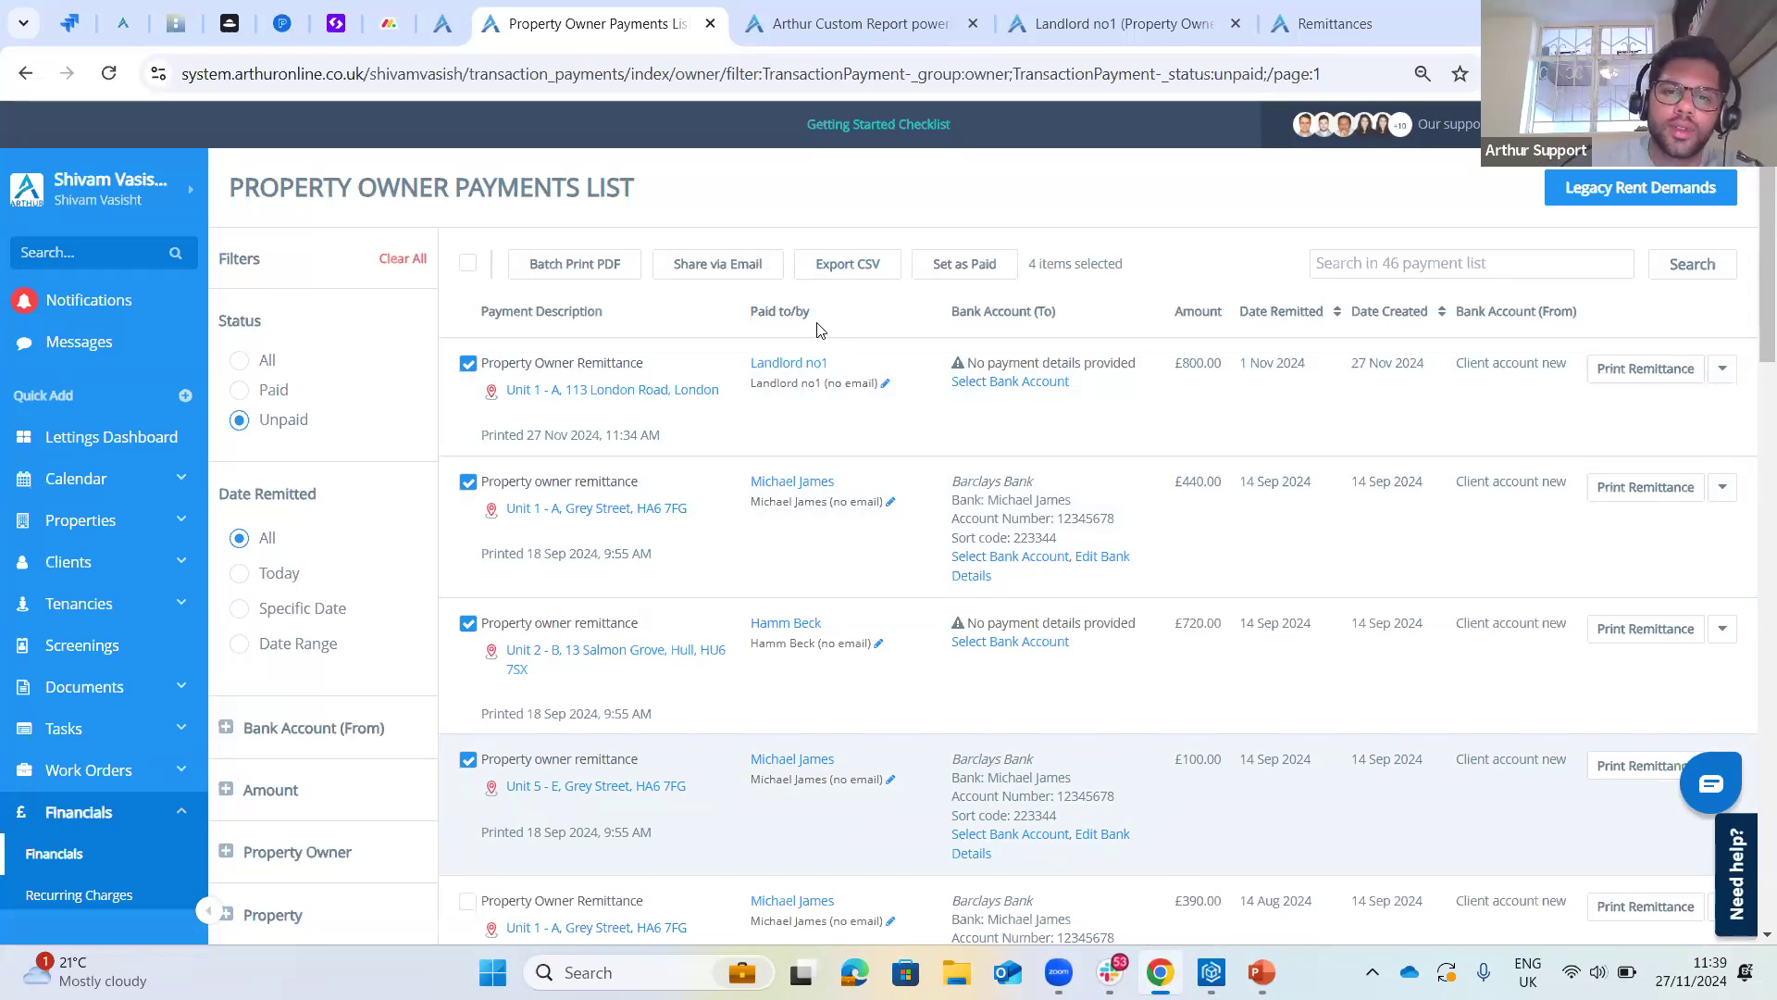
left_click(847, 265)
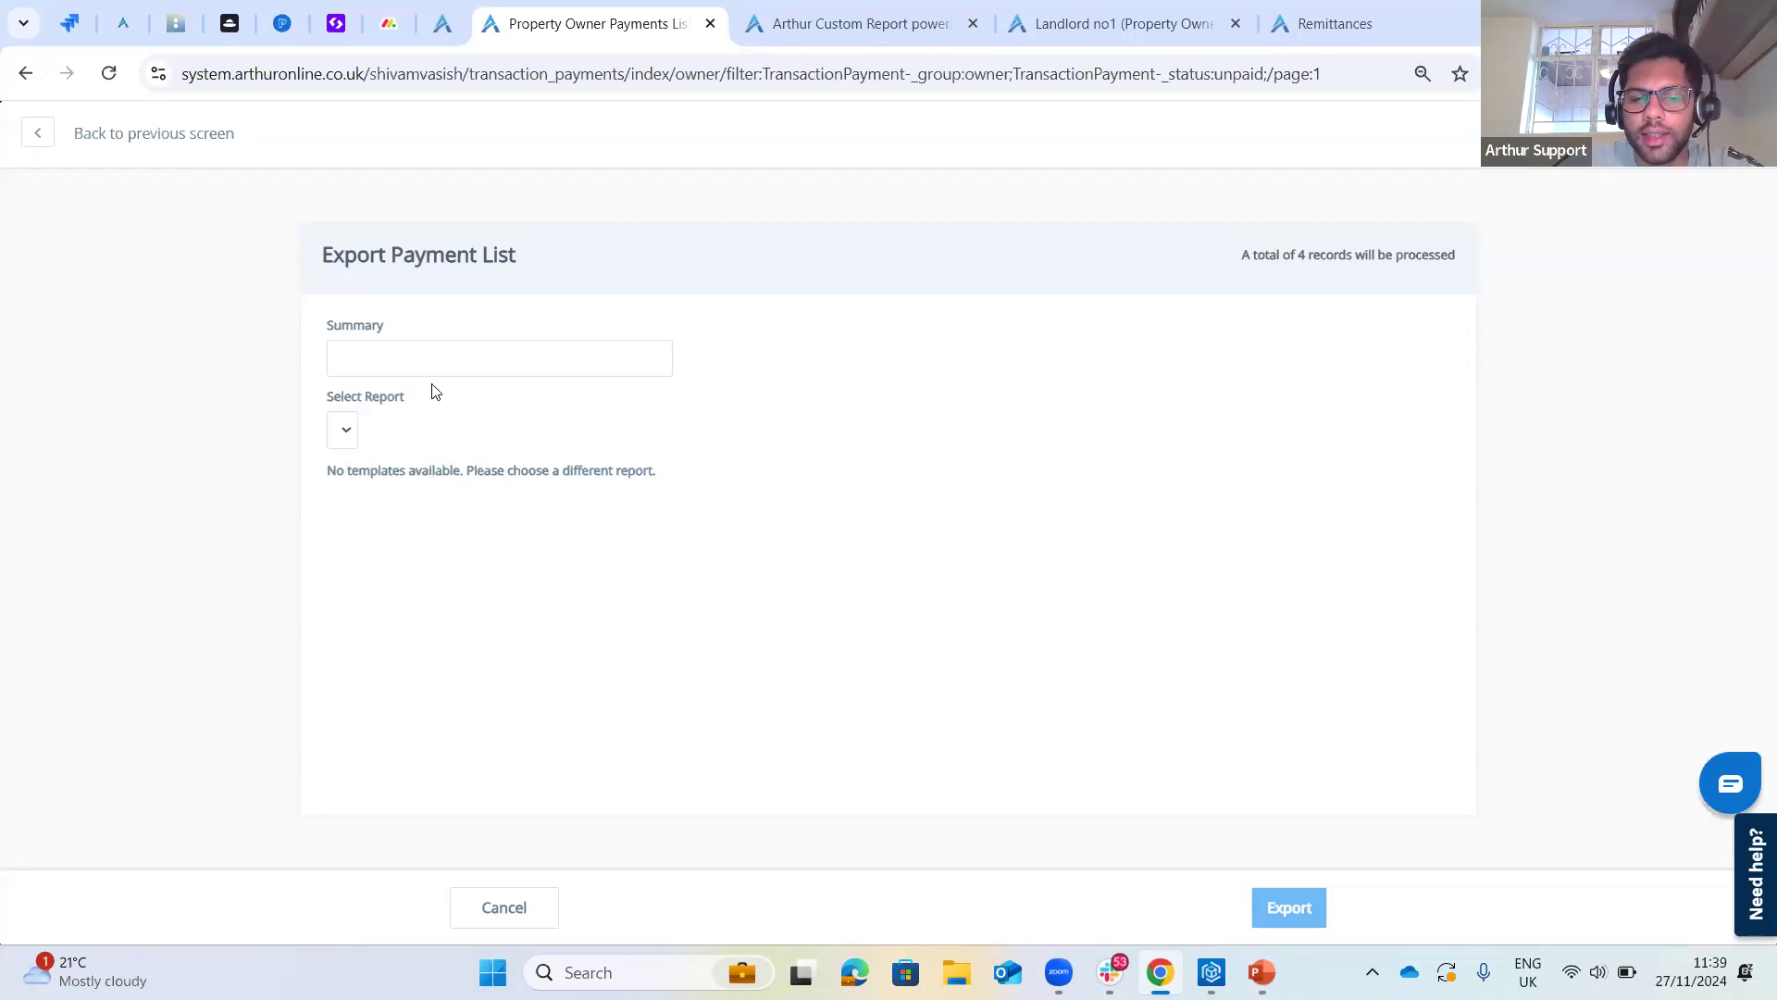
left_click(504, 907)
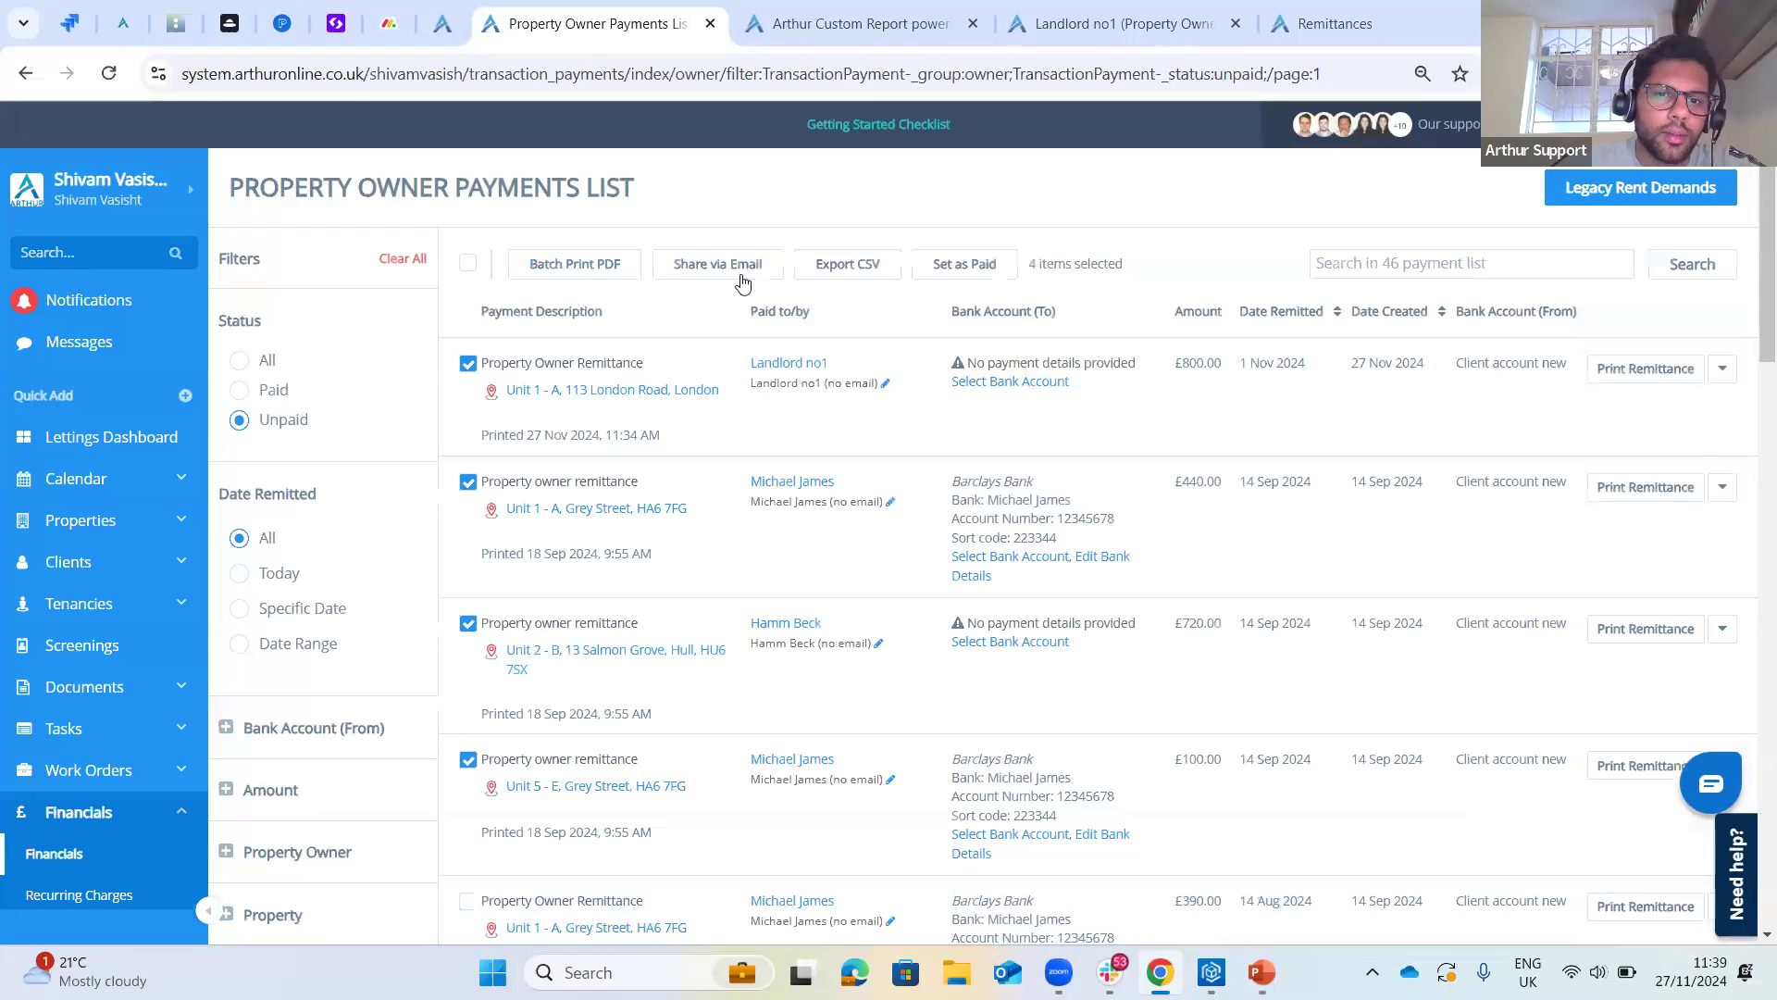
- Deselect the £800.00 remittance in the payments list
left_click(861, 266)
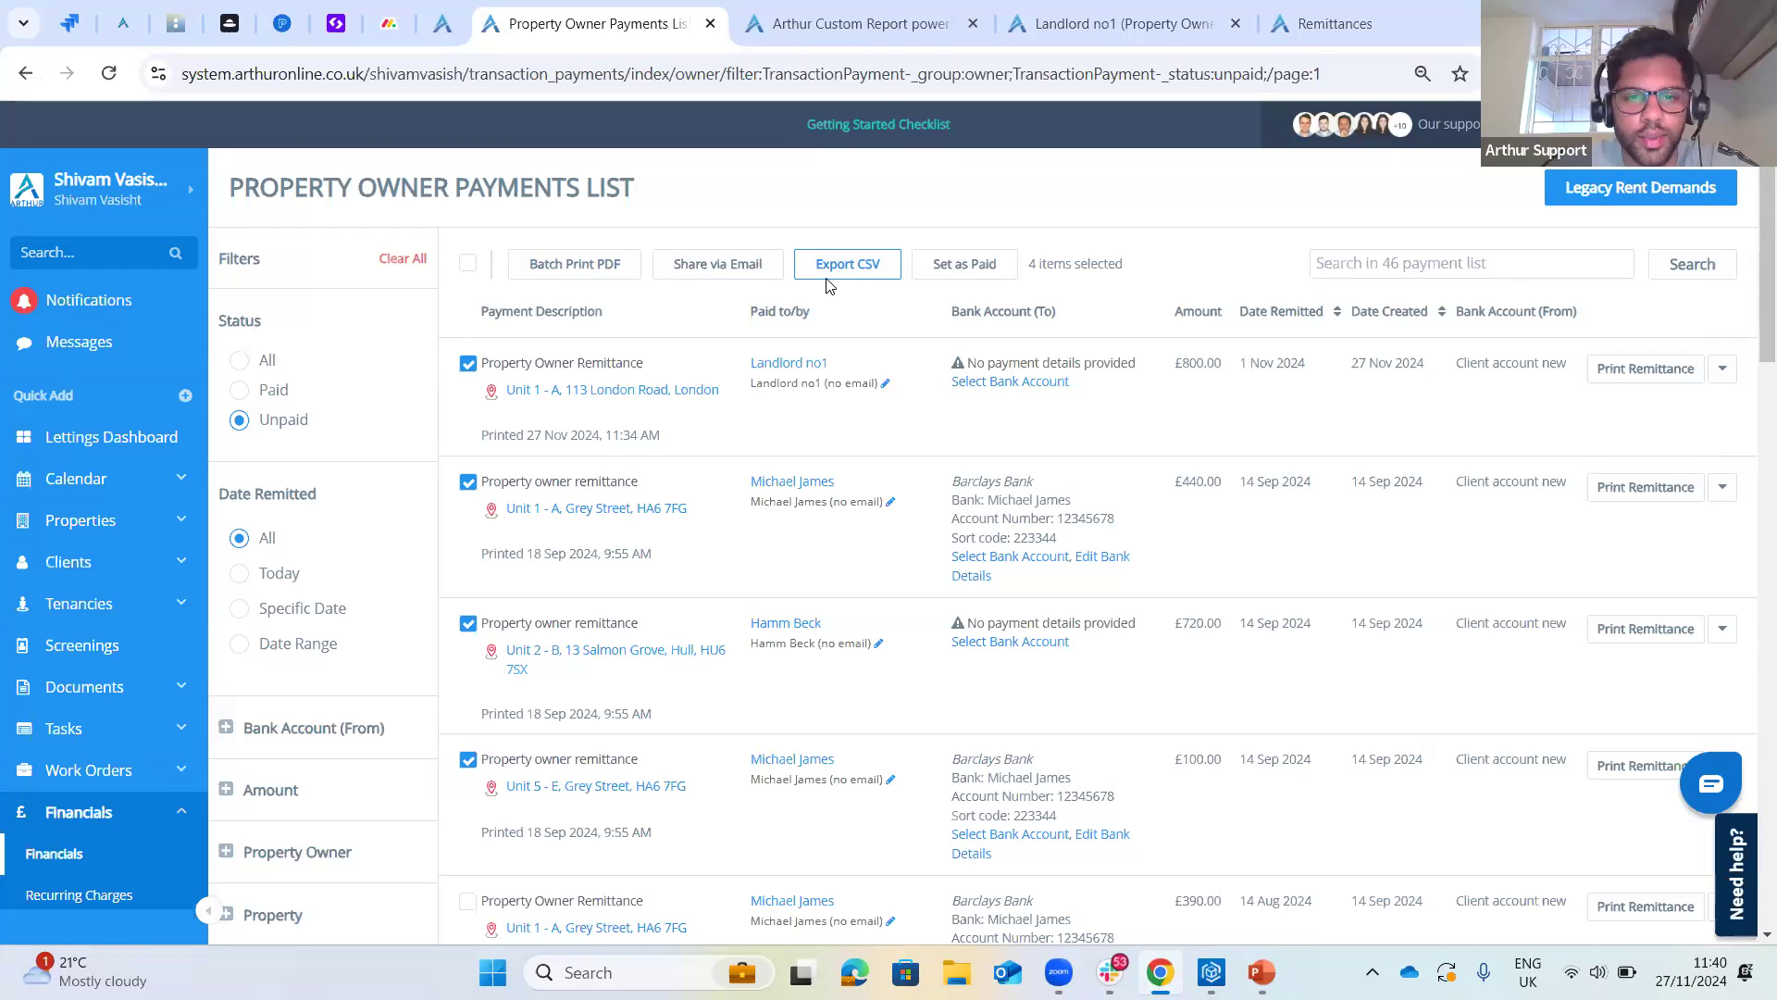
left_click(468, 363)
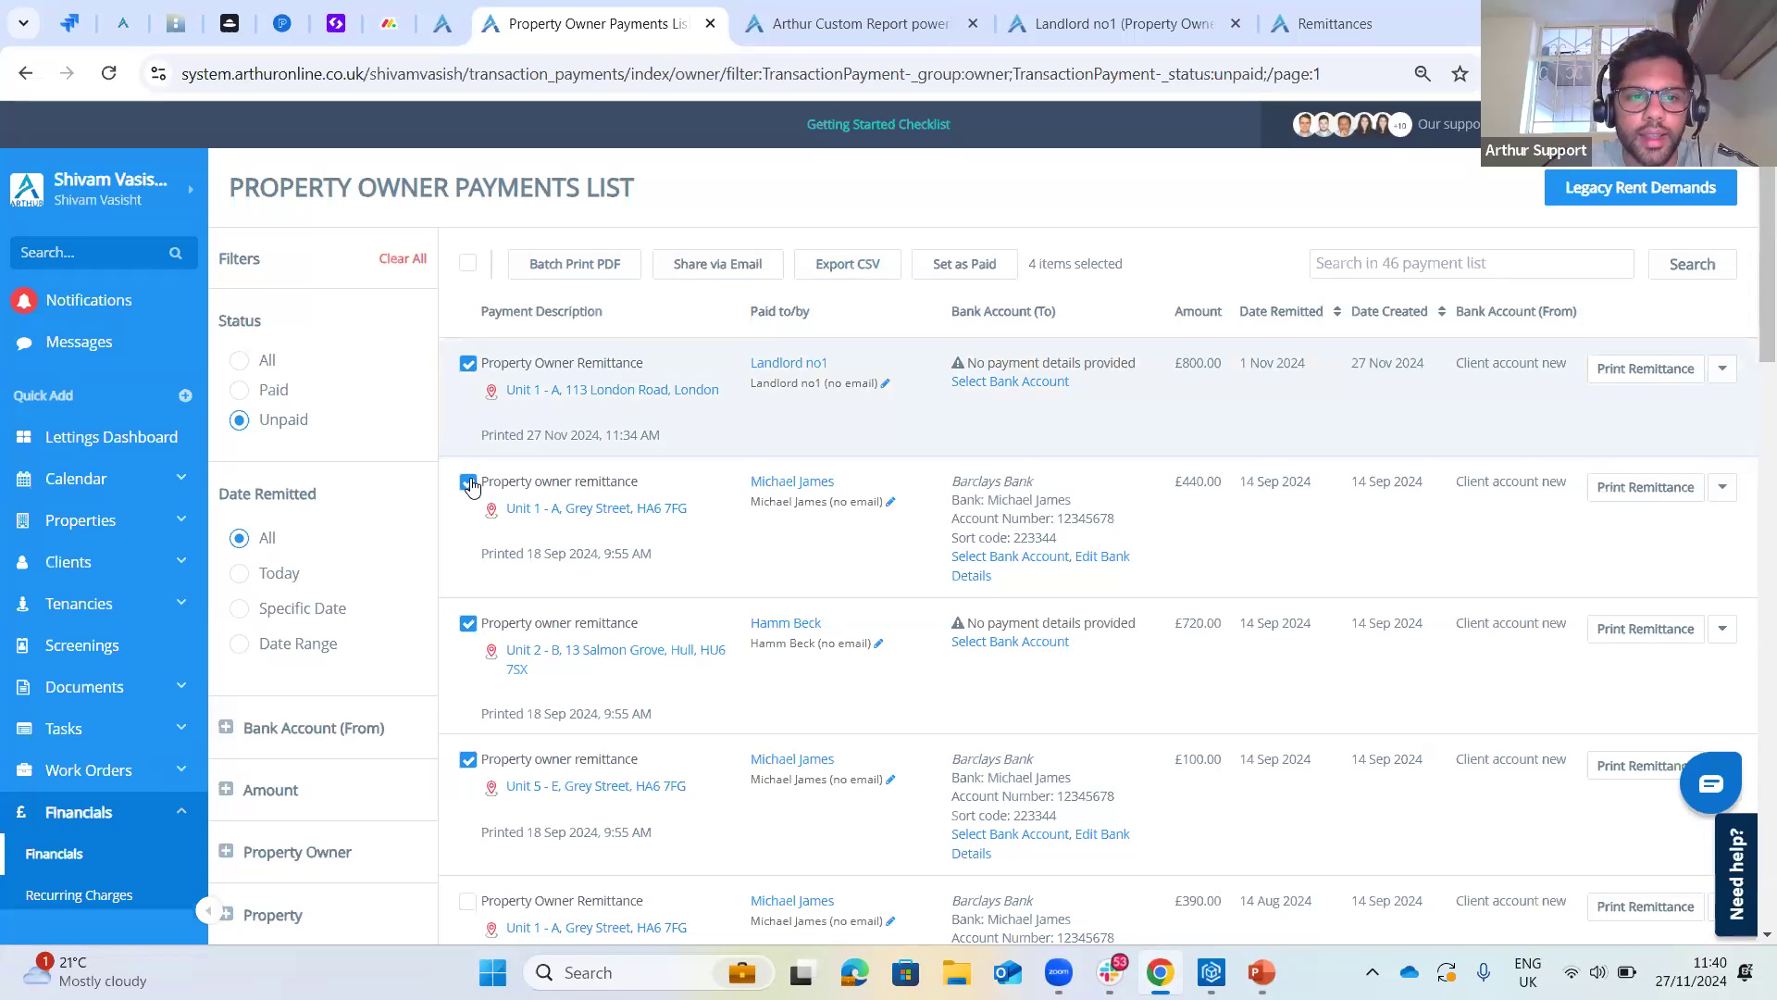
left_click(469, 483)
left_click(468, 624)
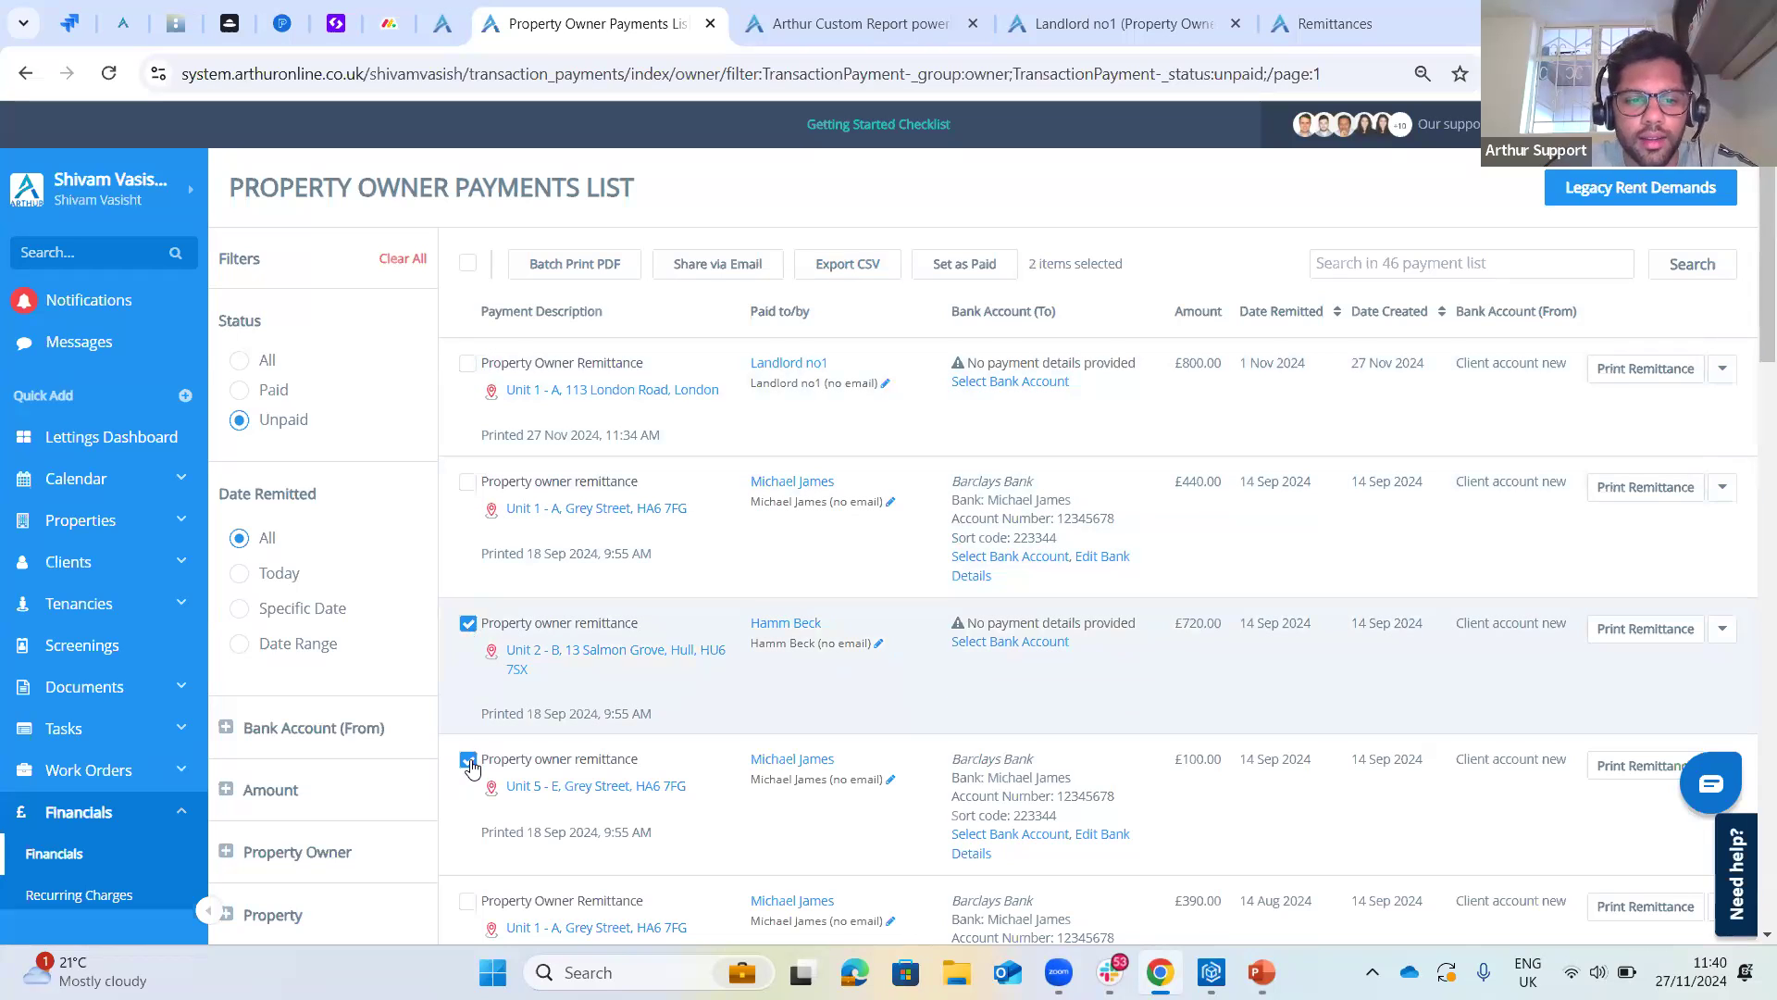
left_click(468, 760)
left_click(468, 364)
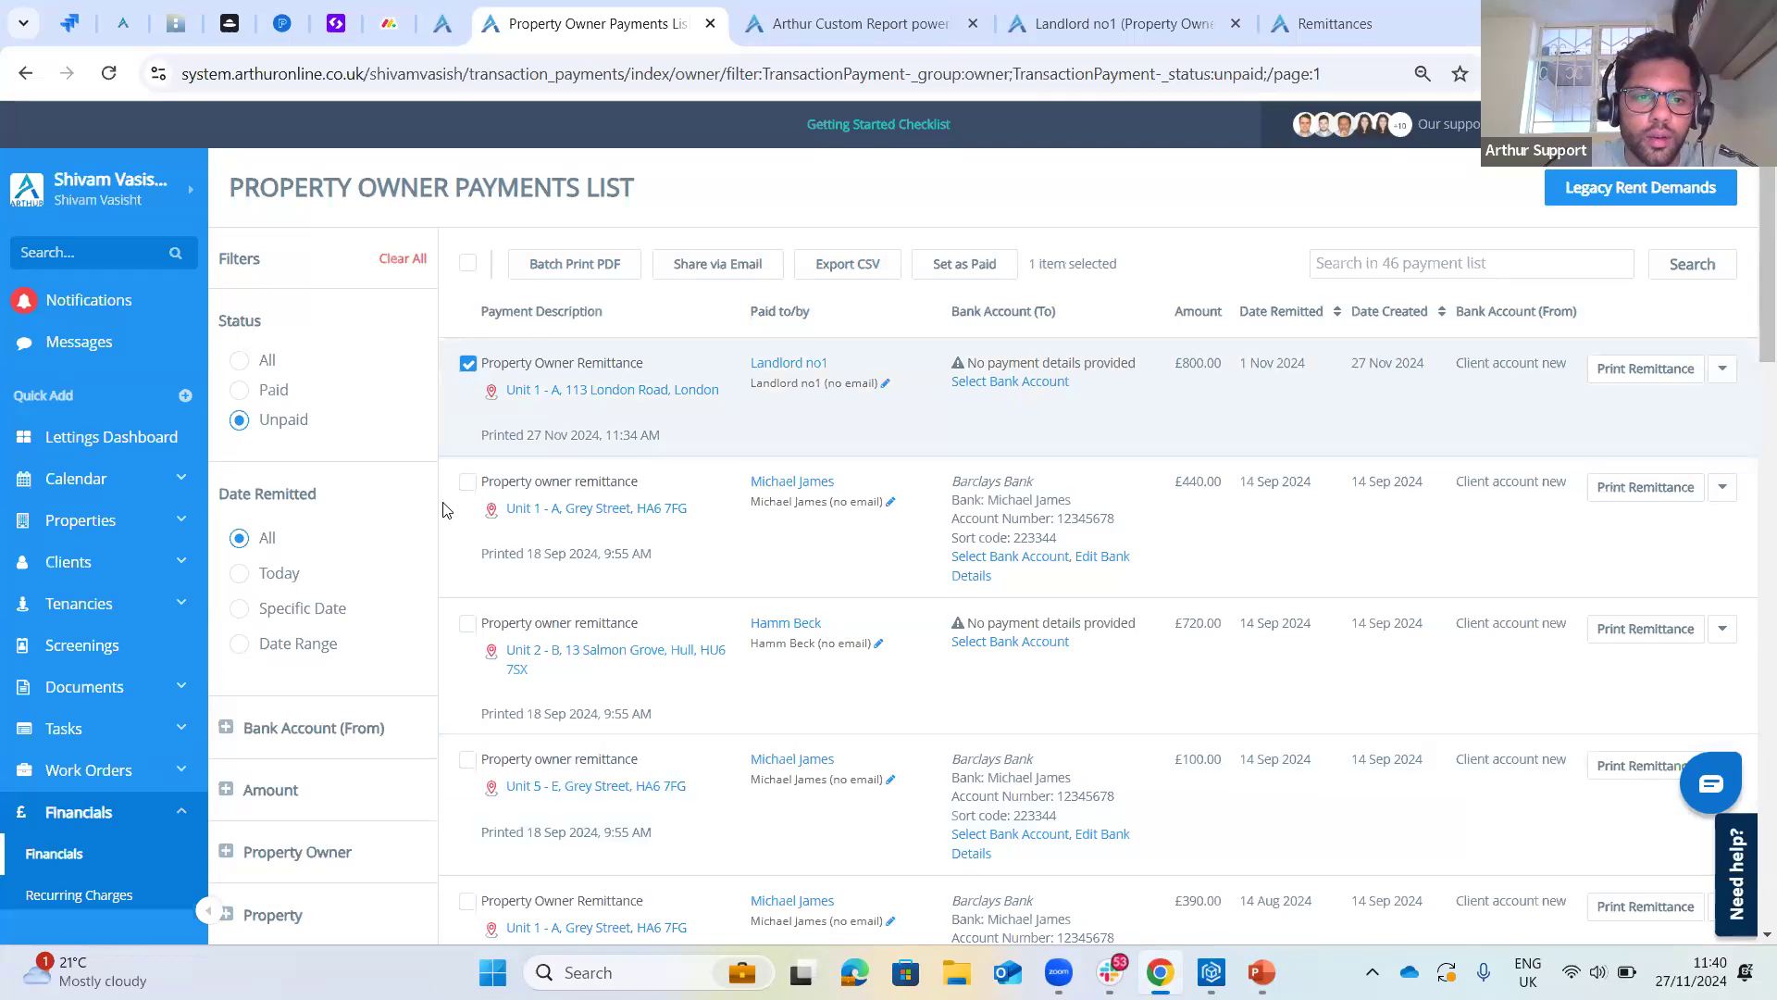
left_click(468, 486)
left_click(467, 626)
left_click(469, 762)
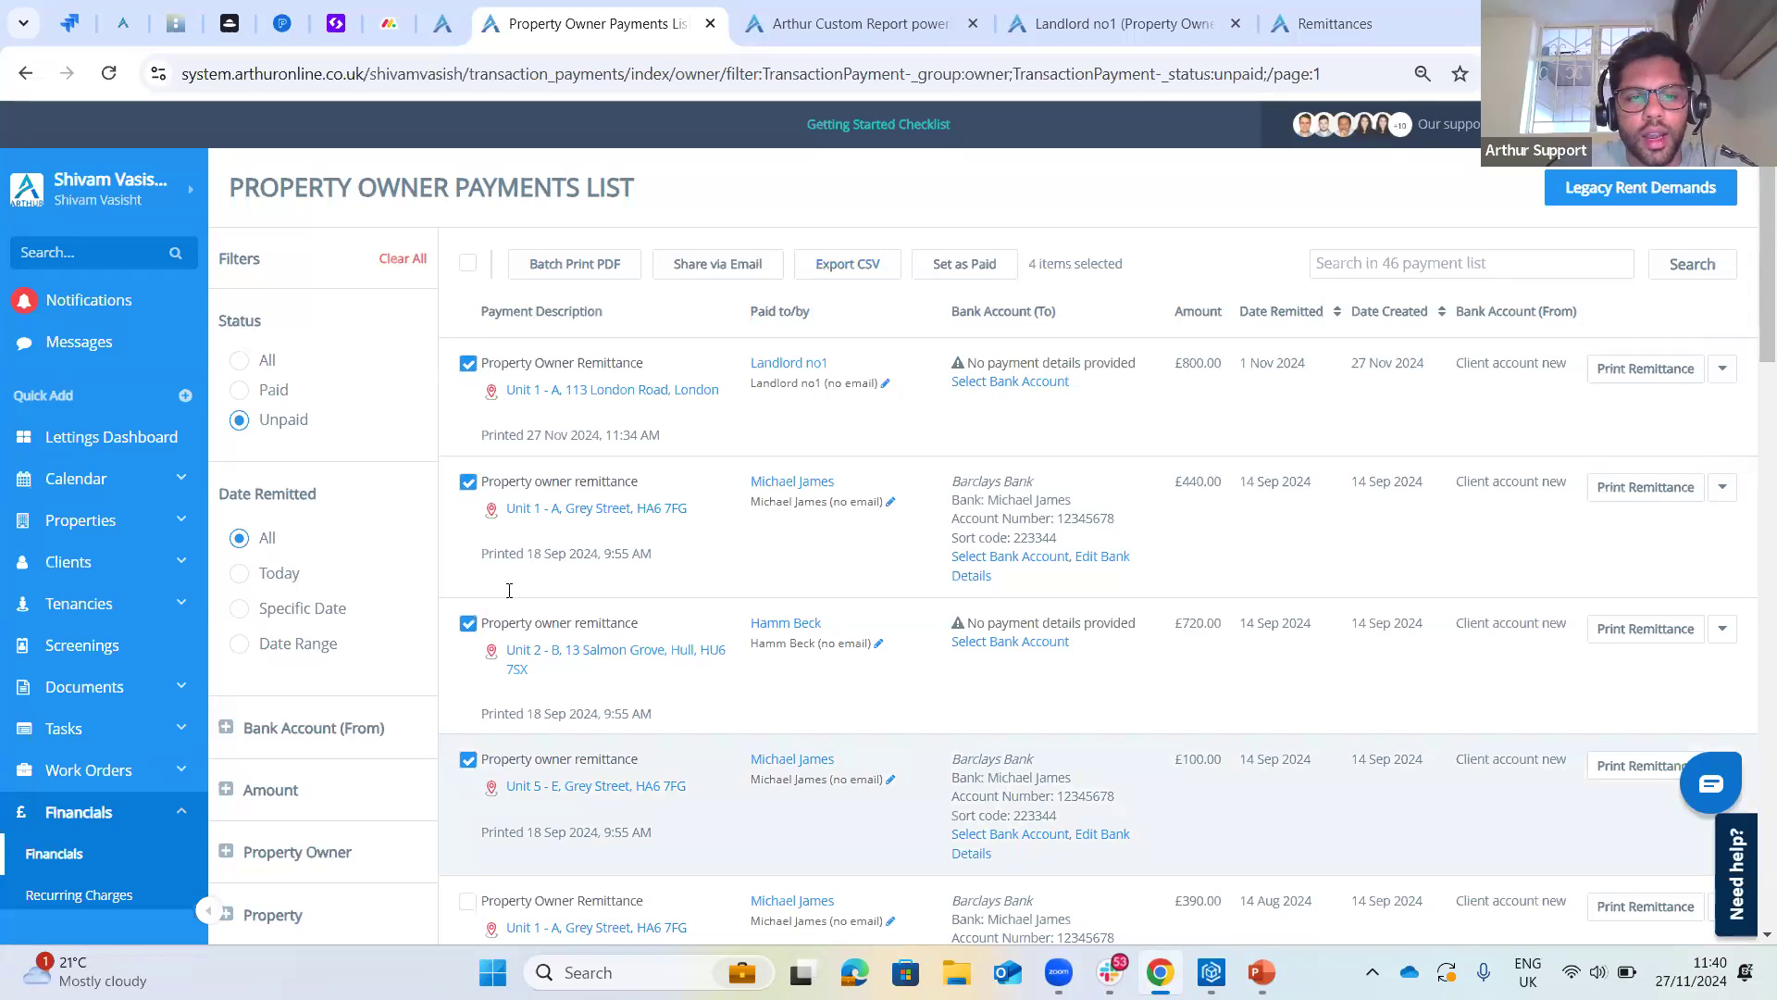
- Clear the selection of all four marked remittances in the property owner payments list
left_click(469, 760)
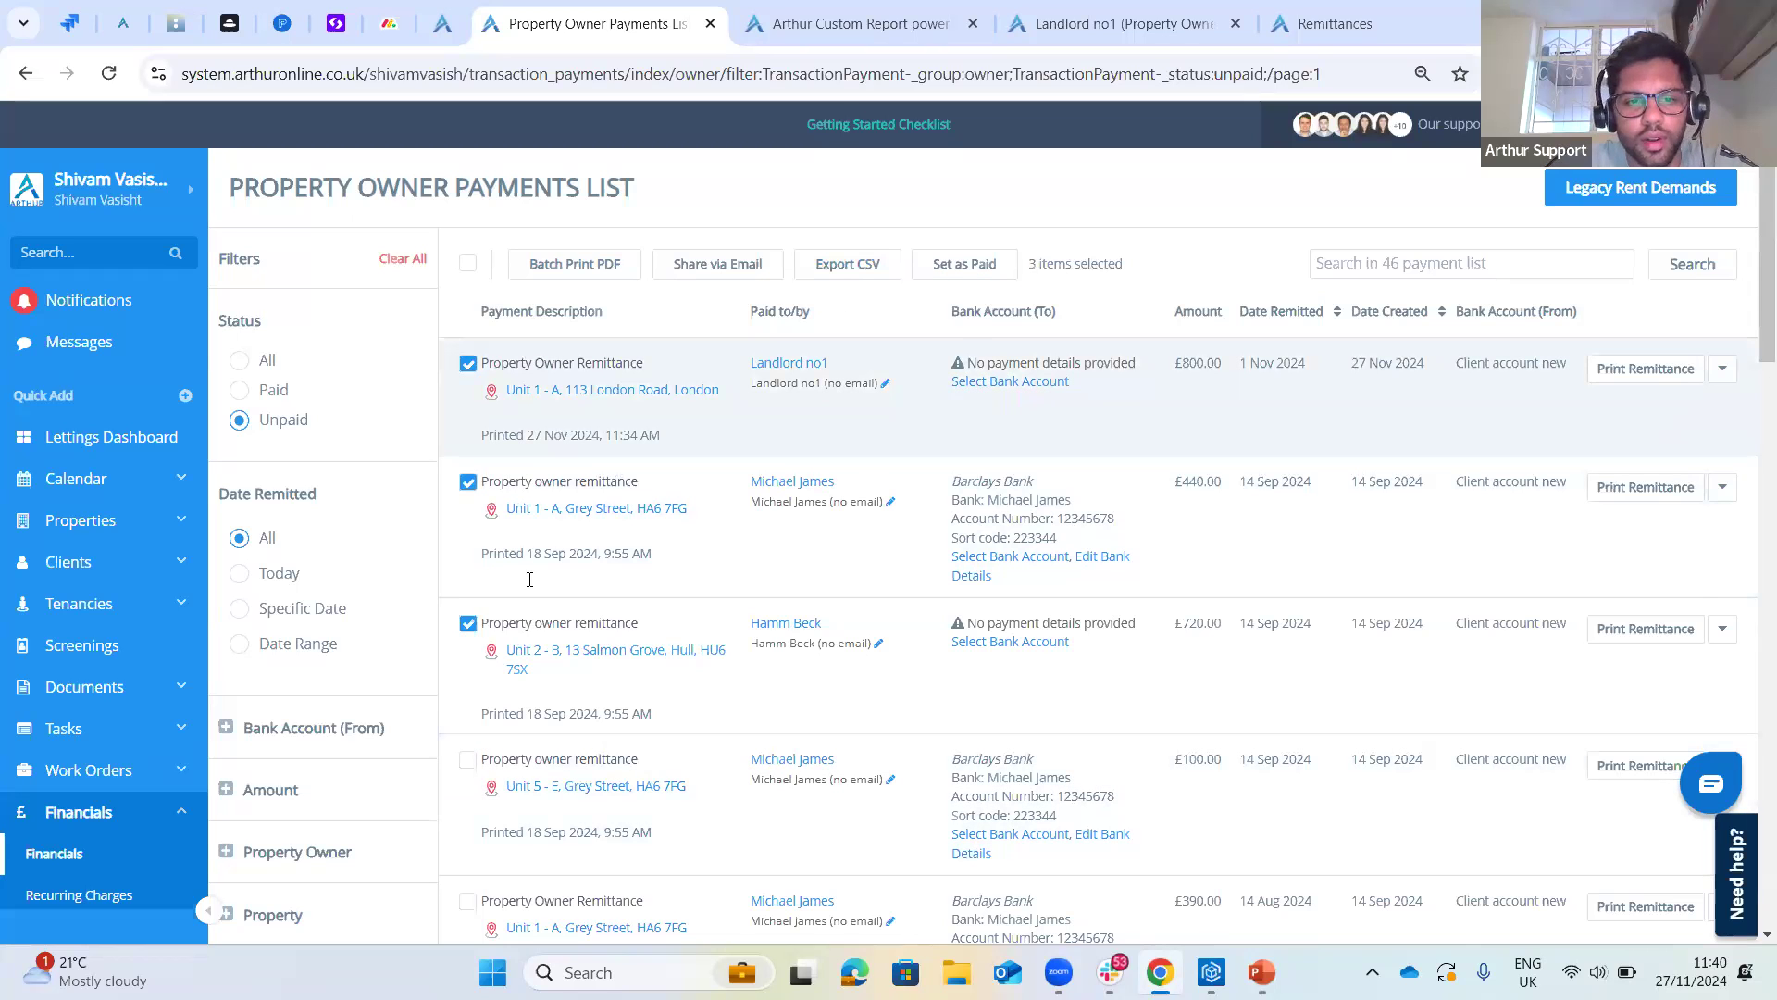
left_click(468, 482)
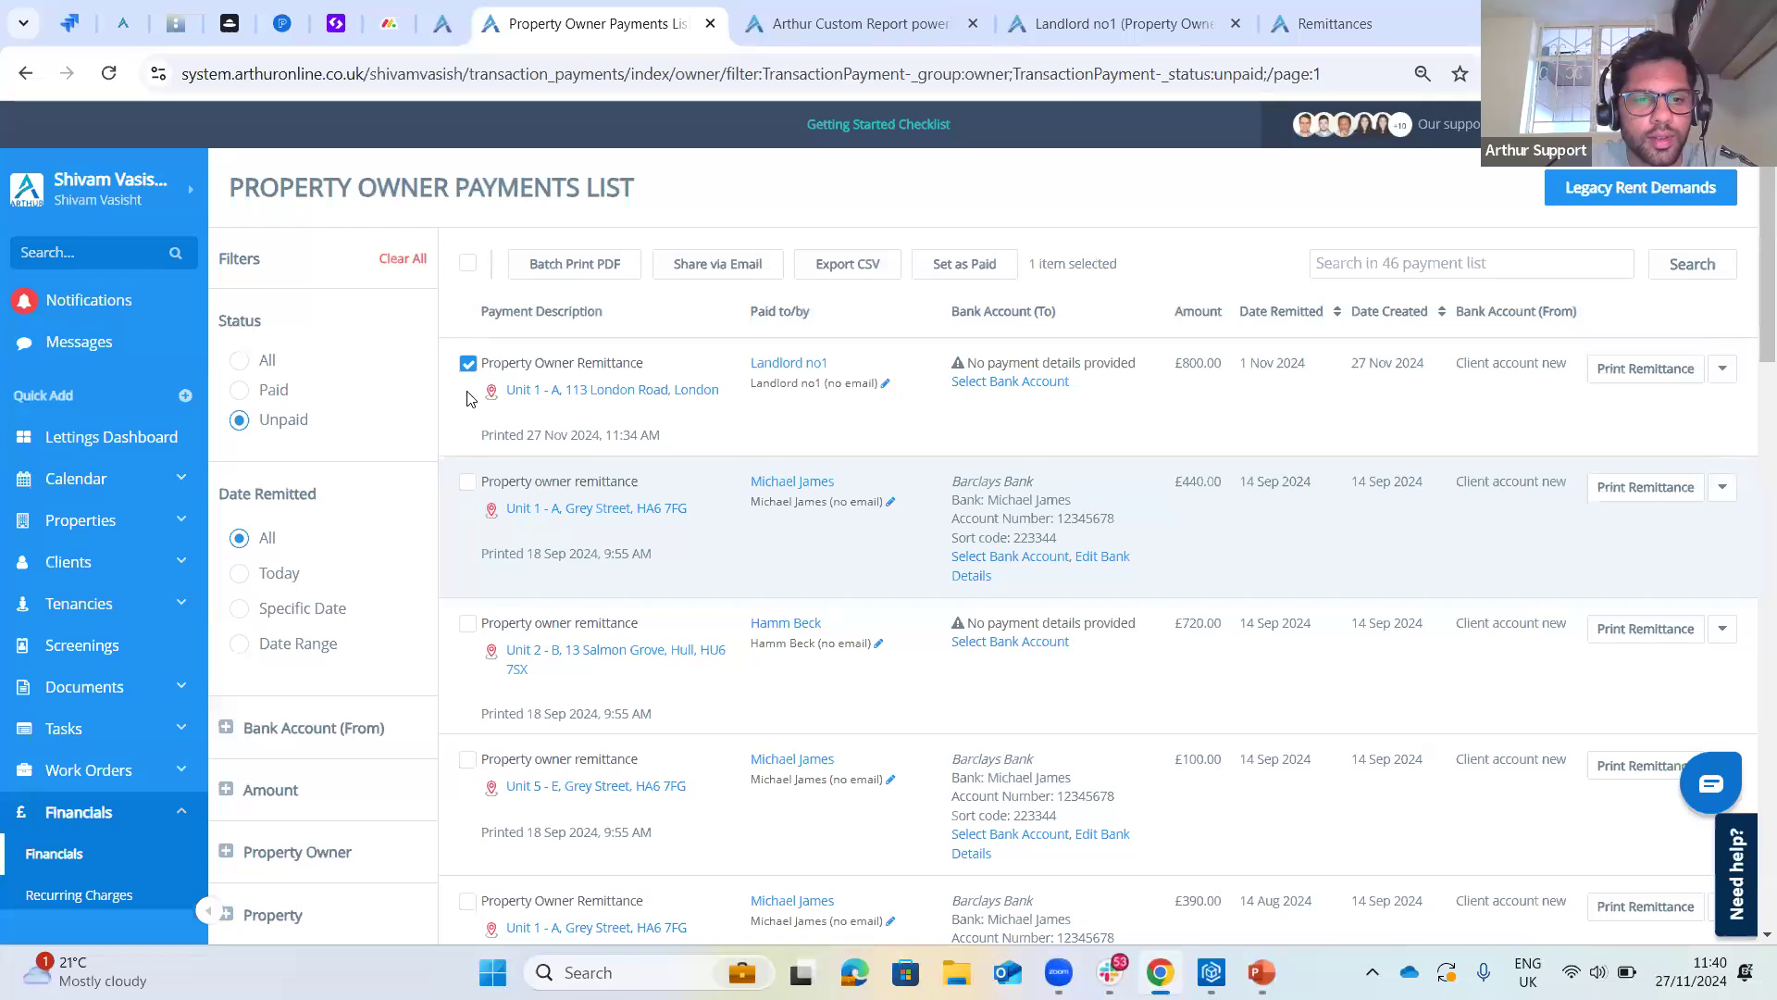
left_click(468, 364)
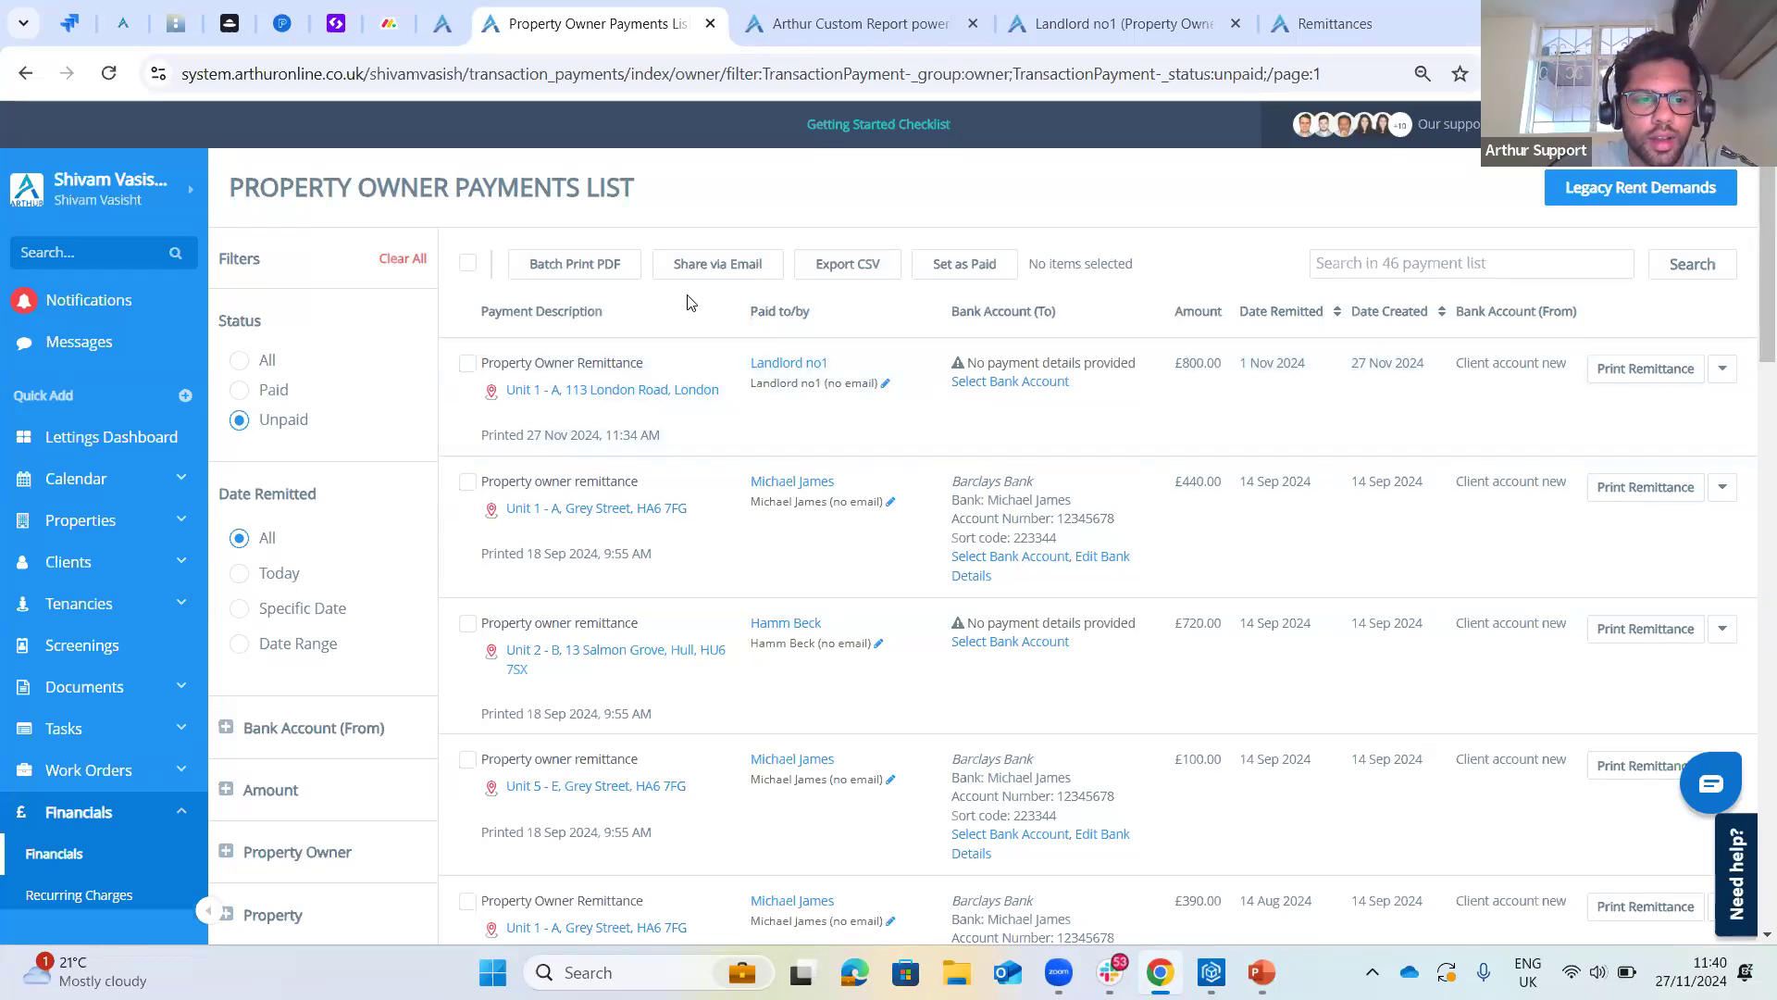
- Open the Financials overview and look over its sections
left_click(64, 865)
scroll(170, 625, "down", 2)
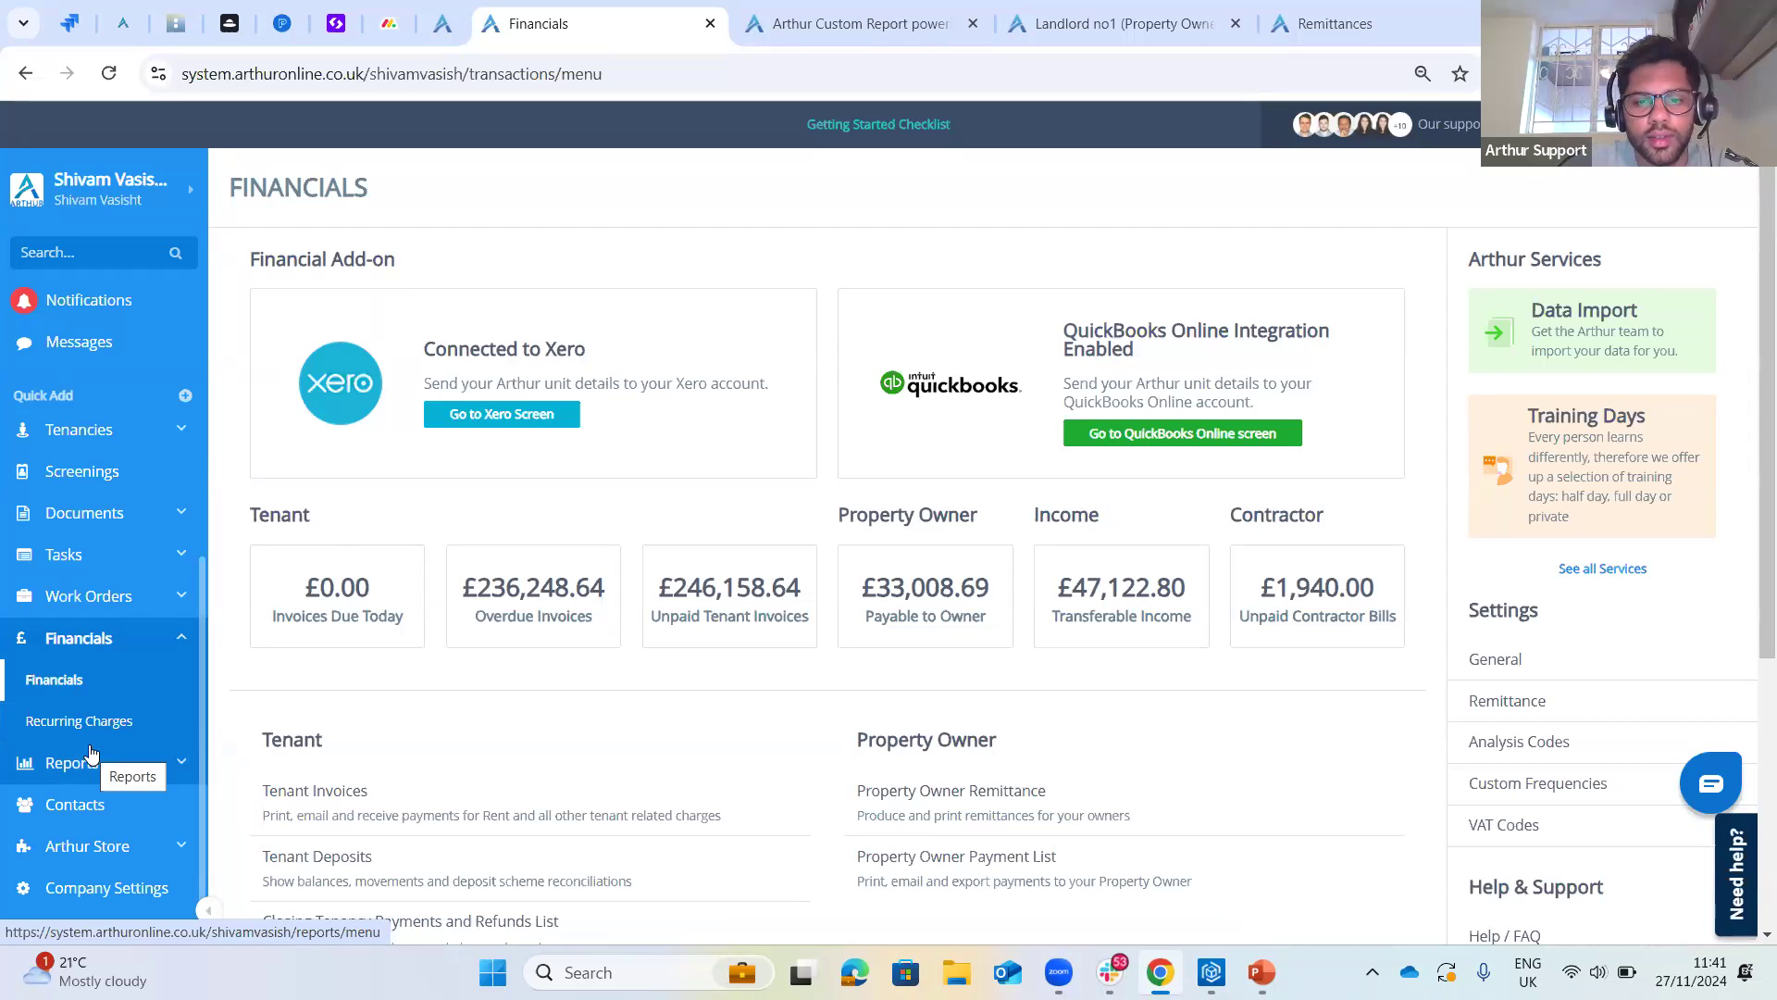
left_click(68, 683)
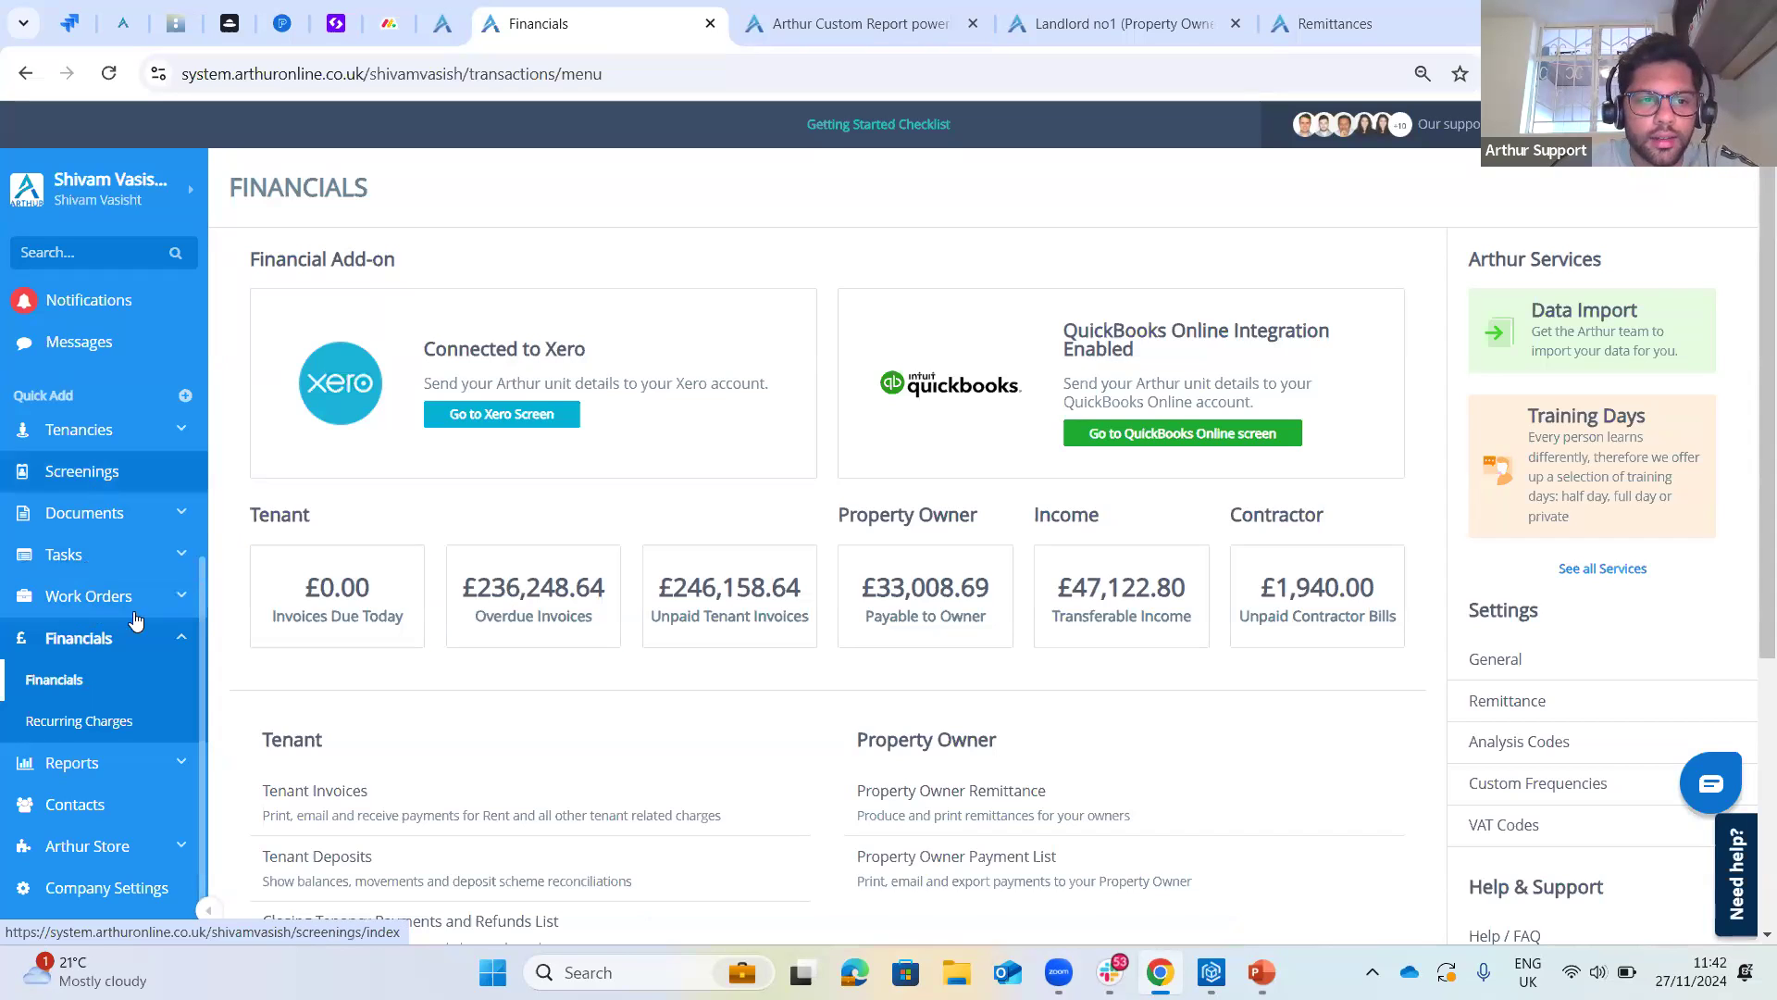
scroll(104, 574, "up", 2)
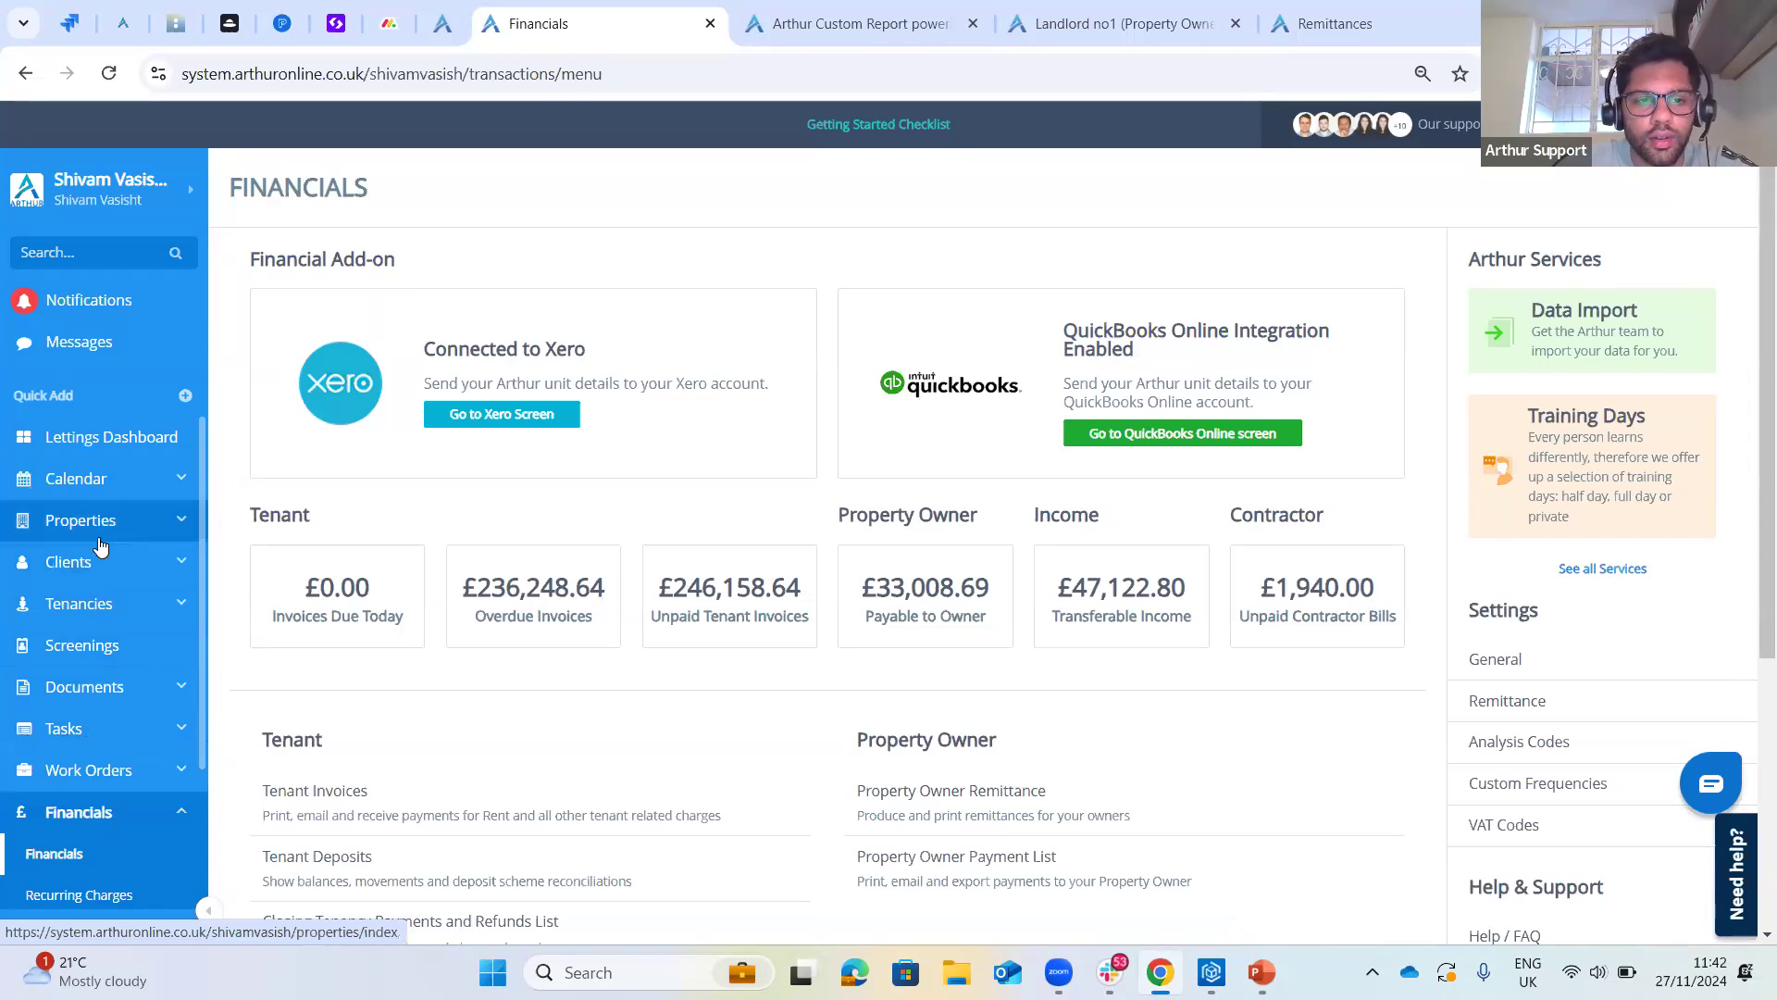
- Open the PO remit webinar property from the properties list
left_click(113, 524)
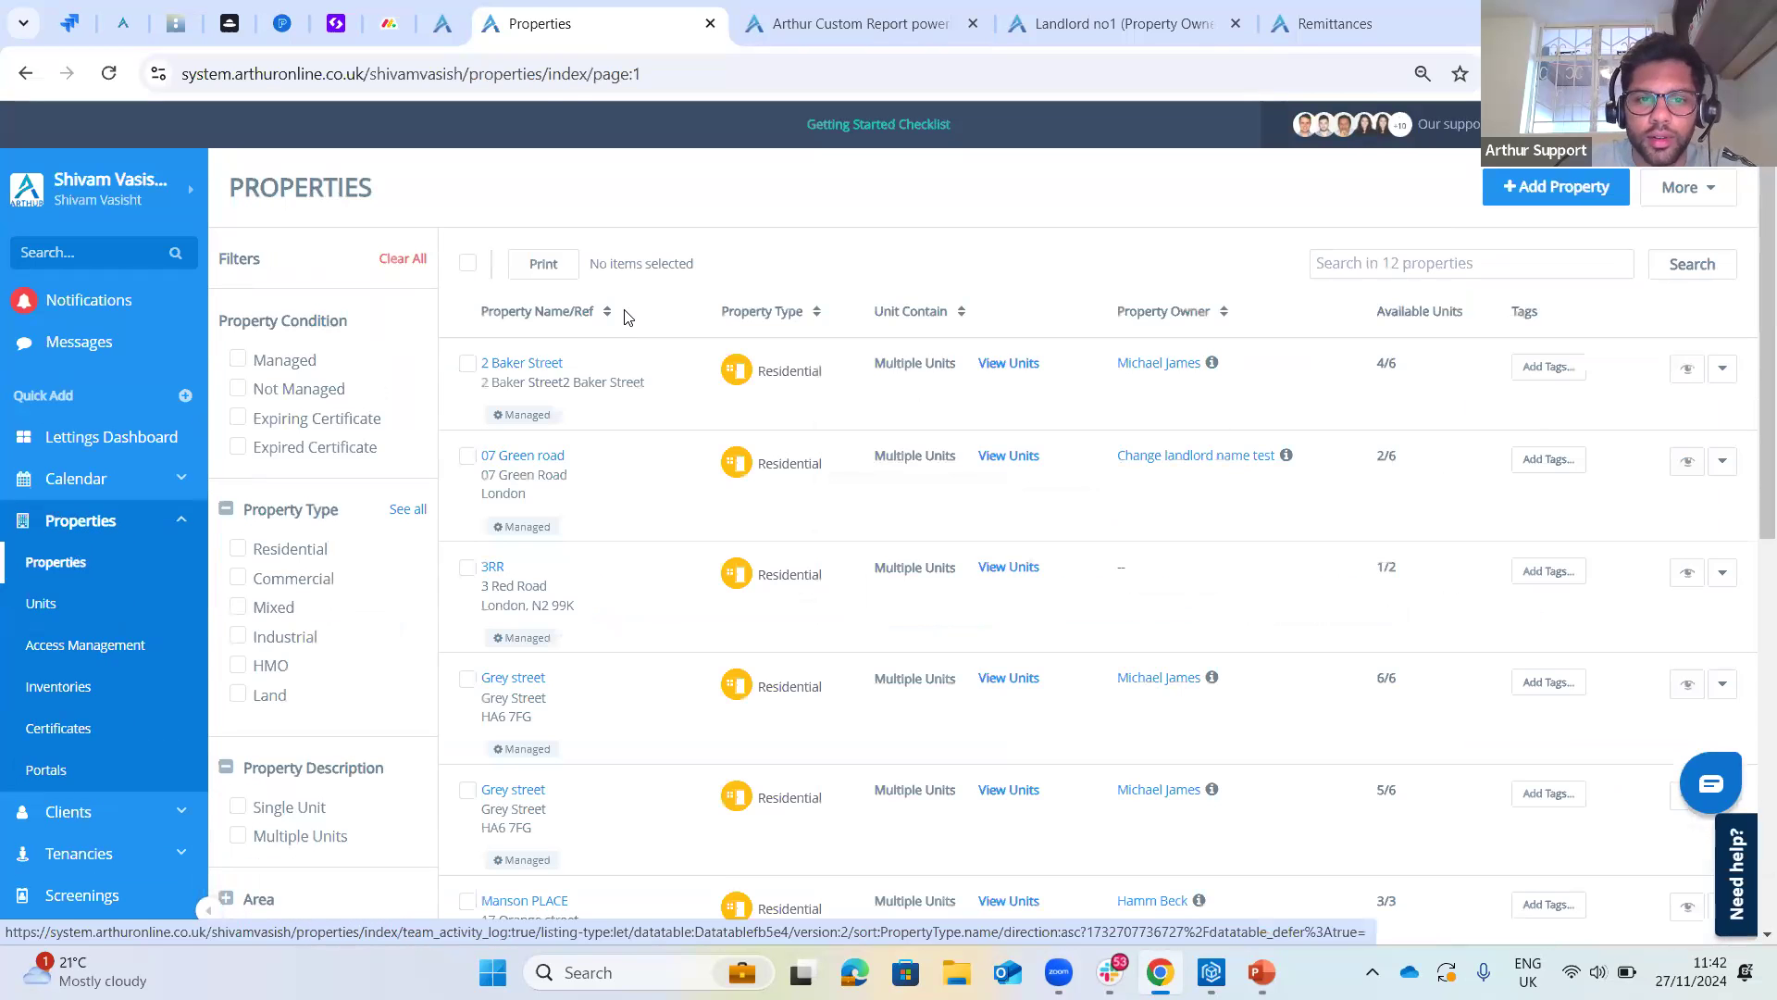
scroll(501, 563, "down", 1)
scroll(500, 565, "down", 3)
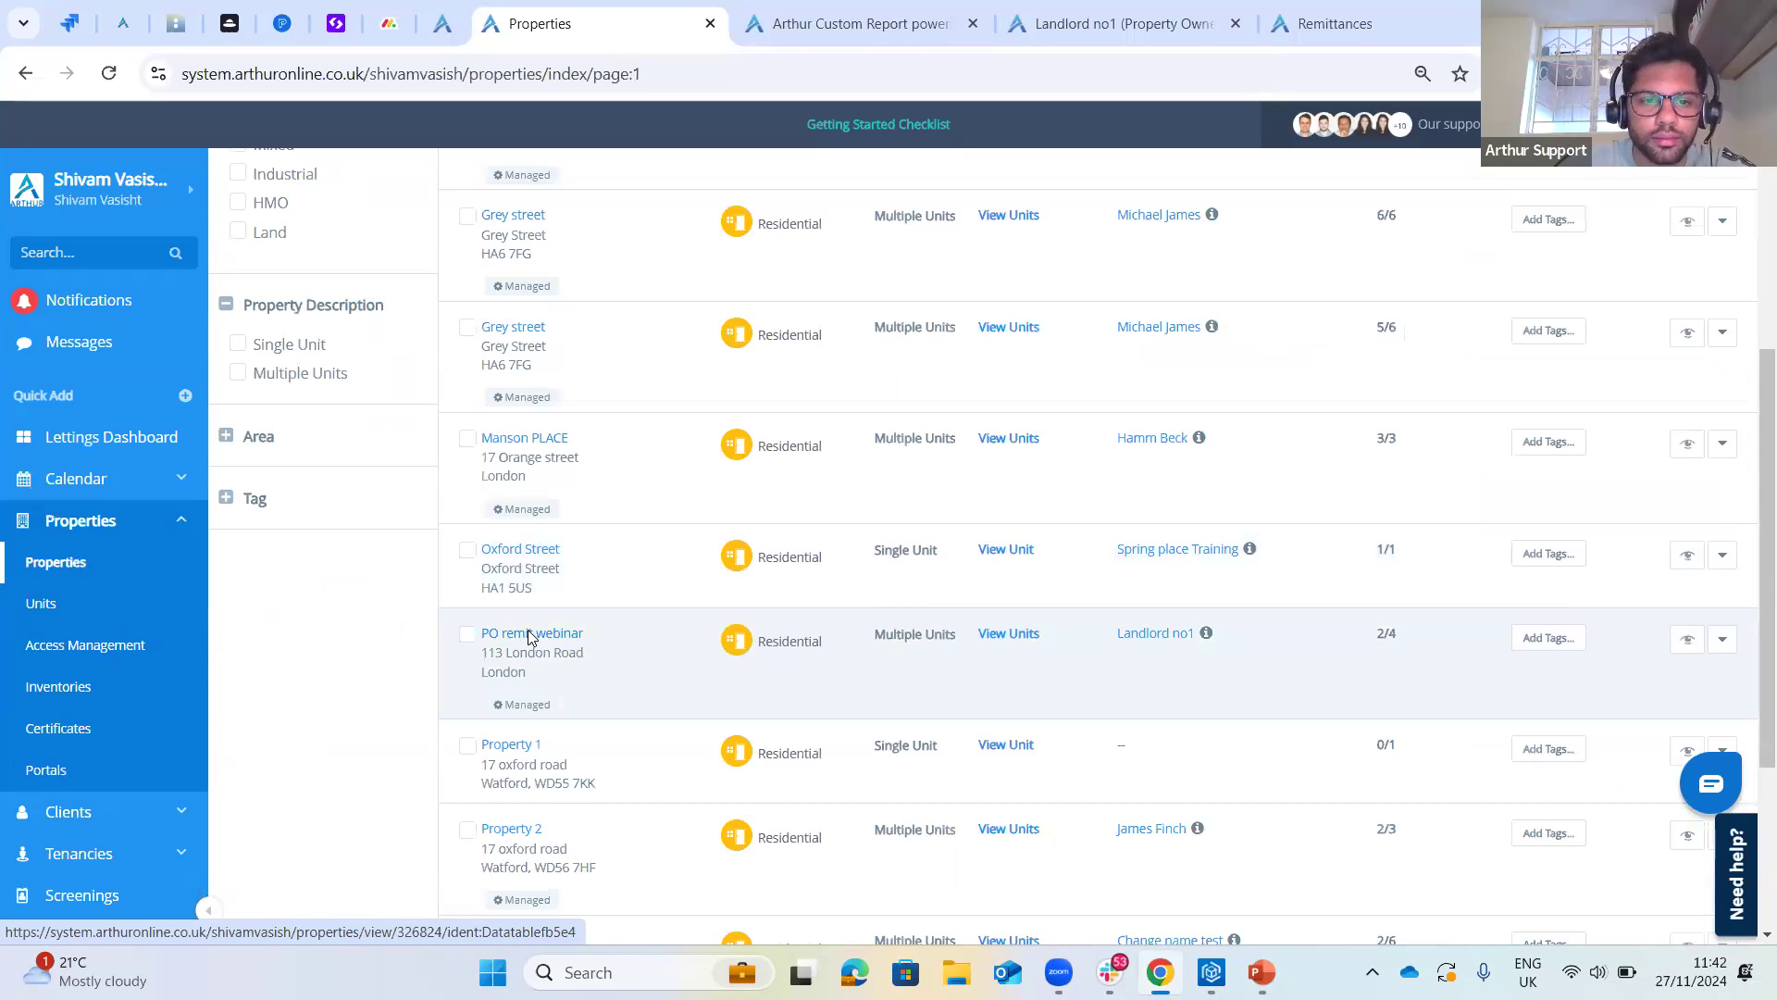
left_click(530, 637)
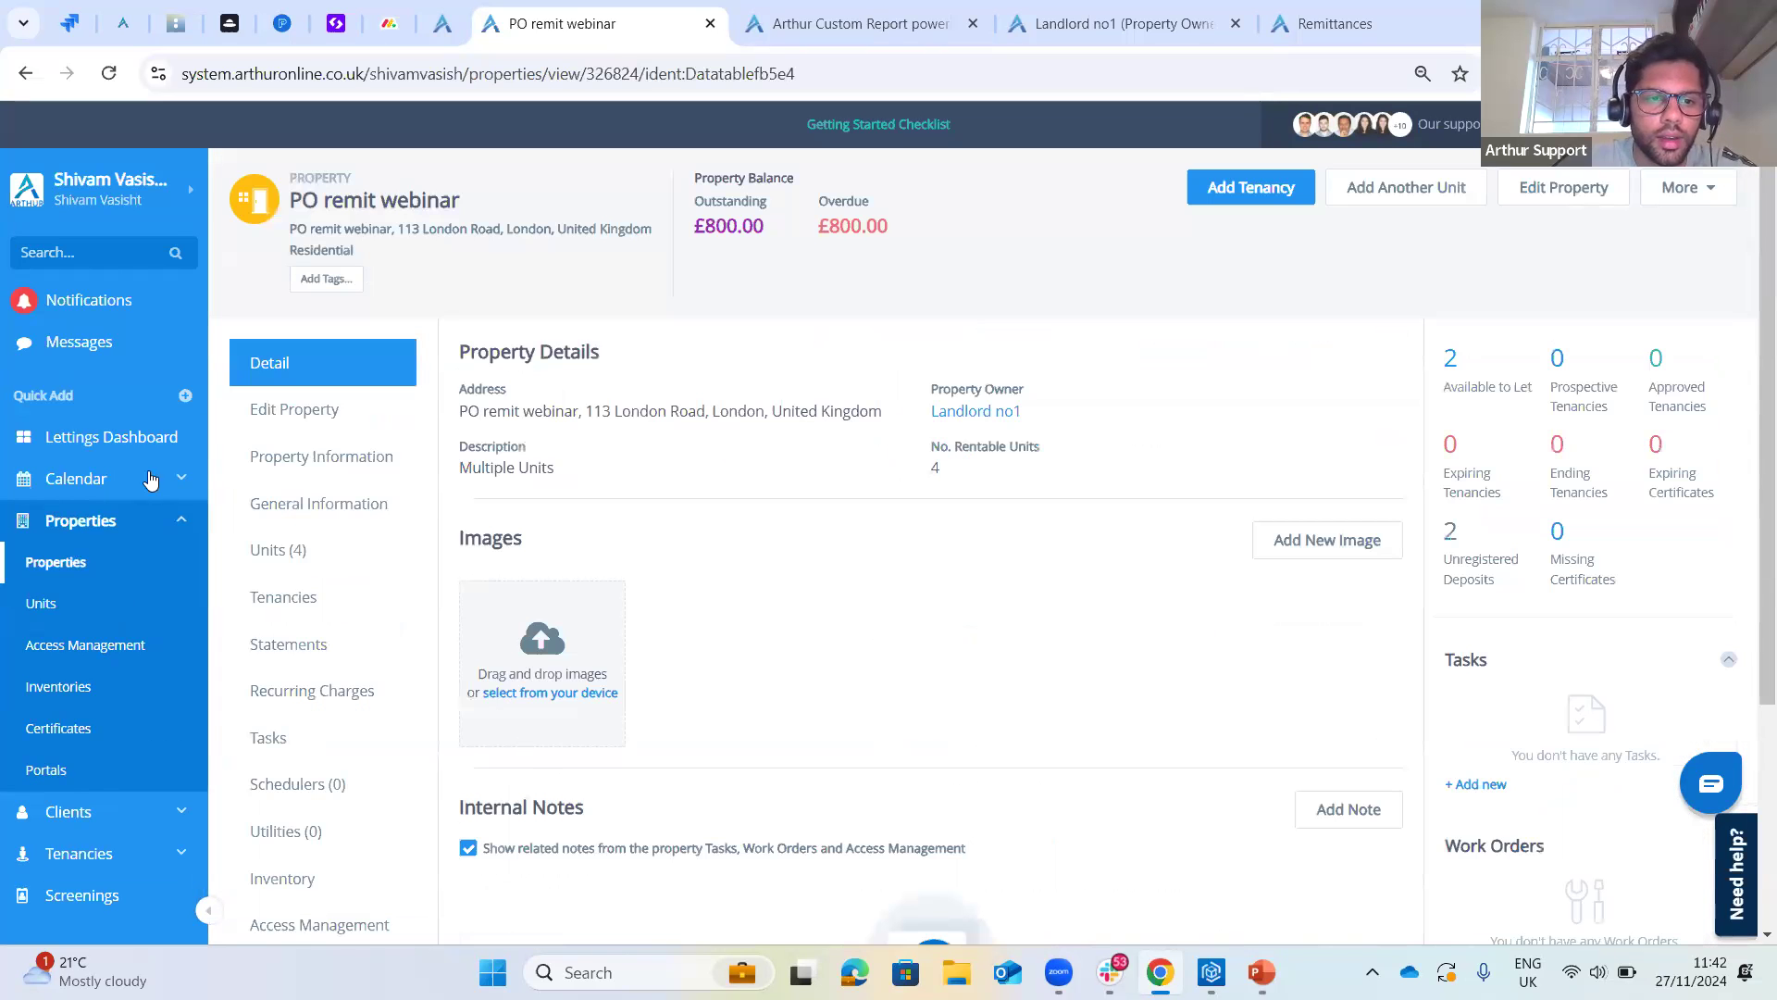
- Open Unit 1 - A from the property's list of units
left_click(306, 648)
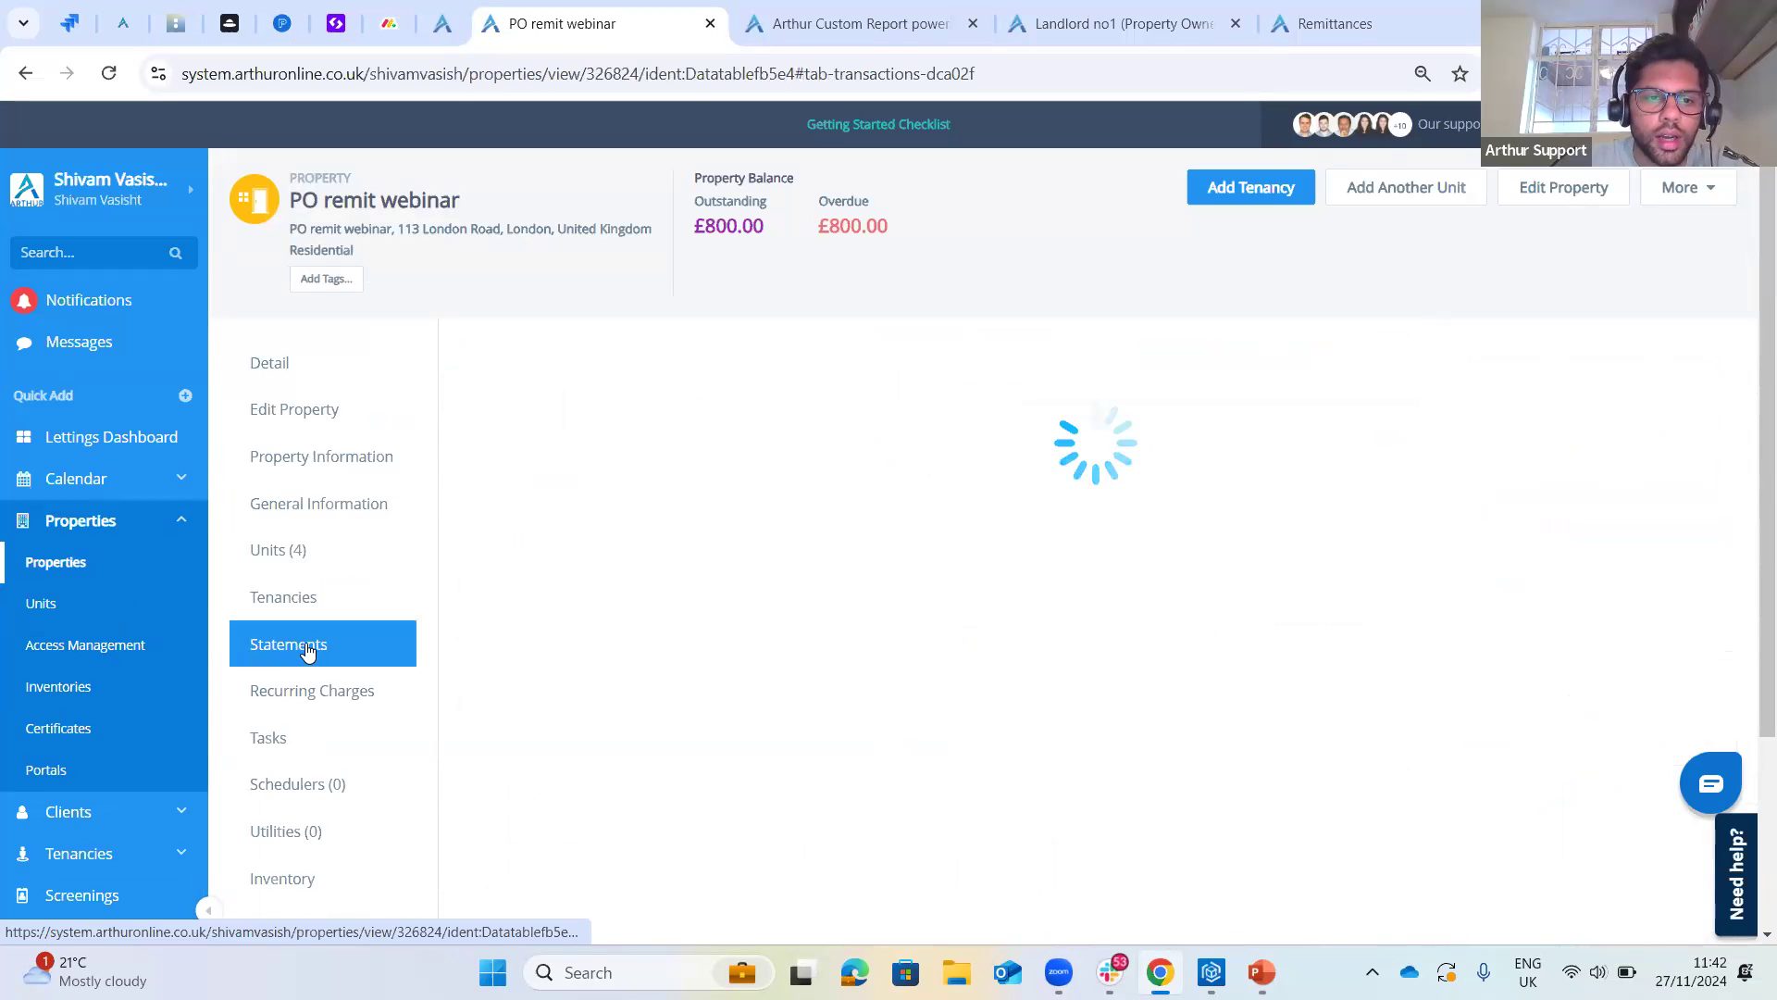
left_click(281, 565)
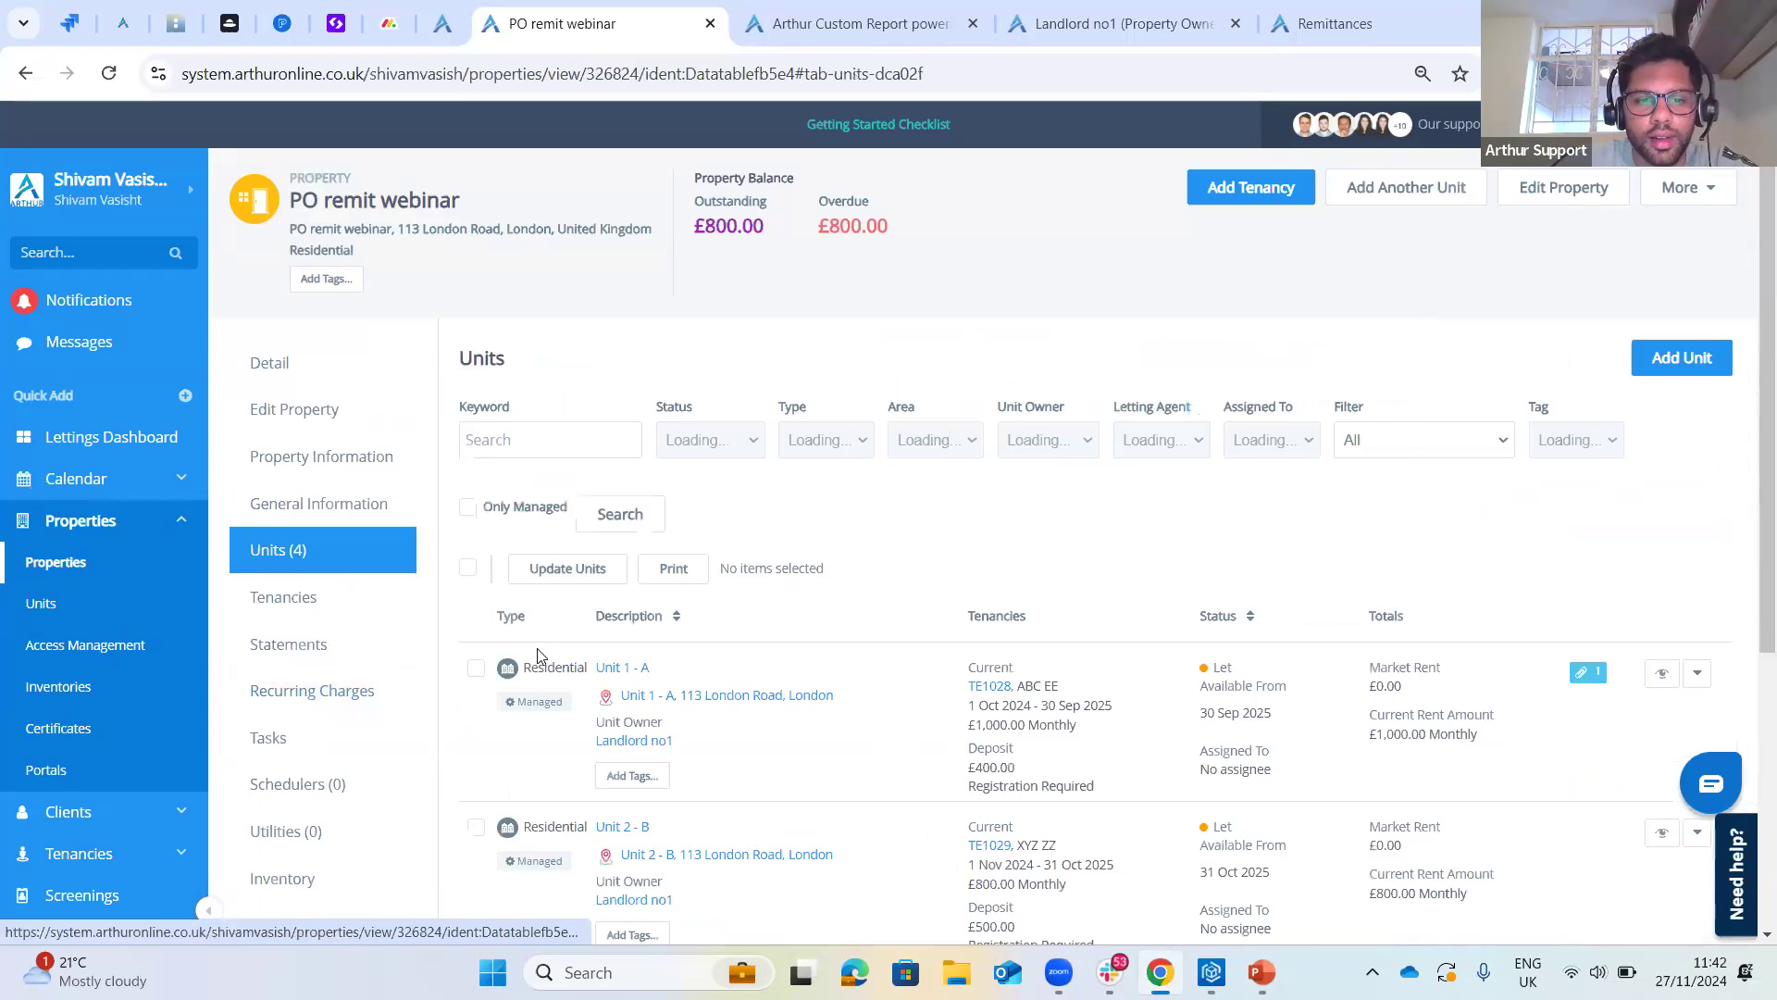
scroll(603, 659, "down", 3)
scroll(847, 516, "up", 2)
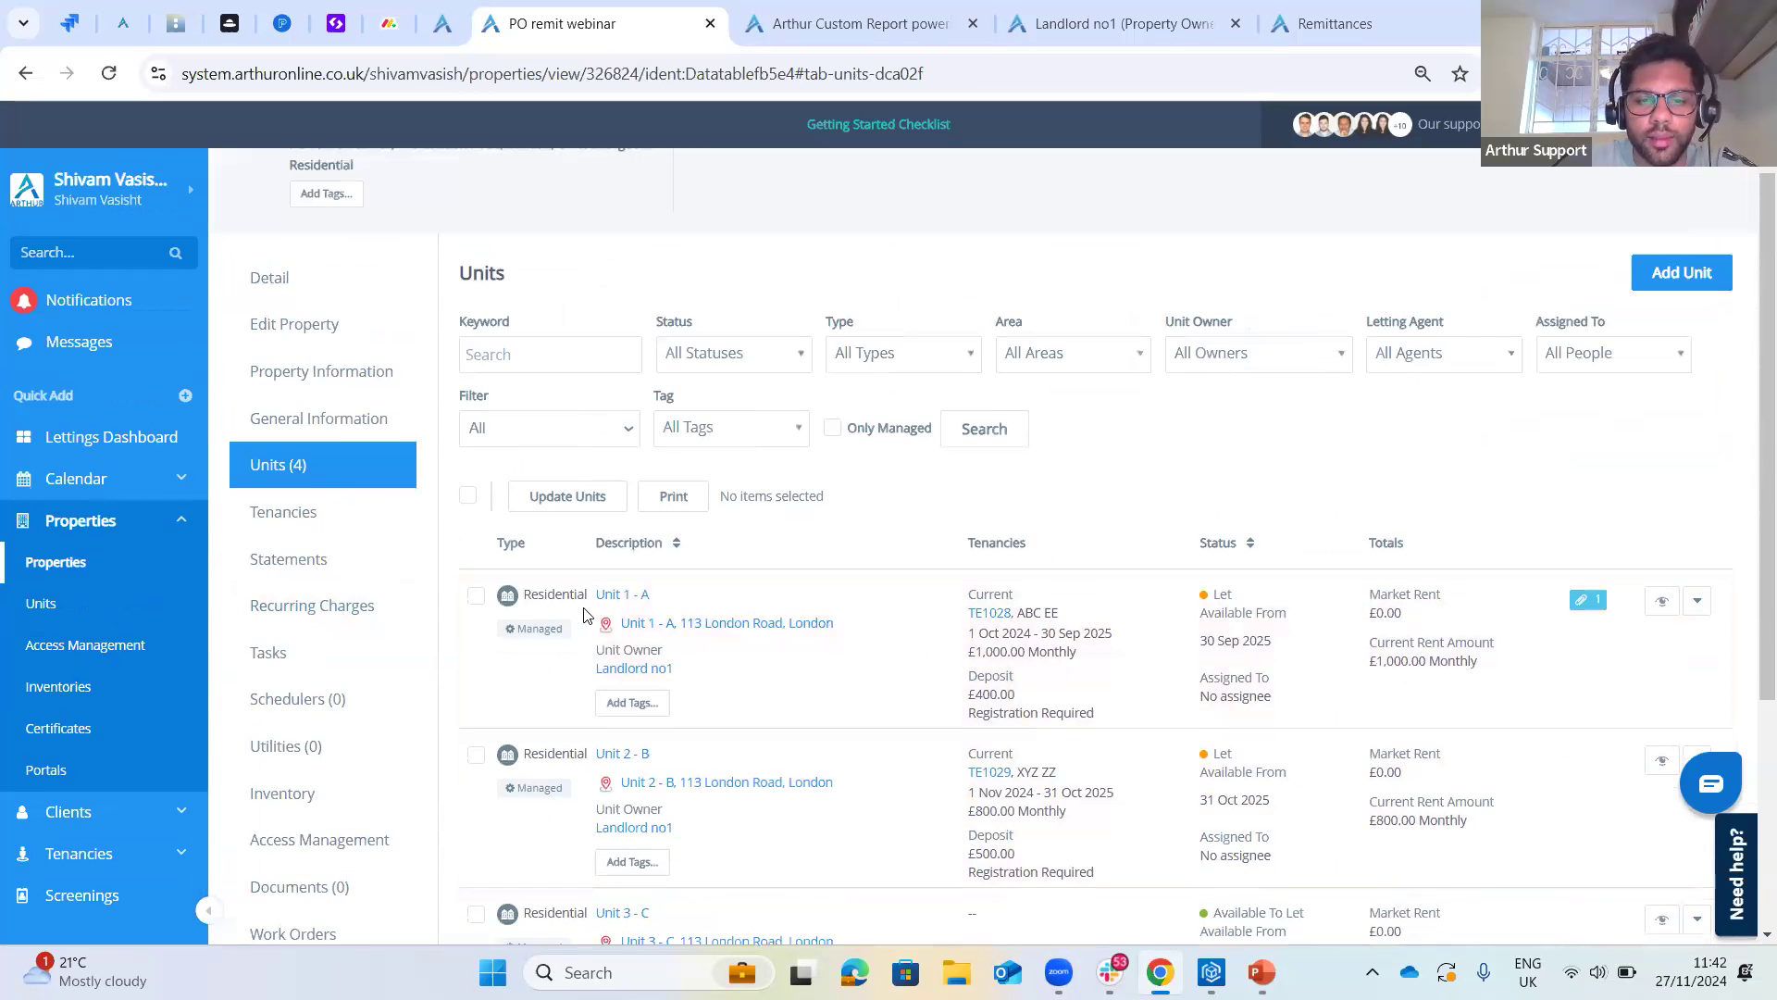
scroll(592, 629, "up", 1)
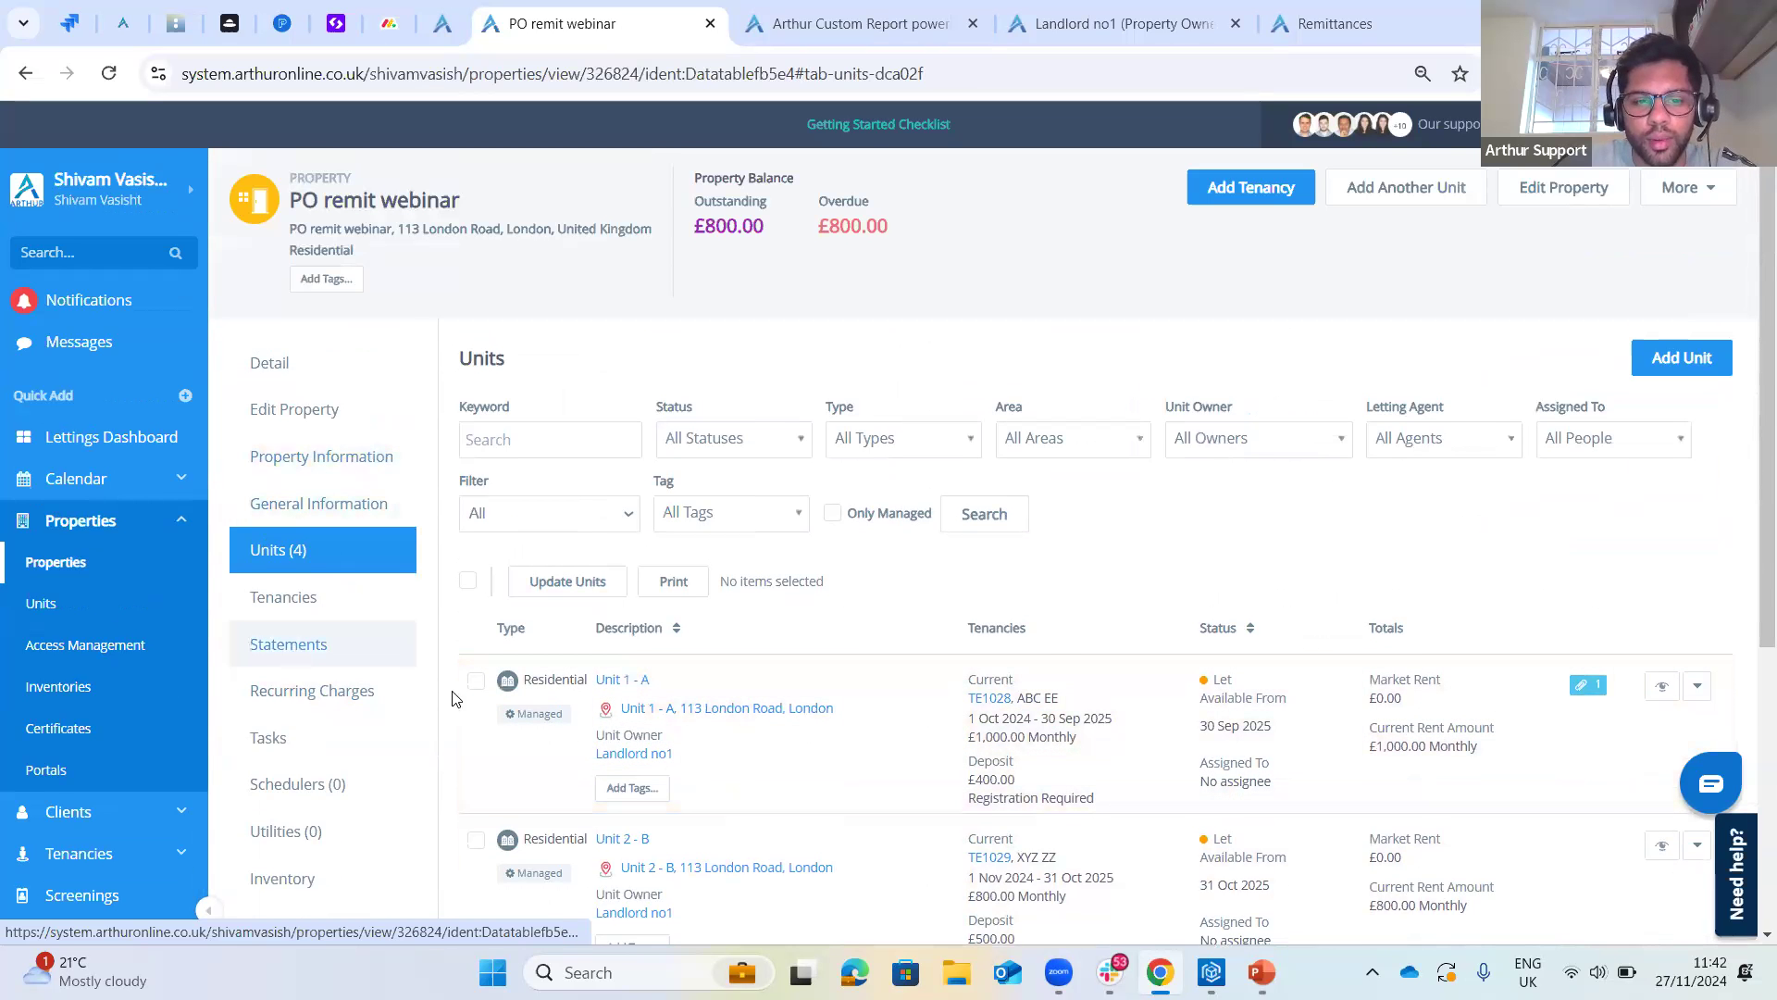
left_click(616, 689)
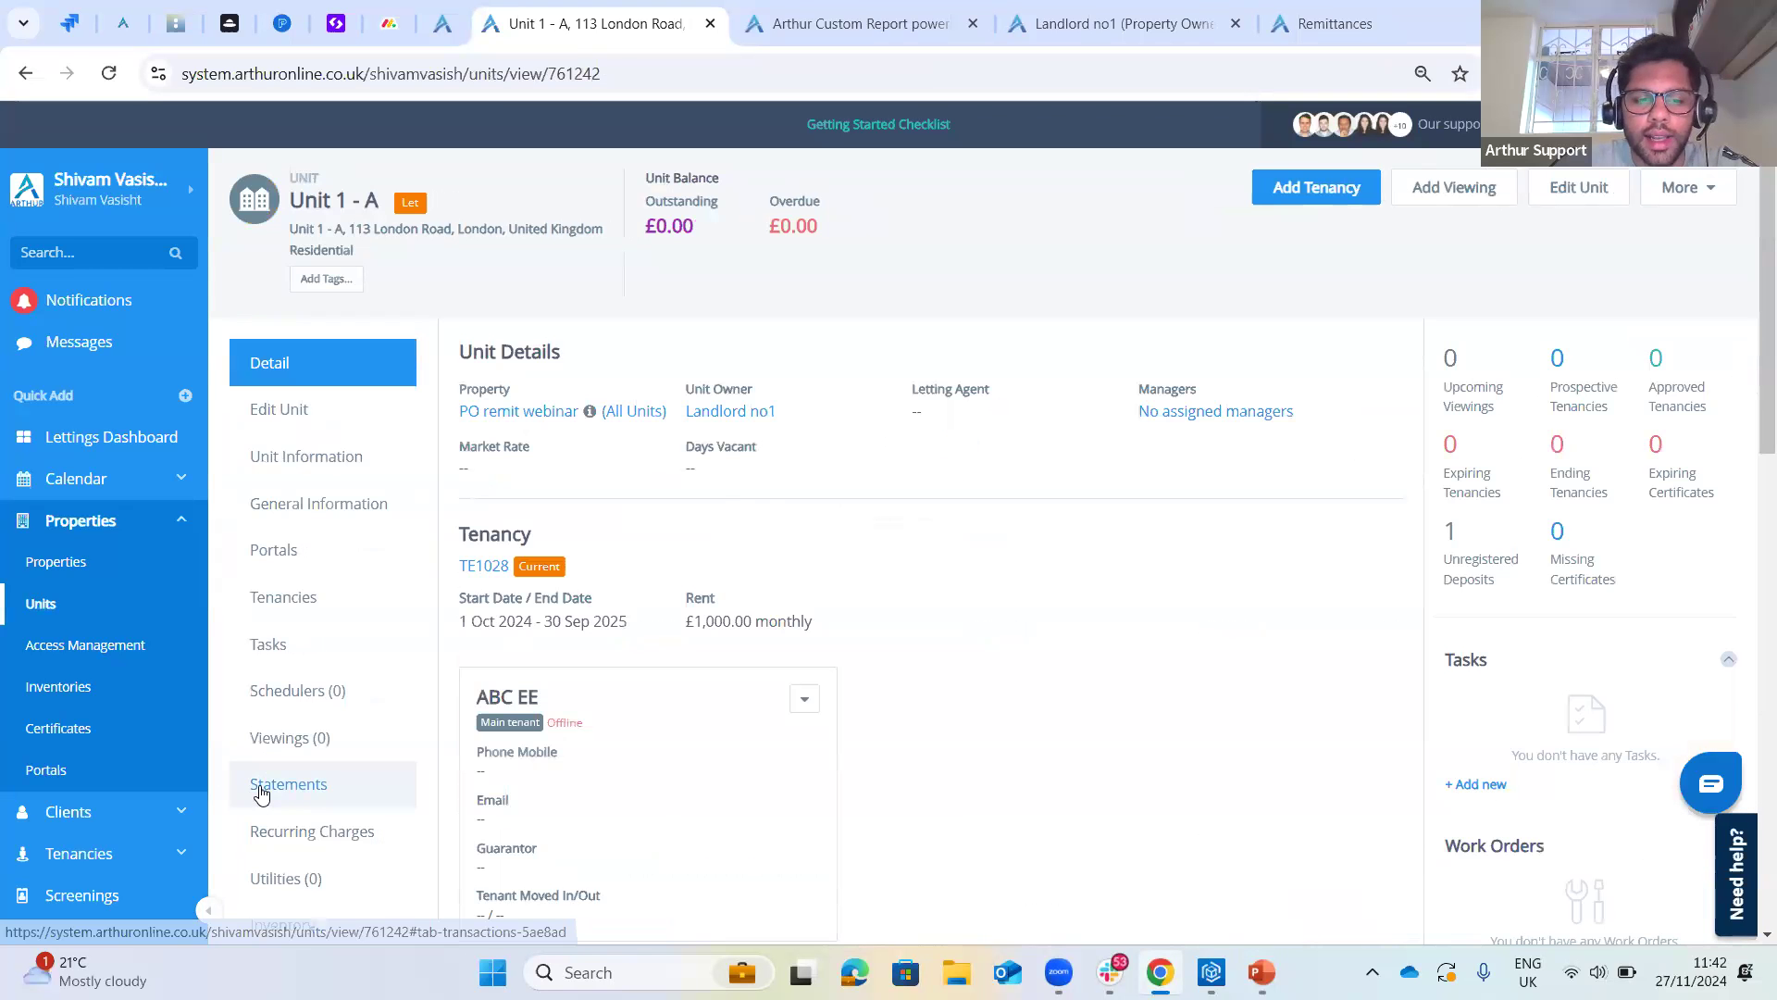
- Display the Property Owner Float Statement among the statements of Unit 1 - A
left_click(261, 792)
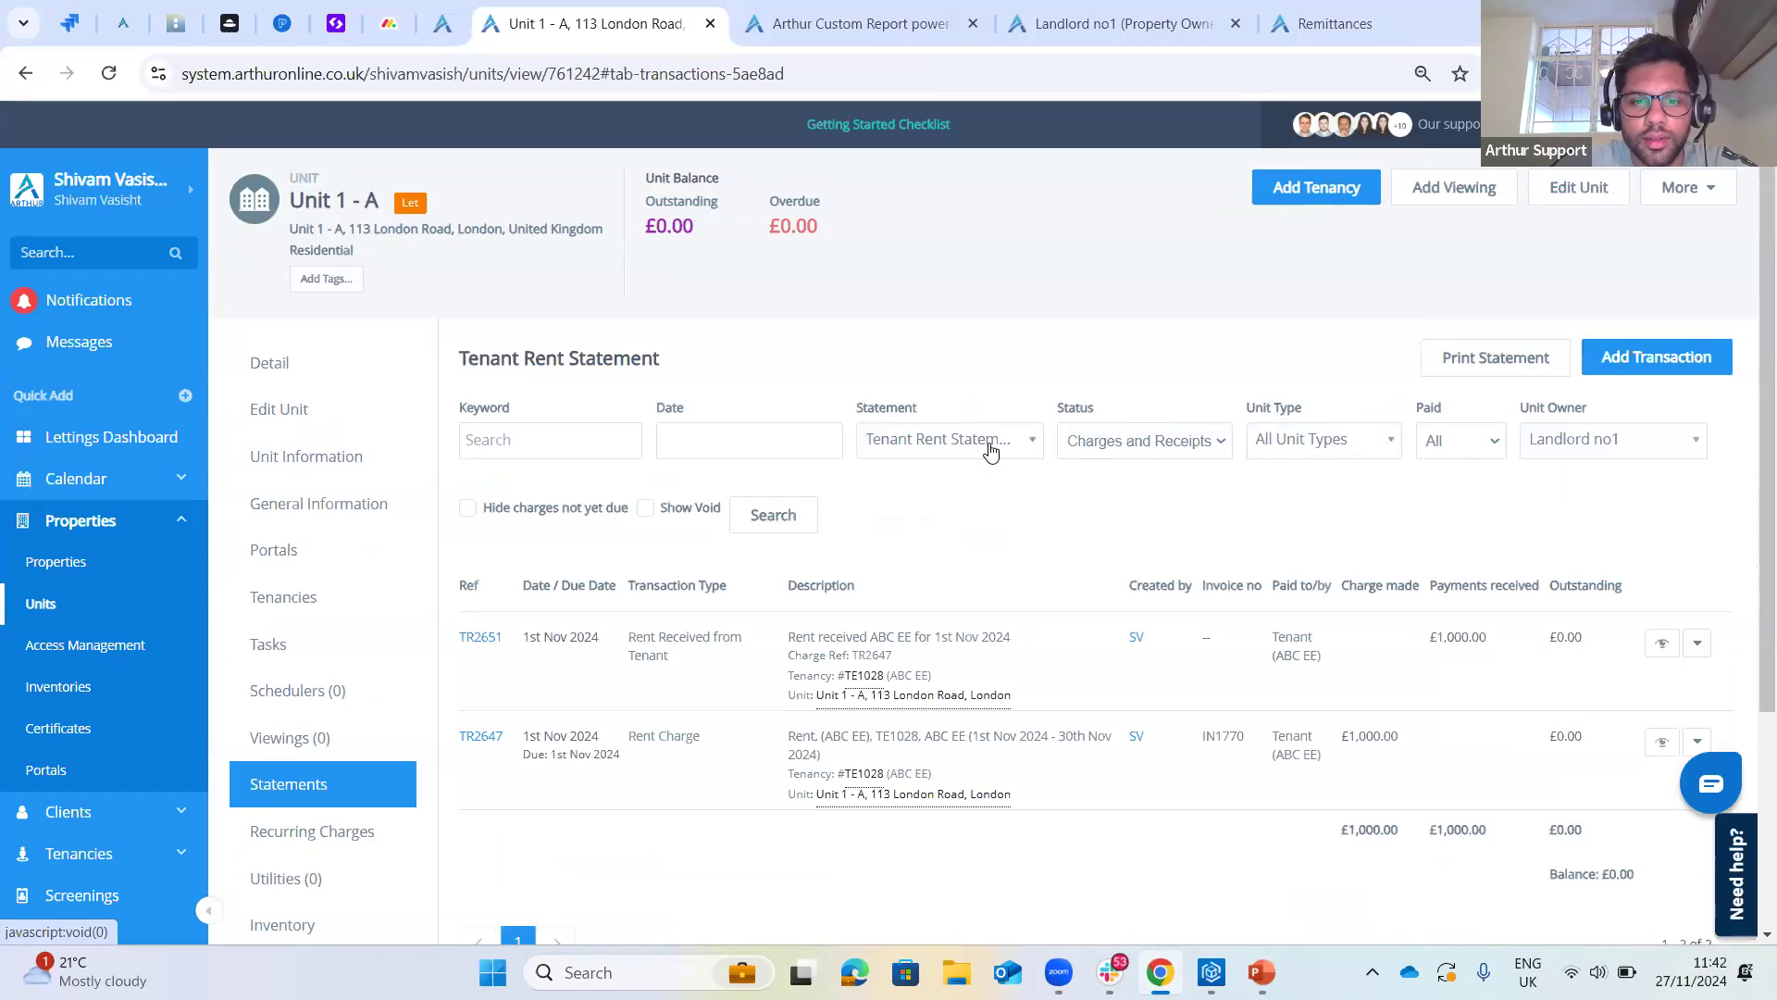
left_click(990, 449)
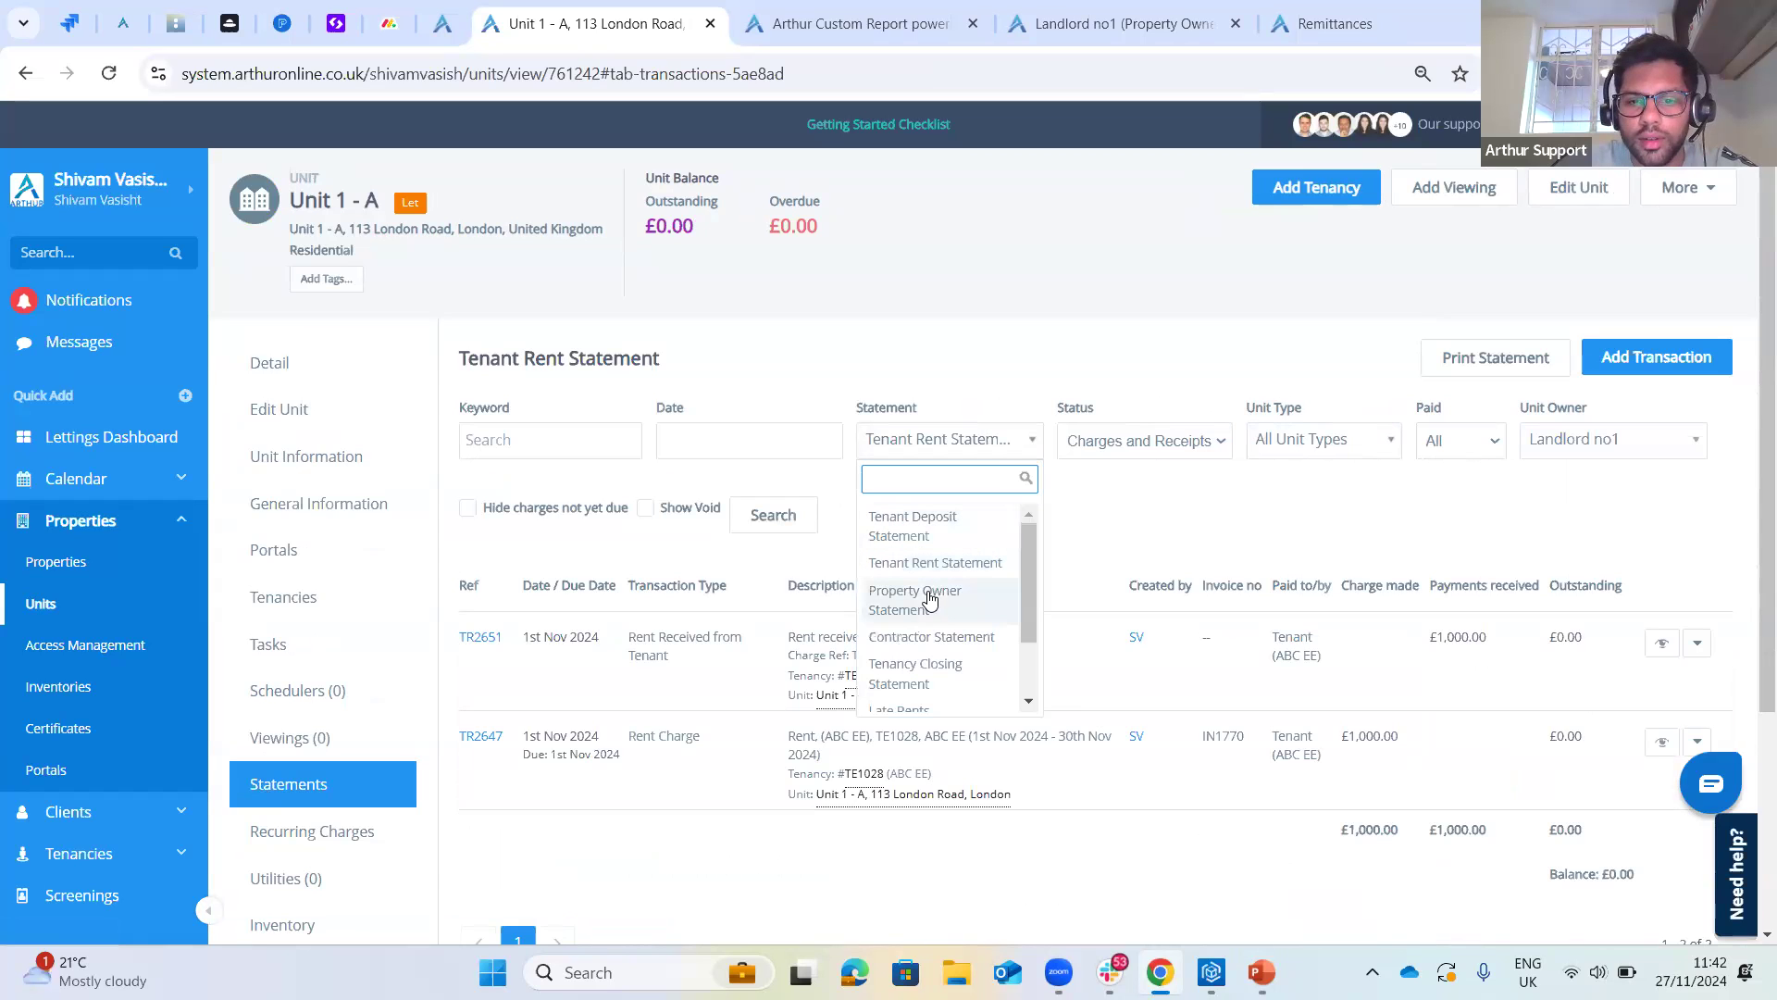
left_click(996, 565)
left_click(1000, 448)
scroll(925, 639, "down", 3)
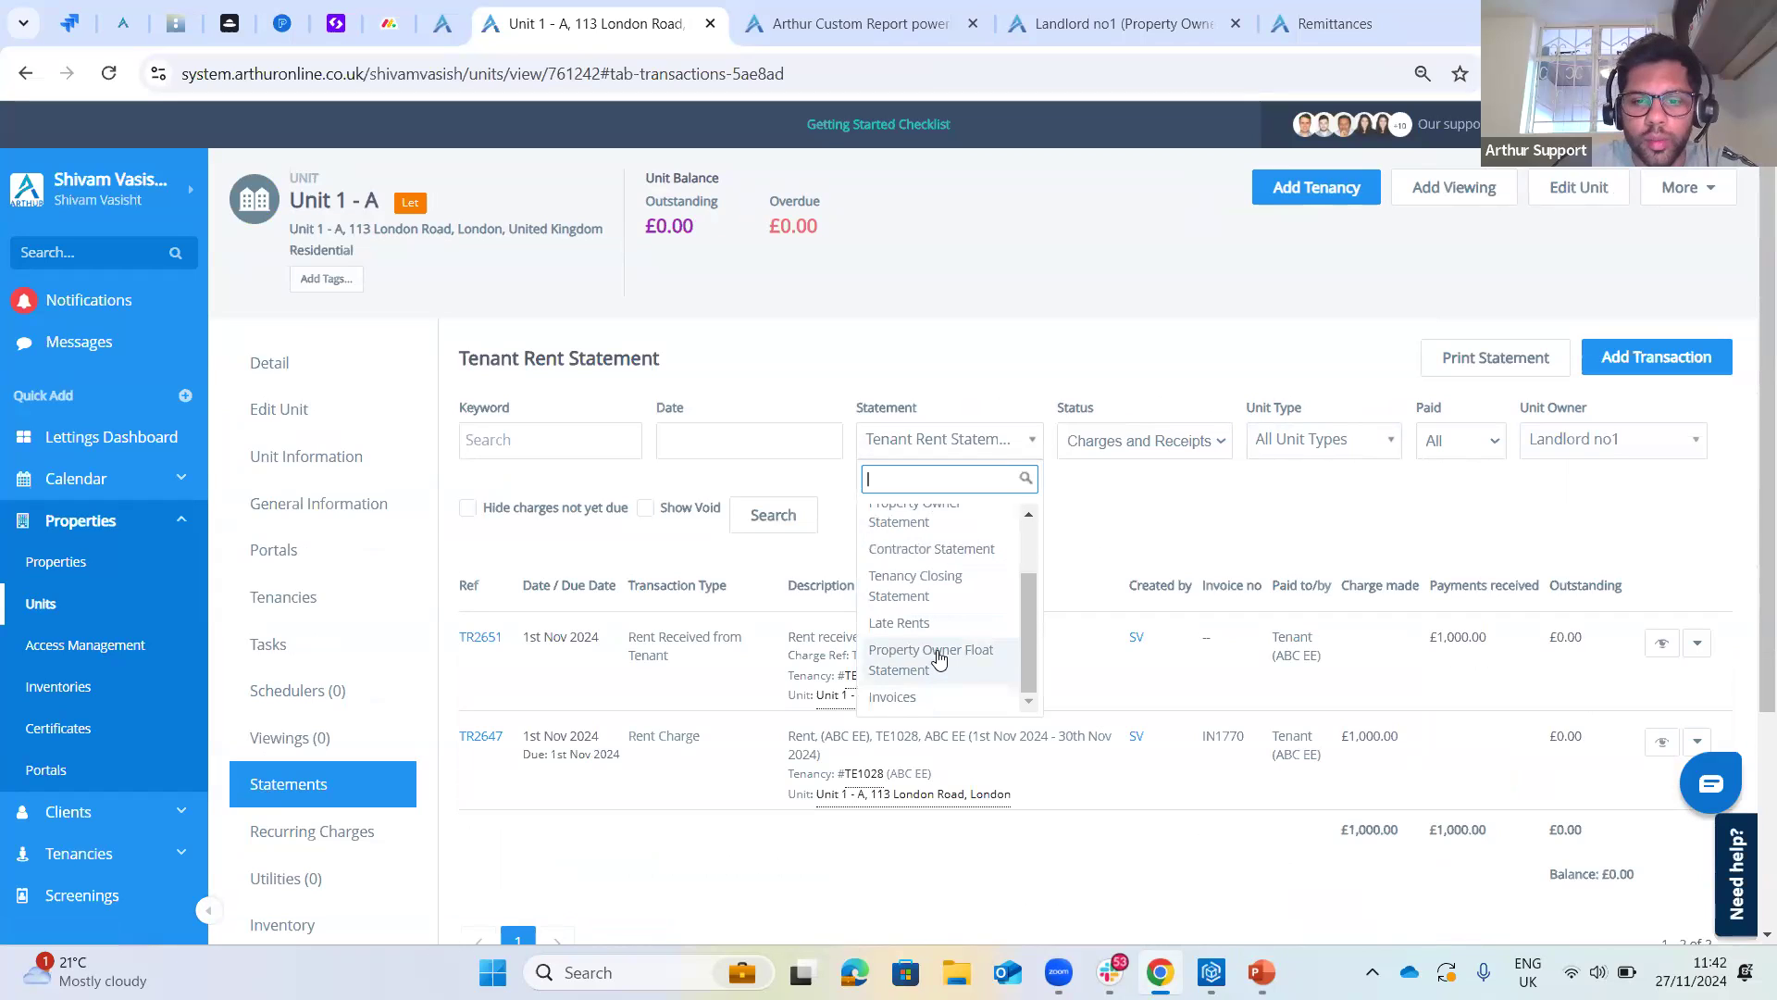
left_click(310, 203)
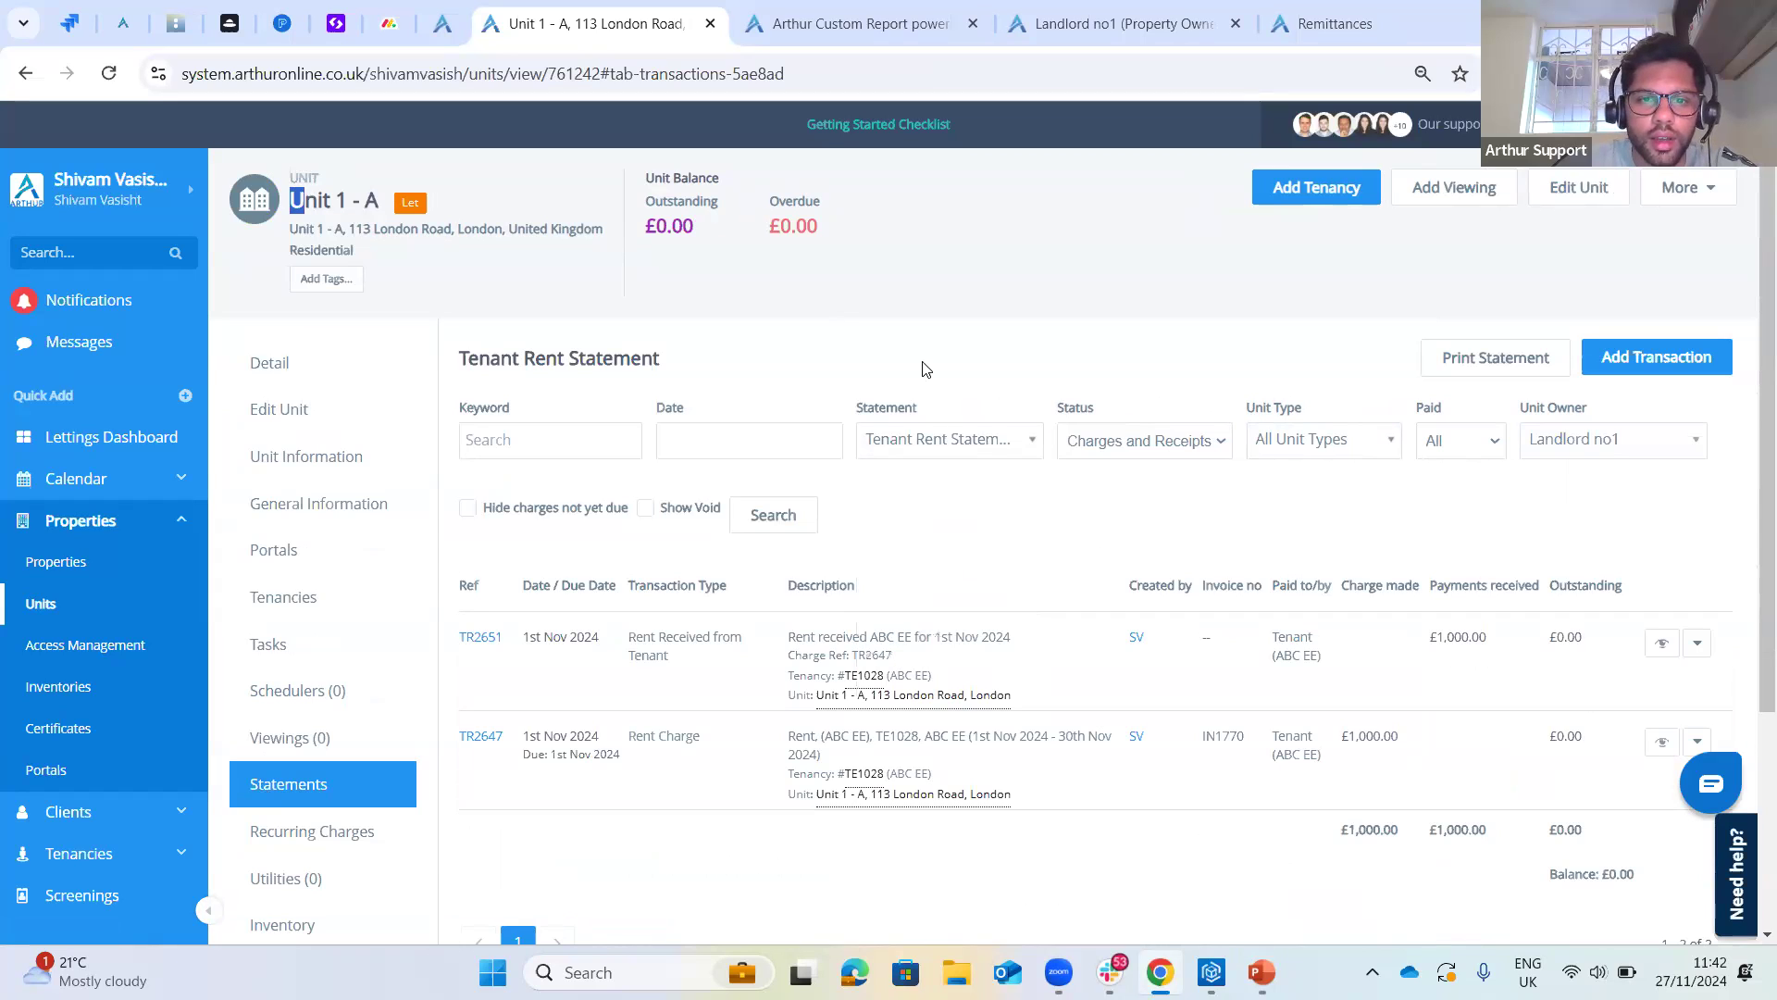
left_click(936, 439)
scroll(917, 602, "down", 2)
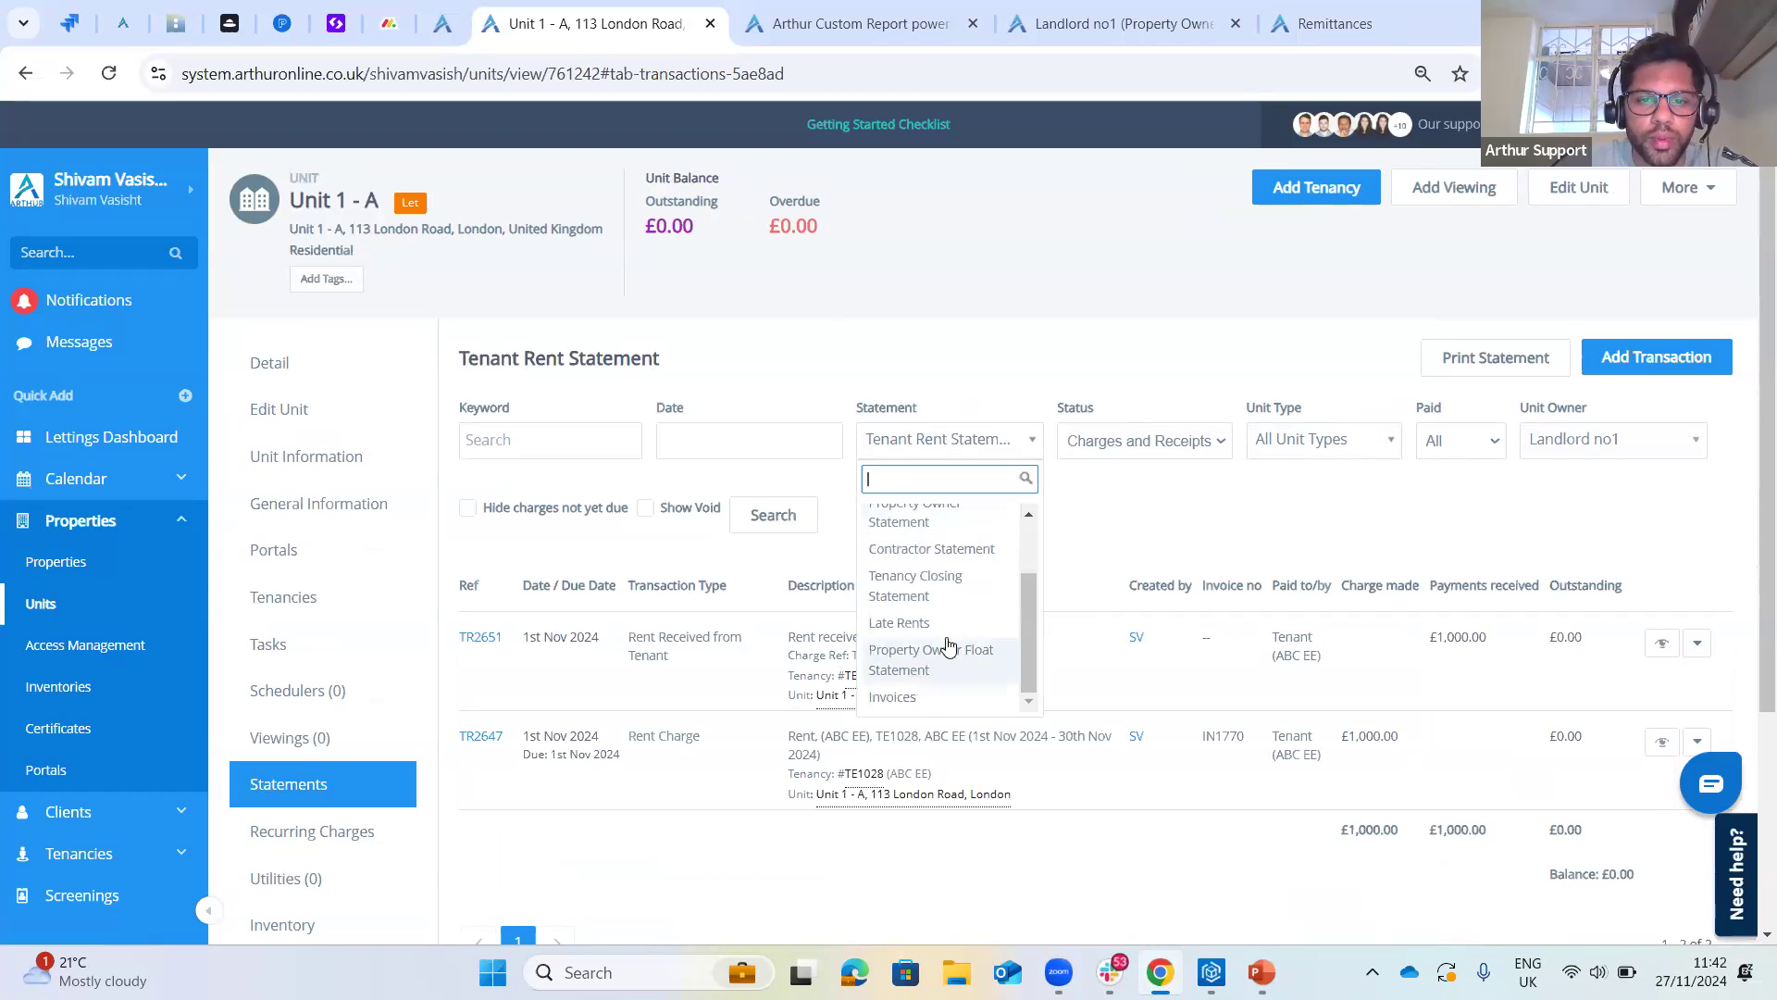
left_click(925, 655)
- Create a Property Owner Float Receipt transaction for the unit with the description "PO float receipt"
left_click(1669, 363)
left_click(626, 295)
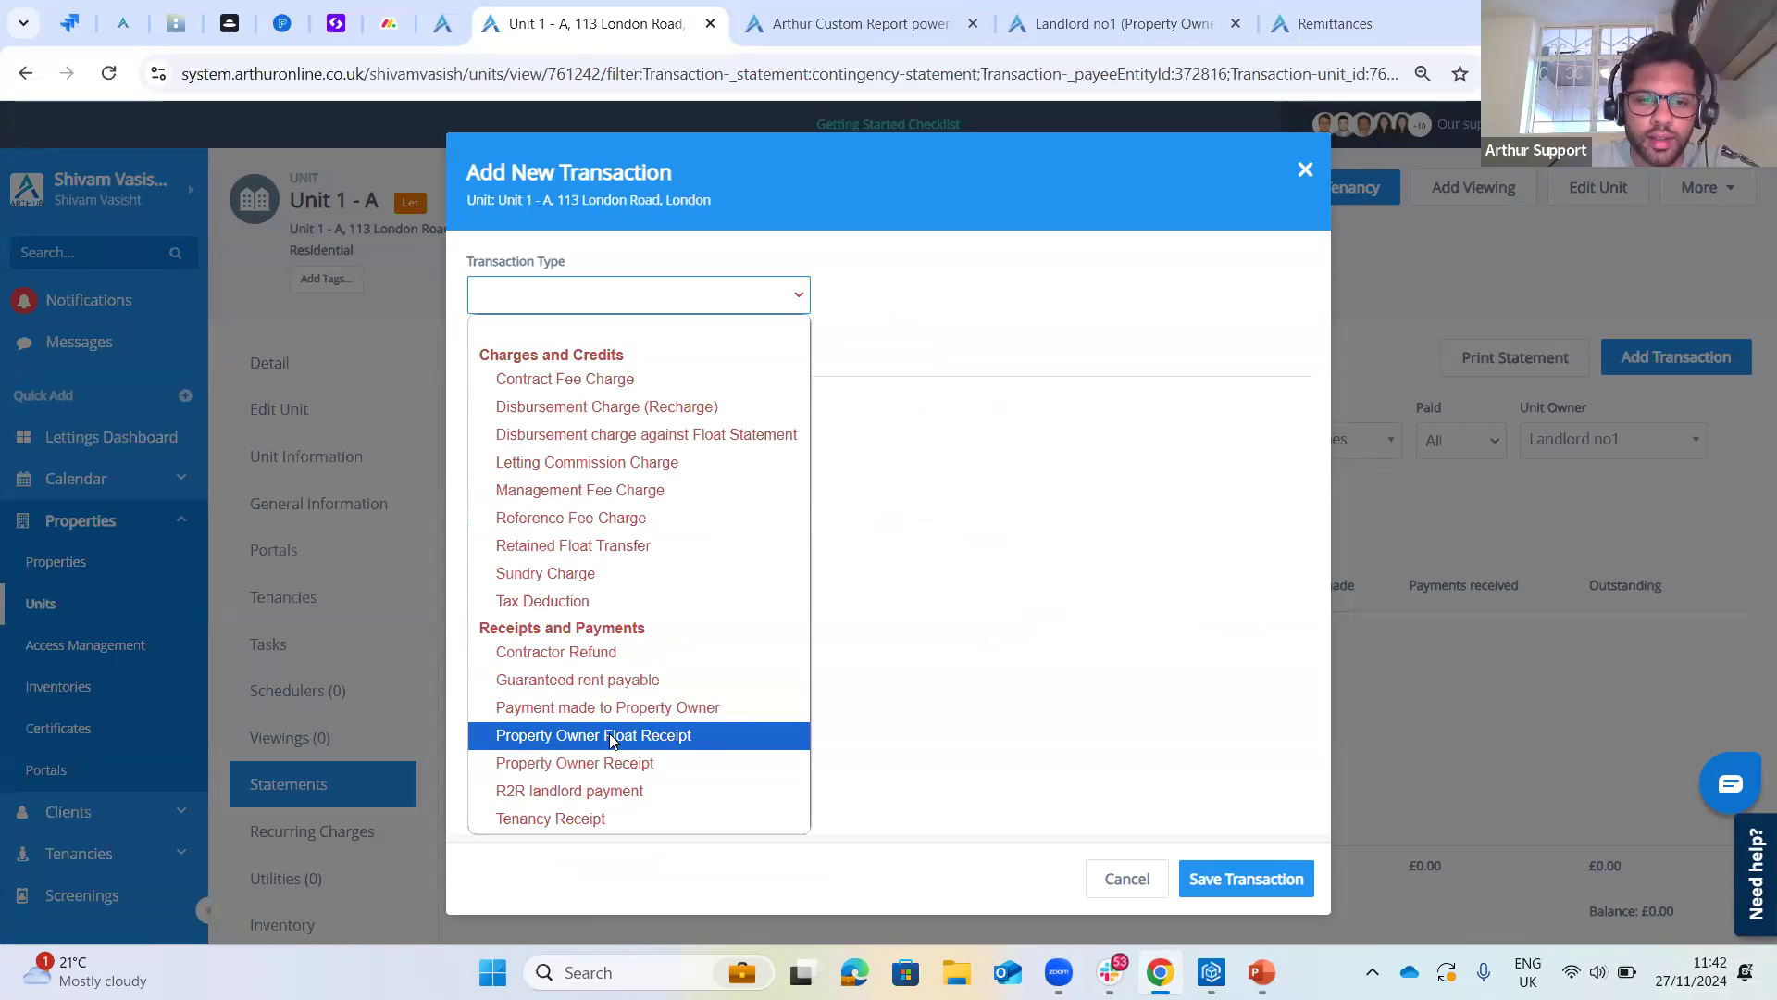
left_click(611, 738)
left_click(796, 361)
type("po")
key("BackSpace")
key("BackSpace")
type("o")
key("BackSpace")
key("Caps_Lock")
type("PO")
key("Caps_Lock")
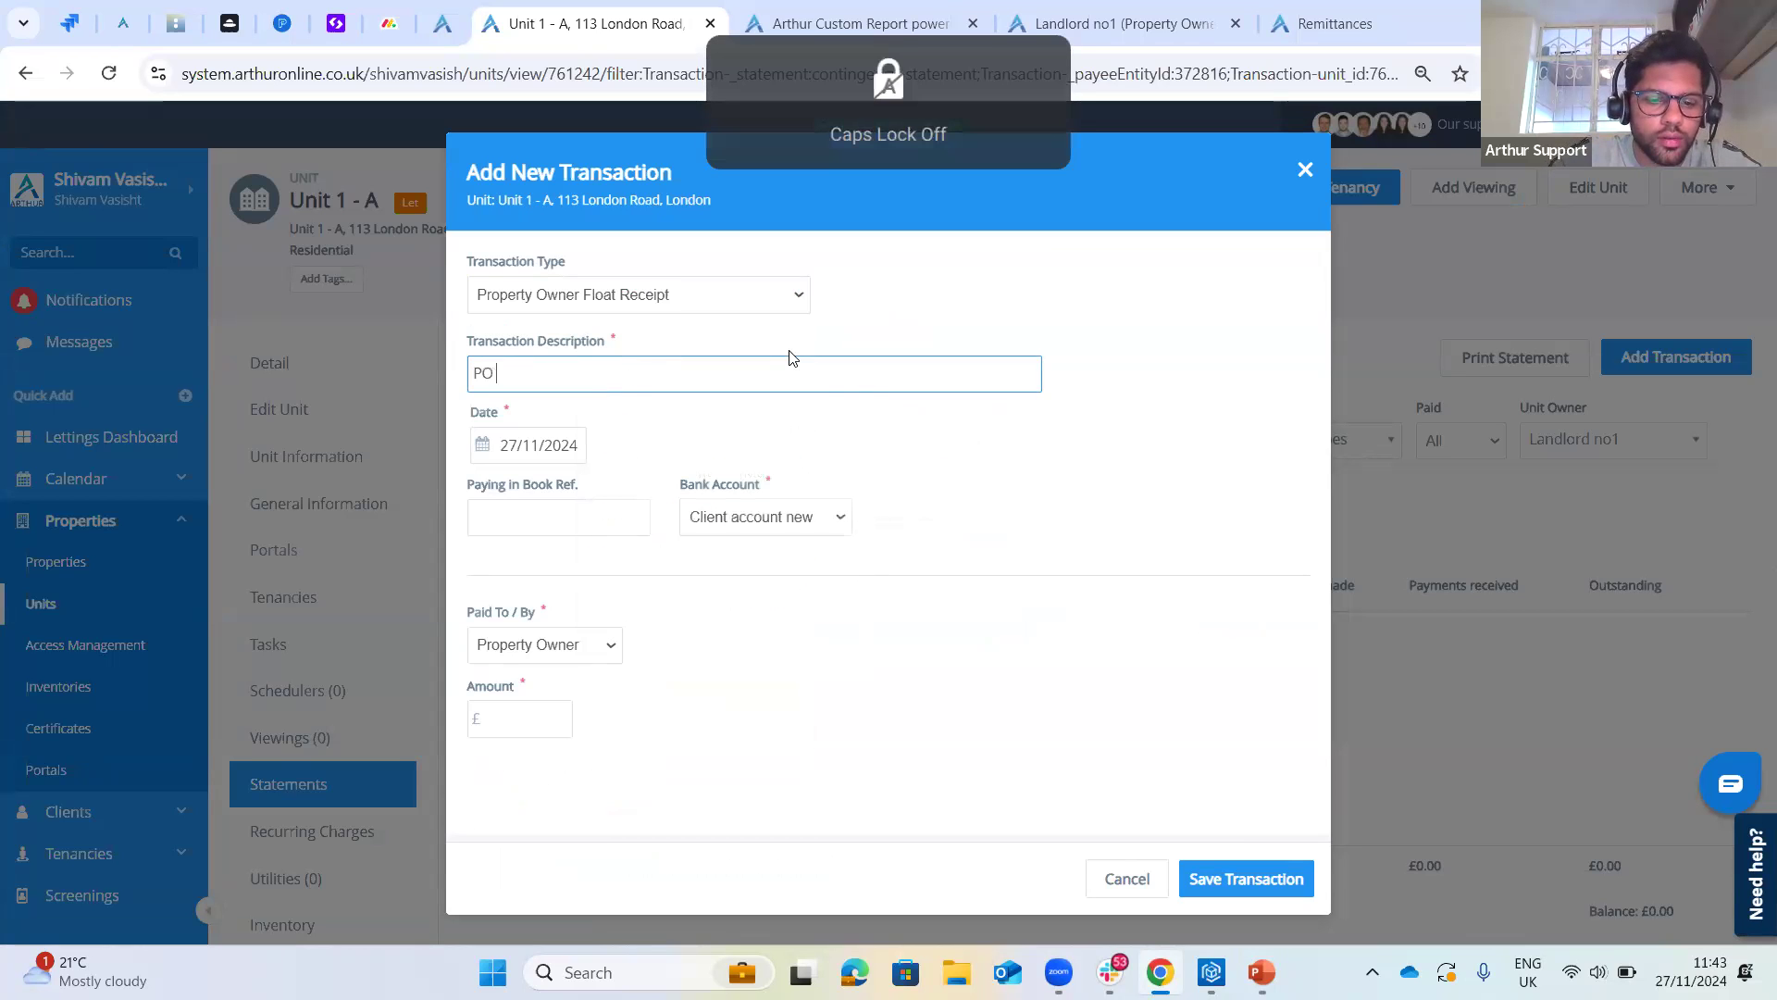
type("float receiot")
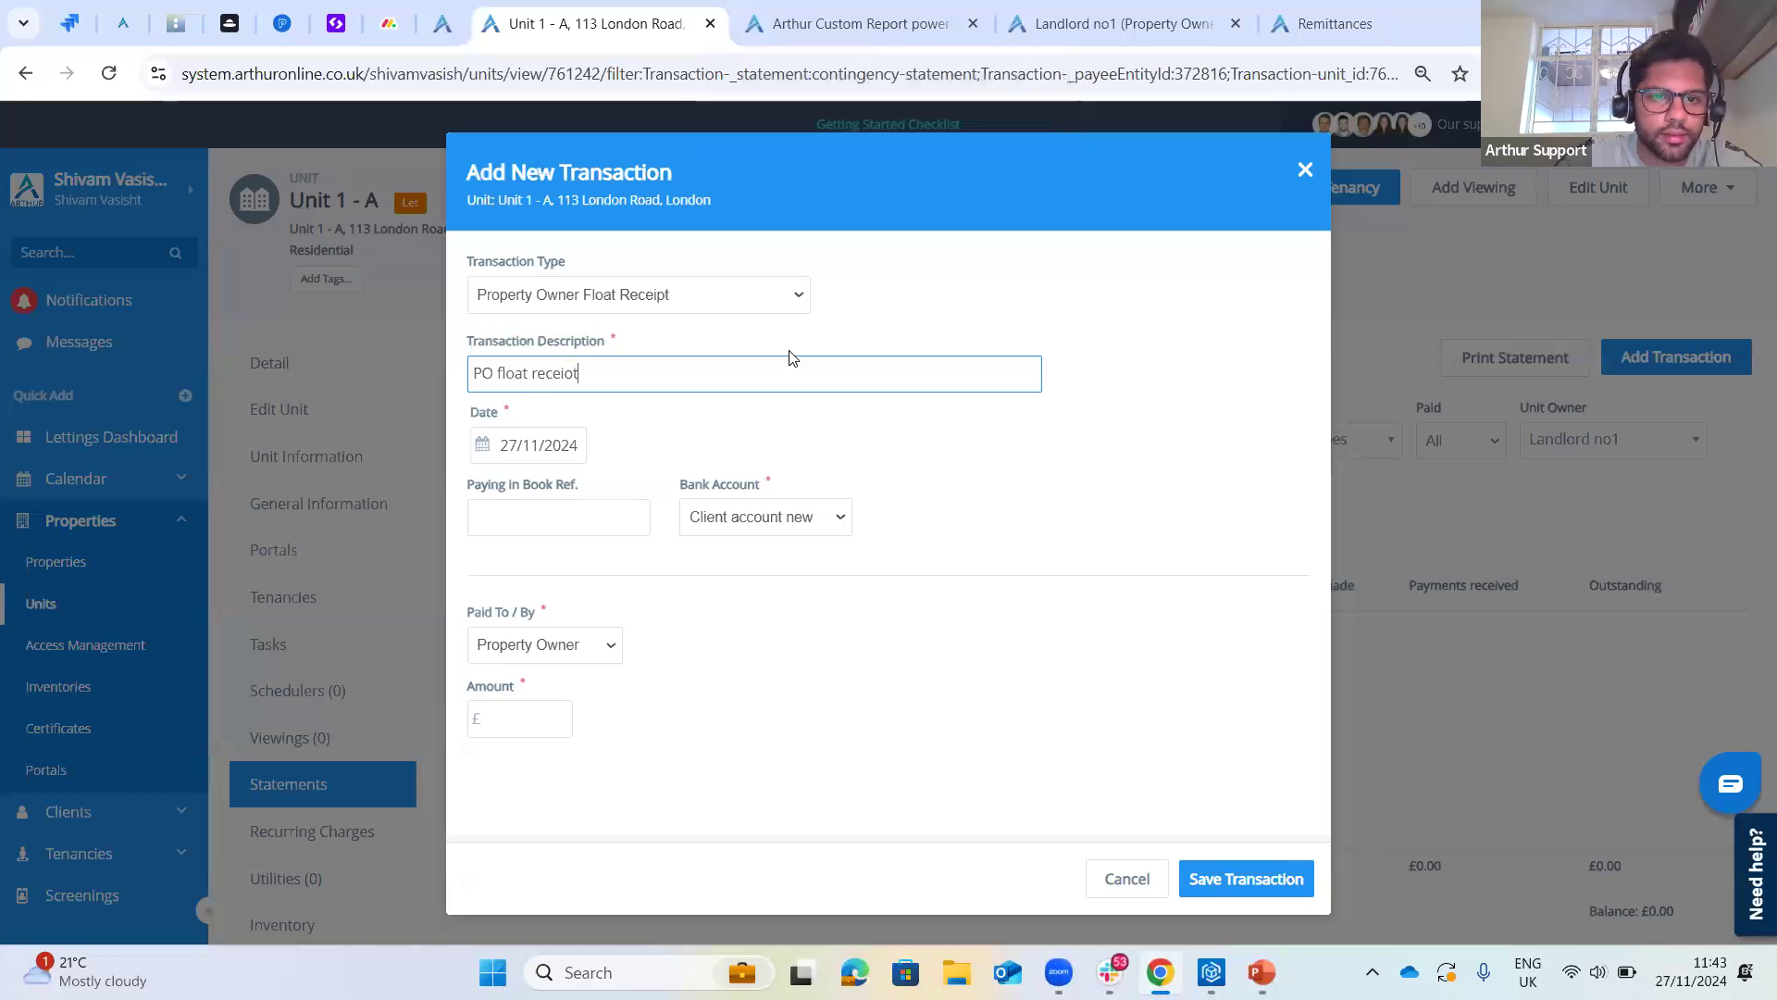
key("BackSpace")
key("BackSpace")
type("pt")
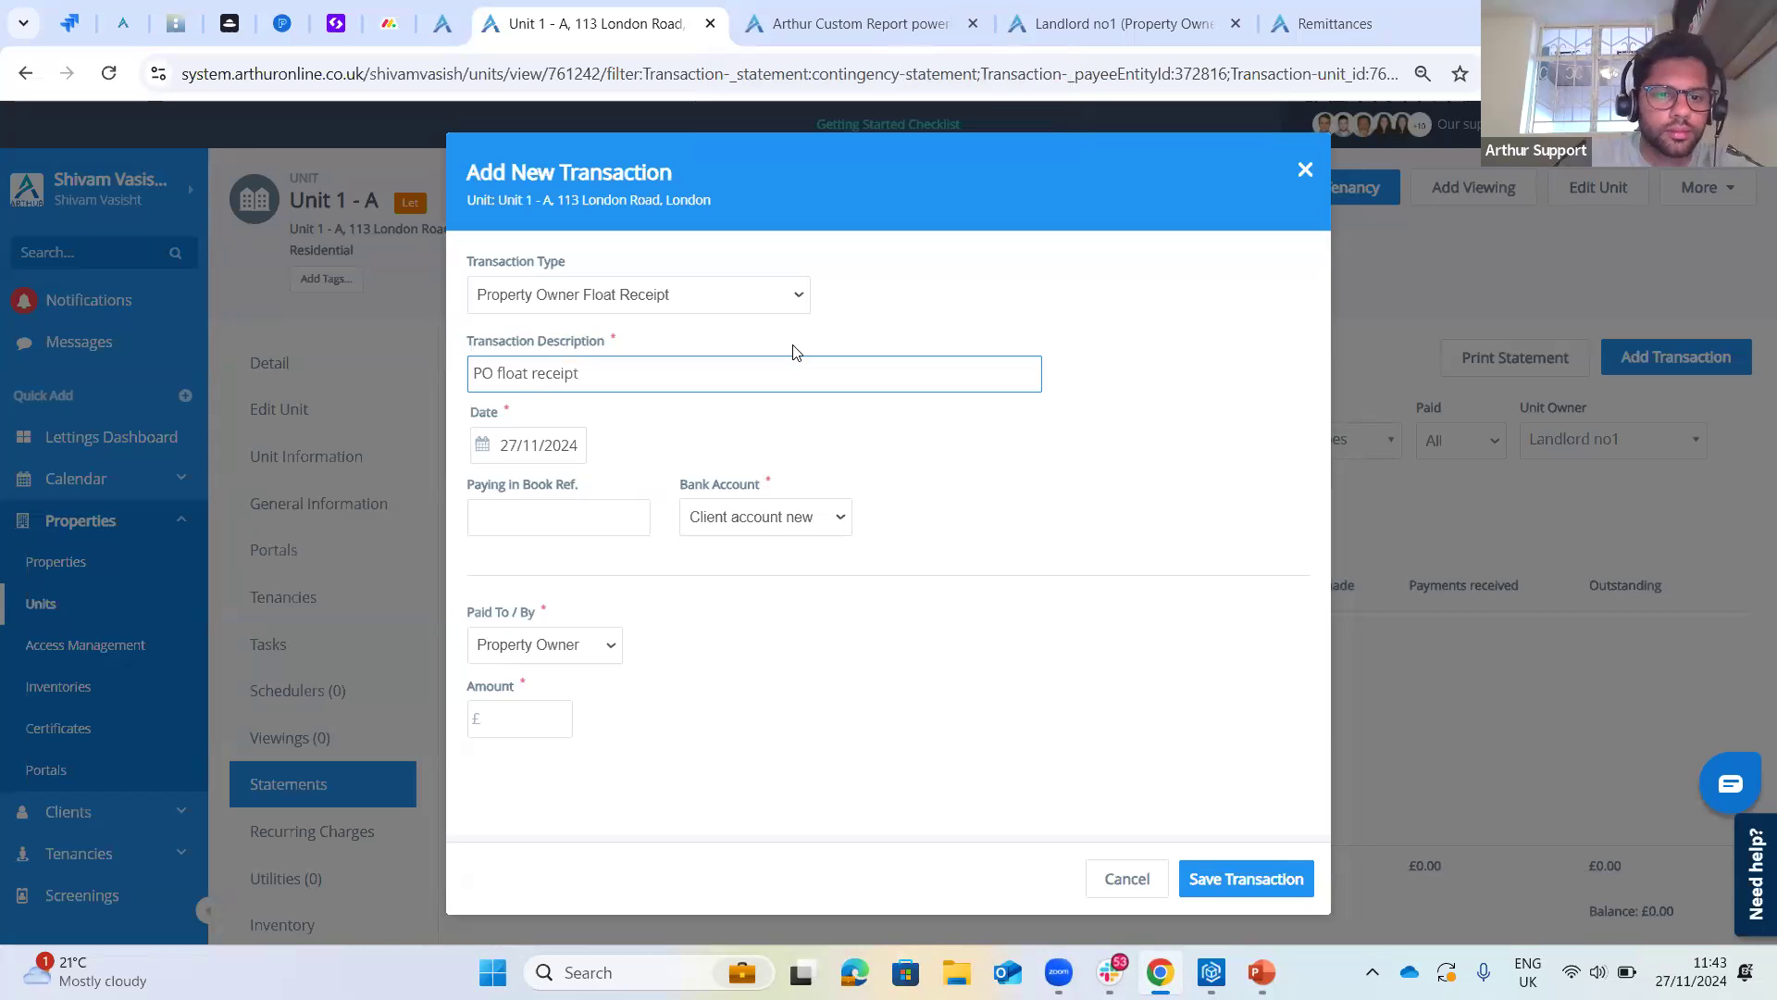
- Set the float receipt's amount to £500.00 and save the transaction
left_click(629, 557)
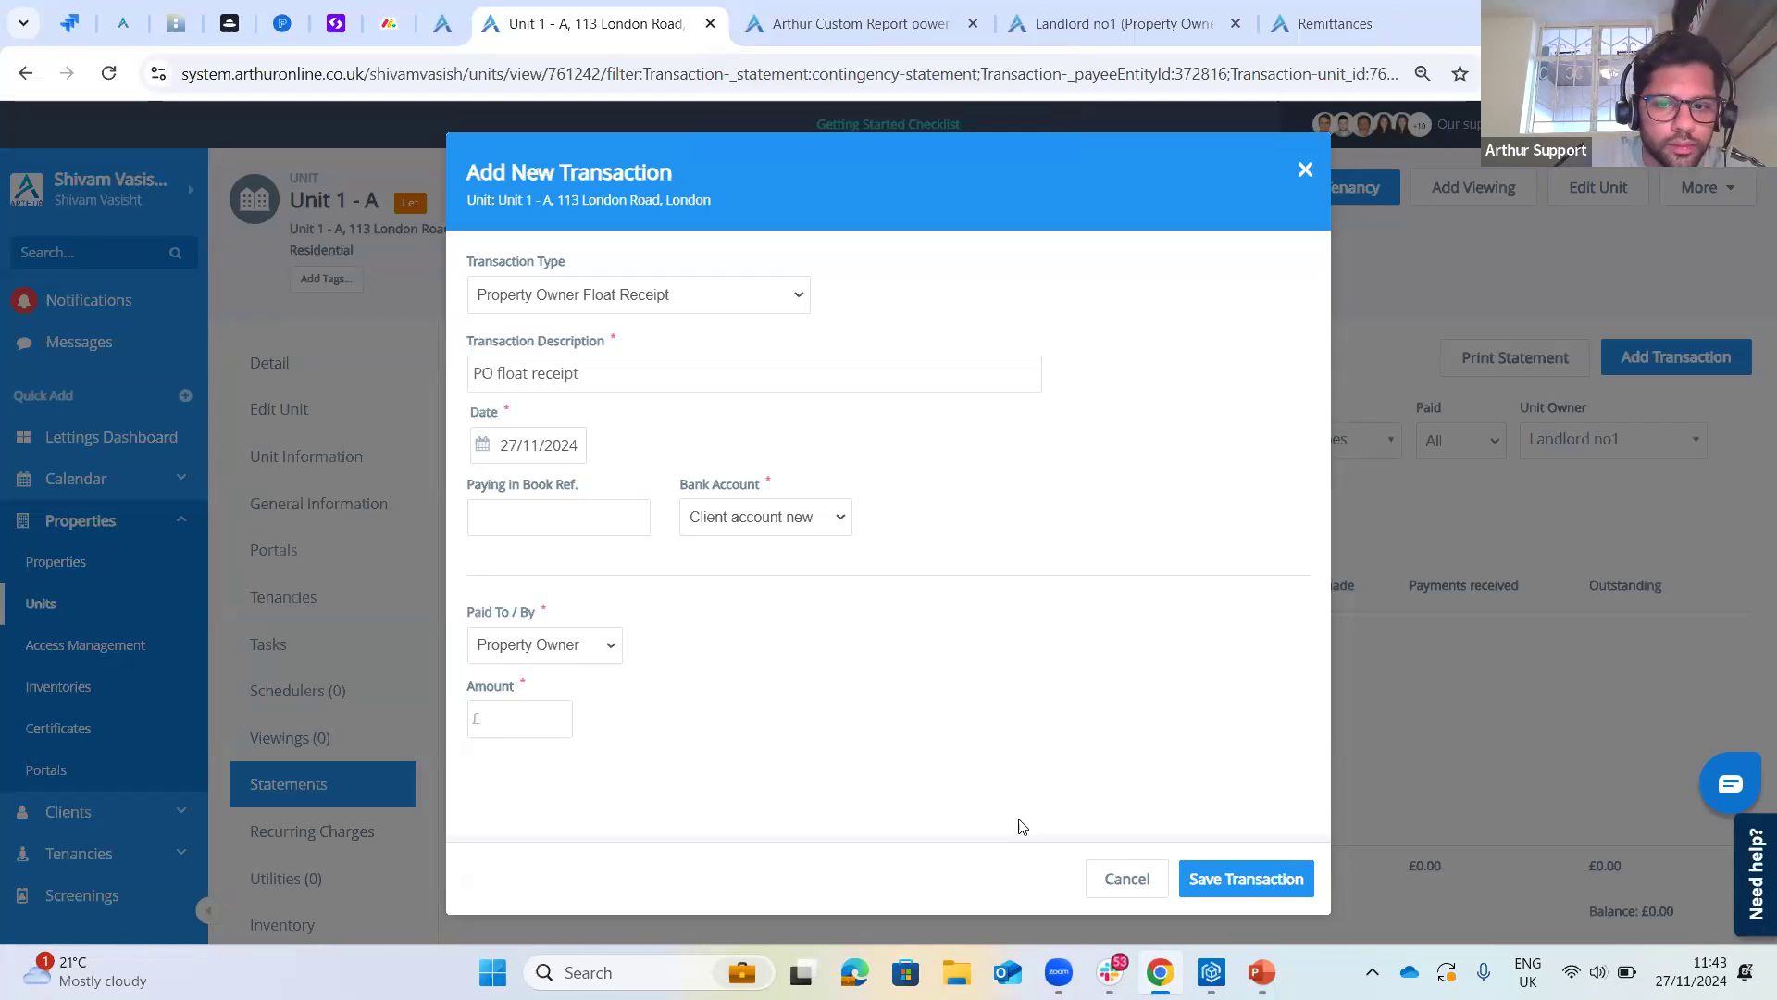
left_click(525, 717)
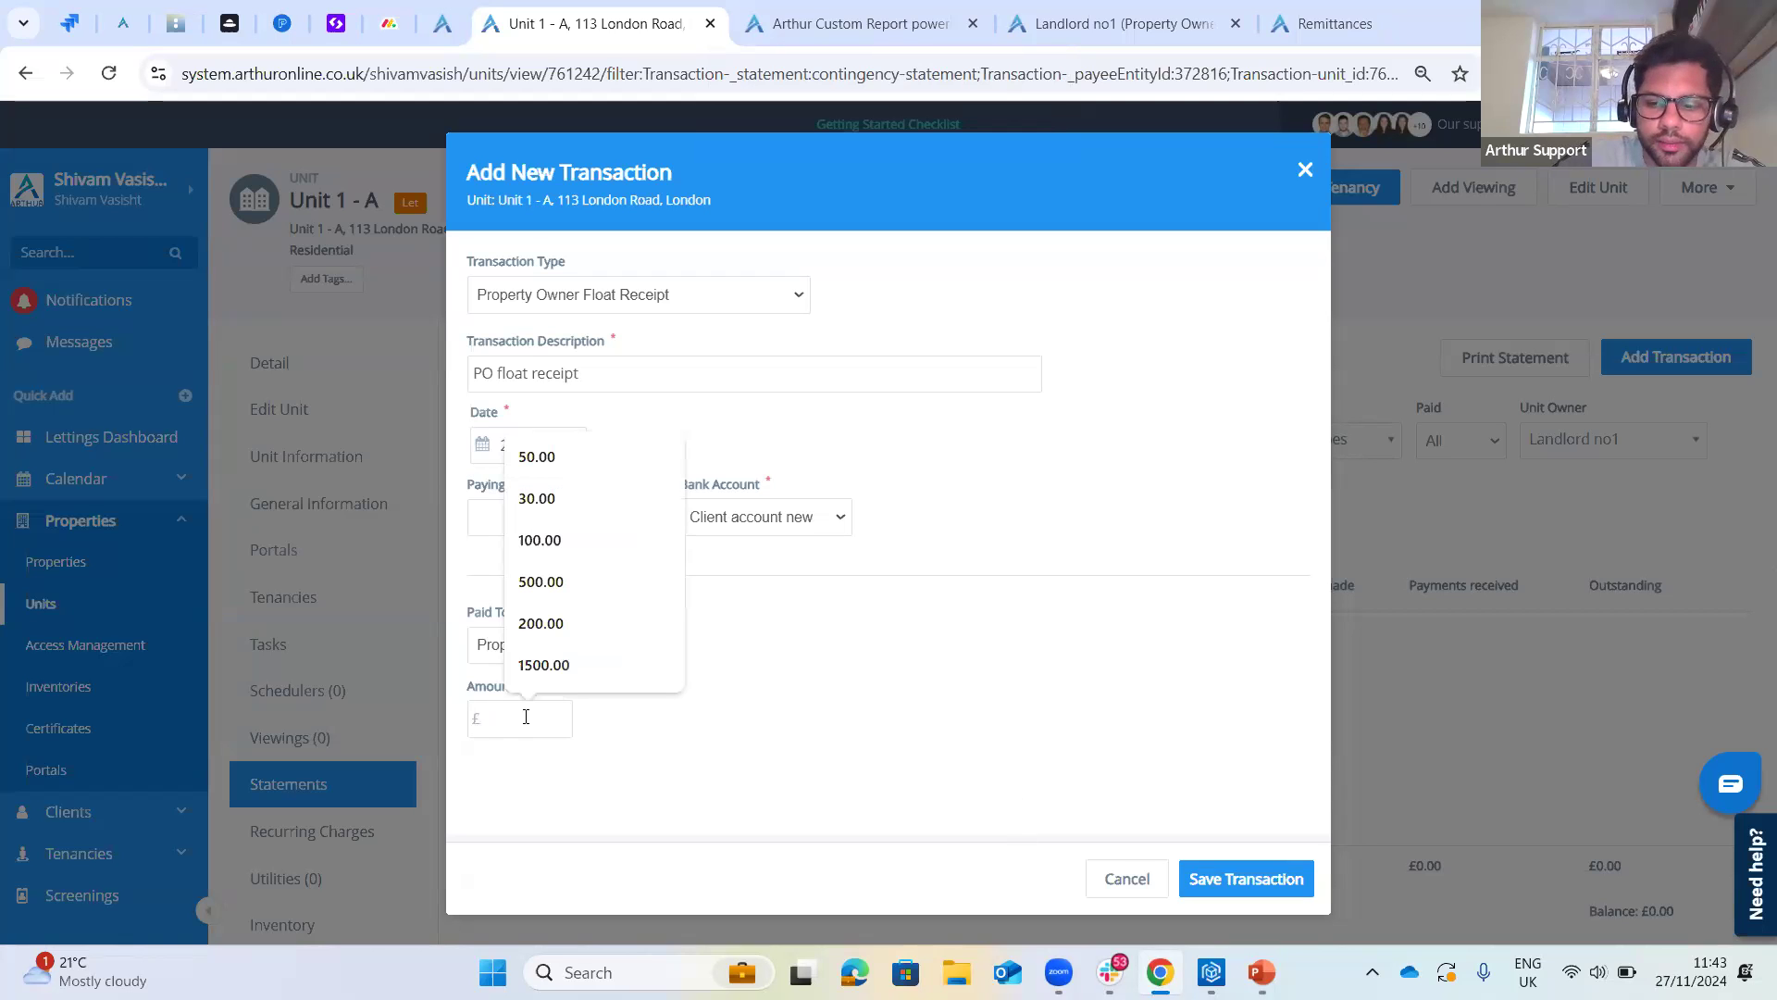
type("500")
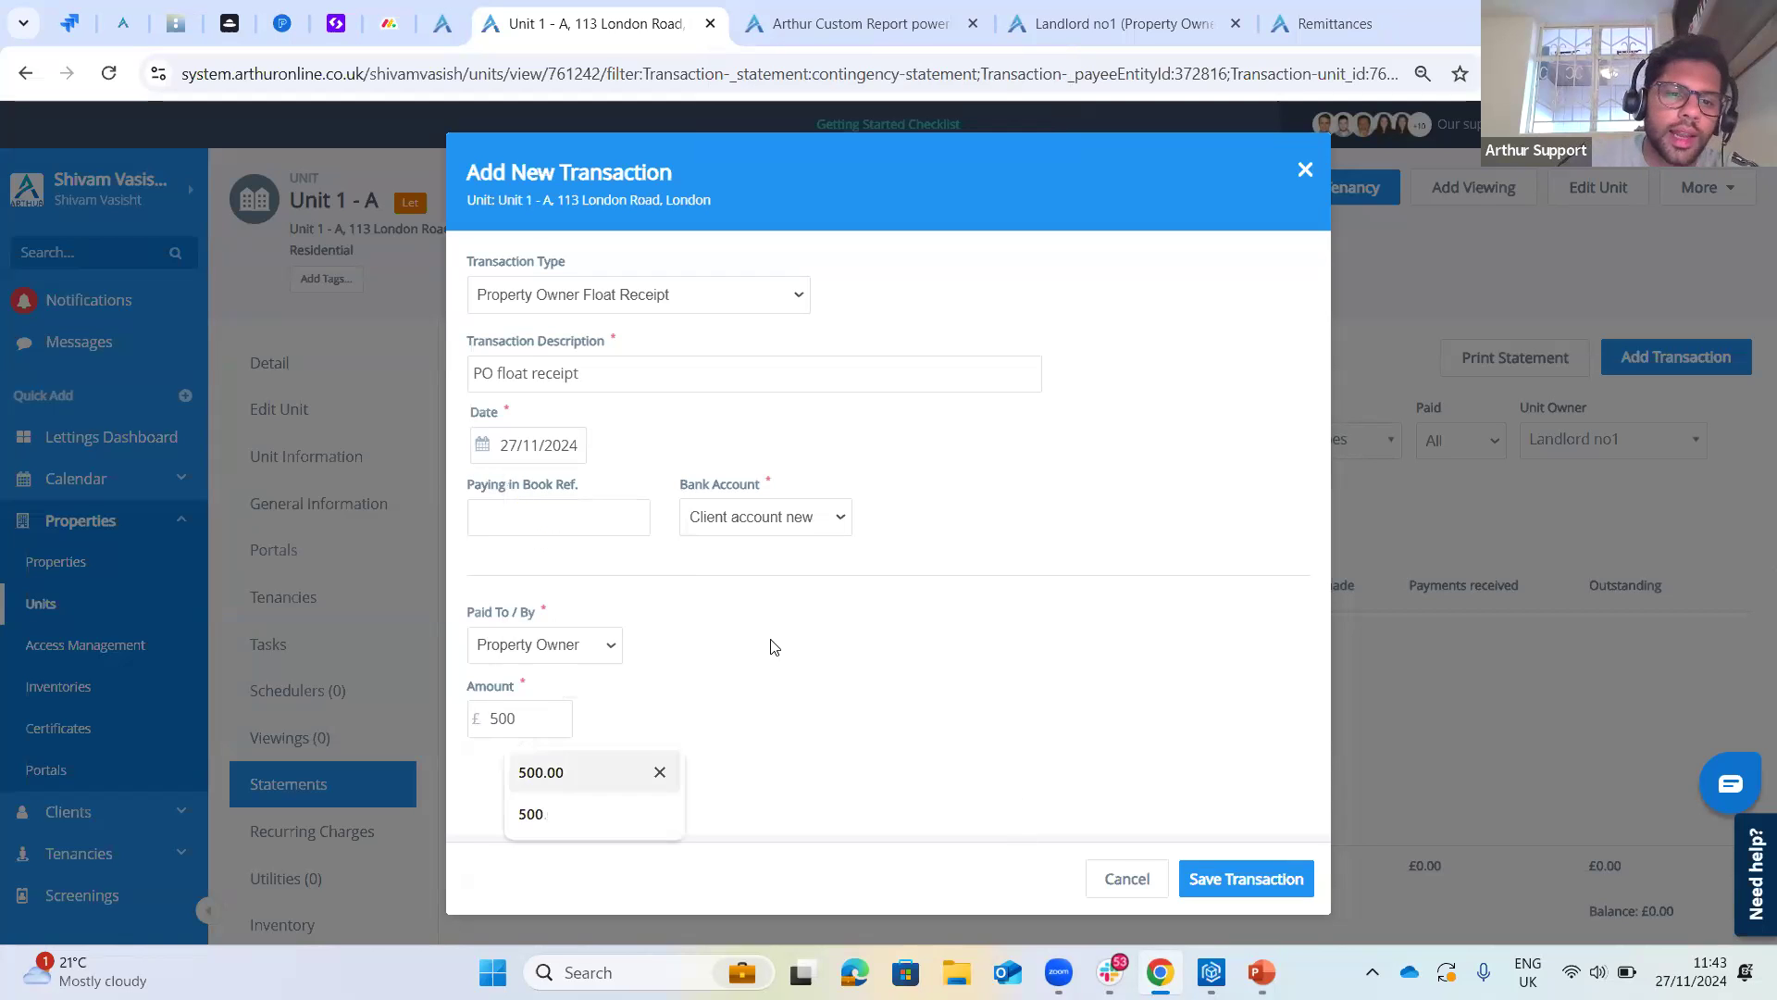
left_click(517, 370)
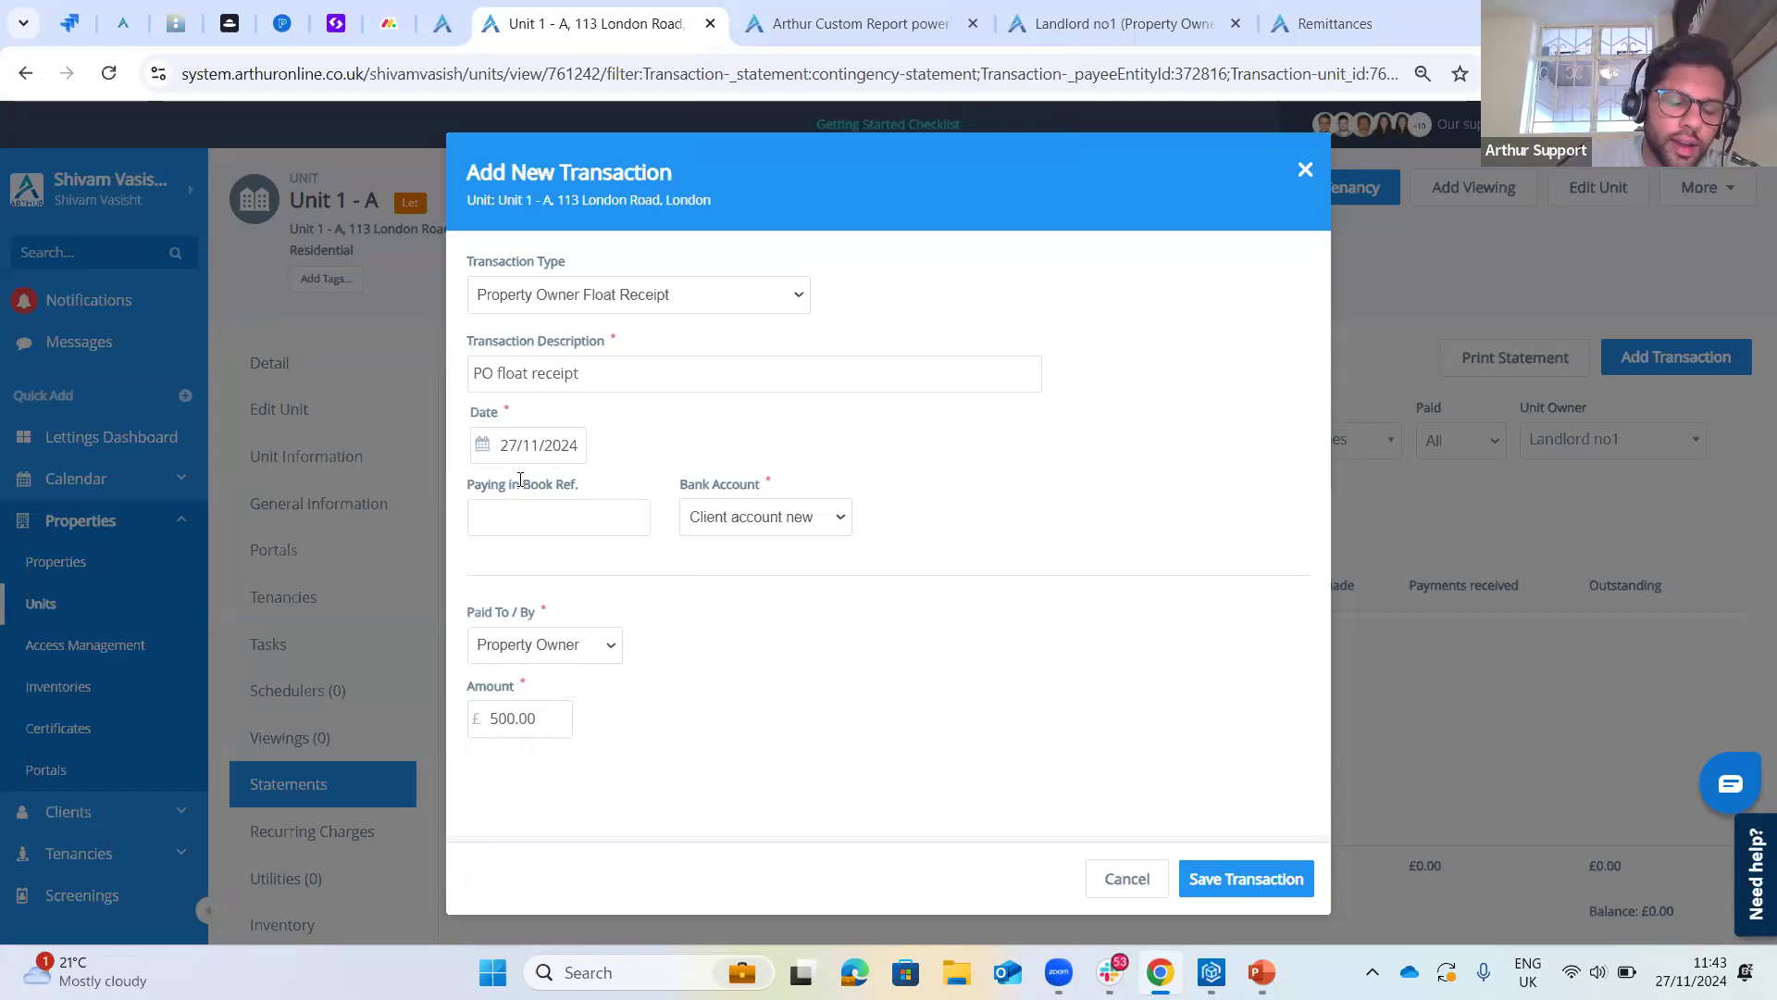
left_click(1259, 887)
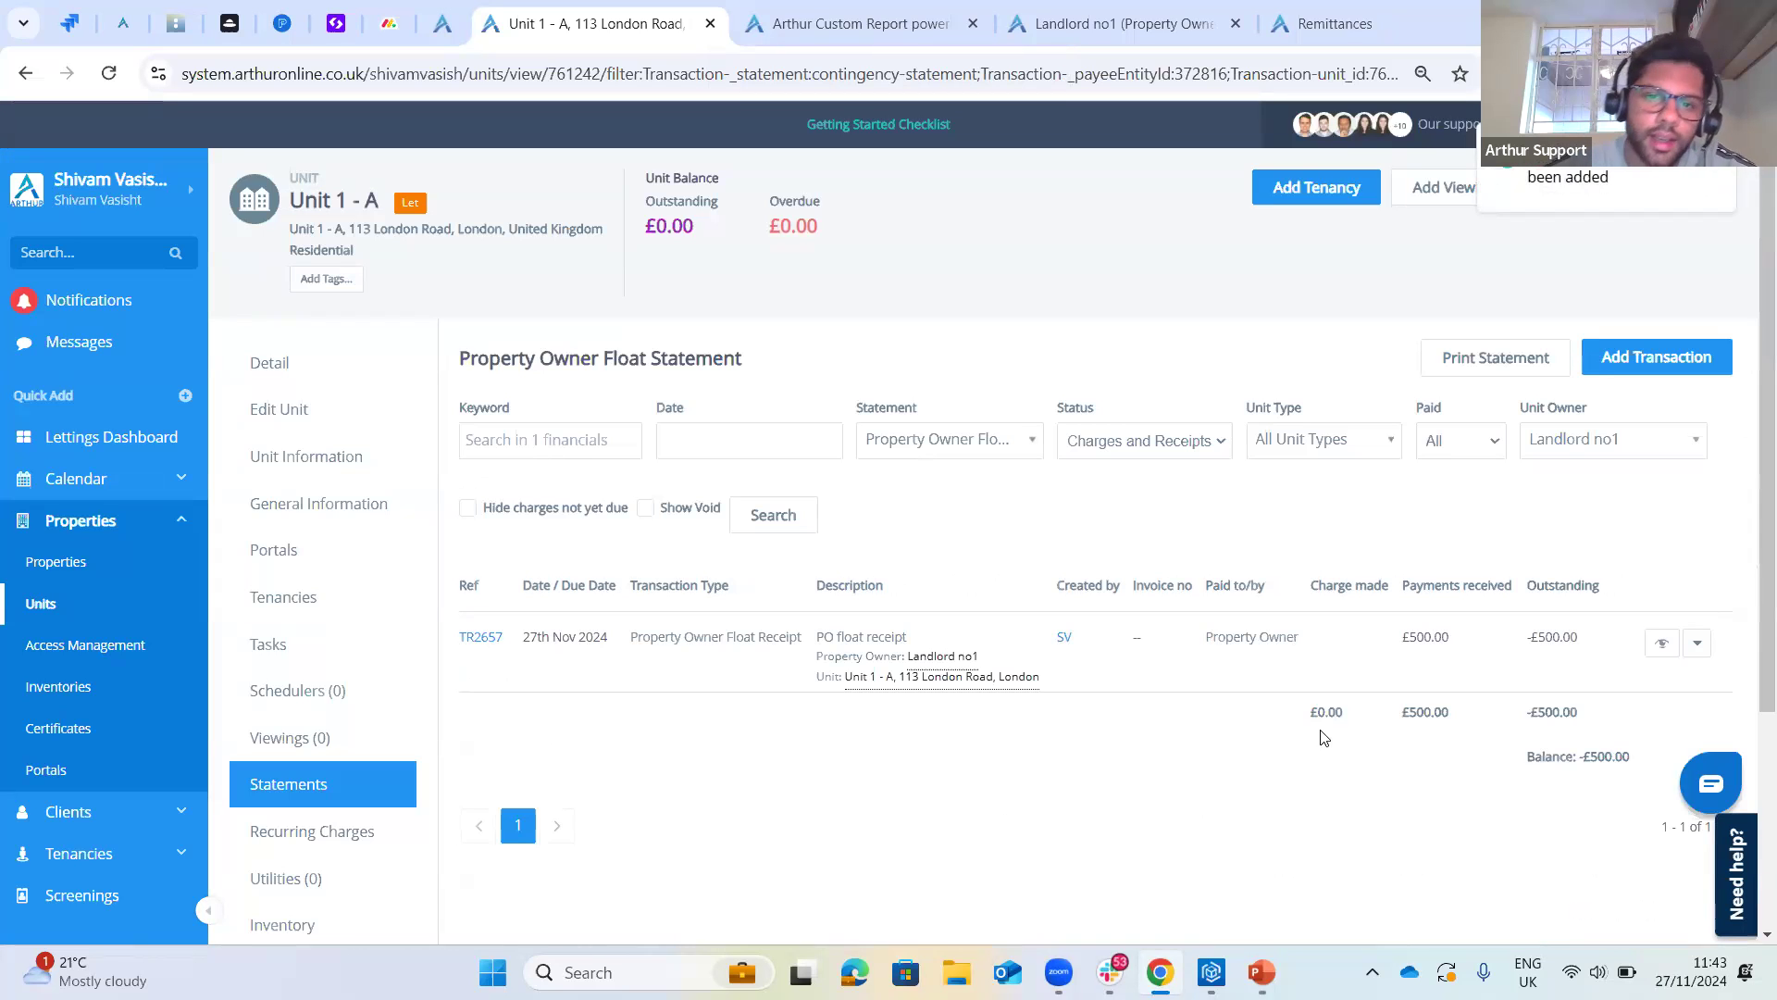
- Examine the float receipt's transaction type, outstanding amount and overall balance on the float statement
left_click(960, 452)
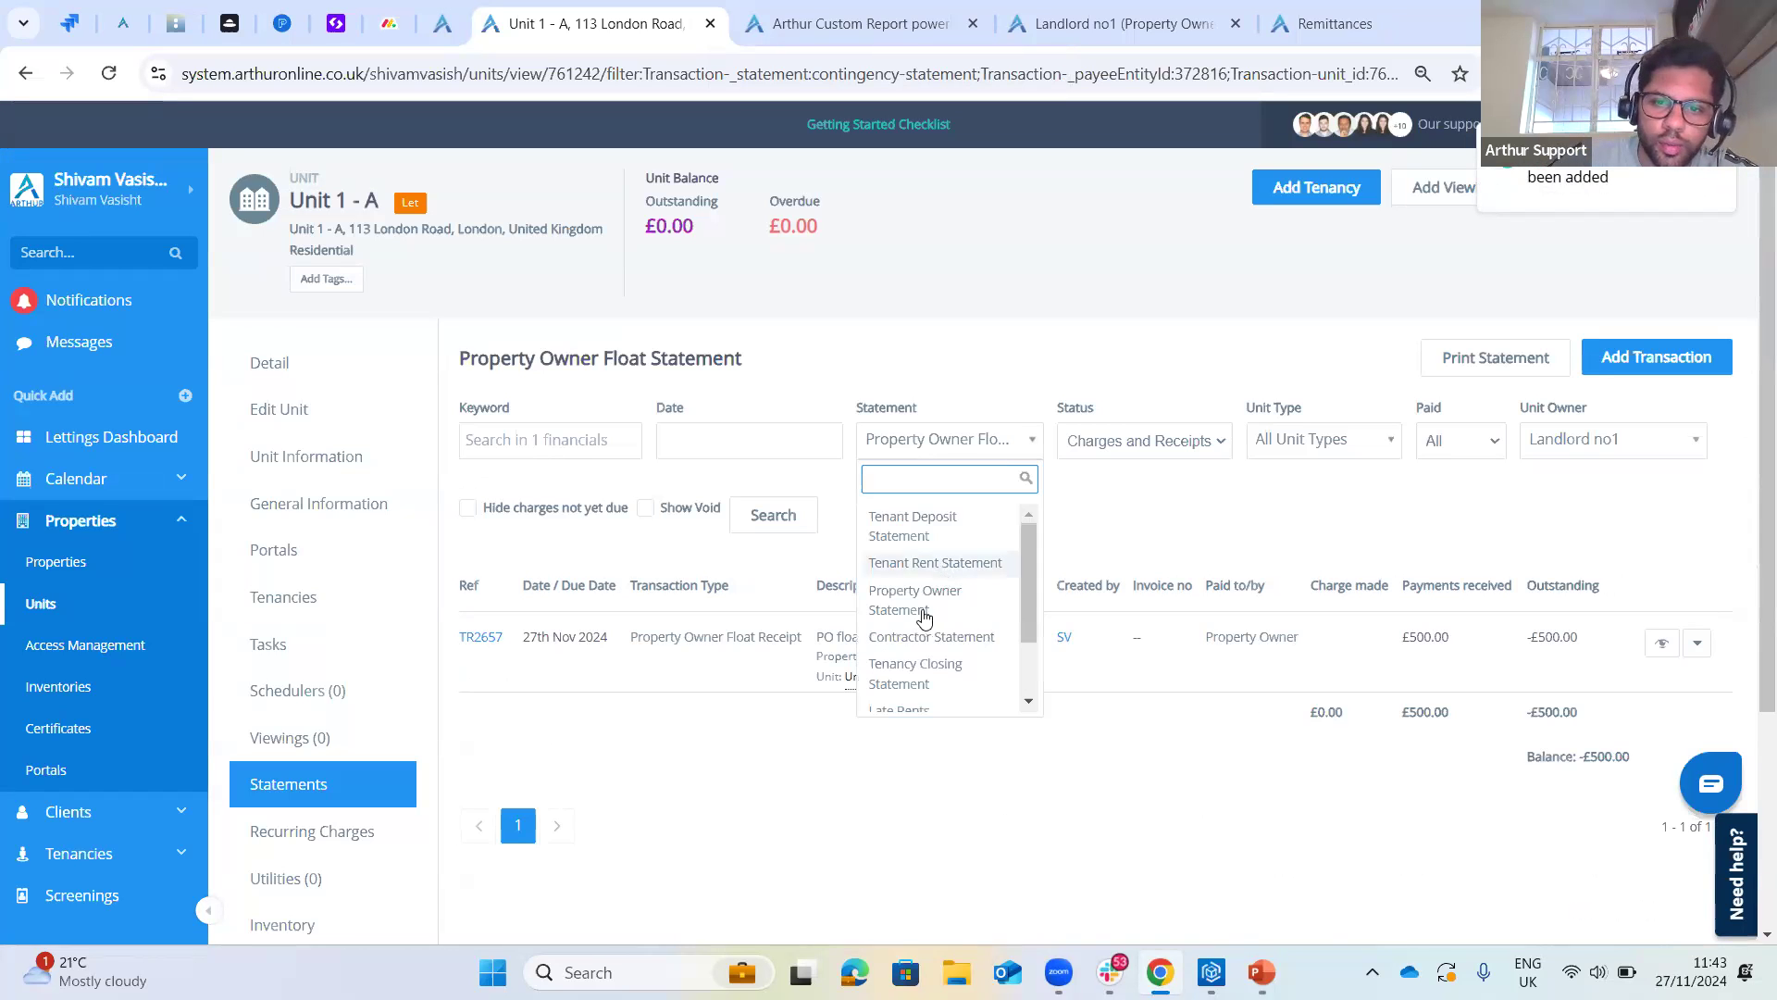
scroll(920, 624, "down", 1)
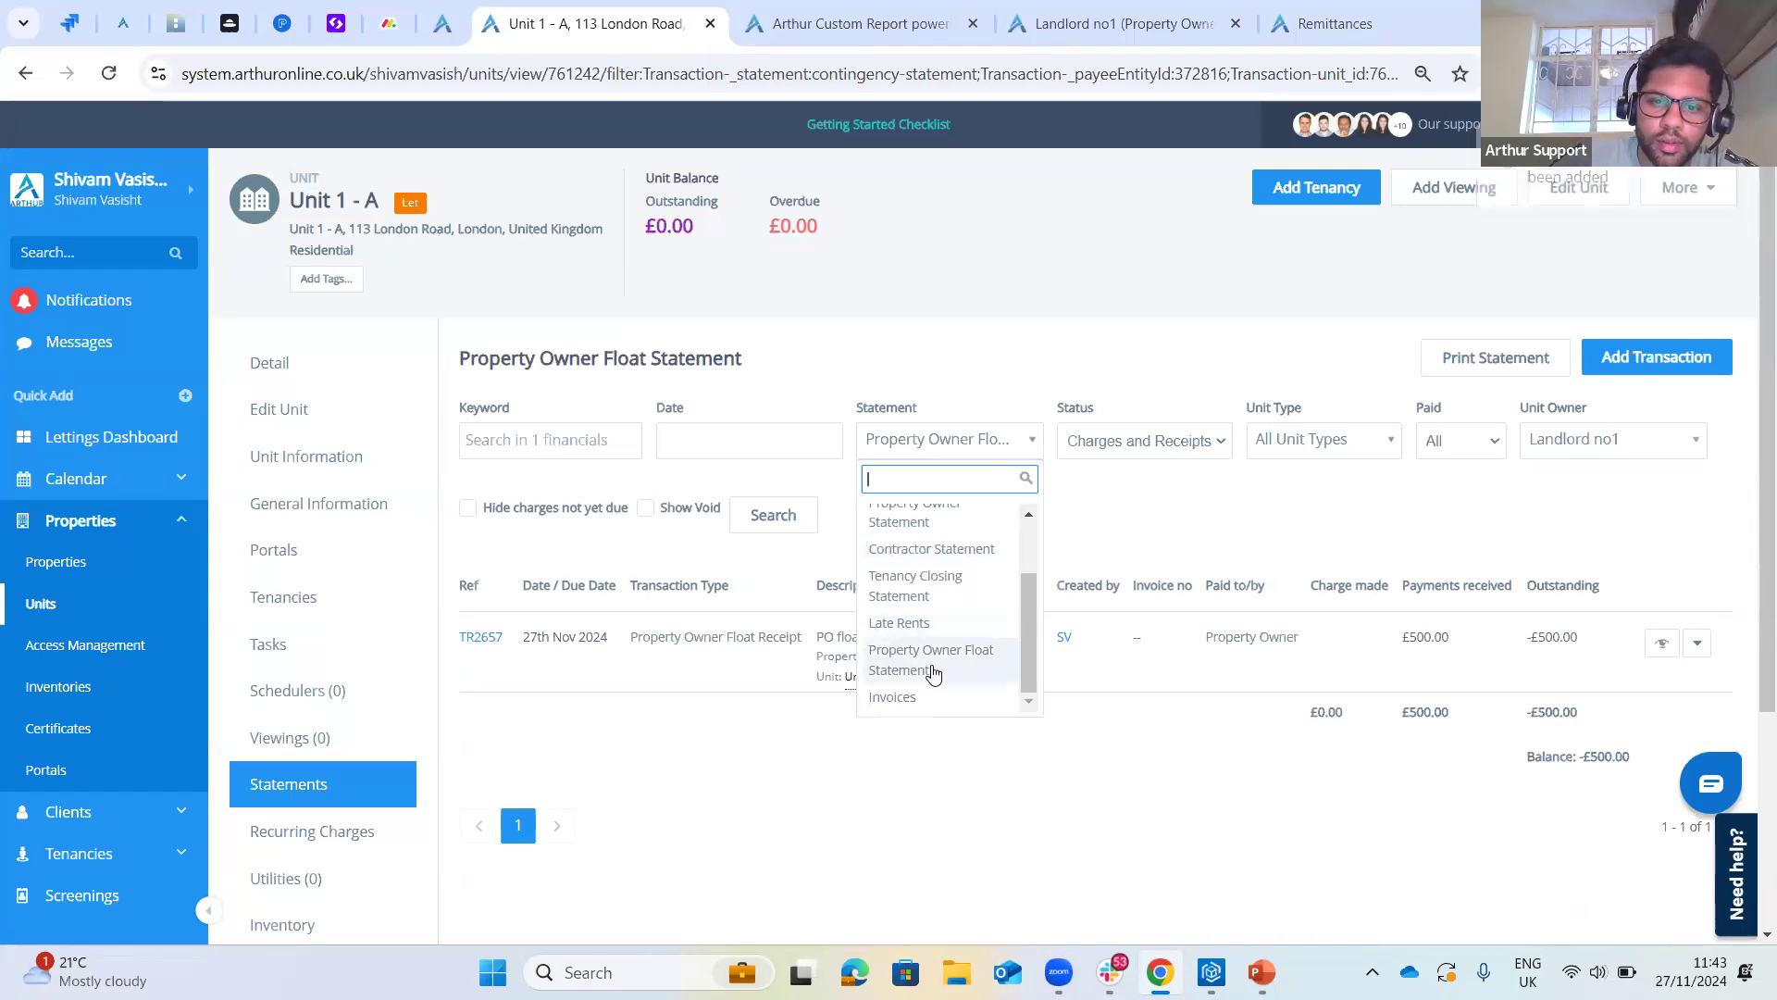
left_click(944, 833)
left_click_drag(641, 637, 802, 638)
left_click(1157, 762)
left_click_drag(1579, 635, 1526, 637)
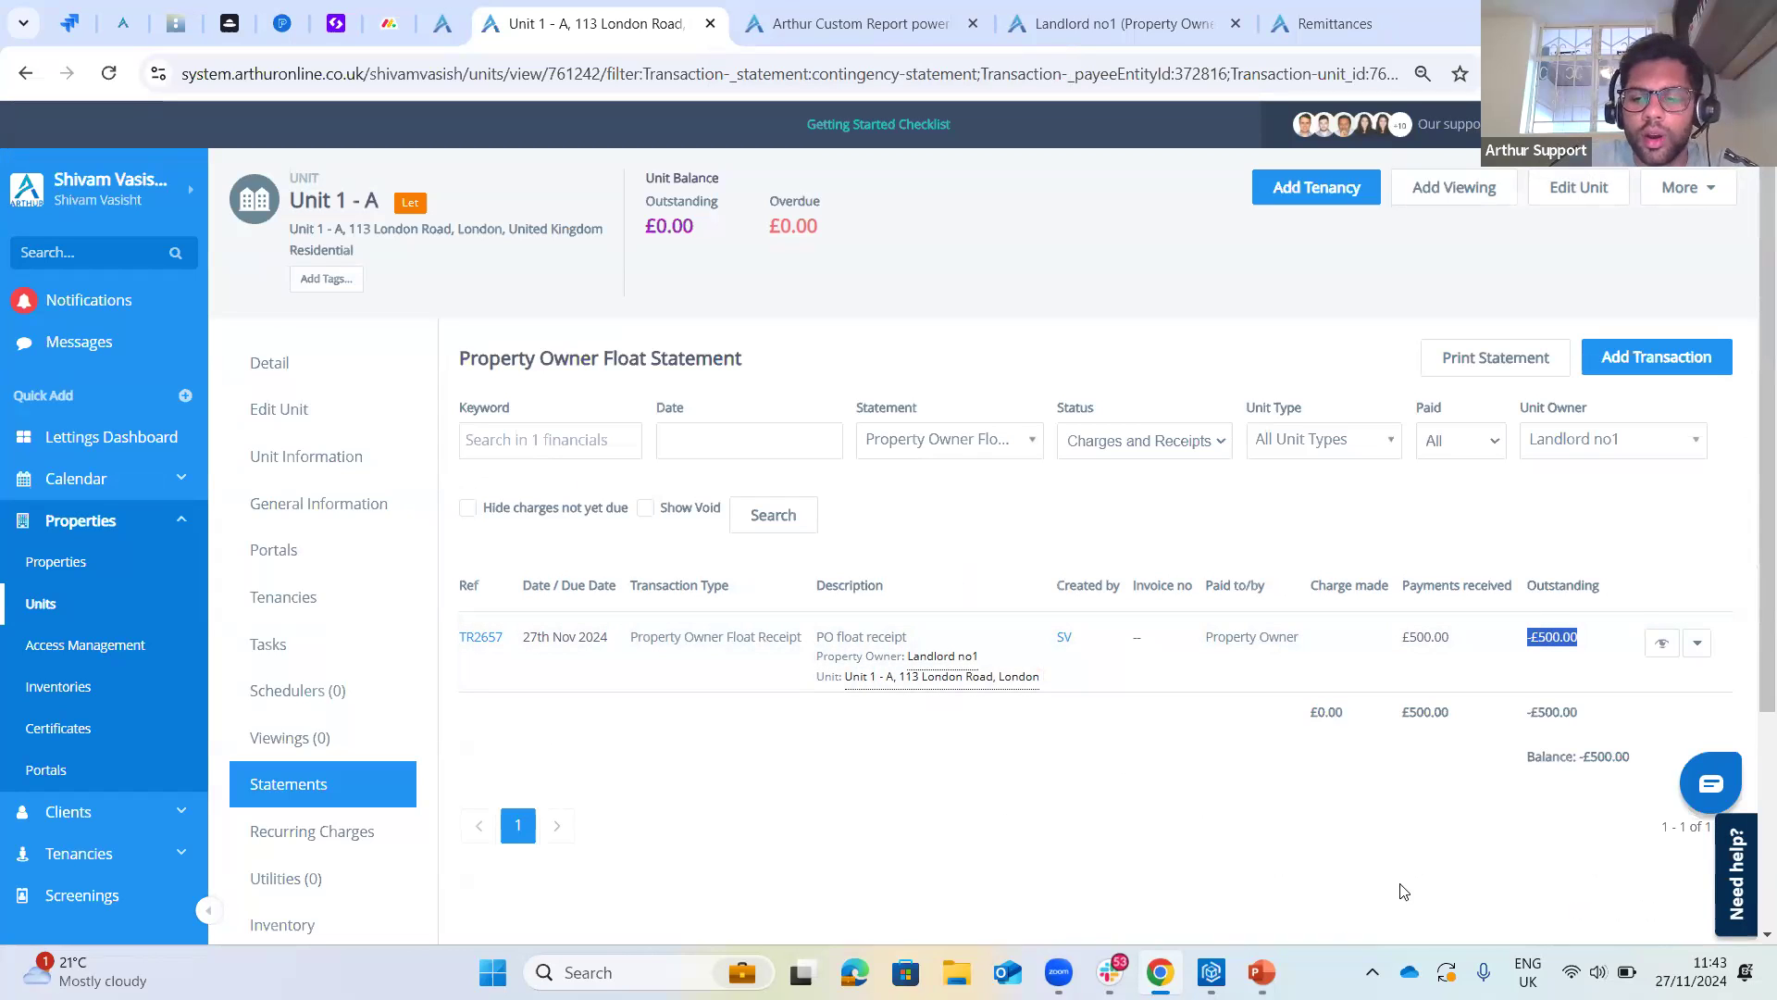
left_click_drag(1631, 757, 1510, 772)
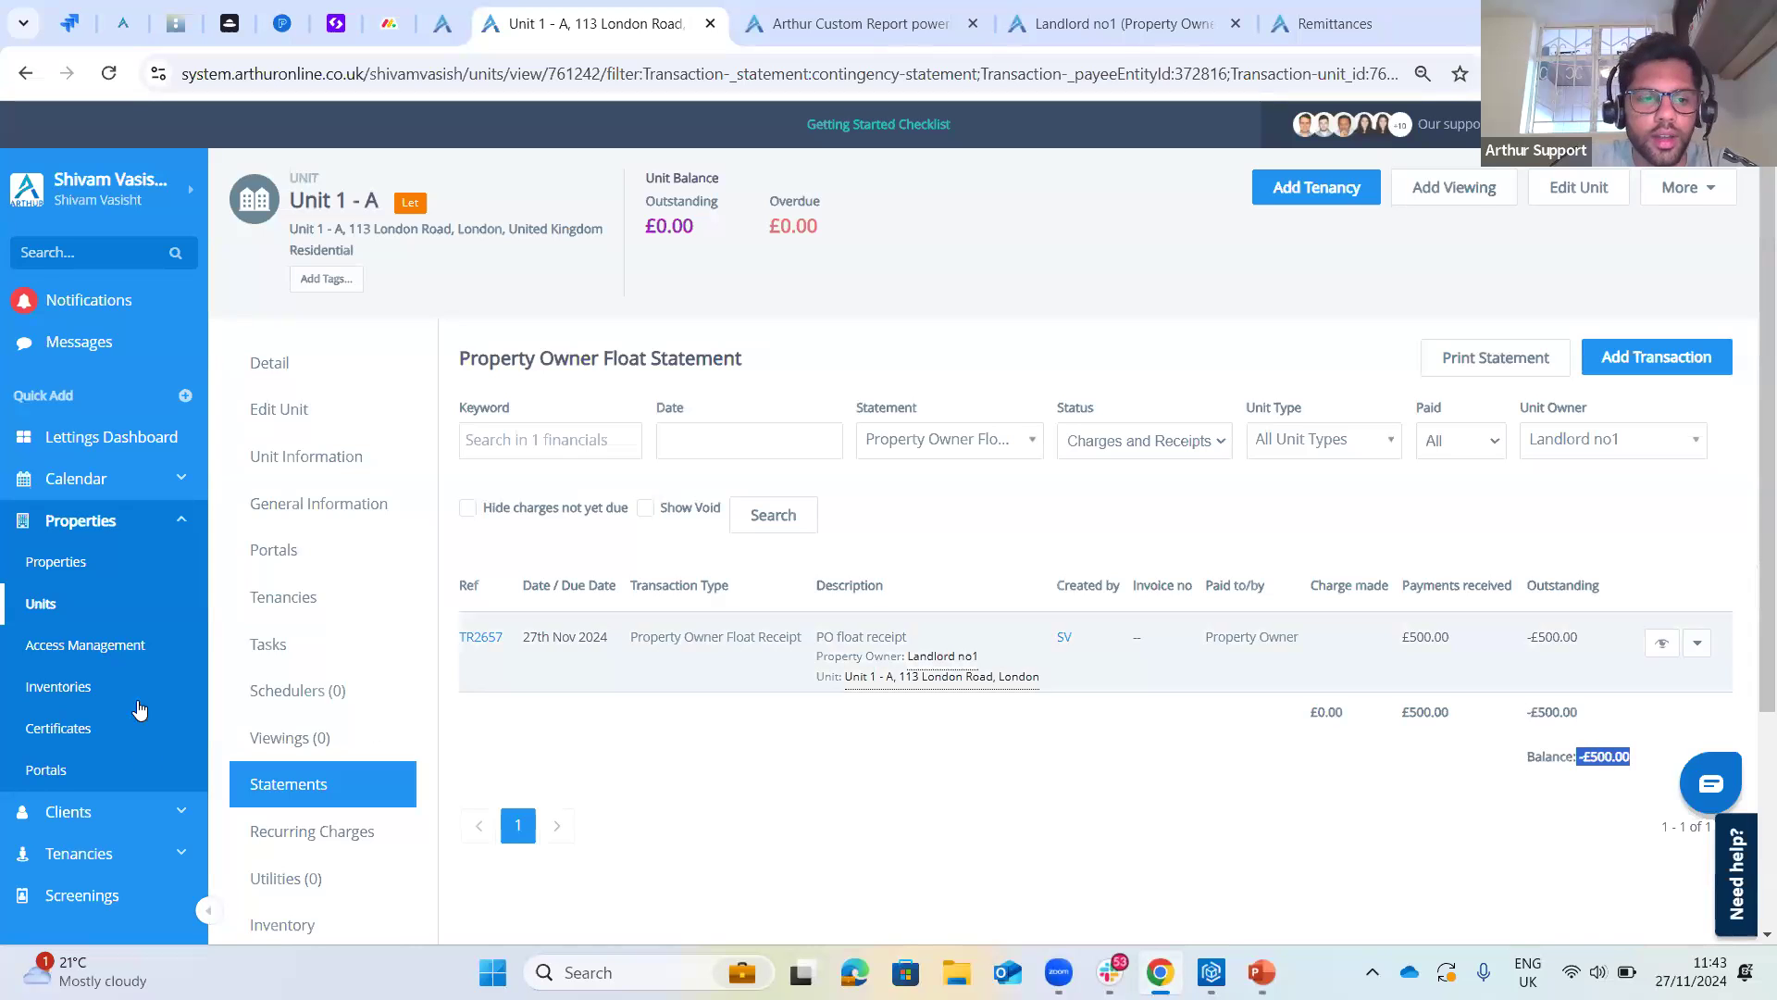
- Open the Property Owner Remittance list and examine the float held for Landlord no1's Unit 1 - A
scroll(110, 815, "down", 5)
left_click(109, 844)
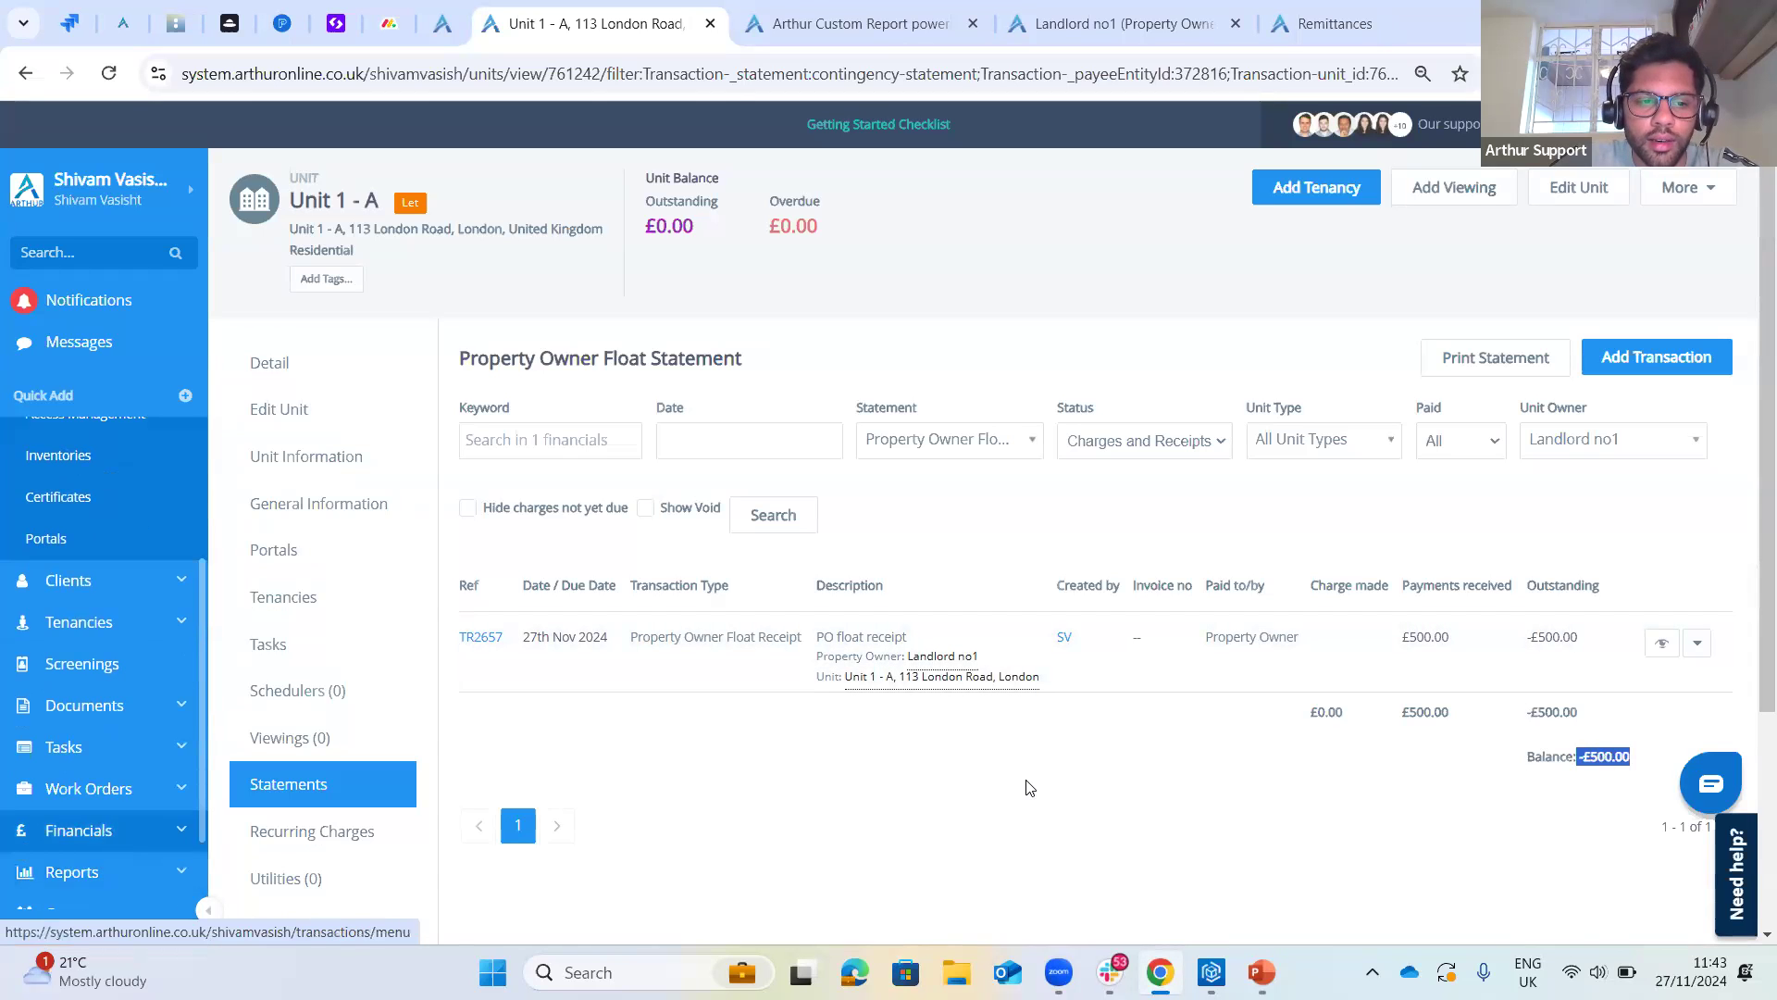
left_click(1002, 820)
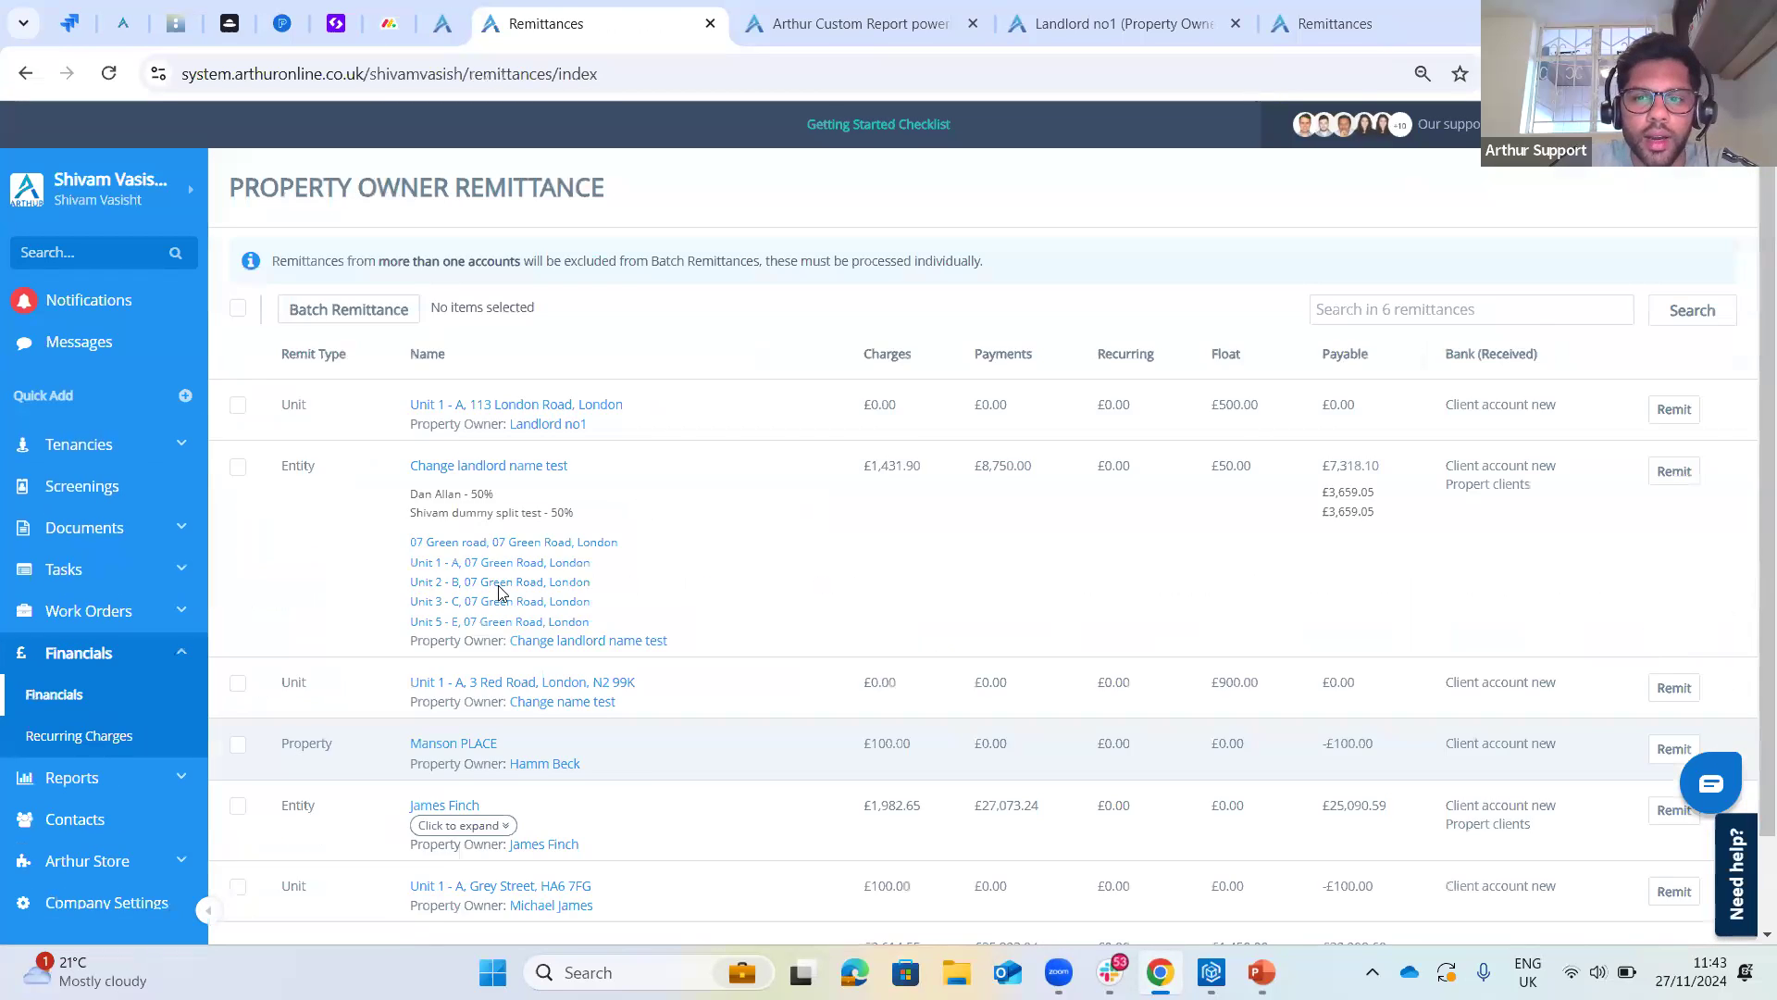
left_click_drag(1265, 405, 1316, 410)
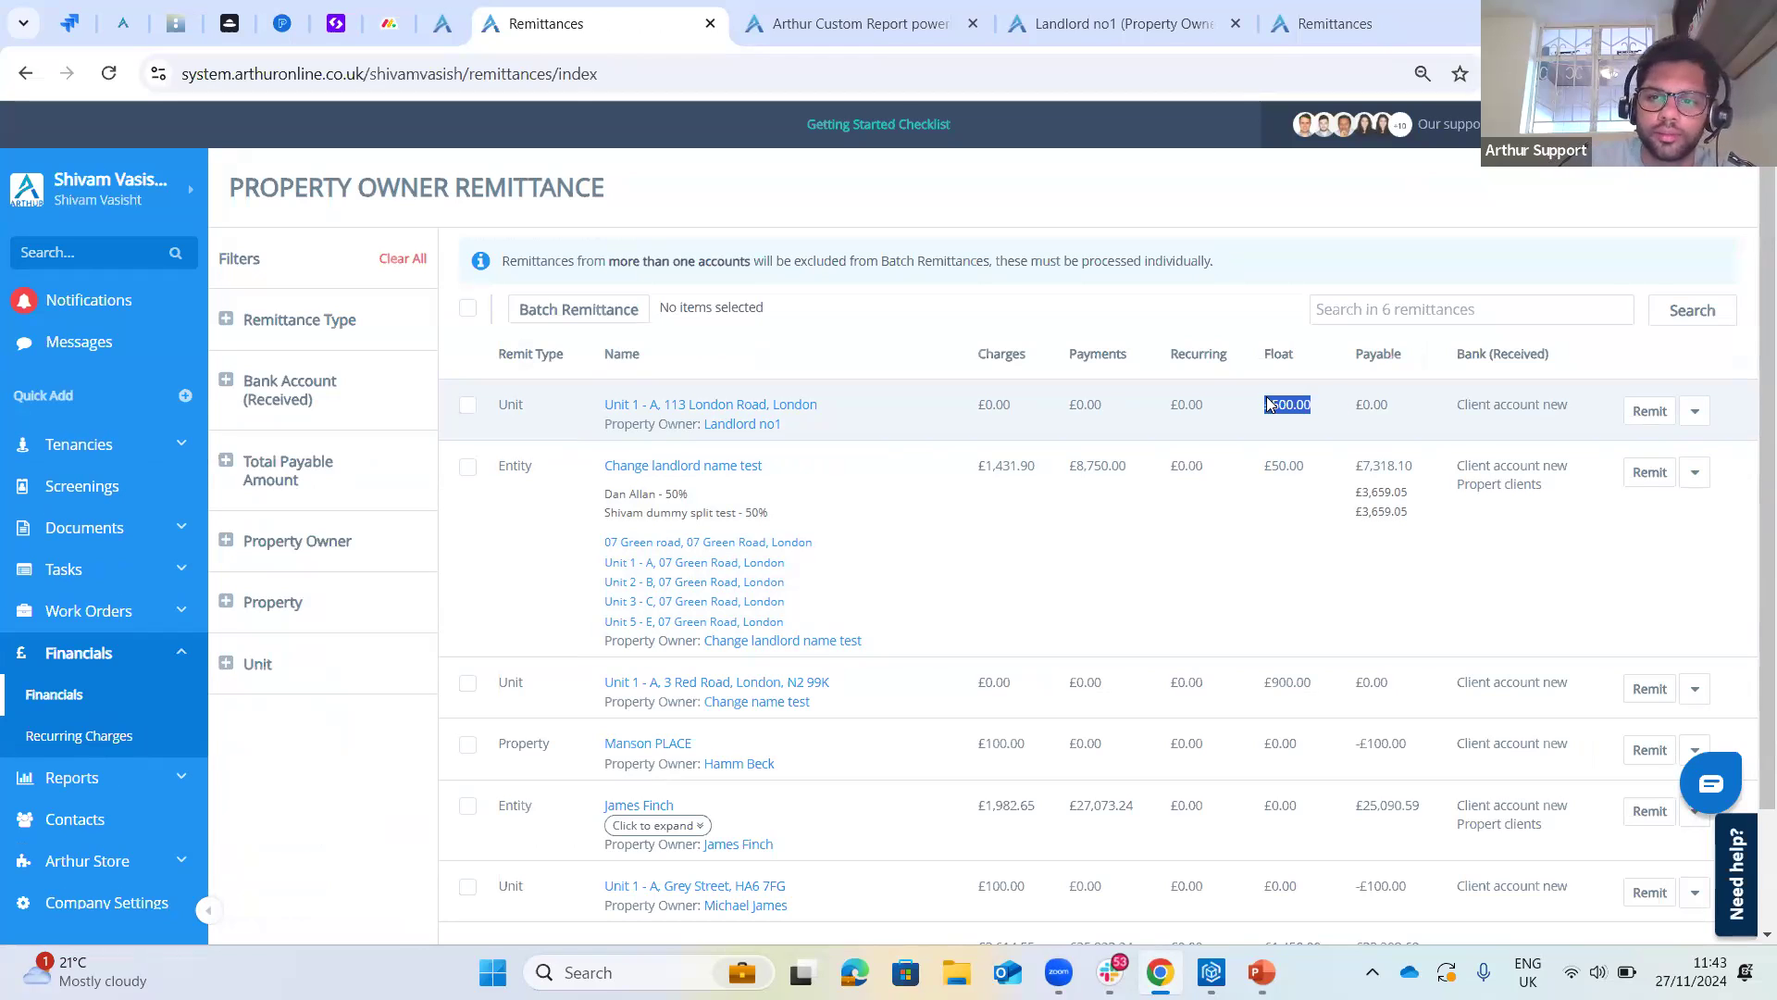
left_click(1304, 416)
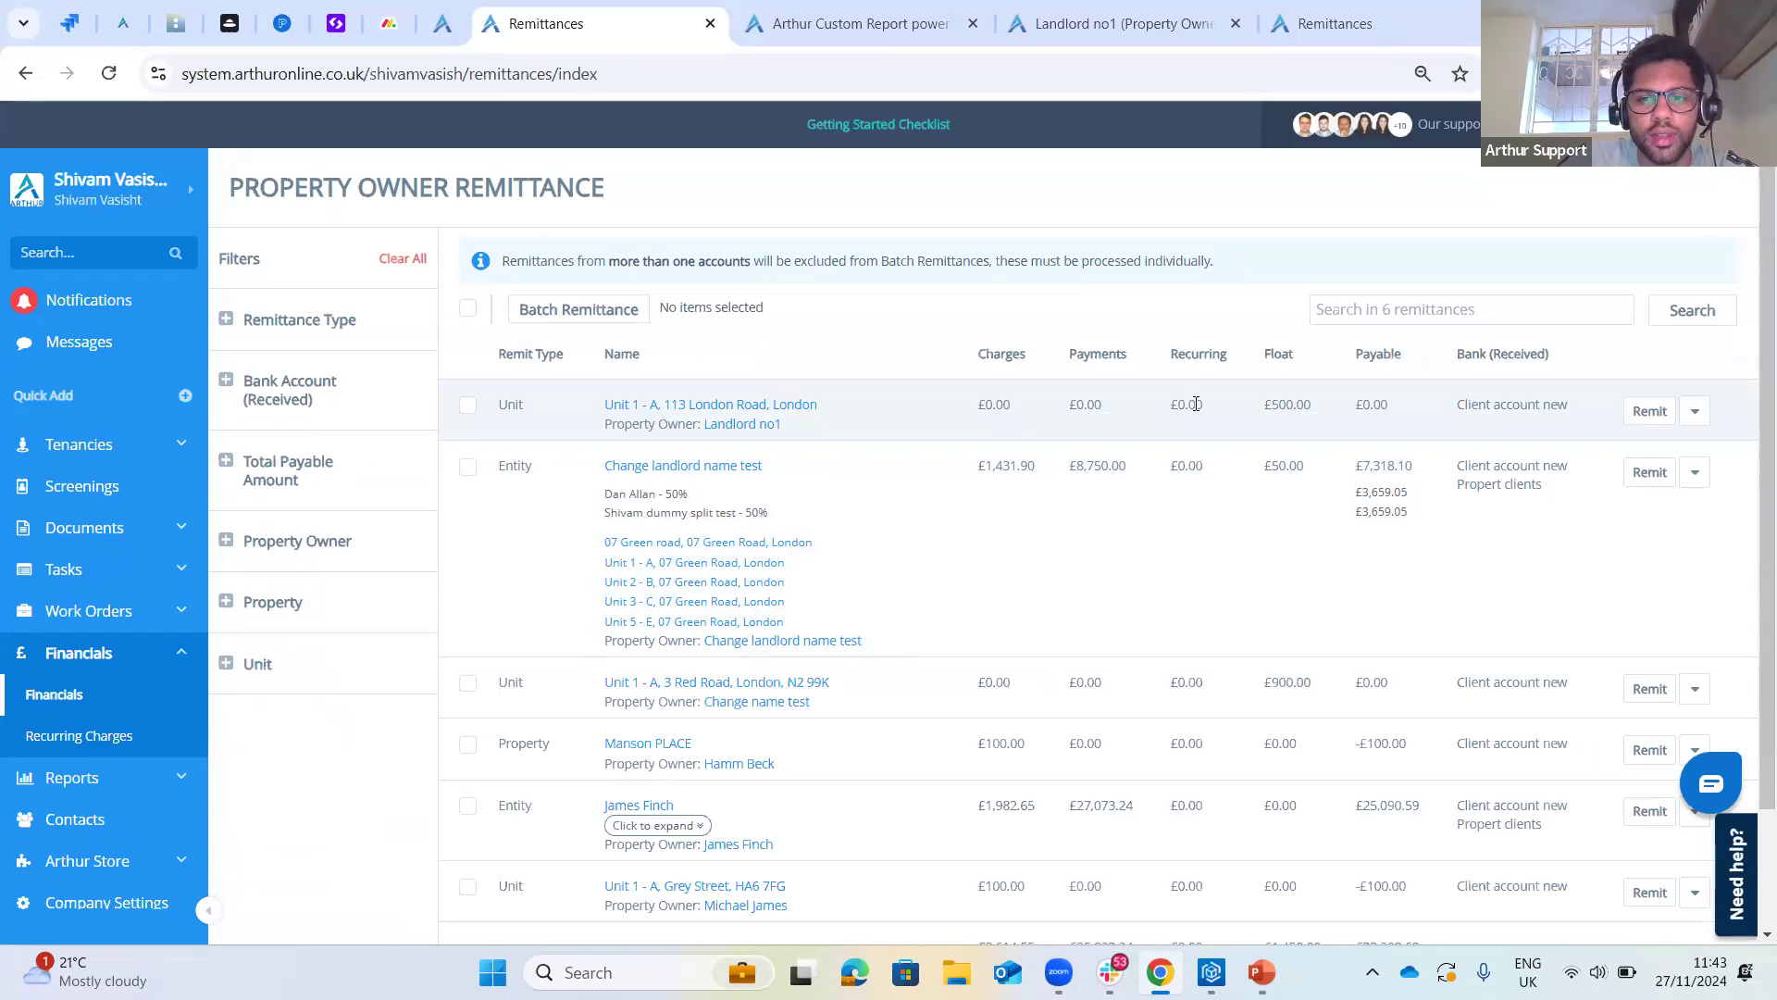
- Open Landlord no1's Unit 1 - A from the remittance list and display the recurring charges of its current tenancy
left_click(64, 696)
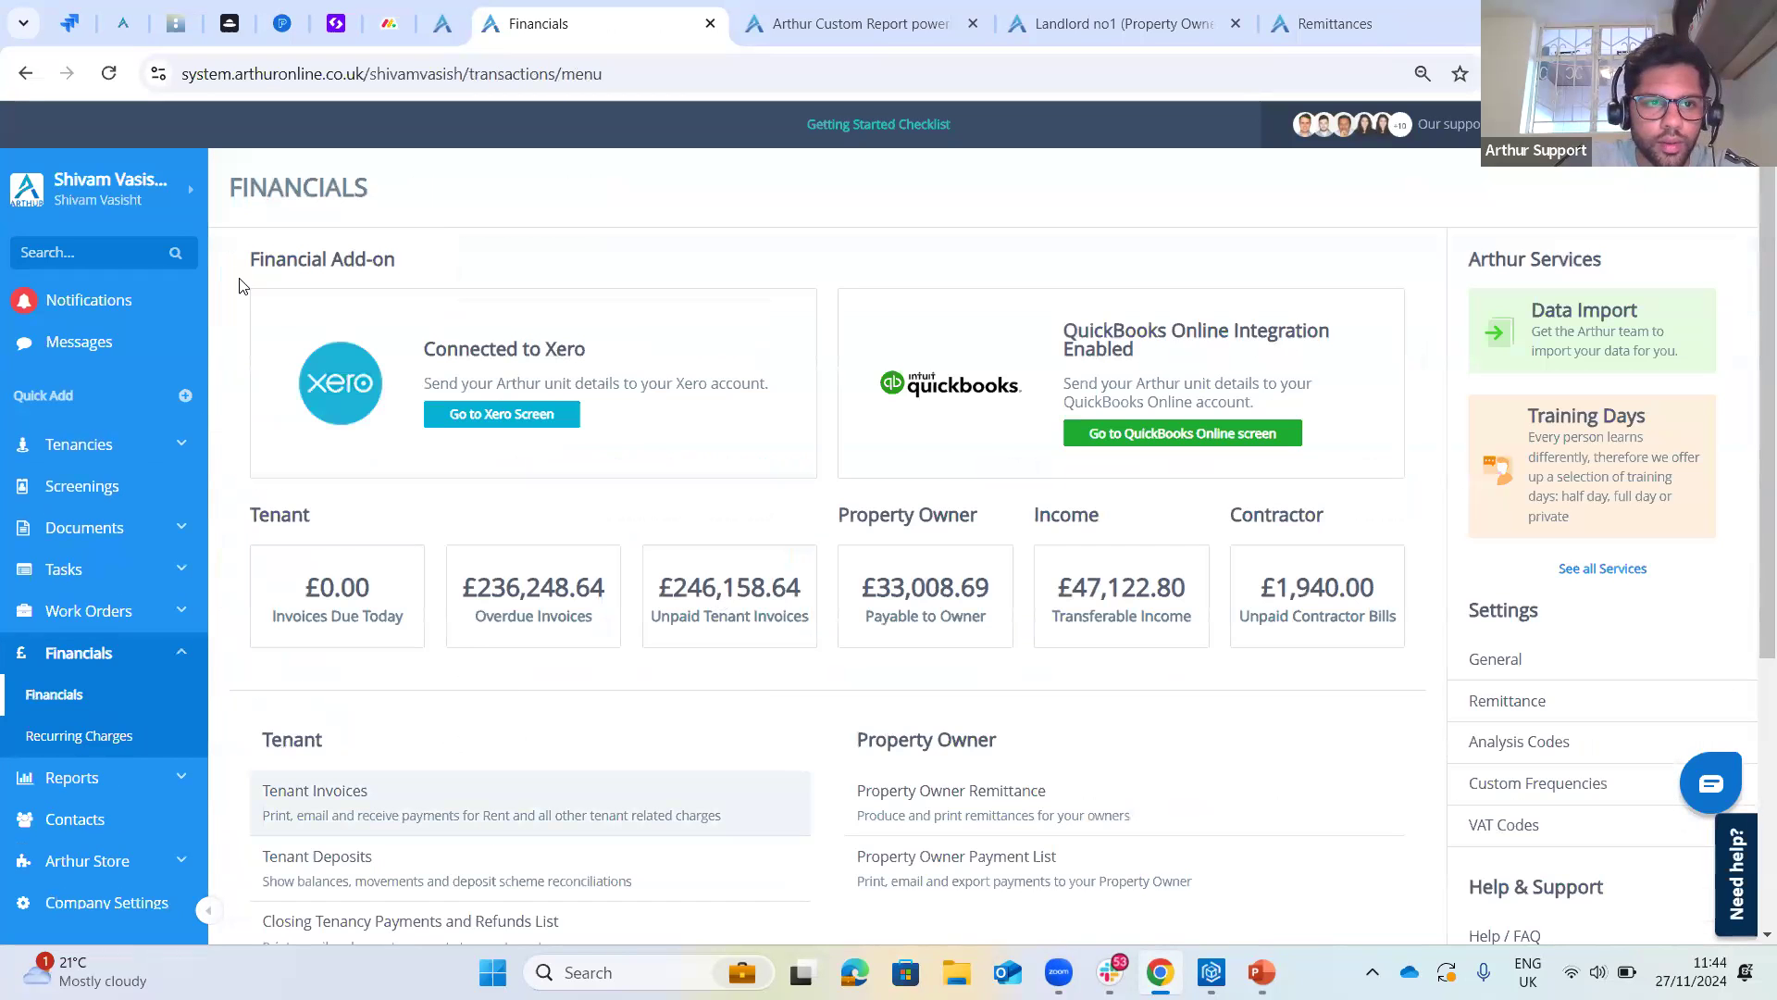
left_click(37, 80)
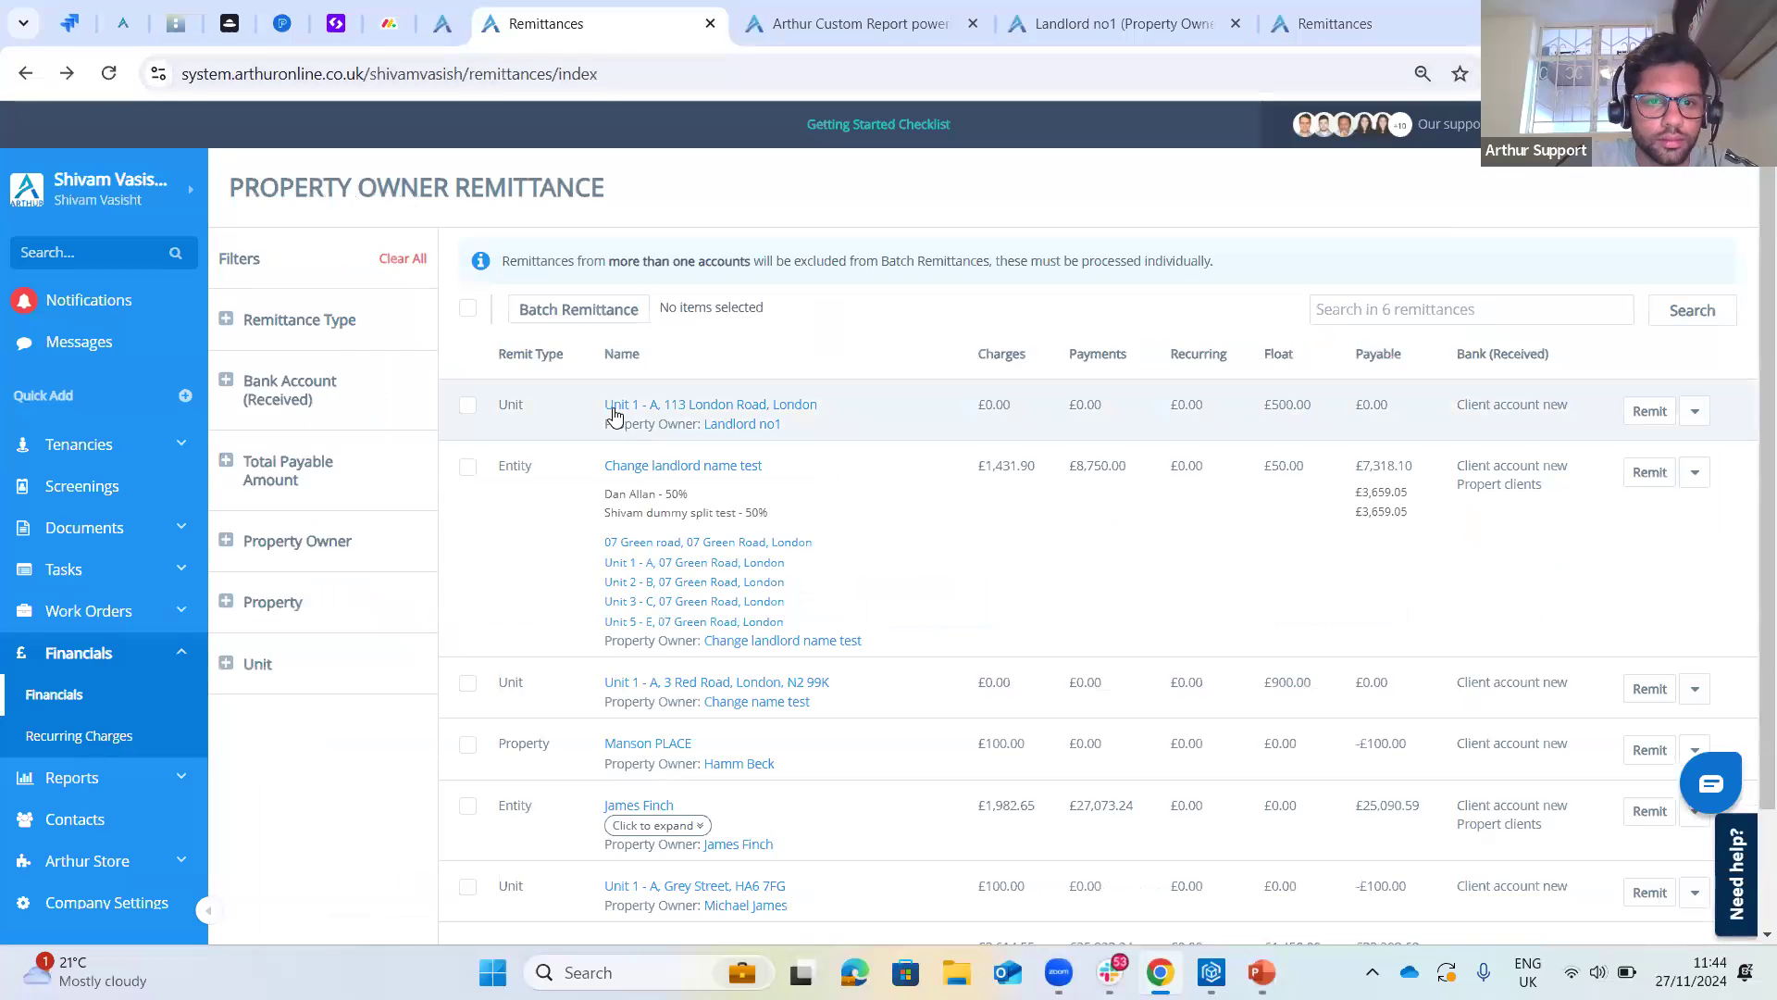
left_click(615, 412)
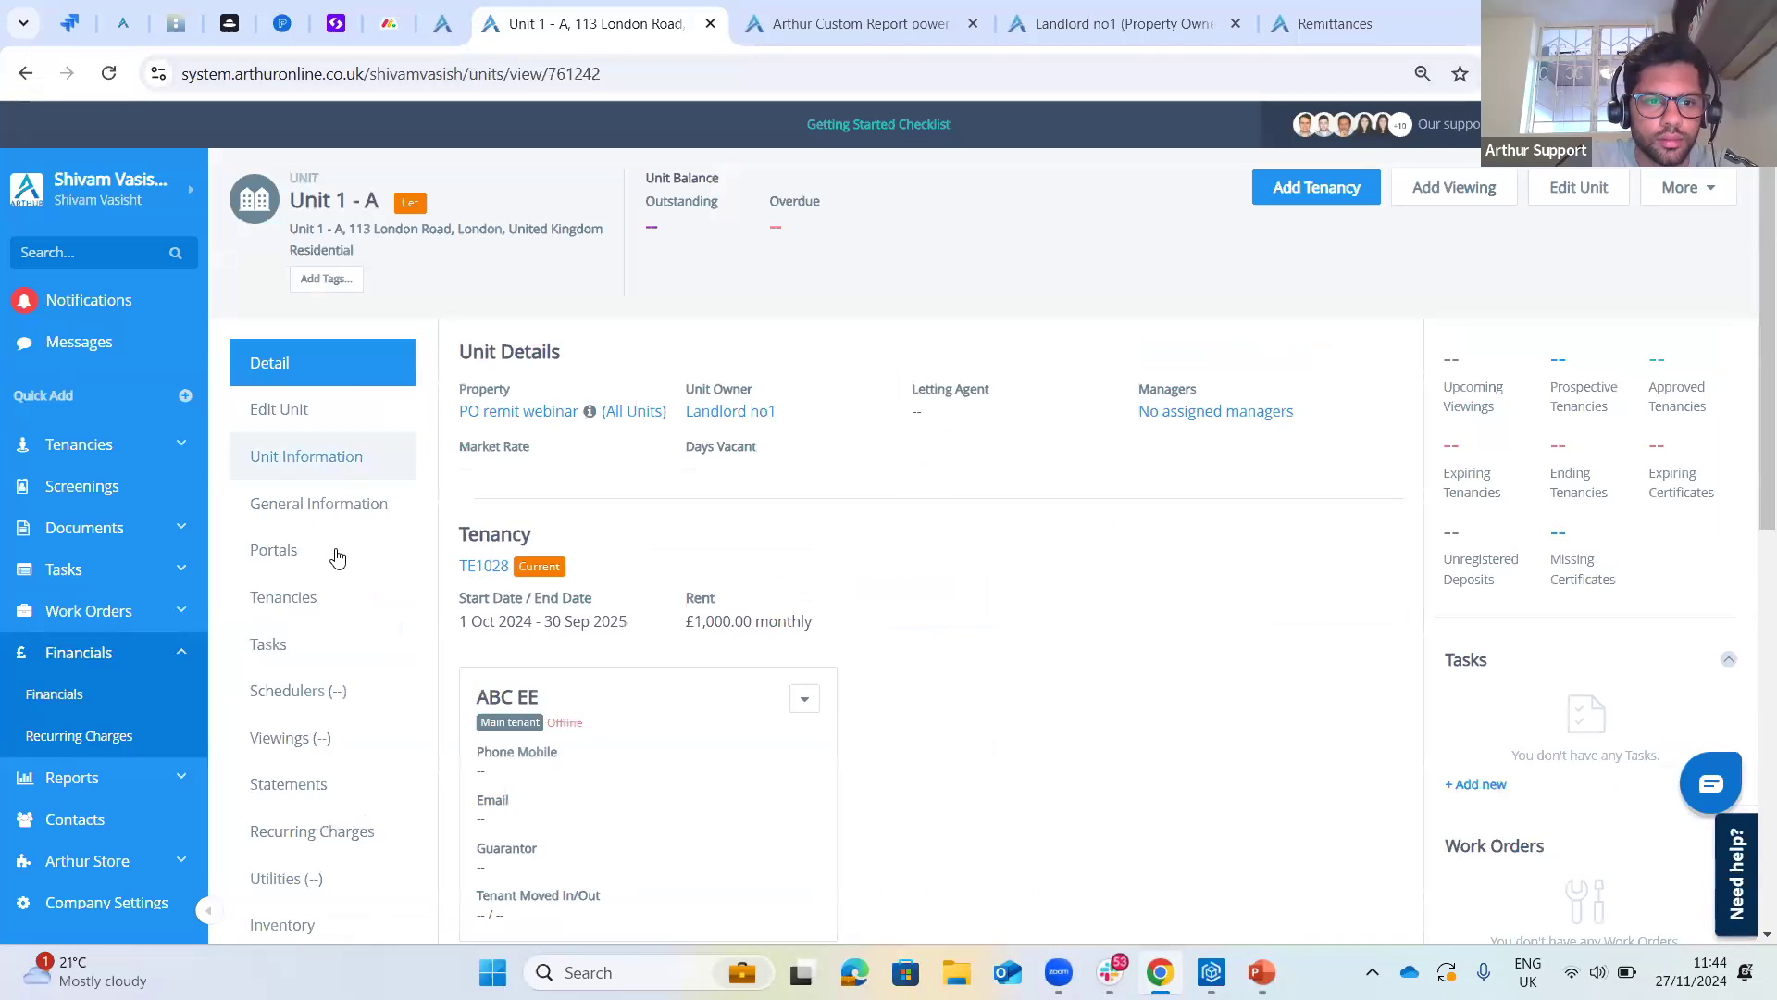
left_click(279, 786)
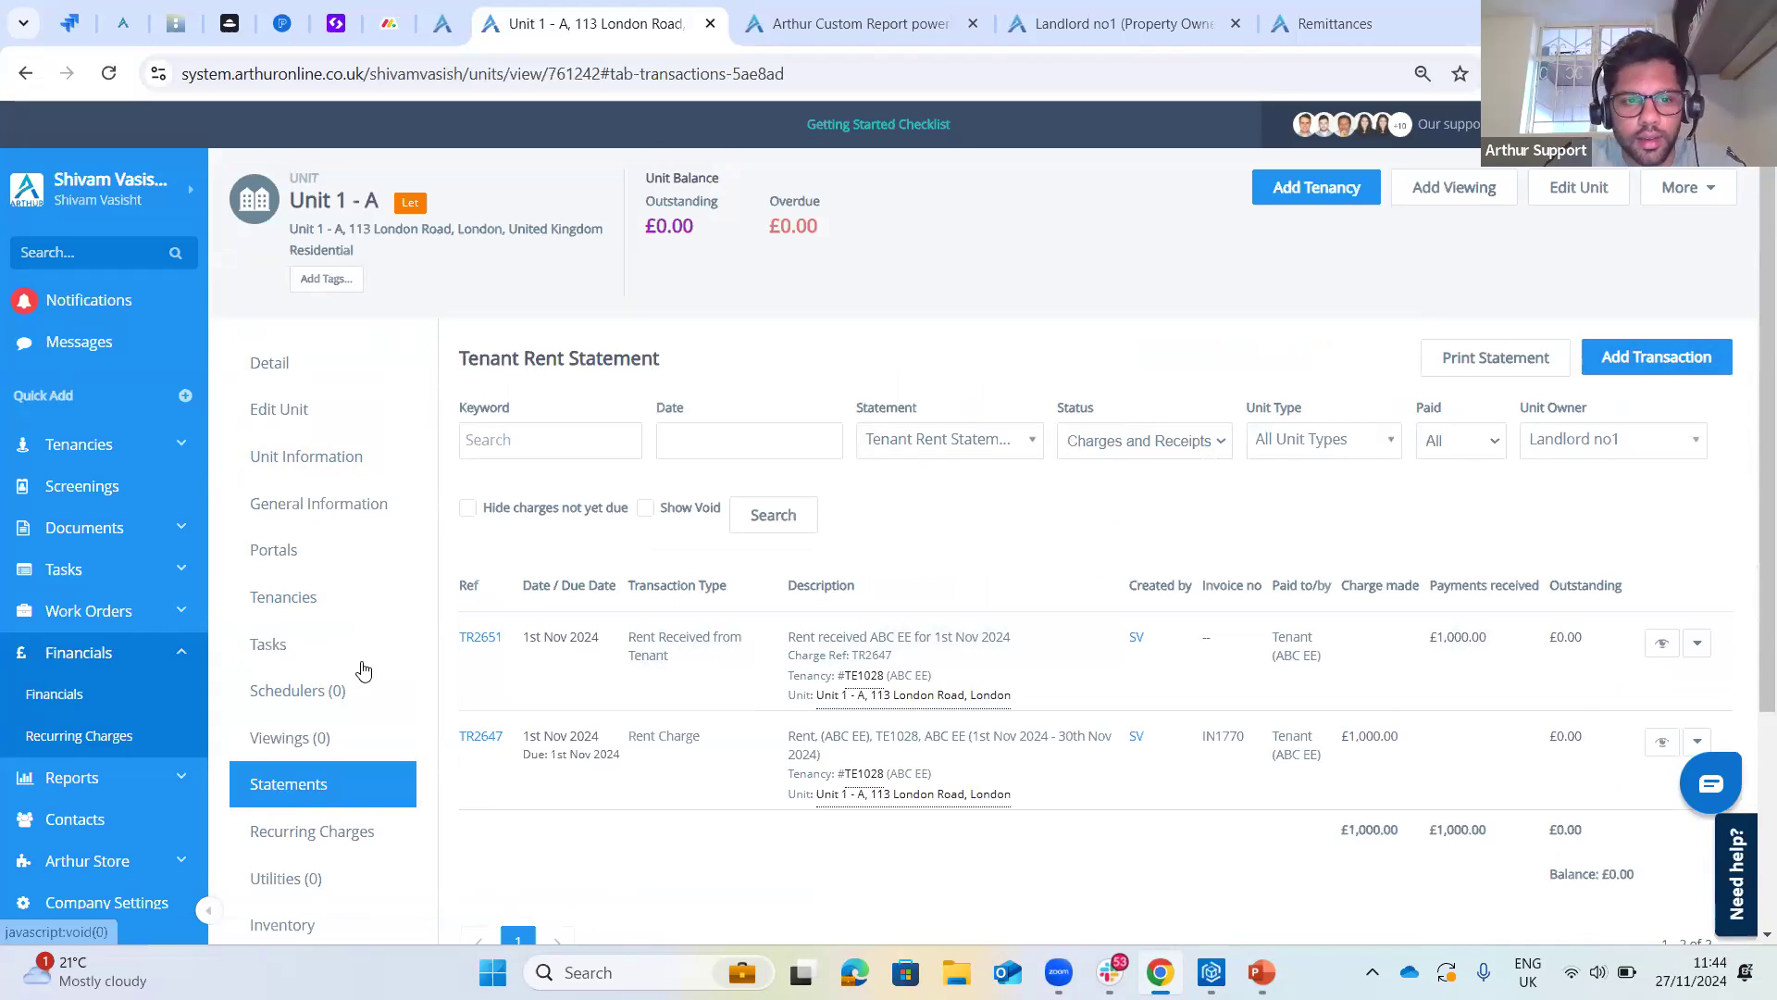
left_click(344, 838)
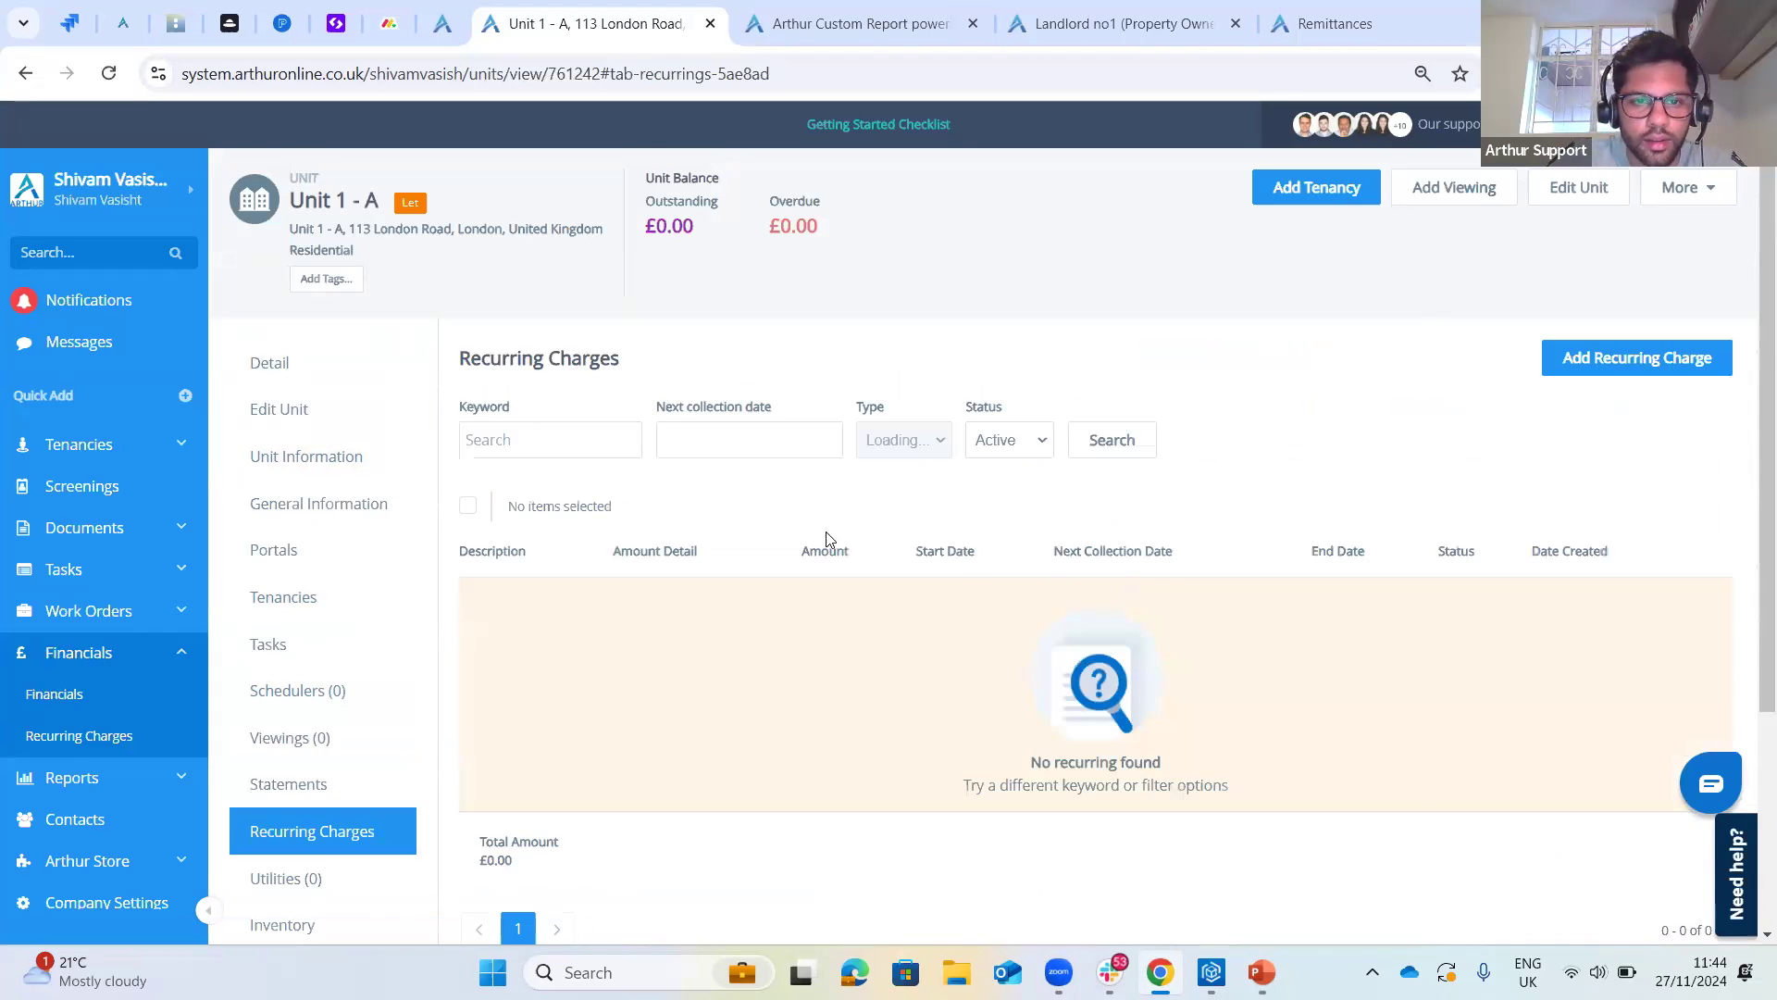
left_click(320, 602)
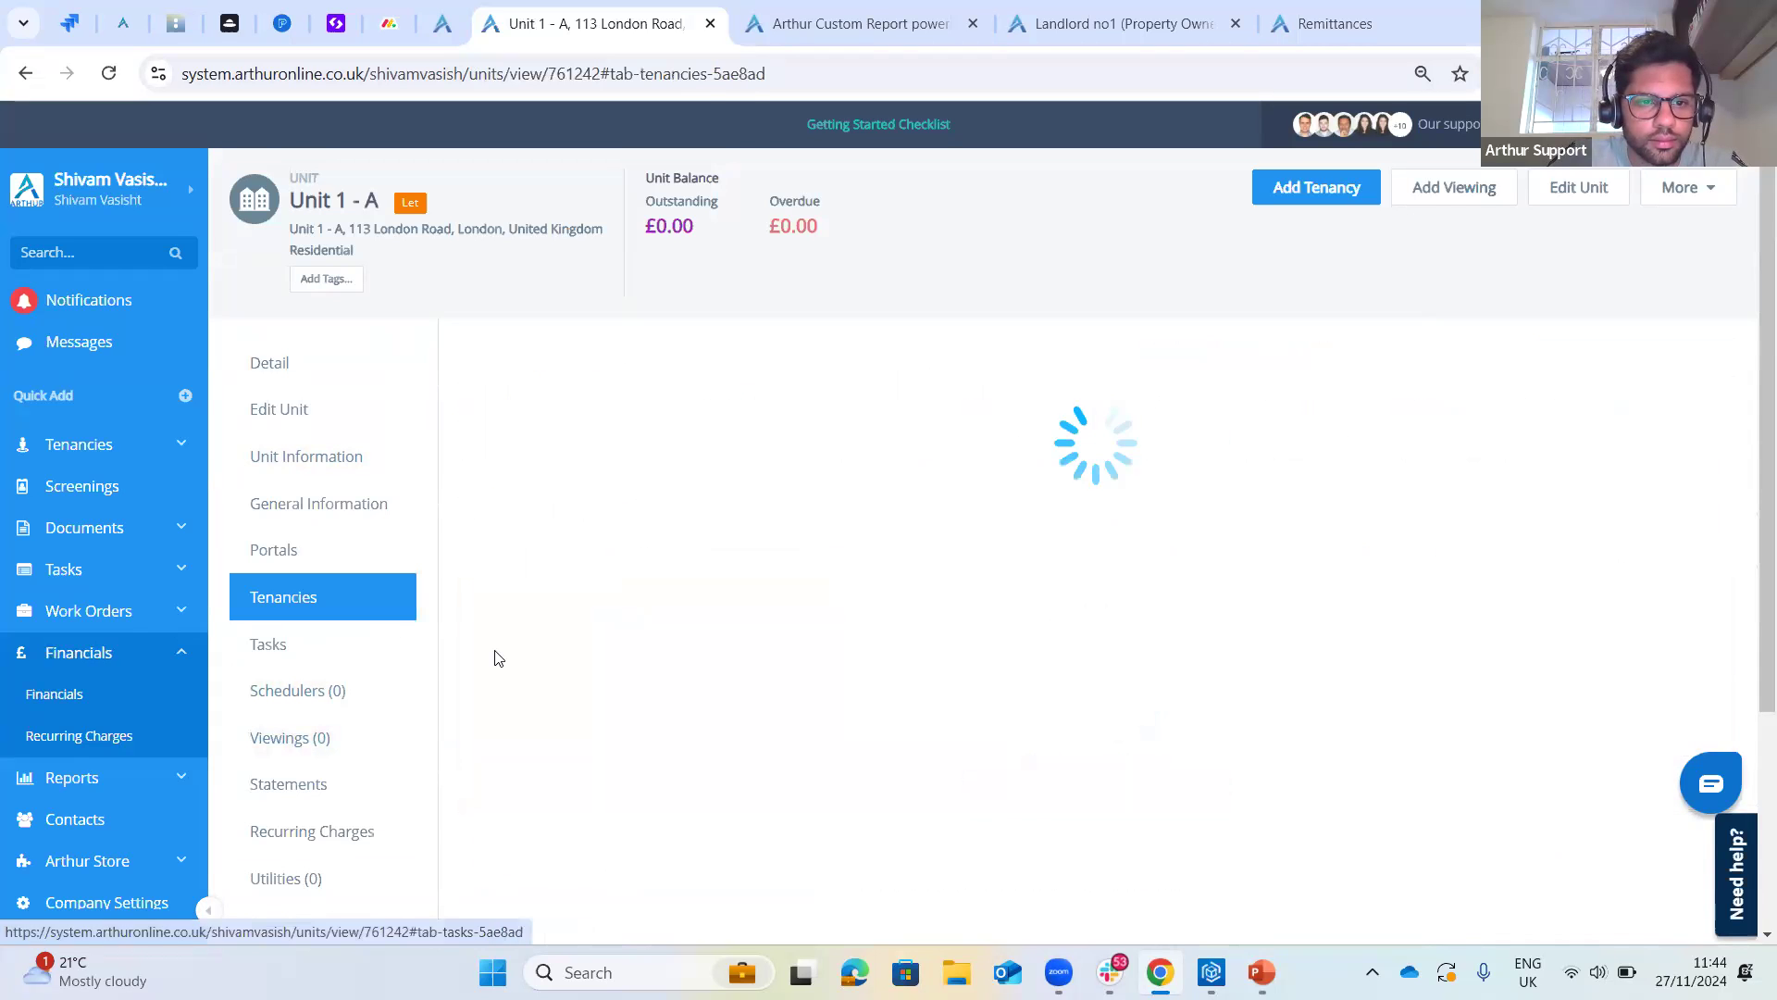
left_click(596, 689)
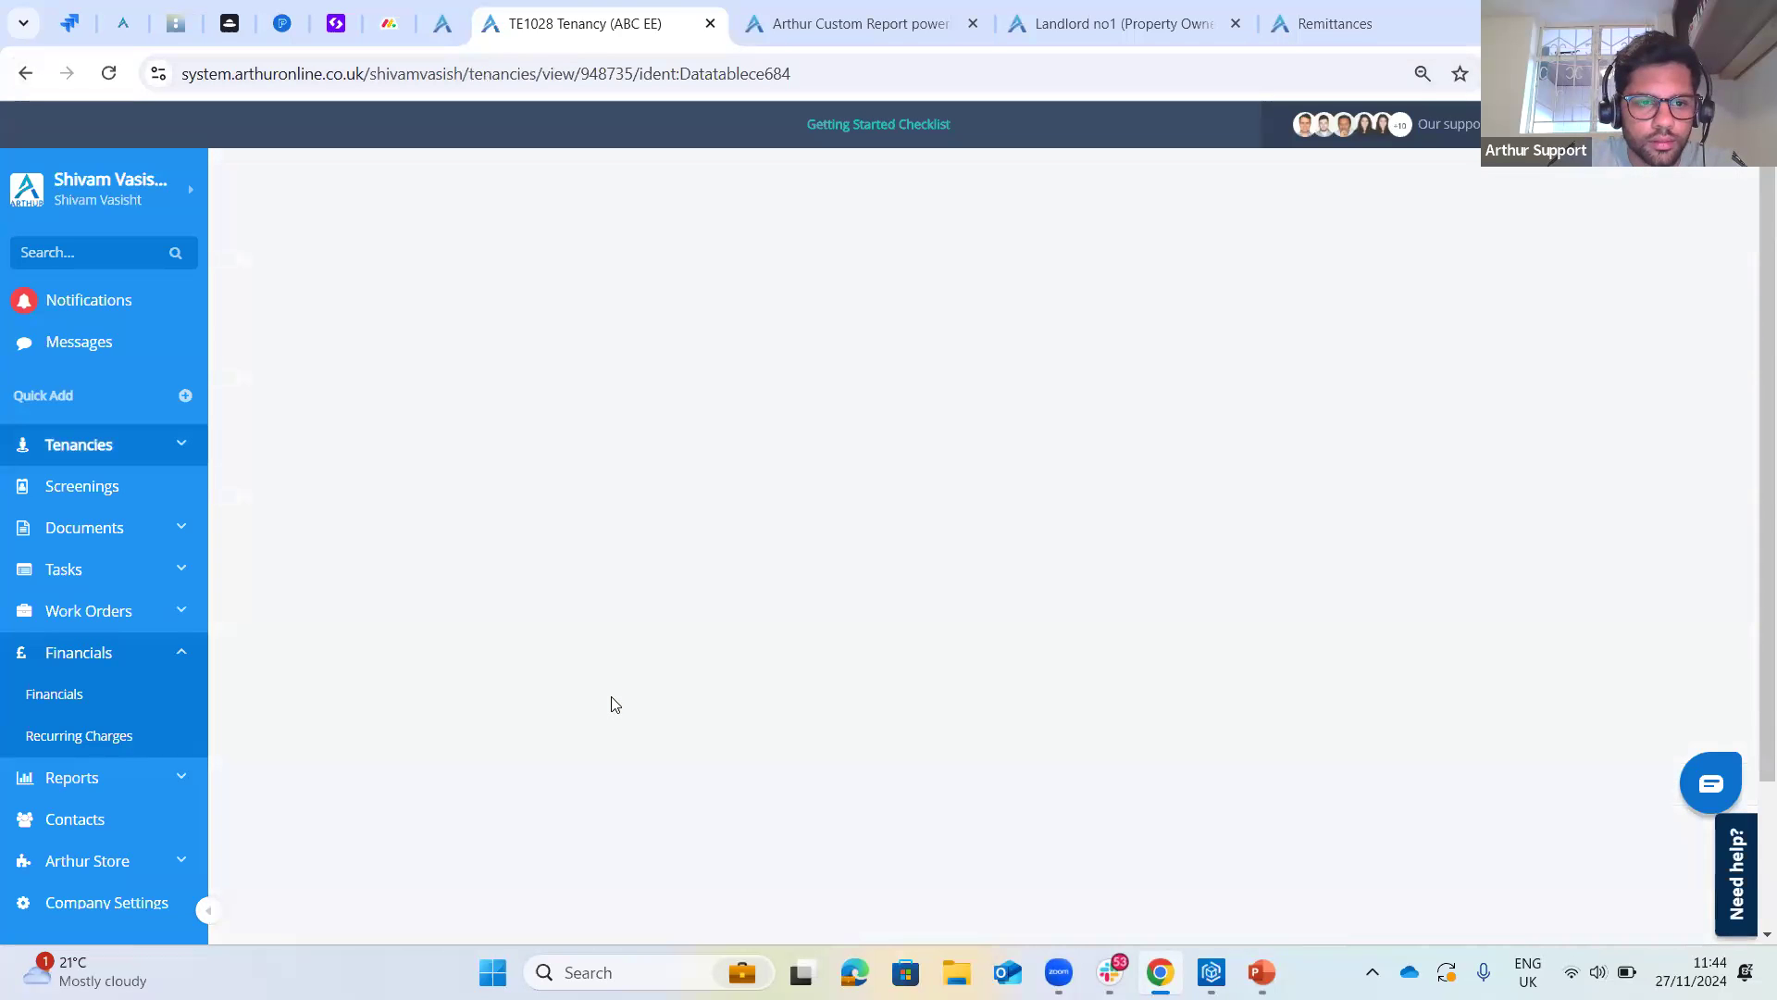
left_click(320, 723)
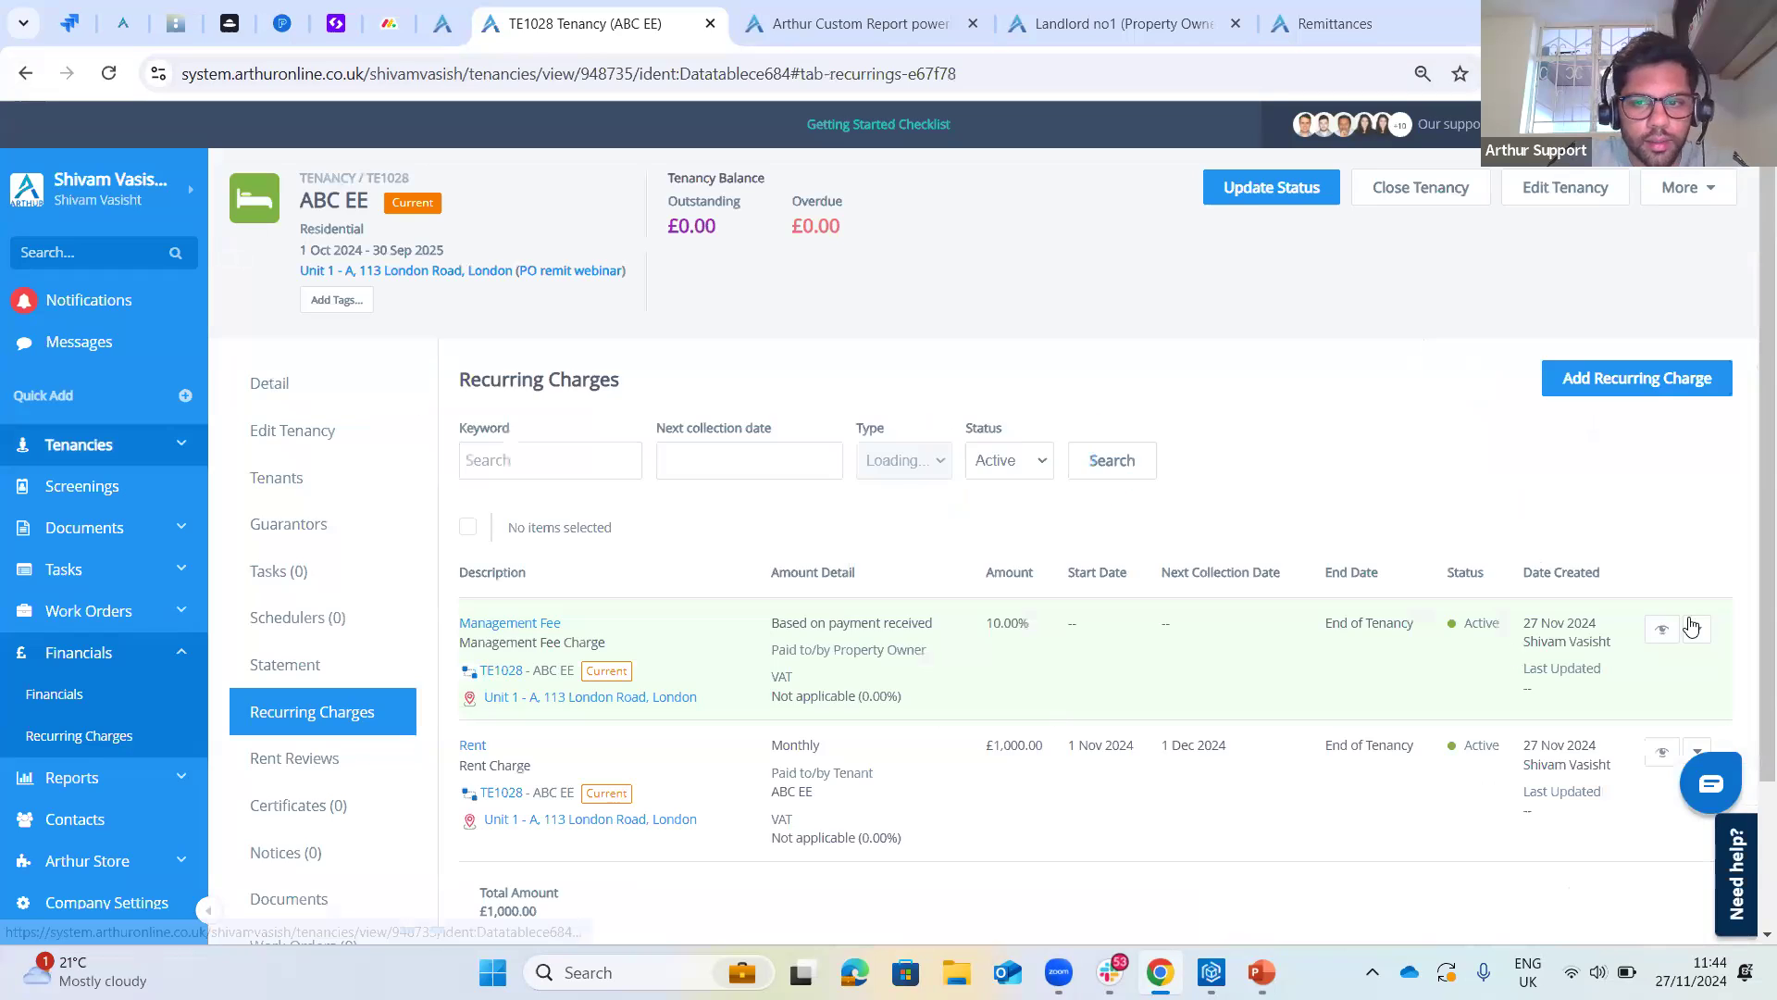
- Set the tenancy's monthly Rent recurring charge to be laid in 5 days in advance of its due date
scroll(1693, 645, "down", 1)
left_click(1696, 640)
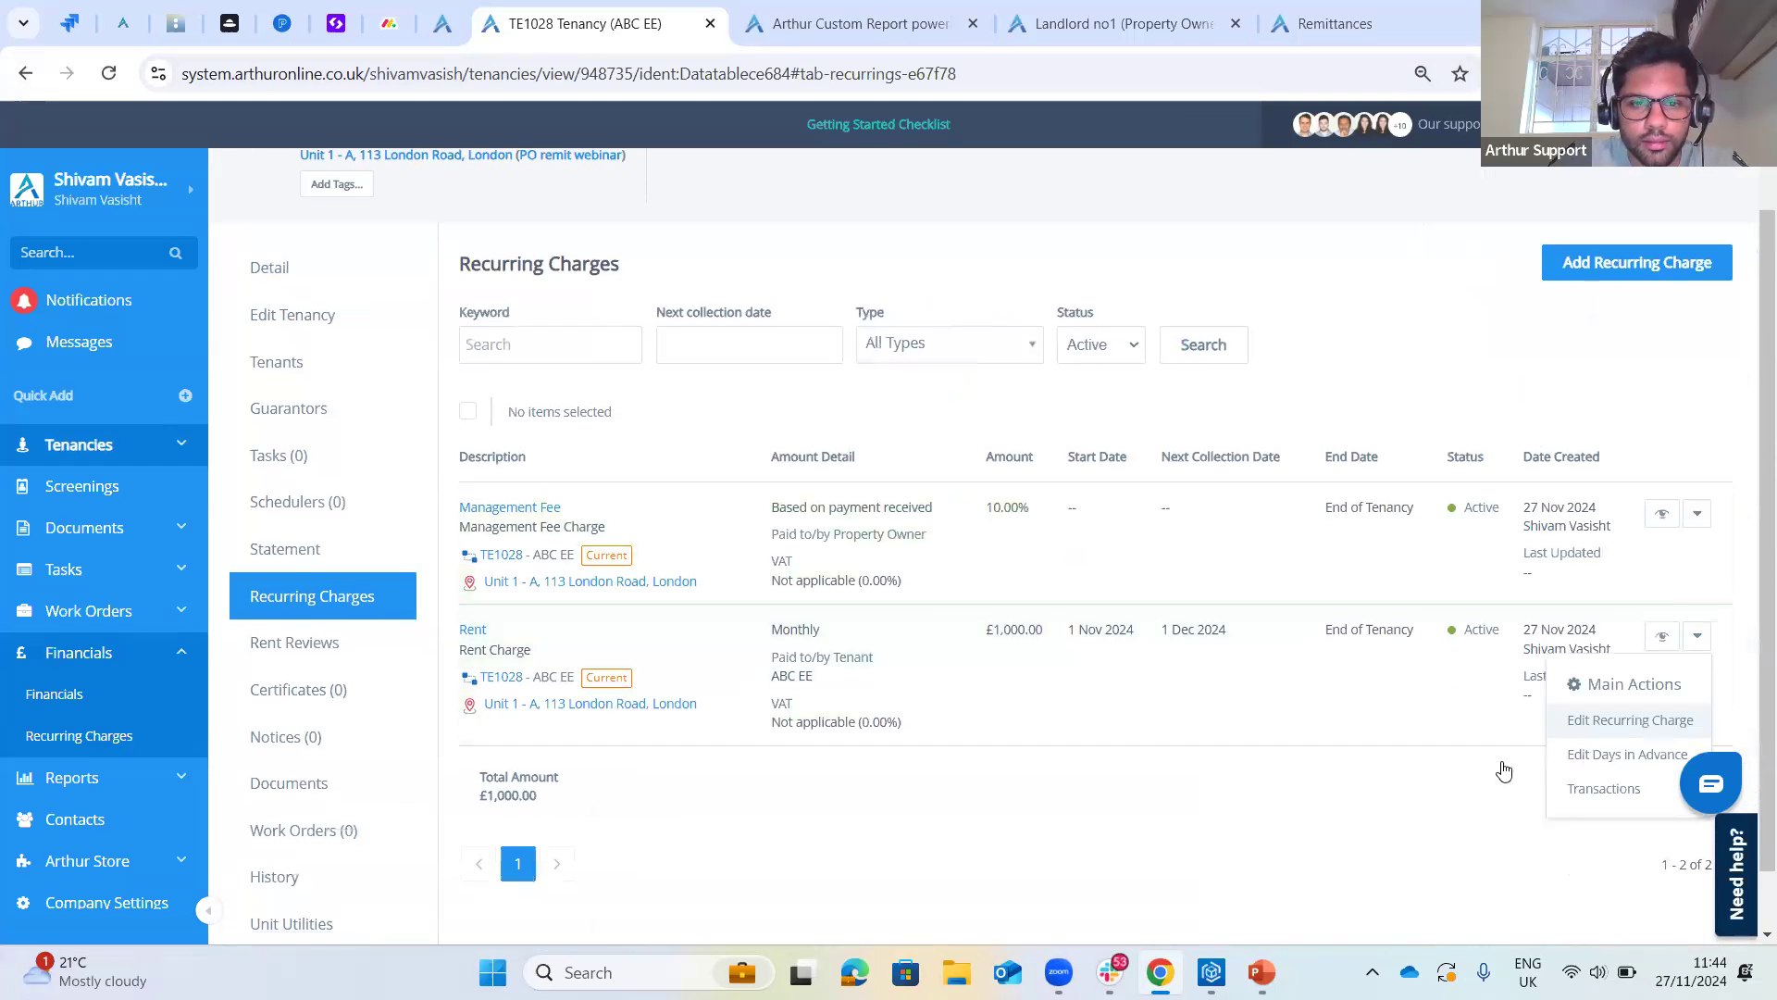
left_click(1585, 747)
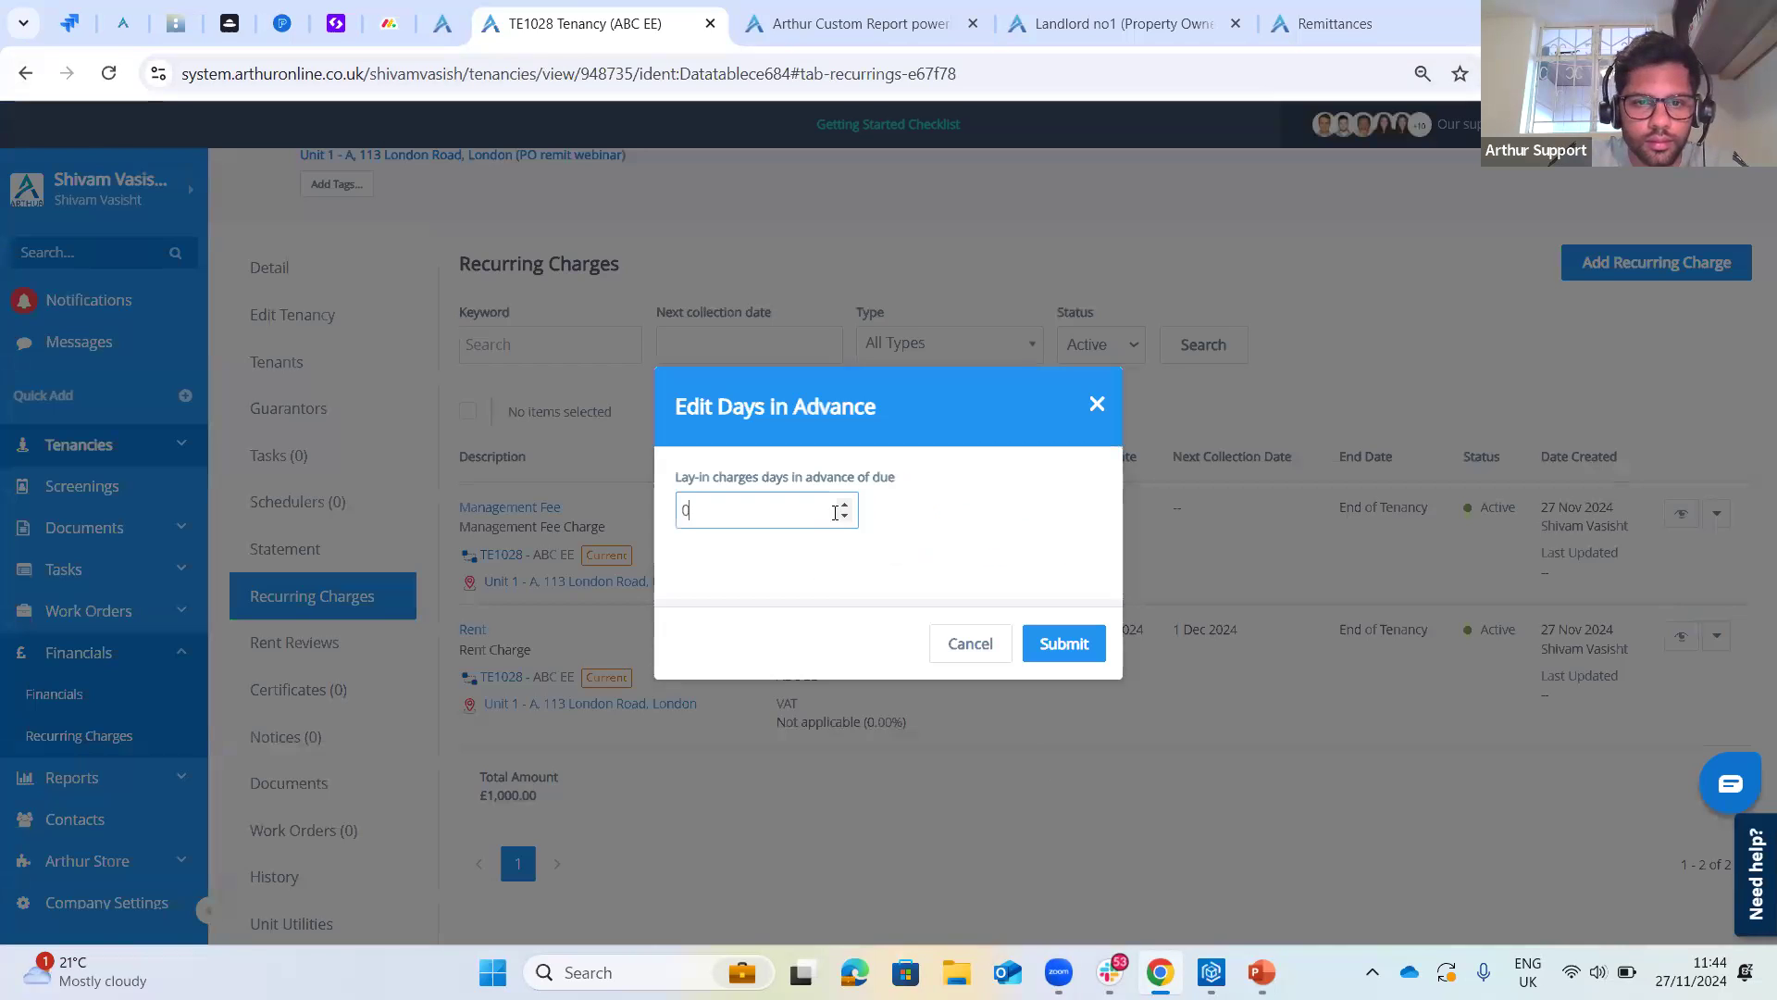
left_click(845, 505)
double_click(845, 505)
left_click(1061, 642)
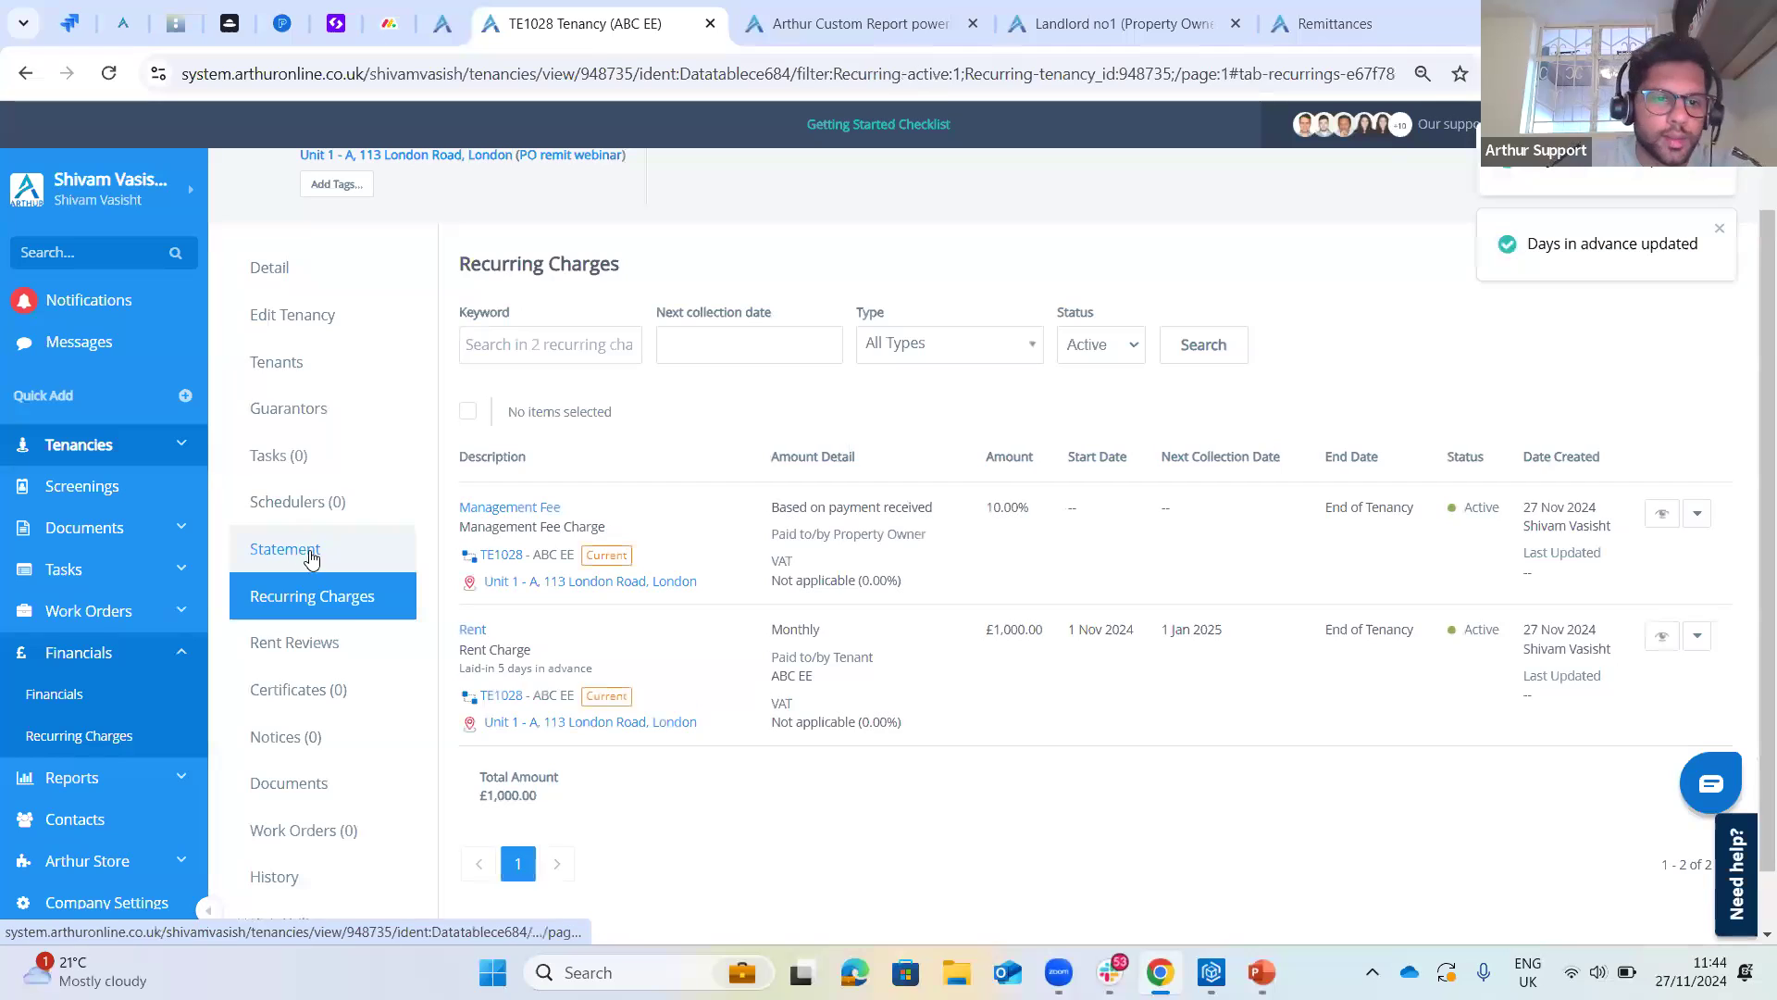
- Pay off the 1st Dec 2024 rent charge on the tenancy statement with a £1,000.00 payment into Client account new, dated 27/11/2024
left_click(296, 553)
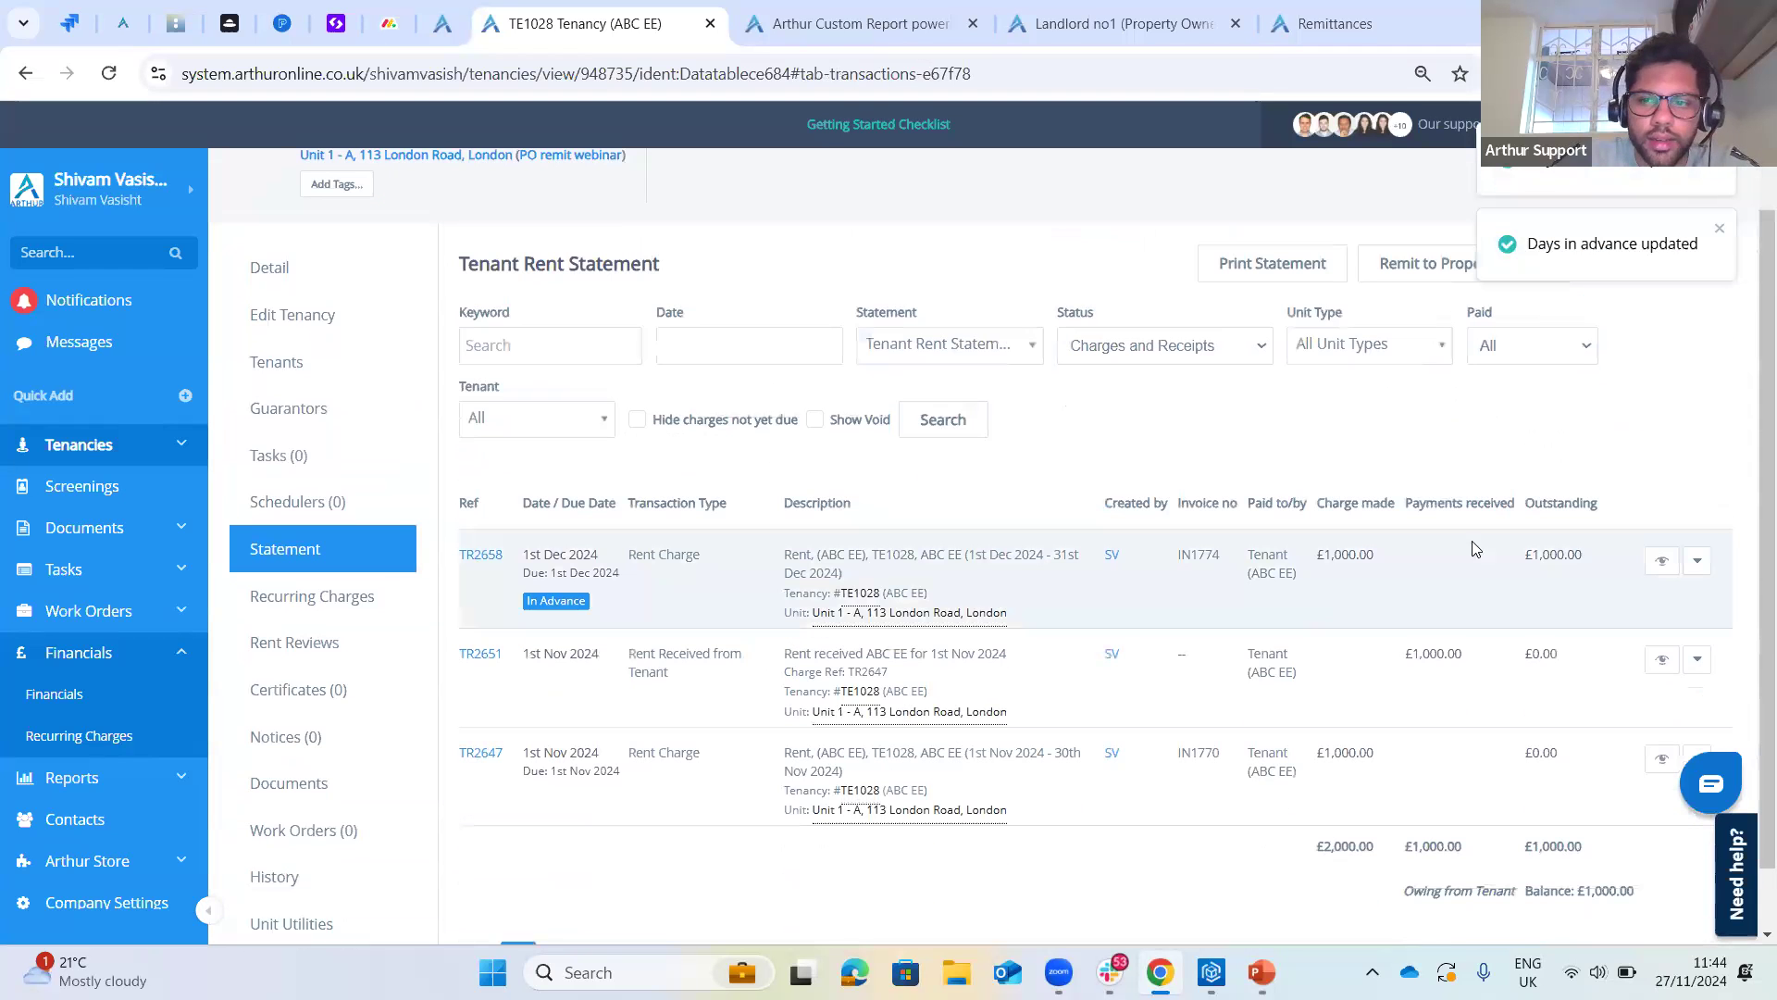
left_click(1697, 562)
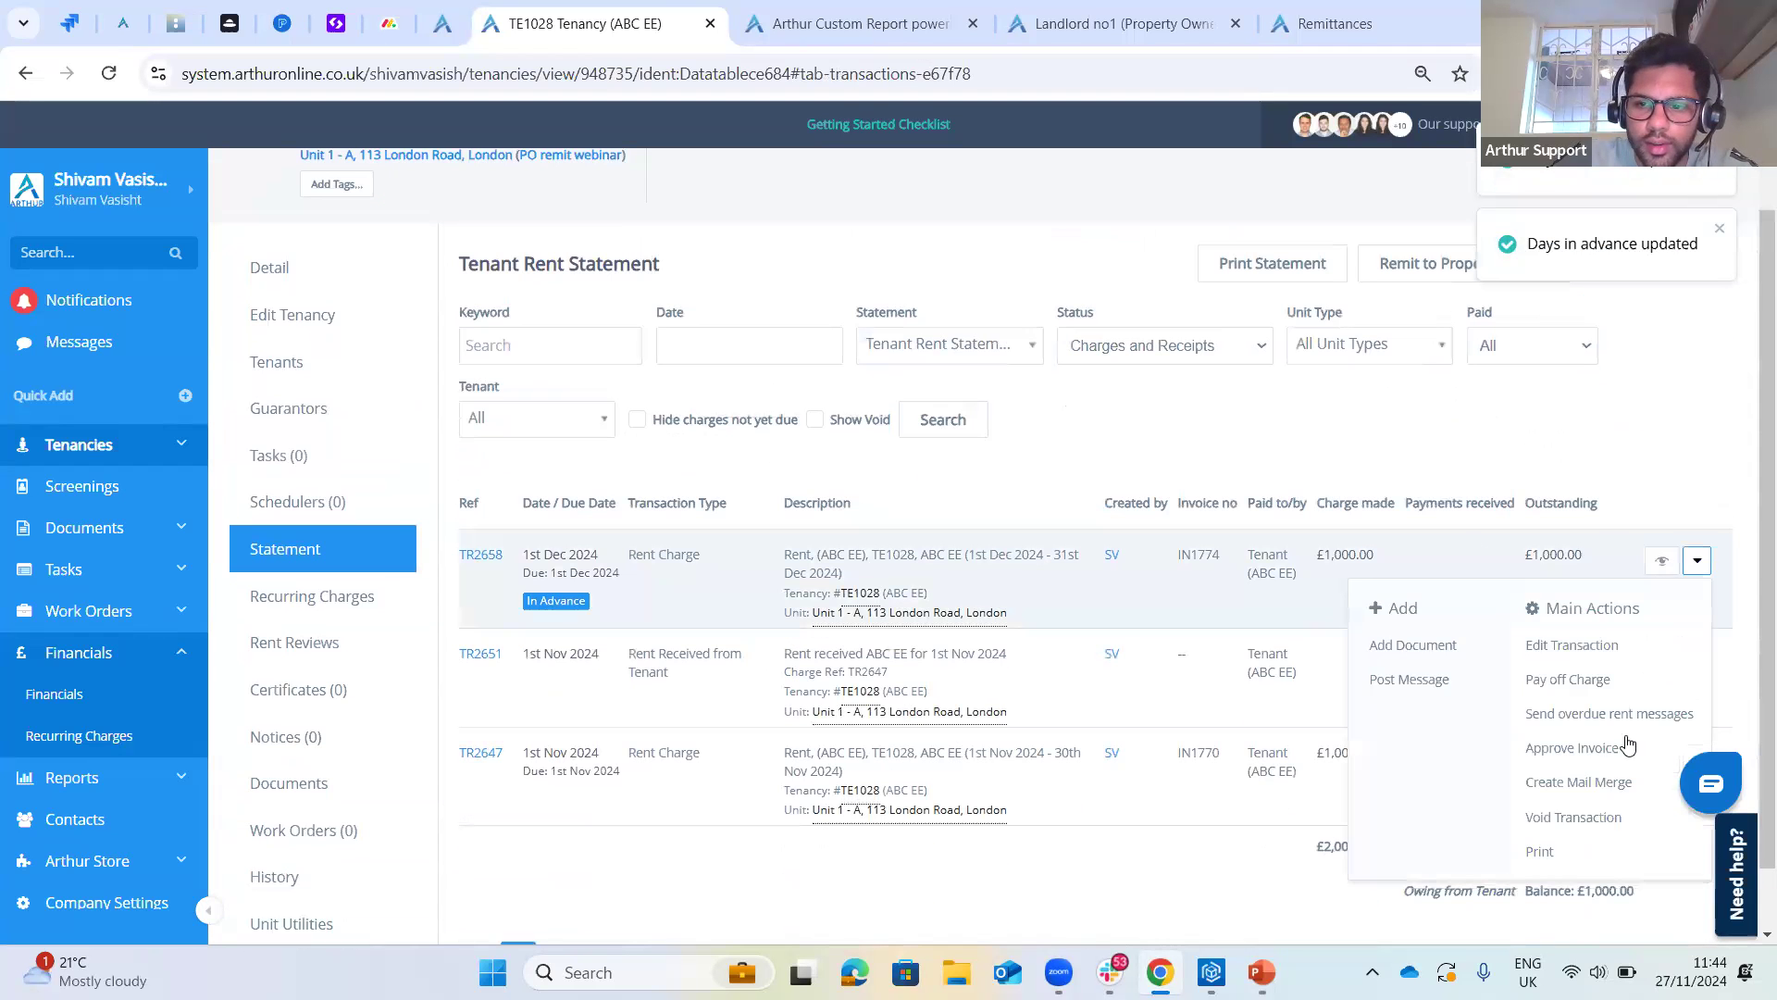
left_click(1571, 679)
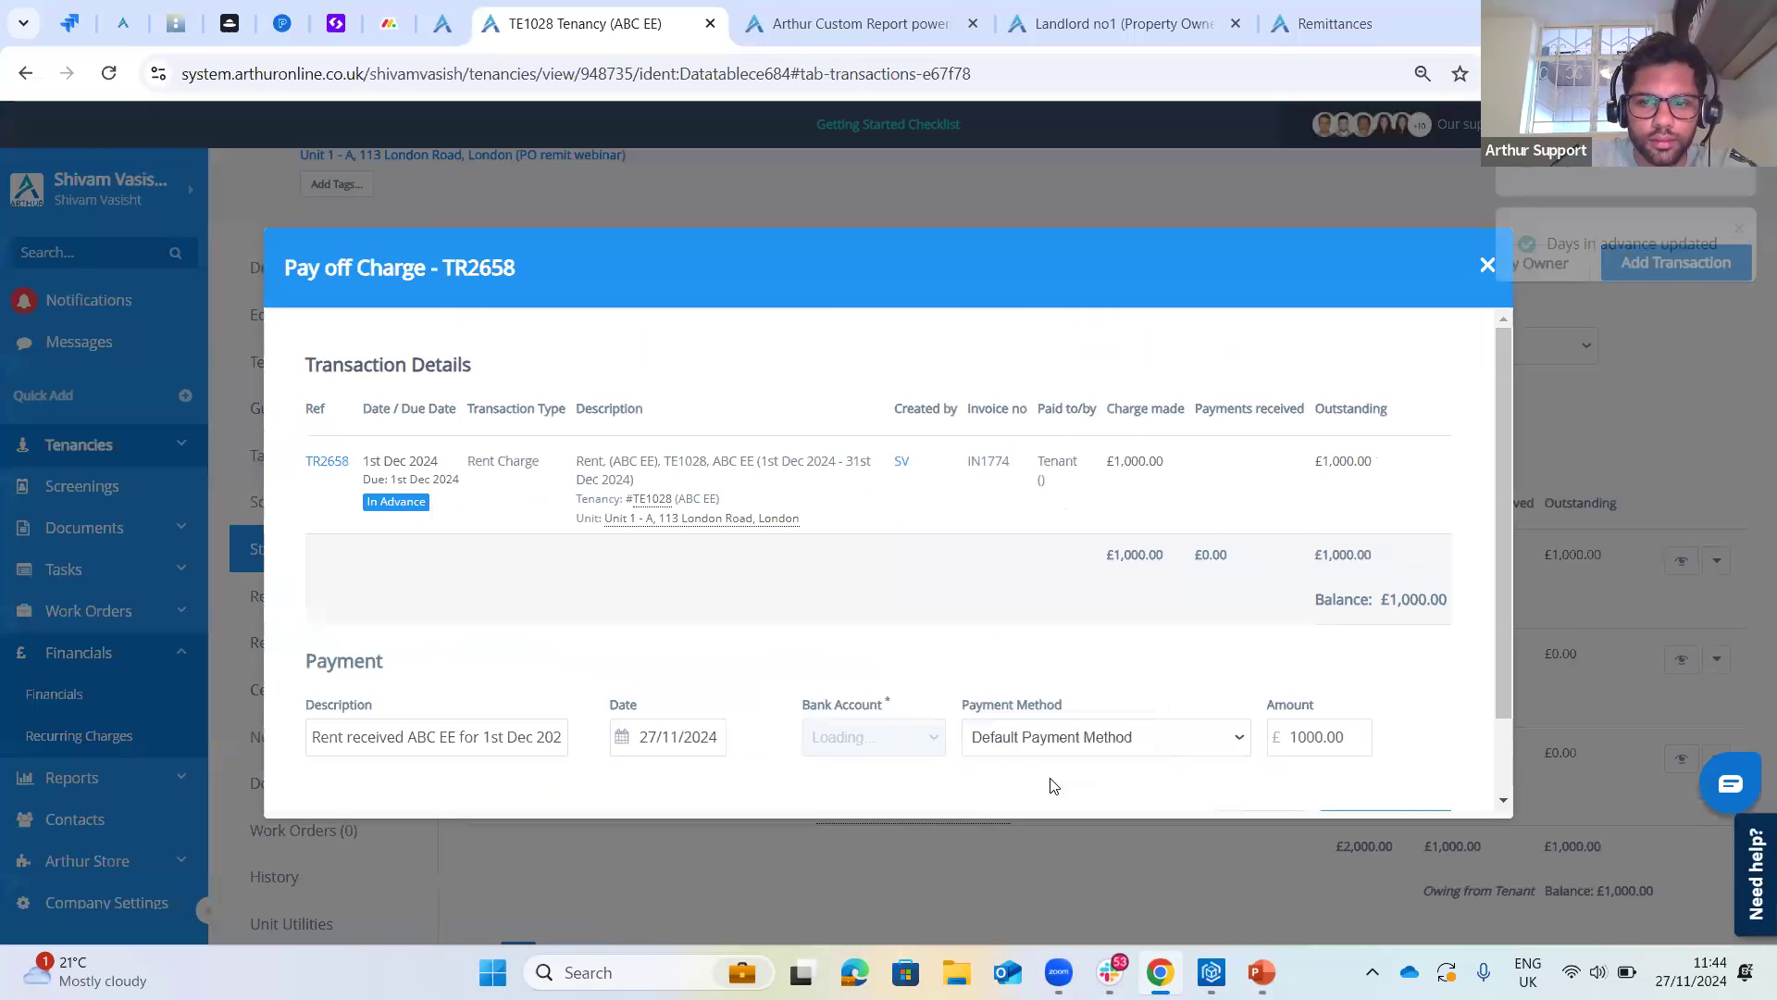
scroll(1336, 730, "down", 1)
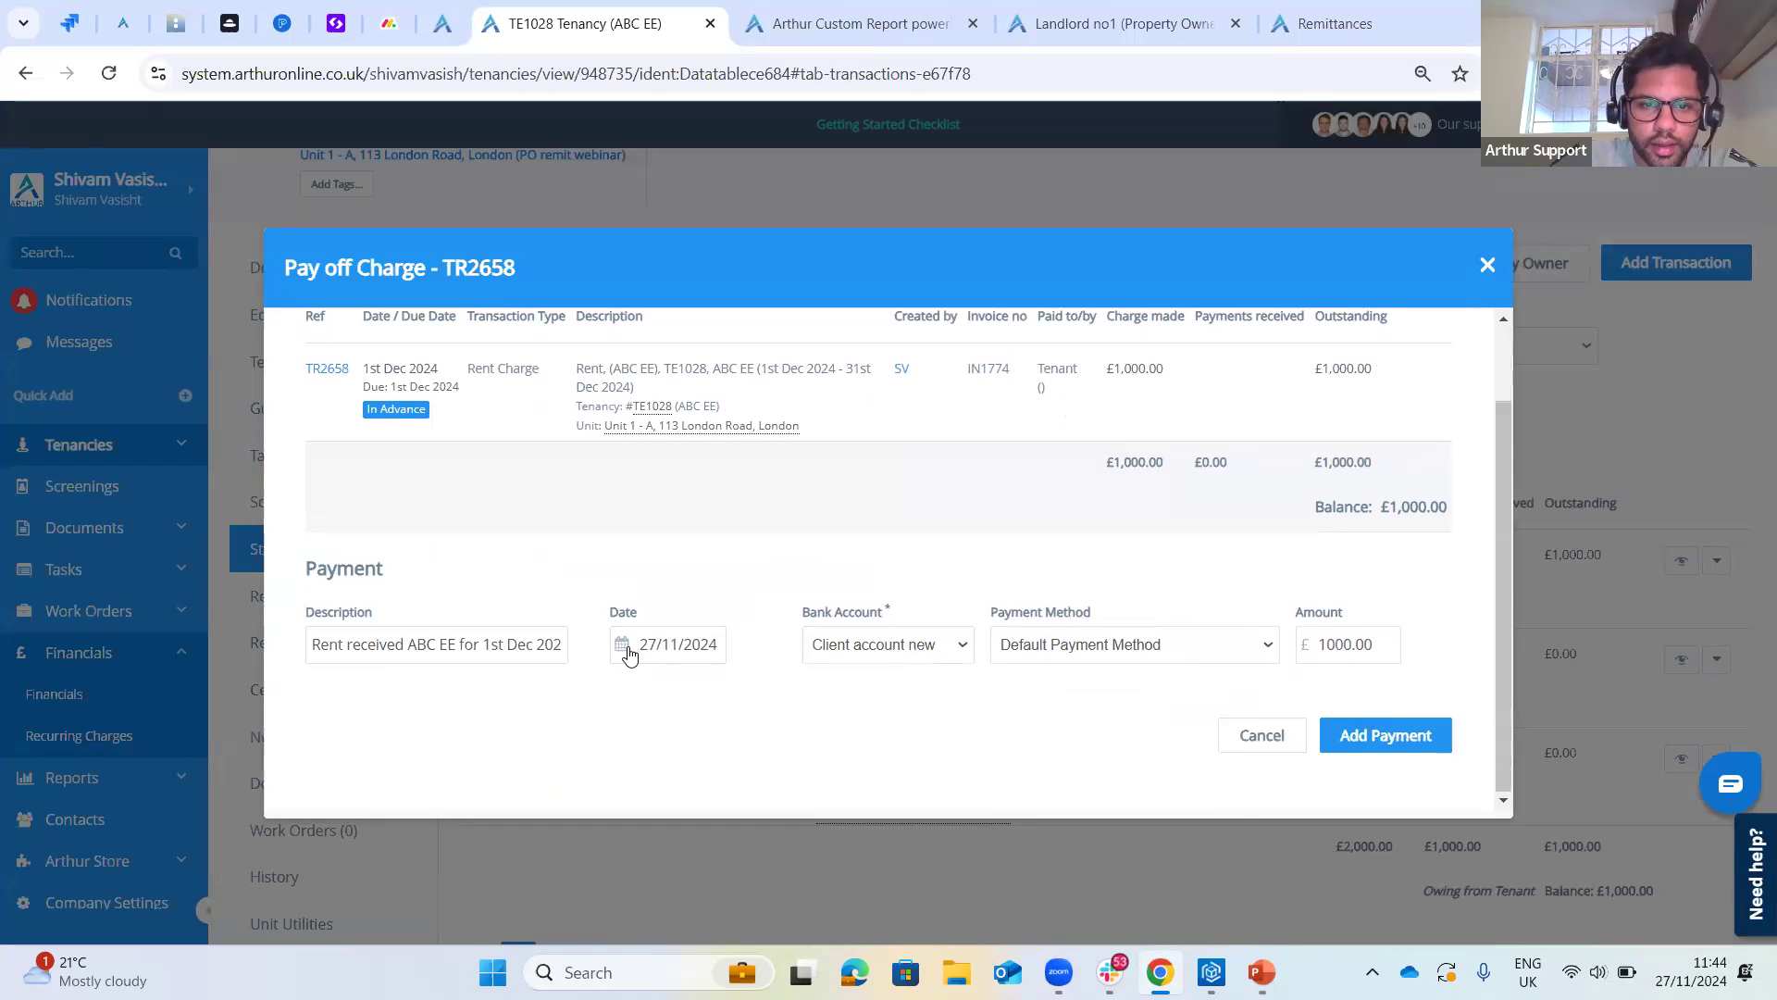
left_click(628, 650)
left_click(826, 715)
left_click(1338, 740)
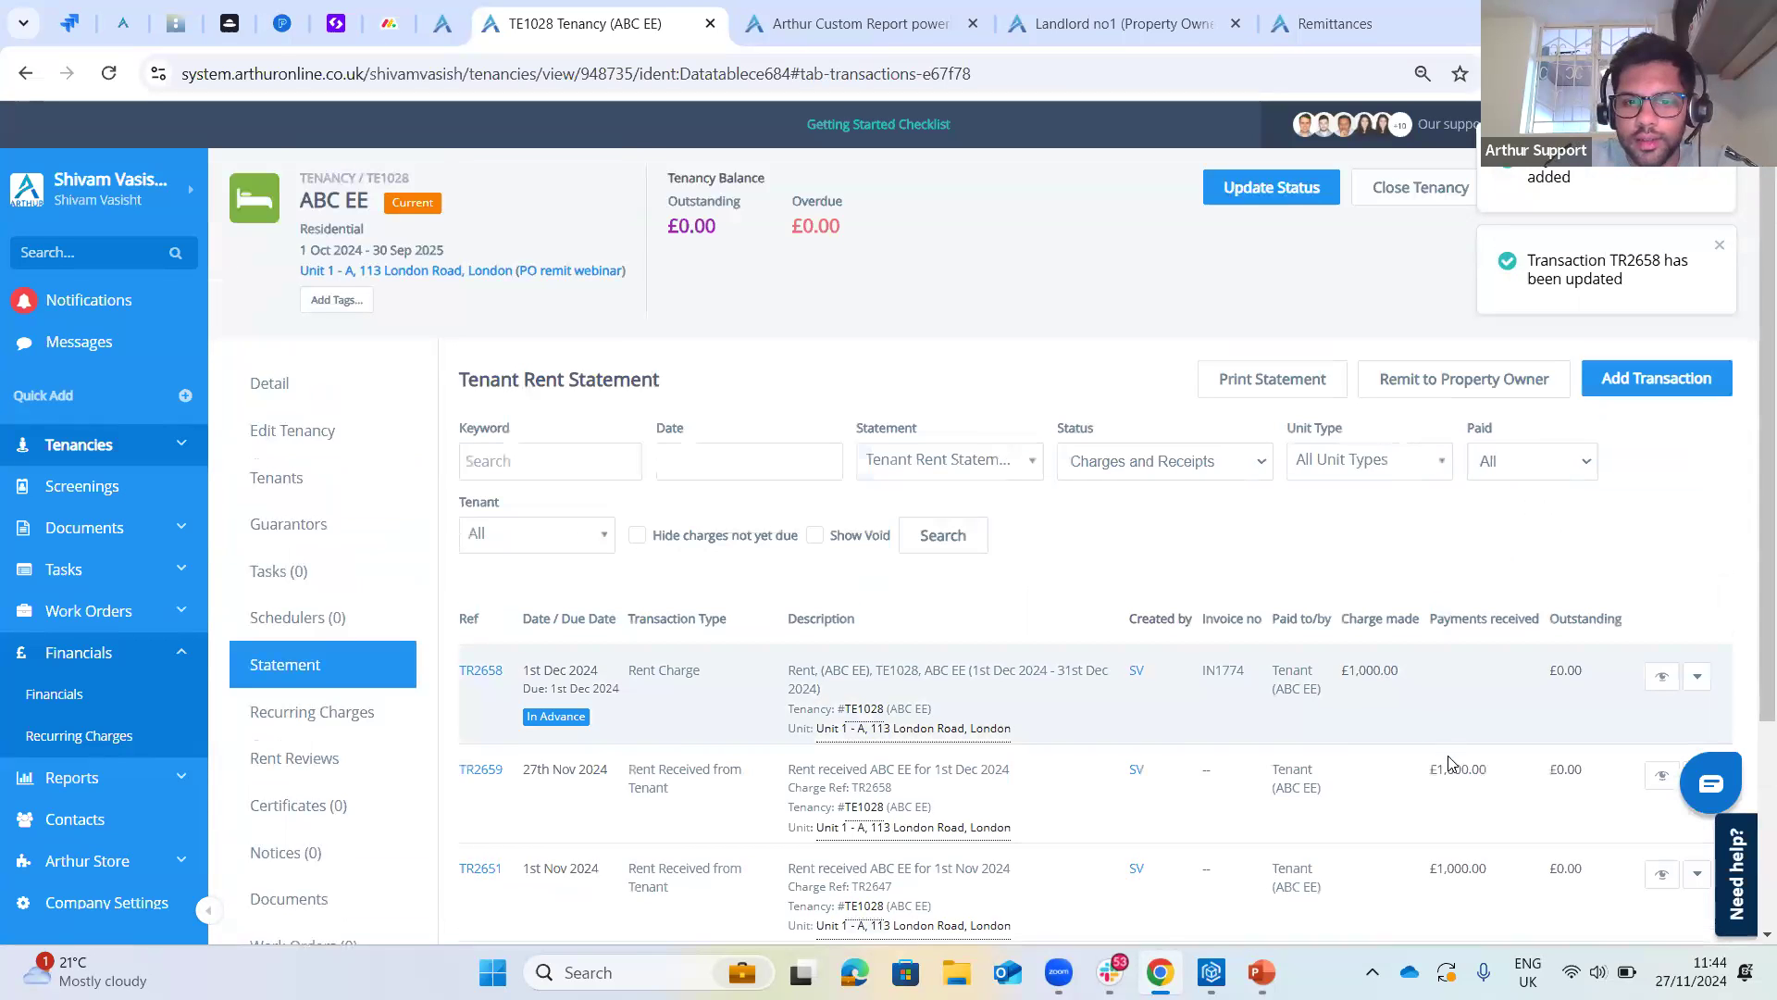
scroll(1153, 574, "down", 3)
scroll(1123, 611, "up", 3)
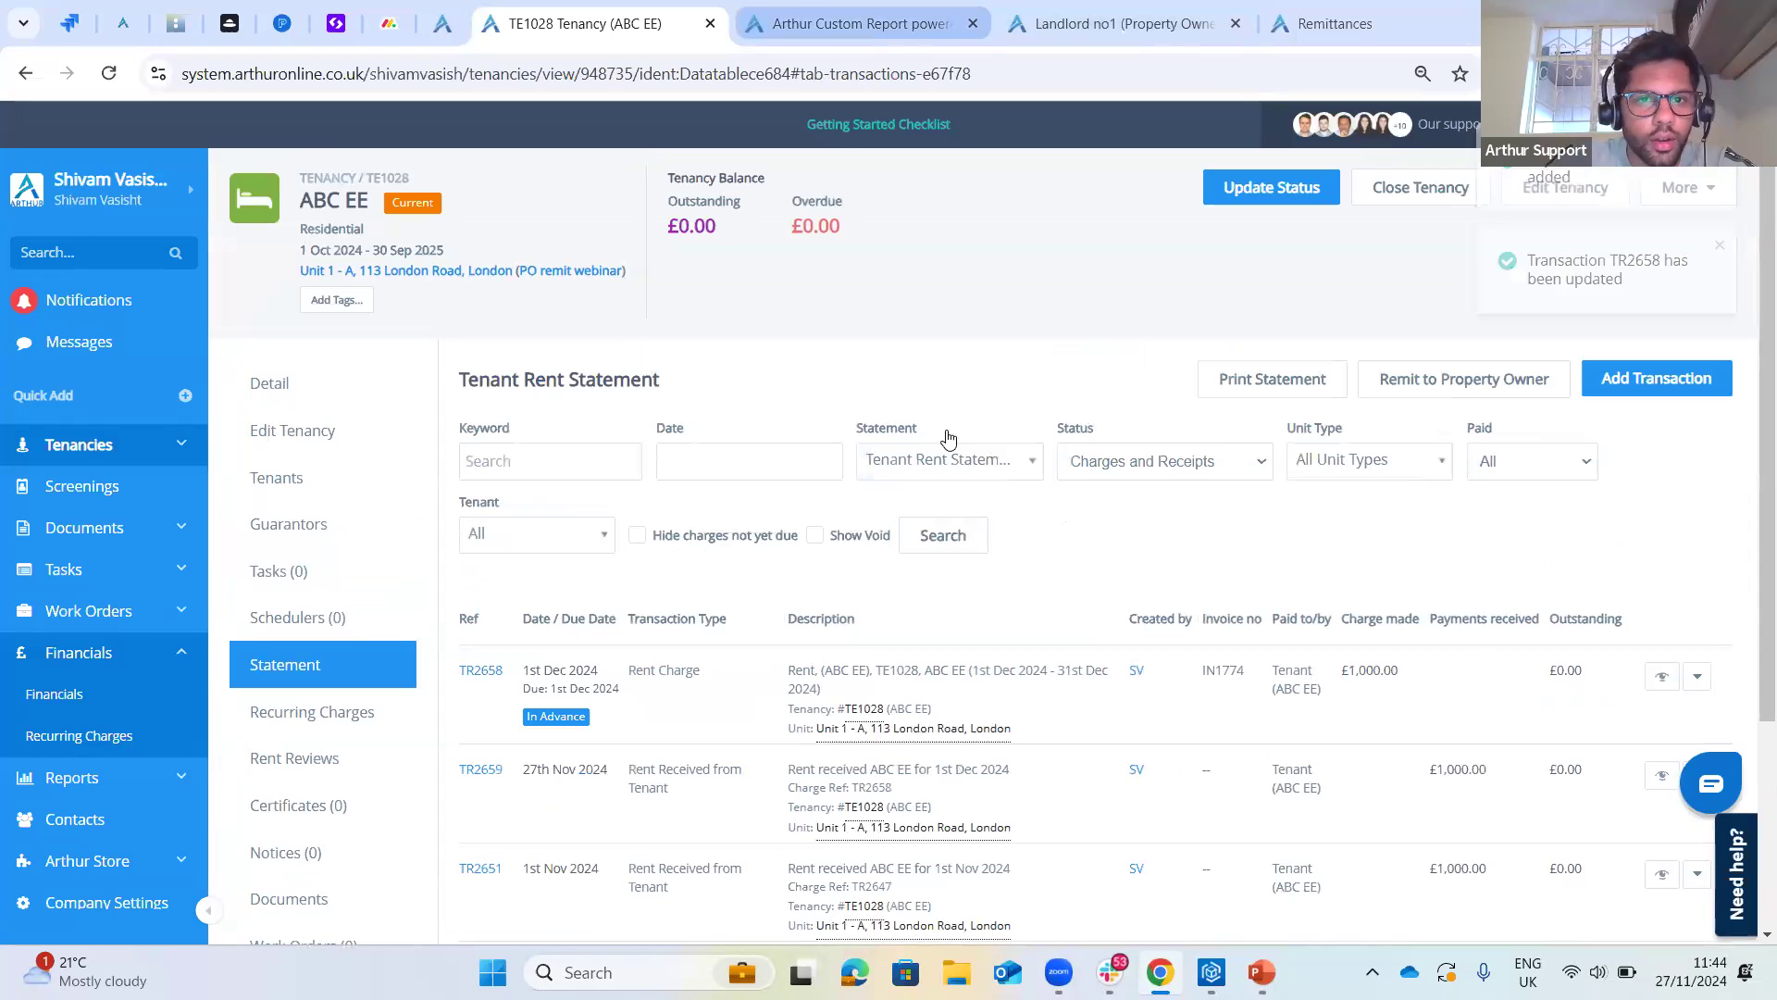
- Display the tenancy's Property Owner Float Statement and examine the float receipt's transaction type and outstanding amount
left_click(53, 707)
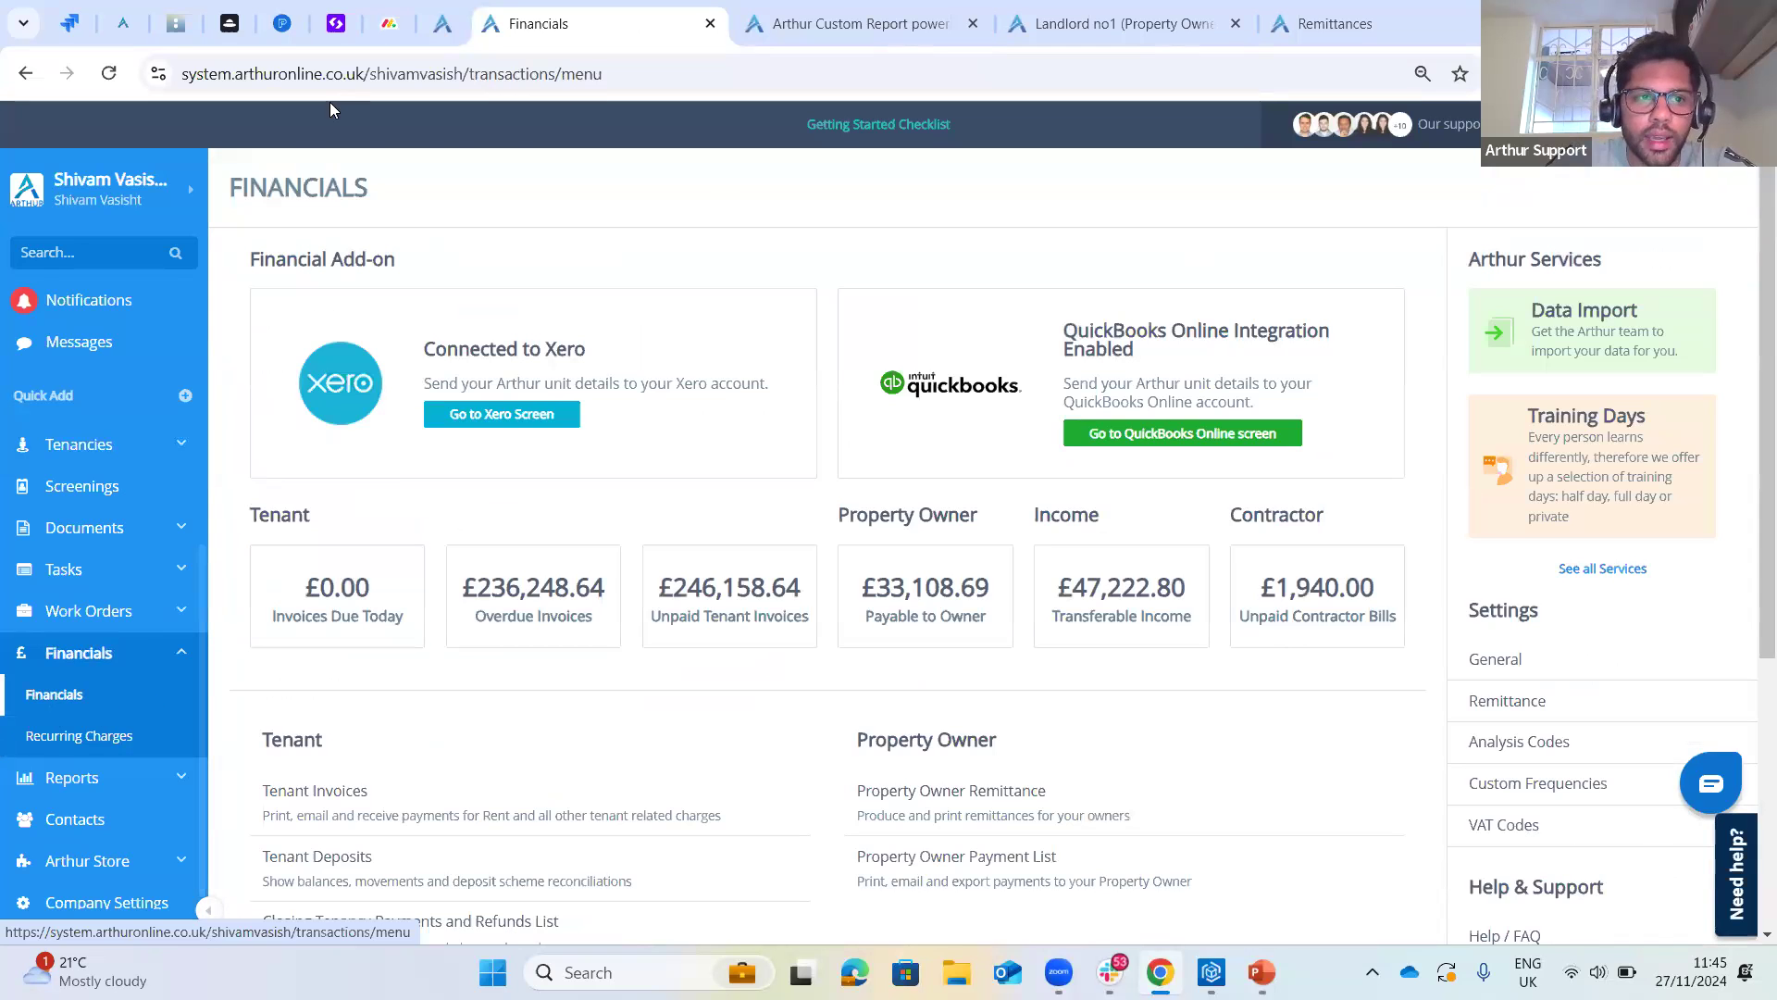
left_click(24, 74)
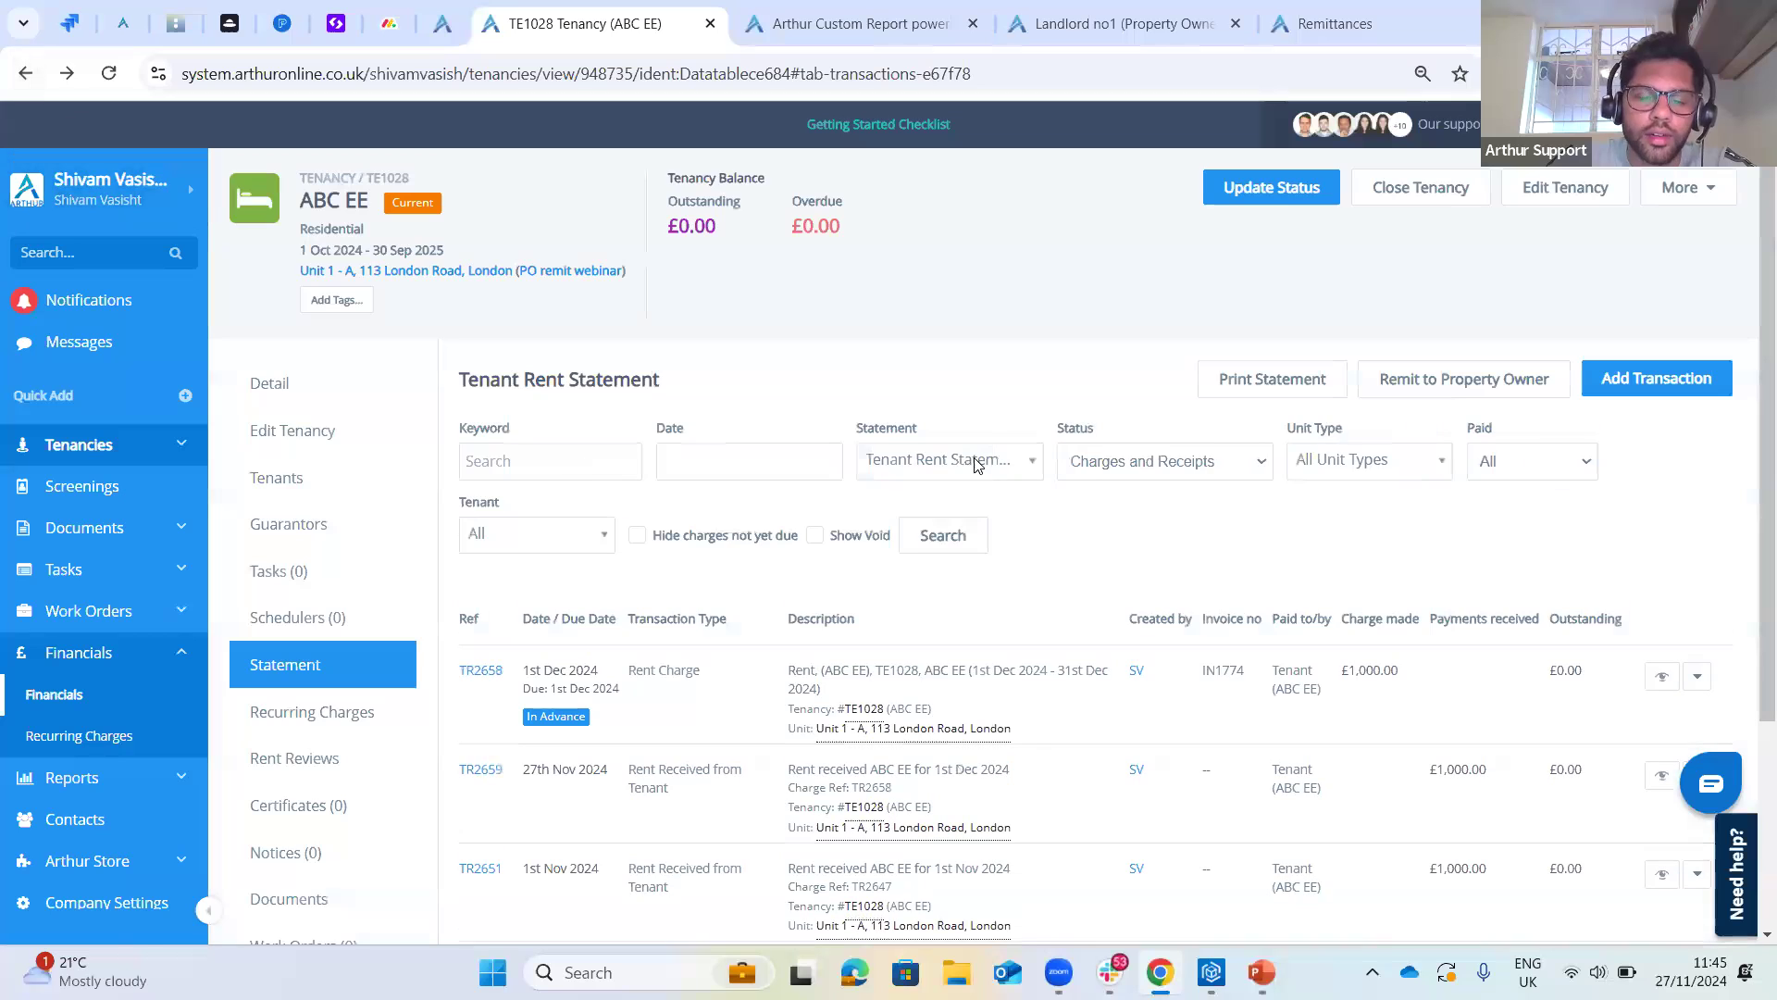
left_click(973, 461)
scroll(939, 601, "down", 1)
left_click(929, 688)
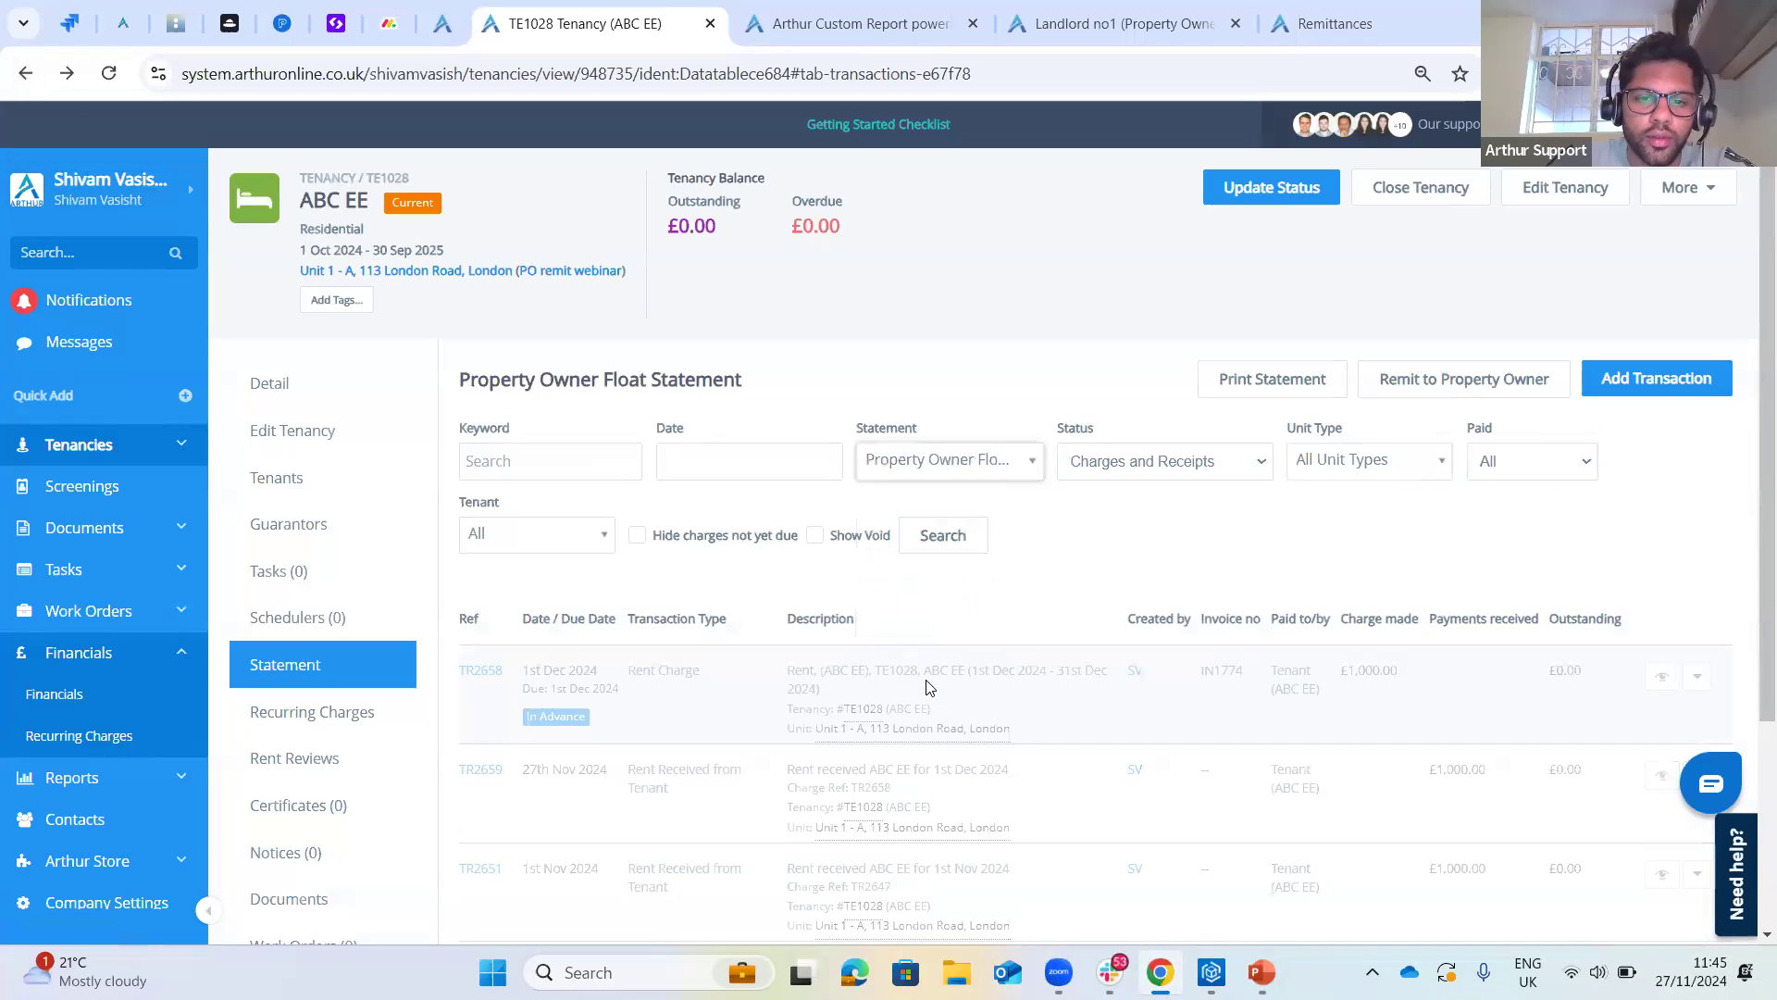
left_click_drag(663, 669, 741, 691)
left_click(767, 725)
double_click(1558, 670)
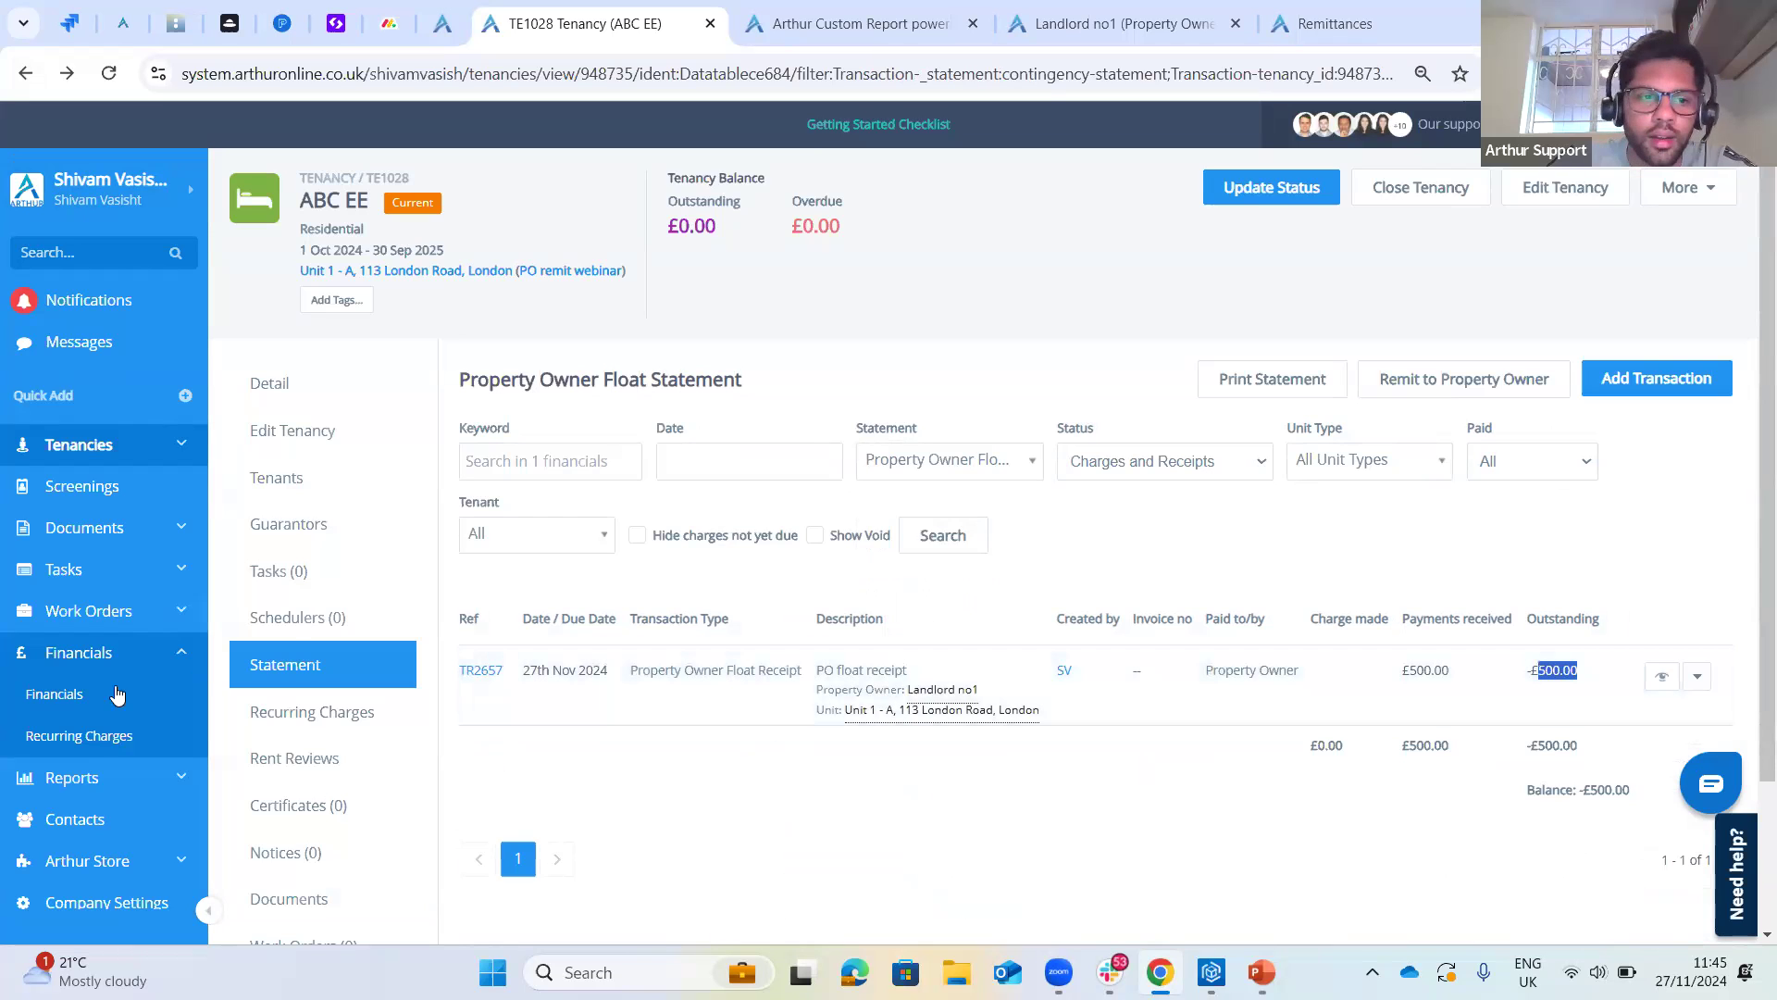
- Return to the Property Owner Remittance list and examine the float, payable amount, payments and charges of Landlord no1's Unit 1 - A
left_click(56, 695)
scroll(1055, 712, "down", 3)
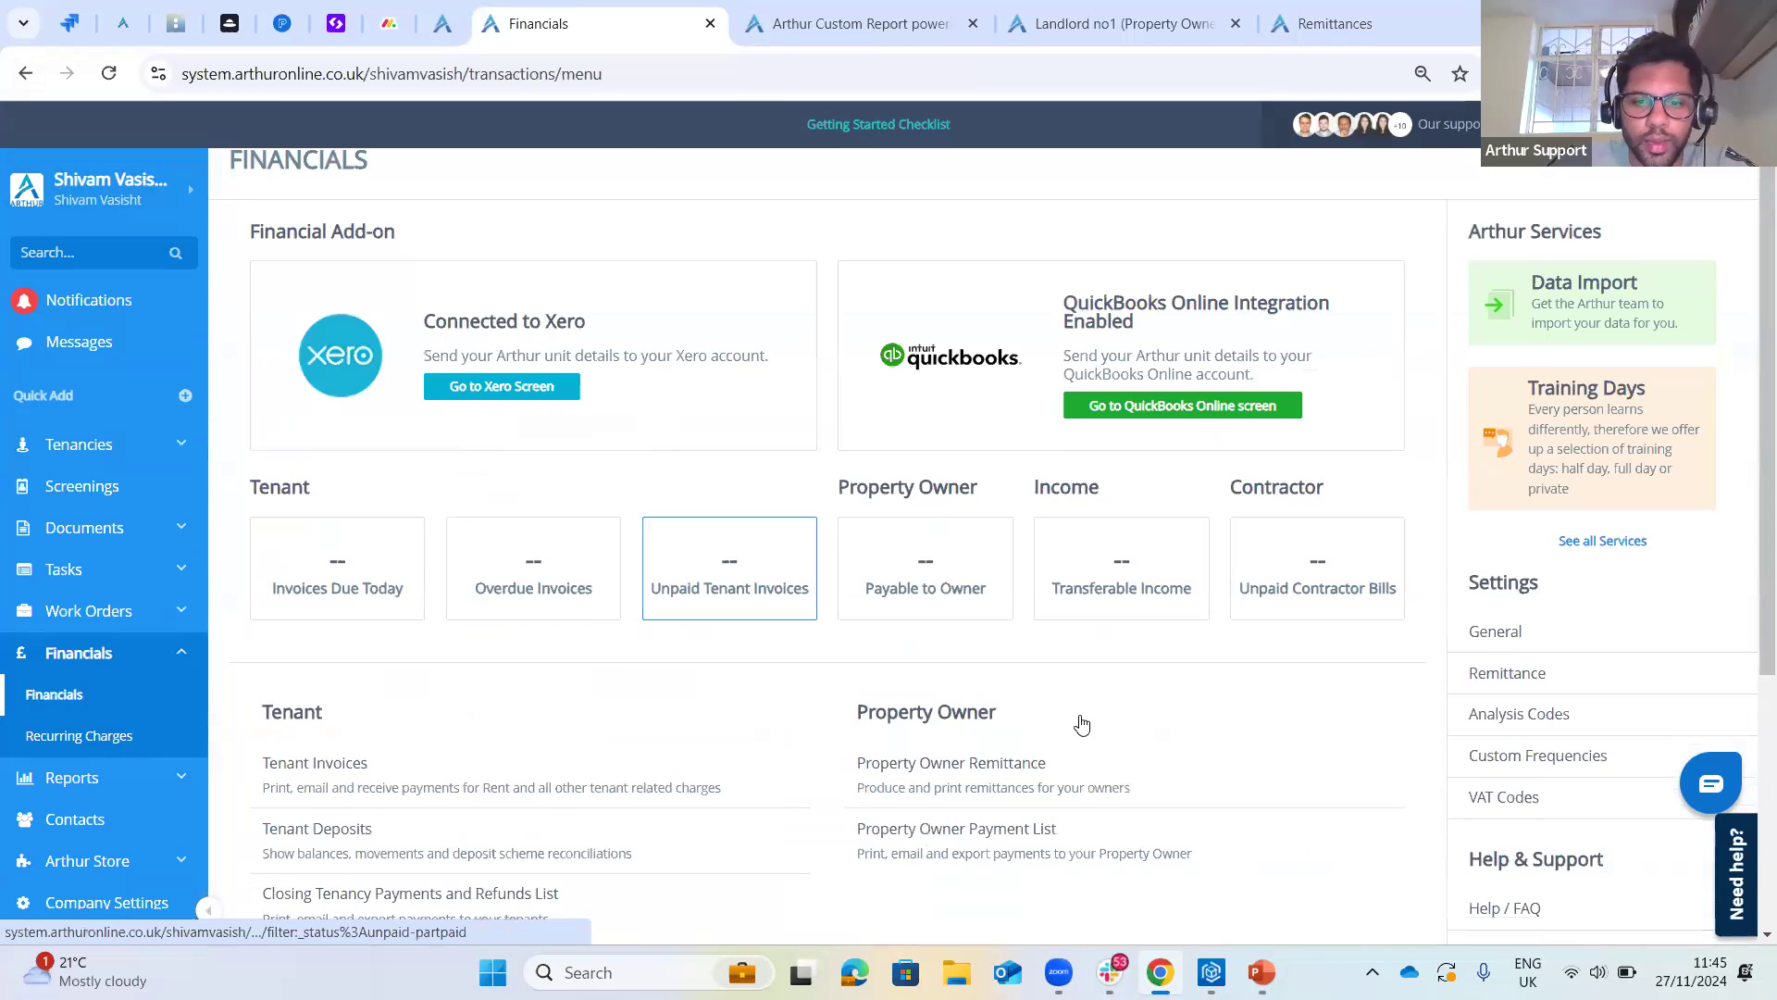
left_click(982, 579)
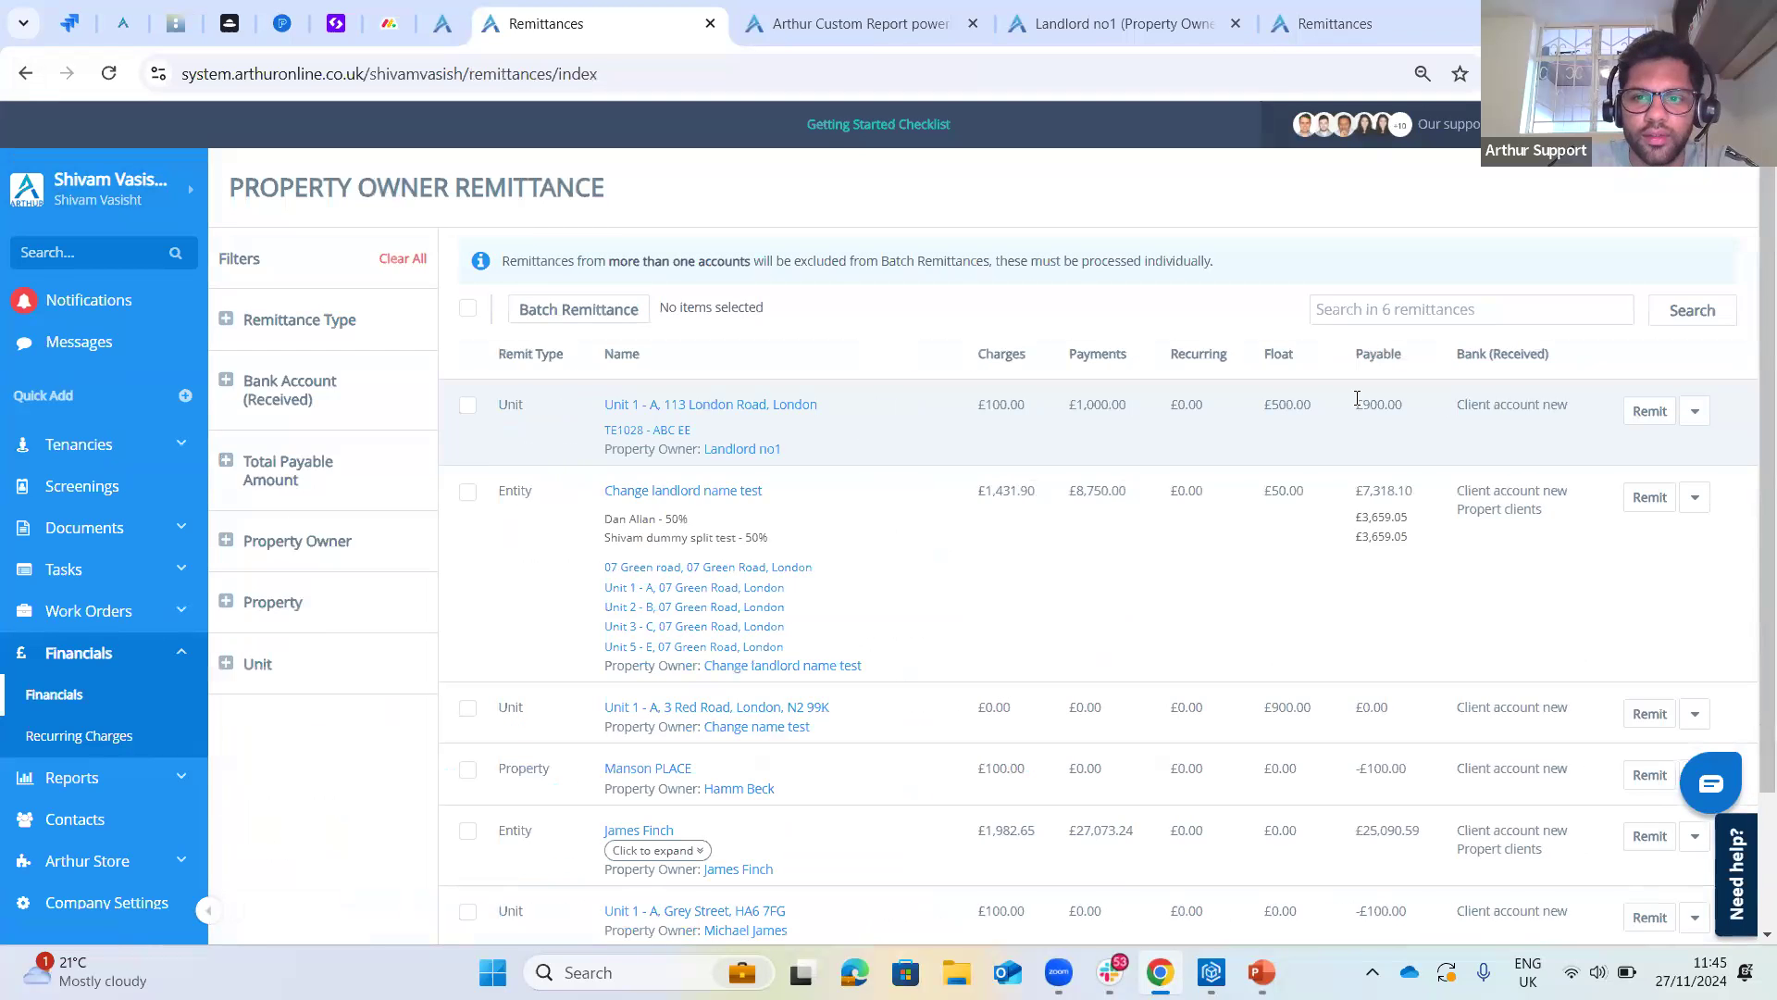
double_click(1322, 423)
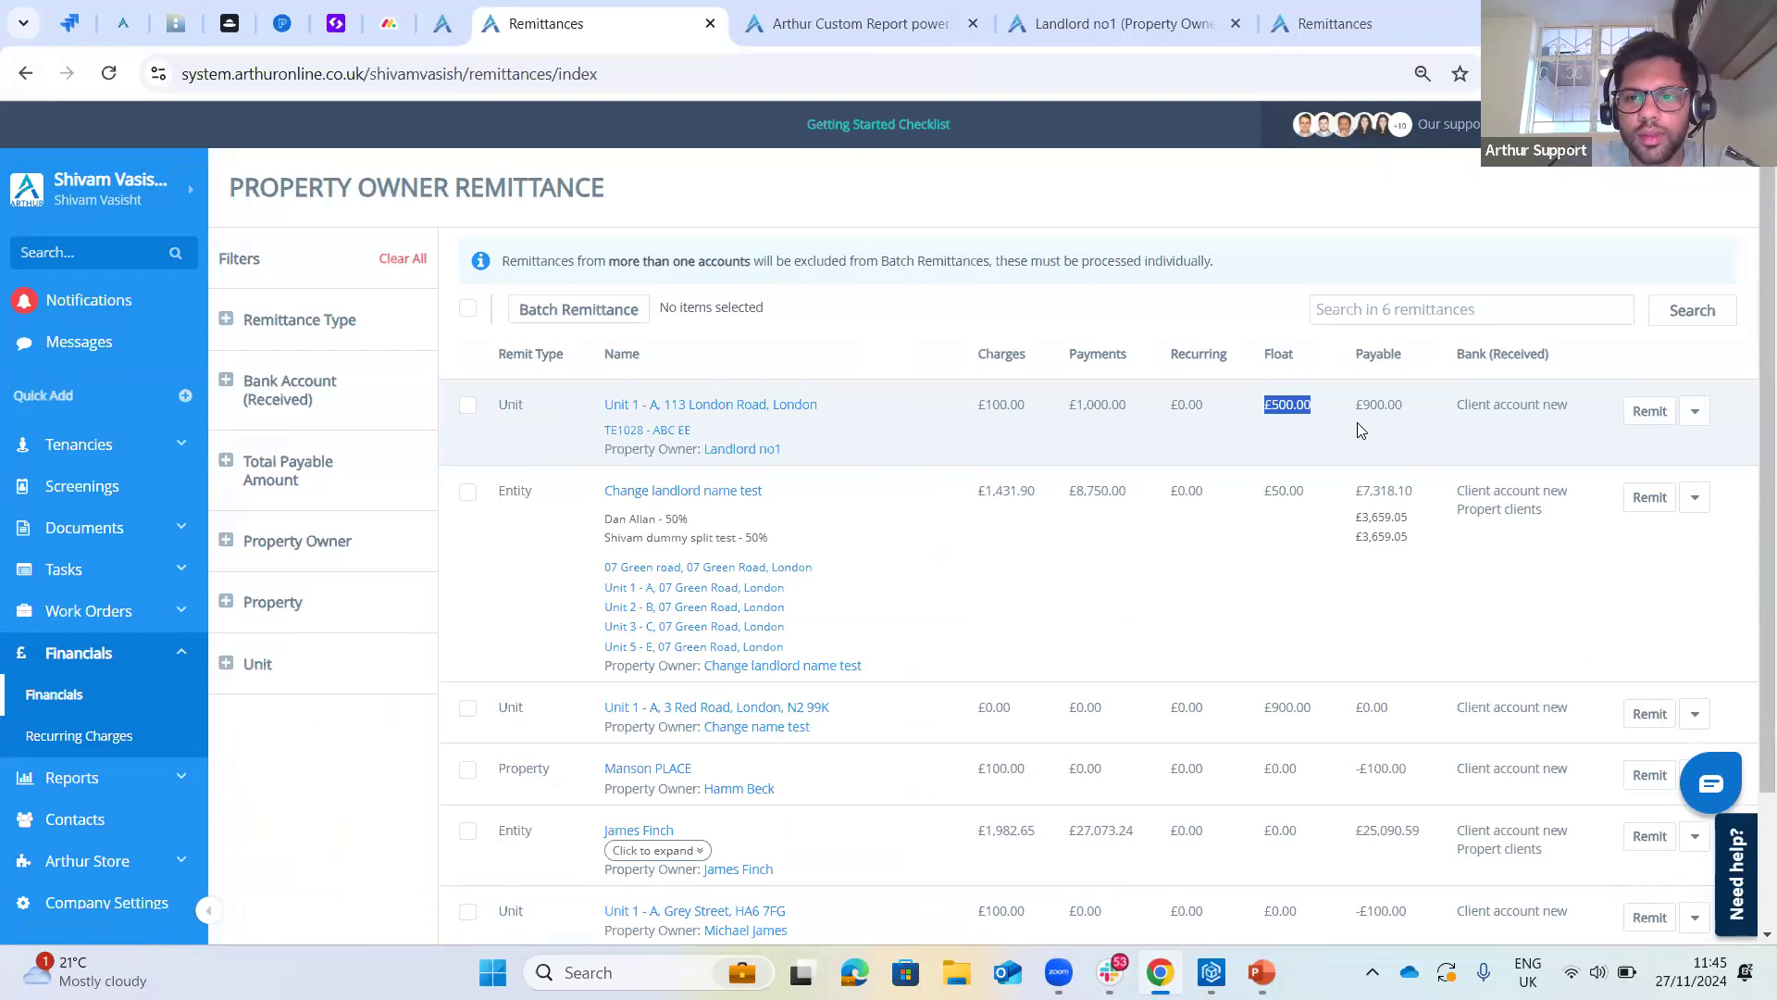
left_click(1425, 447)
left_click_drag(1069, 411, 1137, 418)
left_click(1022, 413)
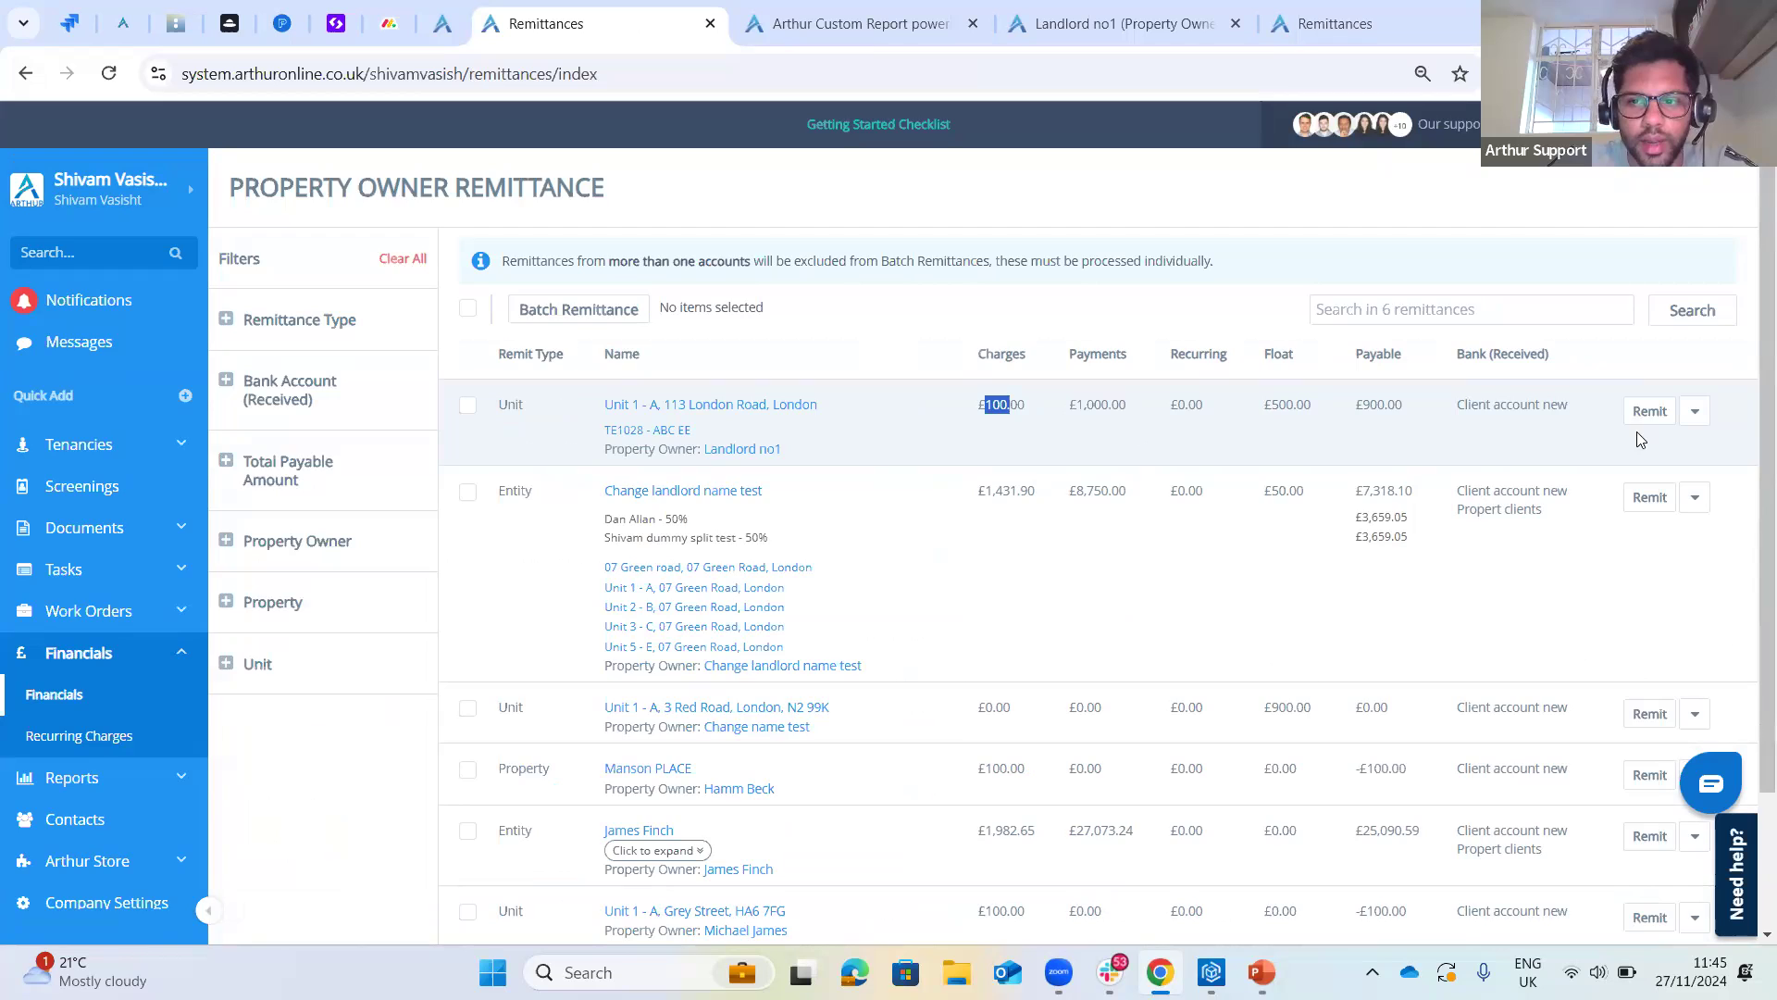
- Start the remittance for Landlord no1's Unit 1 - A and check its management fee charge
left_click(1649, 411)
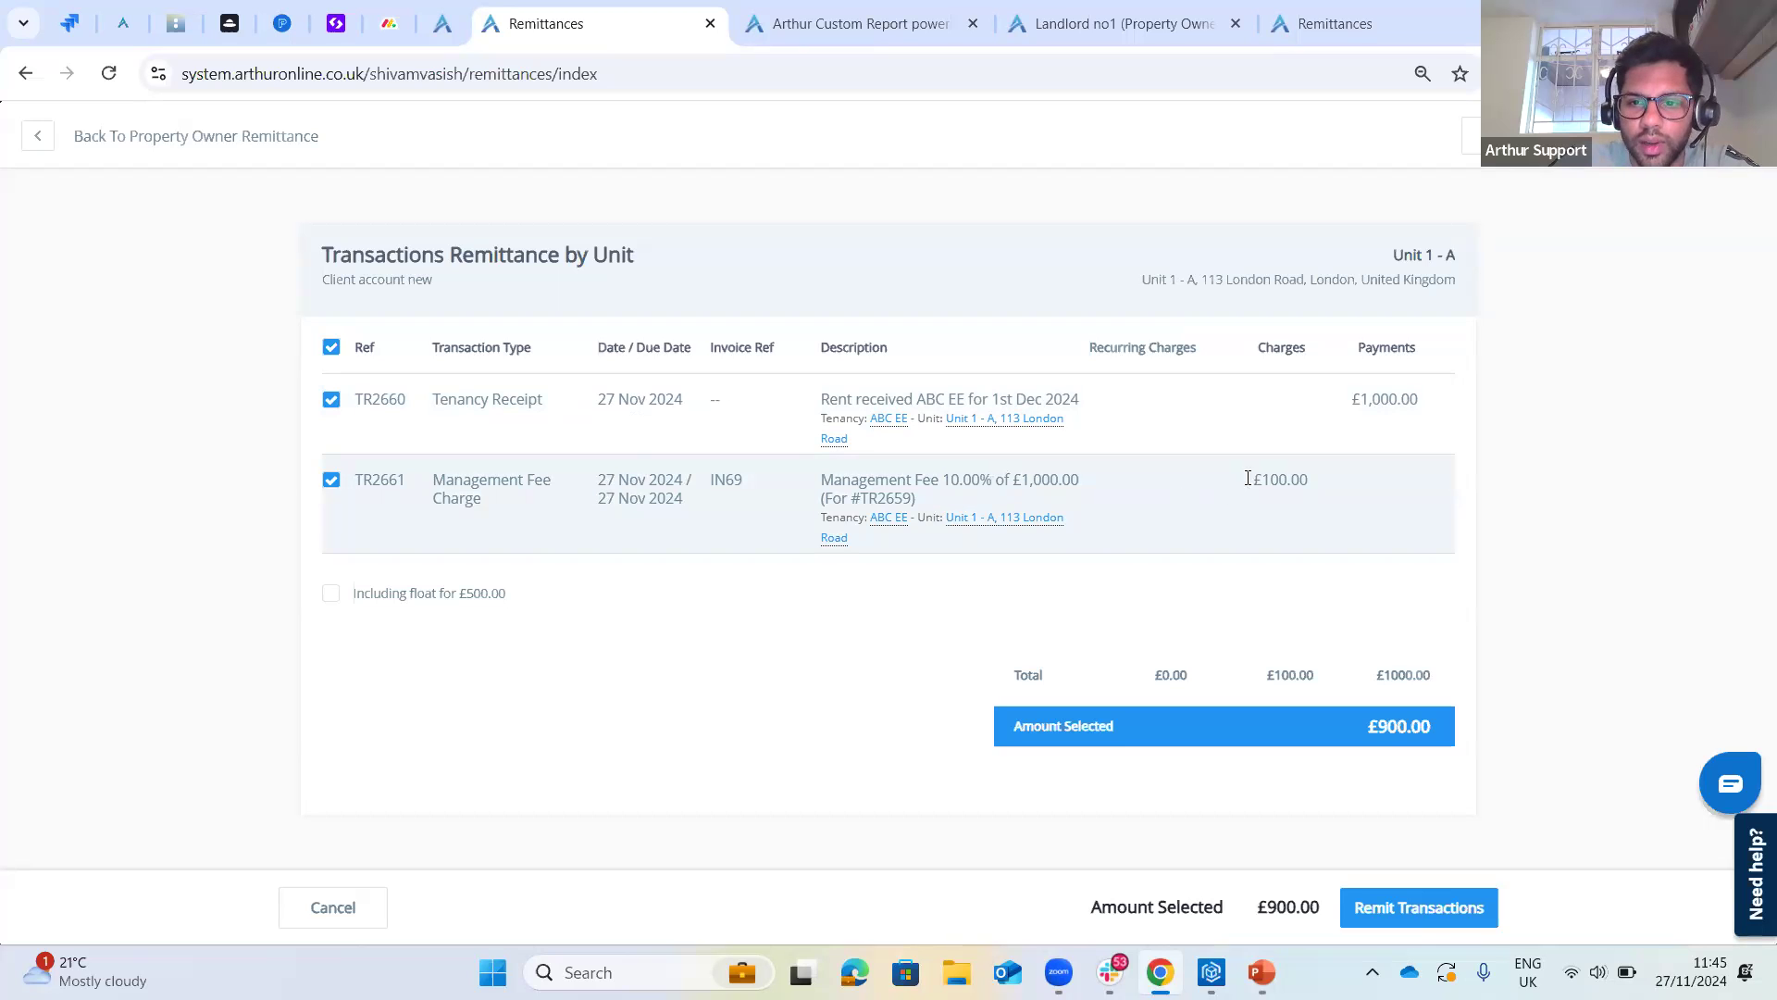
left_click_drag(1251, 480, 1304, 494)
left_click(669, 597)
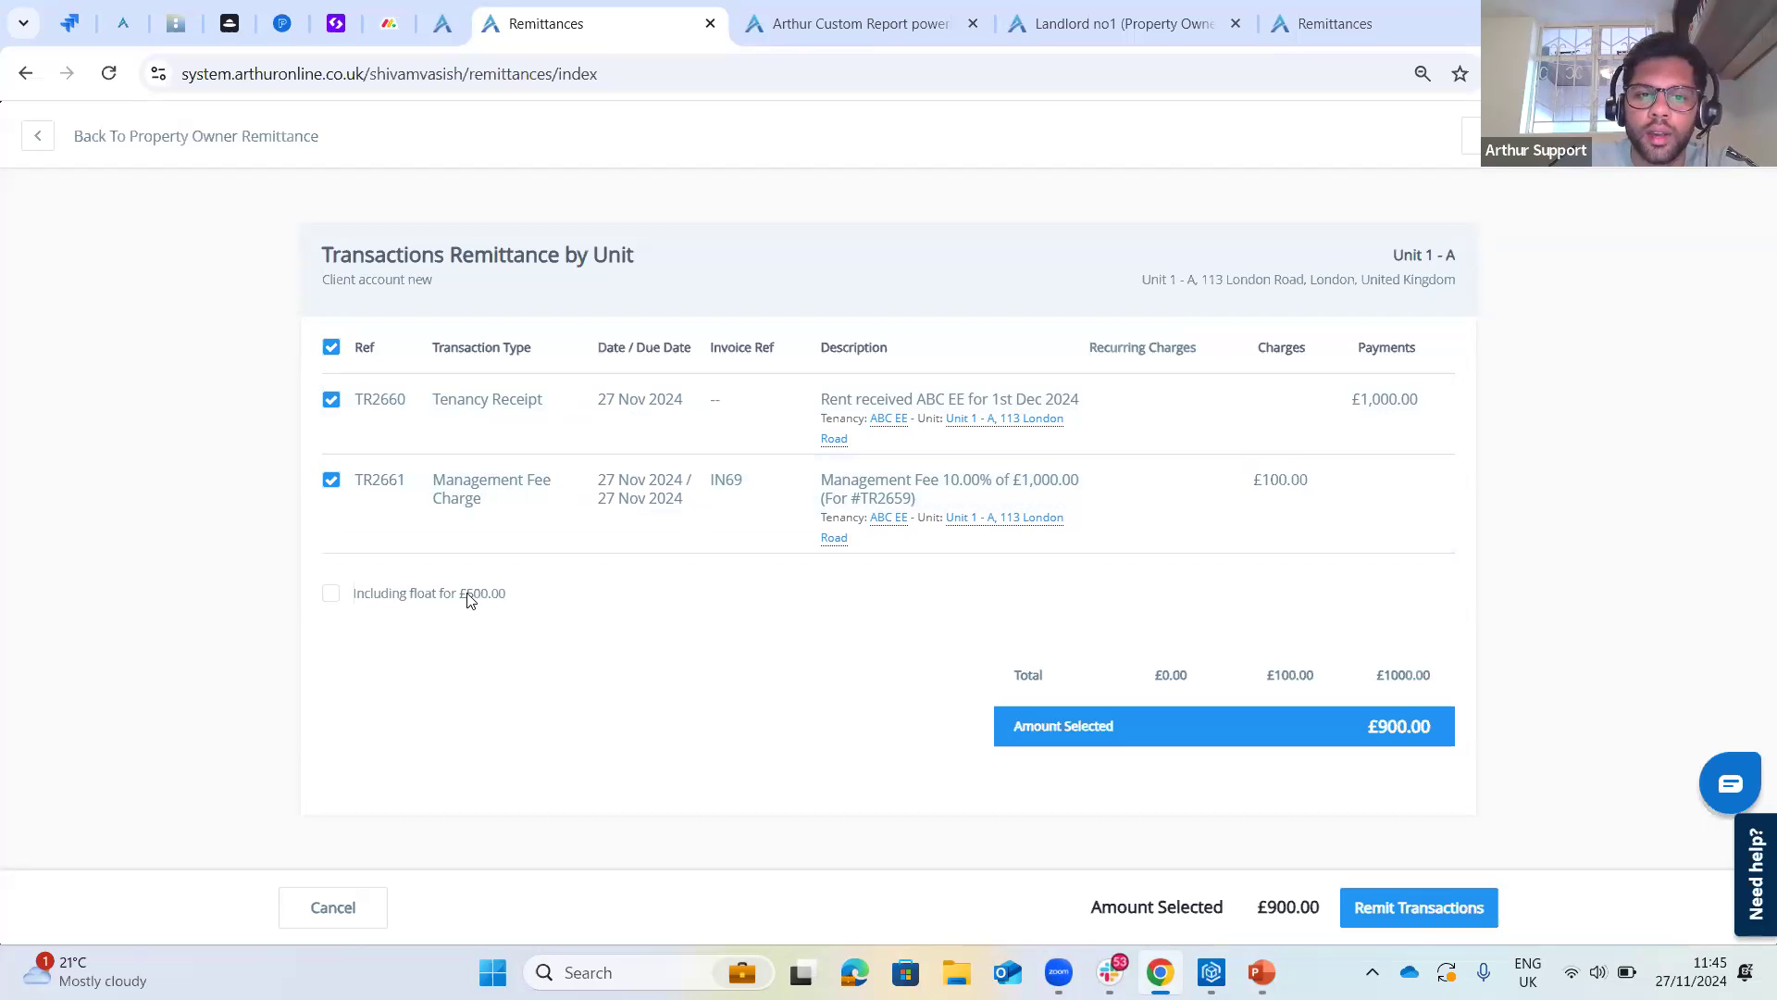
- Try including the £500.00 float in the remittance, check the amount selected, and exclude the float again
left_click(485, 600)
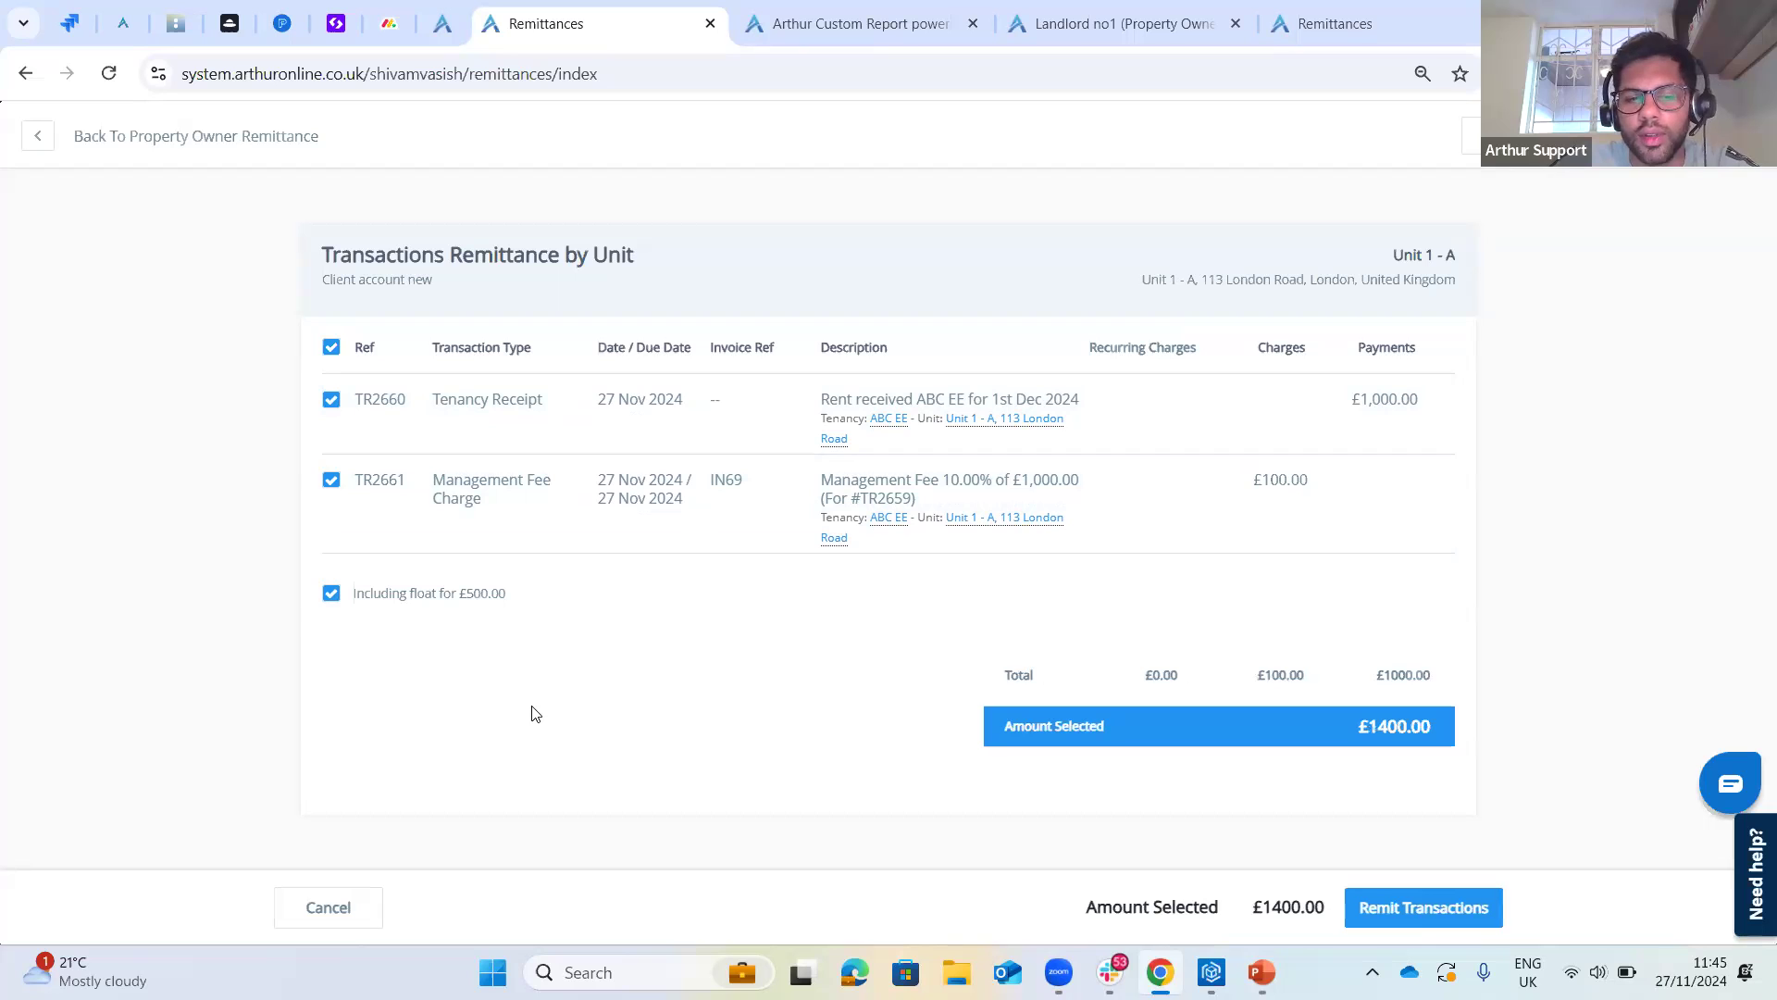
left_click(492, 600)
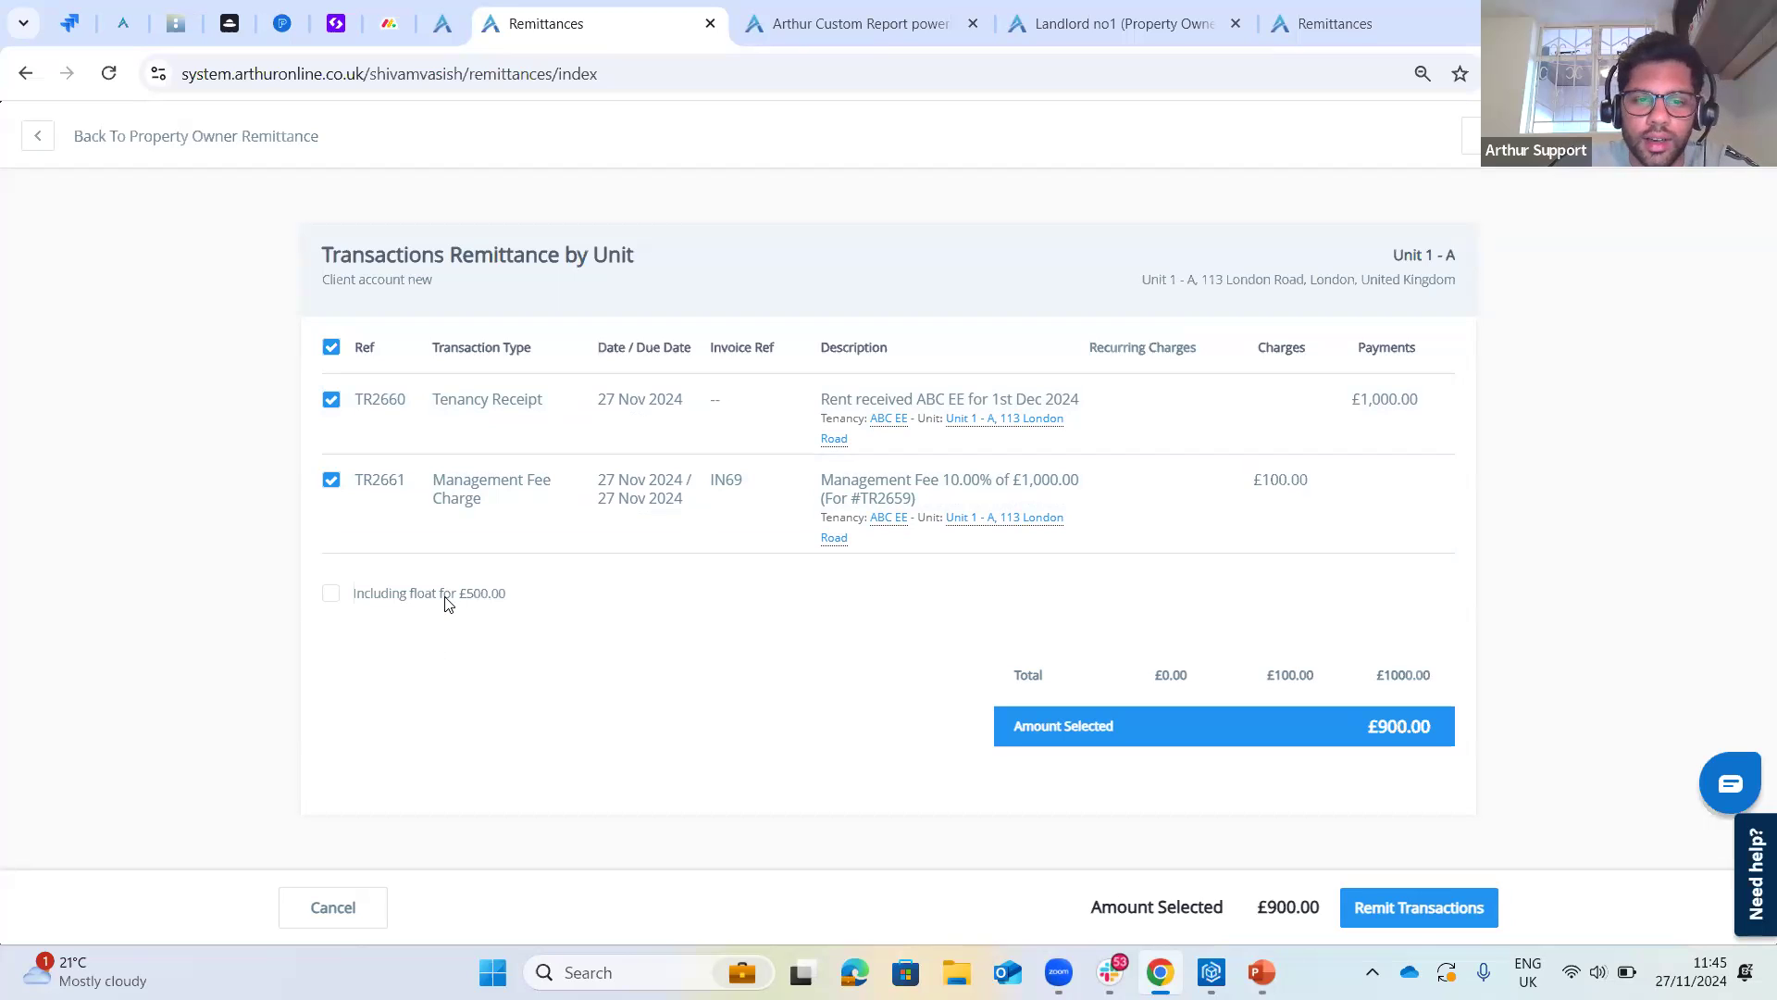
left_click(330, 596)
double_click(1263, 907)
left_click(1285, 899)
left_click_drag(1254, 907, 1331, 915)
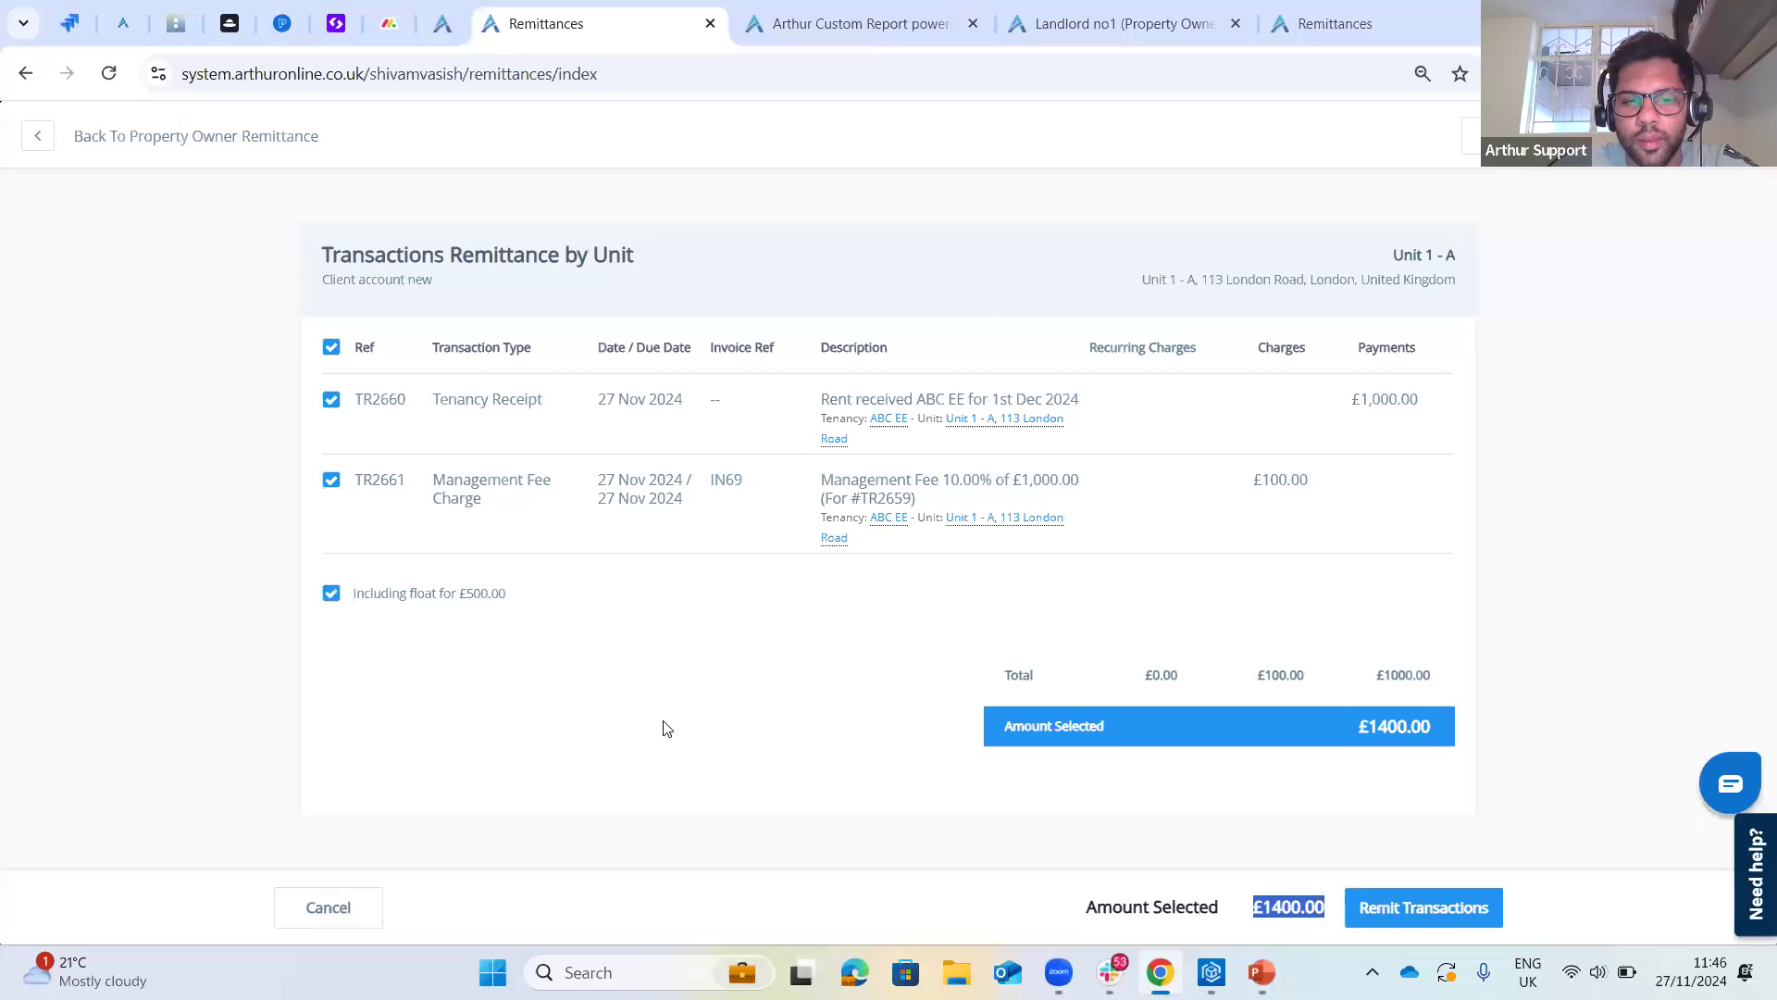
left_click(330, 595)
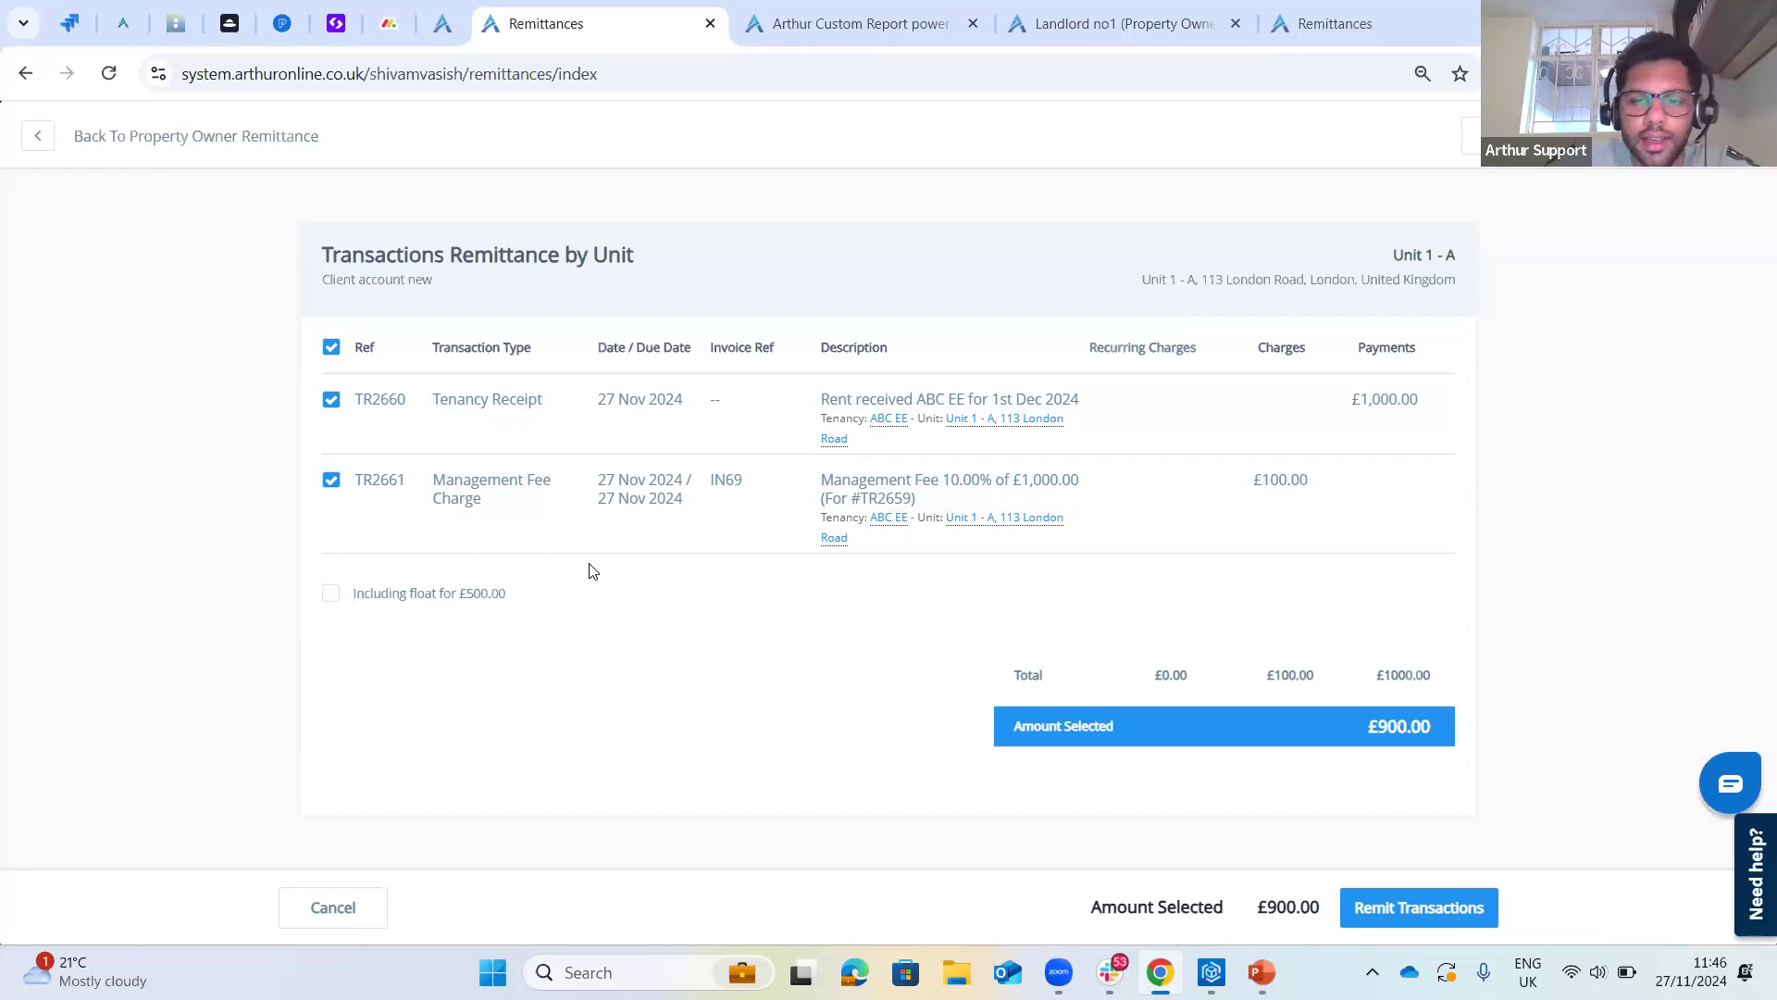
- Check the amount selected with the float excluded and proceed with remitting the Unit 1 - A tenancy receipt and management fee charge
left_click_drag(1376, 728, 1427, 728)
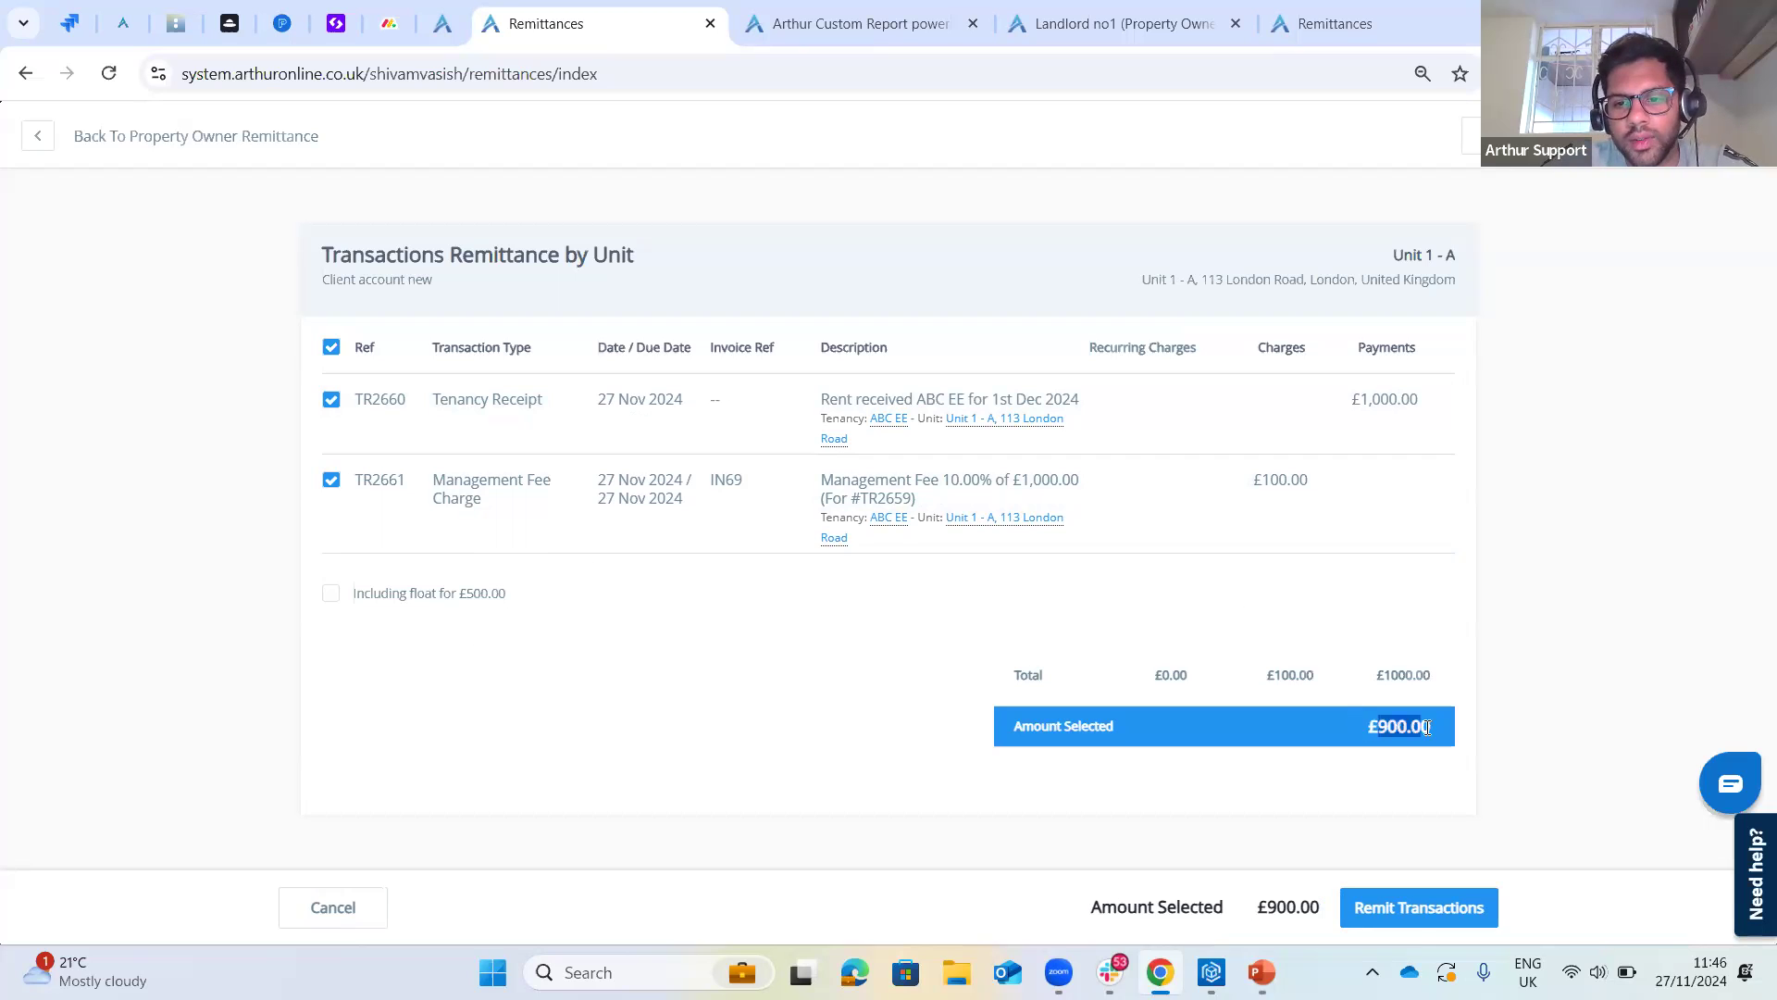
left_click(1564, 697)
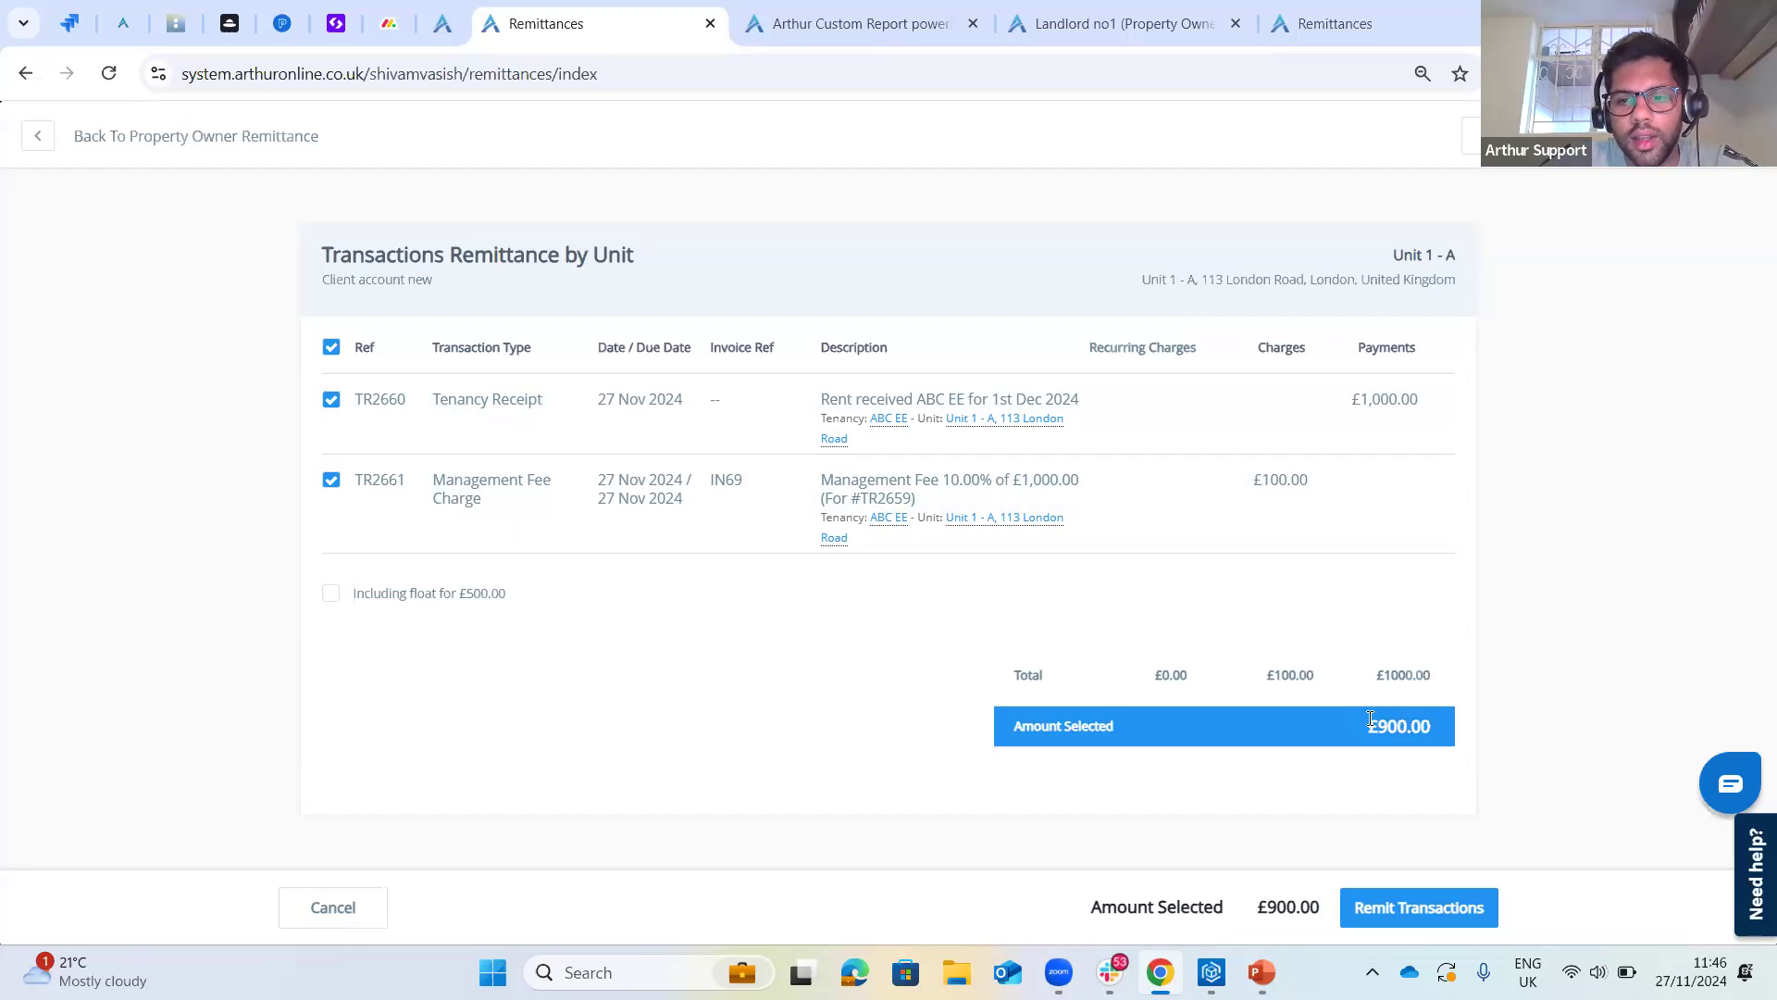
left_click_drag(1433, 715, 1529, 745)
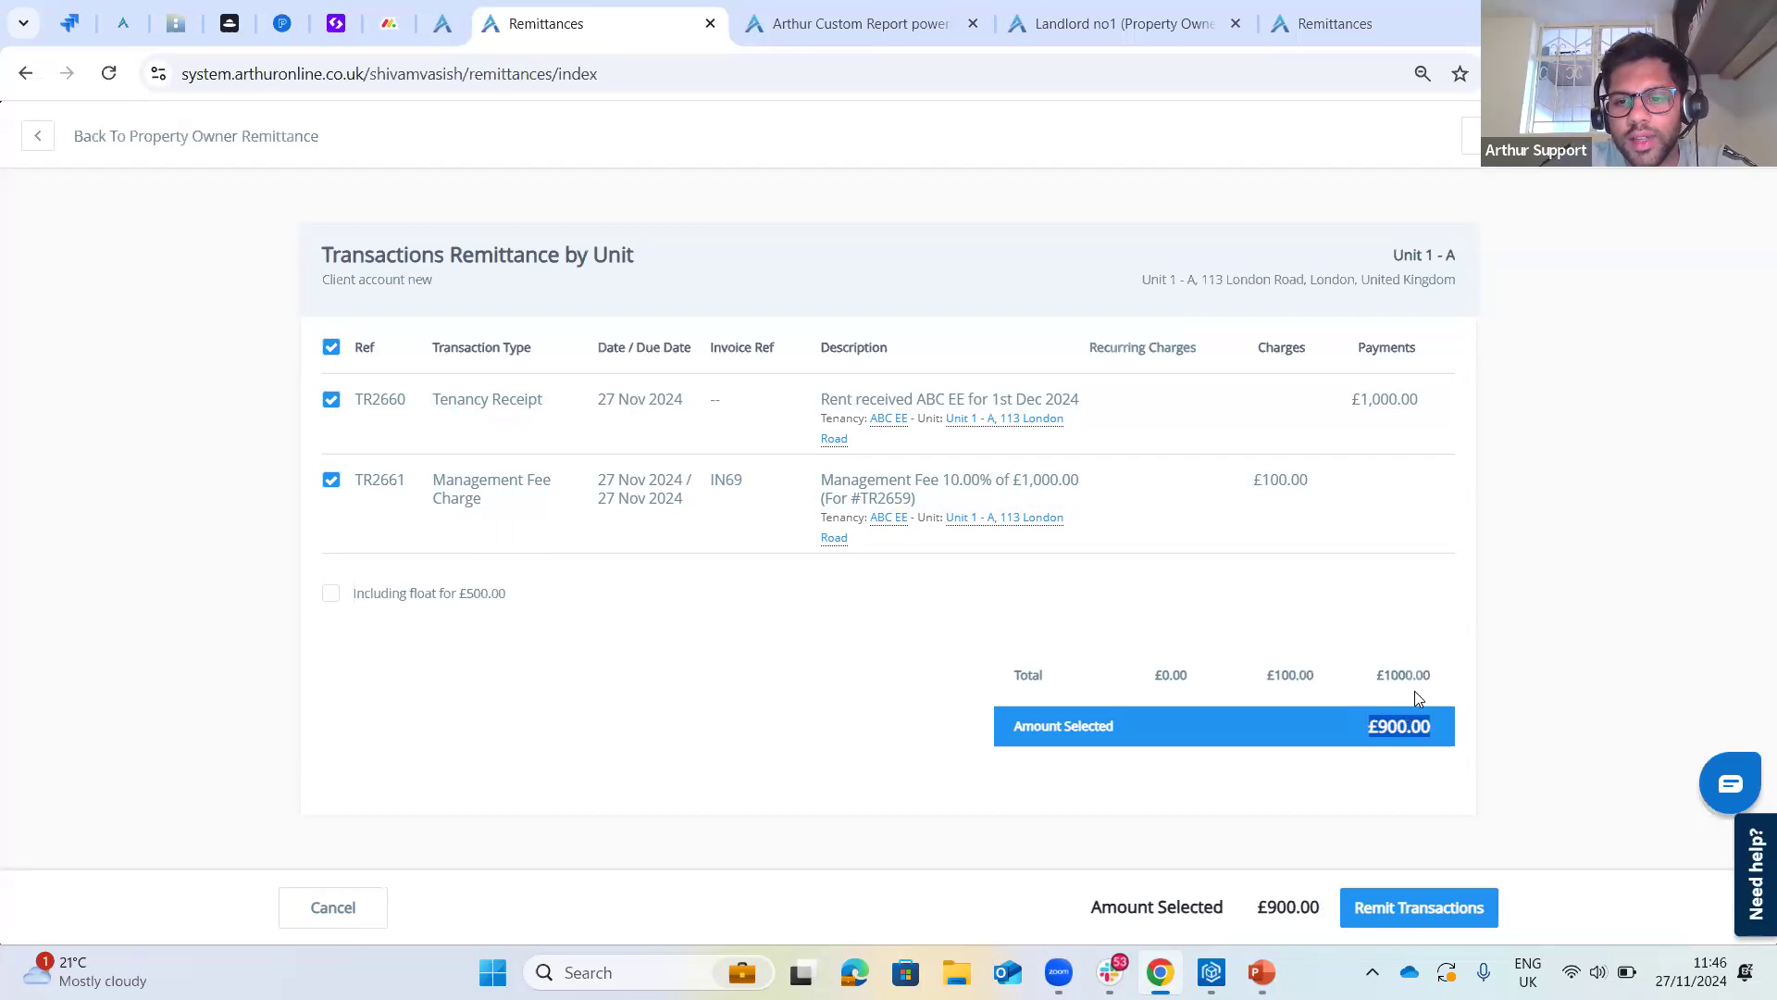
left_click(1477, 752)
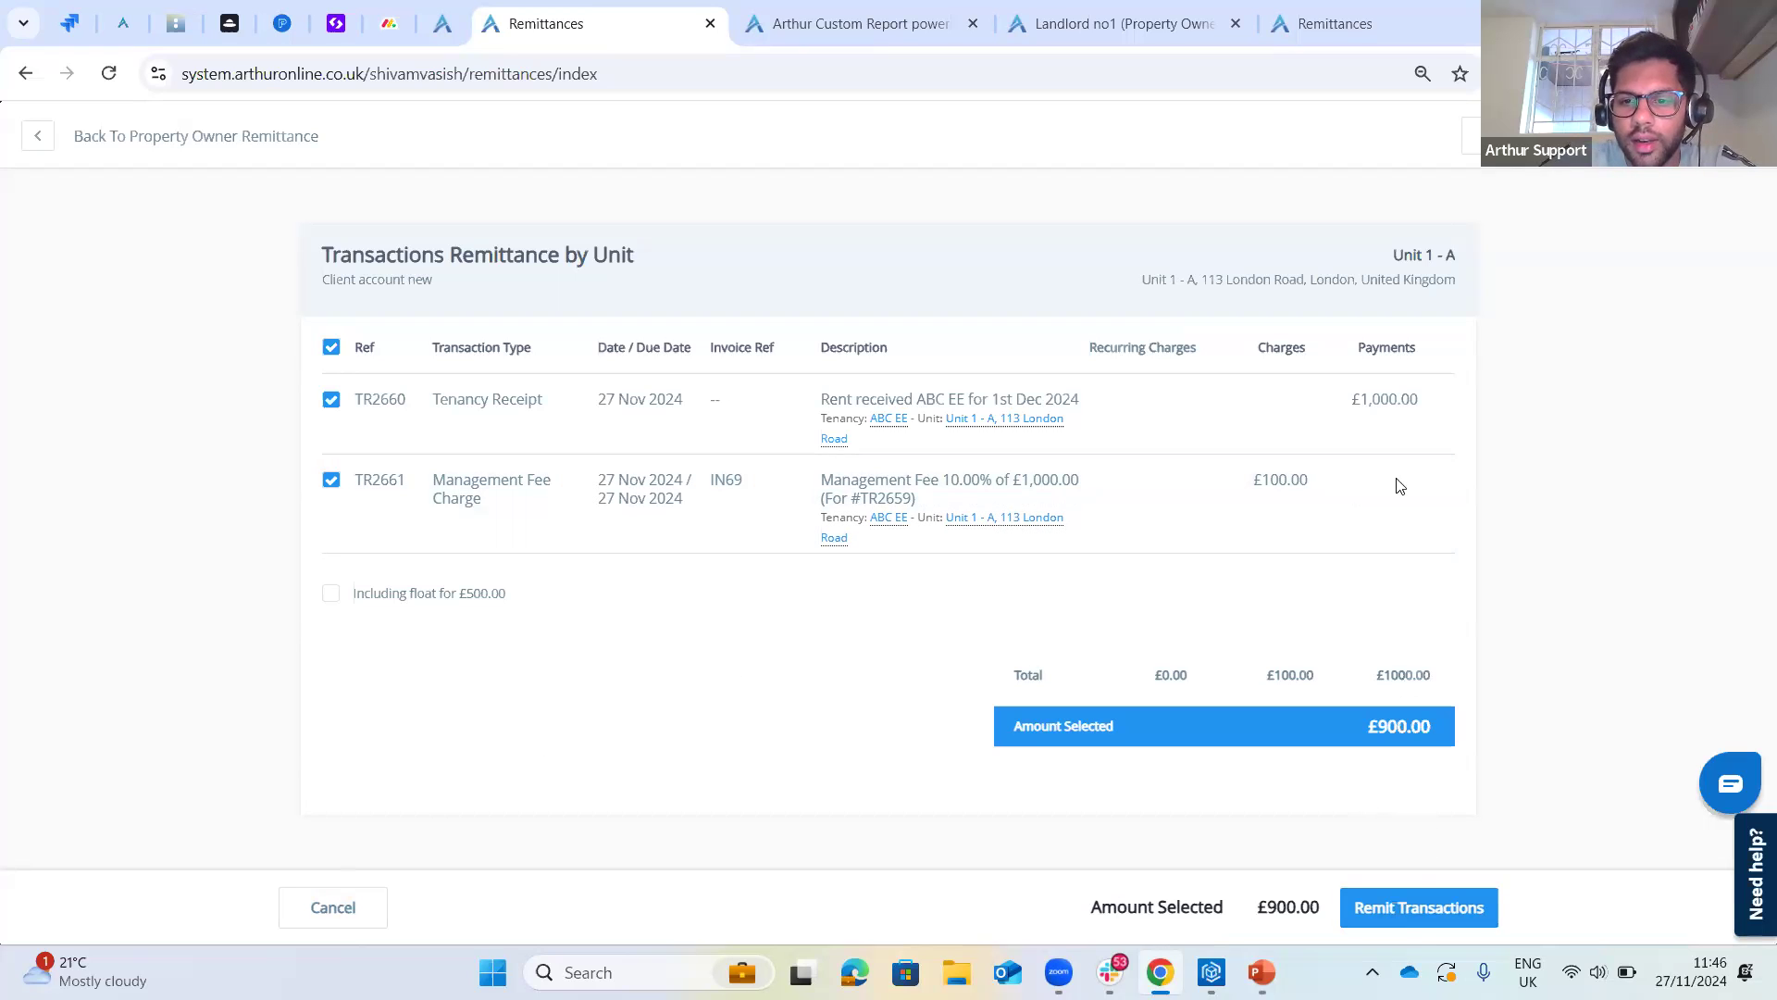
left_click(1399, 908)
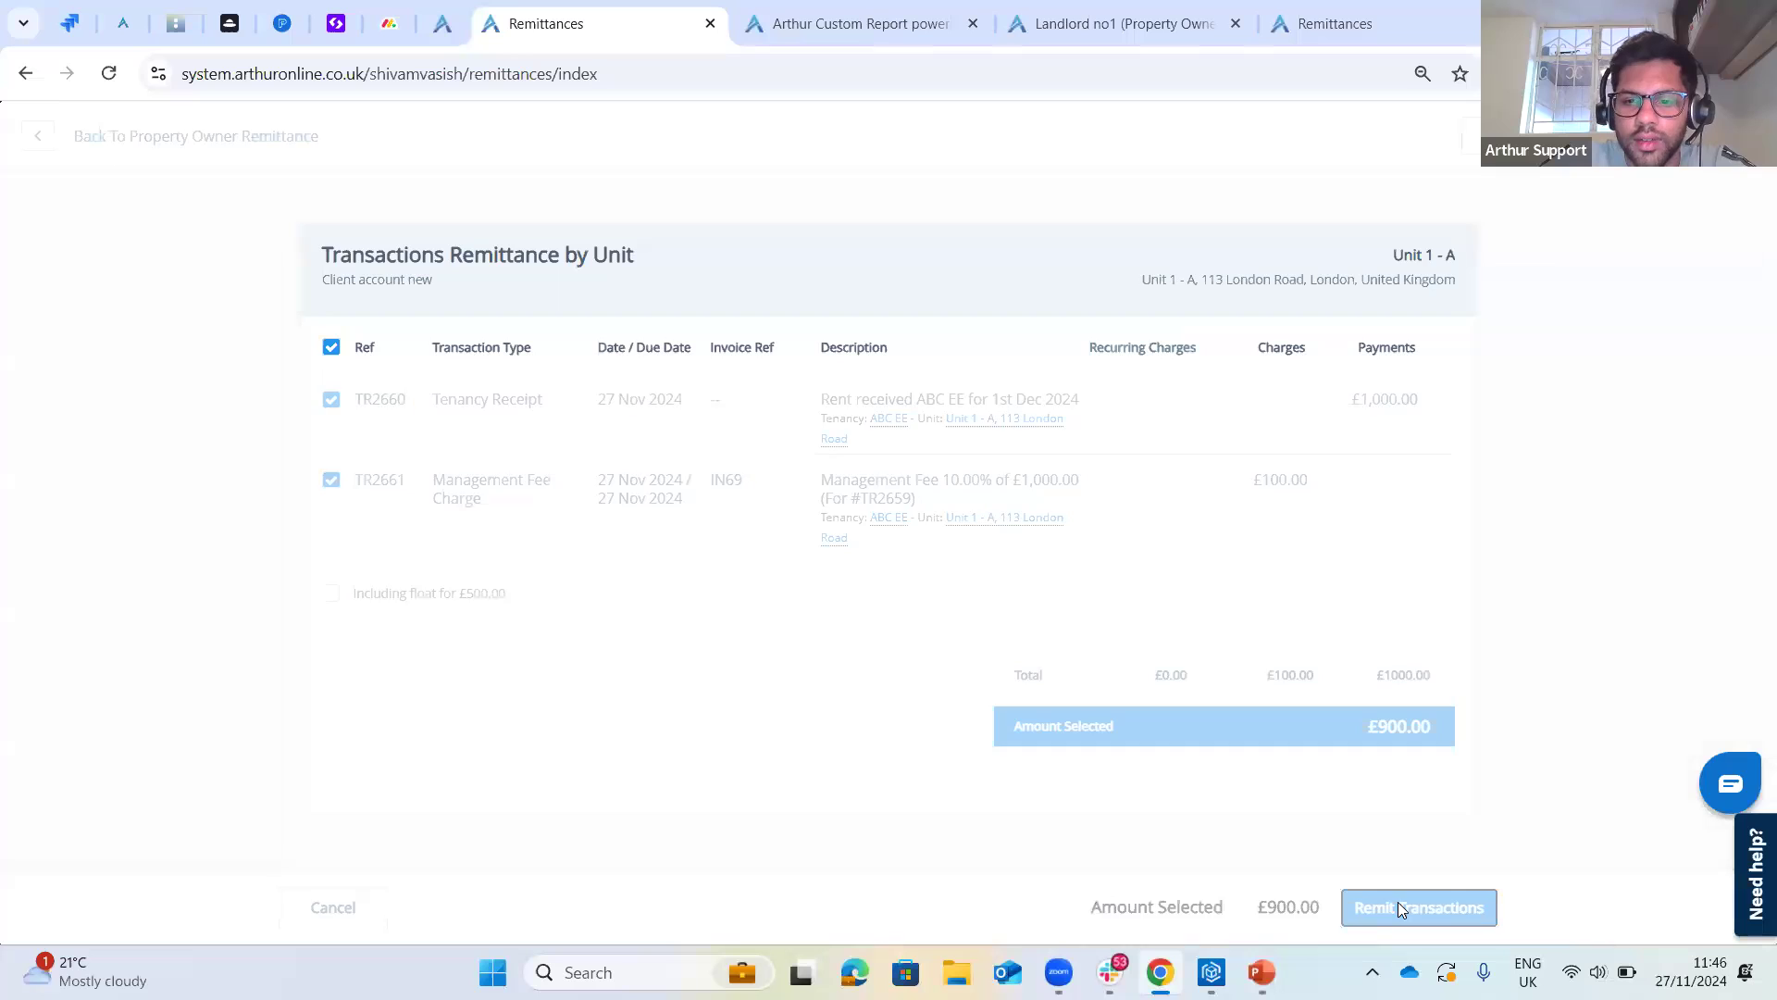
- Set the remittance's adjustment to float to £500 and check the adjustment amount
left_click(1287, 513)
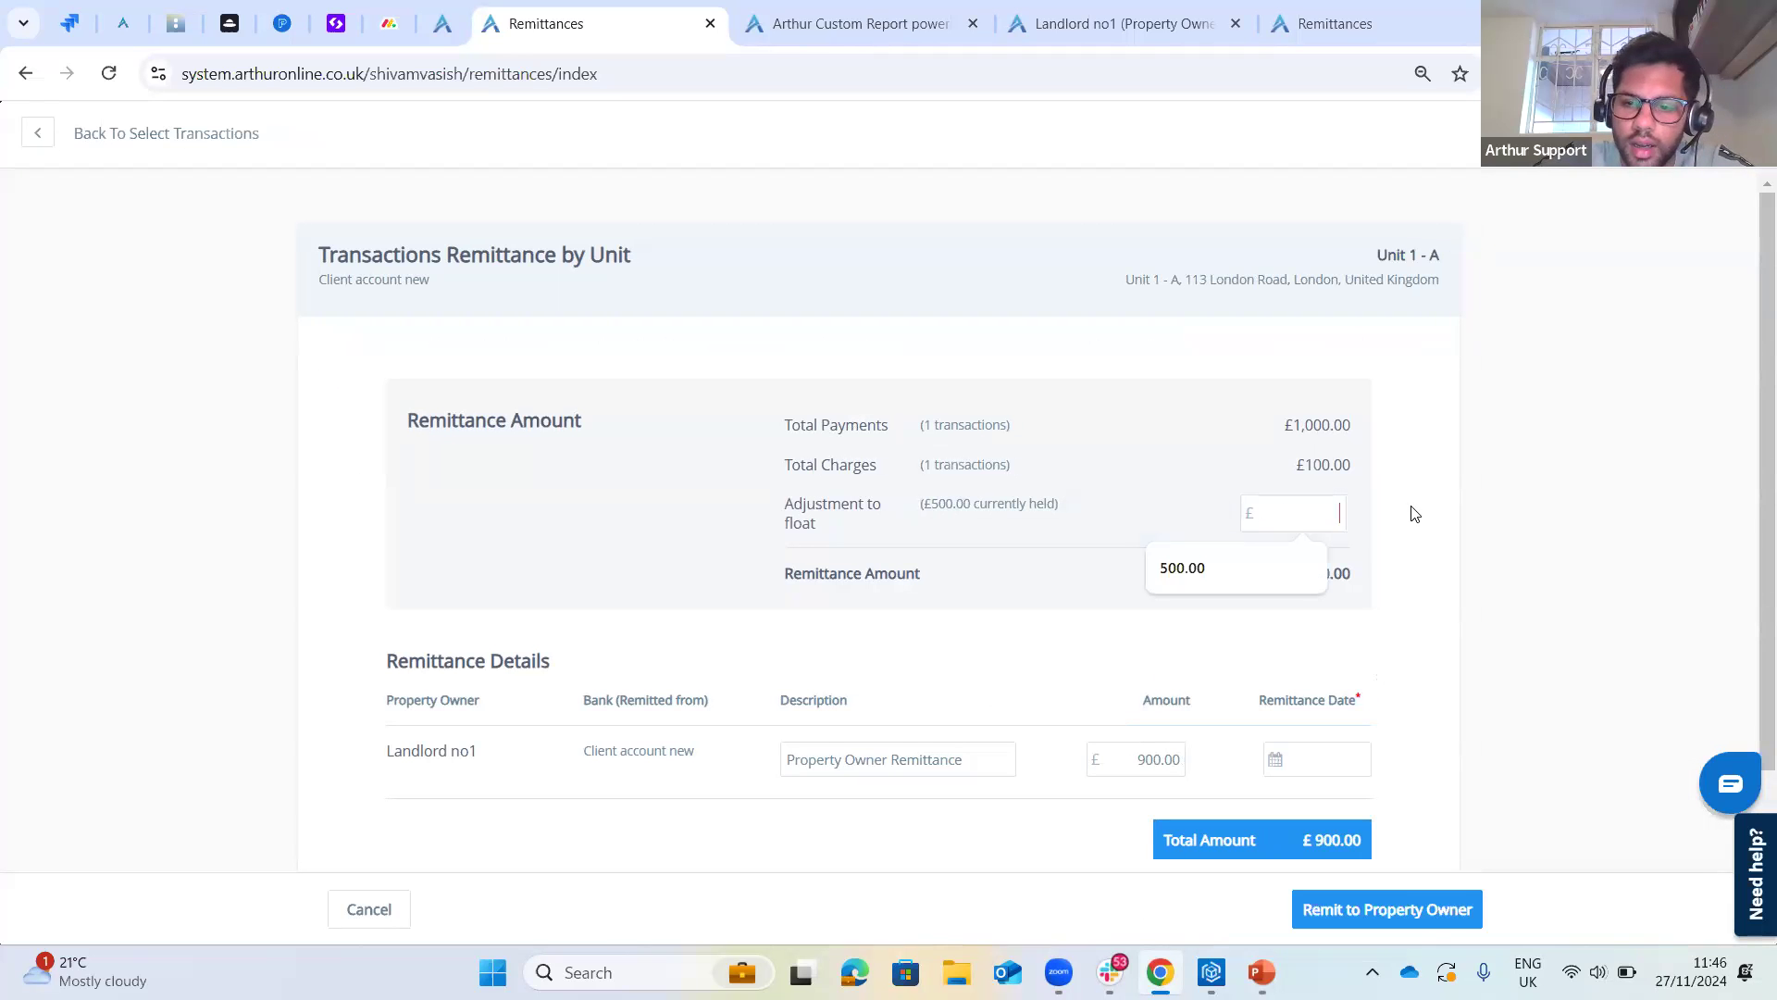
type("500")
left_click(1494, 520)
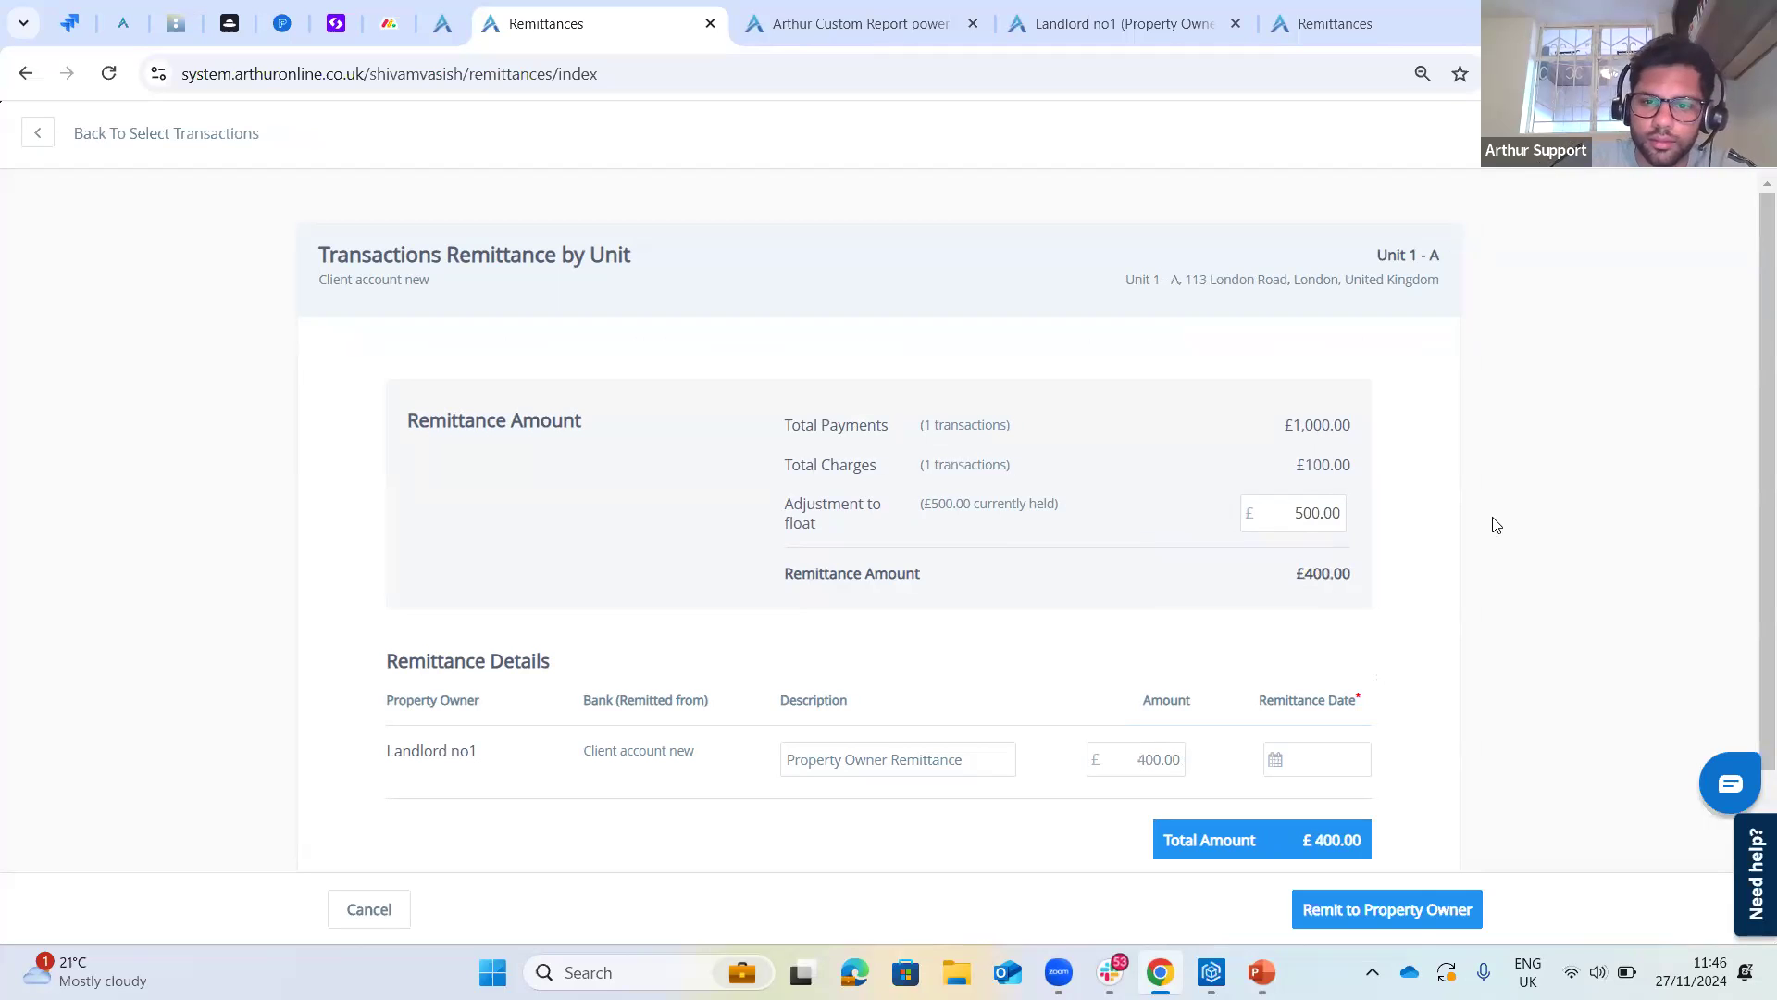
scroll(1317, 676, "down", 1)
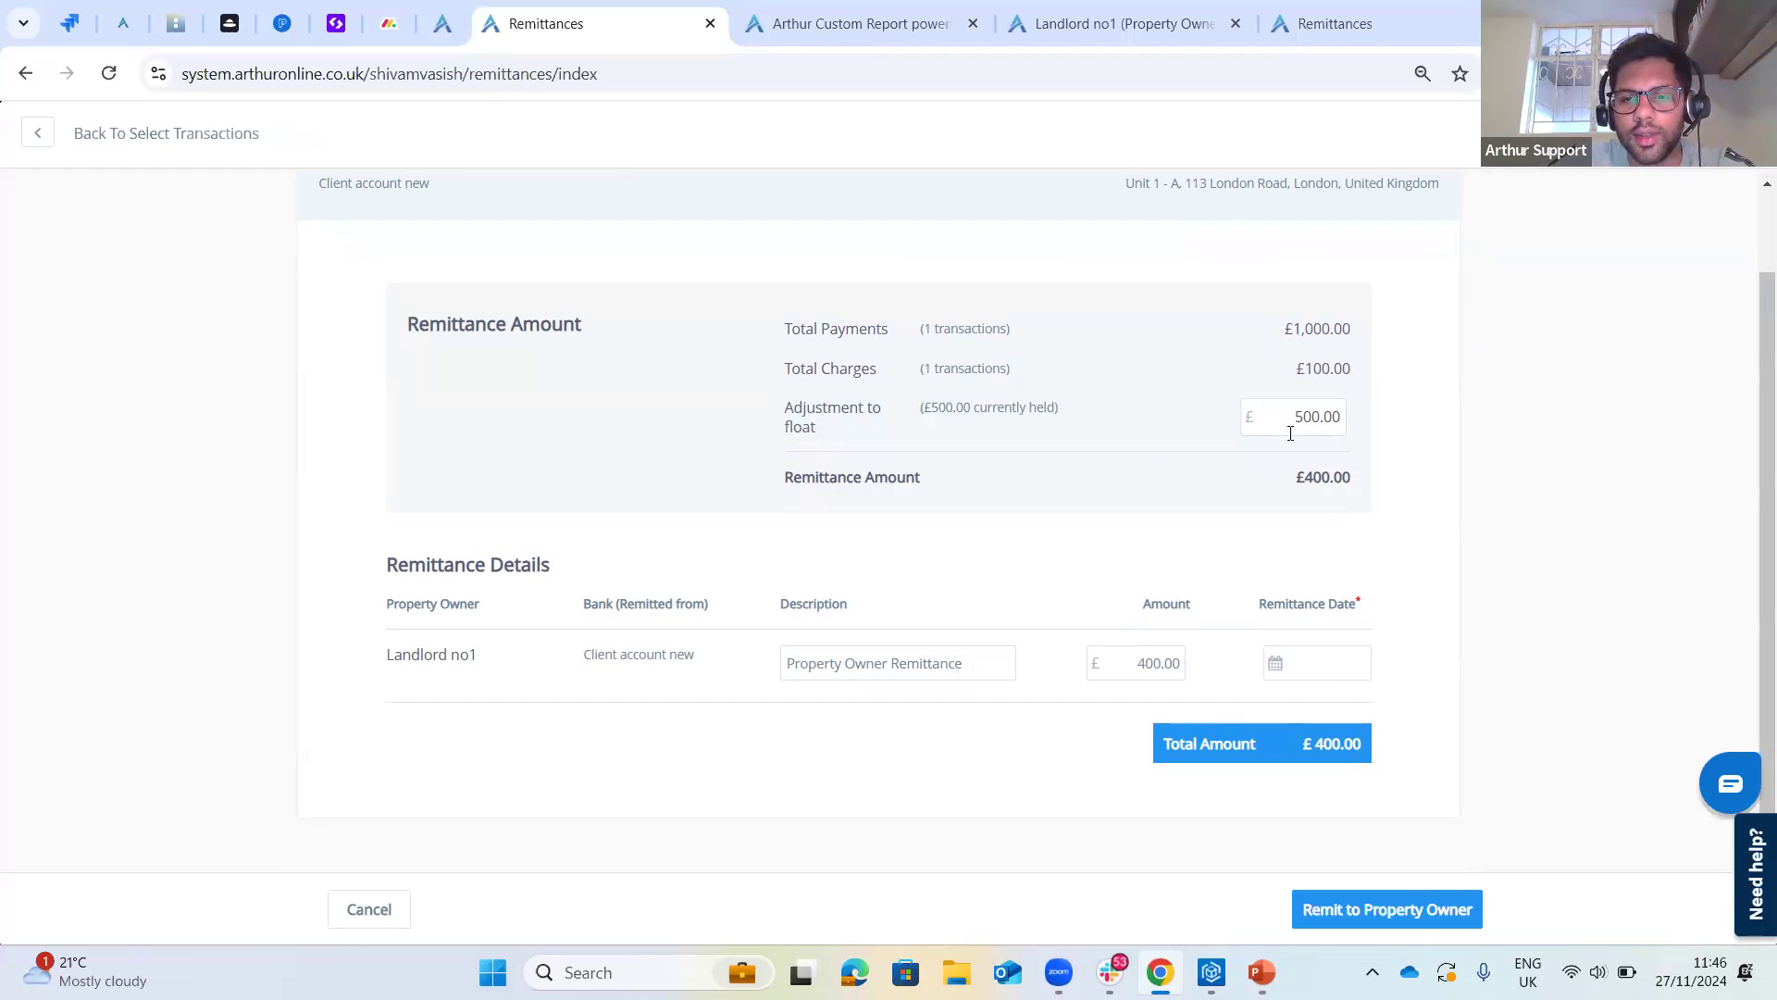
left_click_drag(1295, 416, 1400, 413)
left_click(1245, 428)
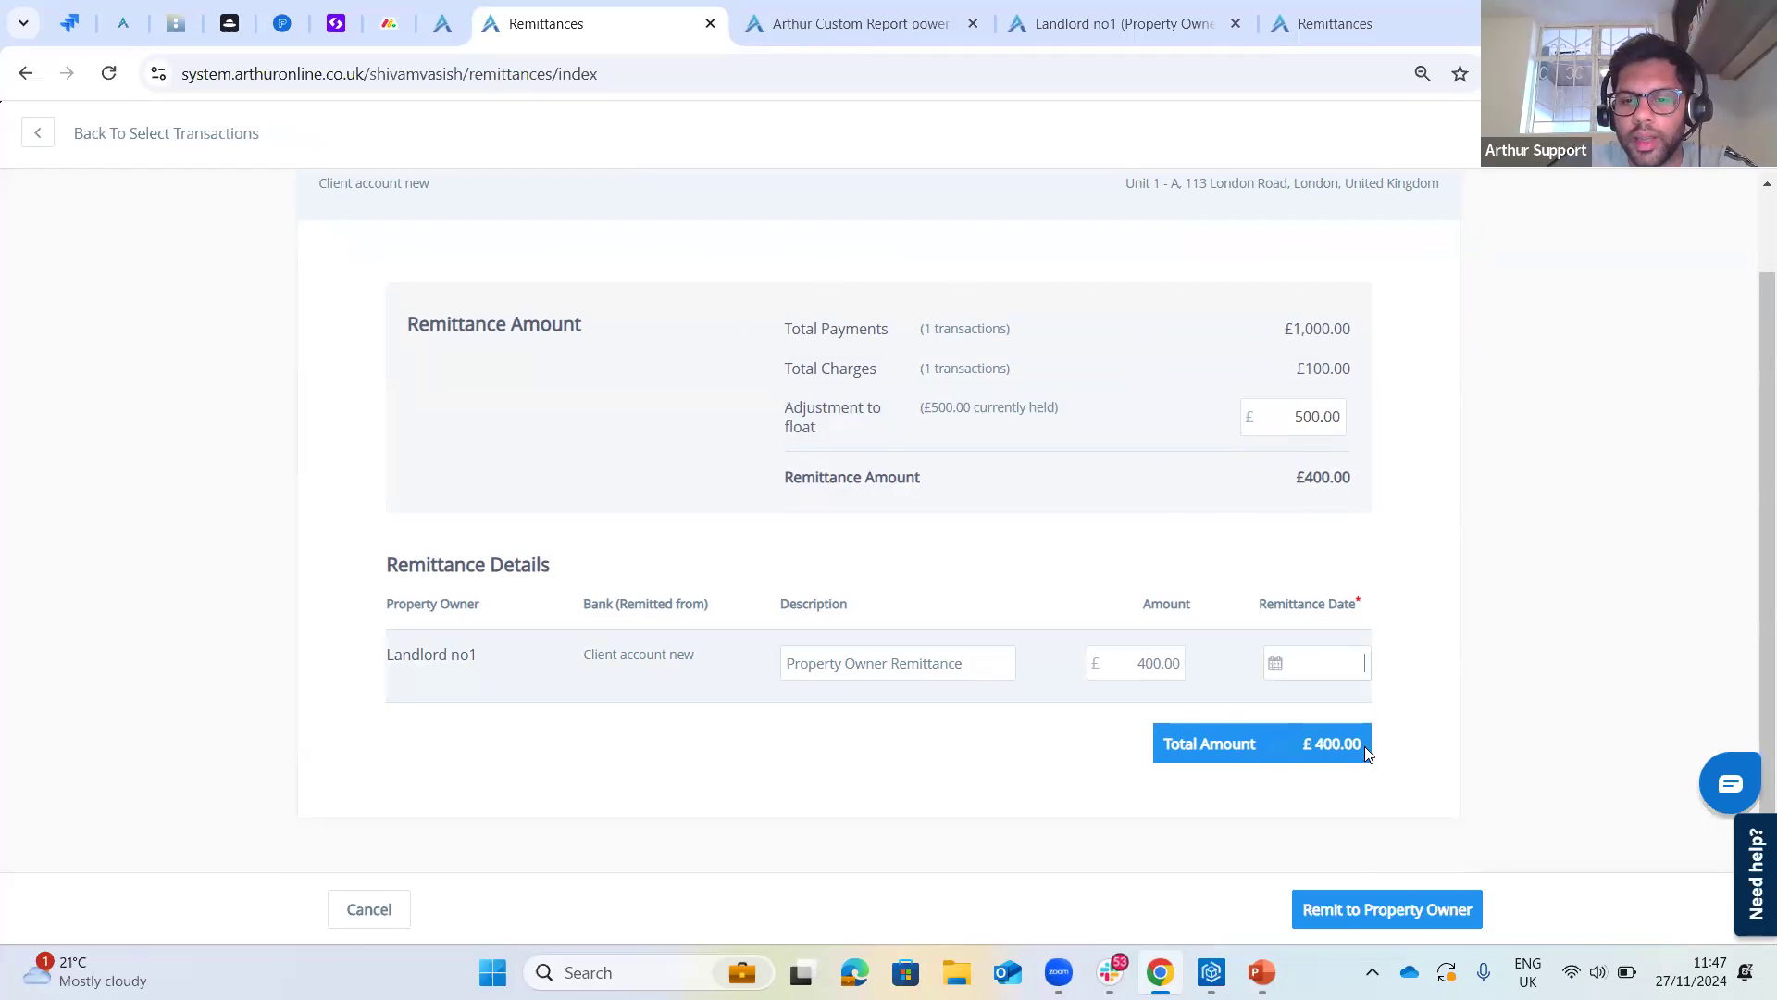
- Set Landlord no1's remittance date to 27/11/2024 and review the breakdown of the remittance amount
left_click(1283, 663)
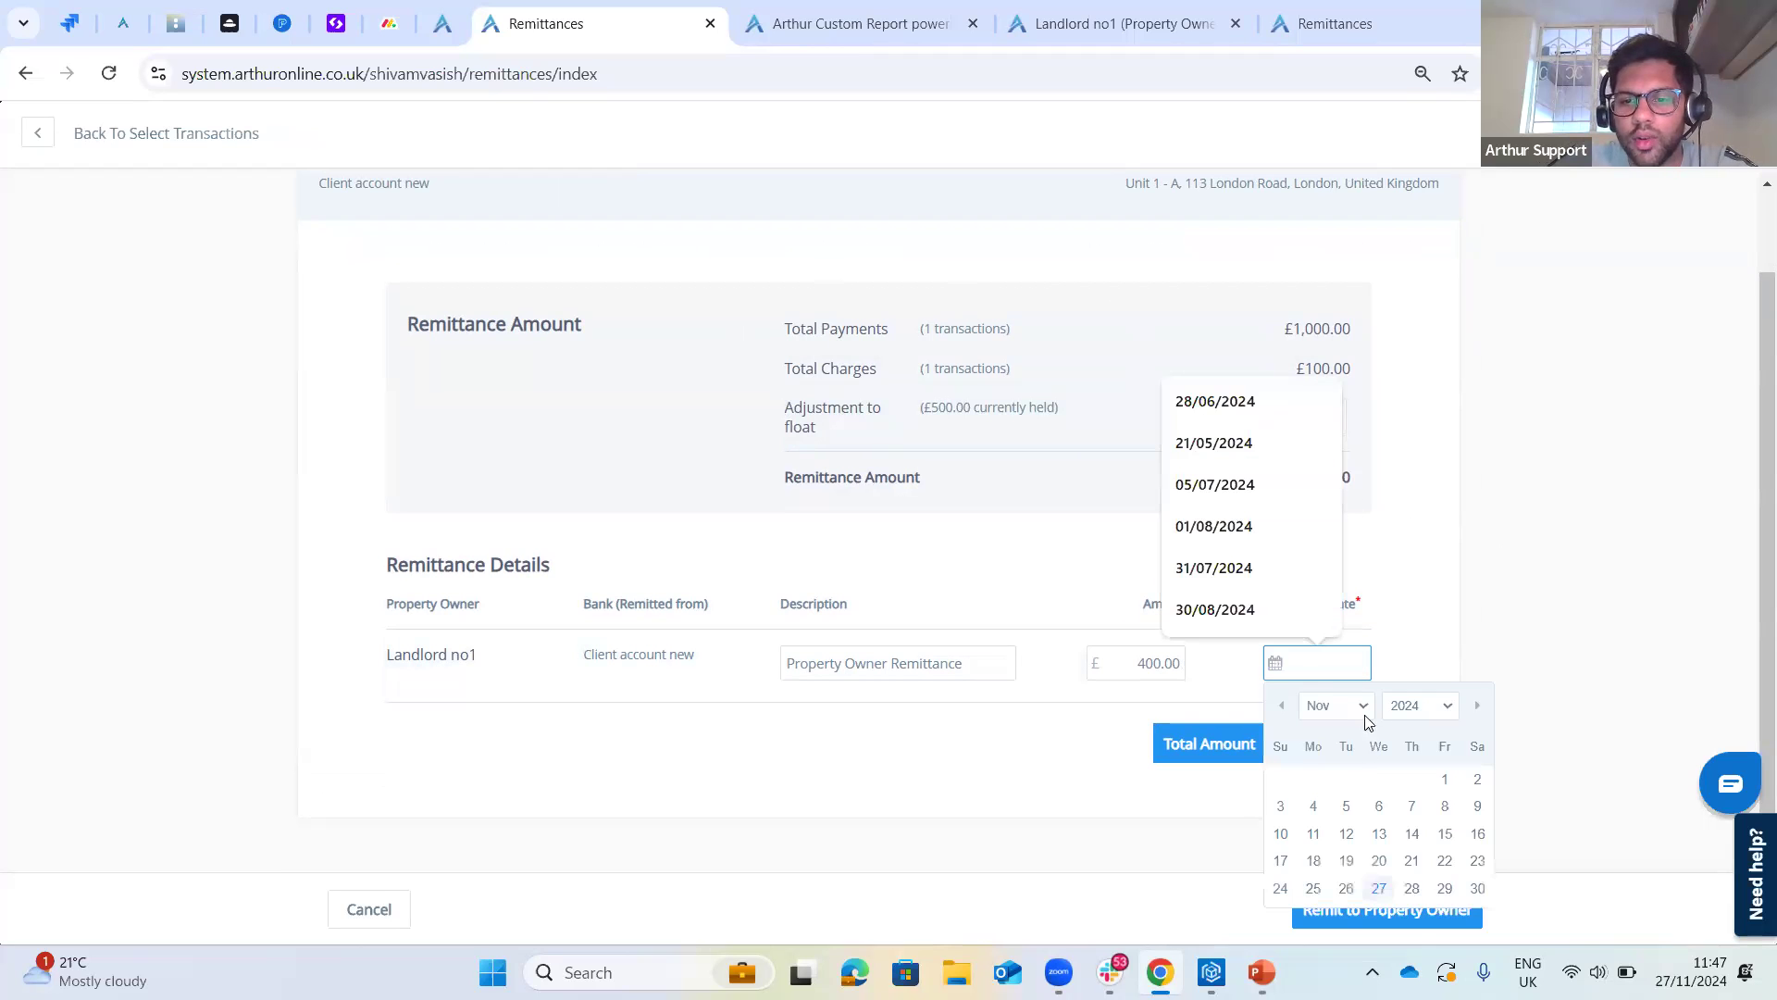
left_click(1379, 889)
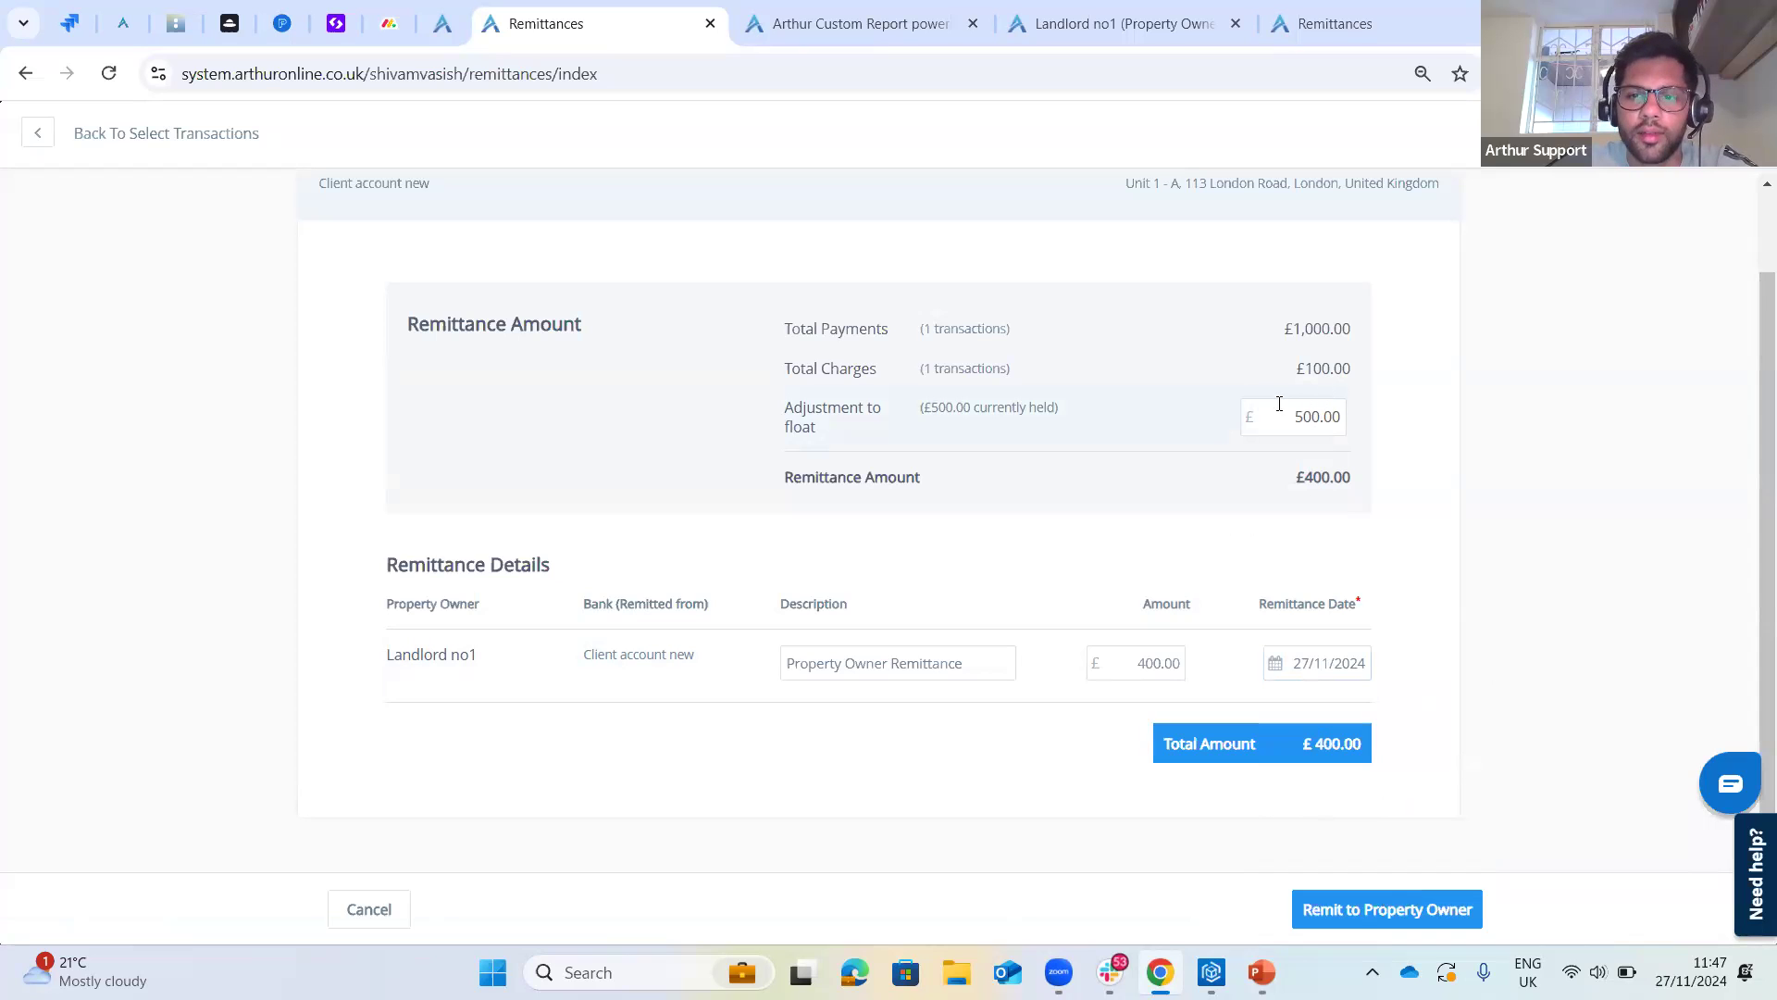
left_click_drag(1289, 478, 1456, 524)
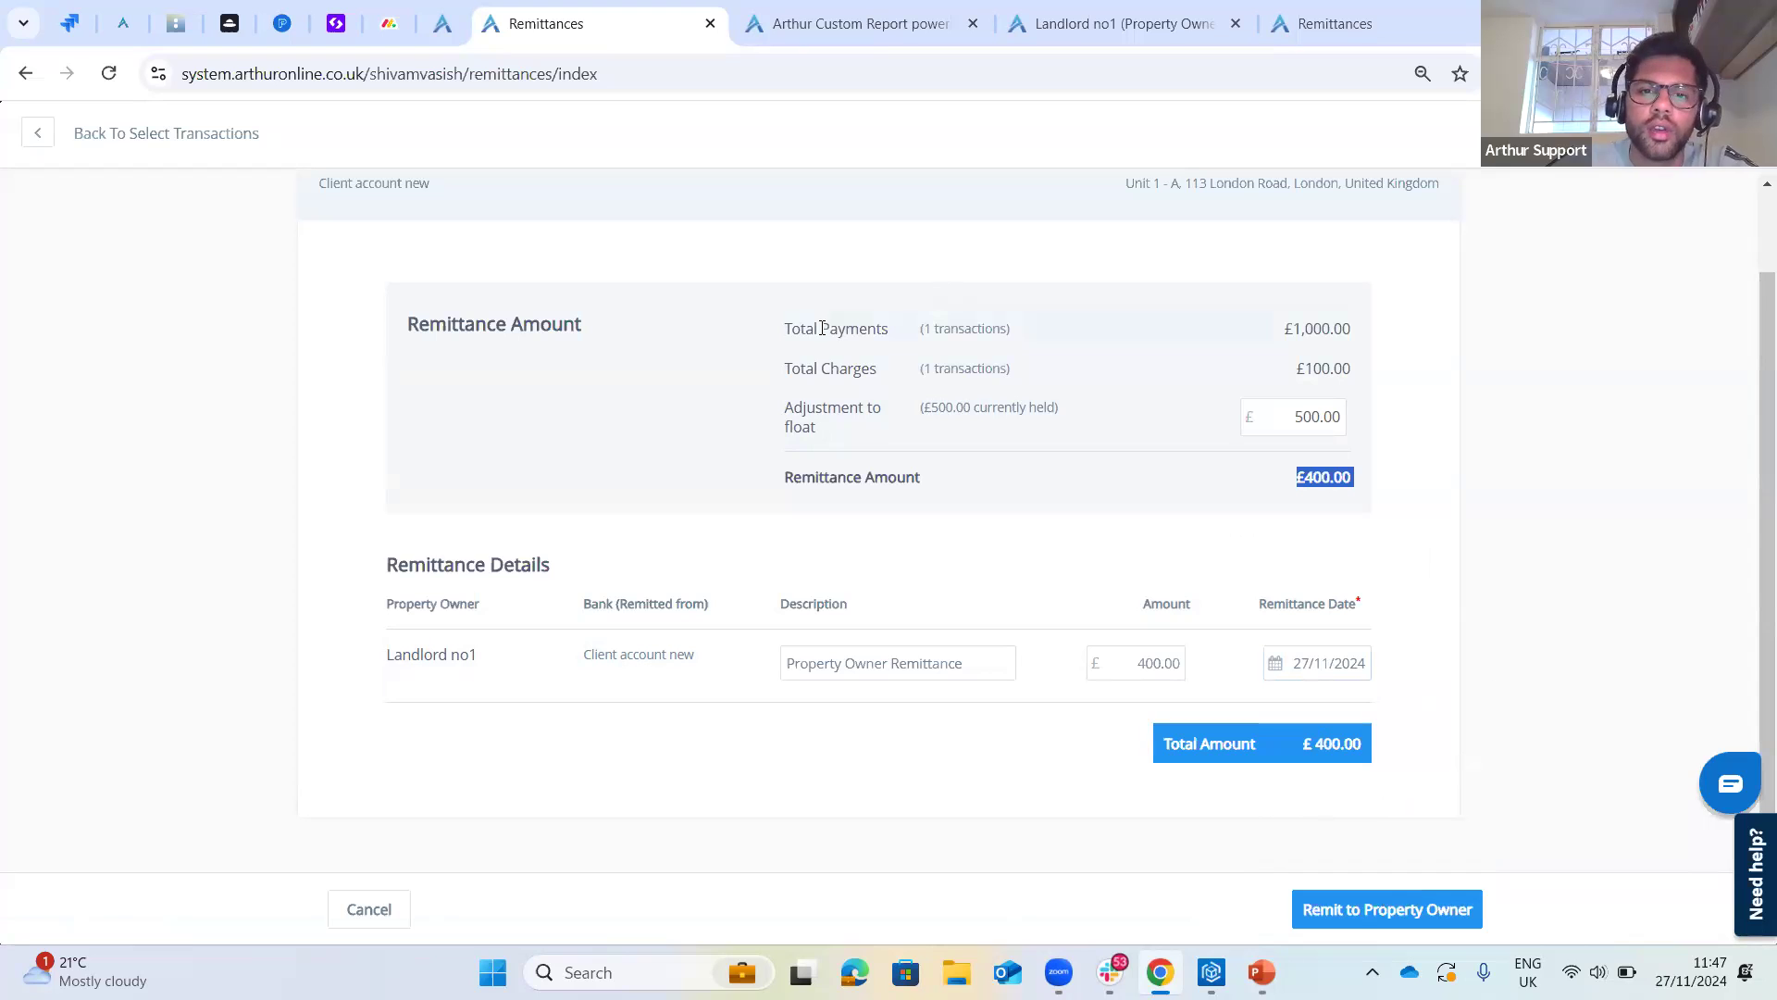
left_click_drag(792, 329, 1361, 496)
left_click(1475, 496)
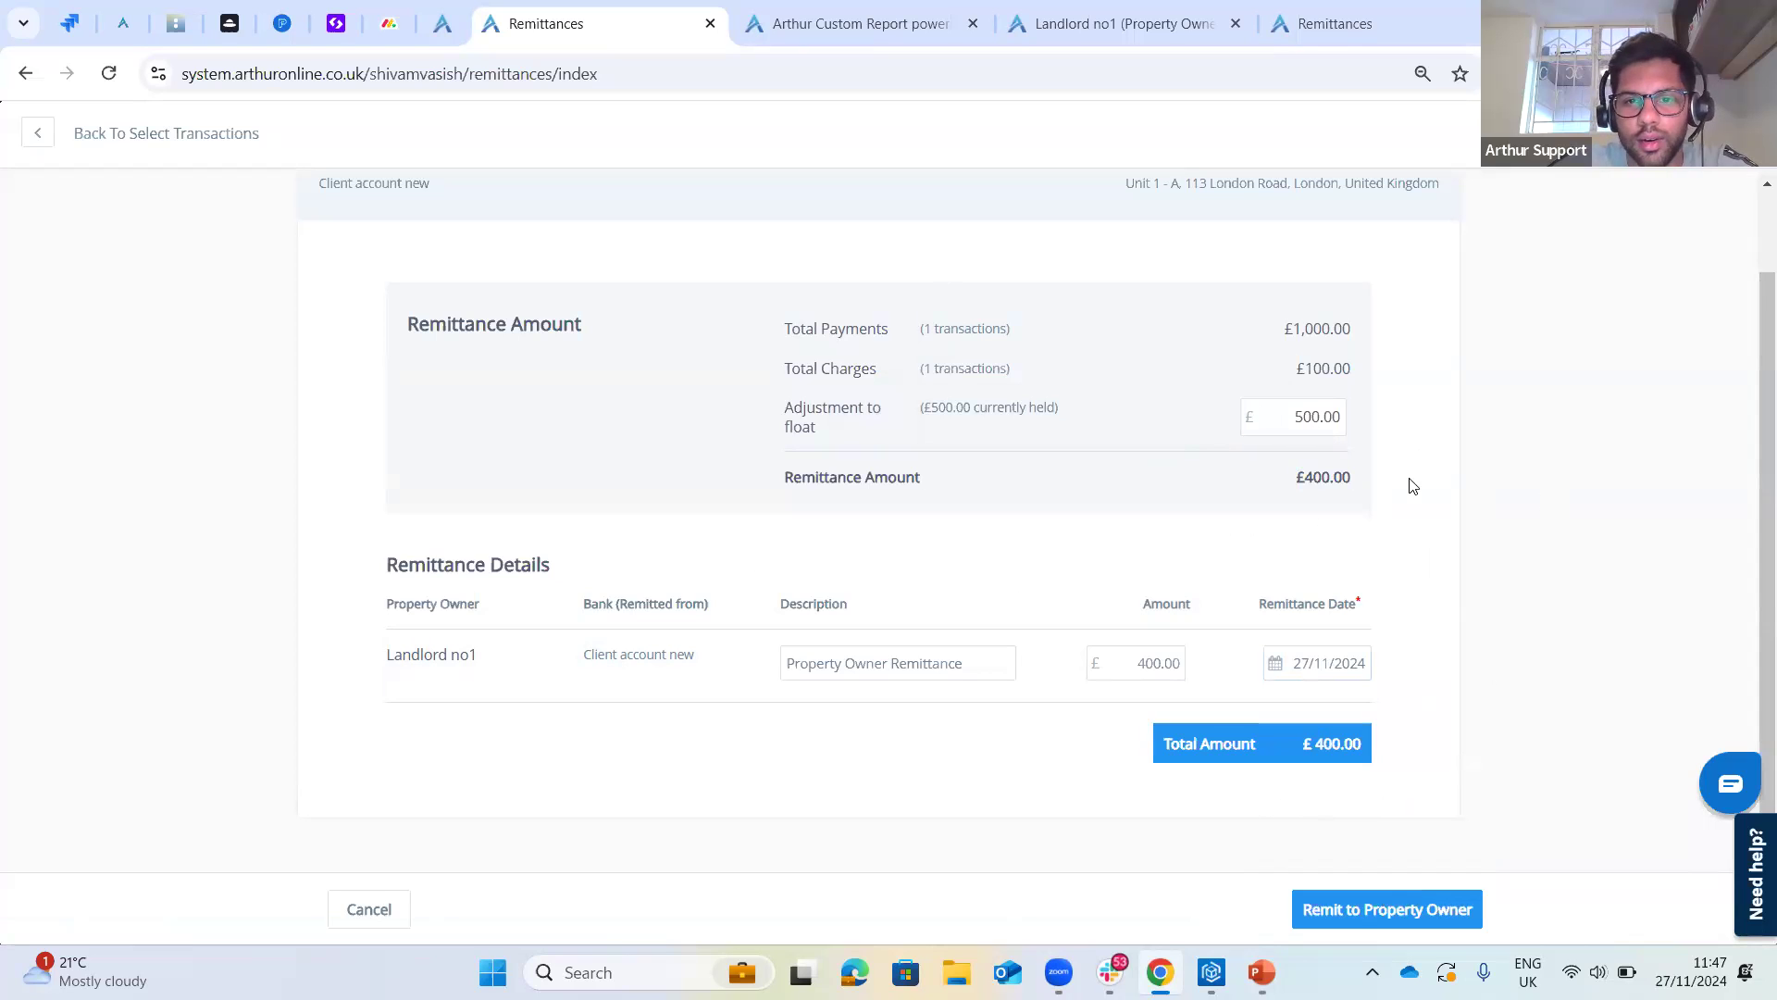
- Try a float adjustment of 0 and one of -500, comparing it with the float currently held
left_click_drag(1294, 418, 1389, 376)
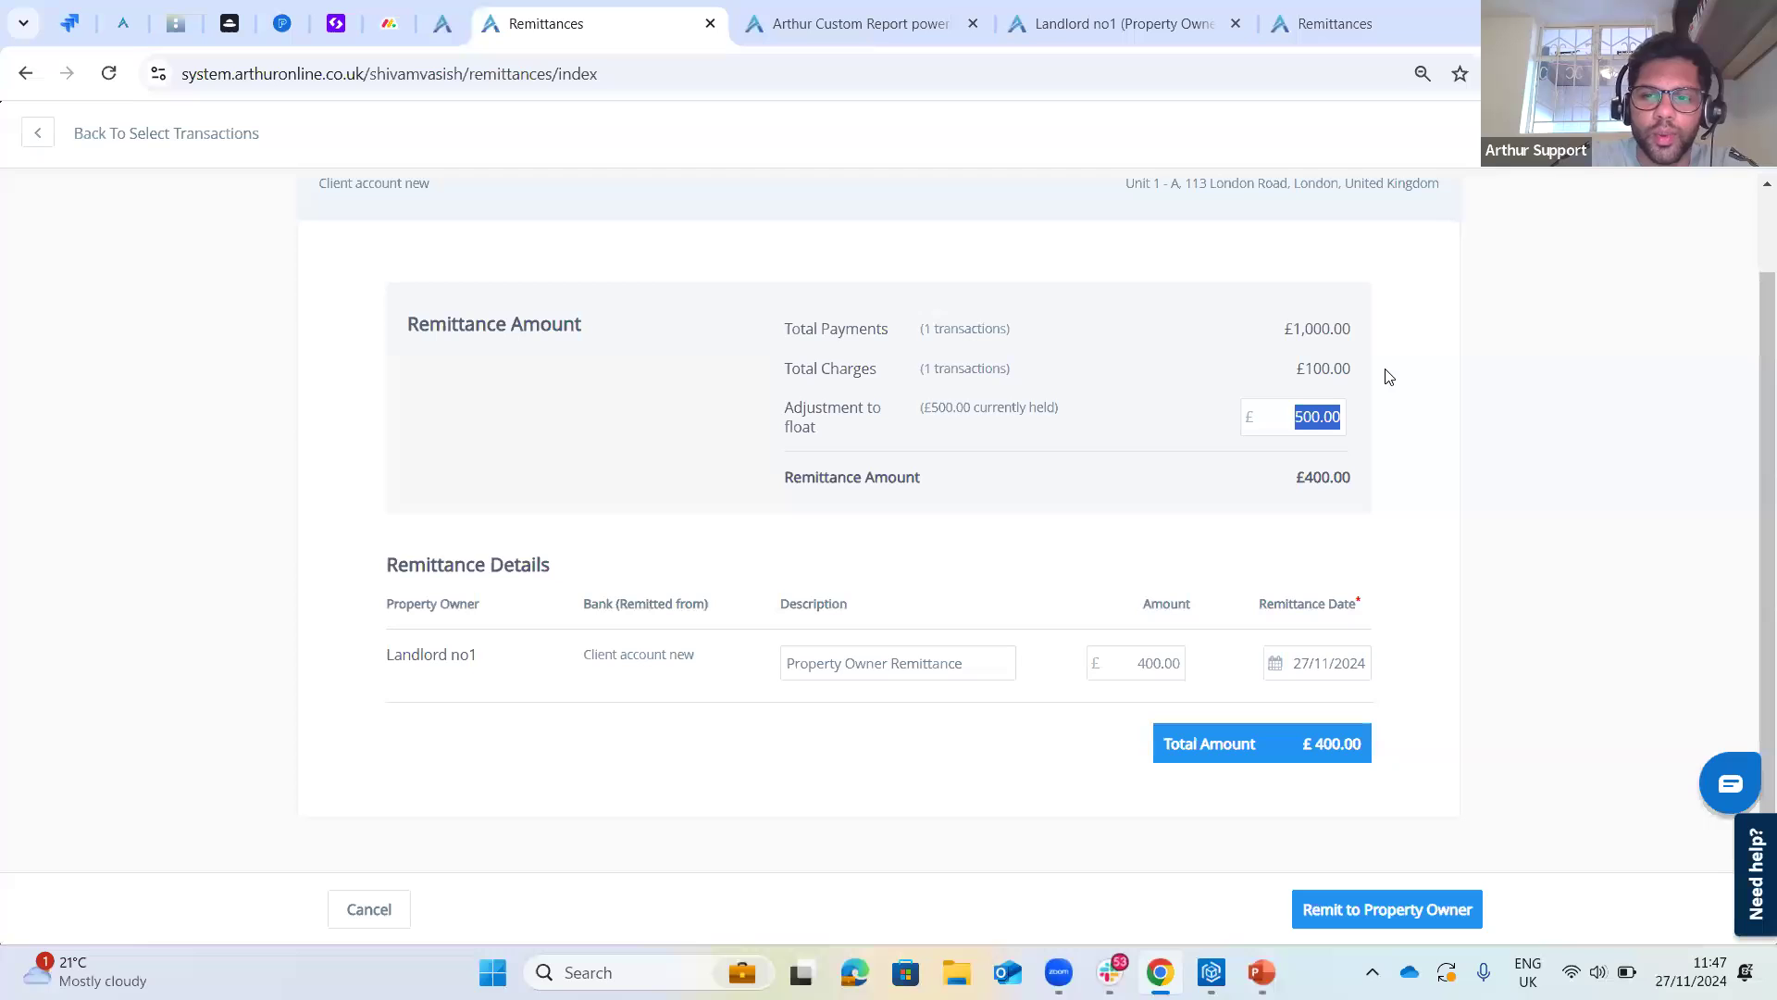
type("0")
left_click(1311, 419)
type("-500")
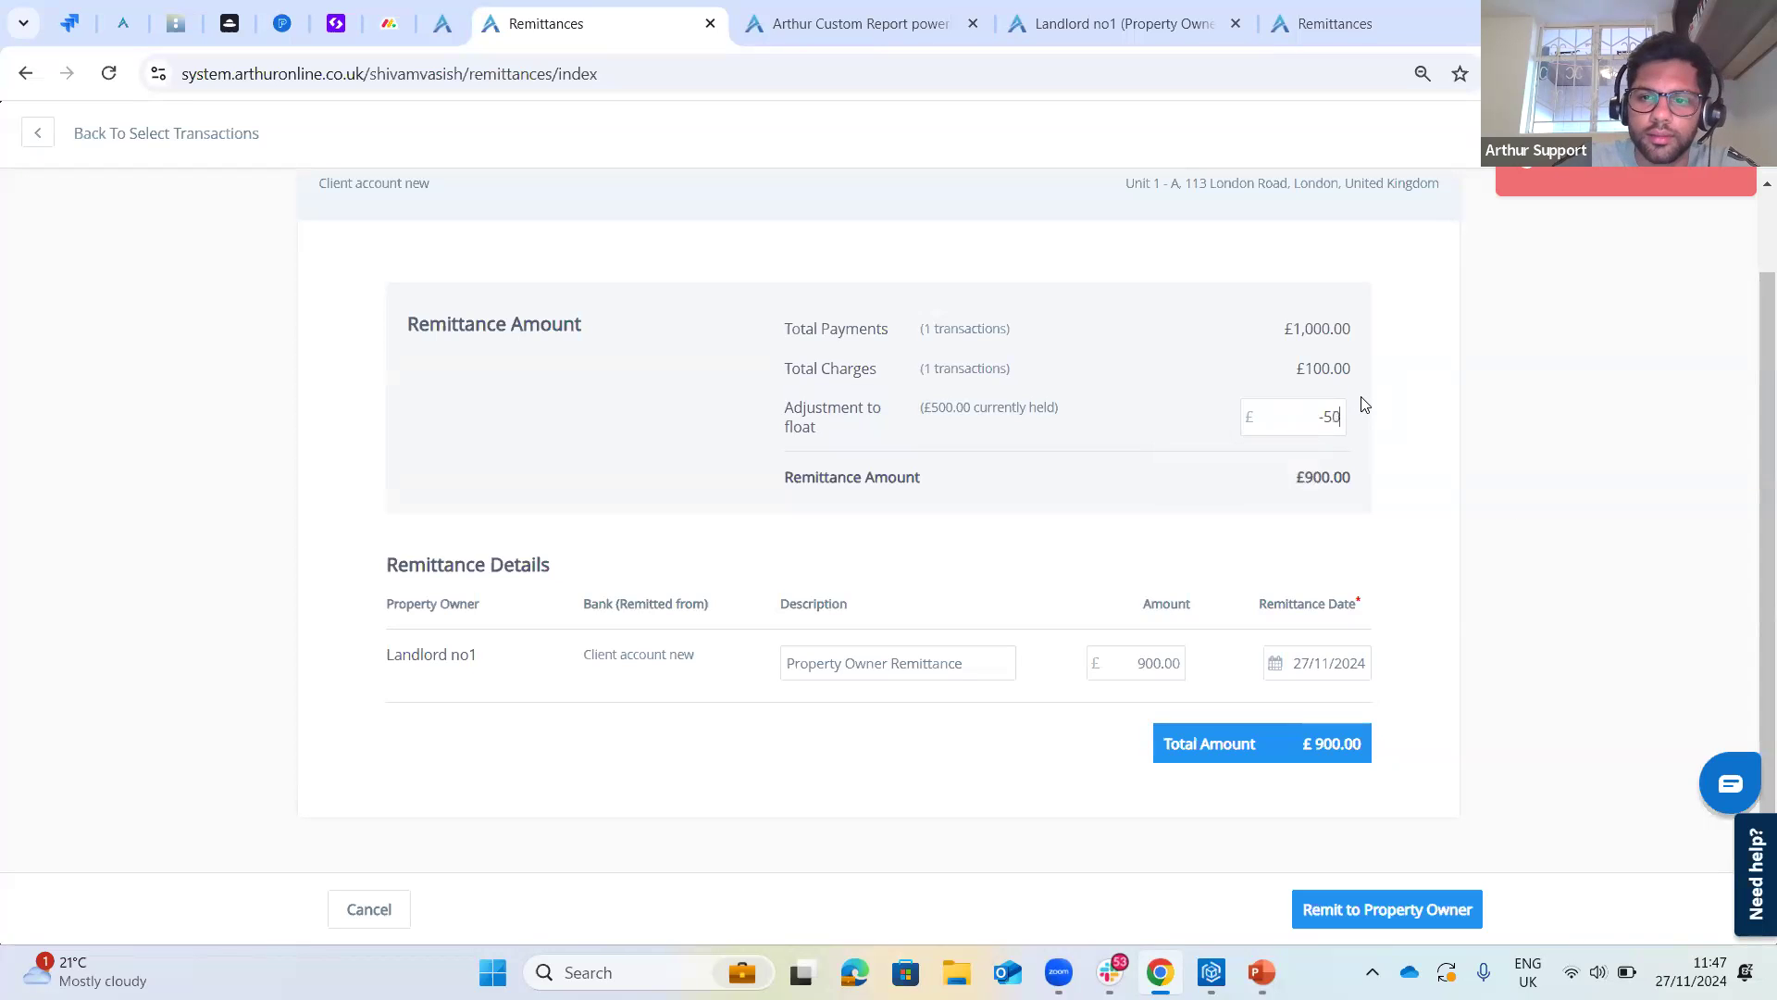
left_click(1638, 549)
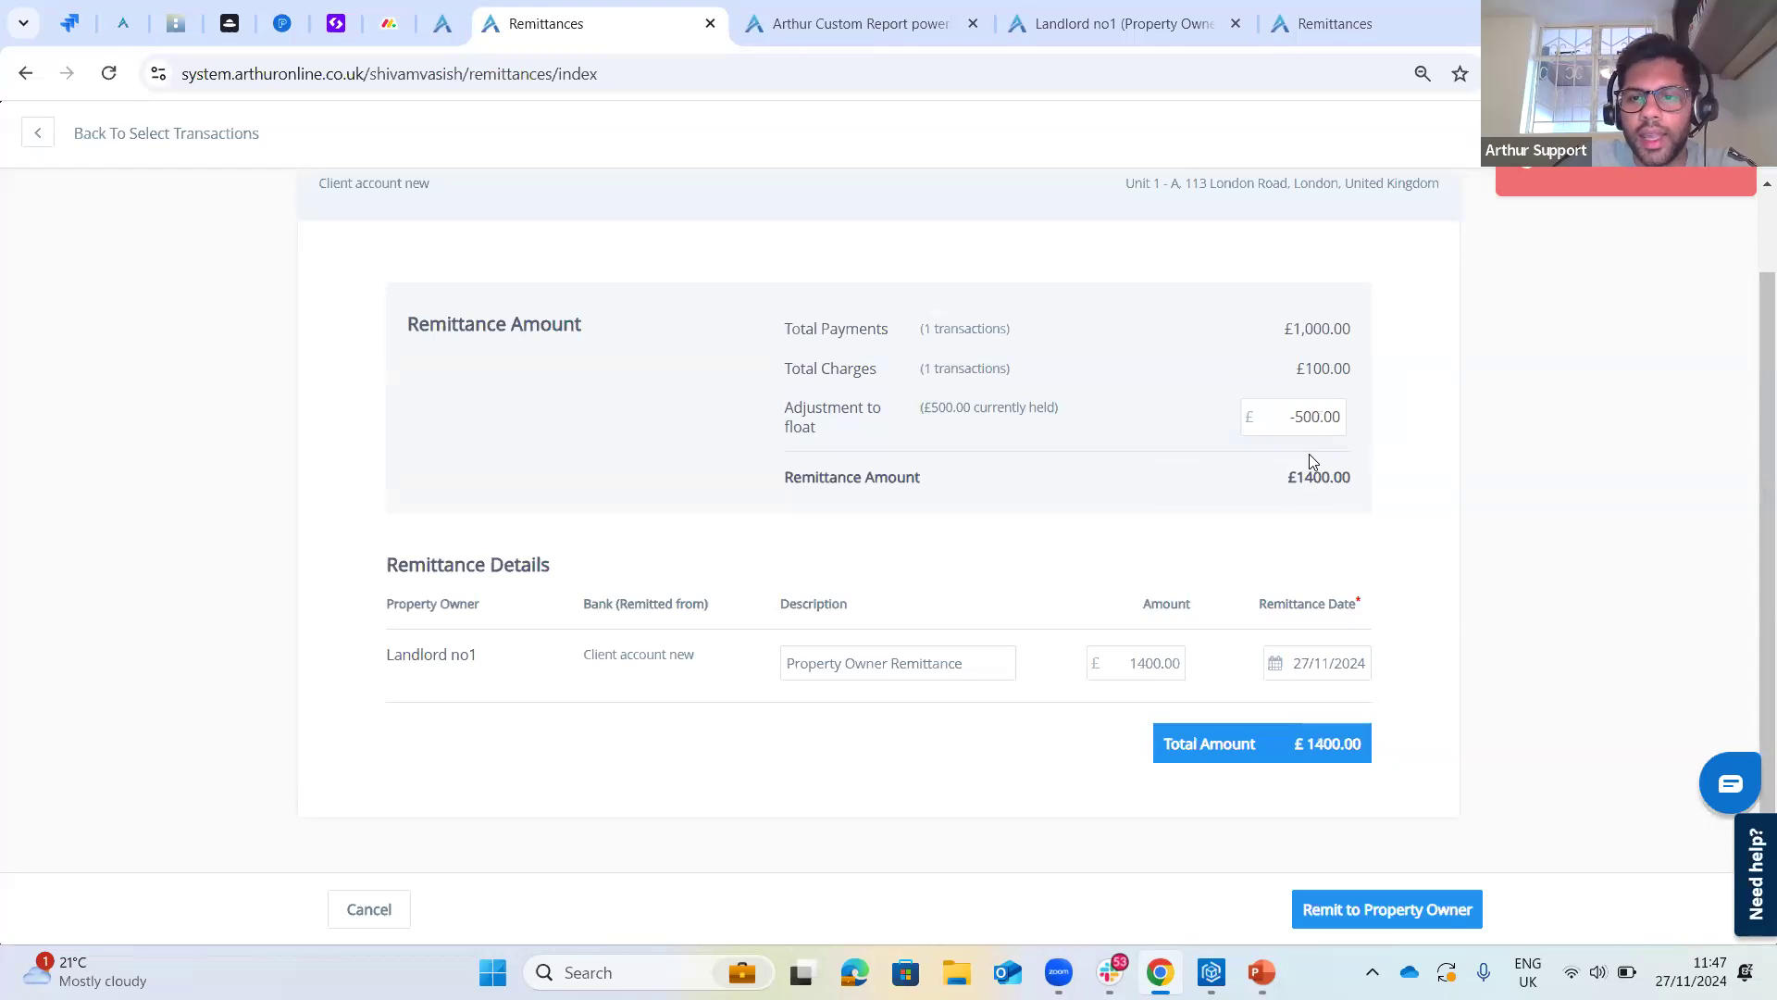
left_click_drag(926, 407, 966, 407)
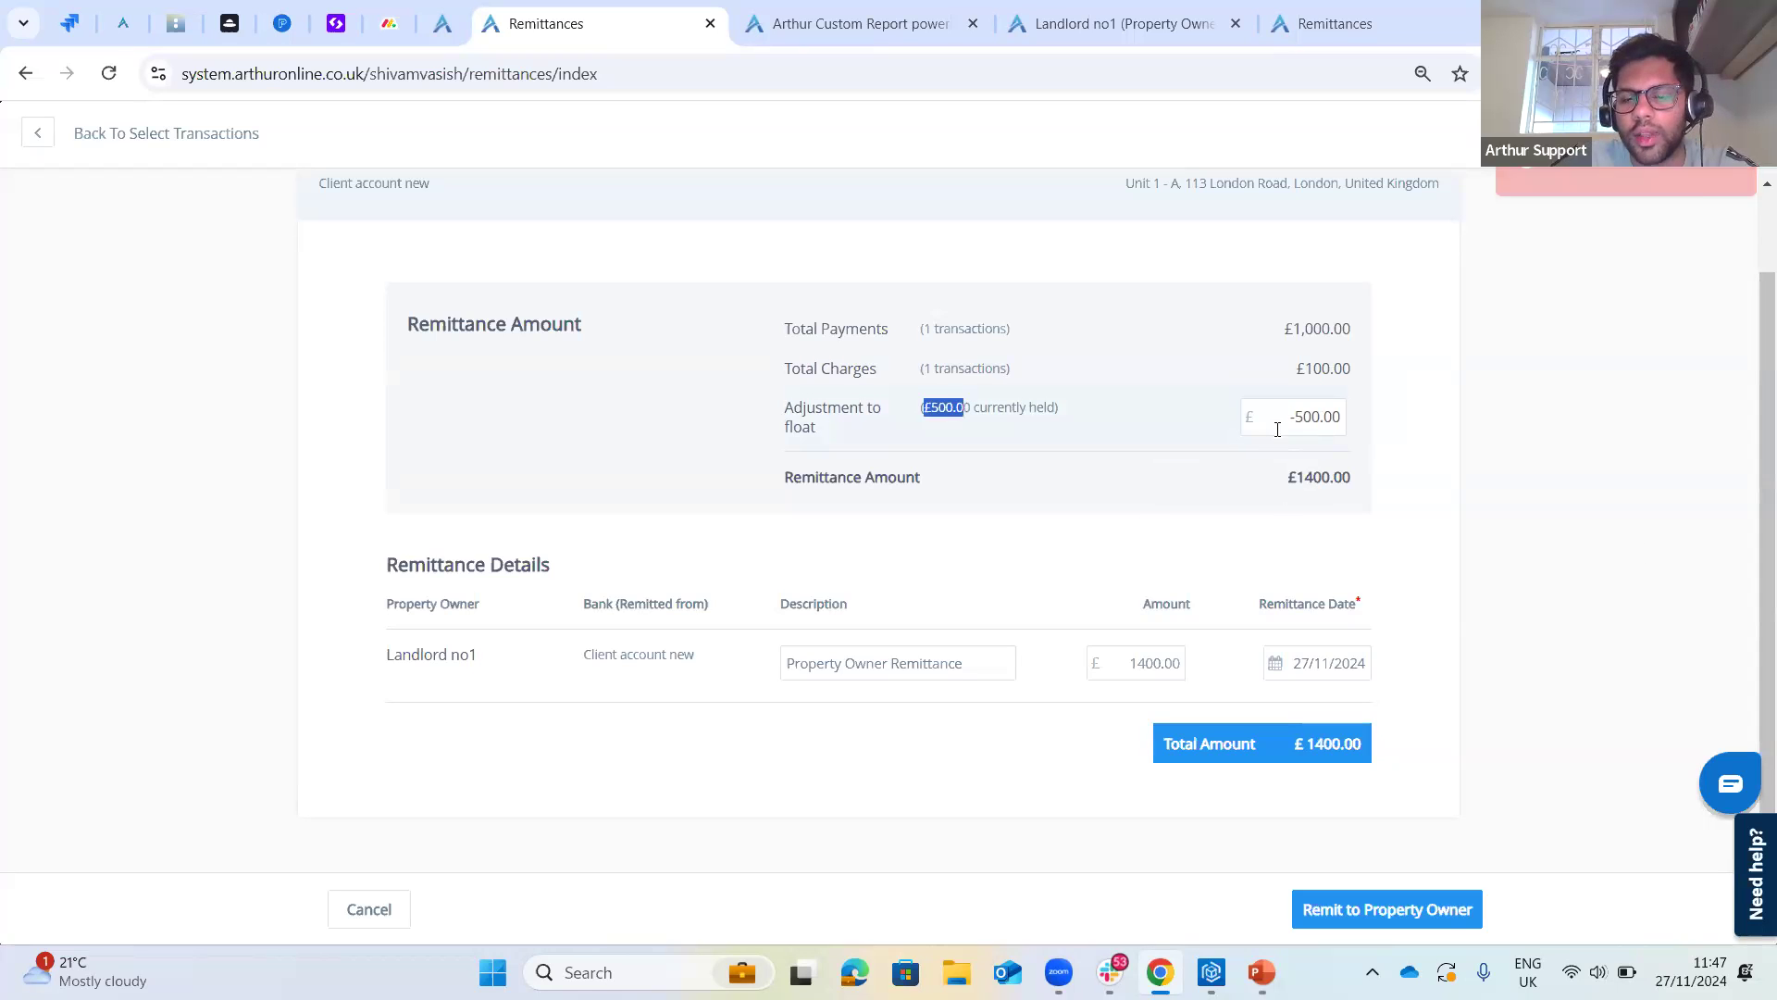
- Set the float adjustment back to £500 and remit the payment to the property owner
left_click_drag(1286, 414, 1398, 390)
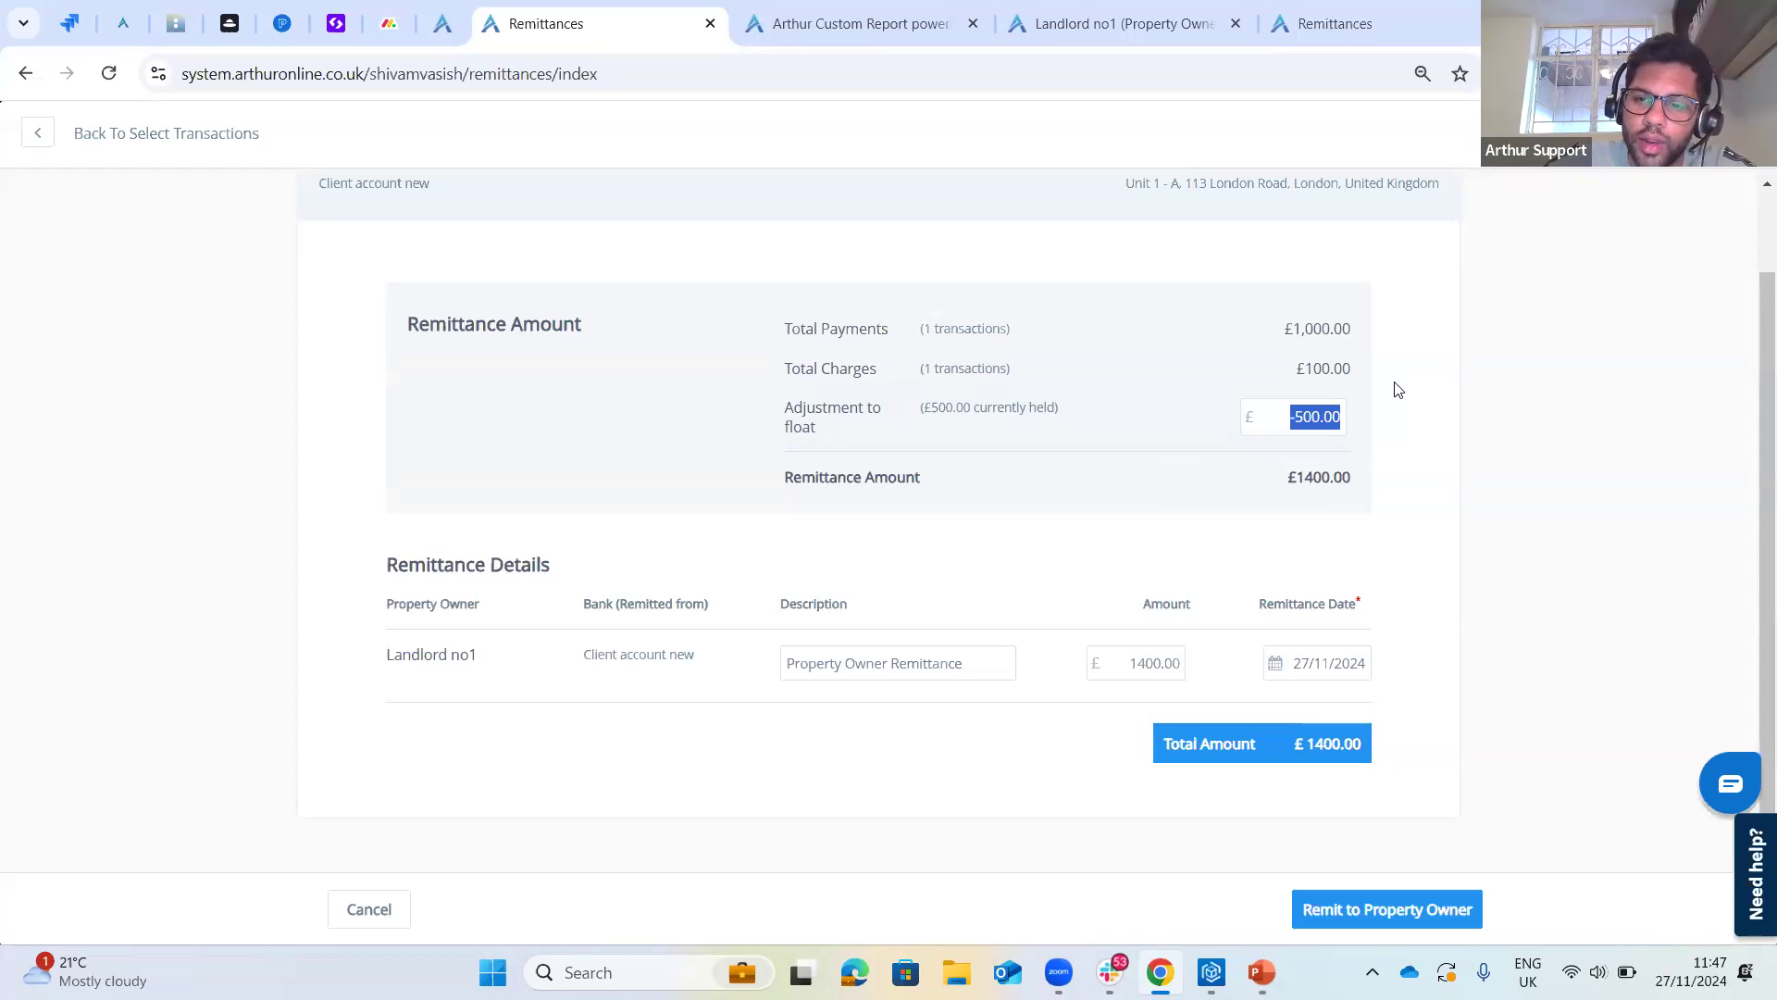
type("500")
left_click(1515, 456)
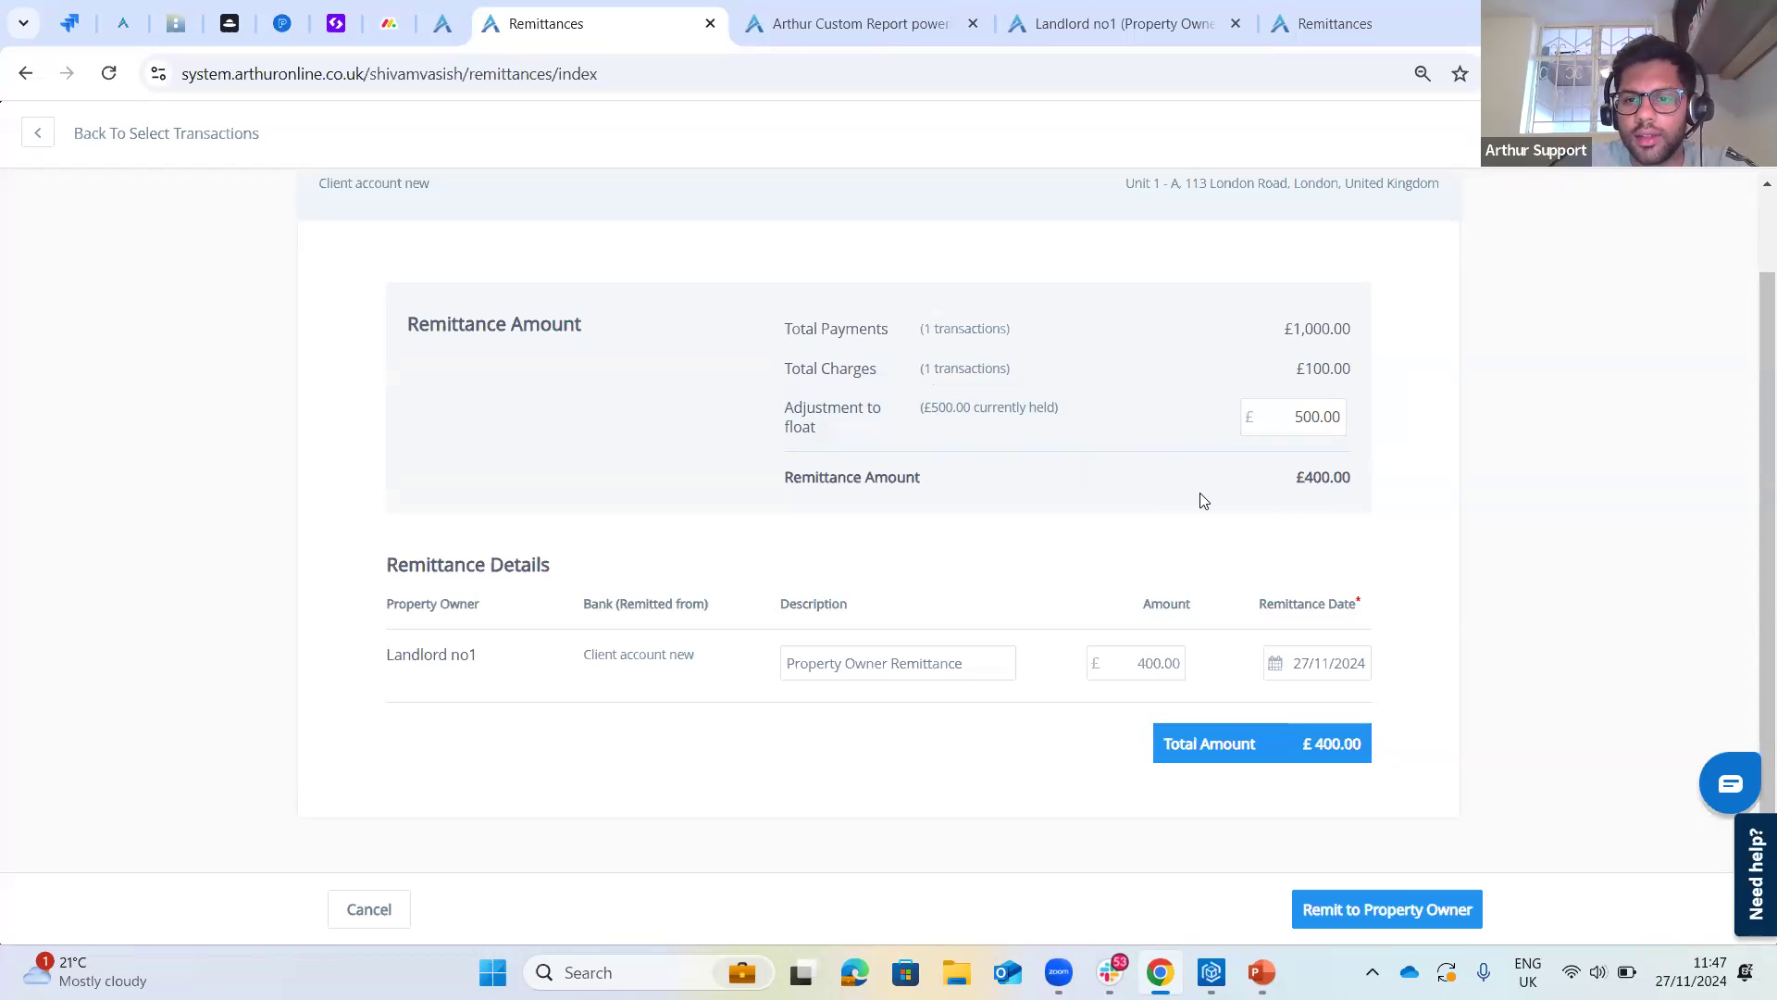
scroll(1178, 514, "up", 1)
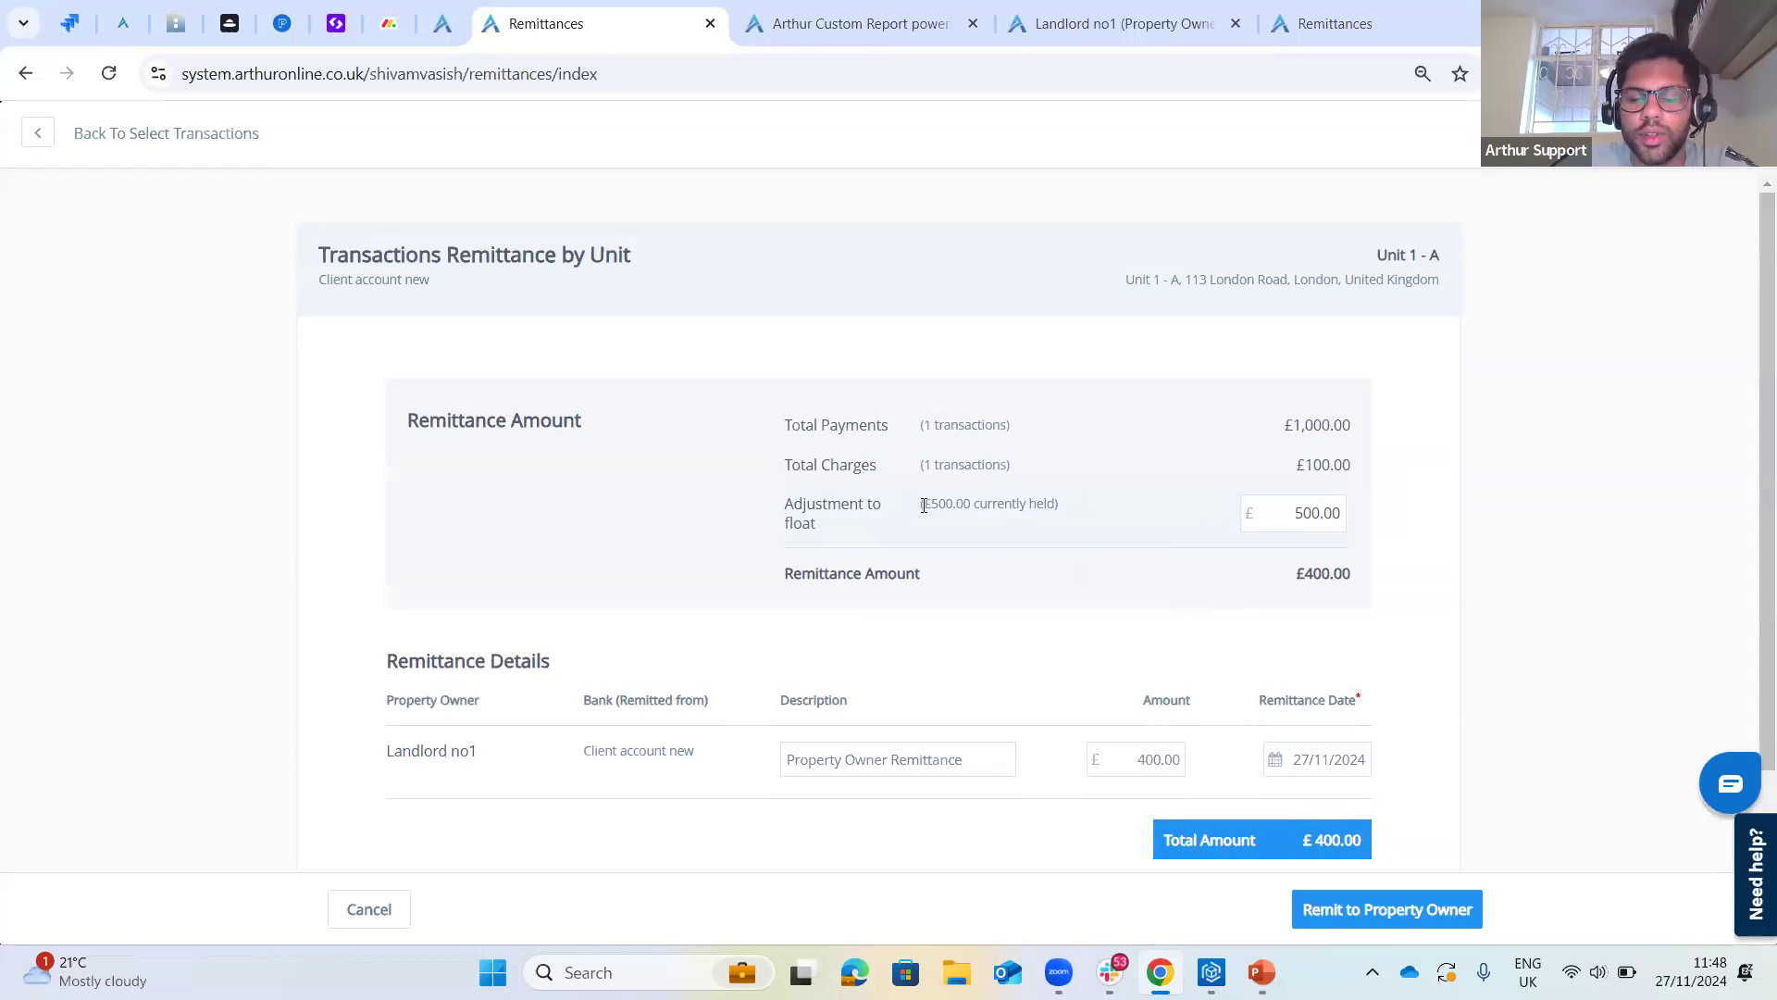
scroll(1242, 567, "down", 1)
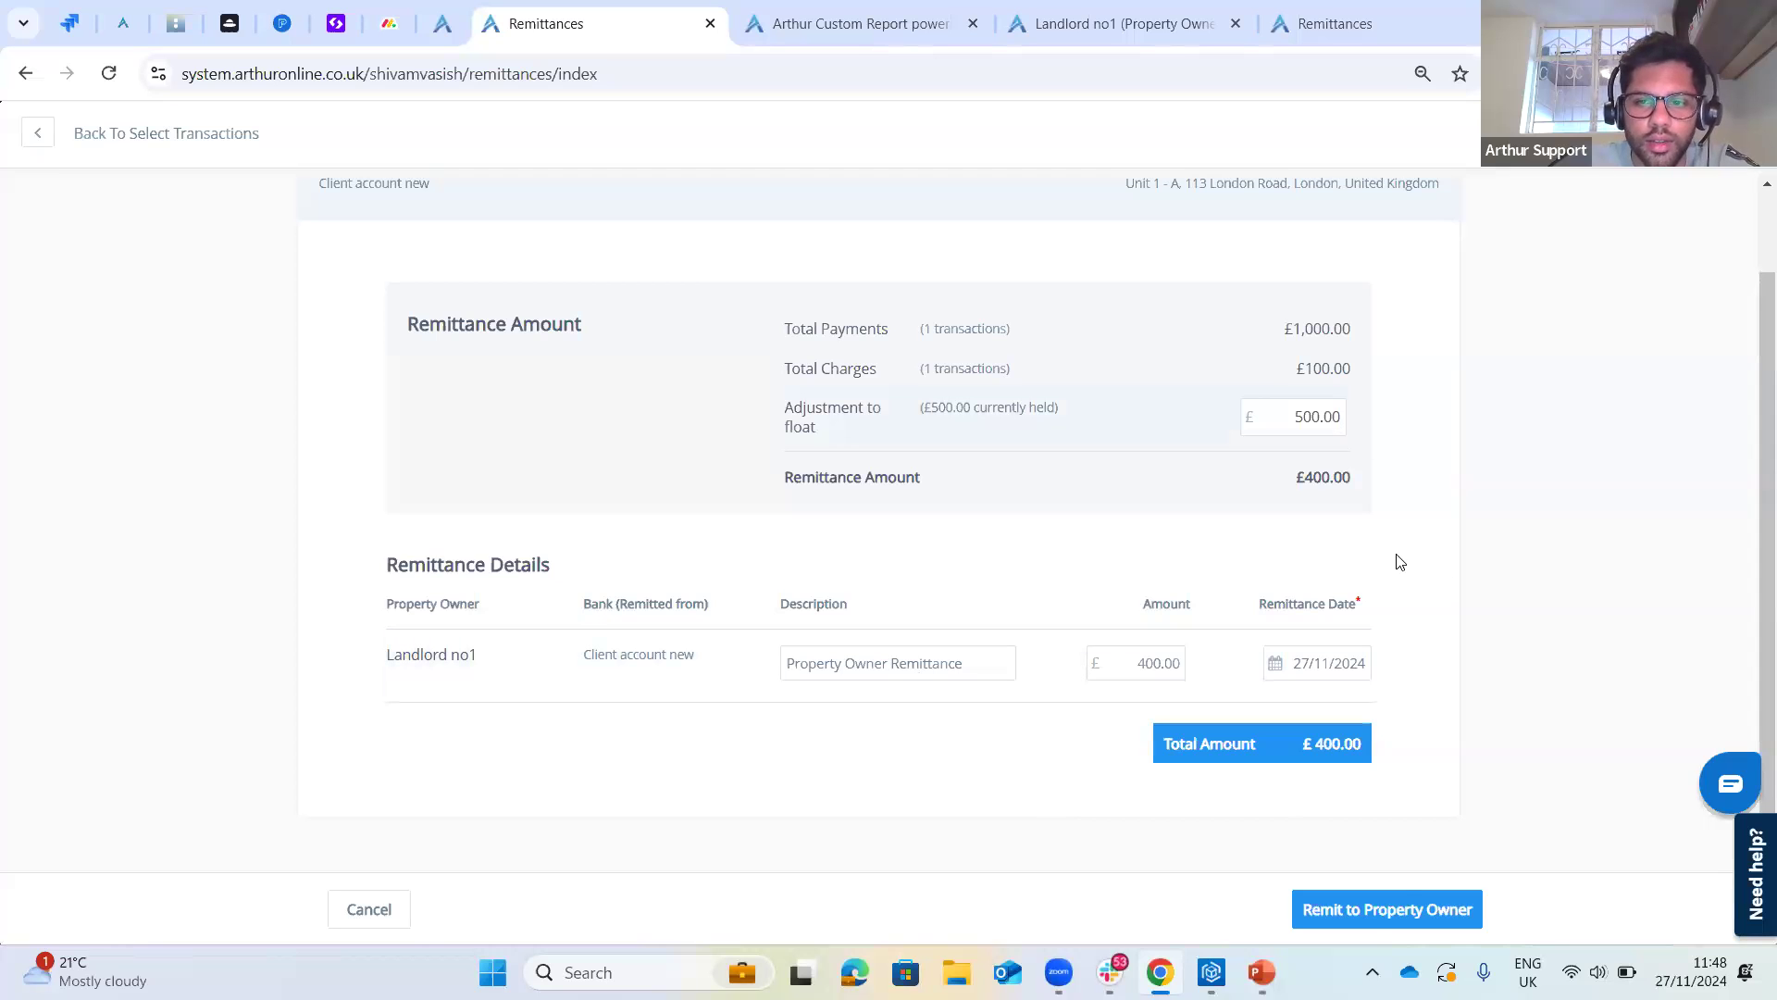
left_click(1370, 917)
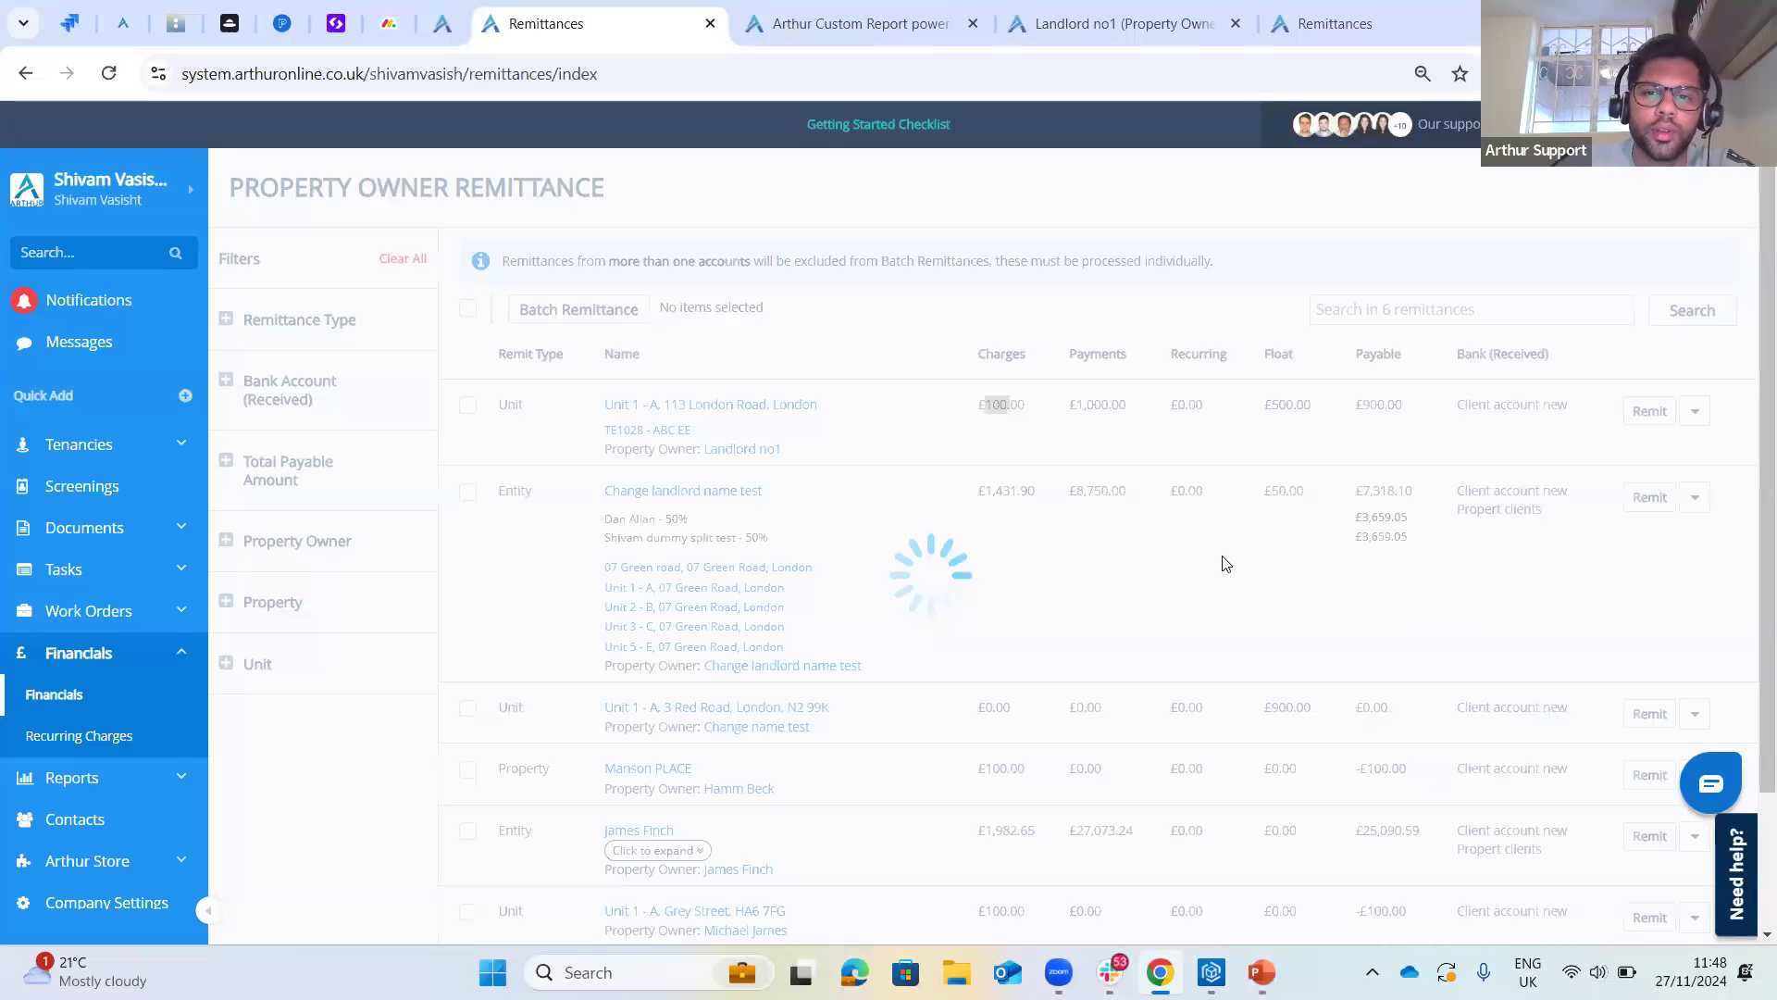
- Examine the float held for Landlord no1's Unit 1 - A in the Property Owner Remittance list
left_click_drag(1260, 405, 1324, 405)
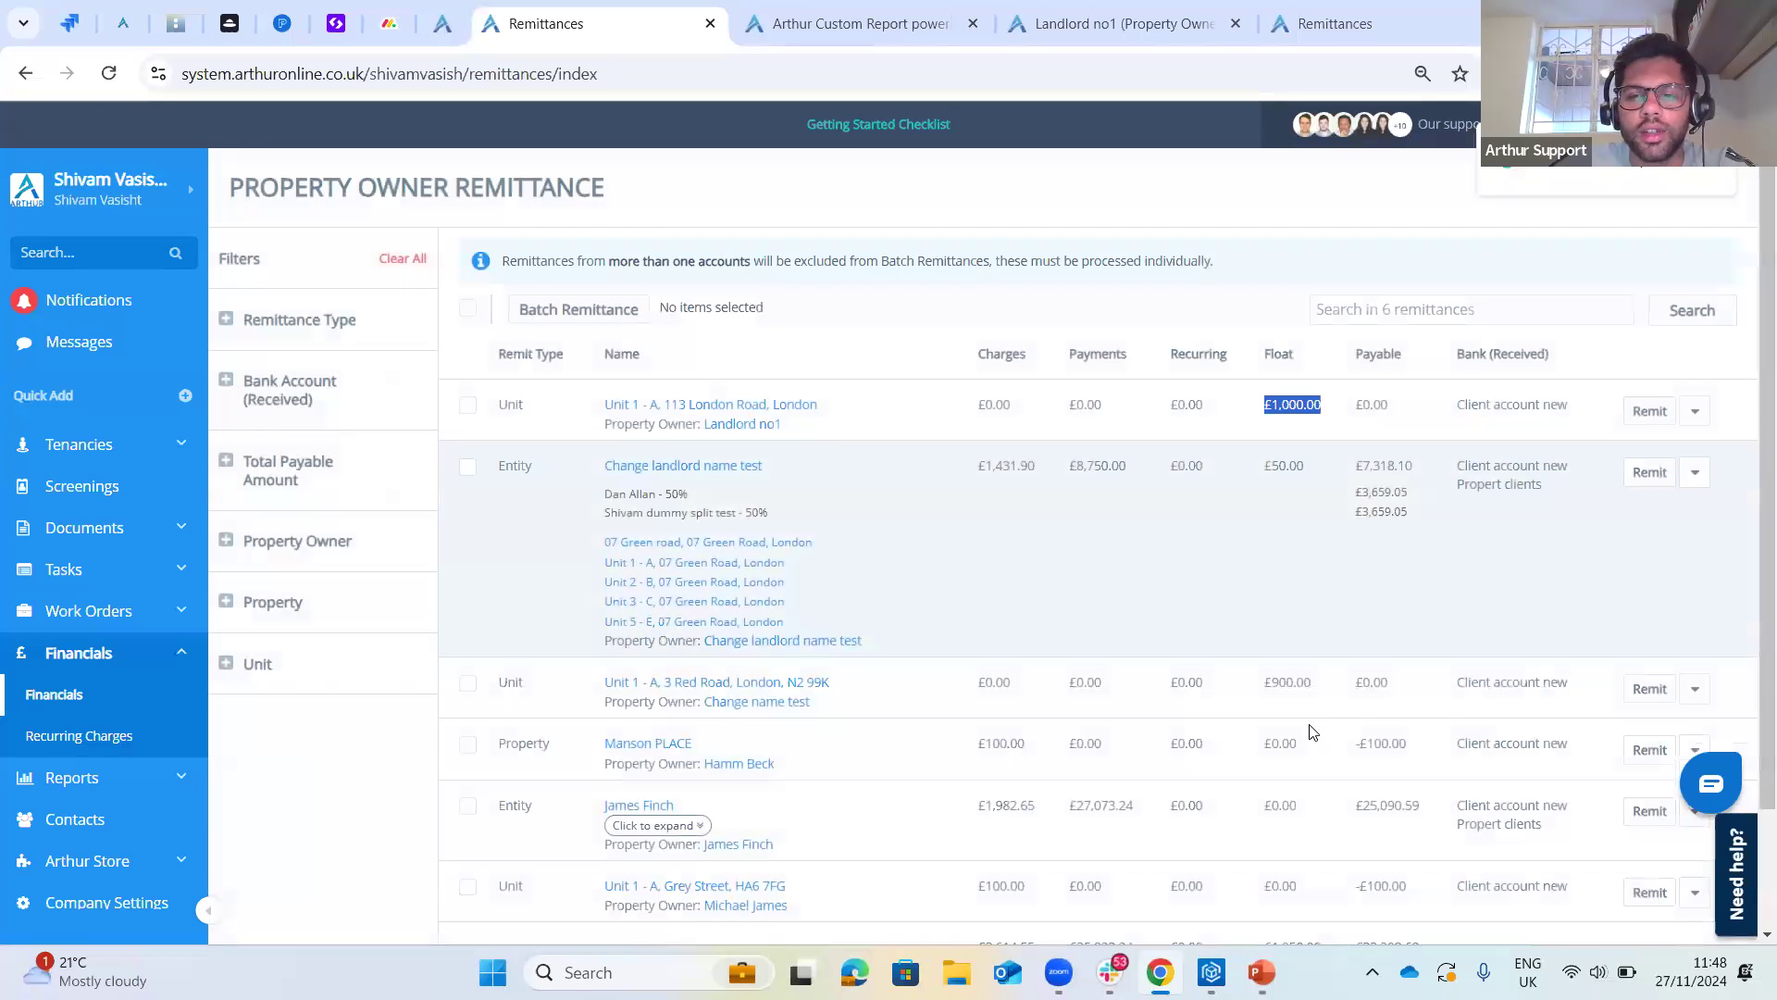
left_click(1307, 657)
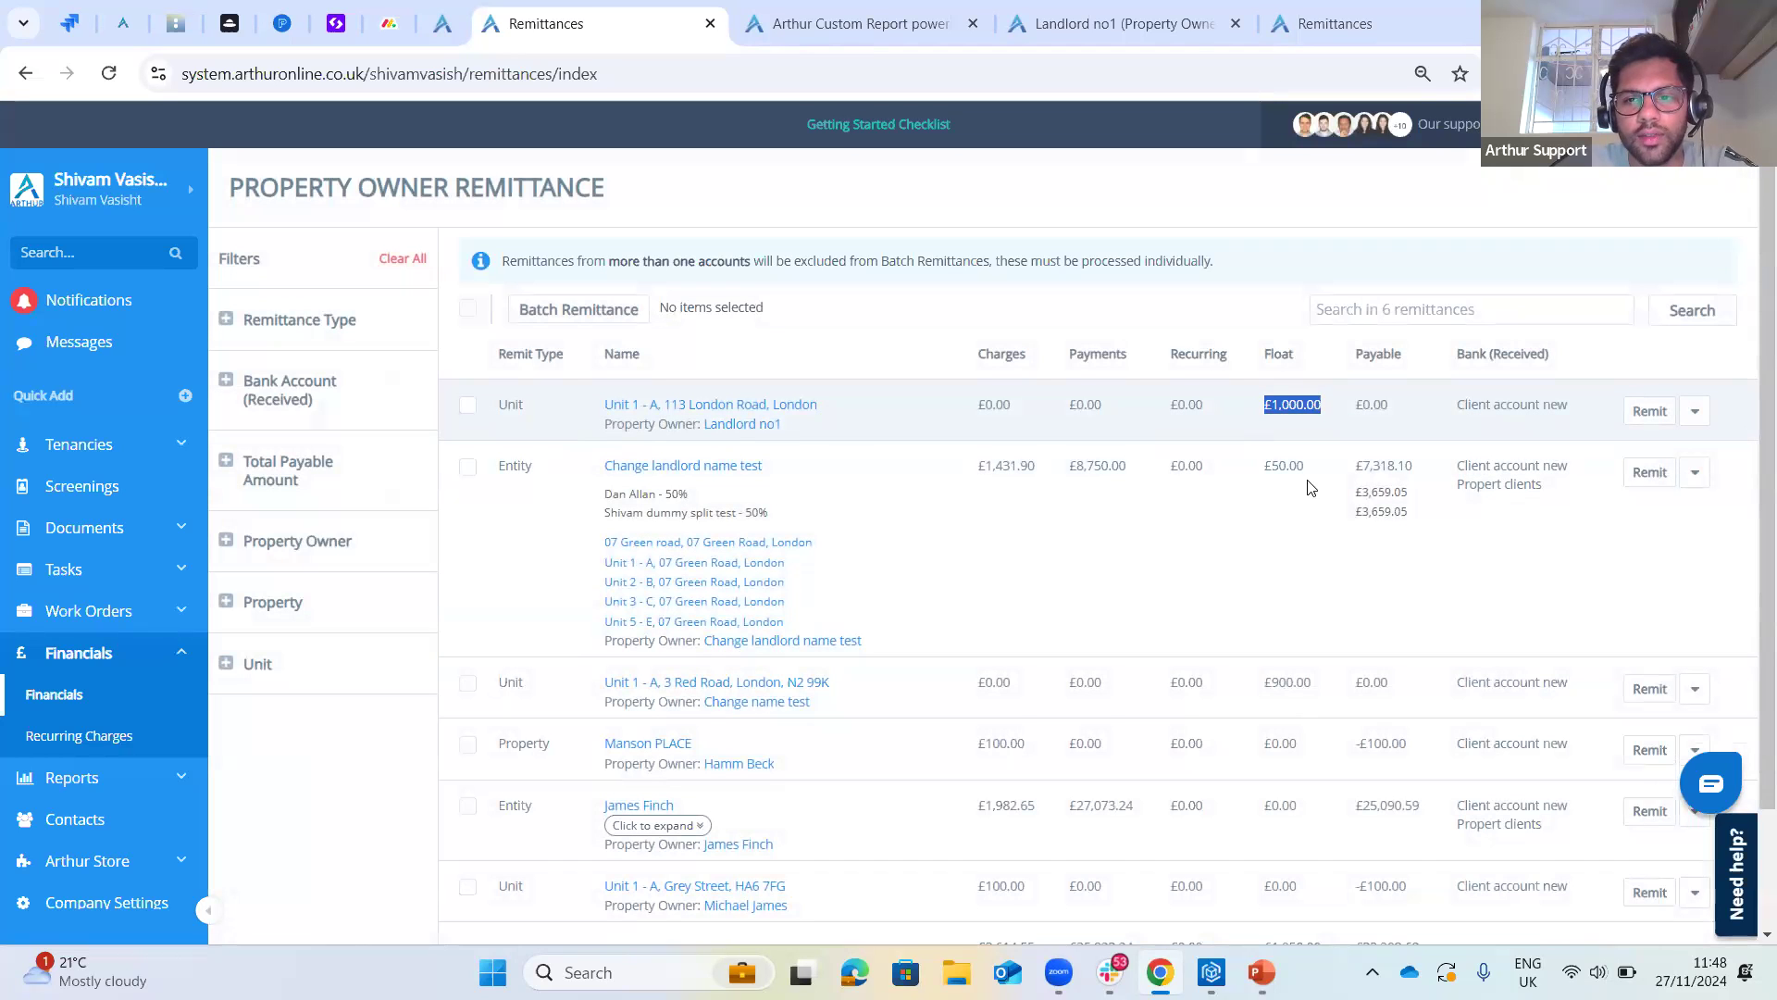
left_click(1309, 506)
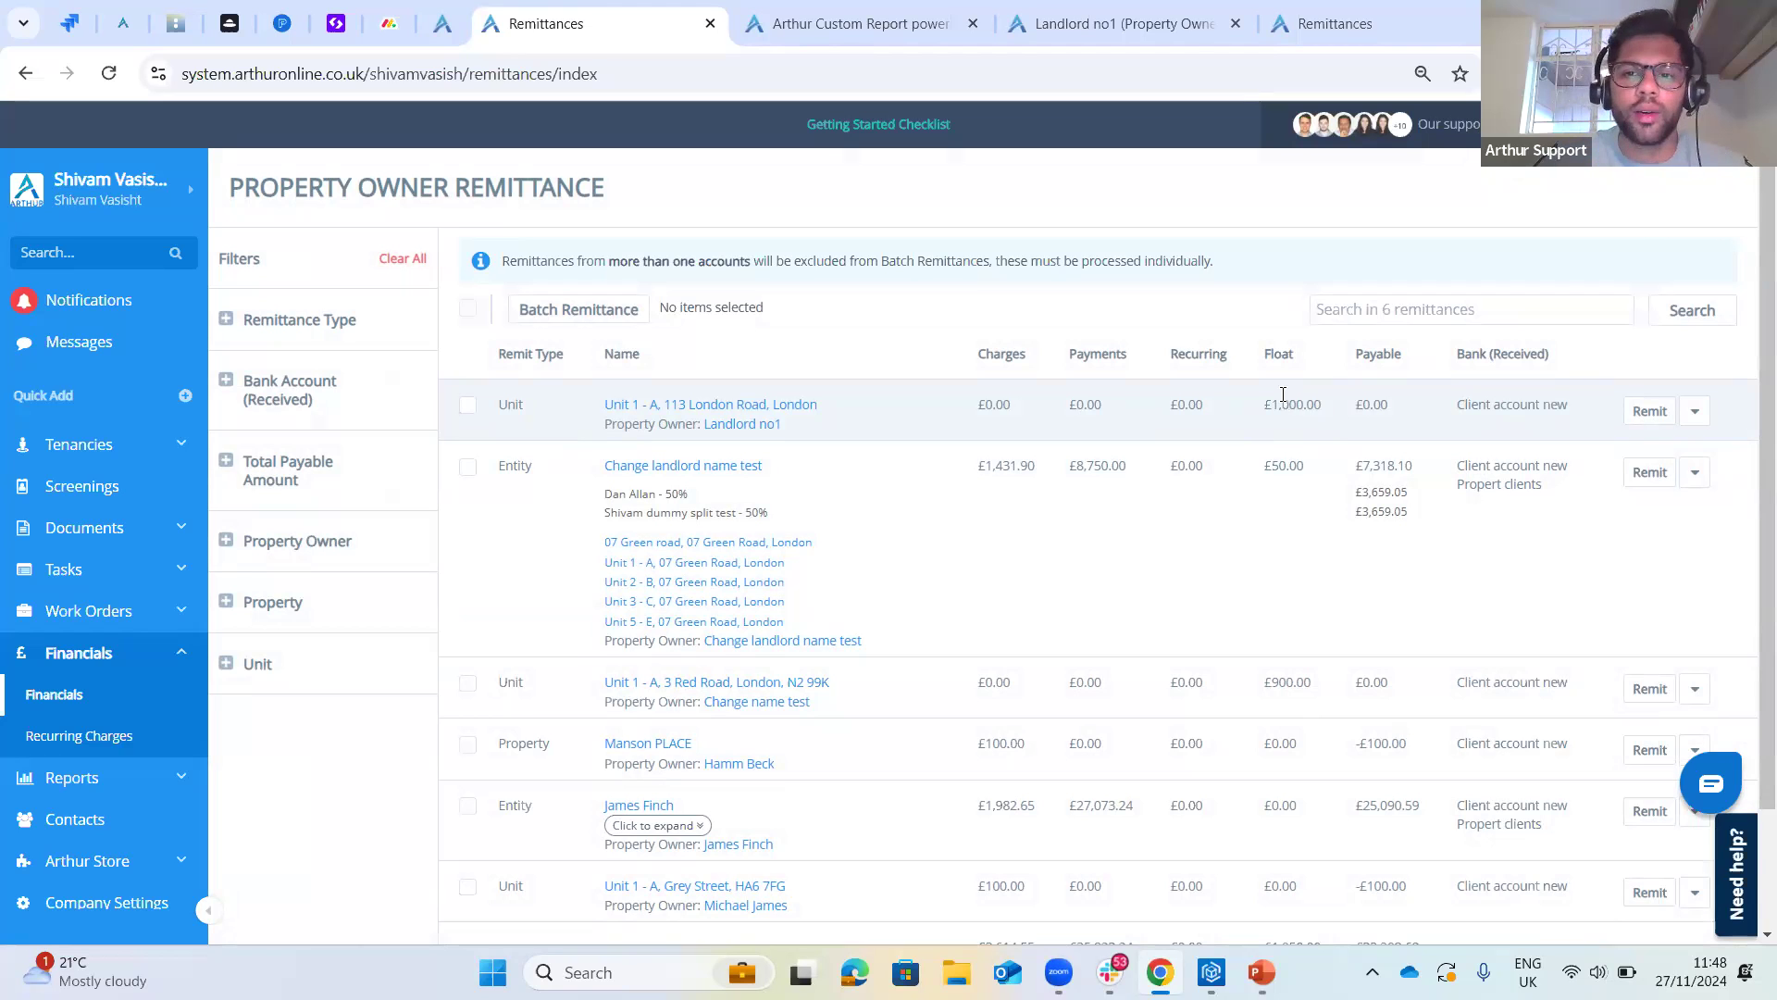
double_click(1281, 404)
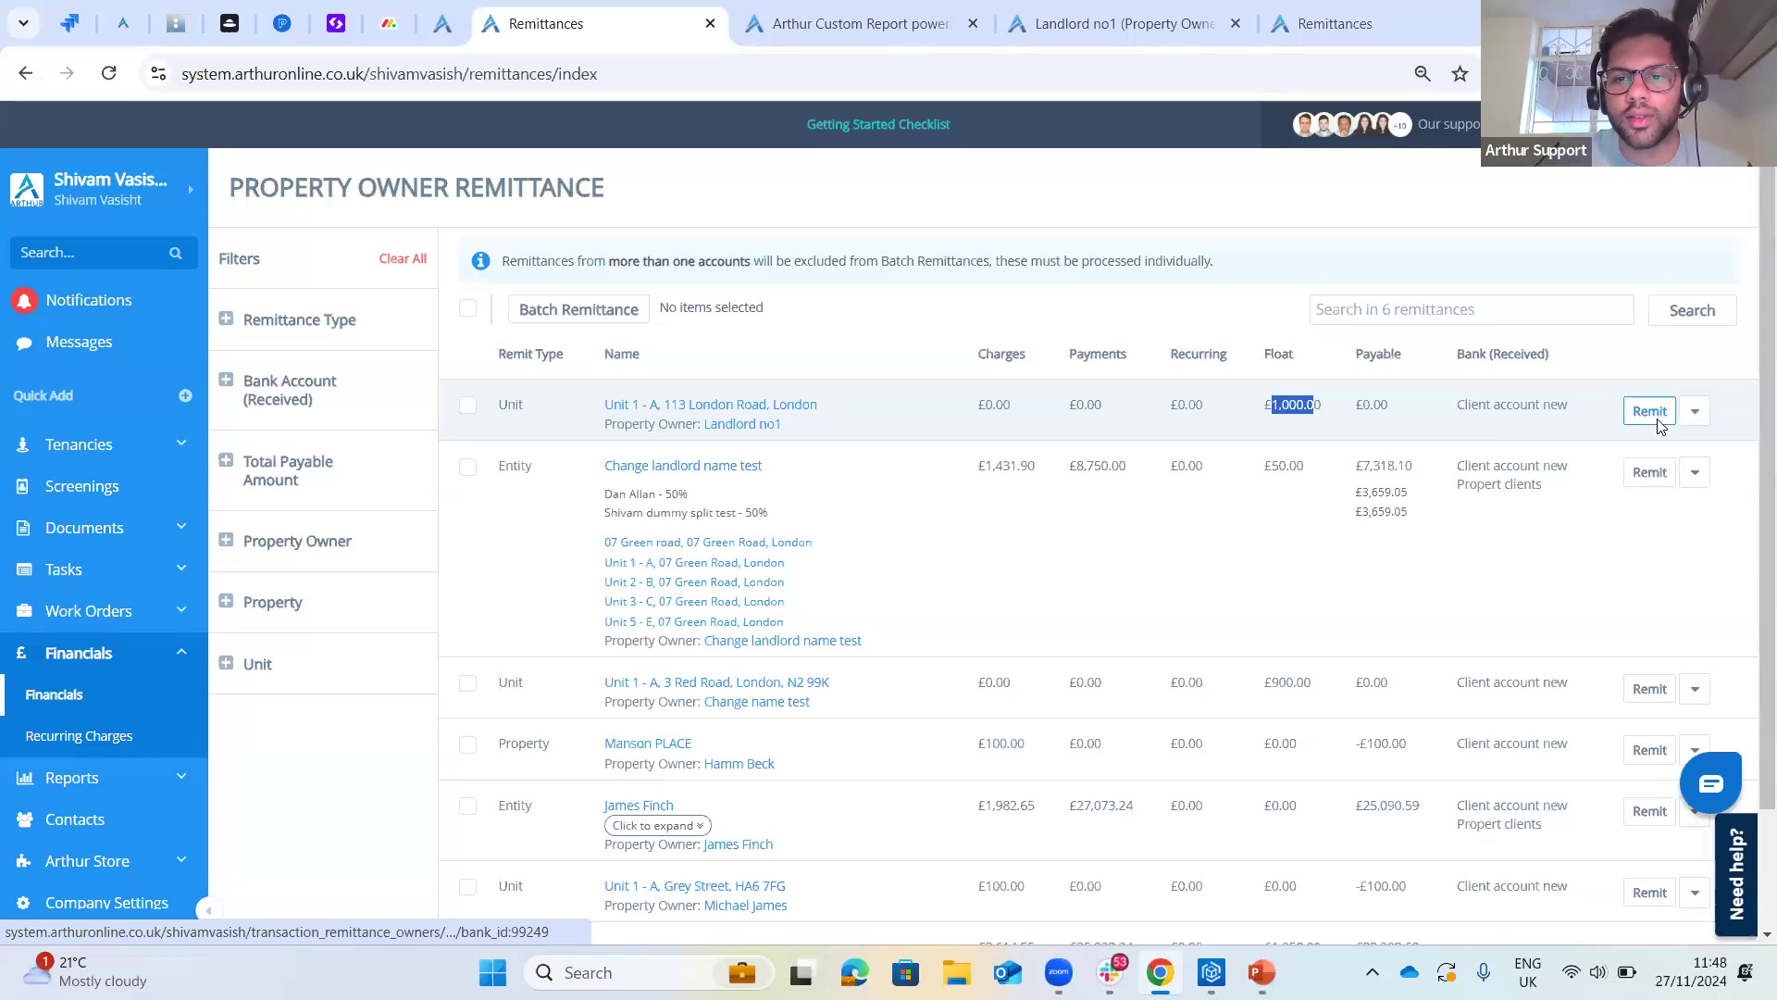
- Try including the £1,000.00 float in a new remittance for Landlord no1's Unit 1 - A, and cancel the remittance
left_click(1657, 416)
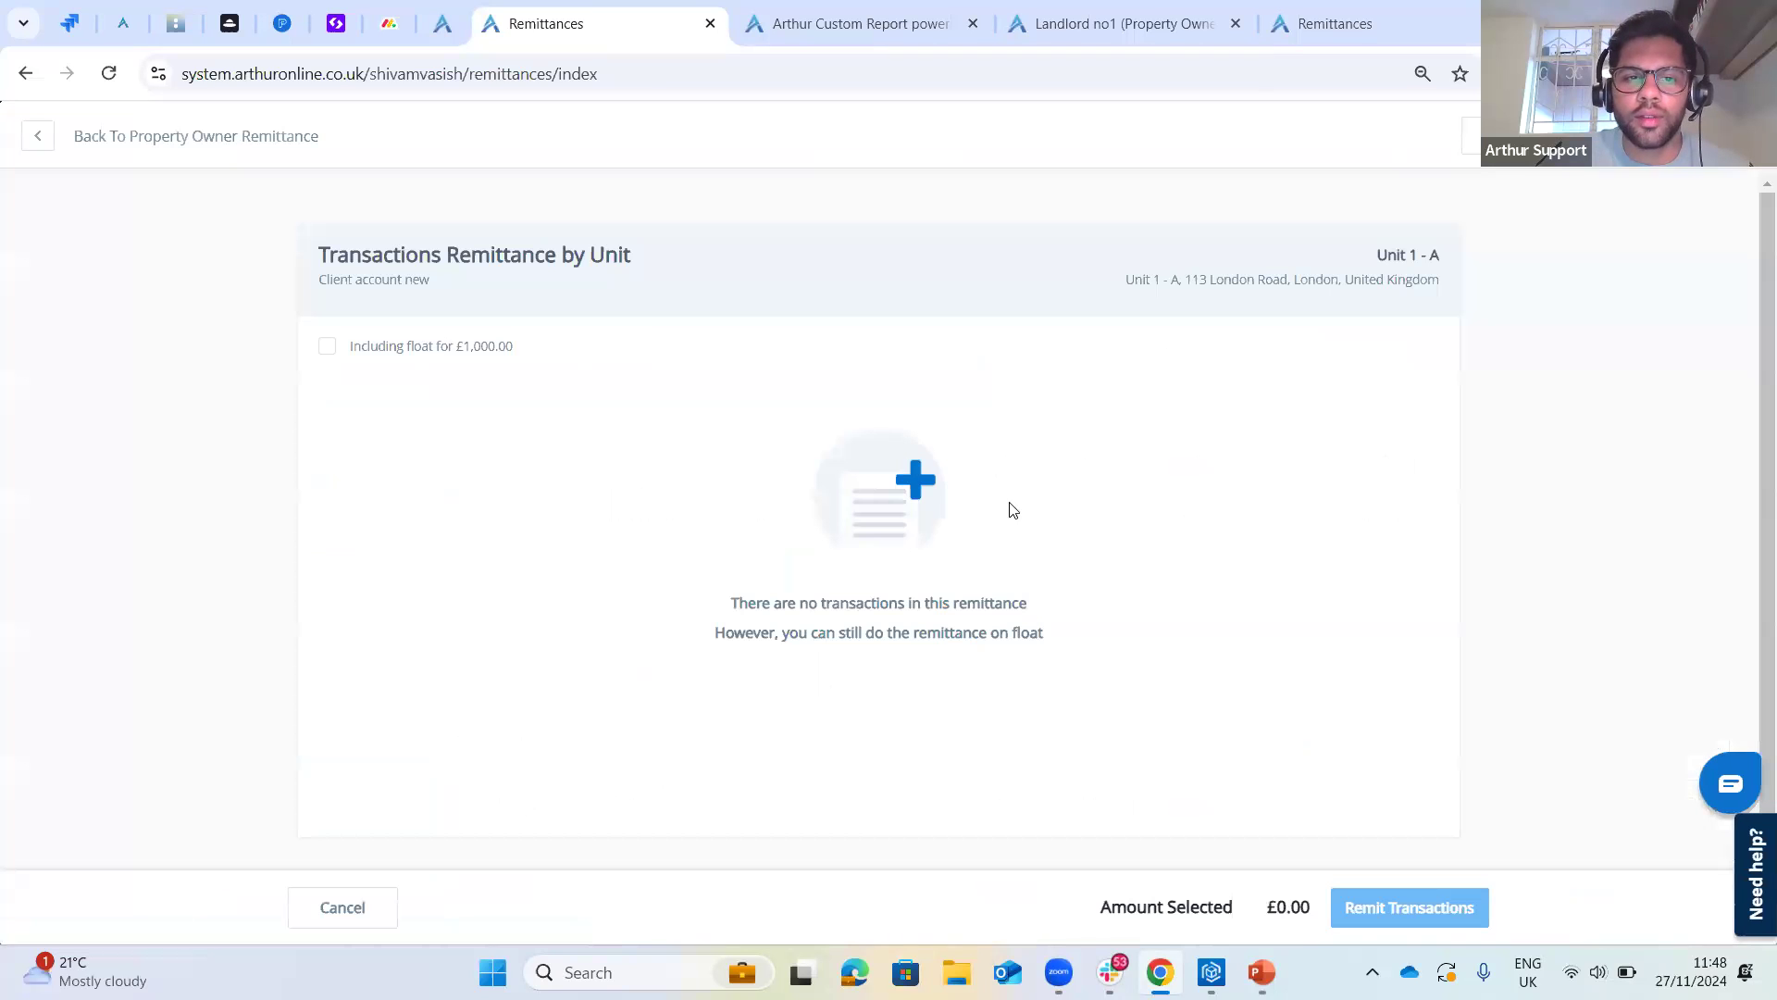
left_click(328, 348)
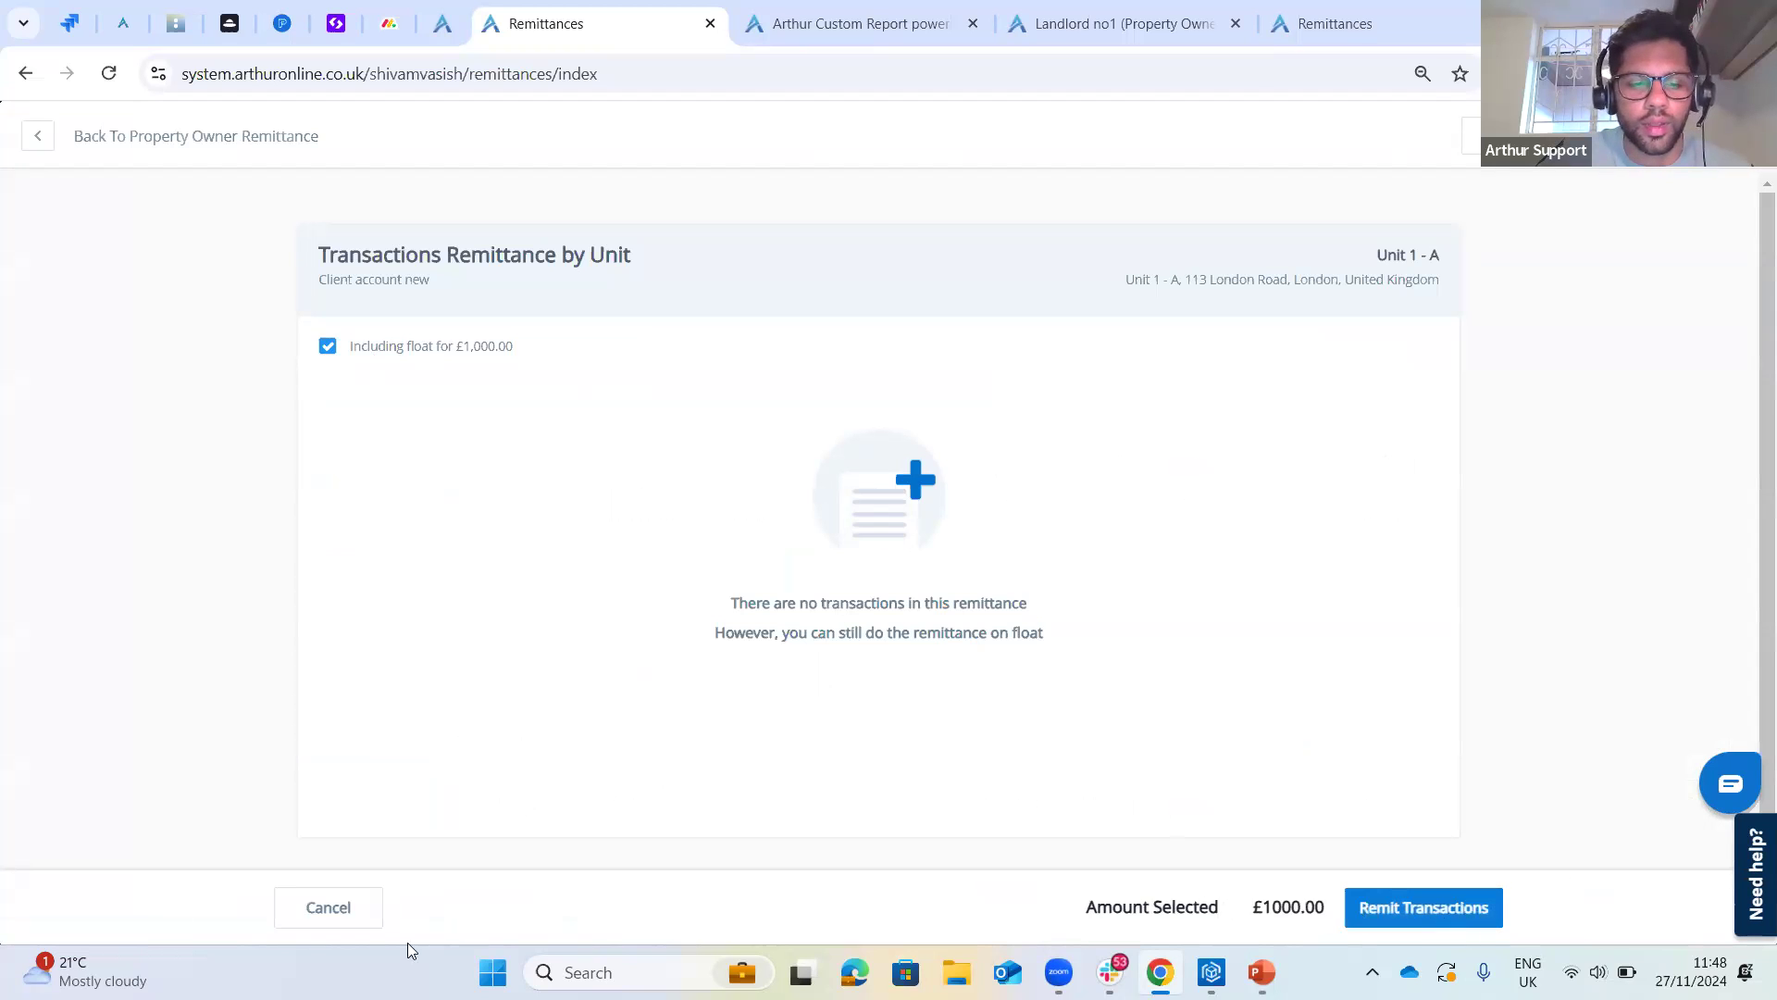
left_click(341, 924)
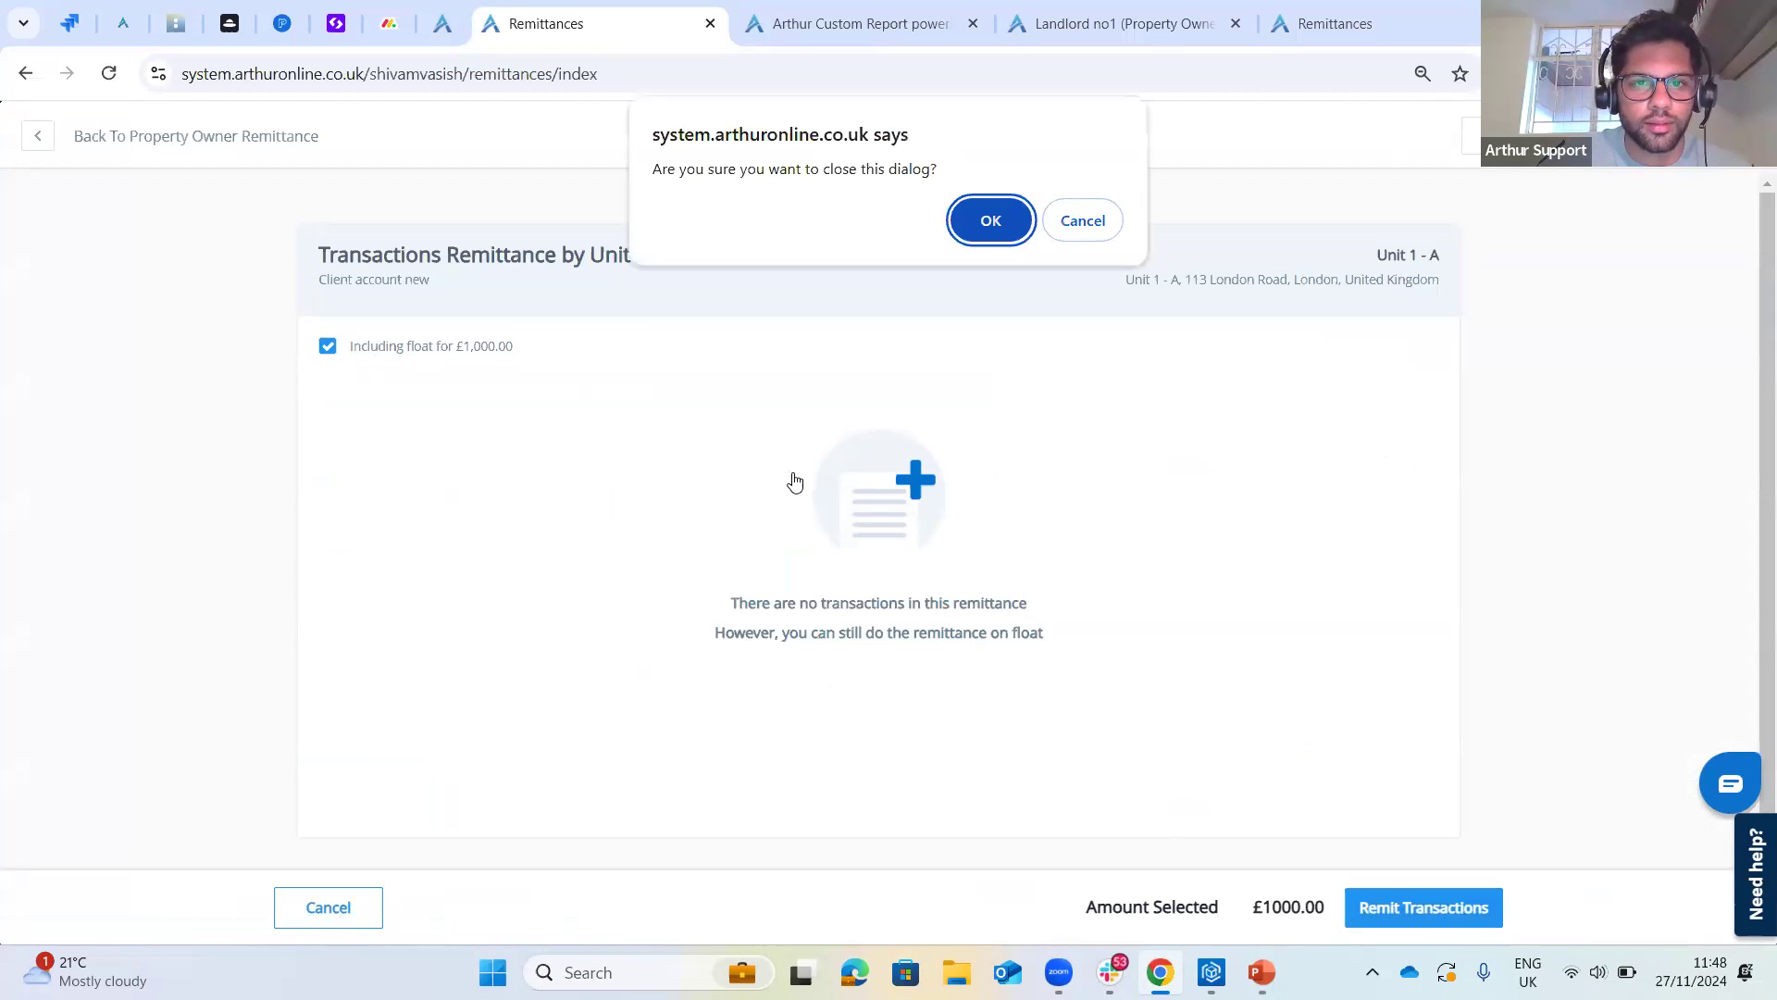
left_click(1009, 215)
- Open Unit 1 - A from Landlord no1's units and display its Property Owner Statement
left_click(1124, 24)
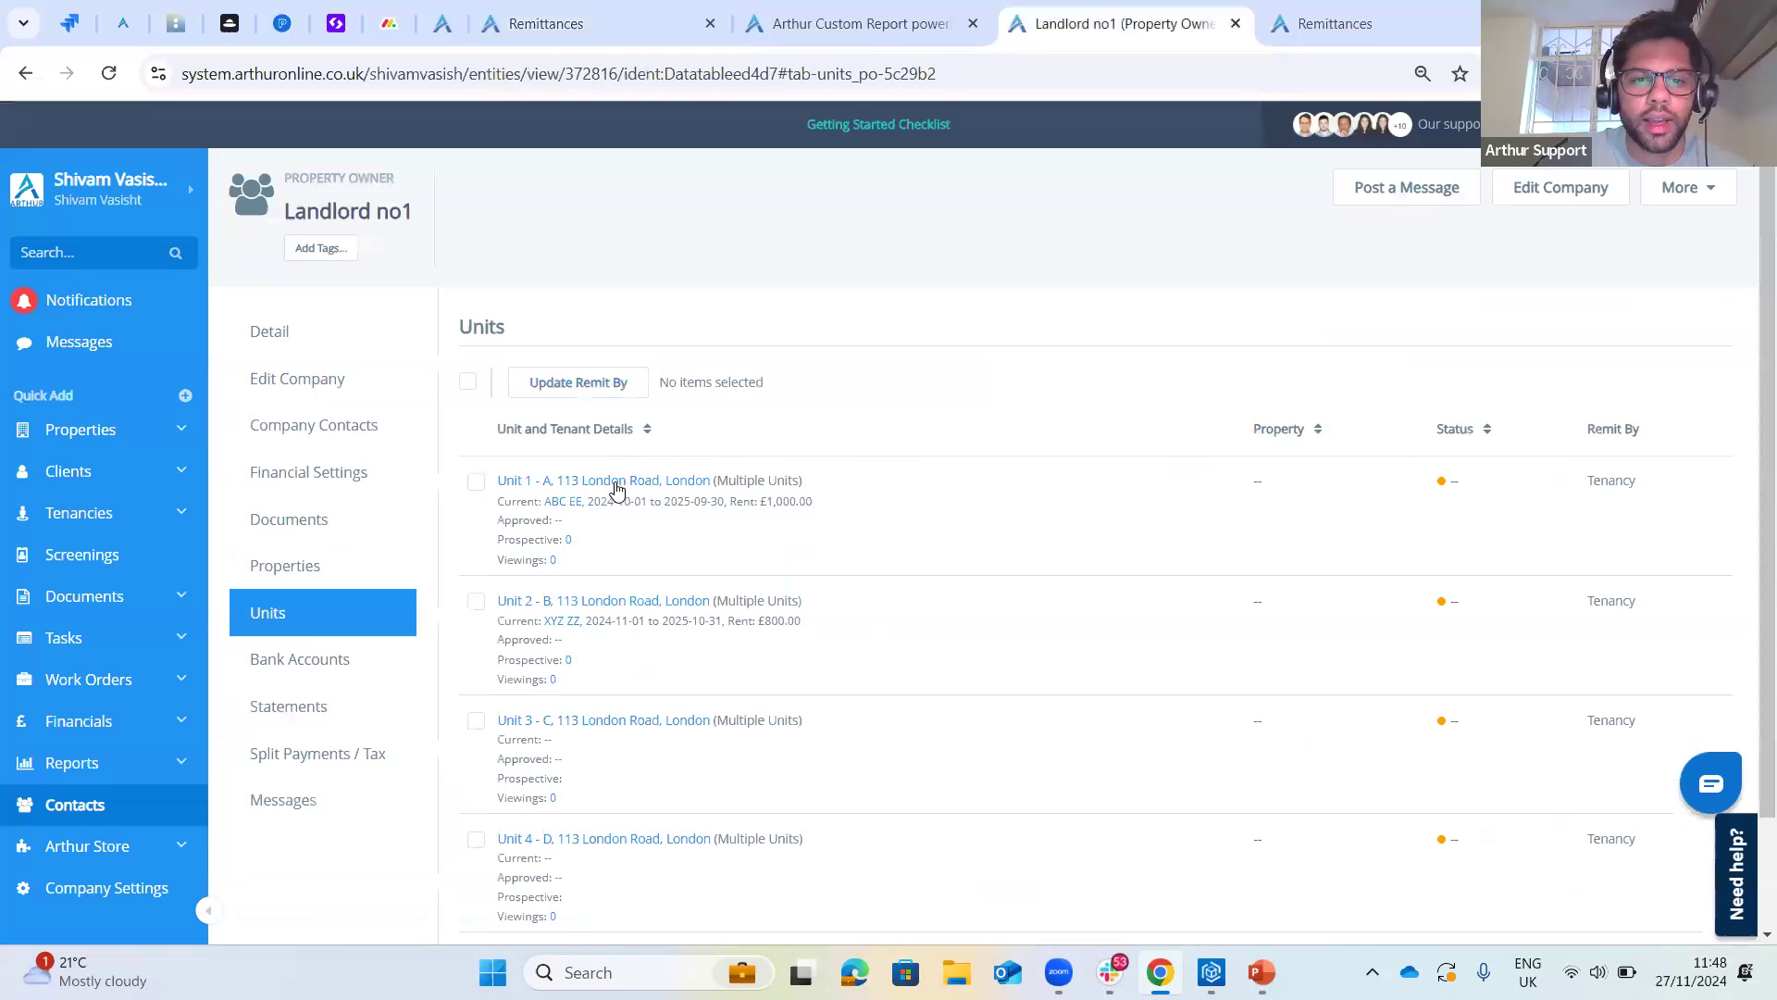
left_click(617, 487)
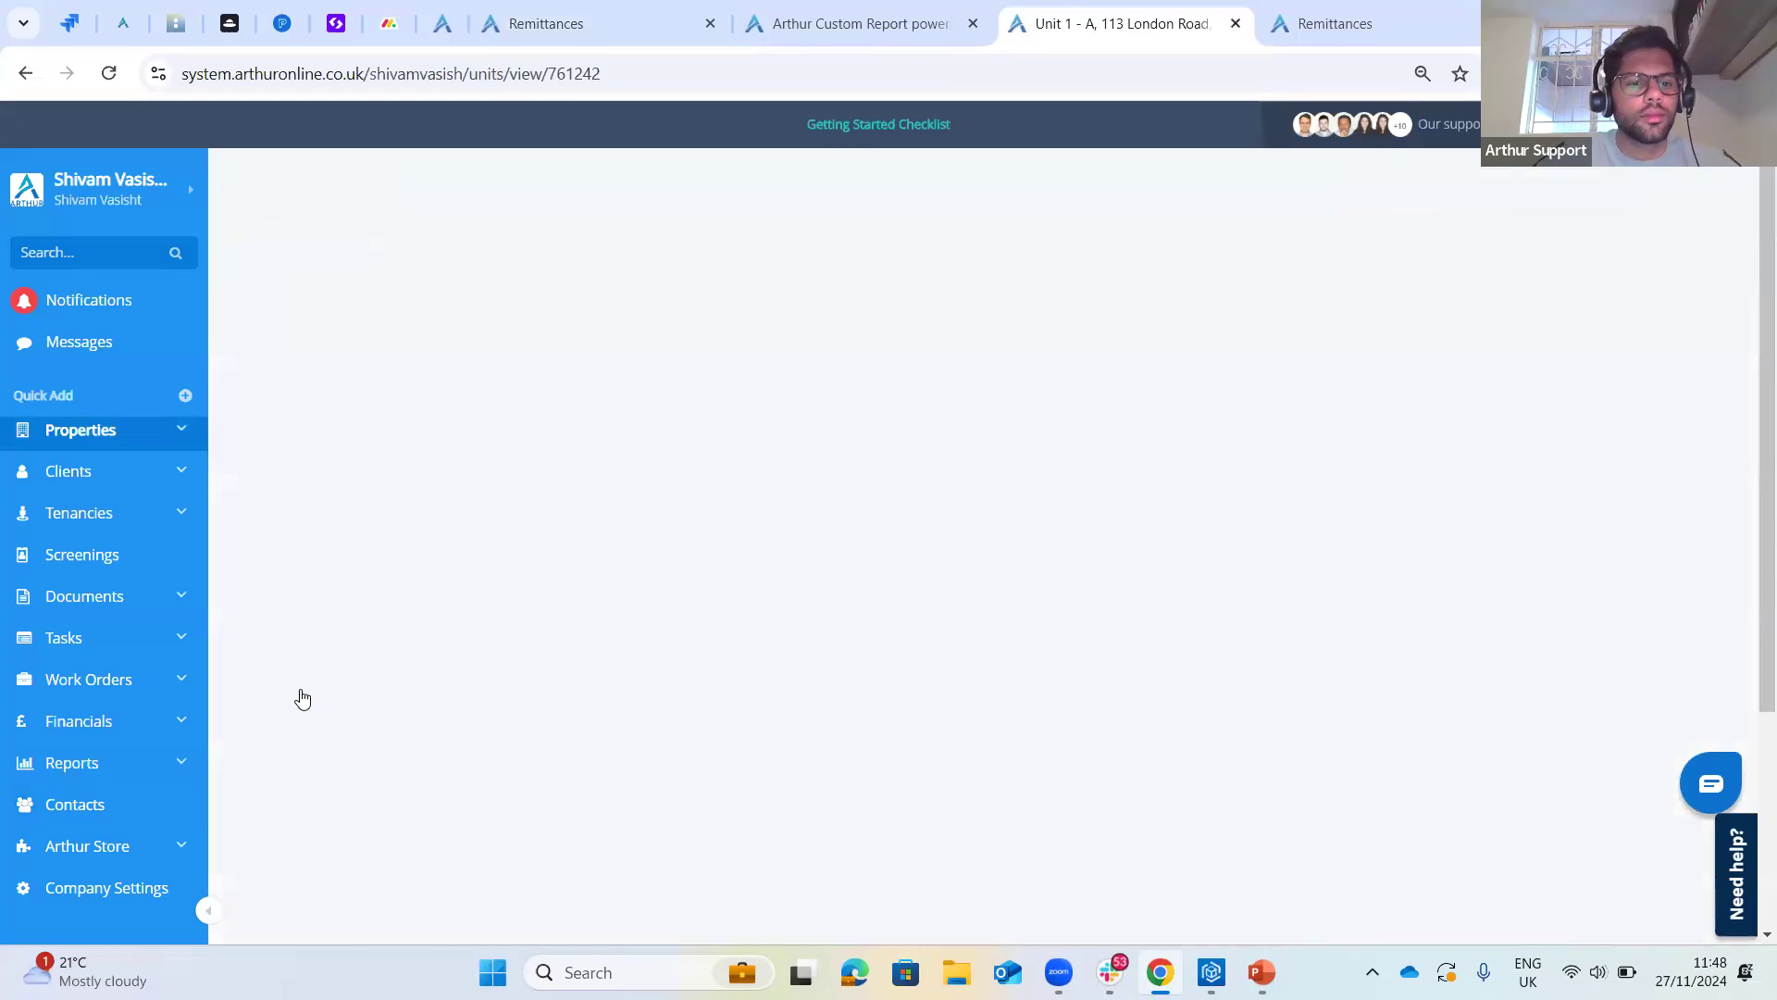
left_click(320, 782)
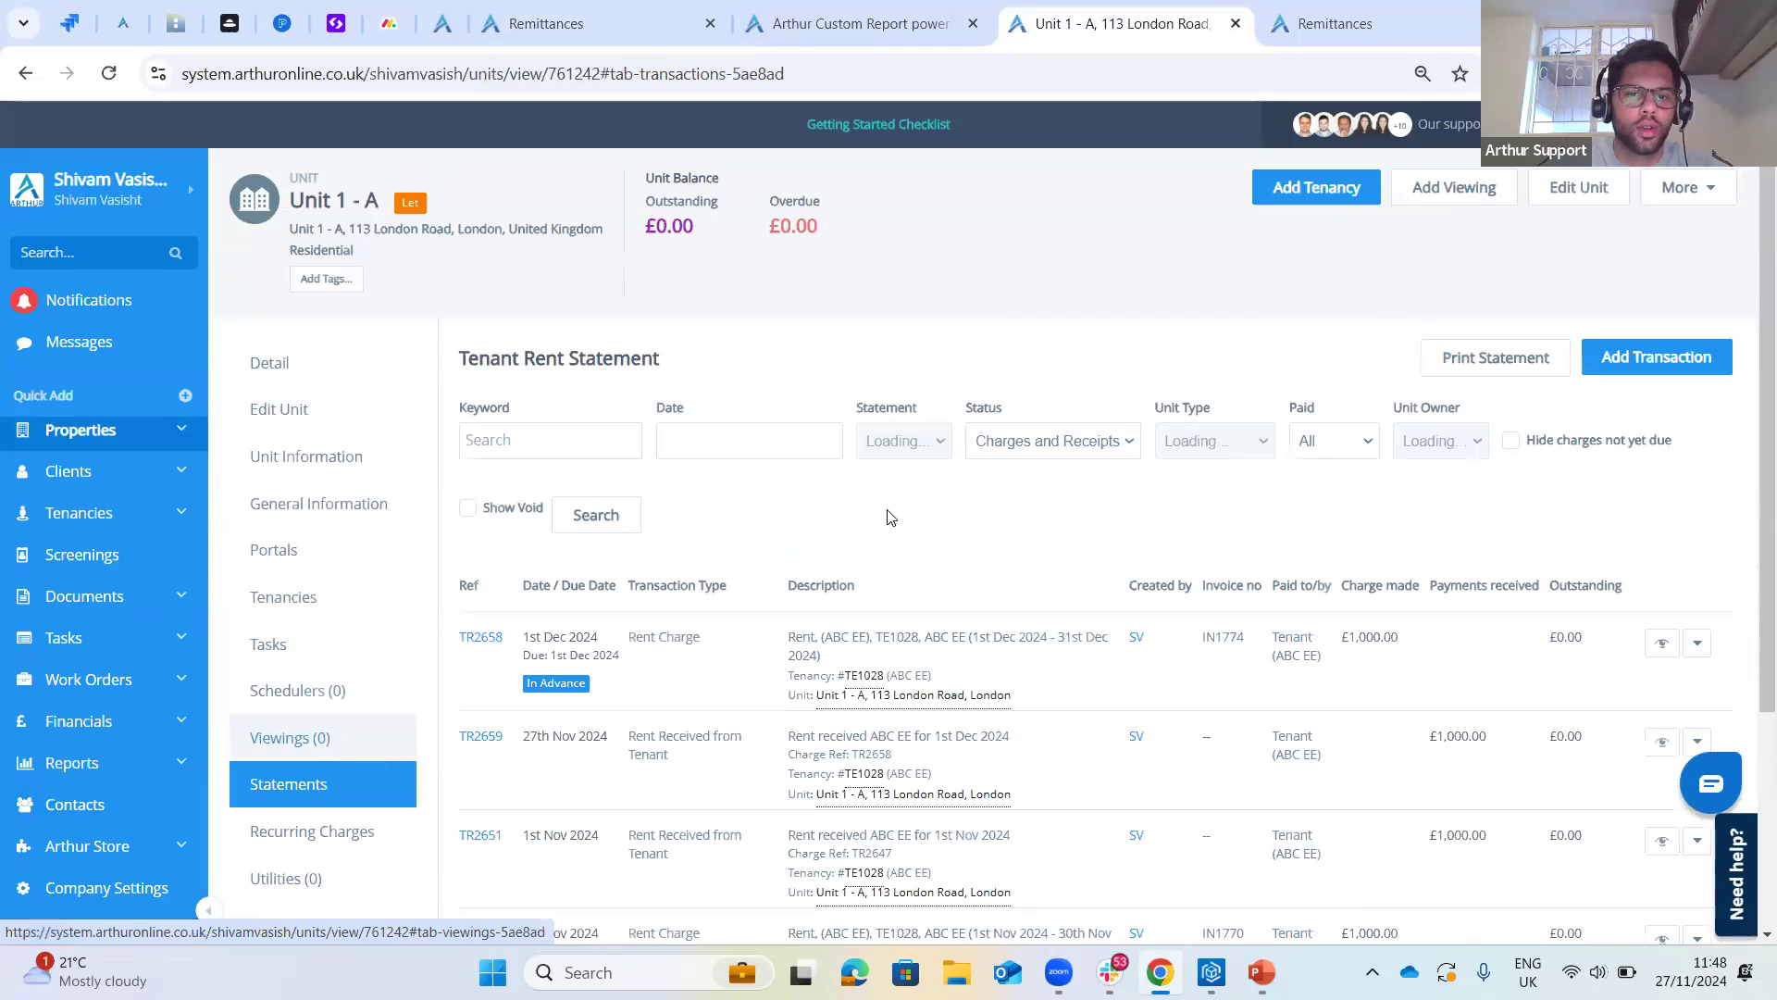
left_click(926, 442)
scroll(930, 611, "down", 5)
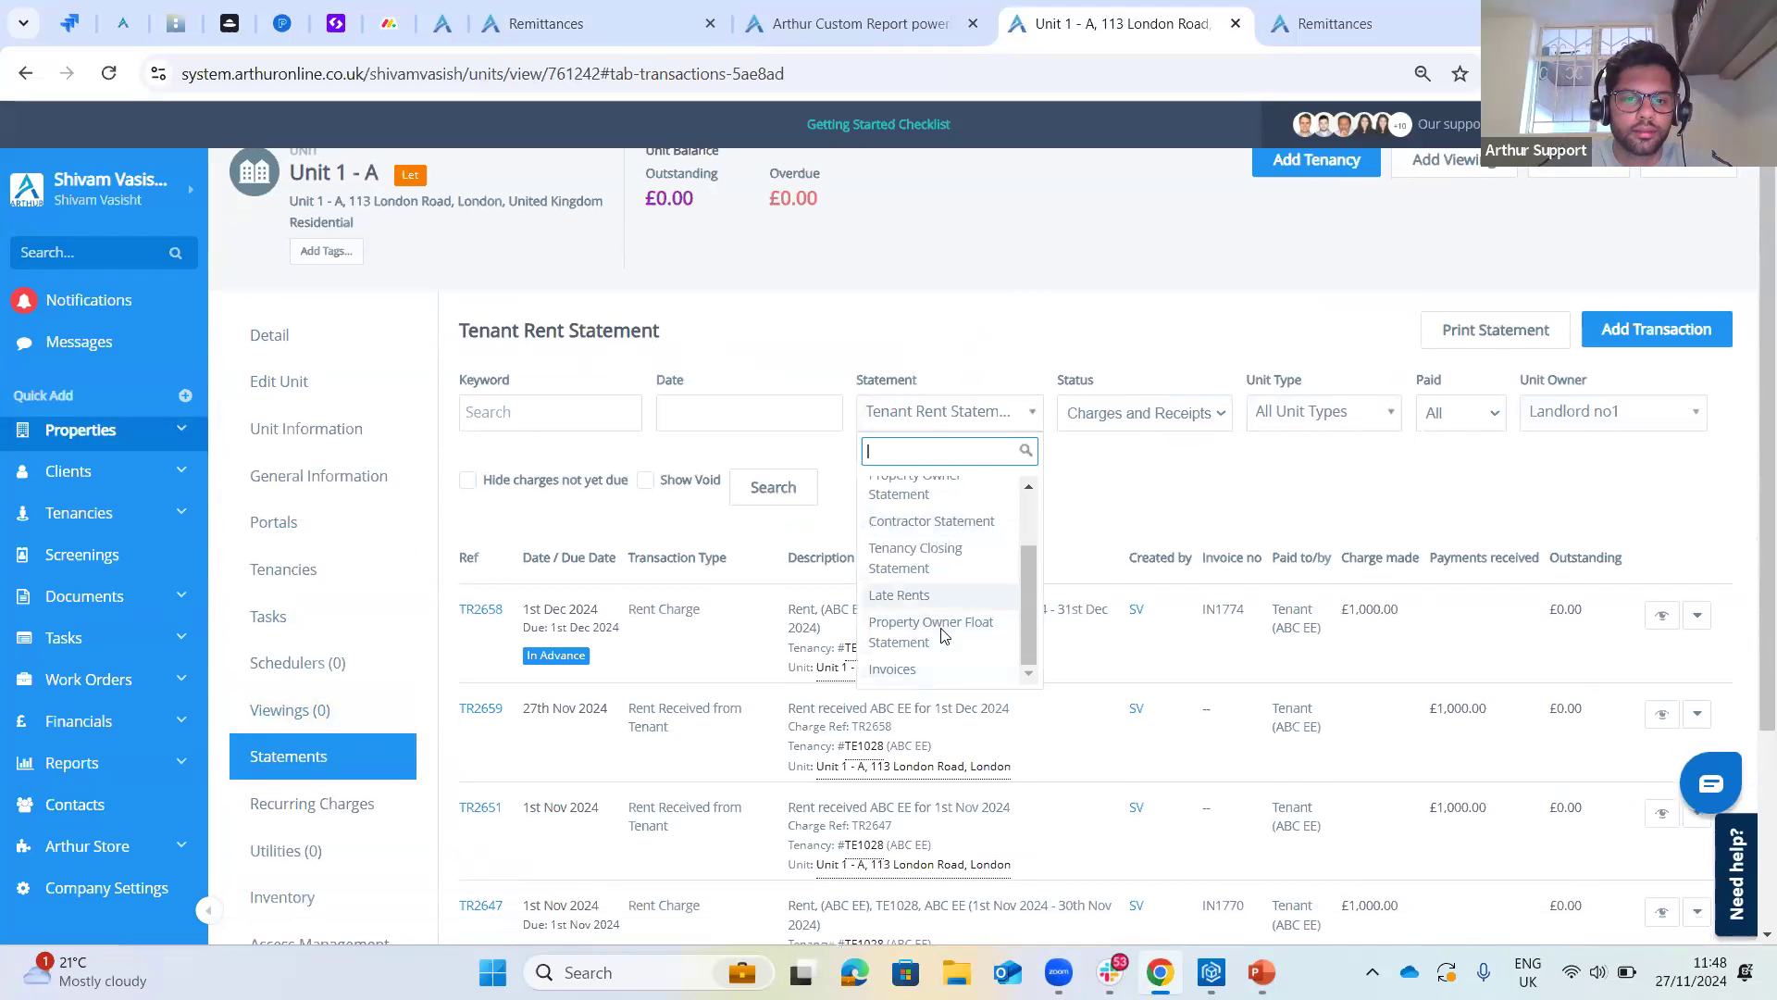
scroll(938, 534, "up", 1)
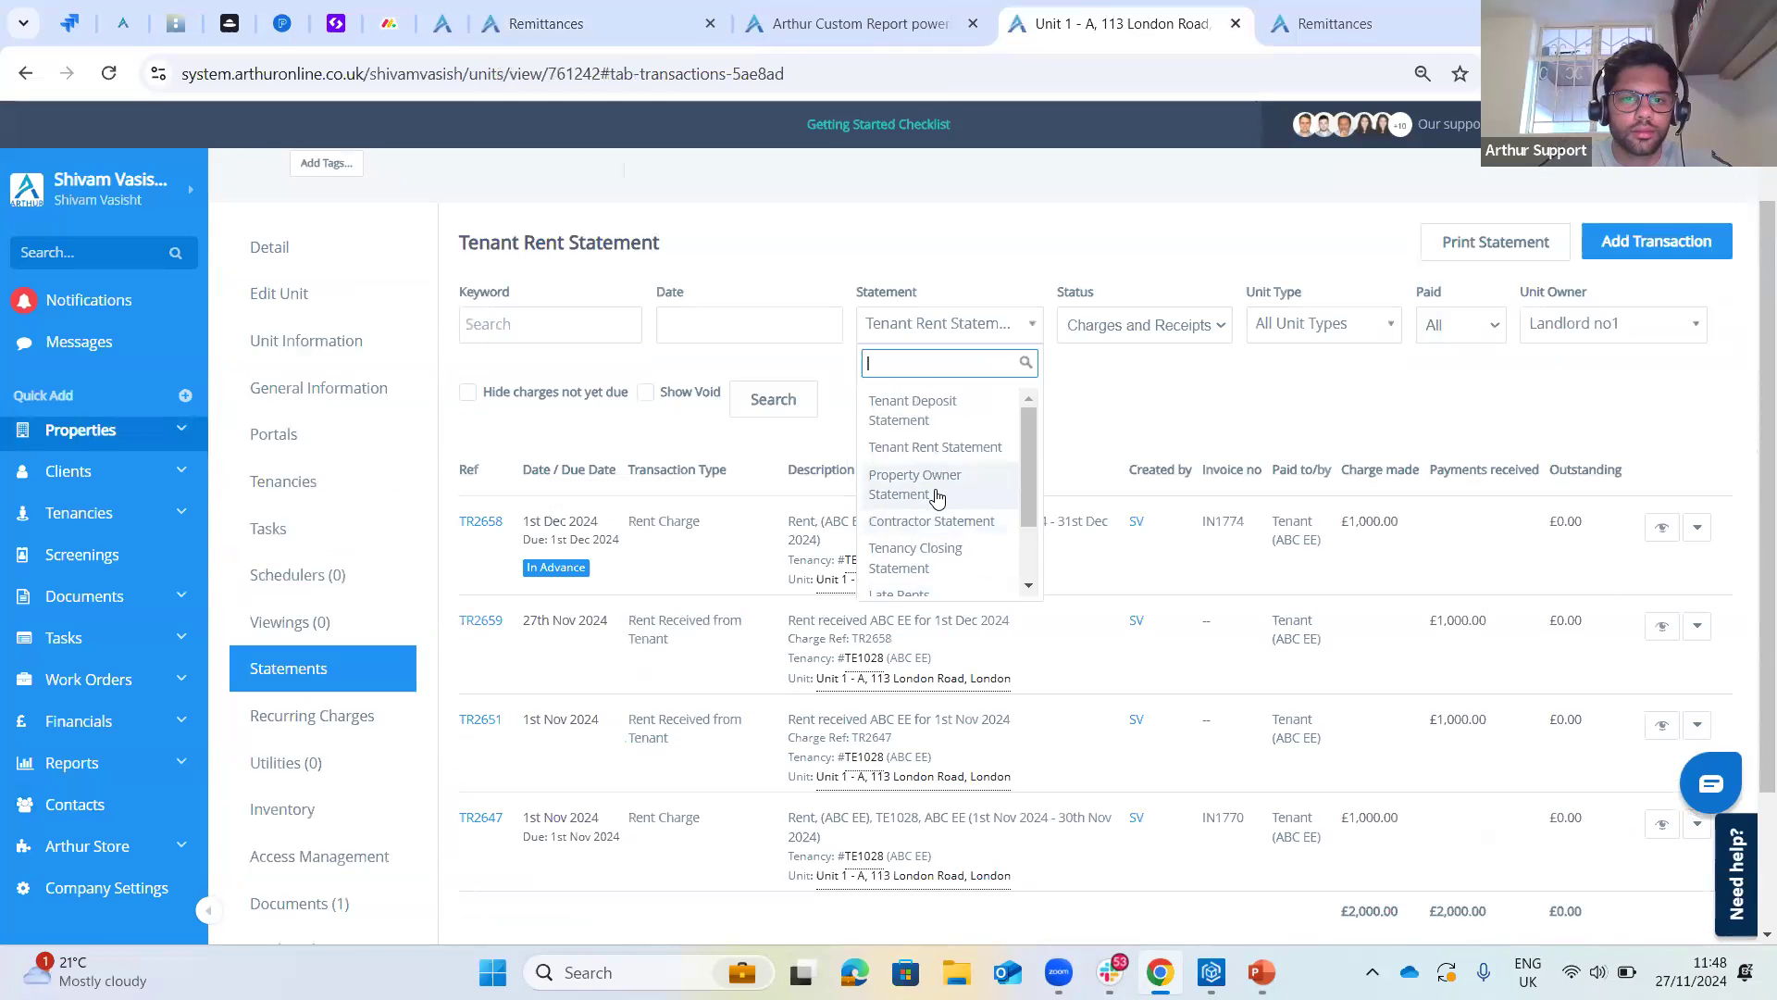
left_click(937, 488)
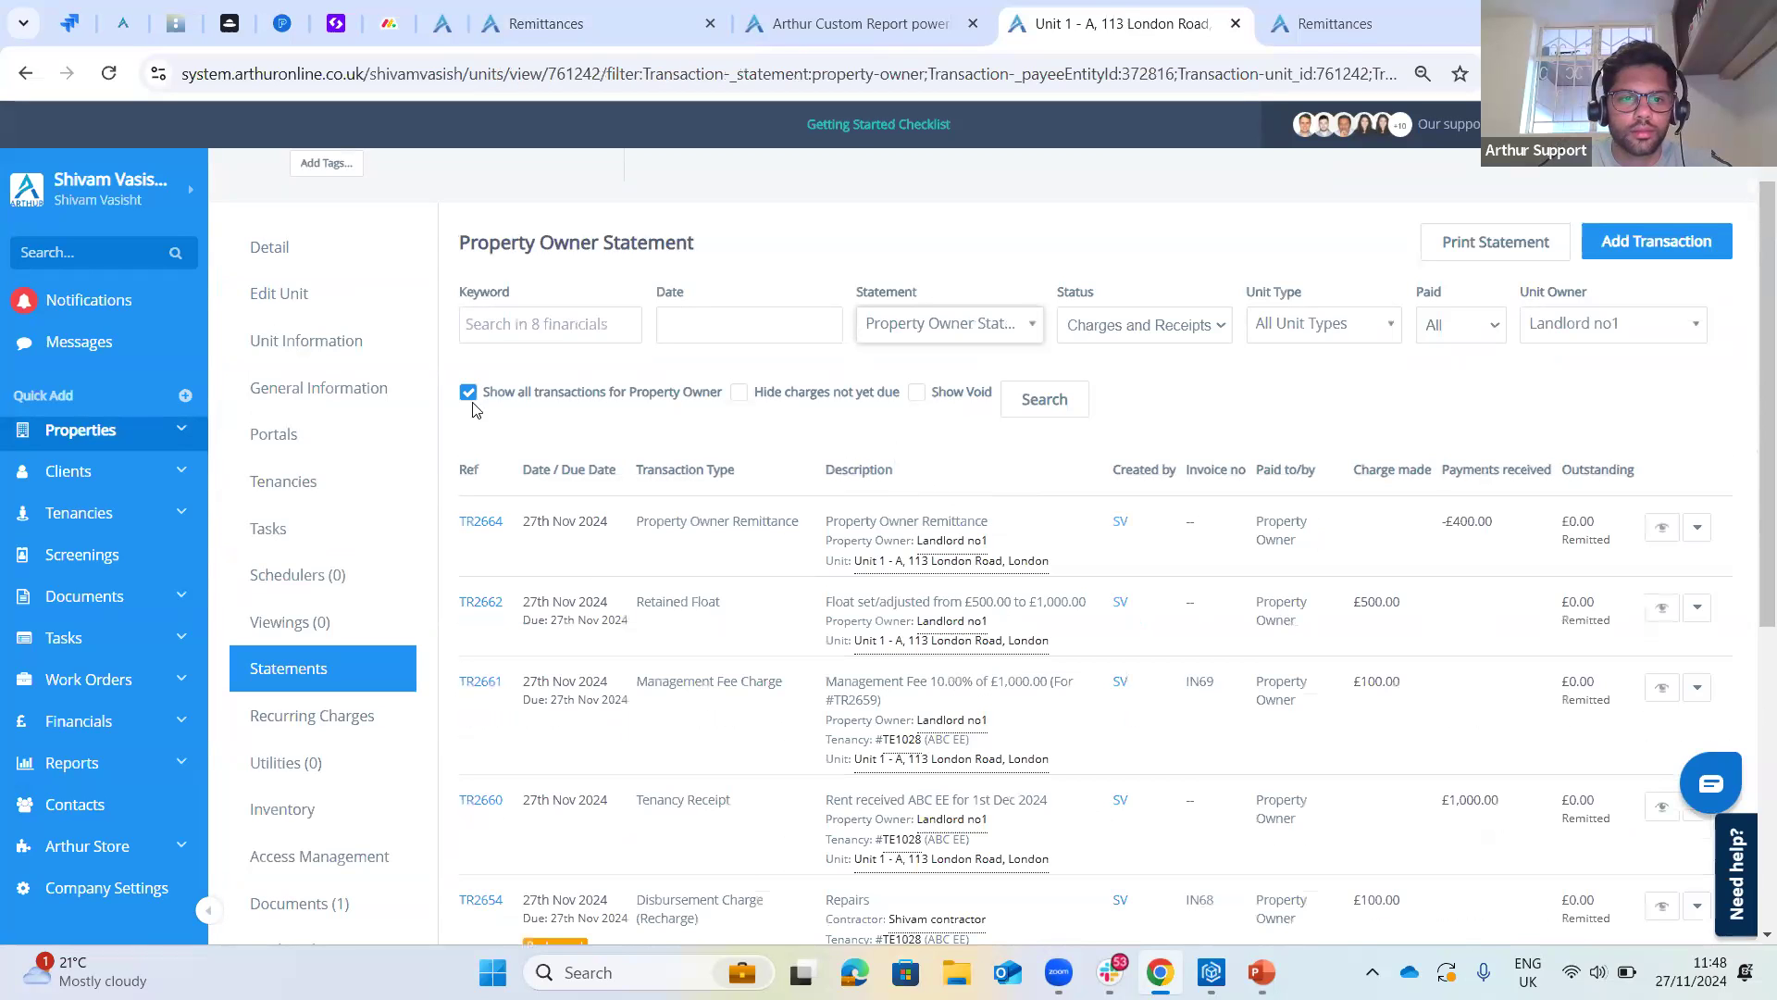
- Examine the owner remittance, retained float and tenancy receipt entries on Unit 1 - A's Property Owner Statement
scroll(656, 528, "down", 1)
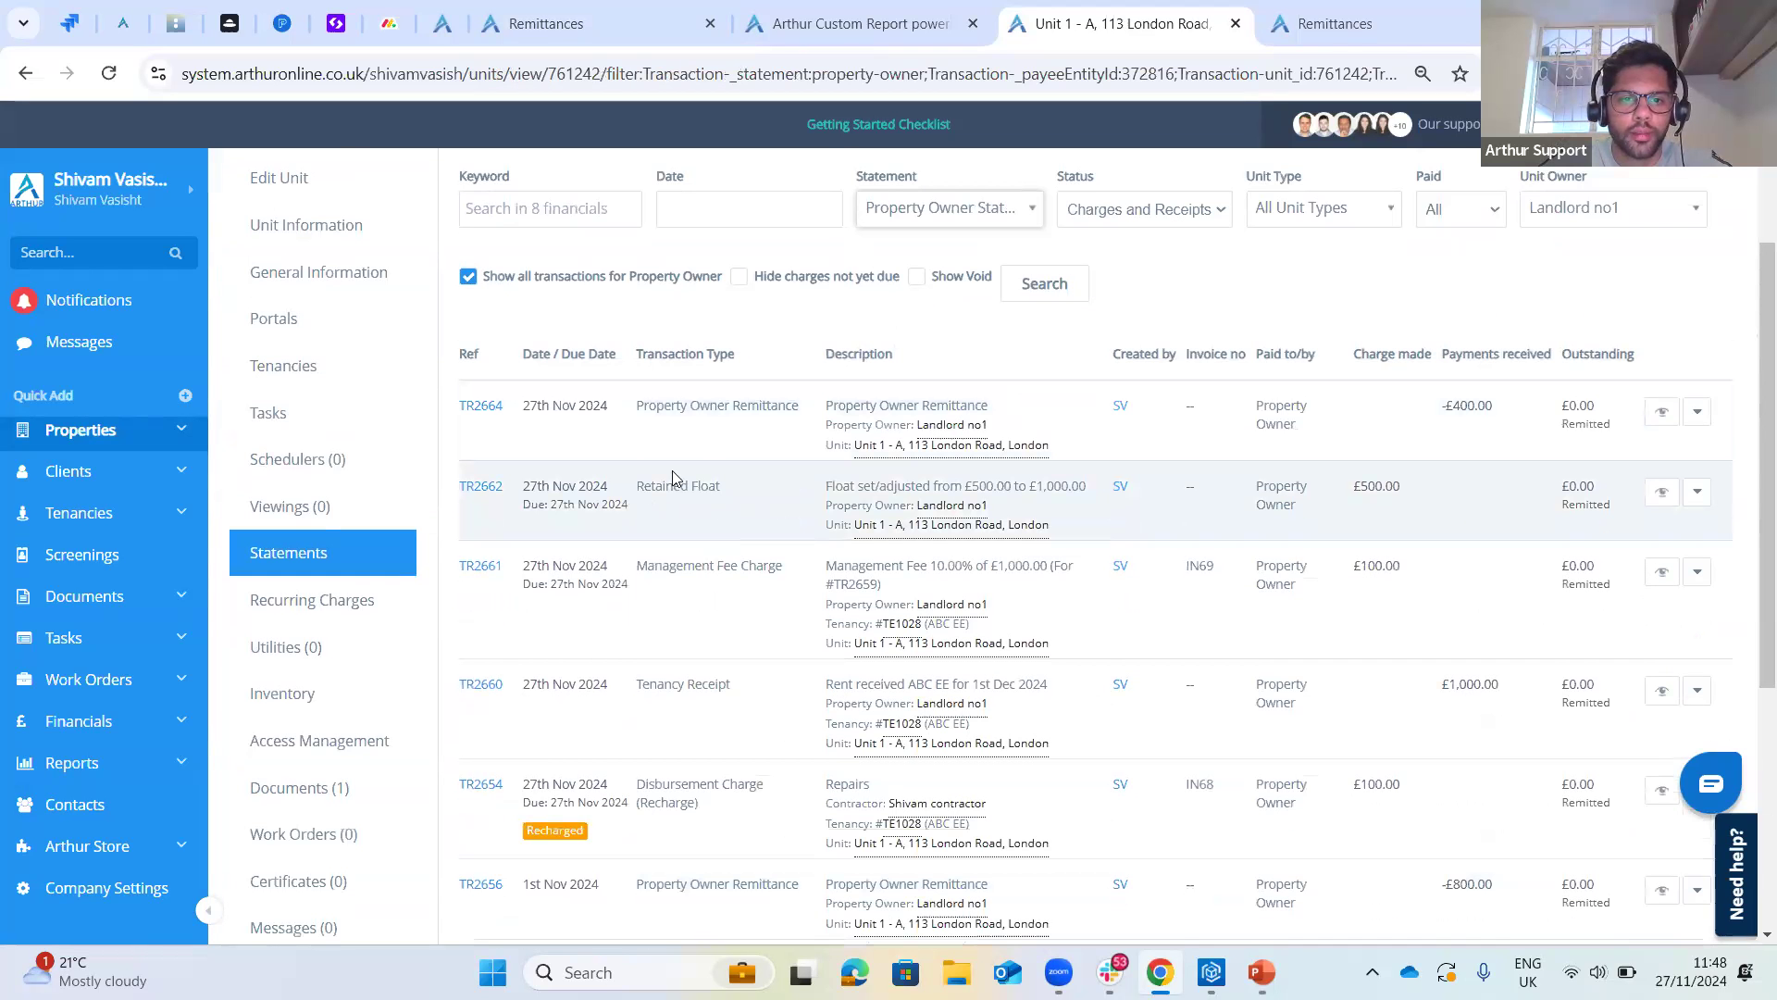
left_click_drag(635, 417, 803, 411)
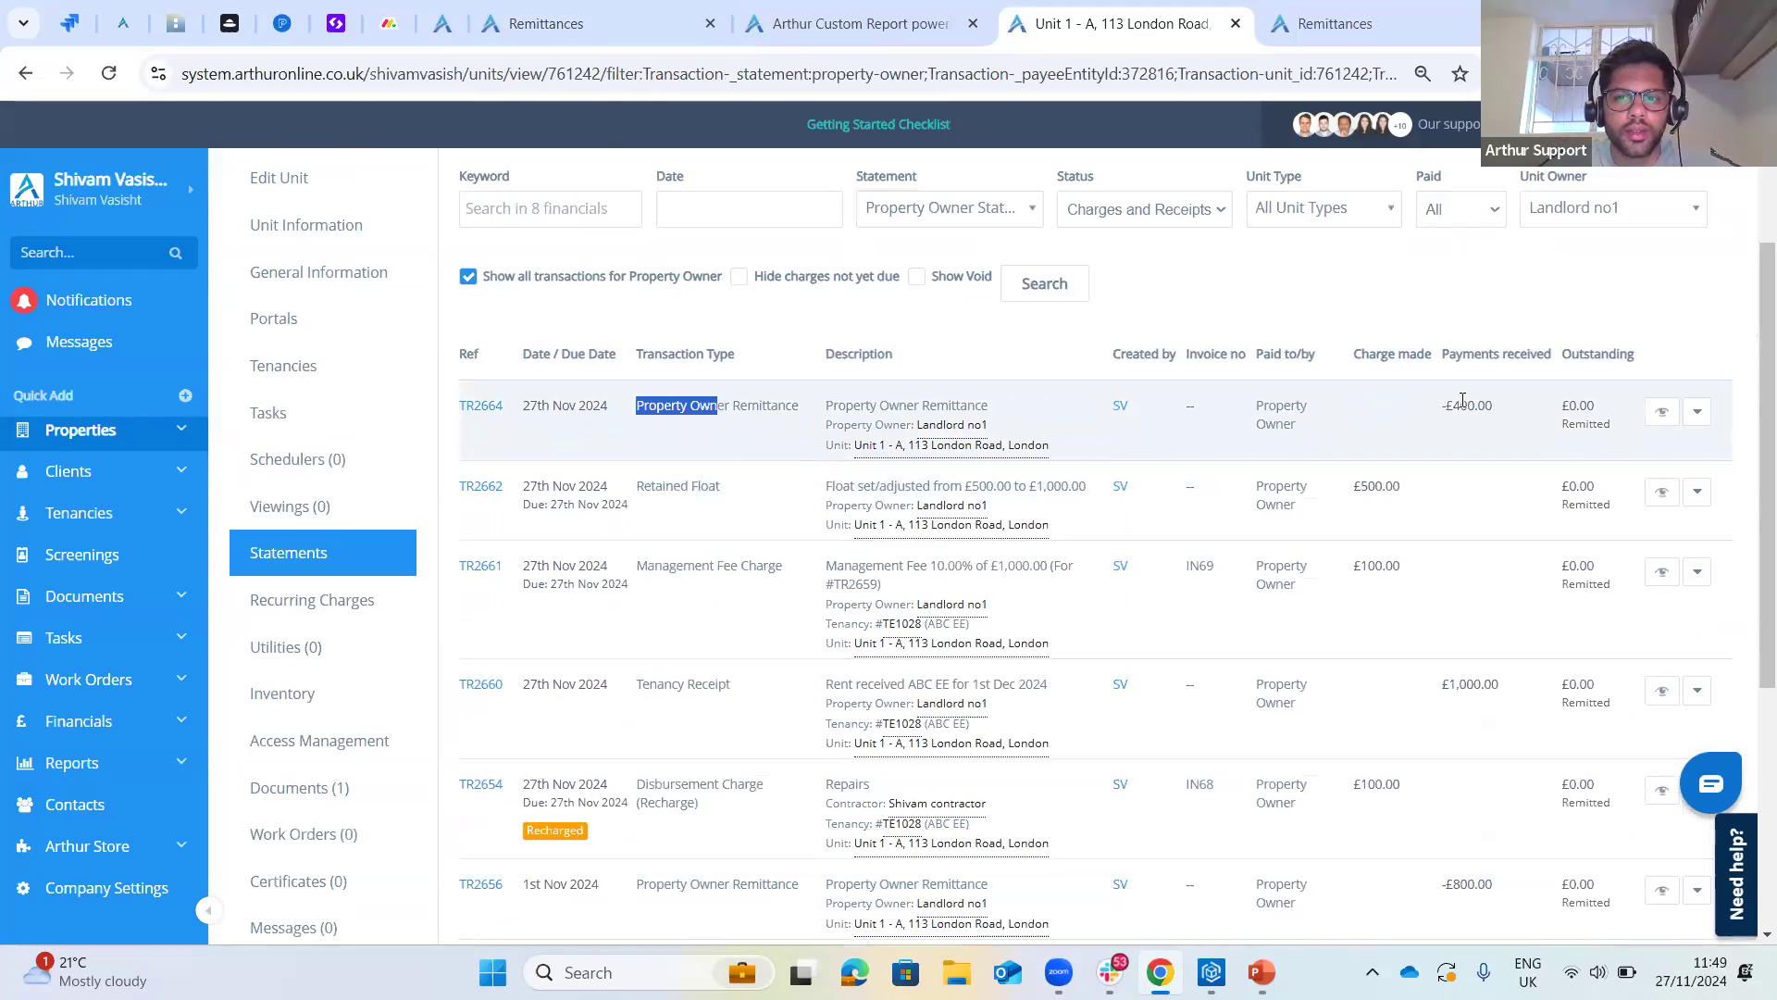
left_click_drag(1441, 405, 1494, 408)
left_click_drag(1399, 492, 667, 520)
left_click(687, 516)
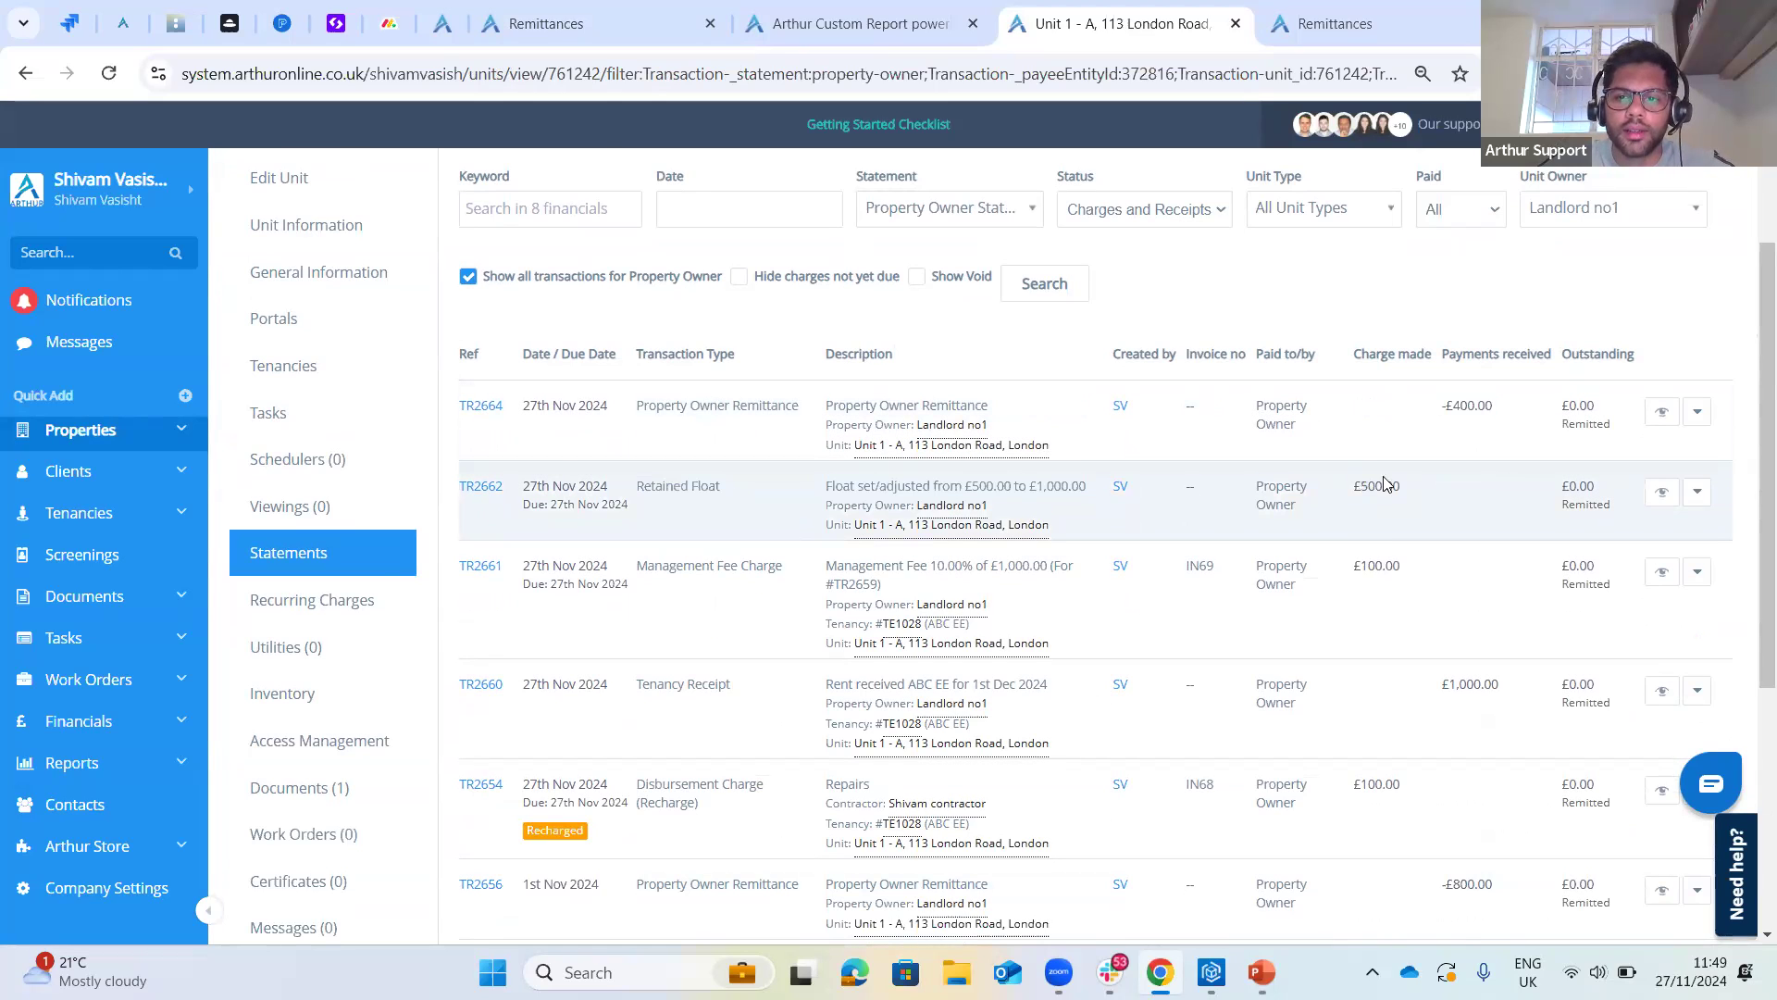
double_click(1437, 690)
left_click_drag(1399, 488, 1259, 505)
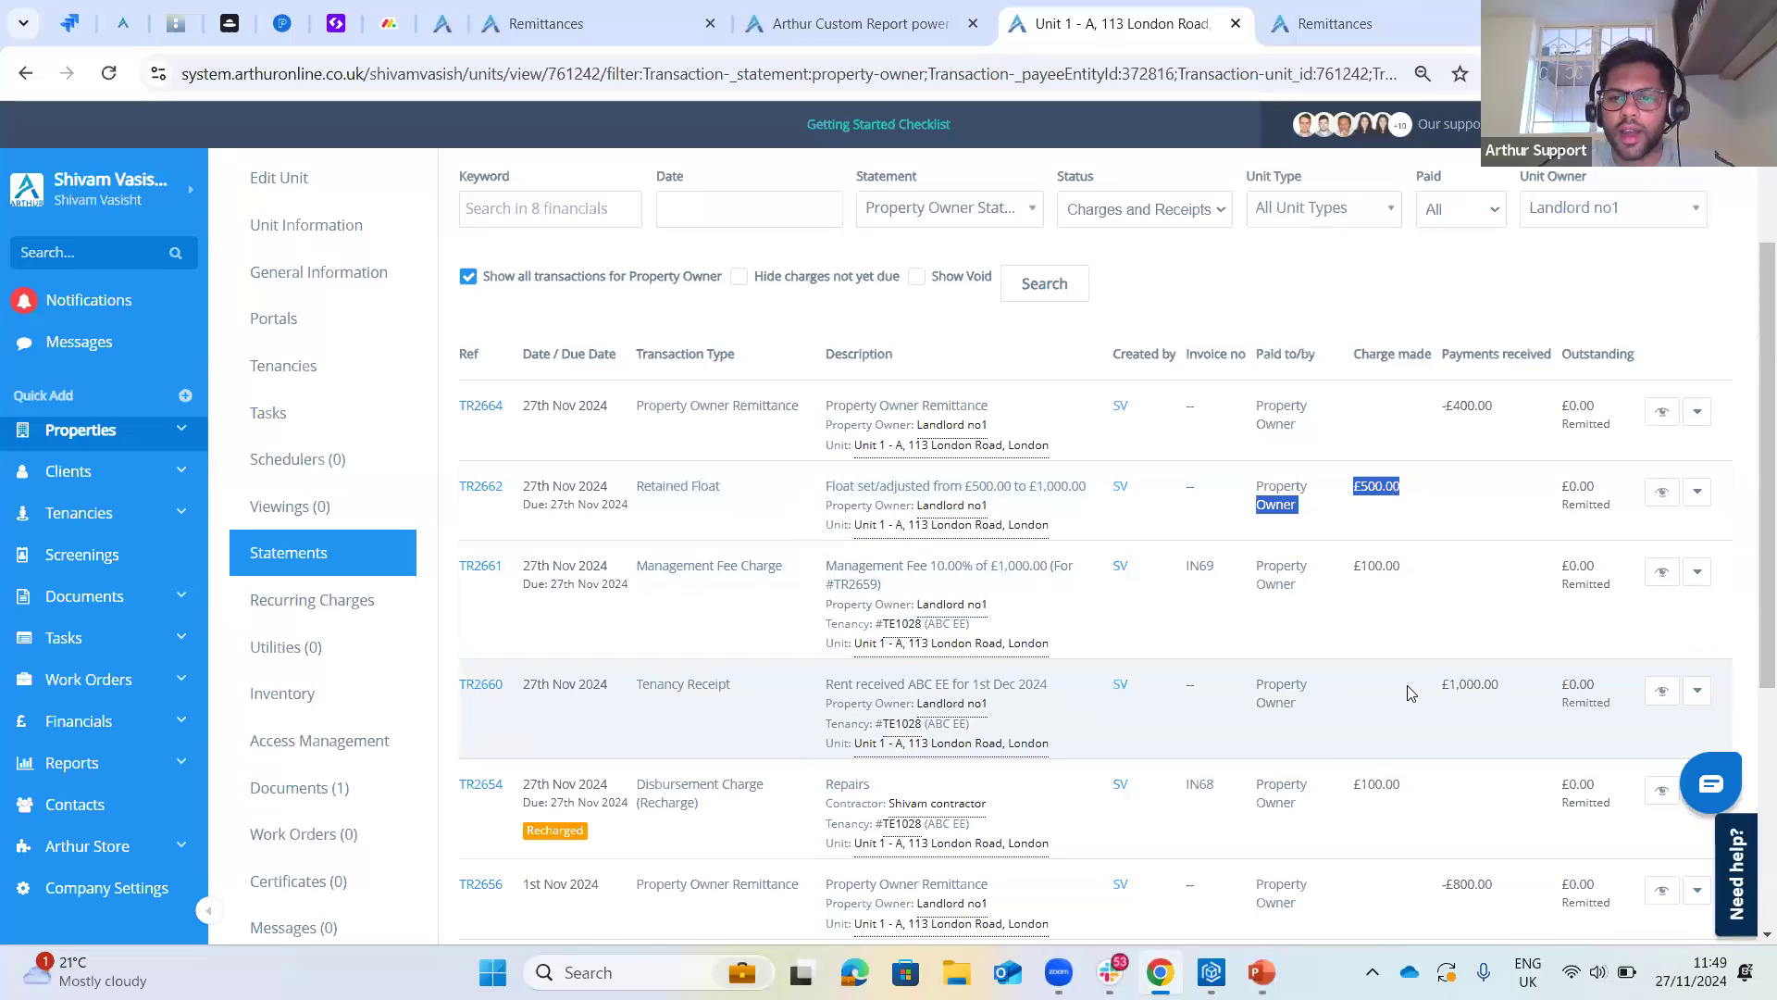
left_click(1444, 477)
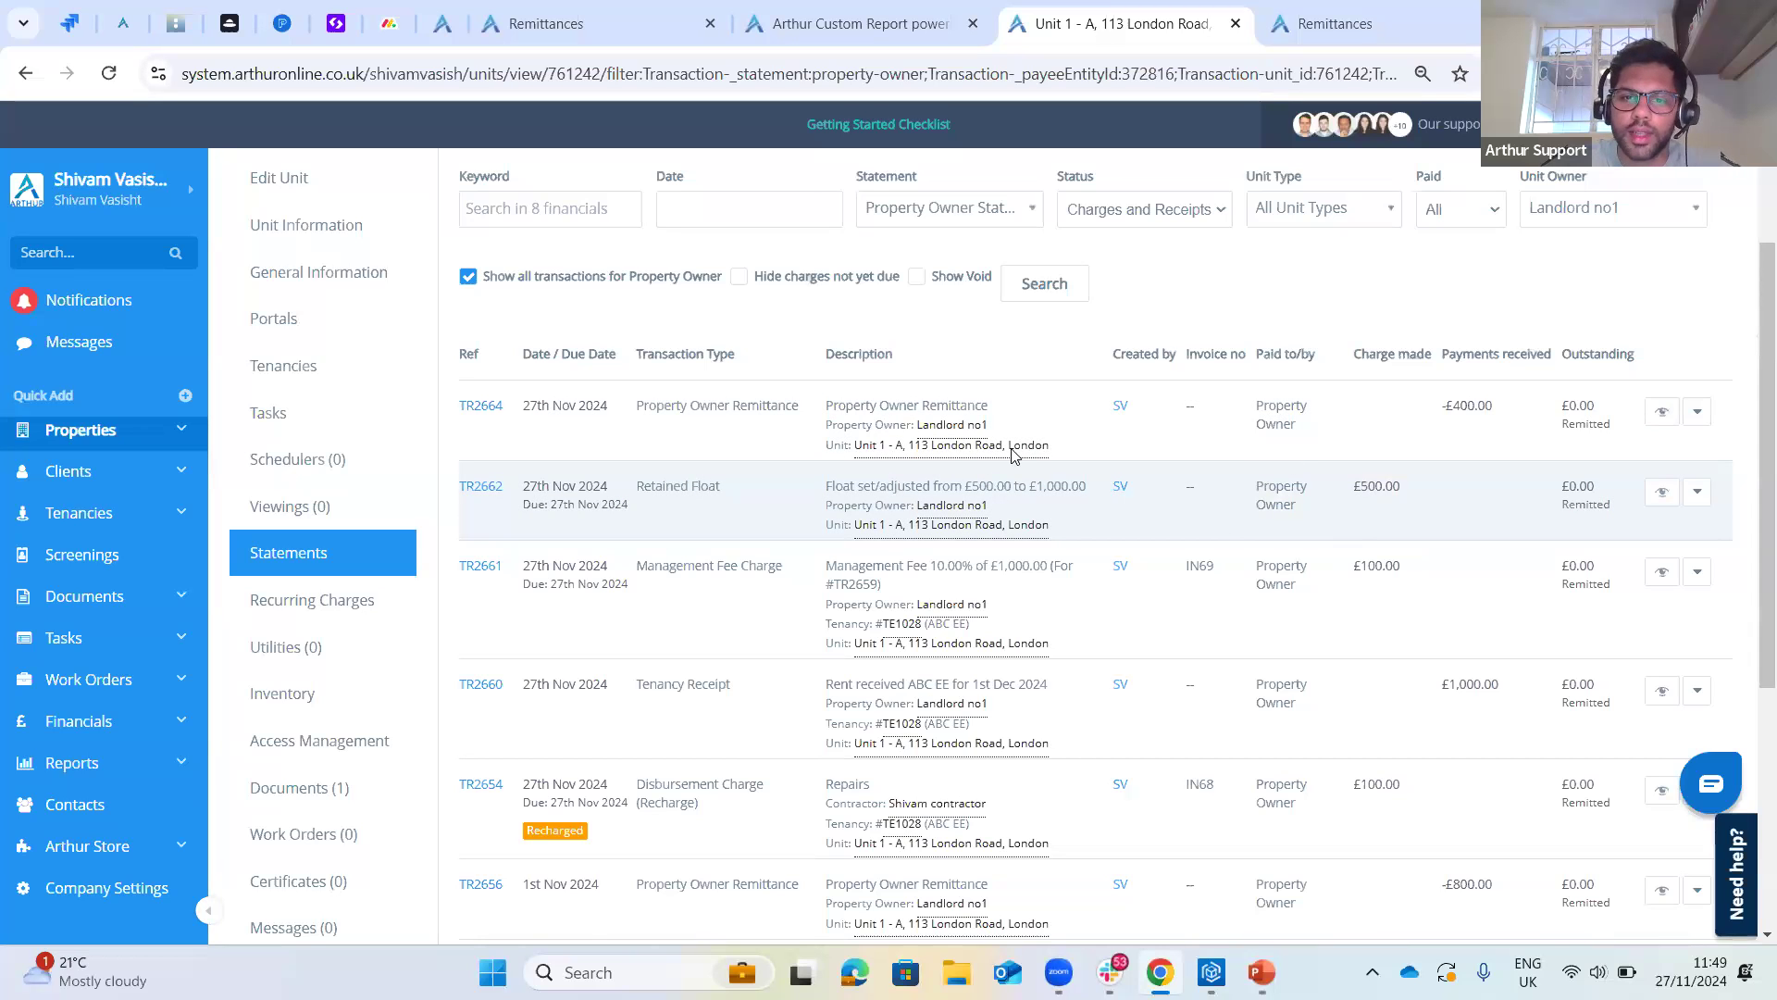
left_click_drag(1407, 485, 1380, 541)
left_click(1387, 489)
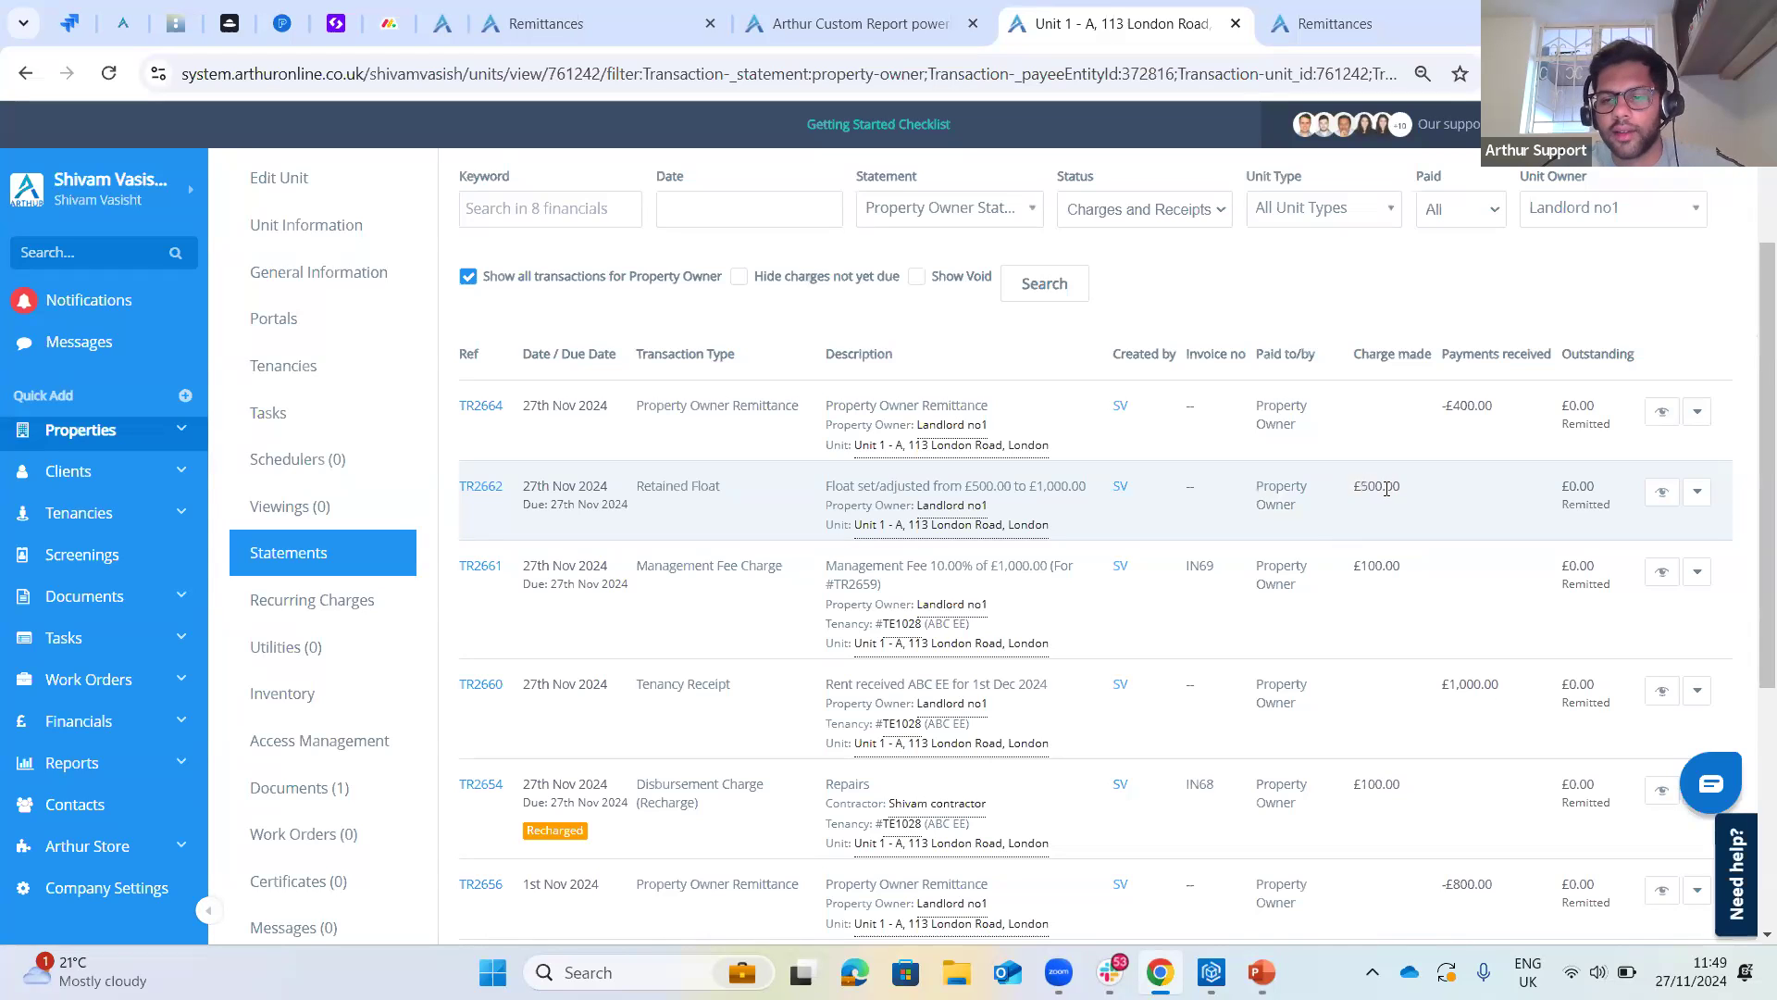
- Switch Unit 1 - A's statement to the Property Owner Float Statement
scroll(1350, 495, "up", 2)
left_click(976, 326)
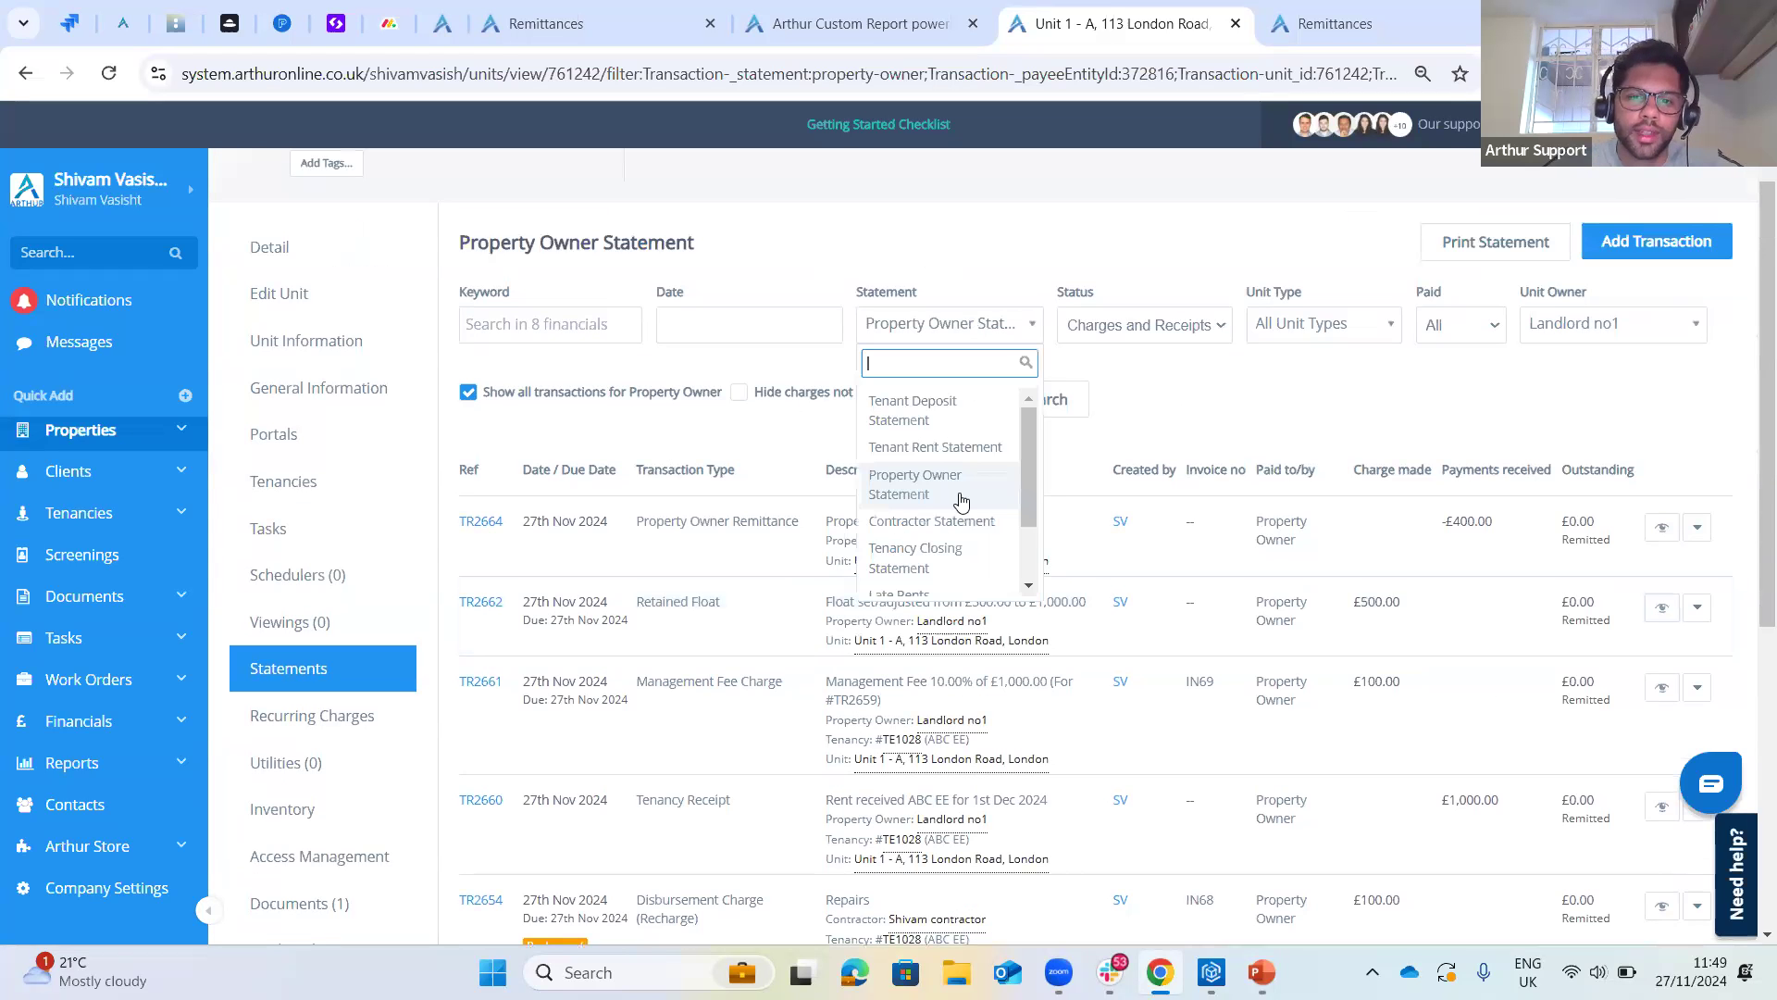
scroll(963, 521, "down", 2)
left_click(929, 542)
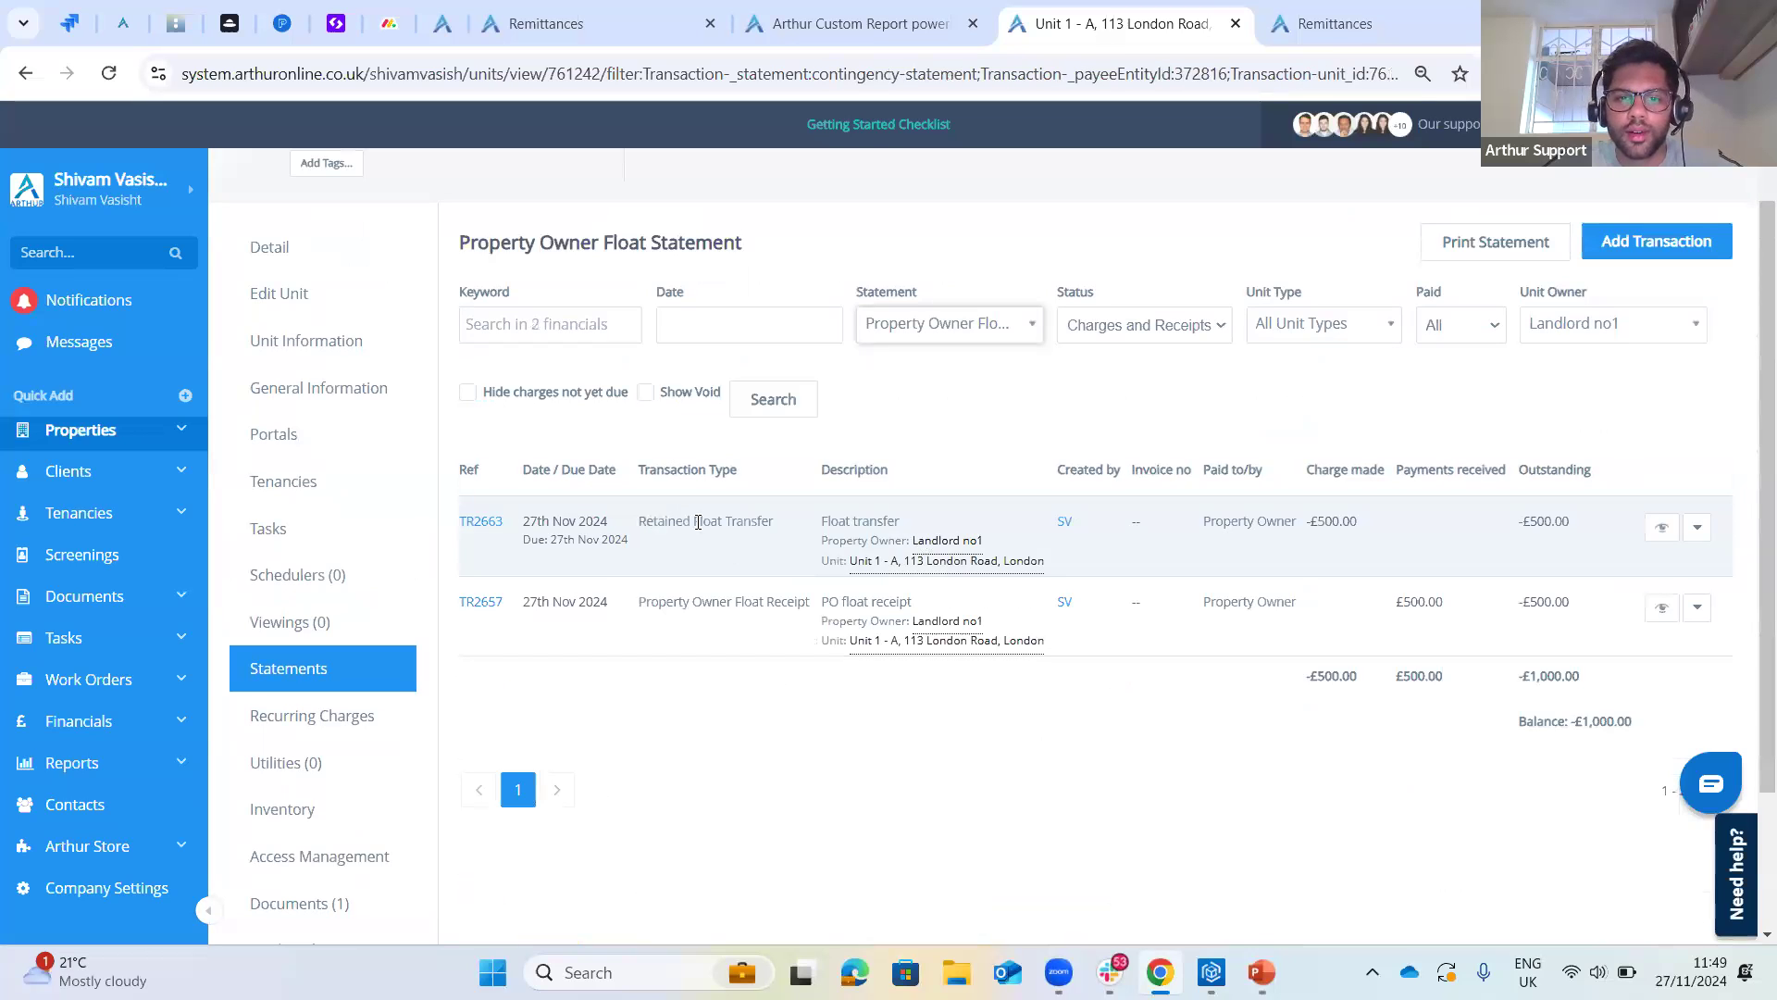
- Examine the retained float transfer, the property owner float receipt and the balance on the float statement
left_click_drag(698, 524, 752, 524)
left_click(761, 552)
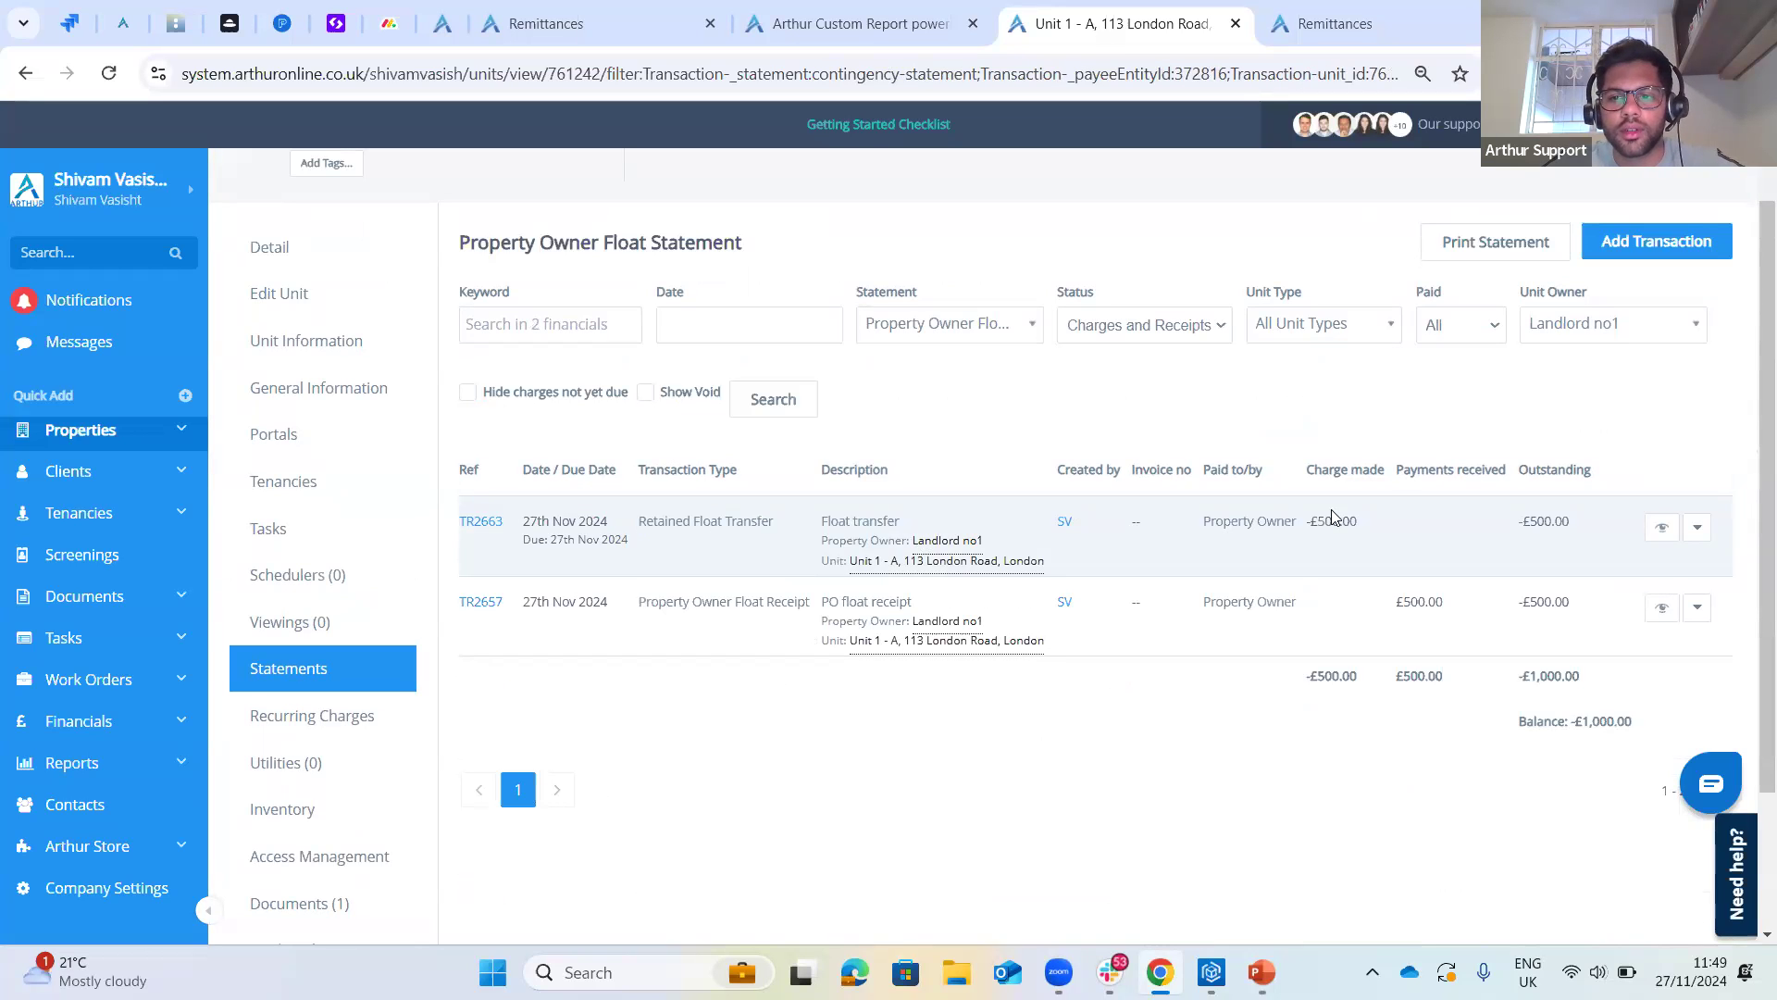
left_click_drag(1519, 522, 1544, 523)
left_click(1646, 730)
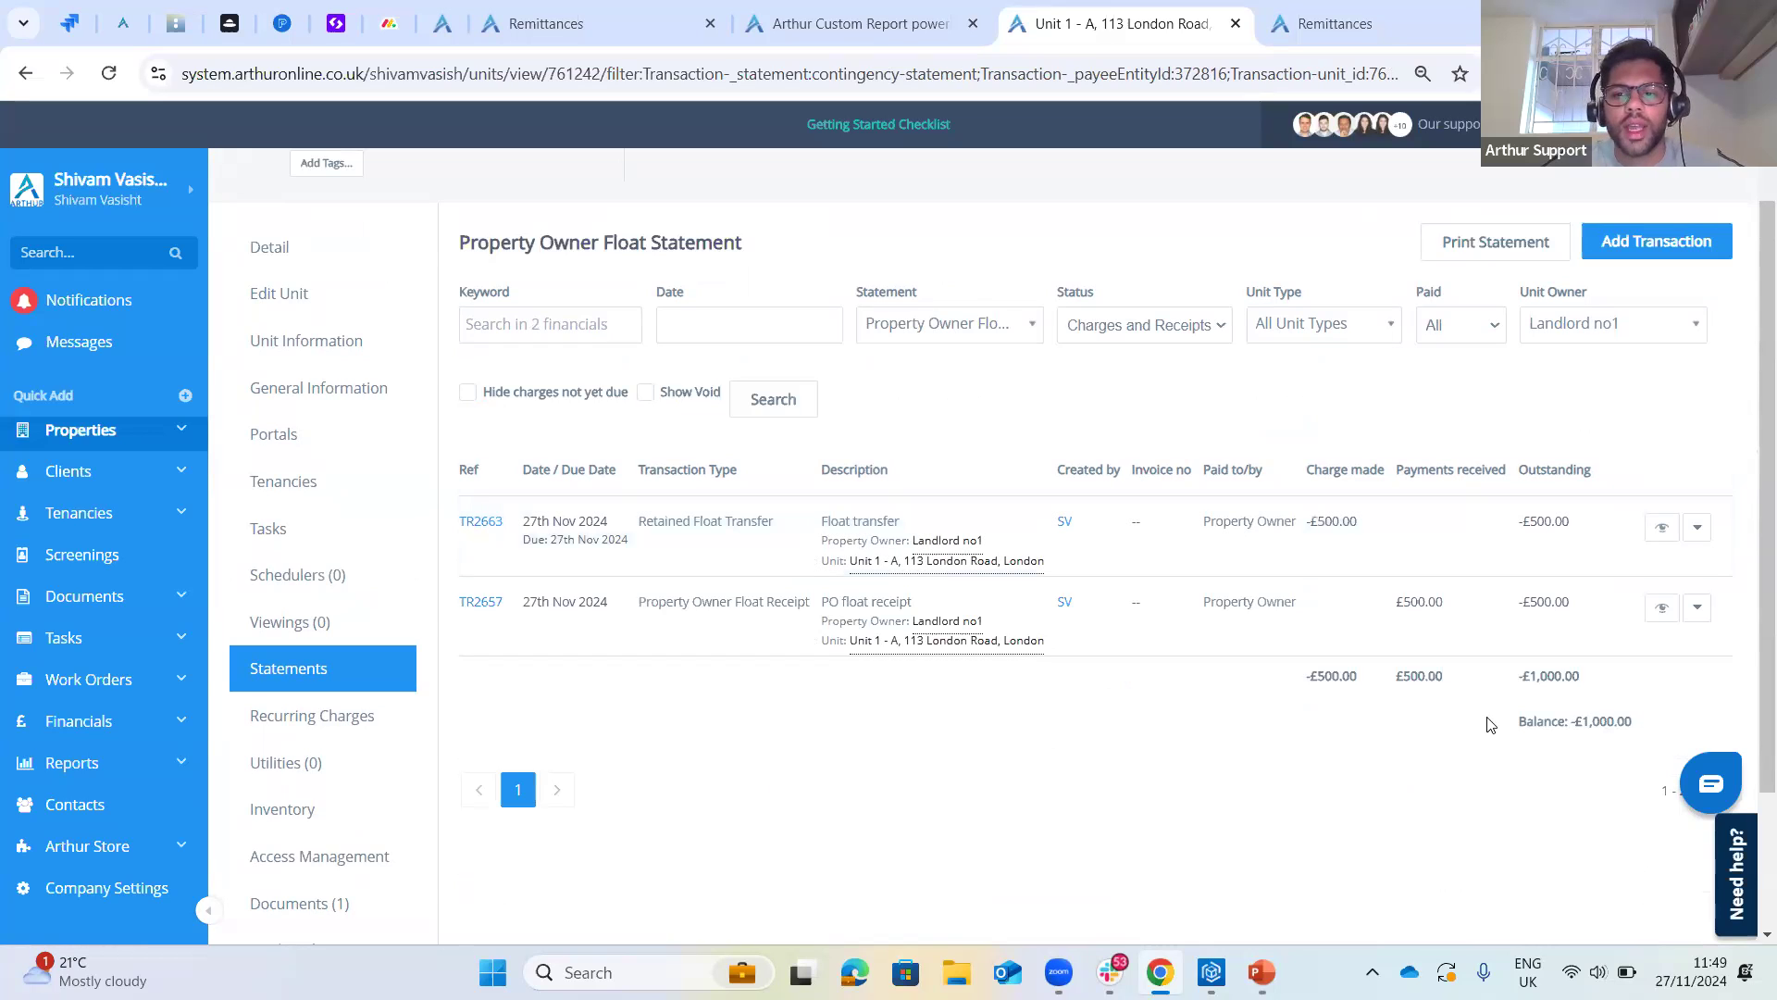
left_click_drag(1489, 724, 1371, 758)
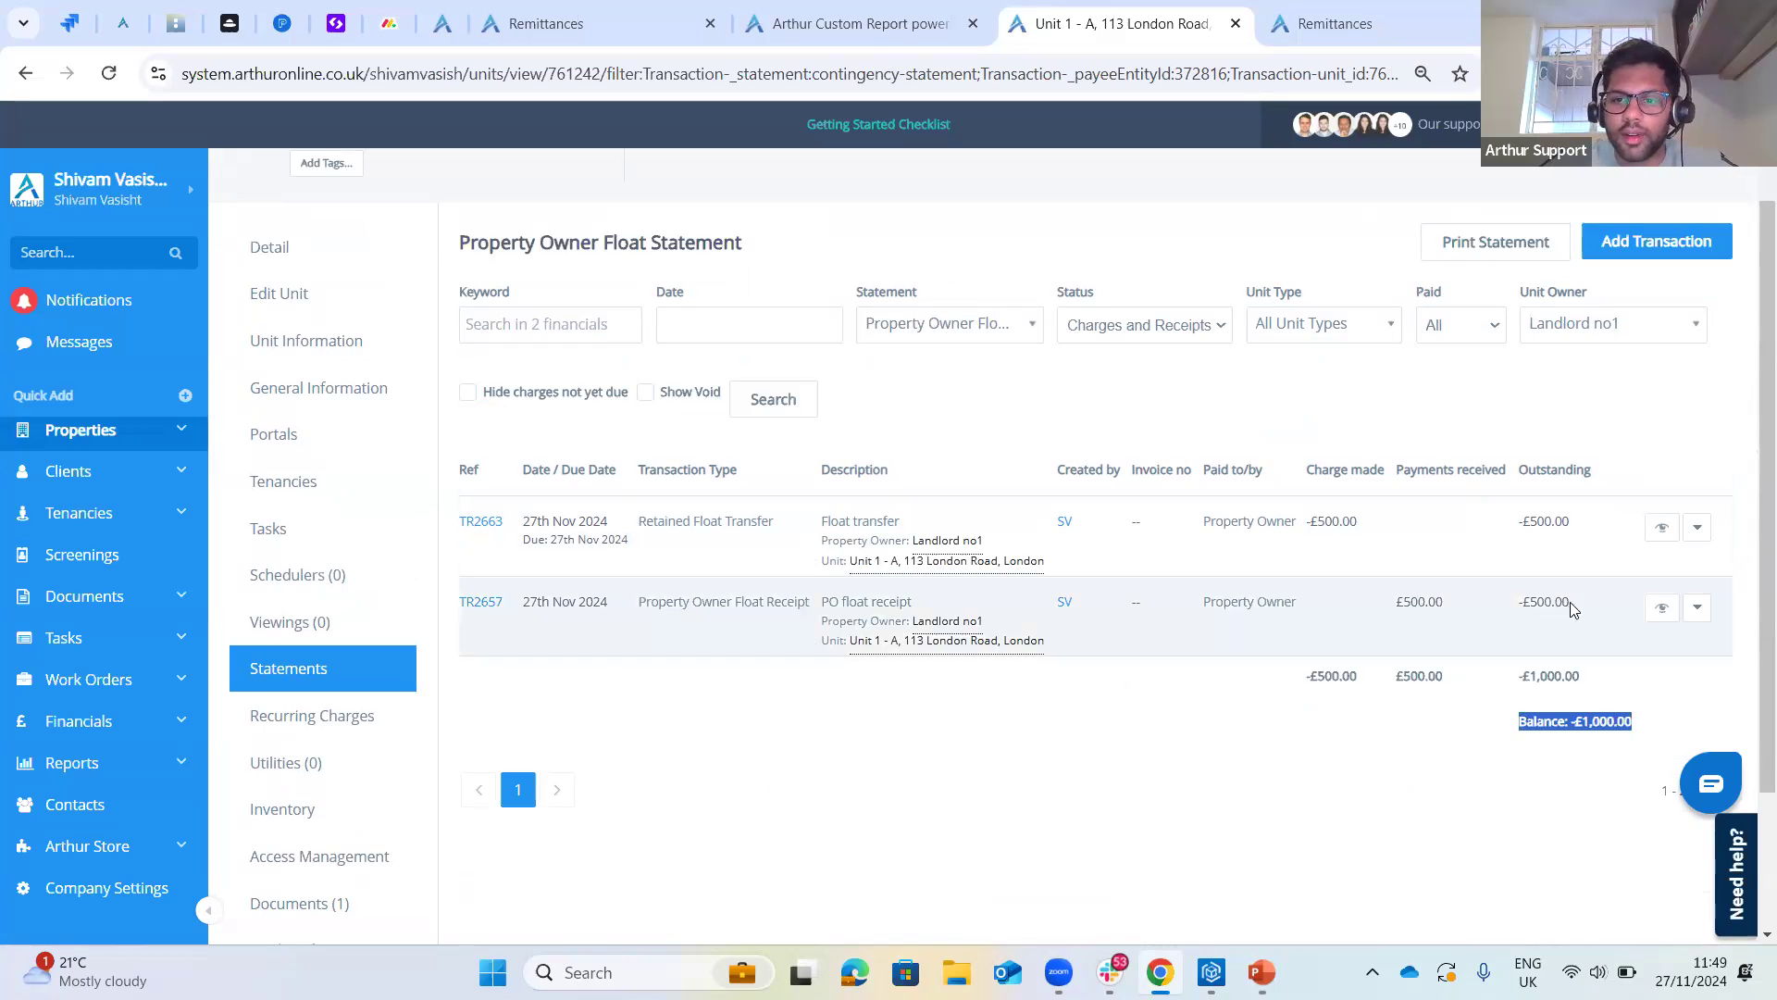
left_click_drag(1572, 609, 1394, 603)
left_click_drag(651, 602, 806, 609)
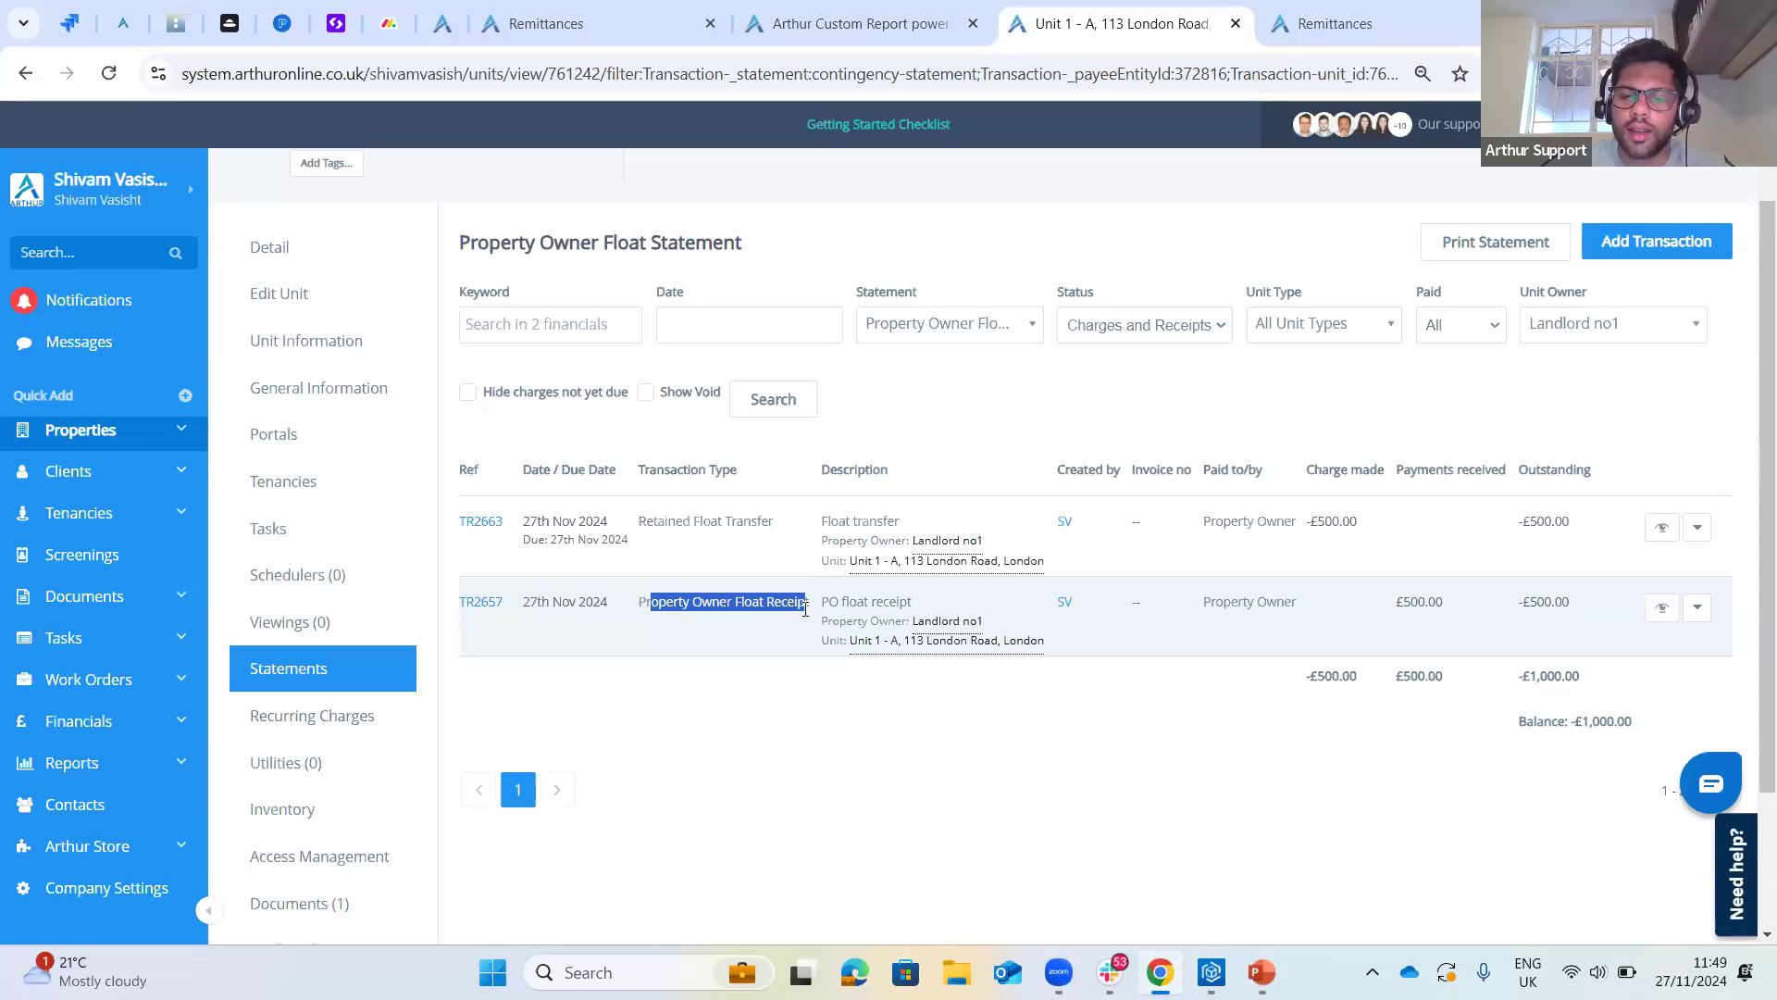
left_click(764, 710)
left_click_drag(754, 520, 646, 521)
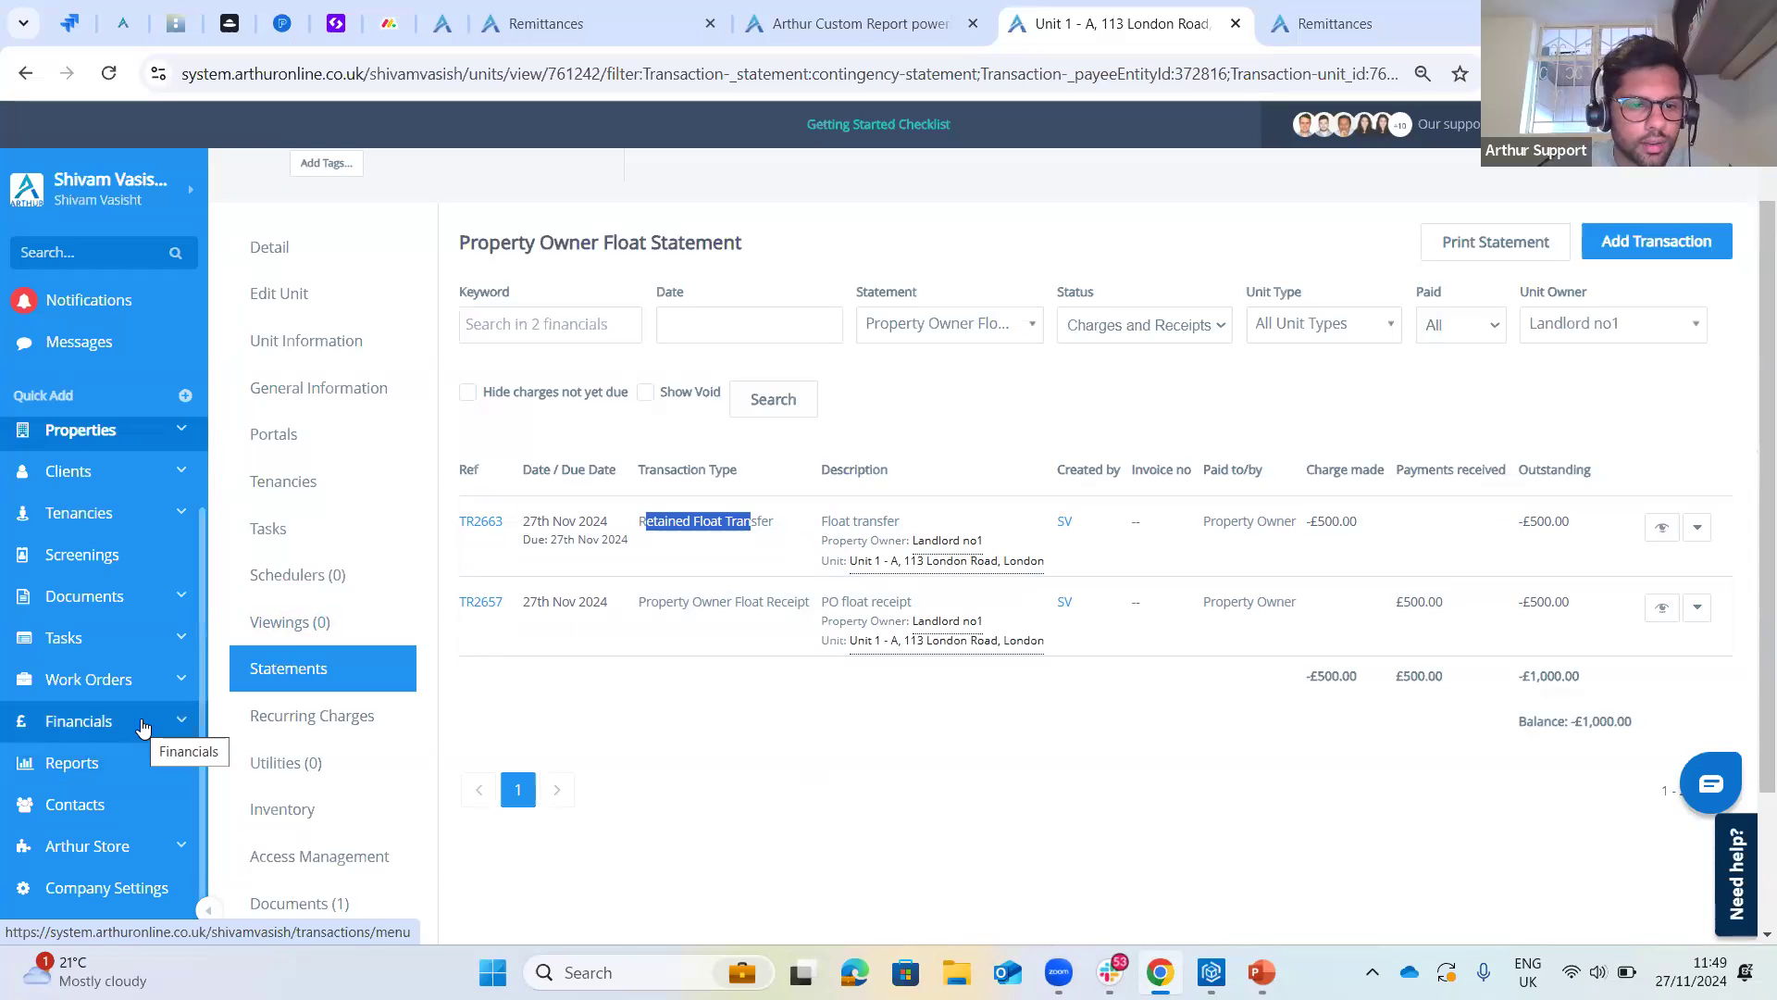
- Open Landlord no1's record from the property owner contacts and display its company contacts
left_click(950, 621)
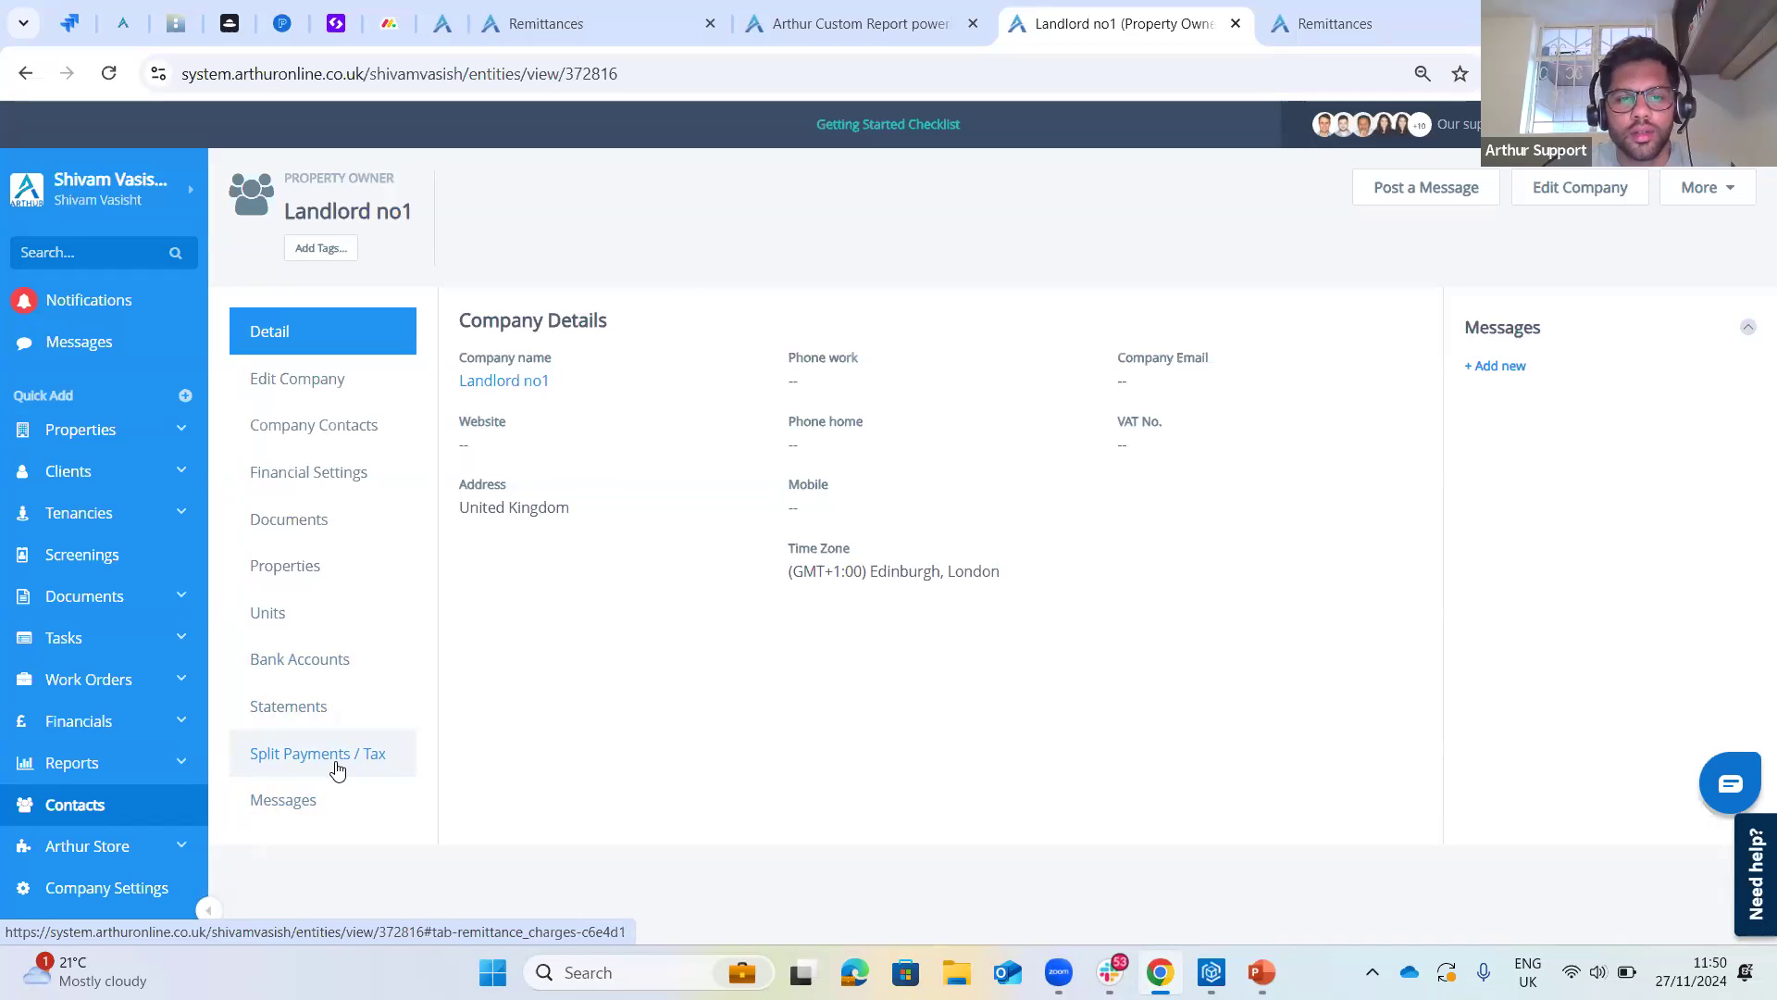
left_click(83, 808)
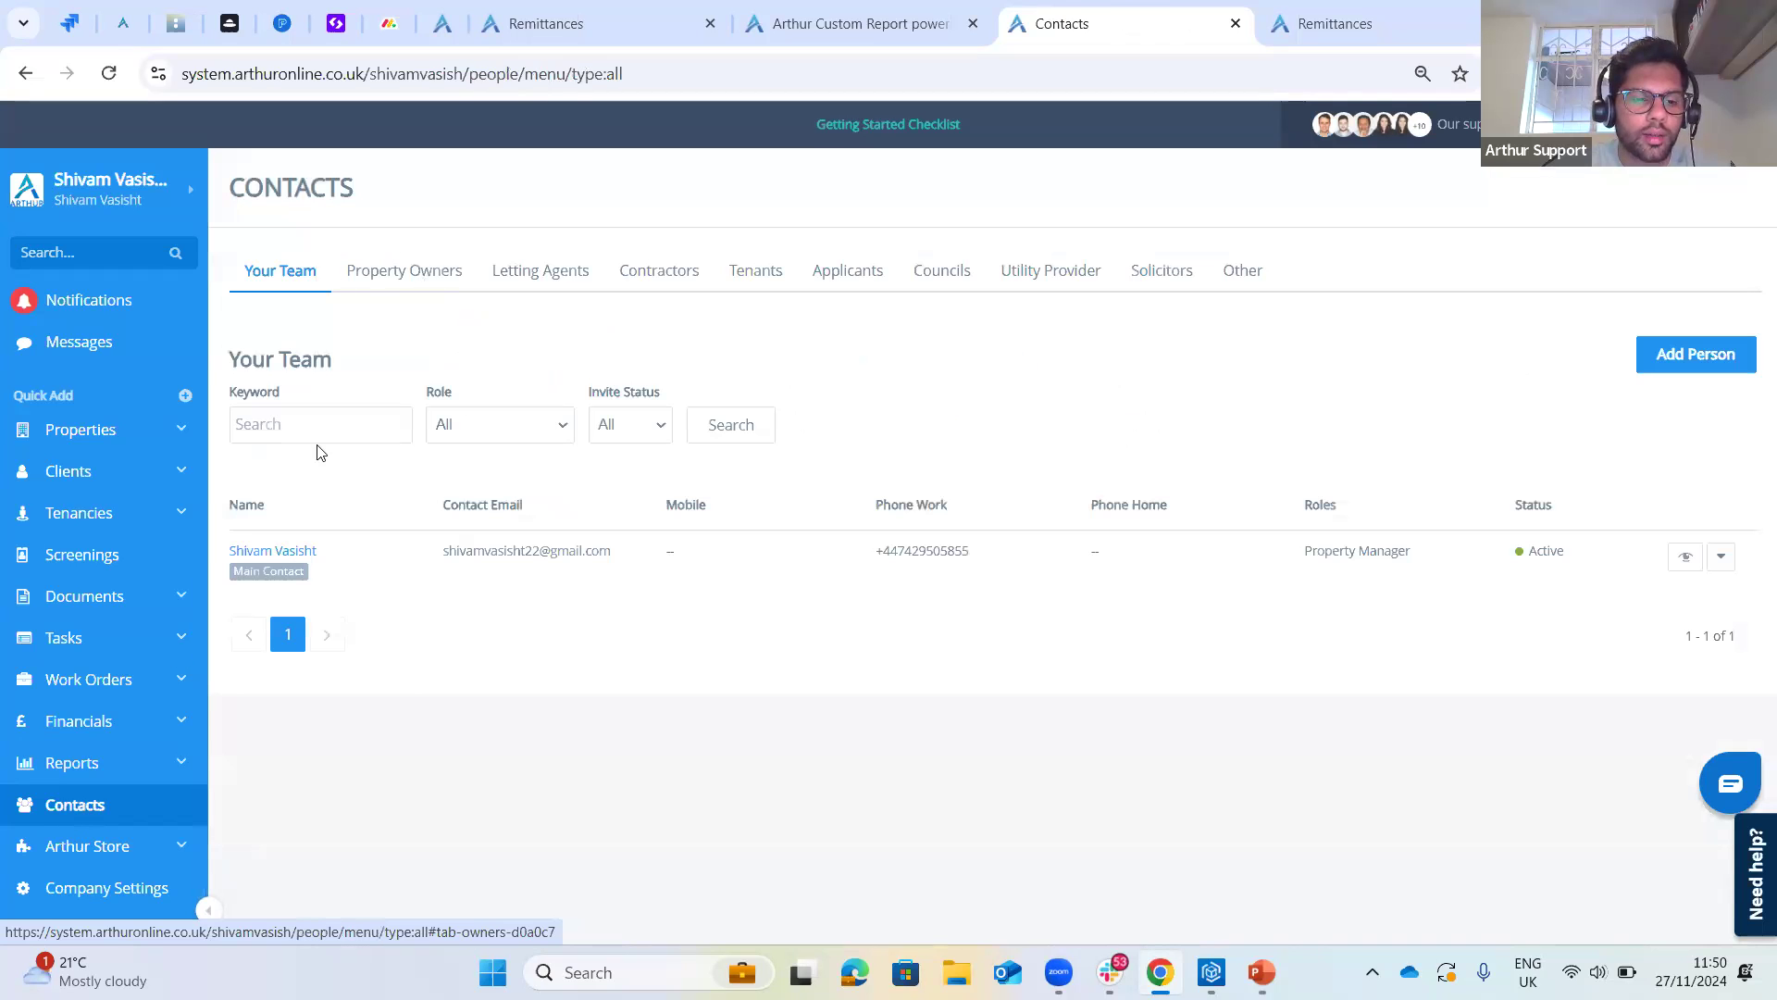
left_click(71, 806)
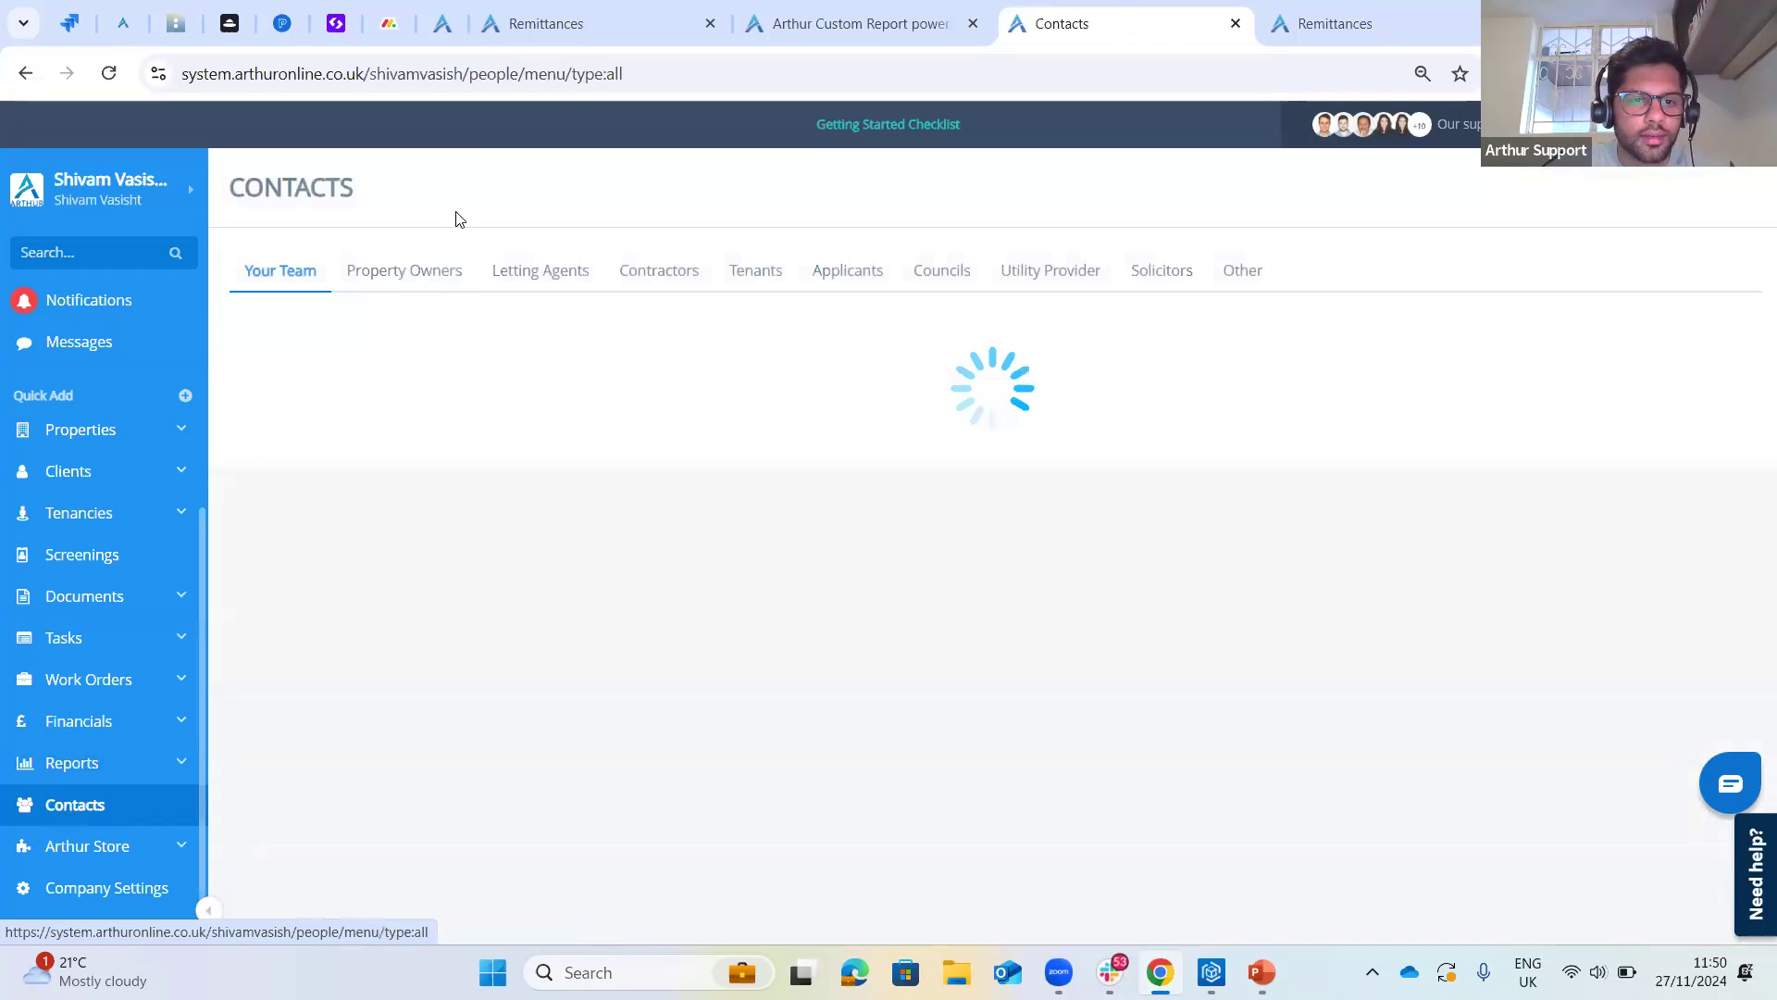
left_click(429, 269)
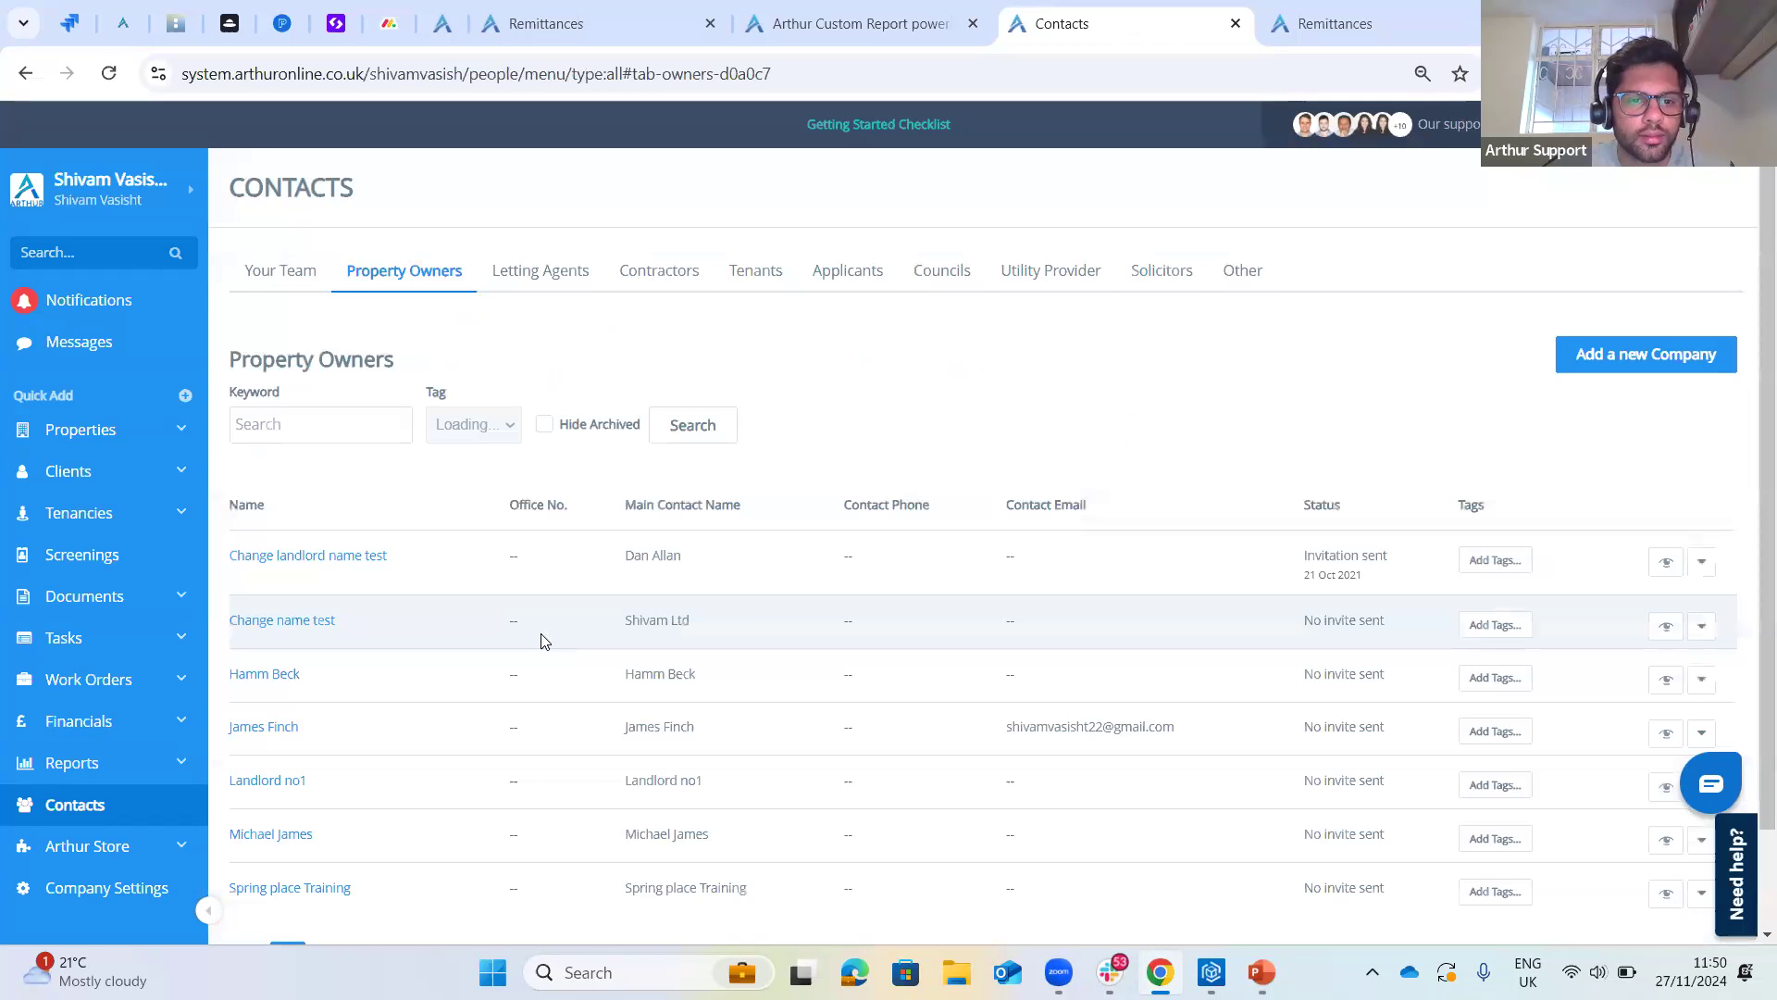
scroll(255, 740, "down", 2)
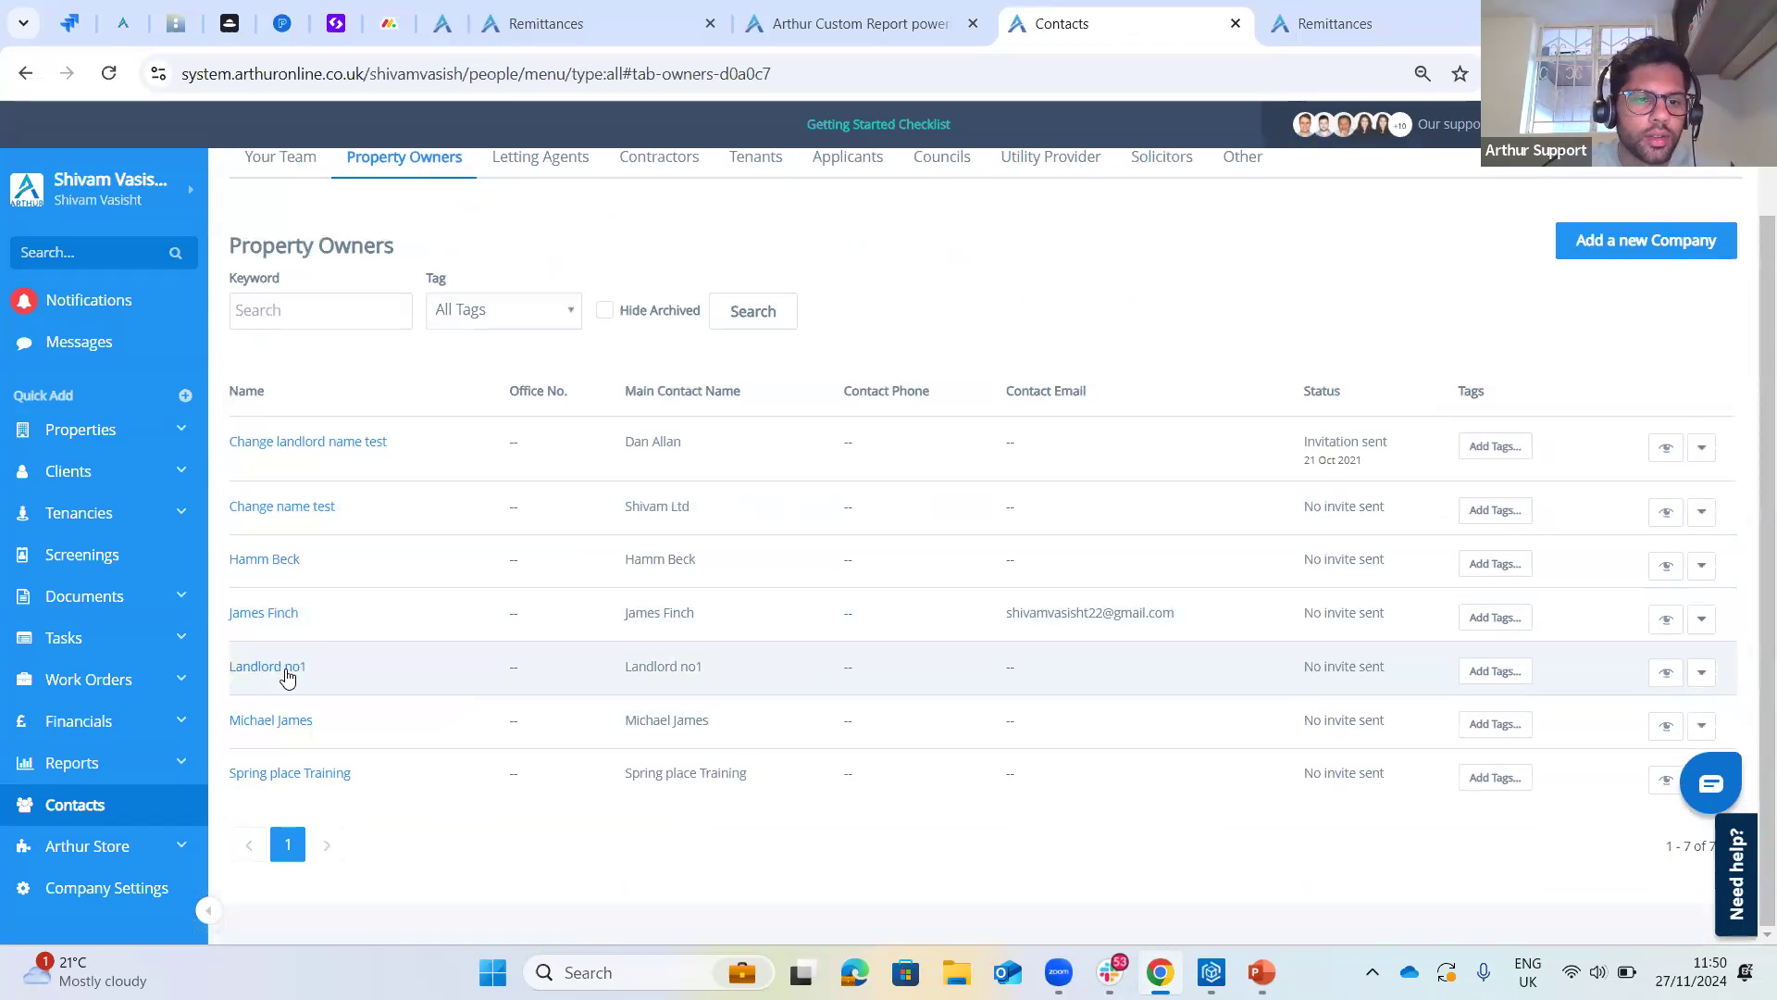
left_click(285, 668)
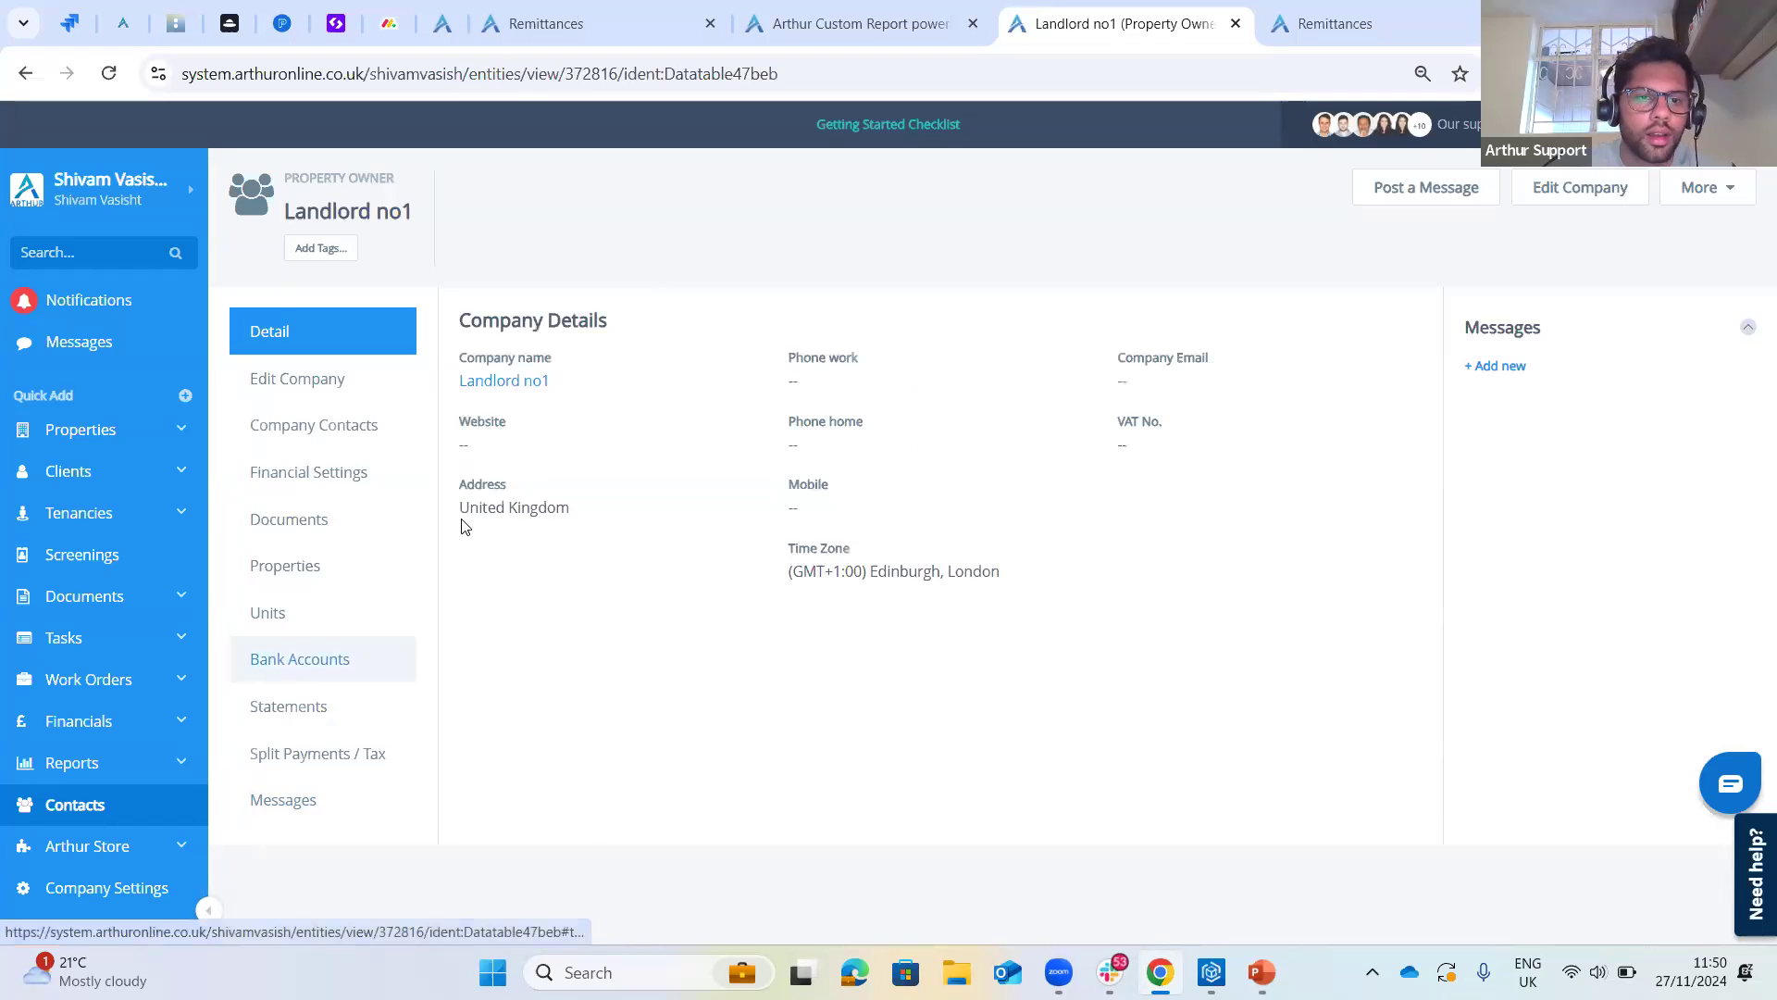
left_click(331, 430)
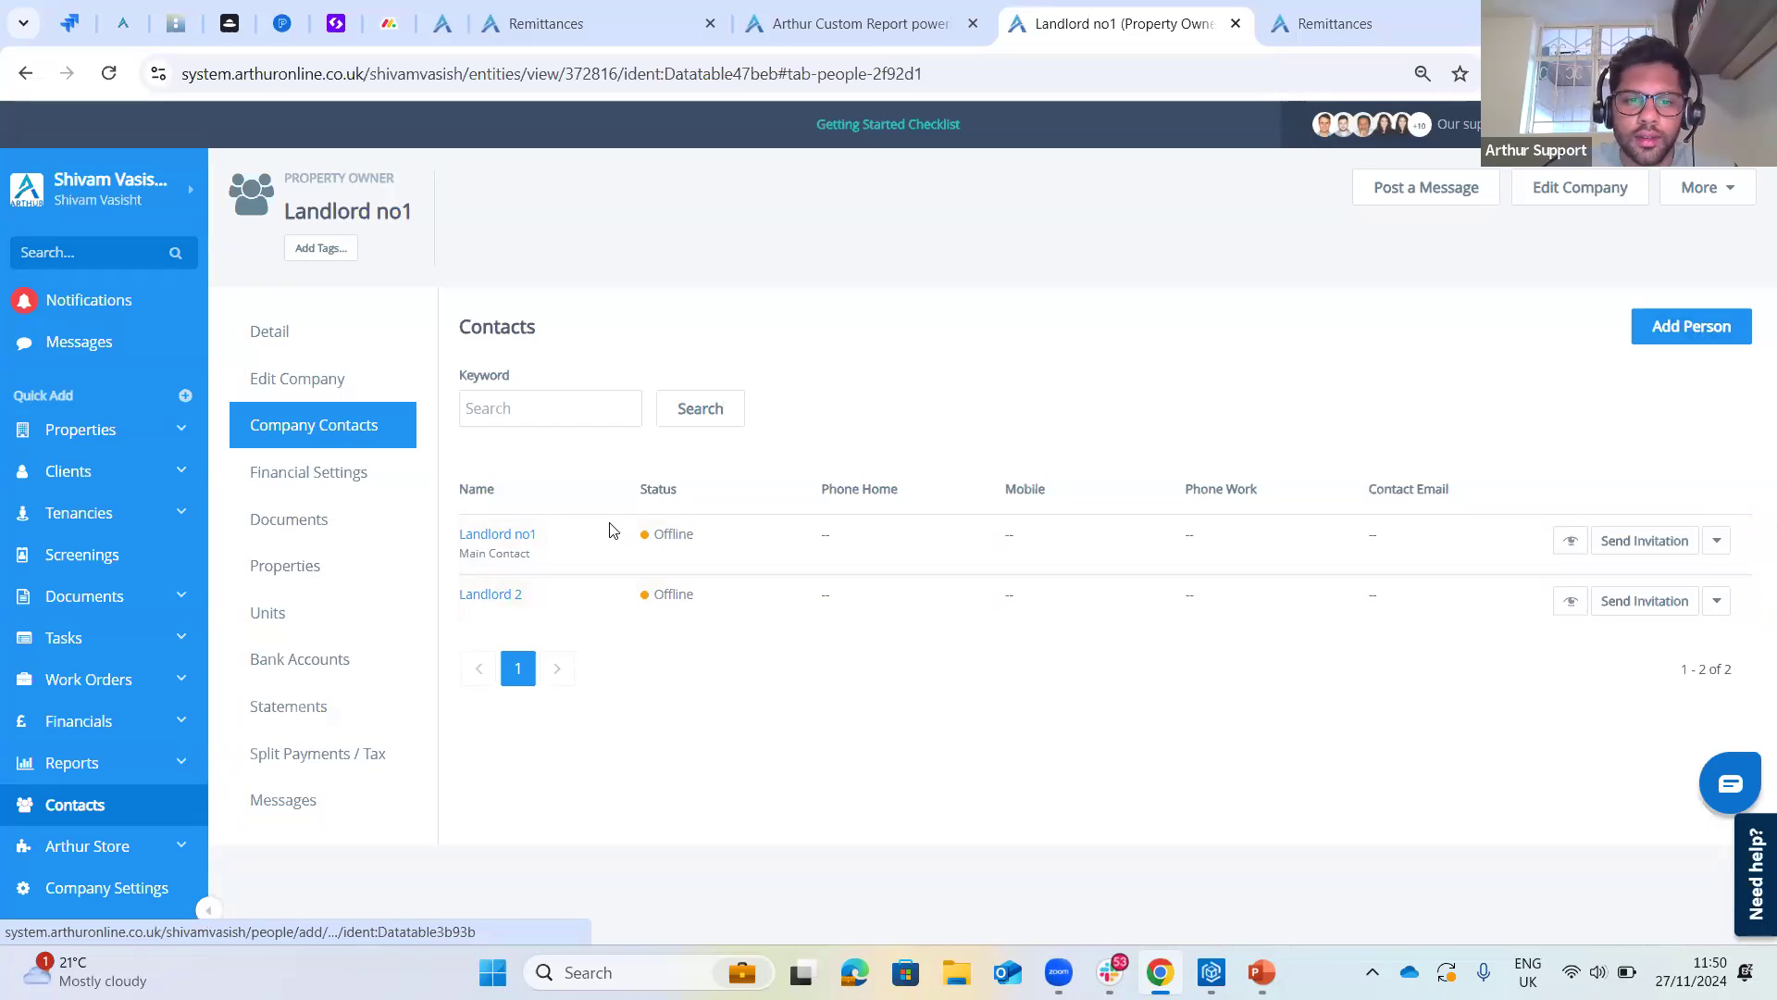
- Start a new remittance charge in Landlord no1's split payment settings with the description "50% split"
left_click(334, 765)
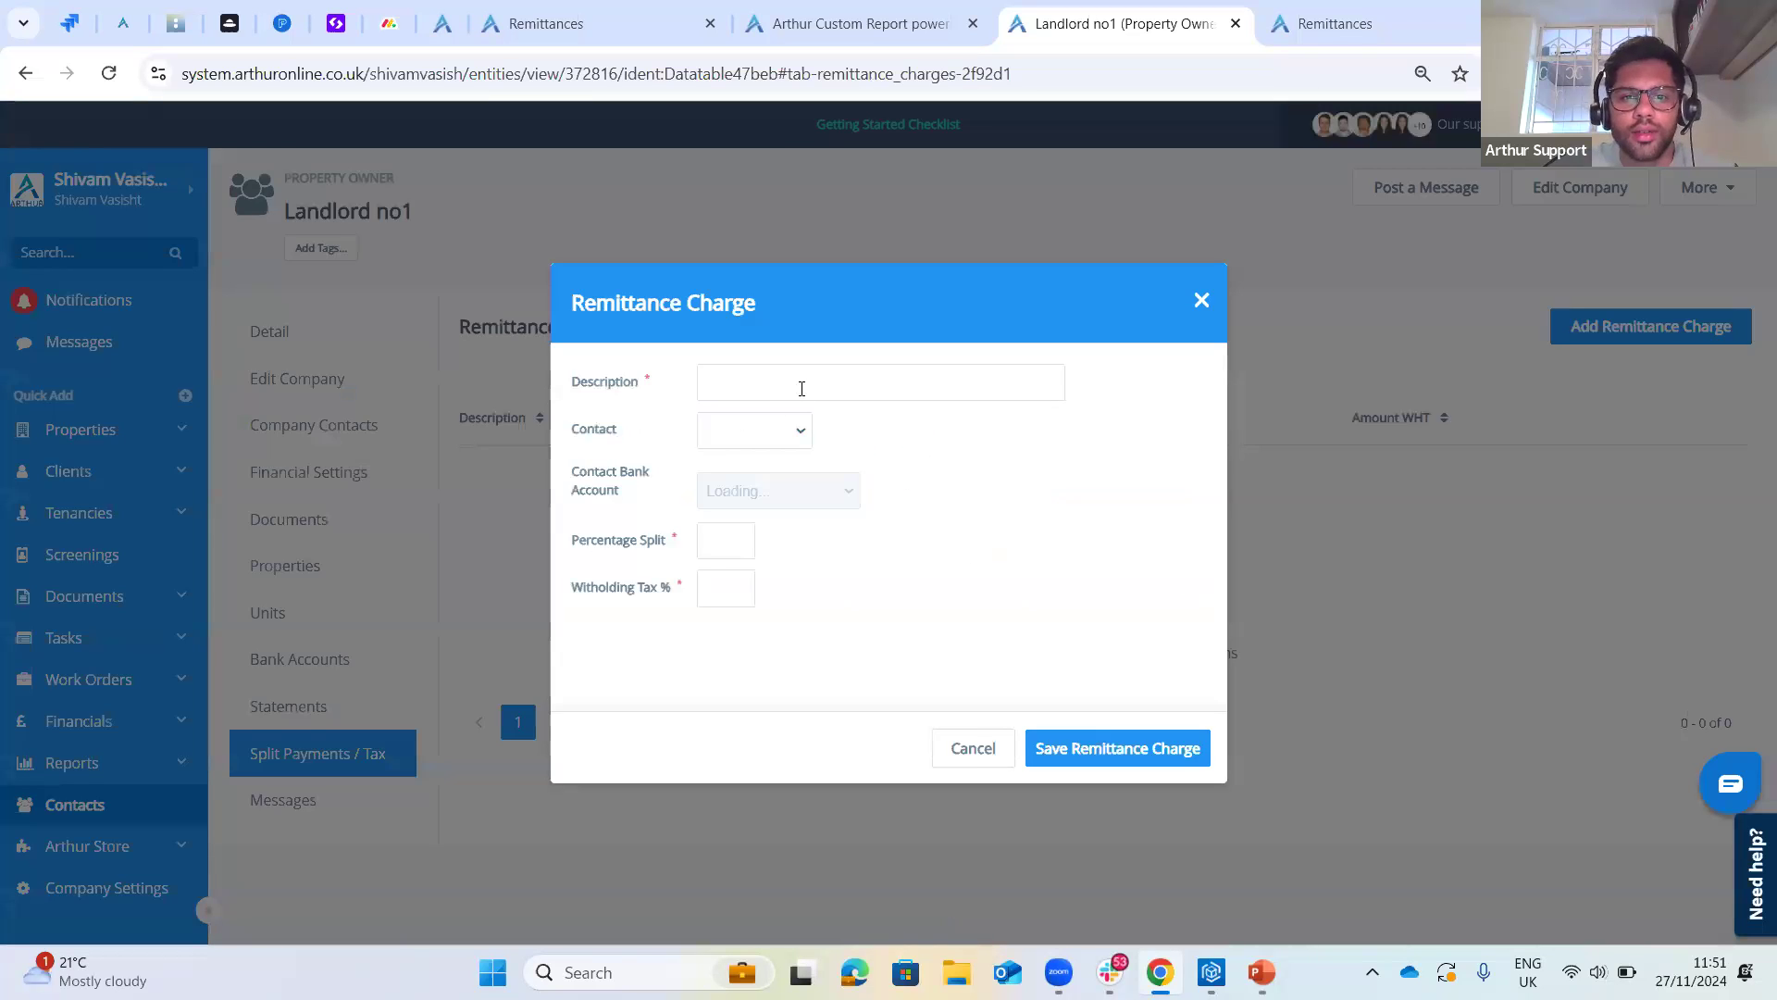
left_click(802, 385)
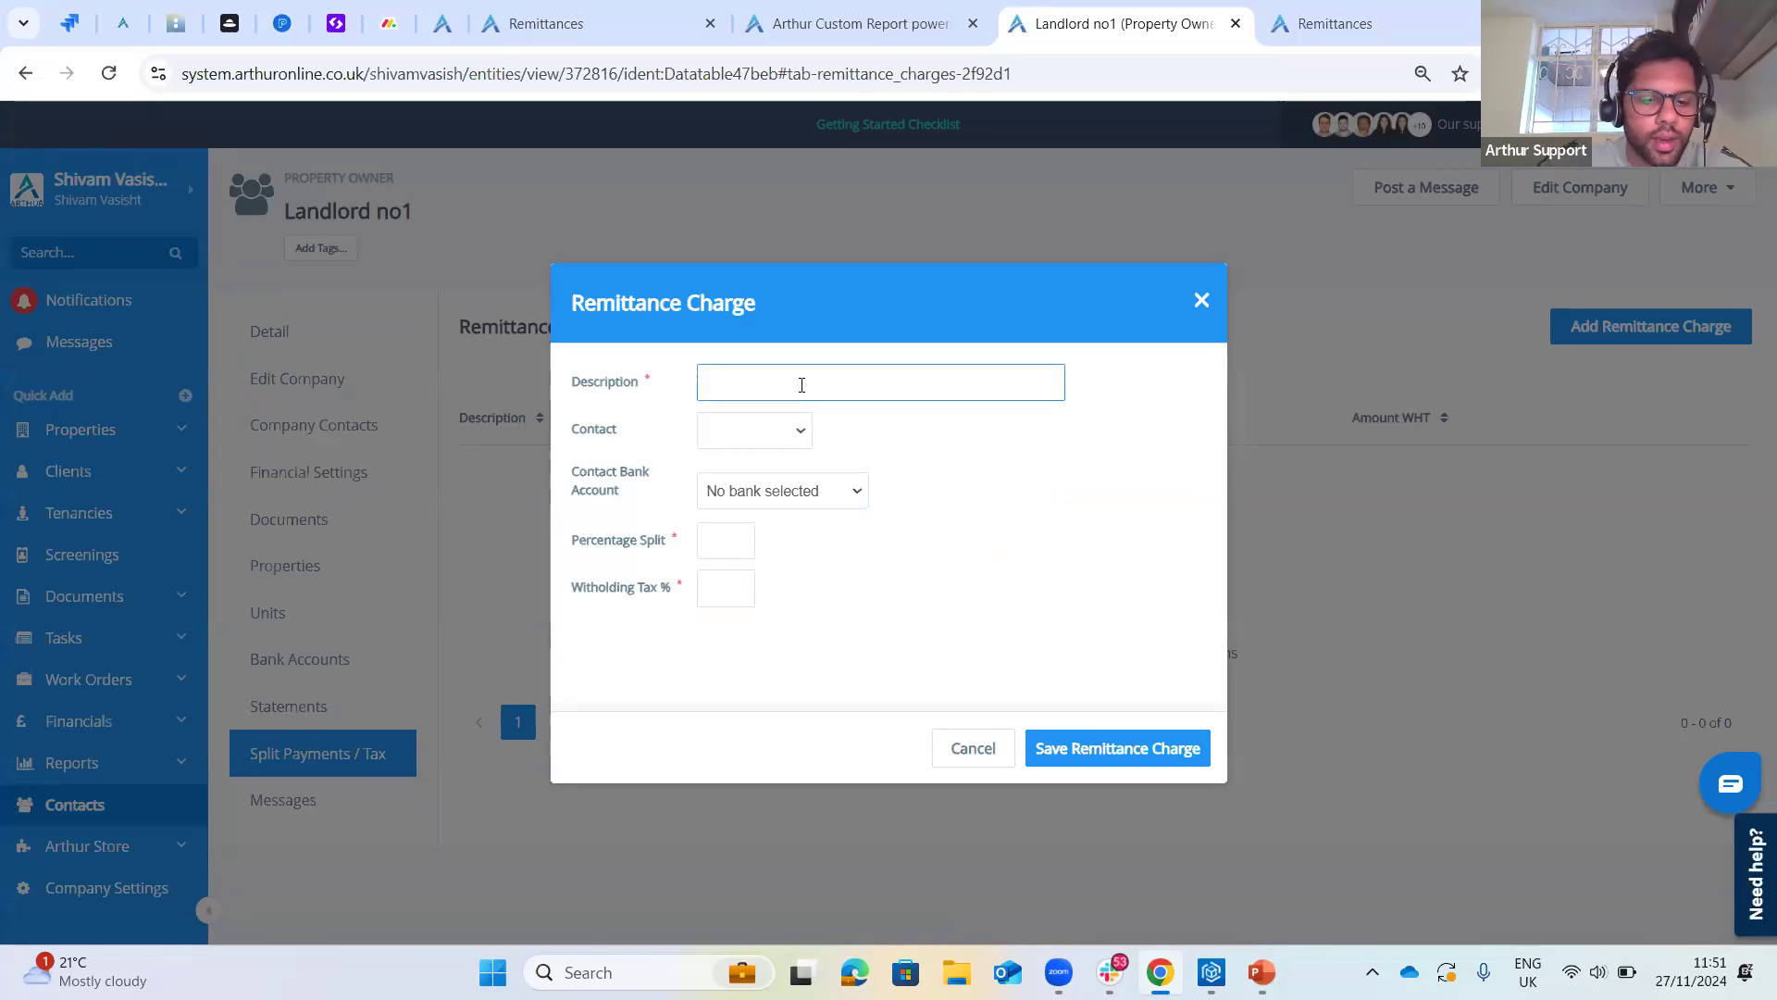
type("50% spi")
key("BackSpace")
type("lit")
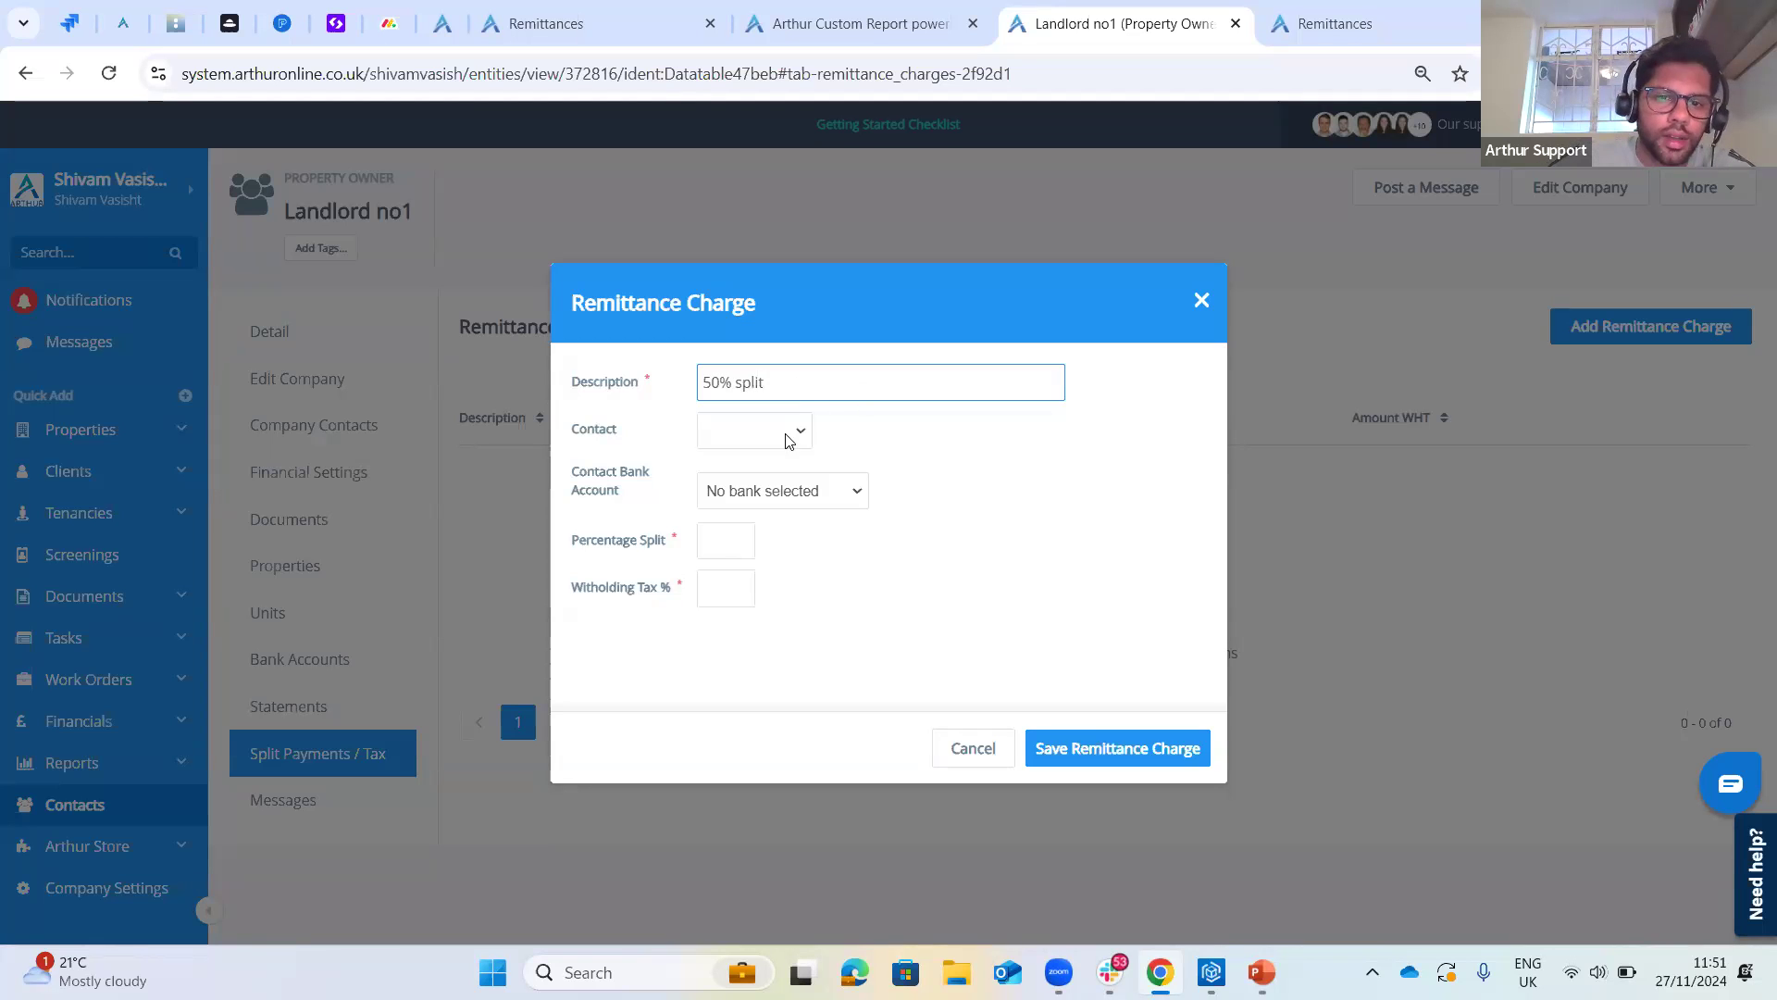
- Assign the charge to the contact Landlord no1 with a percentage split of 50 and withholding tax of 0, and save it
left_click(788, 440)
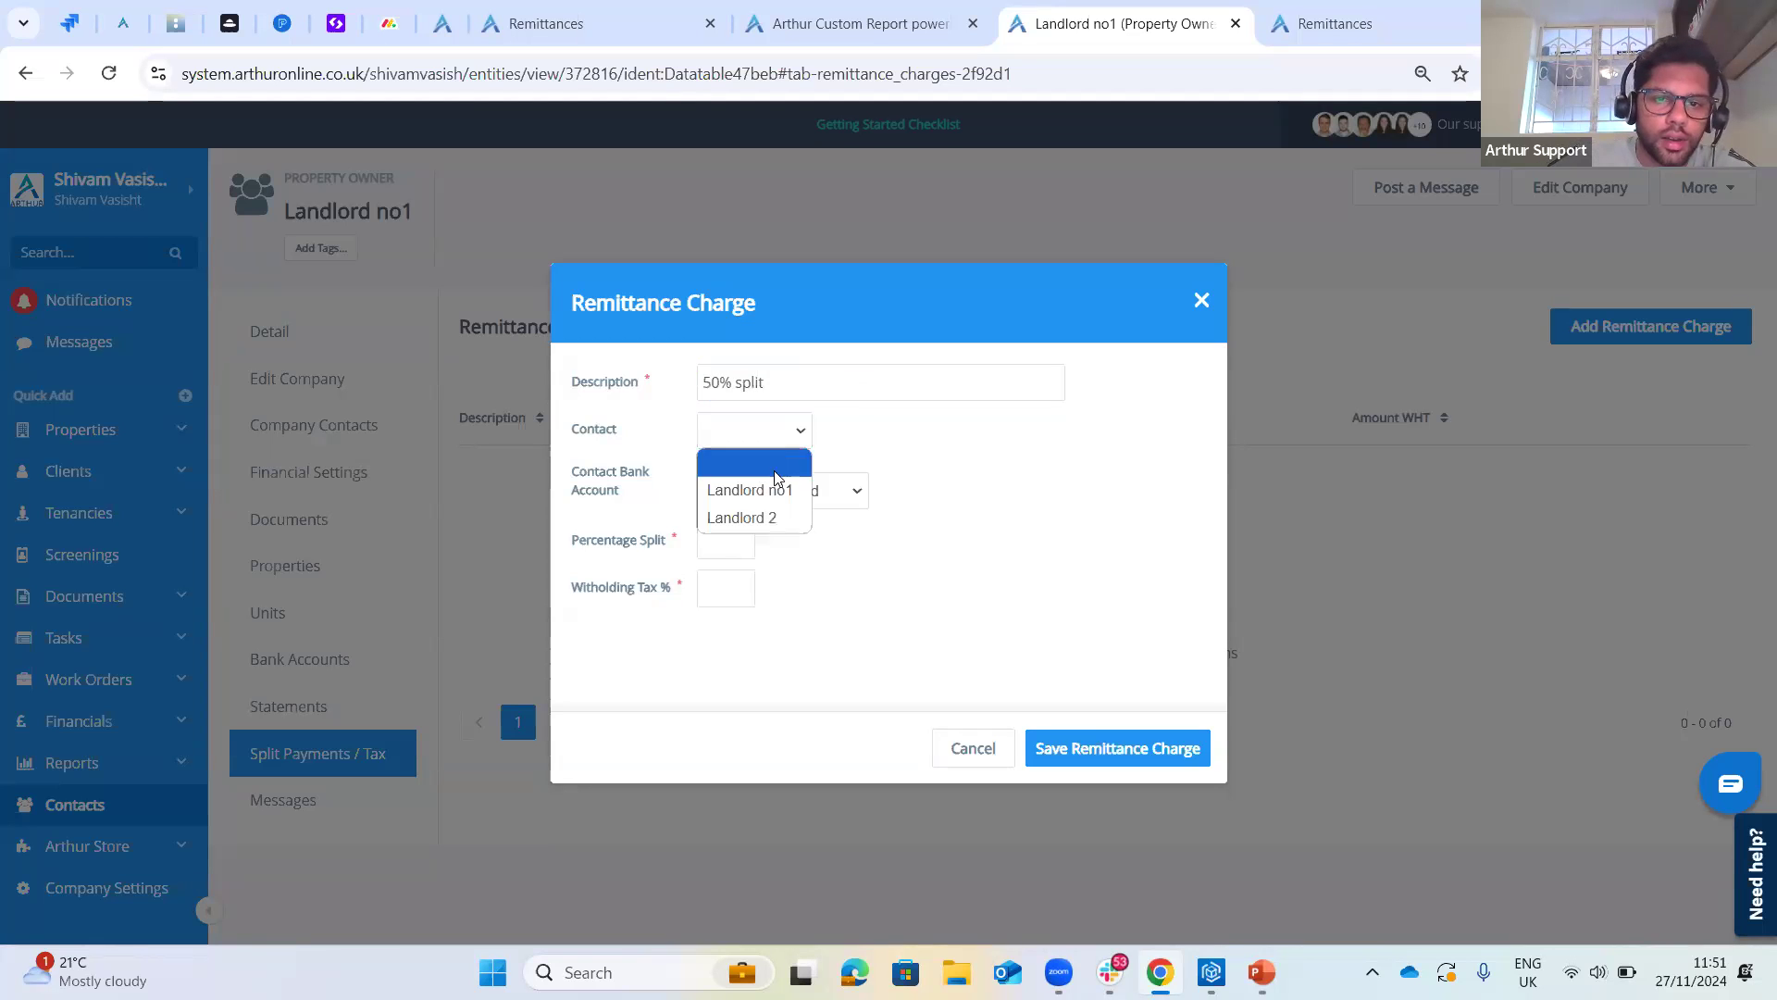
left_click(777, 490)
left_click(785, 431)
left_click(746, 528)
left_click(739, 543)
type("5")
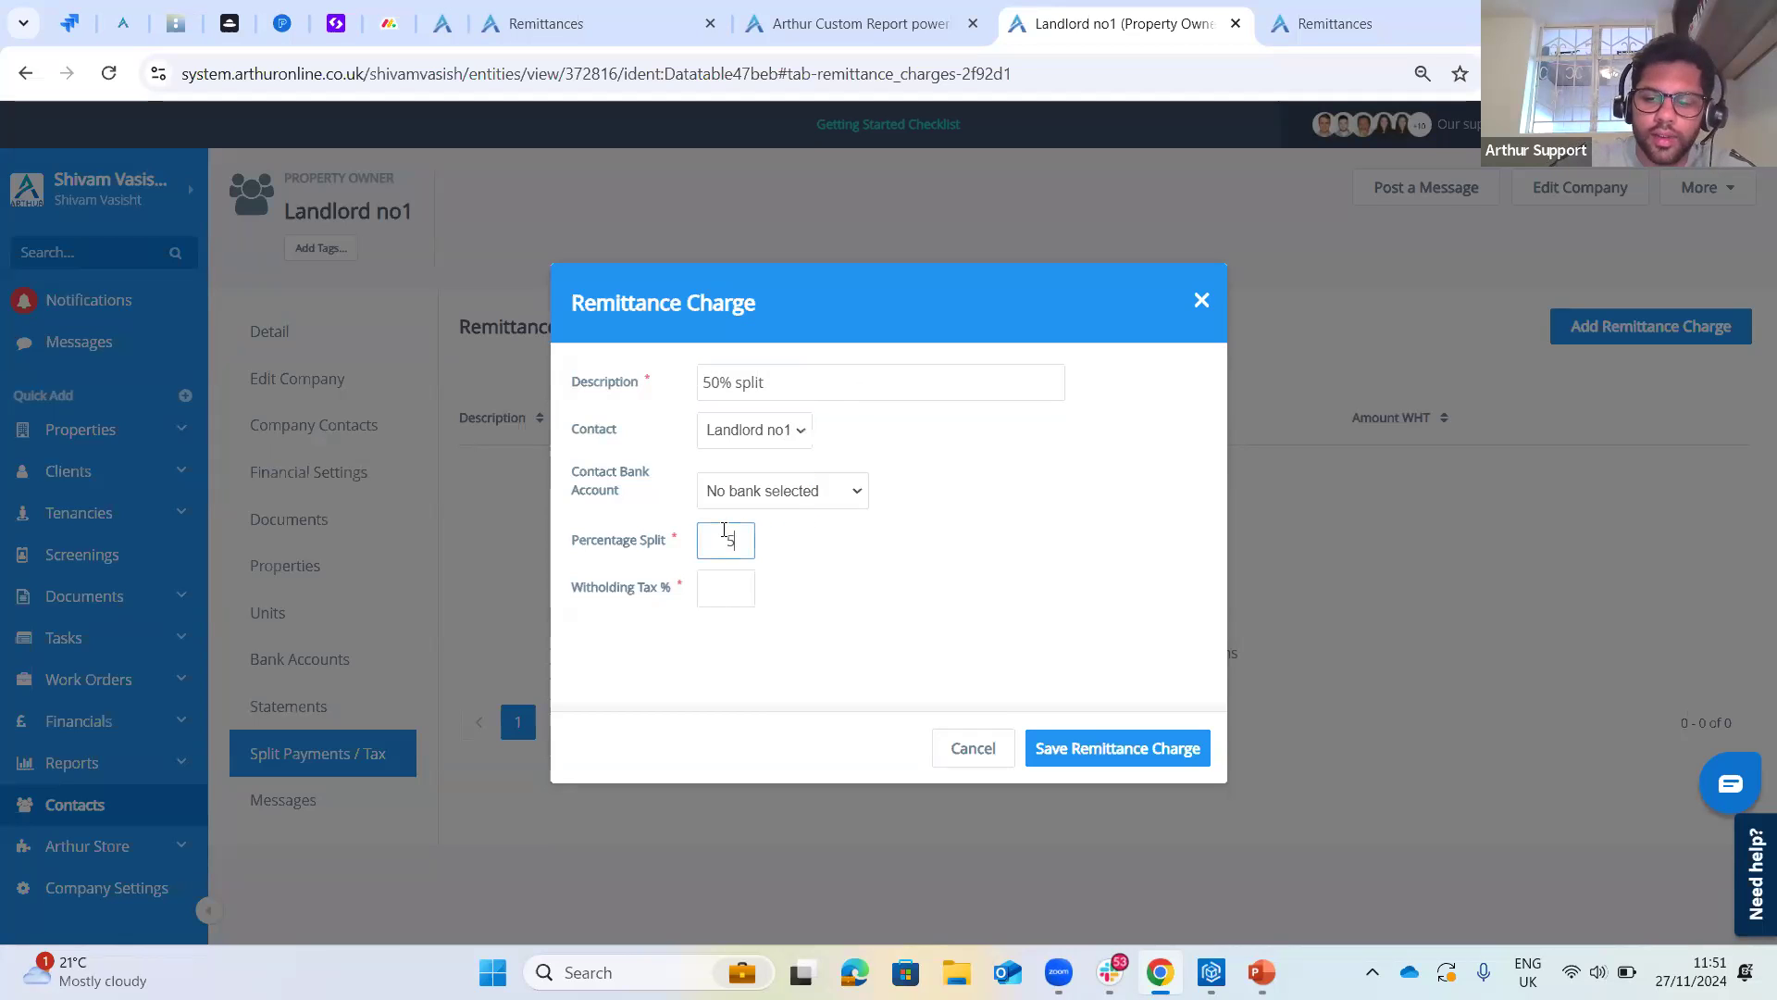
type("0")
left_click(731, 590)
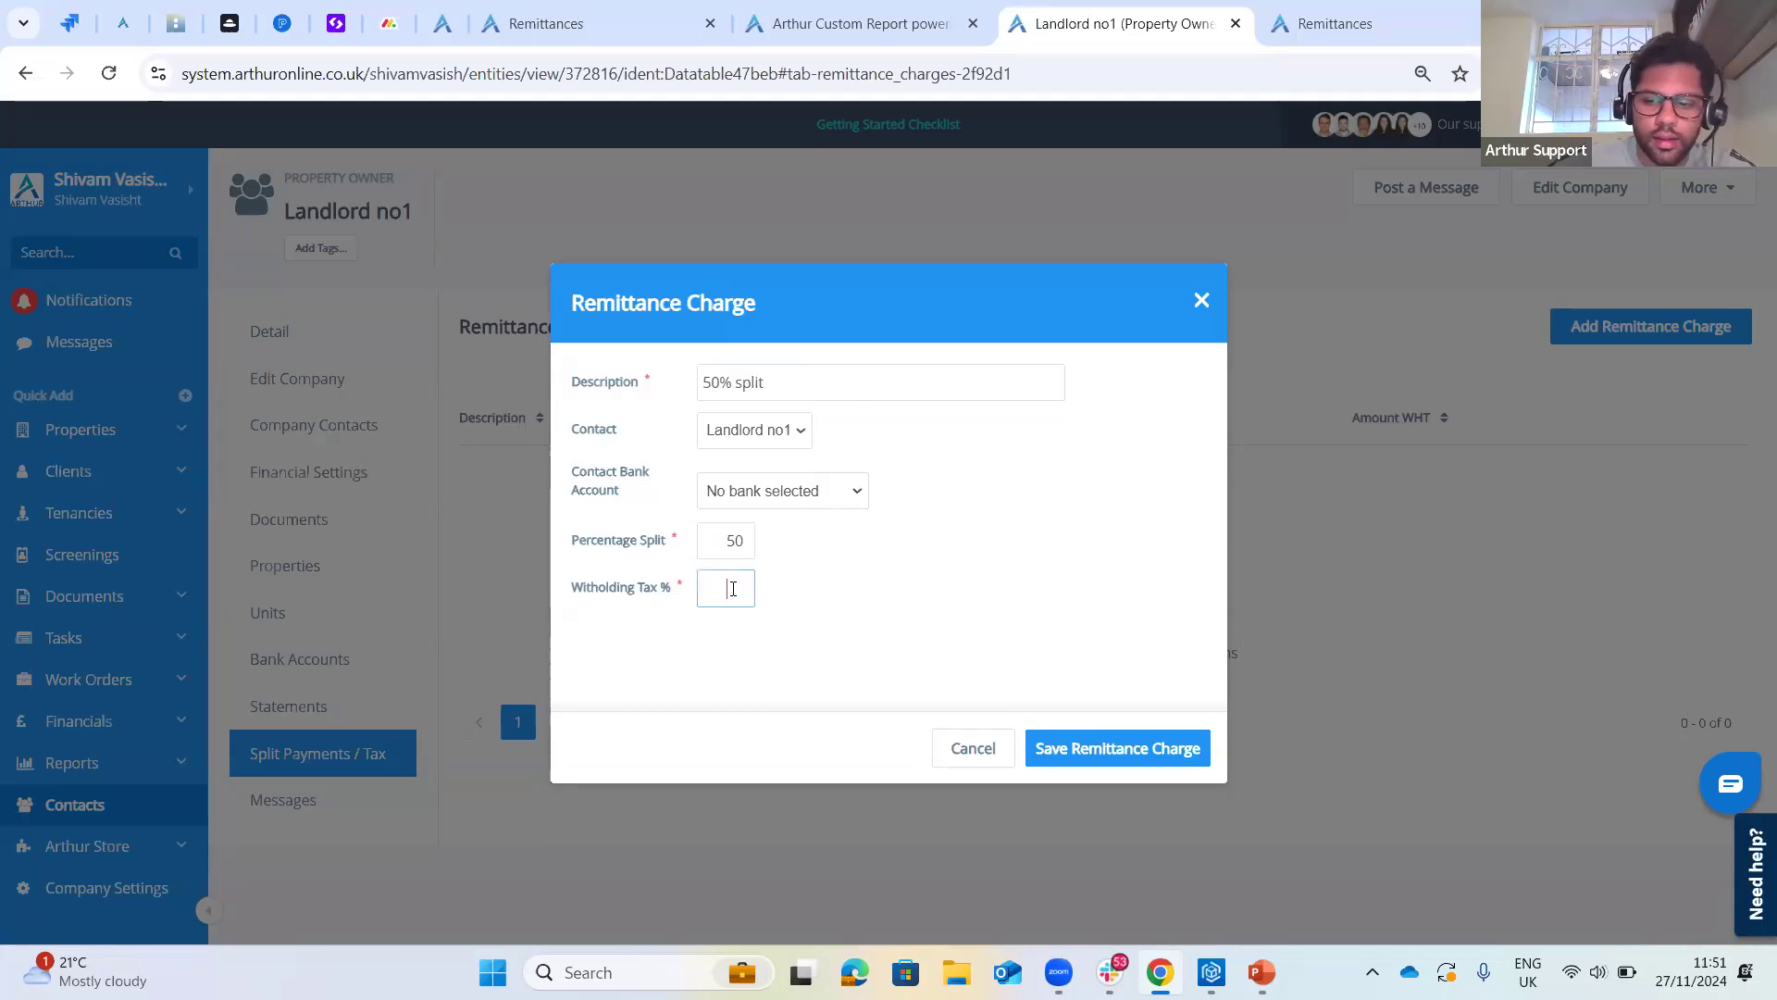
left_click(761, 550)
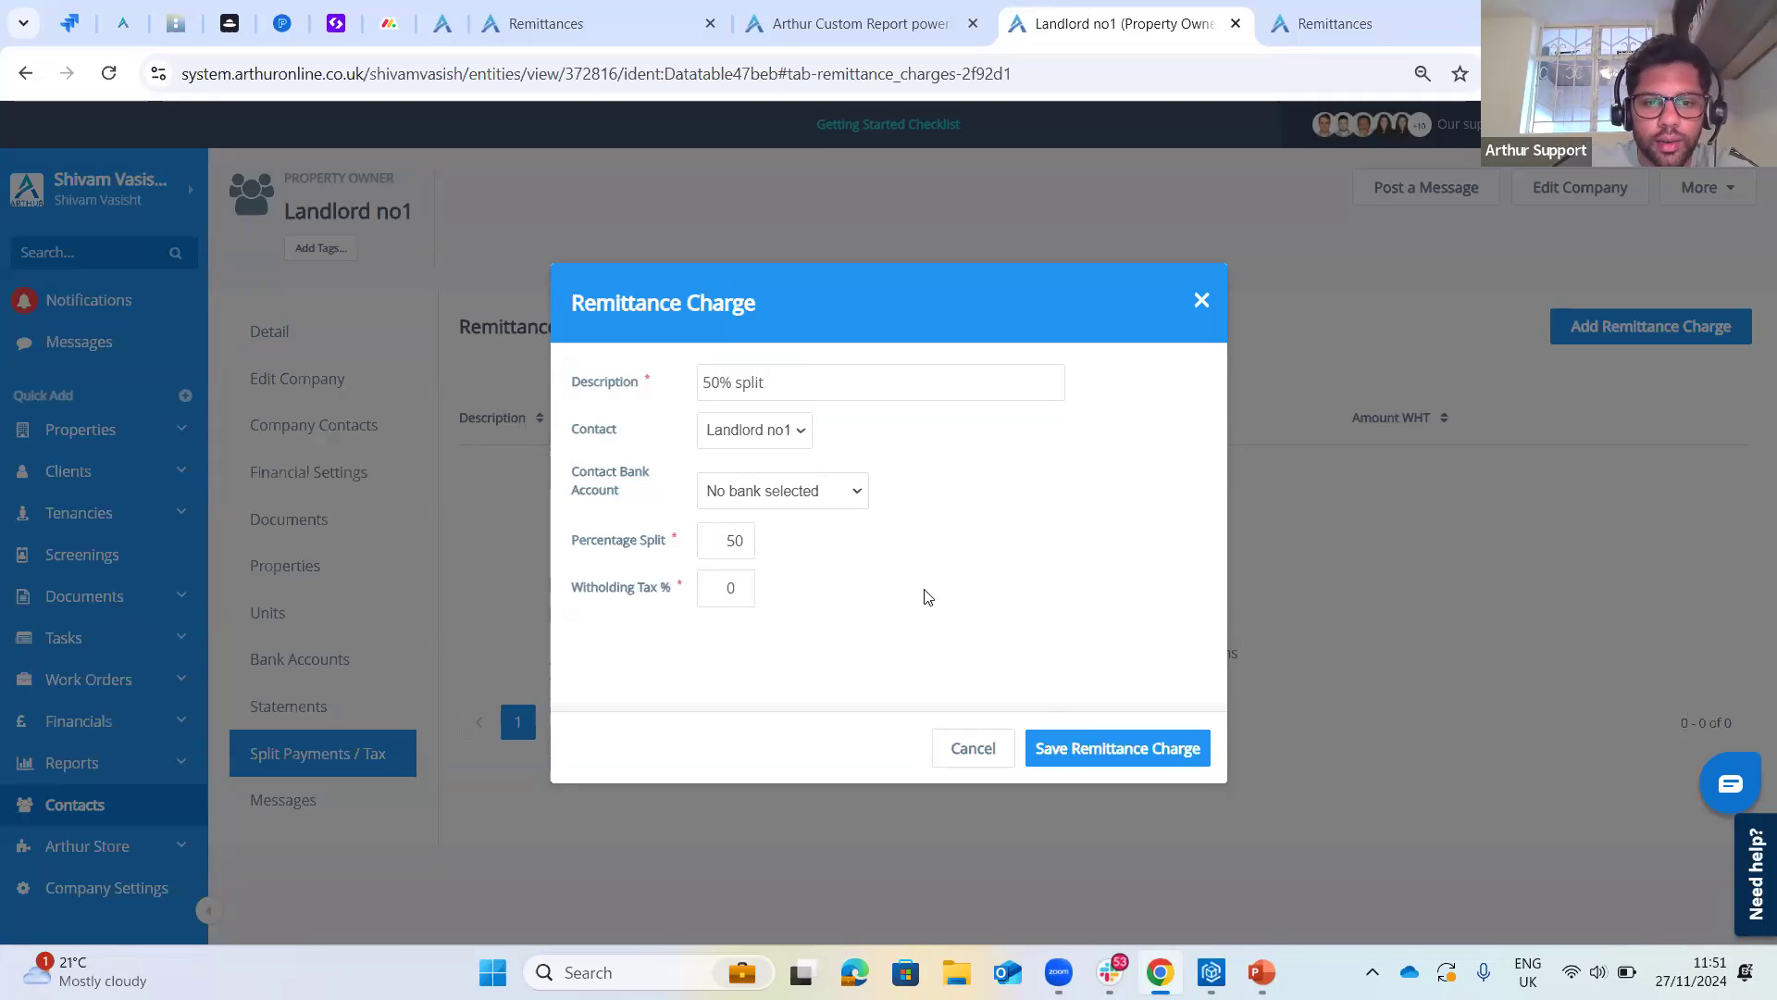
left_click(1059, 750)
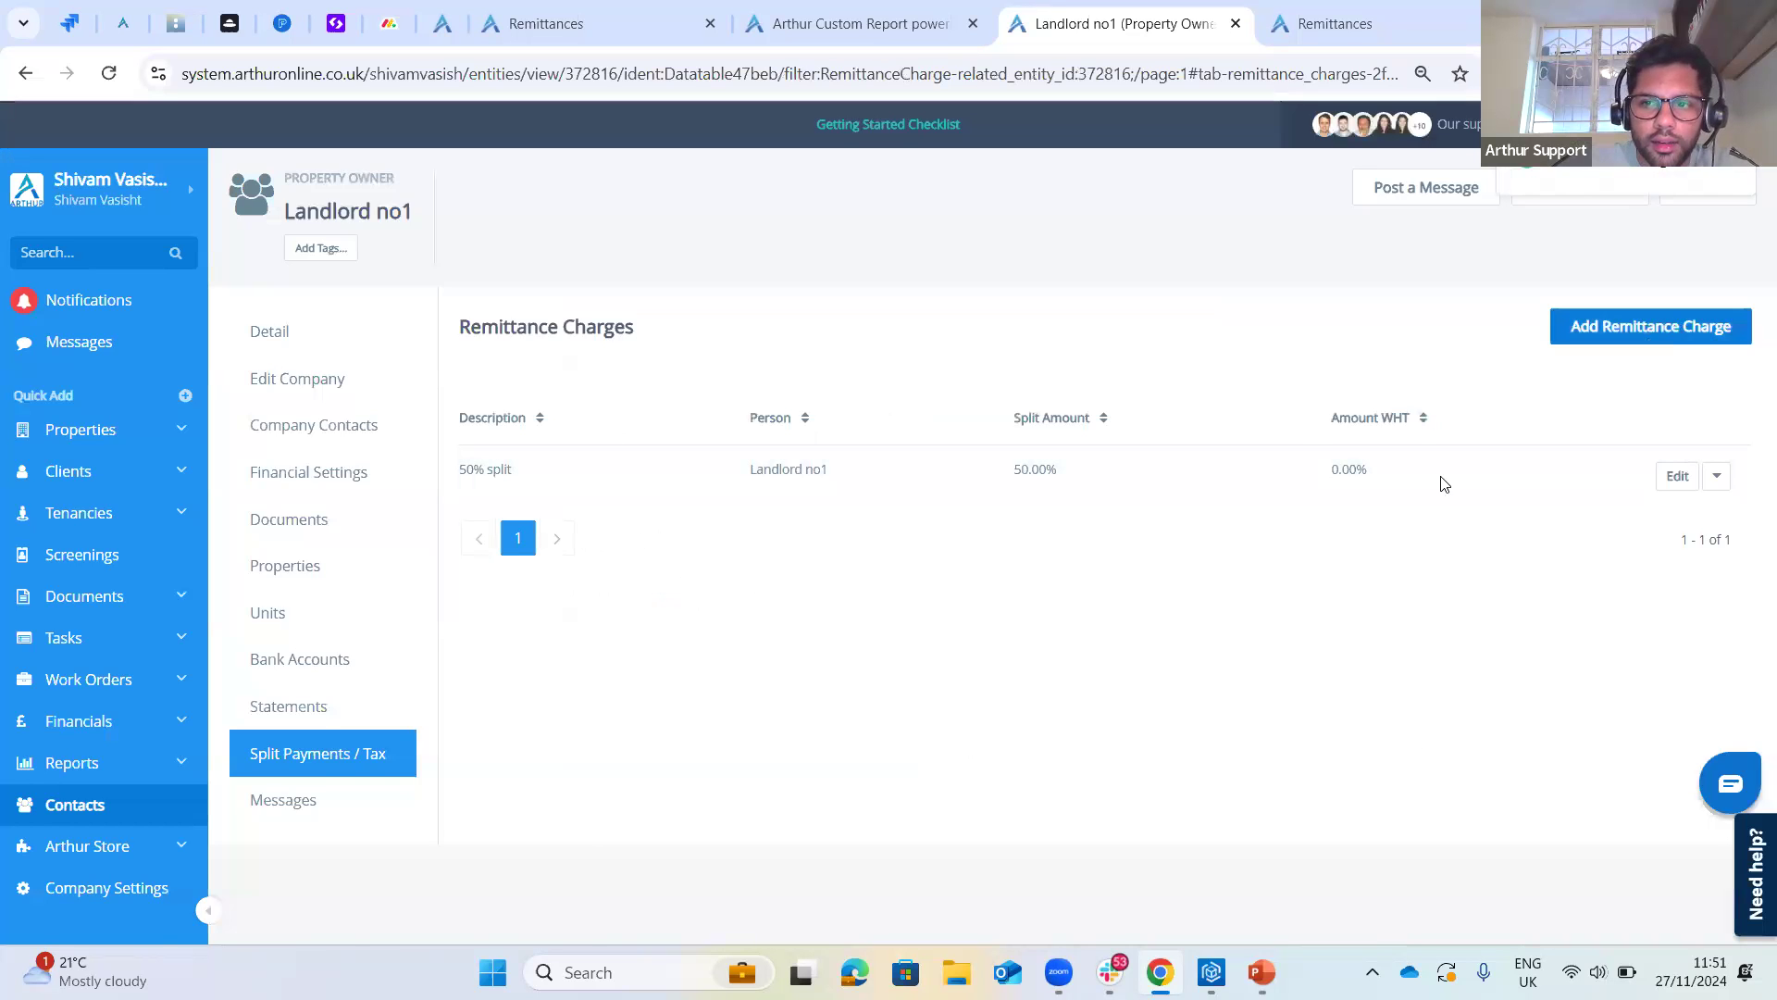
- Add a second remittance charge "50% split" for the contact Landlord 2 with a percentage split of 50 and withholding tax of 0
left_click(1651, 326)
left_click(752, 383)
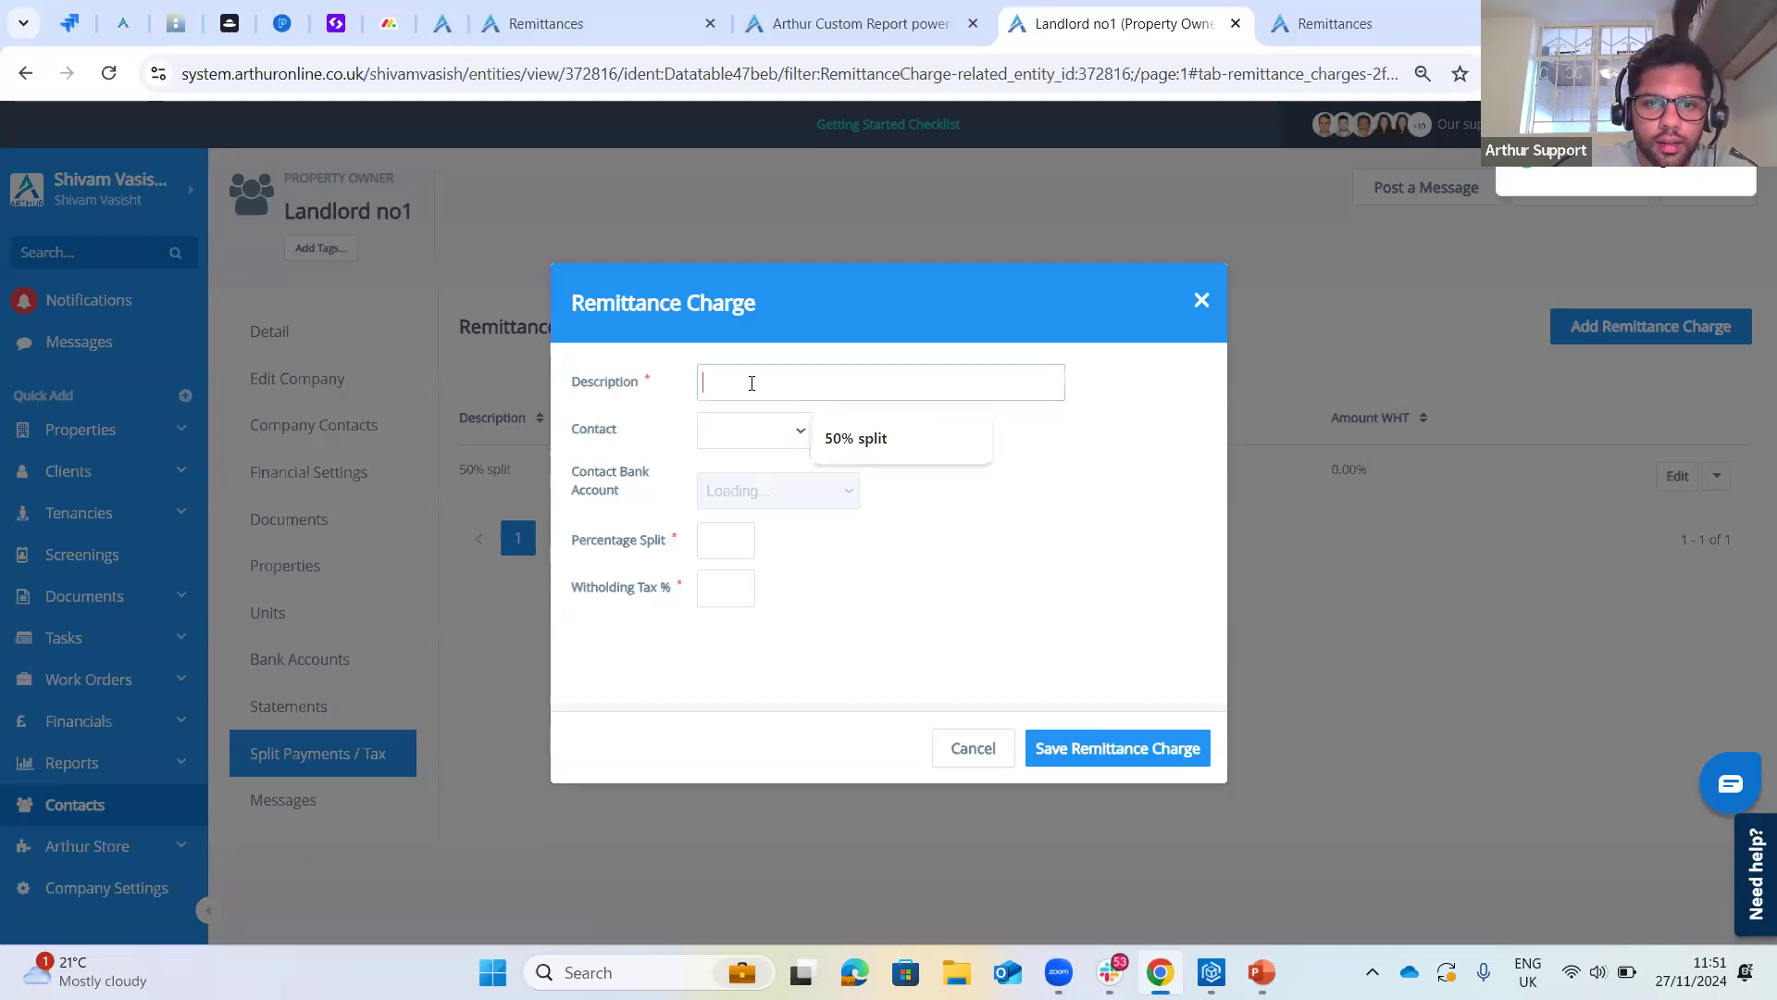
left_click(815, 439)
left_click(783, 433)
left_click(765, 489)
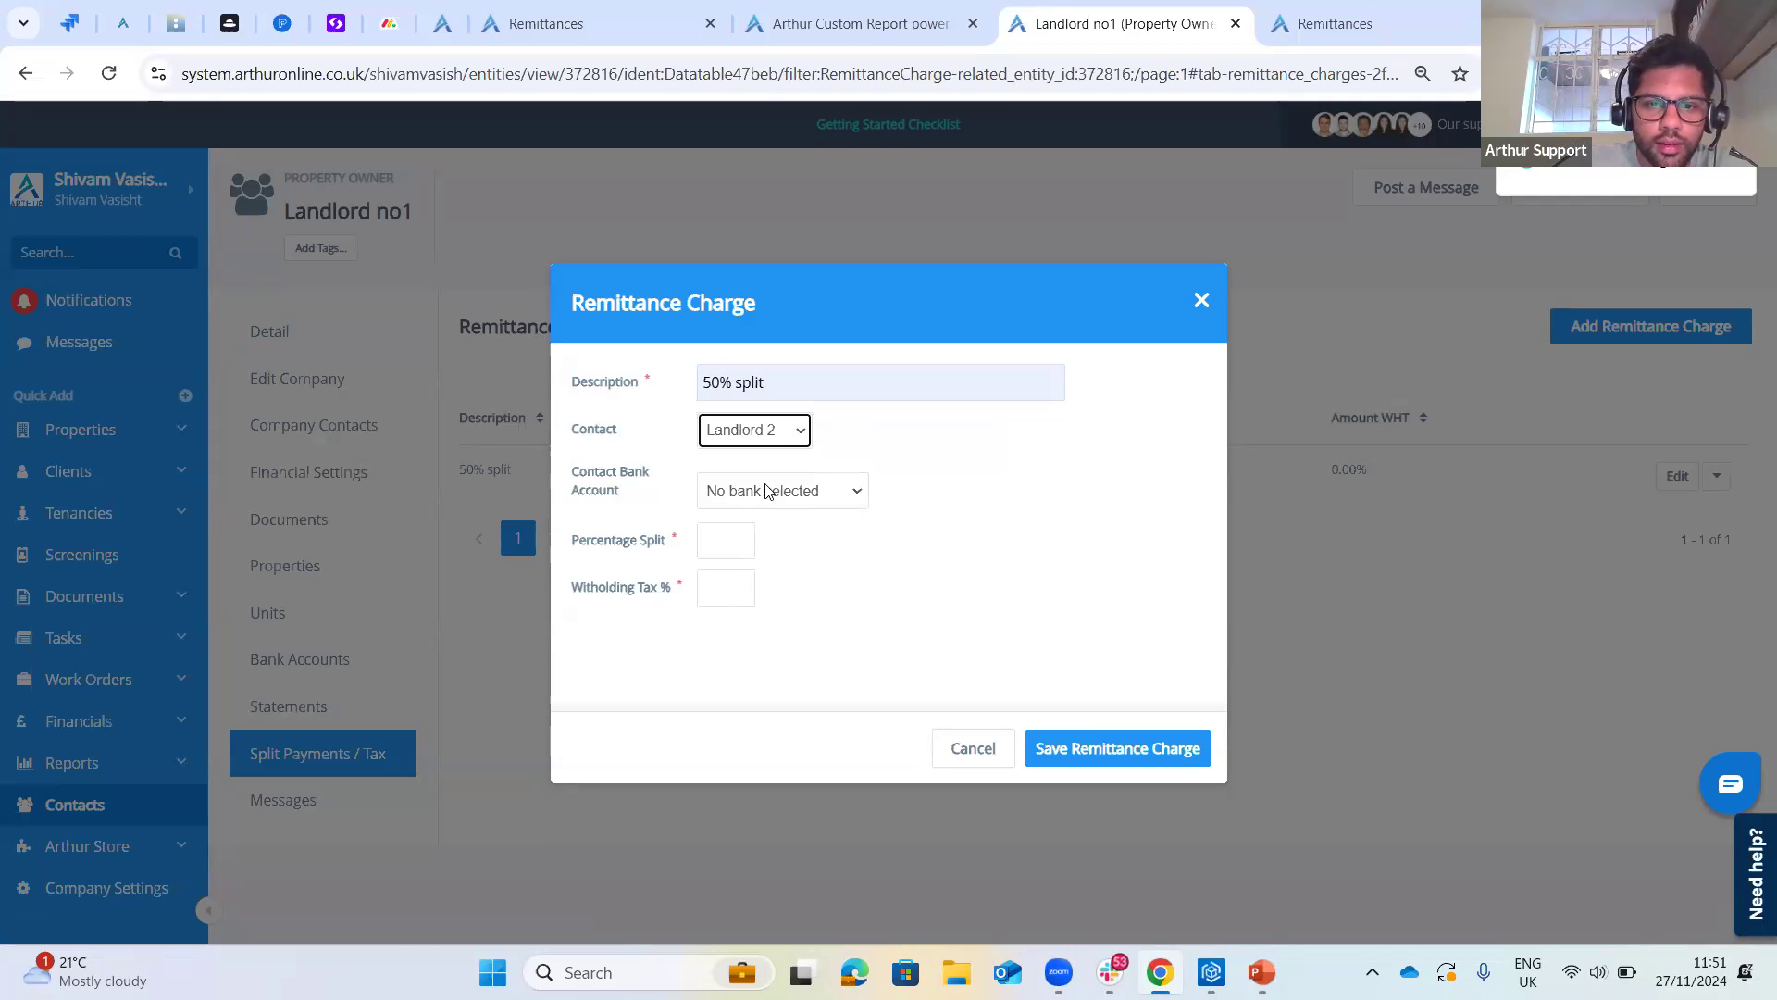
left_click(731, 535)
type("50")
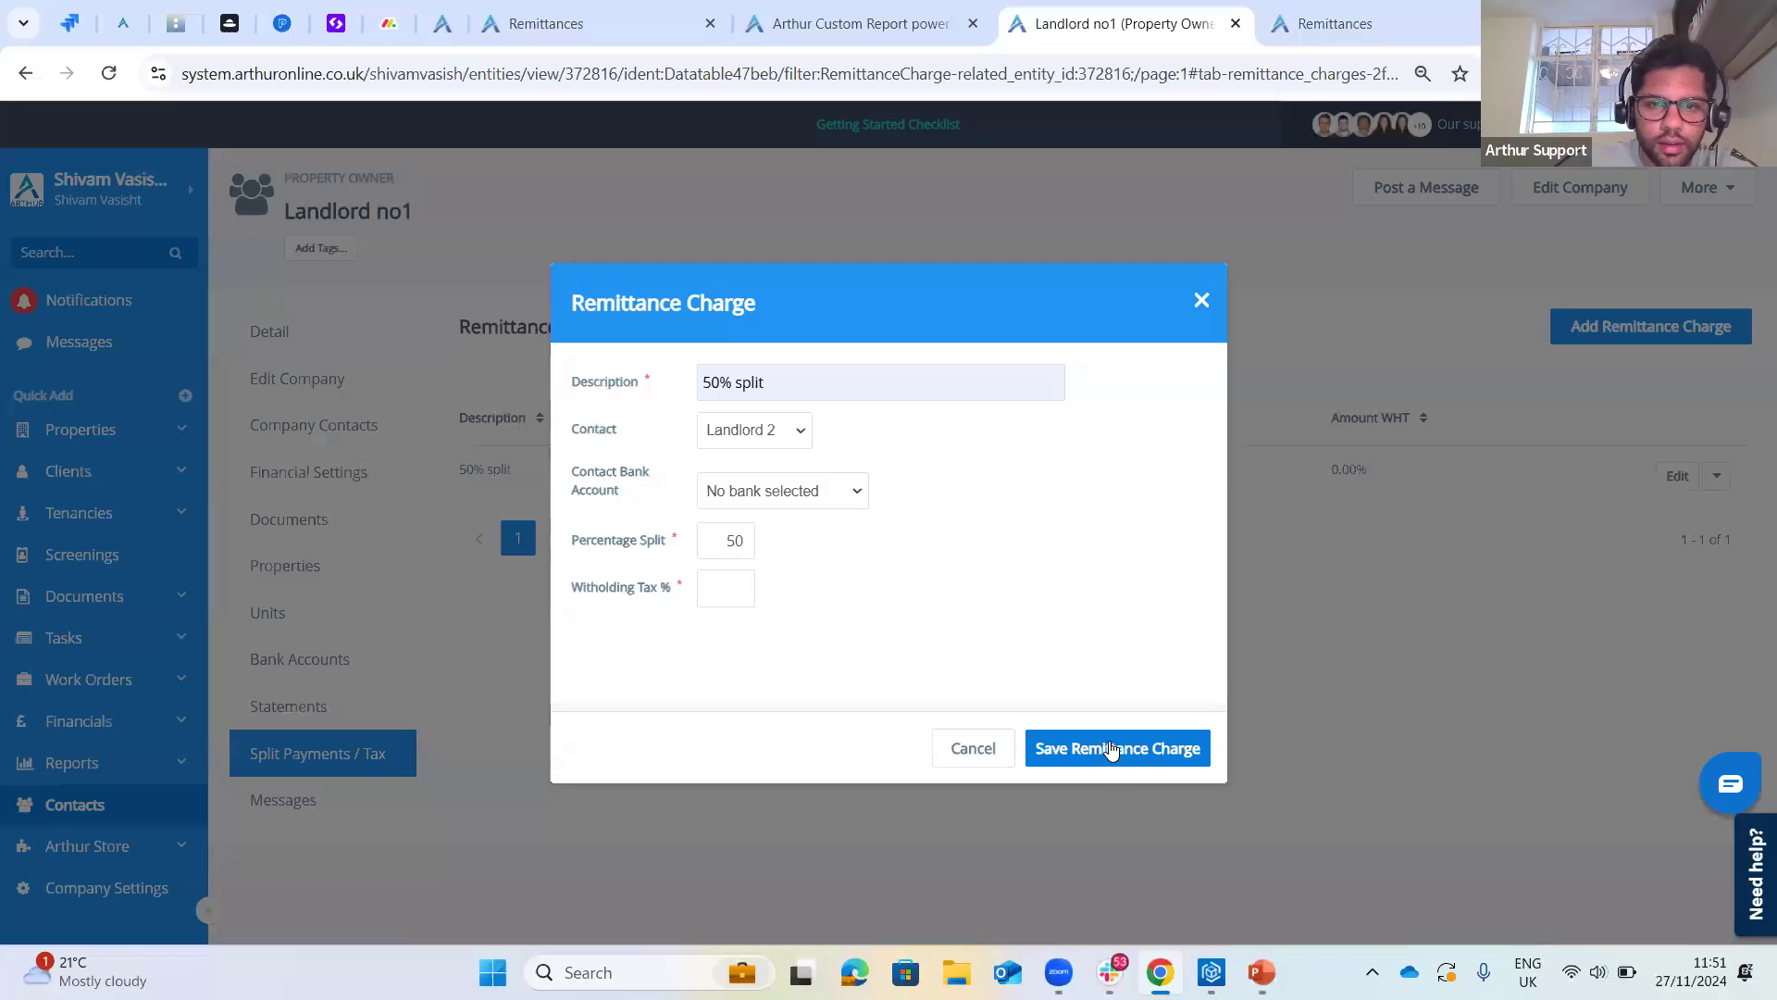
left_click(739, 595)
type("0")
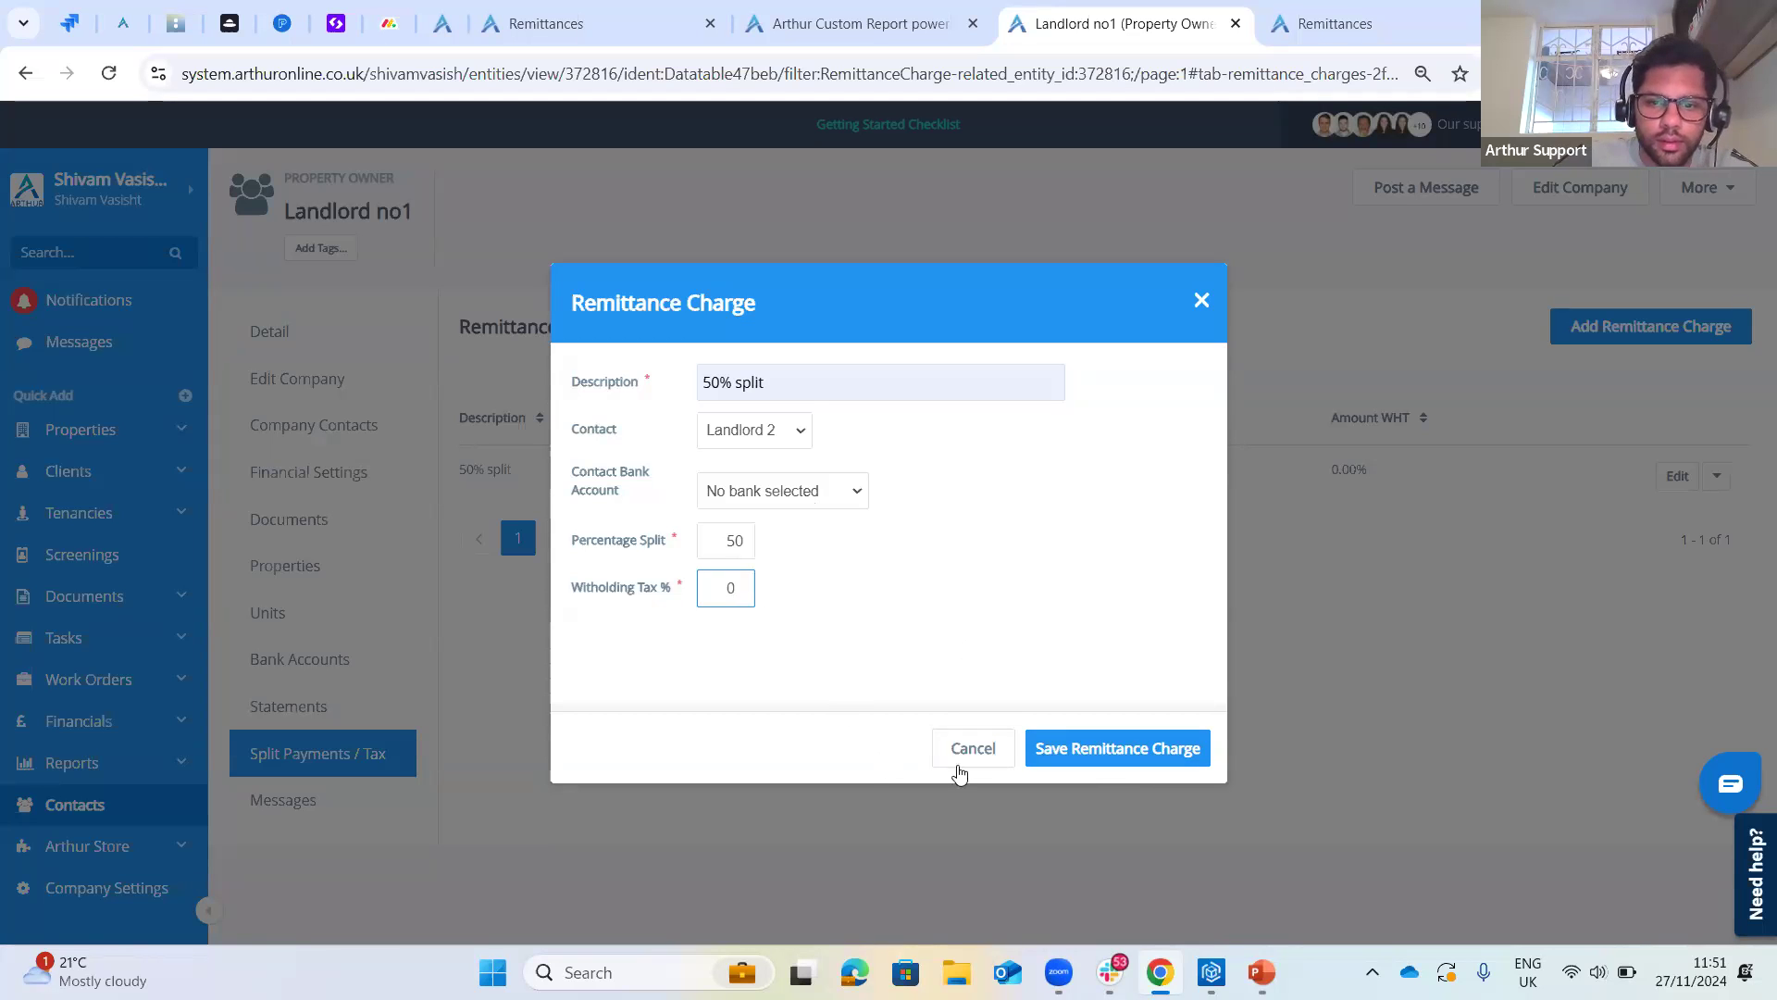
left_click(1102, 763)
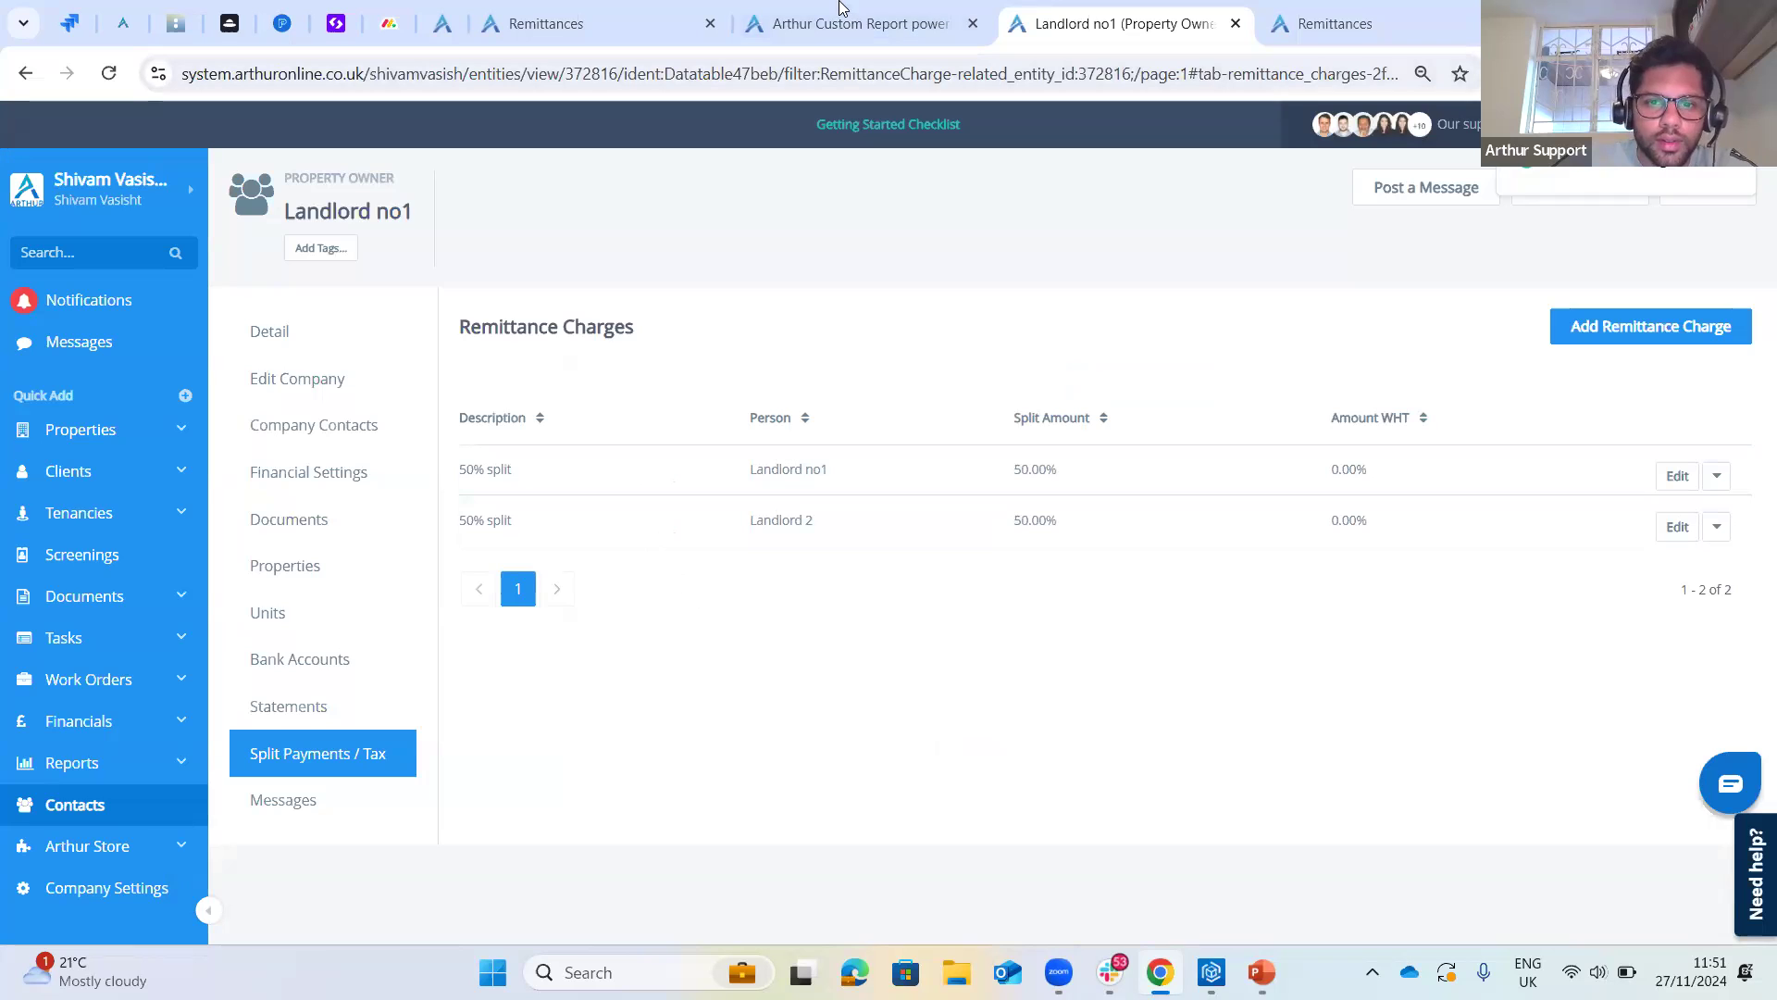
- Open Unit 1 - A from Landlord no1's units and display its statements
left_click(329, 634)
left_click(599, 487)
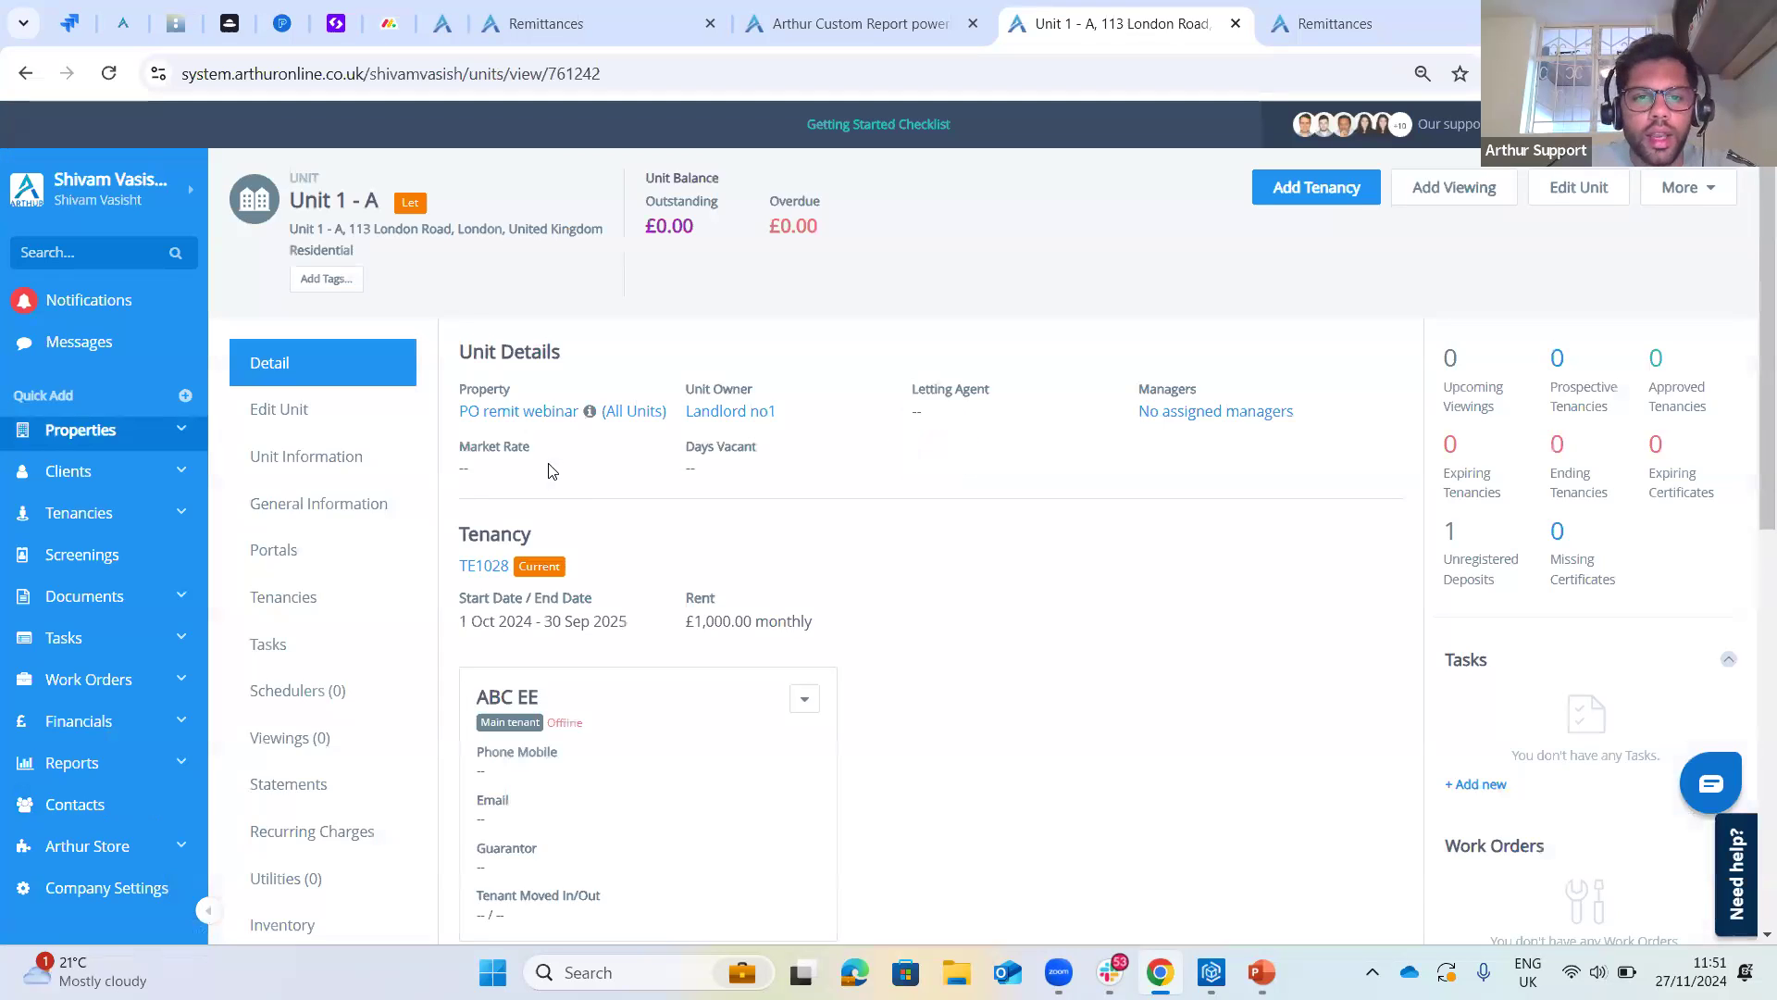
left_click(342, 785)
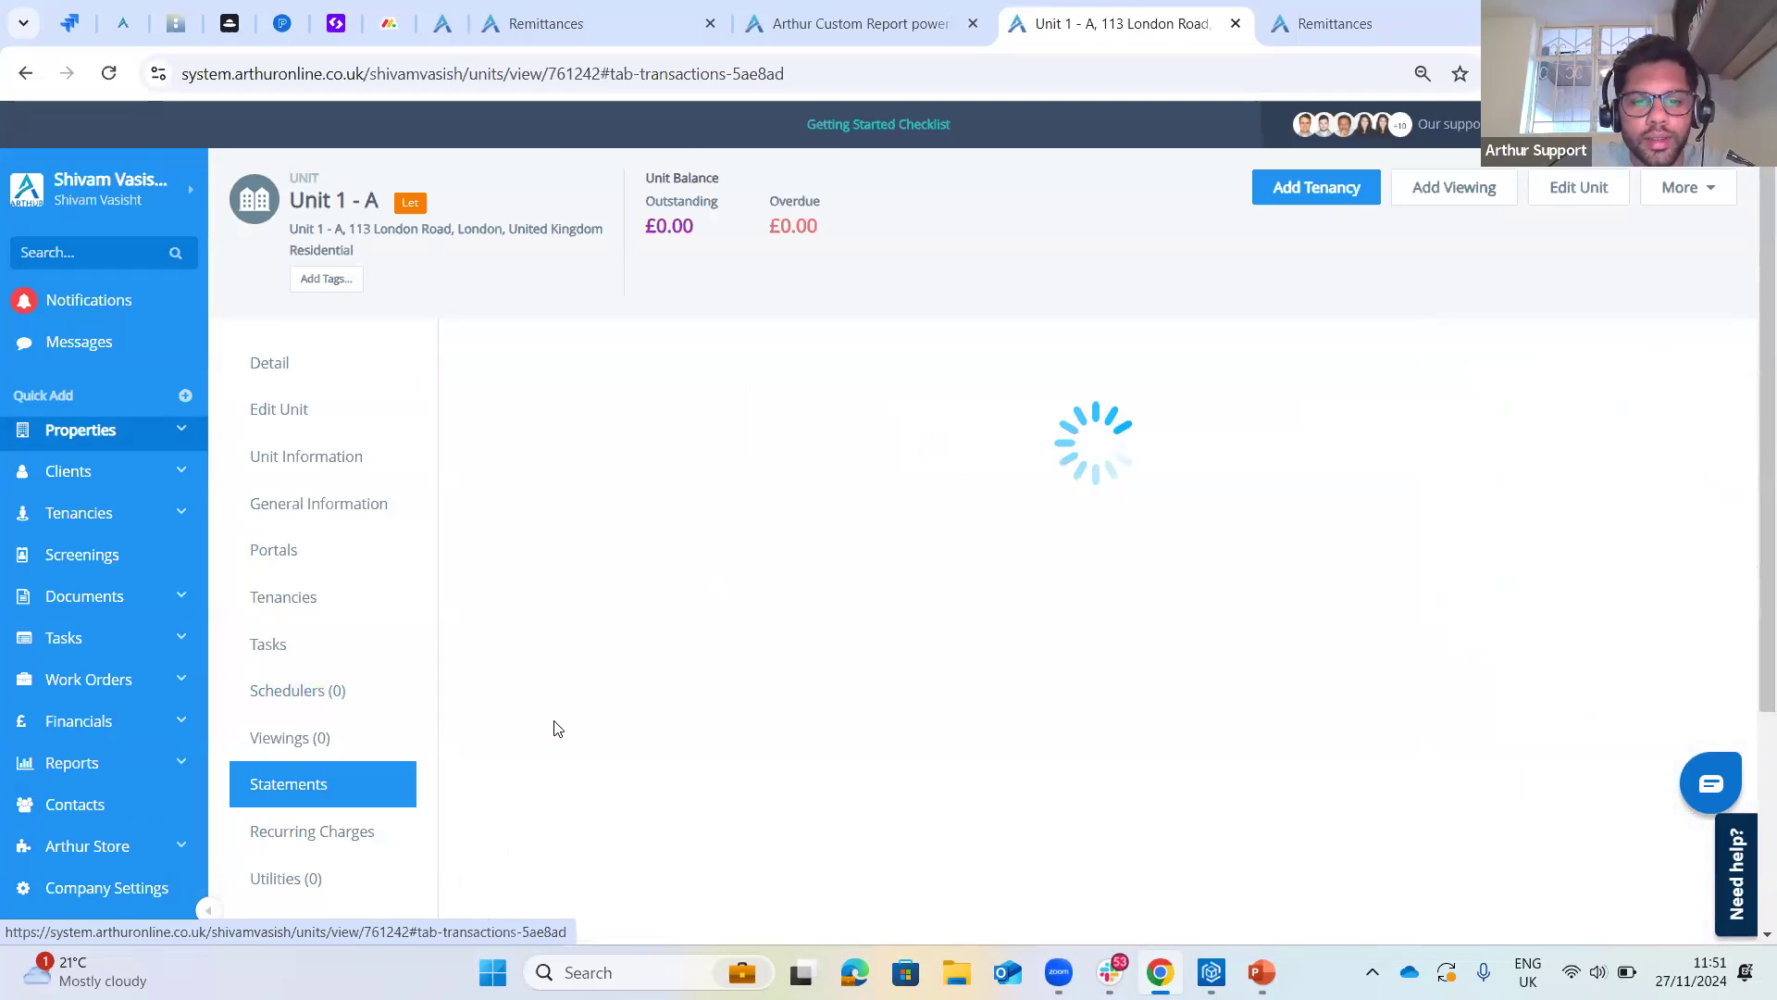
left_click(1656, 282)
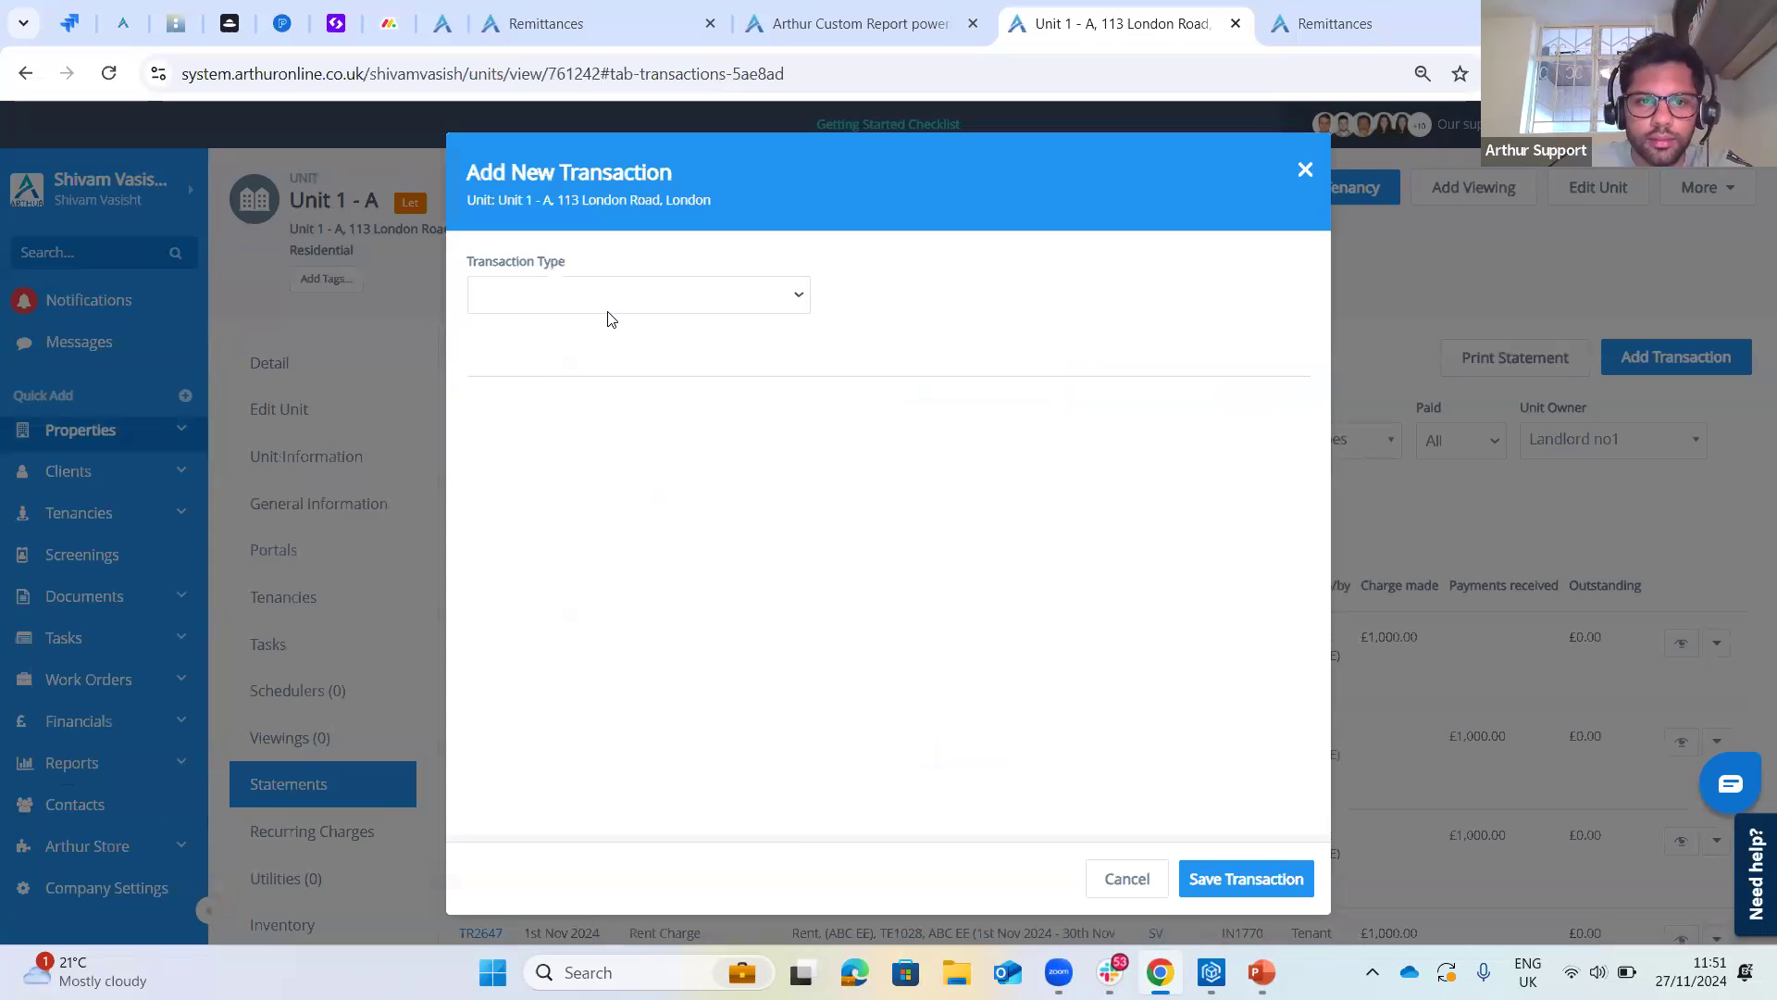
left_click(609, 311)
type("ren")
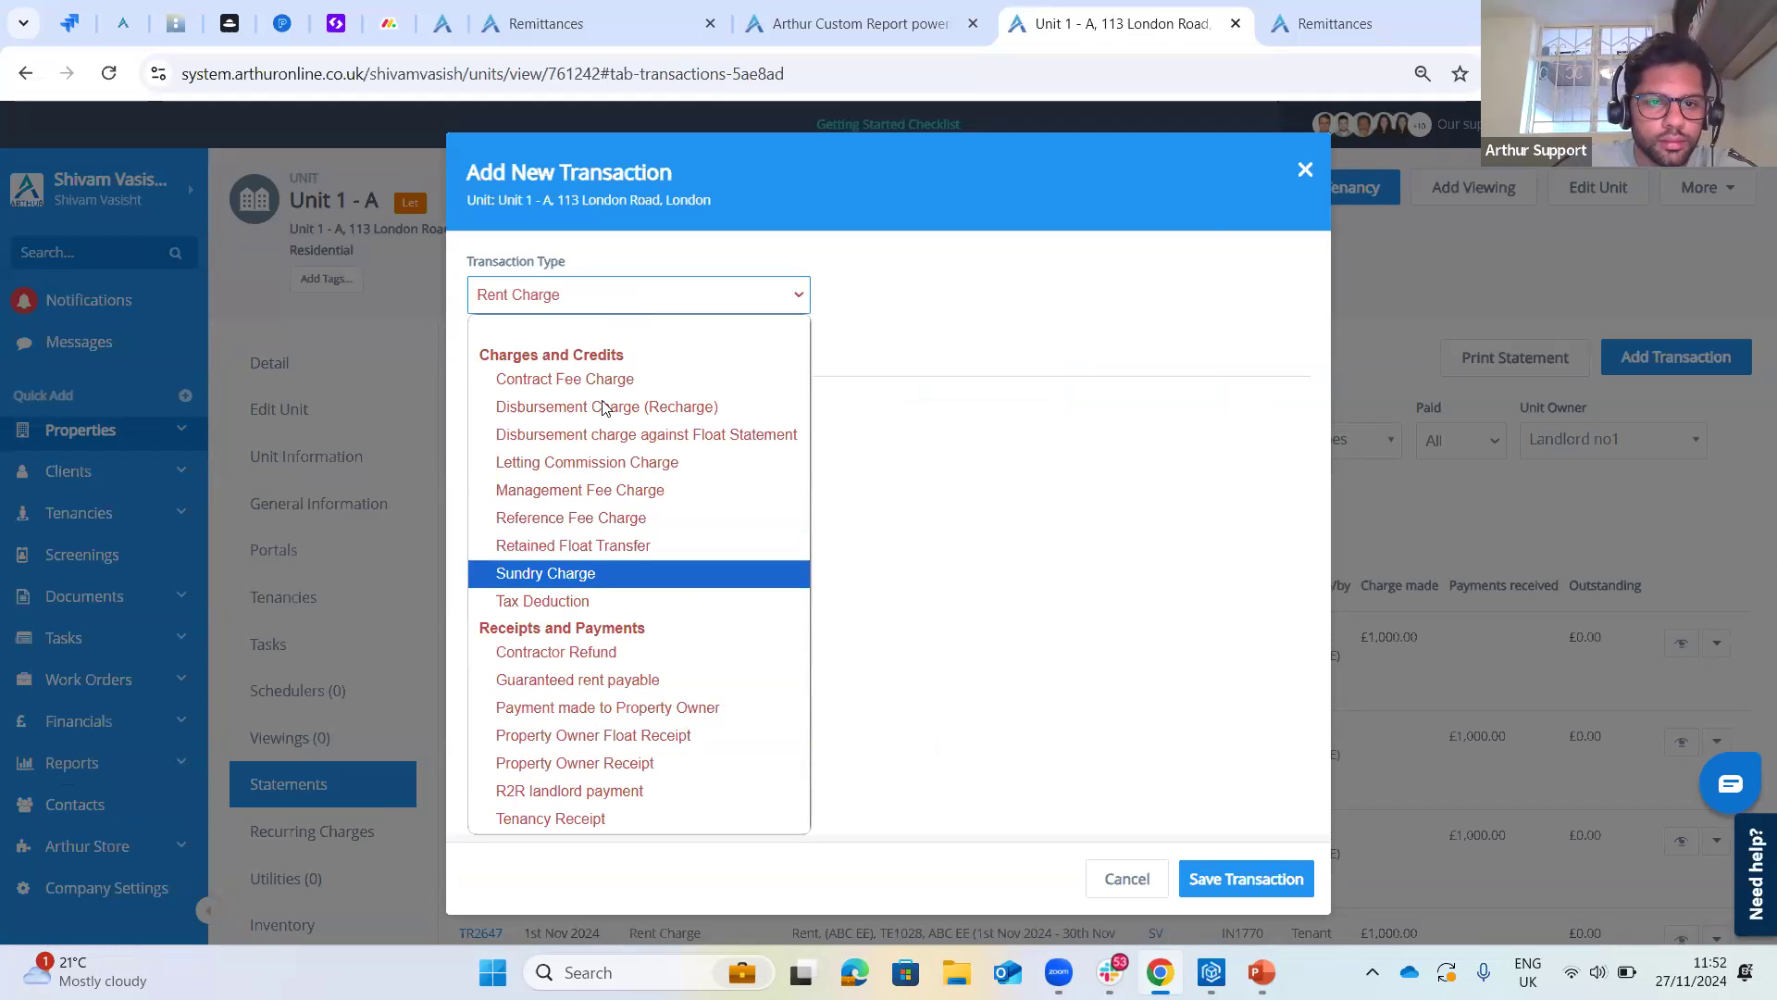
left_click(963, 400)
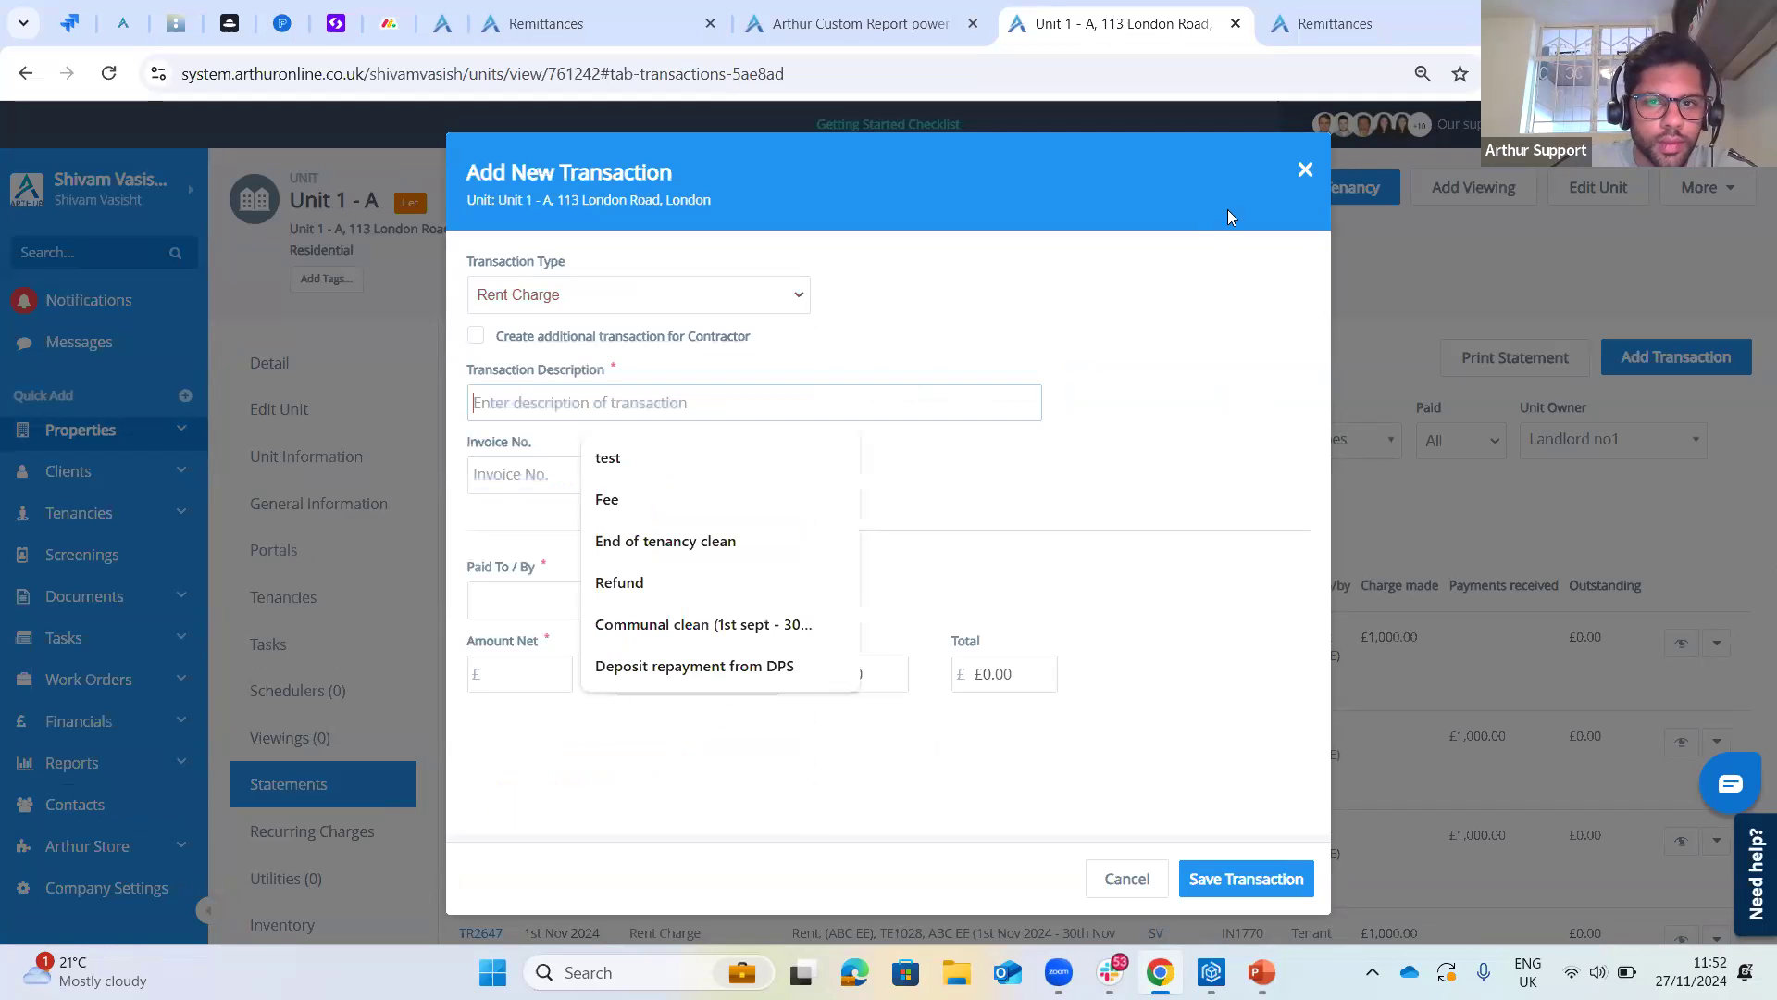
left_click(1308, 165)
key("Return")
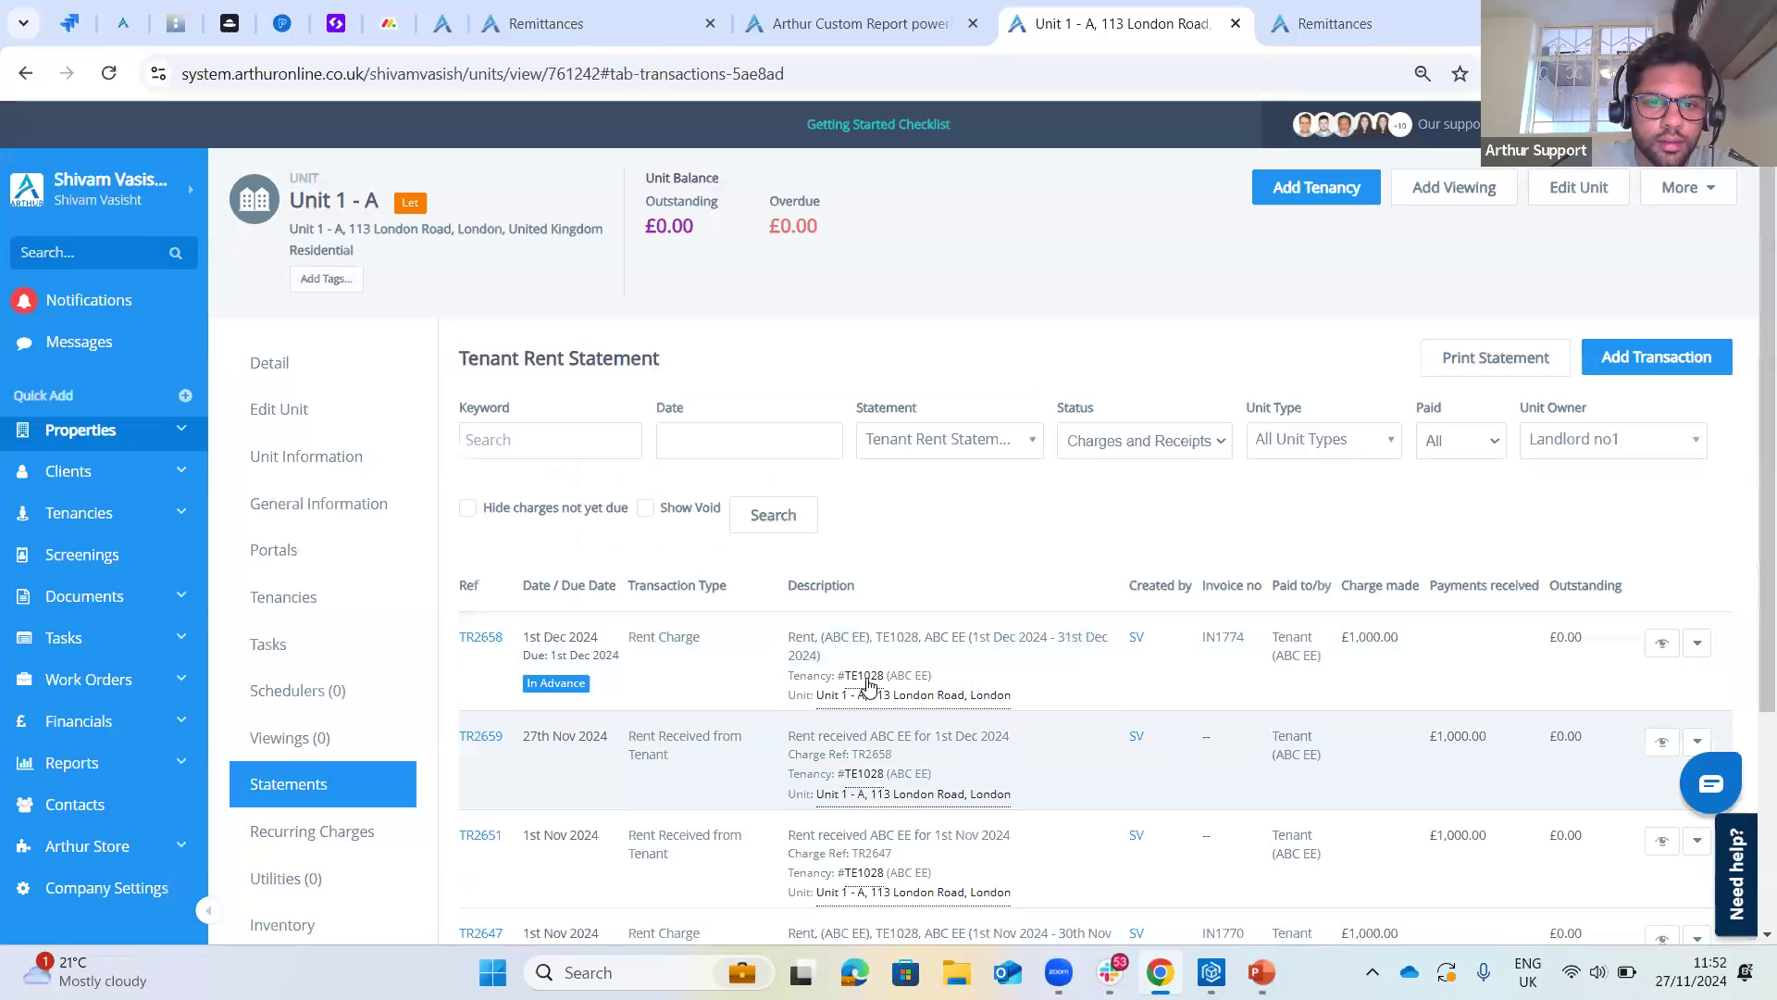
- From the statement of tenancy TE1028, start a new Rent Charge transaction with the description "rent"
left_click(867, 677)
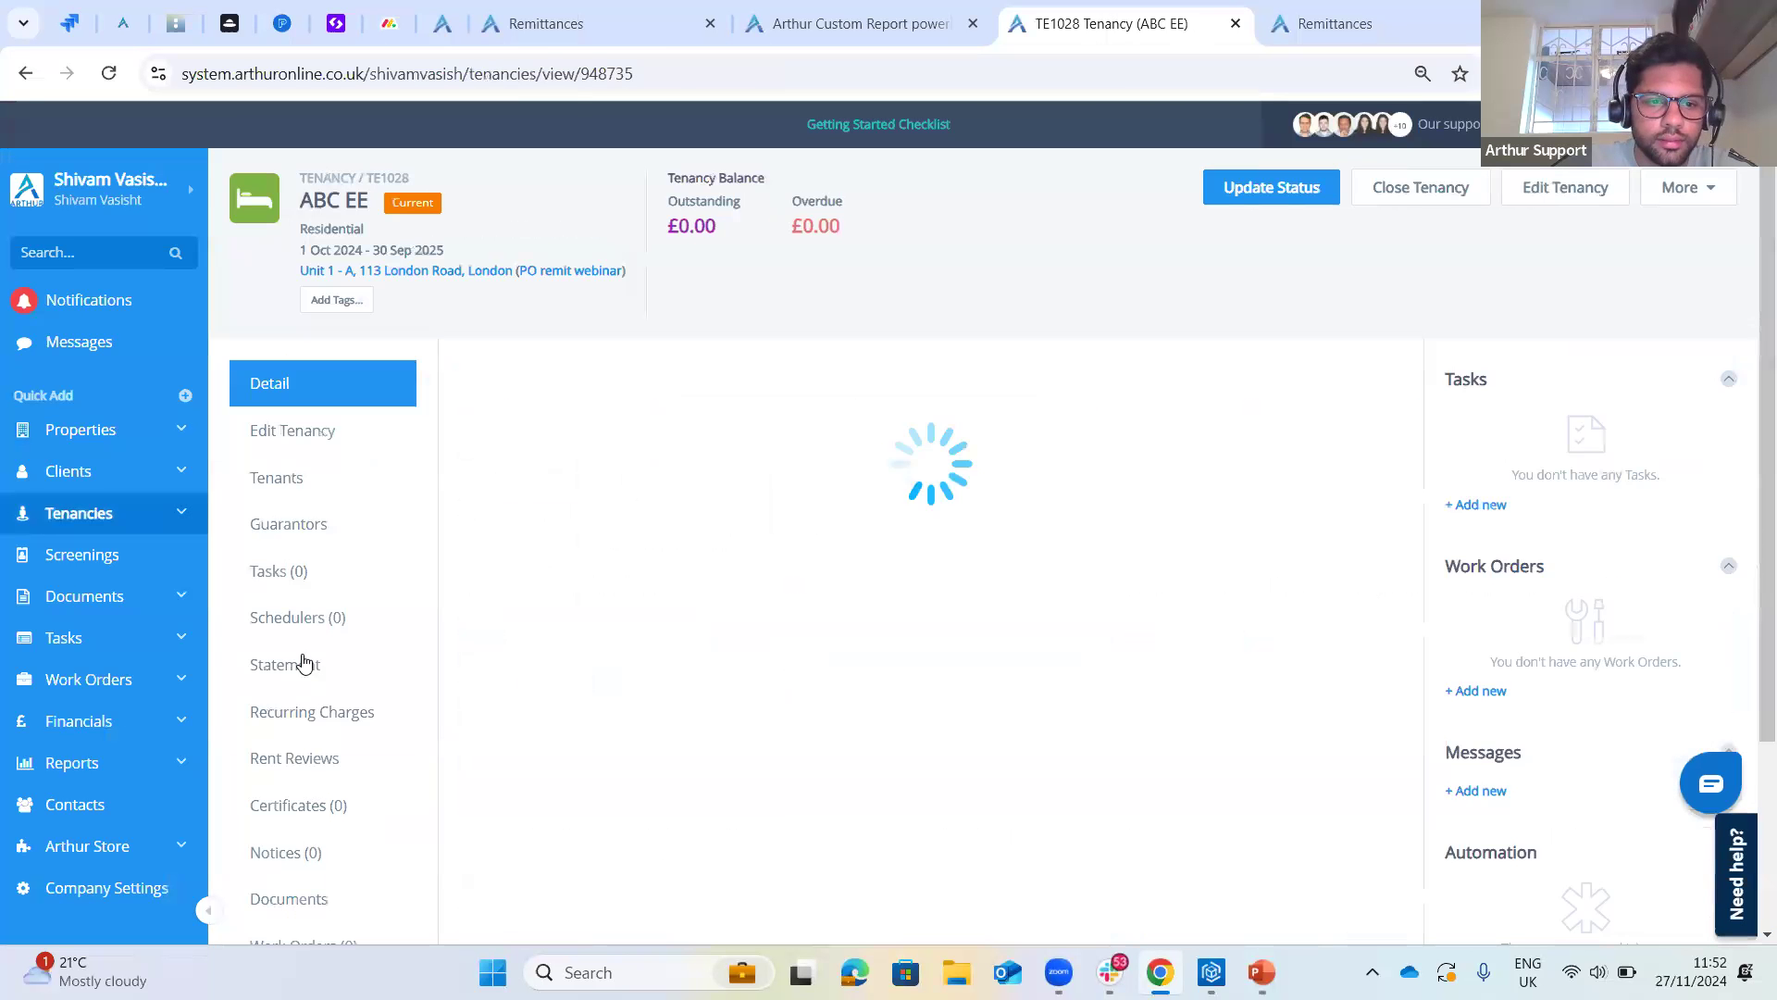
left_click(304, 663)
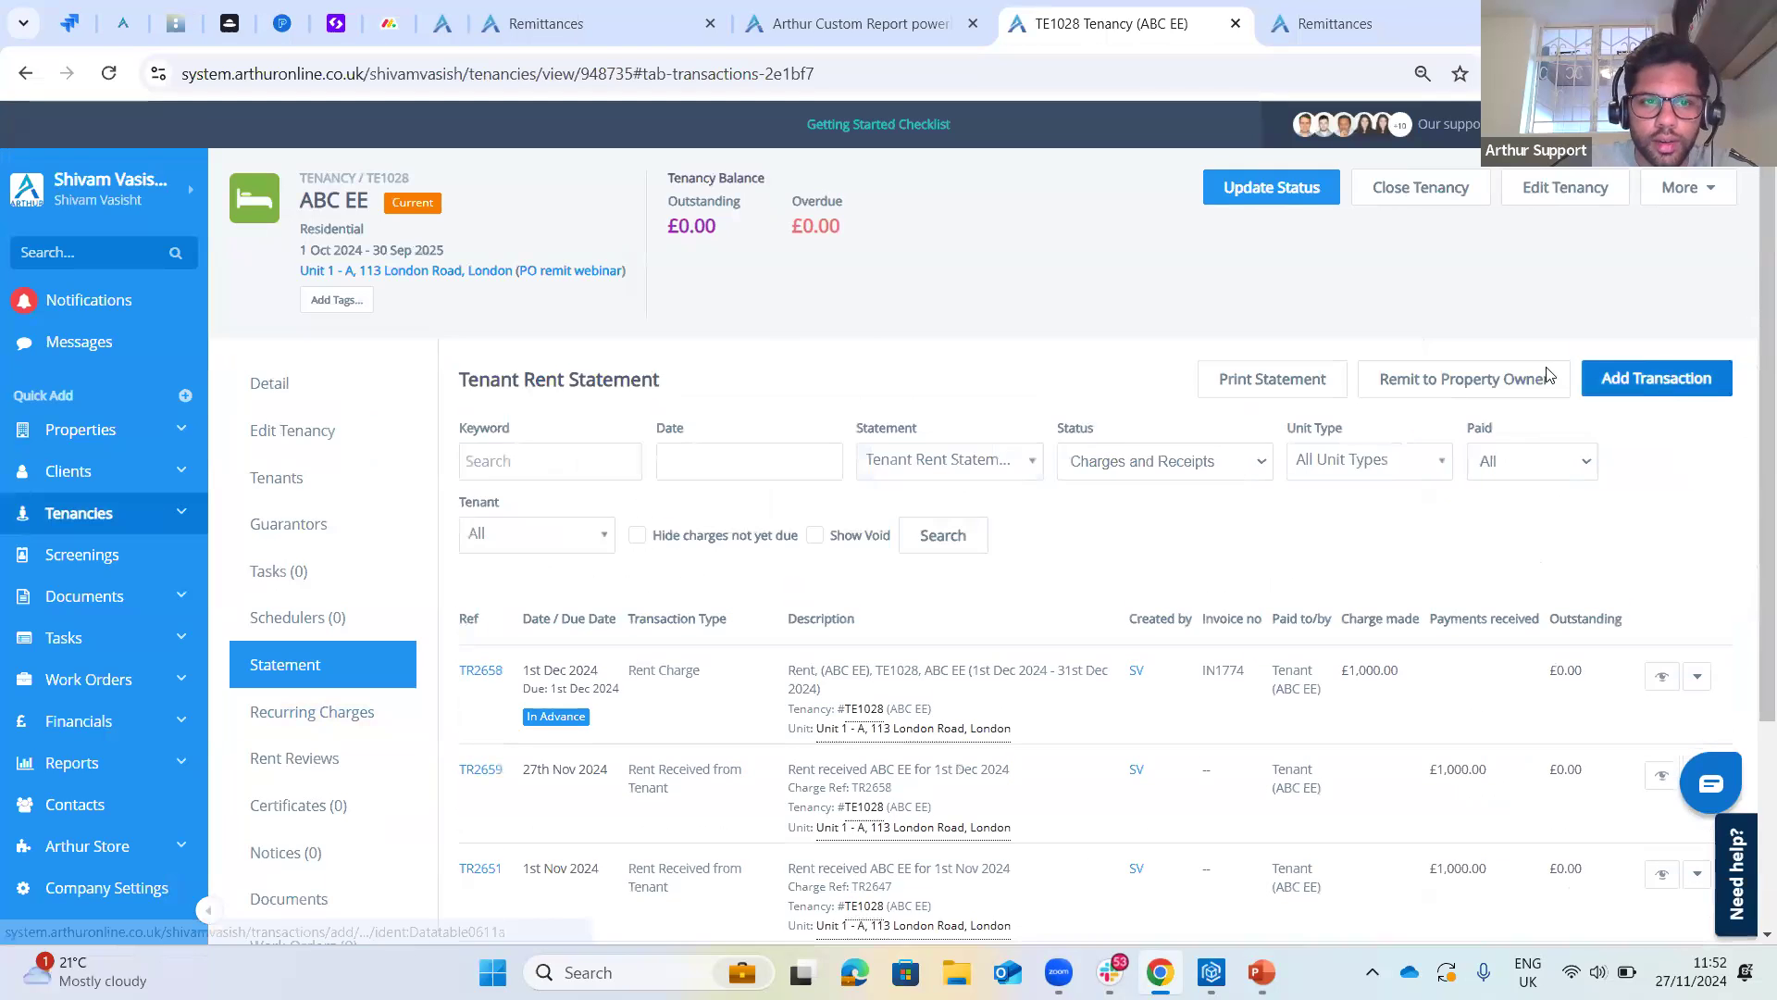
left_click(1548, 377)
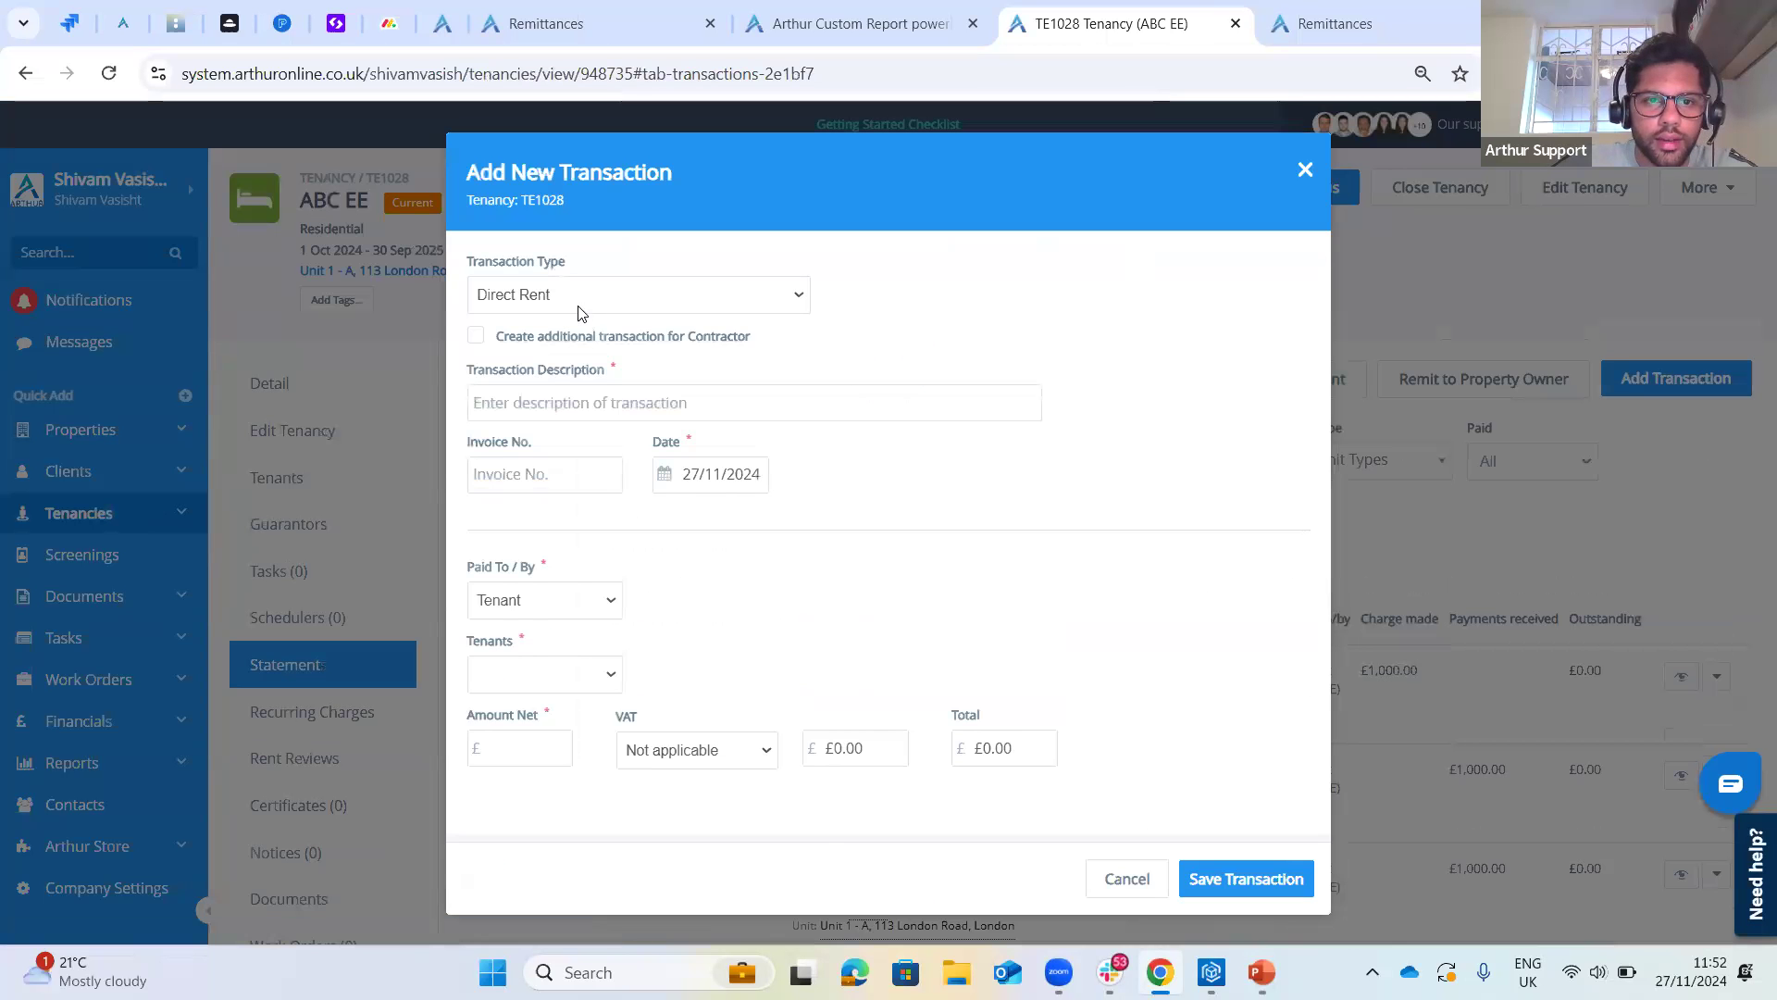
left_click(577, 306)
scroll(569, 593, "down", 5)
scroll(581, 634, "up", 3)
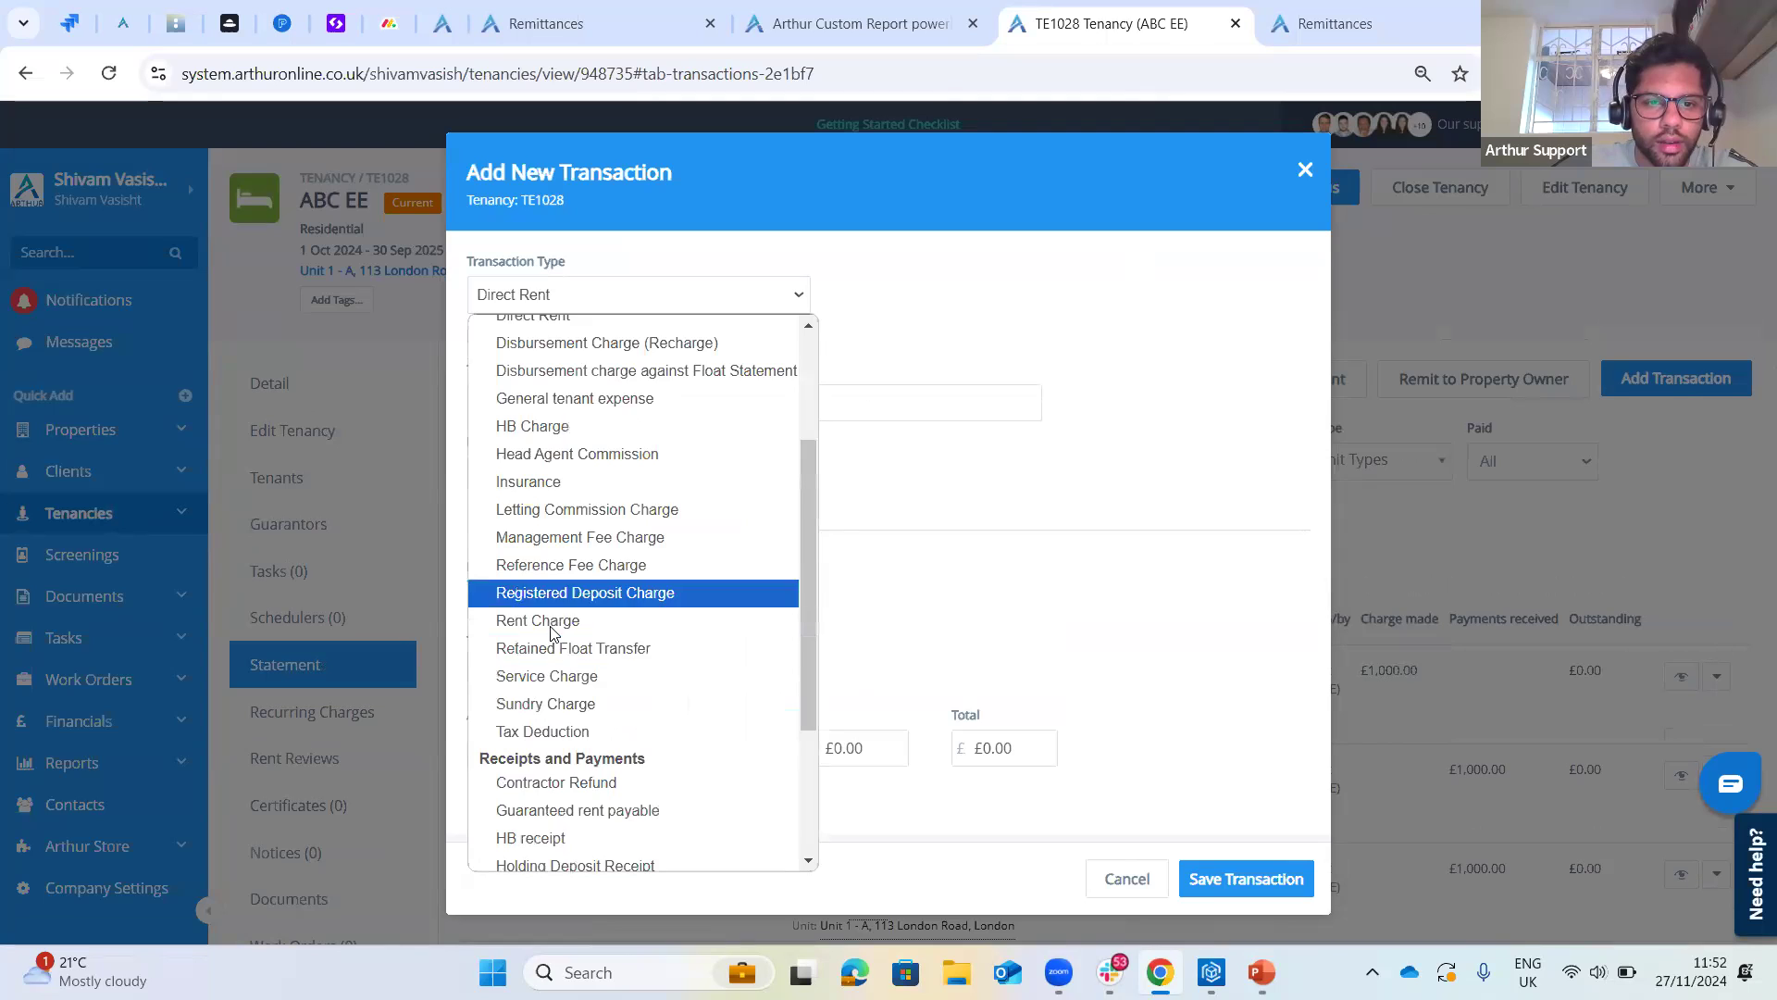
left_click(555, 619)
left_click(548, 400)
type("rent")
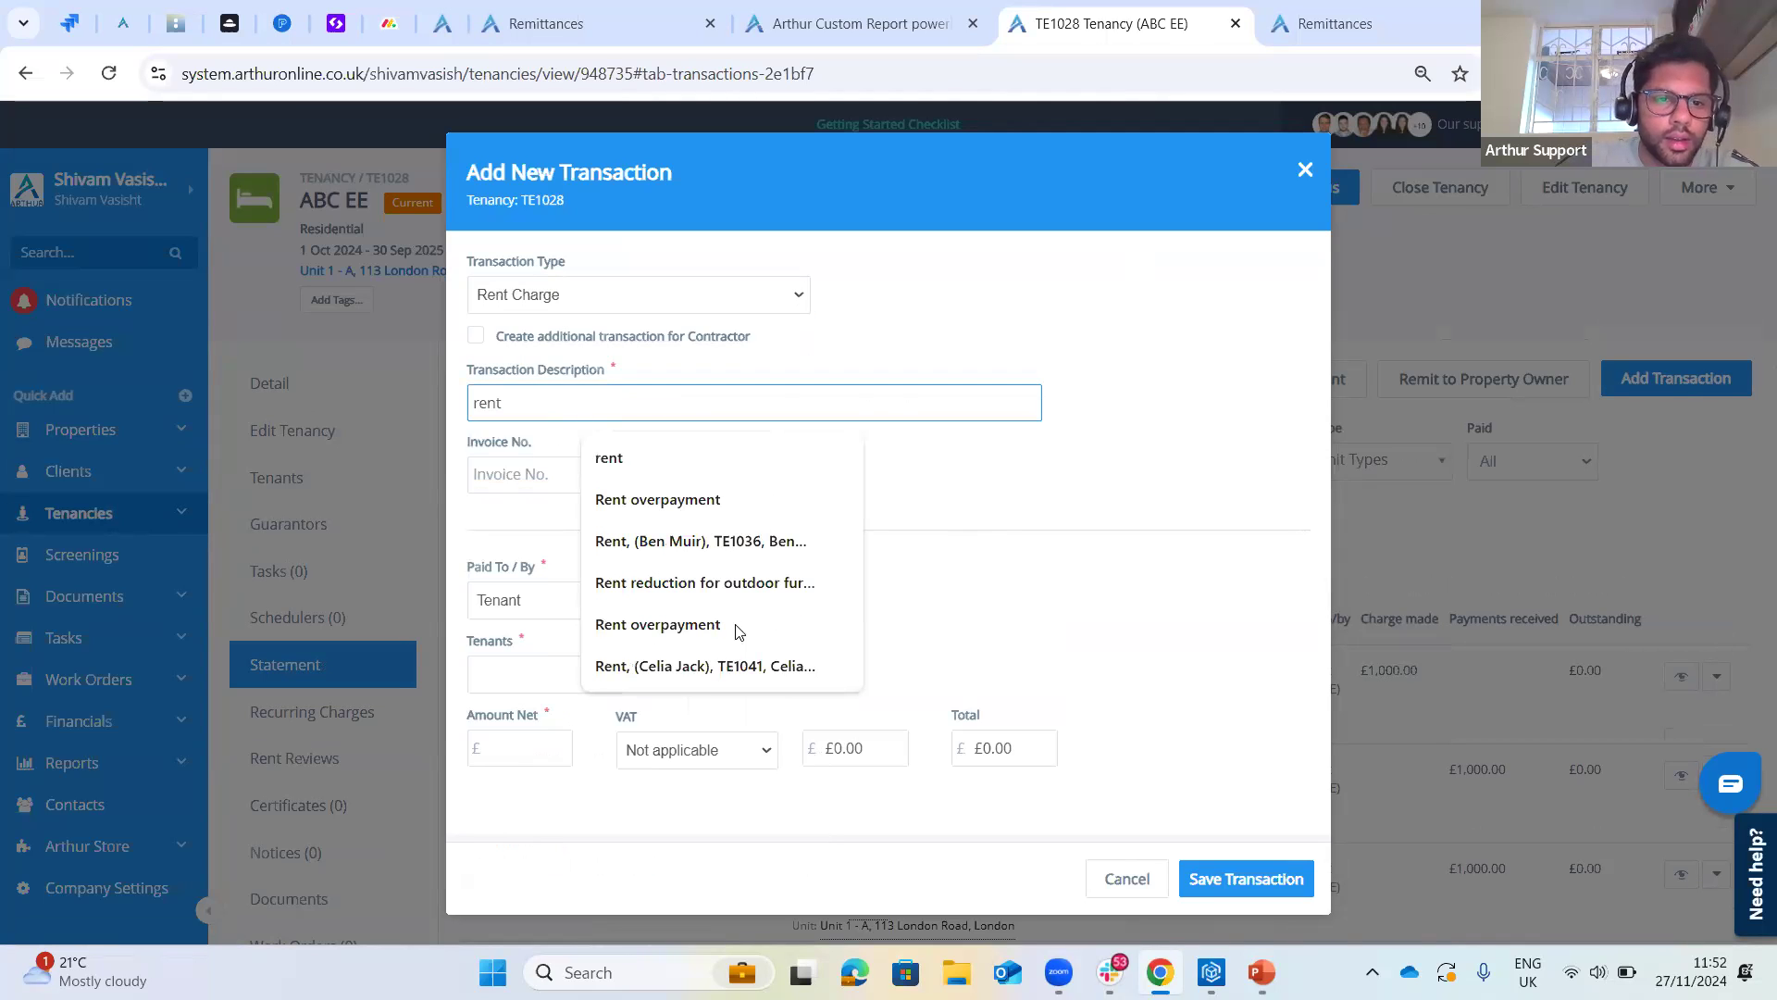
- Assign the rent charge to the tenancy's tenant with a net amount of £1000, and save the transaction
left_click(555, 674)
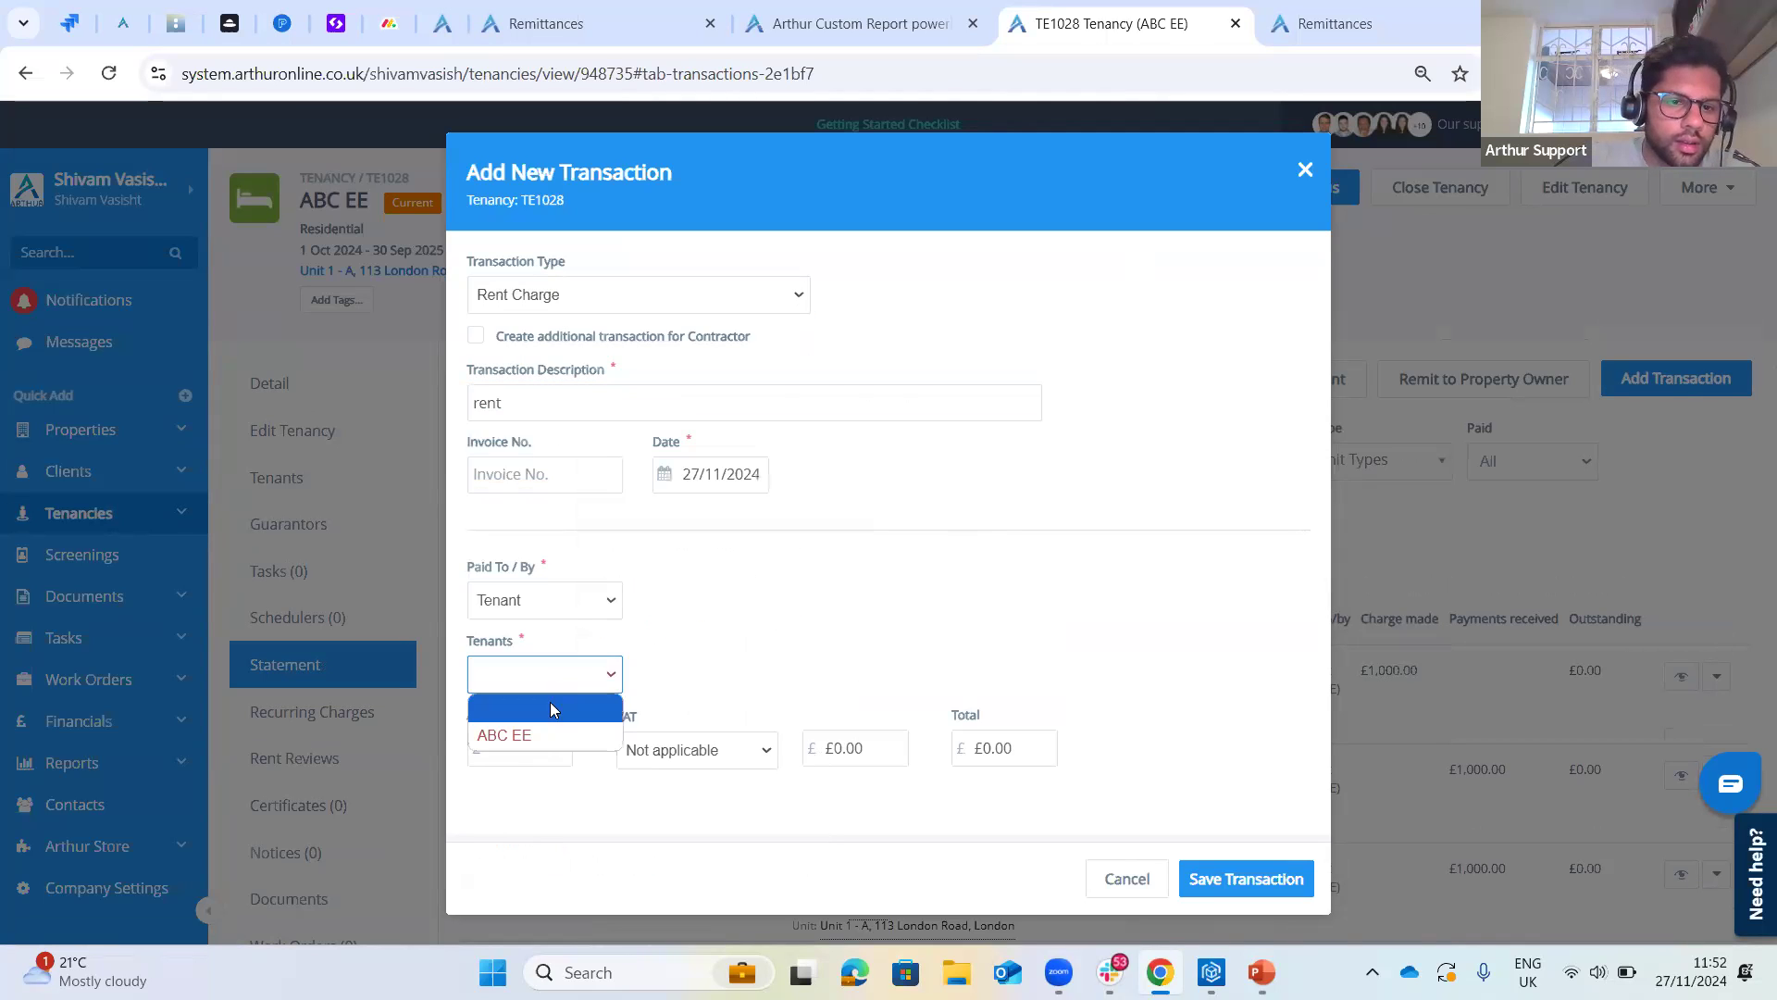
left_click(525, 735)
left_click(520, 748)
type("1000")
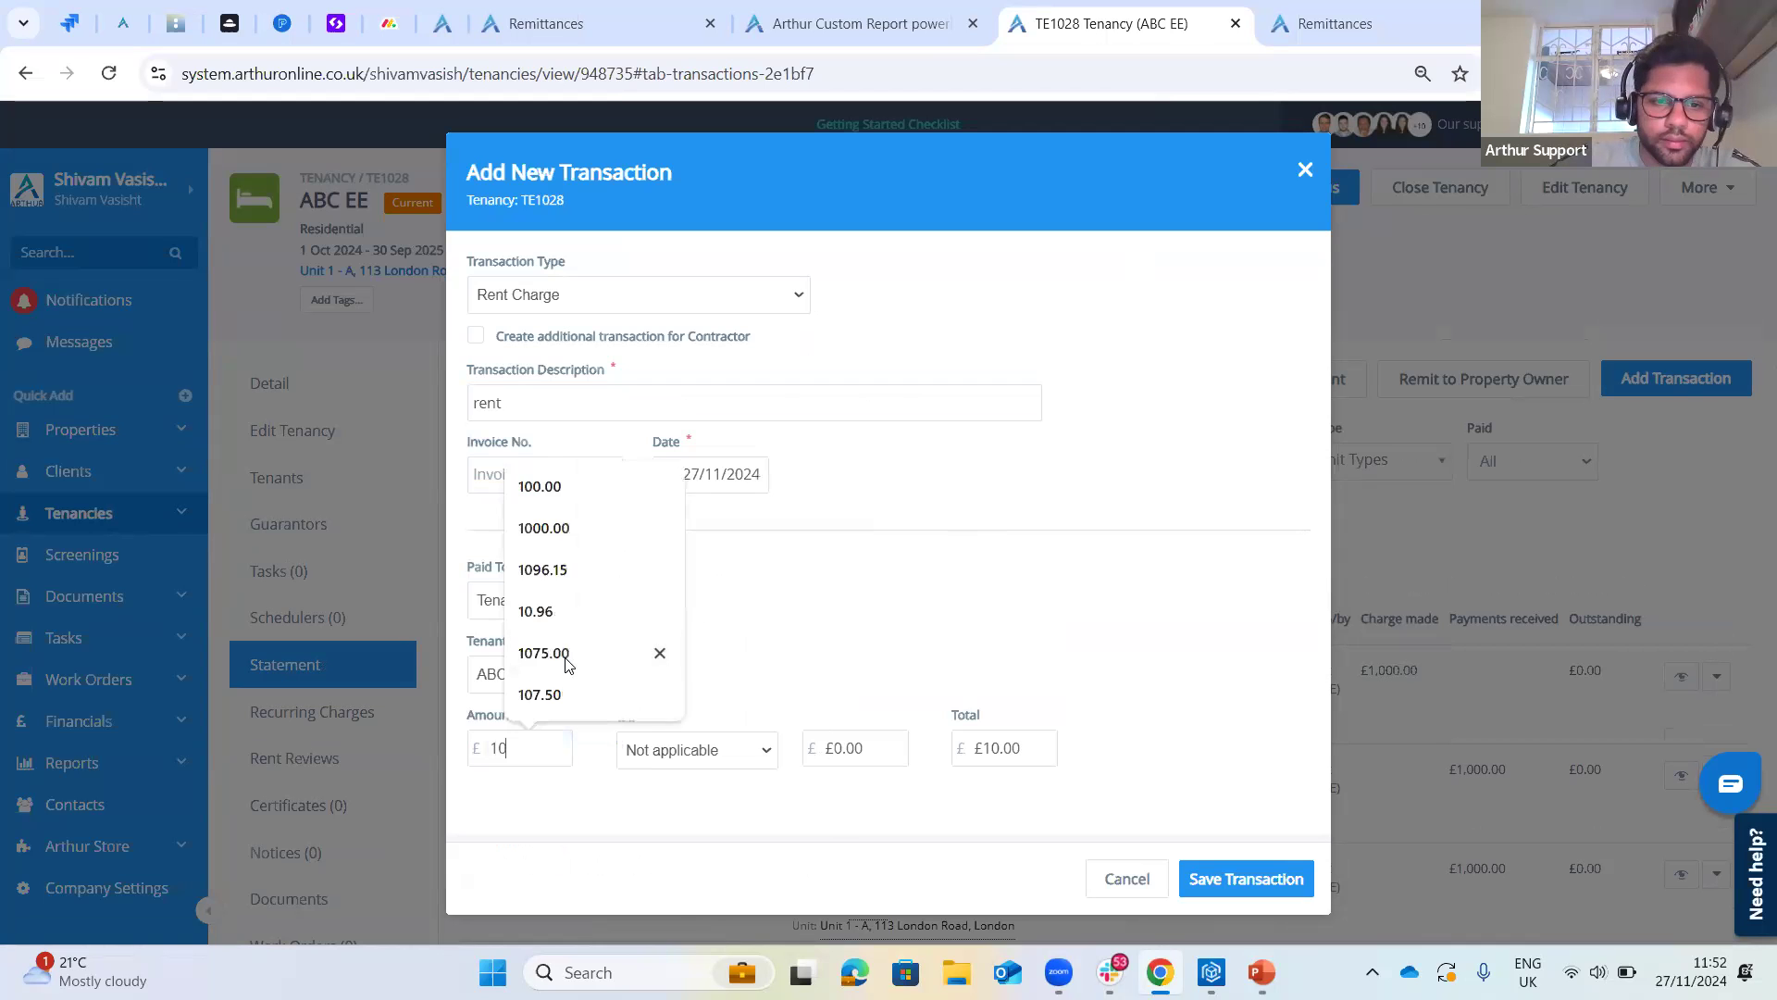
left_click(1251, 884)
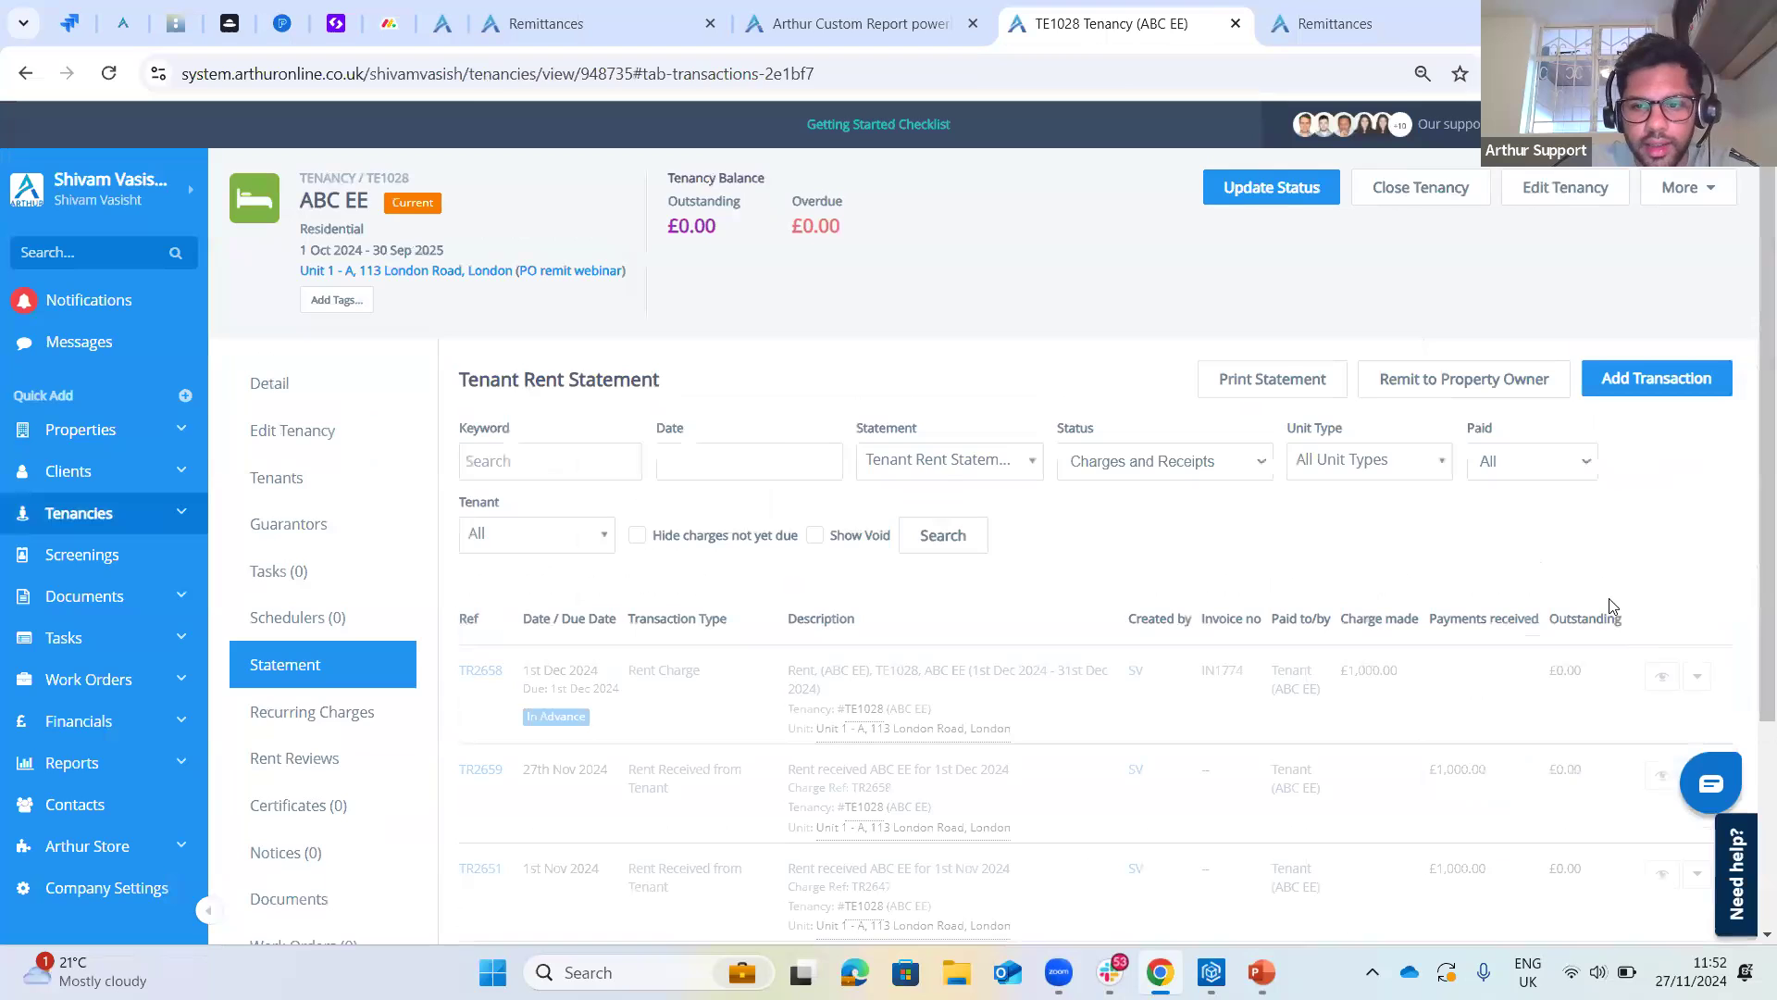
- Pay off the new "rent" charge dated 27th Nov 2024 in the tenant rent statement
scroll(1675, 601, "down", 1)
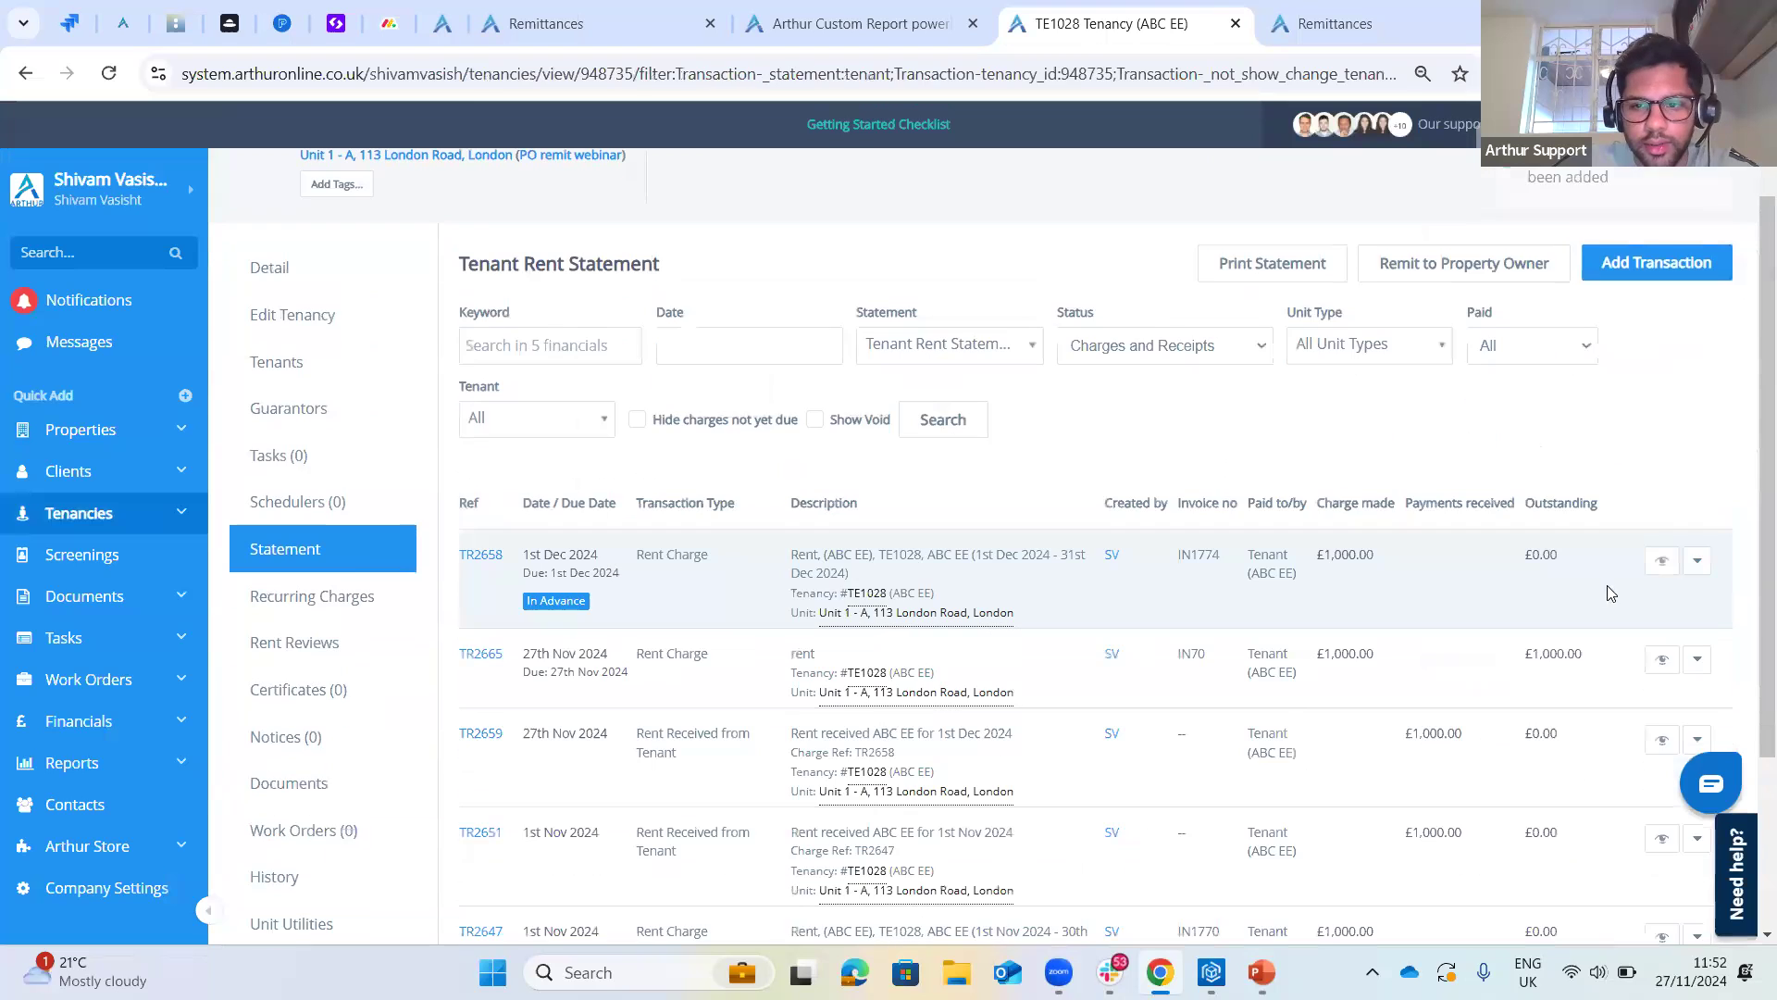
scroll(1711, 536, "down", 1)
left_click(1697, 542)
scroll(1580, 685, "down", 1)
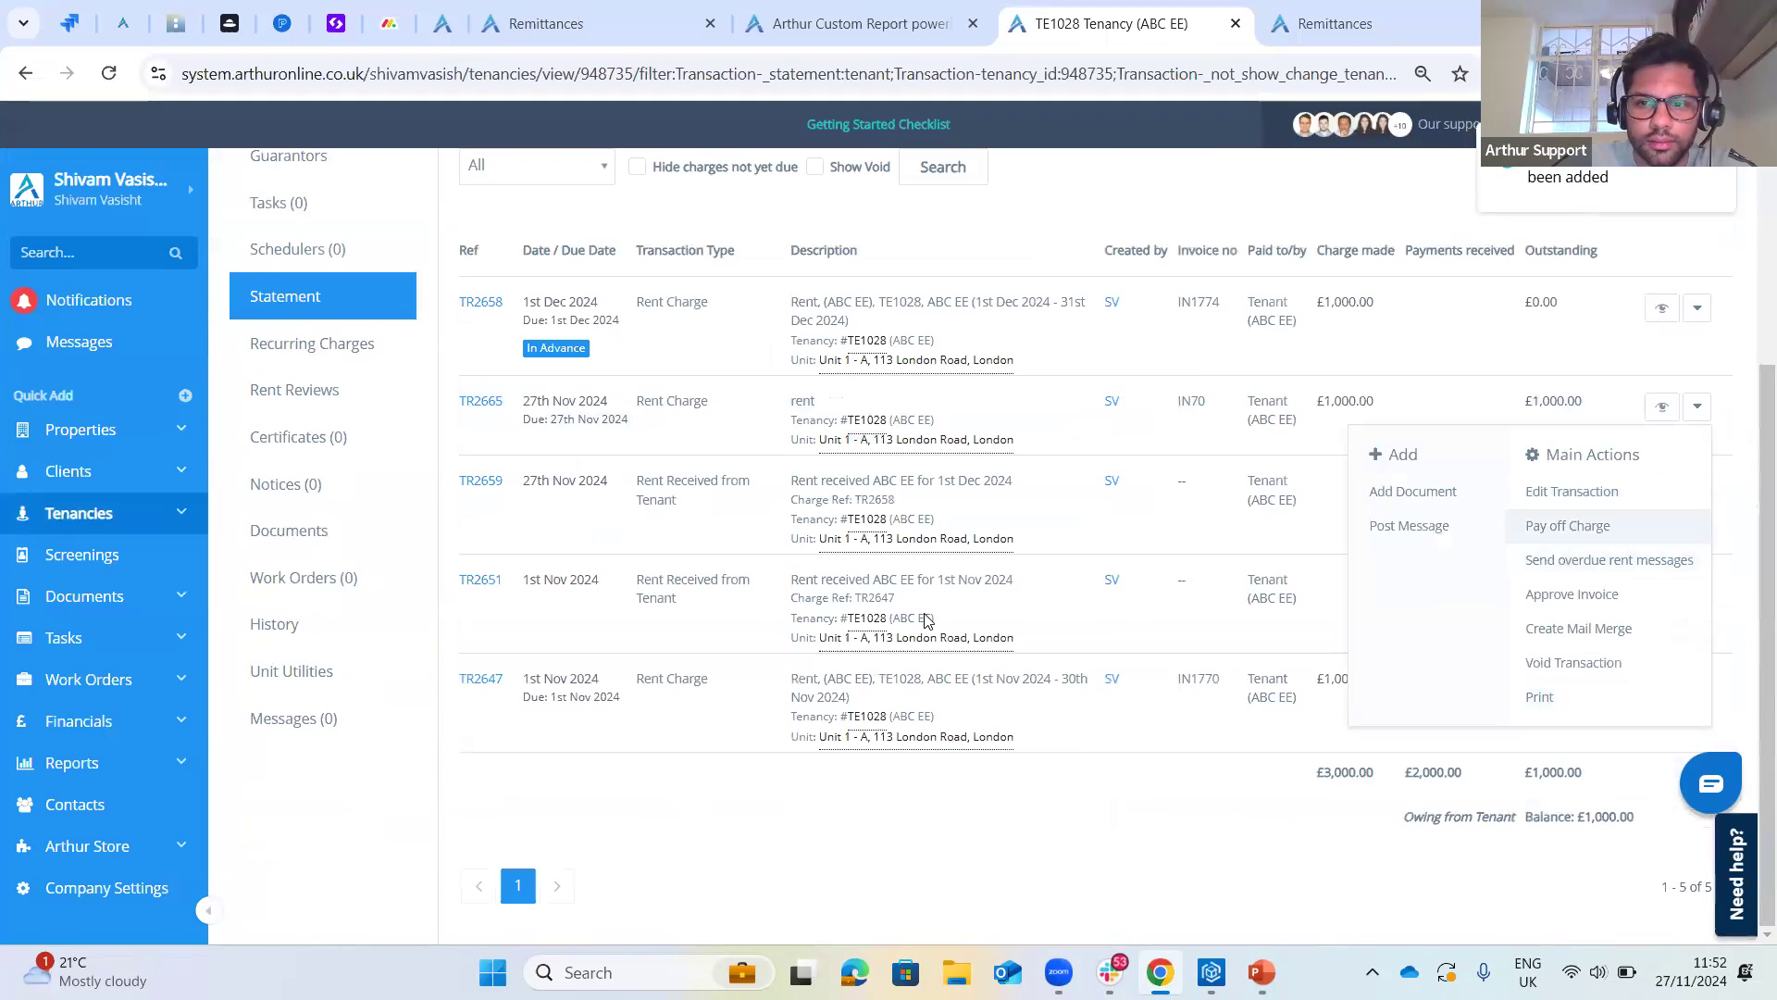
left_click(1571, 523)
scroll(1379, 760, "down", 1)
left_click(1386, 735)
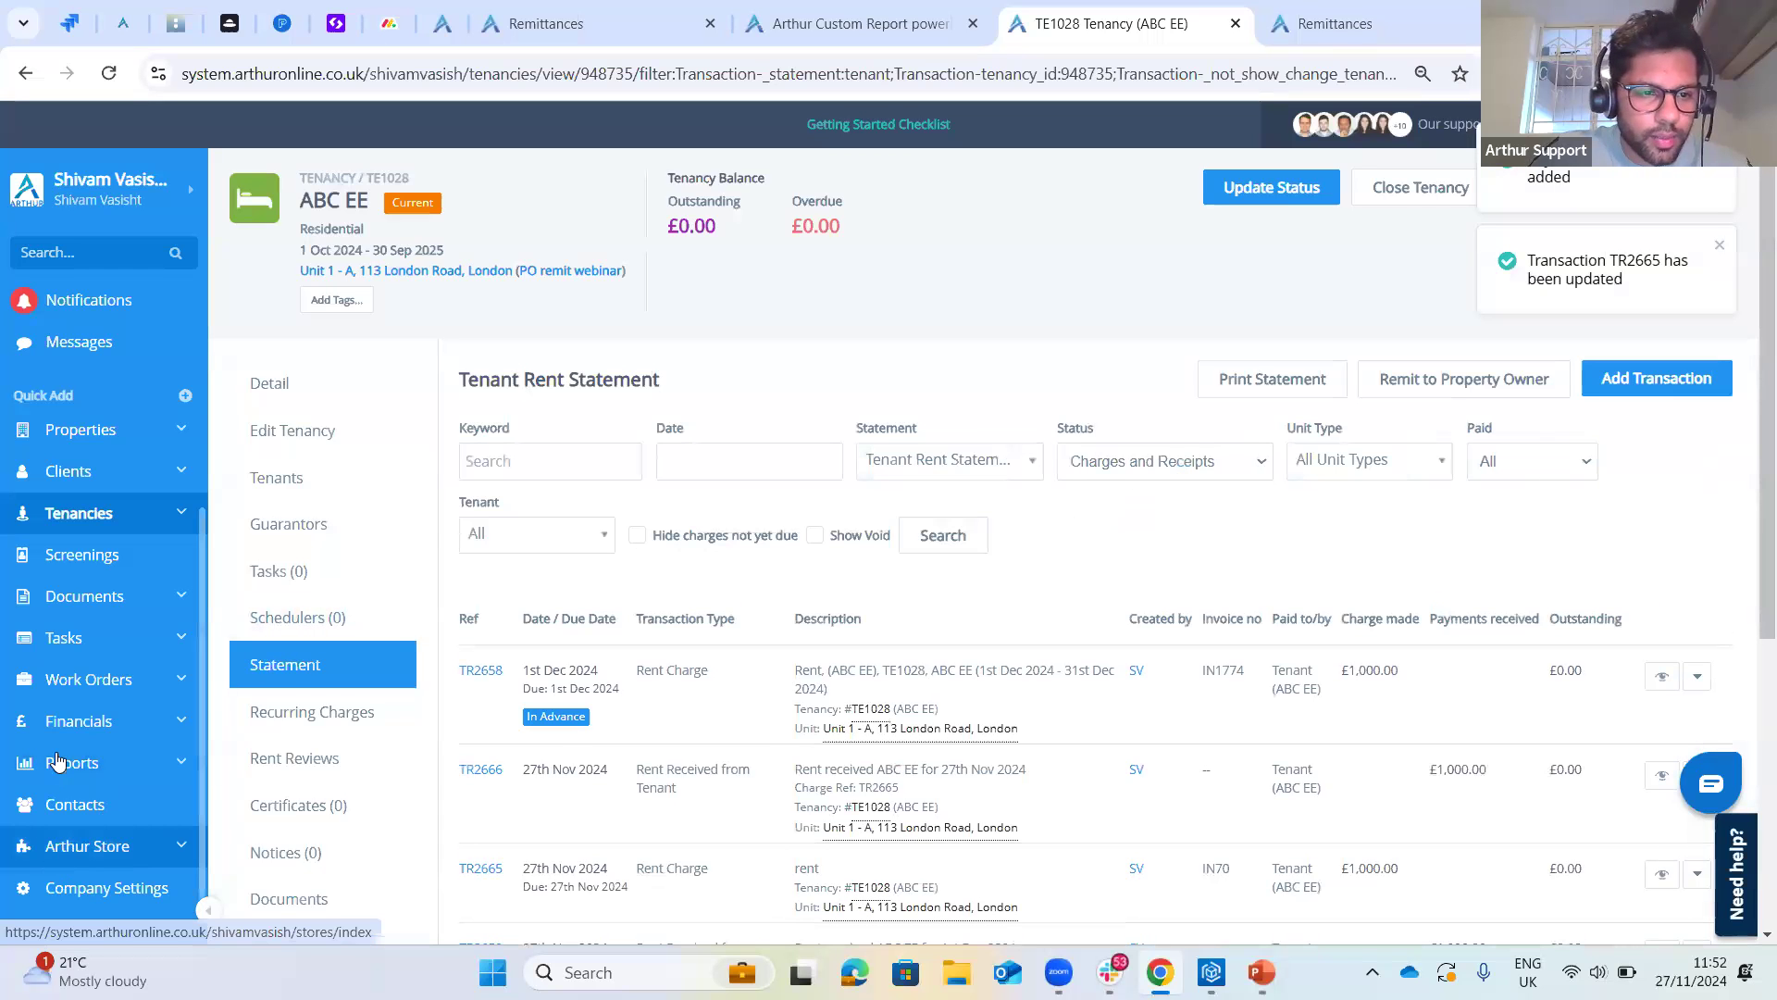
- Open the Property Owner Remittance list and examine Unit 1 - A's payable split between Landlord no1 and Landlord 2
left_click(74, 727)
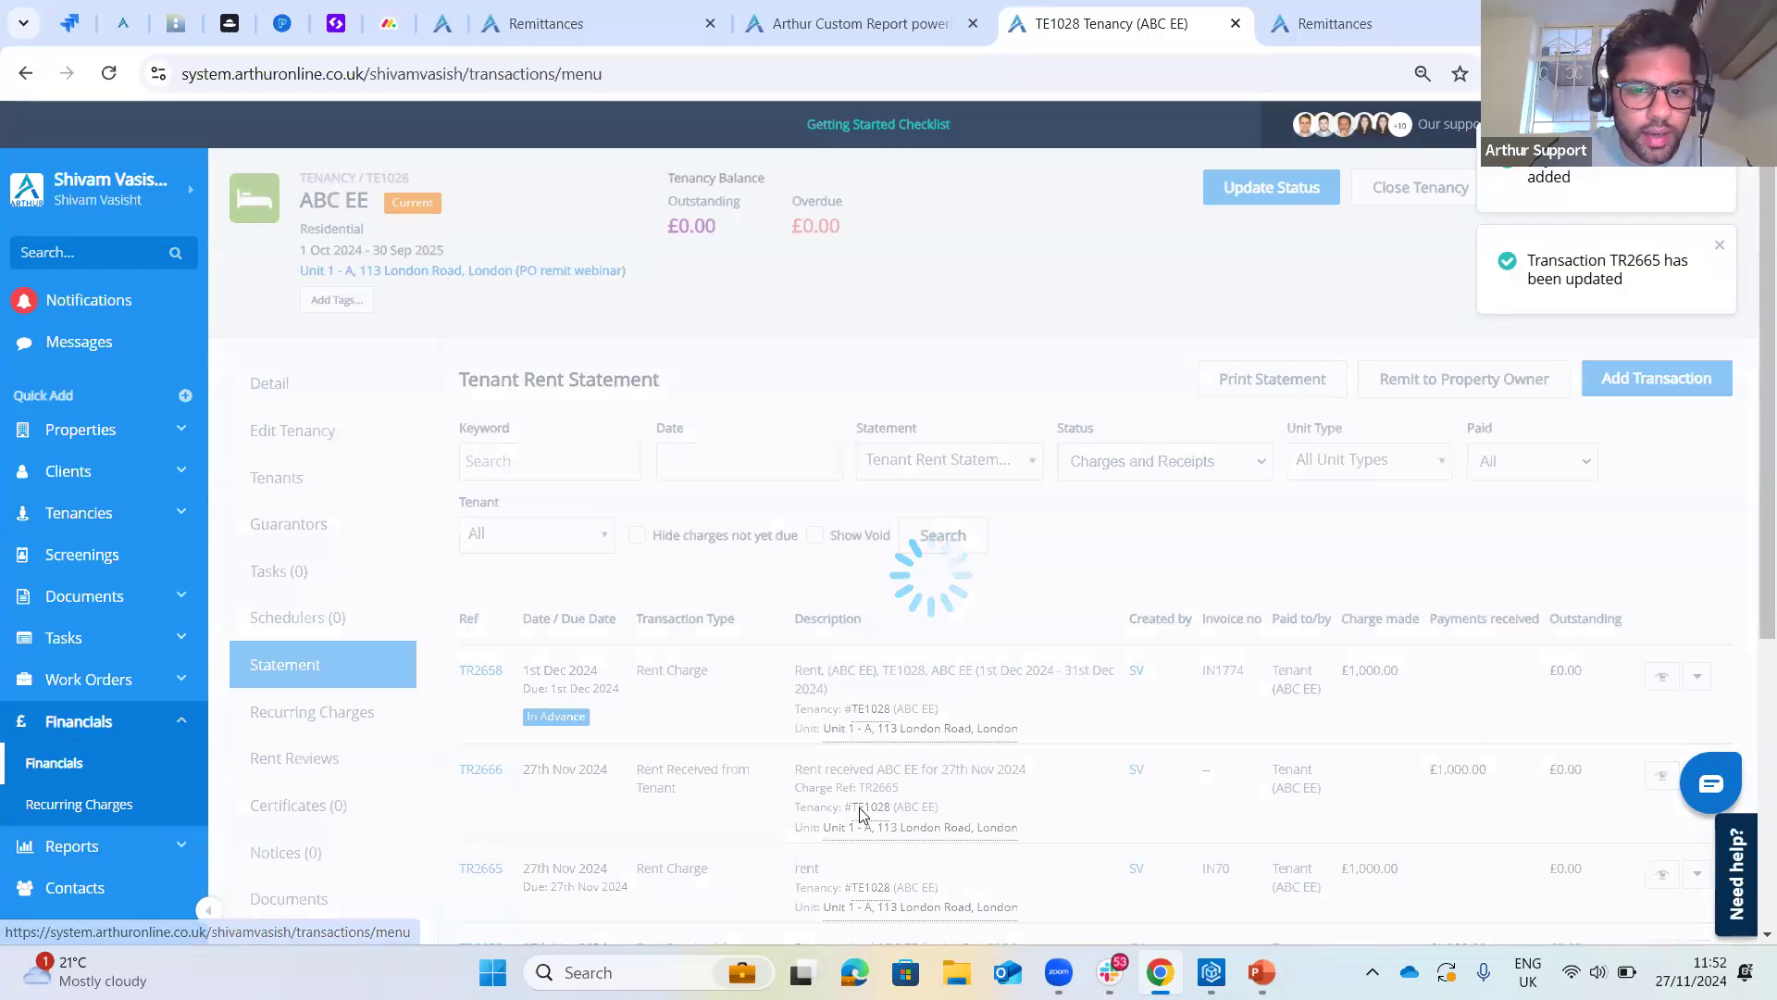
left_click(996, 803)
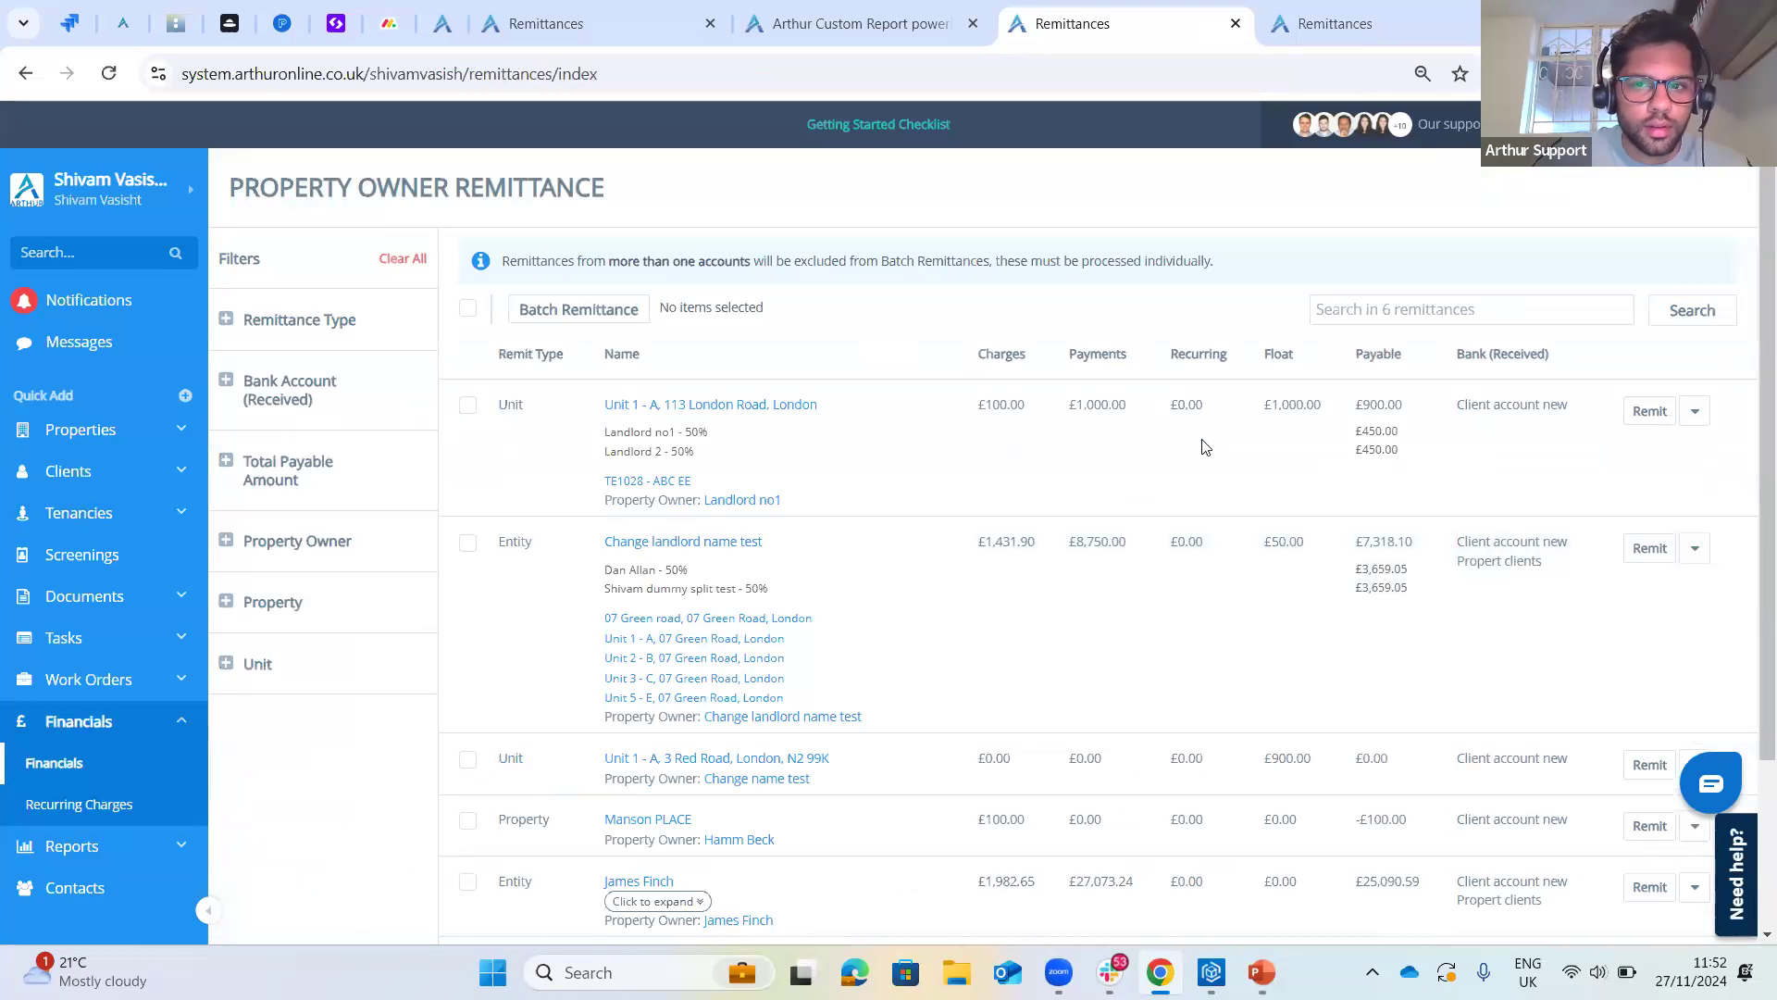
left_click_drag(605, 431, 672, 451)
left_click(737, 459)
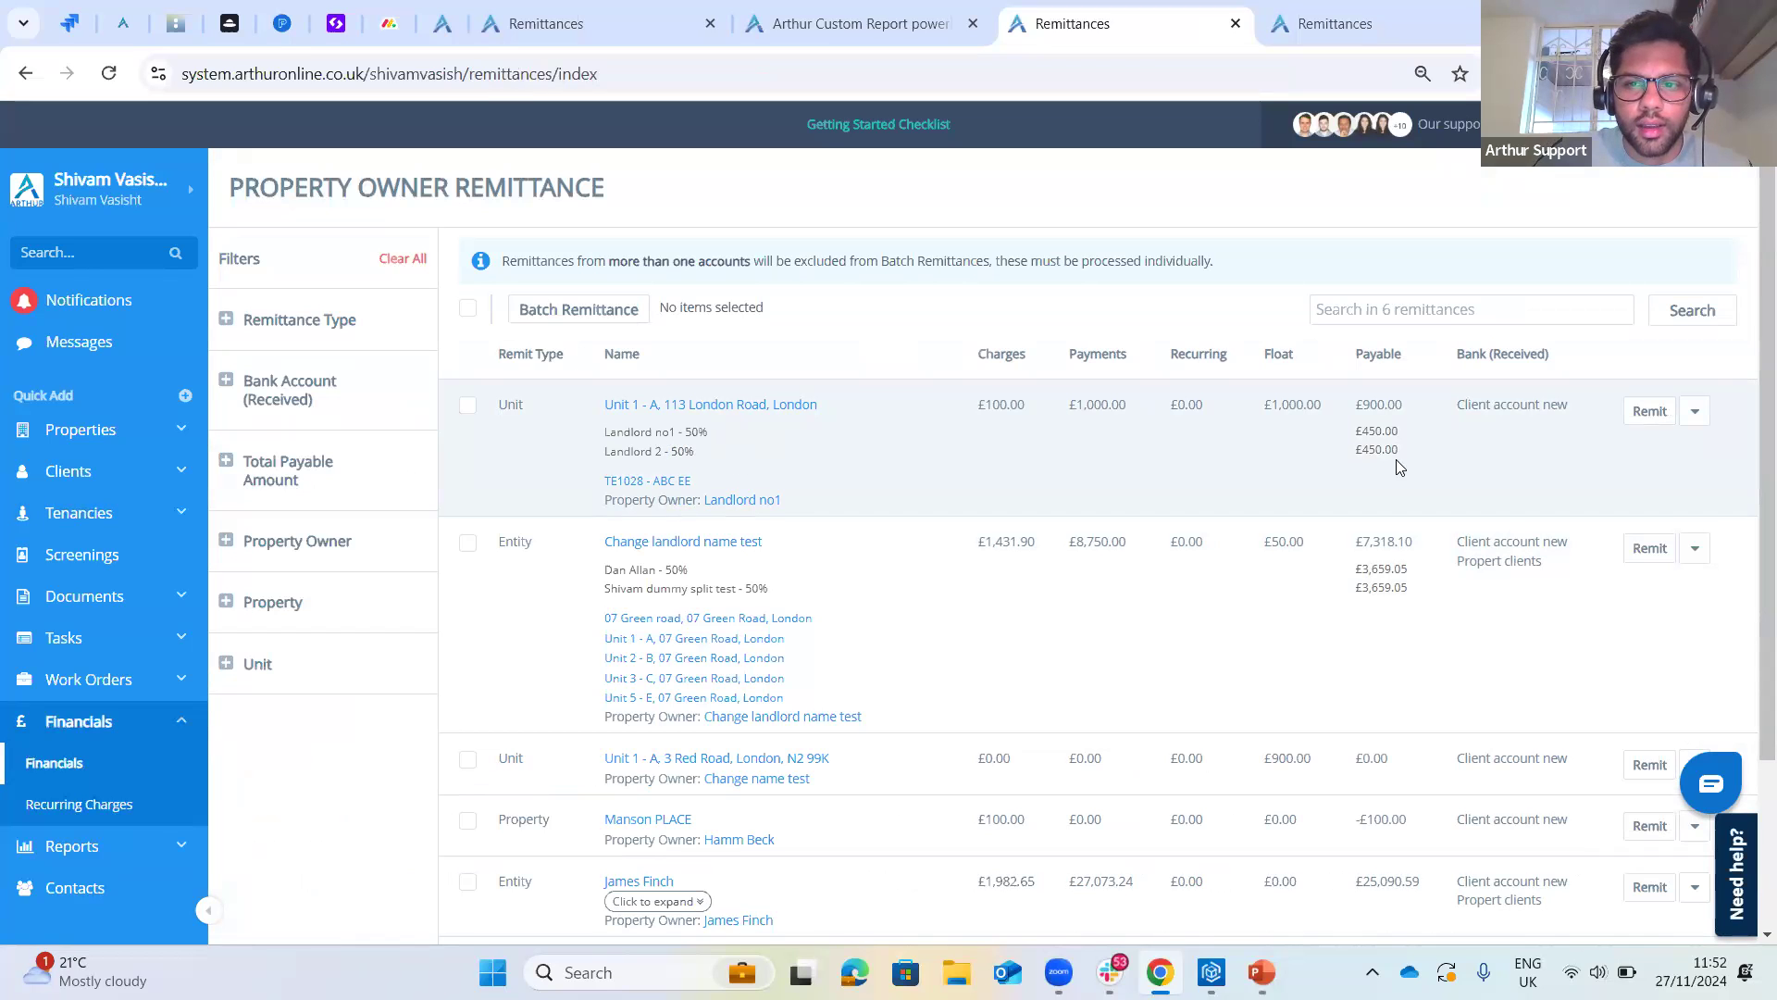
left_click_drag(1392, 405, 1361, 431)
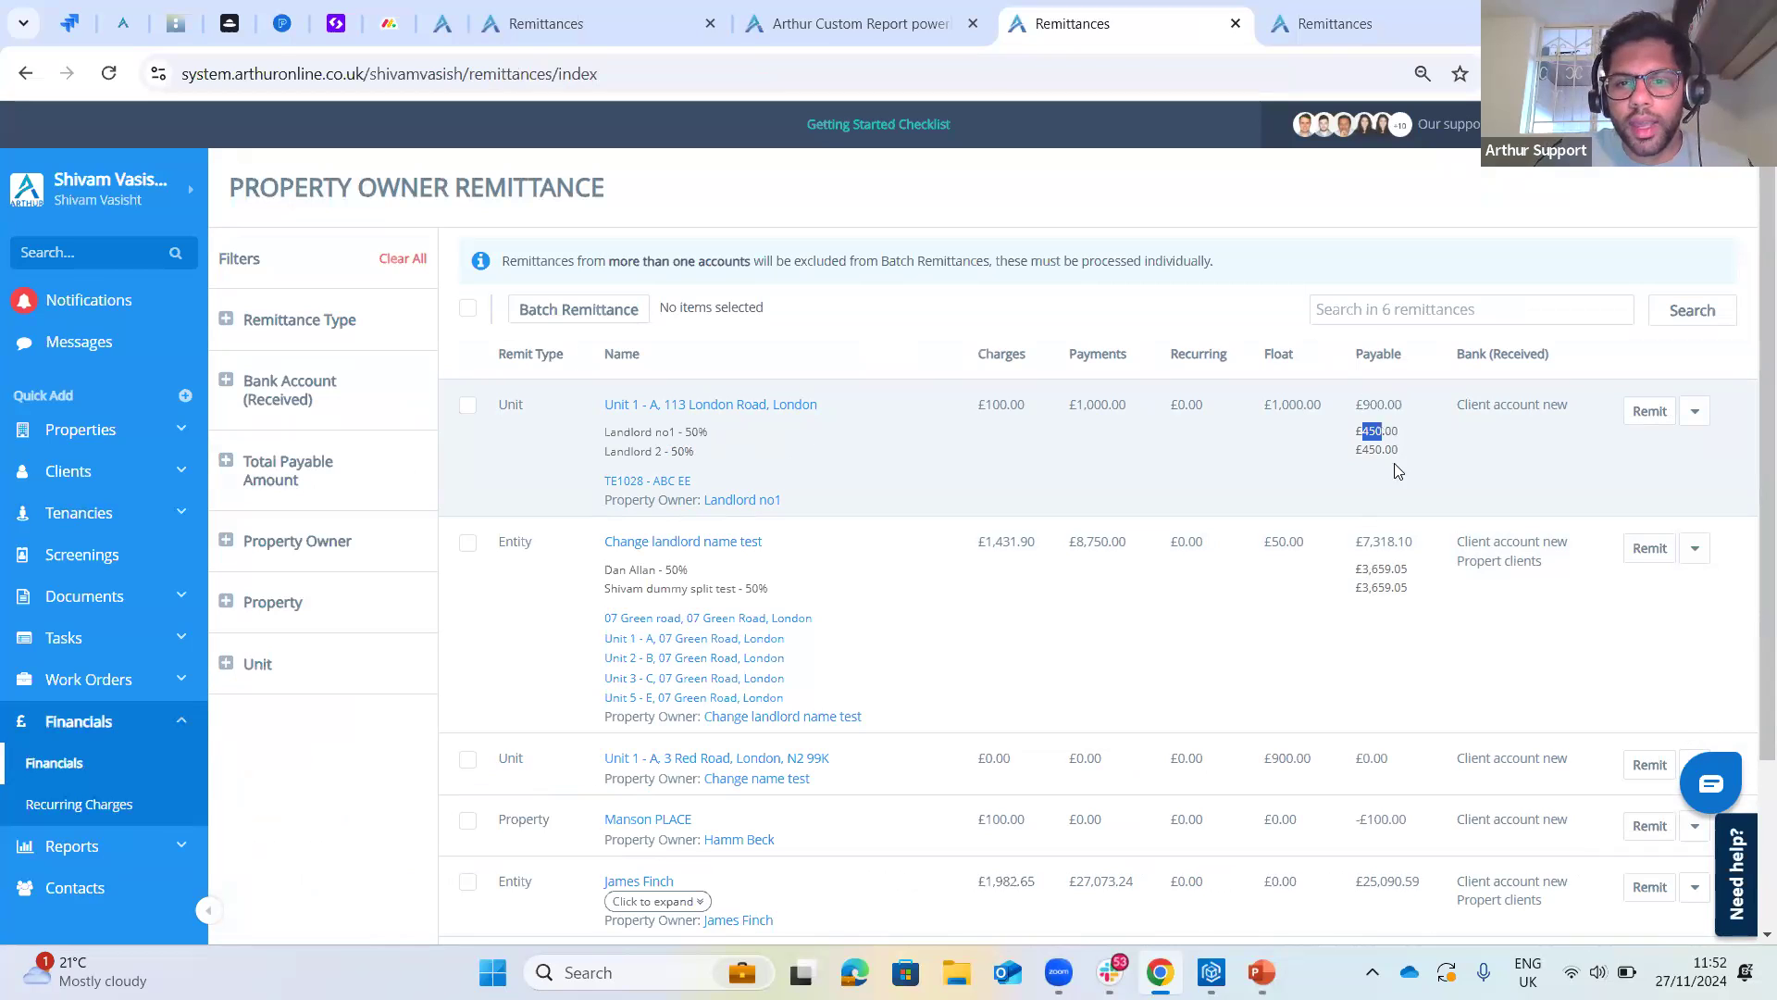
left_click_drag(694, 440, 603, 433)
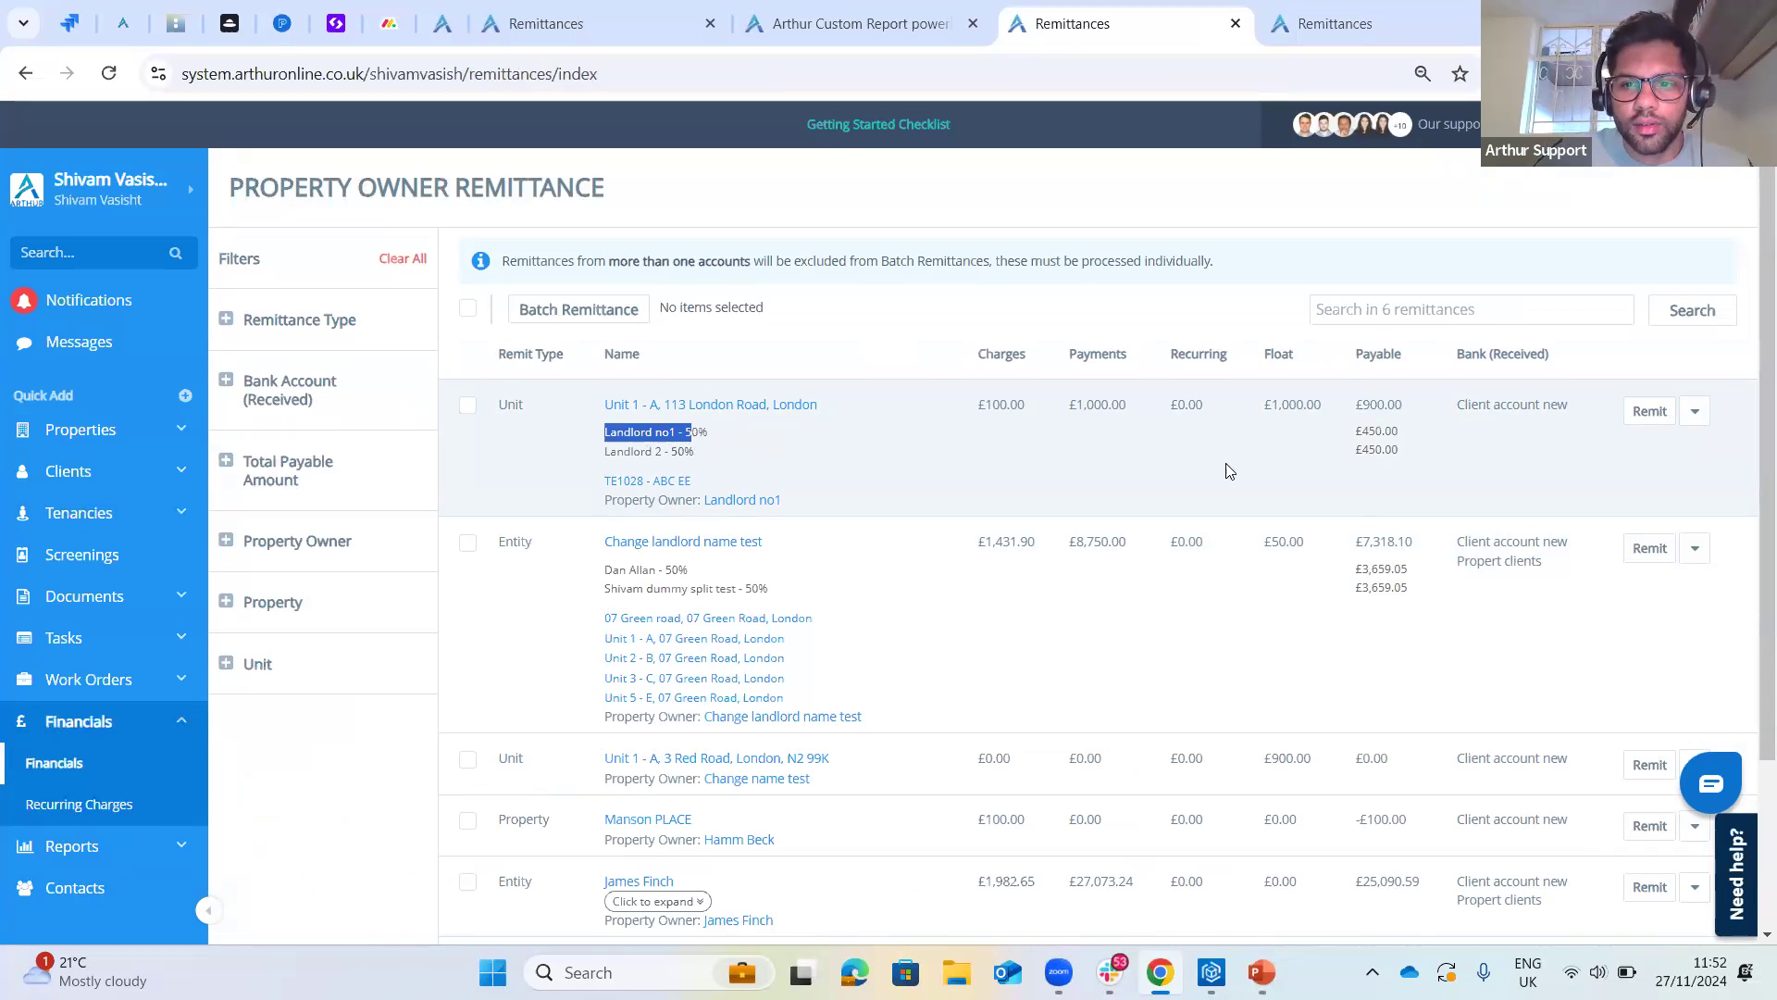
- Start remitting Unit 1 - A's tenancy receipt and management fee without the float, and review the split remittance amounts for both landlords
left_click(1647, 415)
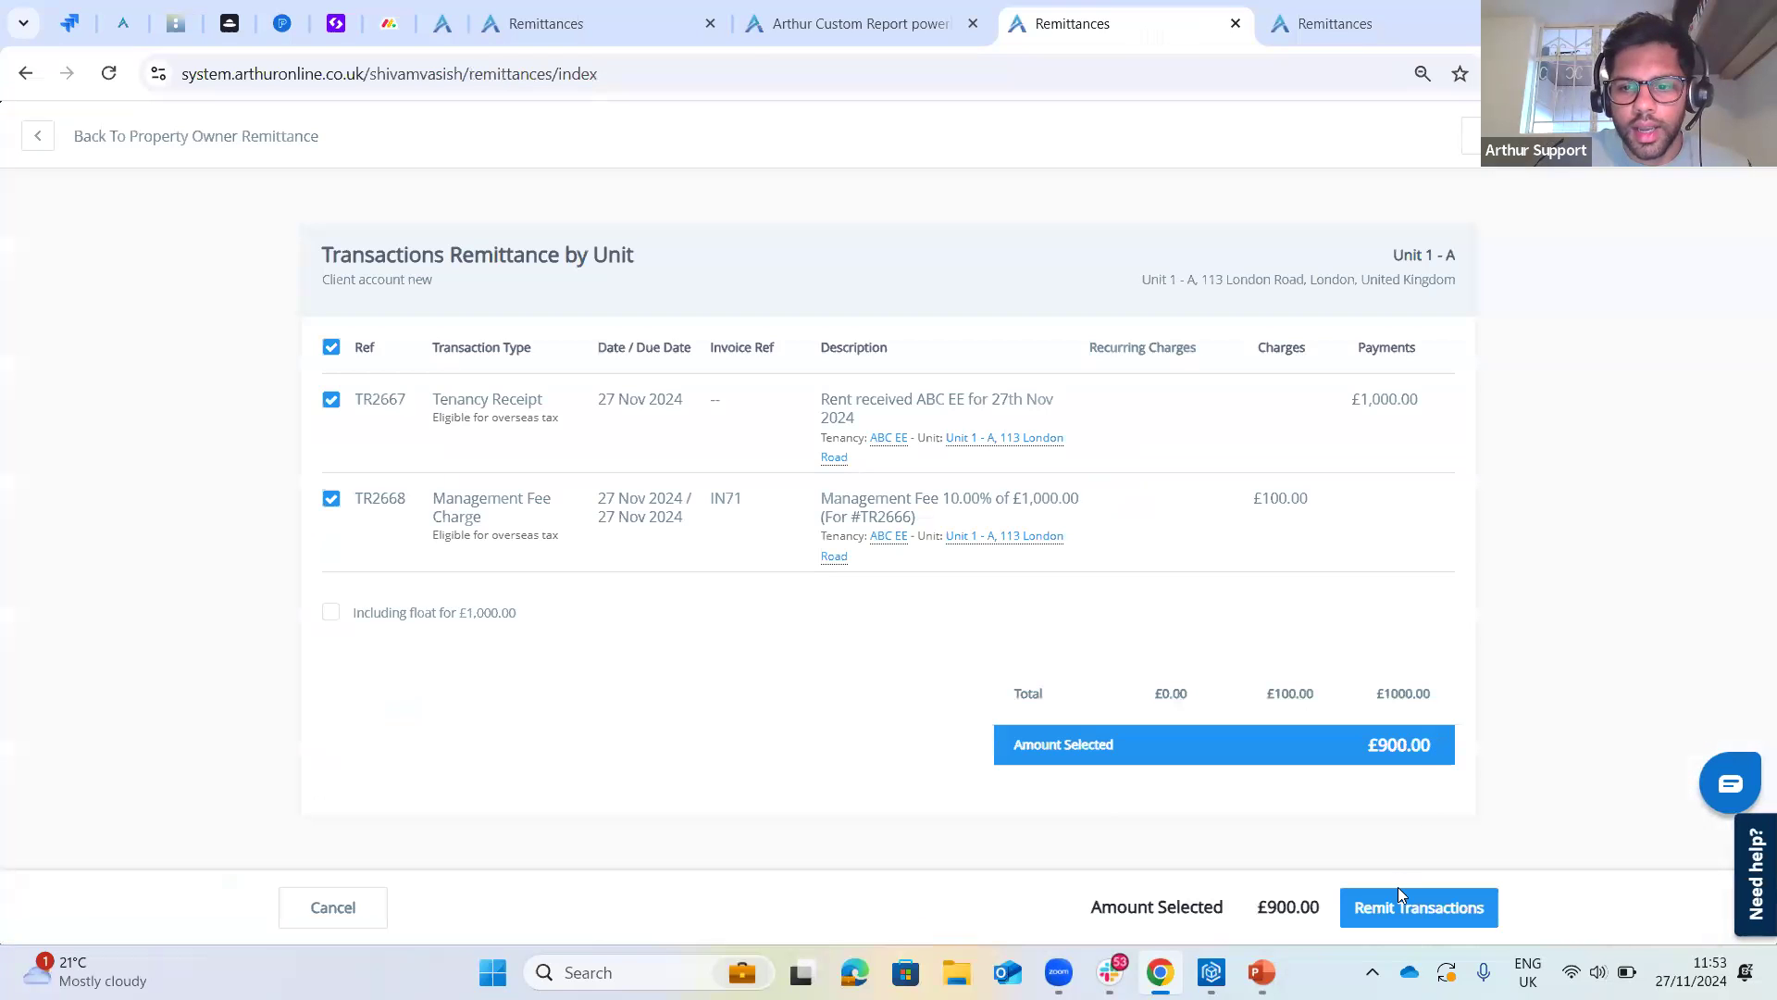
left_click(1397, 891)
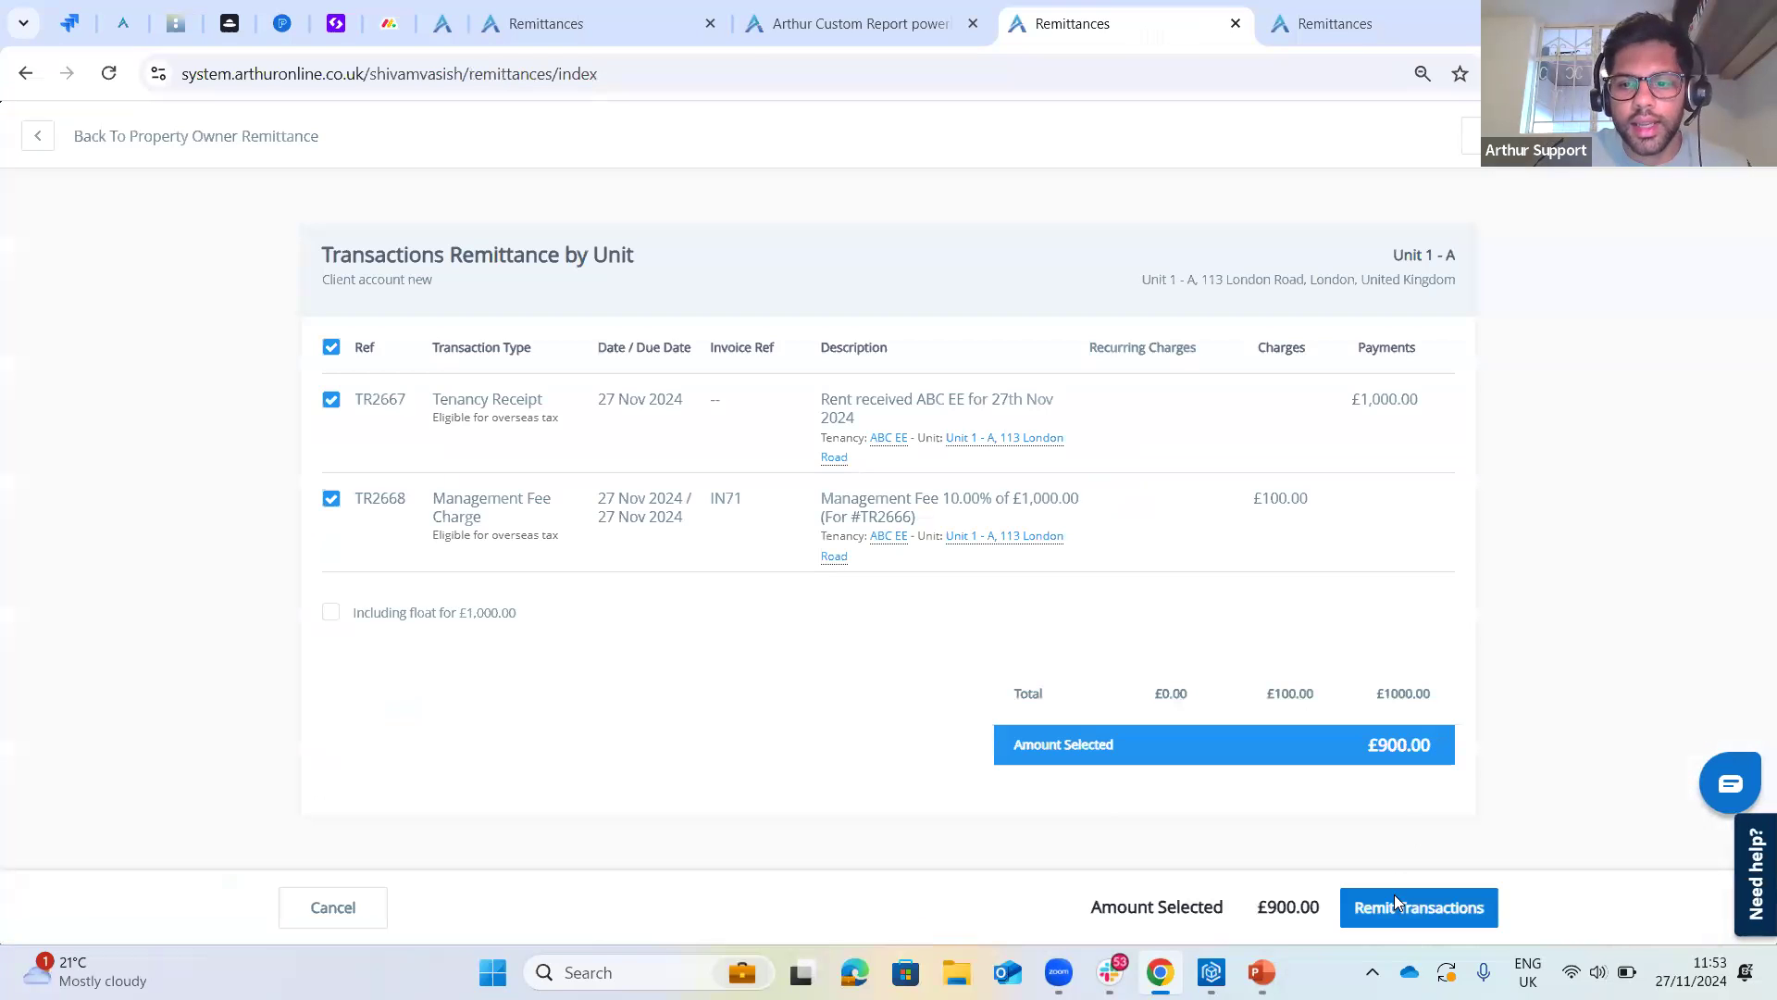
scroll(1390, 629, "down", 3)
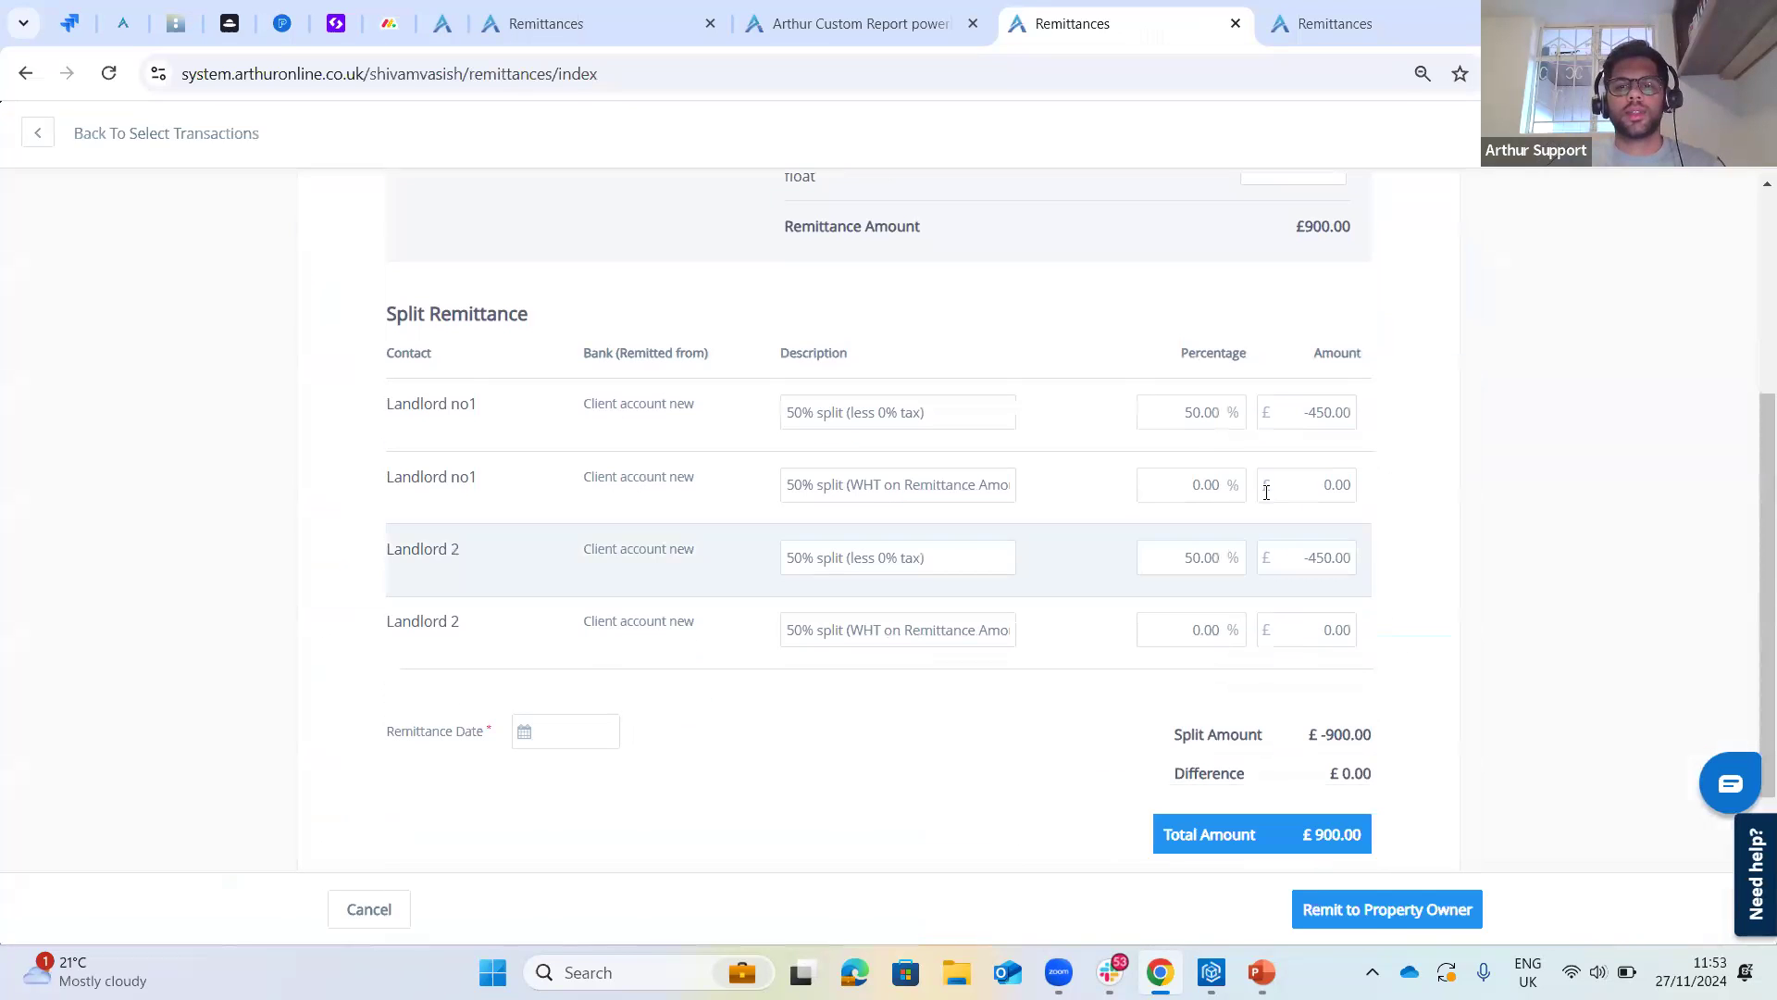
left_click(1305, 412)
left_click(1311, 557)
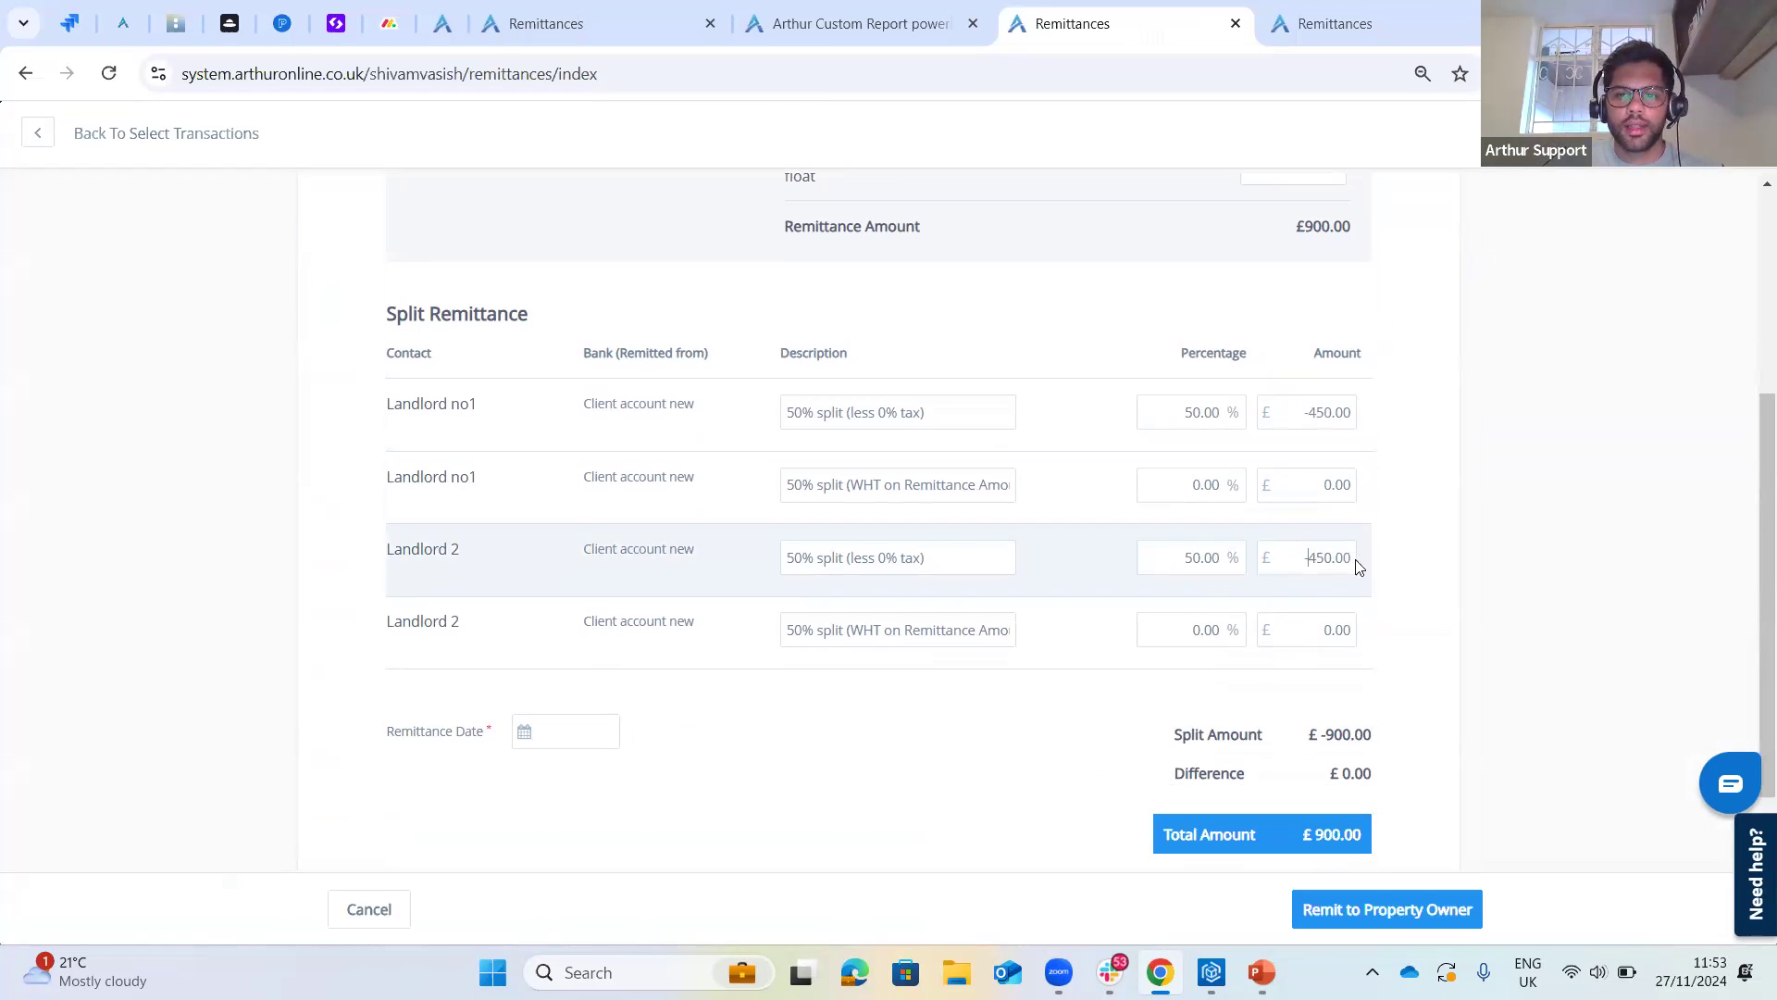
left_click(1562, 524)
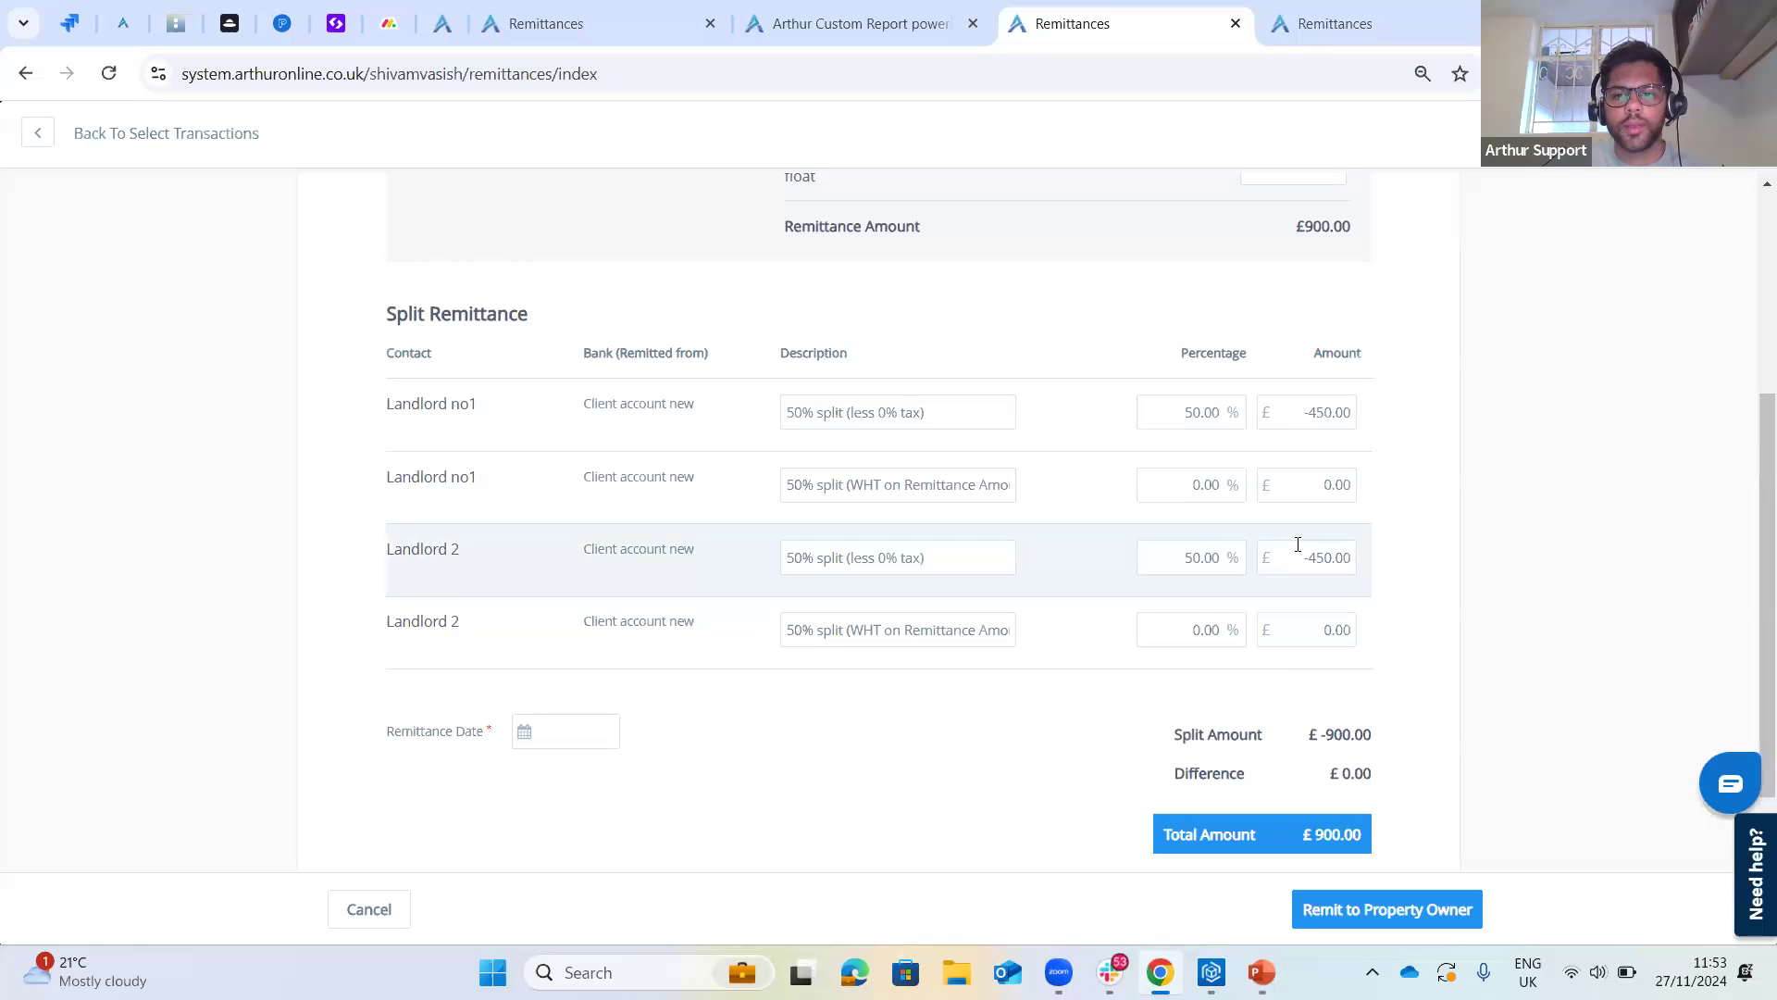
scroll(1296, 555, "down", 1)
scroll(1305, 602, "up", 3)
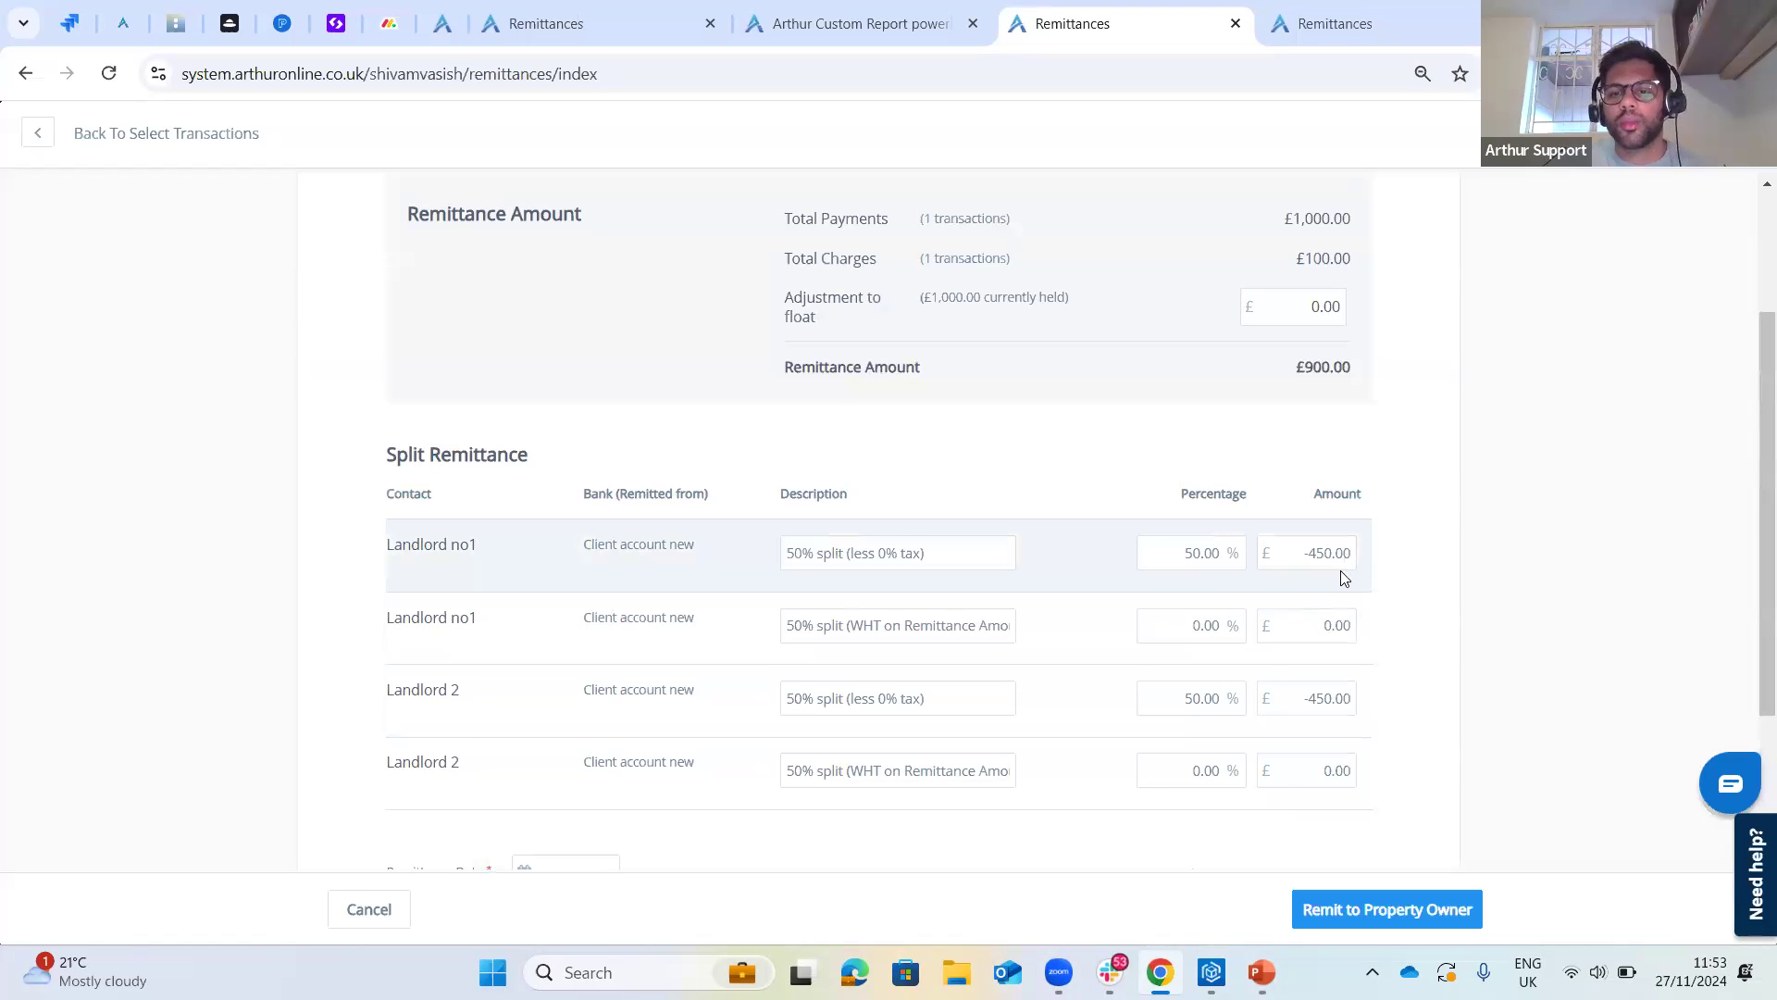
scroll(1342, 579, "down", 1)
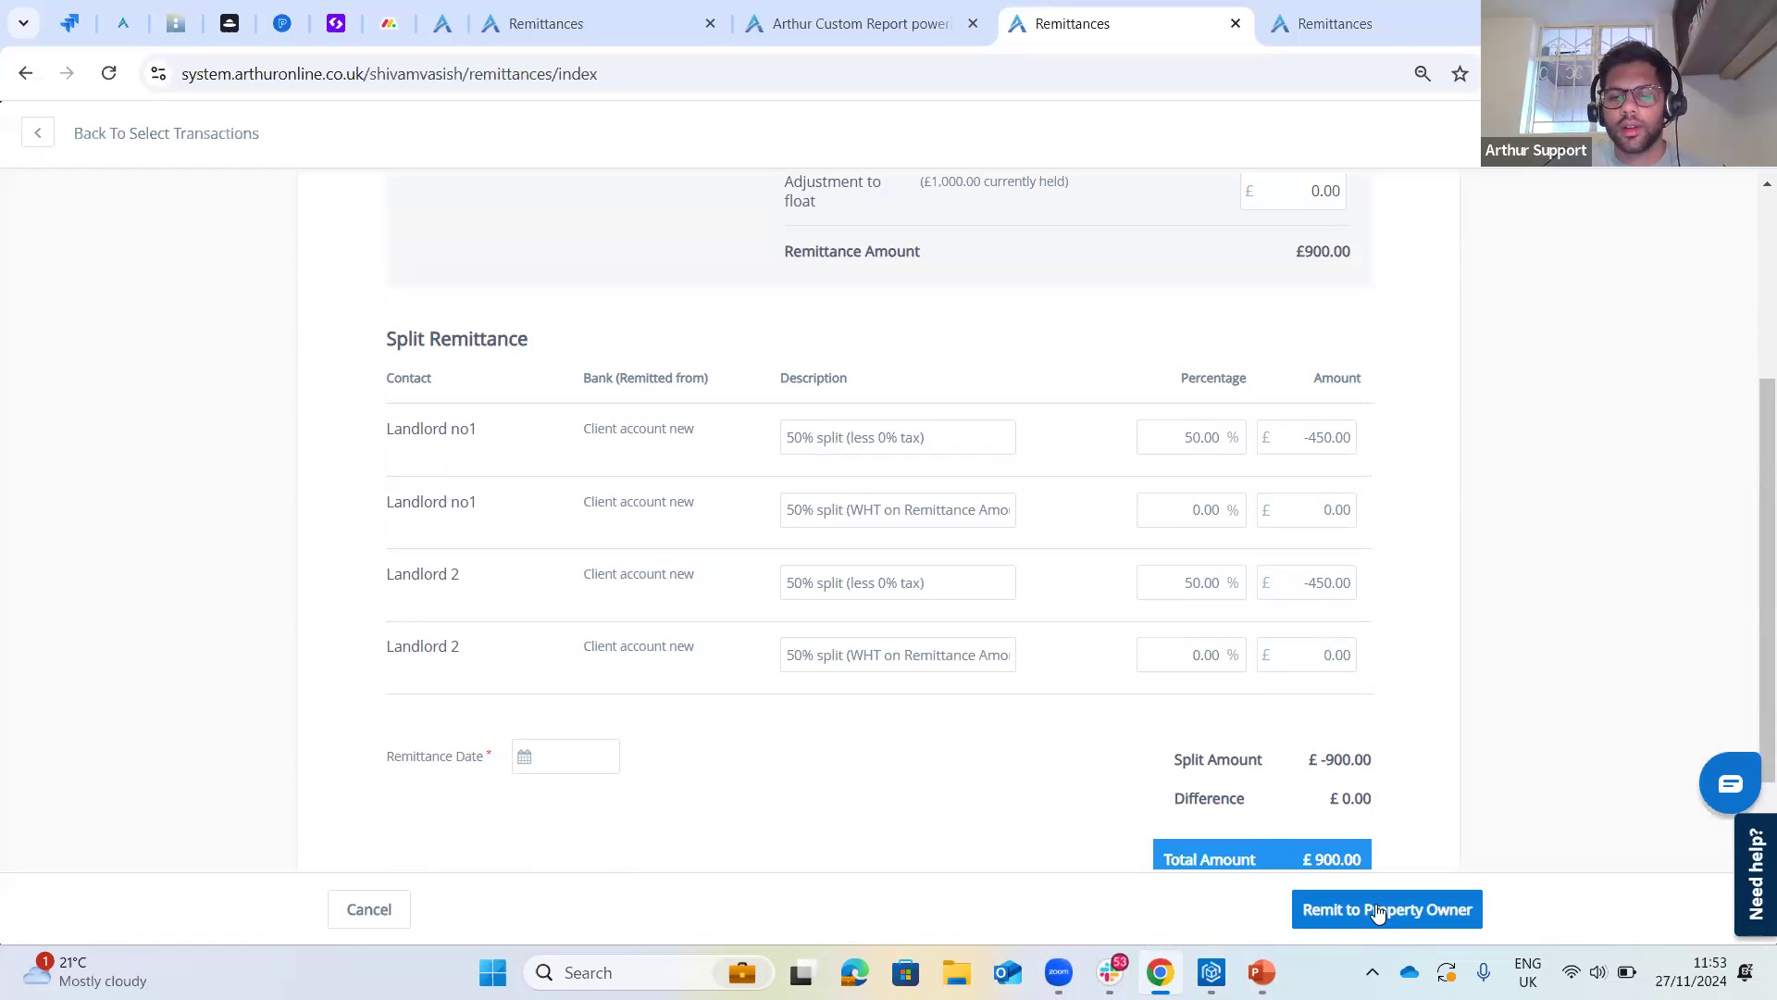
- Set the remittance date to 27/11/2024 and remit the split amounts to the property owner
left_click(569, 756)
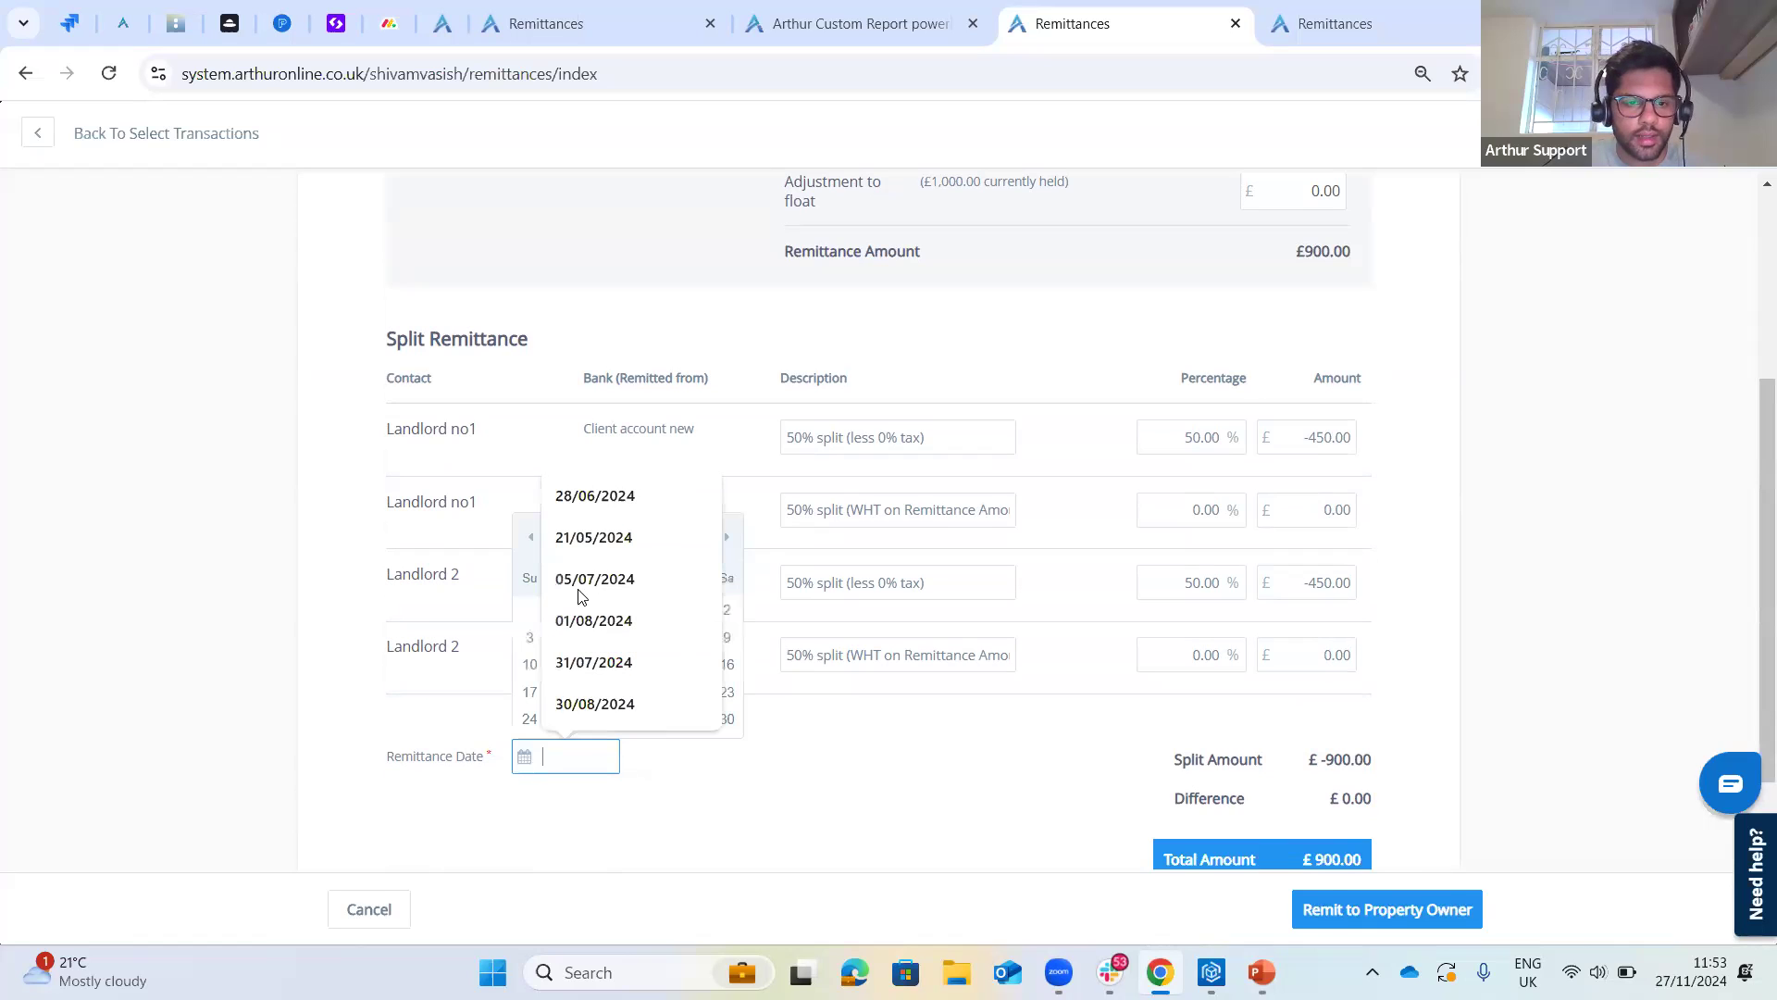
left_click(736, 523)
left_click(627, 720)
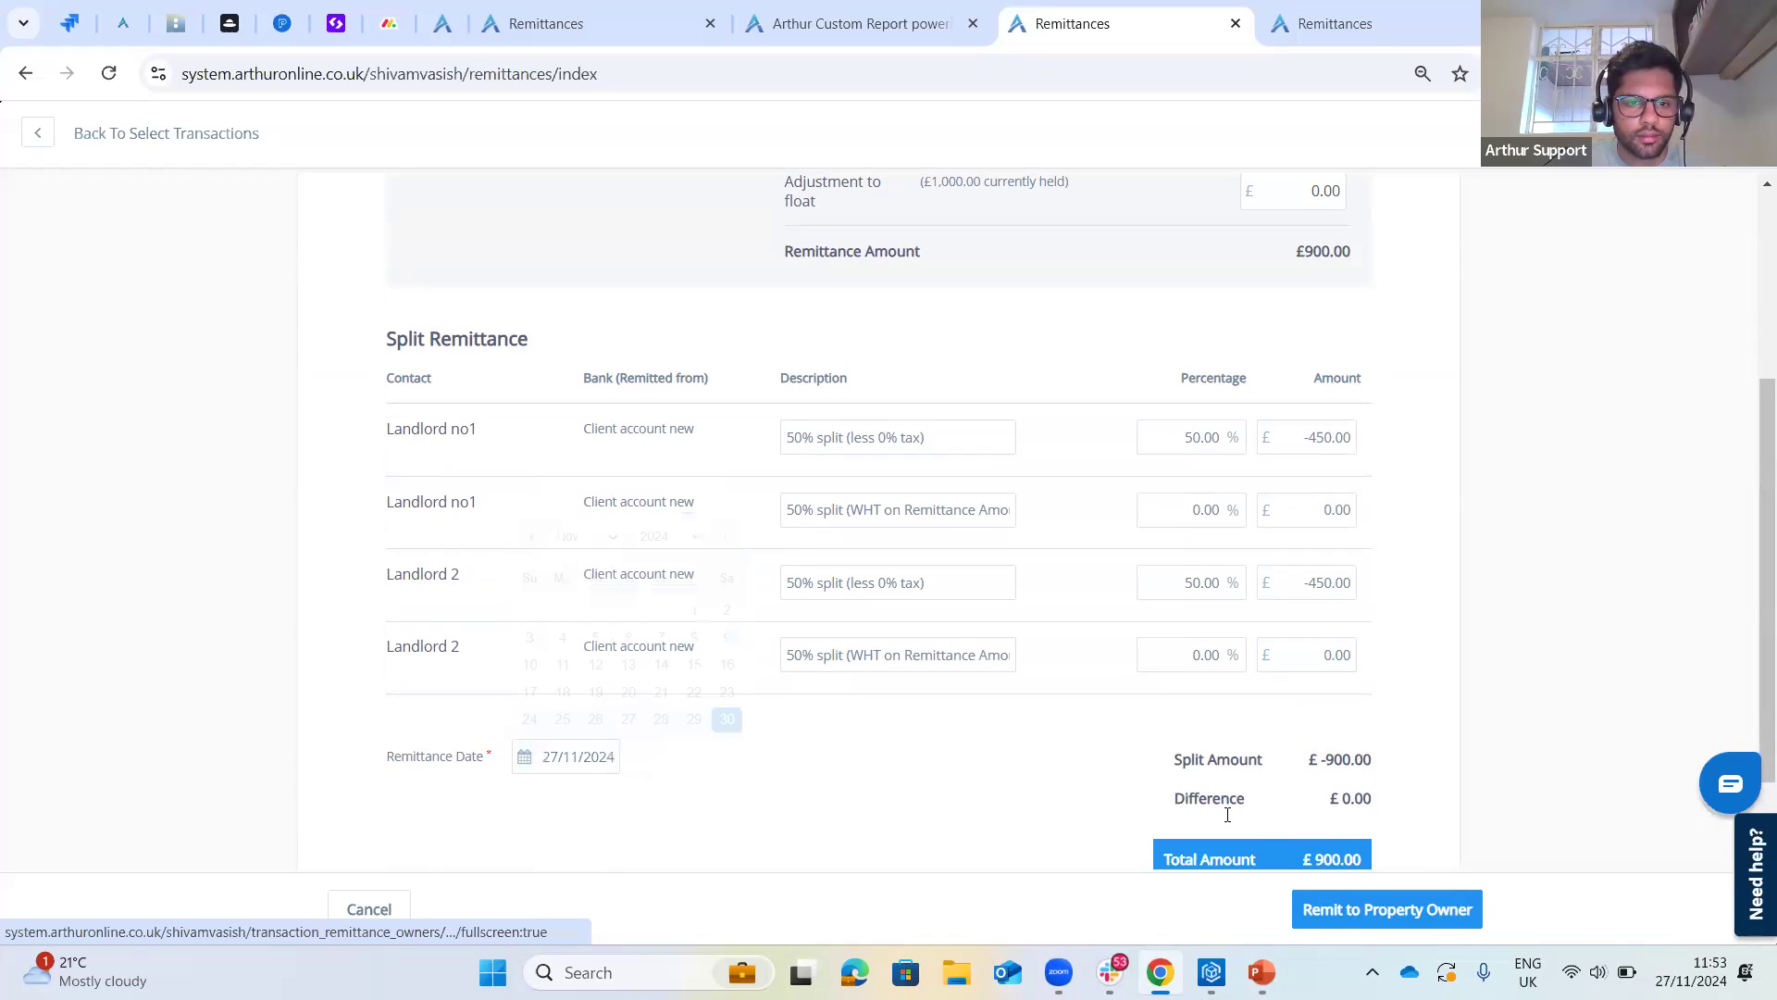
left_click(1428, 908)
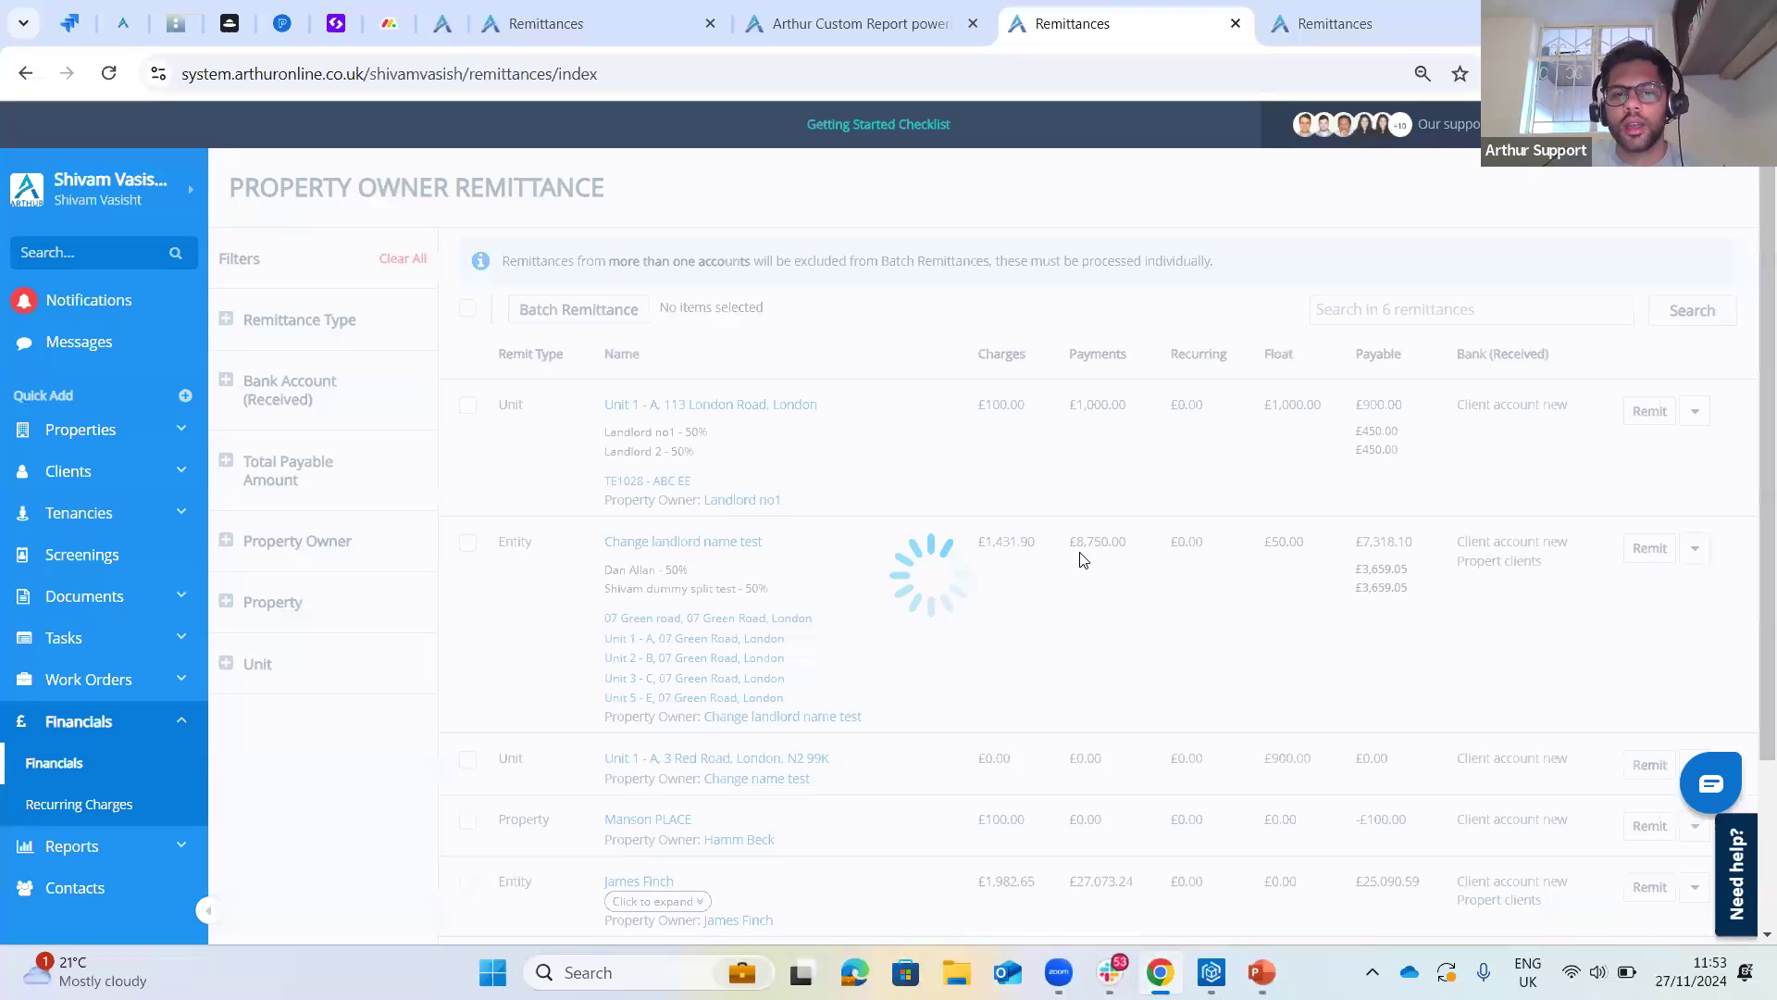
- Open the Property Owner Payment List and check the amounts of the two 50% split payments for Unit 1 - A
left_click(57, 785)
scroll(884, 811, "down", 1)
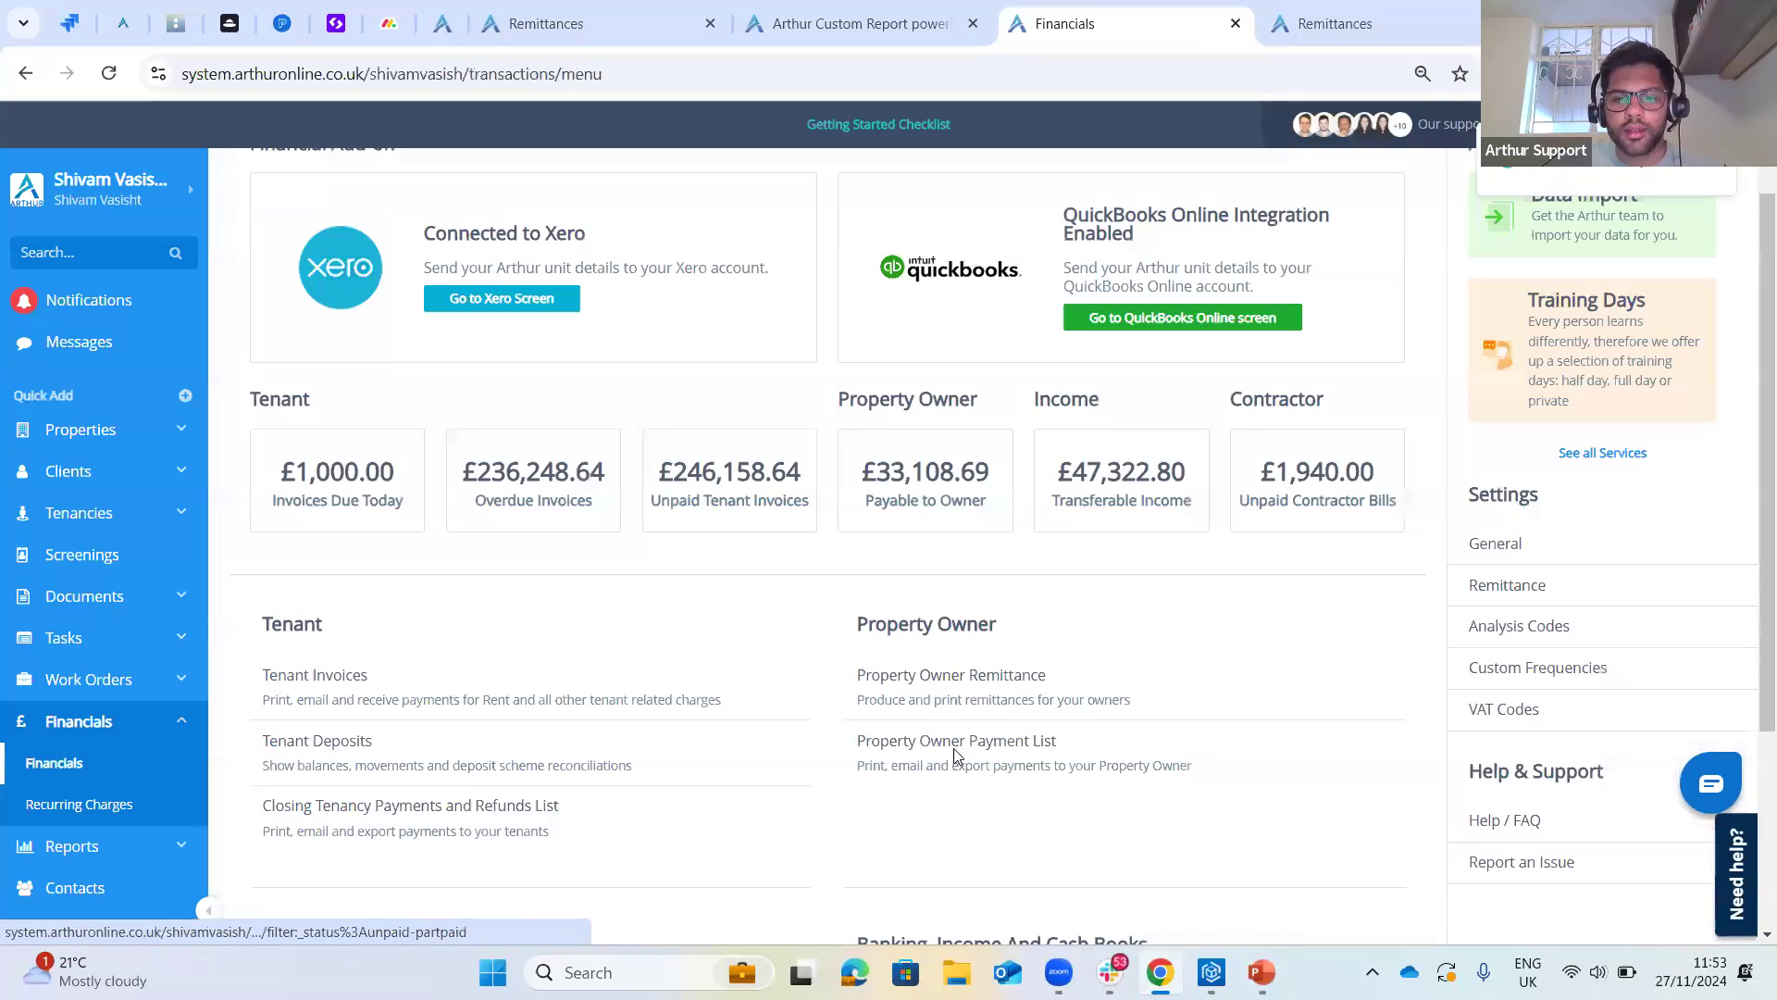
left_click(953, 755)
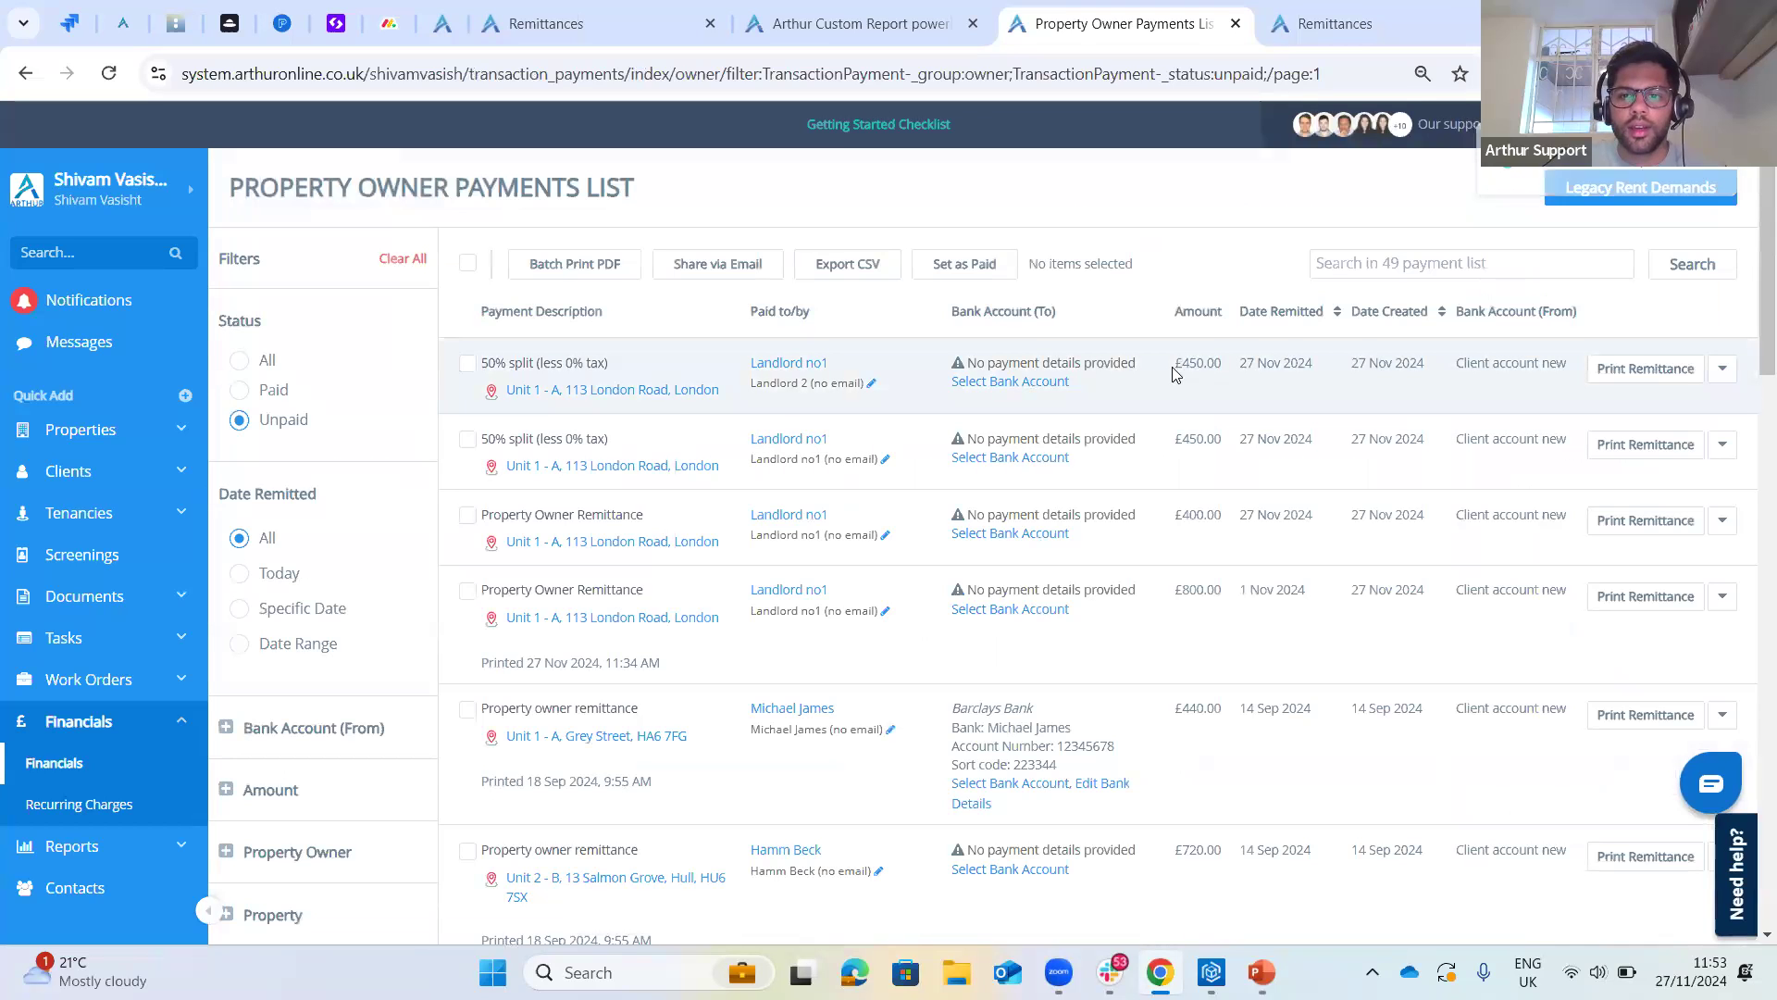
left_click_drag(1174, 373, 1204, 368)
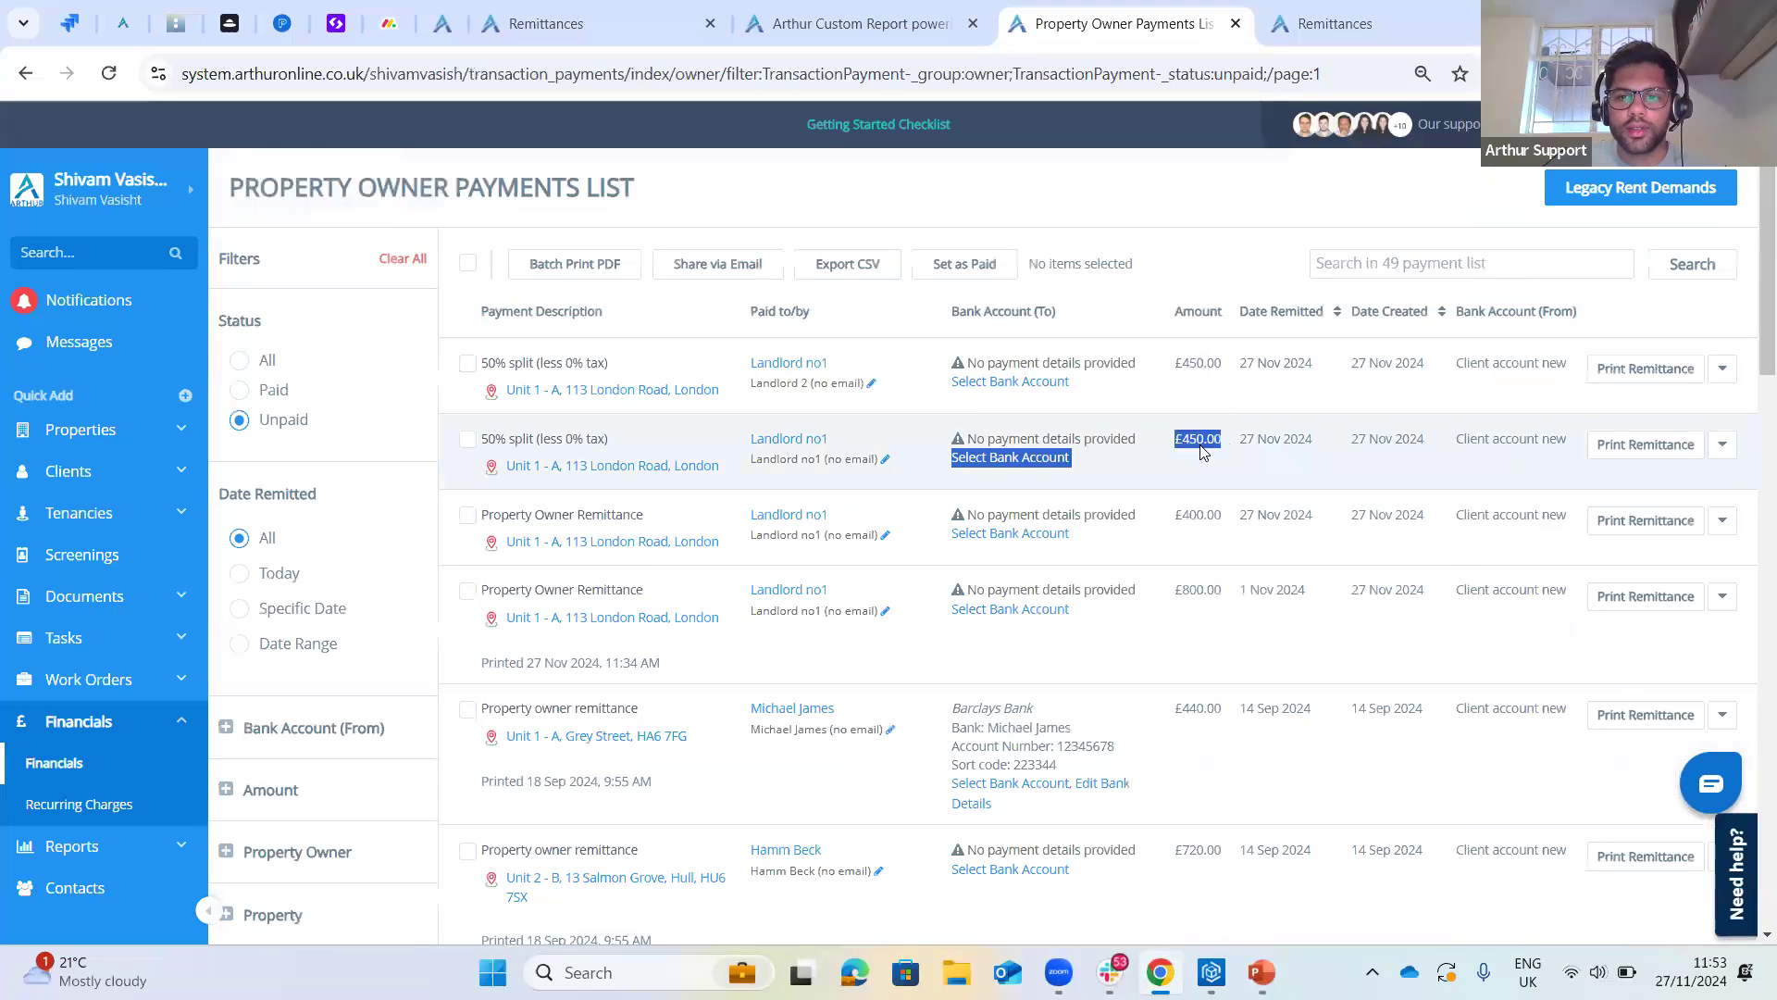
left_click(1208, 417)
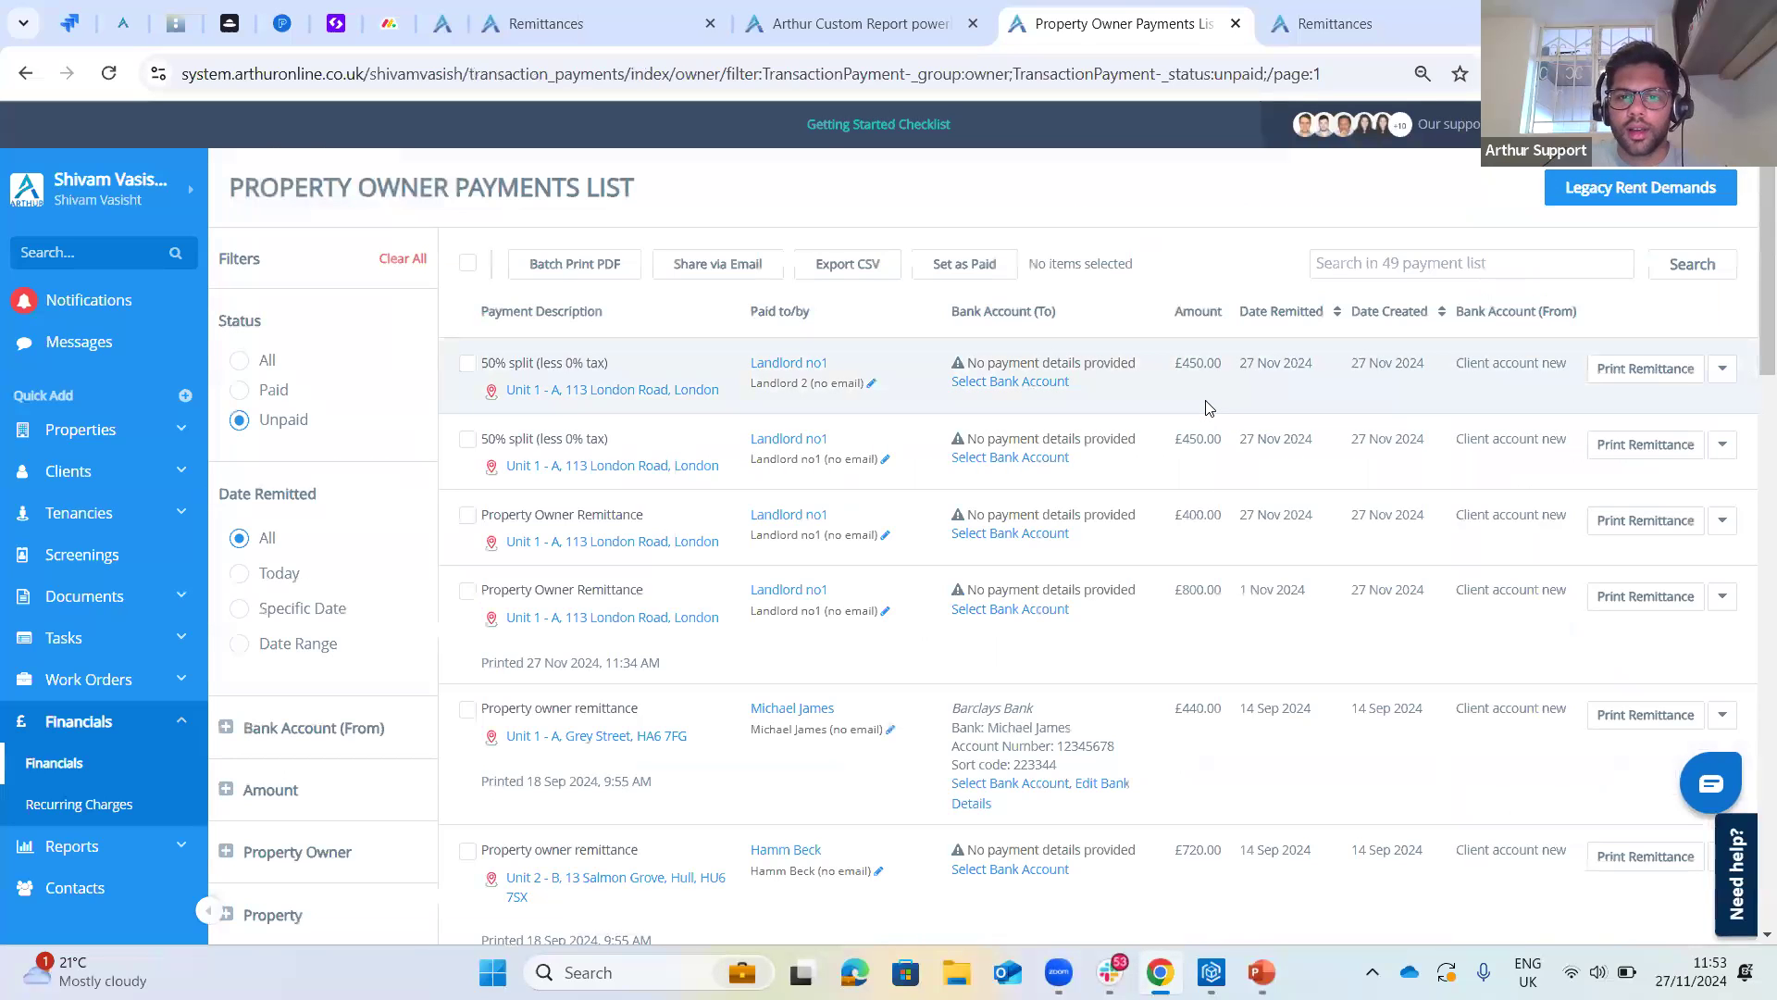
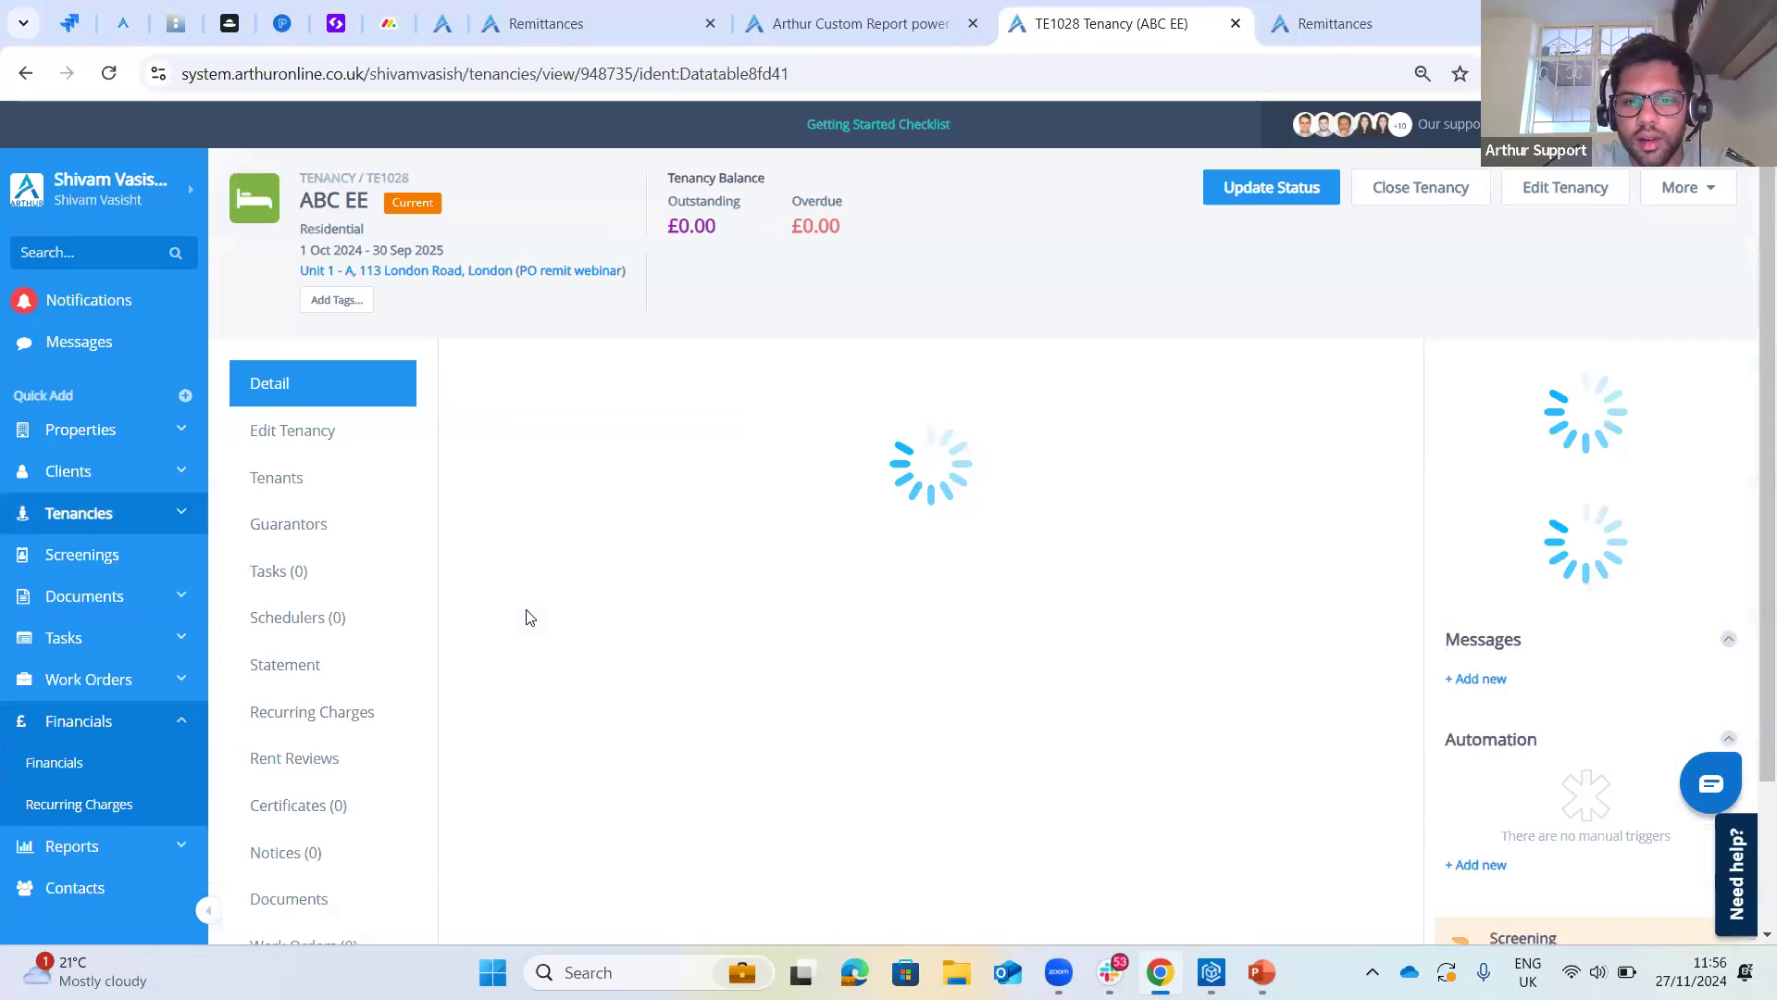
- Open tenancy TE1028's statement and its recurring charges, and examine the Rent Charge type on the monthly rent entry
left_click(316, 673)
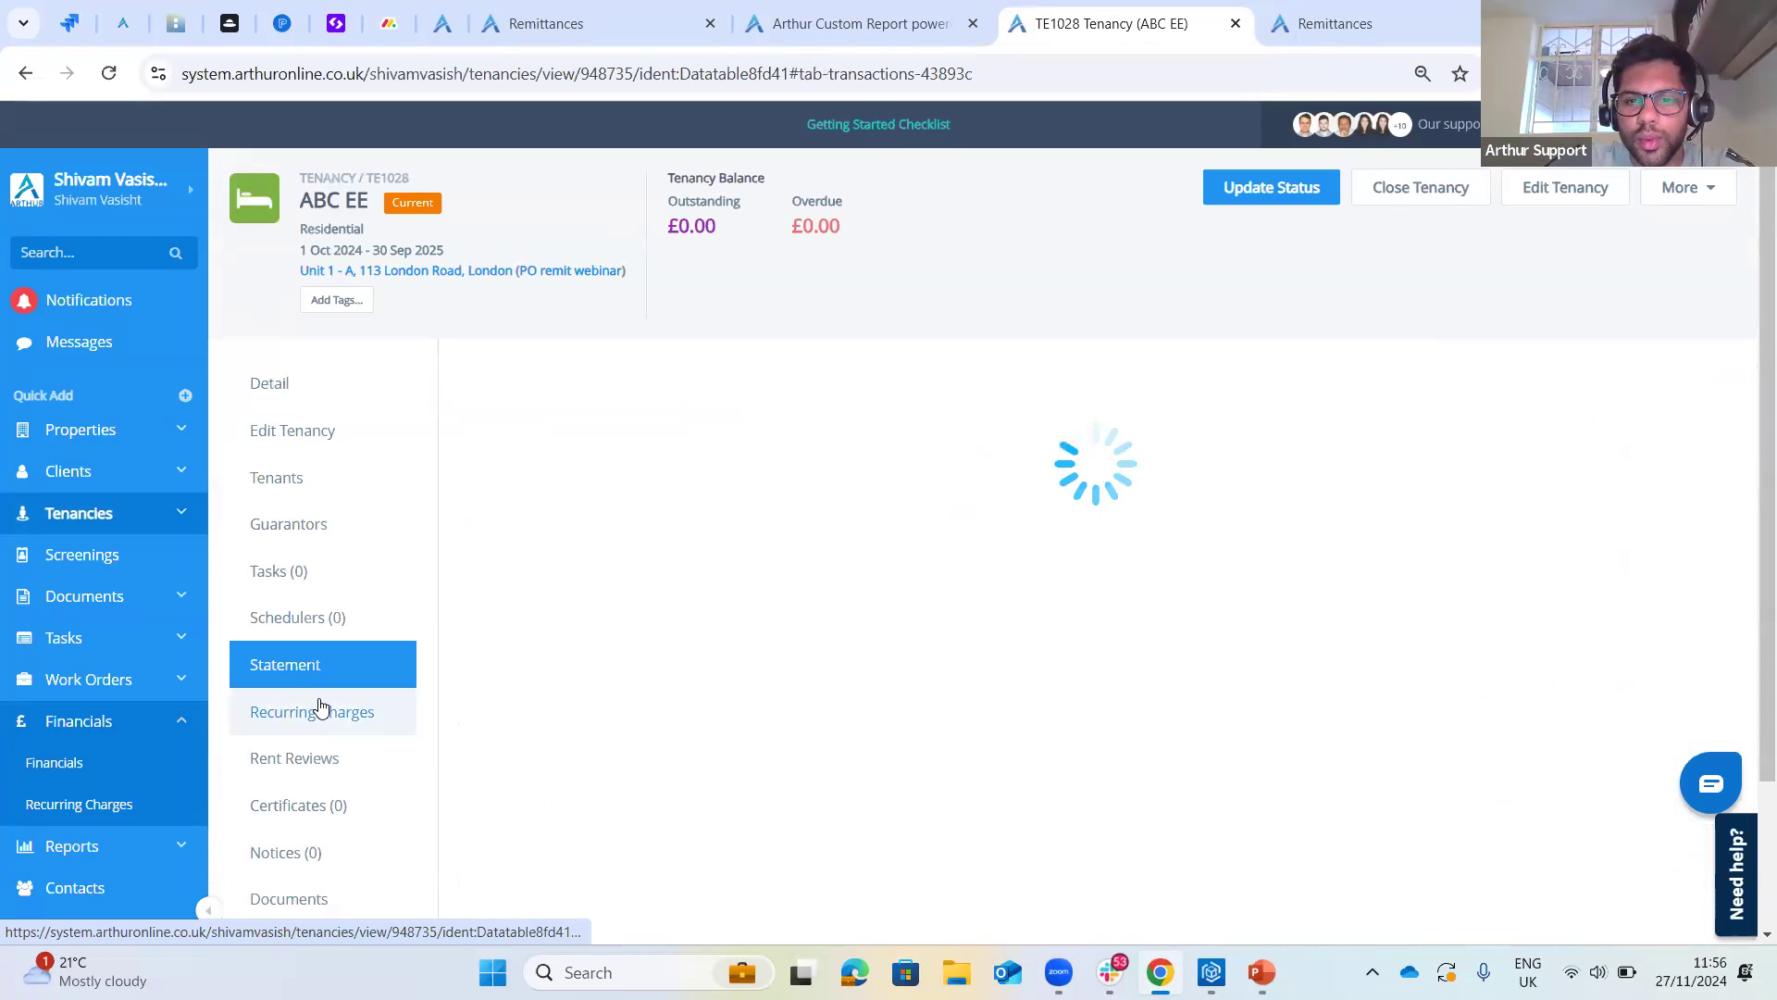
scroll(618, 744, "down", 4)
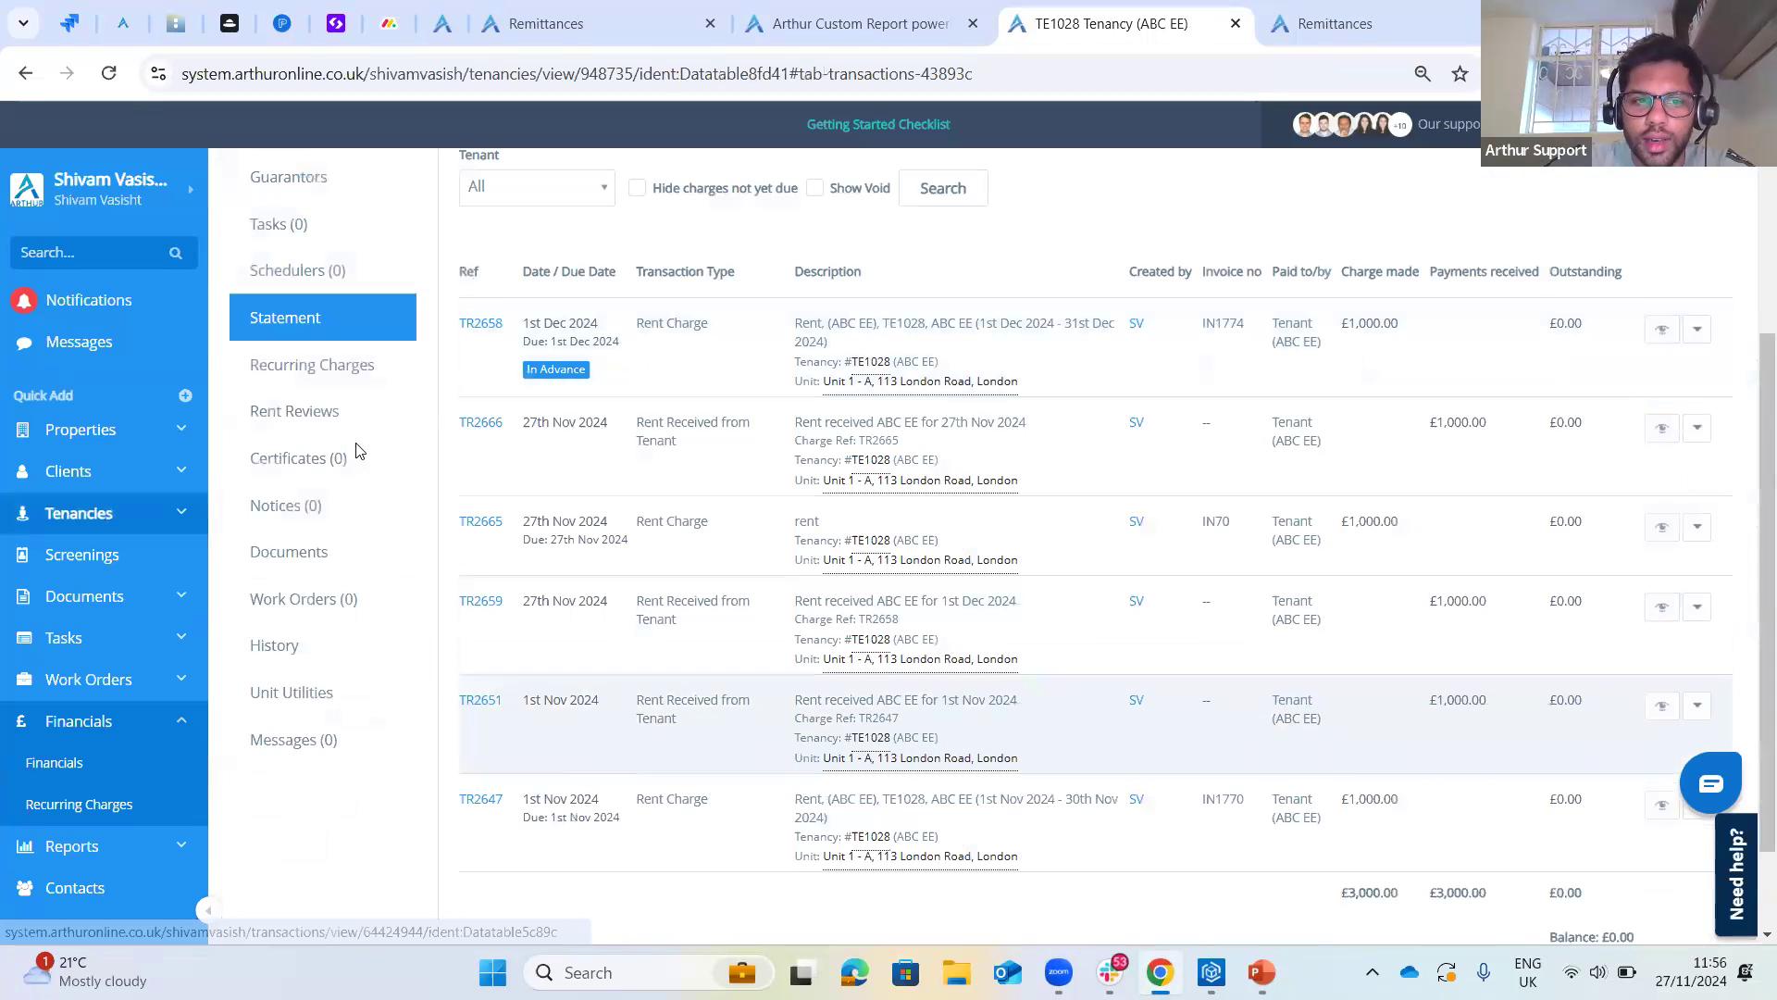
left_click(348, 375)
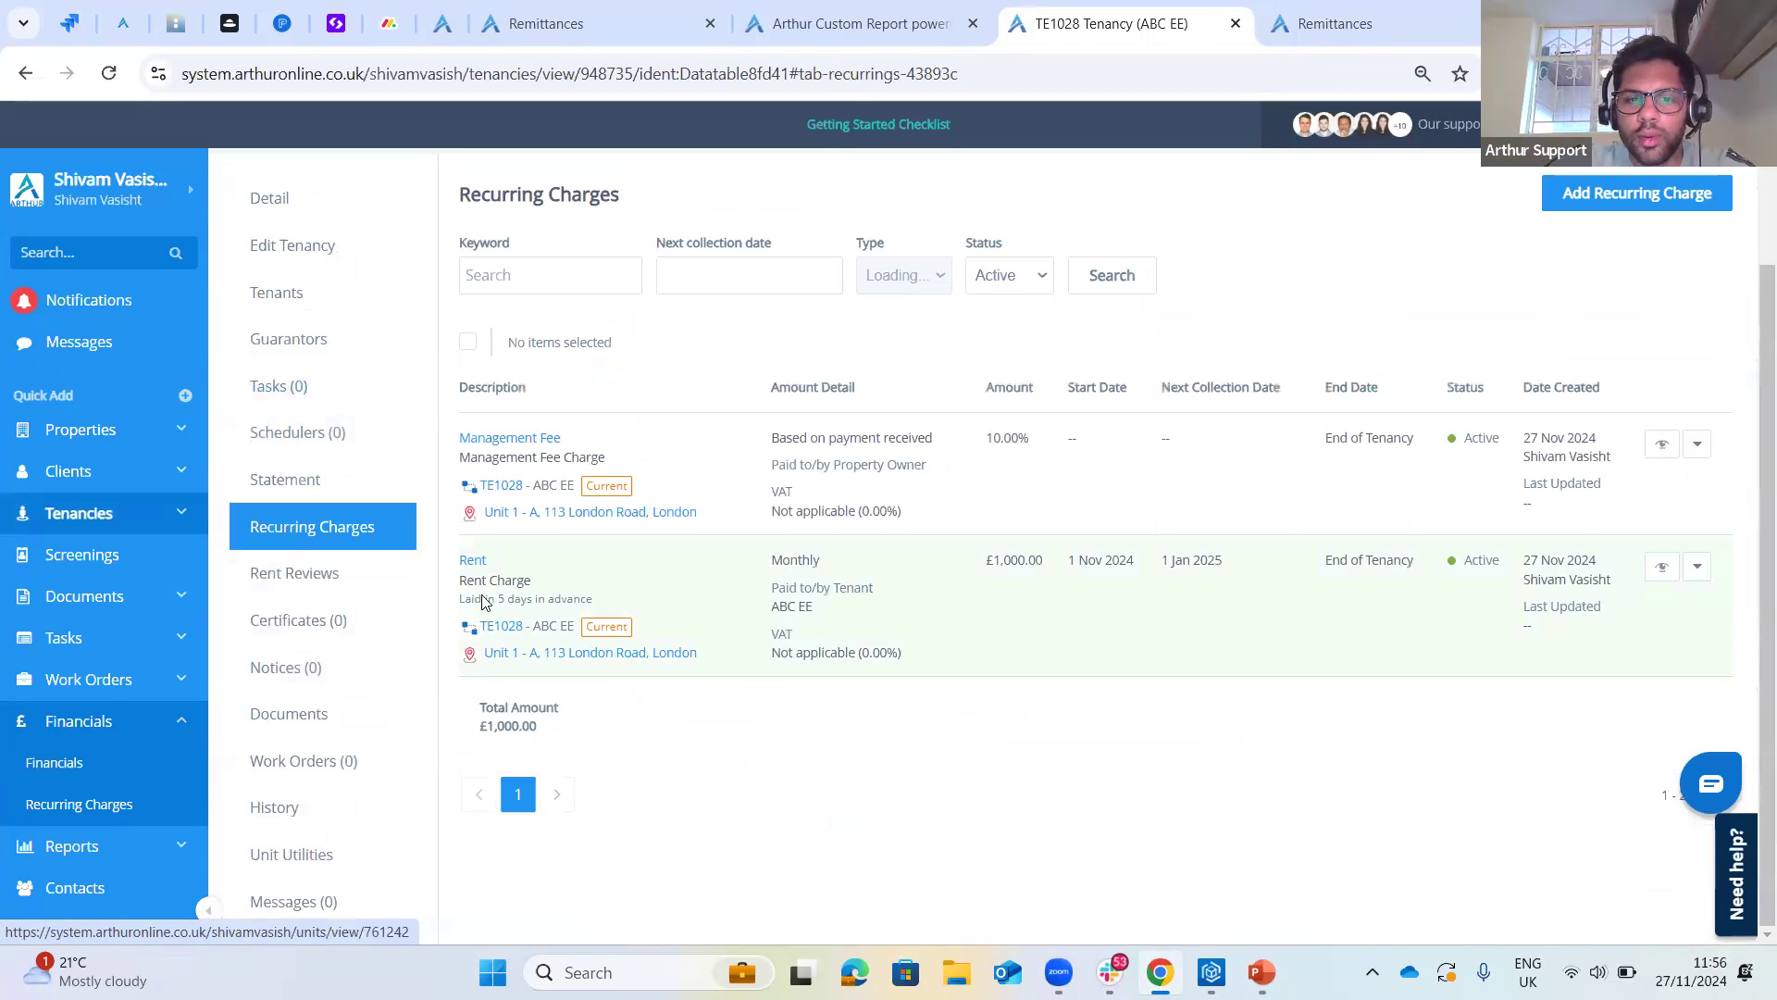
left_click_drag(475, 580, 513, 586)
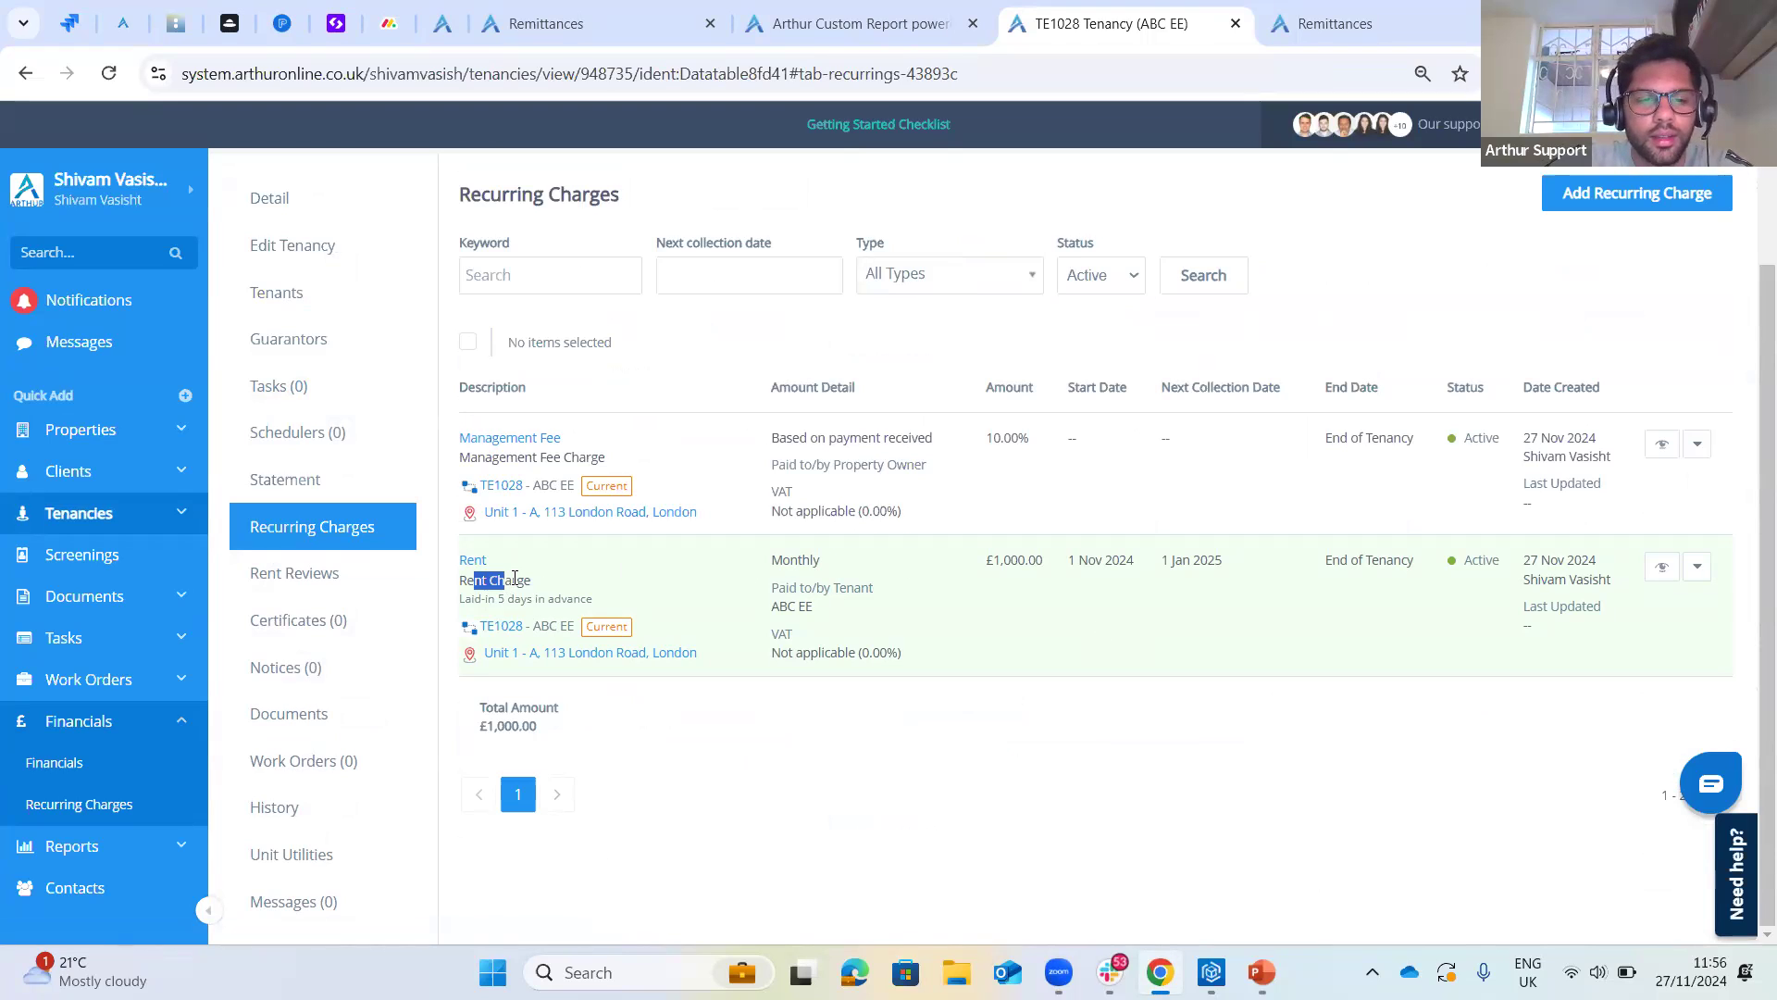
left_click(1095, 779)
left_click_drag(464, 585, 532, 582)
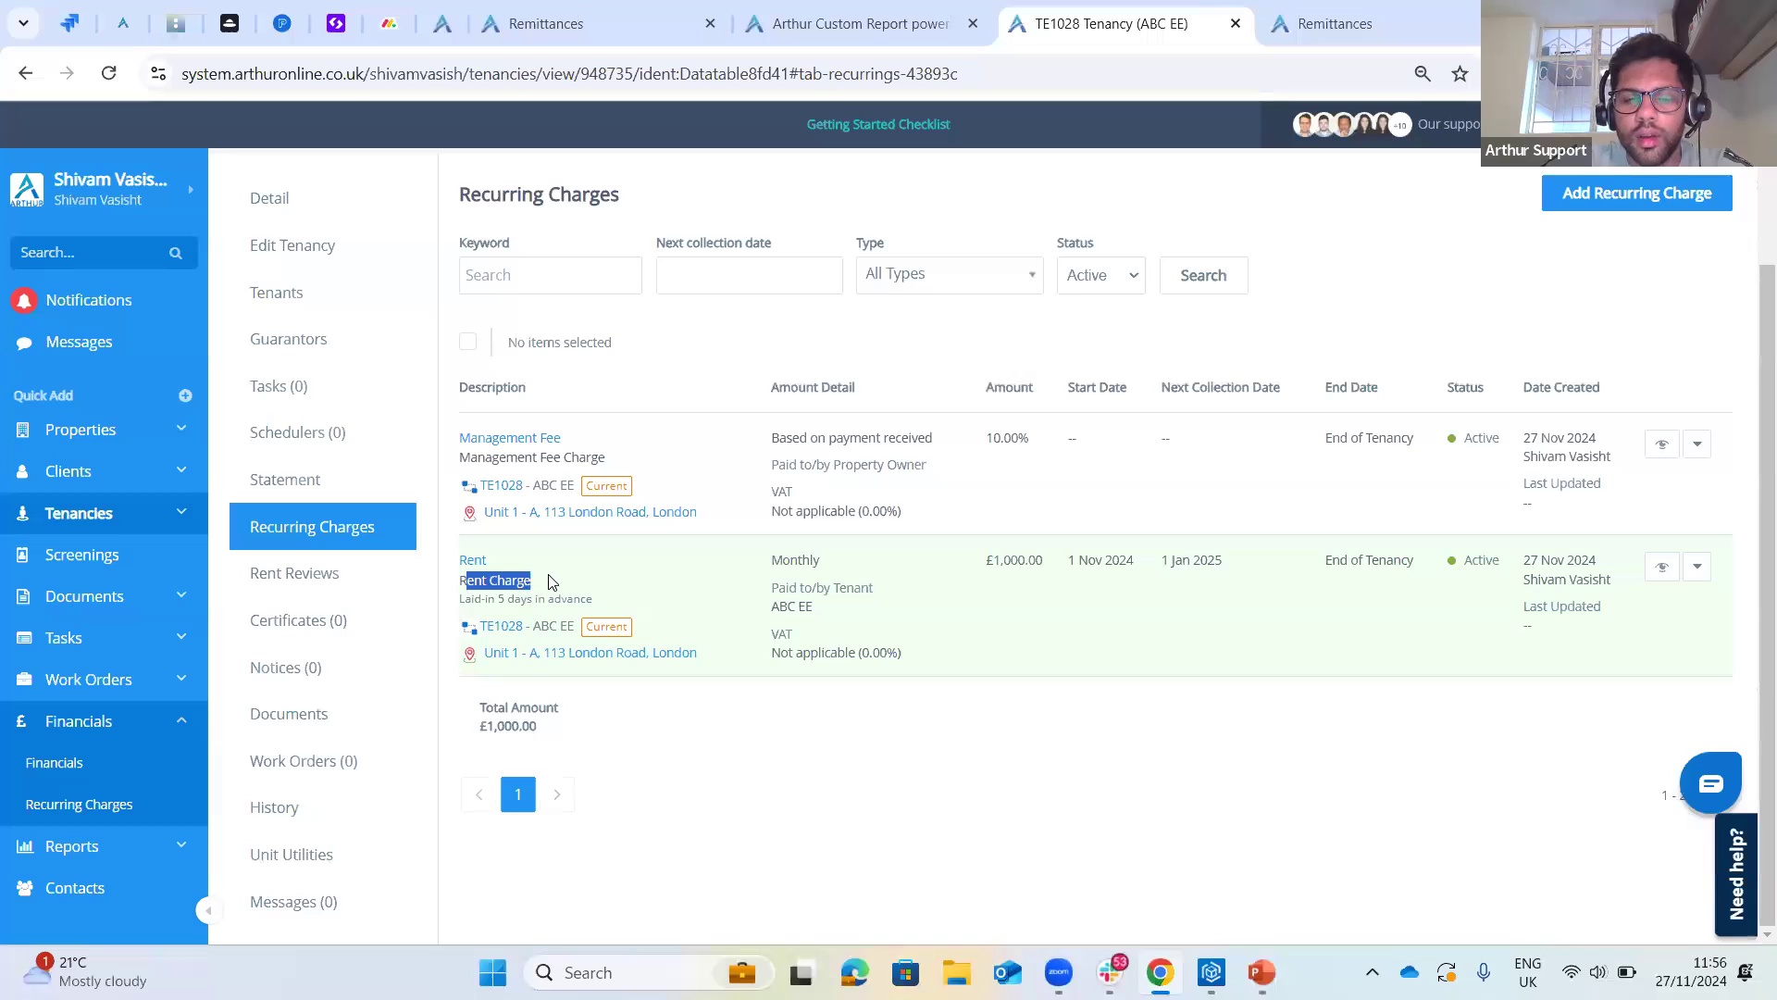
left_click(471, 584)
triple_click(518, 582)
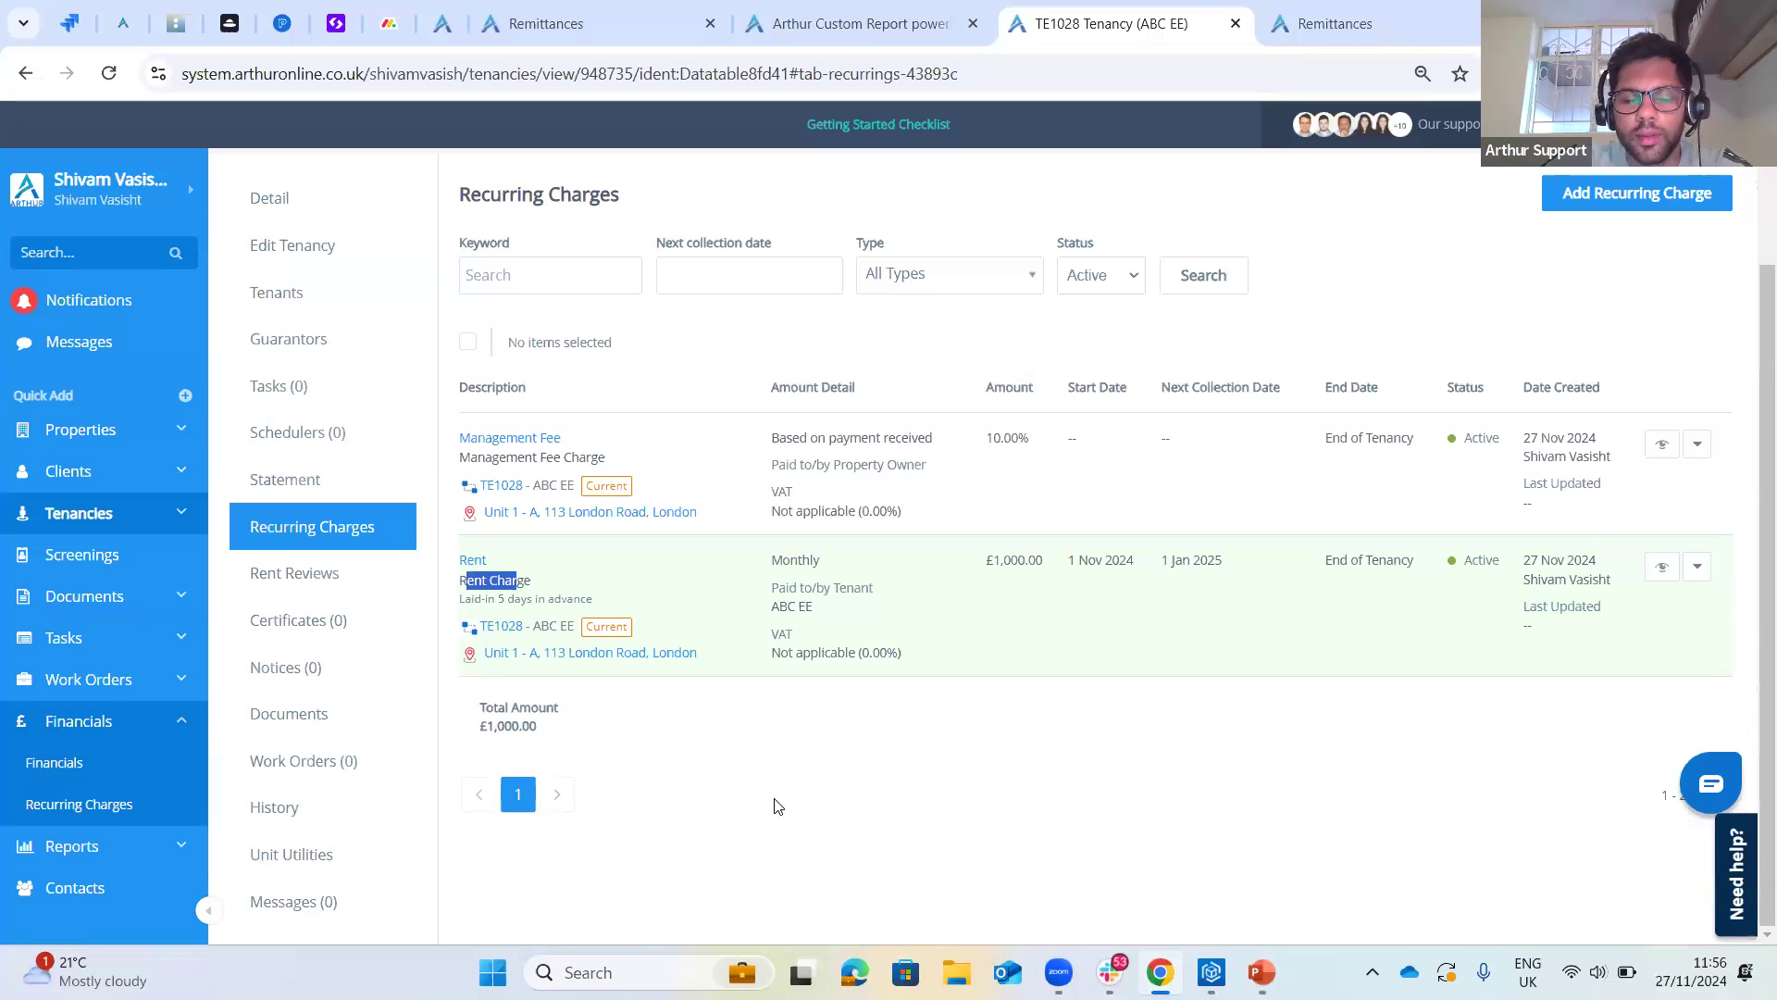
left_click(509, 601)
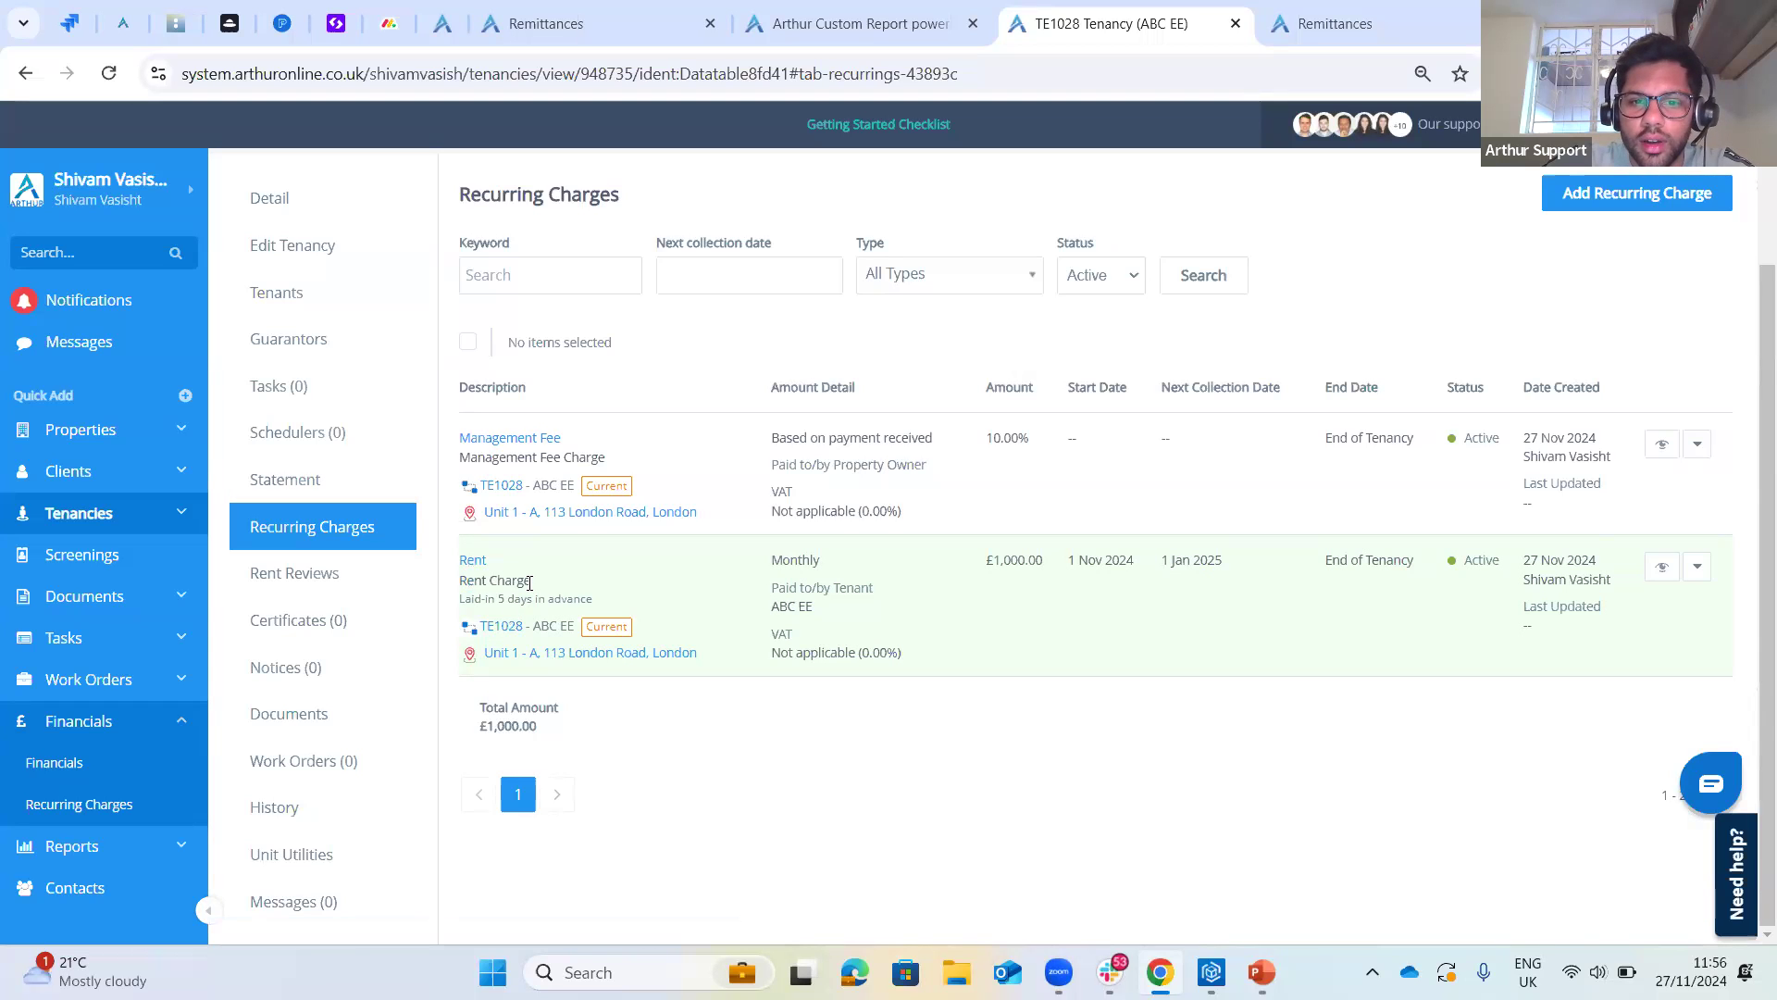
left_click_drag(529, 582, 466, 580)
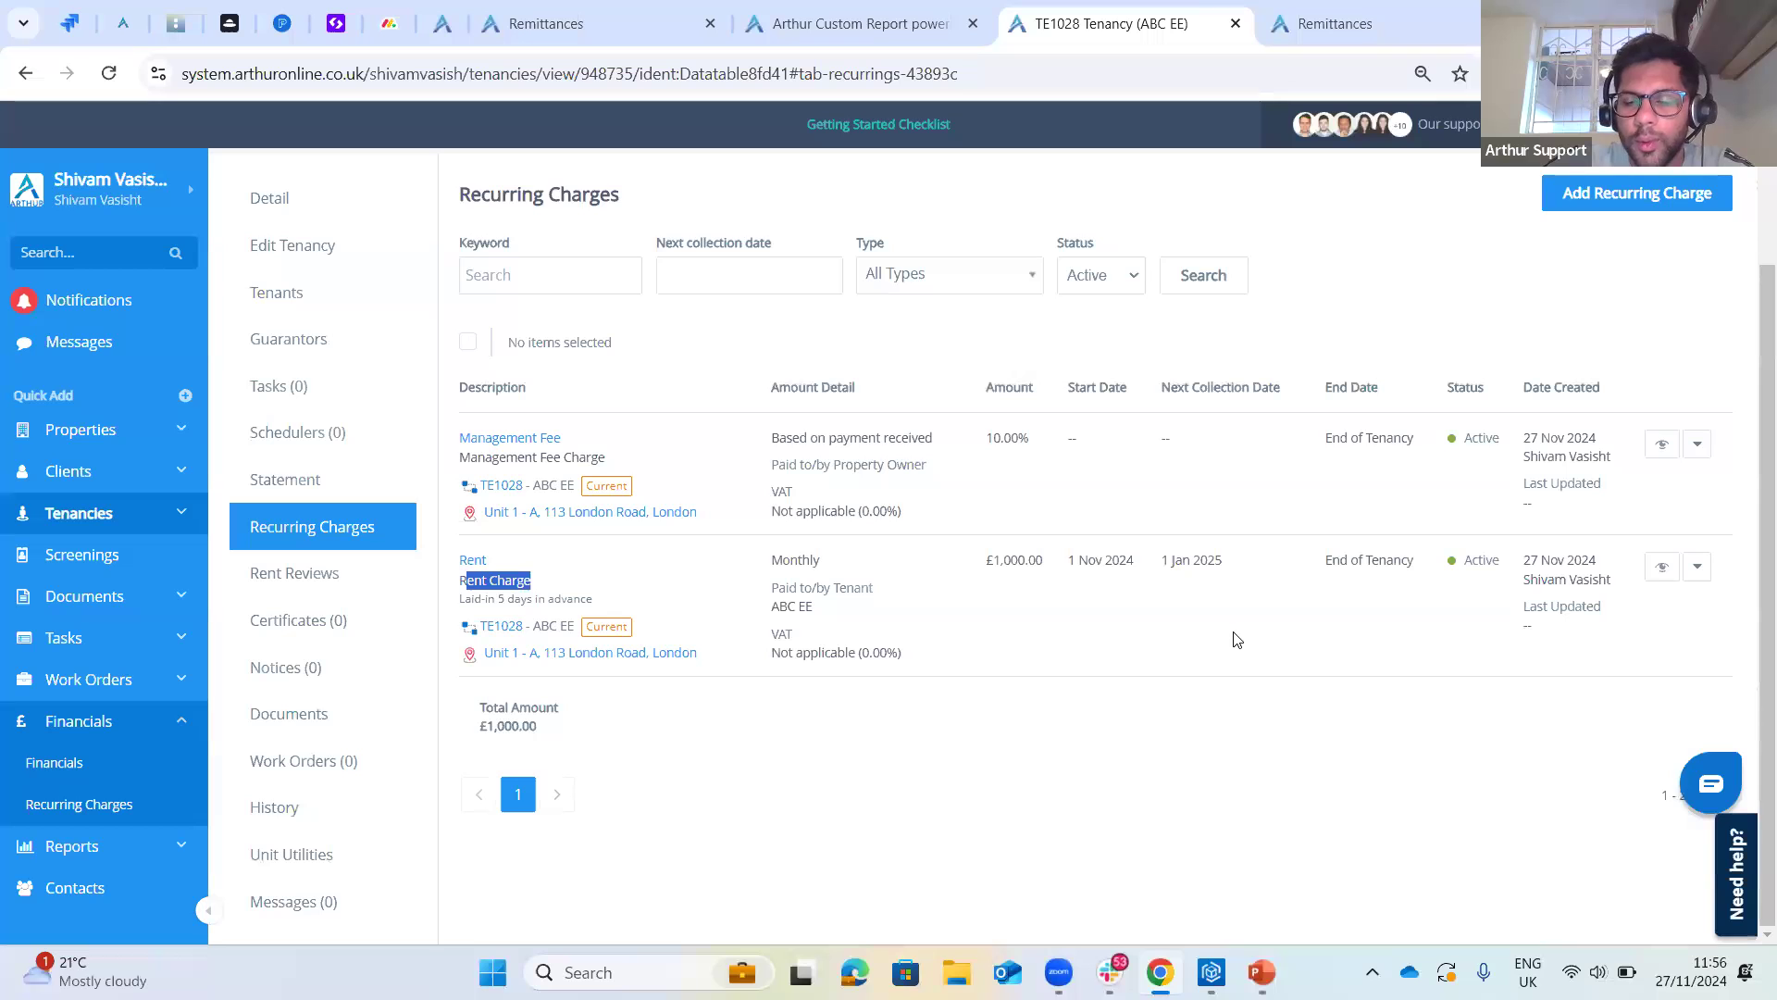
left_click(675, 556)
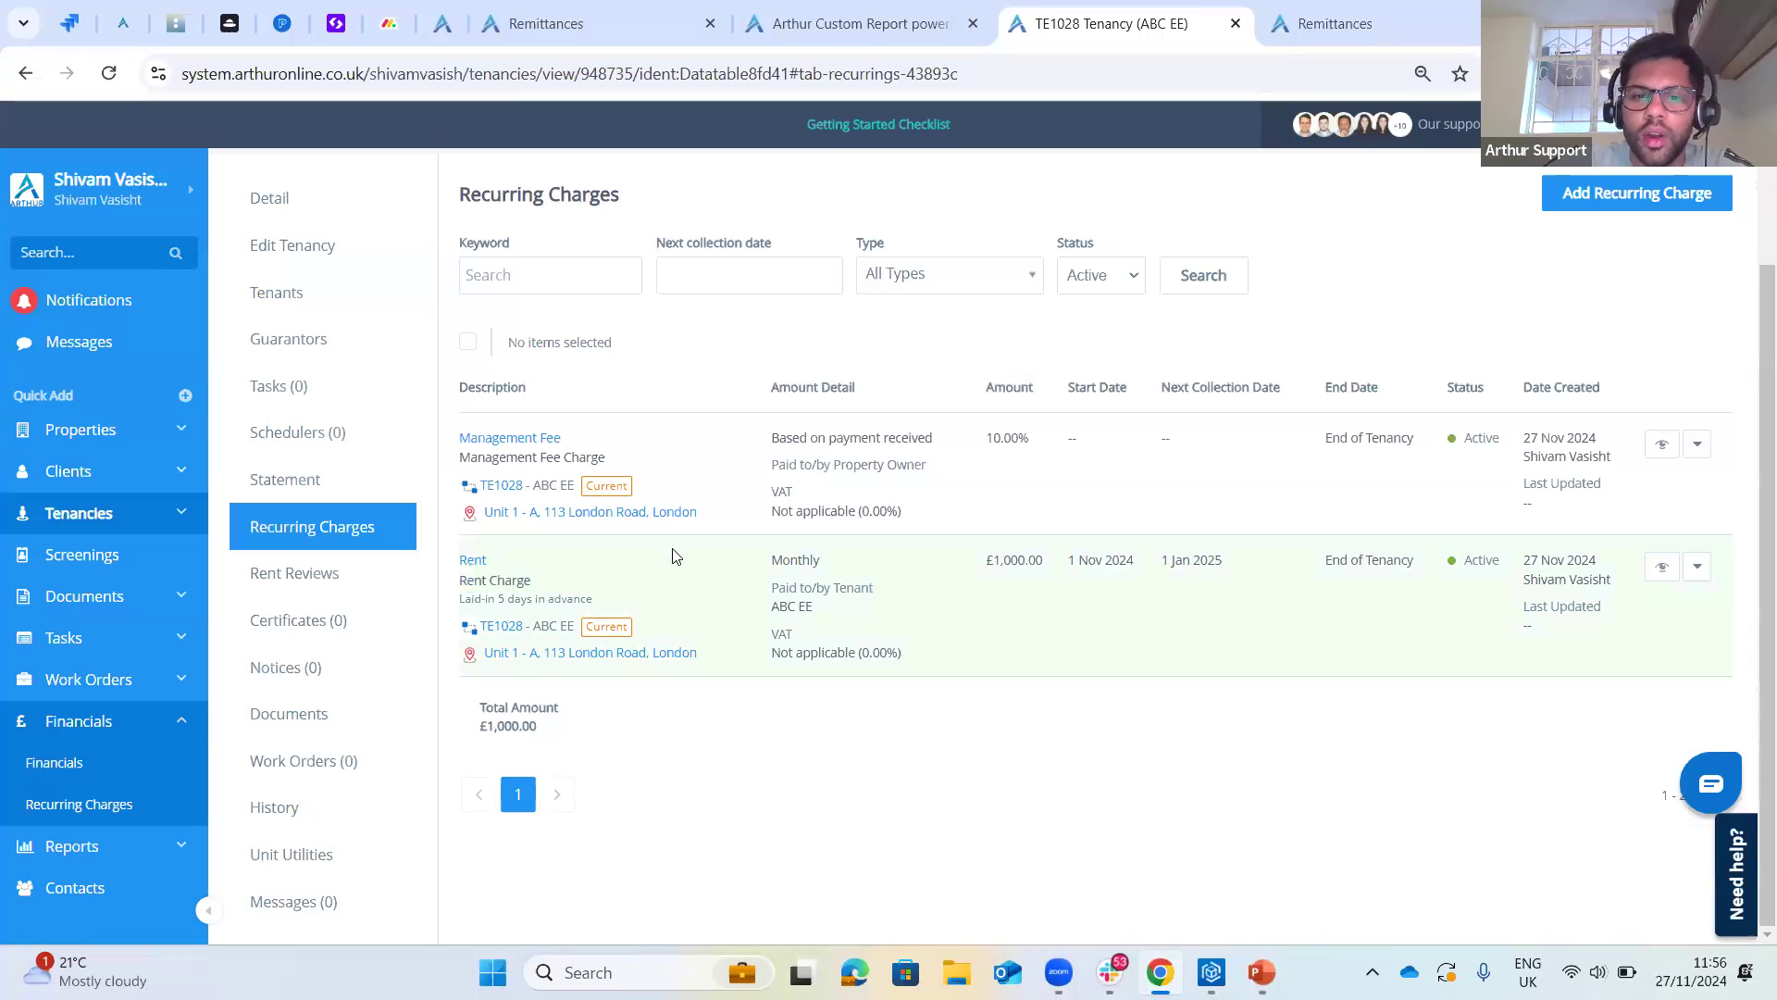
- Start a new analysis code in the financial preferences and name the transaction type Holding fee
left_click(67, 764)
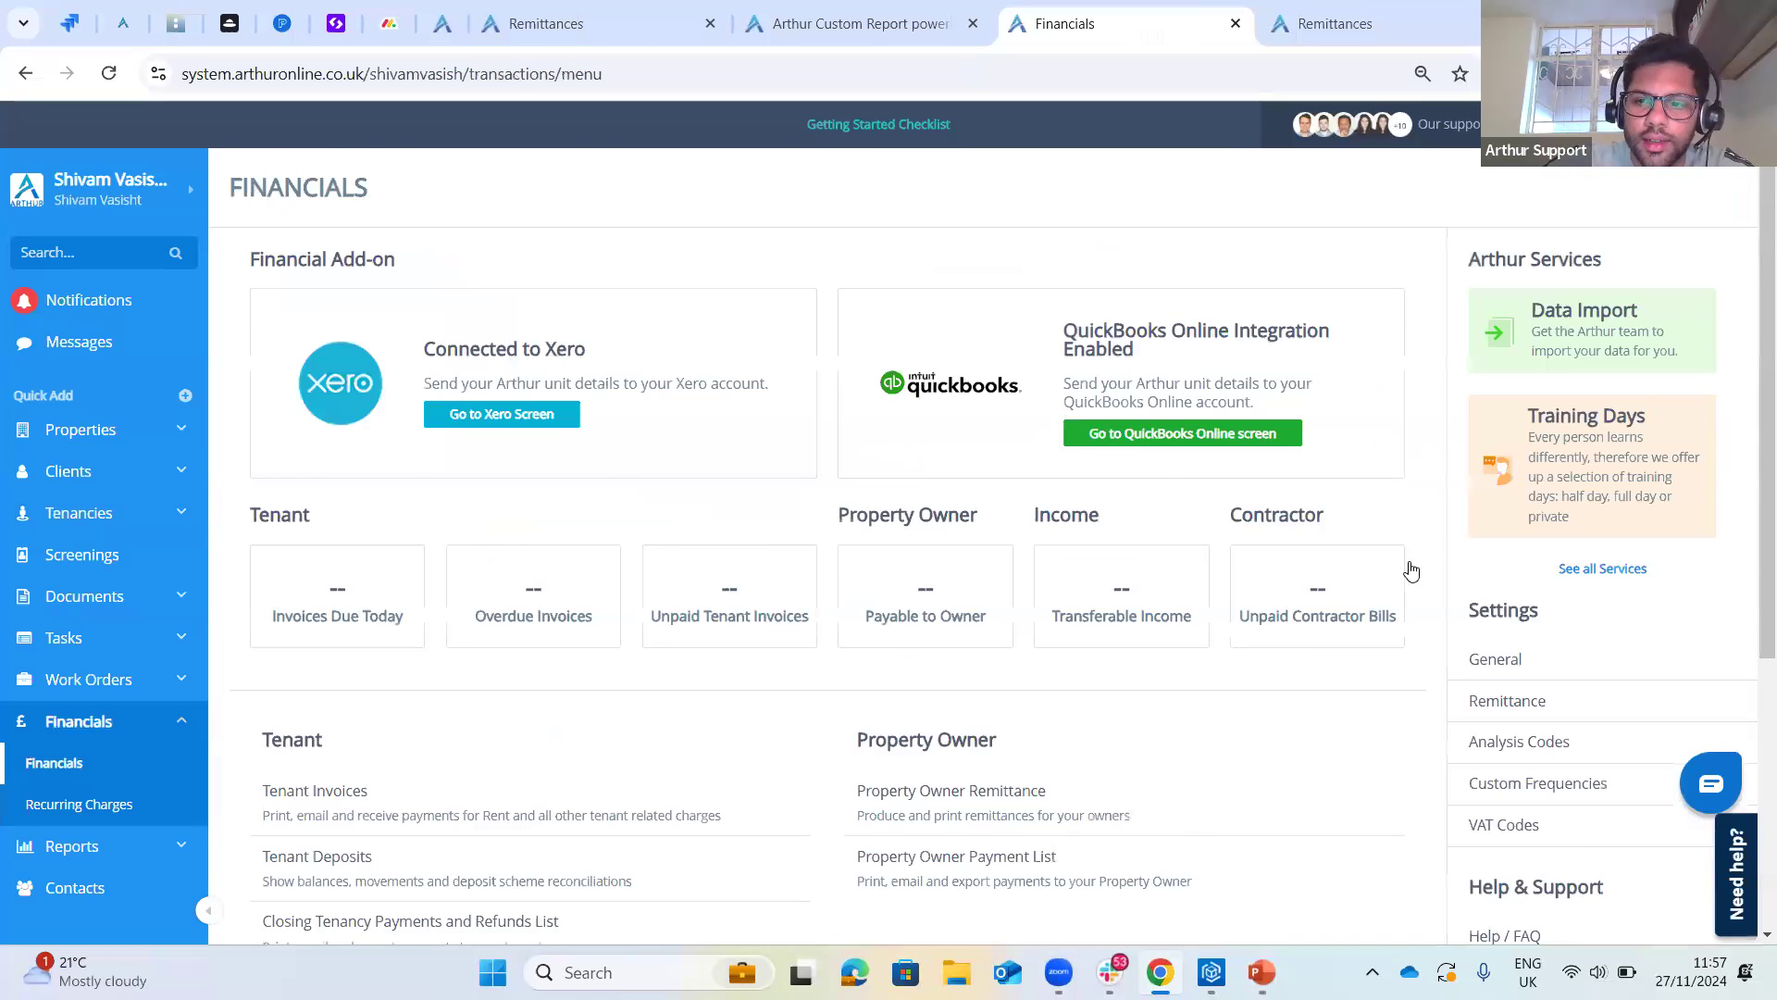
scroll(1409, 567, "down", 2)
left_click(1511, 516)
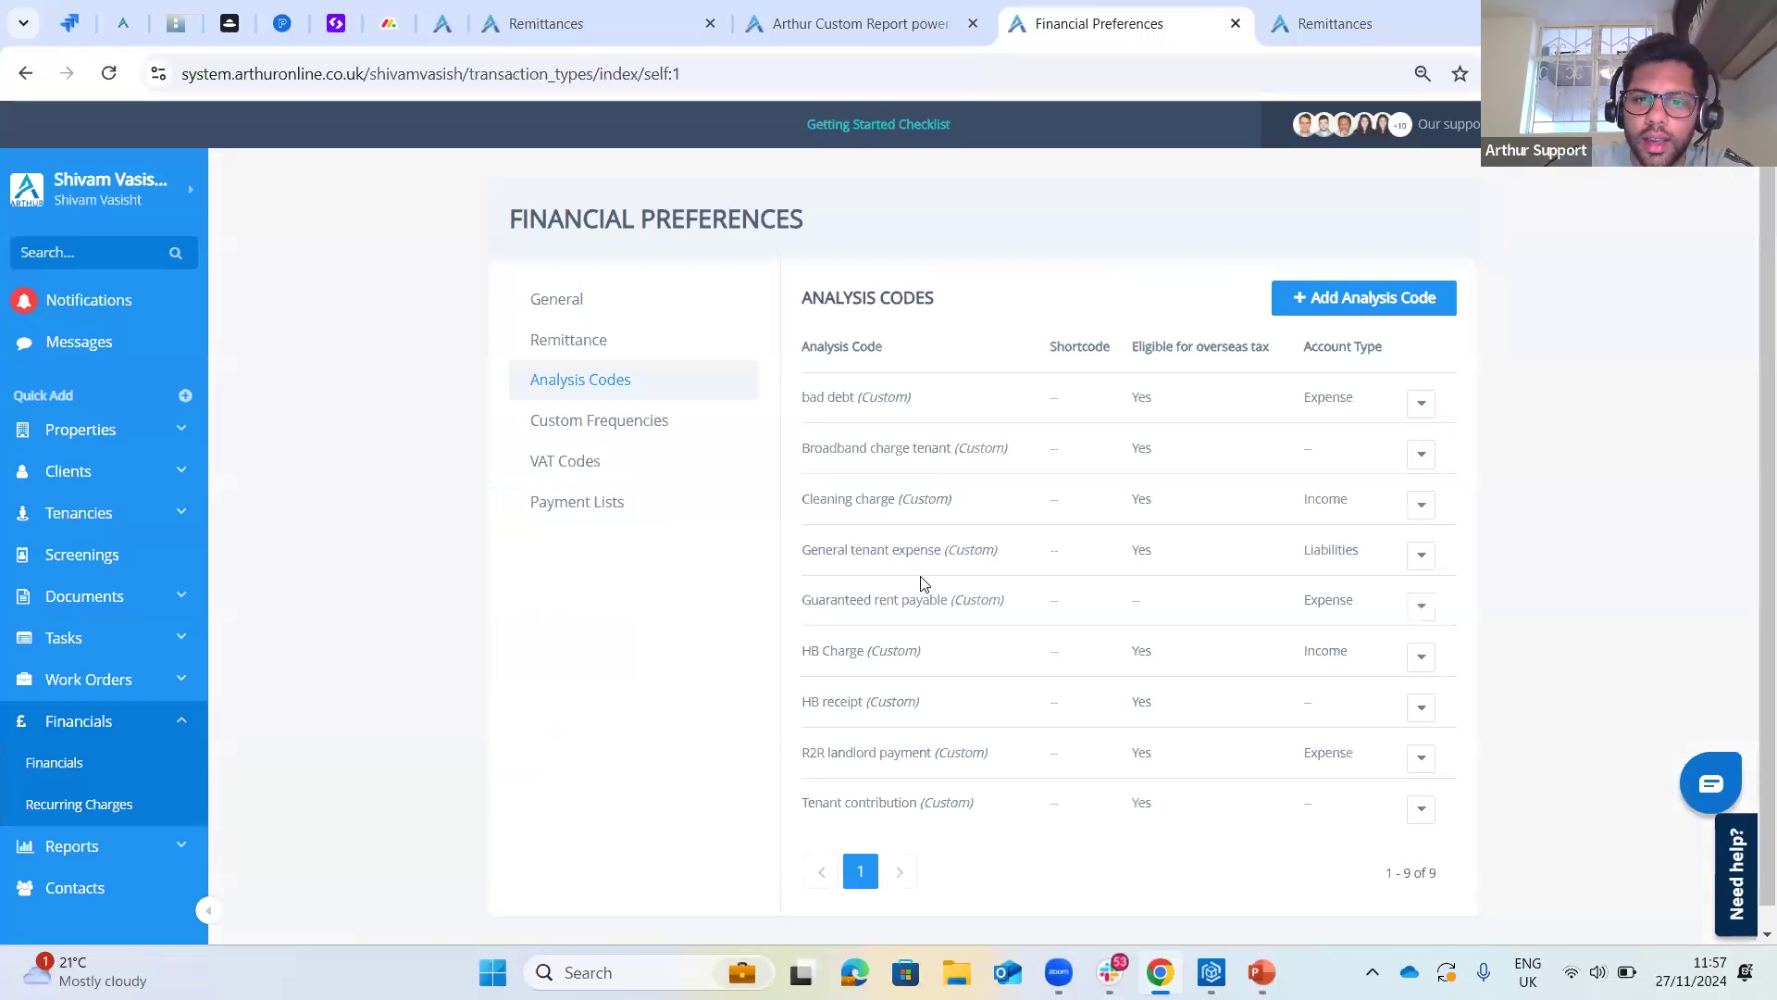
left_click(1296, 313)
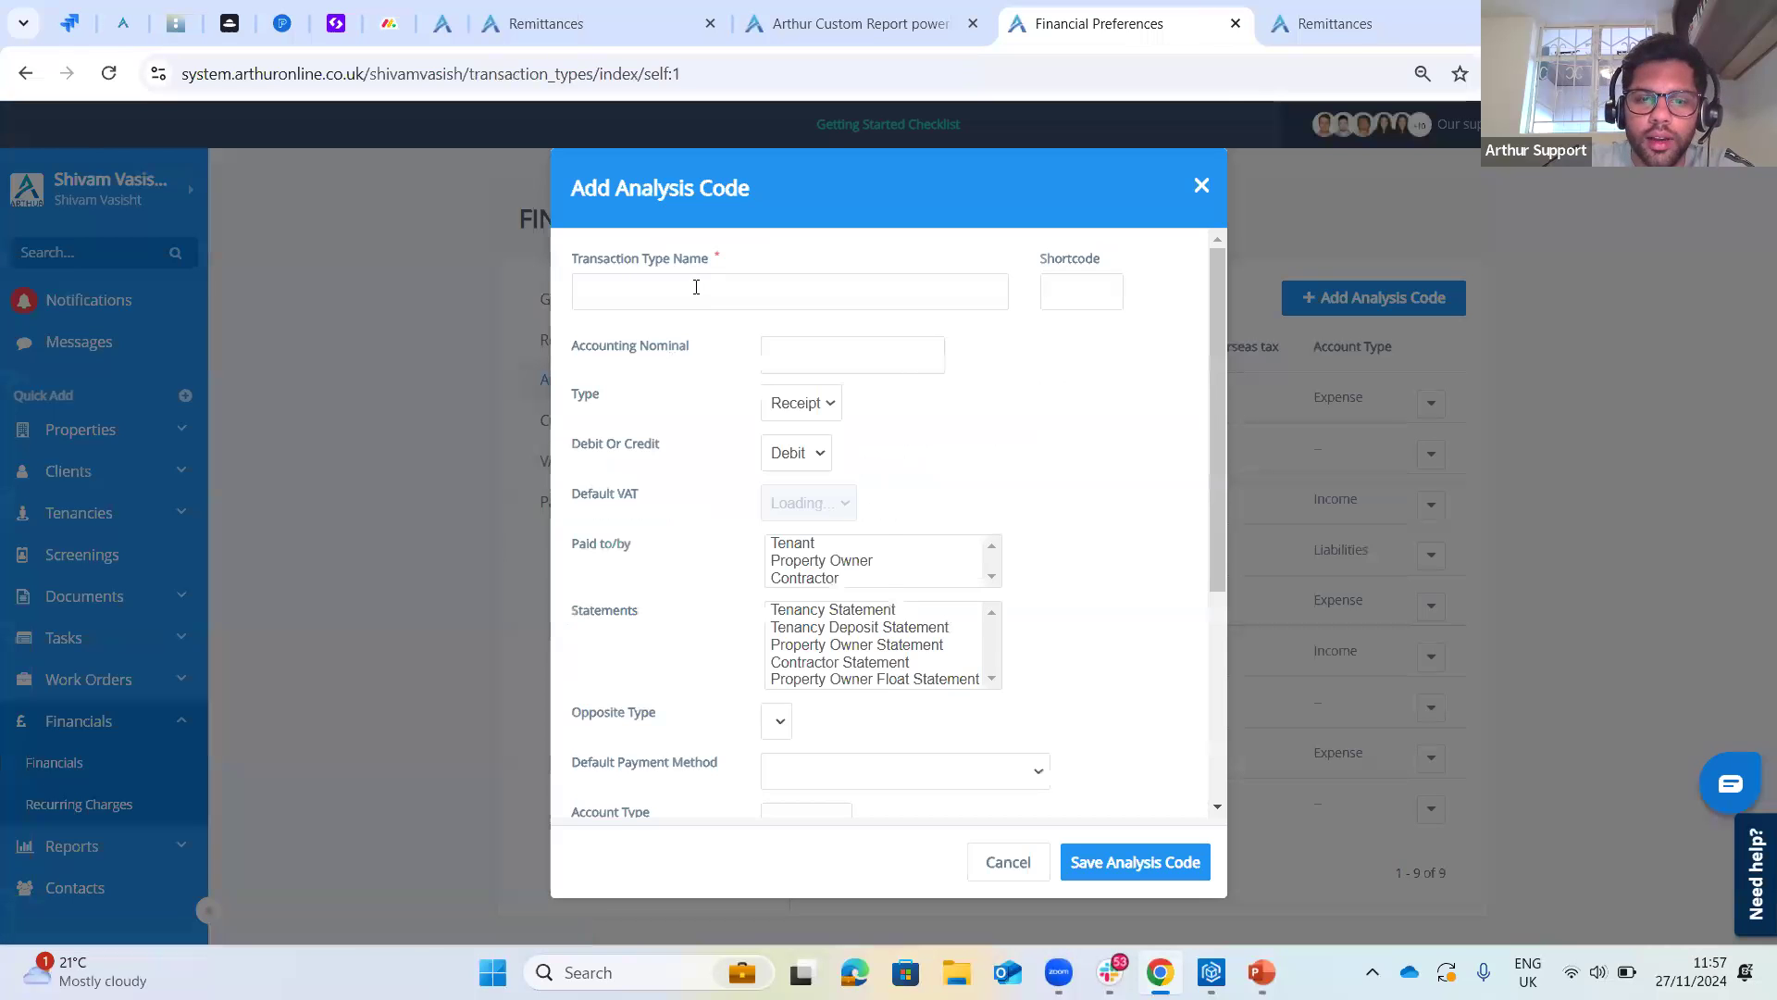
left_click(698, 283)
type("hold")
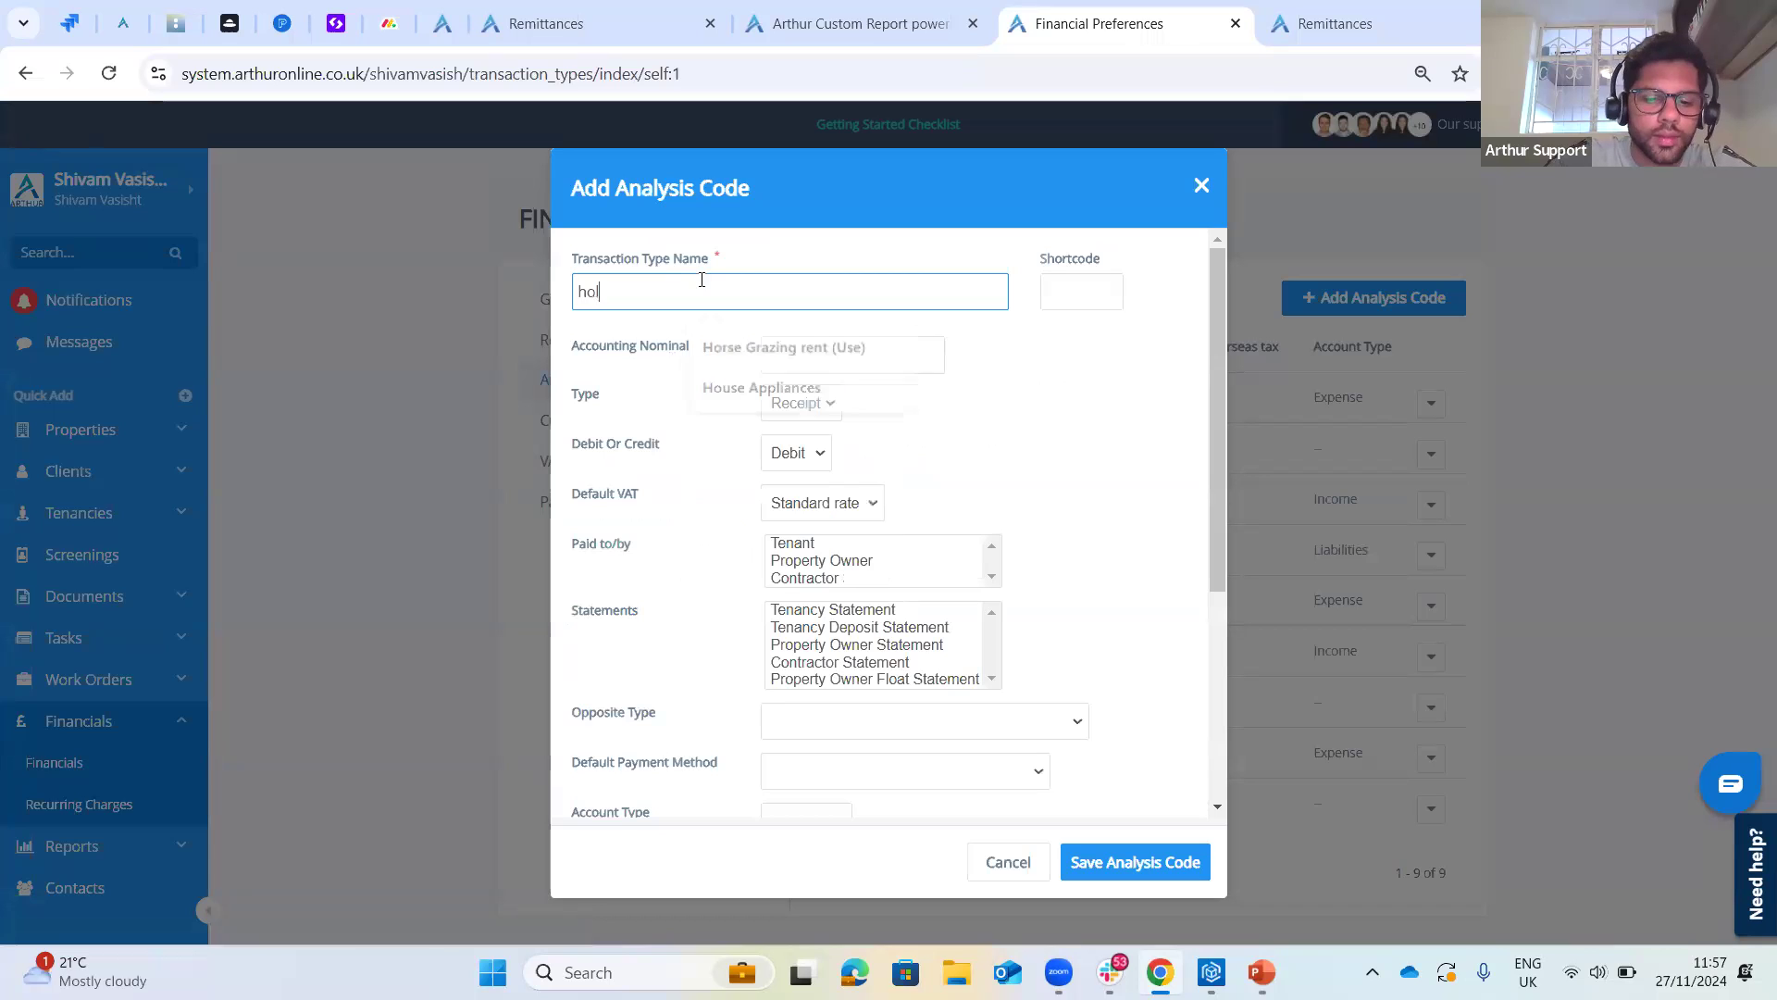
key("BackSpace")
key("BackSpace")
key("BackSpace")
key("BackSpace")
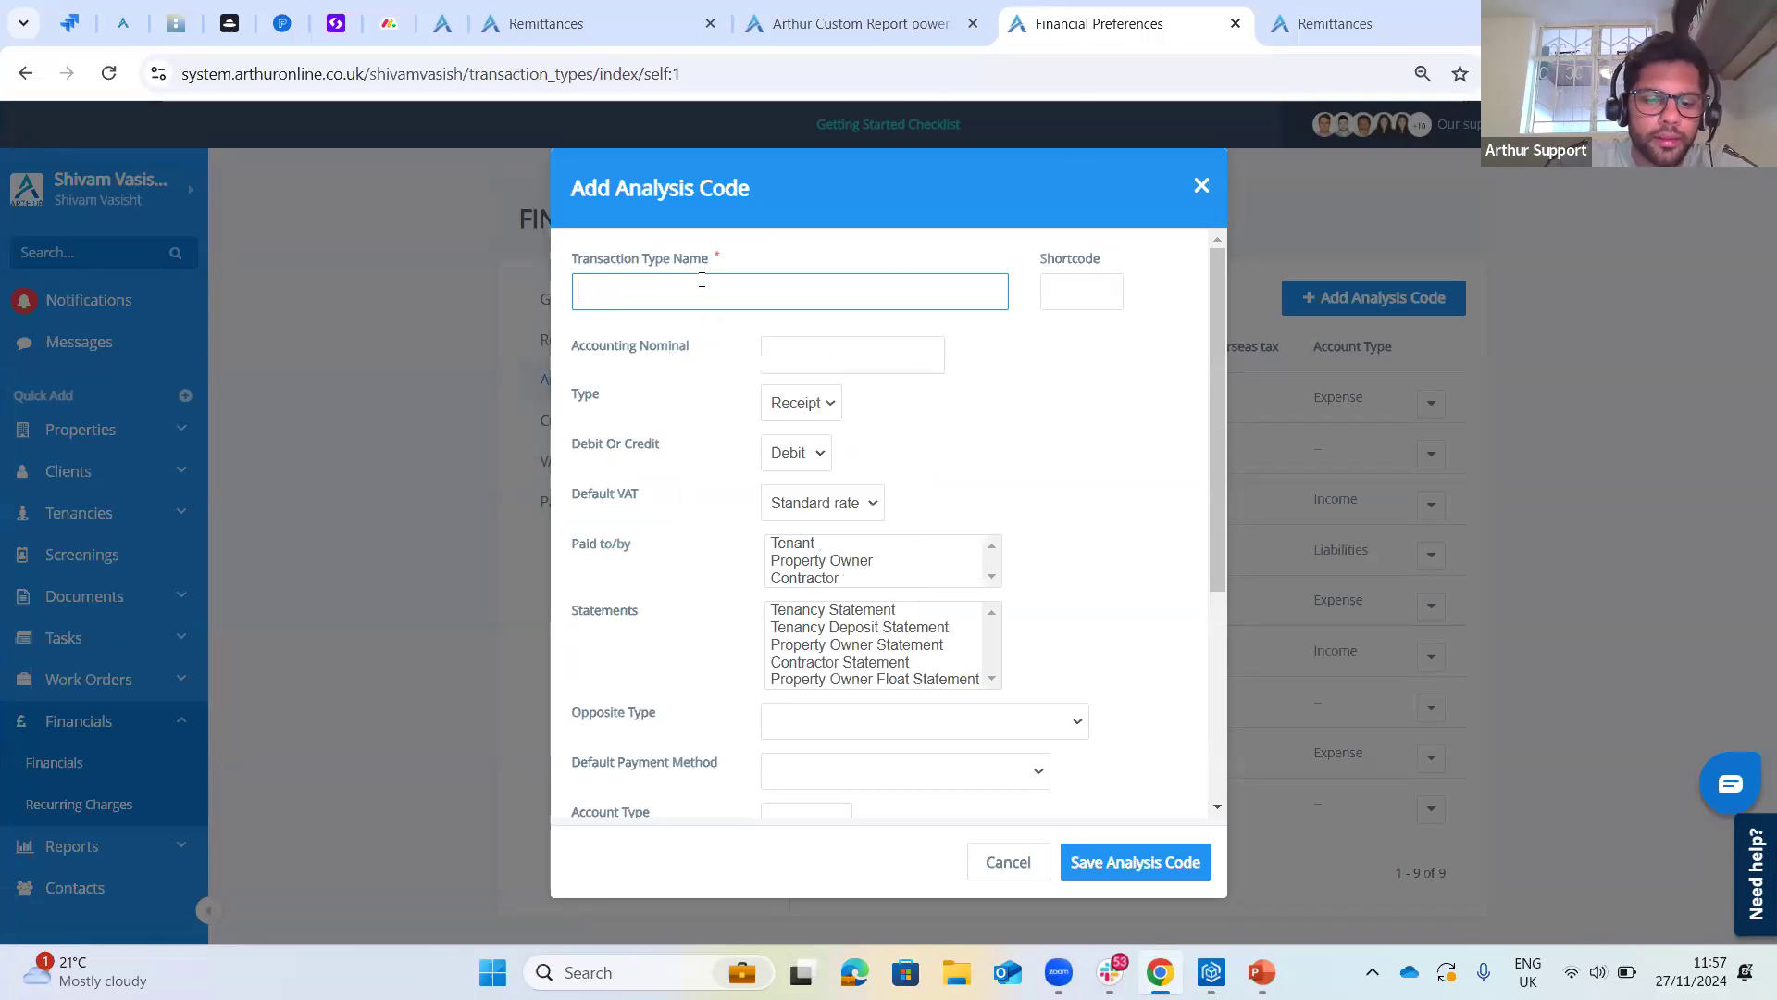
type("Holding fee")
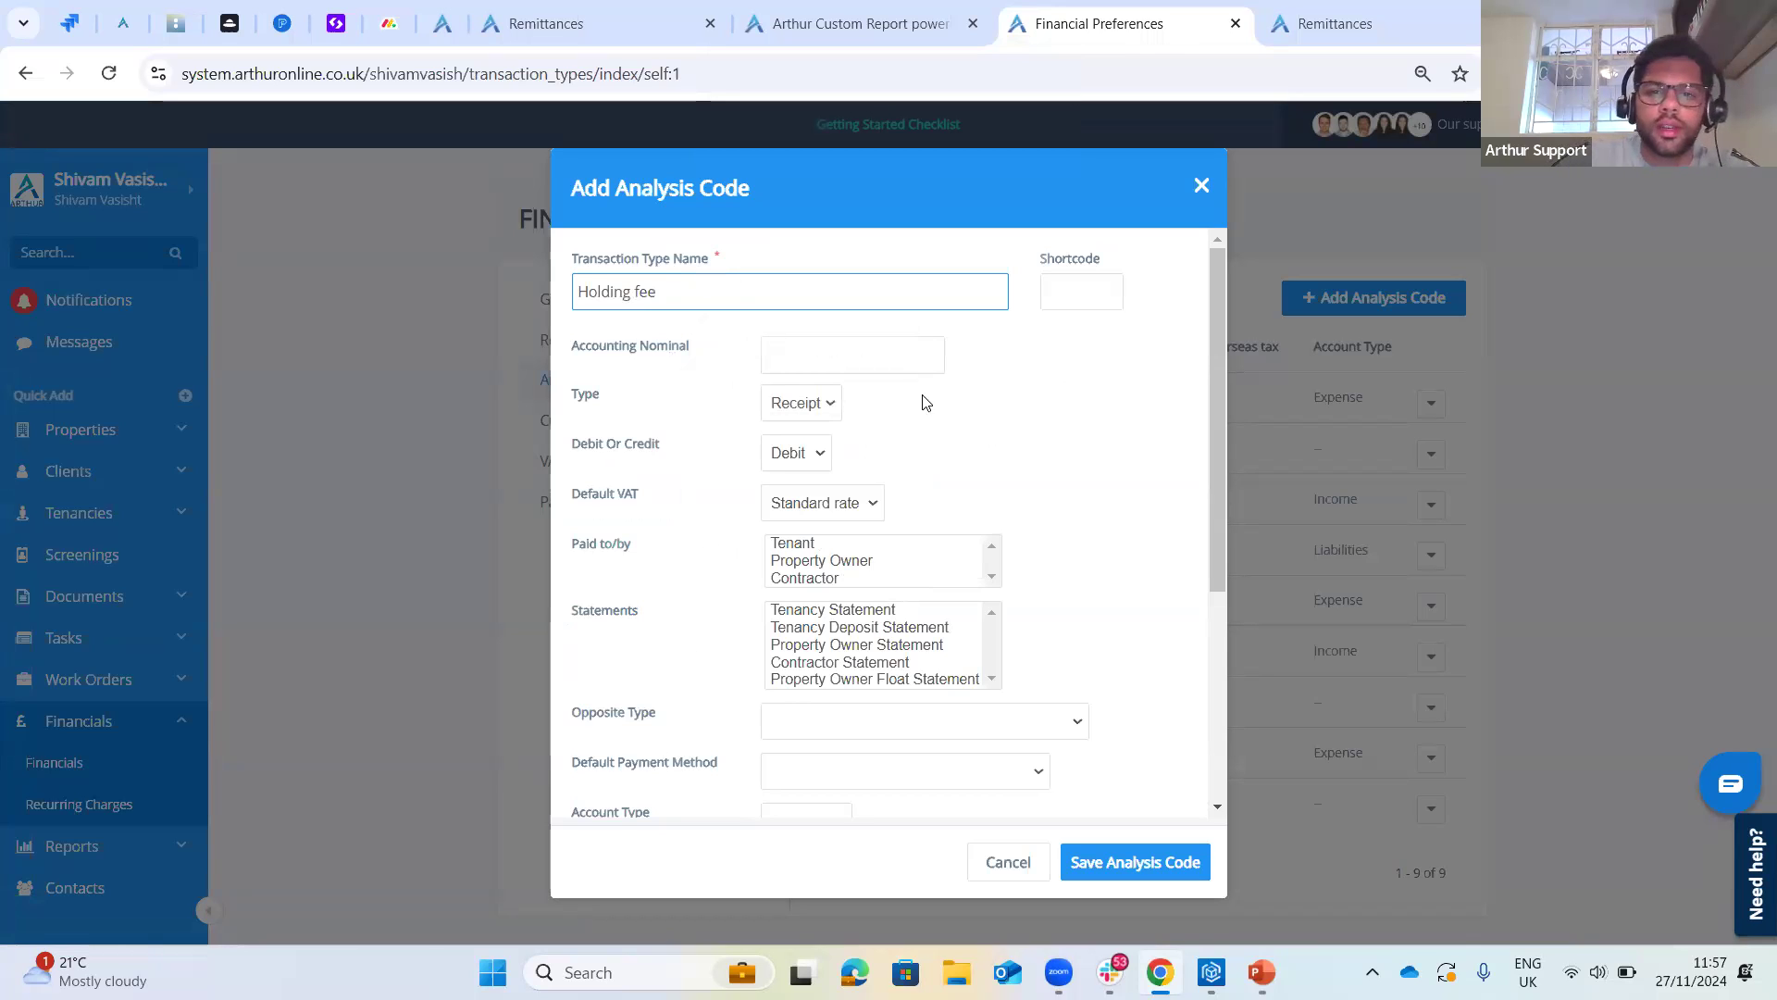
- Set the Holding fee code's type to Charge, keep it as Debit, and set the default VAT to Not applicable
left_click(783, 403)
left_click(796, 463)
left_click(794, 452)
left_click(794, 483)
left_click(824, 505)
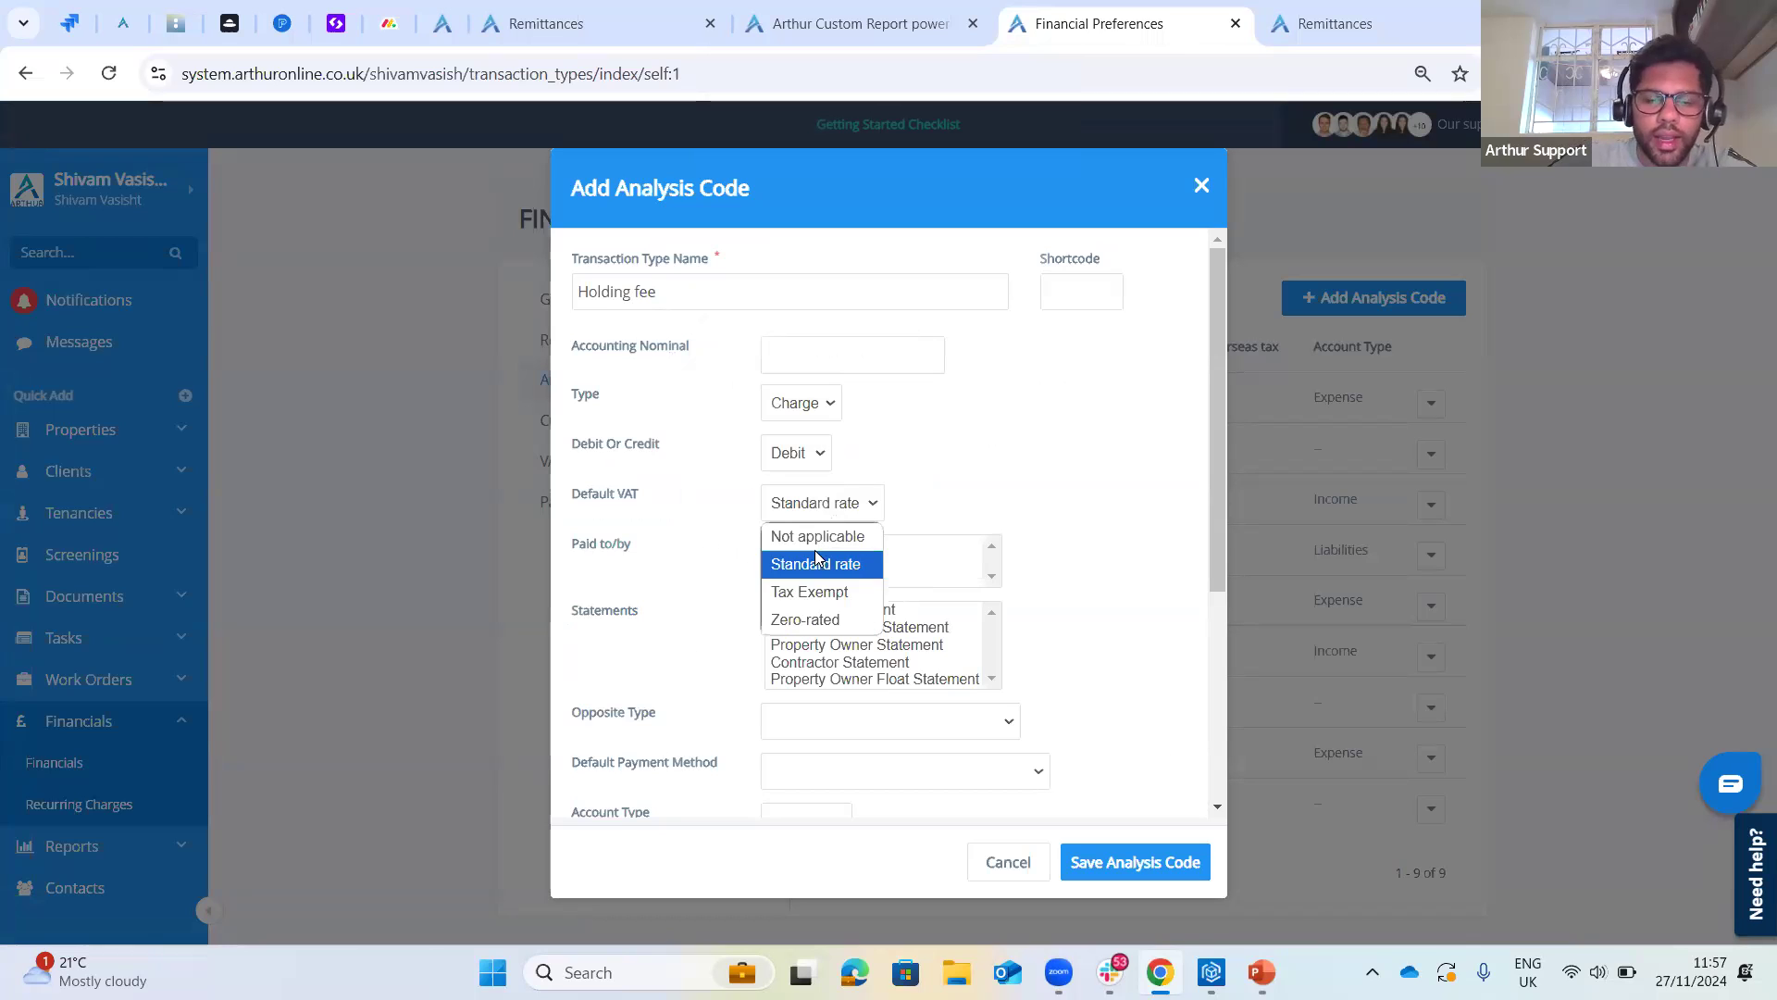
left_click(811, 539)
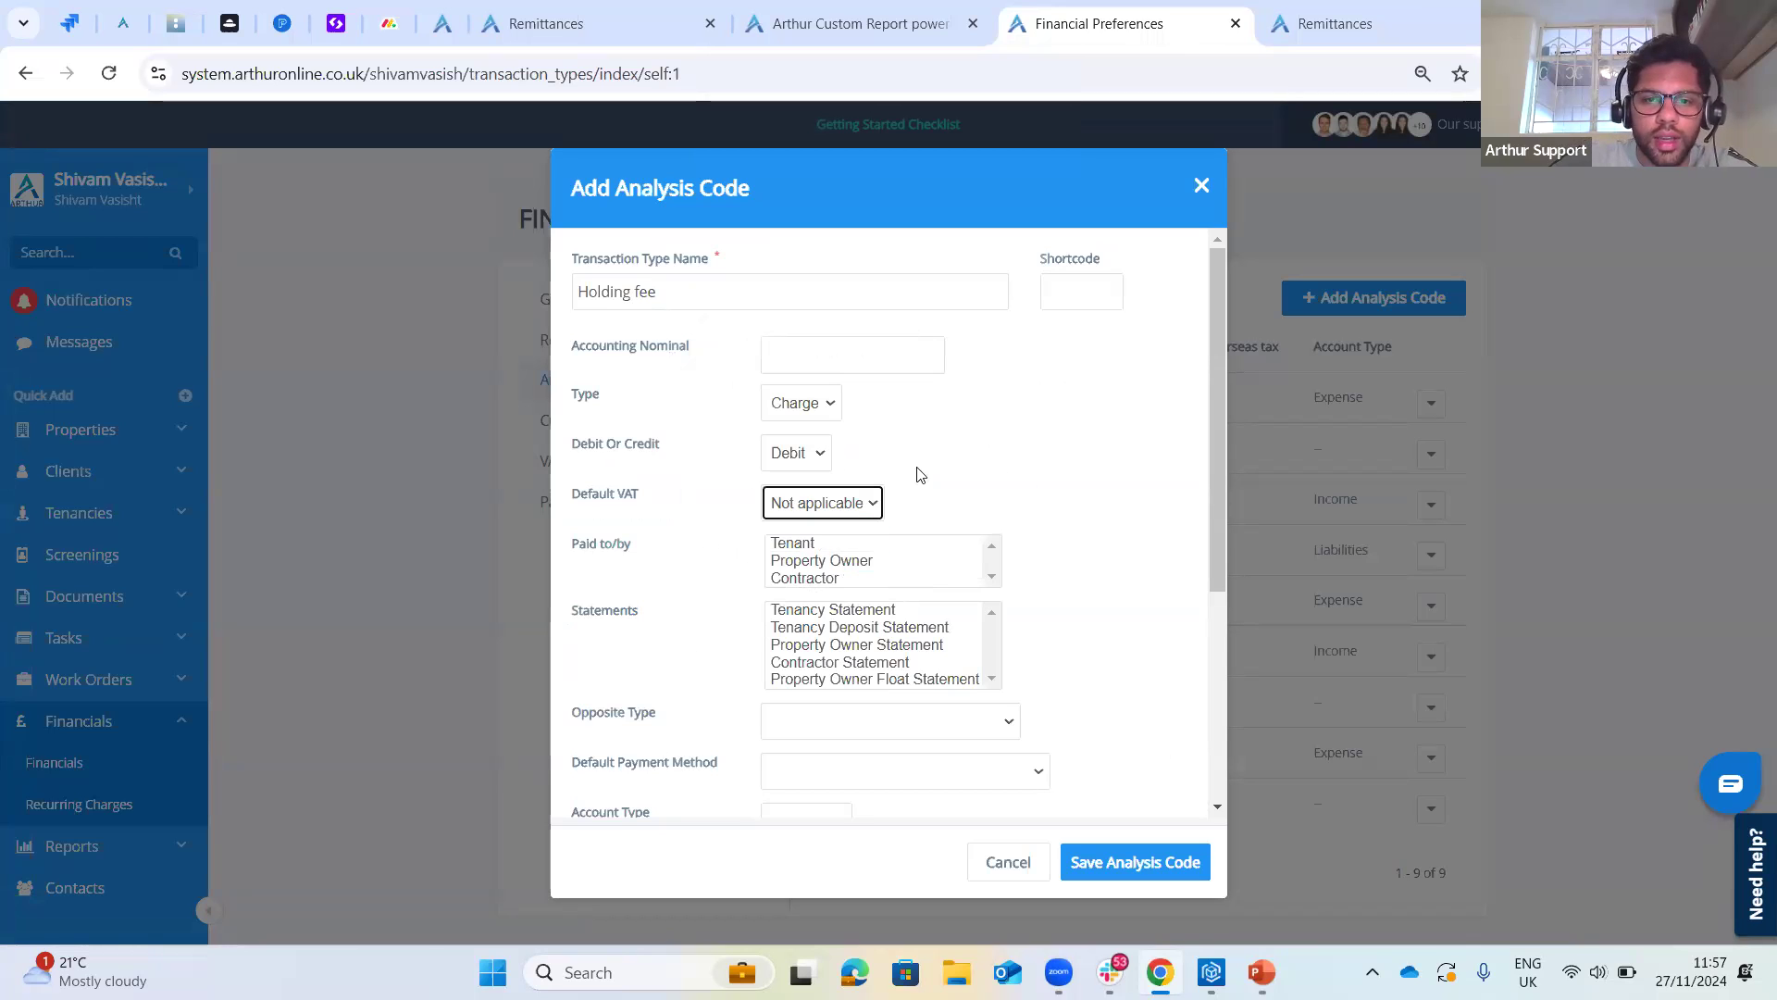
- Set the Holding fee code as paid by Tenant and show it on the Tenancy Statement
left_click(824, 546)
left_click(821, 611)
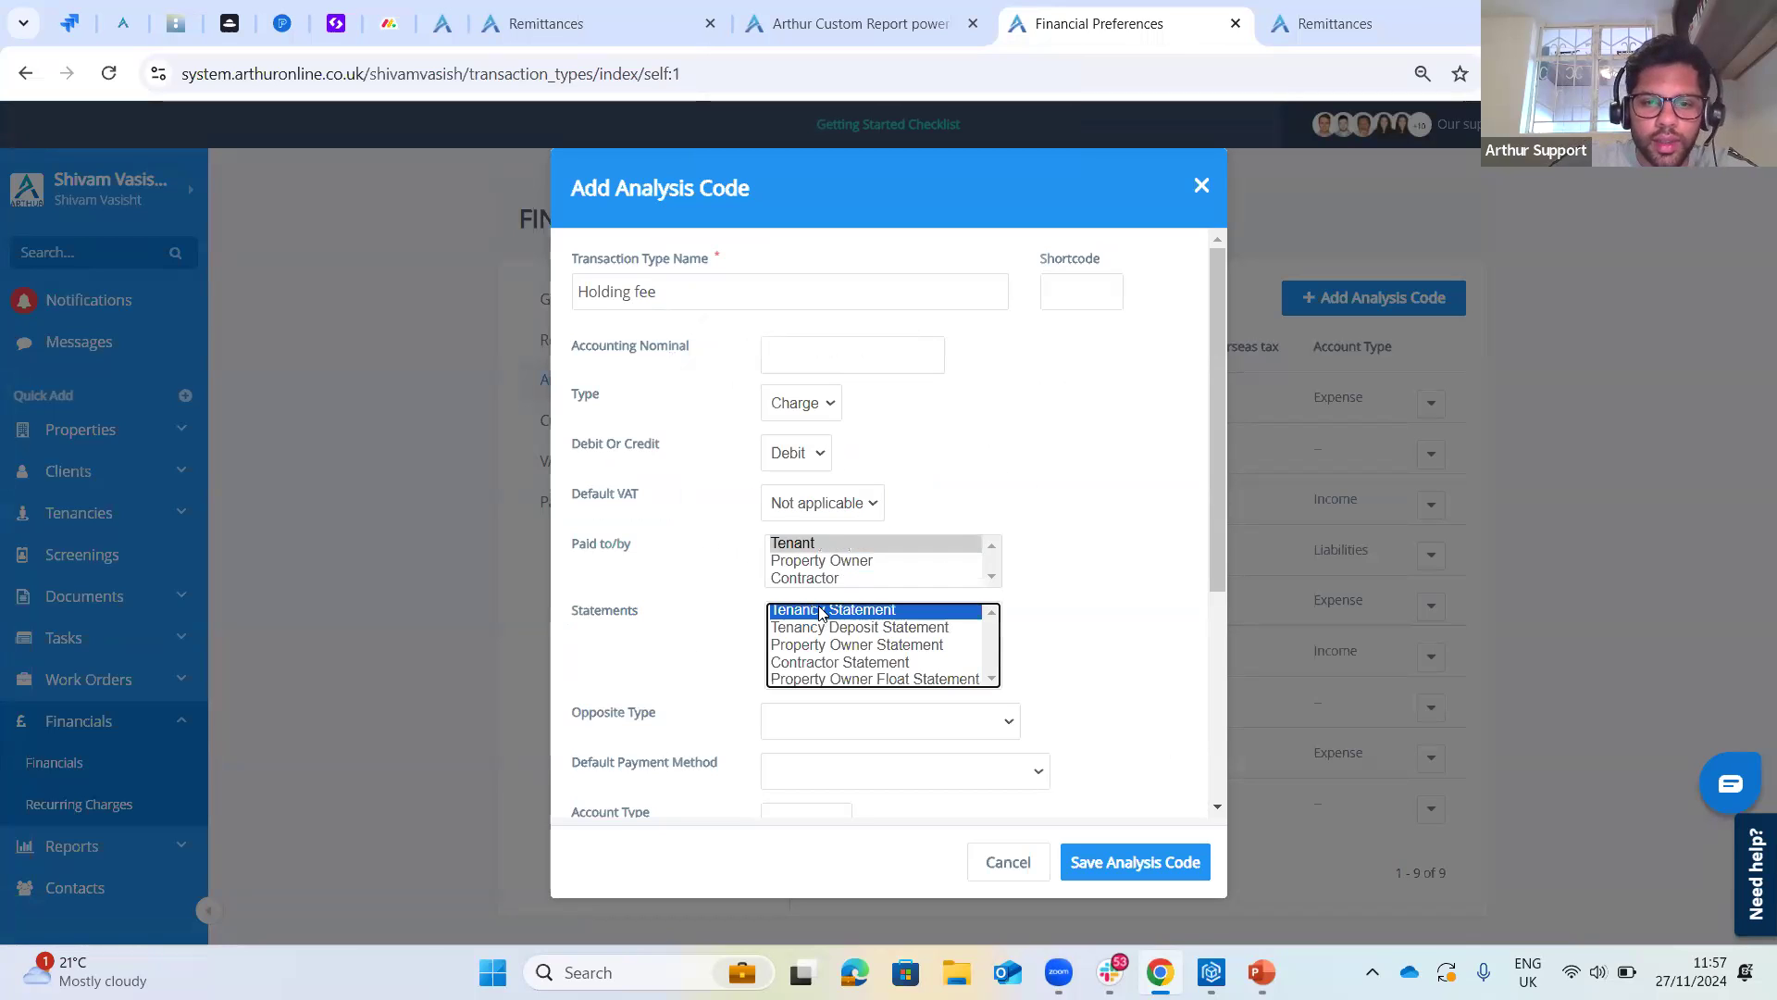
left_click(1156, 400)
- Set the Holding fee code's account type to Liabilities
scroll(1087, 475, "down", 2)
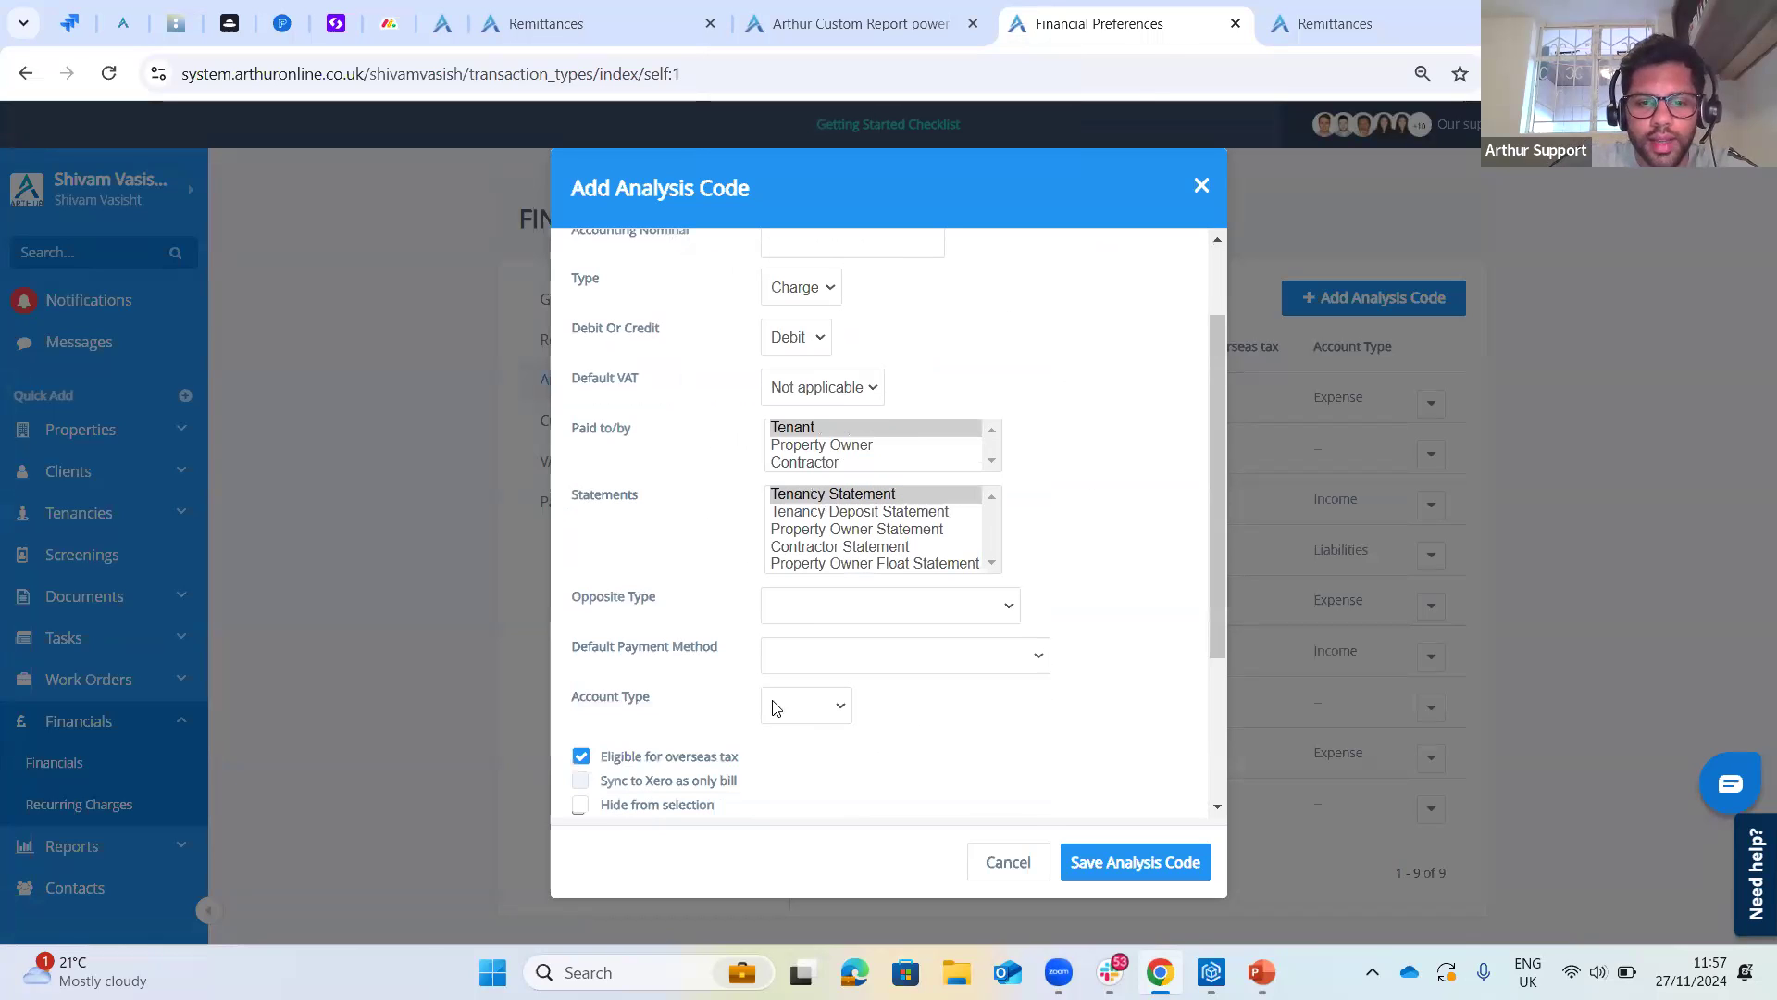
left_click(824, 719)
scroll(824, 719, "up", 2)
left_click_drag(675, 290, 601, 295)
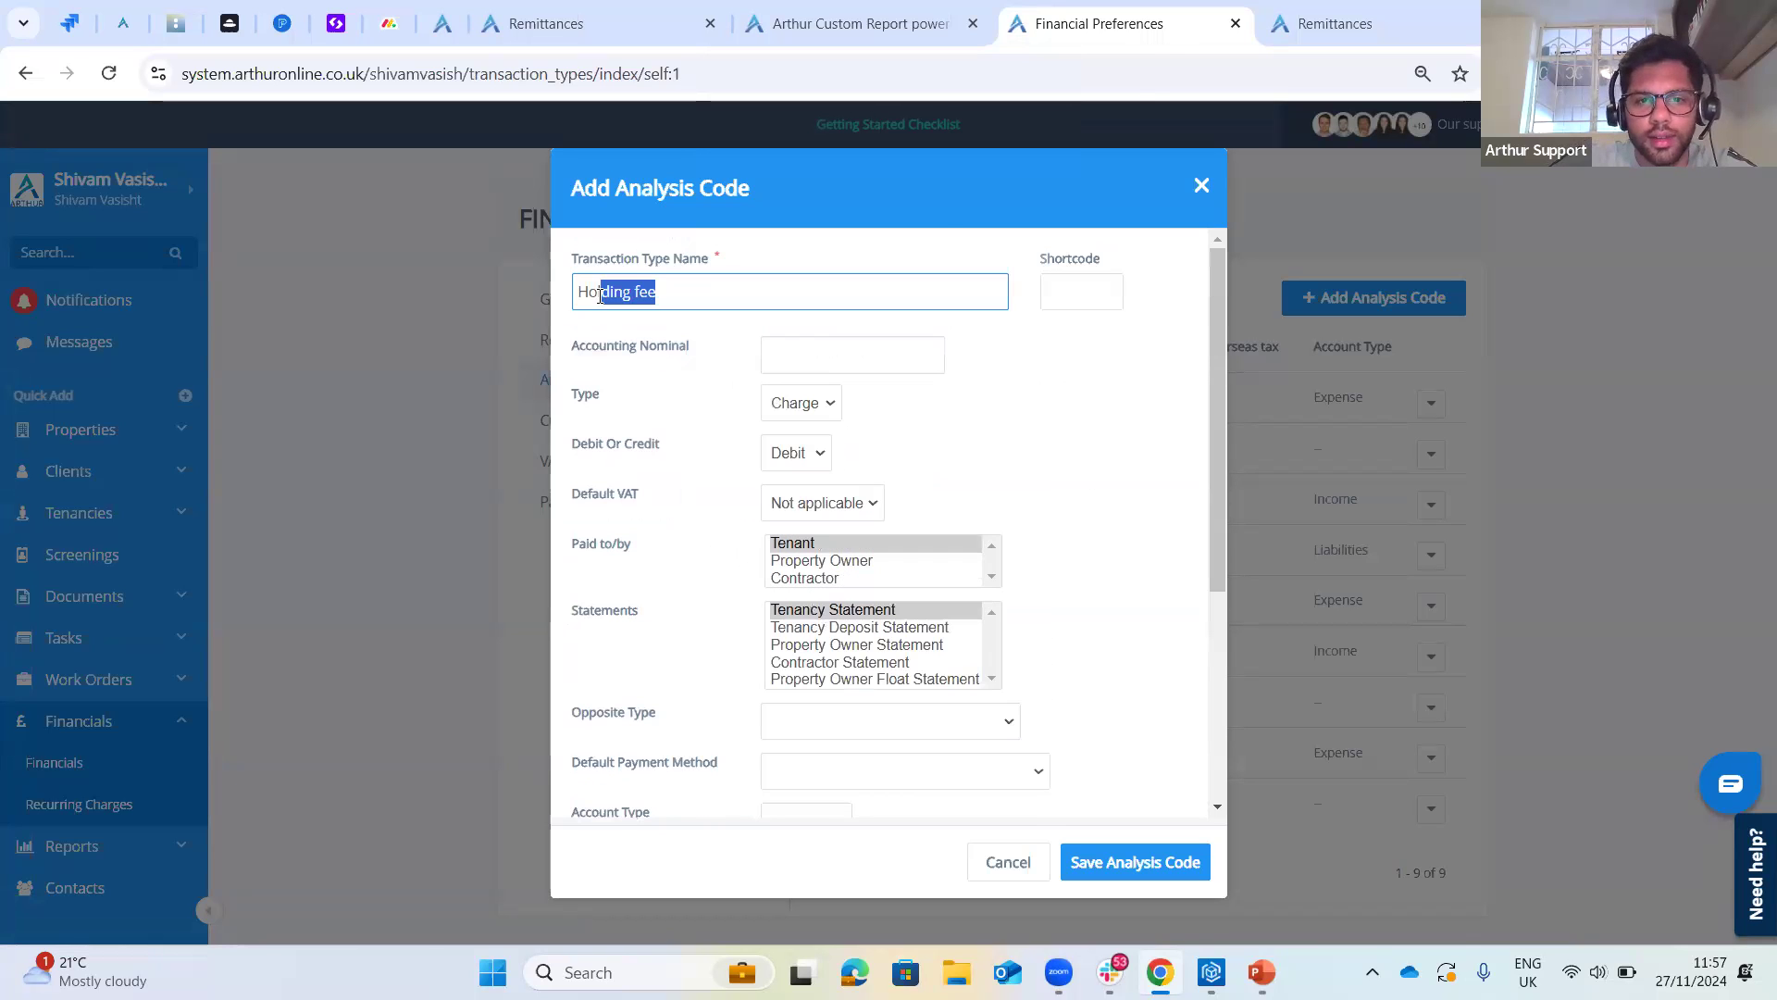
left_click(1072, 428)
scroll(991, 535, "down", 1)
left_click(784, 709)
left_click(800, 847)
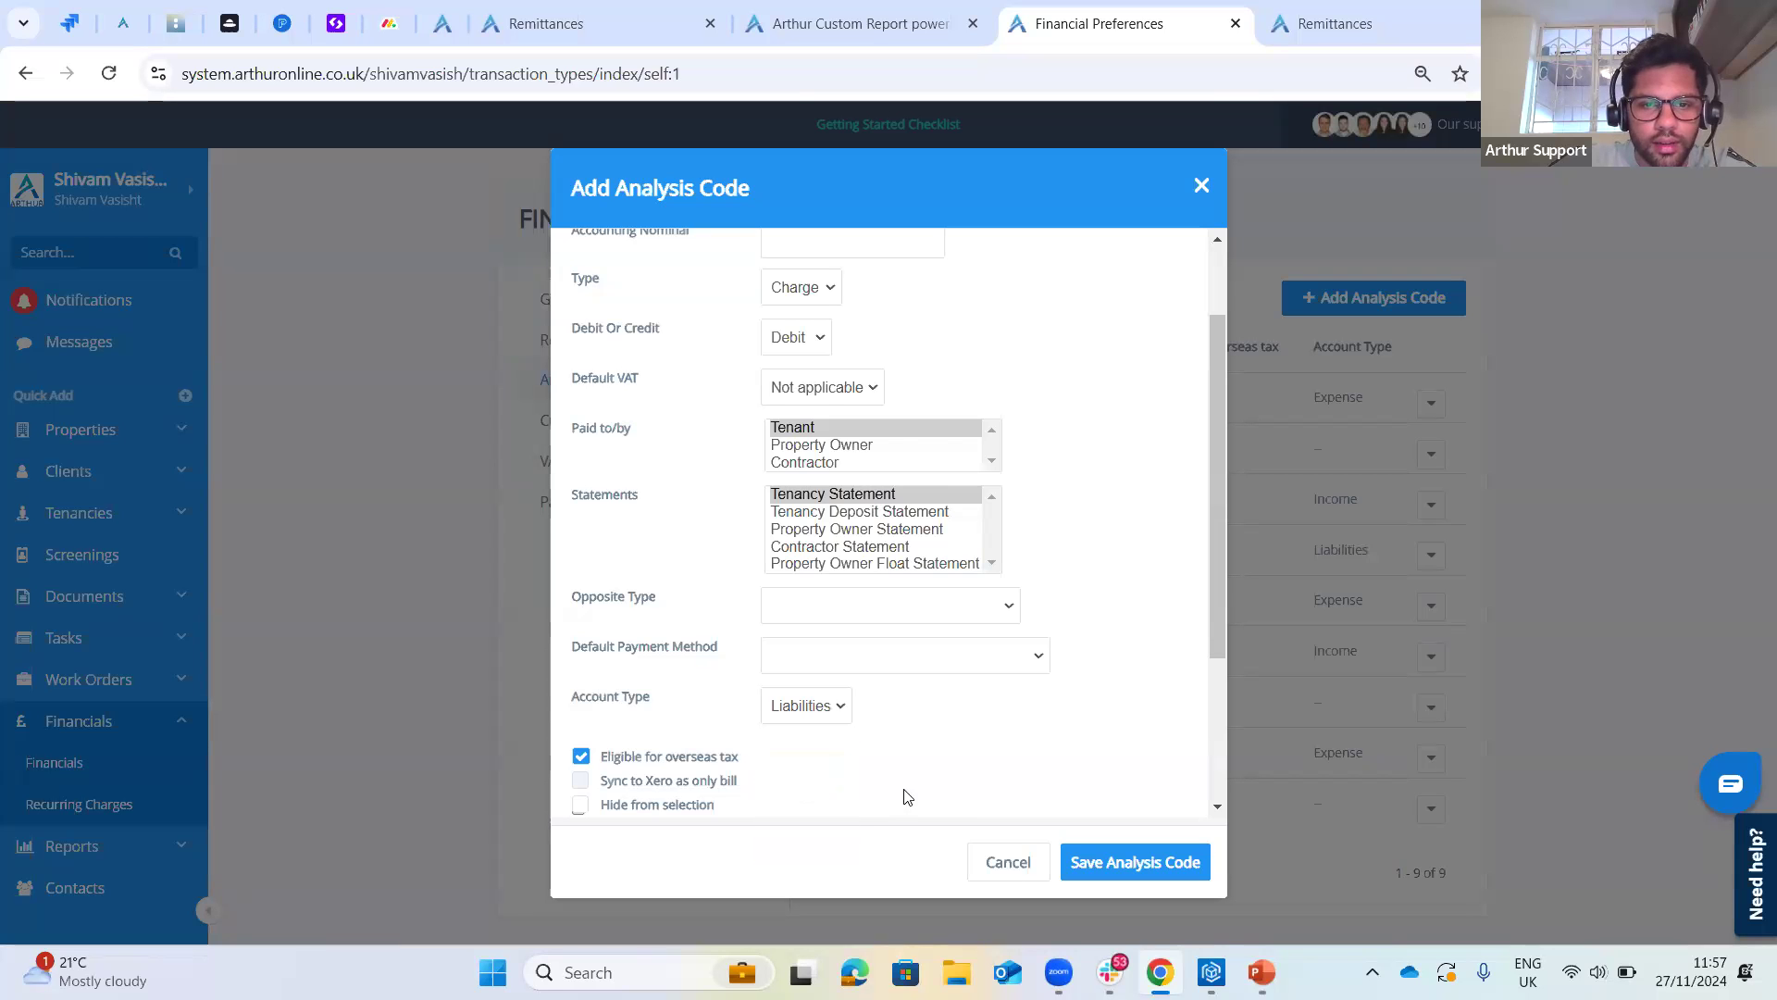
- Allow associated recurring deductions on the Holding fee code and have it create a Tenancy Receipt property owner transaction
scroll(865, 519, "down", 1)
scroll(962, 724, "down", 1)
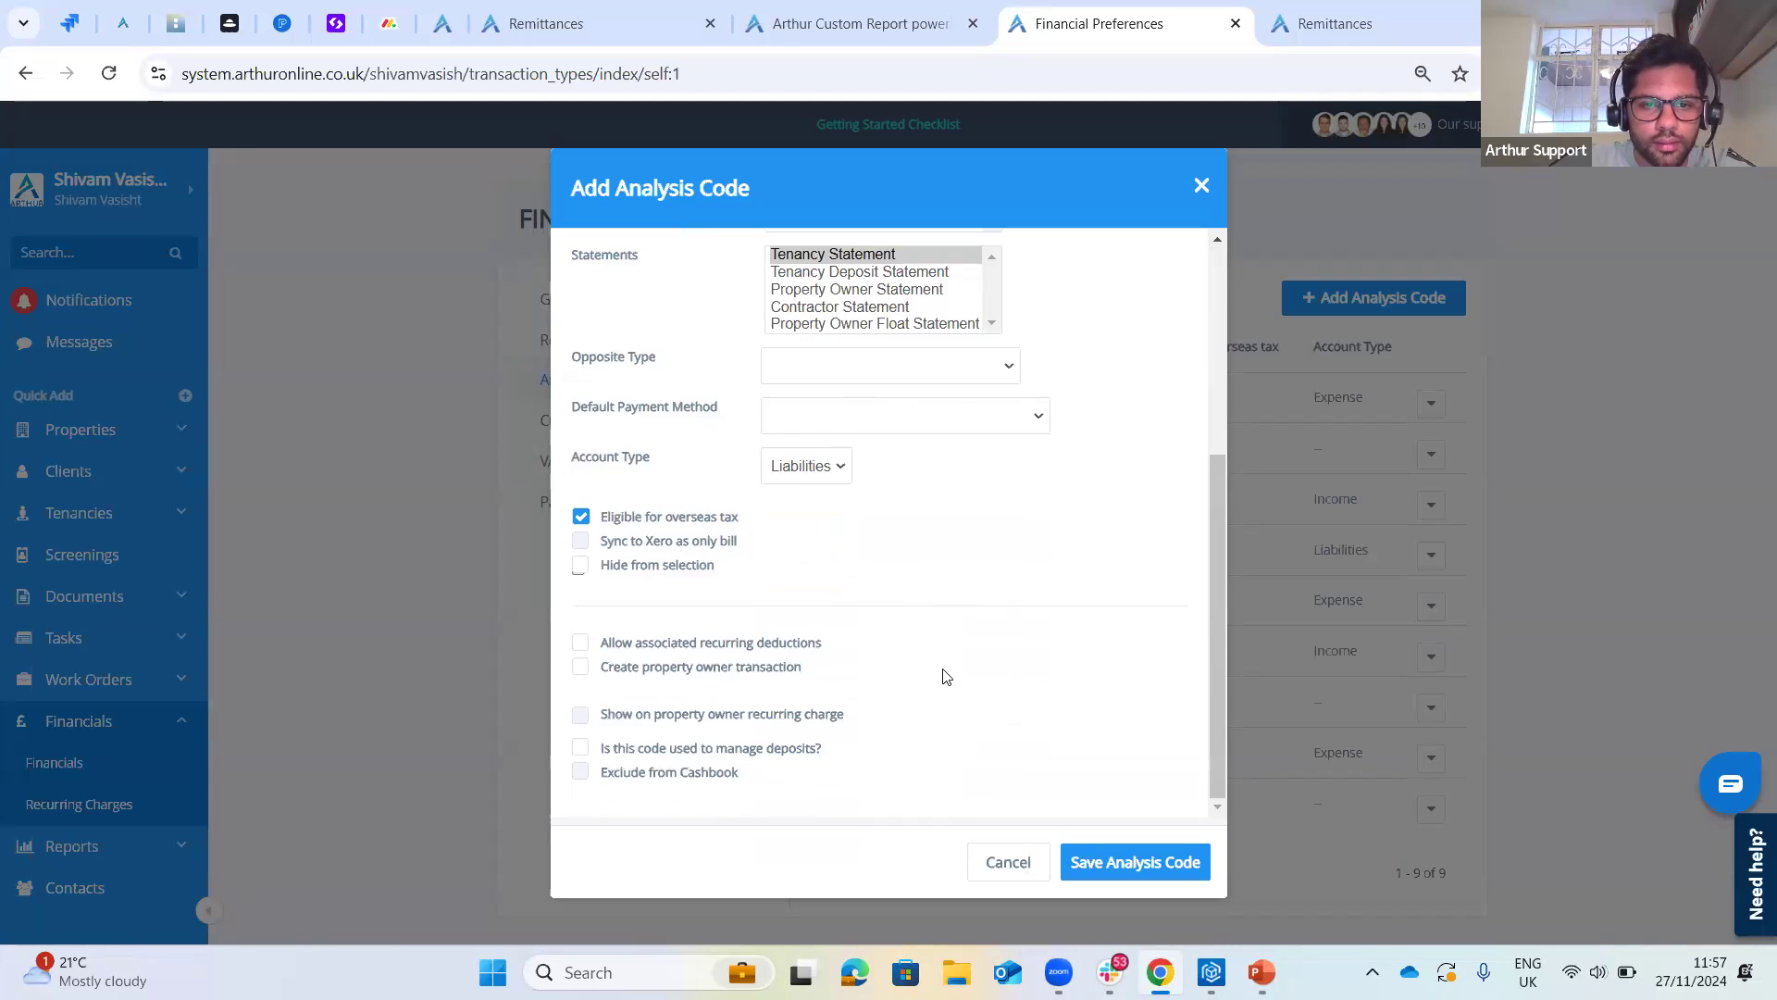
scroll(944, 675, "up", 4)
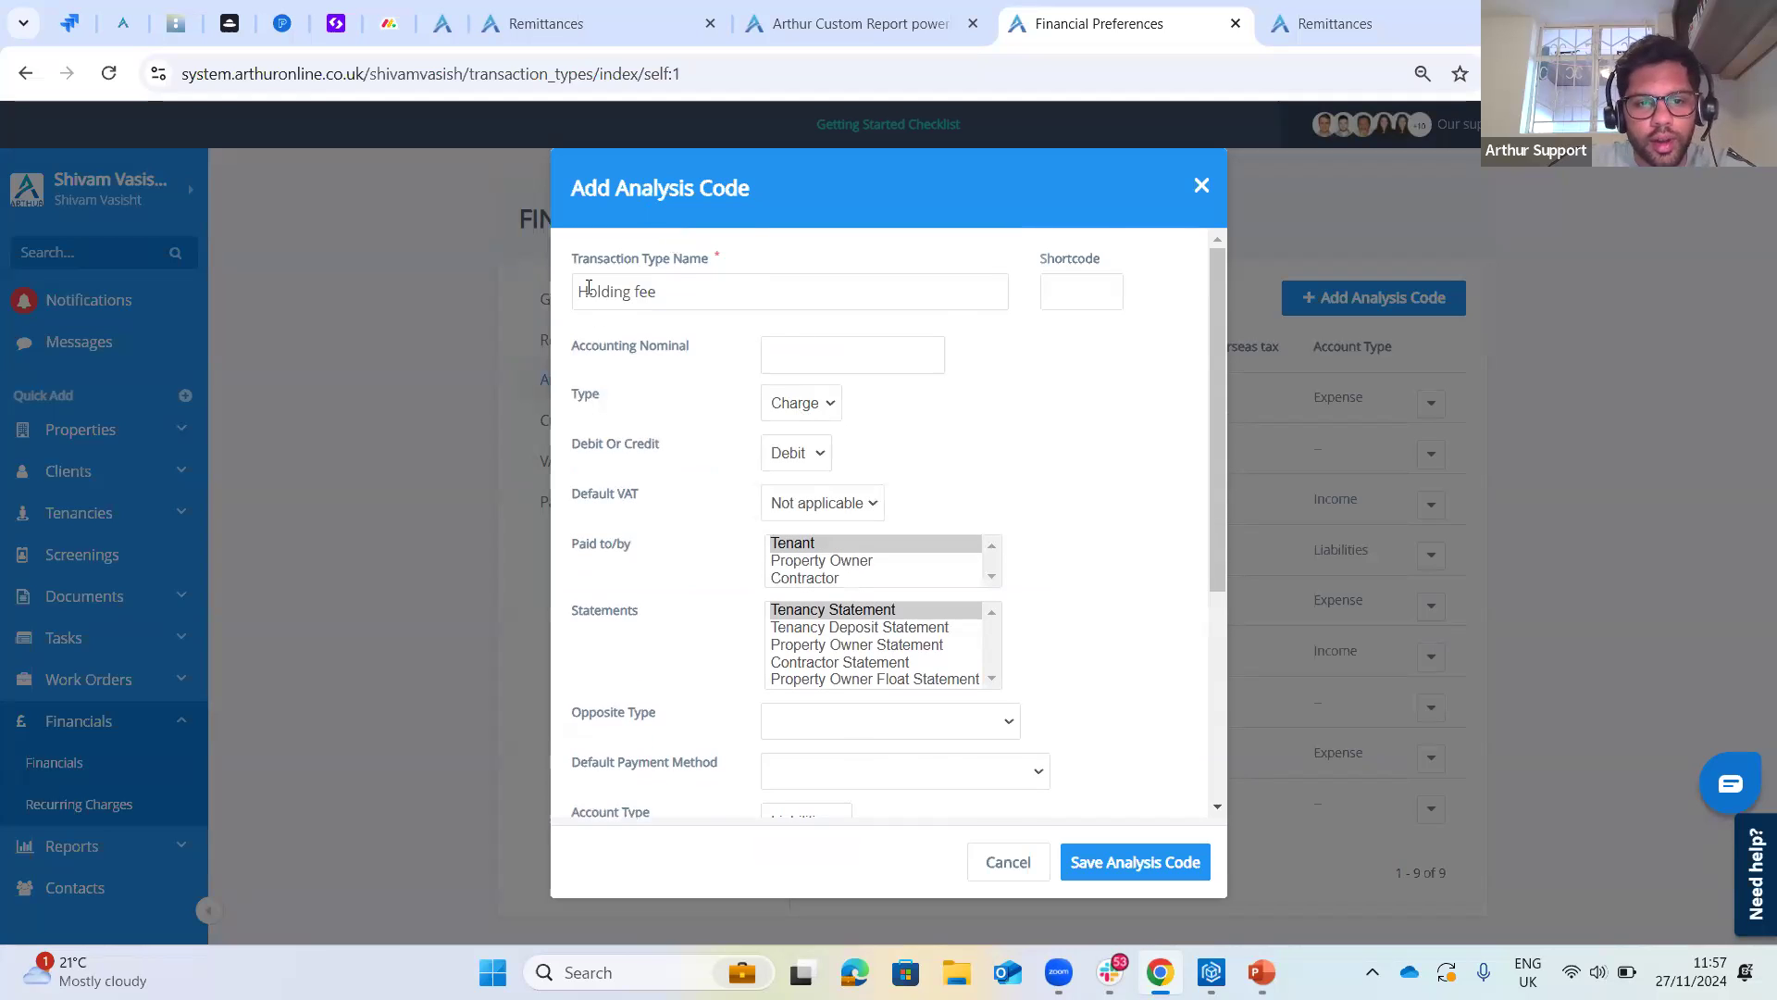
left_click_drag(580, 293, 678, 291)
left_click(1032, 380)
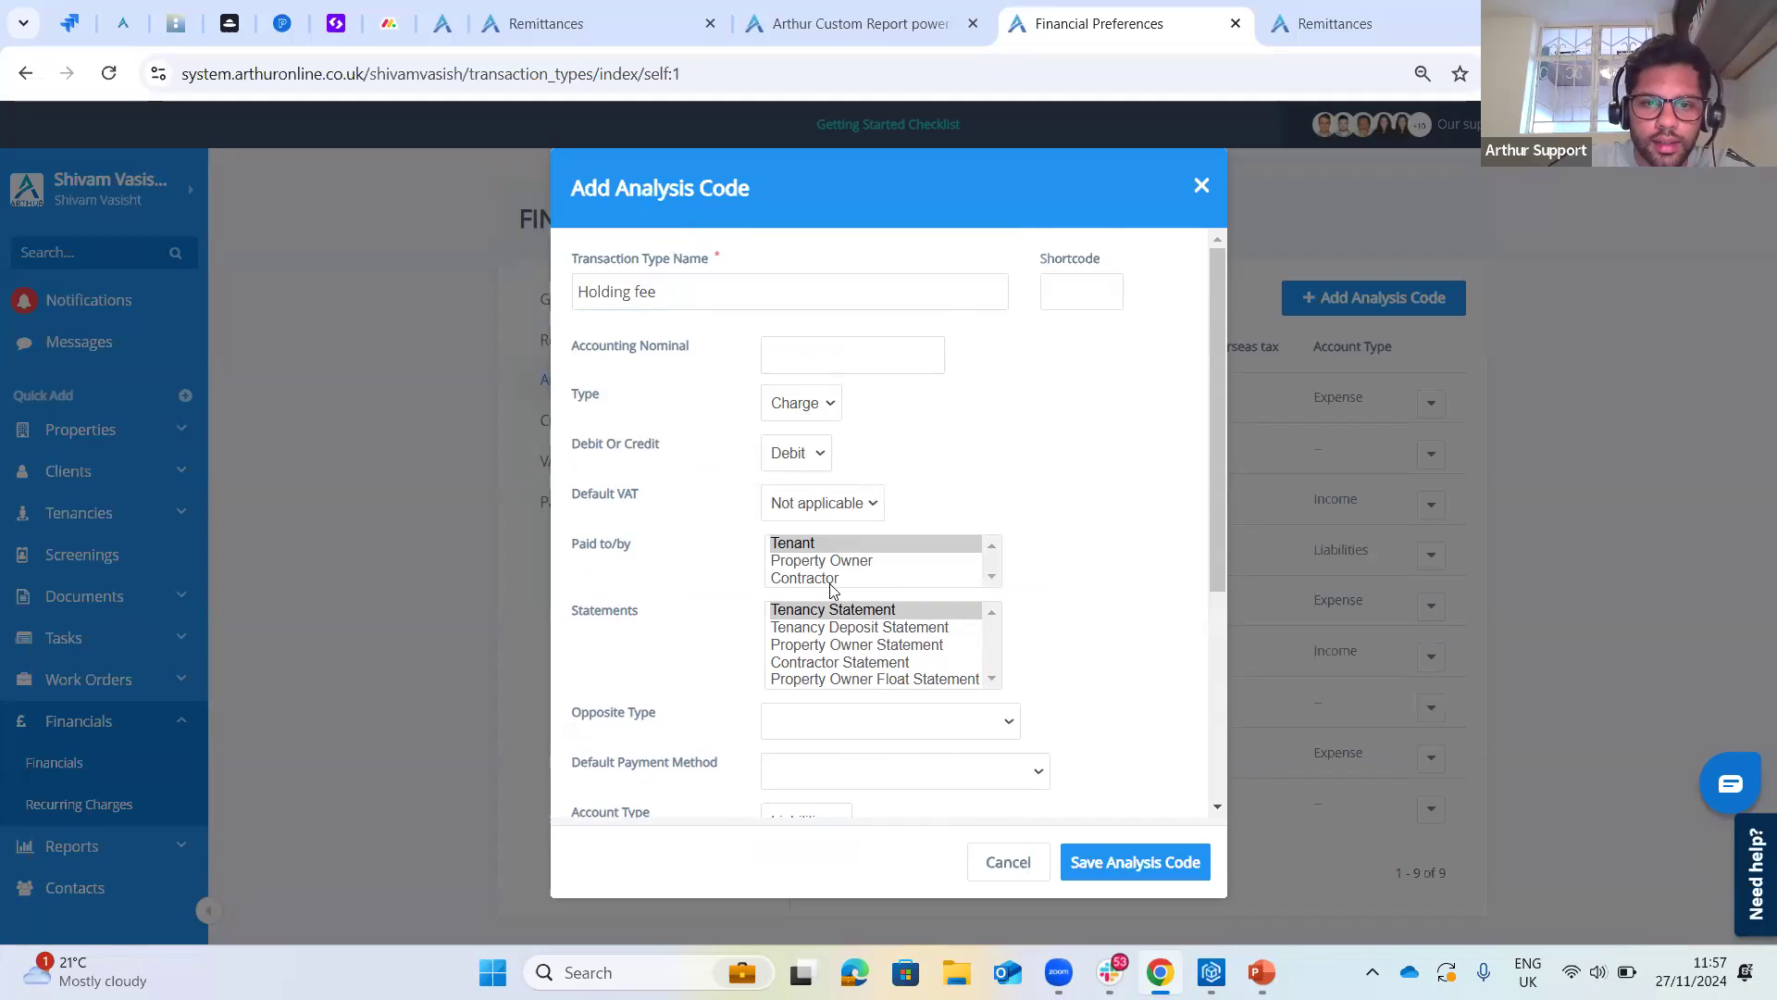
scroll(1056, 579, "down", 4)
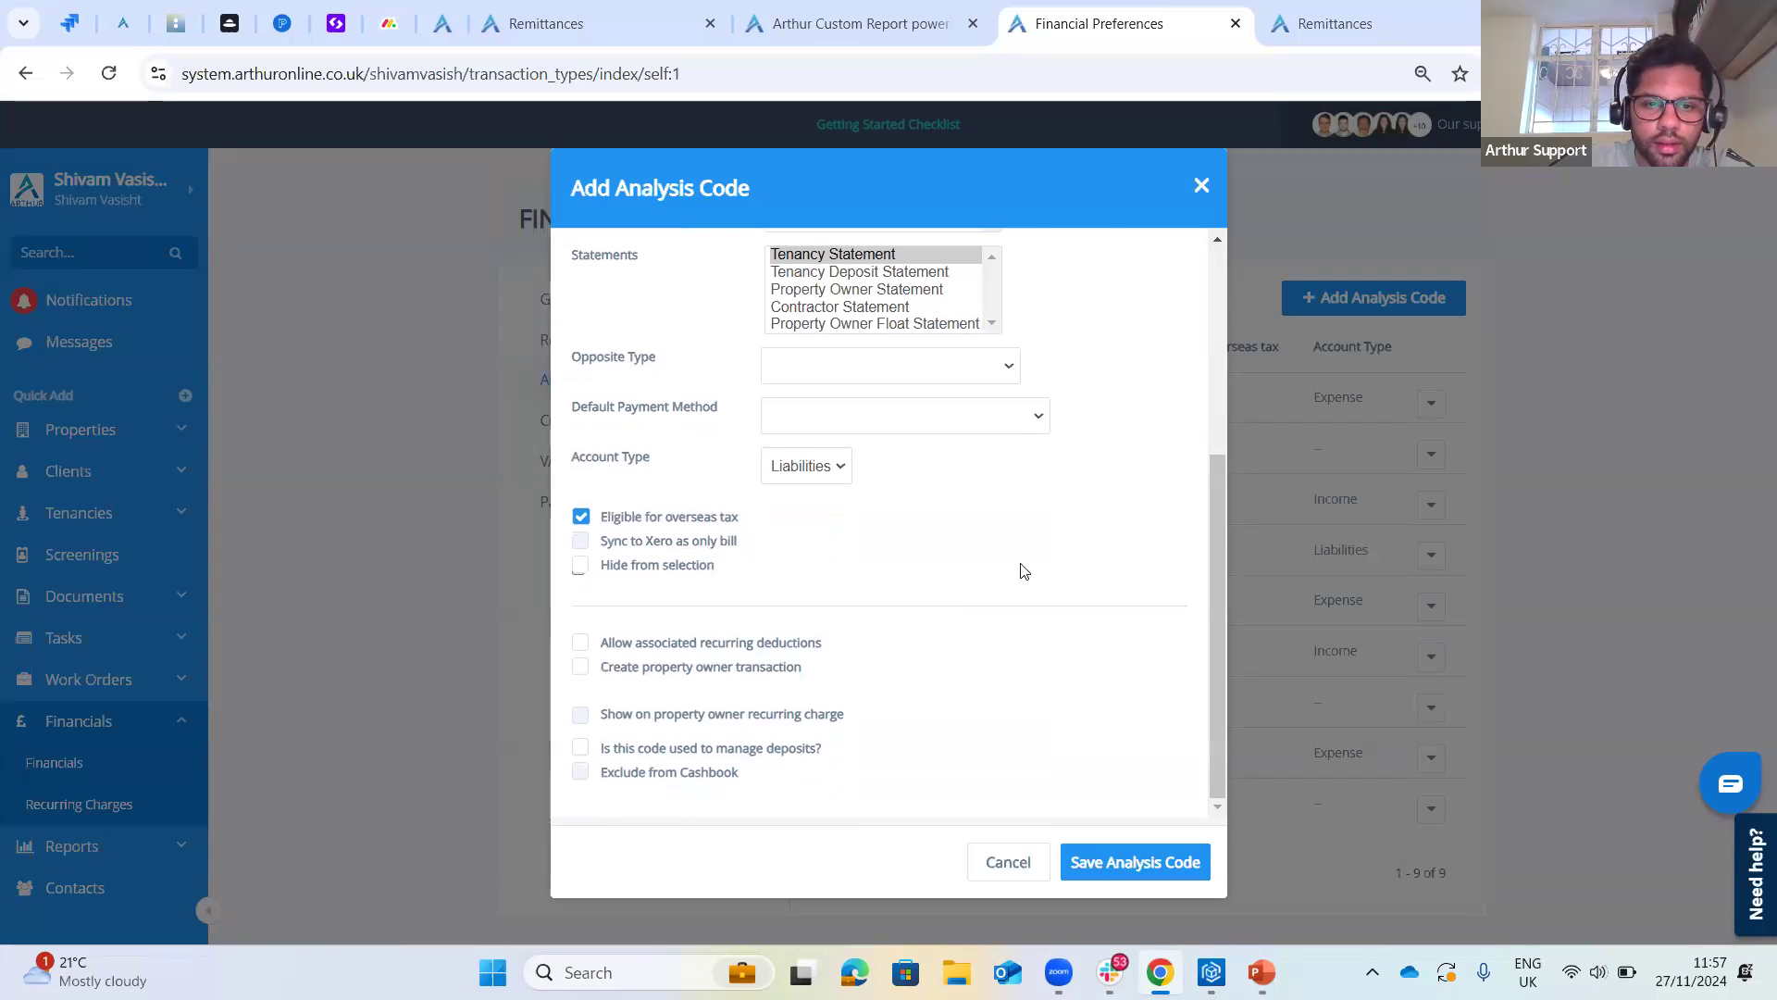
left_click(581, 645)
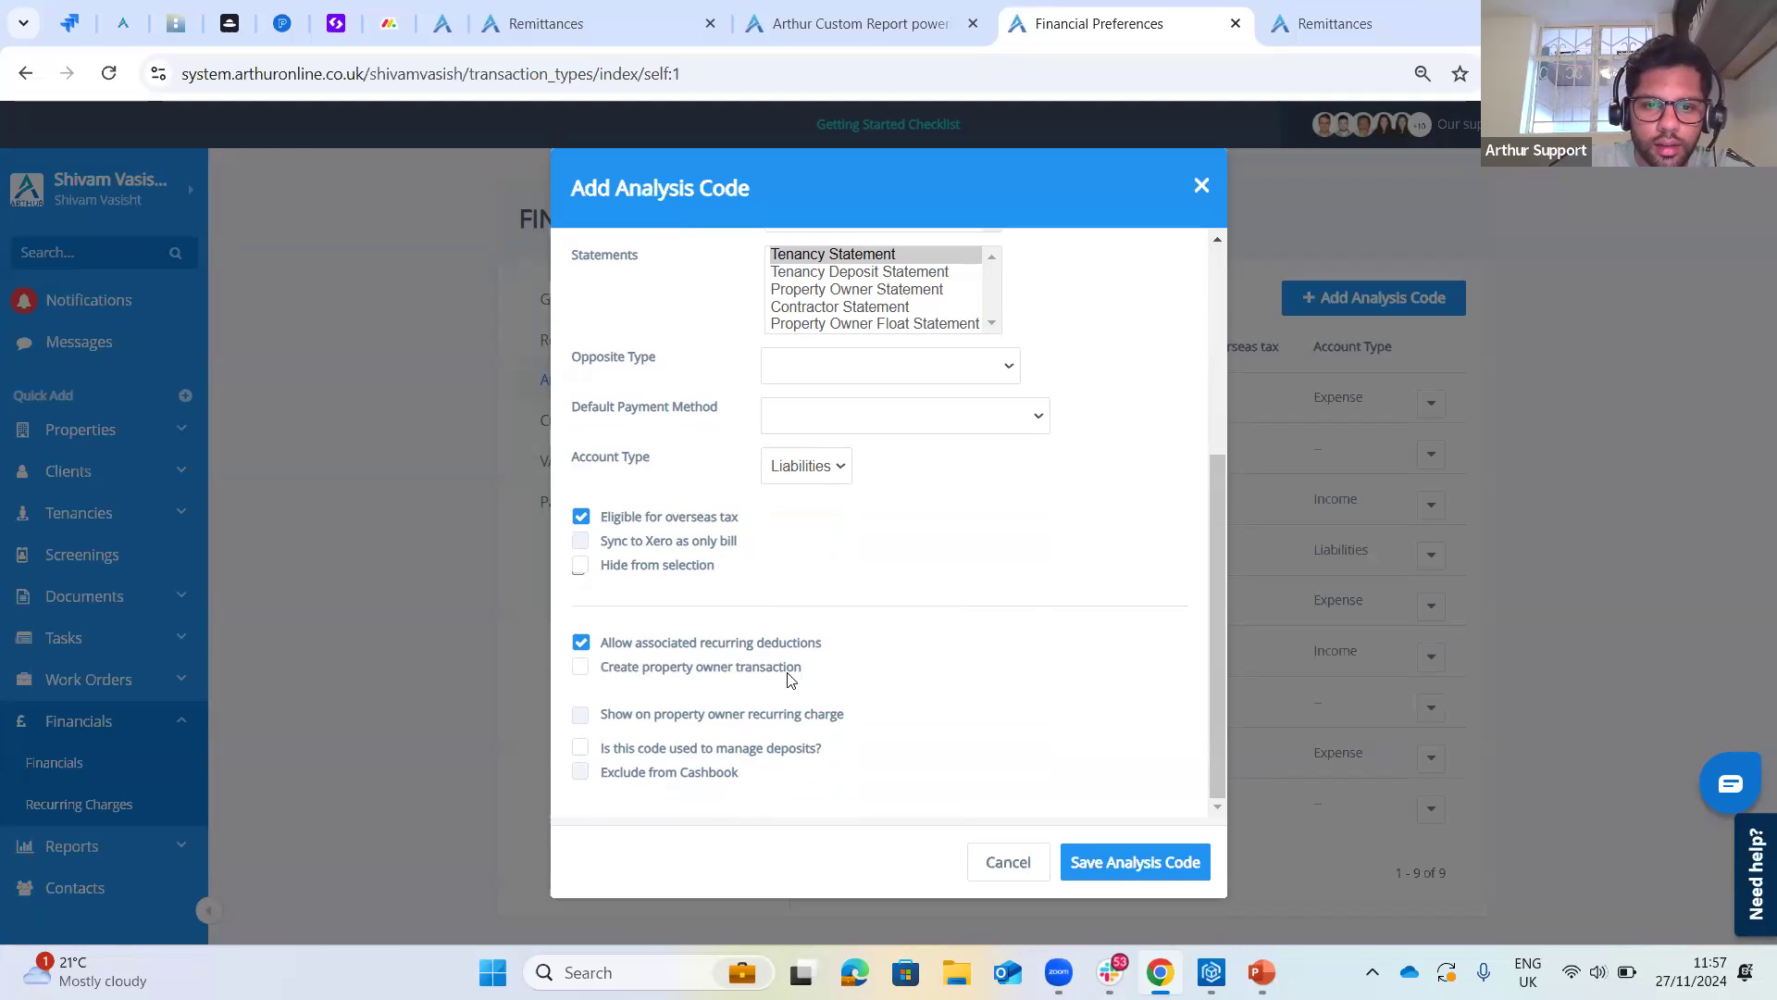
left_click(581, 670)
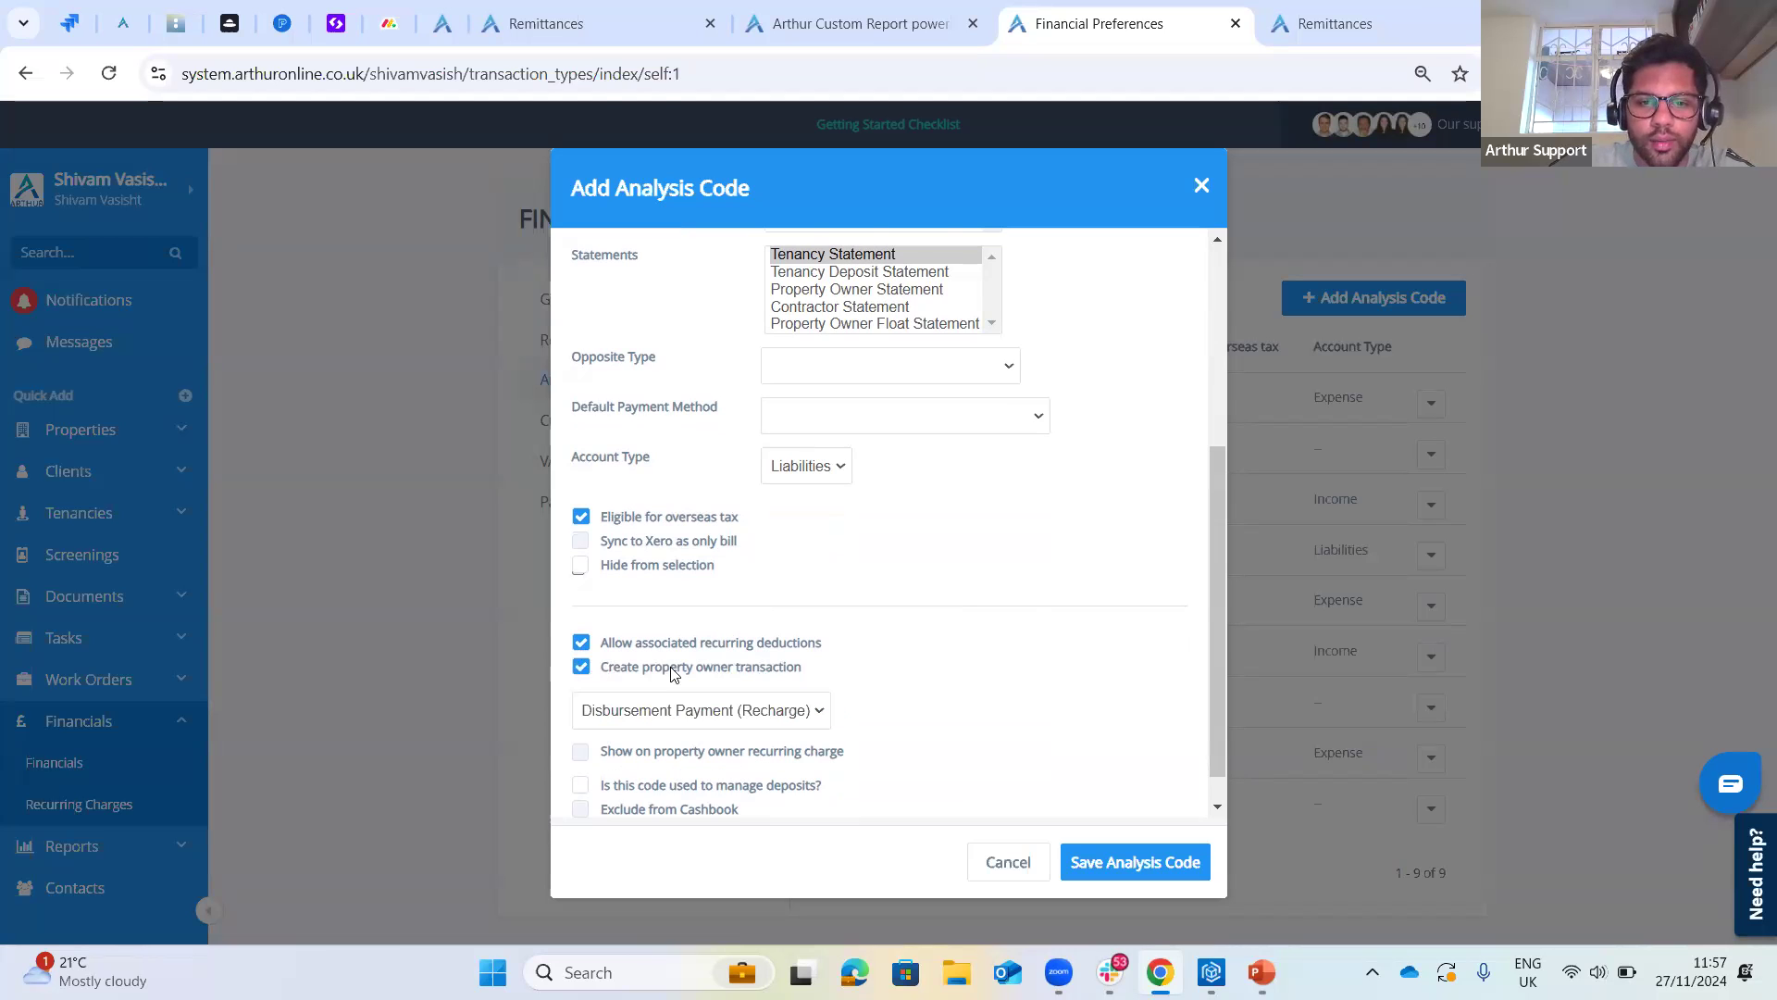
scroll(676, 671, "down", 1)
left_click(674, 673)
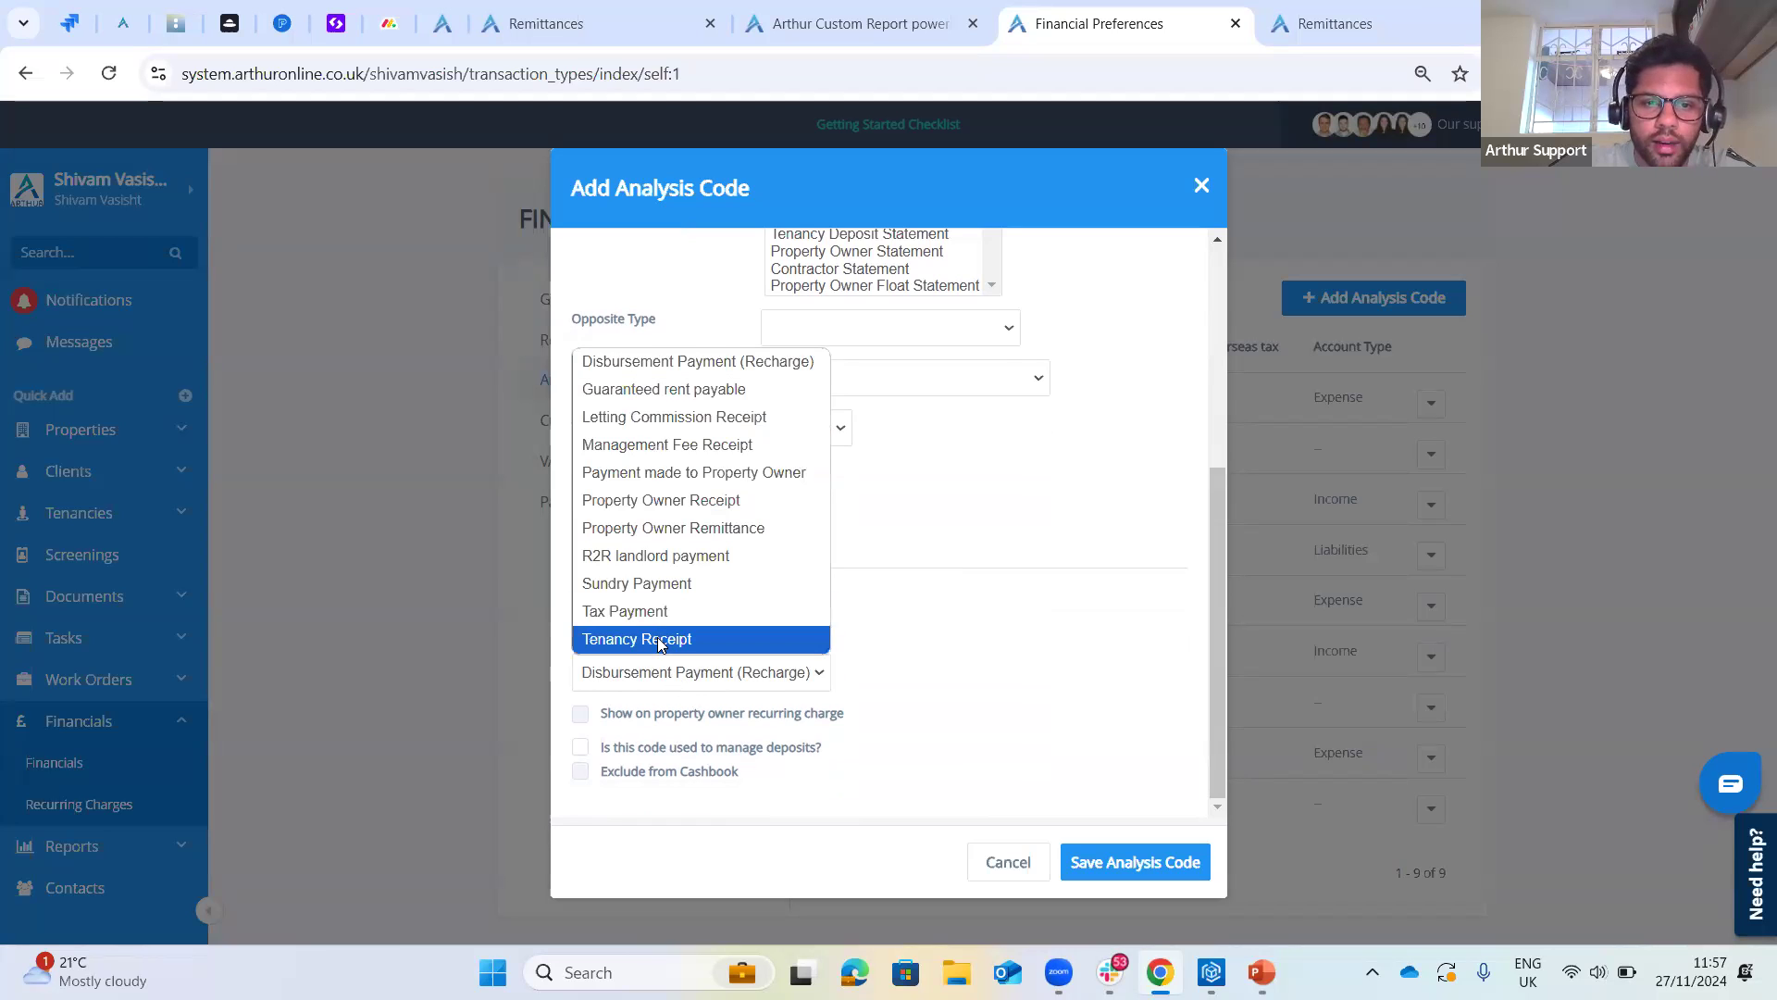
left_click(661, 639)
left_click(966, 570)
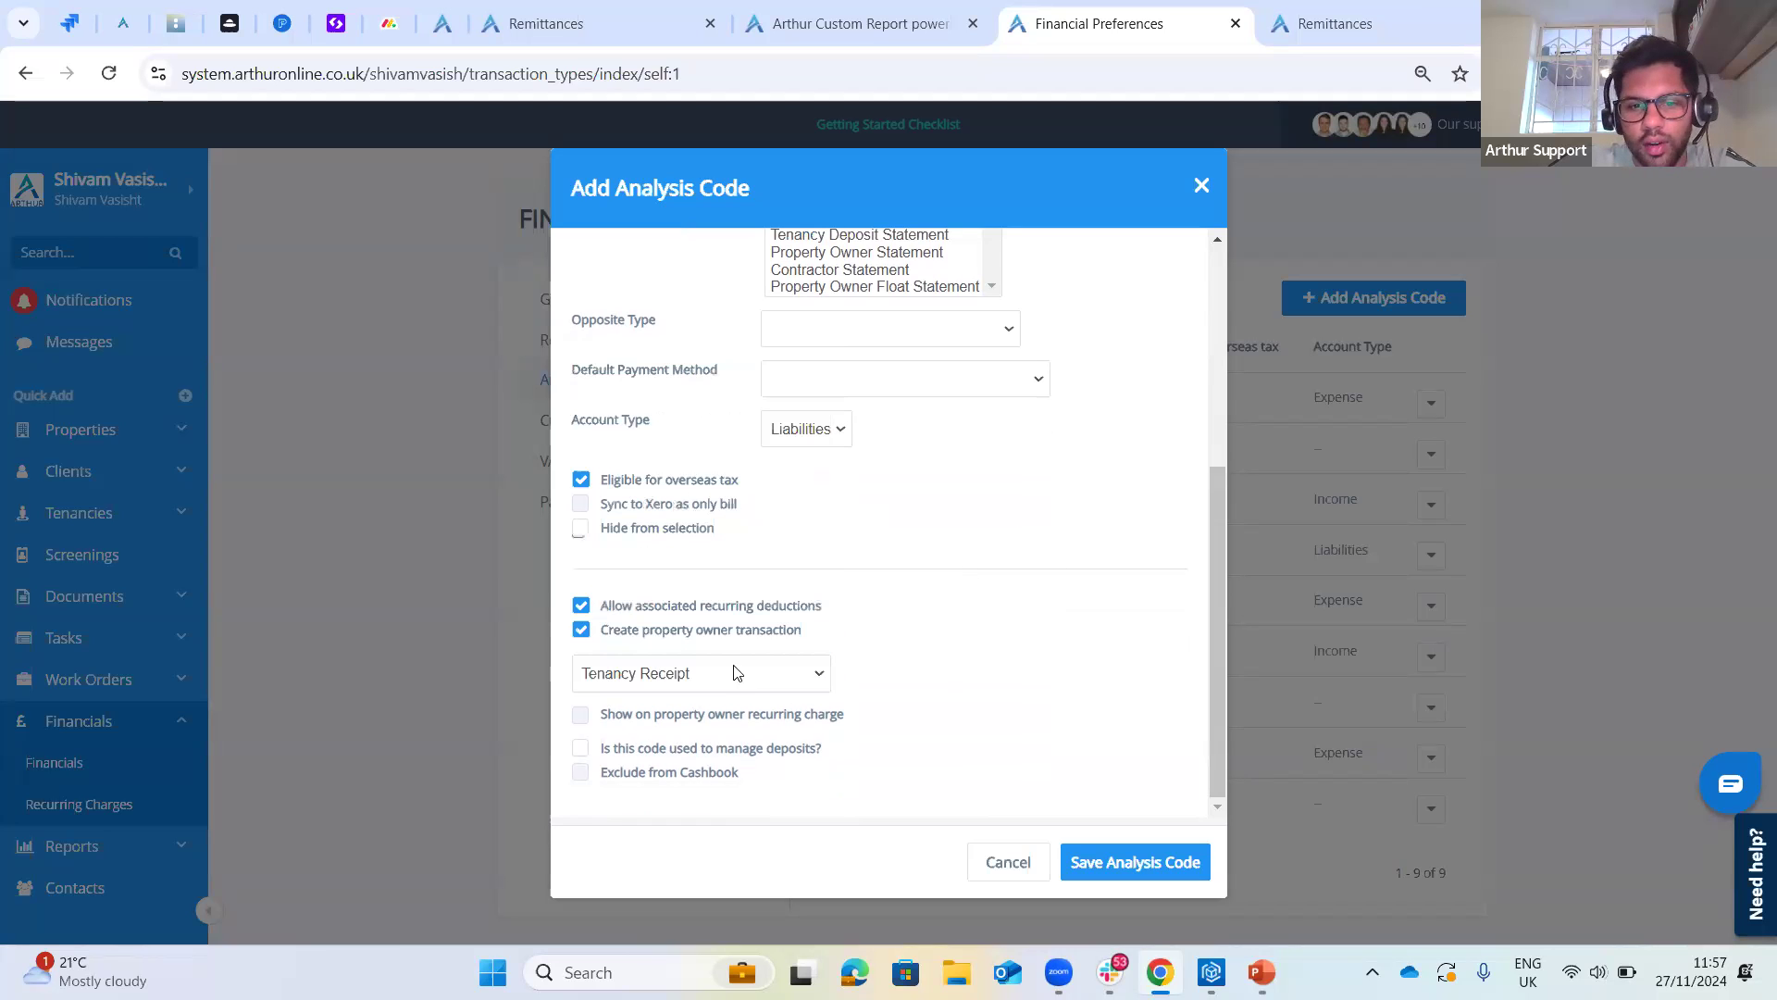
- Review the Holding fee code's settings and its property owner transaction options, keeping Tenancy Receipt selected
scroll(738, 648, "up", 5)
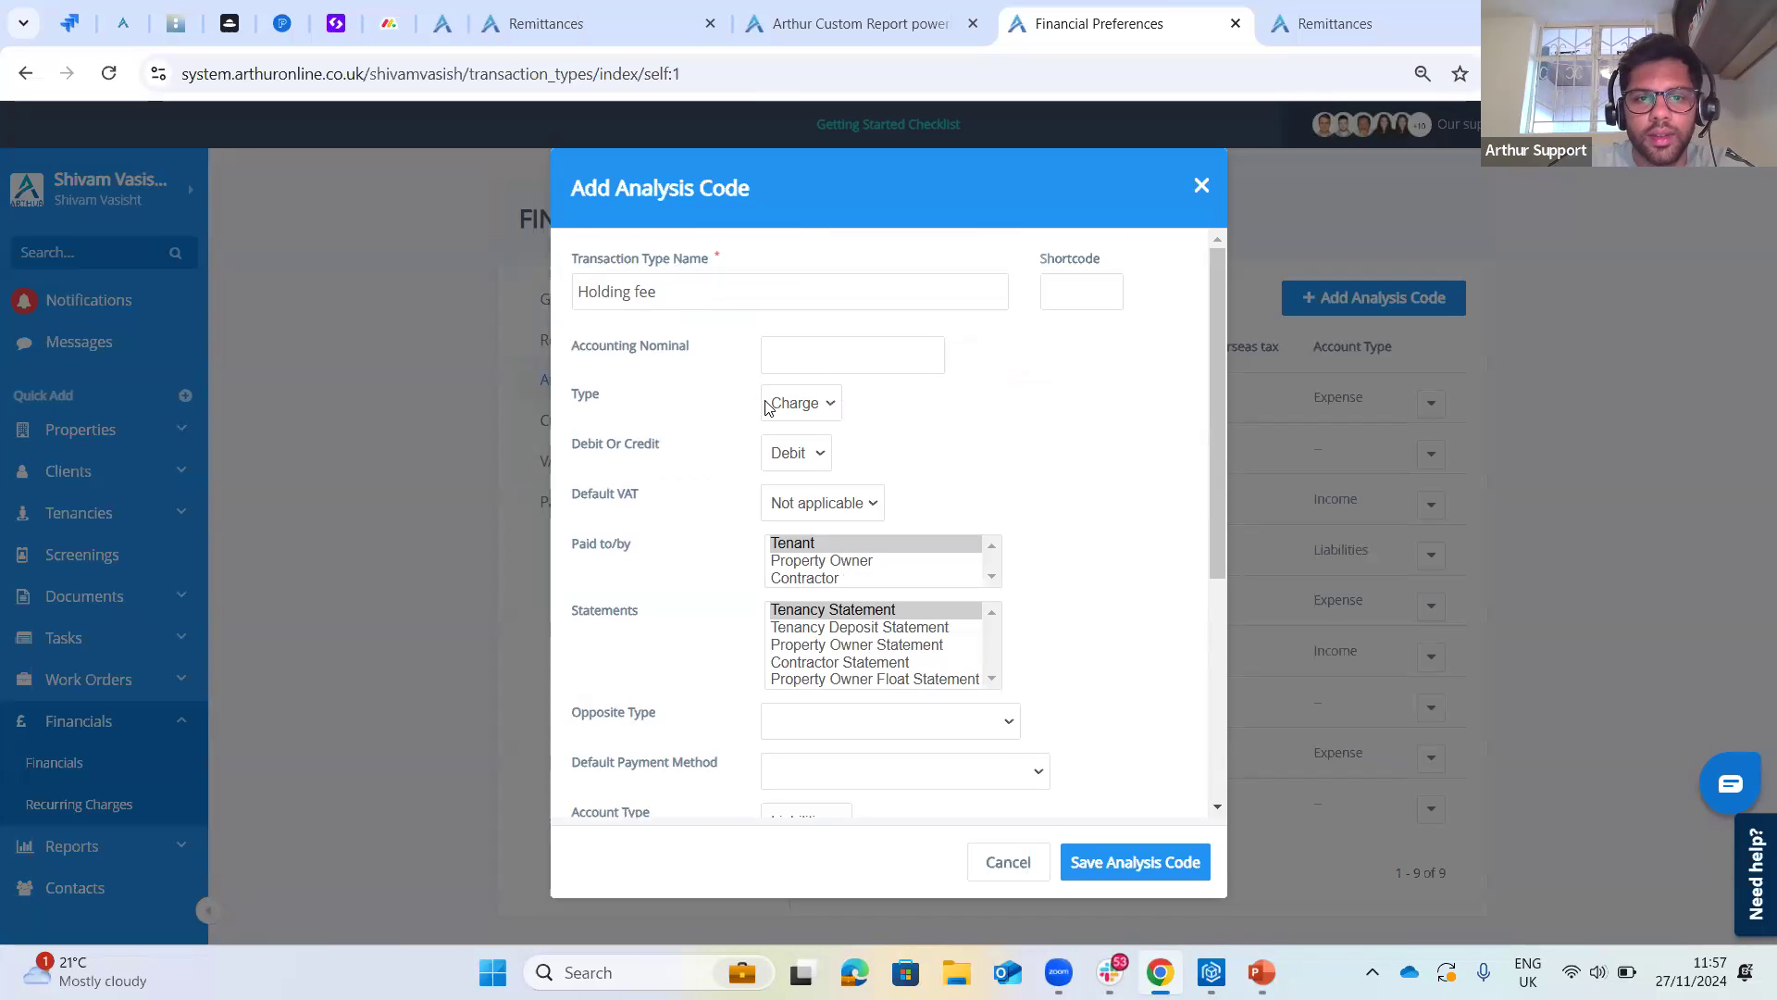
scroll(845, 540, "down", 5)
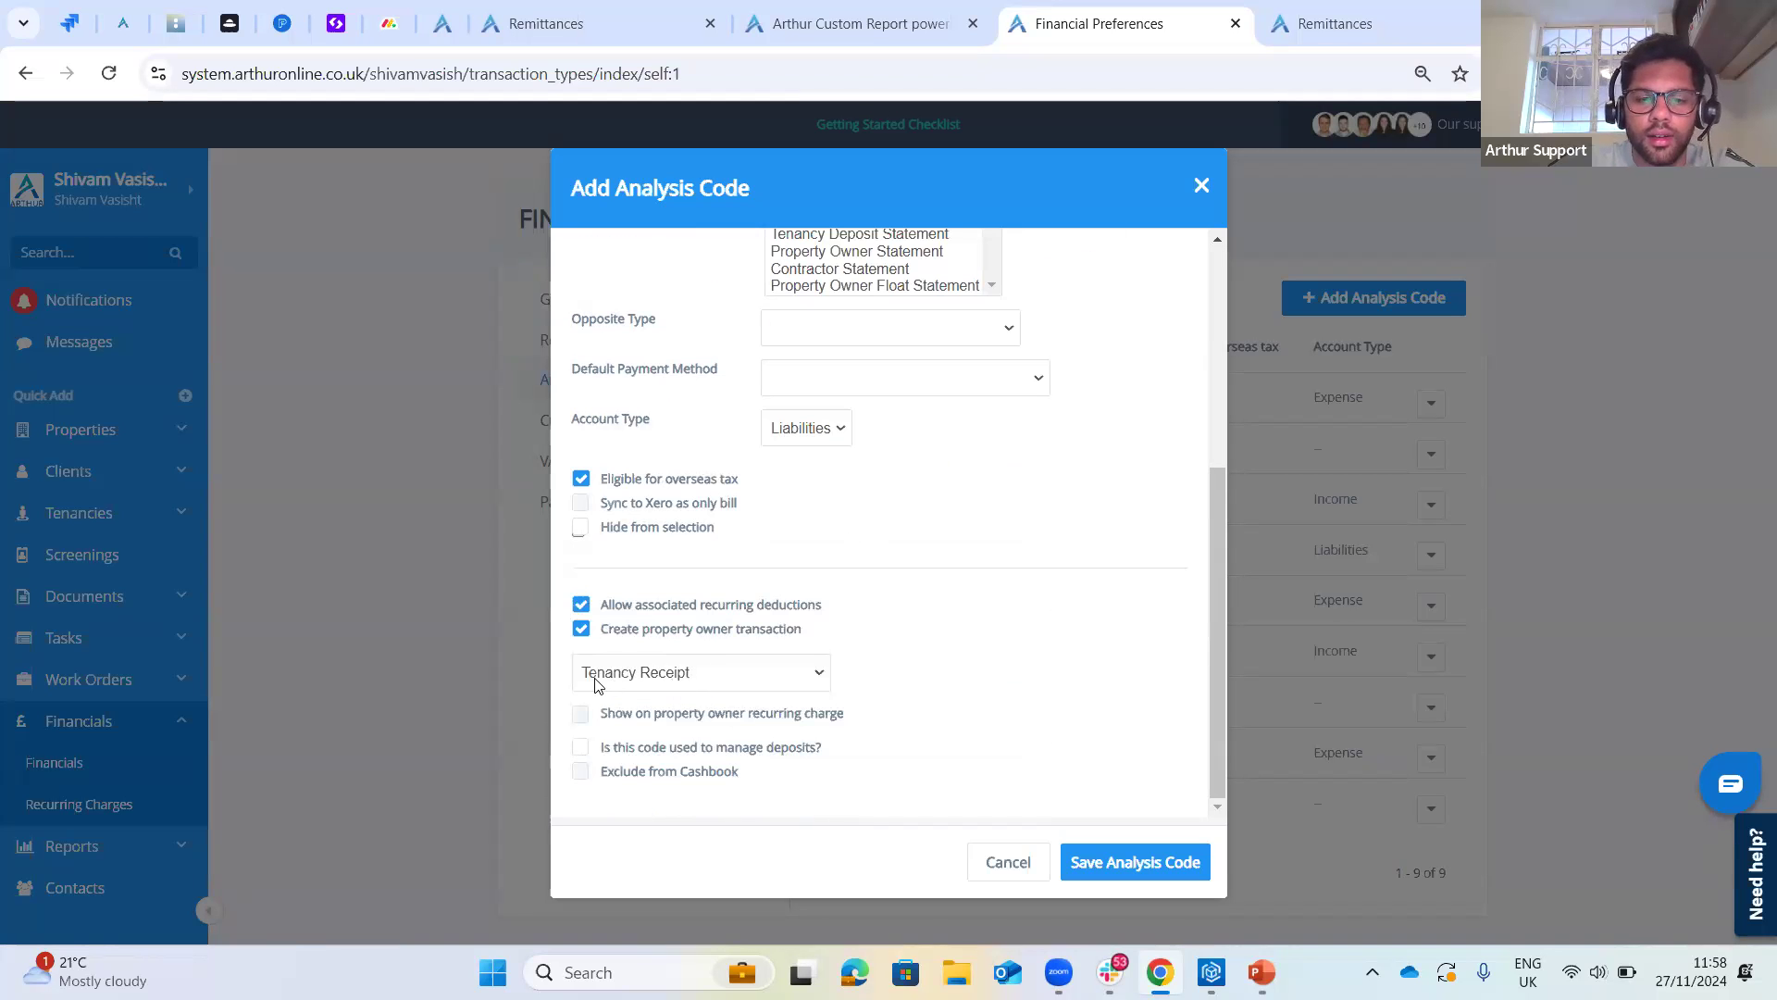
left_click(701, 685)
left_click(692, 641)
left_click(976, 632)
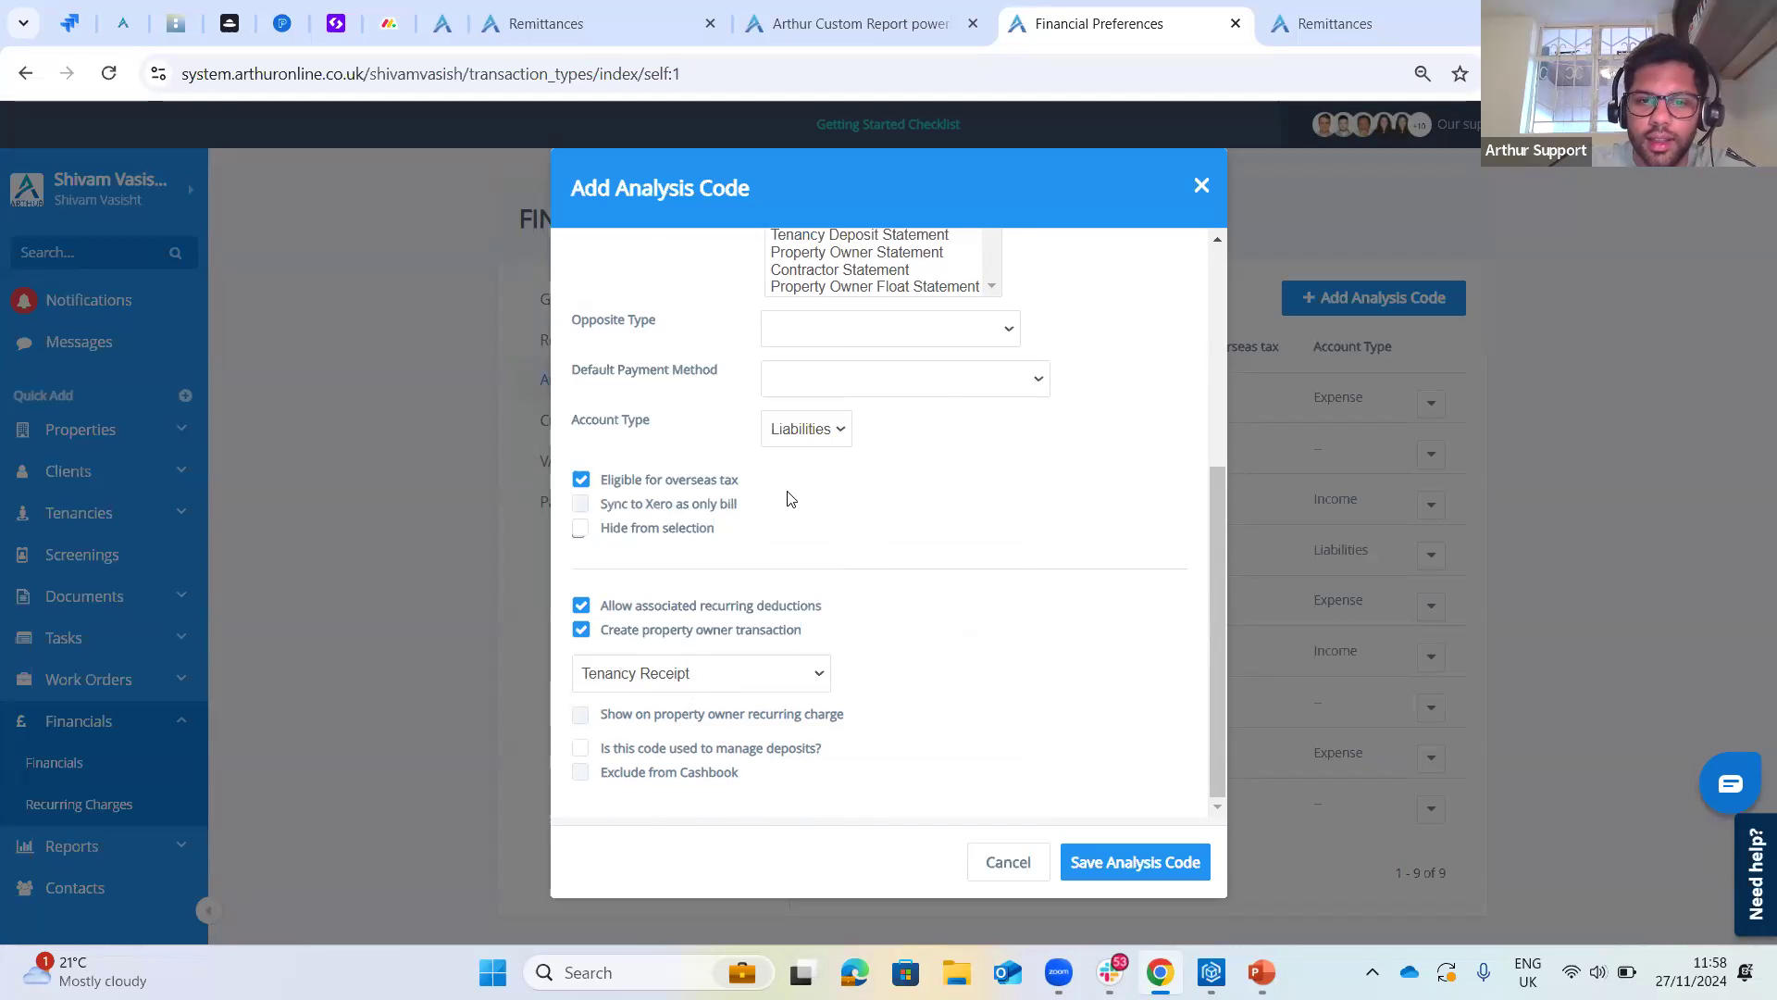
- Set the Holding fee code's opposite type to Rent Received from Tenant
scroll(1119, 593, "up", 3)
scroll(1107, 595, "down", 3)
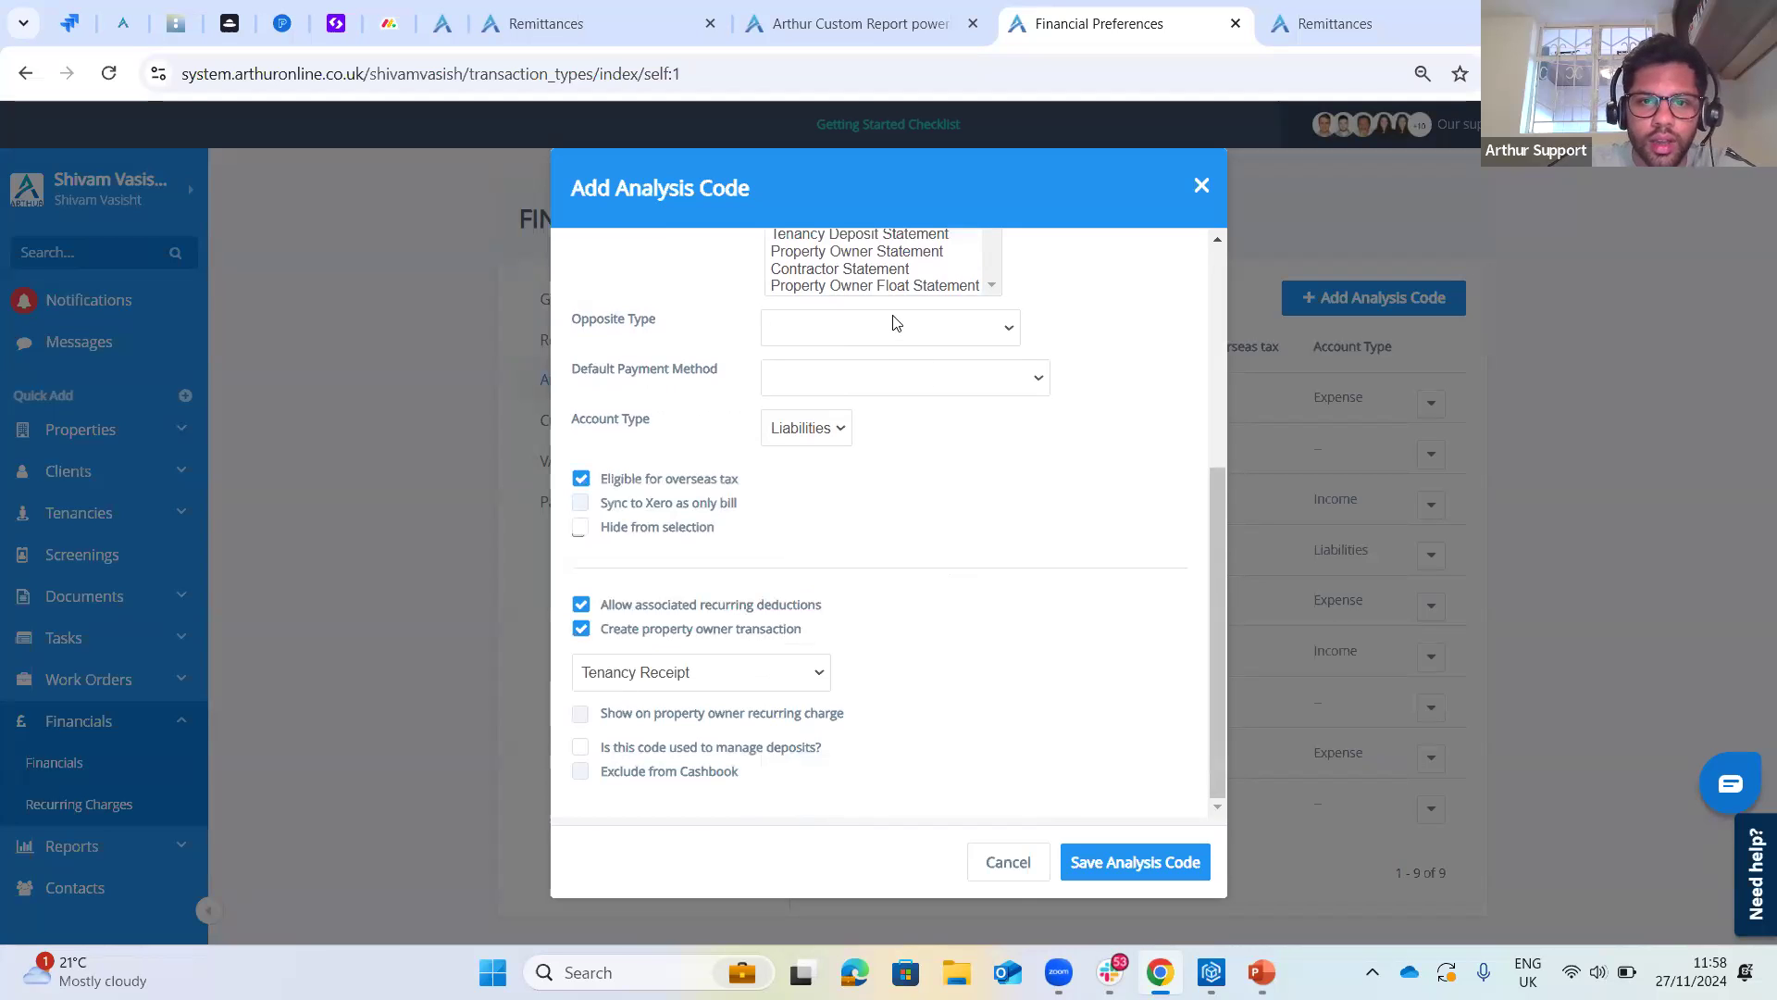
left_click(860, 333)
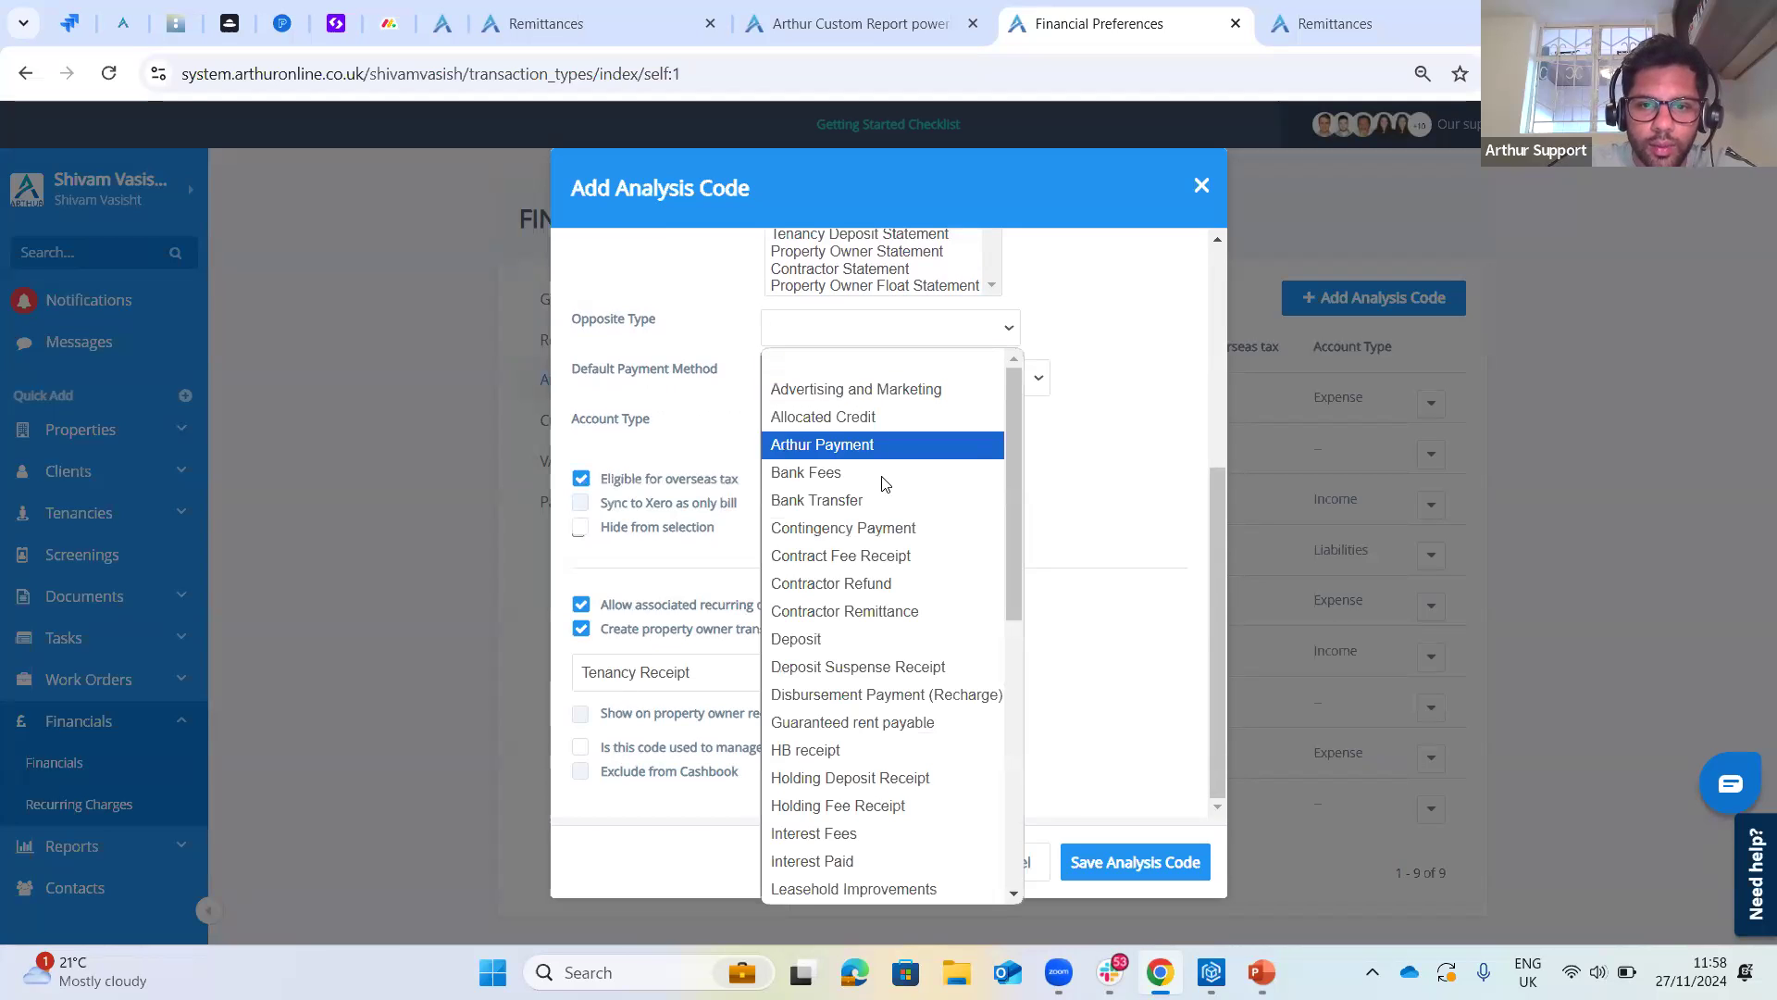
scroll(861, 611, "down", 5)
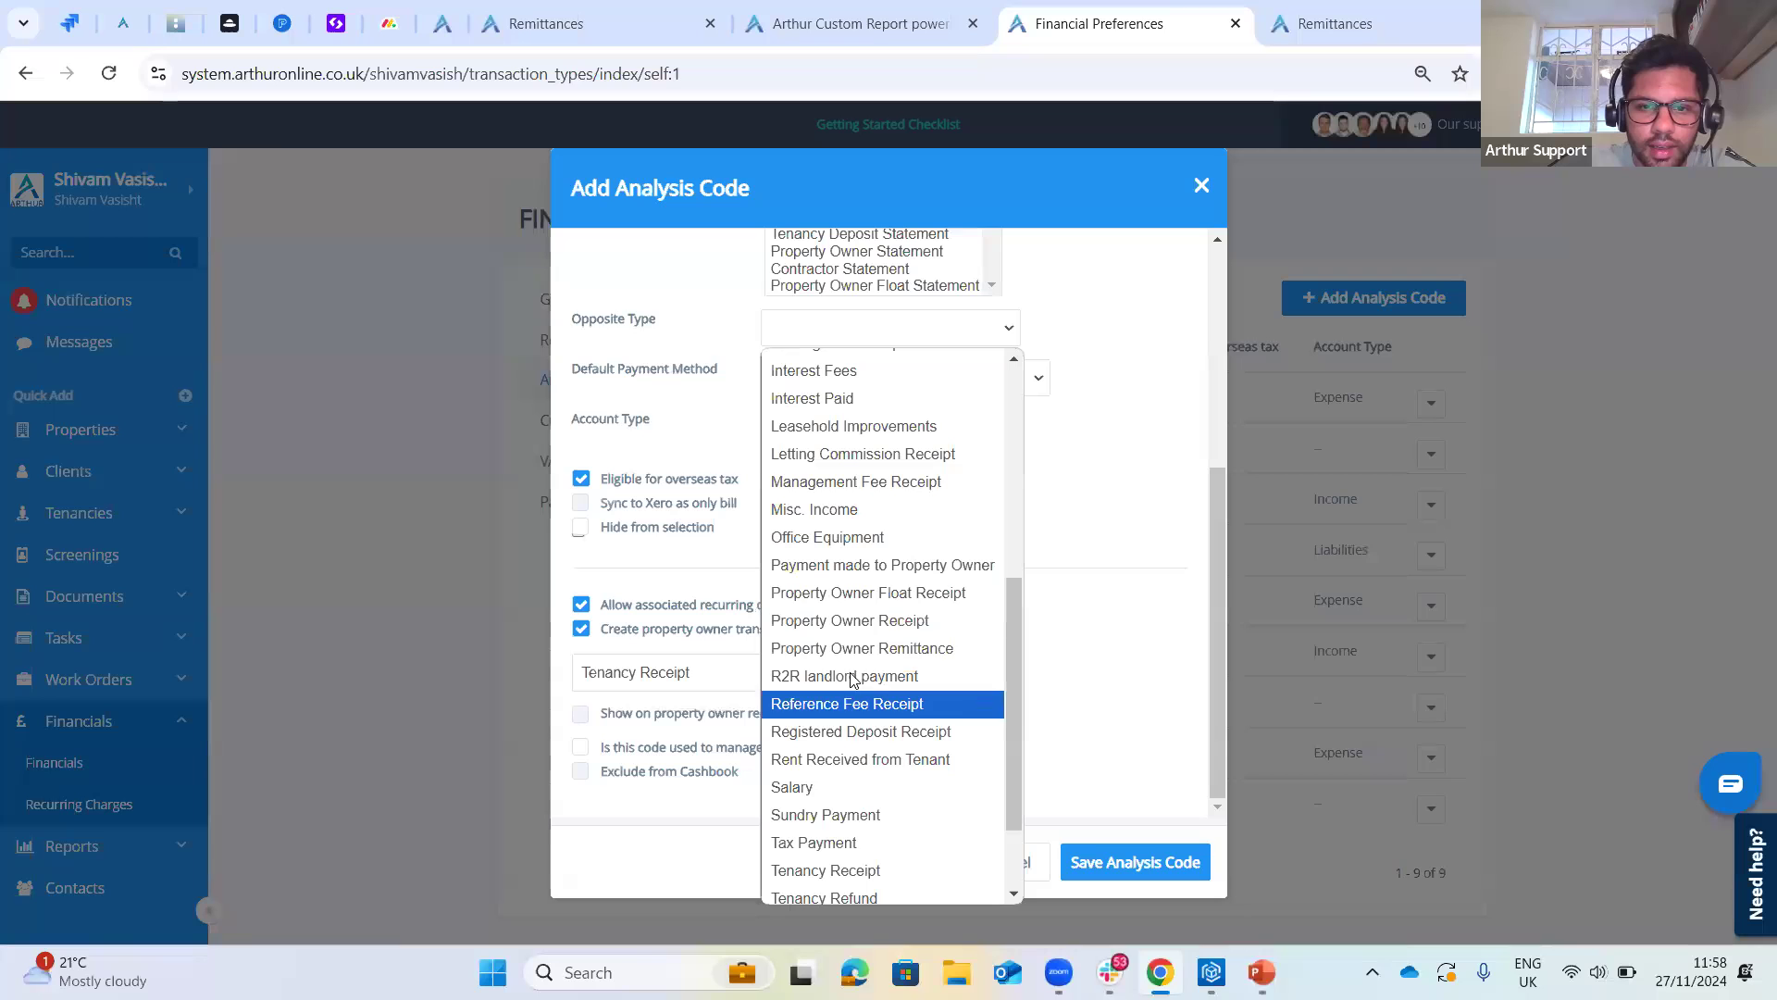
scroll(849, 639, "down", 2)
scroll(845, 638, "up", 4)
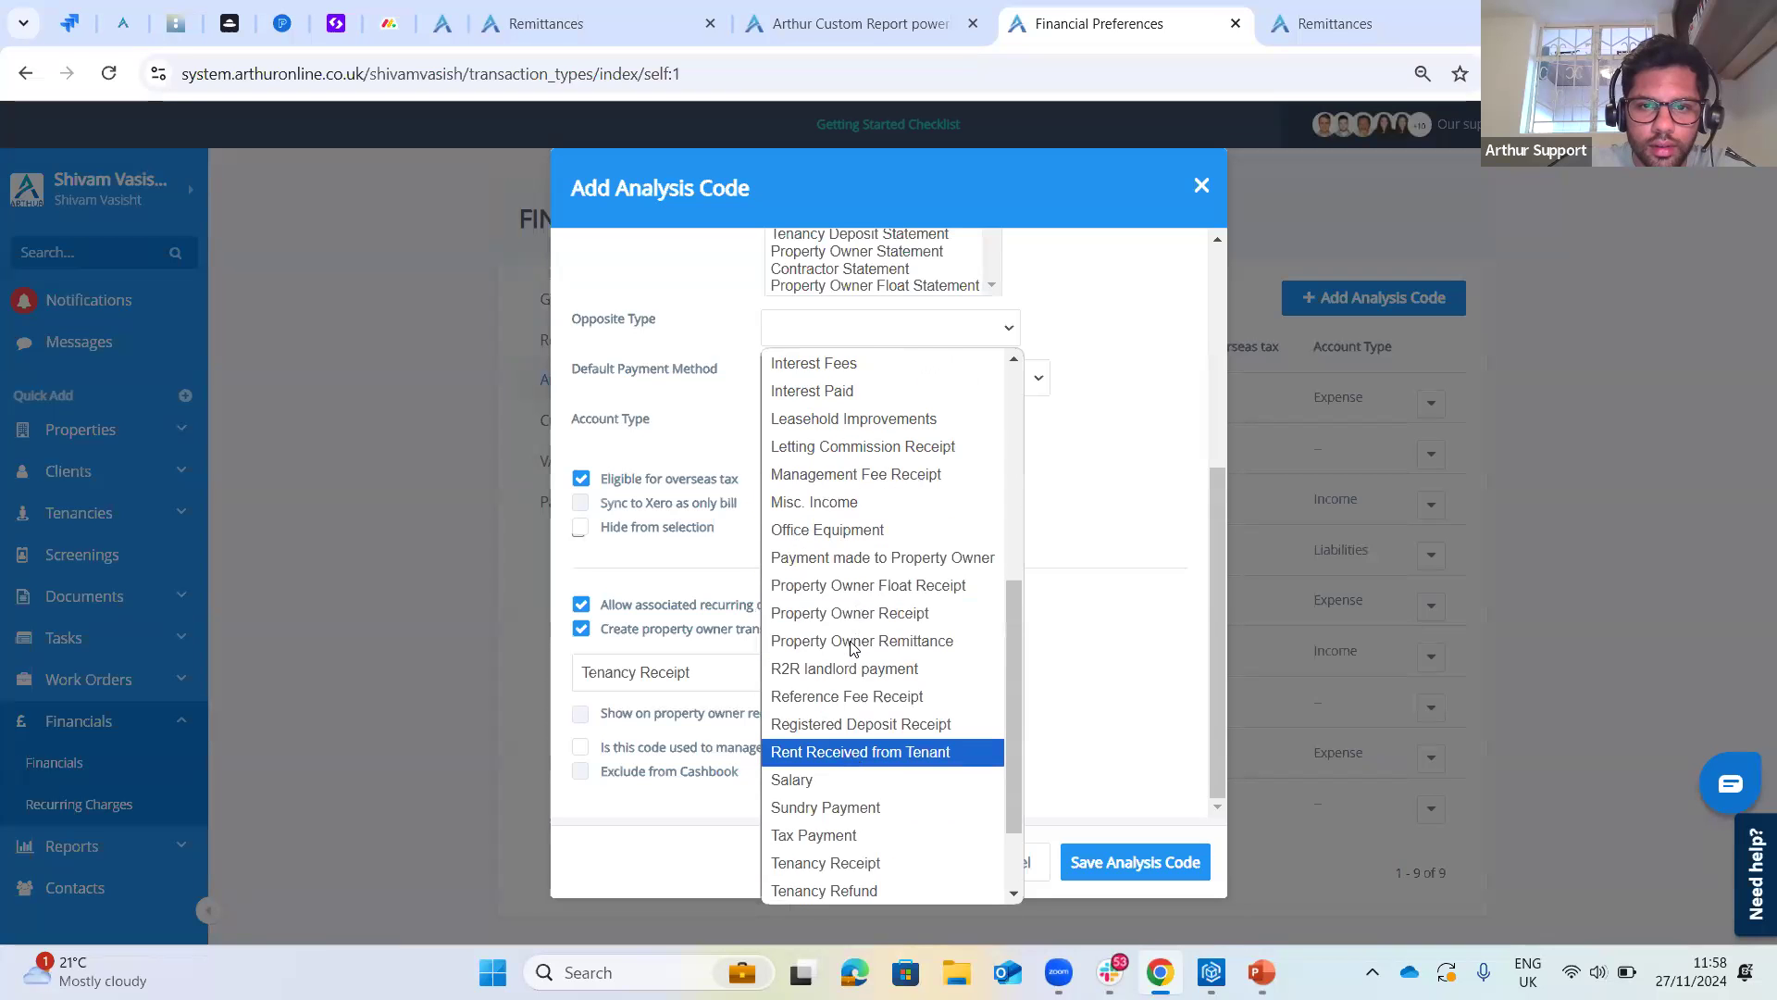
type("rom Te")
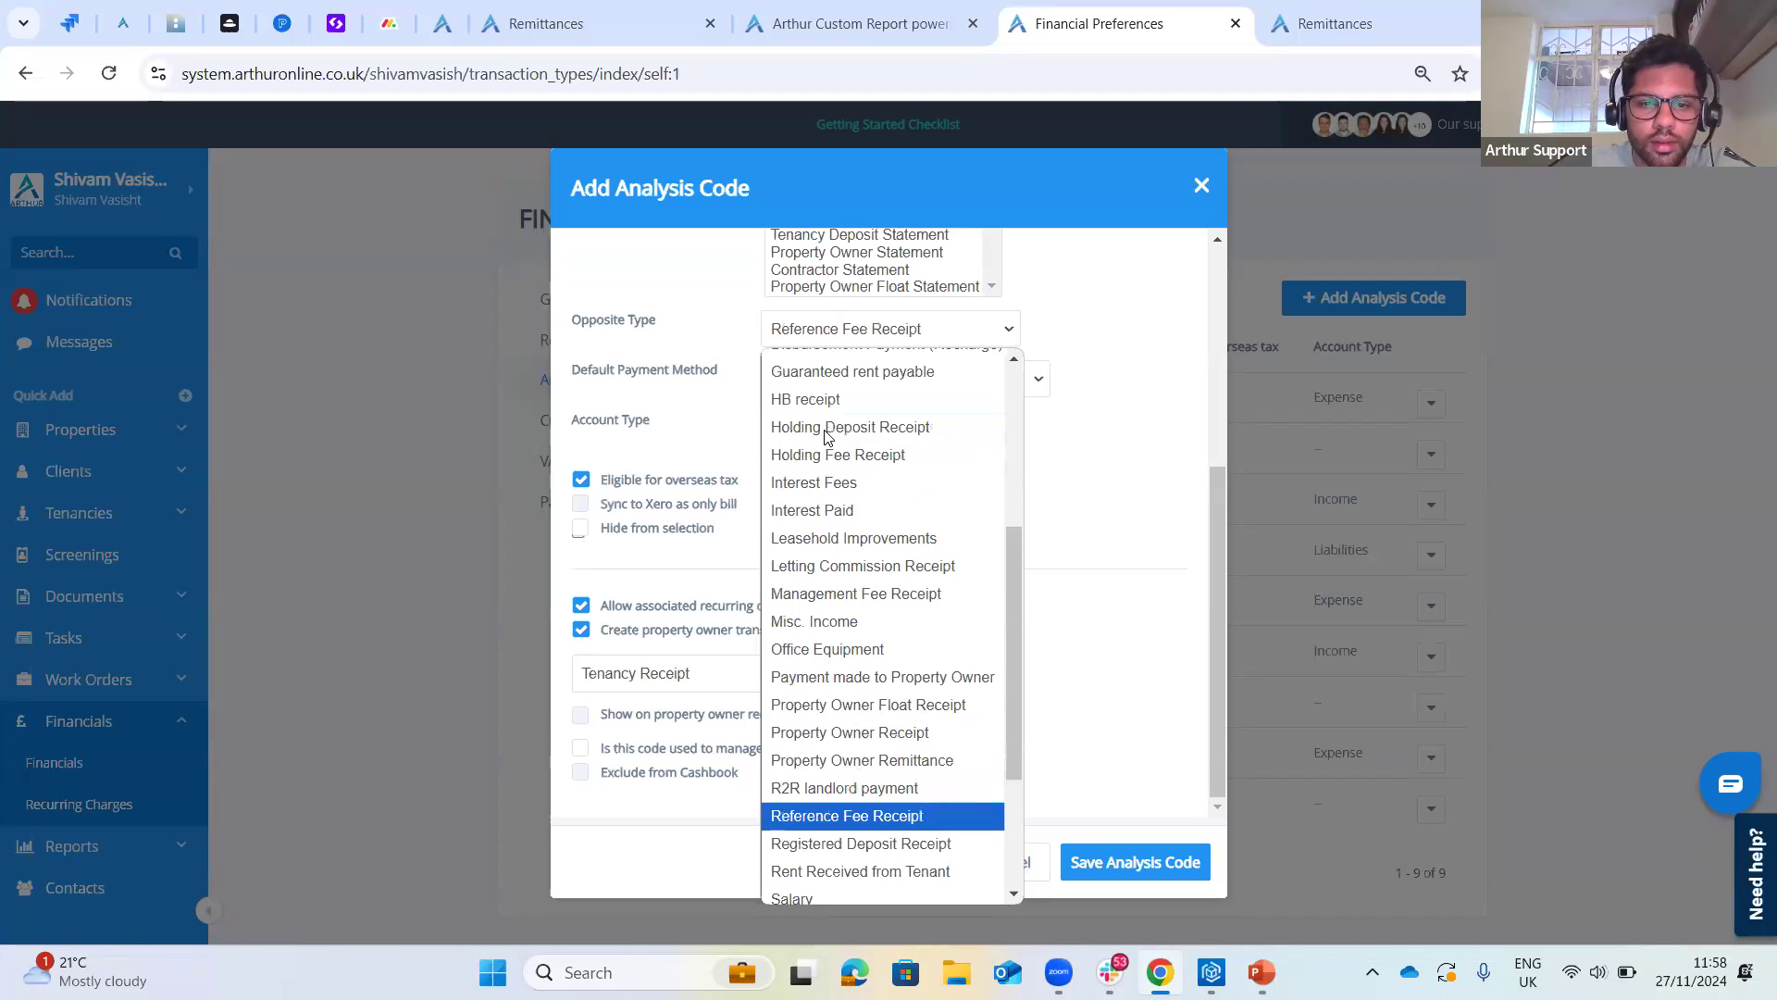
type("n")
left_click(1129, 638)
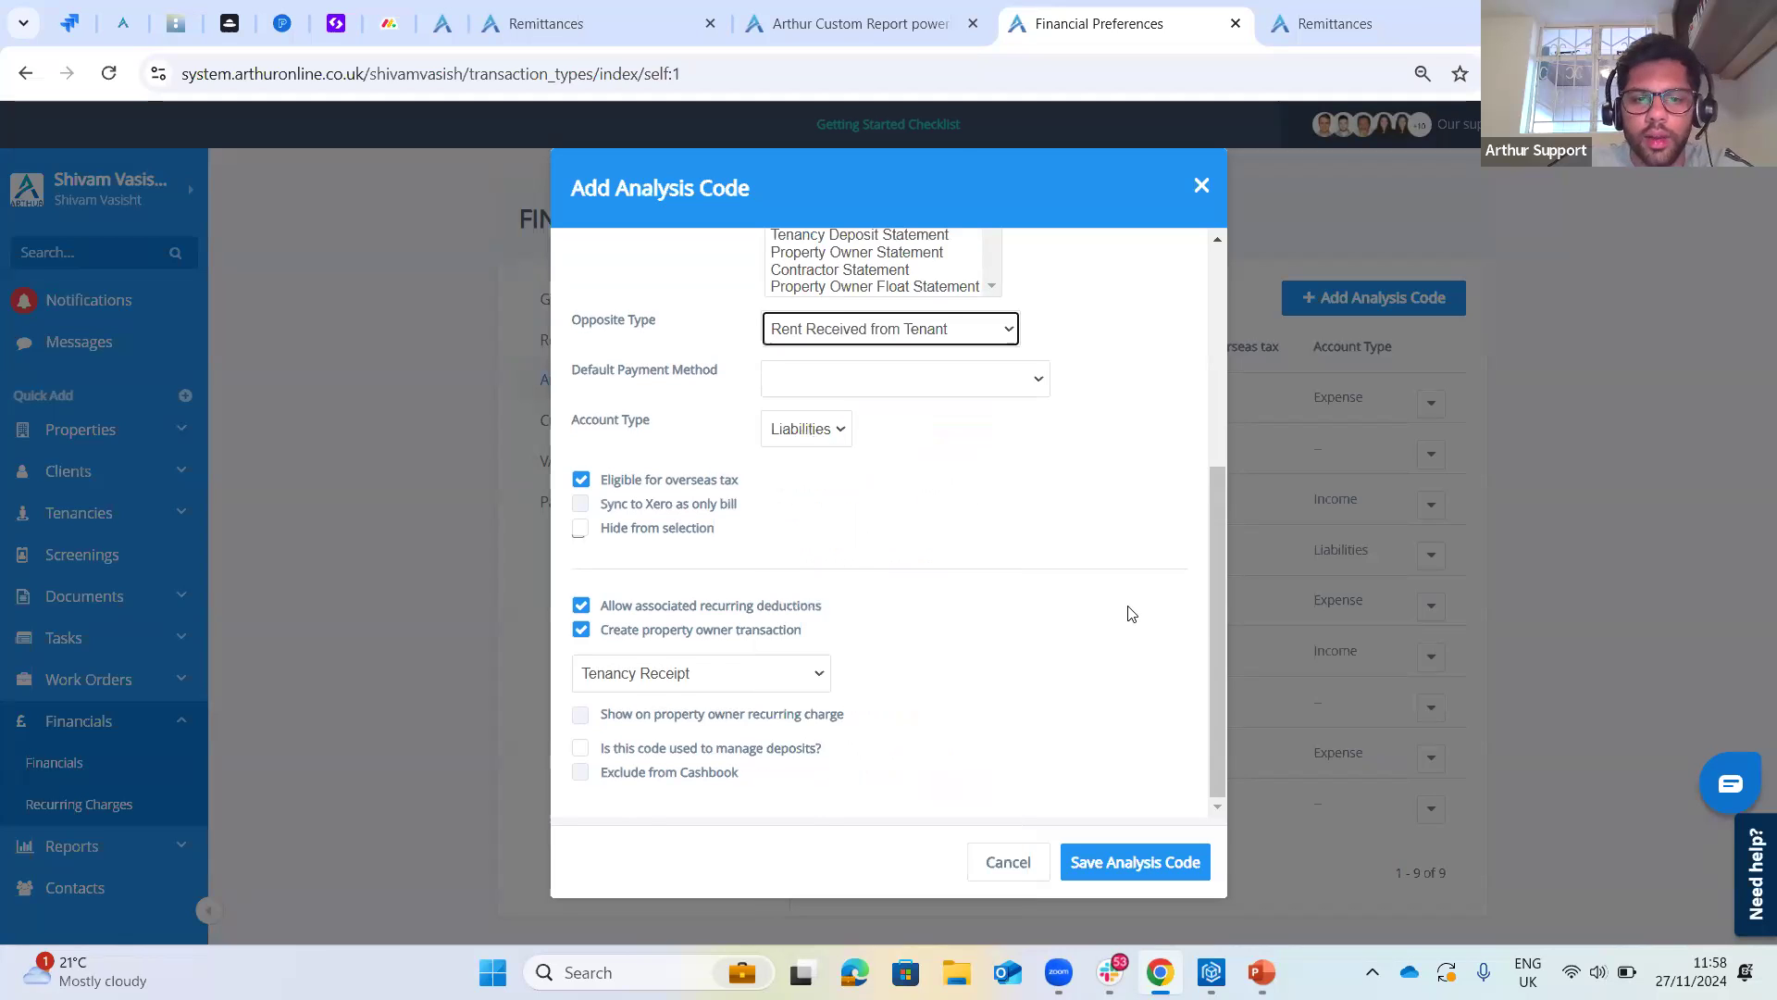
- Check the Holding fee code's settings from name to property owner transaction and save the analysis code
scroll(1186, 504, "up", 5)
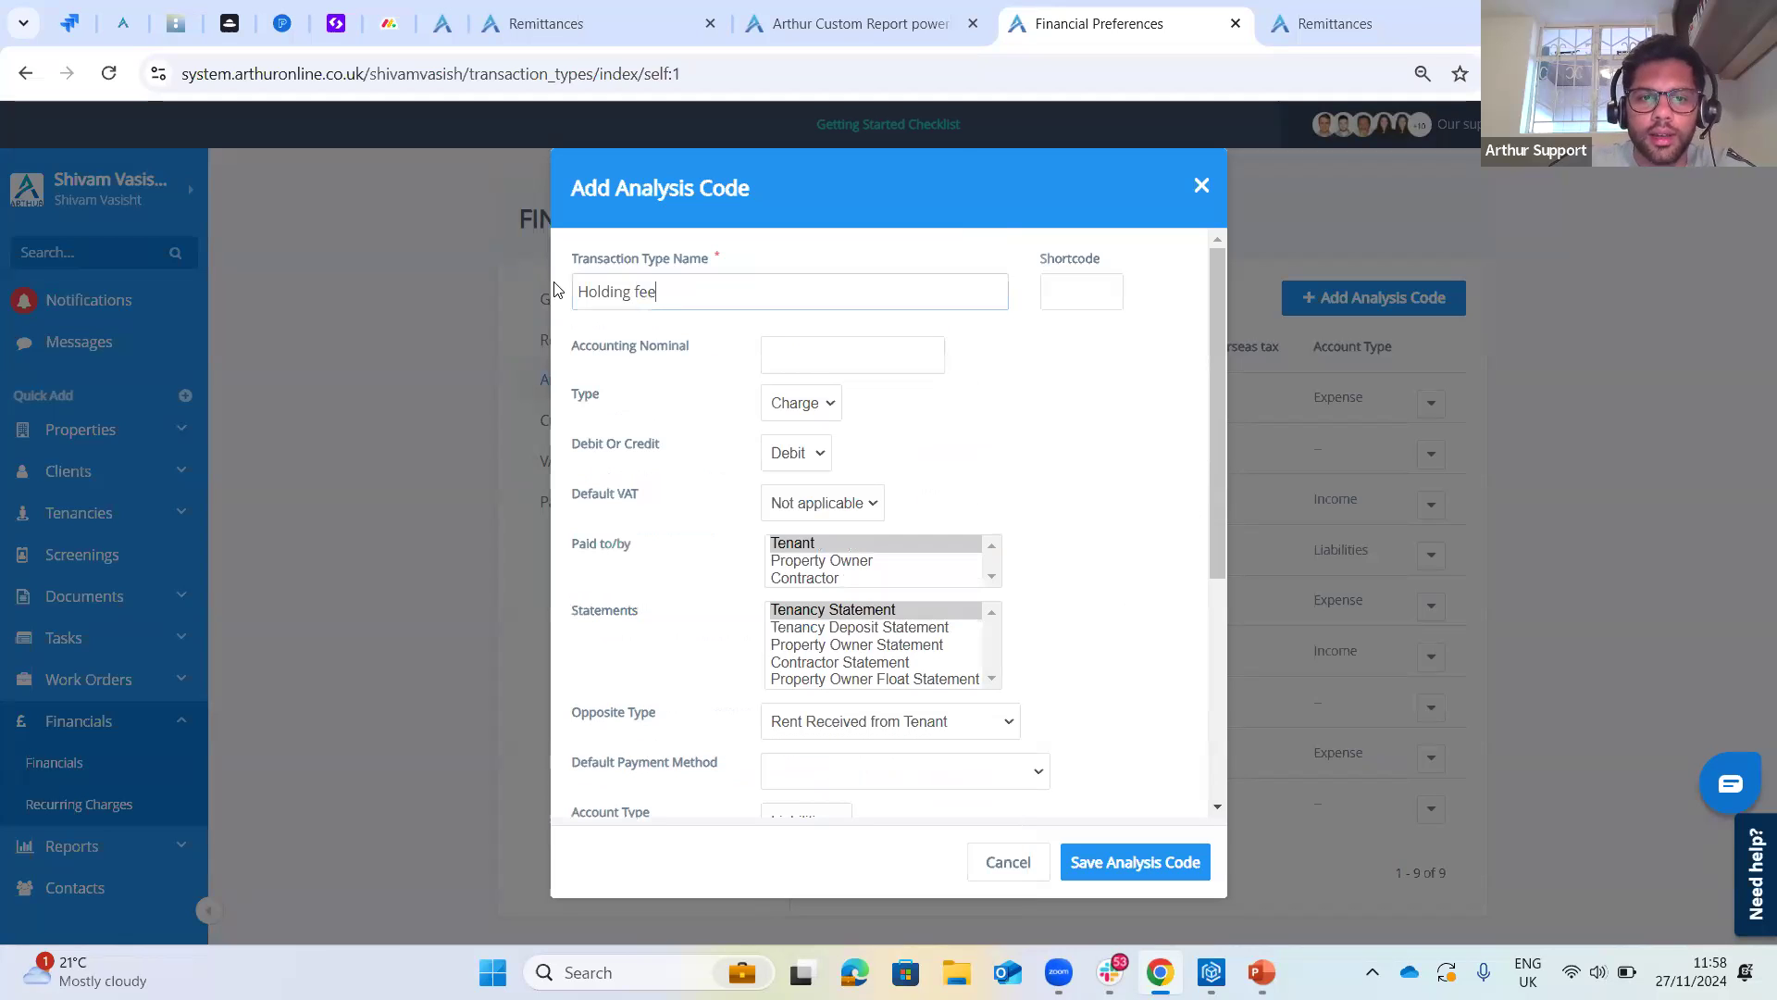
left_click_drag(574, 292, 846, 413)
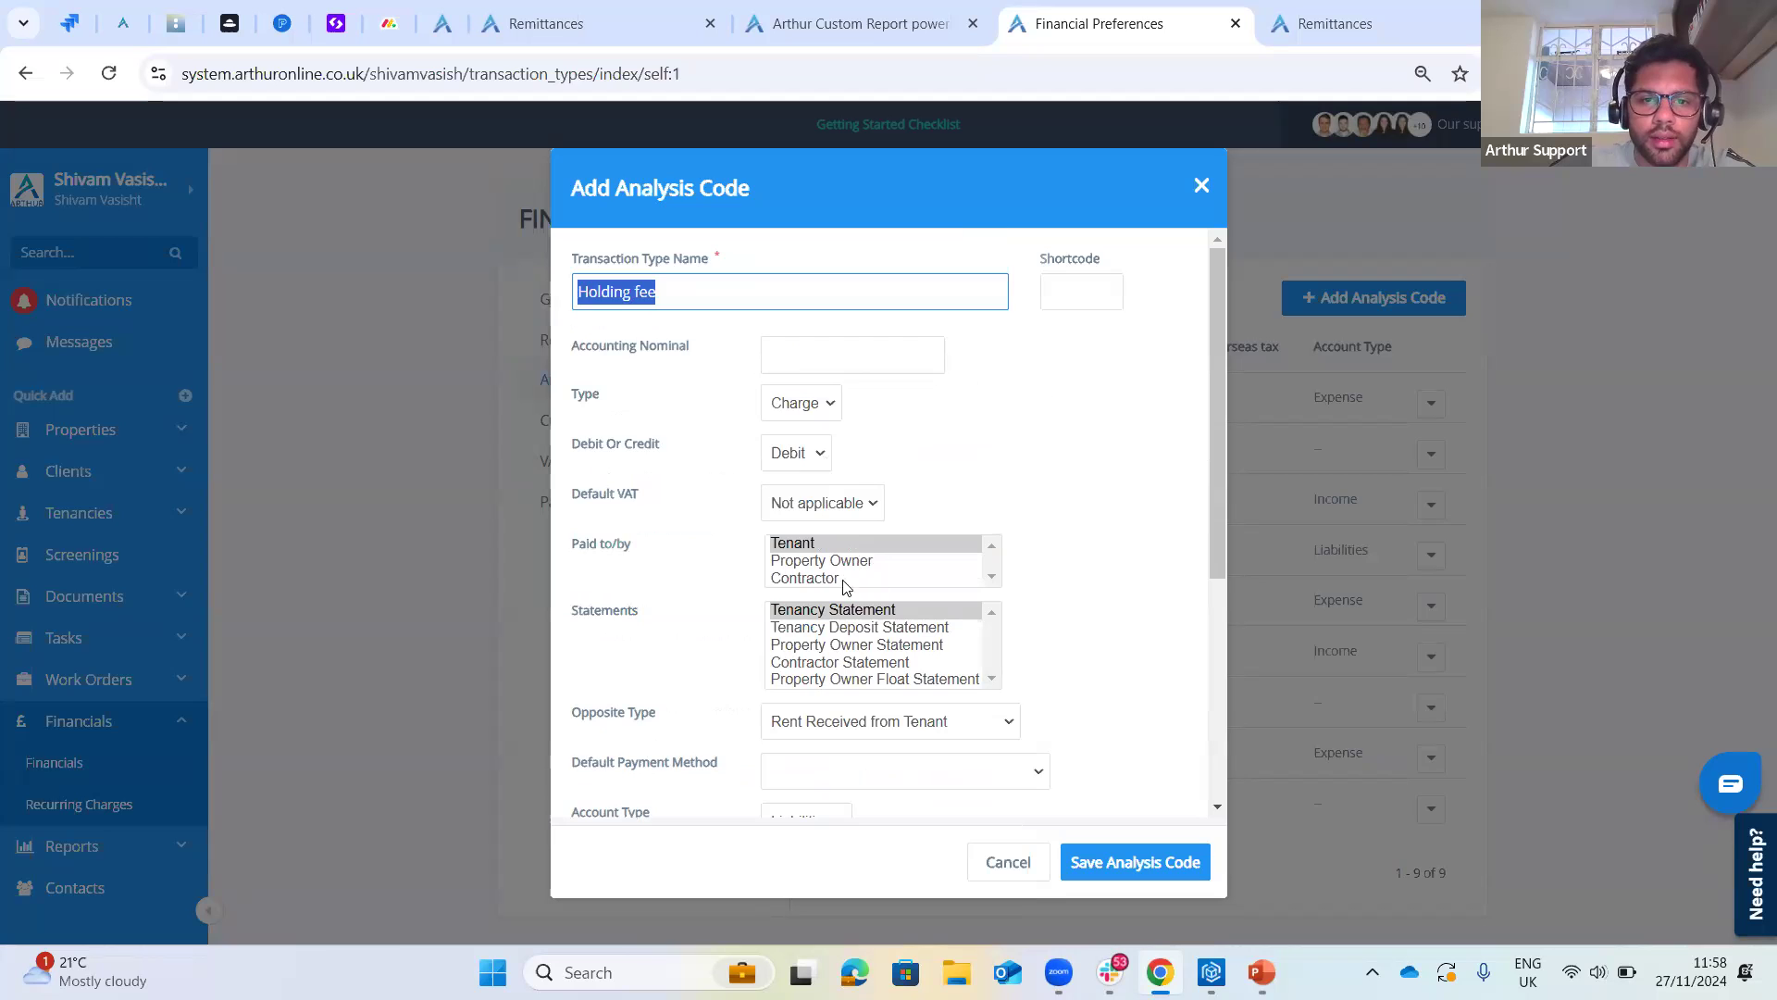
scroll(826, 467, "down", 1)
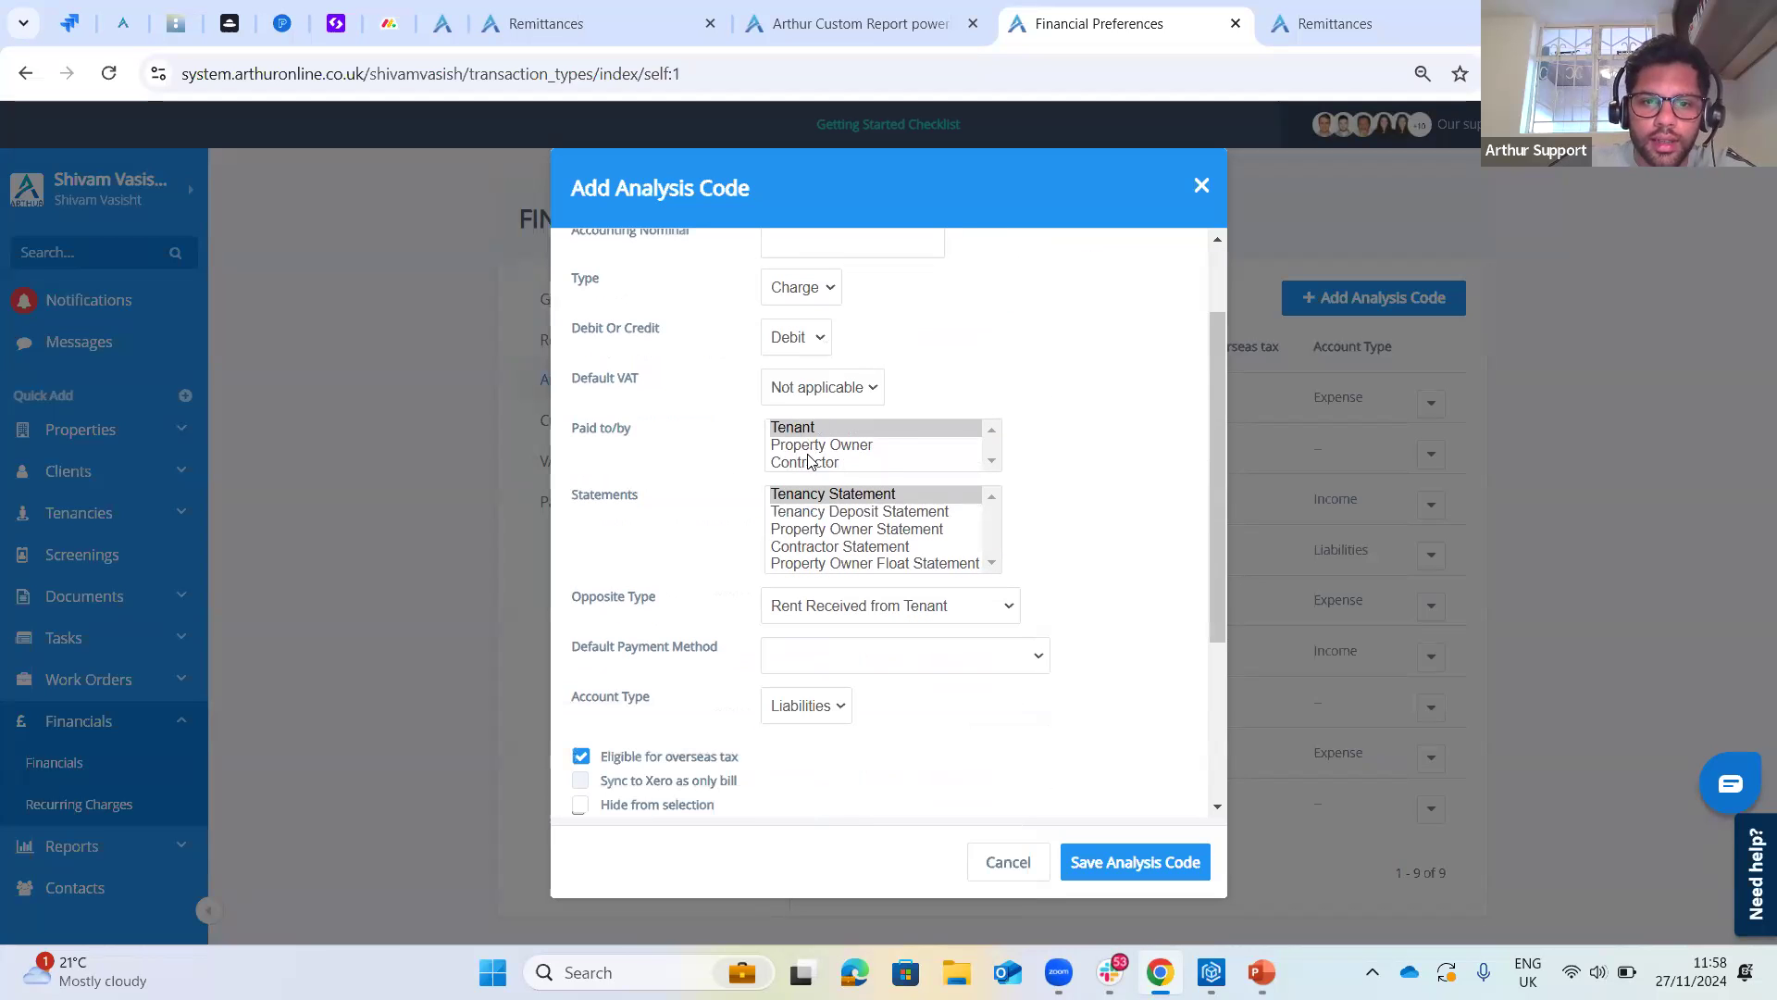
scroll(901, 572, "down", 1)
left_click(852, 500)
left_click(916, 496)
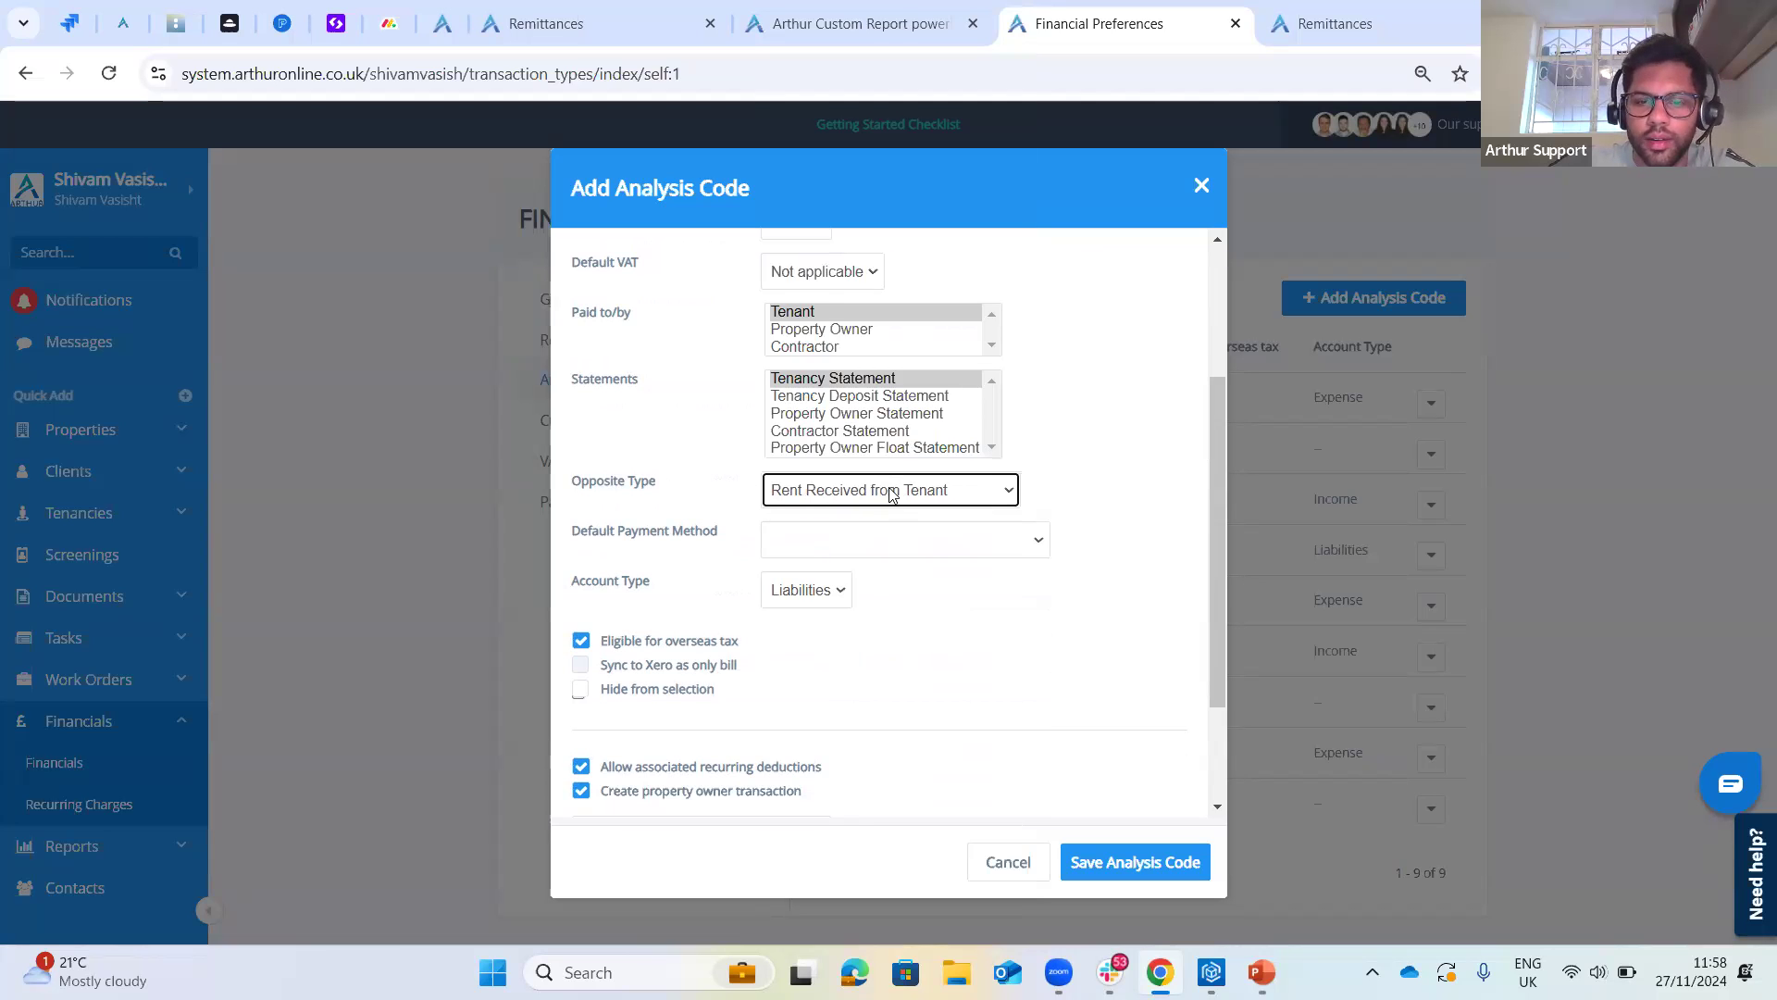
scroll(917, 556, "down", 1)
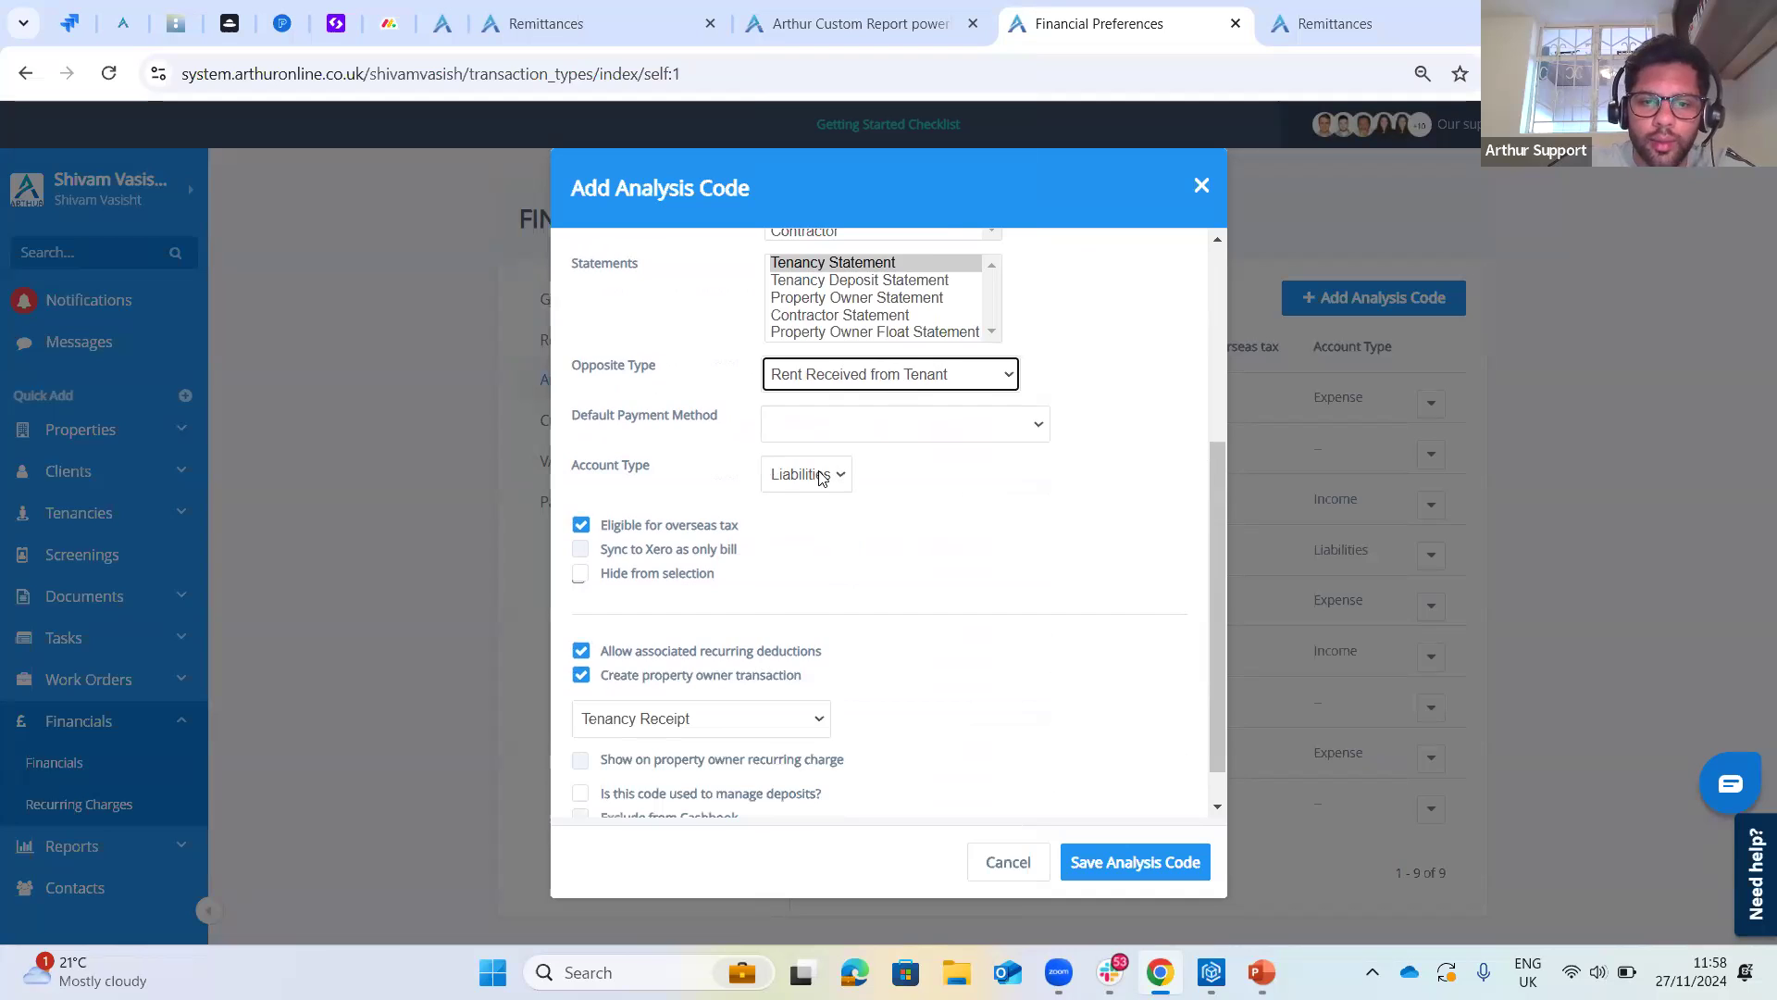
scroll(741, 556, "down", 1)
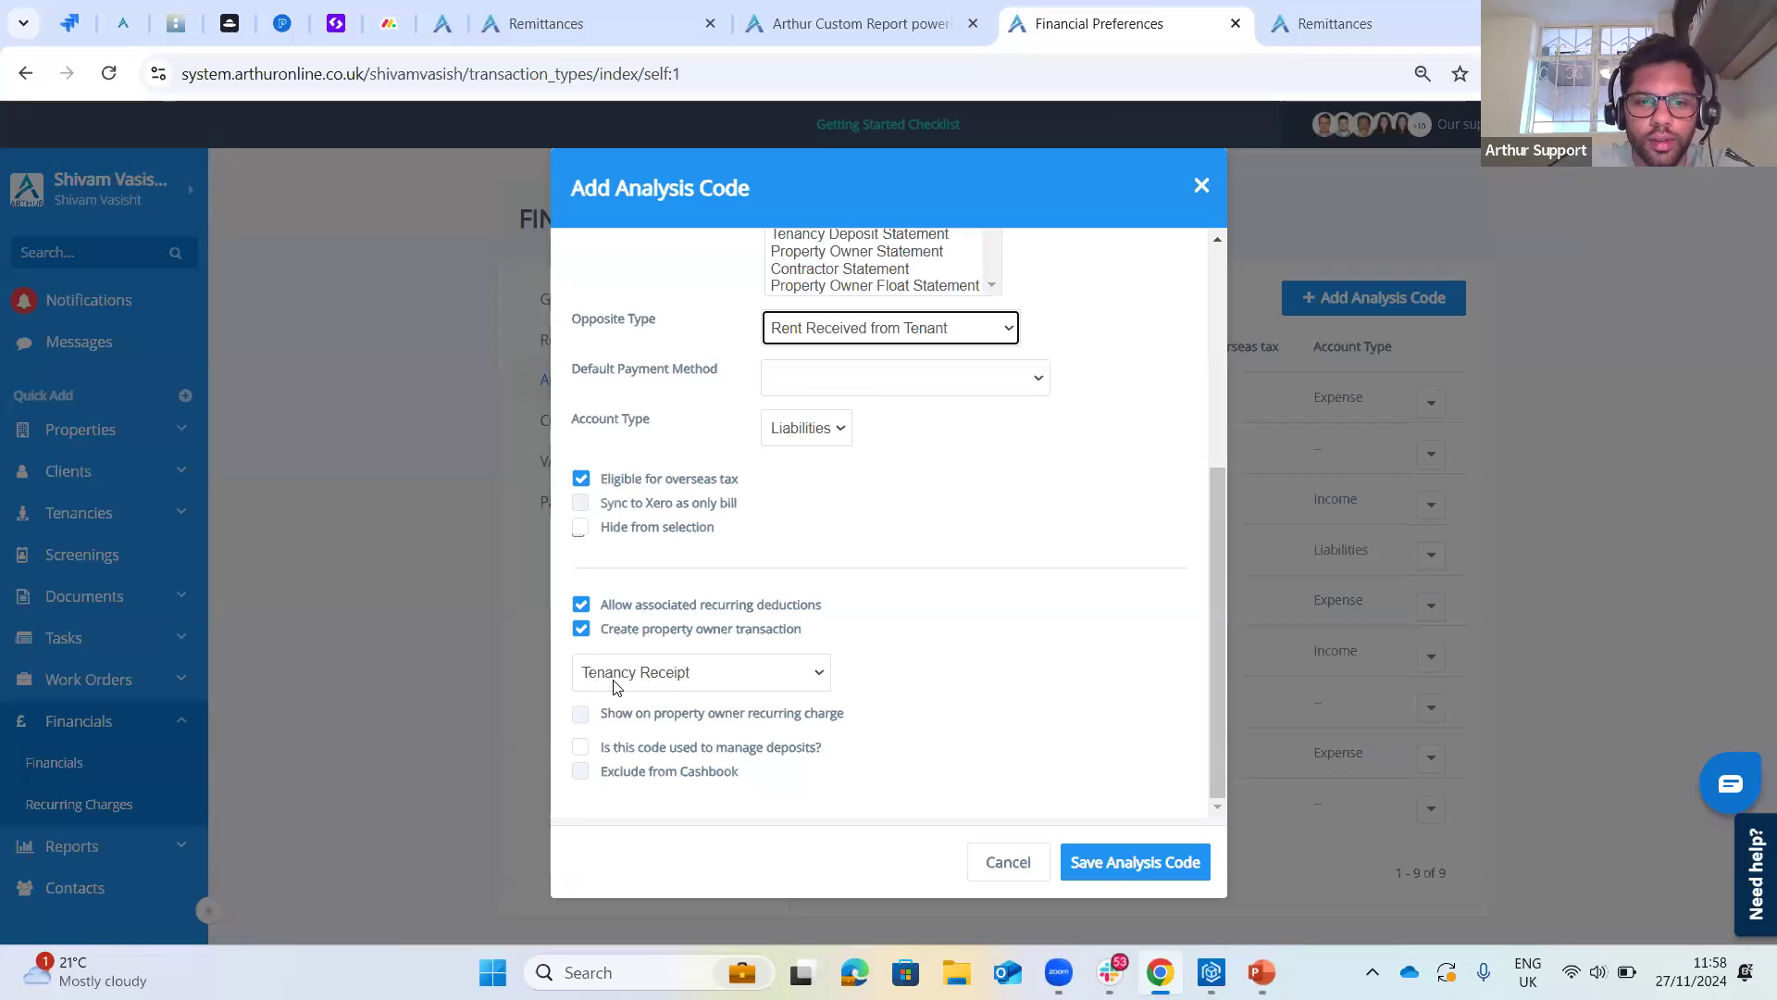
left_click(1109, 876)
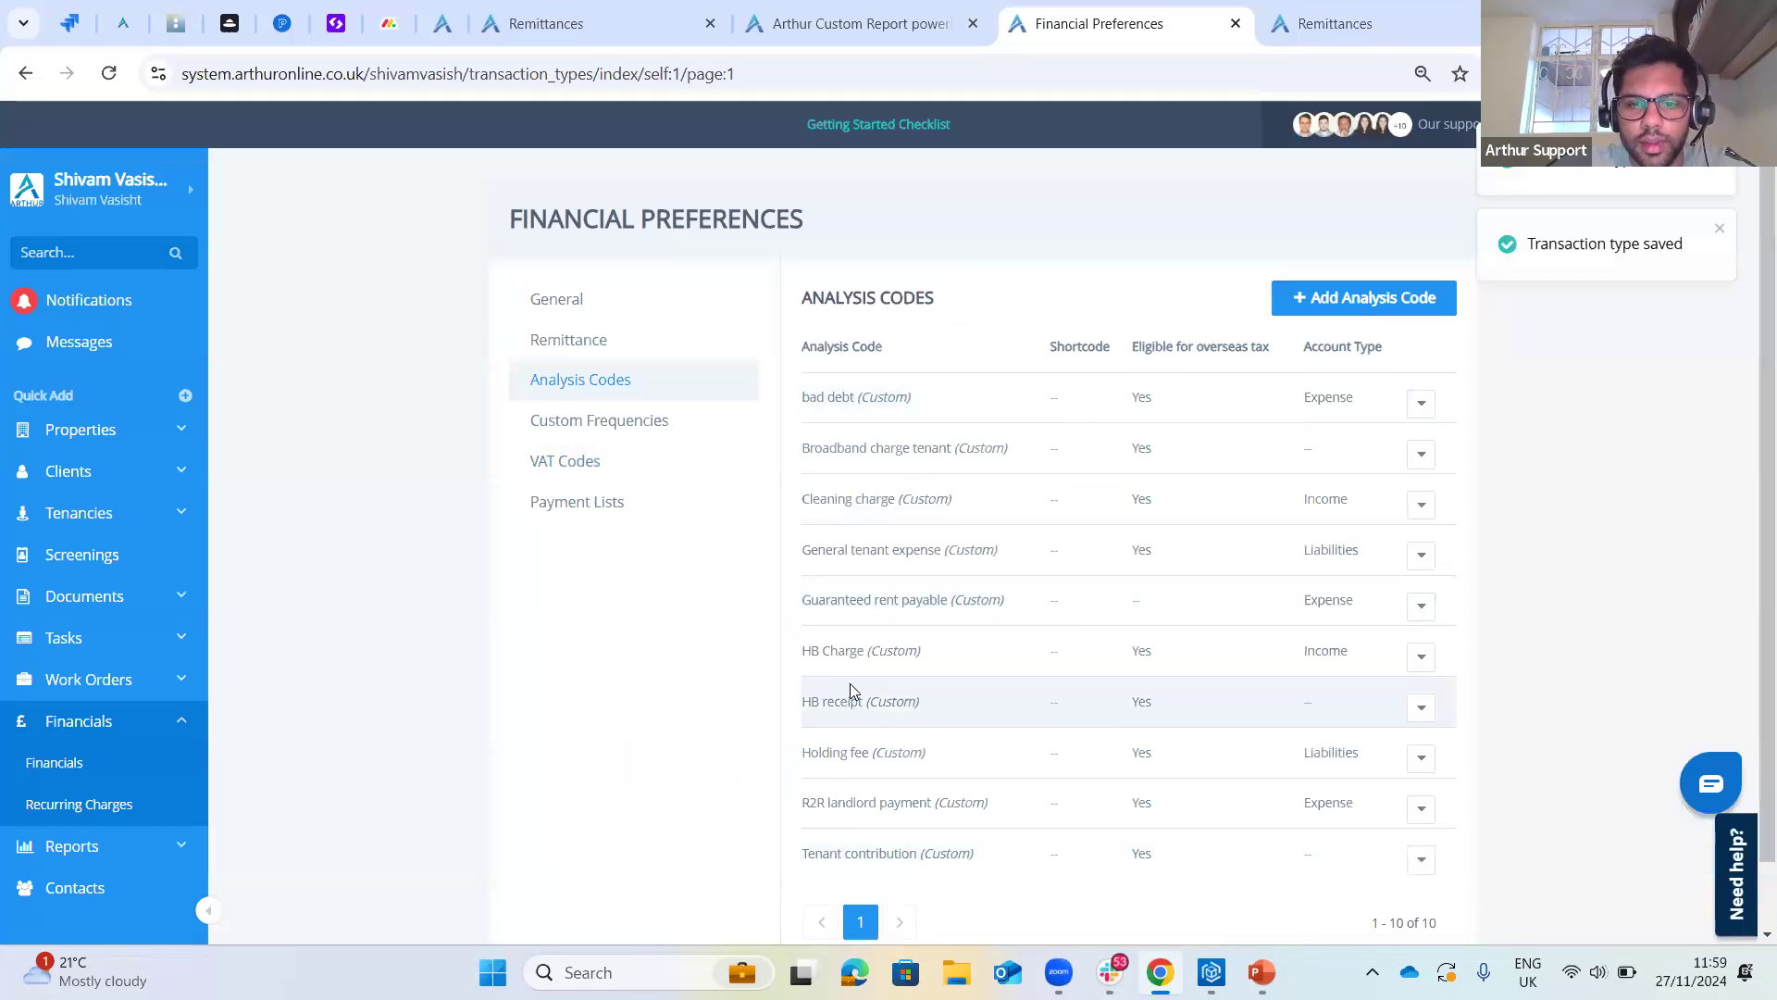
left_click_drag(813, 753, 937, 748)
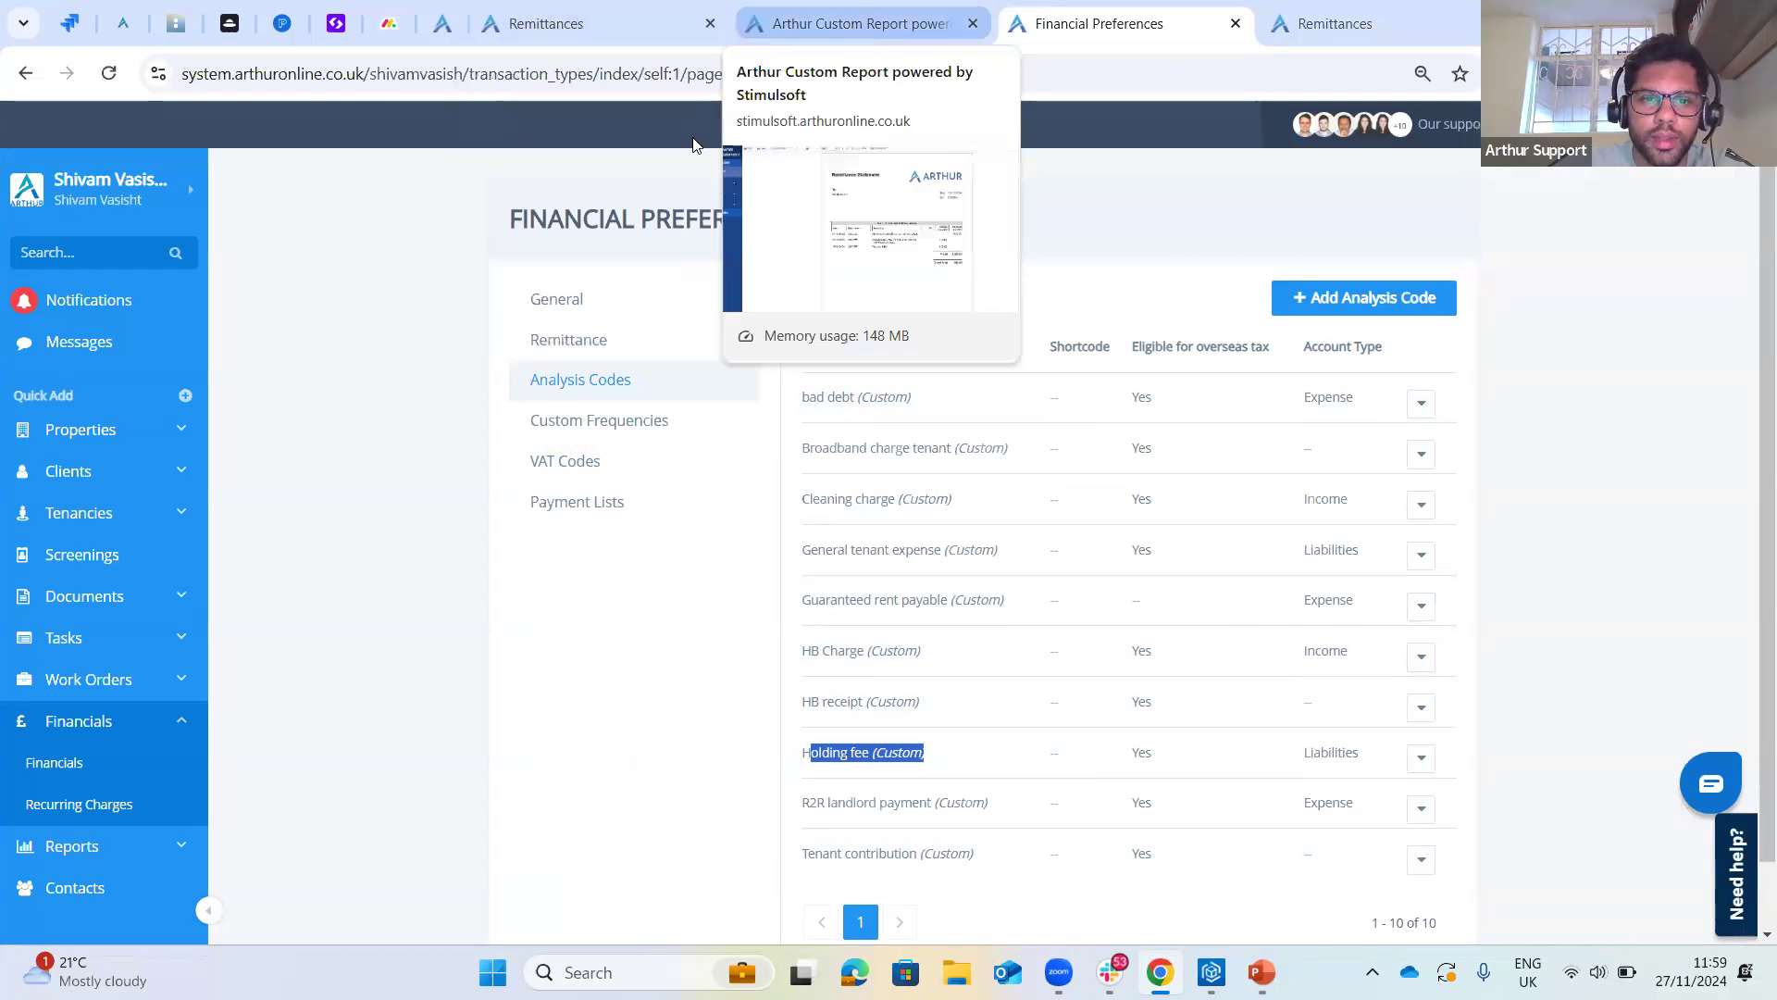
- Go from the property owner remittances to Unit 1 - A's current tenancy and open its recurring charges
key("ctrl+shift+Tab")
key("ctrl+shift+Tab")
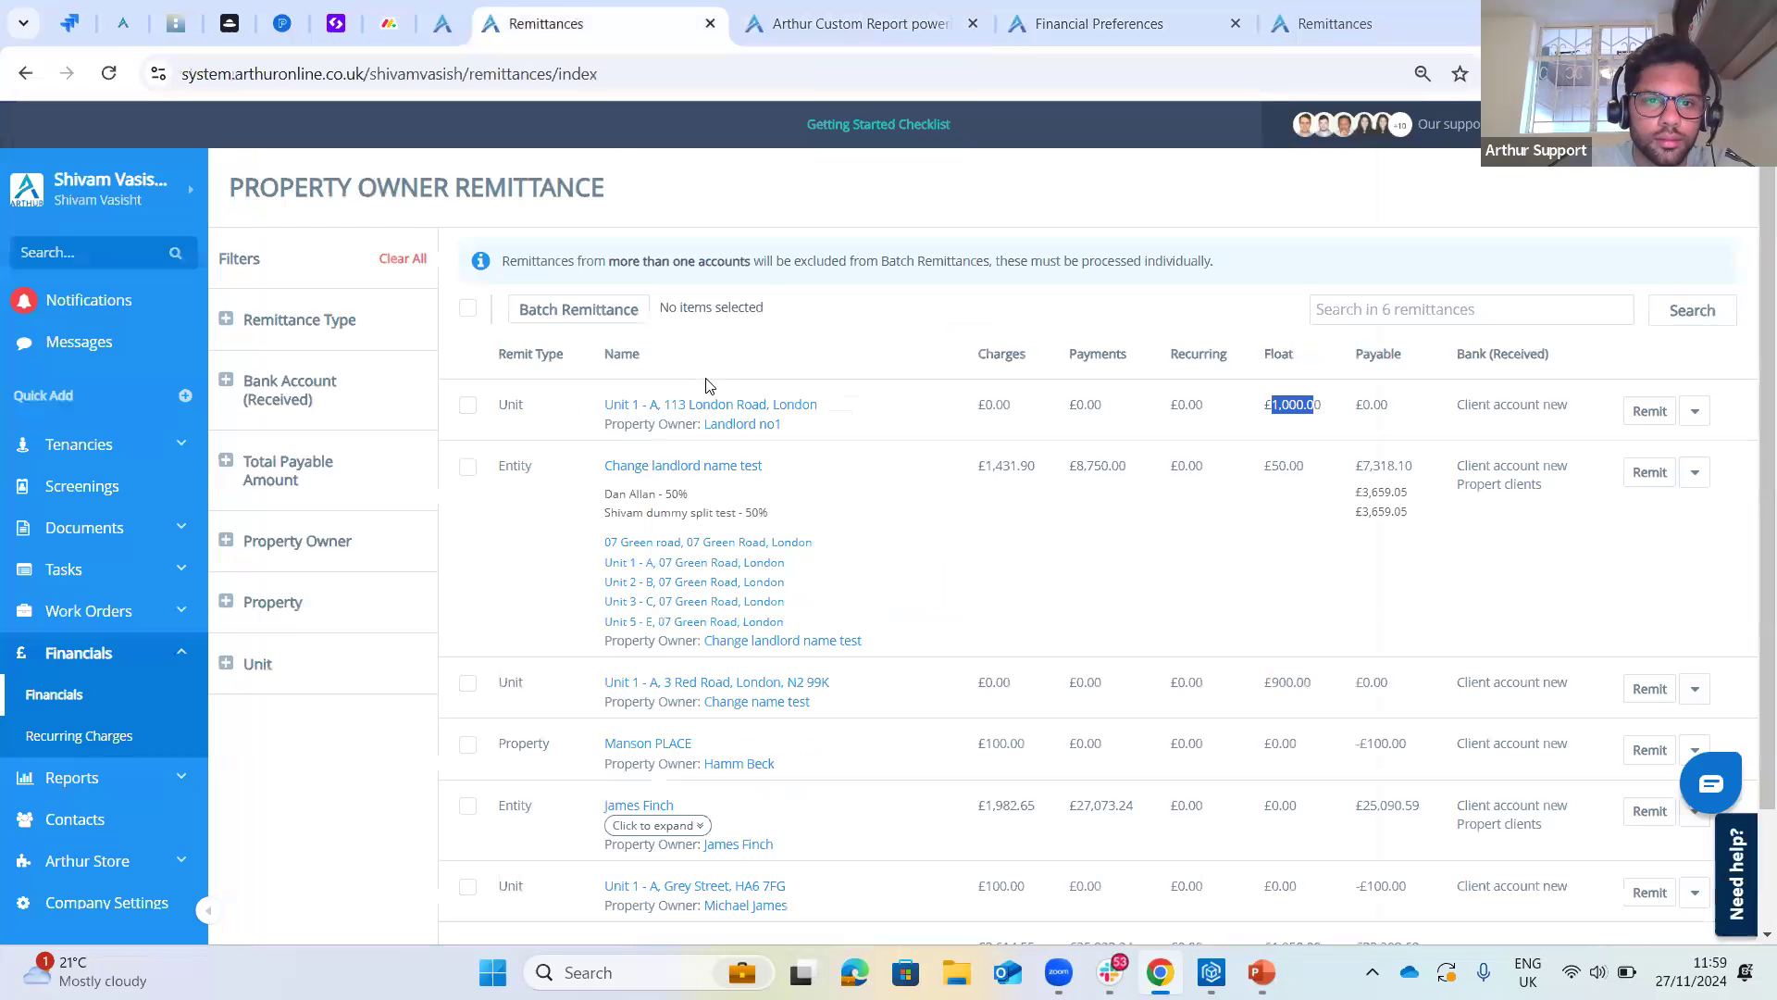
left_click(761, 412)
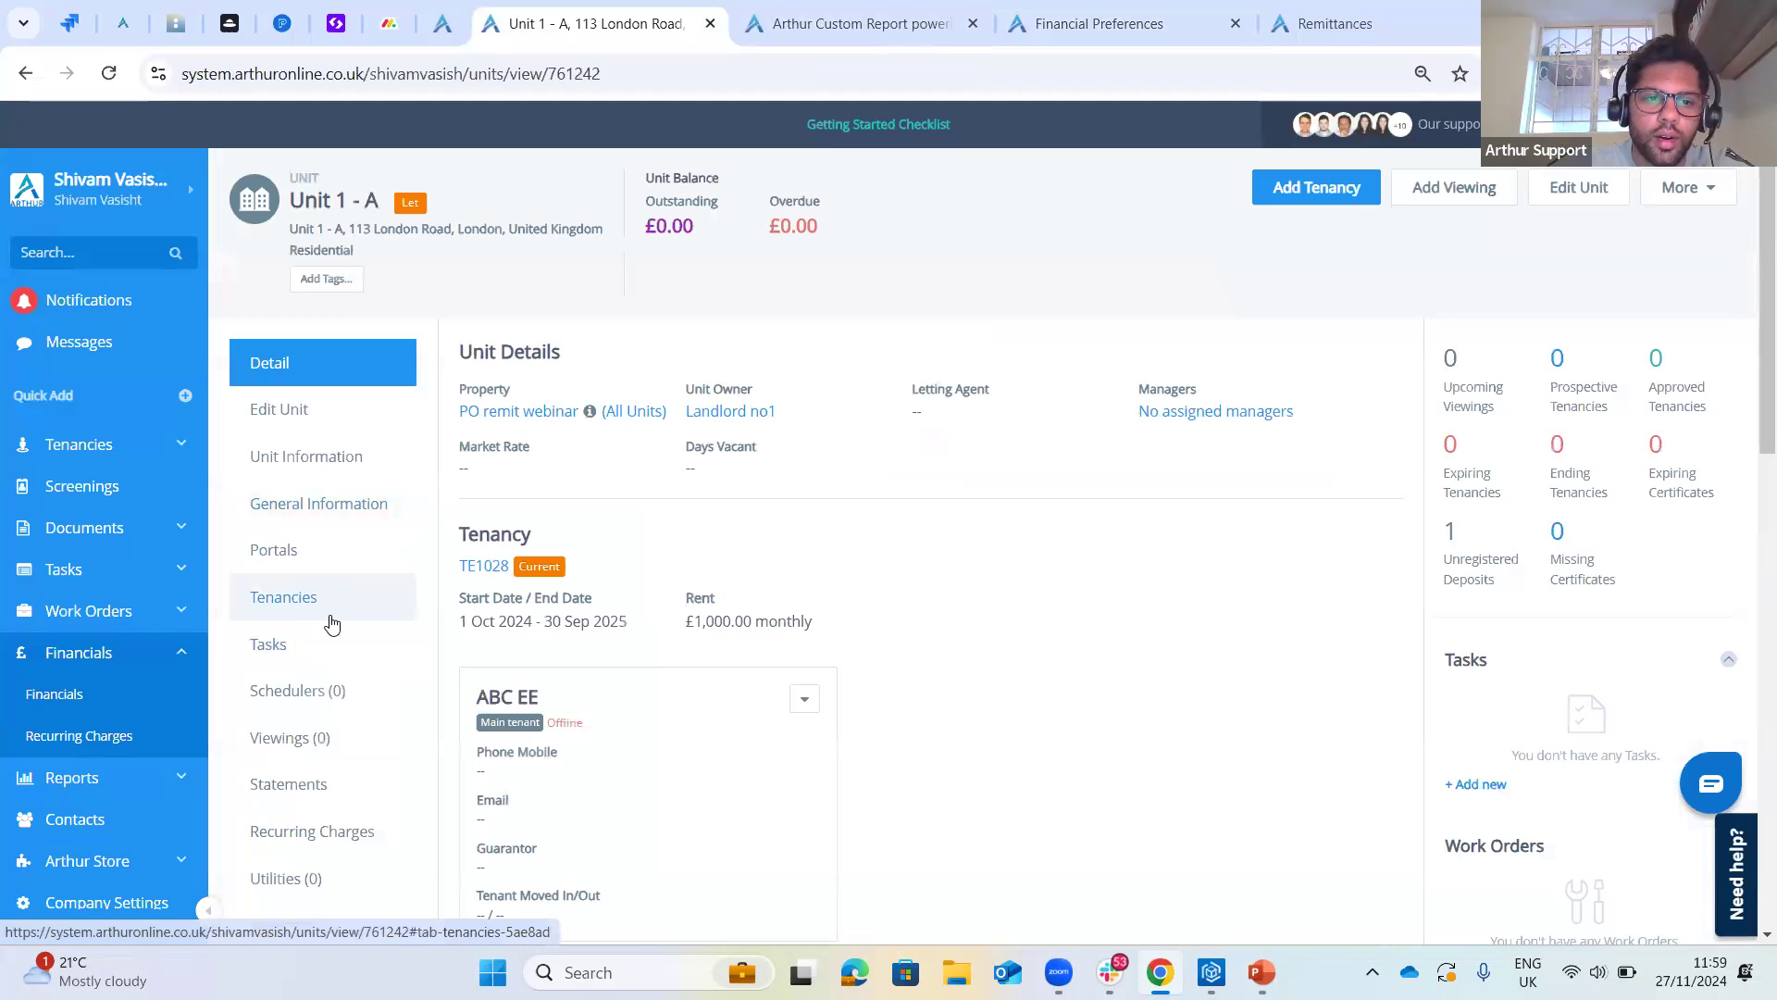
left_click(316, 605)
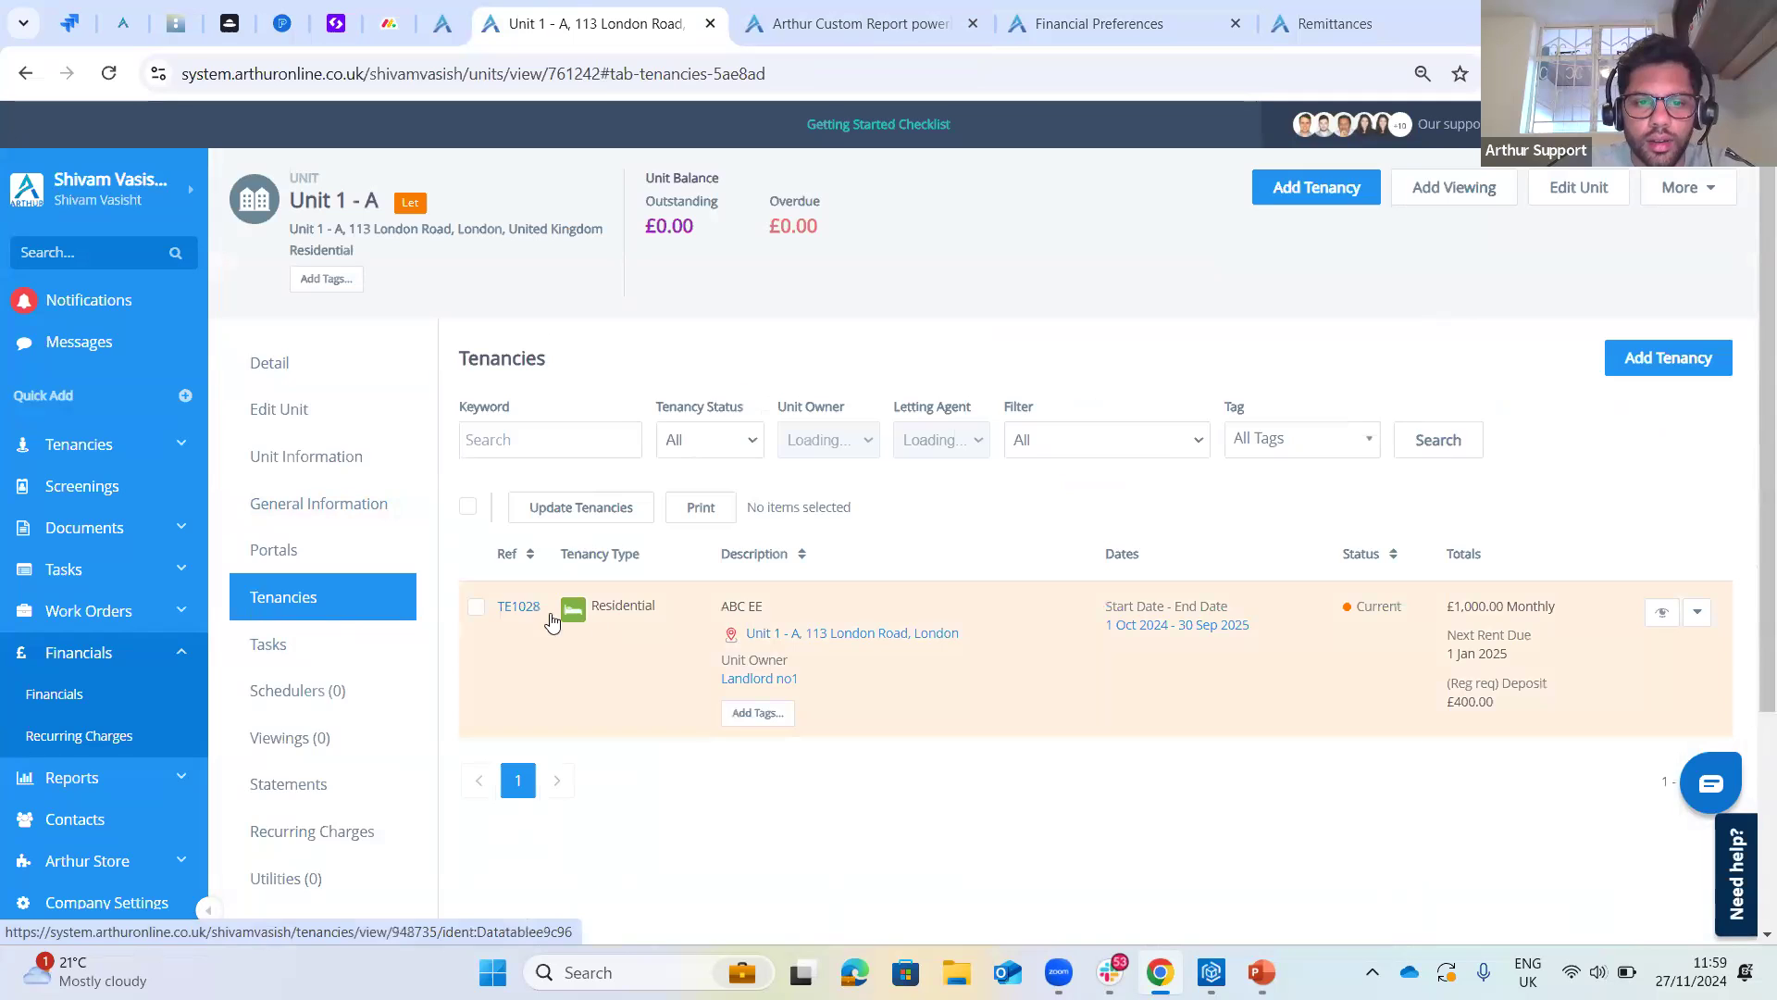
left_click(516, 610)
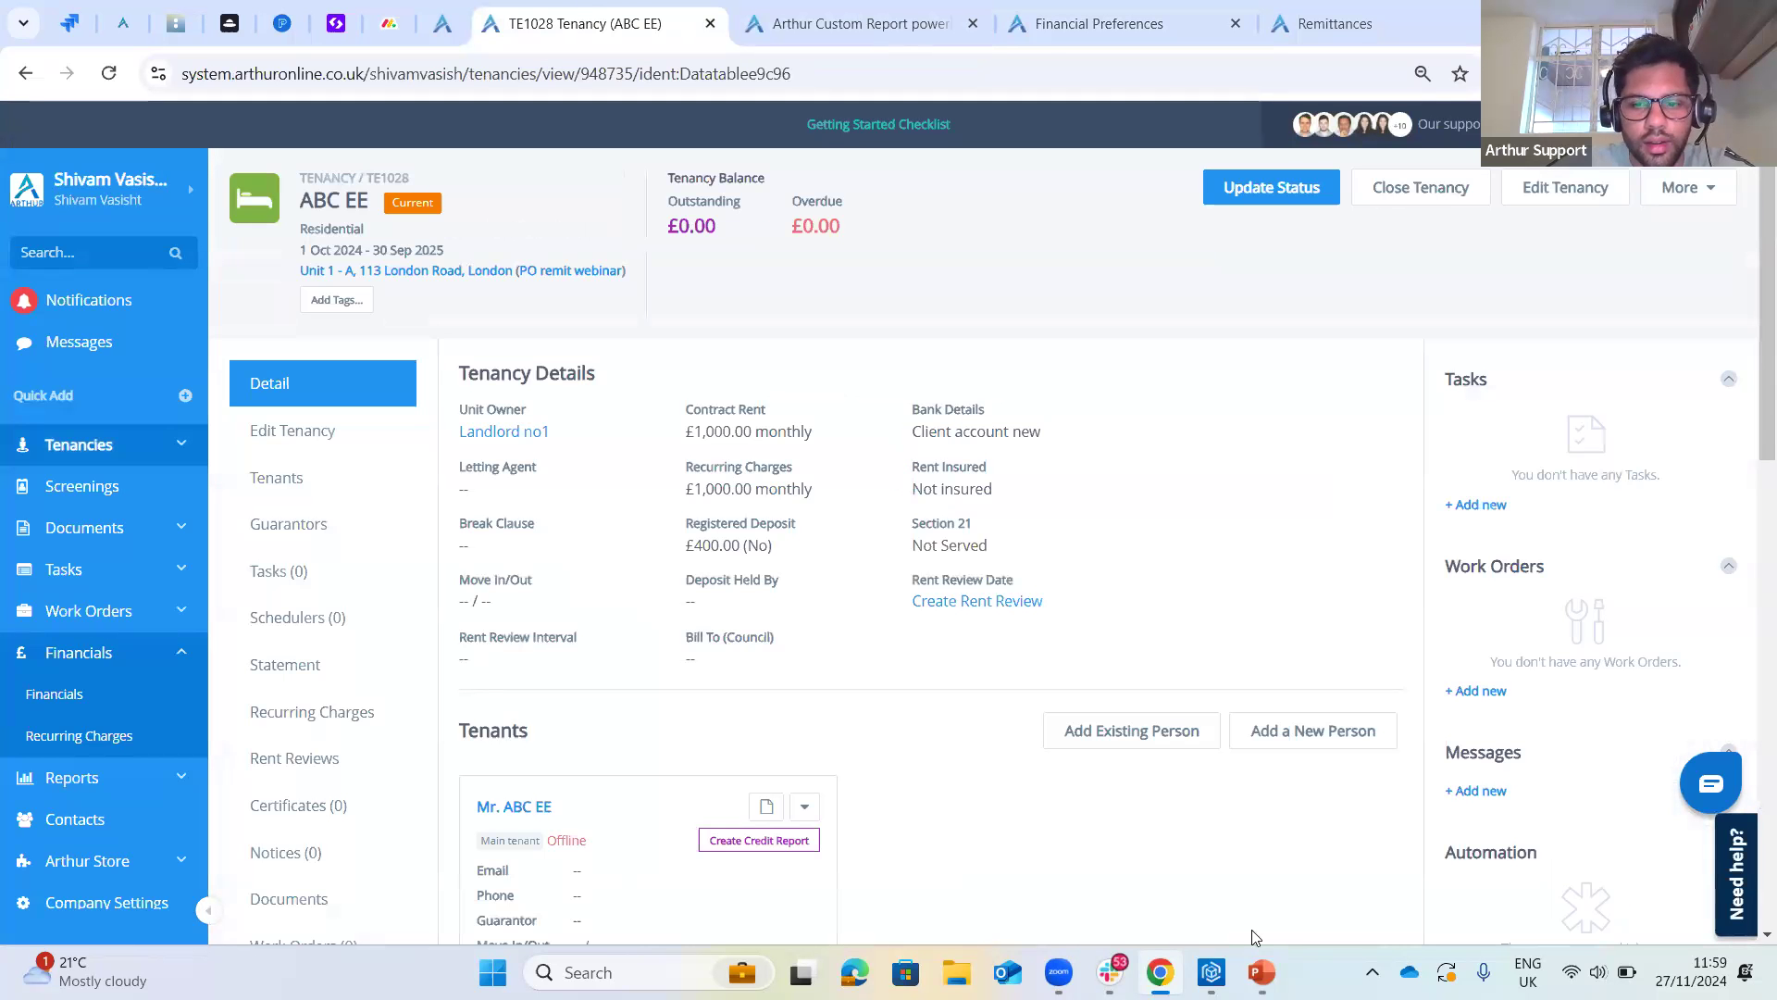
left_click(306, 714)
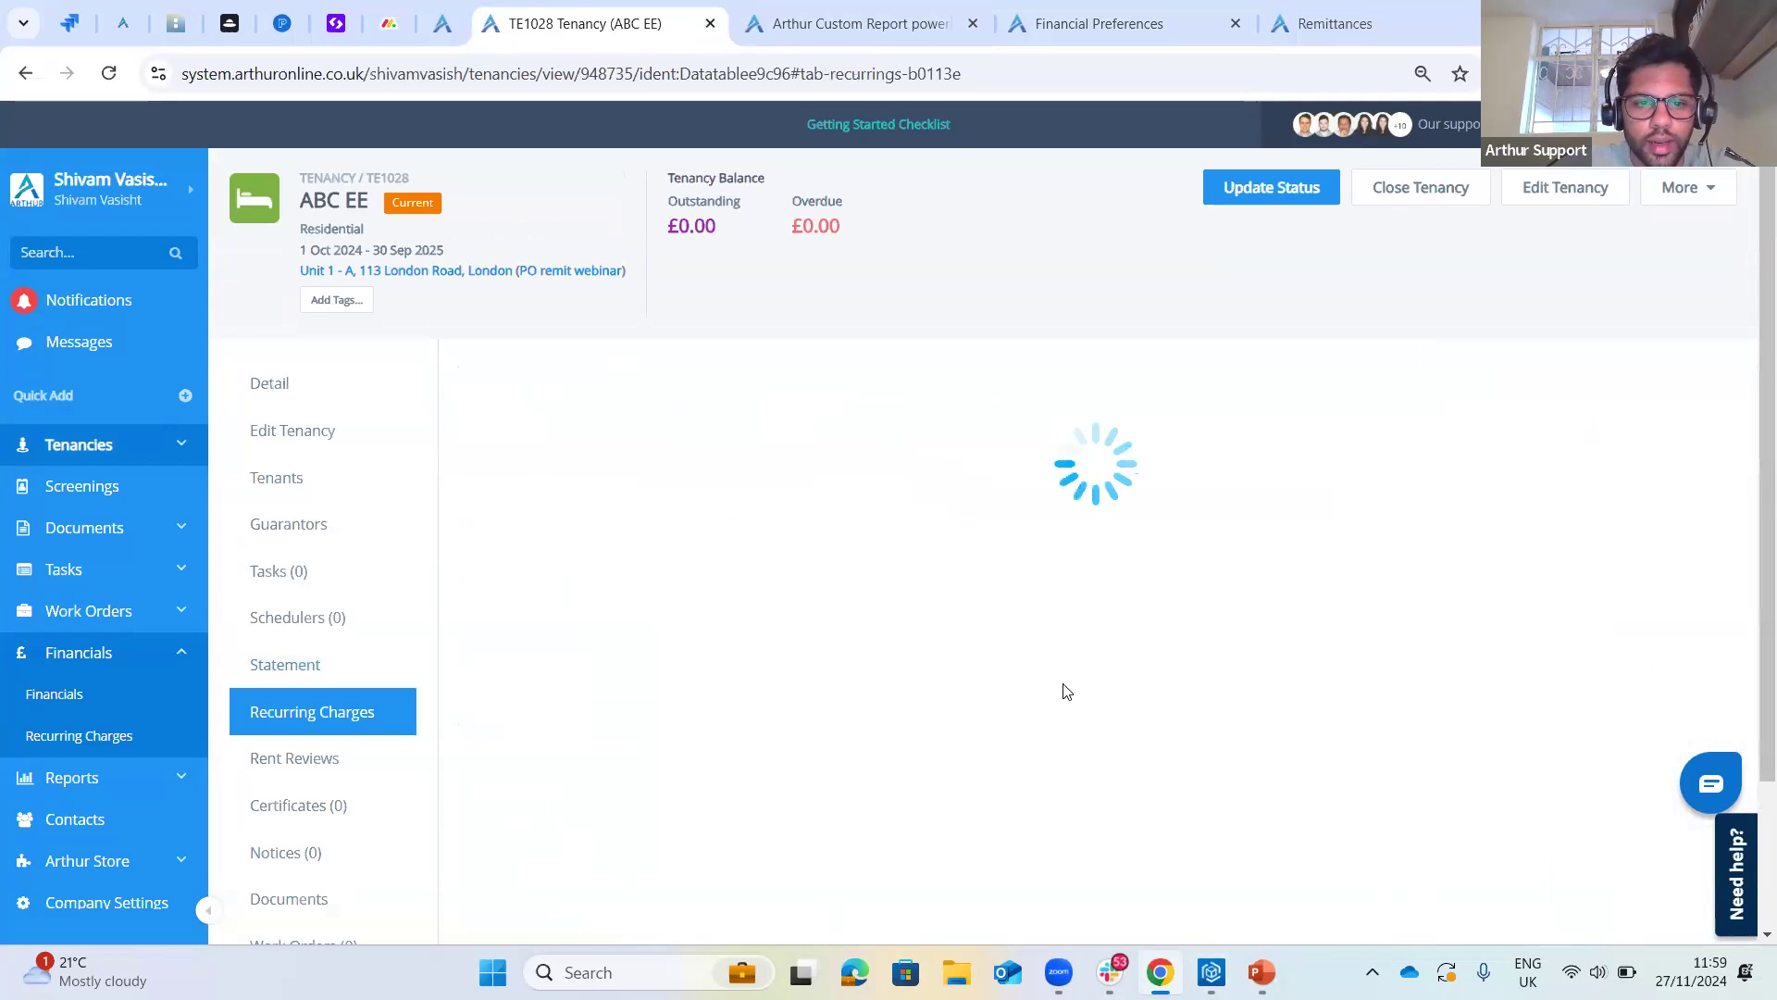
left_click(1624, 396)
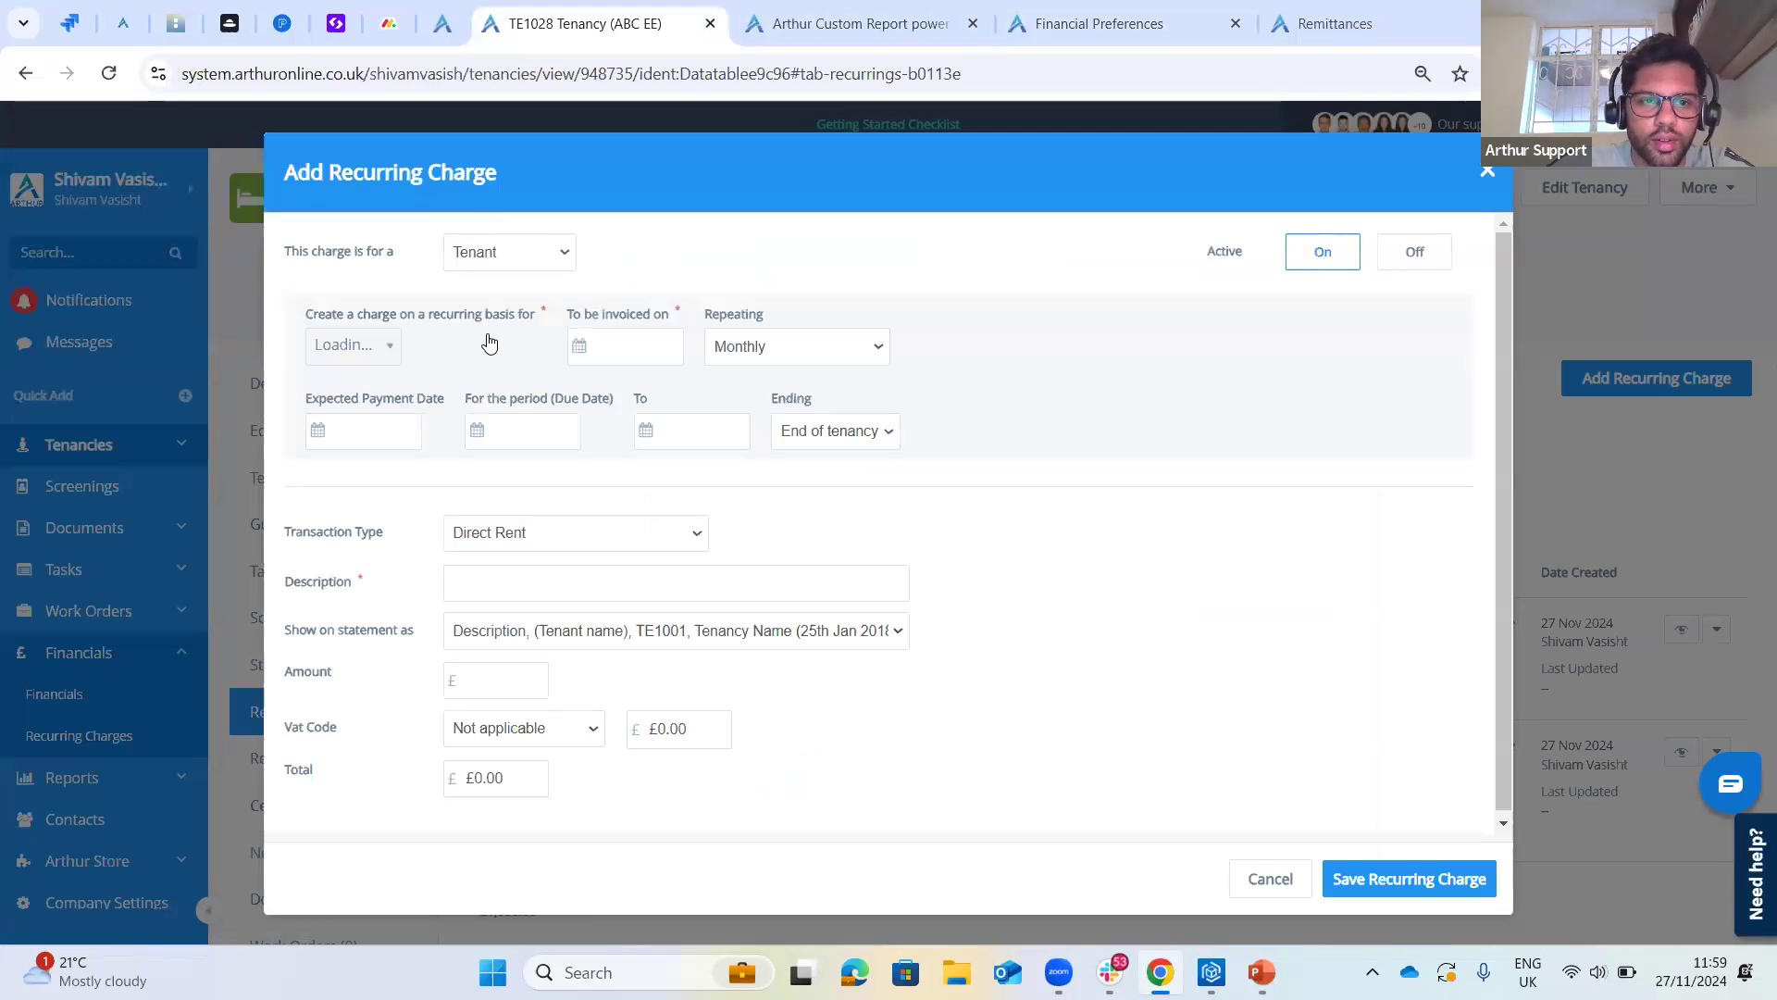
left_click(518, 553)
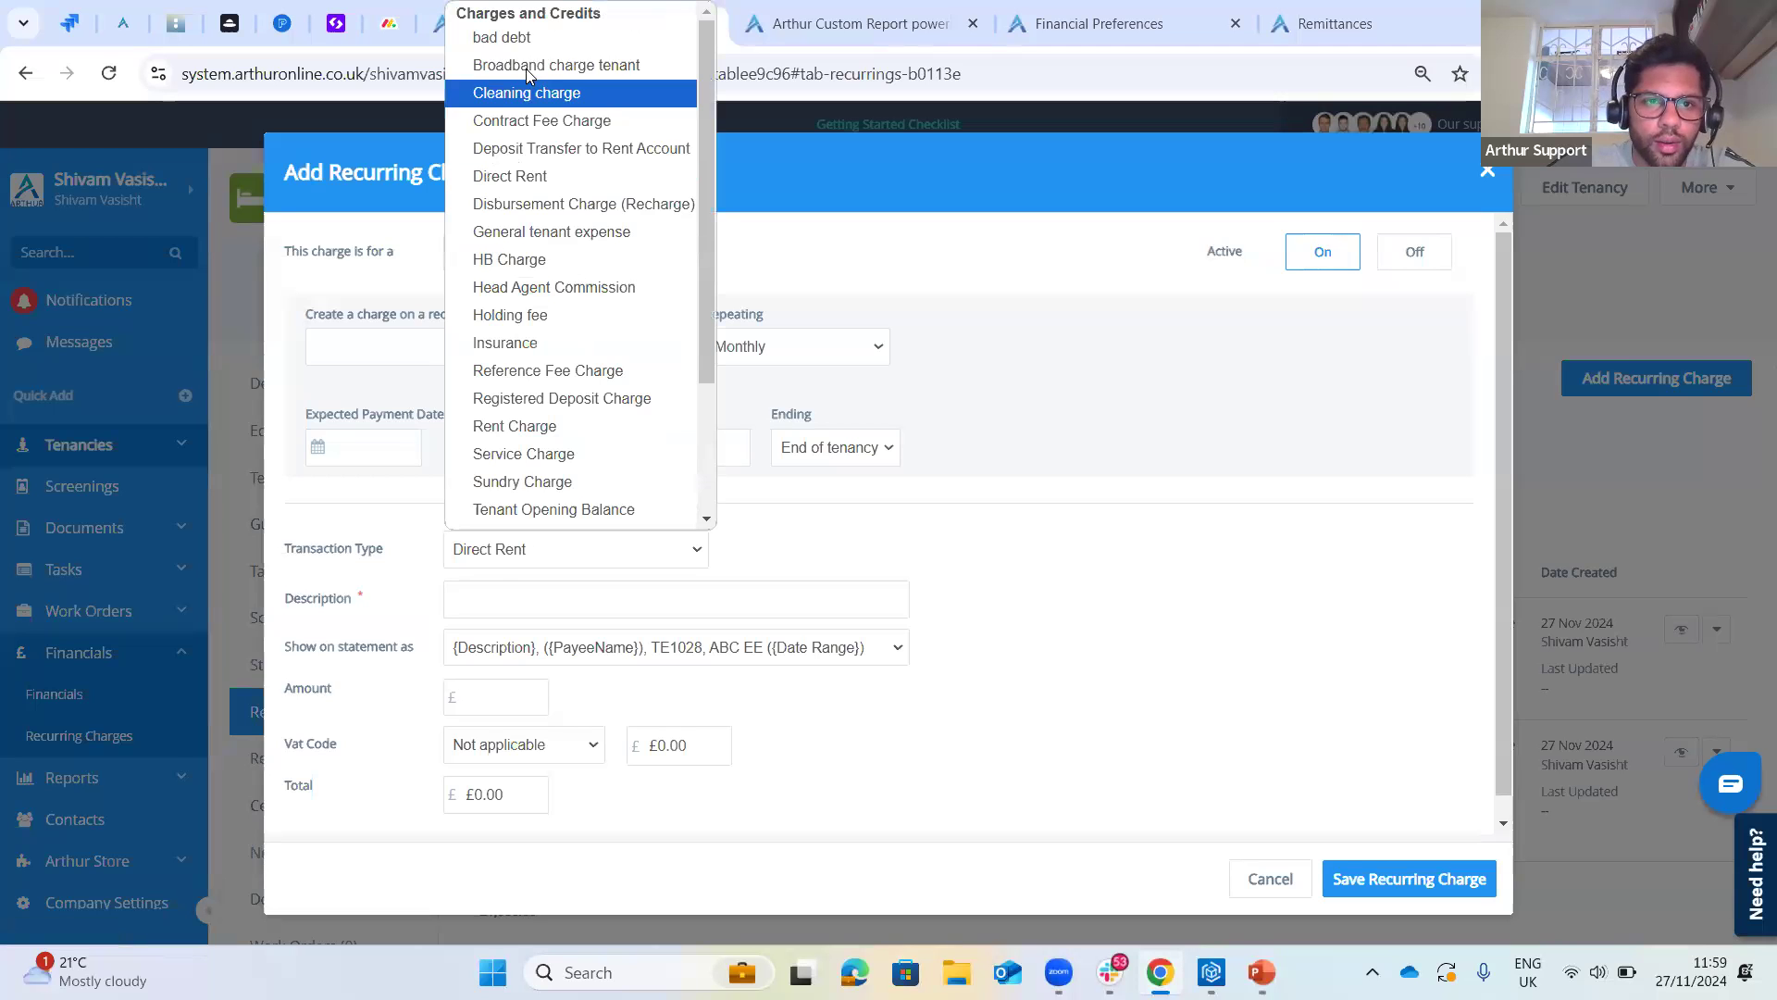
left_click(551, 320)
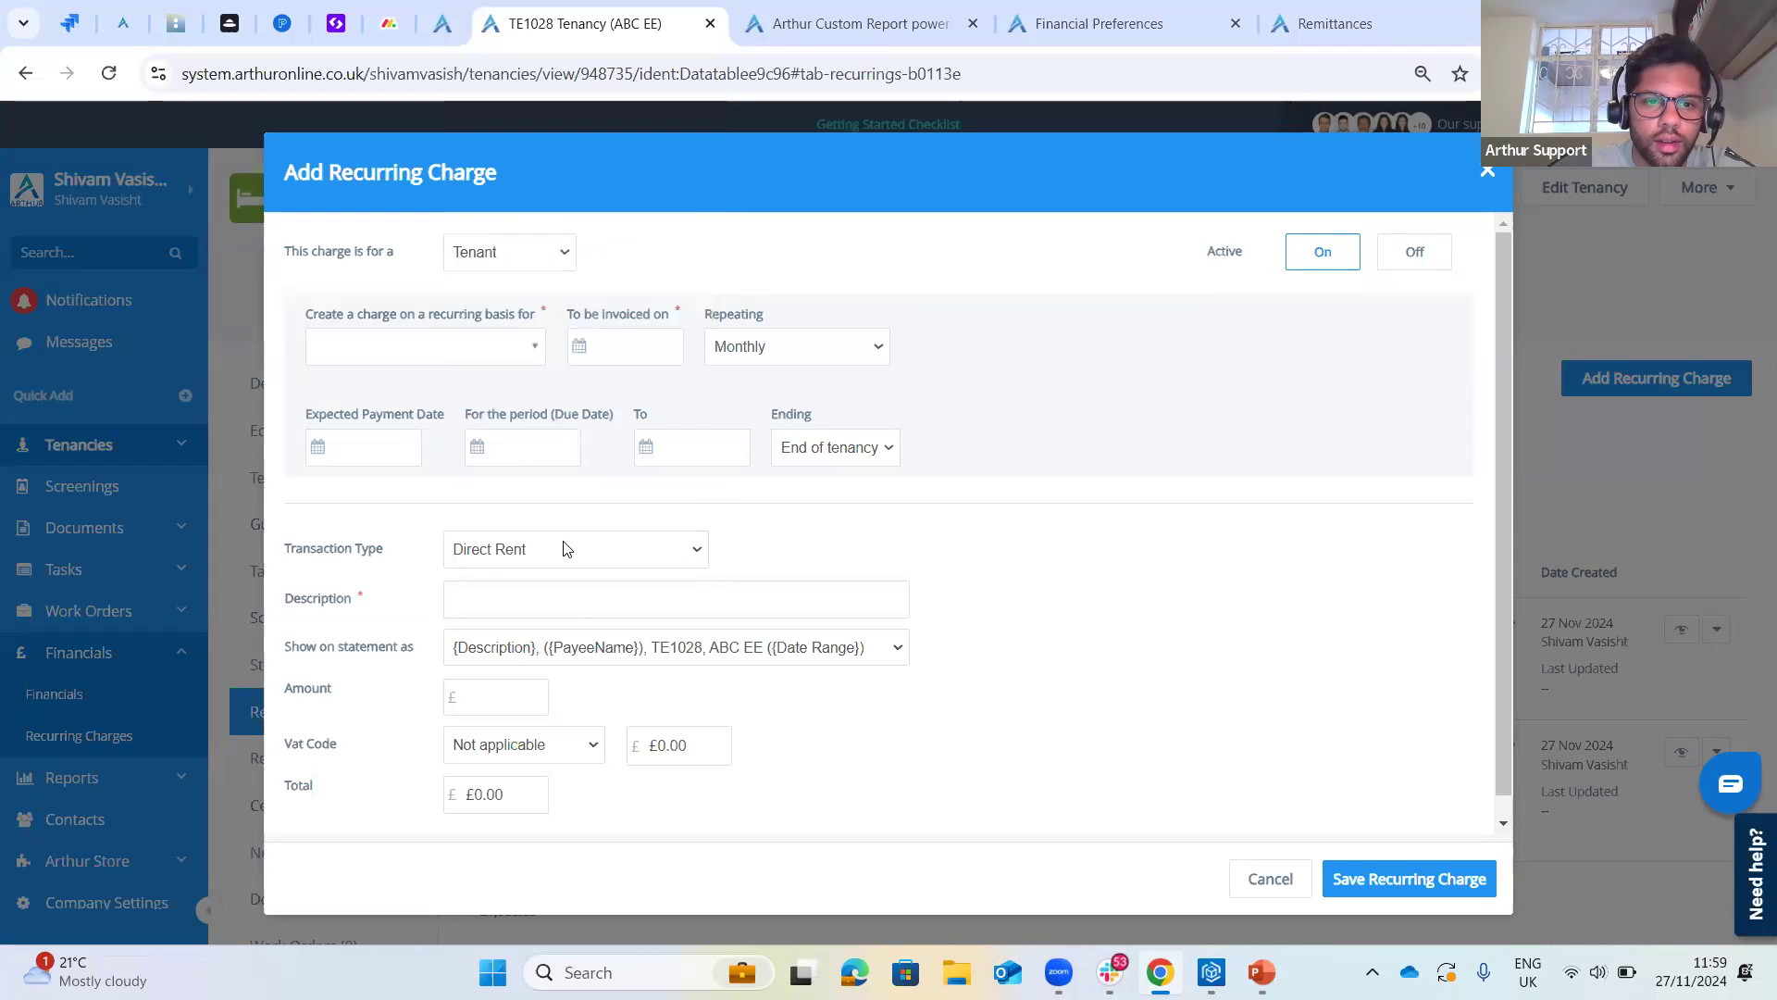
left_click(648, 600)
left_click(1043, 311)
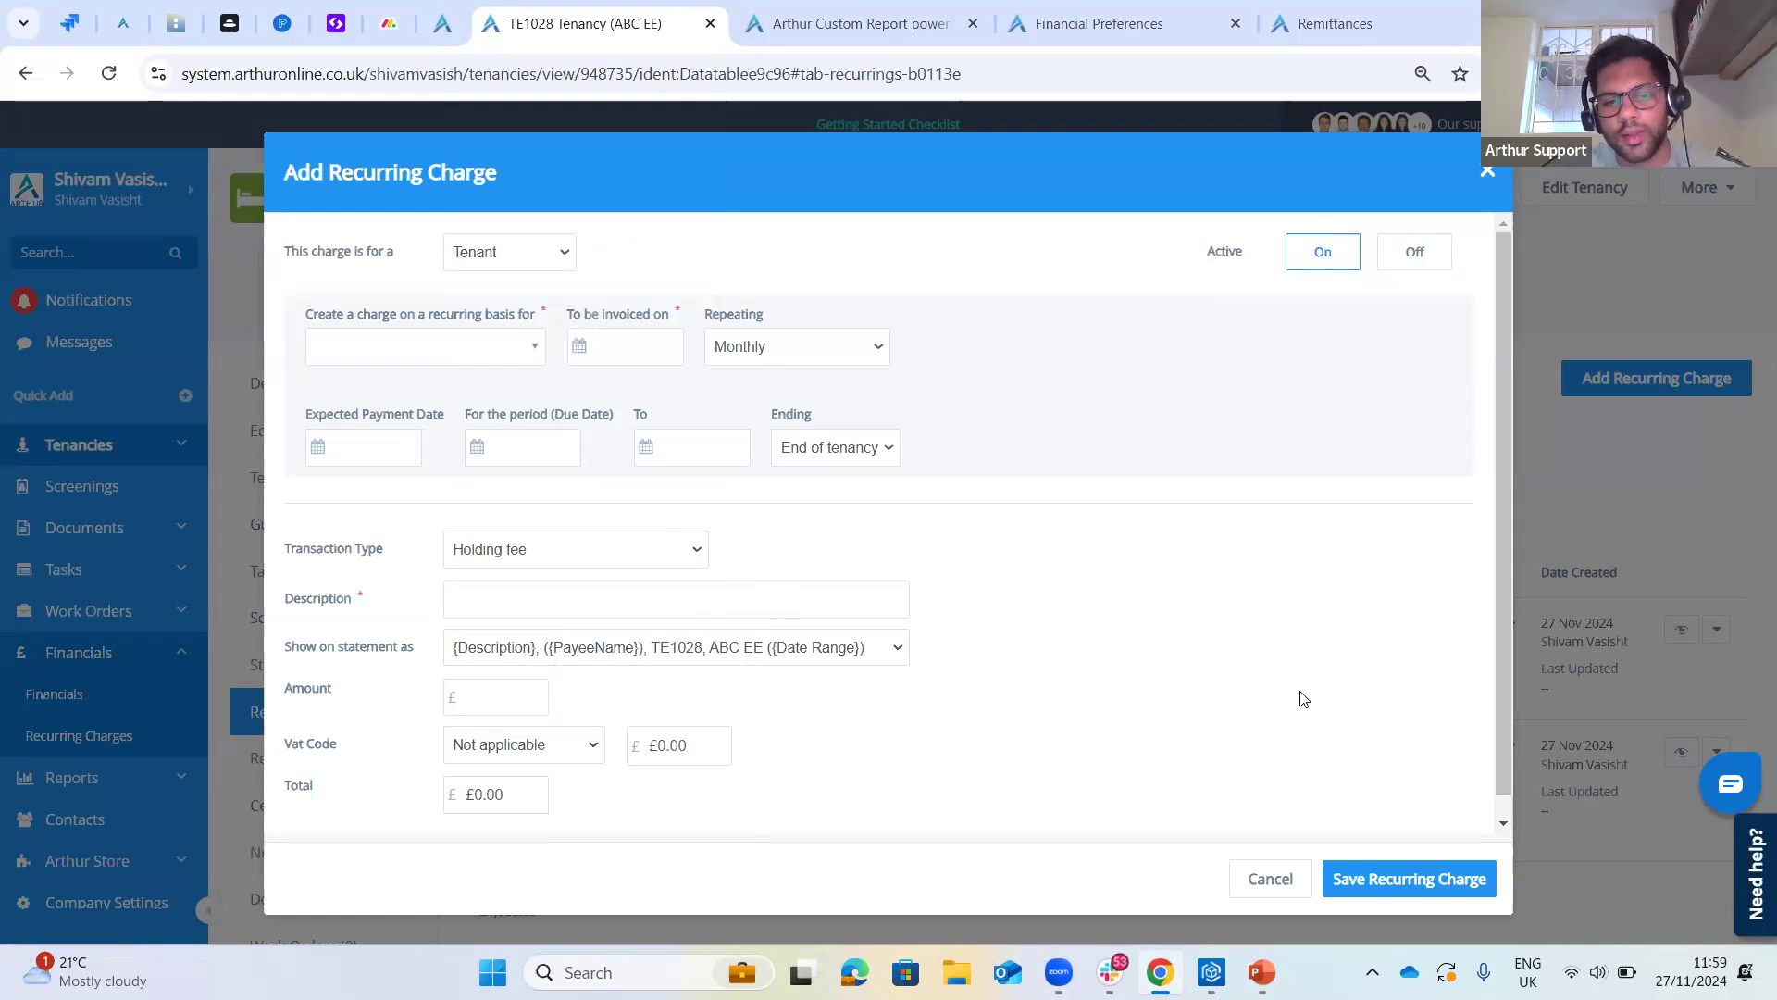
left_click(1259, 881)
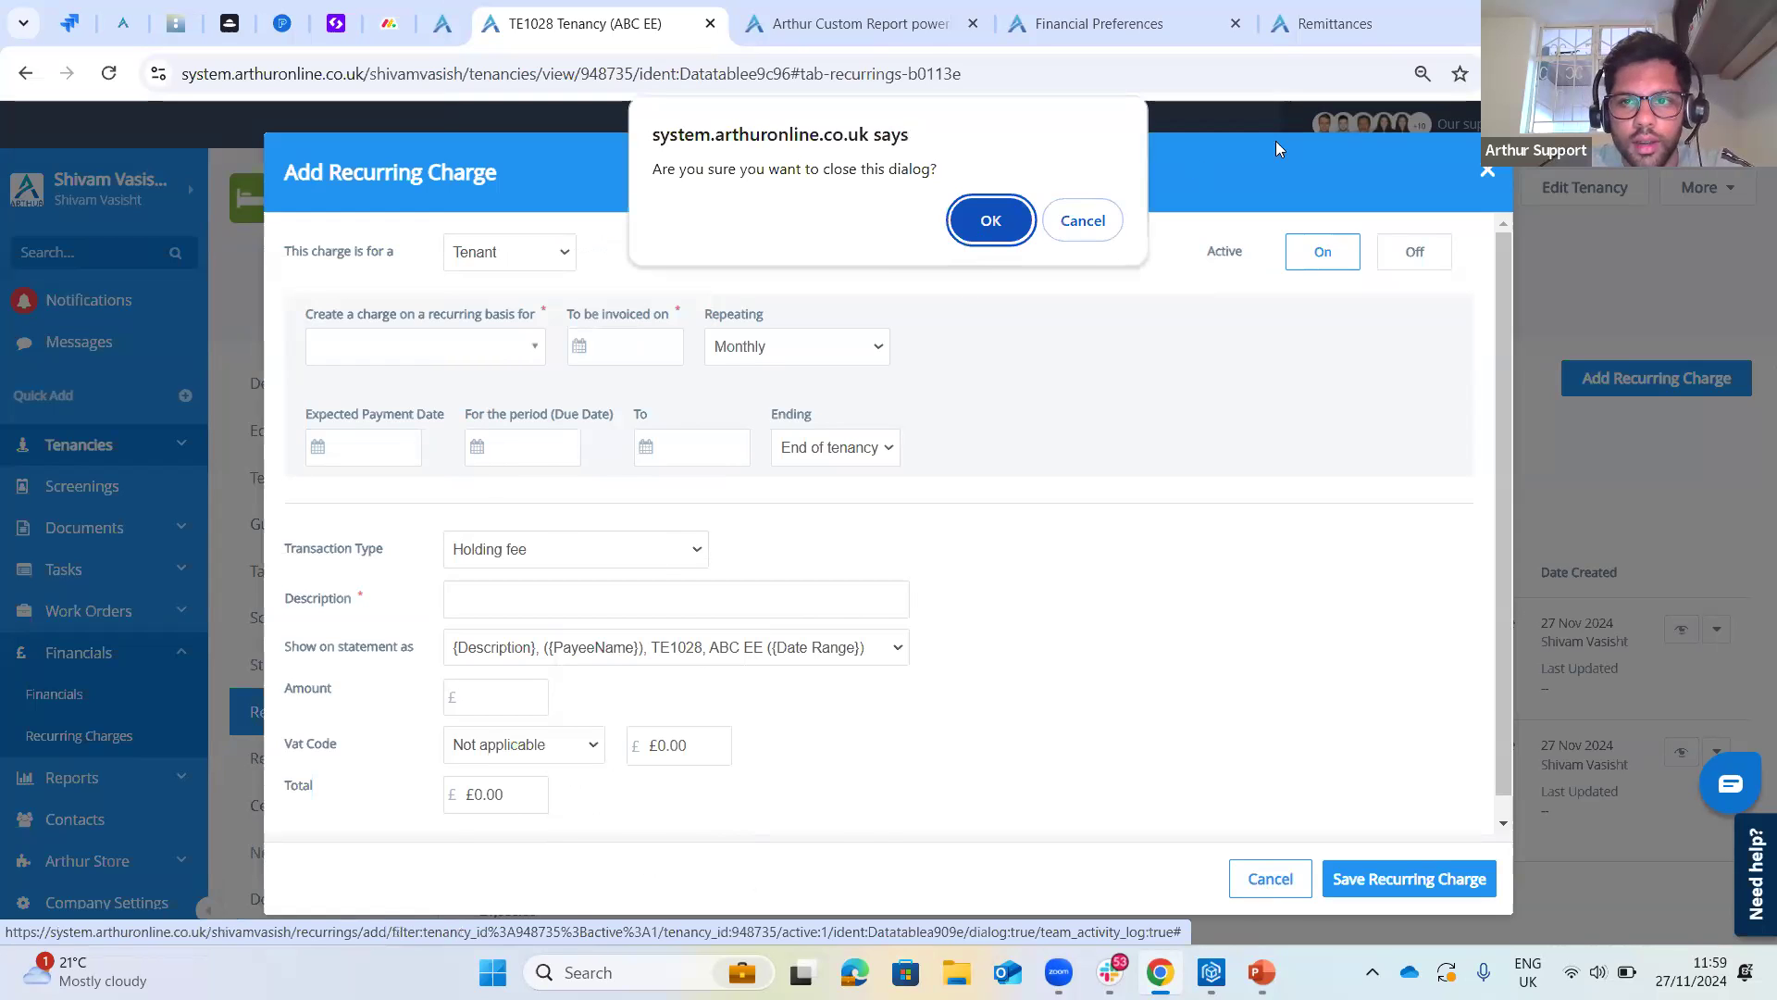
key("Return")
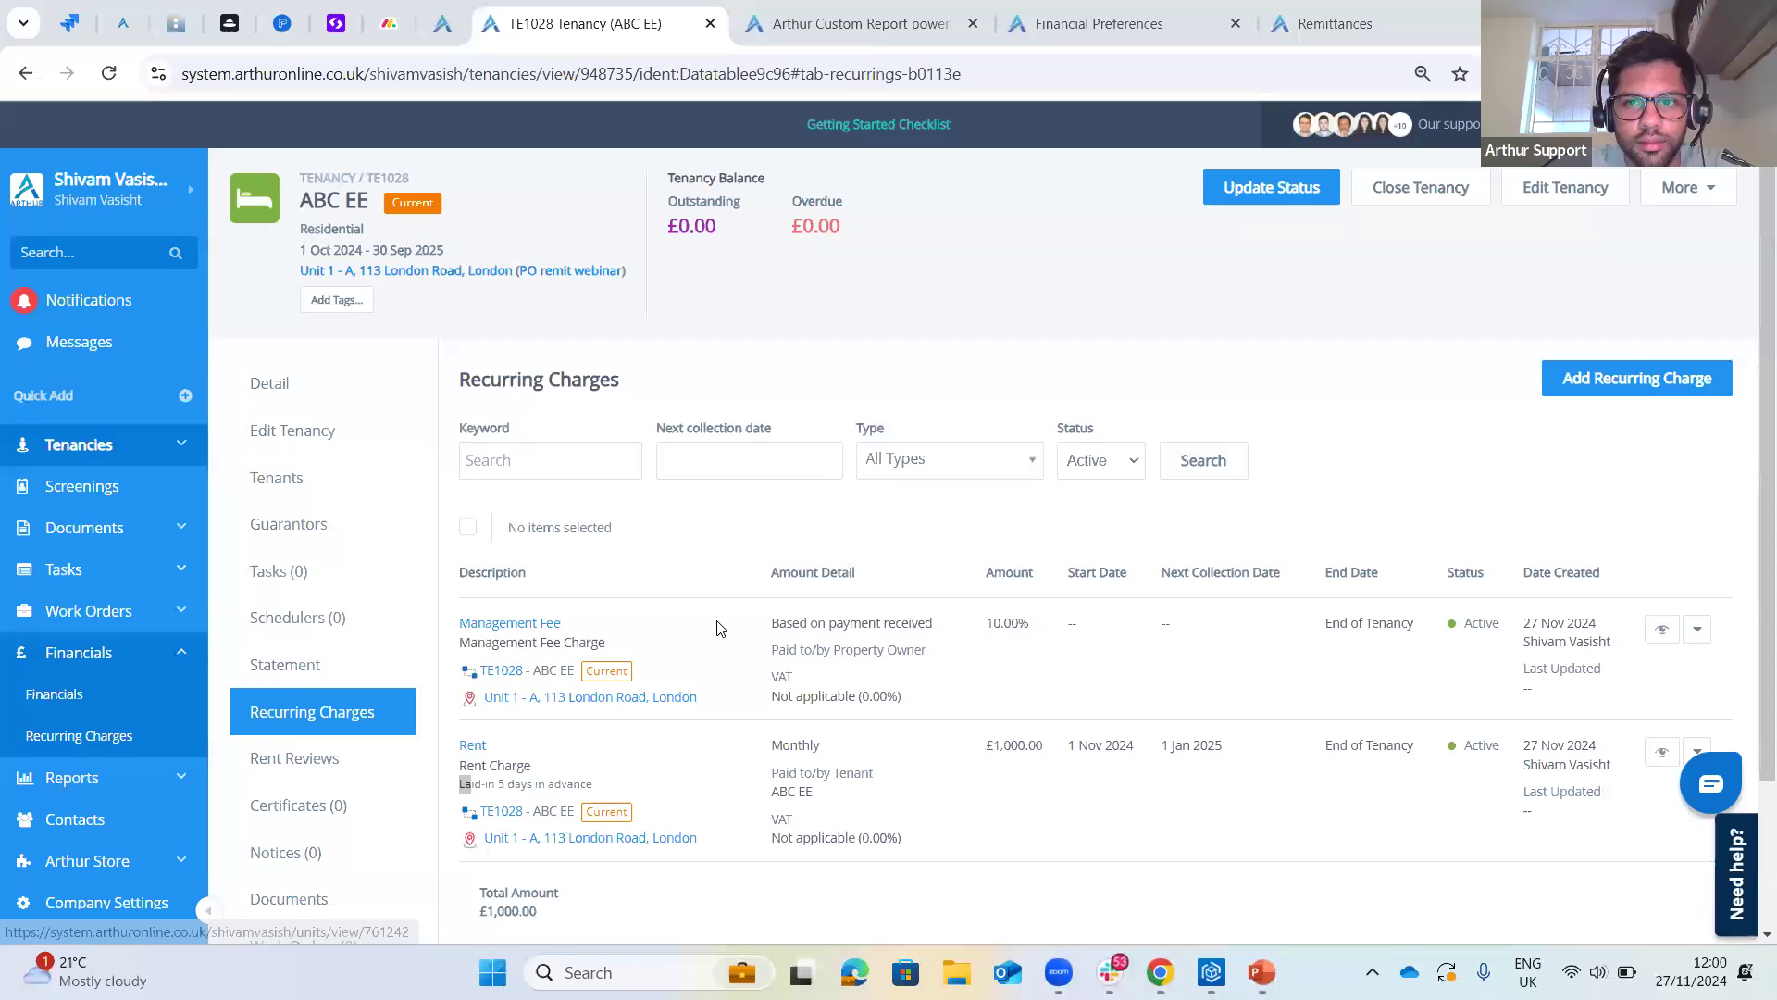
- Open the tenancy's statement and switch it to the Property Owner Statement
left_click(295, 665)
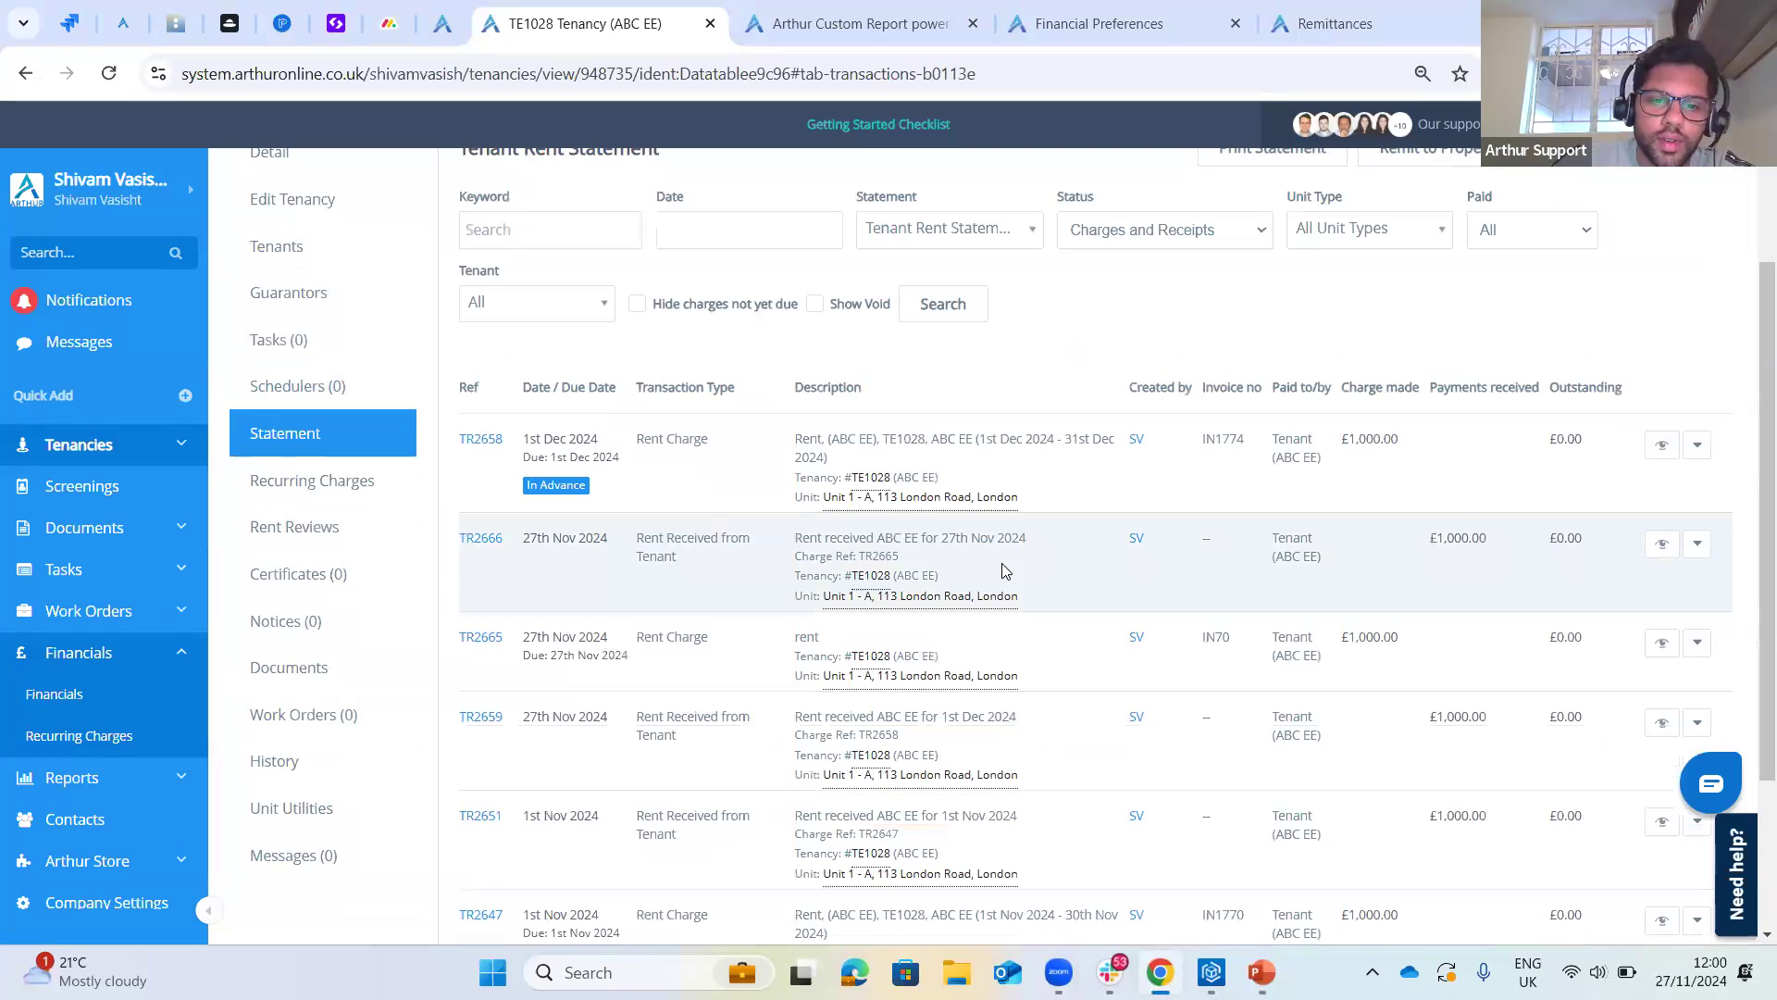
scroll(971, 489, "up", 3)
left_click(984, 460)
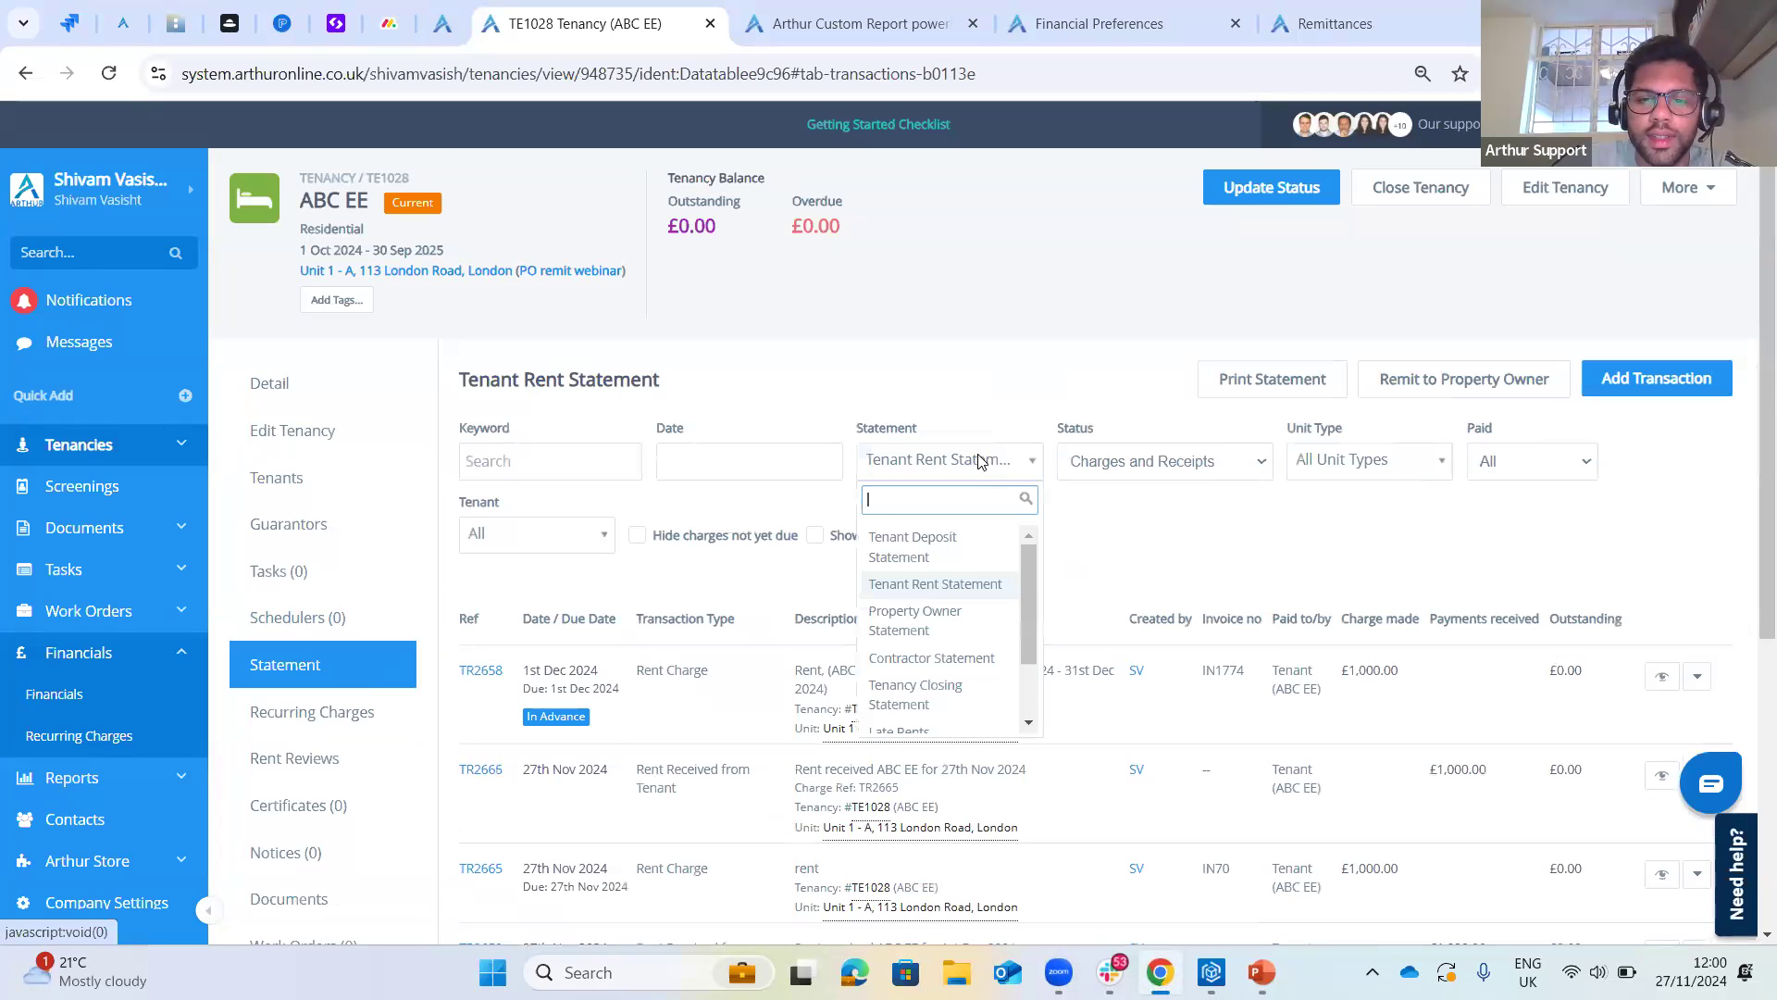
left_click(930, 597)
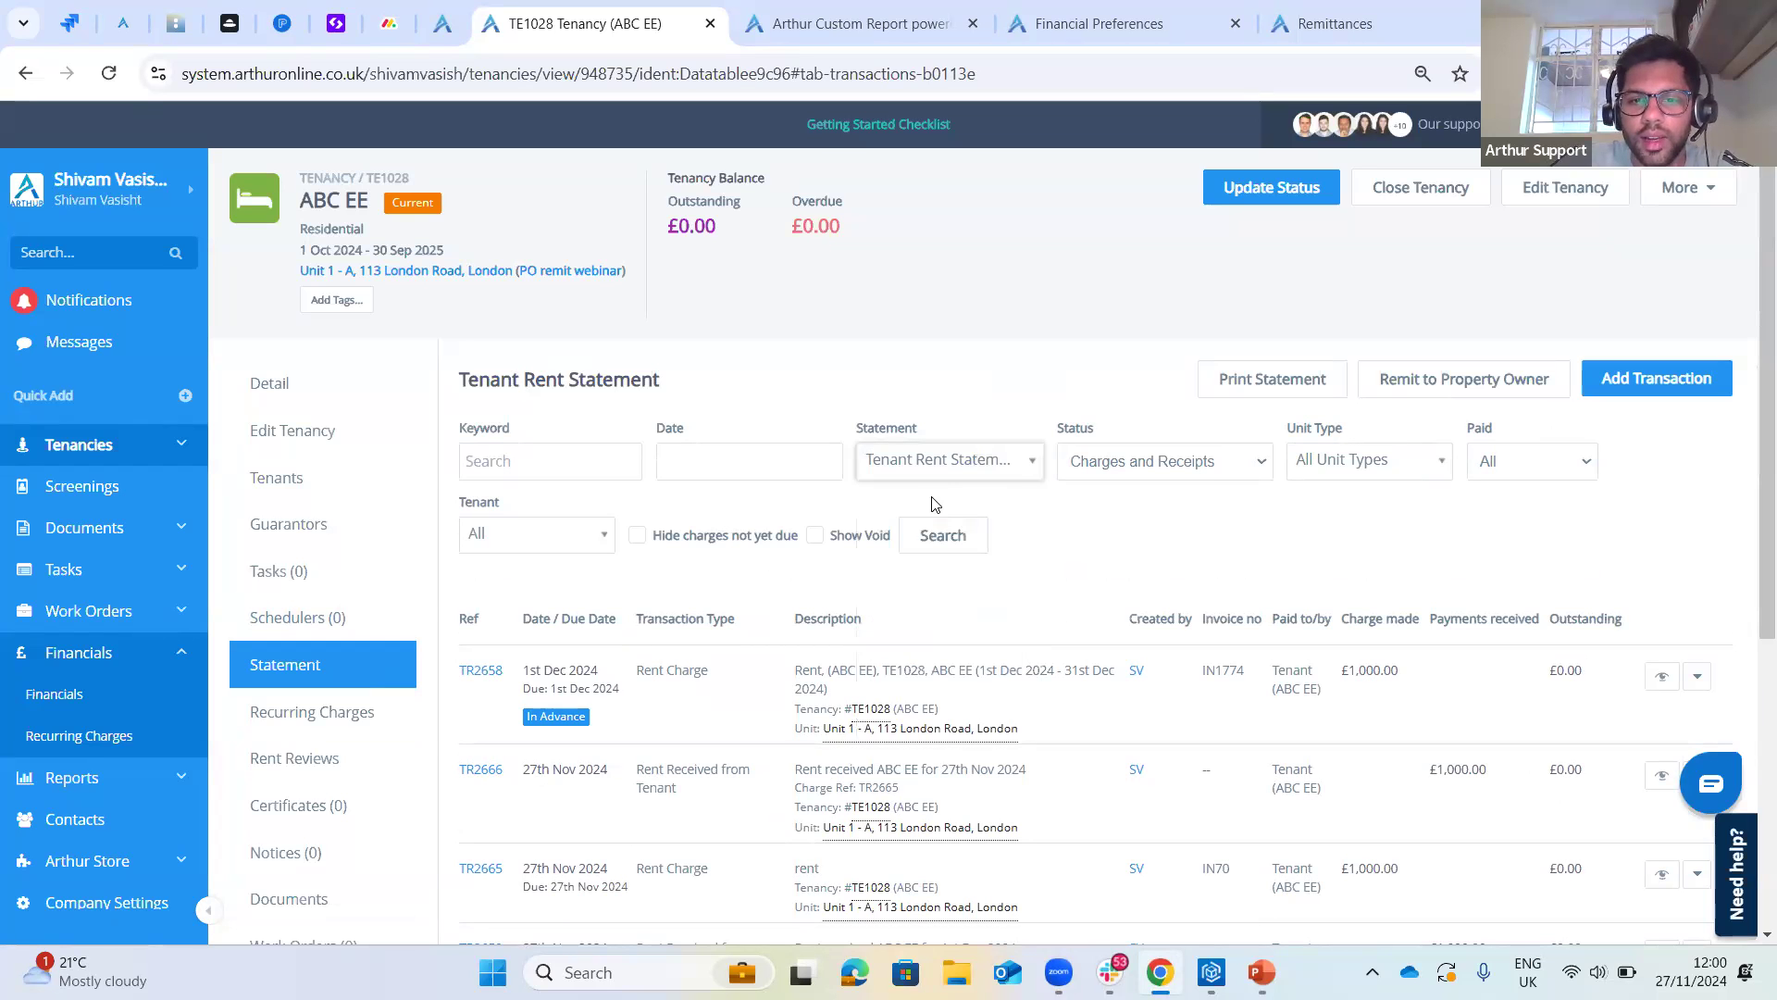
left_click(929, 463)
left_click(930, 615)
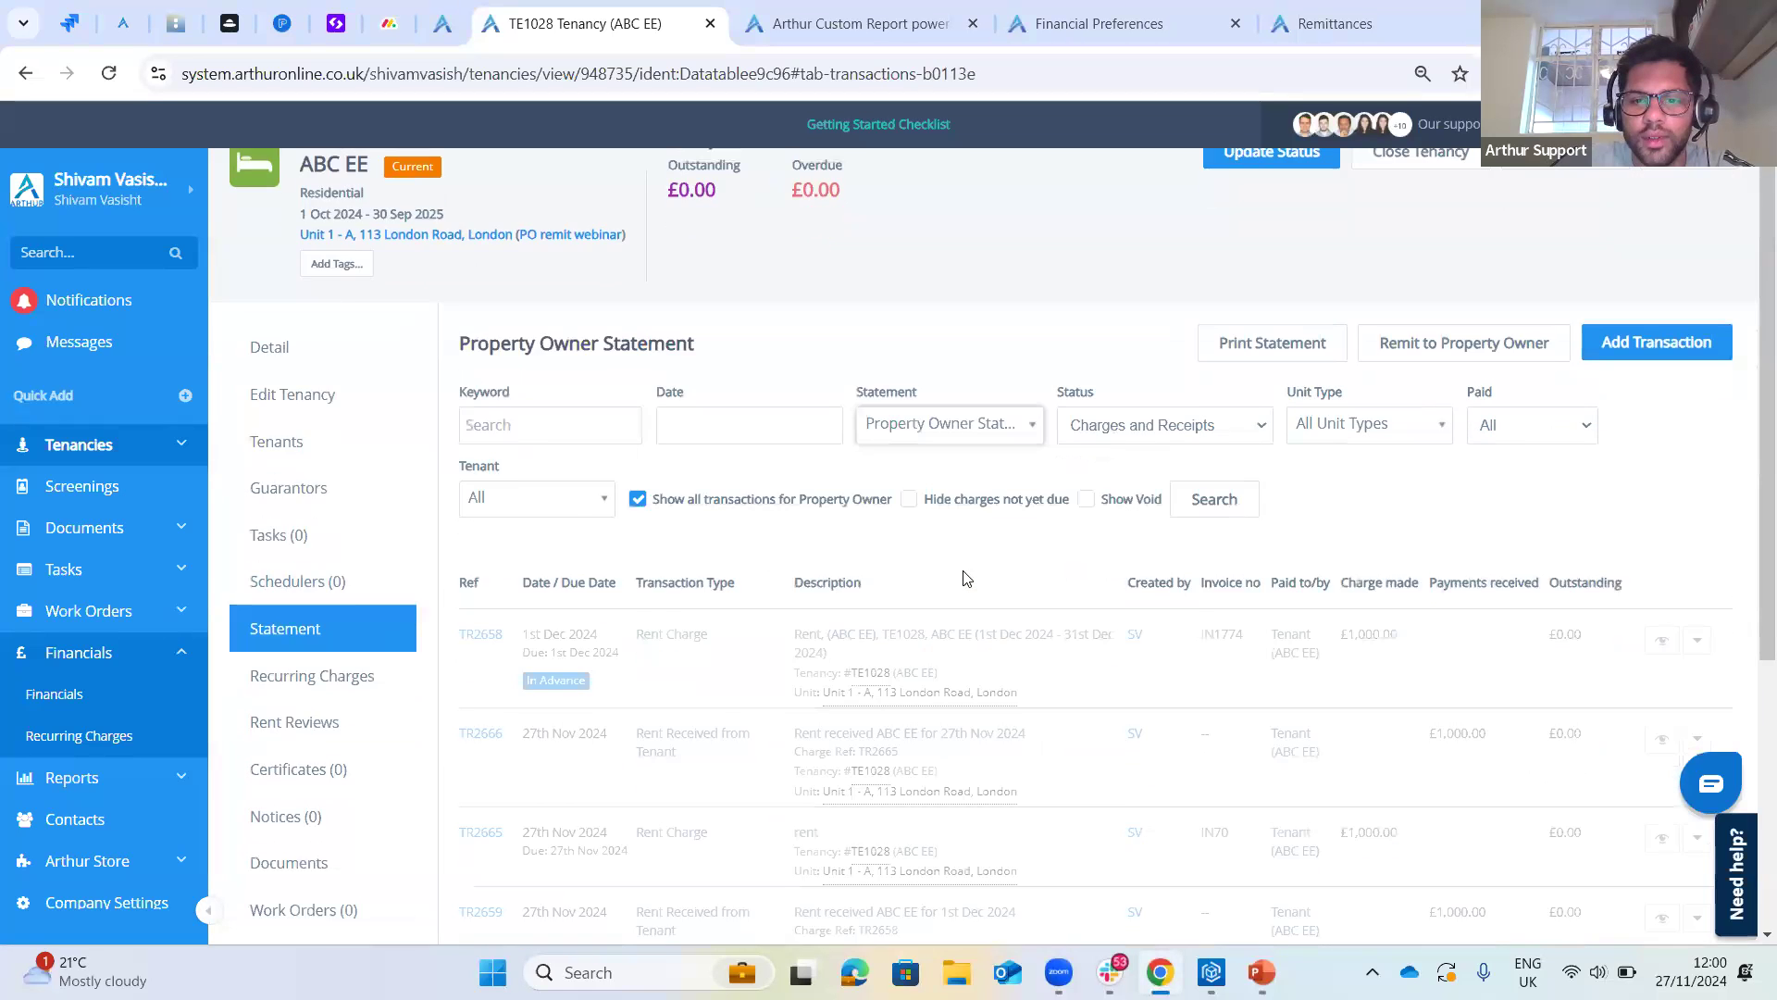
- Examine the property owner statement's receipts, management fees and remittances, along with its totals and balance
scroll(960, 579, "down", 6)
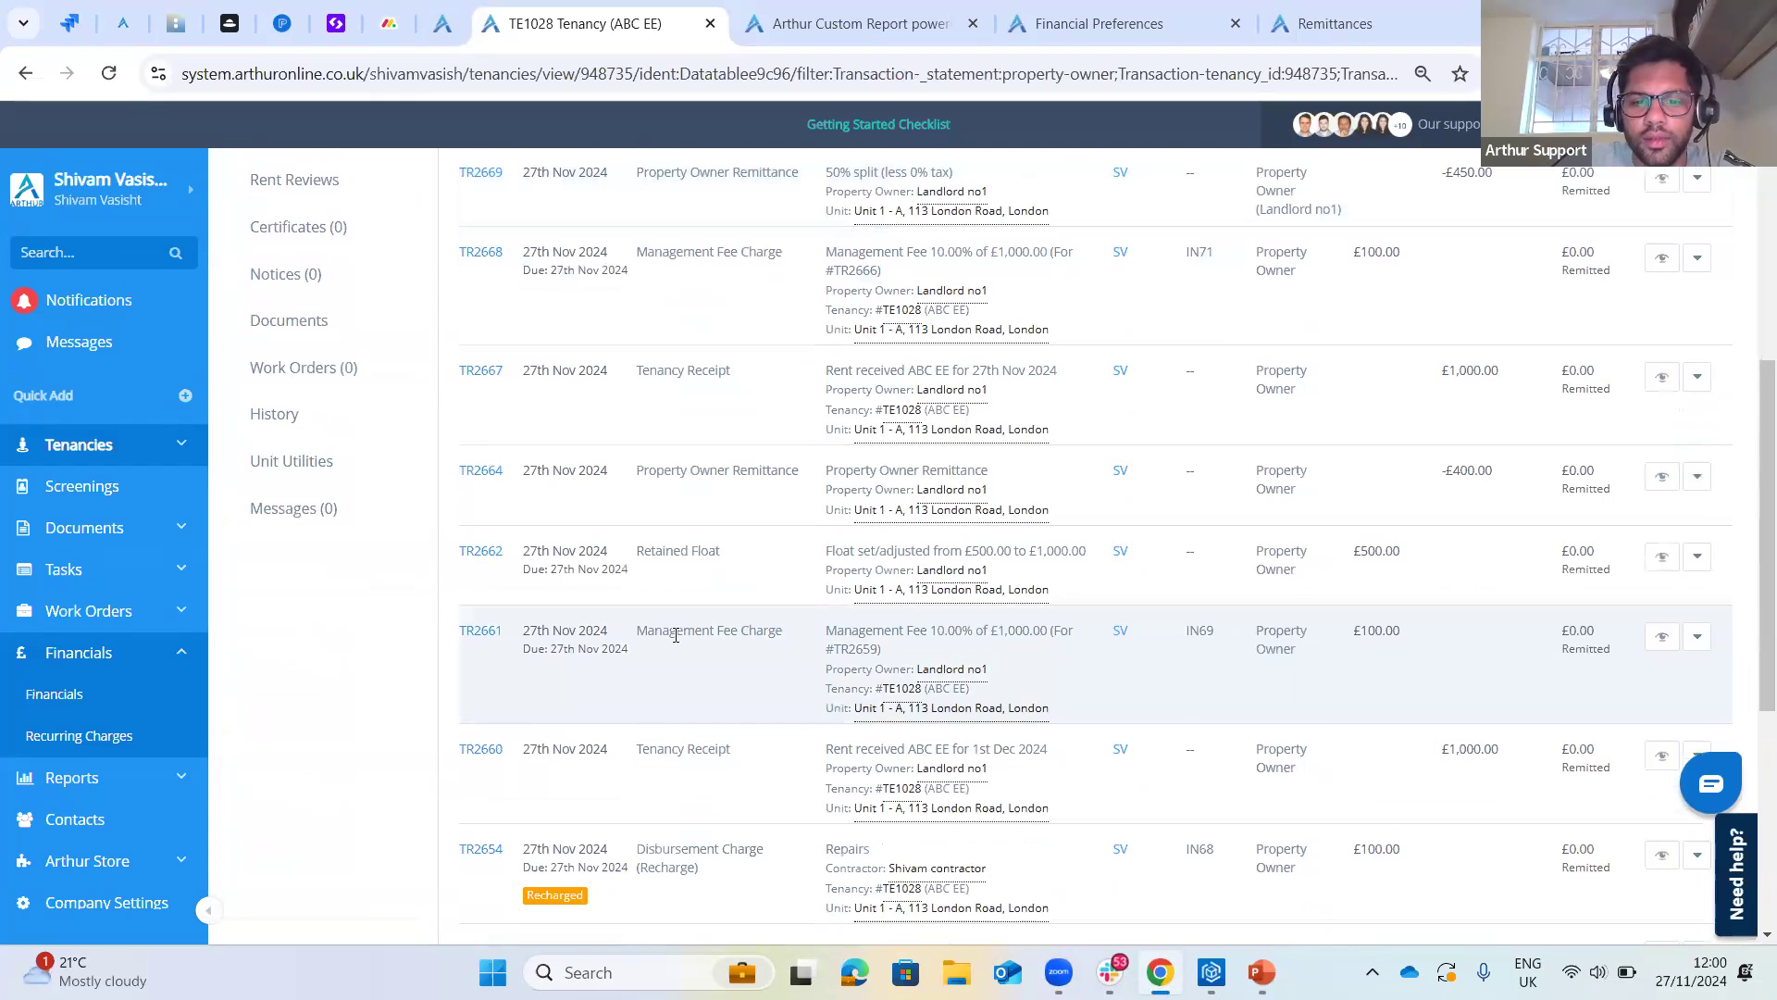
scroll(678, 611, "down", 1)
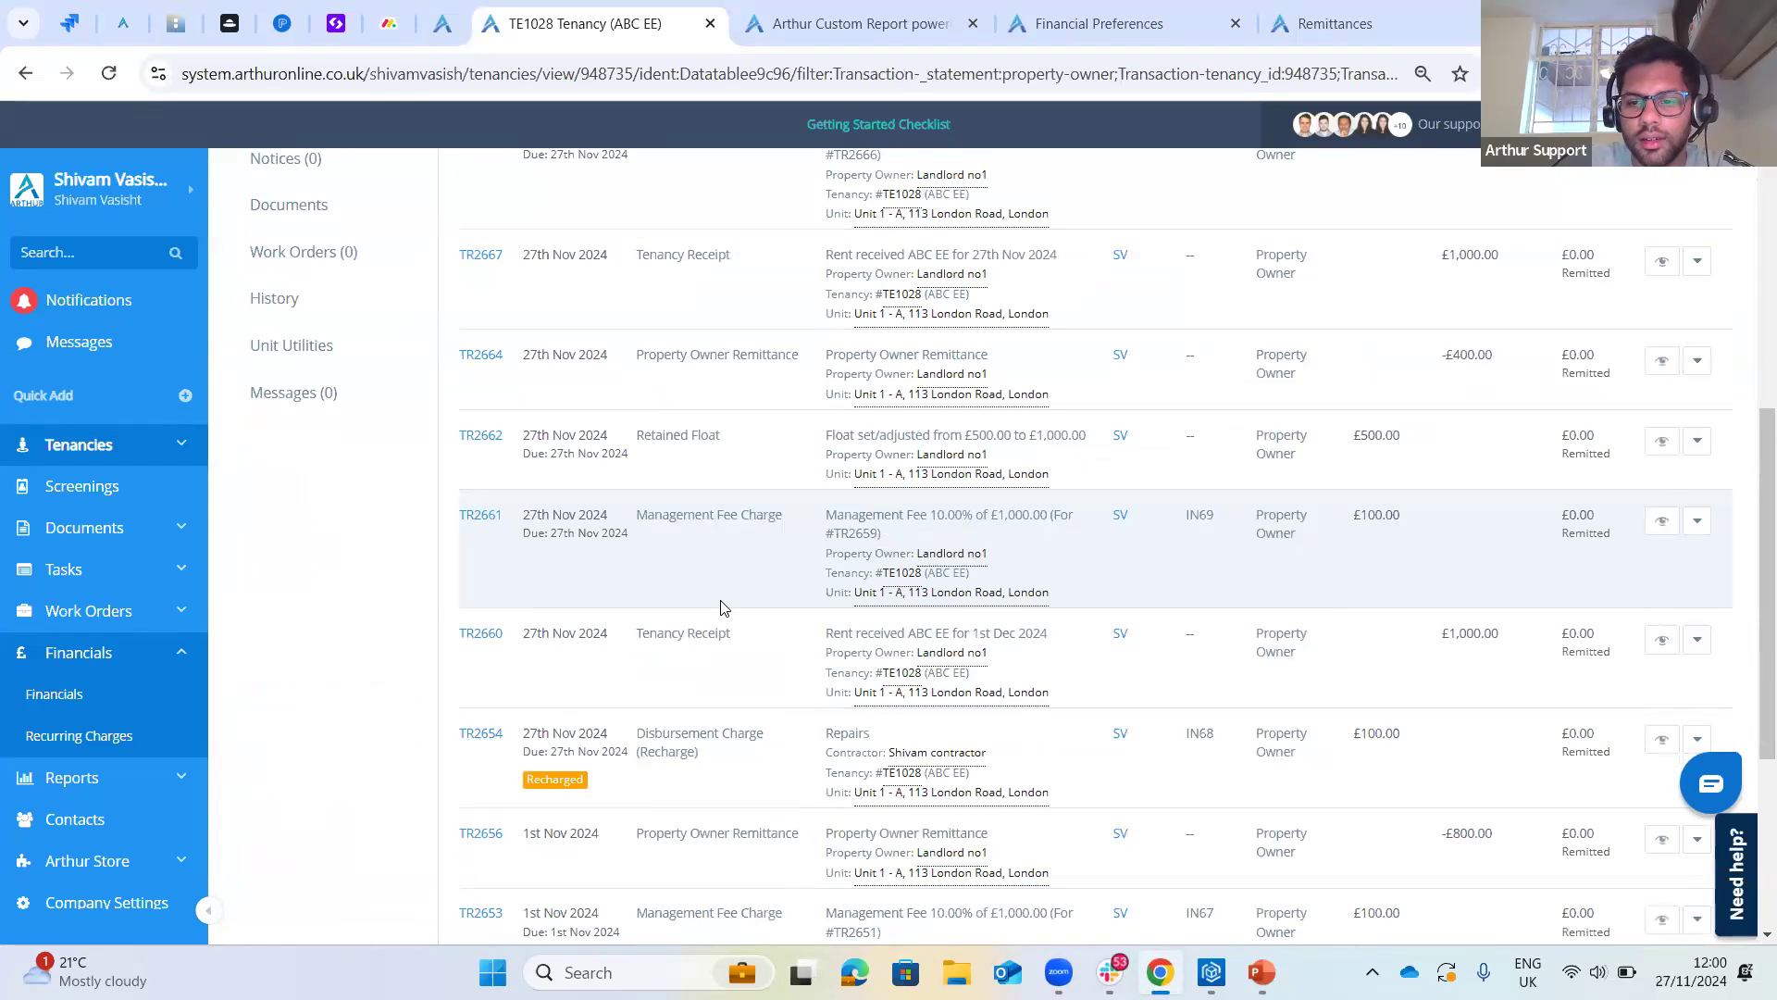
scroll(723, 607, "down", 3)
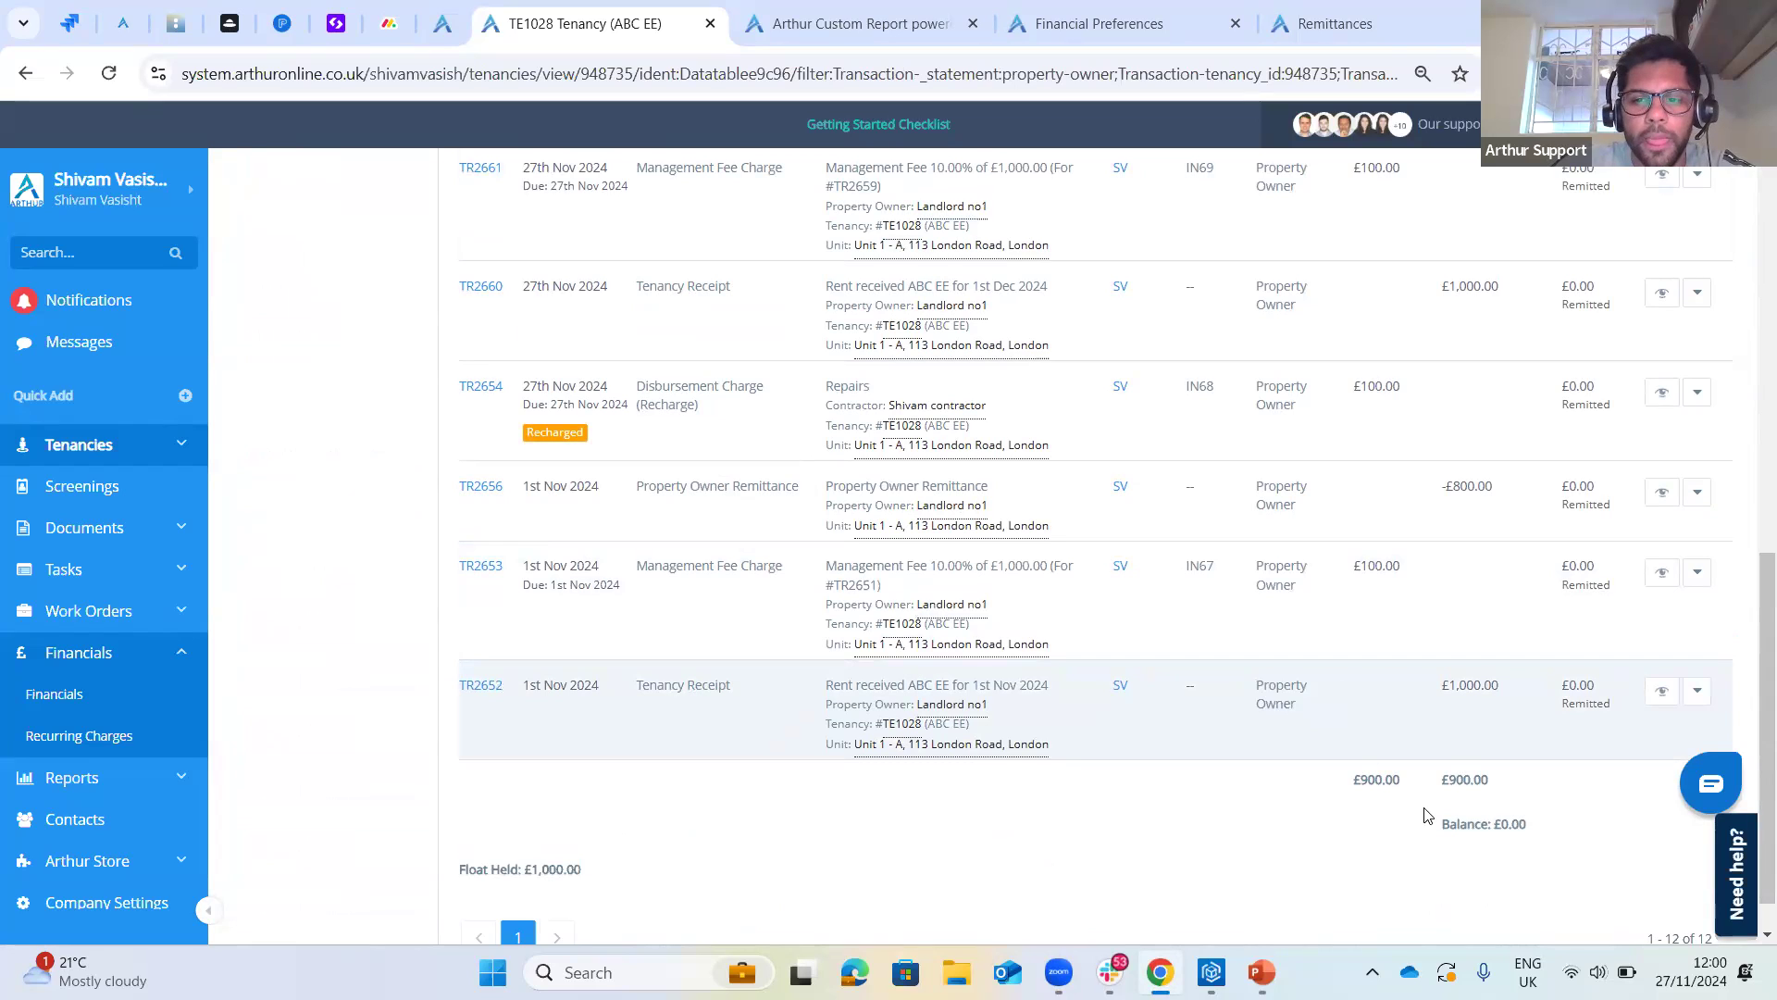
left_click_drag(1431, 777, 1521, 777)
left_click_drag(1441, 824, 1556, 852)
left_click(1525, 800)
scroll(1329, 606, "up", 10)
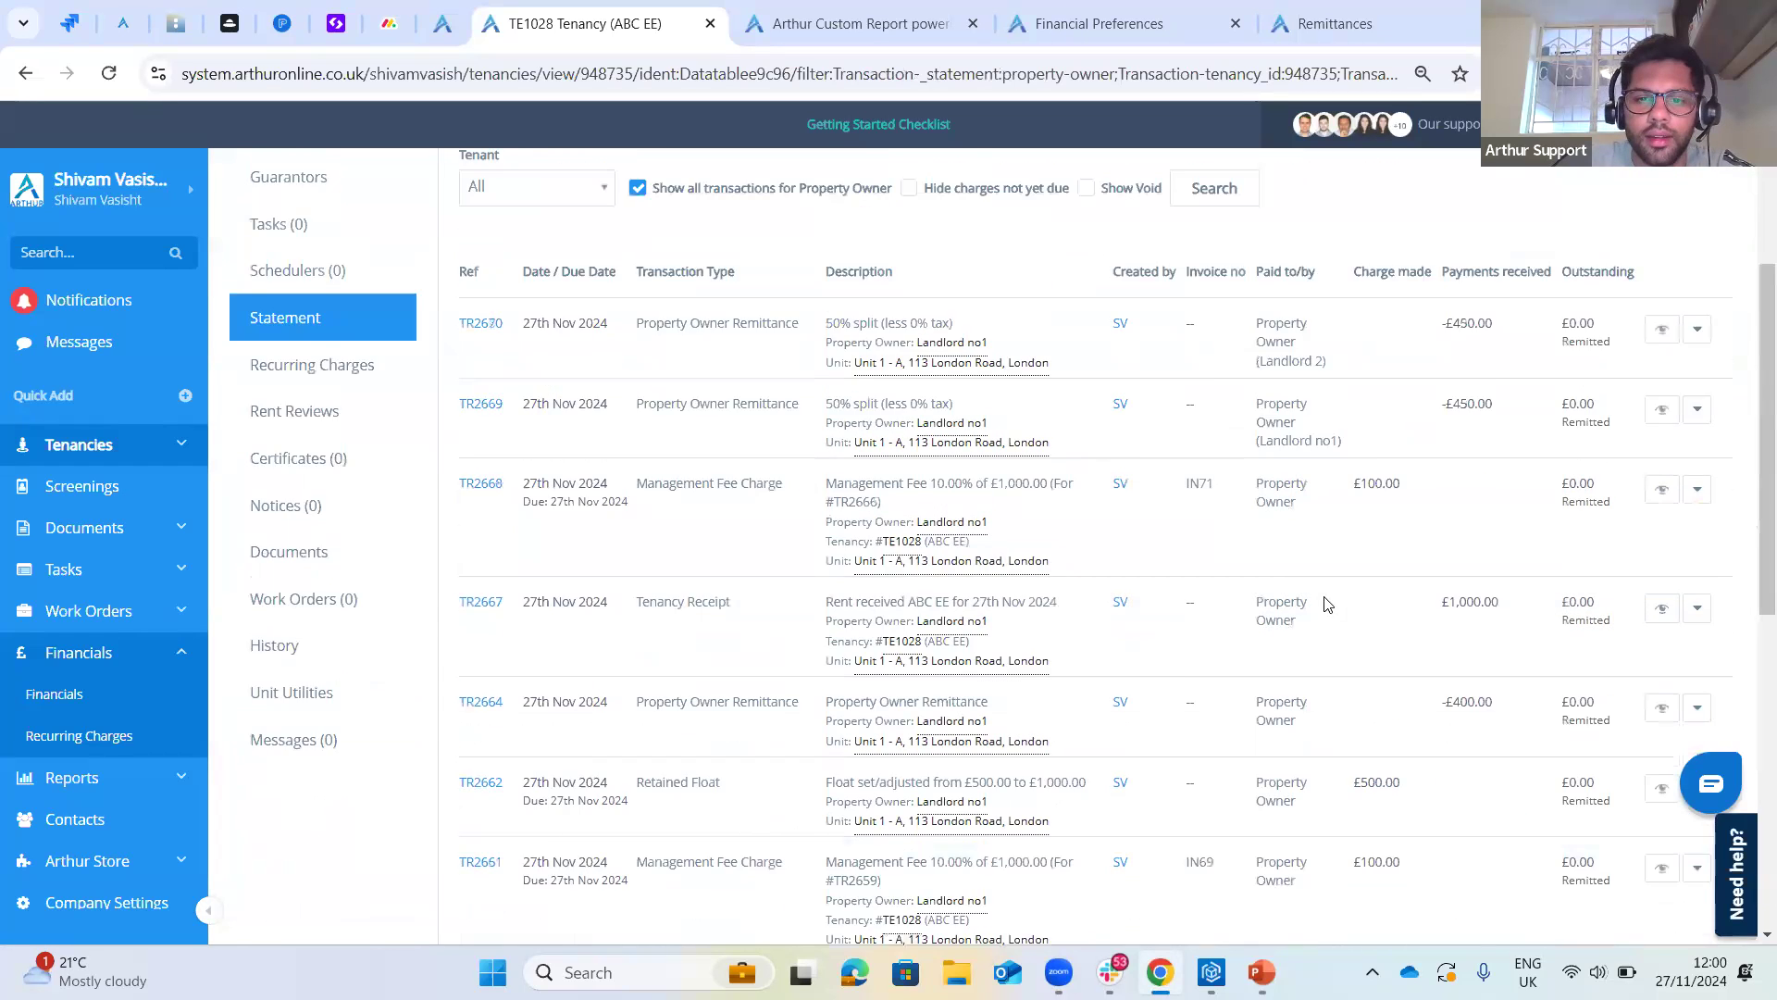
- Start a new transaction on the property owner statement as a Tenancy Receipt with Property Owner as the paid to/by party
left_click(1639, 384)
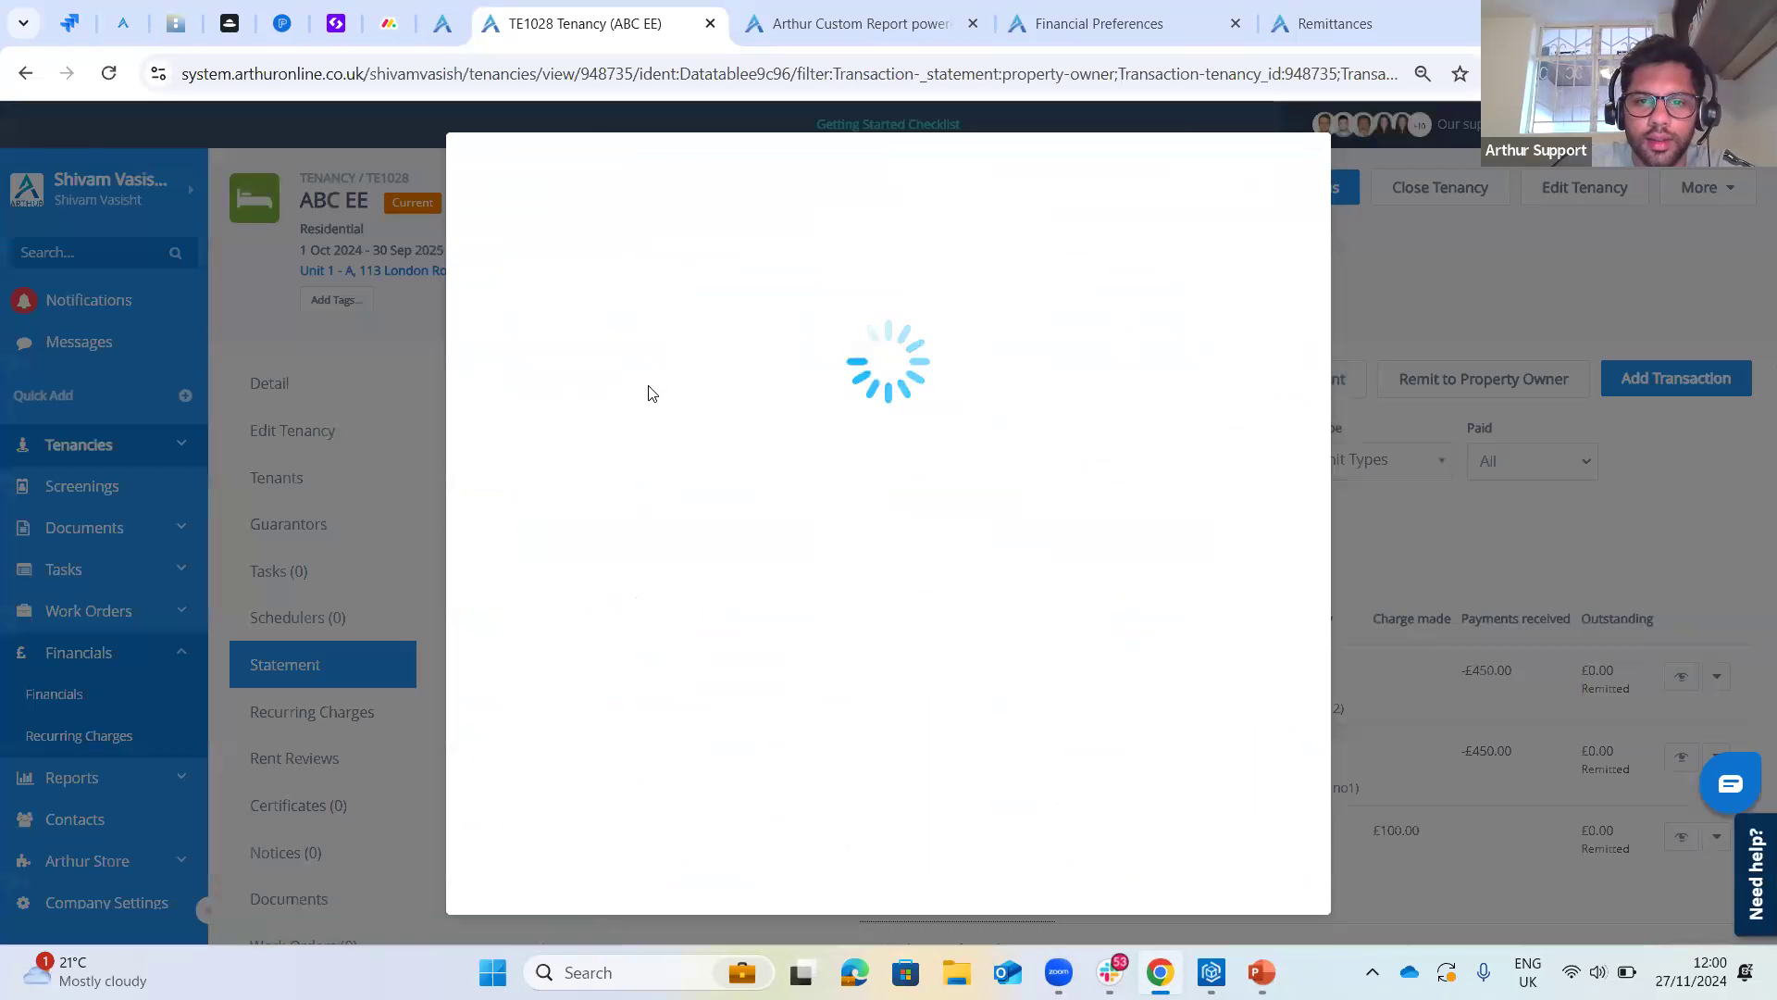
left_click(574, 302)
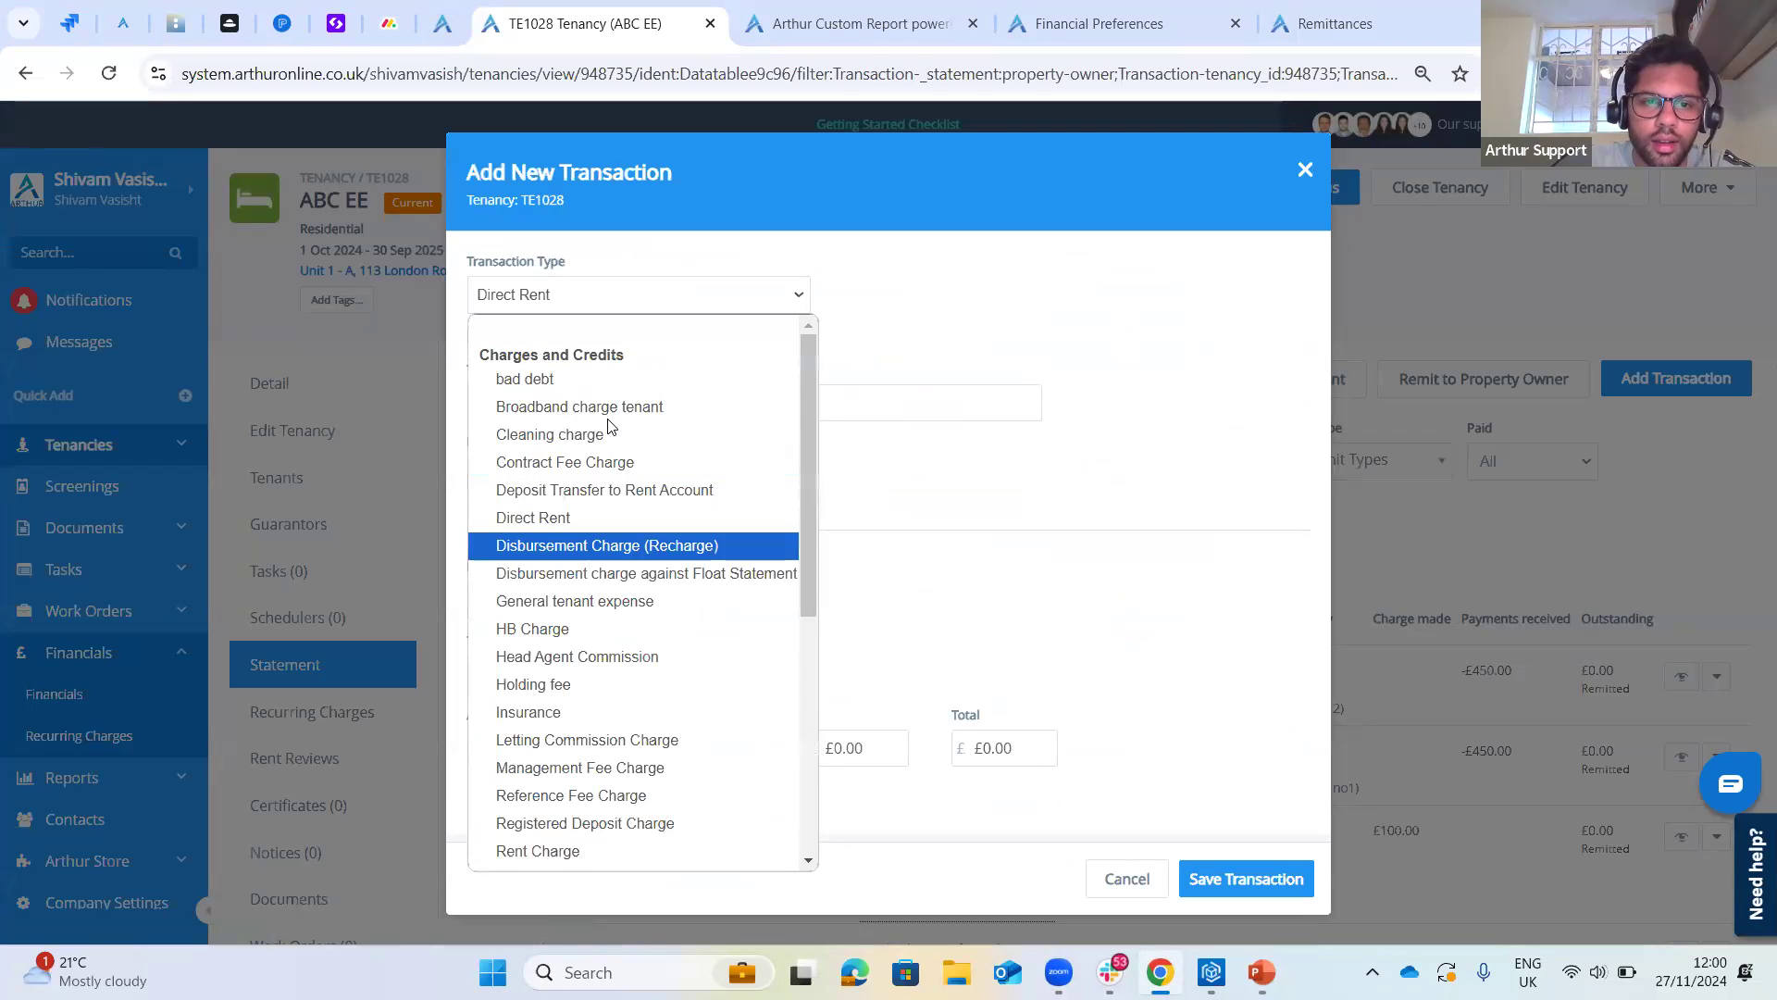
scroll(635, 722, "down", 5)
left_click(601, 804)
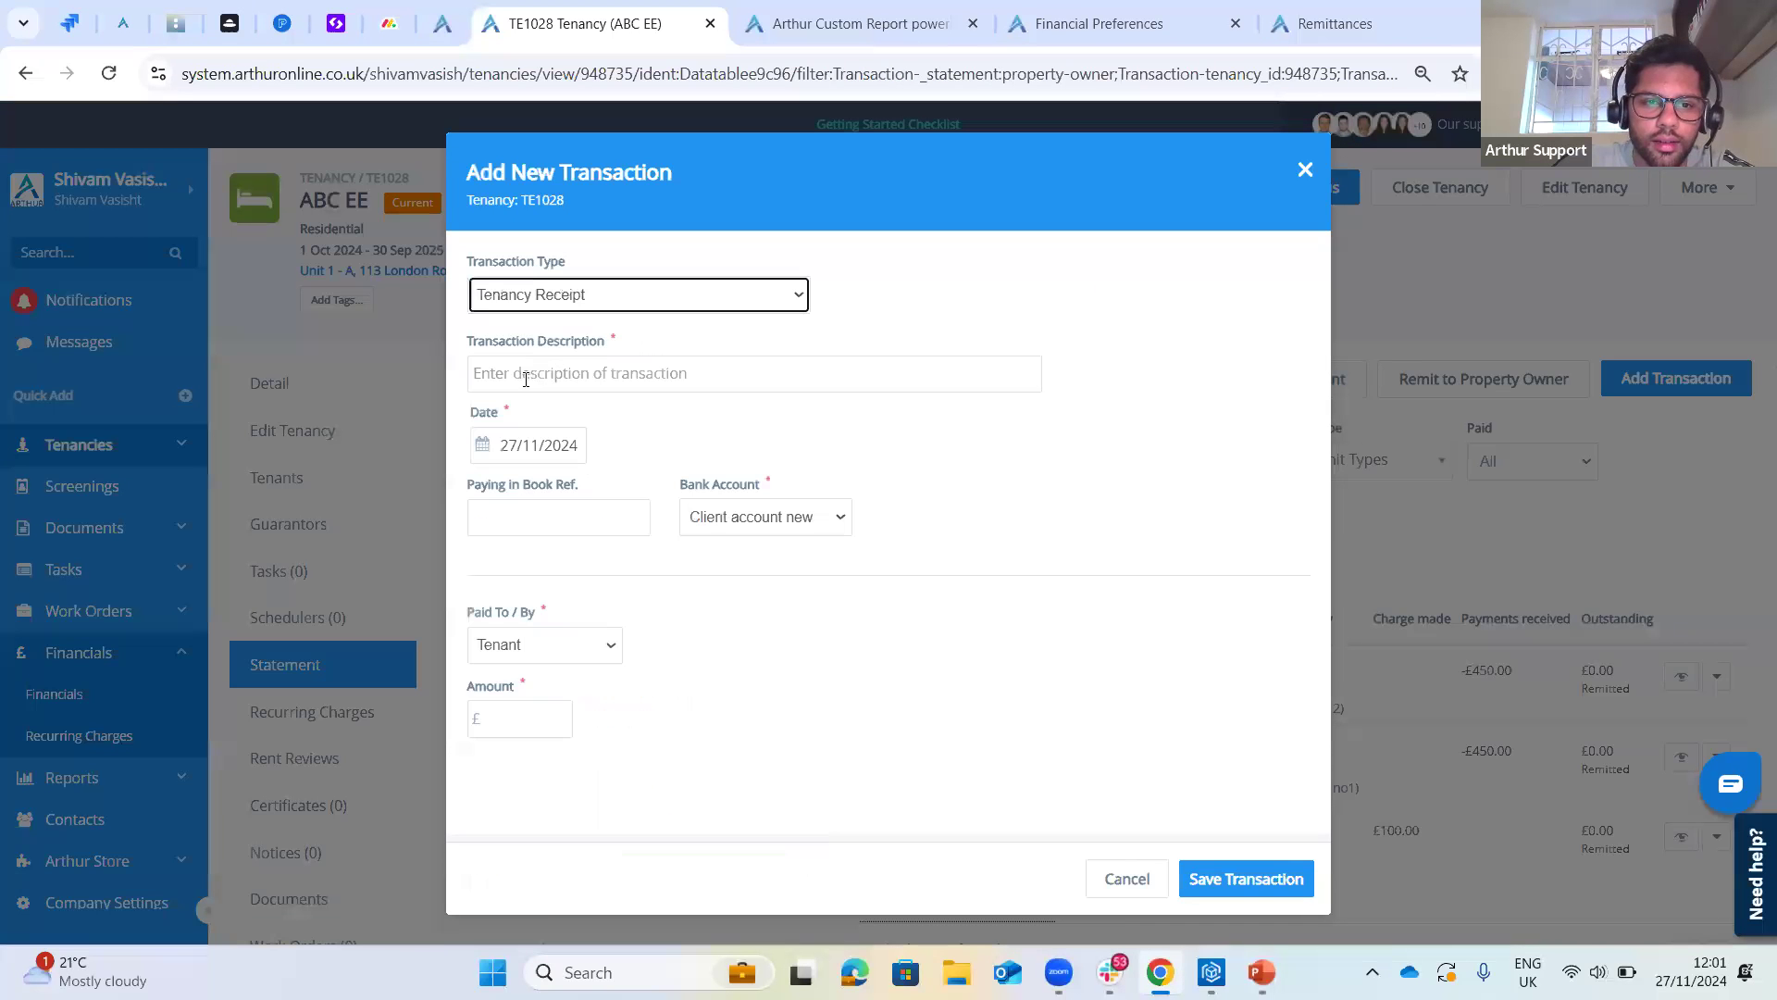
left_click(541, 652)
left_click(524, 702)
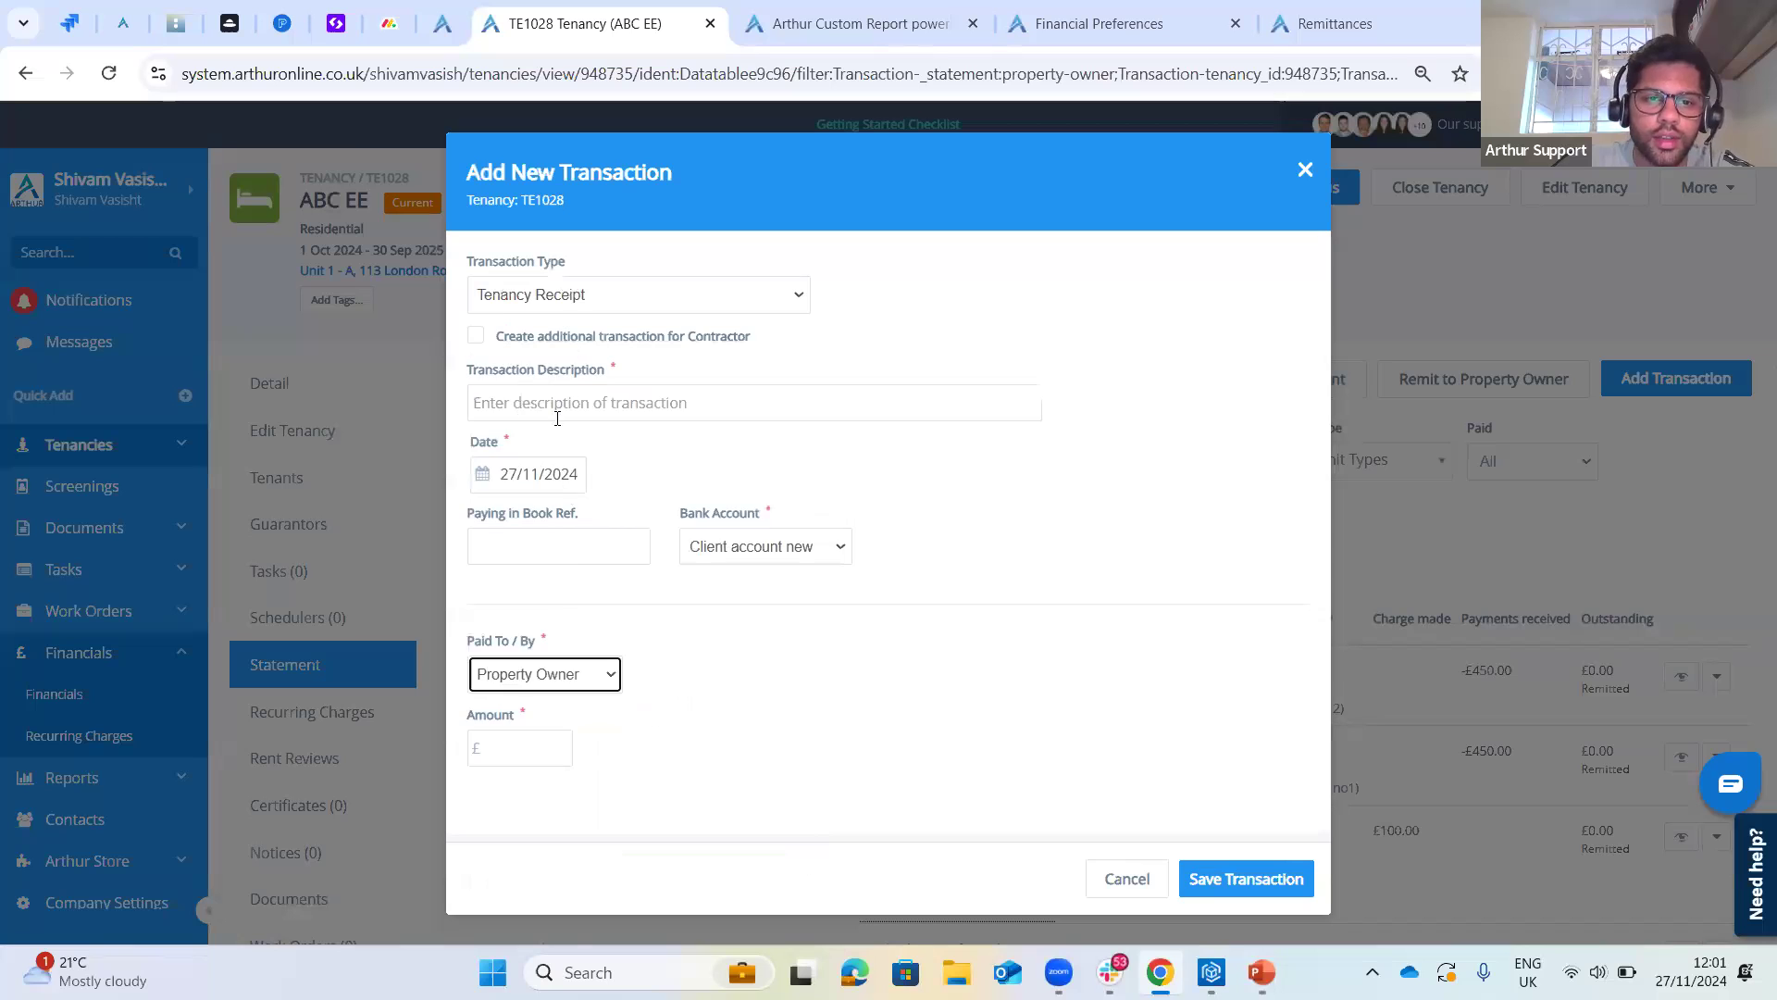
- Give the tenancy receipt the description "rent receipt" and an amount of £500, and save the transaction
left_click(553, 359)
type("500")
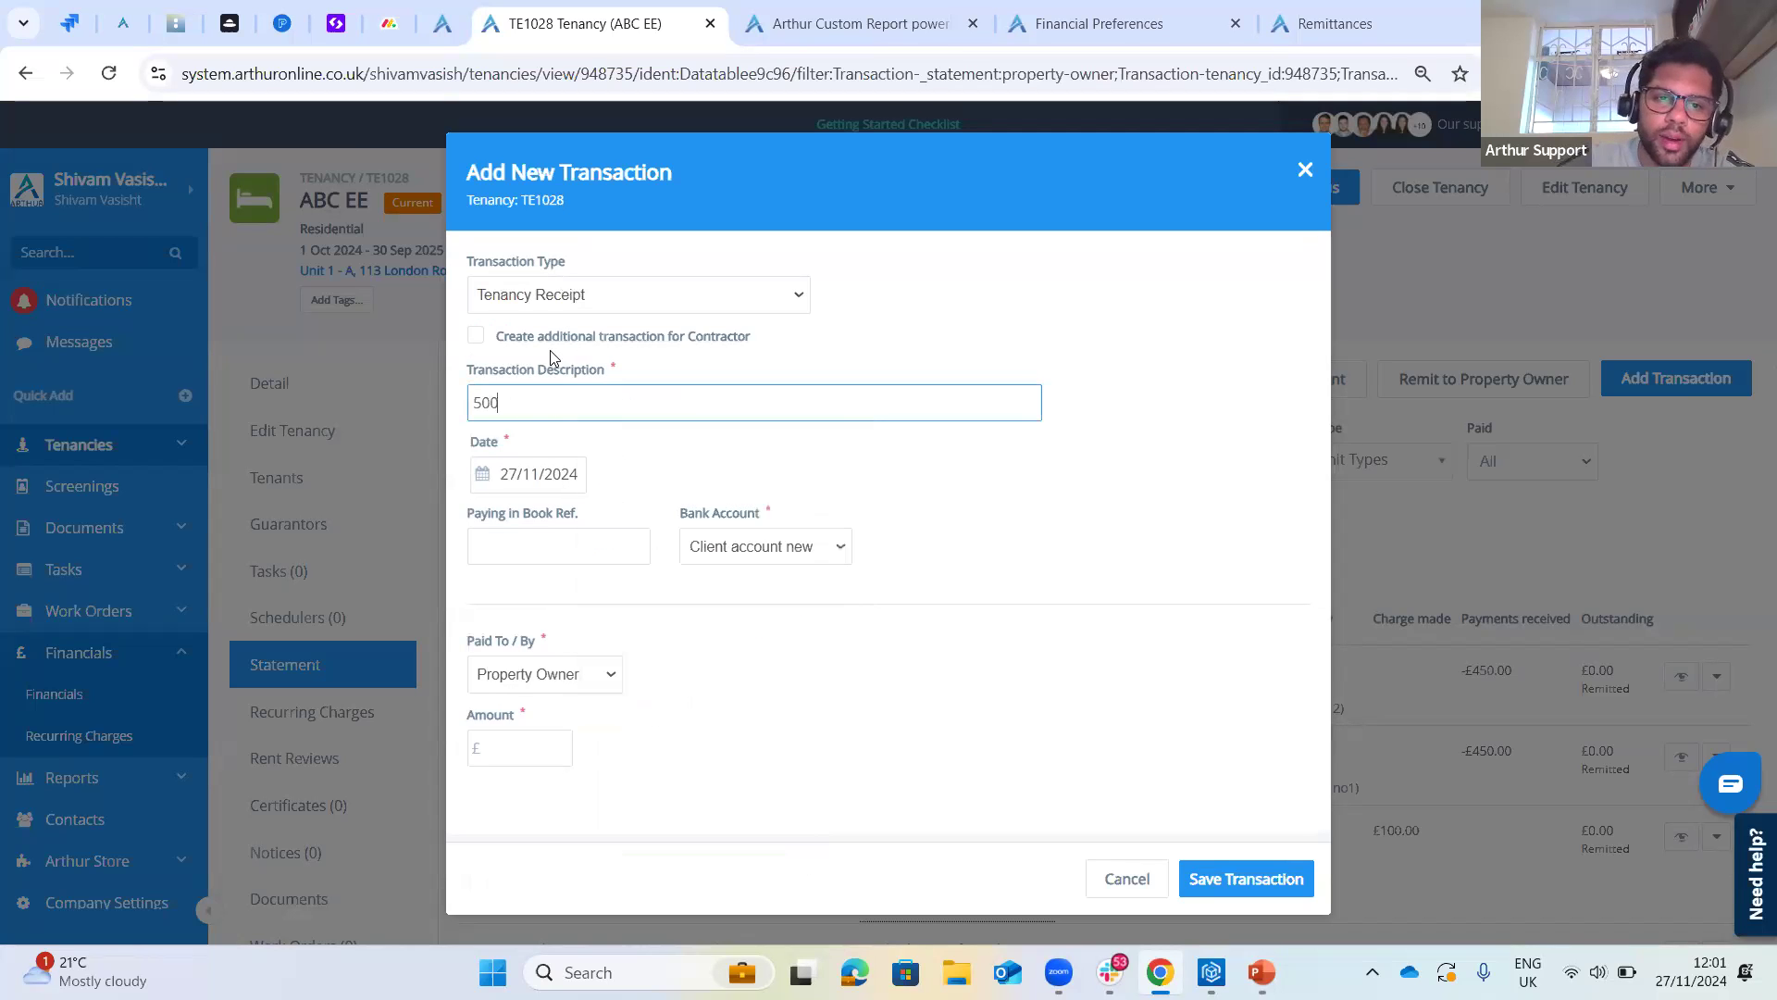
left_click(520, 745)
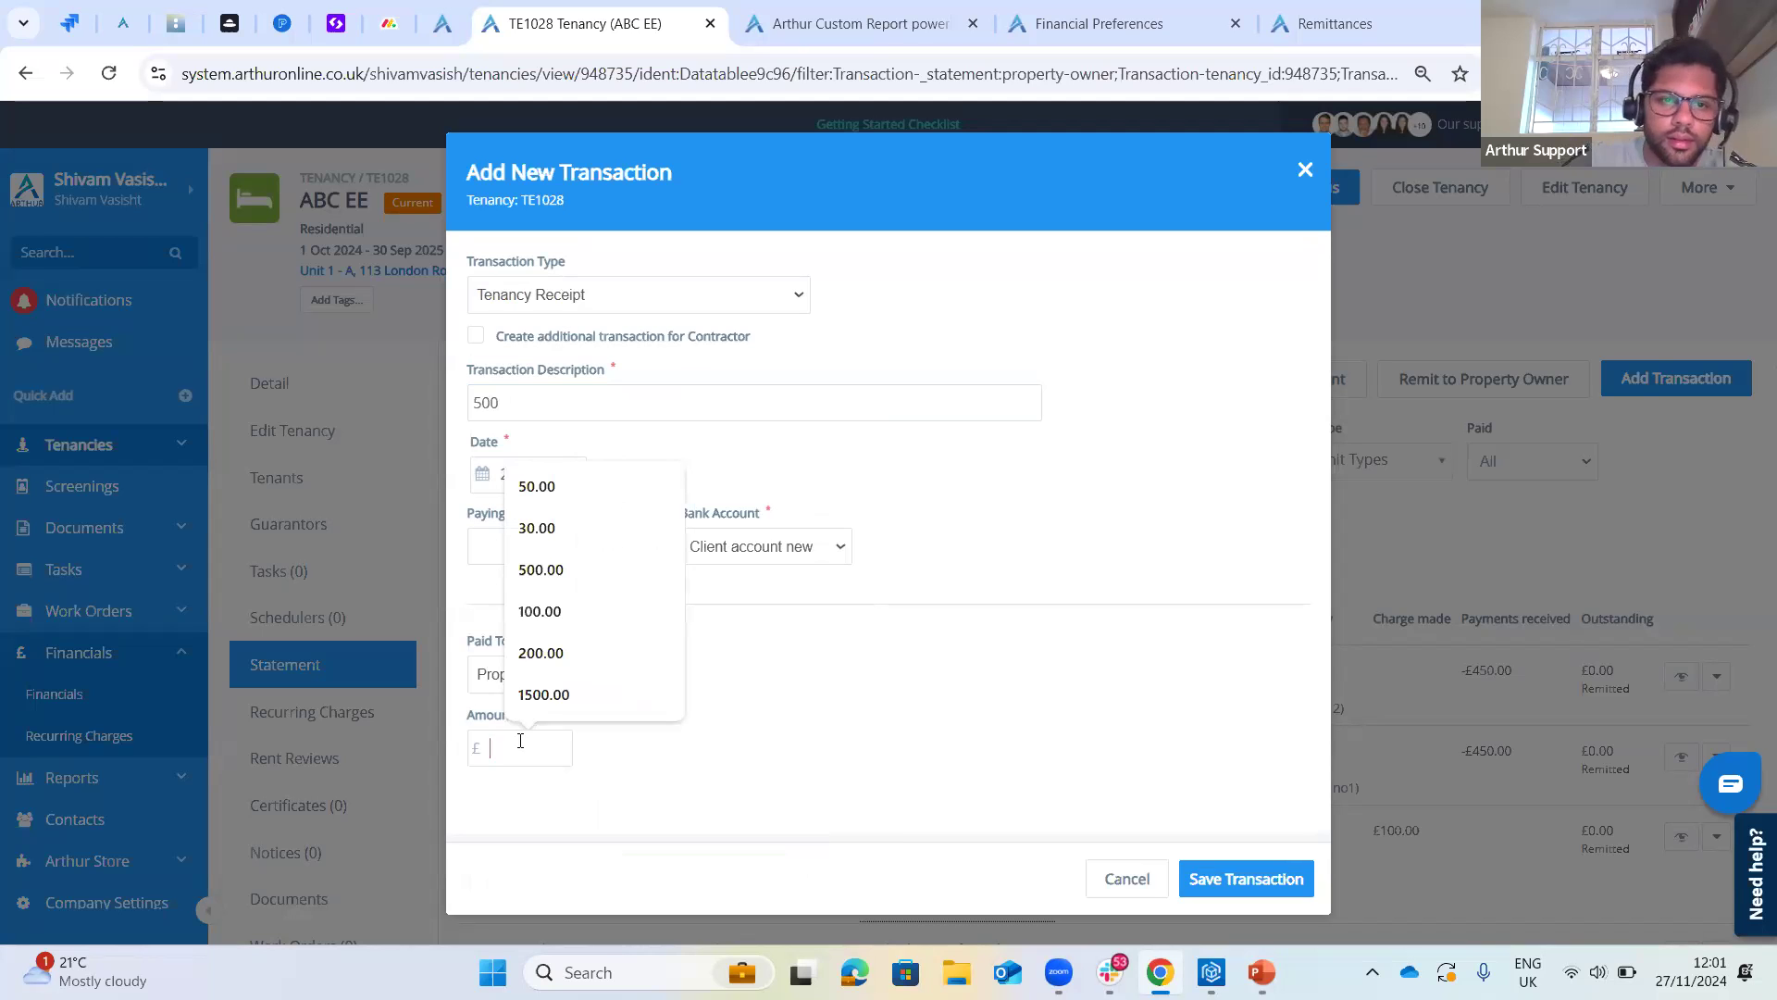
type("500")
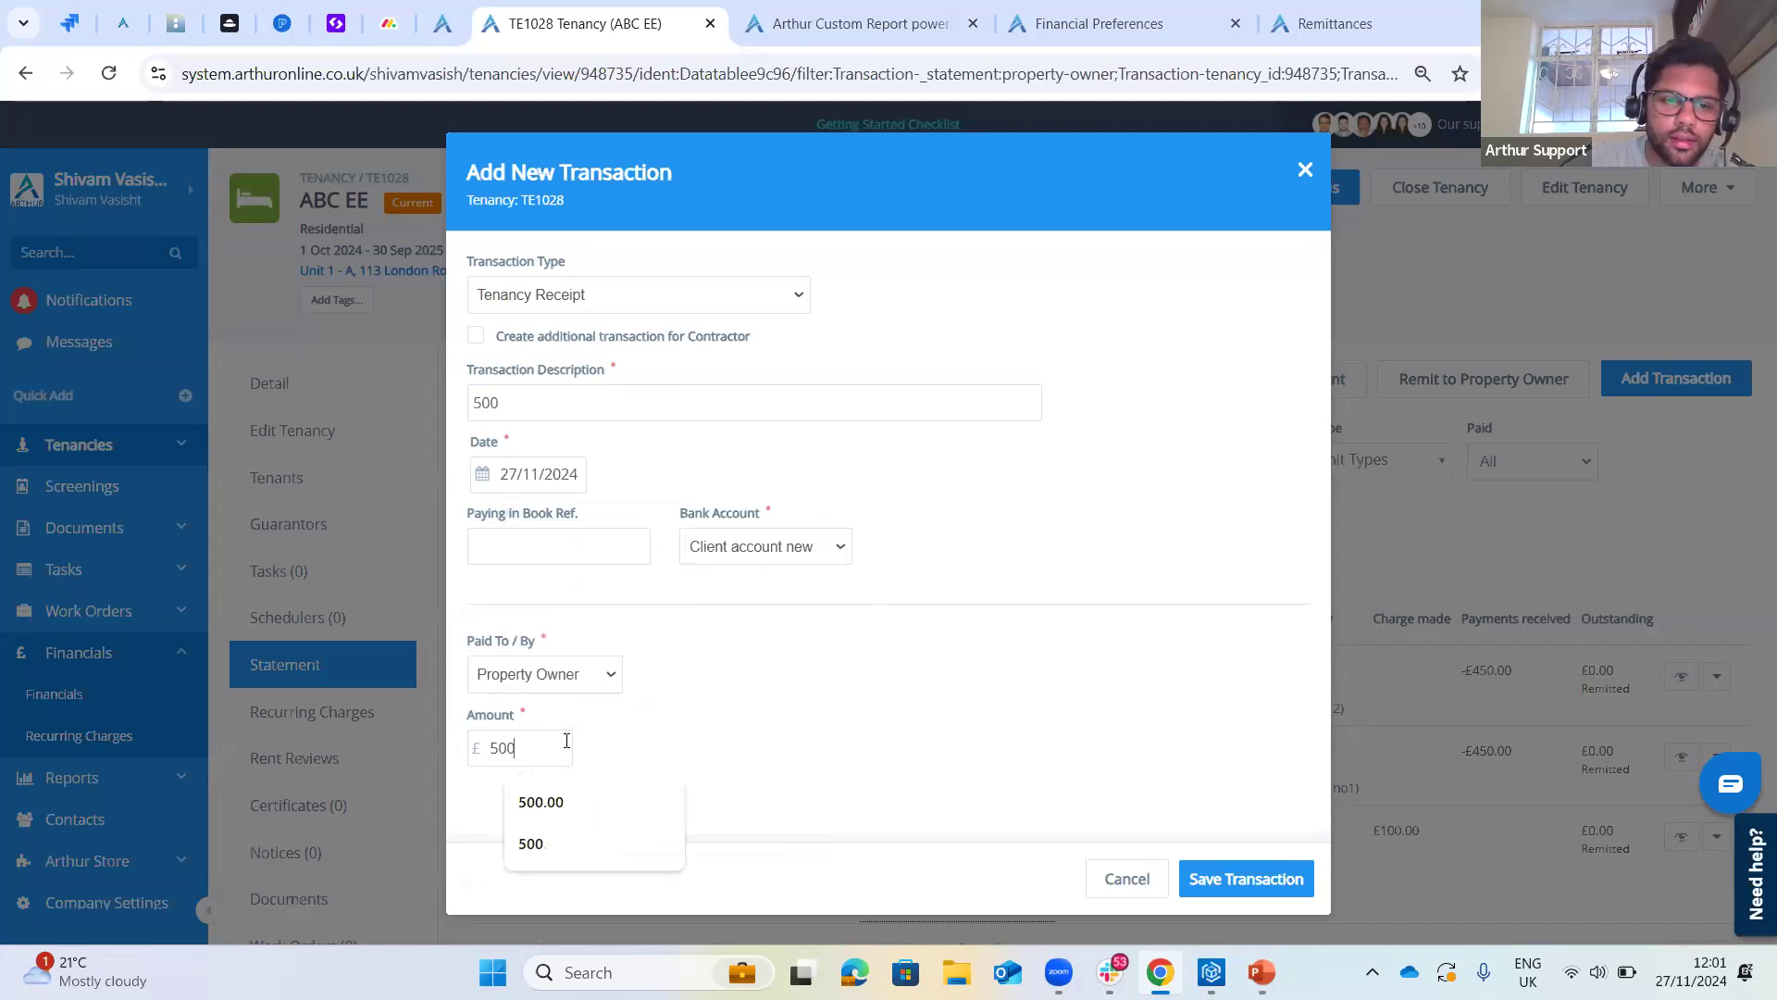
left_click(576, 377)
type("re")
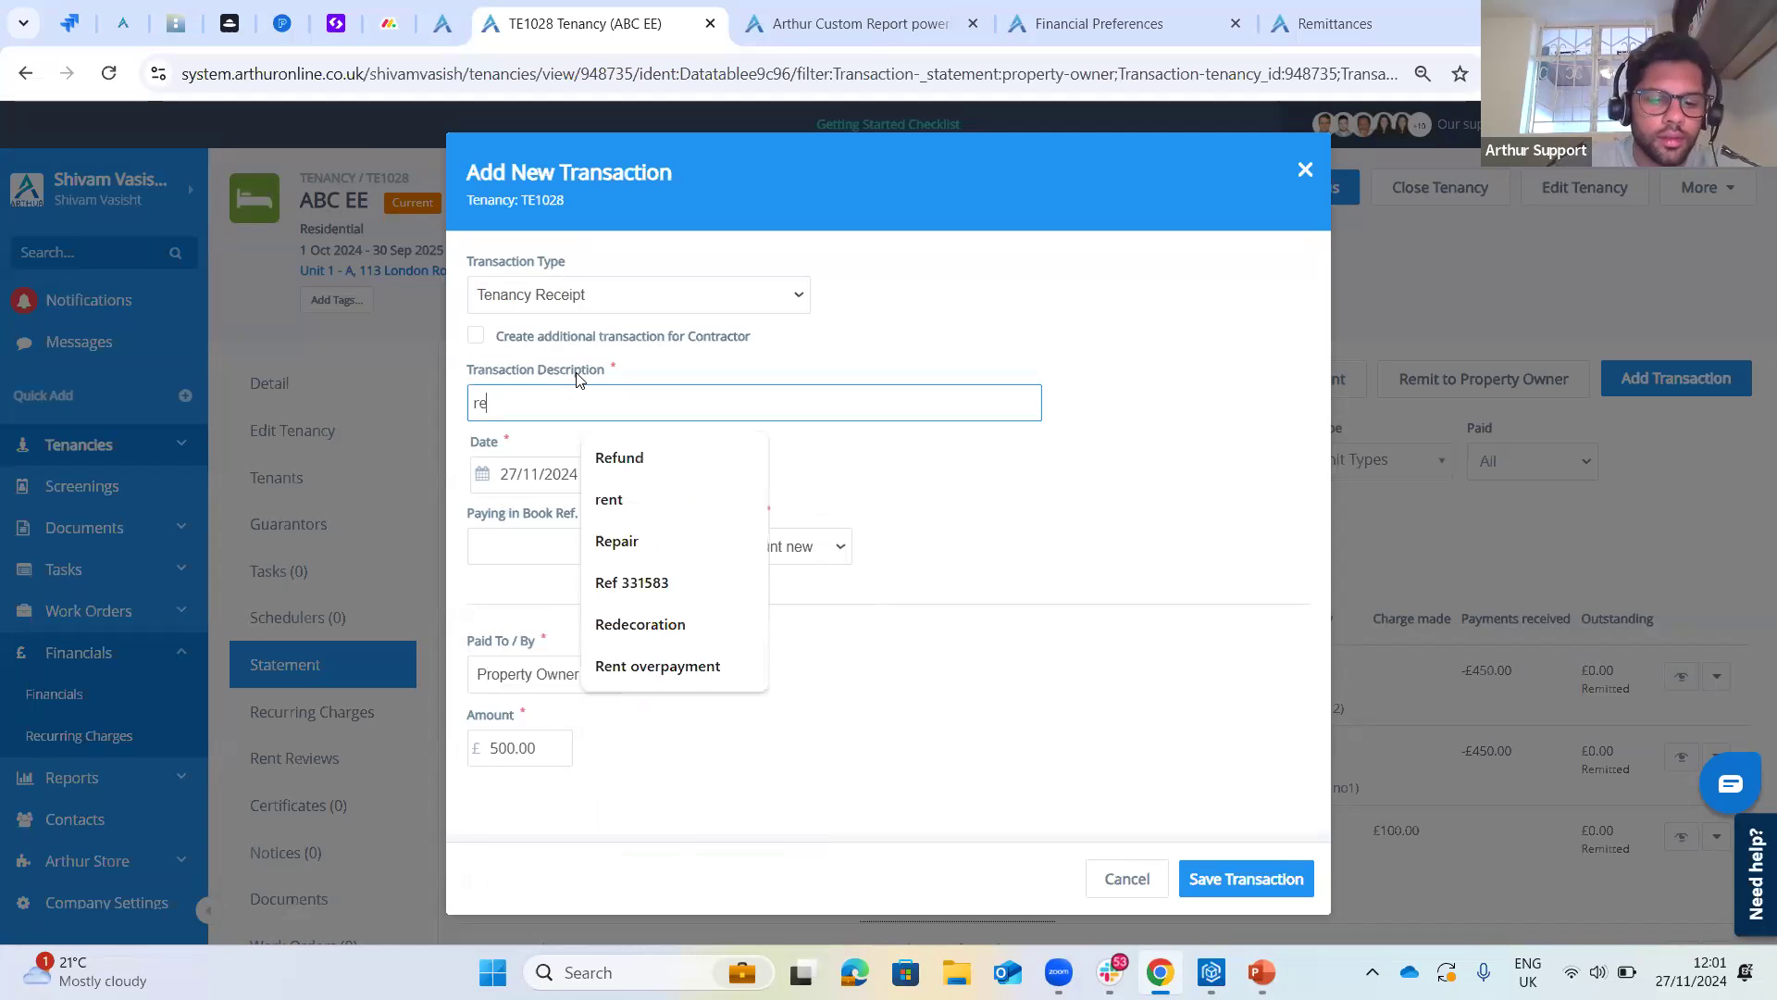
type("nt rec")
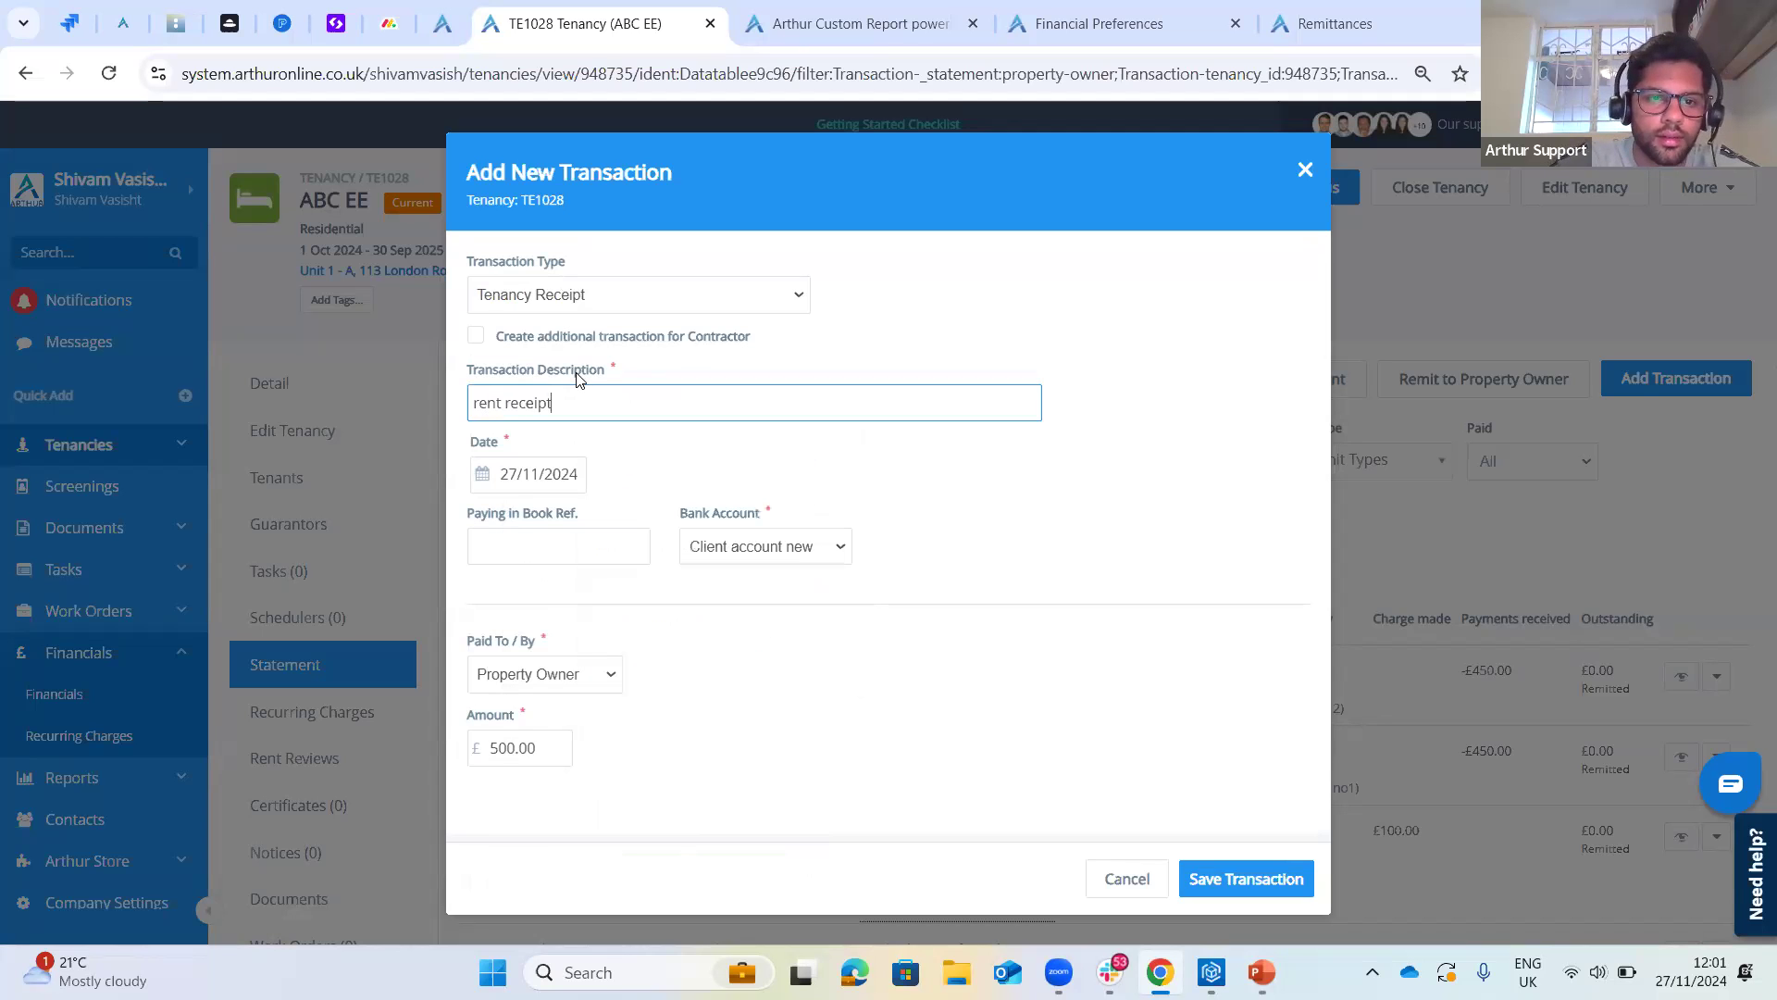
type("eipt")
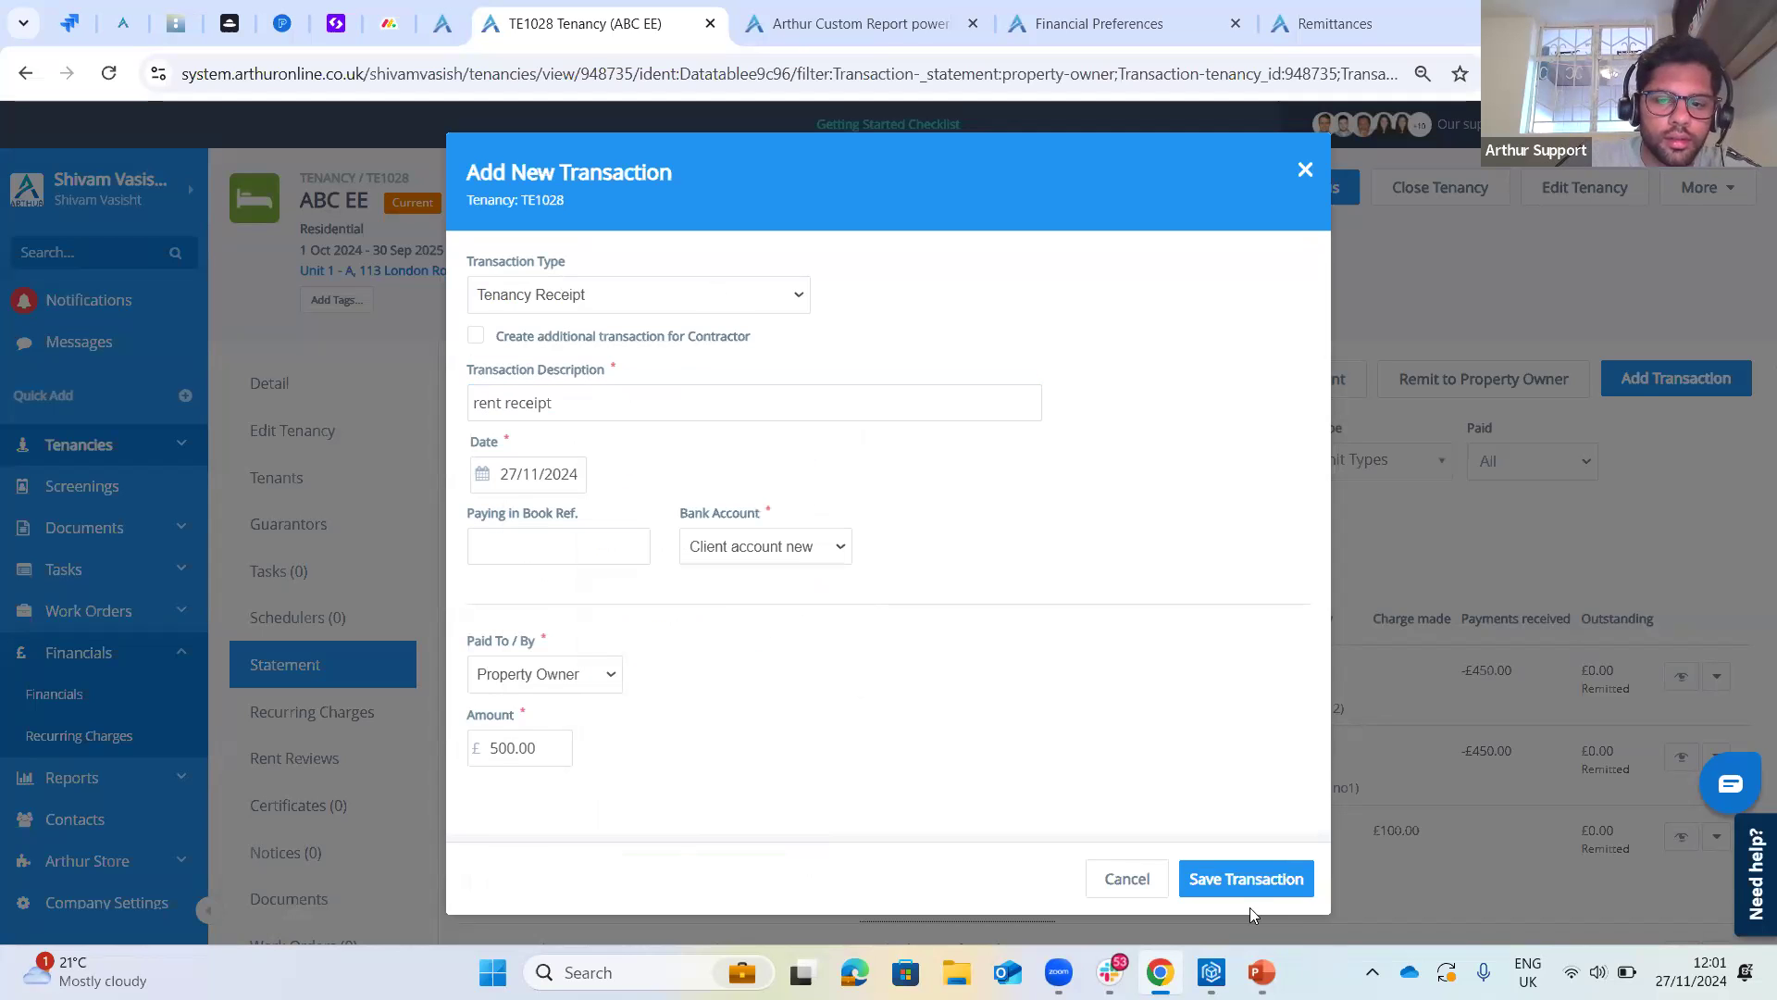
left_click(1296, 878)
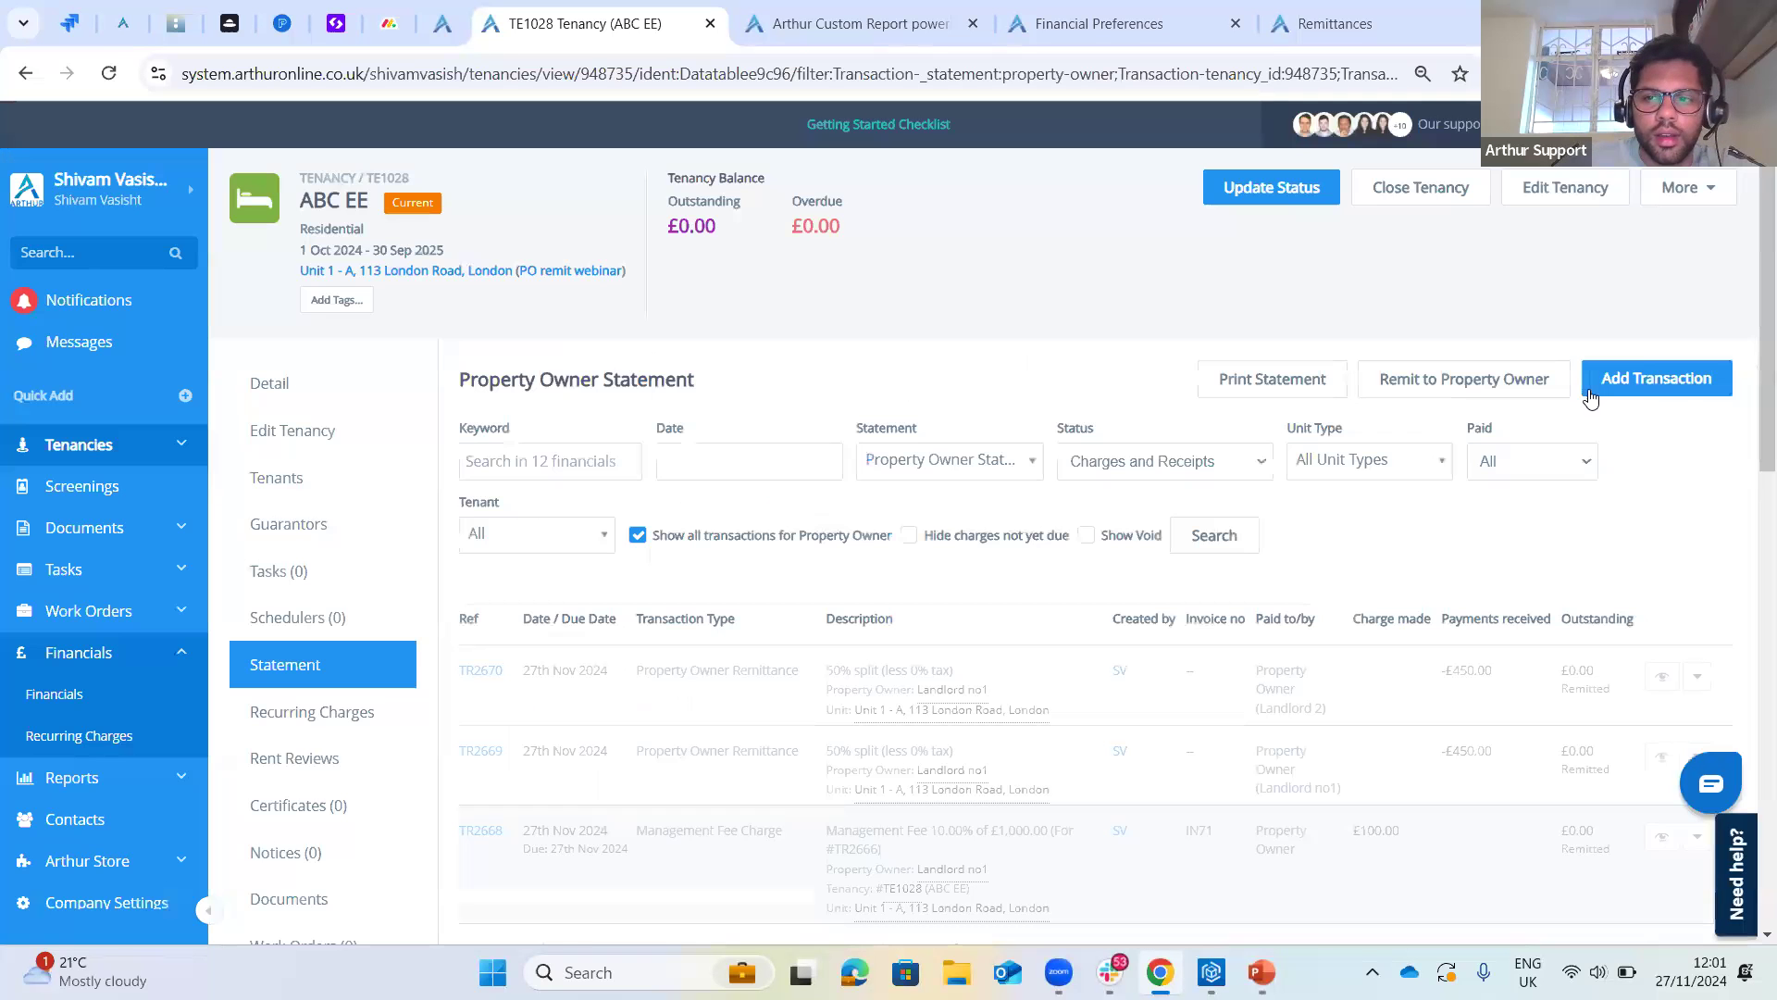
- Start another new transaction on the statement with the type Management Fee Charge
left_click(1644, 379)
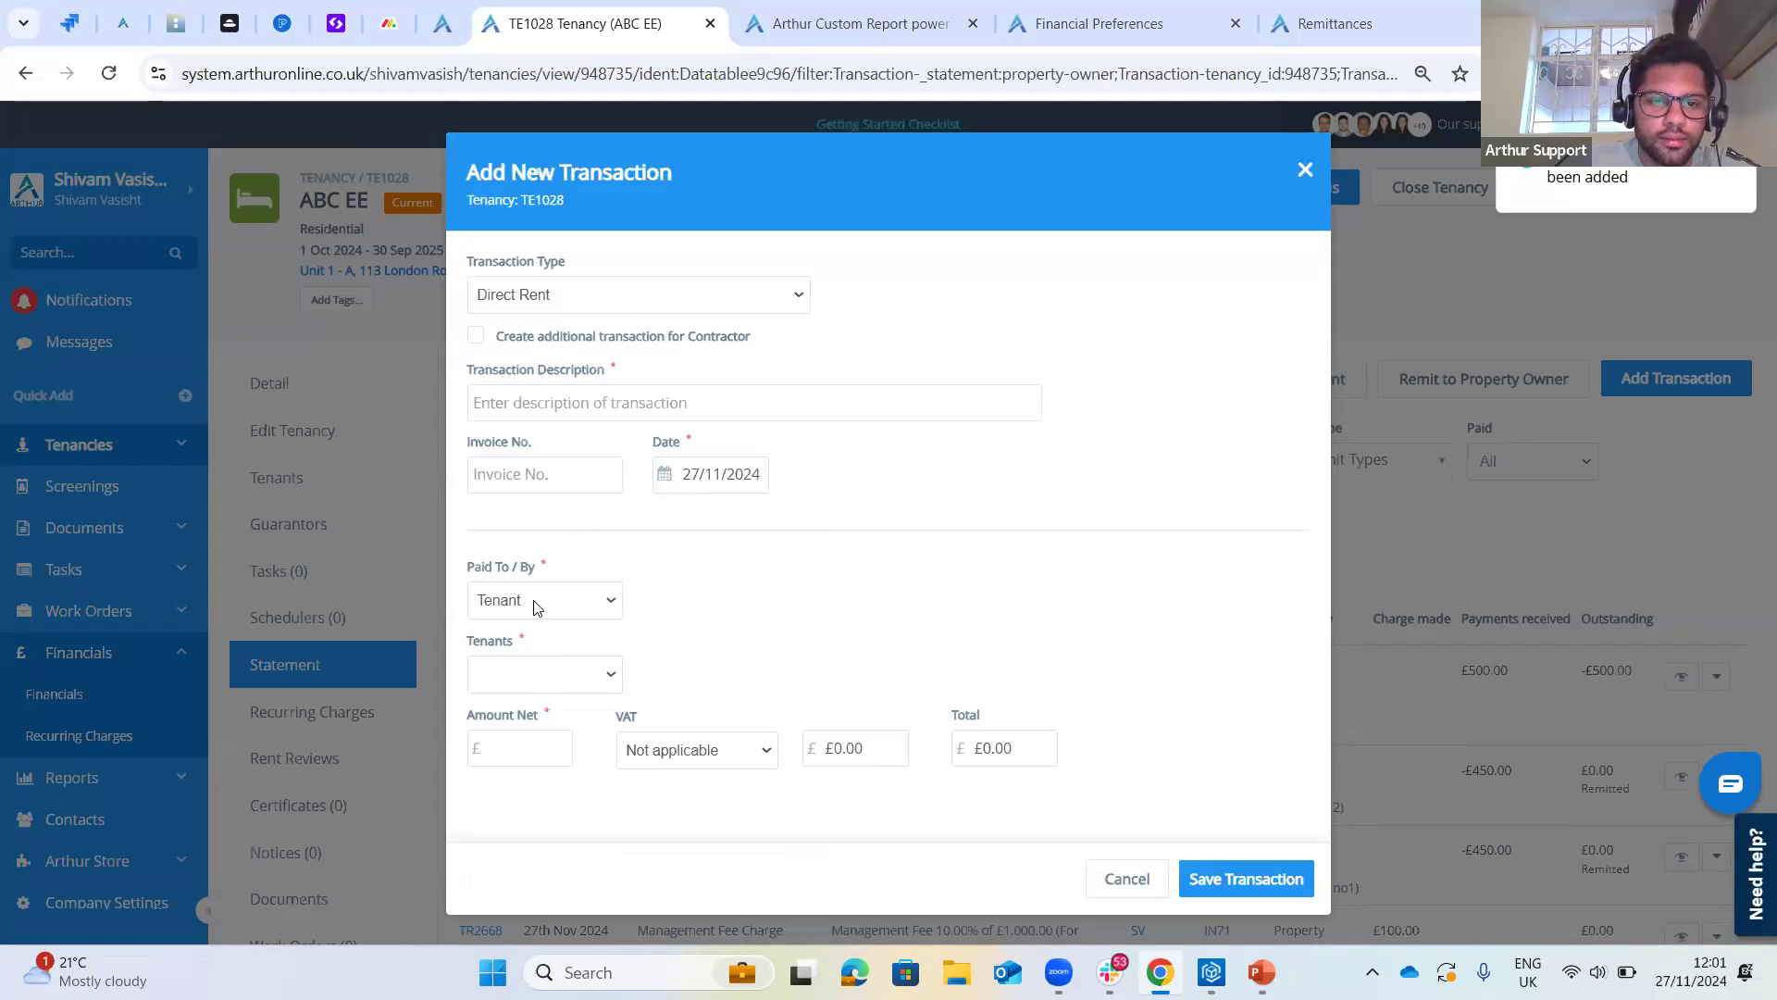
left_click(535, 606)
left_click(625, 435)
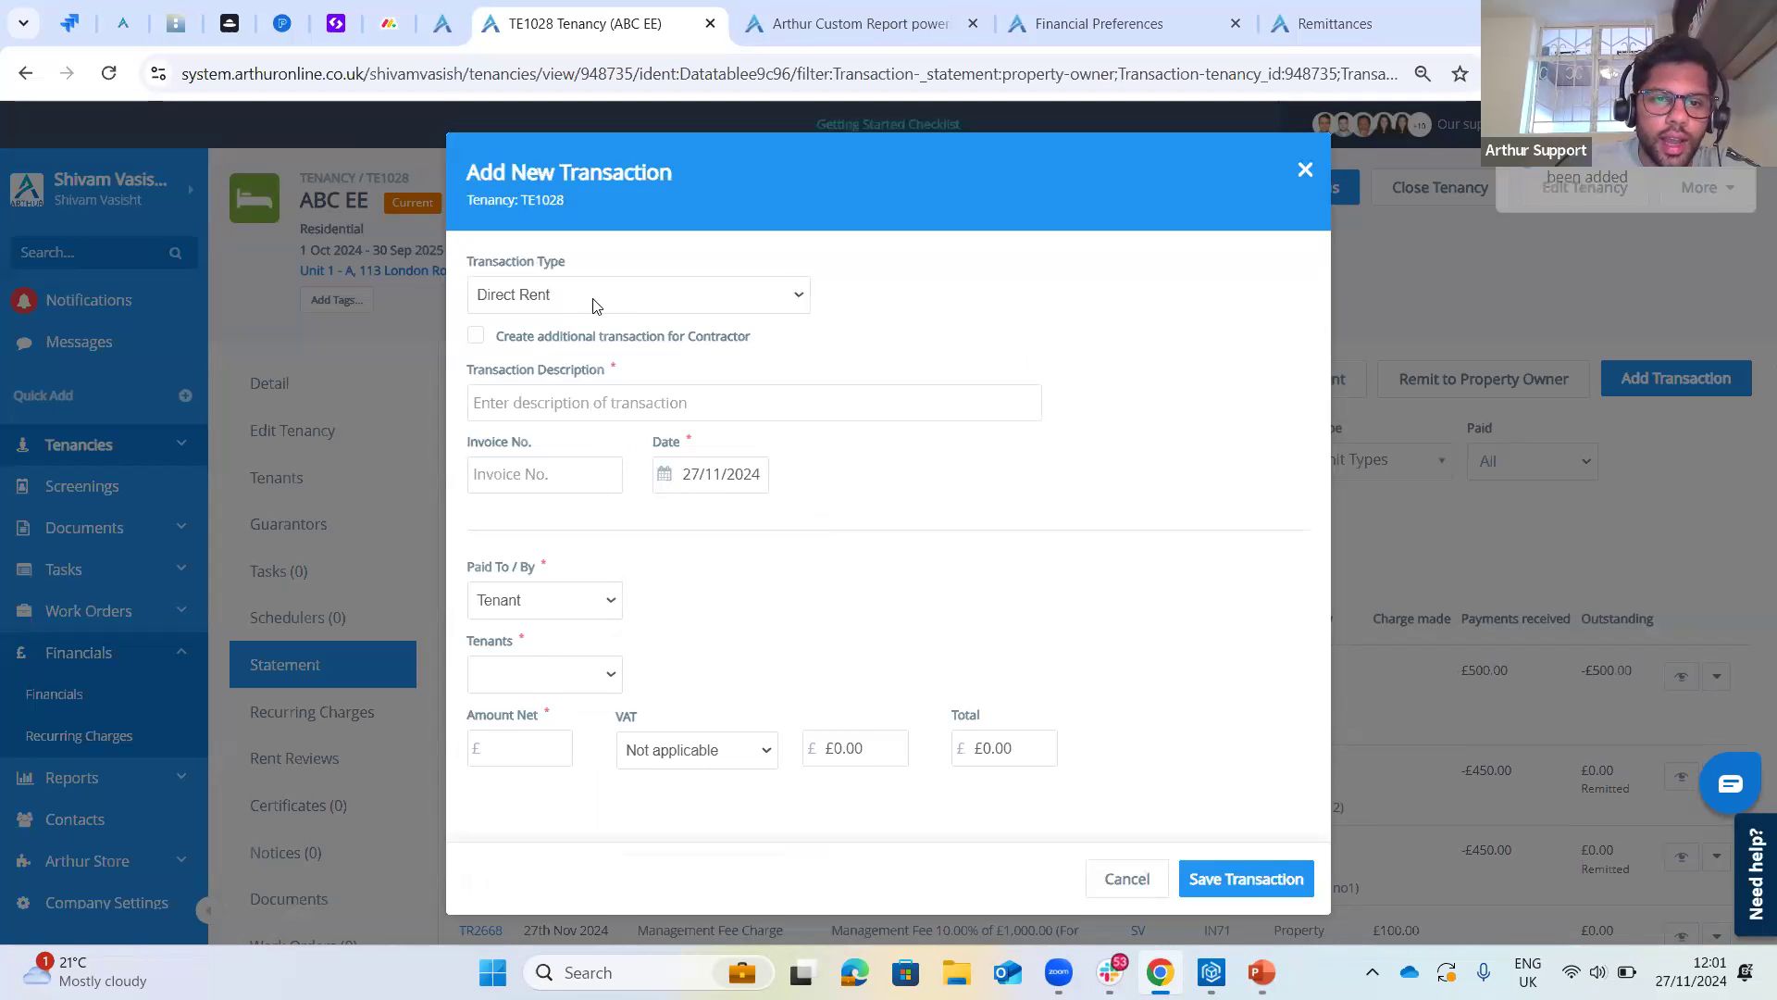
left_click(597, 301)
left_click(635, 770)
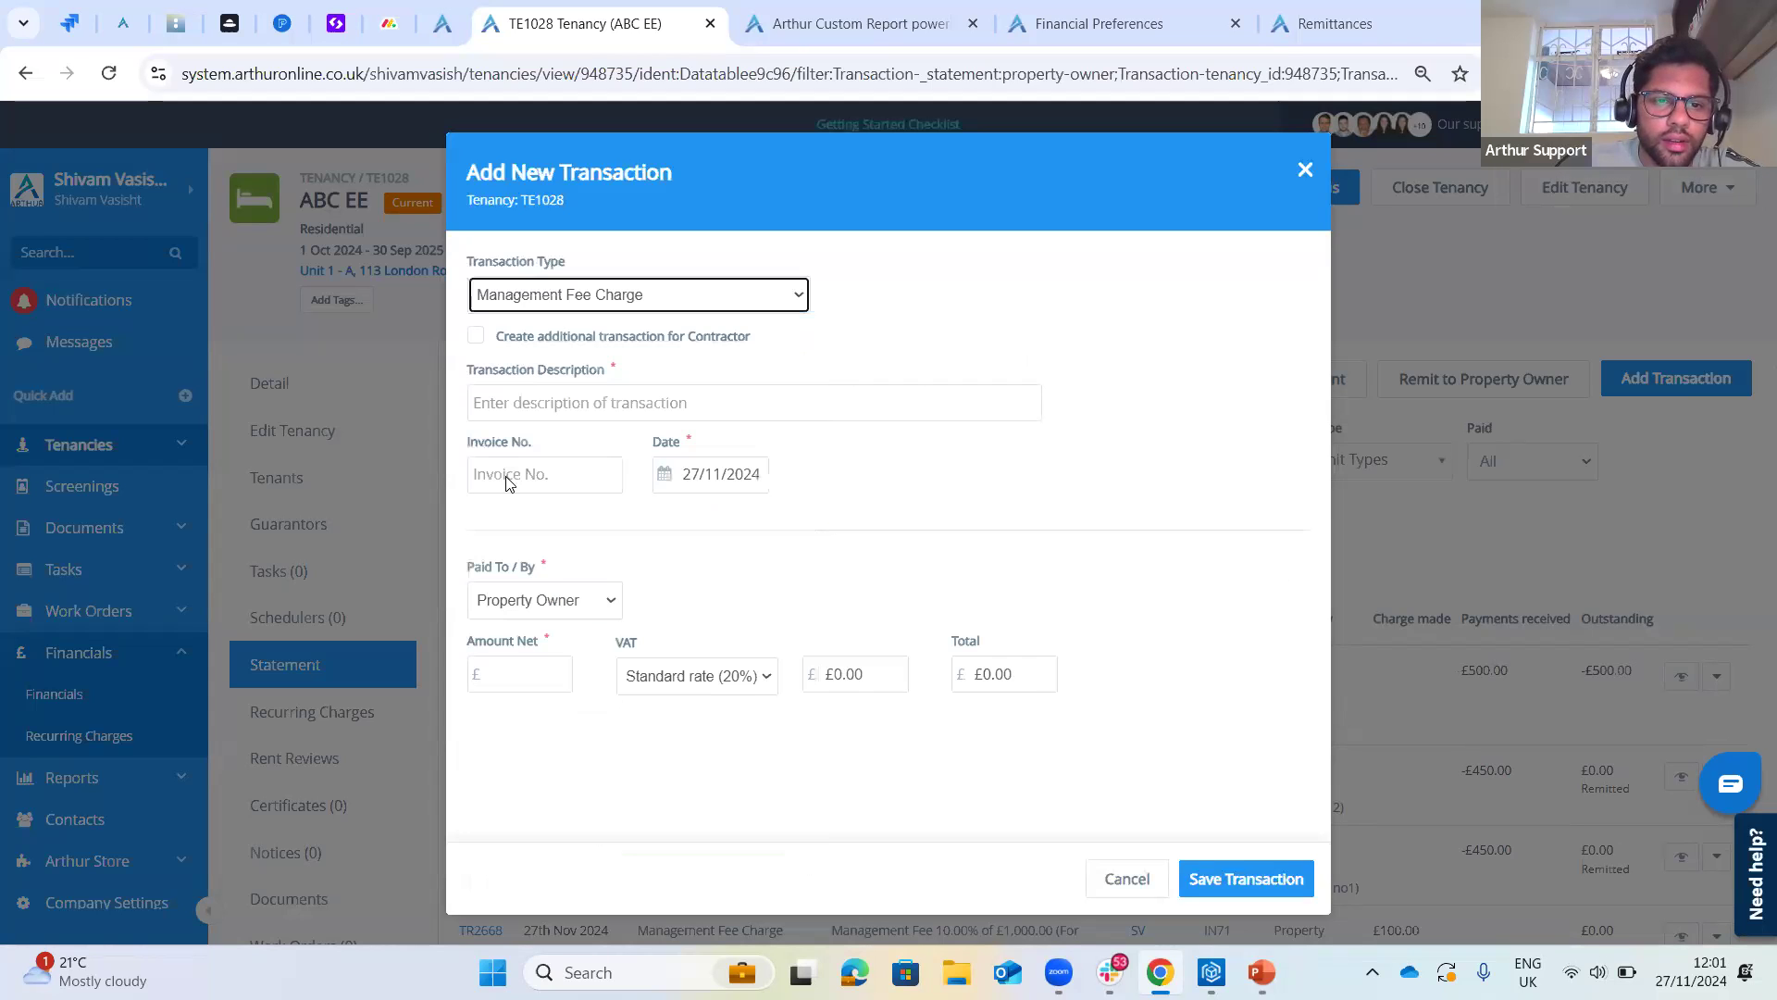
- Set the management fee charge to £600 net, description "fees" and VAT Not applicable, and save the transaction
left_click(512, 666)
type("600")
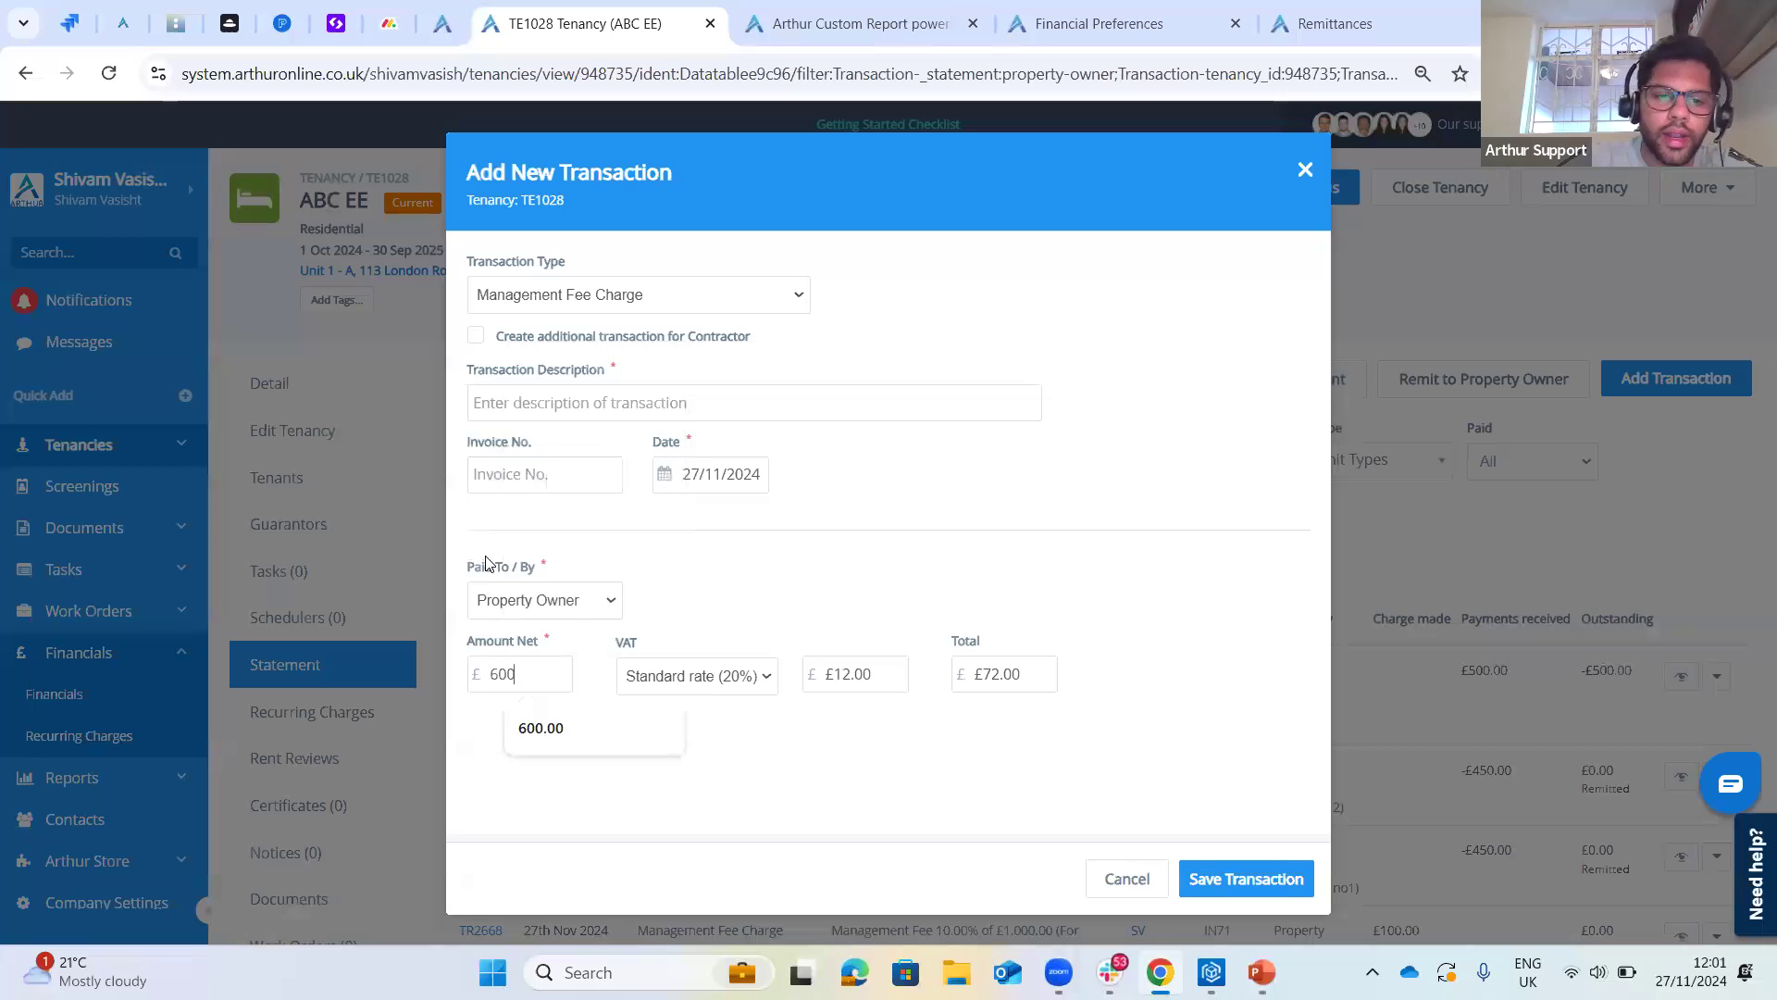
left_click(600, 409)
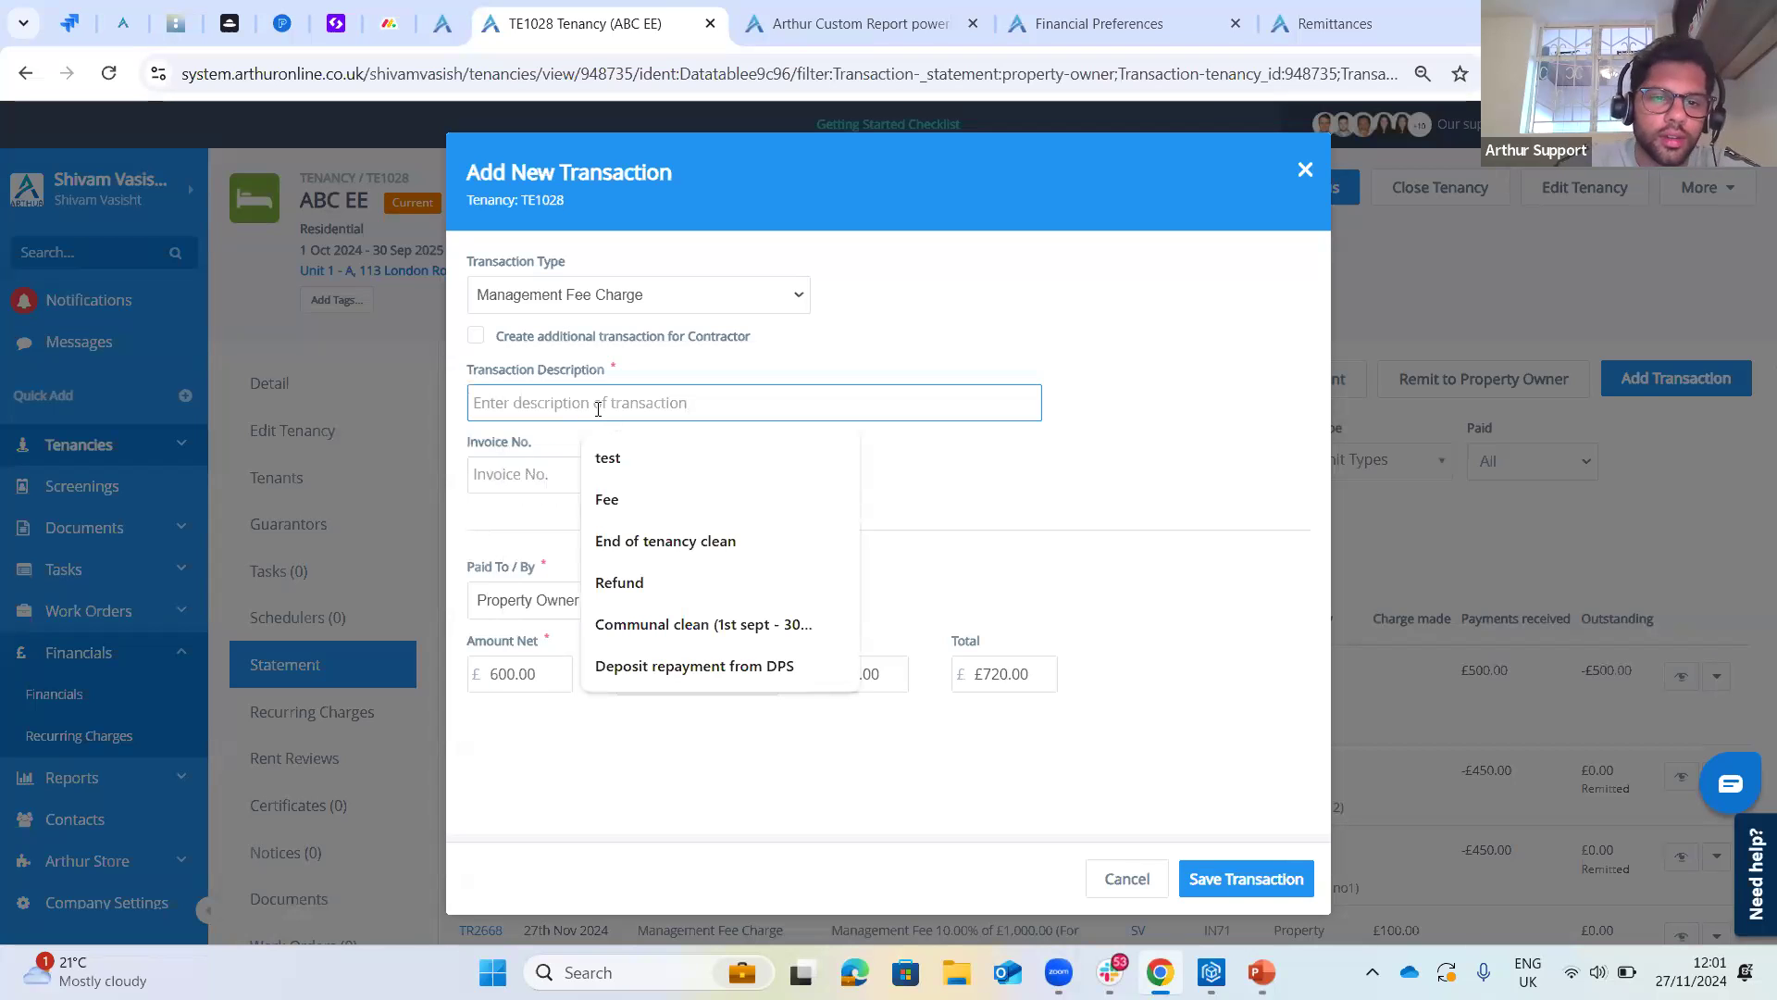
type("fees")
left_click(1207, 879)
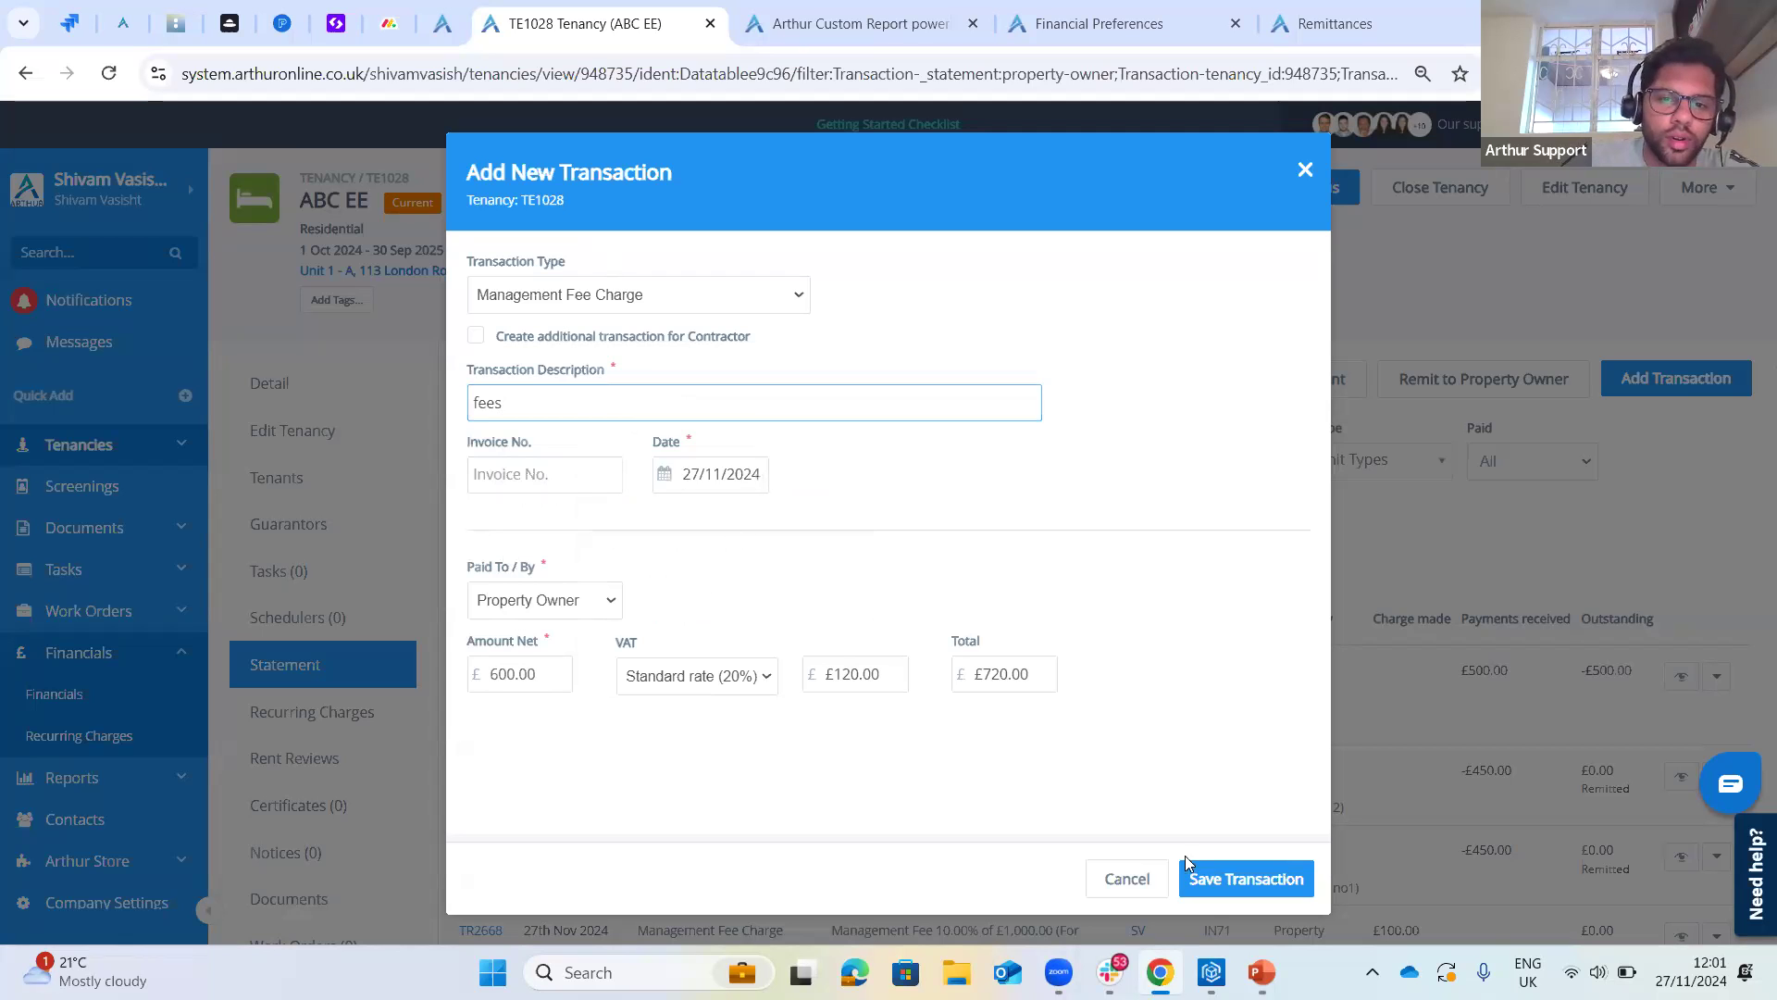
left_click(750, 673)
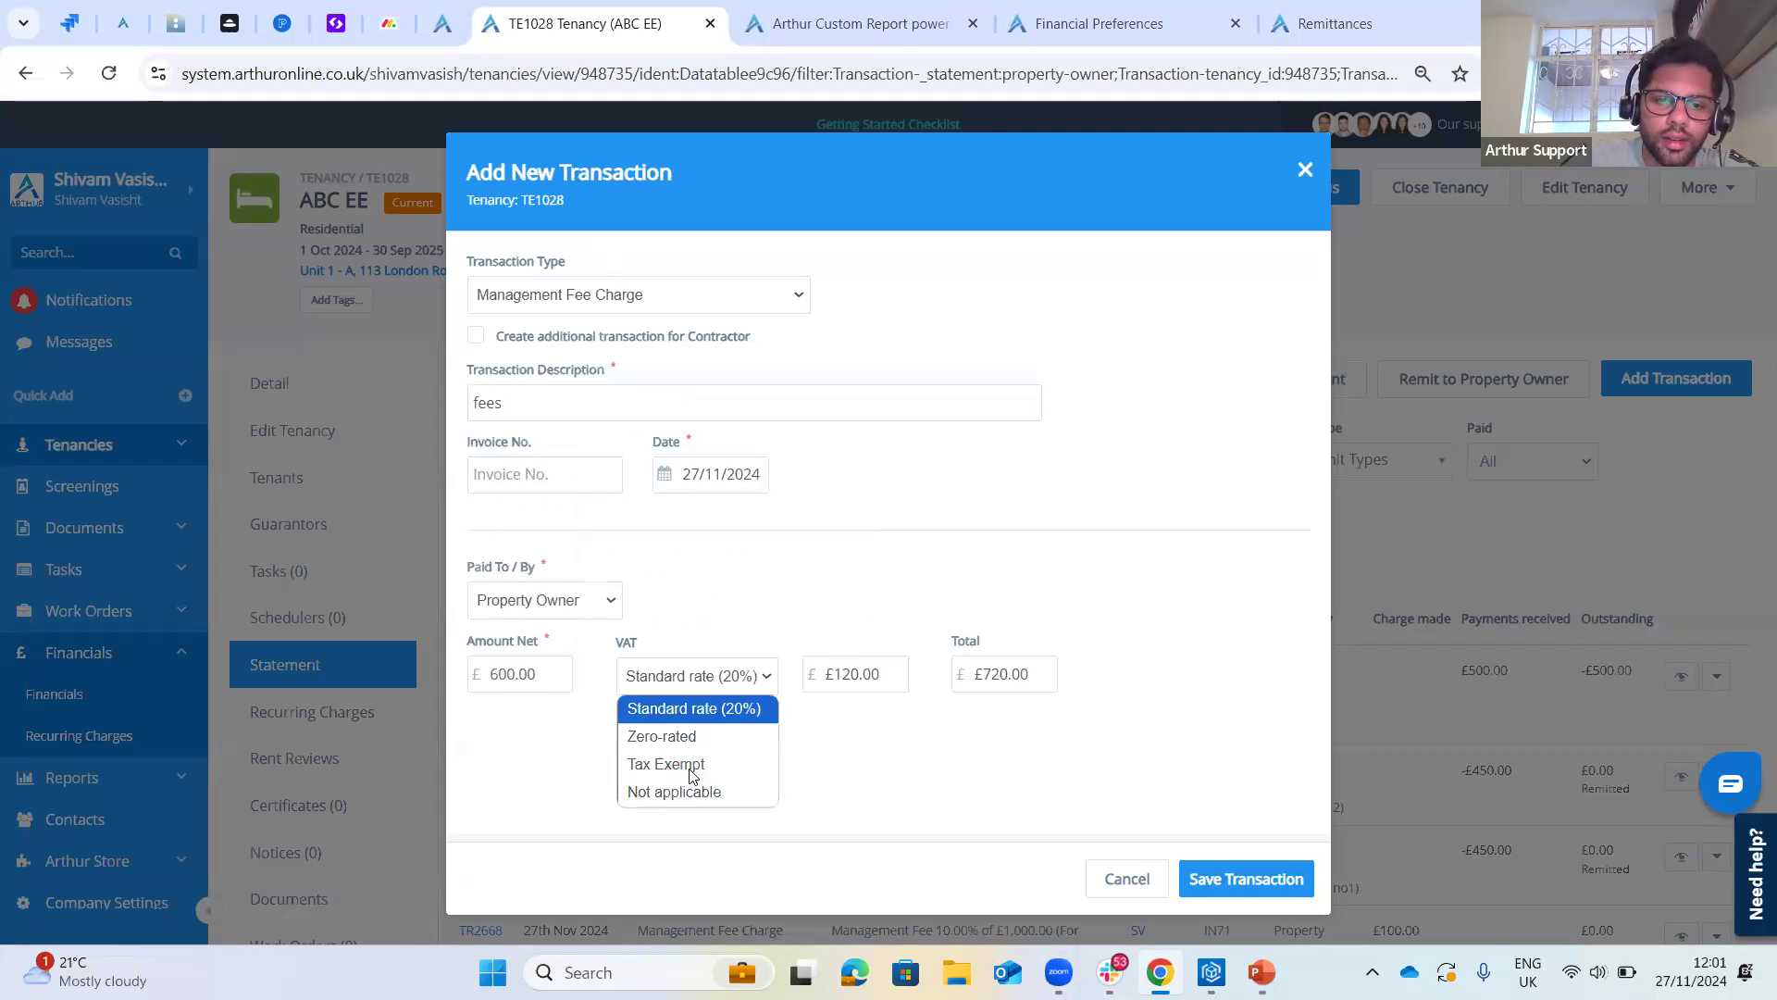
left_click(702, 788)
left_click(1246, 879)
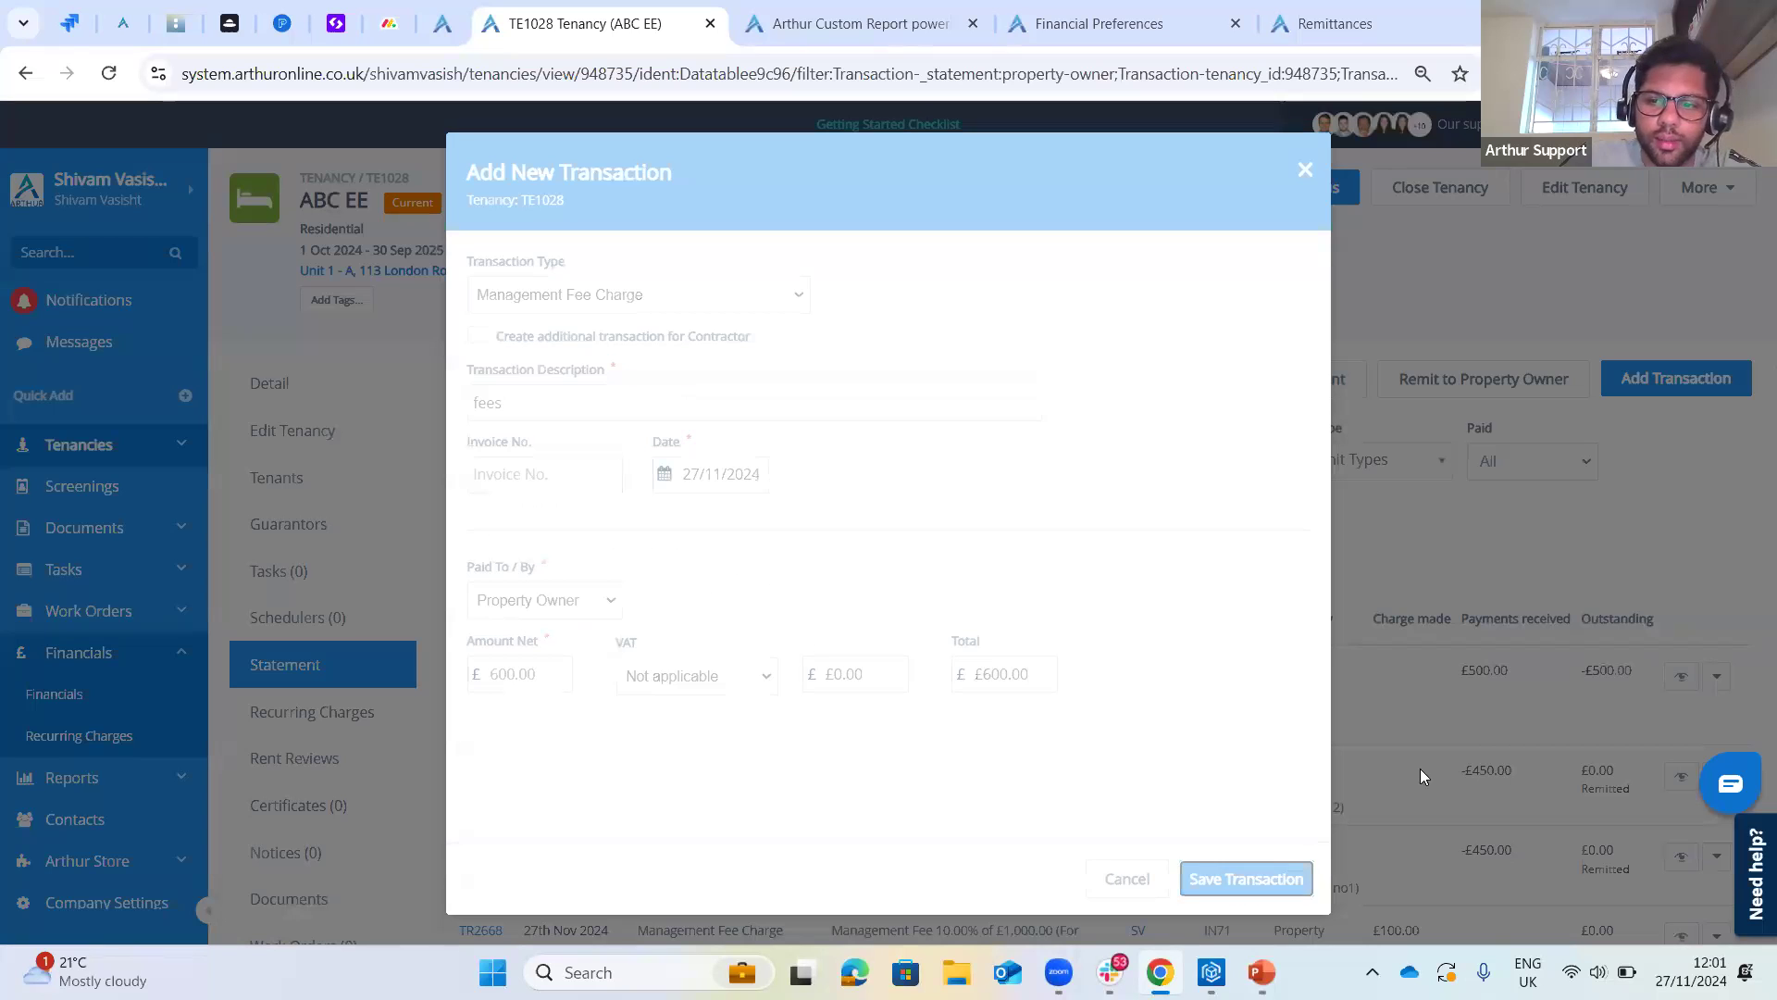
- Compare the outstanding amounts of the new fees charge and the rent receipt on the property owner statement
scroll(1442, 643, "down", 1)
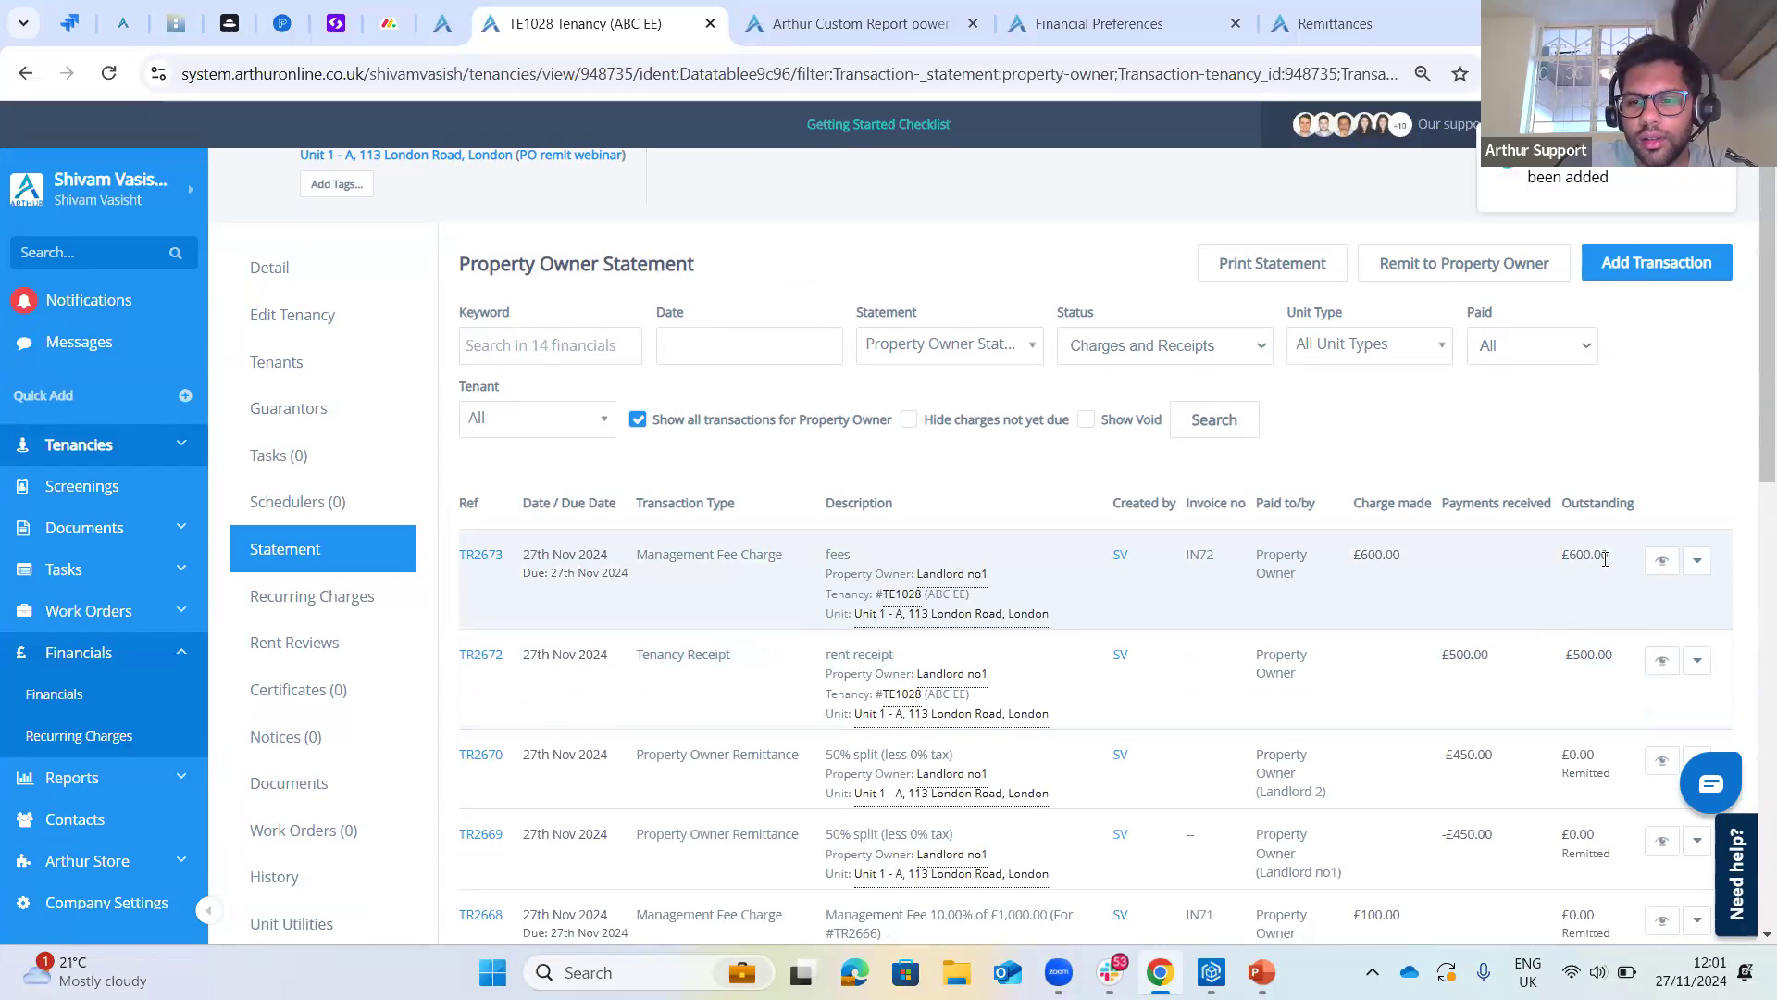
left_click_drag(1558, 659, 1614, 657)
double_click(1567, 559)
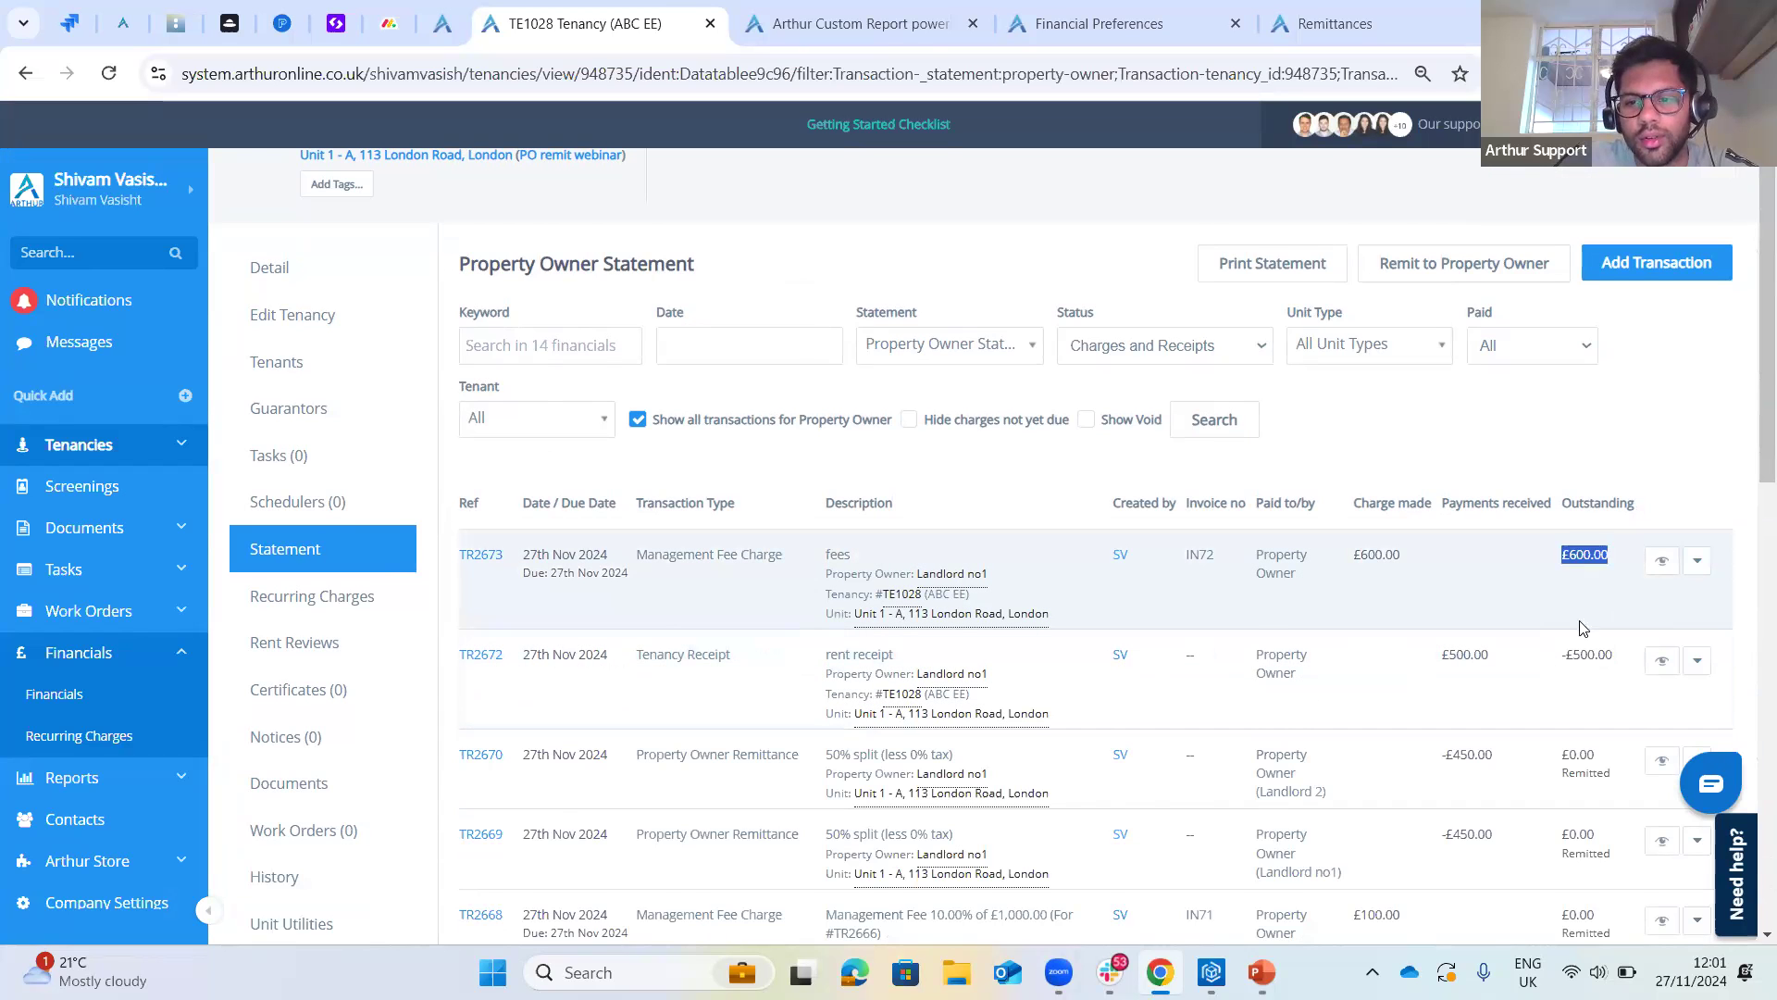
scroll(1580, 628, "down", 1)
left_click_drag(1558, 540, 1614, 539)
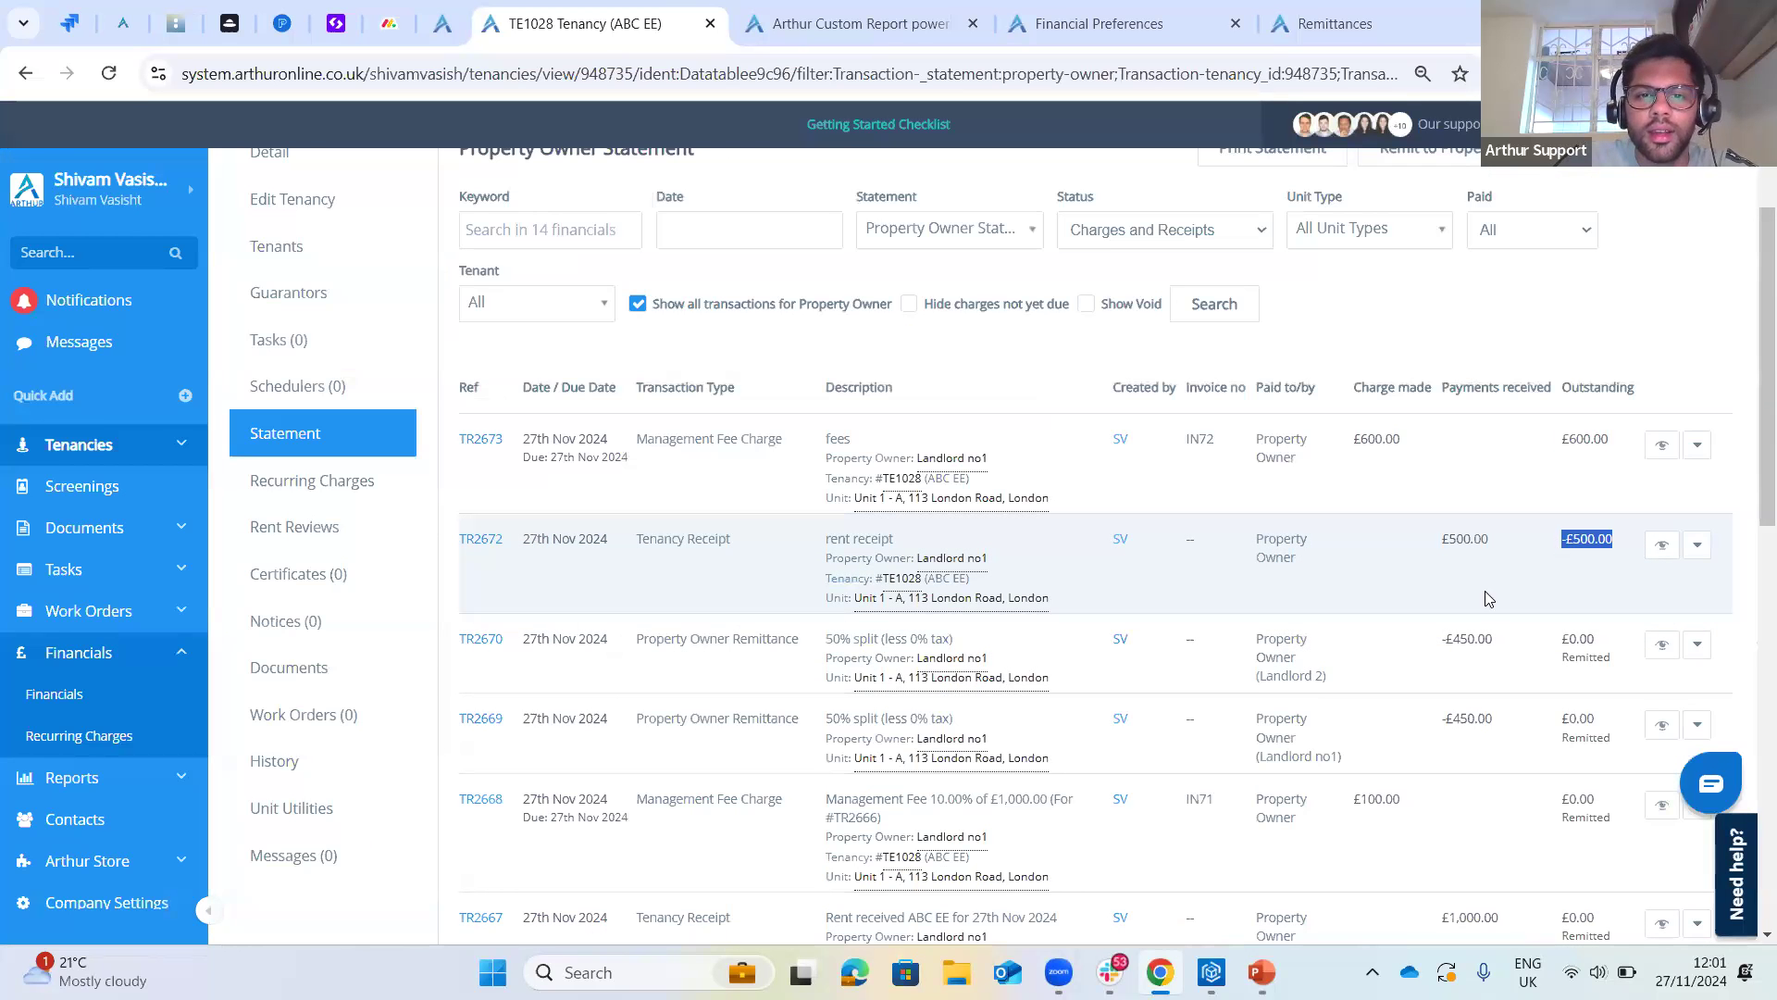
left_click(1543, 581)
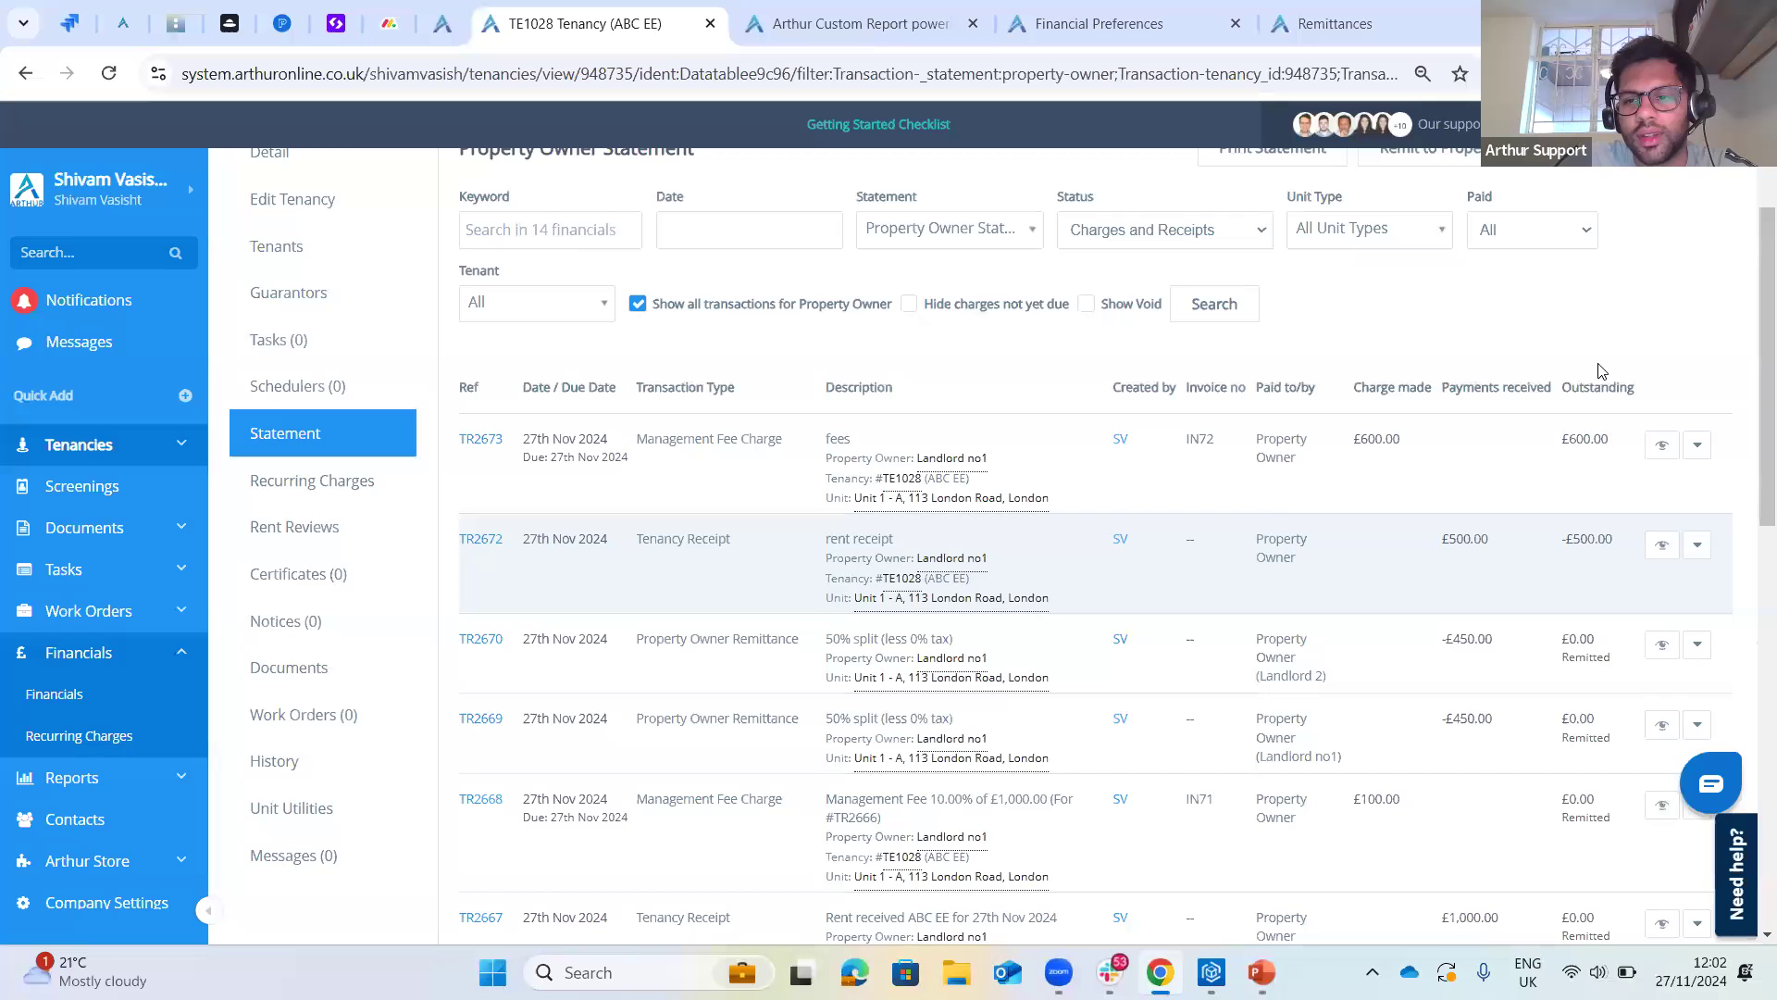
- Check the statement's closing balance owing from the property owner against the outstanding fees charge
scroll(1600, 546, "down", 12)
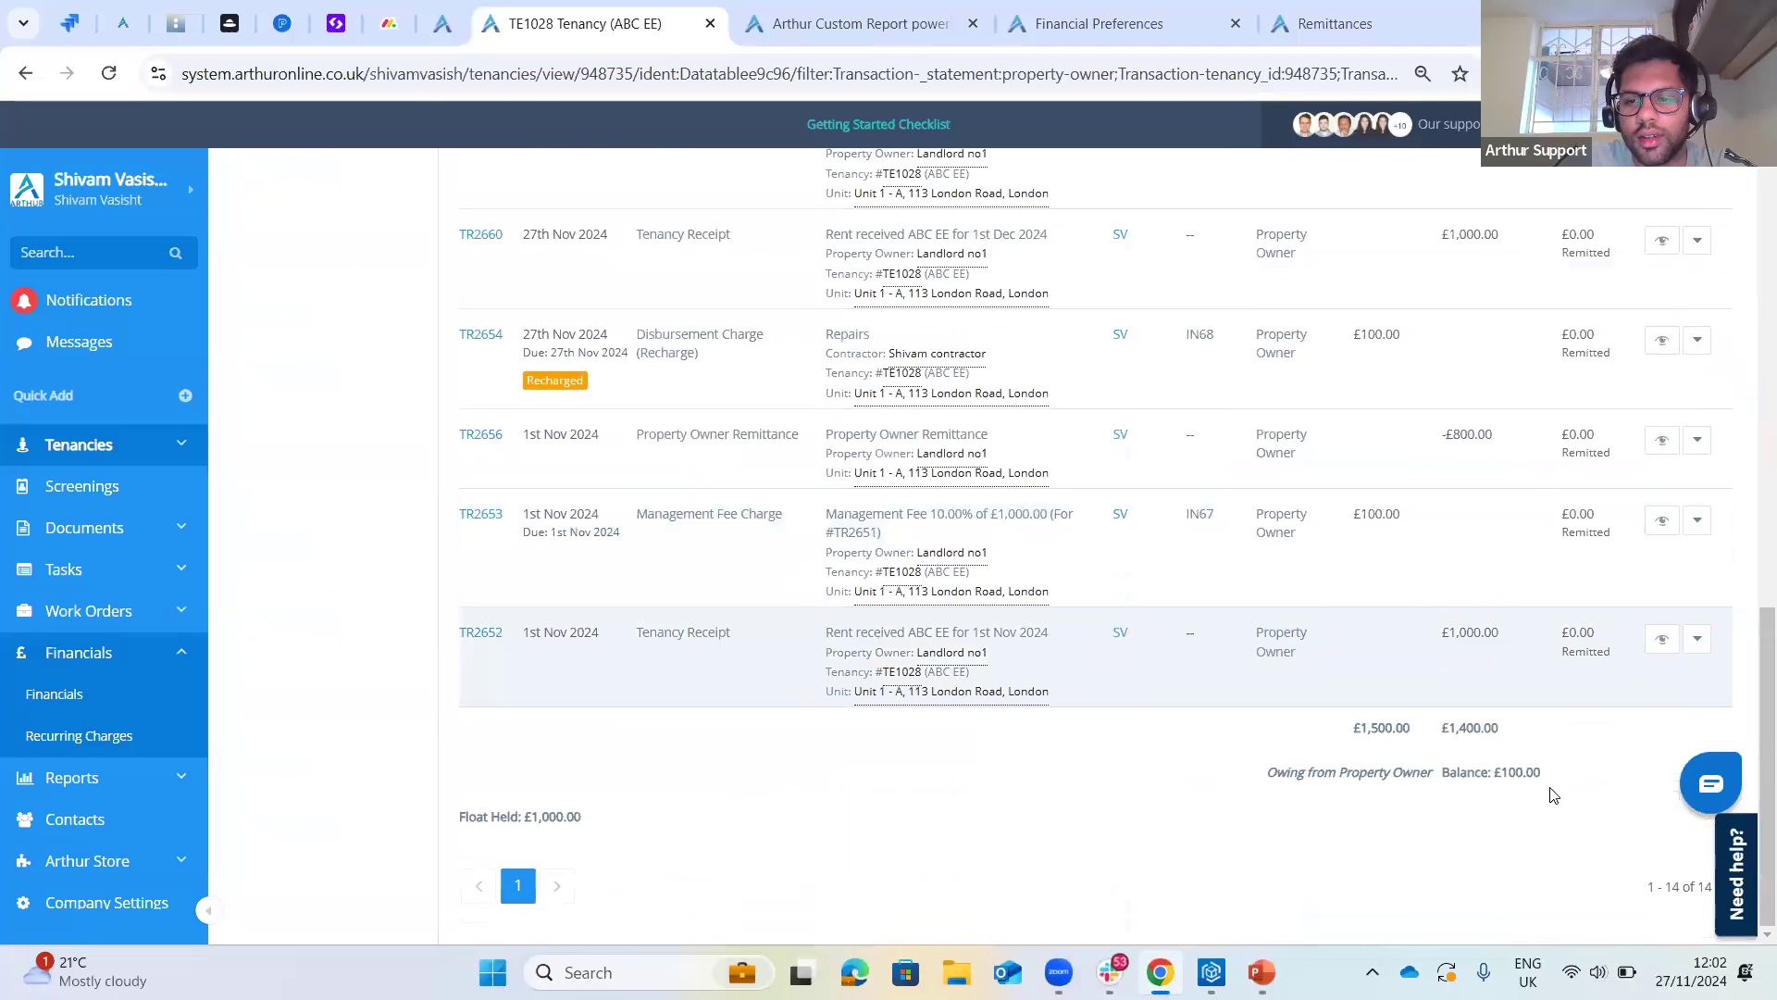
double_click(1503, 775)
left_click(1554, 782)
left_click_drag(1541, 772, 1497, 770)
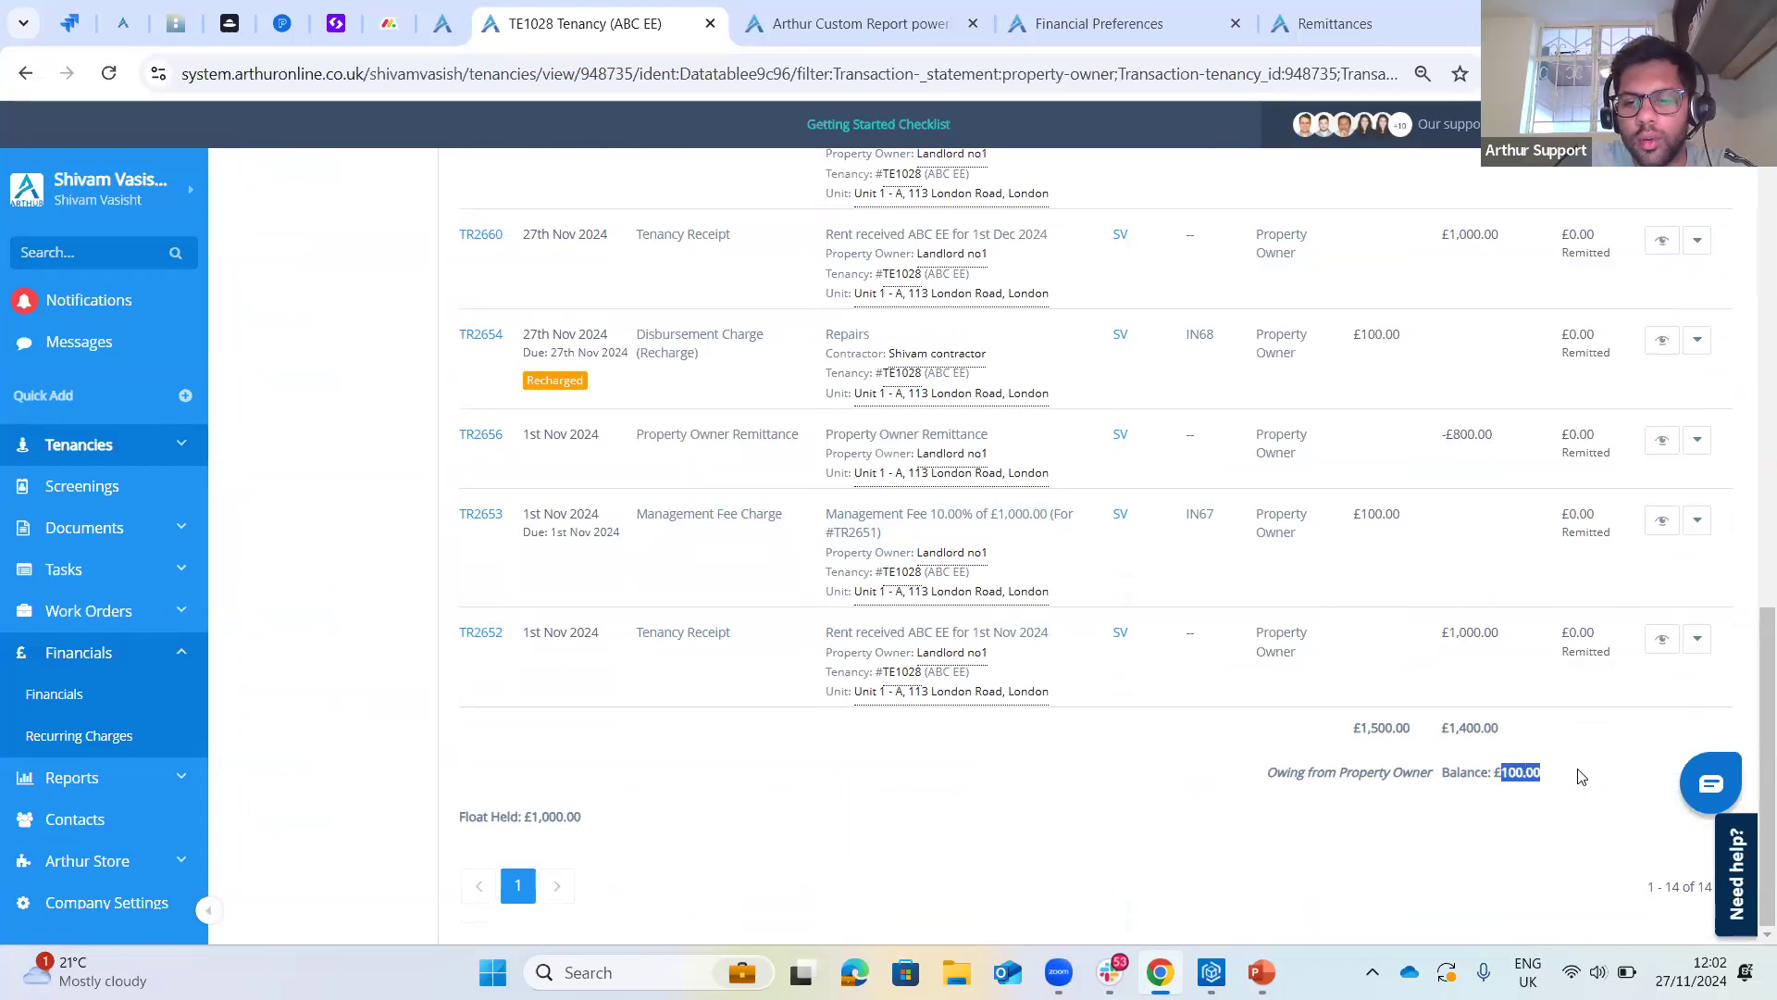
scroll(1594, 704, "up", 12)
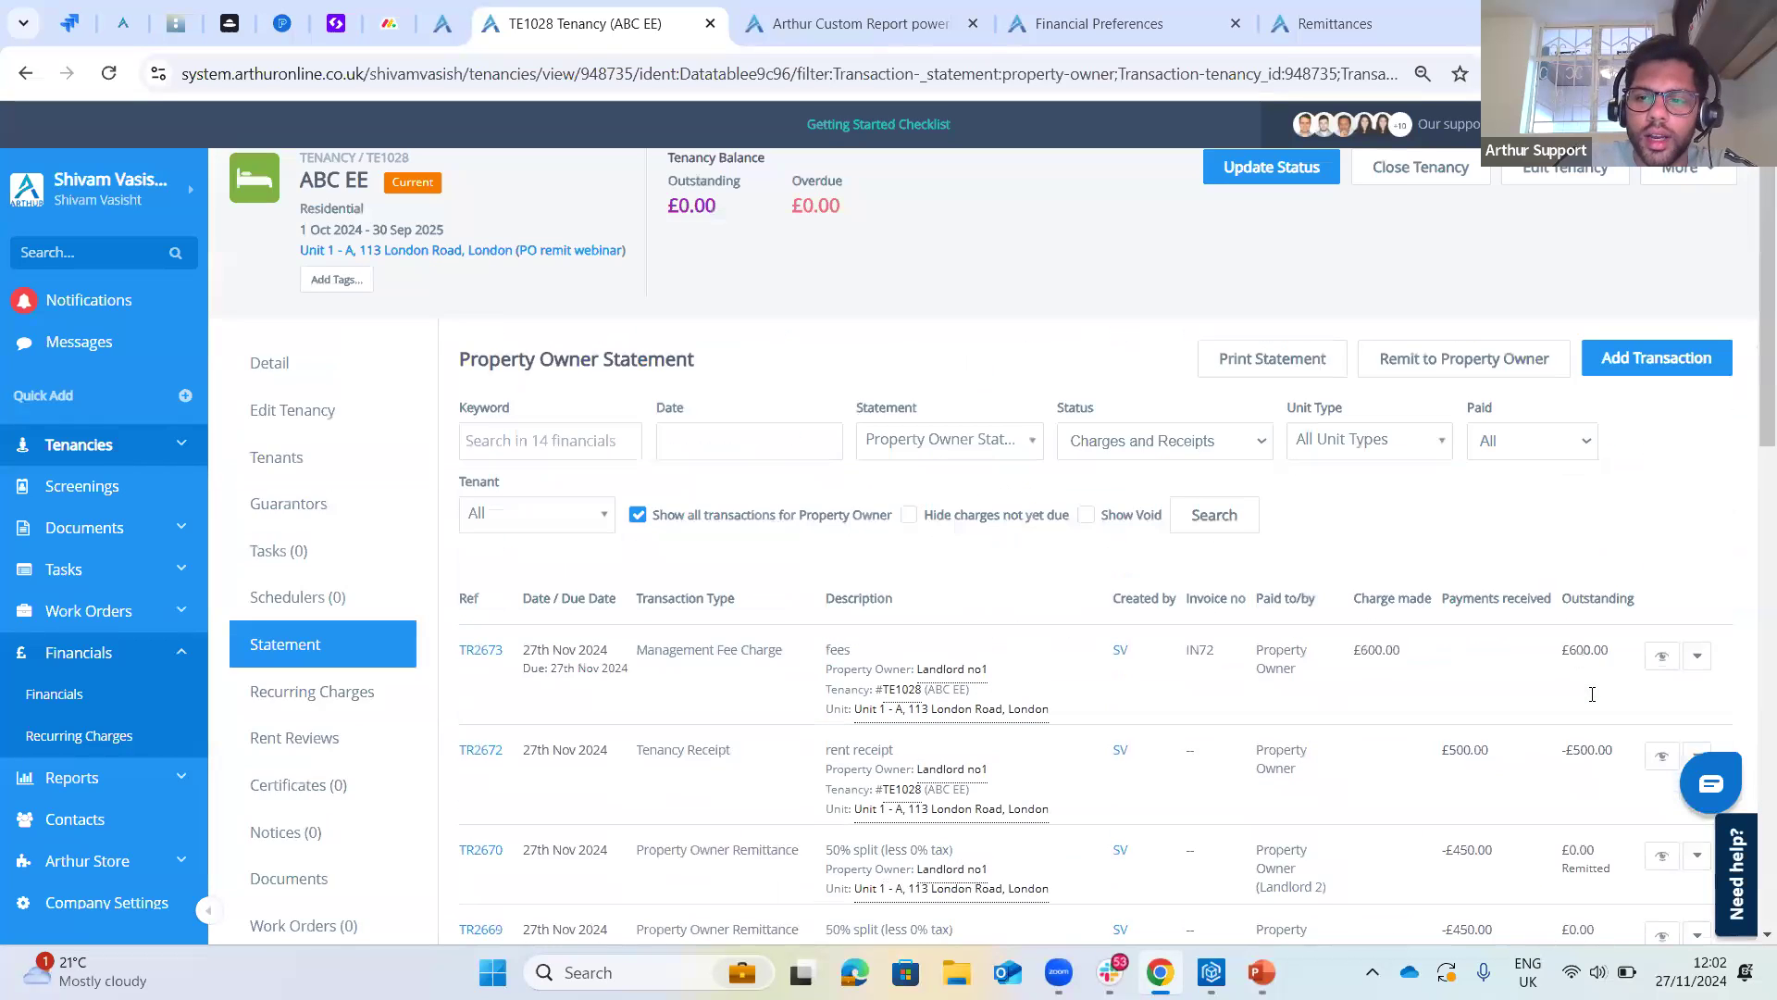
scroll(1608, 654, "down", 1)
left_click_drag(1540, 660, 1612, 657)
left_click(1598, 561)
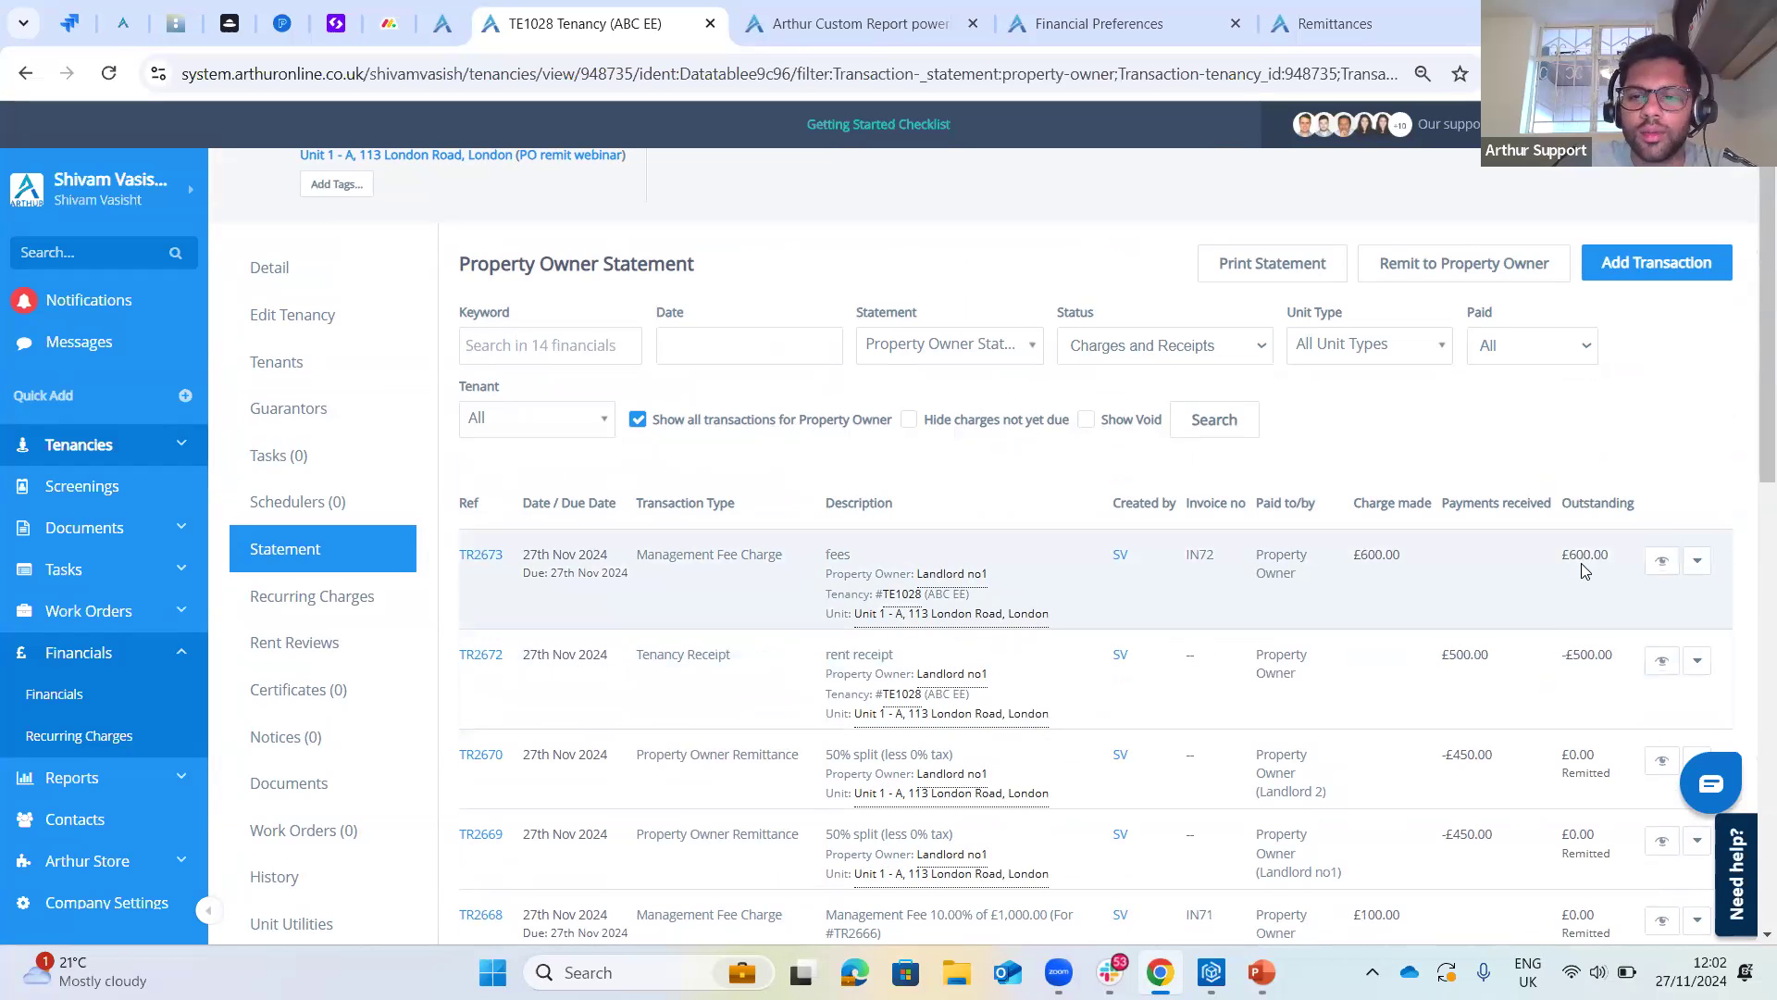
scroll(1553, 663, "down", 12)
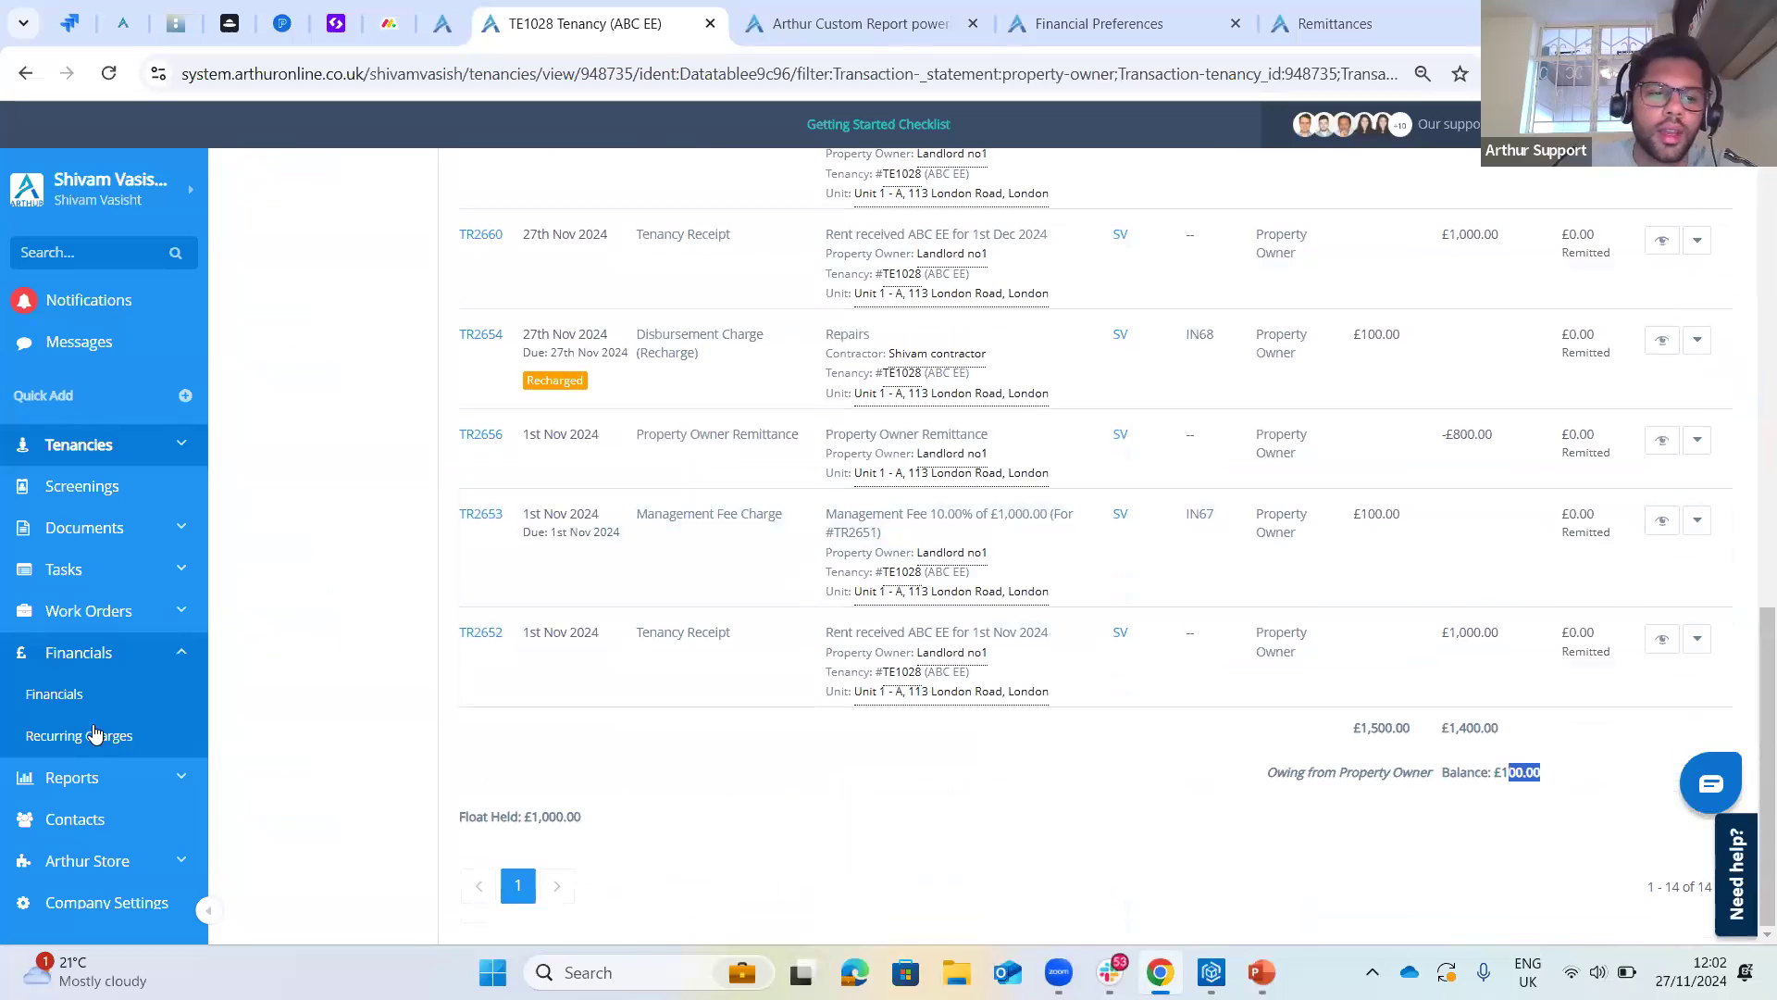
left_click(63, 696)
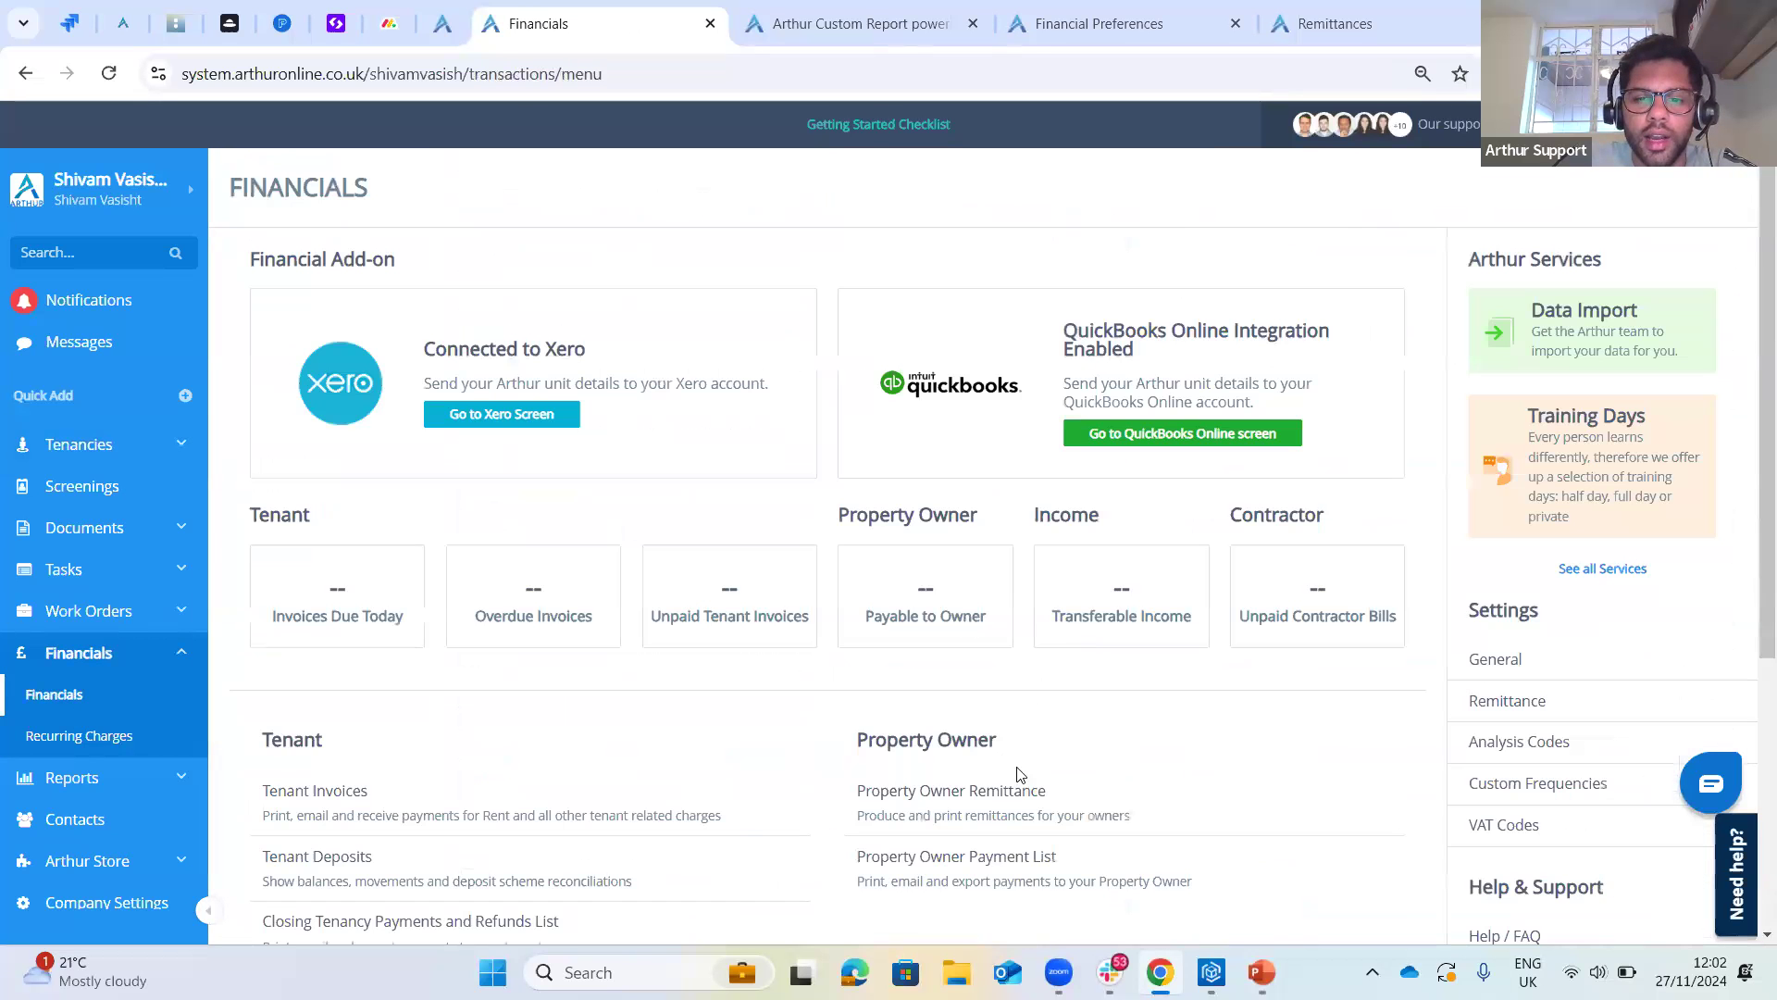
left_click(983, 512)
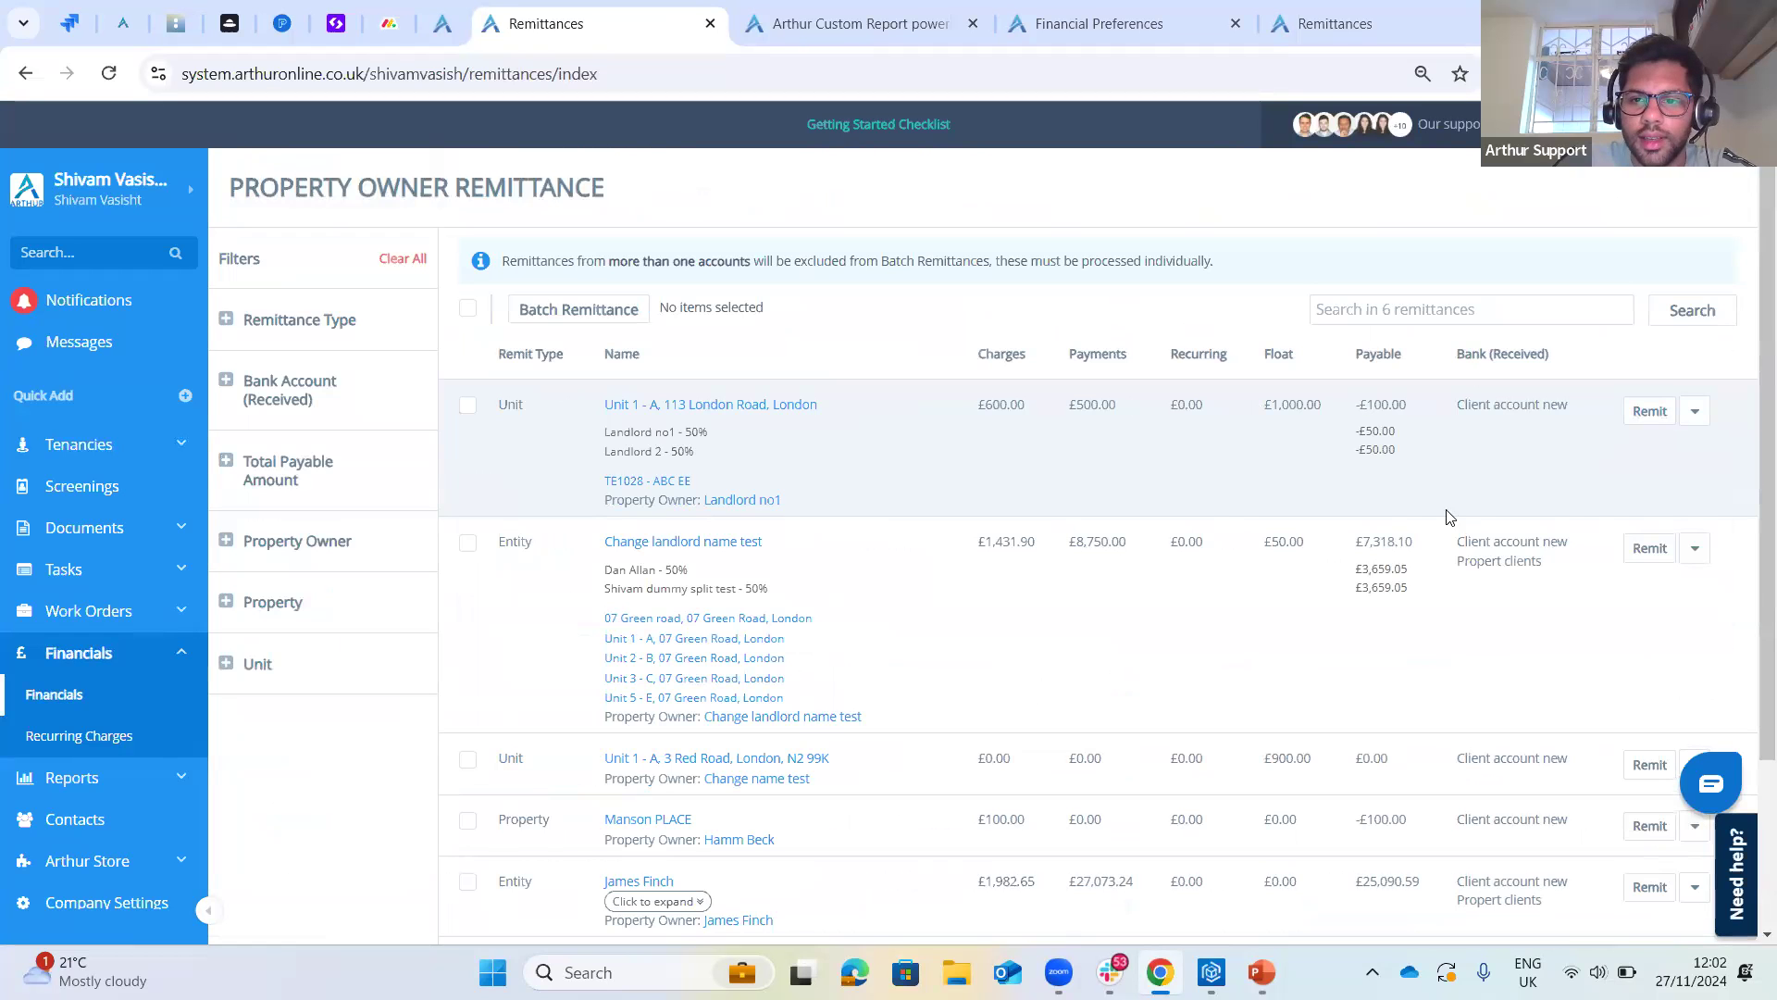
left_click(1650, 411)
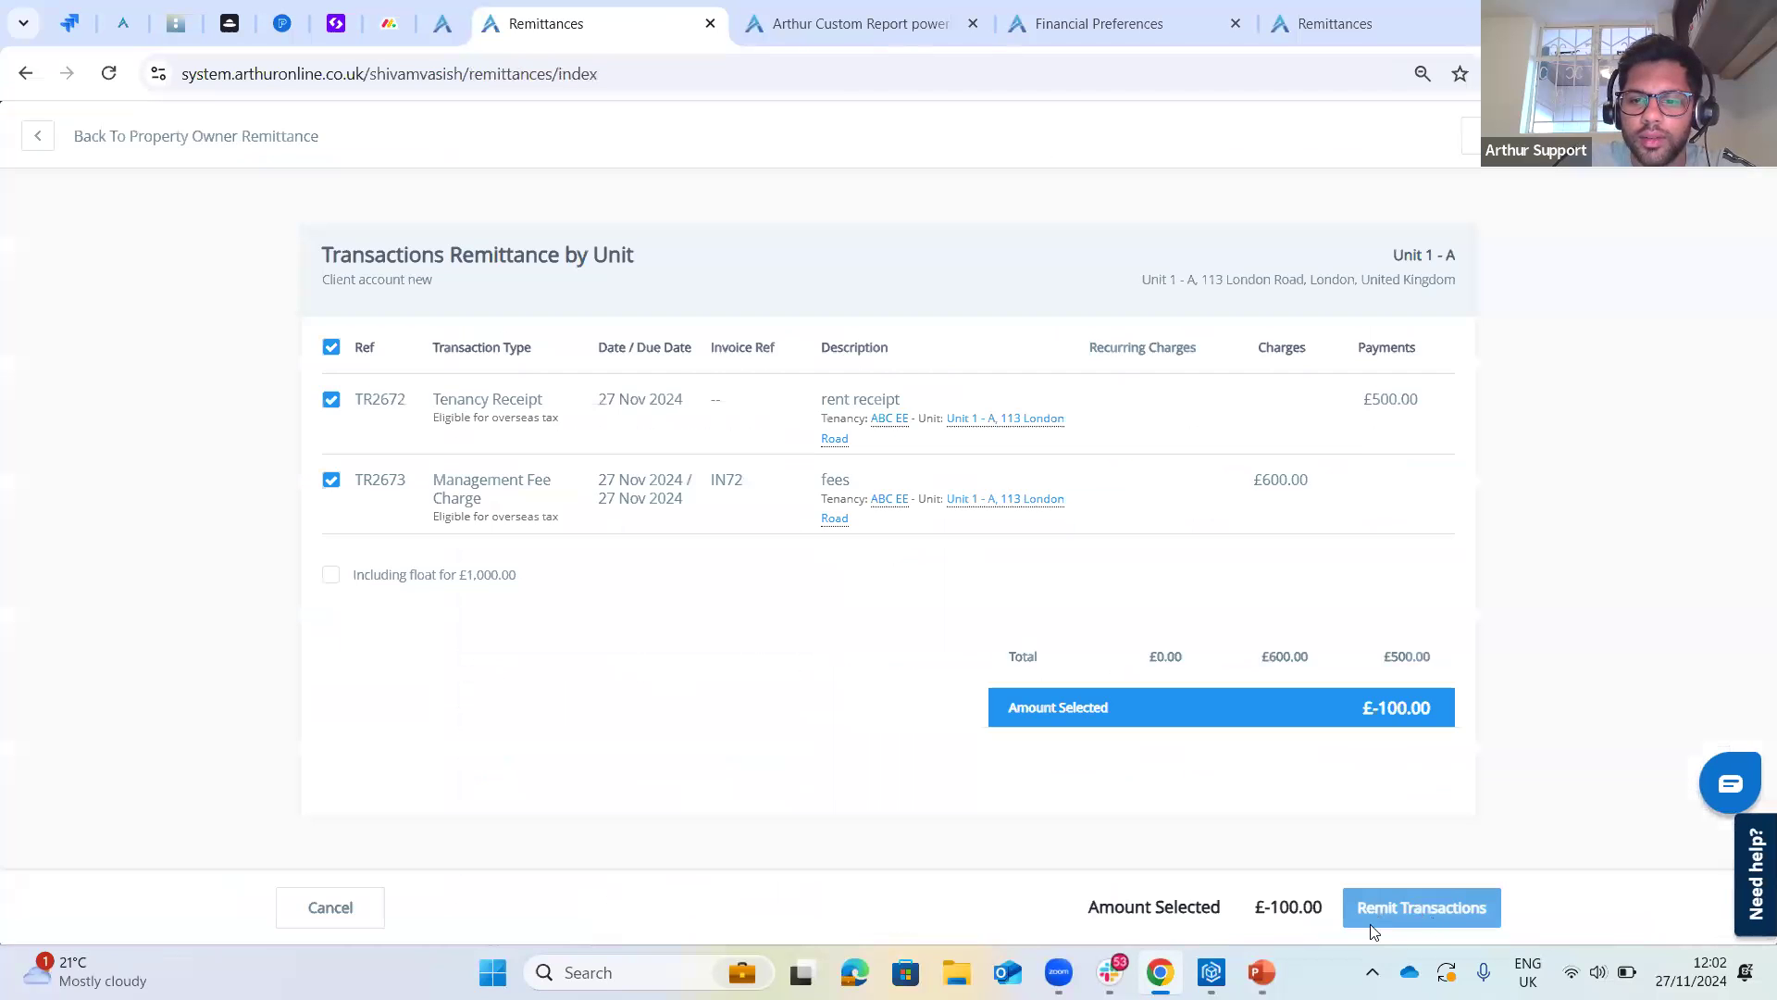
left_click(1477, 909)
- Examine the remittance's selected amount together with the tenancy receipt and the management fee charge behind it
triple_click(1258, 903)
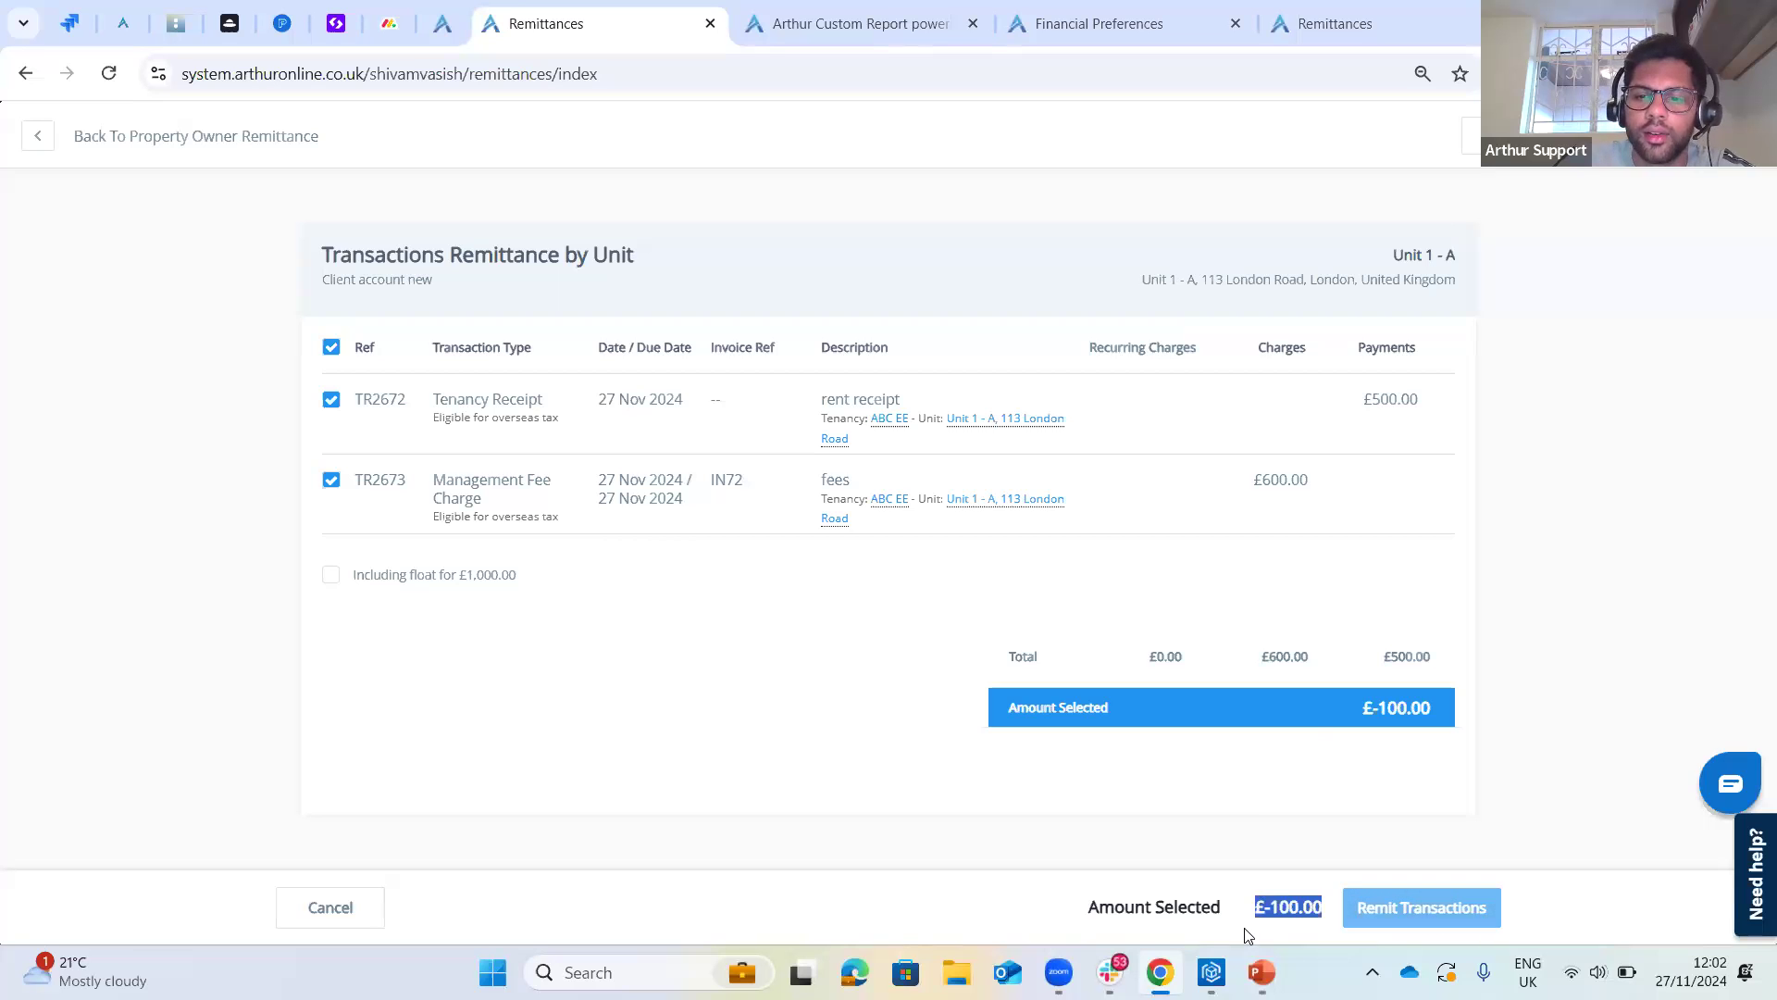
left_click(1386, 348)
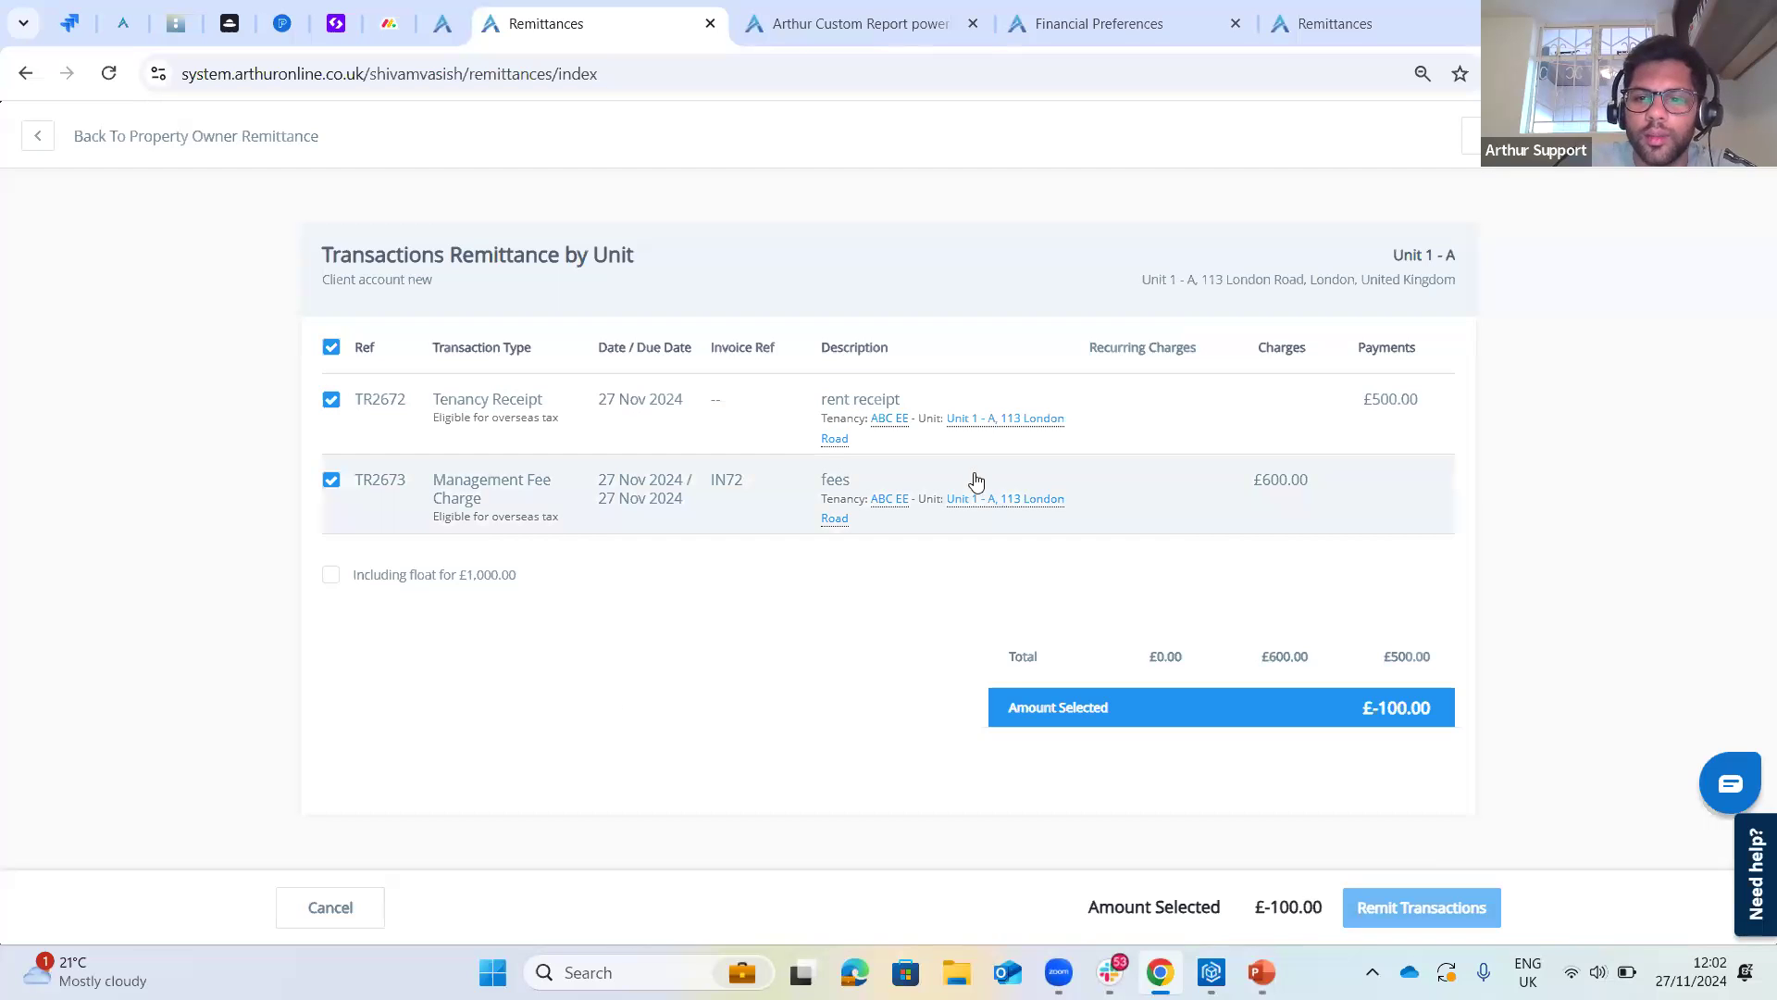
left_click_drag(1309, 482, 1254, 482)
left_click_drag(507, 499, 434, 480)
left_click(1334, 486)
left_click_drag(1333, 488, 1194, 488)
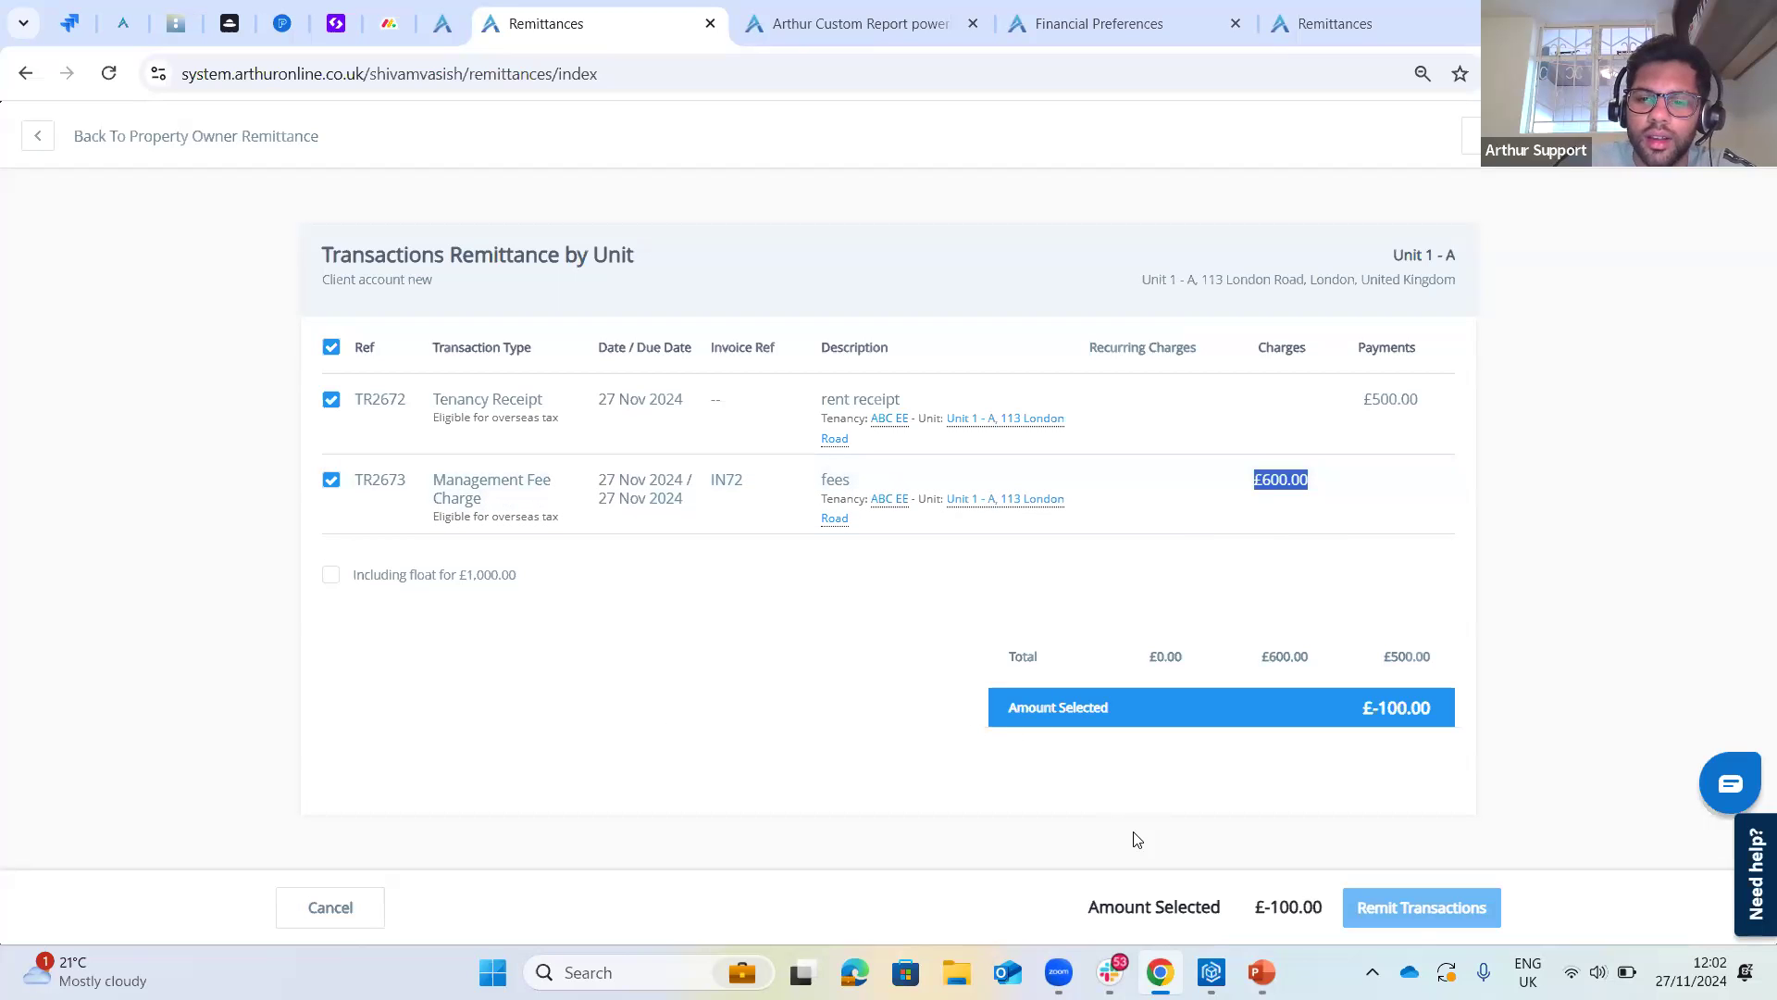
left_click_drag(1330, 481, 1223, 492)
left_click(1379, 431)
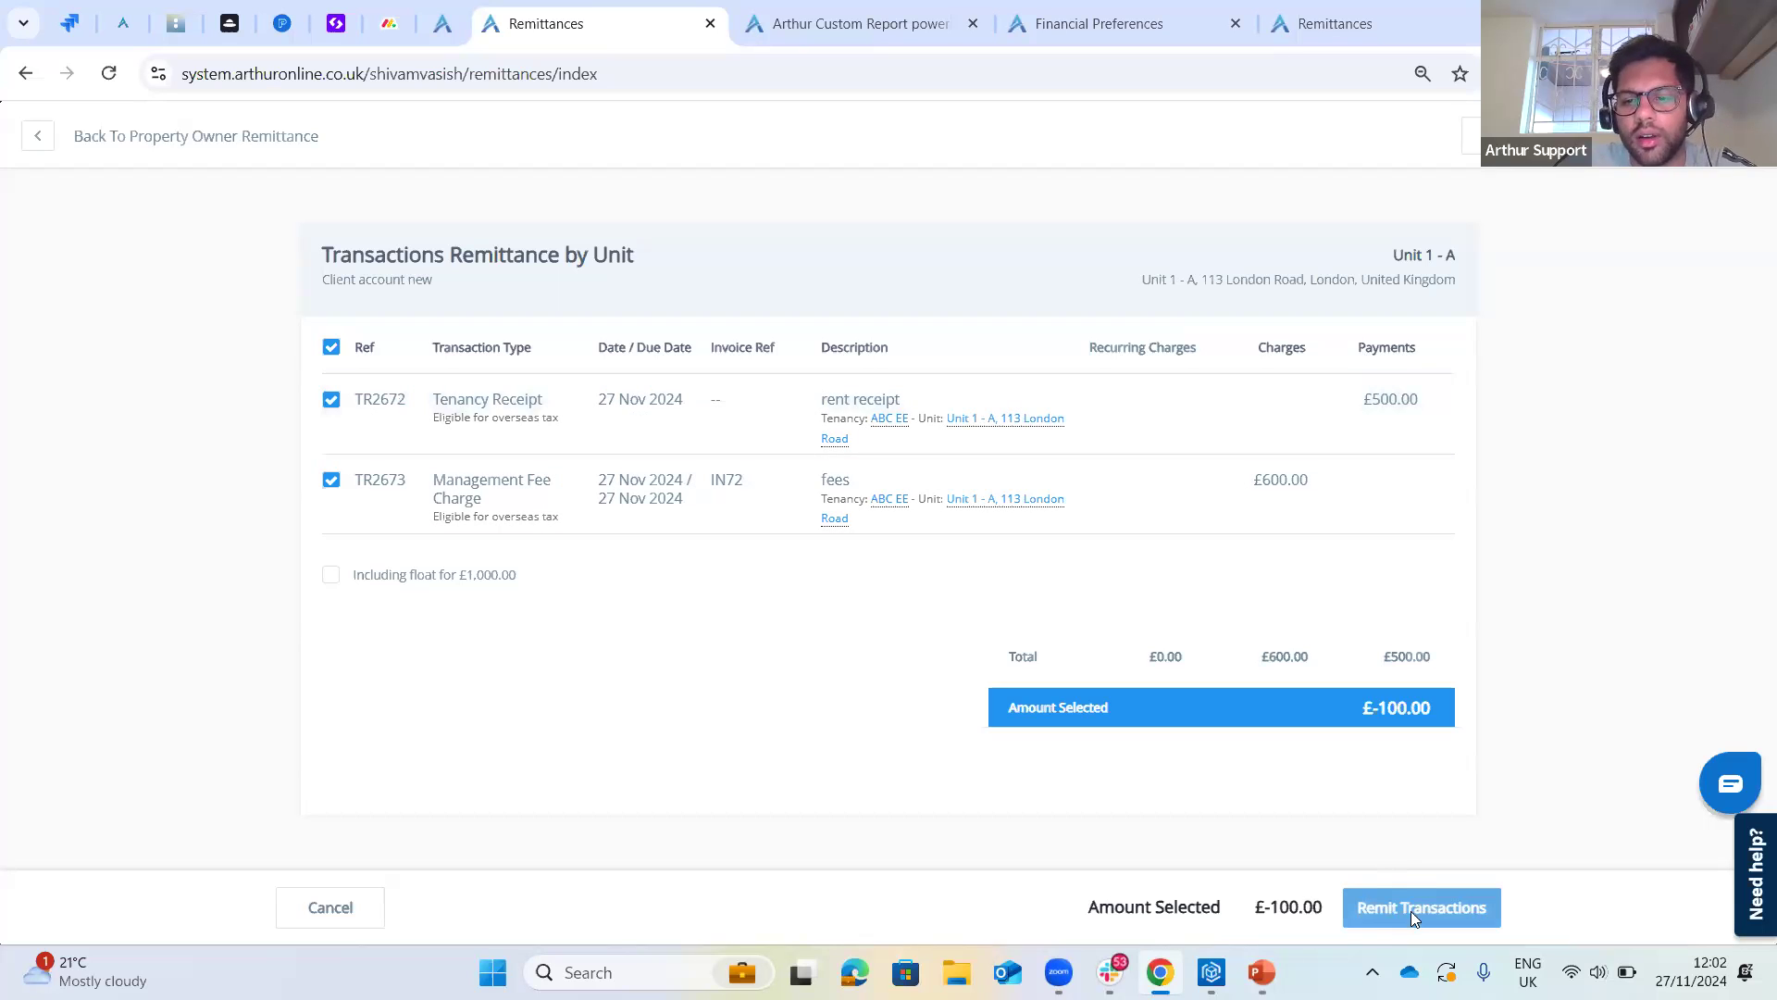
- Highlight the amount selected for the Unit 1 - A remittance
left_click_drag(1307, 907, 1252, 908)
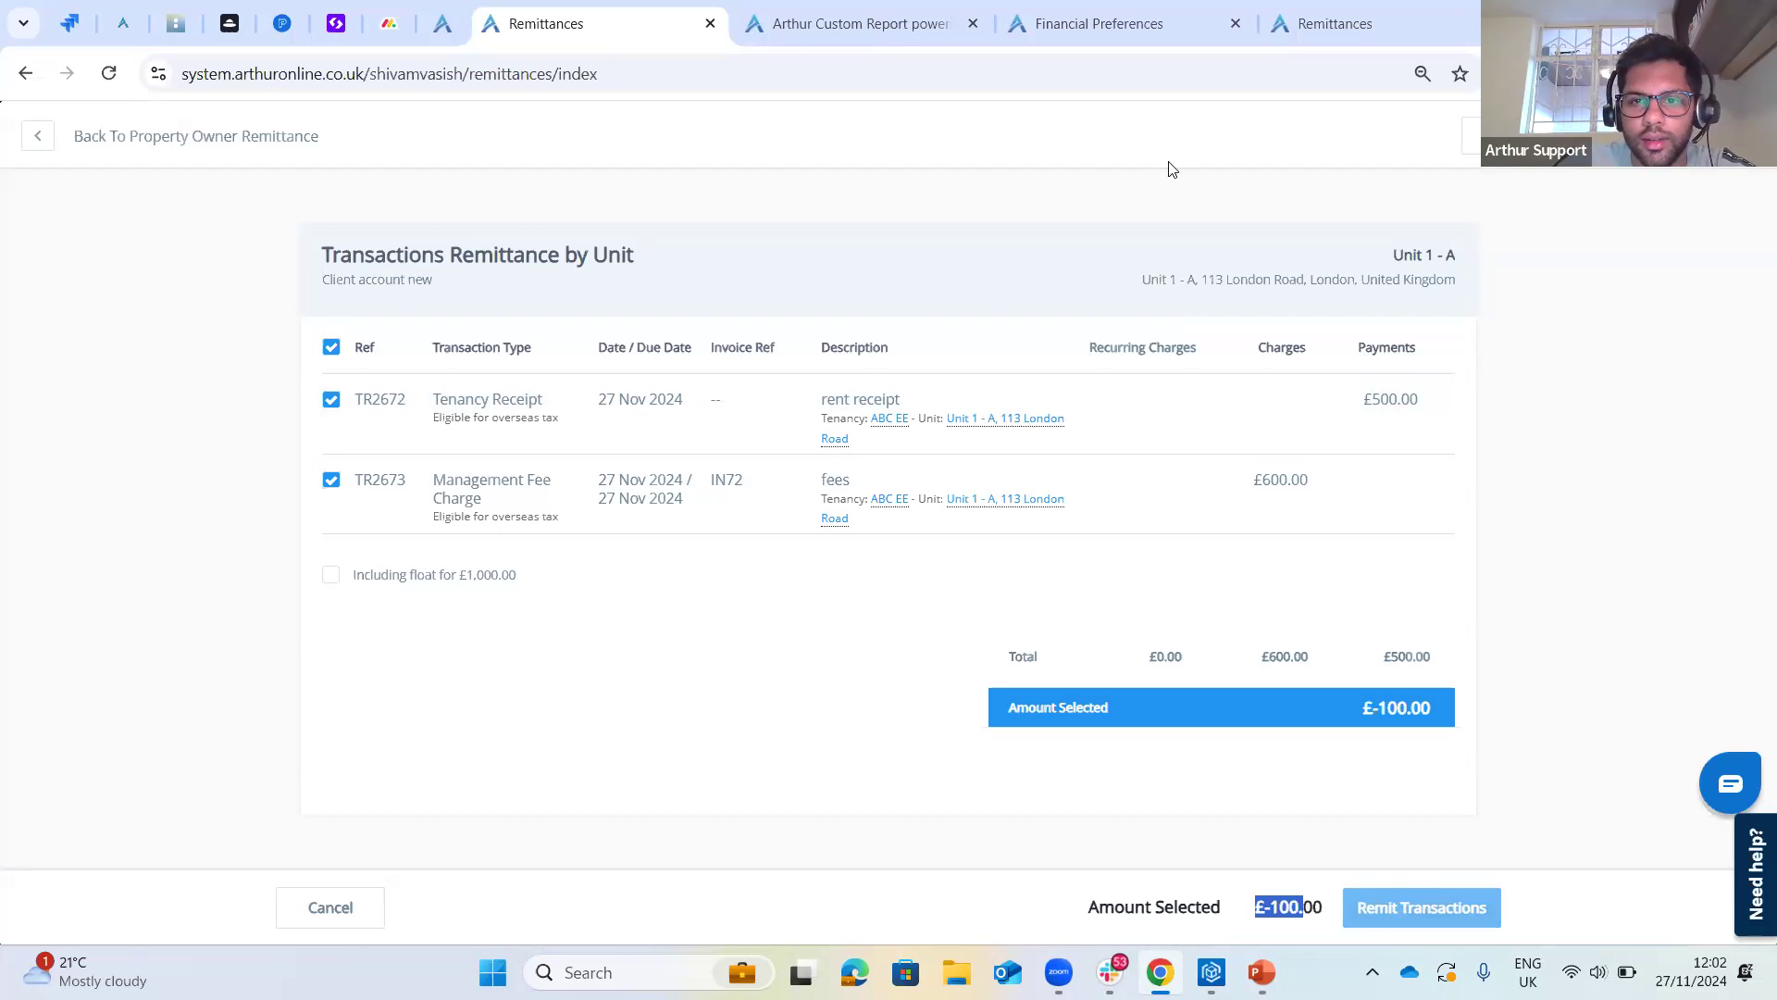
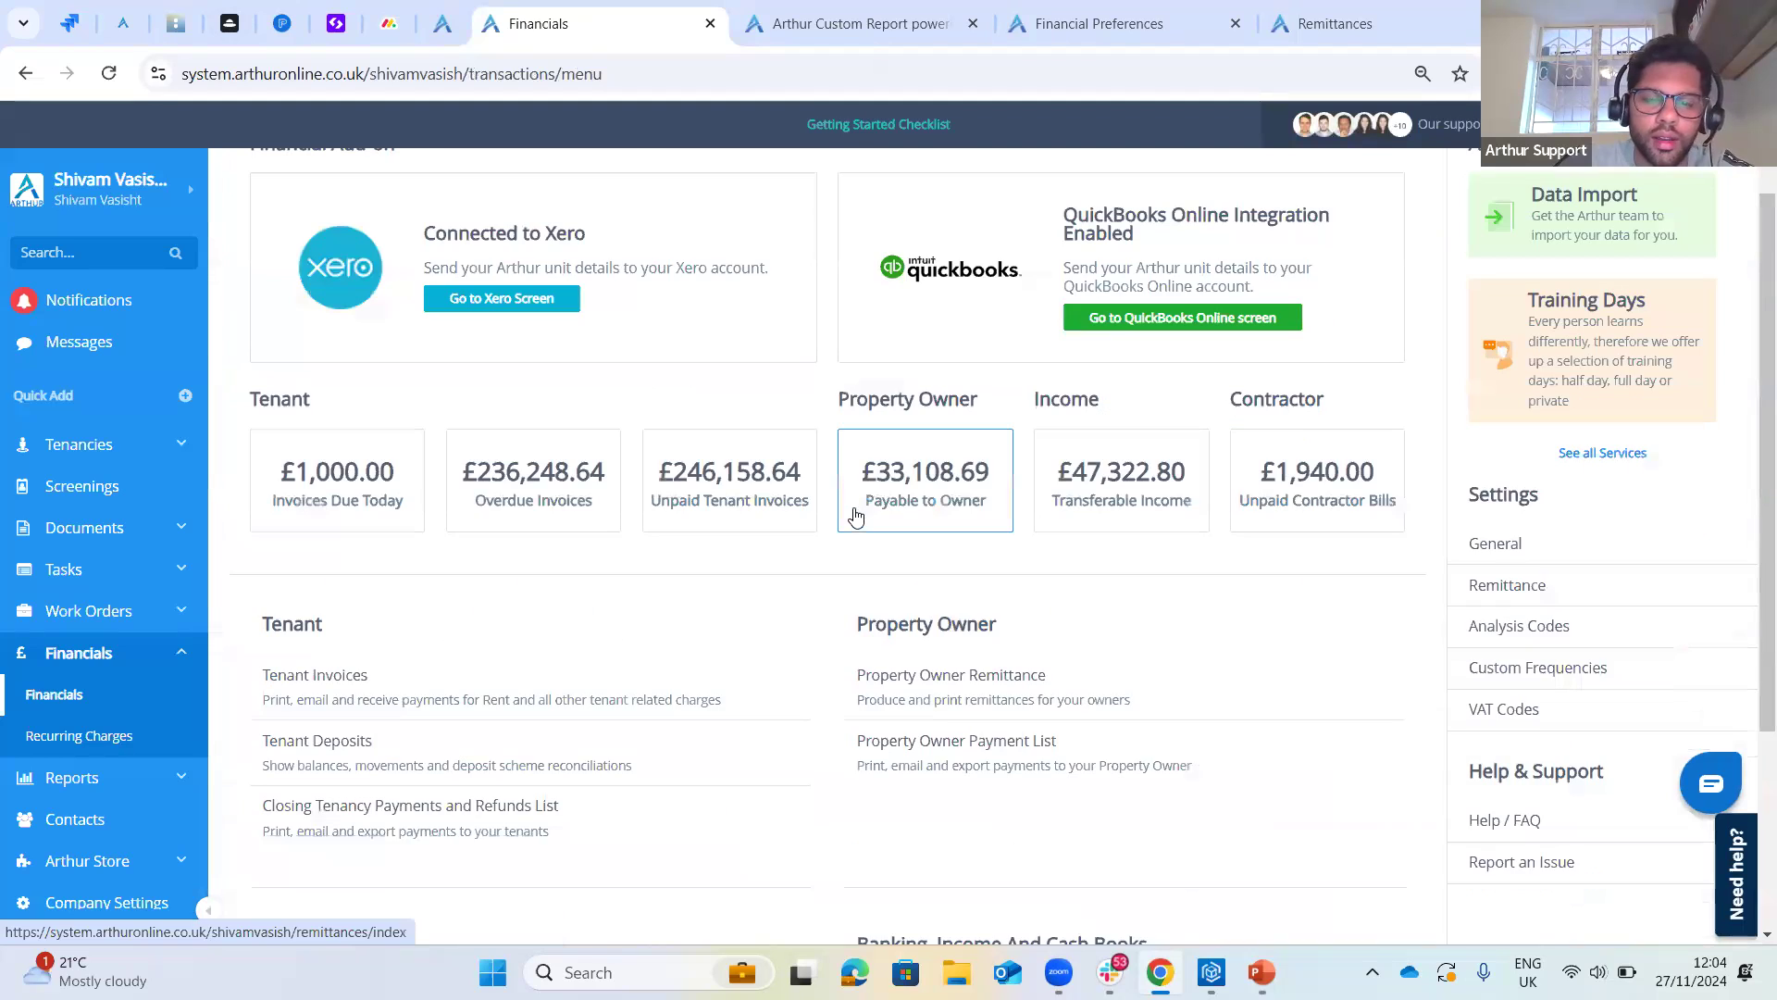
- Open the property owner payment list and generate the printed remittance statement for Unit 1 - A's remittance of 1 Nov 2024
scroll(915, 729, "down", 3)
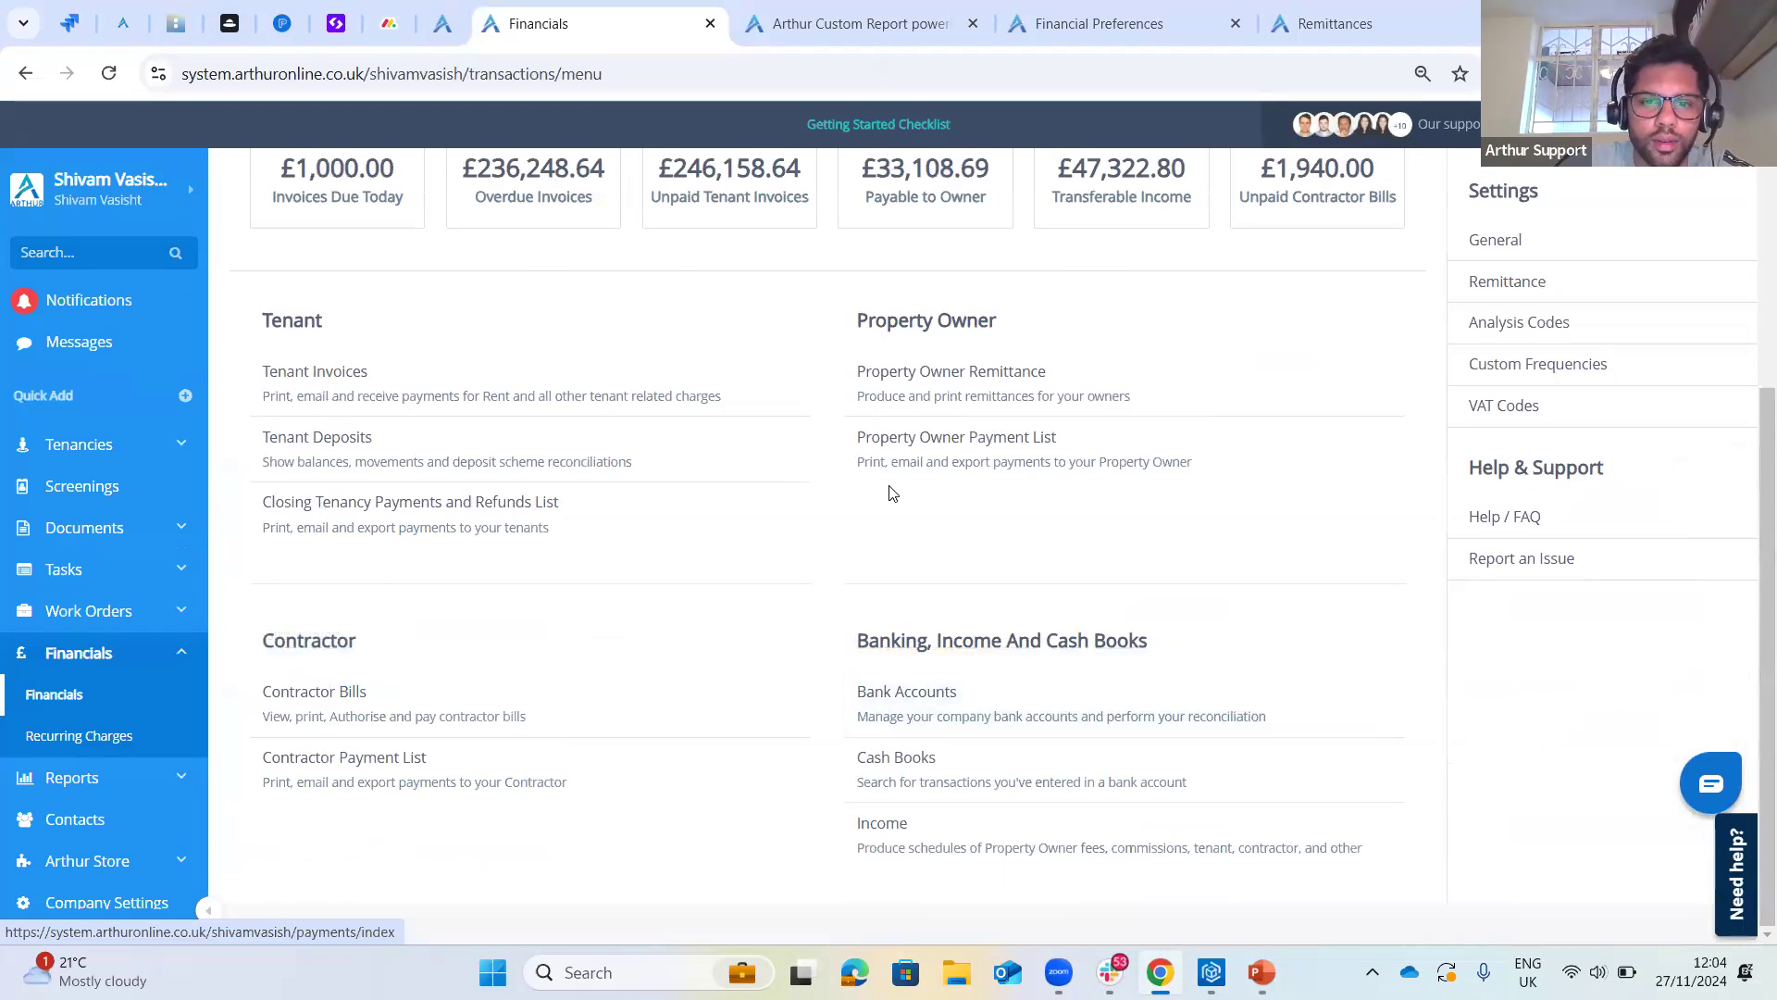
scroll(894, 495, "up", 1)
left_click(916, 553)
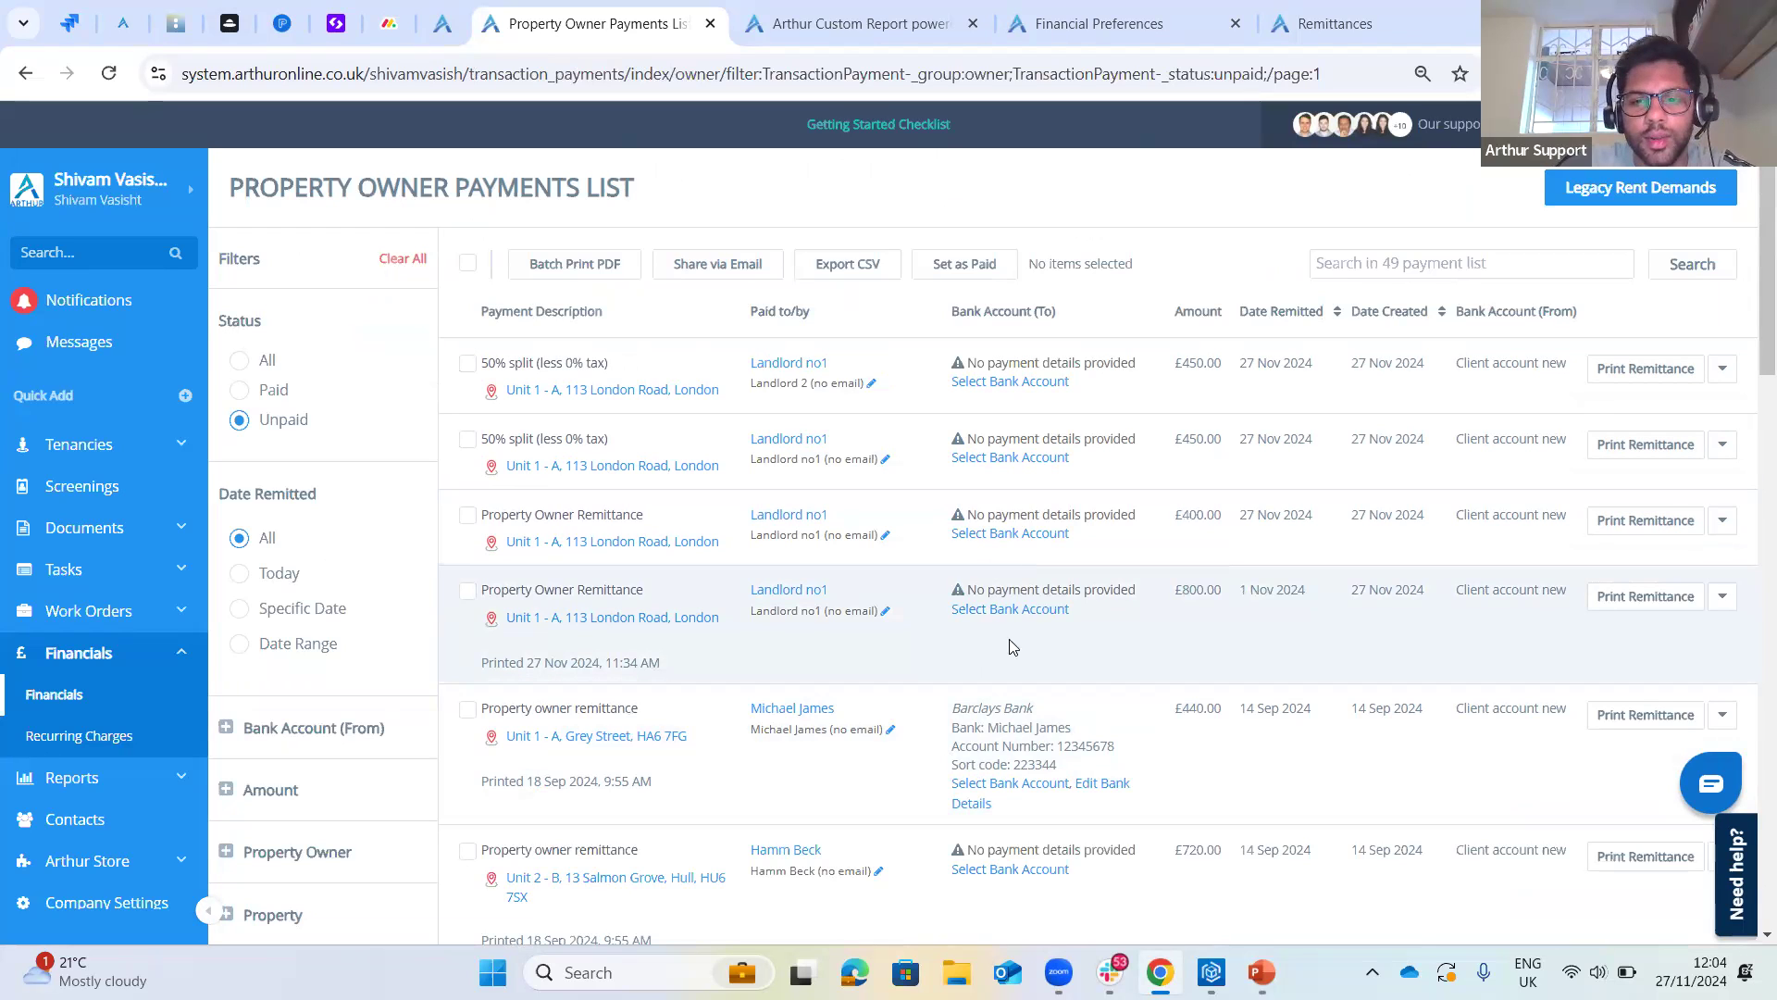
left_click(1644, 598)
left_click(1248, 751)
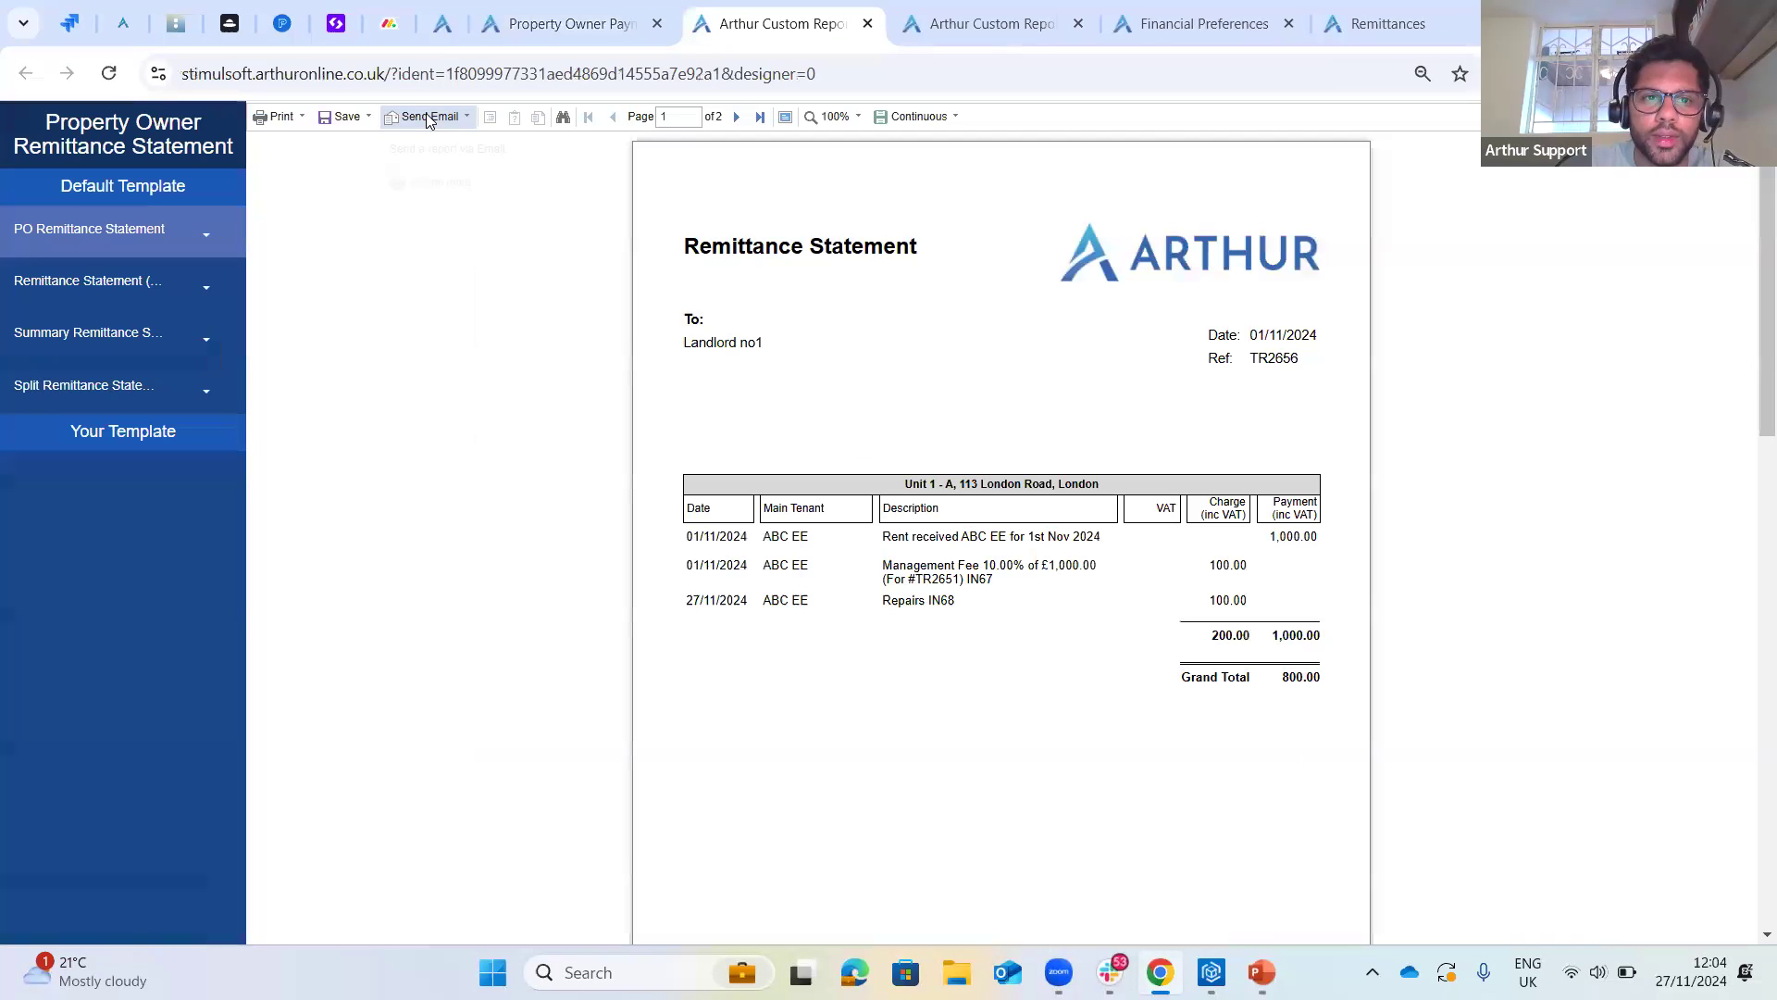
- Start emailing the remittance statement with all pages included in the attachment, up to the email options
left_click(428, 116)
left_click(421, 138)
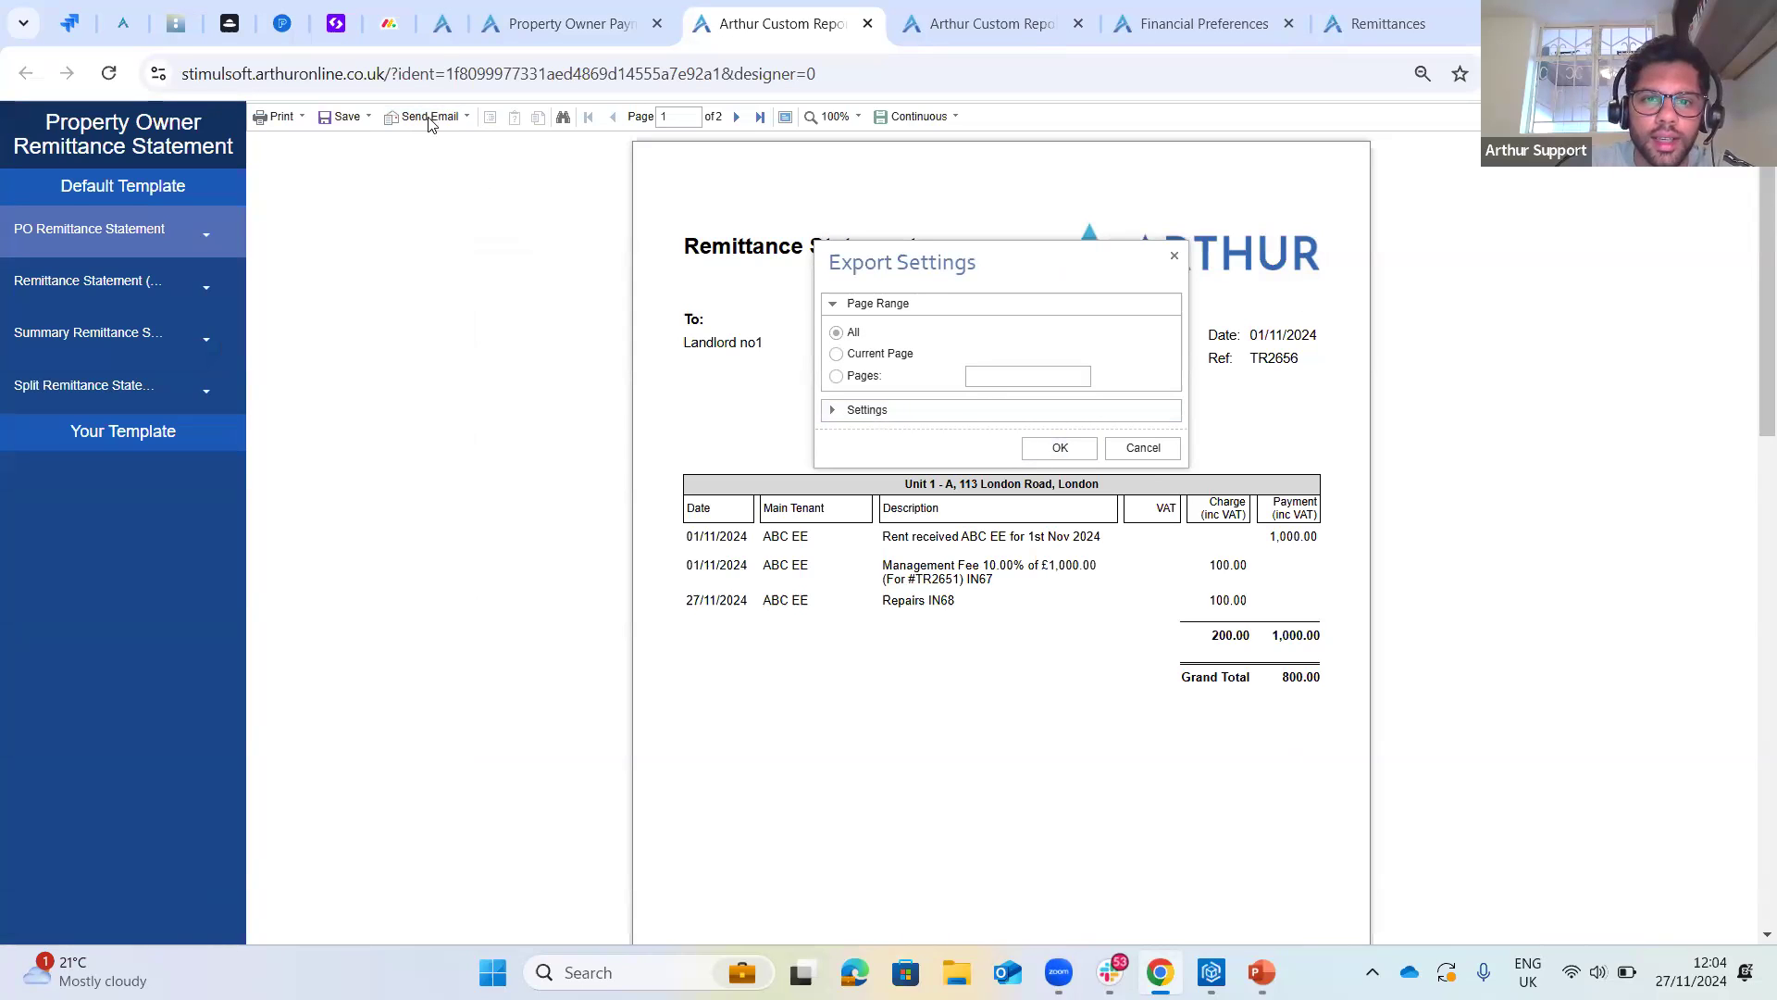
left_click(1059, 450)
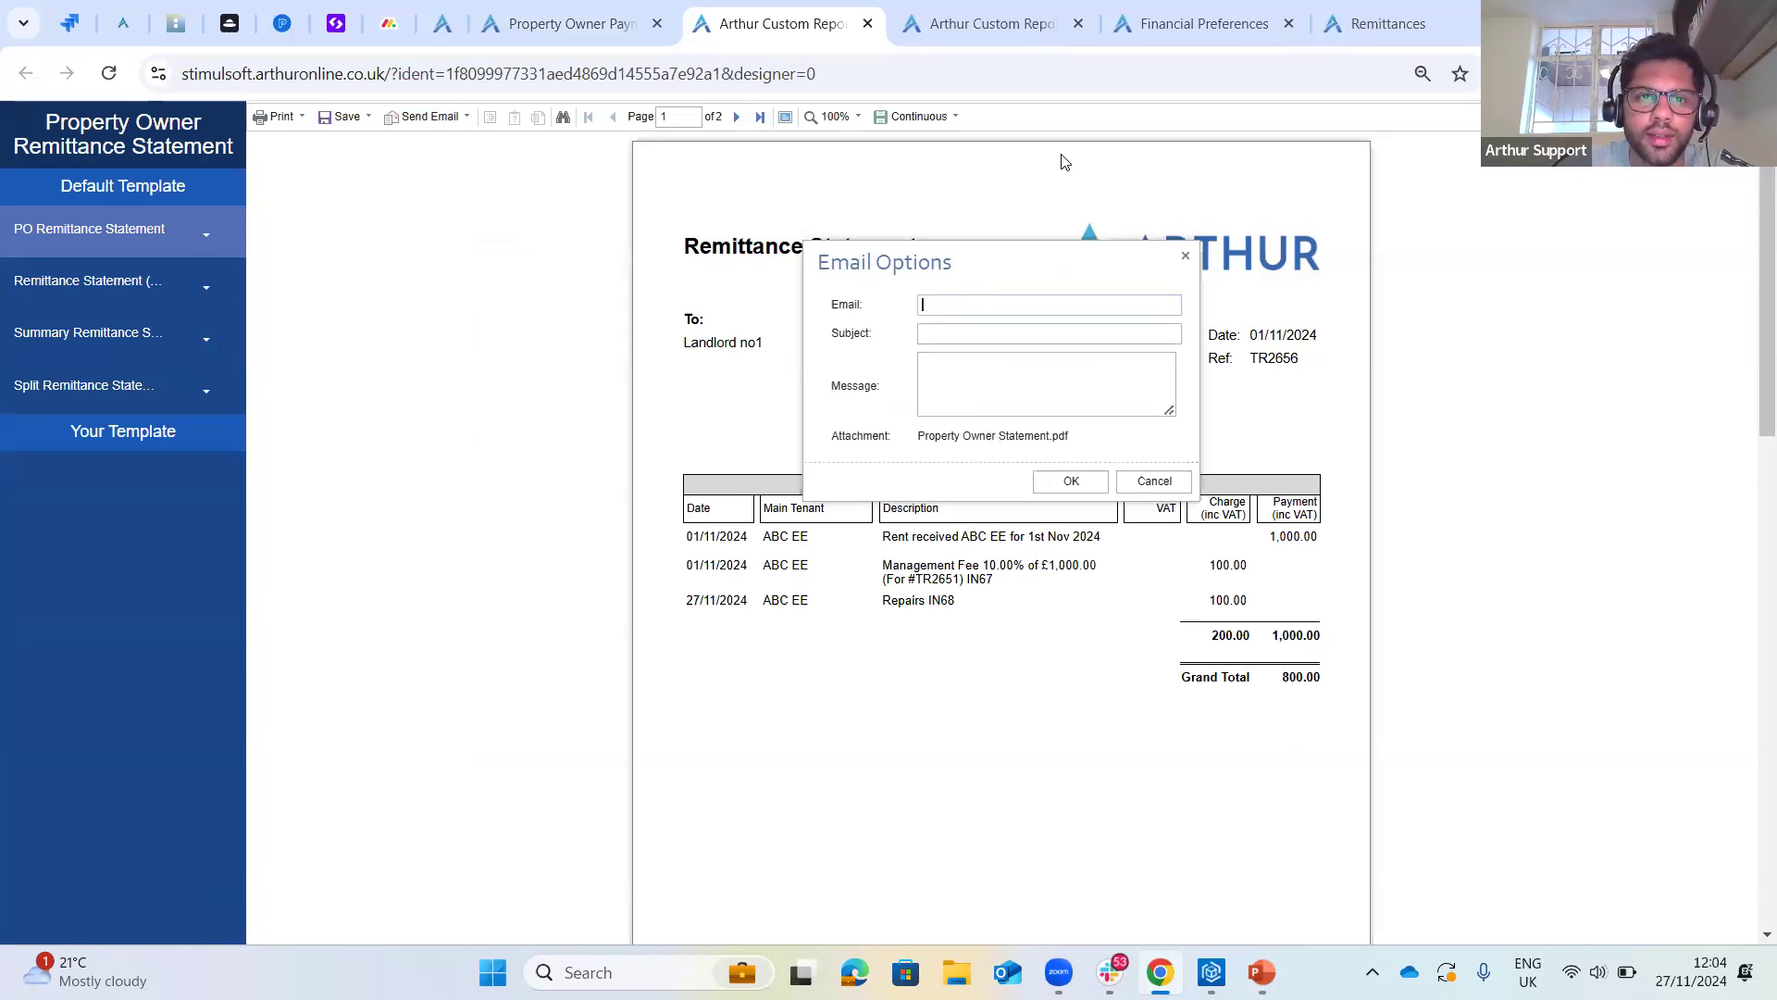
- Return to the property owner payments list, dismiss the print layout dialog and try the option to share remittances via email
left_click(570, 20)
left_click(1281, 303)
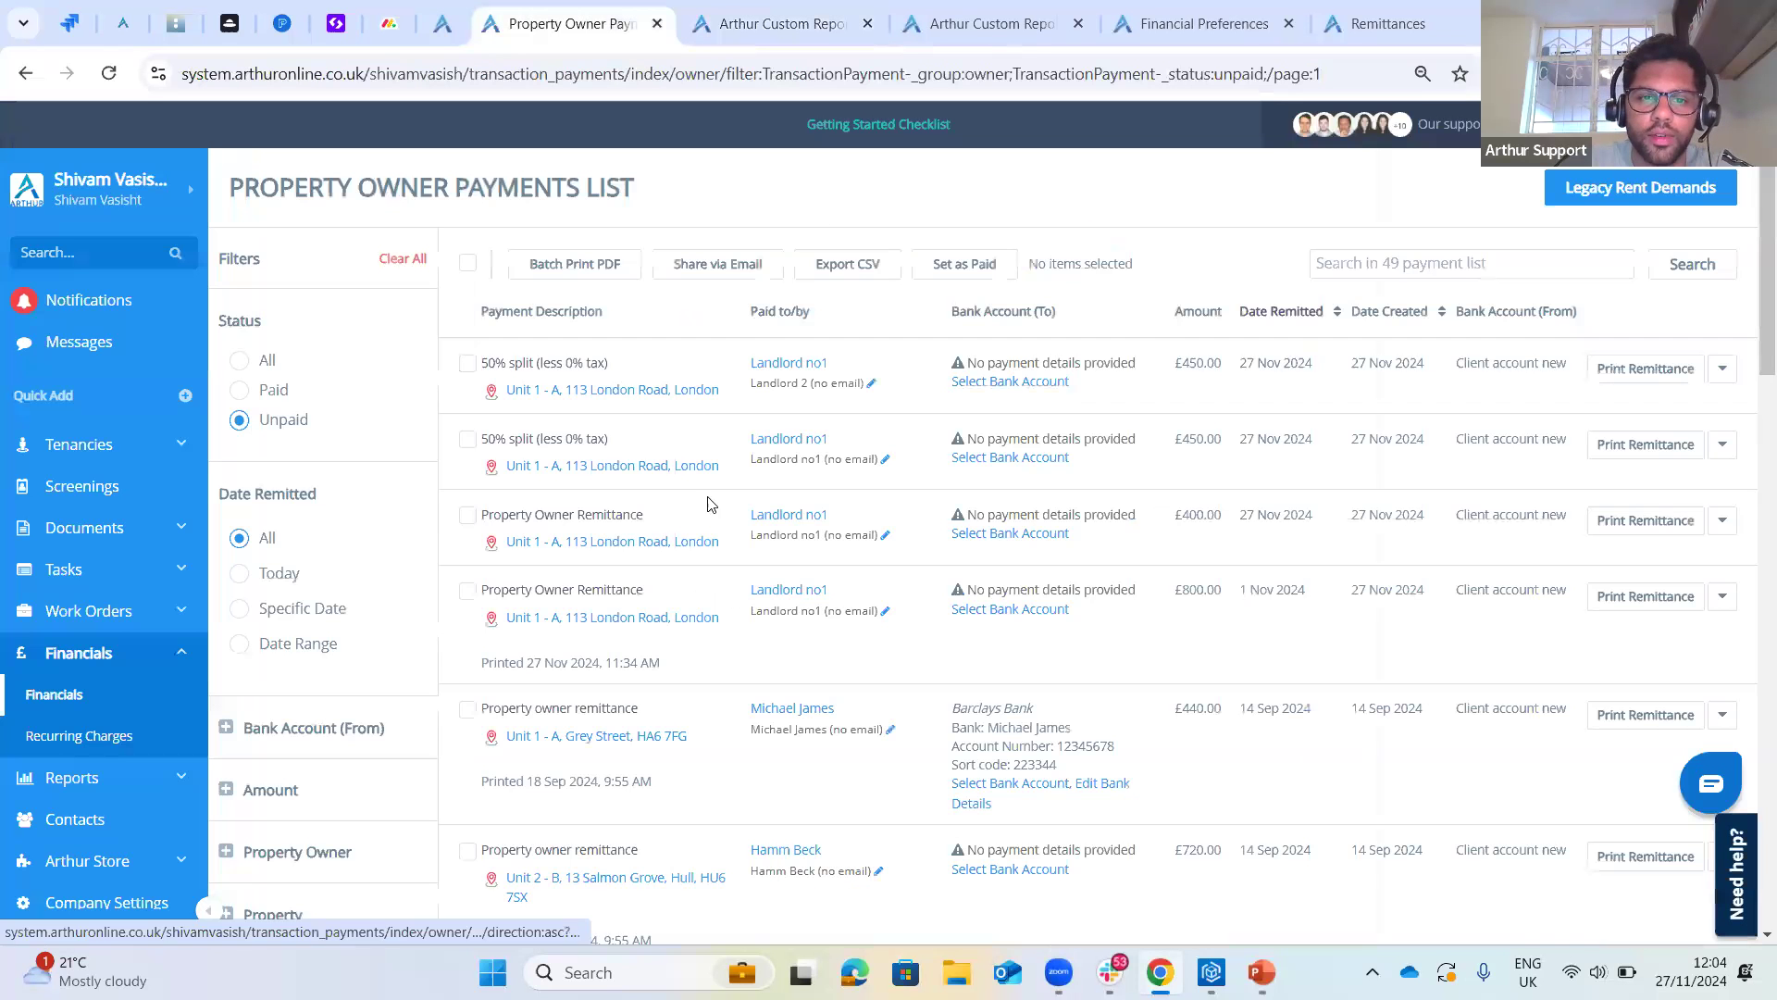
left_click(705, 276)
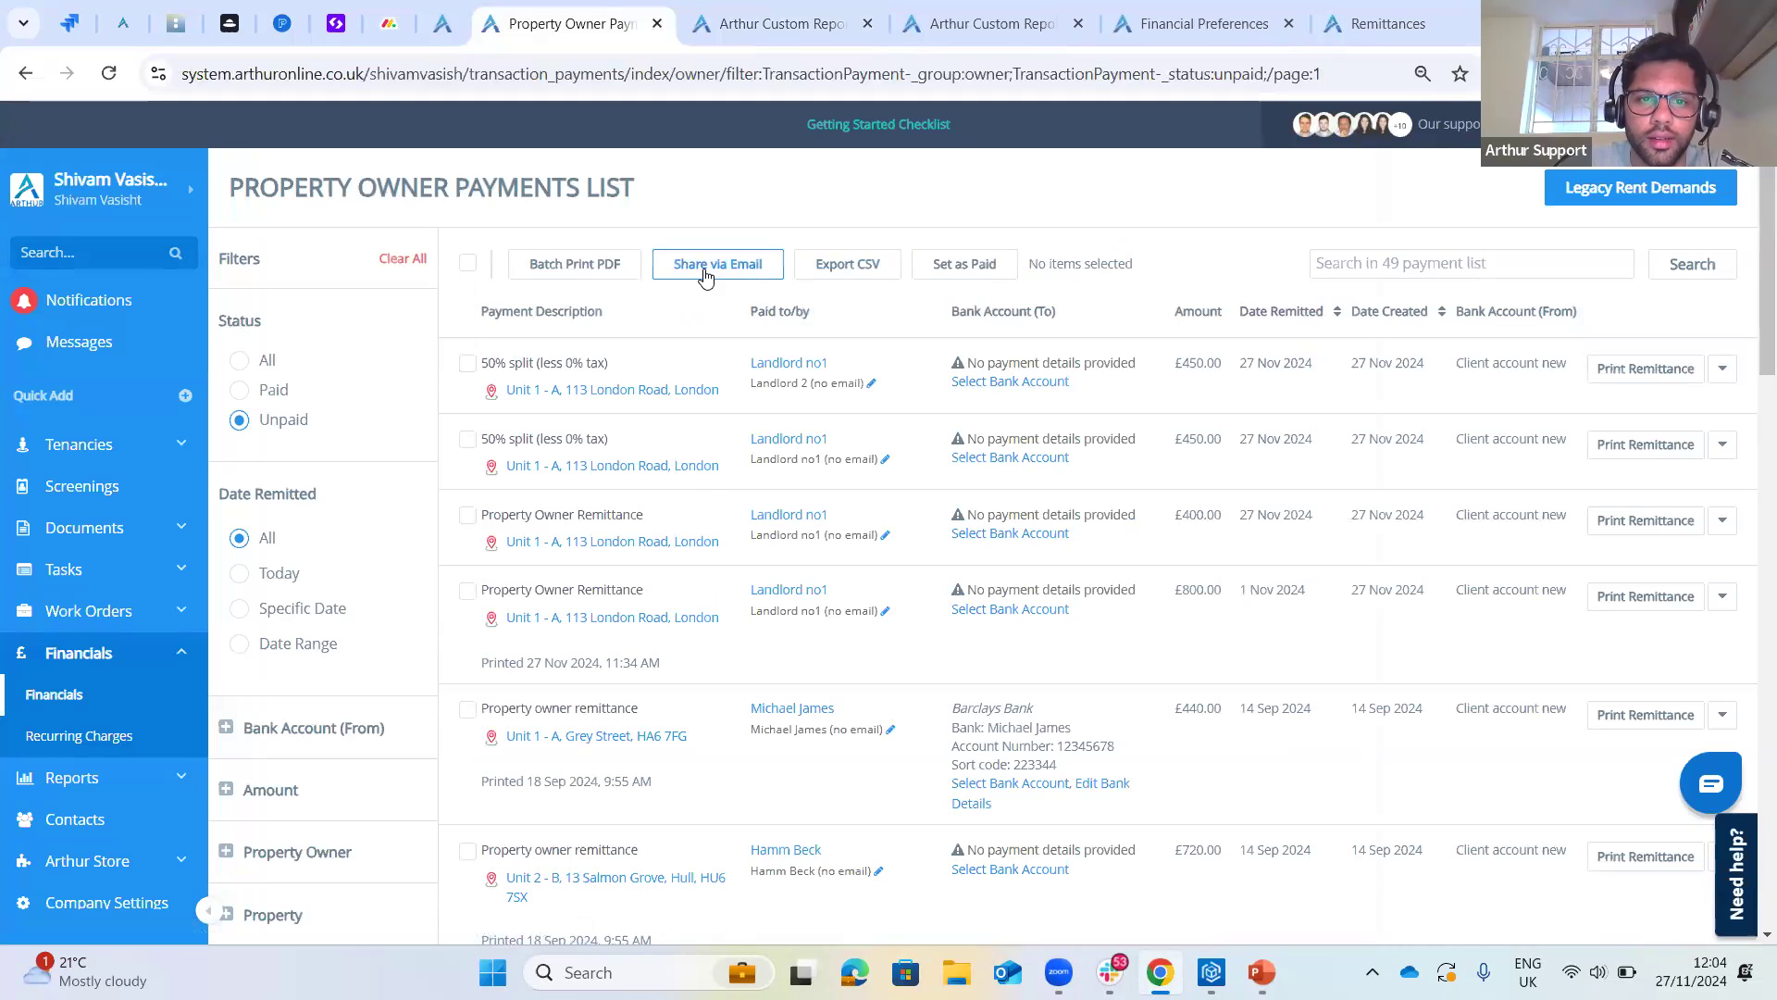
scroll(1110, 787, "down", 1)
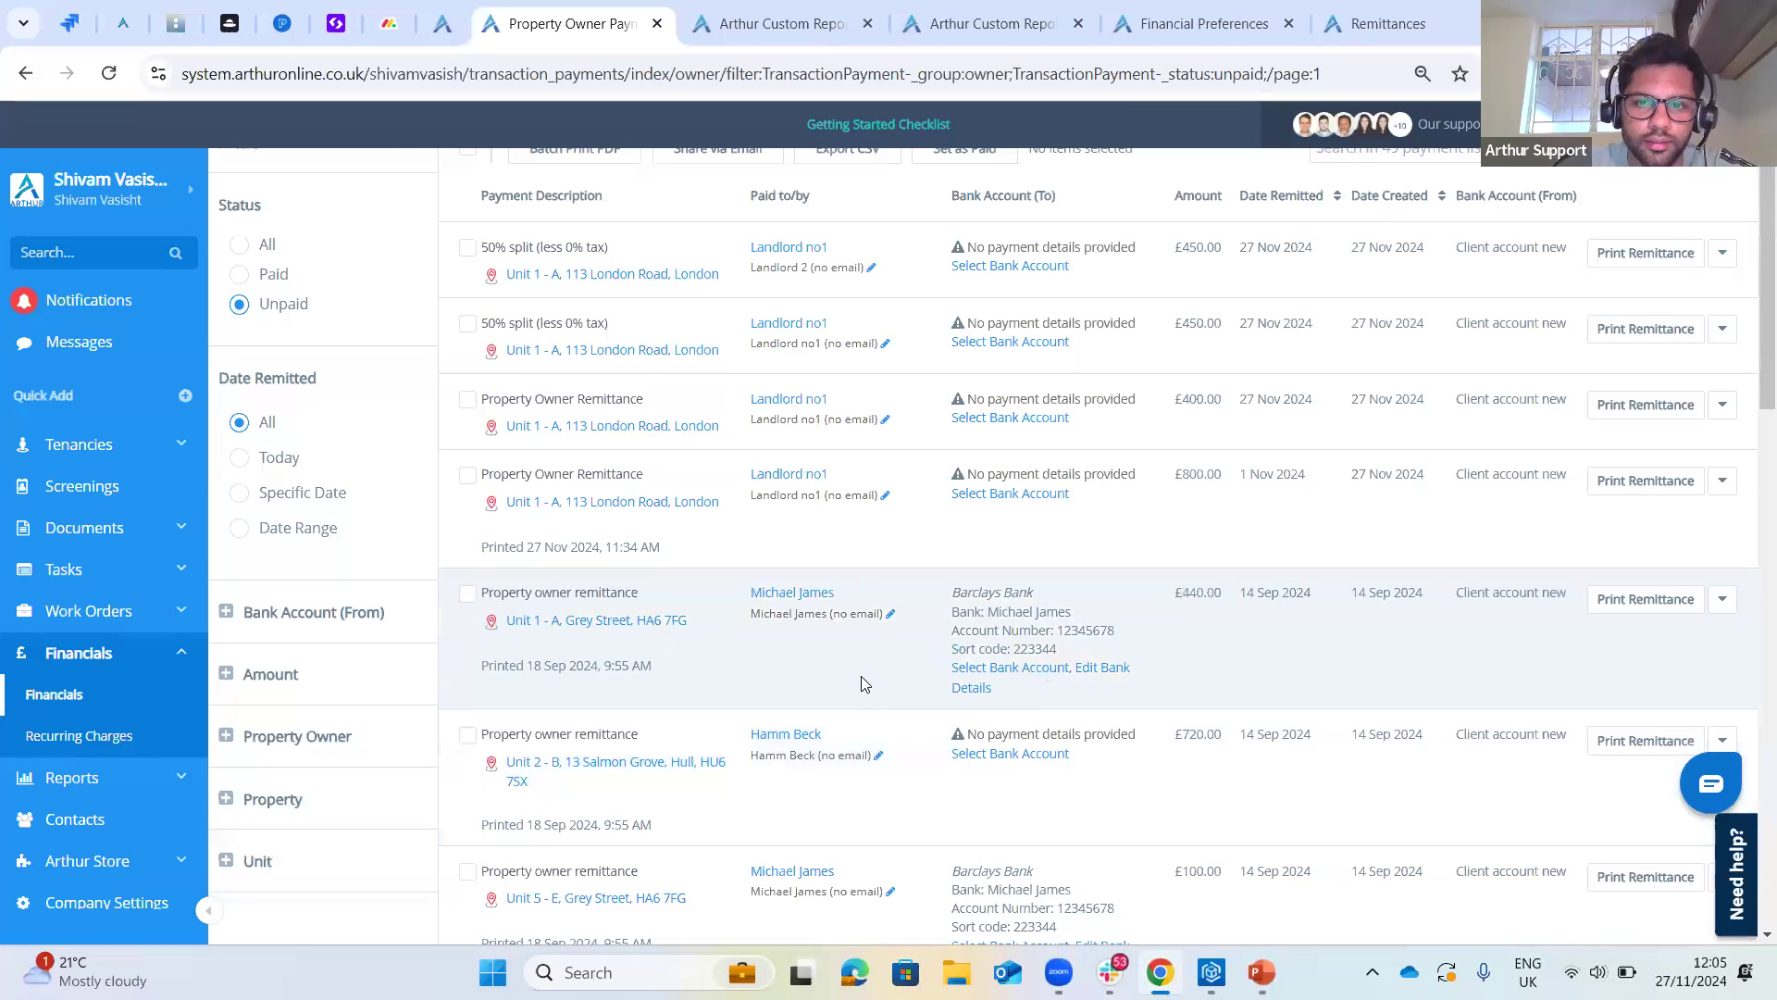
mouse_move(1059, 972)
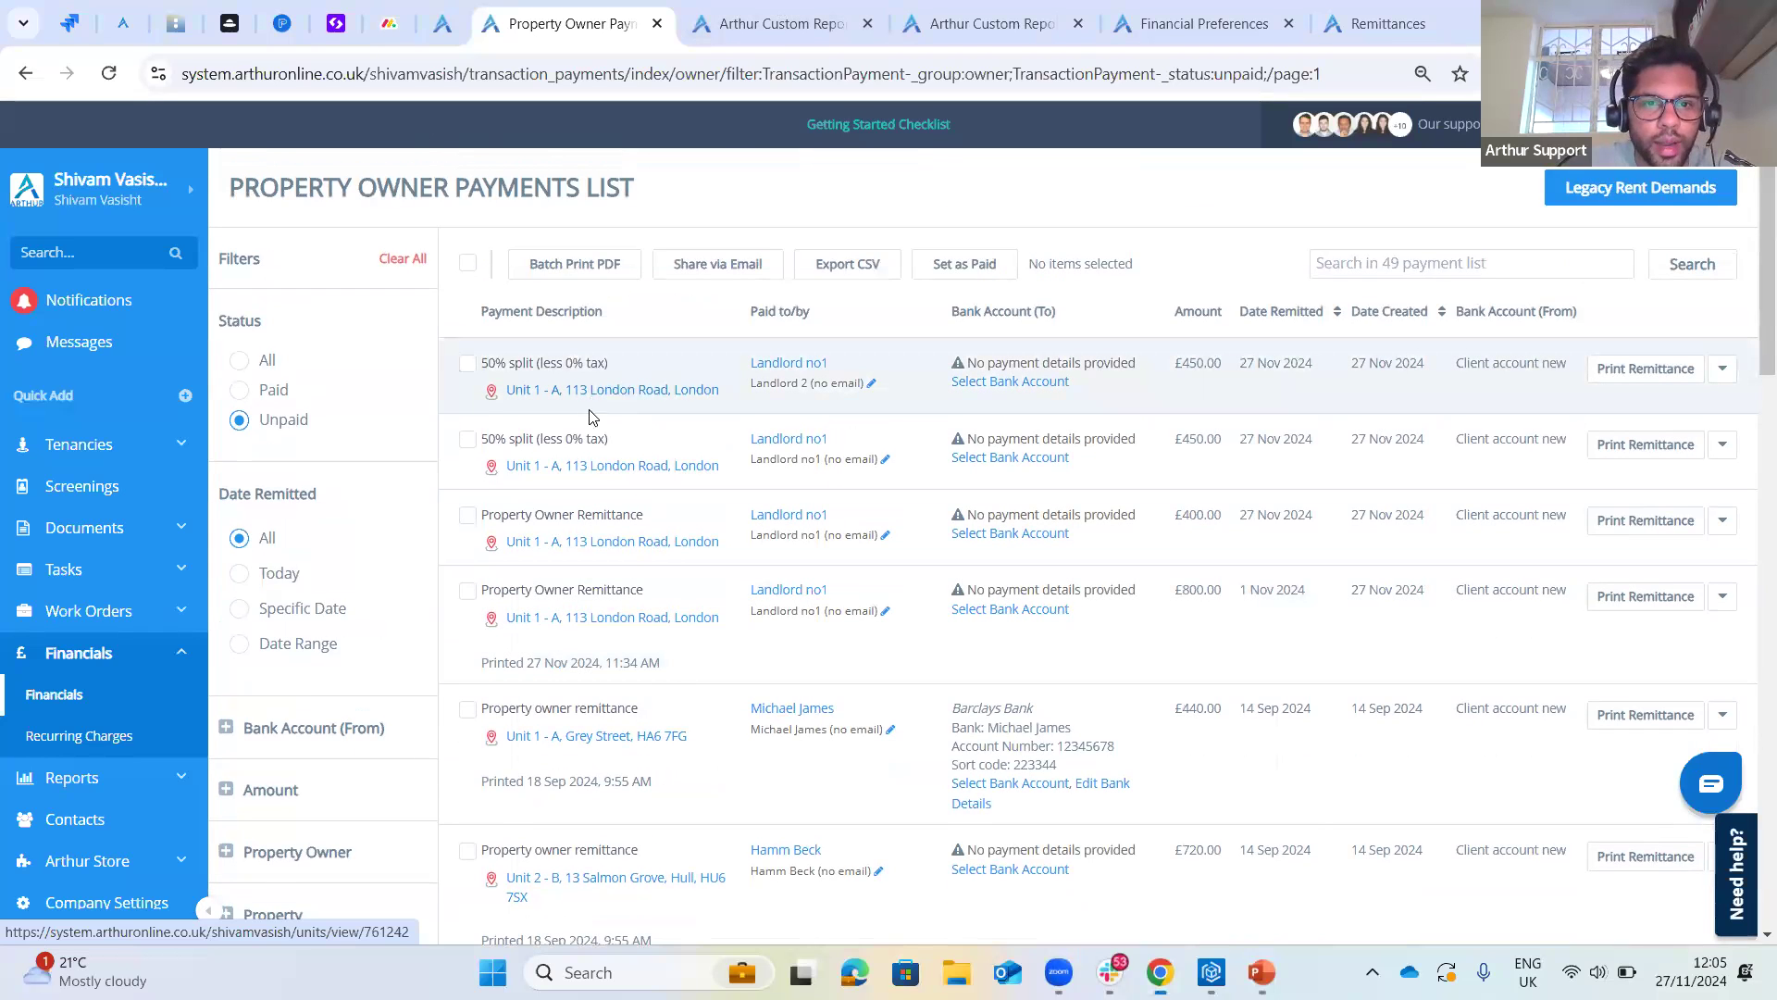
- Open Unit 1 - A's statements, choose the Property Owner Statement and turn off showing all transactions for the property owner
mouse_move(651, 392)
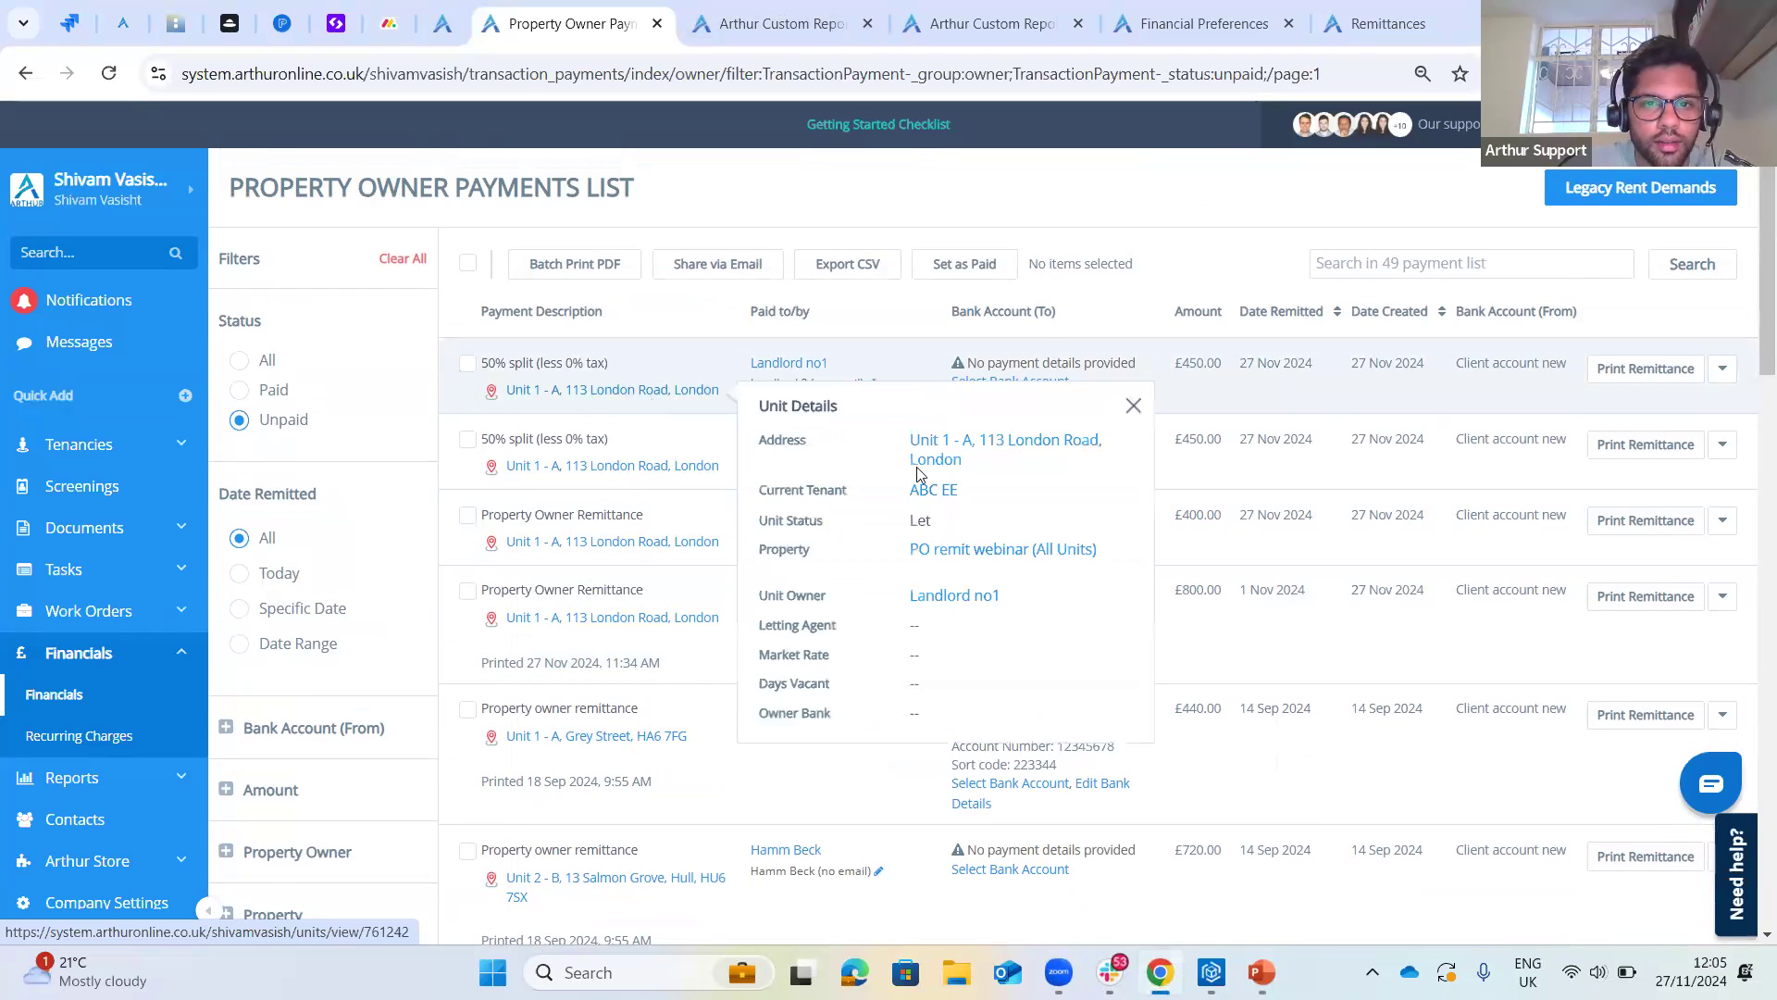
left_click(845, 525)
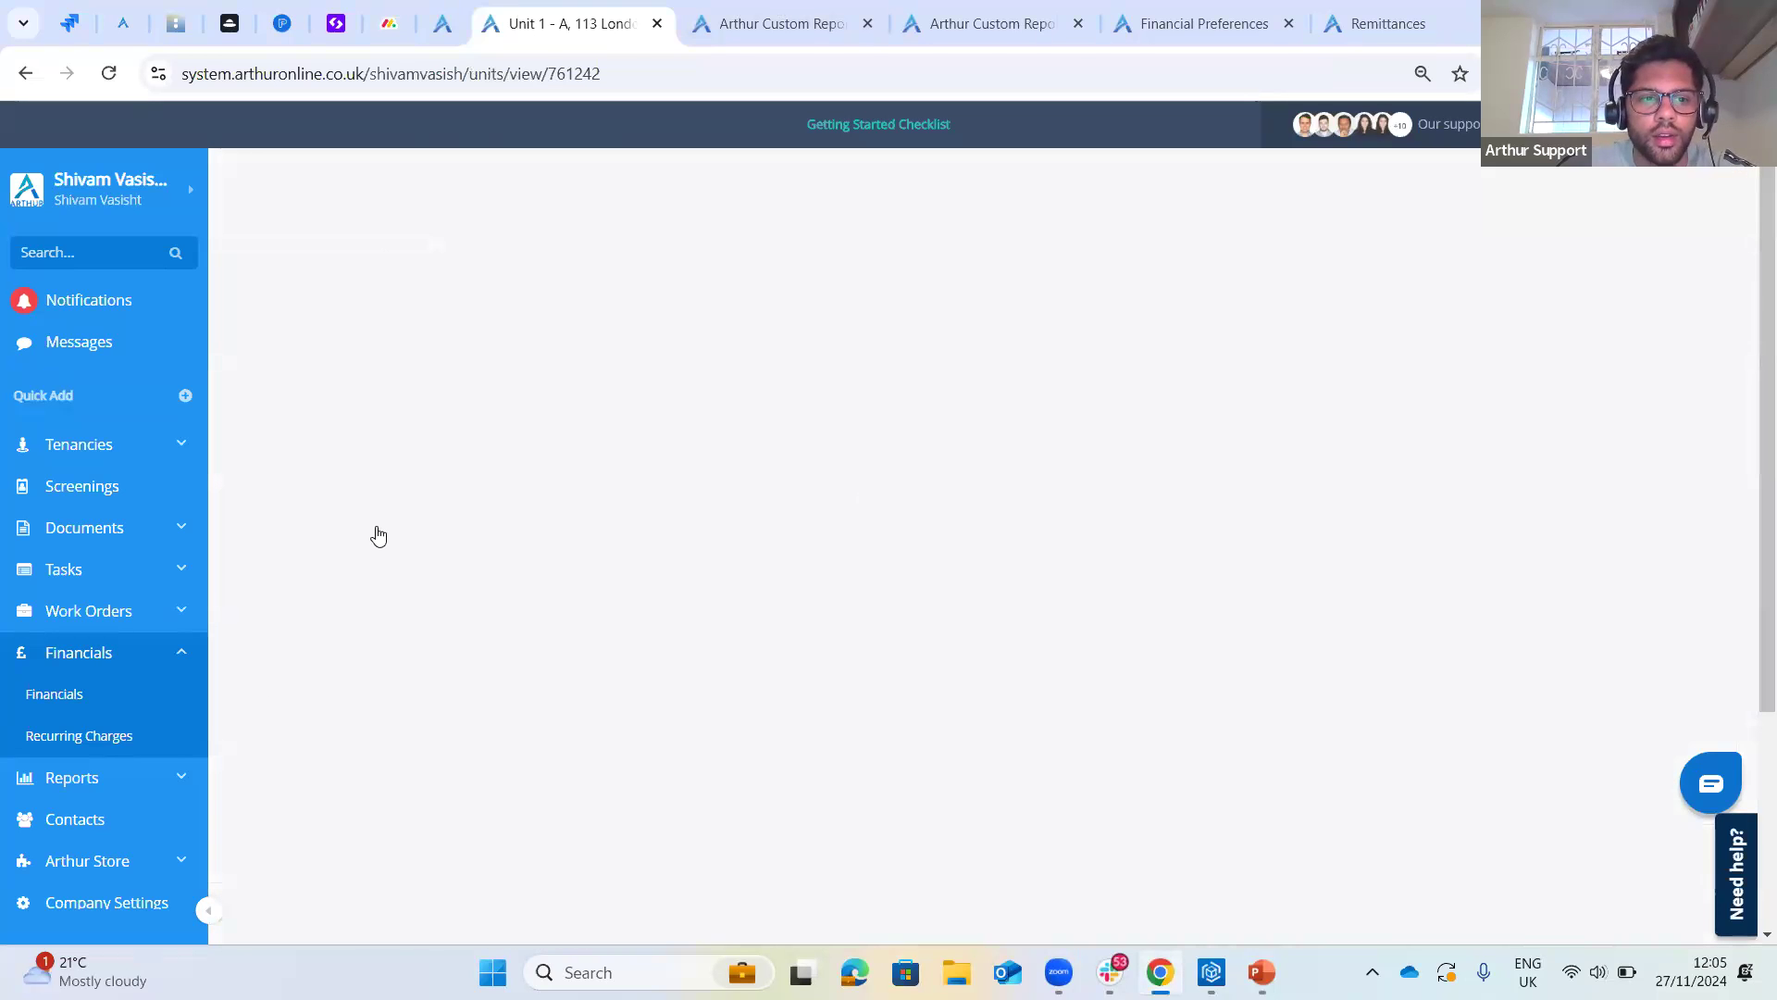
left_click(308, 784)
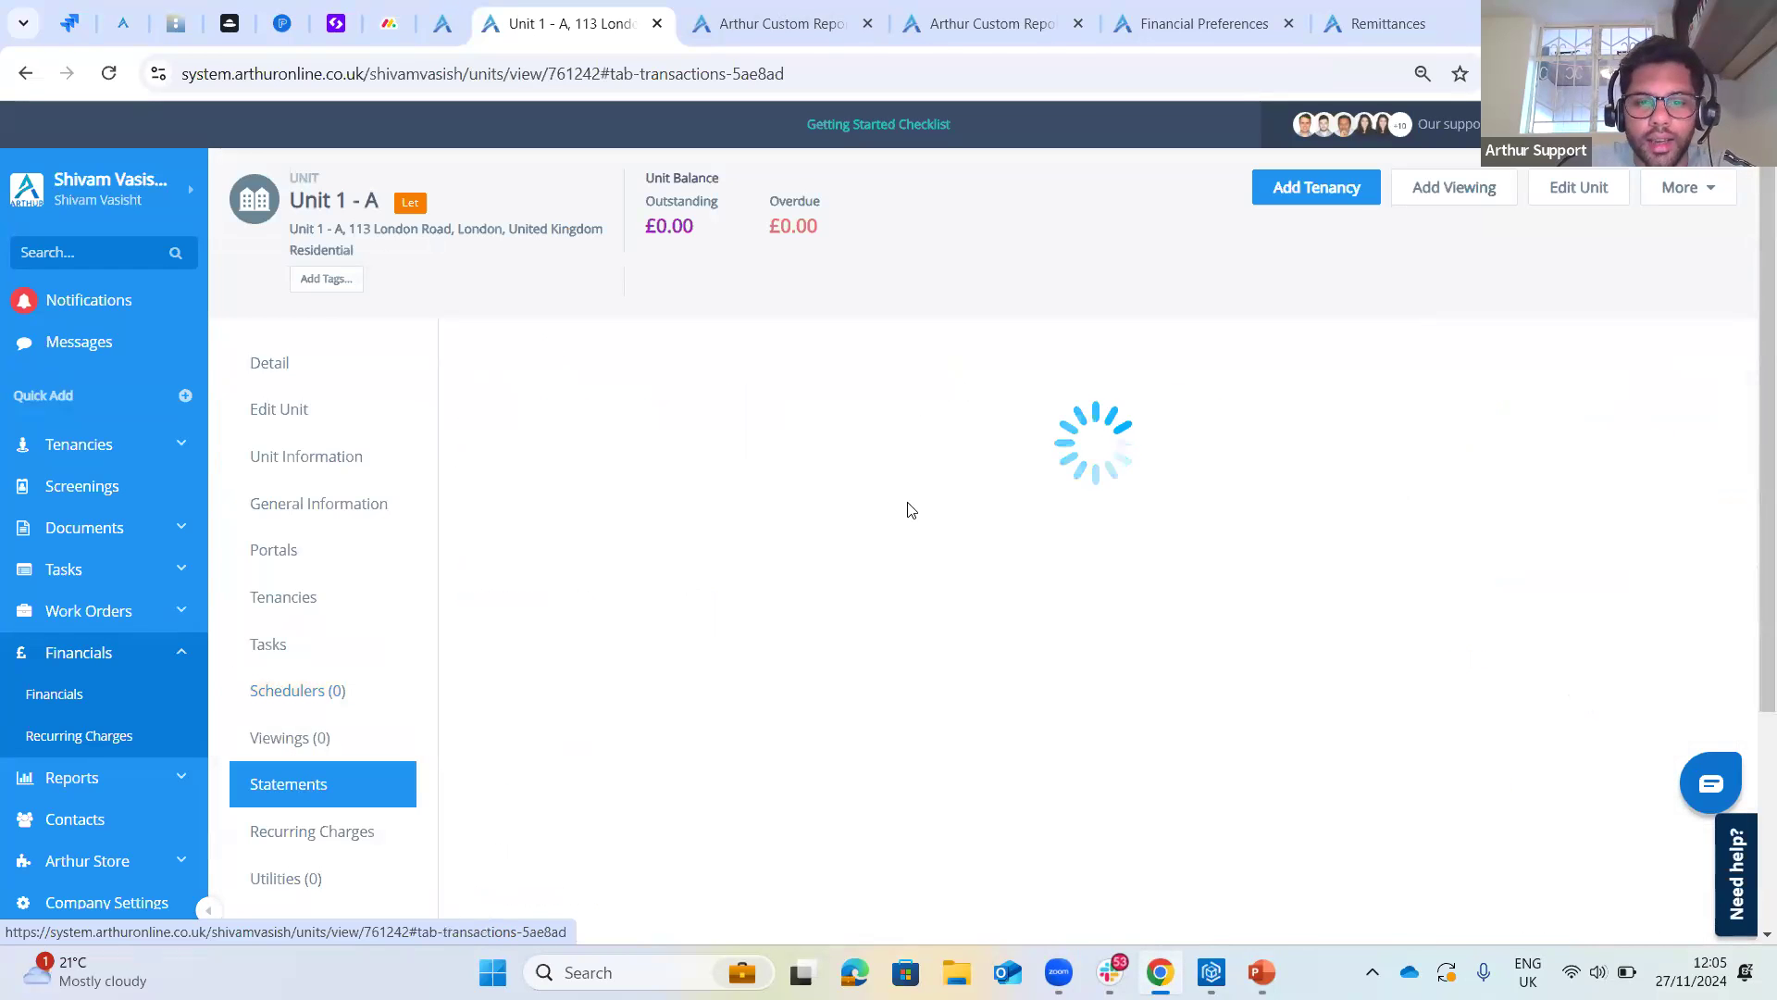
scroll(940, 434, "down", 1)
scroll(939, 435, "up", 1)
left_click(940, 437)
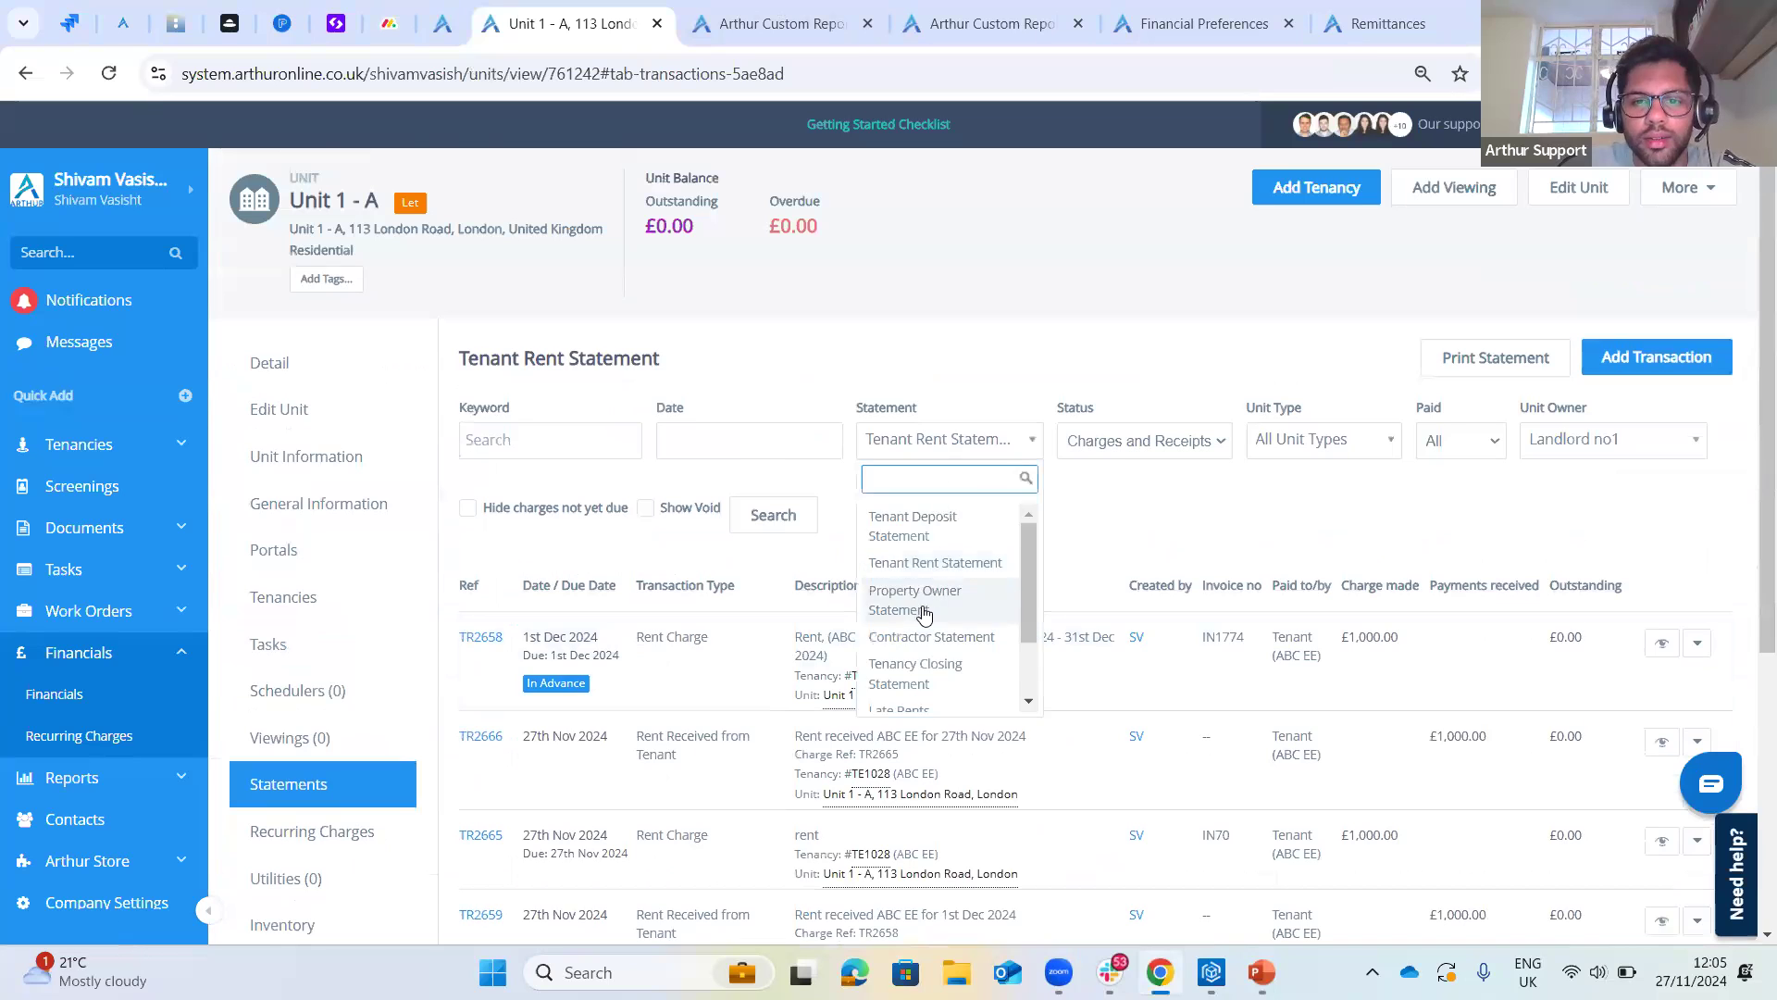
left_click(922, 618)
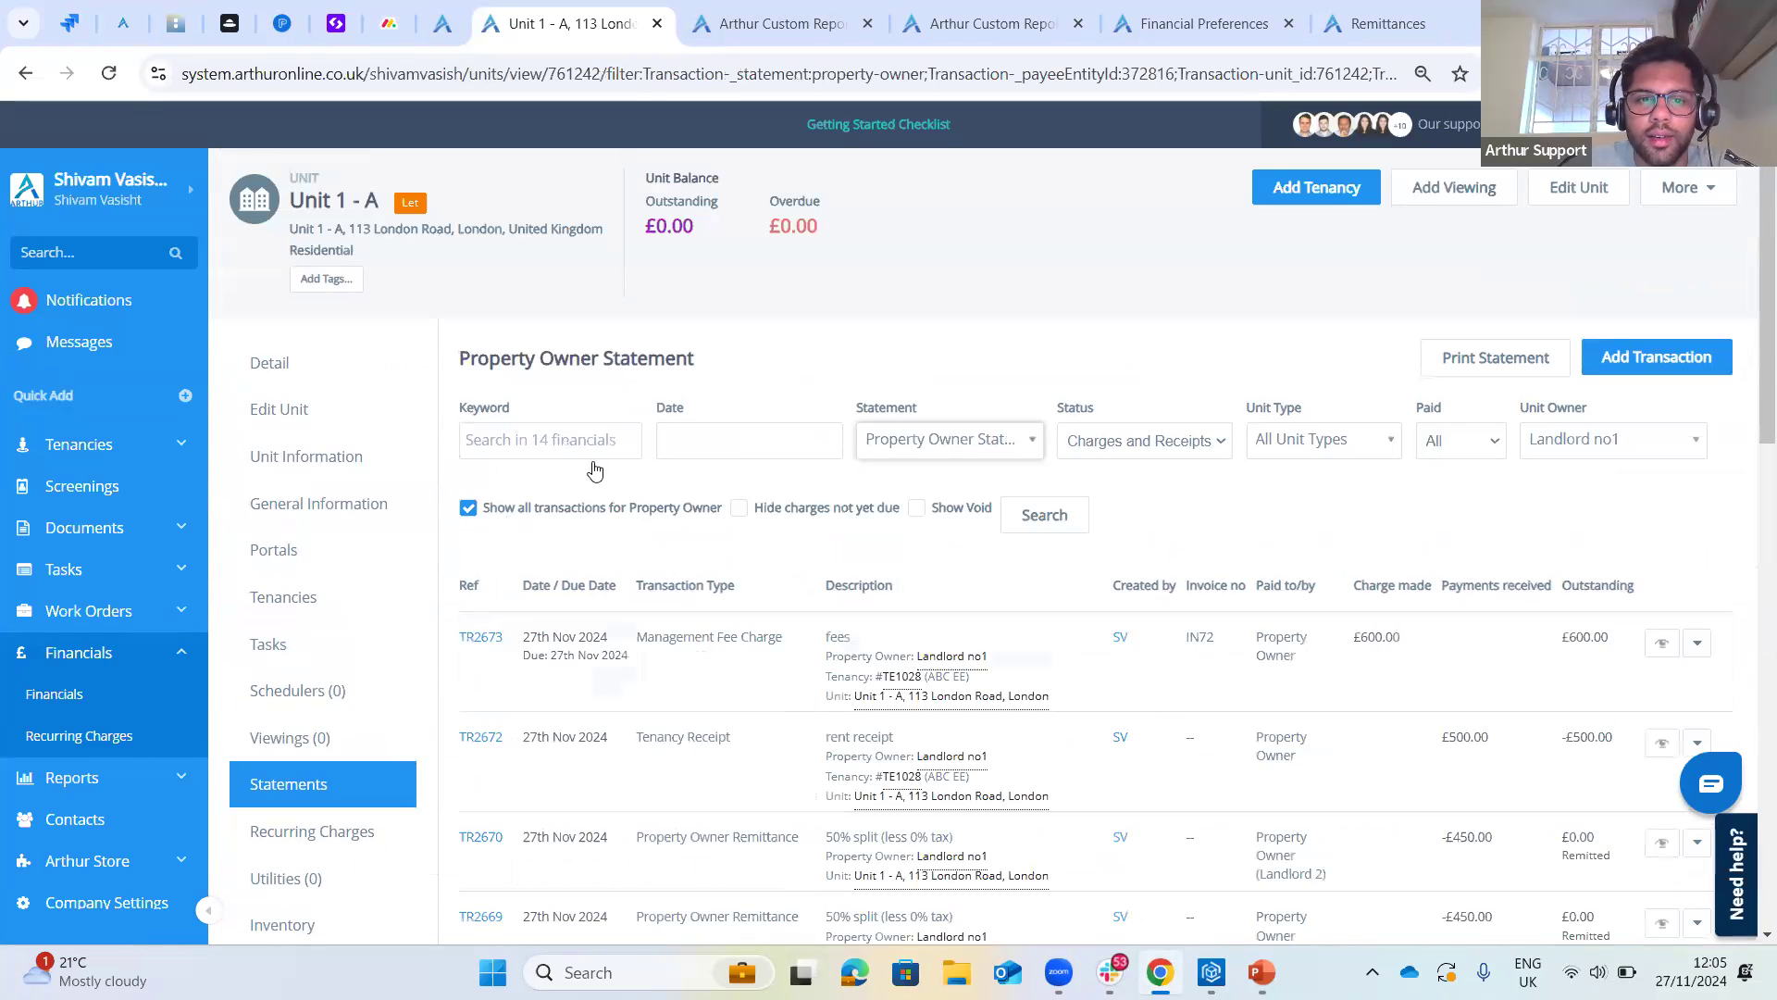
left_click(469, 510)
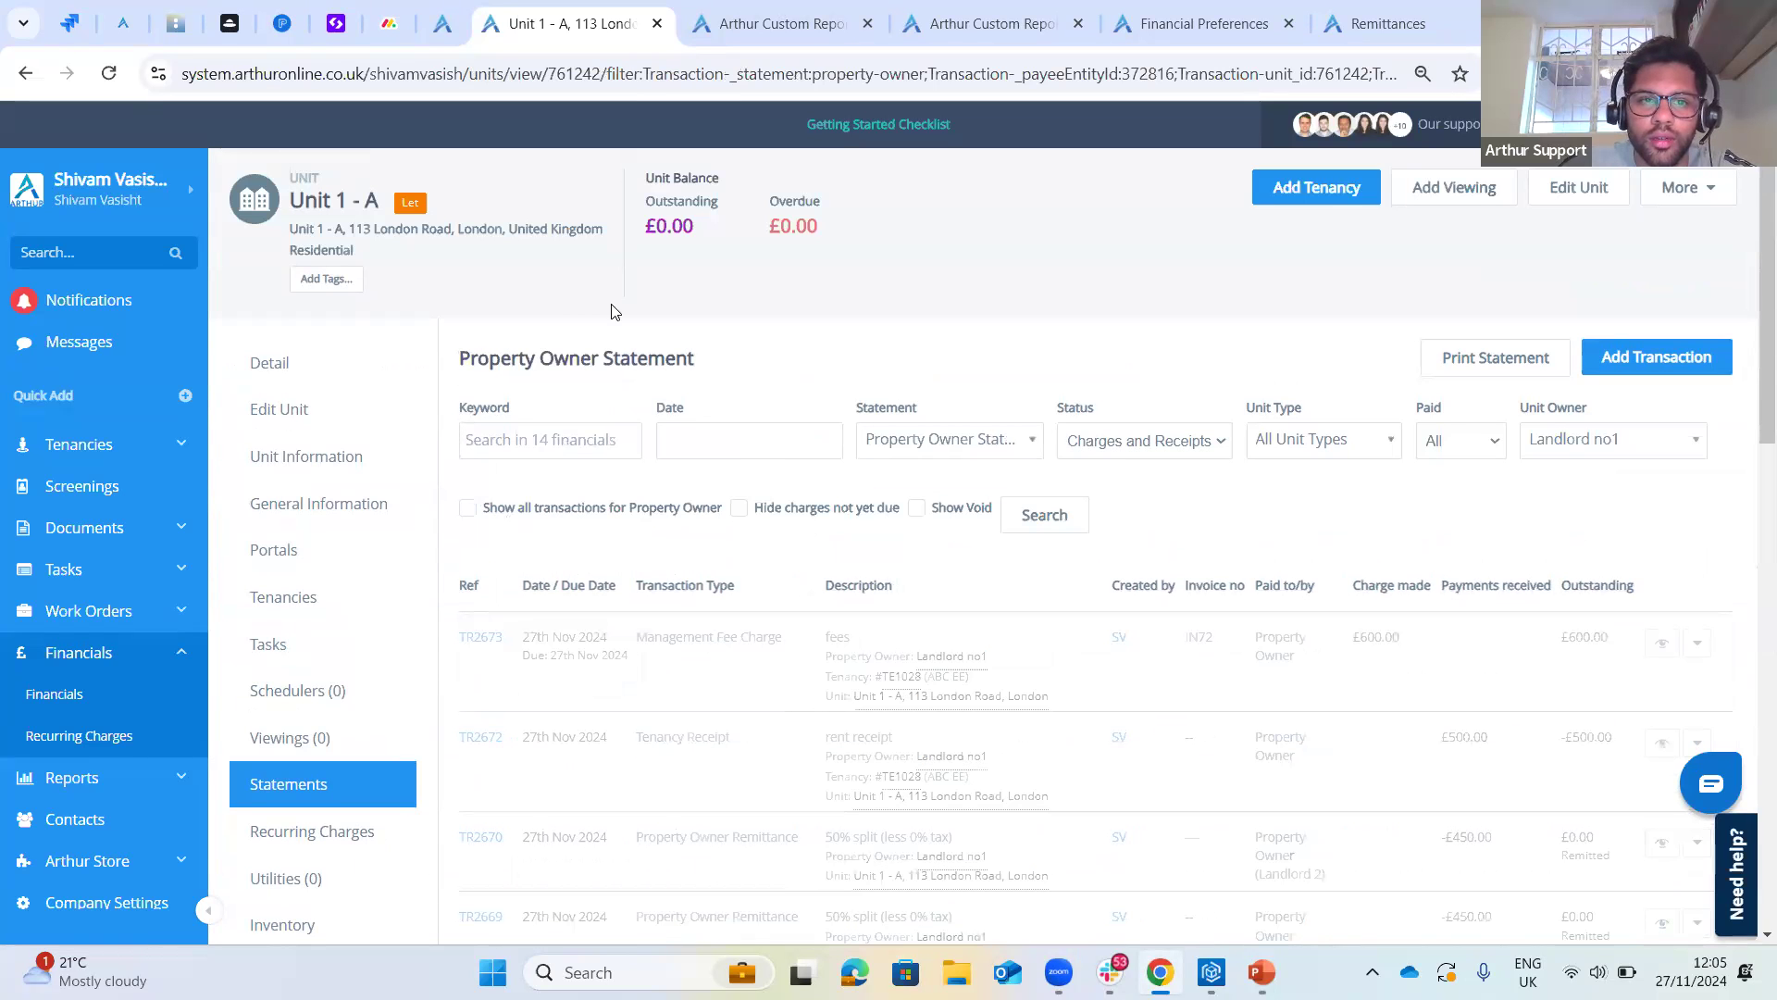
left_click_drag(291, 201, 374, 229)
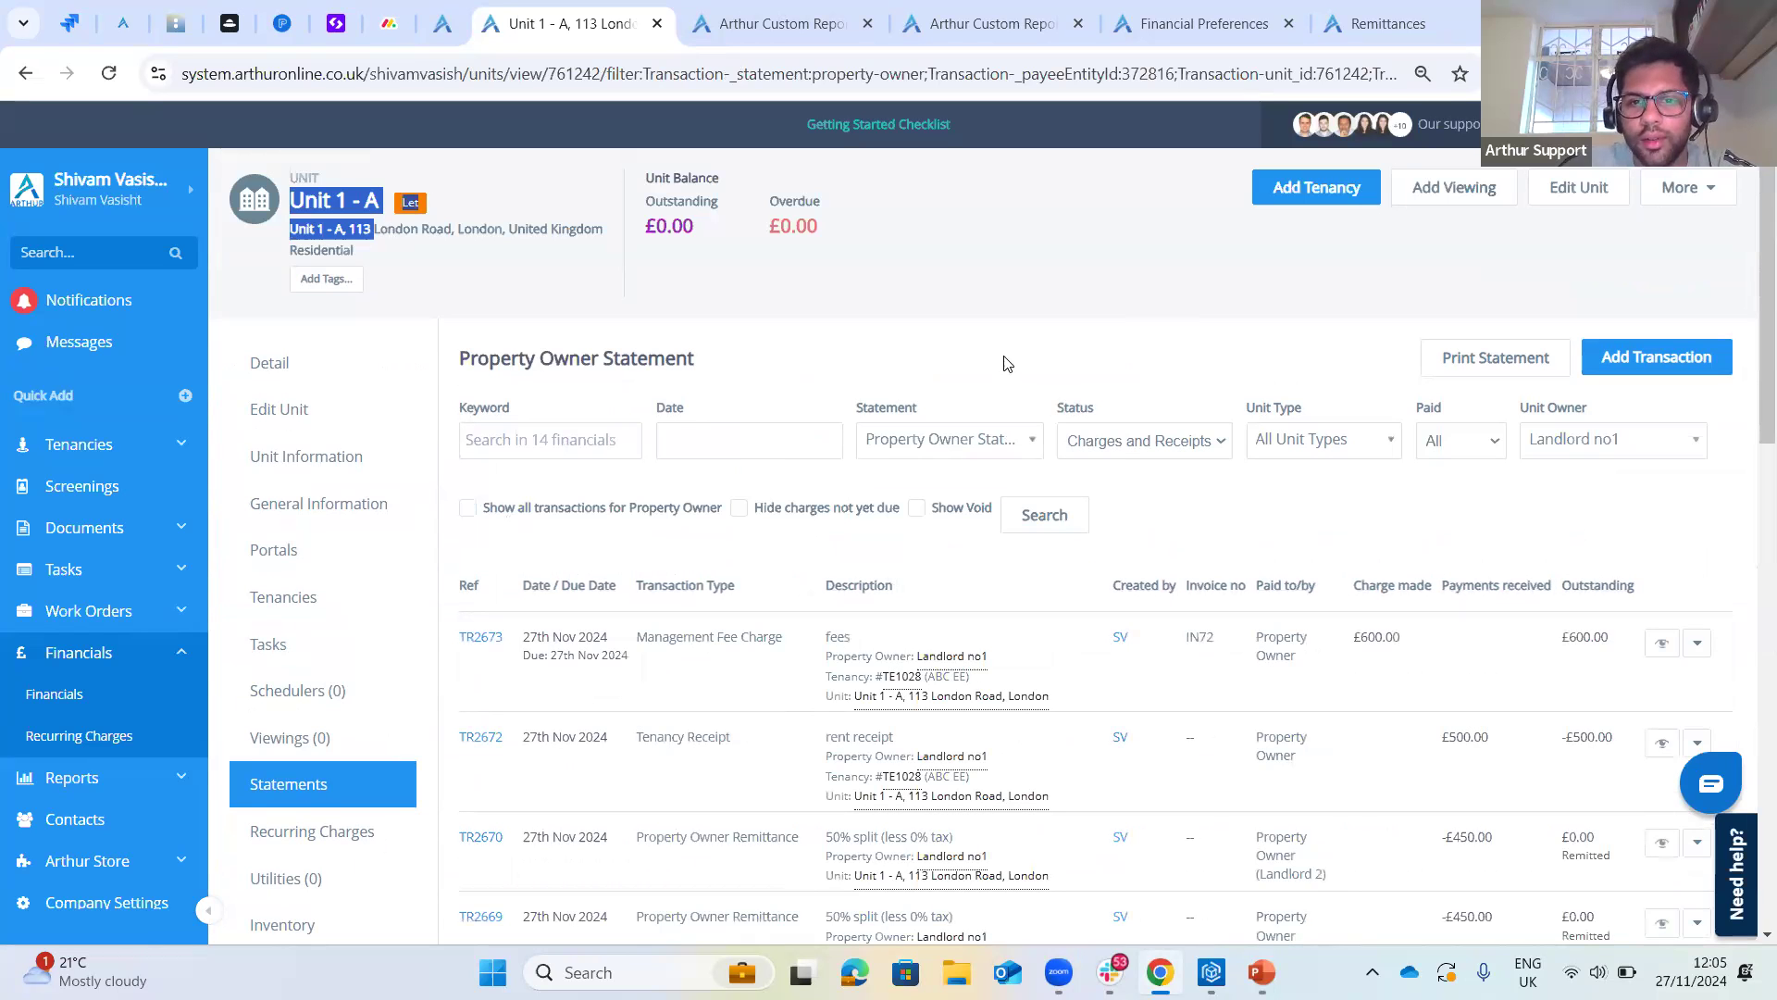
- Review the unit's property owner statement, including its closing balance, float held and the two 50% split remittances
scroll(1035, 370, "down", 4)
scroll(1019, 454, "up", 4)
scroll(1023, 467, "down", 3)
scroll(1033, 483, "down", 11)
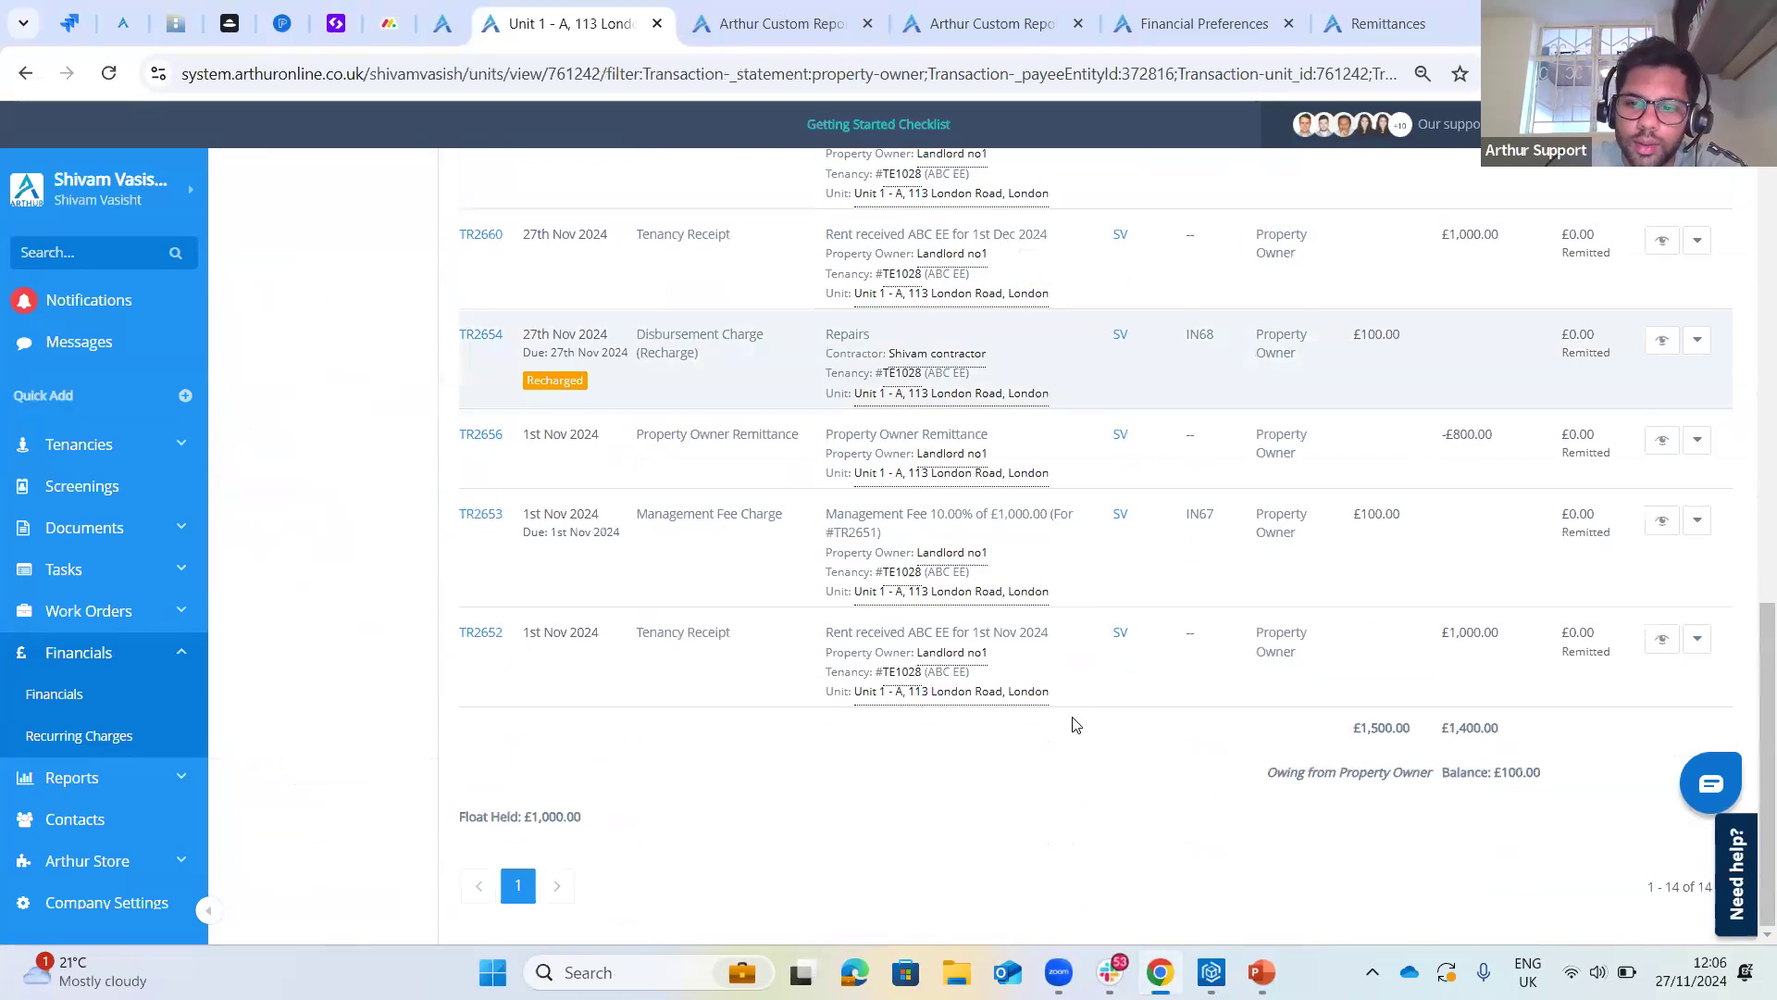
scroll(1213, 586, "up", 11)
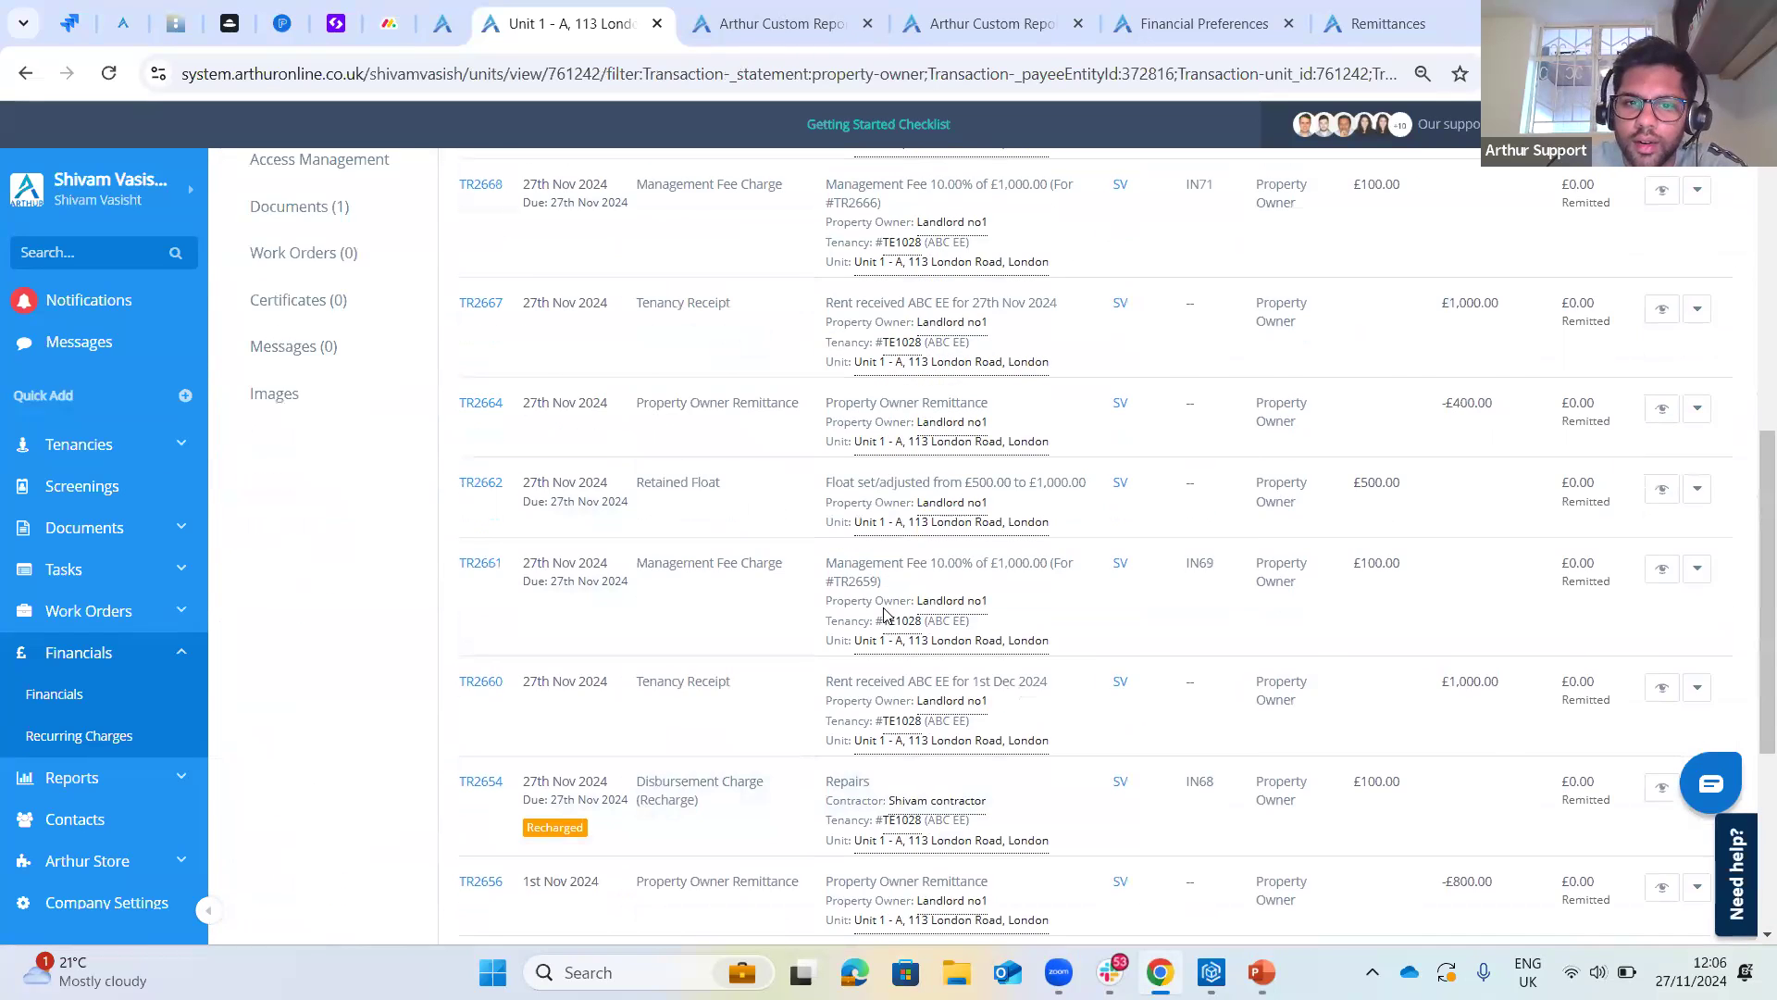
left_click_drag(644, 622, 786, 626)
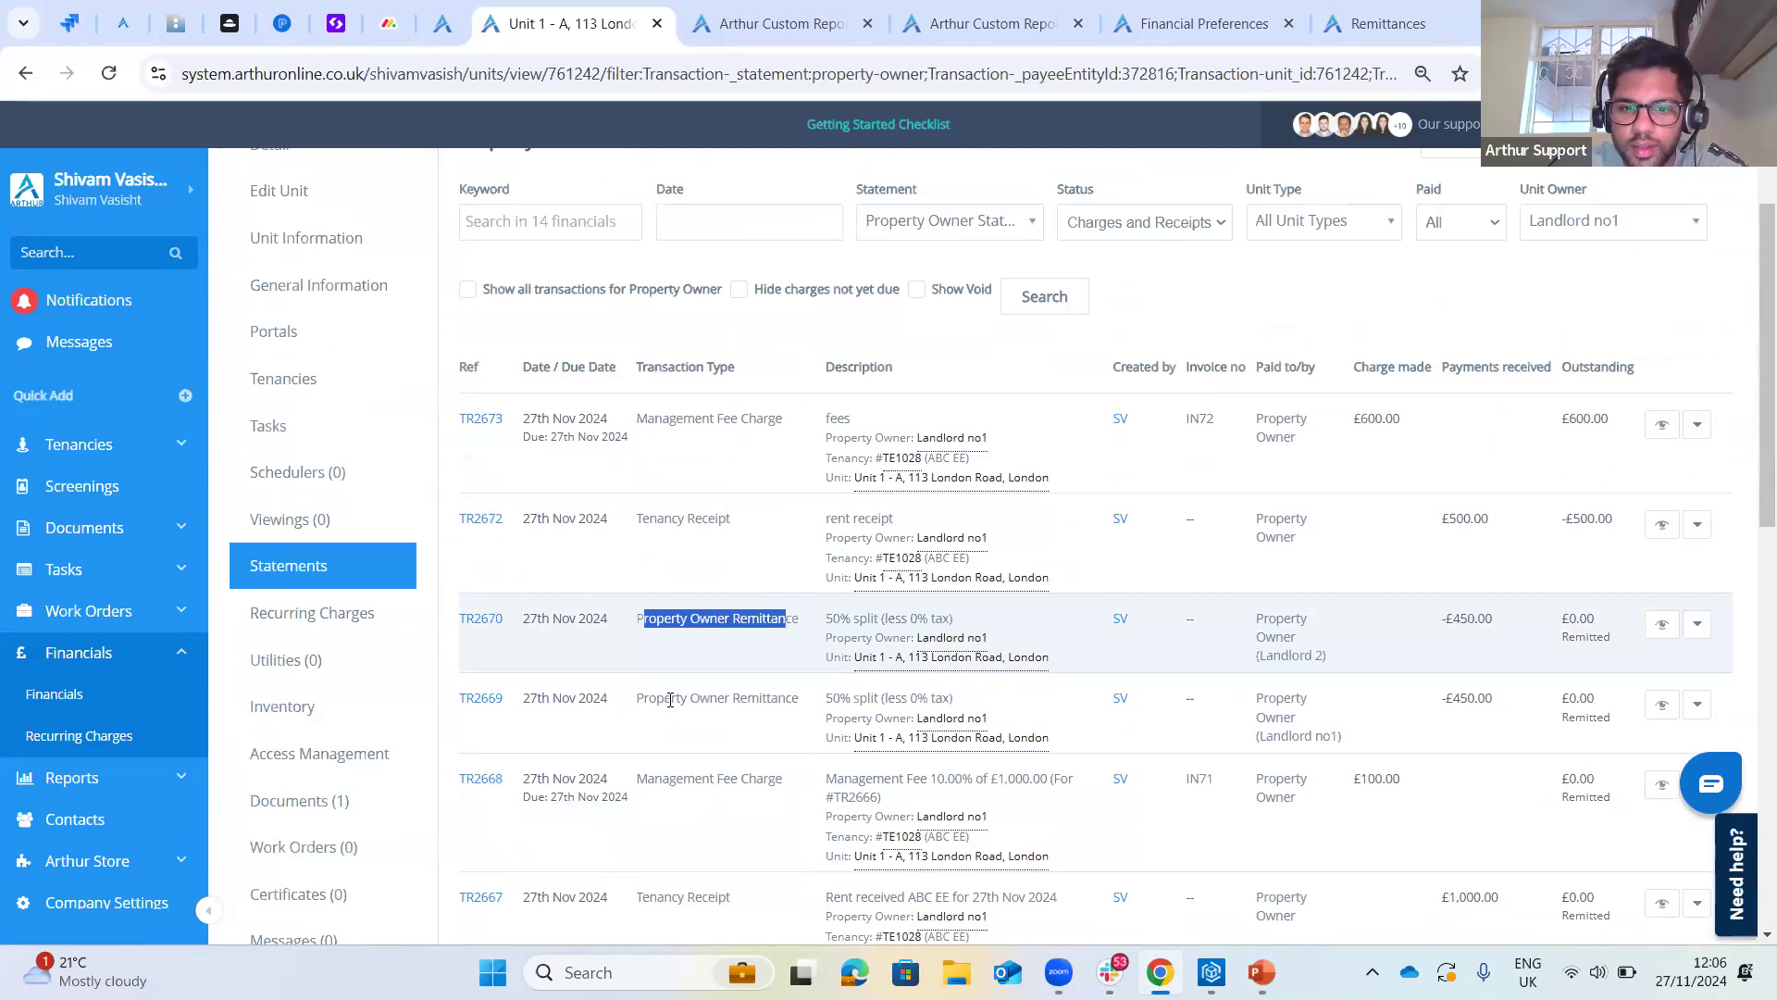
left_click_drag(637, 702, 746, 704)
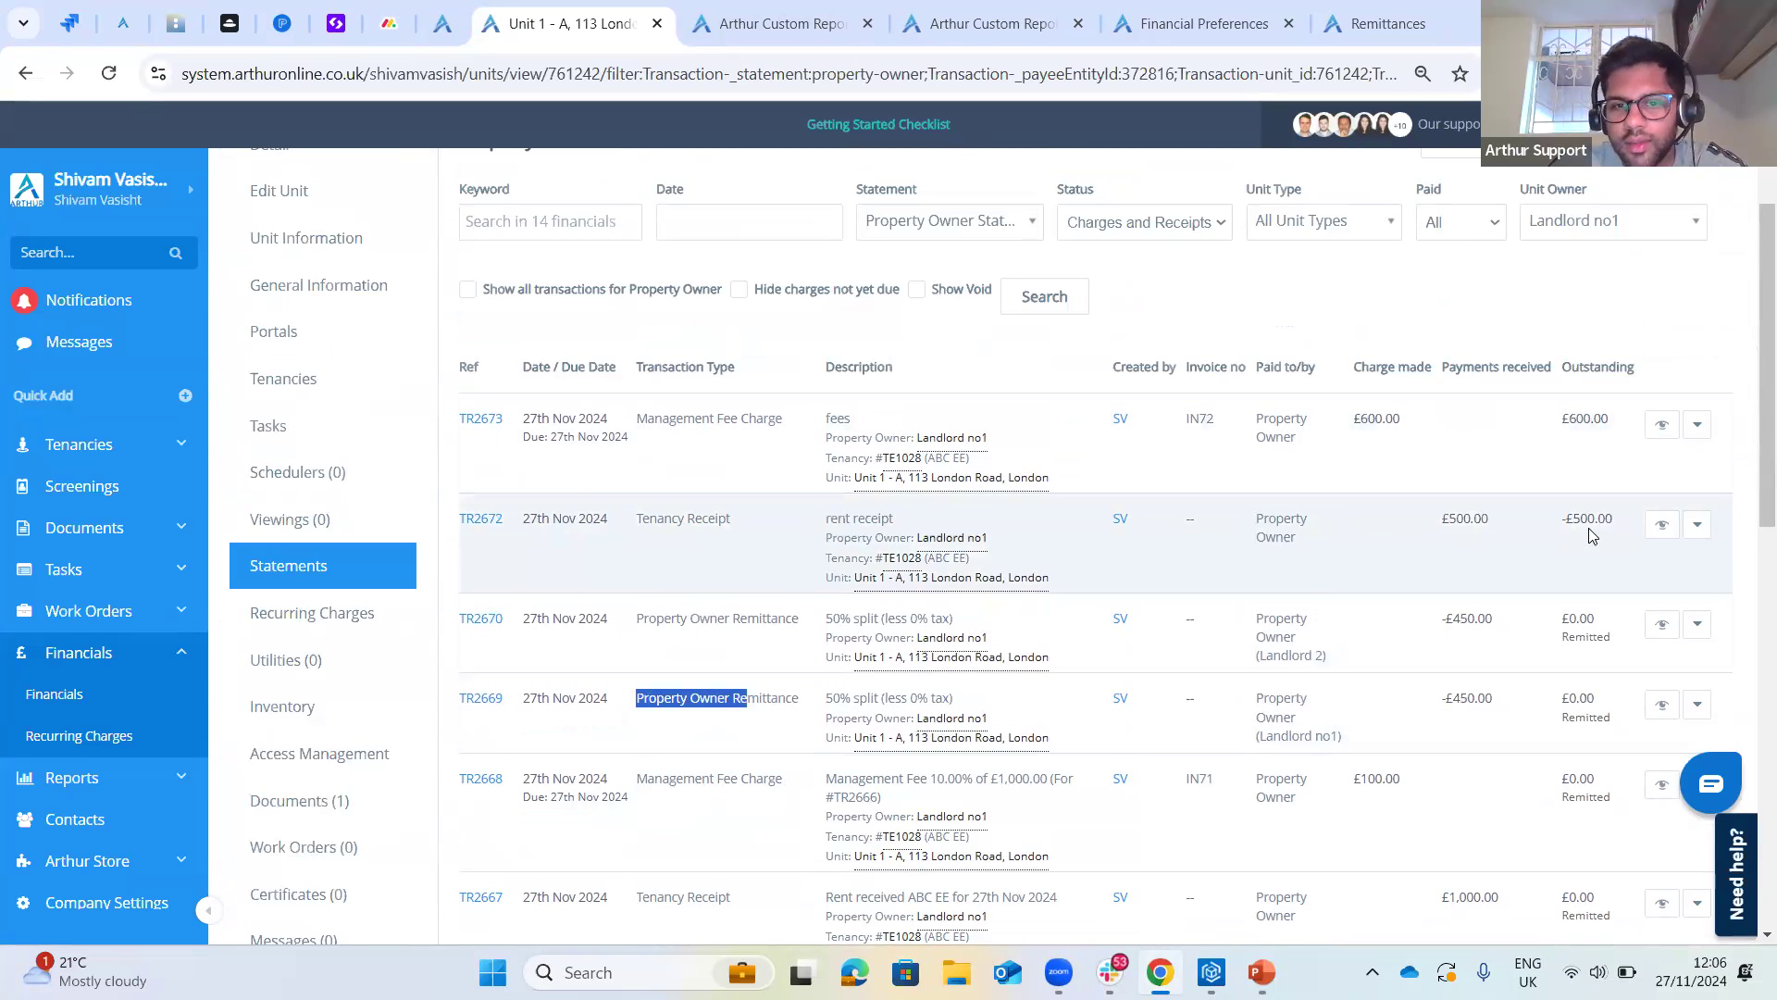
scroll(1146, 575, "up", 1)
scroll(1146, 574, "up", 2)
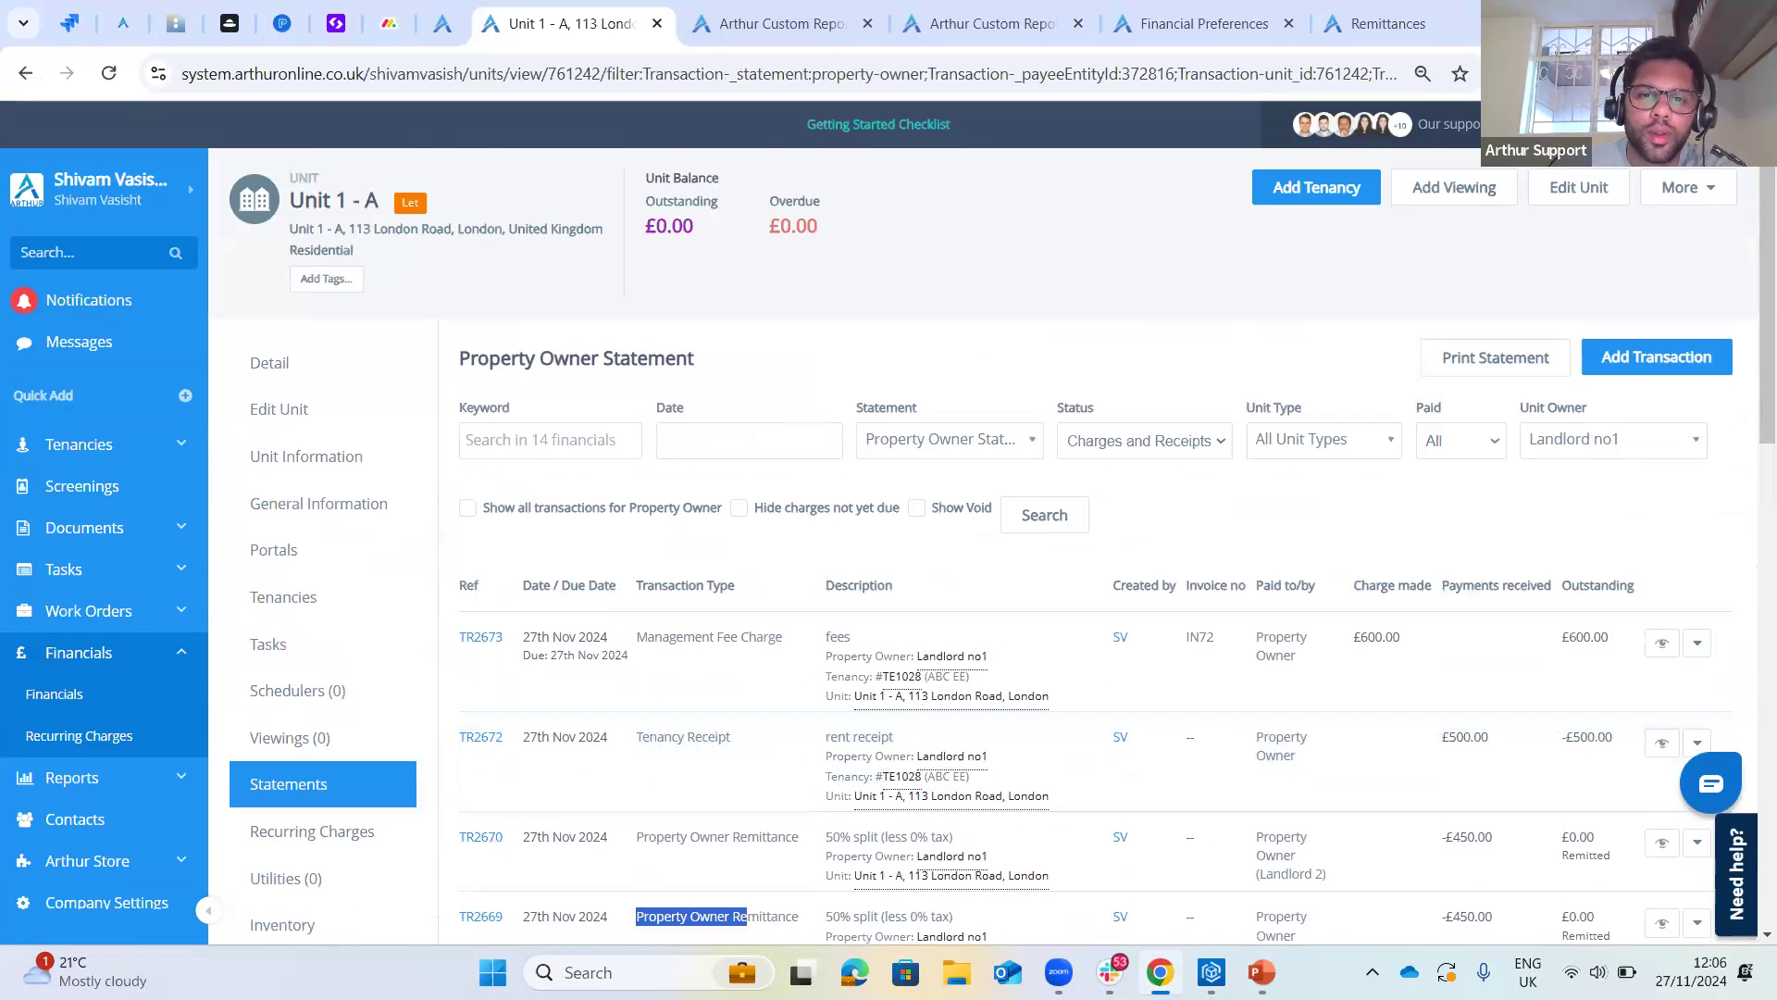
left_click(929, 593)
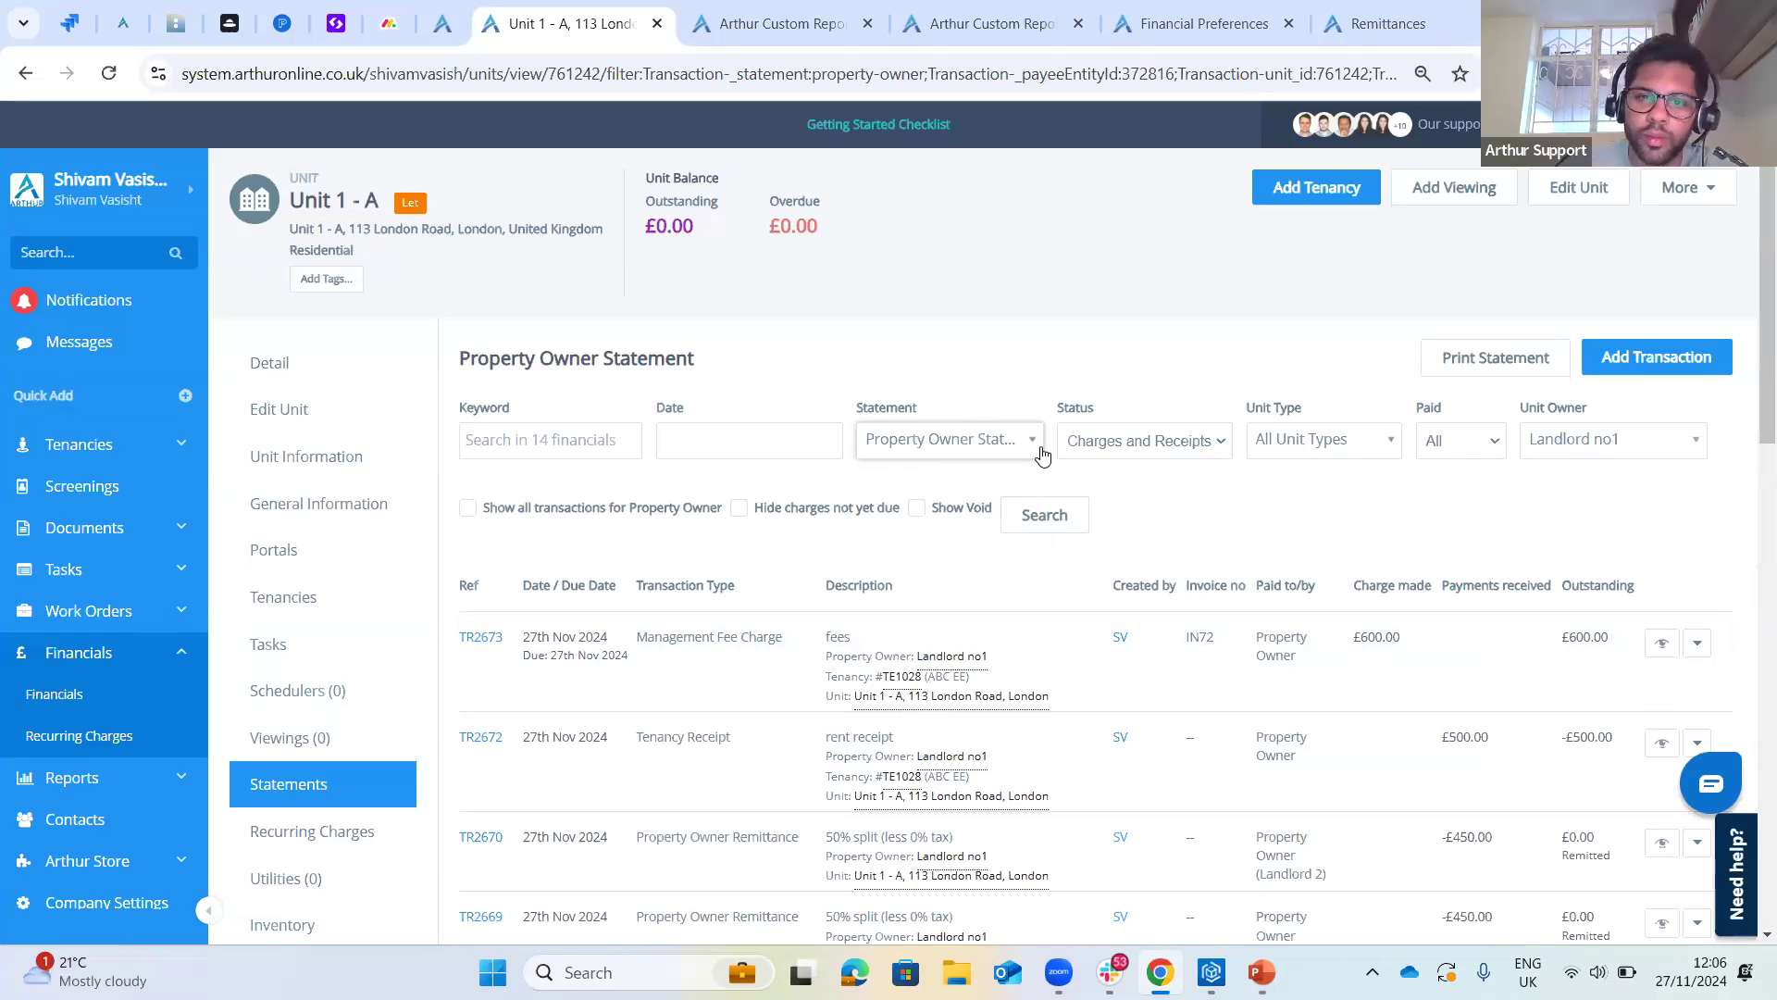
- Generate the enhanced Property Owner Statement report for Unit 1 - A and check its income and expenditure summary
left_click(1472, 368)
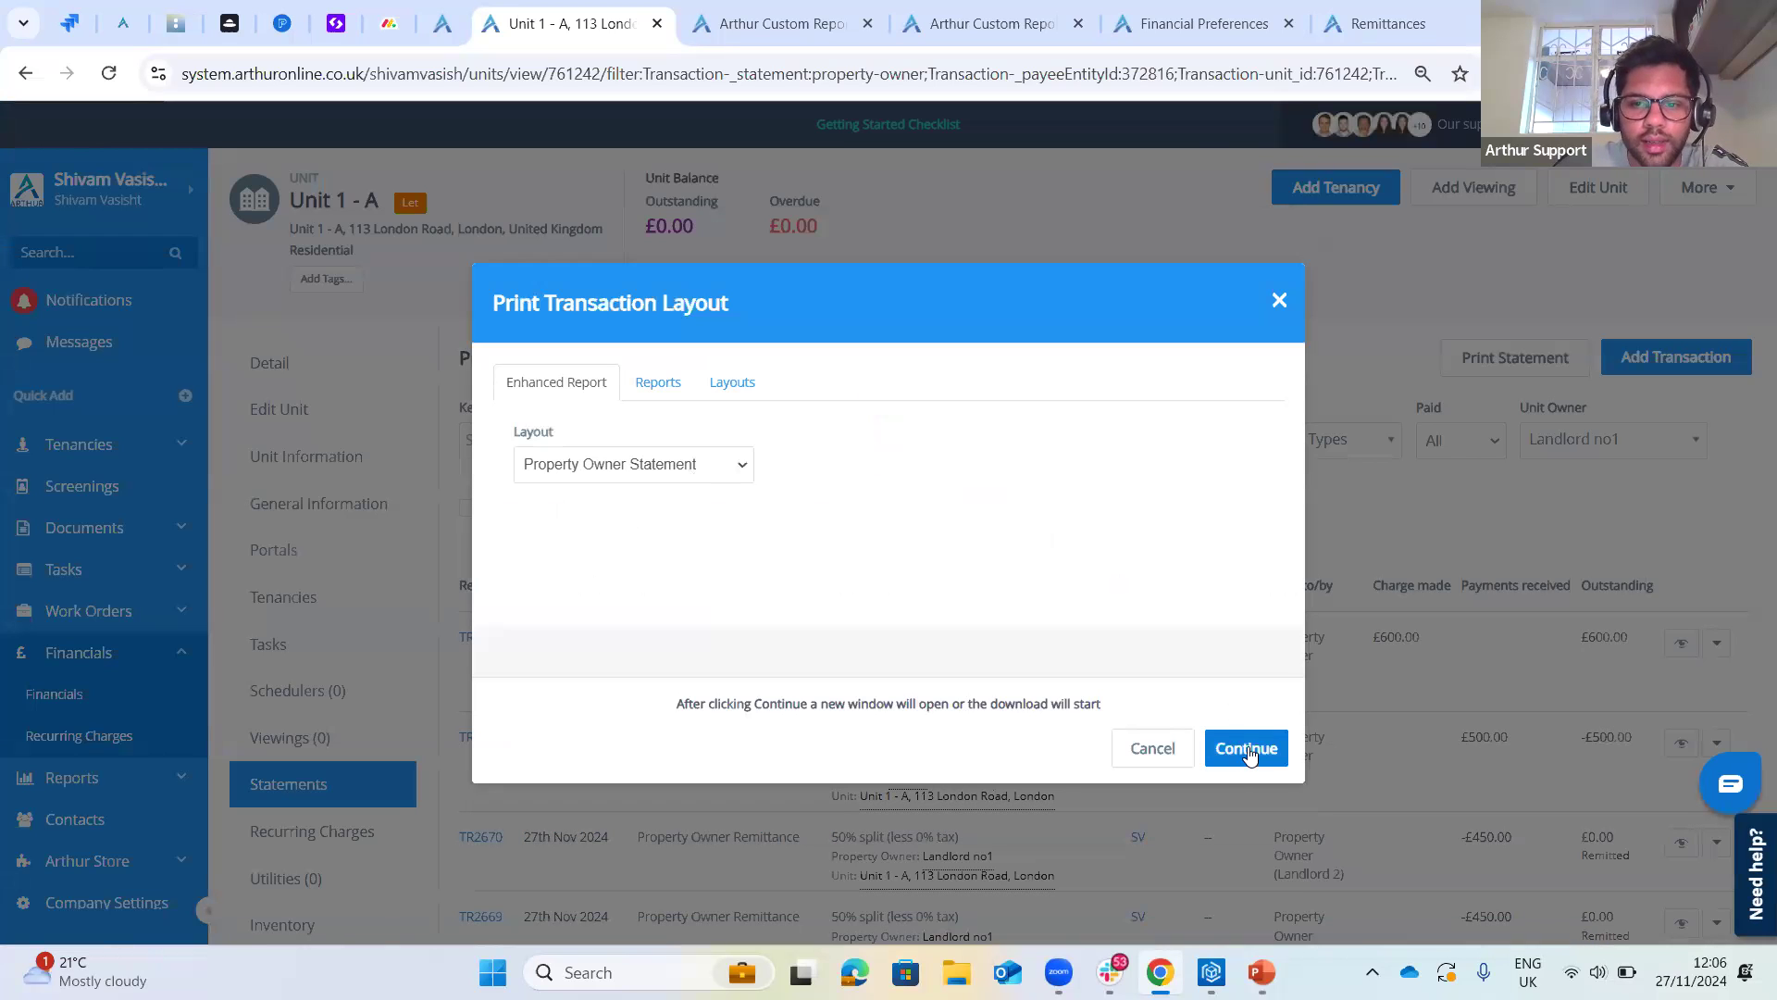
left_click(1247, 750)
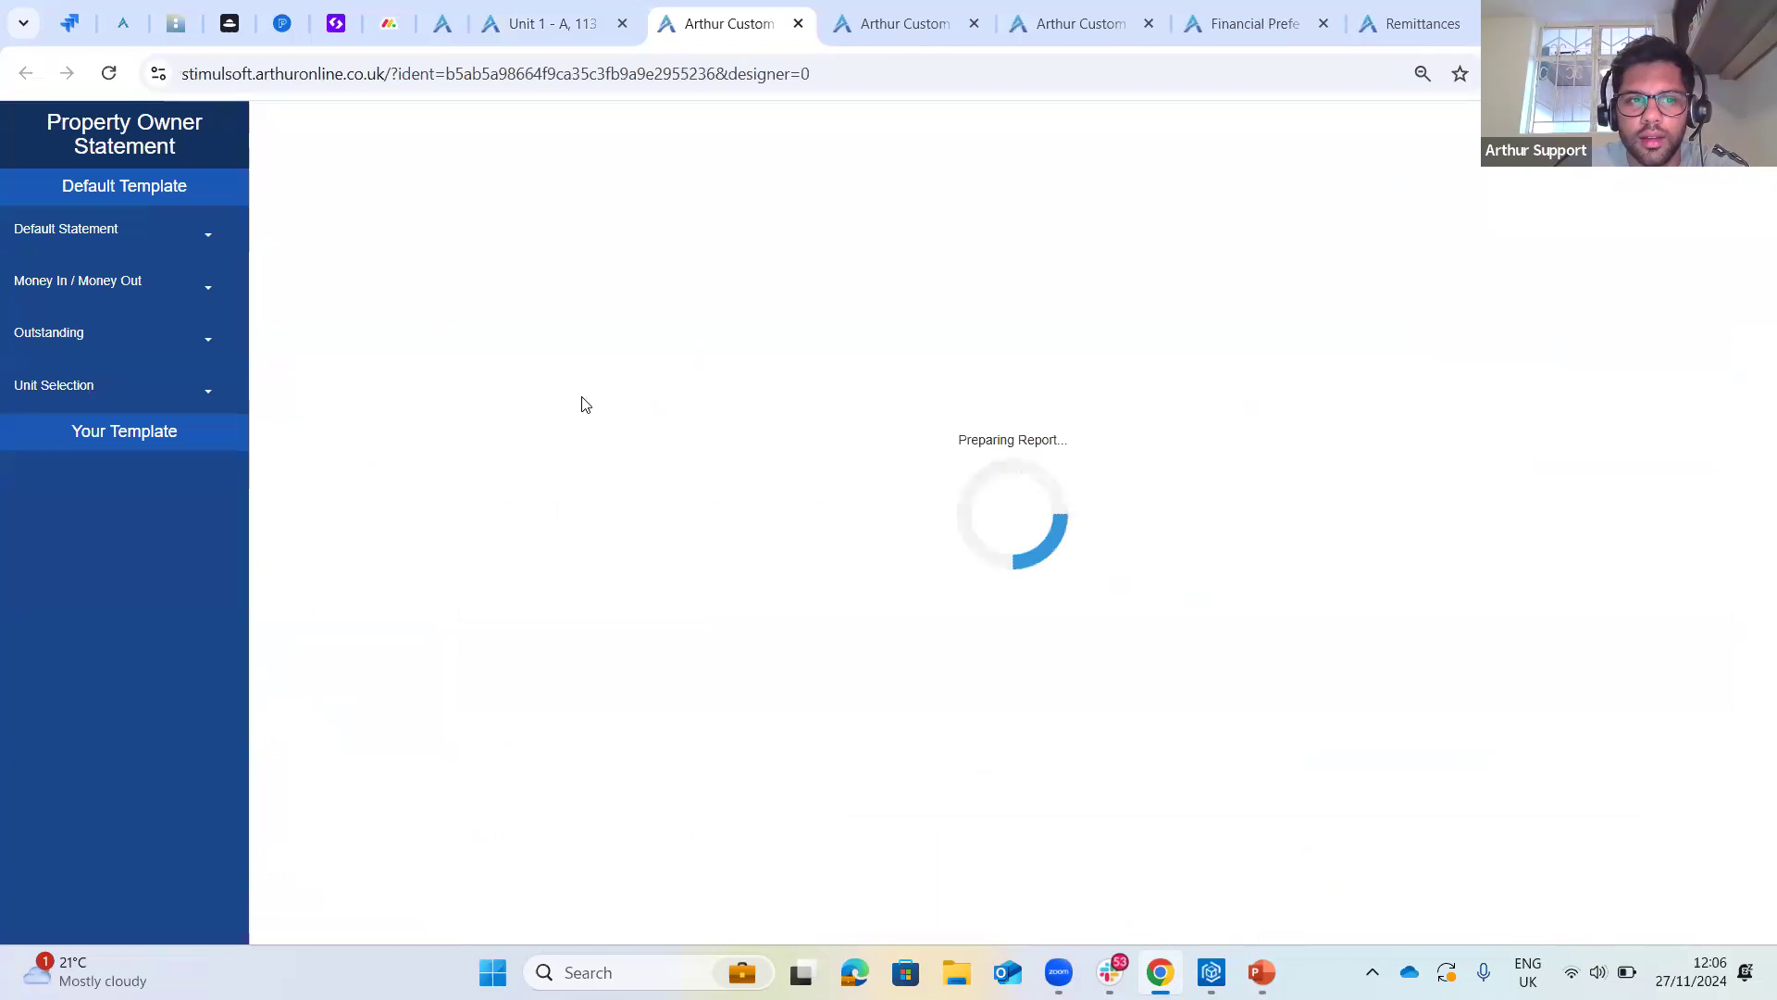
scroll(842, 455, "down", 10)
scroll(1170, 333, "down", 3)
scroll(1285, 349, "up", 2)
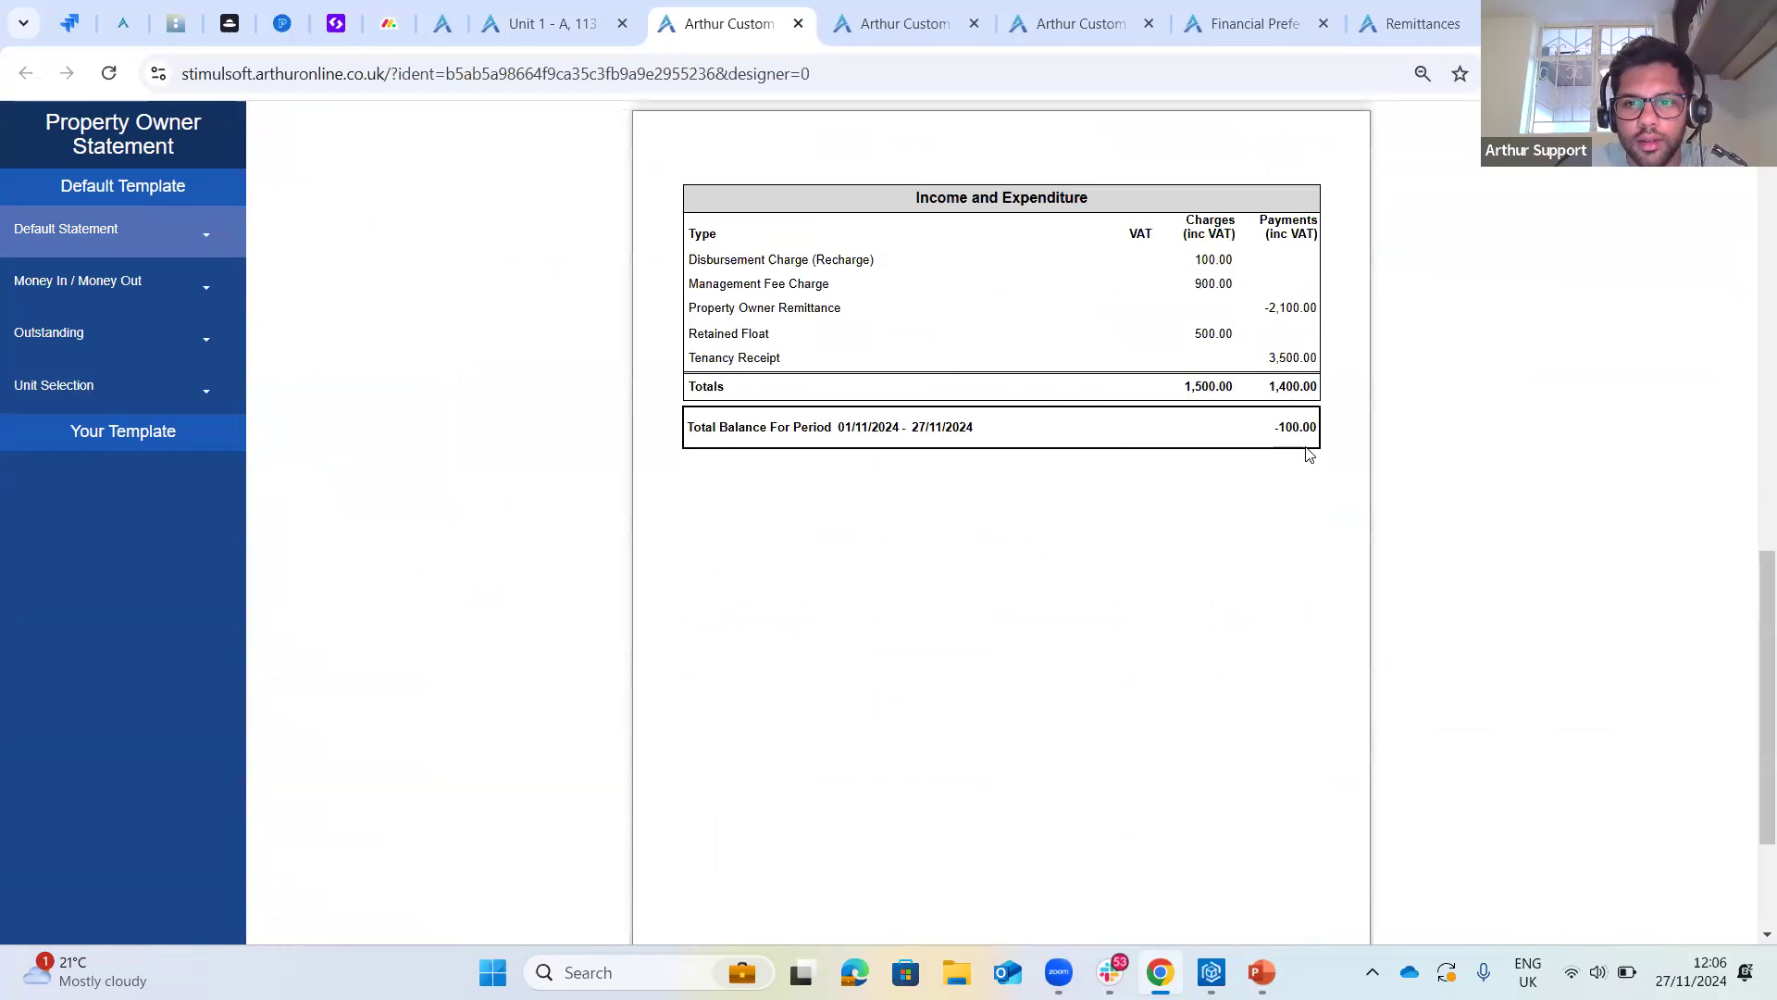
scroll(1265, 653, "up", 15)
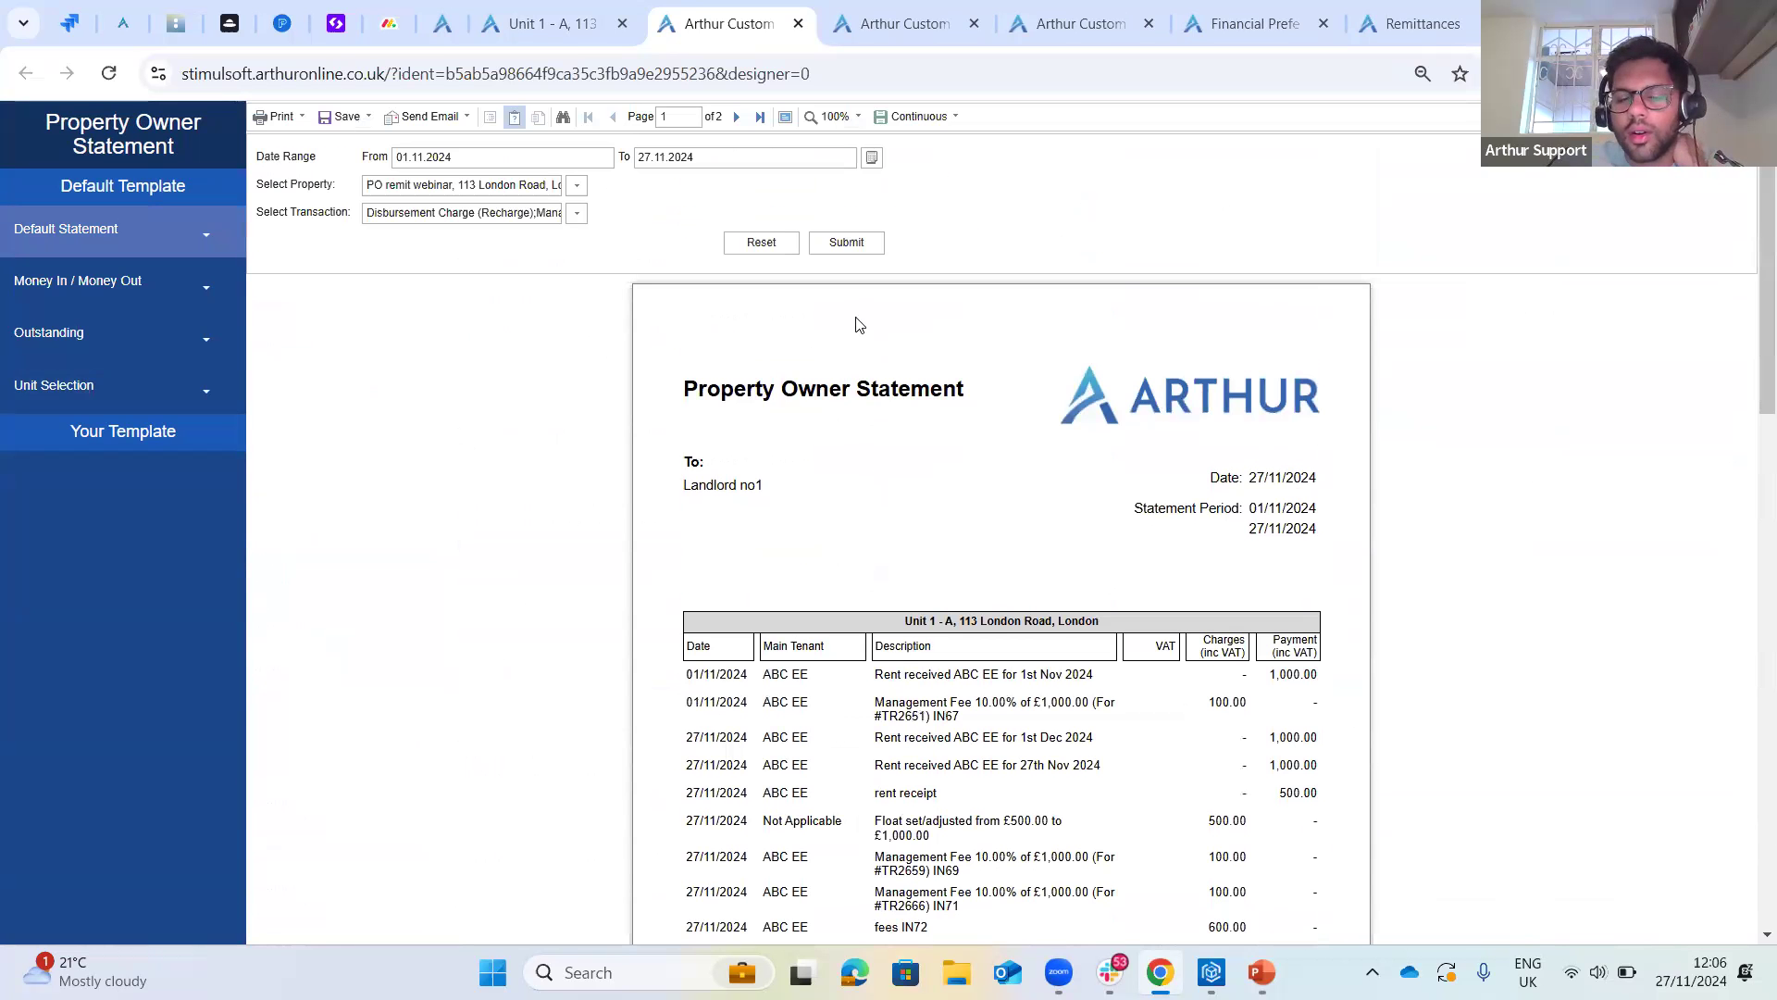
- Examine the report's charges, payments and remitted amounts, and highlight the total balance for the period
scroll(880, 458, "down", 2)
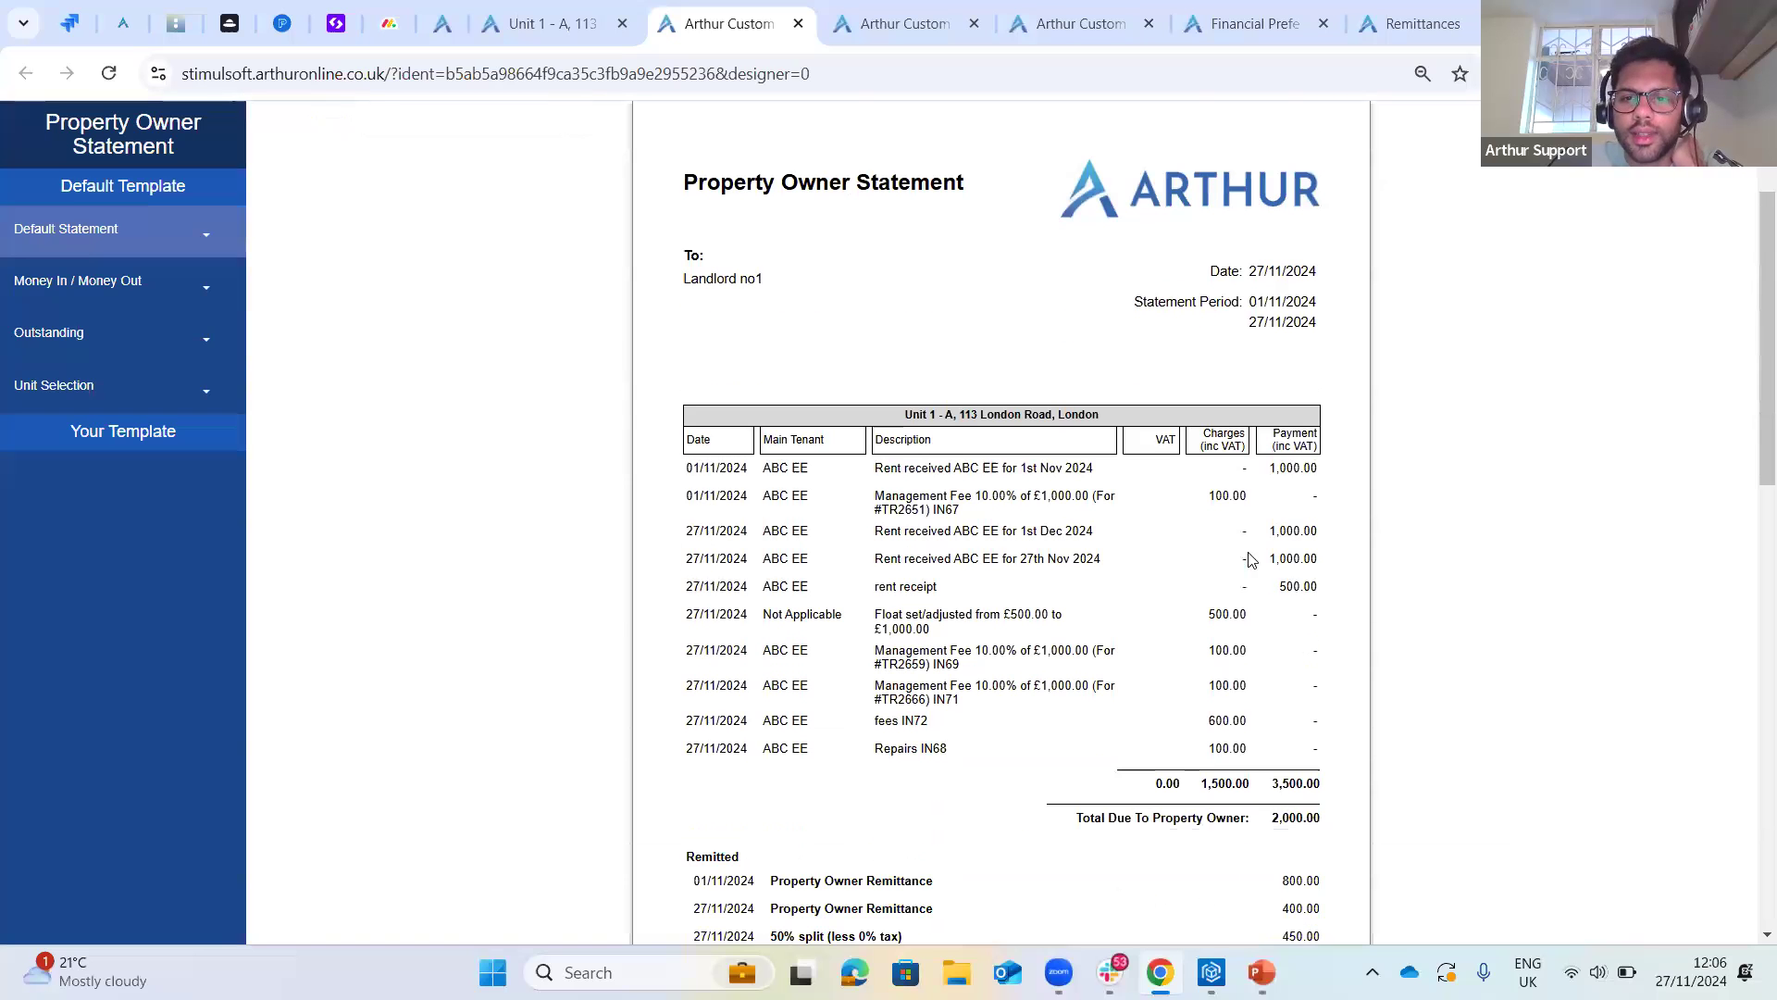
scroll(1289, 578, "down", 1)
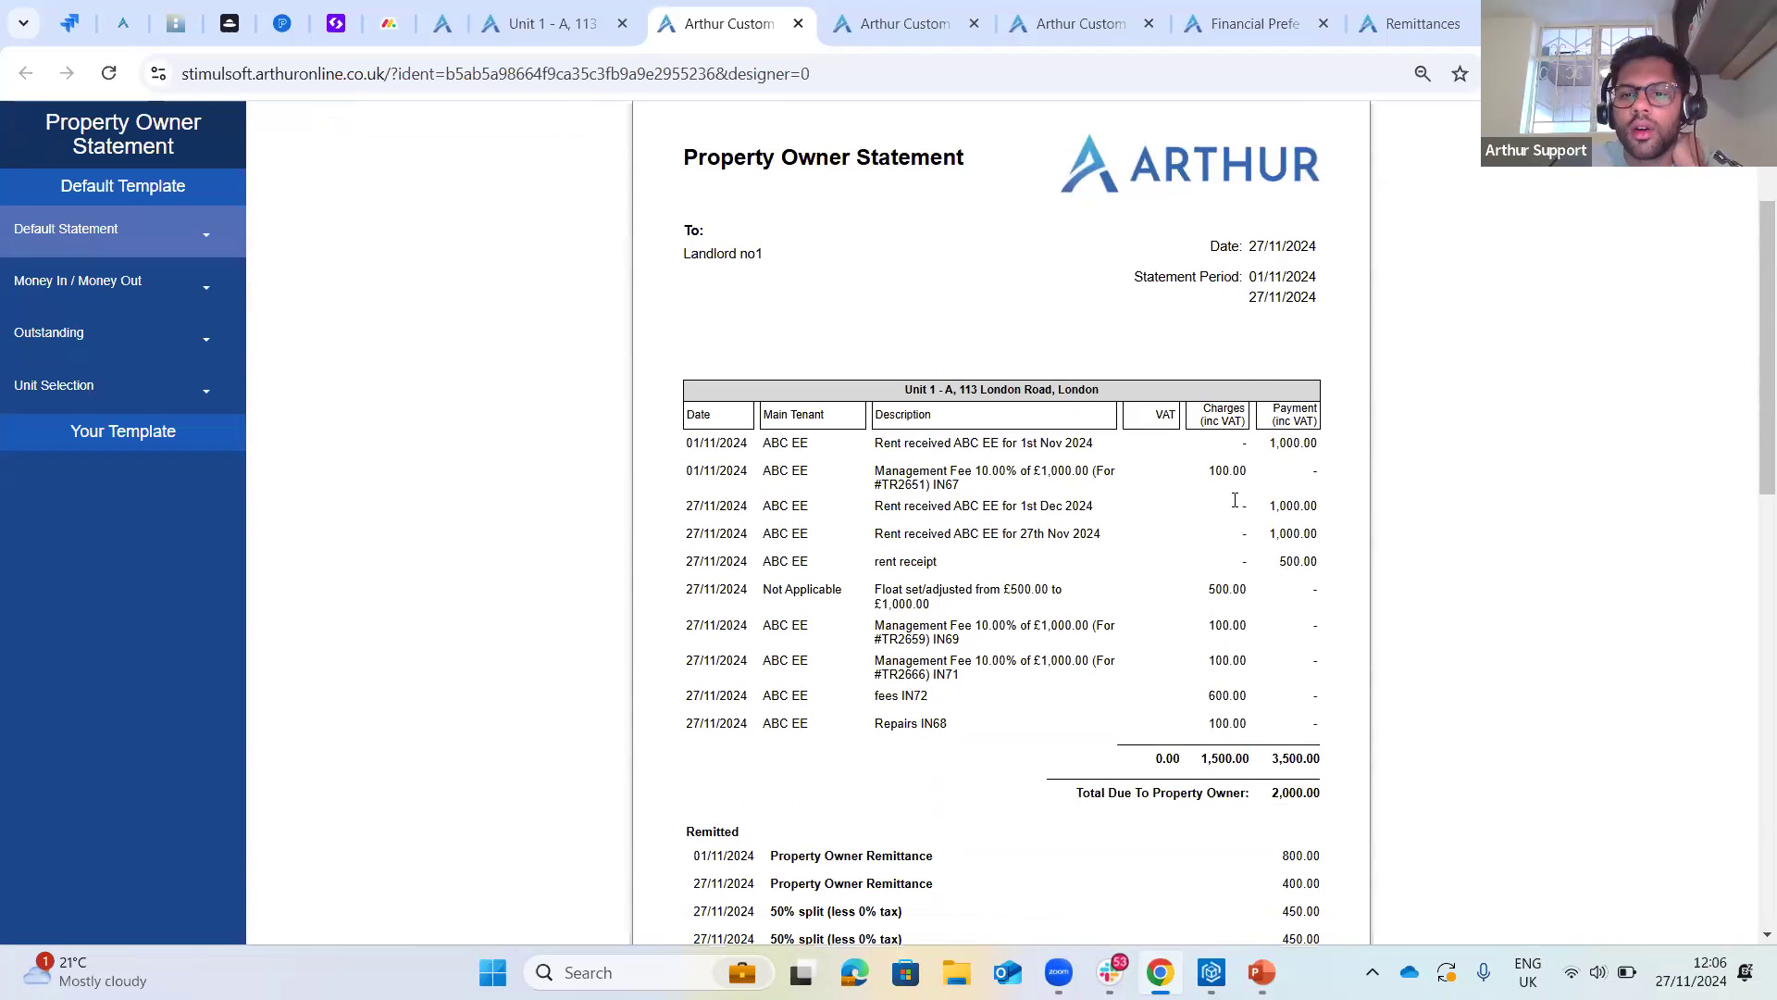
scroll(1113, 730, "down", 2)
scroll(882, 630, "down", 1)
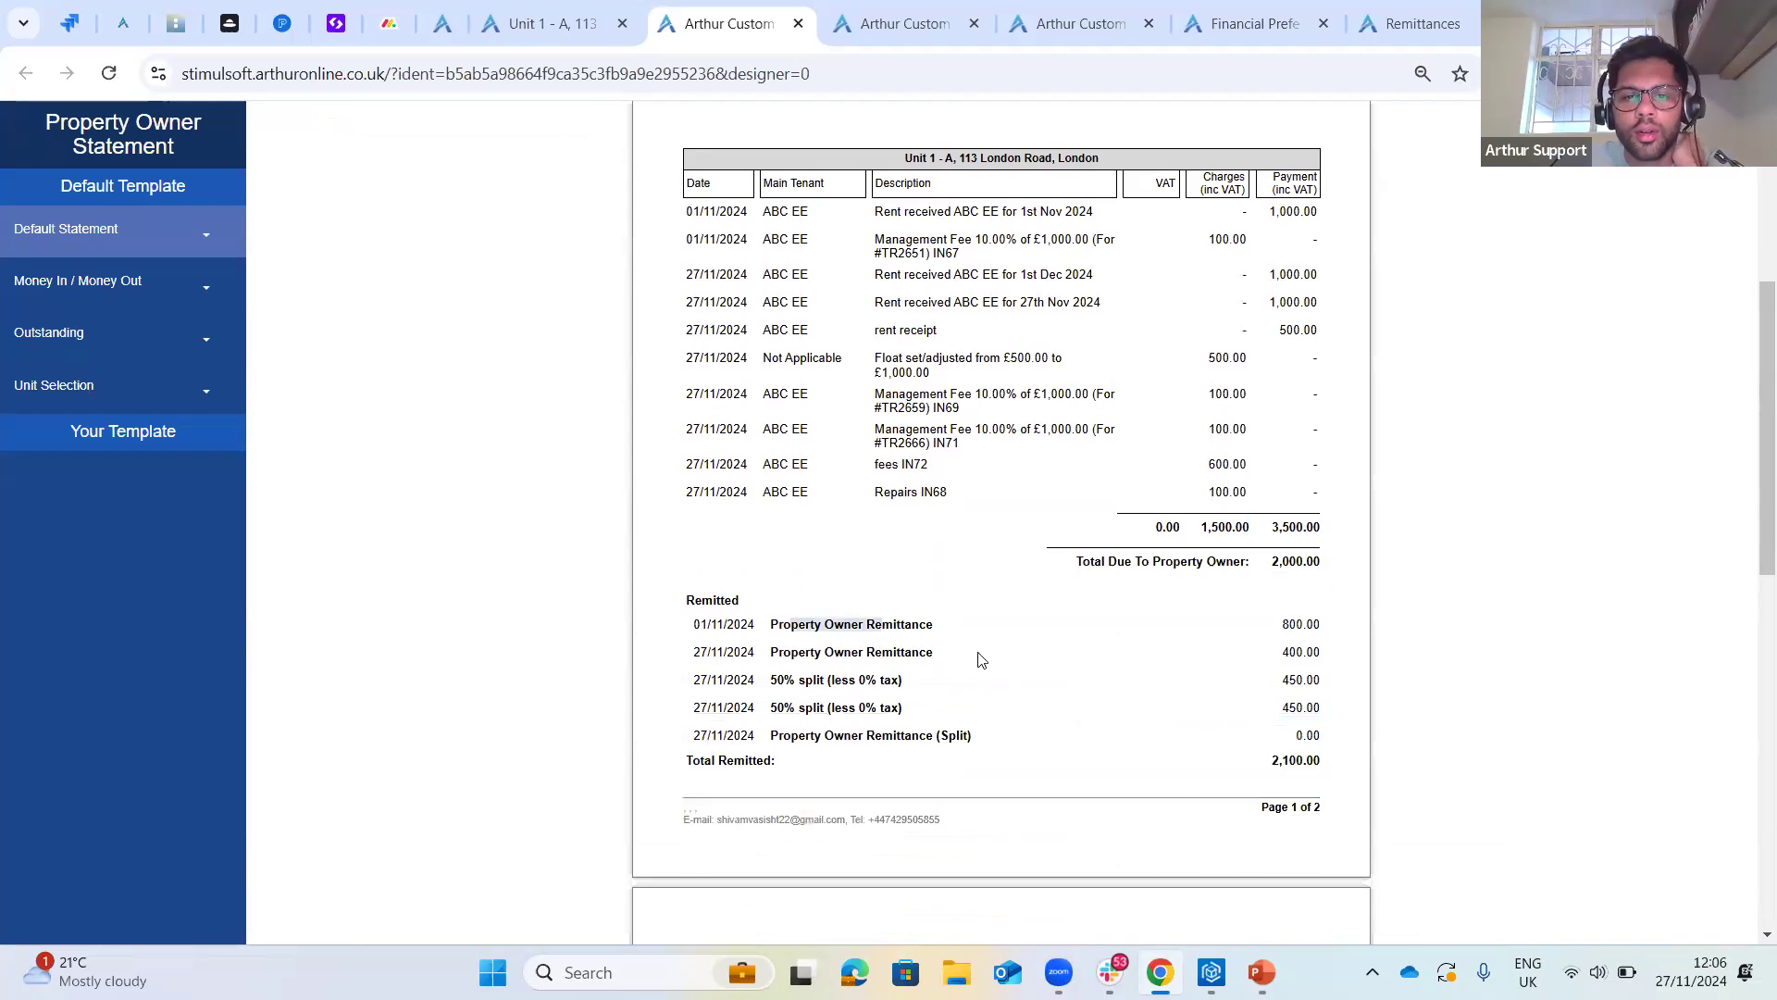
scroll(1196, 737, "down", 2)
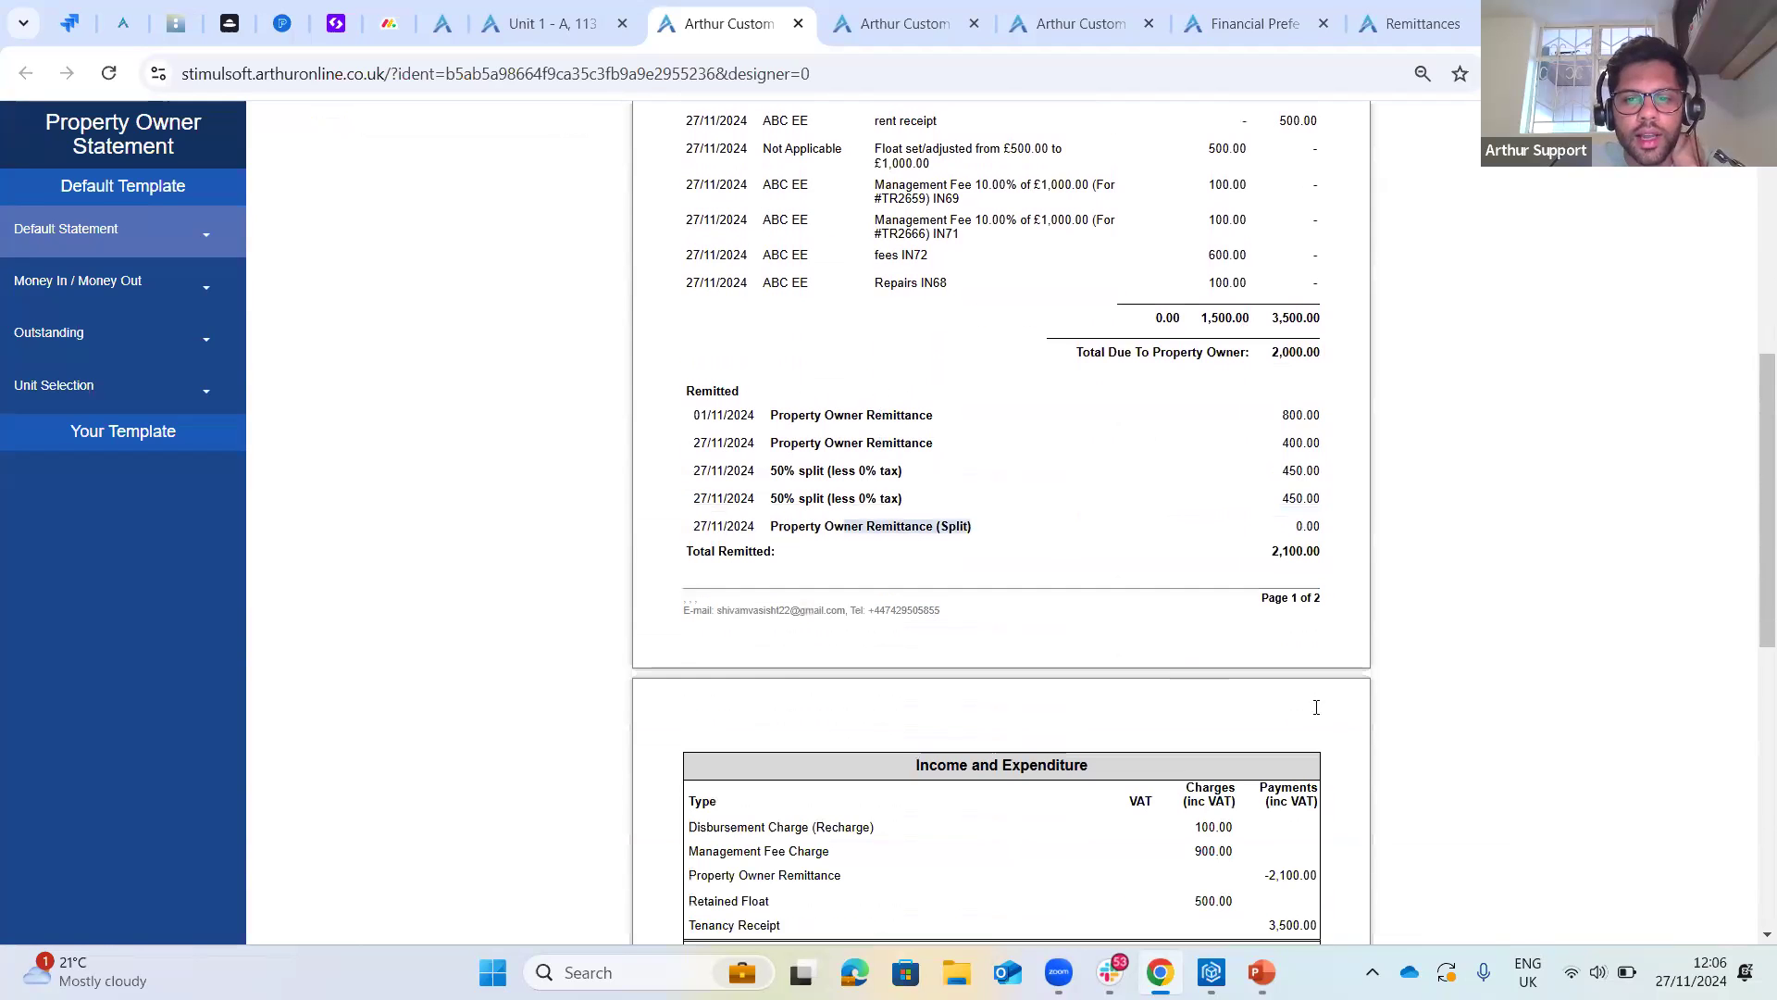
scroll(1245, 805, "down", 2)
left_click_drag(1268, 863, 1333, 862)
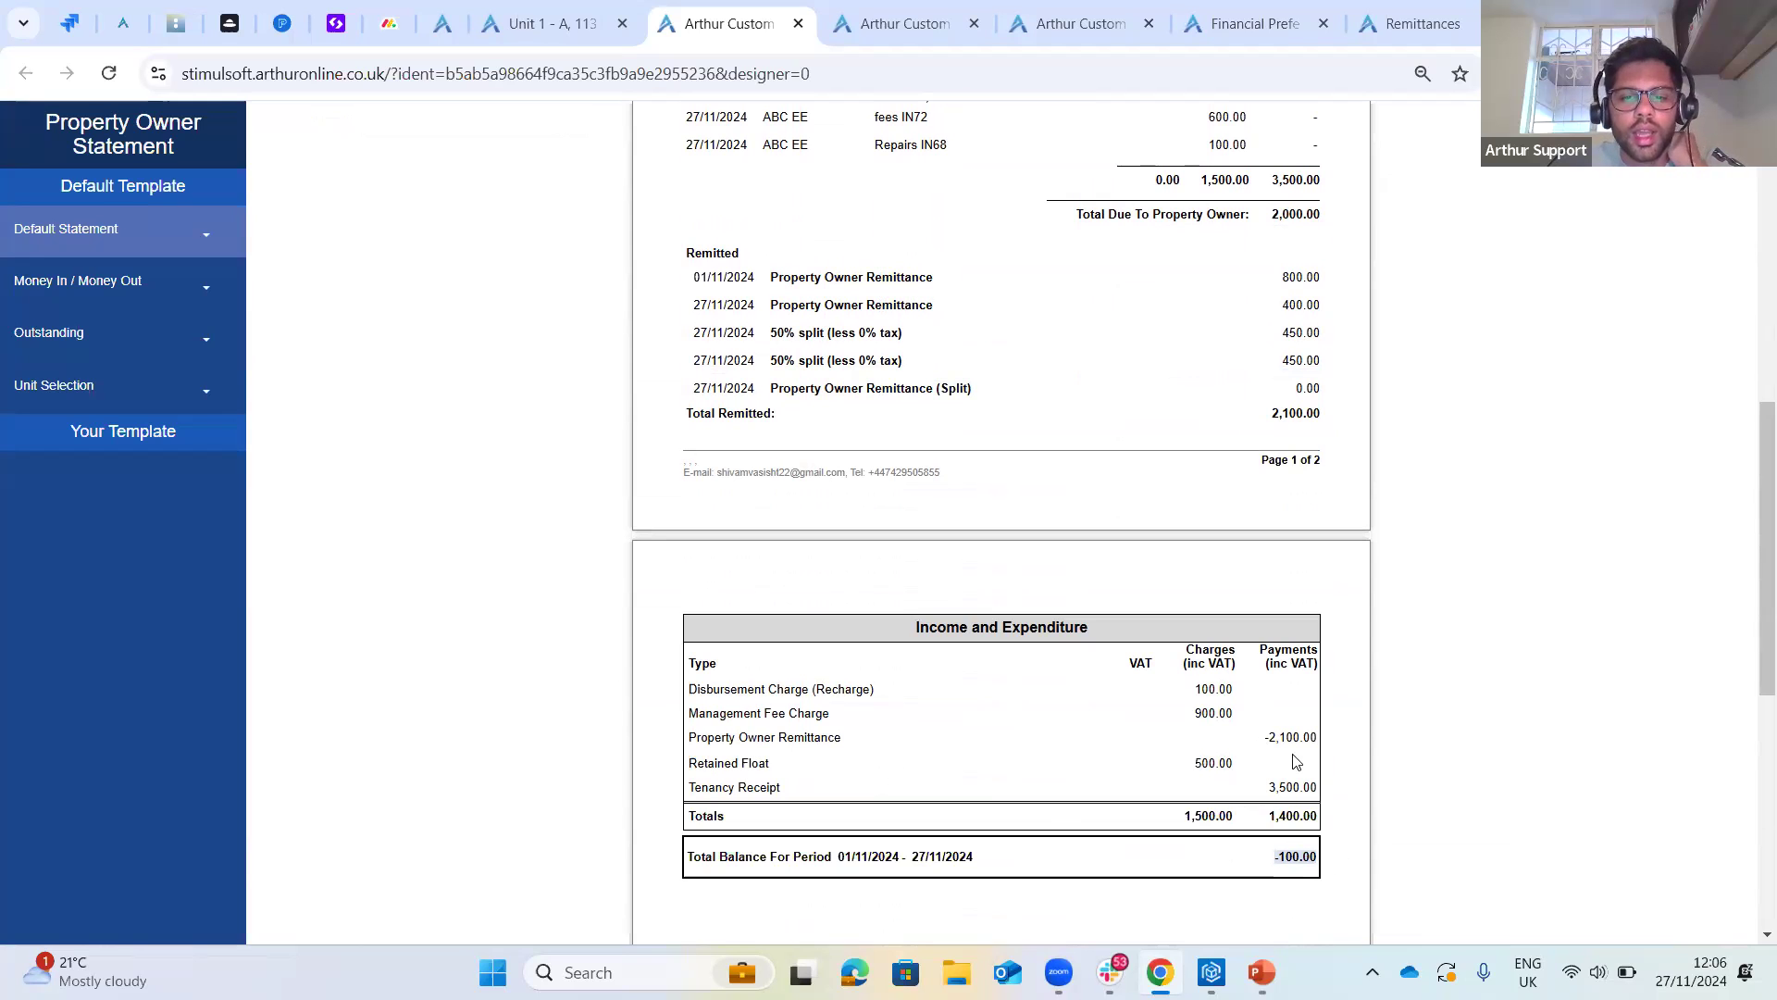
scroll(1315, 759, "down", 3)
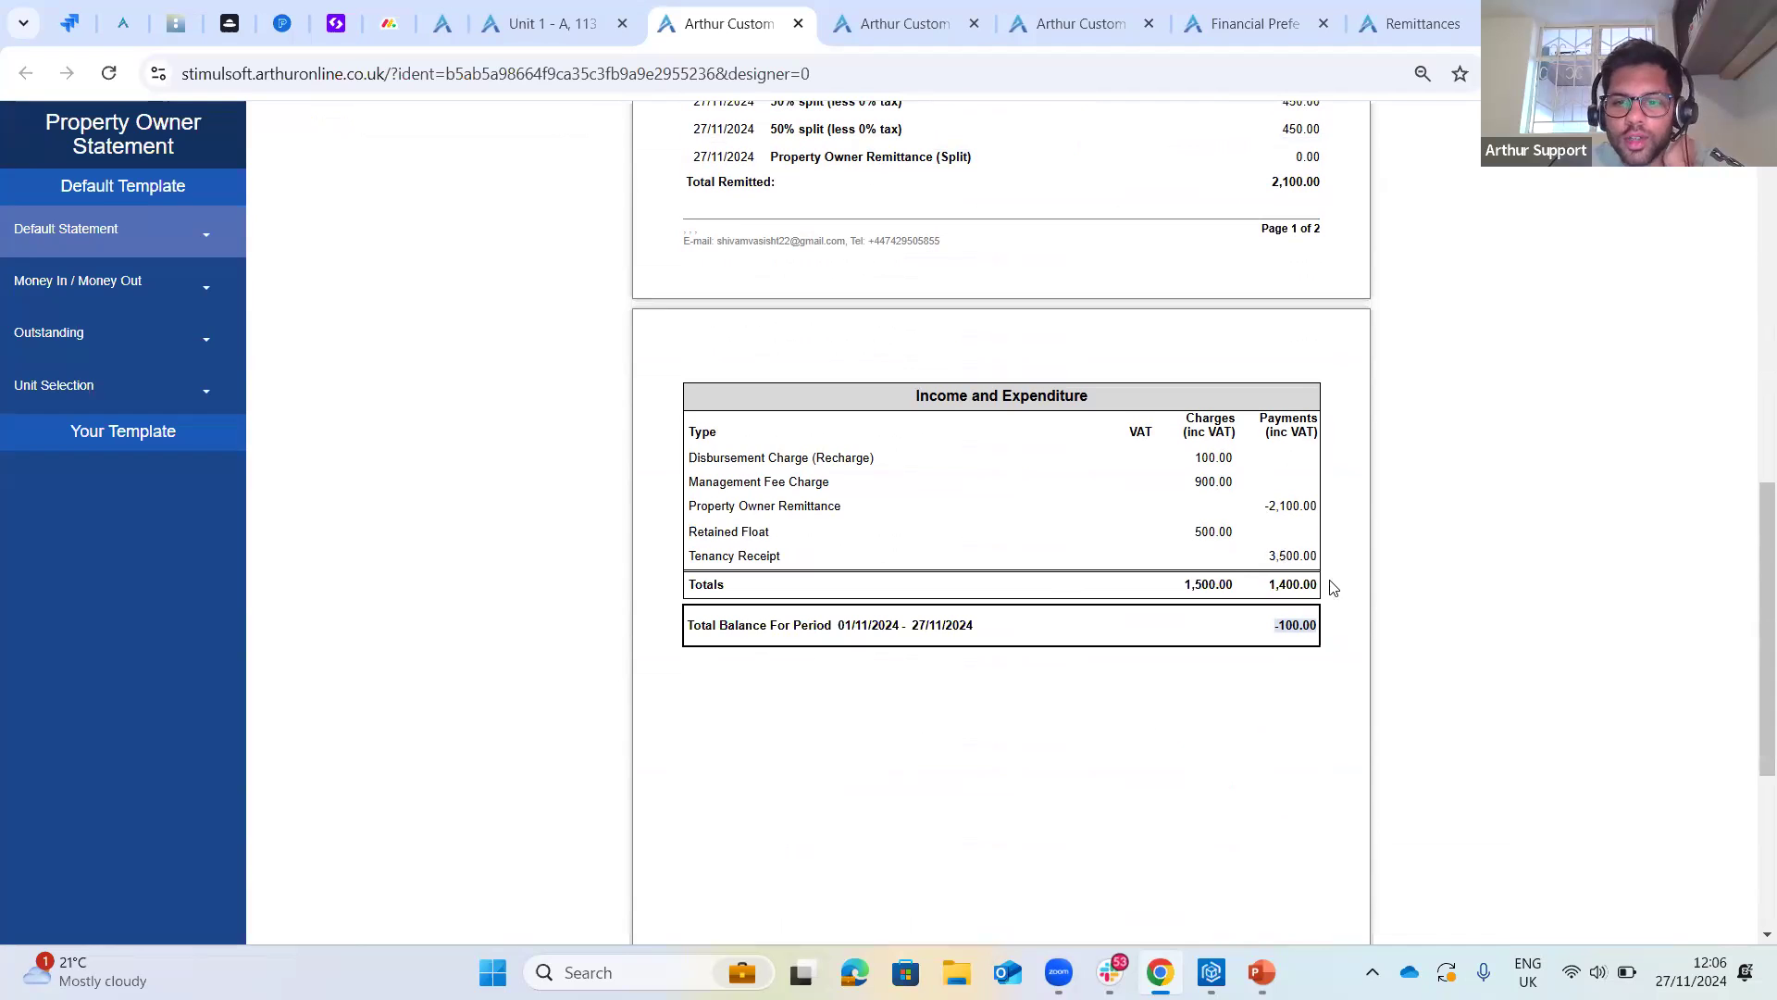
scroll(996, 527, "up", 20)
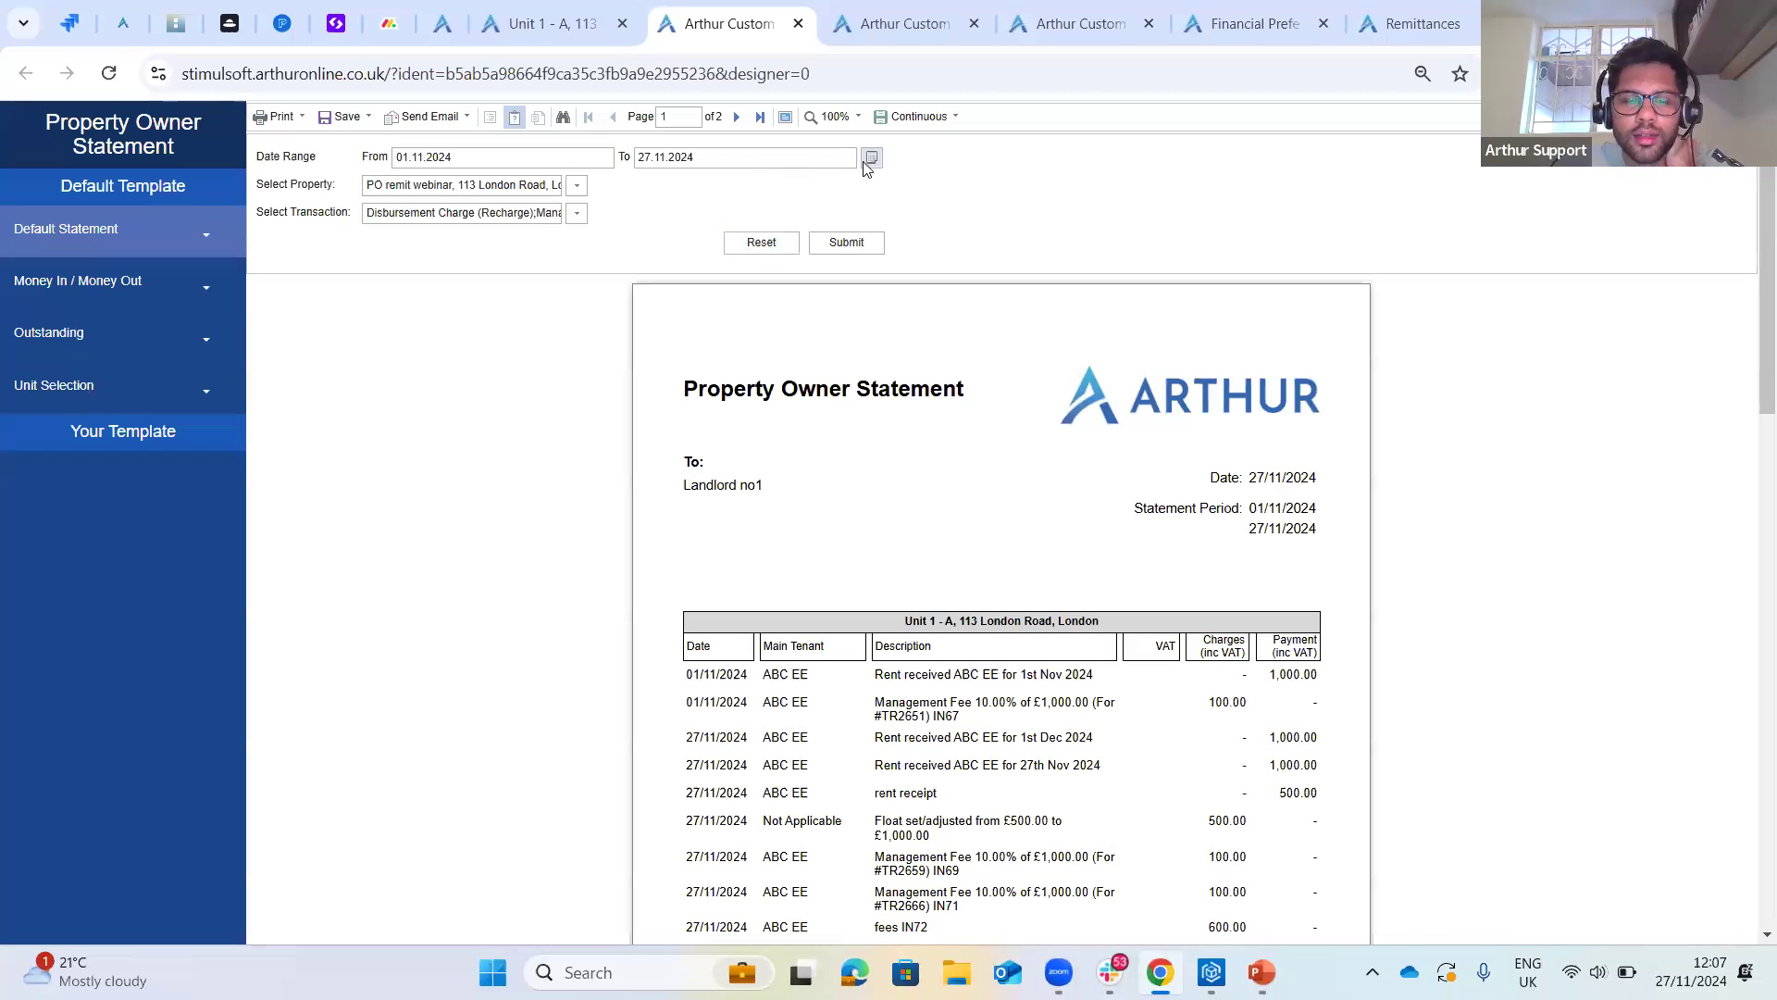
- Go back to Unit 1 - A's Property Owner Statement, close the print layout dialog and examine the transaction dates and the tenancy receipt
left_click(871, 157)
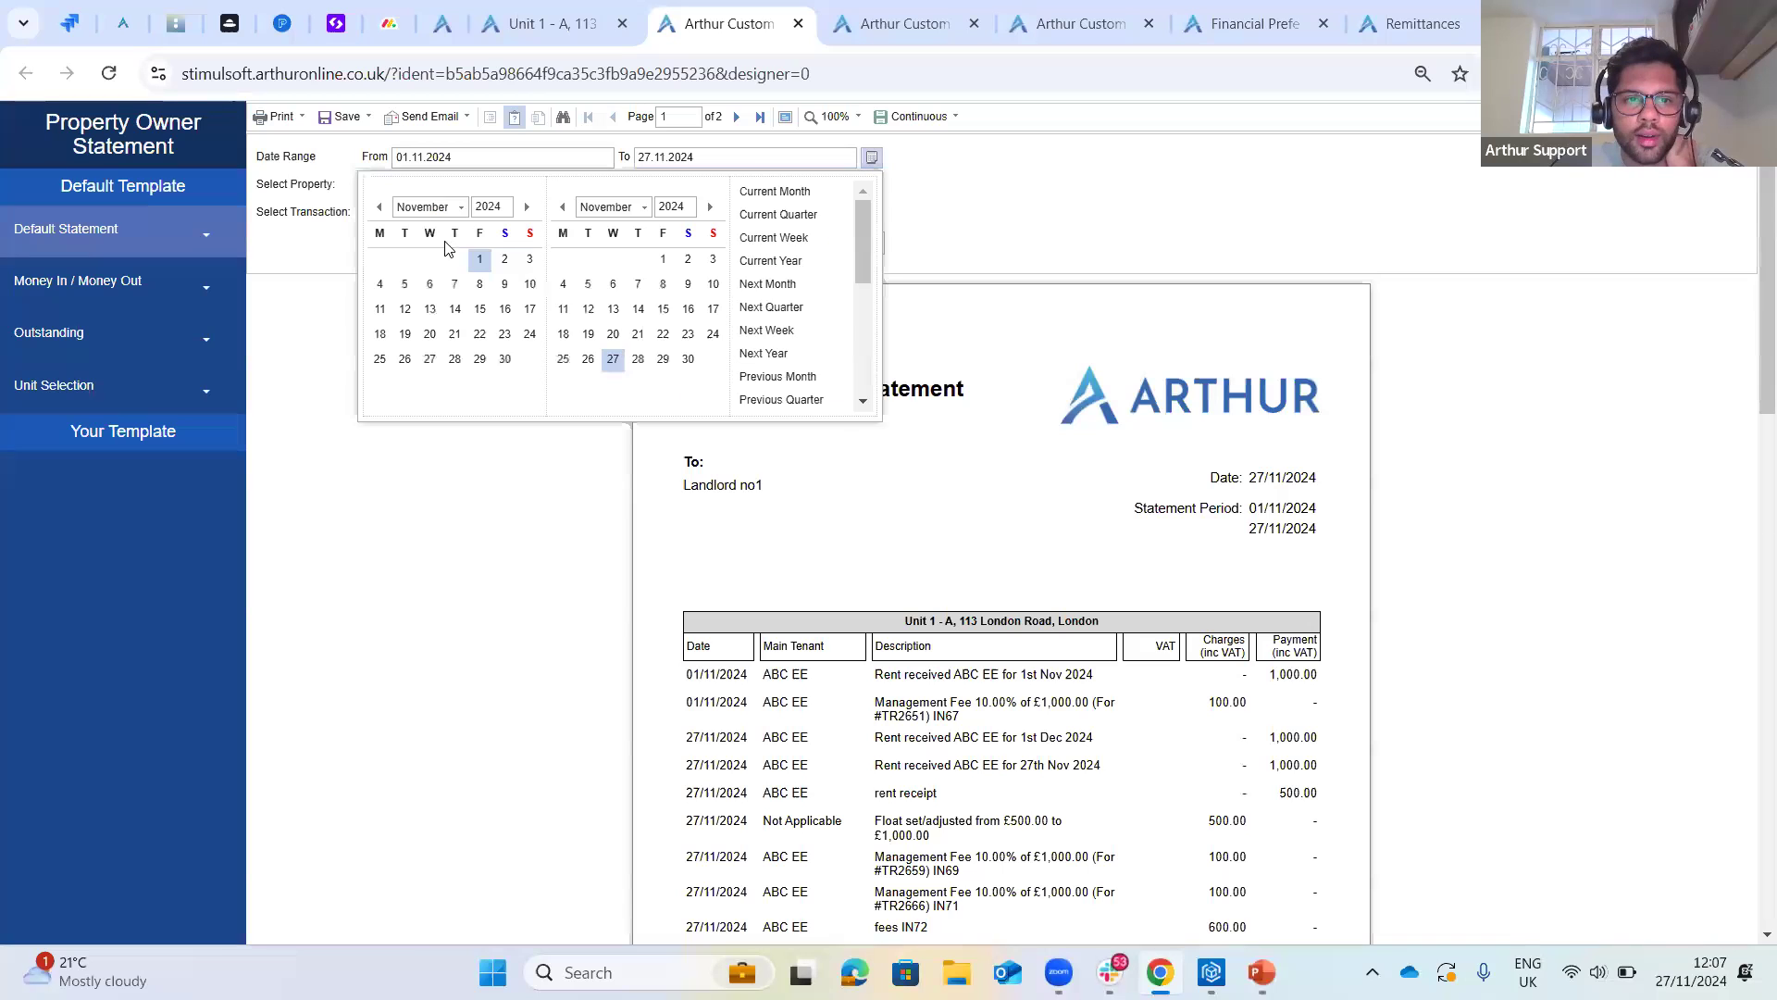
left_click(553, 23)
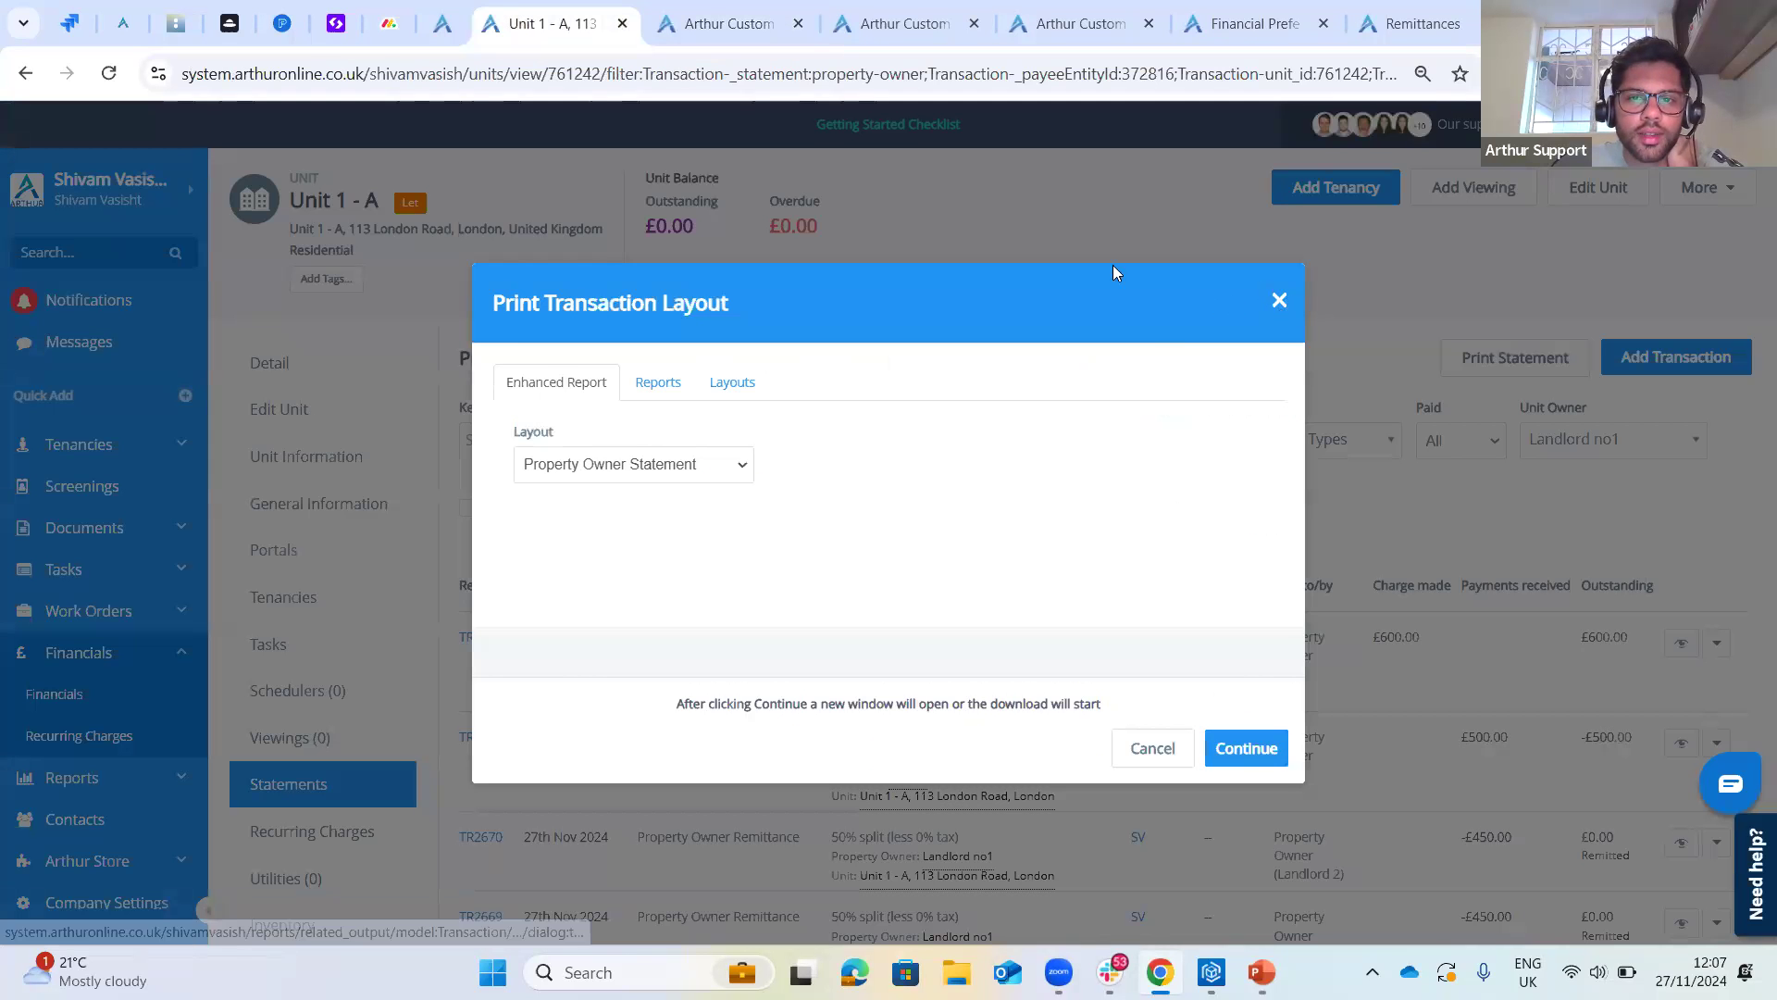
left_click(1246, 748)
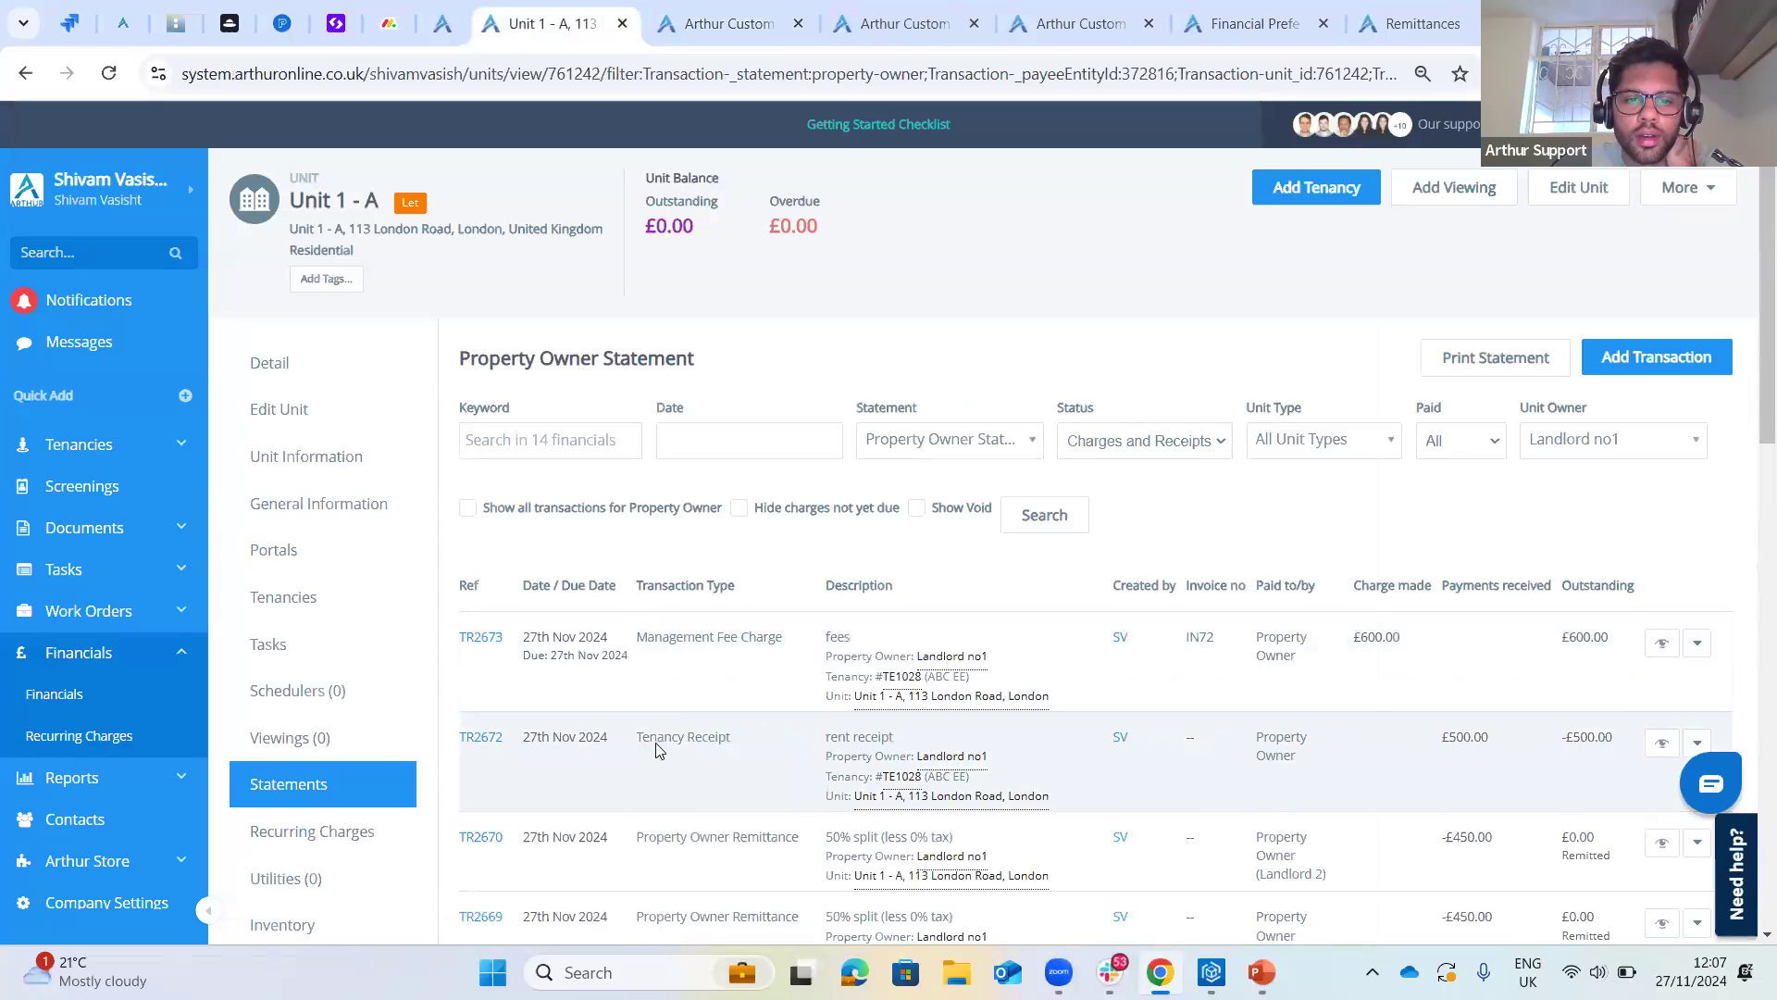
scroll(603, 687, "down", 1)
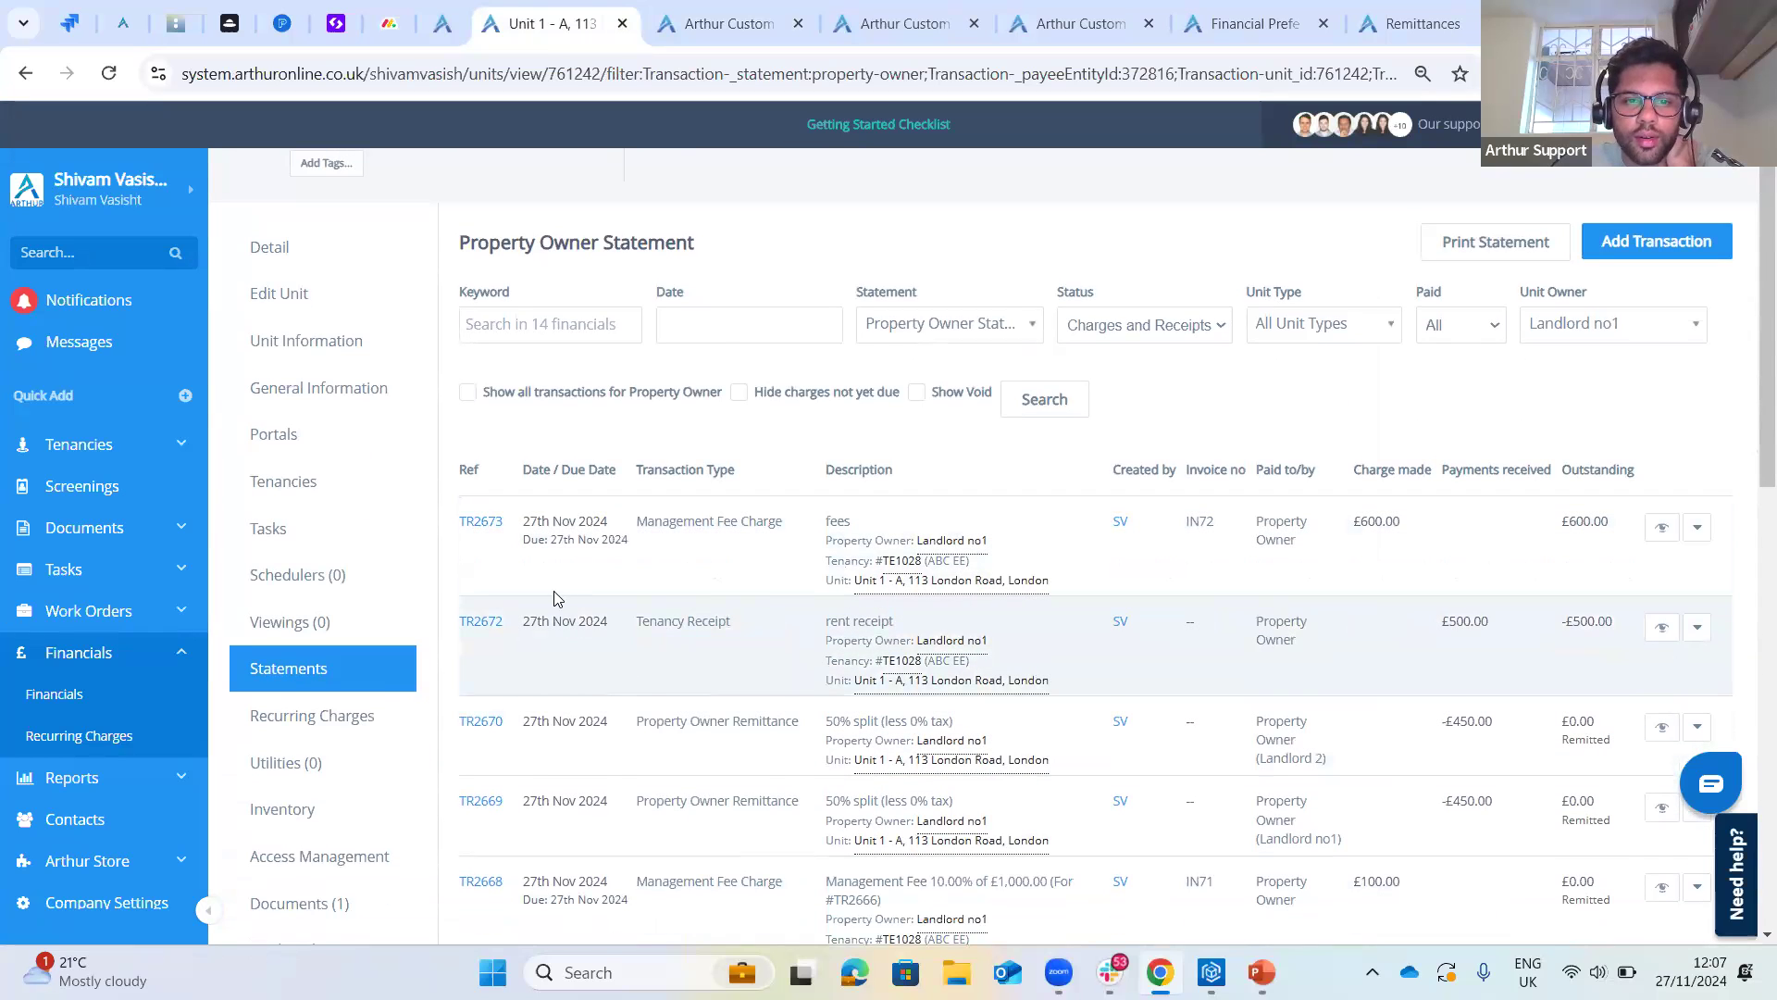
scroll(553, 598, "down", 1)
left_click_drag(525, 608, 582, 609)
left_click_drag(542, 687, 594, 689)
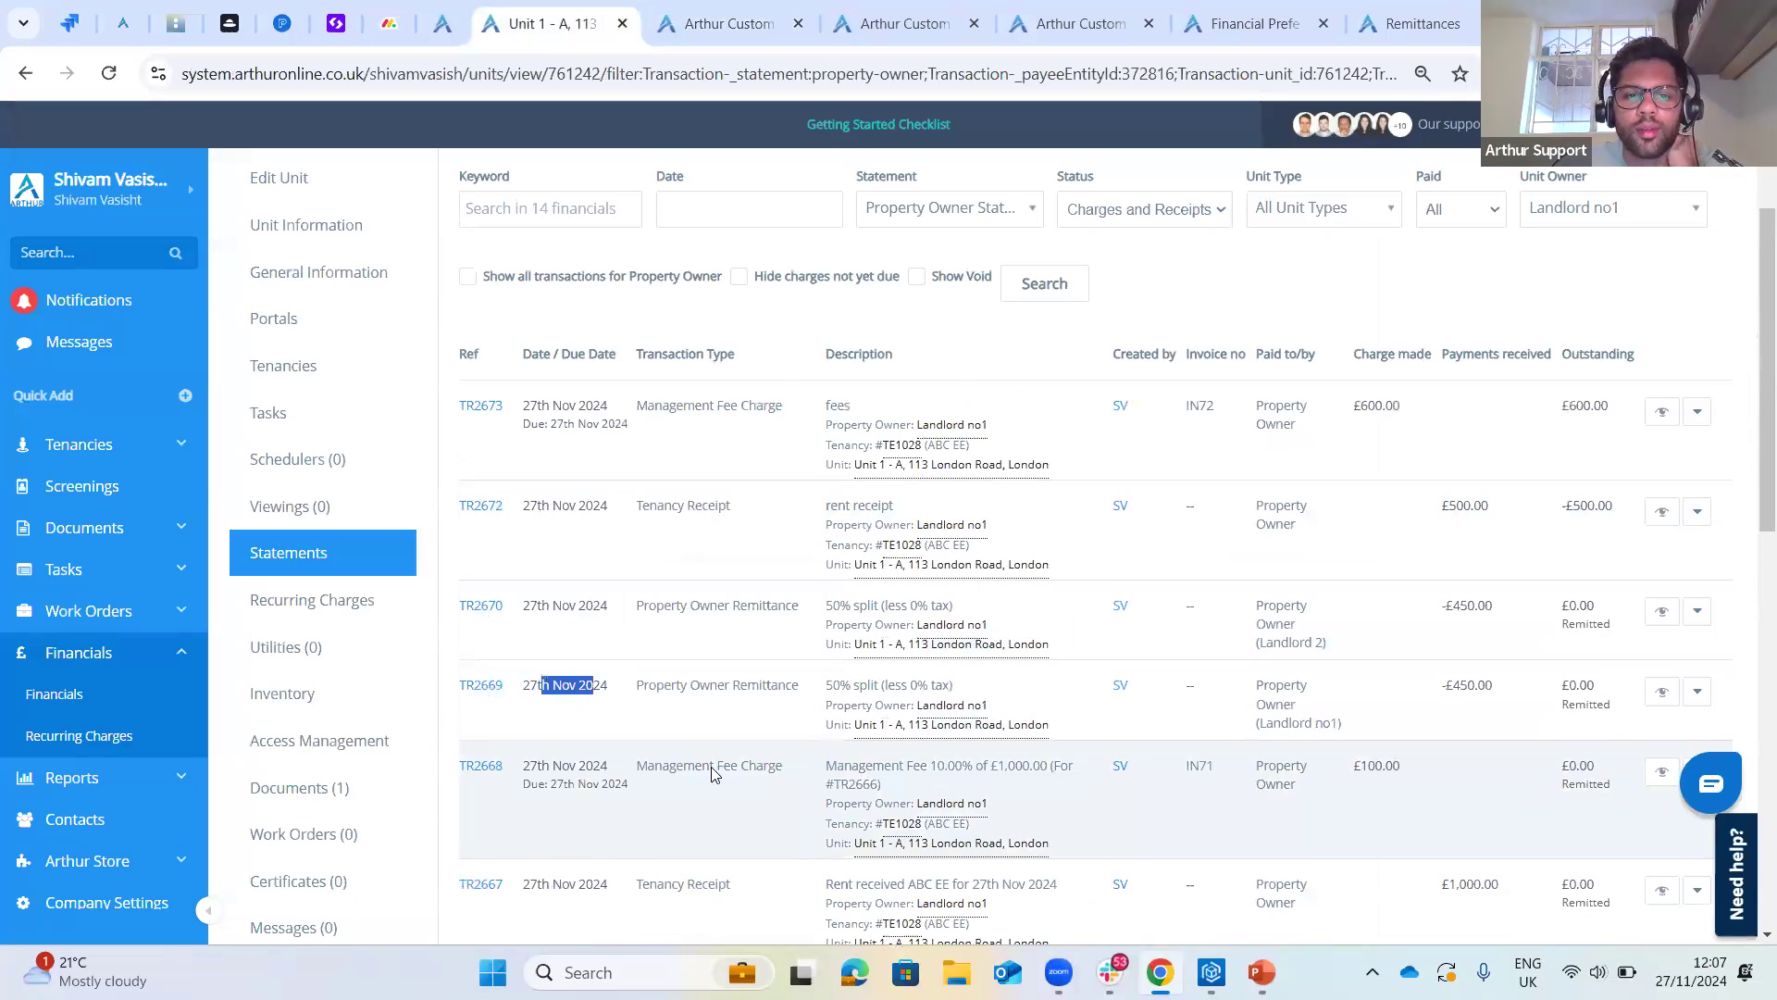
left_click_drag(629, 785, 614, 785)
scroll(648, 786, "up", 1)
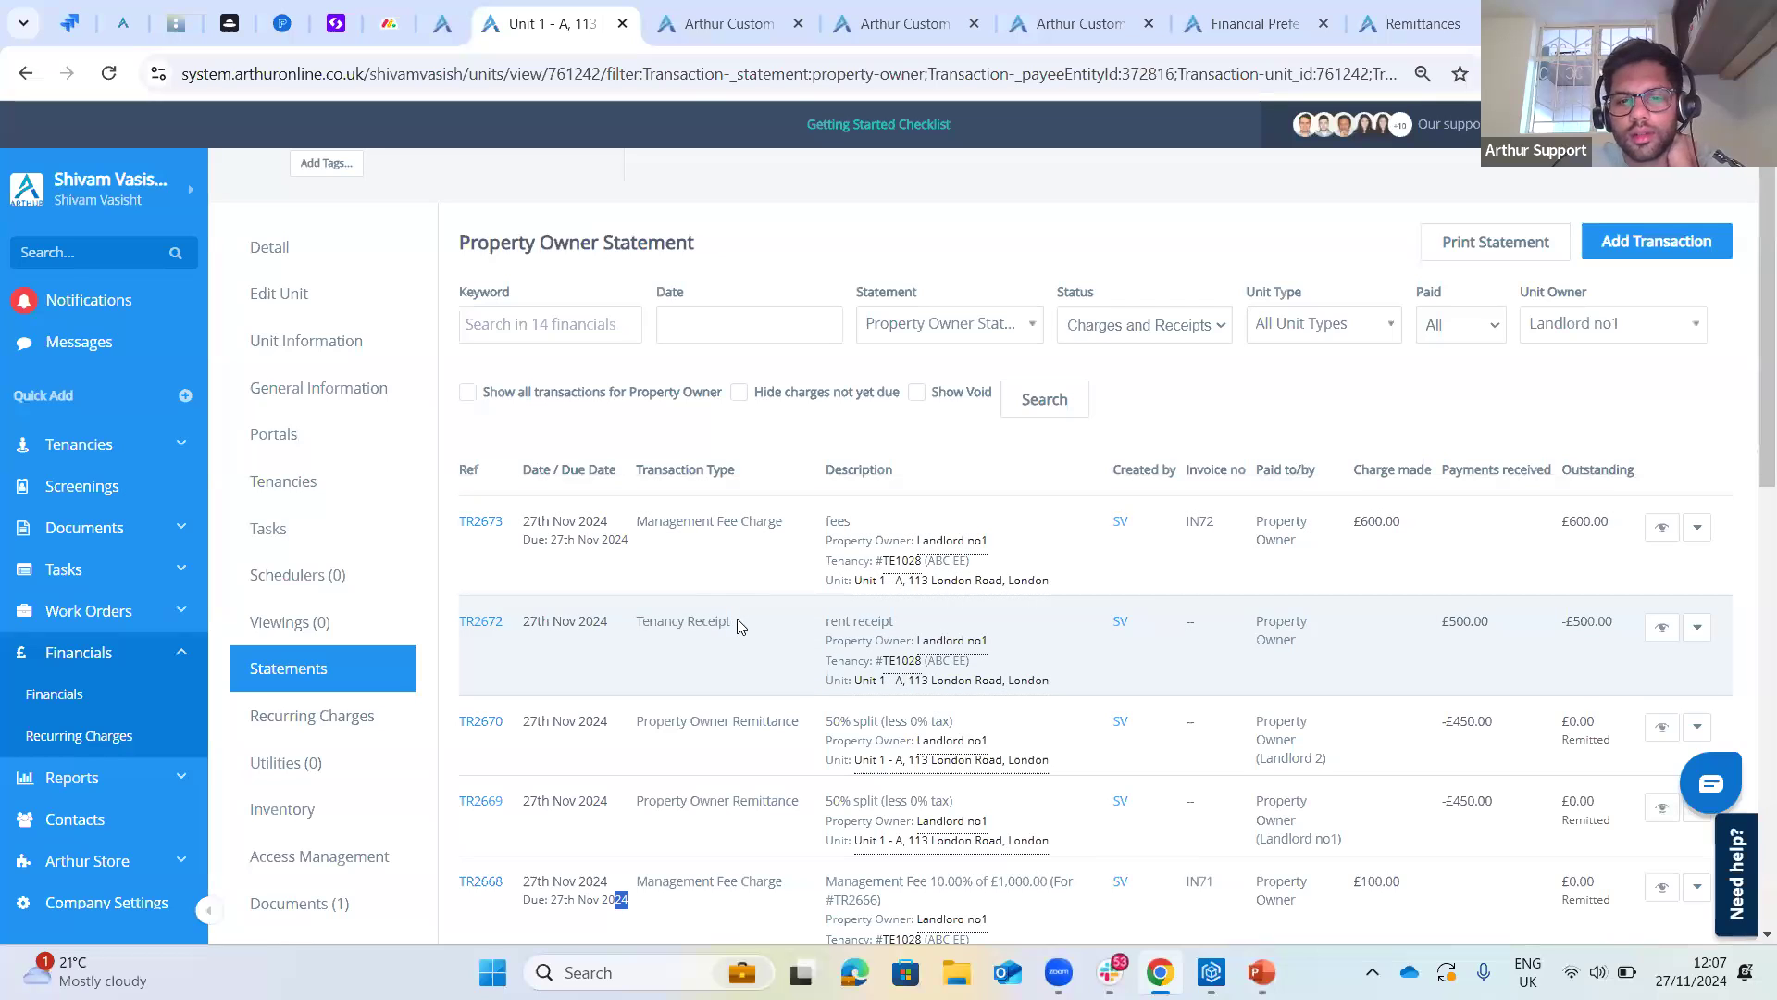
left_click_drag(635, 620, 732, 622)
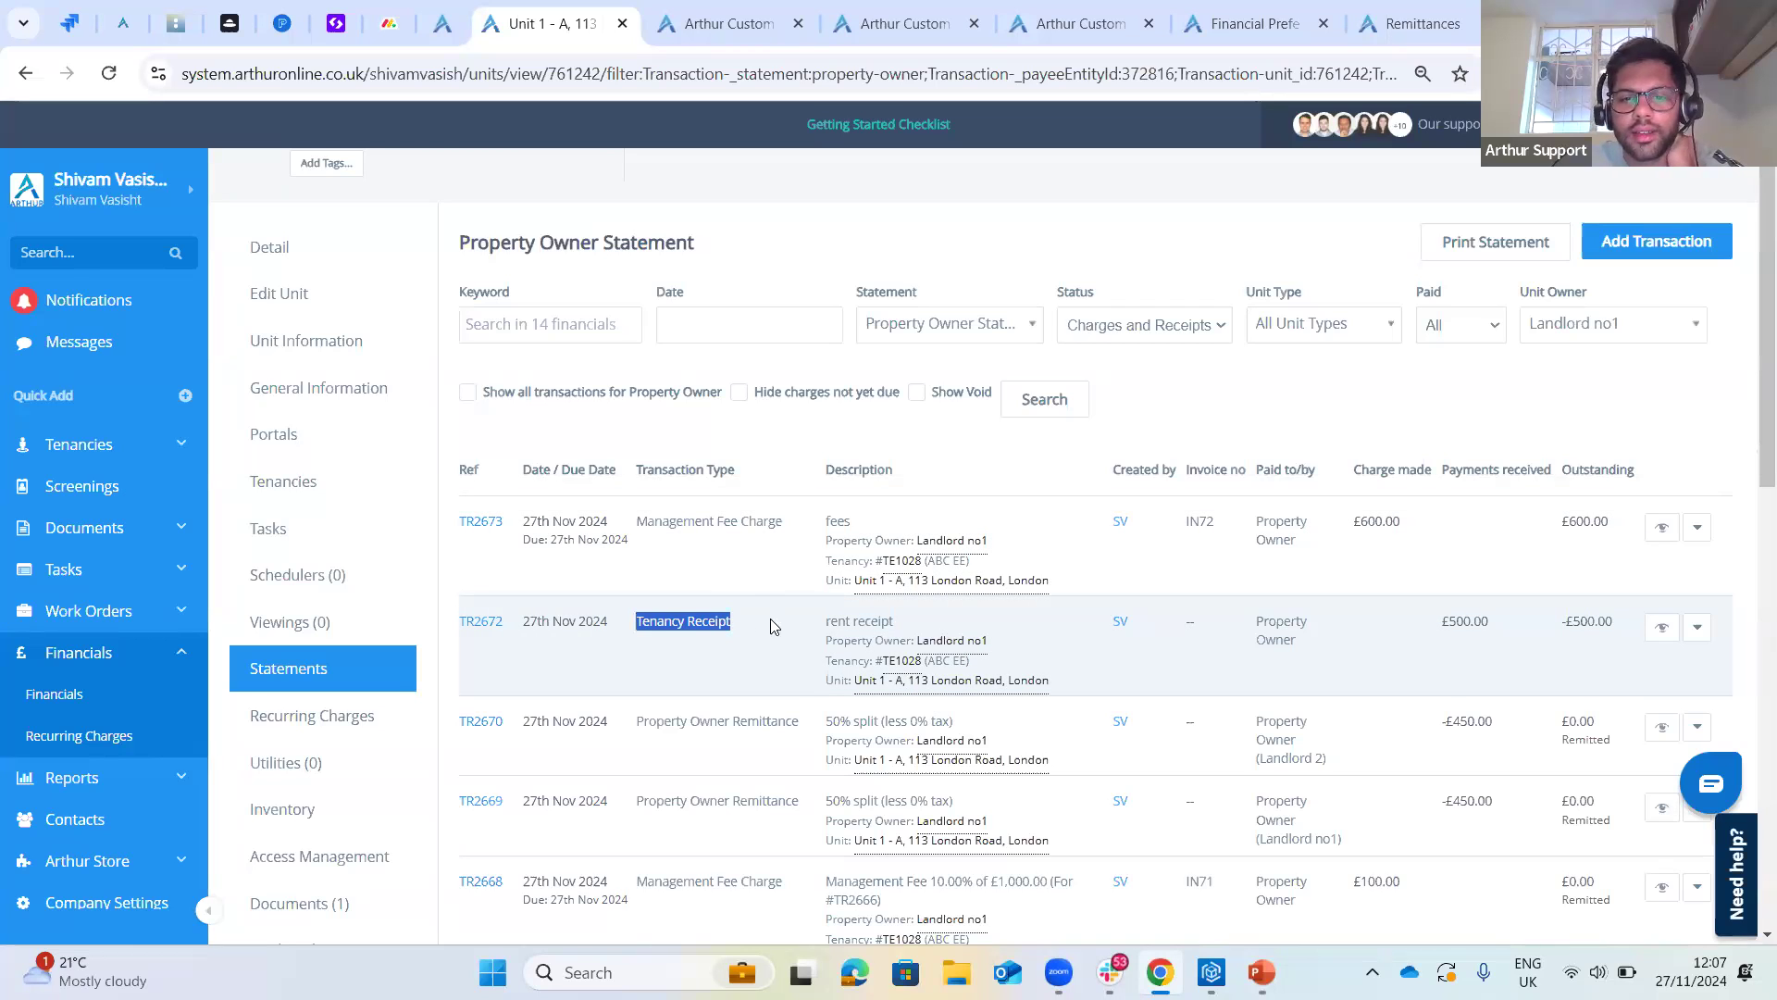
left_click(734, 648)
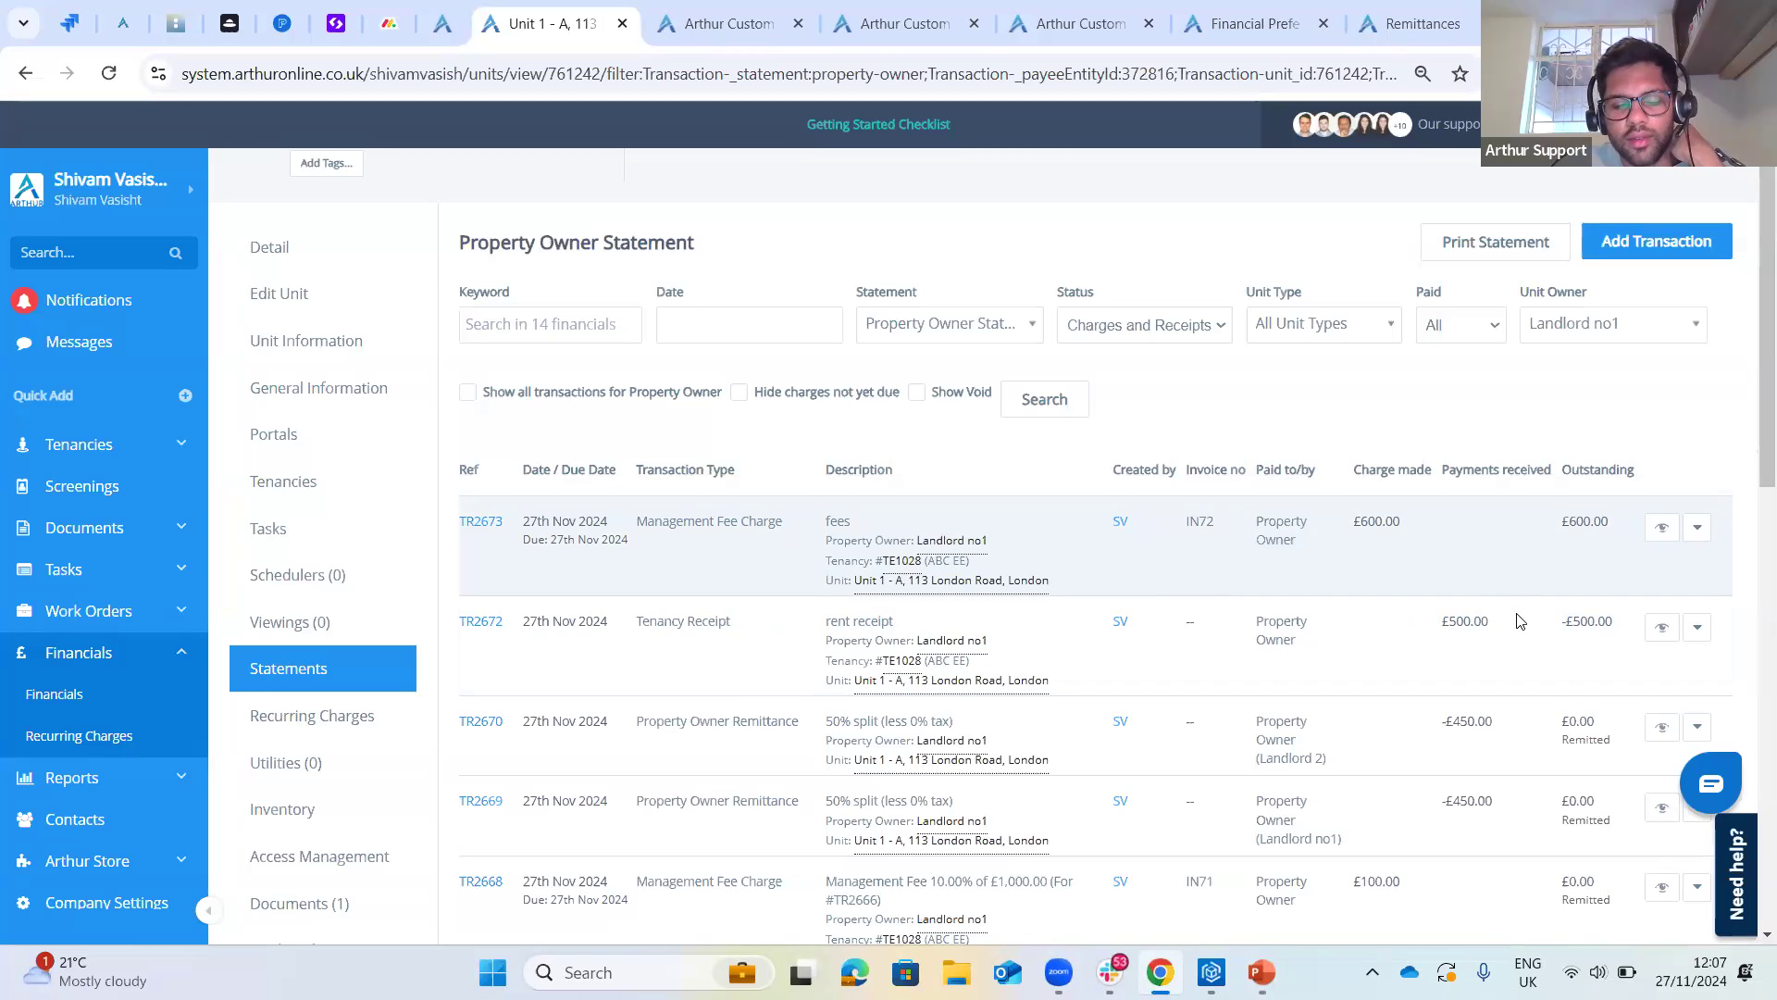
- Open the statements of Landlord no1 from the property owner contacts
scroll(66, 823, "down", 1)
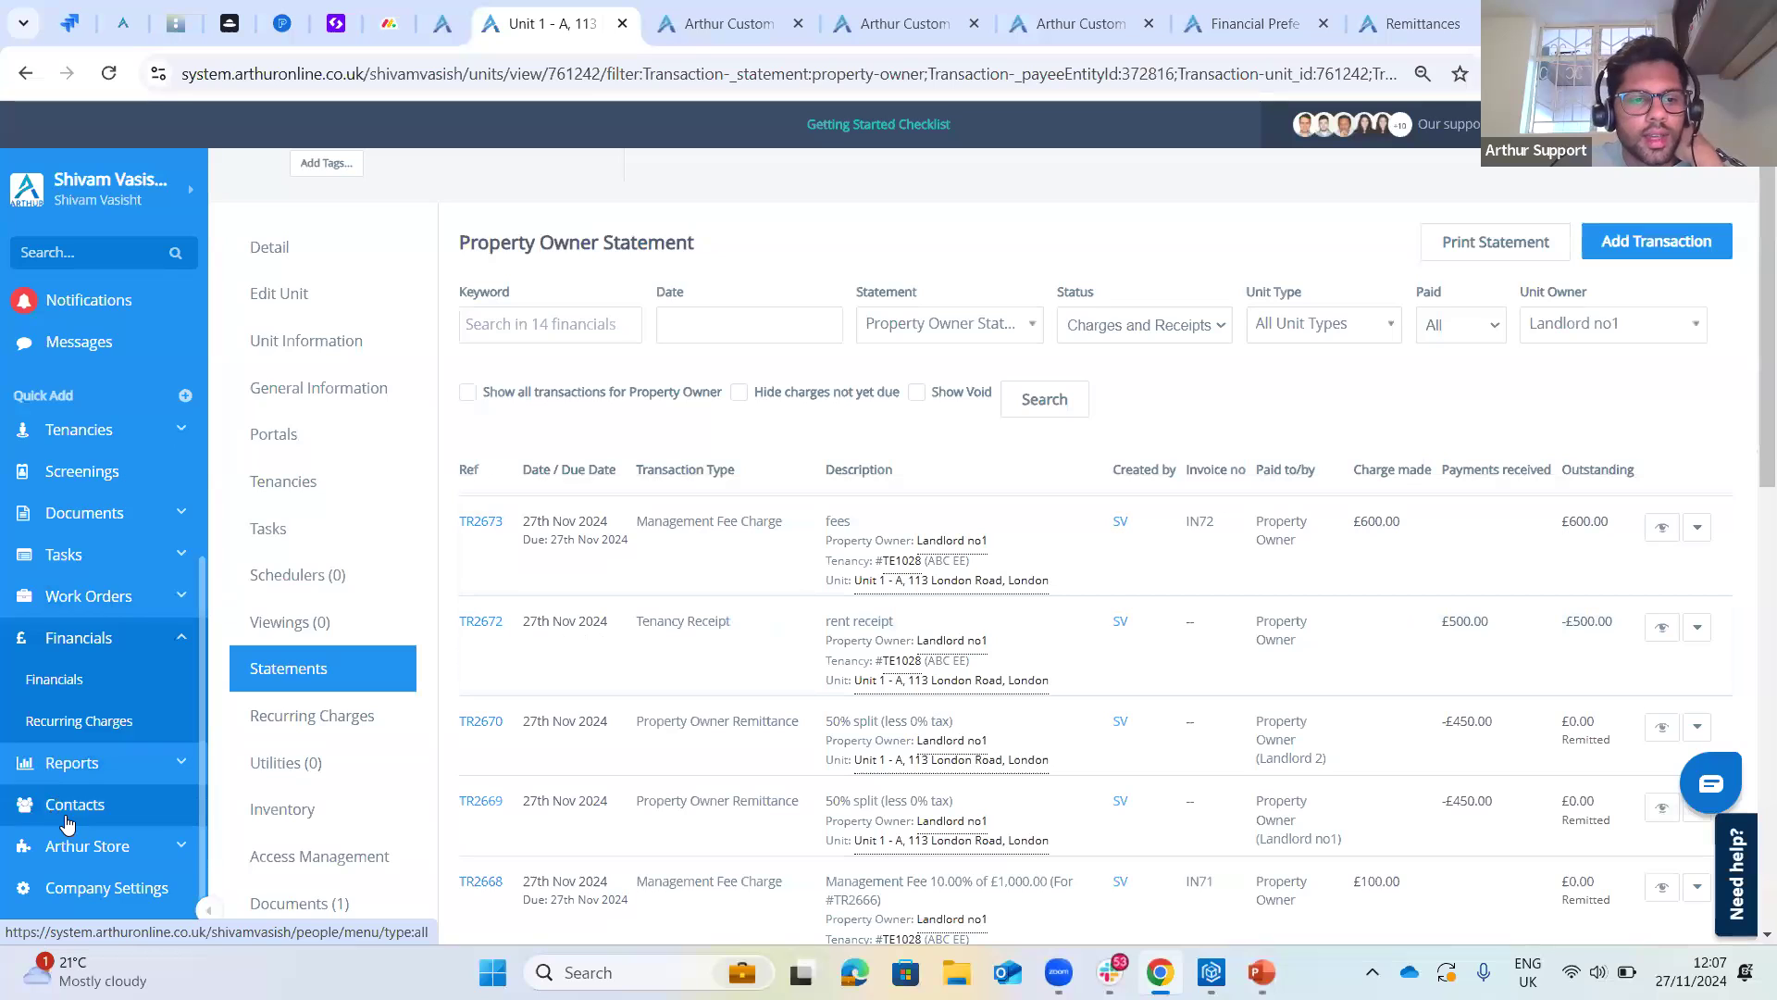
left_click(67, 823)
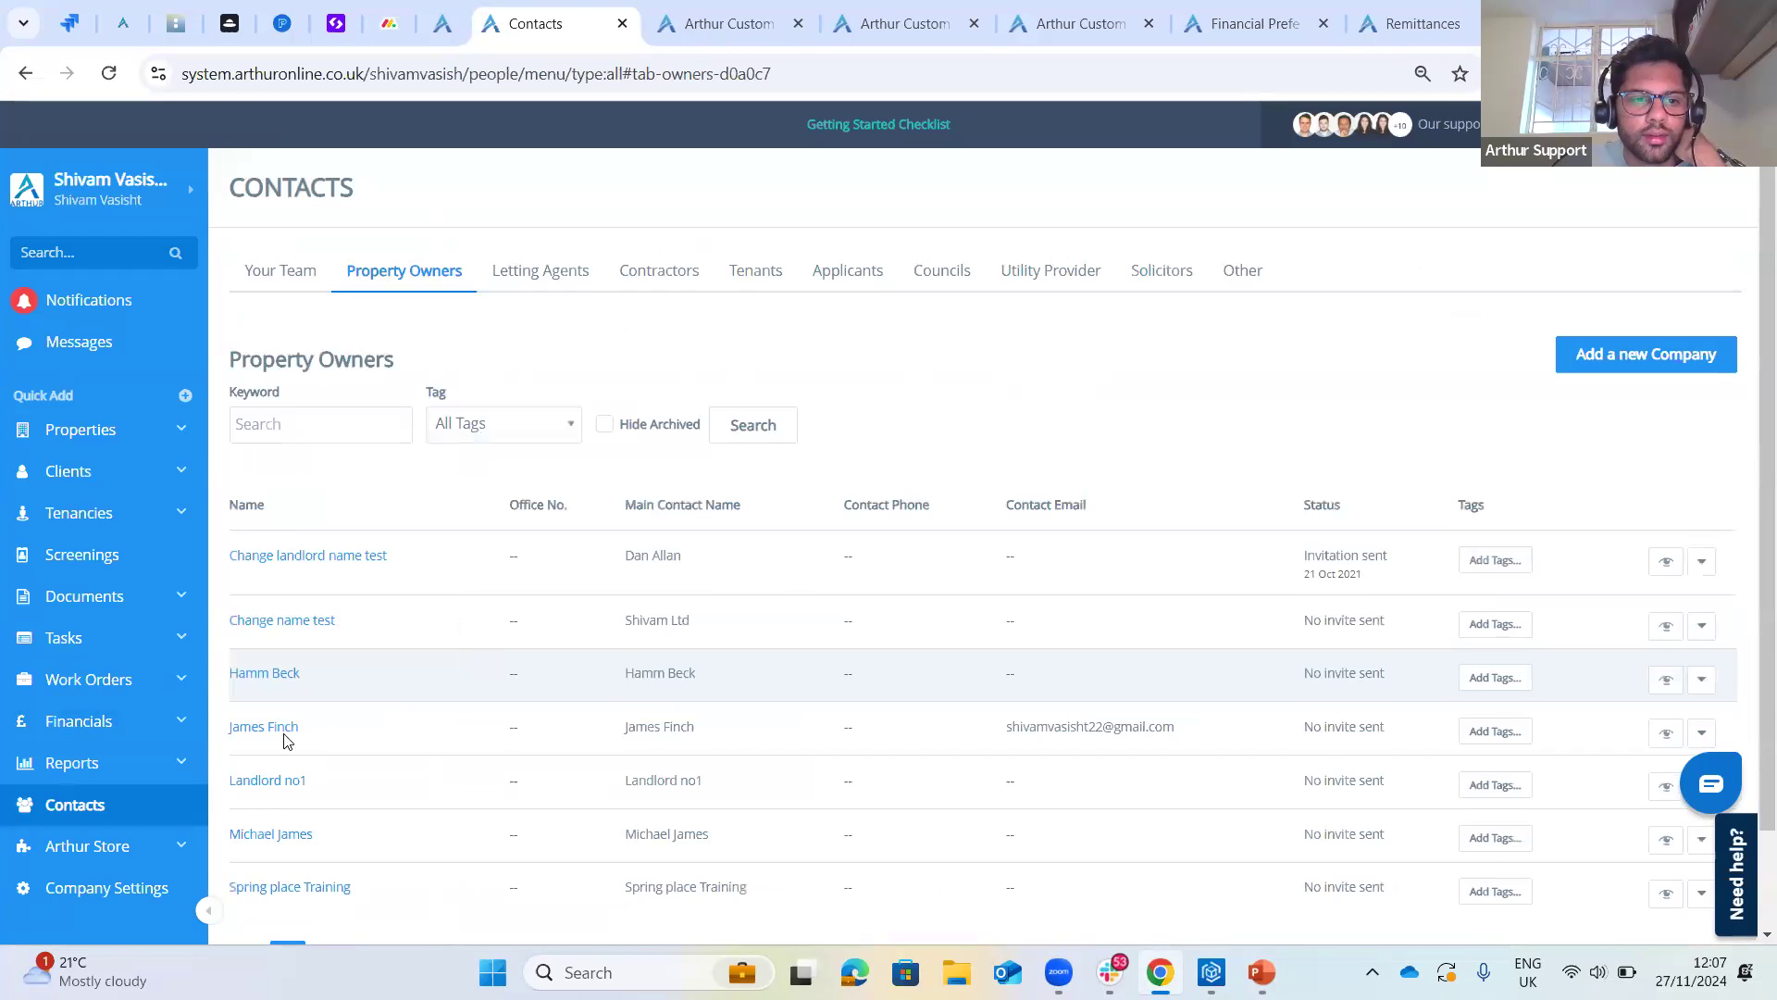
scroll(282, 673, "down", 1)
left_click(783, 673)
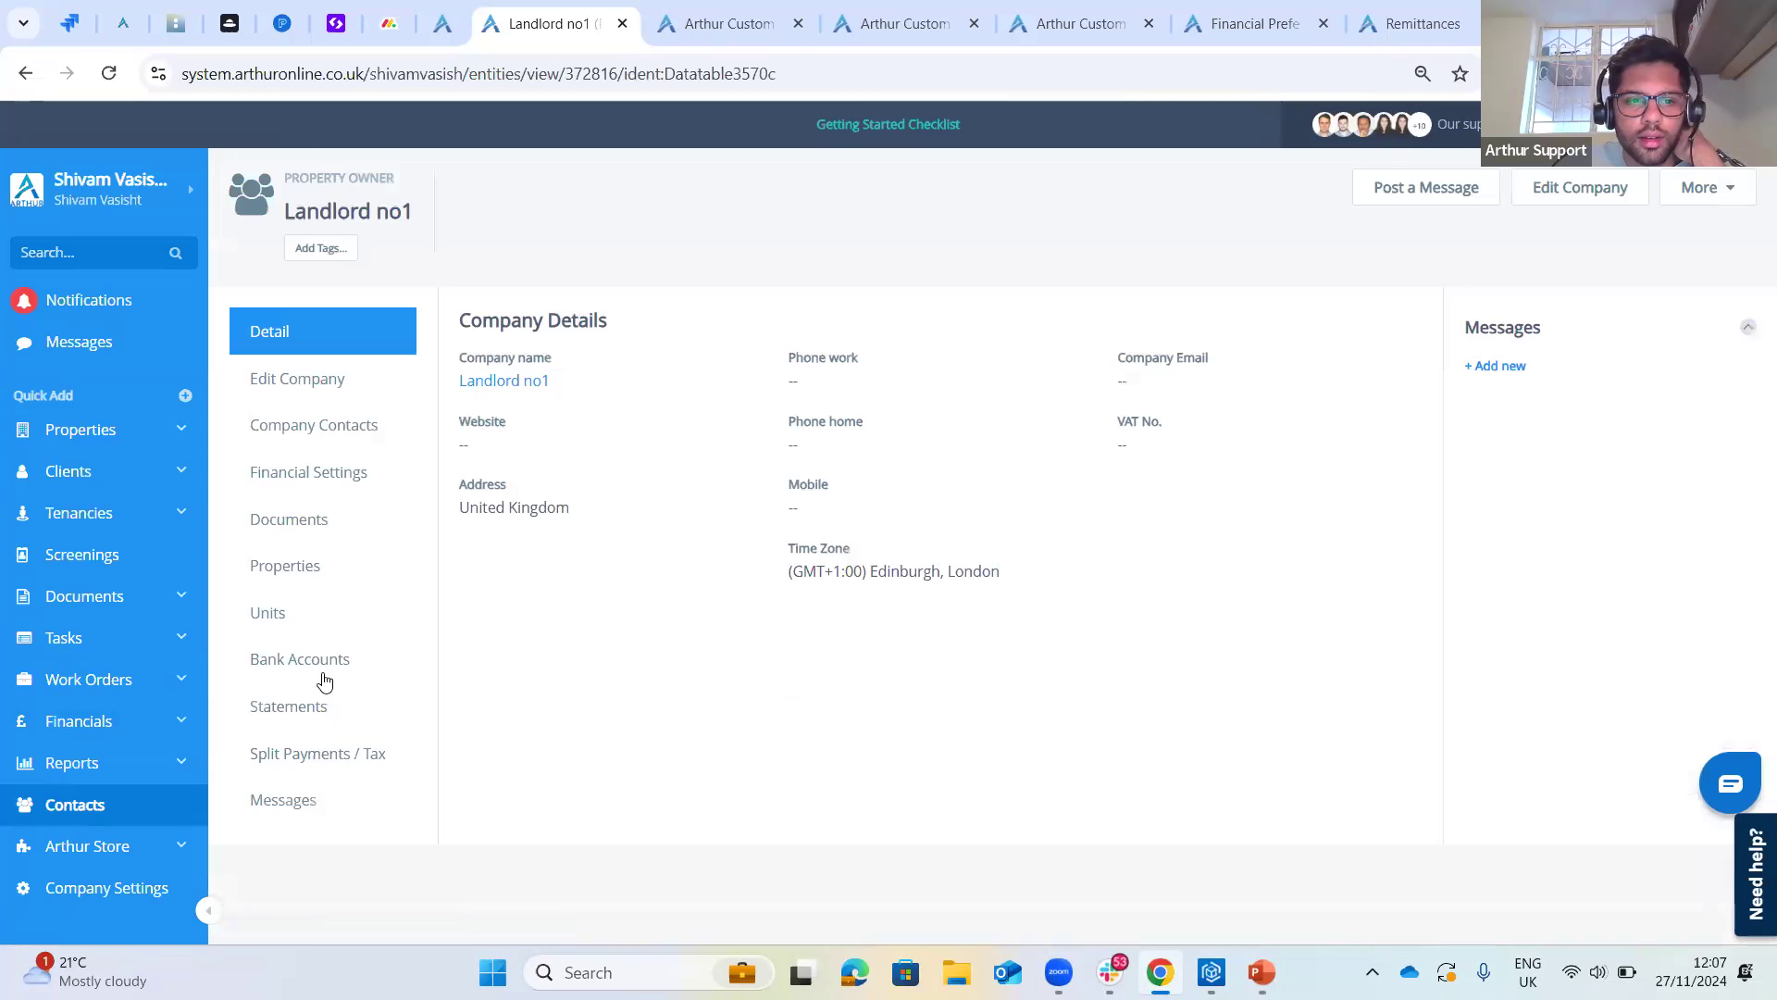
left_click(287, 709)
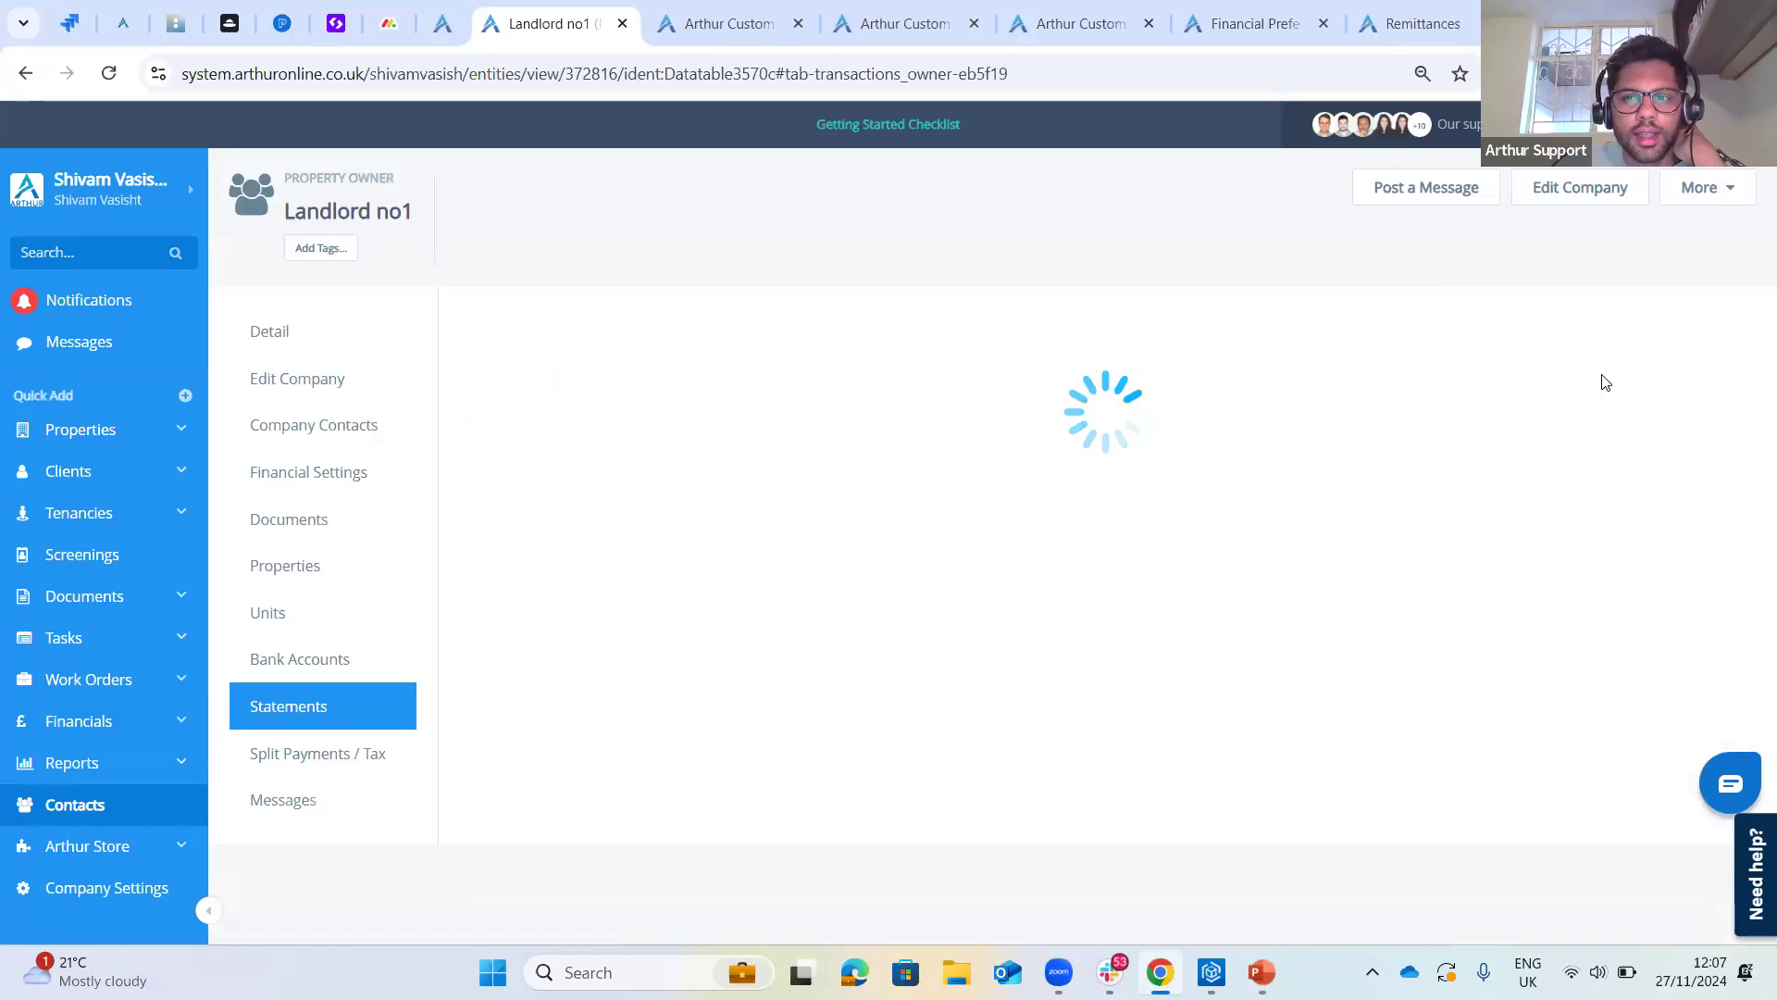
- Look through Landlord no1's overall Property Owner Statement and go back to the generated report, closing its date range calendar
scroll(1424, 718, "down", 8)
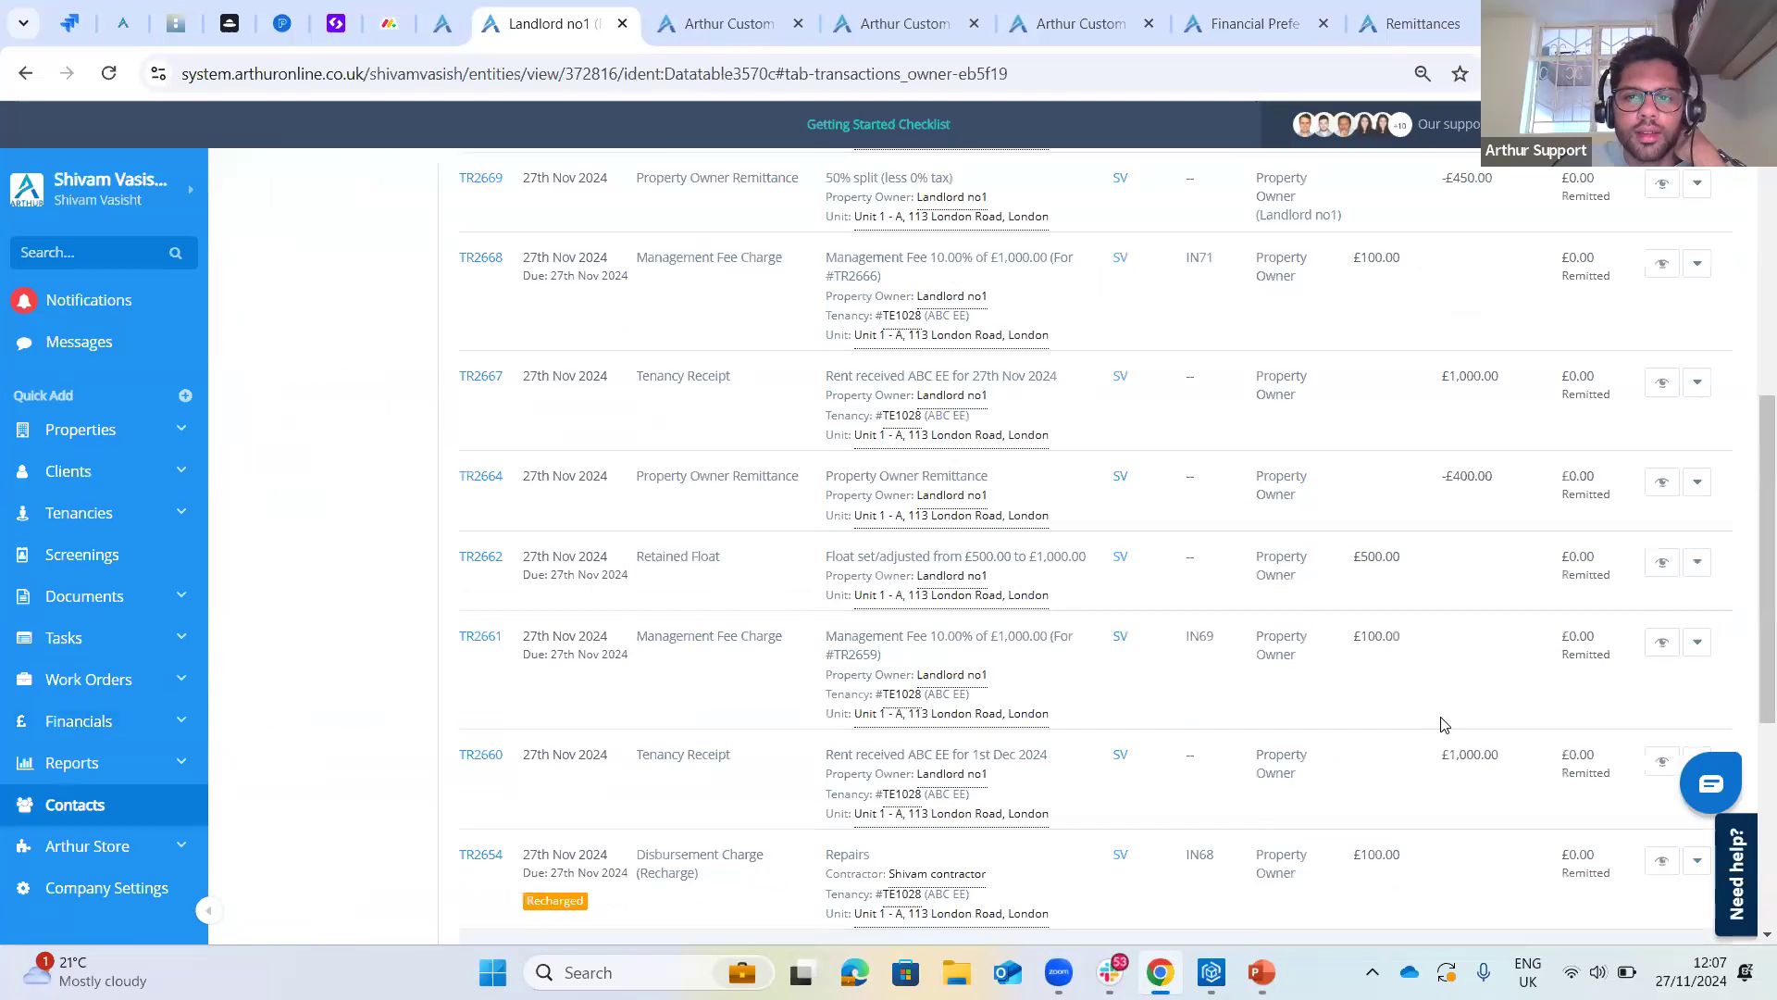
scroll(1444, 725, "up", 8)
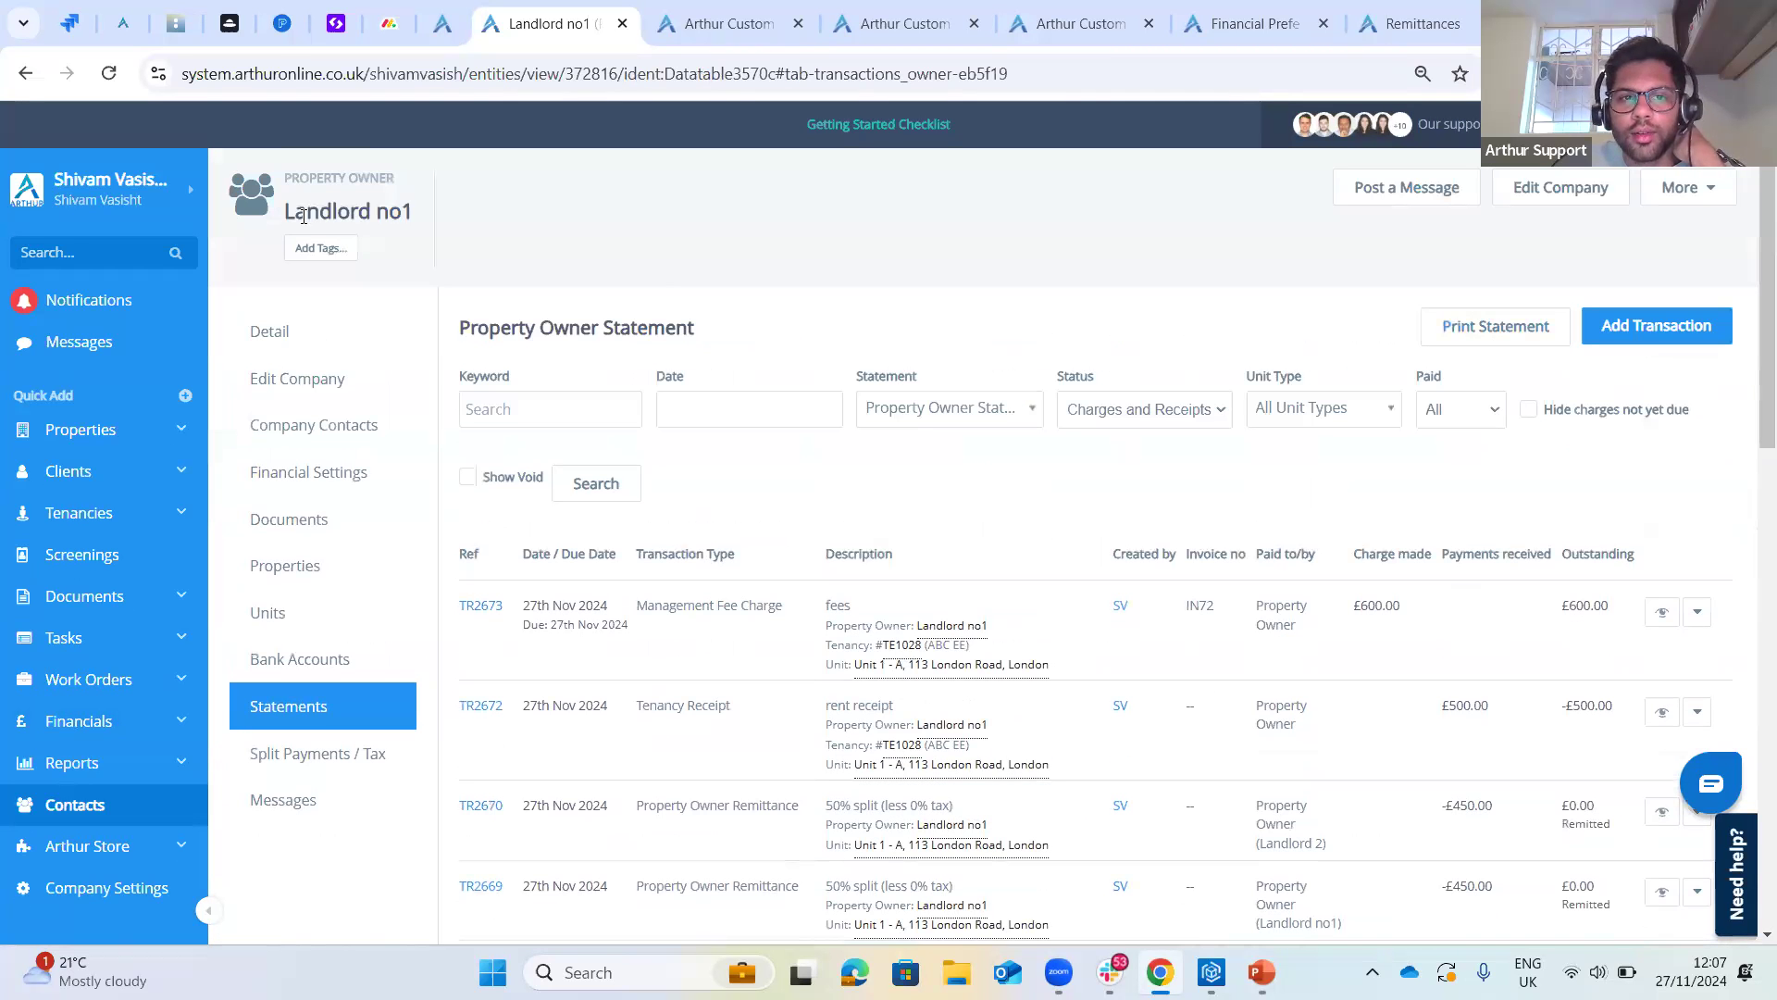
left_click_drag(415, 212, 300, 220)
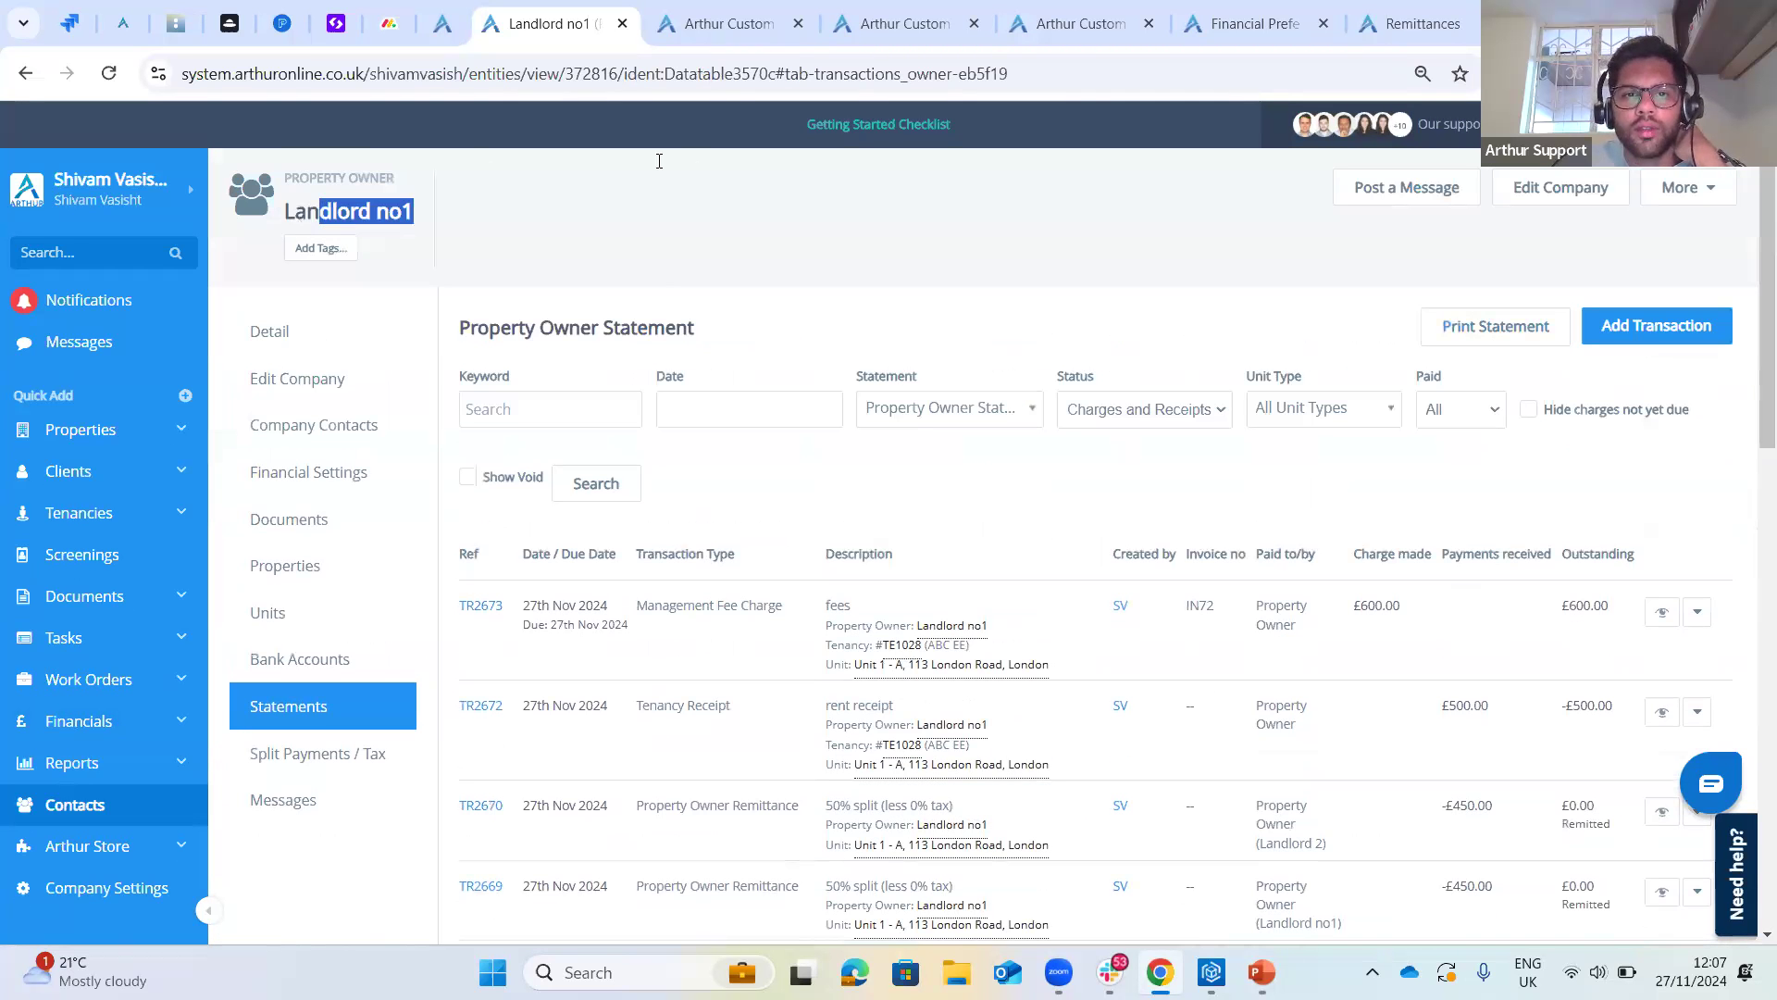
key("ctrl+Tab")
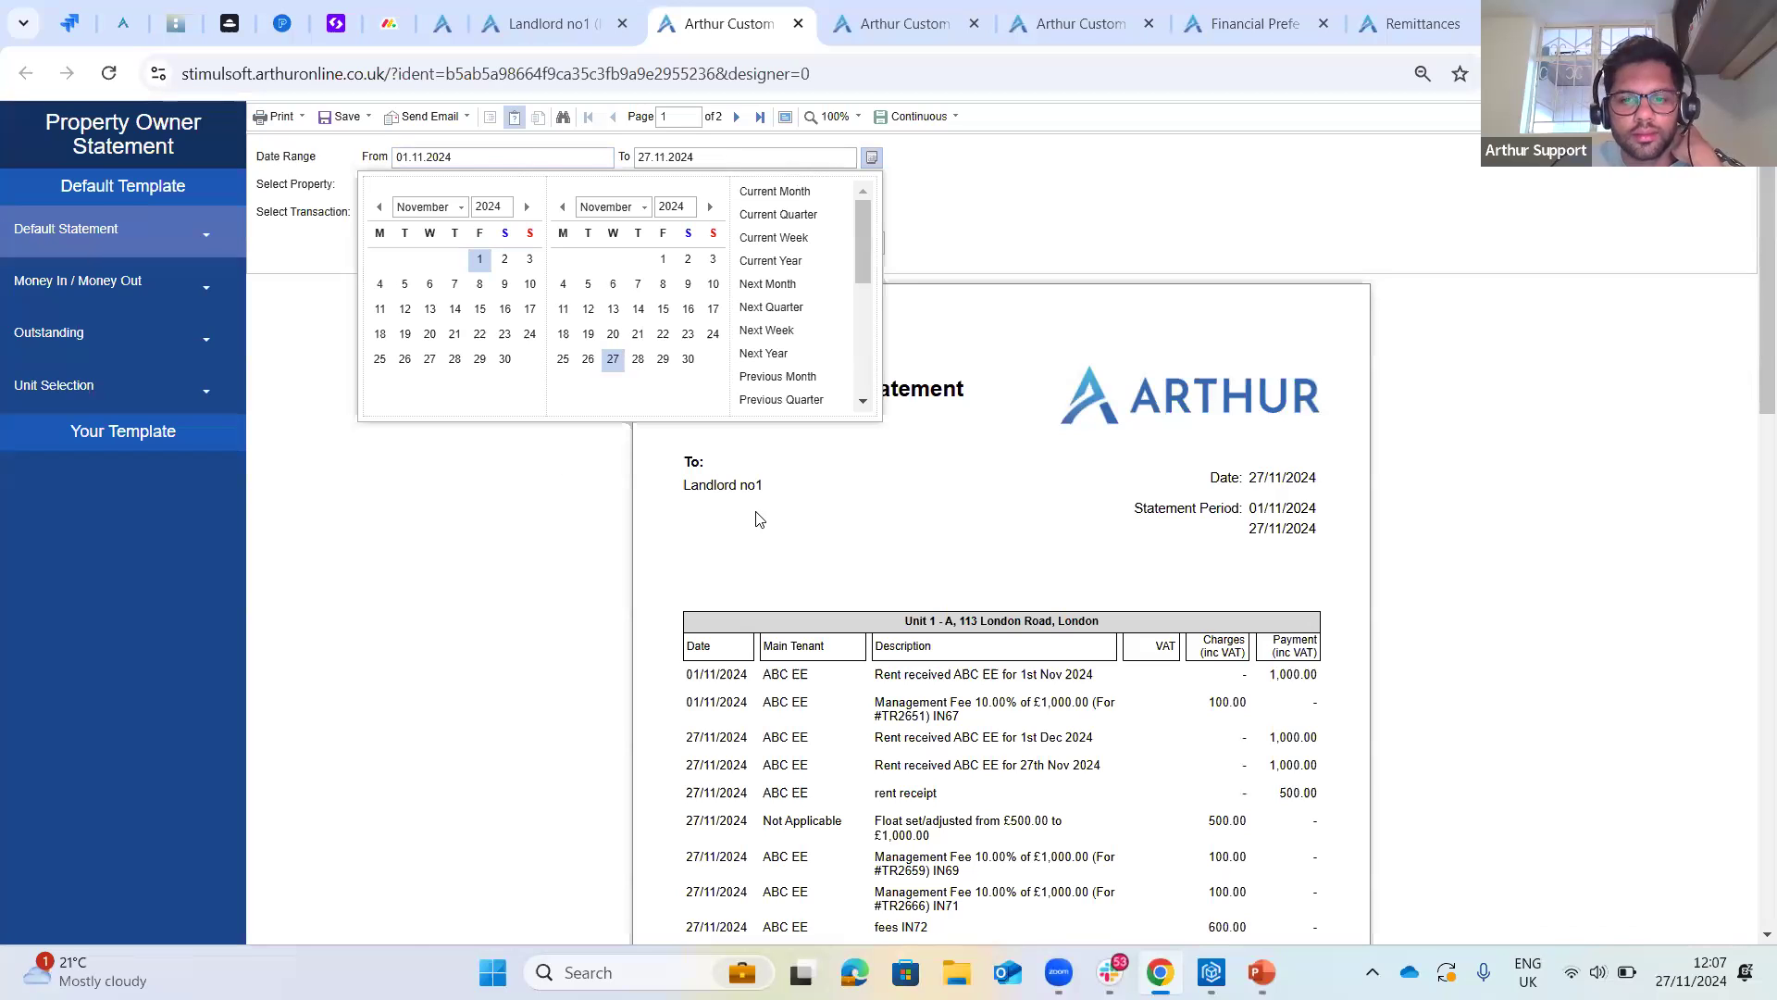
left_click(692, 118)
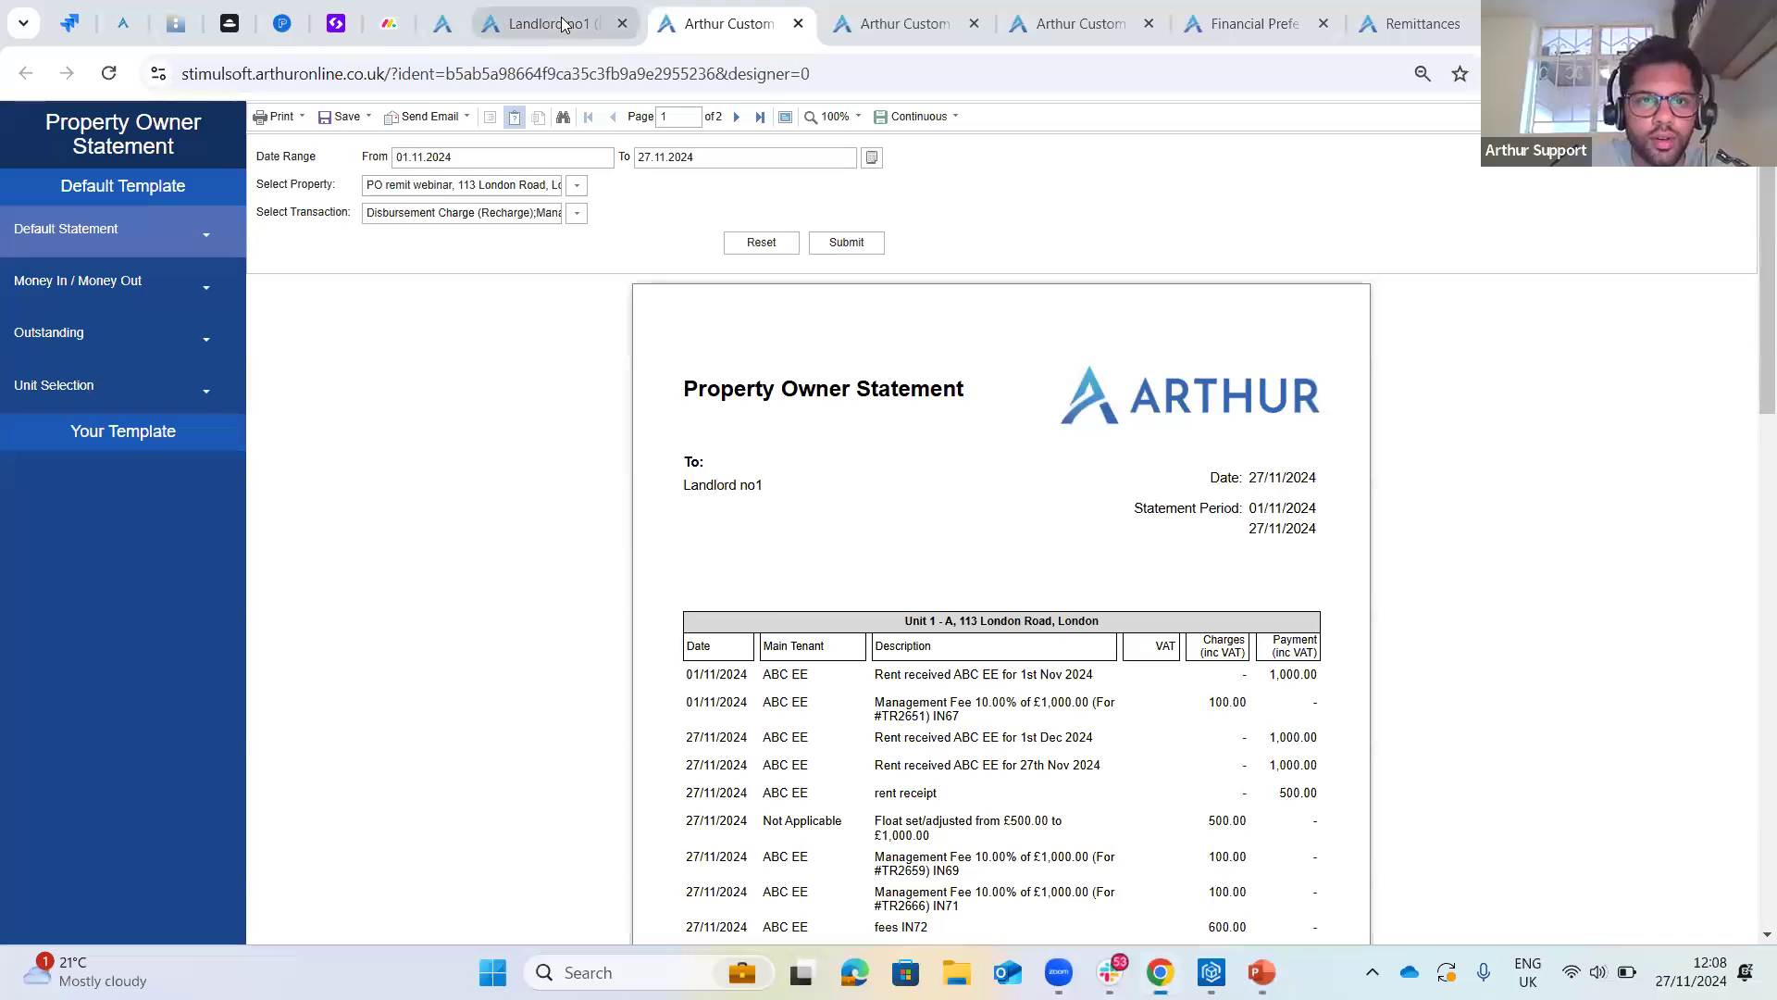
- From Landlord no1's statement, open the Unit 1 - A tenancy's recurring charges and examine the rent charge's type, payer and amount
left_click(564, 22)
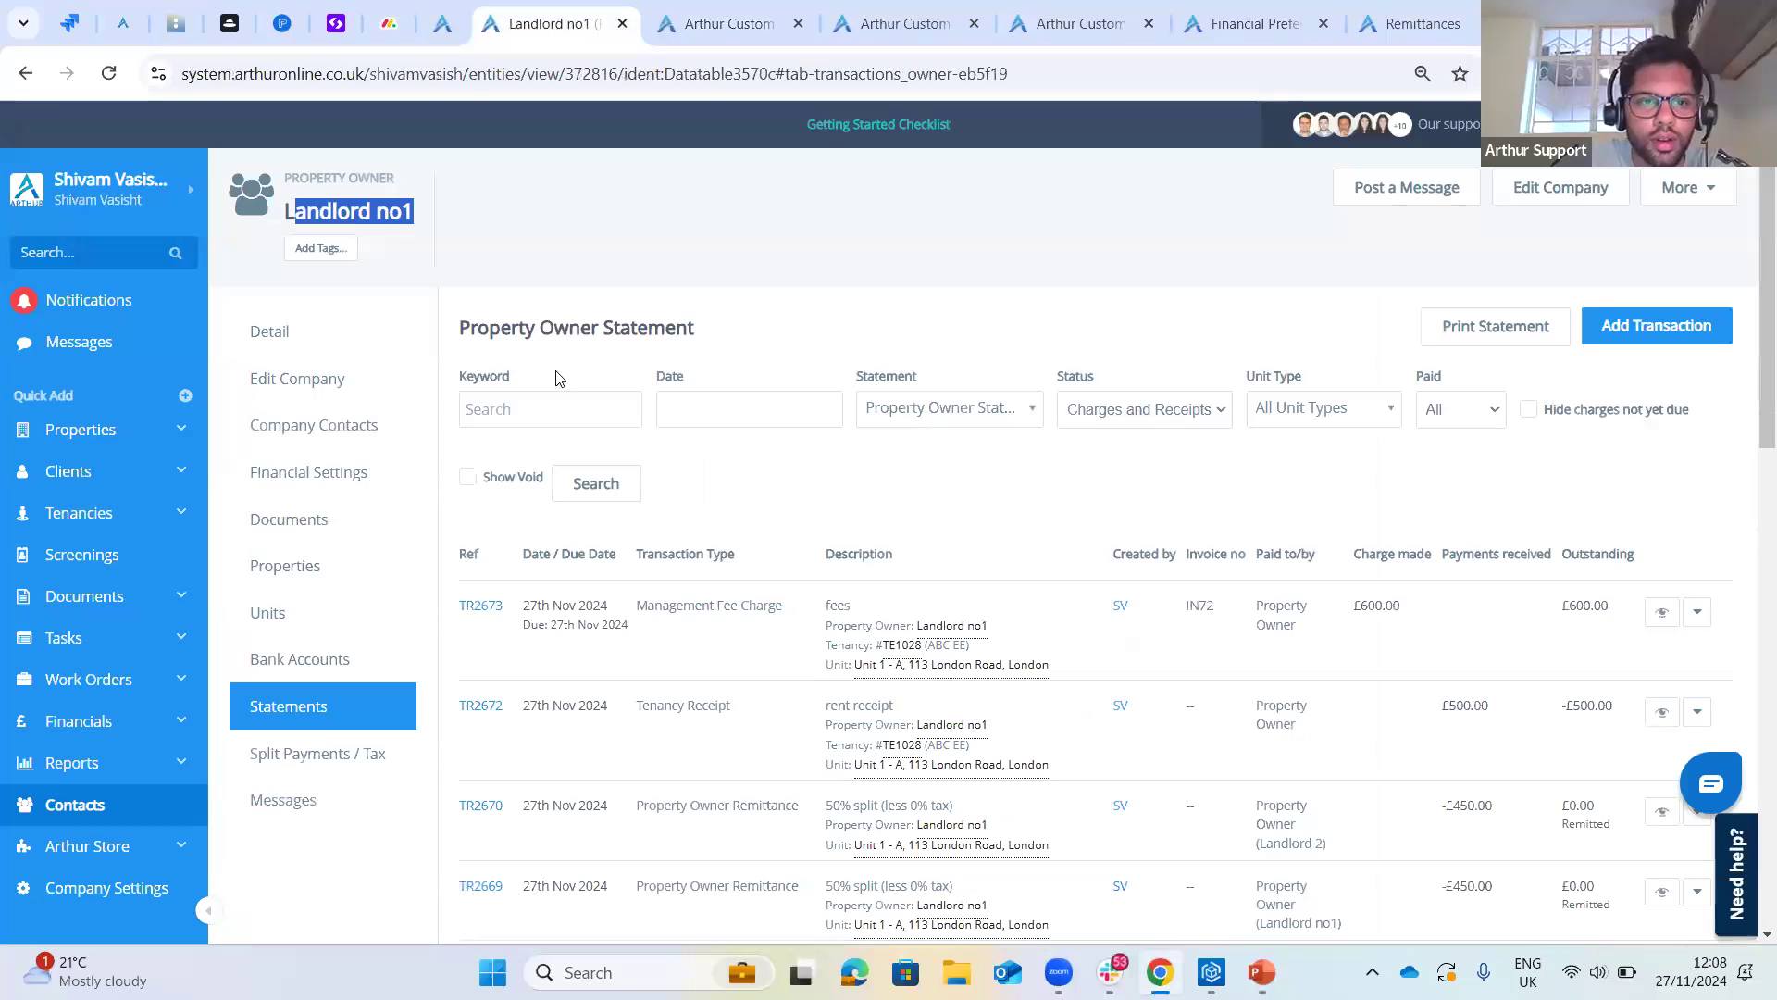
left_click(896, 651)
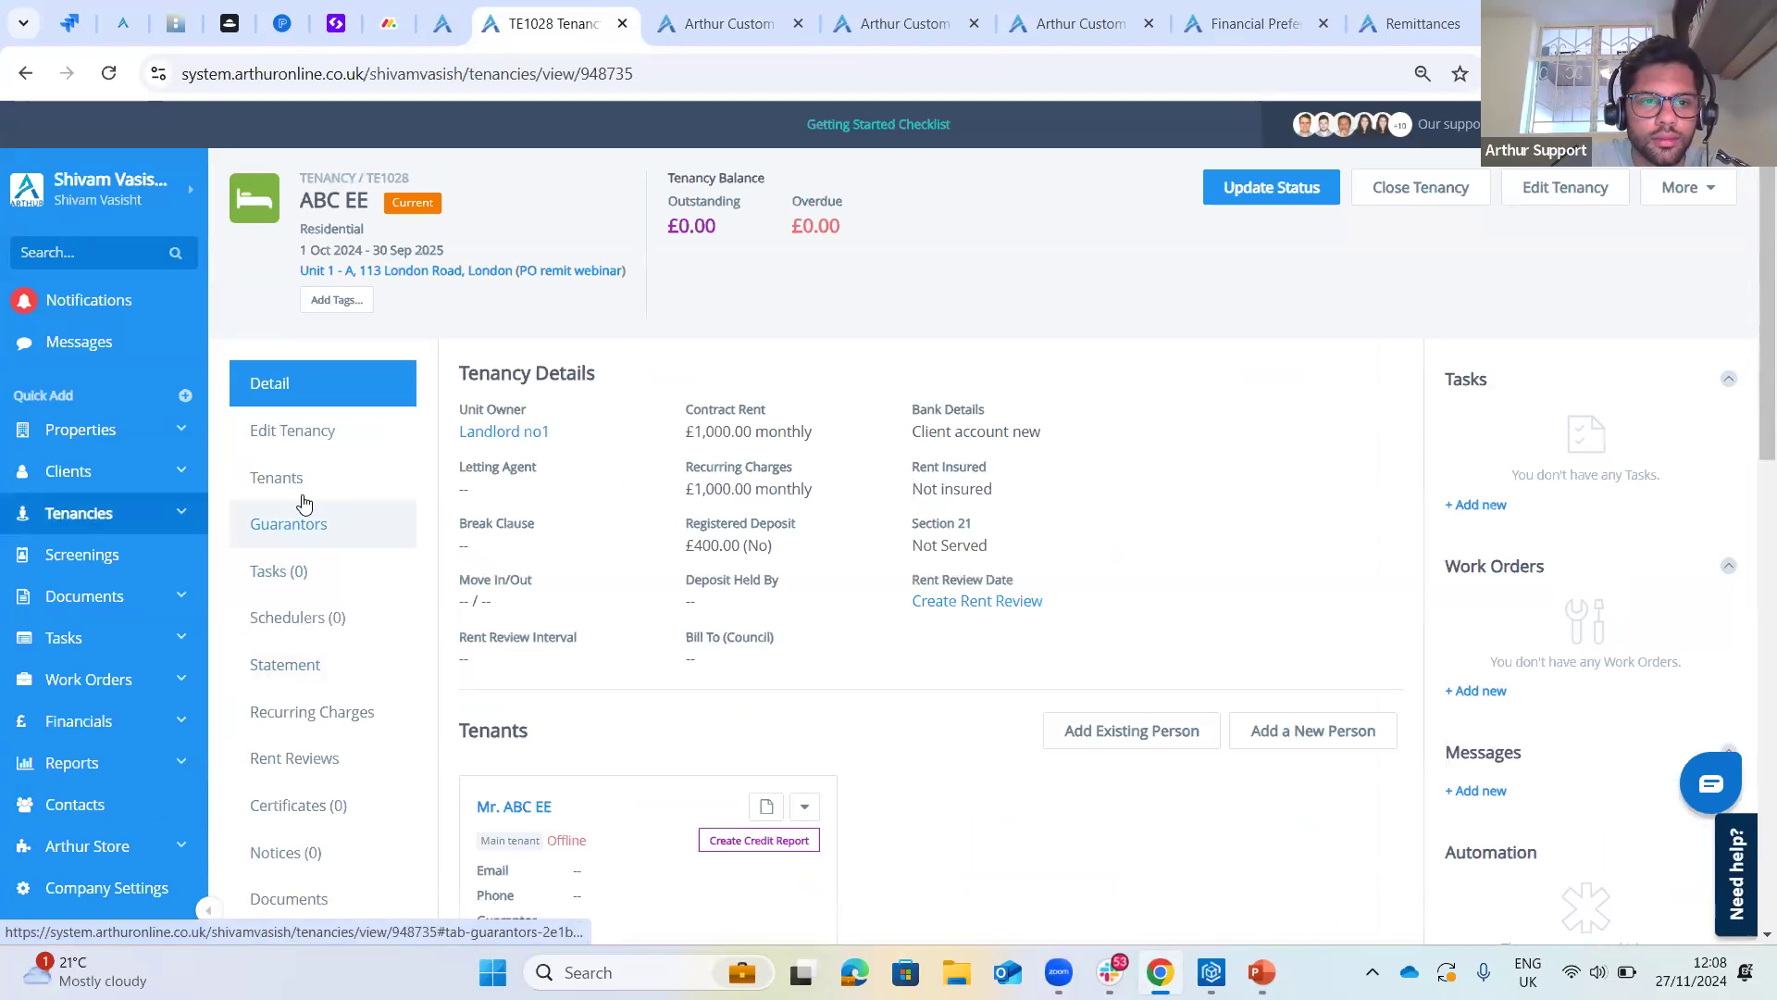
left_click(323, 714)
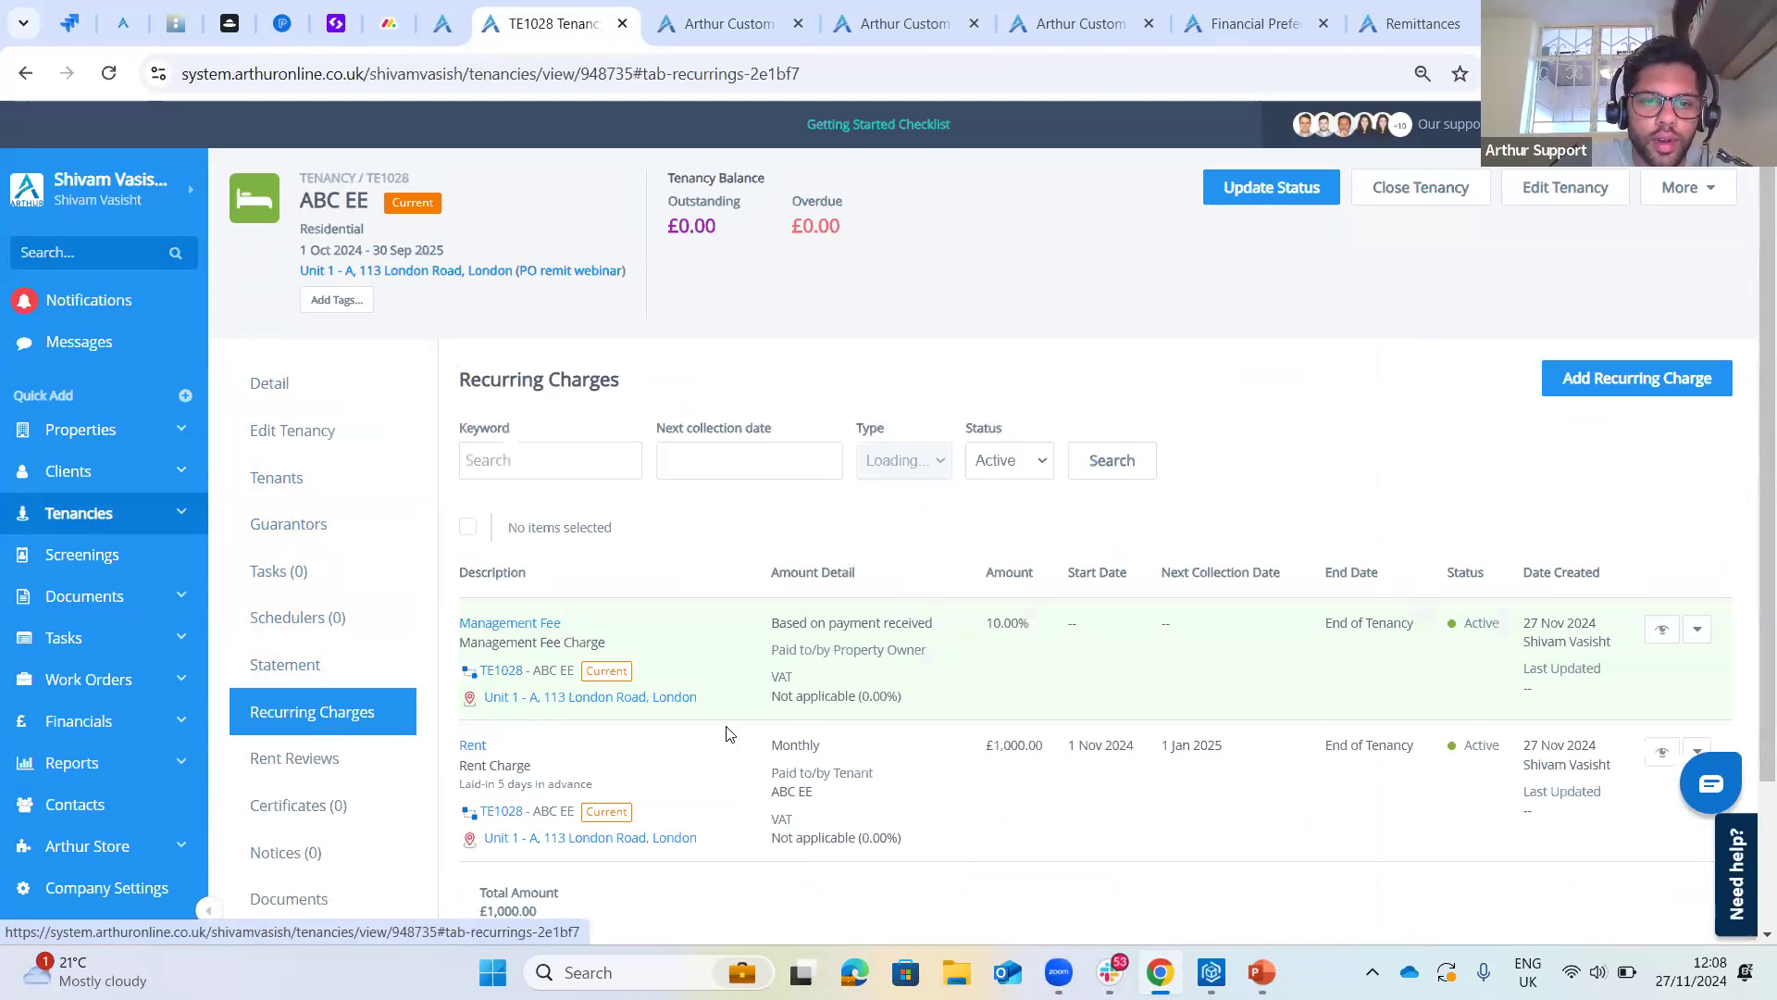
left_click_drag(538, 768, 474, 766)
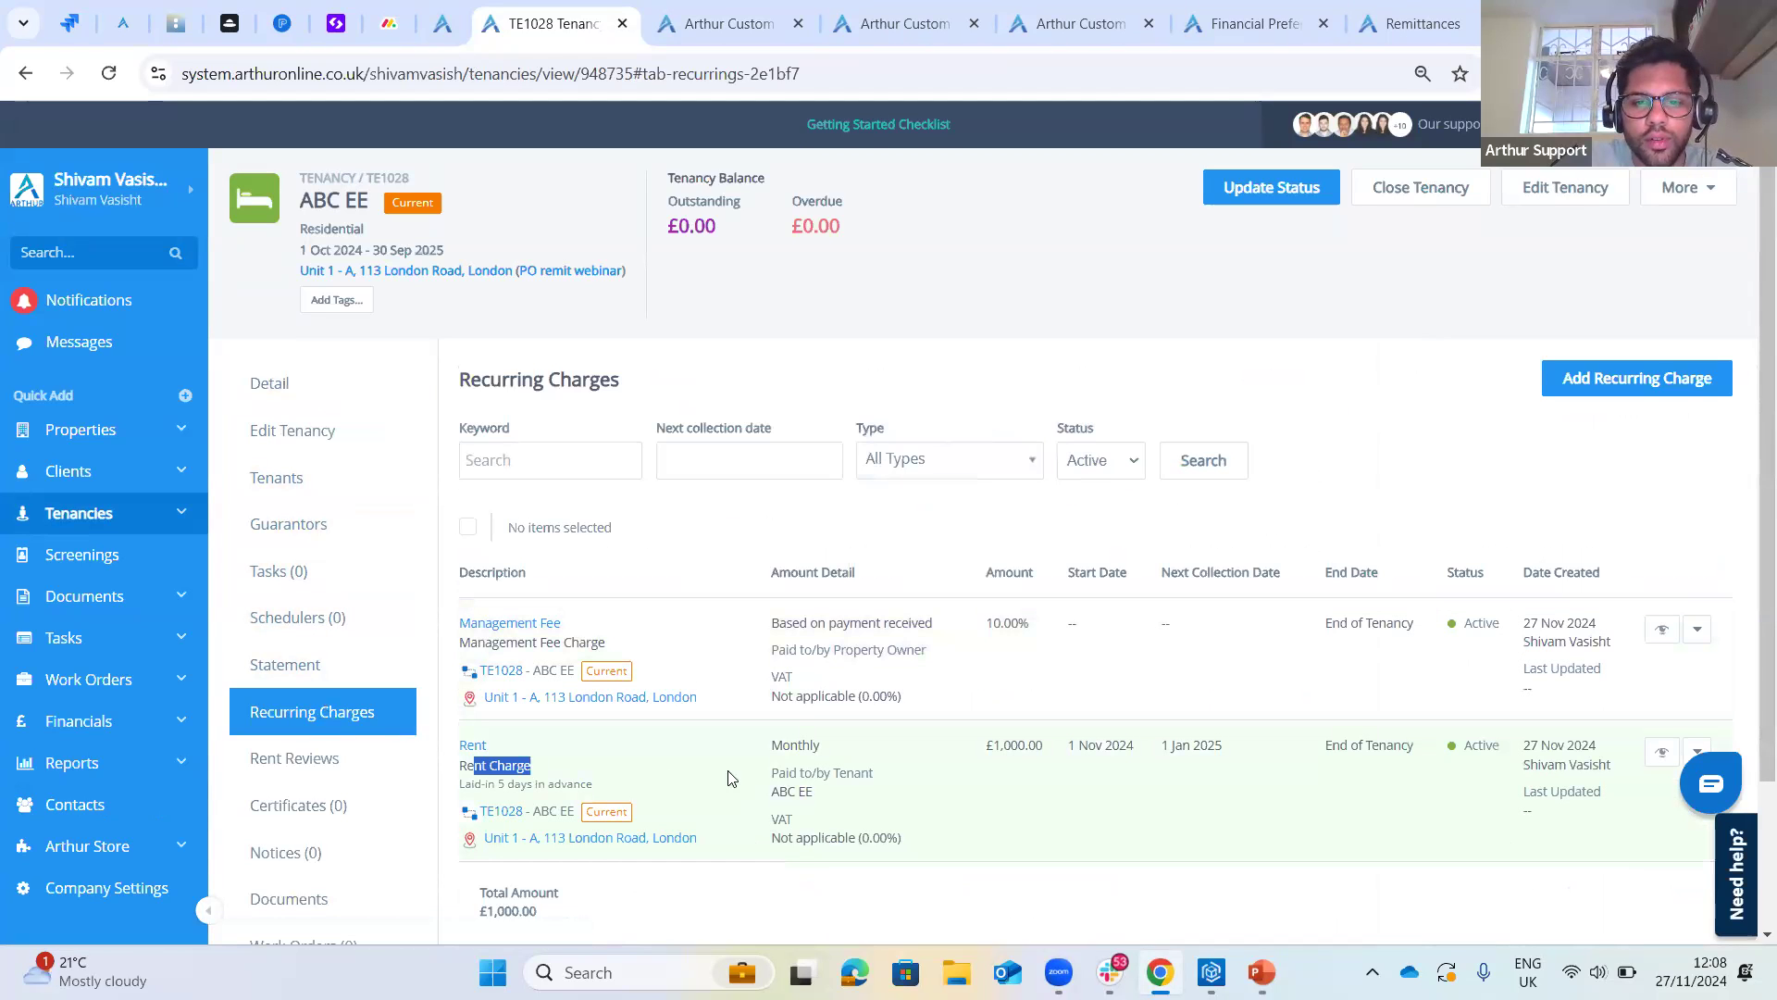
left_click_drag(740, 785, 817, 799)
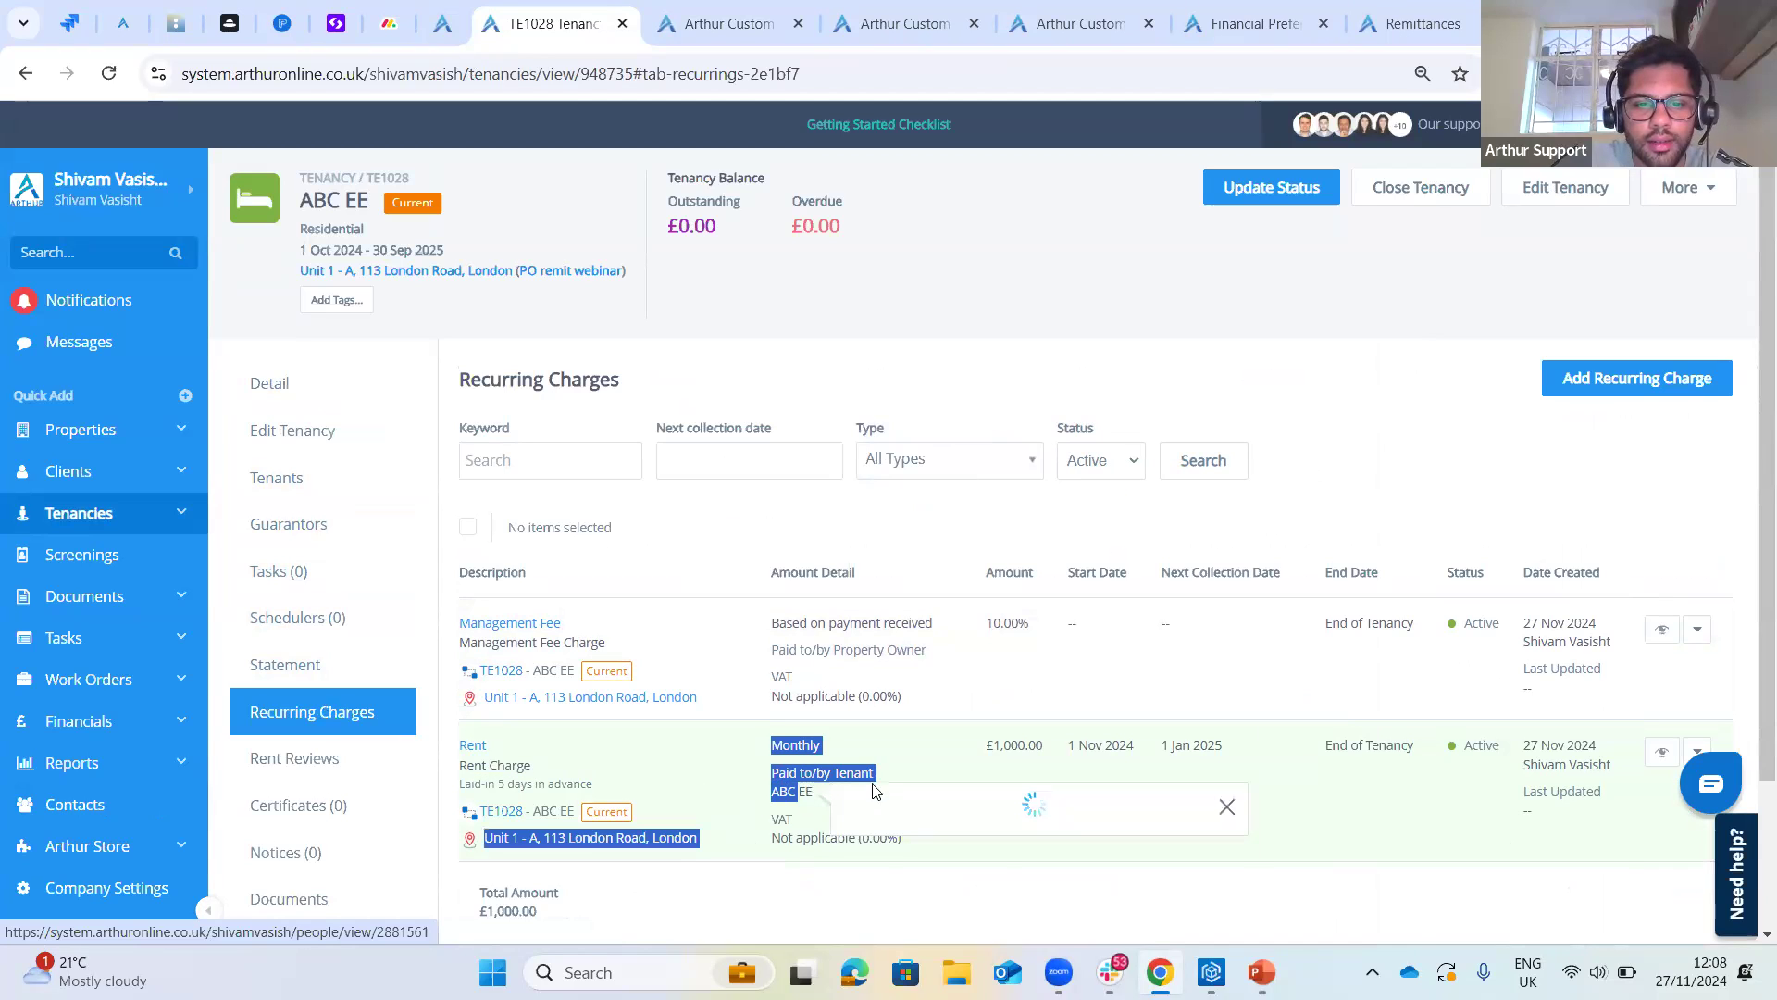
left_click_drag(995, 751, 1076, 745)
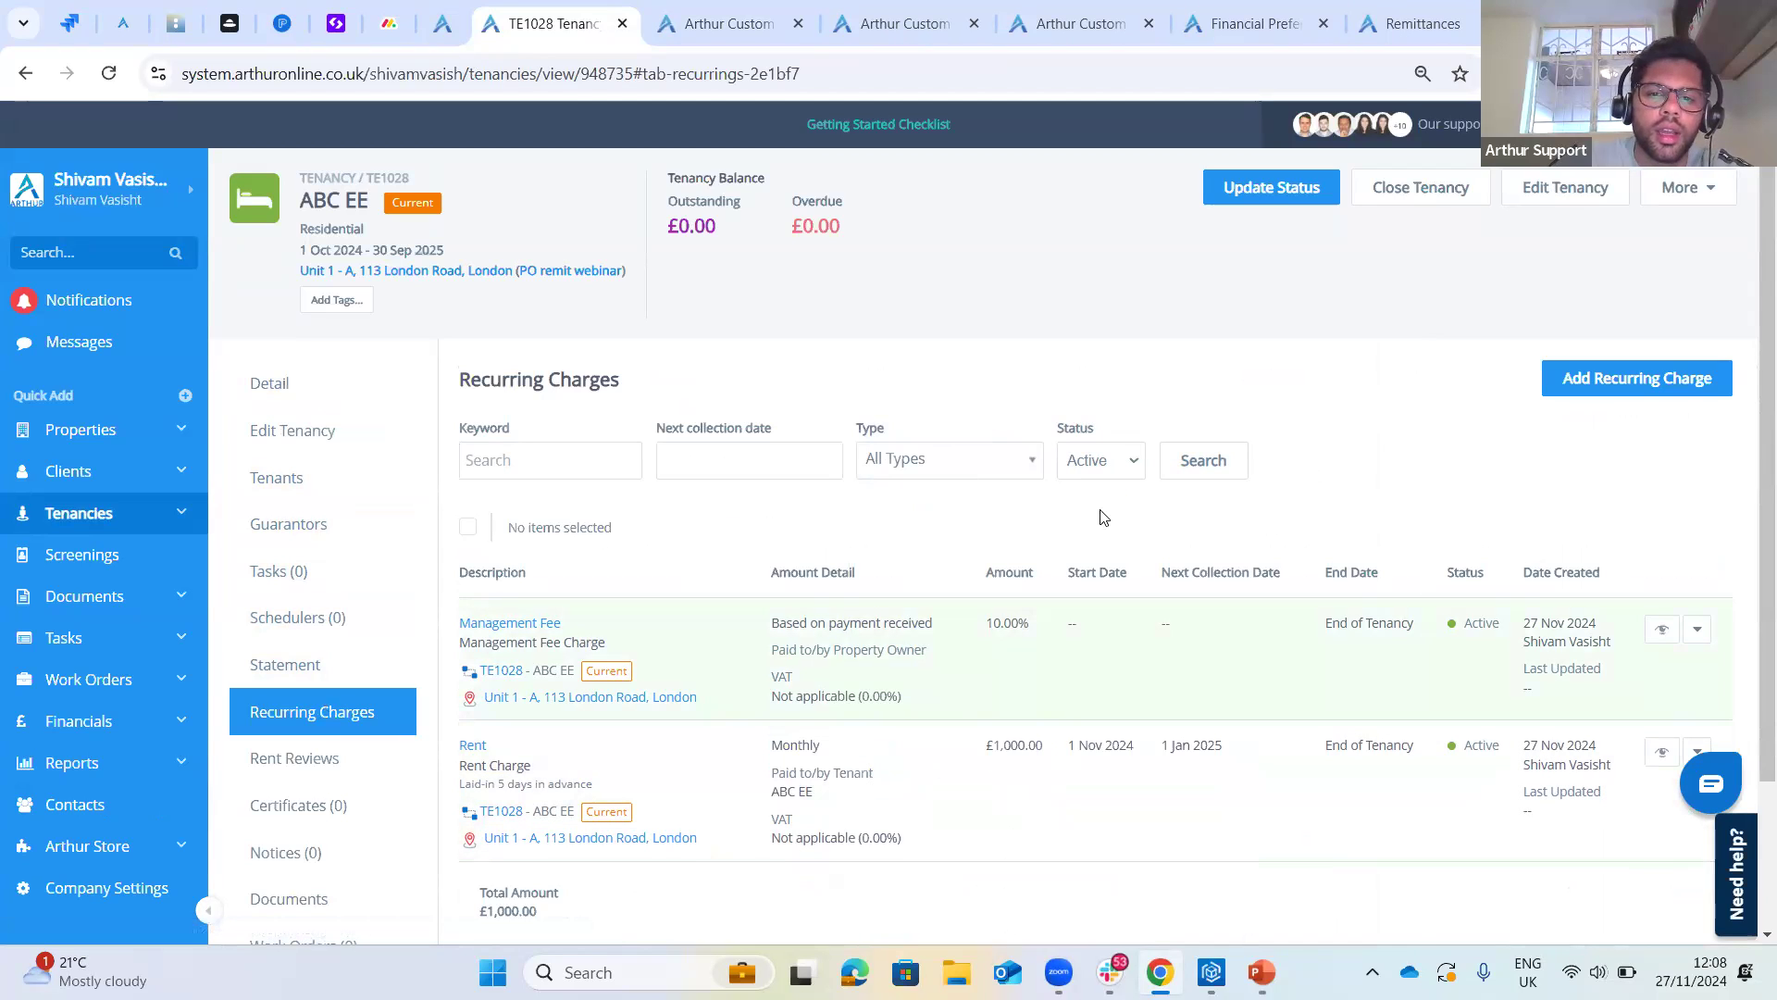
- View the tenancy's tenants and the blank Add Tenant form, leaving it without adding anyone
left_click(340, 489)
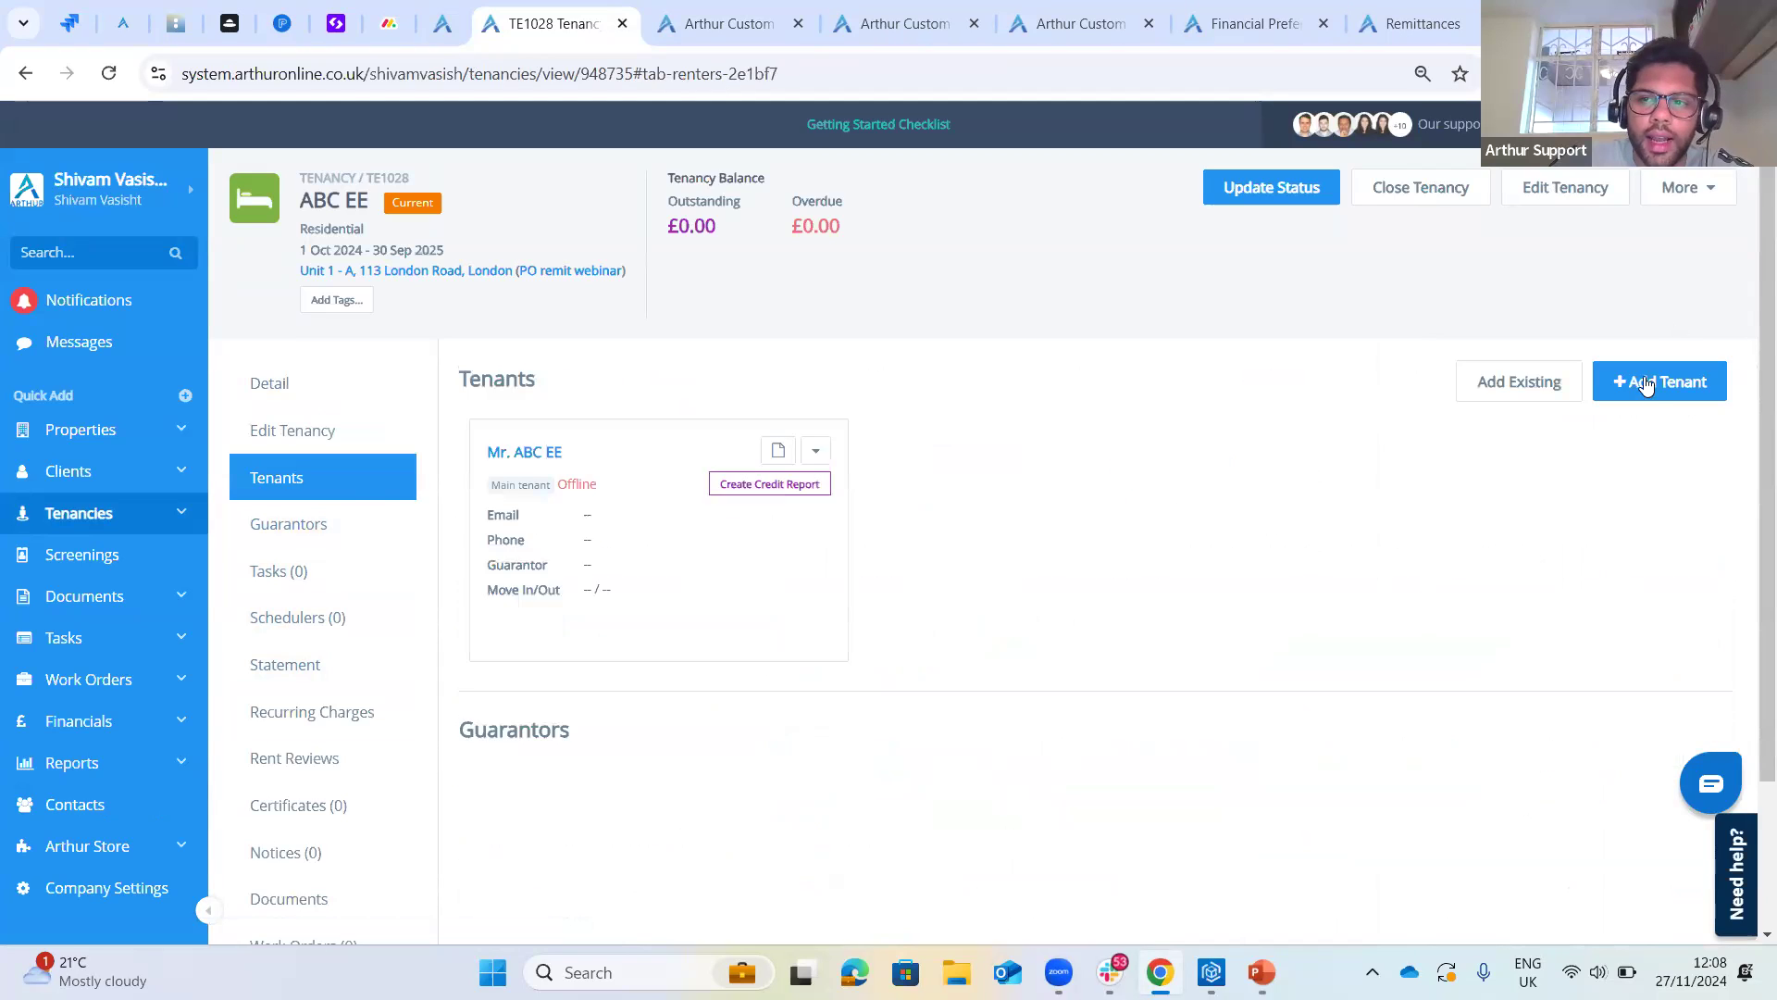
left_click(1640, 381)
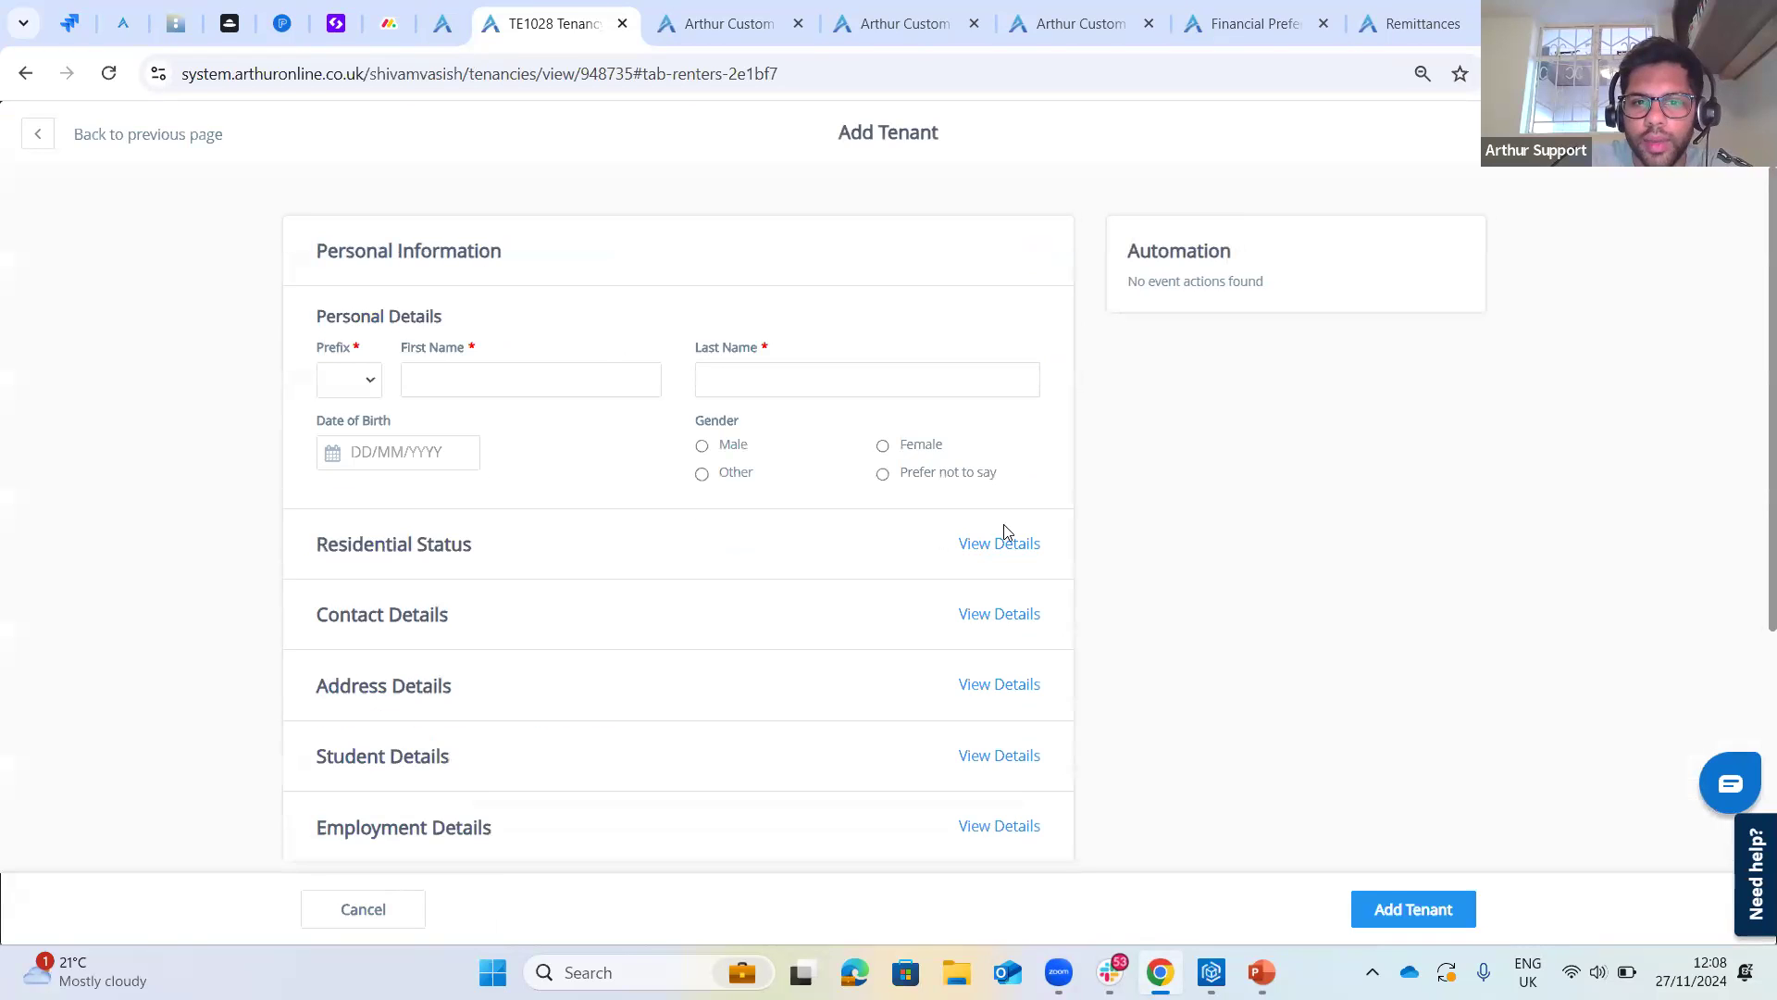
scroll(651, 440, "down", 2)
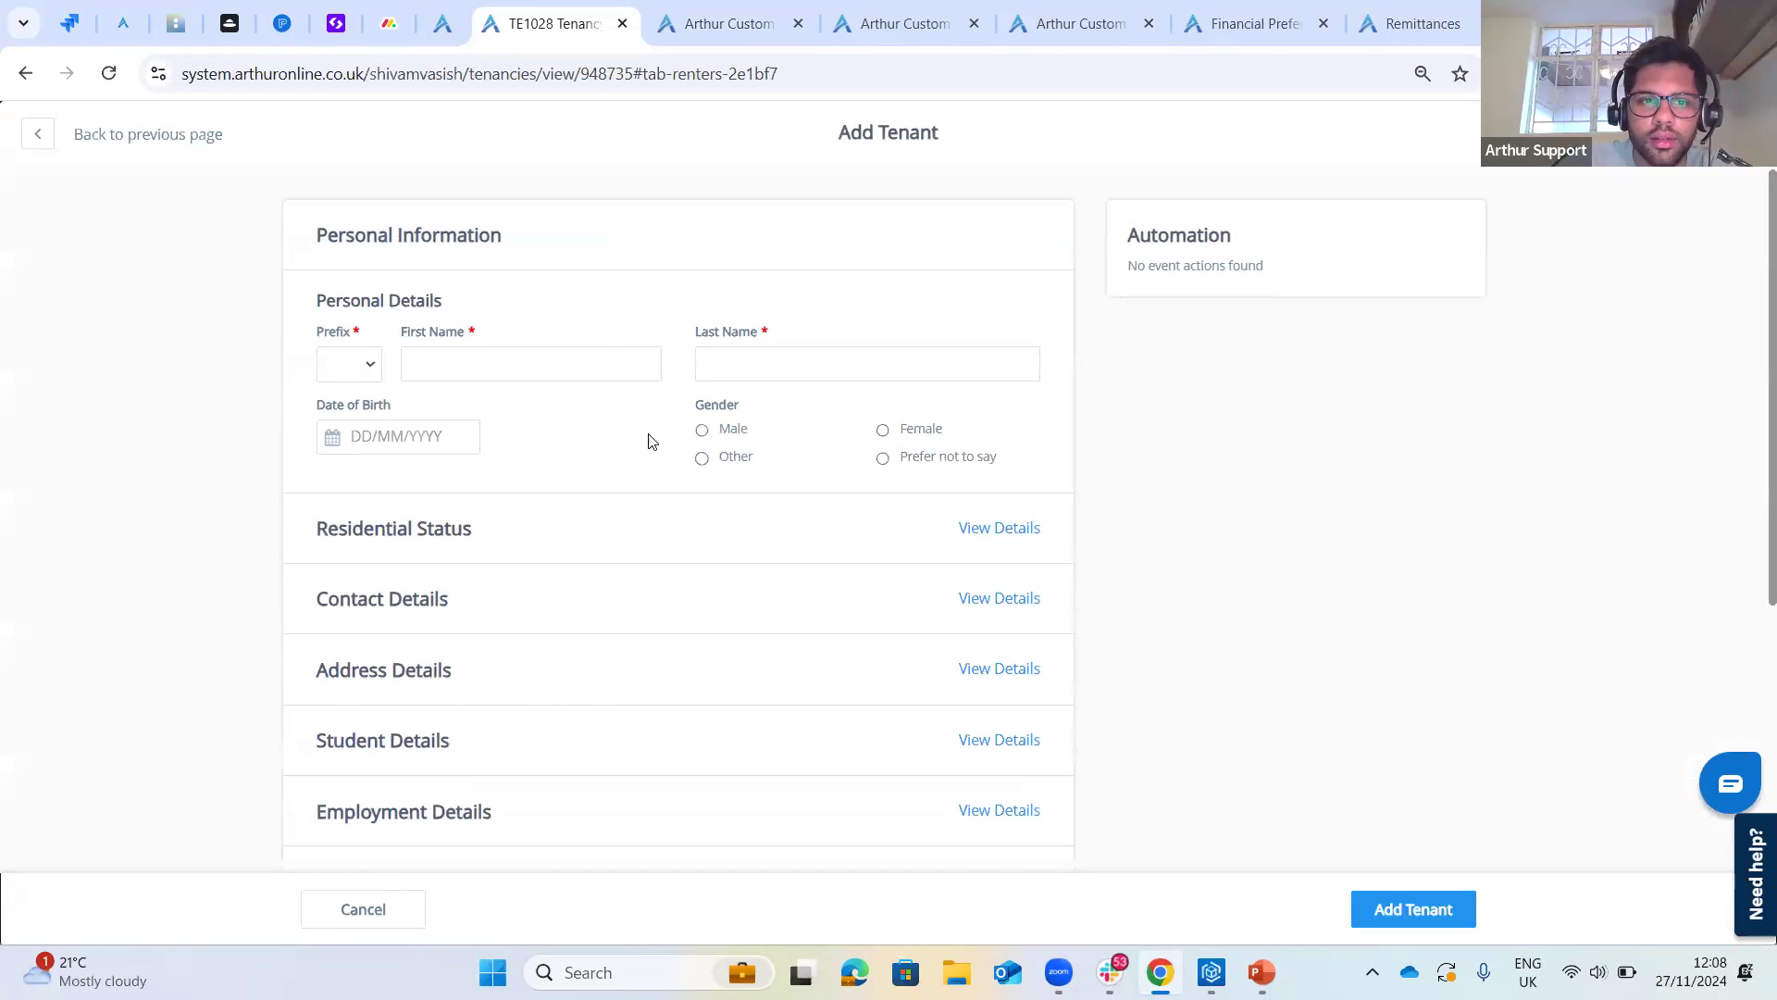
left_click(26, 141)
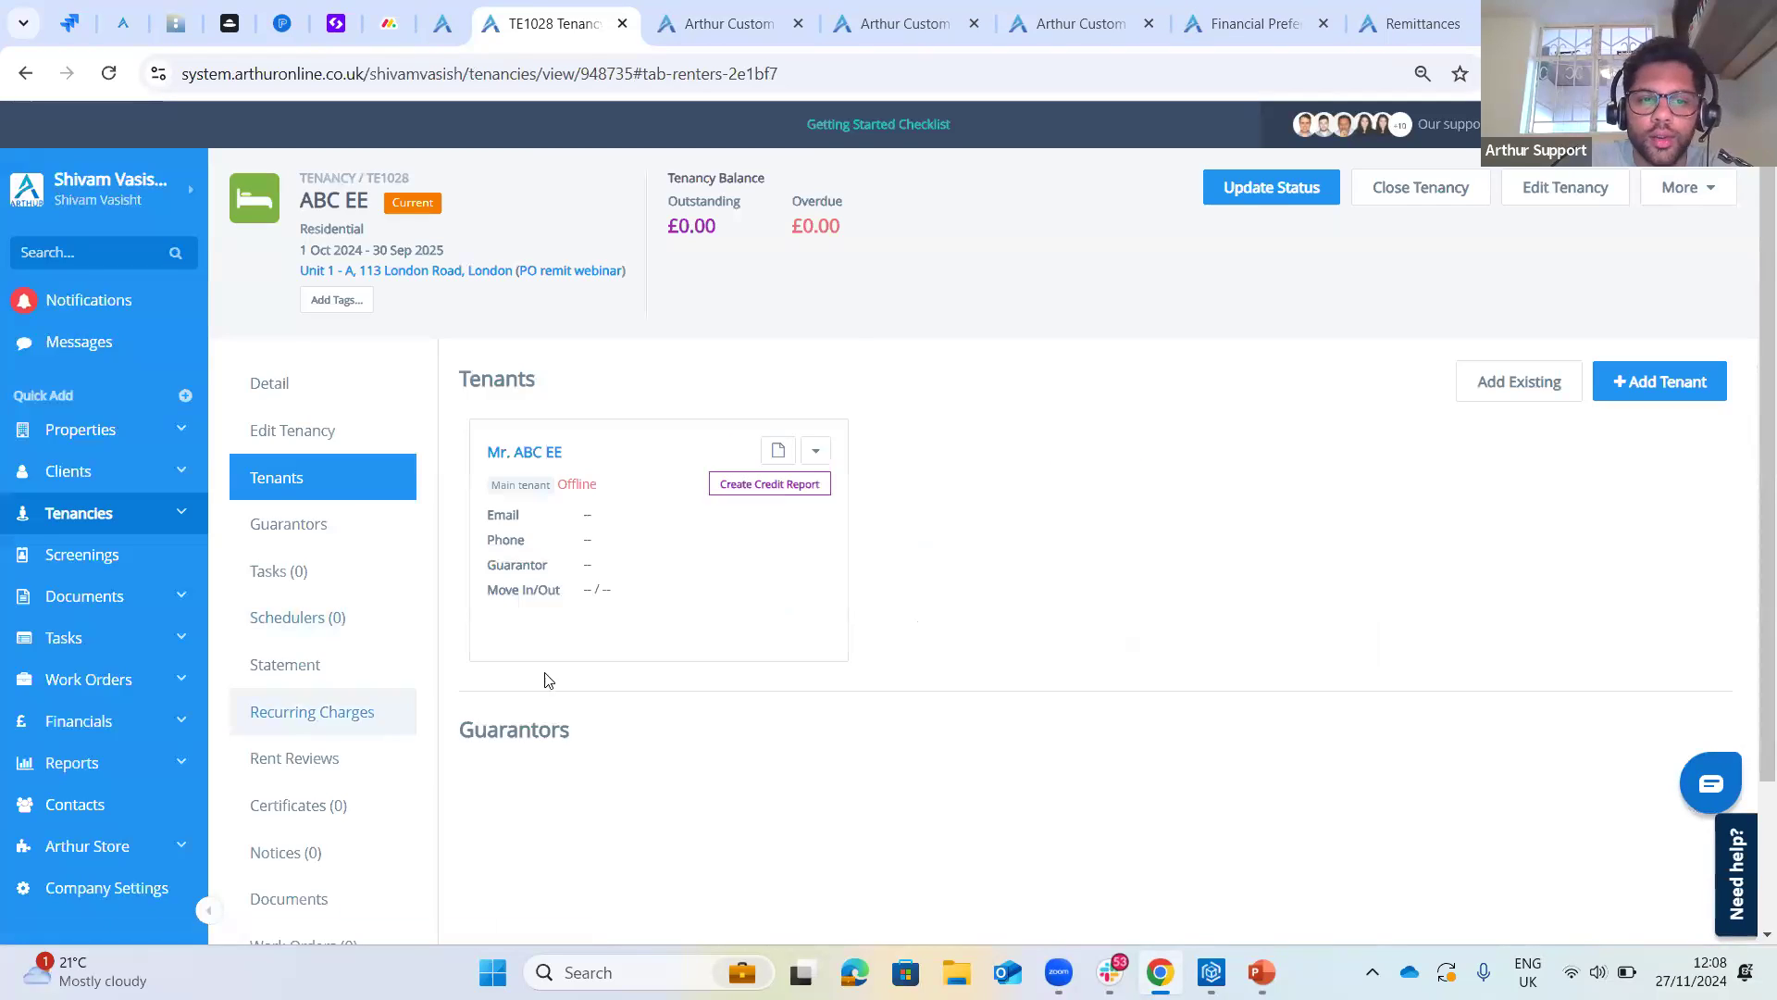
- In a new recurring charge for the tenancy, check which tenants can be charged, and discard the form without saving
left_click(349, 719)
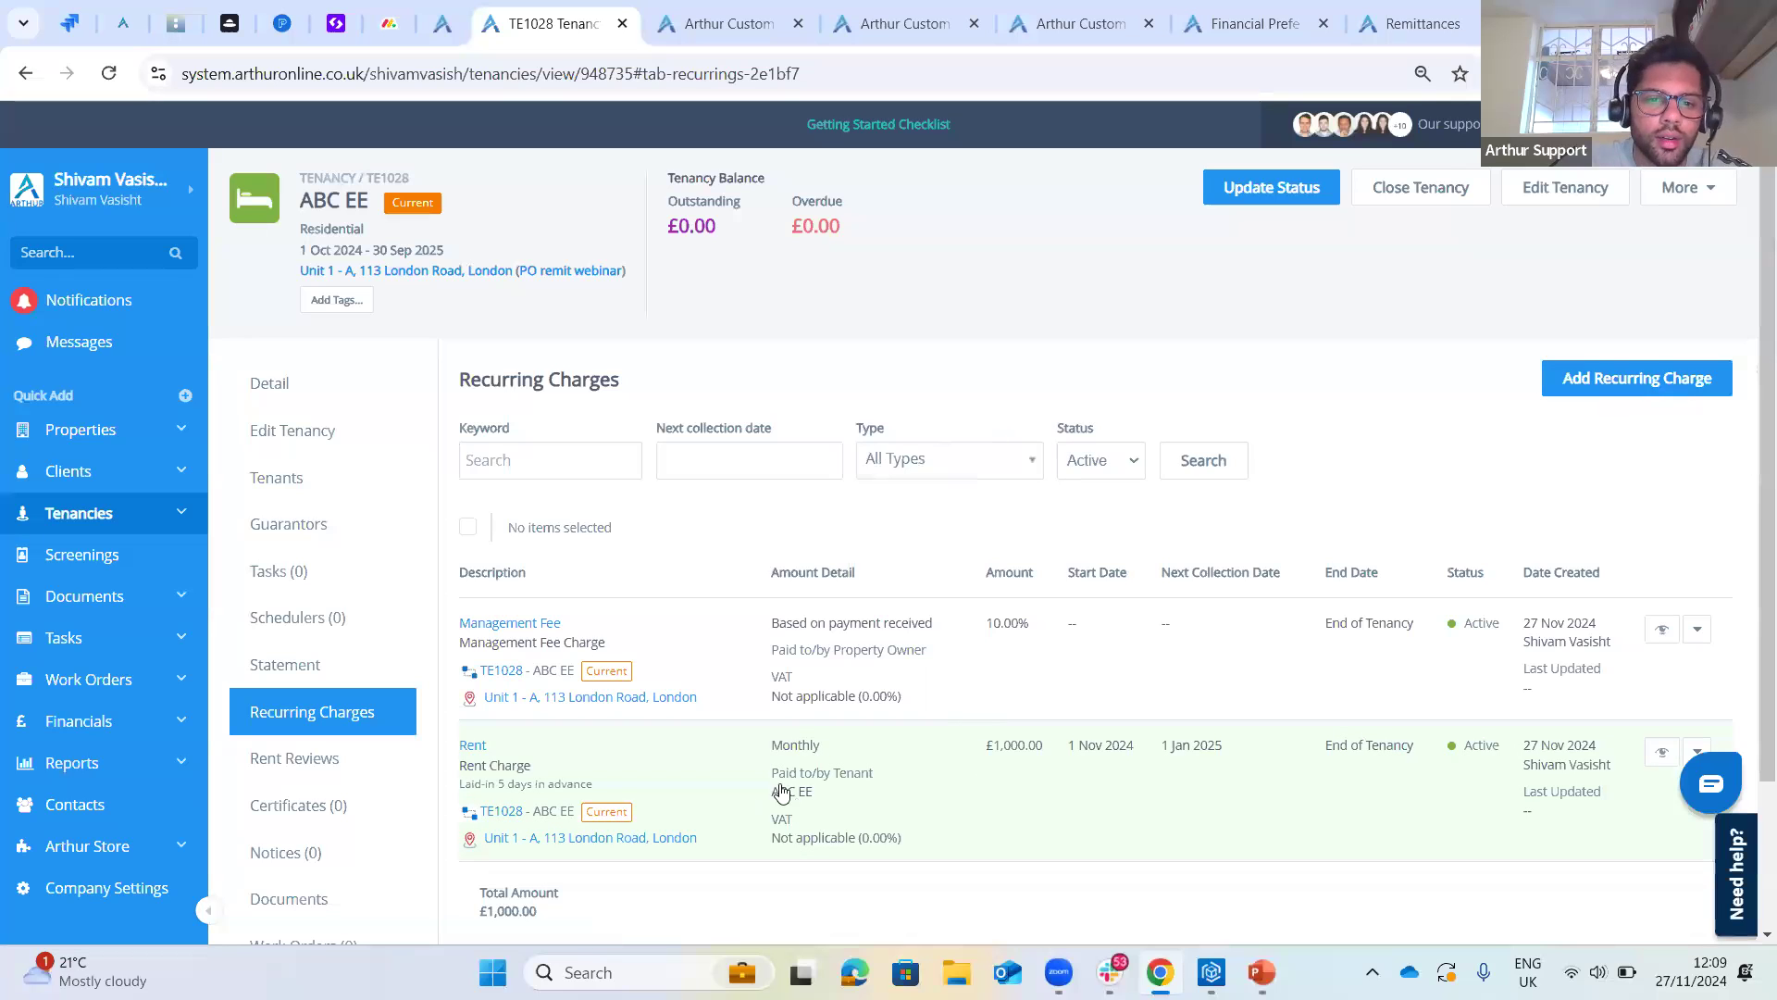
left_click(1656, 402)
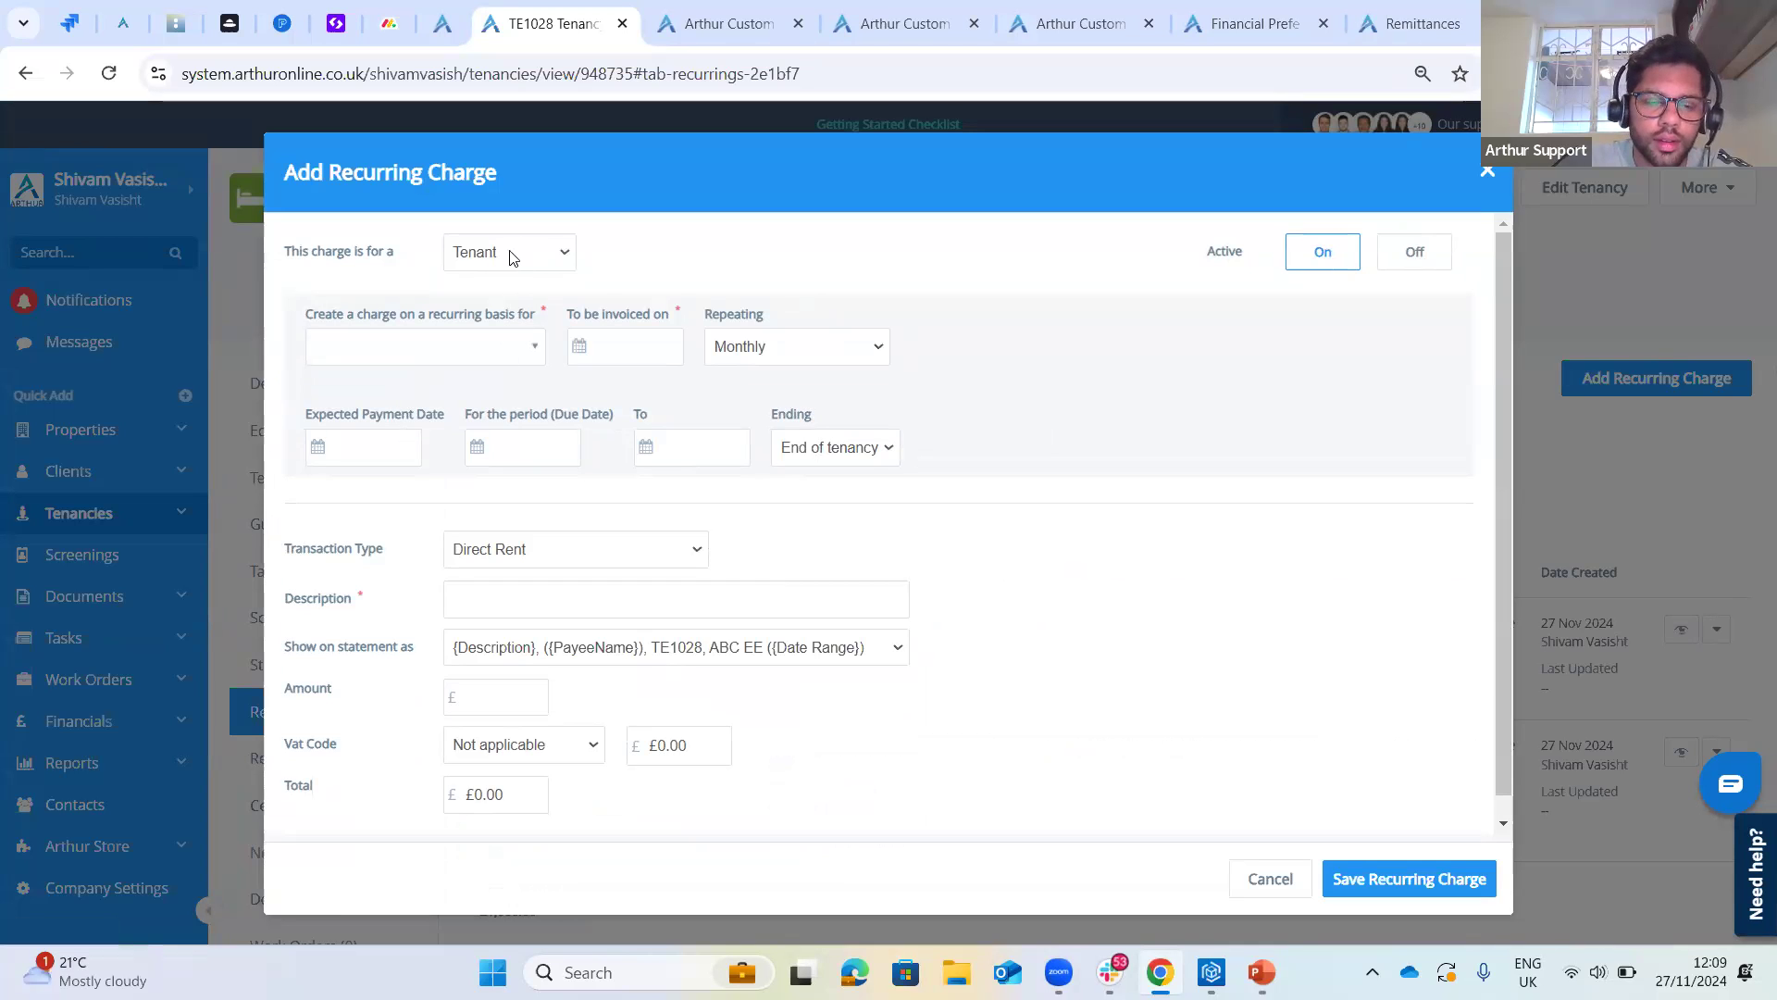
left_click(551, 272)
left_click(701, 279)
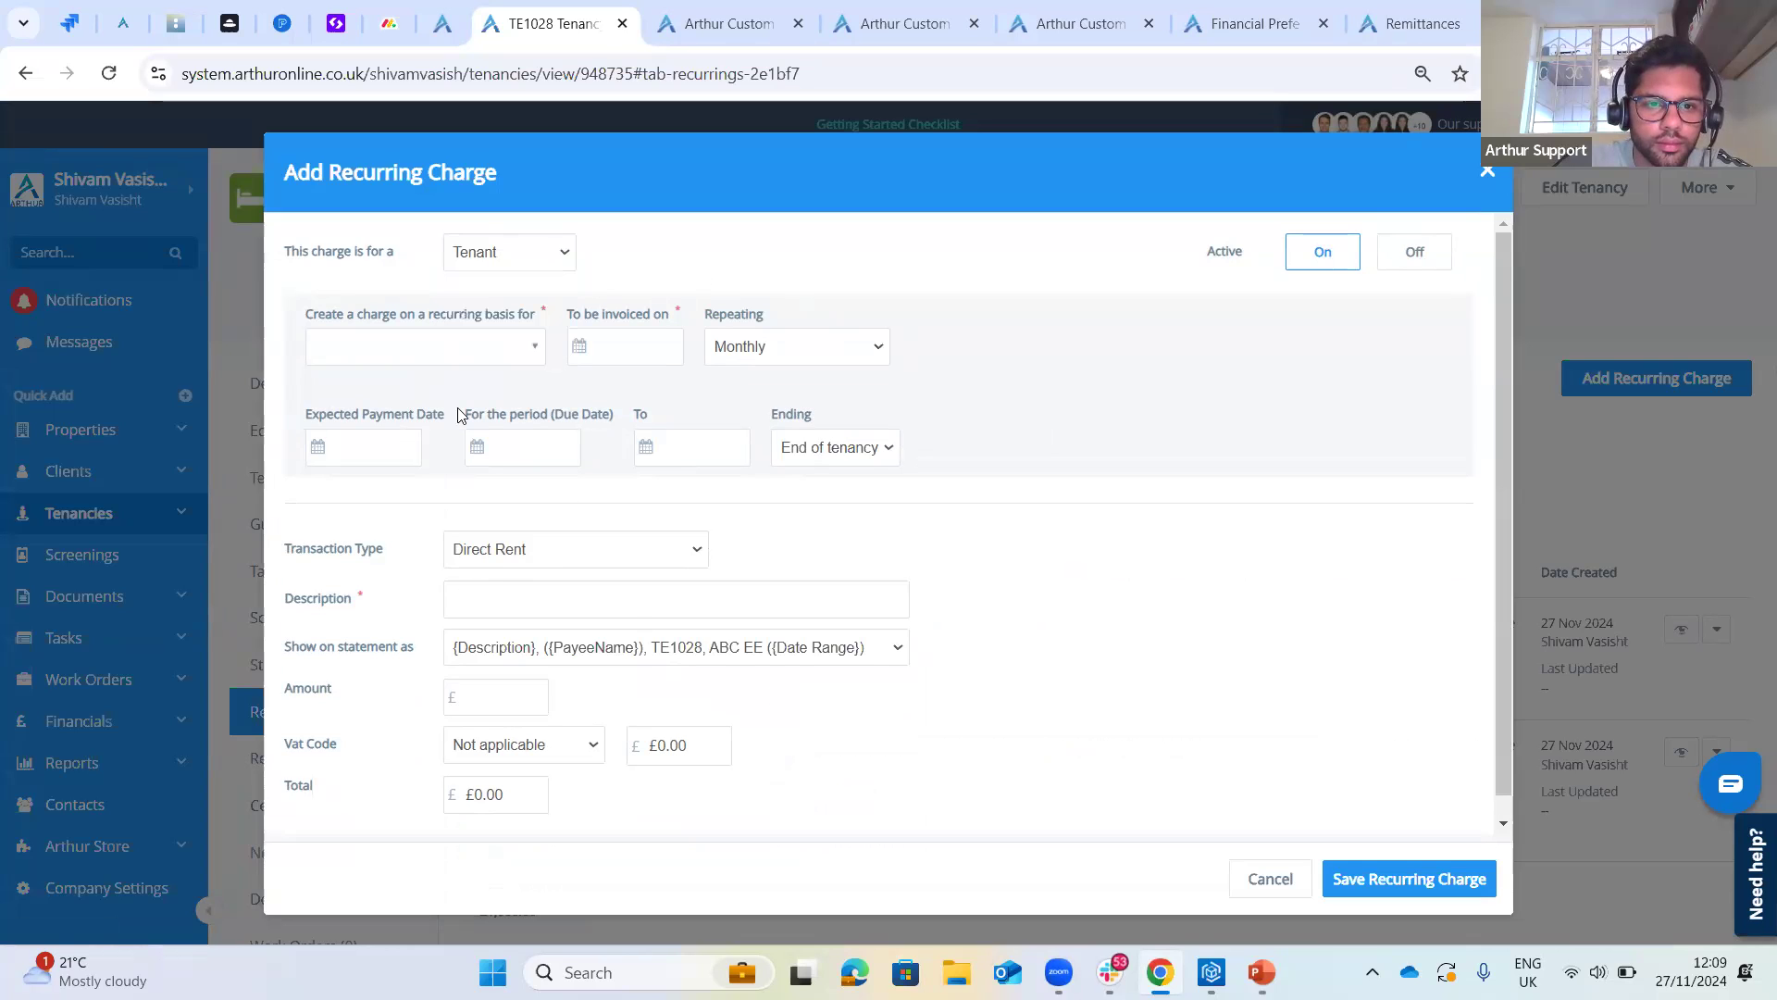
left_click(429, 353)
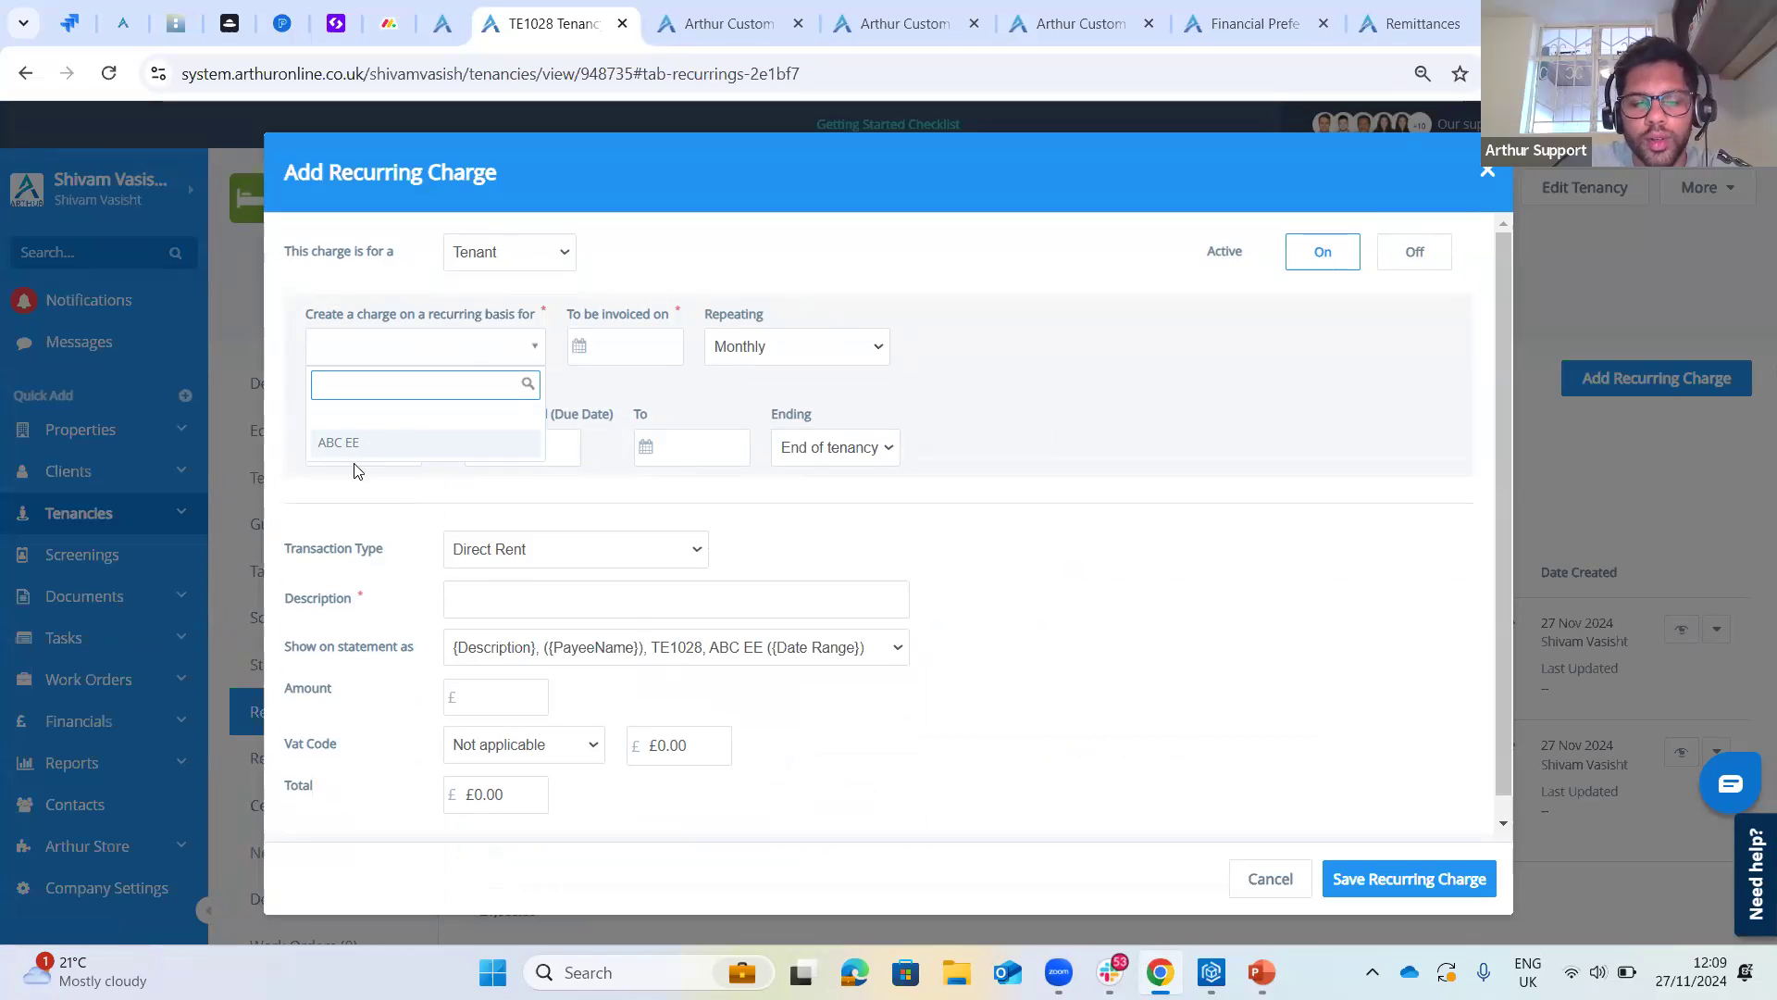
left_click(1118, 490)
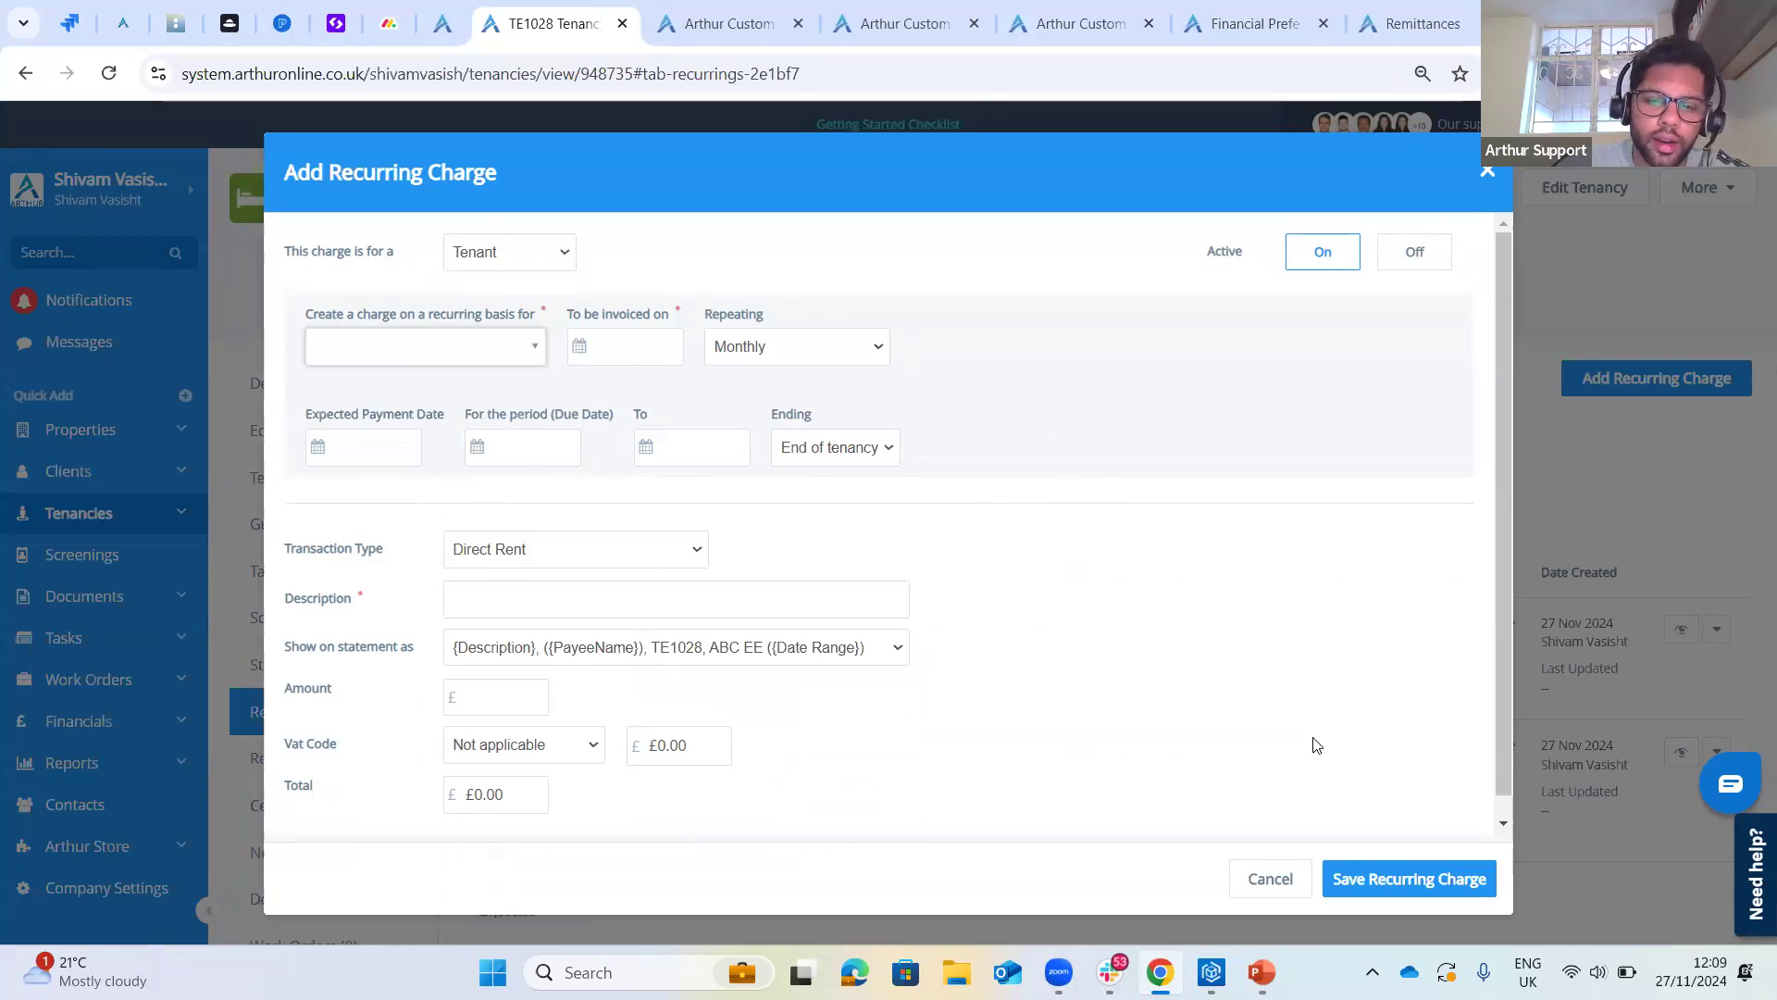
left_click(1282, 886)
left_click(1005, 219)
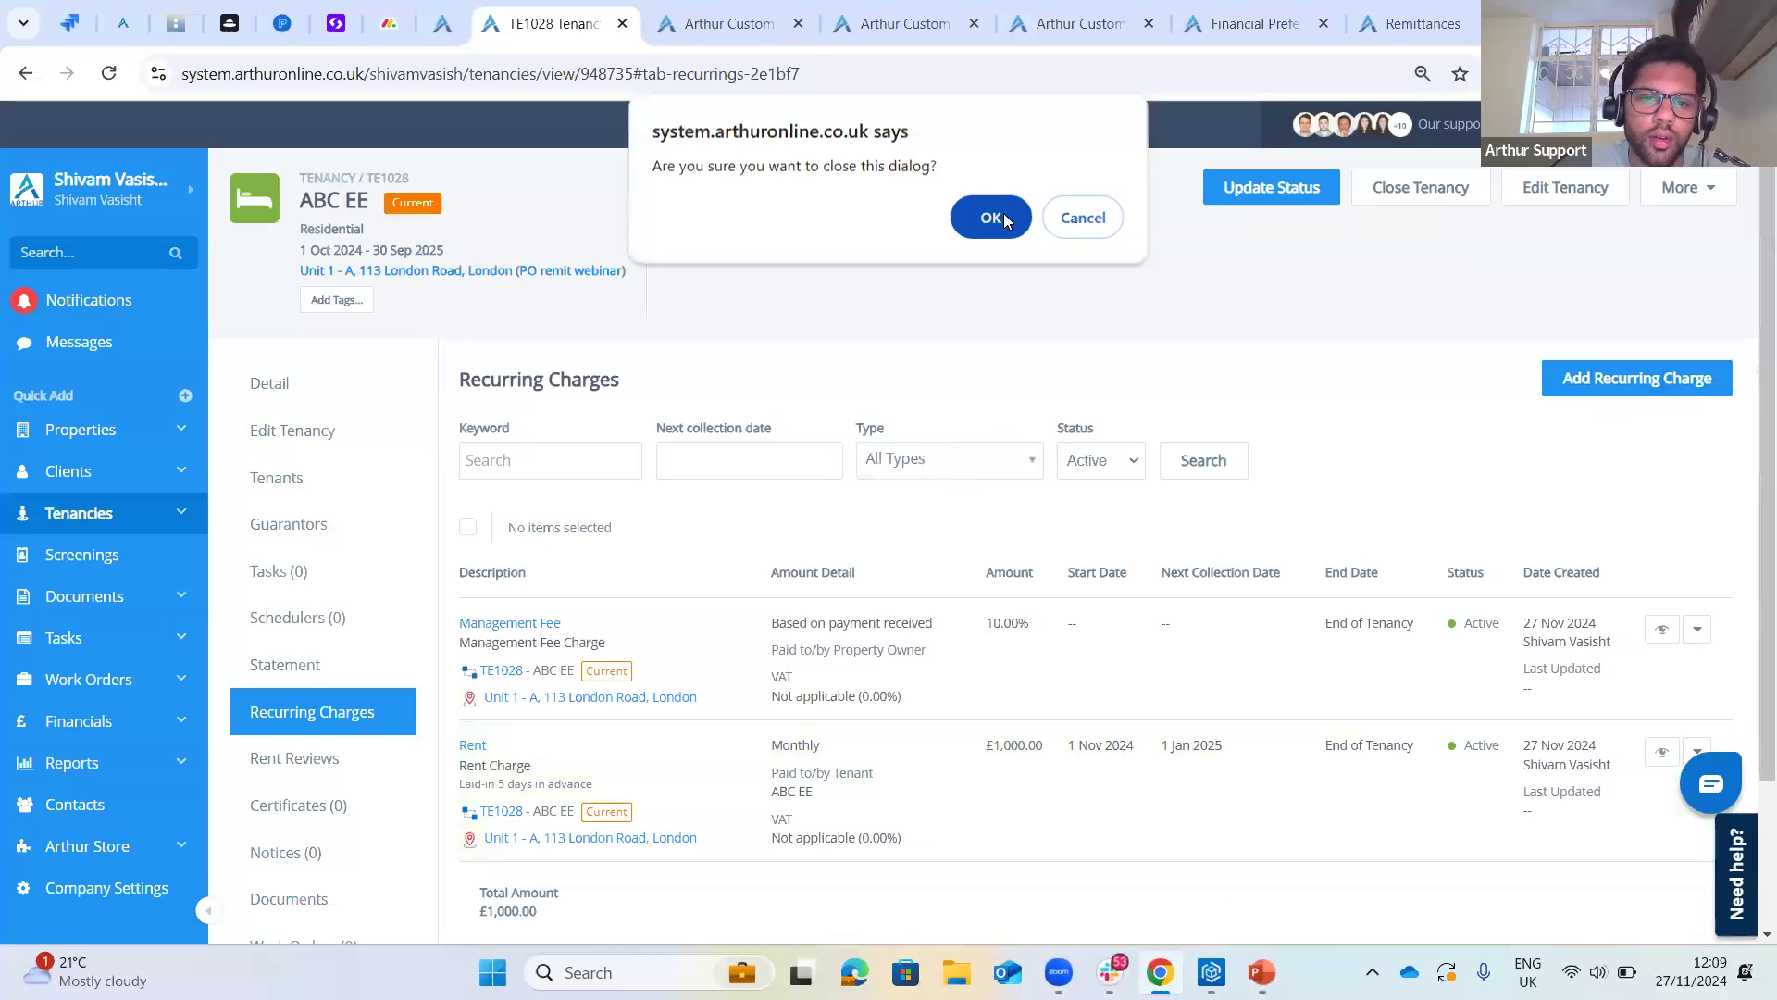